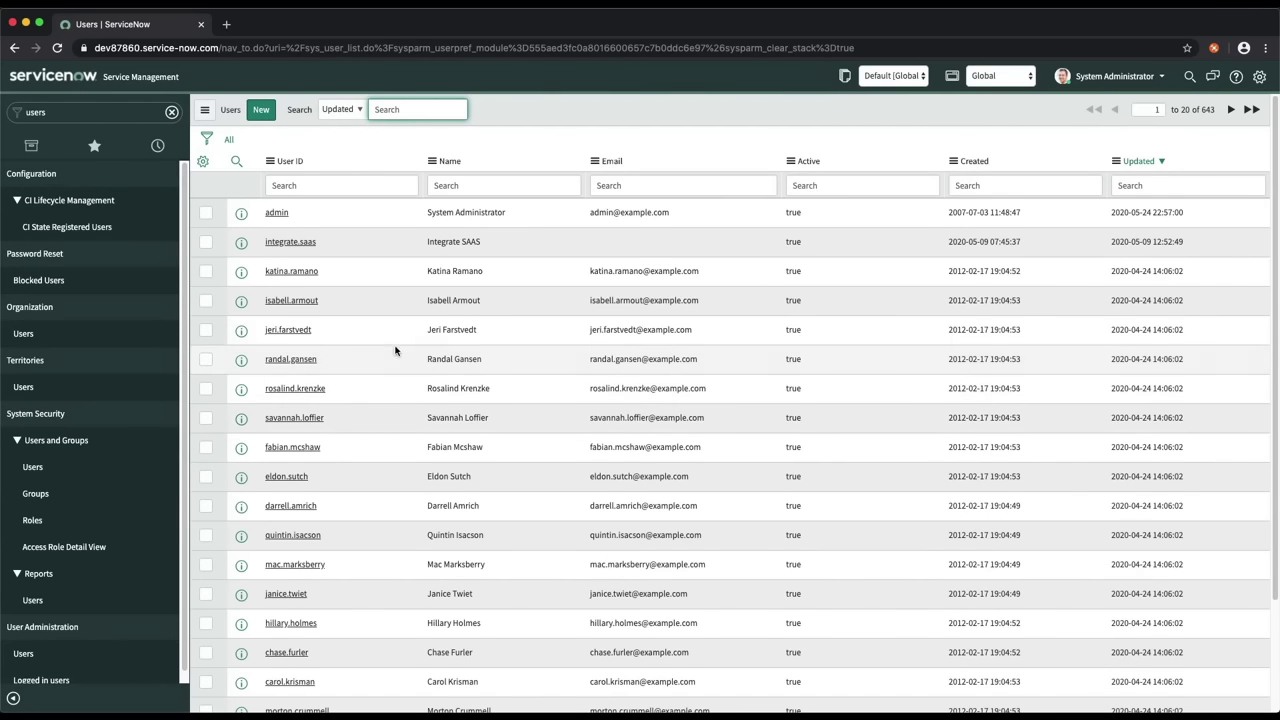
Open a Sales-department user's record from the Users list and check its Password and User ID fields
{"action": "left_click", "coordinate": [292, 271]}
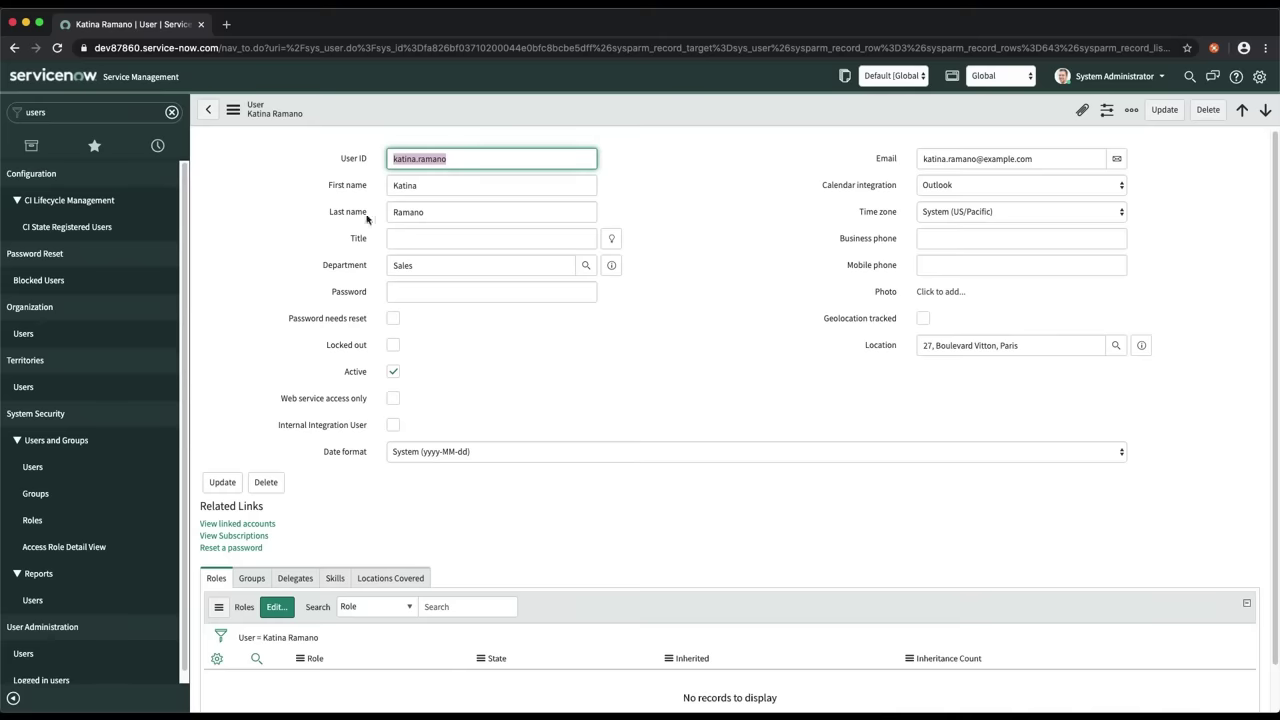
{"action": "left_click", "coordinate": [419, 292]}
{"action": "left_click", "coordinate": [445, 158]}
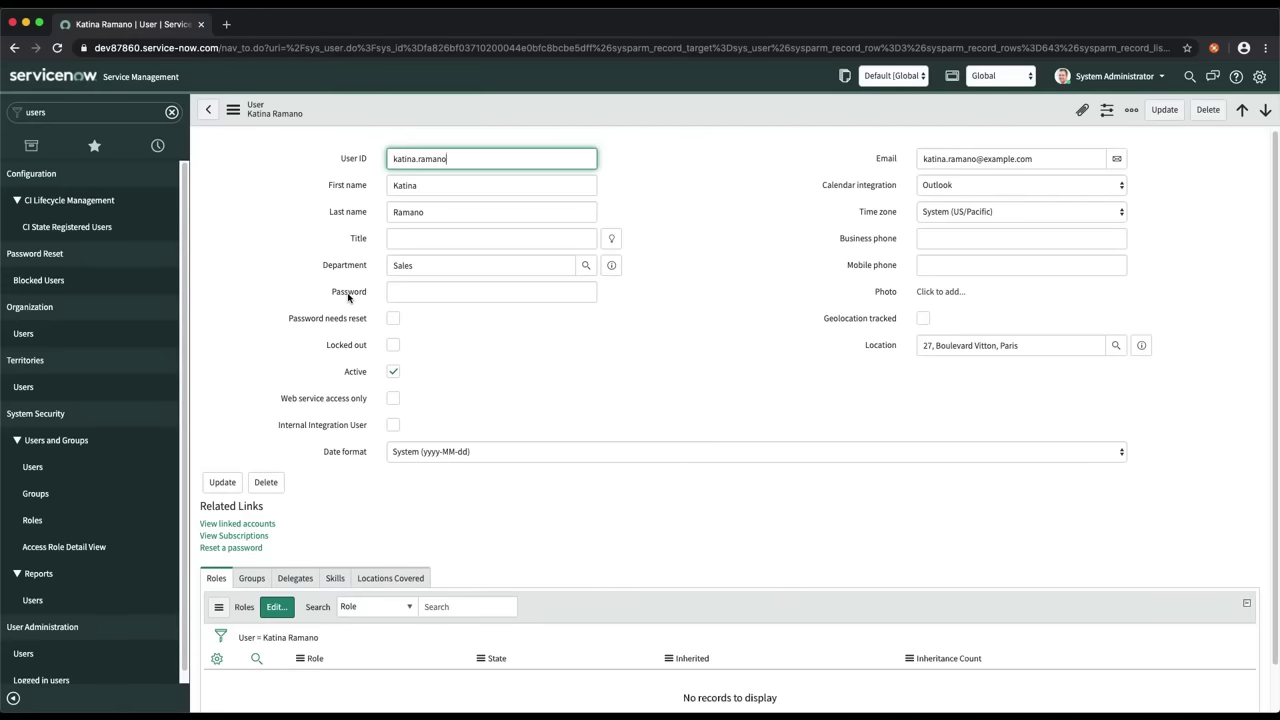
Filter the navigator to 'groups', open the Groups list, then open the Application Development group
{"action": "left_click", "coordinate": [85, 111]}
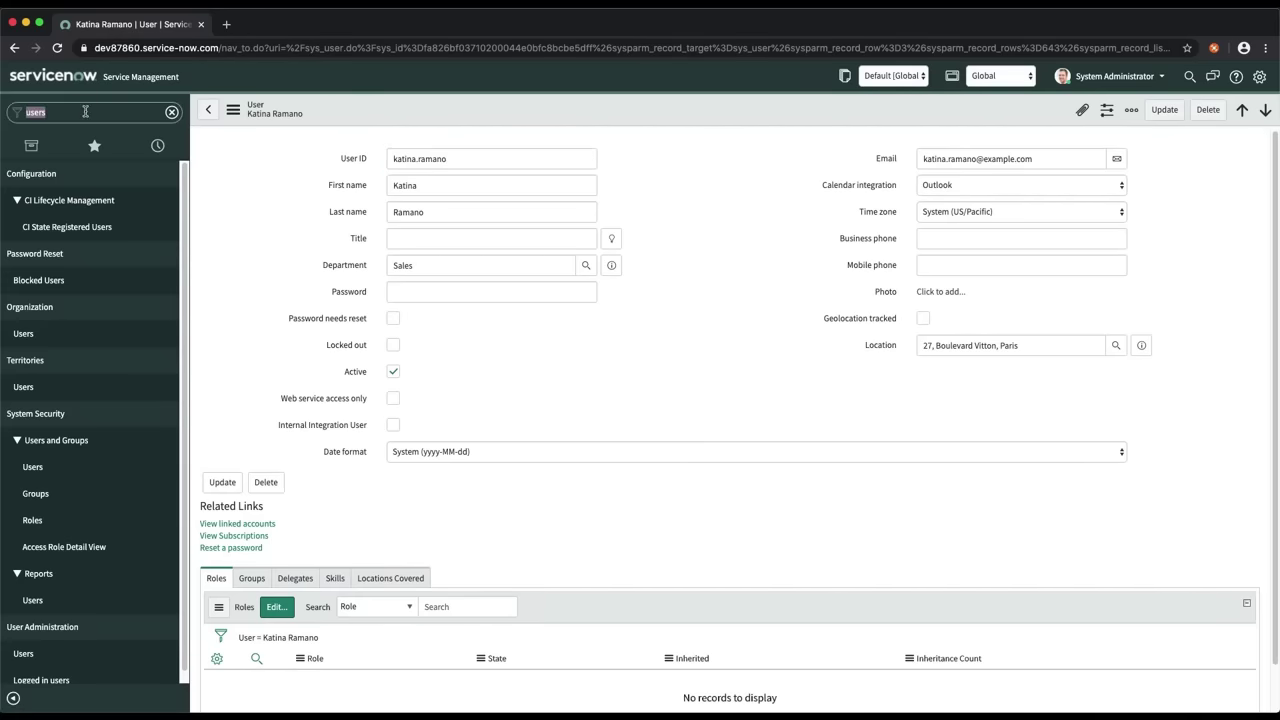
{"action": "type", "text": "g"}
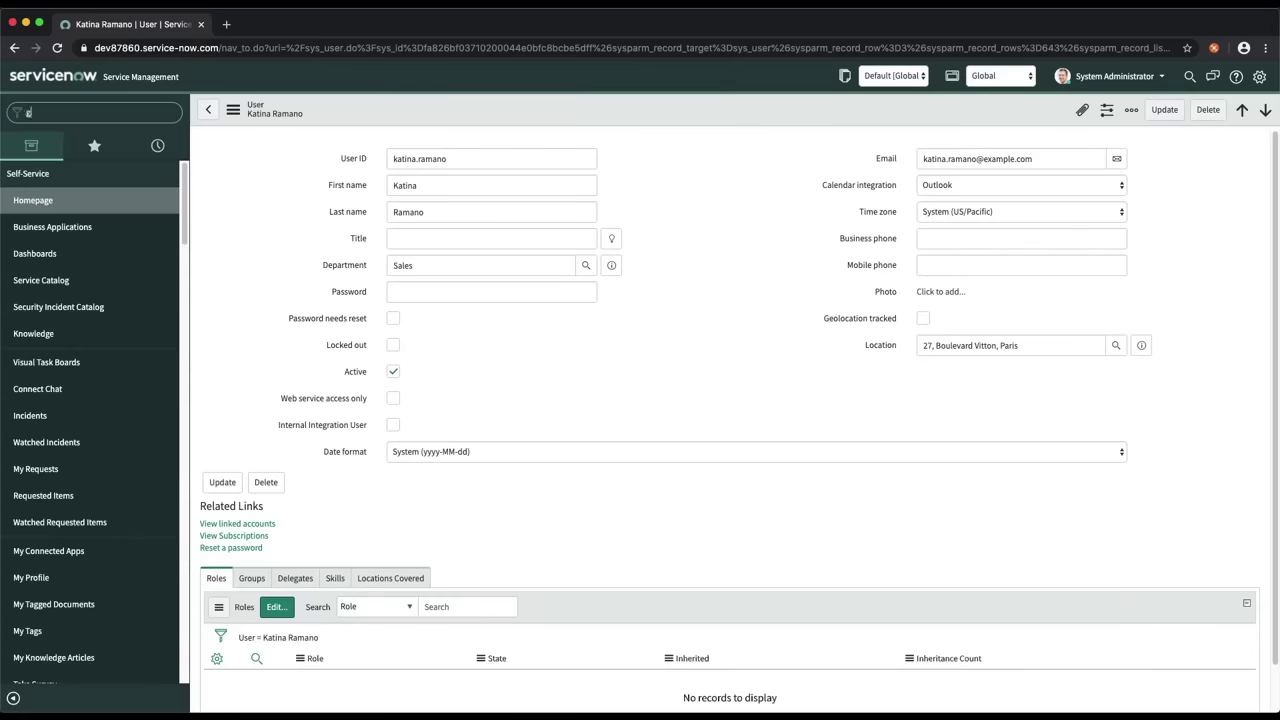
{"action": "type", "text": "roups"}
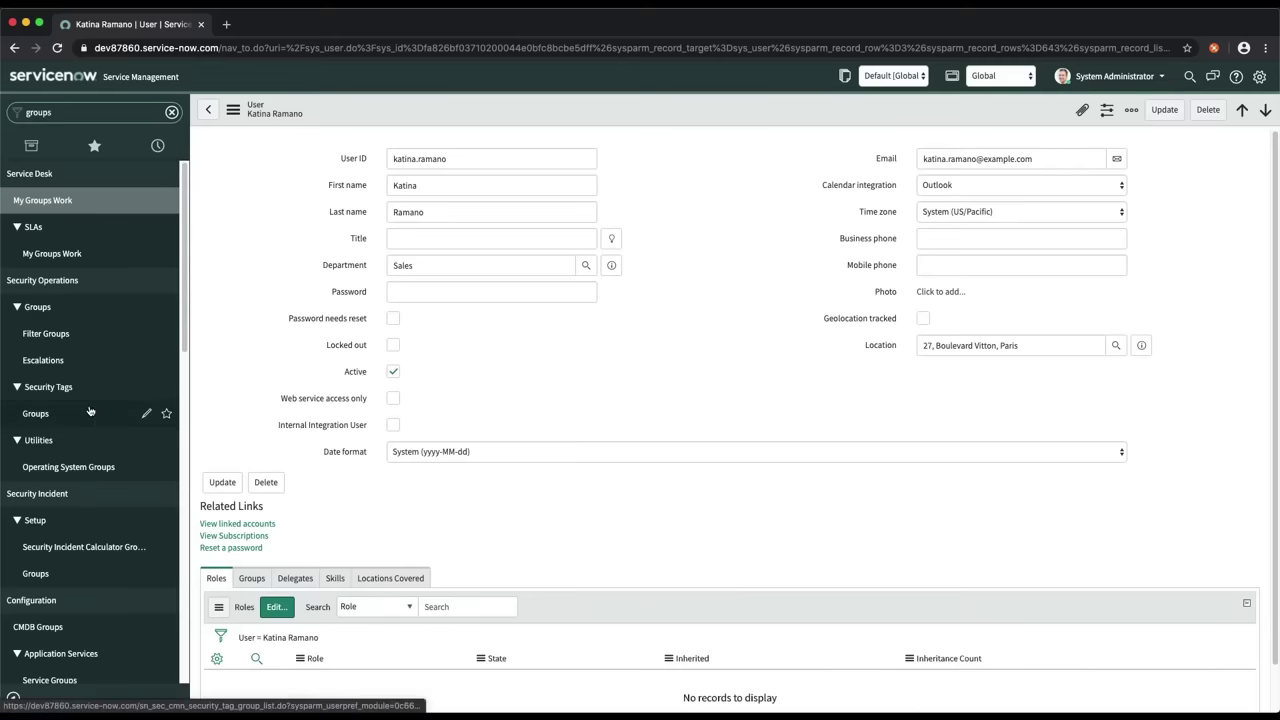
{"action": "left_click_drag", "start_coordinate": [185, 314], "coordinate": [183, 651]}
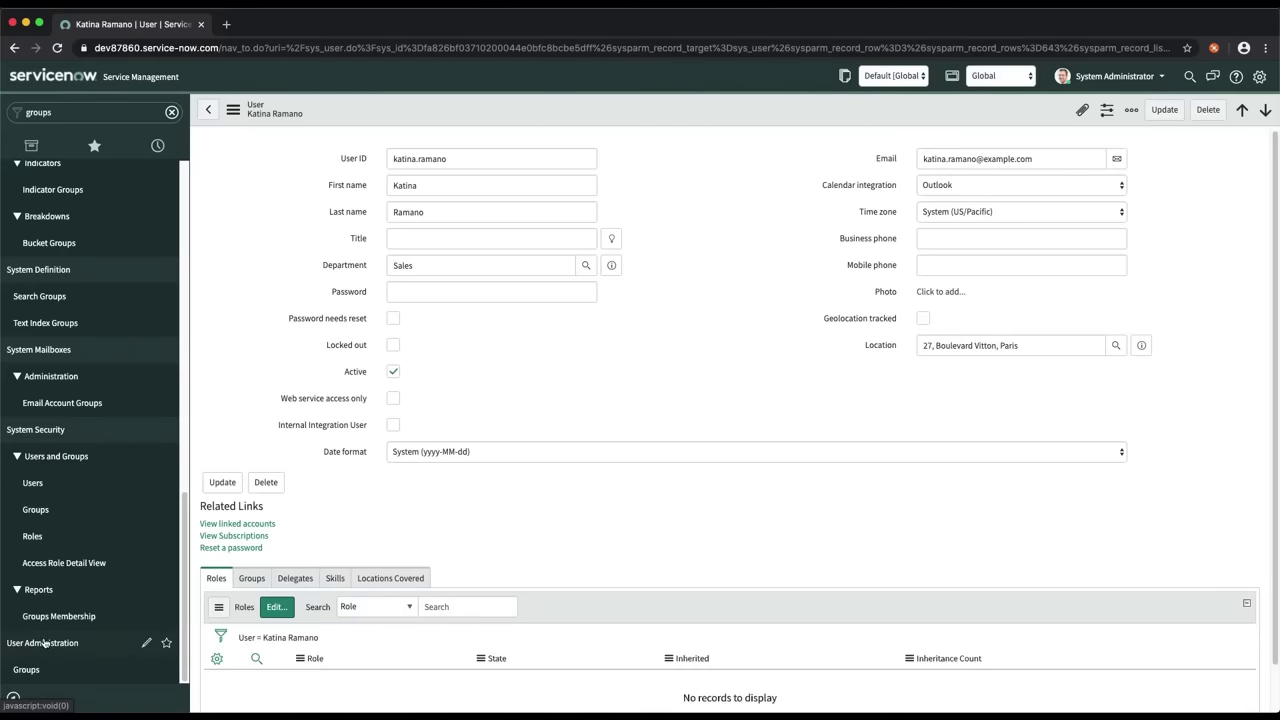
{"action": "left_click", "coordinate": [28, 673]}
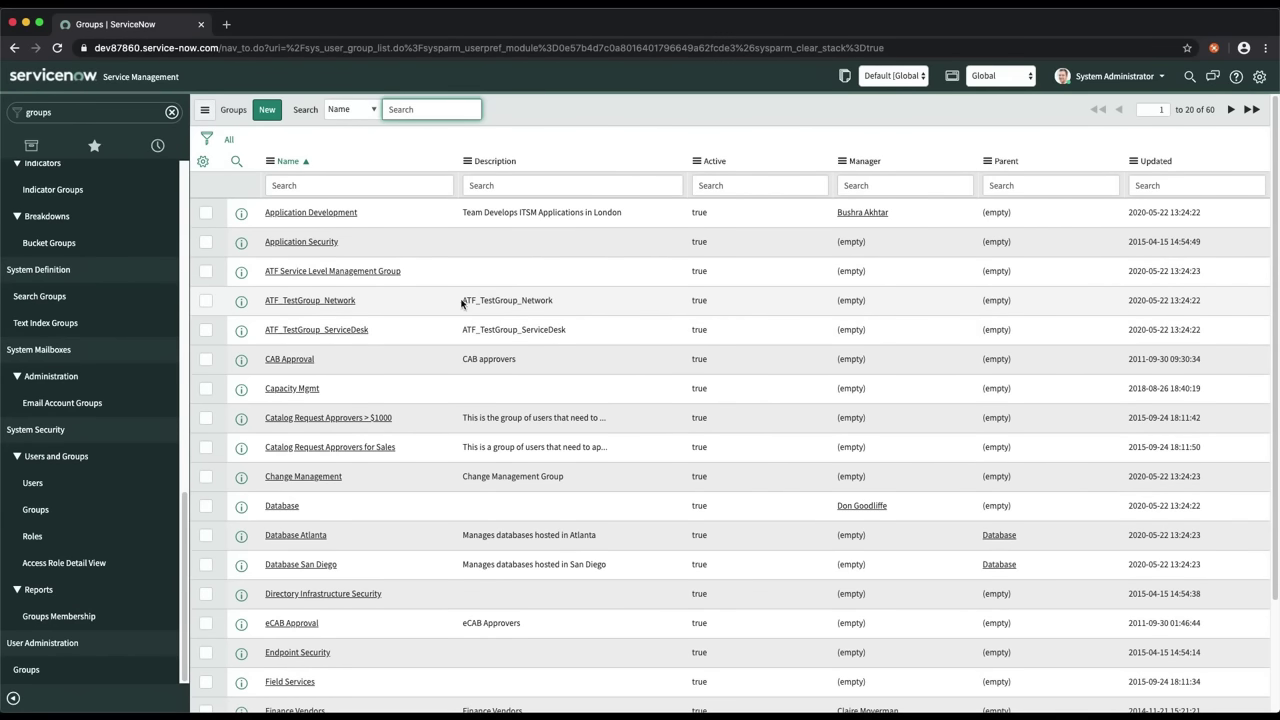
{"action": "left_click", "coordinate": [312, 213]}
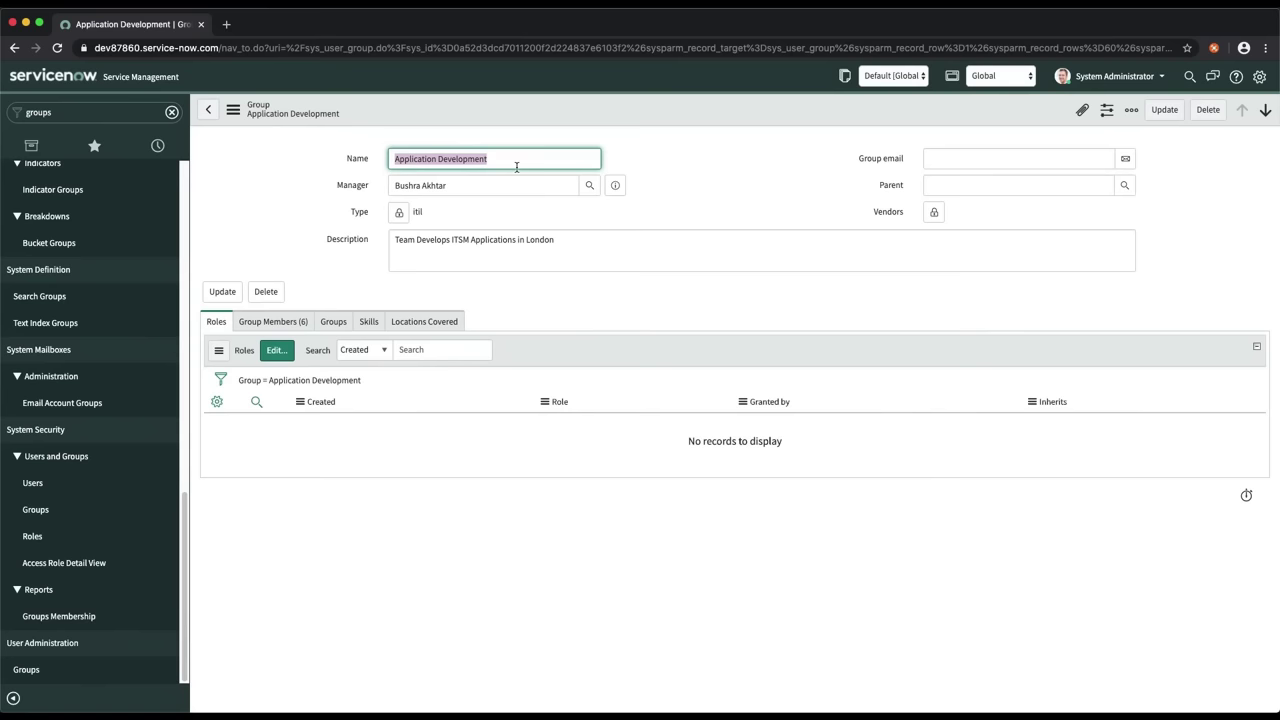
Review Application Development's Group Members, Groups, Skills and Locations Covered related lists
{"action": "left_click", "coordinate": [668, 232]}
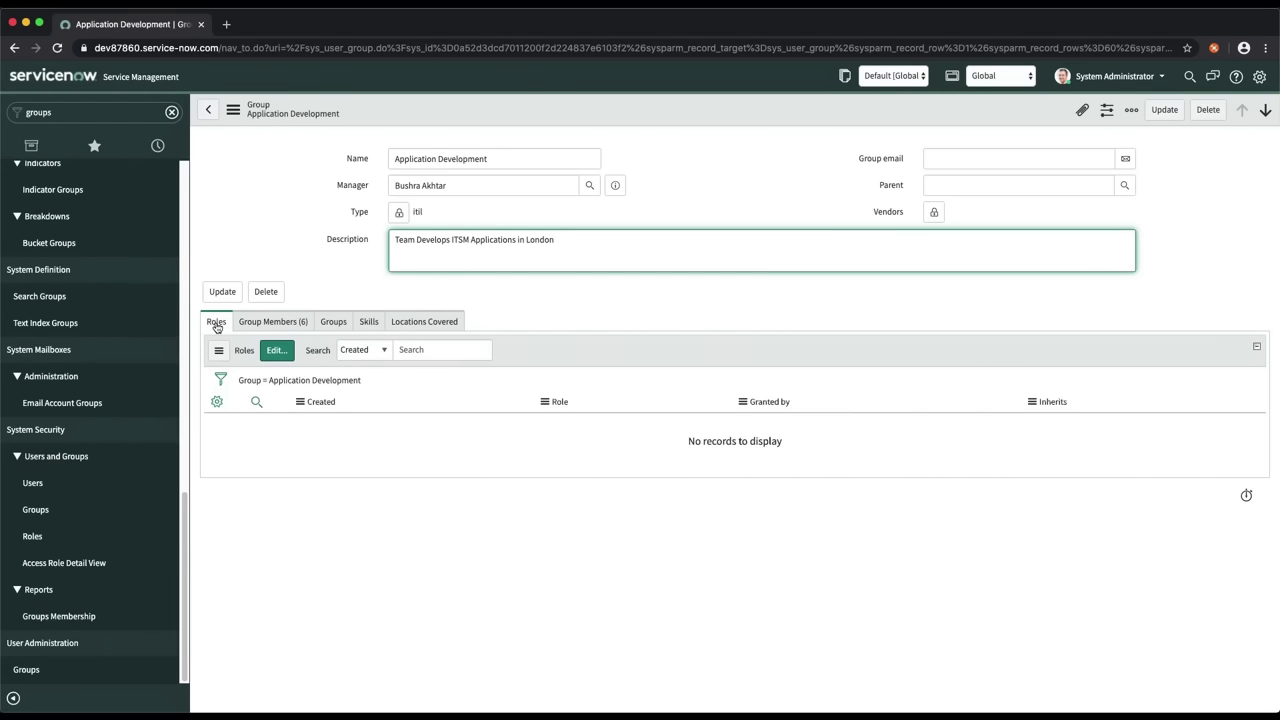
{"action": "left_click", "coordinate": [275, 326]}
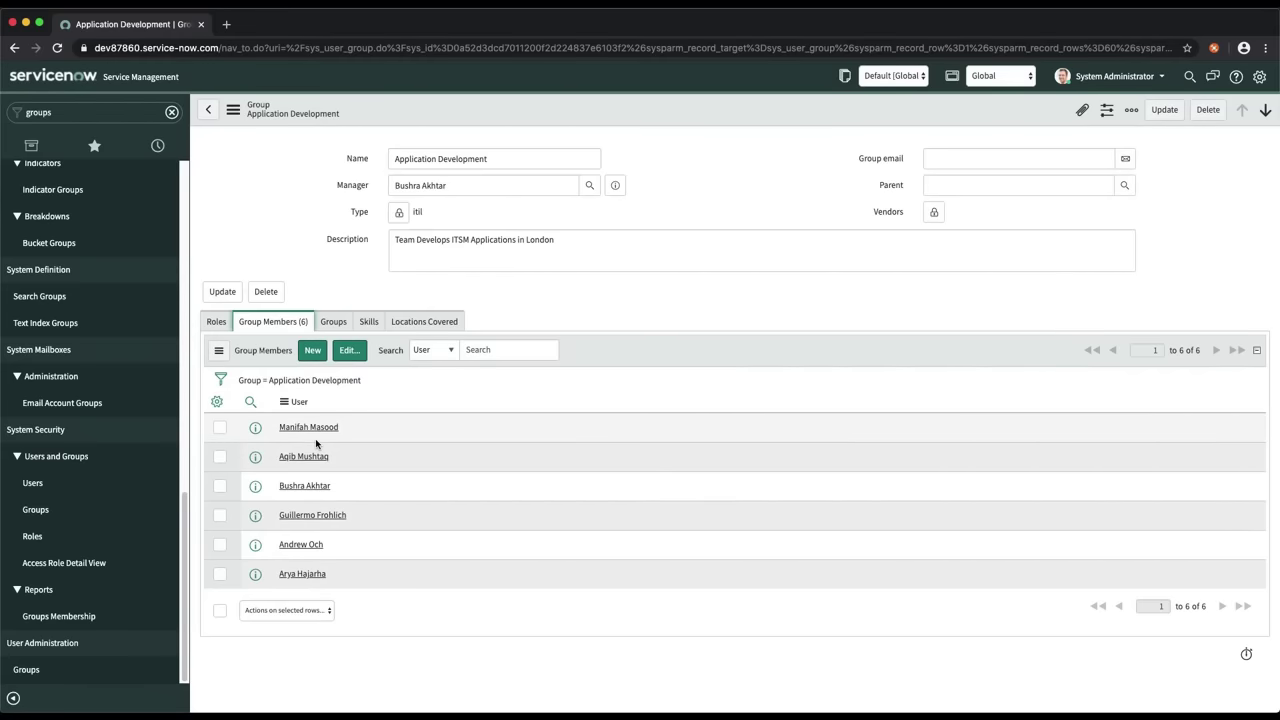
{"action": "left_click", "coordinate": [335, 321]}
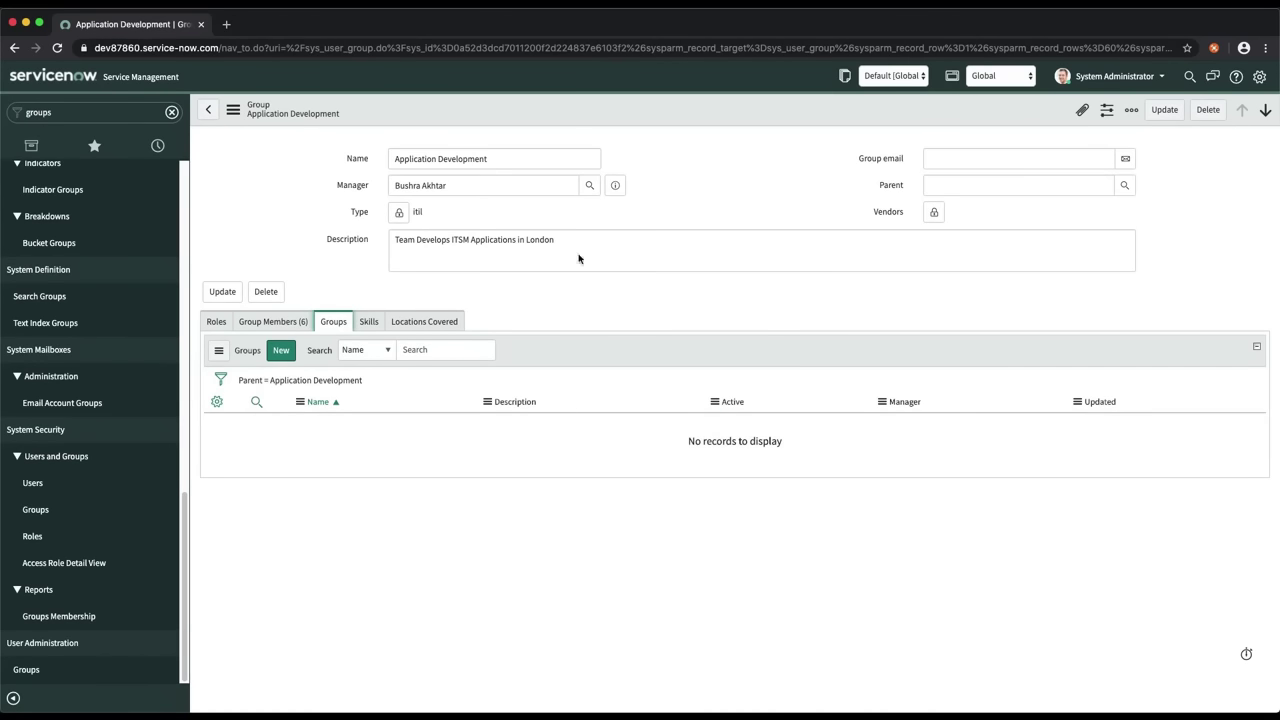
{"action": "left_click", "coordinate": [369, 321]}
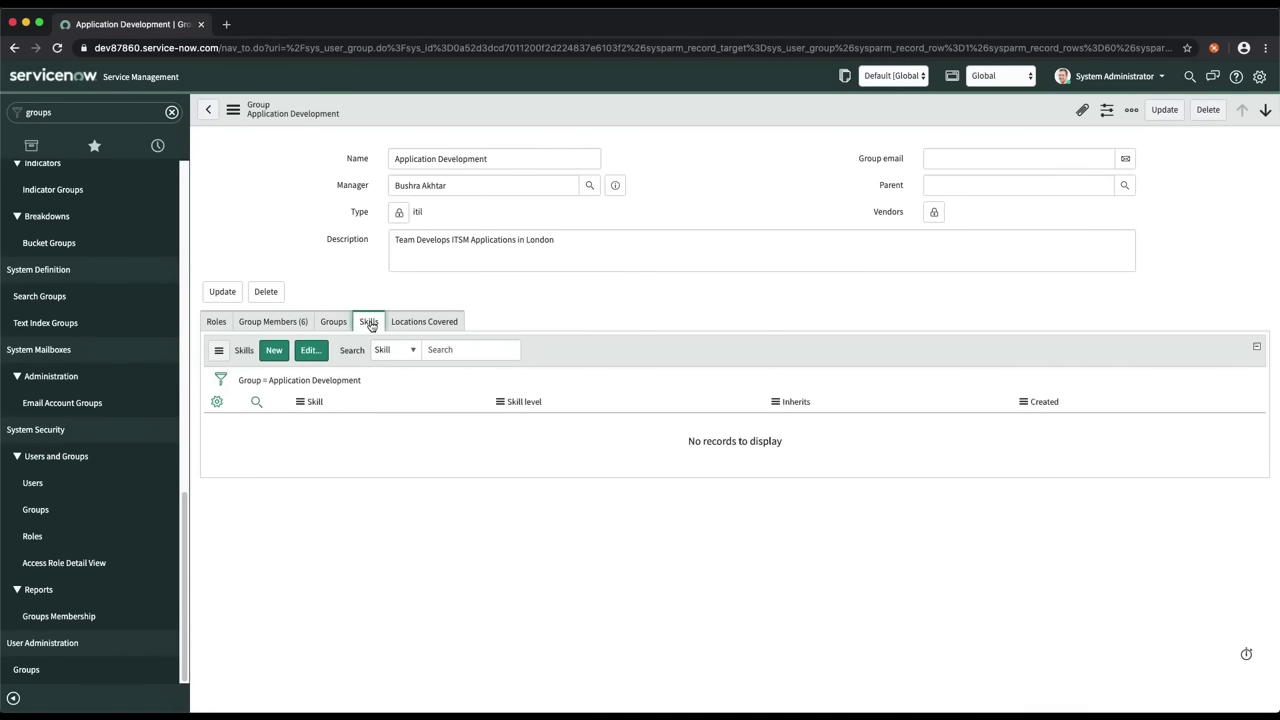
{"action": "left_click", "coordinate": [420, 326]}
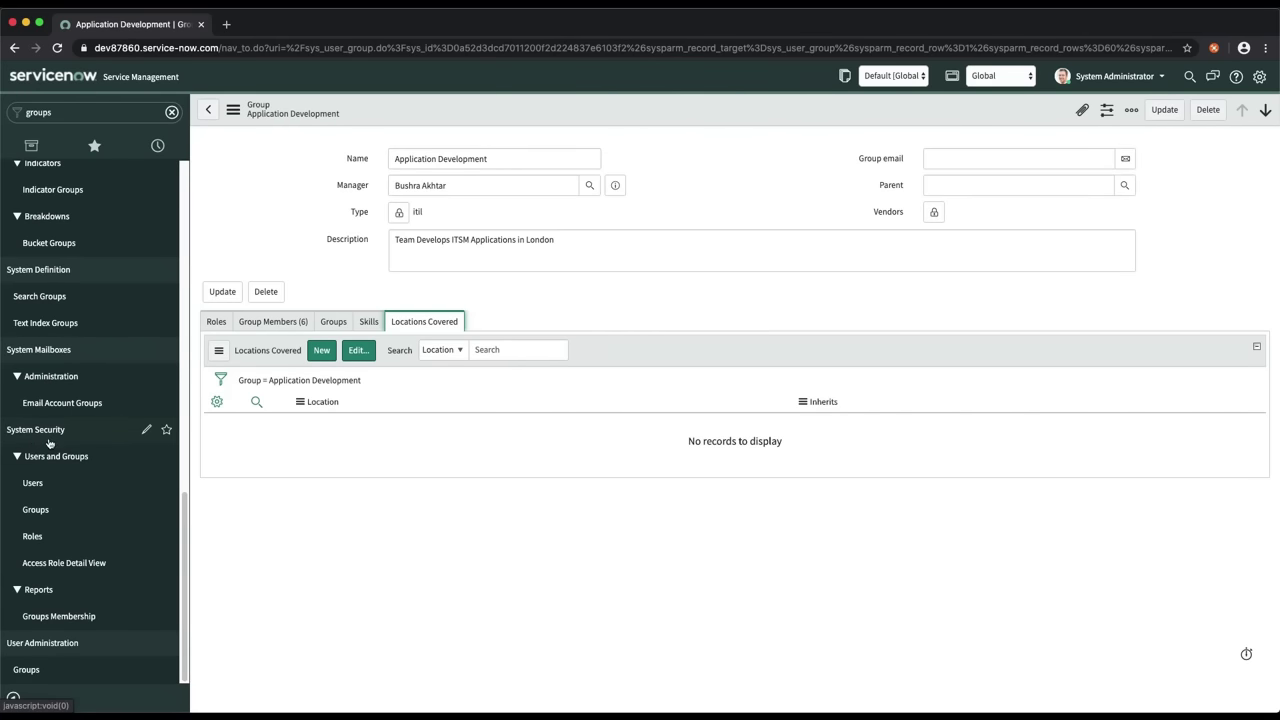
Open the Roles list under Users and Groups and select the admin role
{"action": "left_click", "coordinate": [33, 537]}
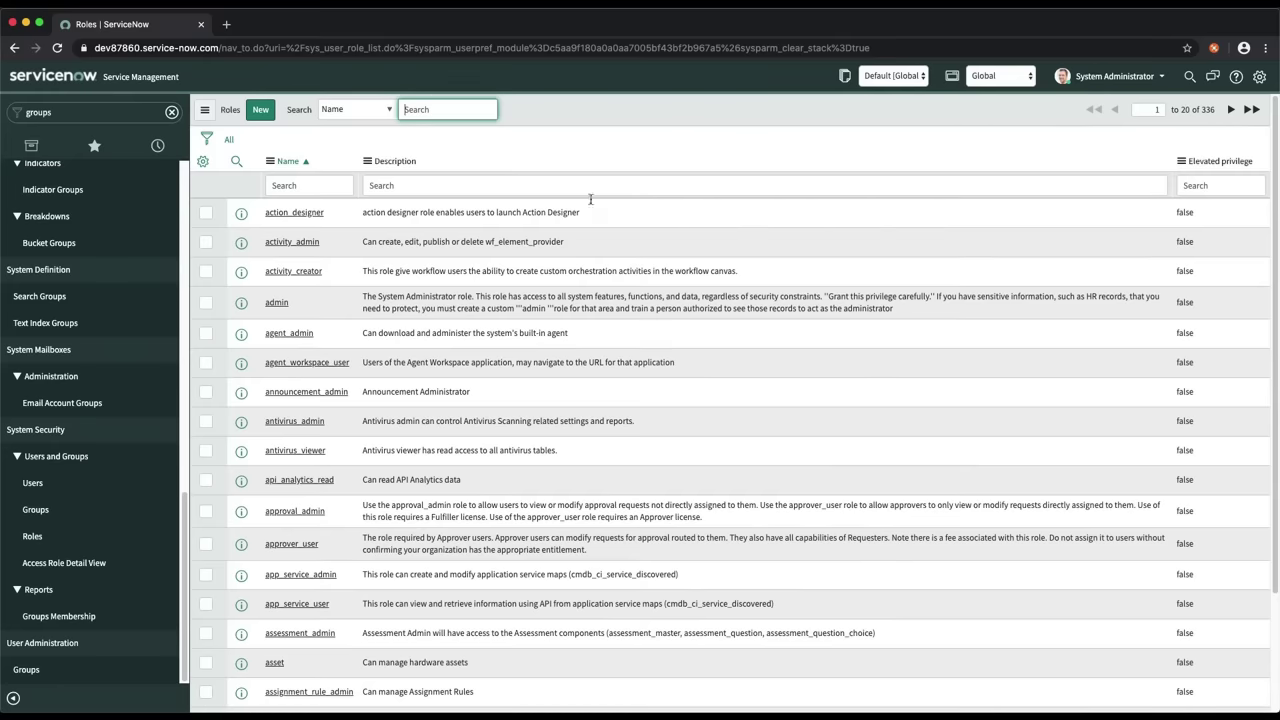
{"action": "left_click", "coordinate": [279, 308]}
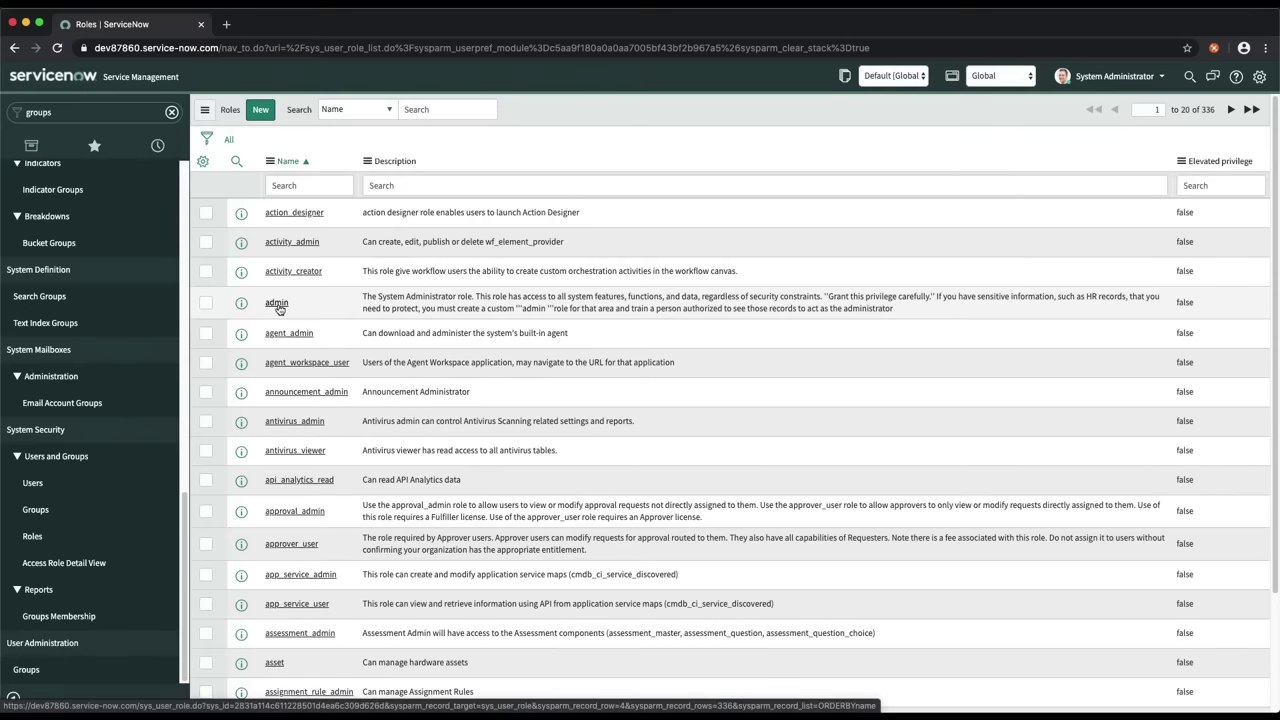
{"action": "left_click", "coordinate": [277, 304]}
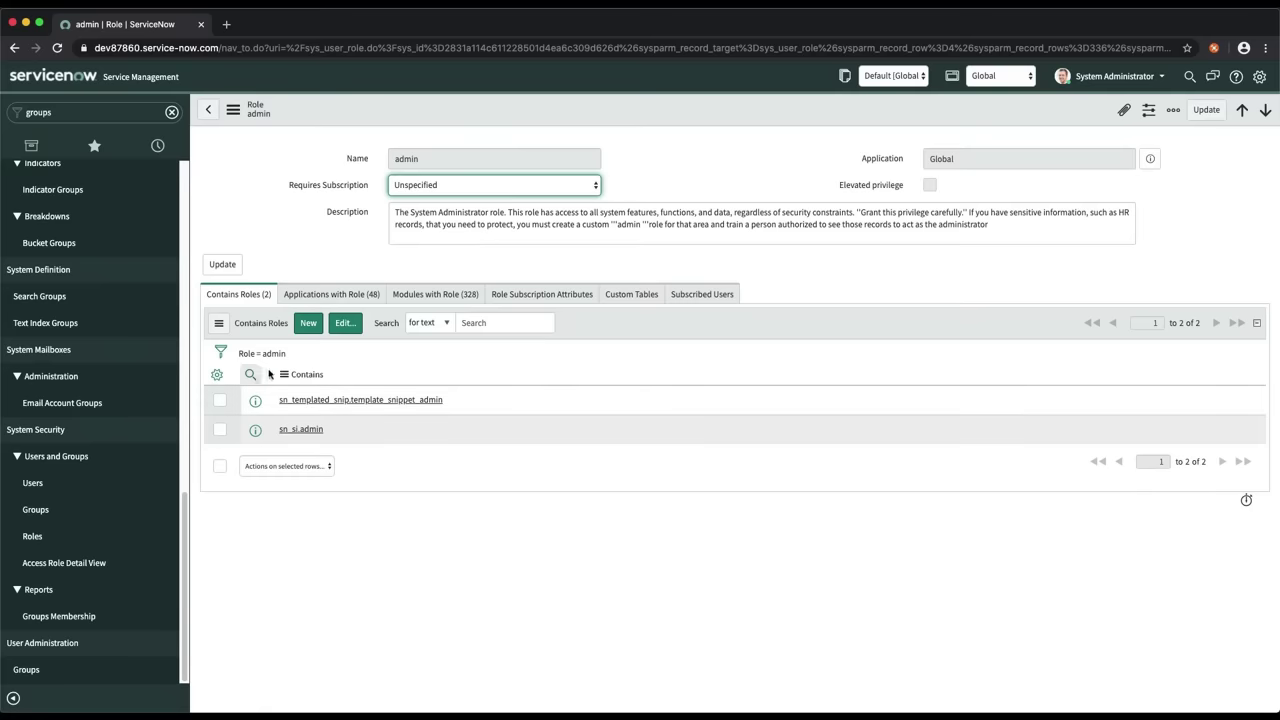
Review the admin role's Applications, Modules, Custom Tables, Subscribed Users and Subscription Attributes lists
{"action": "left_click", "coordinate": [328, 297]}
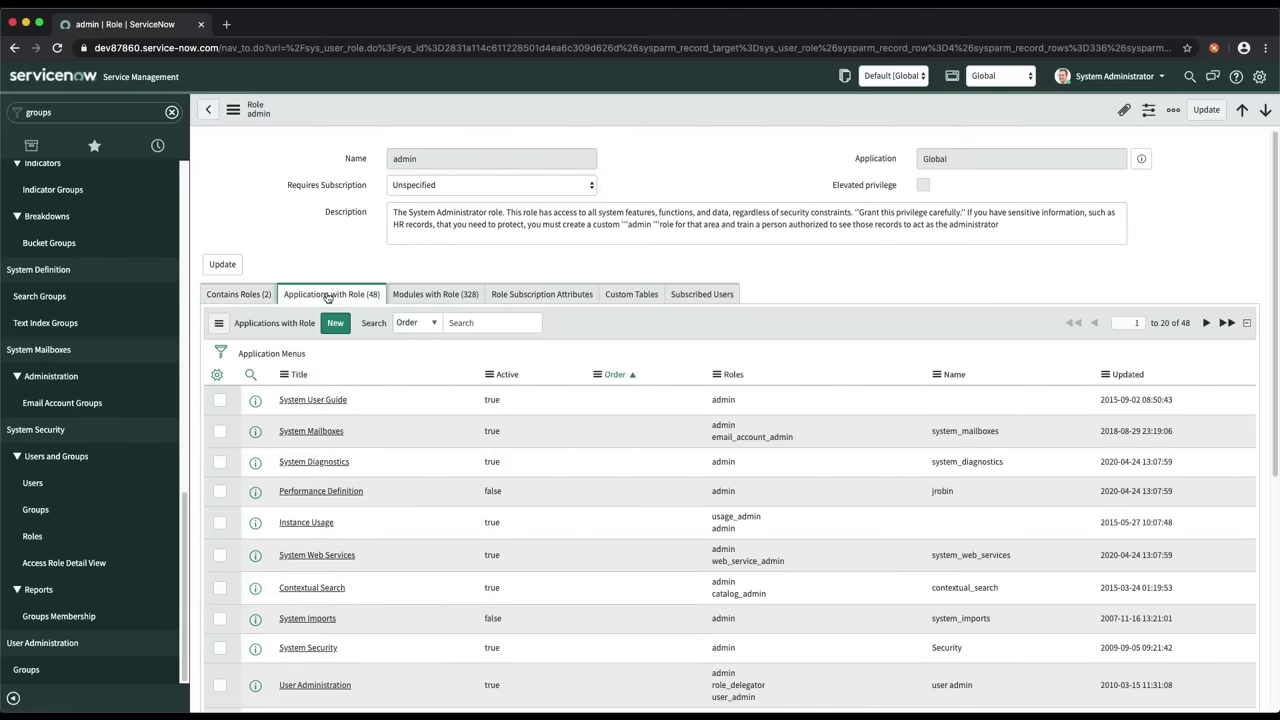
{"action": "left_click", "coordinate": [424, 299]}
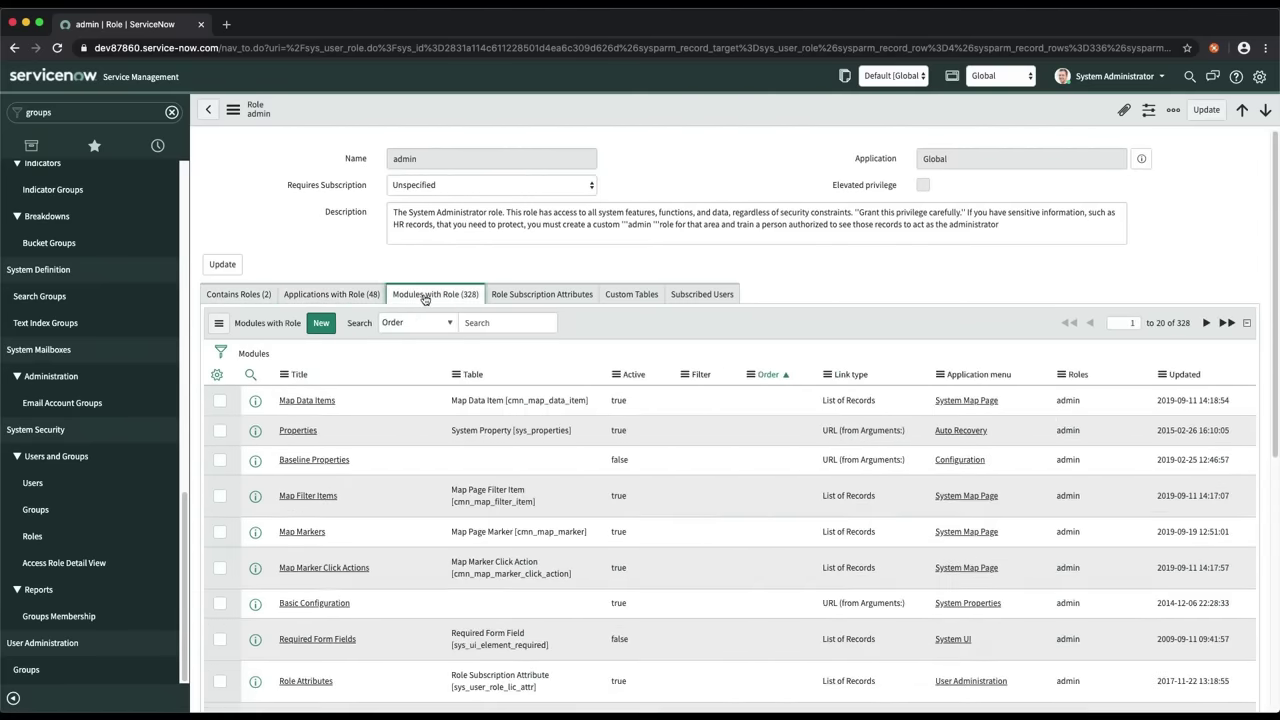
{"action": "left_click", "coordinate": [624, 295]}
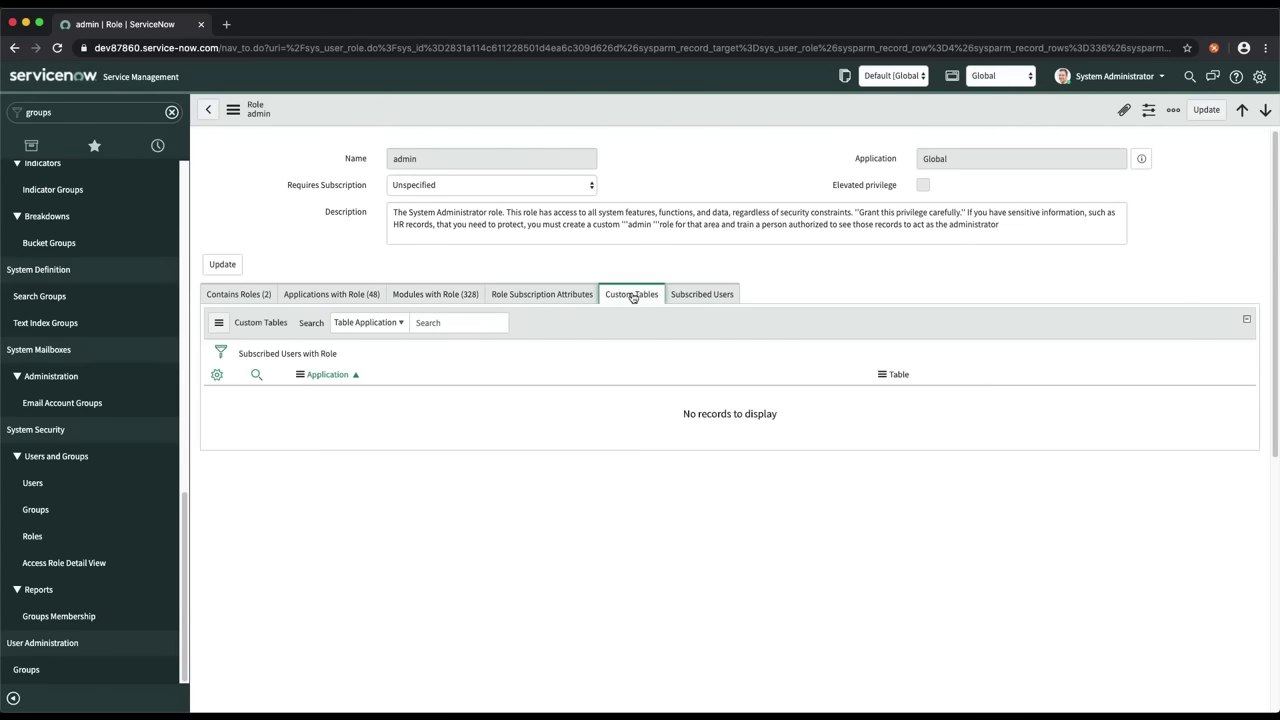
{"action": "left_click", "coordinate": [700, 298]}
{"action": "left_click", "coordinate": [527, 299]}
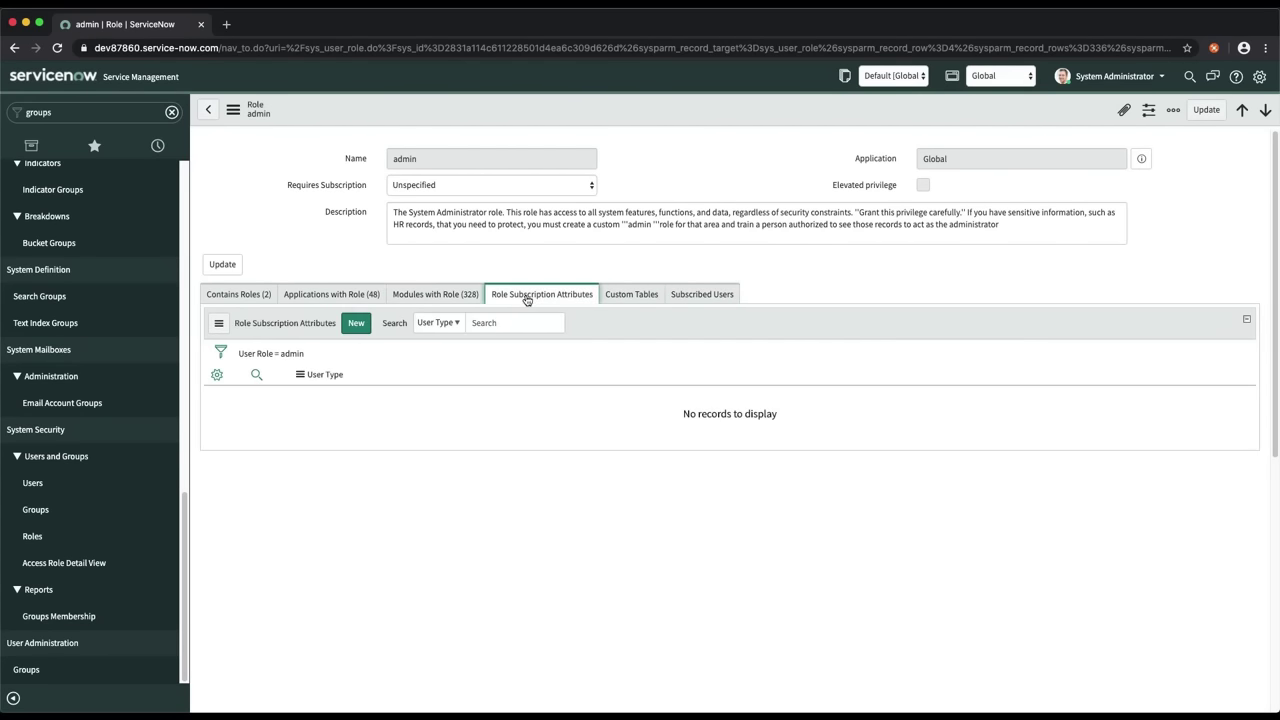
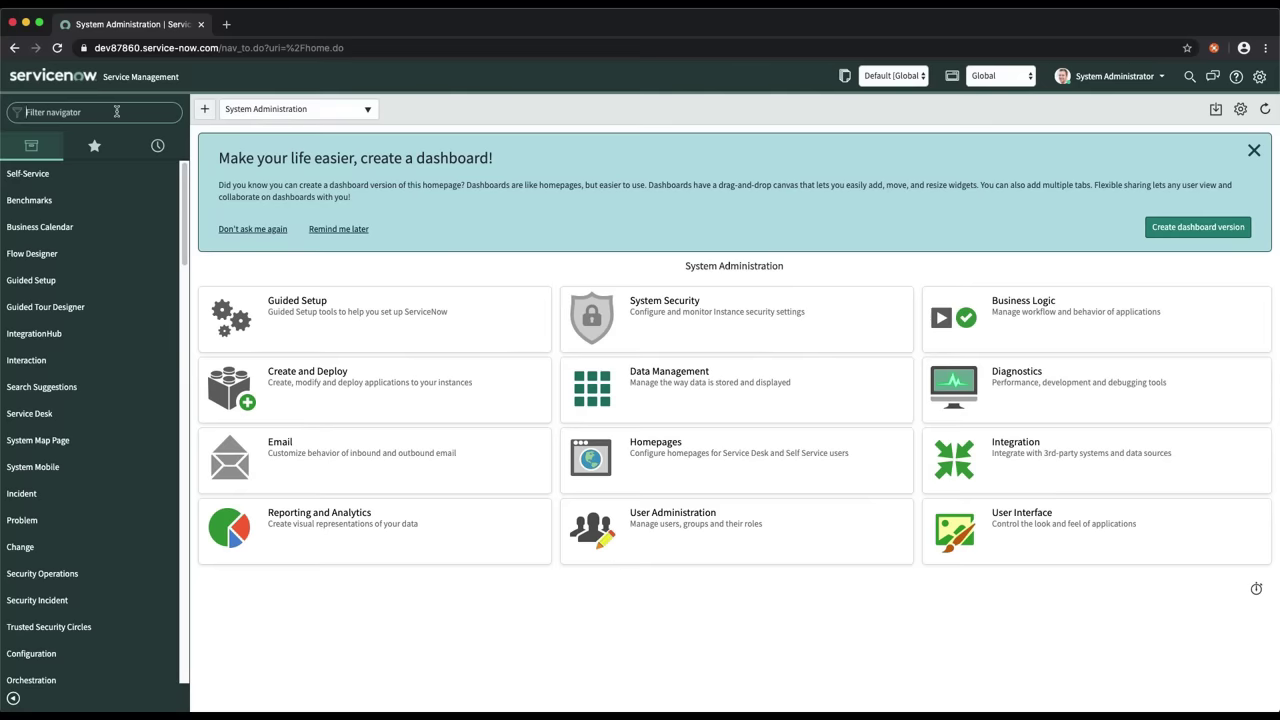
Filter the navigator for 'users' and start a new record in the Users list
{"action": "left_click", "coordinate": [116, 112]}
{"action": "type", "text": "users"}
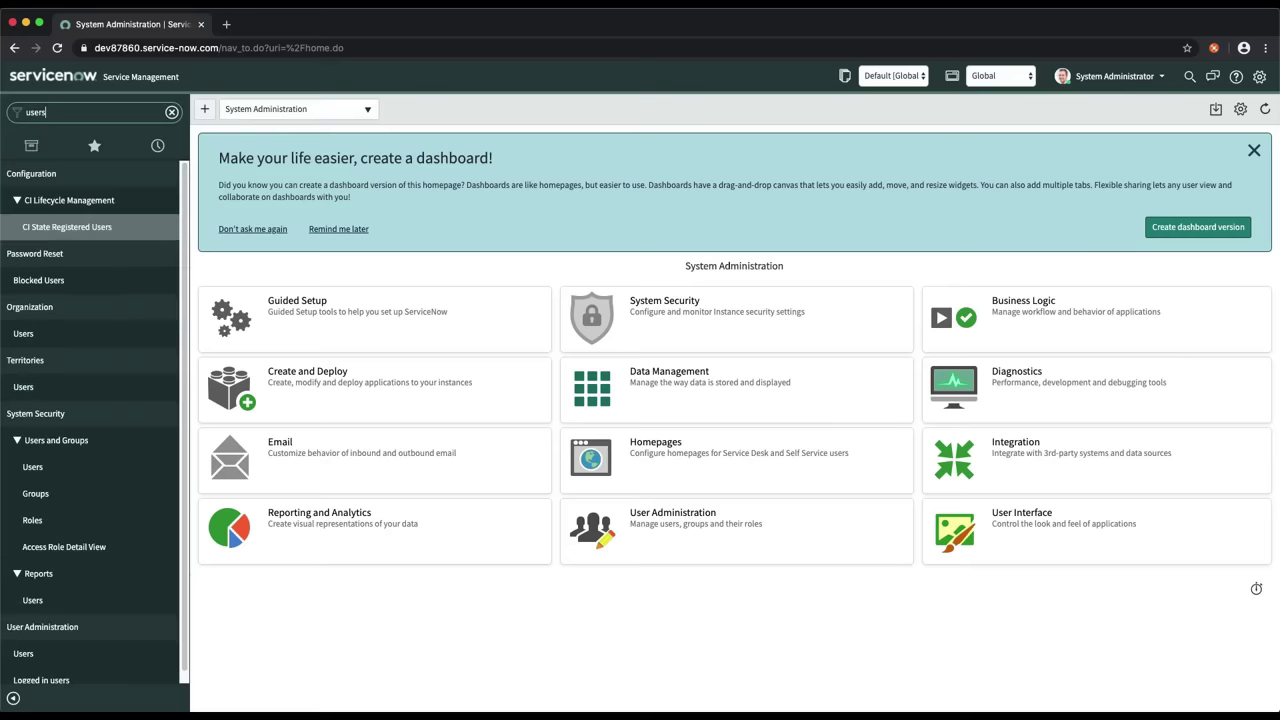
{"action": "left_click", "coordinate": [23, 655]}
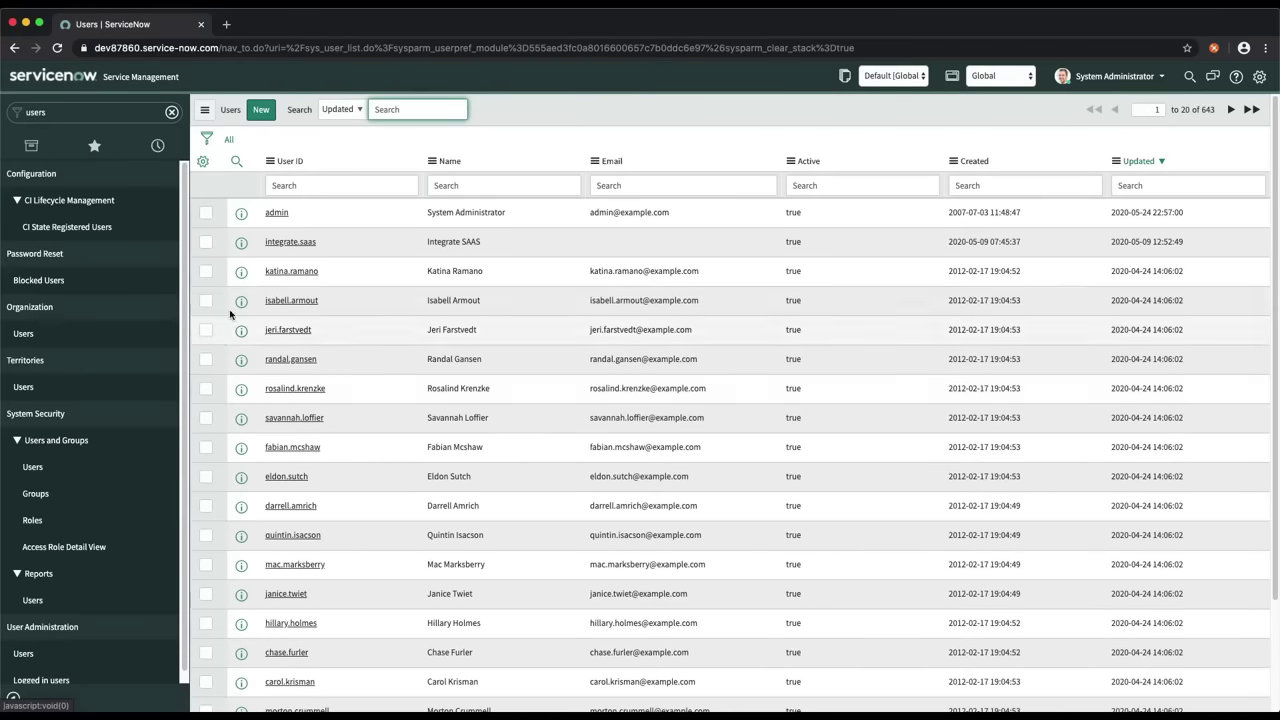
{"action": "left_click", "coordinate": [258, 118]}
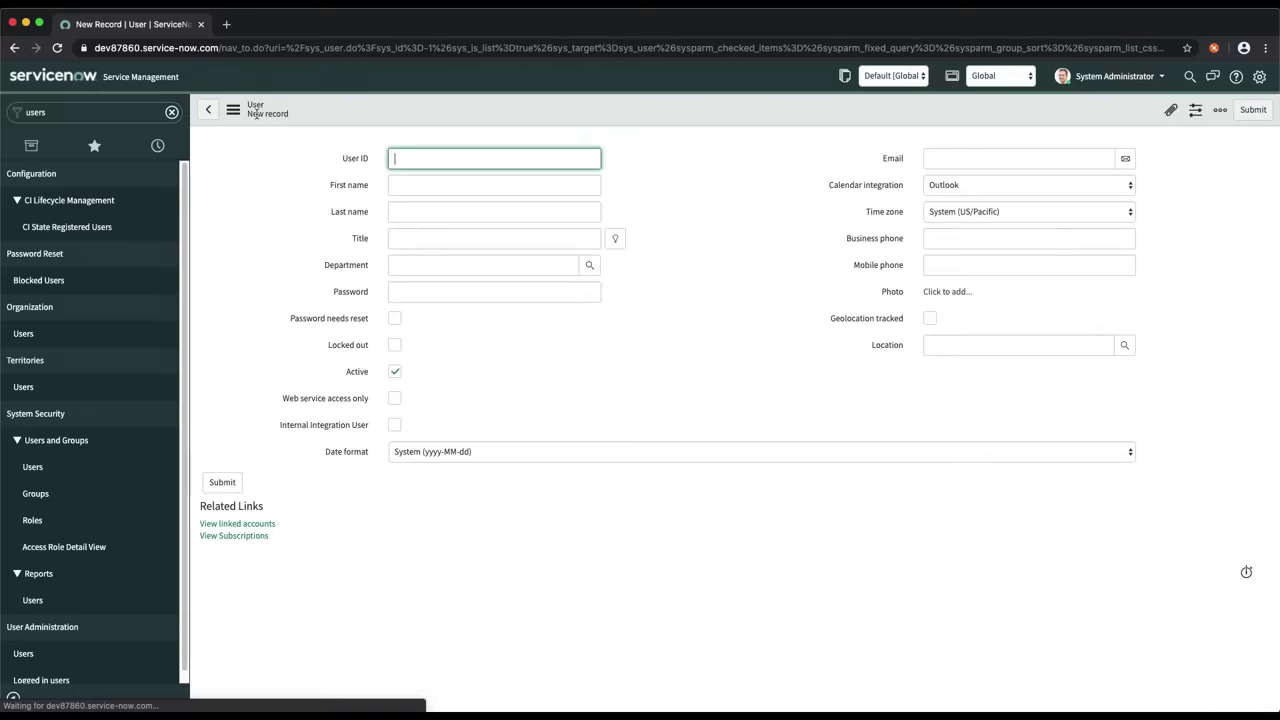
Enter user ID 'demo.user', first name 'Demo' and last name 'User'
{"action": "left_click", "coordinate": [545, 168]}
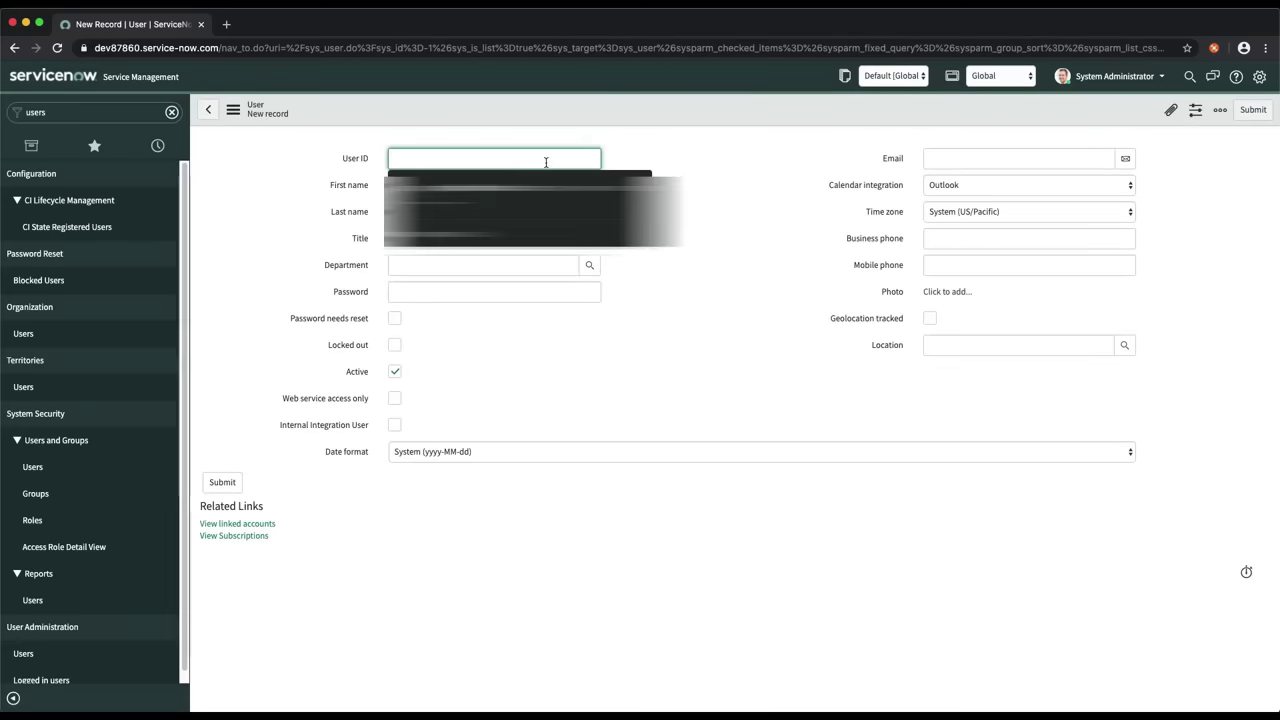
{"action": "type", "text": "demo"}
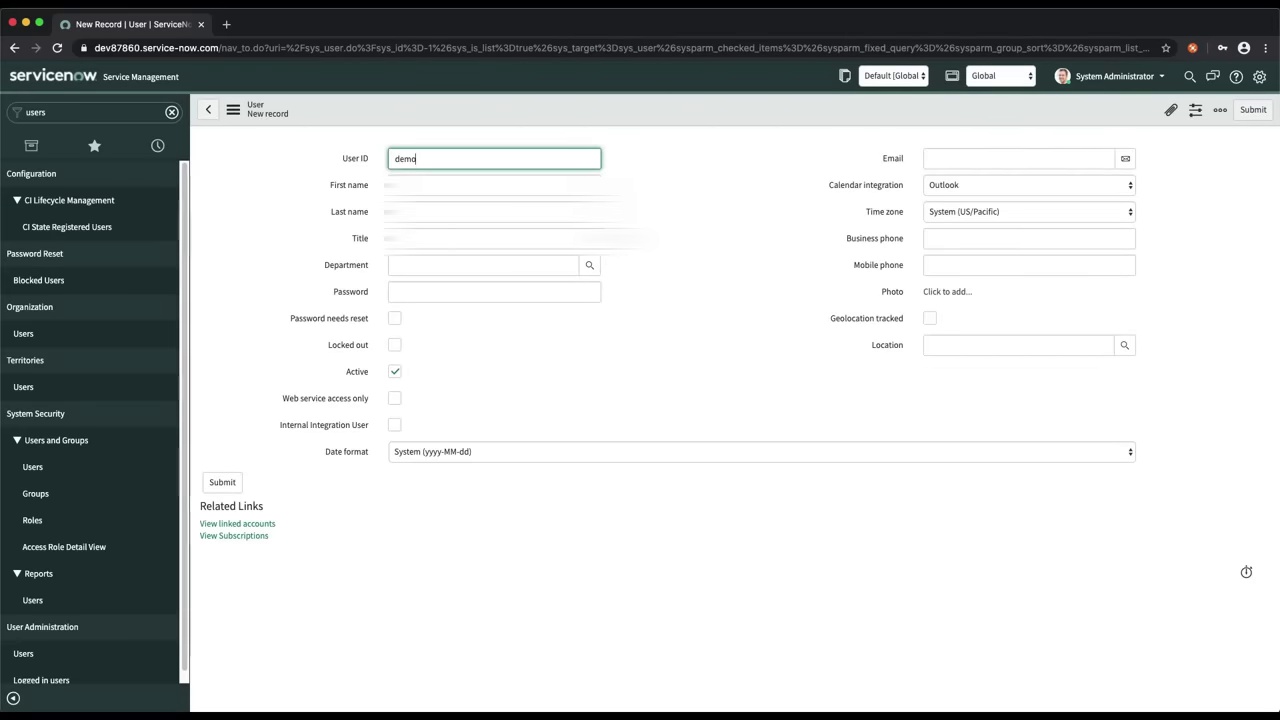
{"action": "type", "text": ".user"}
{"action": "key", "text": "Tab"}
{"action": "type", "text": "Demo"}
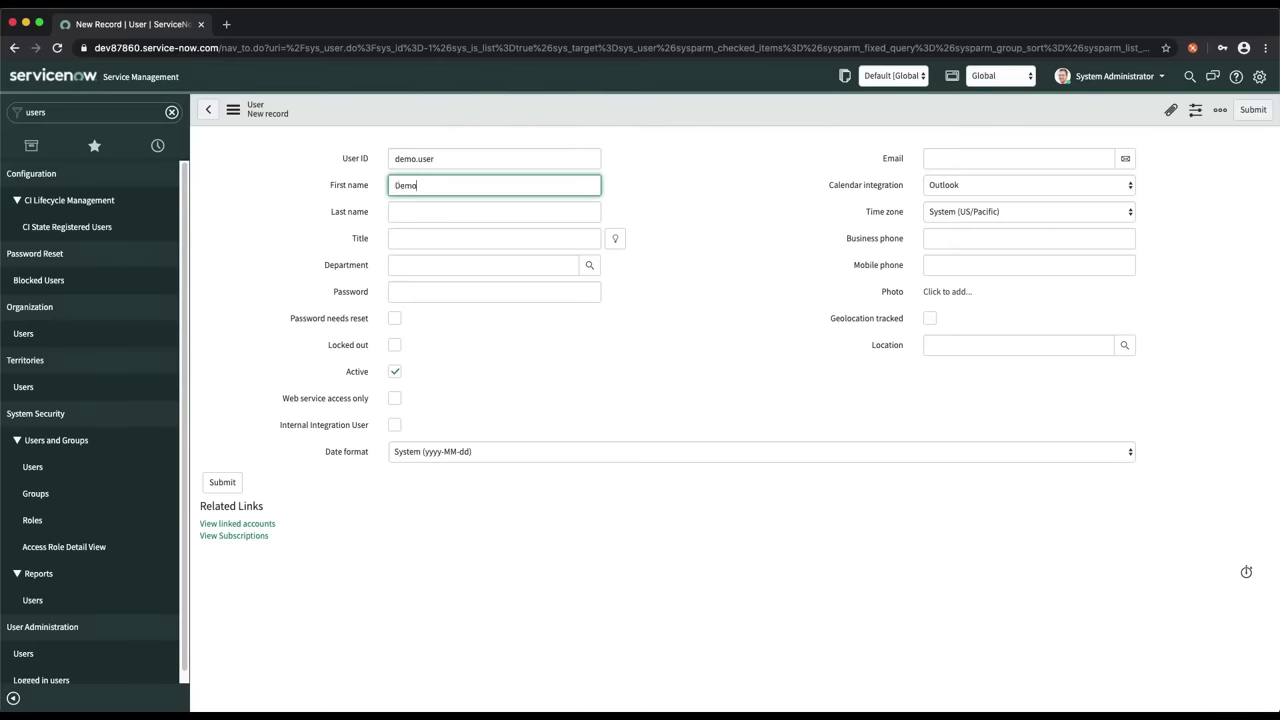
{"action": "key", "text": "Tab"}
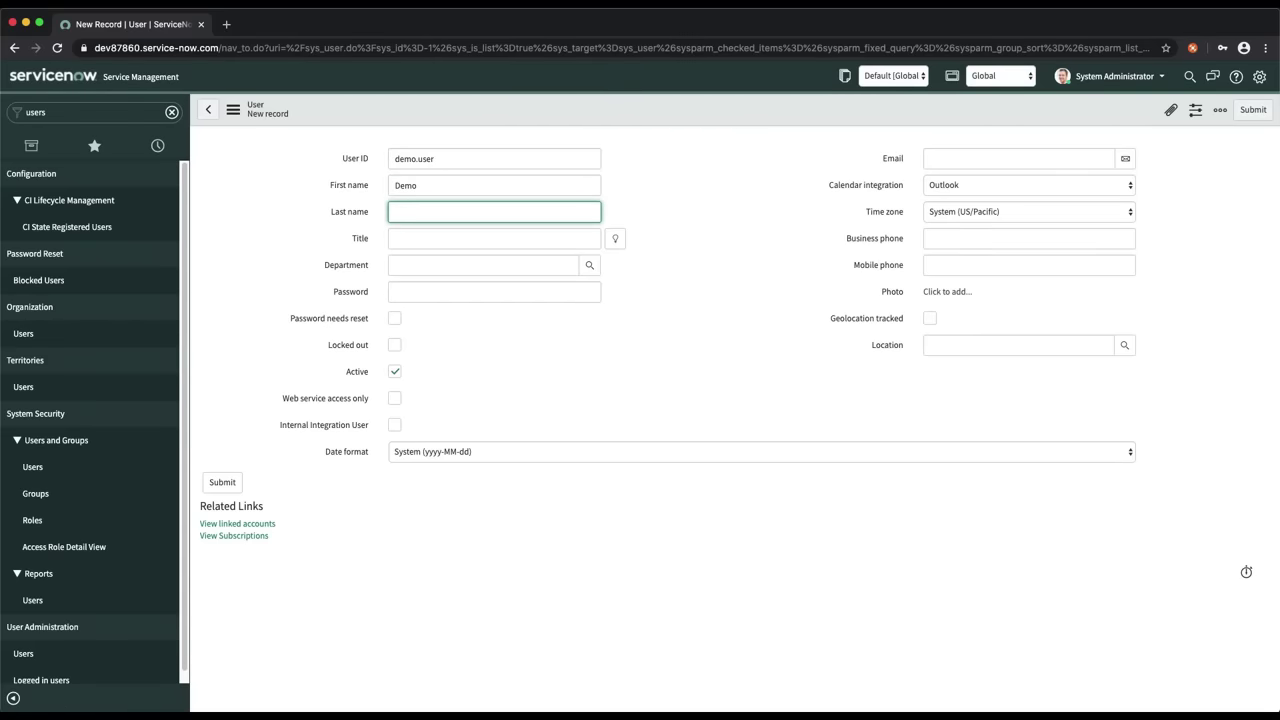
{"action": "type", "text": "User"}
{"action": "left_click", "coordinate": [681, 301]}
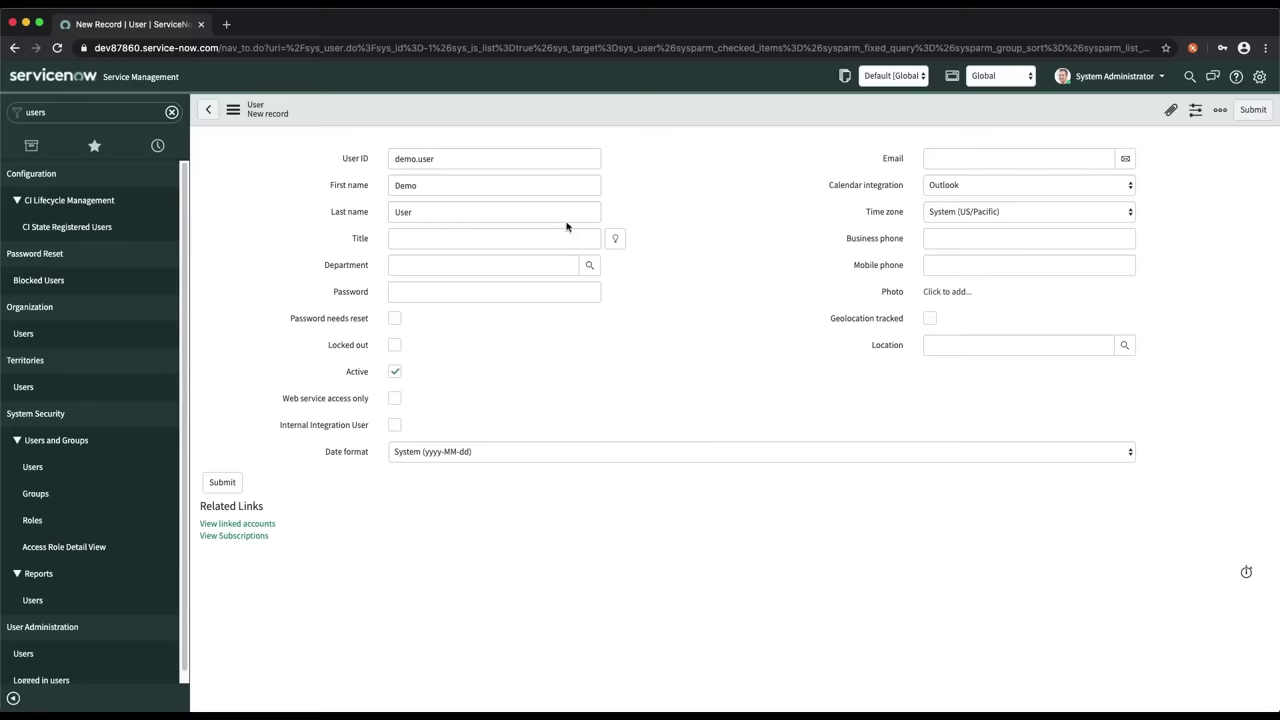
Fill in the user's password and save the new user record
{"action": "left_click", "coordinate": [405, 292]}
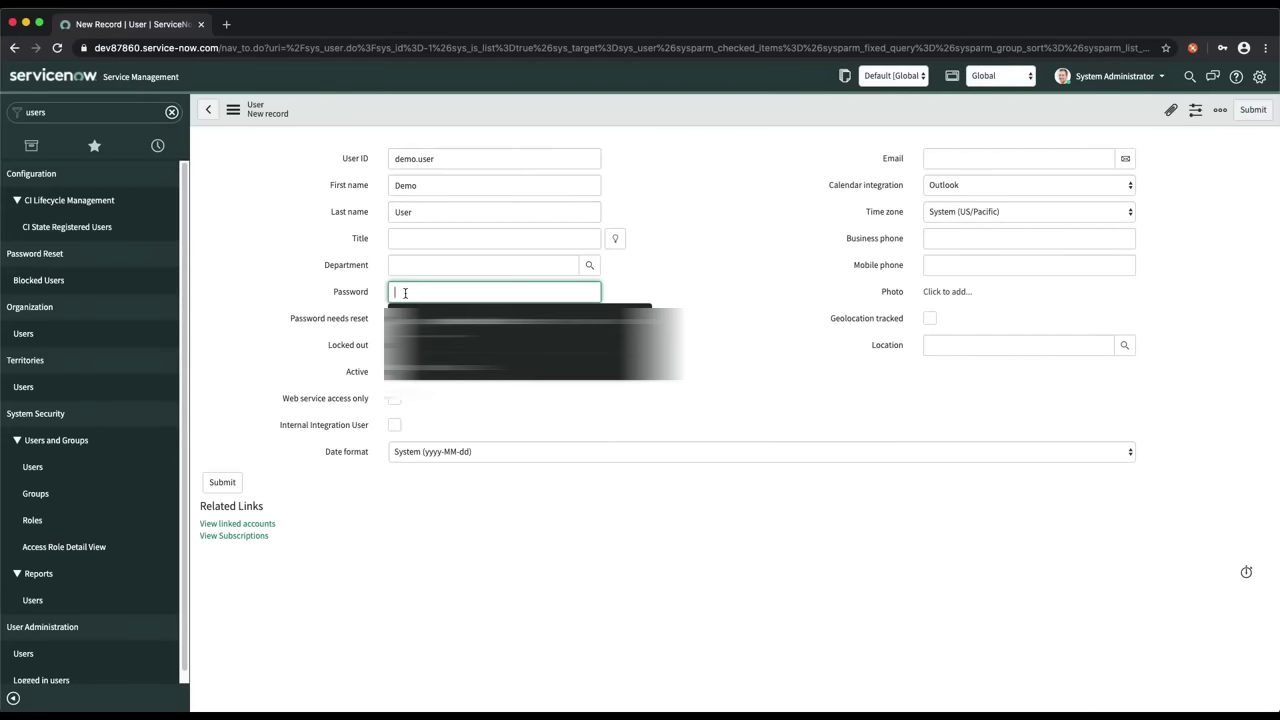
{"action": "type", "text": "p"}
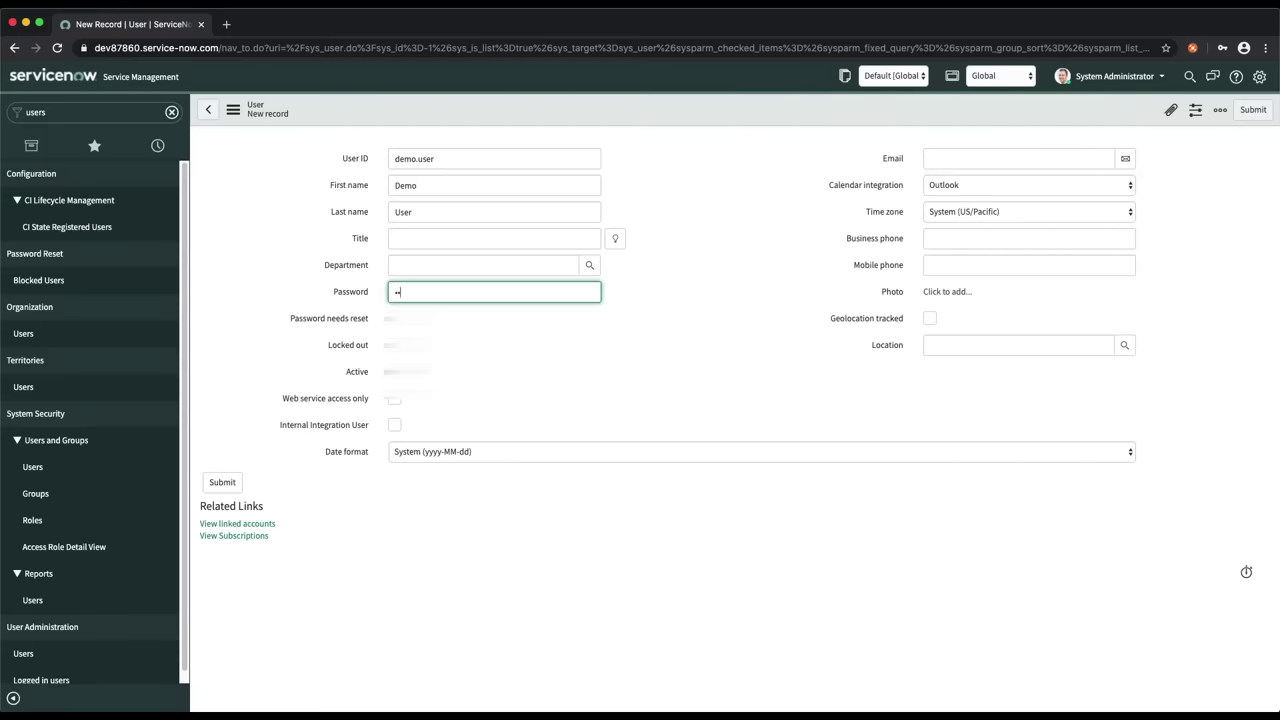
{"action": "key", "text": "BackSpace"}
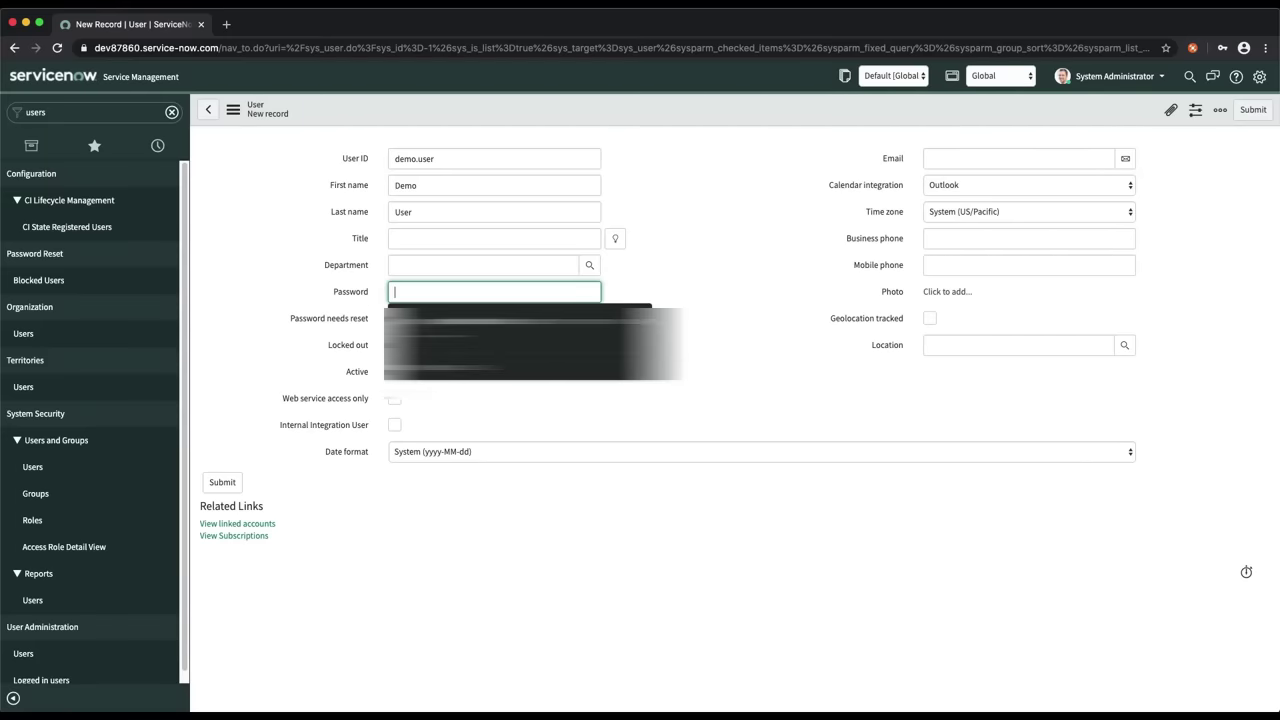
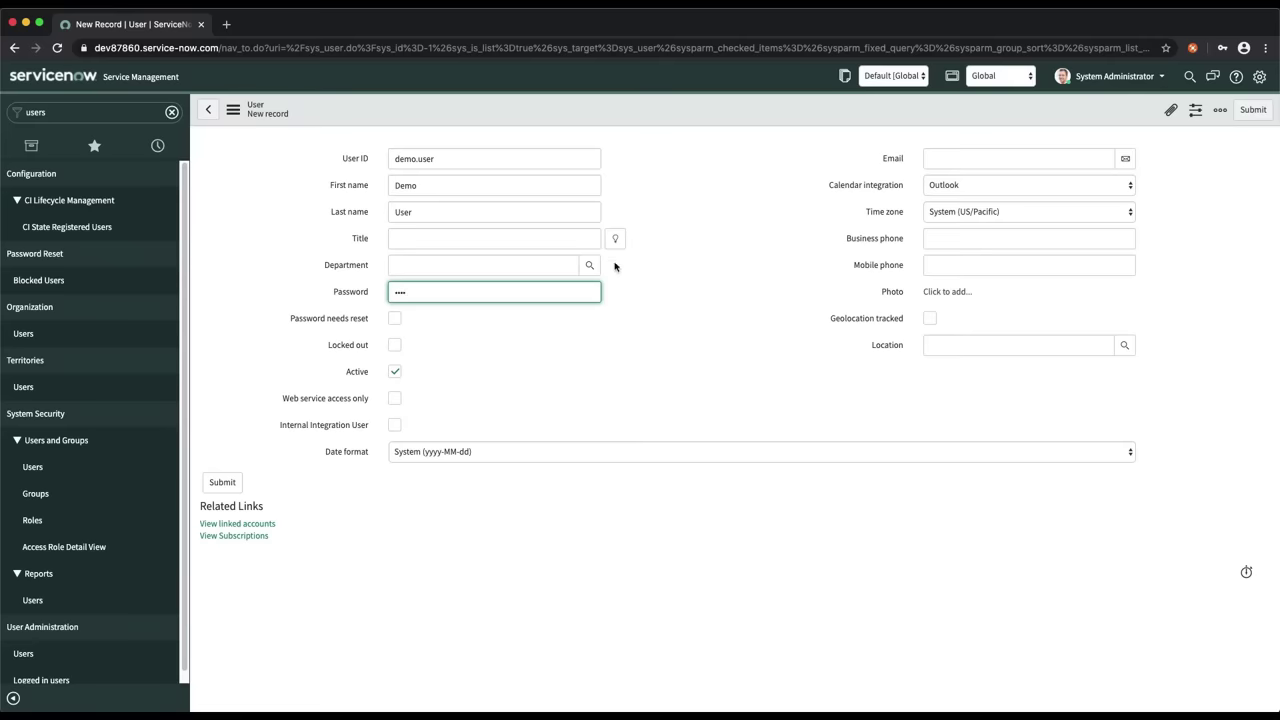
{"action": "left_click", "coordinate": [719, 258]}
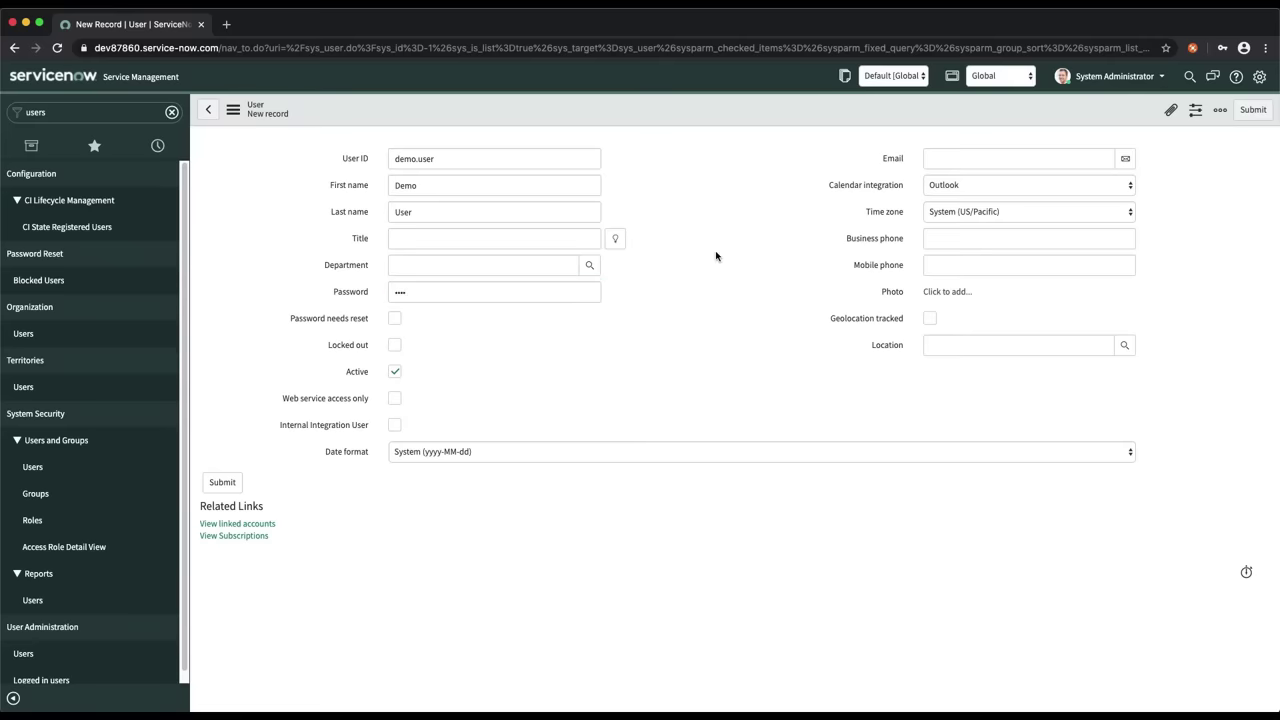
{"action": "right_click", "coordinate": [691, 108]}
{"action": "left_click", "coordinate": [715, 117]}
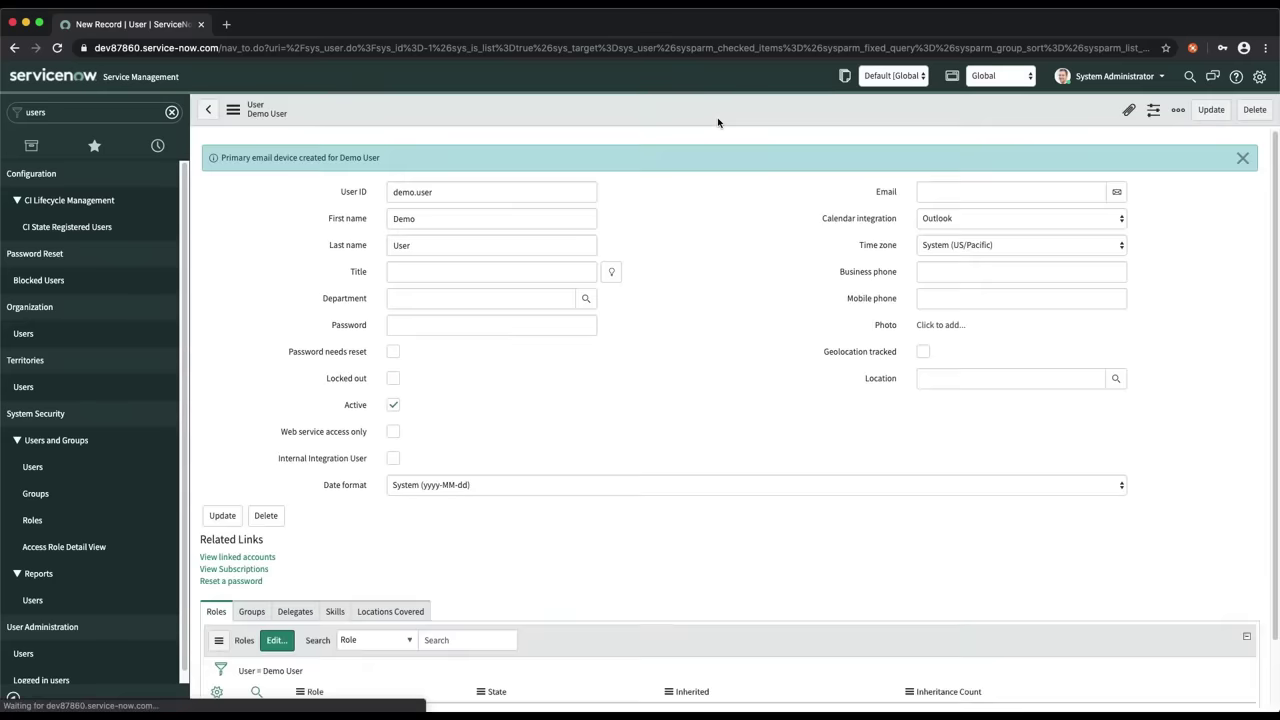
{"action": "scroll", "coordinate": [512, 429], "scroll_direction": "down", "scroll_amount": 2}
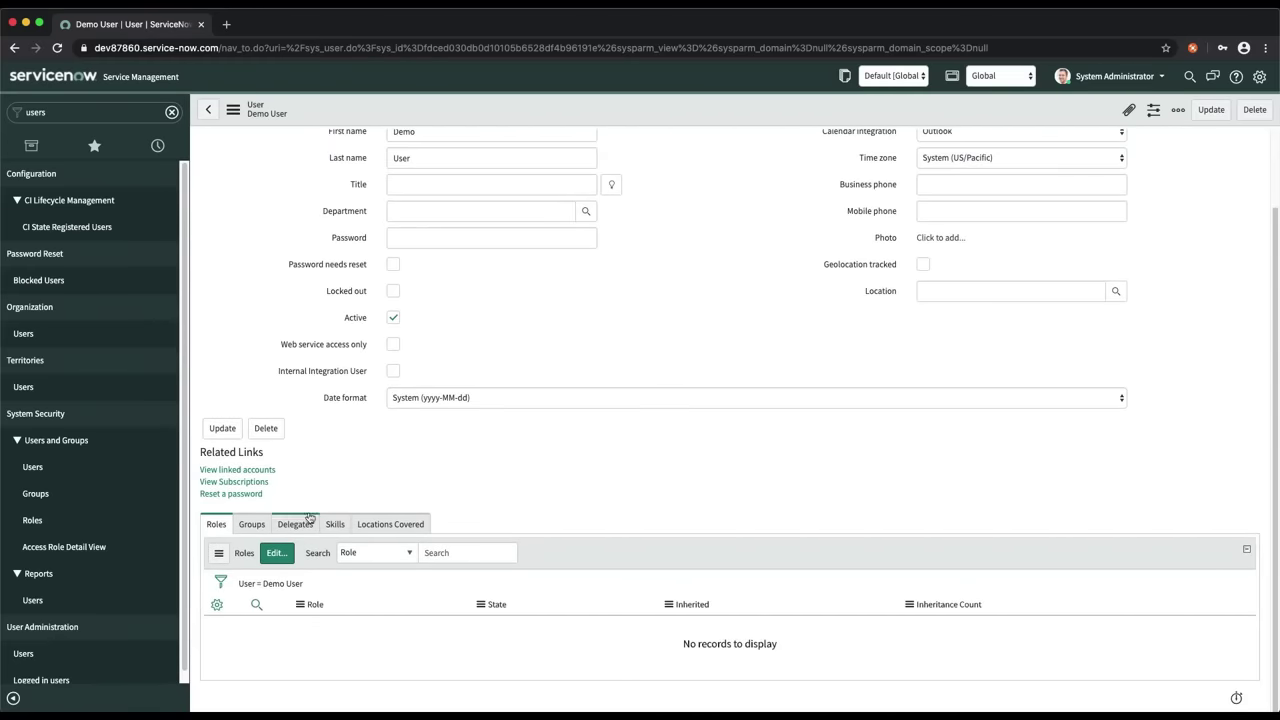
{"action": "left_click", "coordinate": [254, 526]}
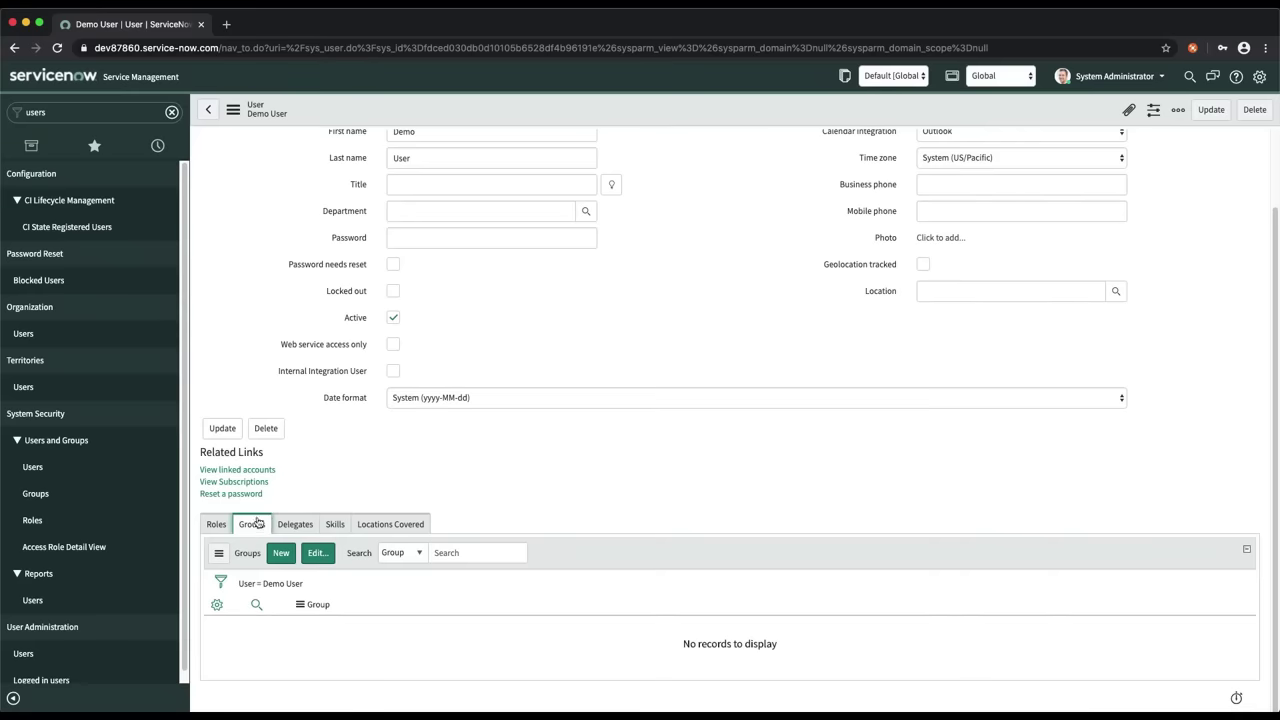
{"action": "left_click", "coordinate": [215, 525]}
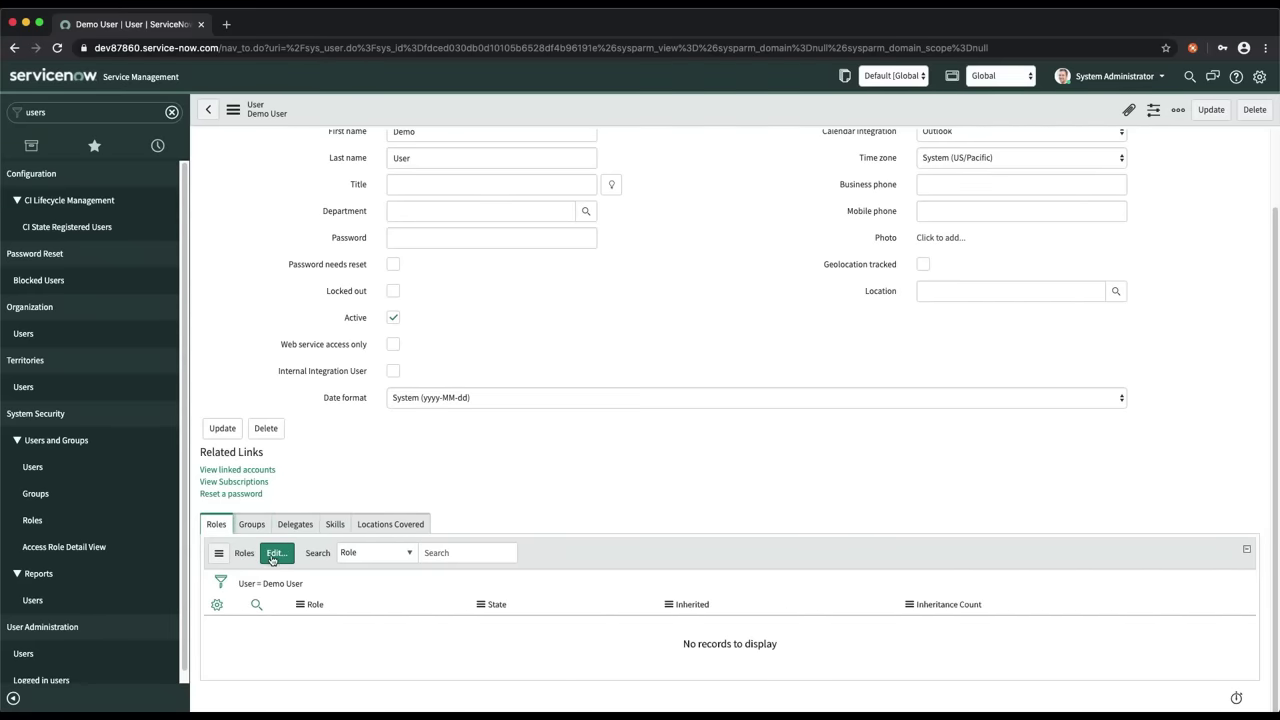
{"action": "left_click", "coordinate": [252, 525]}
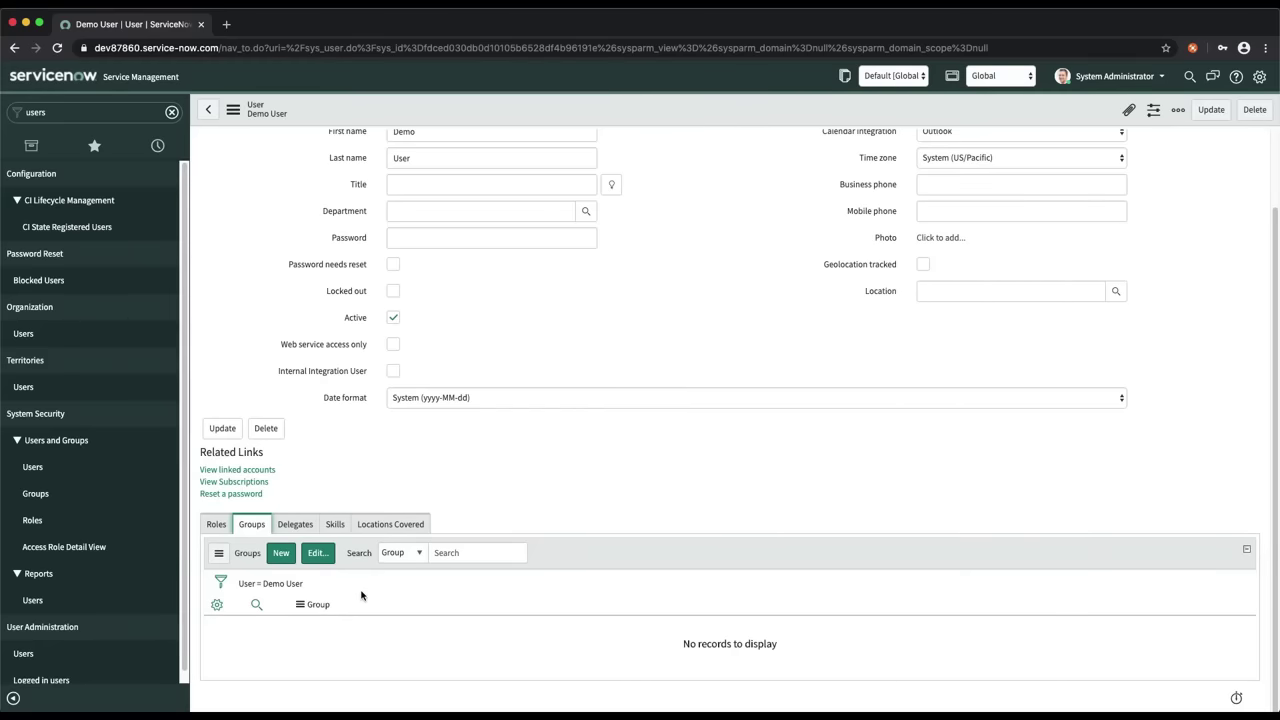
{"action": "left_click", "coordinate": [50, 153]}
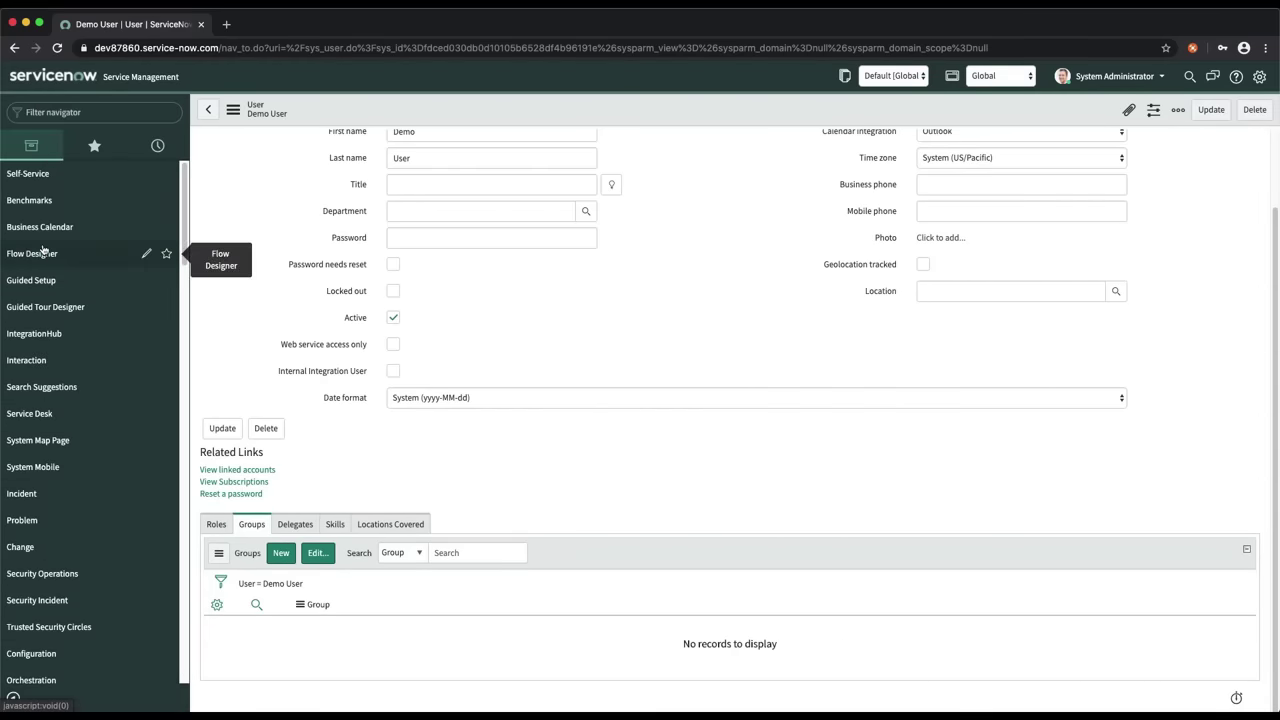
{"action": "left_click_drag", "start_coordinate": [185, 180], "coordinate": [171, 594]}
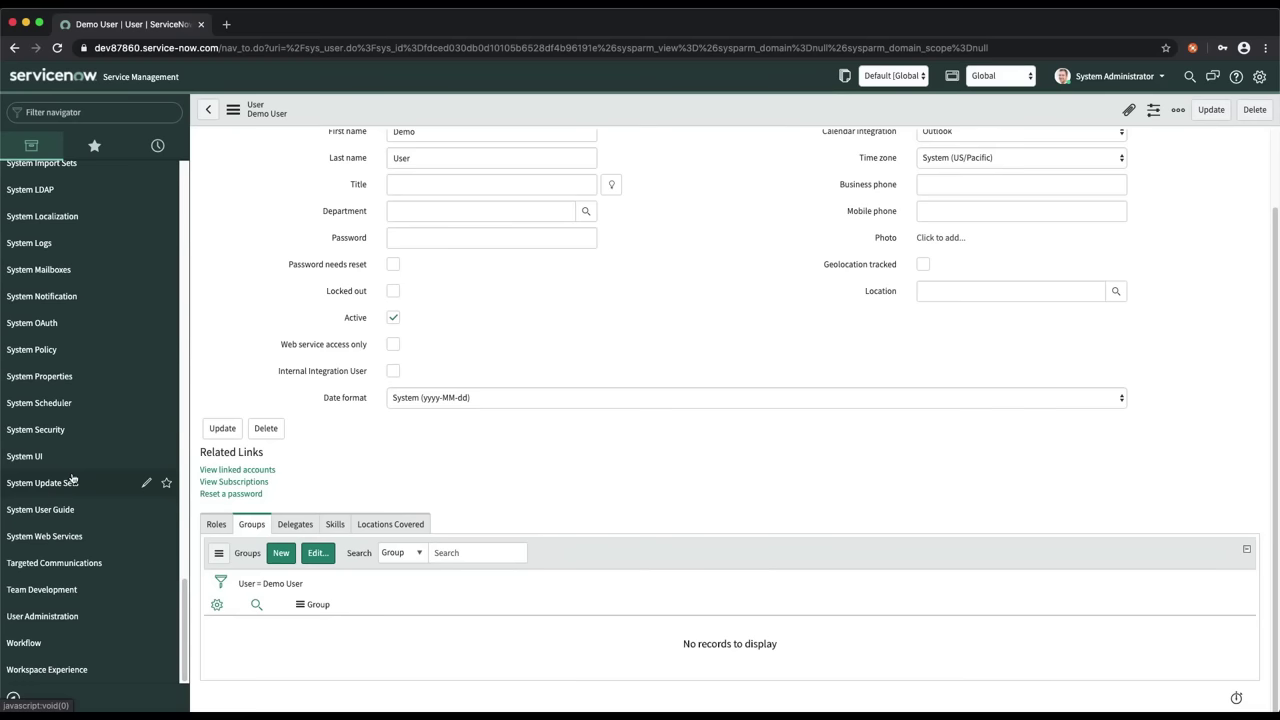
Impersonate Demo User, found by searching 'demo' in the Impersonate User dialog
{"action": "left_click", "coordinate": [1114, 80]}
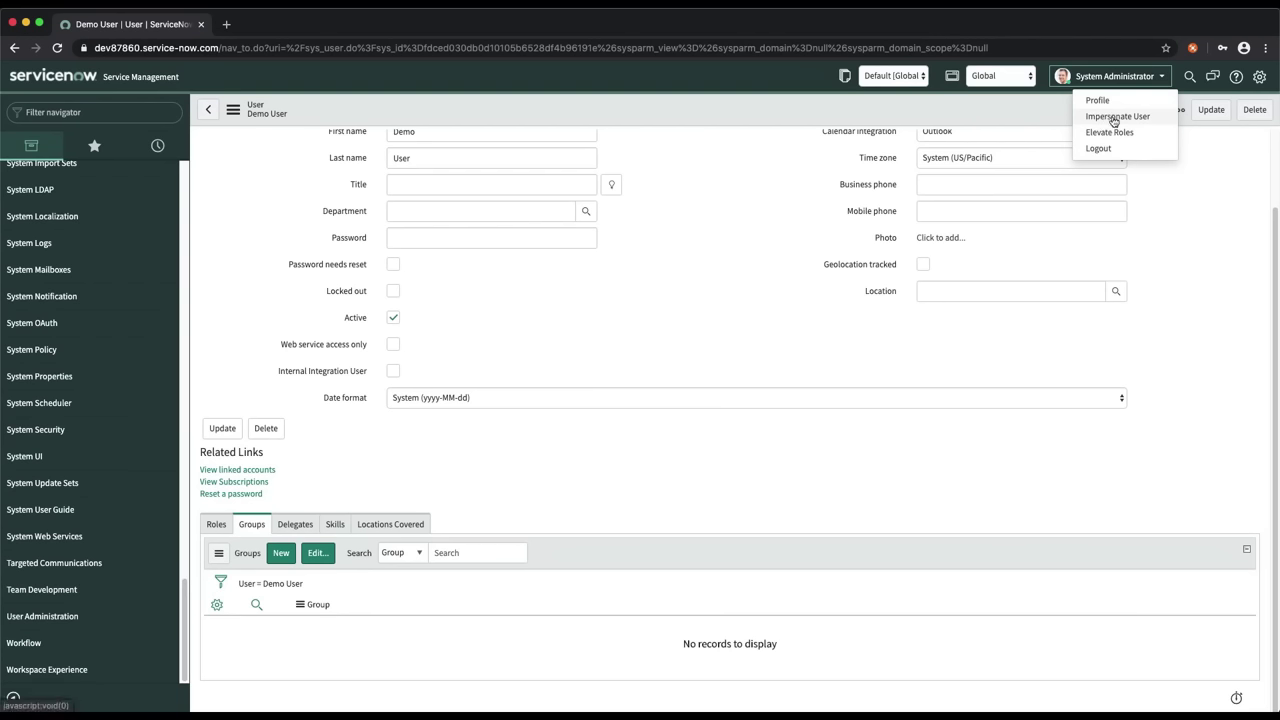
{"action": "left_click", "coordinate": [1114, 117]}
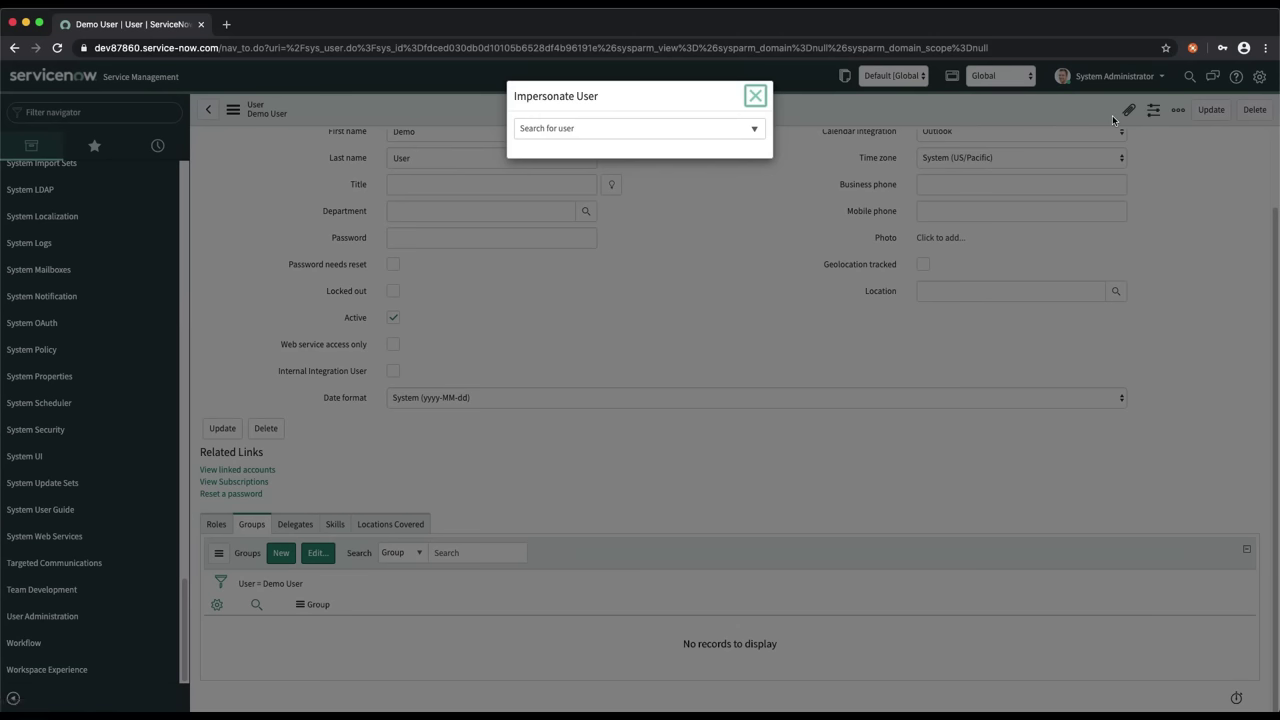
{"action": "left_click", "coordinate": [586, 134]}
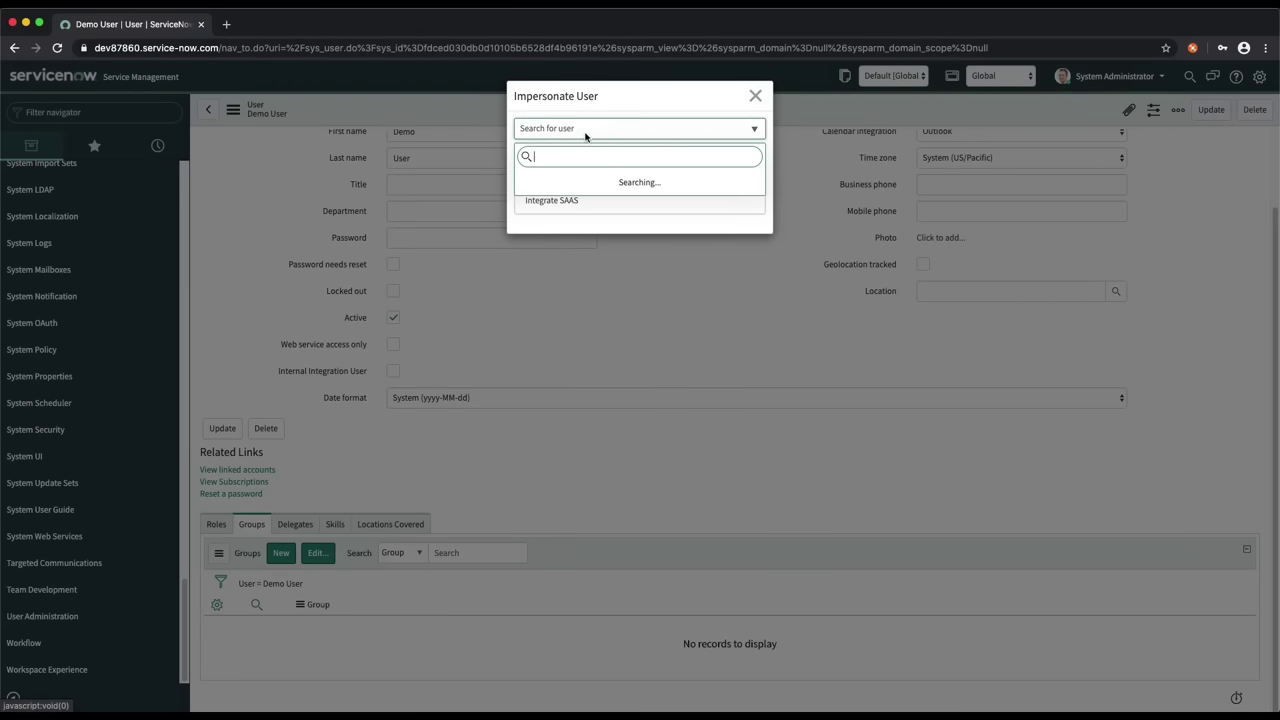
{"action": "type", "text": "demo"}
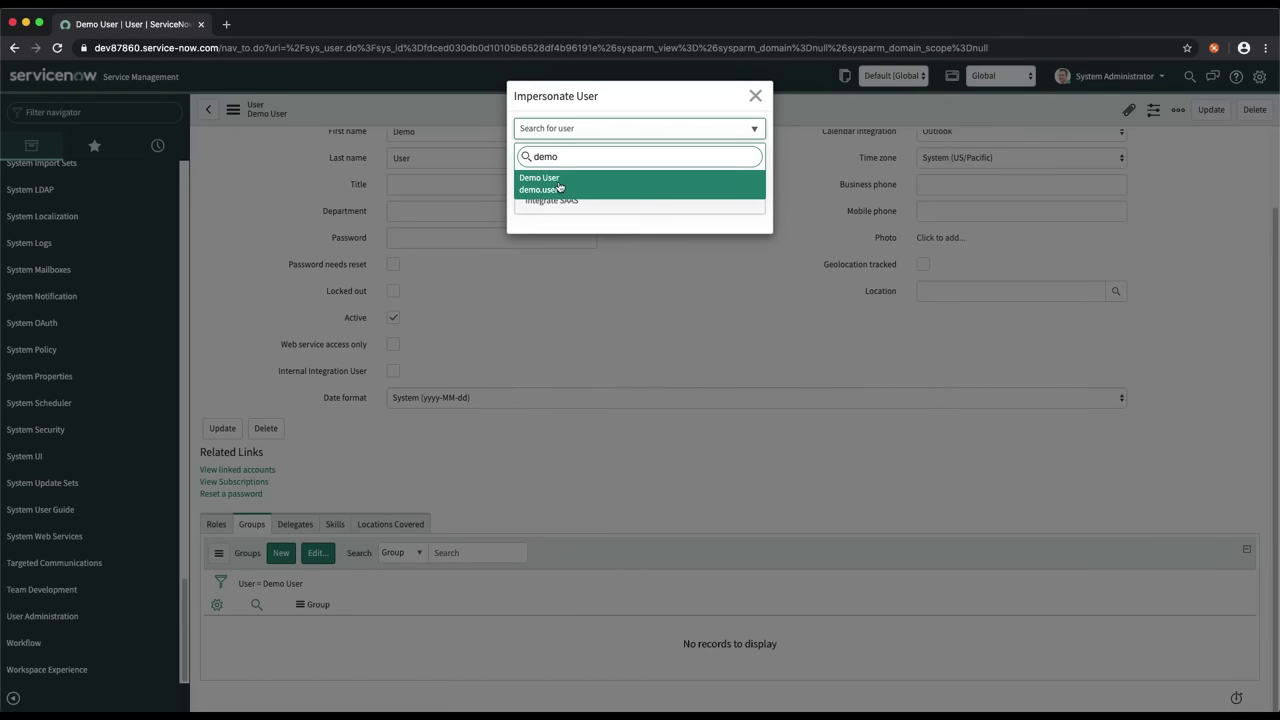
{"action": "left_click", "coordinate": [566, 187]}
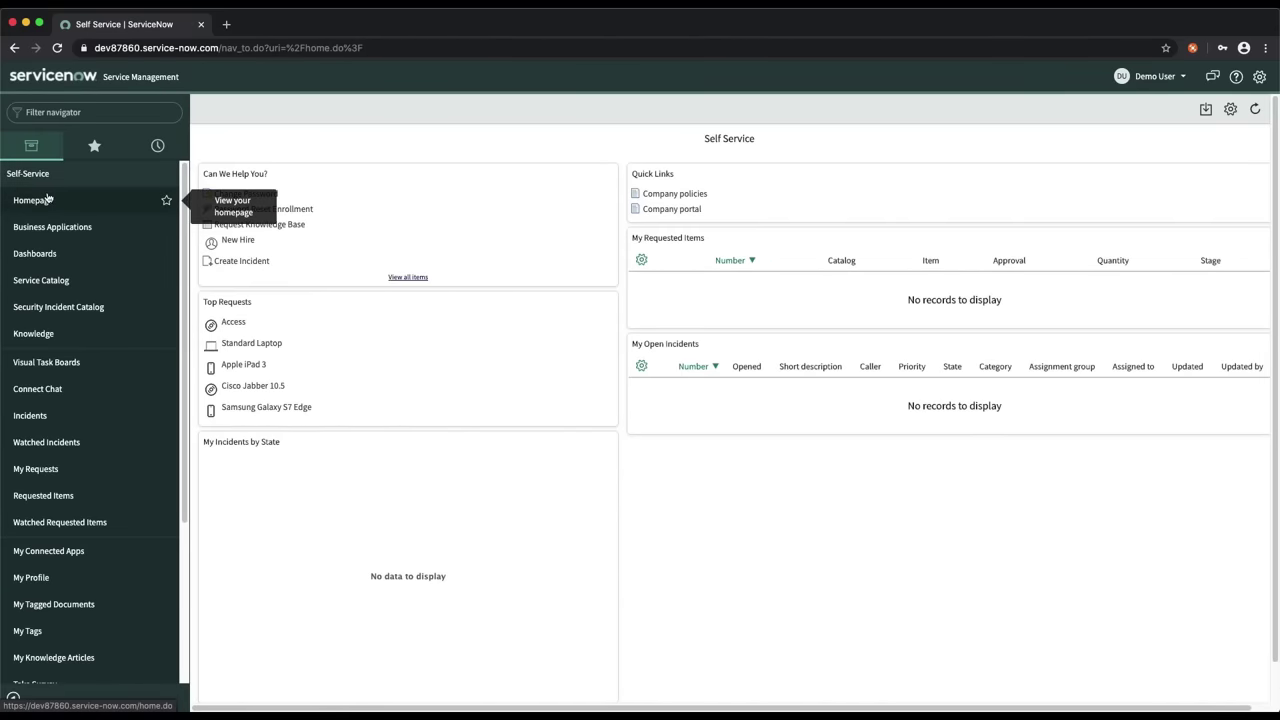
{"action": "left_click", "coordinate": [70, 174]}
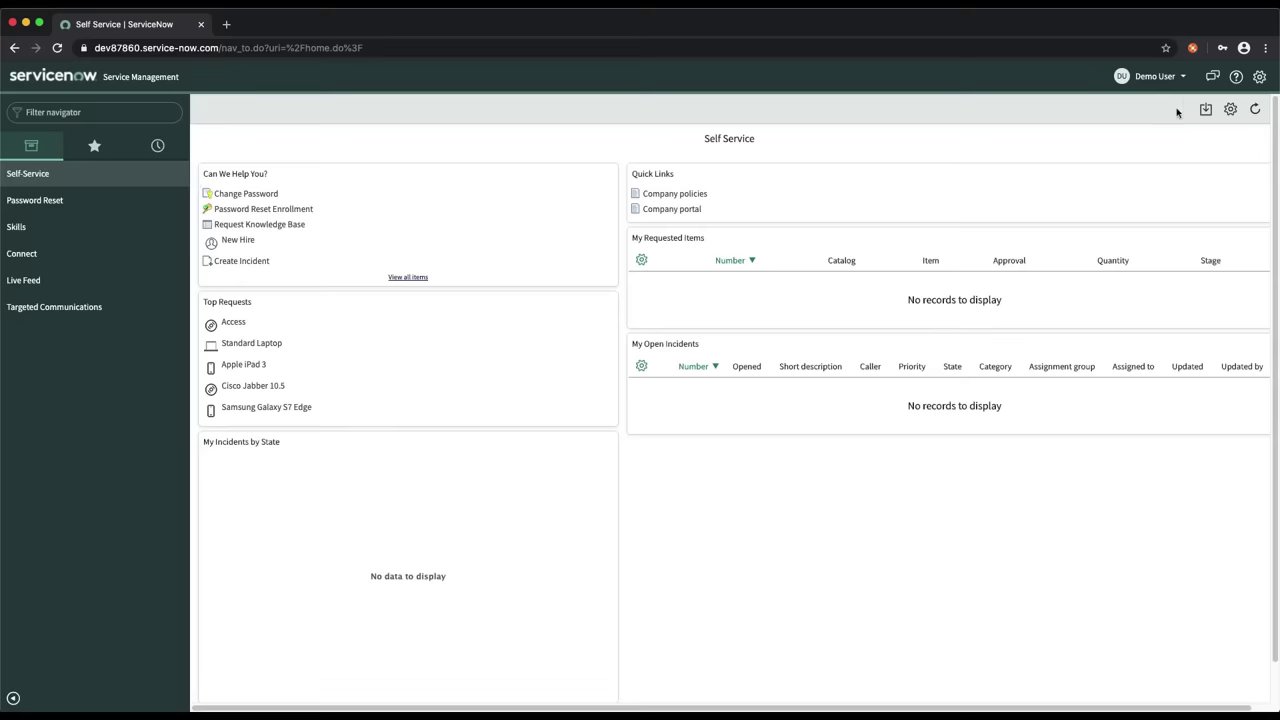
{"action": "left_click", "coordinate": [1154, 86]}
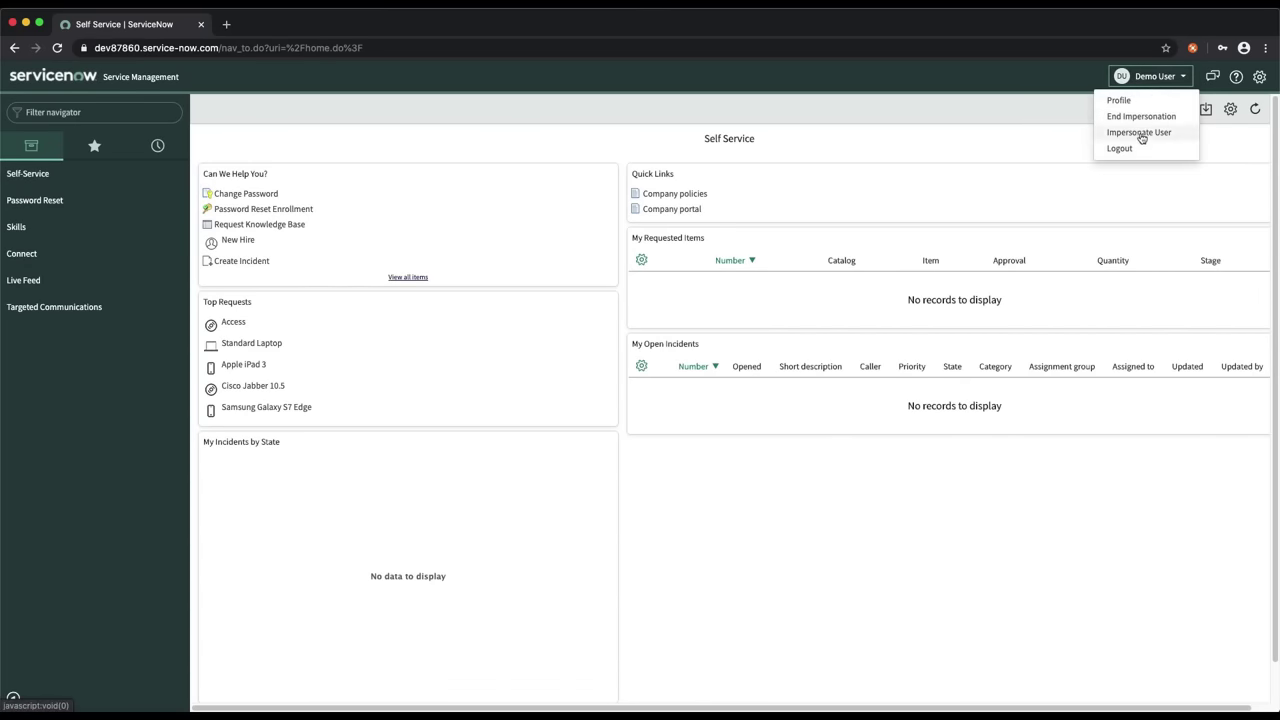
Switch impersonation to ITIL User, found by searching 'itil'
{"action": "left_click", "coordinate": [1140, 132]}
{"action": "left_click", "coordinate": [637, 124]}
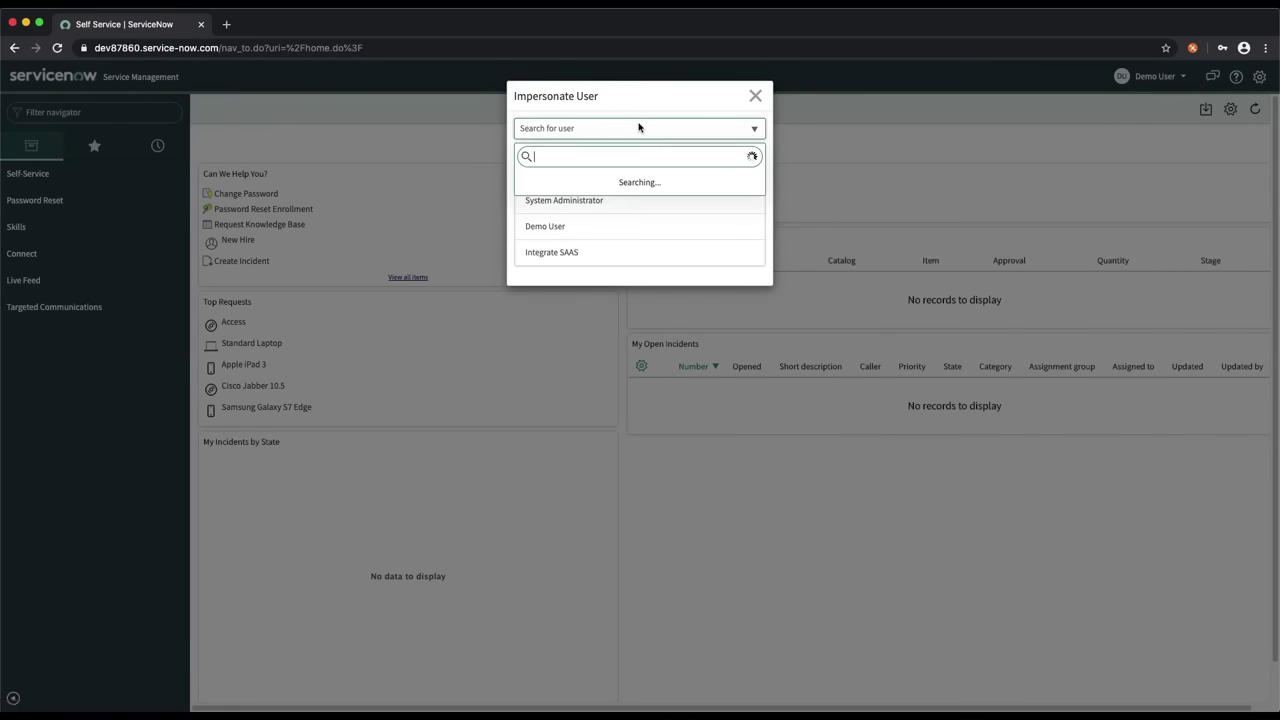
{"action": "type", "text": "itil"}
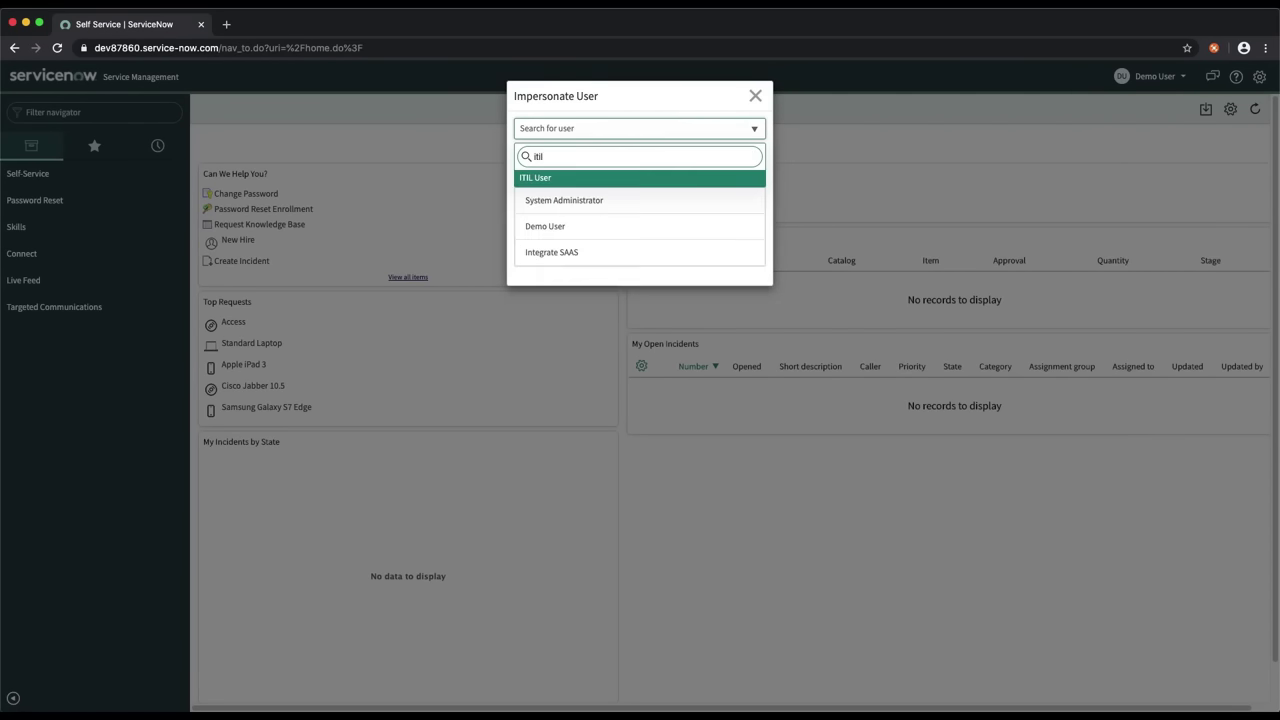
{"action": "left_click", "coordinate": [565, 187]}
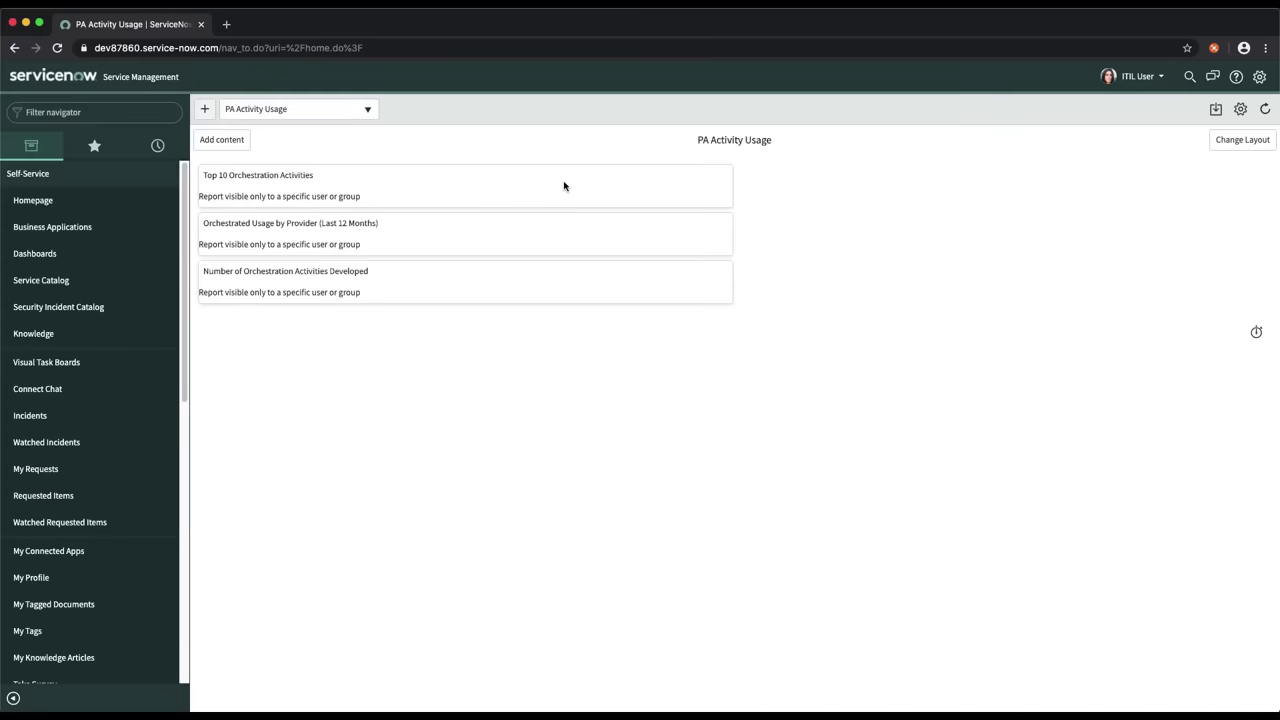
Collapse Self-Service, expand and re-collapse Incident, then show the dashboard list
{"action": "left_click", "coordinate": [70, 182]}
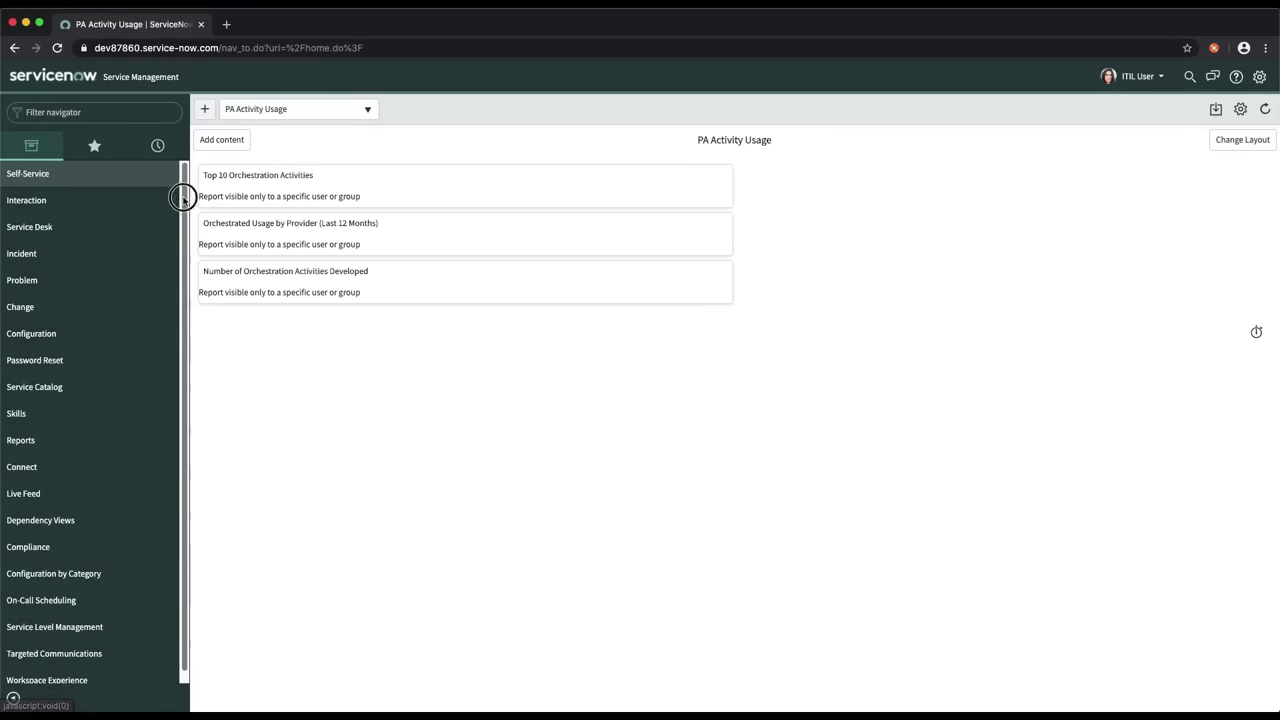
{"action": "scroll", "coordinate": [176, 200], "scroll_direction": "down", "scroll_amount": 1}
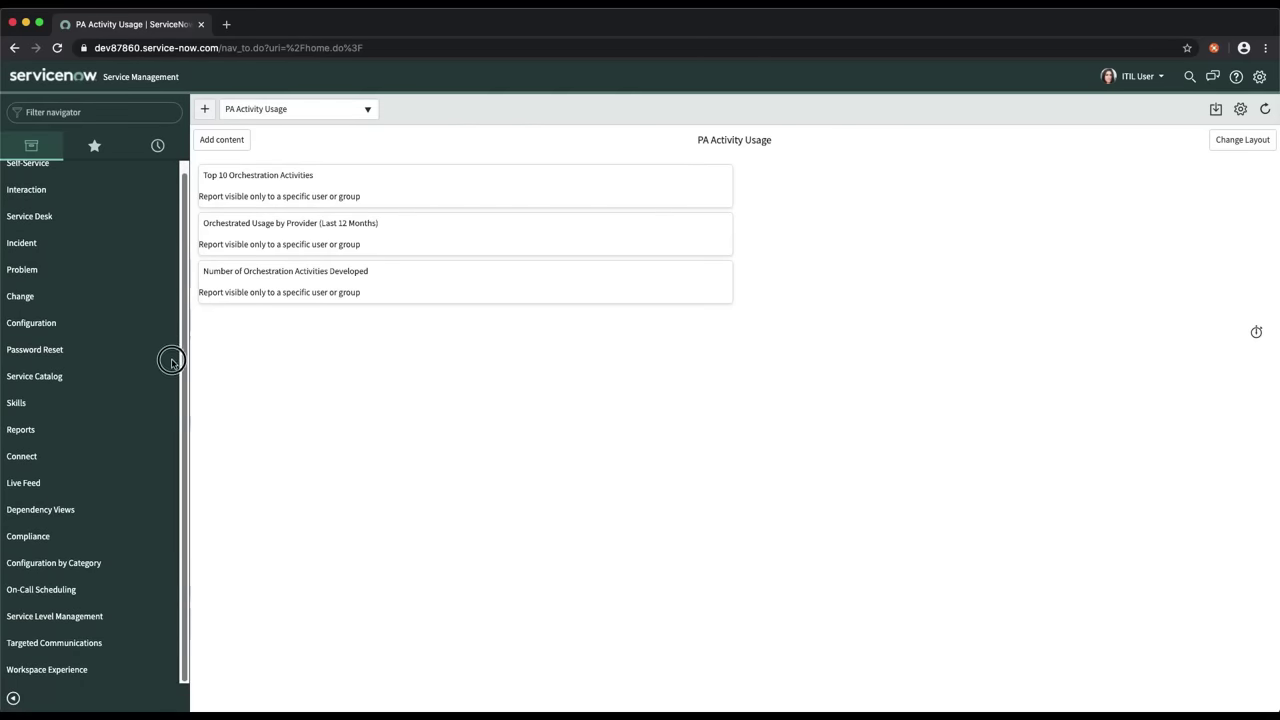
{"action": "left_click", "coordinate": [30, 245]}
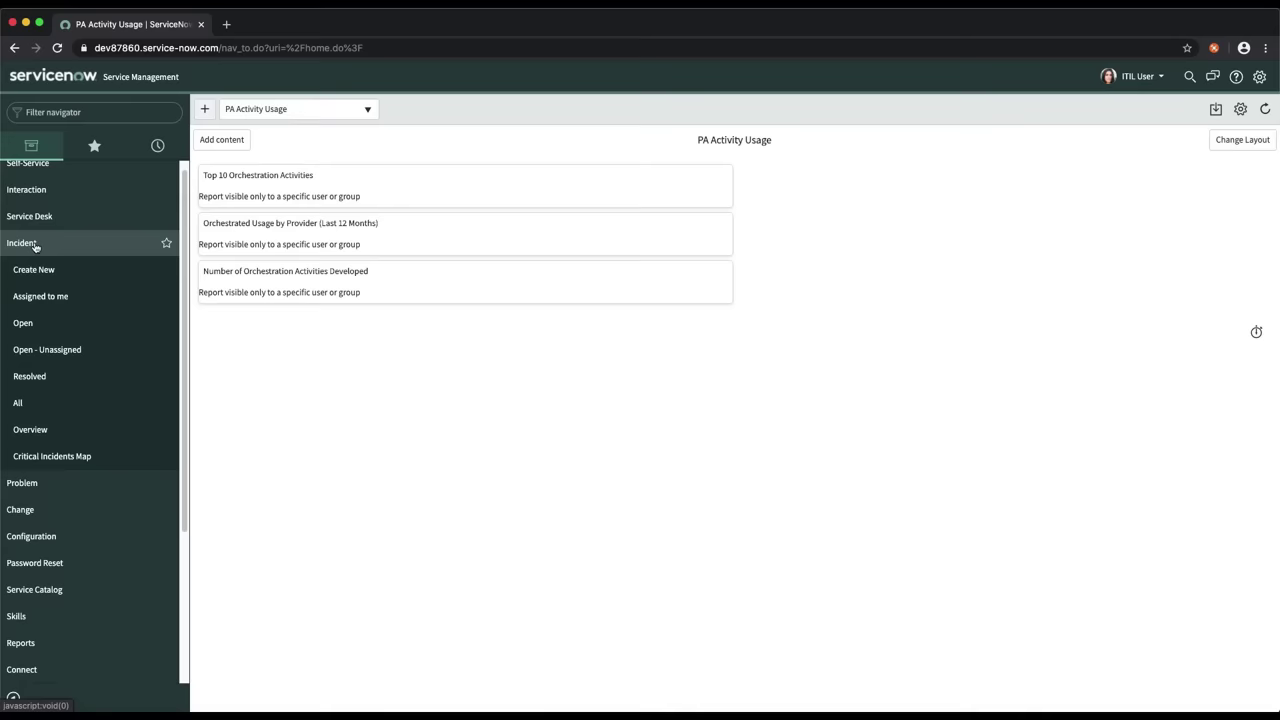
{"action": "left_click", "coordinate": [35, 246]}
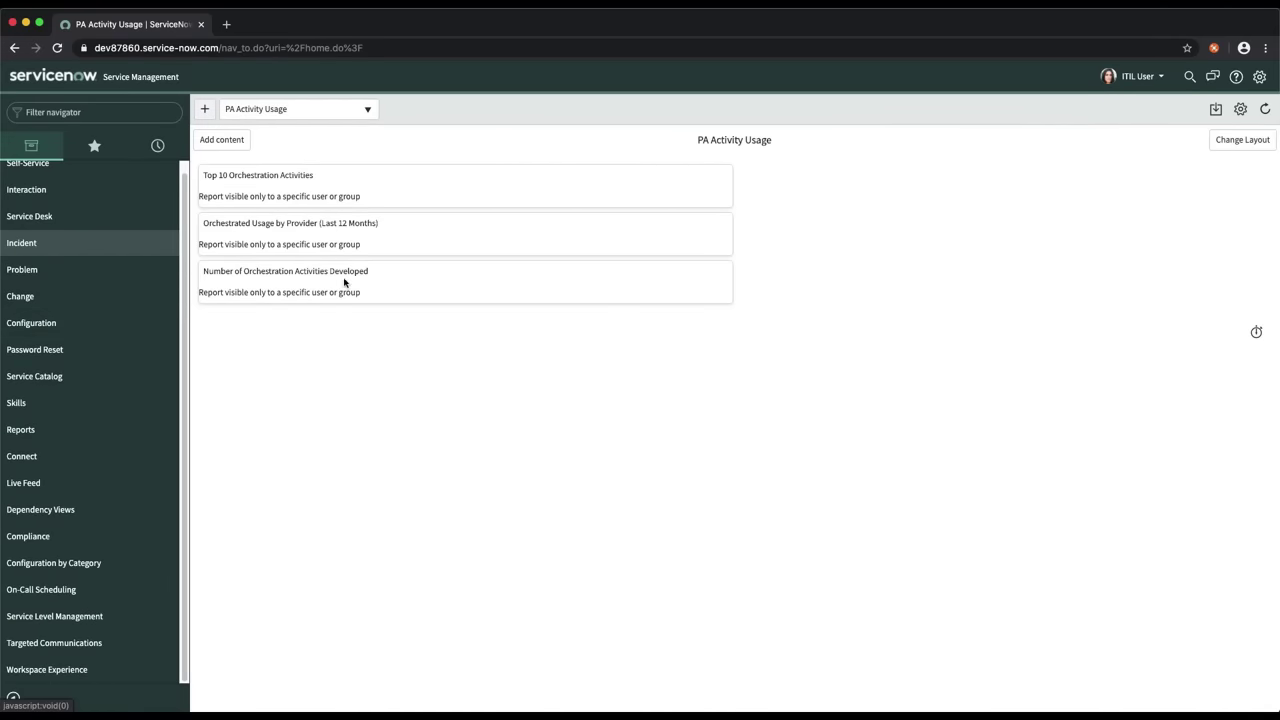
{"action": "mouse_move", "coordinate": [617, 272]}
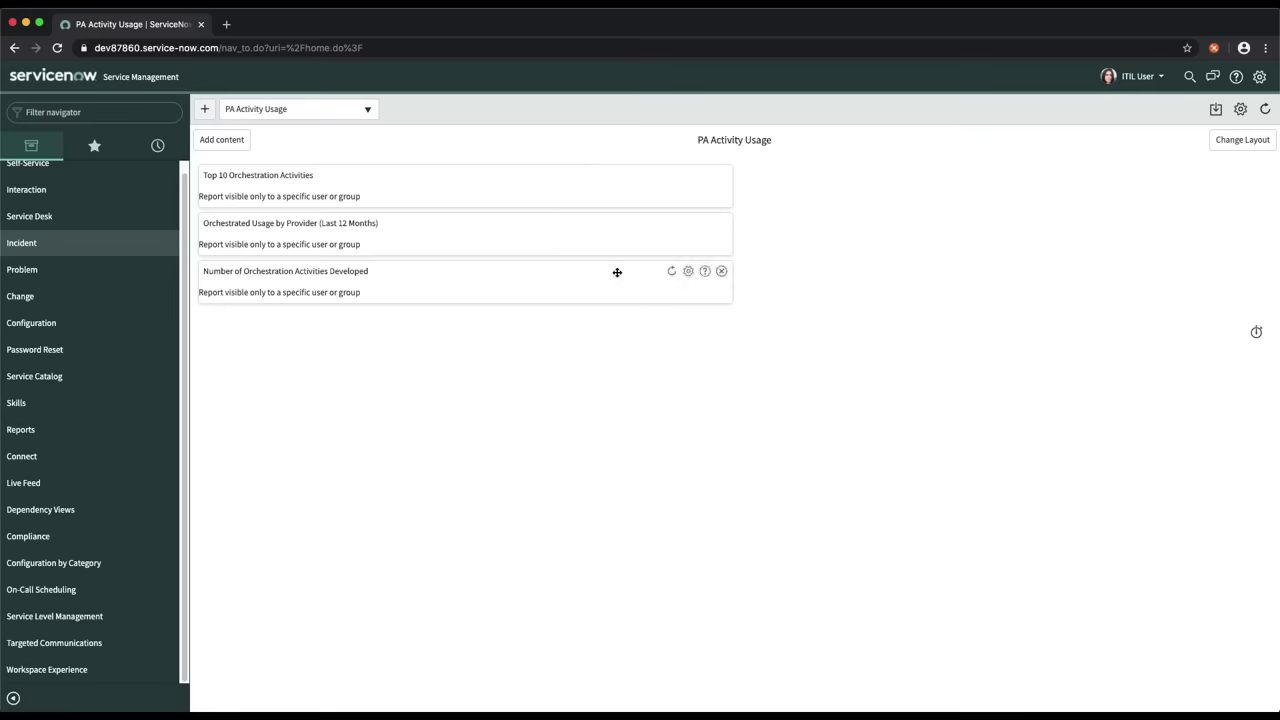
{"action": "left_click", "coordinate": [329, 114]}
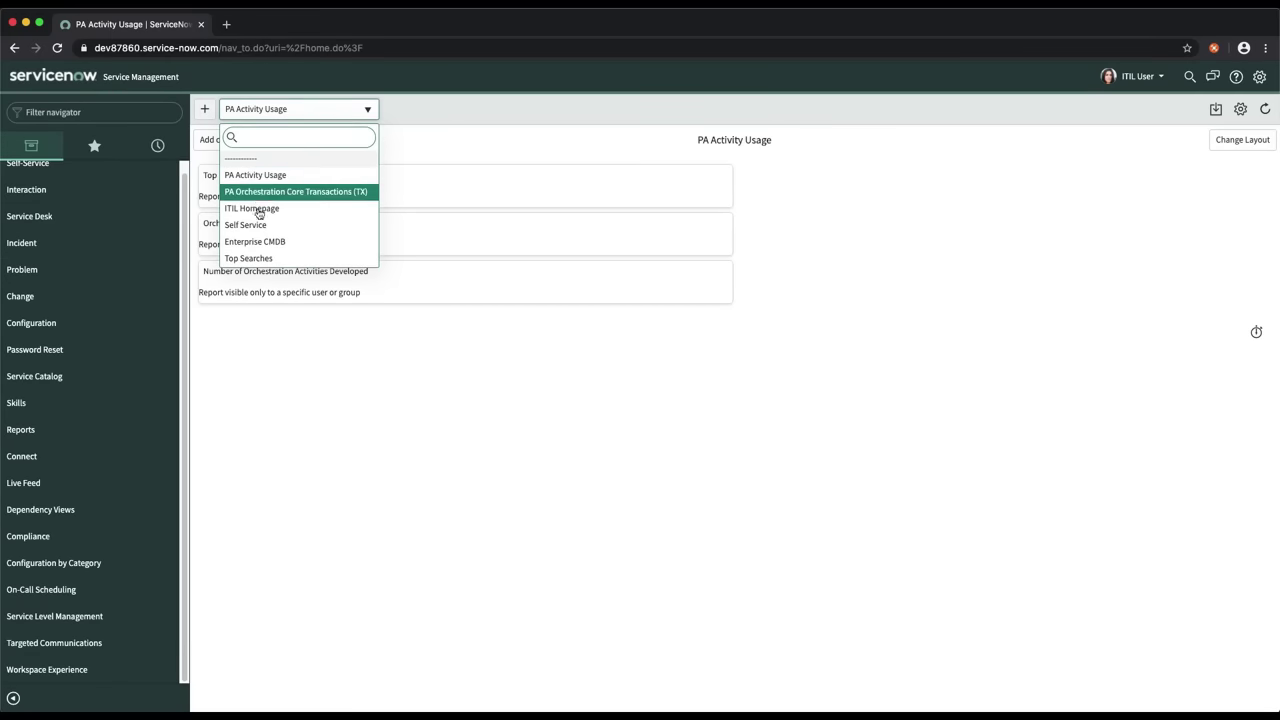
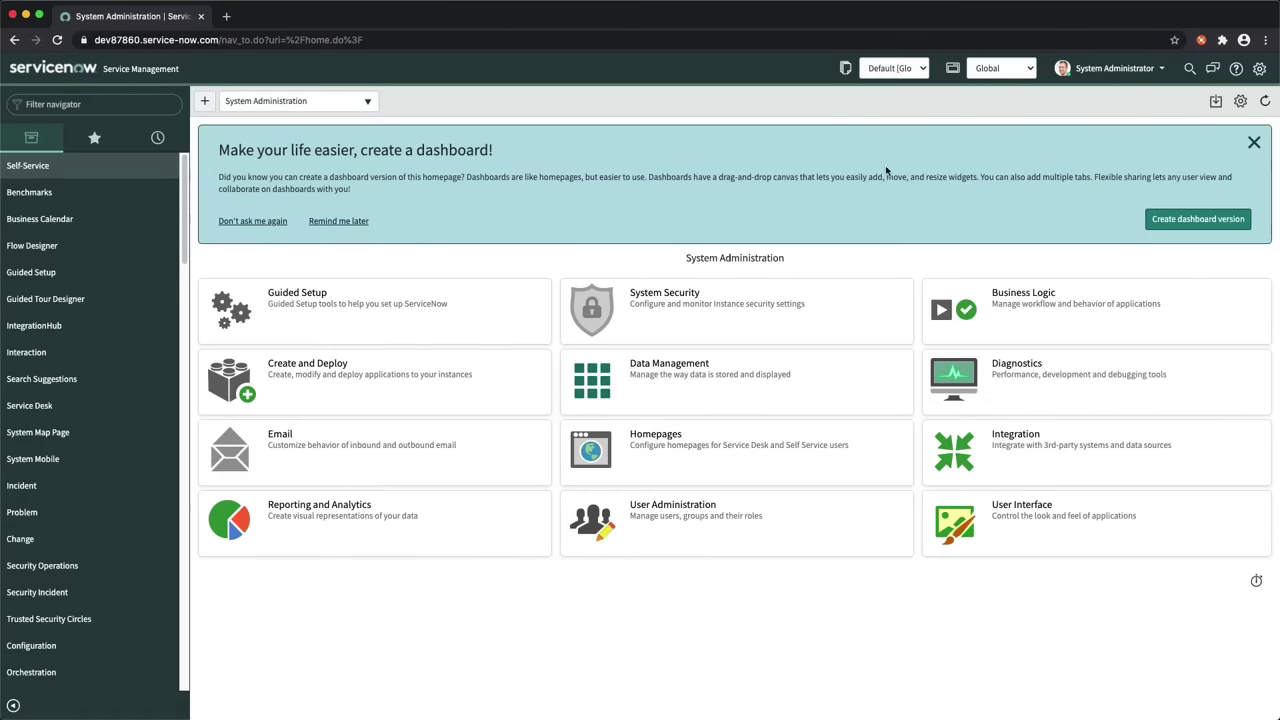
Switch the ServiceNow interface to the older UI15 layout from System Settings
{"action": "left_click", "coordinate": [1259, 68]}
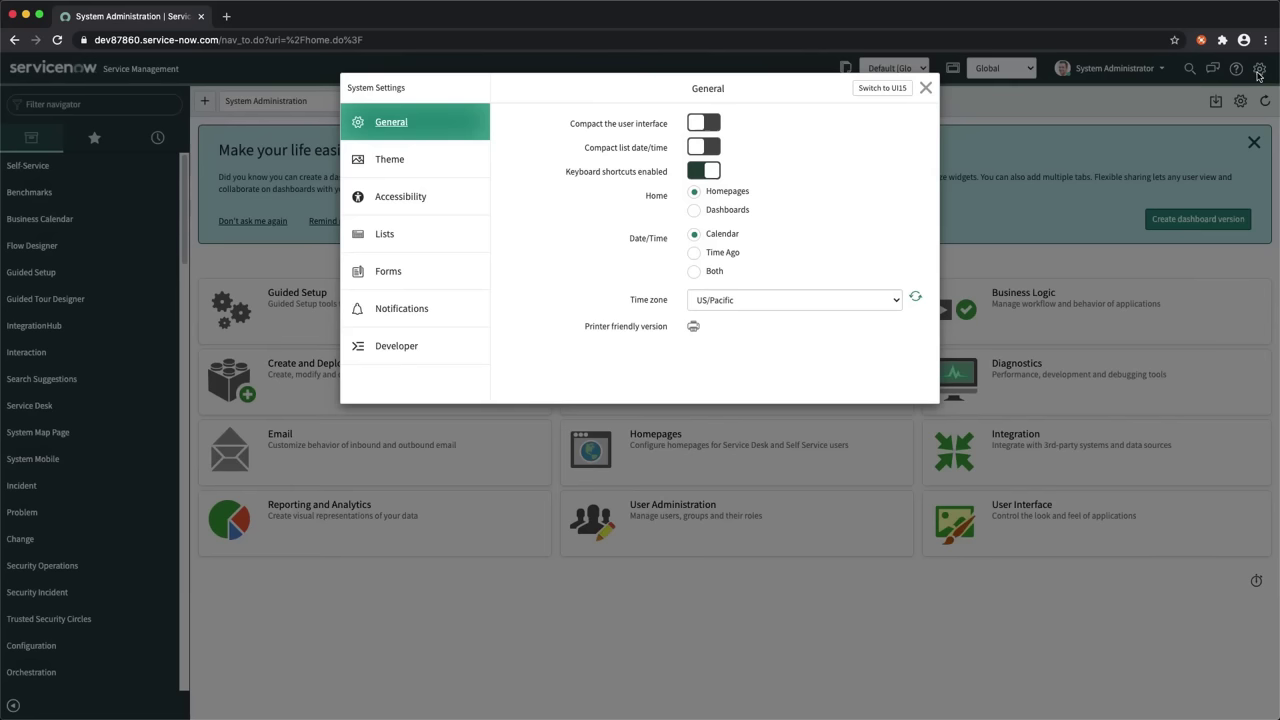
{"action": "left_click", "coordinate": [883, 89]}
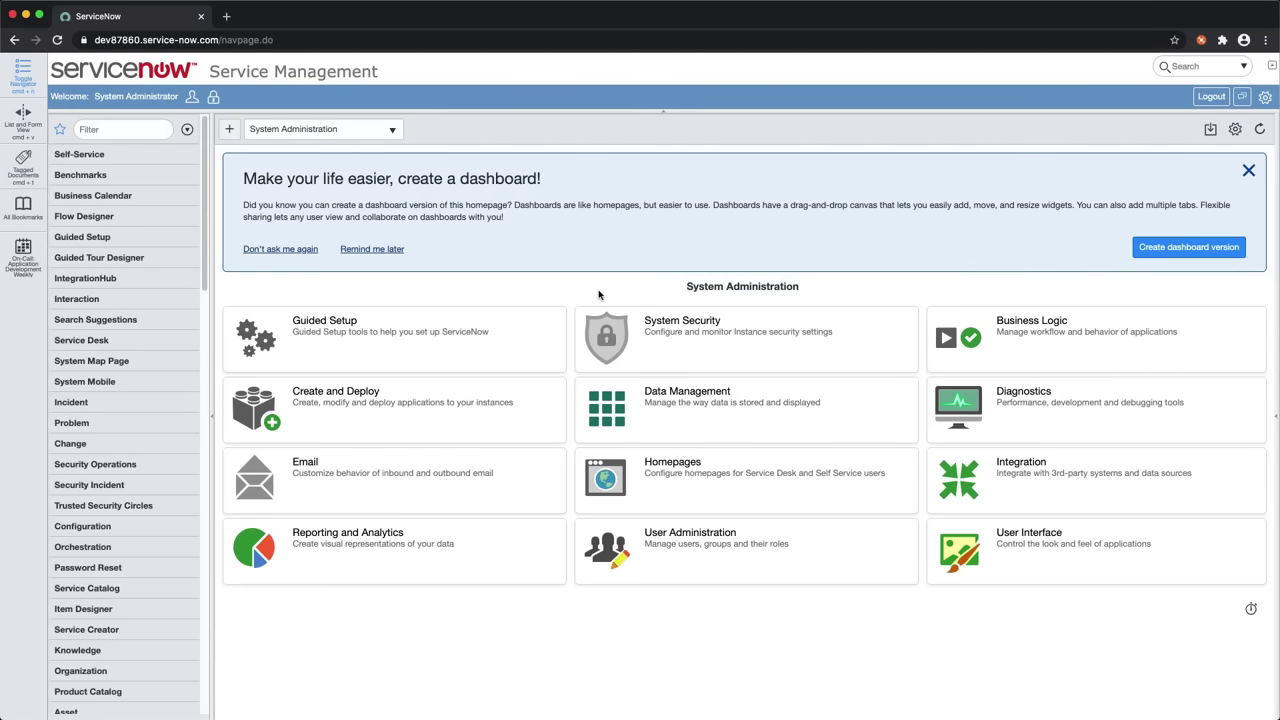
Switch from UI15 back to the UI16 layout using the Settings panel
{"action": "left_click", "coordinate": [1265, 97]}
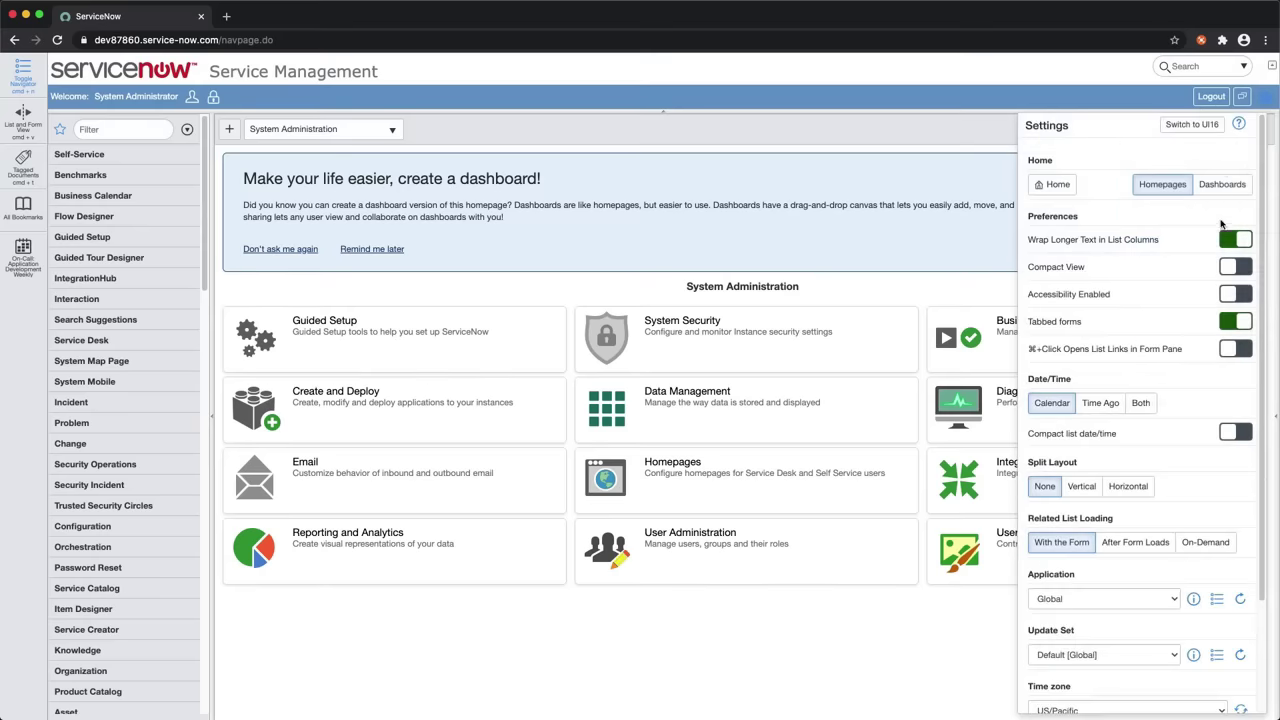
{"action": "left_click", "coordinate": [1194, 127]}
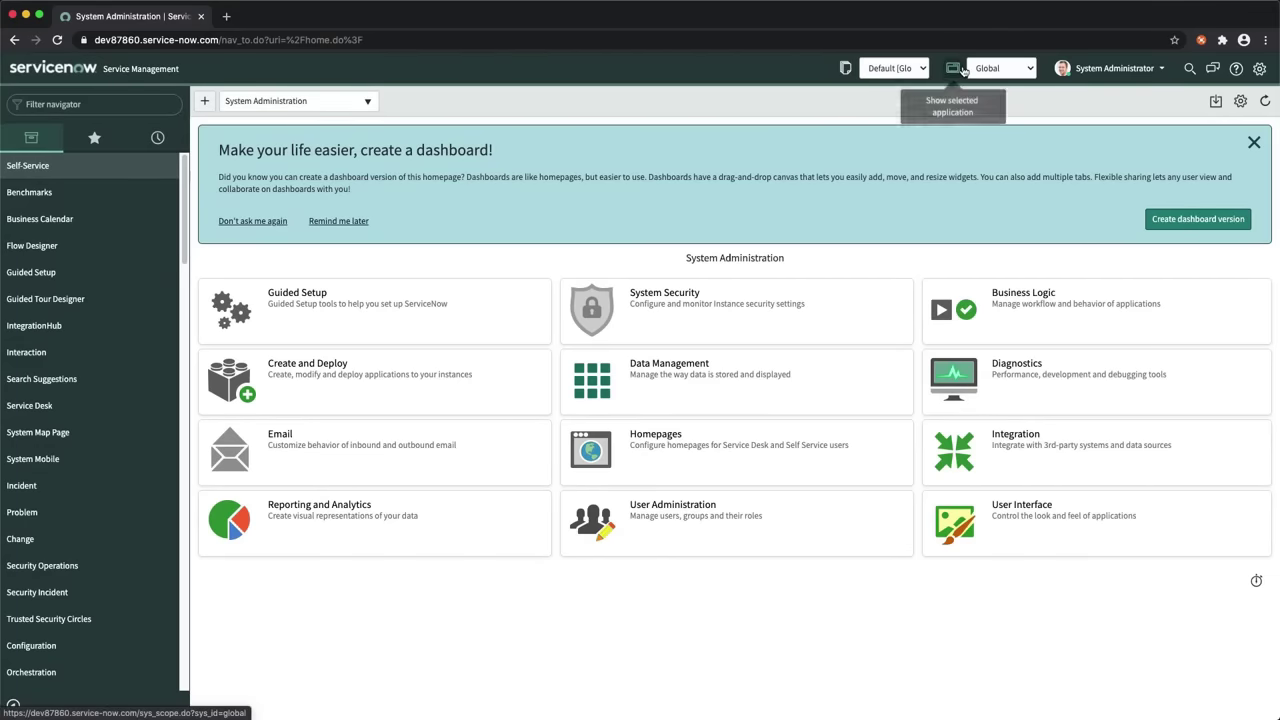
{"action": "left_click", "coordinate": [1259, 68]}
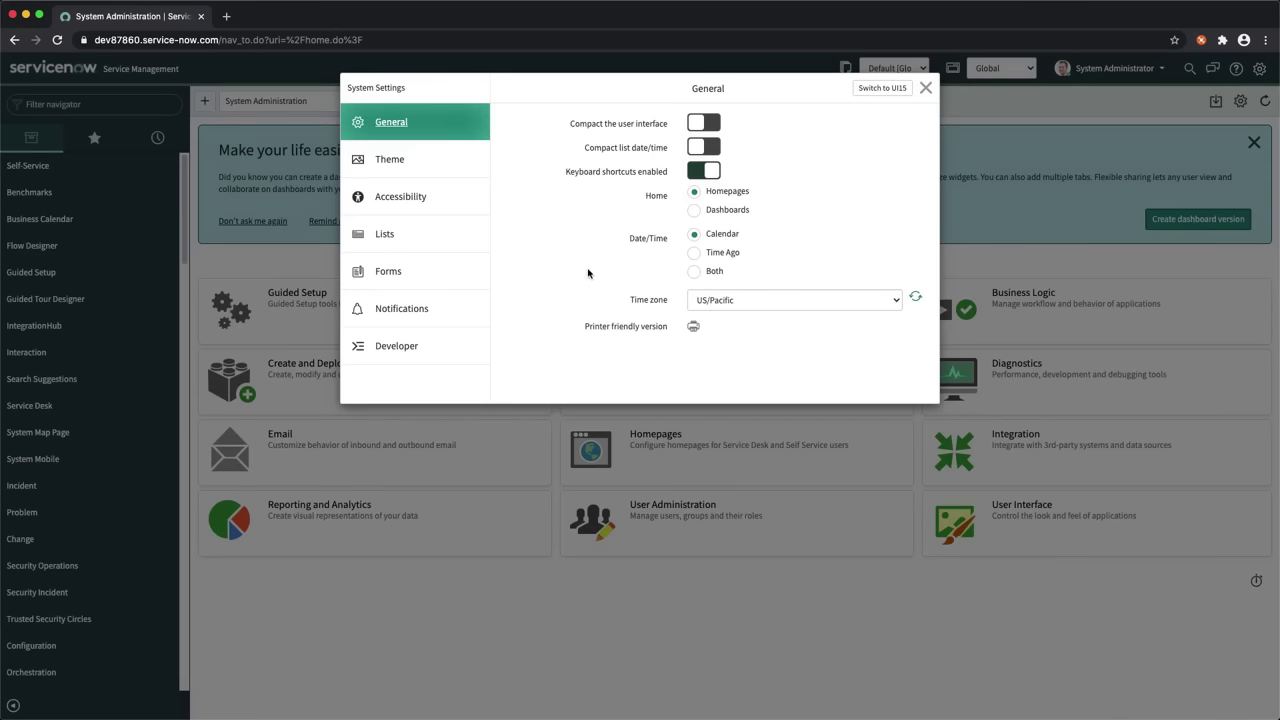
{"action": "left_click", "coordinate": [393, 346]}
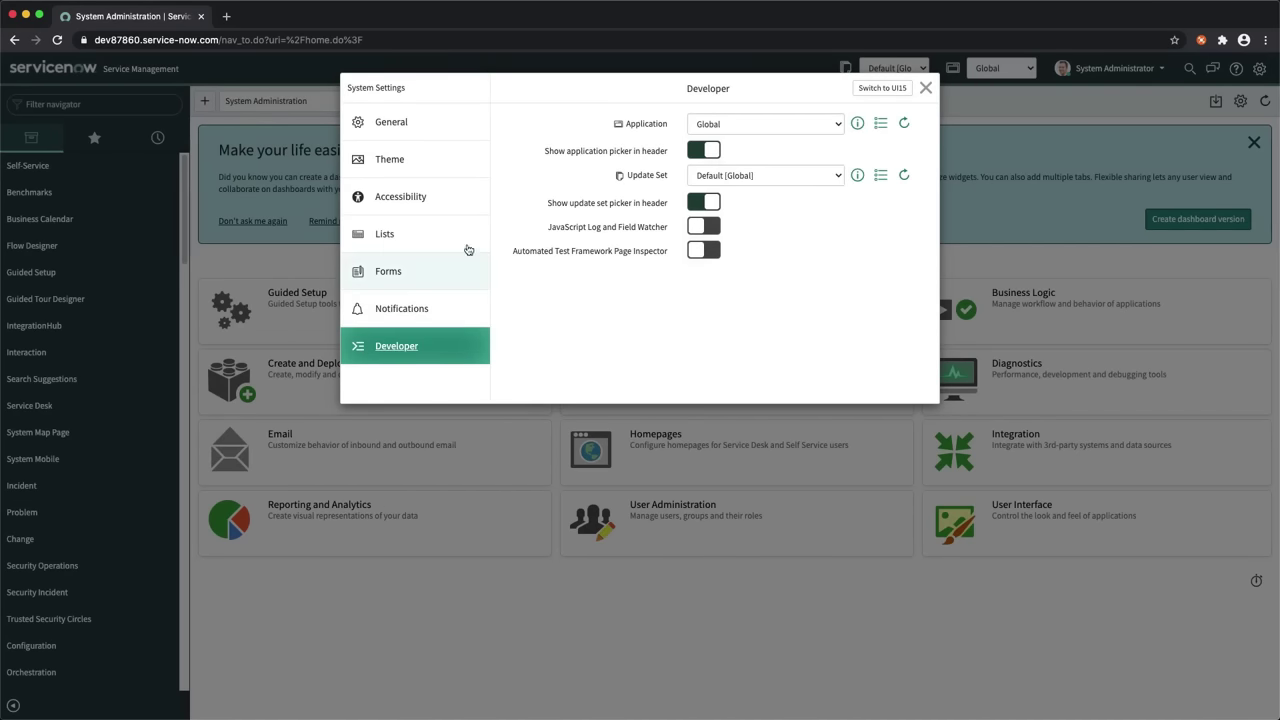
{"action": "left_click", "coordinate": [708, 151]}
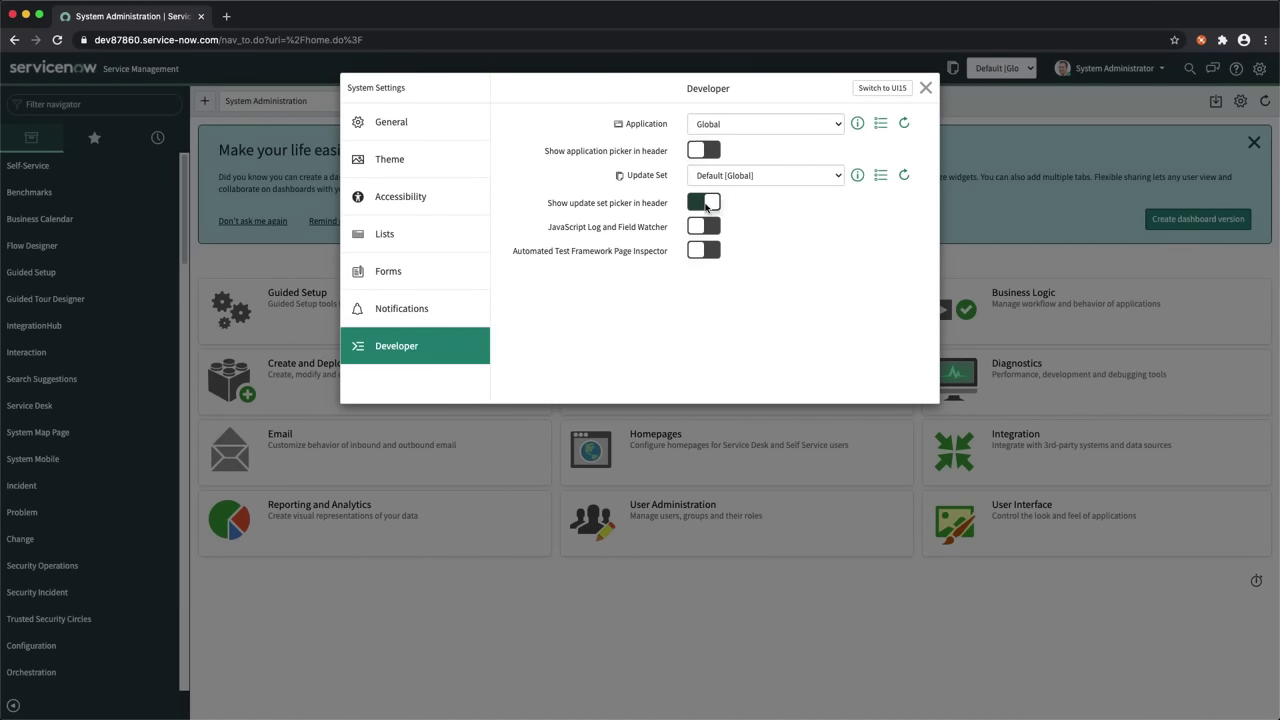
{"action": "left_click", "coordinate": [708, 203]}
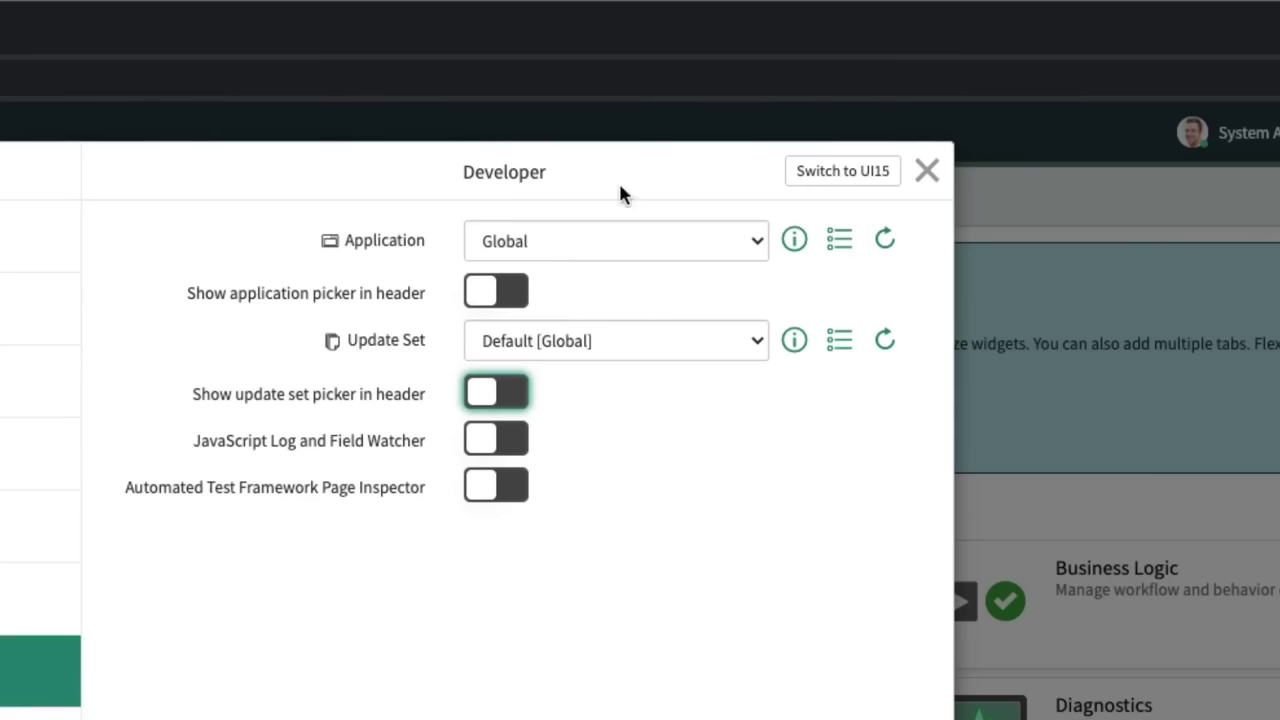
{"action": "left_click", "coordinate": [175, 391]}
{"action": "left_click", "coordinate": [486, 392]}
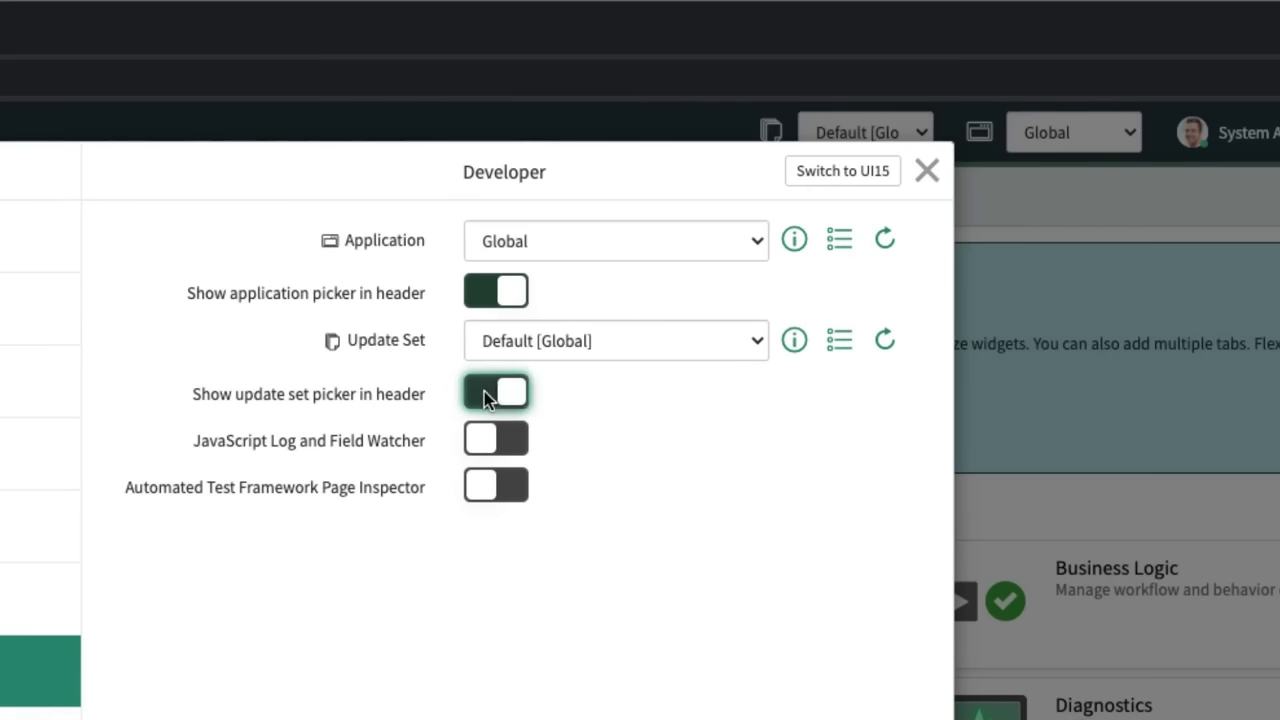
{"action": "left_click", "coordinate": [927, 171]}
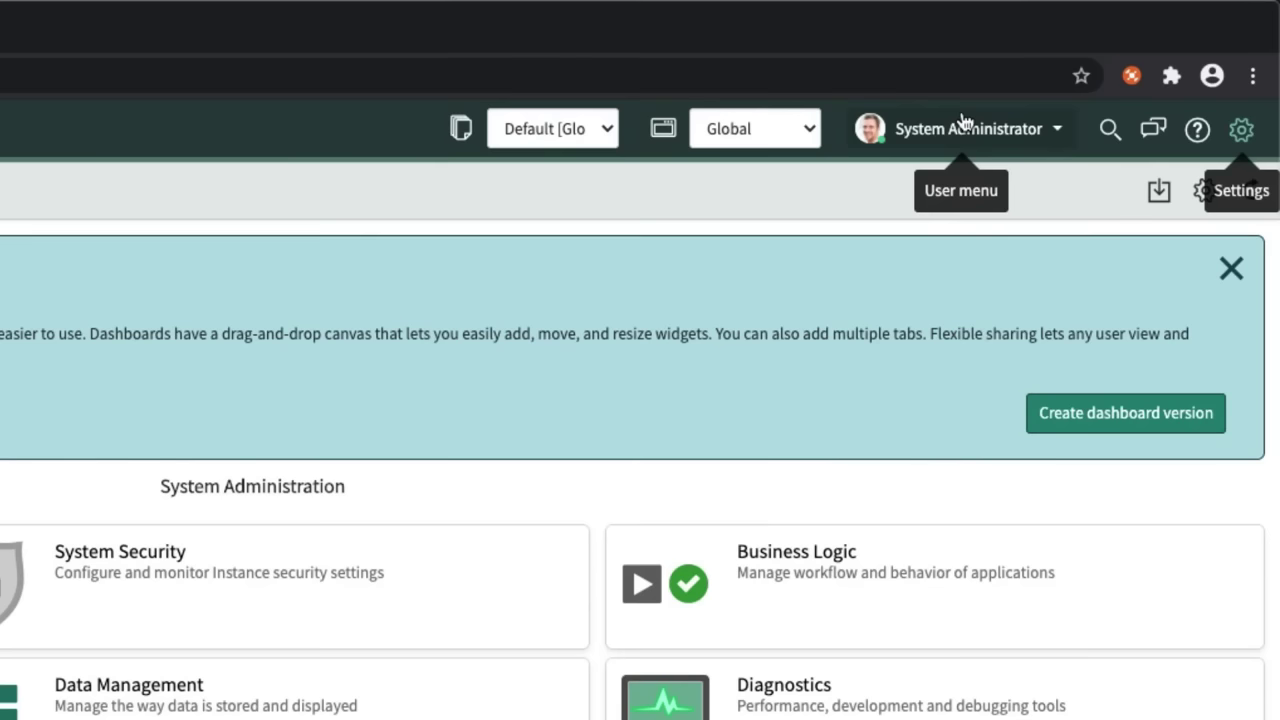
{"action": "left_click", "coordinate": [940, 138]}
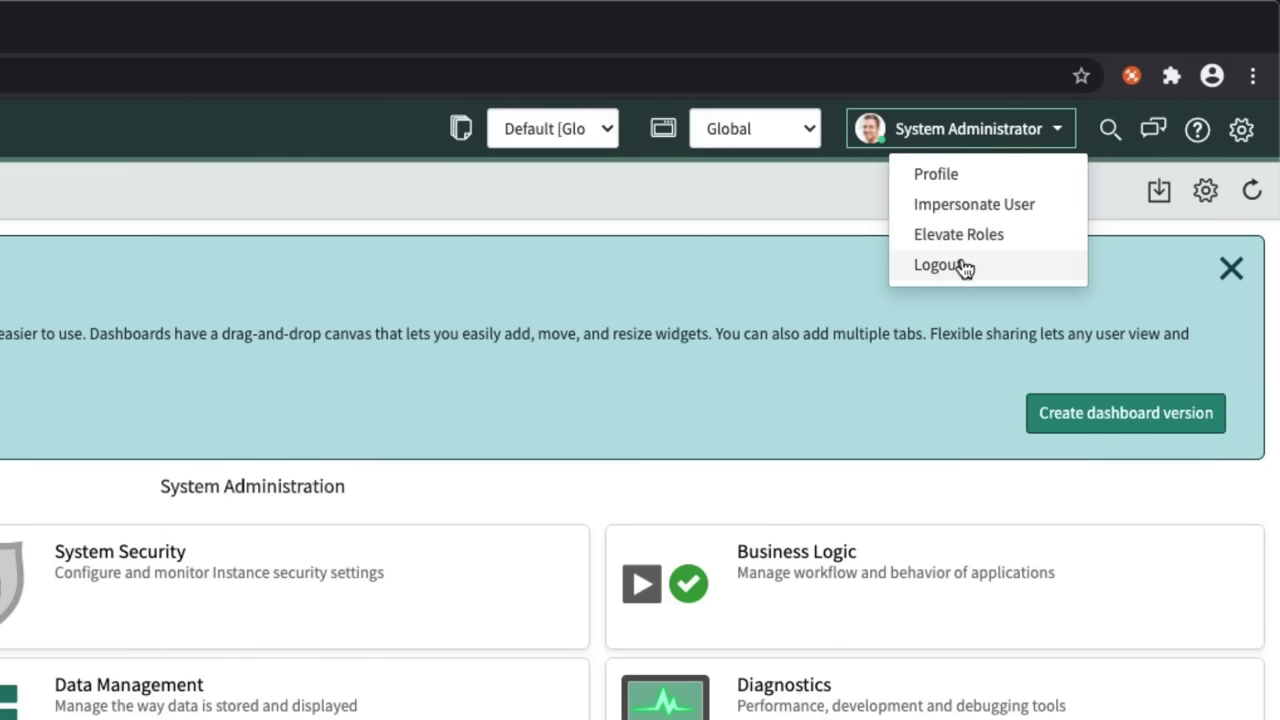
{"action": "left_click", "coordinate": [960, 204]}
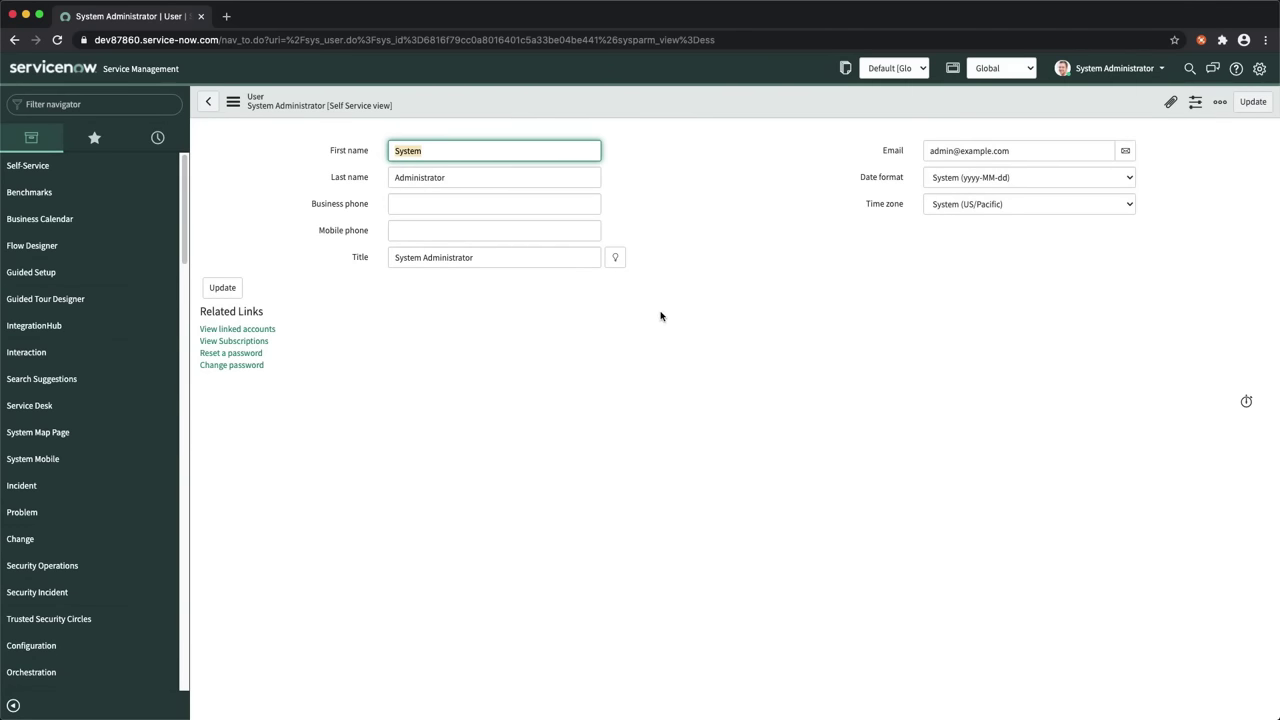
{"action": "left_click", "coordinate": [1110, 70]}
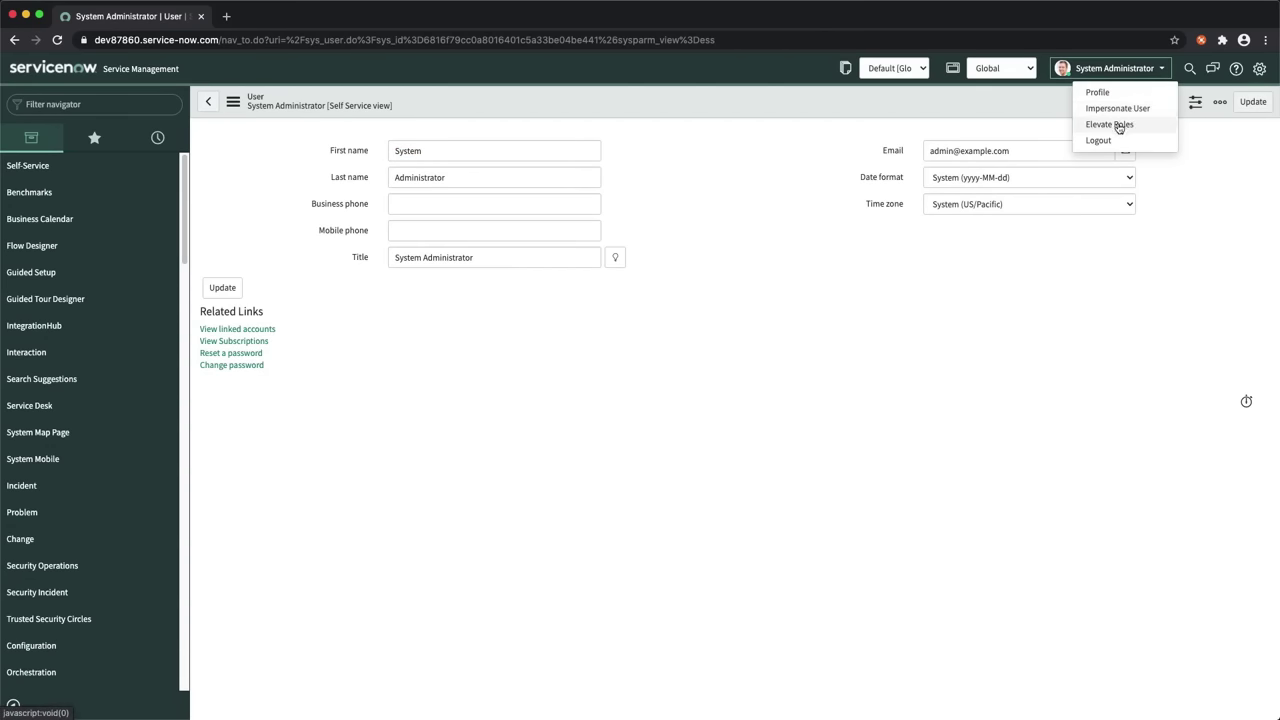
{"action": "left_click", "coordinate": [1118, 125]}
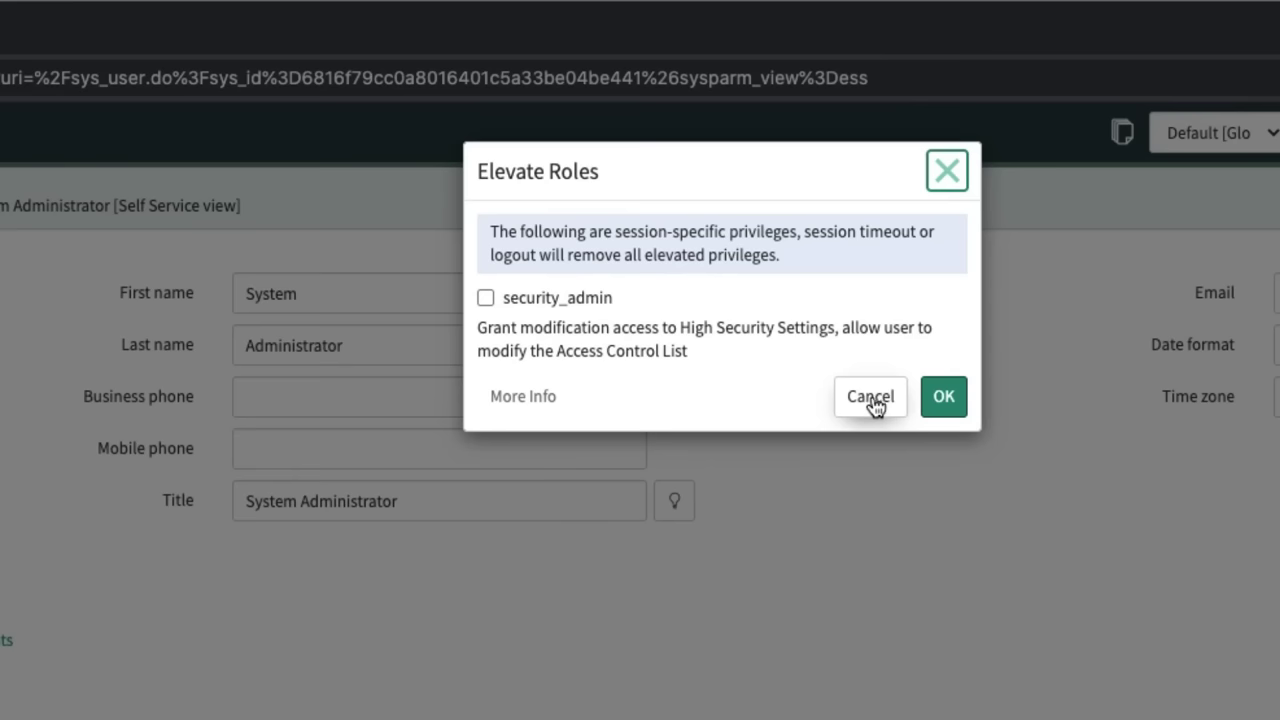
{"action": "left_click", "coordinate": [484, 296]}
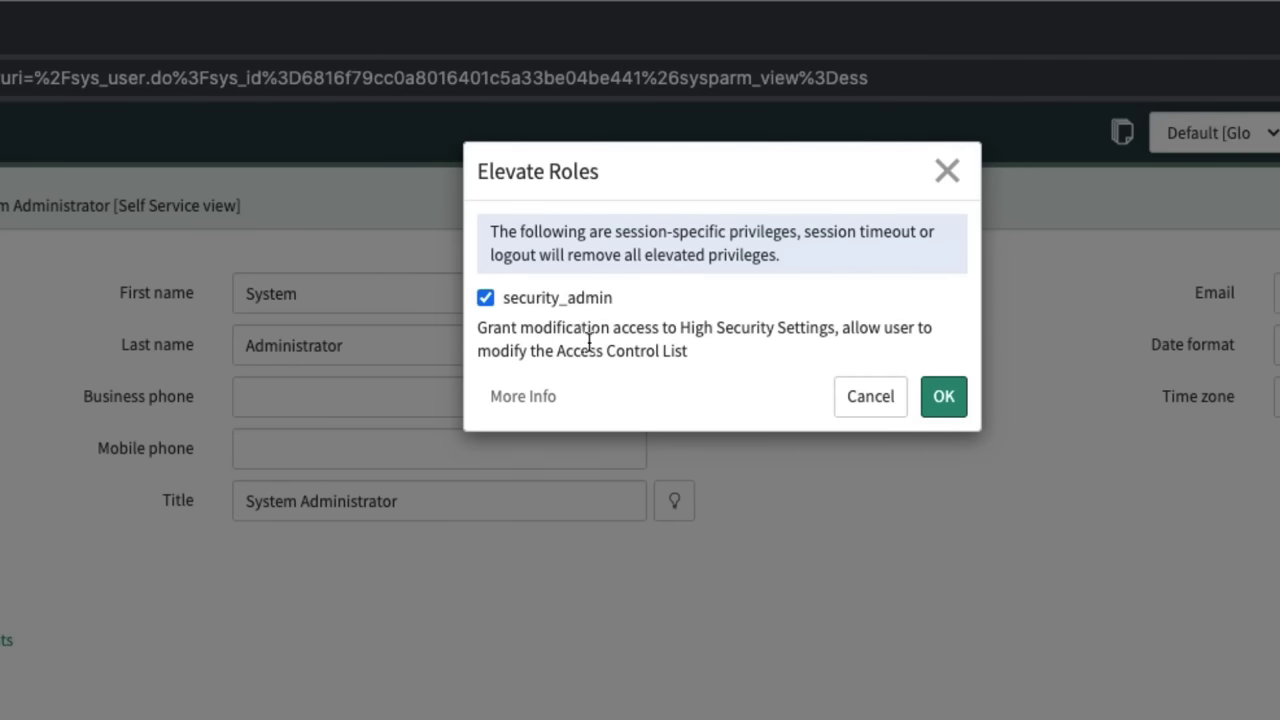
{"action": "left_click", "coordinate": [934, 398]}
{"action": "left_click", "coordinate": [485, 298]}
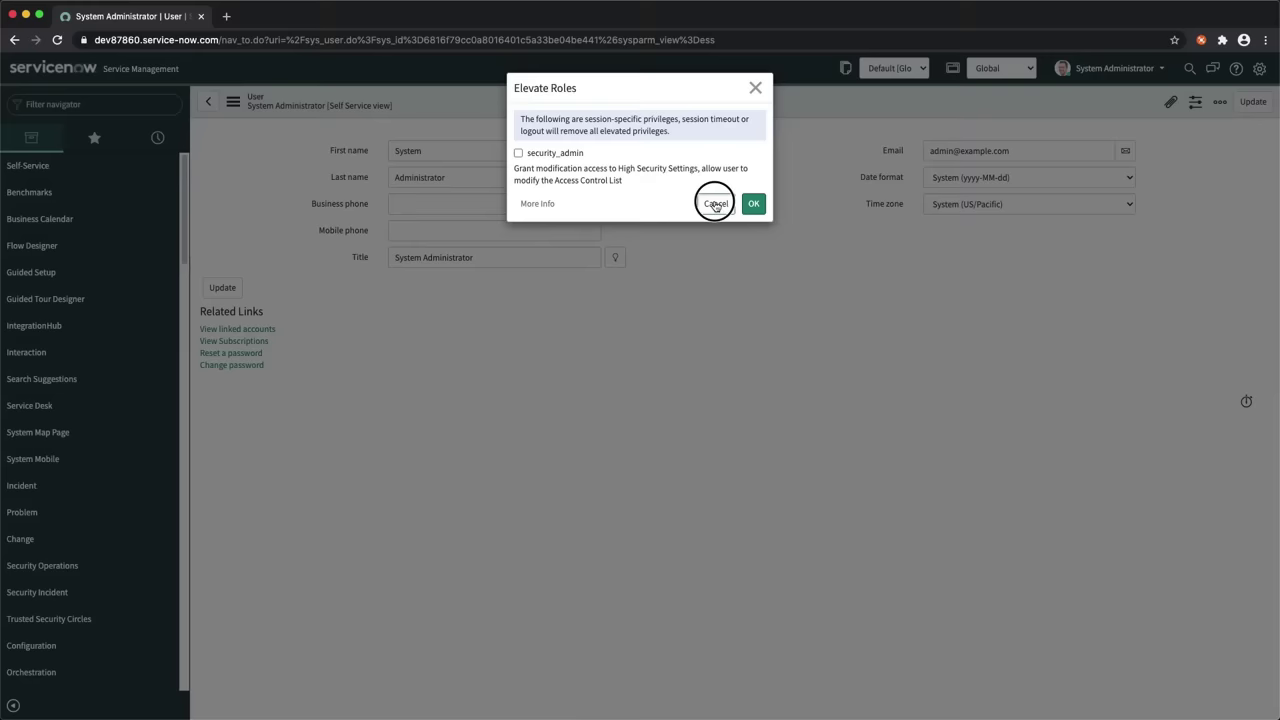
{"action": "left_click", "coordinate": [866, 398]}
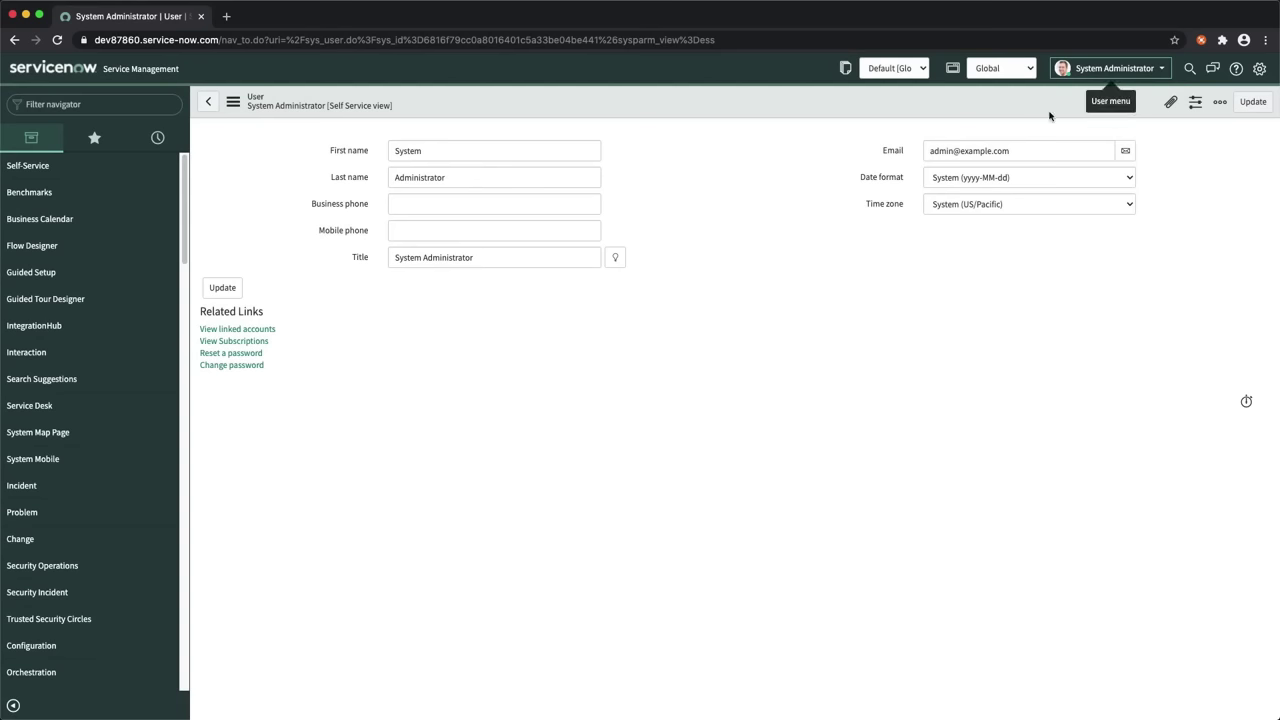
Run a global search for 'knowledge' and scroll through its 671 results
{"action": "left_click", "coordinate": [1190, 69]}
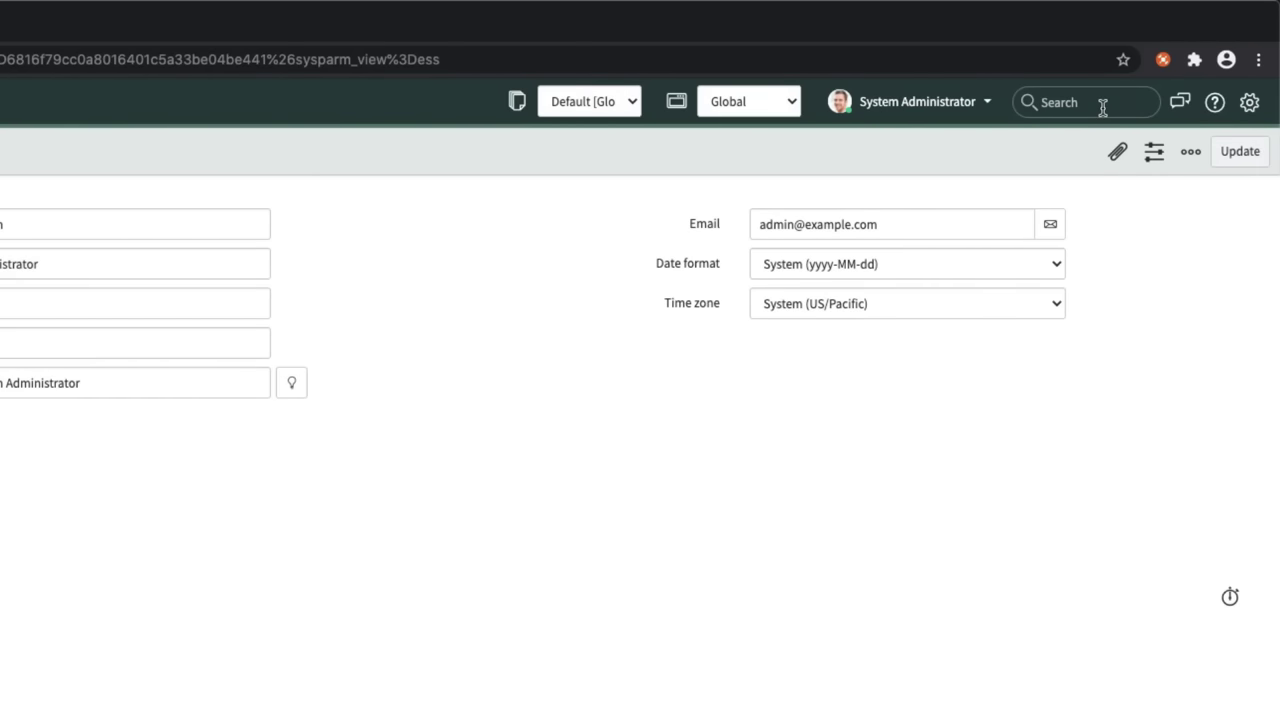
{"action": "type", "text": "knowledge"}
{"action": "key", "text": "Return"}
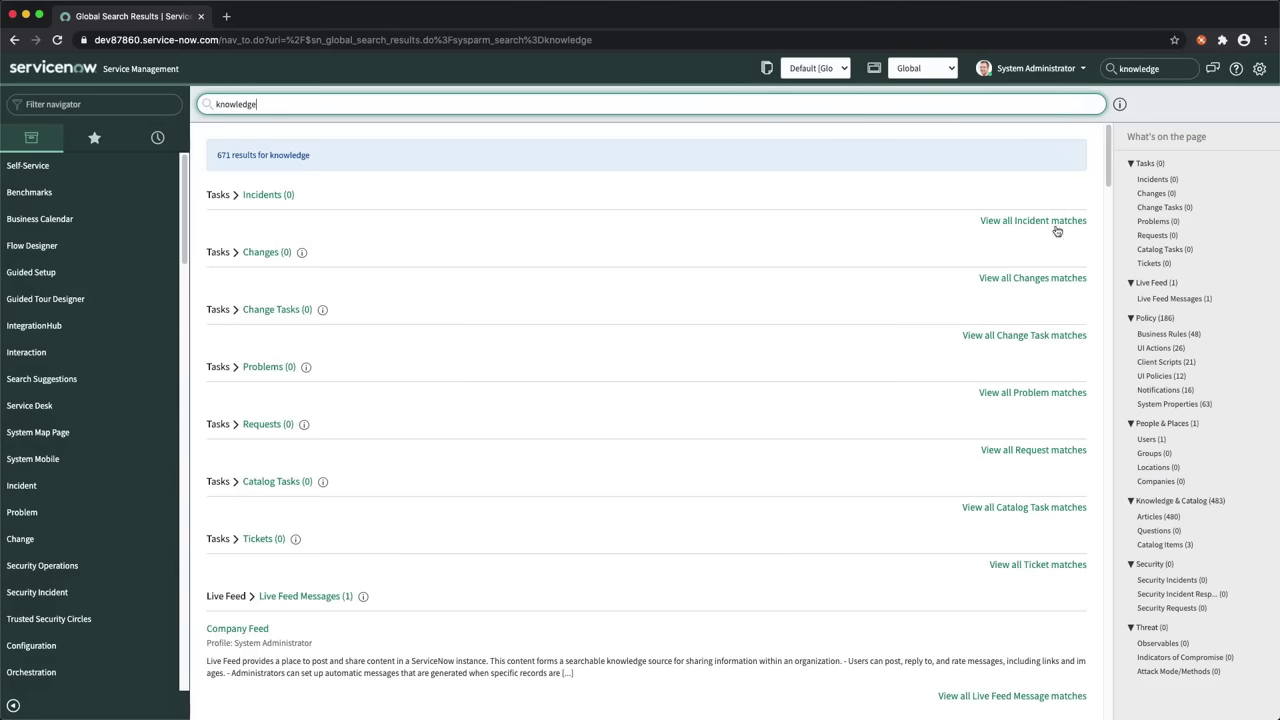
{"action": "mouse_move", "coordinate": [1106, 140]}
{"action": "left_mouse_down"}
{"action": "mouse_move", "coordinate": [1091, 417]}
{"action": "mouse_move", "coordinate": [1108, 163]}
{"action": "left_mouse_up"}
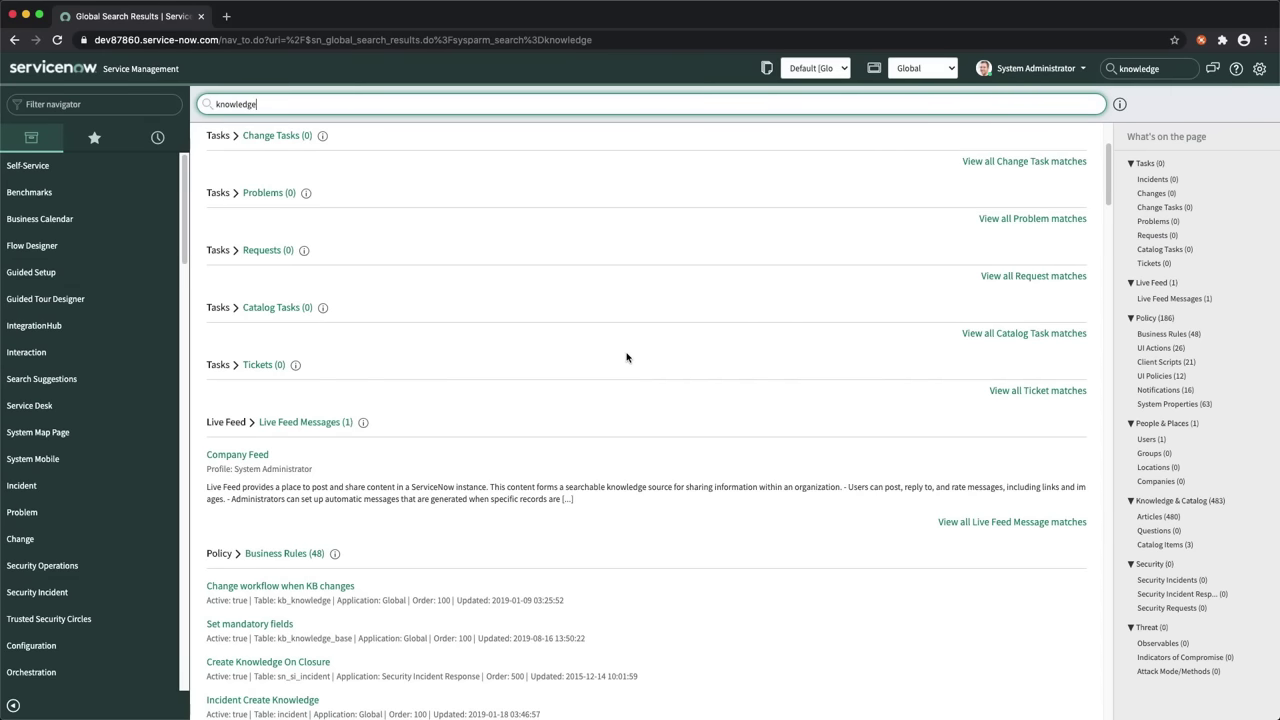
Show the Help side panel, then bring up System Settings on its Developer page
{"action": "left_click", "coordinate": [1208, 73]}
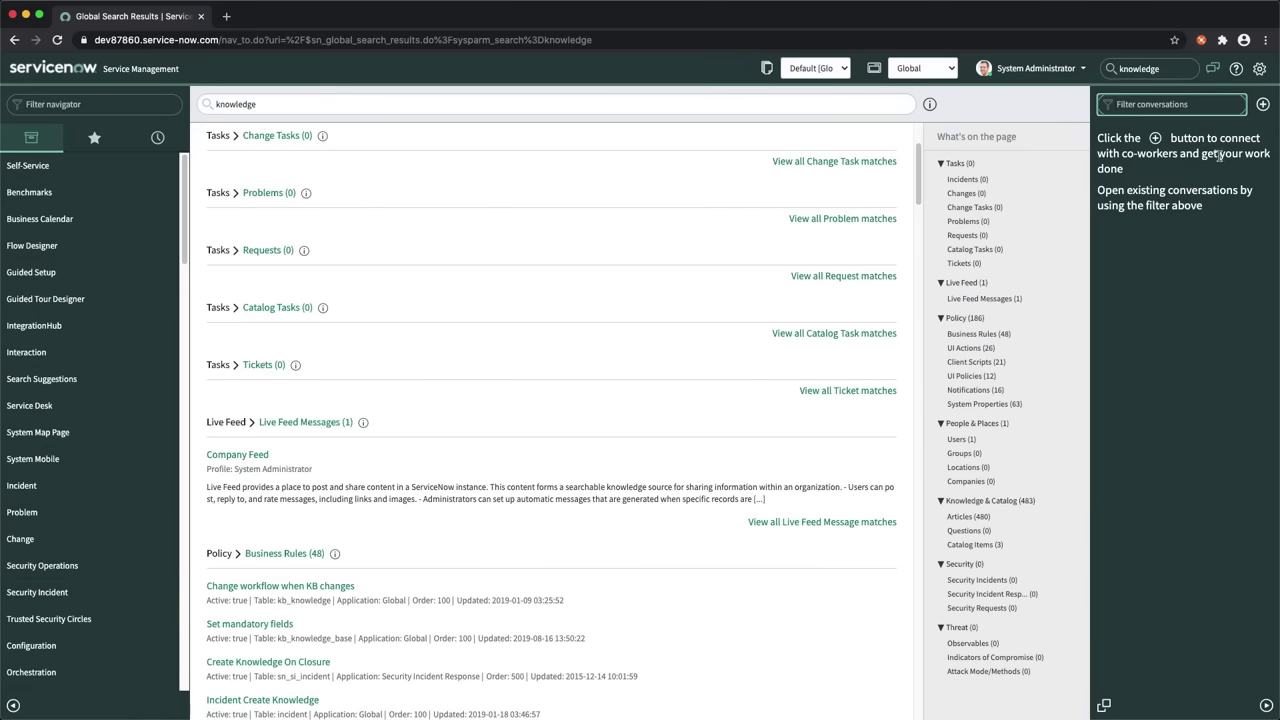
{"action": "left_click", "coordinate": [1237, 70]}
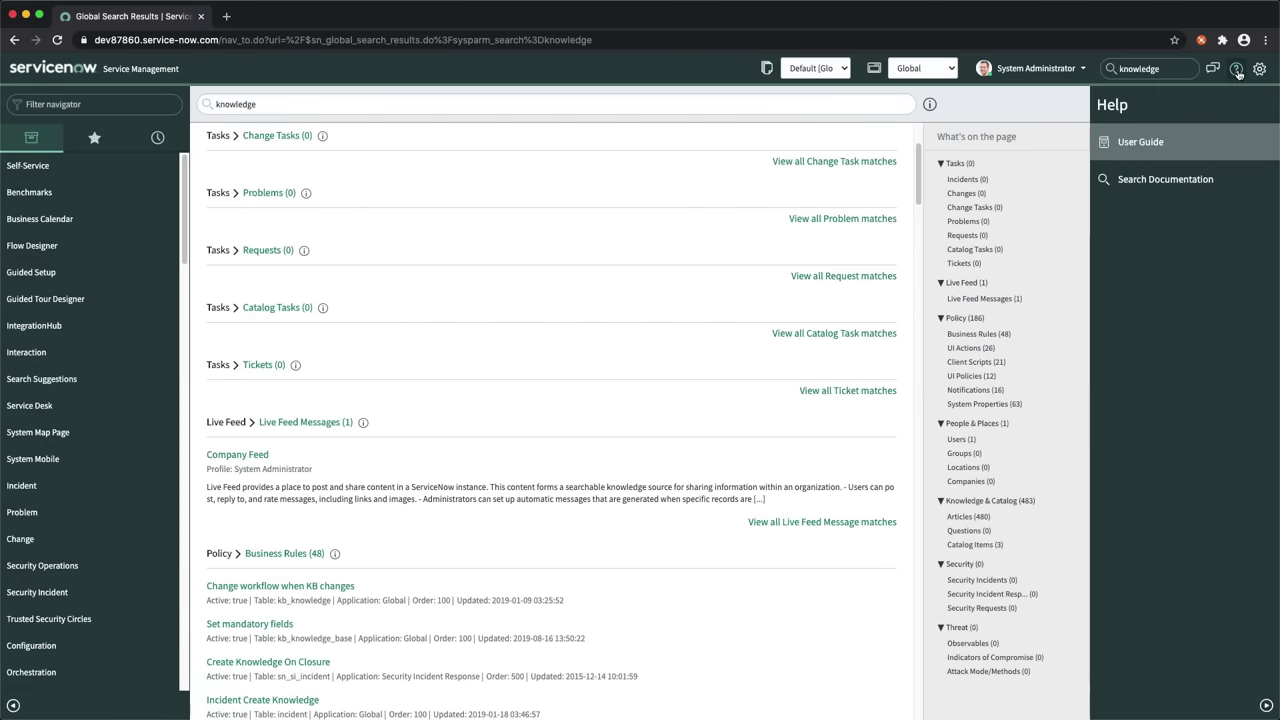
{"action": "left_click", "coordinate": [1260, 69]}
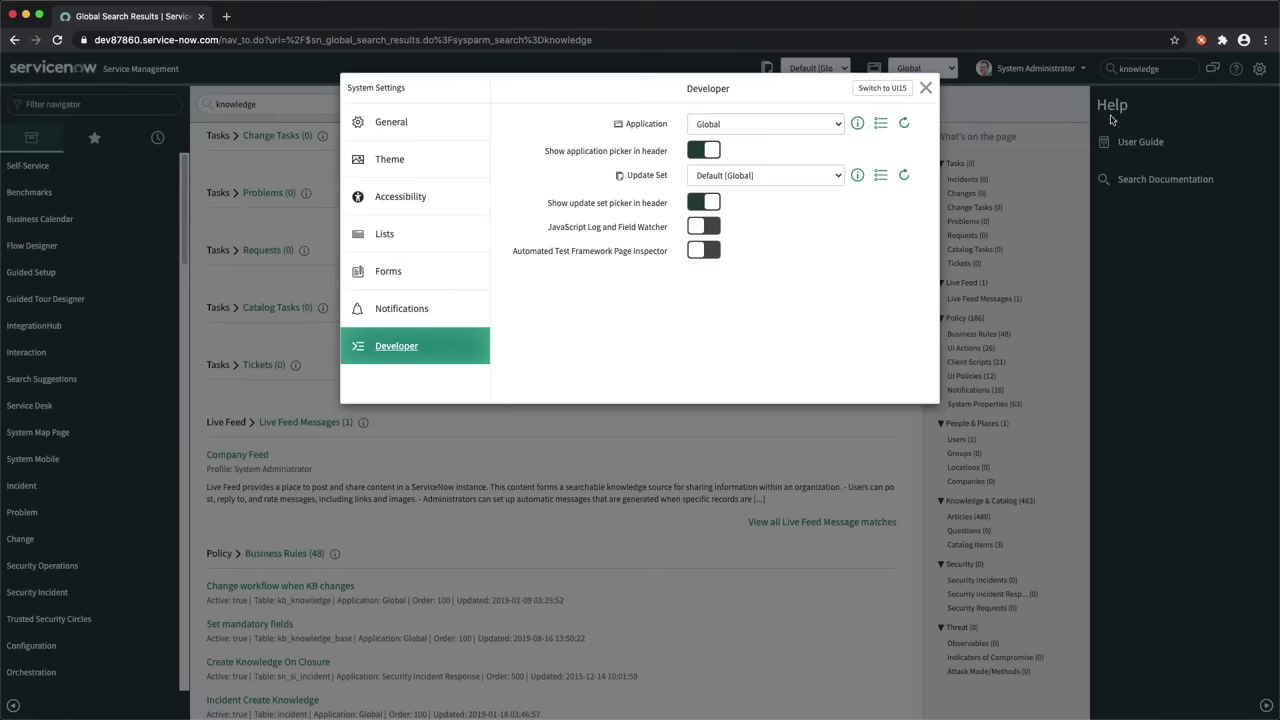
Browse the General, Theme, Lists, Forms, Notifications and Developer settings, then close System Settings
{"action": "left_click", "coordinate": [409, 134]}
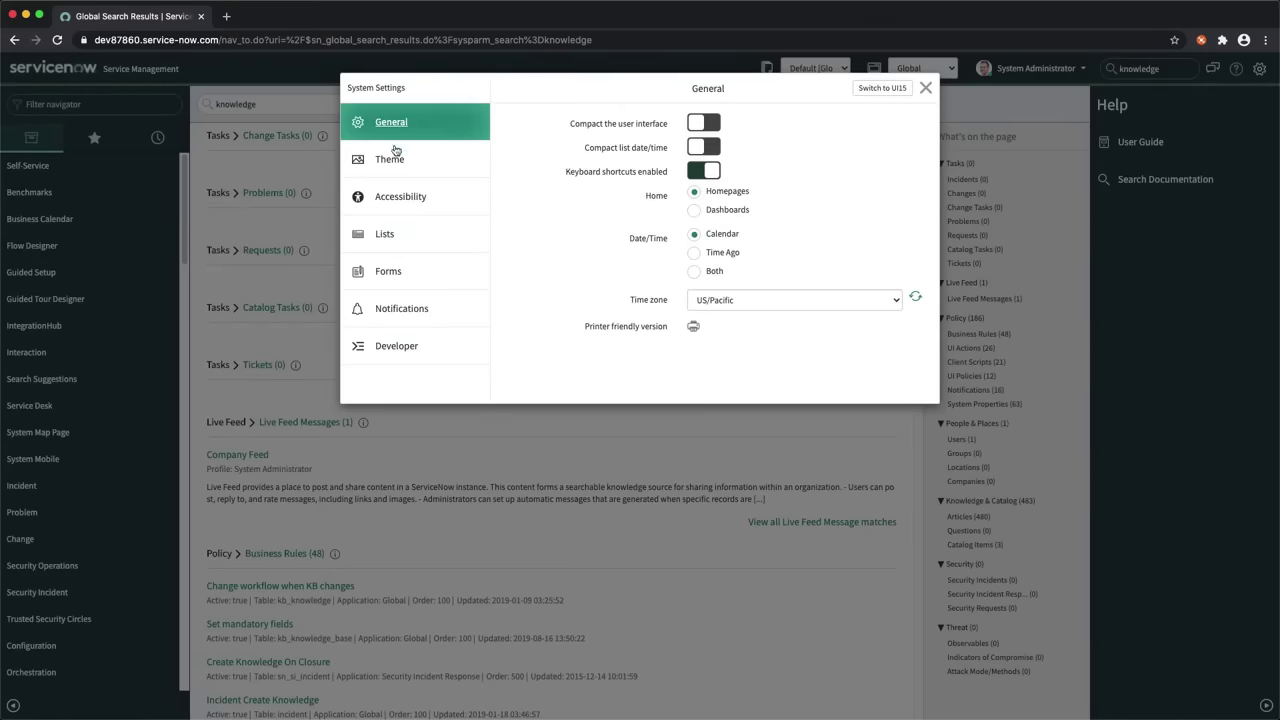
{"action": "left_click", "coordinate": [390, 161]}
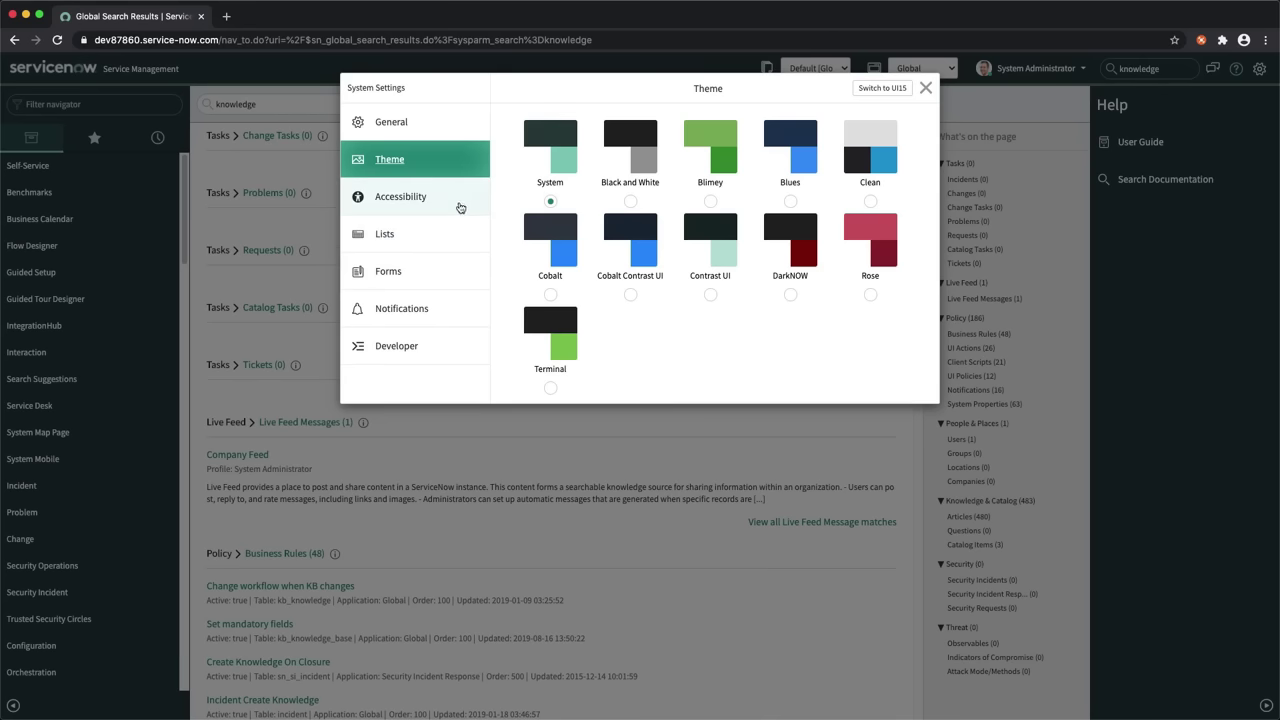
{"action": "left_click", "coordinate": [416, 200]}
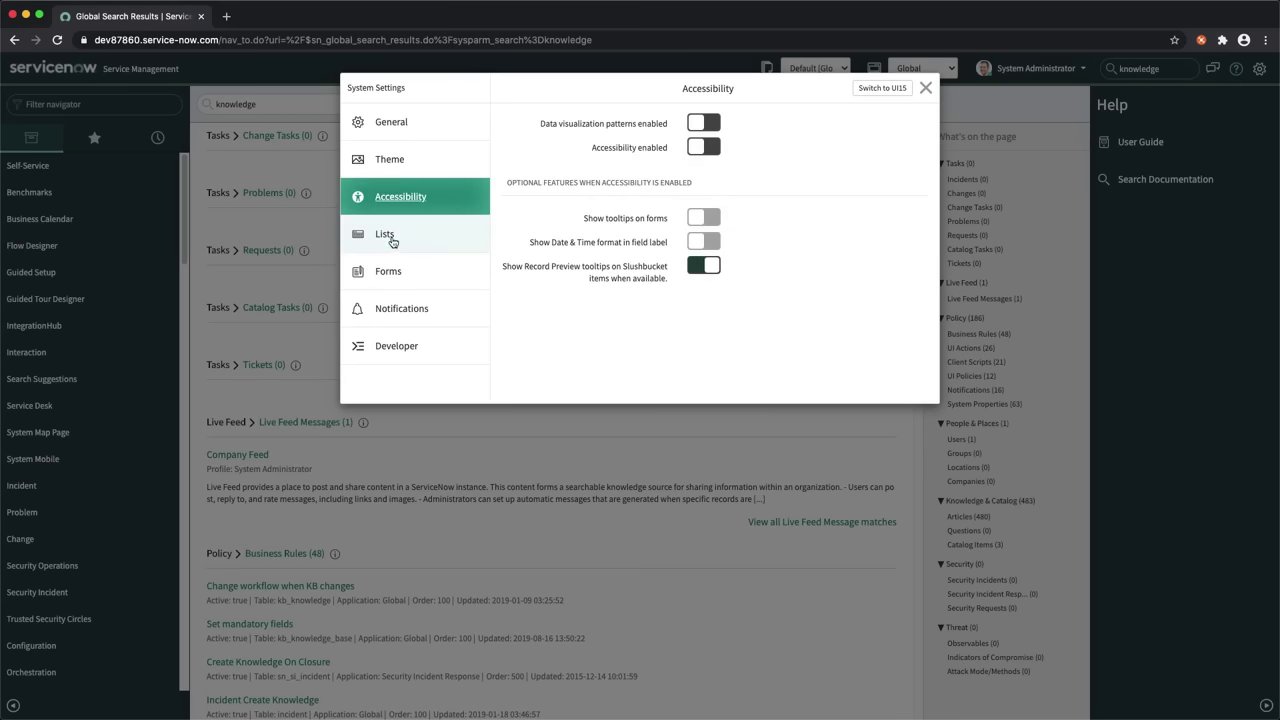
{"action": "left_click", "coordinate": [392, 238]}
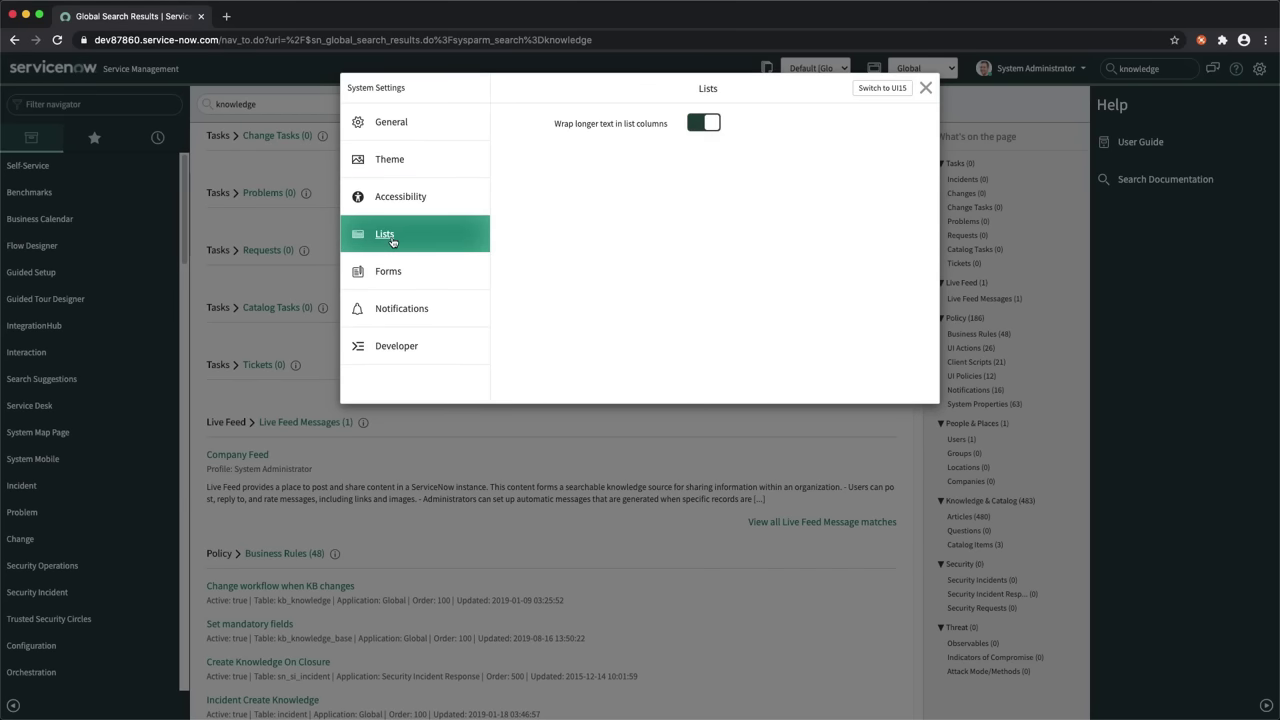
{"action": "left_click", "coordinate": [387, 265]}
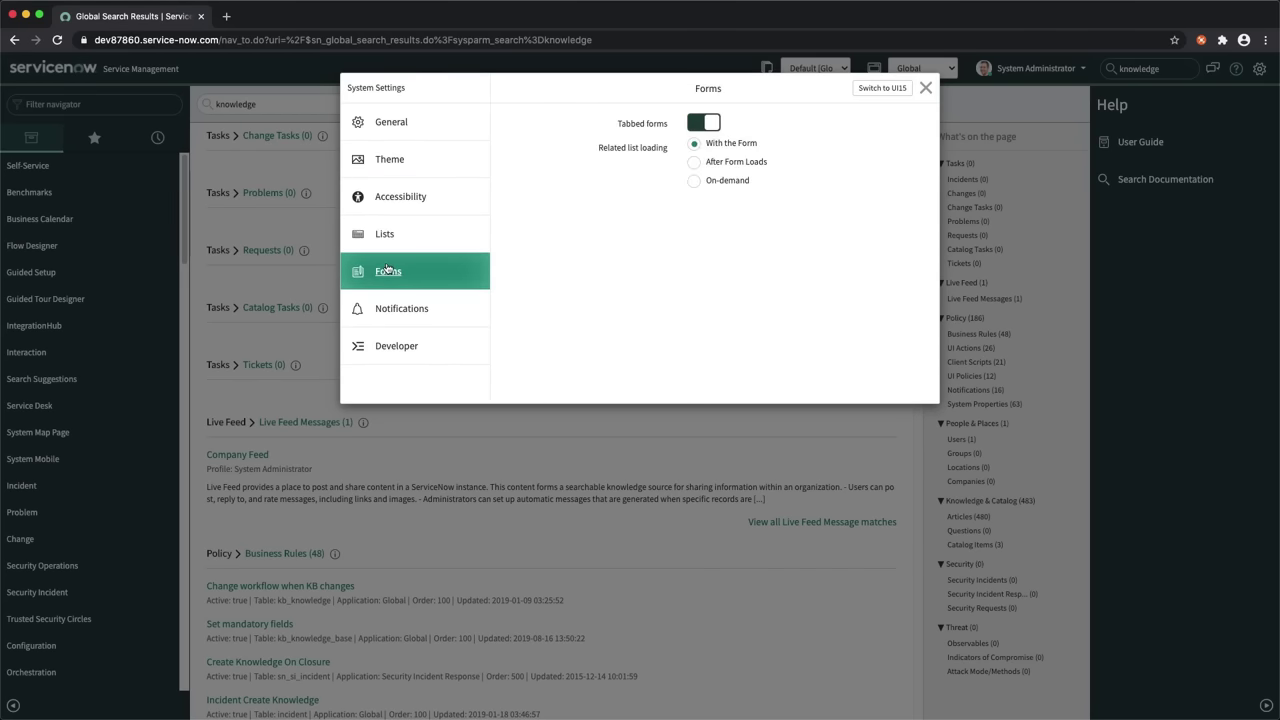
{"action": "left_click", "coordinate": [388, 311]}
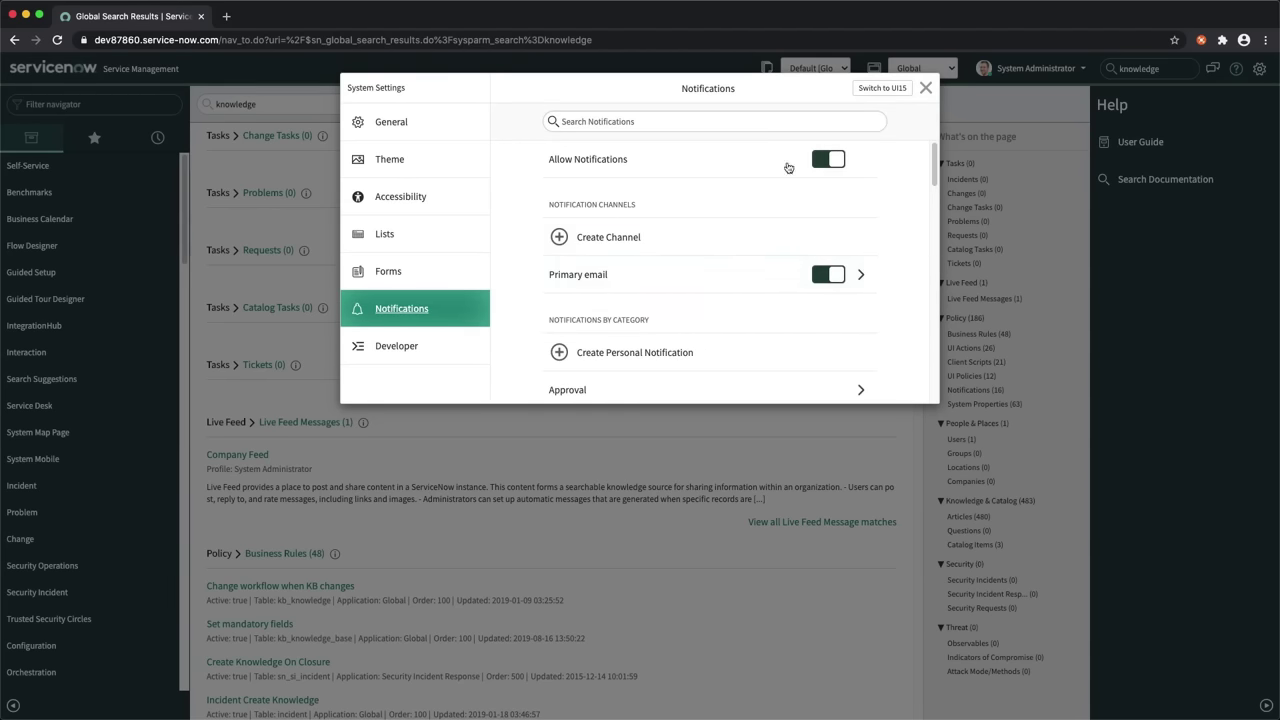
{"action": "left_click", "coordinate": [396, 348]}
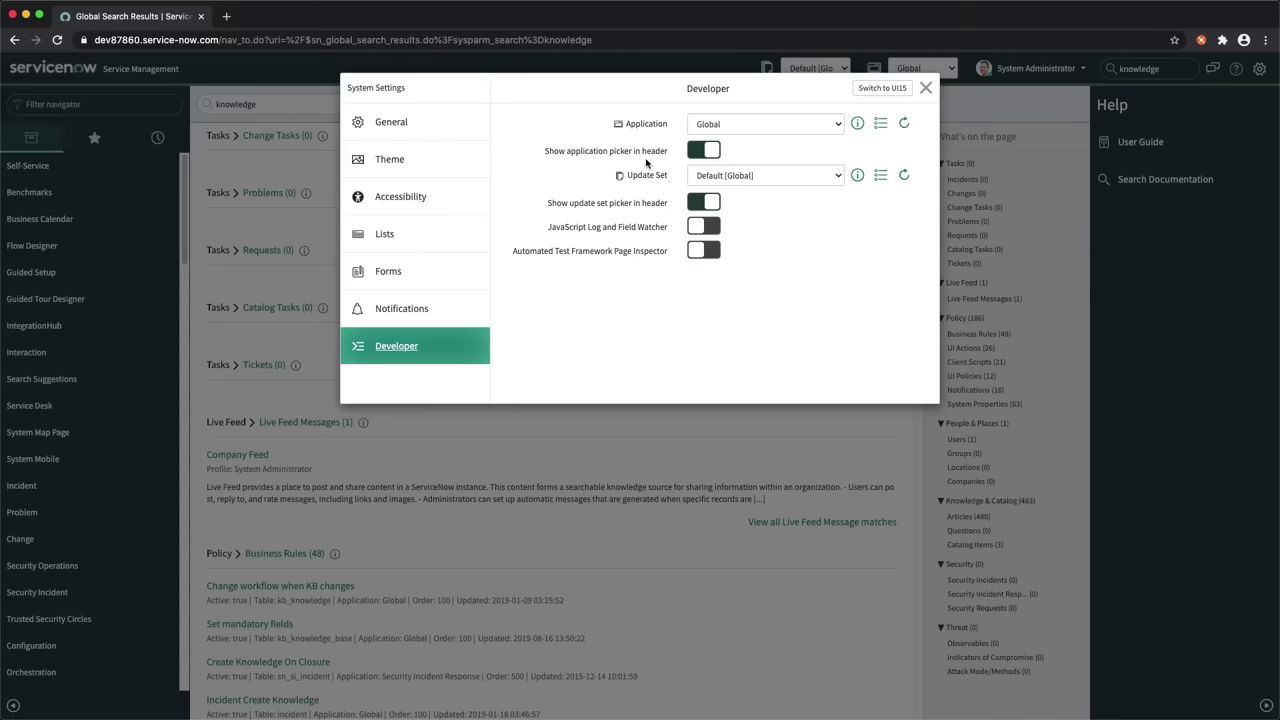
{"action": "left_click", "coordinate": [925, 88]}
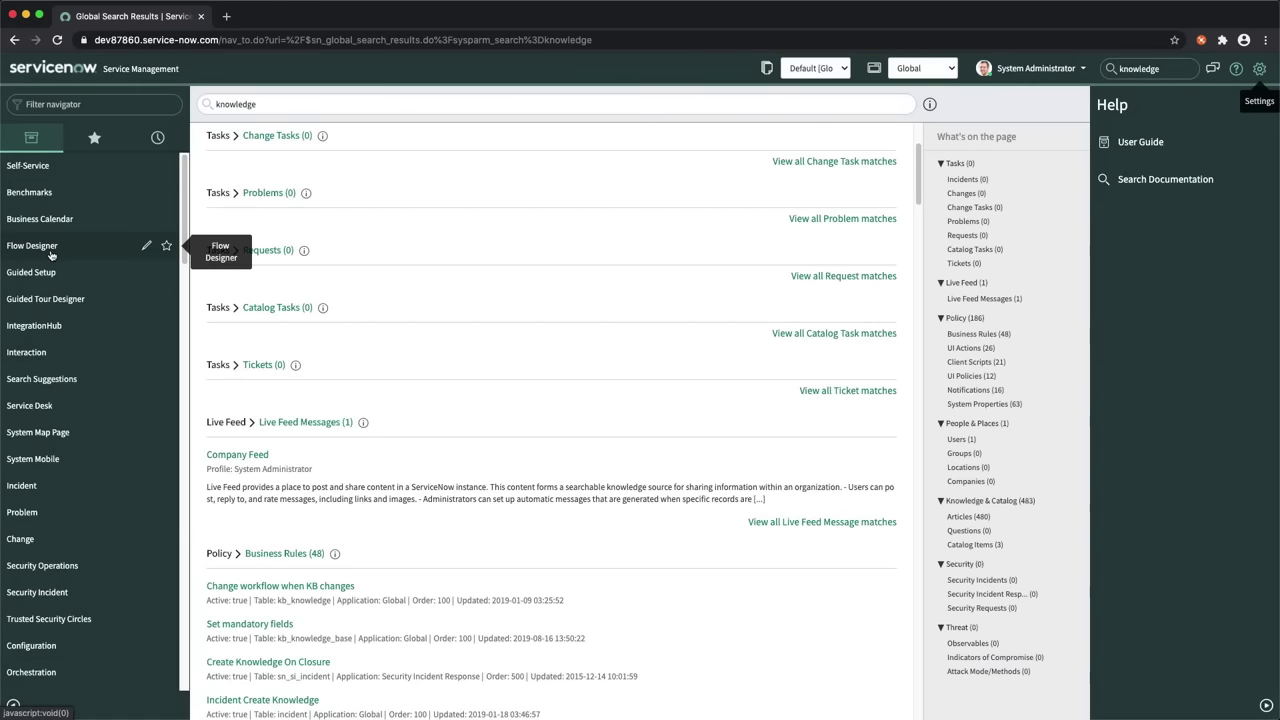
Filter the navigator for 'incident', browse the Incident modules, then show Favorites
{"action": "left_click", "coordinate": [83, 104]}
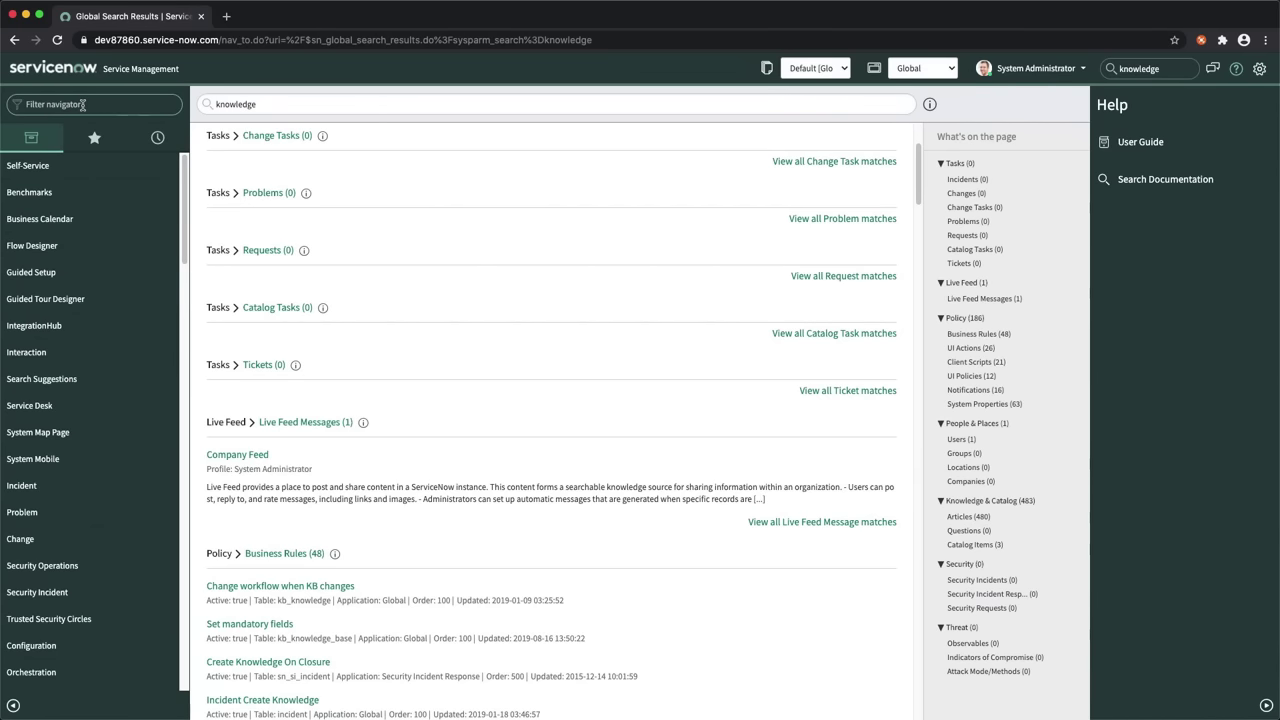
{"action": "type", "text": "incident"}
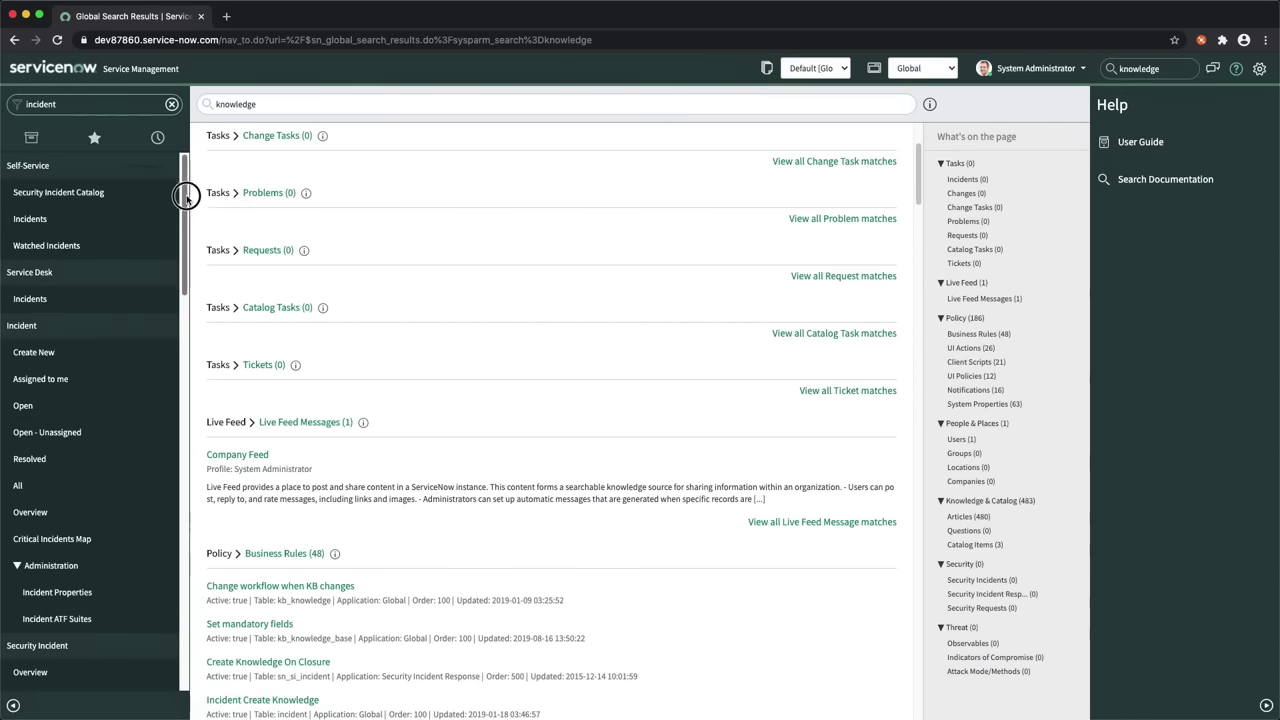
{"action": "left_click_drag", "start_coordinate": [184, 191], "coordinate": [186, 229]}
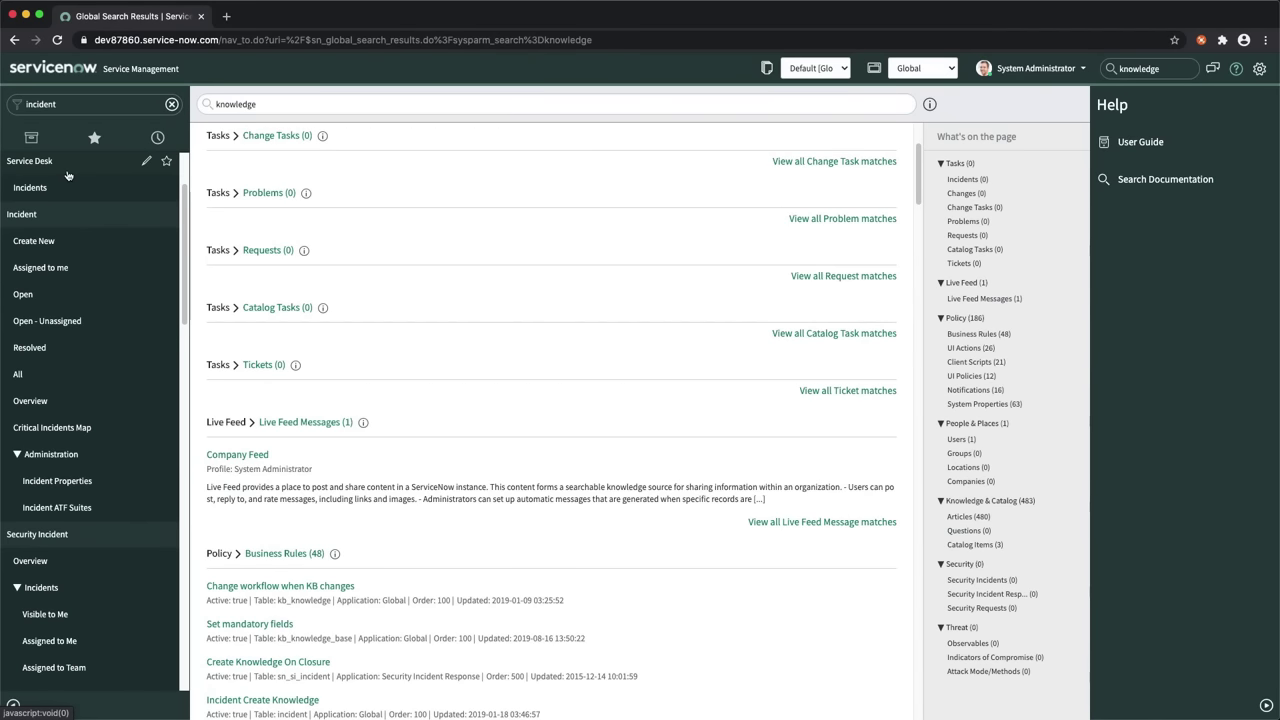
{"action": "left_click", "coordinate": [93, 142]}
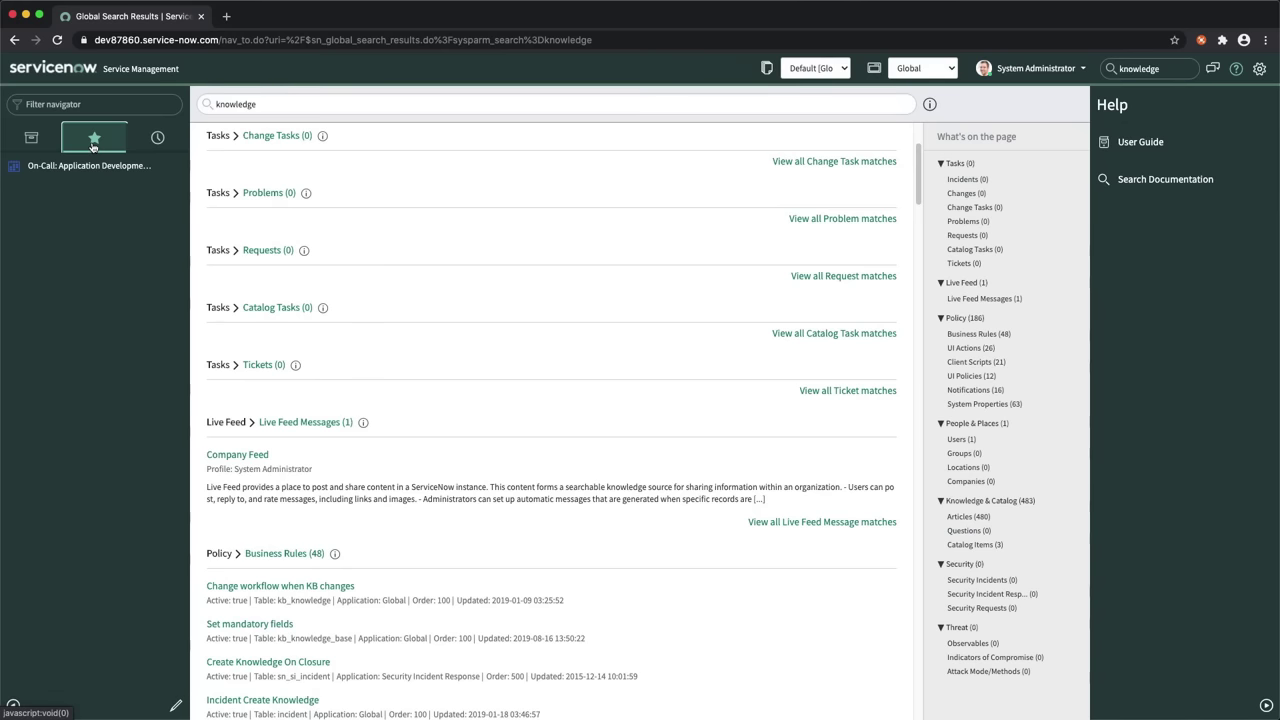
Remove the On-Call: Application Development favourite and star Guided Setup as the only favourite
{"action": "left_click", "coordinate": [31, 140]}
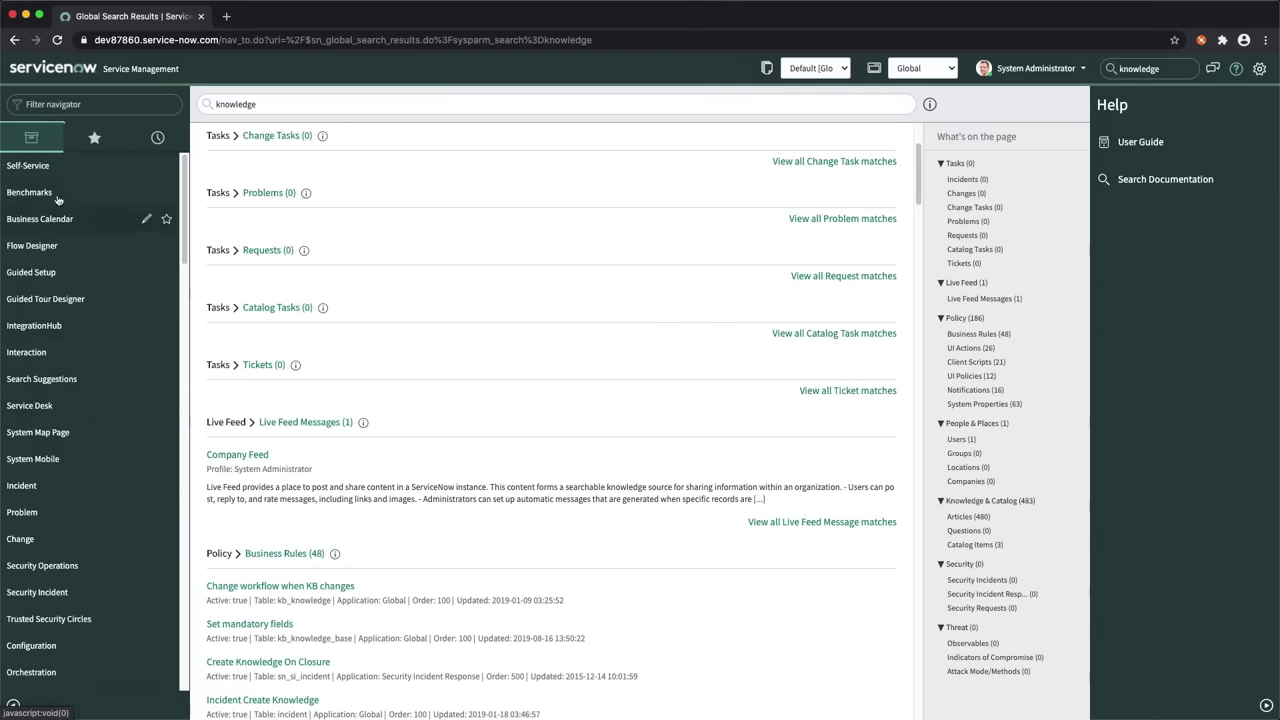
{"action": "left_click", "coordinate": [94, 140]}
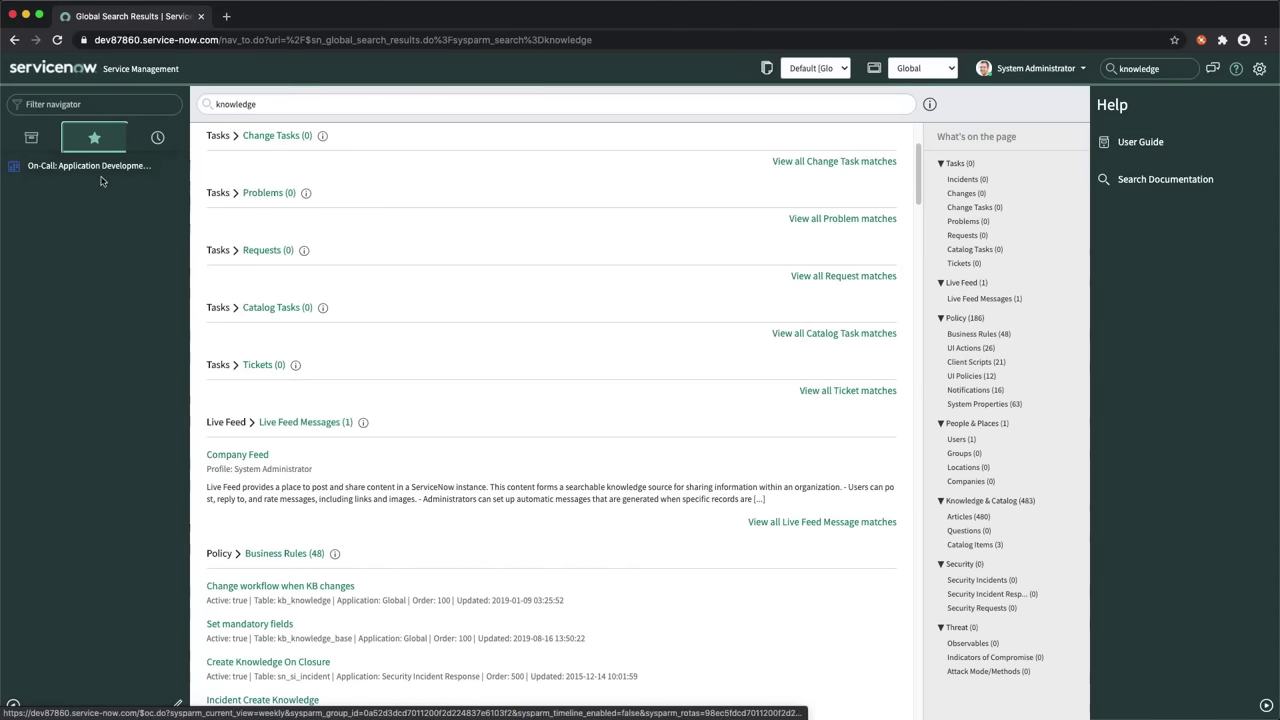
{"action": "left_click", "coordinate": [177, 167]}
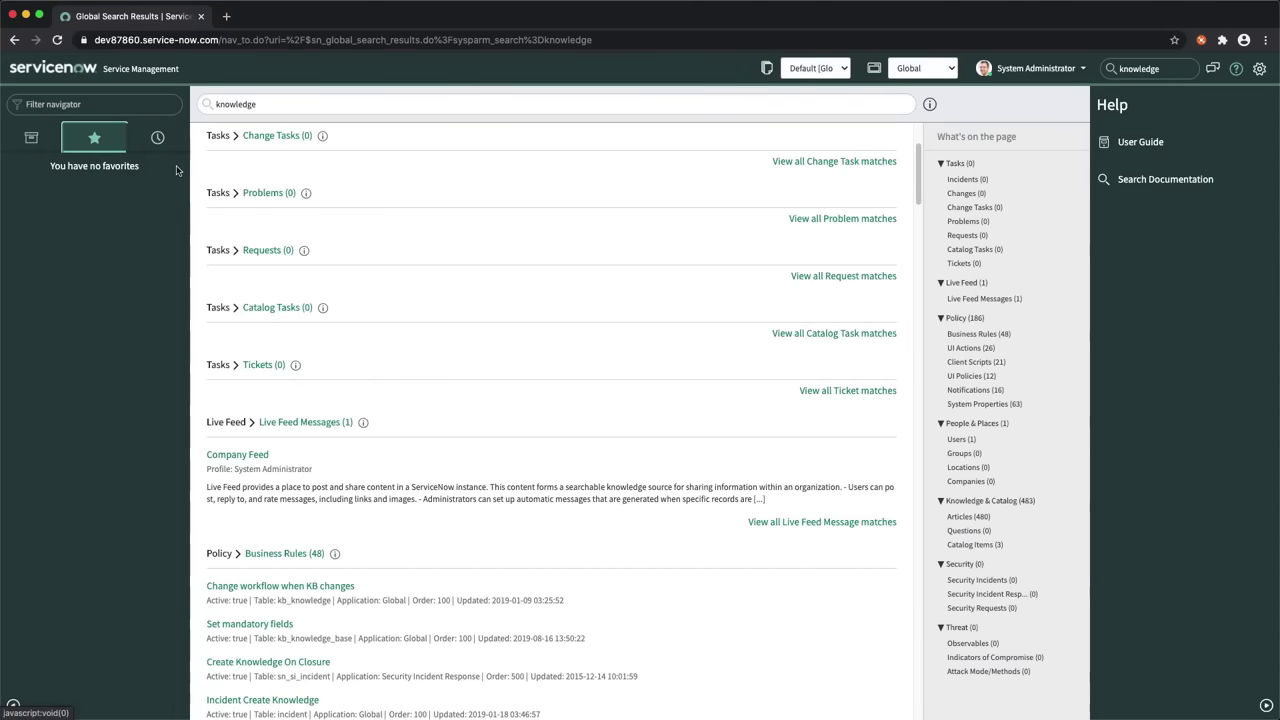
{"action": "left_click", "coordinate": [31, 138]}
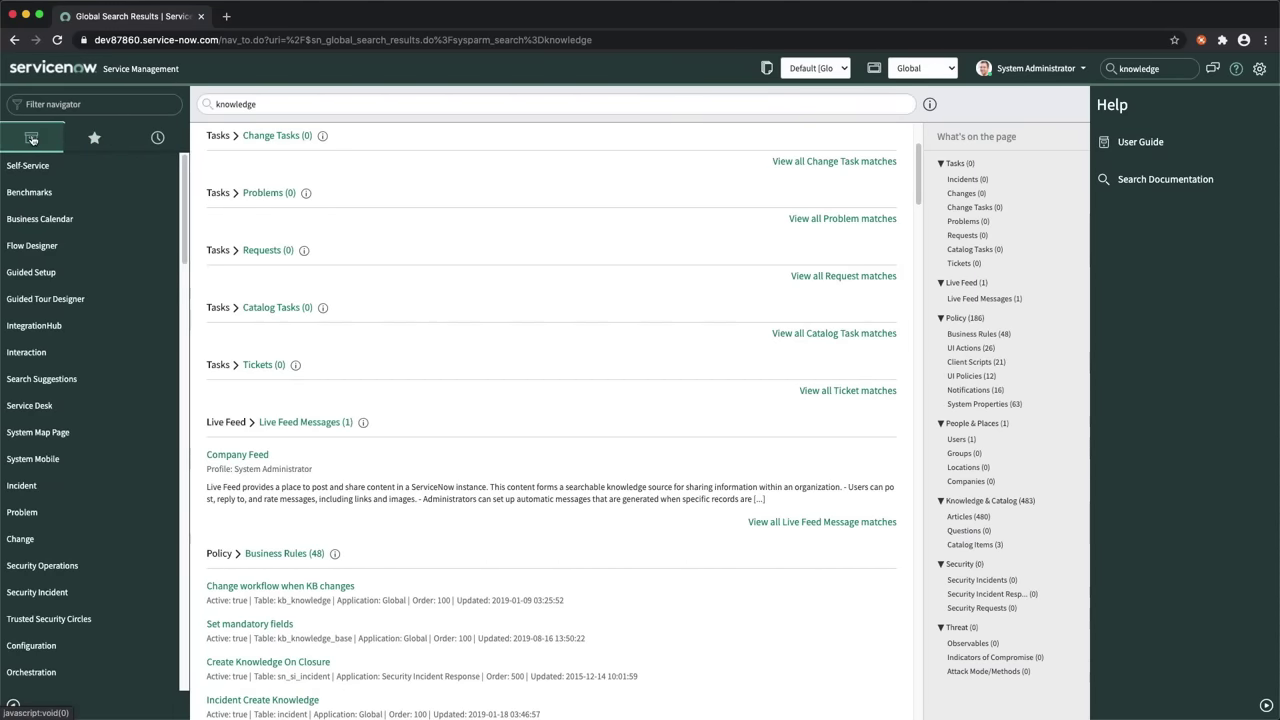
{"action": "left_click", "coordinate": [53, 272]}
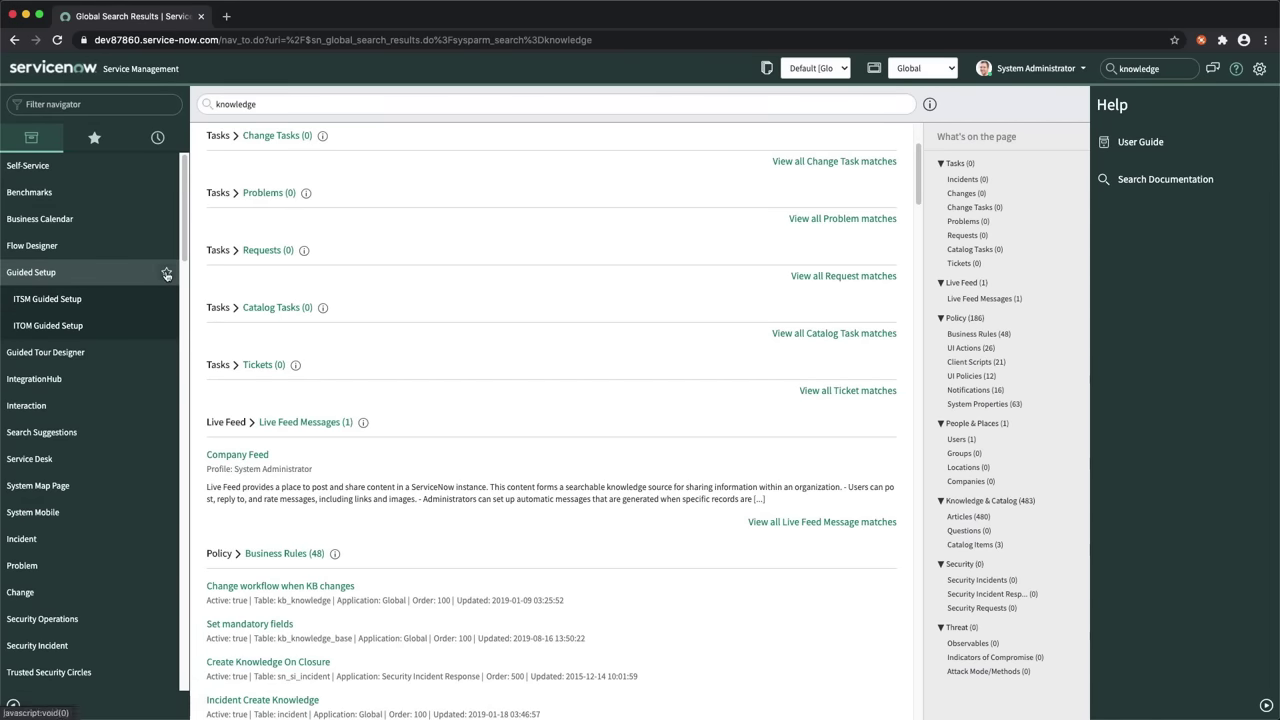
{"action": "left_click", "coordinate": [166, 272]}
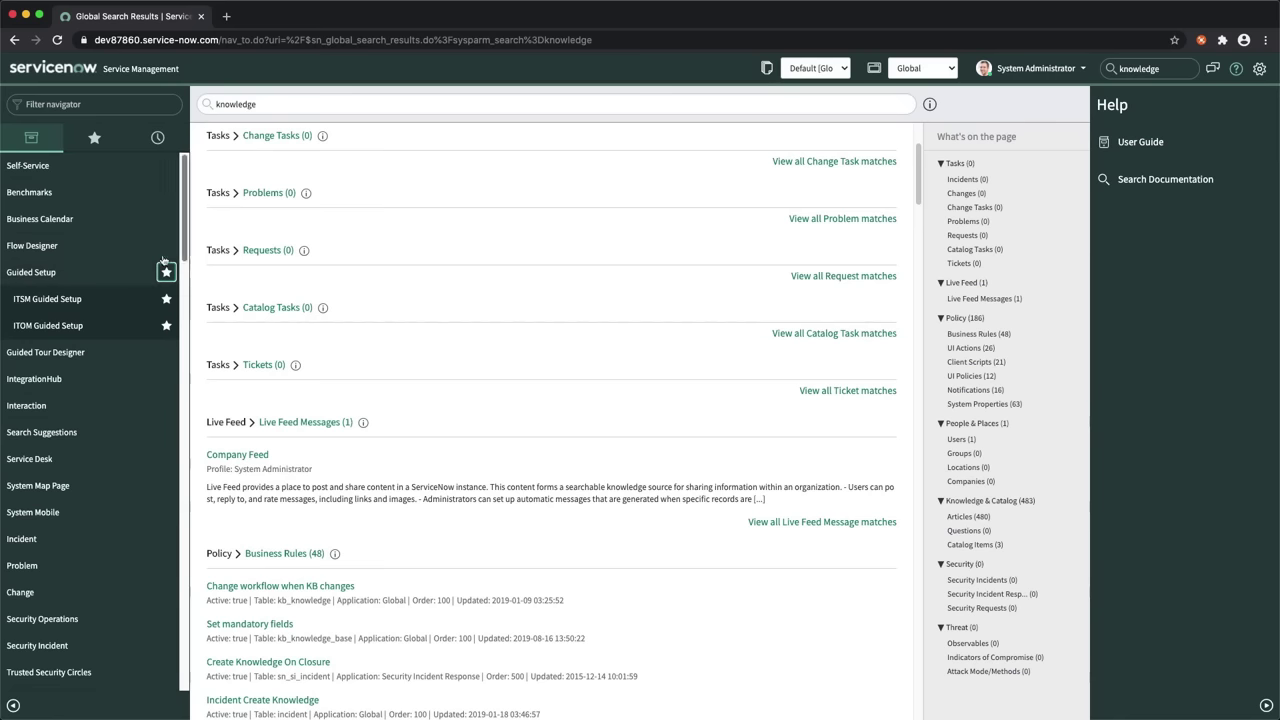
{"action": "left_click", "coordinate": [166, 272]}
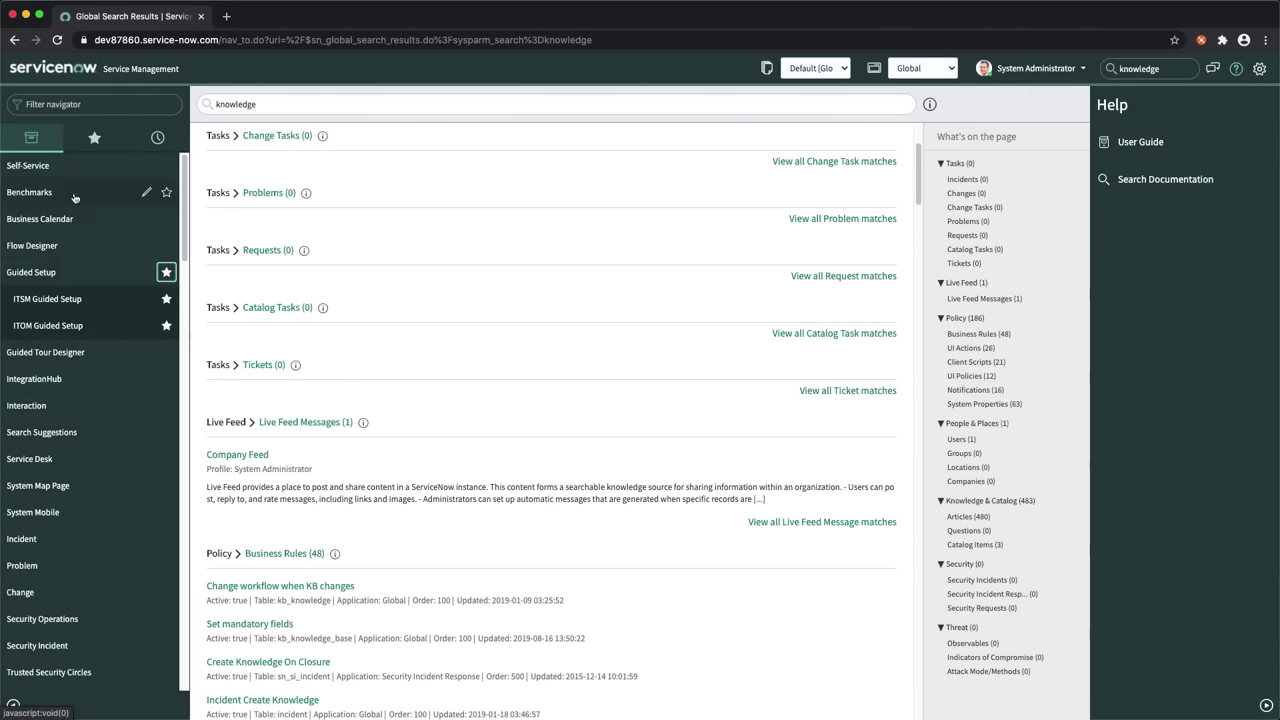
{"action": "left_click", "coordinate": [88, 140]}
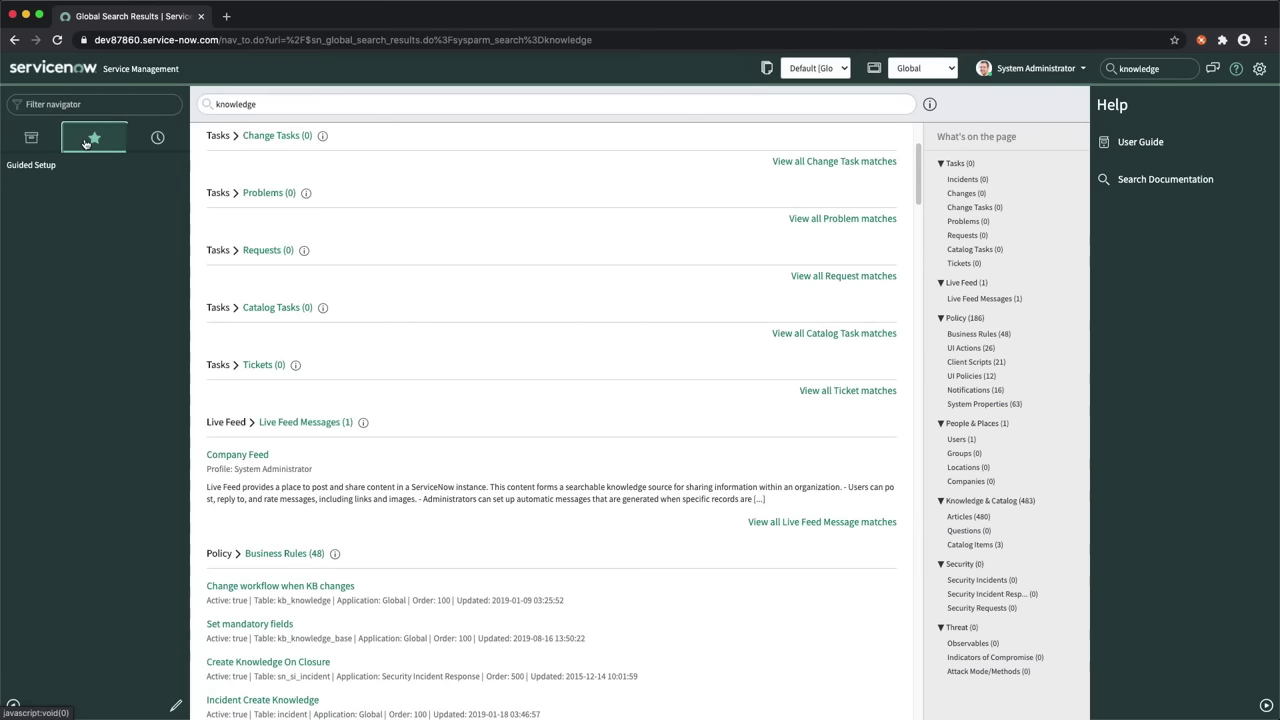
Expand Guided Setup to reveal its ITSM and ITOM modules, then show the History list
{"action": "left_click", "coordinate": [40, 172]}
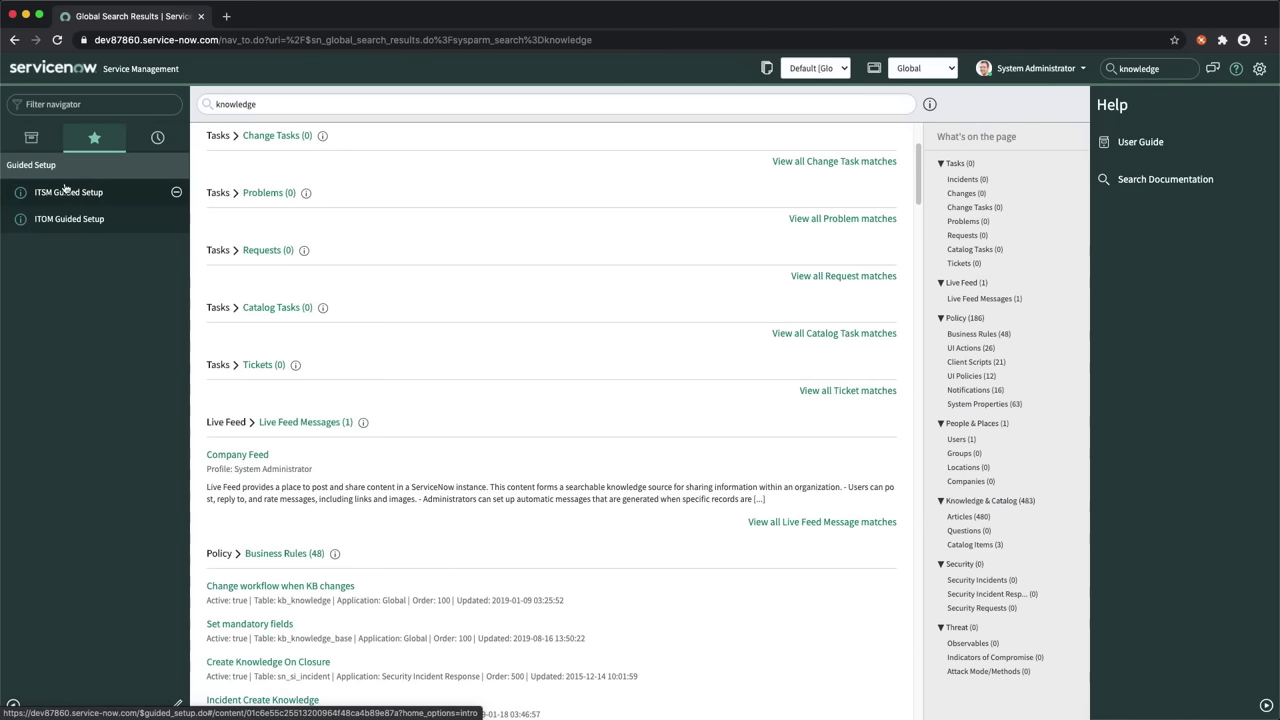
{"action": "left_click", "coordinate": [155, 139]}
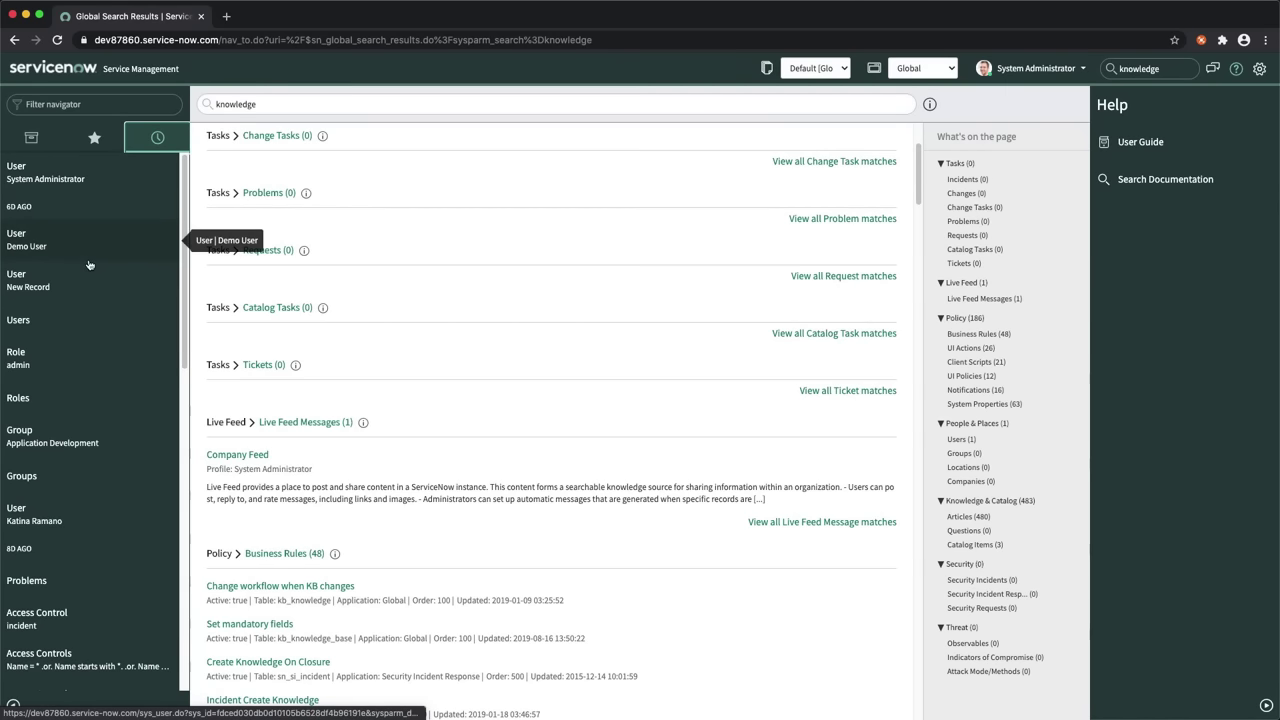
Scroll the History list and reopen the 'User – System Administrator' record
{"action": "left_click", "coordinate": [182, 188]}
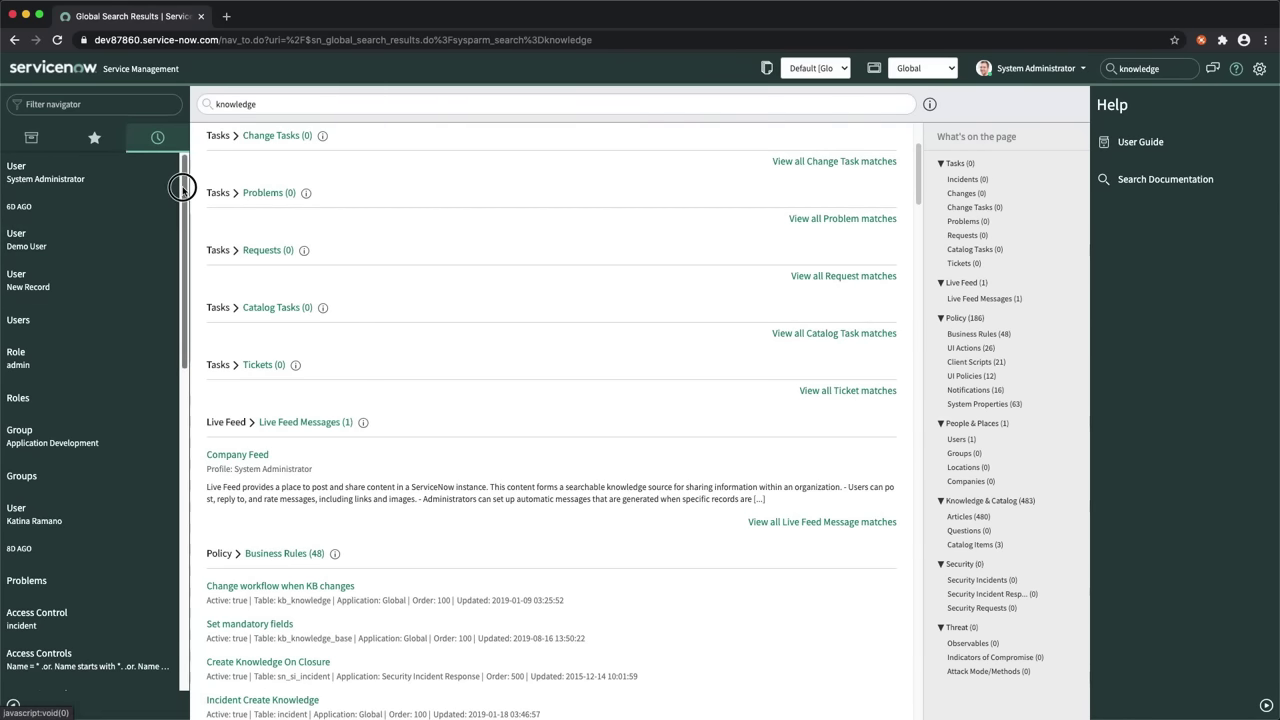
{"action": "left_click_drag", "start_coordinate": [182, 188], "coordinate": [167, 558]}
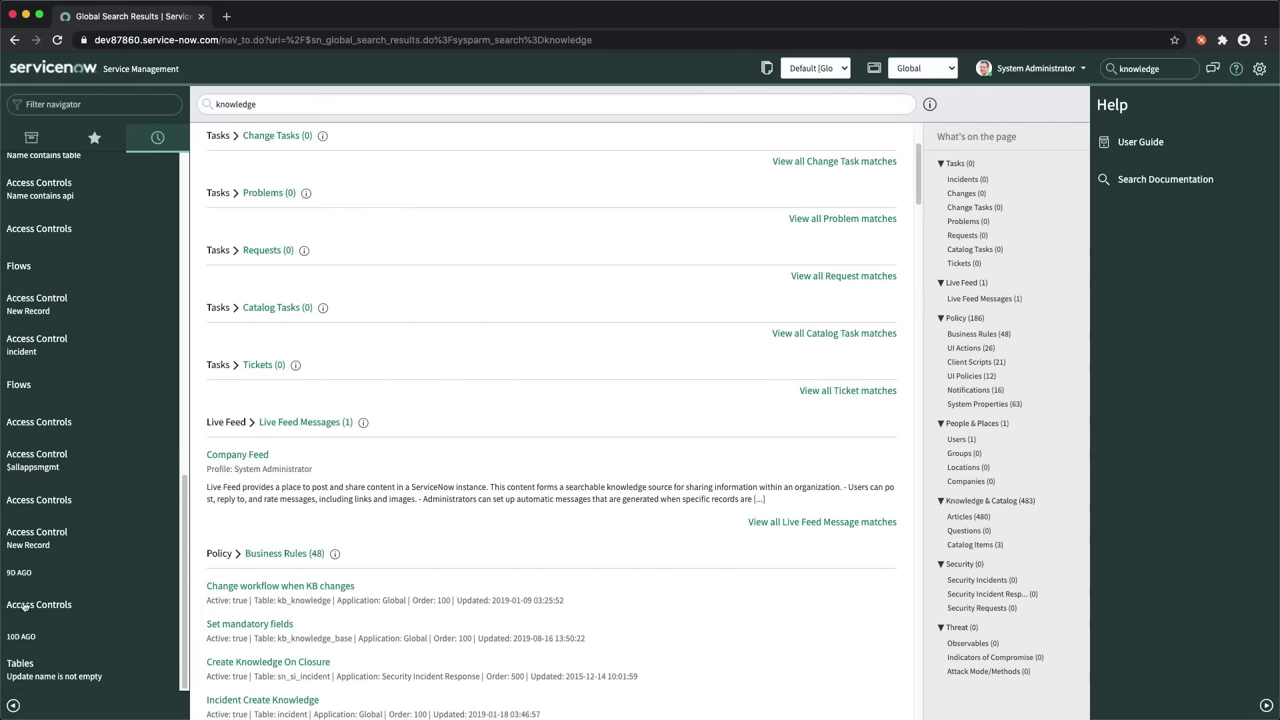
{"action": "left_click_drag", "start_coordinate": [180, 512], "coordinate": [187, 353]}
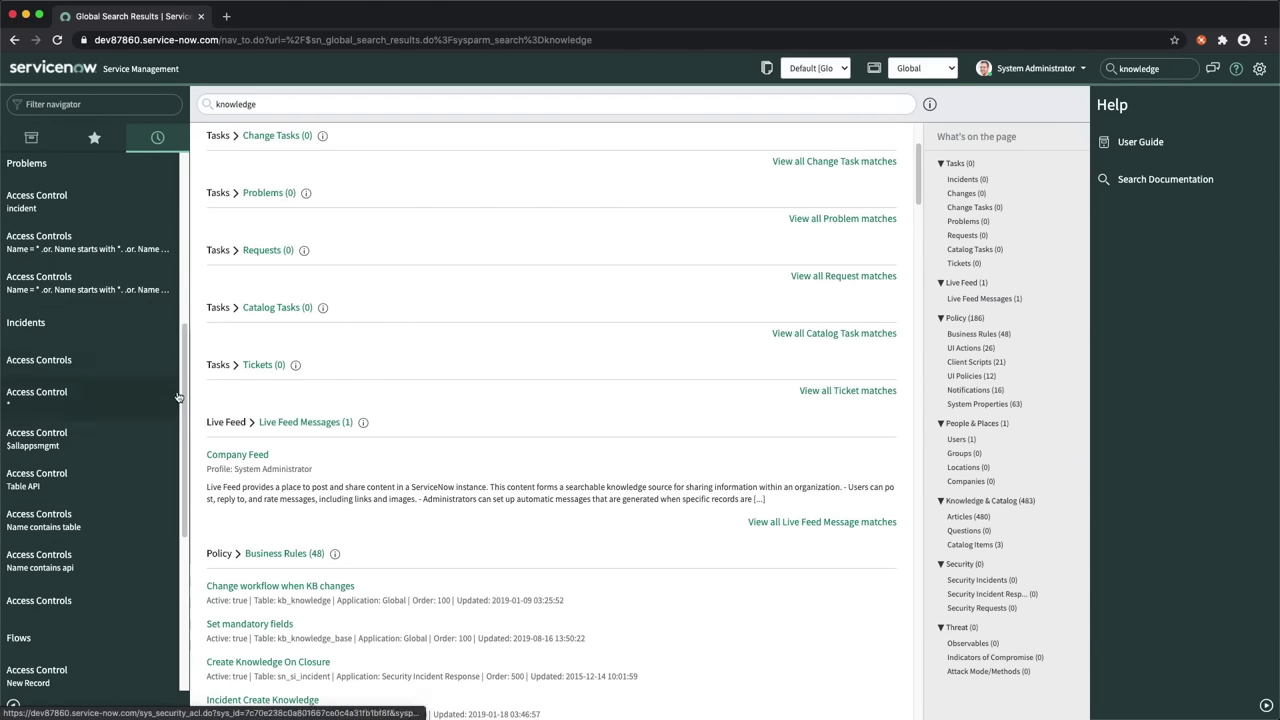
{"action": "left_click_drag", "start_coordinate": [178, 397], "coordinate": [187, 228]}
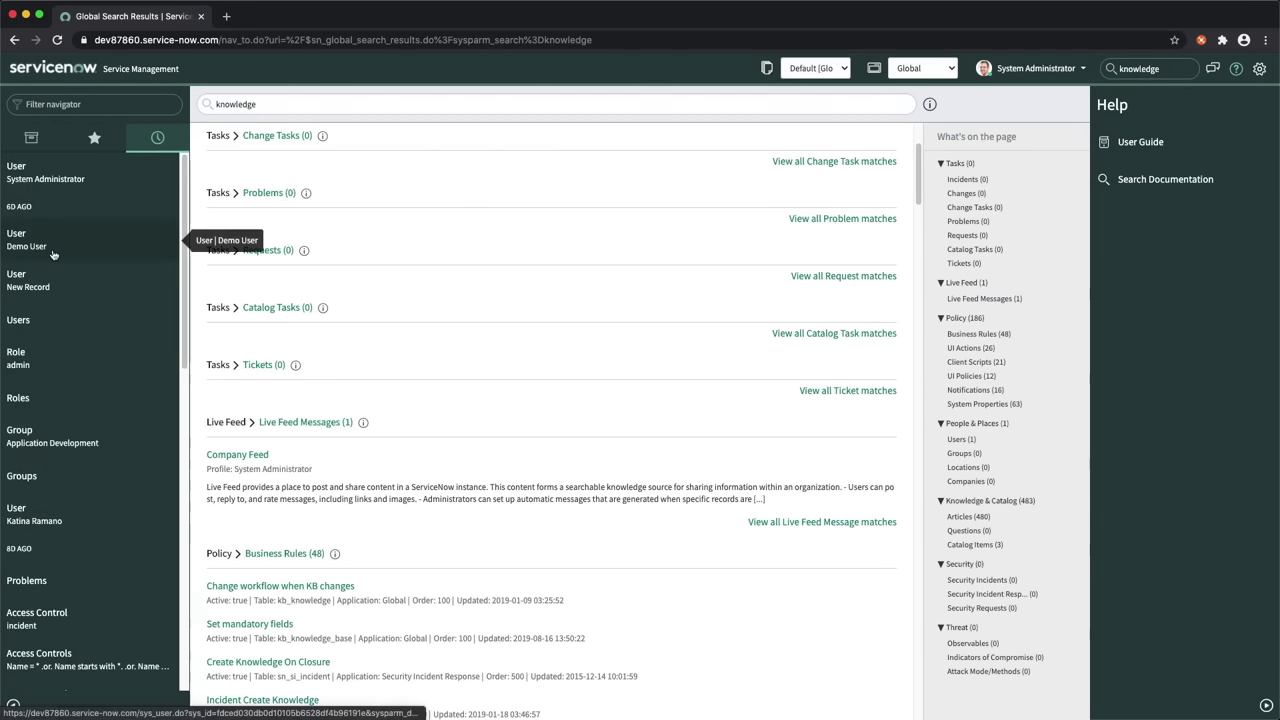
{"action": "left_click", "coordinate": [48, 179]}
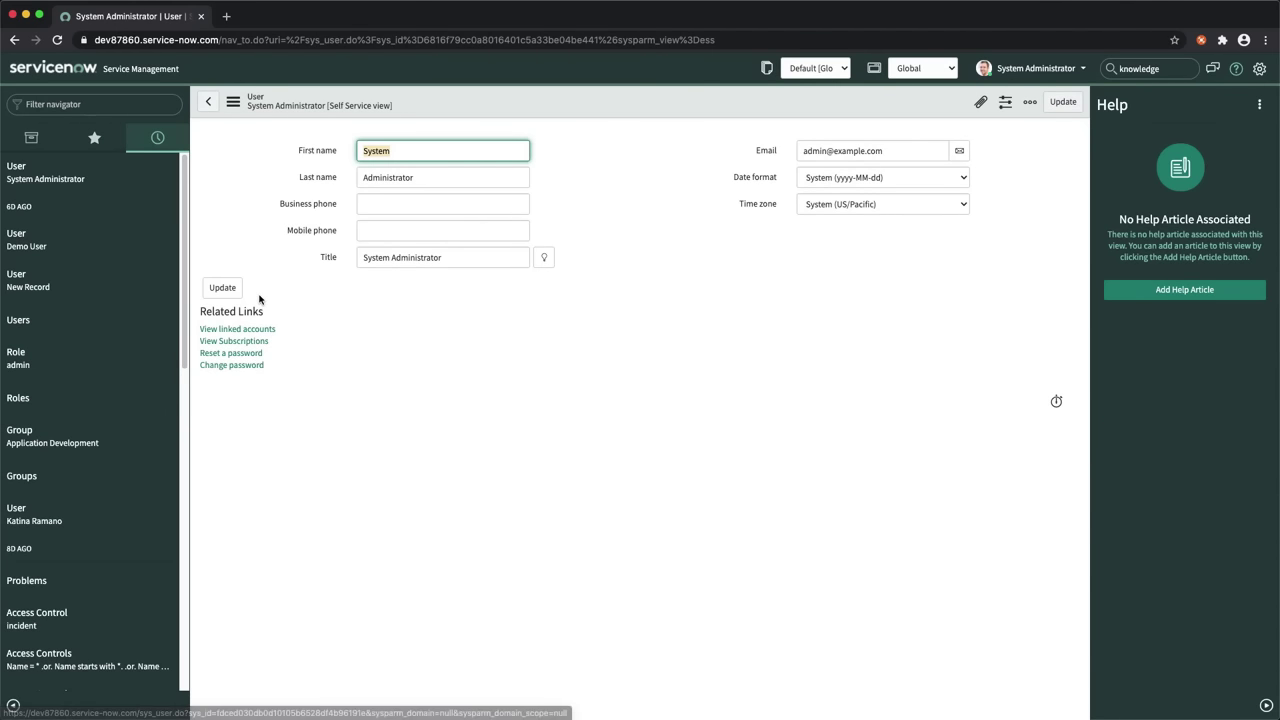
{"action": "left_click", "coordinate": [30, 139]}
{"action": "left_click", "coordinate": [158, 139]}
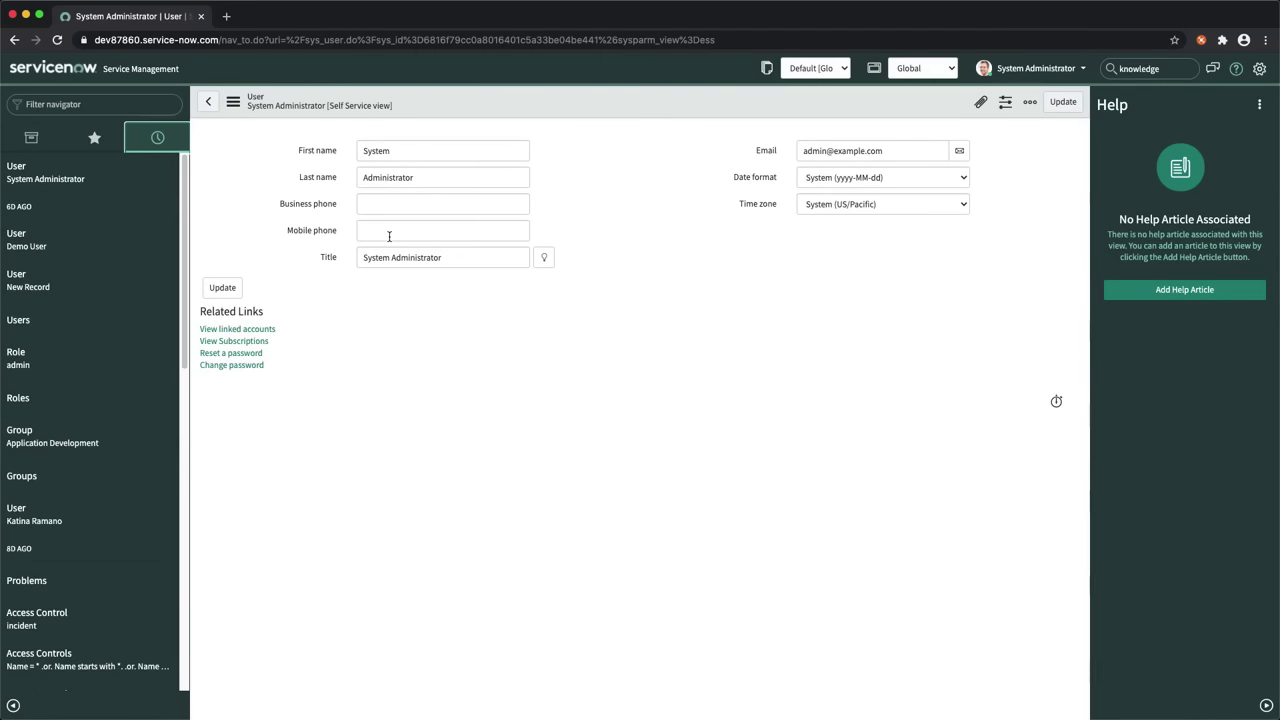
{"action": "left_click", "coordinate": [31, 137]}
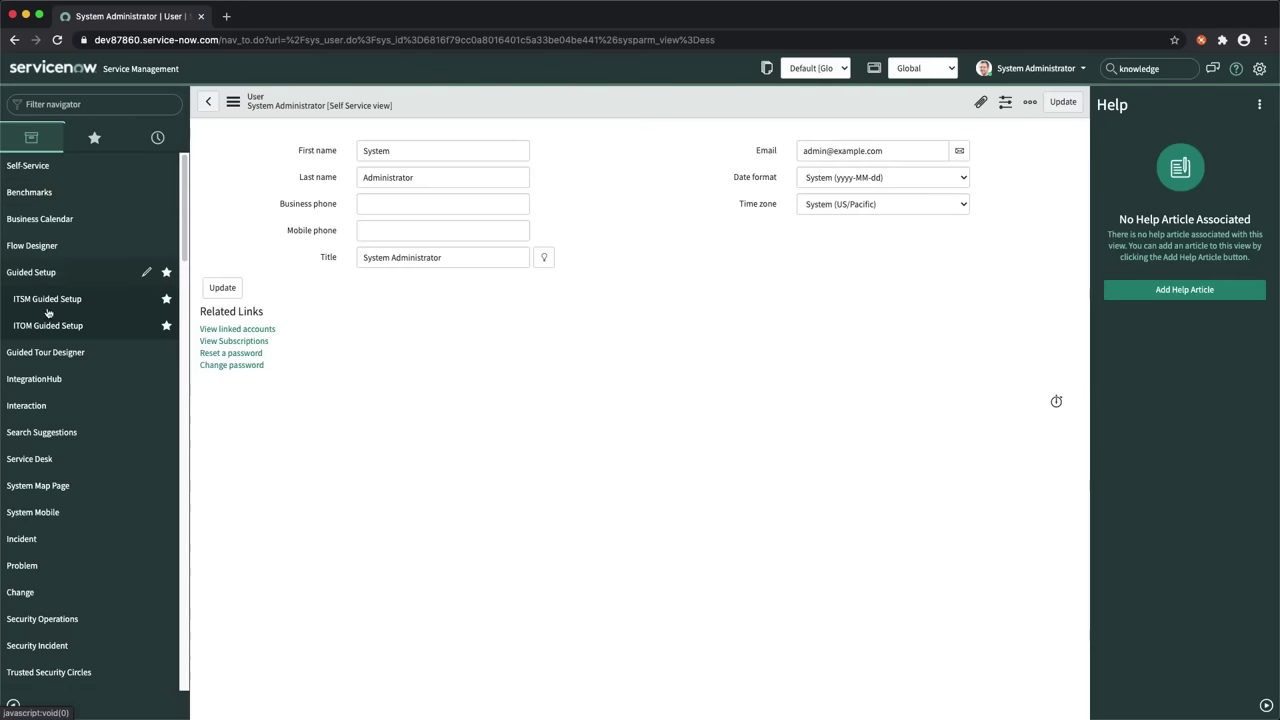
Collapse Guided Setup, expand the Incident application and open its Create New module
{"action": "left_click", "coordinate": [40, 272]}
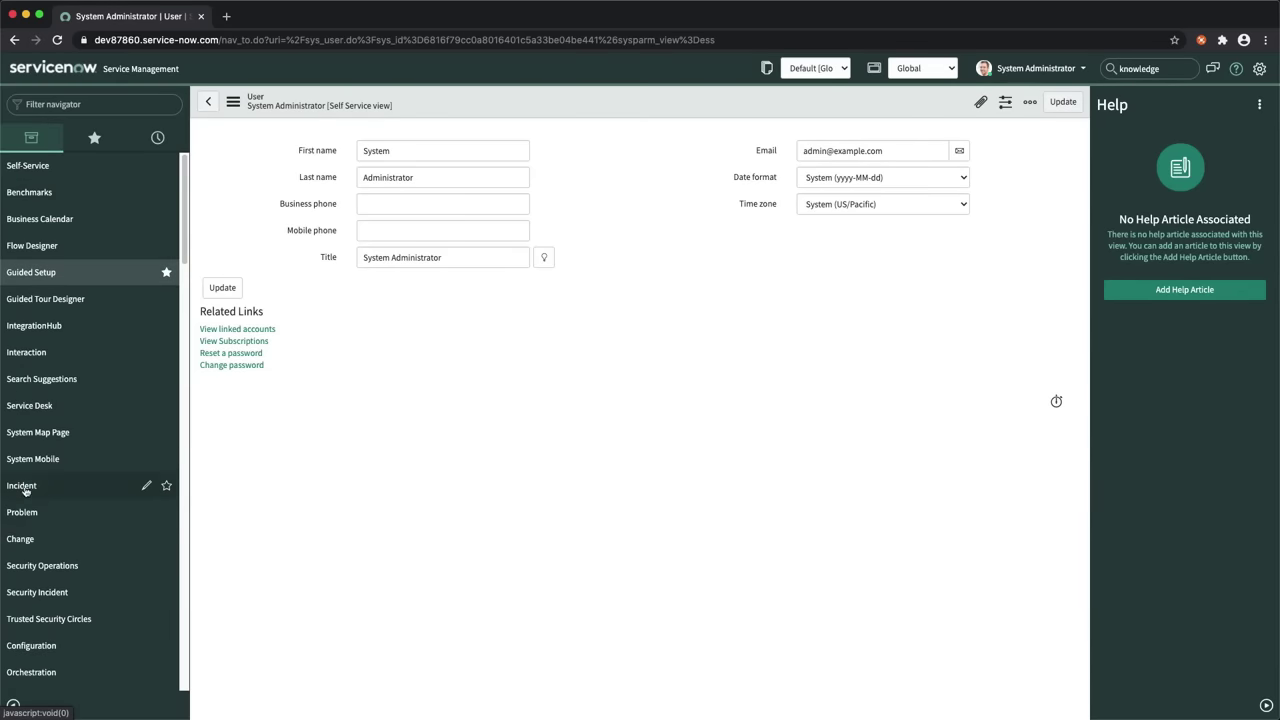
{"action": "left_click_drag", "start_coordinate": [181, 251], "coordinate": [181, 318]}
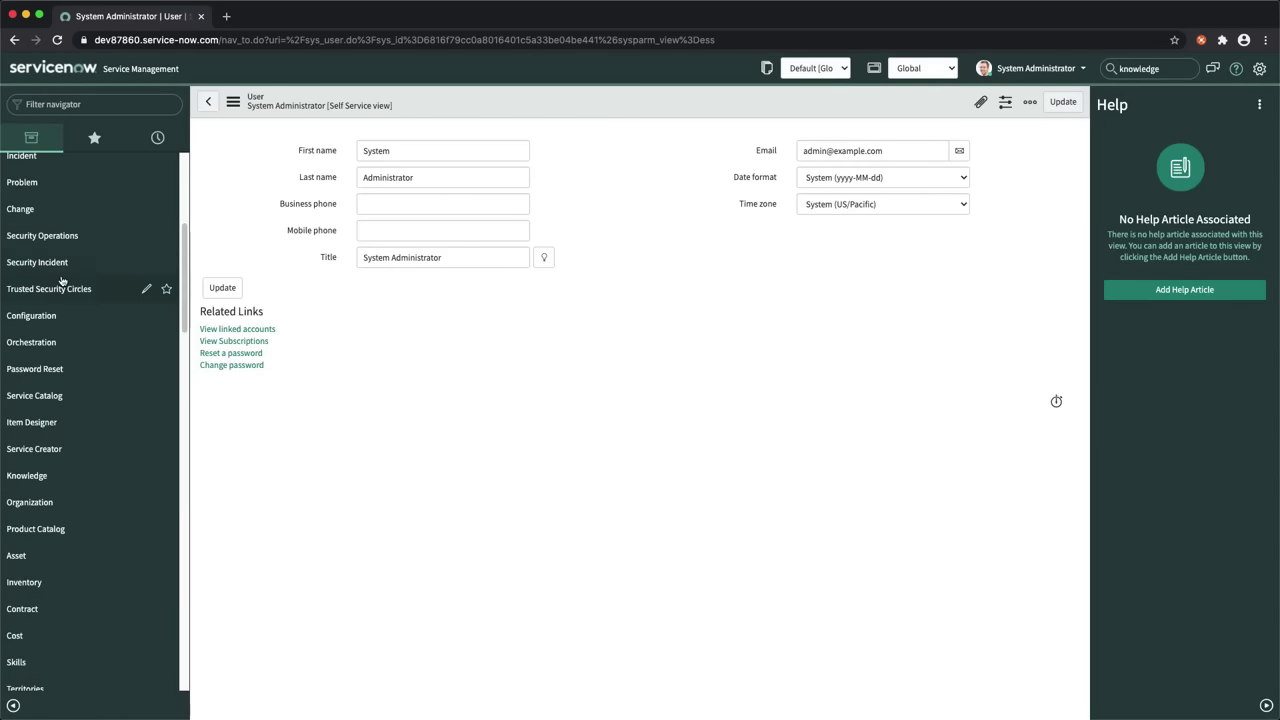
{"action": "left_click", "coordinate": [48, 160]}
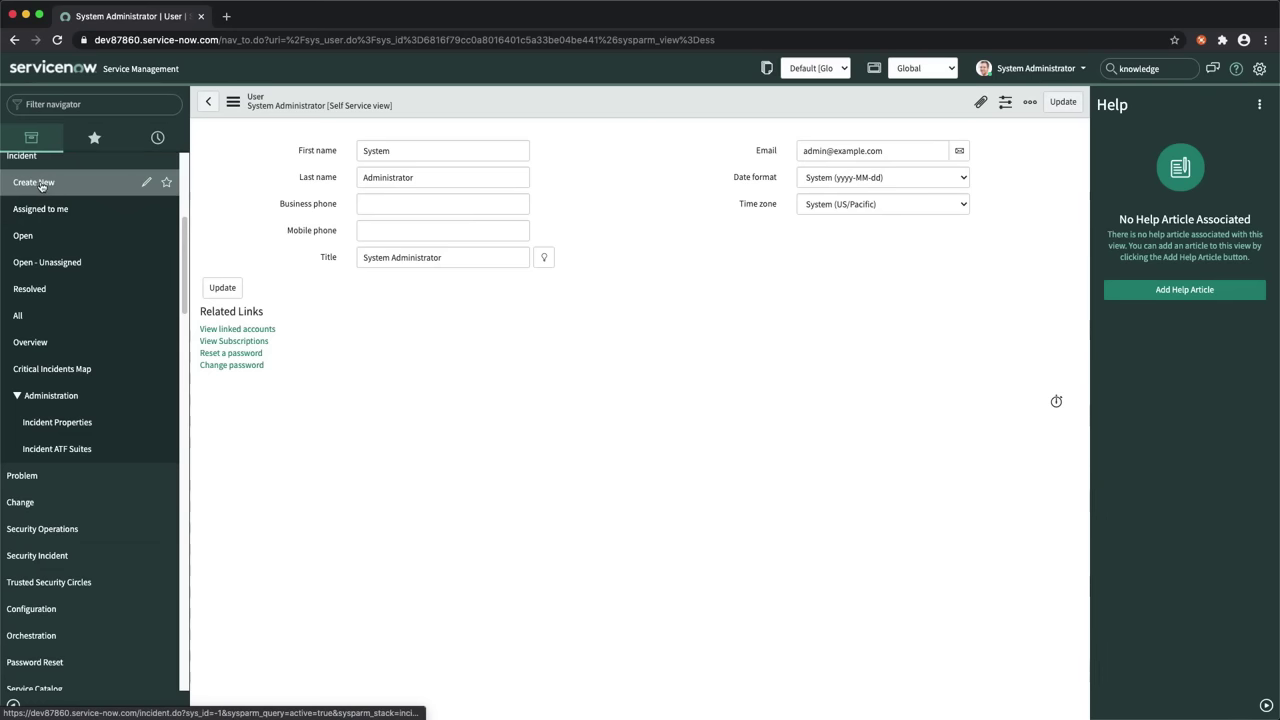
{"action": "left_click", "coordinate": [41, 185]}
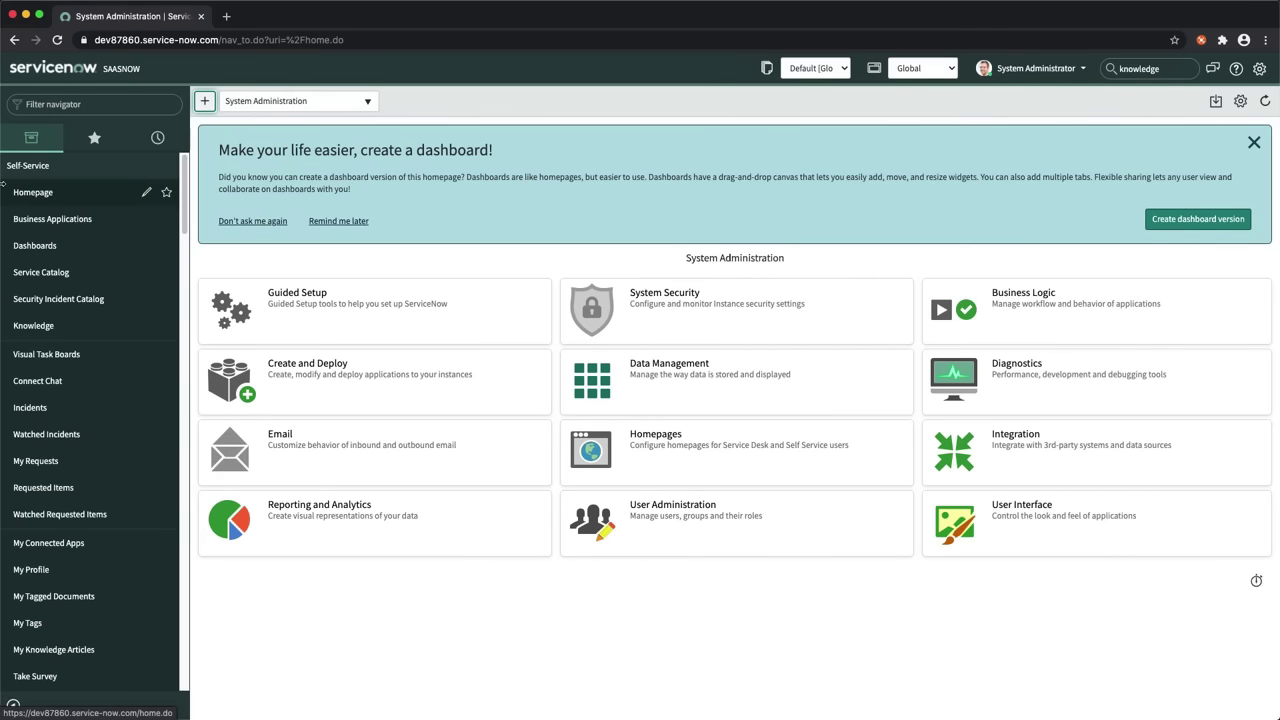
Filter the navigator for 'ui16' and open System Properties > Basic Configuration UI16
{"action": "left_click", "coordinate": [117, 103]}
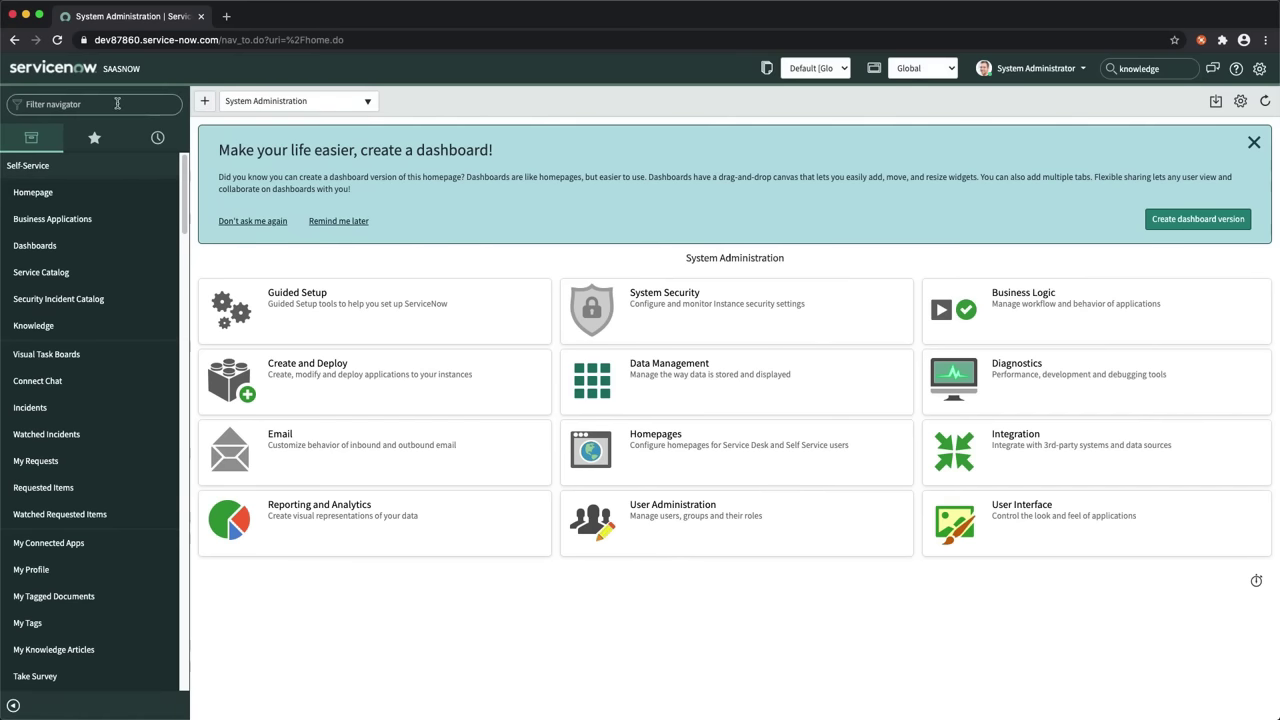
{"action": "type", "text": "ui"}
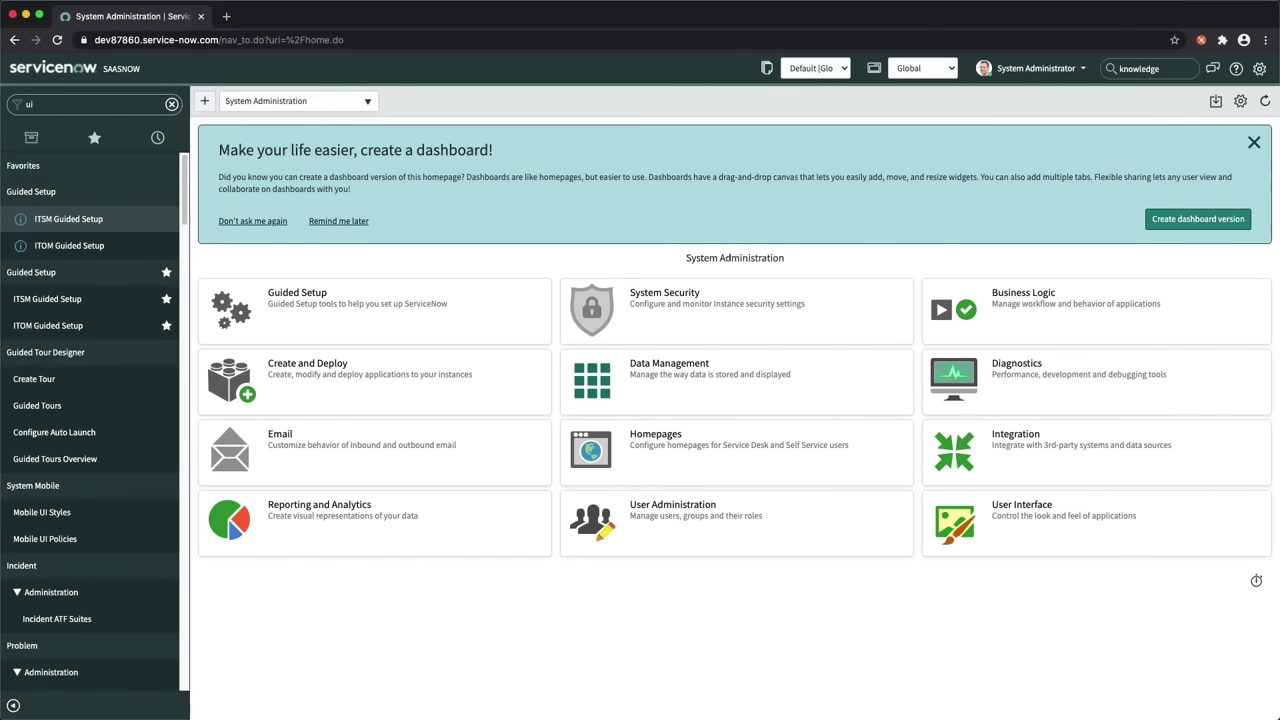
{"action": "type", "text": "16"}
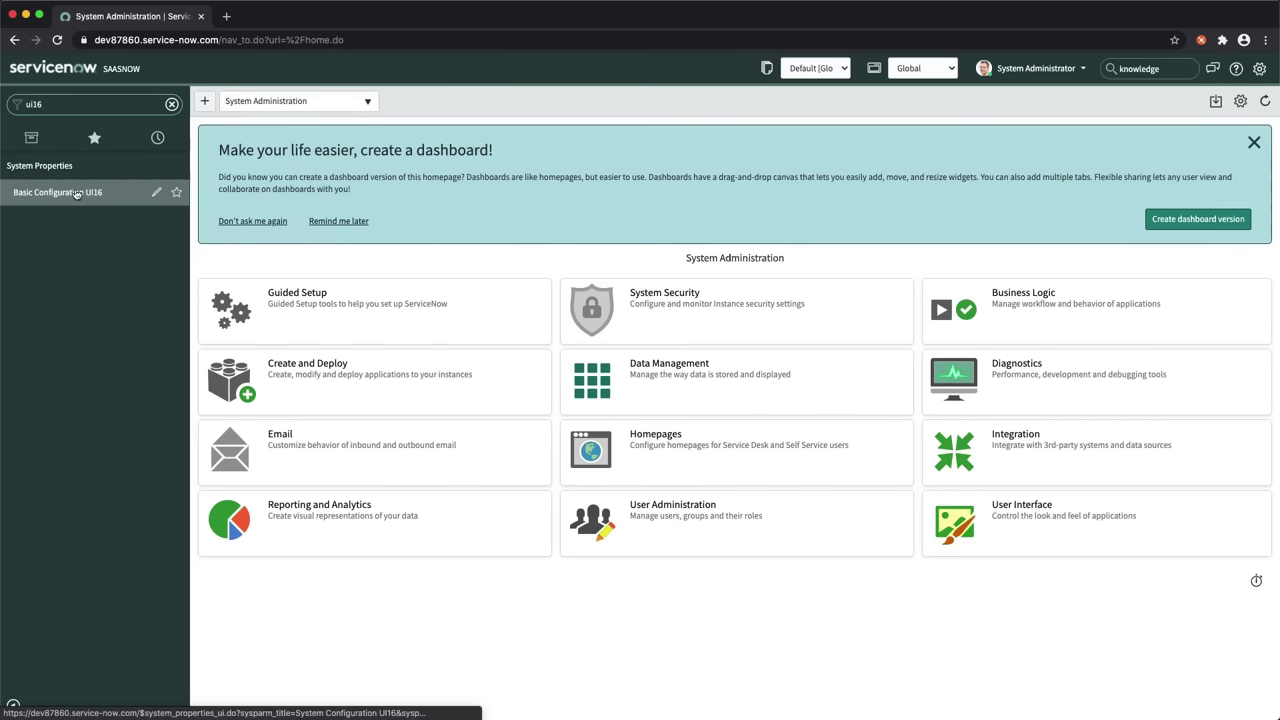
{"action": "left_click", "coordinate": [75, 193]}
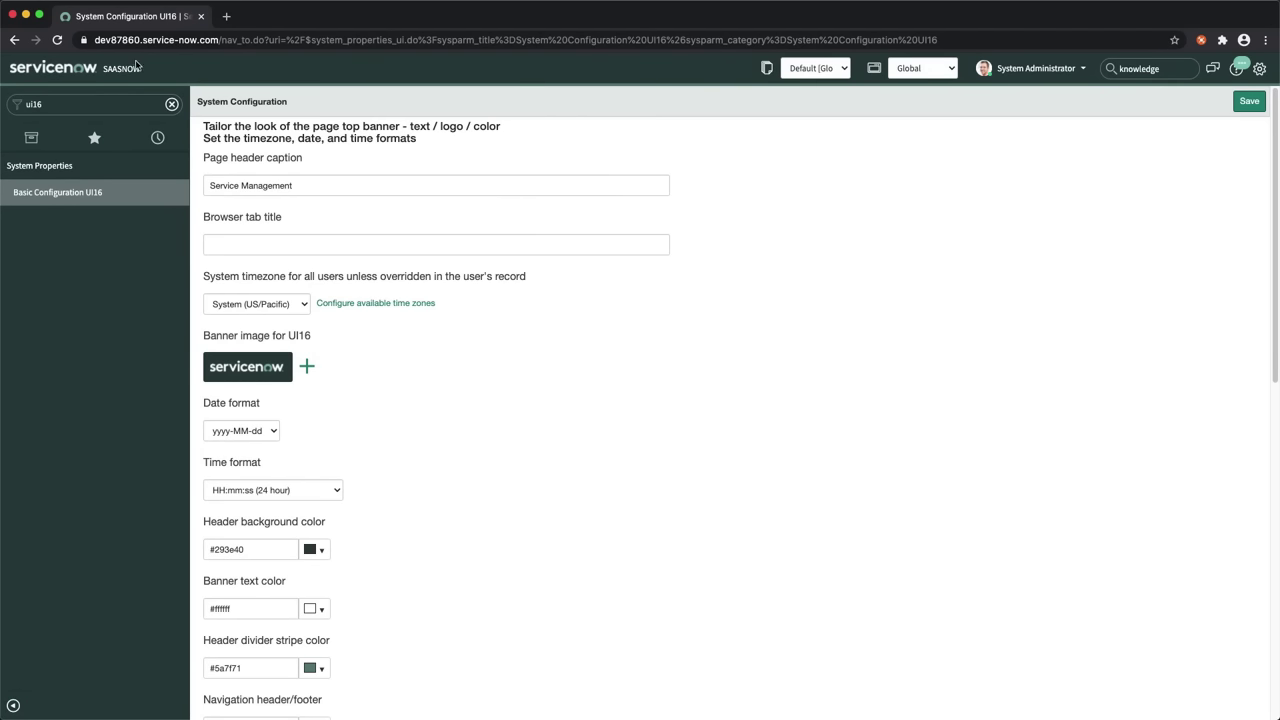
Replace the Page header caption with 'SAASNOW SYSTEM' and save the properties
{"action": "left_click_drag", "start_coordinate": [306, 183], "coordinate": [158, 166]}
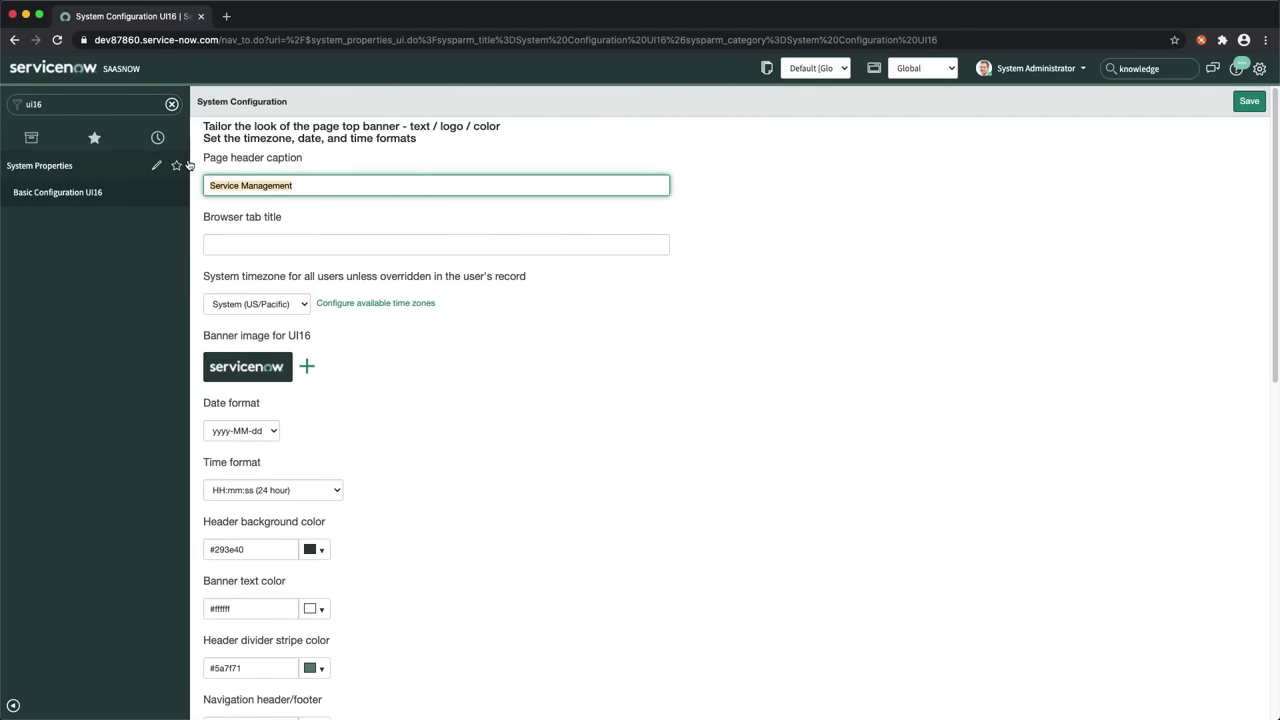
{"action": "type", "text": "SAASN"}
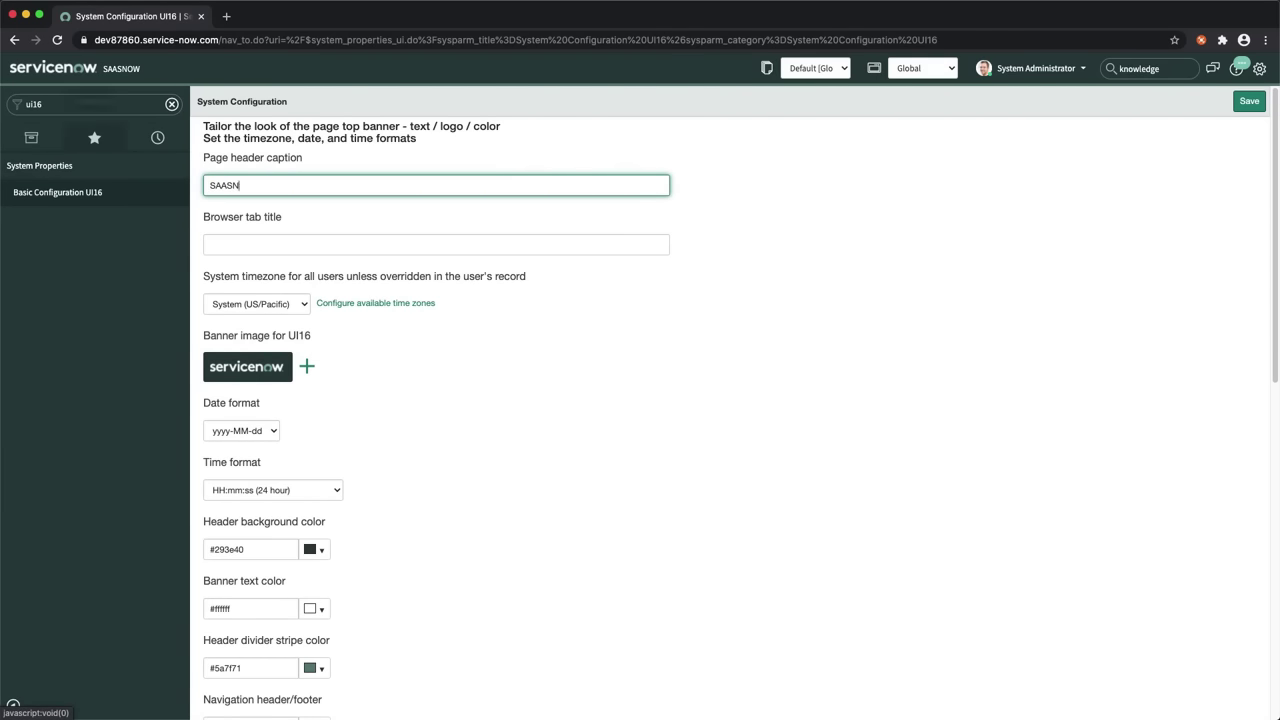
{"action": "type", "text": "OW SYS"}
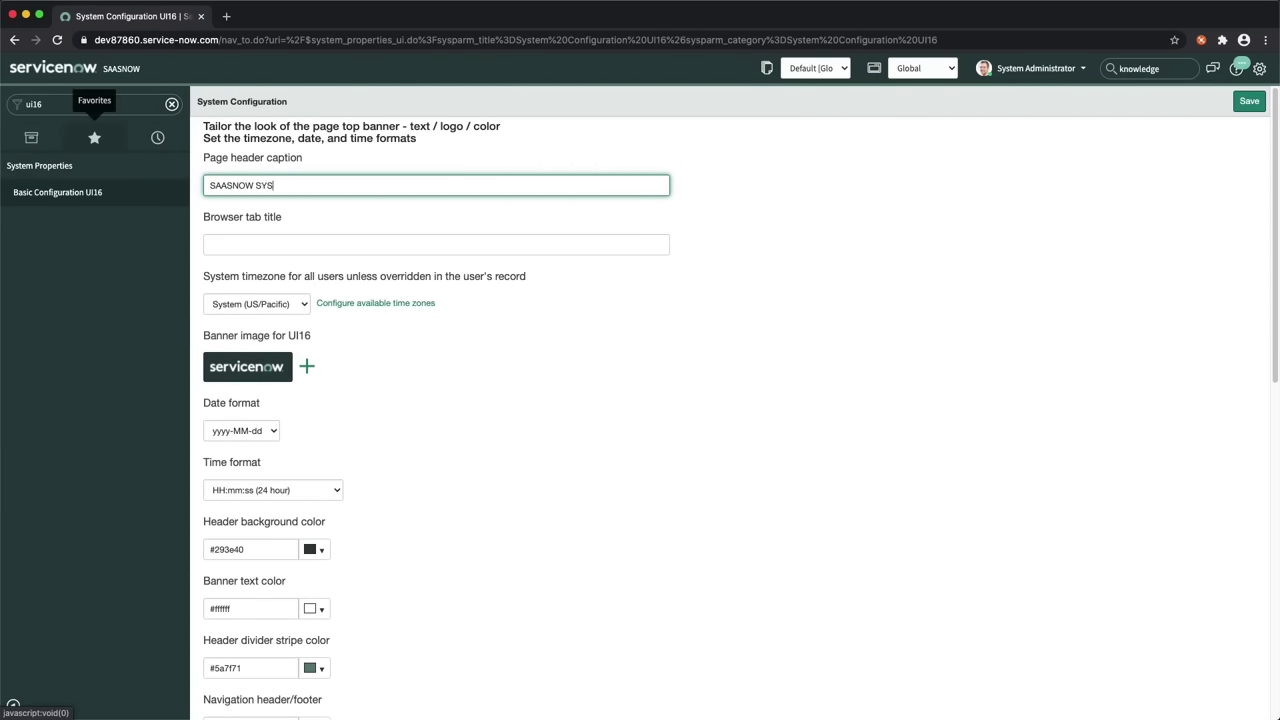
{"action": "type", "text": "TEM"}
{"action": "scroll", "coordinate": [325, 415], "scroll_direction": "down", "scroll_amount": 20}
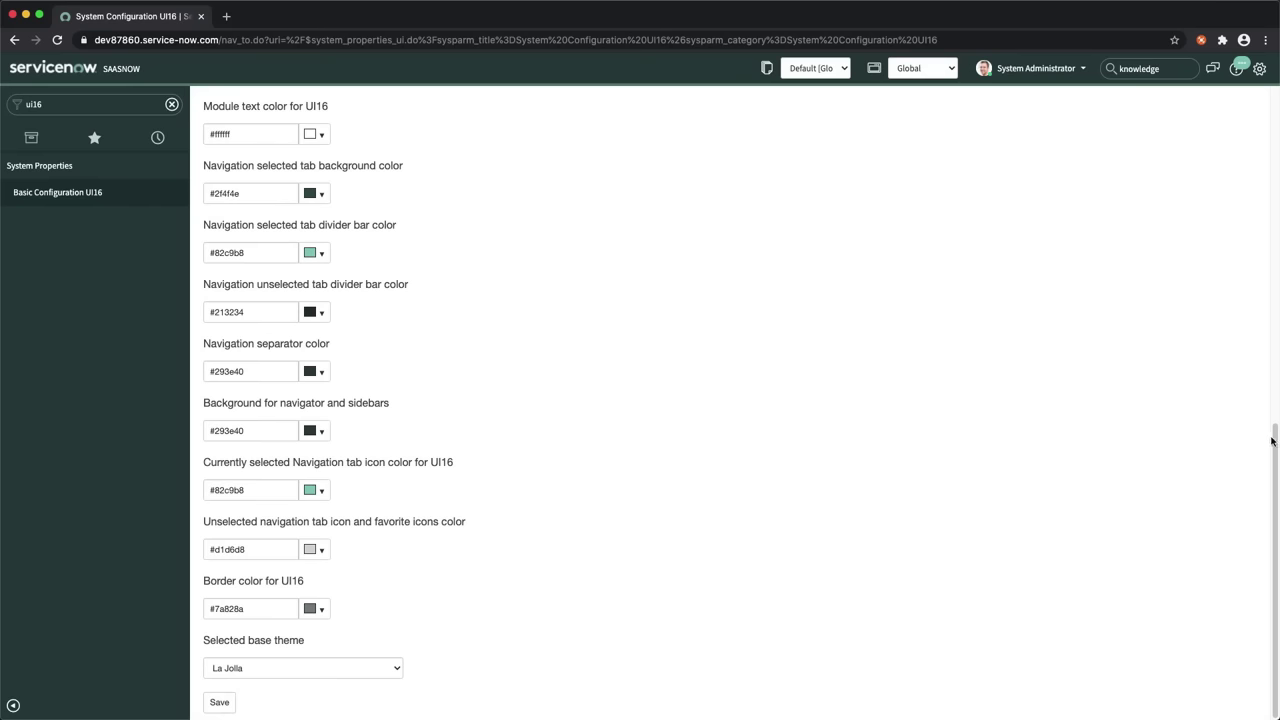
{"action": "left_click_drag", "start_coordinate": [1274, 428], "coordinate": [1273, 127]}
{"action": "scroll", "coordinate": [666, 300], "scroll_direction": "down", "scroll_amount": 2}
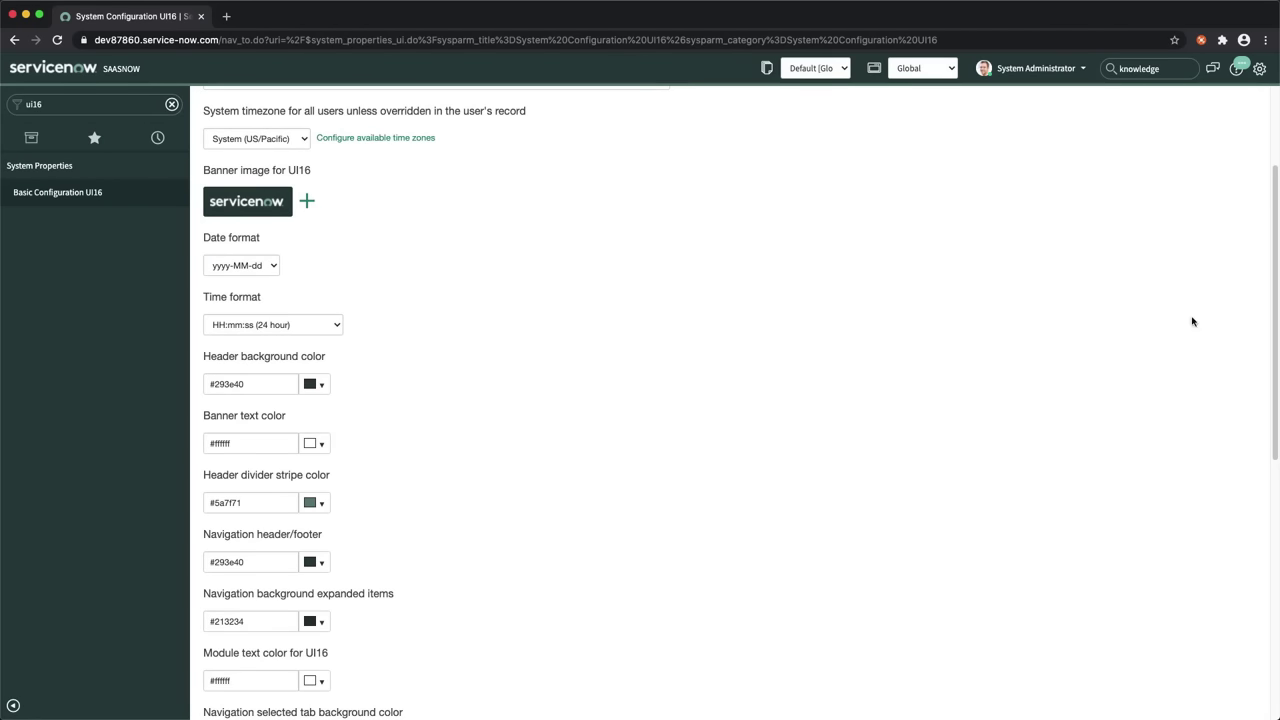
{"action": "scroll", "coordinate": [1257, 323], "scroll_direction": "down", "scroll_amount": 10}
{"action": "scroll", "coordinate": [1241, 601], "scroll_direction": "up", "scroll_amount": 10}
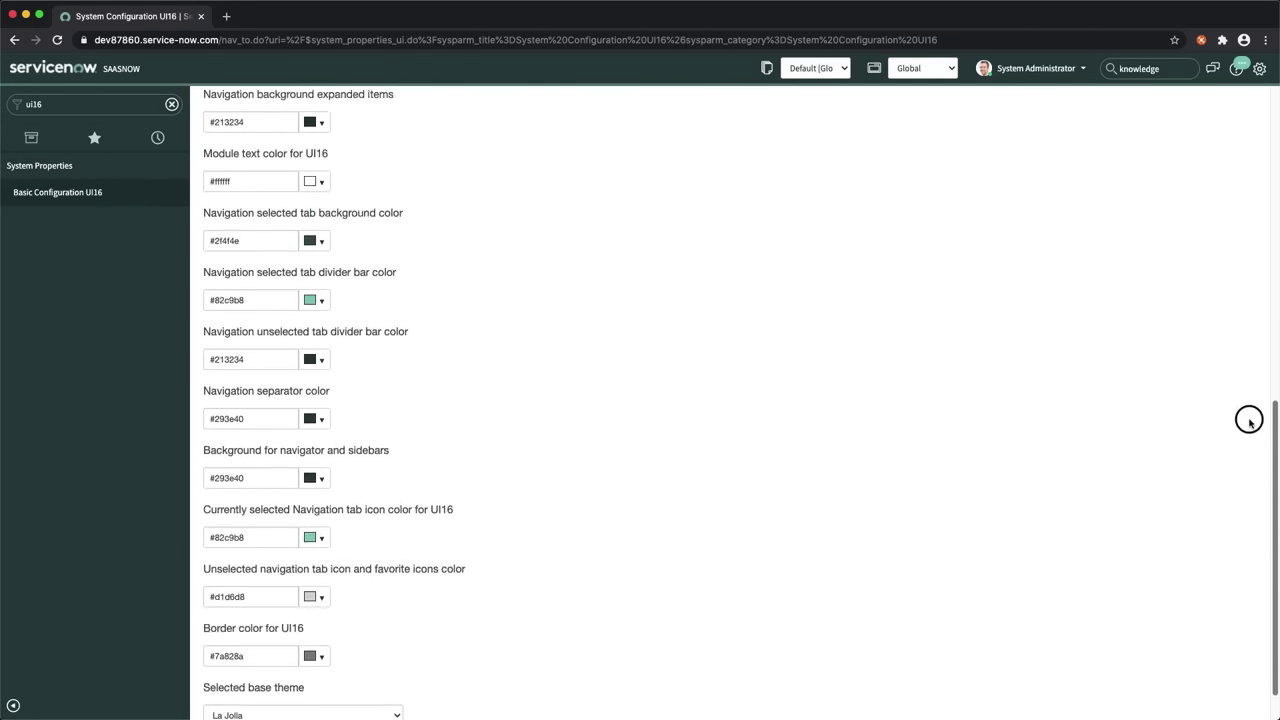
{"action": "scroll", "coordinate": [1260, 208], "scroll_direction": "down", "scroll_amount": 5}
{"action": "scroll", "coordinate": [1277, 388], "scroll_direction": "down", "scroll_amount": 5}
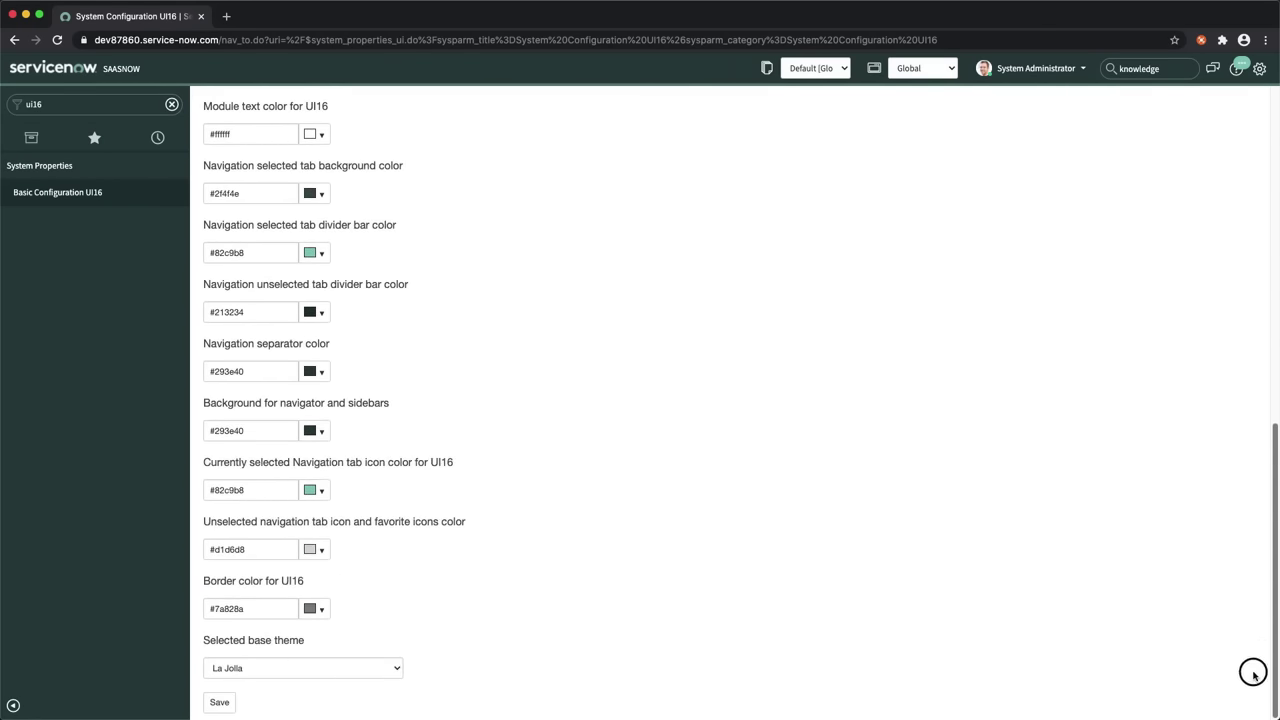
{"action": "left_click", "coordinate": [221, 704]}
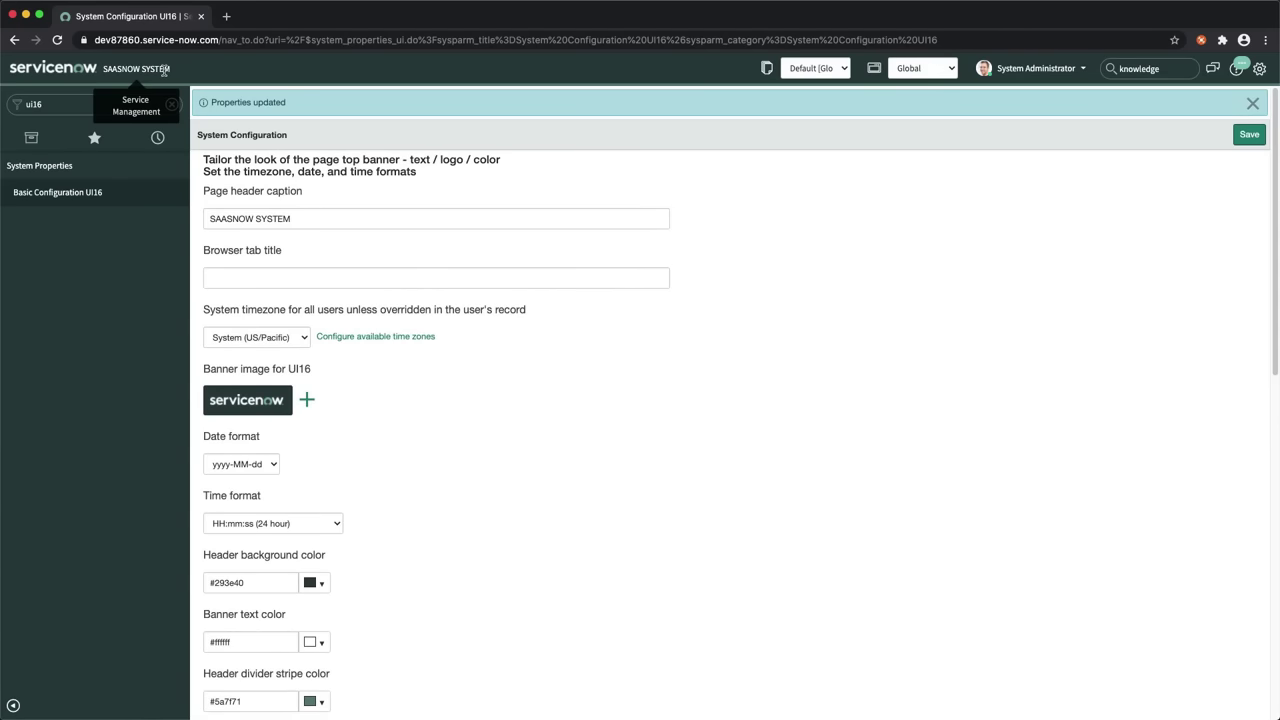
Insert 'Demo' into the caption so it reads 'SAASNOW Demo SYSTEM', then save
{"action": "left_click", "coordinate": [258, 222]}
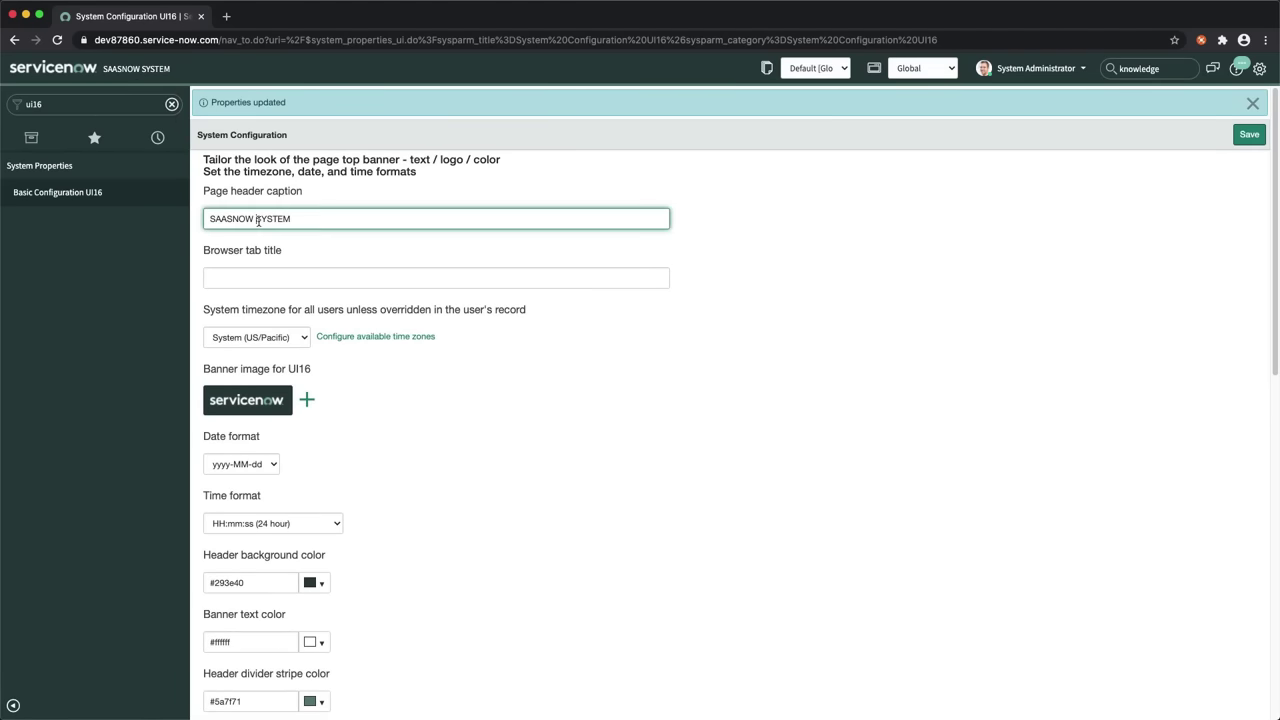
{"action": "type", "text": "Demo"}
{"action": "left_click_drag", "start_coordinate": [1270, 247], "coordinate": [1268, 600]}
{"action": "left_click", "coordinate": [219, 703]}
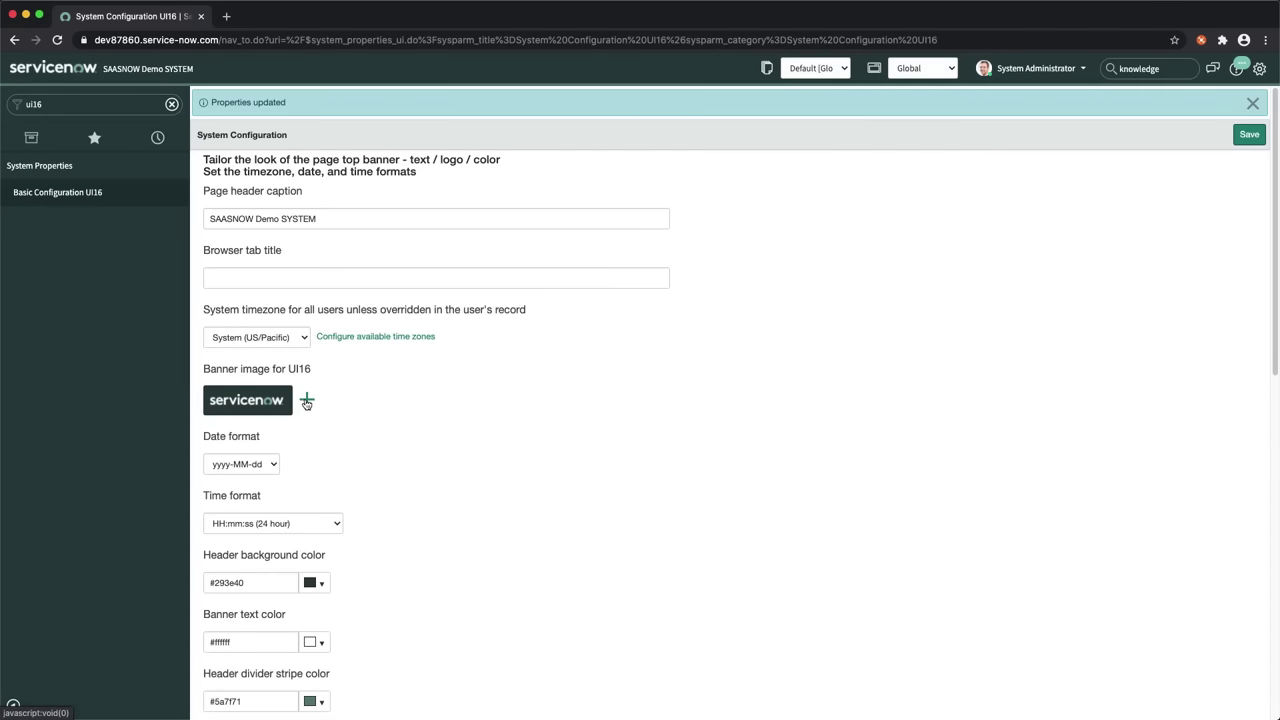
{"action": "left_click", "coordinate": [307, 401]}
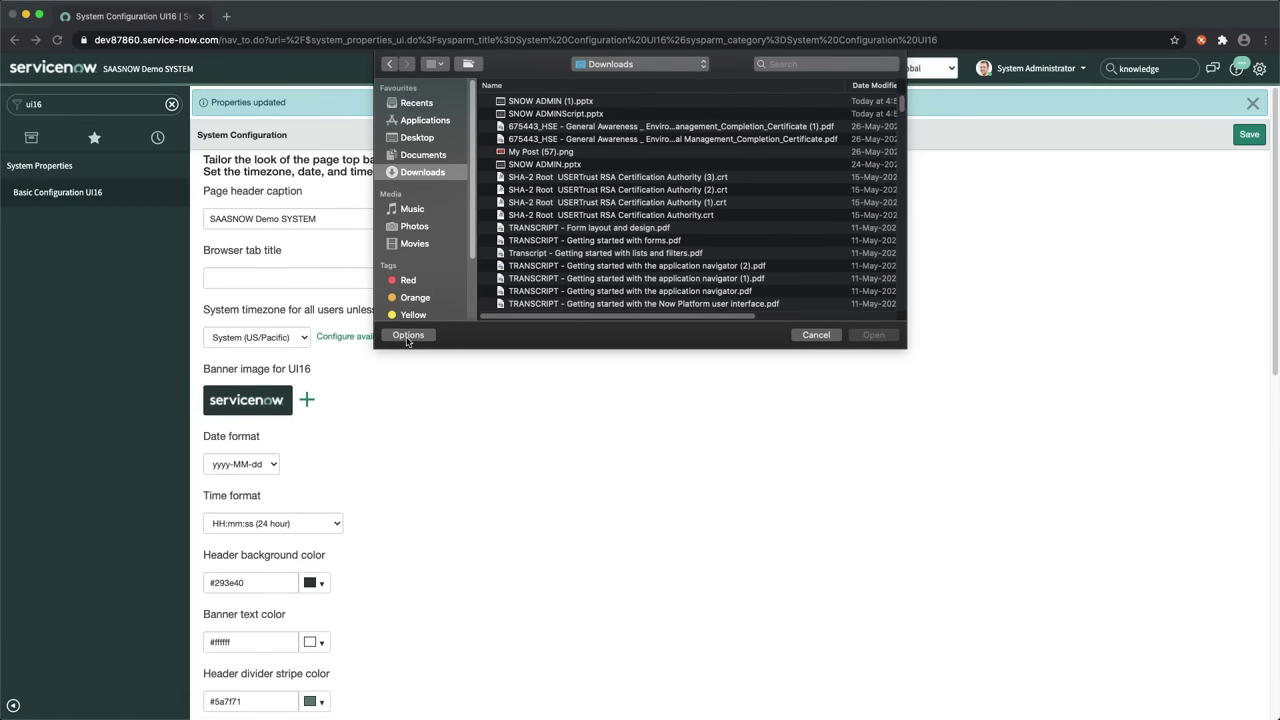
{"action": "left_click", "coordinate": [815, 335]}
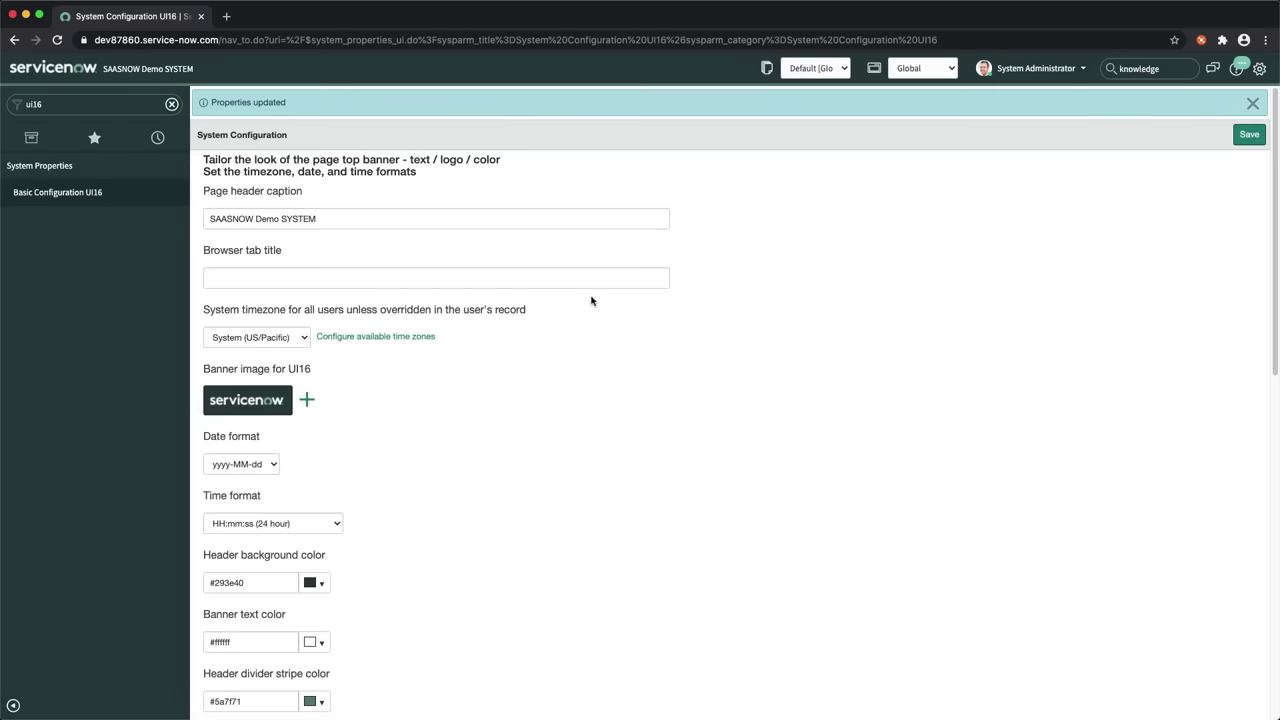
{"action": "left_click", "coordinate": [83, 104]}
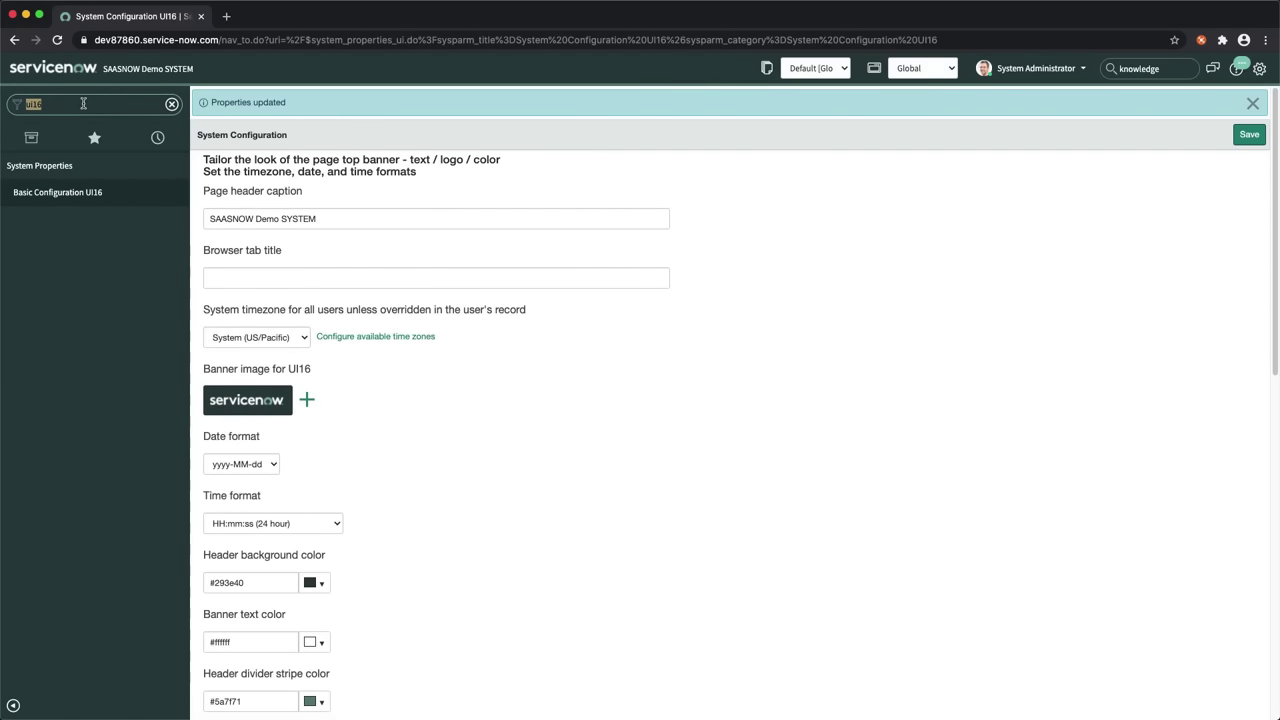
Filter the navigator for 'wel' and open System UI > Welcome Page Content
{"action": "type", "text": "we"}
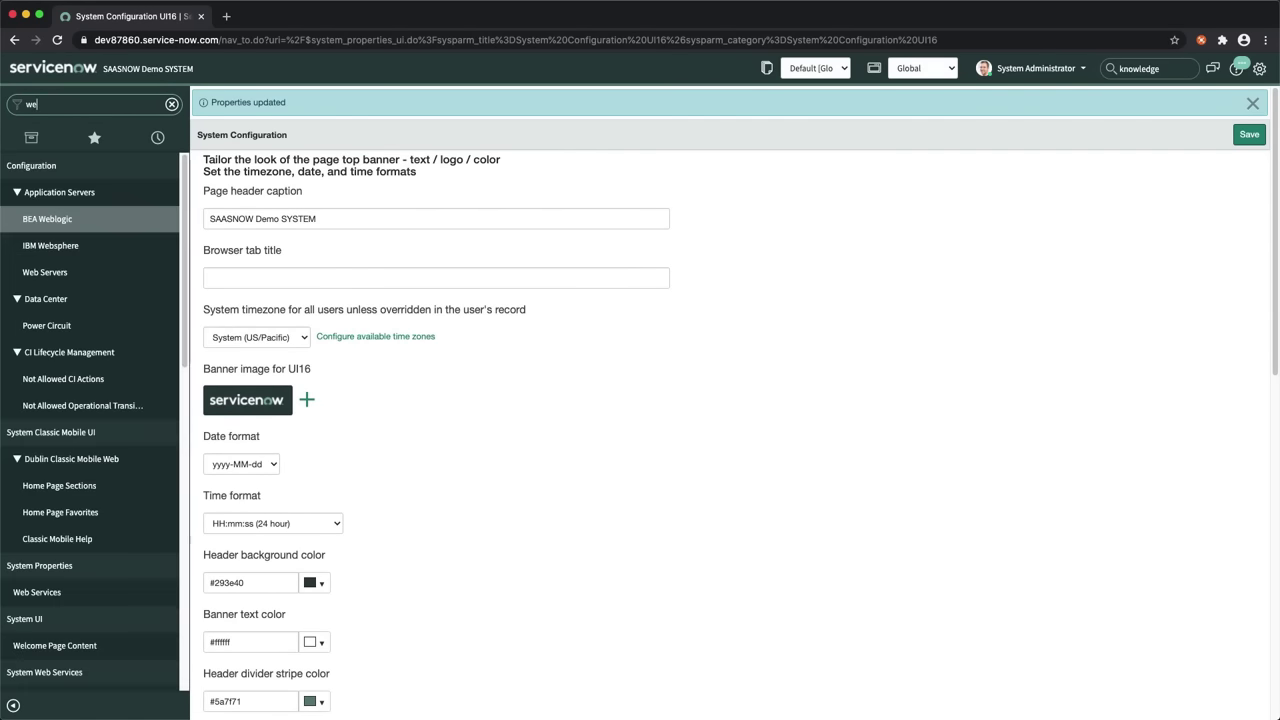
{"action": "type", "text": "l"}
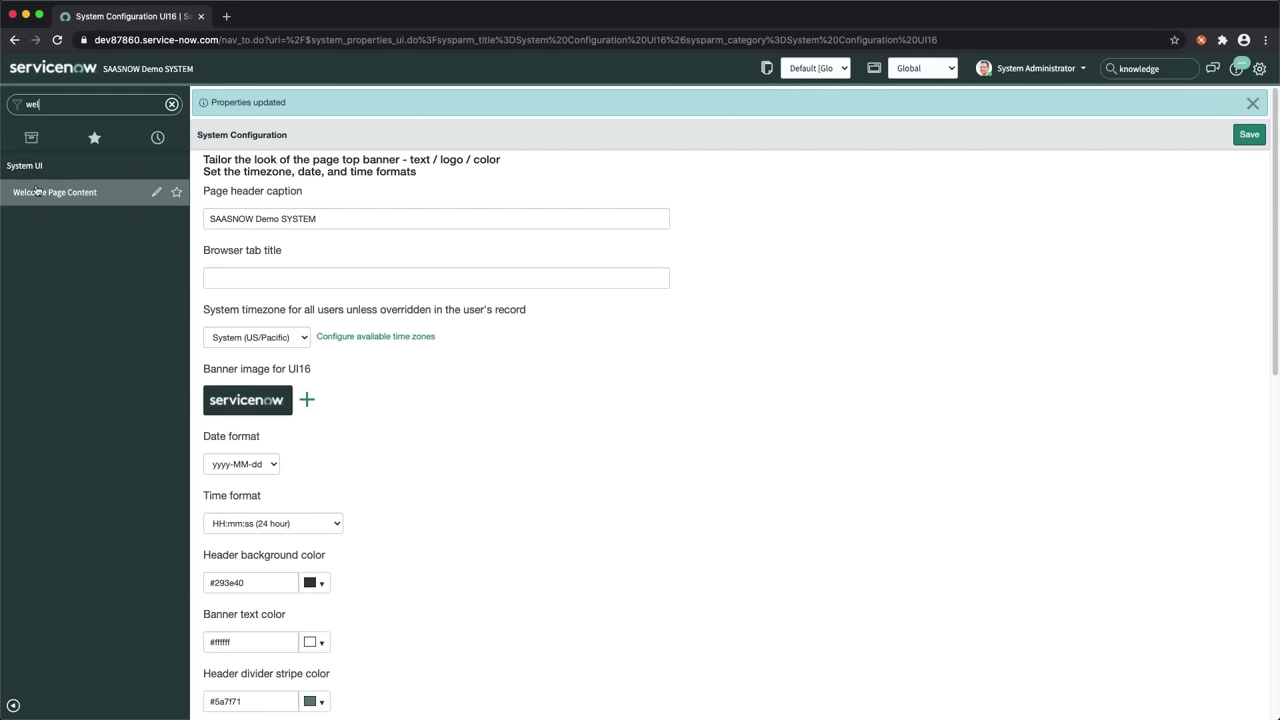
{"action": "left_click", "coordinate": [36, 194]}
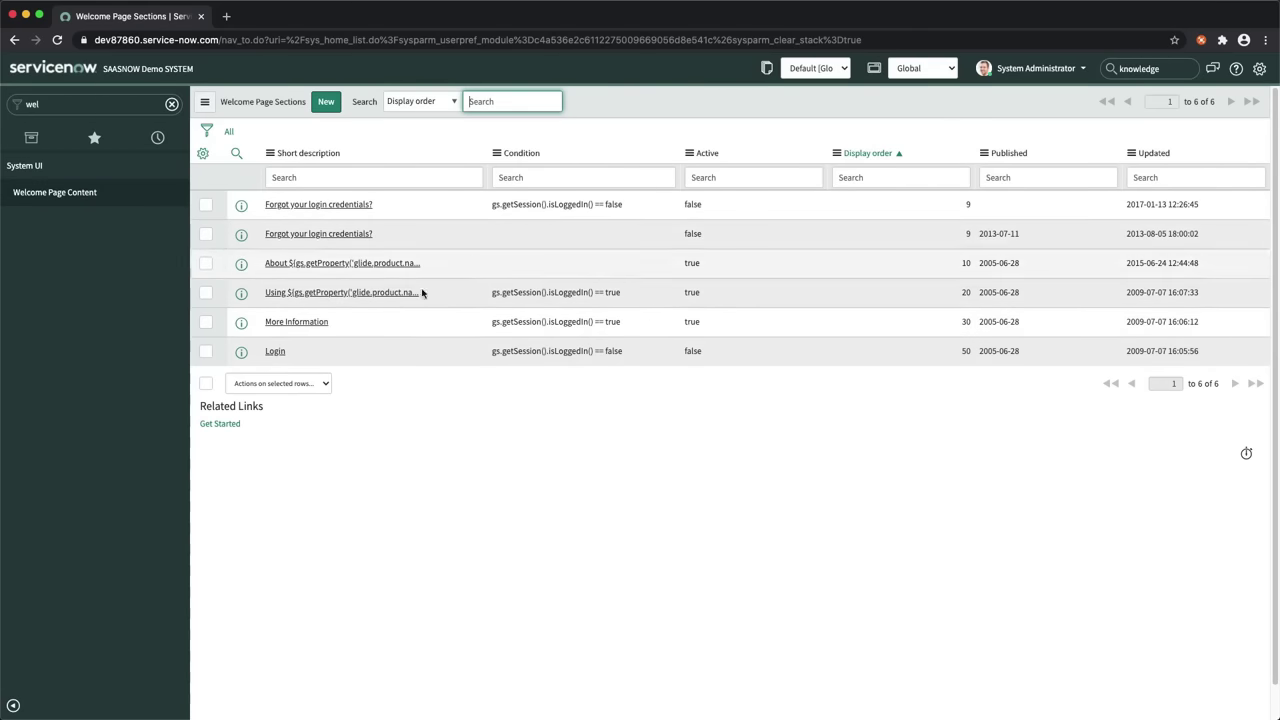
Open the More Information and Login sections in turn, returning to the list after each
{"action": "left_click", "coordinate": [295, 324]}
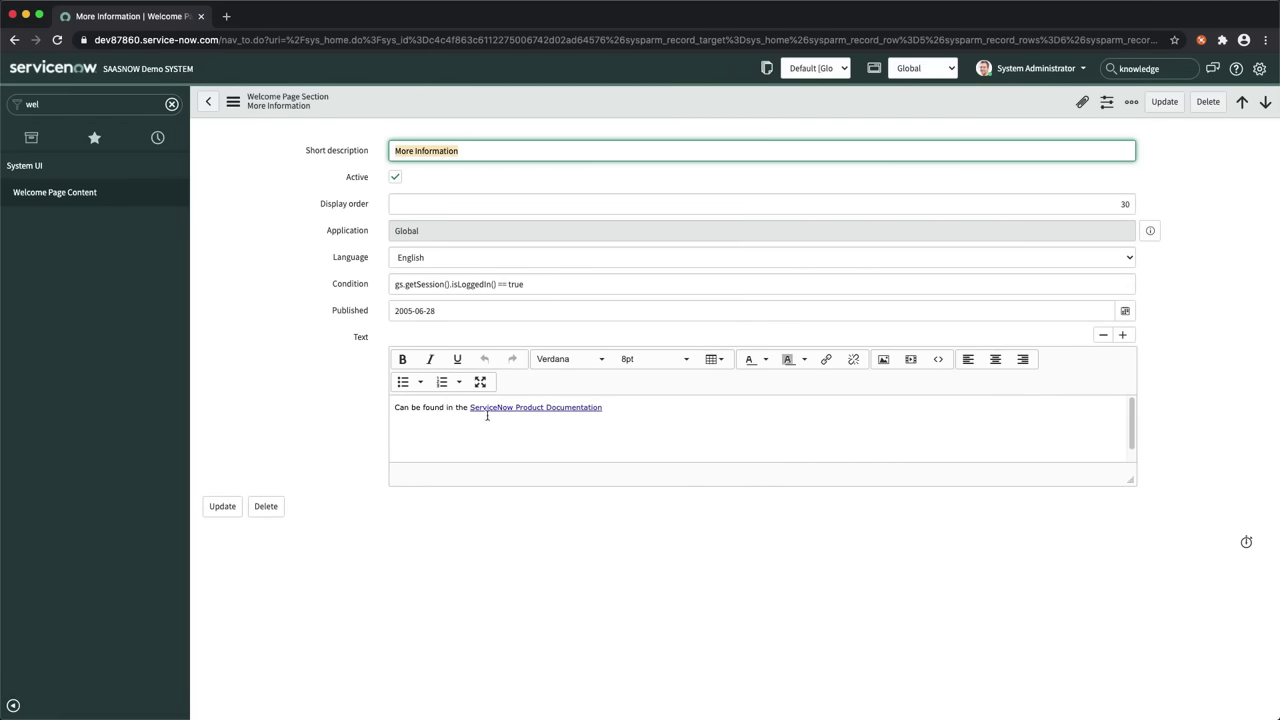
{"action": "left_click", "coordinate": [640, 410]}
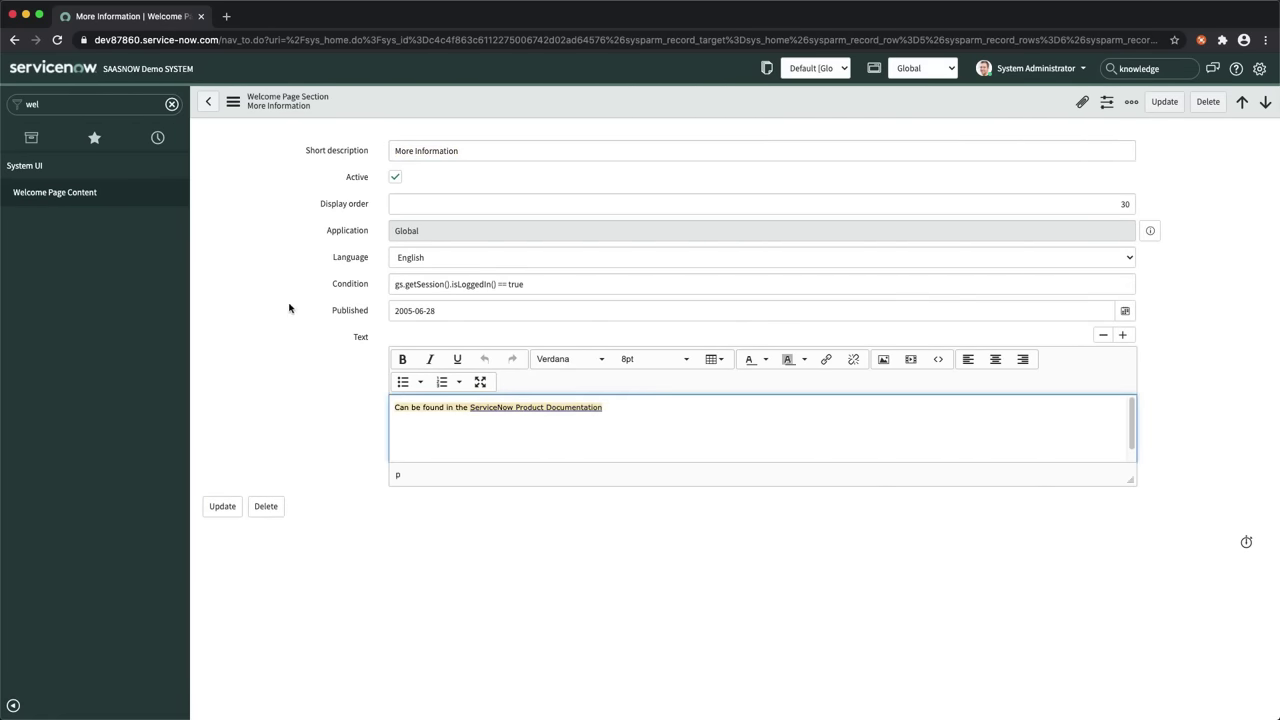
{"action": "left_click", "coordinate": [16, 41]}
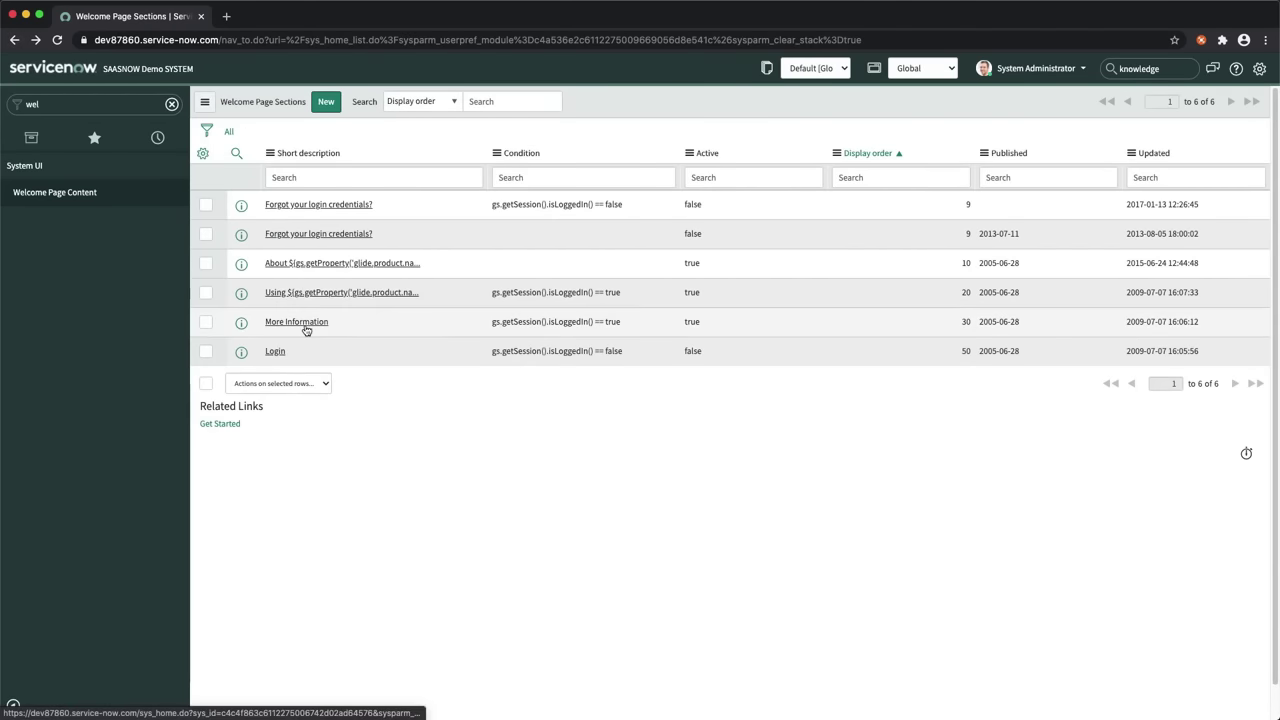
{"action": "left_click", "coordinate": [277, 354]}
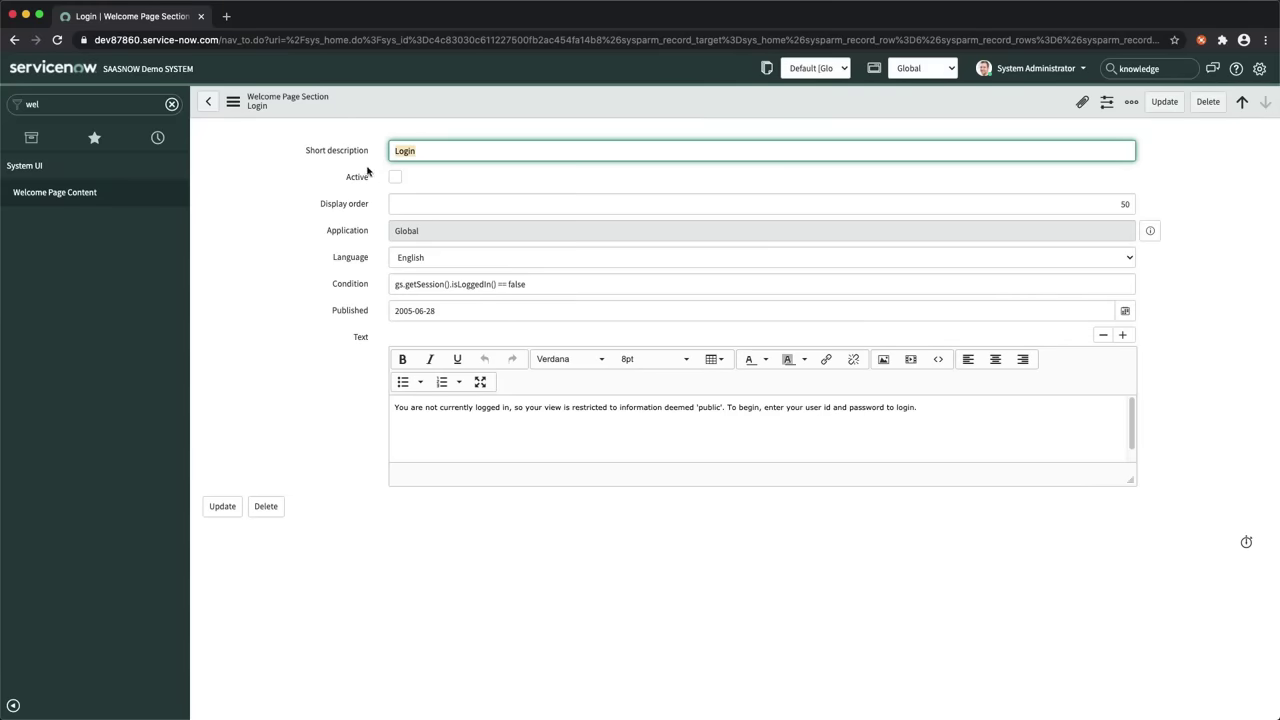
{"action": "left_click", "coordinate": [13, 40]}
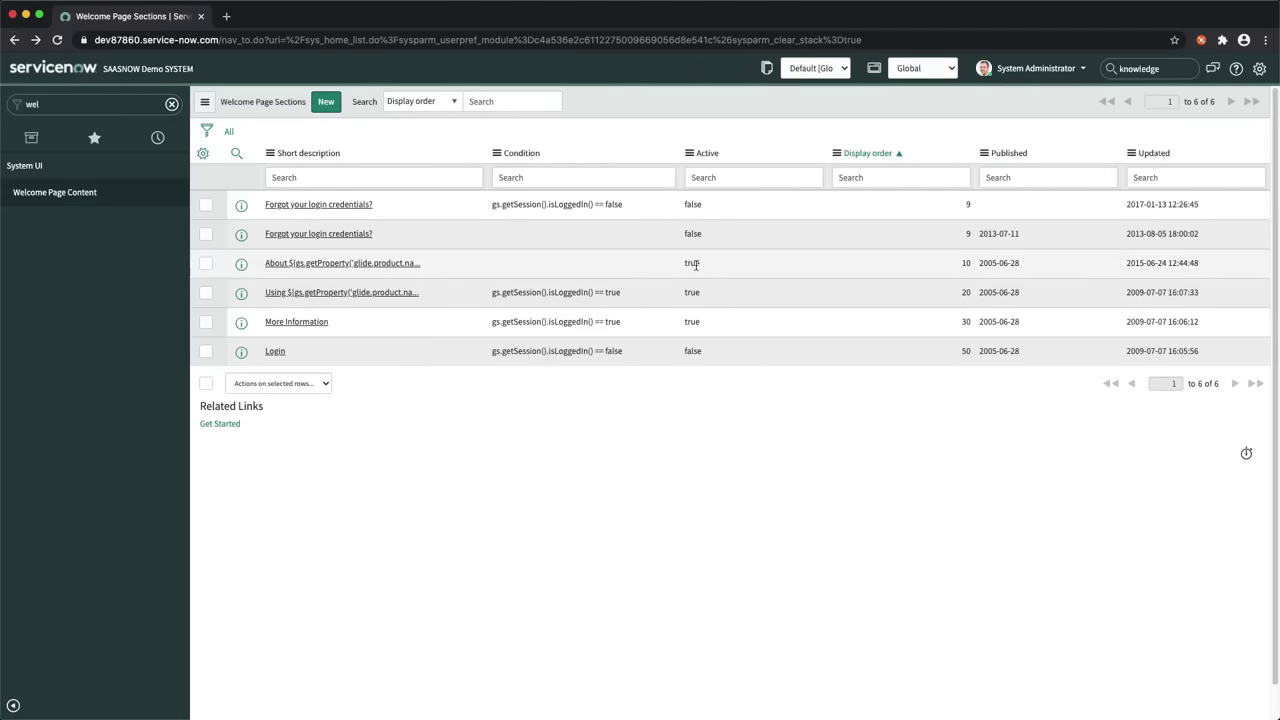
Replace 'ServiceNow' with 'SAASNOW' at the start of the About section text and save it
{"action": "left_click", "coordinate": [311, 264]}
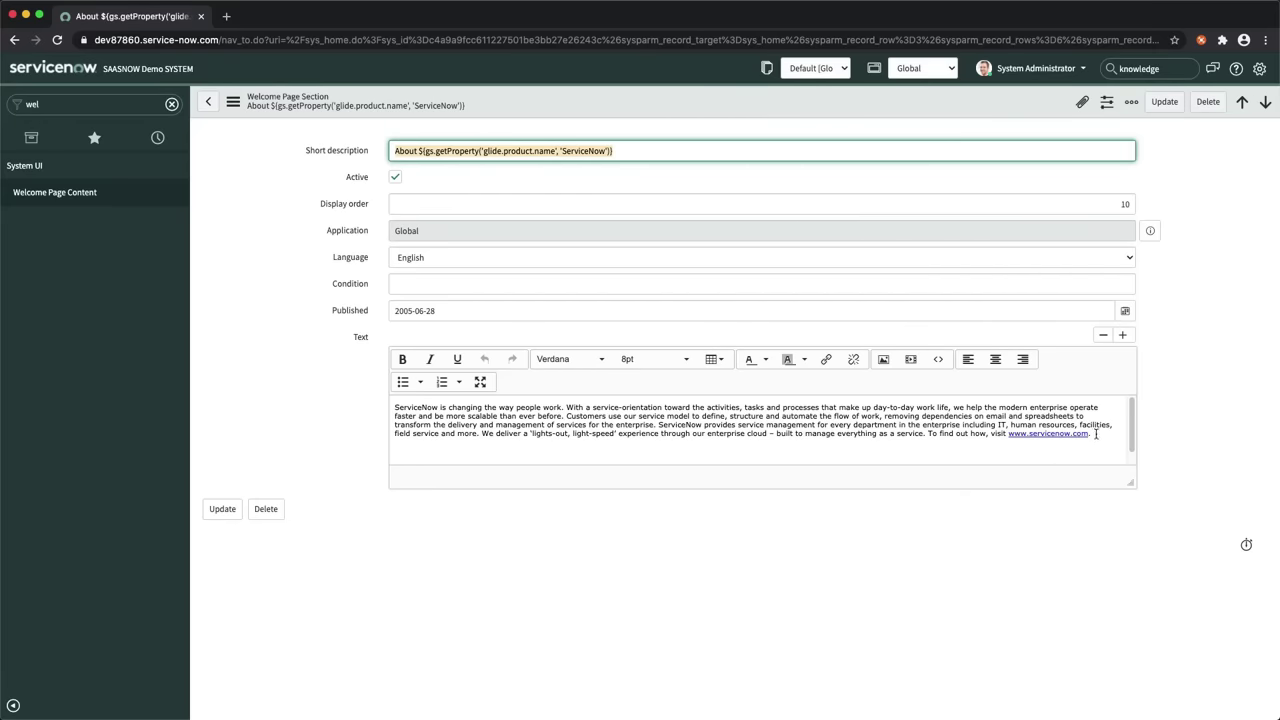
{"action": "left_click_drag", "start_coordinate": [1096, 434], "coordinate": [740, 374]}
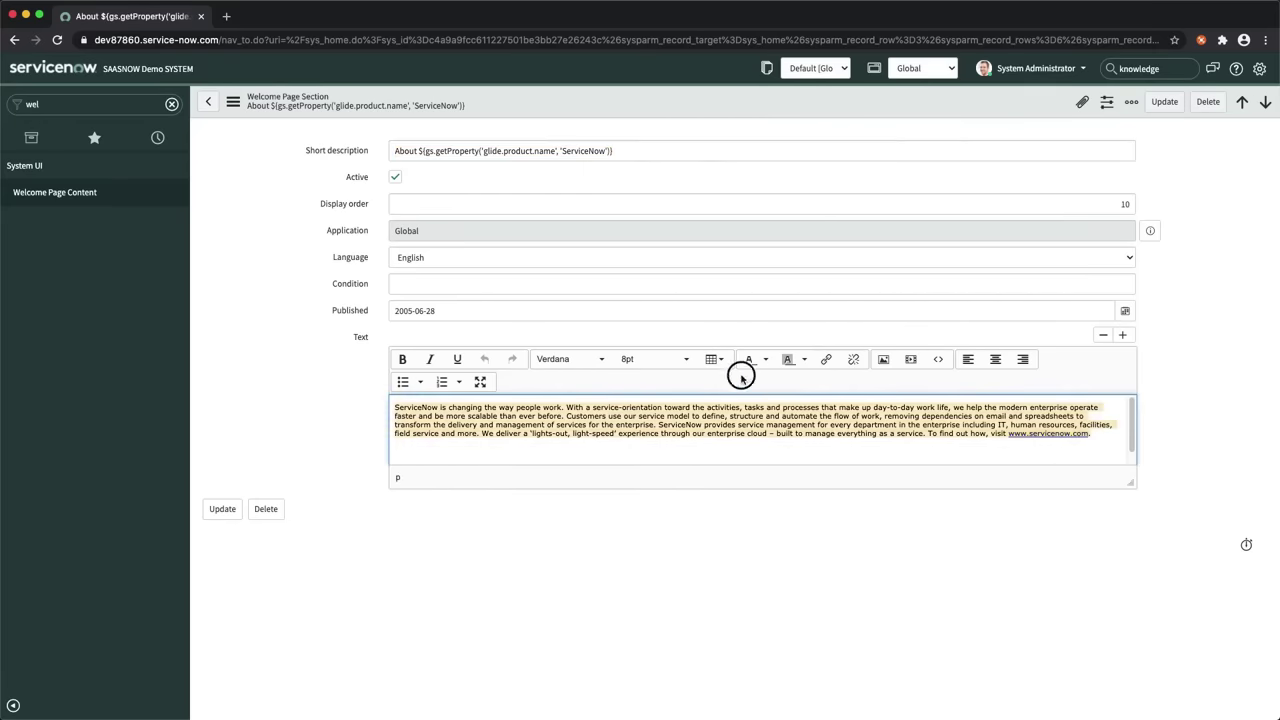
{"action": "left_click", "coordinate": [485, 416]}
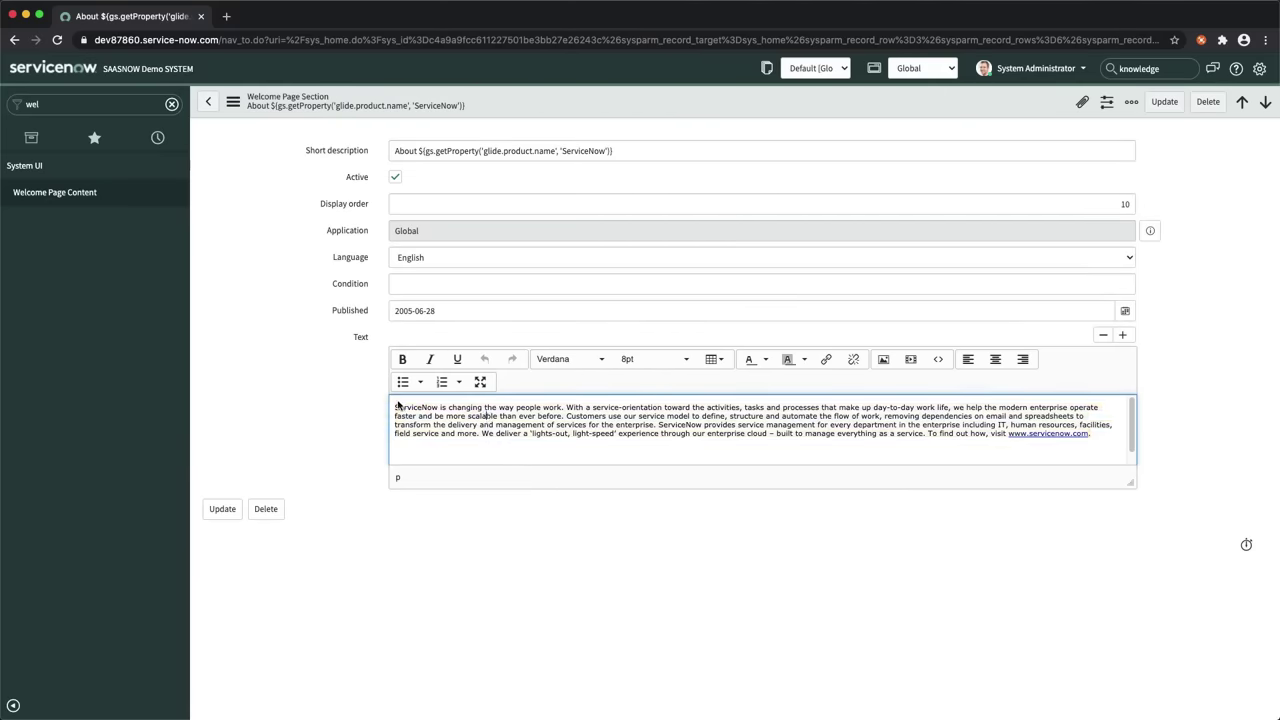
{"action": "left_click_drag", "start_coordinate": [397, 405], "coordinate": [440, 410]}
{"action": "key", "text": "BackSpace"}
{"action": "type", "text": "SAAS"}
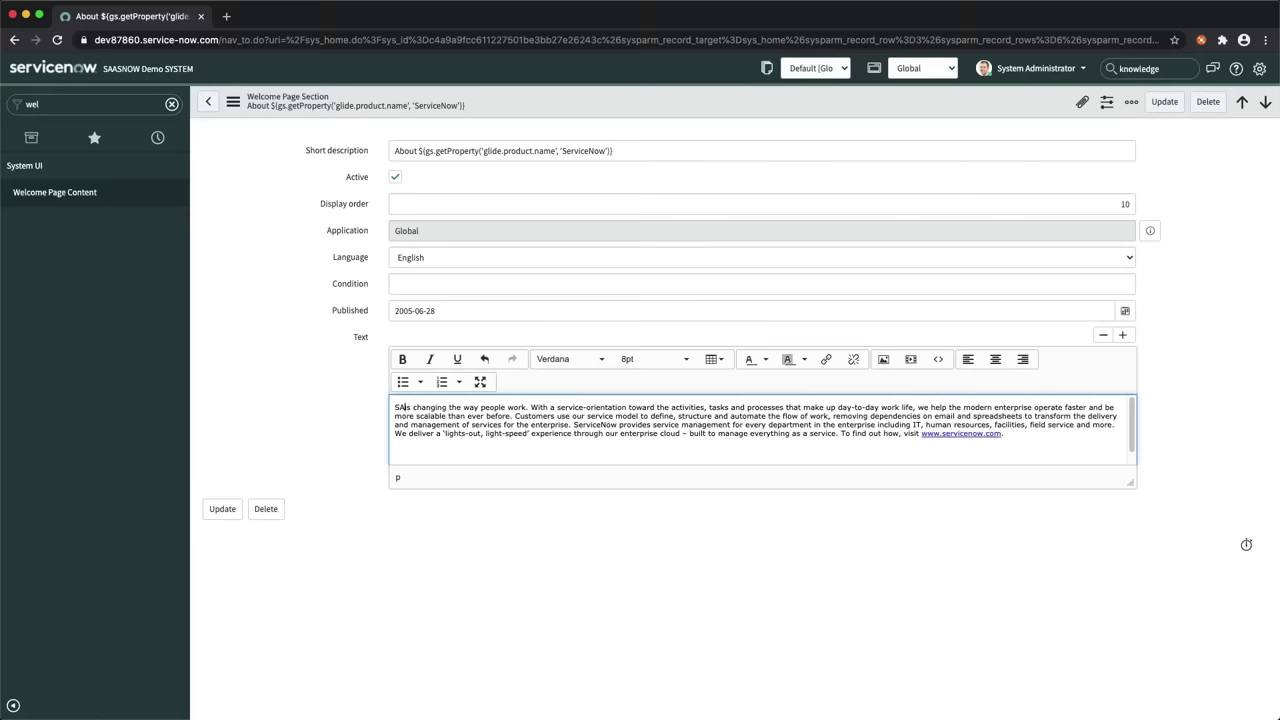
{"action": "type", "text": "NOW i"}
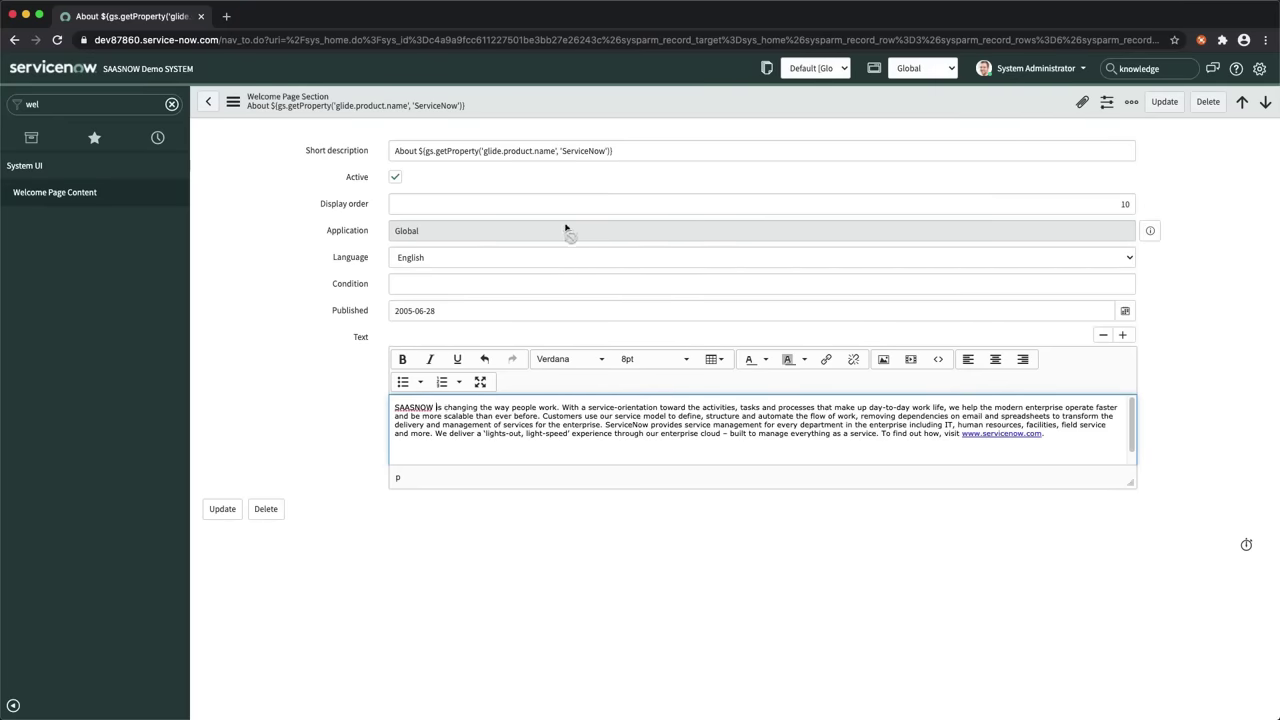
{"action": "right_click", "coordinate": [664, 111]}
{"action": "left_click", "coordinate": [668, 114]}
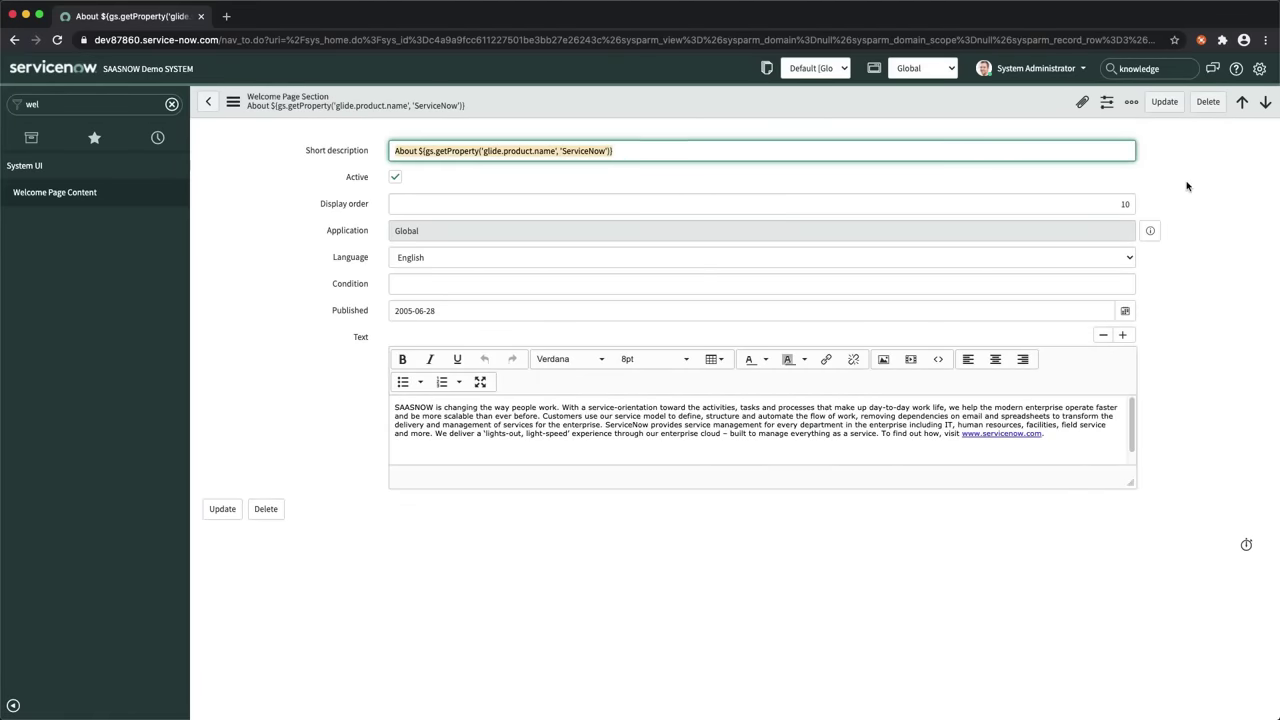
Log out of the instance and select the SAASNOW About text on the login page
{"action": "left_click", "coordinate": [1044, 68]}
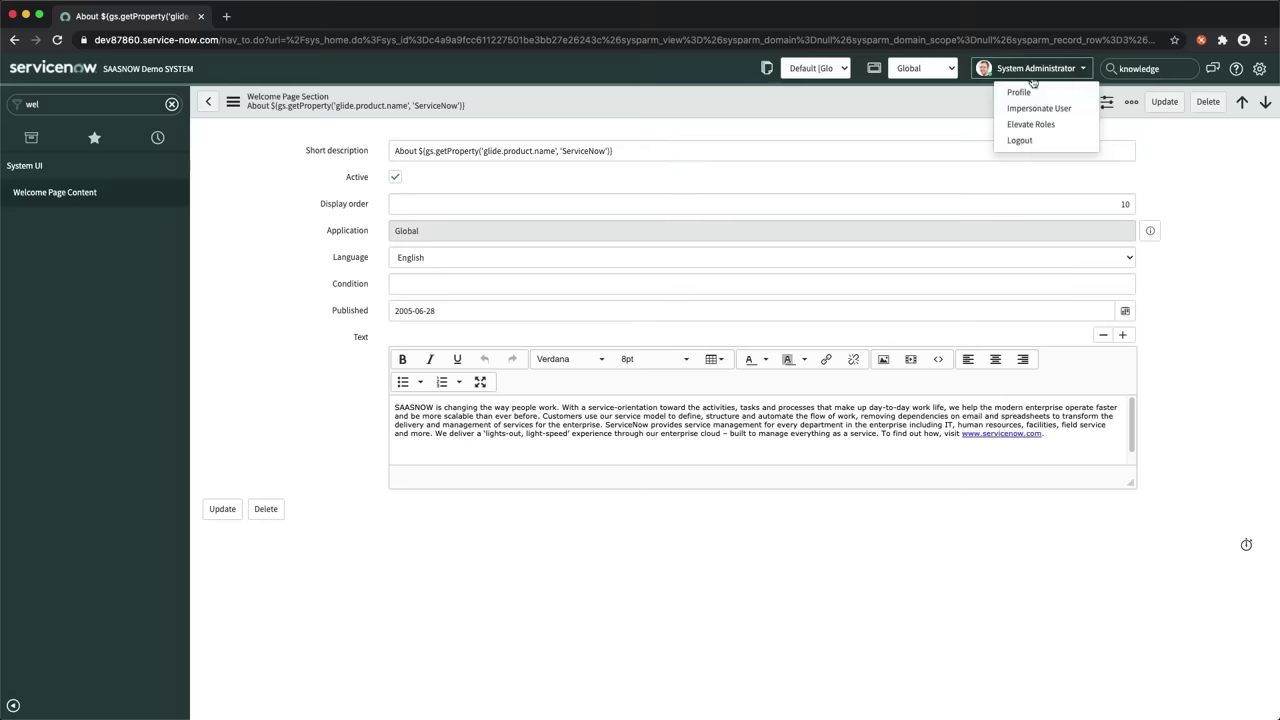
{"action": "left_click", "coordinate": [1024, 144]}
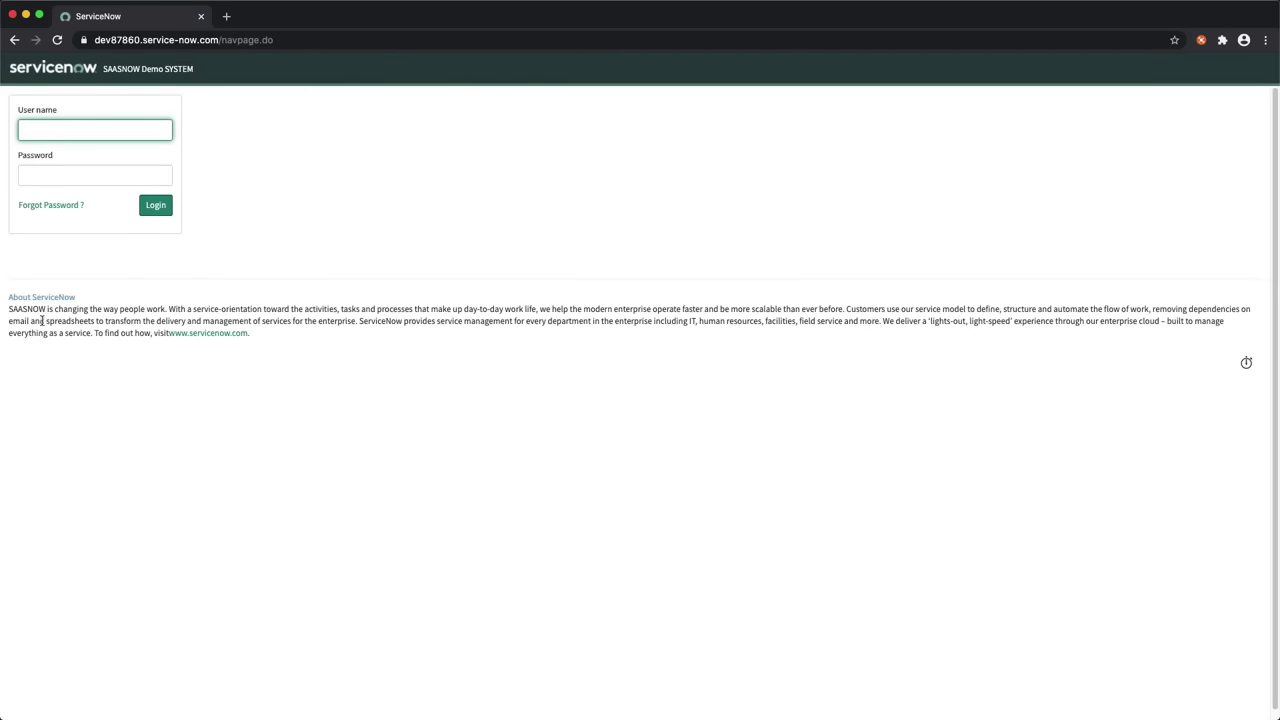
{"action": "left_click_drag", "start_coordinate": [9, 309], "coordinate": [53, 312]}
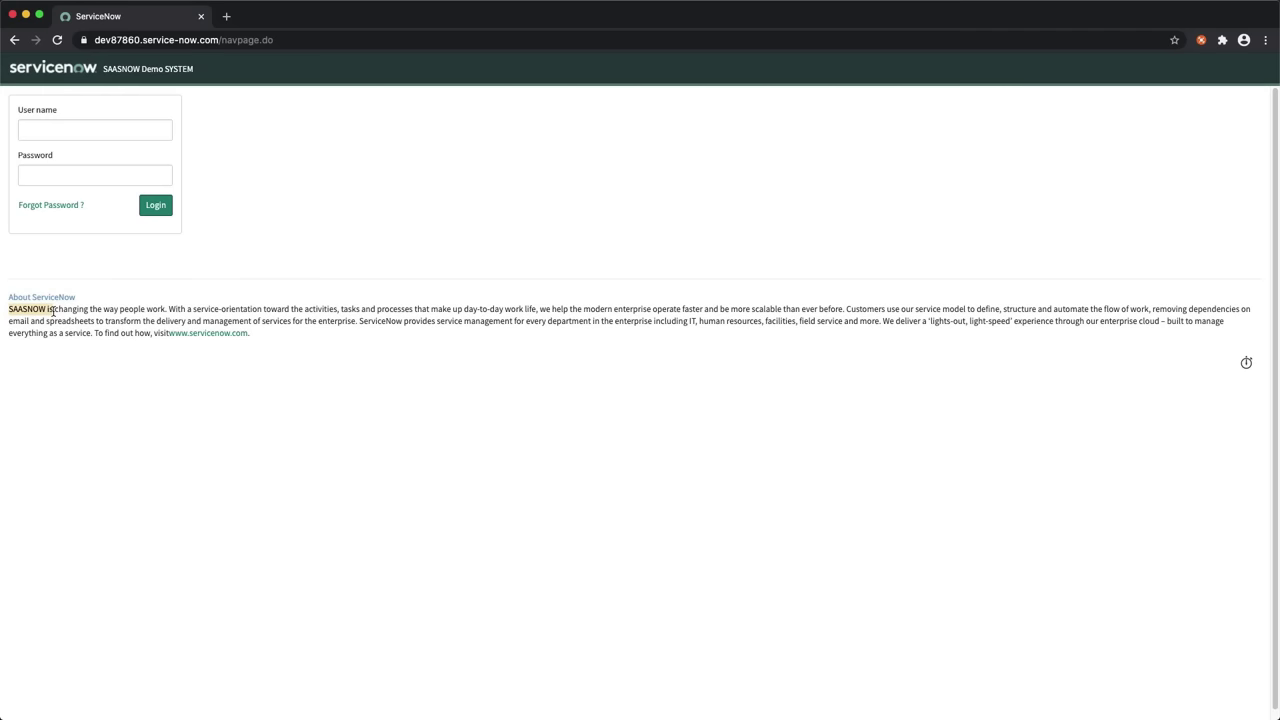
{"action": "left_click_drag", "start_coordinate": [331, 349], "coordinate": [2, 282]}
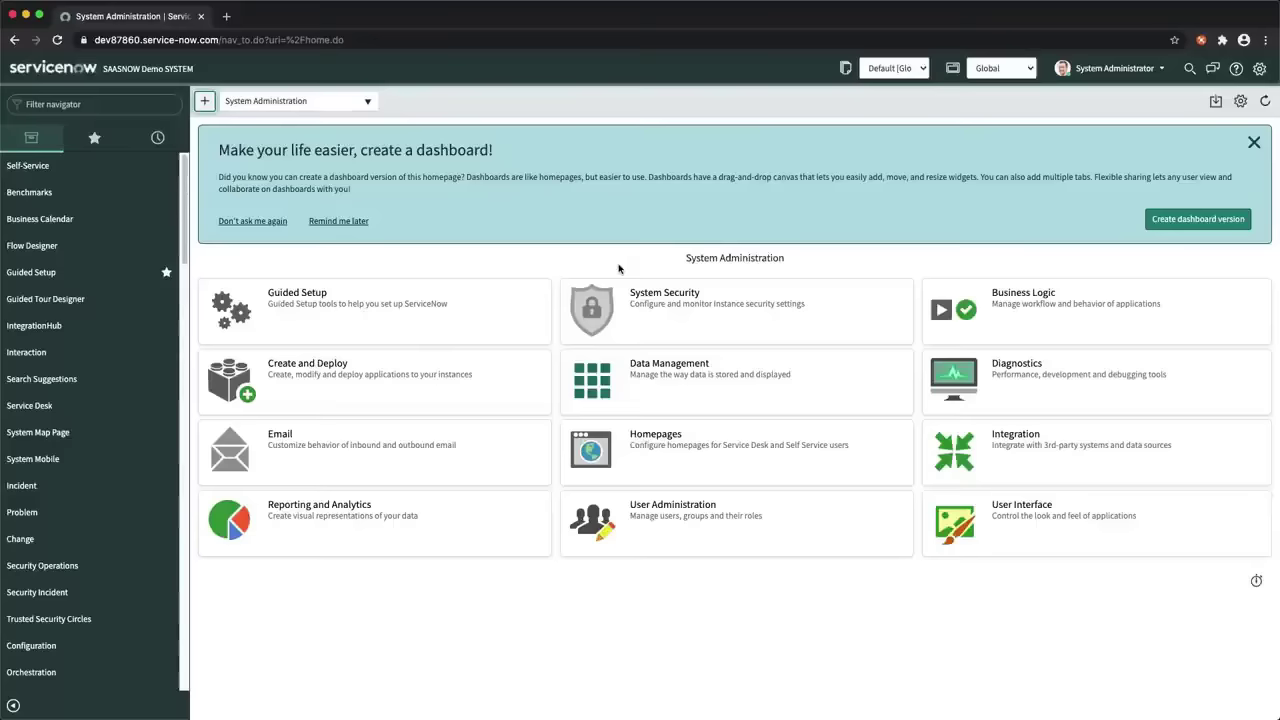
Filter the navigator for 'Incident' and scroll to the Incident module group
{"action": "left_click", "coordinate": [113, 107]}
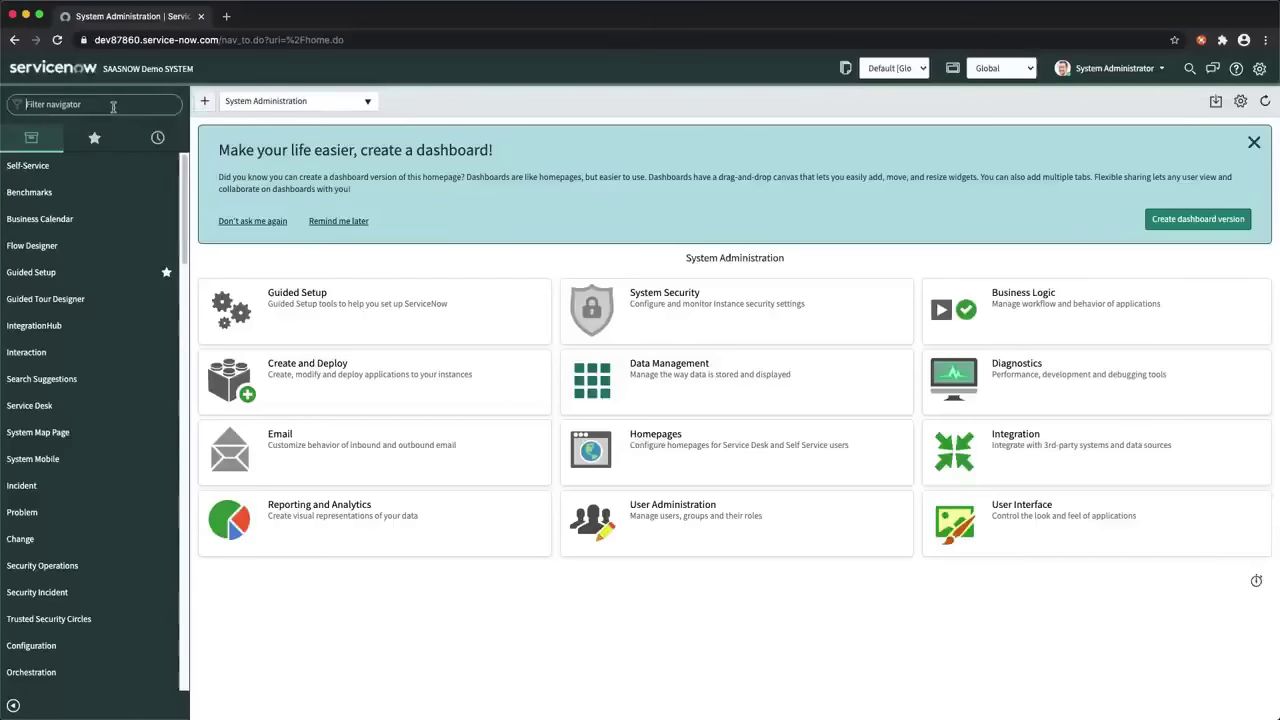
{"action": "type", "text": "Incid"}
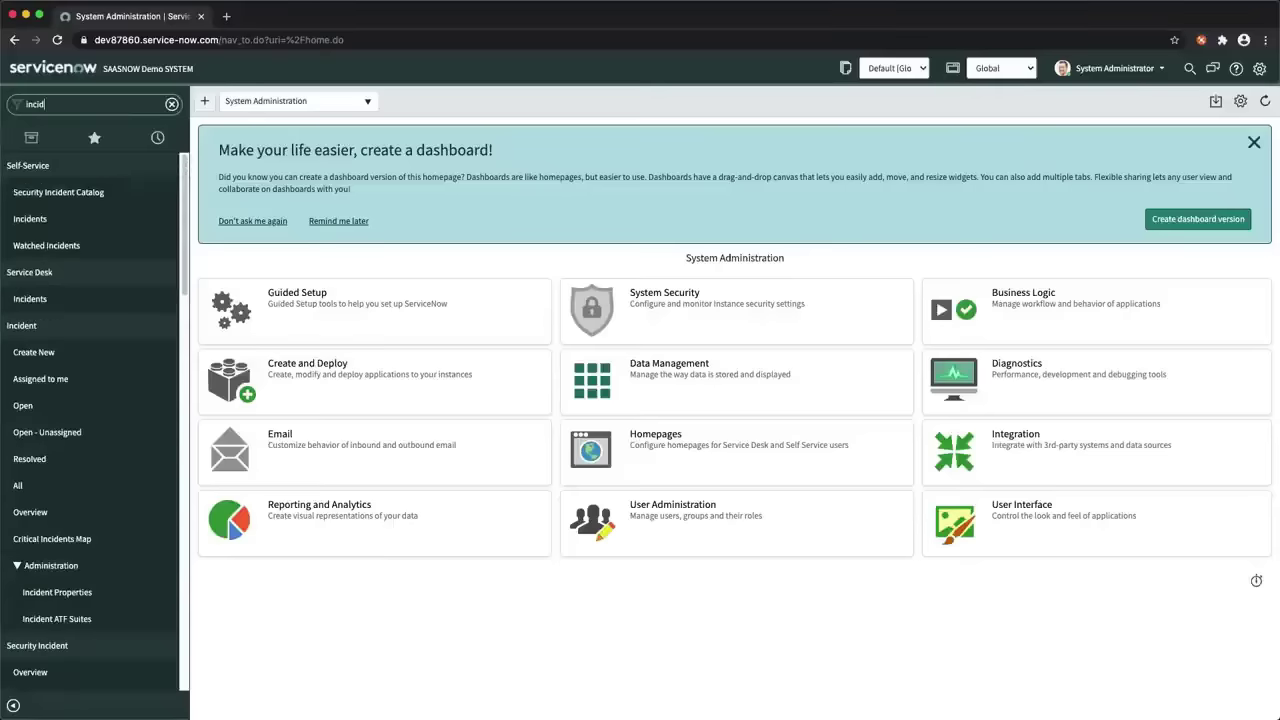
{"action": "type", "text": "ent"}
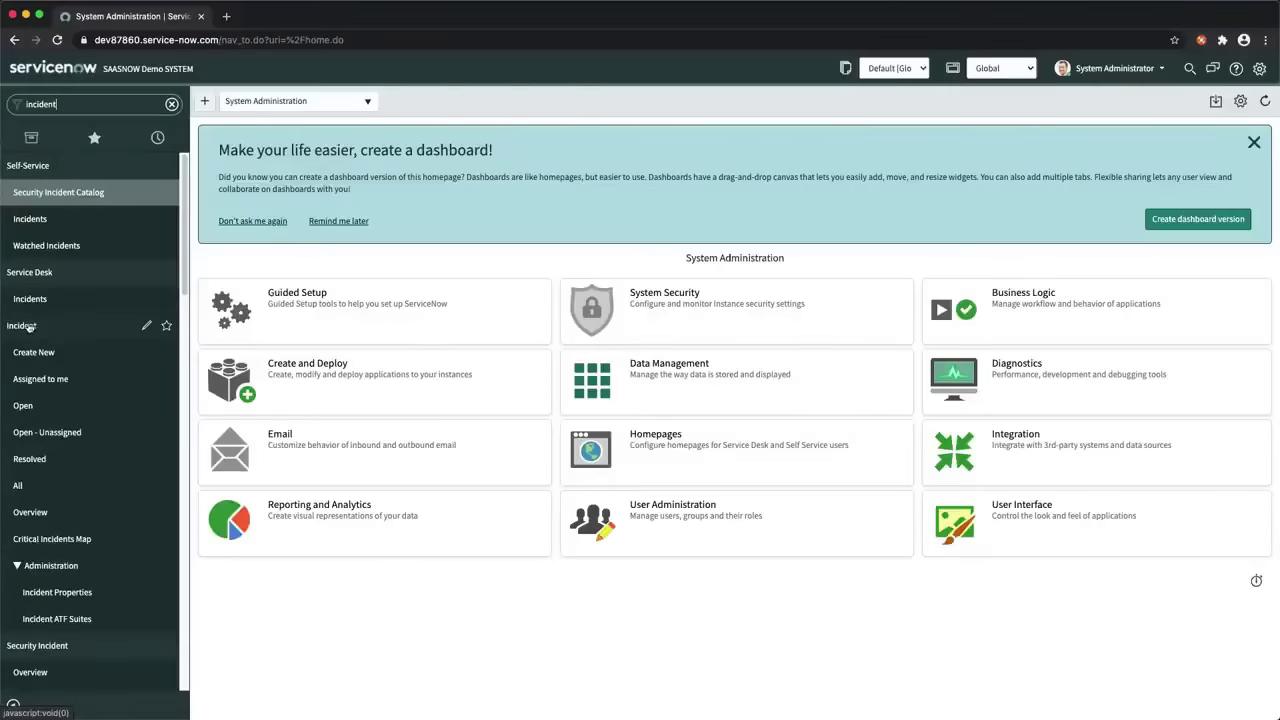
{"action": "scroll", "coordinate": [181, 212], "scroll_direction": "down", "scroll_amount": 3}
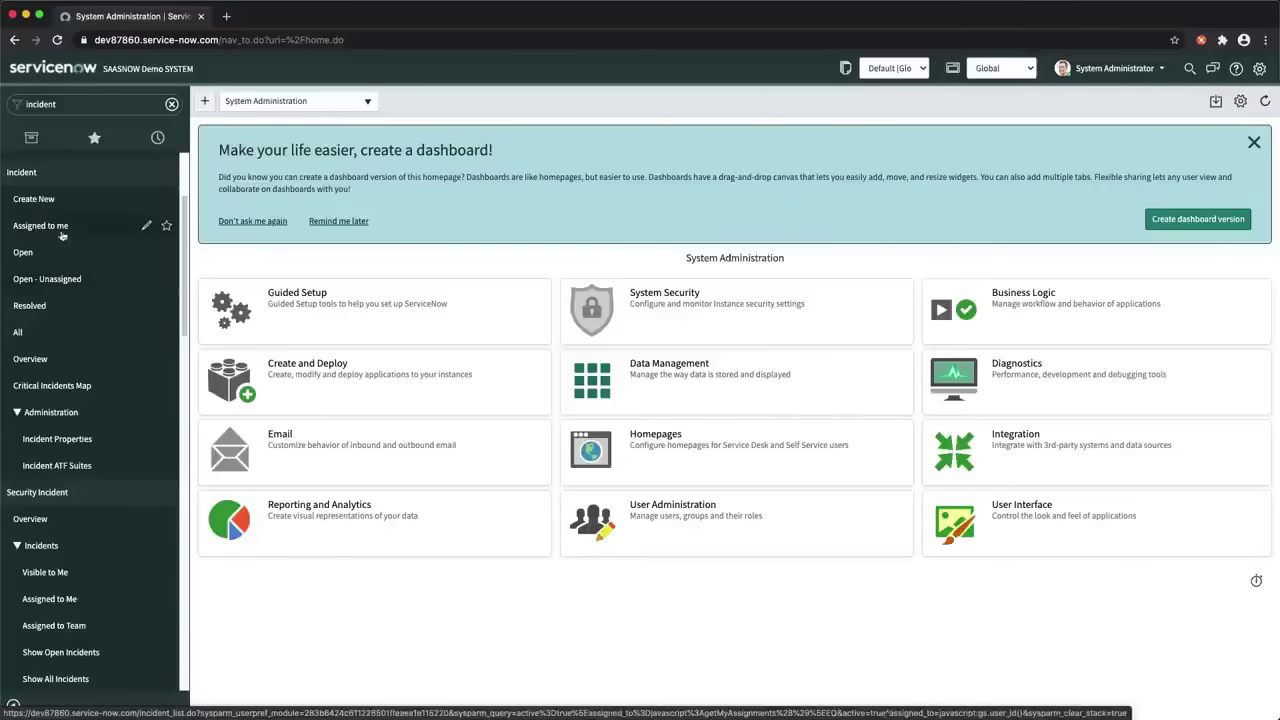
Open Incident > Assigned to me, then switch to Open to list the 48 active incidents
{"action": "left_click", "coordinate": [52, 230]}
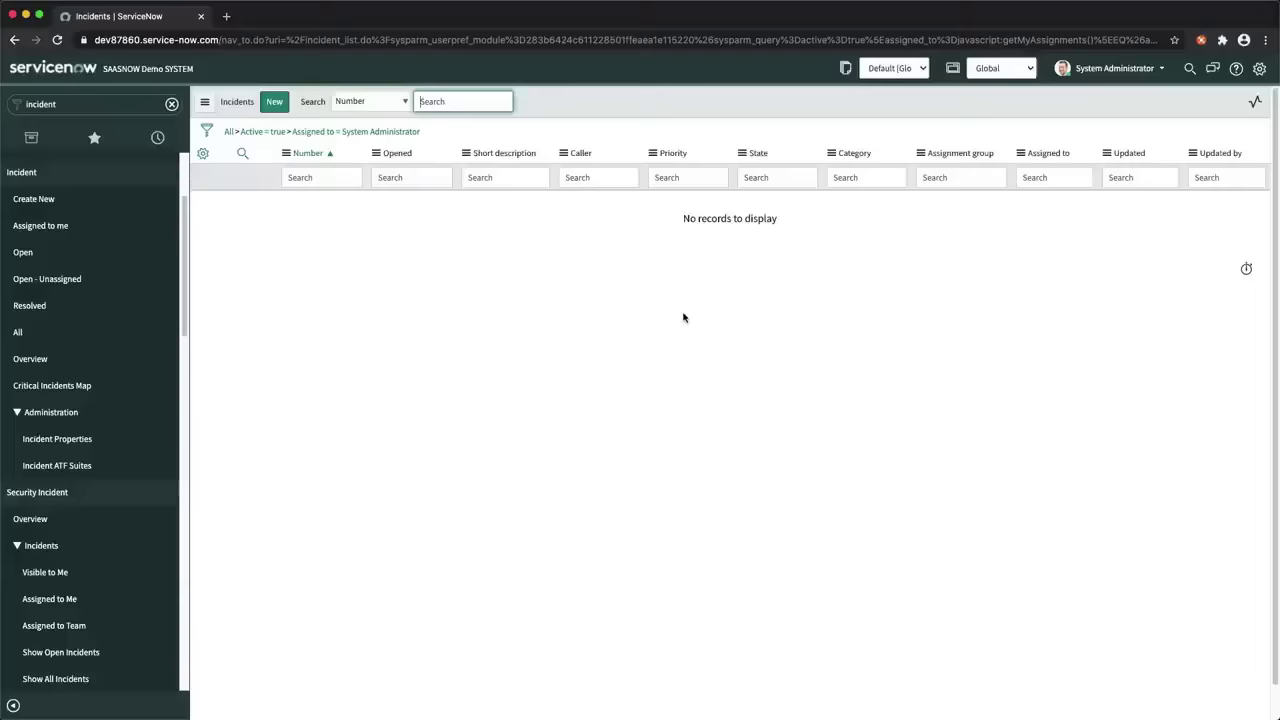
{"action": "left_click", "coordinate": [30, 256]}
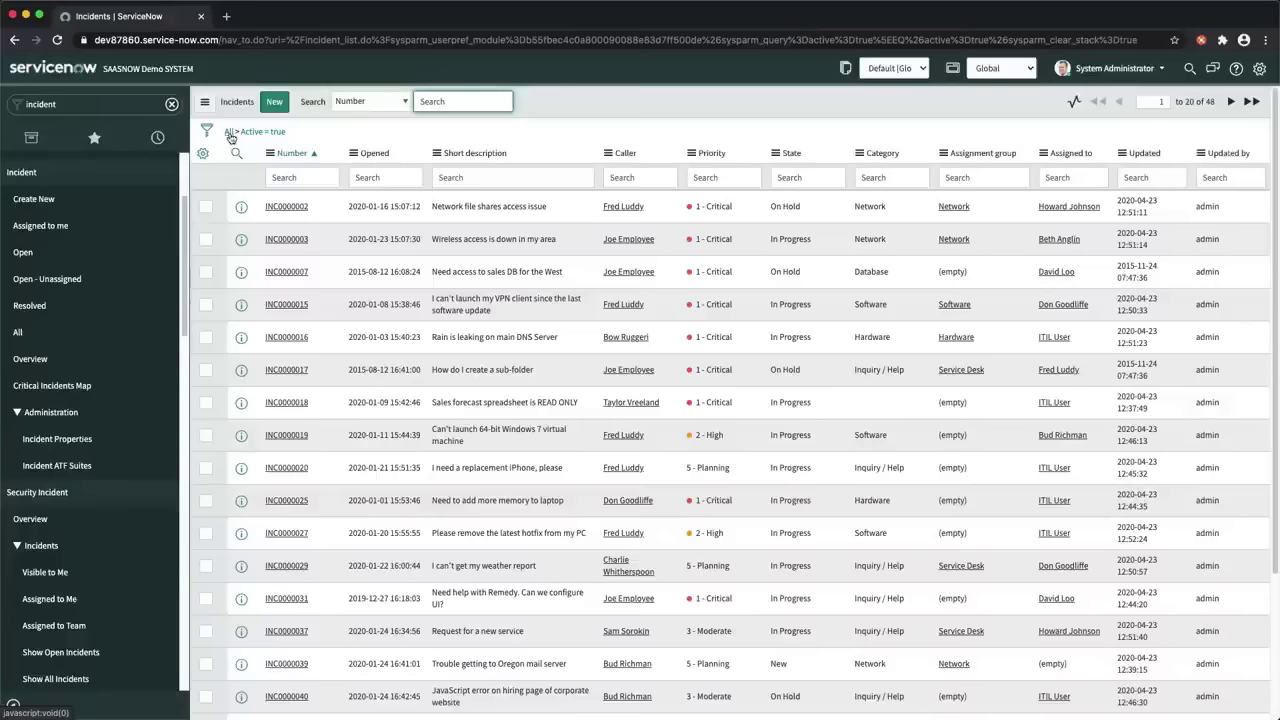
Clear the Active = true breadcrumb so all 75 incidents, including closed ones, are listed
{"action": "left_click", "coordinate": [229, 132]}
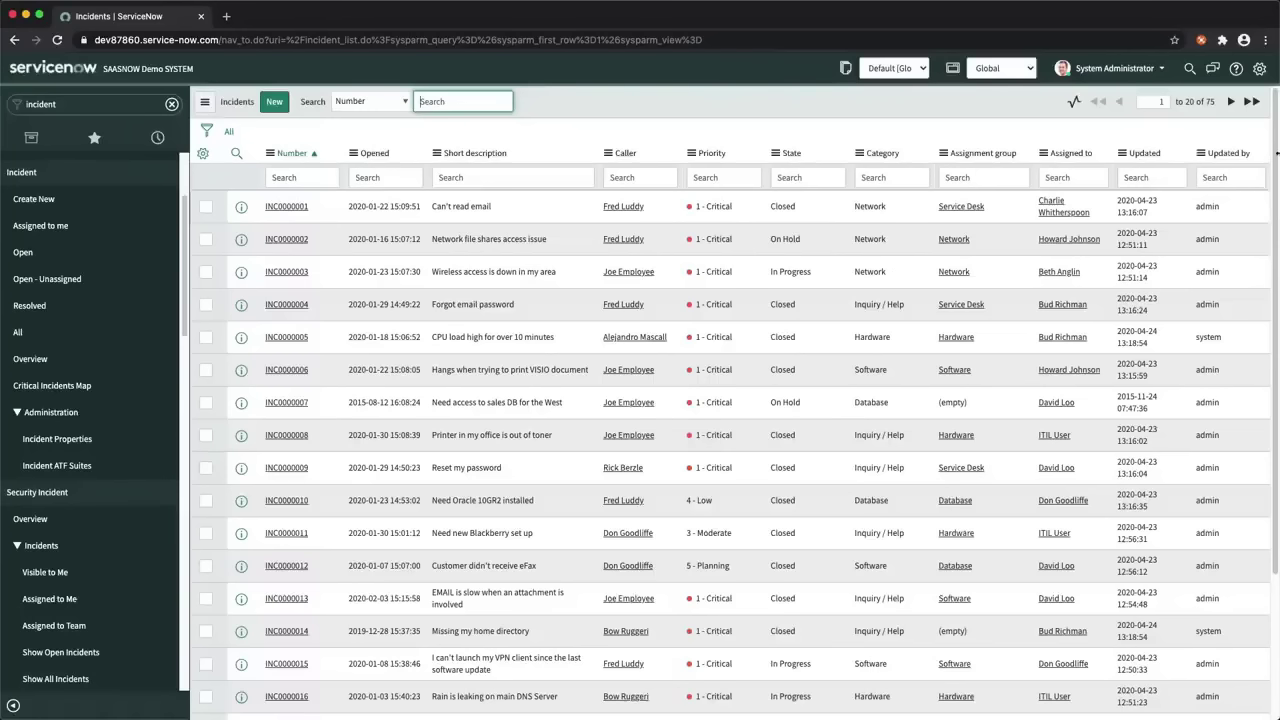
{"action": "scroll", "coordinate": [1261, 310], "scroll_direction": "down", "scroll_amount": 1}
{"action": "scroll", "coordinate": [1260, 300], "scroll_direction": "down", "scroll_amount": 5}
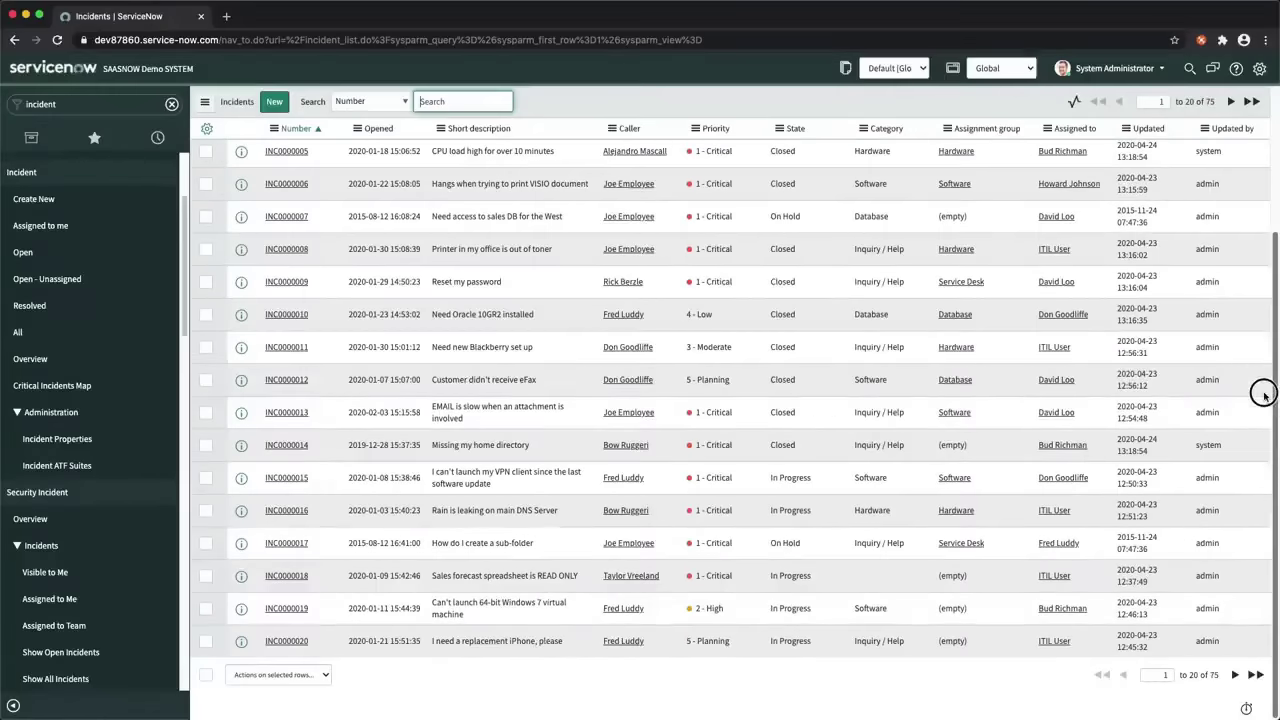
{"action": "scroll", "coordinate": [1264, 300], "scroll_direction": "up", "scroll_amount": 6}
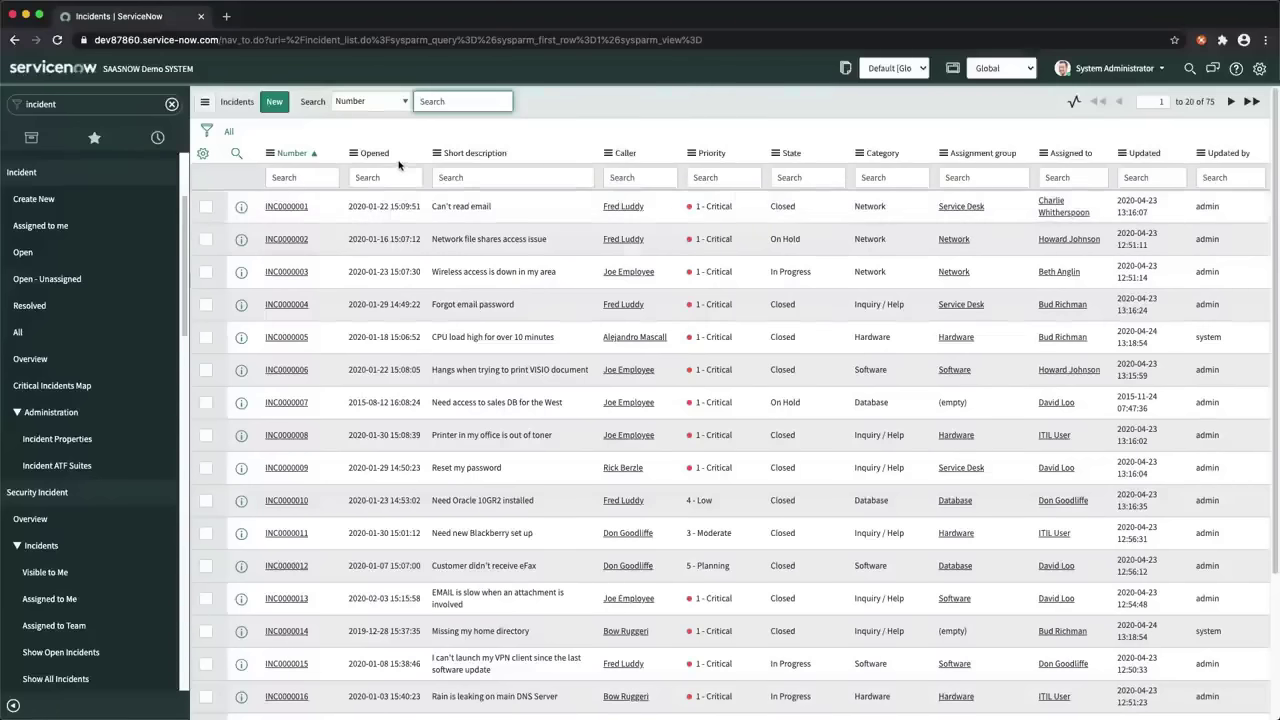
{"action": "left_click", "coordinate": [204, 101]}
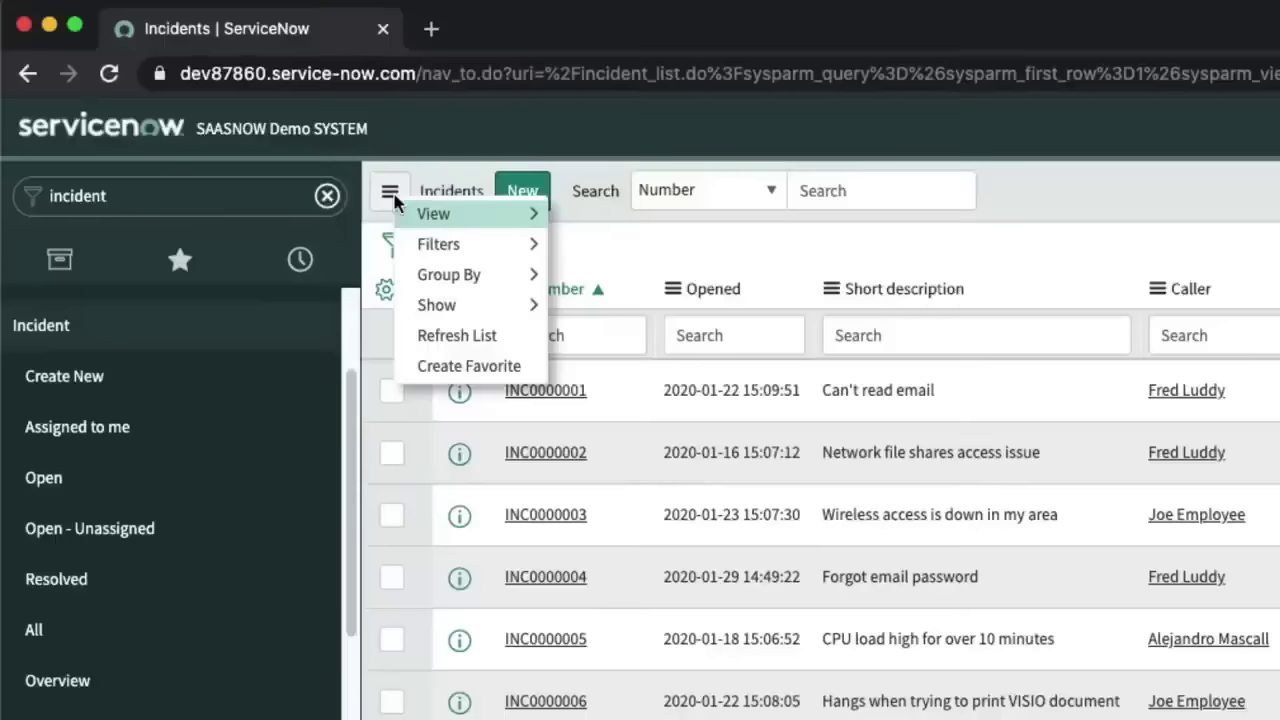
{"action": "mouse_move", "coordinate": [461, 314]}
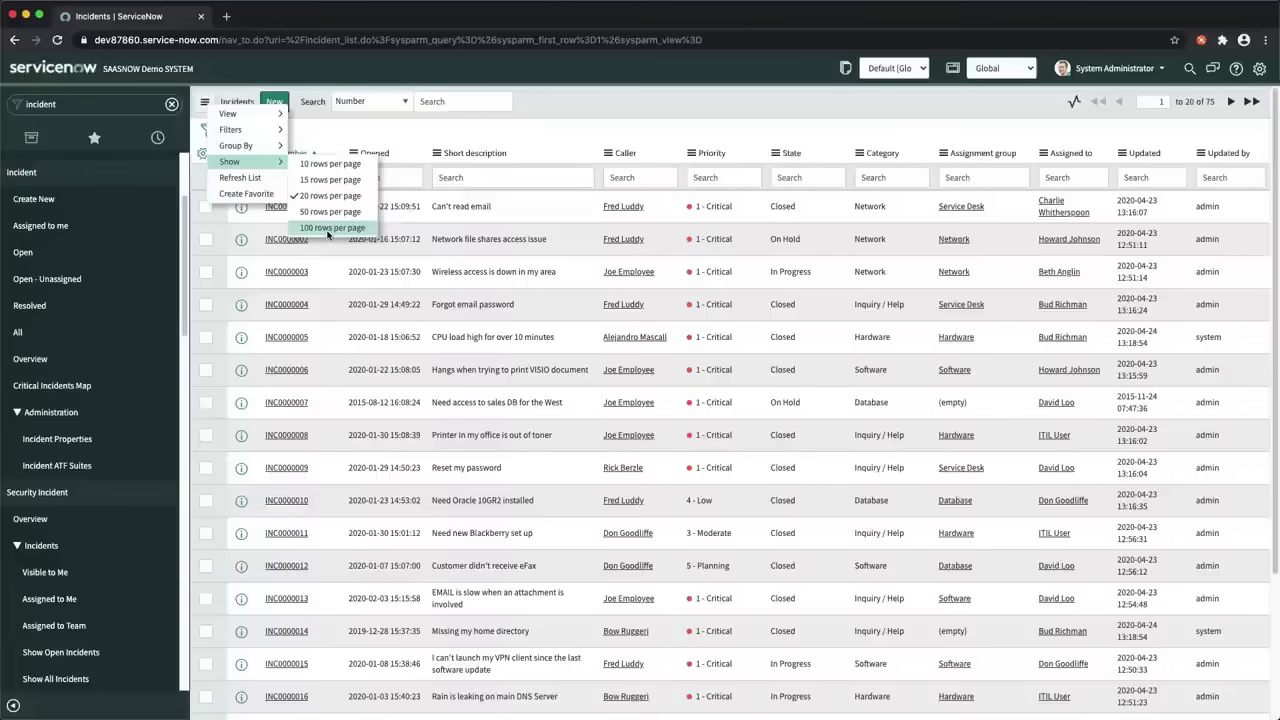
{"action": "key", "text": "Escape"}
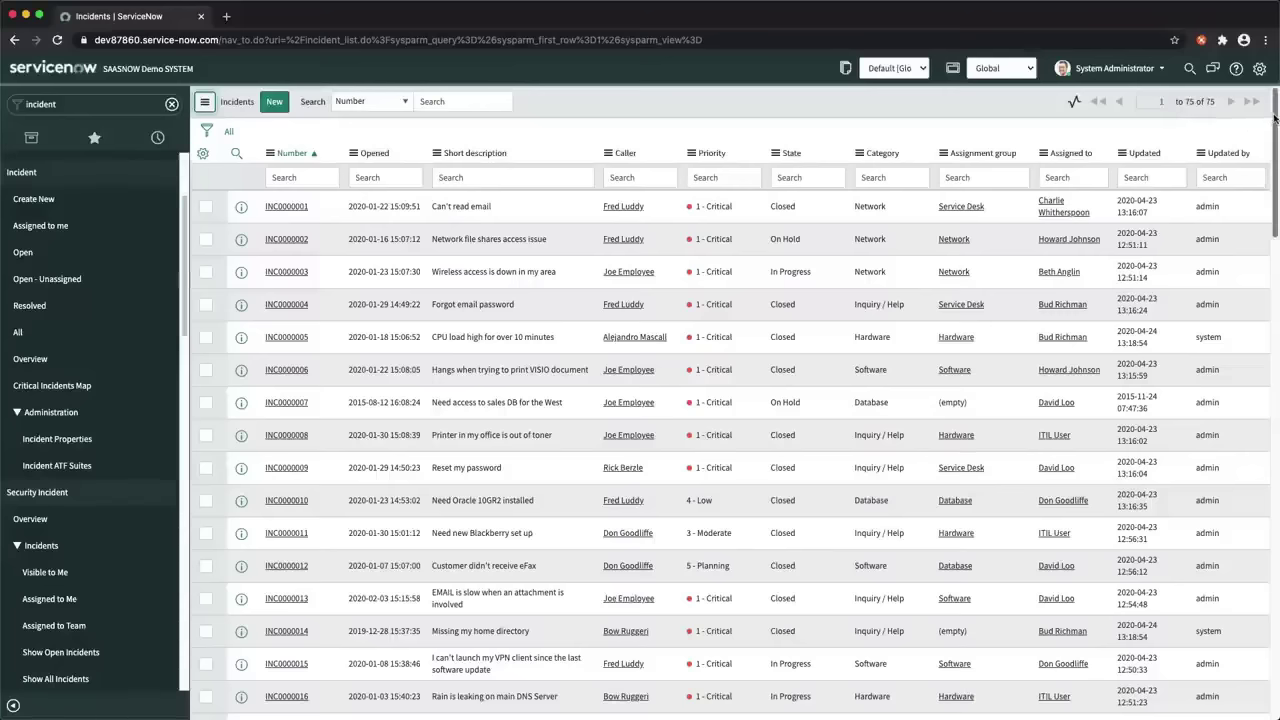
{"action": "left_click_drag", "start_coordinate": [1271, 121], "coordinate": [1245, 118]}
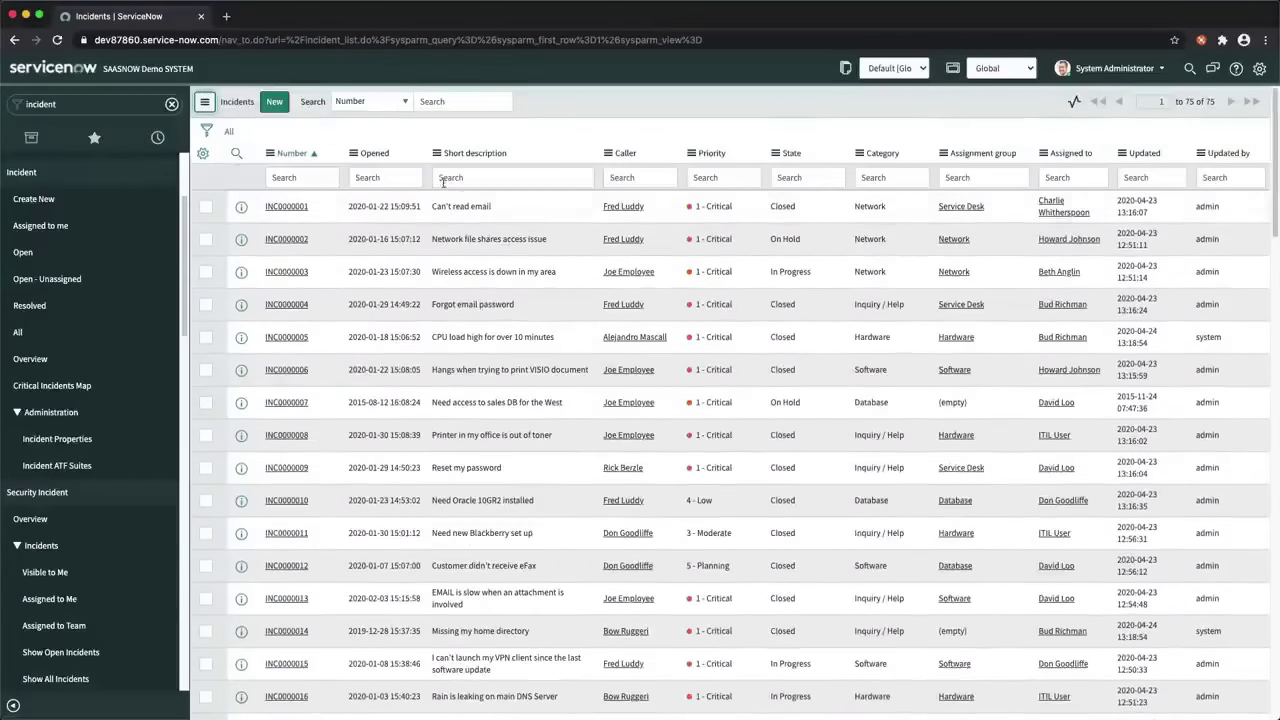
{"action": "left_click", "coordinate": [204, 103]}
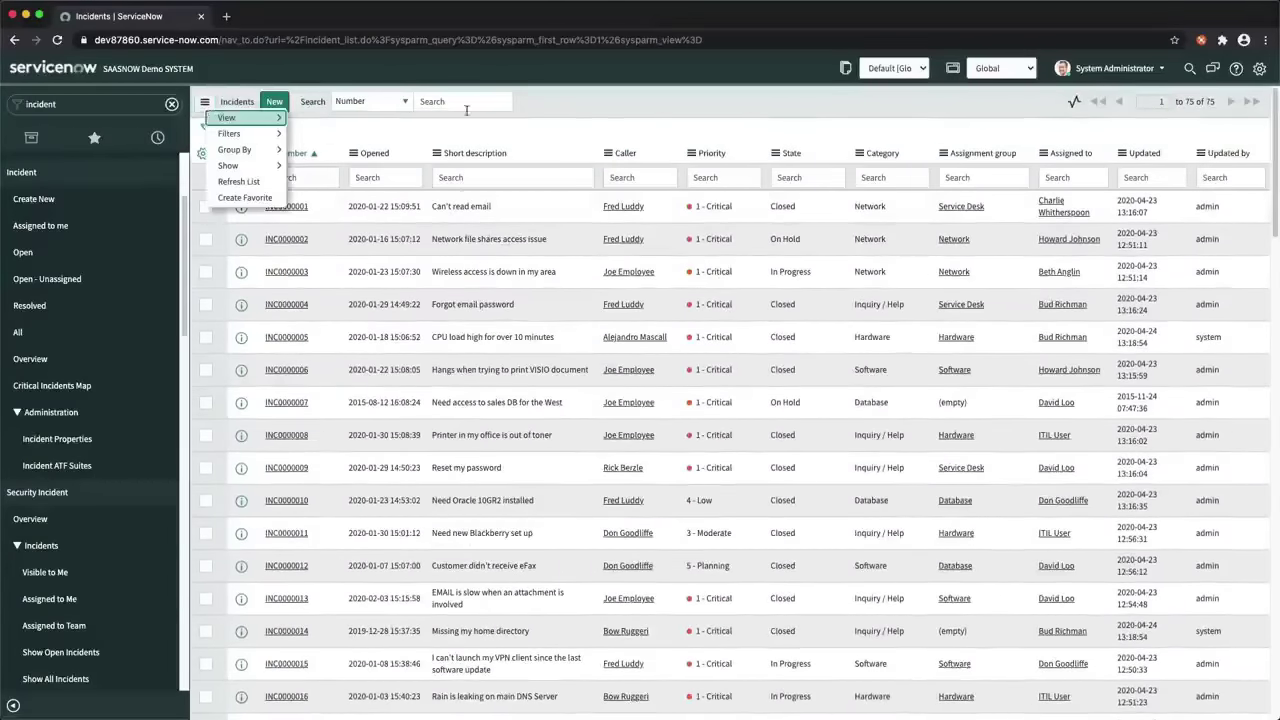
{"action": "key", "text": "Escape"}
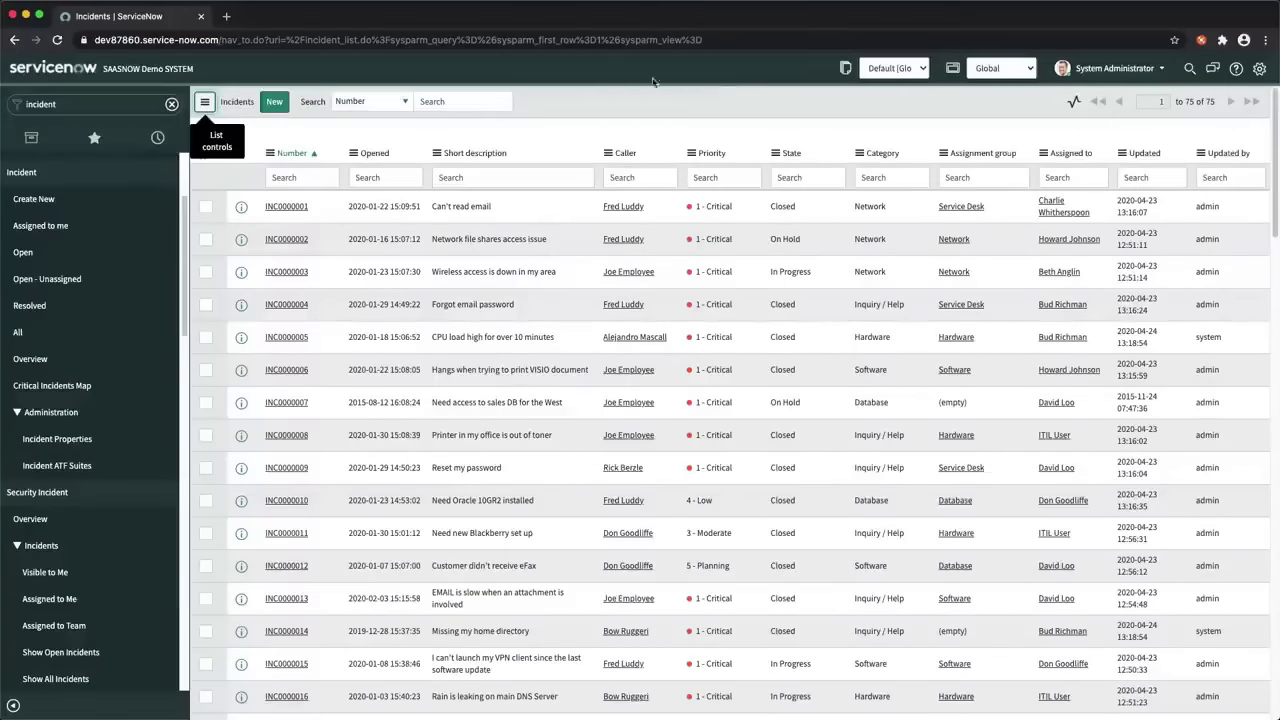
{"action": "left_click", "coordinate": [607, 110]}
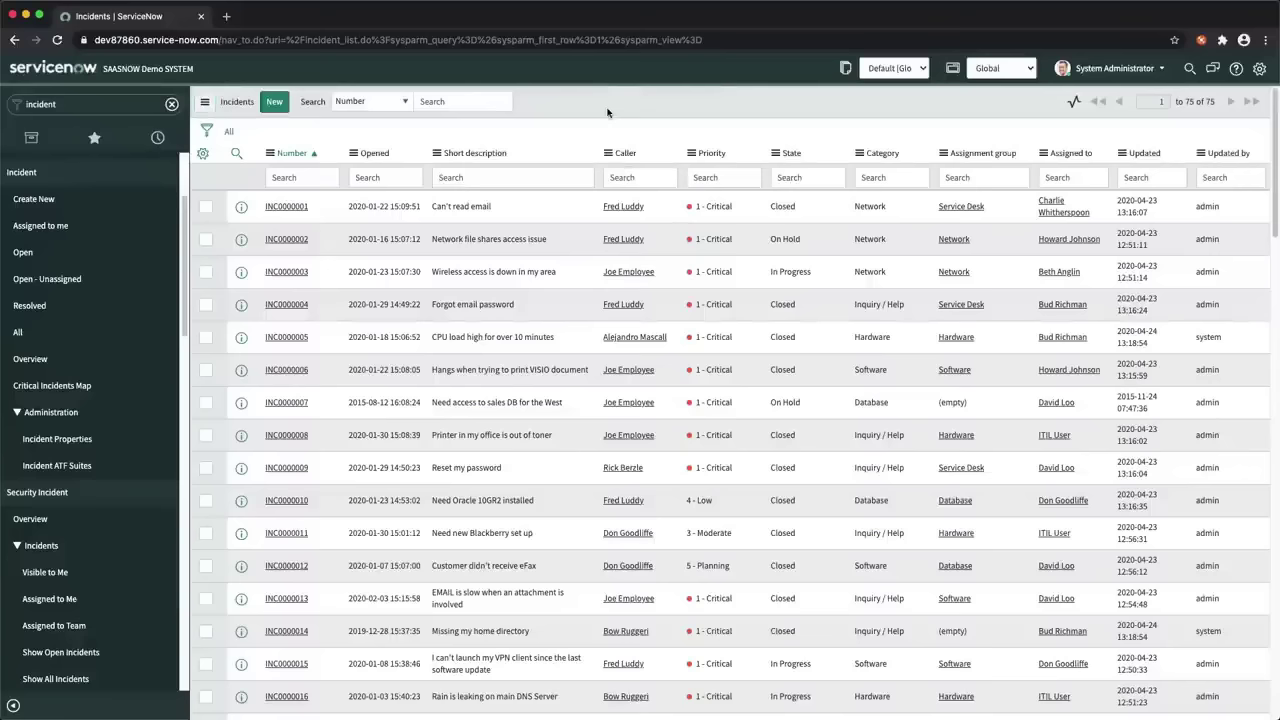
{"action": "left_click", "coordinate": [205, 102]}
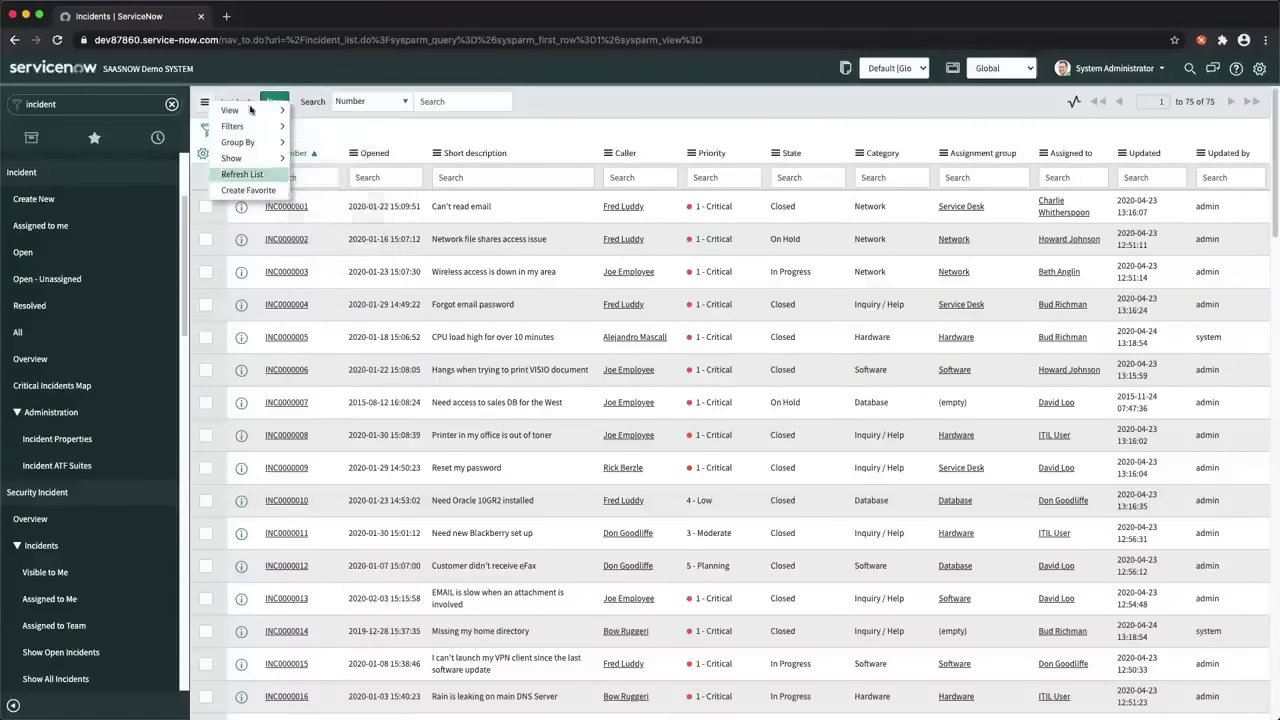
{"action": "mouse_move", "coordinate": [240, 126]}
{"action": "left_click", "coordinate": [608, 153]}
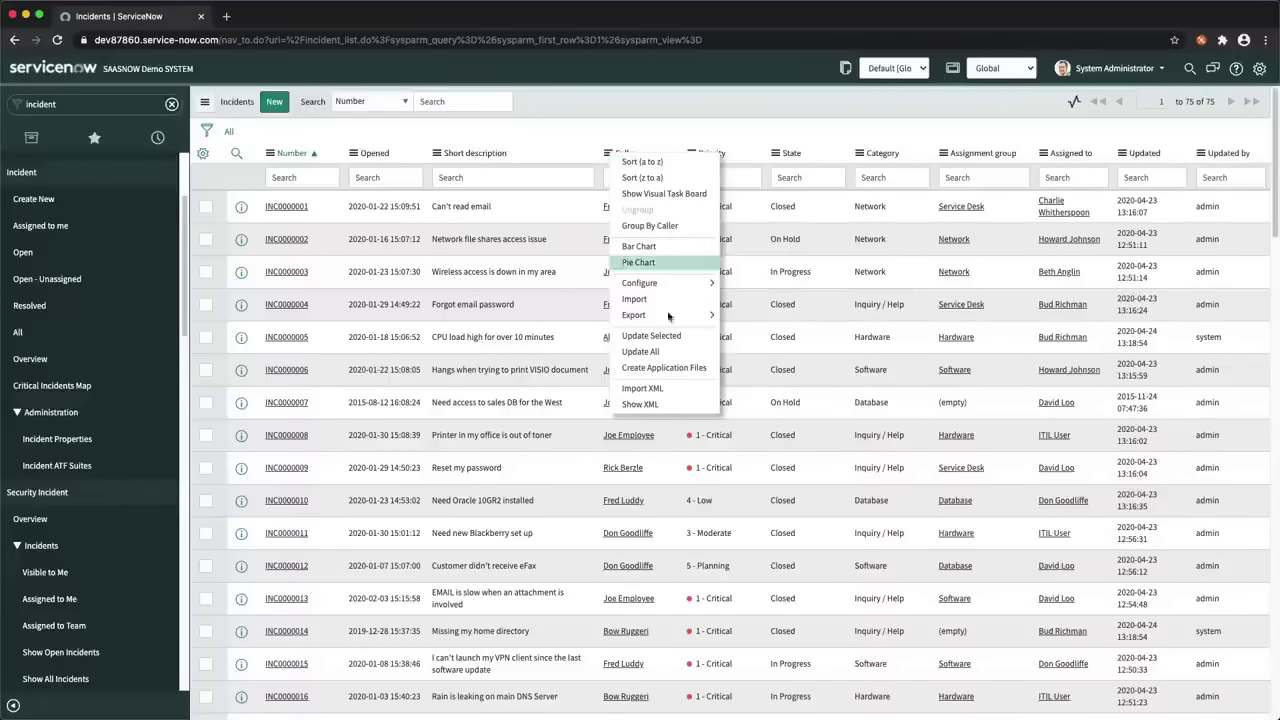
{"action": "left_click", "coordinate": [652, 110]}
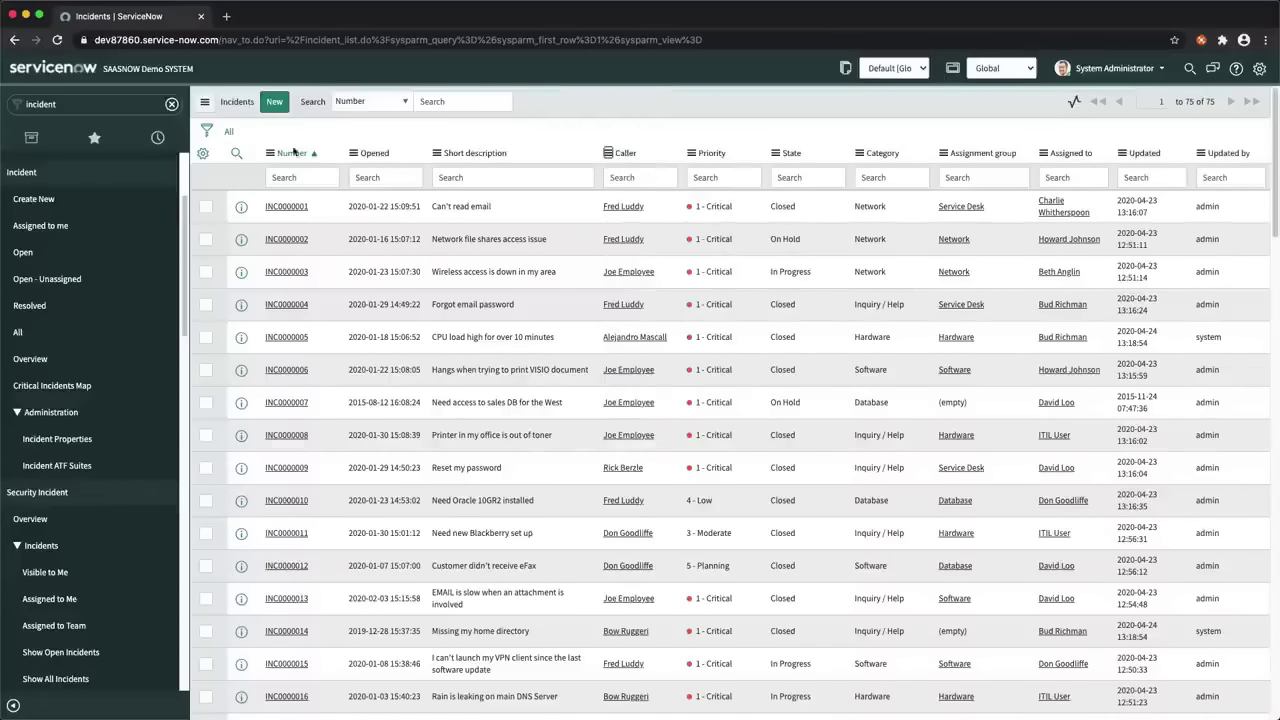
Run a filter of Caller is the chosen caller, narrowing the incident list to 10 records
{"action": "left_click", "coordinate": [208, 133]}
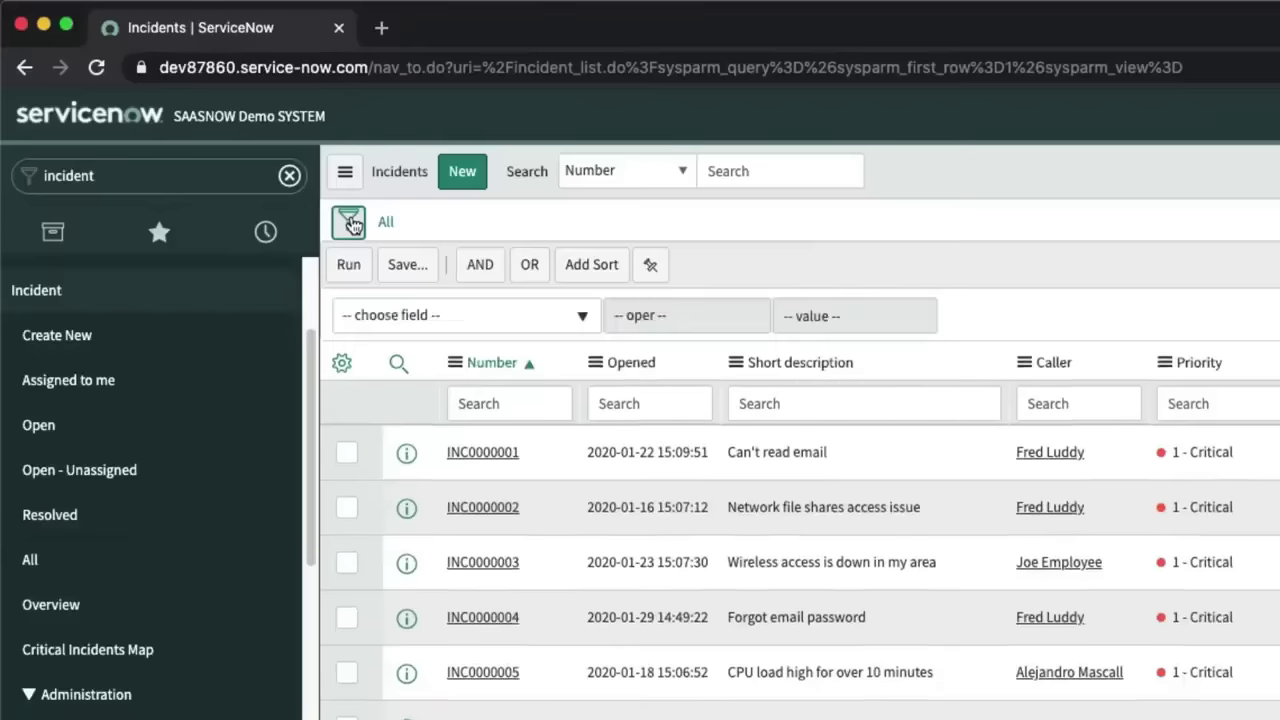
{"action": "left_click", "coordinate": [437, 320]}
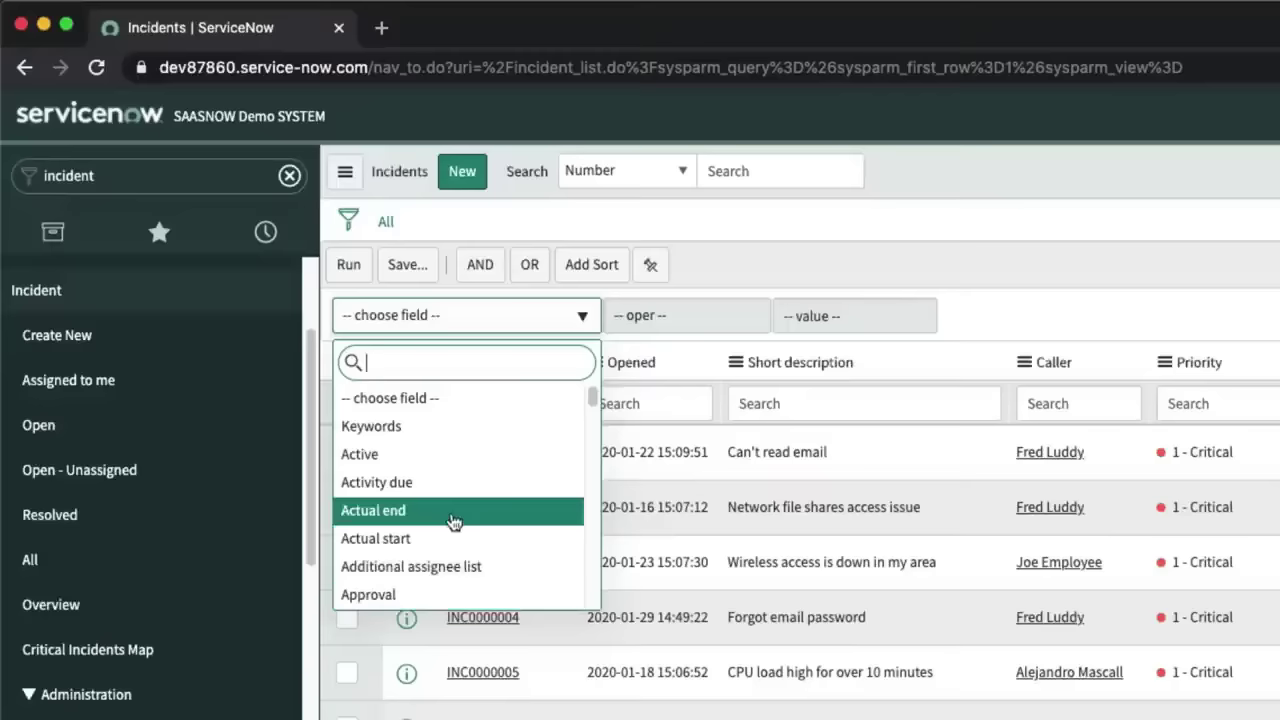
{"action": "type", "text": "call"}
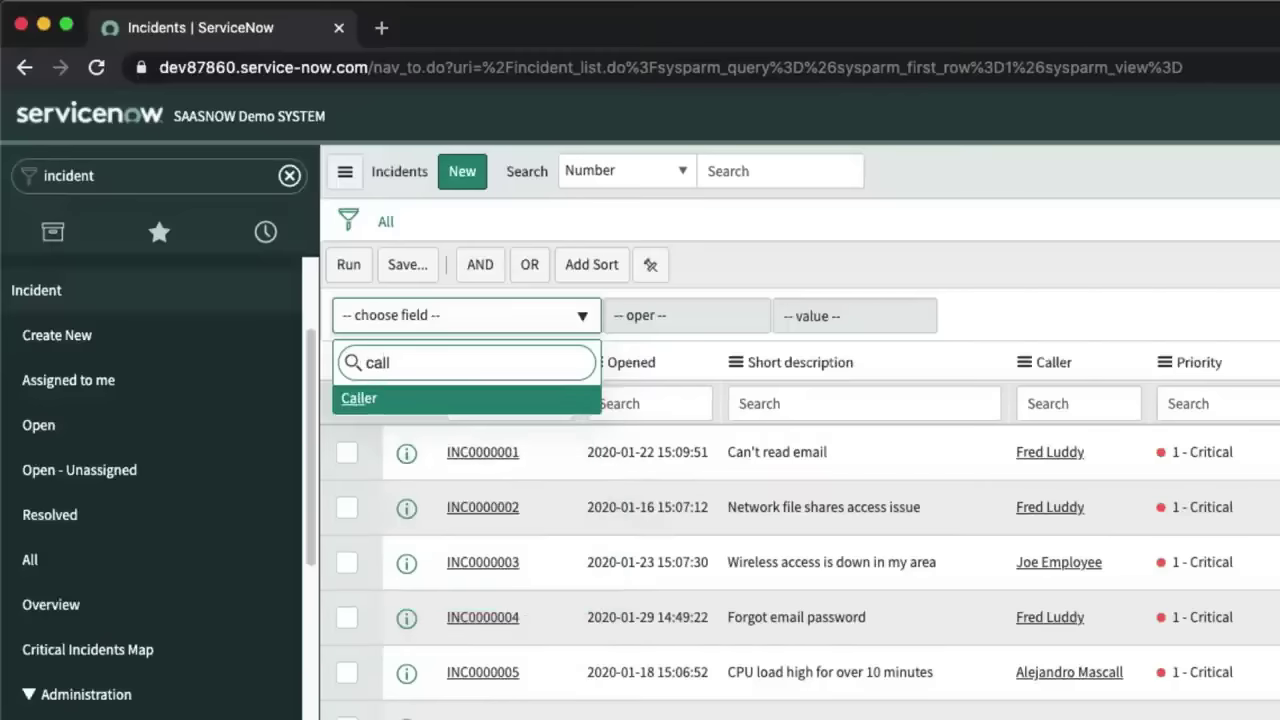
{"action": "key", "text": "Return"}
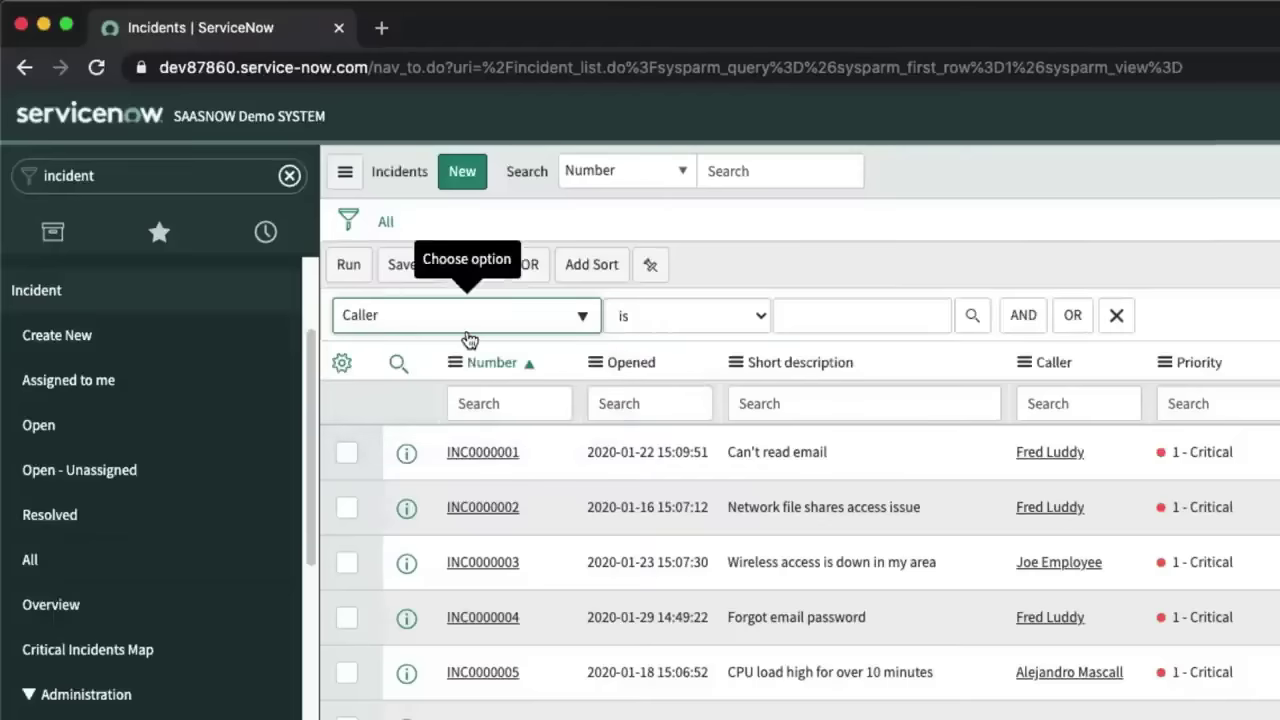
{"action": "left_click", "coordinate": [679, 318]}
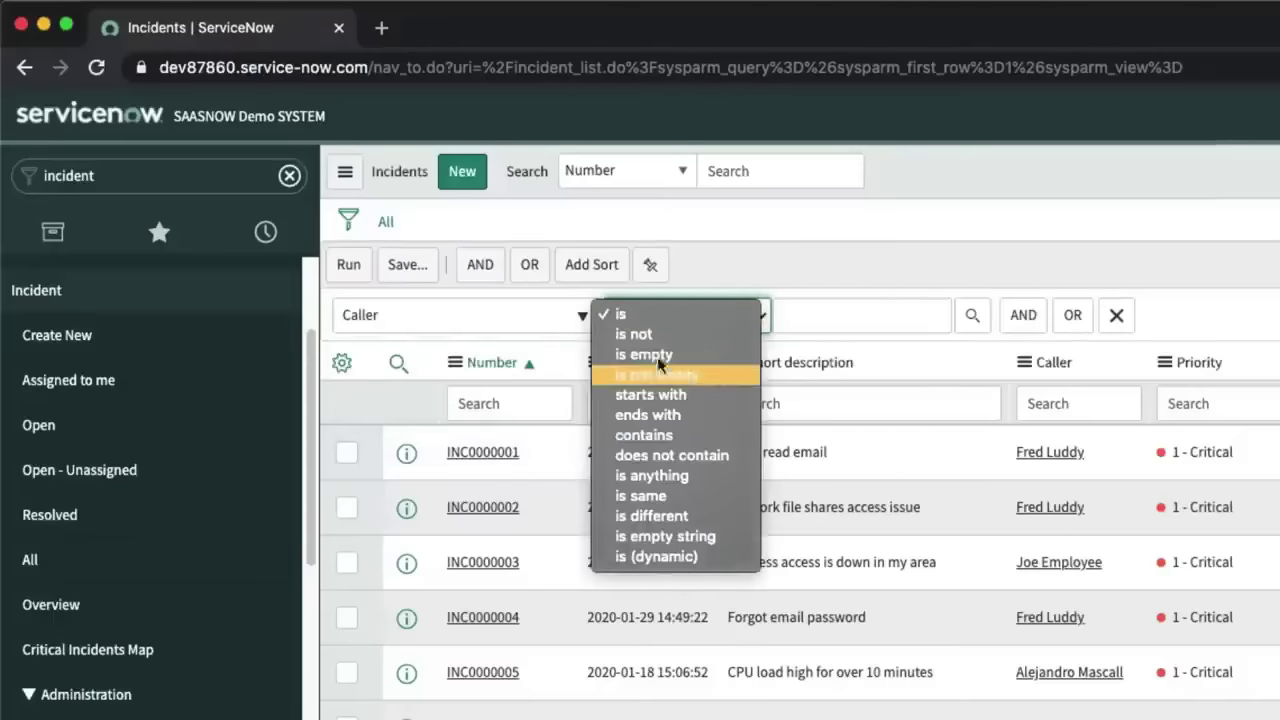
{"action": "left_click", "coordinate": [671, 316]}
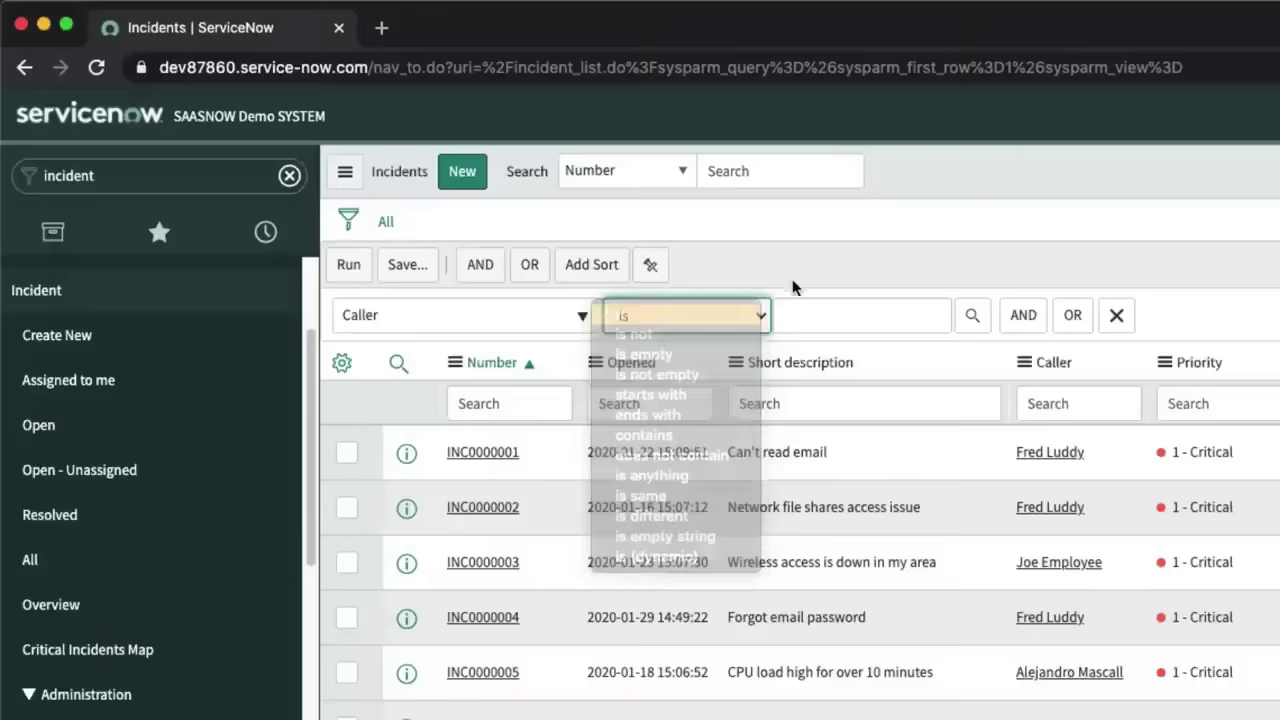
{"action": "left_click", "coordinate": [840, 316]}
{"action": "type", "text": "fred"}
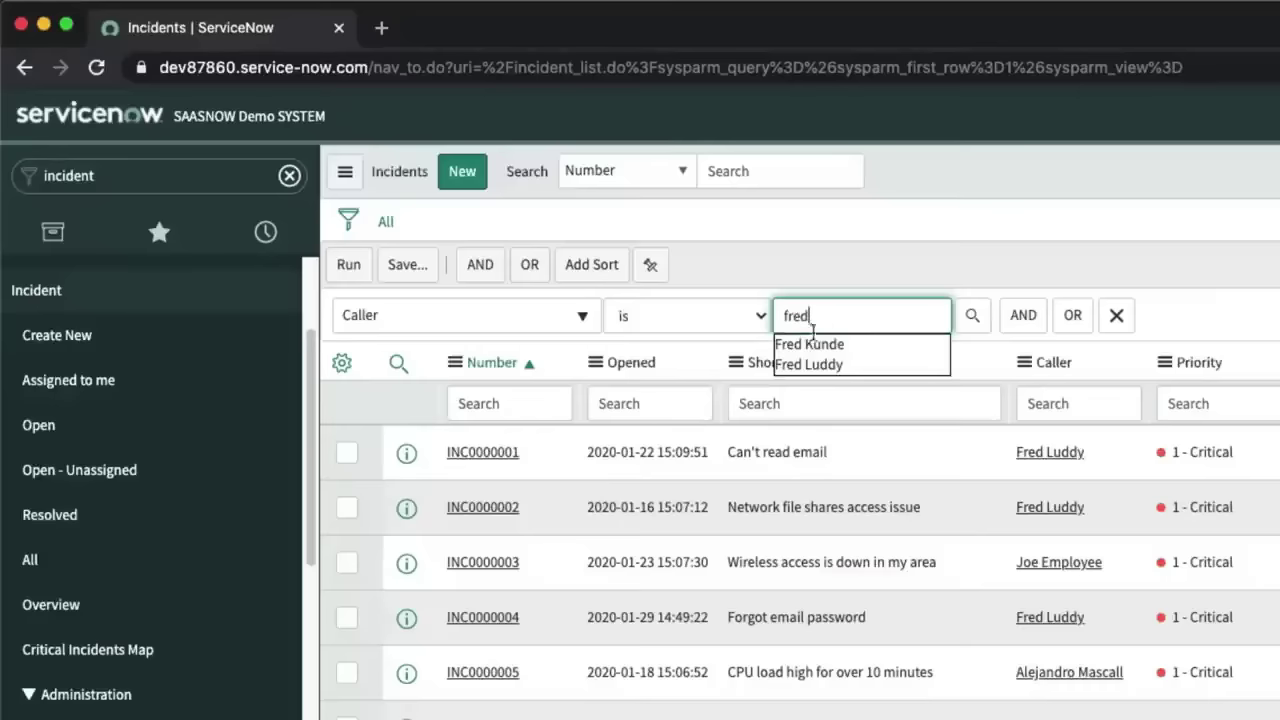
{"action": "left_click", "coordinate": [815, 366]}
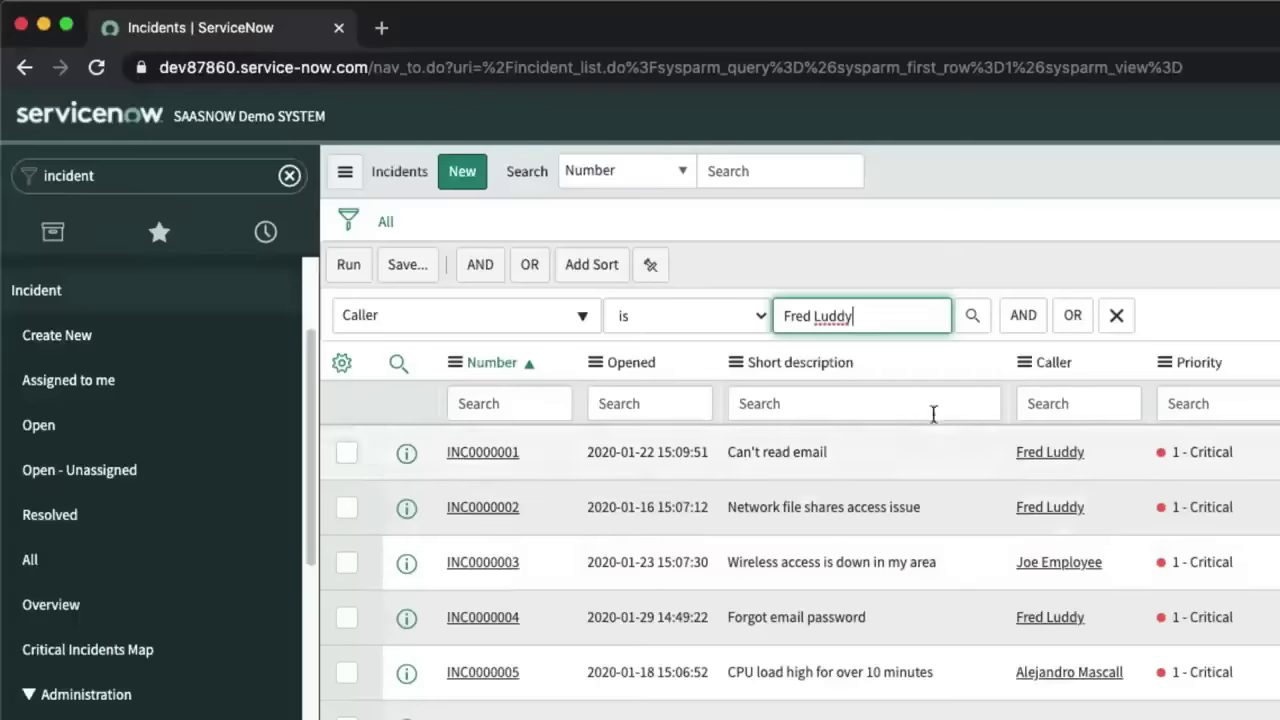
{"action": "left_click", "coordinate": [349, 268]}
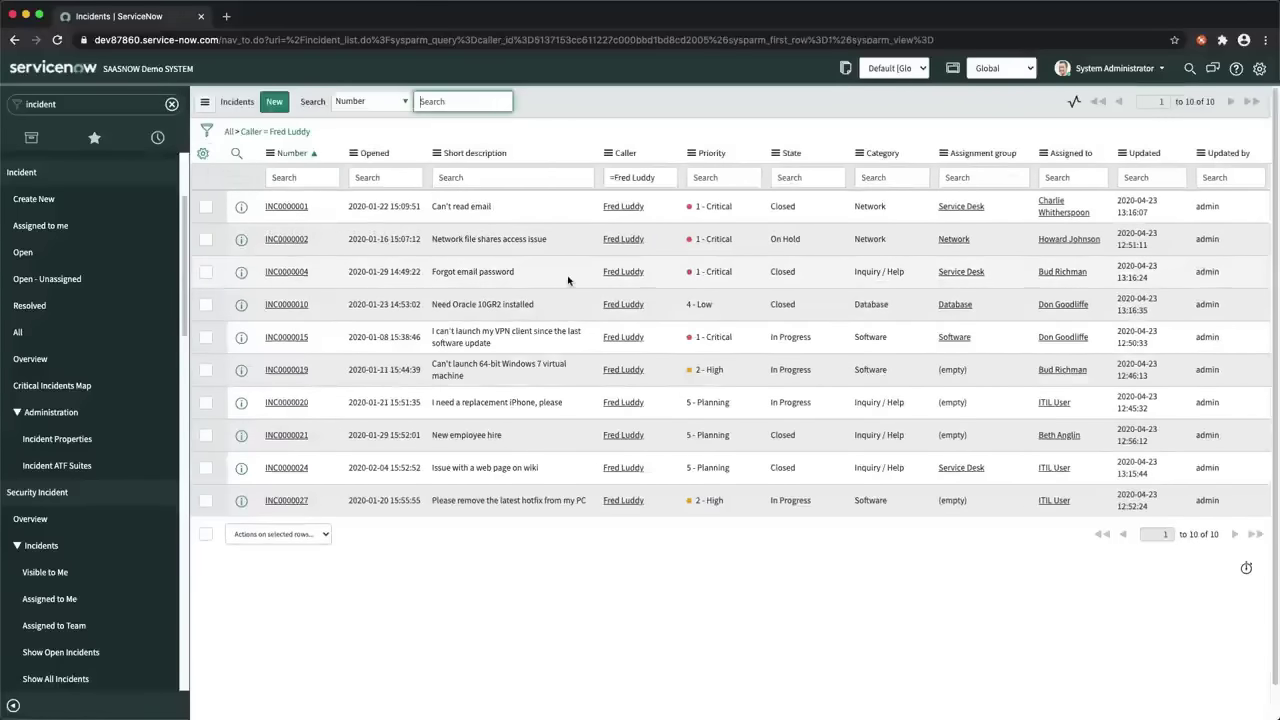
Add an AND condition Priority is 1 - Critical to the Caller filter and run it
{"action": "left_click", "coordinate": [291, 134]}
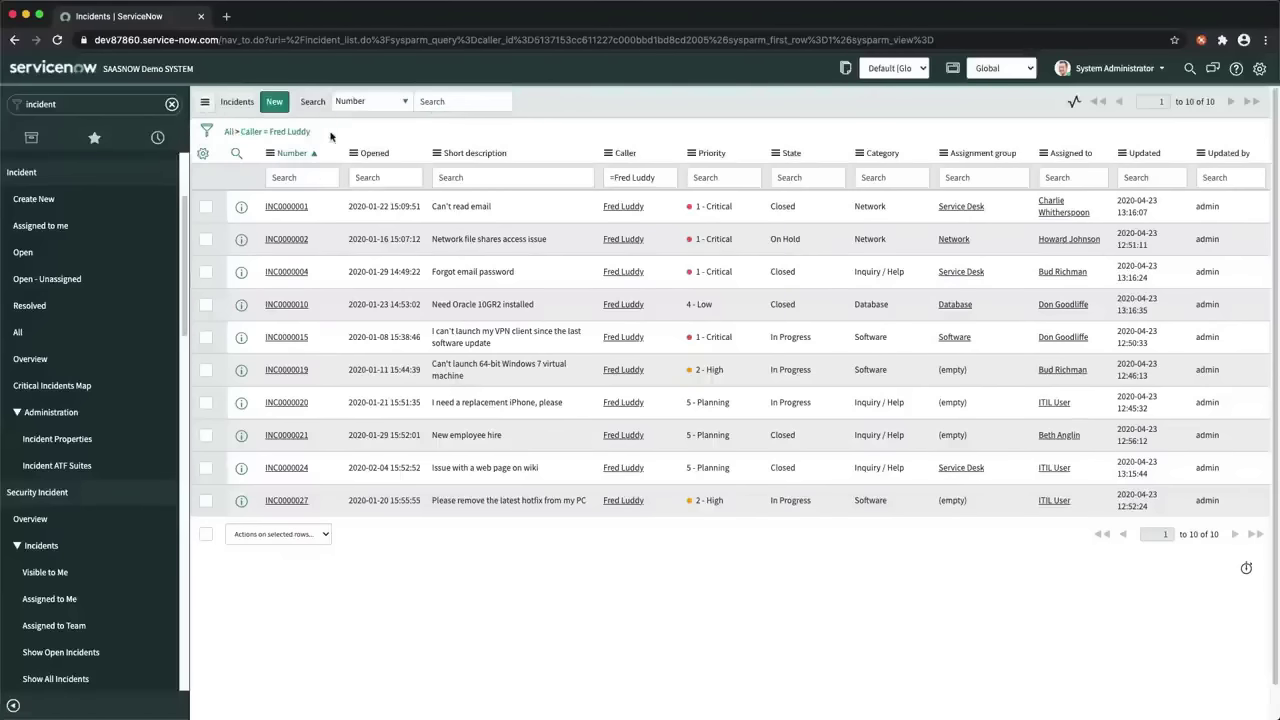
{"action": "left_click", "coordinate": [210, 132]}
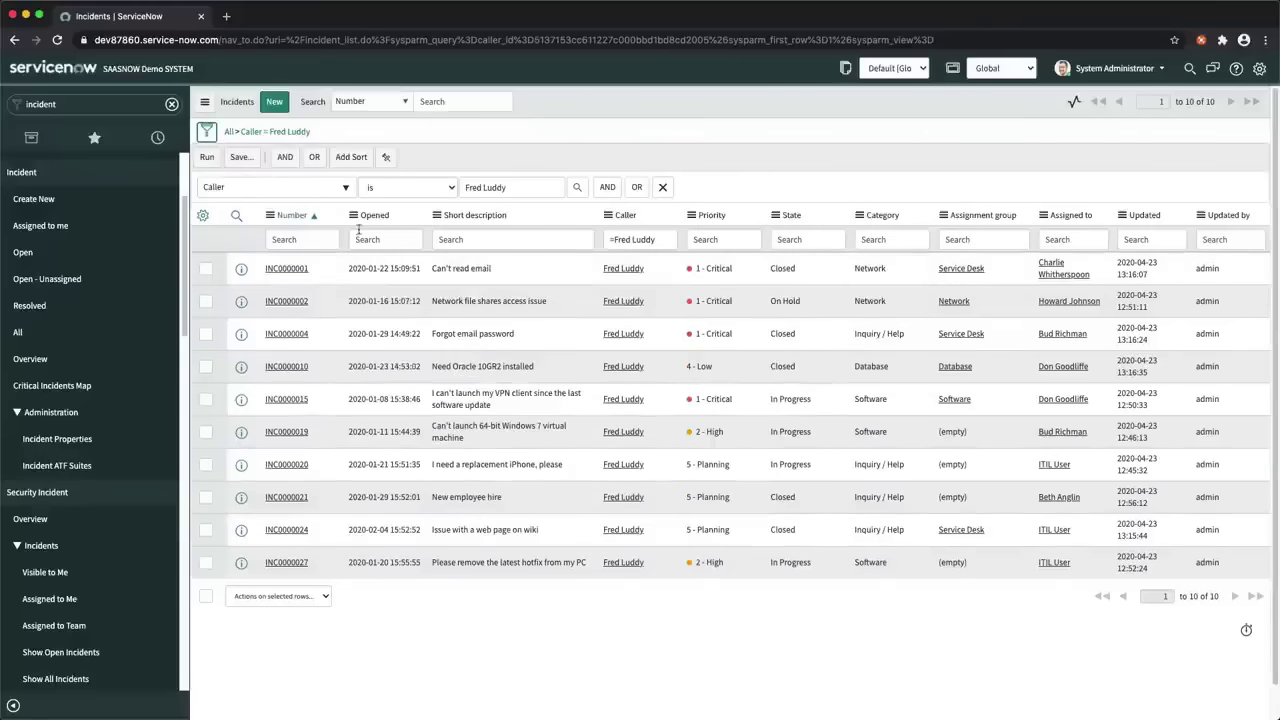
{"action": "left_click", "coordinate": [609, 189]}
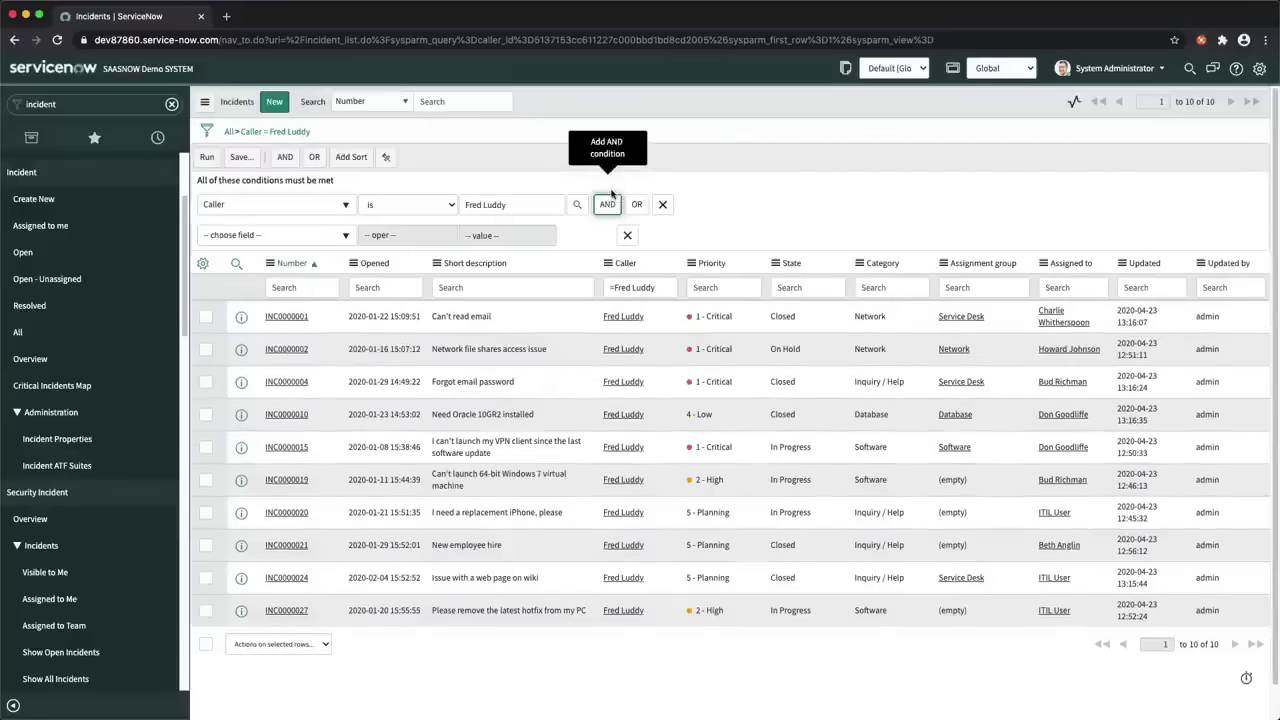
{"action": "left_click", "coordinate": [268, 235]}
{"action": "type", "text": "pro"}
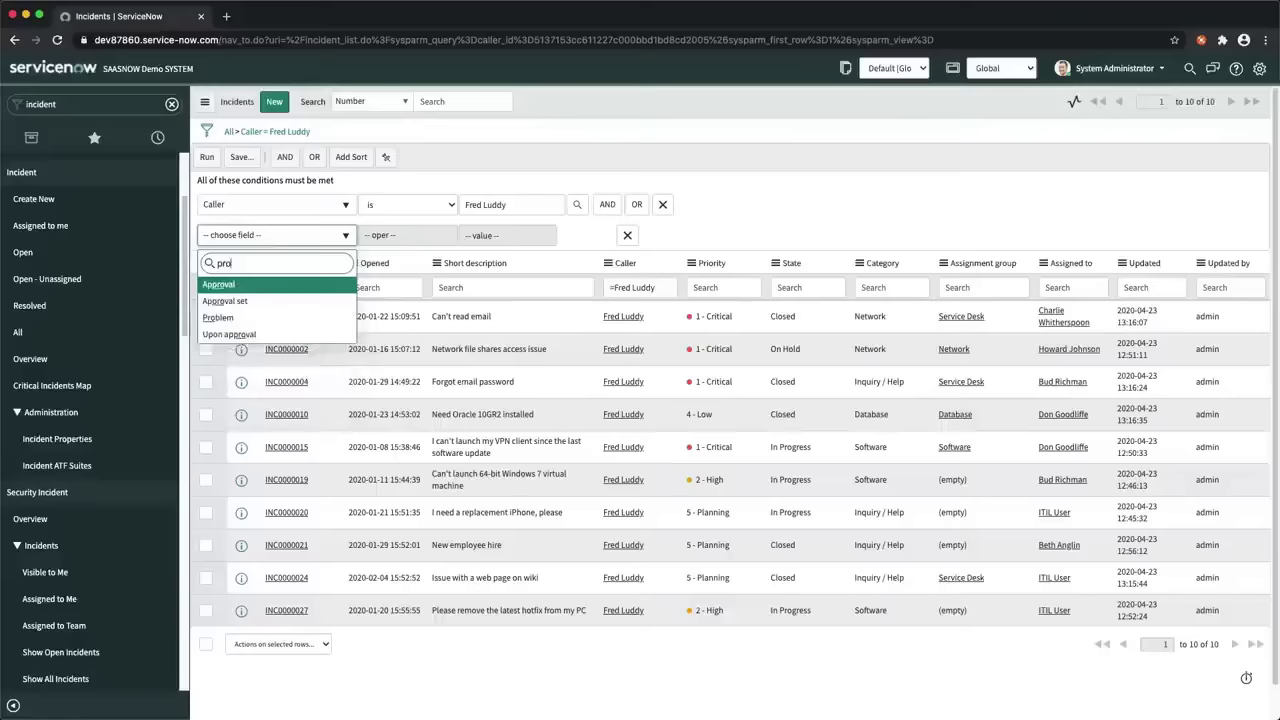
{"action": "key", "text": "Down"}
{"action": "key", "text": "Down"}
{"action": "key", "text": "BackSpace"}
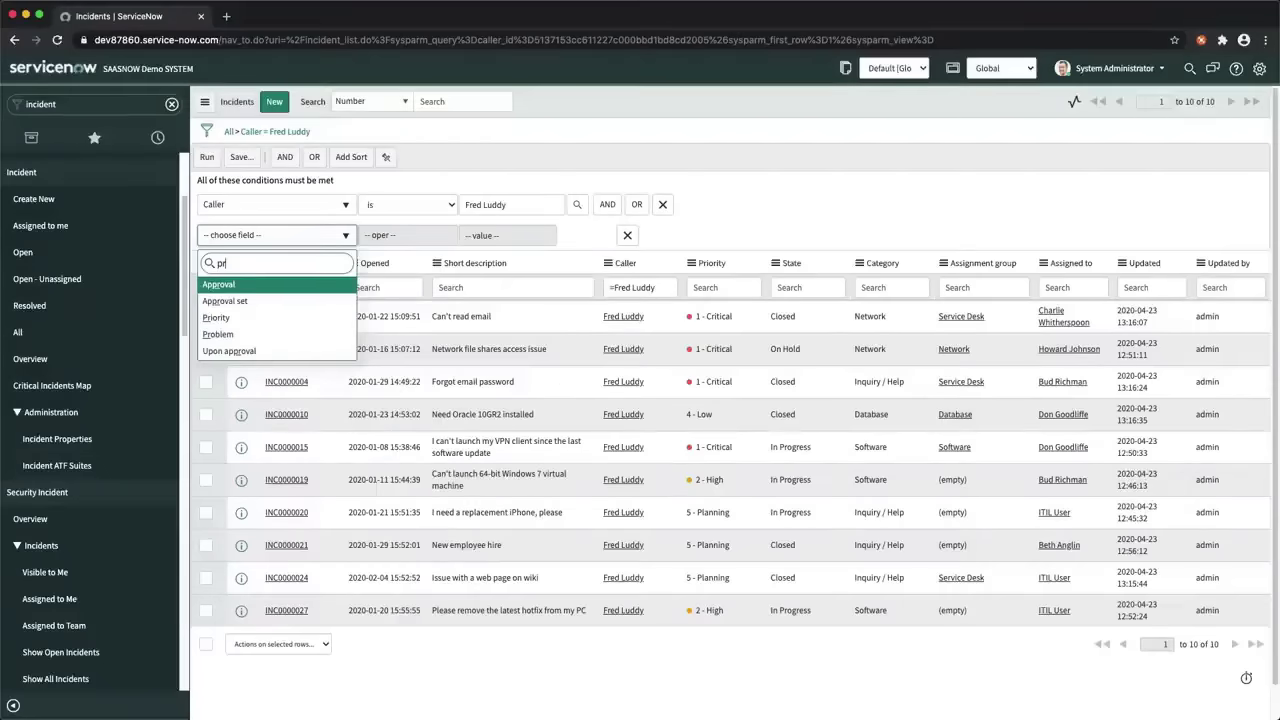
{"action": "type", "text": "i"}
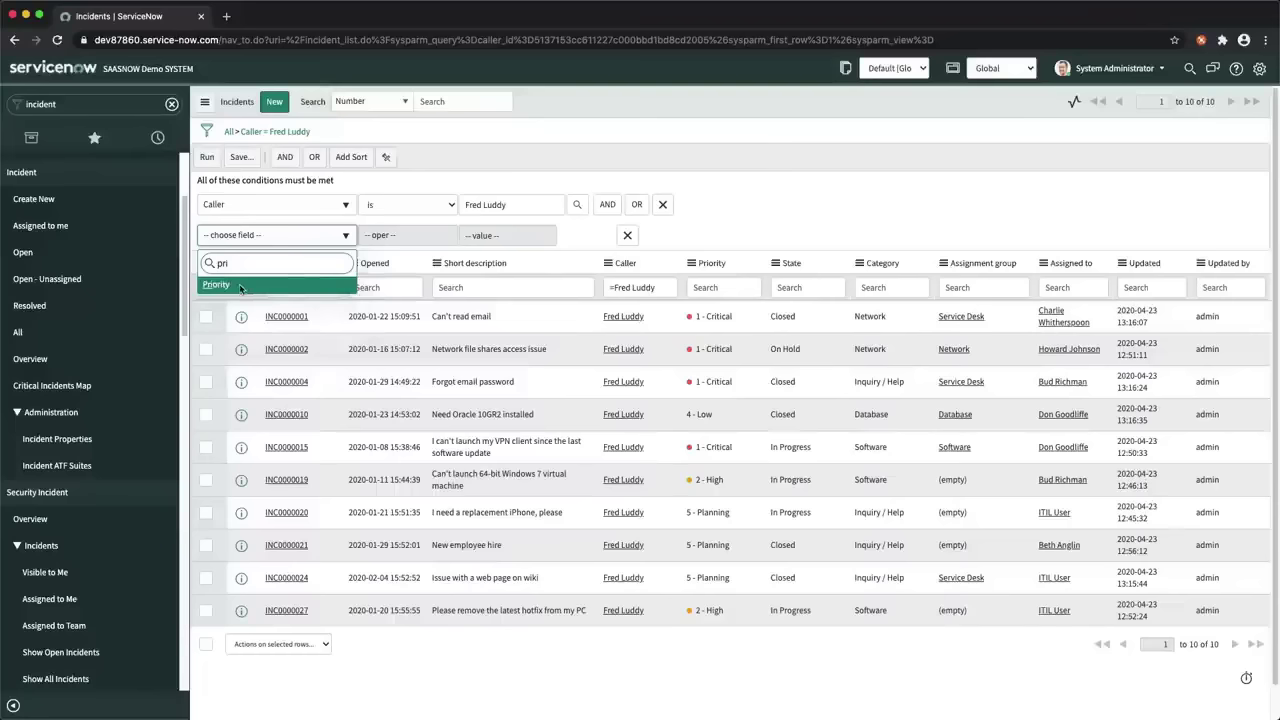
{"action": "left_click", "coordinate": [240, 288]}
{"action": "left_click", "coordinate": [498, 246]}
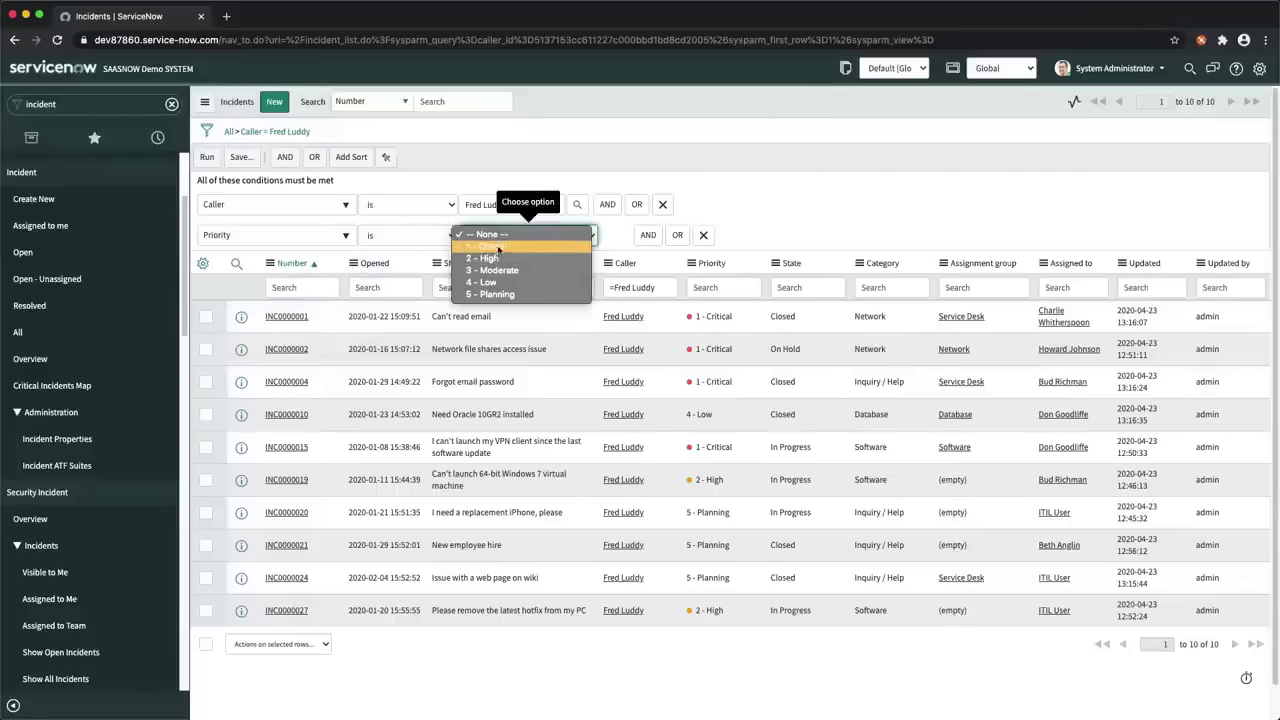
{"action": "left_click", "coordinate": [495, 247]}
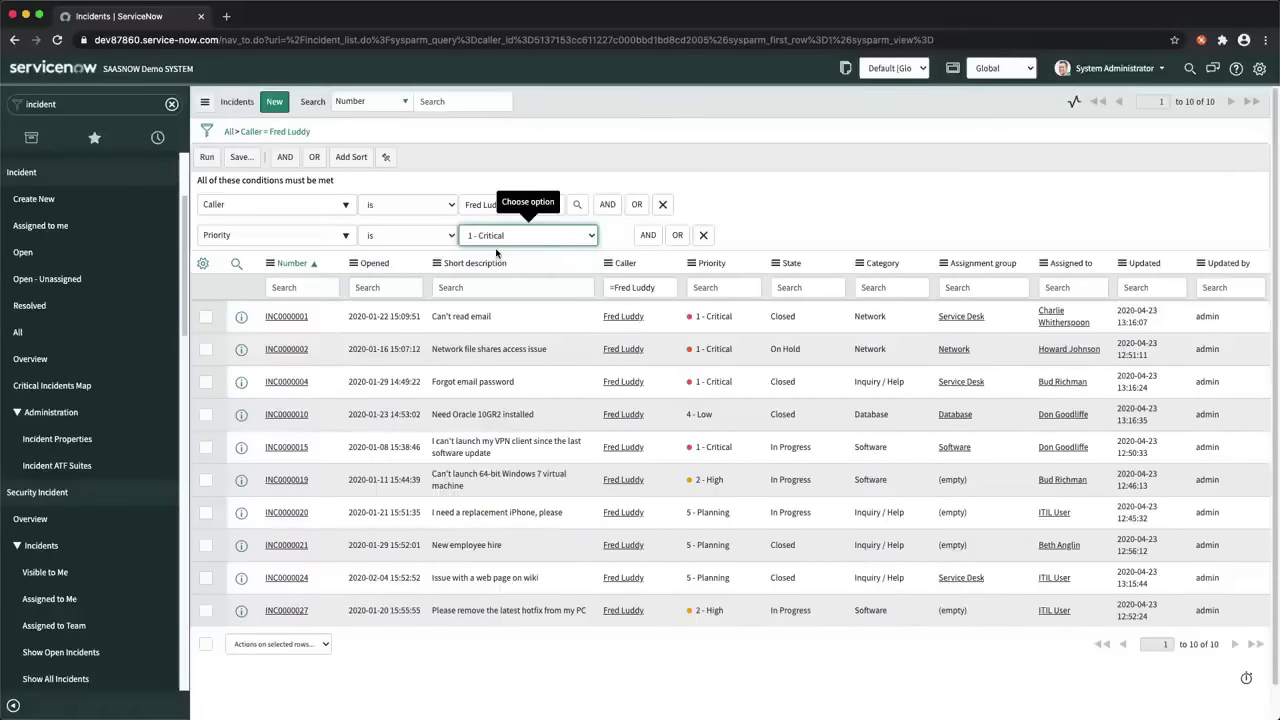
{"action": "left_click", "coordinate": [206, 158]}
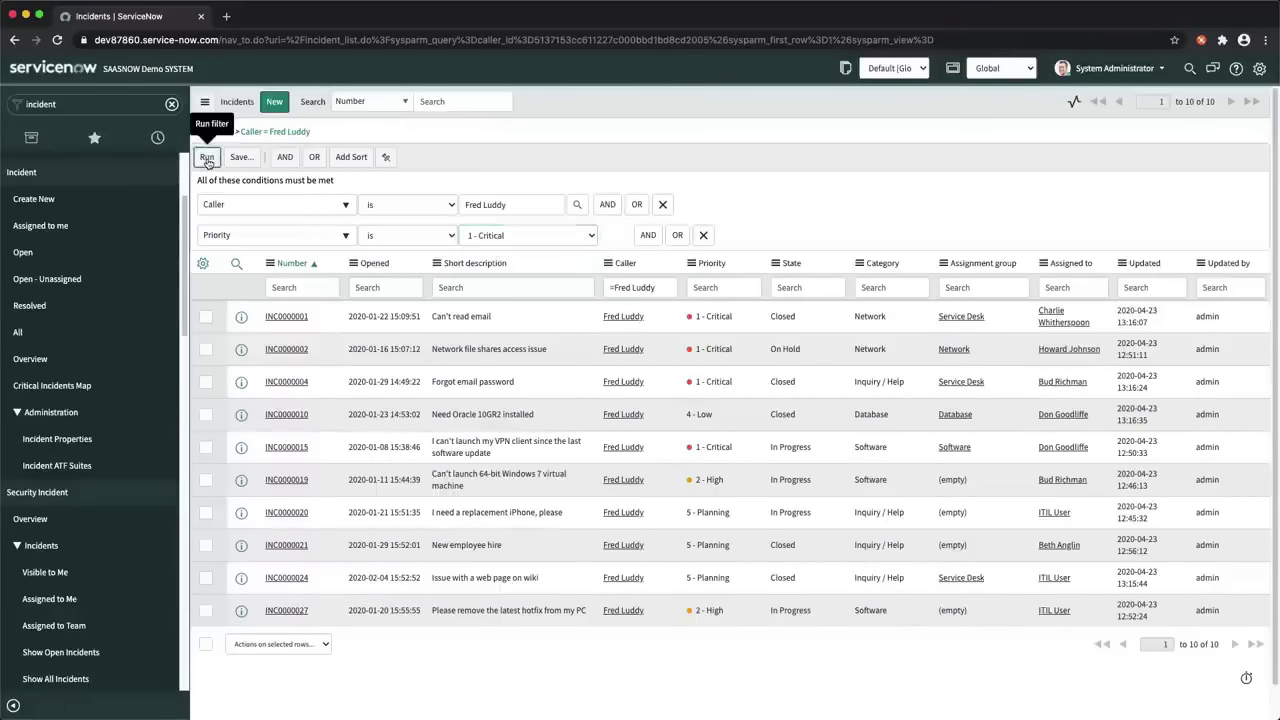
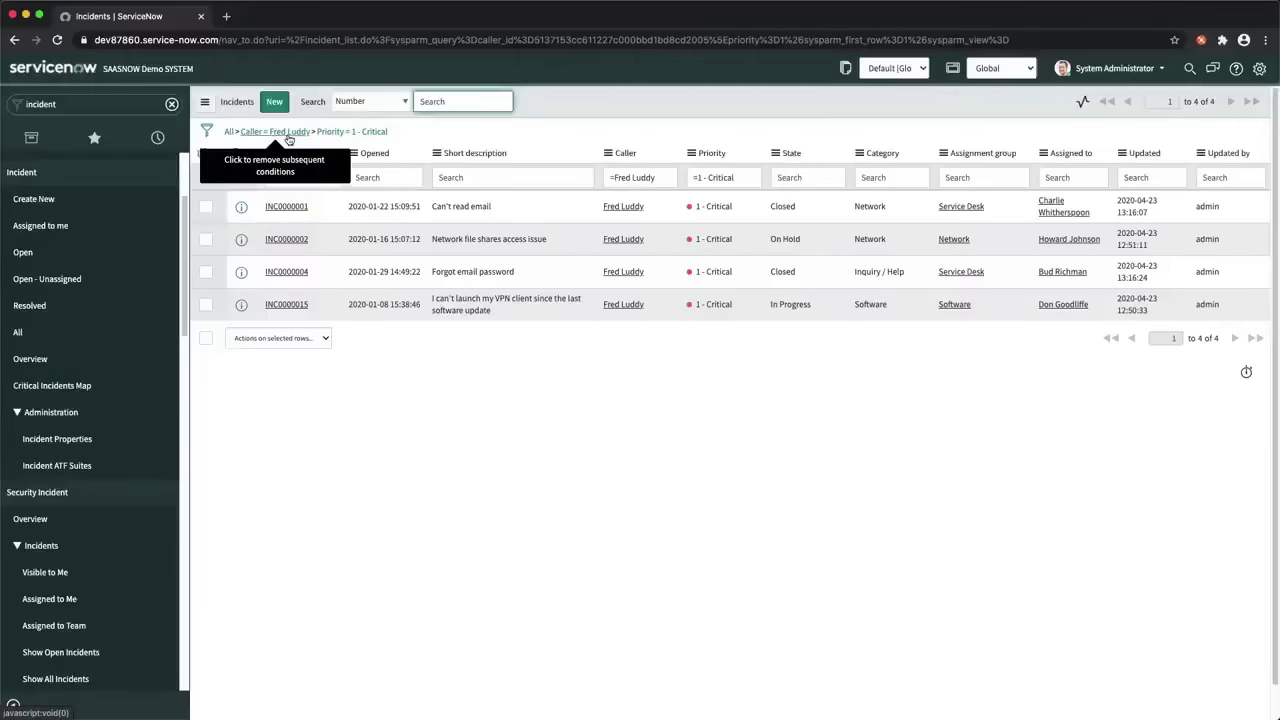
Expand the list's filter conditions showing the caller condition and Priority is 1 - Critical
{"action": "left_click", "coordinate": [206, 131]}
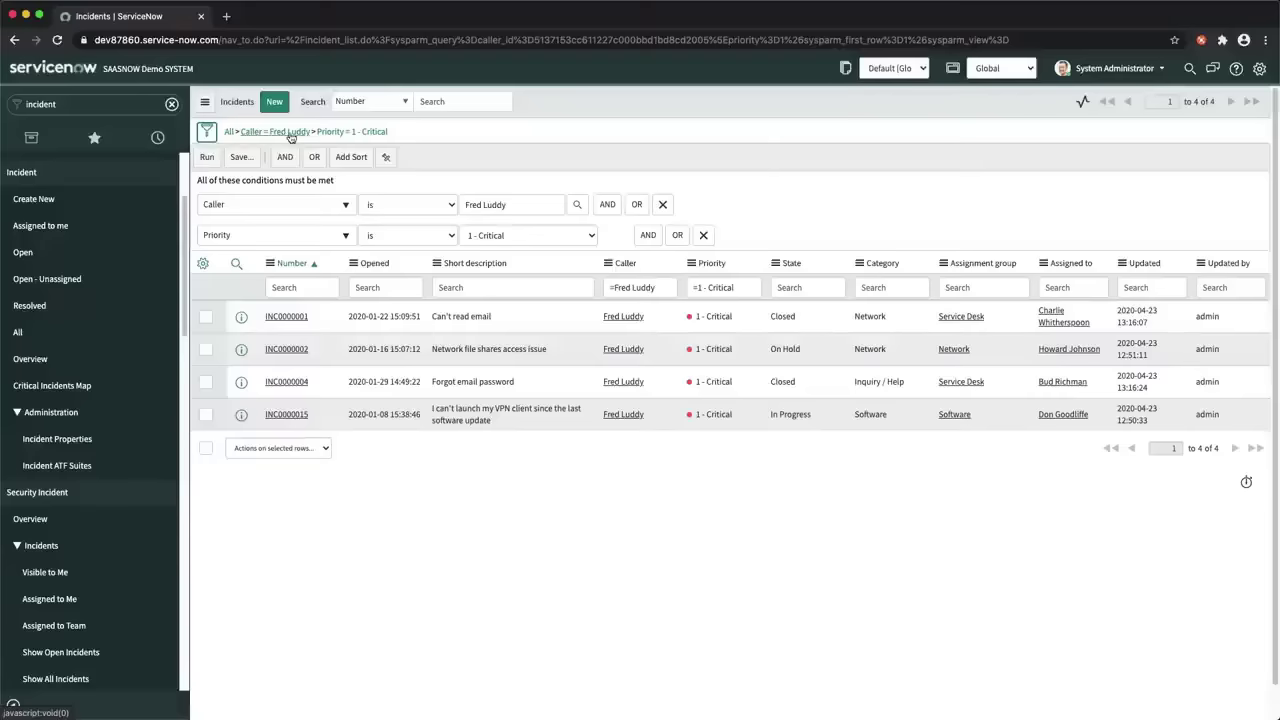
{"action": "left_click", "coordinate": [205, 104]}
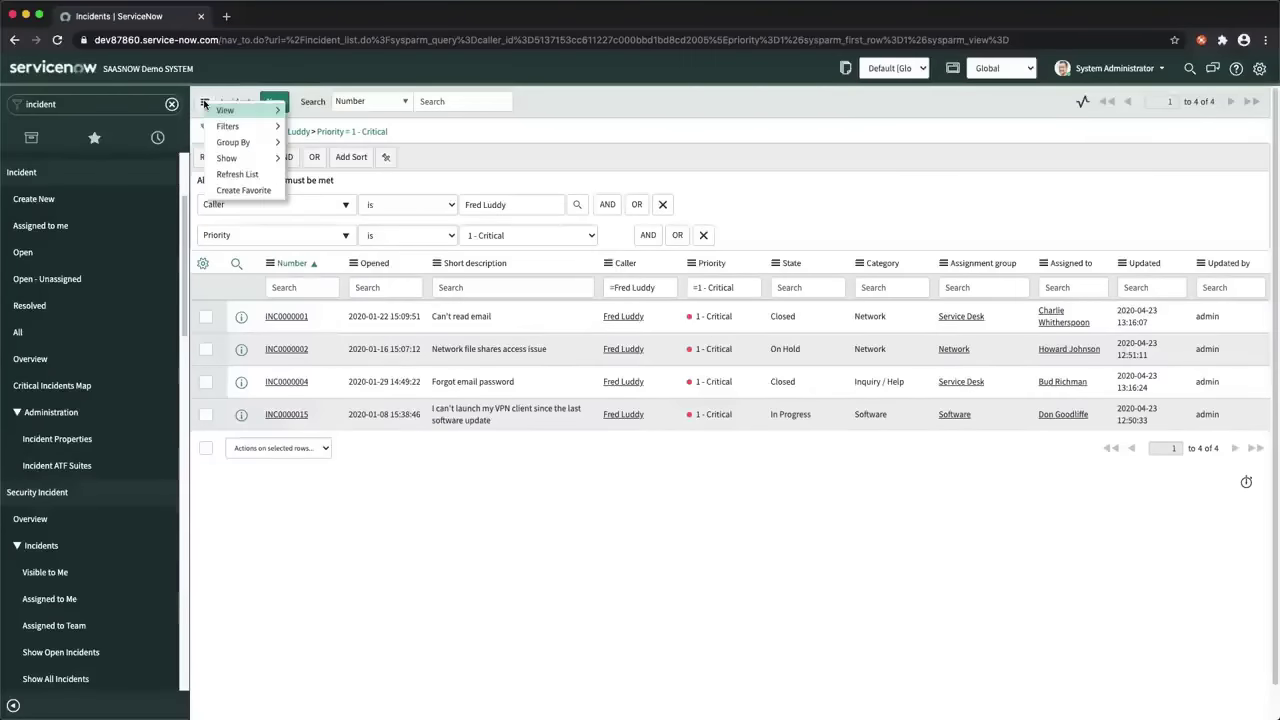
{"action": "mouse_move", "coordinate": [241, 110]}
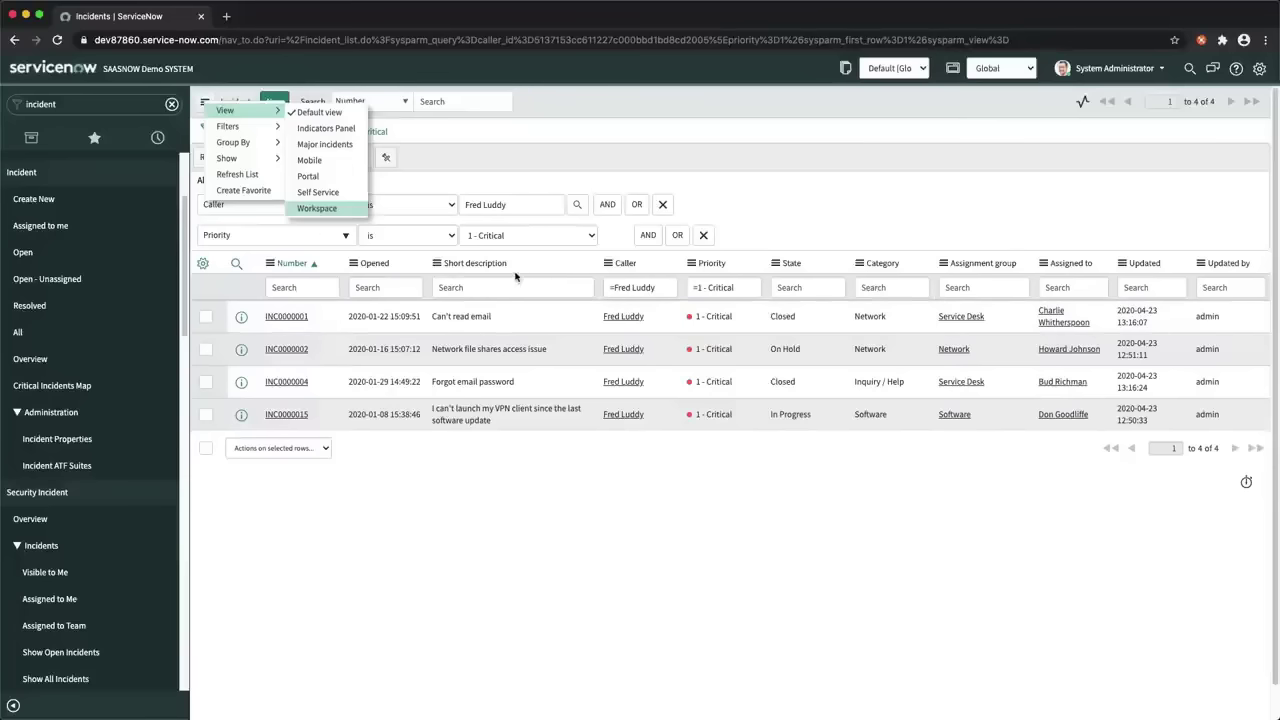
{"action": "key", "text": "Left"}
{"action": "key", "text": "Down"}
{"action": "key", "text": "Right"}
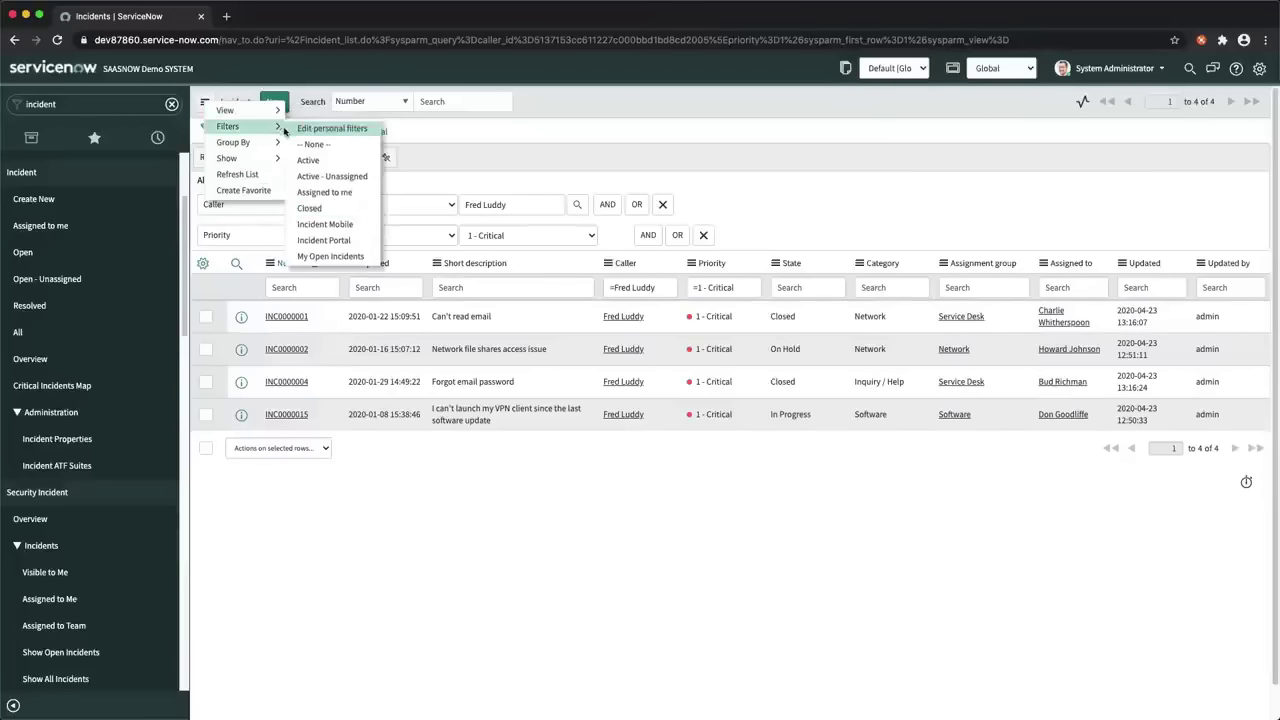
{"action": "key", "text": "Down"}
{"action": "key", "text": "Down"}
{"action": "key", "text": "Down"}
{"action": "key", "text": "Down"}
{"action": "key", "text": "Down"}
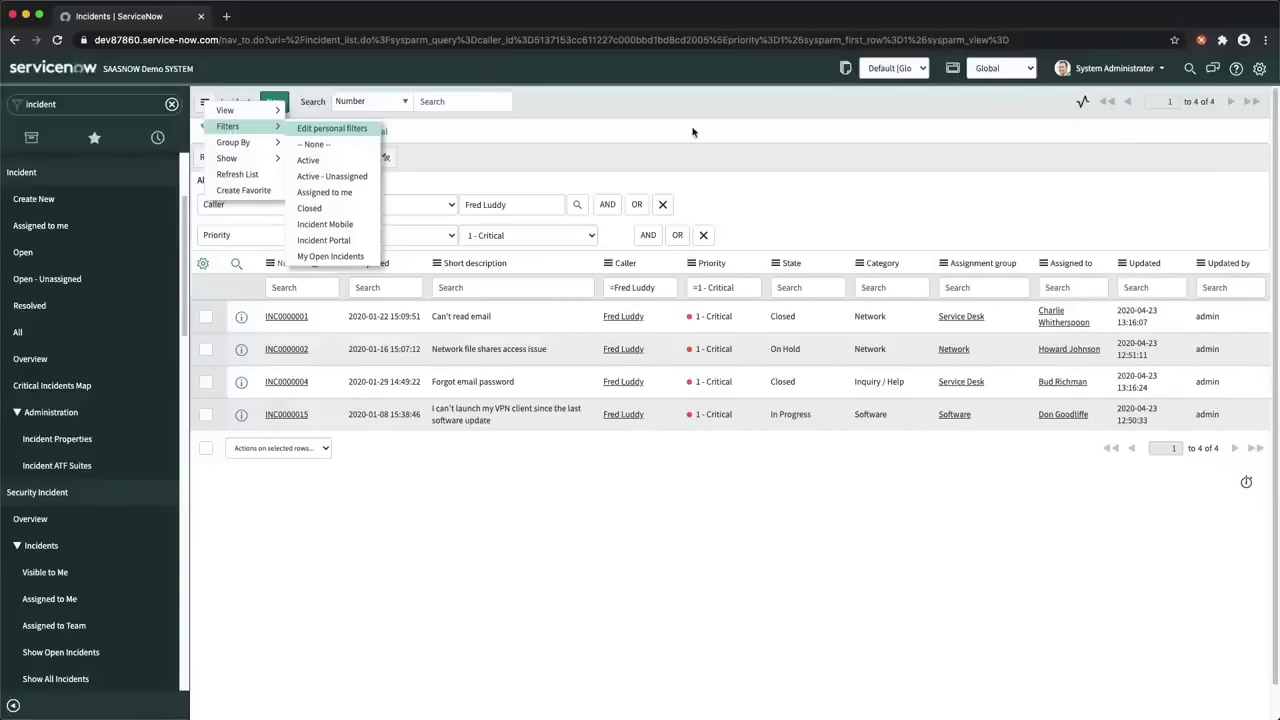
{"action": "key", "text": "Escape"}
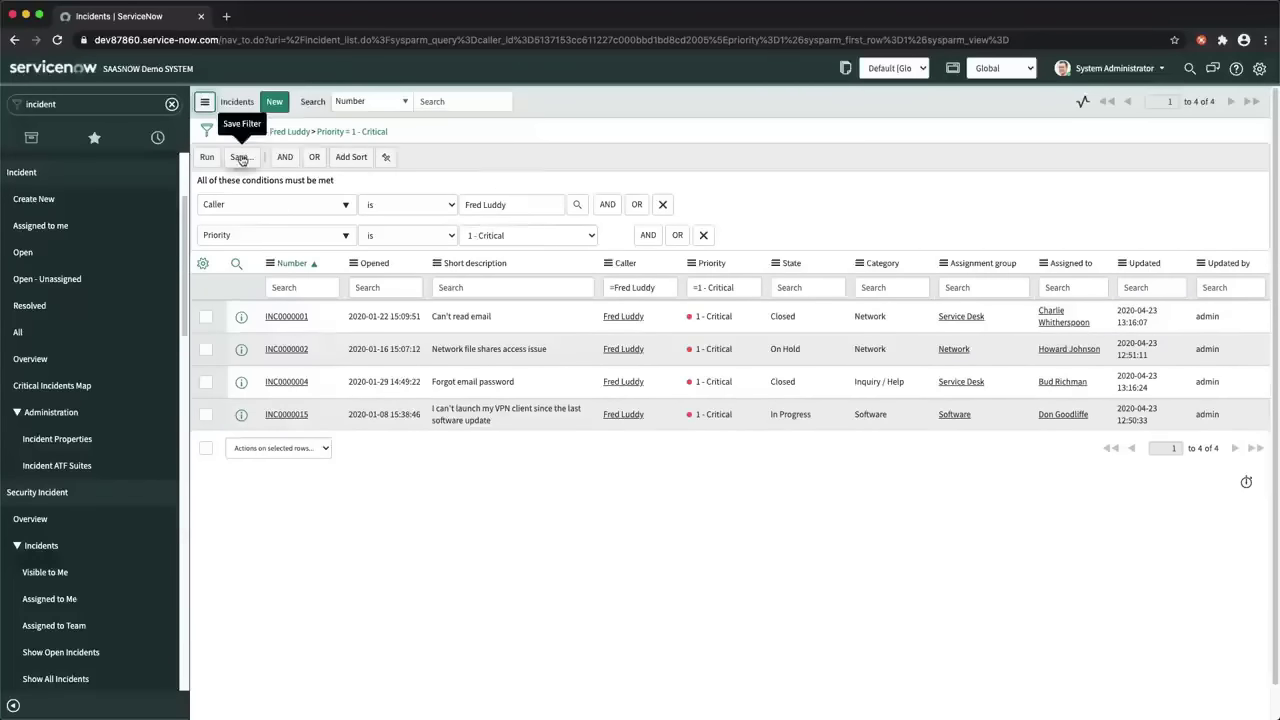
Save the caller and Priority 1 - Critical filter as 'TEST', visible to Me
{"action": "left_click", "coordinate": [240, 159]}
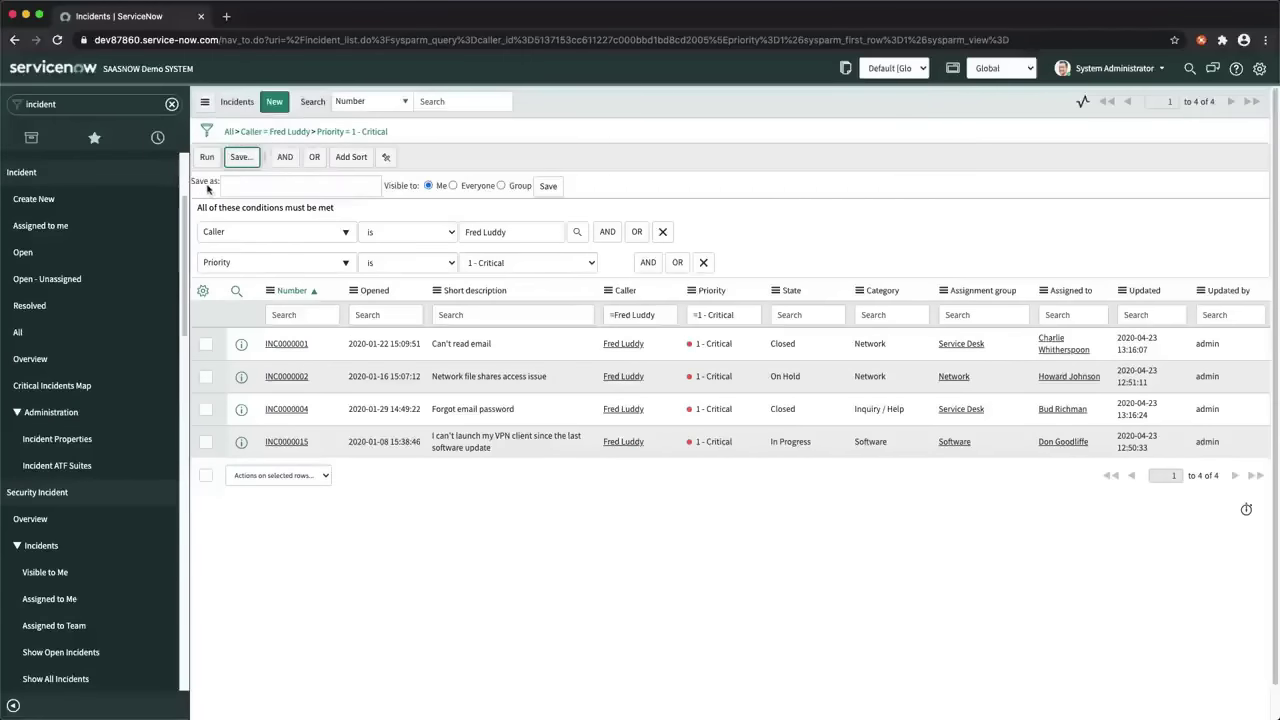
{"action": "left_click", "coordinate": [266, 190]}
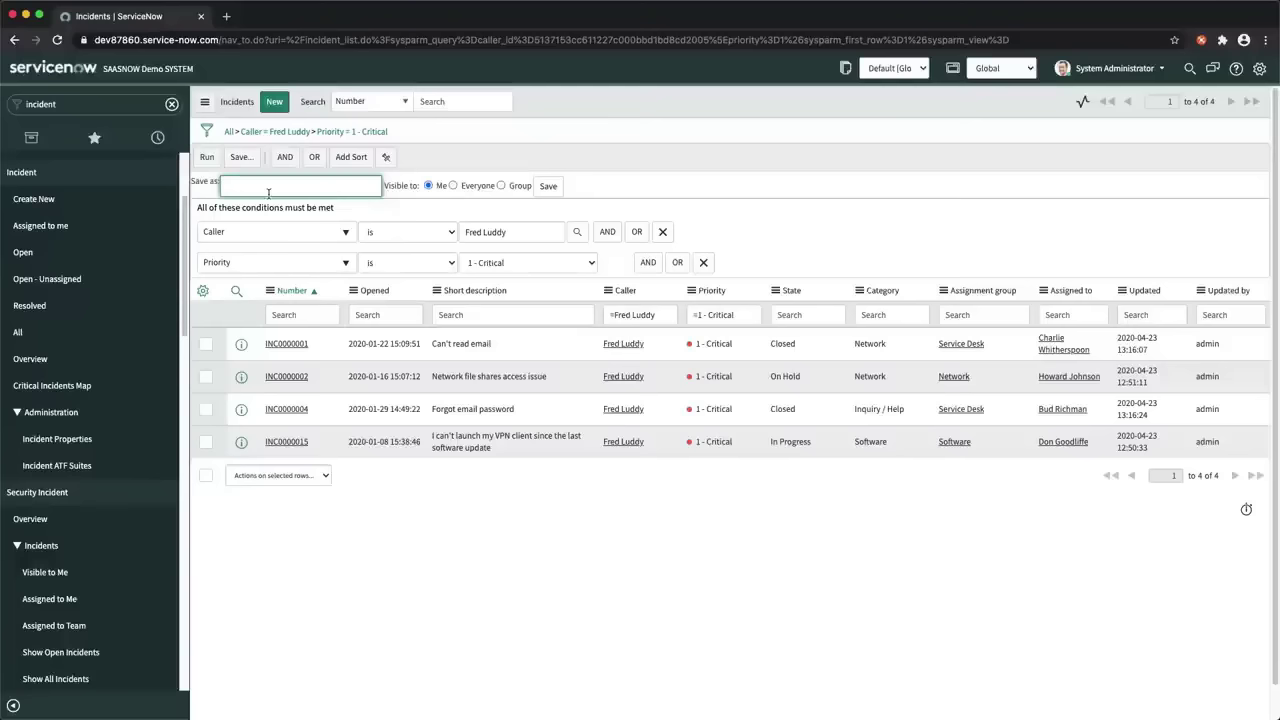
{"action": "type", "text": "TEST"}
{"action": "left_click", "coordinate": [548, 188]}
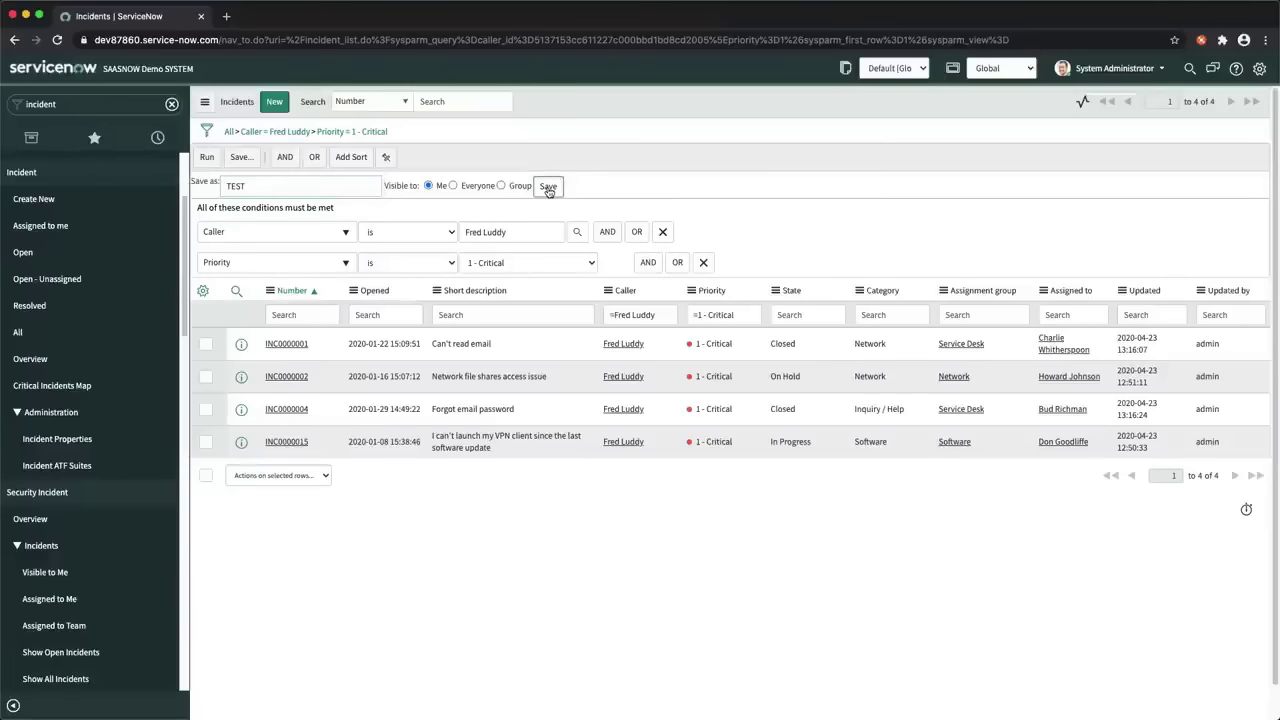
{"action": "left_click", "coordinate": [548, 189]}
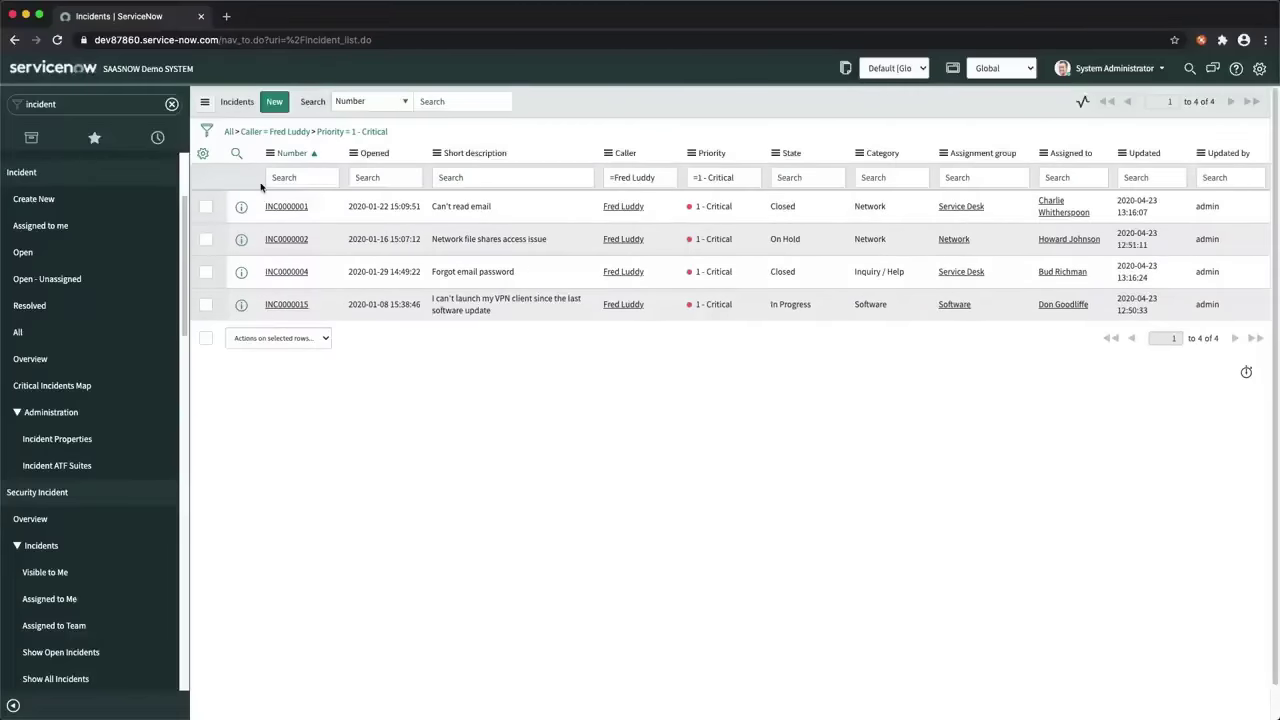
Clear the filter to show all 75 incidents, then reapply the saved TEST filter
{"action": "left_click", "coordinate": [229, 133]}
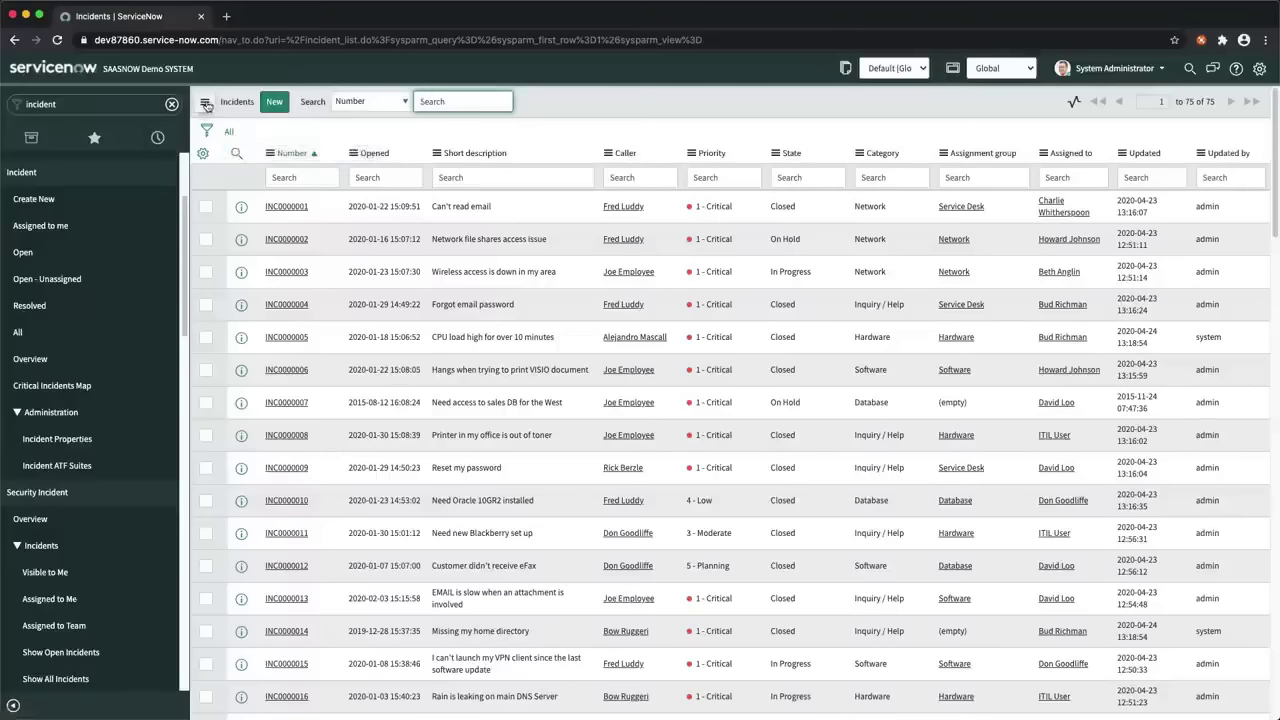
{"action": "left_click", "coordinate": [205, 102]}
{"action": "mouse_move", "coordinate": [278, 130]}
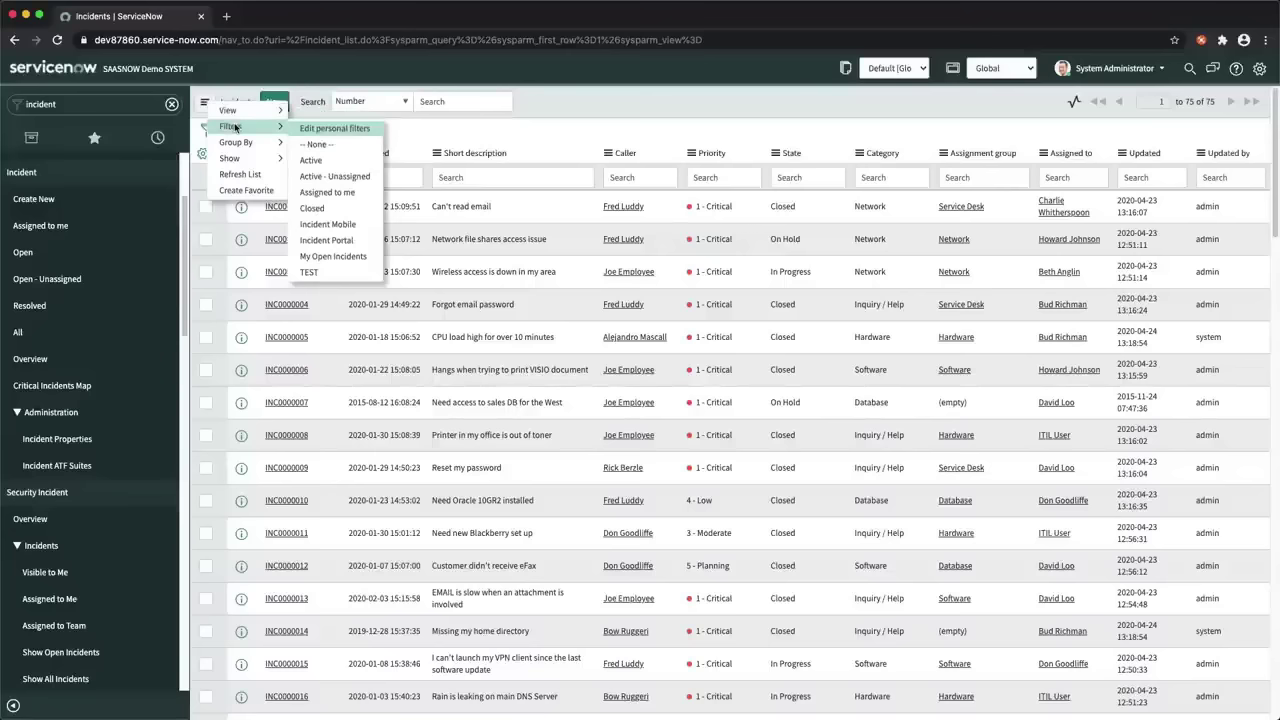
{"action": "left_click", "coordinate": [327, 272]}
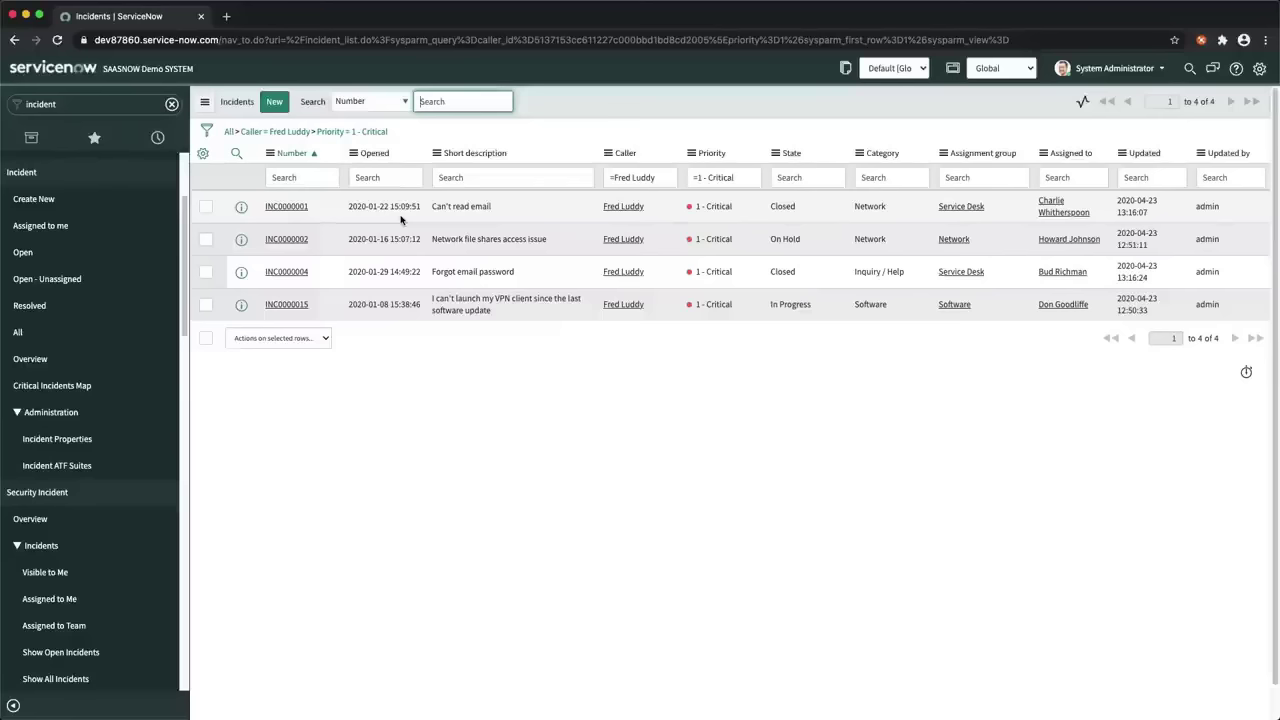
{"action": "left_click", "coordinate": [205, 102]}
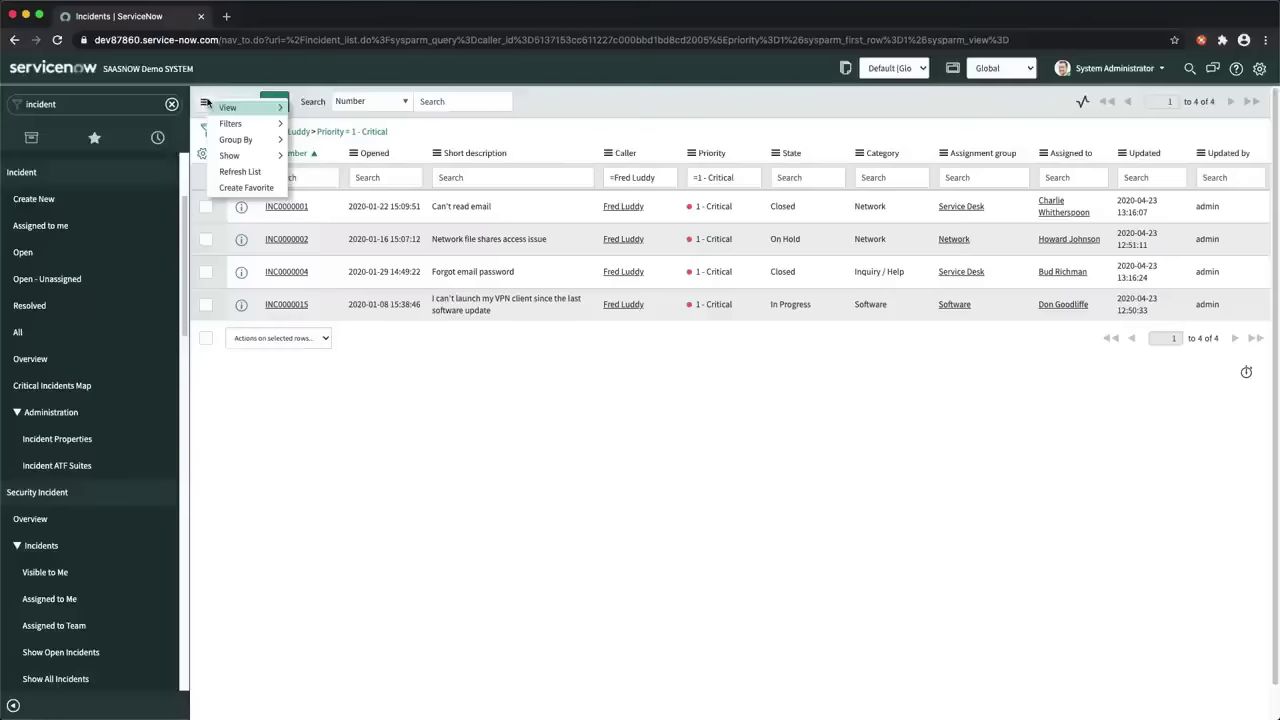
{"action": "mouse_move", "coordinate": [237, 142]}
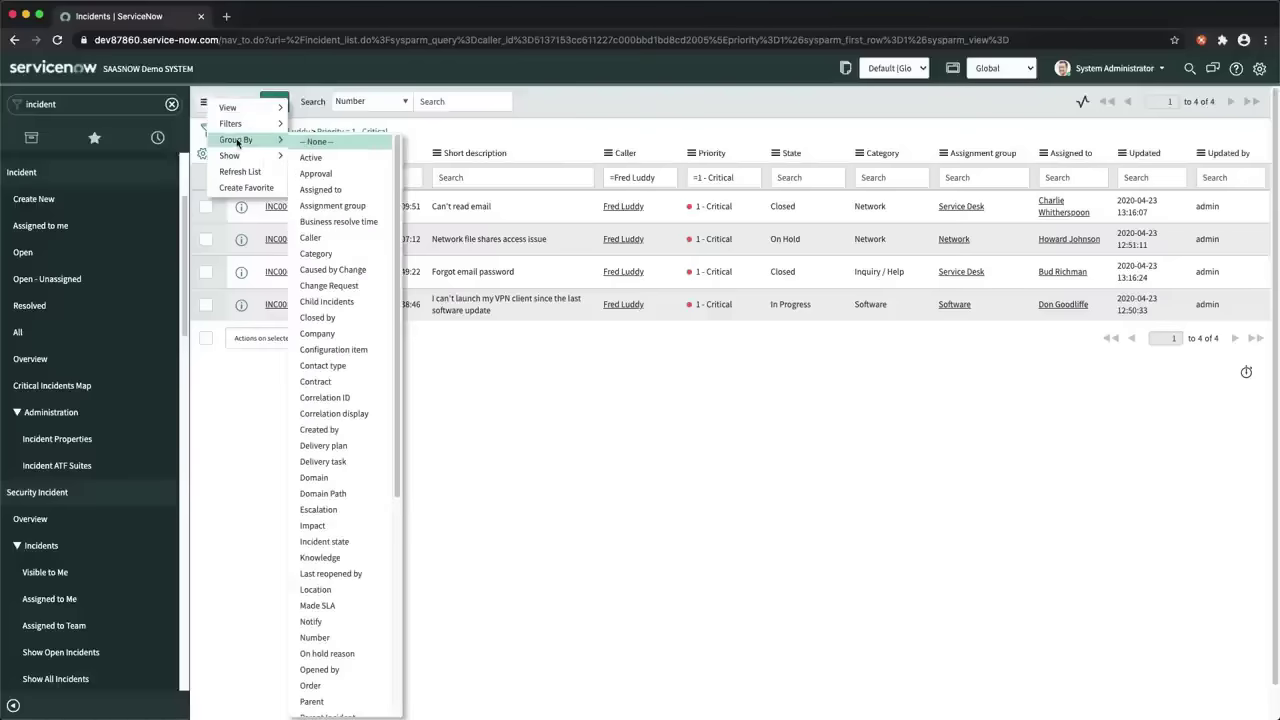
{"action": "key", "text": "Escape"}
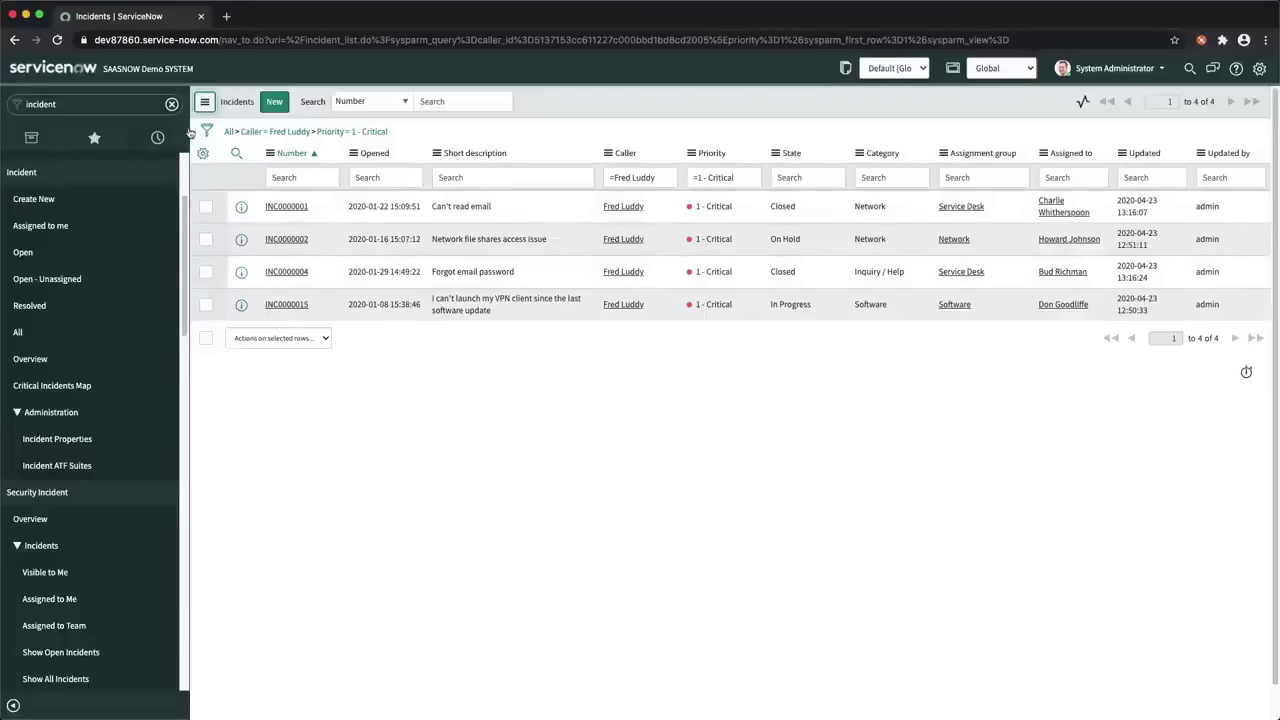
{"action": "left_click", "coordinate": [204, 101]}
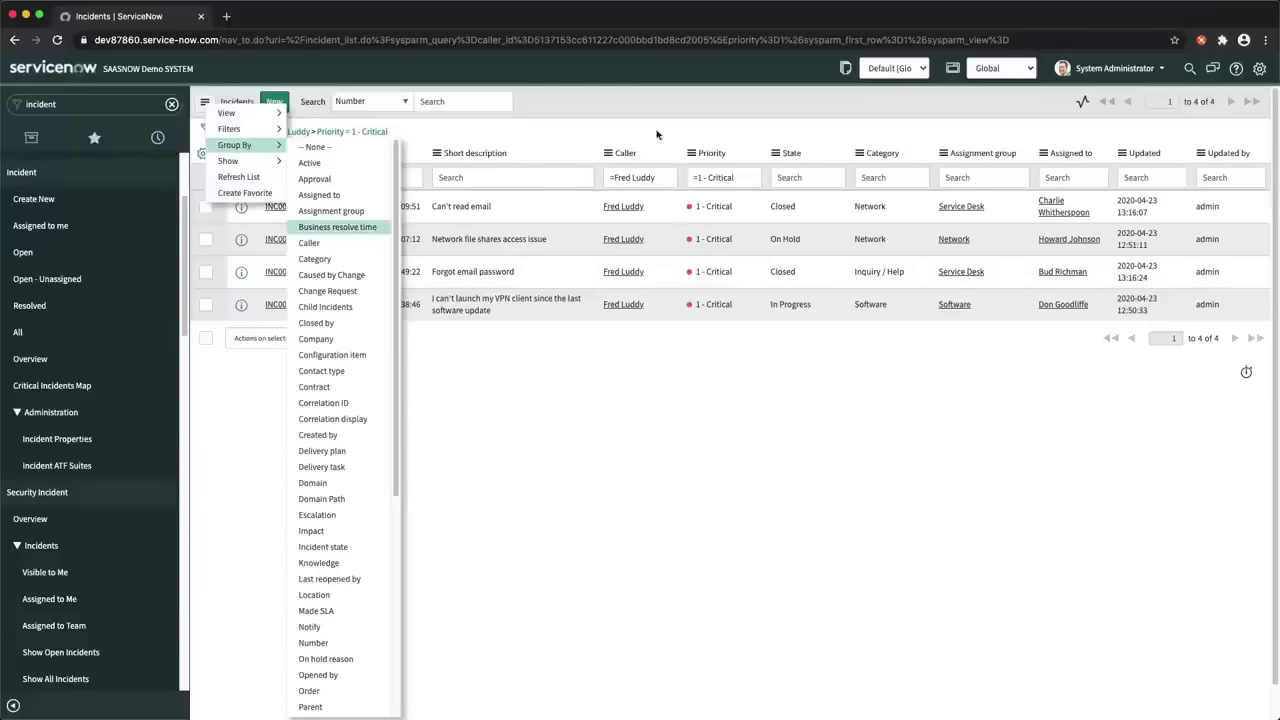
{"action": "key", "text": "Escape"}
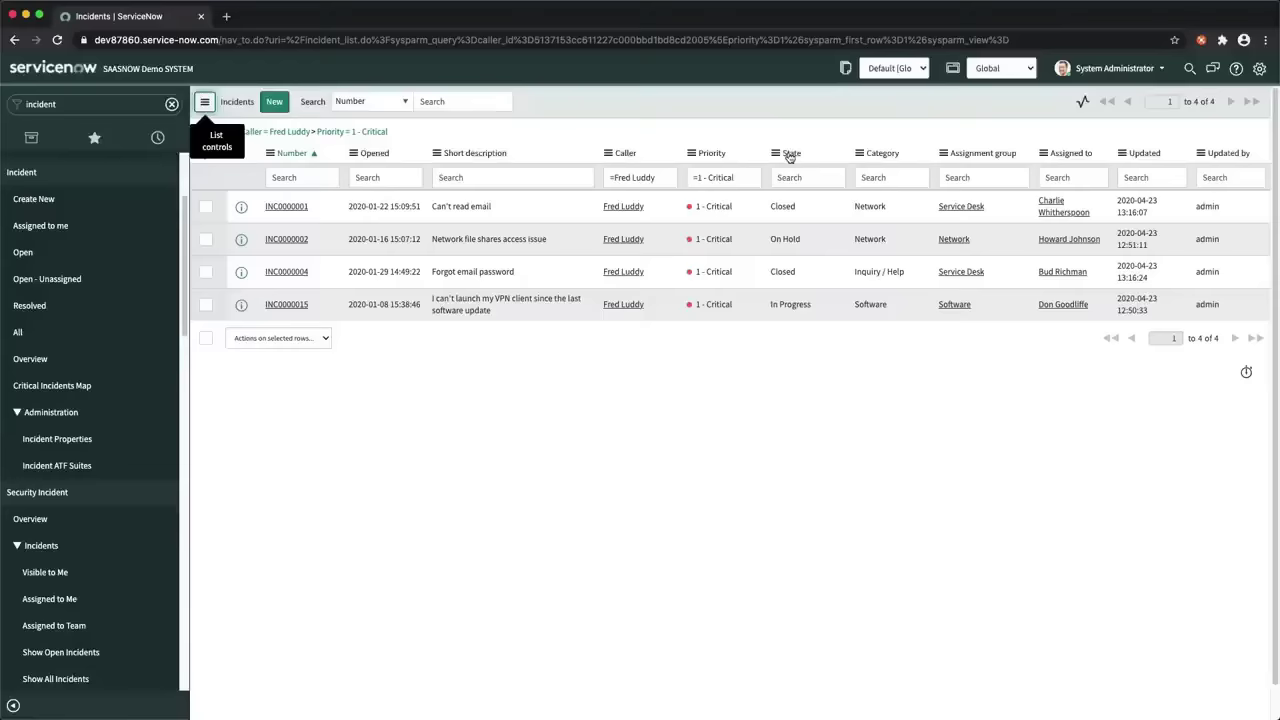
Group the critical incidents by State and expand the In Progress group
{"action": "right_click", "coordinate": [790, 156]}
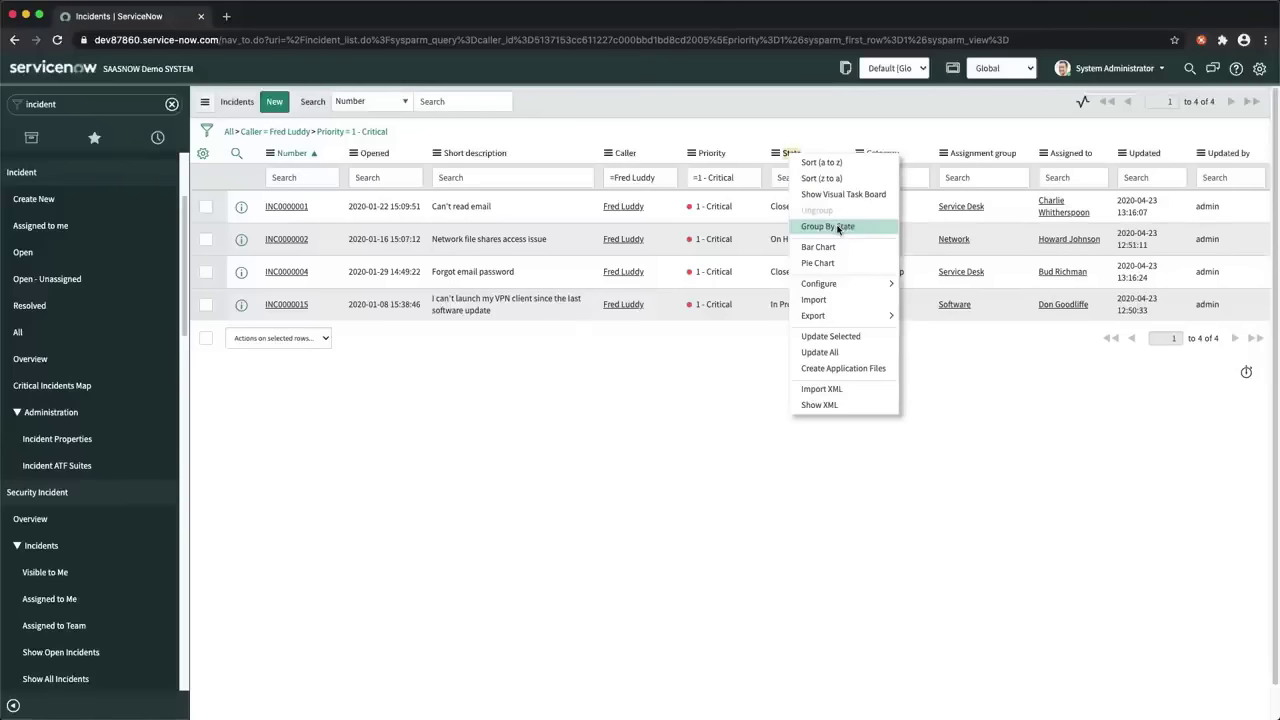
{"action": "left_click", "coordinate": [714, 155]}
{"action": "right_click", "coordinate": [714, 155]}
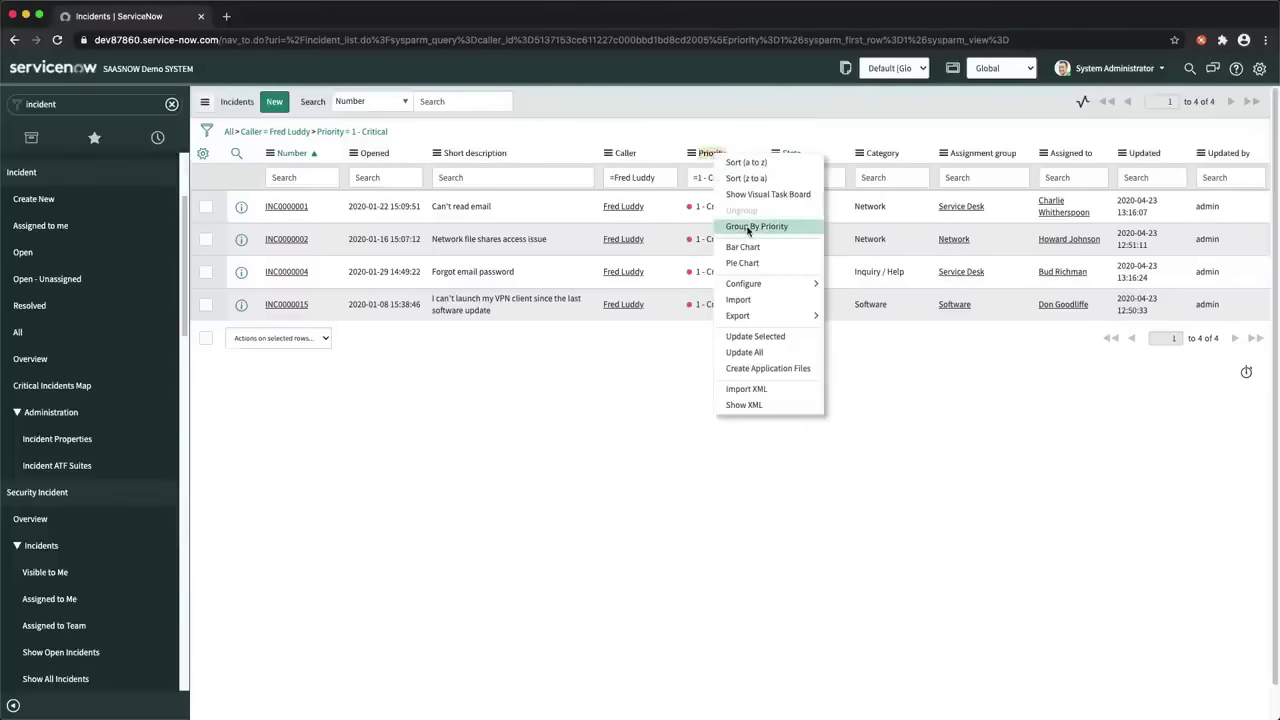
{"action": "key", "text": "Escape"}
{"action": "right_click", "coordinate": [794, 162]}
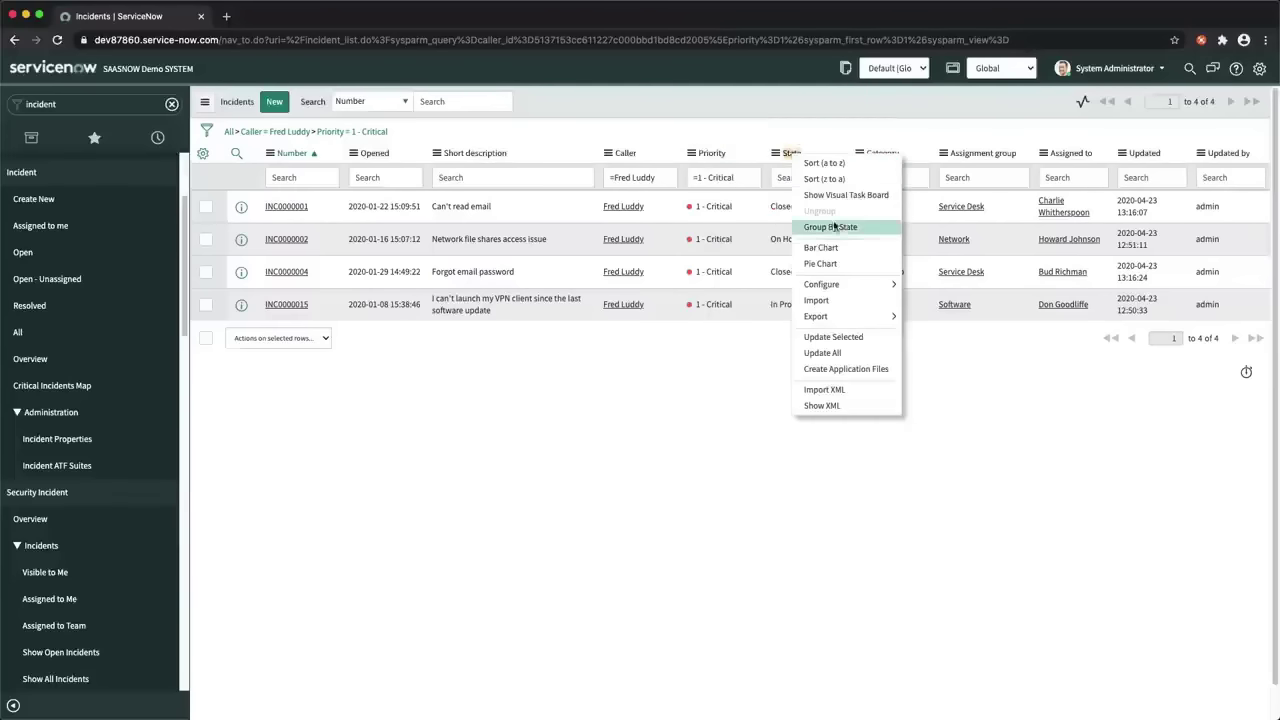
{"action": "key", "text": "Escape"}
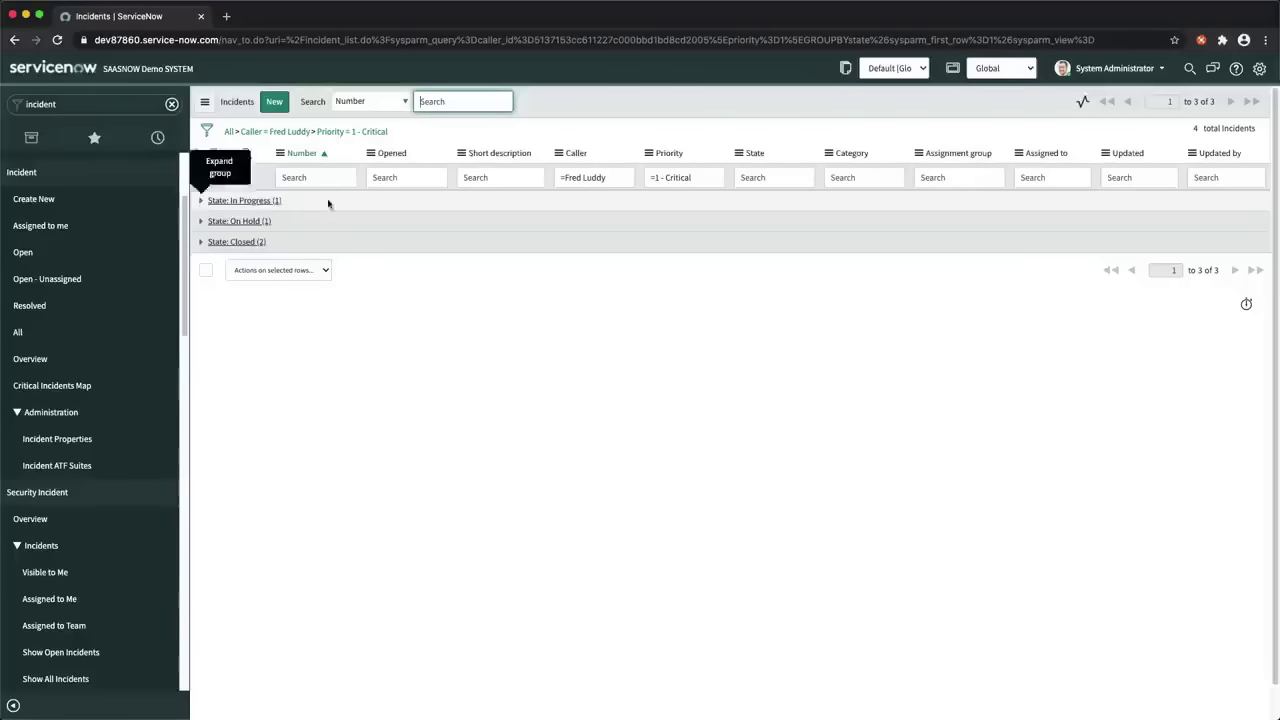
{"action": "left_click", "coordinate": [214, 211]}
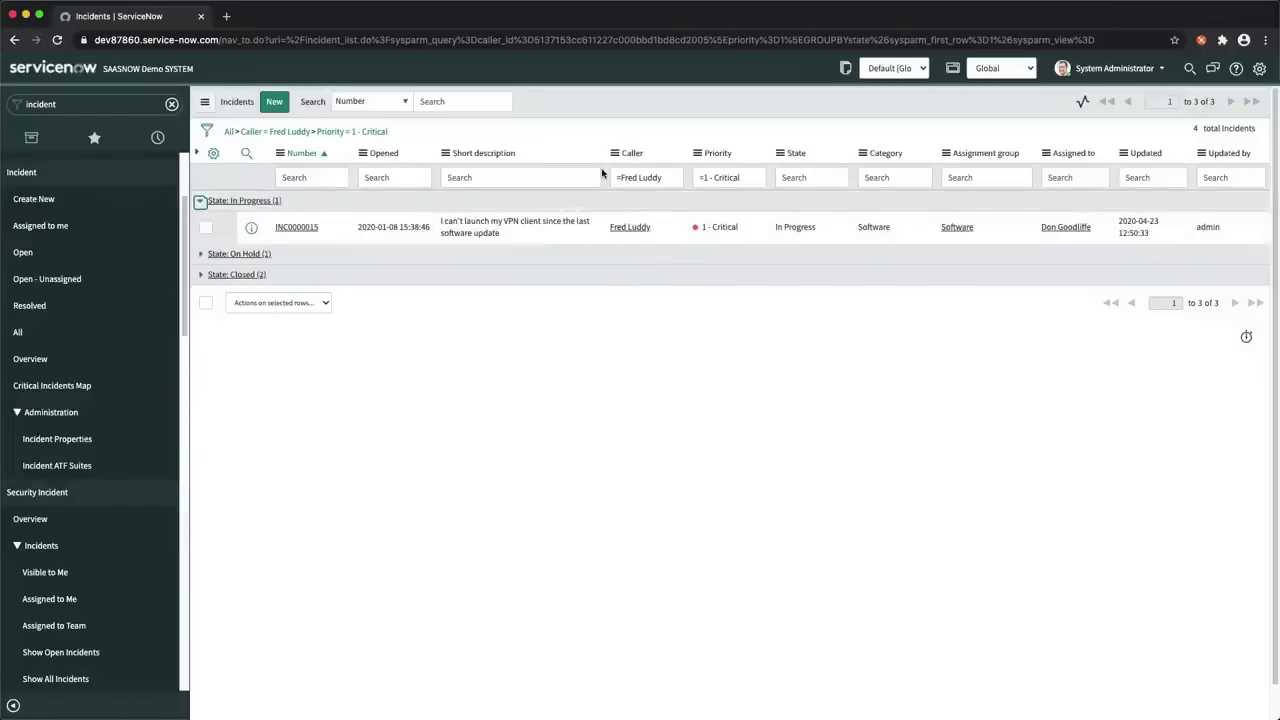
{"action": "left_click", "coordinate": [205, 103]}
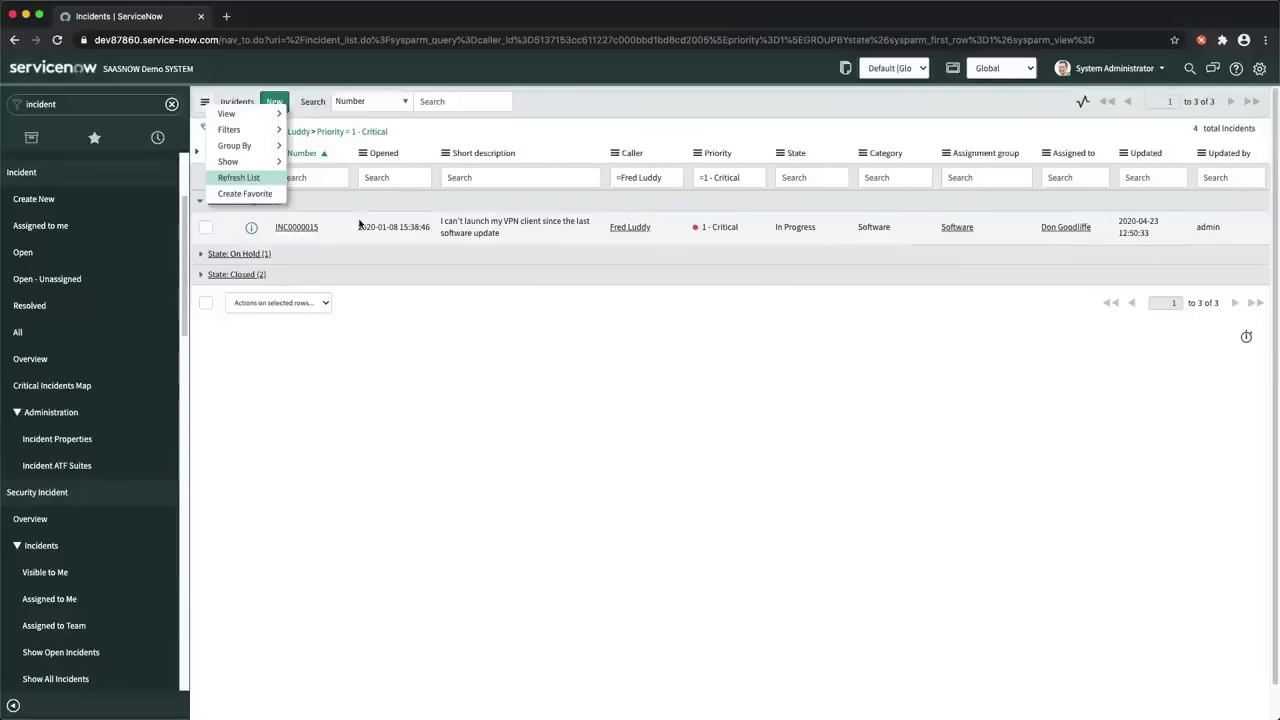
{"action": "left_click", "coordinate": [254, 196]}
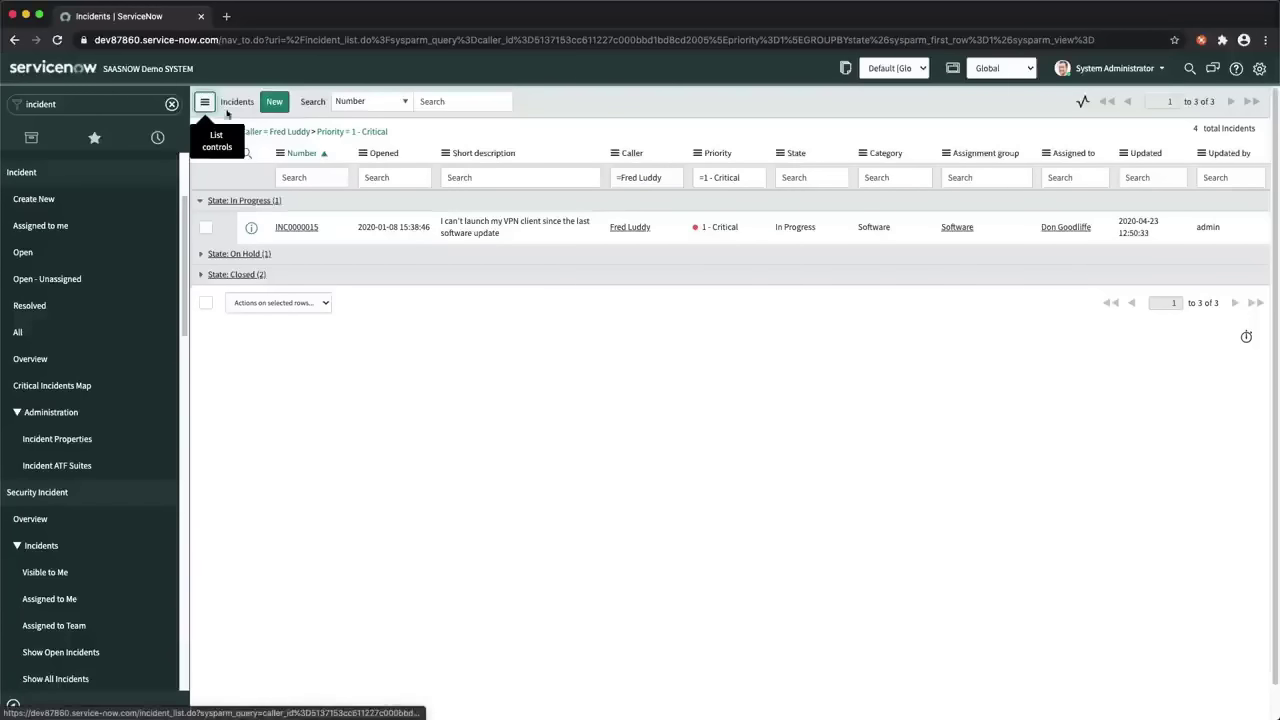
{"action": "left_click", "coordinate": [203, 101]}
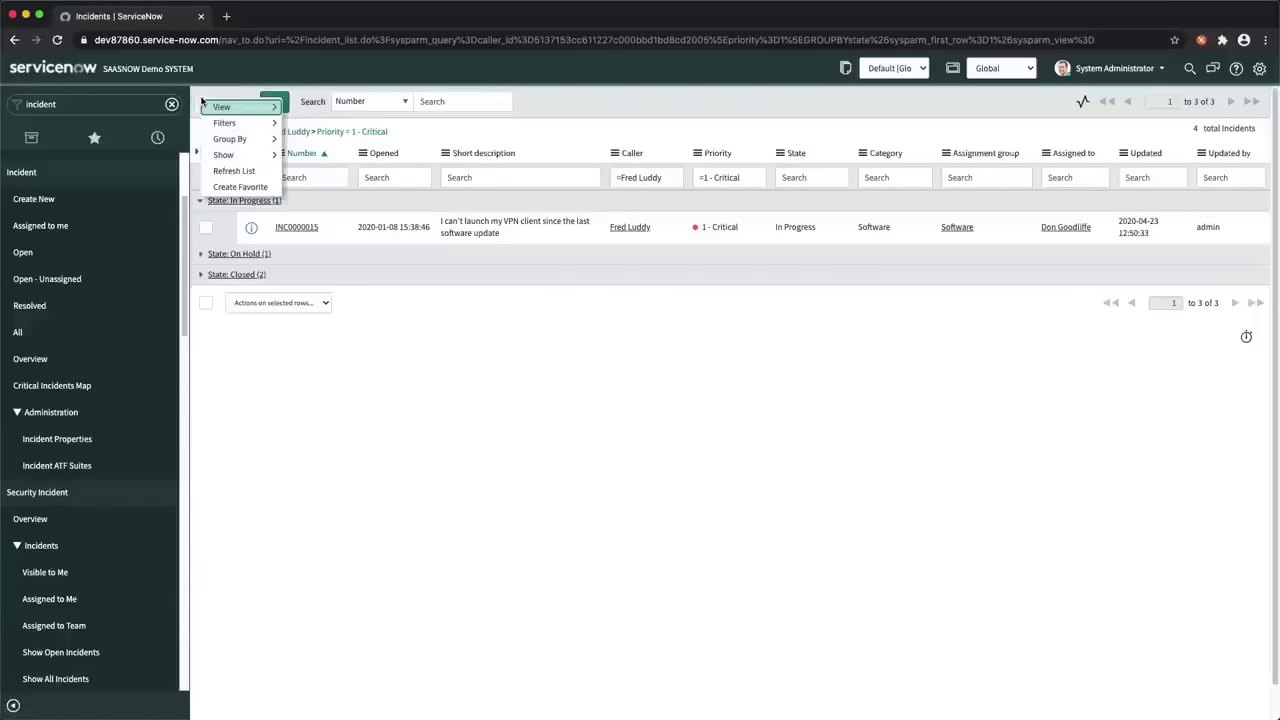
Save the filtered incident list as a favorite named 'Incidents-TEST'
{"action": "left_click", "coordinate": [248, 193]}
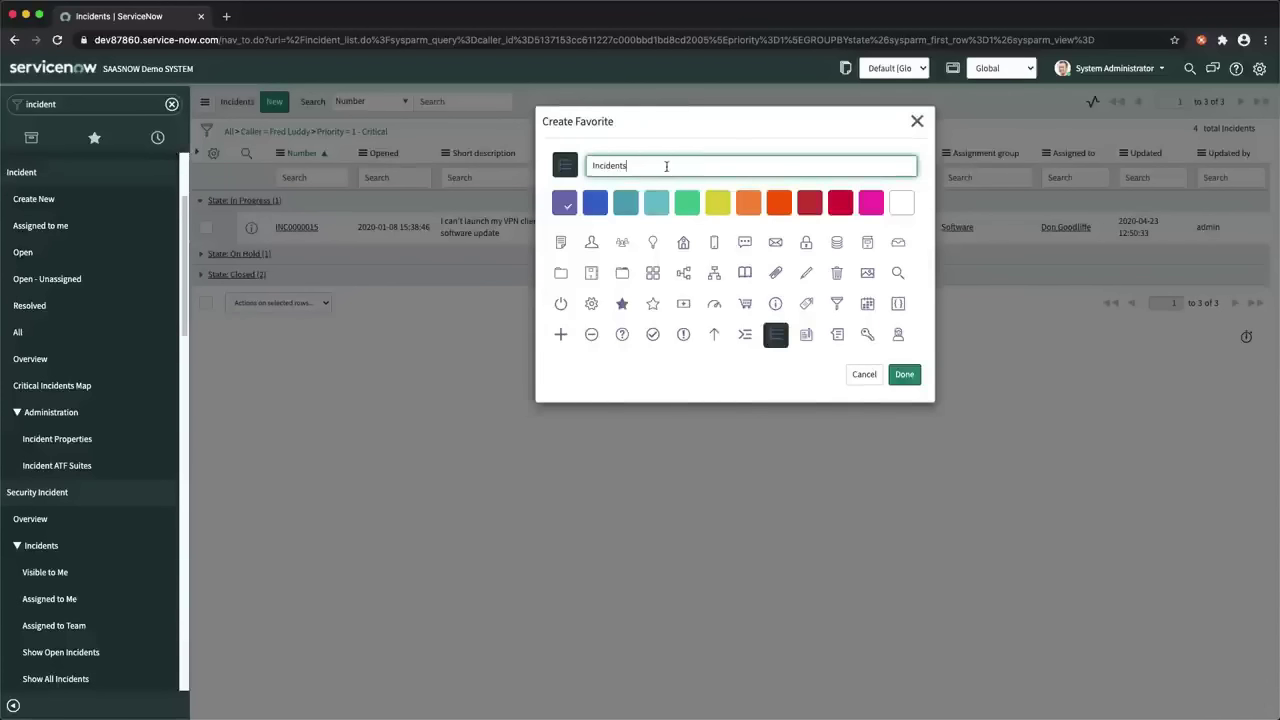
{"action": "type", "text": "-TEST"}
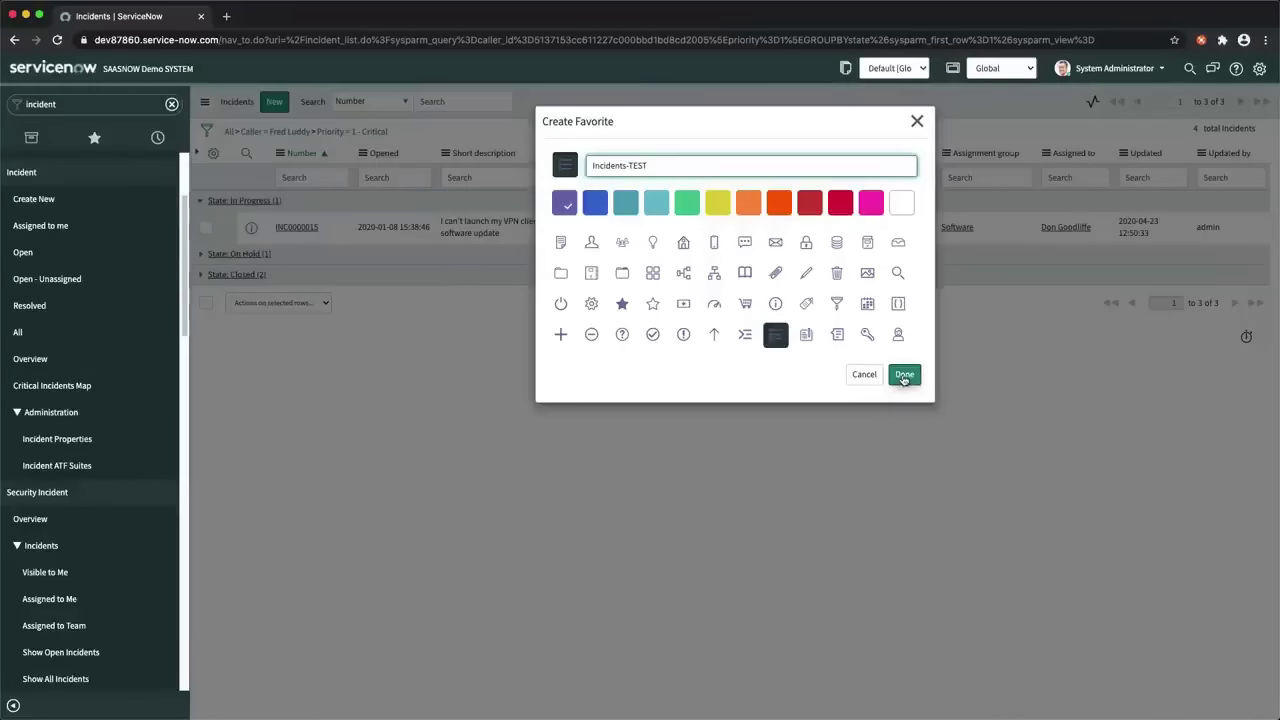
{"action": "left_click", "coordinate": [904, 376]}
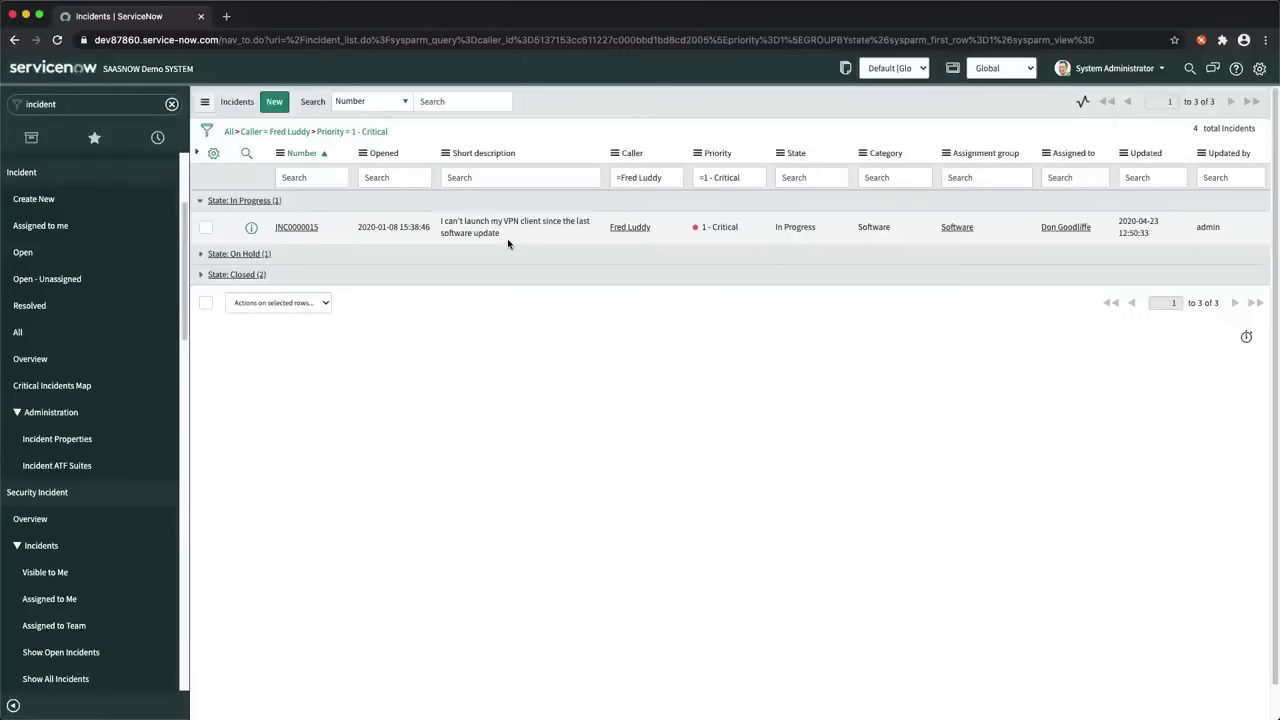
Show navigator favorites, clear the filter, then reload the list from the Incidents-TEST favorite
{"action": "left_click", "coordinate": [96, 146]}
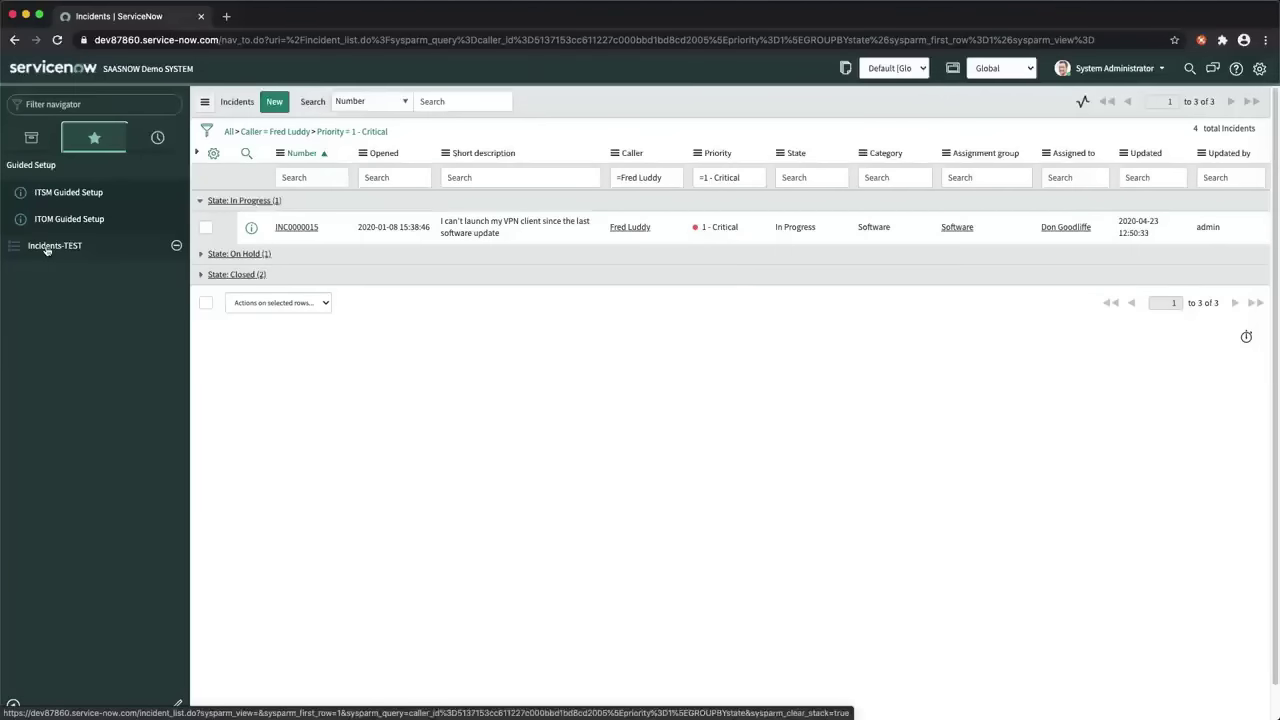
{"action": "left_click", "coordinate": [229, 135]}
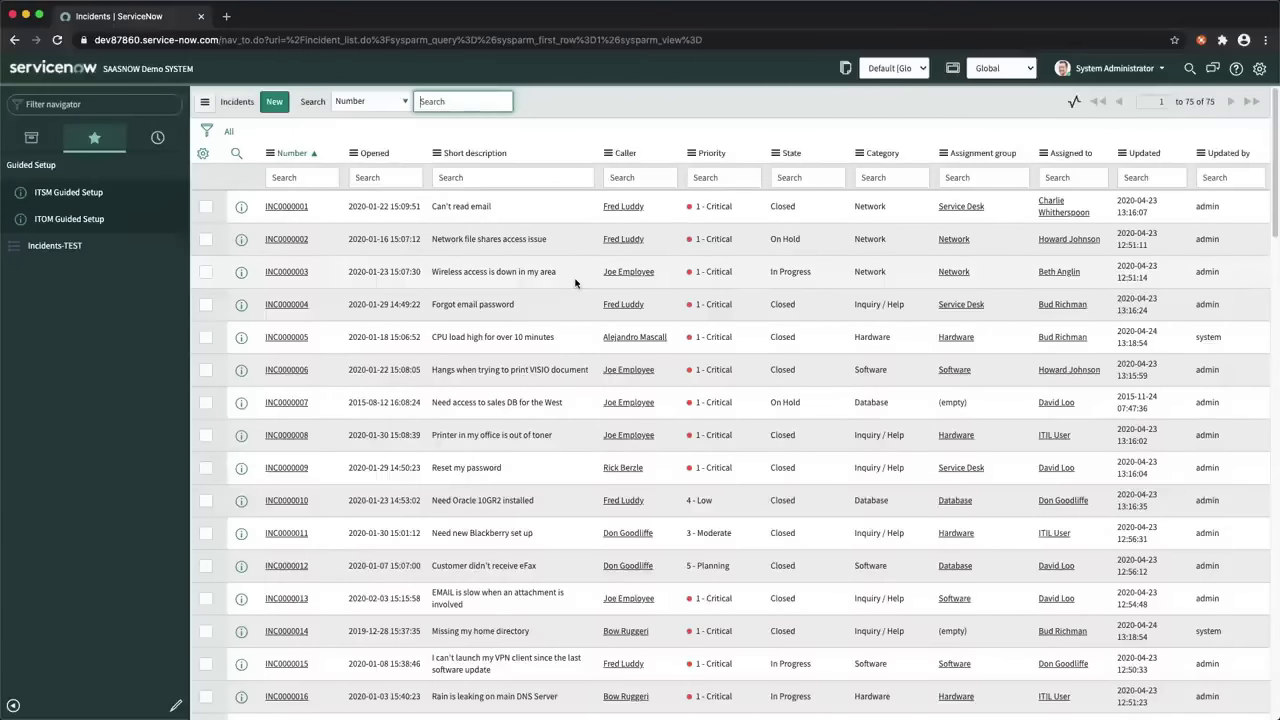
{"action": "left_click", "coordinate": [70, 248]}
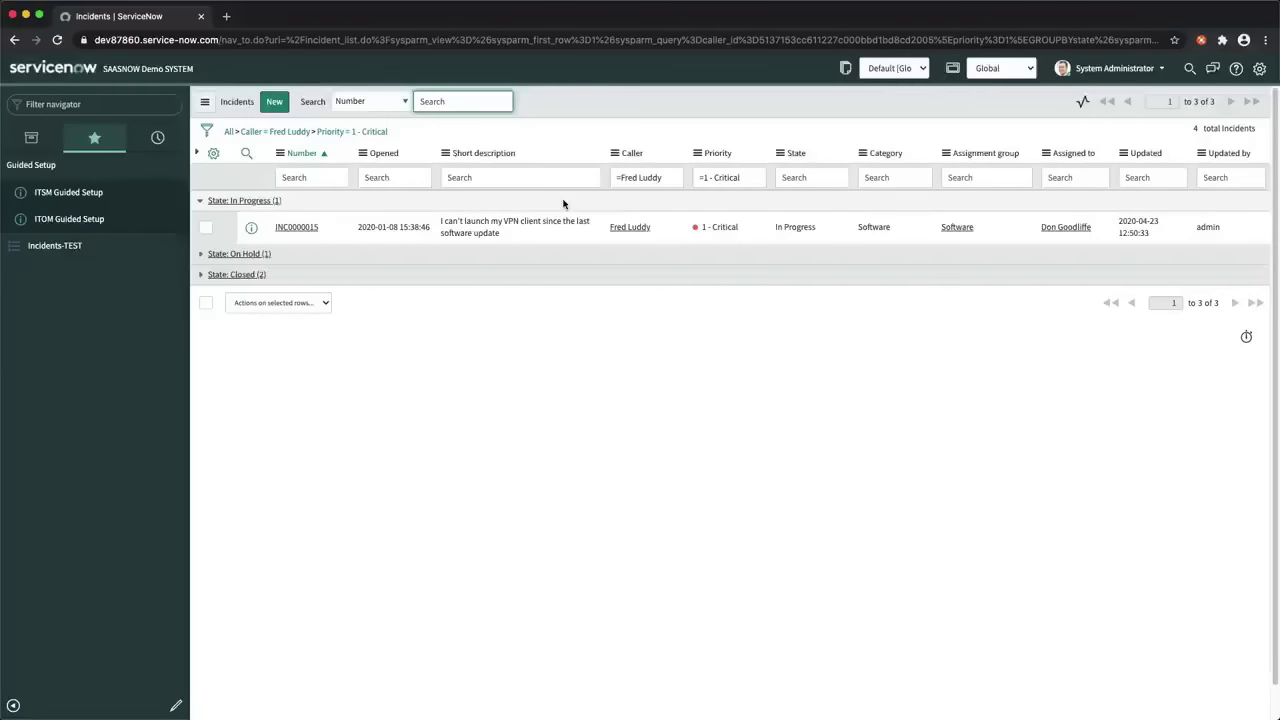
{"action": "left_click", "coordinate": [616, 155]}
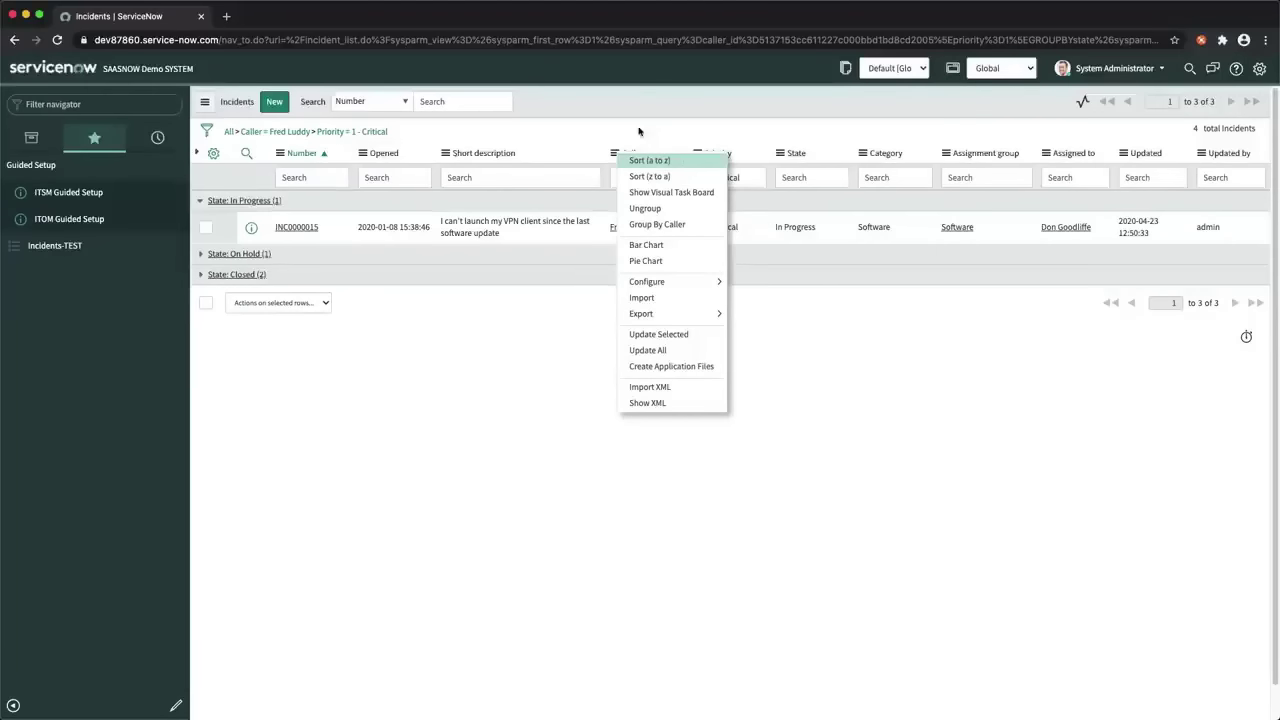
{"action": "left_click", "coordinate": [464, 347]}
{"action": "left_click", "coordinate": [447, 157]}
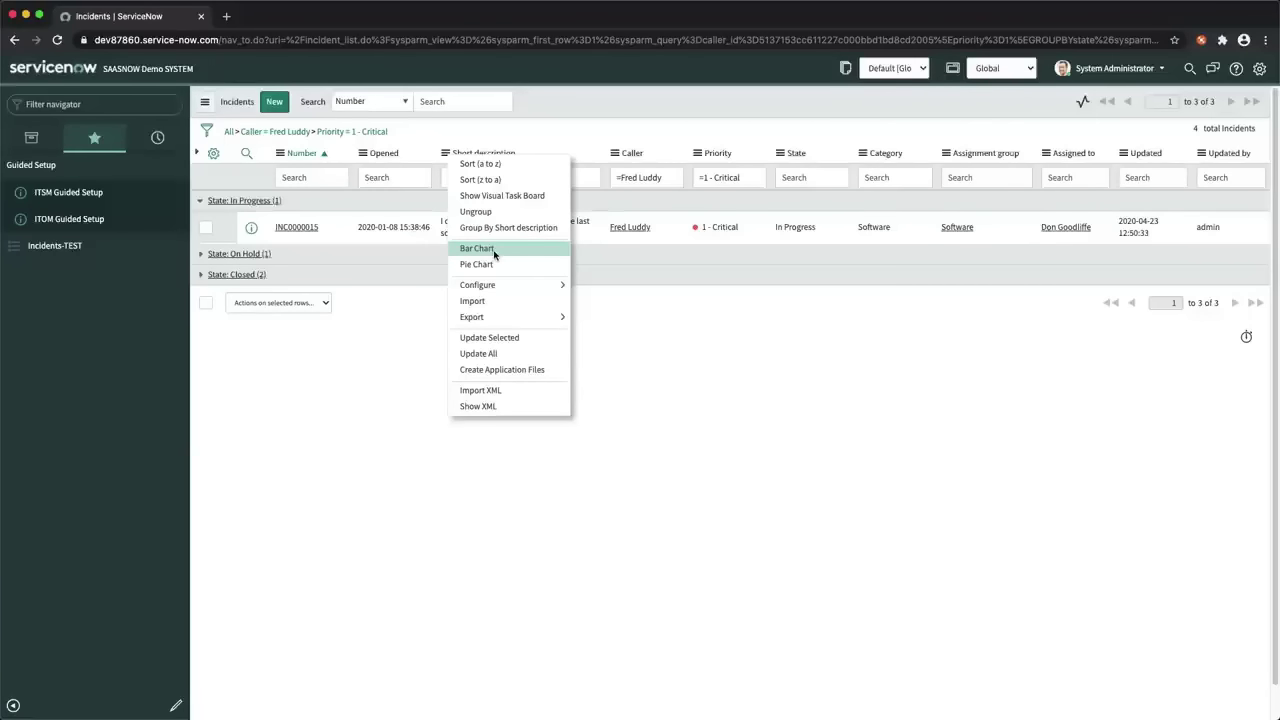
{"action": "left_click", "coordinate": [494, 250]}
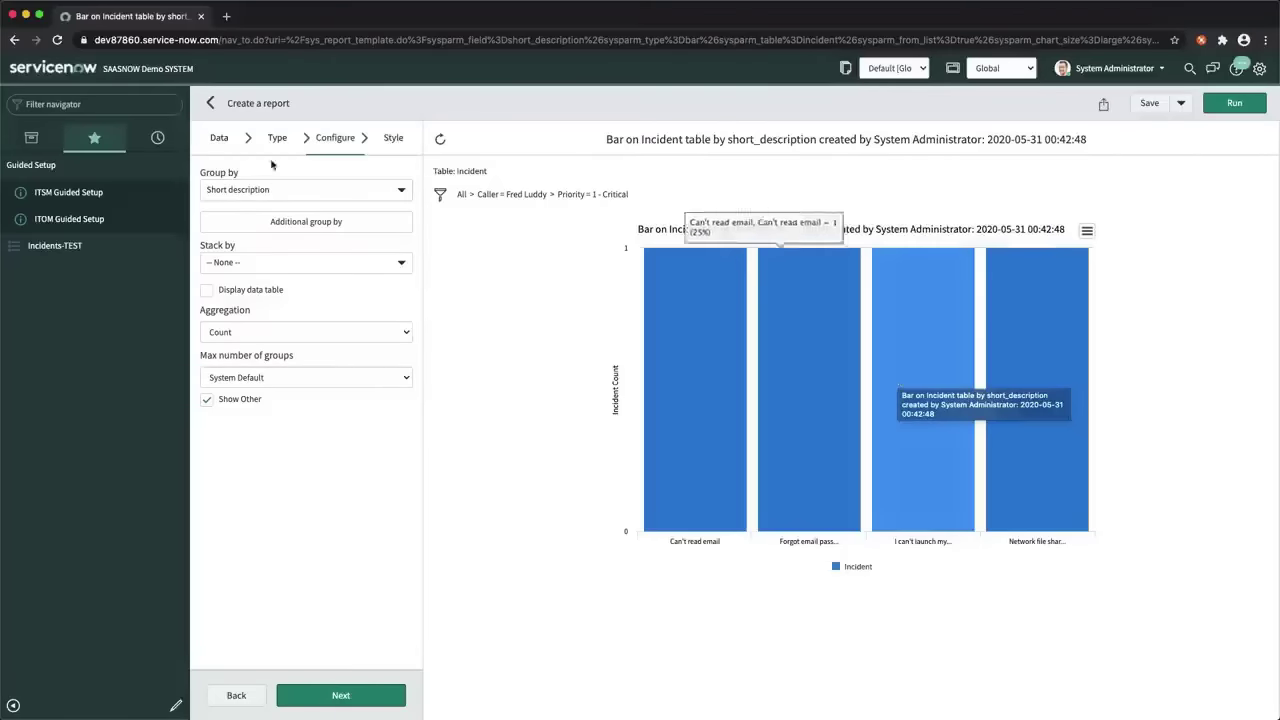
{"action": "left_click", "coordinate": [14, 40]}
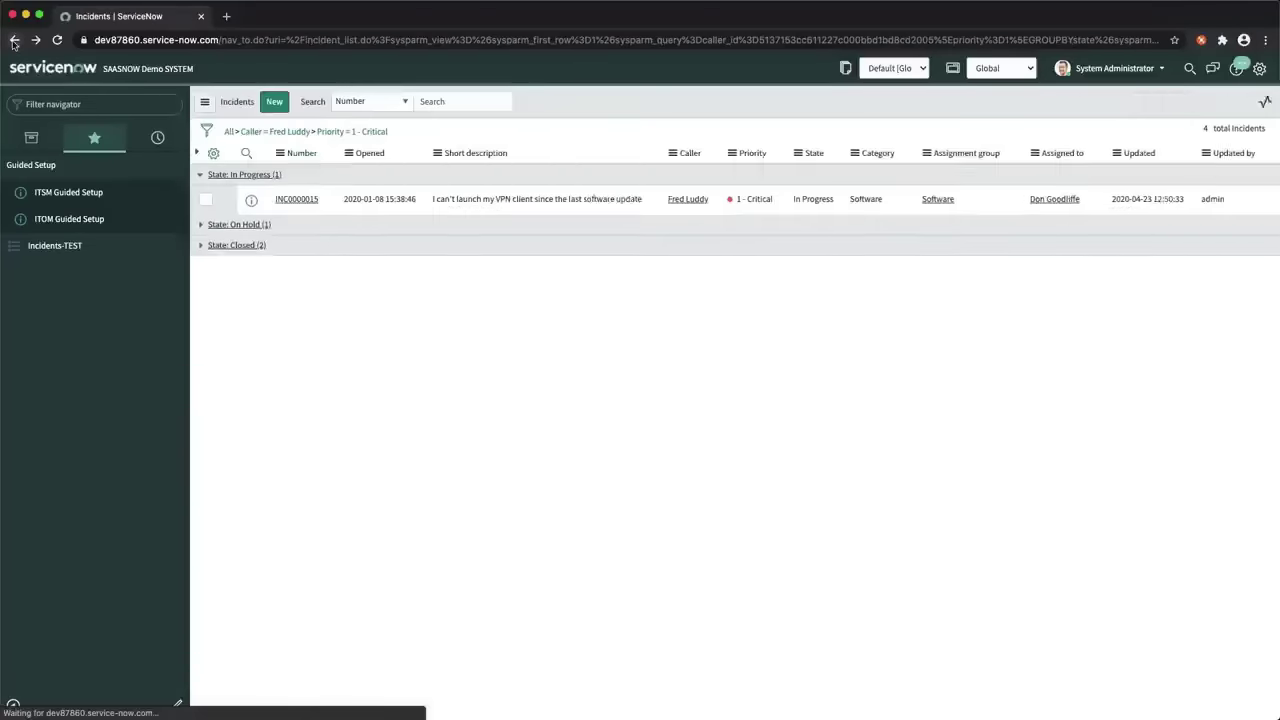
Remove the State grouping, then browse the Caller column menu's submenus without changes
{"action": "left_click", "coordinate": [366, 153]}
{"action": "left_click", "coordinate": [406, 209]}
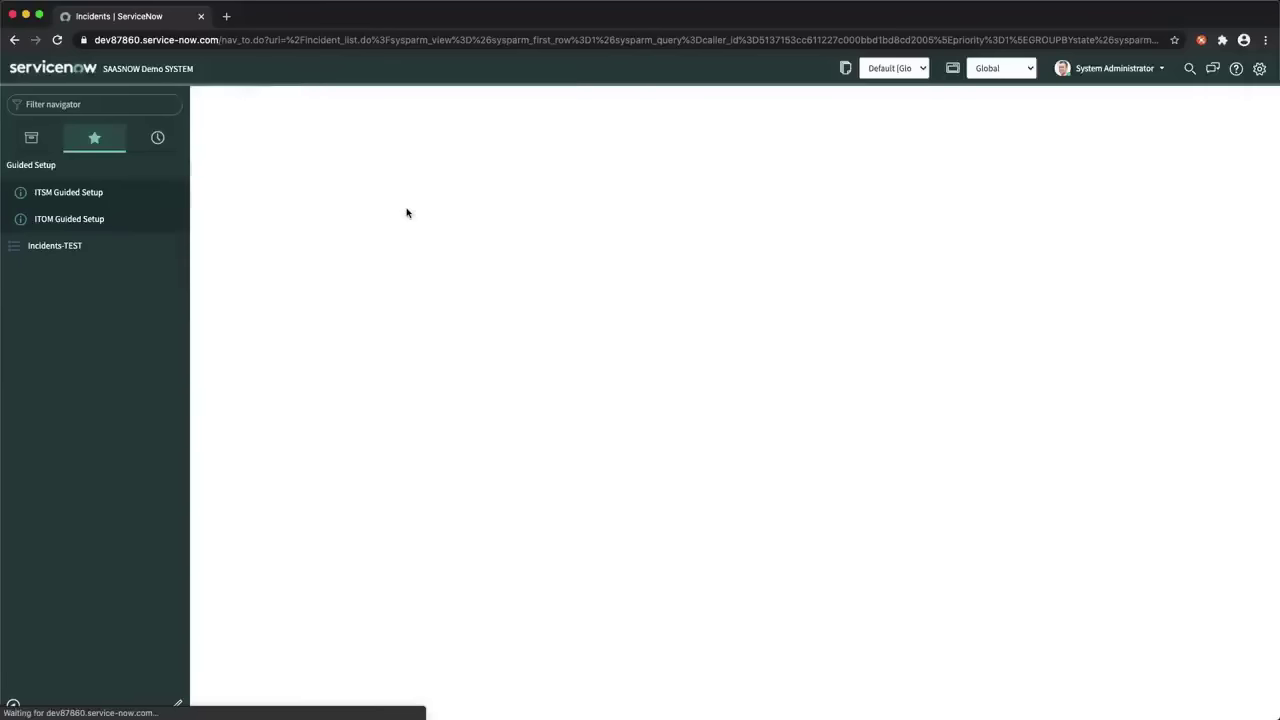
{"action": "left_click", "coordinate": [609, 153]}
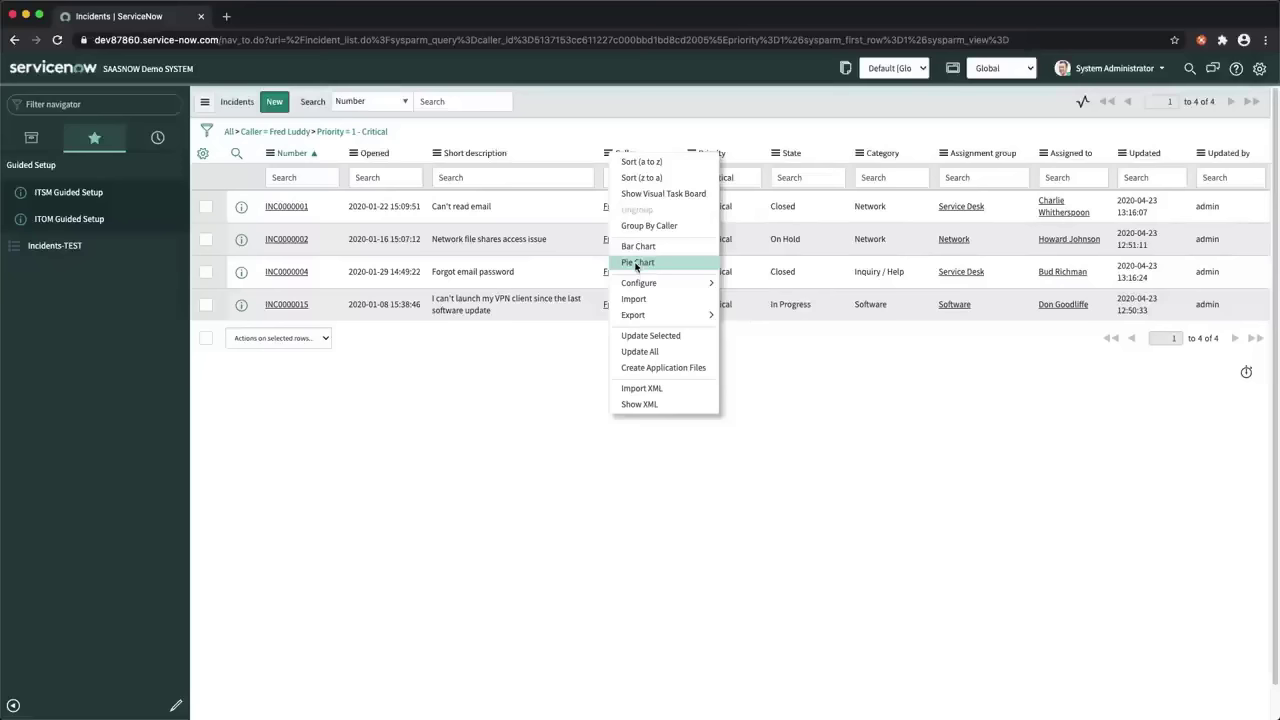
{"action": "mouse_move", "coordinate": [643, 285]}
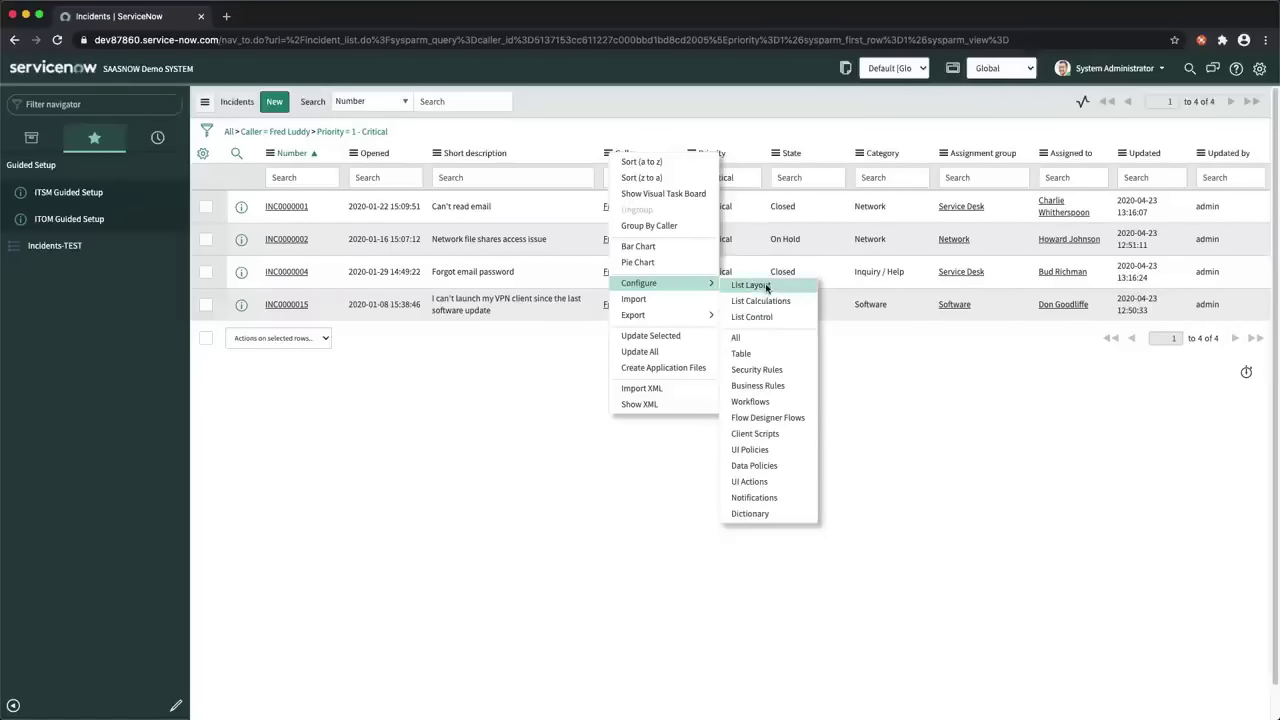
{"action": "left_click", "coordinate": [546, 448]}
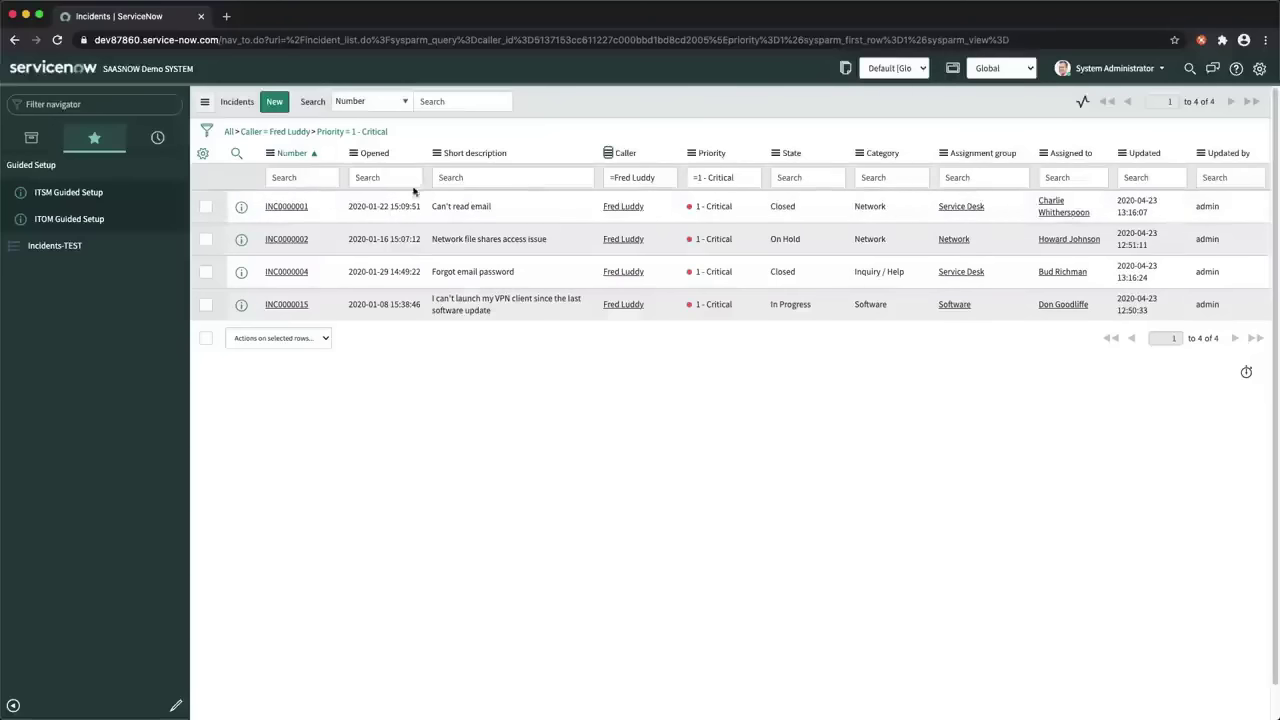
In List Layout, move Category, Updated and Updated by to Available on Default view and save
{"action": "right_click", "coordinate": [441, 158]}
{"action": "mouse_move", "coordinate": [540, 286]}
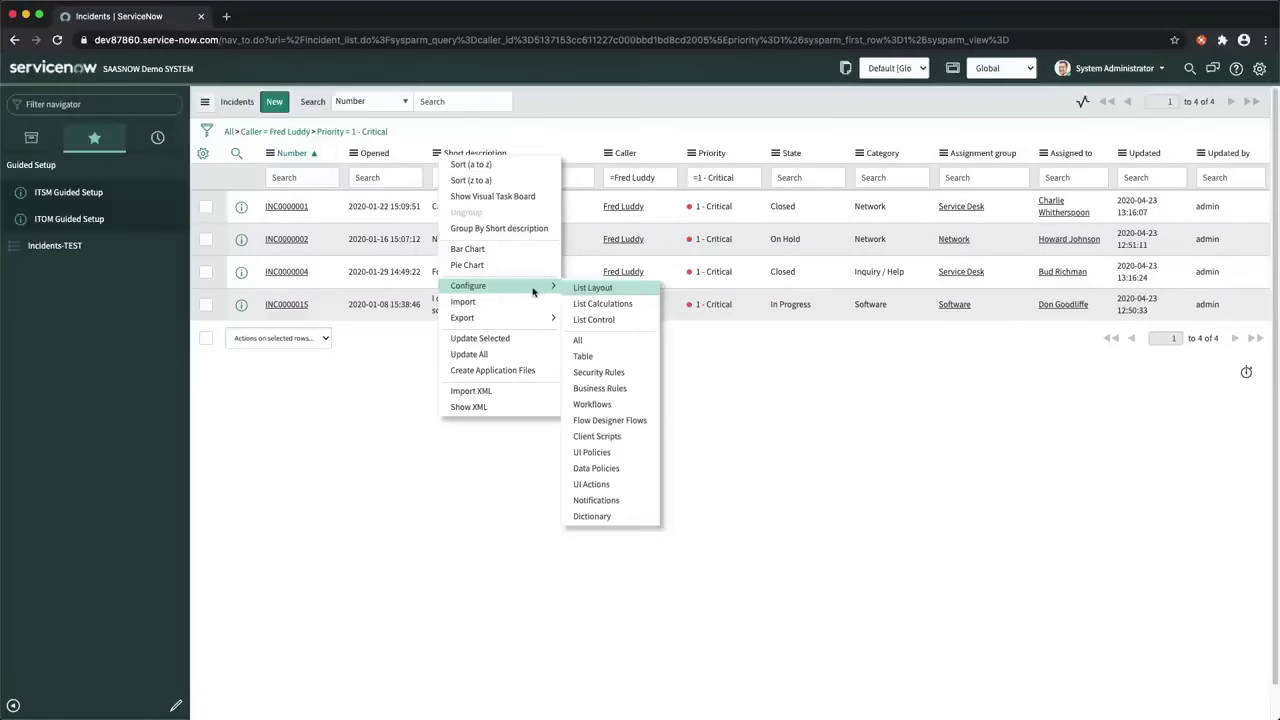
{"action": "left_click", "coordinate": [607, 297]}
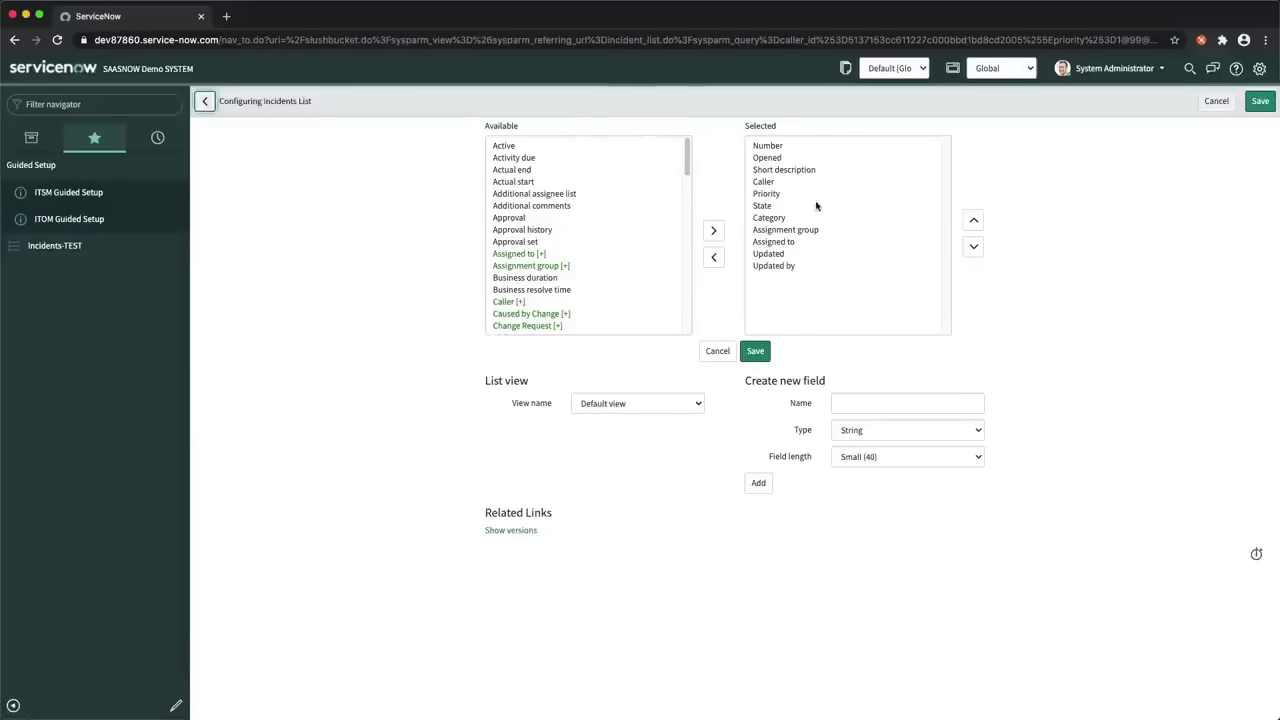
{"action": "double_click", "coordinate": [783, 218]}
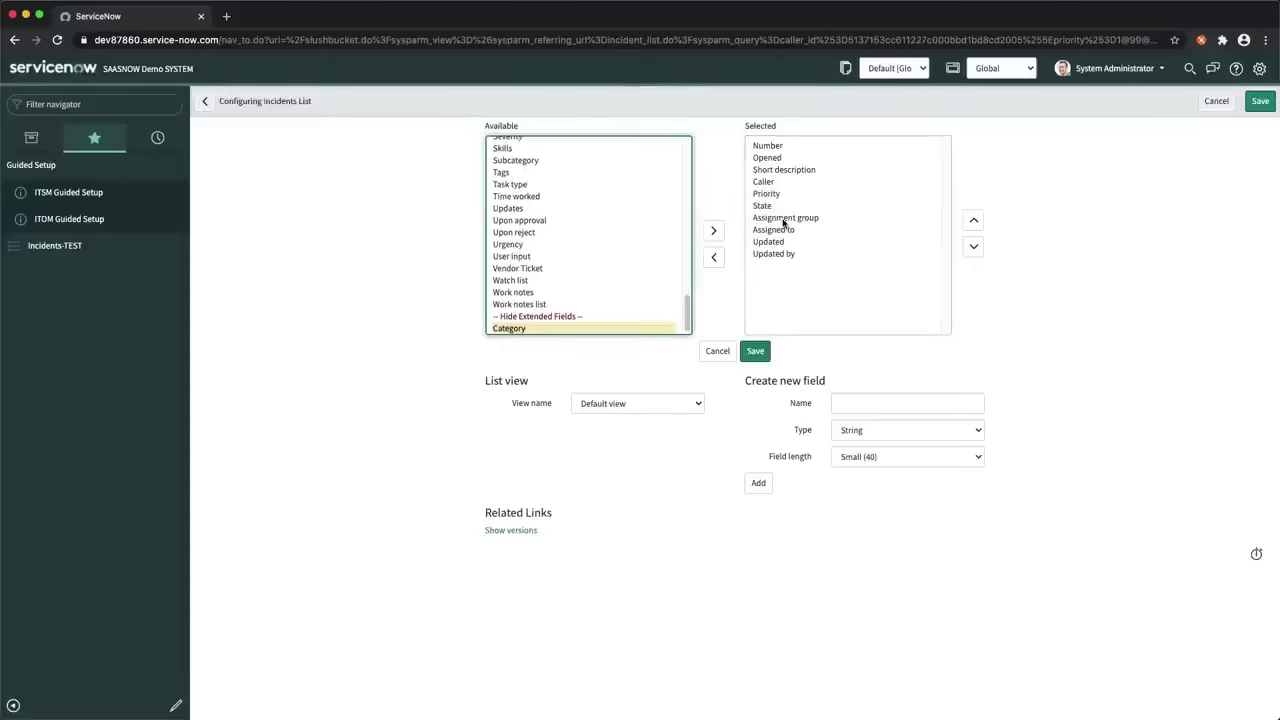
{"action": "double_click", "coordinate": [786, 242]}
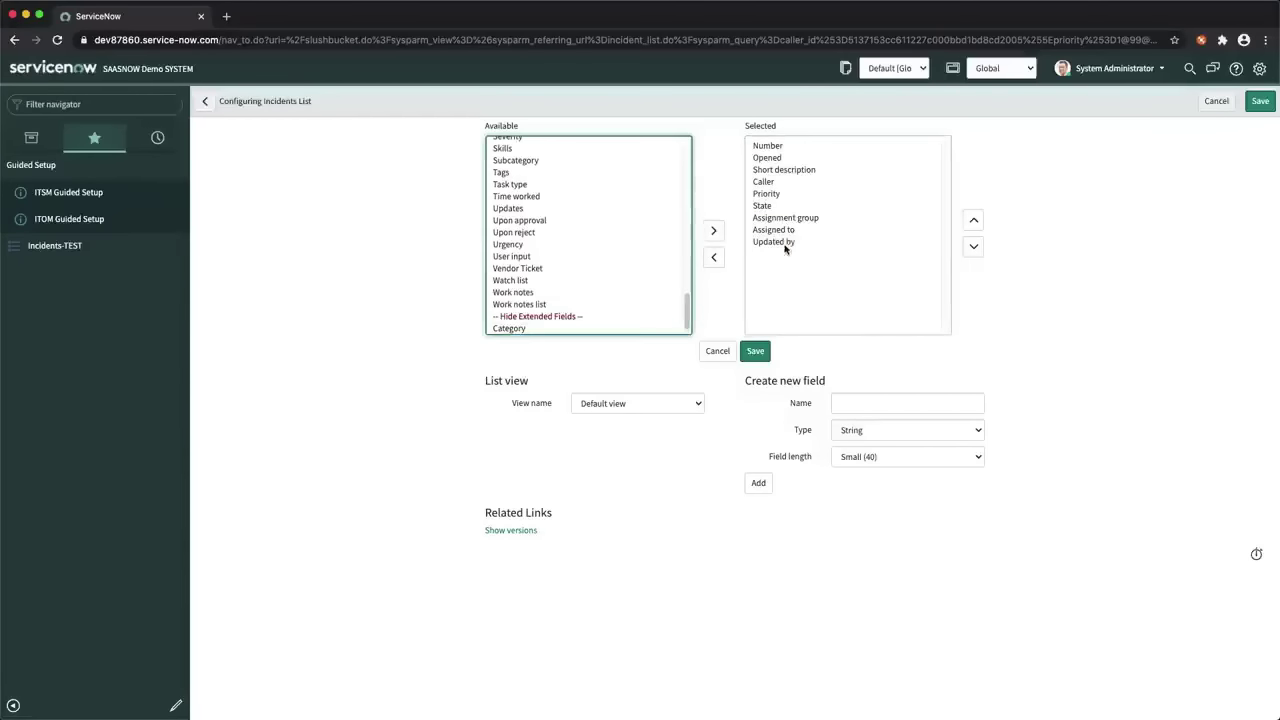
{"action": "left_click", "coordinate": [794, 246]}
{"action": "double_click", "coordinate": [794, 246]}
{"action": "left_click", "coordinate": [596, 407]}
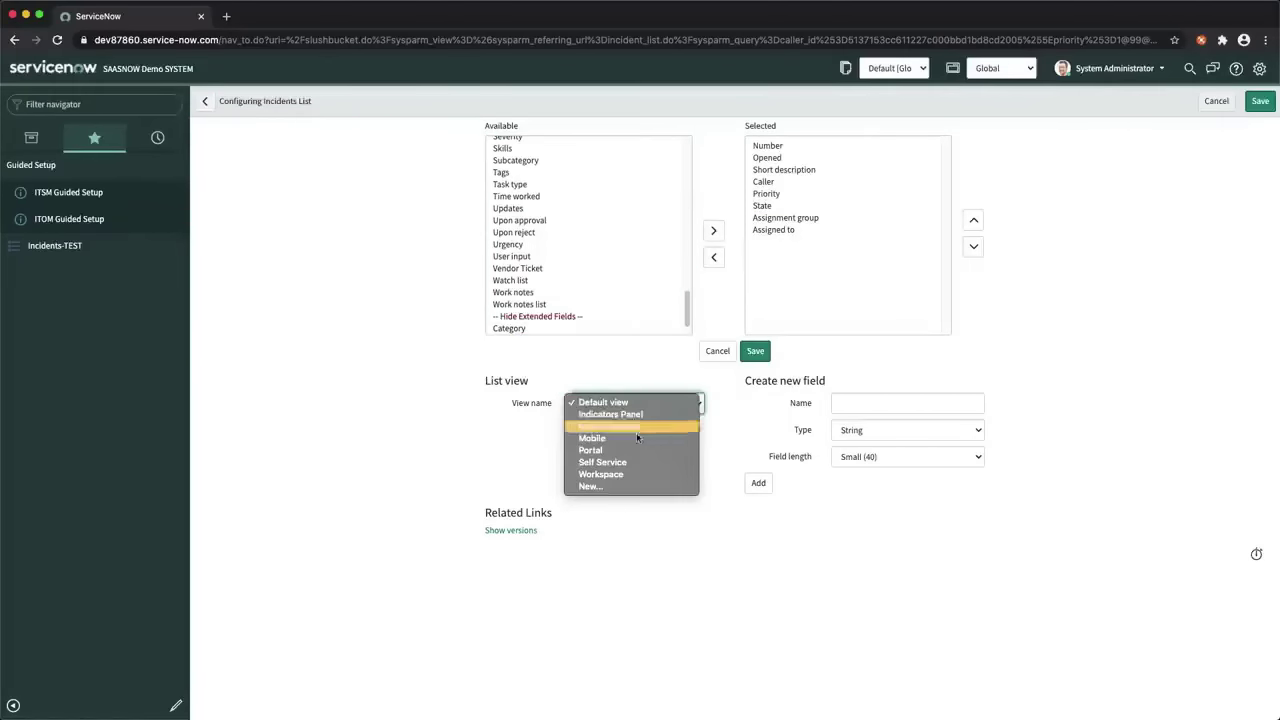
{"action": "left_click", "coordinate": [600, 402]}
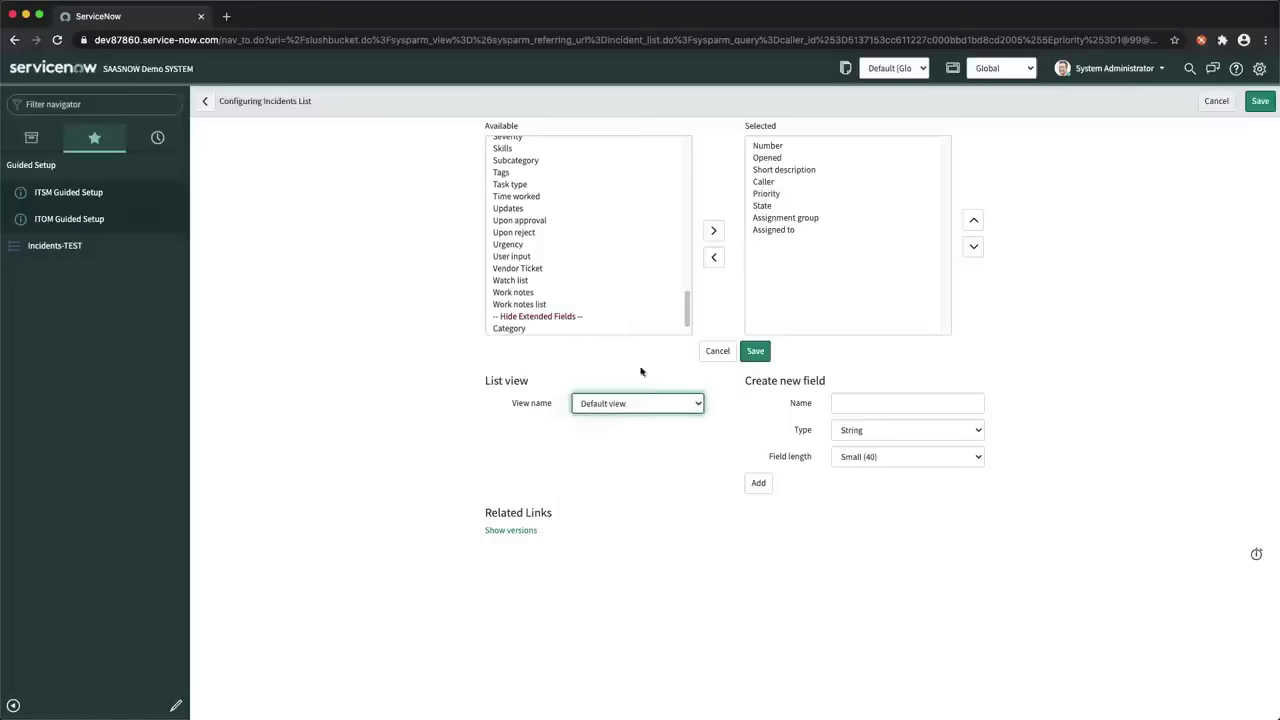
{"action": "left_click", "coordinate": [755, 351]}
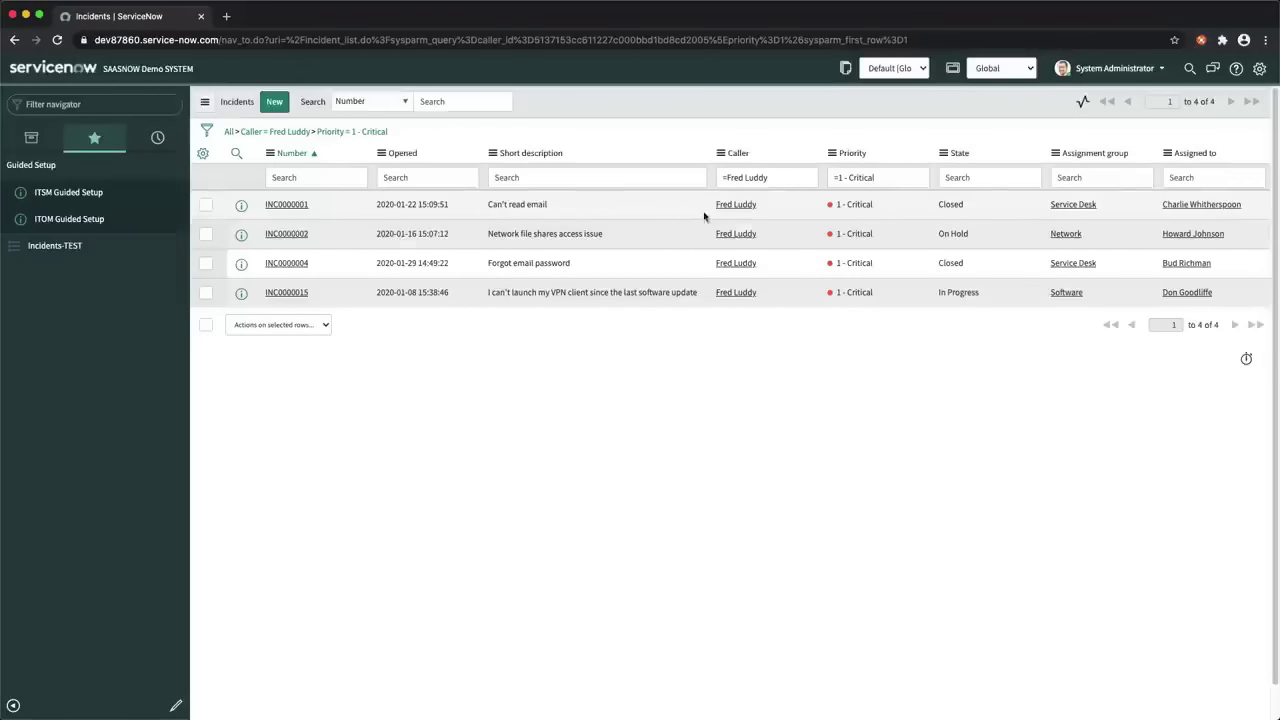
Show the Configure submenu from the Short description column menu
{"action": "left_click", "coordinate": [492, 153]}
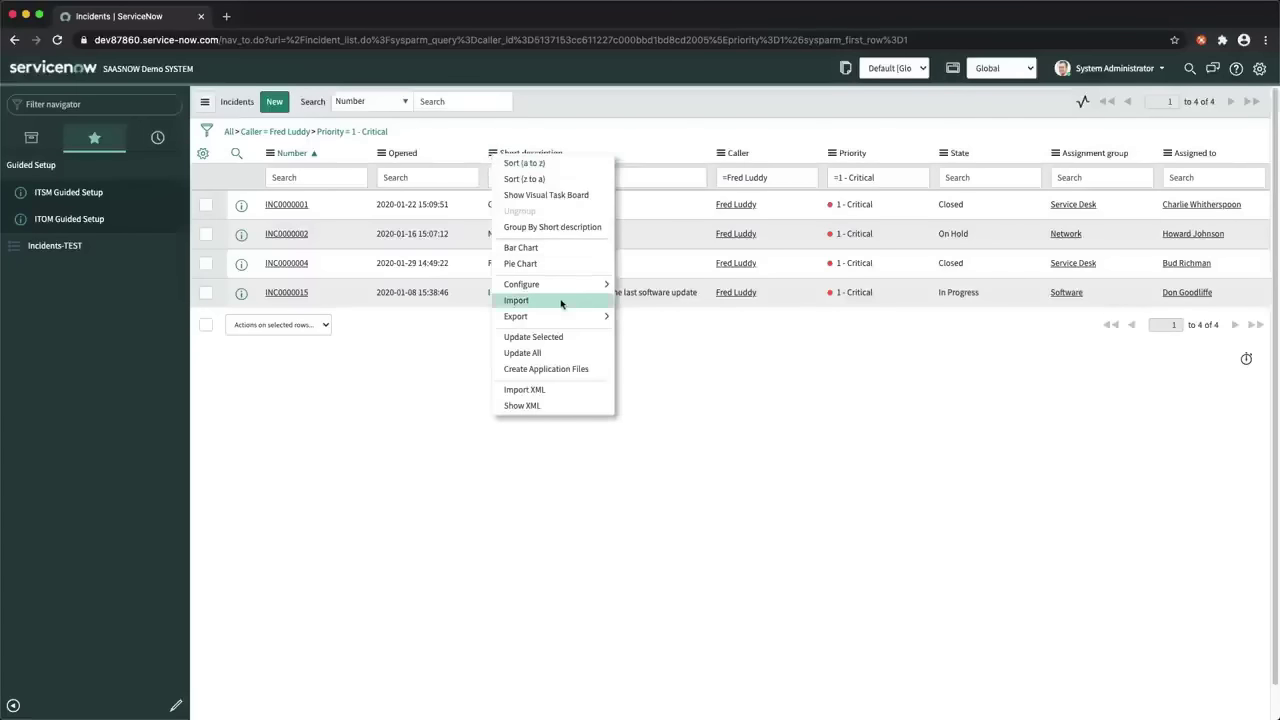
{"action": "mouse_move", "coordinate": [567, 287]}
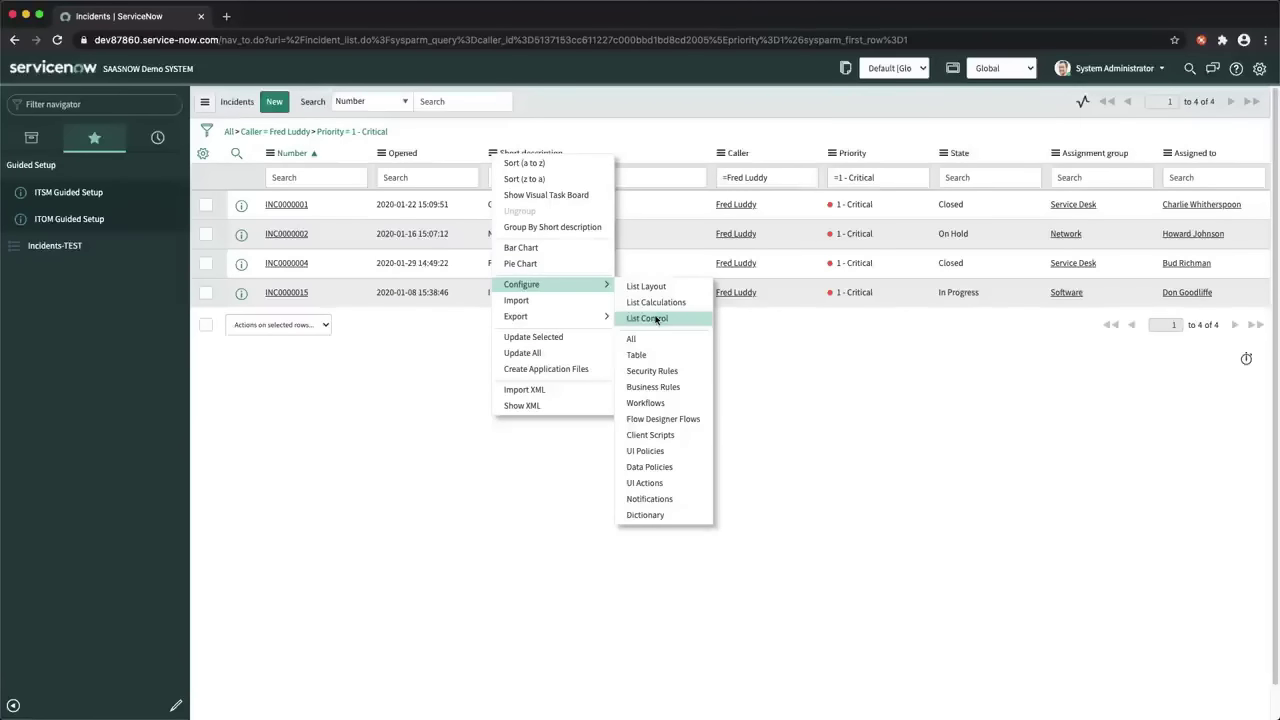
Open the incident List Control form, then return to the critical incidents list
{"action": "left_click", "coordinate": [658, 320]}
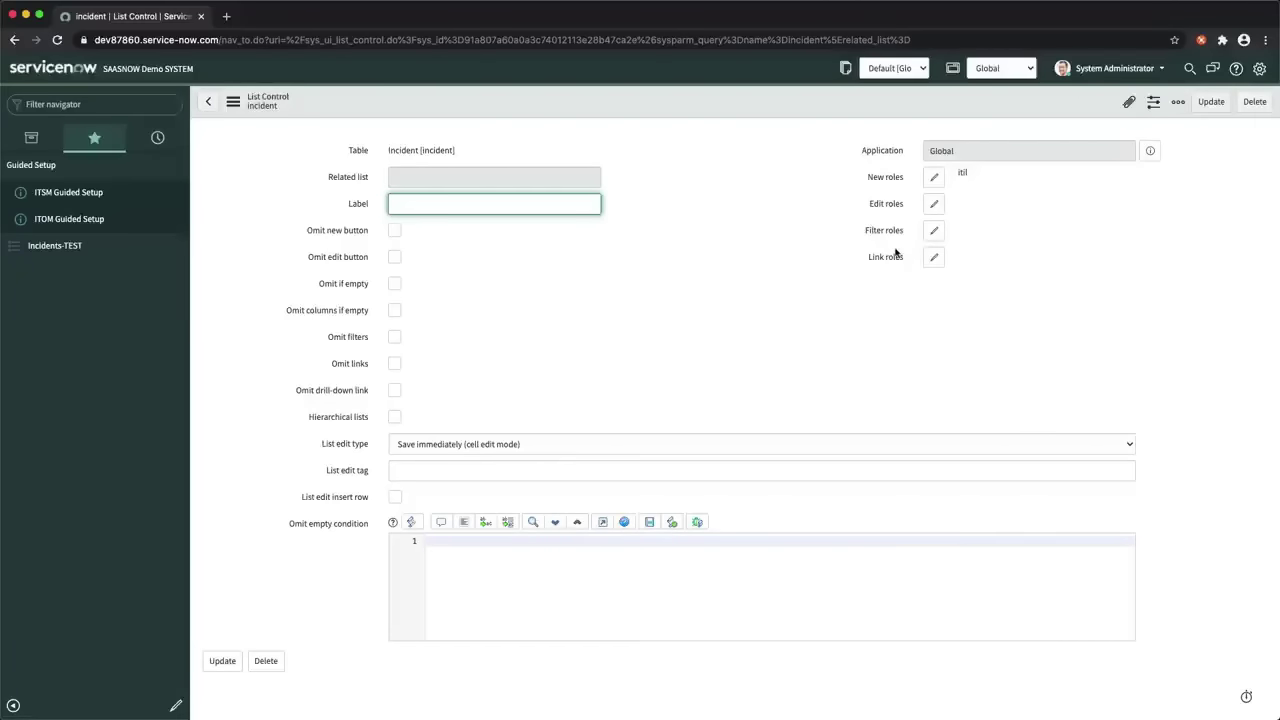
{"action": "mouse_move", "coordinate": [891, 206]}
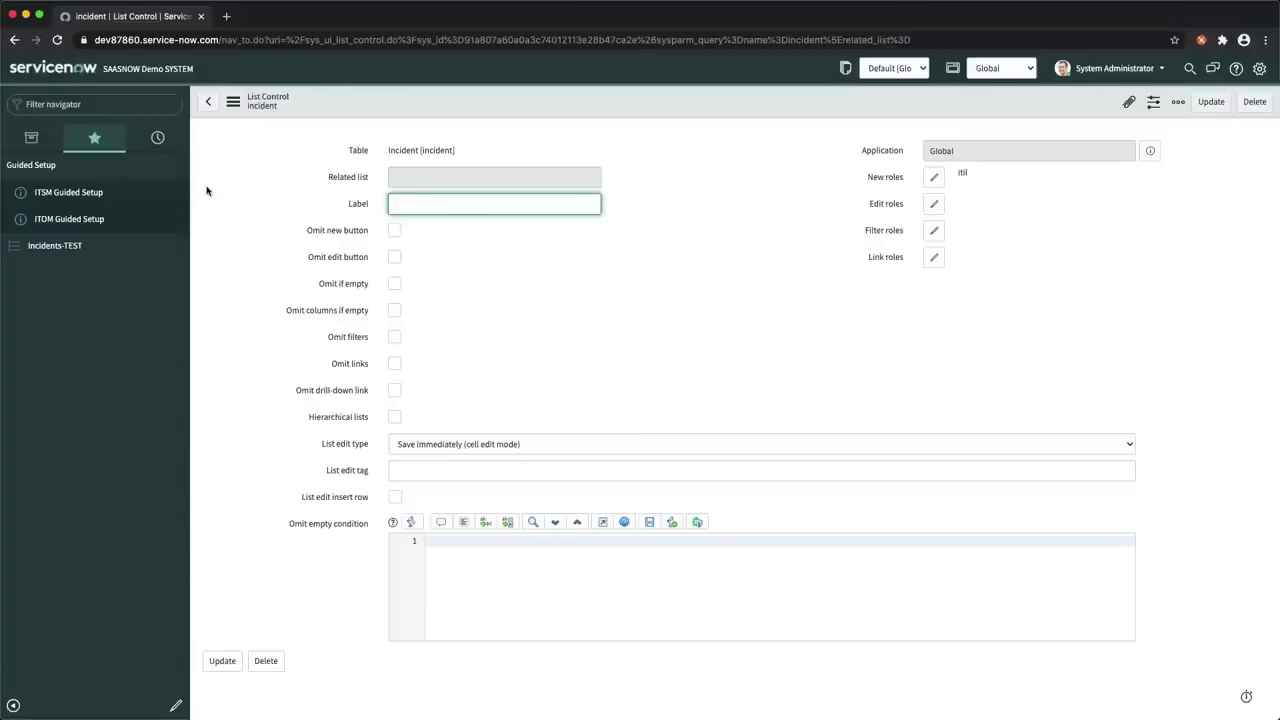
{"action": "left_click", "coordinate": [14, 40]}
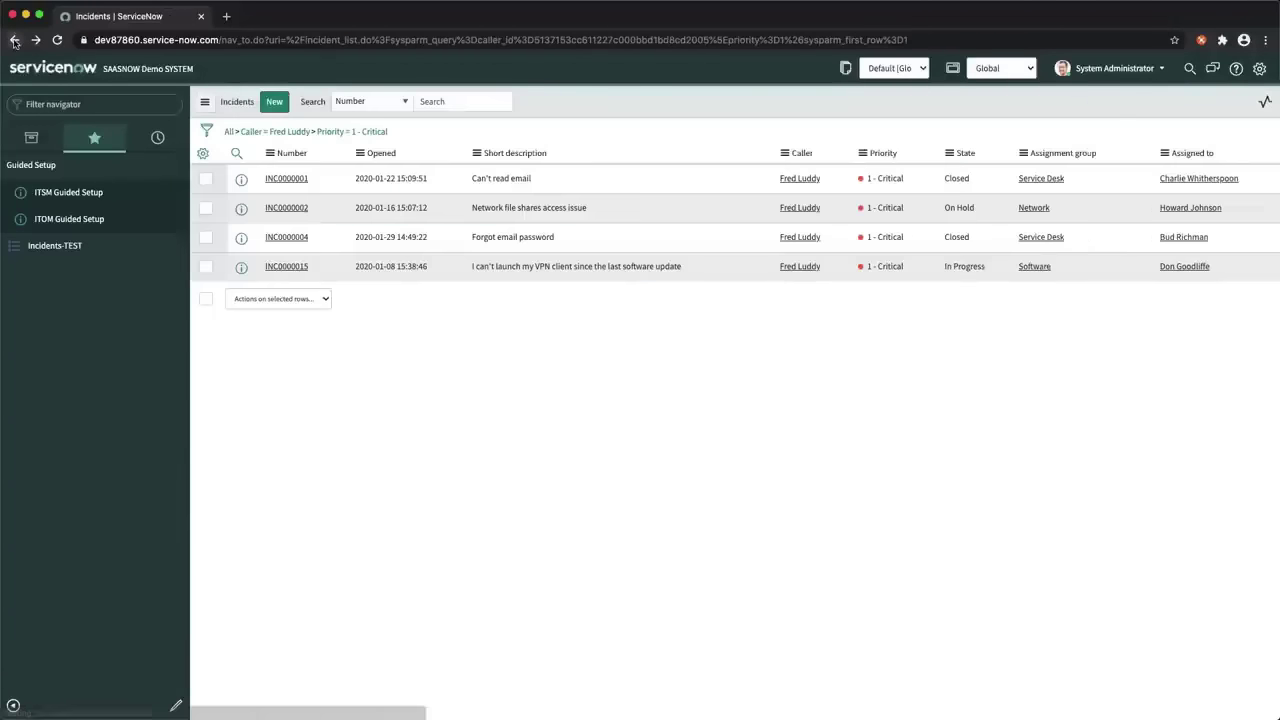
{"action": "left_click", "coordinate": [723, 158]}
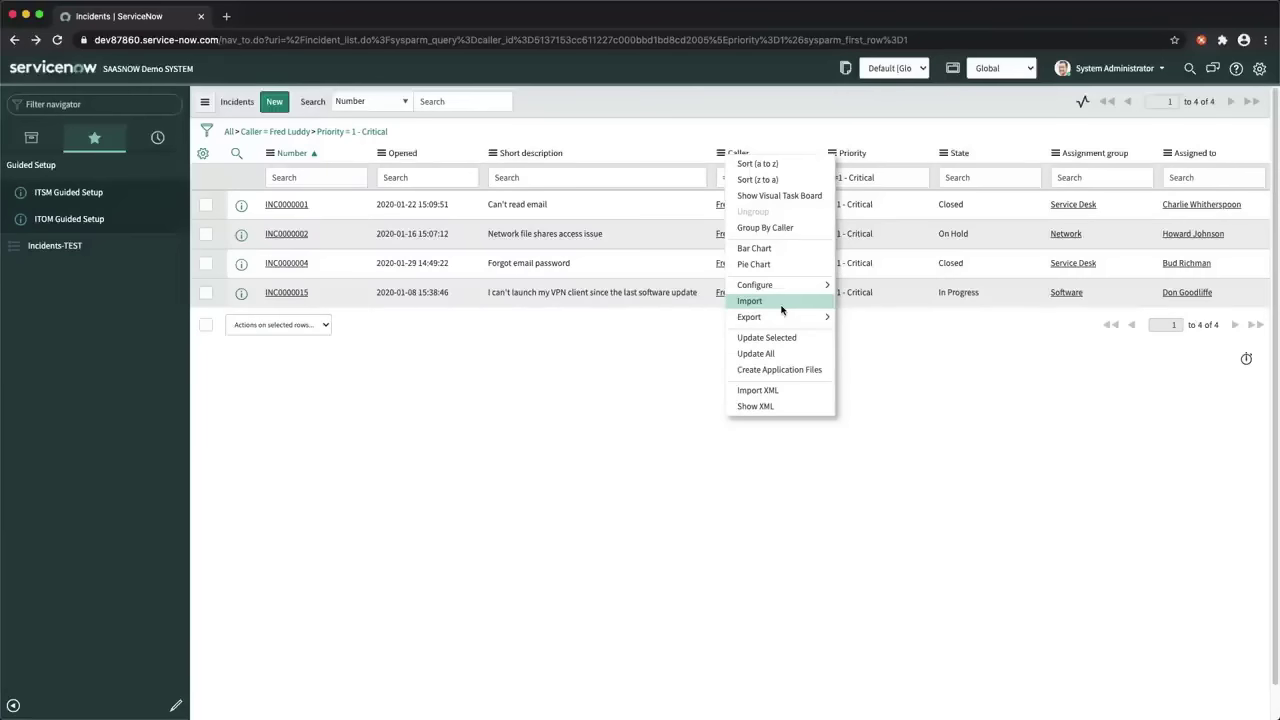
{"action": "mouse_move", "coordinate": [785, 317]}
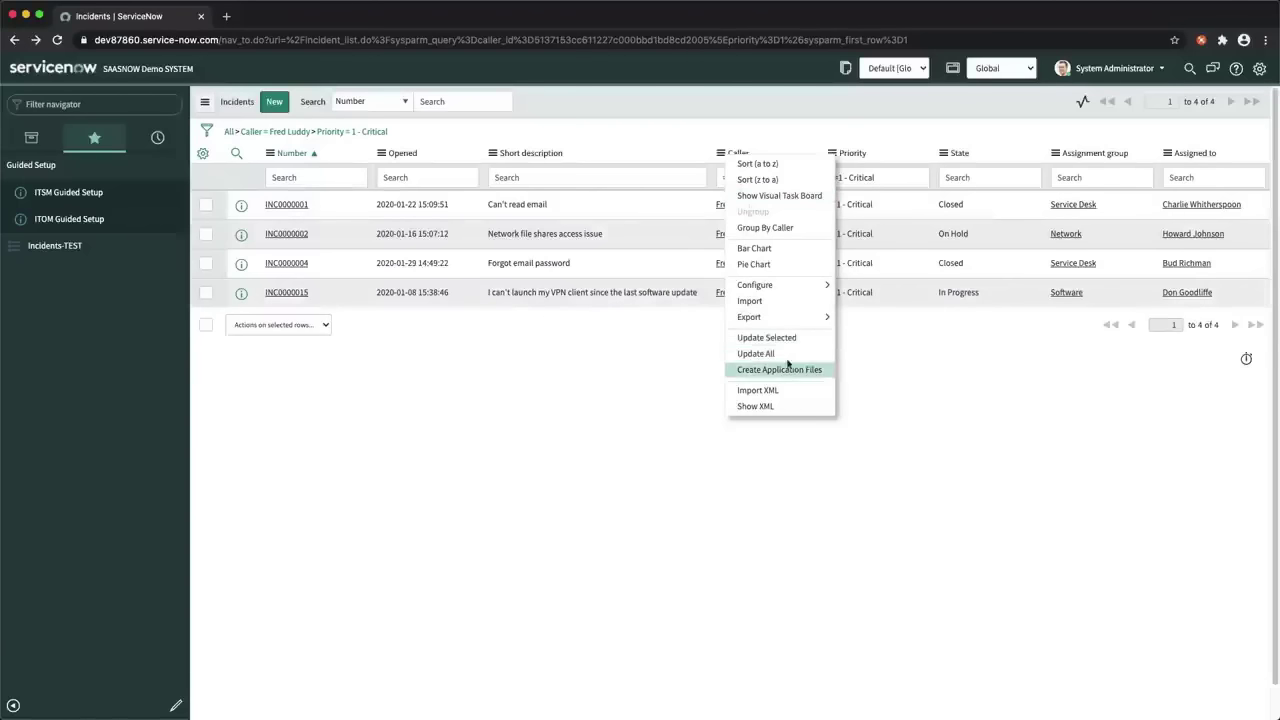
Tick INC0000001 and INC0000002, then choose Update Selected from the Short description column menu
{"action": "left_click", "coordinate": [512, 395]}
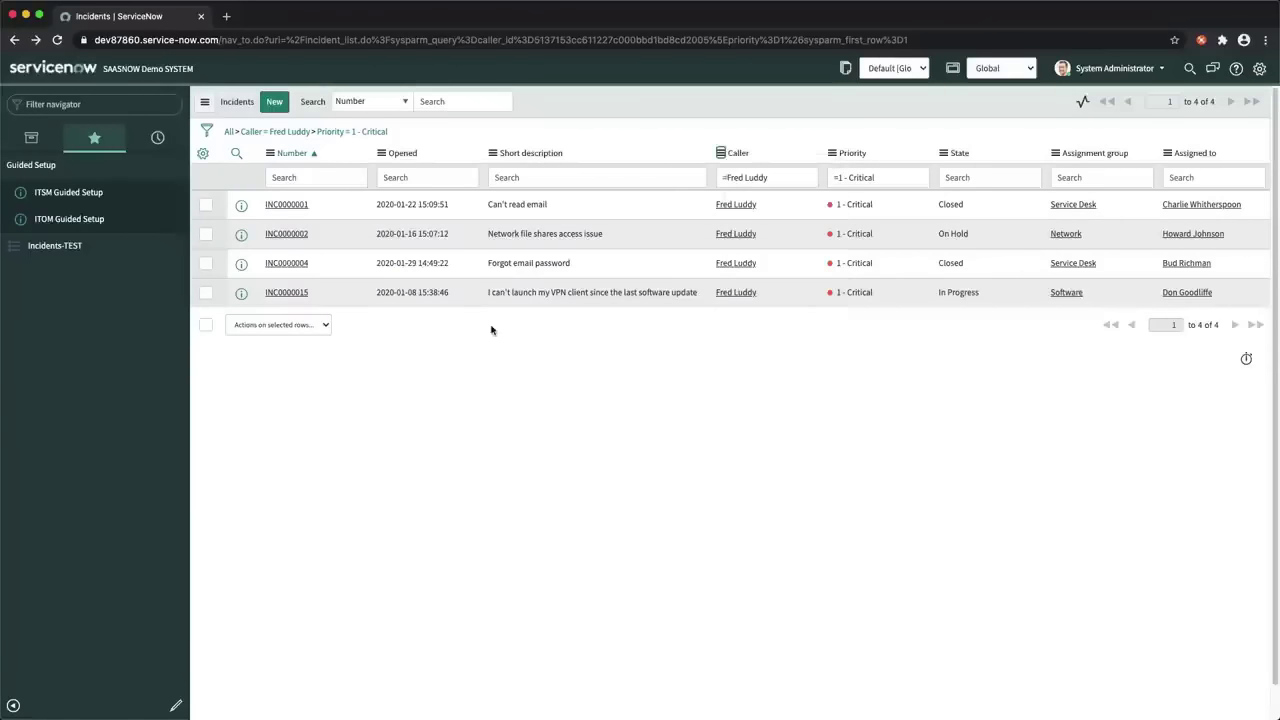
{"action": "left_click", "coordinate": [206, 206]}
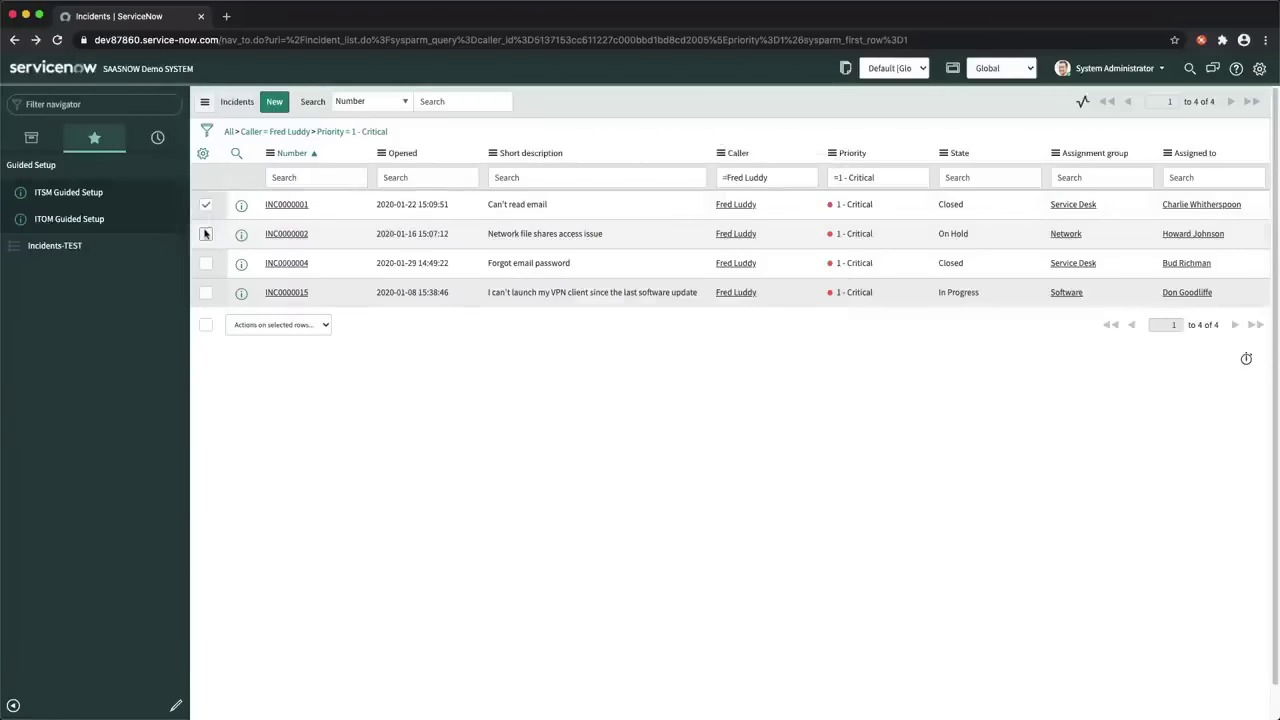
{"action": "left_click", "coordinate": [206, 233]}
{"action": "left_click", "coordinate": [492, 153]}
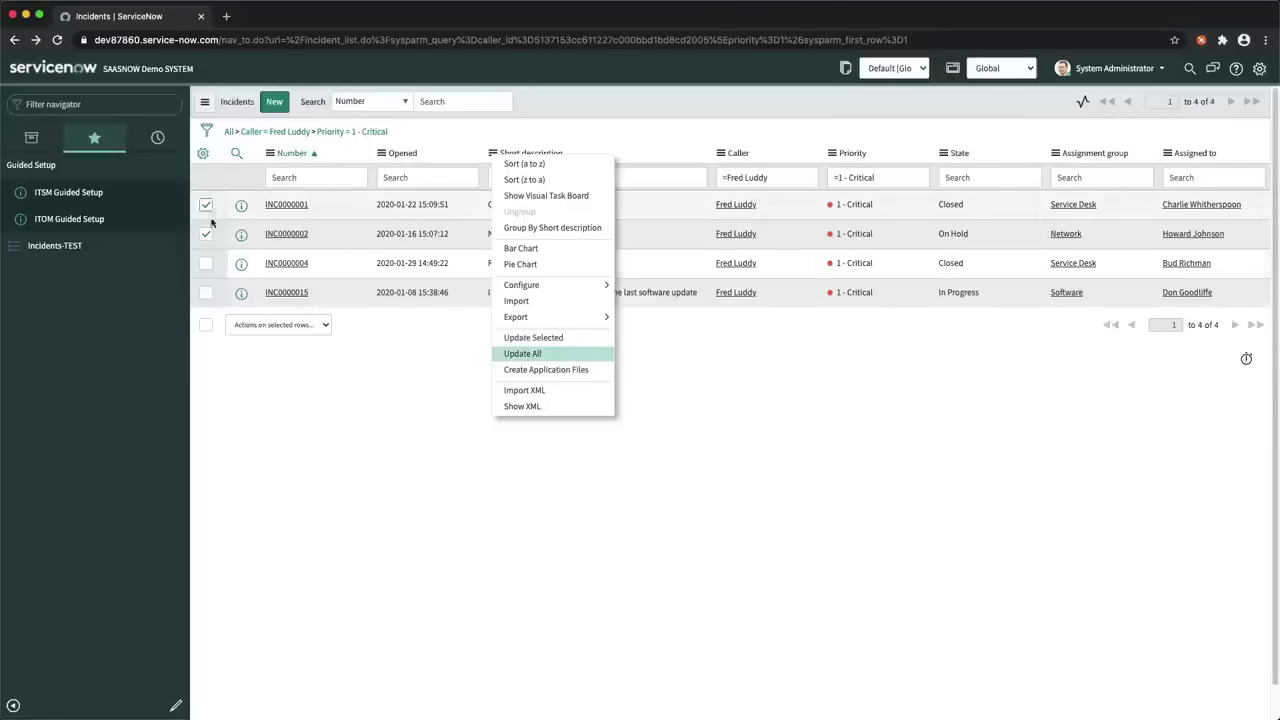
{"action": "left_click", "coordinate": [577, 338]}
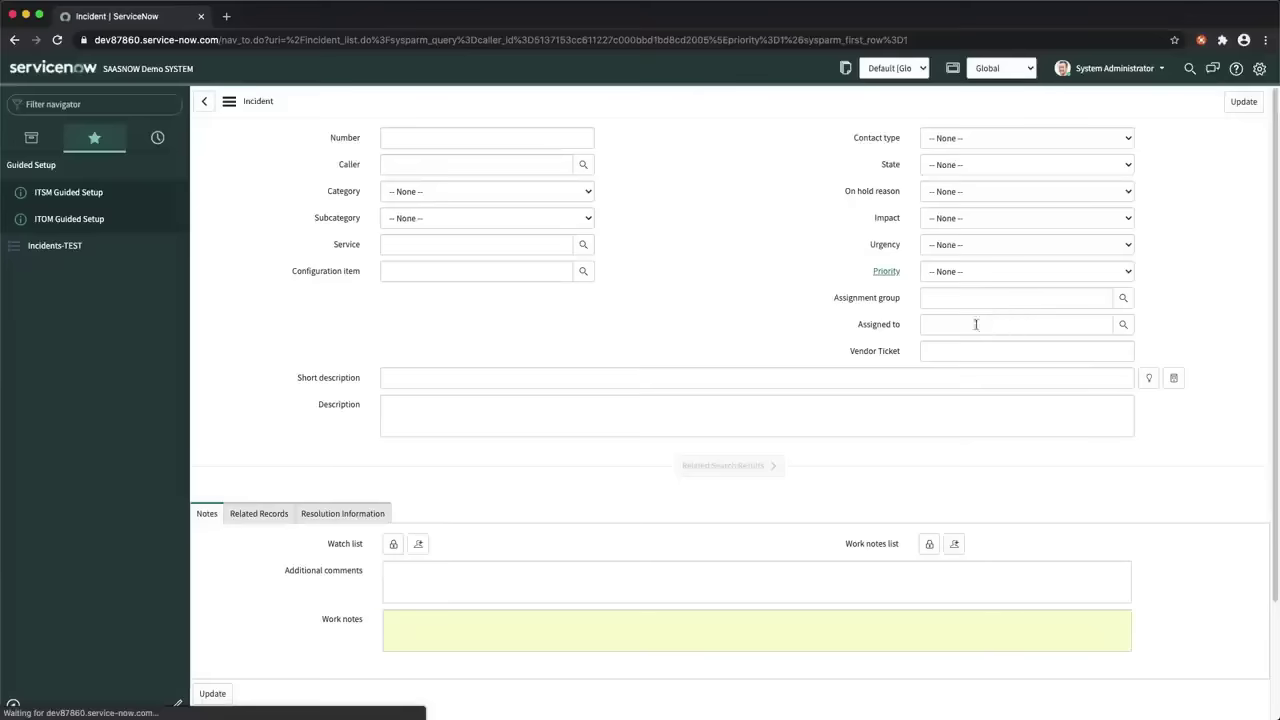
Set Impact 3 - Low, Urgency 3 - Low and Priority 1 - Critical, then update both incidents
{"action": "left_click", "coordinate": [967, 218]}
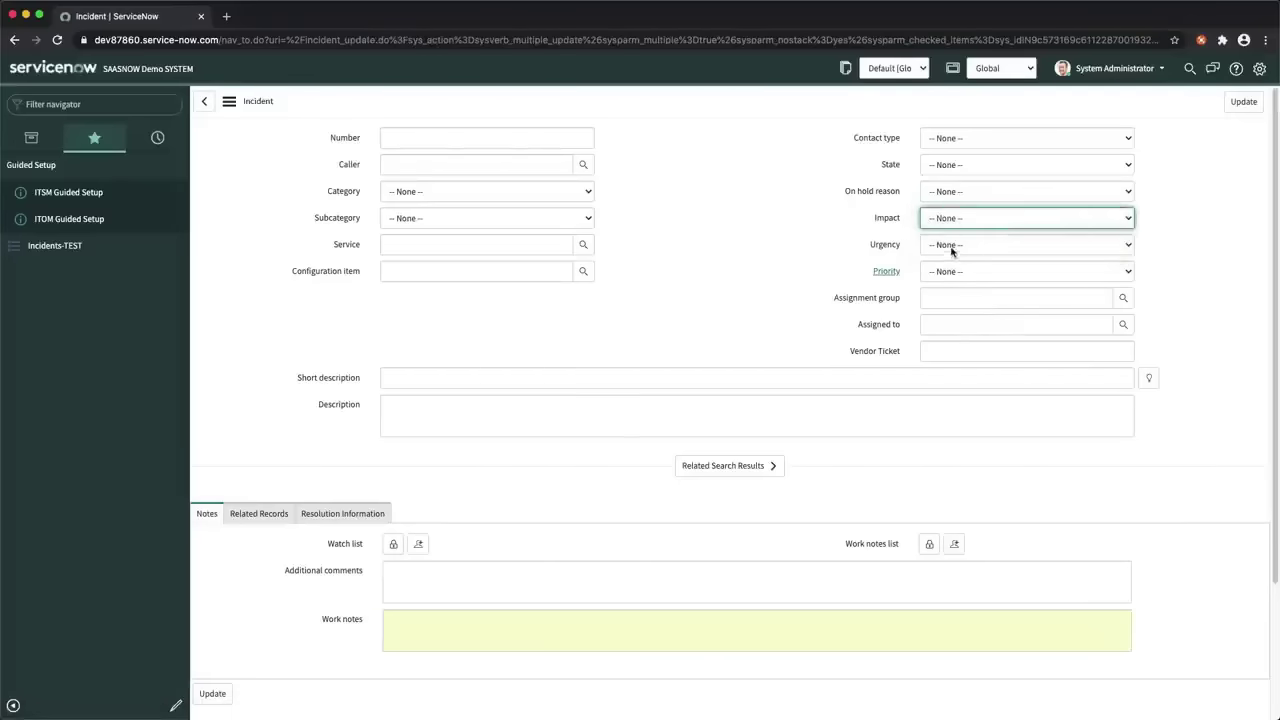
{"action": "left_click", "coordinate": [951, 247]}
{"action": "left_click", "coordinate": [960, 277]}
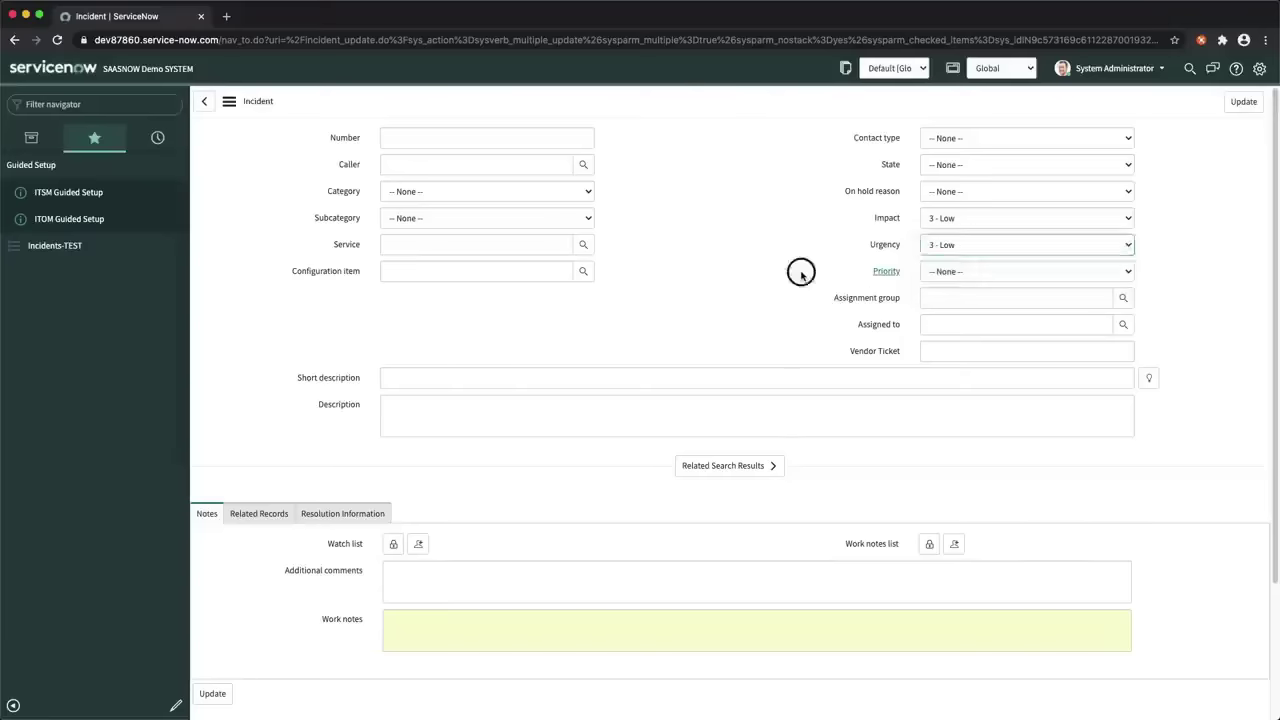
{"action": "left_click", "coordinate": [1003, 268]}
{"action": "left_click", "coordinate": [940, 283]}
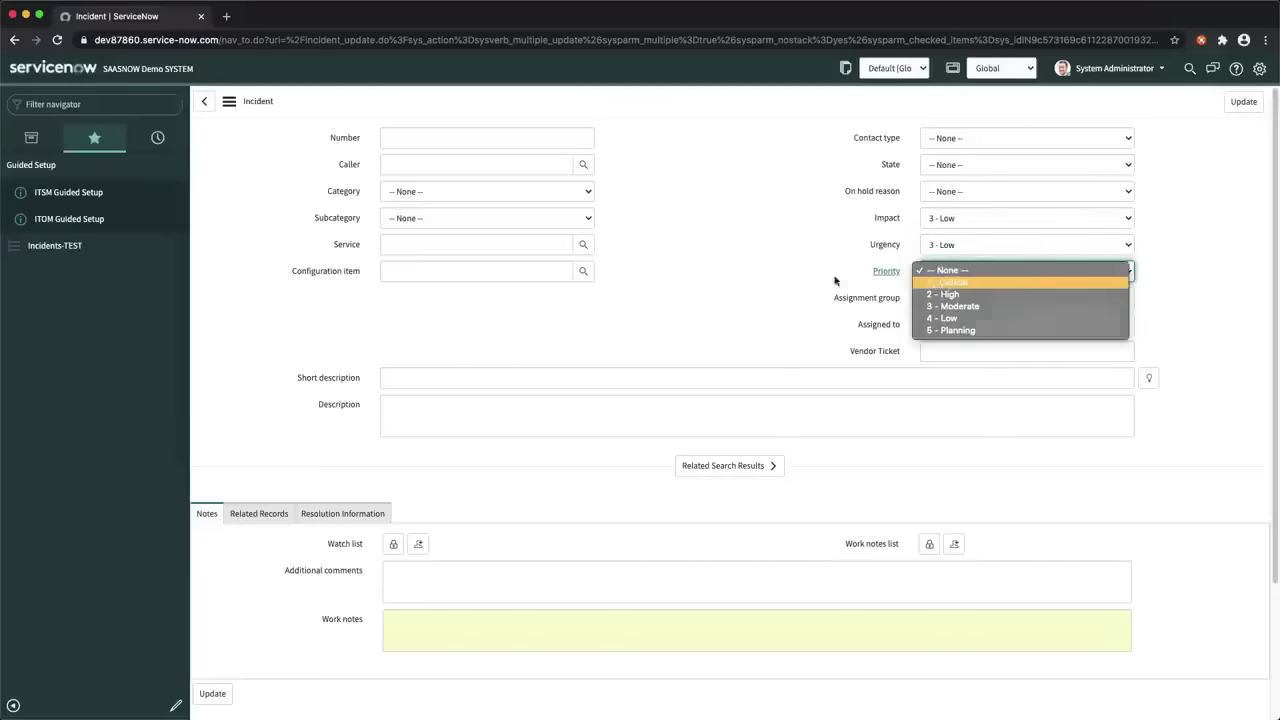
{"action": "left_click", "coordinate": [1243, 103]}
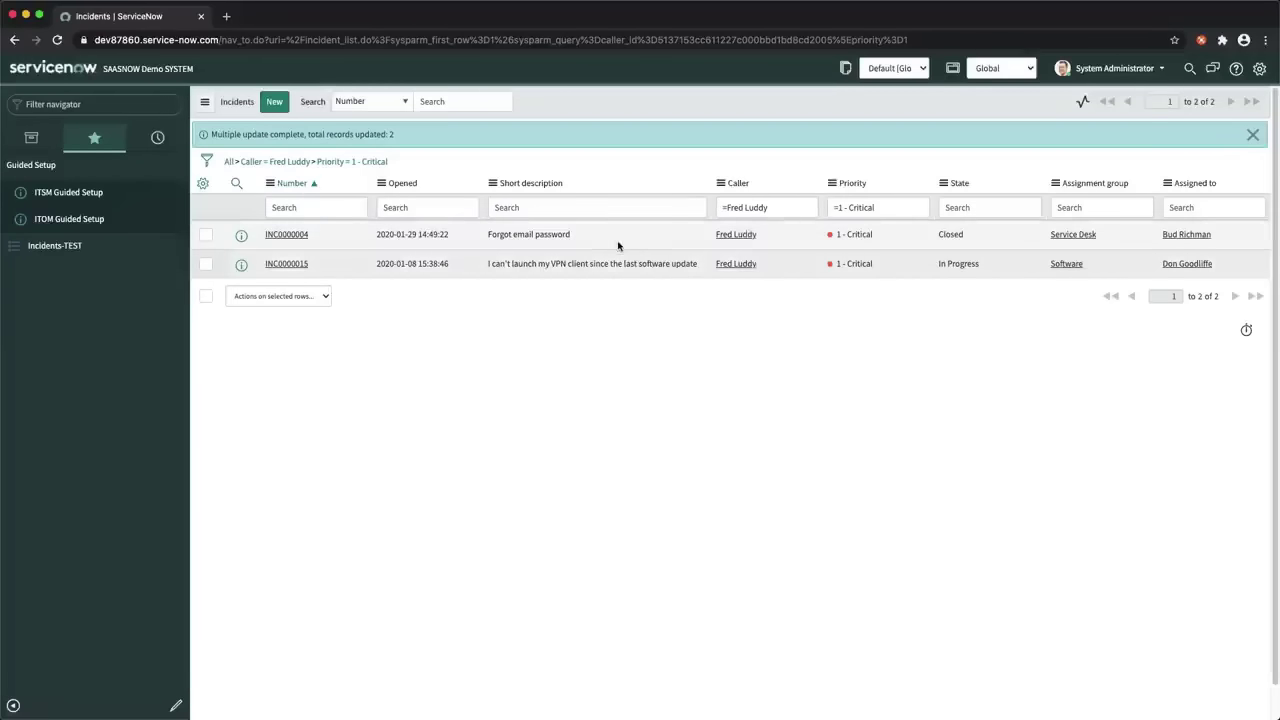
Show the critical incidents as XML from the Caller column menu, scroll through it, then close it
{"action": "left_click", "coordinate": [725, 184]}
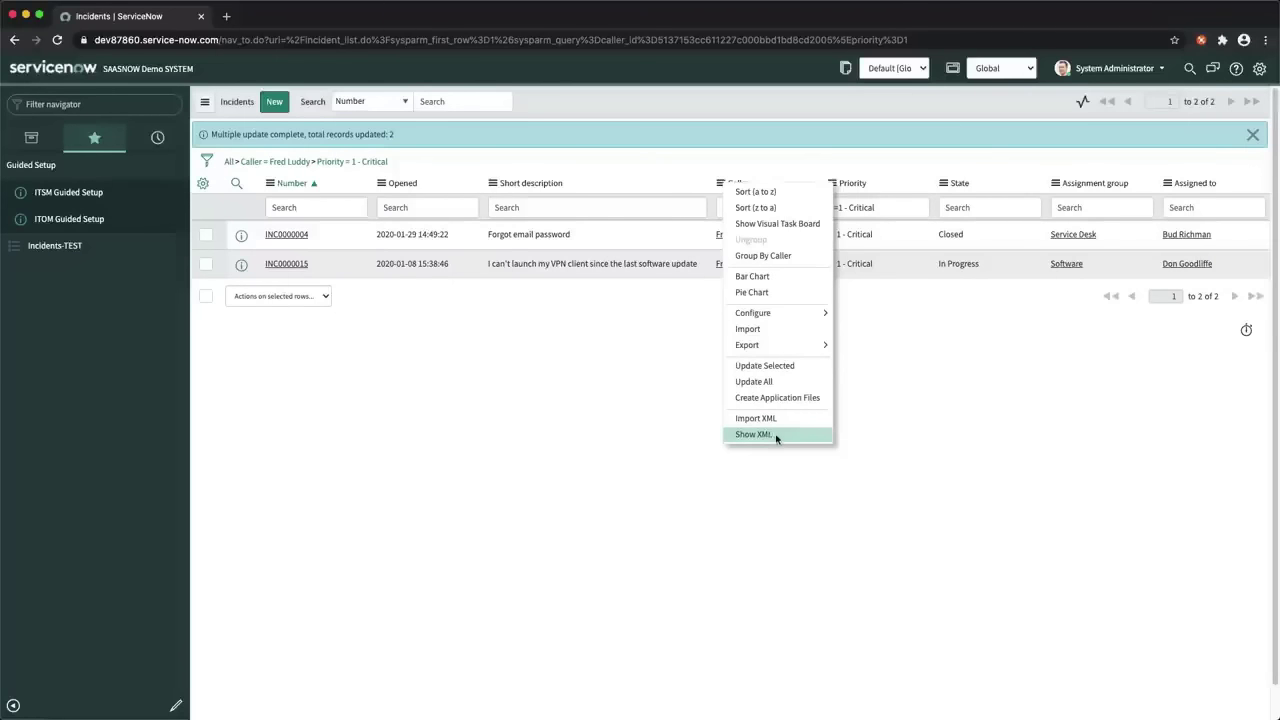
{"action": "left_click", "coordinate": [776, 436]}
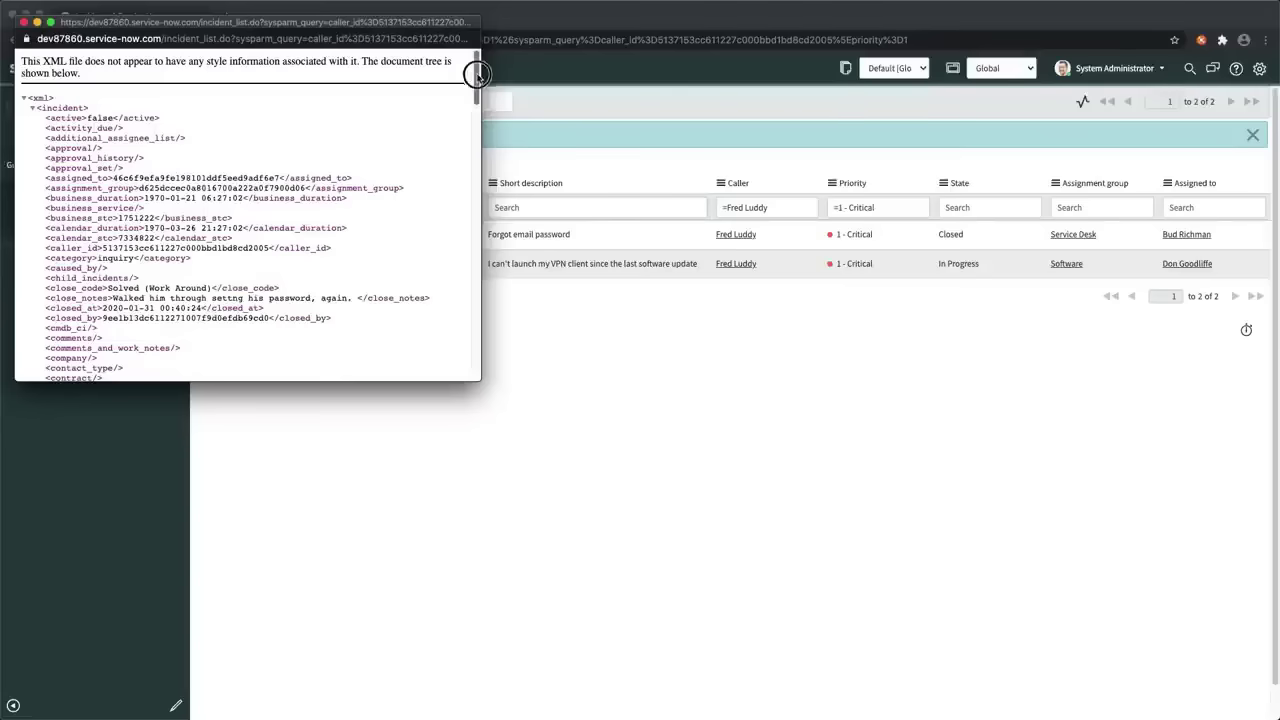
{"action": "left_click_drag", "start_coordinate": [476, 76], "coordinate": [452, 128]}
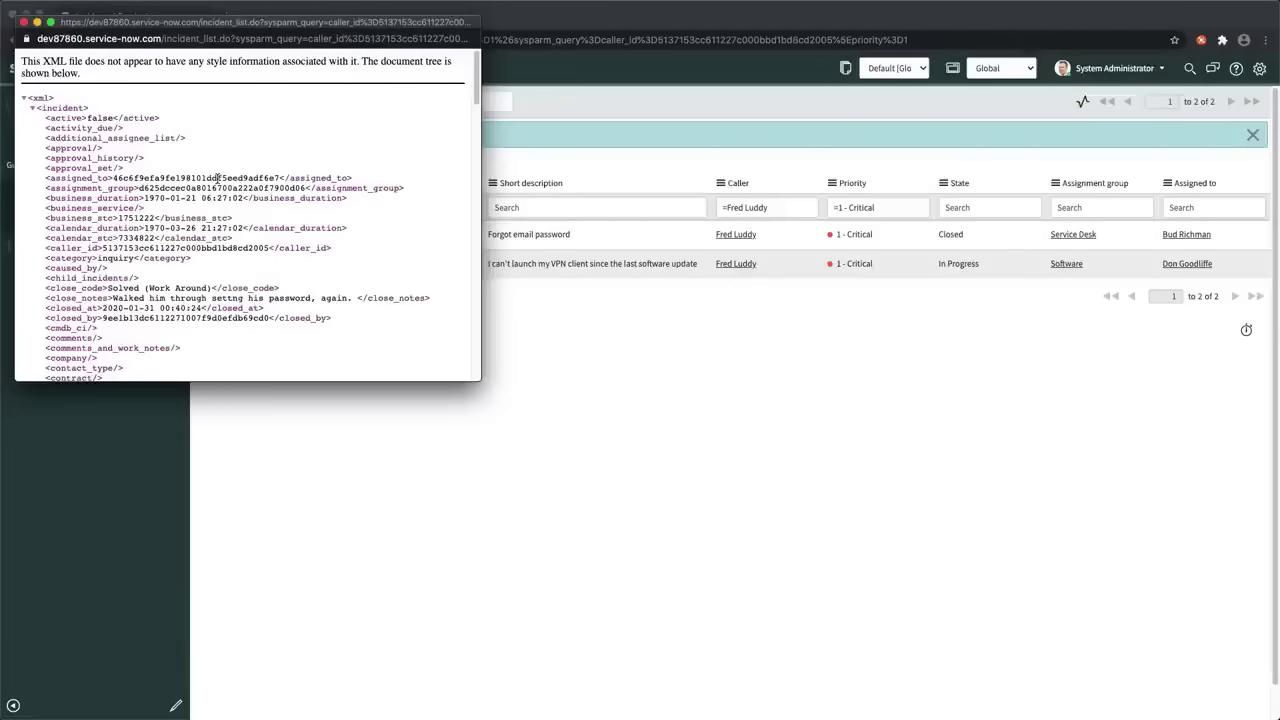
{"action": "left_click", "coordinate": [24, 22]}
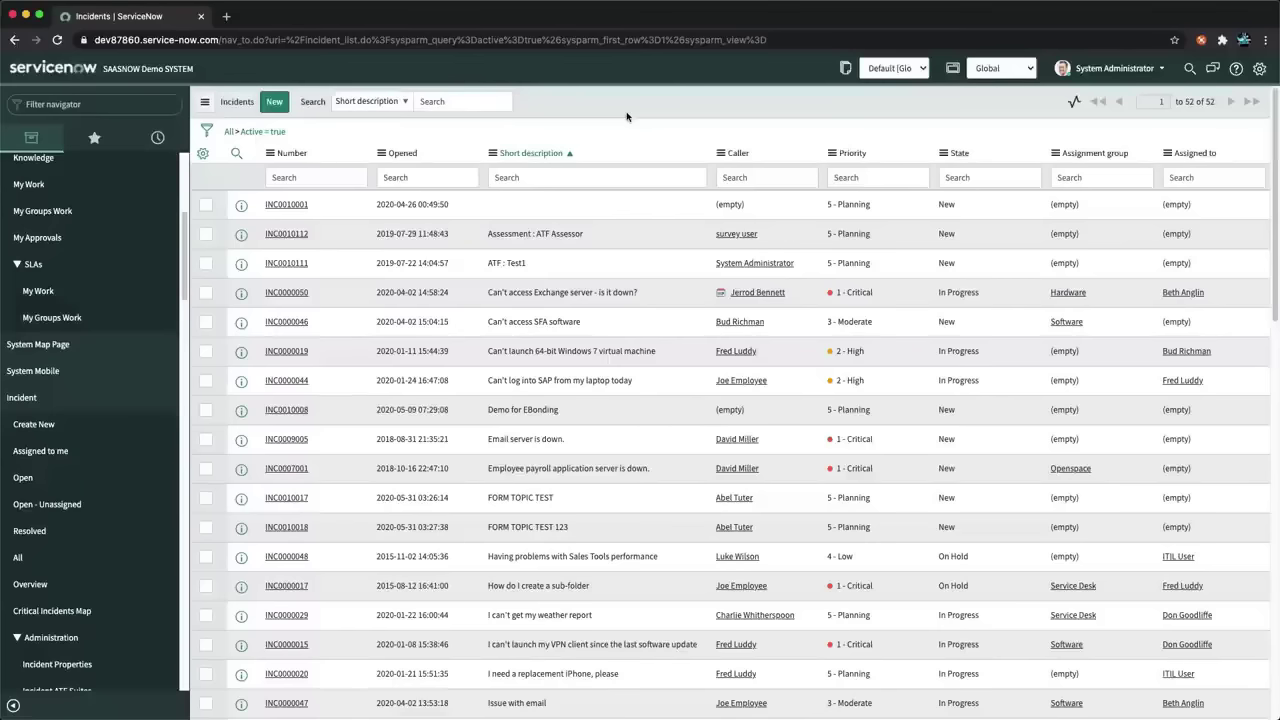
Enter atf in the Short description column search to filter the active incidents
{"action": "left_click", "coordinate": [355, 100]}
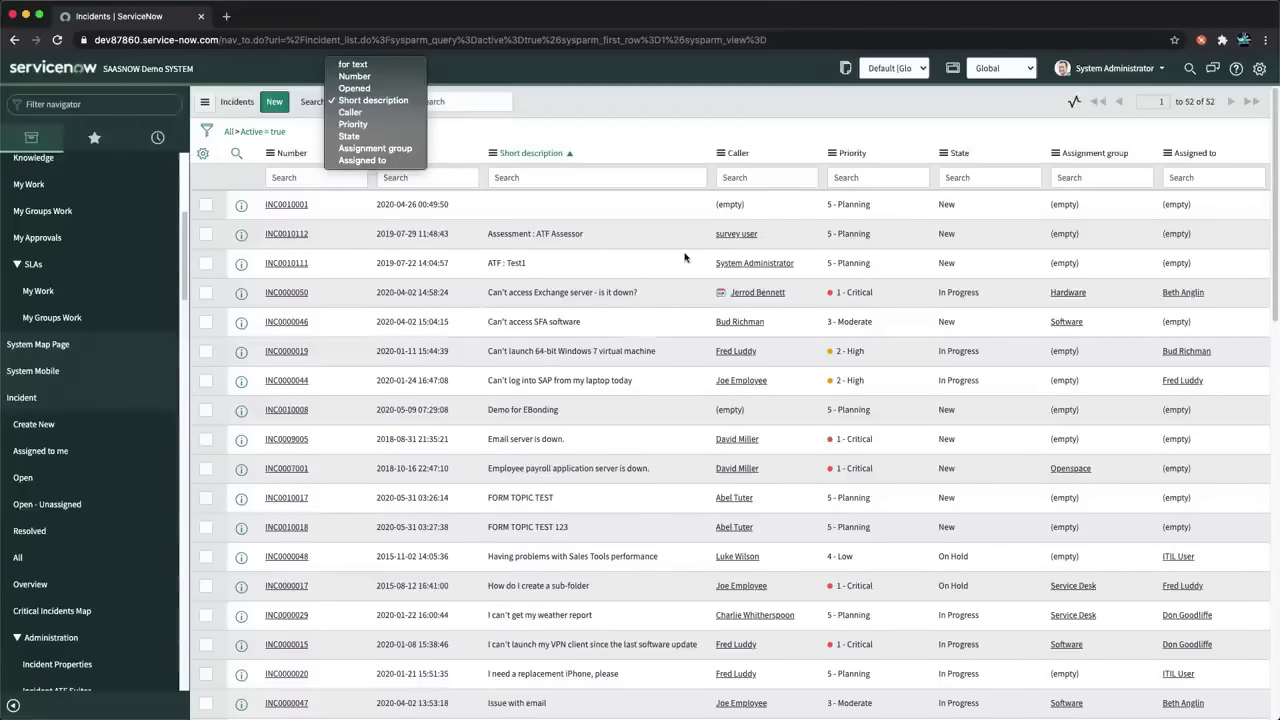
{"action": "left_click", "coordinate": [564, 124]}
{"action": "left_click", "coordinate": [453, 101]}
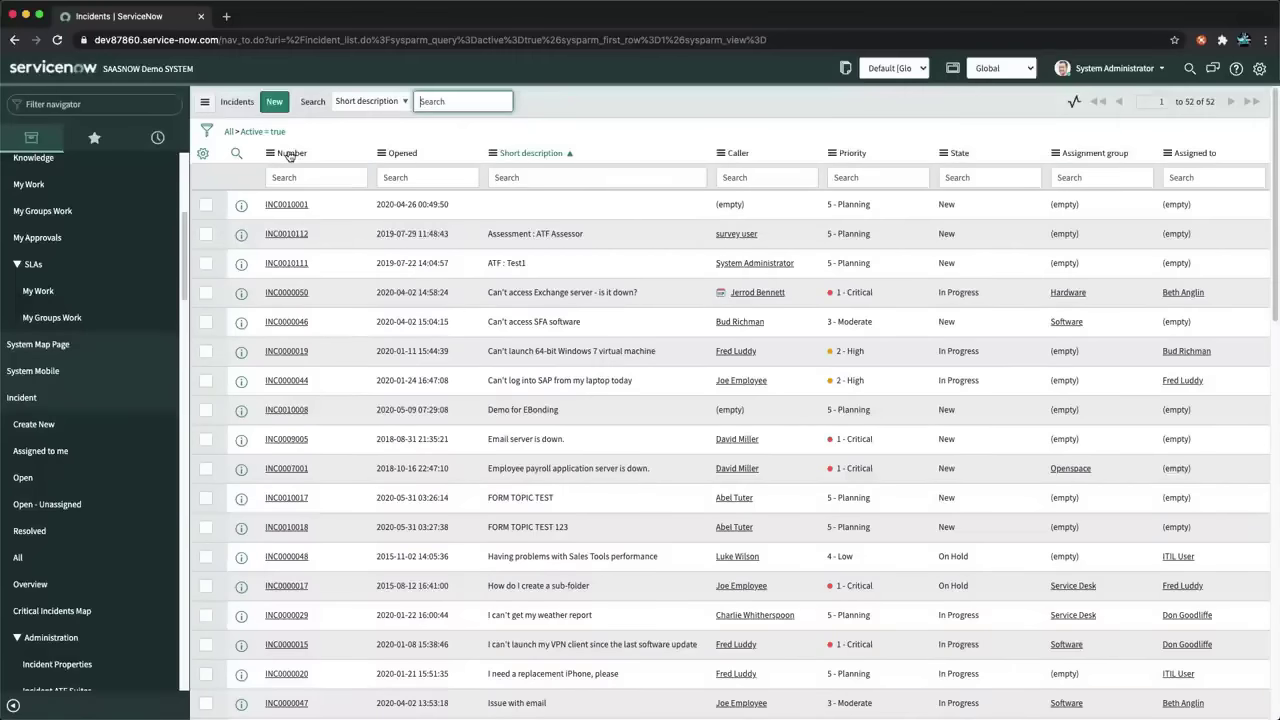
{"action": "left_click", "coordinate": [309, 179]}
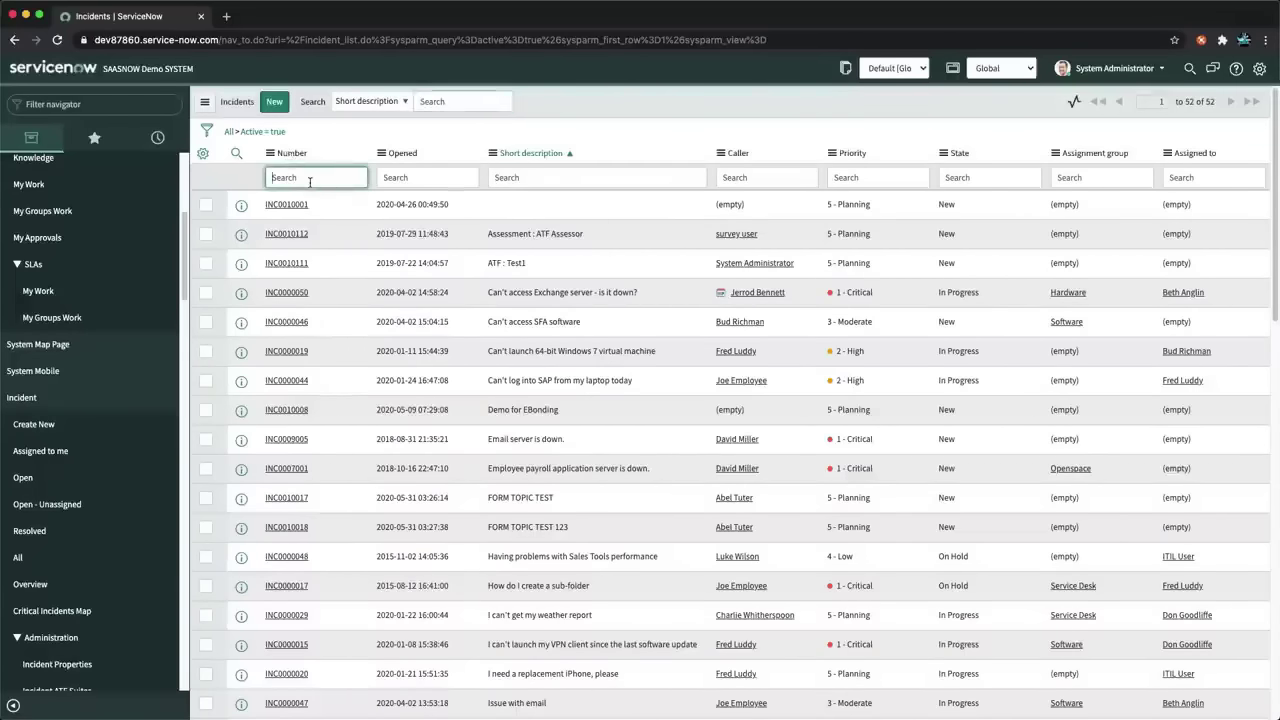
{"action": "key", "text": "shift+Tab"}
{"action": "key", "text": "Return"}
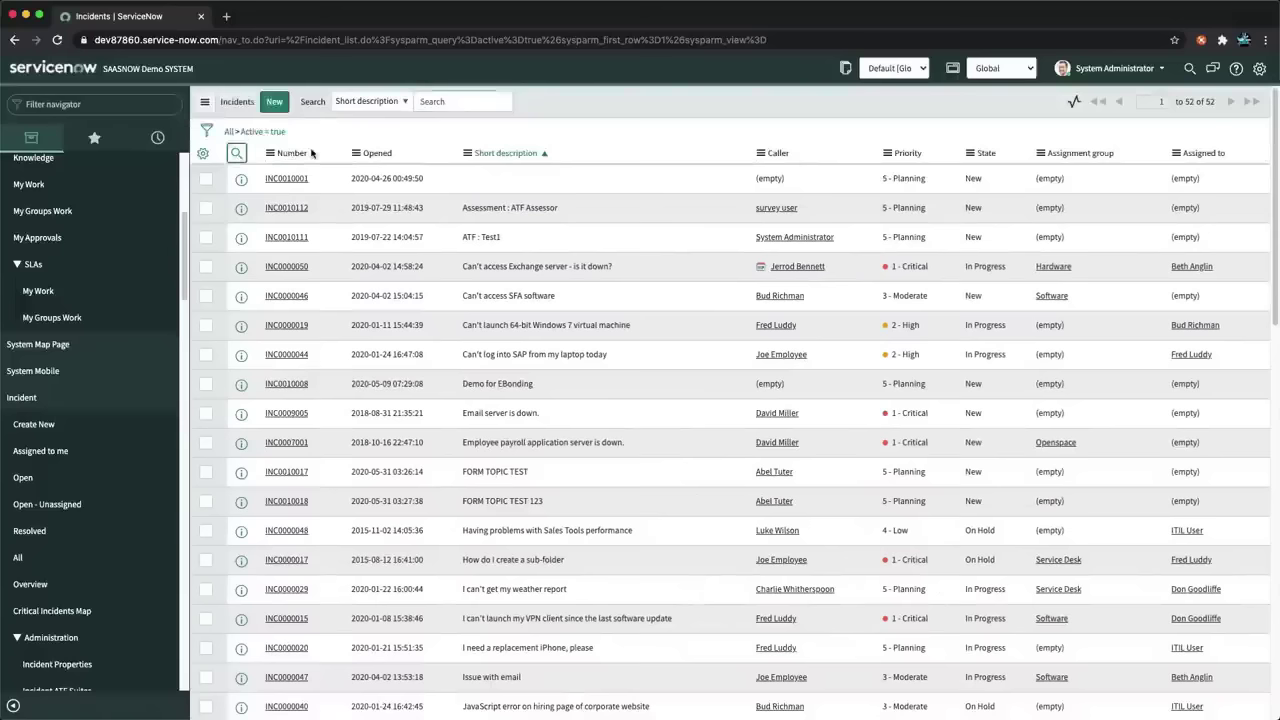
{"action": "left_click", "coordinate": [236, 153]}
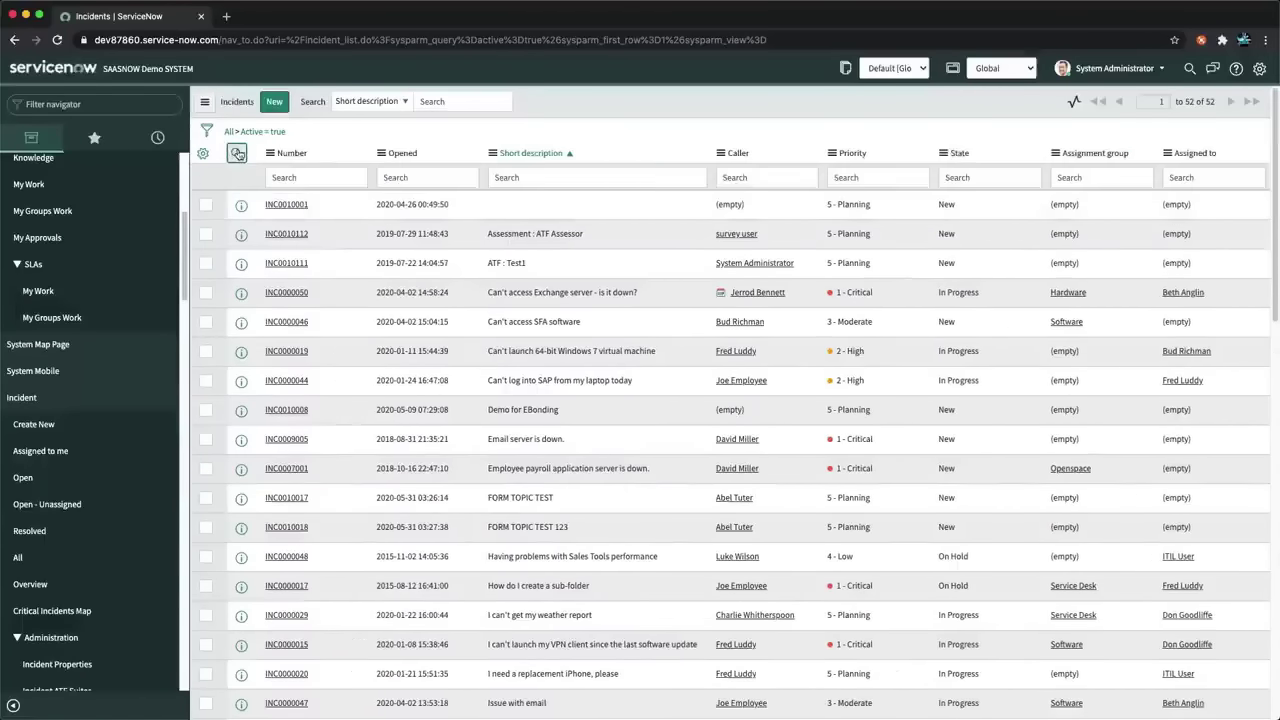
{"action": "left_click", "coordinate": [564, 177]}
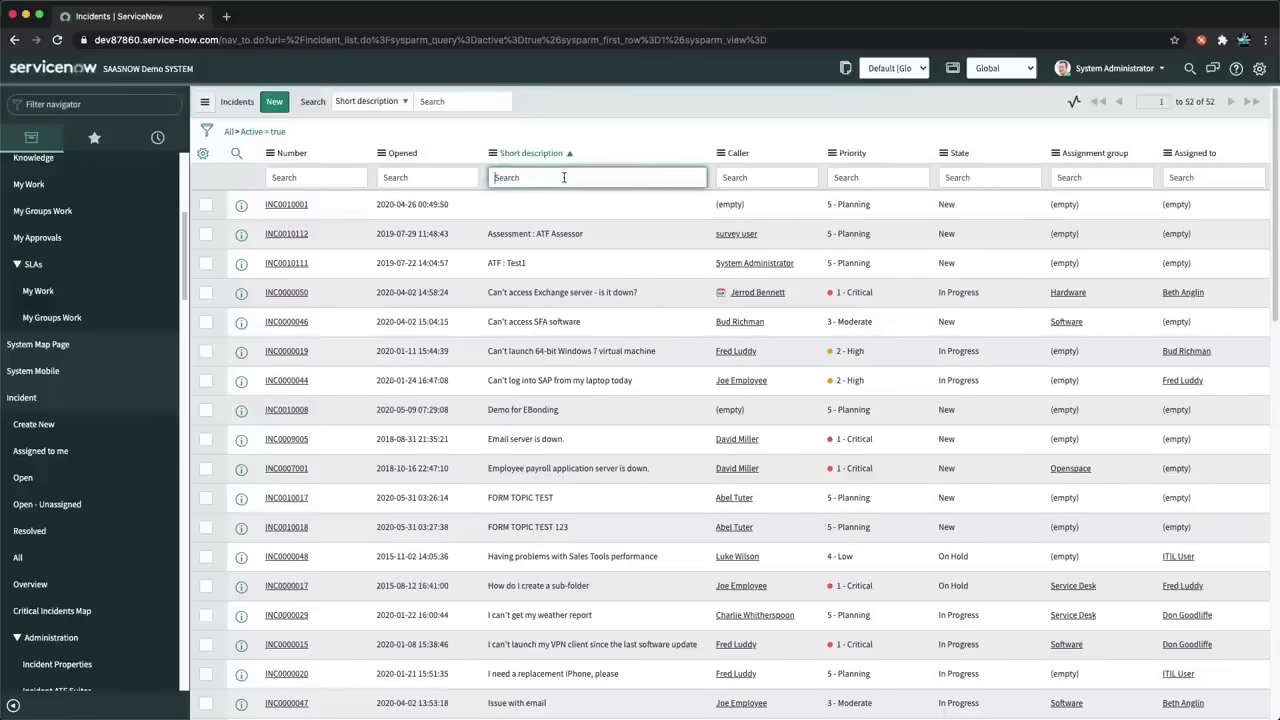
{"action": "type", "text": "atf"}
{"action": "key", "text": "Return"}
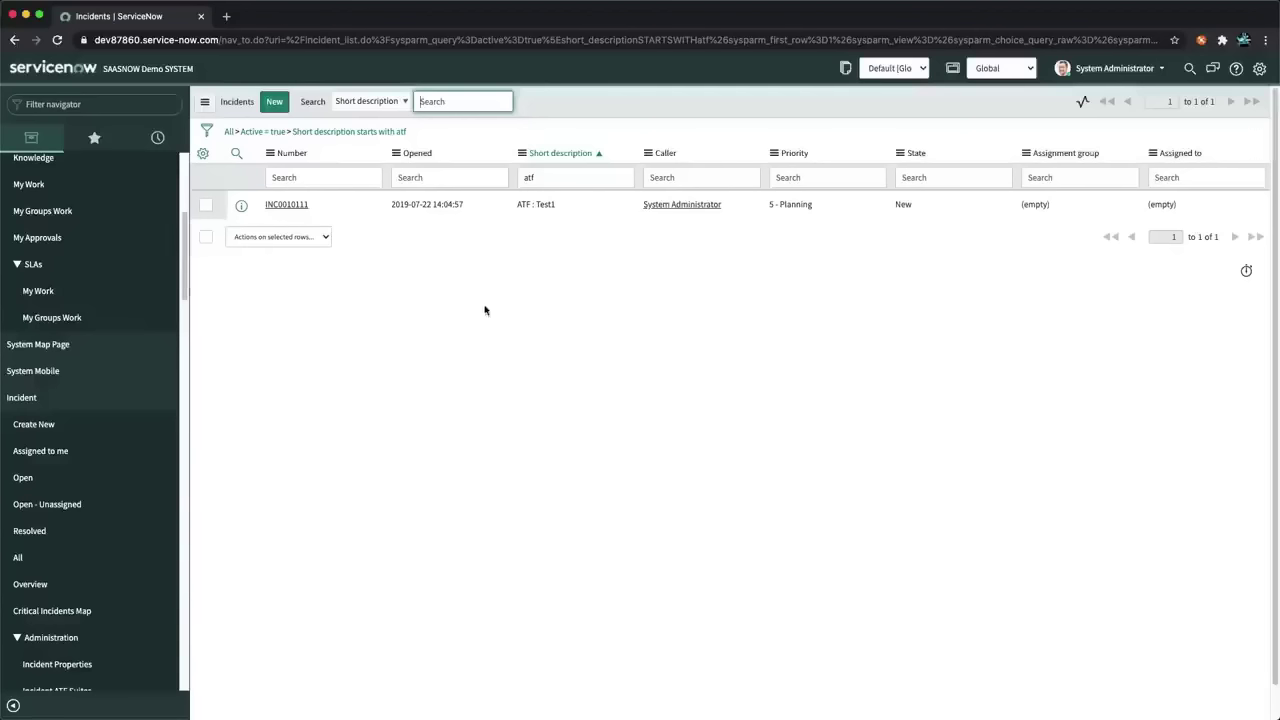
Add Child Incidents and Category to the list's displayed columns from the gear menu and confirm
{"action": "left_click", "coordinate": [205, 157]}
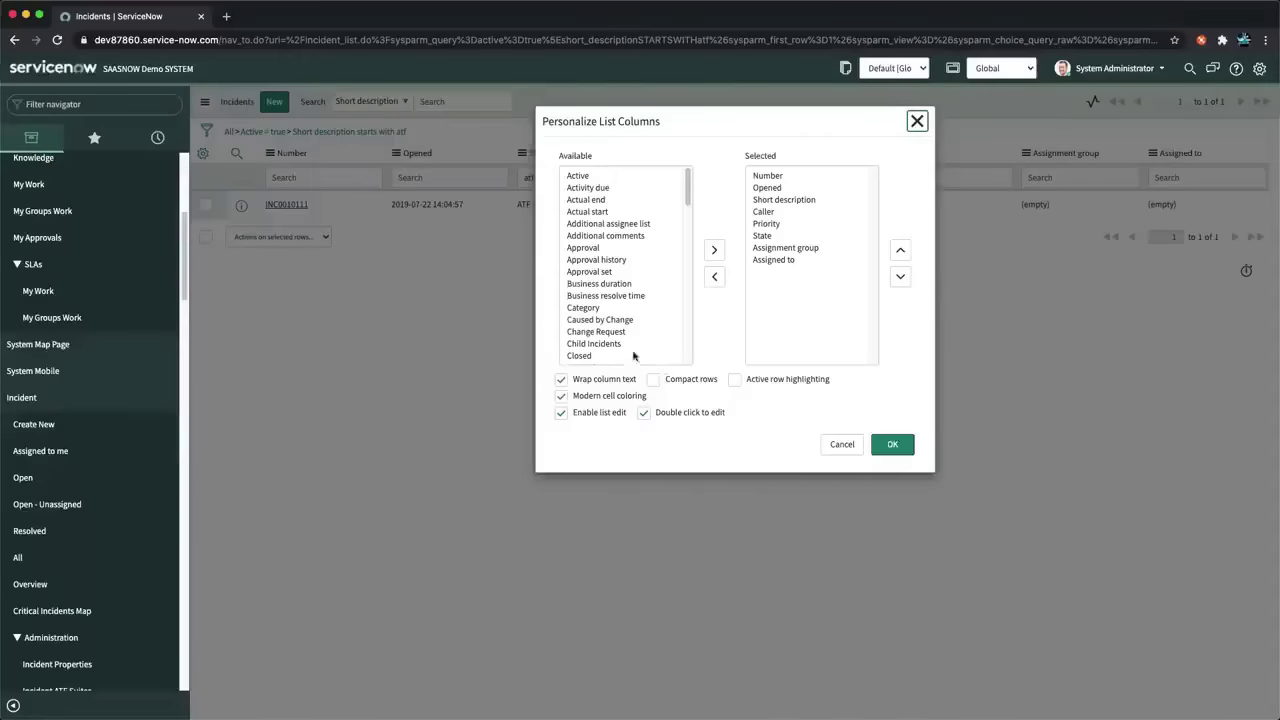
{"action": "double_click", "coordinate": [600, 344]}
{"action": "double_click", "coordinate": [593, 308]}
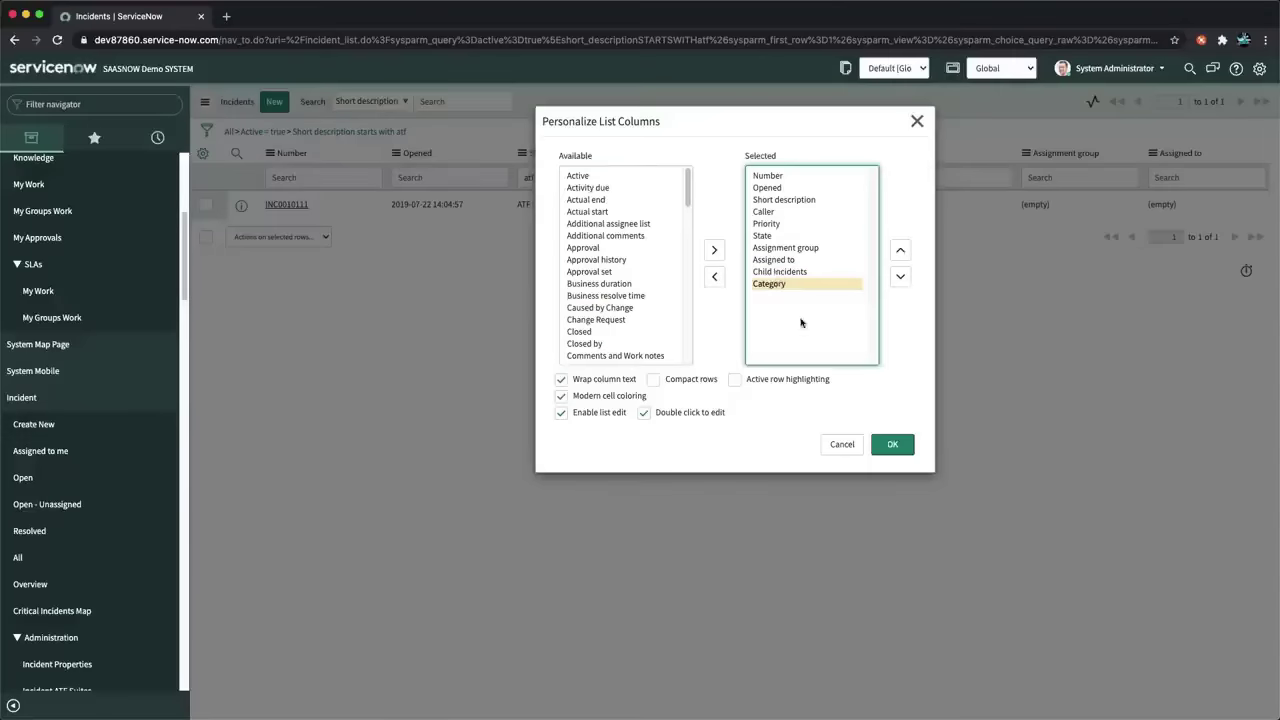
{"action": "left_click", "coordinate": [893, 456]}
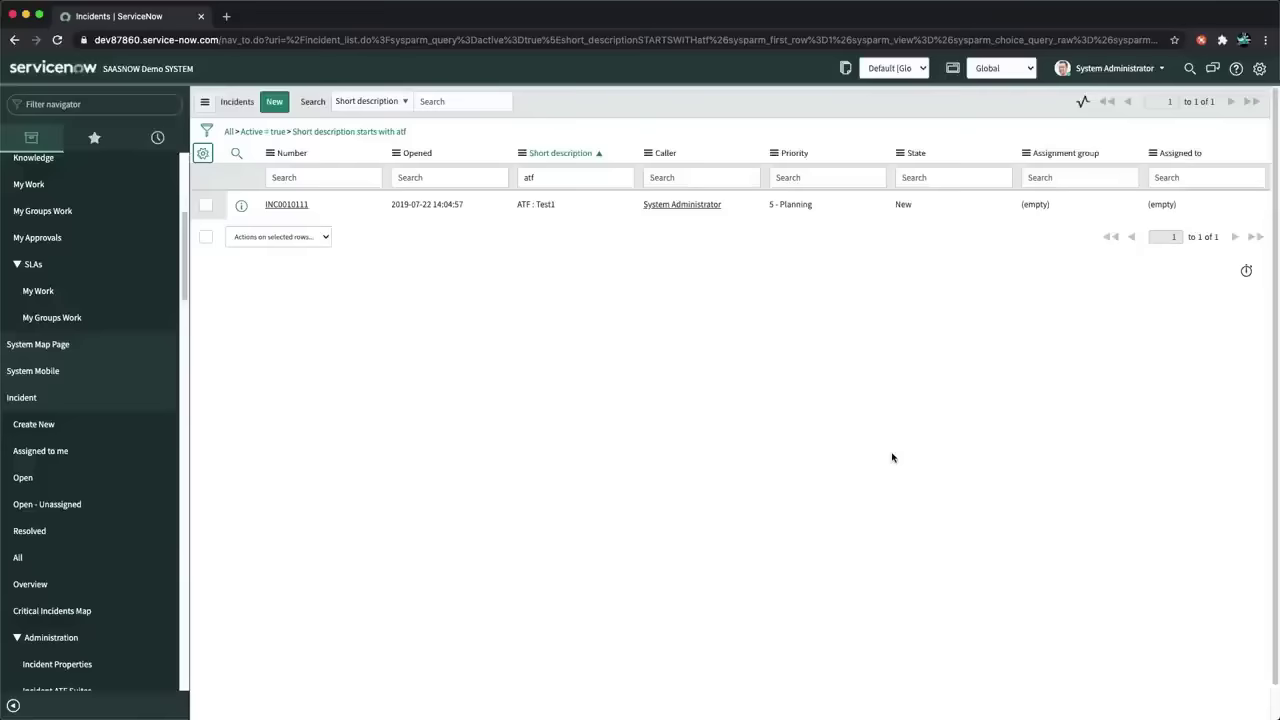
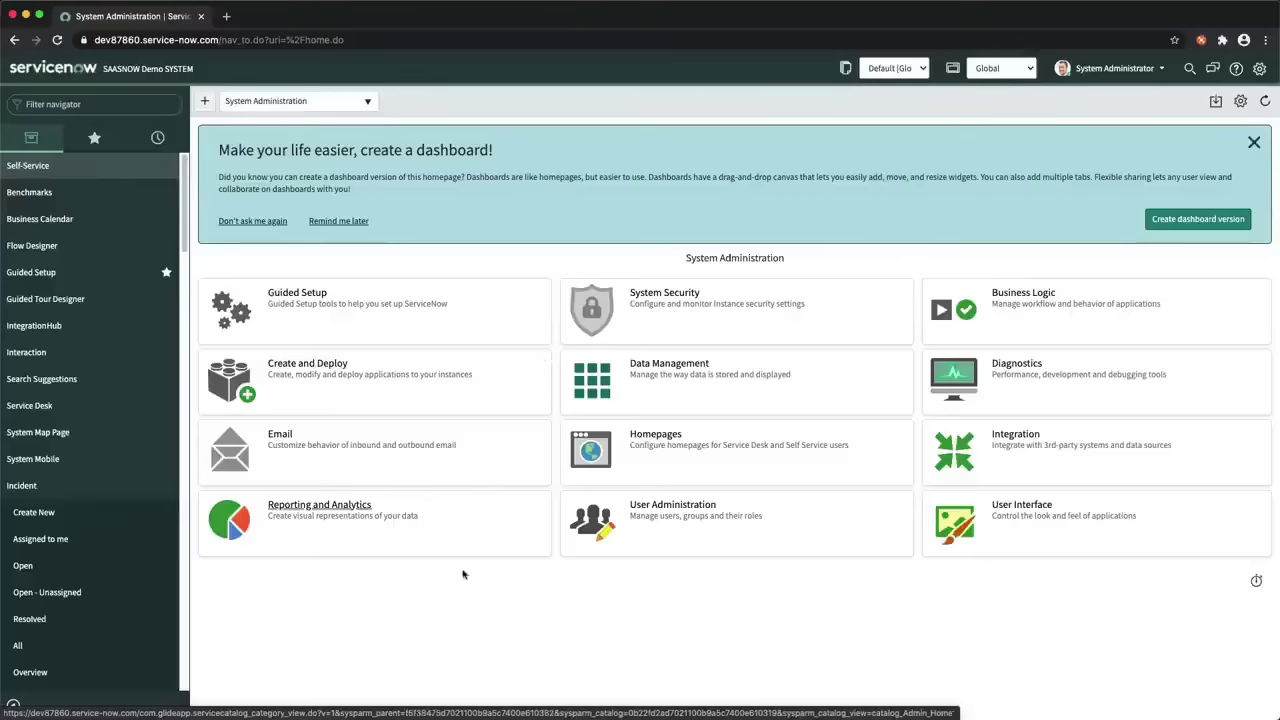
Open incident INC0010016 ('TEST Demo') from the active incidents list, then start a new incident
{"action": "left_click", "coordinate": [23, 567]}
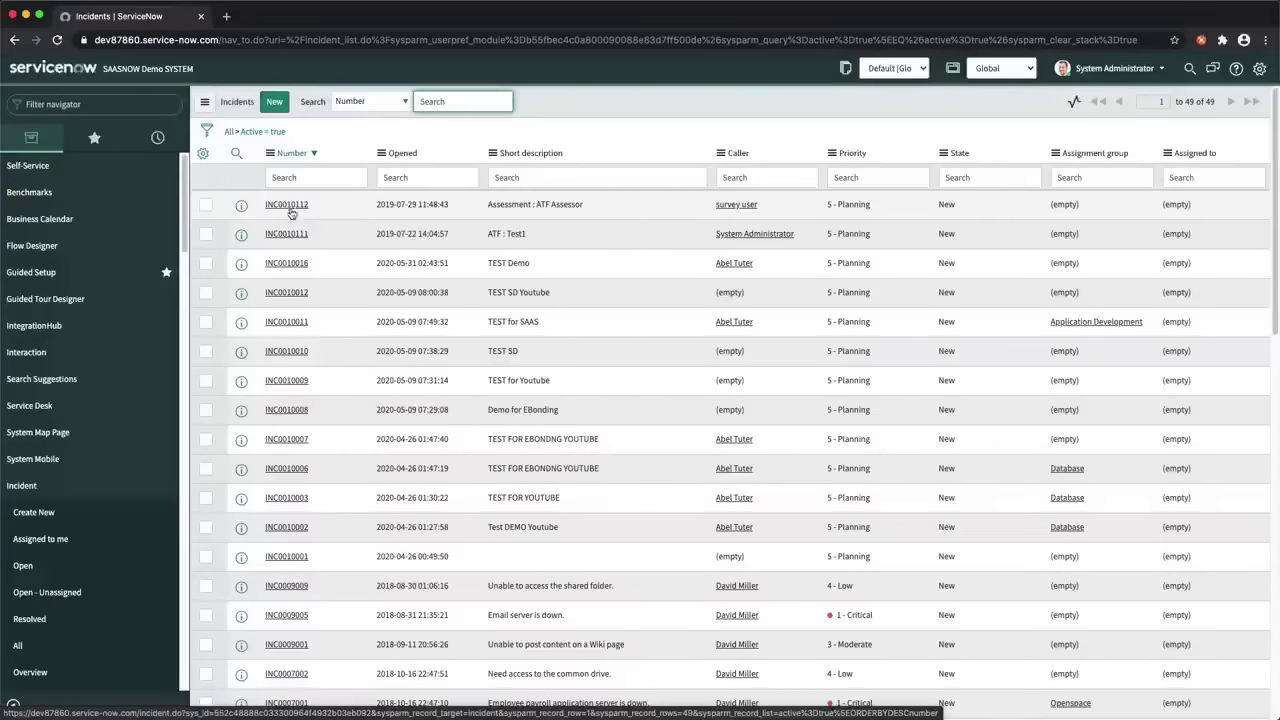
{"action": "left_click", "coordinate": [285, 263]}
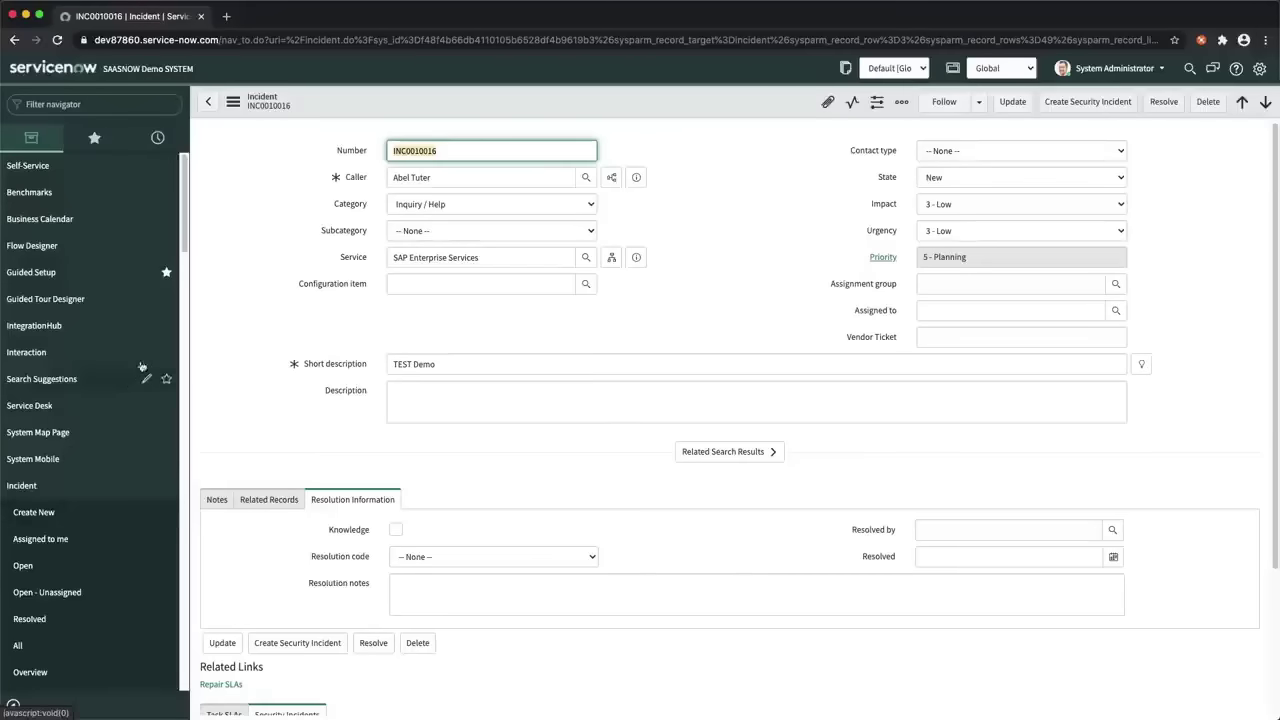
{"action": "left_click_drag", "start_coordinate": [182, 235], "coordinate": [180, 290]}
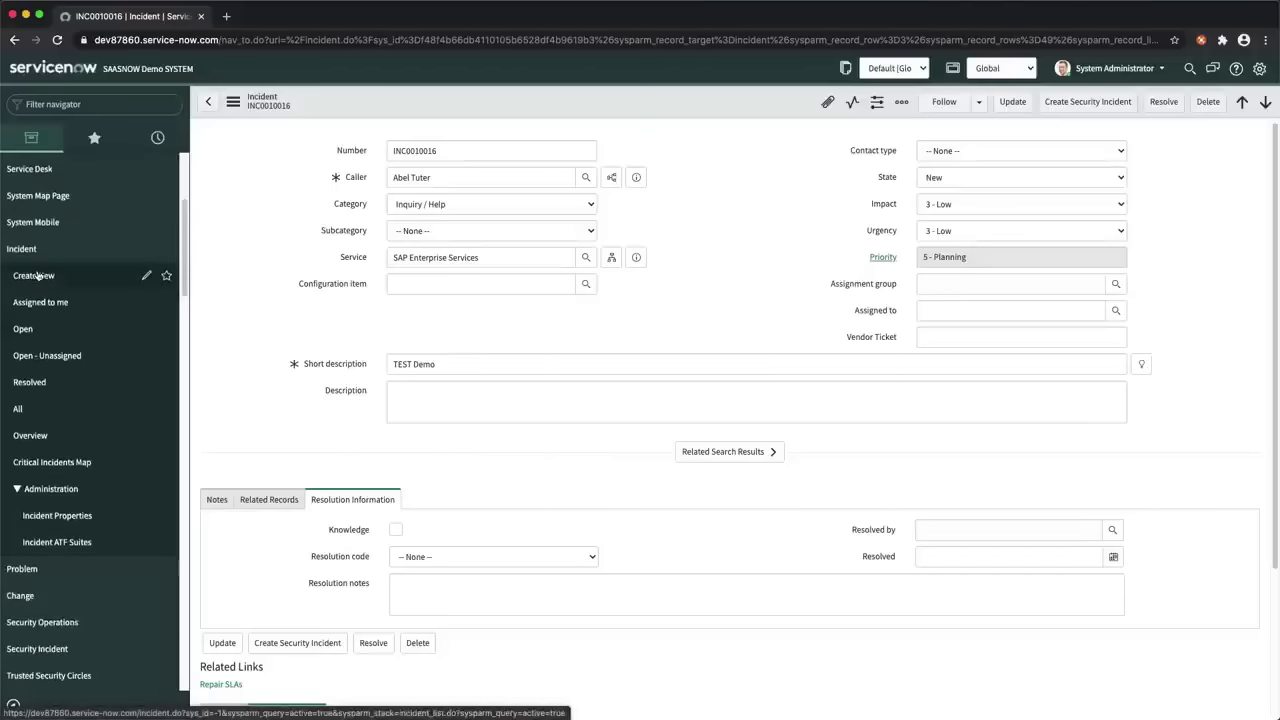
{"action": "left_click", "coordinate": [37, 275]}
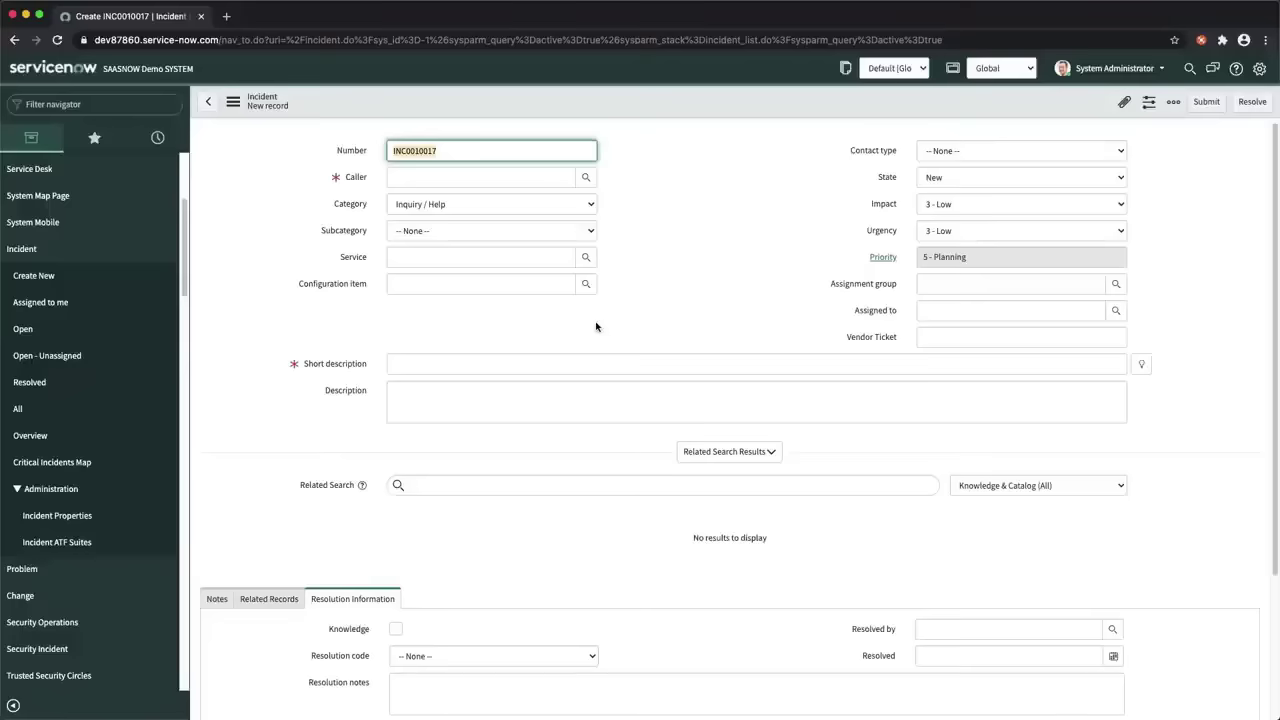
Fill new incident INC0010017 with the recently used caller and short description 'FORM TOPIC TEST'
{"action": "left_click", "coordinate": [445, 179]}
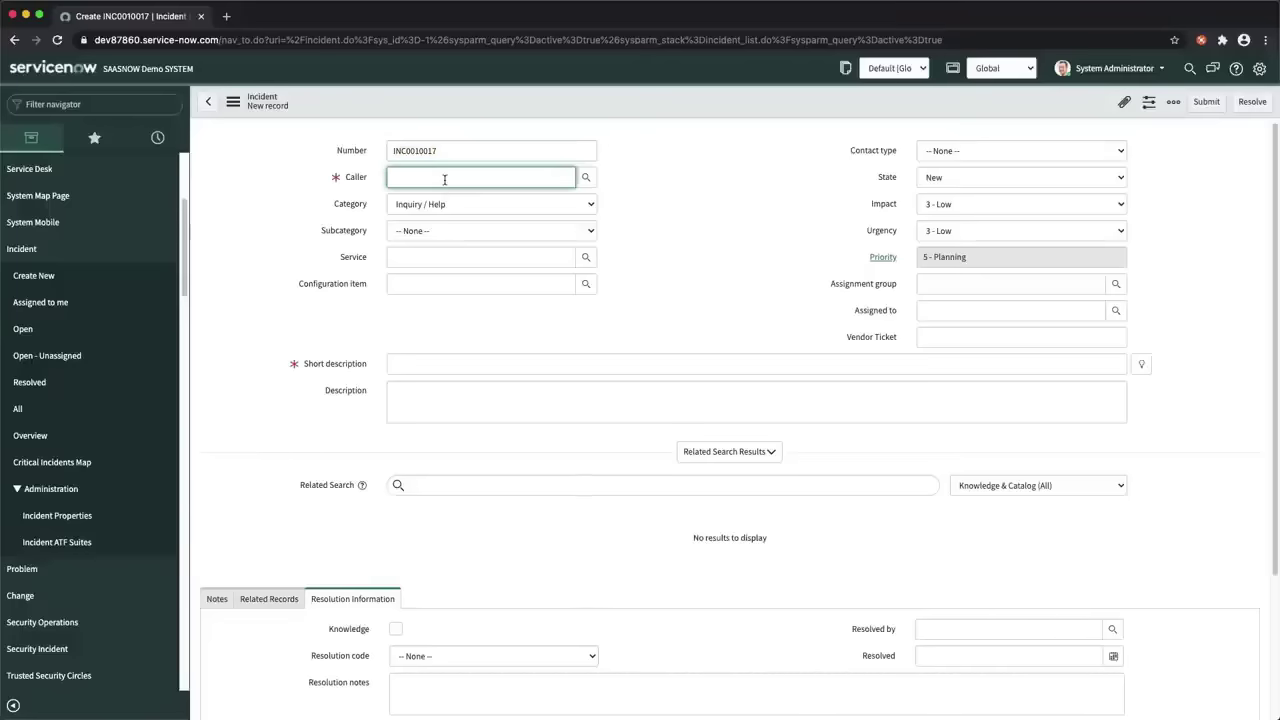
{"action": "left_click", "coordinate": [422, 209]}
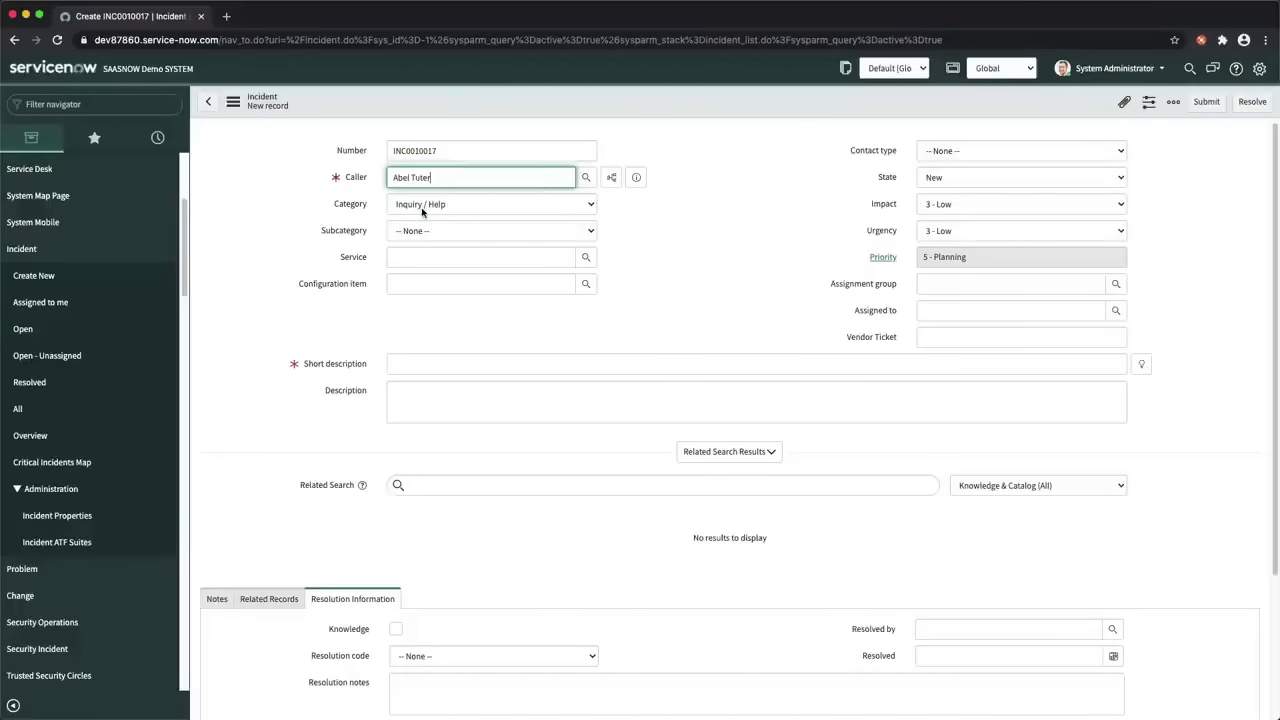
{"action": "left_click", "coordinate": [458, 366]}
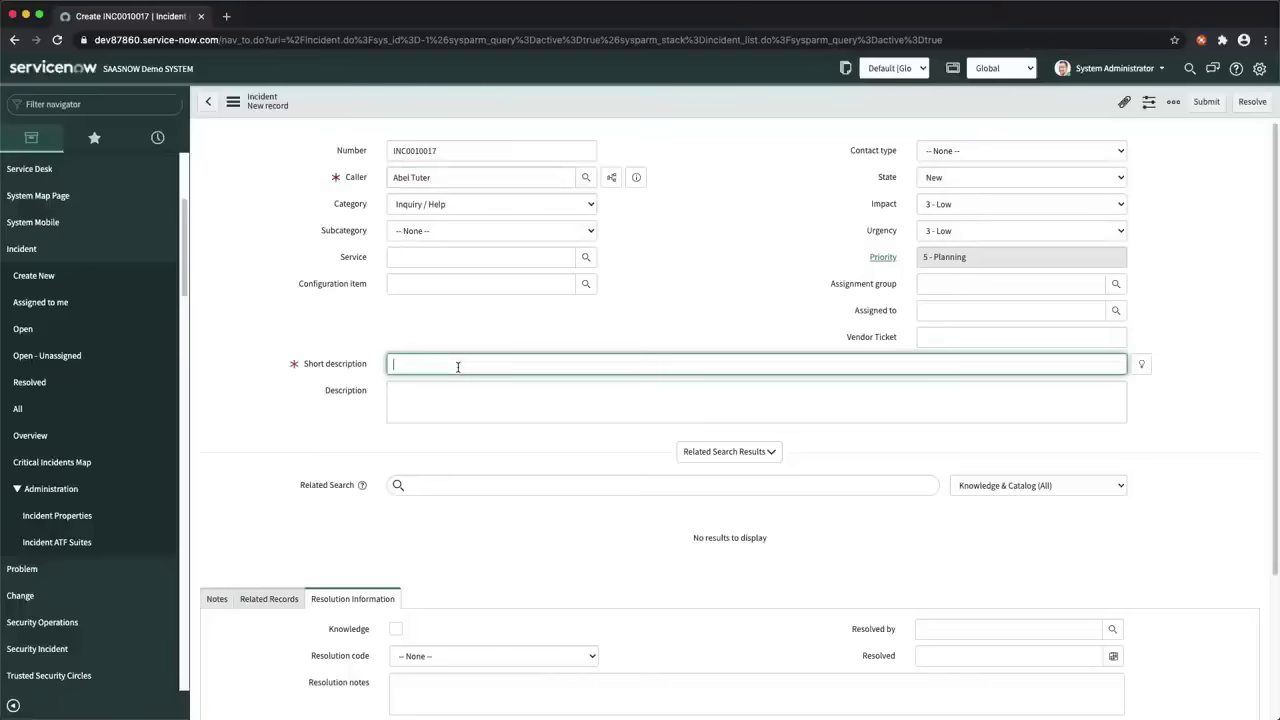
{"action": "type", "text": "FORM TO"}
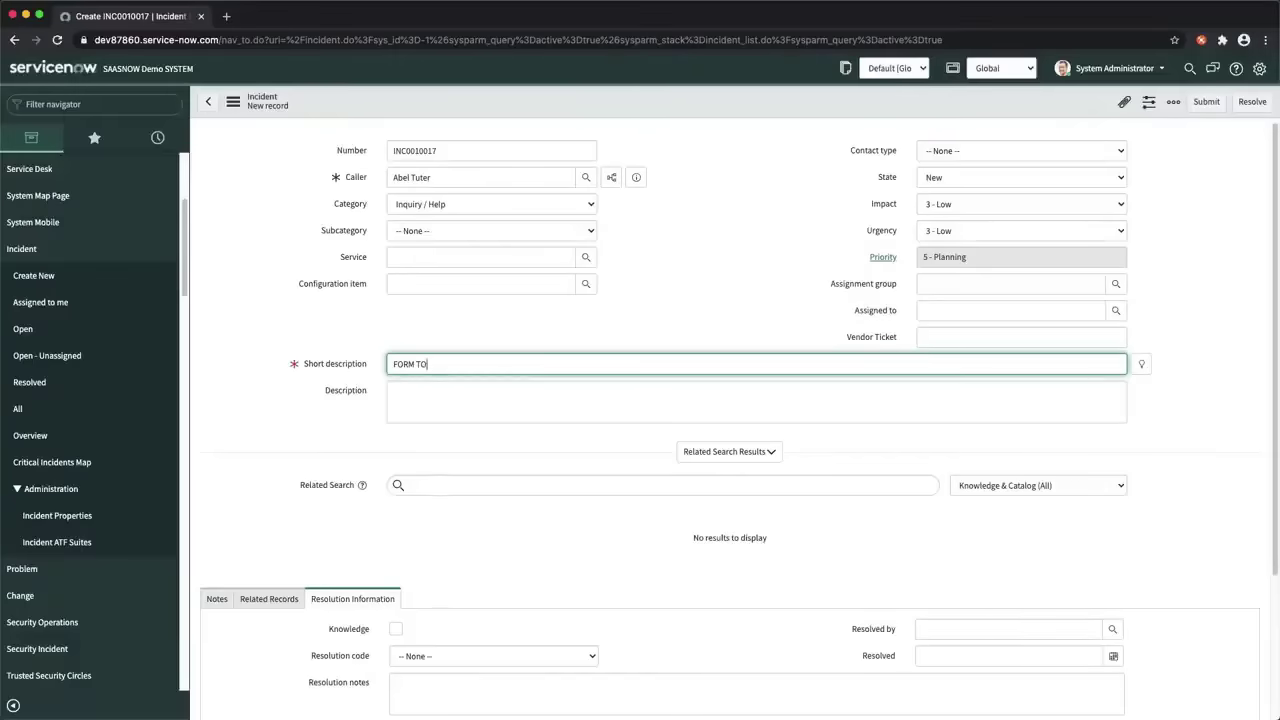
{"action": "type", "text": "PIC TEST"}
{"action": "left_click", "coordinate": [726, 261]}
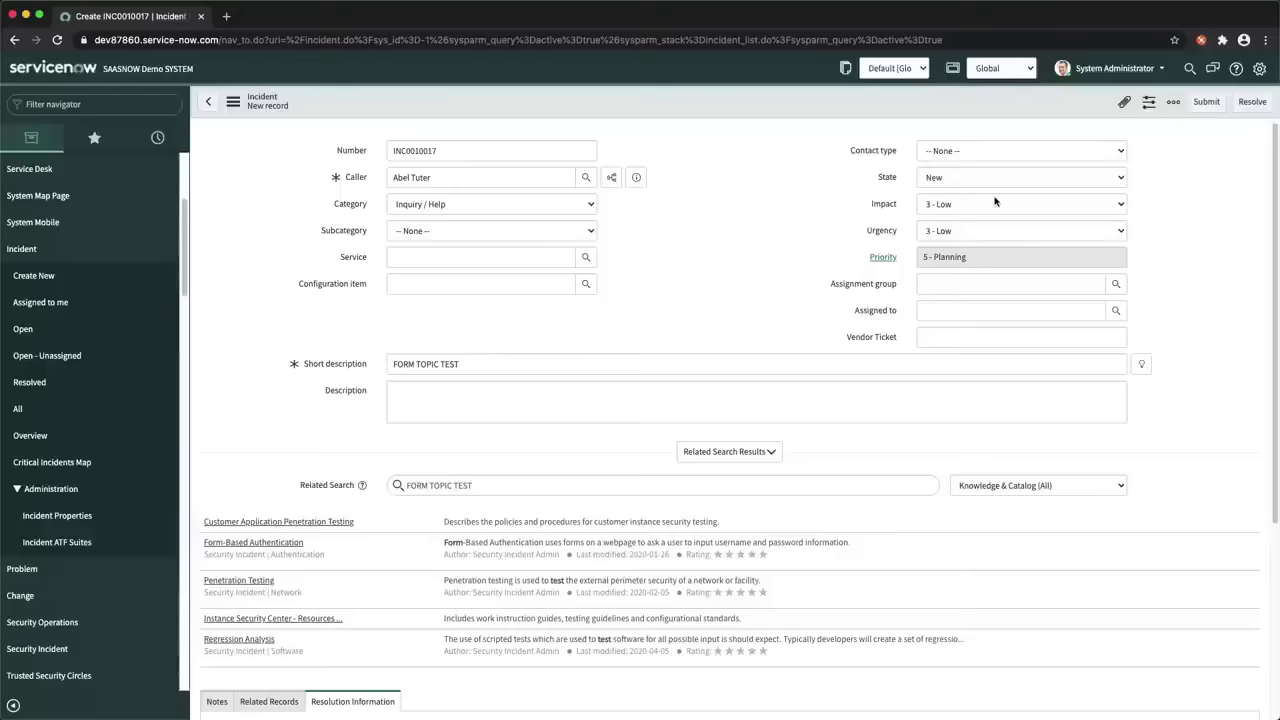
Submit incident INC0010017 with short description 'FORM TOPIC TEST'
{"action": "right_click", "coordinate": [647, 103]}
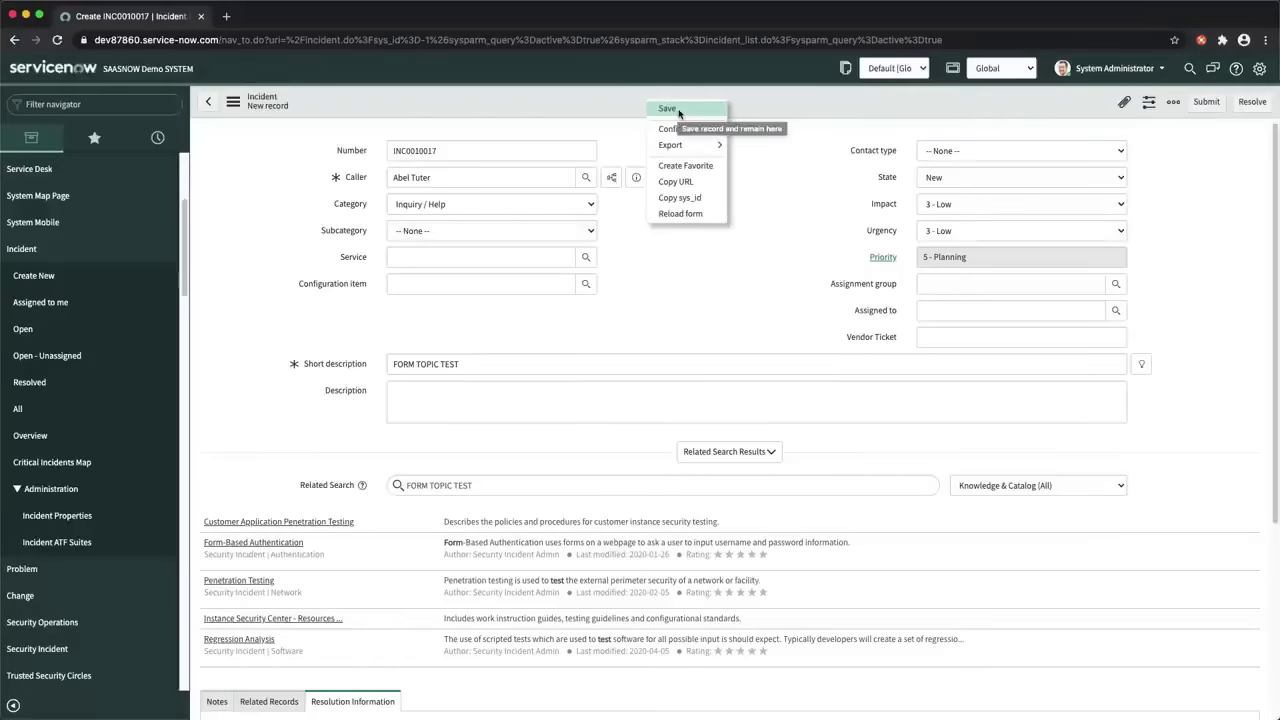
{"action": "left_click", "coordinate": [1199, 195]}
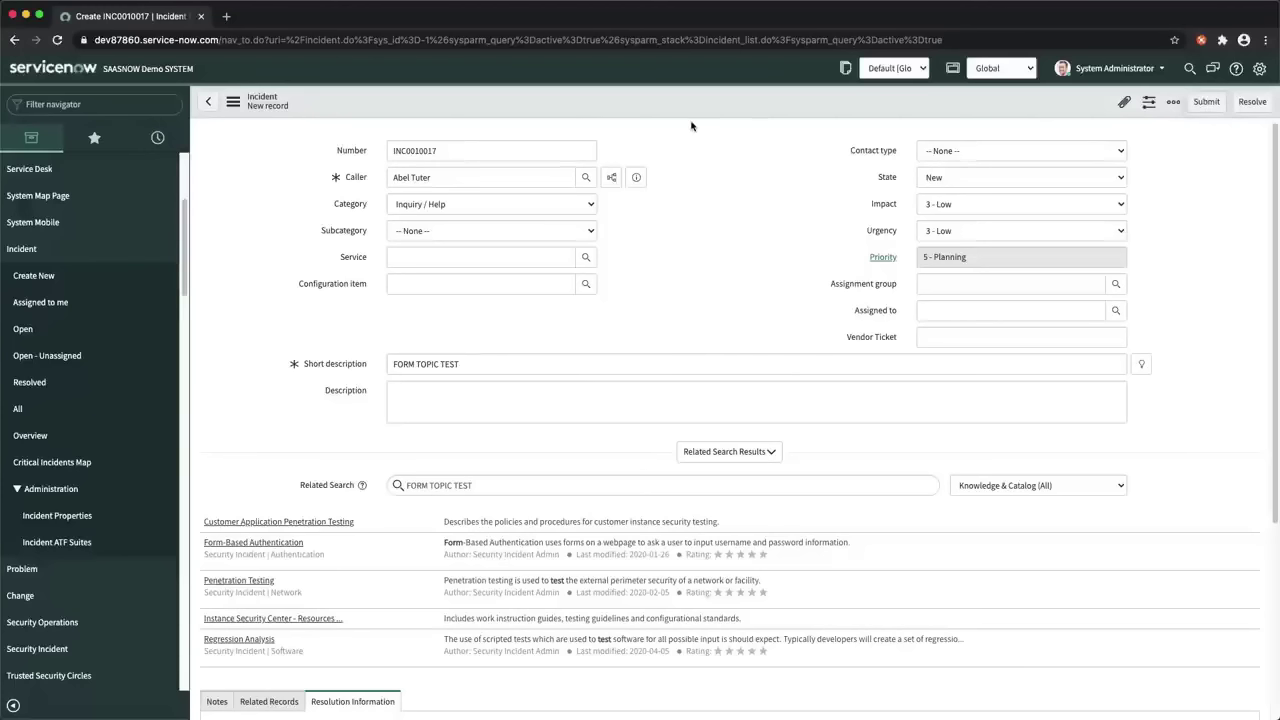
{"action": "left_click_drag", "start_coordinate": [480, 365], "coordinate": [325, 352]}
{"action": "key", "text": "super+c"}
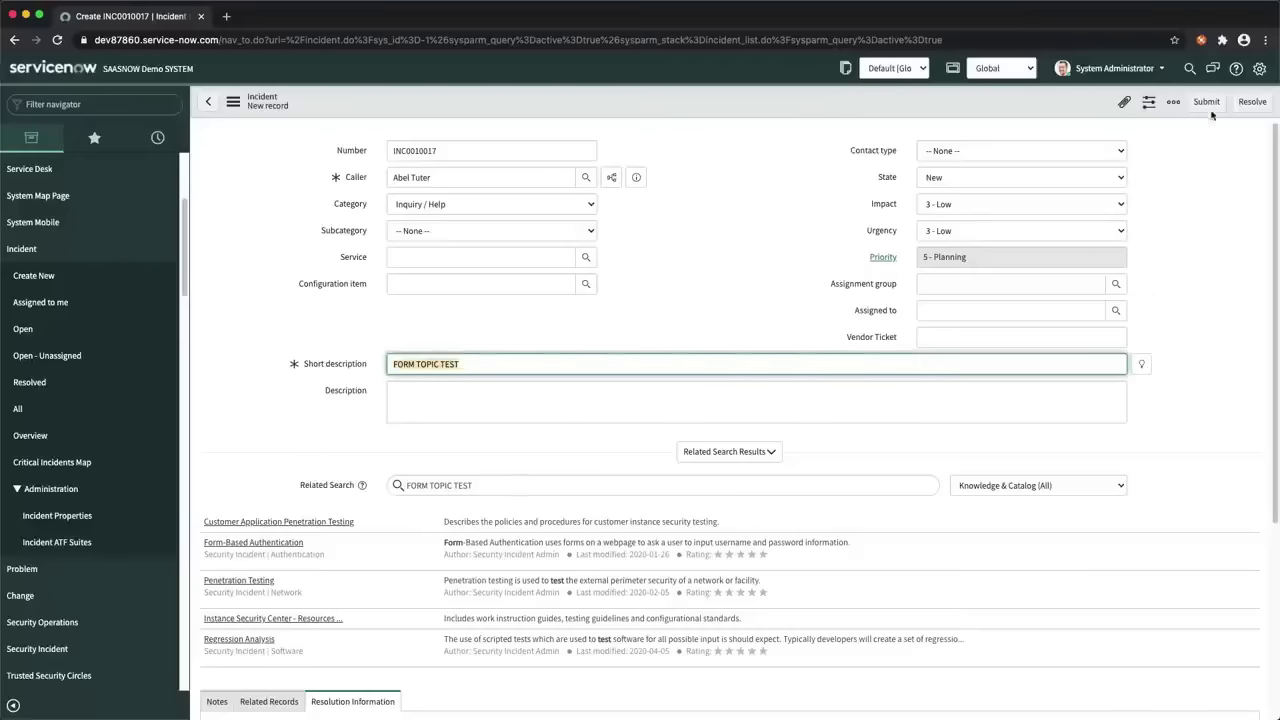
{"action": "left_click", "coordinate": [1158, 274]}
{"action": "left_click", "coordinate": [1206, 106]}
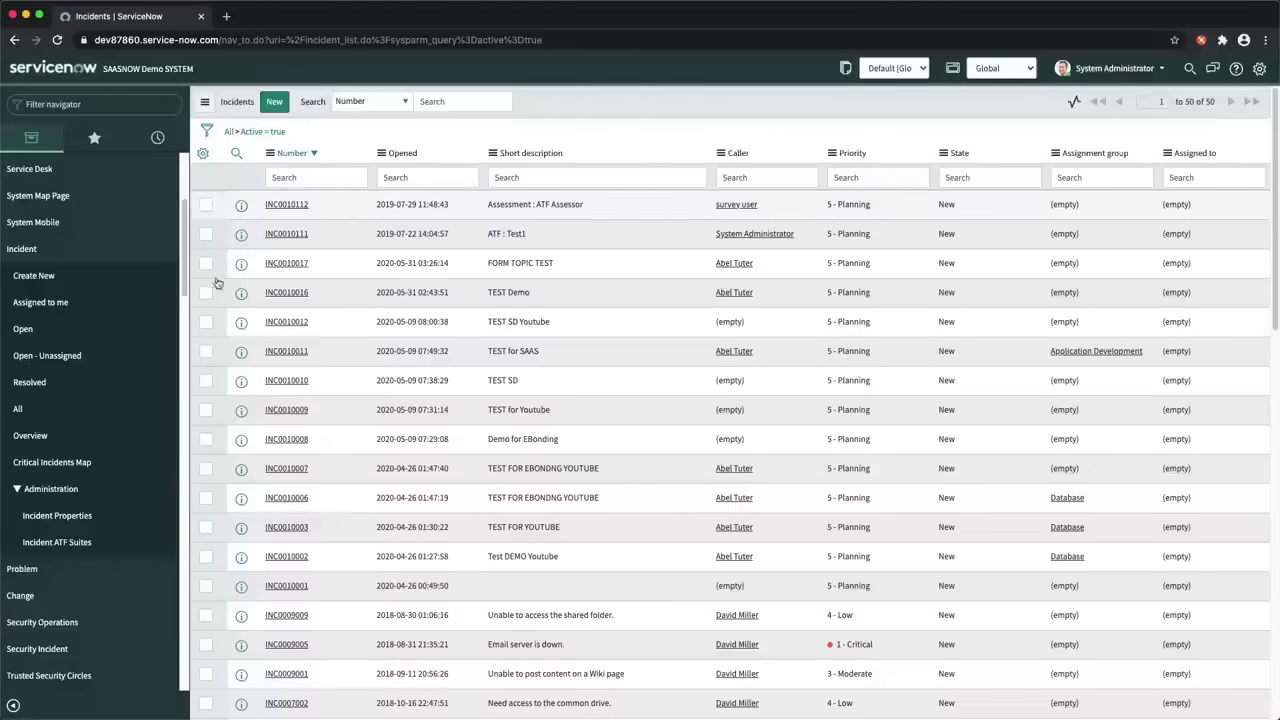
Create and save incident INC0010018 with the recent caller and short description 'FORM TOPIC TEST 123'
{"action": "left_click", "coordinate": [38, 281]}
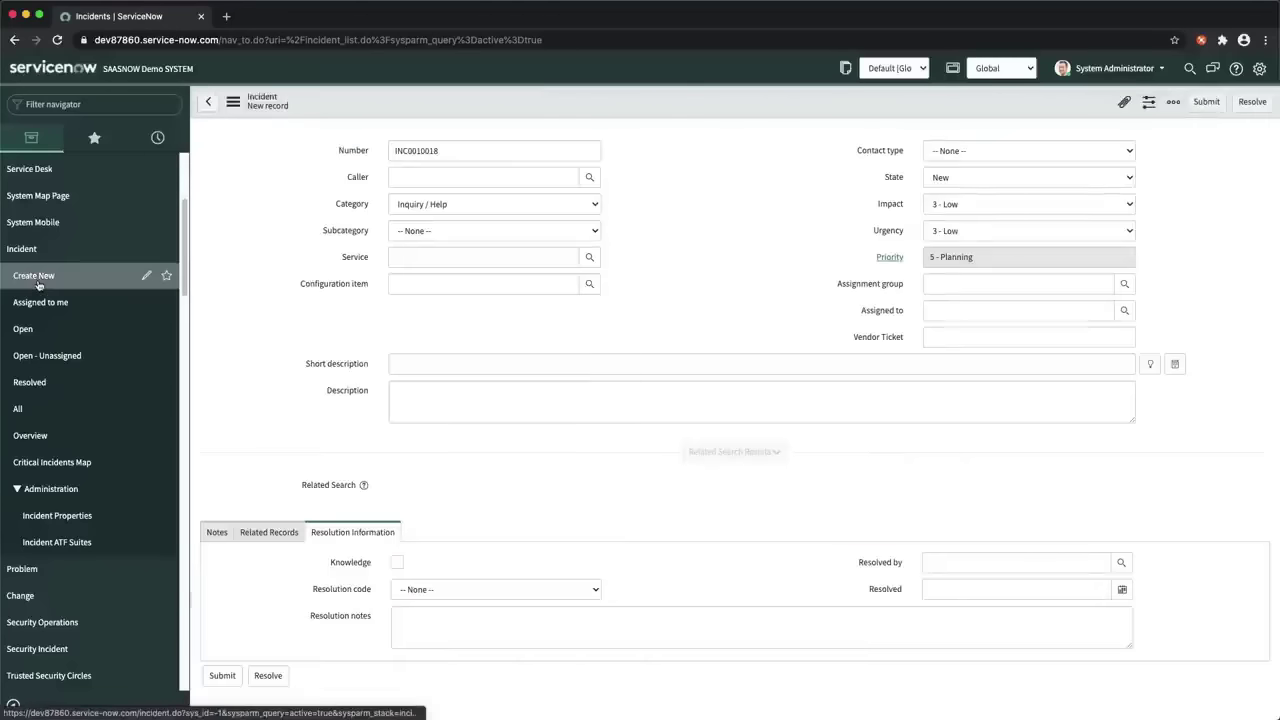
{"action": "left_click", "coordinate": [441, 183]}
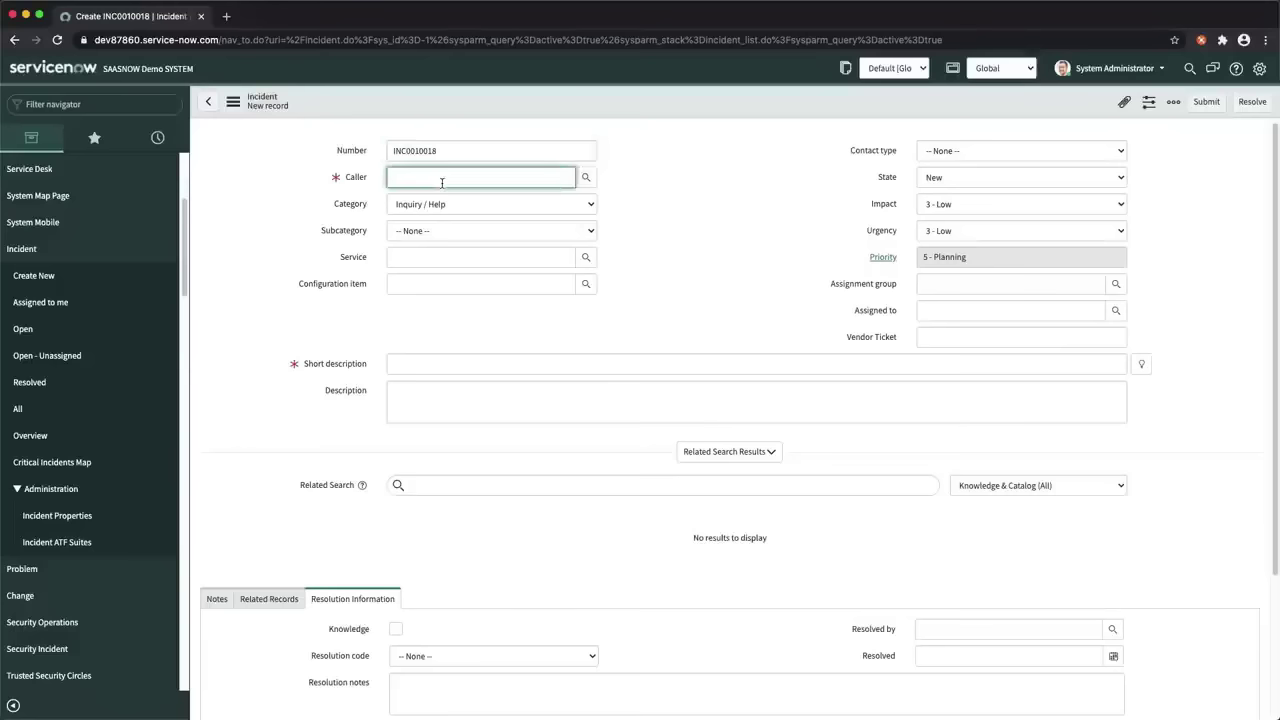
{"action": "left_click", "coordinate": [434, 206]}
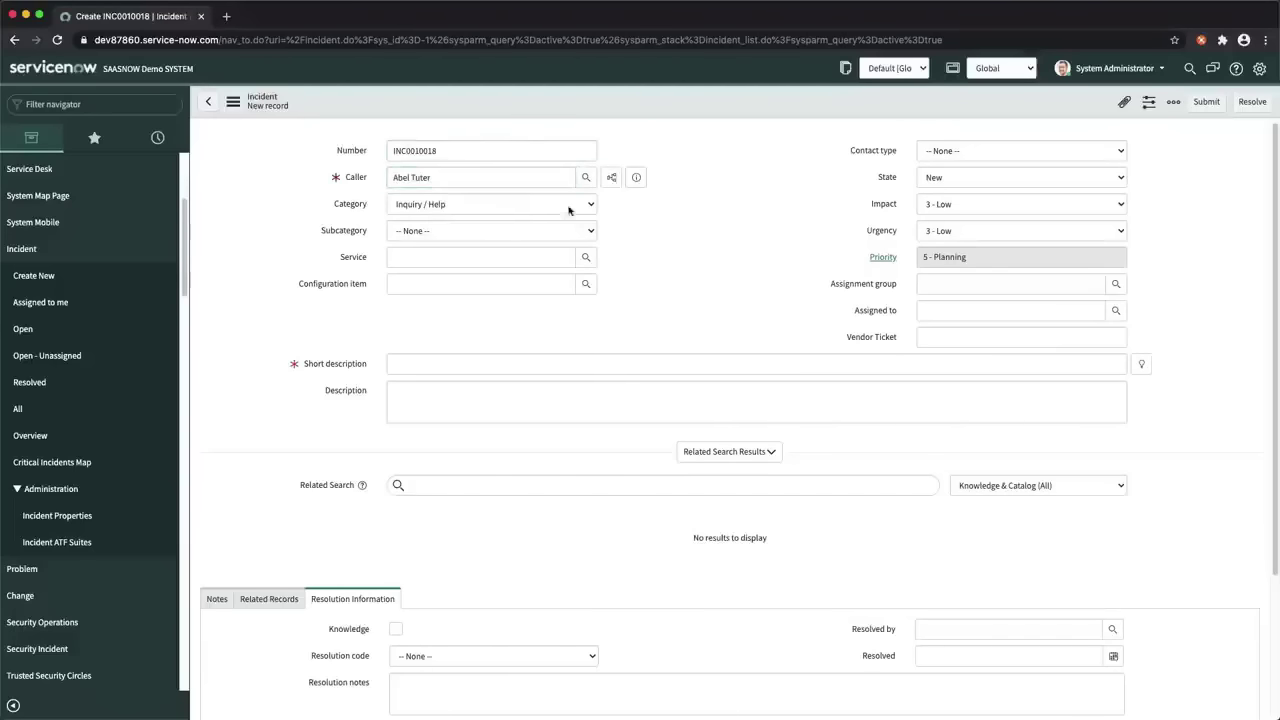
{"action": "left_click", "coordinate": [436, 365]}
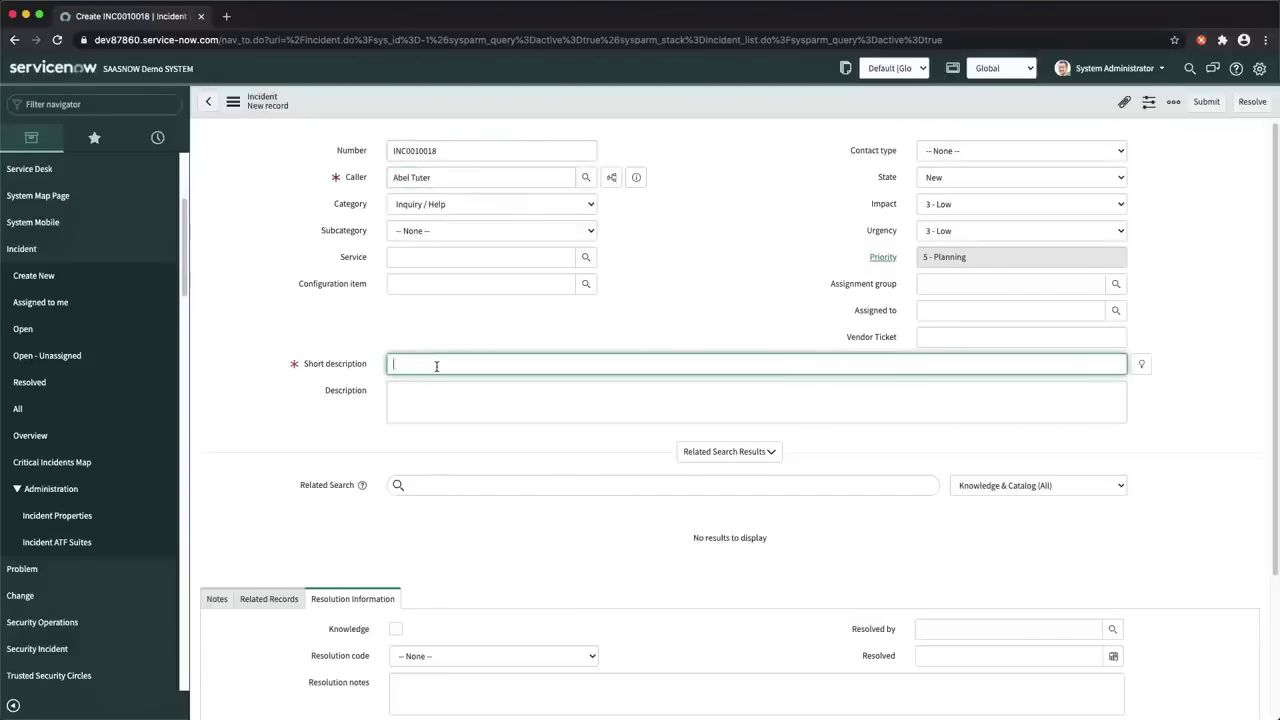
{"action": "key", "text": "super+v"}
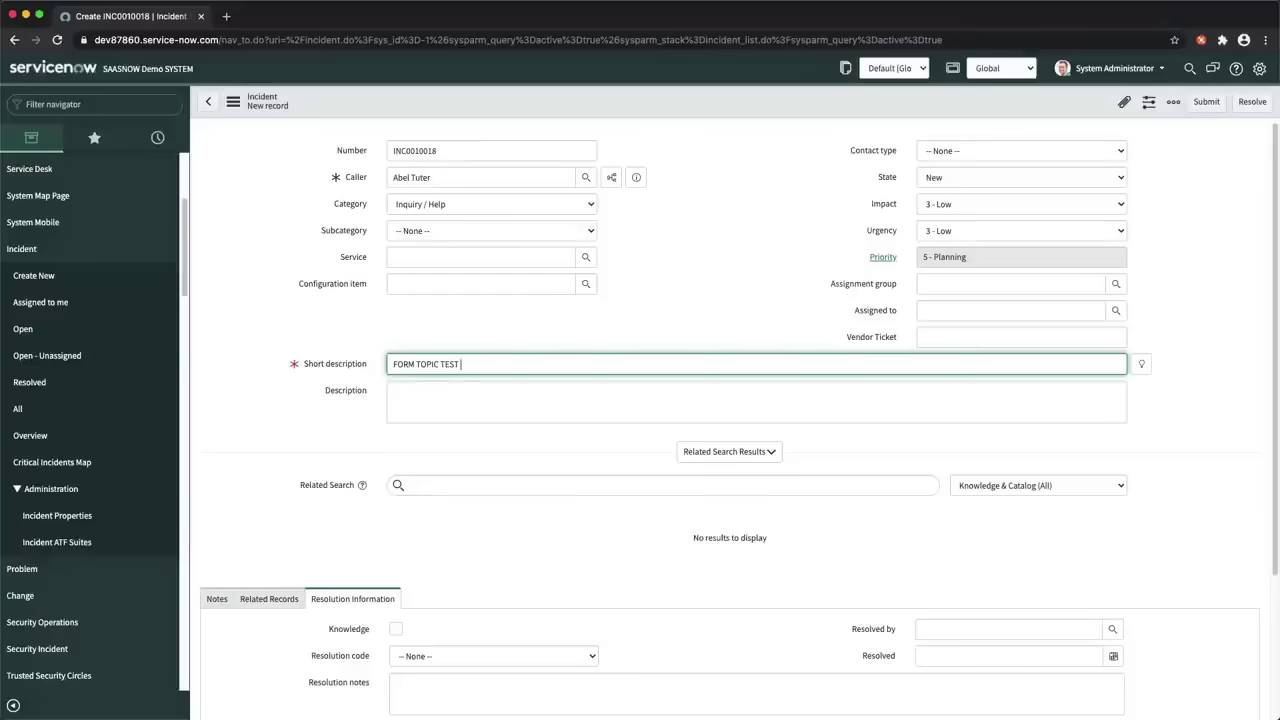
{"action": "type", "text": "123"}
{"action": "left_click", "coordinate": [685, 312]}
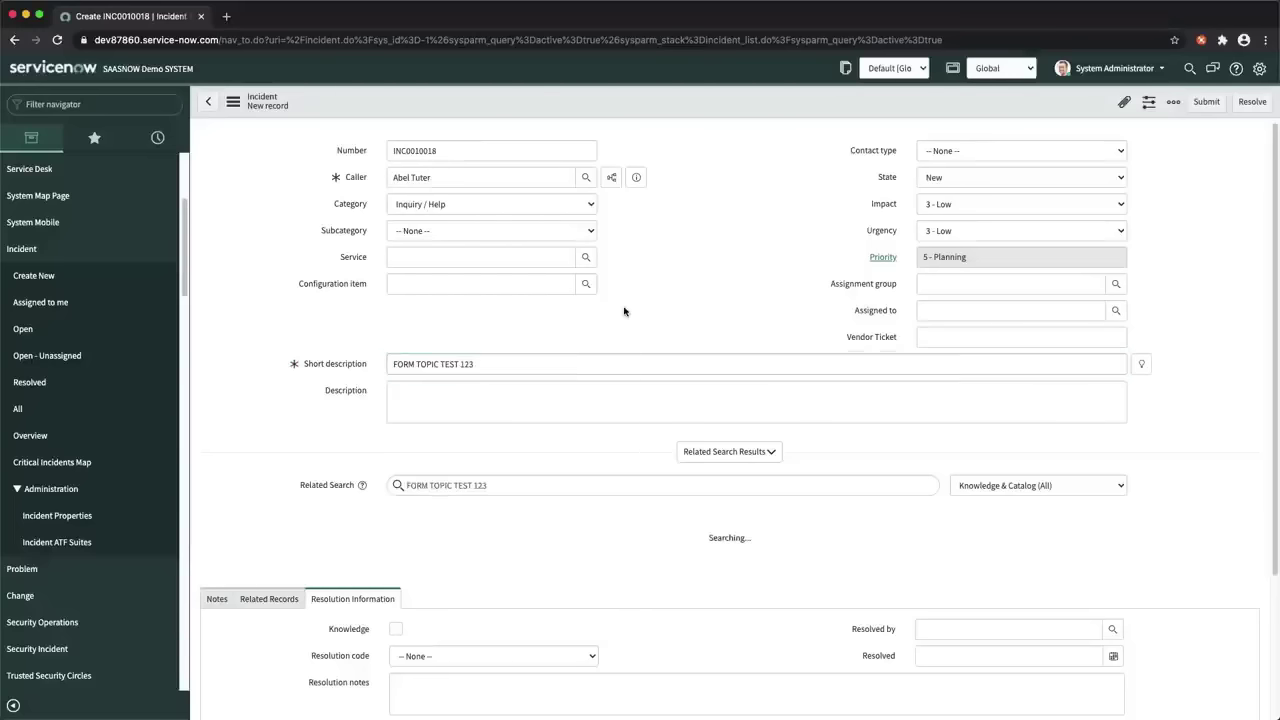
{"action": "right_click", "coordinate": [690, 111]}
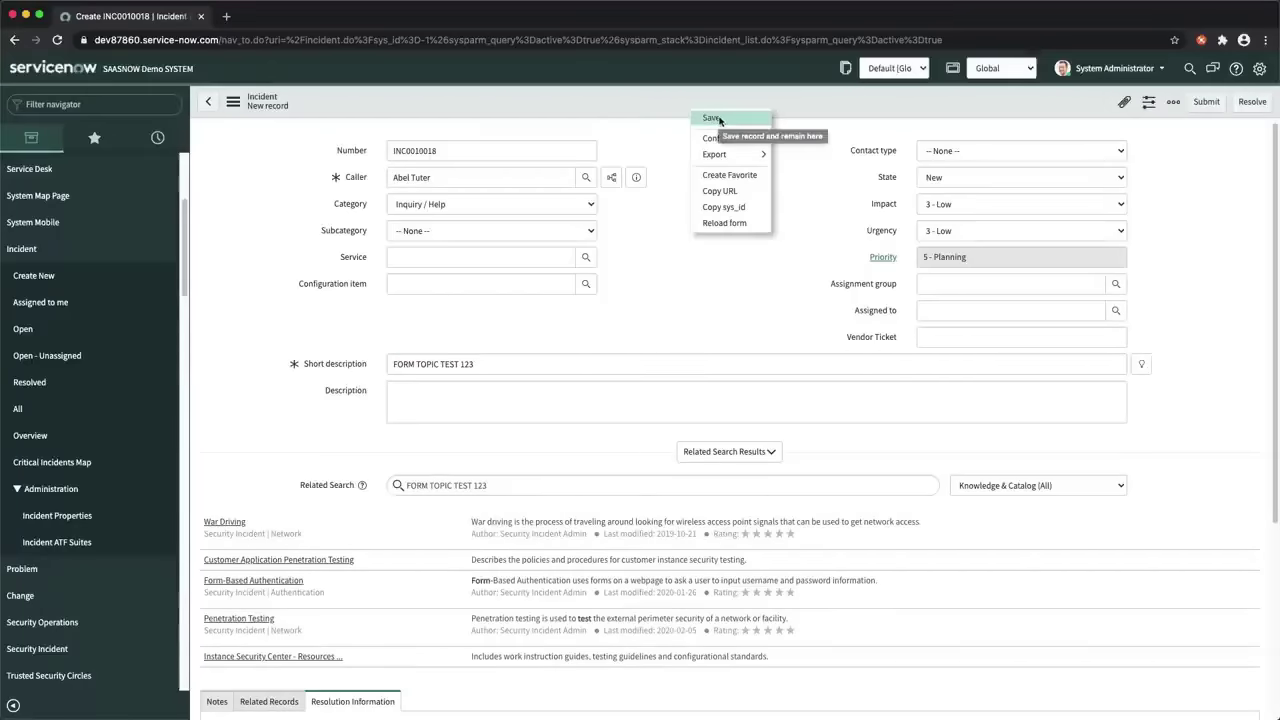
{"action": "left_click", "coordinate": [719, 121]}
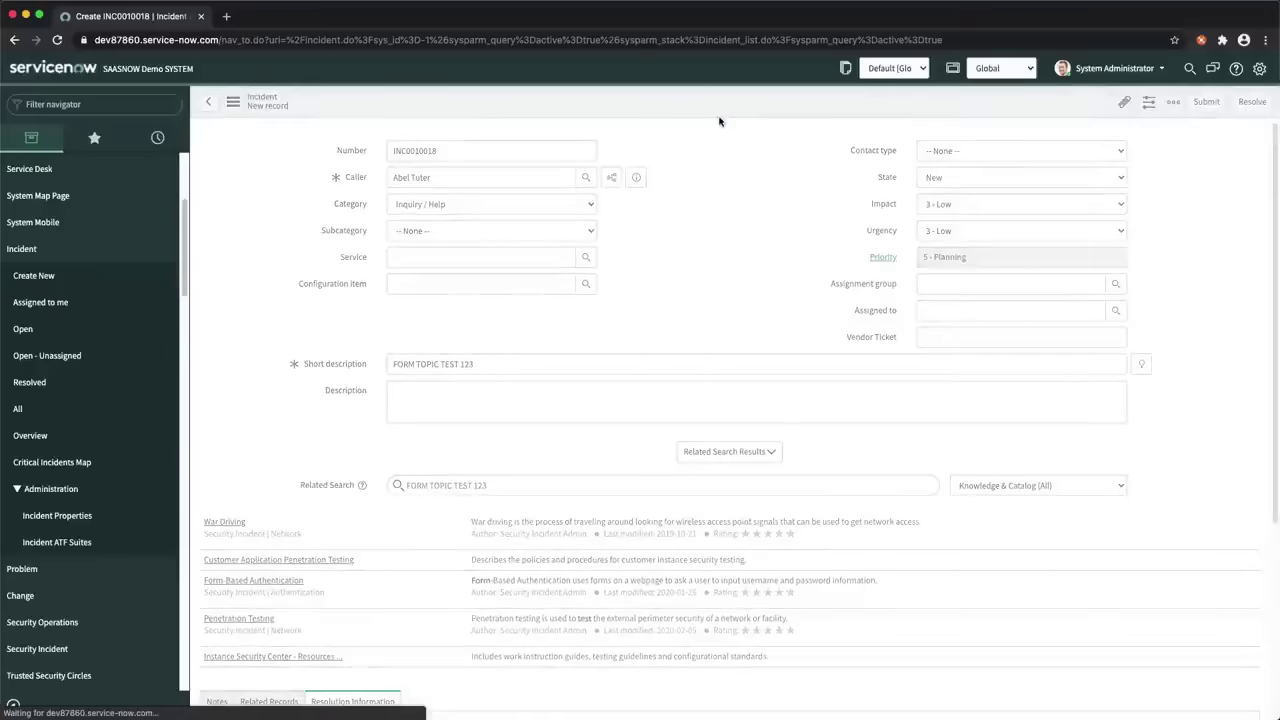
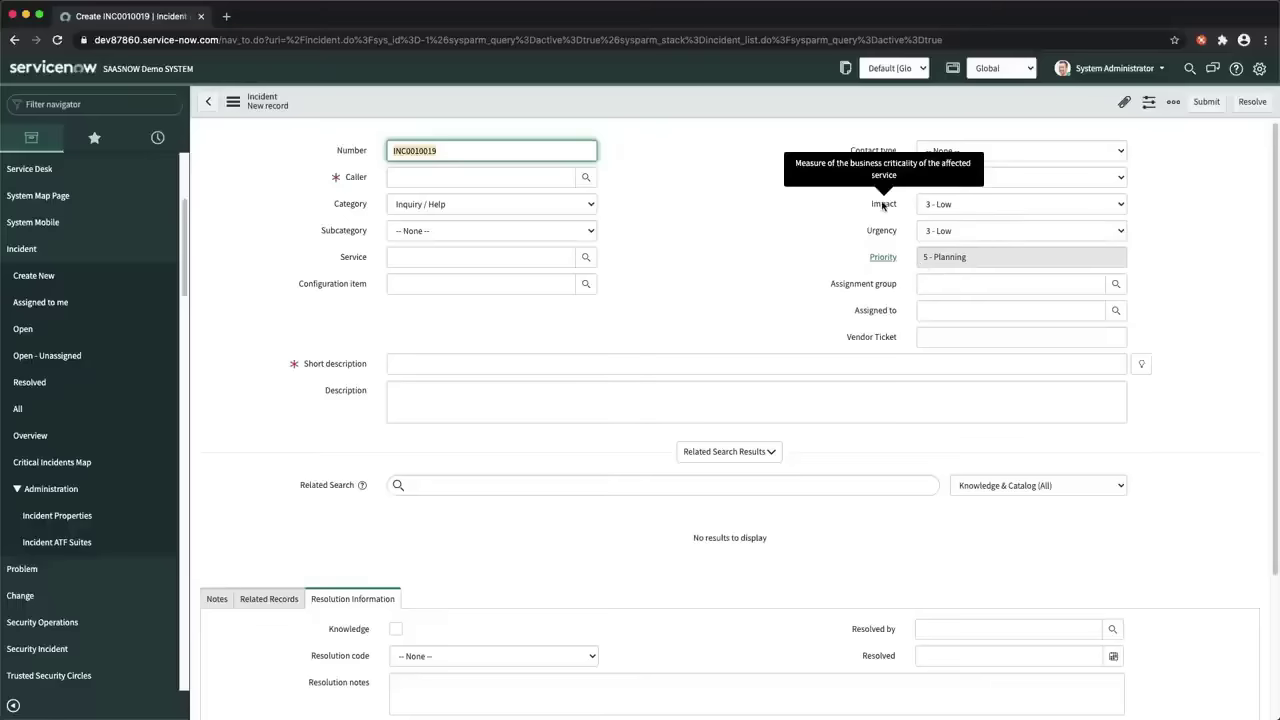
{"action": "left_click", "coordinate": [950, 208]}
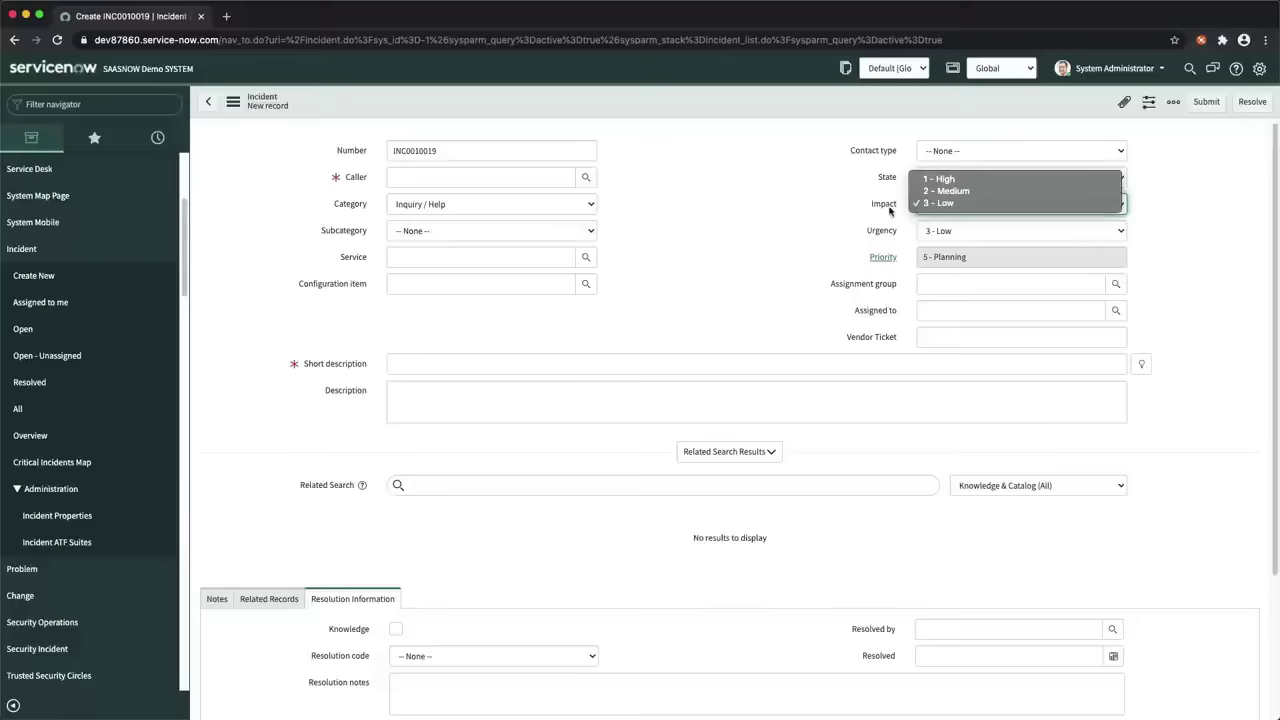
{"action": "left_click", "coordinate": [954, 204]}
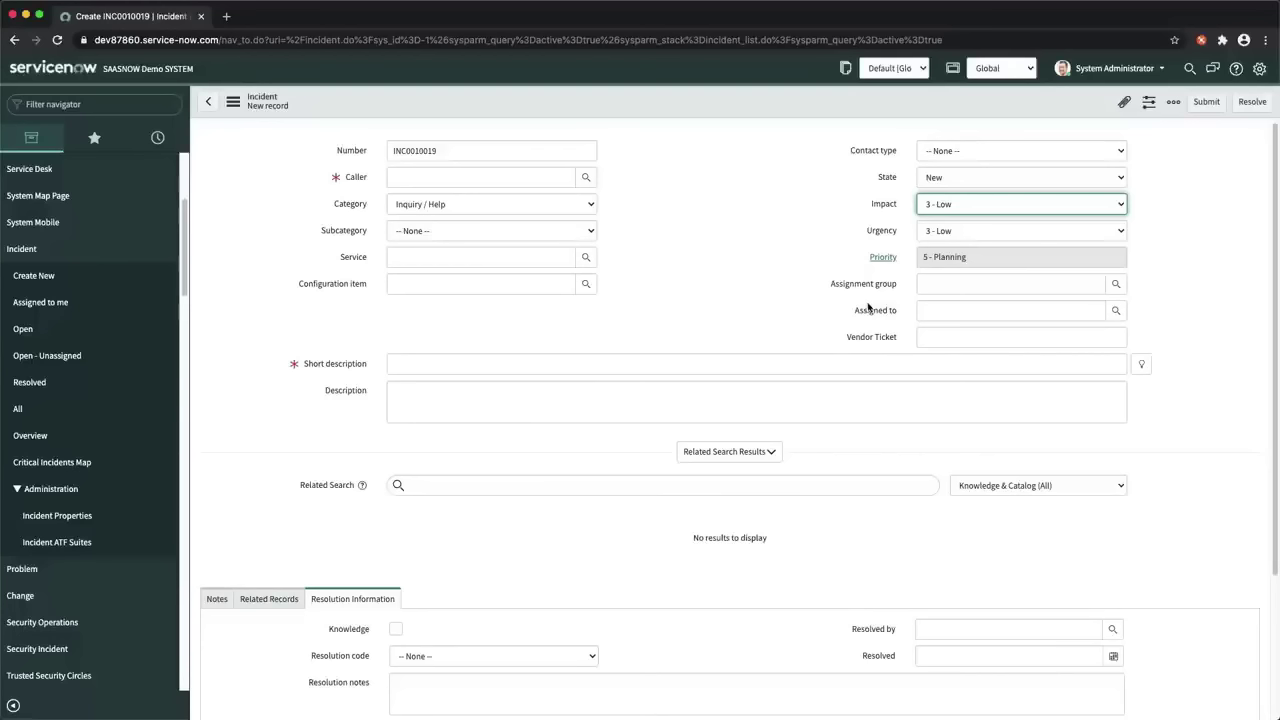
{"action": "left_click", "coordinate": [586, 177]}
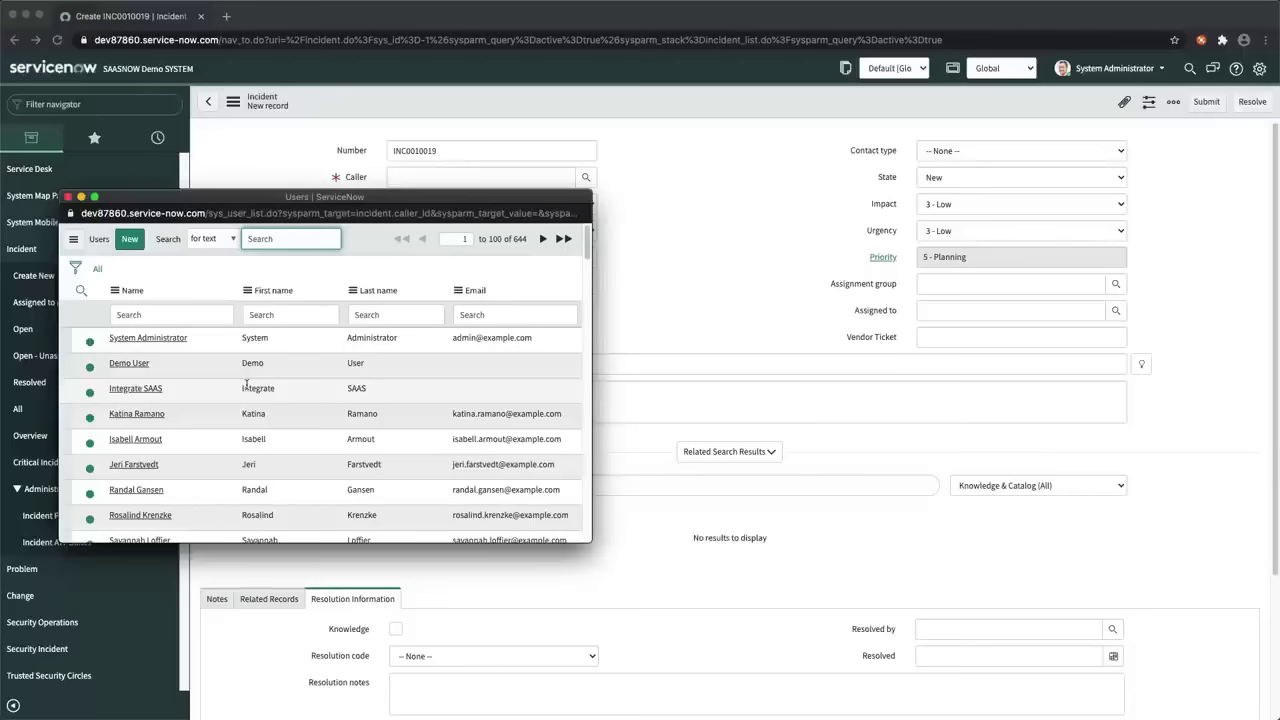
Pick a caller from the Users list and enter the short description 'test demo 1234'
{"action": "left_click", "coordinate": [140, 466]}
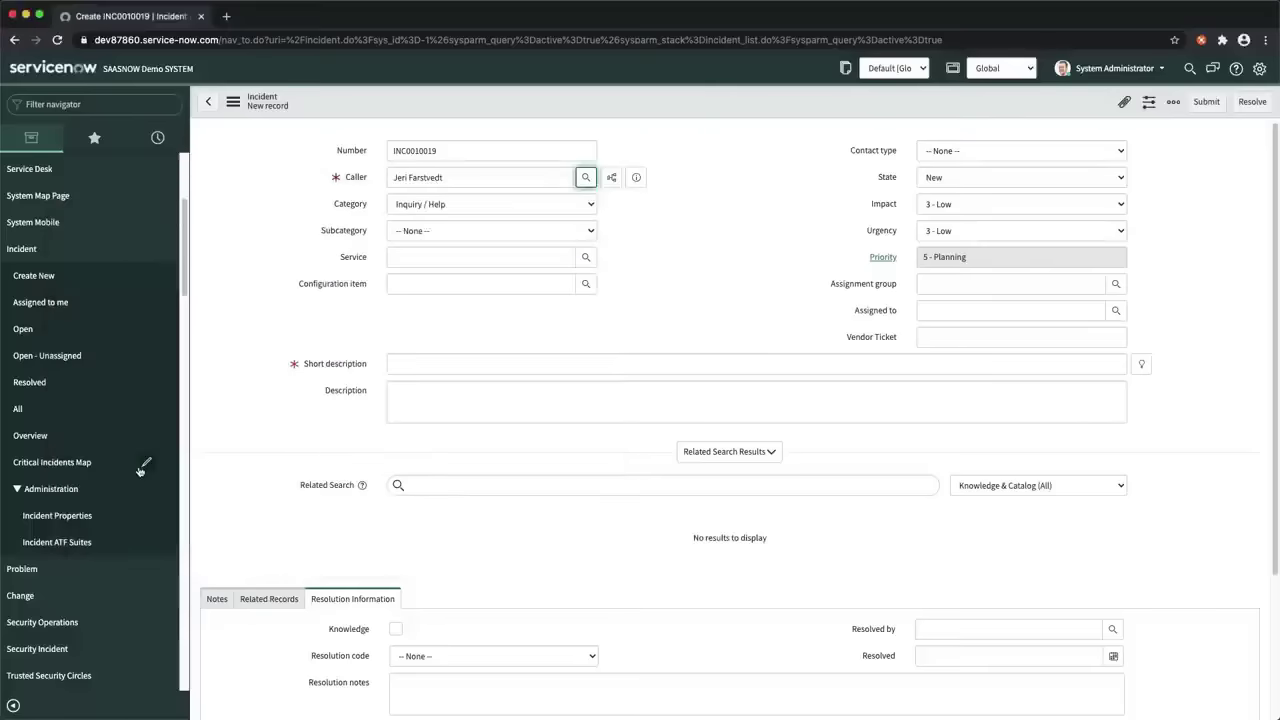
{"action": "left_click", "coordinate": [700, 265]}
{"action": "left_click", "coordinate": [465, 360]}
{"action": "type", "text": "t"}
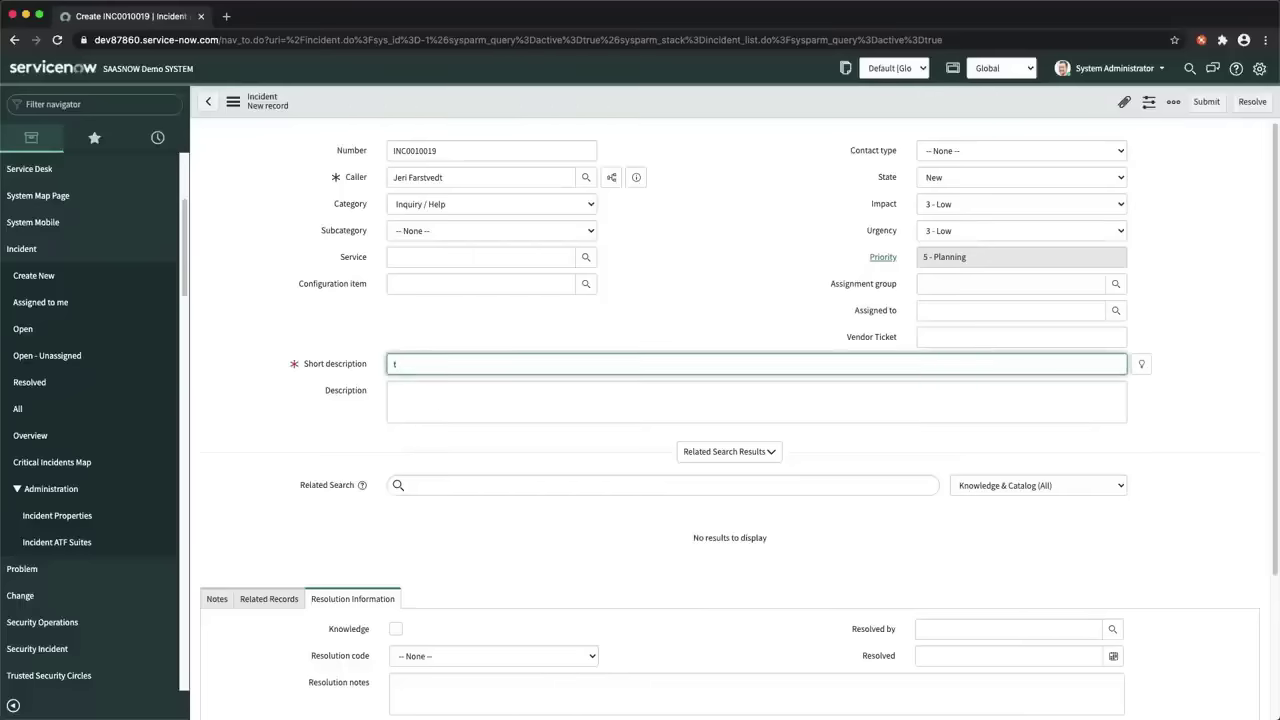
{"action": "type", "text": "w"}
{"action": "type", "text": "st demo "}
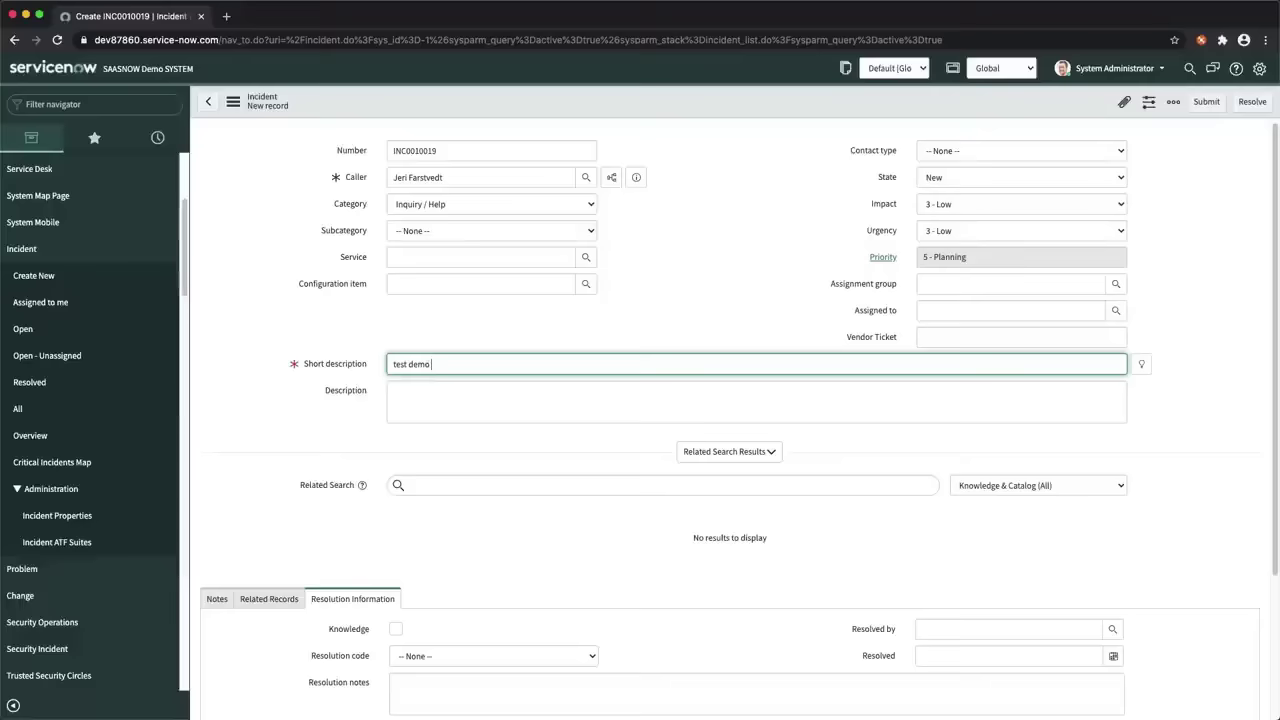
{"action": "type", "text": "1234"}
{"action": "left_click", "coordinate": [636, 235]}
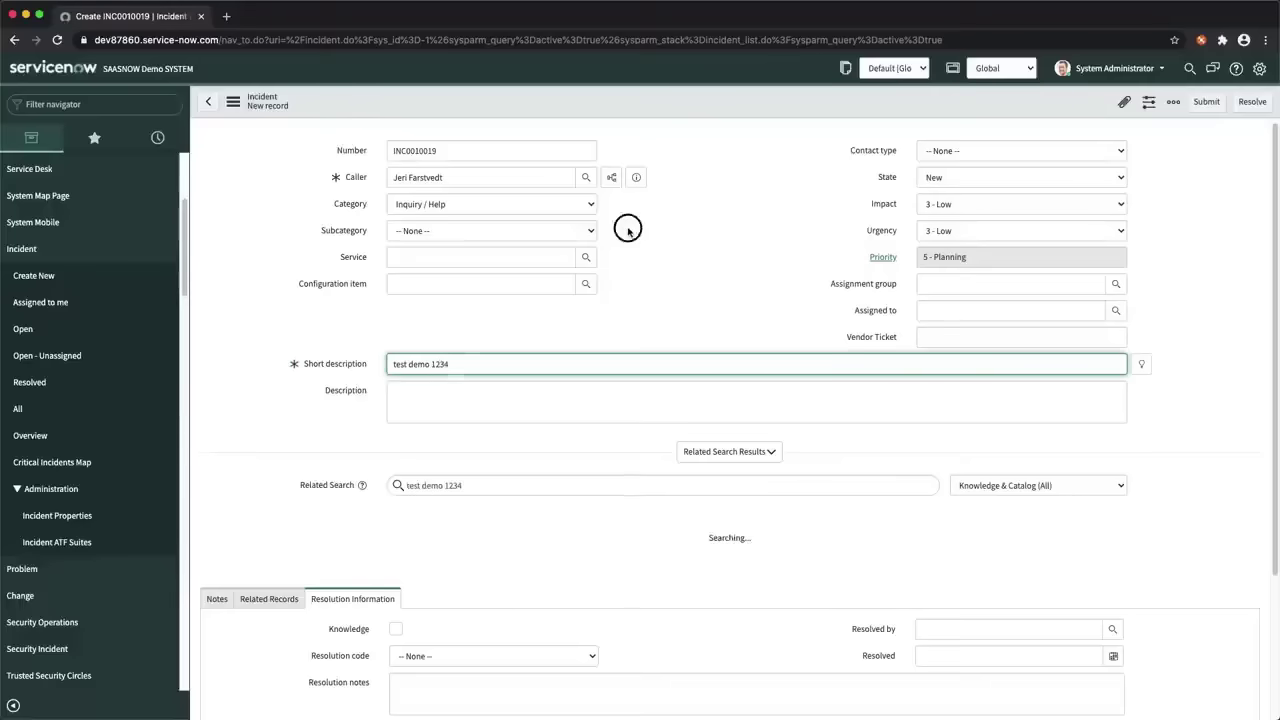
Save incident INC0010019 from the form header's context menu
{"action": "right_click", "coordinate": [684, 104]}
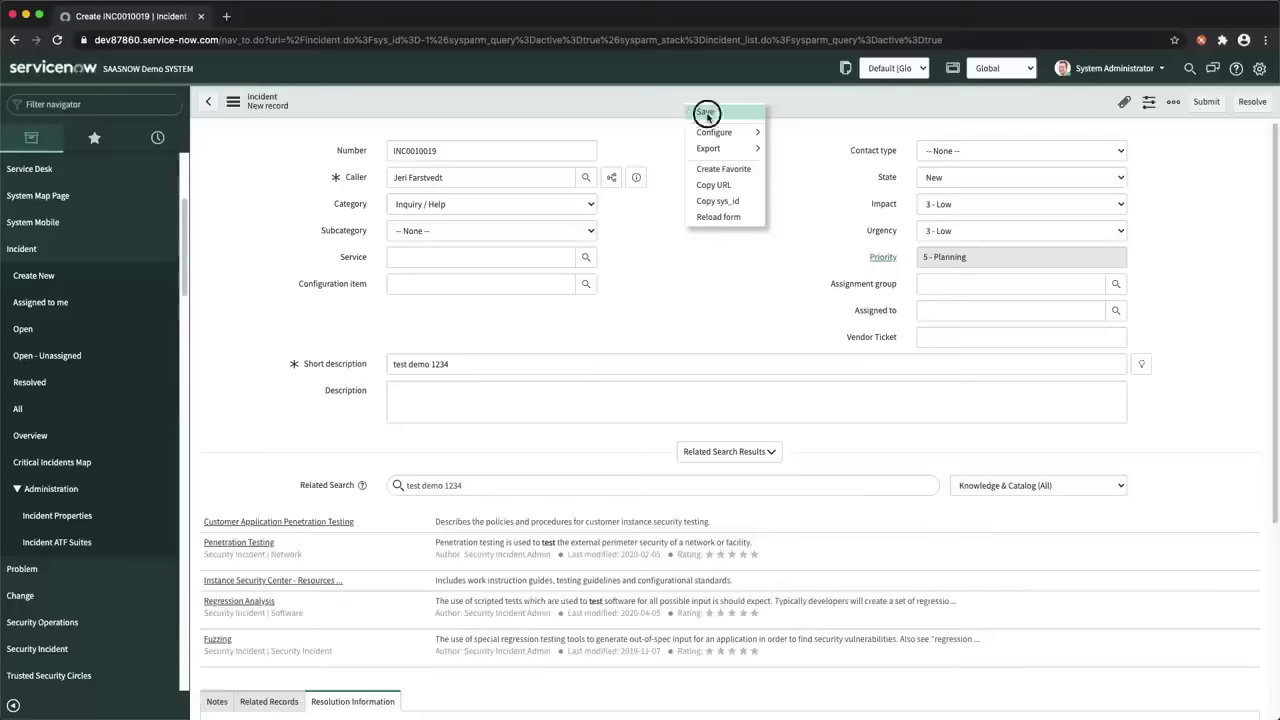
{"action": "left_click", "coordinate": [706, 113]}
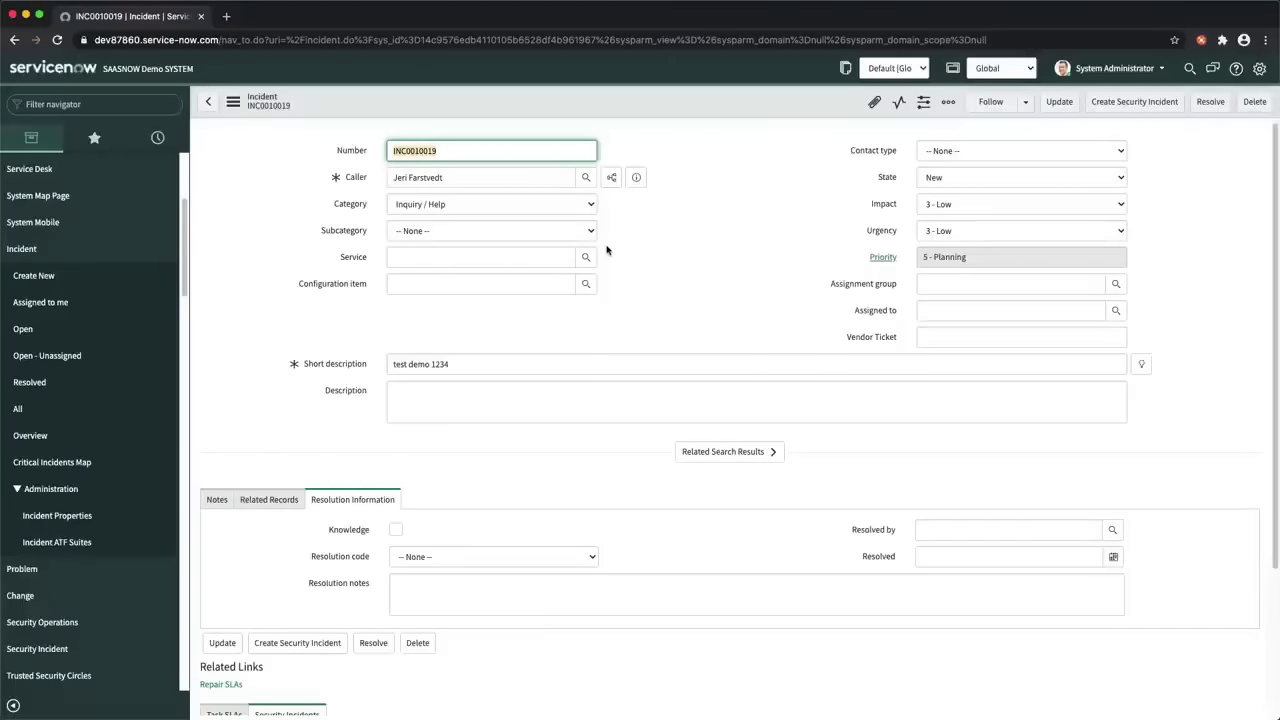
{"action": "right_click", "coordinate": [575, 108]}
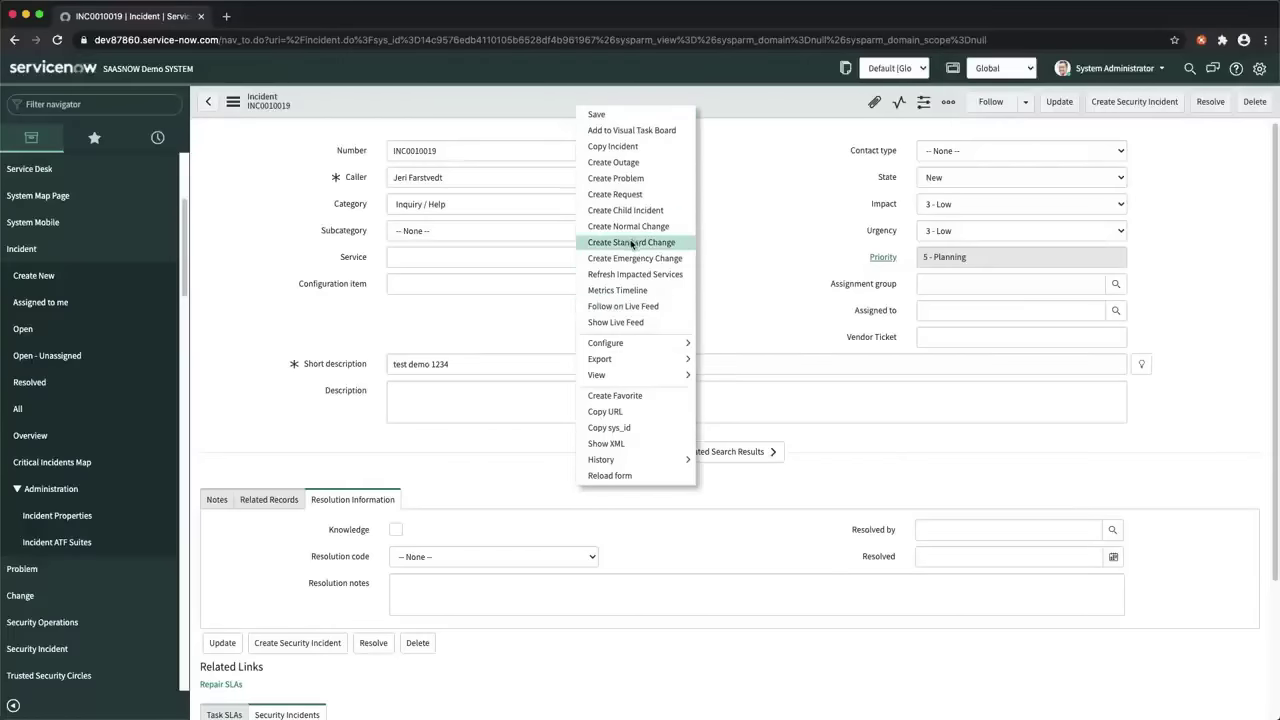
Reload INC0010019 and show its Notes with the single activity entry
{"action": "mouse_move", "coordinate": [650, 347]}
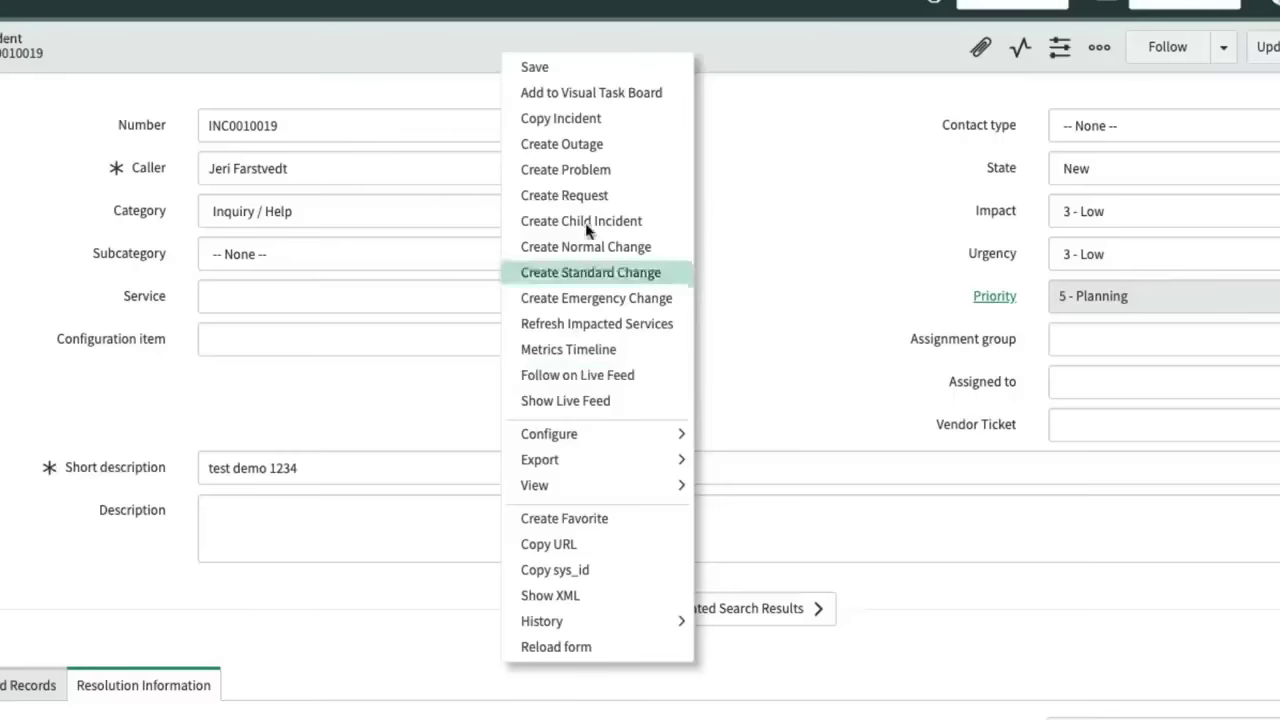
{"action": "mouse_move", "coordinate": [583, 437]}
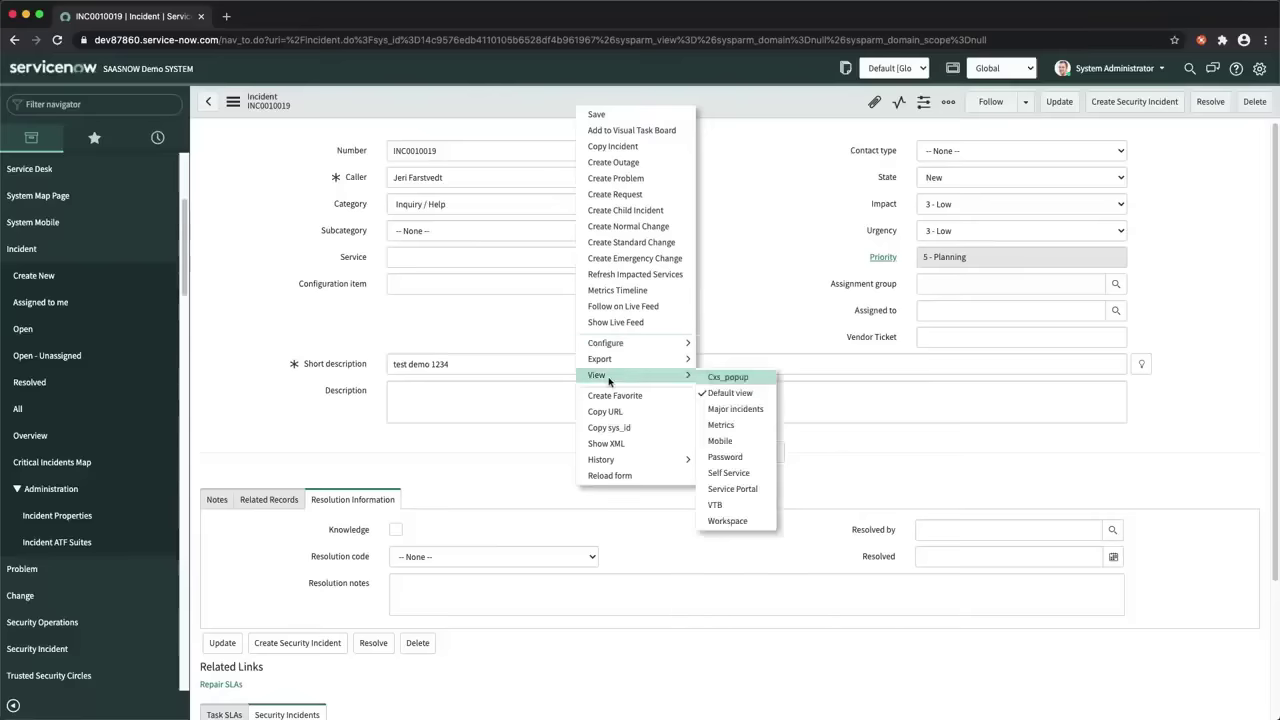
{"action": "left_click", "coordinate": [620, 475]}
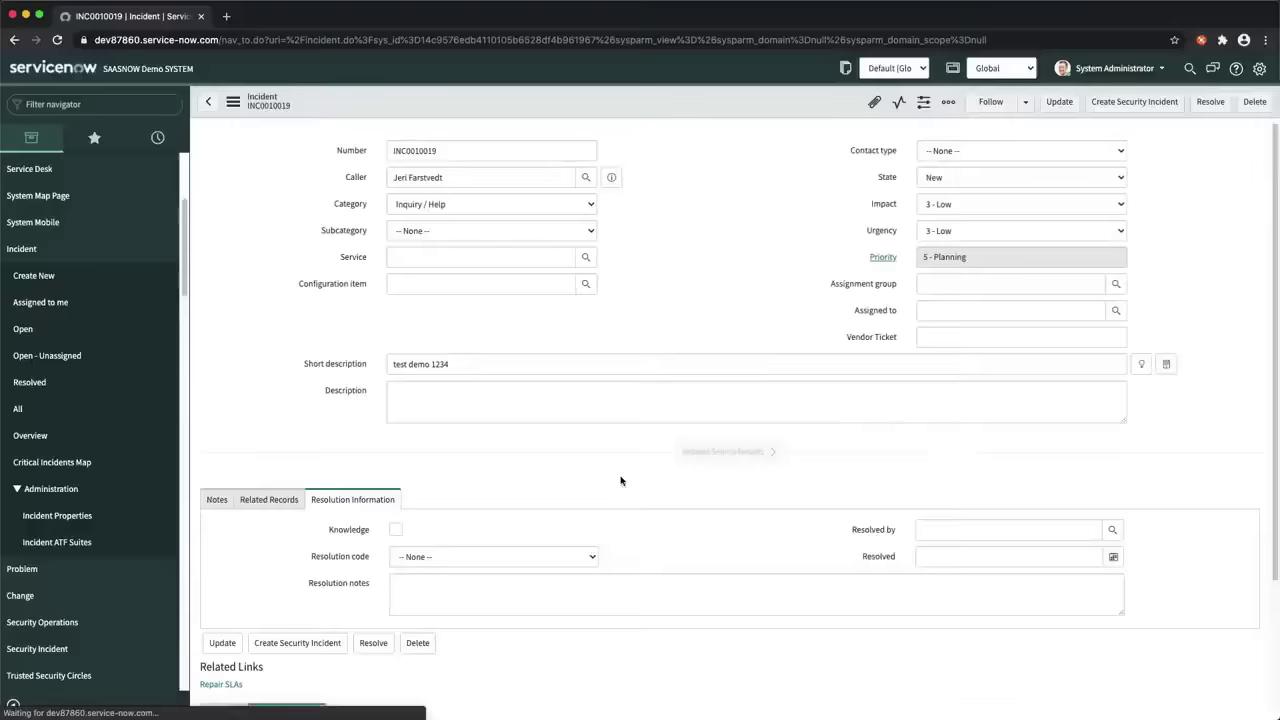
{"action": "right_click", "coordinate": [615, 103]}
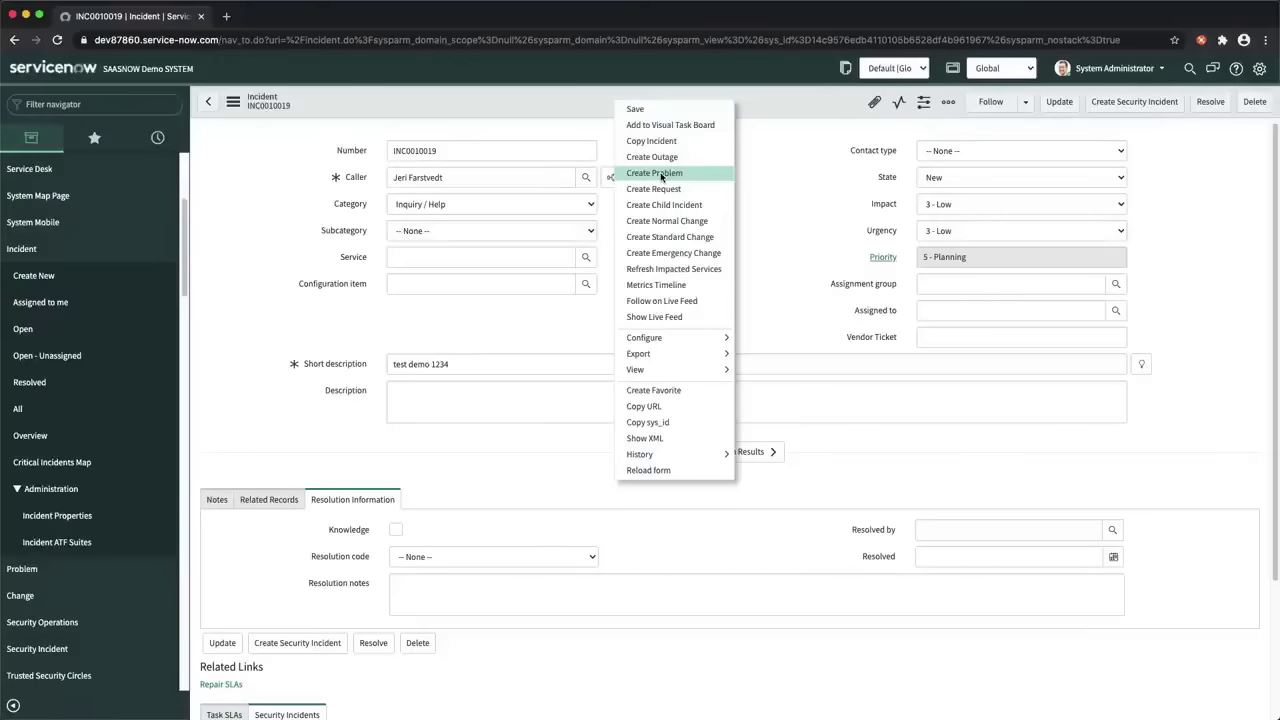
{"action": "left_click", "coordinate": [791, 213]}
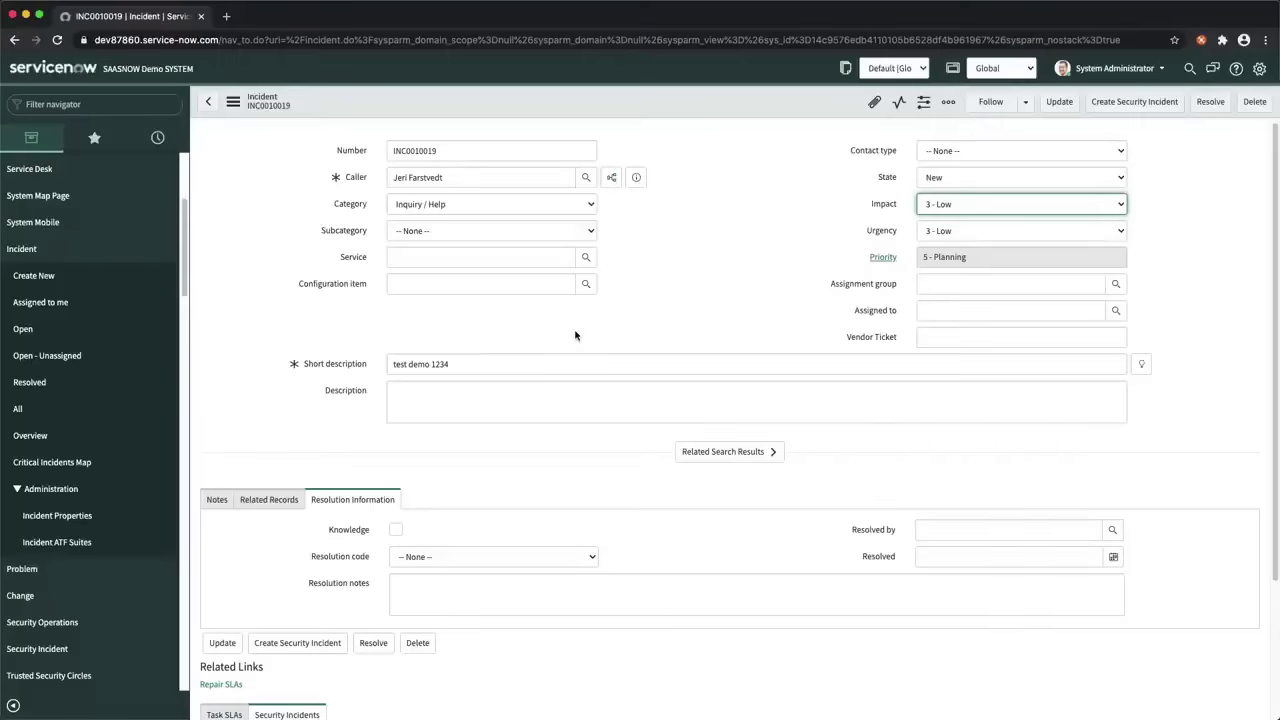
{"action": "left_click", "coordinate": [218, 500]}
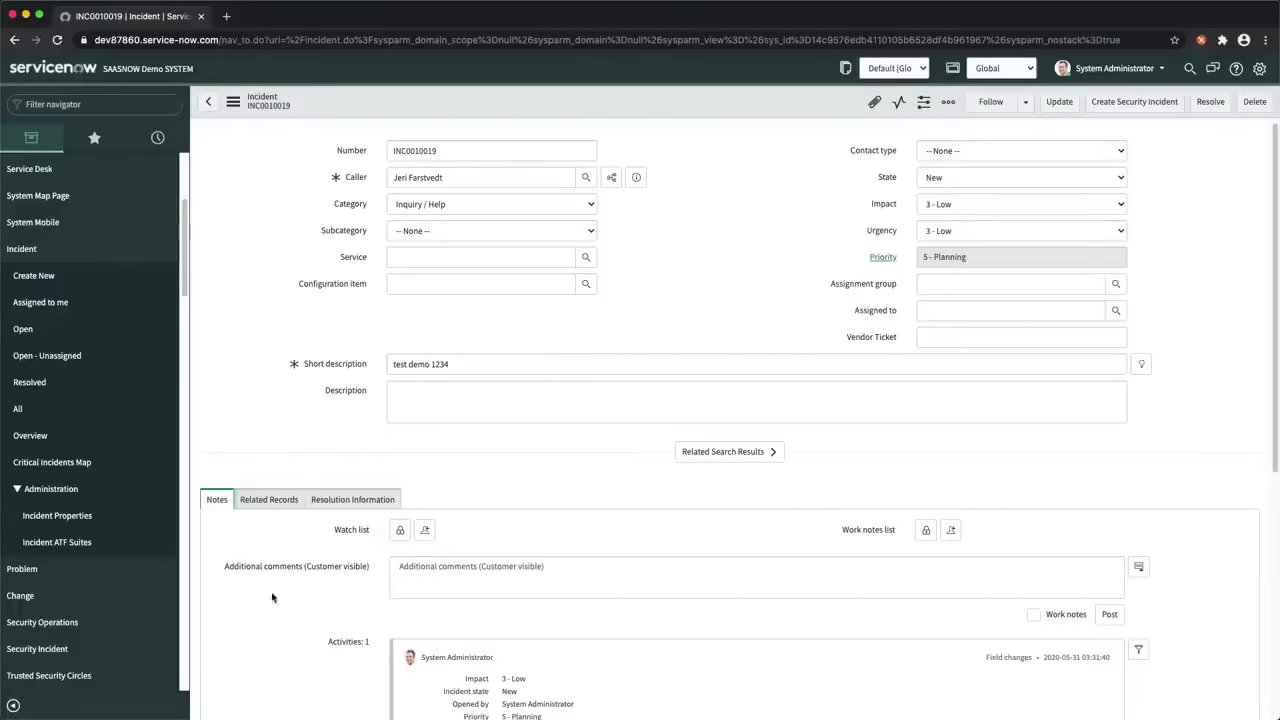
Post an internal work note on INC0010019, bringing its activity history to 2 entries
{"action": "mouse_move", "coordinate": [237, 573]}
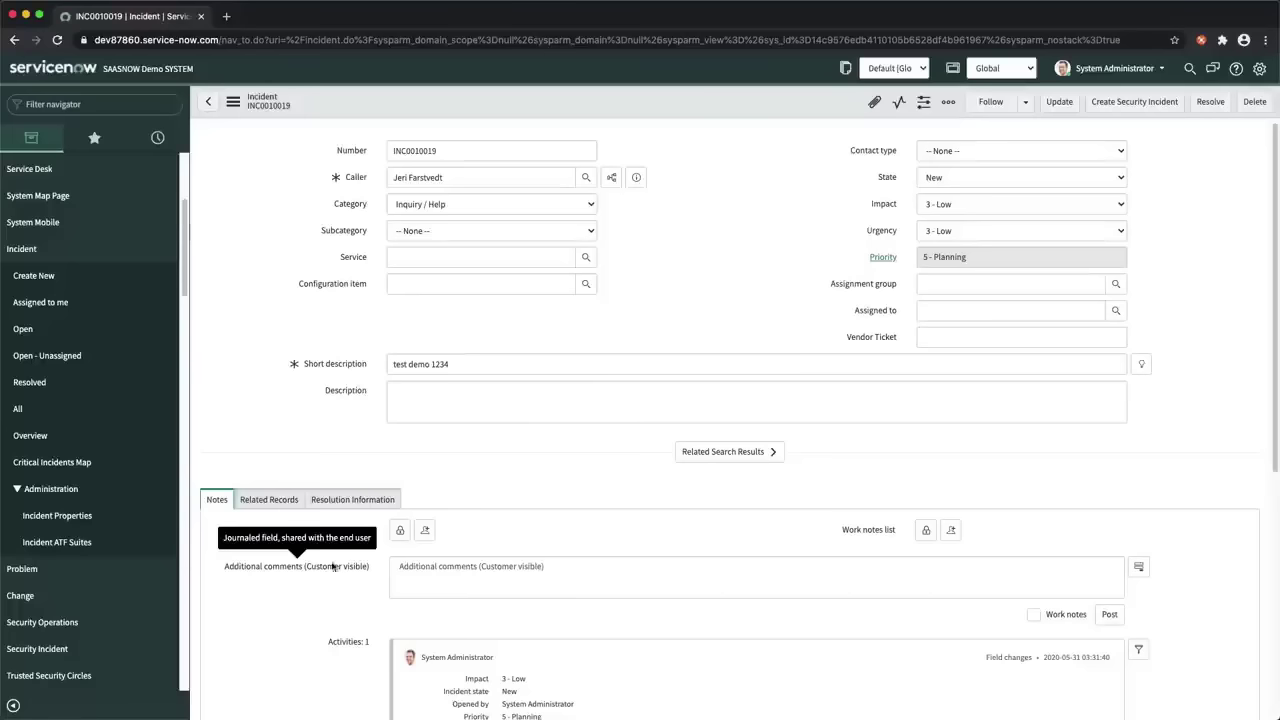
{"action": "left_click", "coordinate": [1034, 614]}
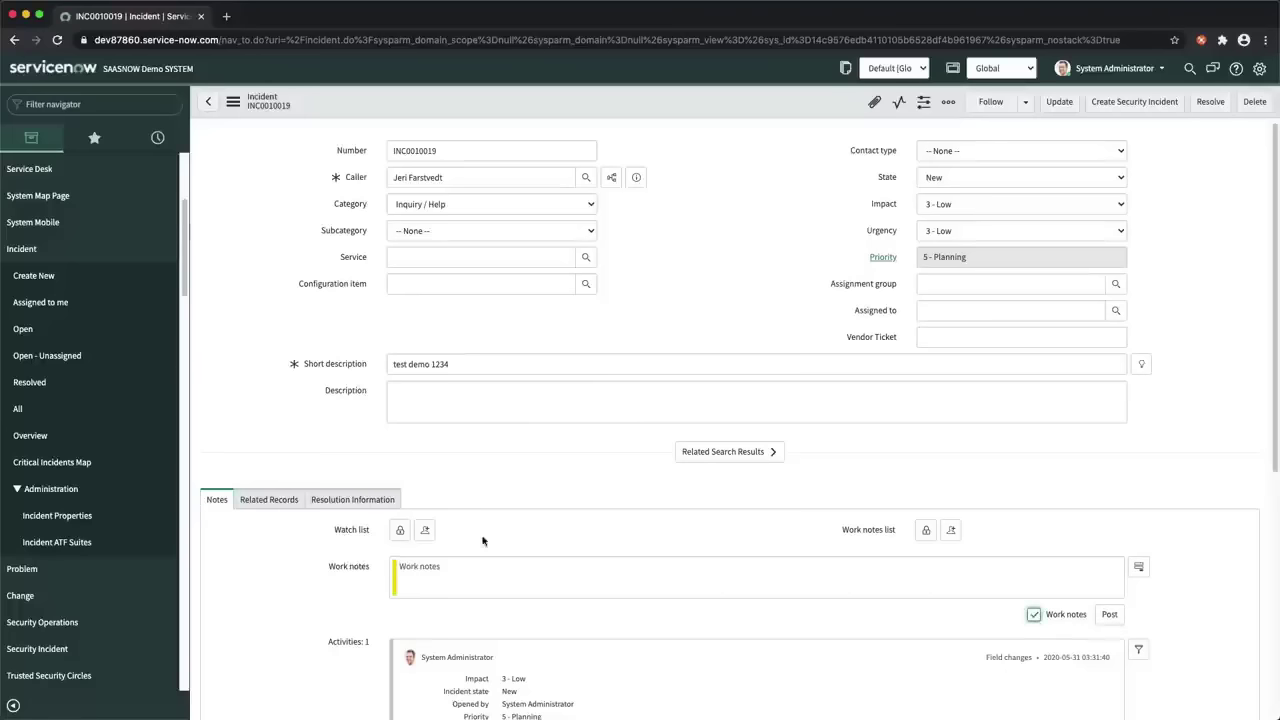
{"action": "left_click", "coordinate": [438, 562]}
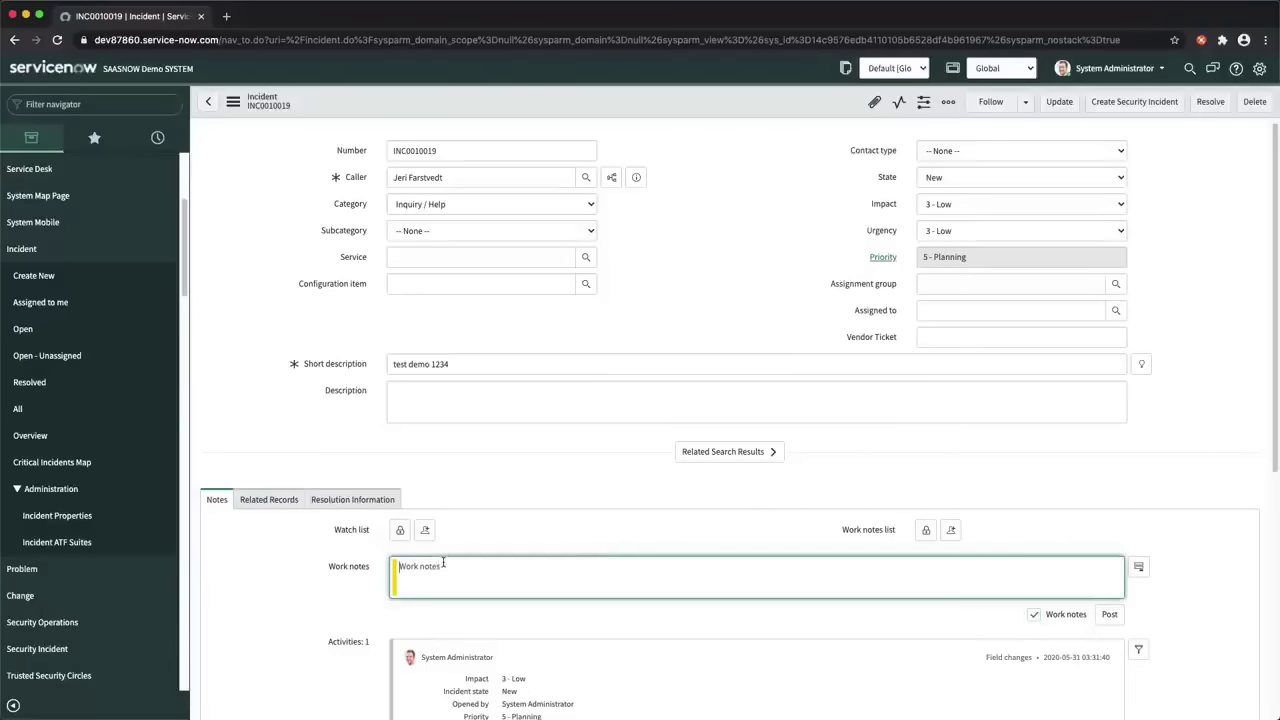
{"action": "type", "text": "vfdgj"}
{"action": "left_click", "coordinate": [1109, 614]}
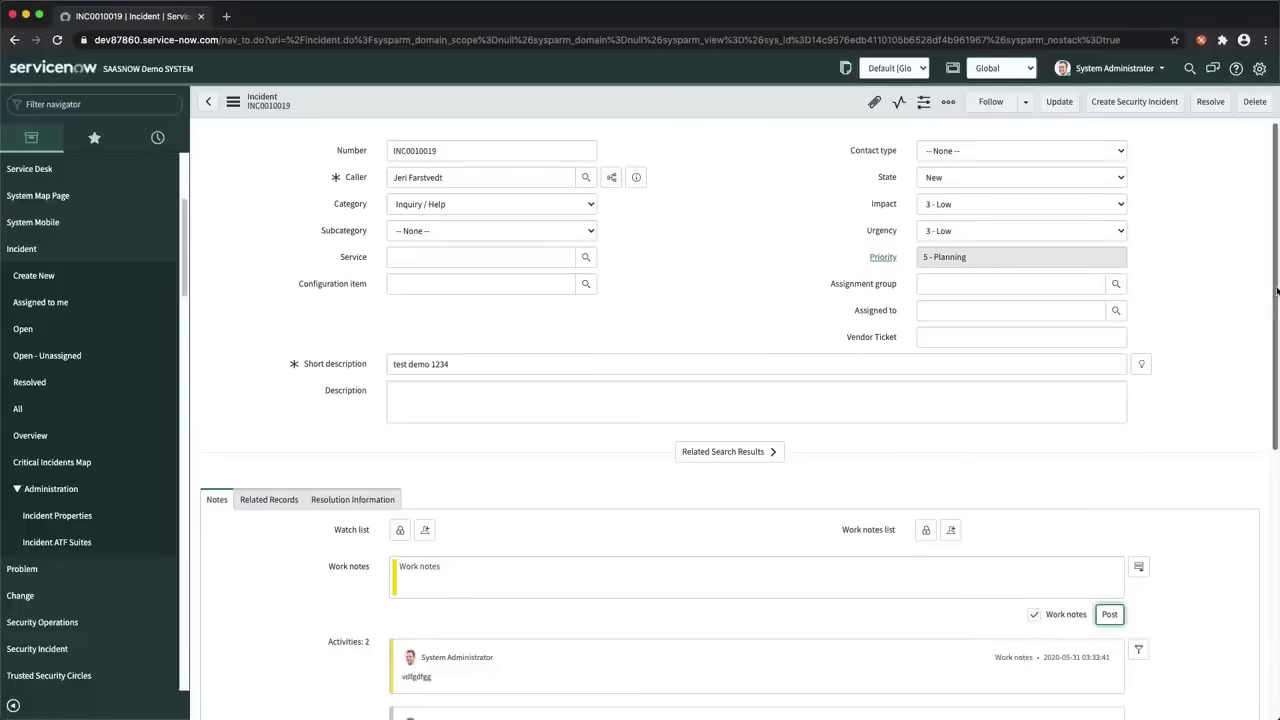
{"action": "scroll", "coordinate": [1273, 390], "scroll_direction": "down", "scroll_amount": 2}
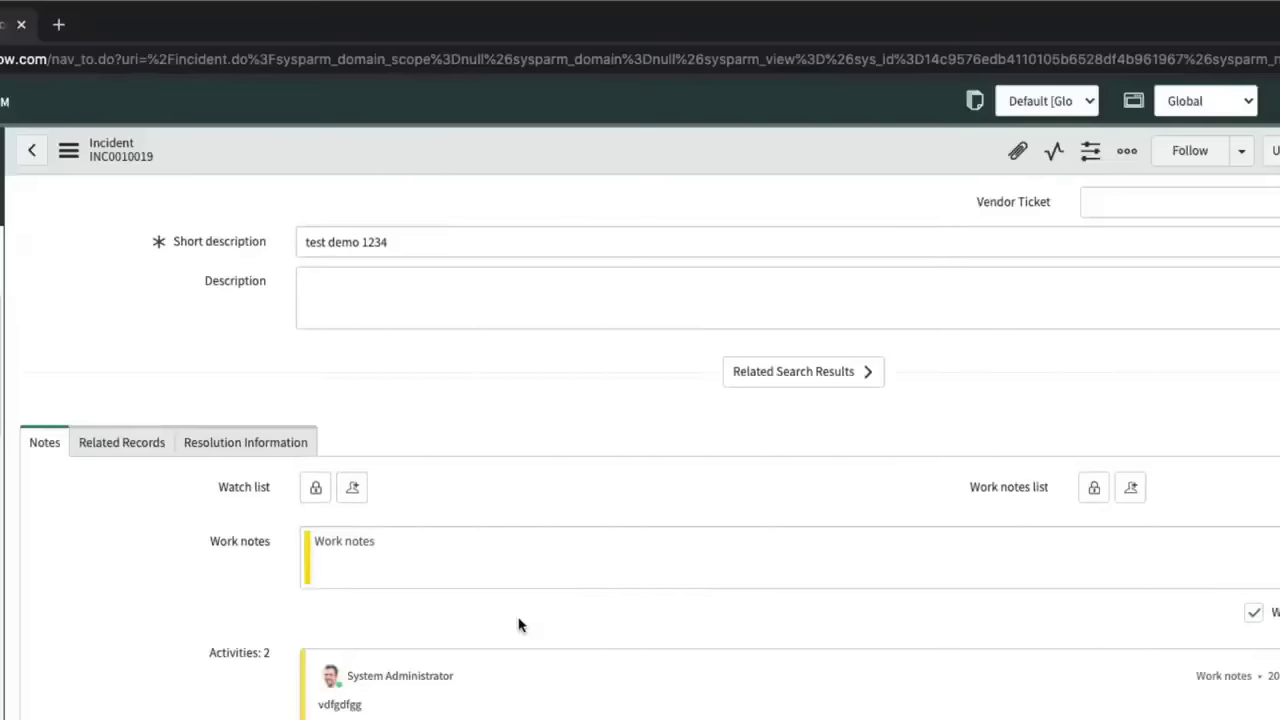
{"action": "scroll", "coordinate": [518, 625], "scroll_direction": "up", "scroll_amount": 3}
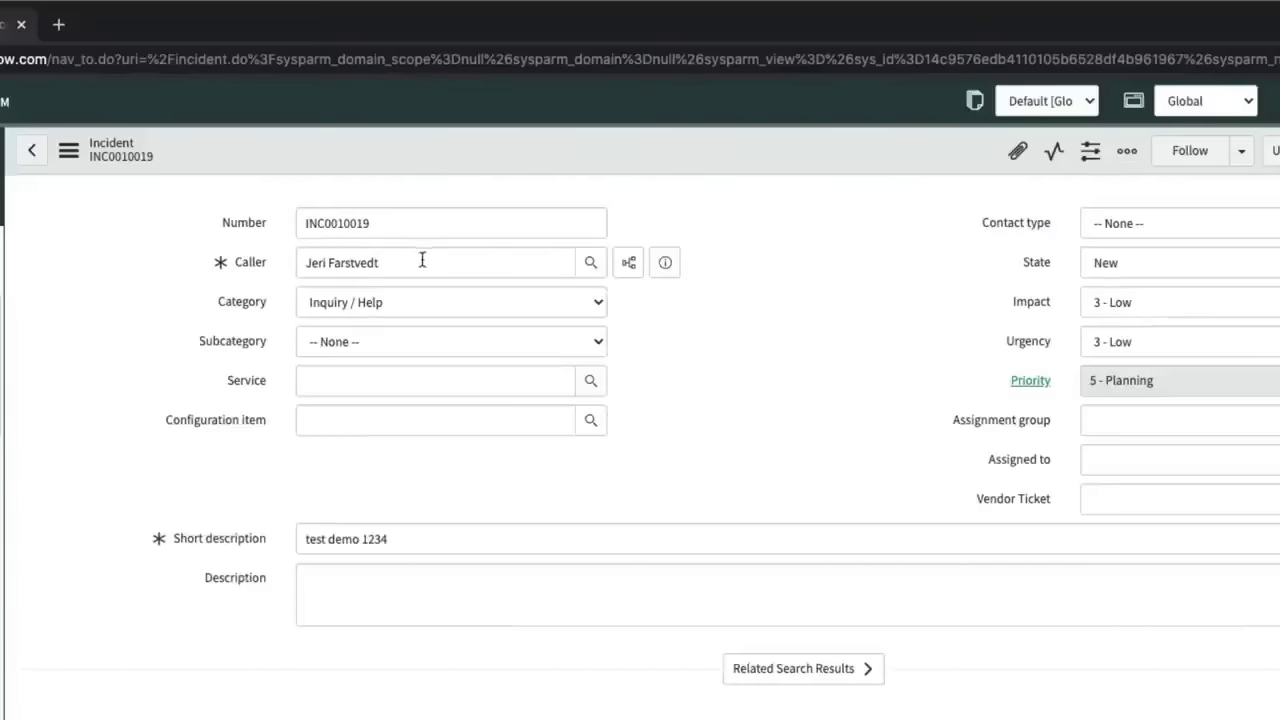
Set subcategory Email, an assignee, group Application Development, and save the incident
{"action": "left_click", "coordinate": [378, 347]}
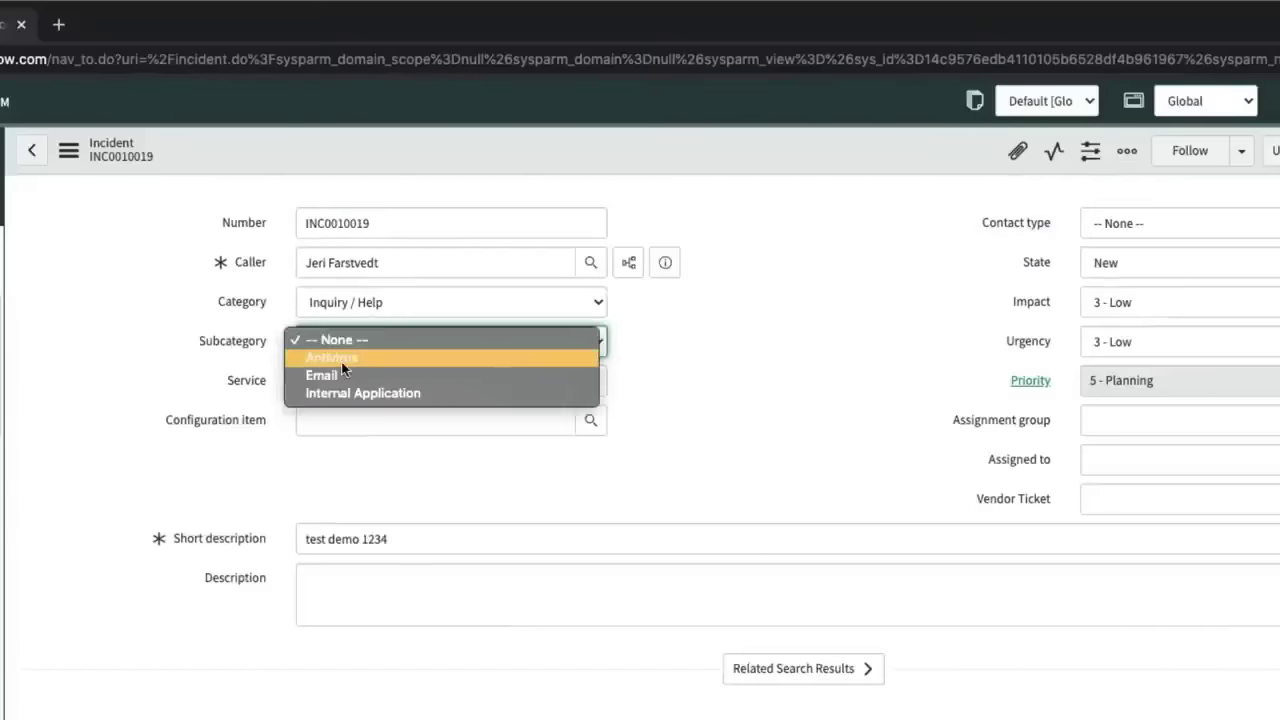
{"action": "left_click", "coordinate": [363, 375]}
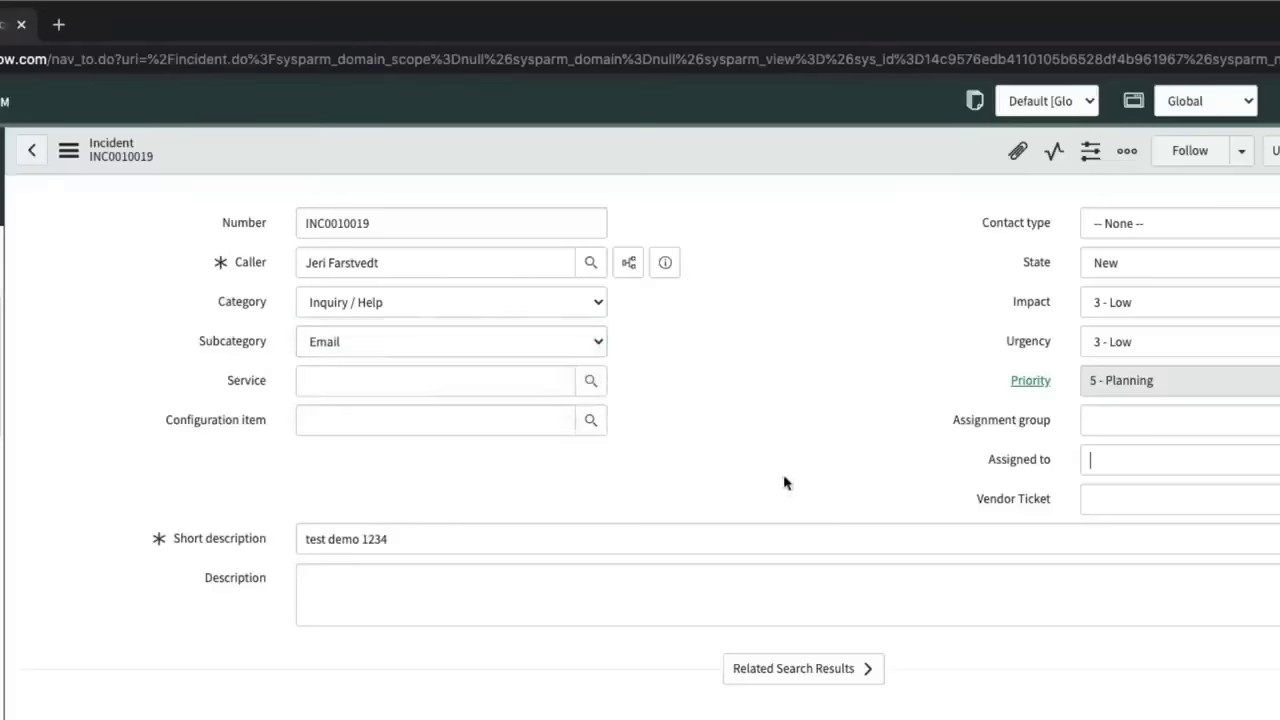
{"action": "type", "text": "Fred Luddy"}
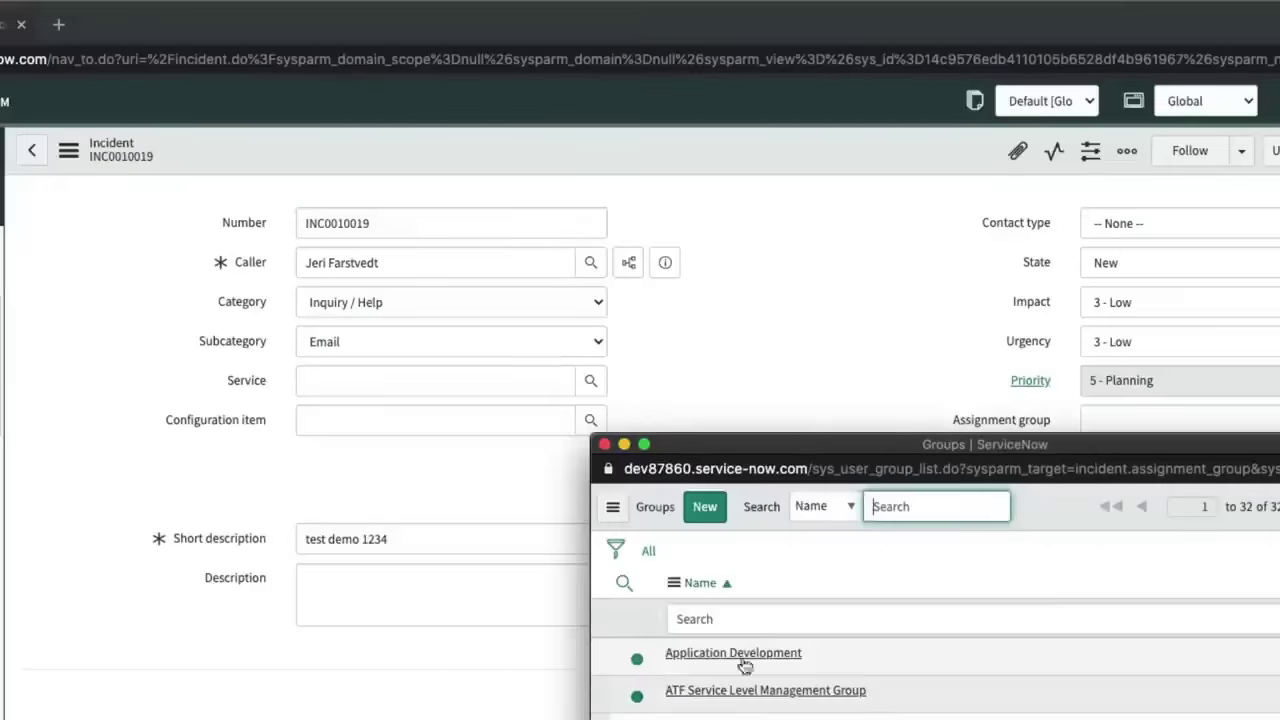
{"action": "left_click", "coordinate": [756, 660]}
{"action": "right_click", "coordinate": [770, 152]}
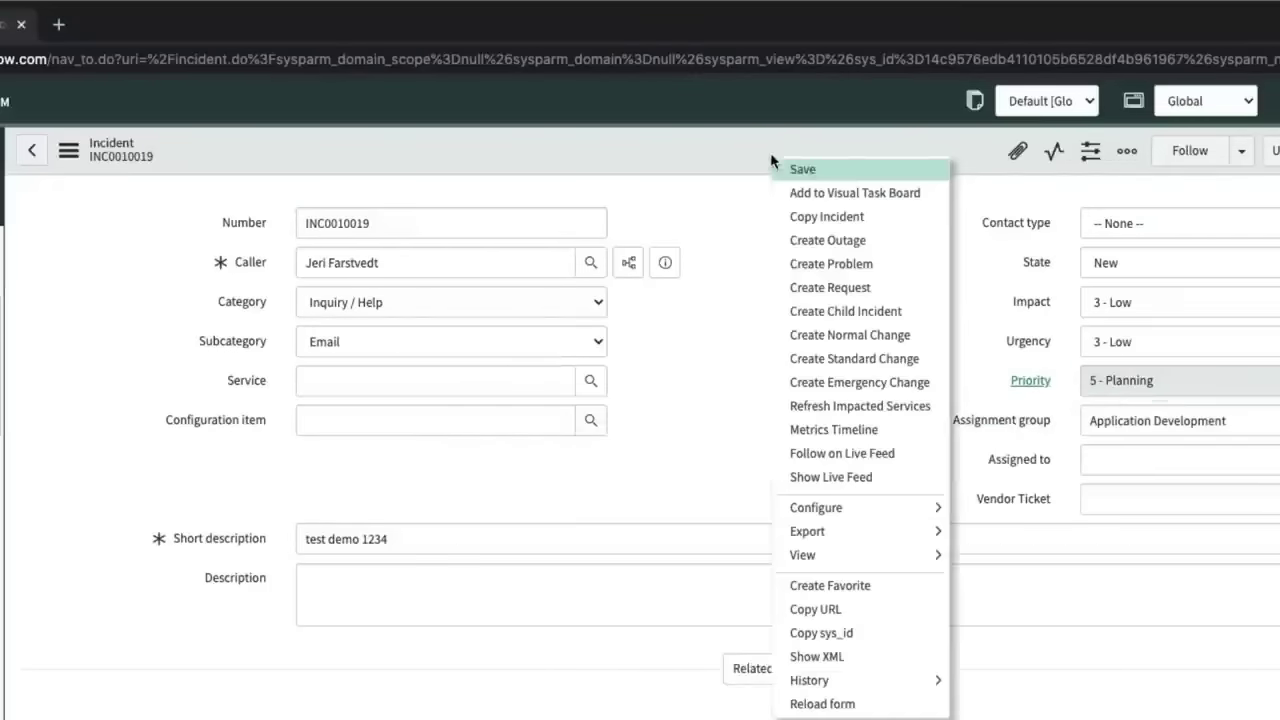
{"action": "left_click", "coordinate": [805, 170]}
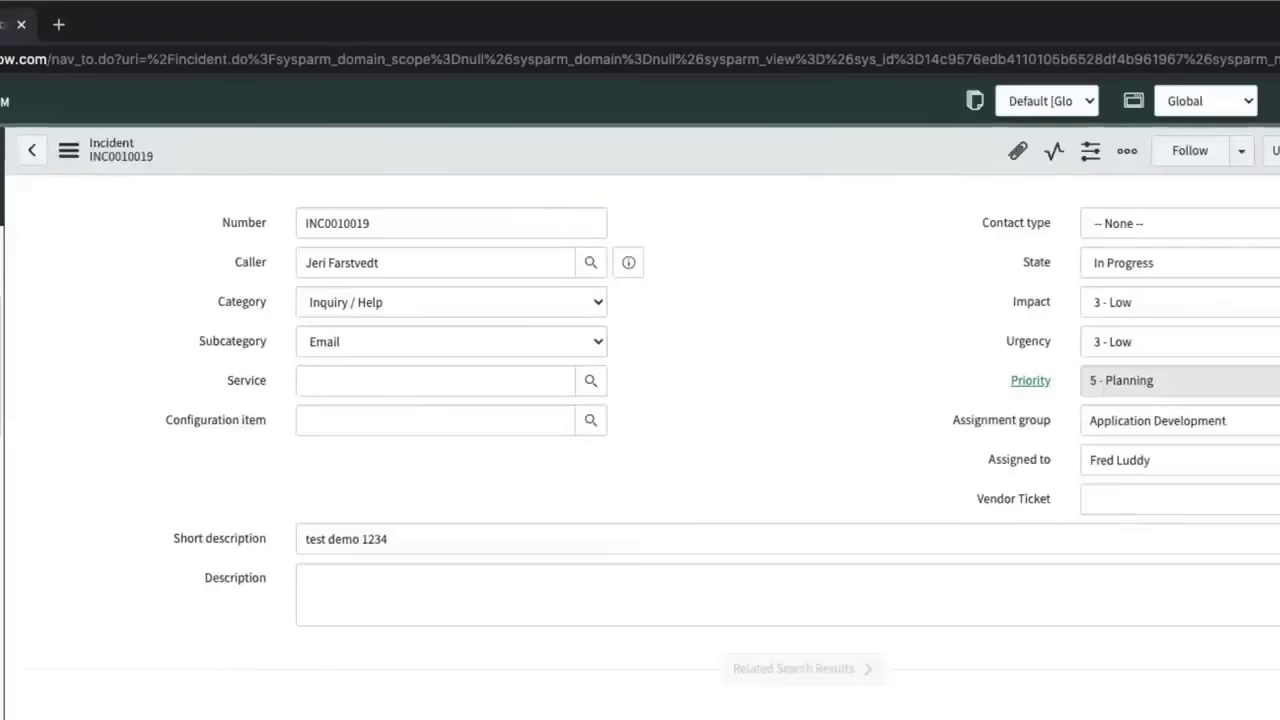
{"action": "scroll", "coordinate": [390, 437], "scroll_direction": "down", "scroll_amount": 10}
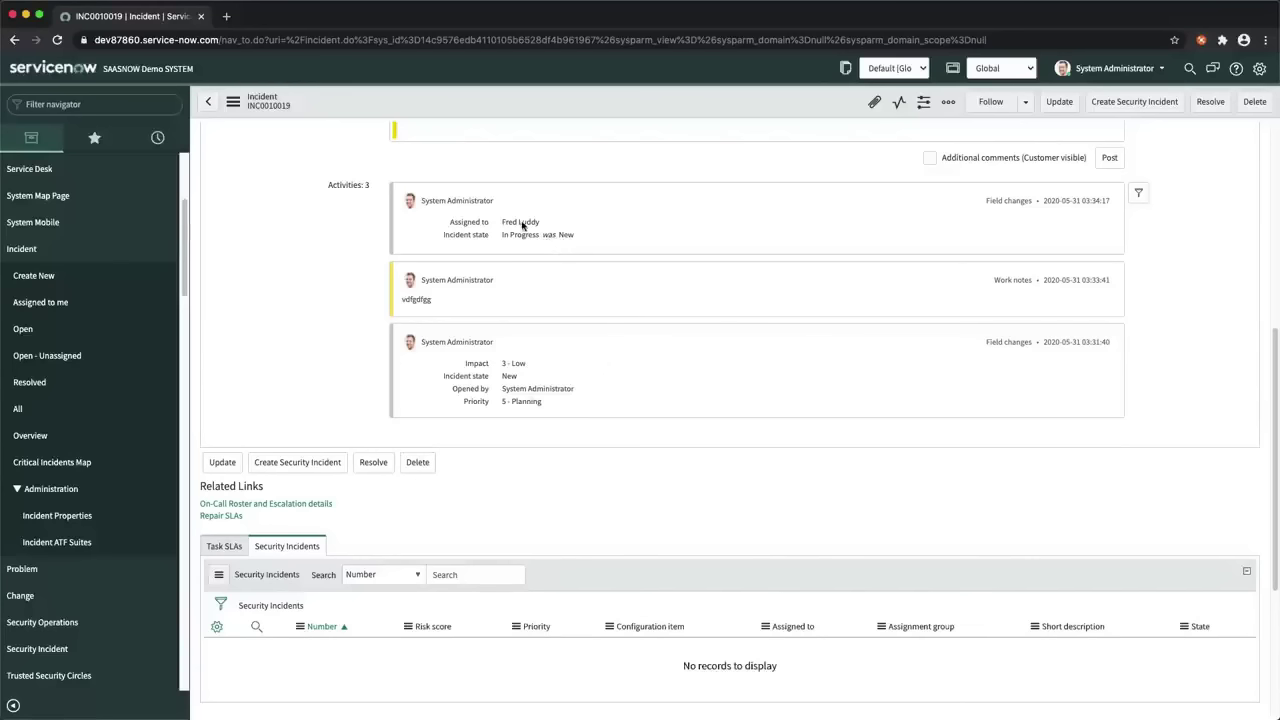
{"action": "scroll", "coordinate": [693, 331], "scroll_direction": "up", "scroll_amount": 4}
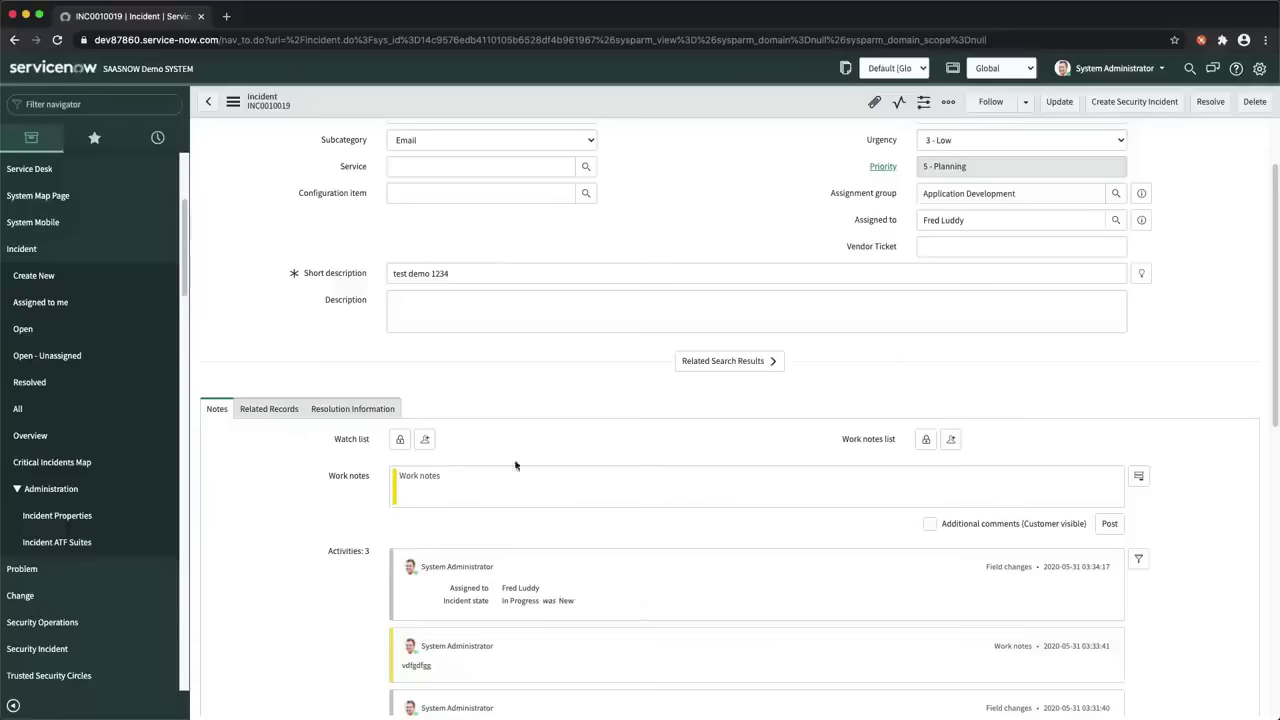
{"action": "left_click", "coordinate": [265, 412]}
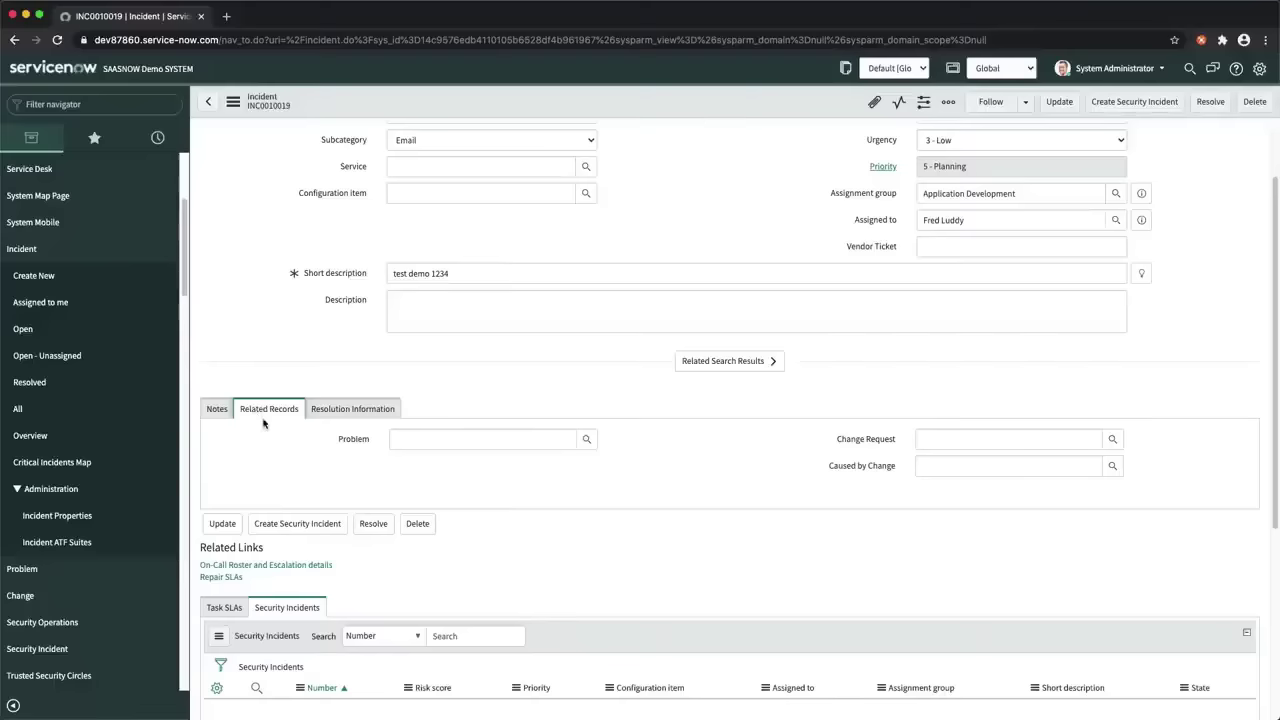
{"action": "left_click", "coordinate": [352, 408]}
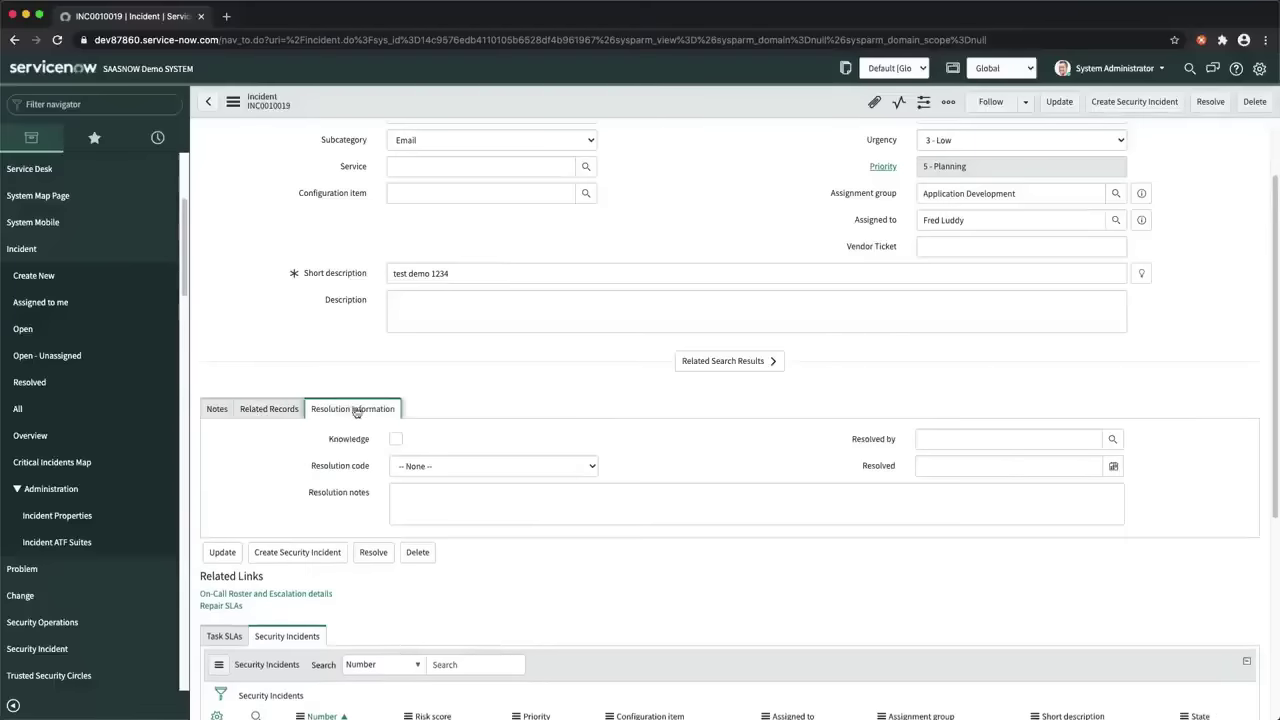
{"action": "left_click", "coordinate": [216, 411]}
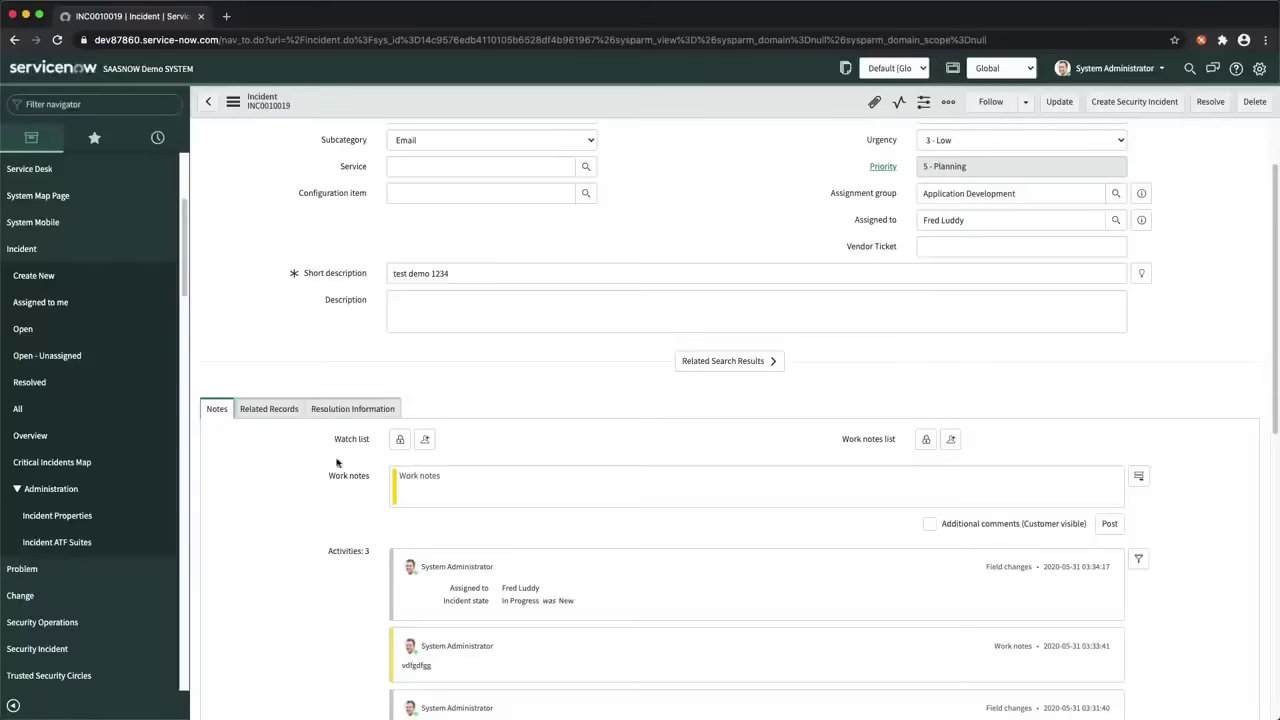
{"action": "scroll", "coordinate": [437, 451], "scroll_direction": "up", "scroll_amount": 2}
{"action": "scroll", "coordinate": [437, 451], "scroll_direction": "down", "scroll_amount": 10}
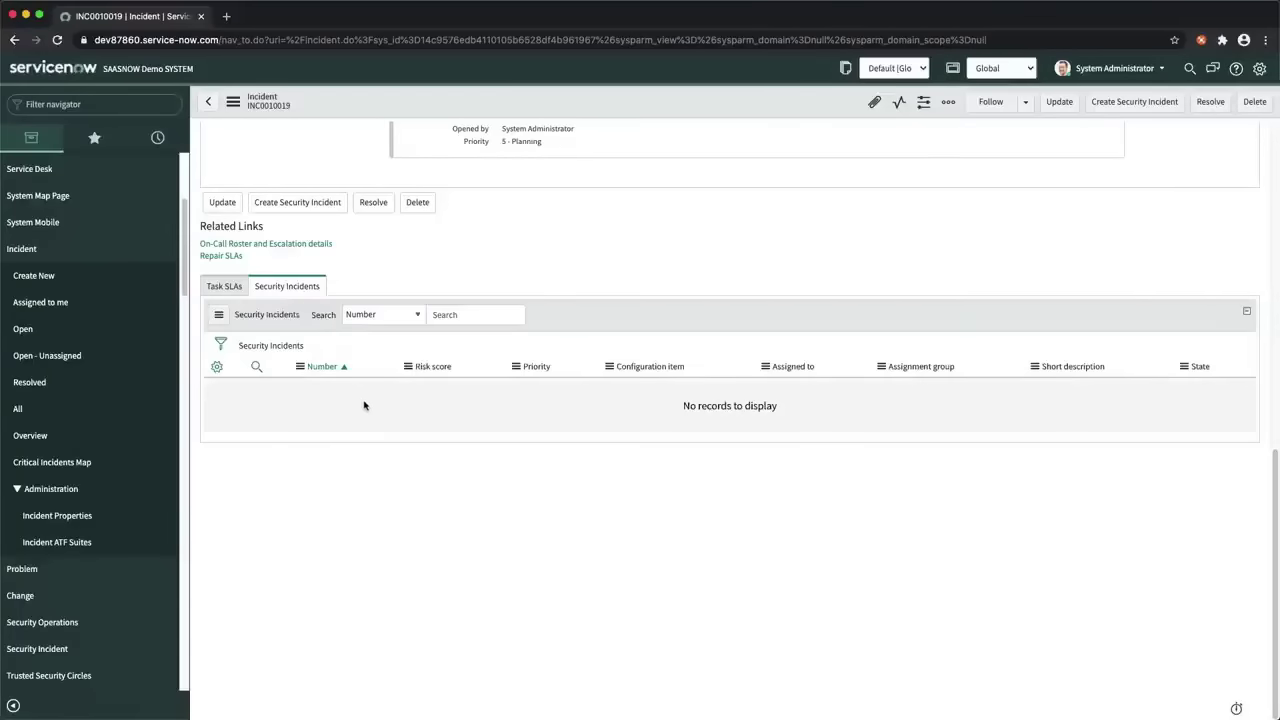
{"action": "scroll", "coordinate": [421, 398], "scroll_direction": "up", "scroll_amount": 5}
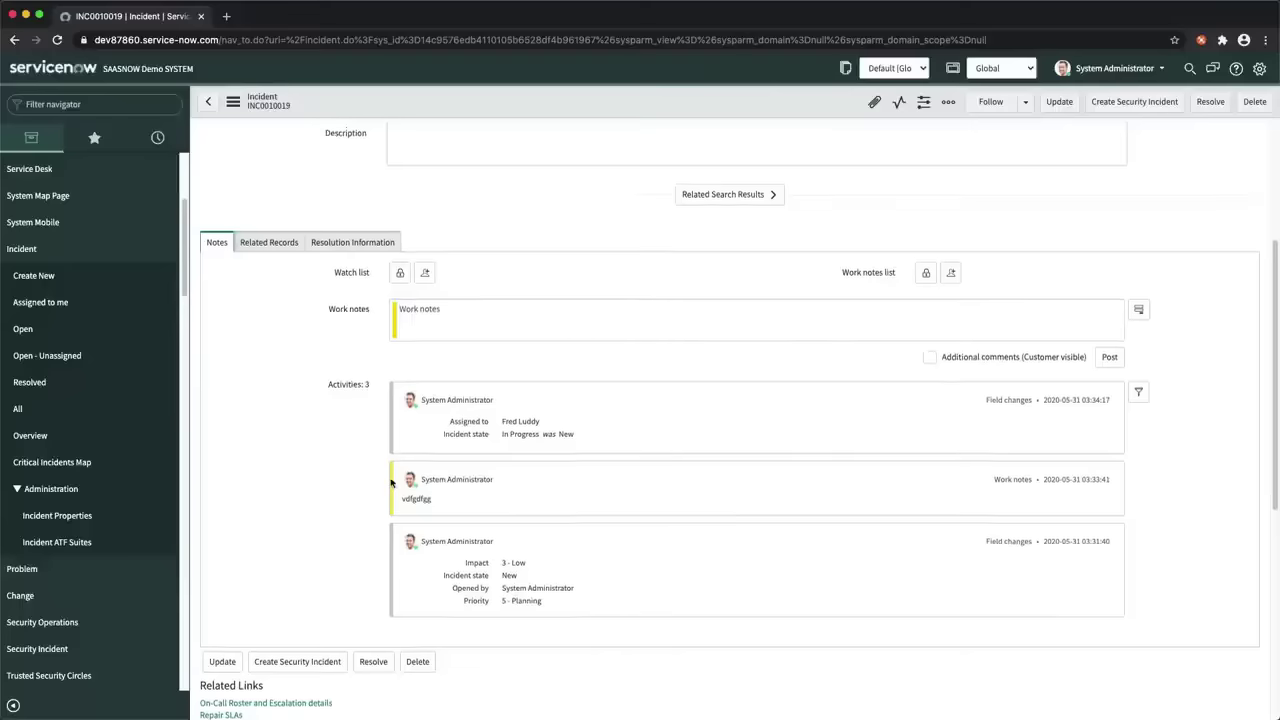
{"action": "scroll", "coordinate": [390, 483], "scroll_direction": "up", "scroll_amount": 3}
{"action": "scroll", "coordinate": [390, 483], "scroll_direction": "down", "scroll_amount": 10}
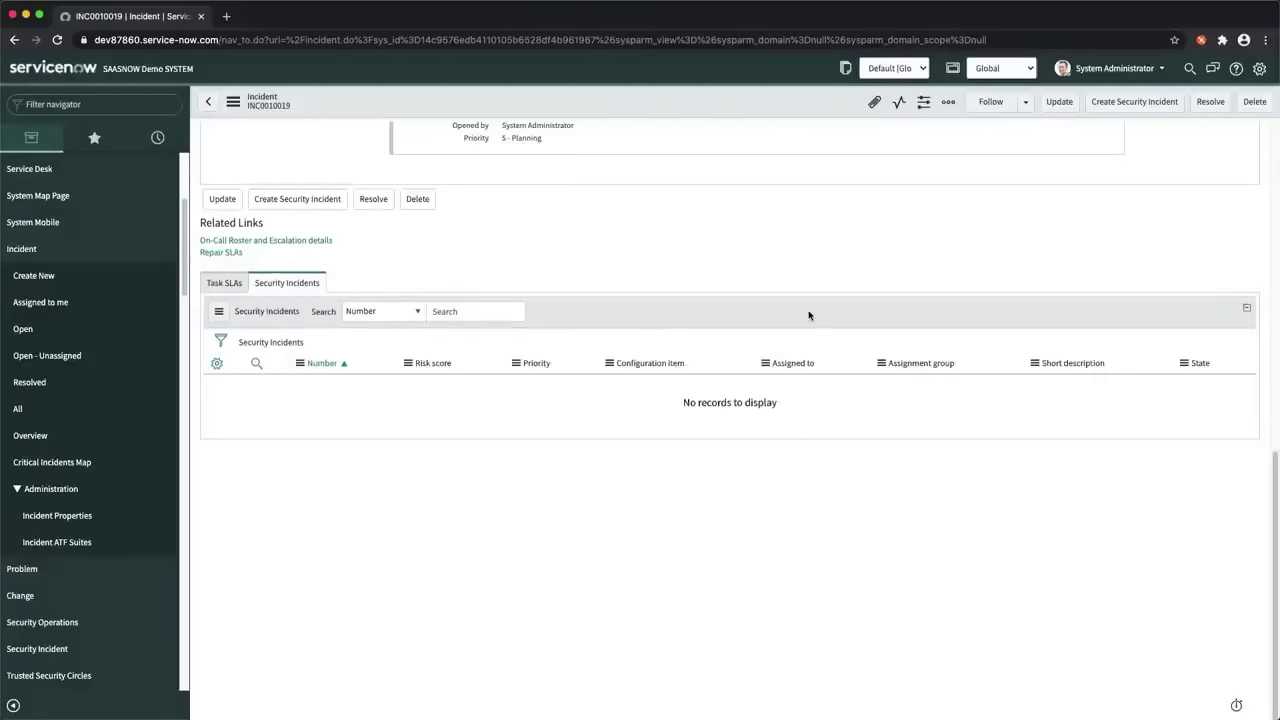
{"action": "scroll", "coordinate": [560, 310], "scroll_direction": "up", "scroll_amount": 10}
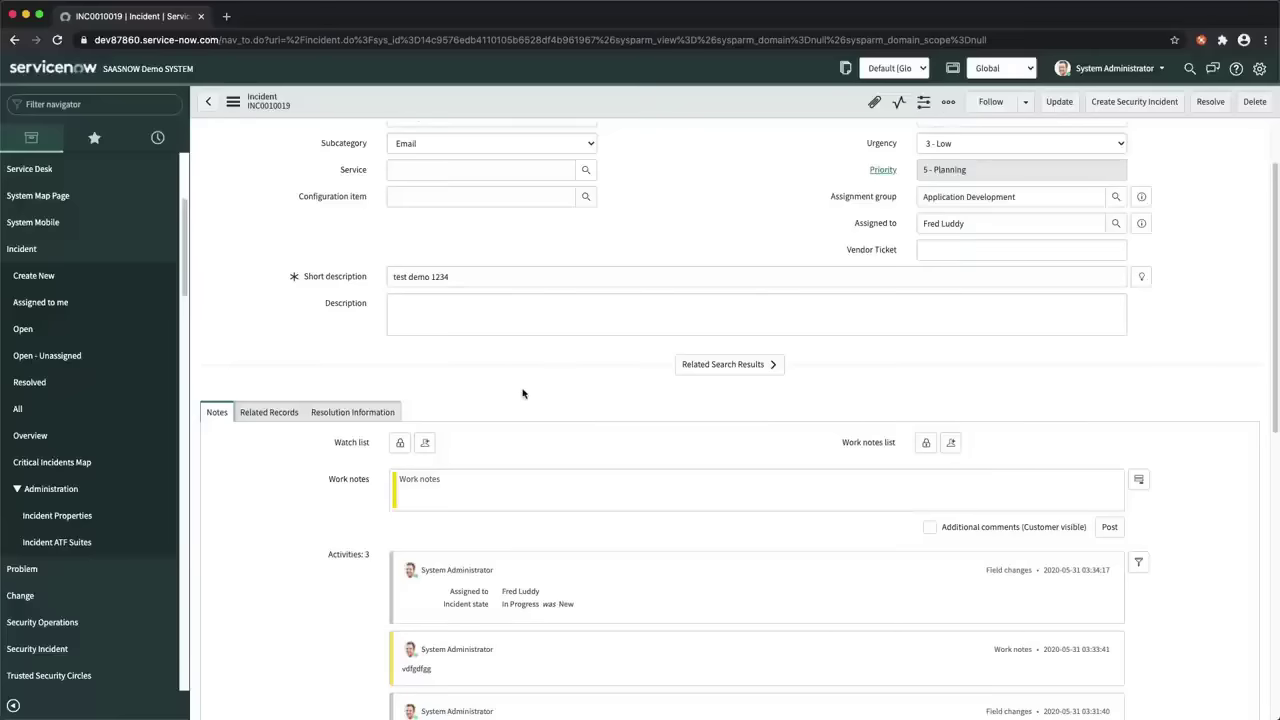
{"action": "scroll", "coordinate": [522, 393], "scroll_direction": "down", "scroll_amount": 10}
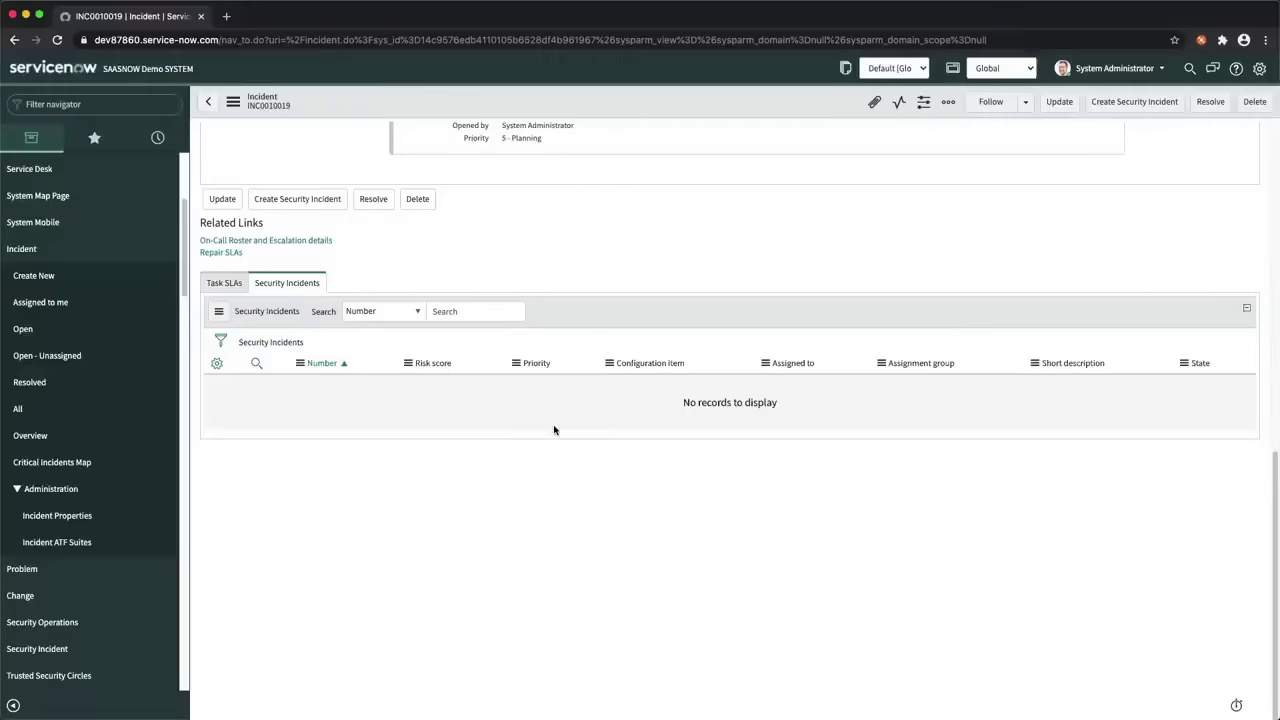
{"action": "scroll", "coordinate": [554, 430], "scroll_direction": "up", "scroll_amount": 10}
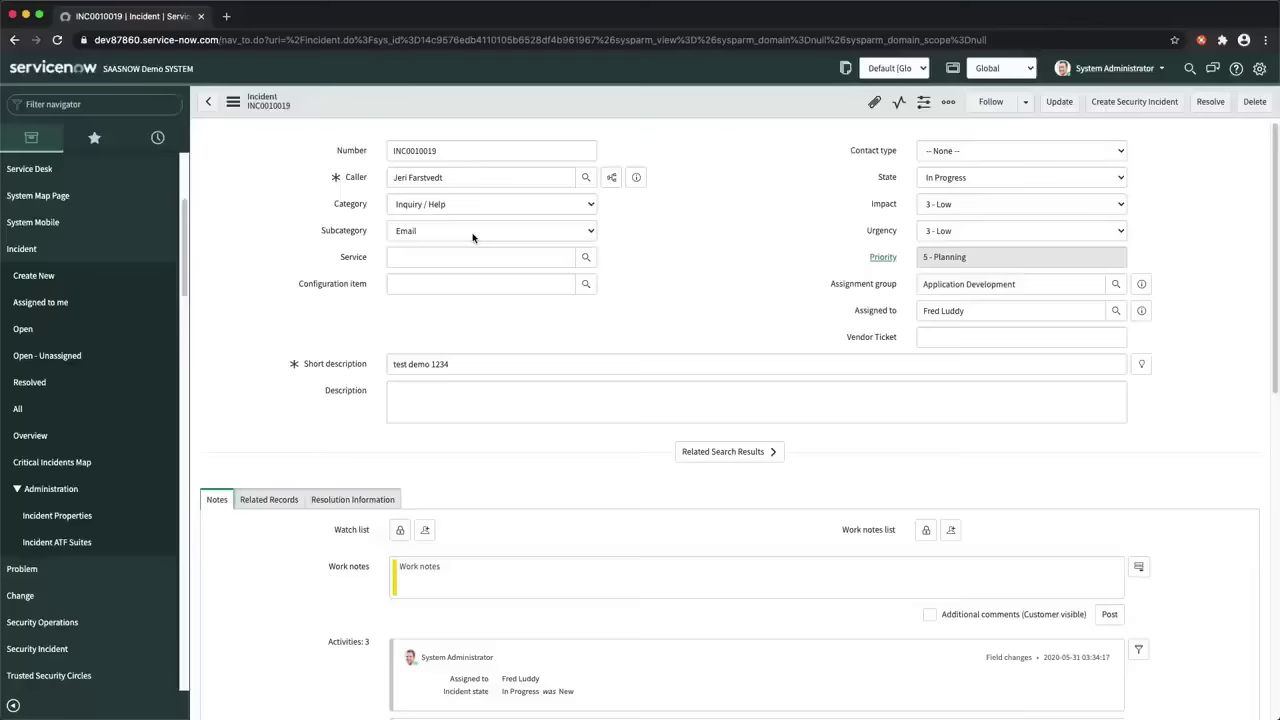
{"action": "left_click", "coordinate": [233, 102]}
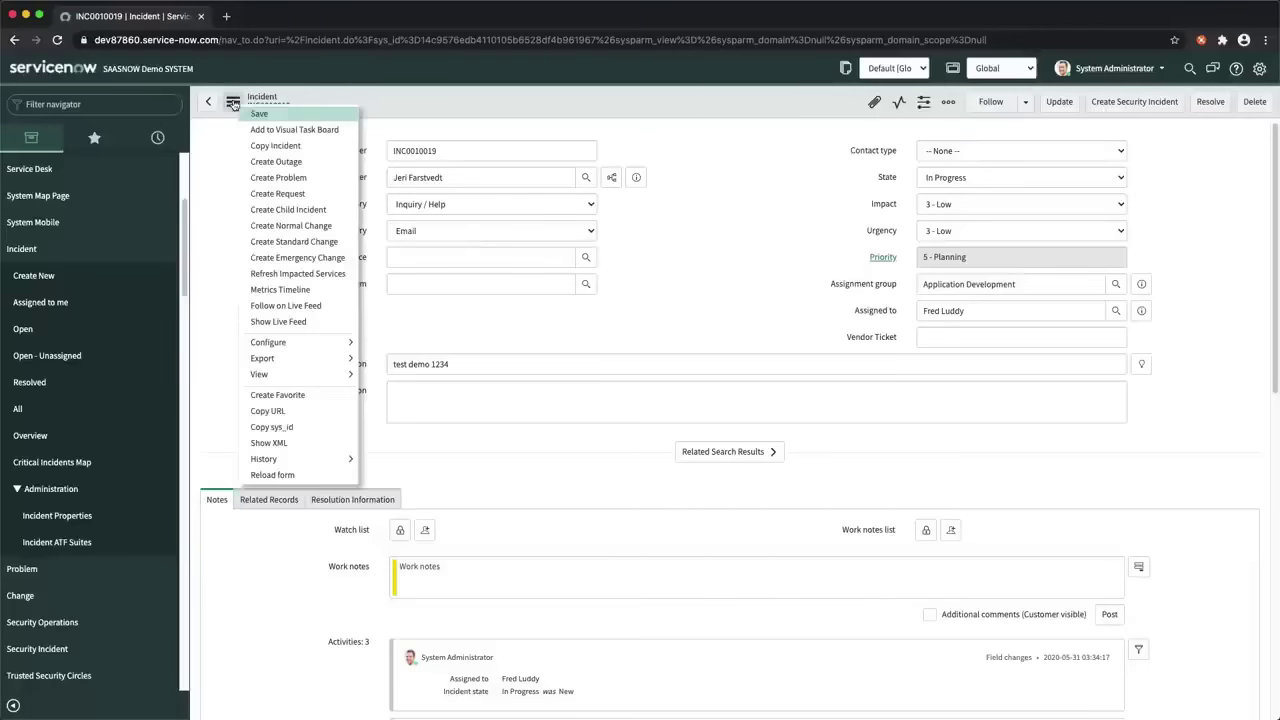
{"action": "left_click", "coordinate": [233, 103]}
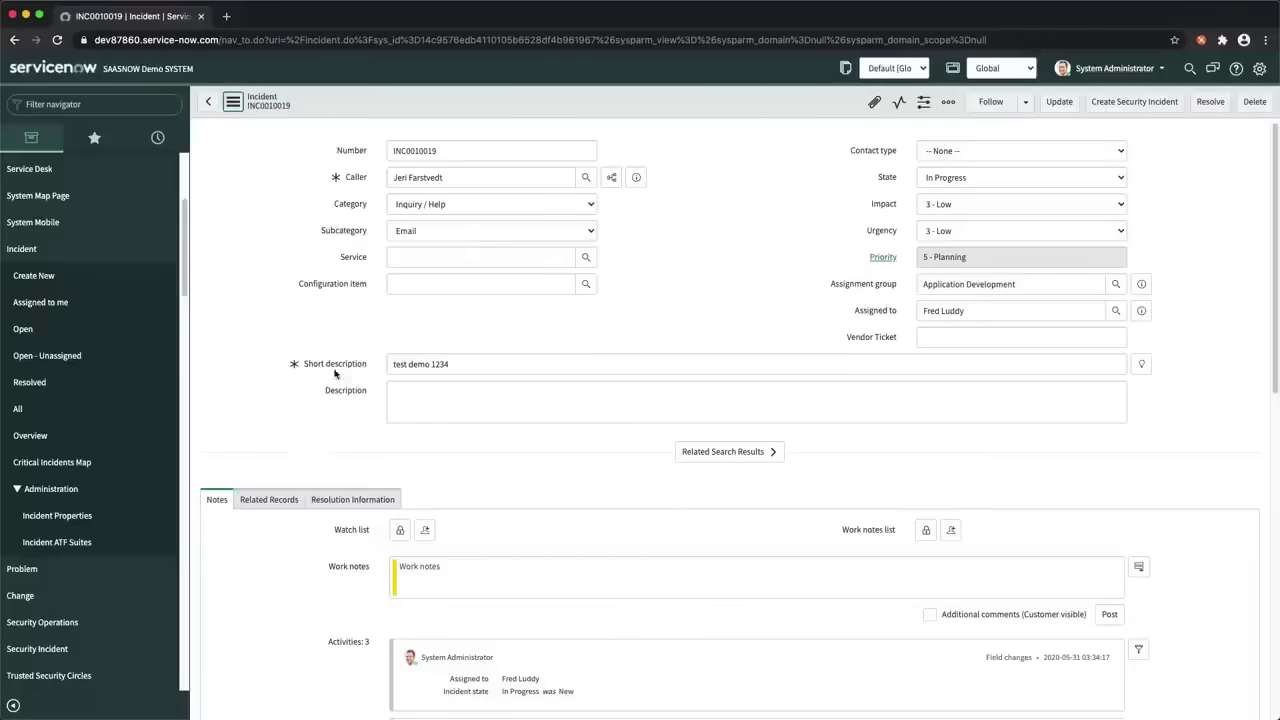
Switch INC0010019 to View > Default view from the form's menu
{"action": "left_click", "coordinate": [234, 106]}
{"action": "mouse_move", "coordinate": [274, 378]}
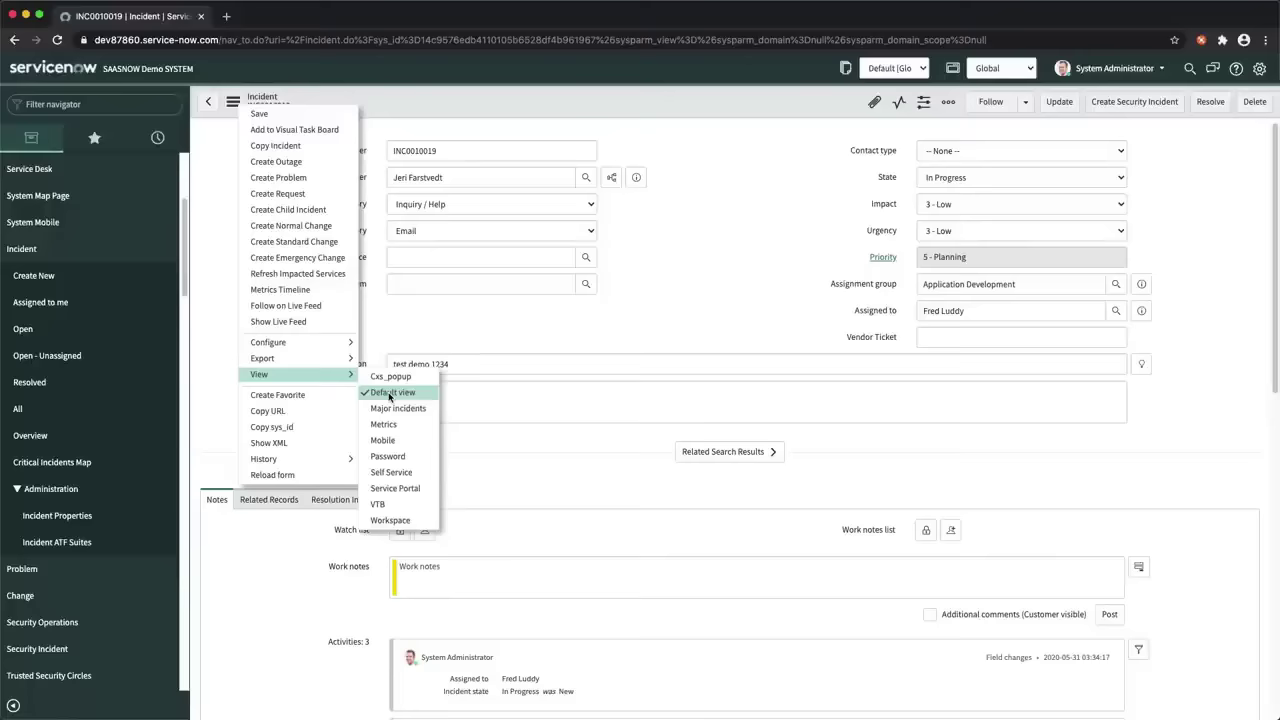
{"action": "left_click", "coordinate": [394, 405]}
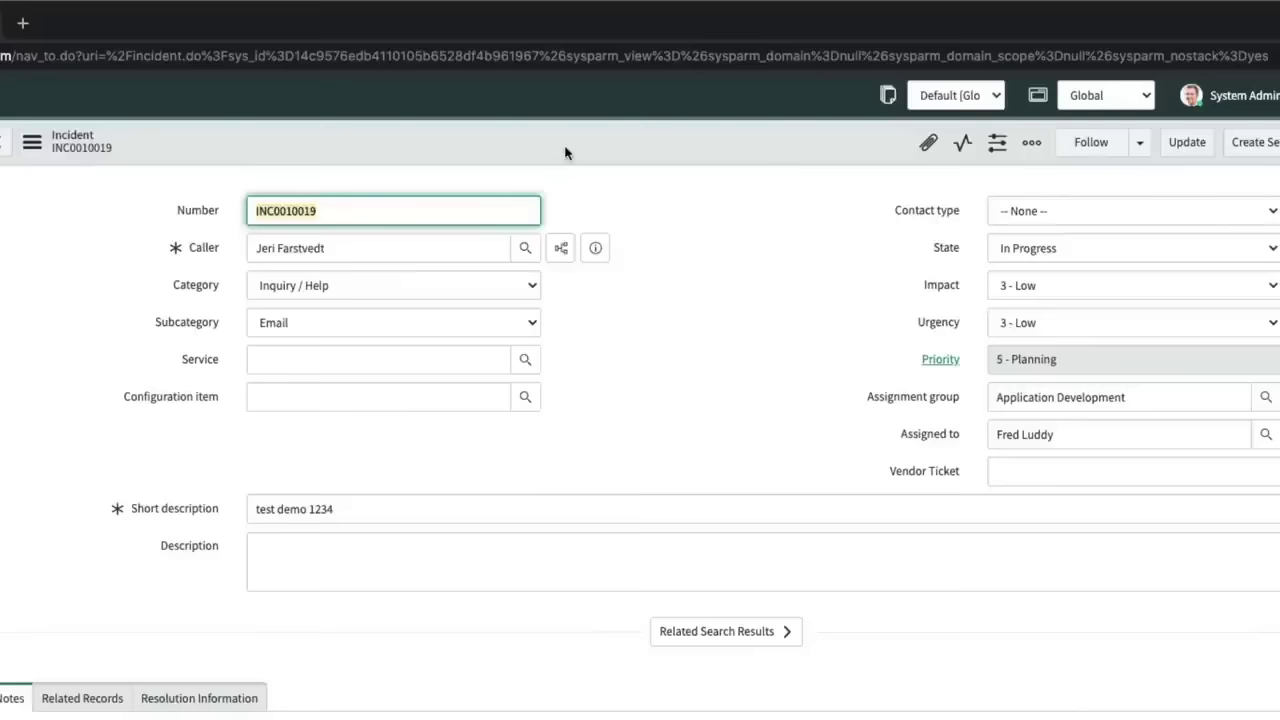
Open Configure > Form Layout for the incident form's Default view
{"action": "right_click", "coordinate": [614, 109]}
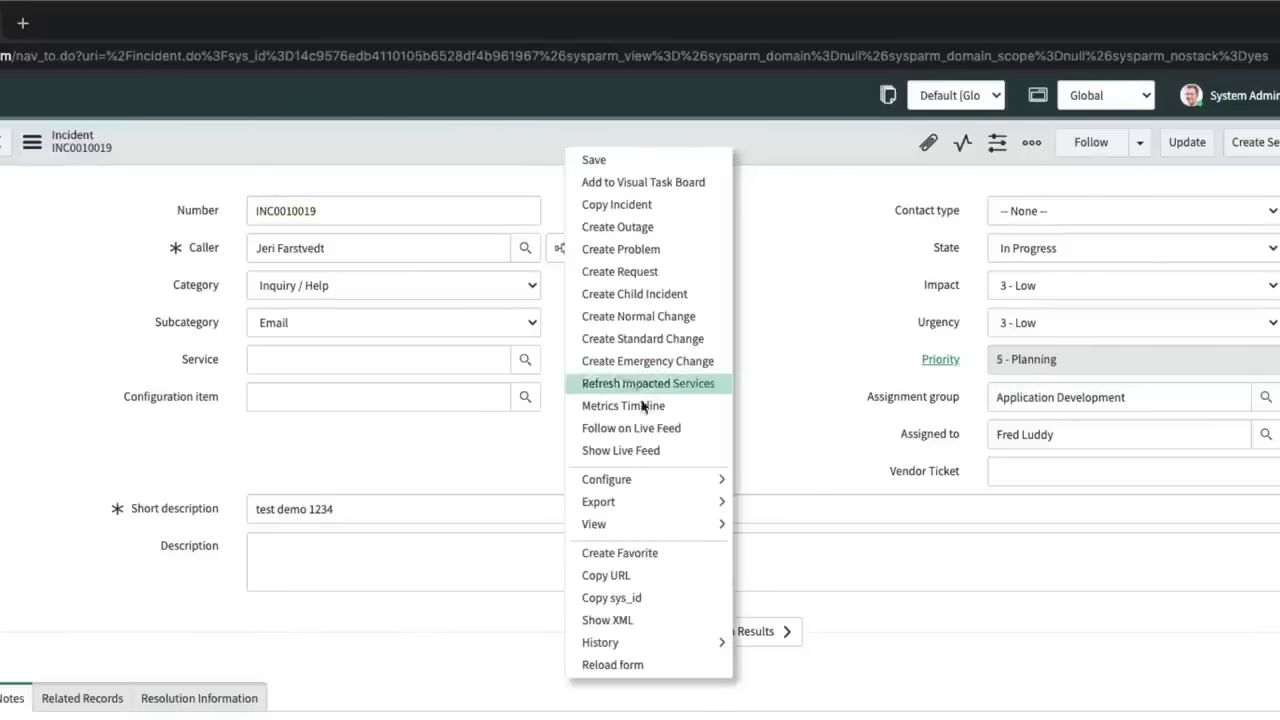
{"action": "mouse_move", "coordinate": [667, 470]}
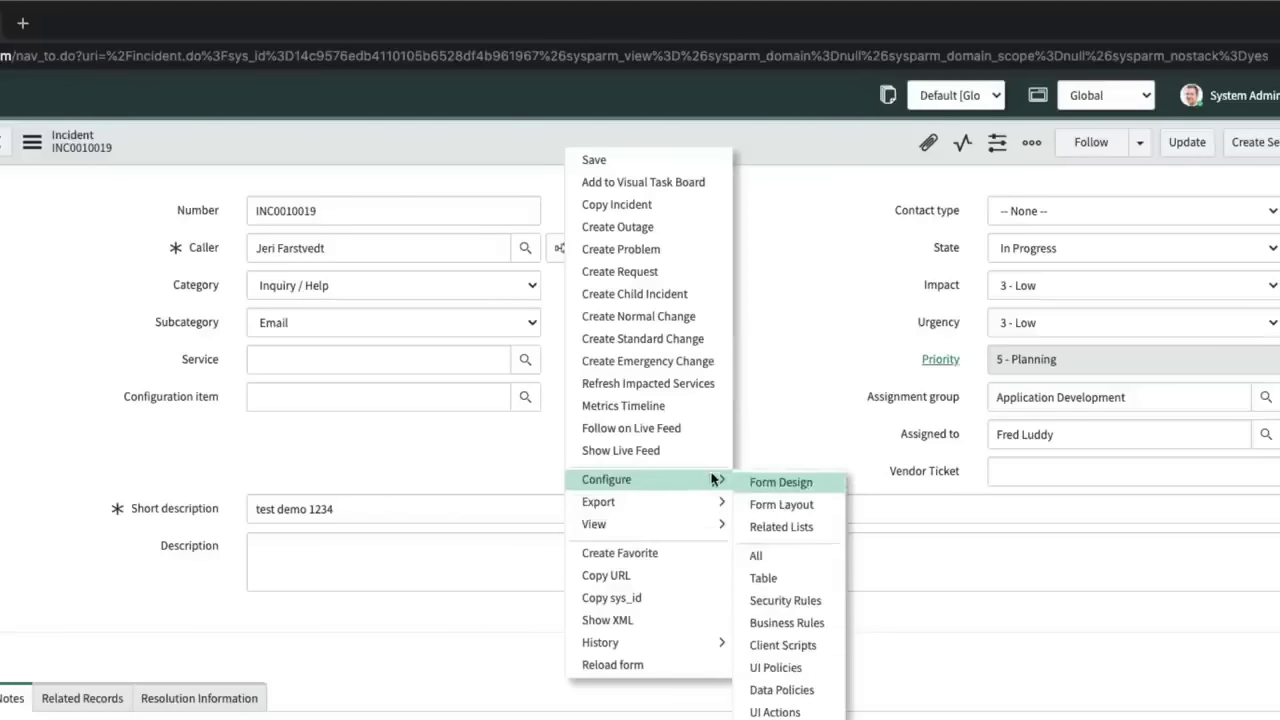
{"action": "left_click", "coordinate": [781, 504]}
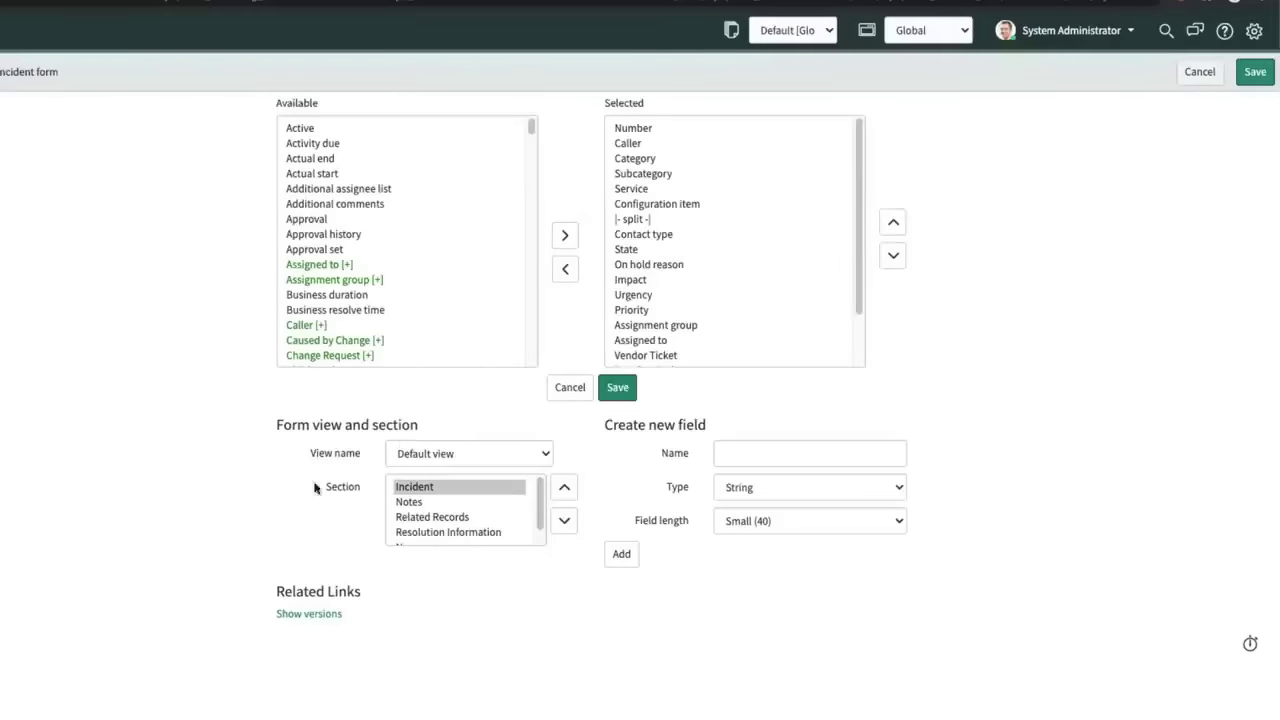
{"action": "left_click", "coordinate": [443, 454]}
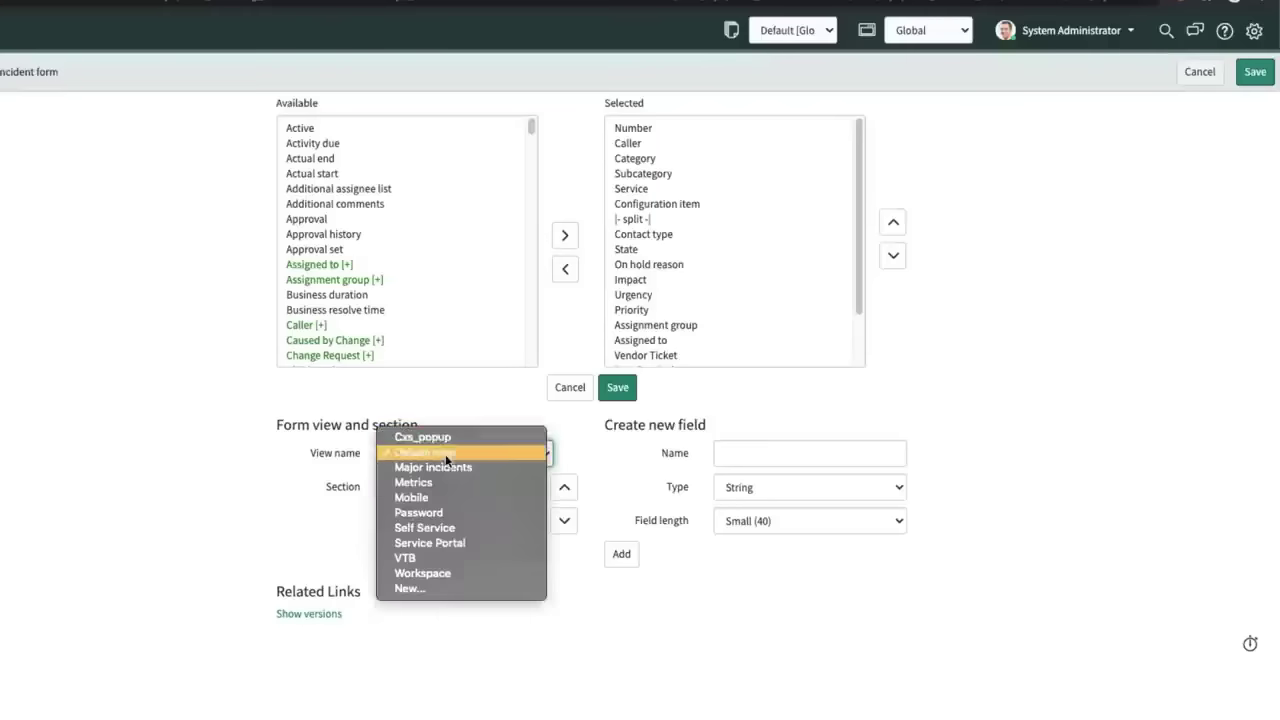
{"action": "left_click", "coordinate": [274, 509]}
{"action": "left_click", "coordinate": [423, 451]}
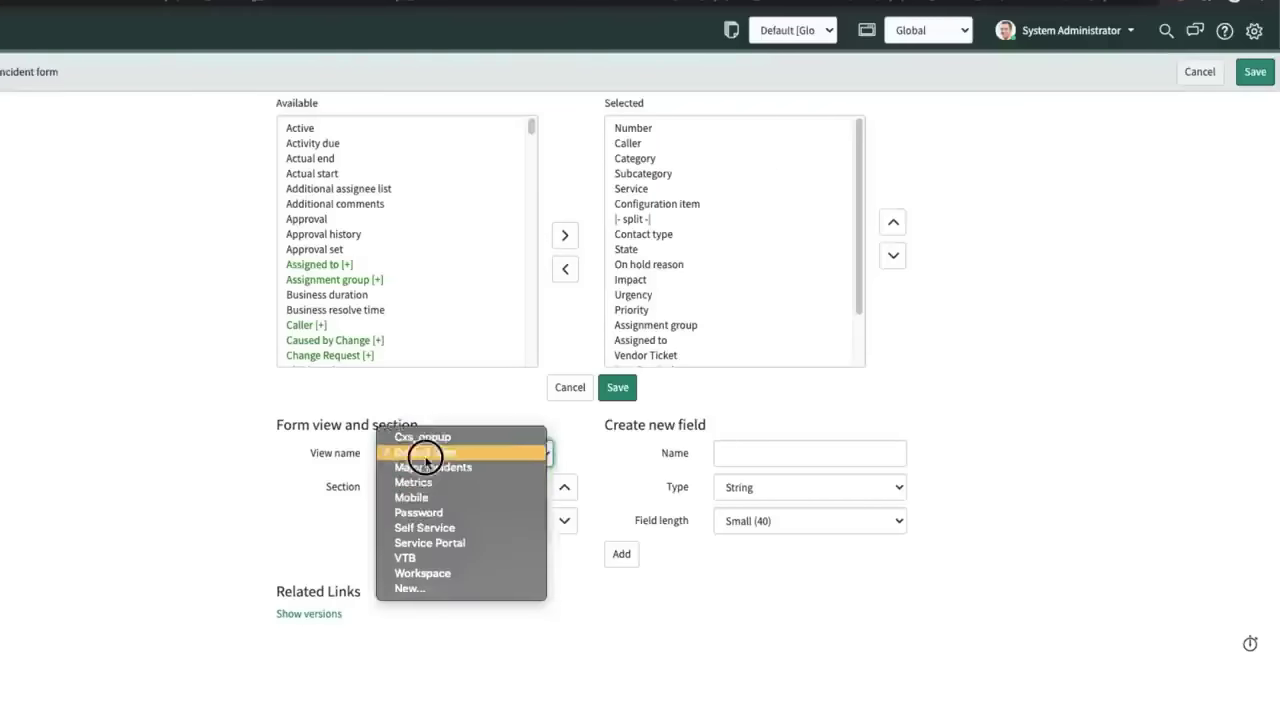
{"action": "left_click", "coordinate": [459, 472]}
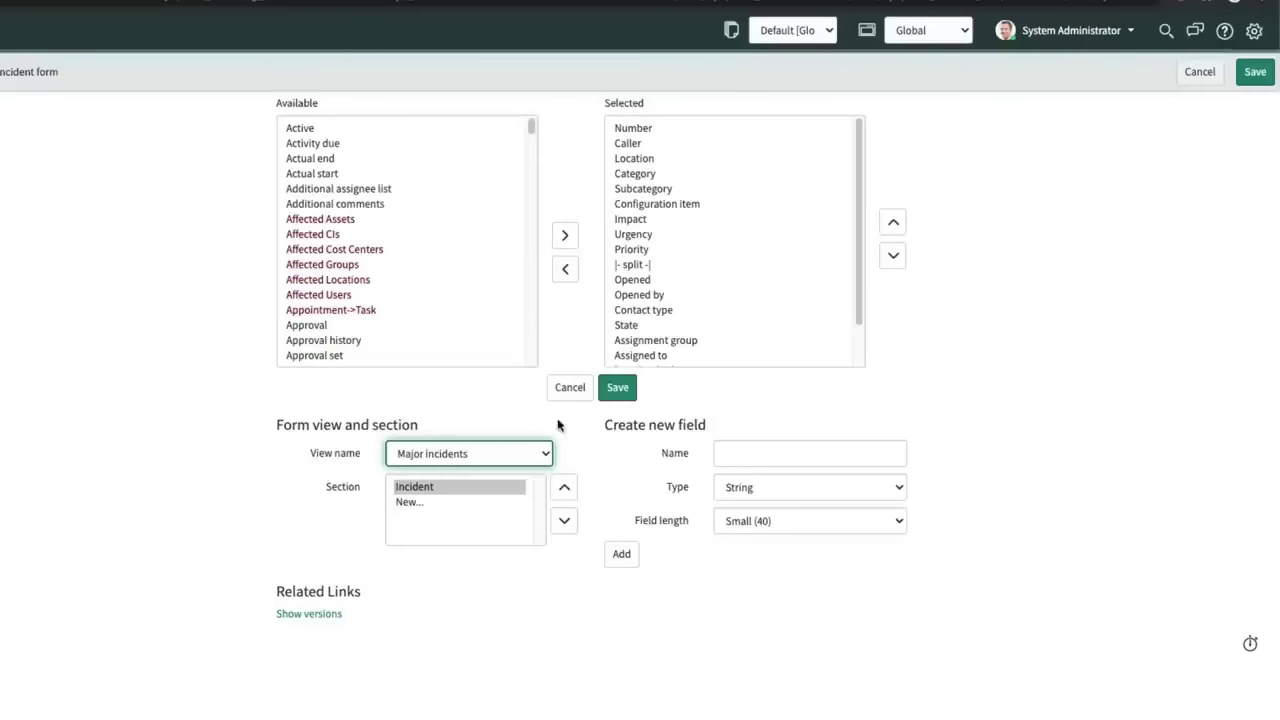
{"action": "left_click", "coordinate": [460, 454]}
{"action": "left_click", "coordinate": [459, 440]}
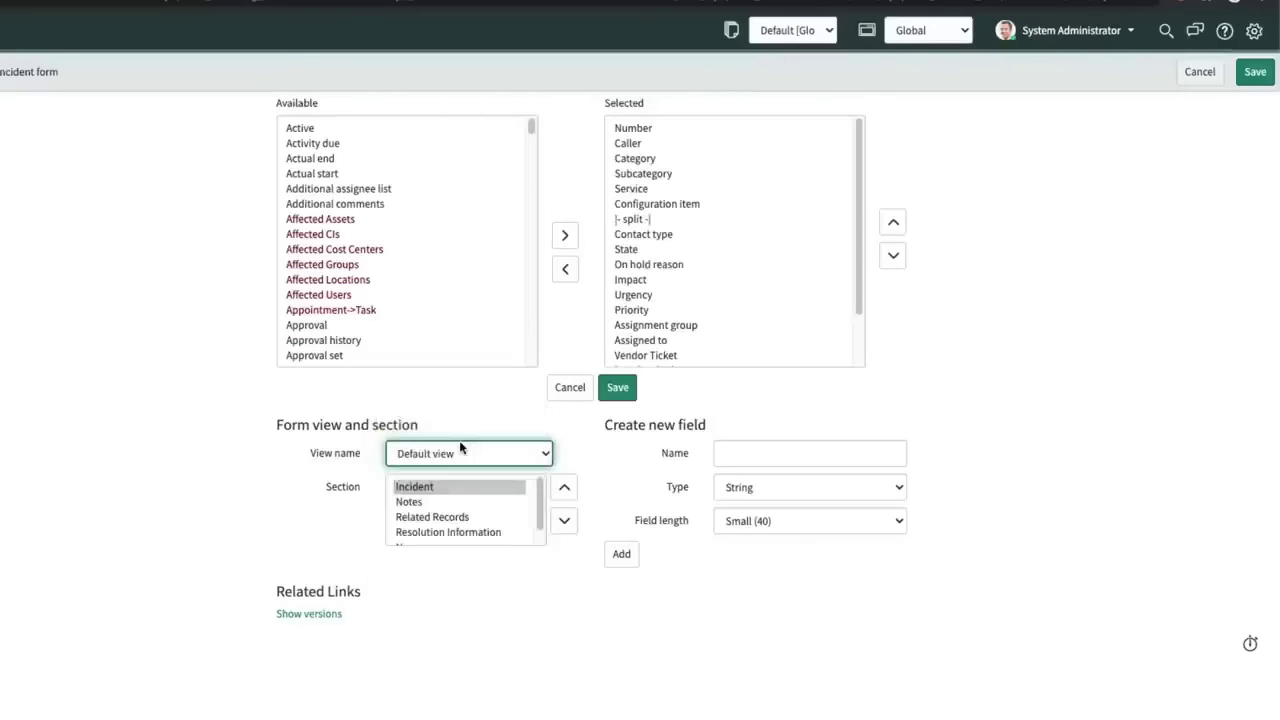
{"action": "left_click", "coordinate": [432, 505]}
{"action": "left_click", "coordinate": [468, 532]}
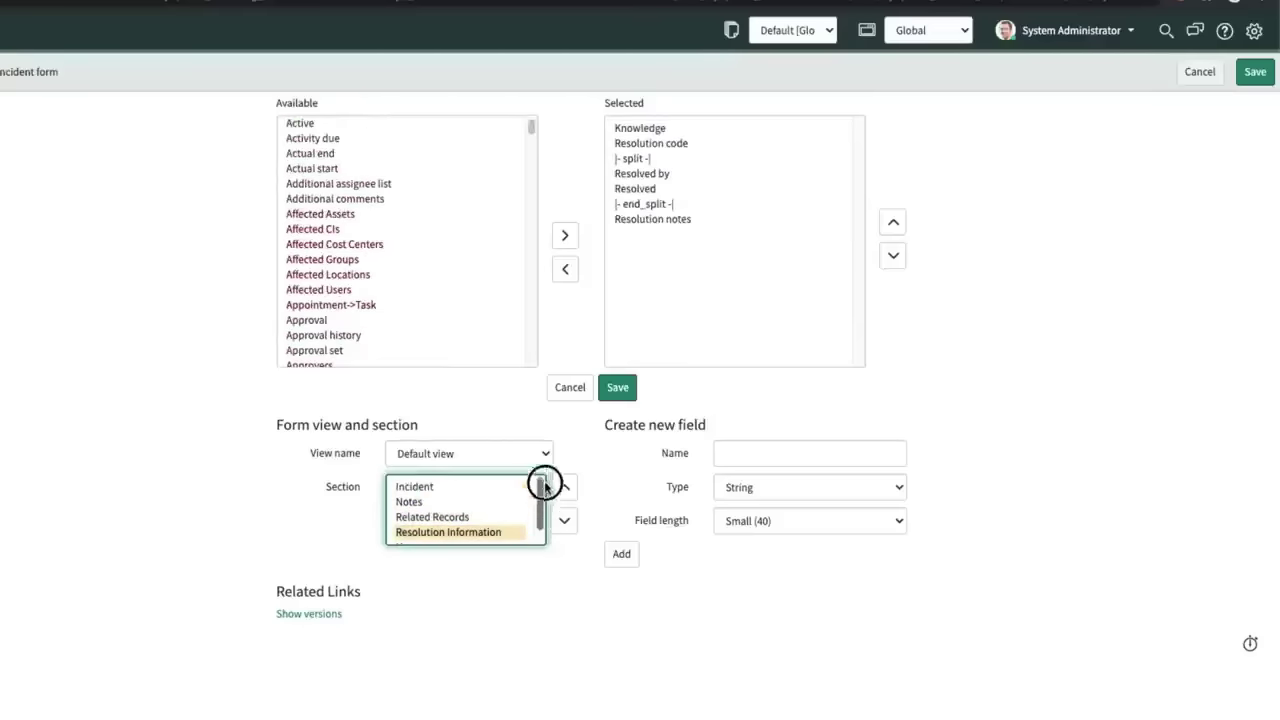
{"action": "left_click", "coordinate": [411, 489]}
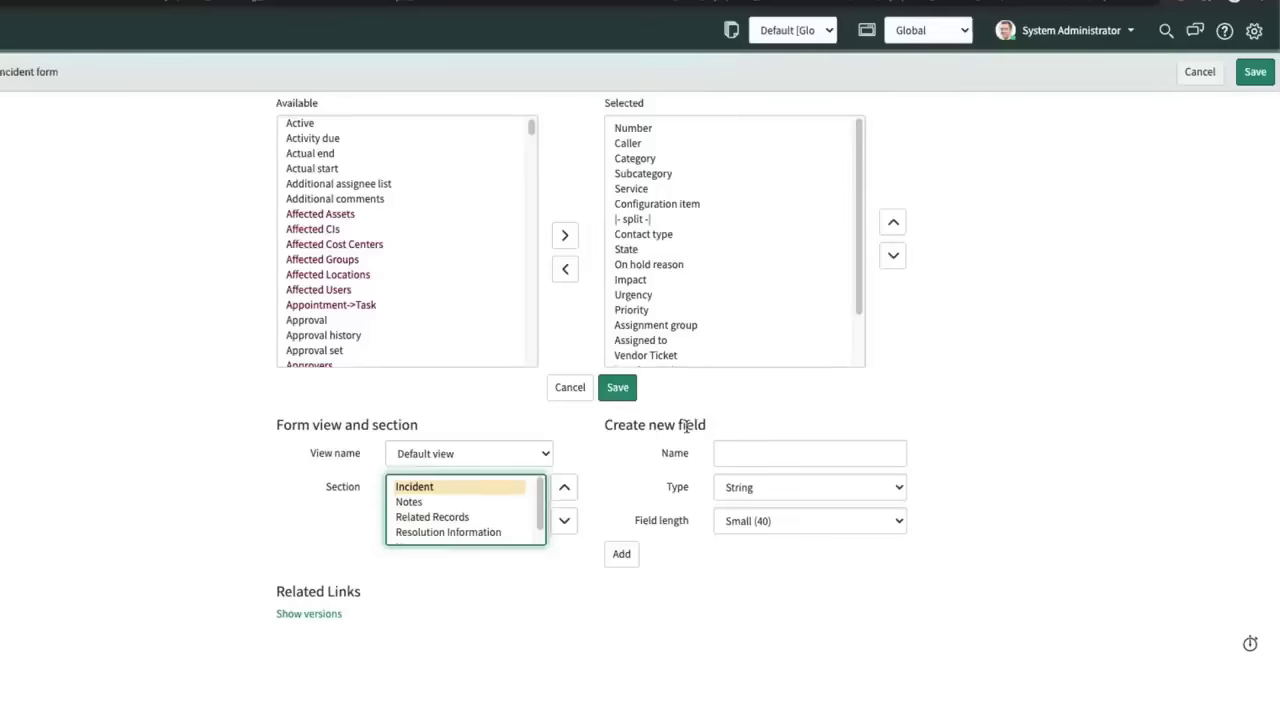
Try Reference then settle on True/False as the Form Layout's new-field type
{"action": "left_click", "coordinate": [816, 457]}
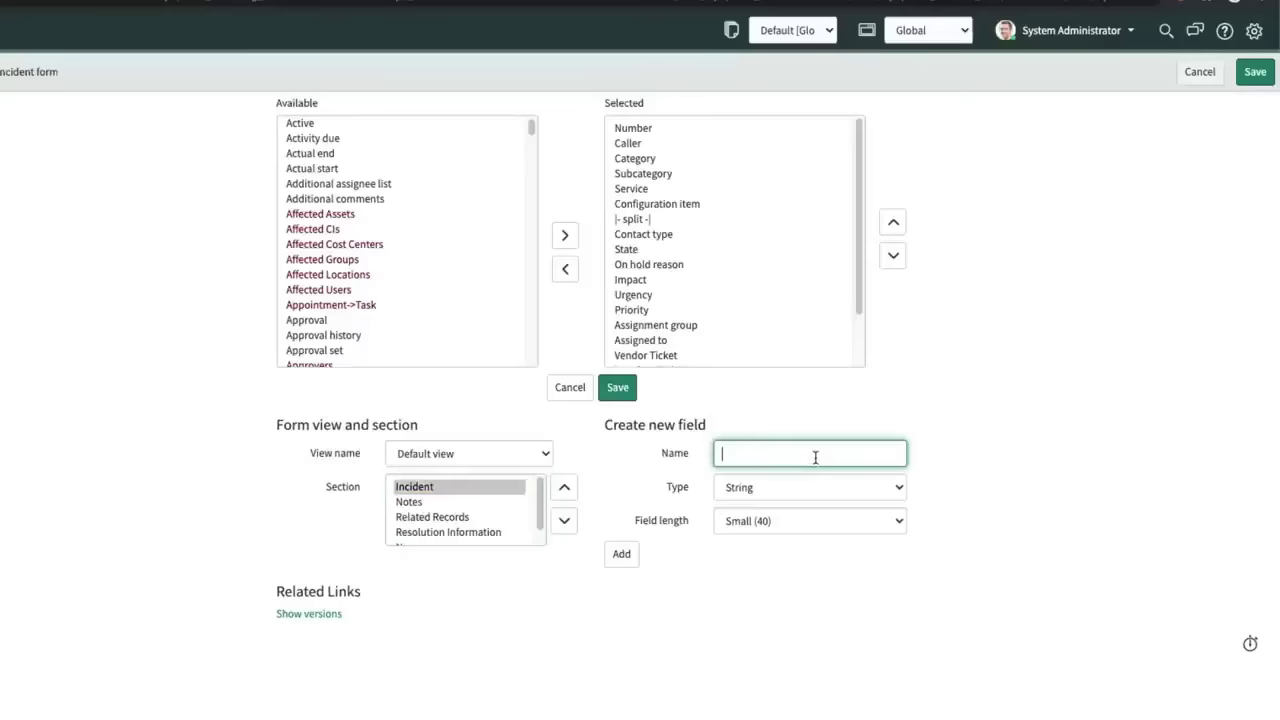
{"action": "left_click", "coordinate": [753, 485]}
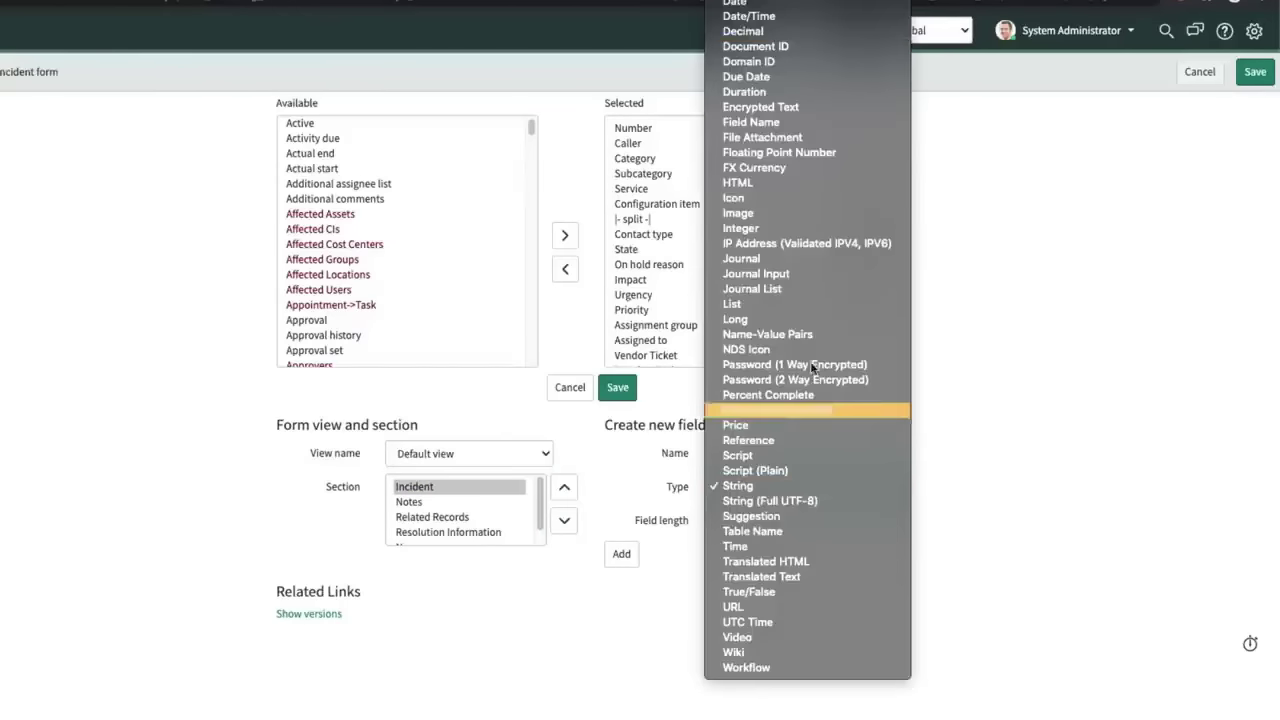
{"action": "left_click", "coordinate": [1053, 400]}
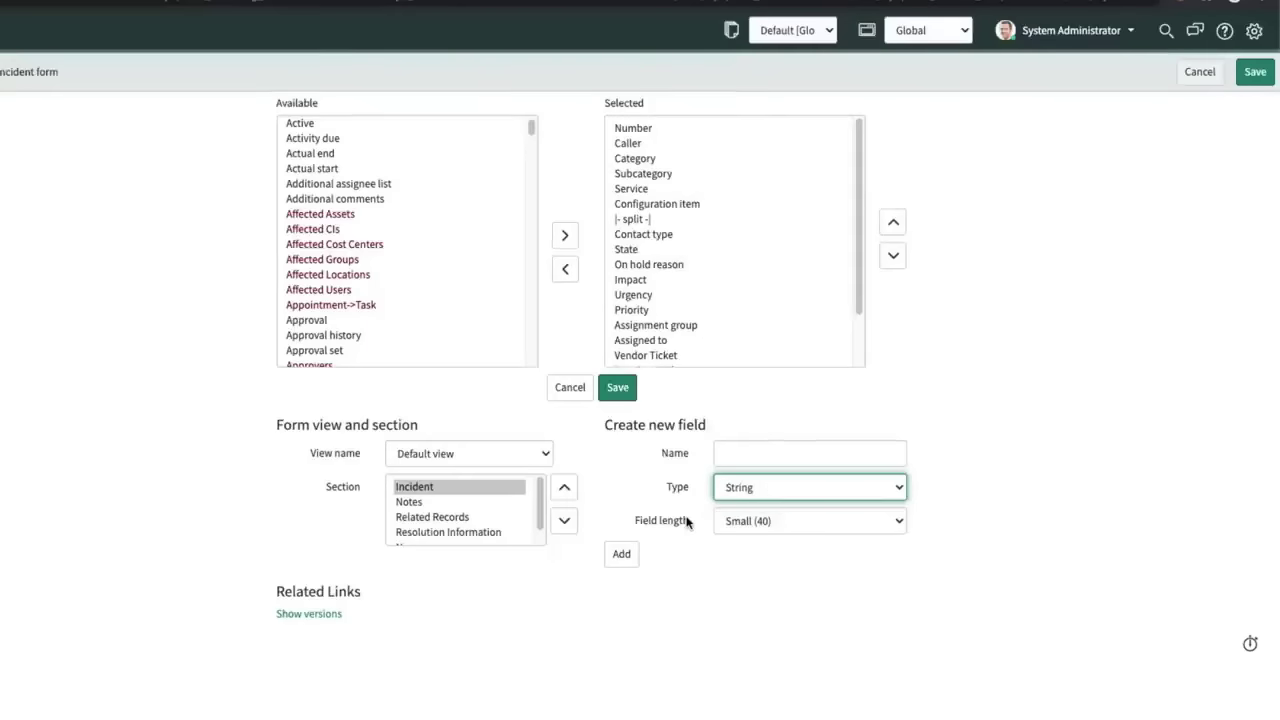
{"action": "left_click", "coordinate": [768, 489]}
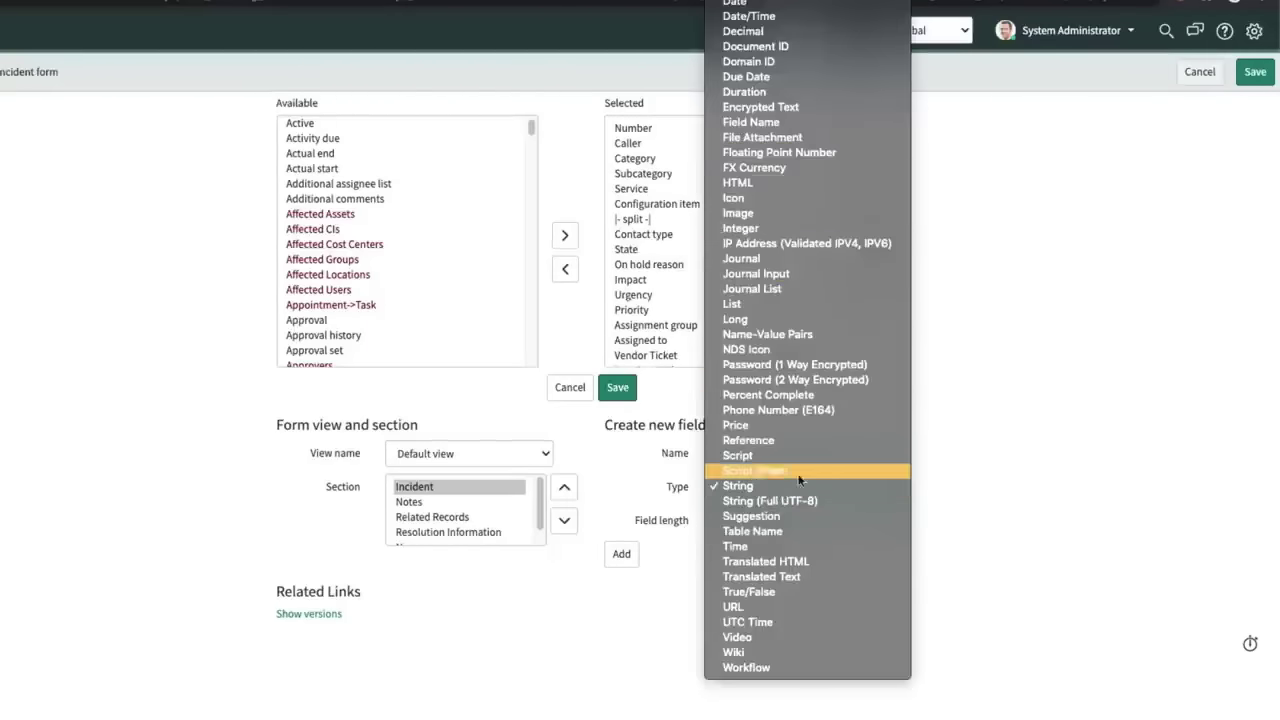
{"action": "left_click", "coordinate": [773, 443]}
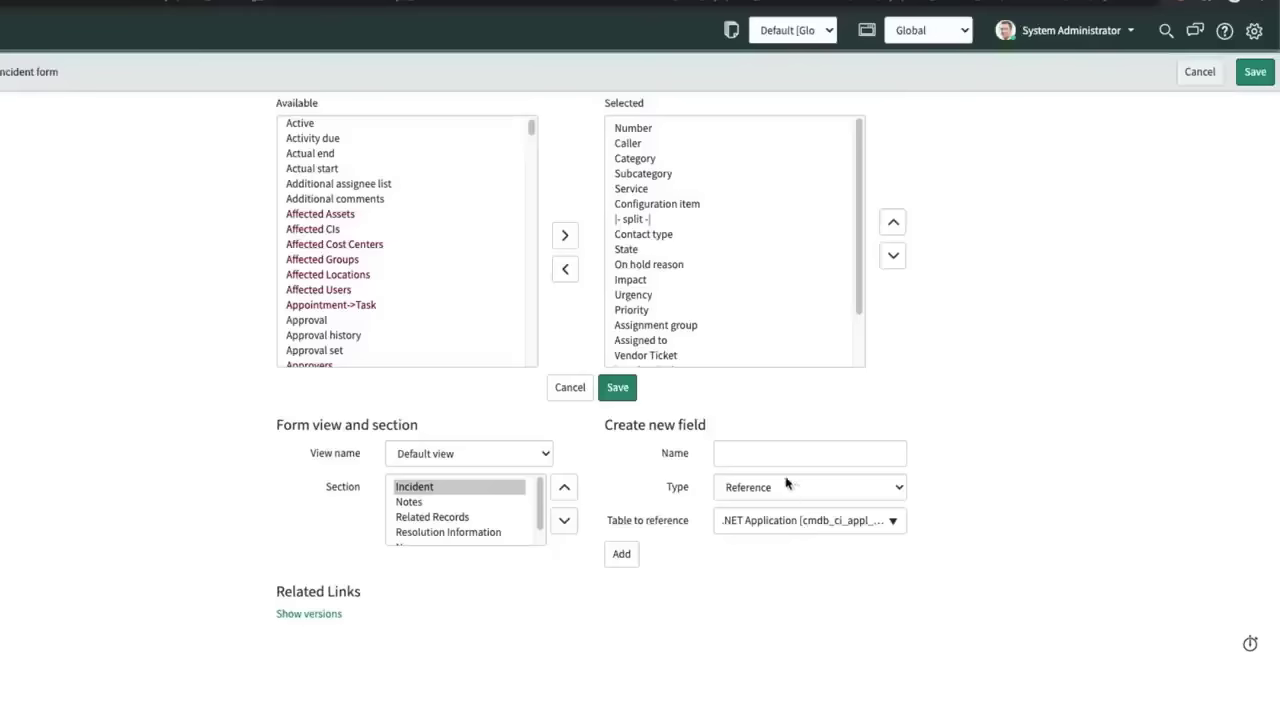
{"action": "left_click", "coordinate": [784, 487]}
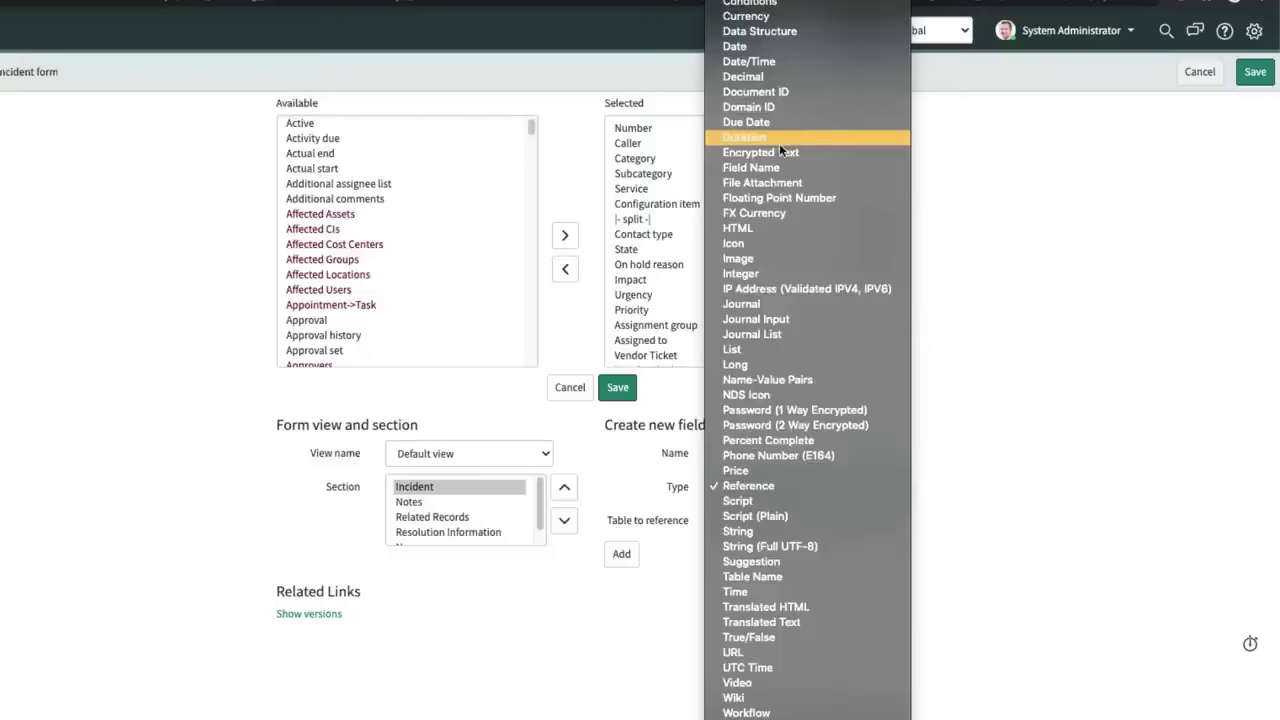
{"action": "left_click", "coordinate": [1013, 358]}
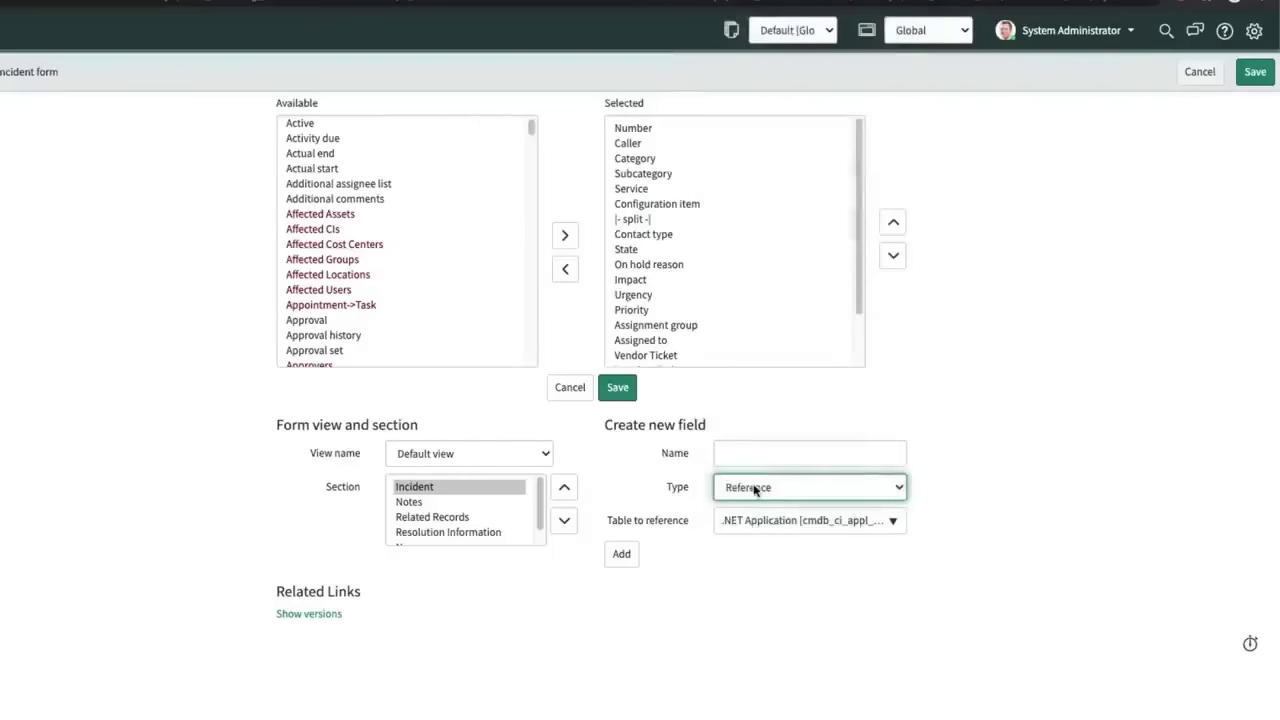
{"action": "left_click", "coordinate": [755, 488]}
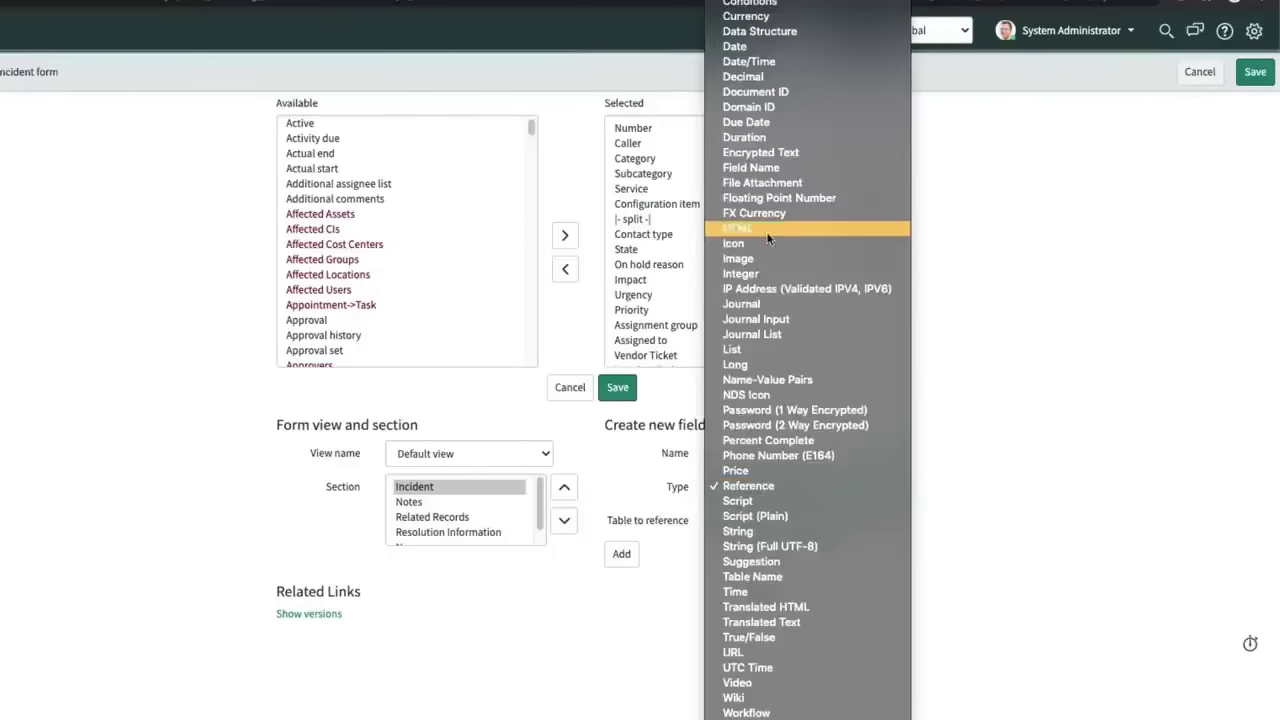
{"action": "left_click", "coordinate": [750, 638]}
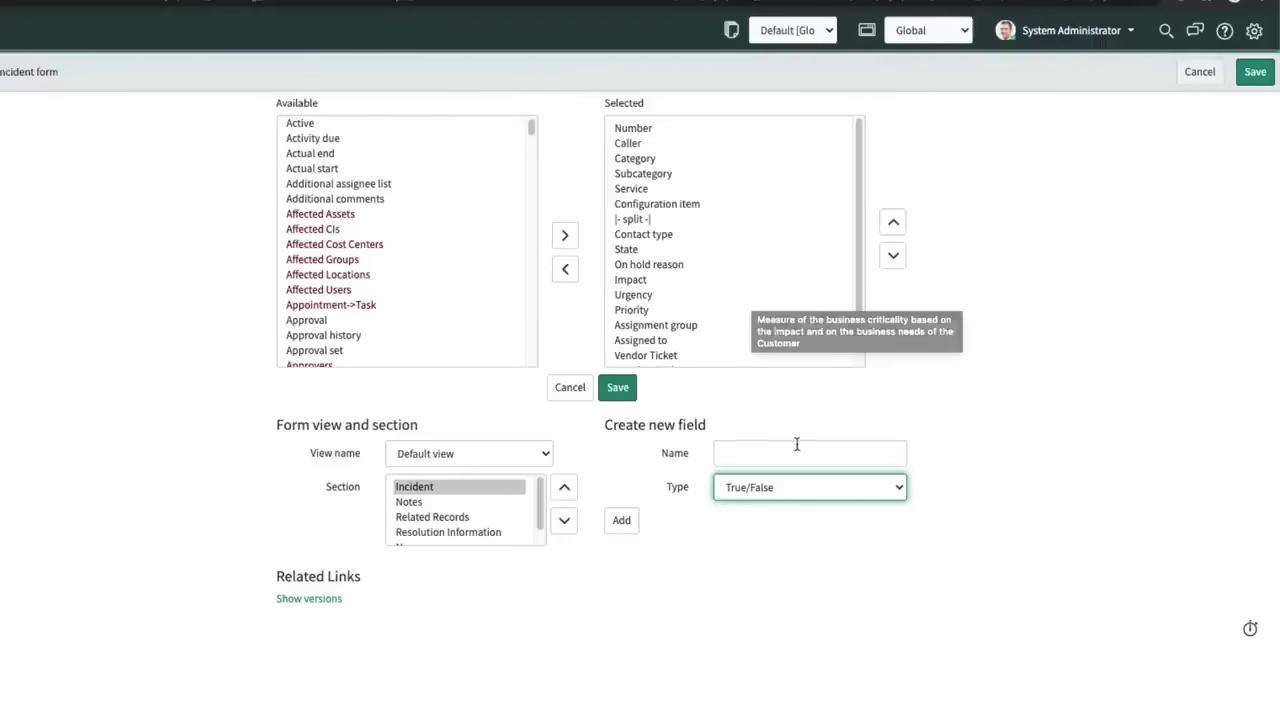
Browse the fields in the Selected list of the form layout
{"action": "left_click", "coordinate": [621, 520]}
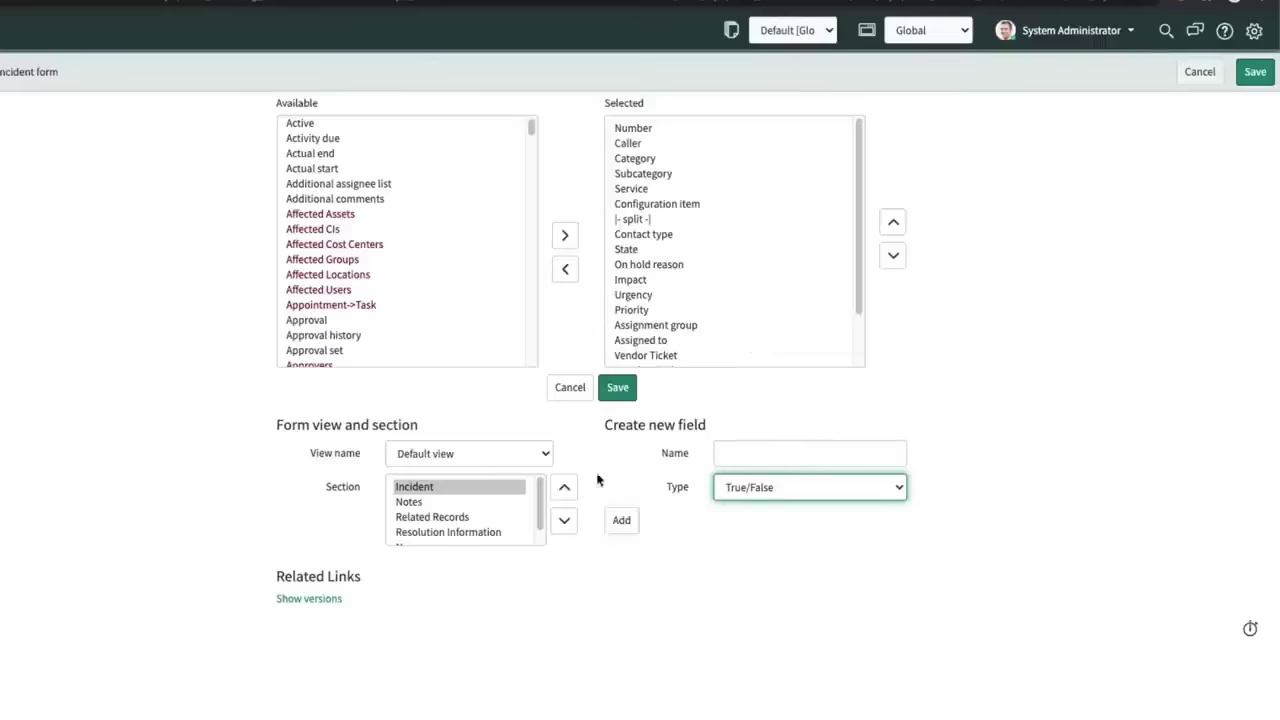
{"action": "left_click", "coordinate": [692, 265]}
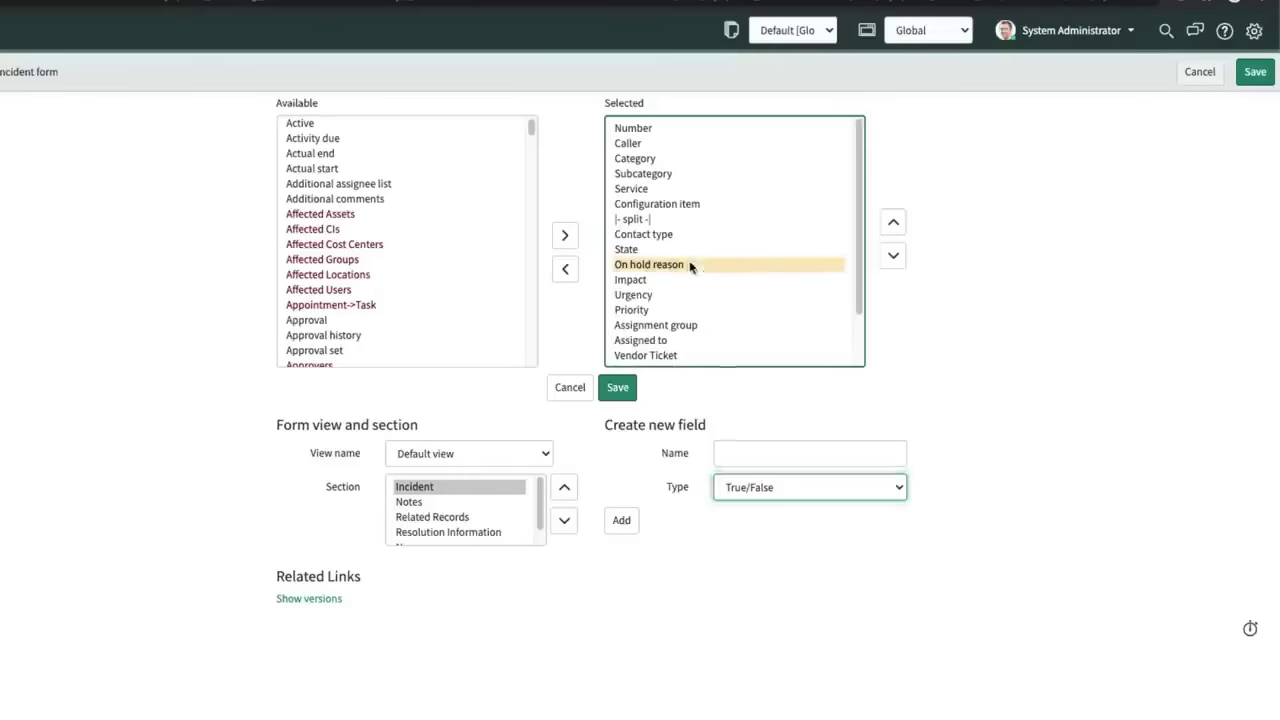
{"action": "left_click", "coordinate": [677, 312]}
{"action": "left_click", "coordinate": [678, 249]}
{"action": "left_click", "coordinate": [688, 191]}
{"action": "left_click", "coordinate": [666, 265]}
{"action": "left_click", "coordinate": [680, 341]}
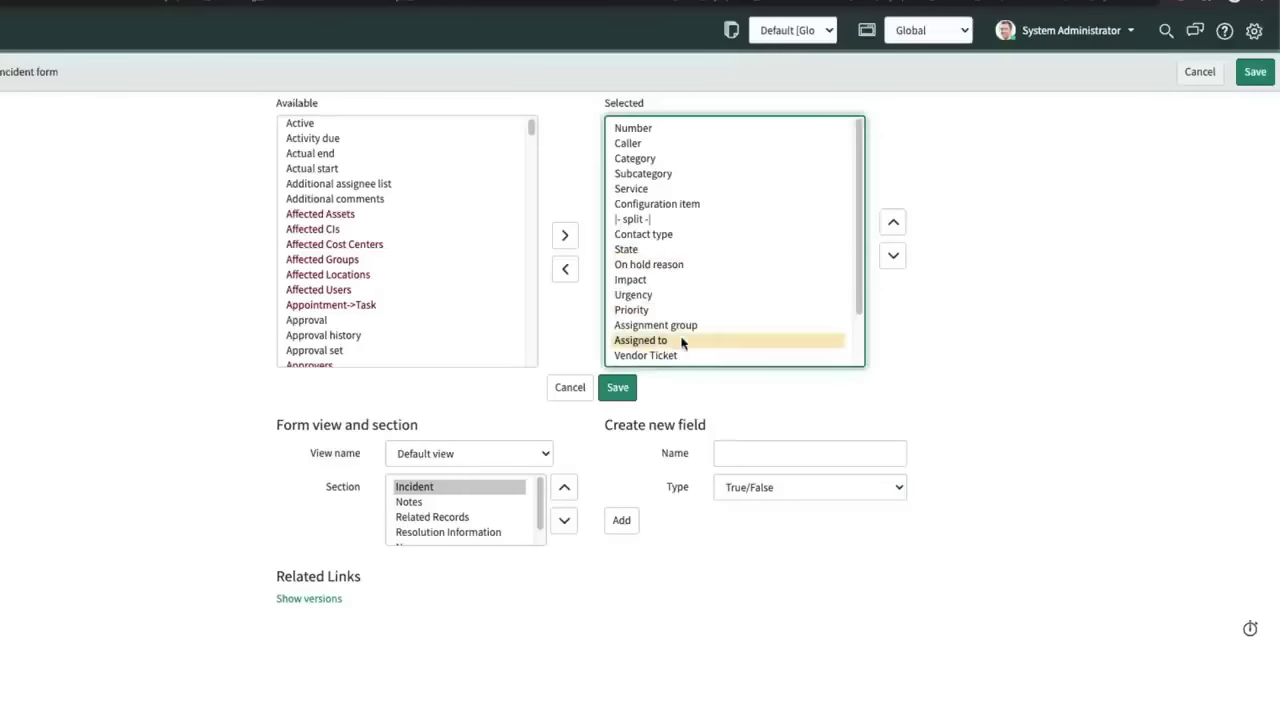
Move Impact, Urgency and Priority up three places above the split, and save the layout
{"action": "left_click", "coordinate": [662, 281]}
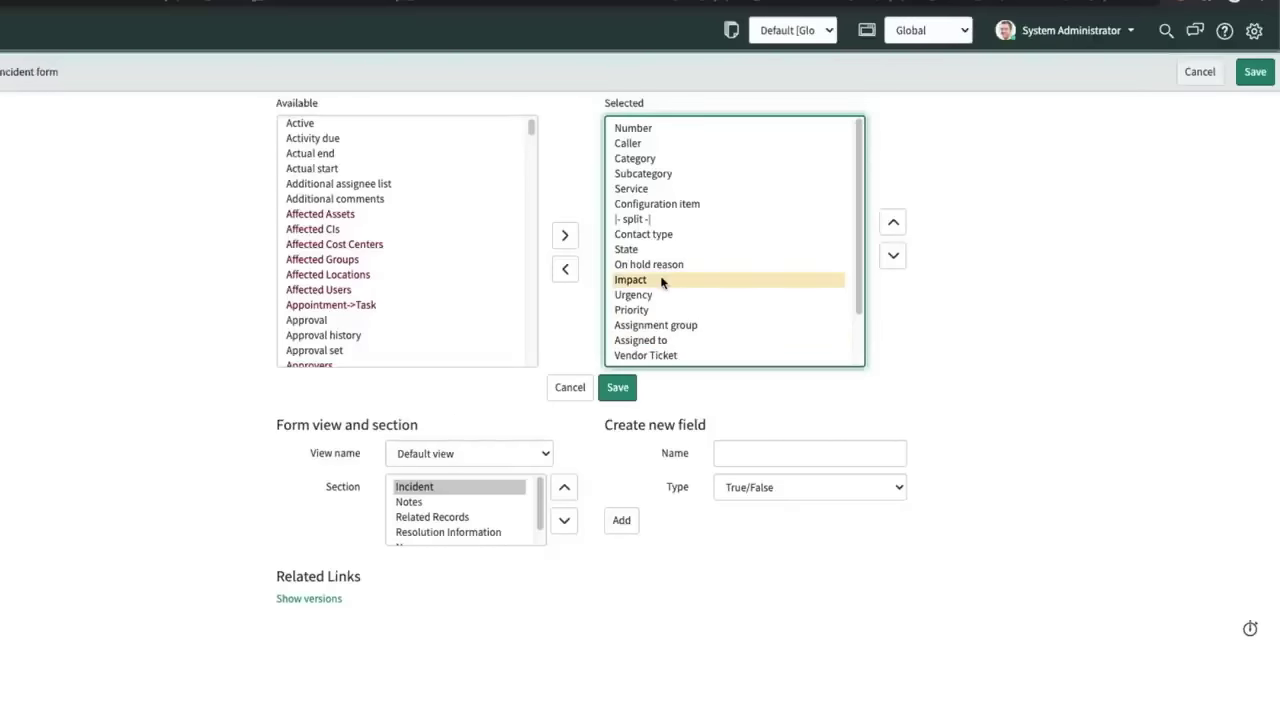
{"action": "key", "text": "shift+Down"}
{"action": "key", "text": "shift+Down"}
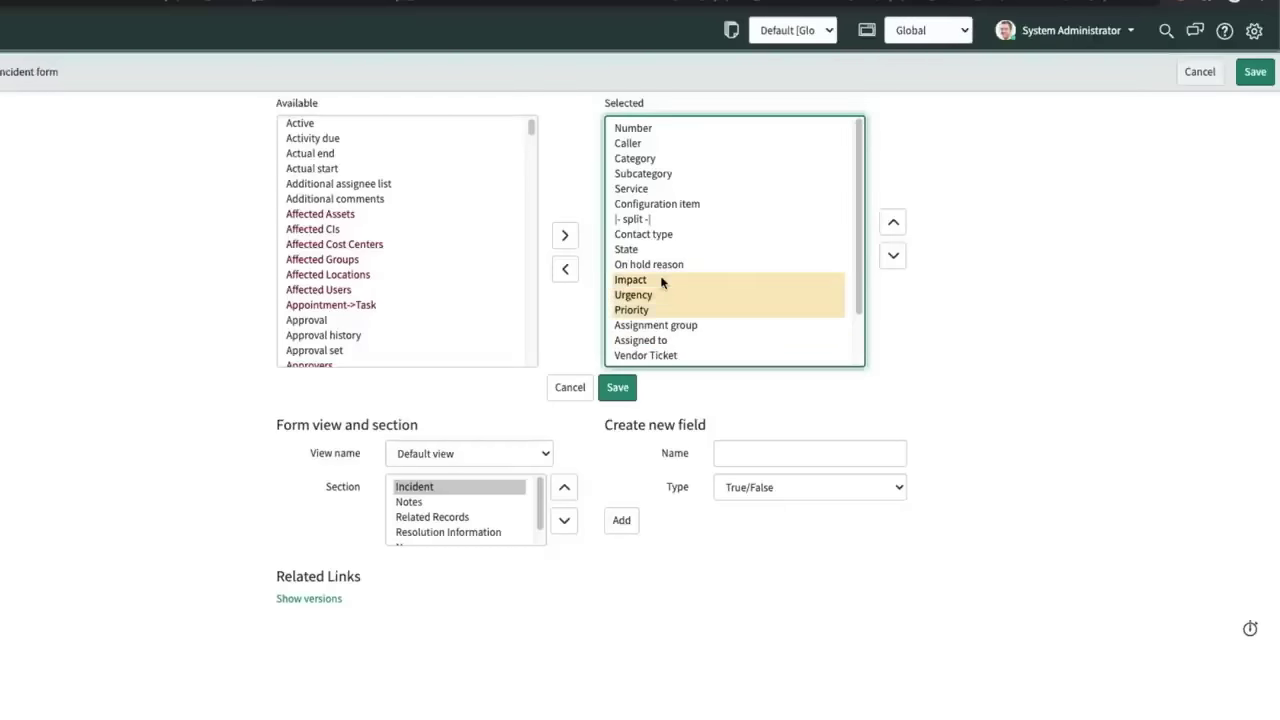
{"action": "left_click", "coordinate": [894, 224]}
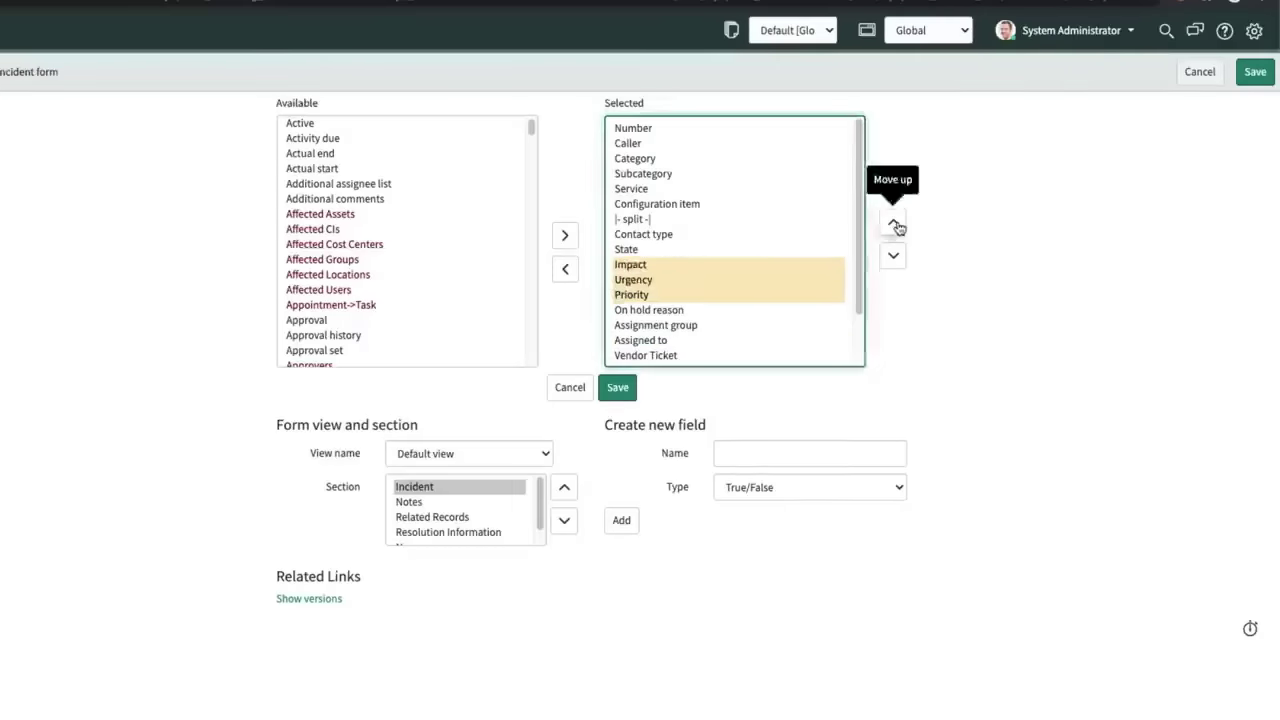
{"action": "left_click", "coordinate": [894, 224]}
{"action": "left_click", "coordinate": [894, 224]}
{"action": "left_click", "coordinate": [894, 224]}
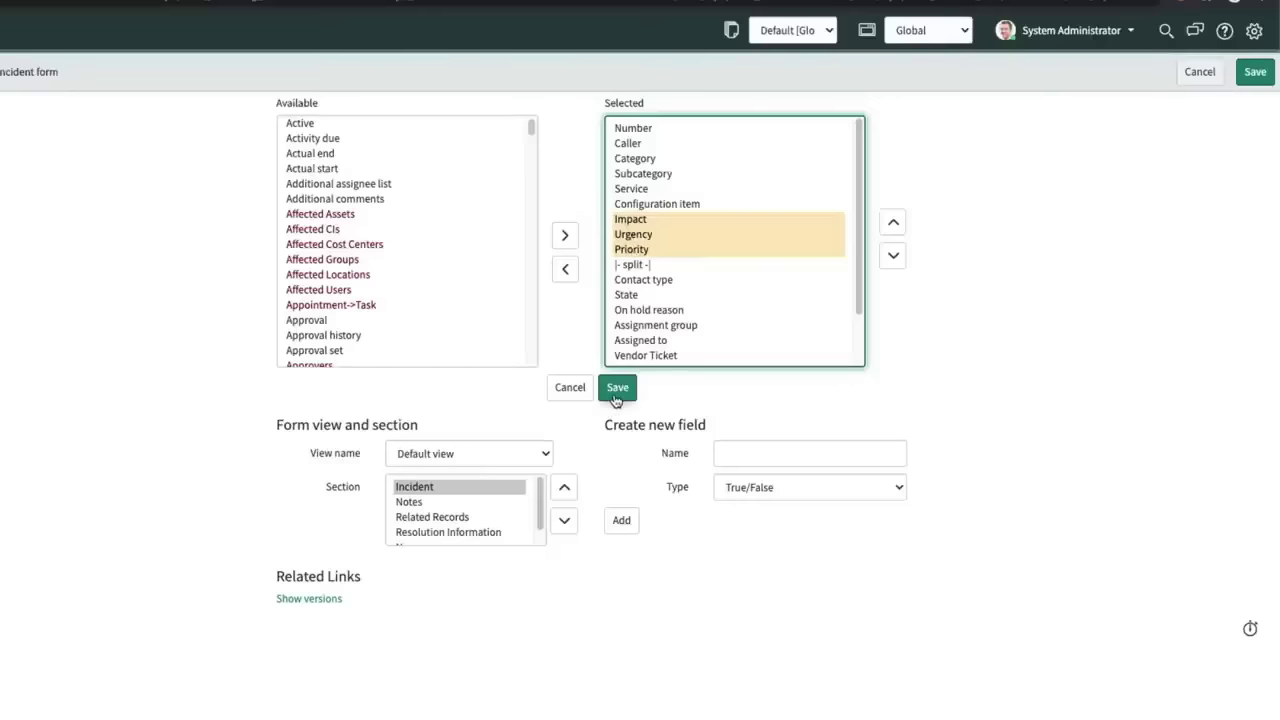
{"action": "left_click", "coordinate": [763, 489]}
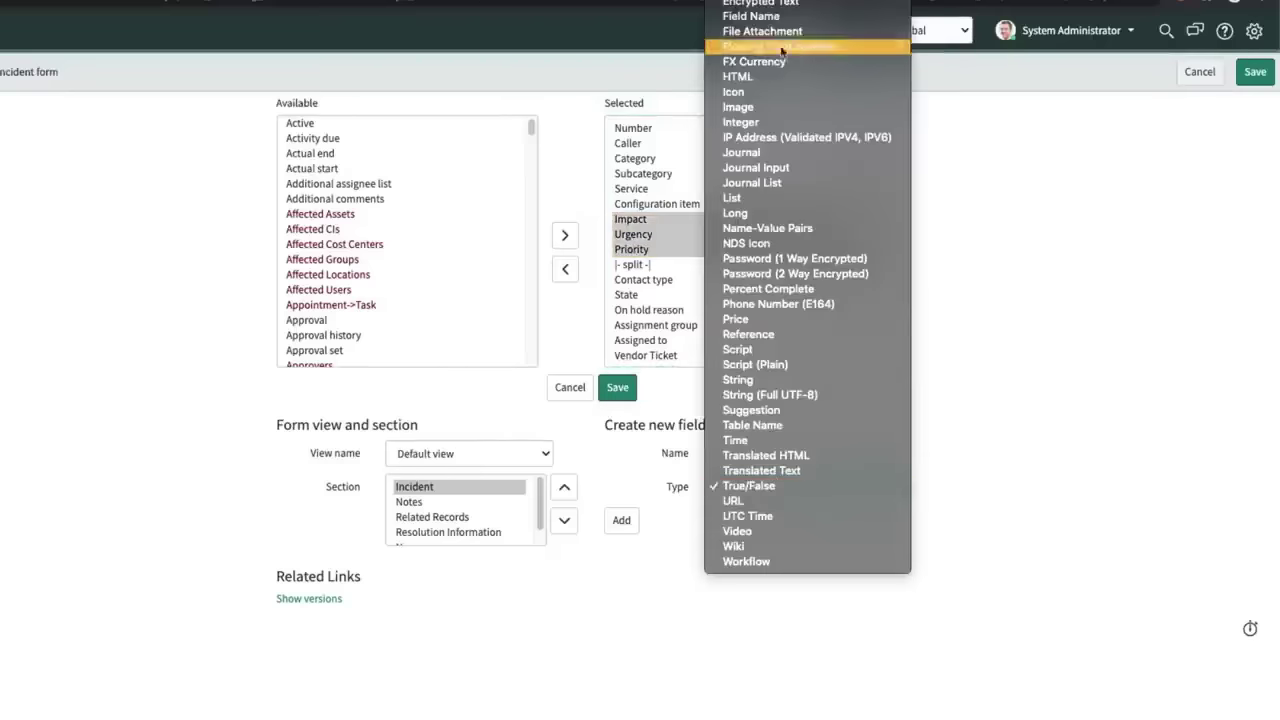
{"action": "left_click", "coordinate": [1022, 298]}
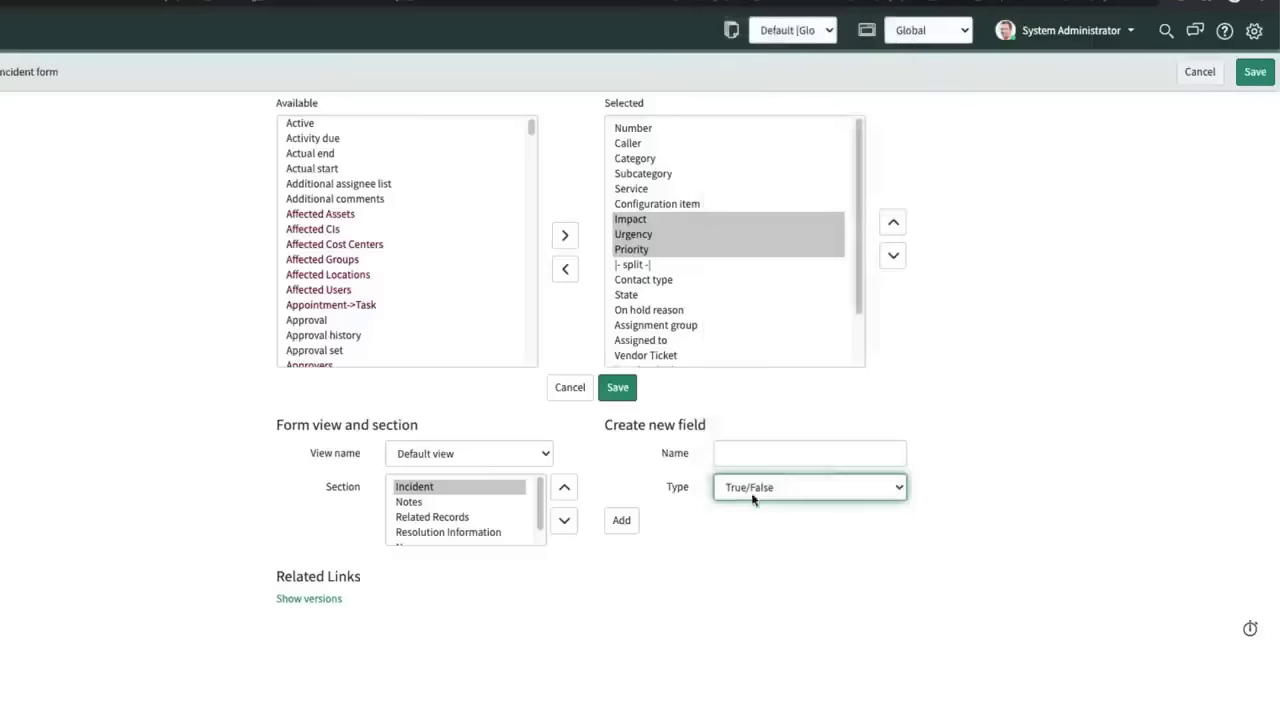
{"action": "left_click", "coordinate": [620, 390]}
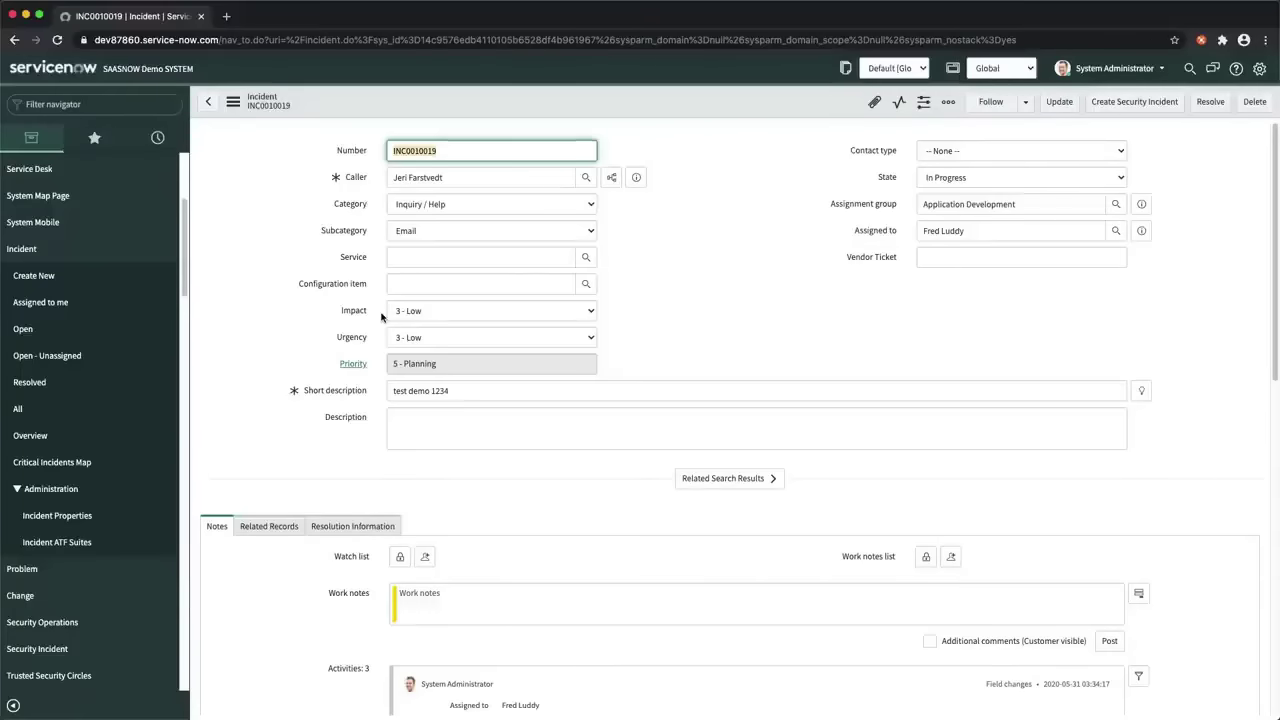
Launch Configure > Form Design for the Incident form's Default view
{"action": "right_click", "coordinate": [632, 104]}
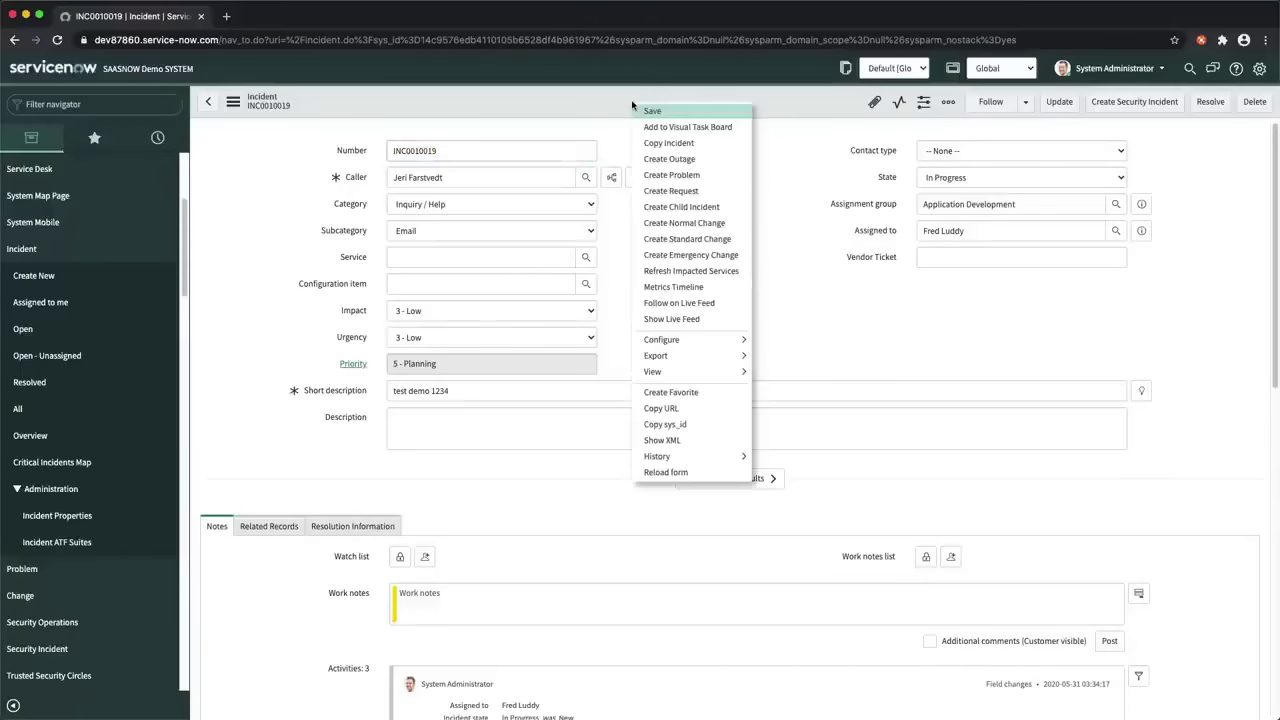
{"action": "mouse_move", "coordinate": [722, 343]}
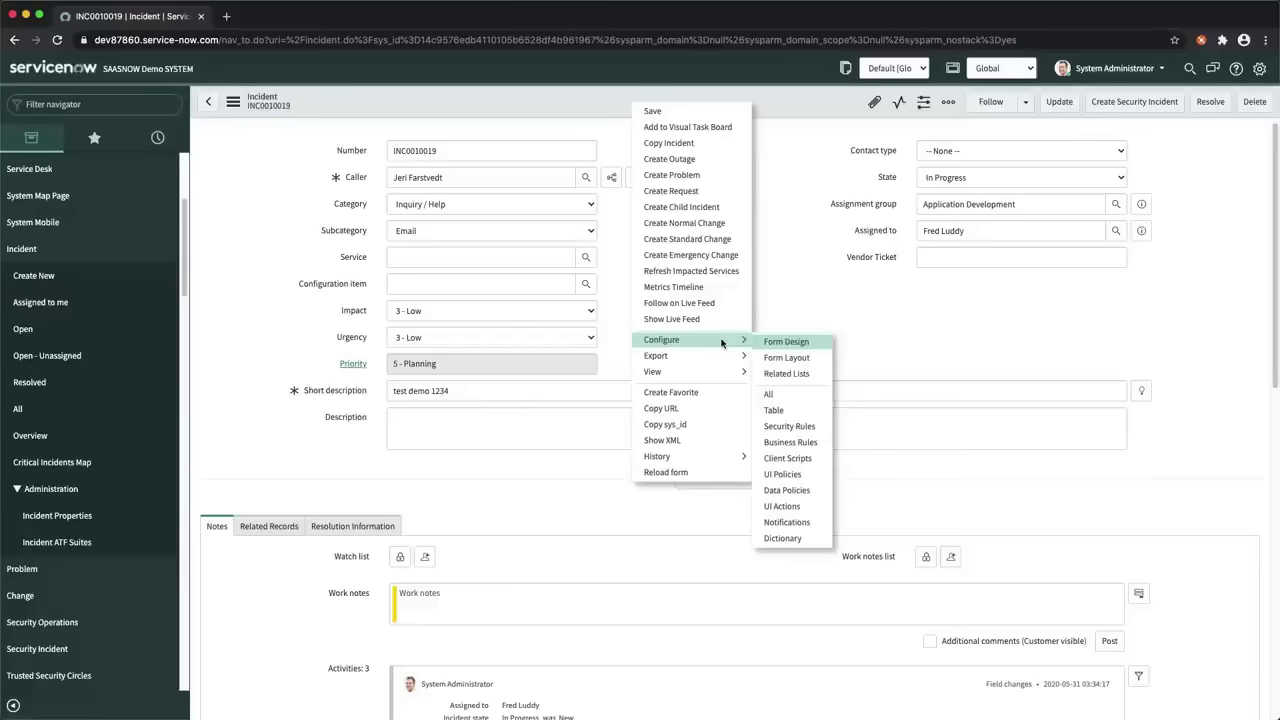
{"action": "left_click", "coordinate": [798, 347]}
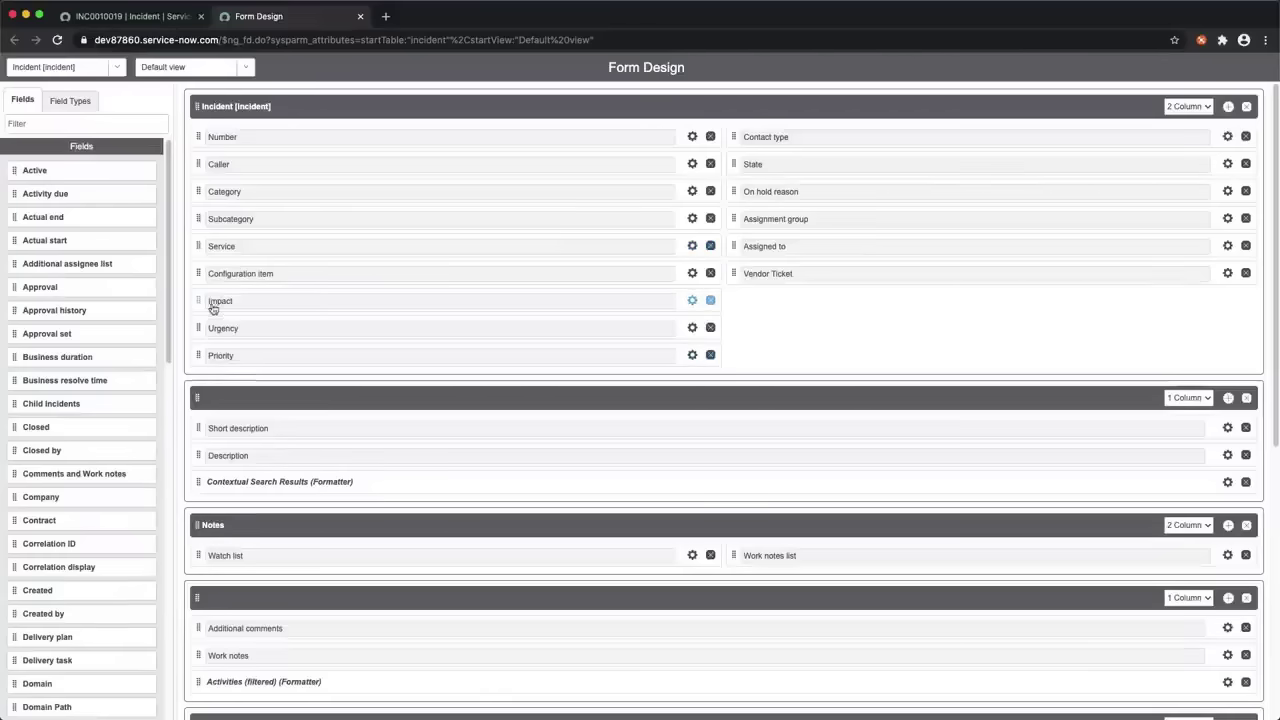
Drag Impact, Urgency and Priority from the left column into the form's right column
{"action": "left_click_drag", "start_coordinate": [200, 297], "coordinate": [728, 290]}
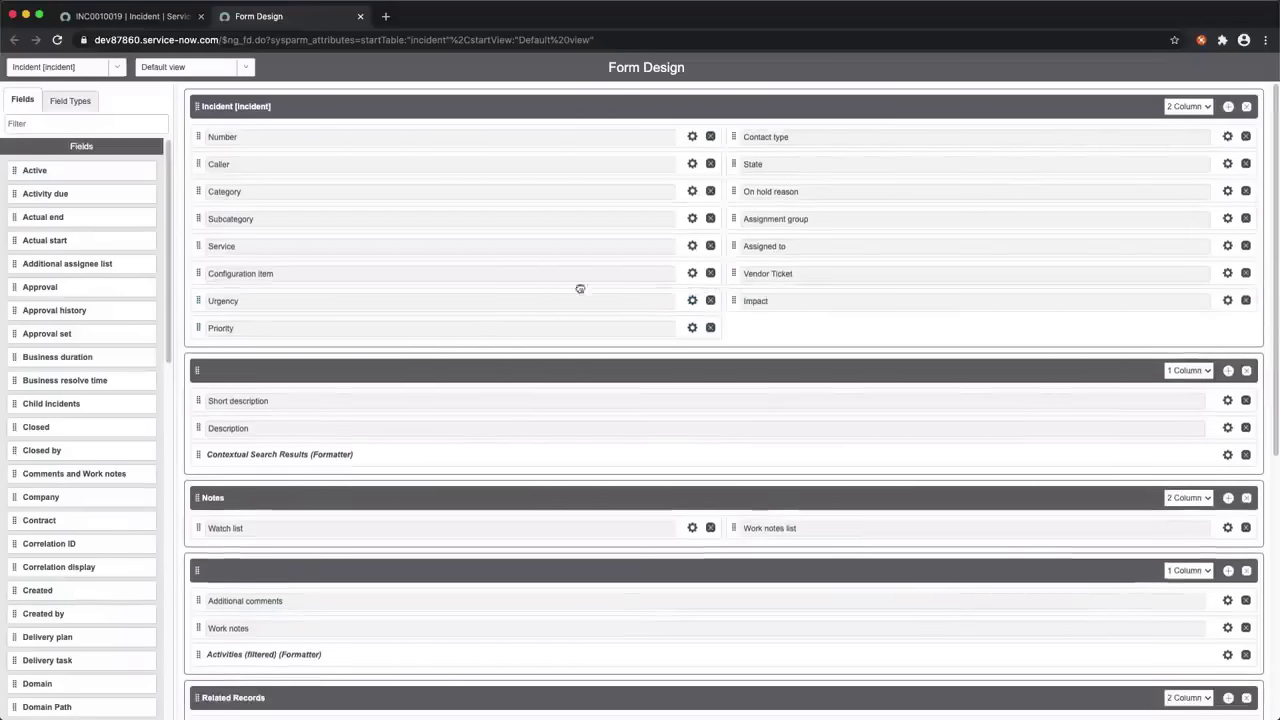
{"action": "left_click", "coordinate": [546, 314]}
{"action": "left_click_drag", "start_coordinate": [756, 327], "coordinate": [266, 271]}
{"action": "left_click_drag", "start_coordinate": [197, 298], "coordinate": [758, 326]}
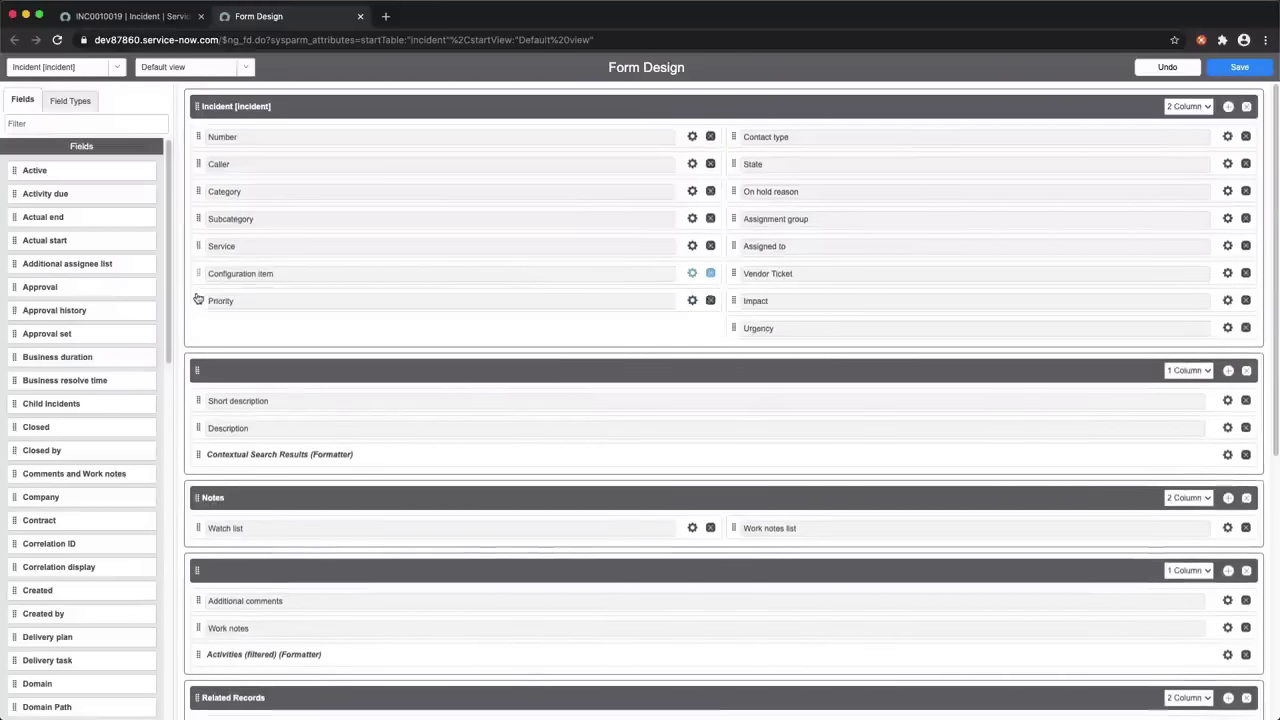
{"action": "left_click_drag", "start_coordinate": [210, 296], "coordinate": [740, 352]}
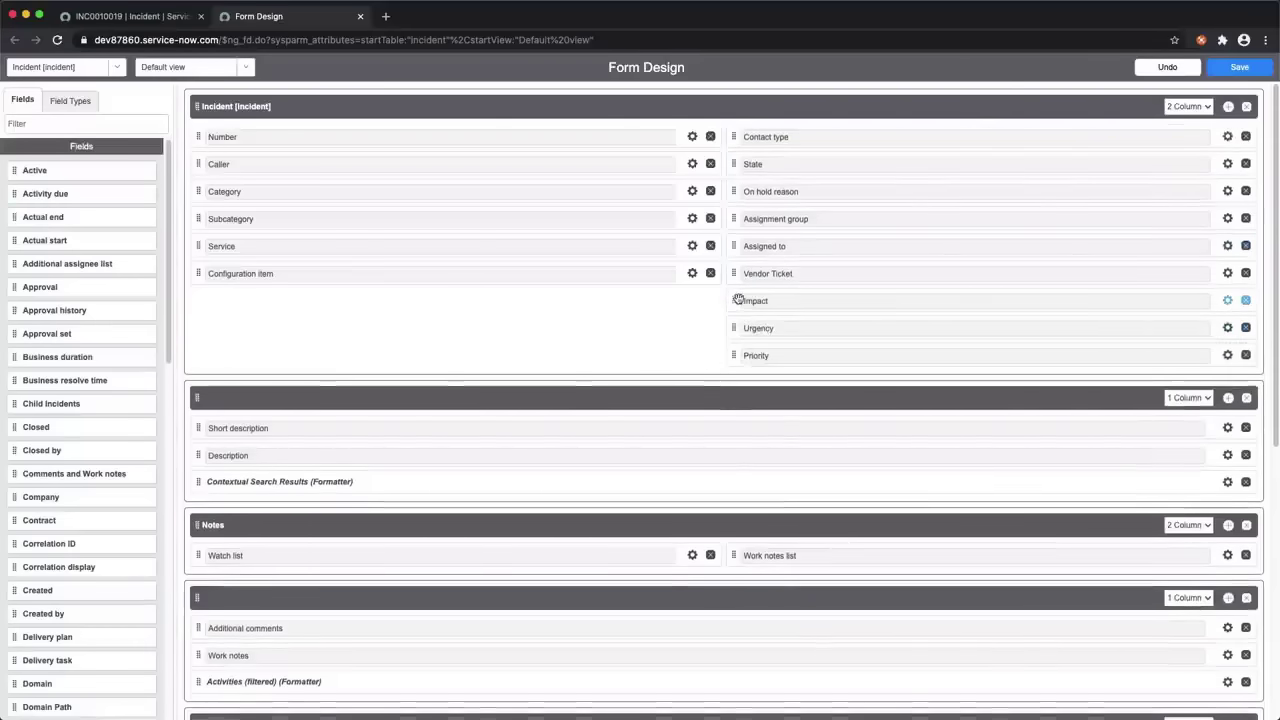
Stack Impact, Urgency and Priority directly below On hold reason and show the Field Types list
{"action": "left_click_drag", "start_coordinate": [736, 299], "coordinate": [737, 219]}
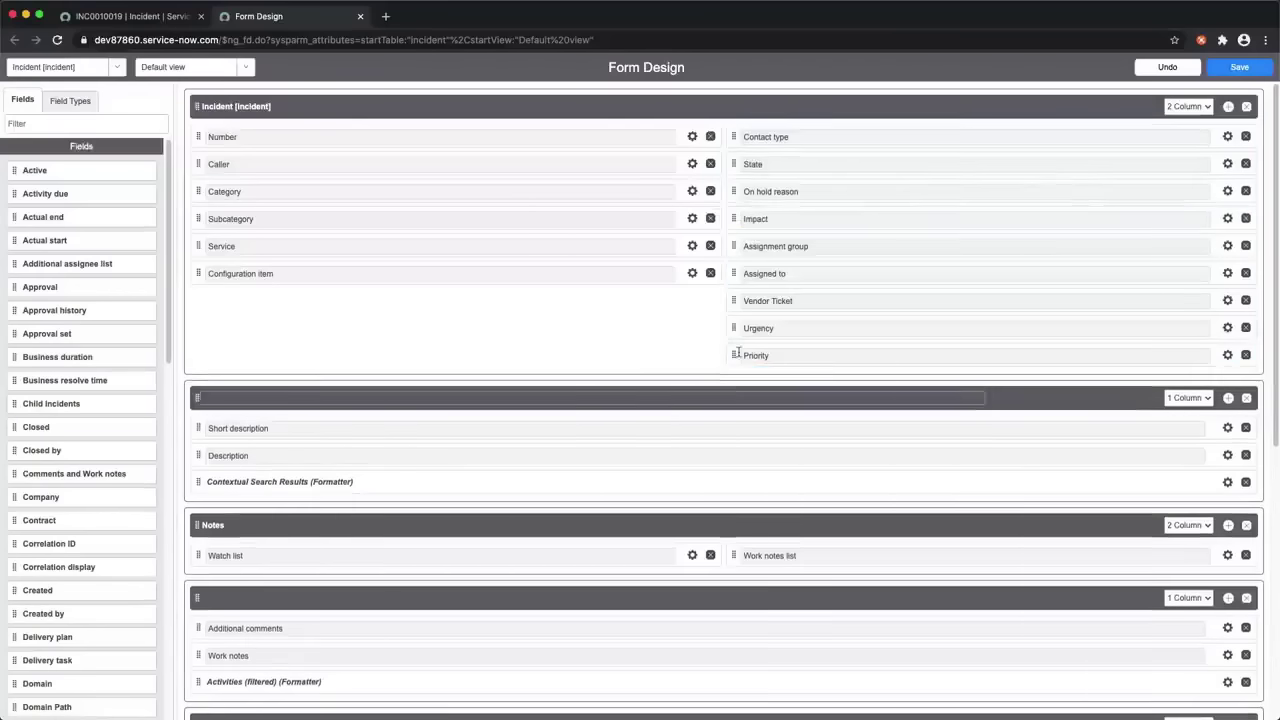
{"action": "left_click_drag", "start_coordinate": [732, 330], "coordinate": [734, 244]}
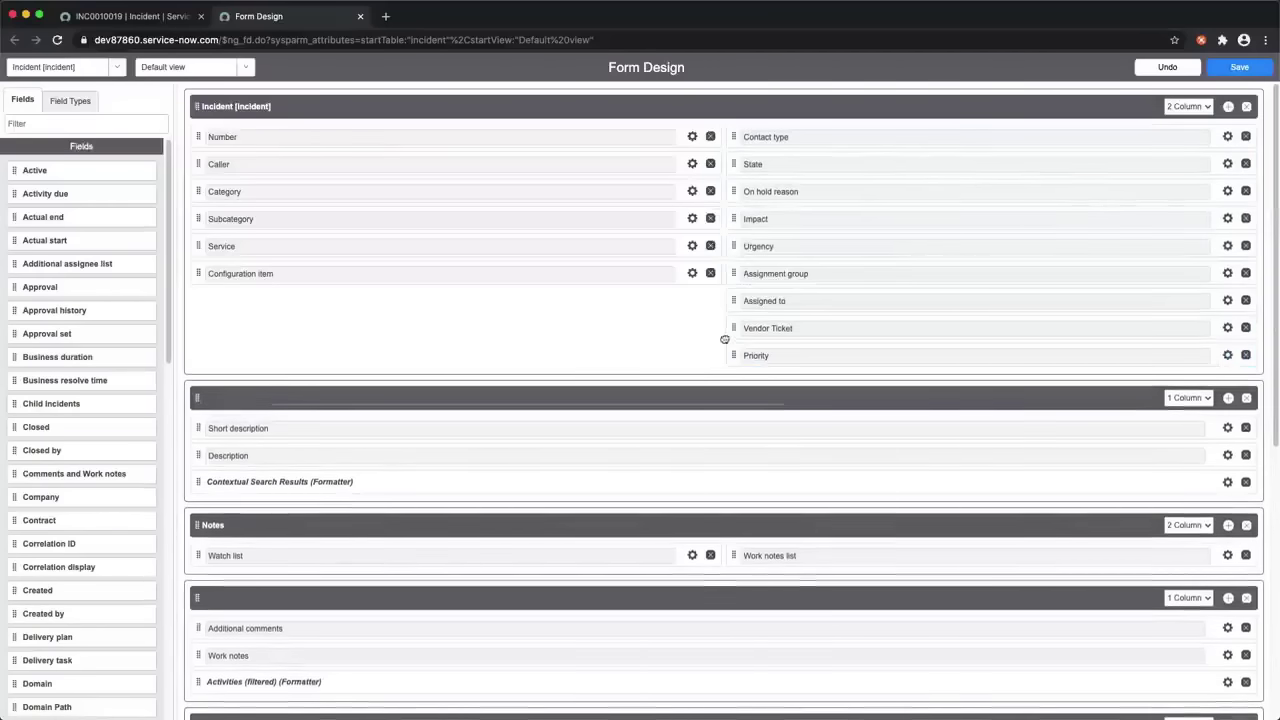
{"action": "left_click_drag", "start_coordinate": [733, 355], "coordinate": [737, 270]}
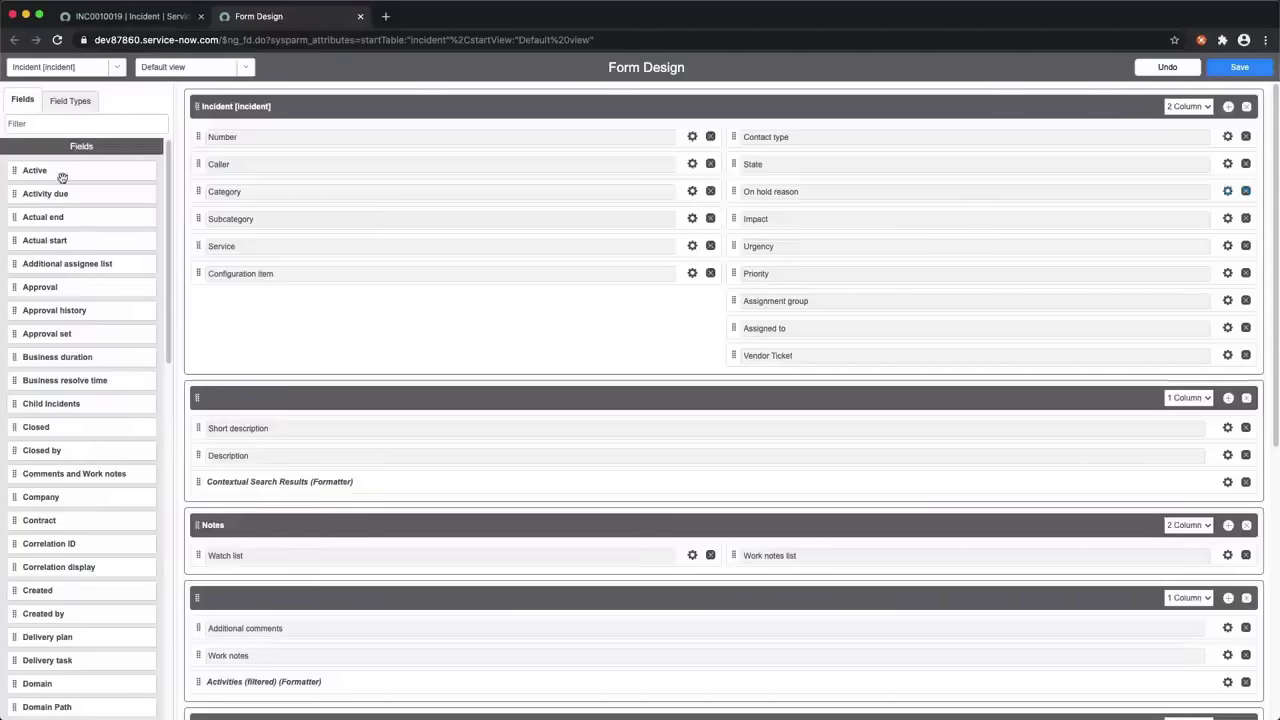
{"action": "left_click_drag", "start_coordinate": [167, 160], "coordinate": [195, 325]}
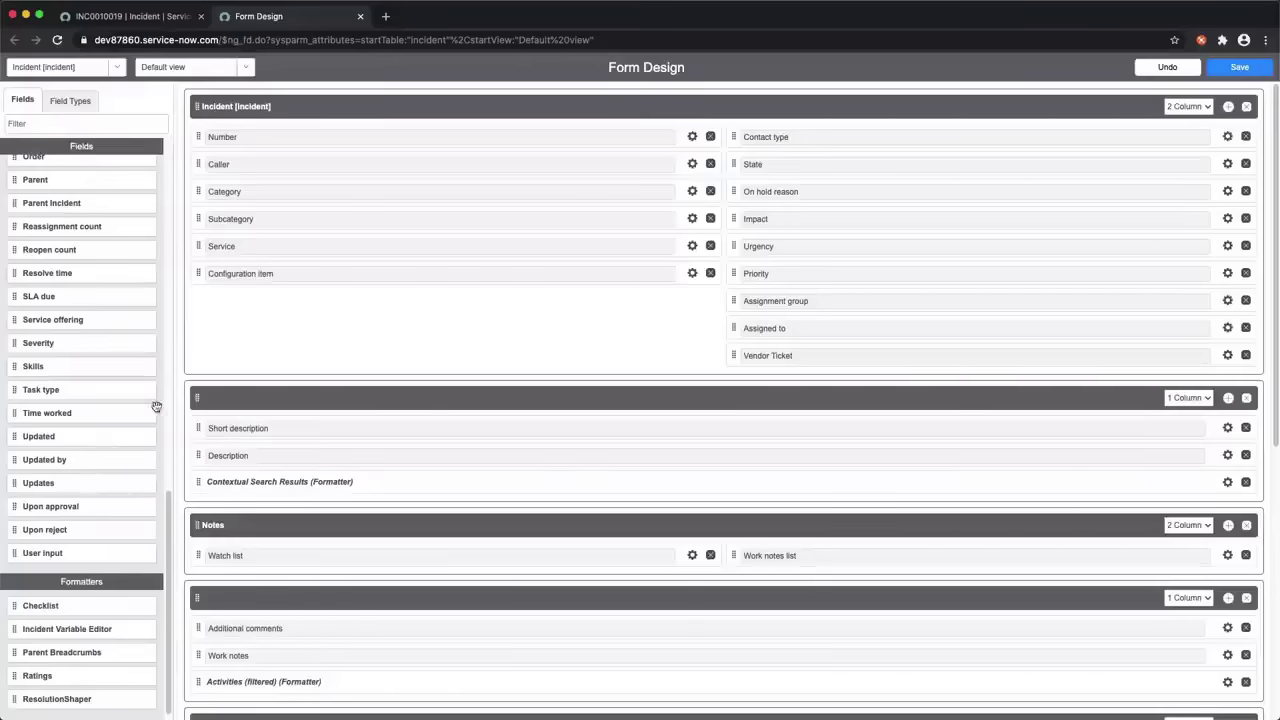
{"action": "left_click", "coordinate": [81, 102]}
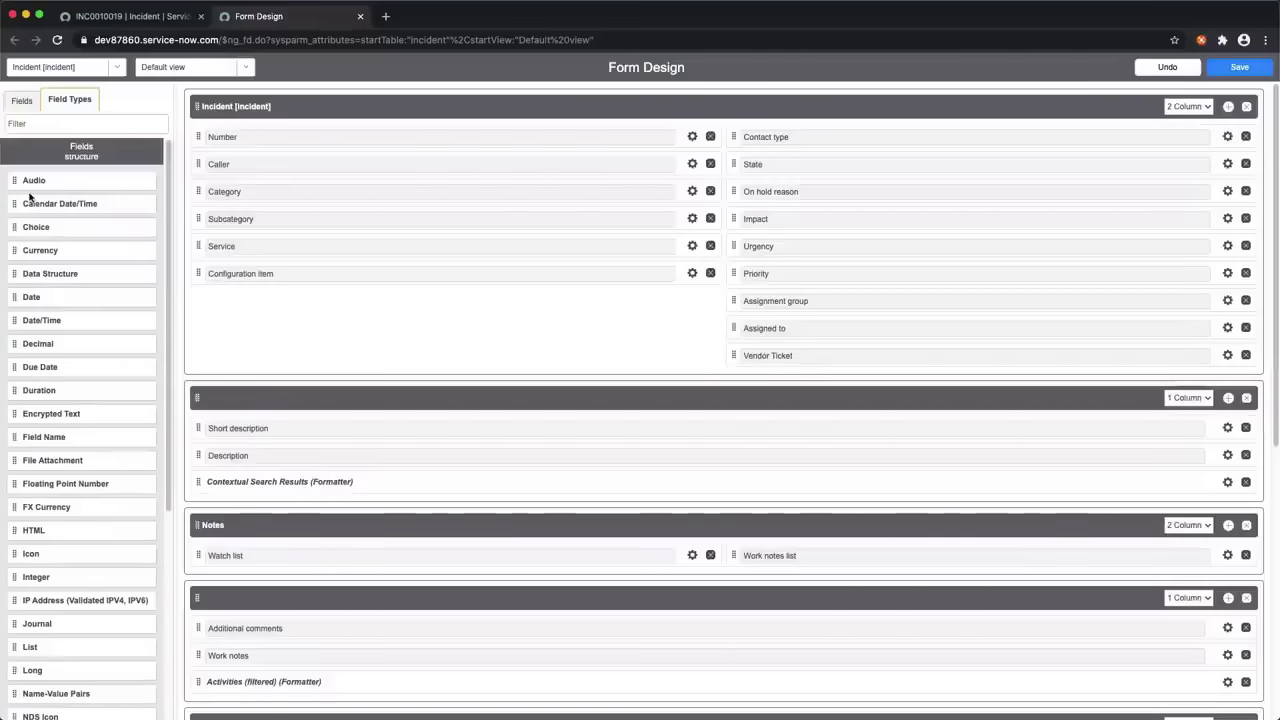
Add a New Date/Time field below Configuration item, remove it, then add it again
{"action": "left_click", "coordinate": [16, 320]}
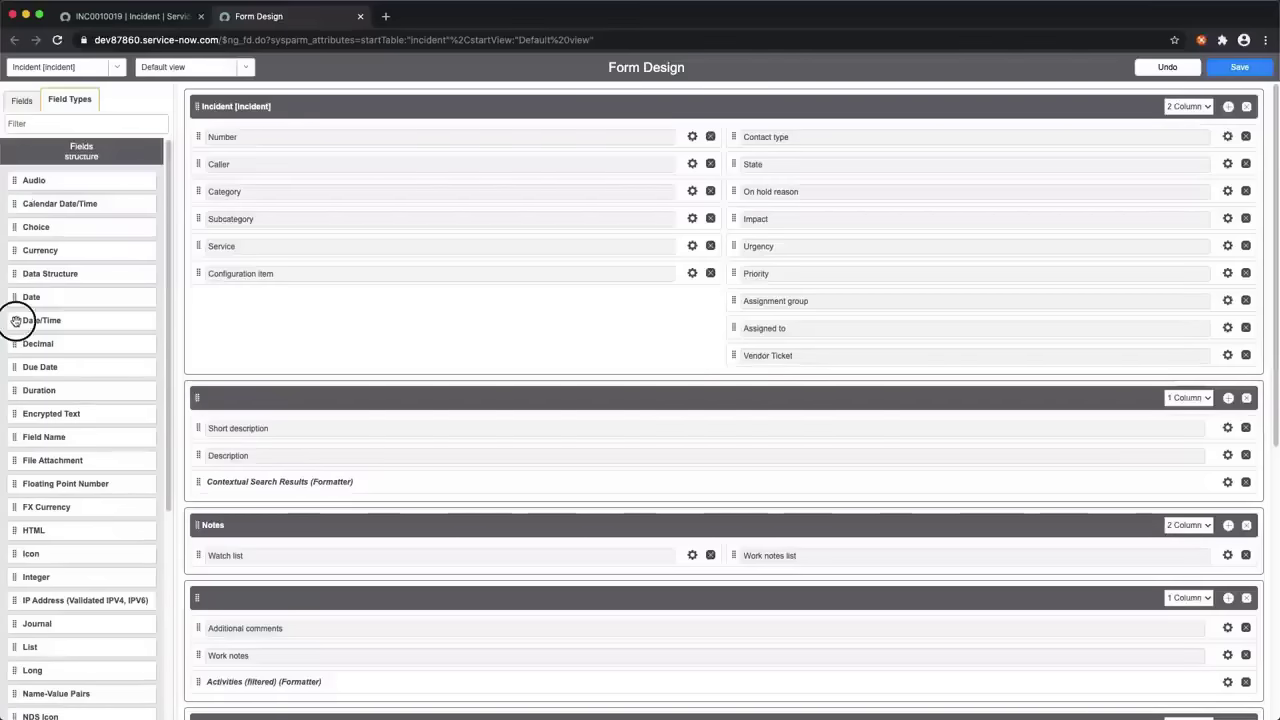
{"action": "left_click_drag", "start_coordinate": [16, 320], "coordinate": [215, 300]}
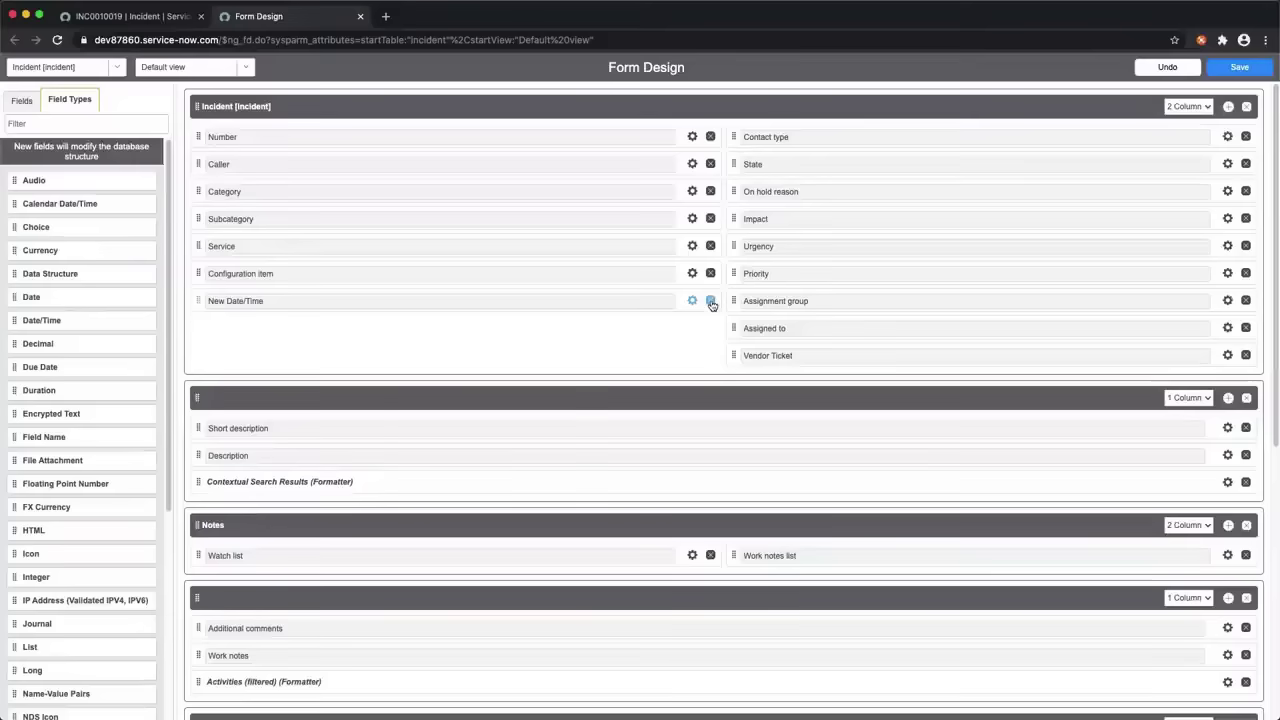
{"action": "left_click", "coordinate": [711, 302]}
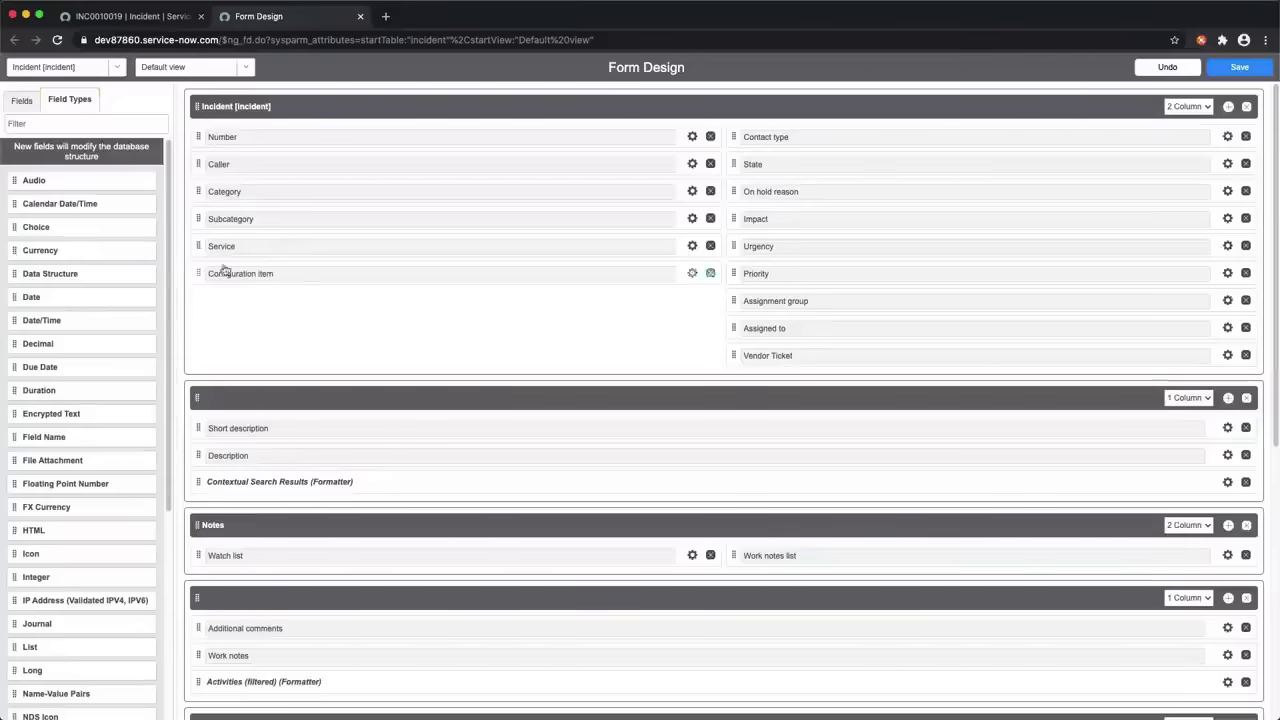
{"action": "left_click_drag", "start_coordinate": [15, 321], "coordinate": [226, 301]}
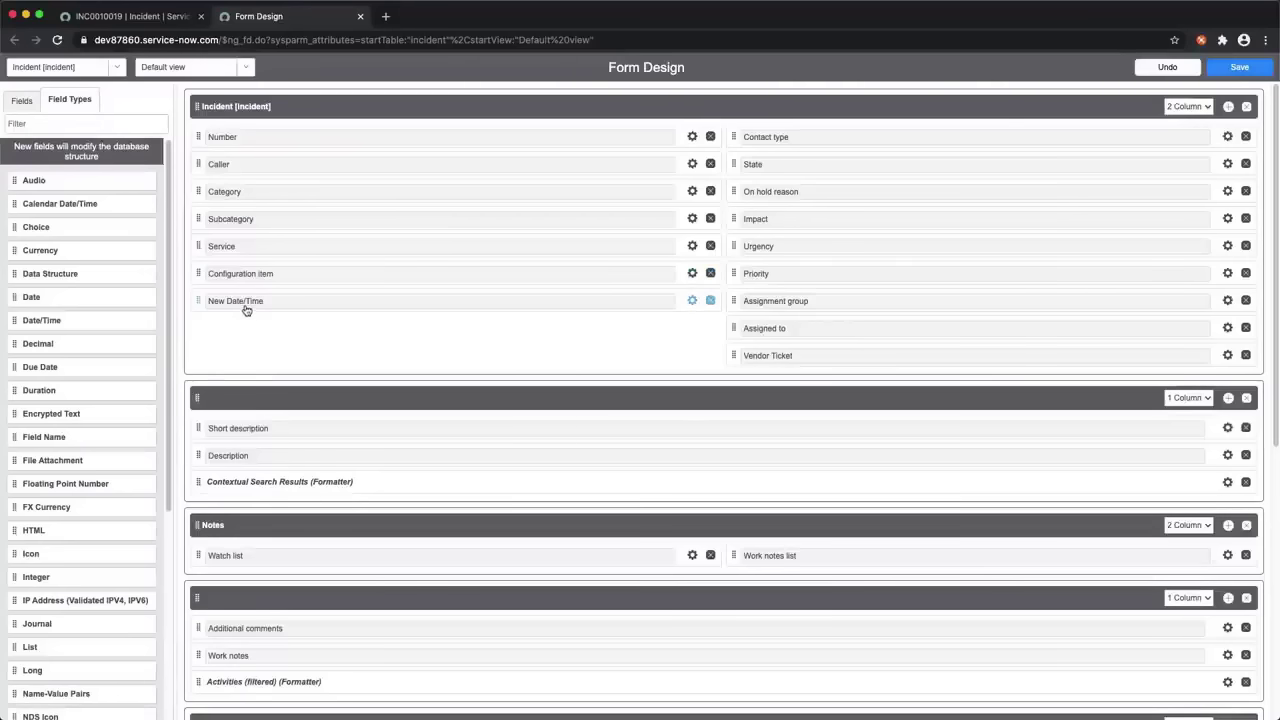
Review the New Date/Time field's properties, remove the field, and save the form layout
{"action": "left_click", "coordinate": [693, 301]}
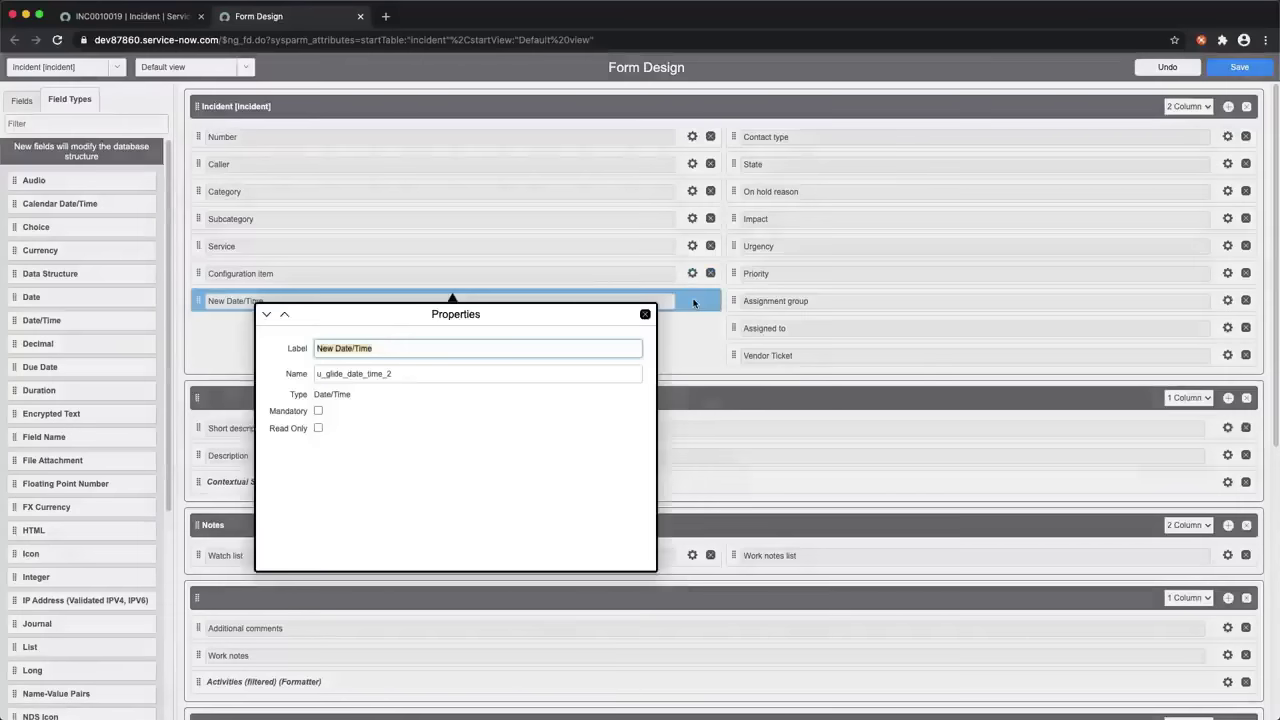
{"action": "left_click_drag", "start_coordinate": [411, 349], "coordinate": [286, 346]}
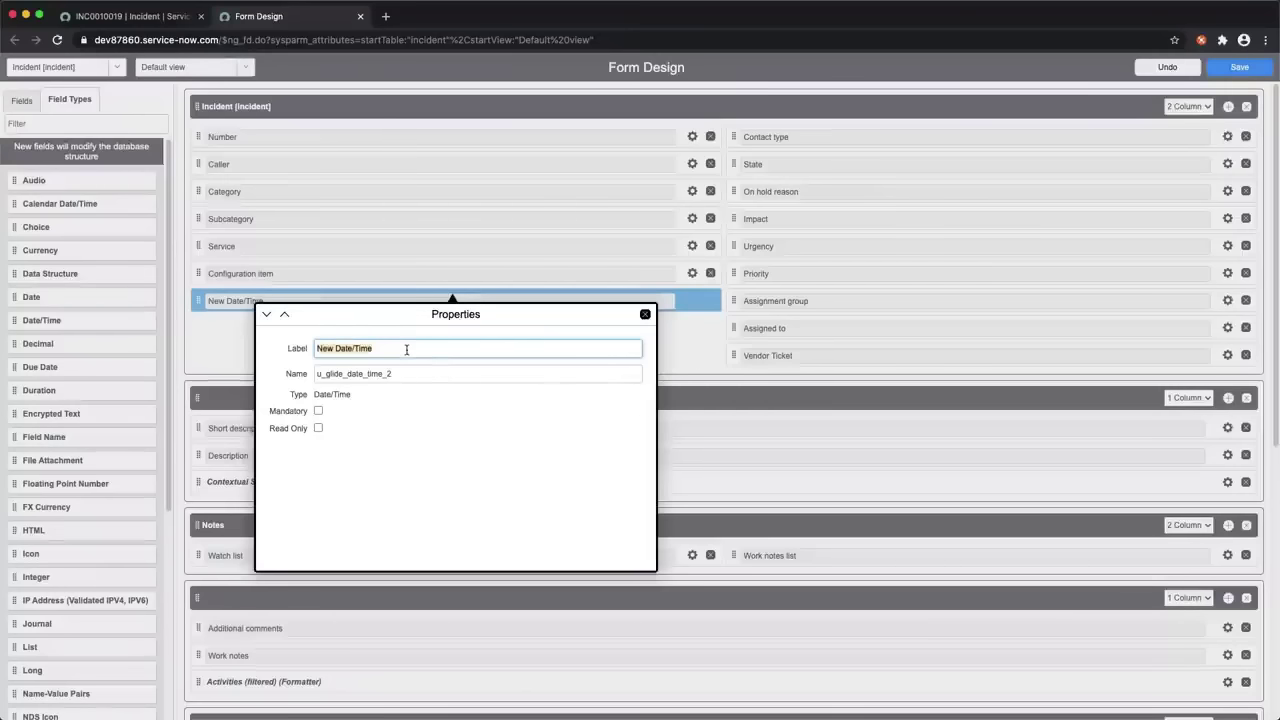
{"action": "left_click", "coordinate": [645, 315]}
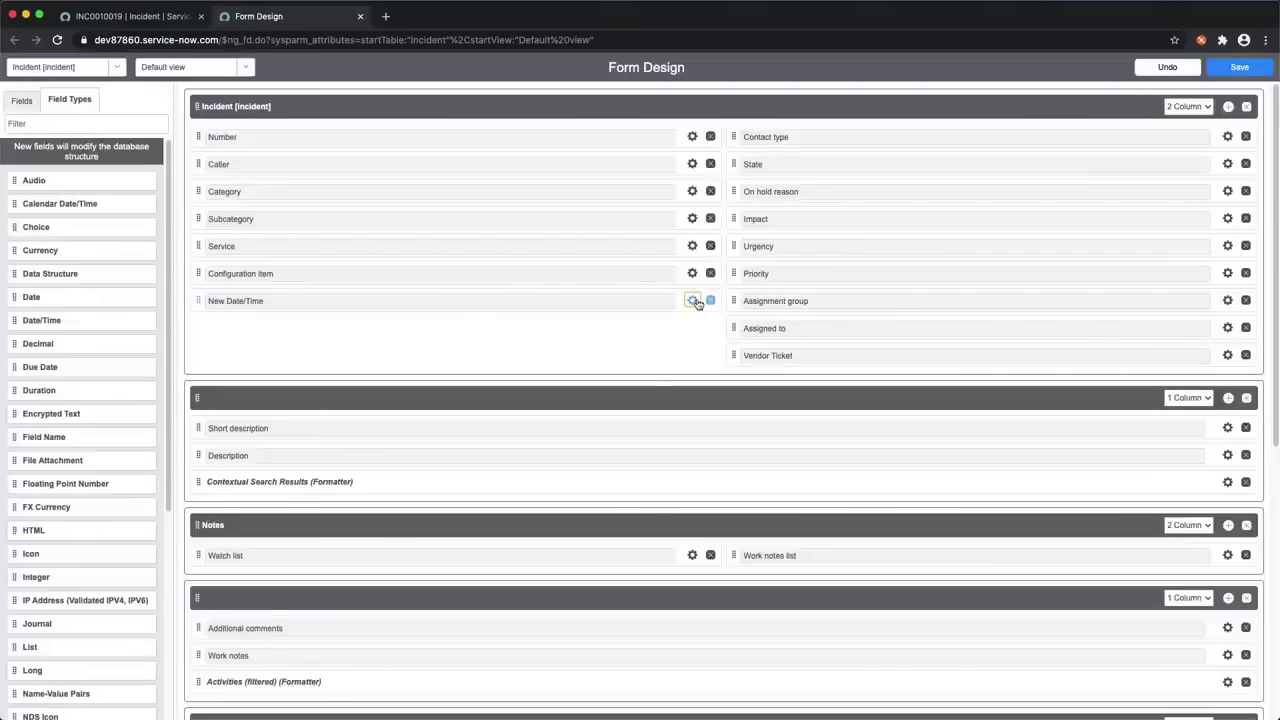
{"action": "left_click", "coordinate": [692, 300]}
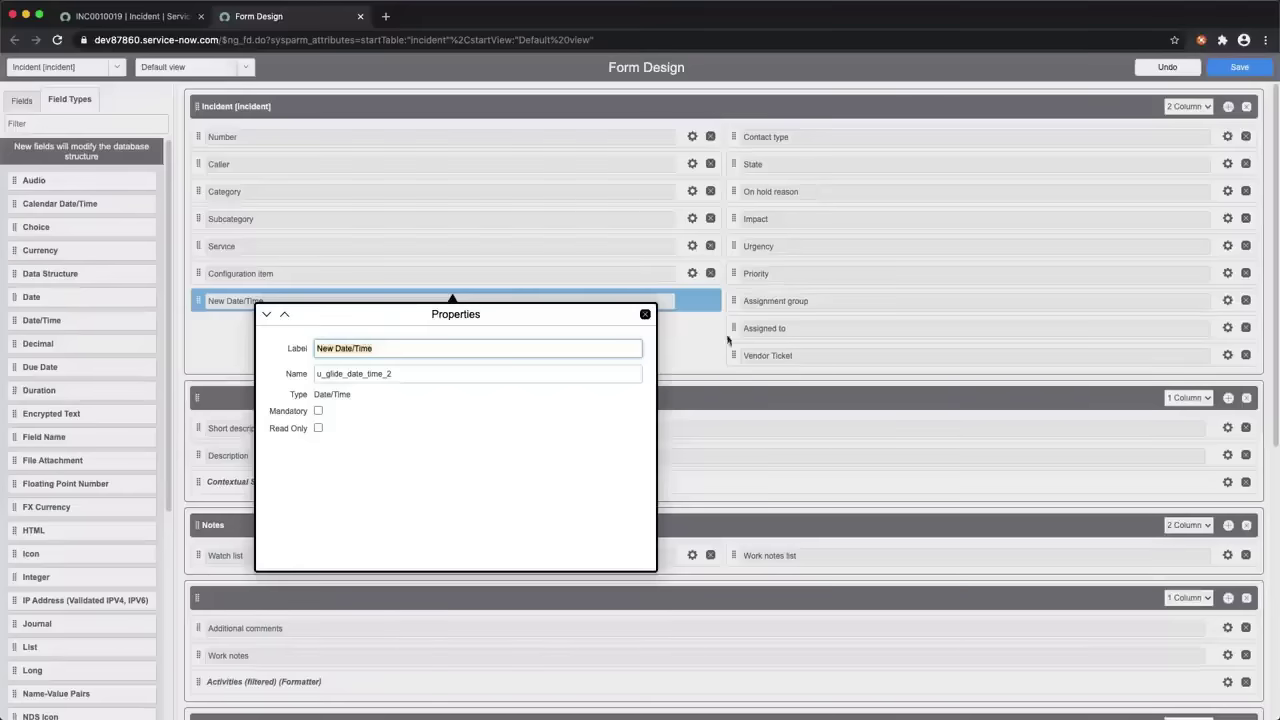
{"action": "left_click", "coordinate": [645, 314]}
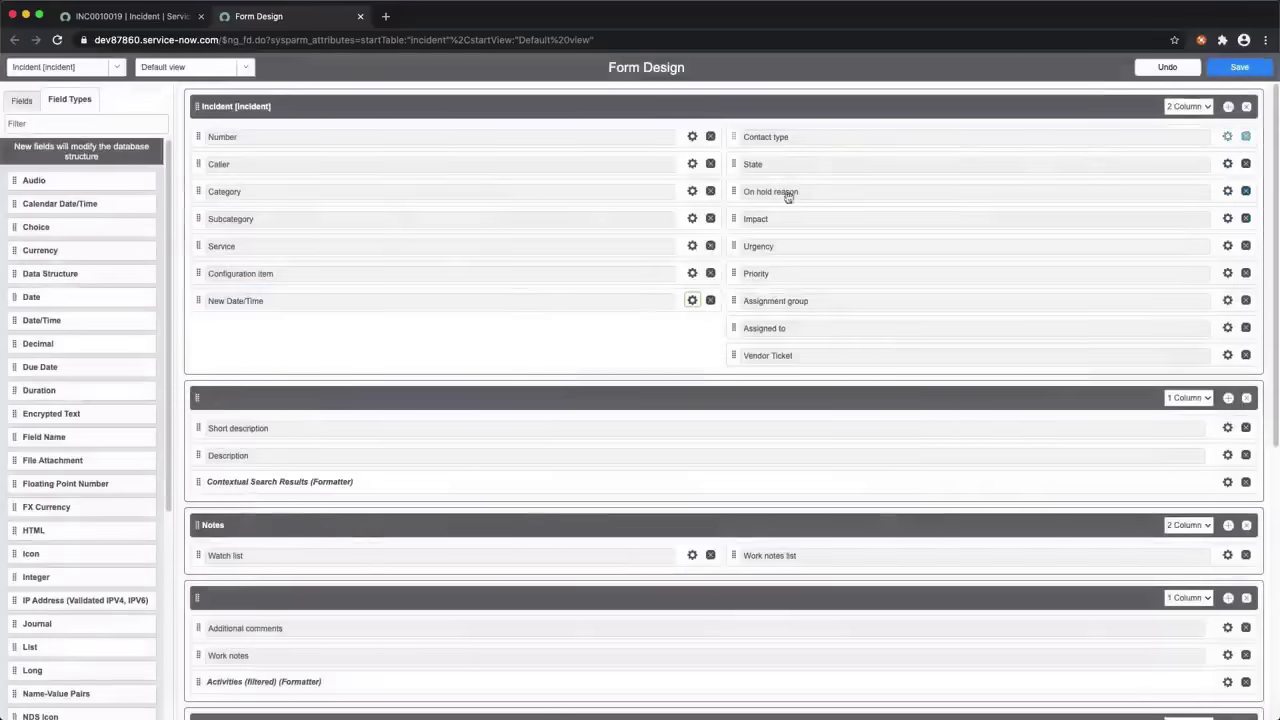
{"action": "left_click", "coordinate": [709, 302]}
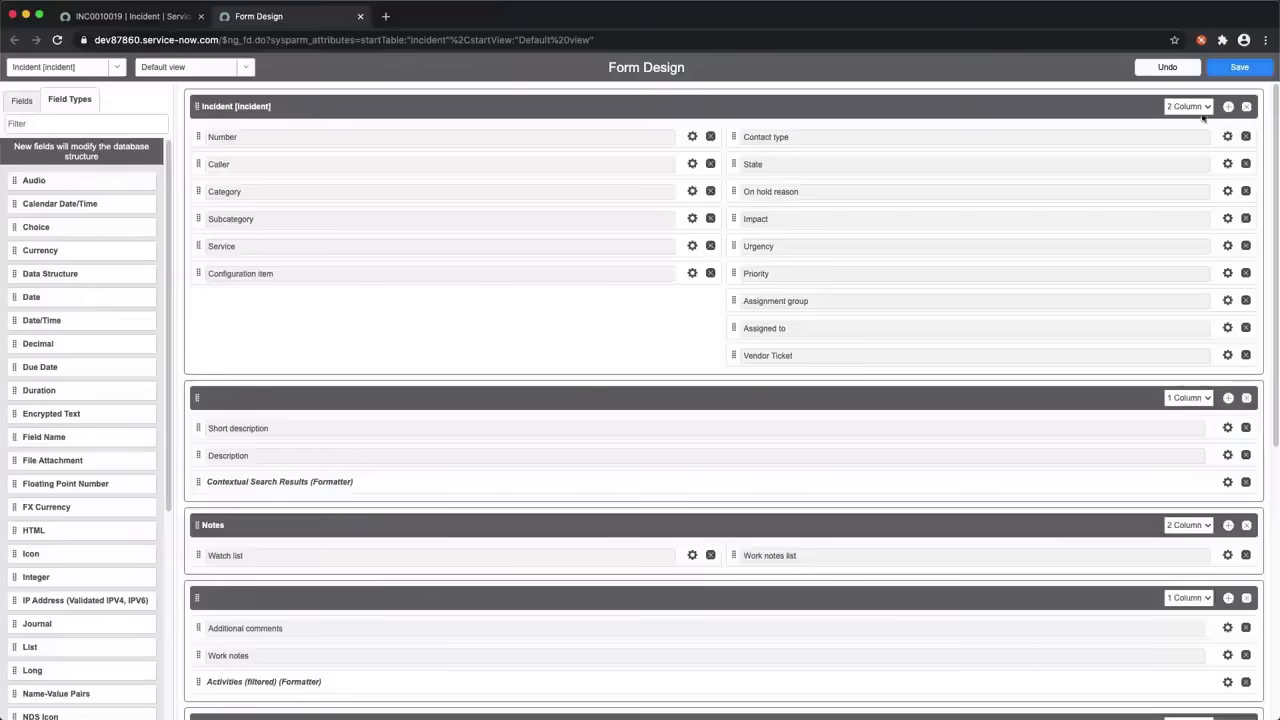
{"action": "left_click", "coordinate": [1236, 68]}
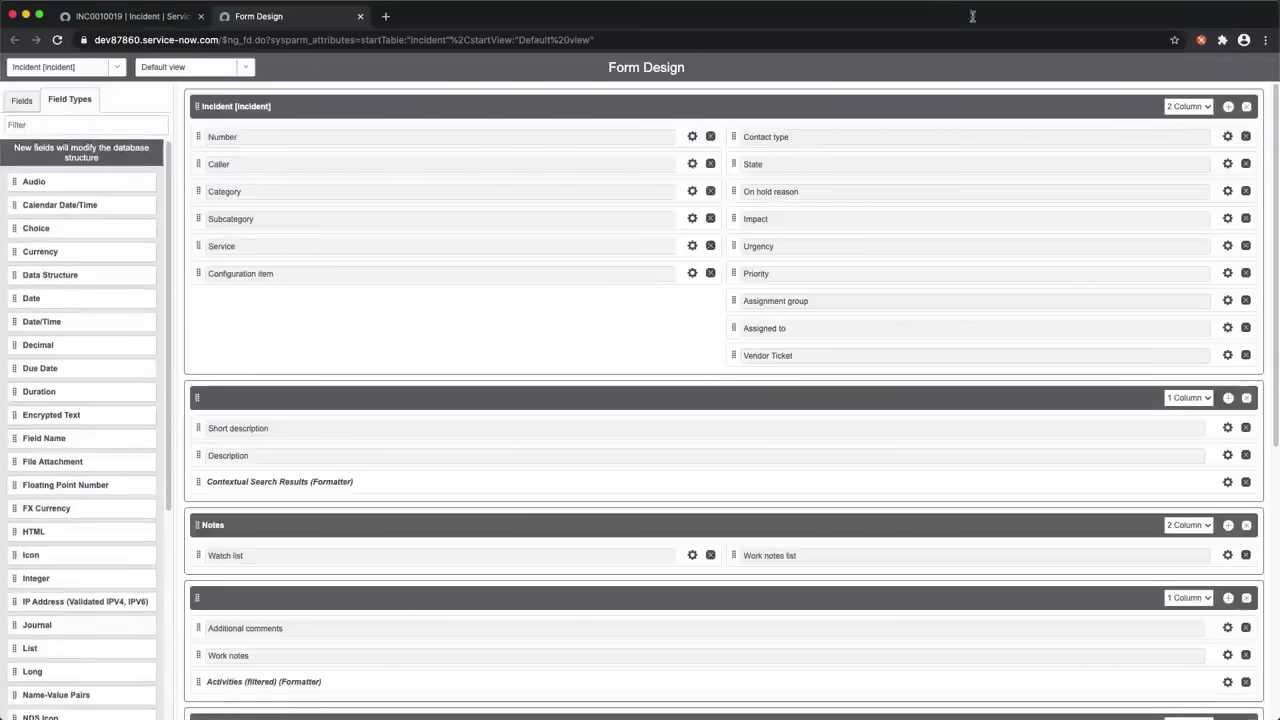
Close Form Design and reload incident INC0010019 to show the new layout
{"action": "left_click", "coordinate": [360, 16]}
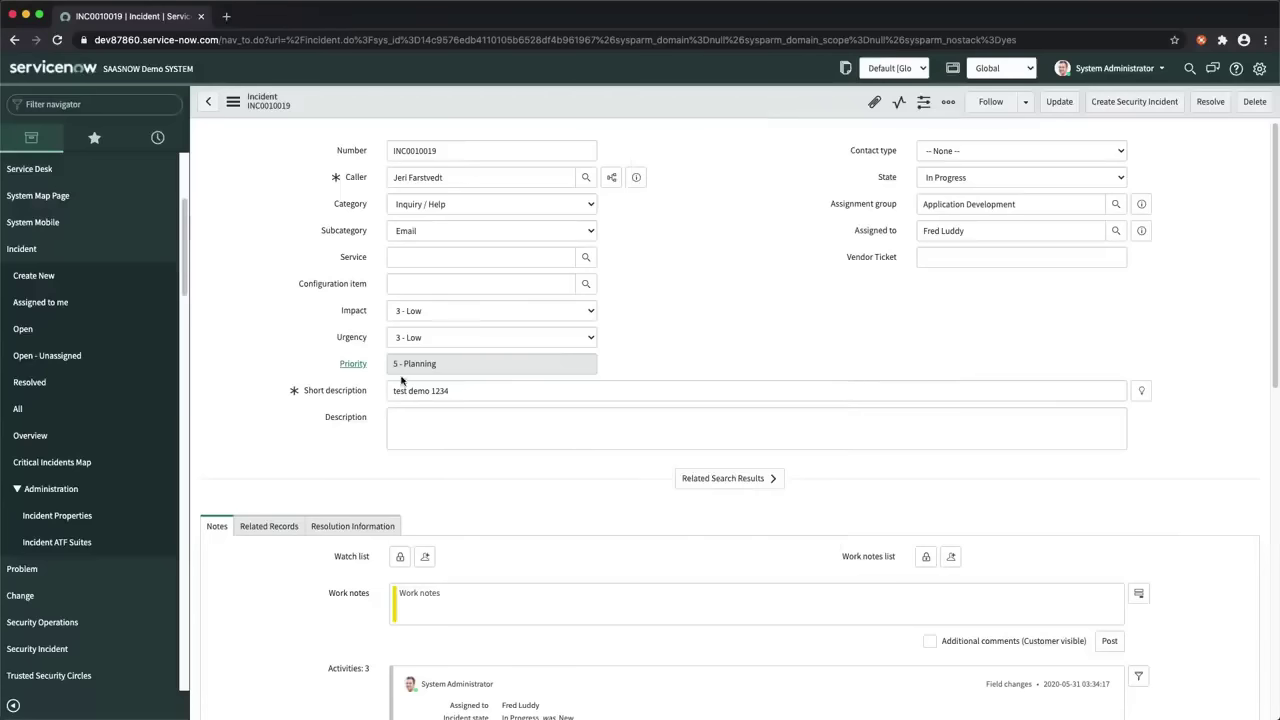
{"action": "right_click", "coordinate": [613, 97]}
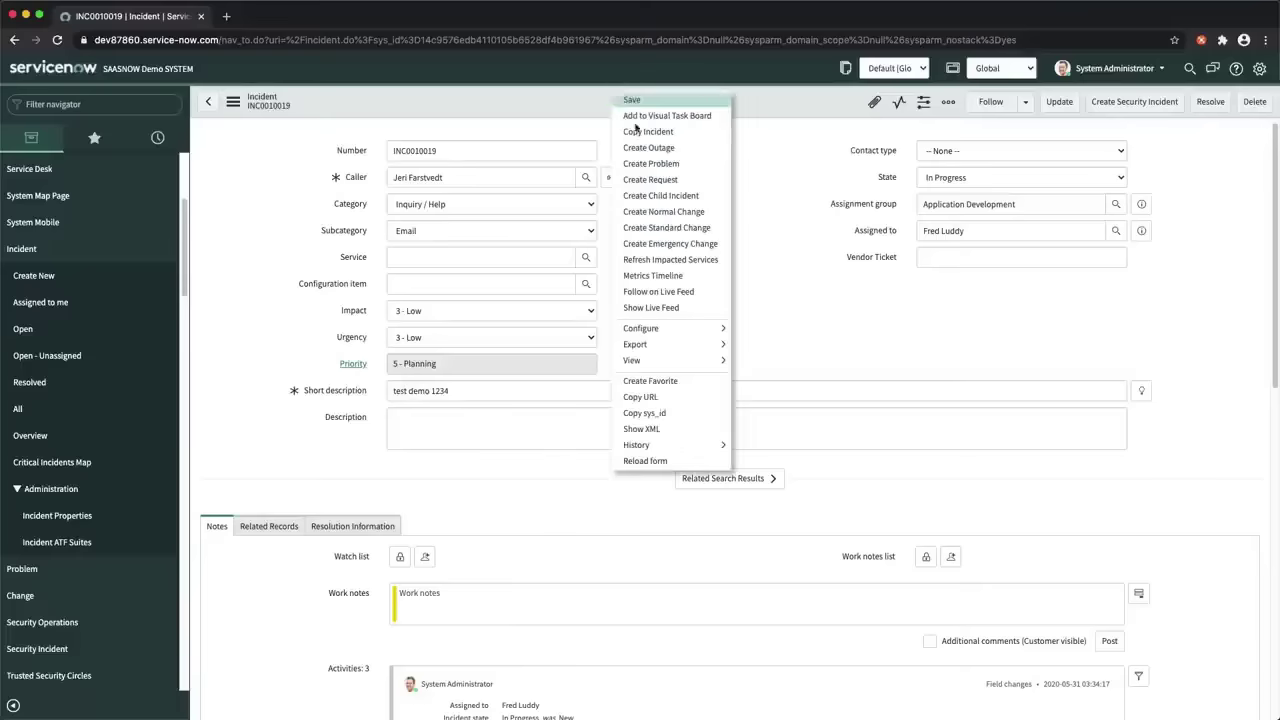
{"action": "left_click", "coordinate": [659, 461]}
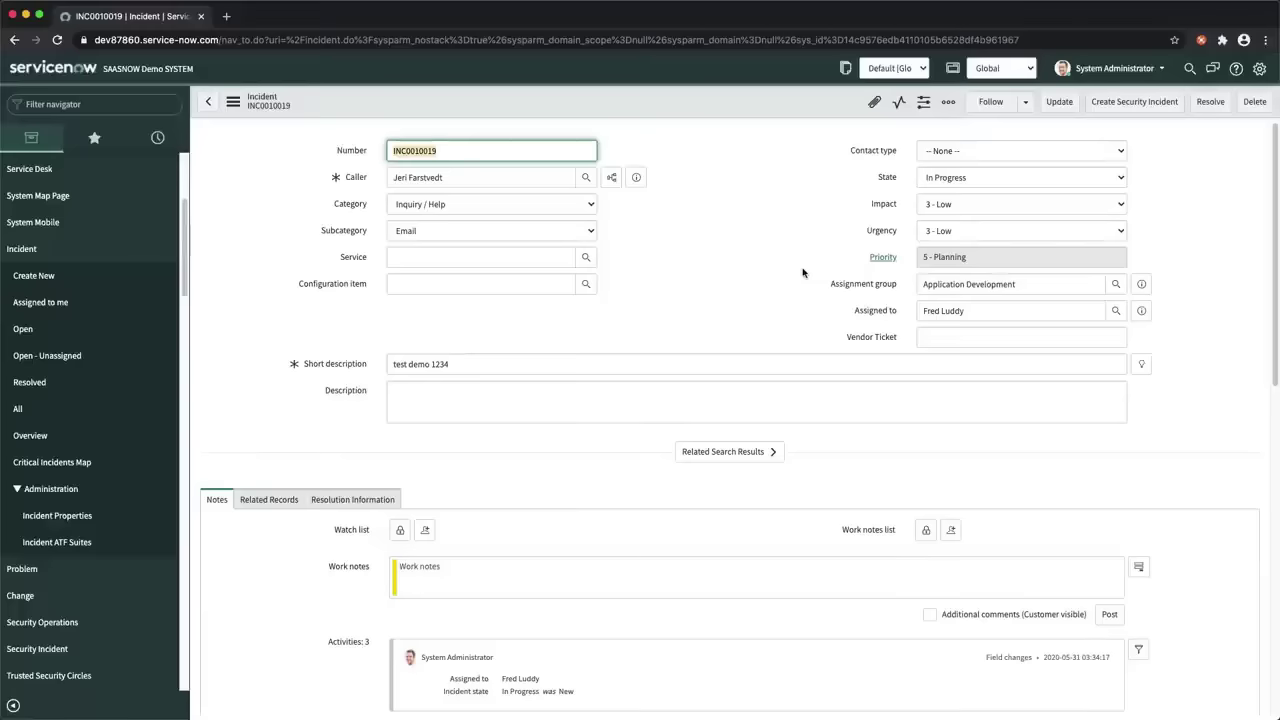
Dismiss the form actions menu unused and scroll down to the Security Incidents related list
{"action": "right_click", "coordinate": [602, 101]}
{"action": "mouse_move", "coordinate": [661, 376]}
{"action": "mouse_move", "coordinate": [698, 343]}
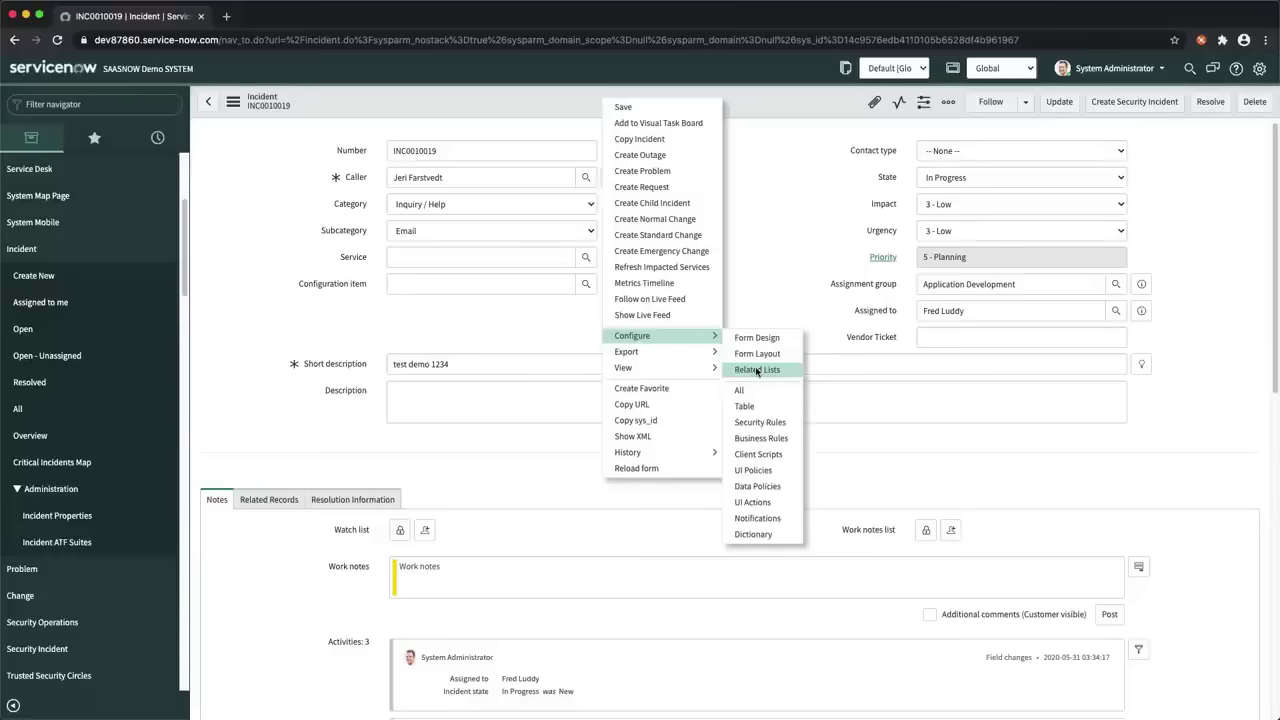
{"action": "left_click", "coordinate": [766, 251]}
{"action": "left_click_drag", "start_coordinate": [1275, 272], "coordinate": [1262, 666]}
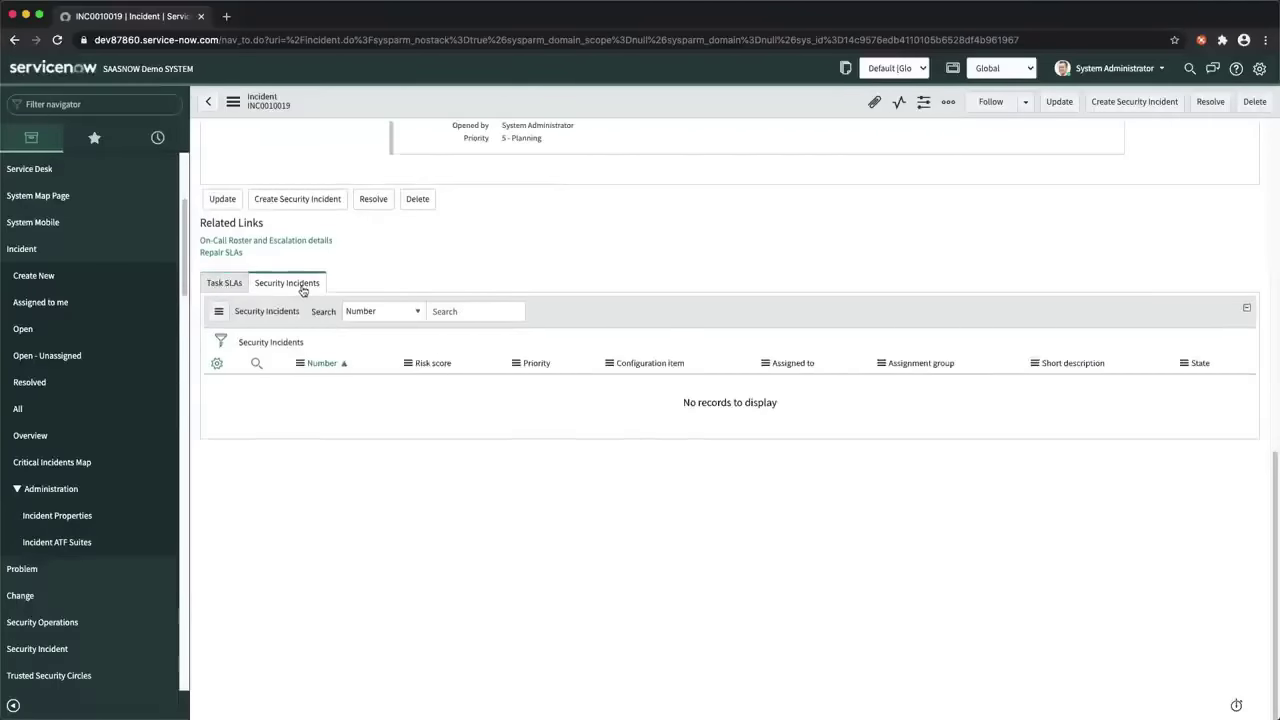
Add Affected CIs and Approvers to the incident's related lists, save, and view Affected CIs
{"action": "right_click", "coordinate": [655, 108]}
{"action": "mouse_move", "coordinate": [750, 342]}
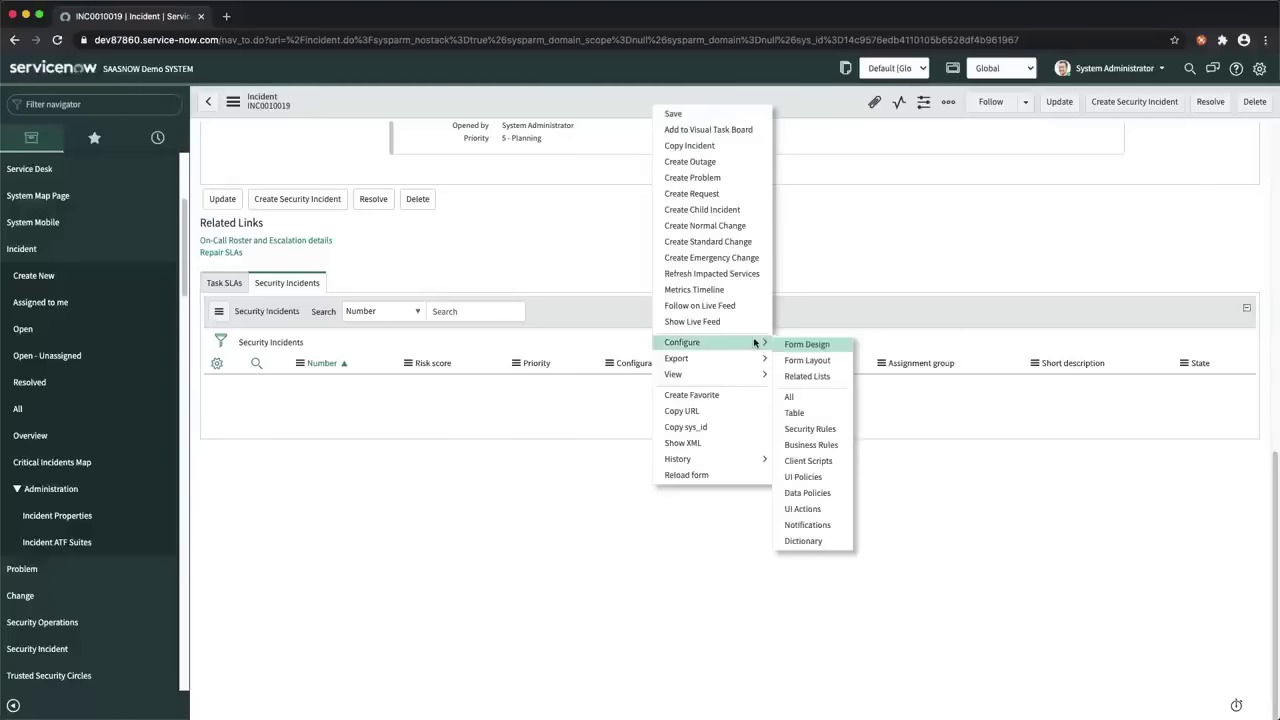
{"action": "left_click", "coordinate": [807, 379]}
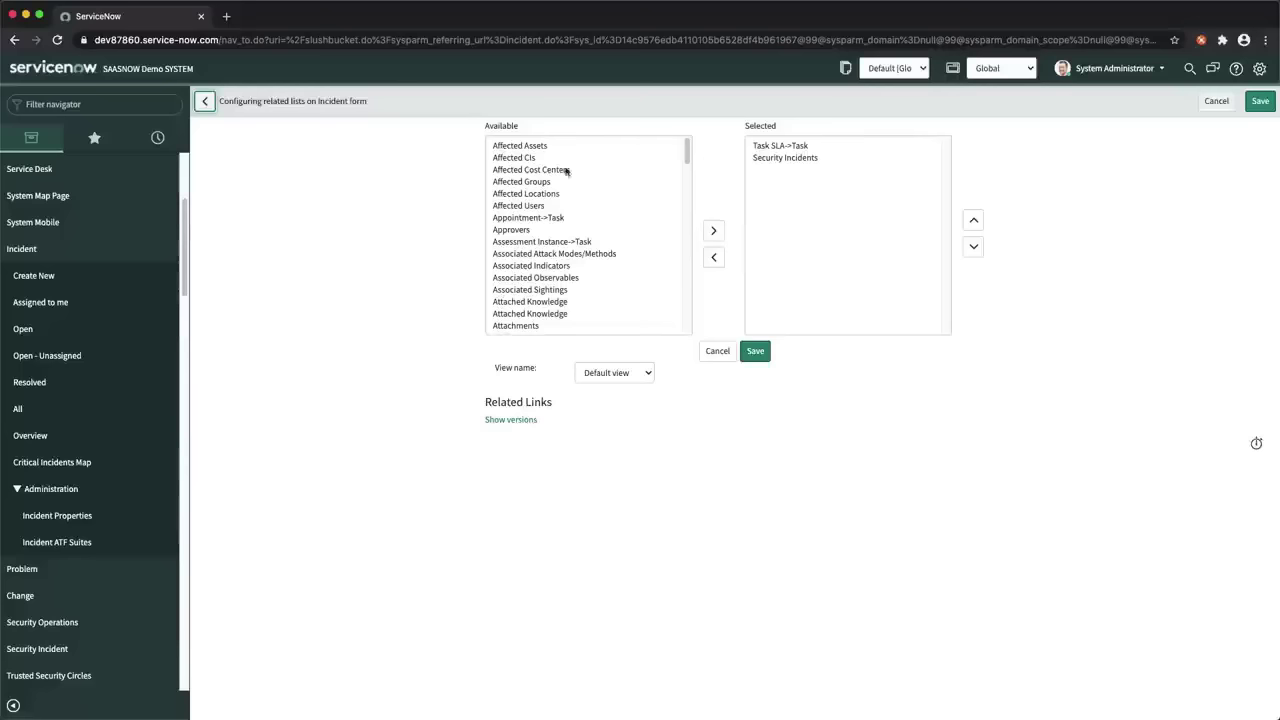
{"action": "left_click", "coordinate": [525, 158]}
{"action": "double_click", "coordinate": [525, 158]}
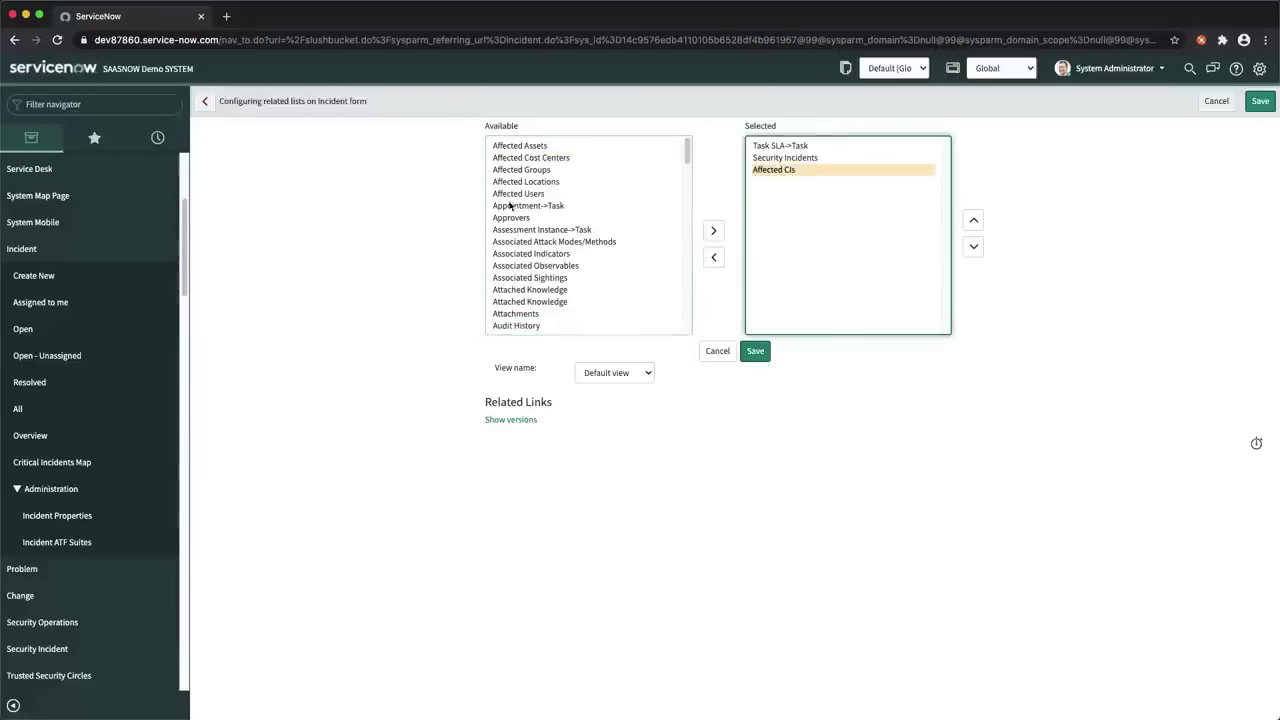
{"action": "double_click", "coordinate": [510, 218]}
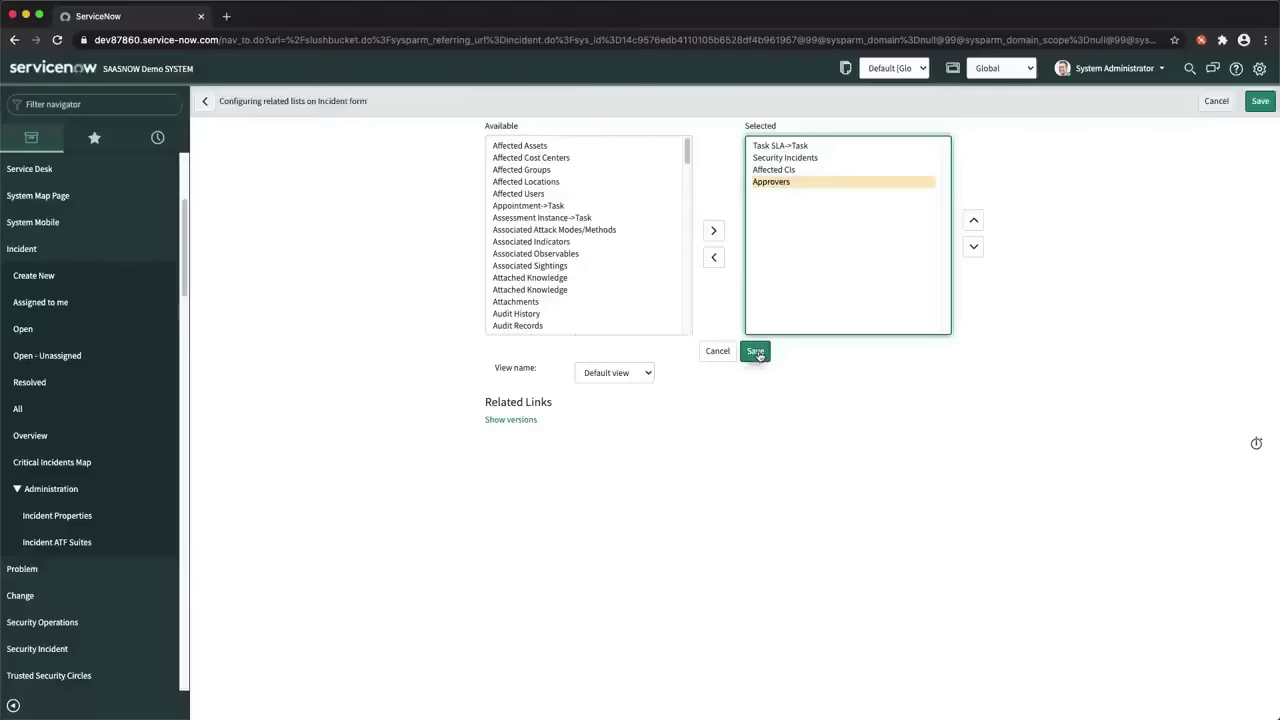
{"action": "left_click", "coordinate": [756, 352]}
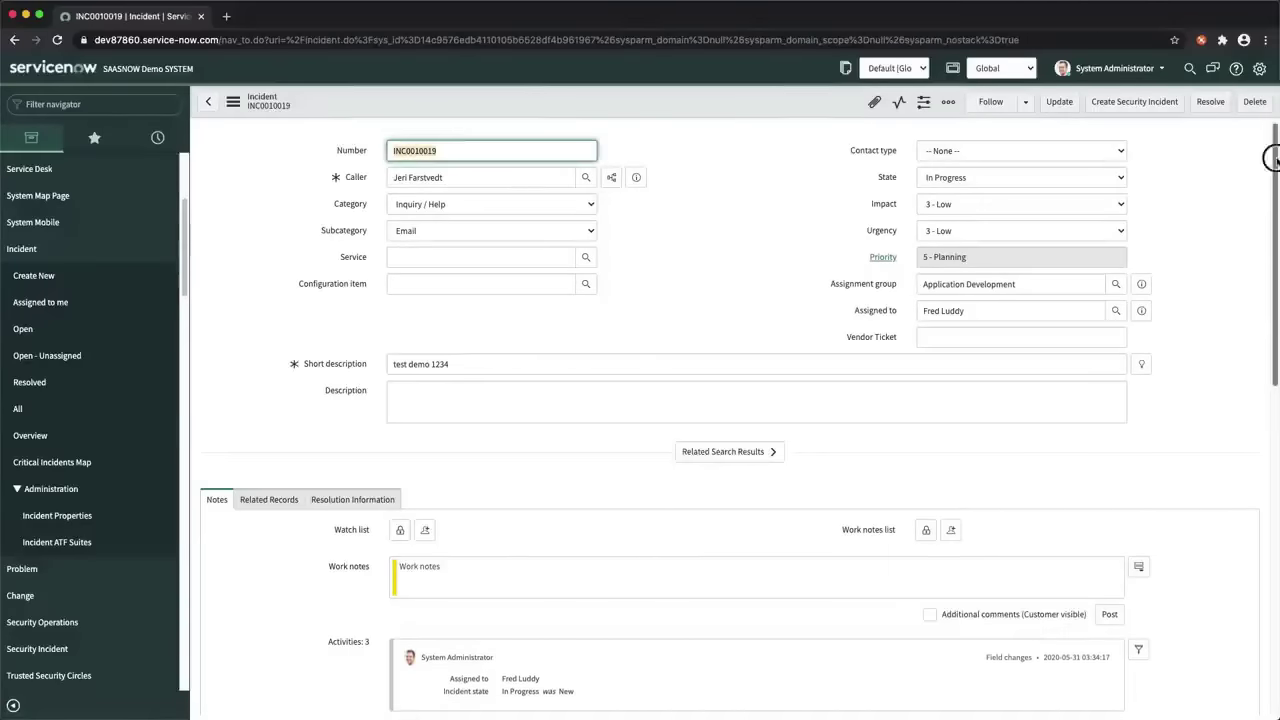
{"action": "left_click", "coordinate": [353, 274]}
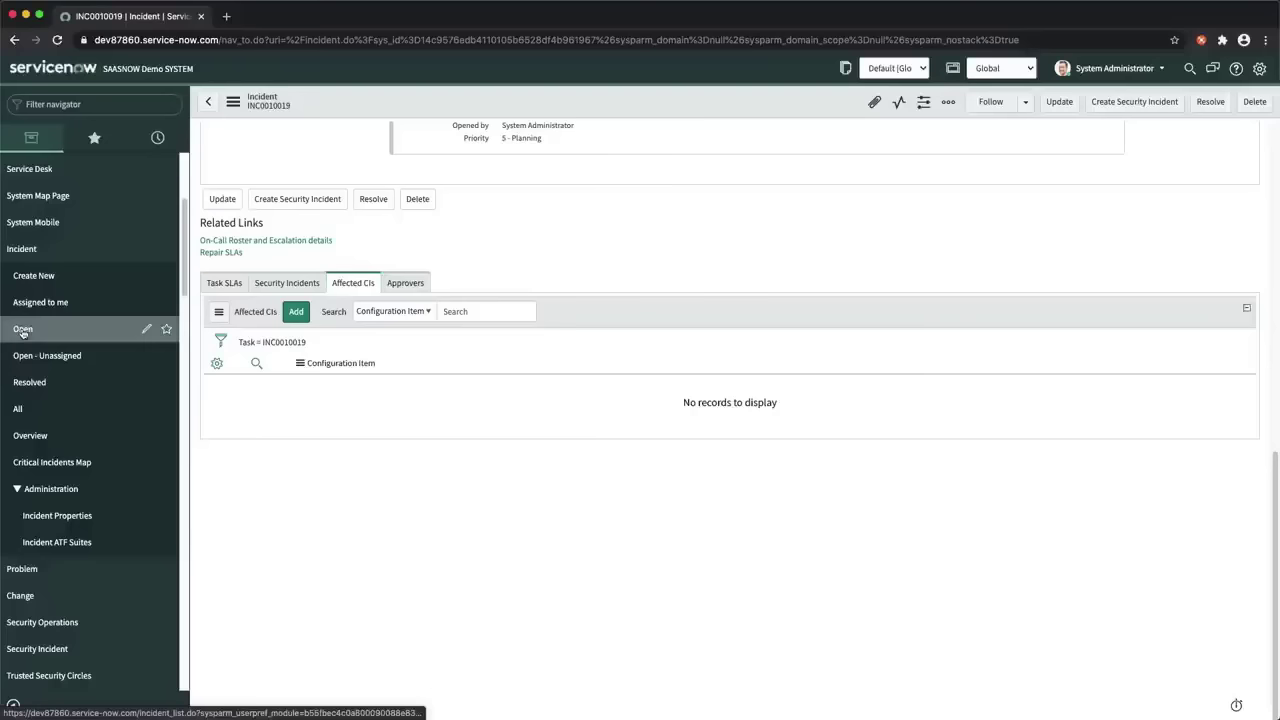
Open the active Incidents list and save its list layout with Assigned to and Assignment group selected
{"action": "left_click", "coordinate": [22, 332]}
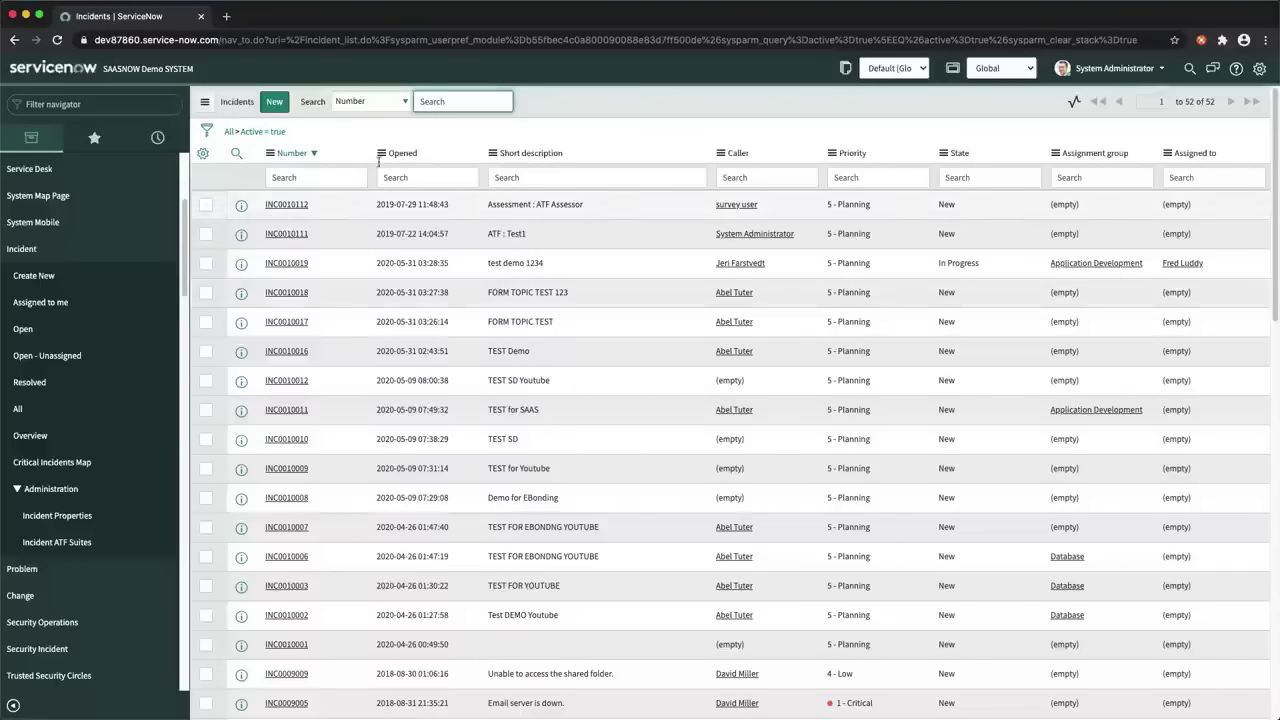
{"action": "left_click", "coordinate": [492, 154]}
{"action": "mouse_move", "coordinate": [545, 285]}
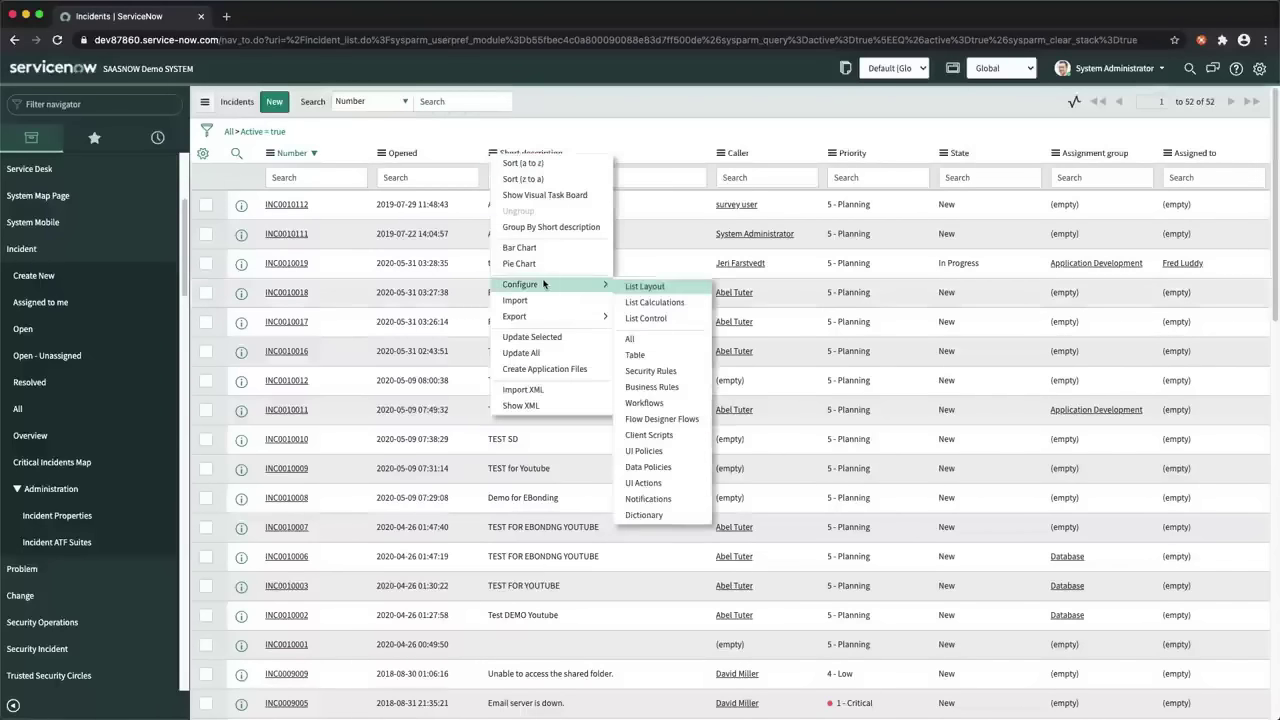
{"action": "left_click", "coordinate": [650, 289]}
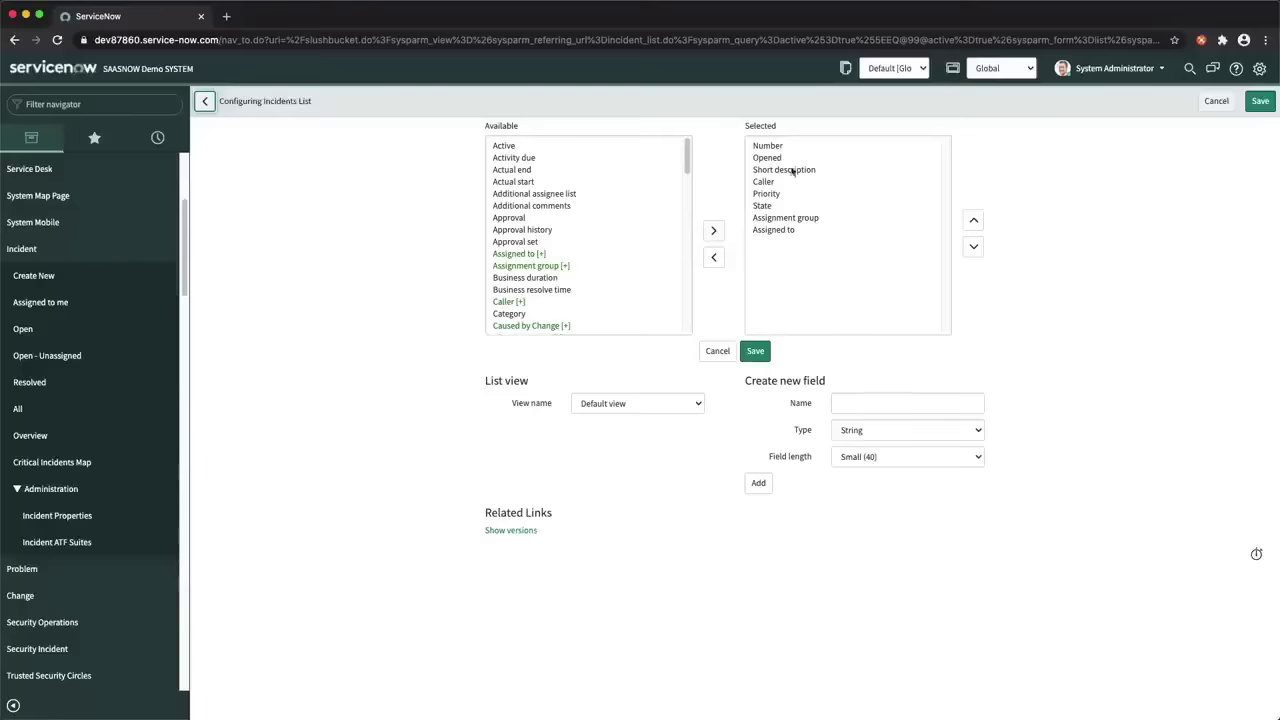
{"action": "left_click", "coordinate": [541, 254]}
{"action": "left_click", "coordinate": [554, 268]}
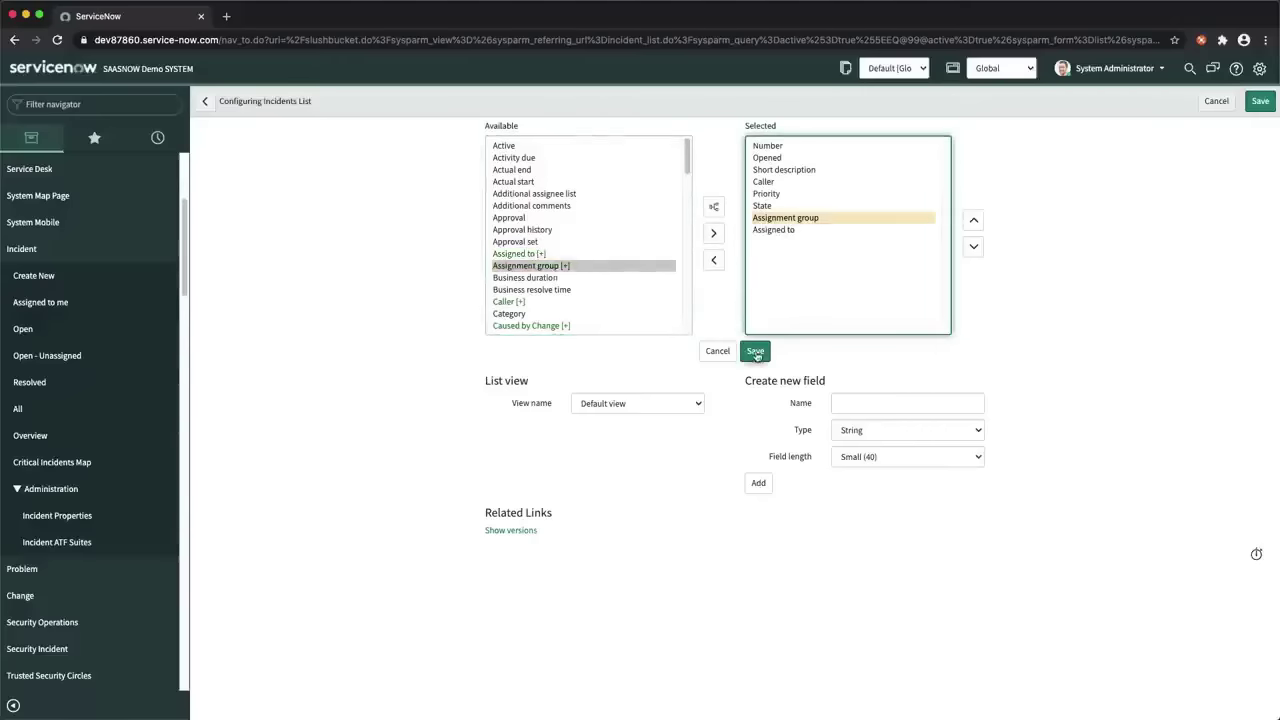
{"action": "left_click", "coordinate": [755, 352]}
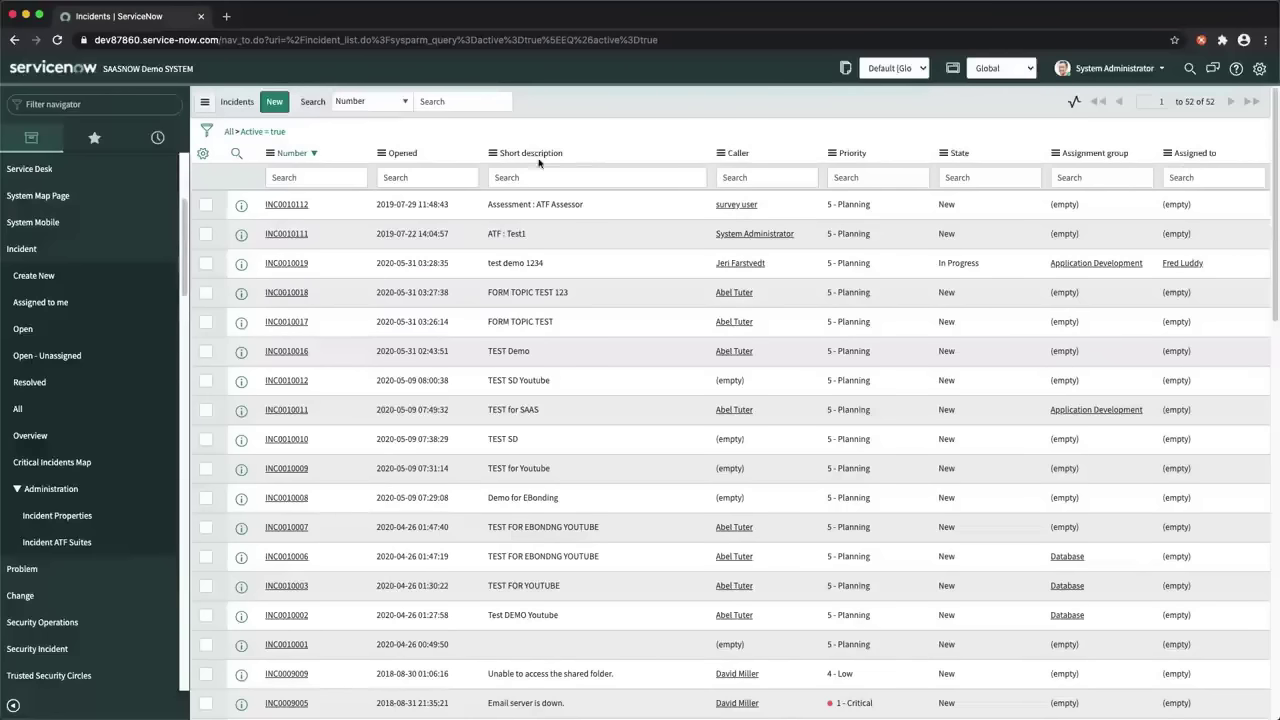
Open the Incidents list's List Layout settings from the Short description column menu
{"action": "left_click", "coordinate": [492, 153]}
{"action": "mouse_move", "coordinate": [592, 286]}
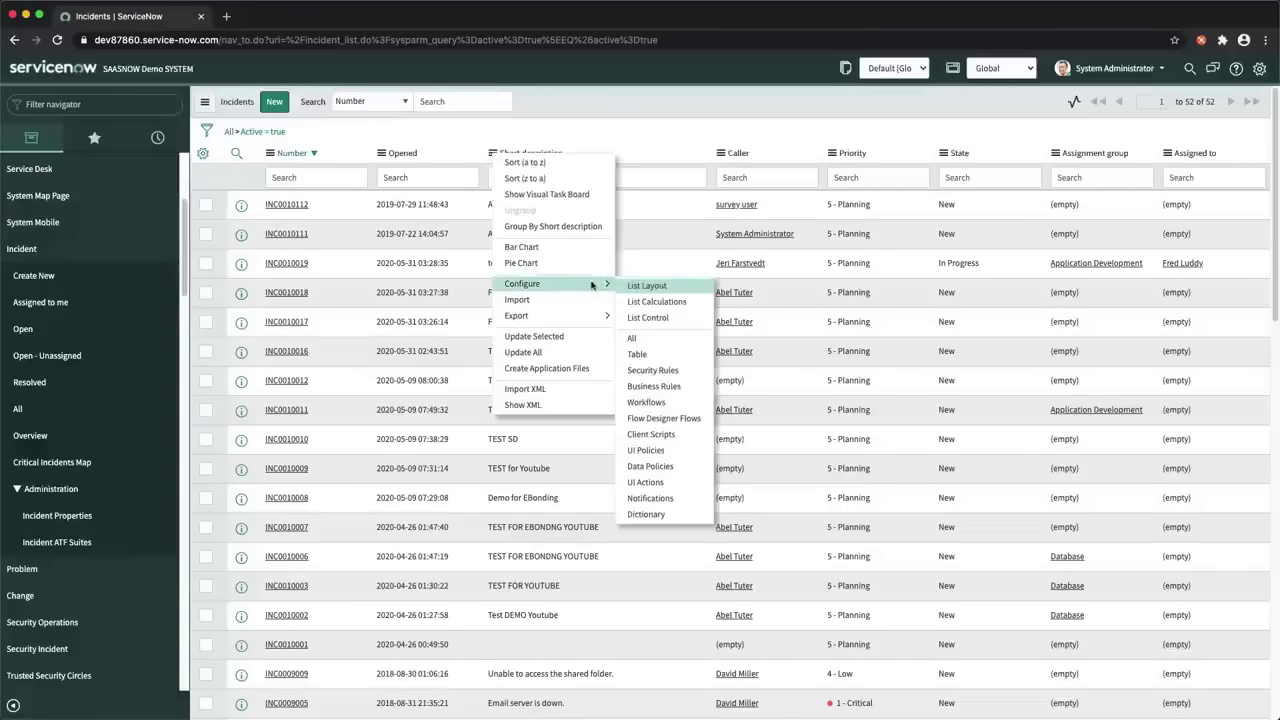
{"action": "left_click", "coordinate": [668, 287]}
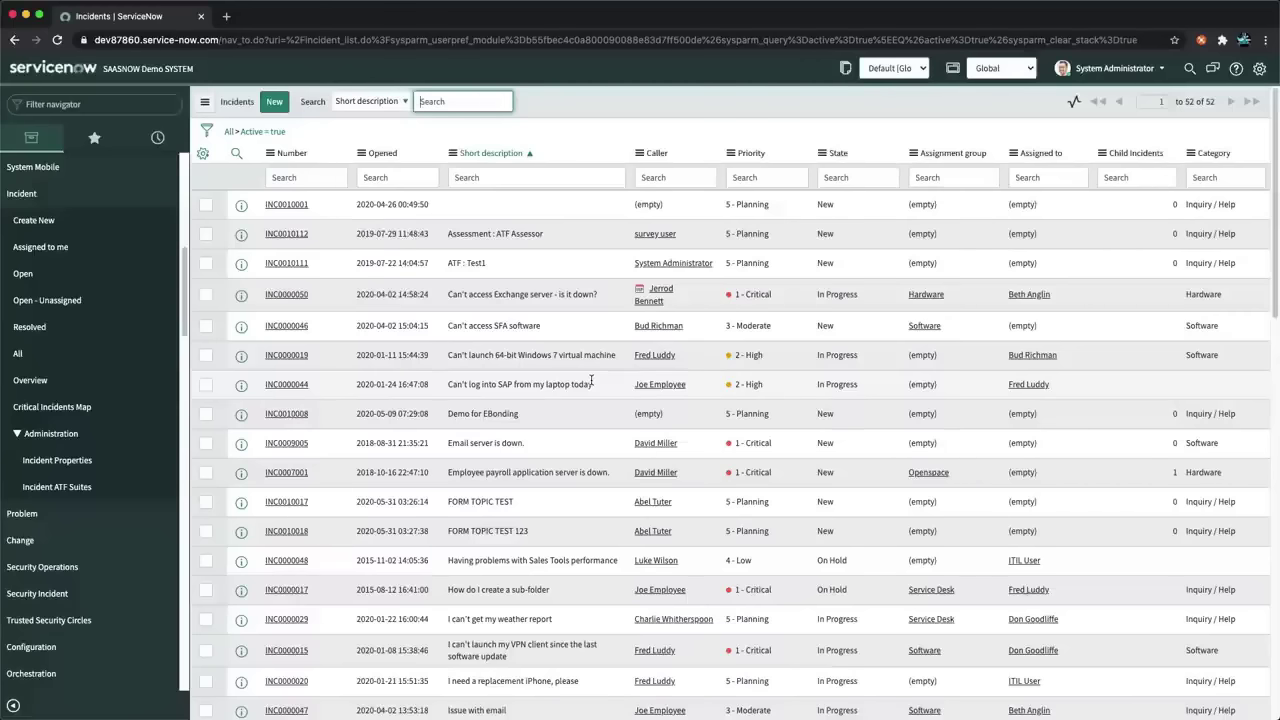
Create a new incident and apply the Incident Call Type template from the template bar
{"action": "left_click", "coordinate": [35, 229]}
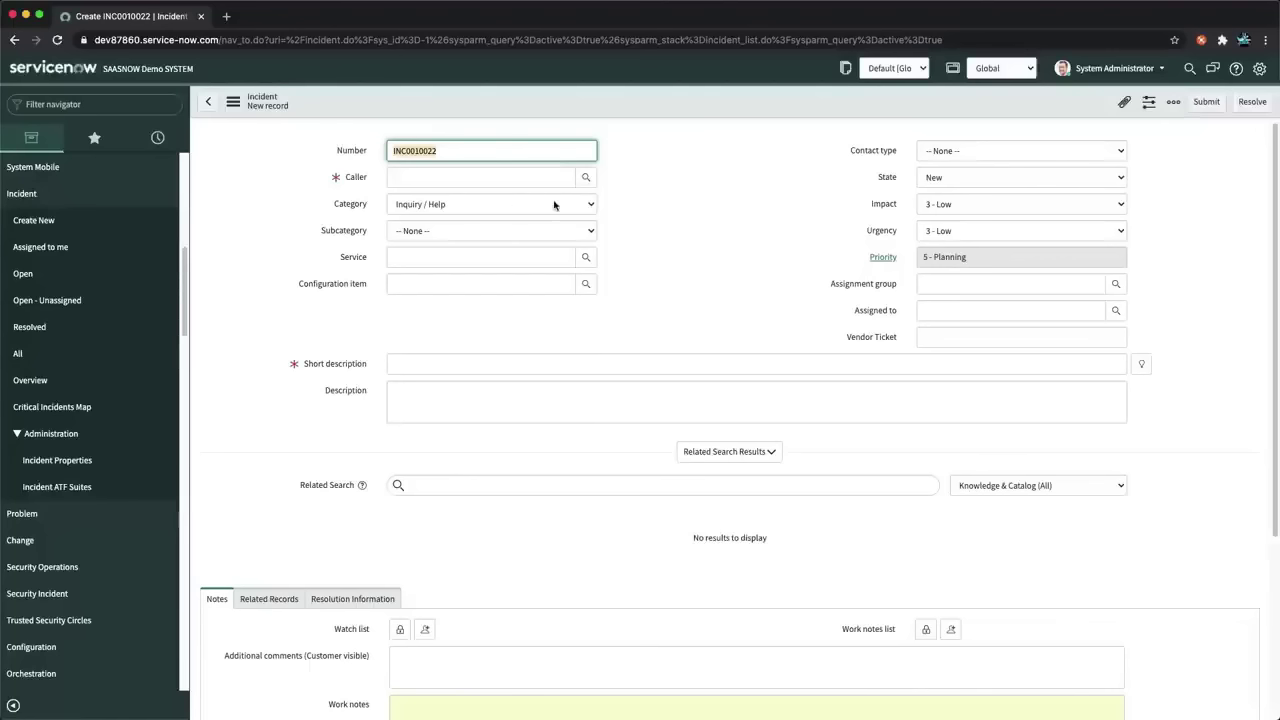
{"action": "left_click", "coordinate": [1173, 103]}
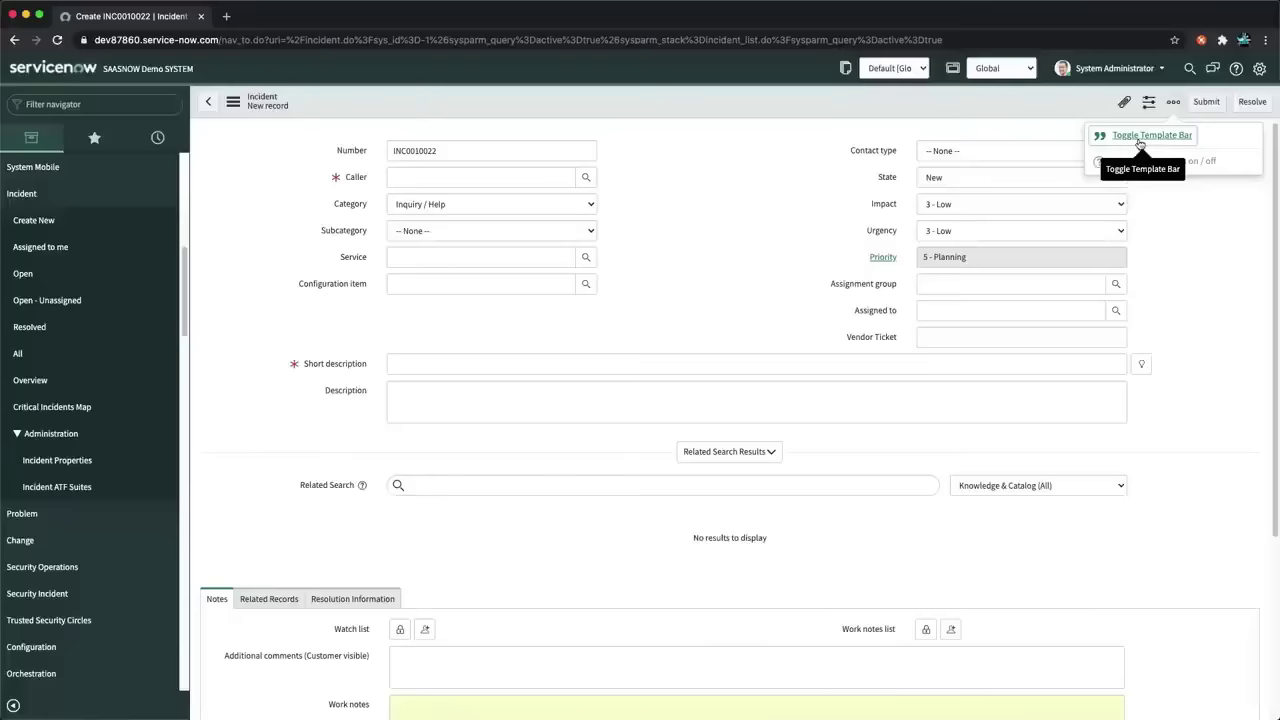
{"action": "left_click", "coordinate": [1139, 136]}
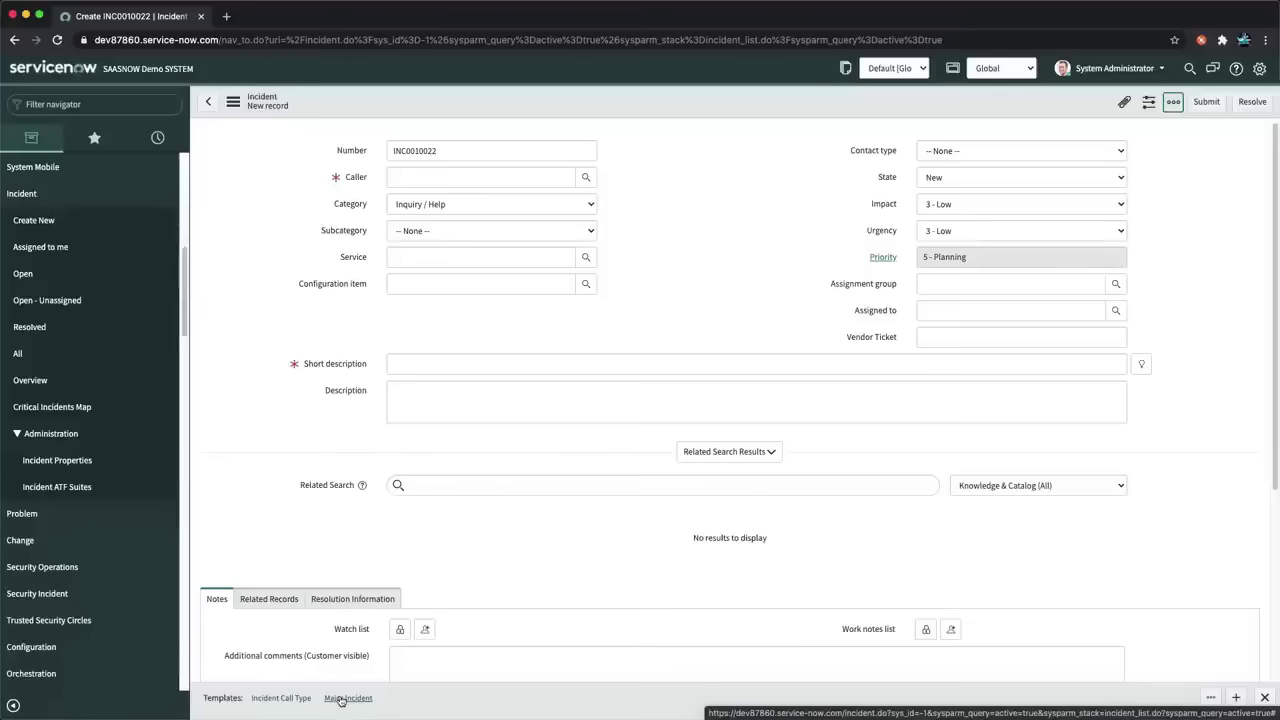
{"action": "left_click", "coordinate": [279, 704]}
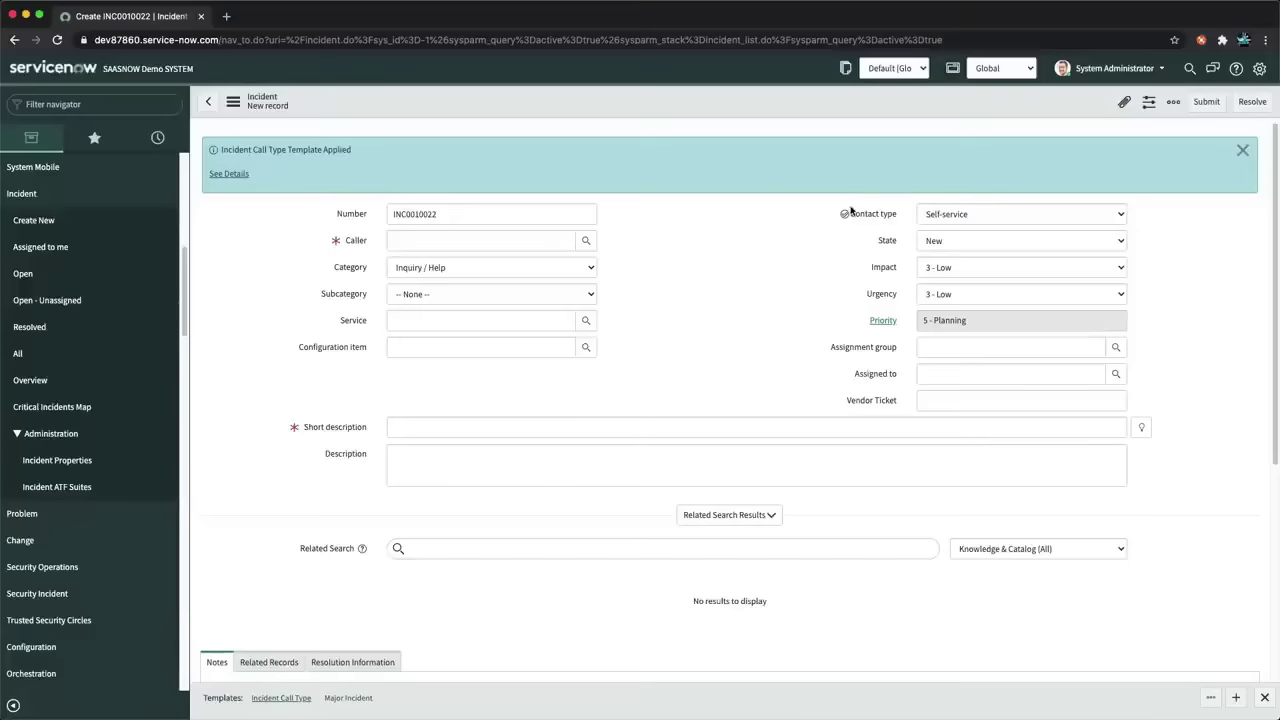
Check the Contact type choices, then reload the form and leave without saving
{"action": "left_click", "coordinate": [944, 216]}
{"action": "left_click", "coordinate": [770, 271]}
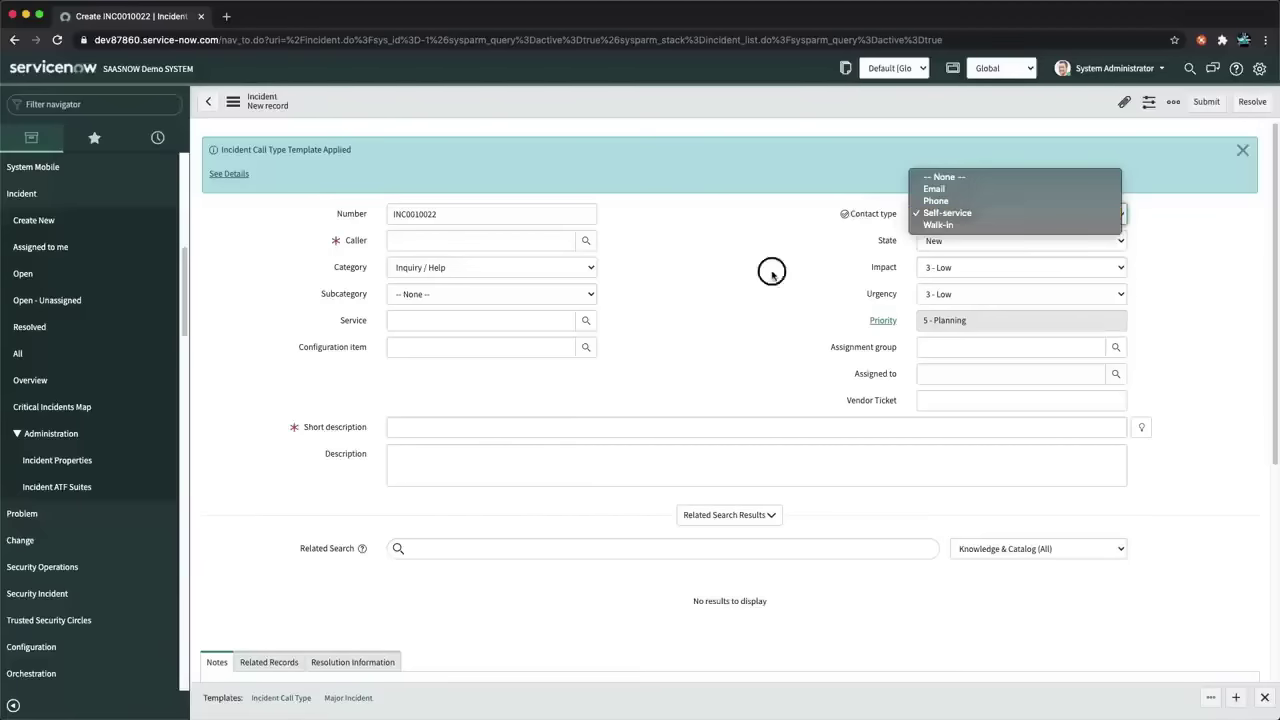
{"action": "right_click", "coordinate": [624, 104]}
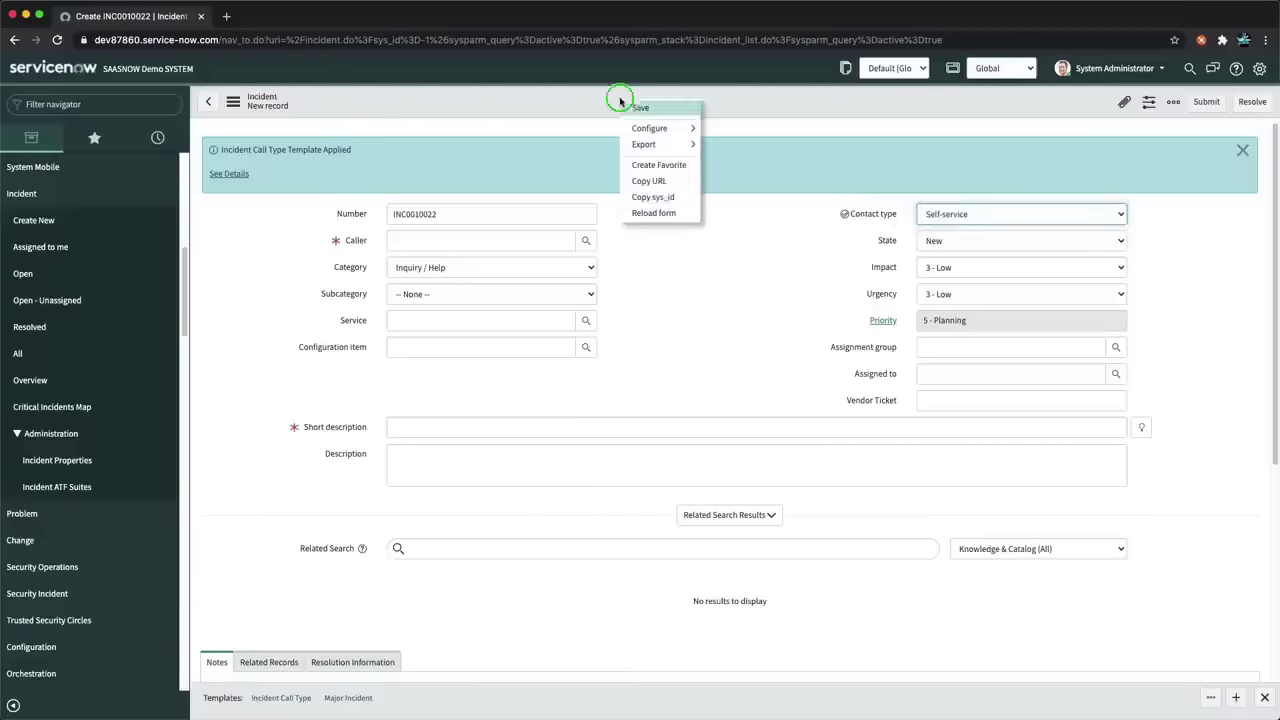
{"action": "left_click", "coordinate": [671, 211]}
{"action": "left_click", "coordinate": [740, 240]}
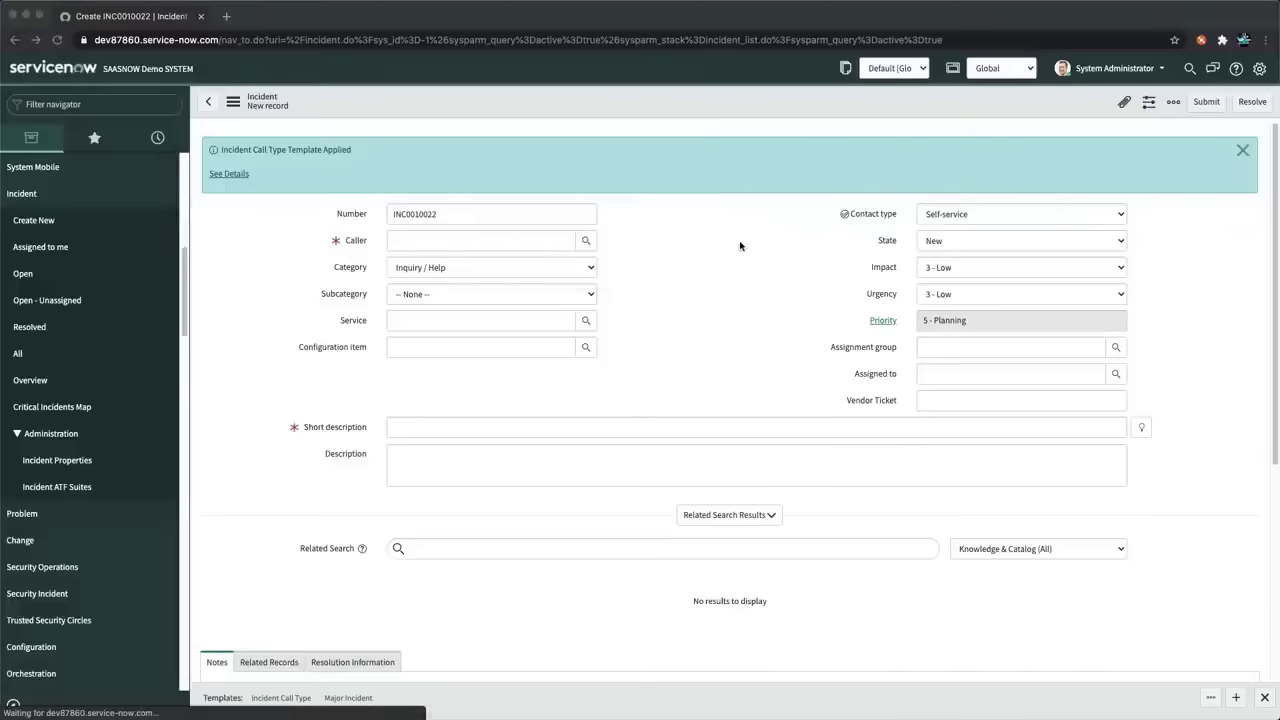
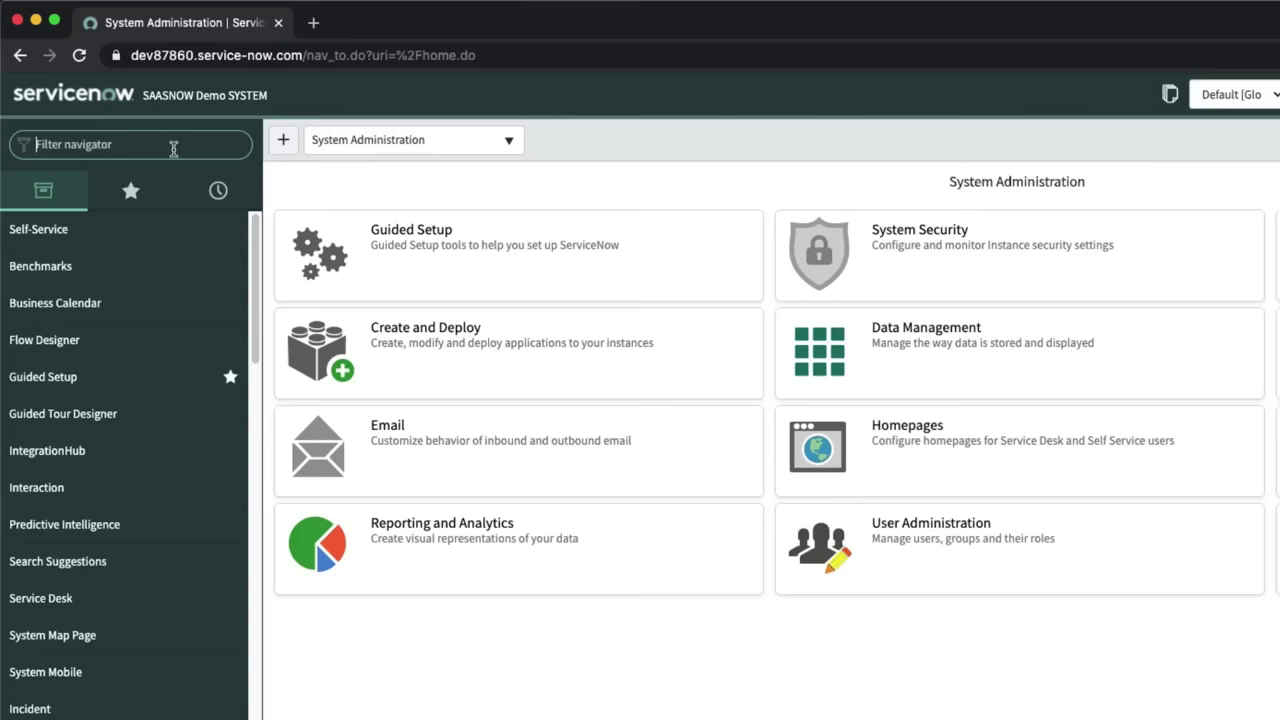
Filter the navigator for 'tables', open System Definition > Tables and browse the table list
{"action": "left_click", "coordinate": [173, 146]}
{"action": "type", "text": "tables"}
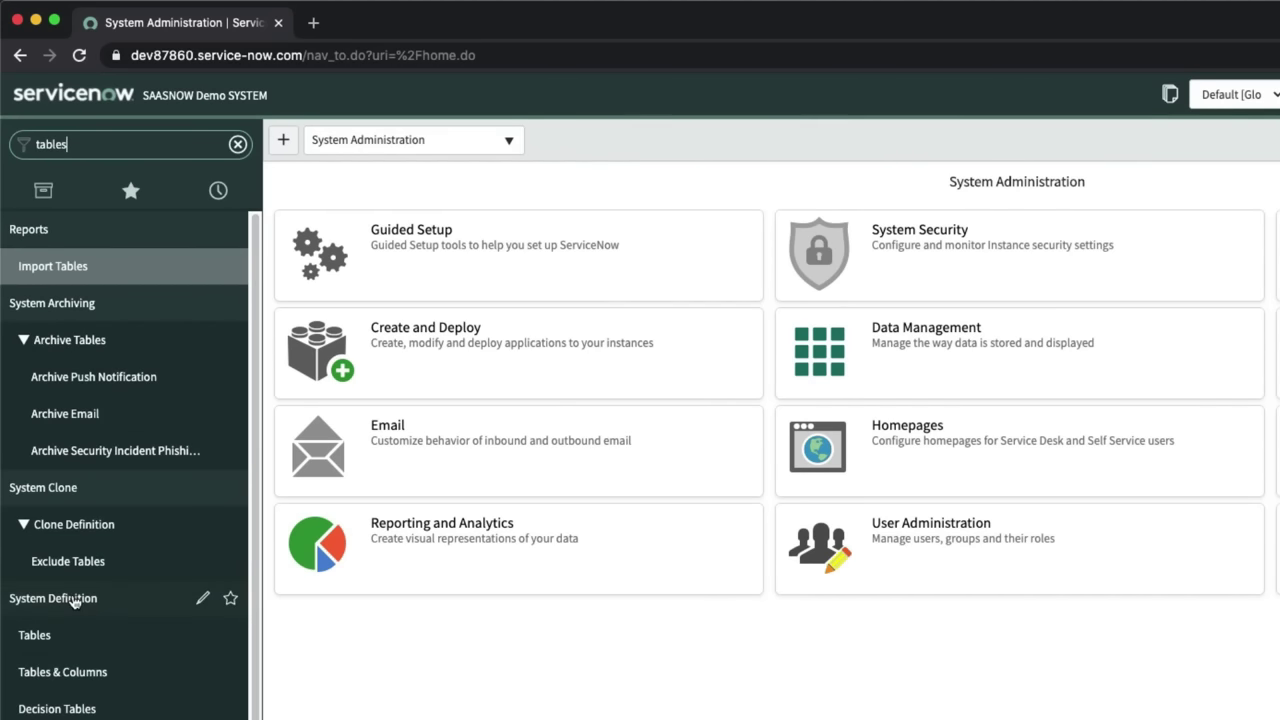
{"action": "left_click", "coordinate": [34, 638]}
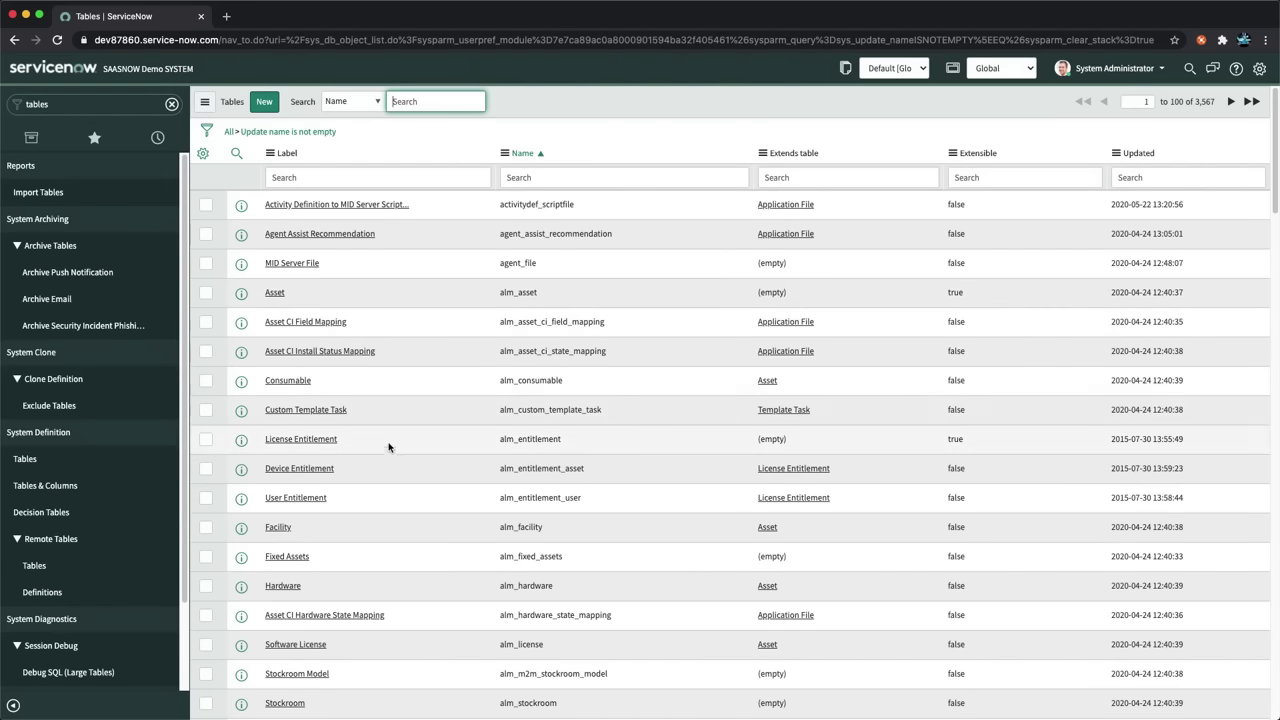
{"action": "scroll", "coordinate": [420, 440], "scroll_direction": "down", "scroll_amount": 5}
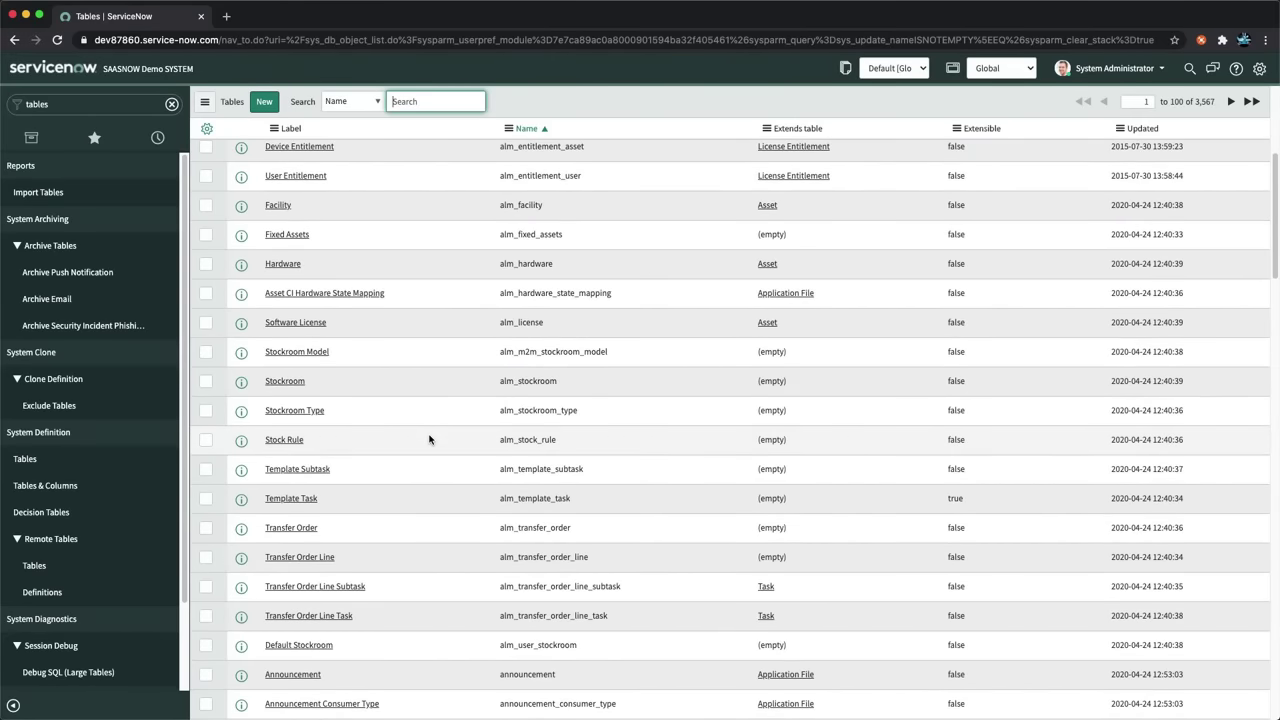
{"action": "scroll", "coordinate": [429, 440], "scroll_direction": "up", "scroll_amount": 5}
{"action": "scroll", "coordinate": [786, 489], "scroll_direction": "down", "scroll_amount": 2}
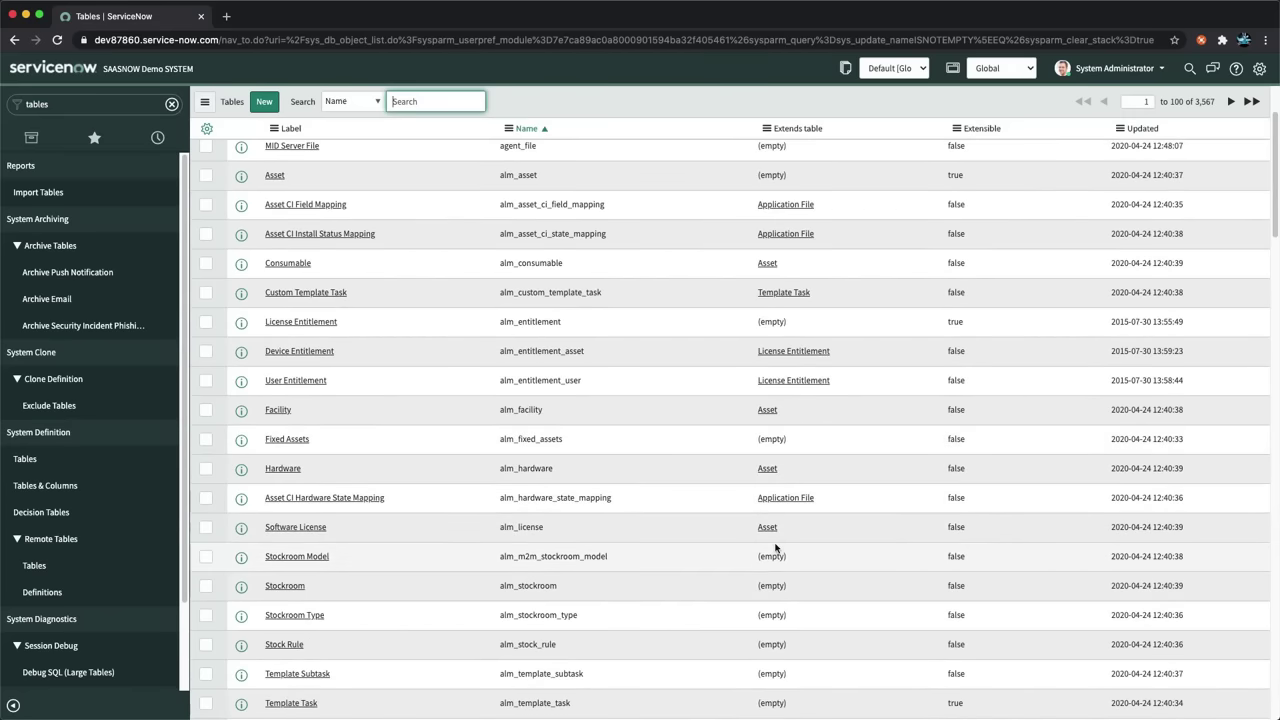
{"action": "scroll", "coordinate": [811, 598], "scroll_direction": "down", "scroll_amount": 3}
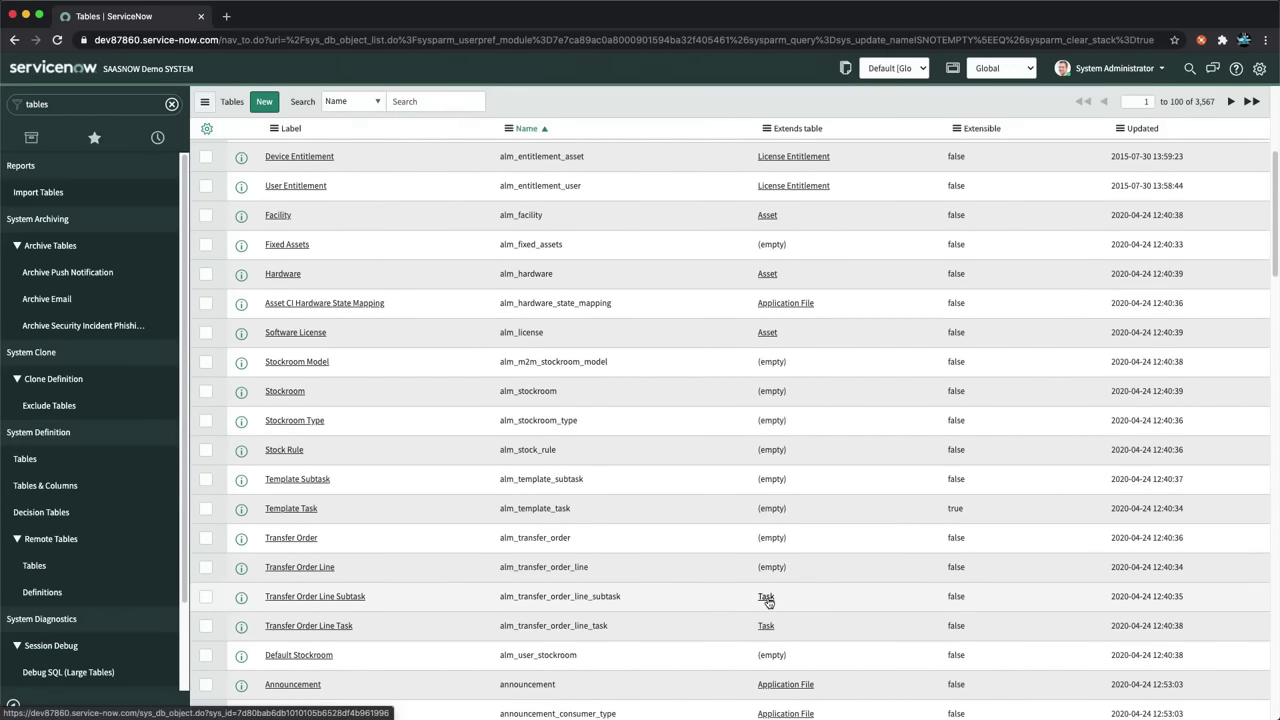
{"action": "left_click", "coordinate": [766, 598]}
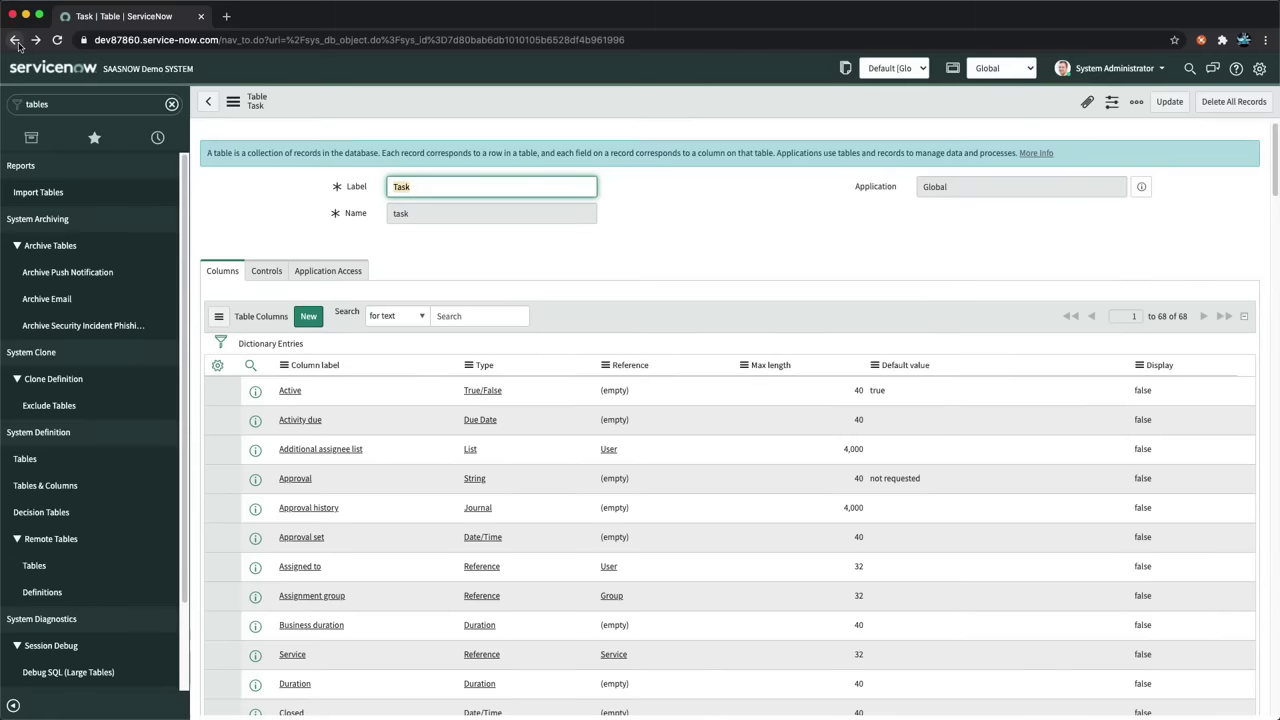
{"action": "left_click", "coordinate": [15, 41]}
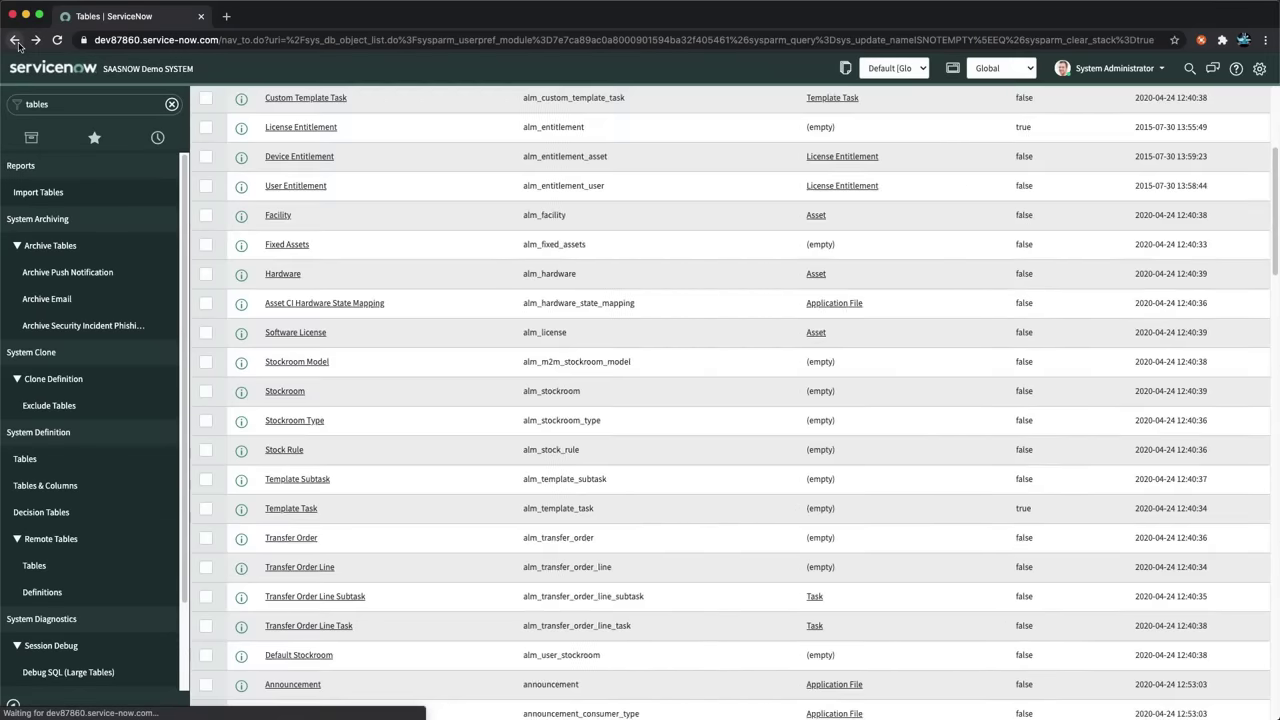
{"action": "scroll", "coordinate": [314, 360], "scroll_direction": "down", "scroll_amount": 5}
{"action": "scroll", "coordinate": [377, 333], "scroll_direction": "down", "scroll_amount": 3}
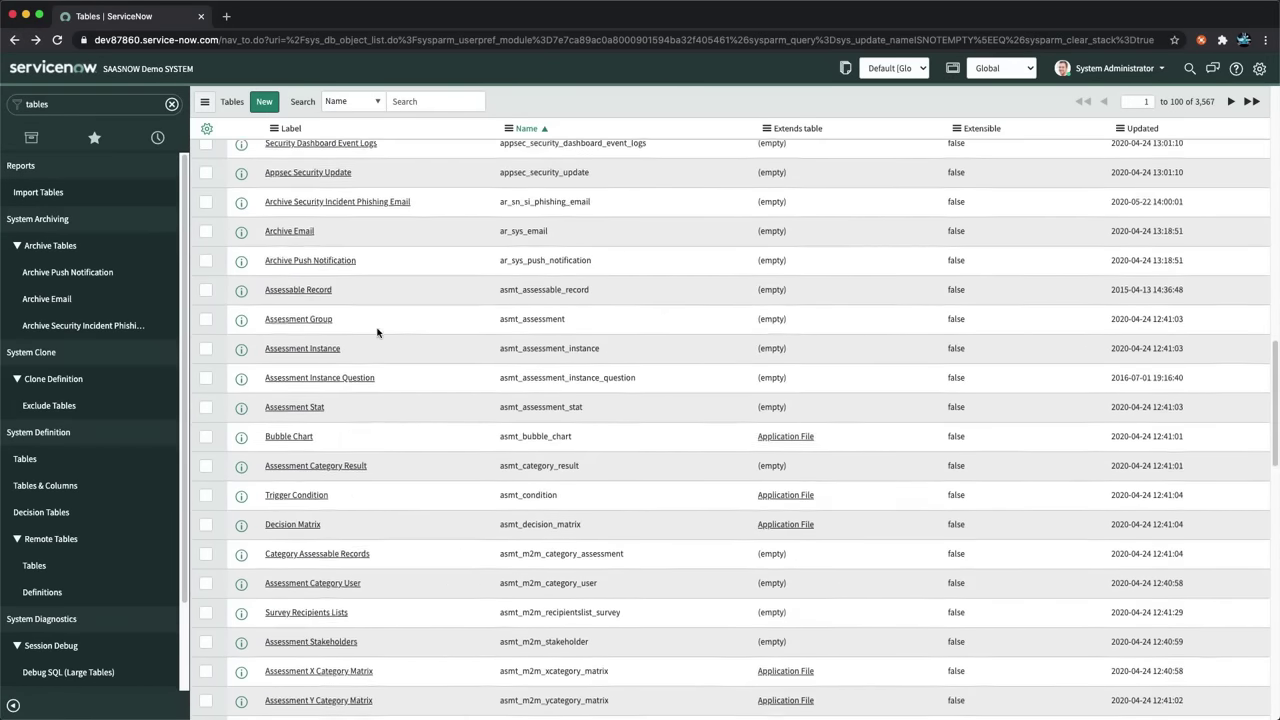
{"action": "scroll", "coordinate": [377, 330], "scroll_direction": "up", "scroll_amount": 10}
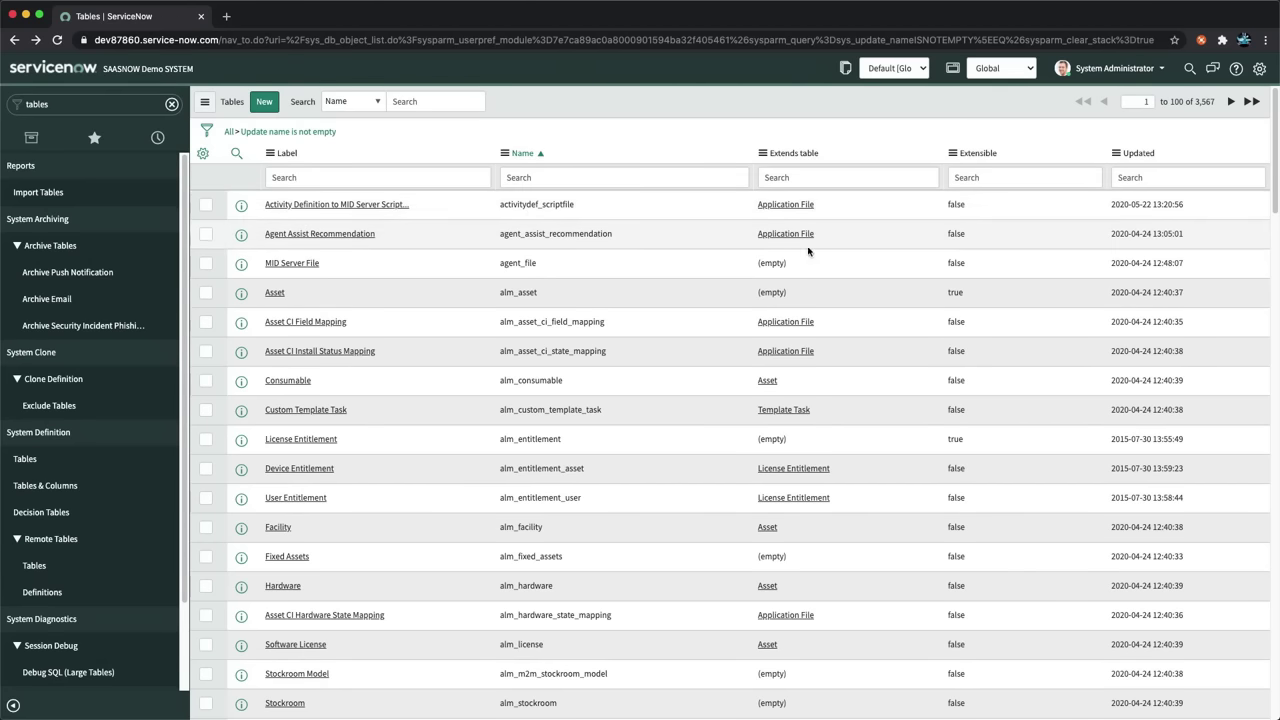
Use Show Matching to list the 36 tables that extend Task, then open the Task table definition
{"action": "scroll", "coordinate": [744, 488], "scroll_direction": "down", "scroll_amount": 2}
{"action": "scroll", "coordinate": [744, 488], "scroll_direction": "down", "scroll_amount": 7}
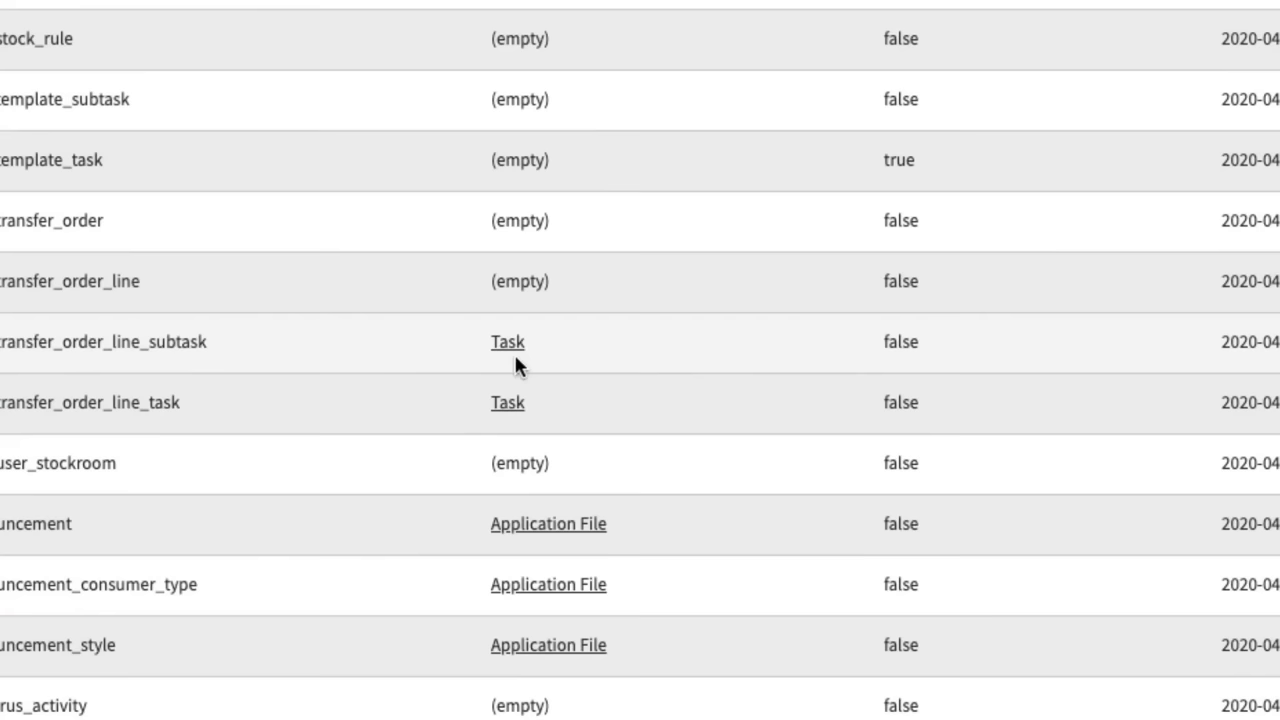
{"action": "right_click", "coordinate": [513, 342]}
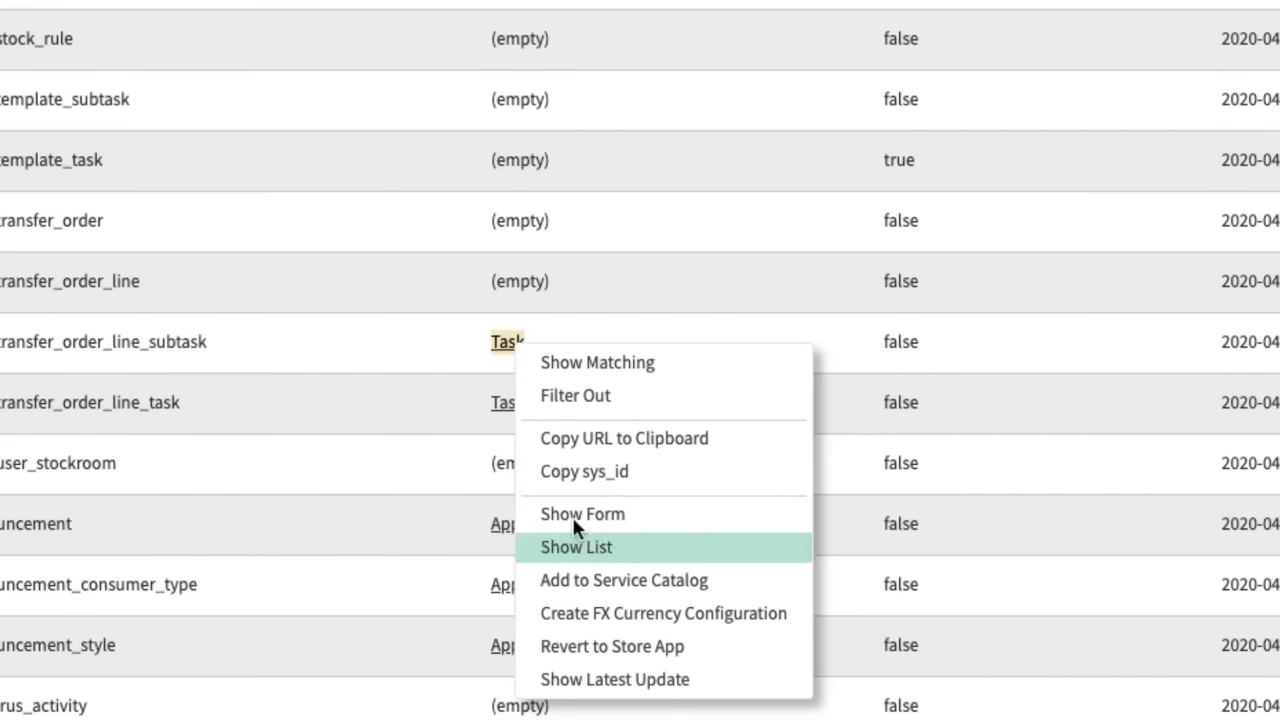
{"action": "left_click", "coordinate": [600, 362]}
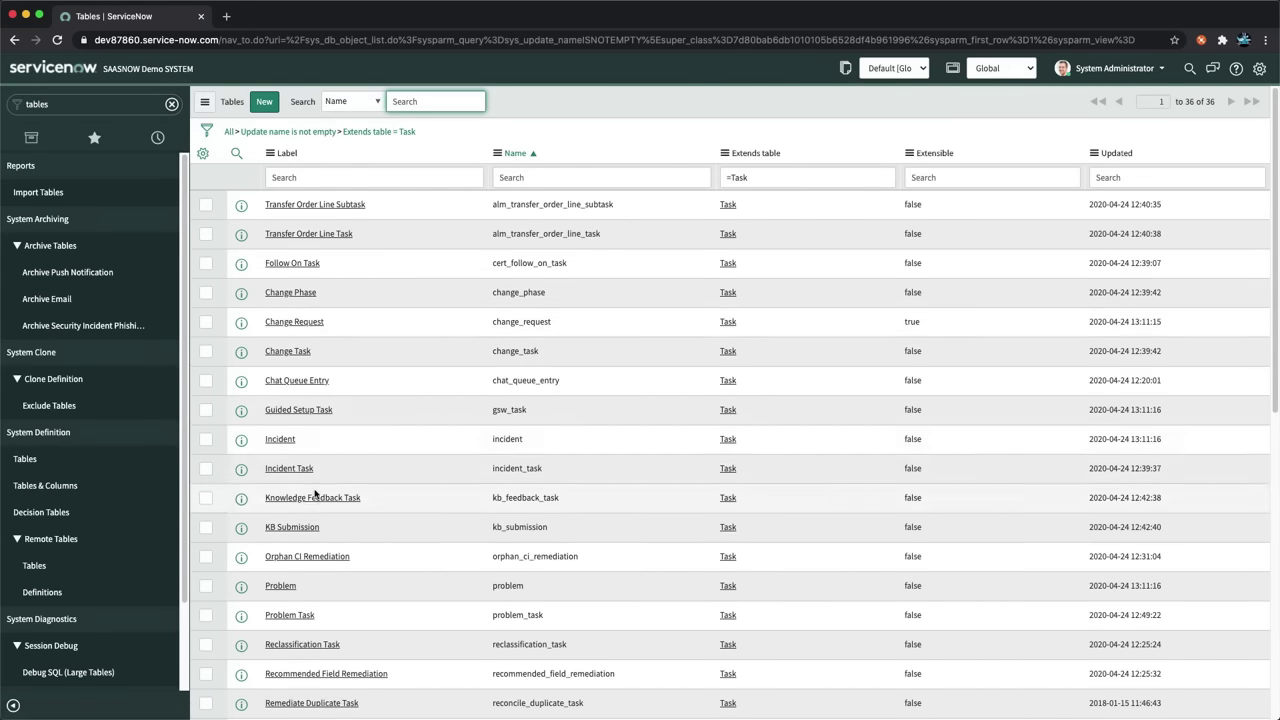
{"action": "scroll", "coordinate": [315, 494], "scroll_direction": "down", "scroll_amount": 2}
{"action": "scroll", "coordinate": [315, 494], "scroll_direction": "down", "scroll_amount": 3}
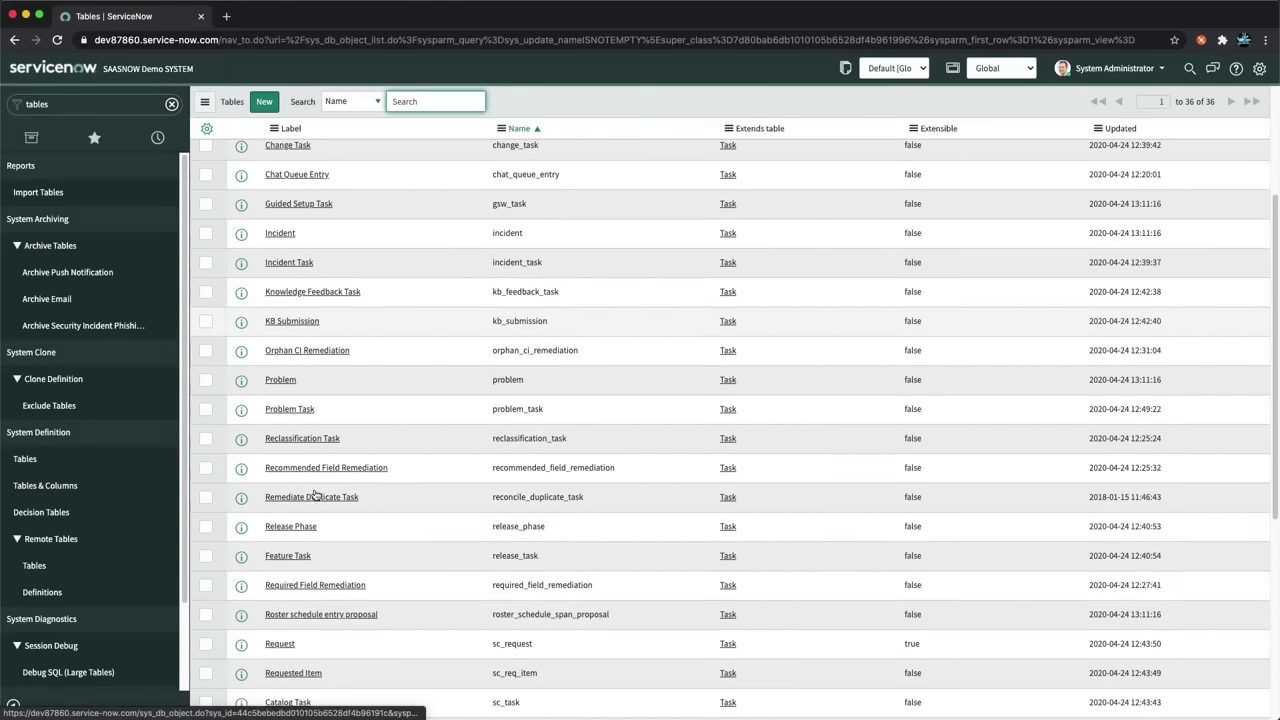
{"action": "scroll", "coordinate": [288, 651], "scroll_direction": "down", "scroll_amount": 2}
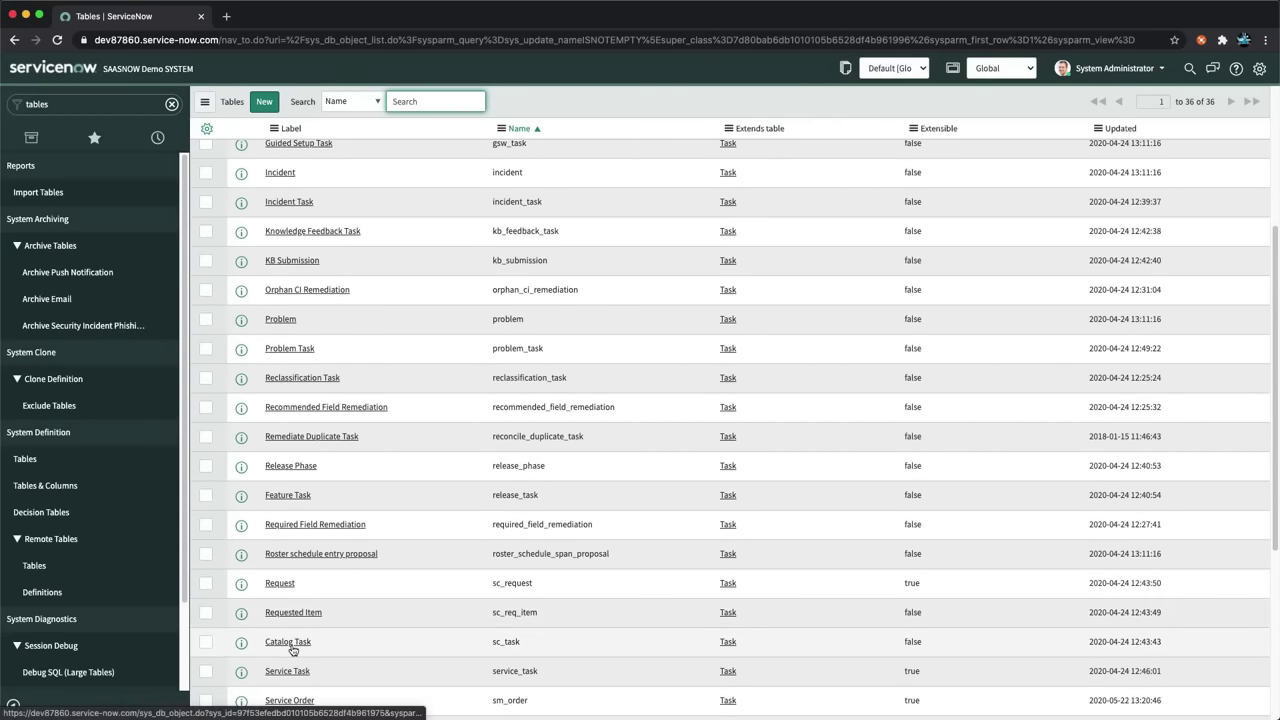
{"action": "scroll", "coordinate": [500, 523], "scroll_direction": "up", "scroll_amount": 6}
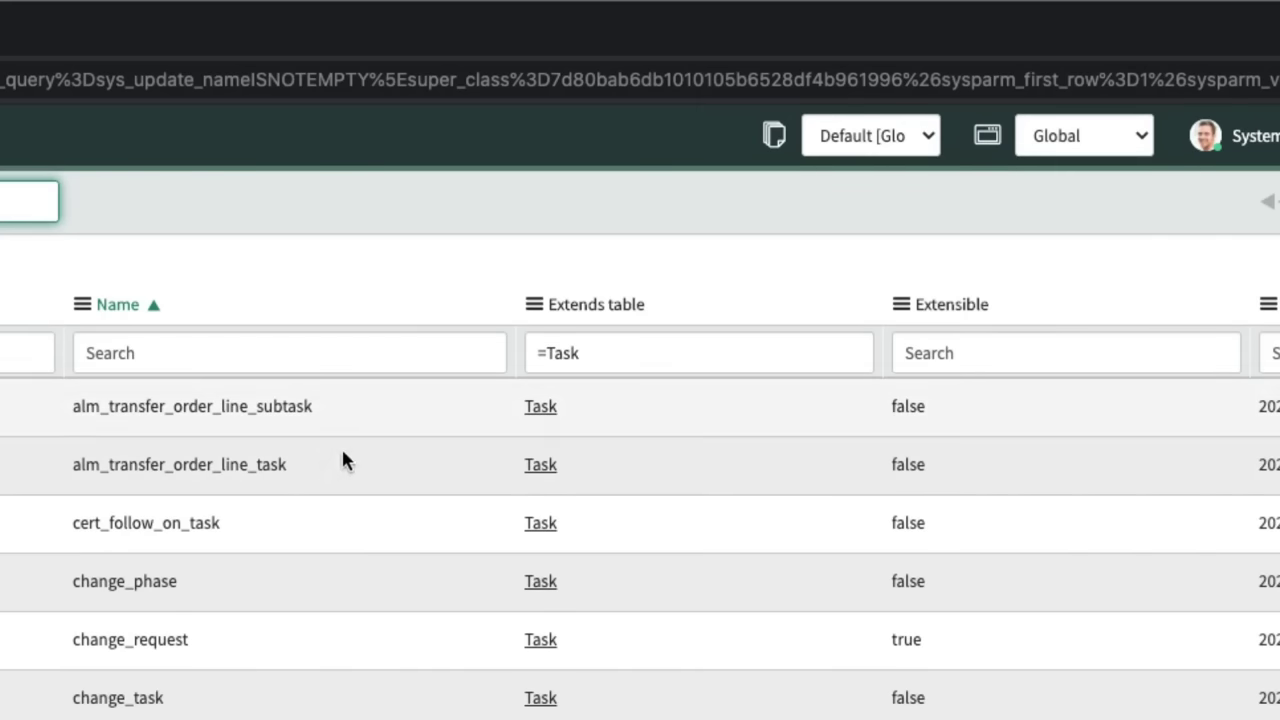
{"action": "left_click", "coordinate": [543, 410]}
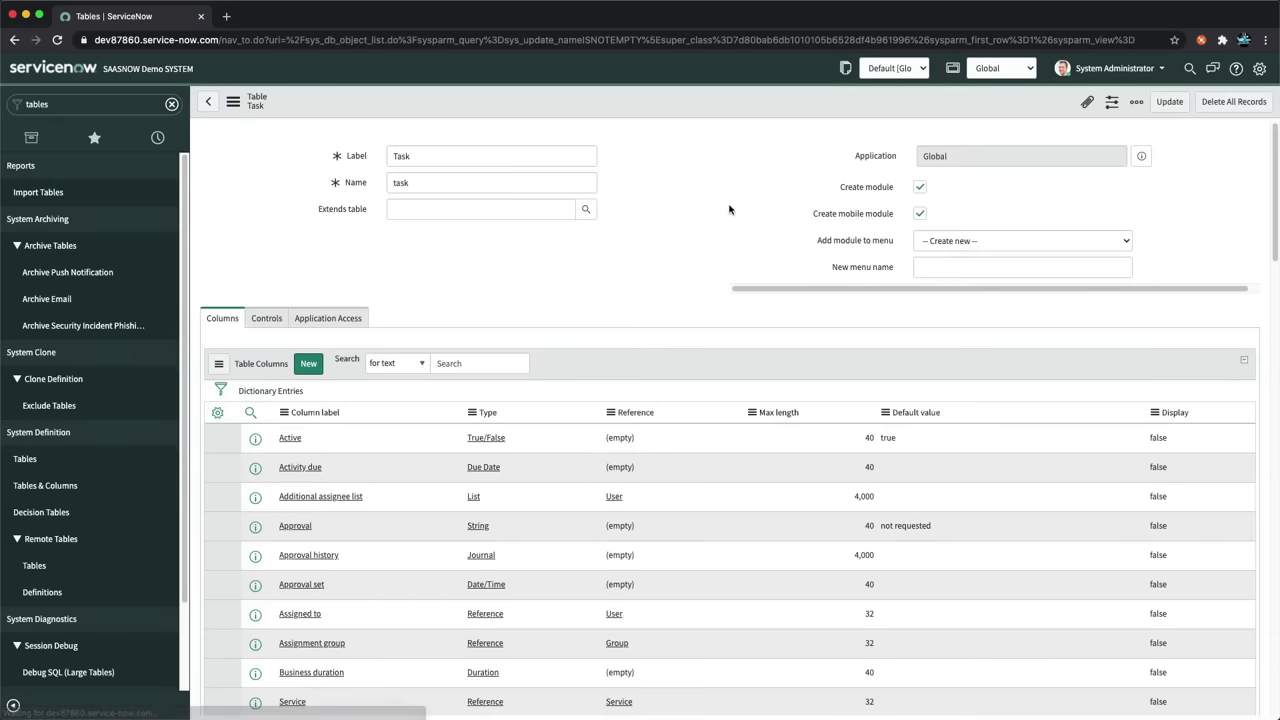
Go back to the tables extending Task and open the Incident table's definition
{"action": "scroll", "coordinate": [331, 440], "scroll_direction": "down", "scroll_amount": 5}
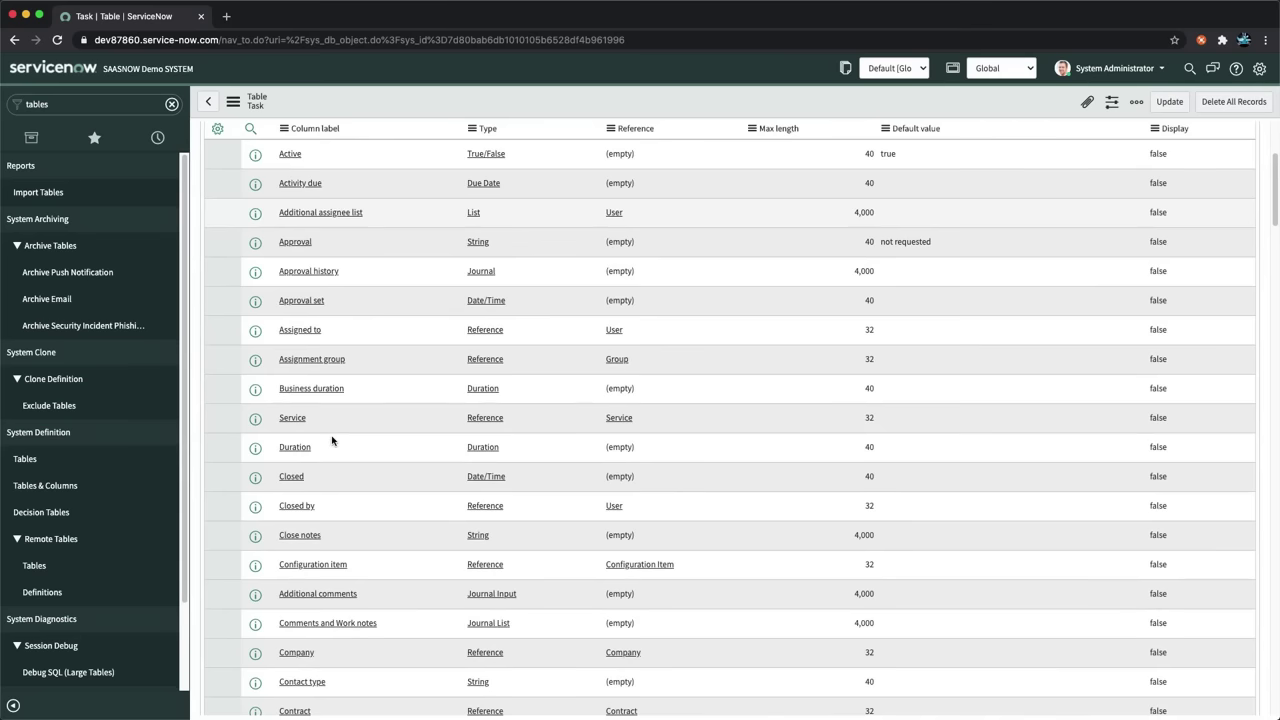
{"action": "scroll", "coordinate": [480, 408], "scroll_direction": "up", "scroll_amount": 3}
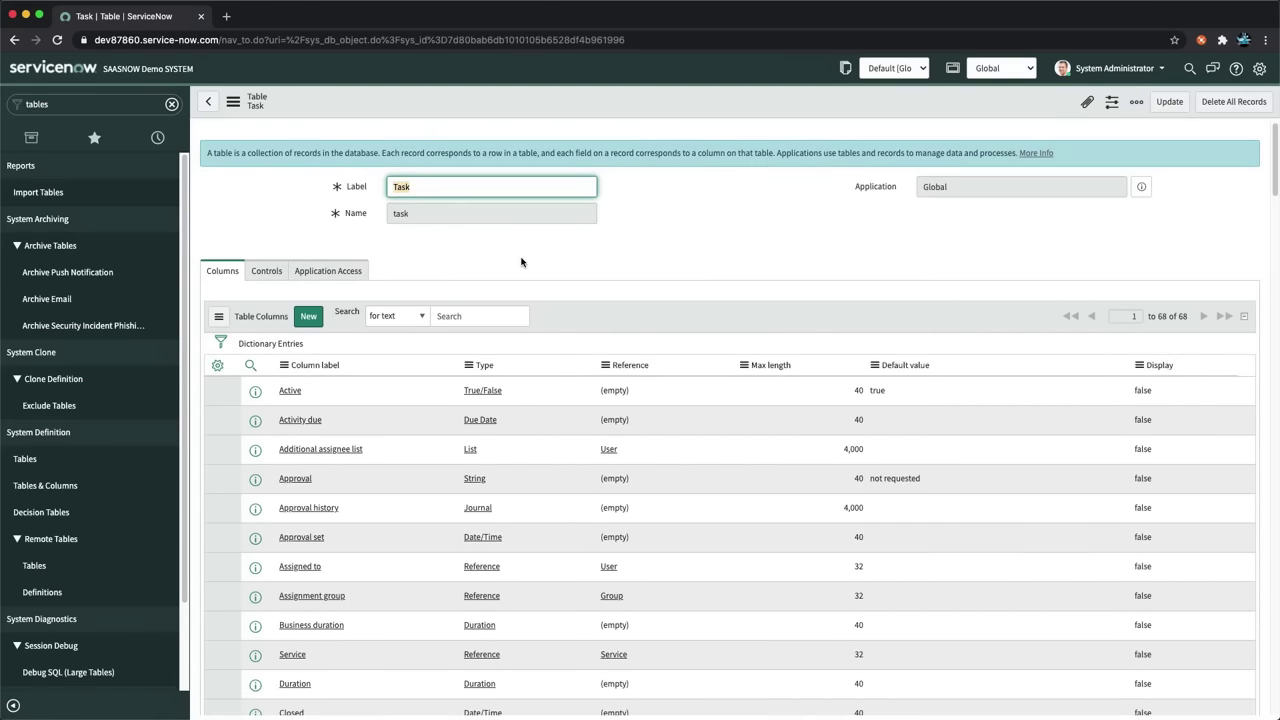
{"action": "scroll", "coordinate": [270, 480], "scroll_direction": "down", "scroll_amount": 1}
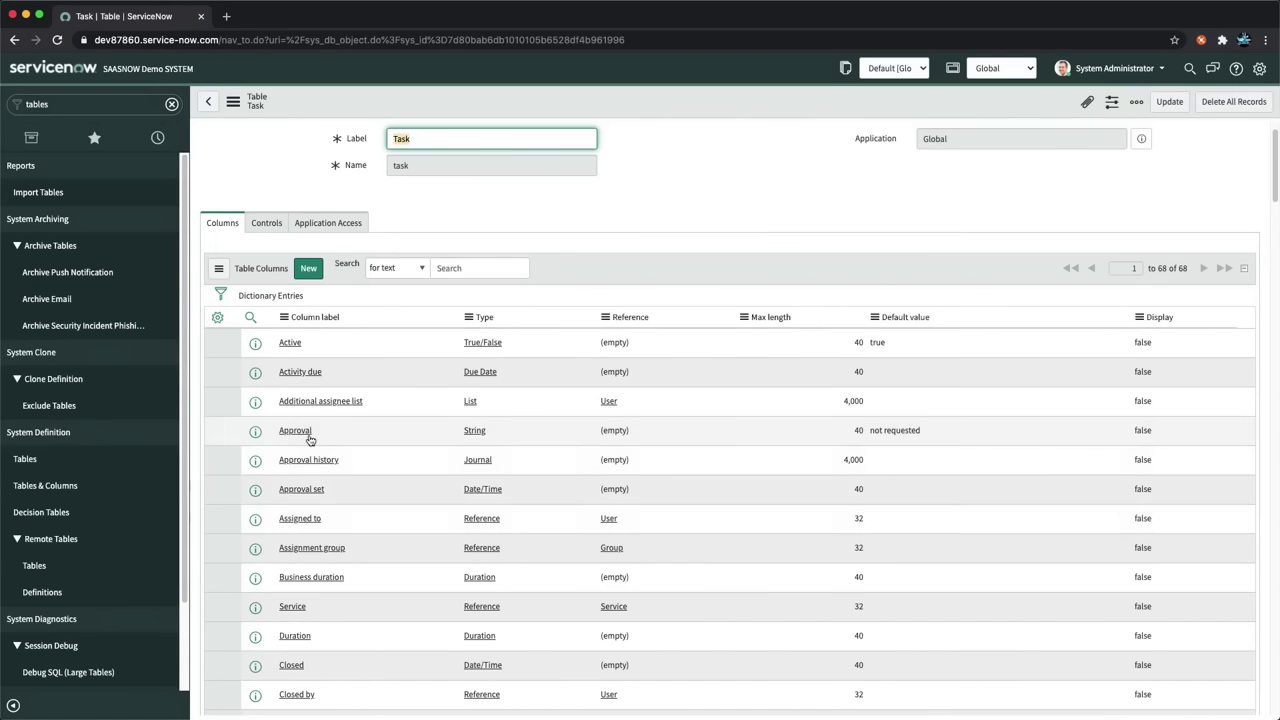
{"action": "left_click", "coordinate": [14, 40]}
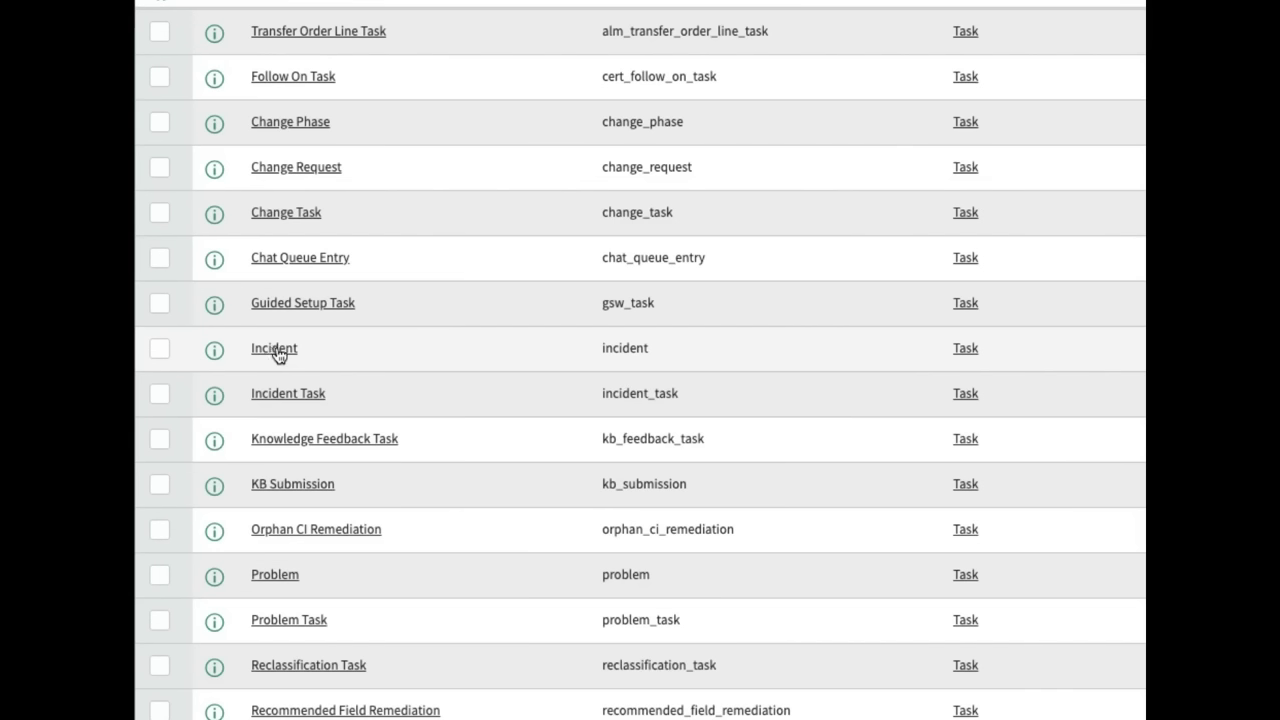
{"action": "left_click", "coordinate": [277, 355]}
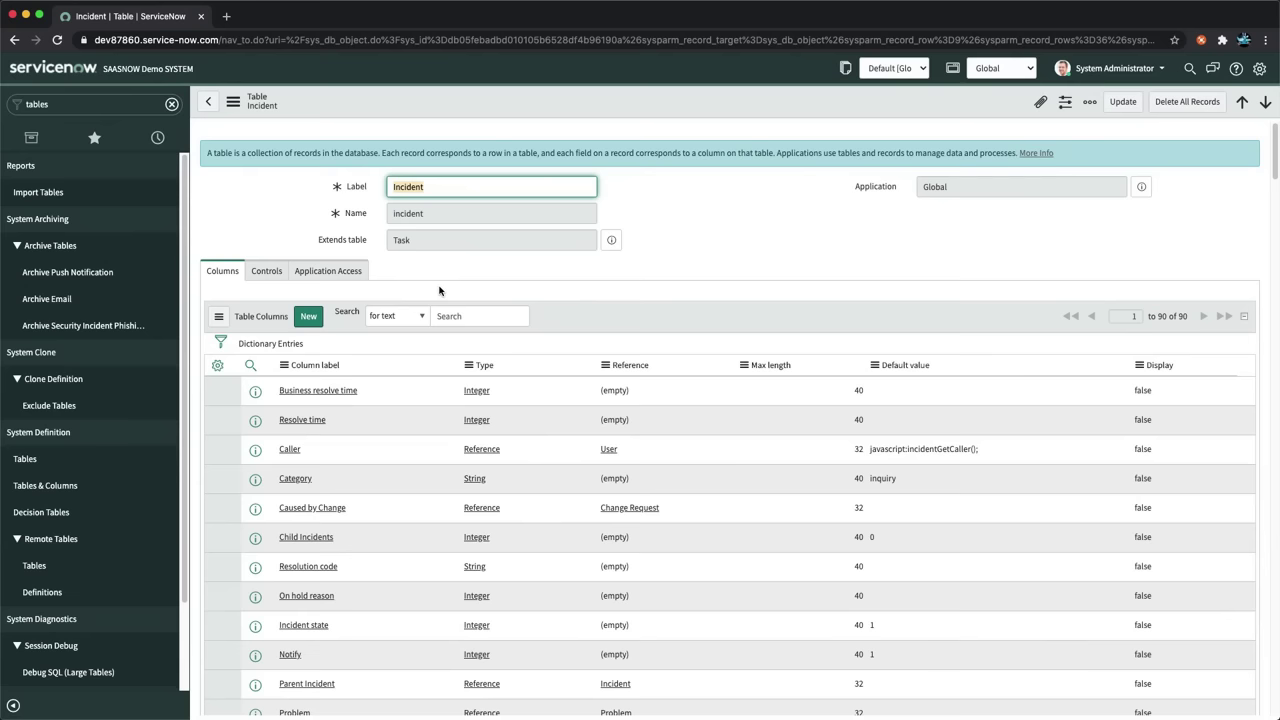
Open the Task table record, with its 68 columns, from the Incident definition's Extends table preview
{"action": "left_click", "coordinate": [439, 290]}
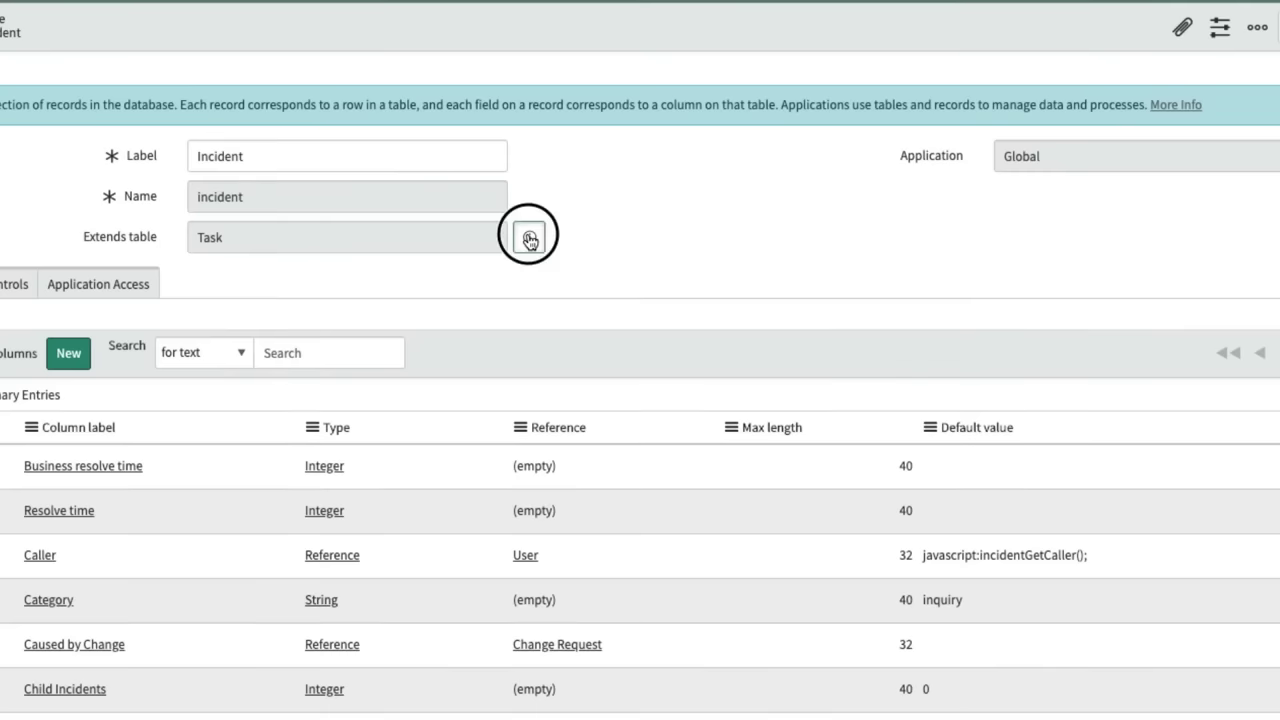
{"action": "left_click", "coordinate": [530, 240]}
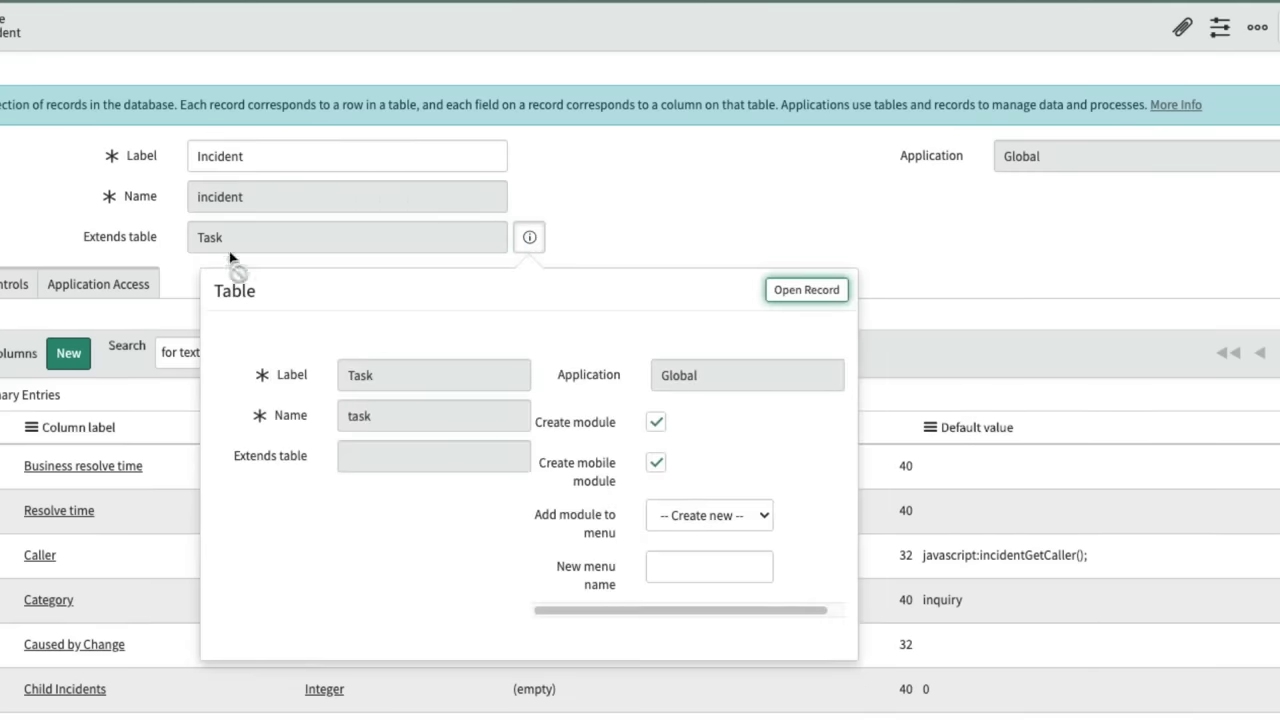
{"action": "left_click", "coordinate": [801, 292]}
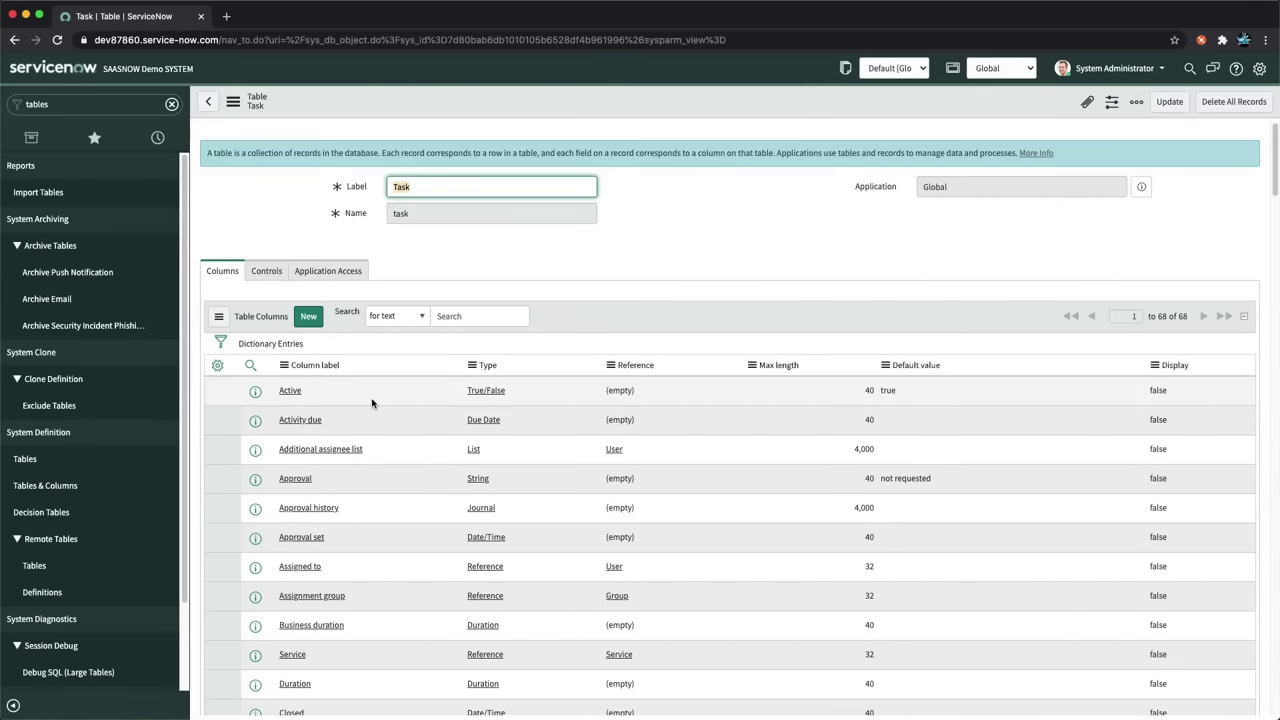
{"action": "scroll", "coordinate": [330, 435], "scroll_direction": "down", "scroll_amount": 2}
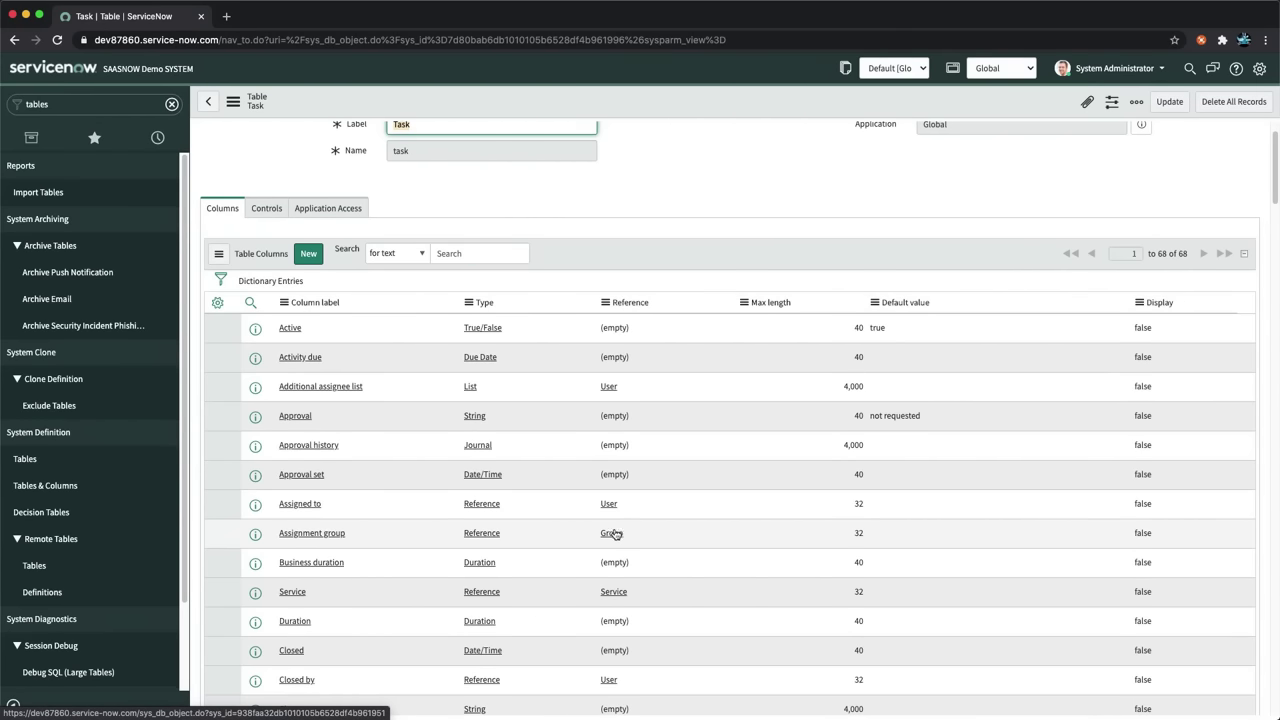
Use the Task form's Related Links to list all 2,428 task records
{"action": "scroll", "coordinate": [597, 457], "scroll_direction": "down", "scroll_amount": 10}
{"action": "scroll", "coordinate": [597, 537], "scroll_direction": "down", "scroll_amount": 10}
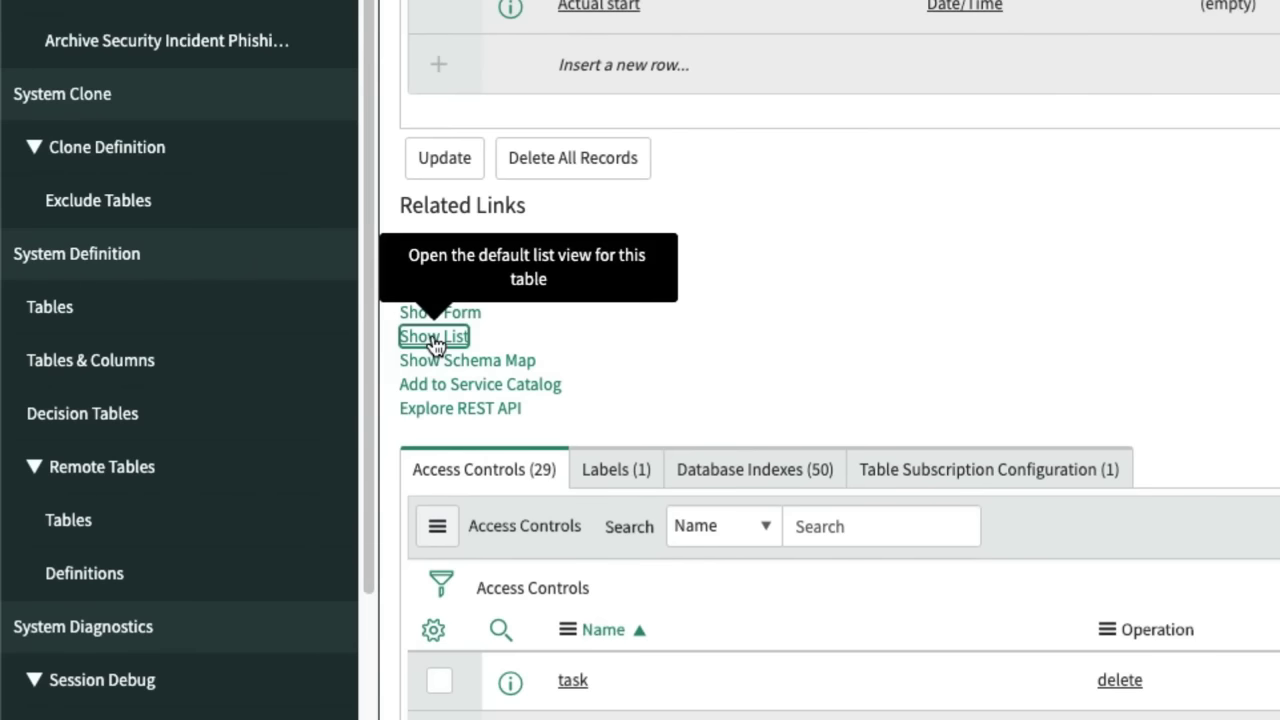
{"action": "left_click", "coordinate": [437, 344]}
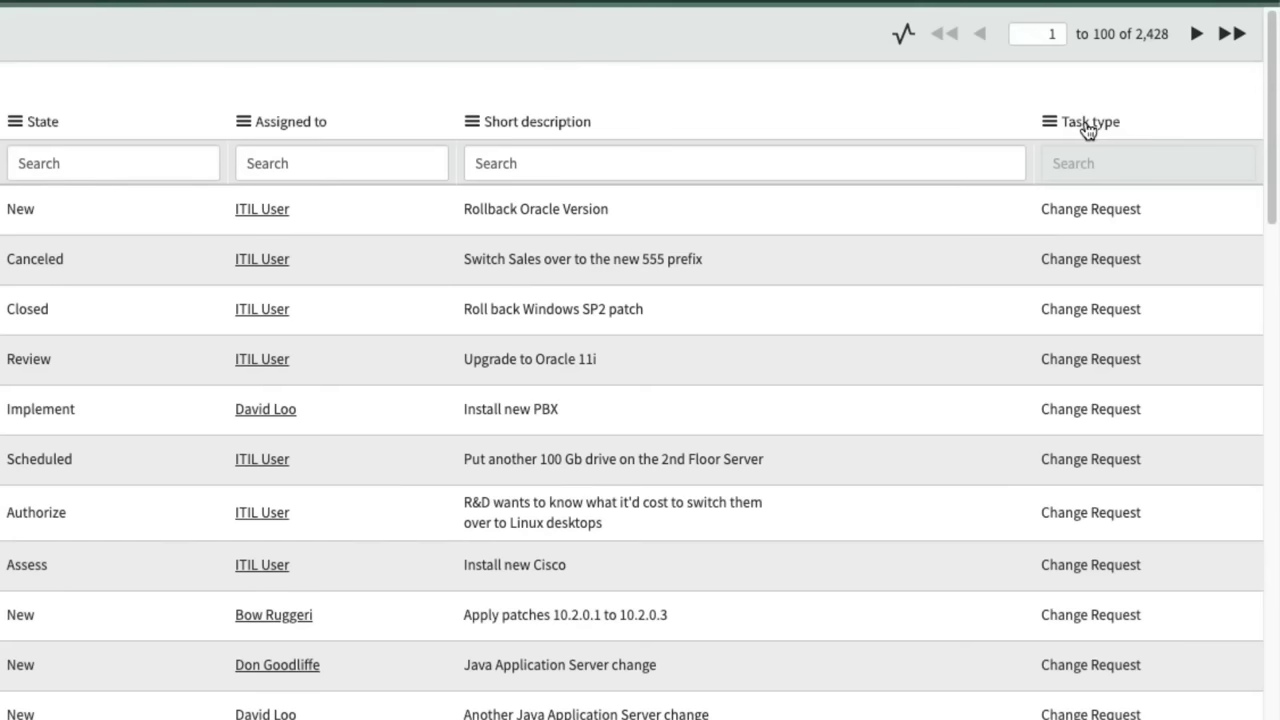
Group the task list by Task type and expand the Incident group of 79 records
{"action": "right_click", "coordinate": [1169, 157]}
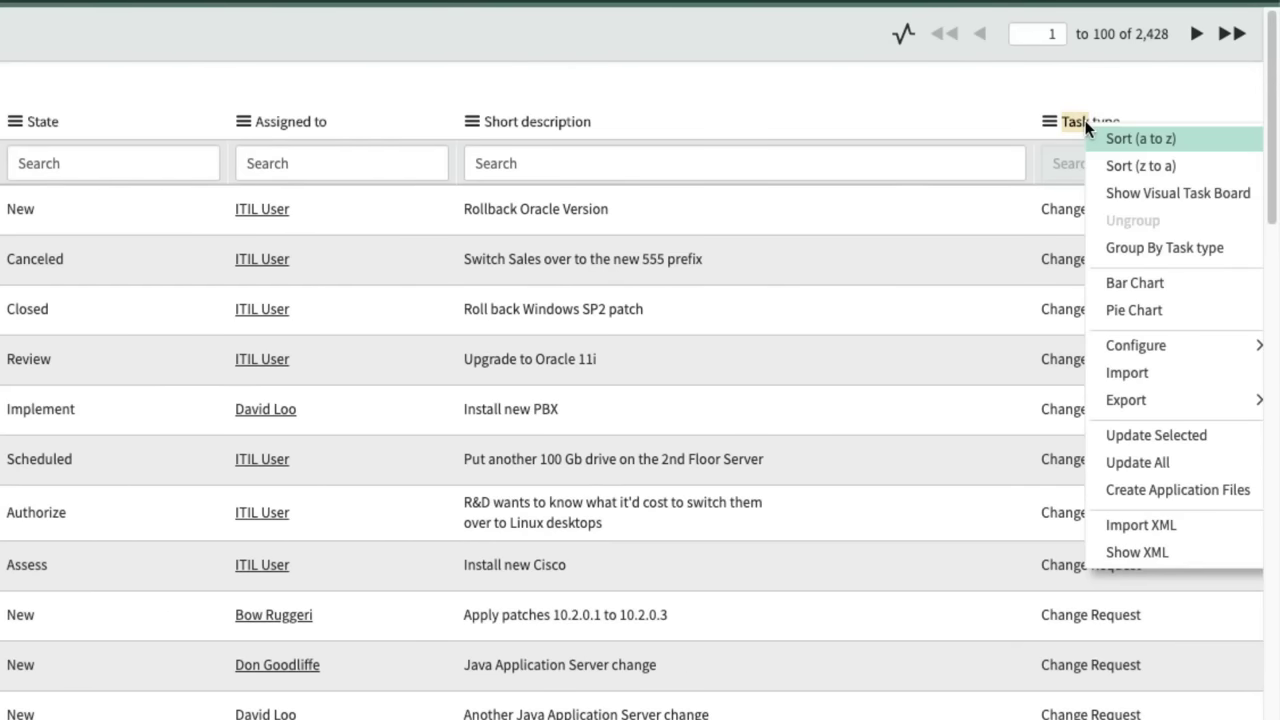
{"action": "left_click", "coordinate": [1139, 247]}
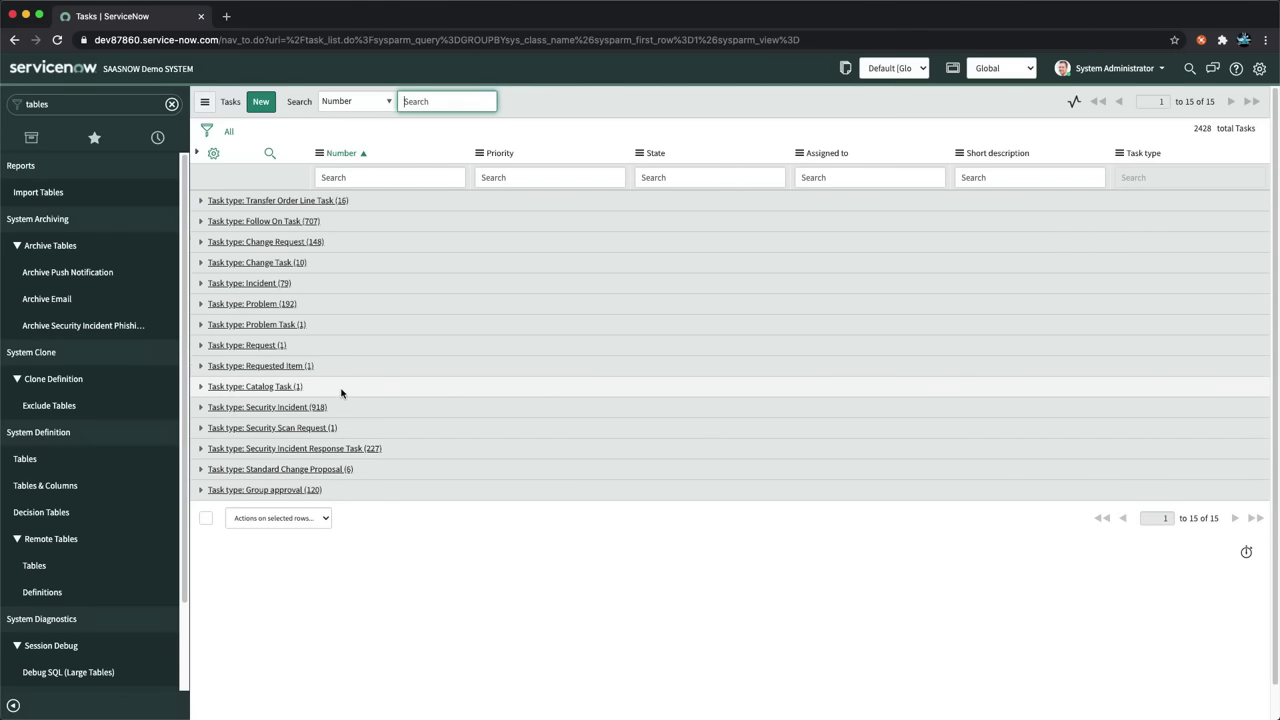
{"action": "left_click", "coordinate": [202, 287]}
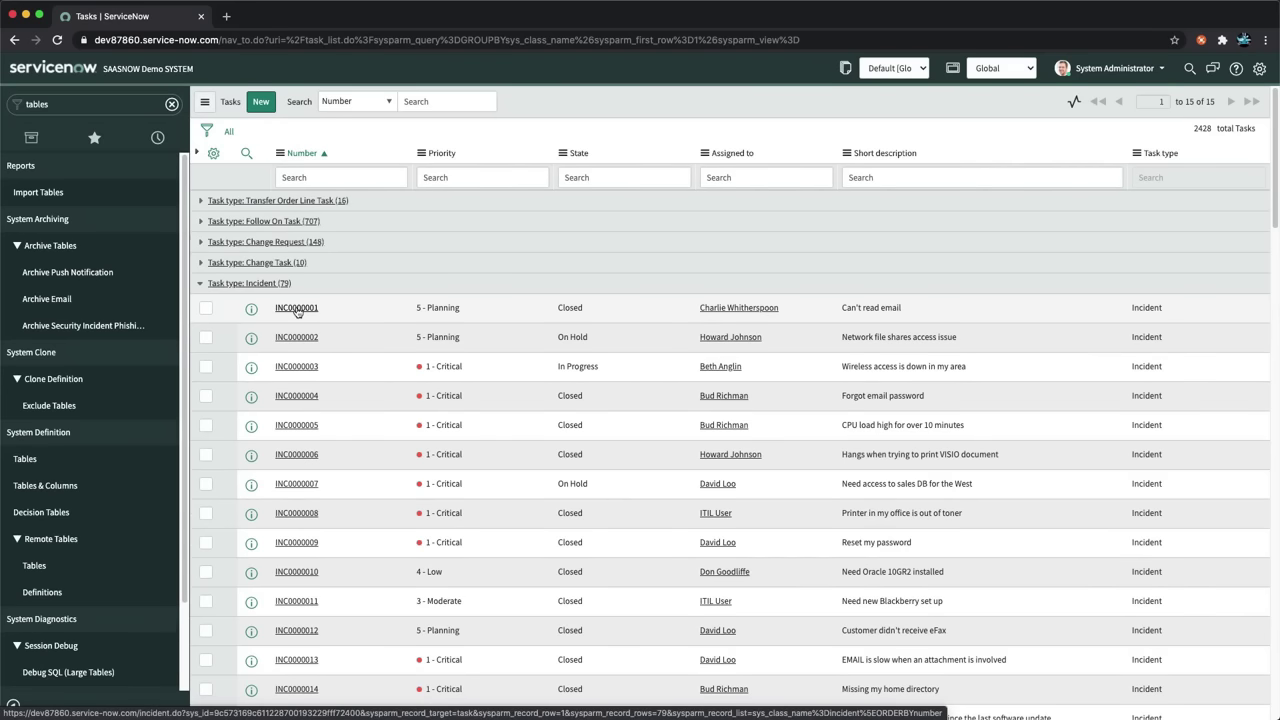
Open incident INC0000001 and check its Task SLAs related list, which has no records
{"action": "left_click", "coordinate": [296, 310]}
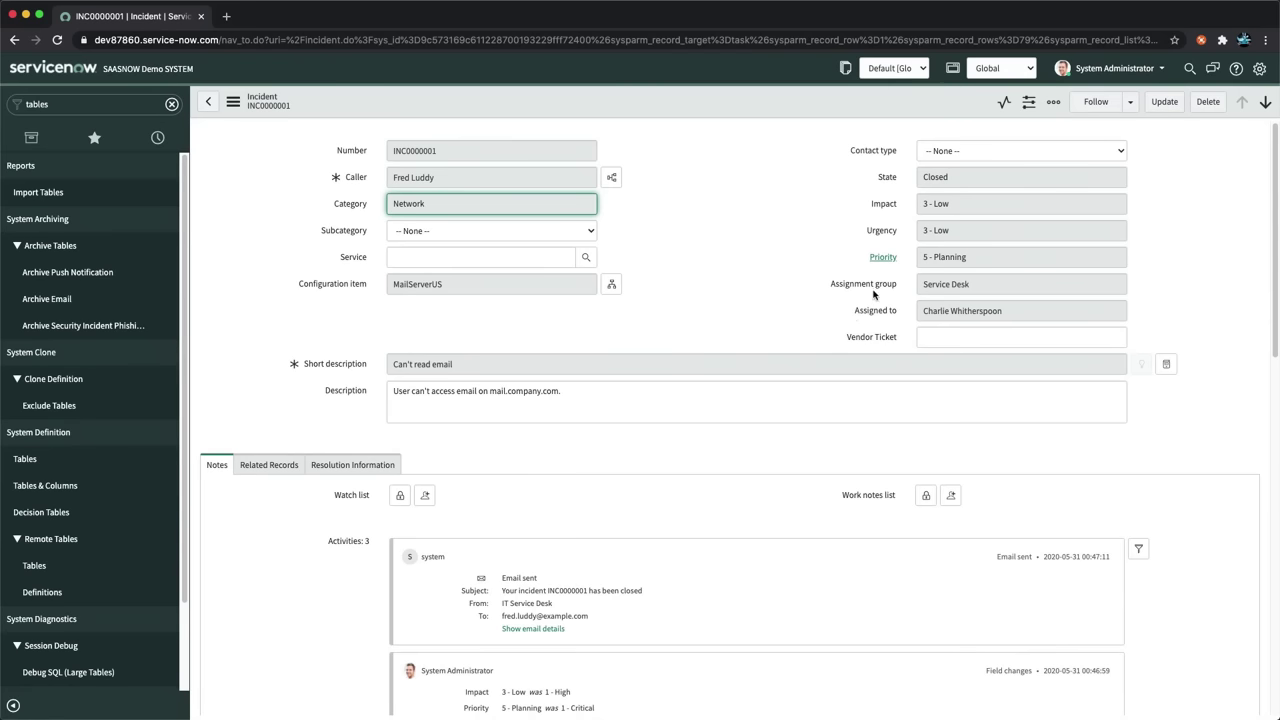
{"action": "left_click", "coordinate": [837, 286]}
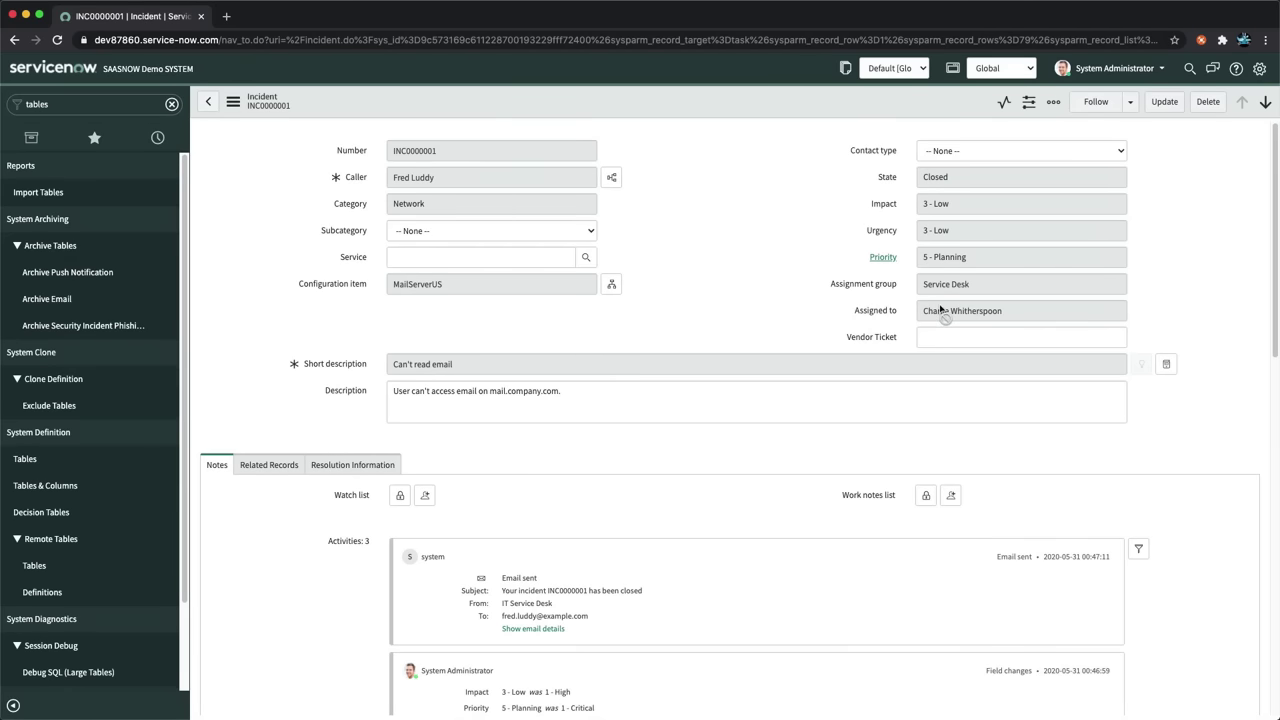
{"action": "scroll", "coordinate": [700, 332], "scroll_direction": "down", "scroll_amount": 5}
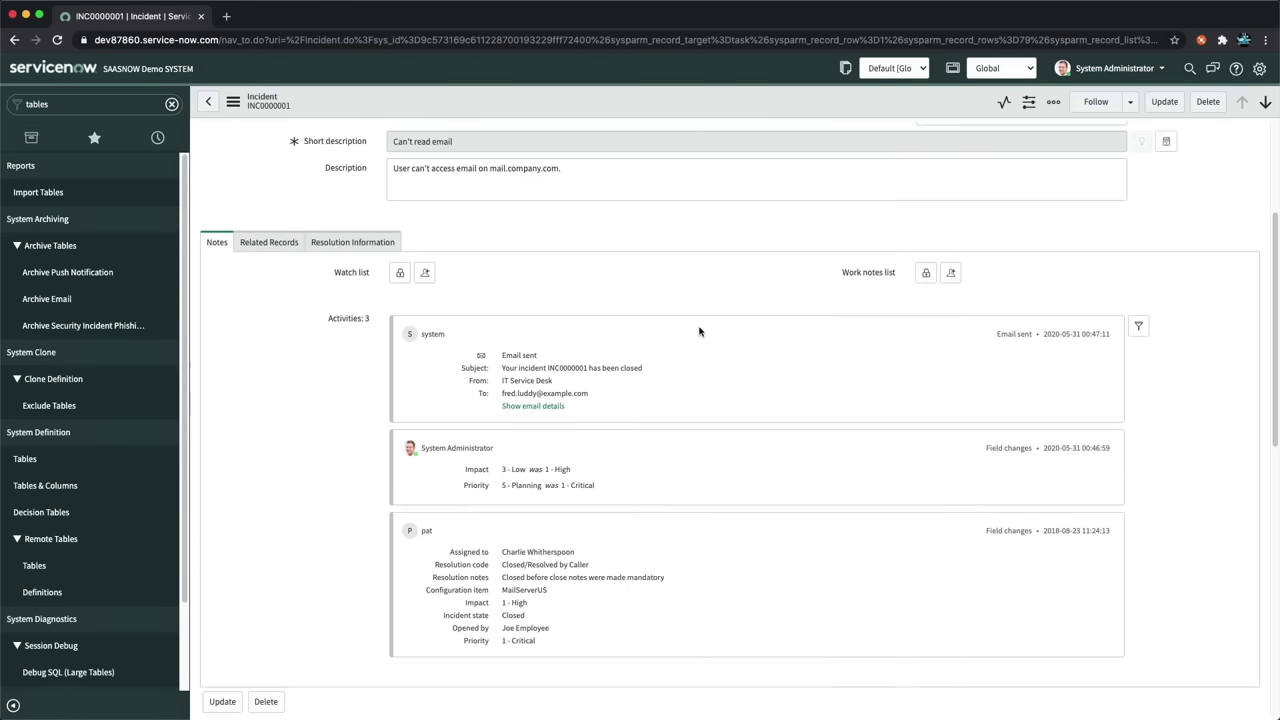
{"action": "scroll", "coordinate": [700, 332], "scroll_direction": "down", "scroll_amount": 2}
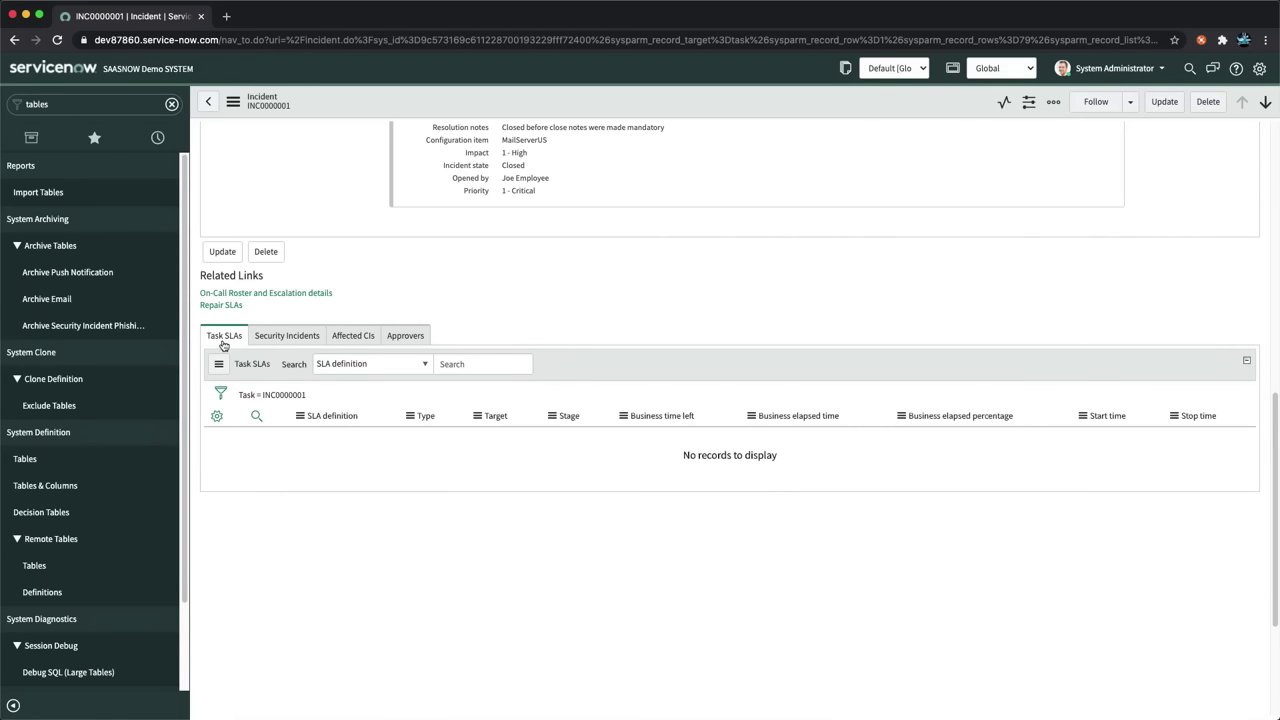
{"action": "left_click", "coordinate": [224, 343]}
{"action": "left_click", "coordinate": [31, 138]}
Open INC0000050 from Incident > Open and review its in-progress Priority 1 resolution (1 hour) SLA
{"action": "scroll", "coordinate": [74, 402], "scroll_direction": "down", "scroll_amount": 2}
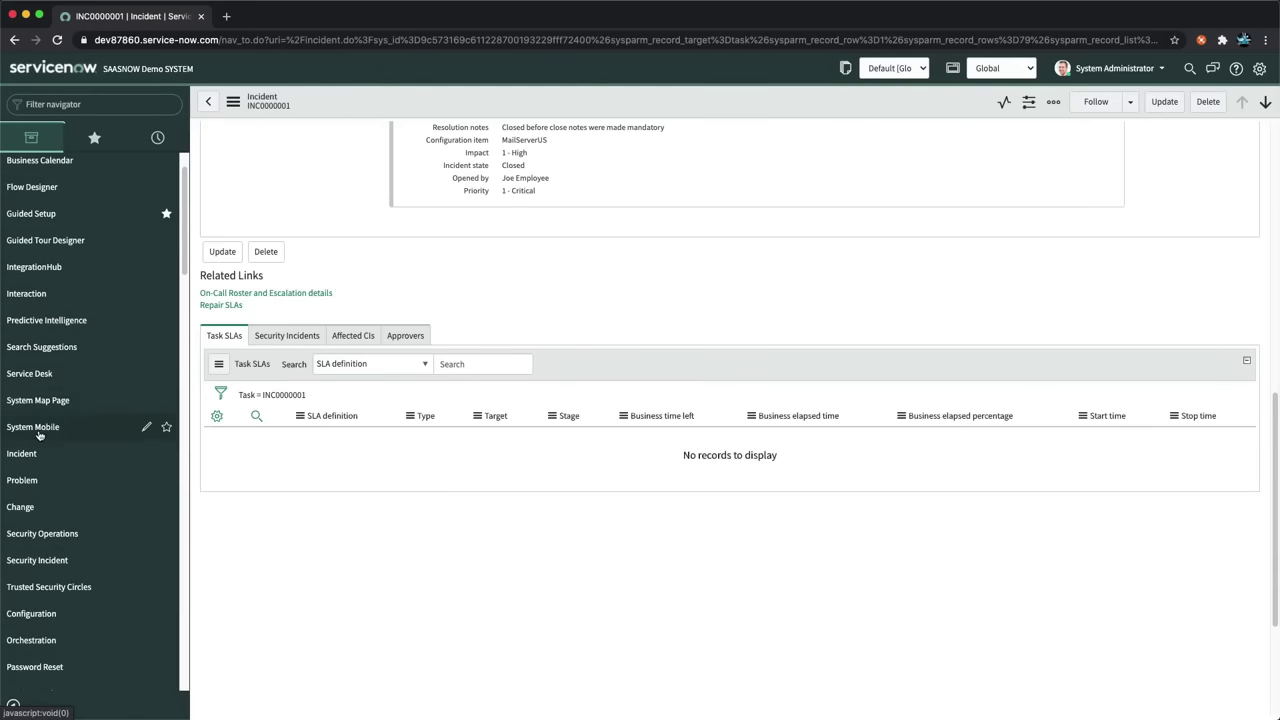
{"action": "left_click", "coordinate": [45, 454]}
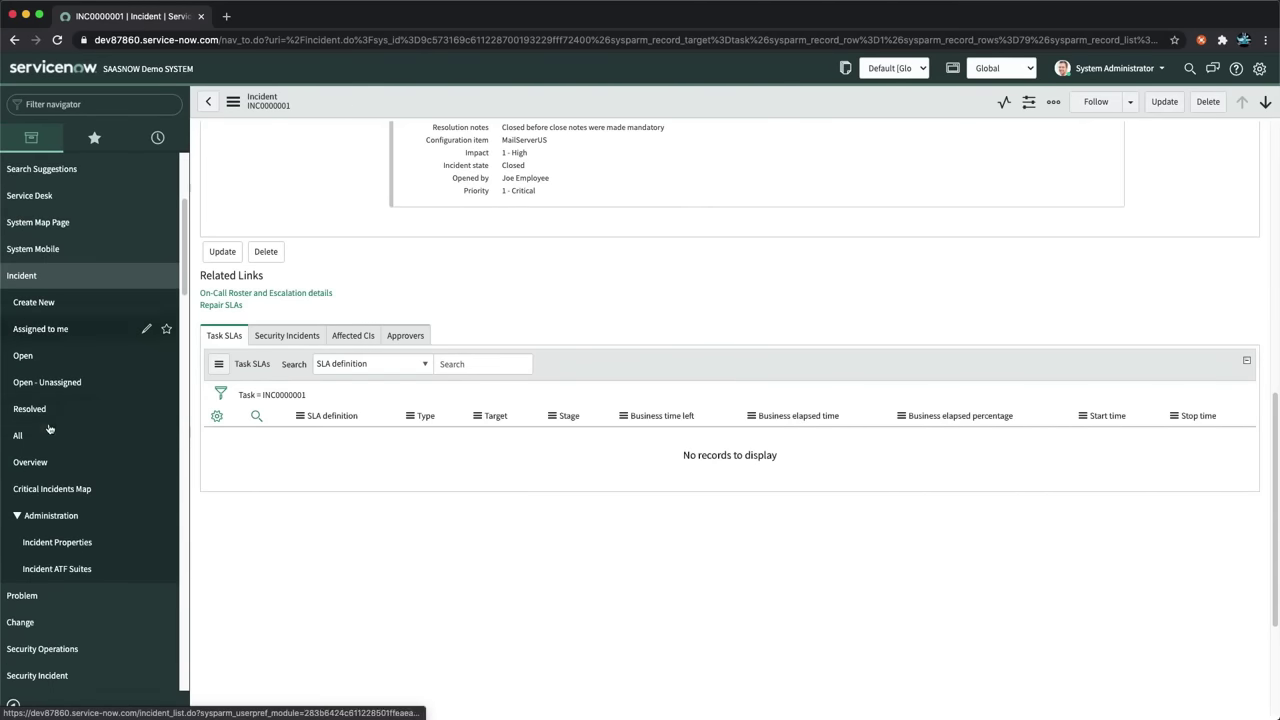
{"action": "left_click", "coordinate": [27, 358]}
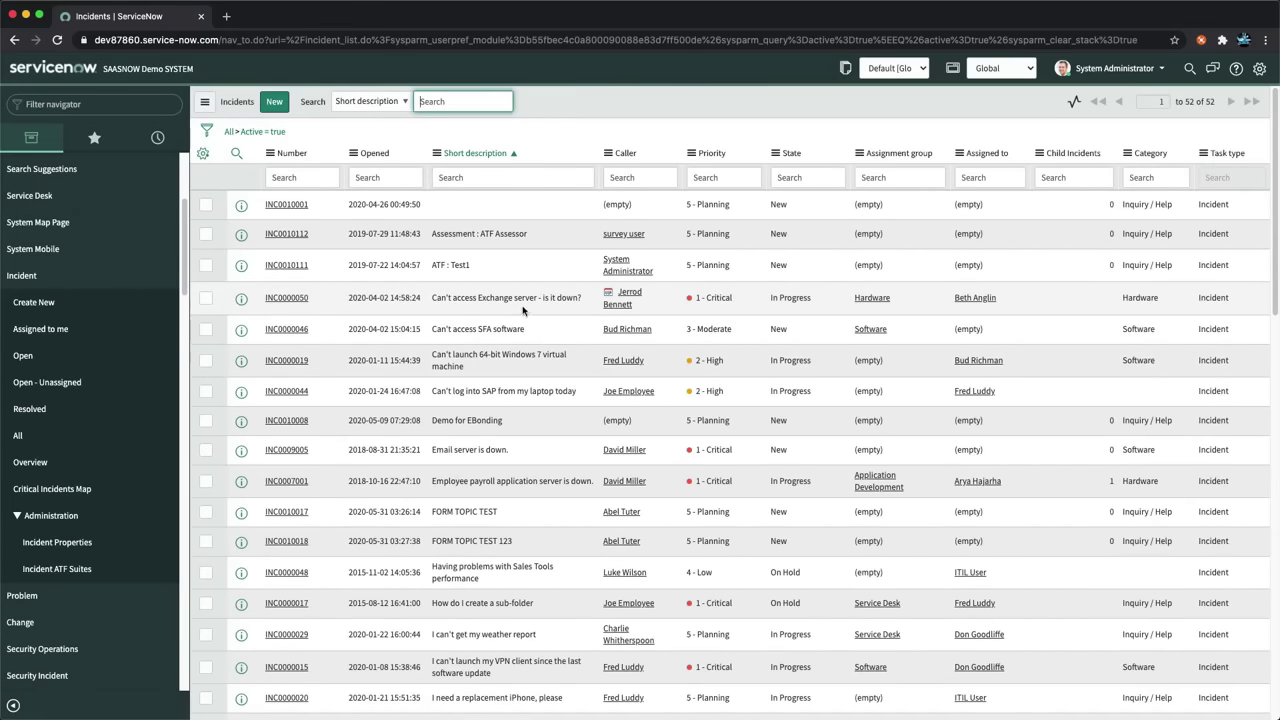
{"action": "left_click", "coordinate": [287, 300]}
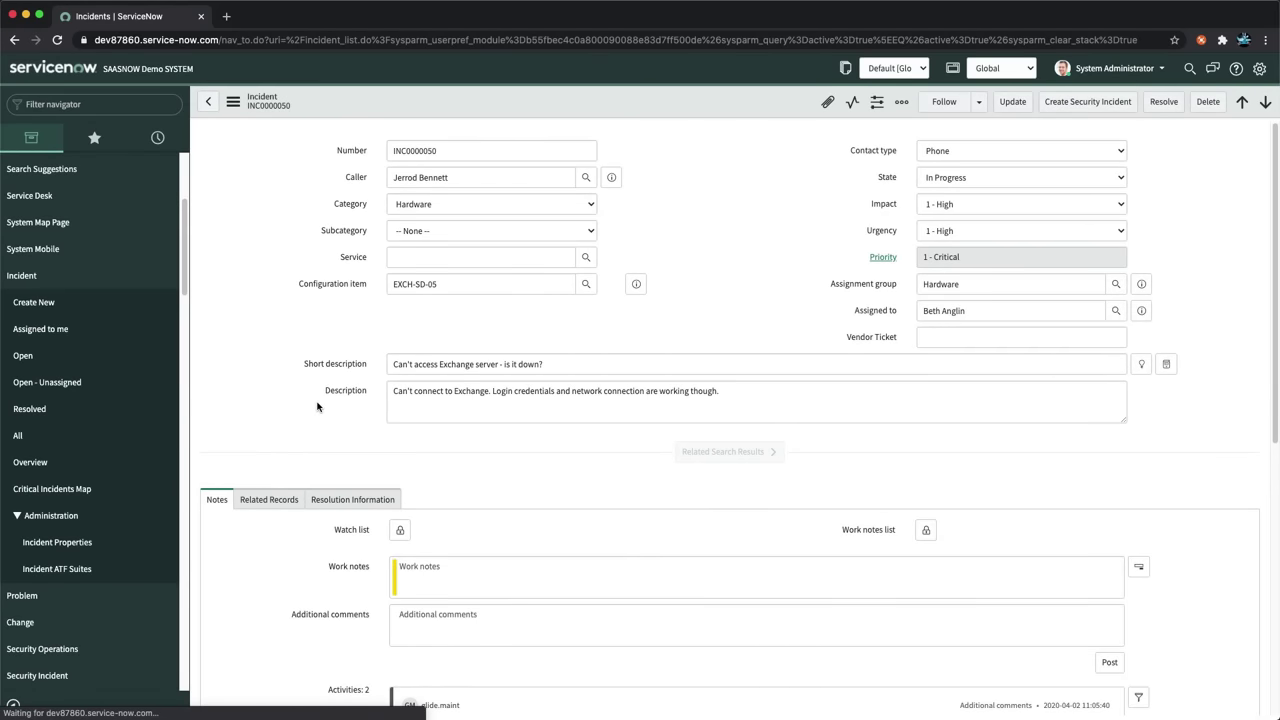
{"action": "scroll", "coordinate": [256, 396], "scroll_direction": "down", "scroll_amount": 5}
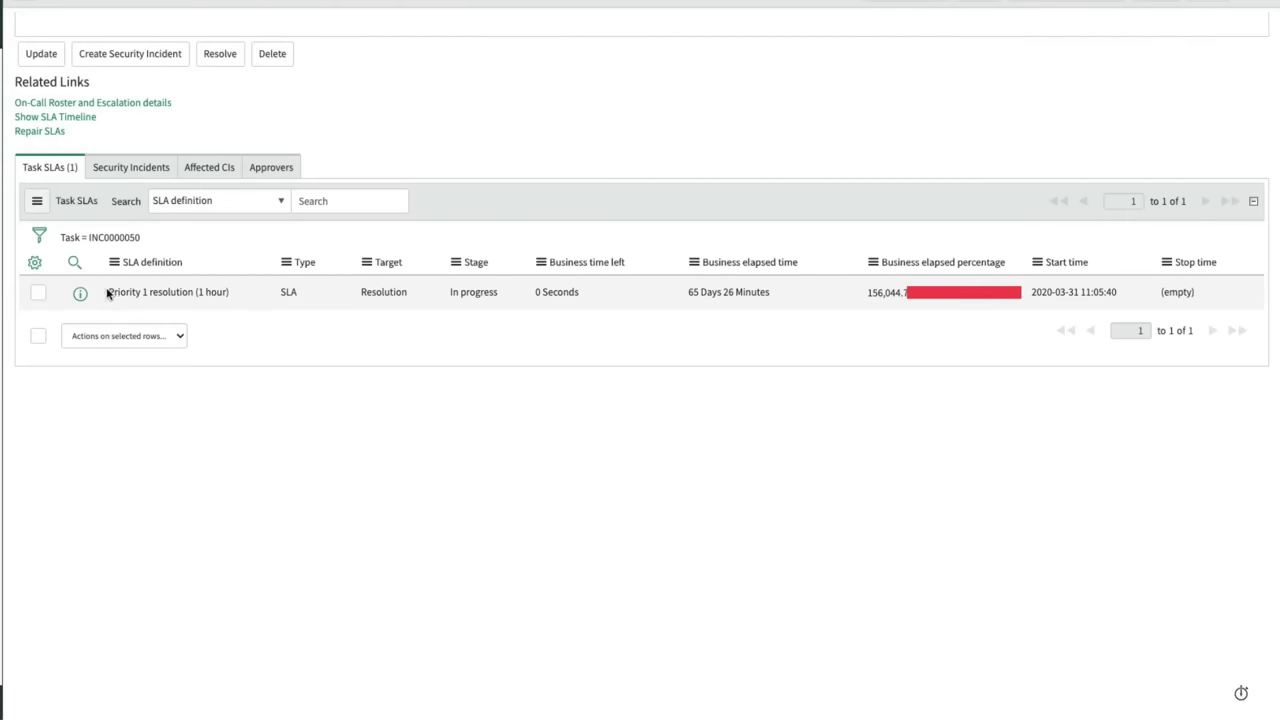
{"action": "left_click_drag", "start_coordinate": [108, 293], "coordinate": [858, 306]}
{"action": "left_click", "coordinate": [214, 458]}
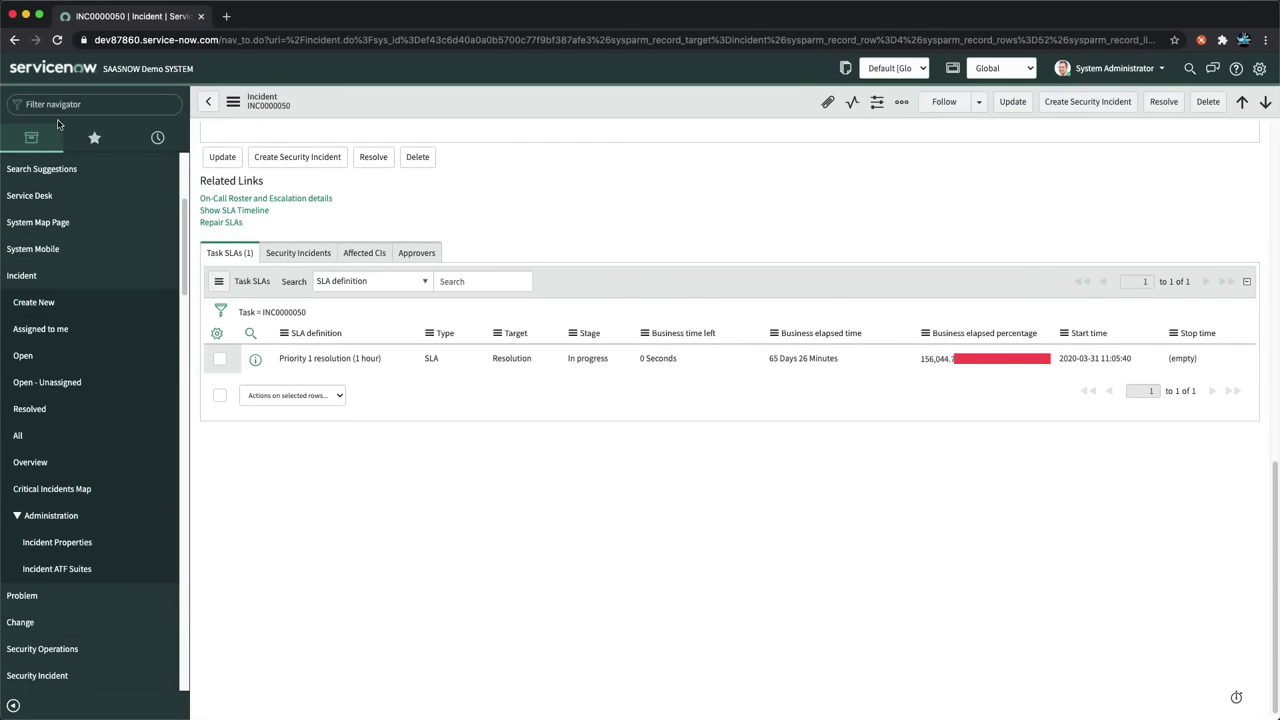
Filter the navigator for 'sla', review the Priority 1 resolution (1 hour) SLA definition, then return to the list
{"action": "left_click", "coordinate": [110, 101]}
{"action": "type", "text": "sla"}
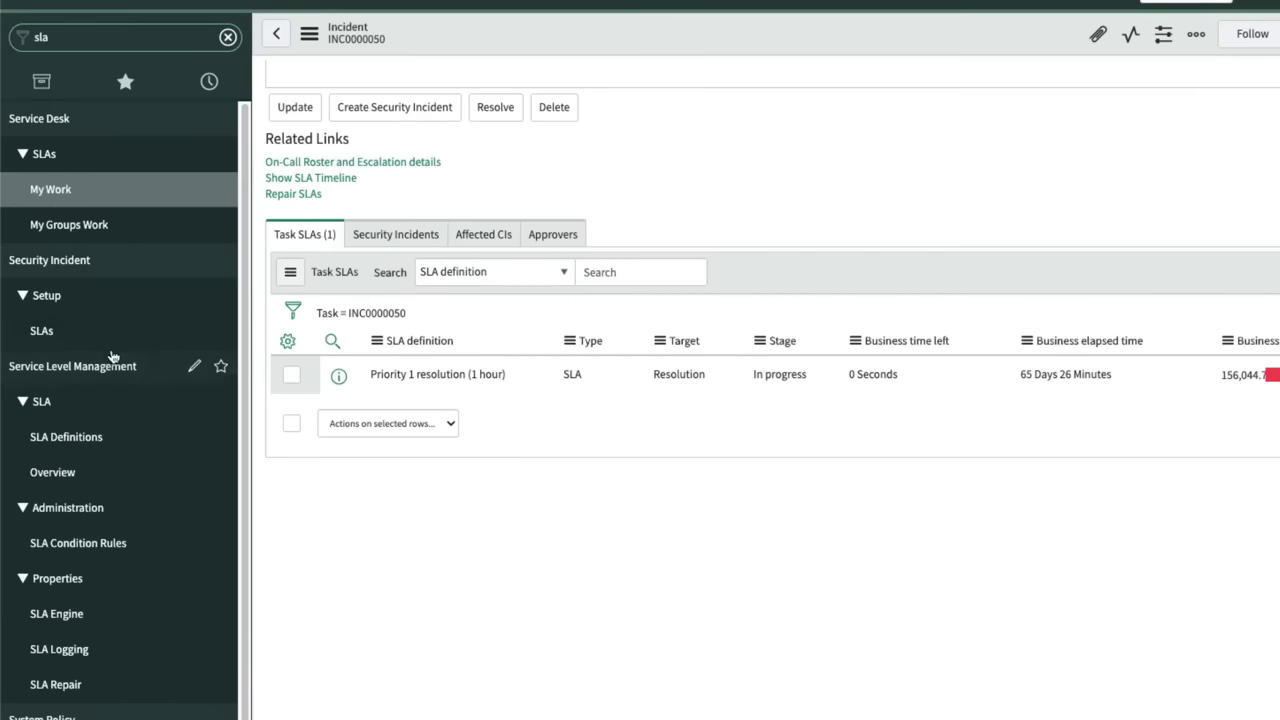
{"action": "scroll", "coordinate": [110, 355], "scroll_direction": "down", "scroll_amount": 1}
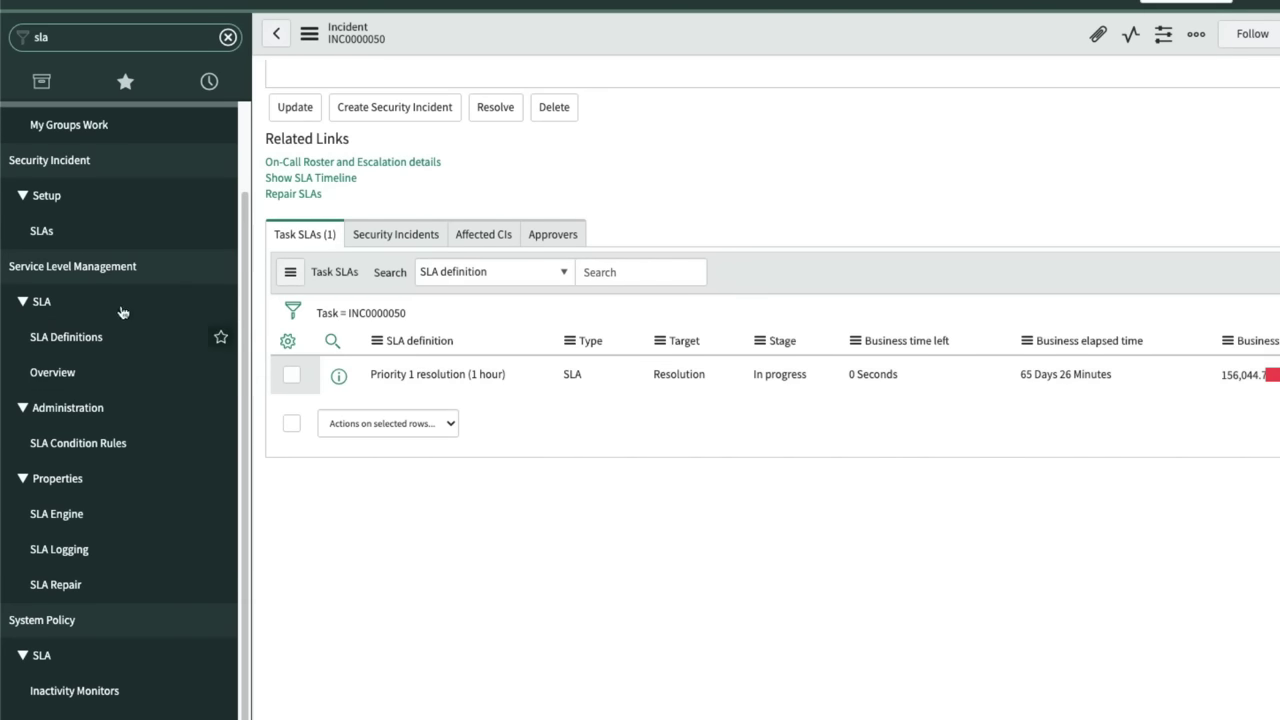
{"action": "left_click", "coordinate": [66, 338]}
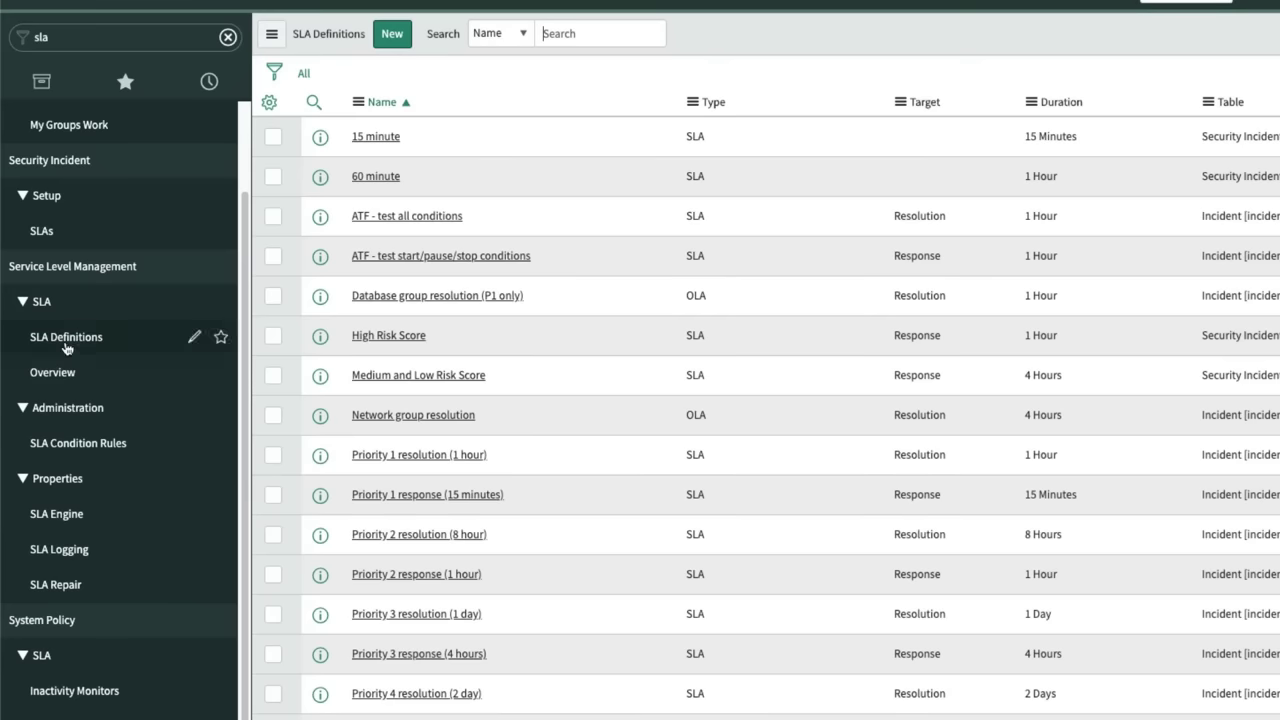
{"action": "scroll", "coordinate": [470, 380], "scroll_direction": "down", "scroll_amount": 2}
{"action": "scroll", "coordinate": [440, 380], "scroll_direction": "down", "scroll_amount": 1}
{"action": "scroll", "coordinate": [551, 437], "scroll_direction": "up", "scroll_amount": 4}
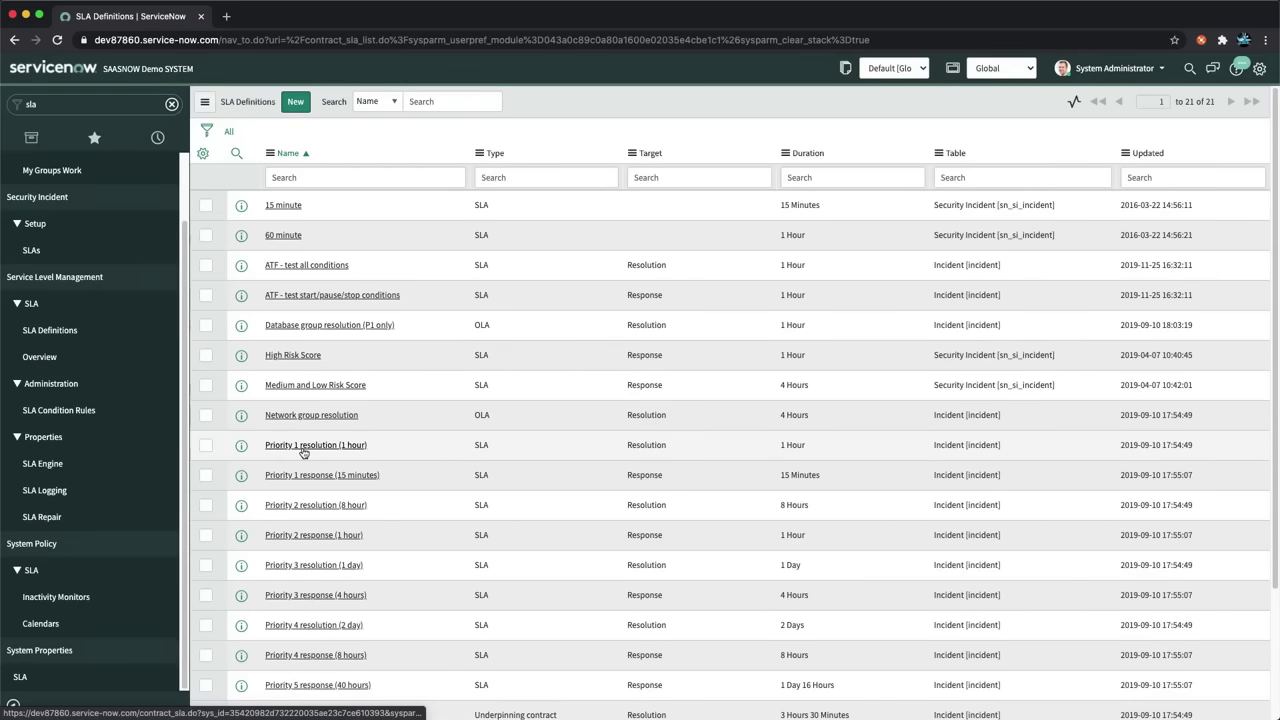
{"action": "left_click", "coordinate": [303, 448]}
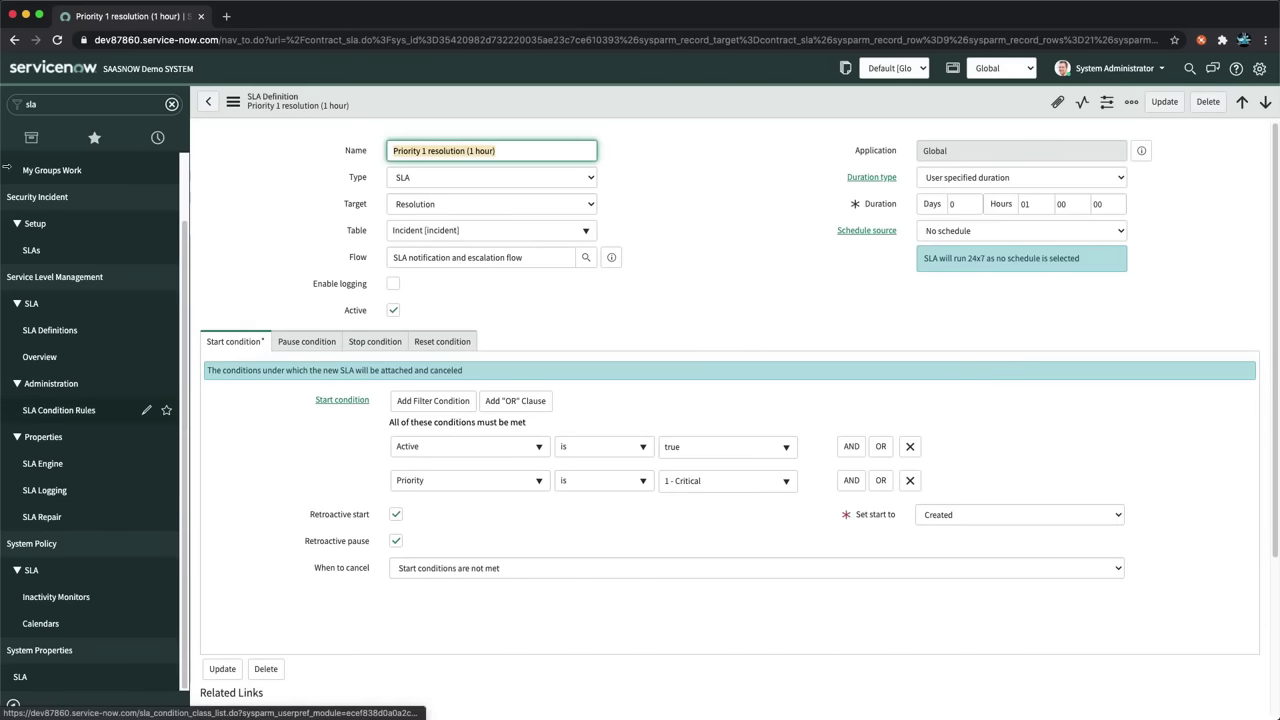
{"action": "left_click", "coordinate": [15, 40]}
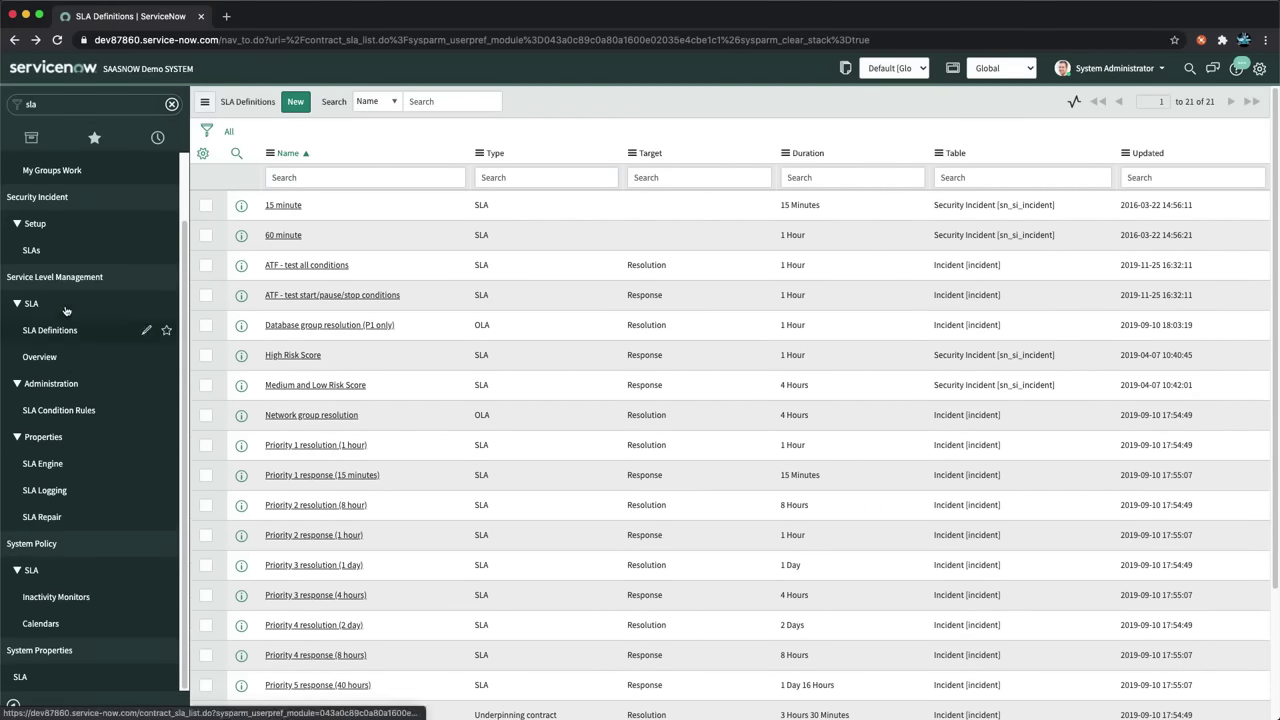
Filter for 'service', open request REQ0000001 from Service Catalog > Requests and view its Approvers list
{"action": "left_click", "coordinate": [87, 110]}
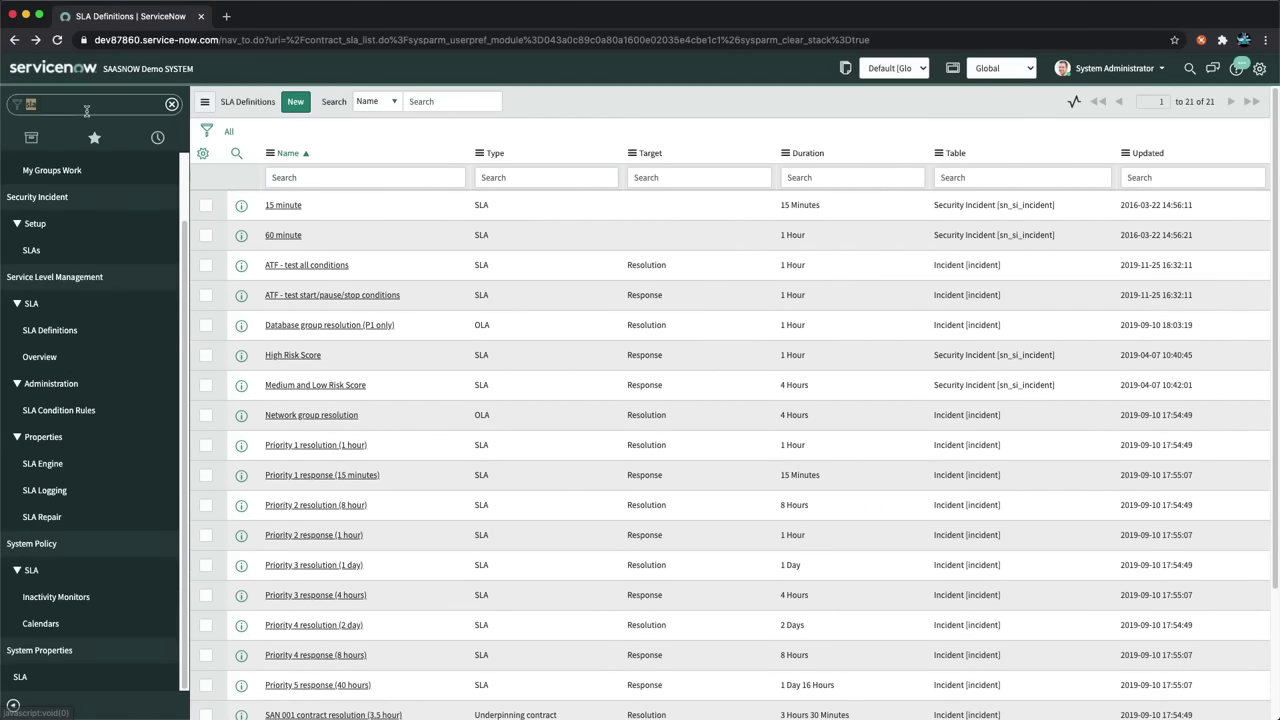
{"action": "type", "text": "service cata"}
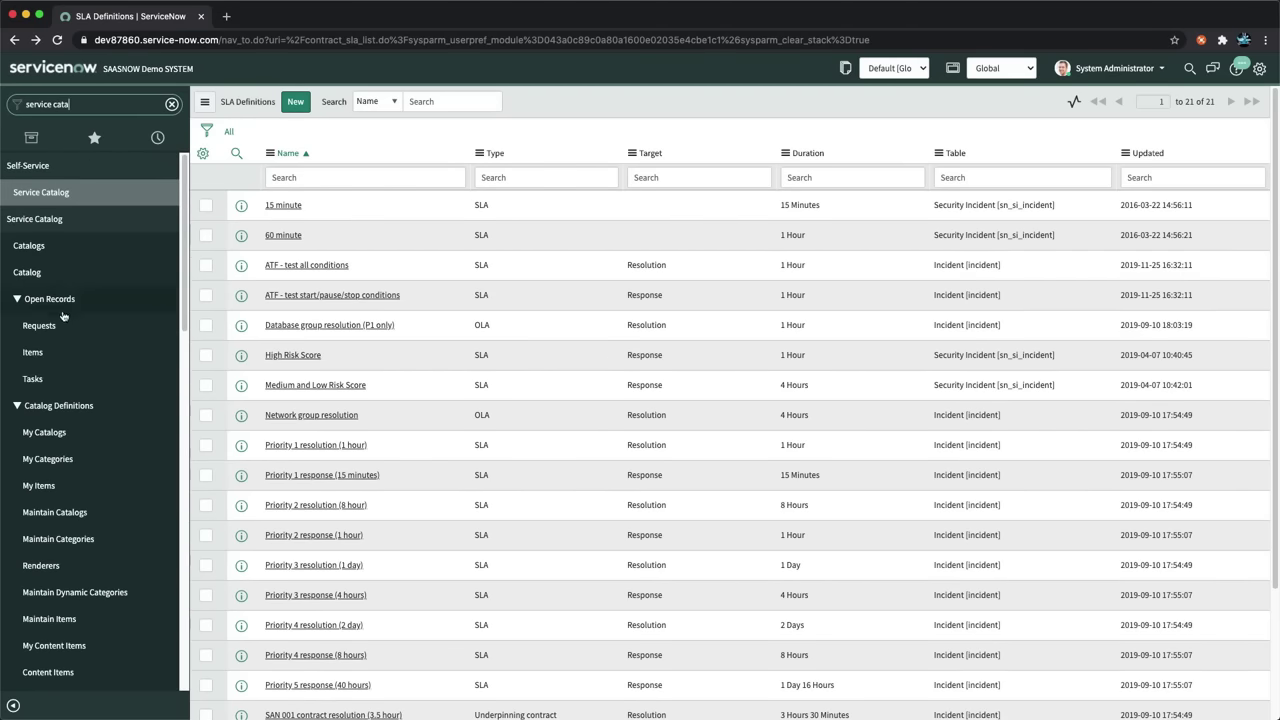
{"action": "left_click", "coordinate": [40, 328]}
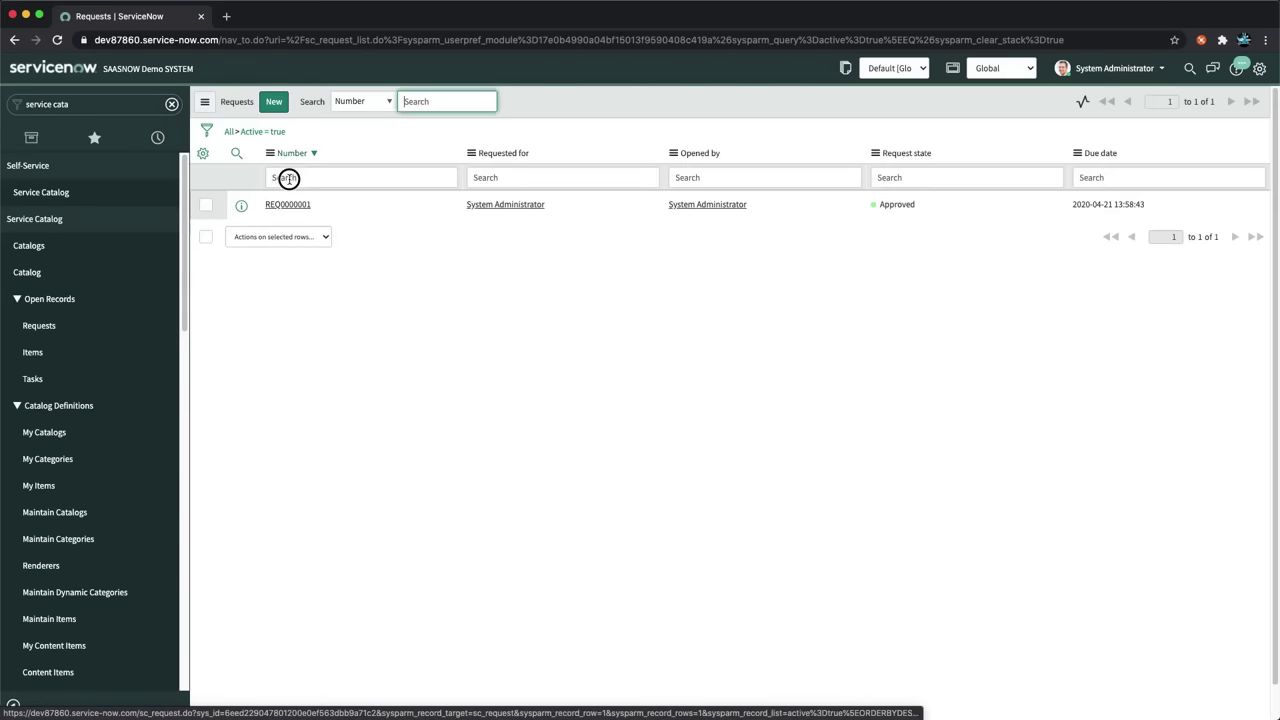
{"action": "left_click", "coordinate": [287, 205]}
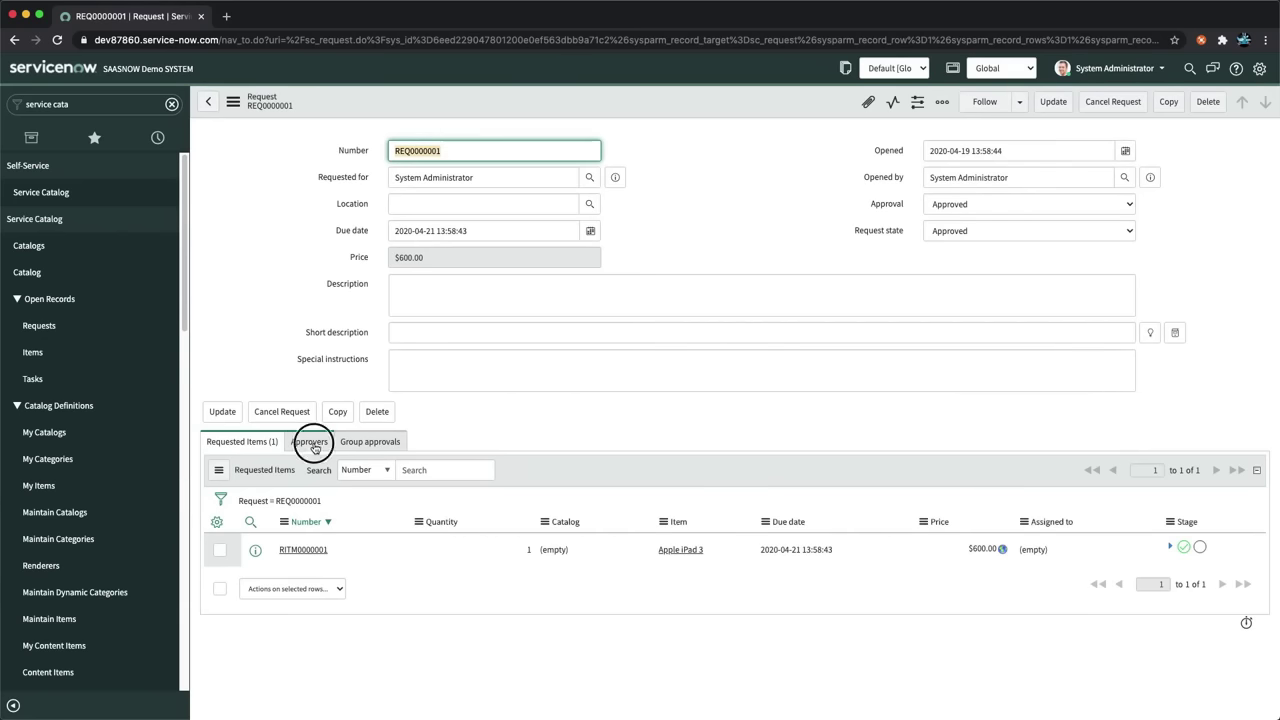
{"action": "left_click", "coordinate": [311, 444]}
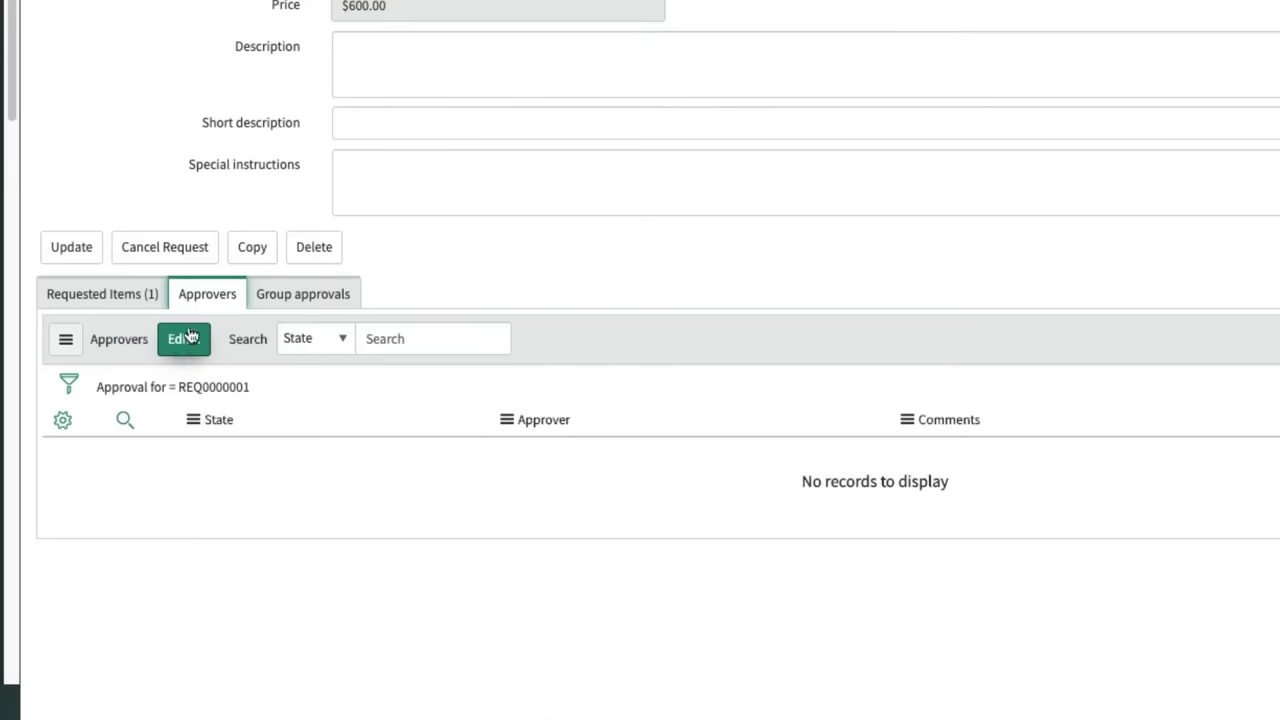
Add one user to REQ0000001's Approvers list and save it
{"action": "left_click", "coordinate": [184, 345]}
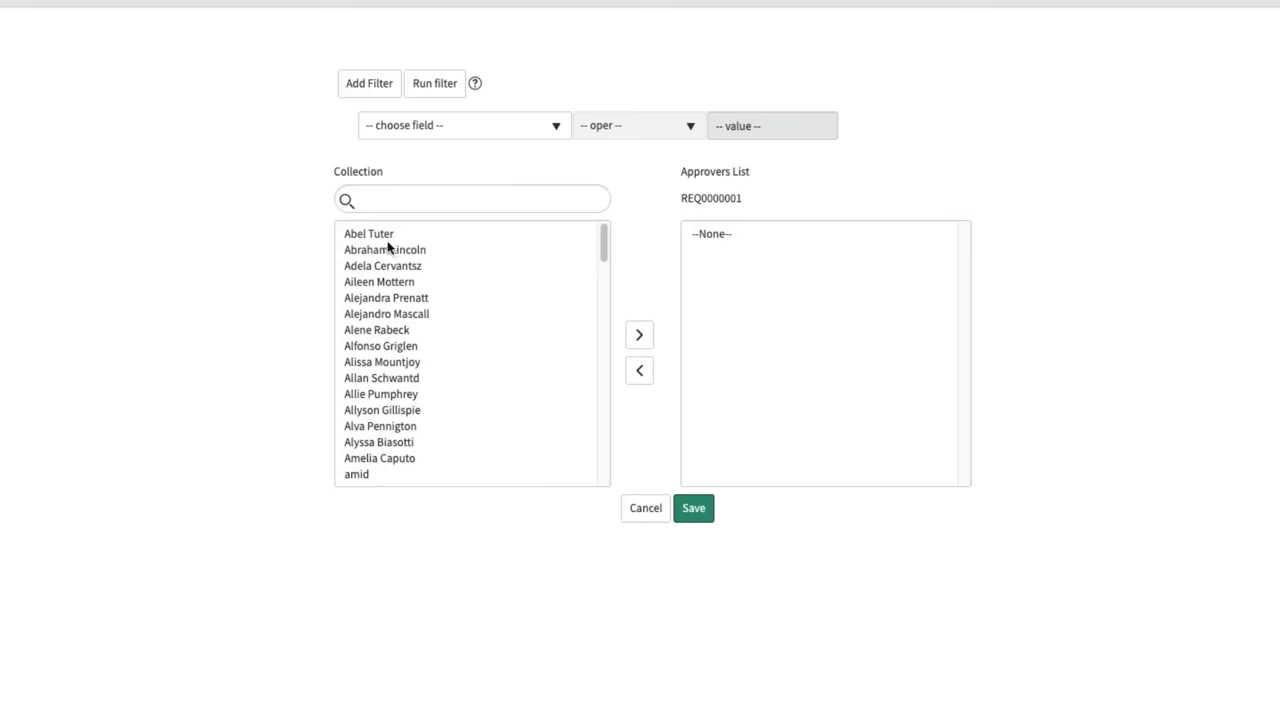
{"action": "double_click", "coordinate": [520, 286]}
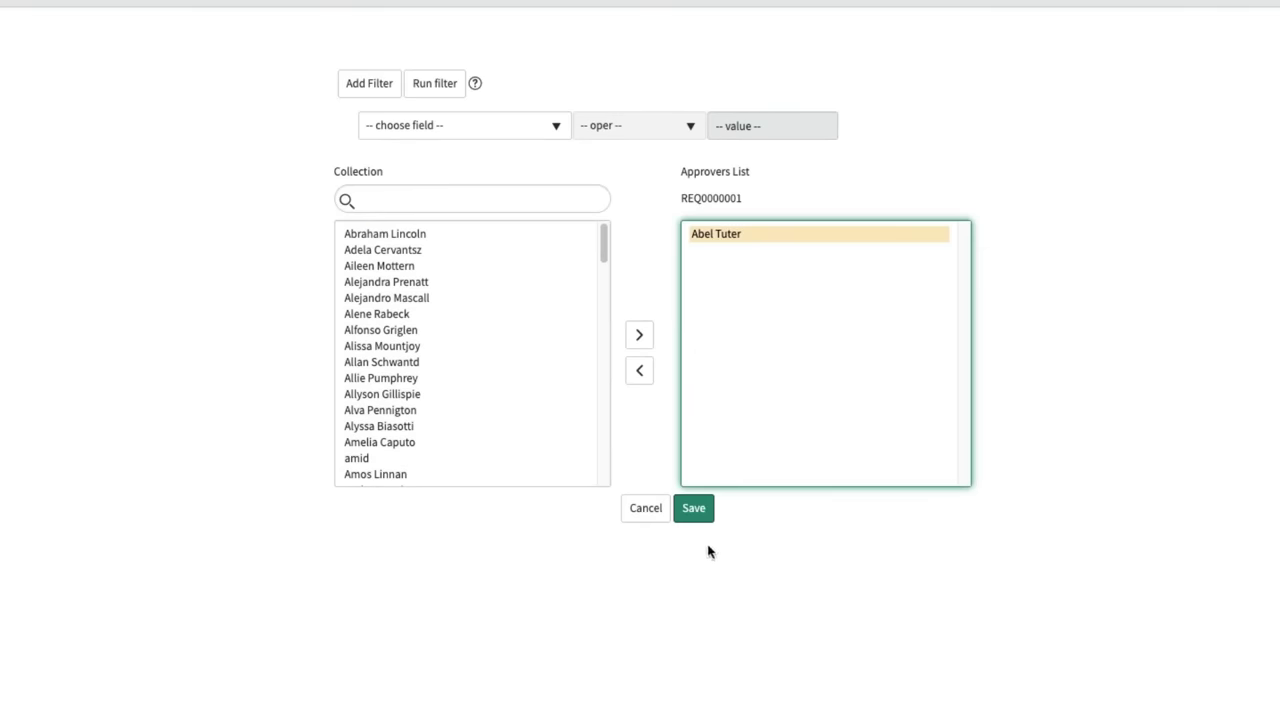
{"action": "left_click", "coordinate": [700, 515]}
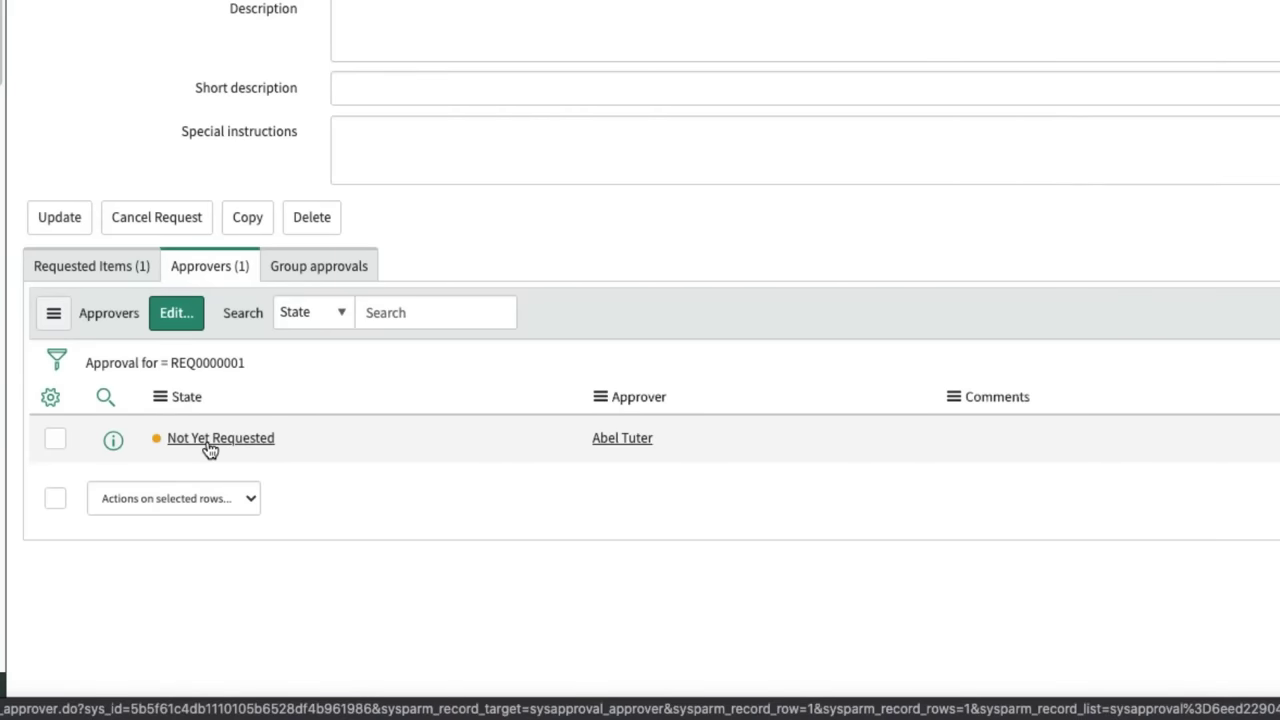
Change the REQ0000001 approver's state from Not Yet Requested to Requested
{"action": "left_click", "coordinate": [297, 441]}
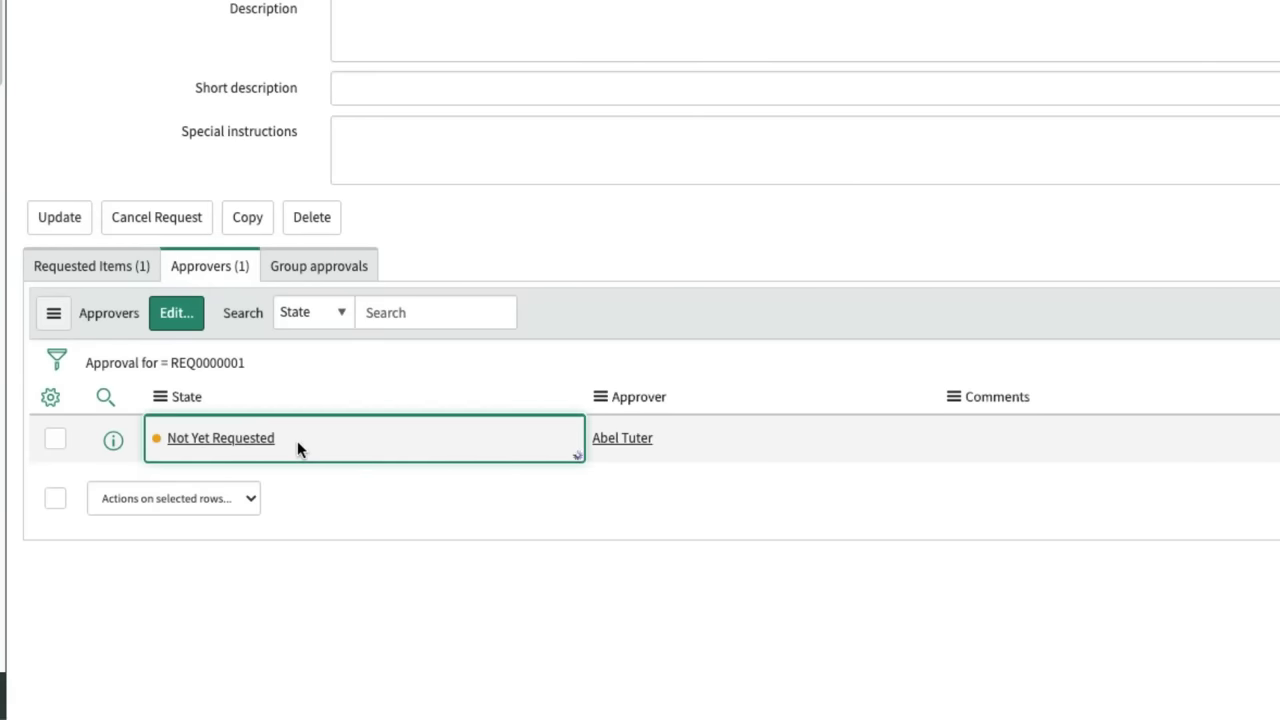
{"action": "double_click", "coordinate": [297, 441]}
{"action": "left_click", "coordinate": [295, 446]}
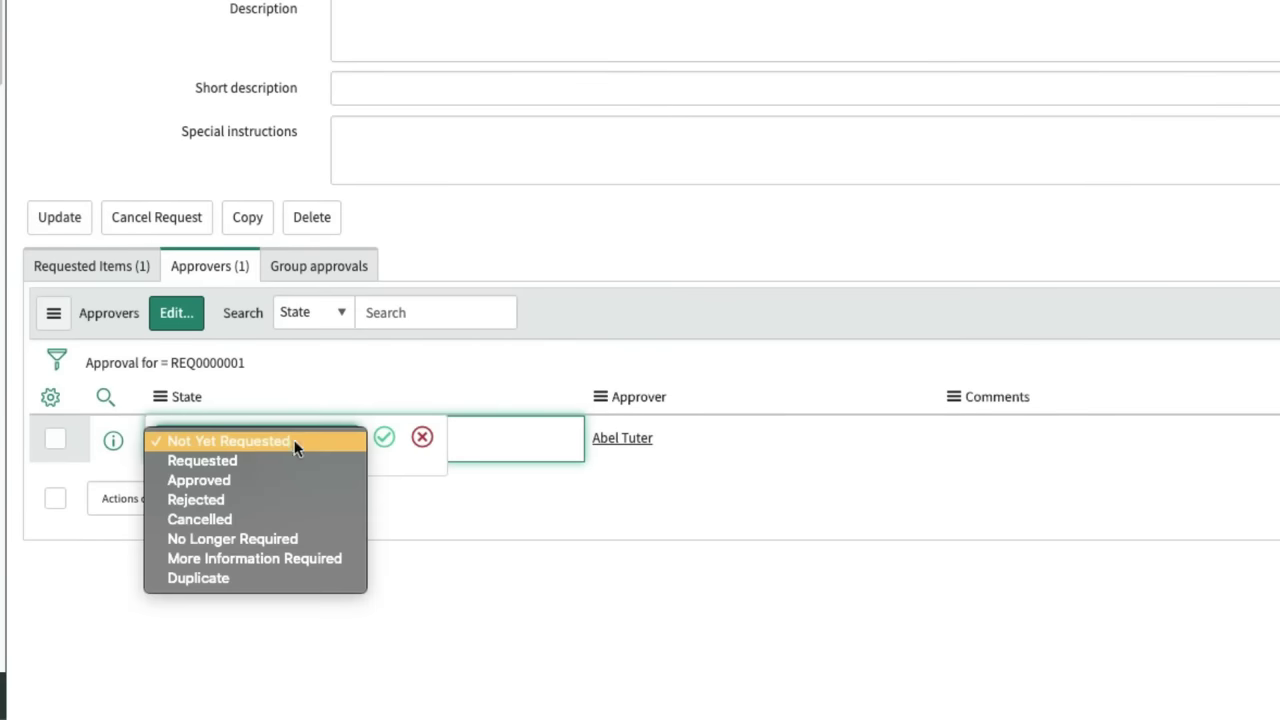
{"action": "left_click", "coordinate": [245, 462]}
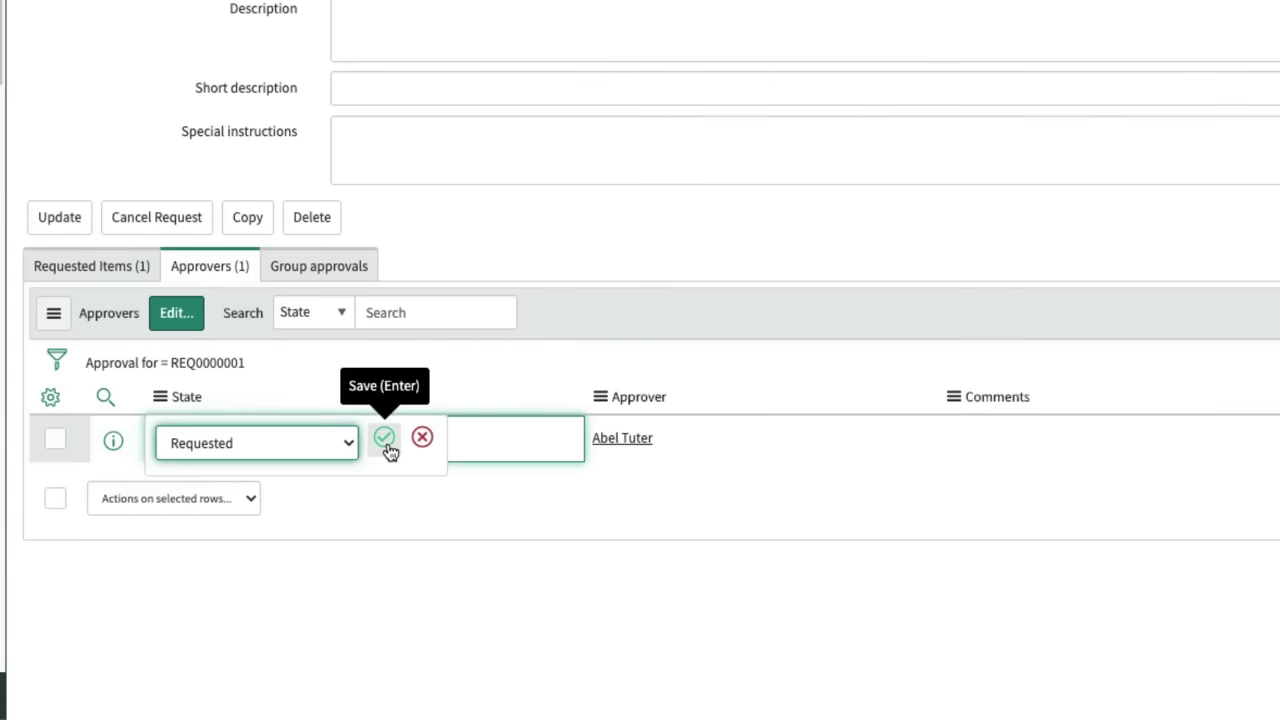
{"action": "left_click", "coordinate": [386, 440]}
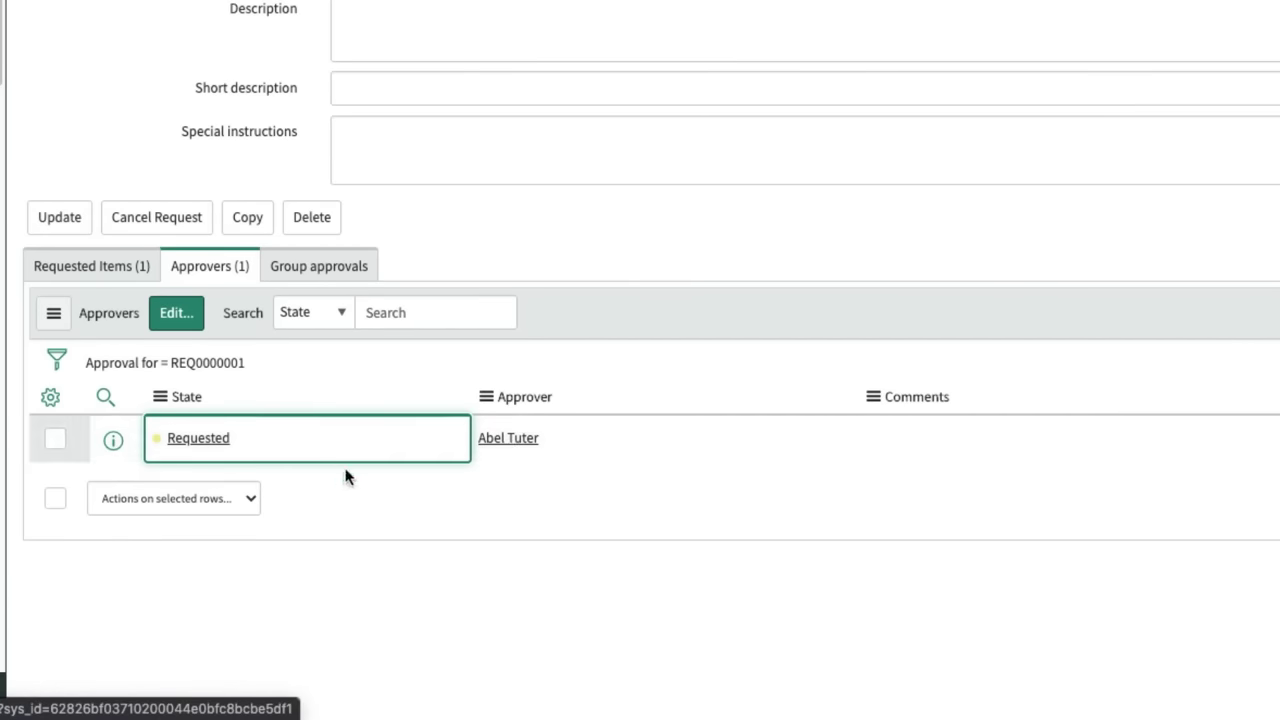
{"action": "right_click", "coordinate": [271, 429]}
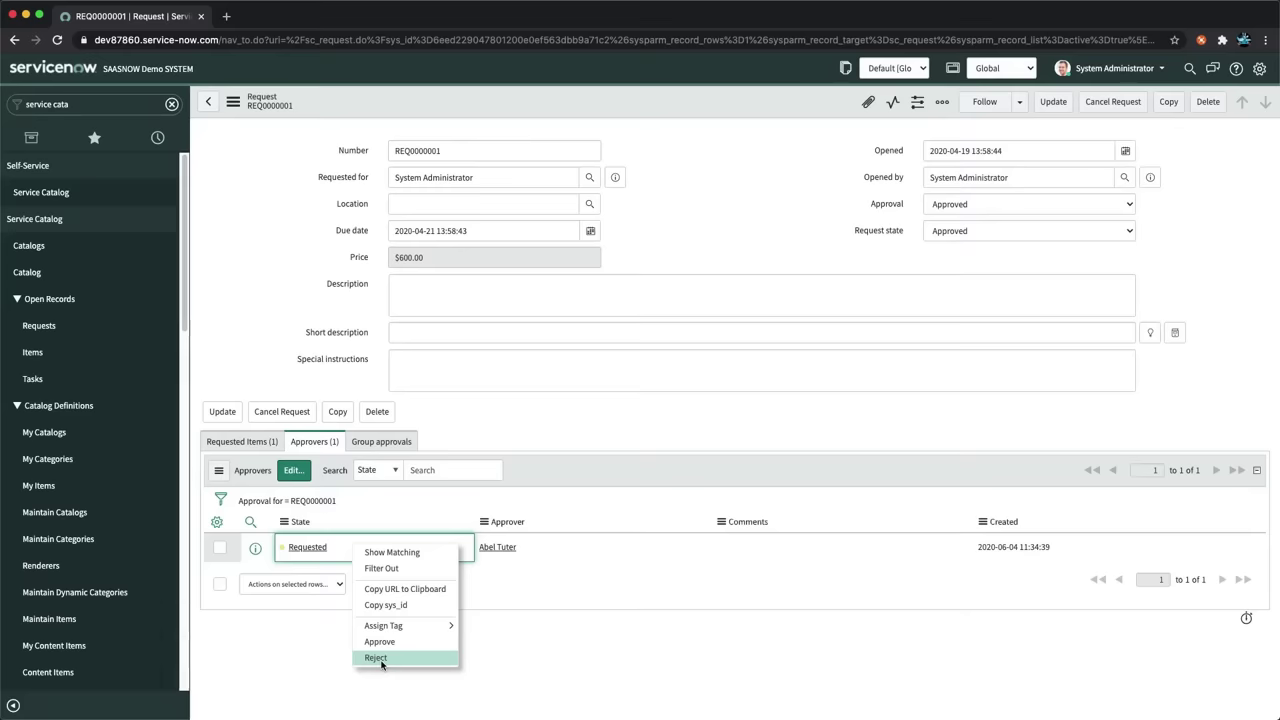
{"action": "left_click", "coordinate": [501, 657]}
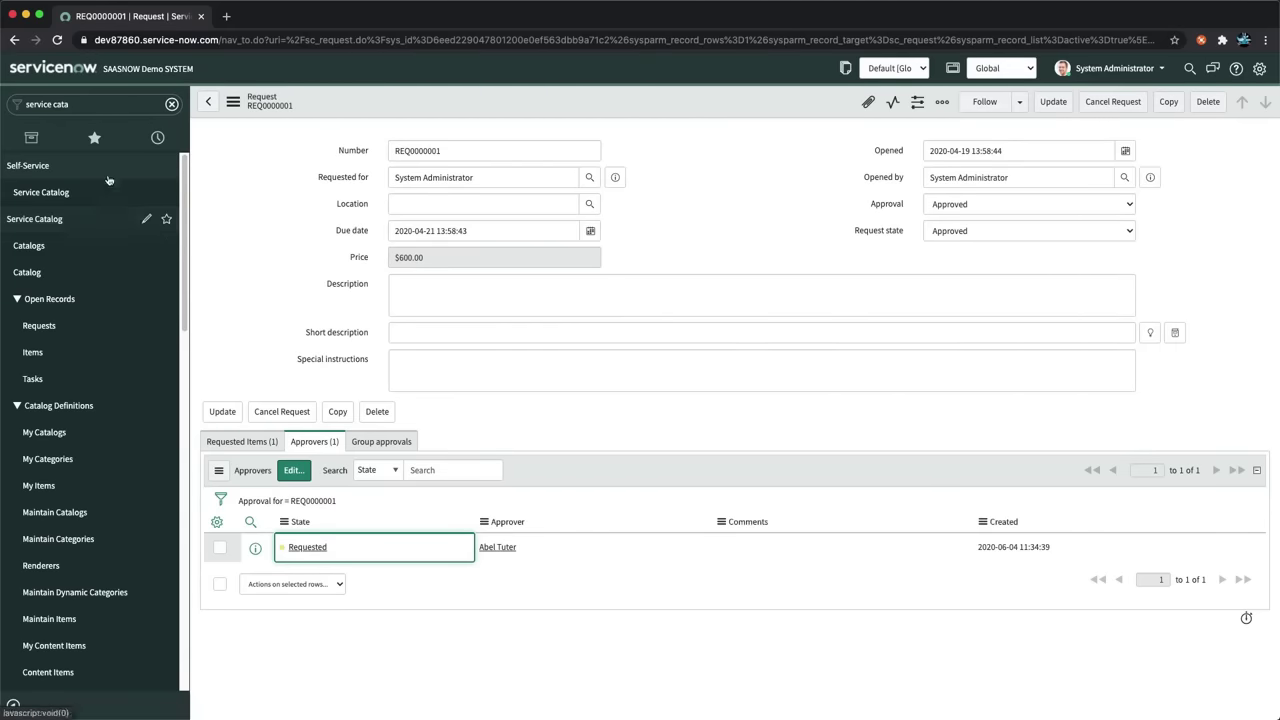
Filter the navigator for 'workflow' and load Change Request - Normal in Workflow Editor
{"action": "left_click", "coordinate": [129, 102]}
{"action": "type", "text": "workflow"}
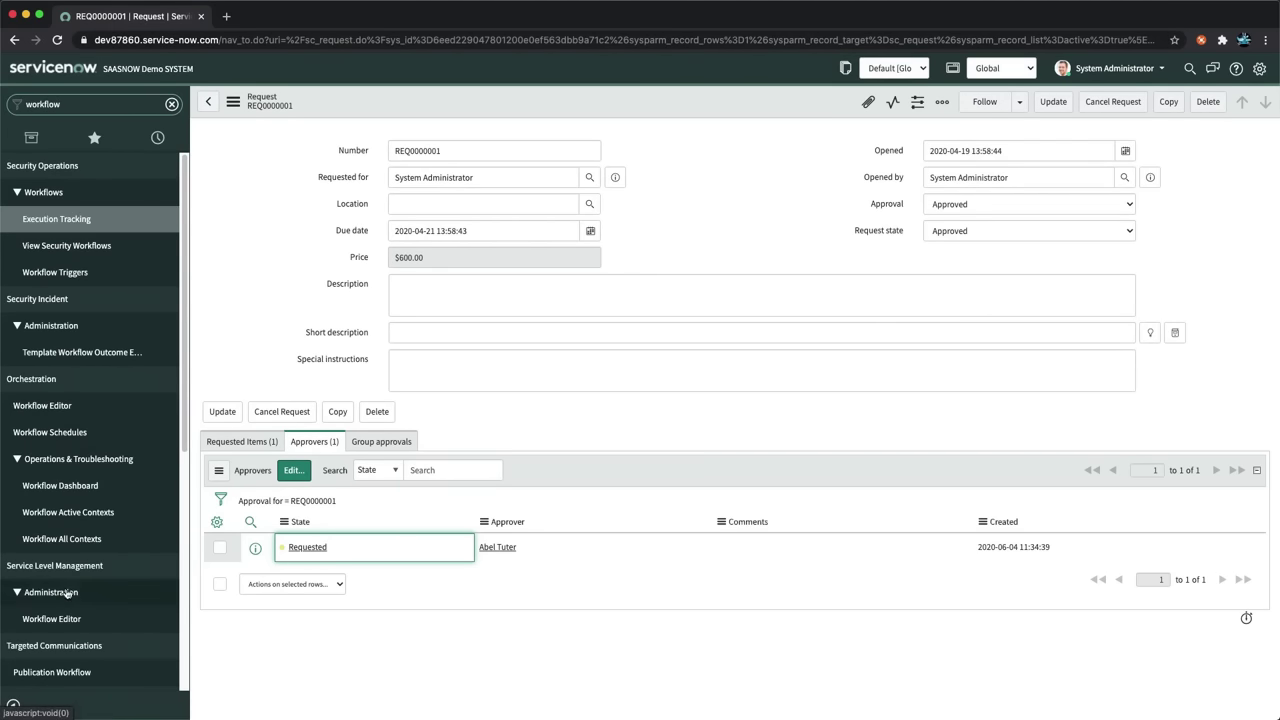
{"action": "scroll", "coordinate": [60, 520], "scroll_direction": "down", "scroll_amount": 8}
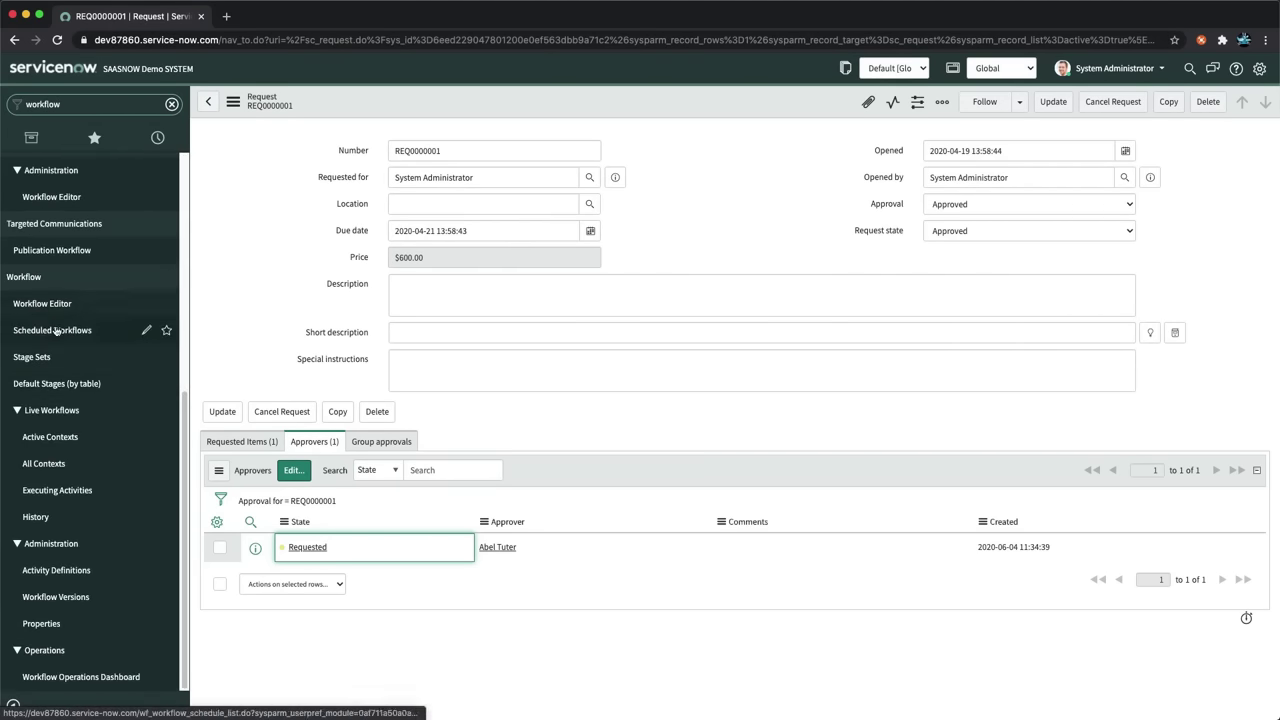
{"action": "left_click", "coordinate": [42, 304]}
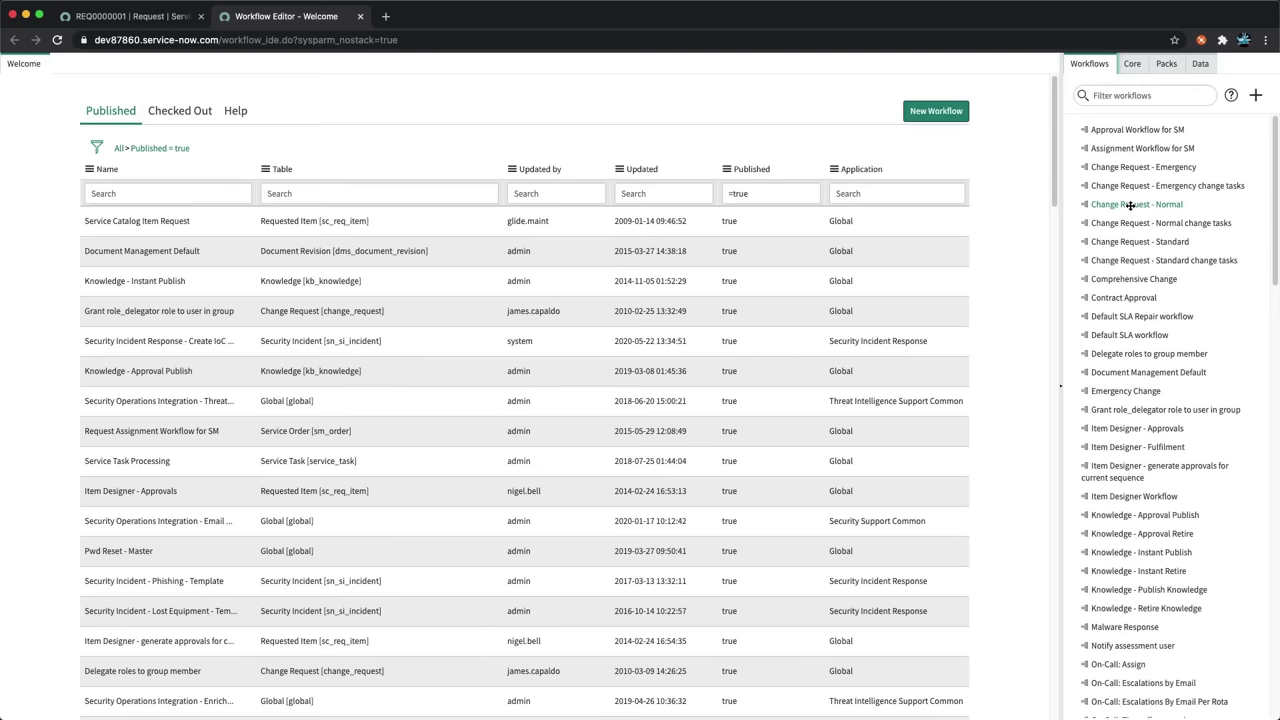
{"action": "left_click", "coordinate": [1130, 205]}
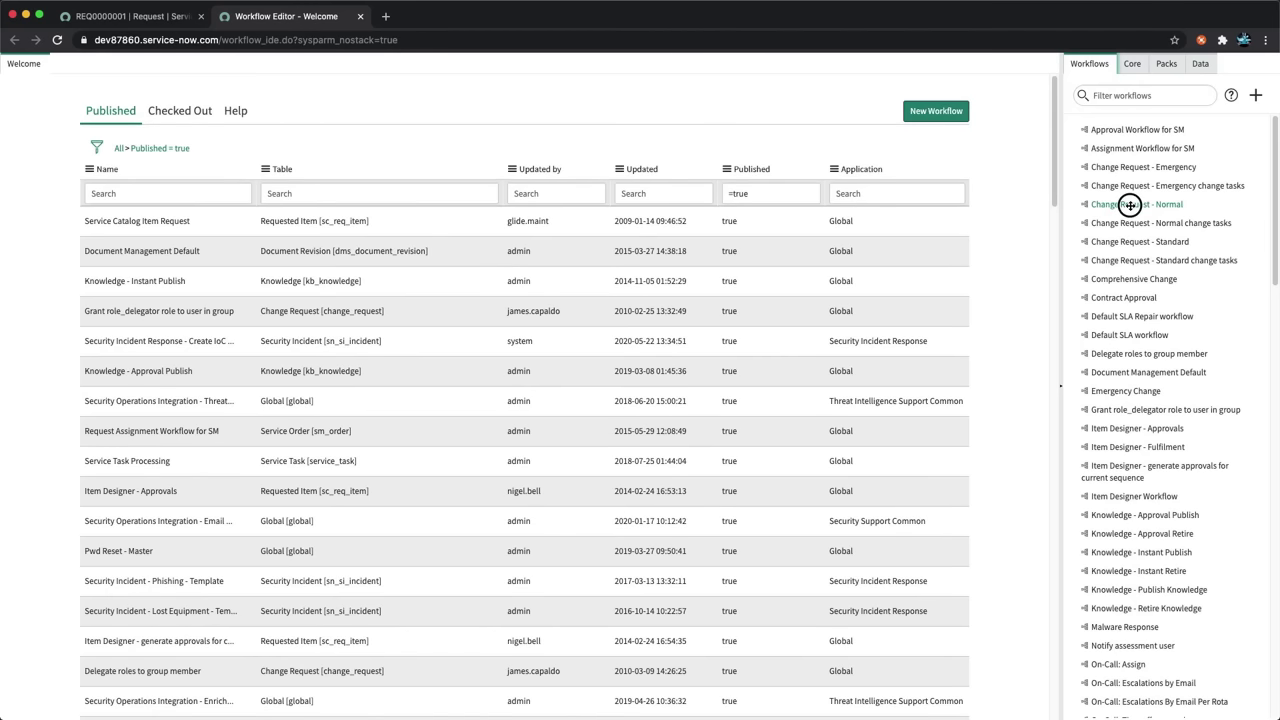
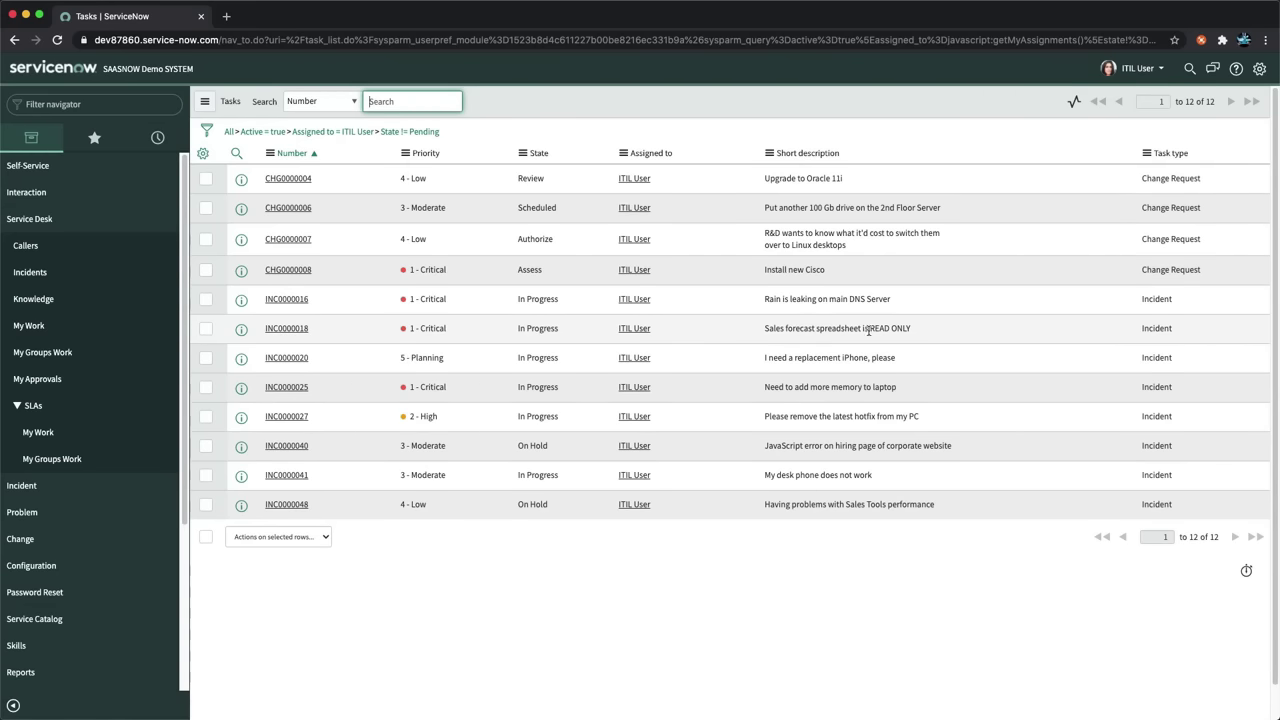
Open incident INC0000018, 'Sales forecast spreadsheet is READ ONLY', from the task list
{"action": "left_click", "coordinate": [297, 330]}
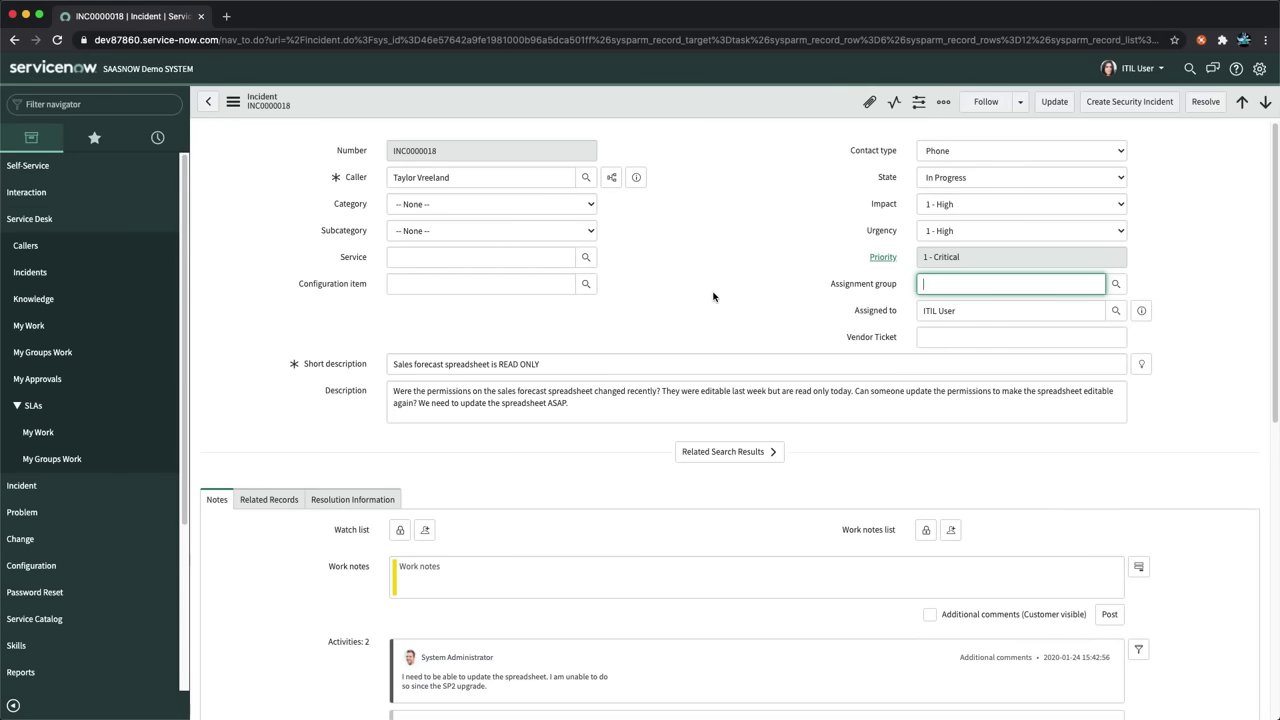
Check the incident's state options and keep it In Progress
{"action": "left_click", "coordinate": [942, 178]}
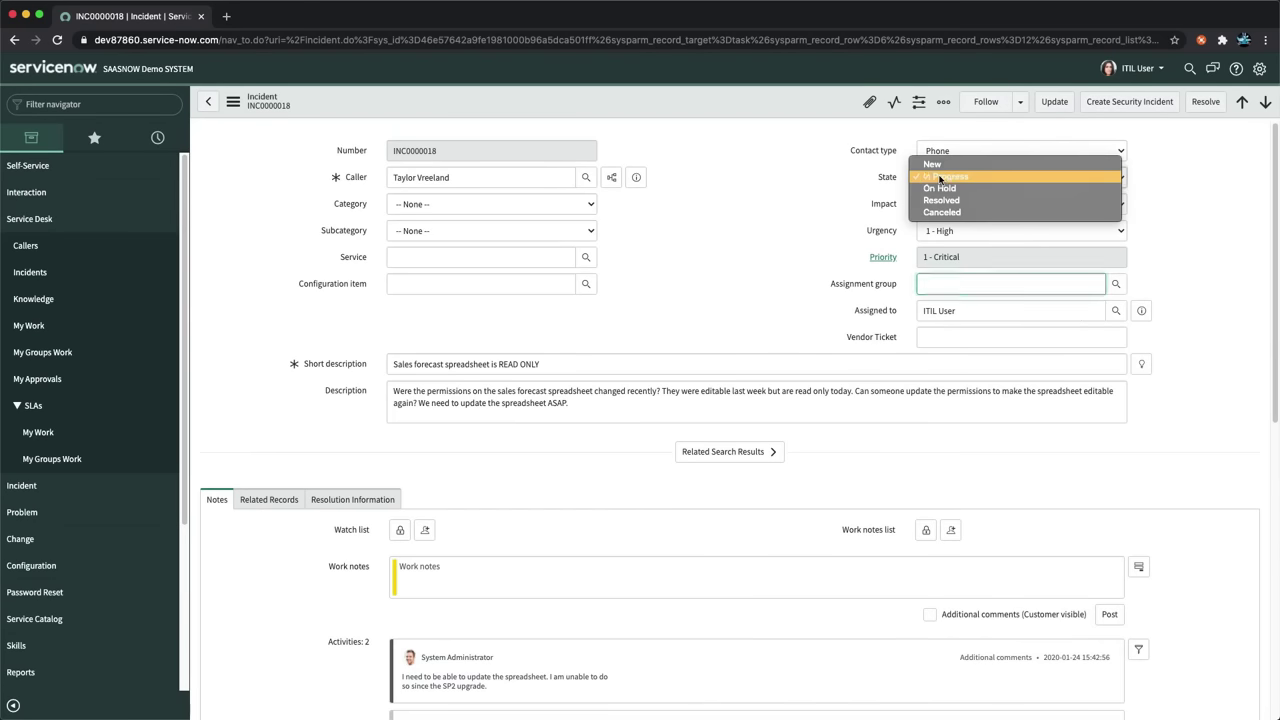
{"action": "left_click", "coordinate": [787, 257]}
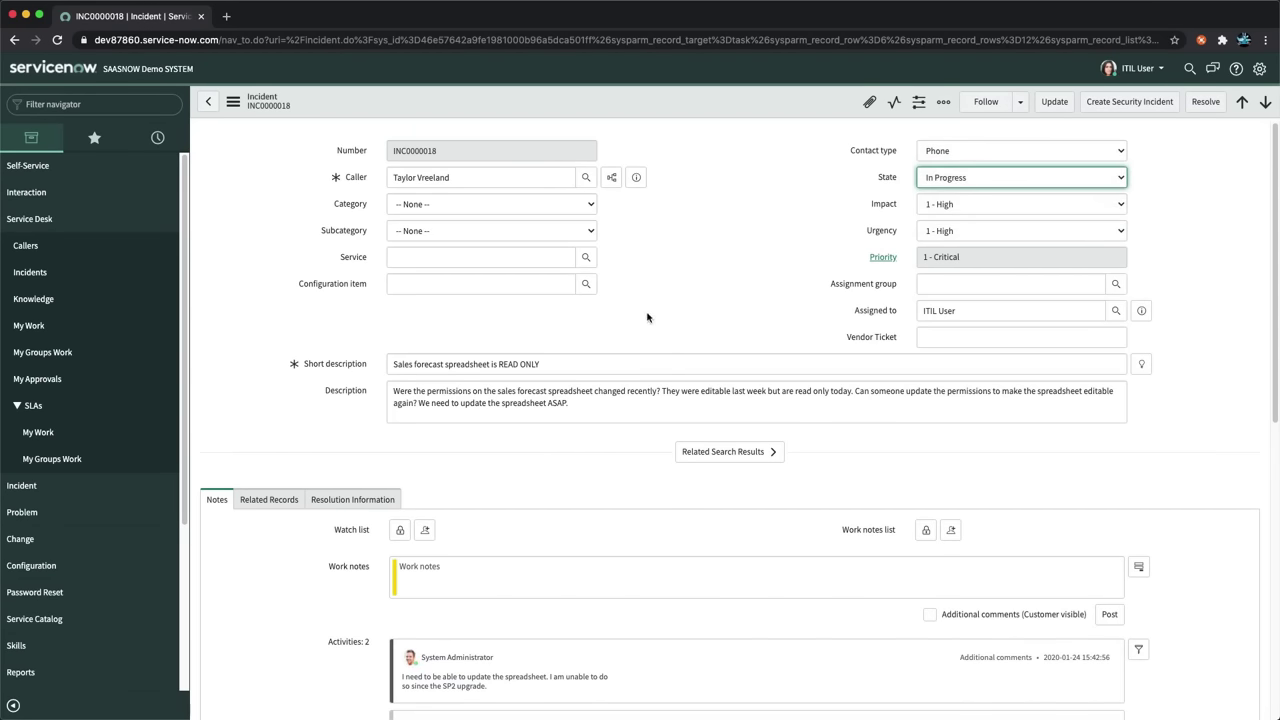
{"action": "scroll", "coordinate": [636, 380], "scroll_direction": "down", "scroll_amount": 3}
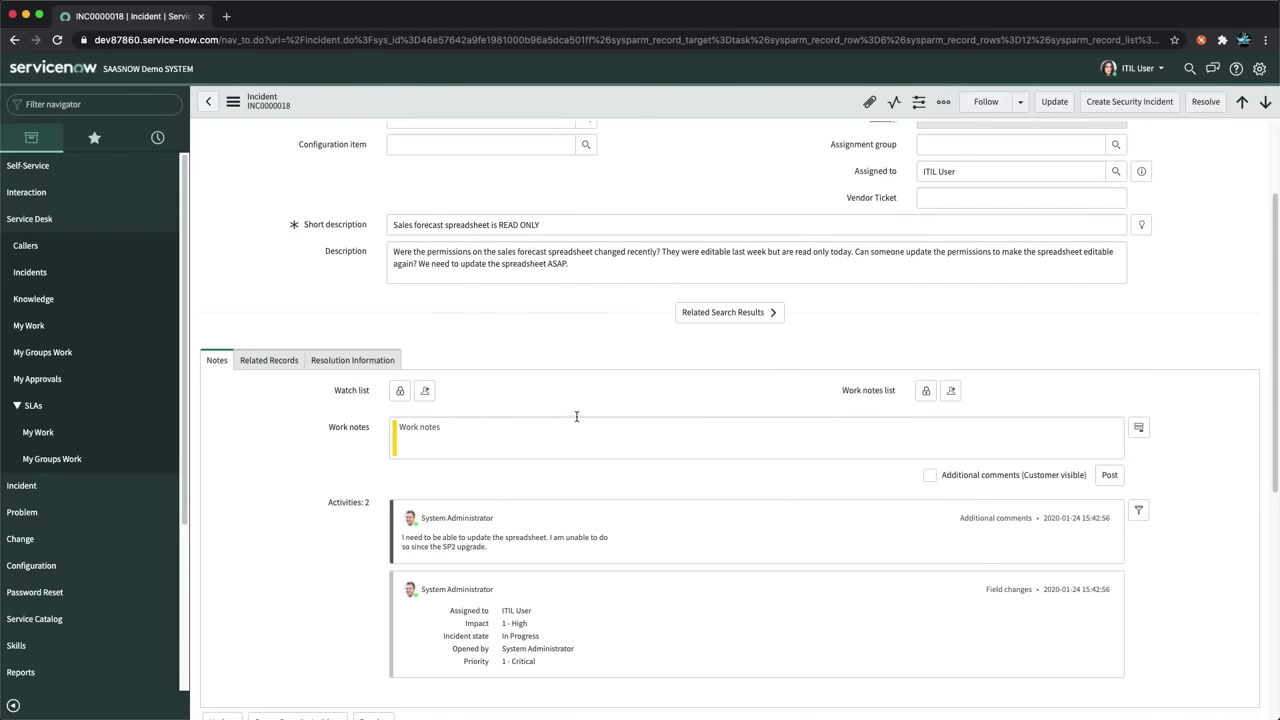
Post the work note 'I have started working on it', then switch to customer-visible comments
{"action": "left_click", "coordinate": [768, 451]}
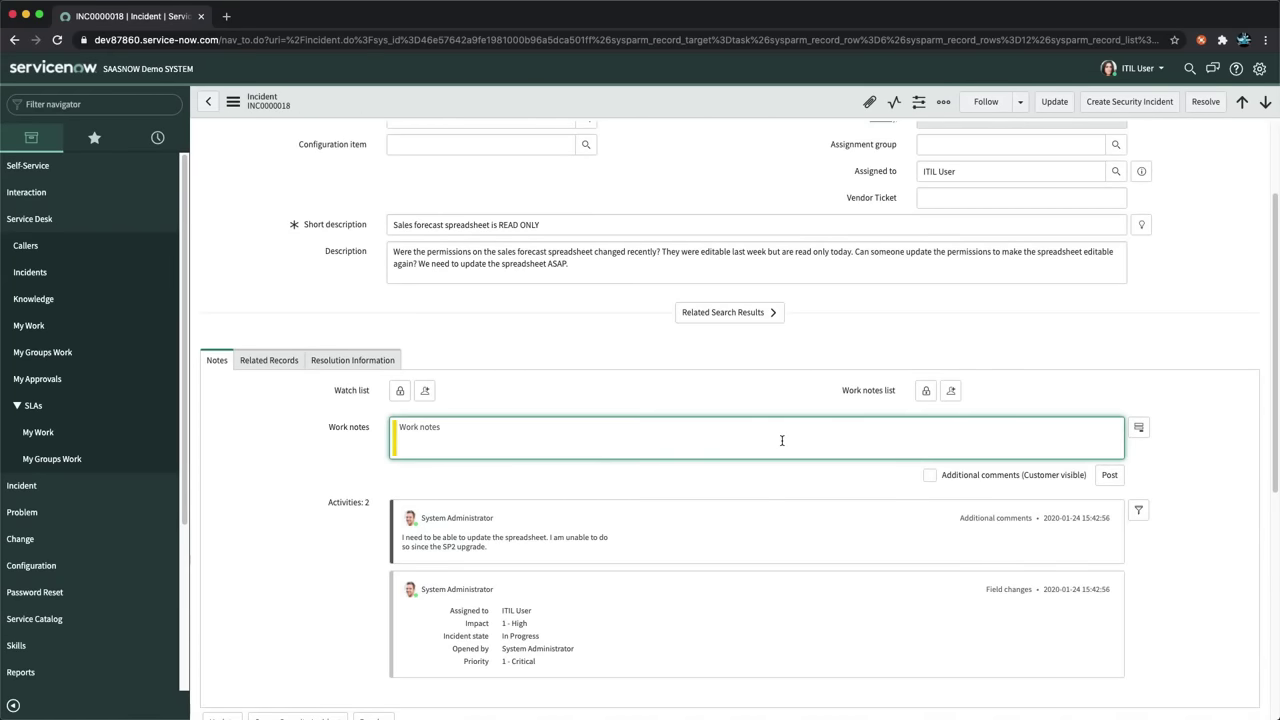
{"action": "type", "text": "I have started workigng on it"}
{"action": "left_click", "coordinate": [1109, 475]}
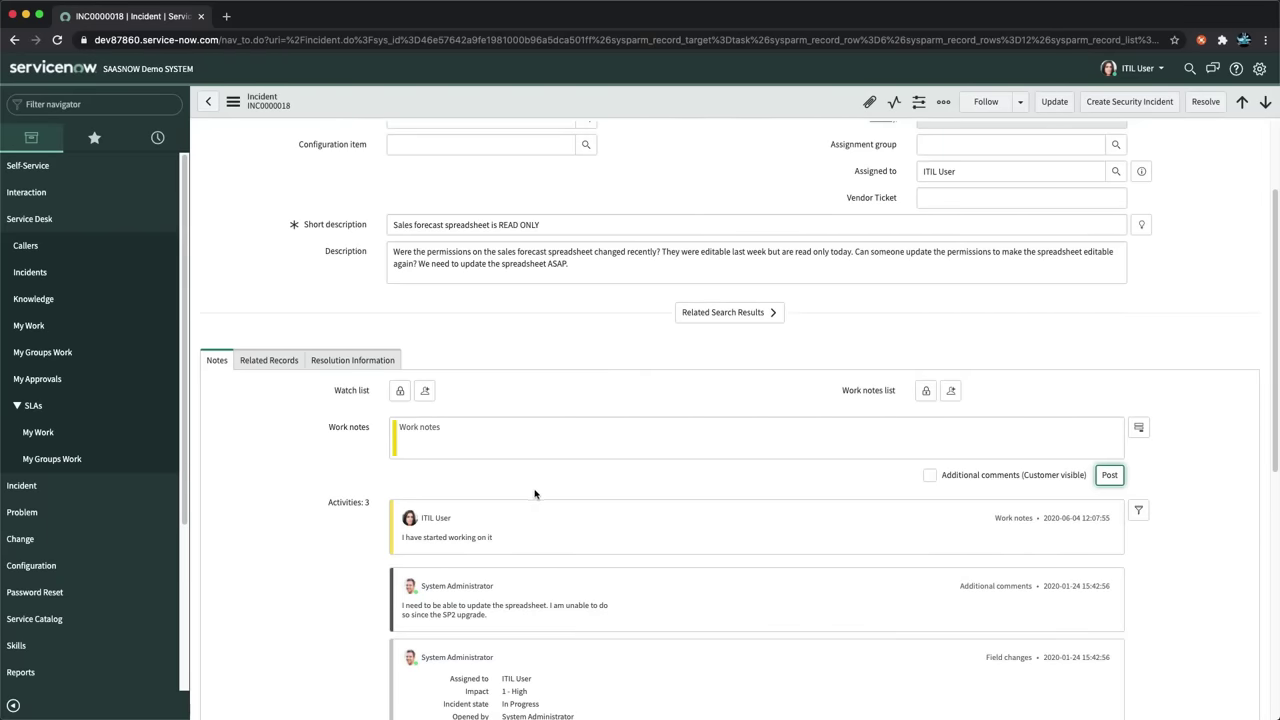
{"action": "left_click", "coordinate": [930, 476]}
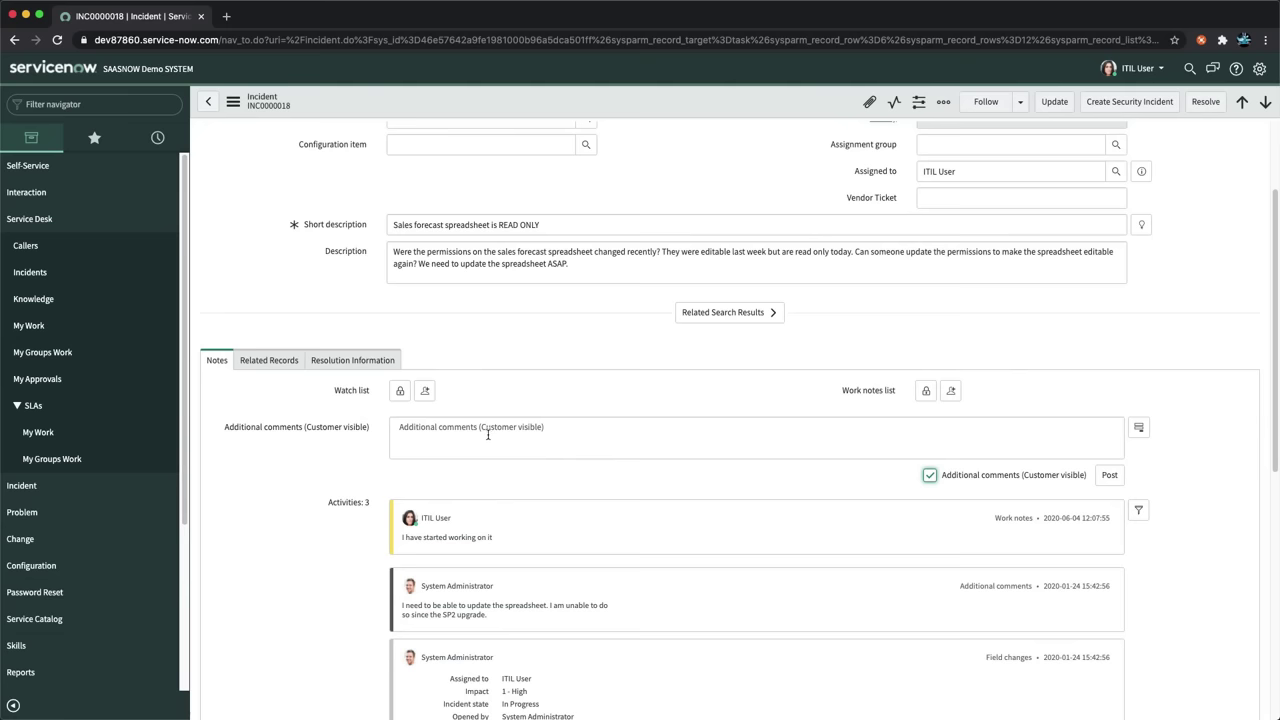
Post 'Test' as a customer-visible additional comment on INC0000018
{"action": "left_click", "coordinate": [450, 432]}
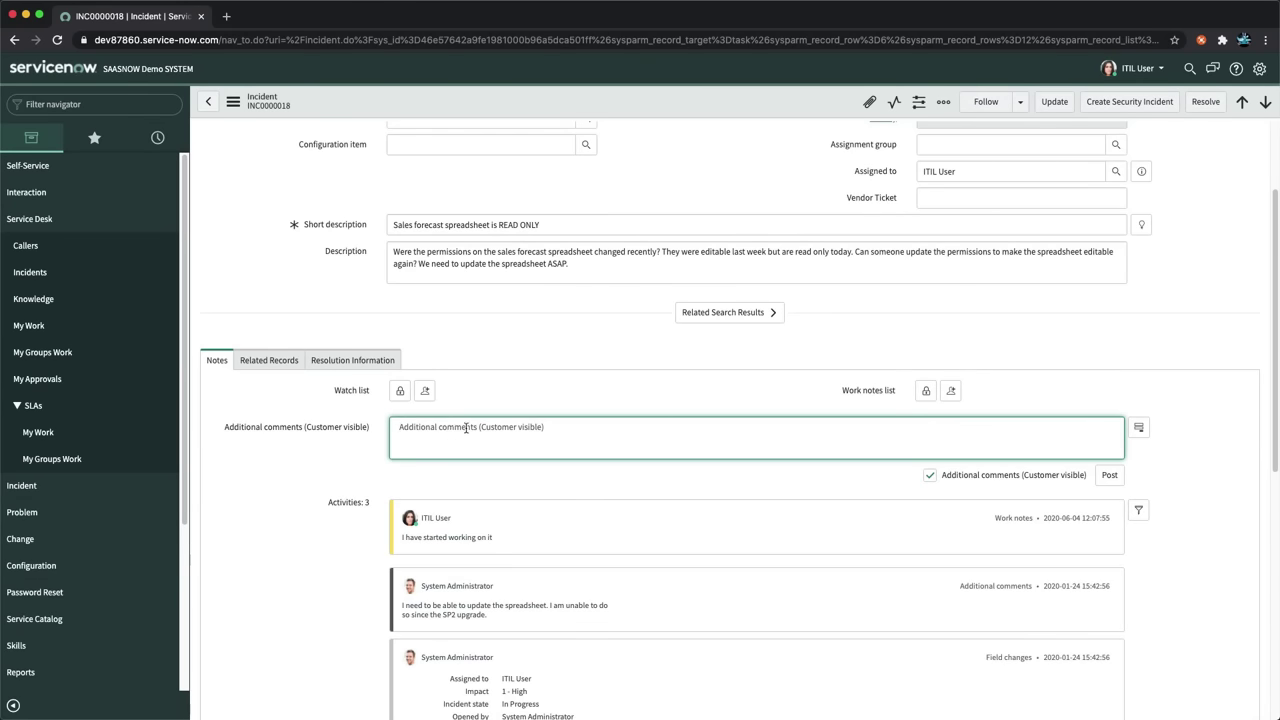
{"action": "scroll", "coordinate": [478, 447], "scroll_direction": "down", "scroll_amount": 3}
{"action": "scroll", "coordinate": [311, 425], "scroll_direction": "up", "scroll_amount": 5}
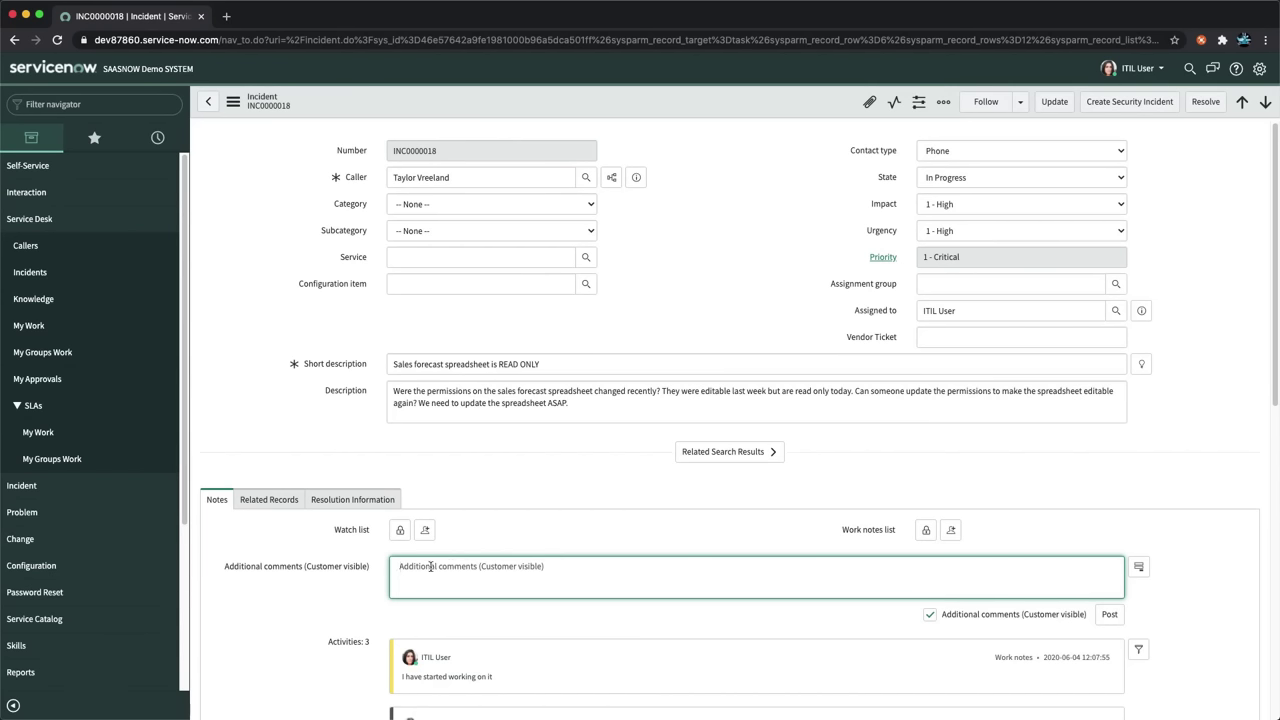
{"action": "left_click", "coordinate": [453, 571]}
{"action": "scroll", "coordinate": [368, 486], "scroll_direction": "down", "scroll_amount": 5}
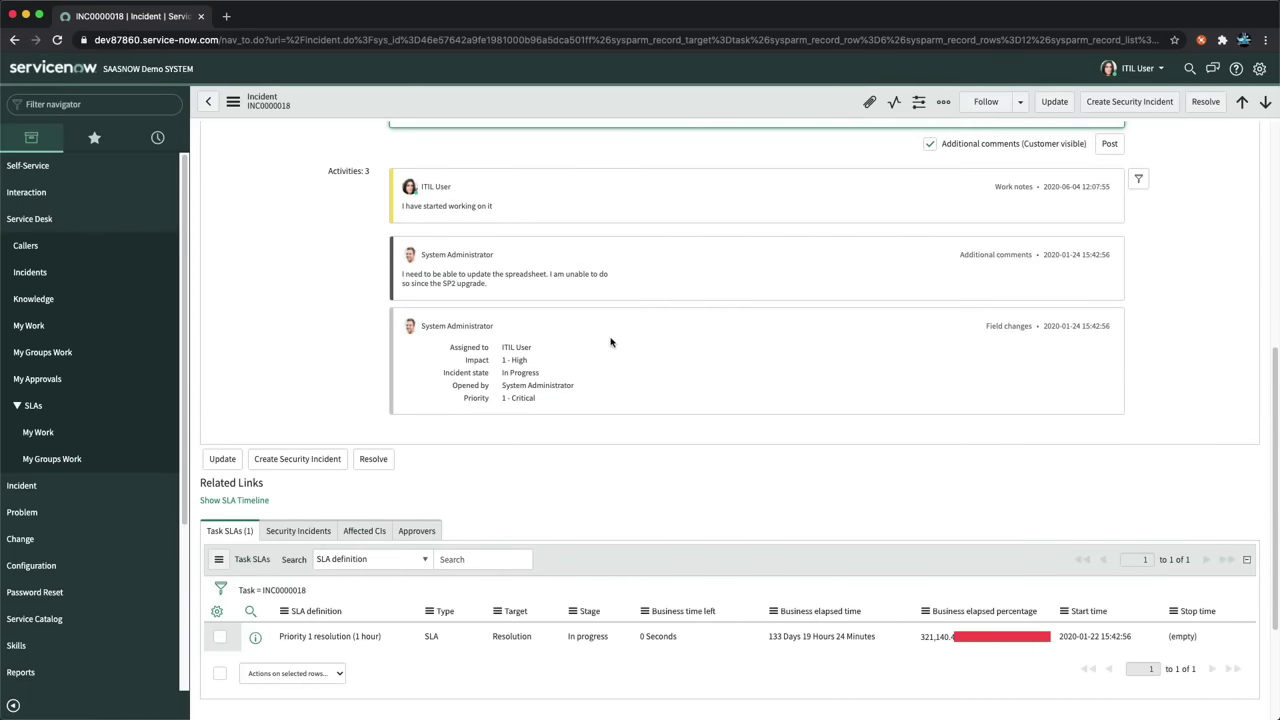
{"action": "scroll", "coordinate": [611, 342], "scroll_direction": "up", "scroll_amount": 2}
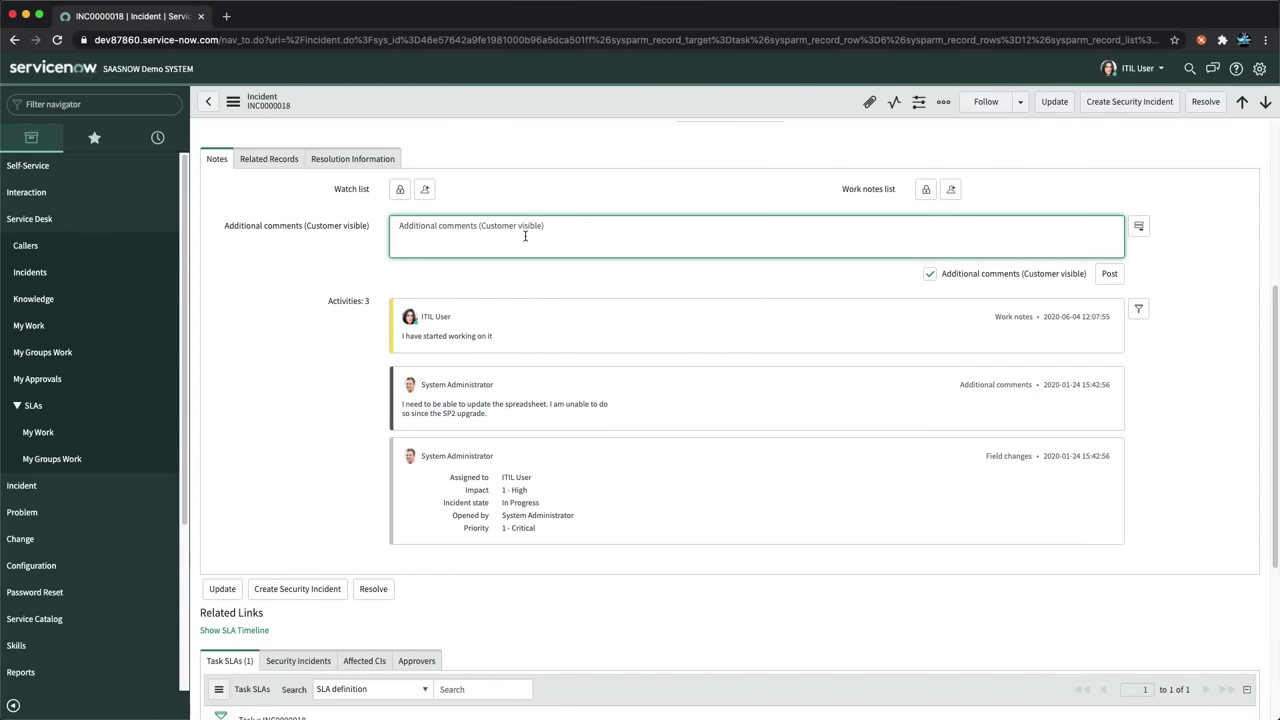
{"action": "type", "text": "Test"}
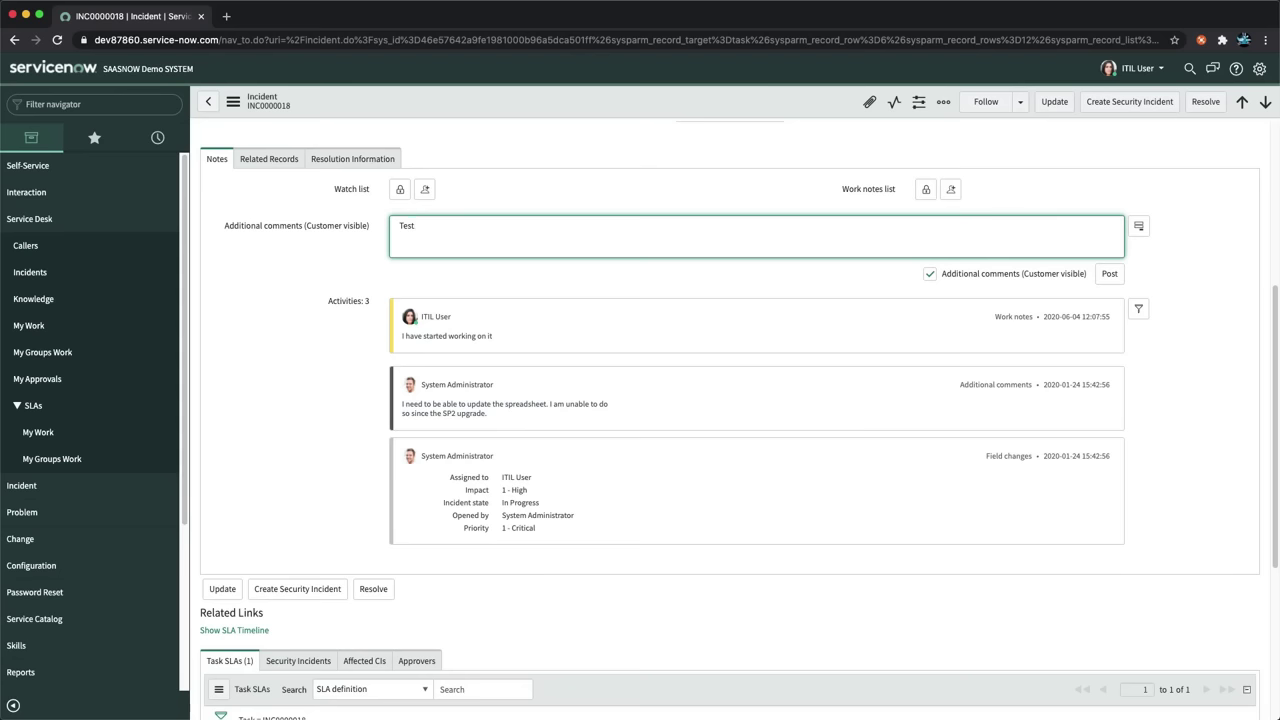
{"action": "left_click", "coordinate": [1109, 273]}
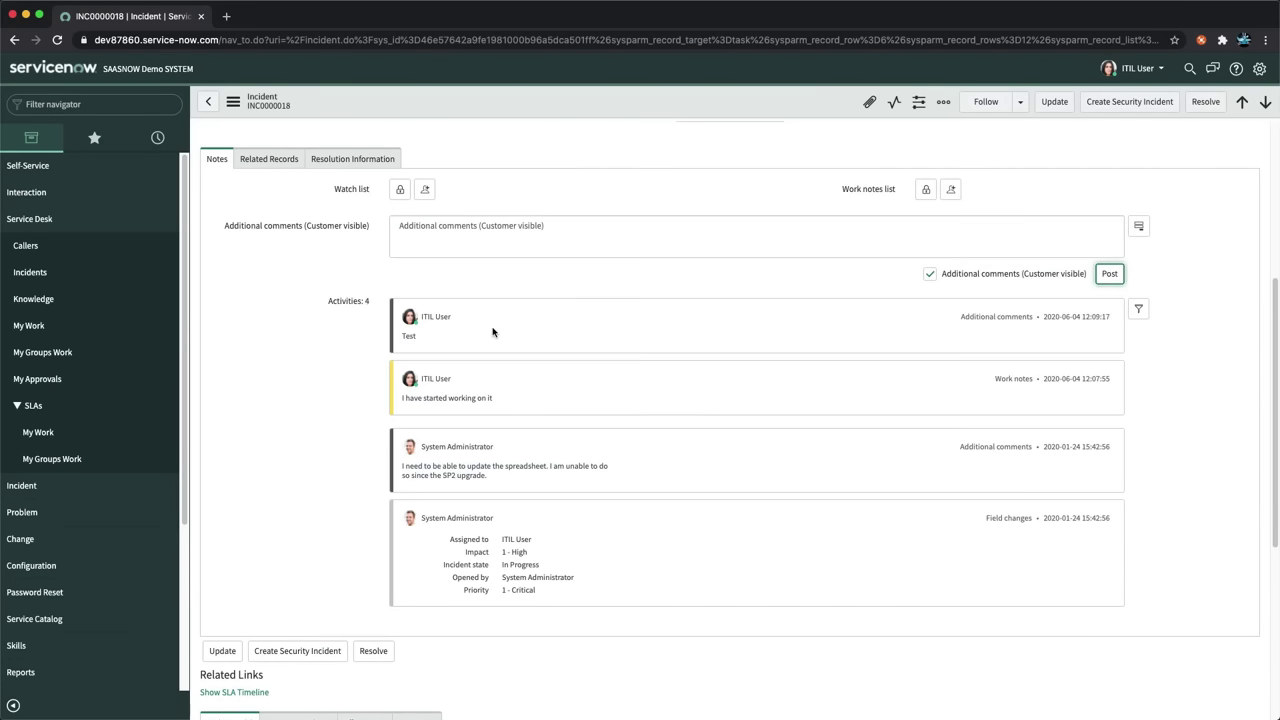
{"action": "scroll", "coordinate": [514, 371], "scroll_direction": "up", "scroll_amount": 5}
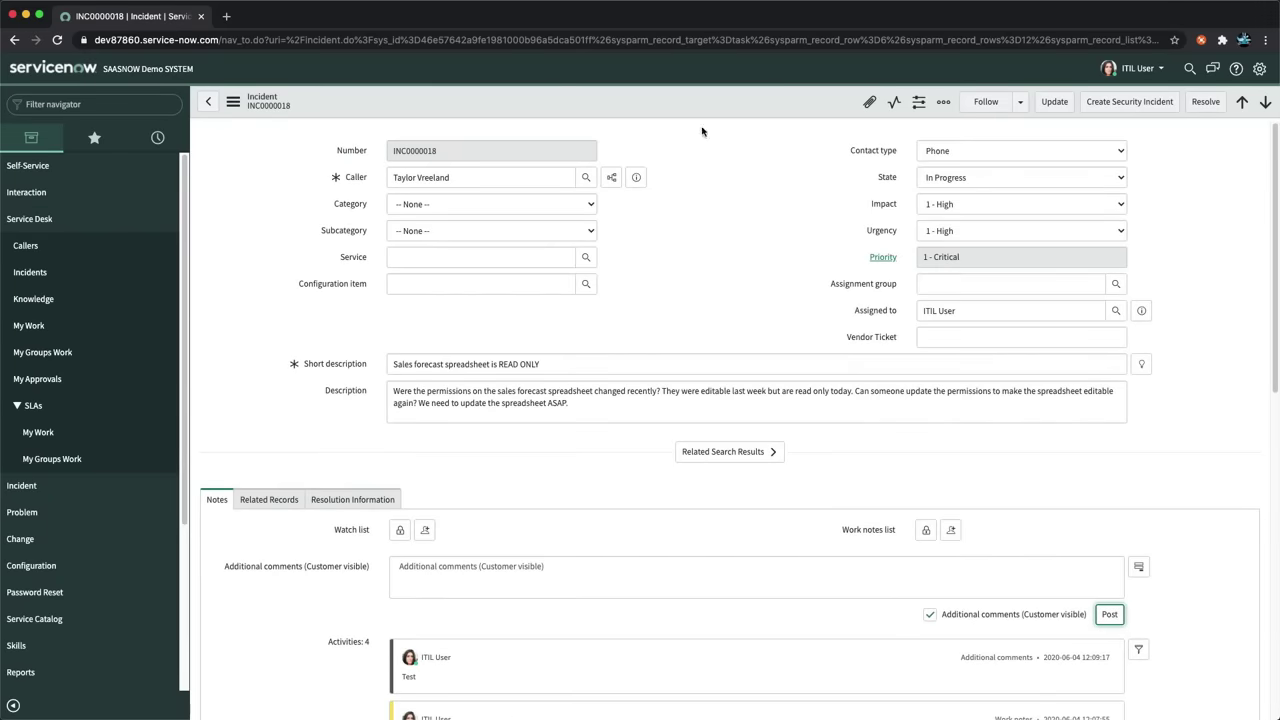
Reload the INC0000018 incident form from the header's context menu
{"action": "right_click", "coordinate": [632, 105]}
{"action": "left_click", "coordinate": [668, 420]}
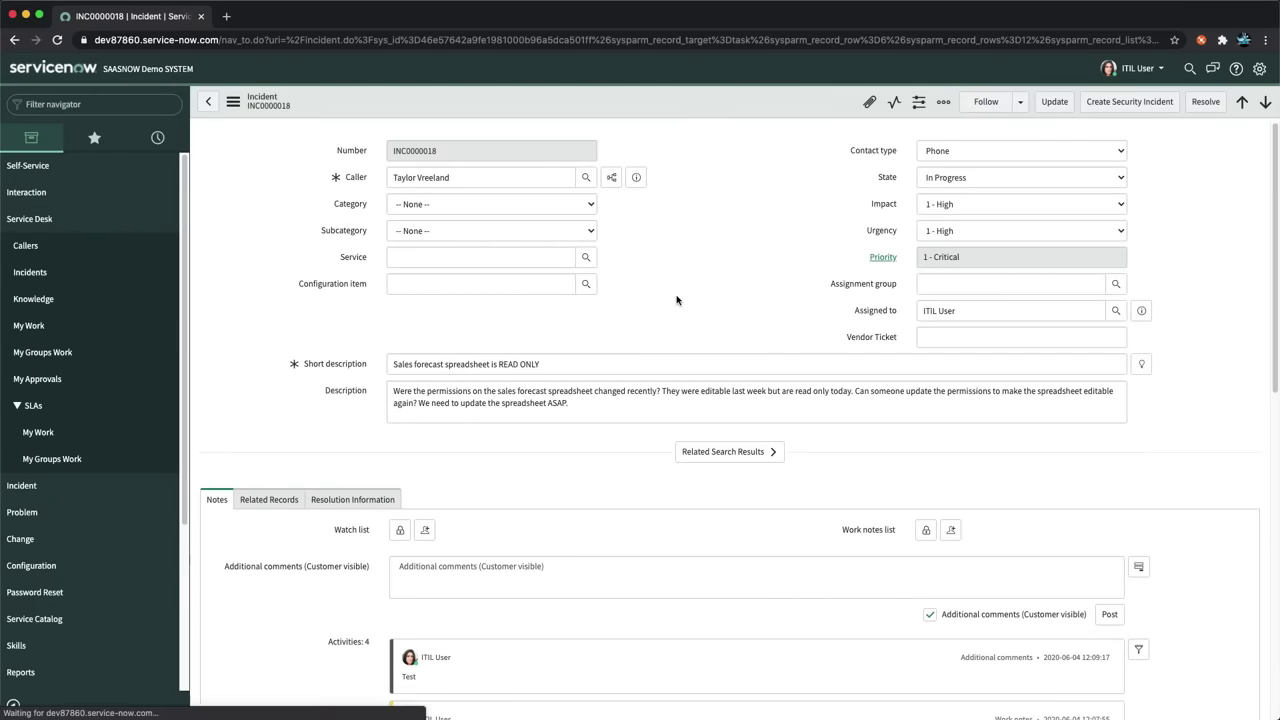
{"action": "scroll", "coordinate": [434, 388], "scroll_direction": "down", "scroll_amount": 3}
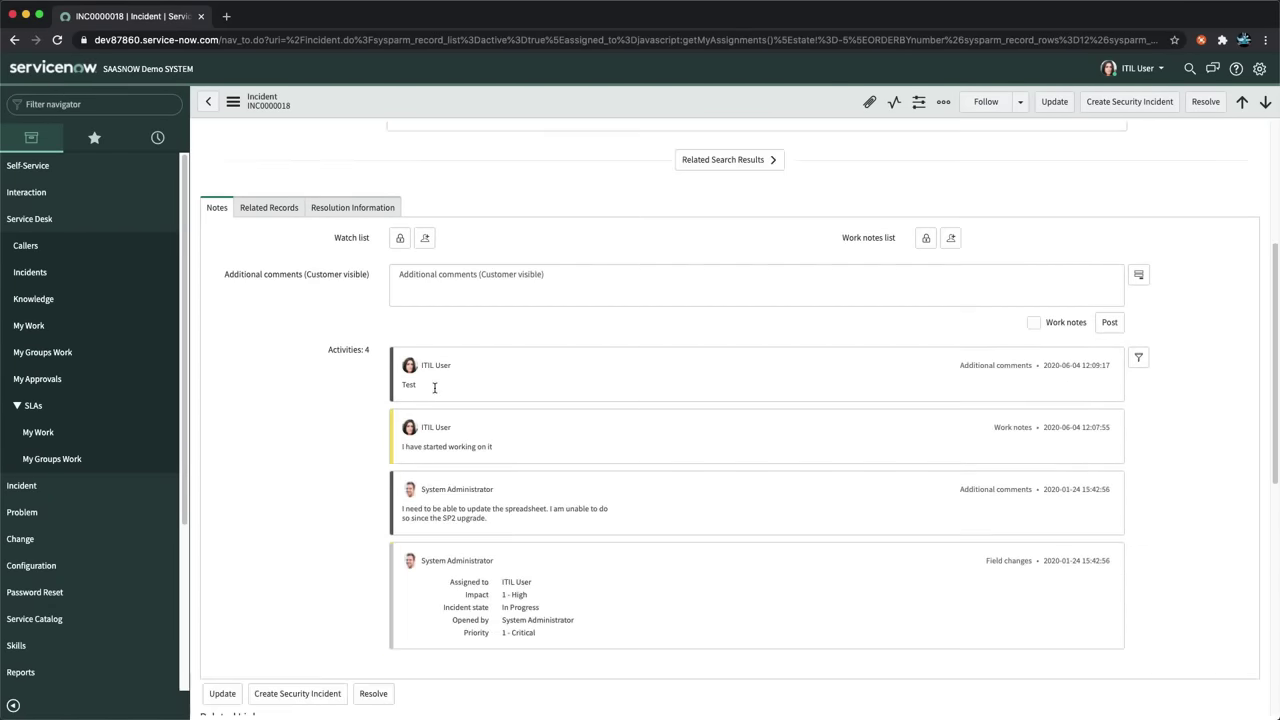
{"action": "scroll", "coordinate": [434, 388], "scroll_direction": "down", "scroll_amount": 5}
{"action": "scroll", "coordinate": [460, 388], "scroll_direction": "up", "scroll_amount": 4}
Reload the form once more and show the incident's More options actions
{"action": "right_click", "coordinate": [631, 106]}
{"action": "left_click", "coordinate": [680, 434]}
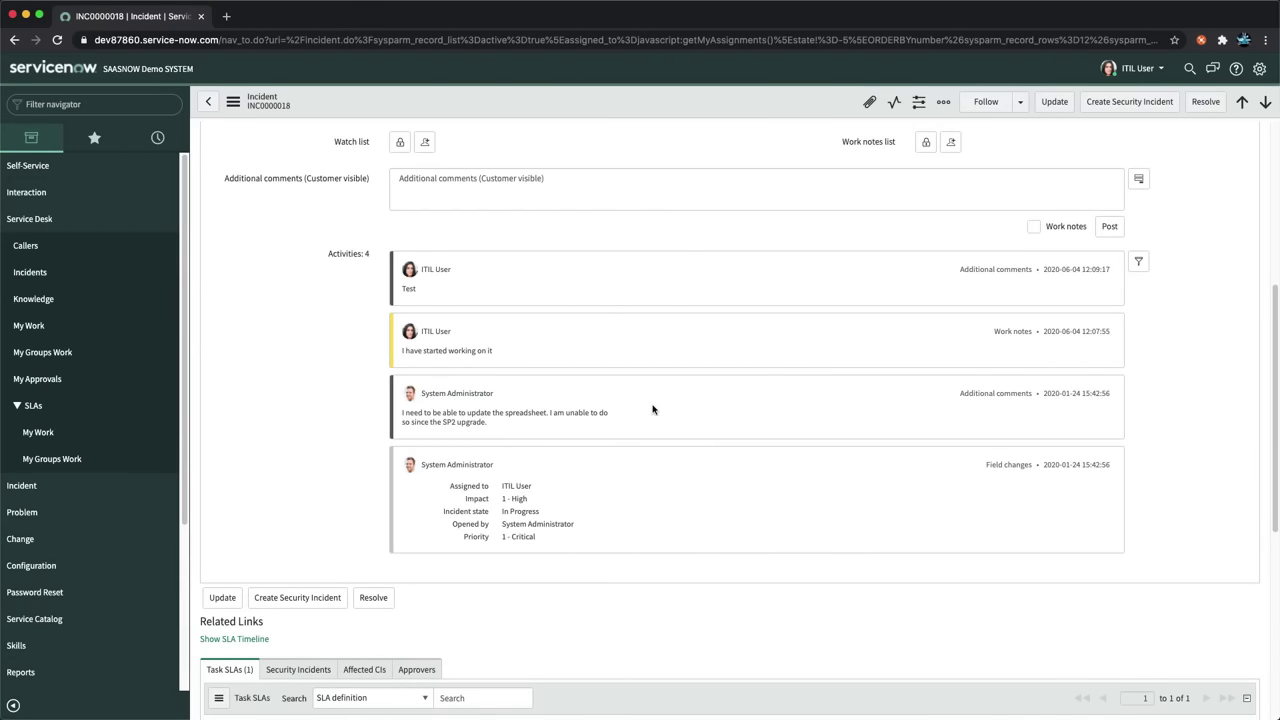
{"action": "scroll", "coordinate": [504, 432], "scroll_direction": "down", "scroll_amount": 3}
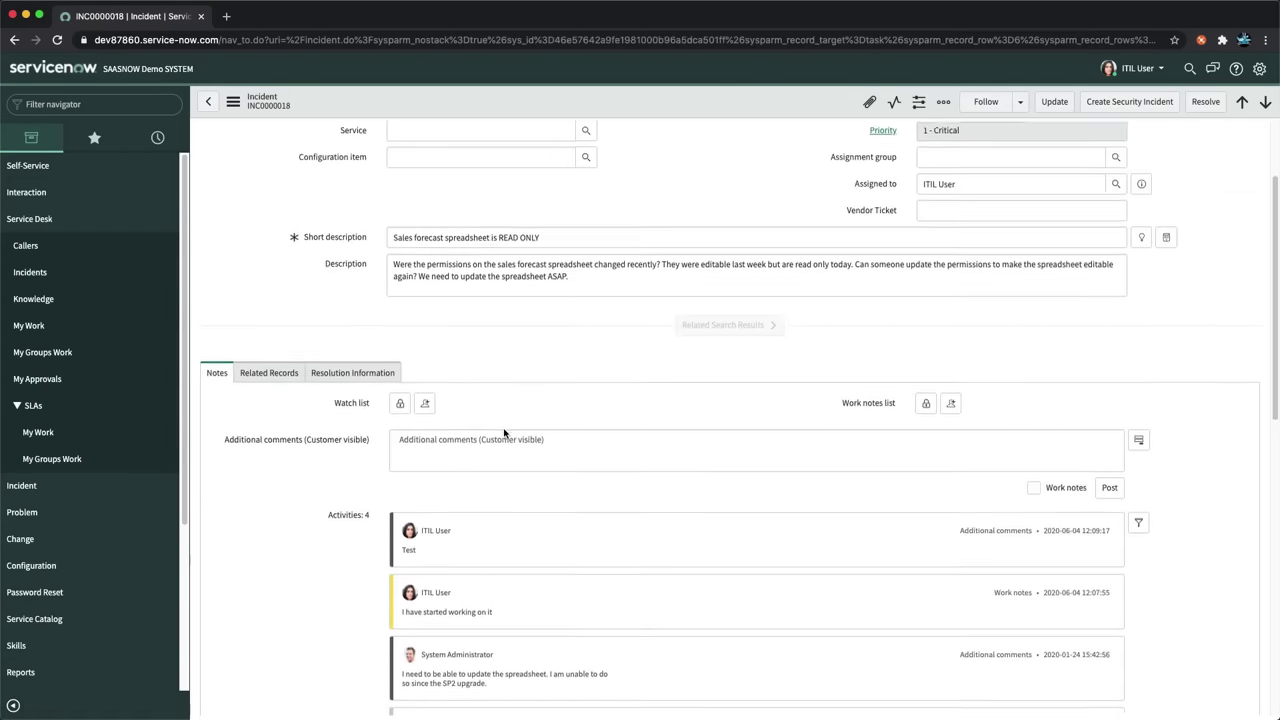
{"action": "scroll", "coordinate": [504, 432], "scroll_direction": "down", "scroll_amount": 2}
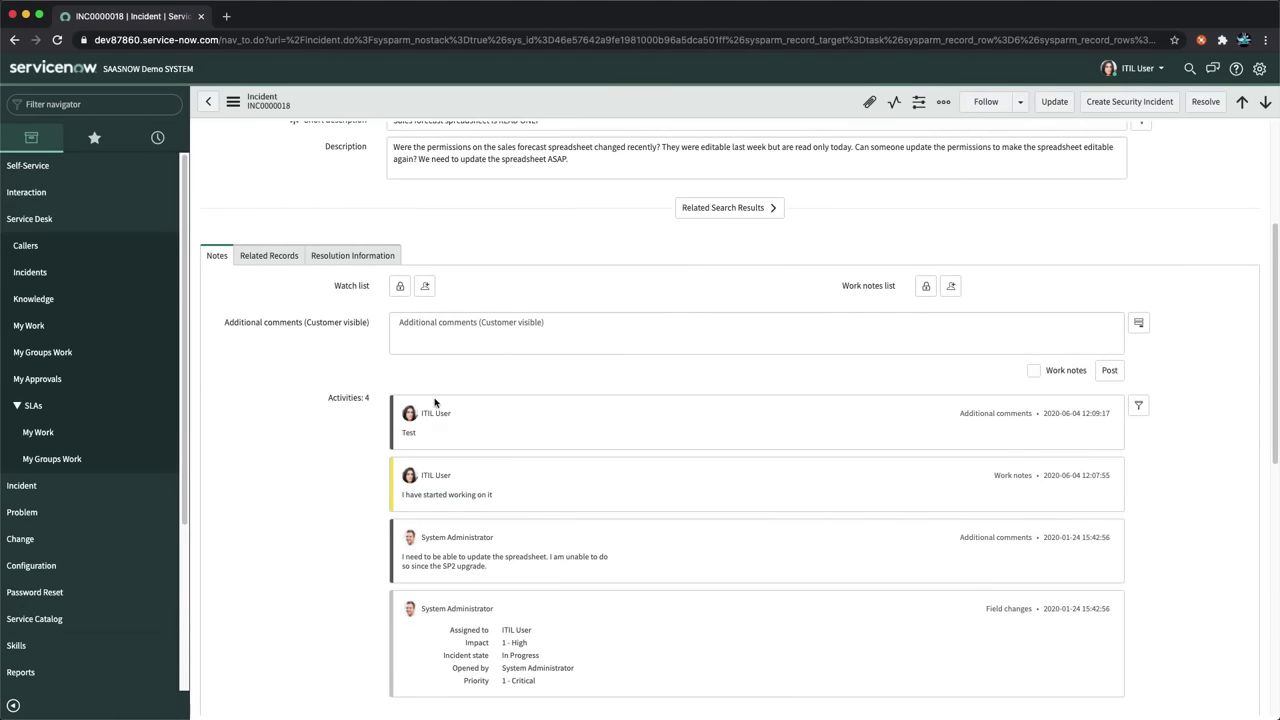
{"action": "scroll", "coordinate": [461, 480], "scroll_direction": "down", "scroll_amount": 3}
{"action": "scroll", "coordinate": [461, 480], "scroll_direction": "up", "scroll_amount": 2}
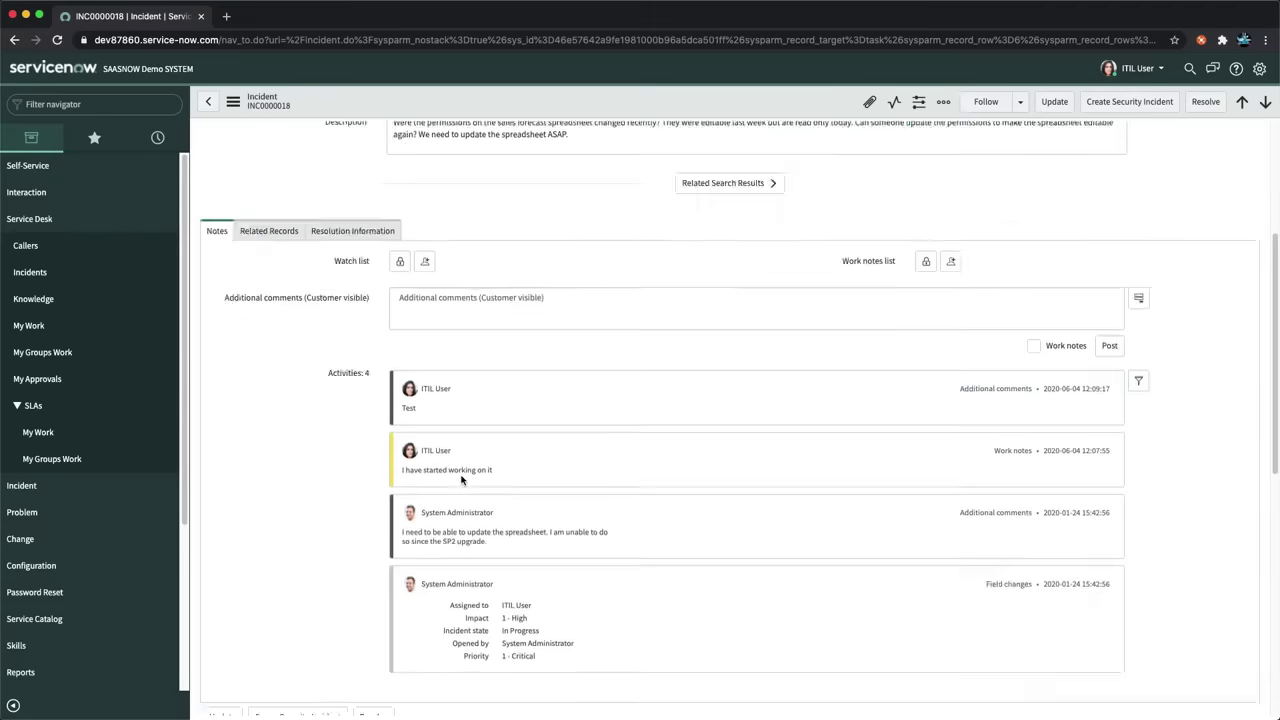
{"action": "scroll", "coordinate": [461, 480], "scroll_direction": "up", "scroll_amount": 5}
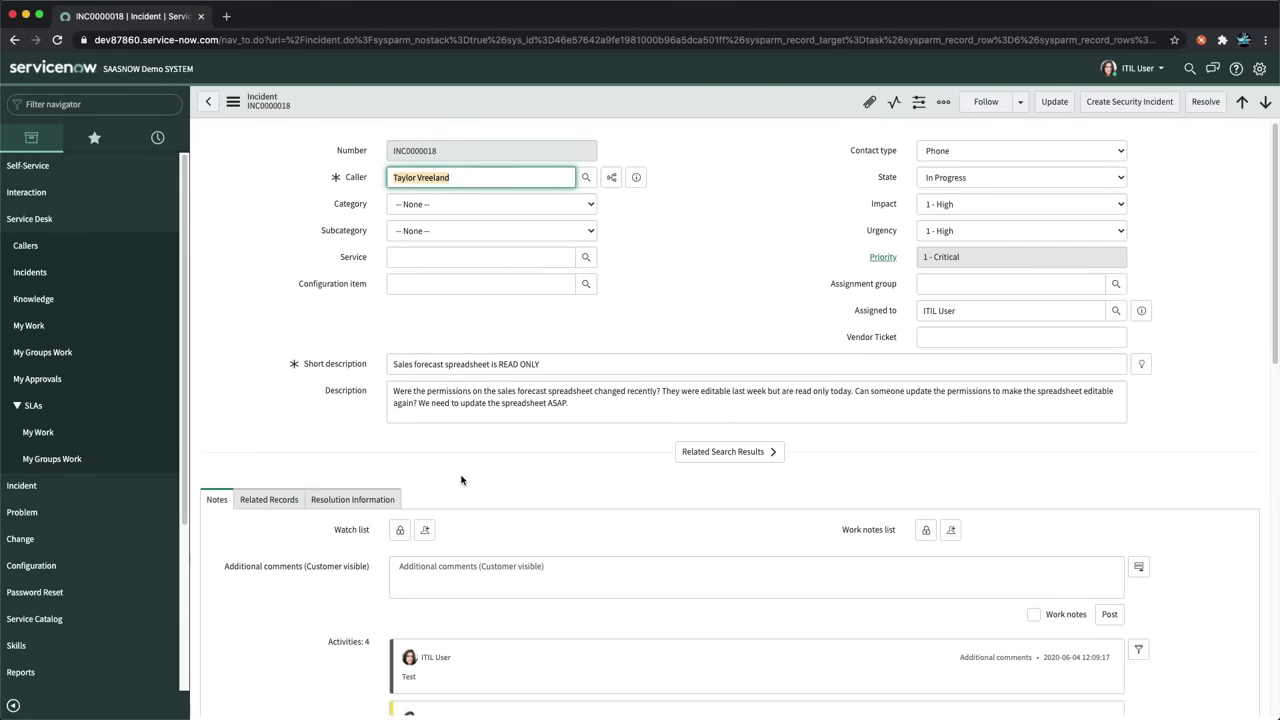
{"action": "left_click", "coordinate": [943, 103]}
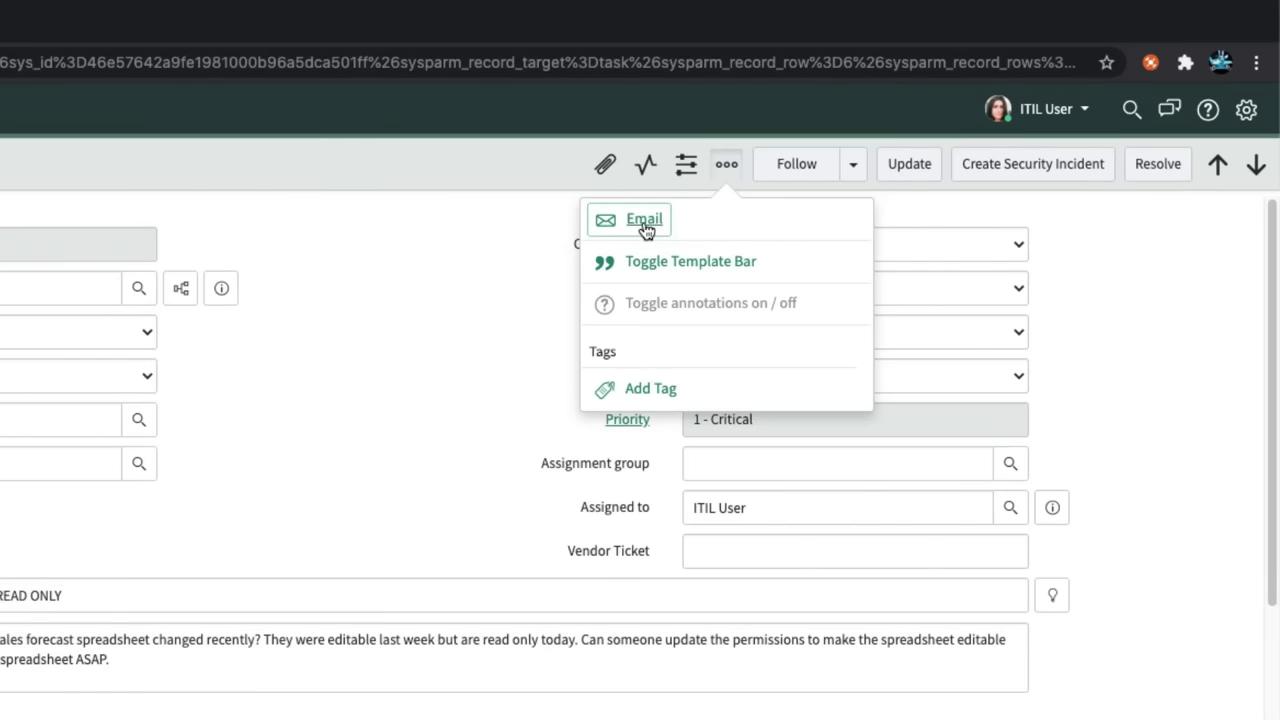
Compose and send an email about the incident to the caller with the body TEST
{"action": "left_click", "coordinate": [641, 226]}
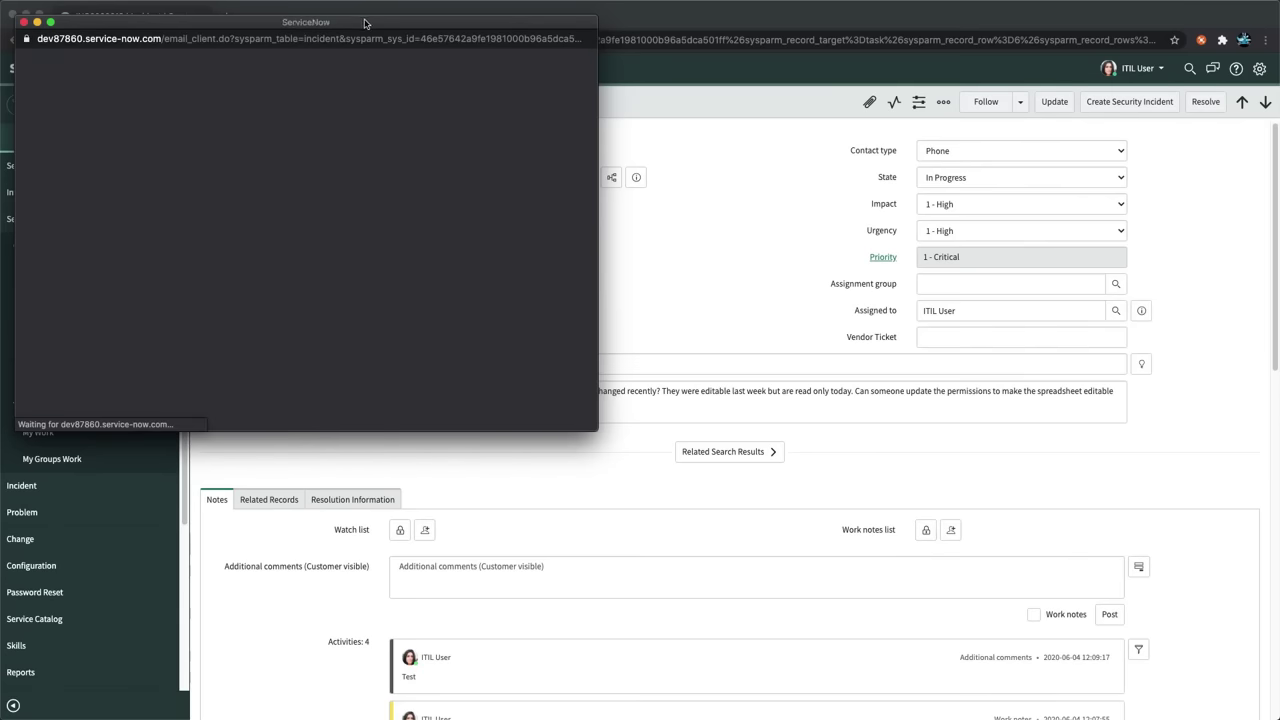
{"action": "left_click_drag", "start_coordinate": [364, 22], "coordinate": [680, 125]}
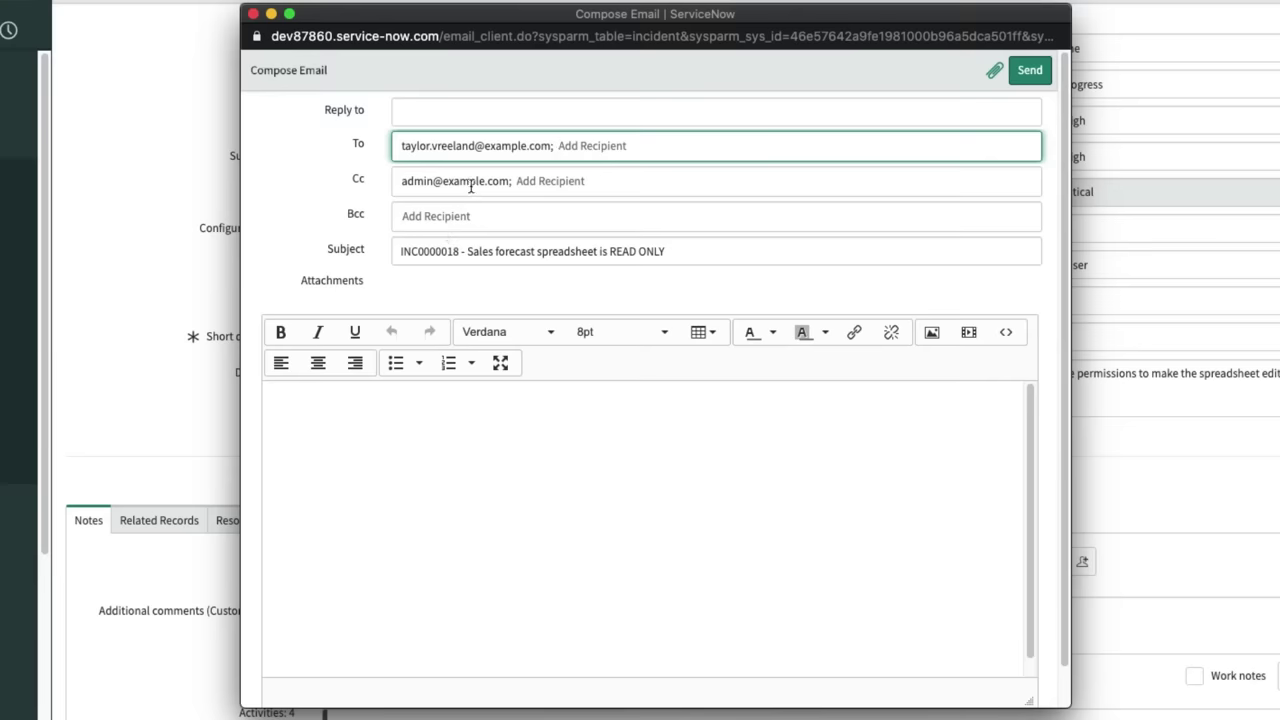
{"action": "left_click", "coordinate": [471, 183]}
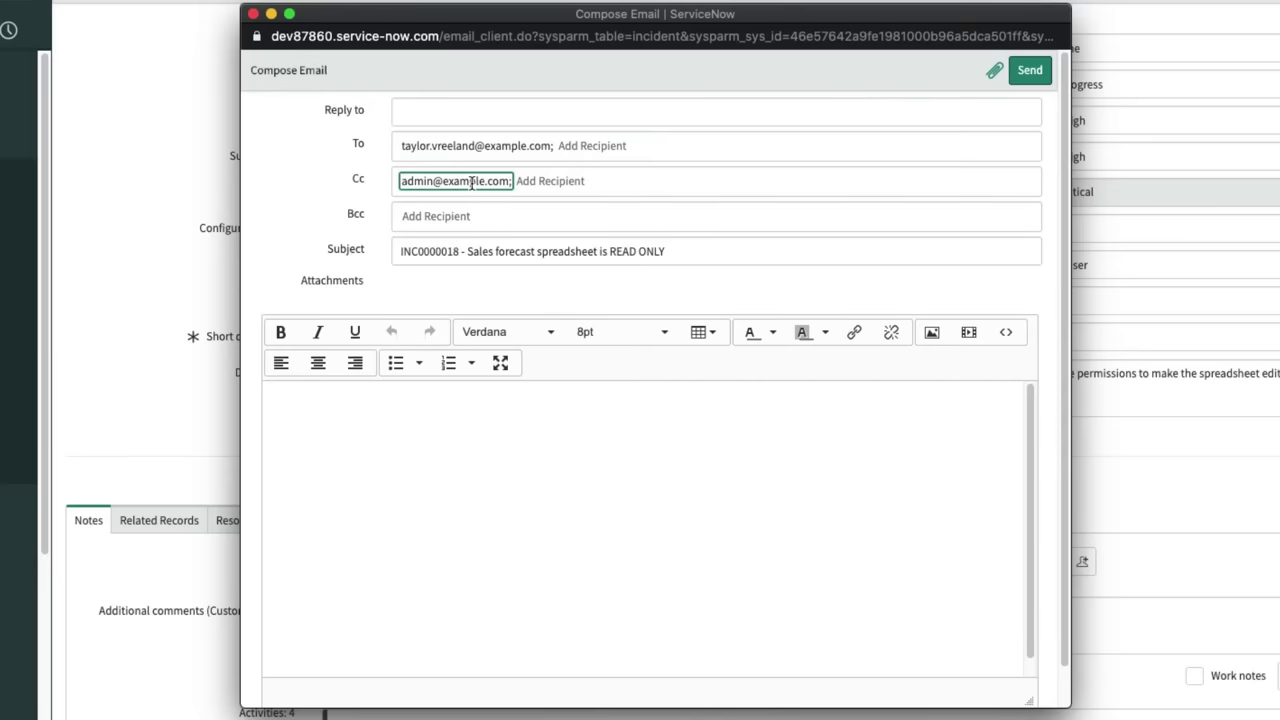
{"action": "left_click", "coordinate": [588, 182]}
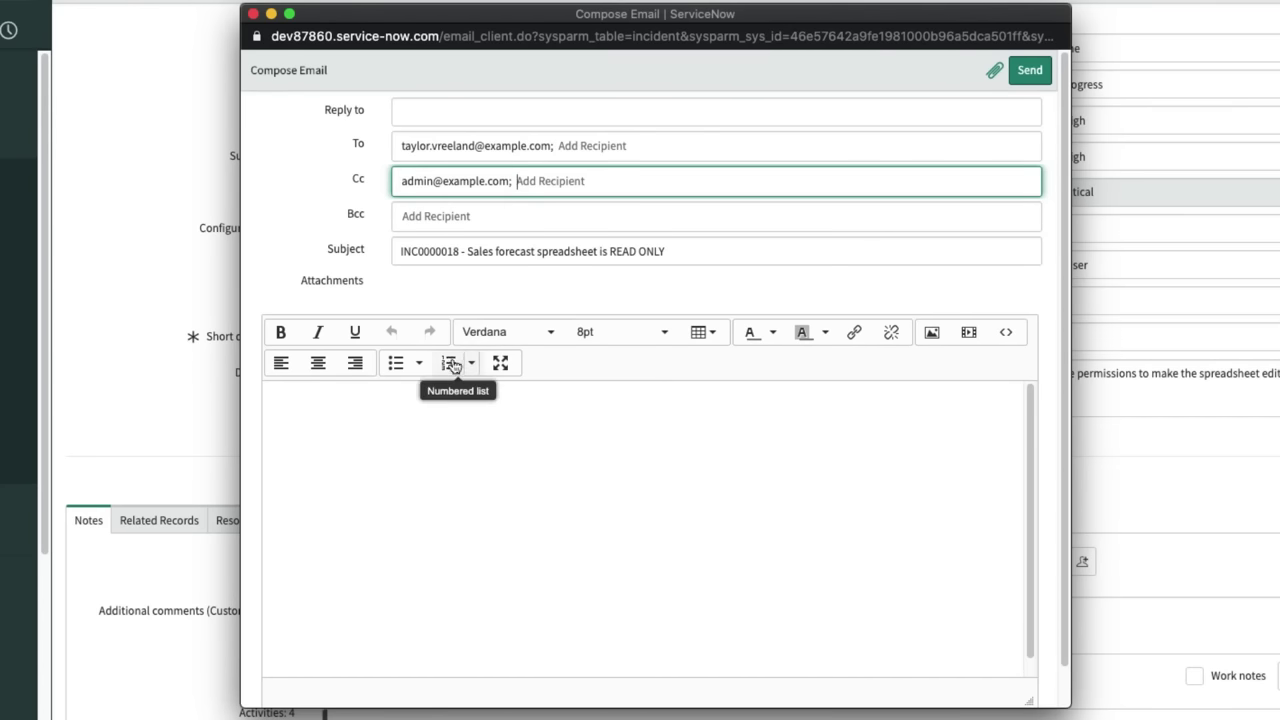
{"action": "left_click", "coordinate": [421, 467]}
{"action": "type", "text": "TEST"}
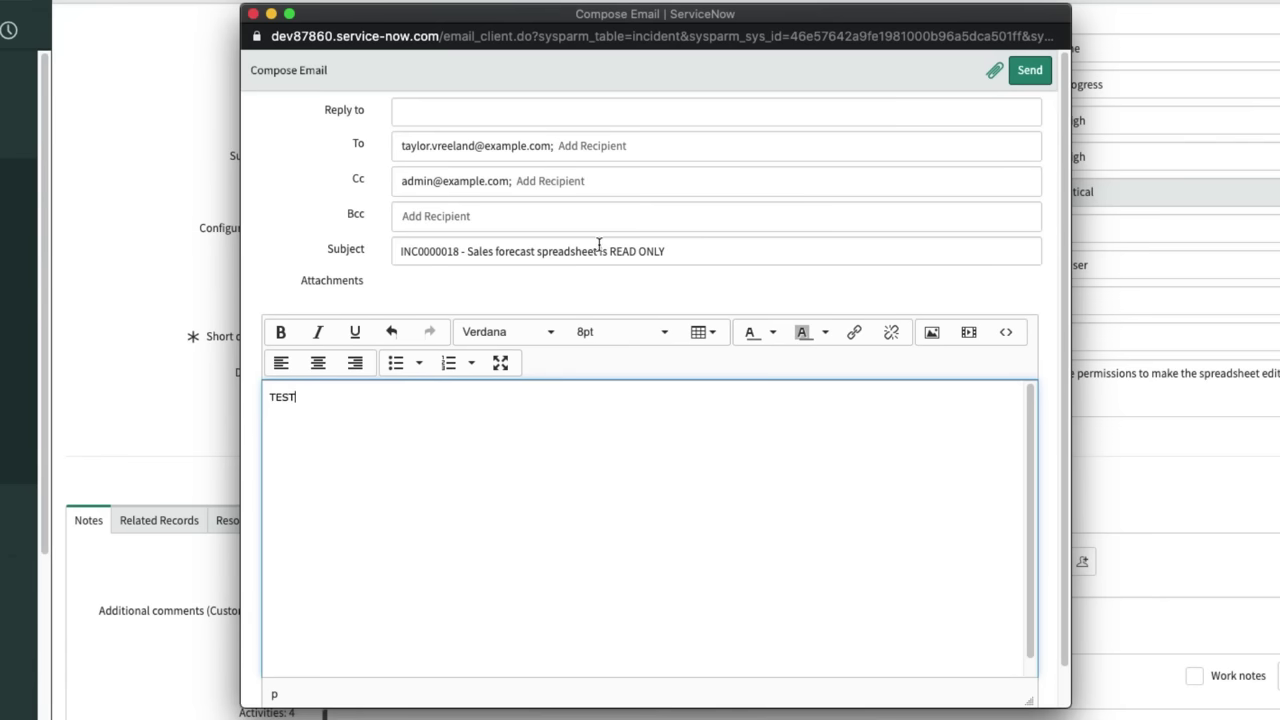
{"action": "scroll", "coordinate": [746, 237], "scroll_direction": "down", "scroll_amount": 1}
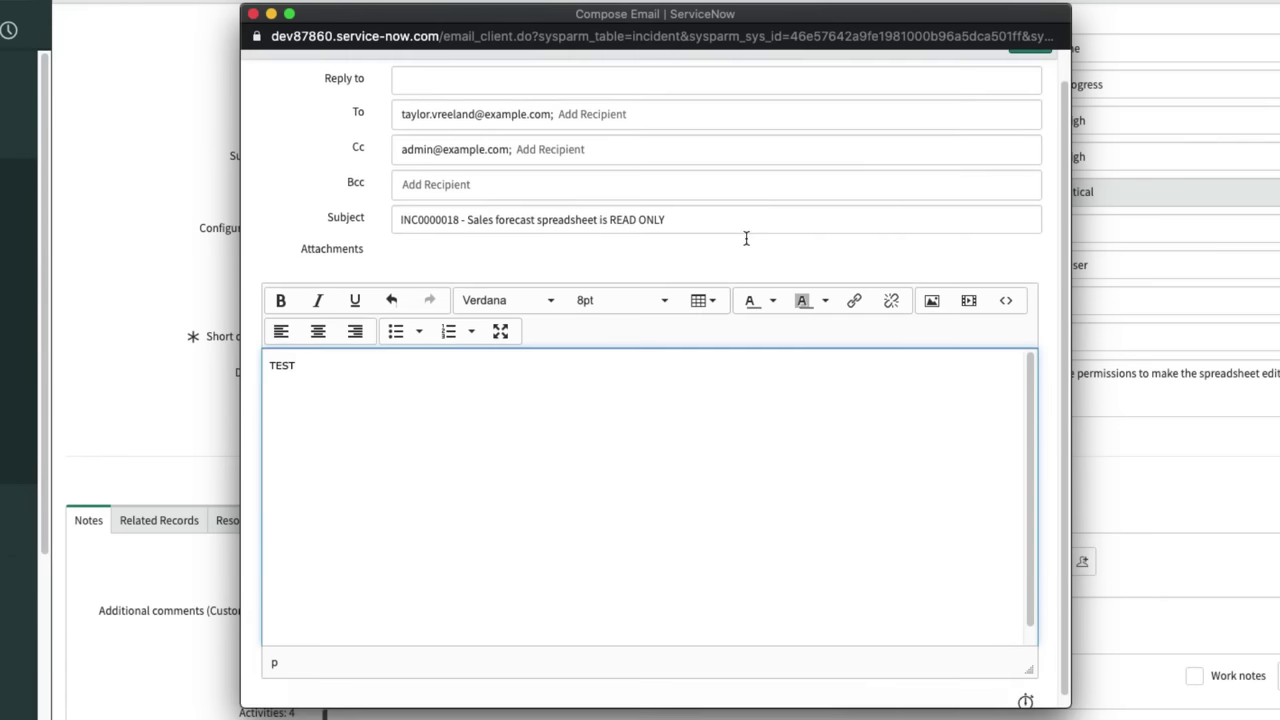
{"action": "scroll", "coordinate": [882, 215], "scroll_direction": "up", "scroll_amount": 1}
{"action": "left_click", "coordinate": [1030, 72]}
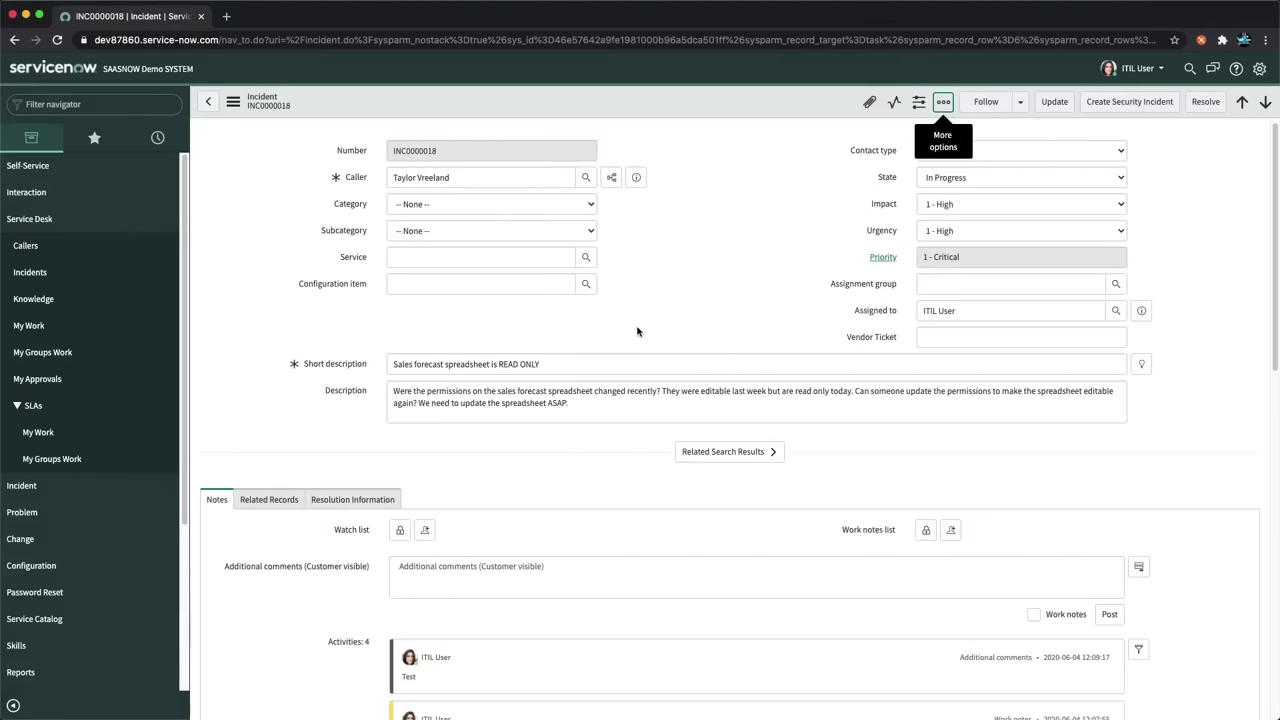
Reload the incident form to look for the sent email
{"action": "scroll", "coordinate": [580, 503], "scroll_direction": "down", "scroll_amount": 4}
{"action": "scroll", "coordinate": [574, 523], "scroll_direction": "up", "scroll_amount": 4}
{"action": "right_click", "coordinate": [664, 98]}
{"action": "left_click", "coordinate": [716, 418]}
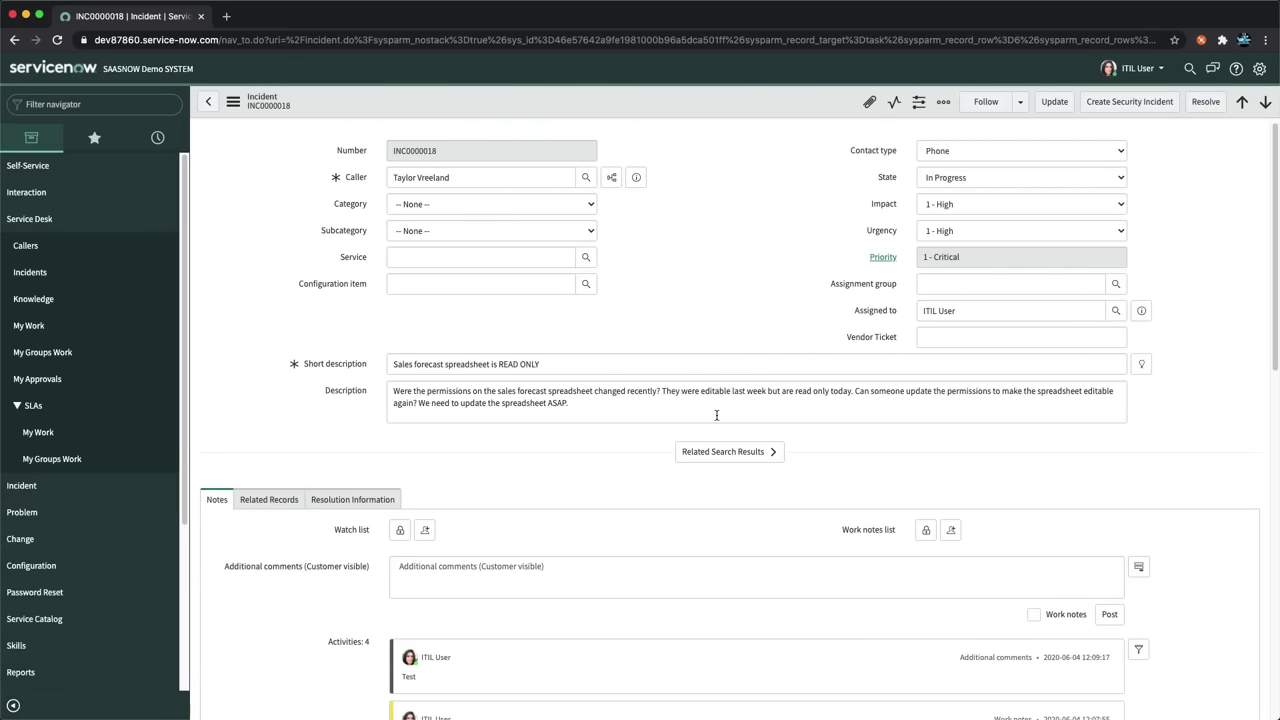
{"action": "scroll", "coordinate": [210, 395], "scroll_direction": "down", "scroll_amount": 6}
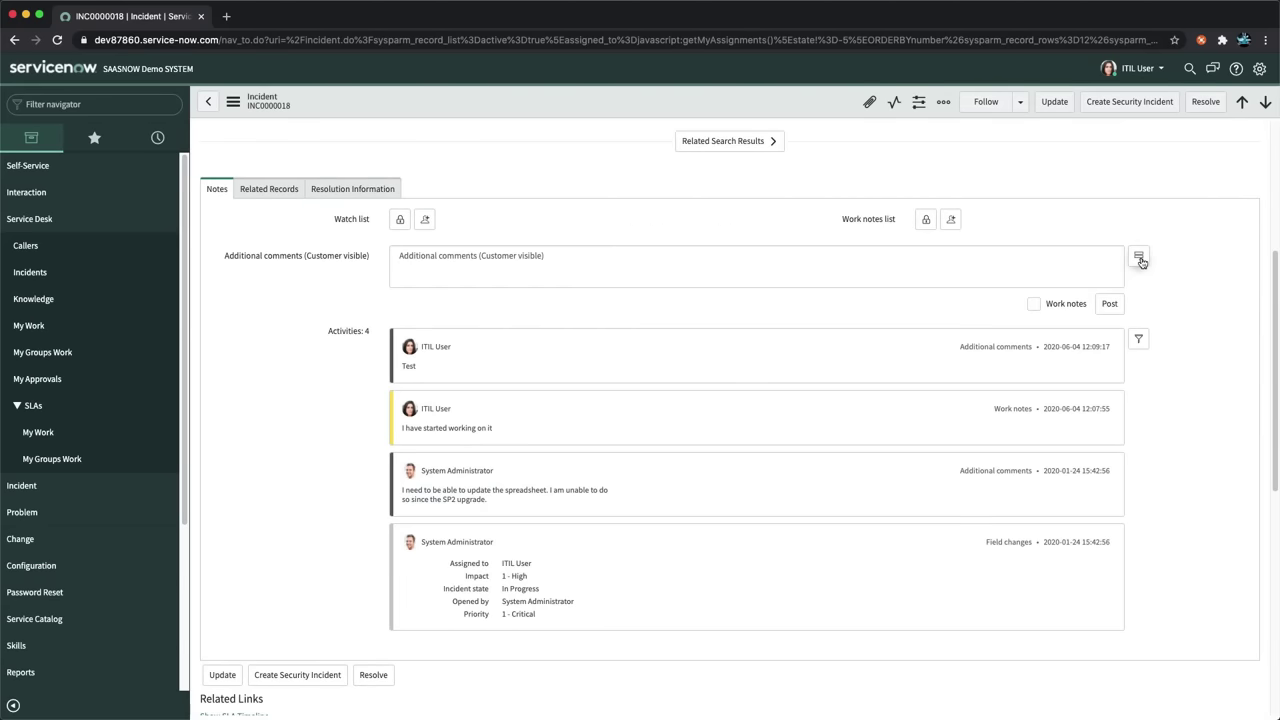
Show separate work notes and comments fields, then reload the INC0000018 form
{"action": "left_click", "coordinate": [1139, 257]}
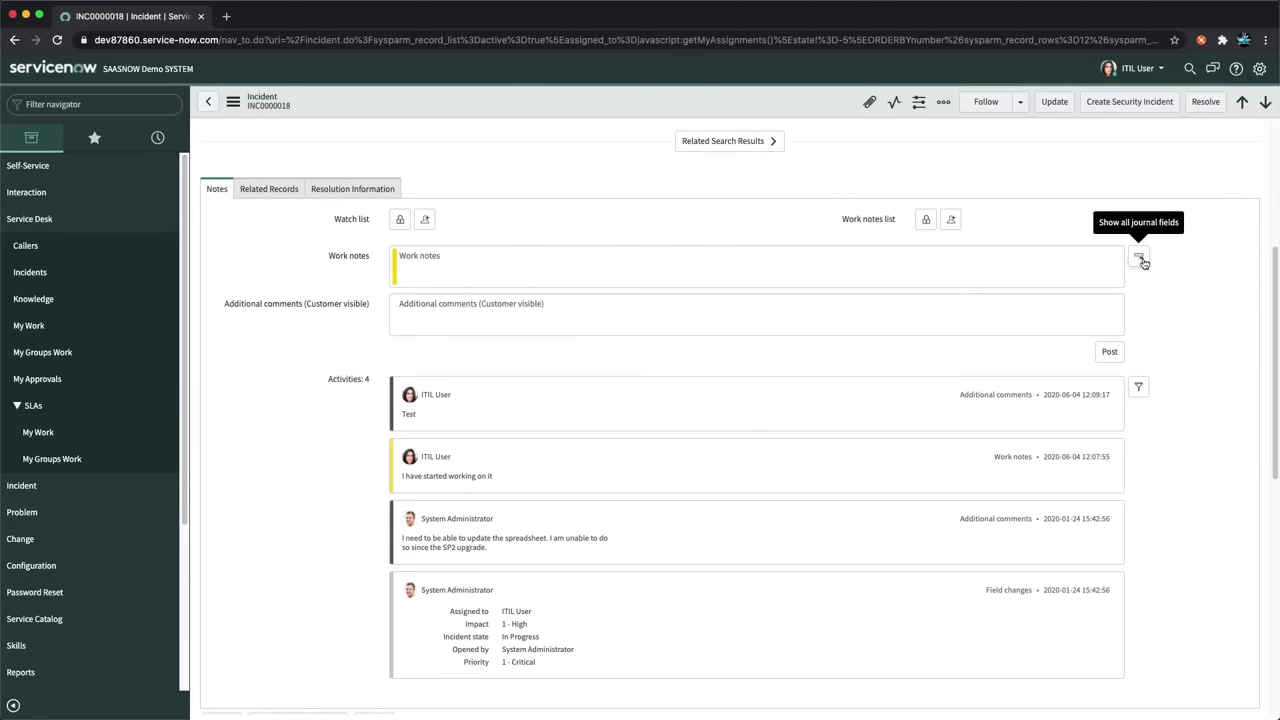
{"action": "left_click", "coordinate": [1138, 387]}
{"action": "scroll", "coordinate": [1100, 482], "scroll_direction": "down", "scroll_amount": 2}
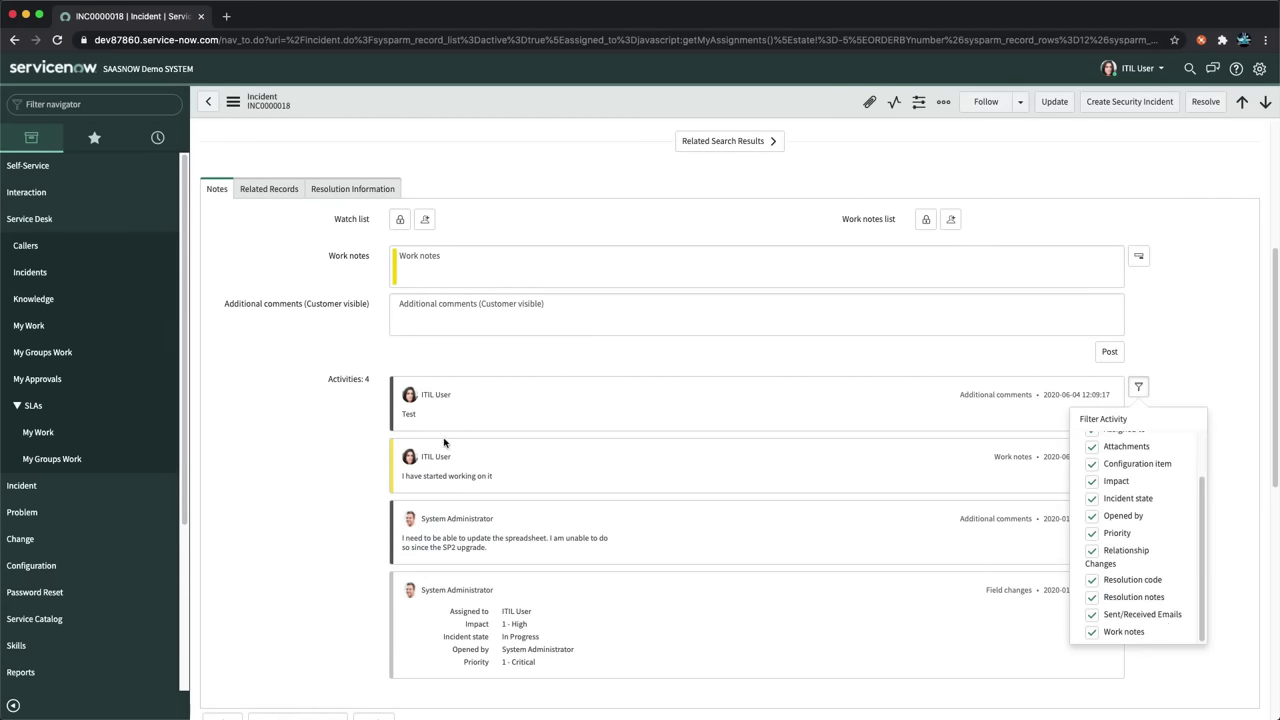
{"action": "left_click", "coordinate": [312, 436]}
{"action": "right_click", "coordinate": [577, 108]}
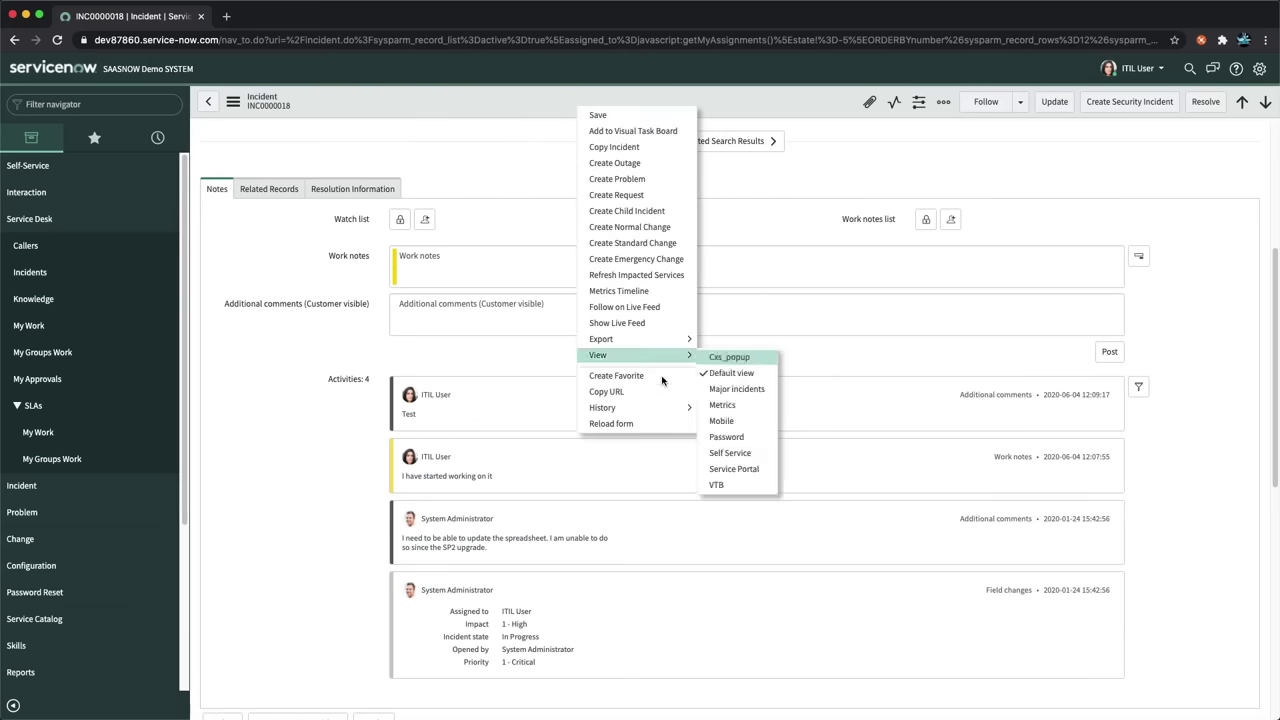
{"action": "left_click", "coordinate": [624, 420]}
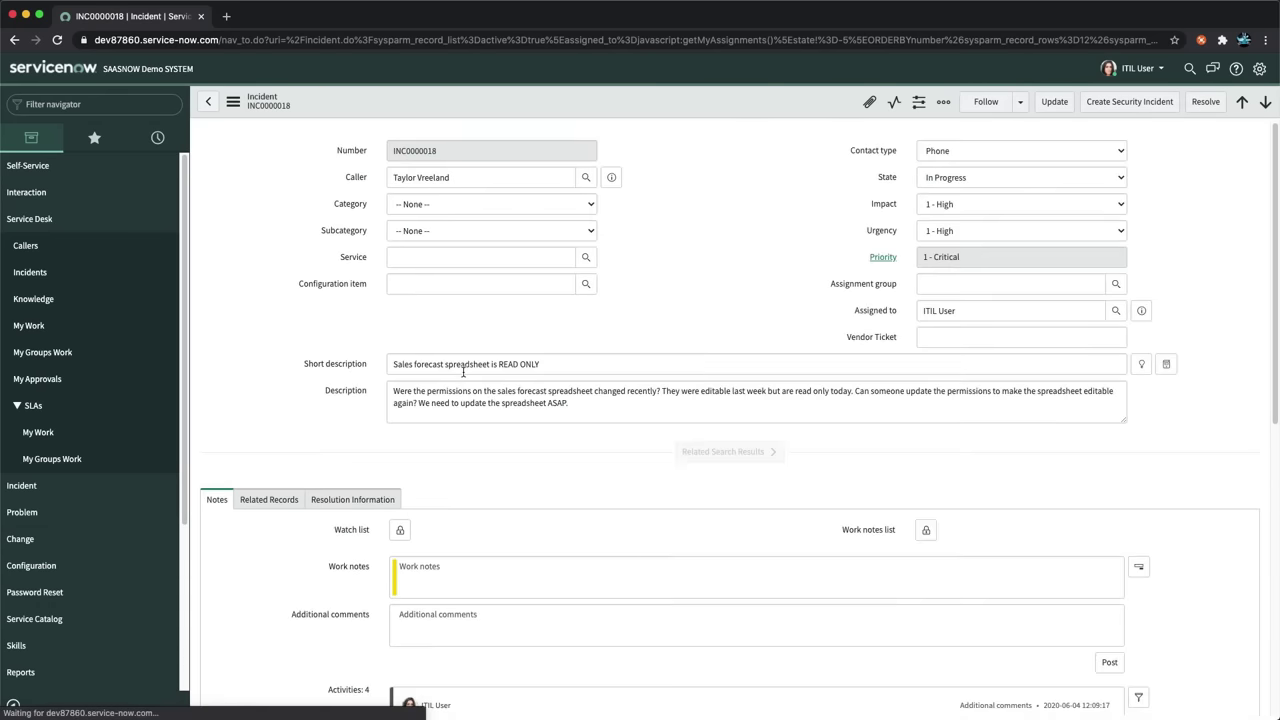
{"action": "scroll", "coordinate": [349, 423], "scroll_direction": "down", "scroll_amount": 5}
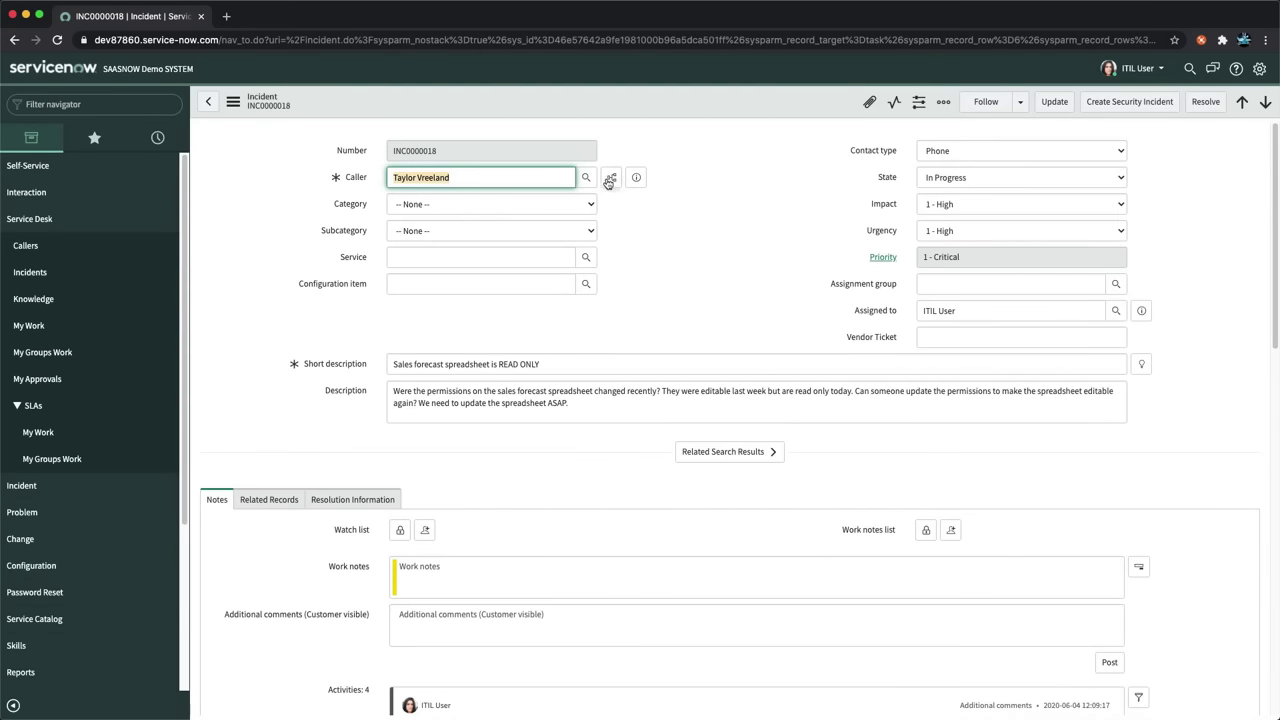
{"action": "left_click", "coordinate": [637, 178]}
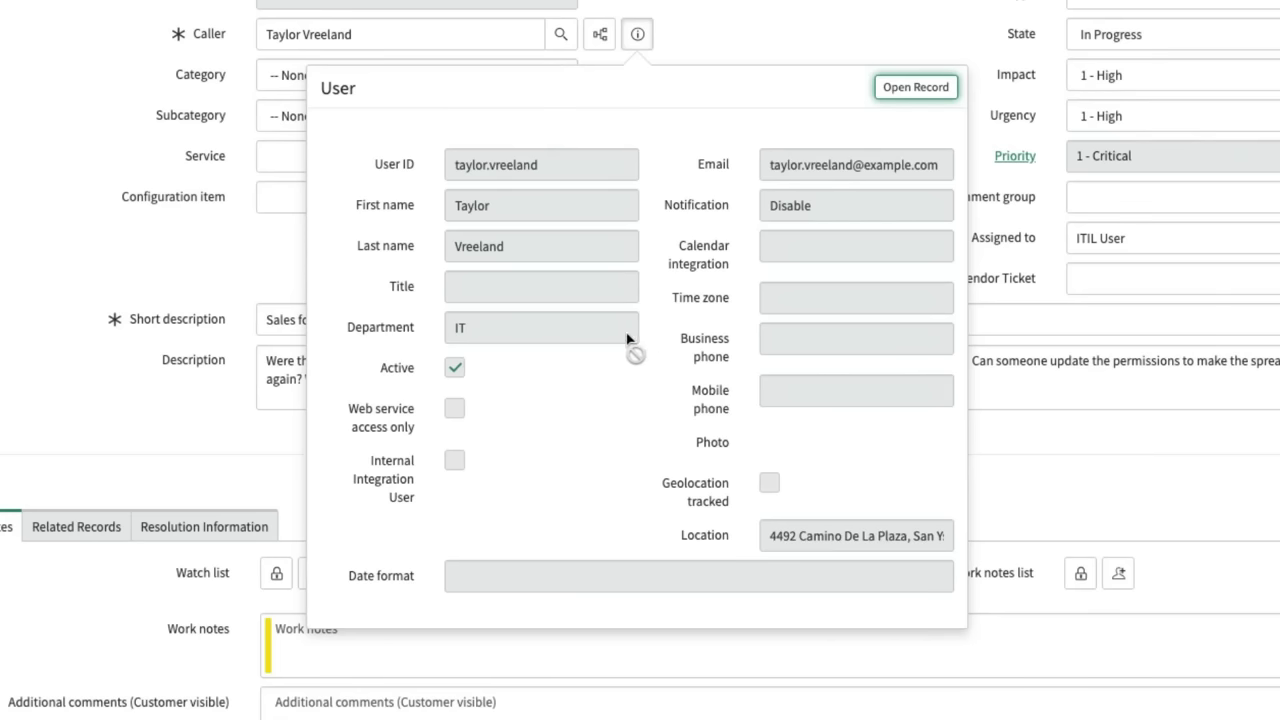
{"action": "mouse_move", "coordinate": [687, 208]}
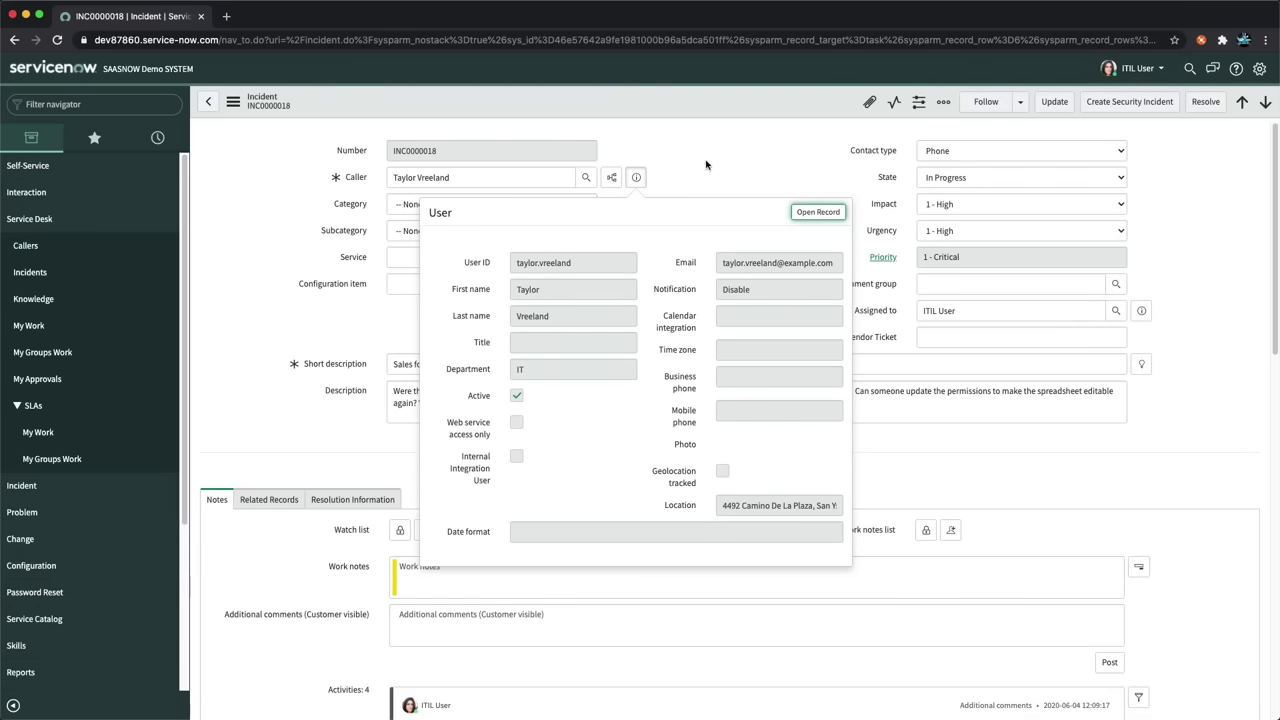
{"action": "left_click", "coordinate": [697, 11]}
{"action": "left_click", "coordinate": [355, 140]}
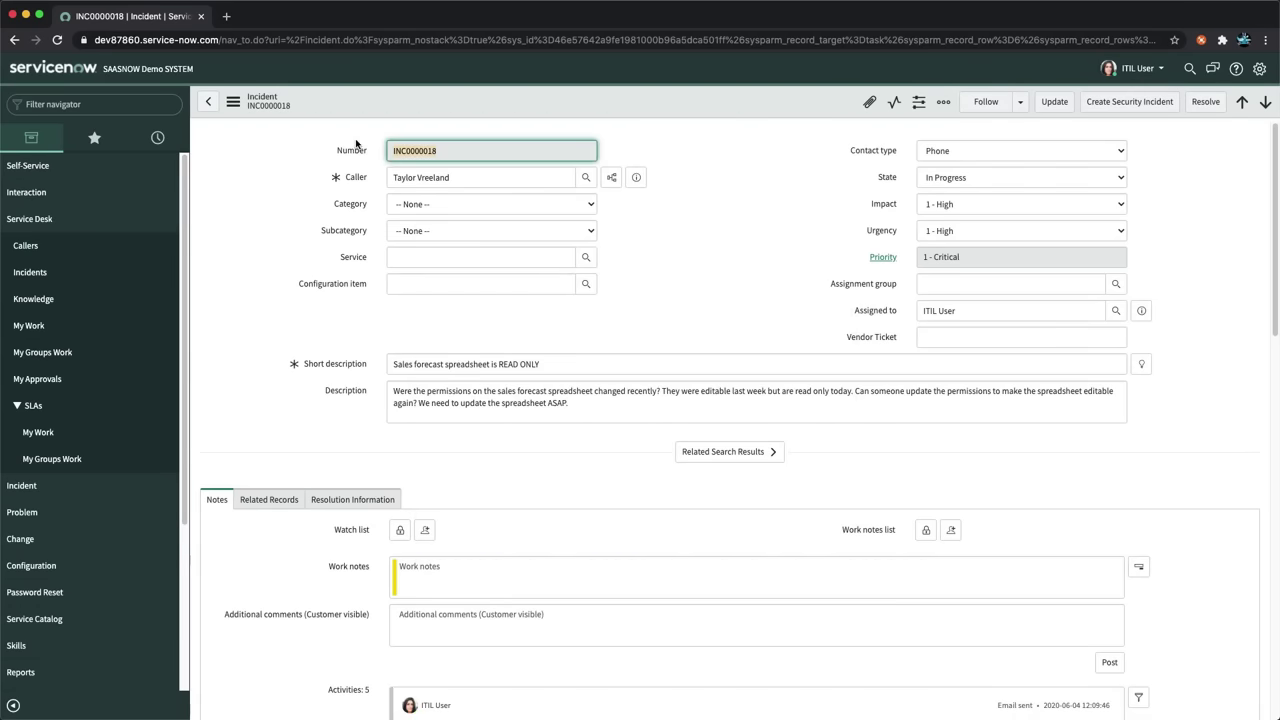
{"action": "left_click", "coordinate": [798, 197]}
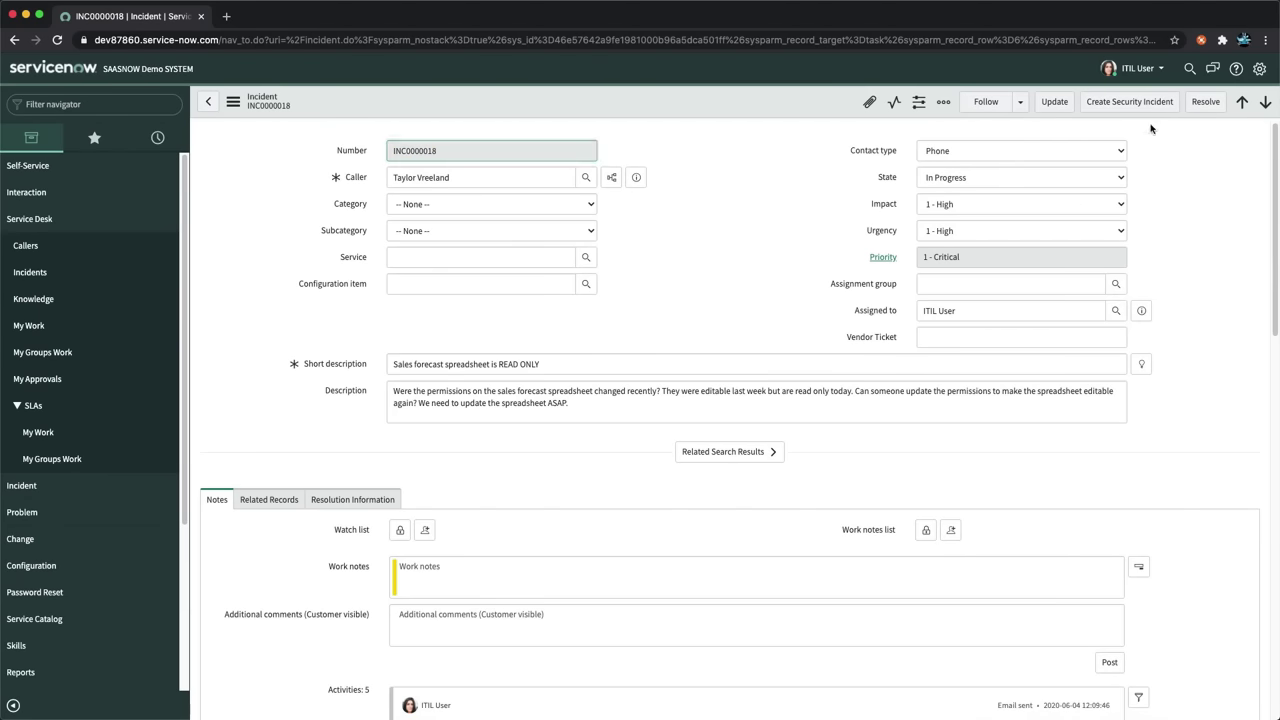
Impersonate the incident's caller from the user menu
{"action": "left_click", "coordinate": [1137, 68]}
{"action": "left_click", "coordinate": [1123, 109]}
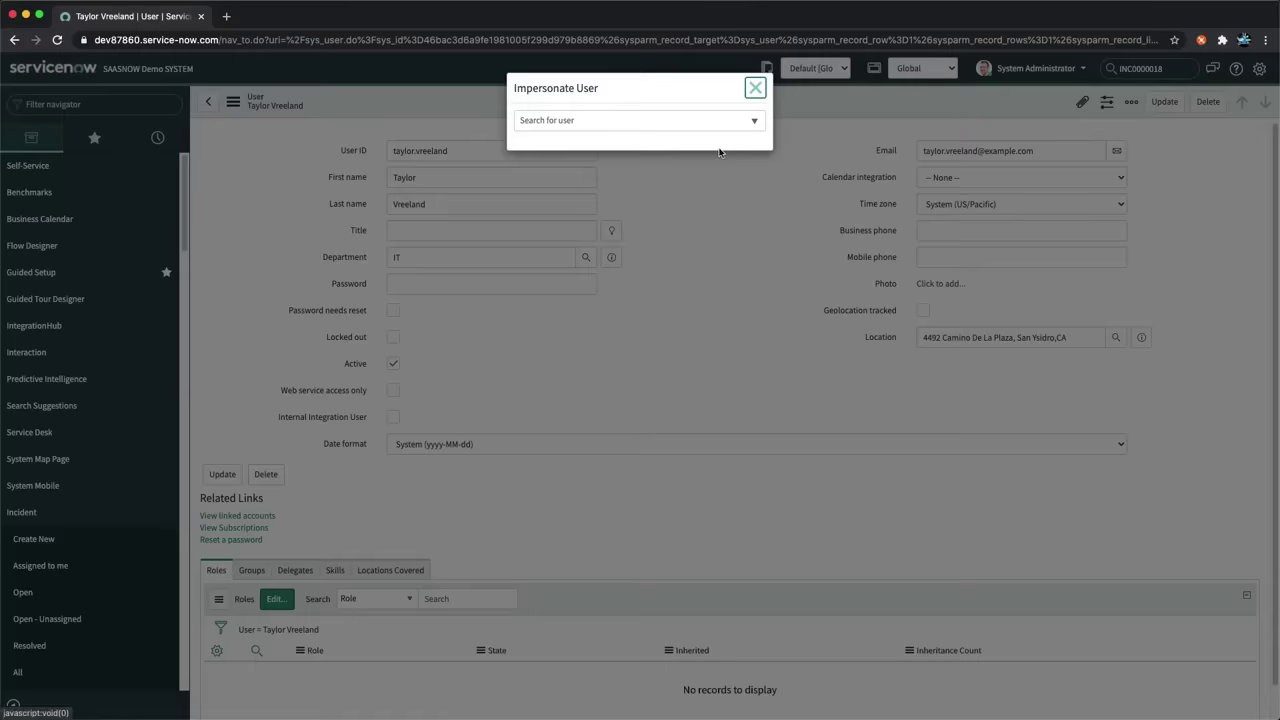
{"action": "left_click", "coordinate": [620, 121]}
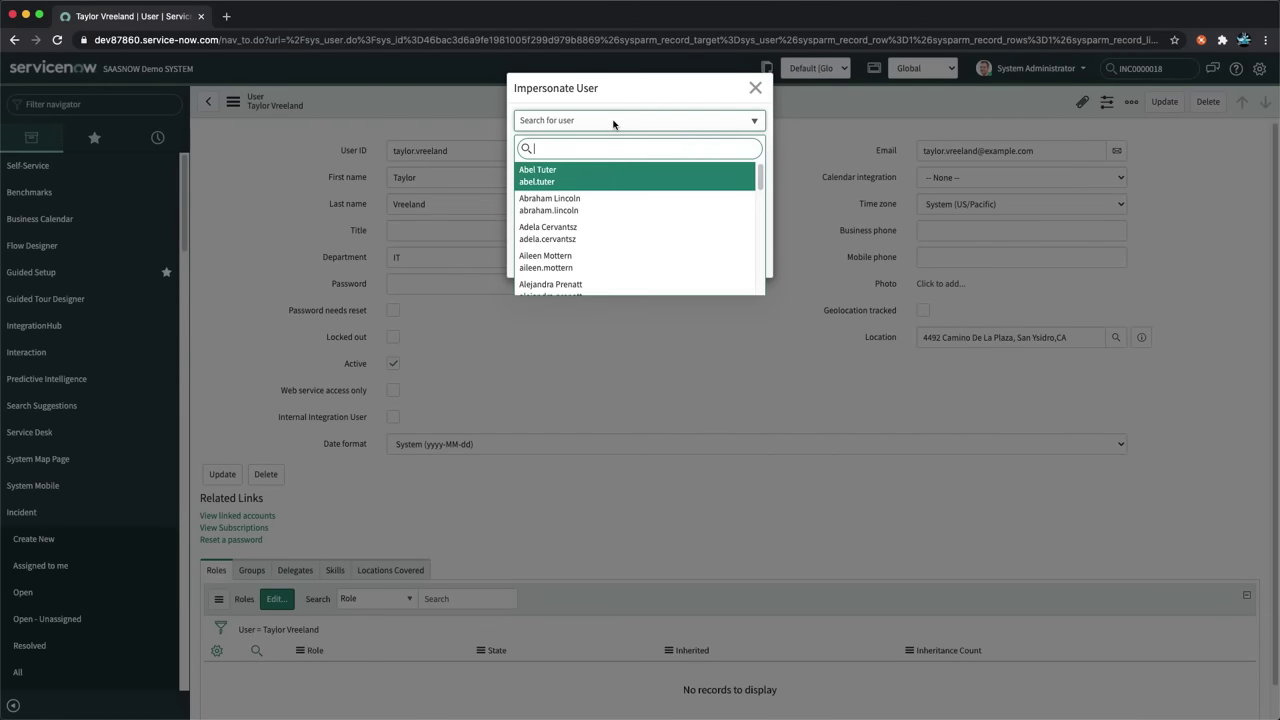
{"action": "type", "text": "Taylor Vreeland"}
{"action": "left_click", "coordinate": [587, 175]}
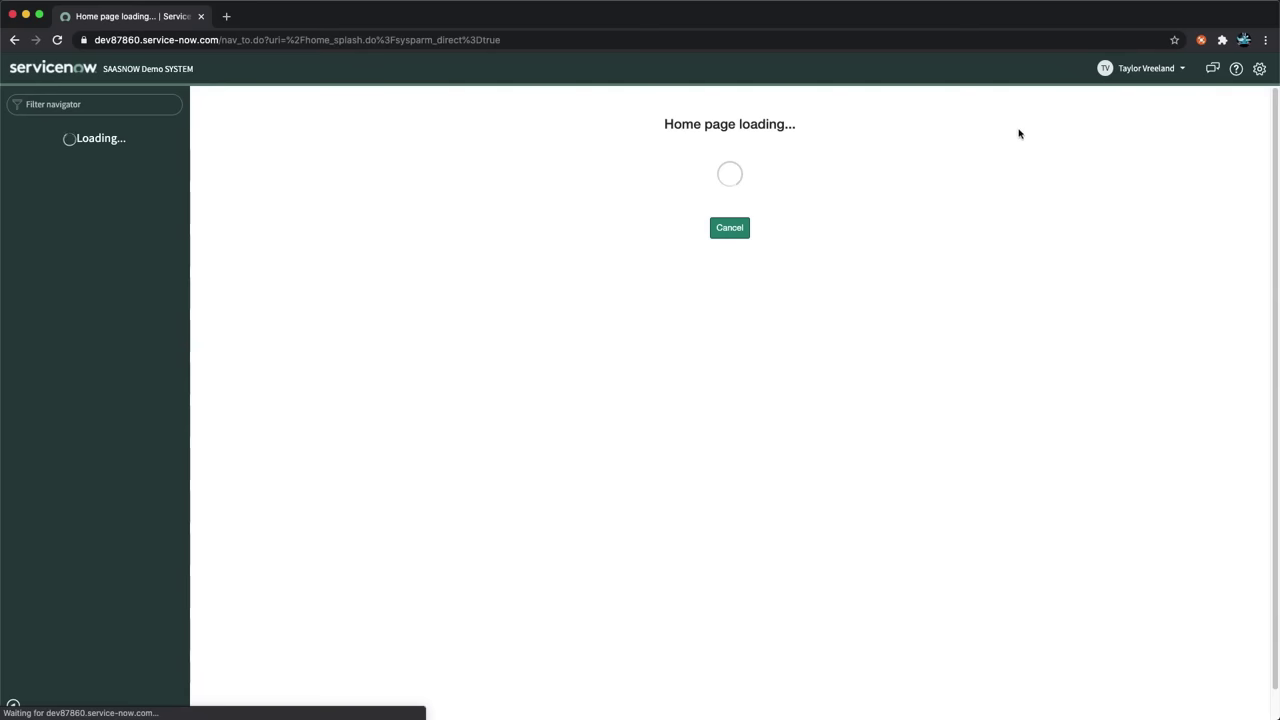
Turn on Allow Notifications in the caller's profile System Settings > Notifications
{"action": "left_click", "coordinate": [1148, 68]}
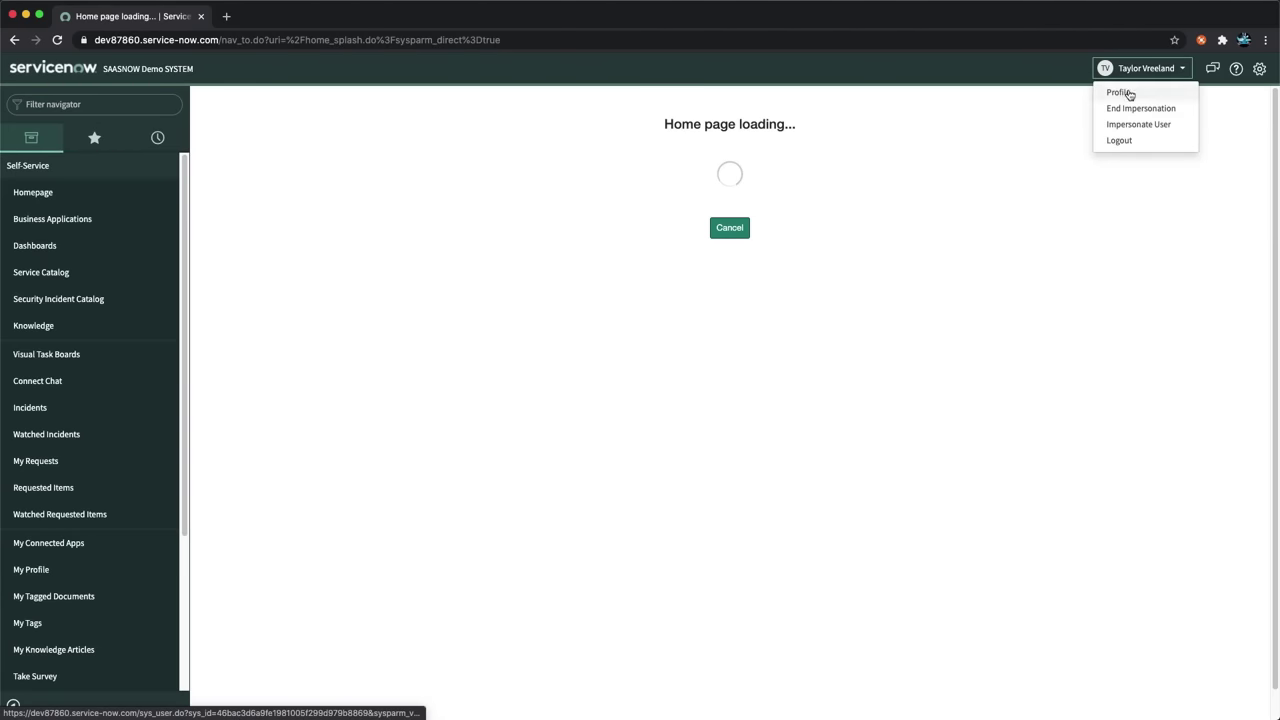
{"action": "left_click", "coordinate": [1120, 92]}
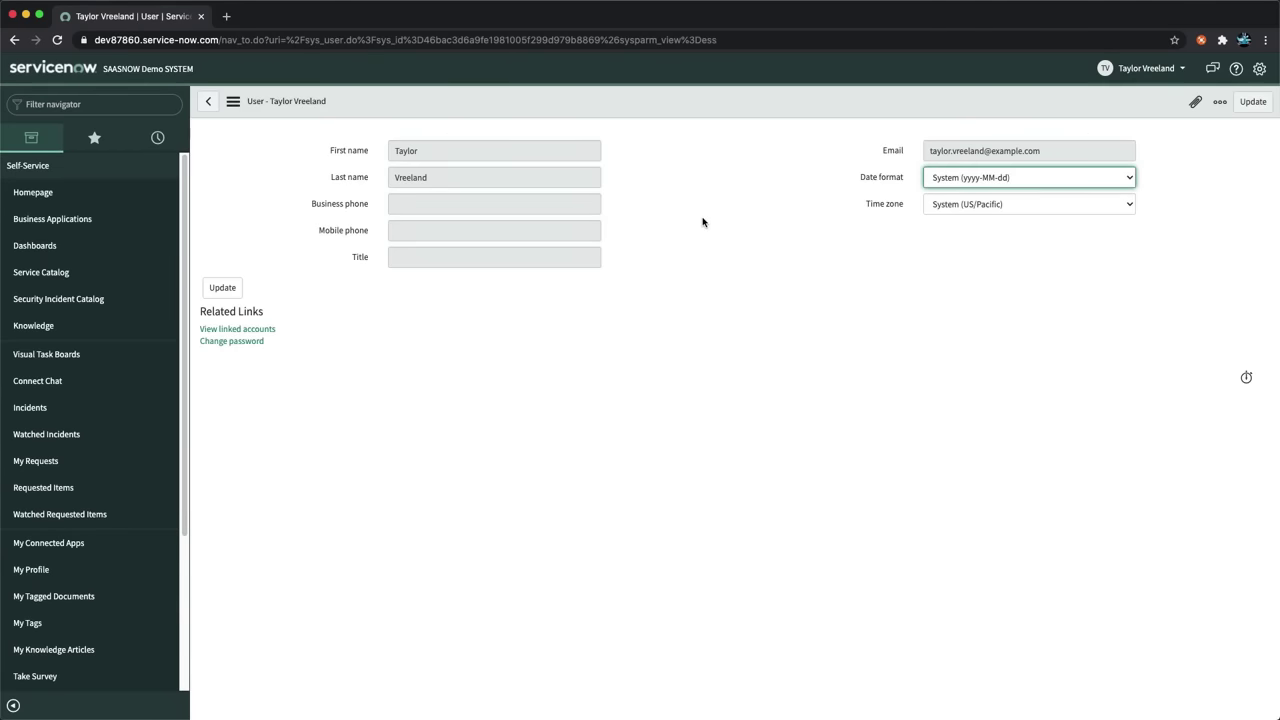
{"action": "left_click", "coordinate": [1260, 68]}
{"action": "left_click", "coordinate": [360, 312]}
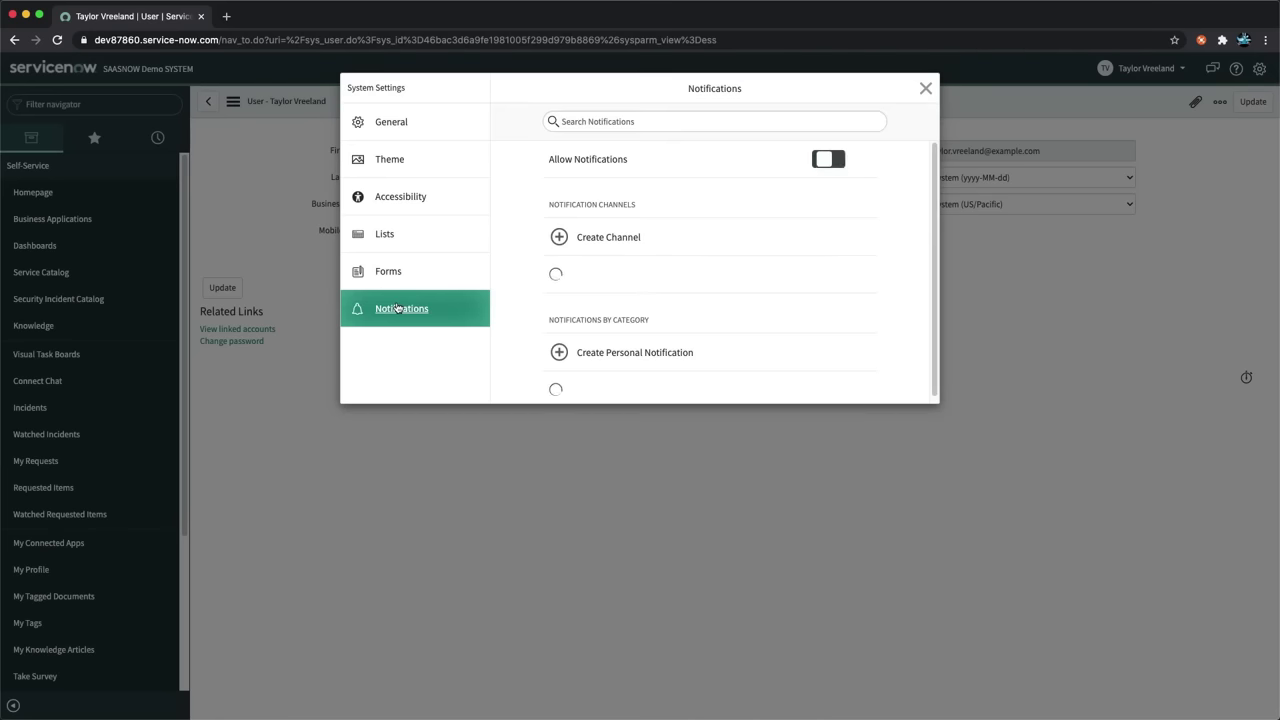
{"action": "left_click", "coordinate": [822, 159]}
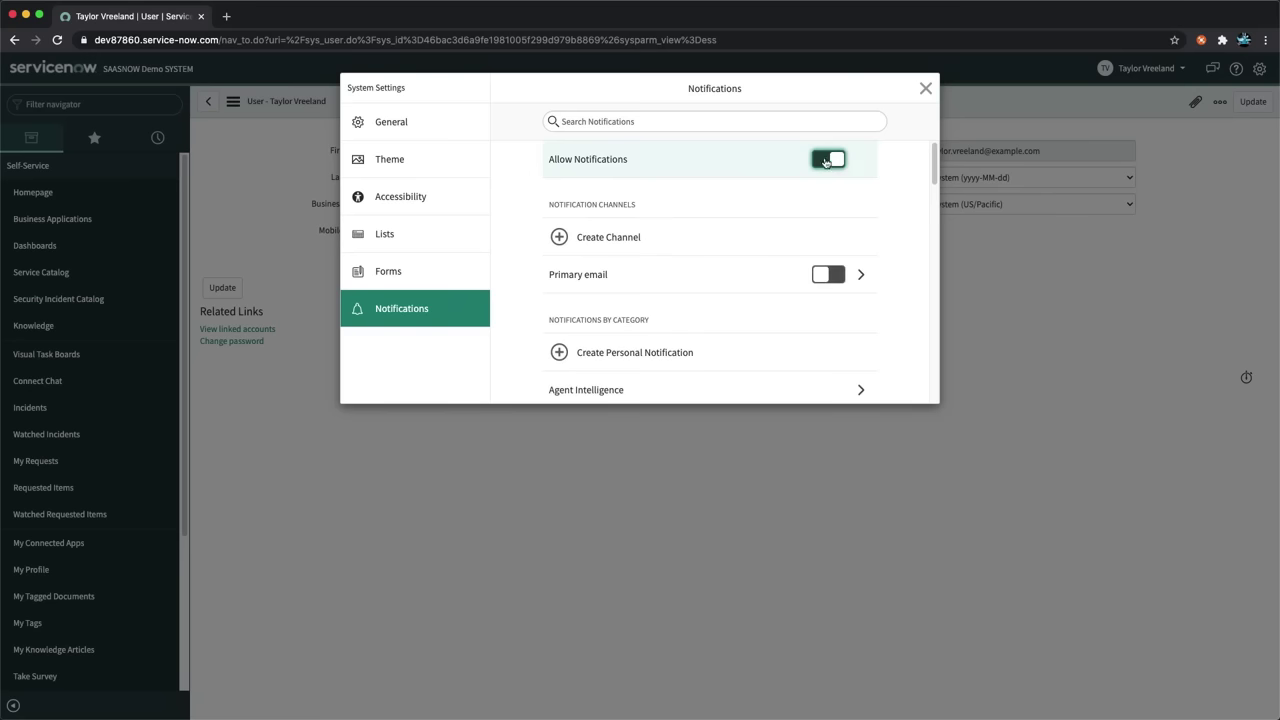
{"action": "left_click", "coordinate": [926, 88]}
Switch impersonation back to ITIL User
{"action": "left_click", "coordinate": [1145, 68]}
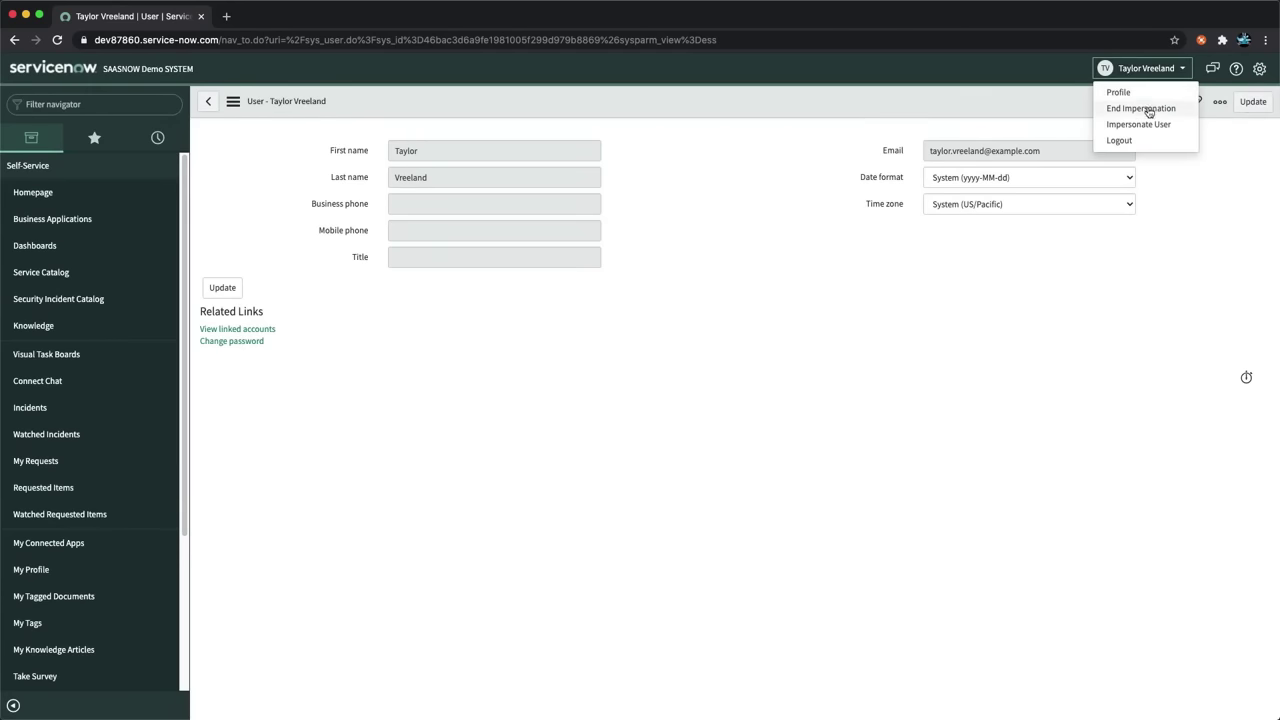
{"action": "left_click", "coordinate": [1126, 121]}
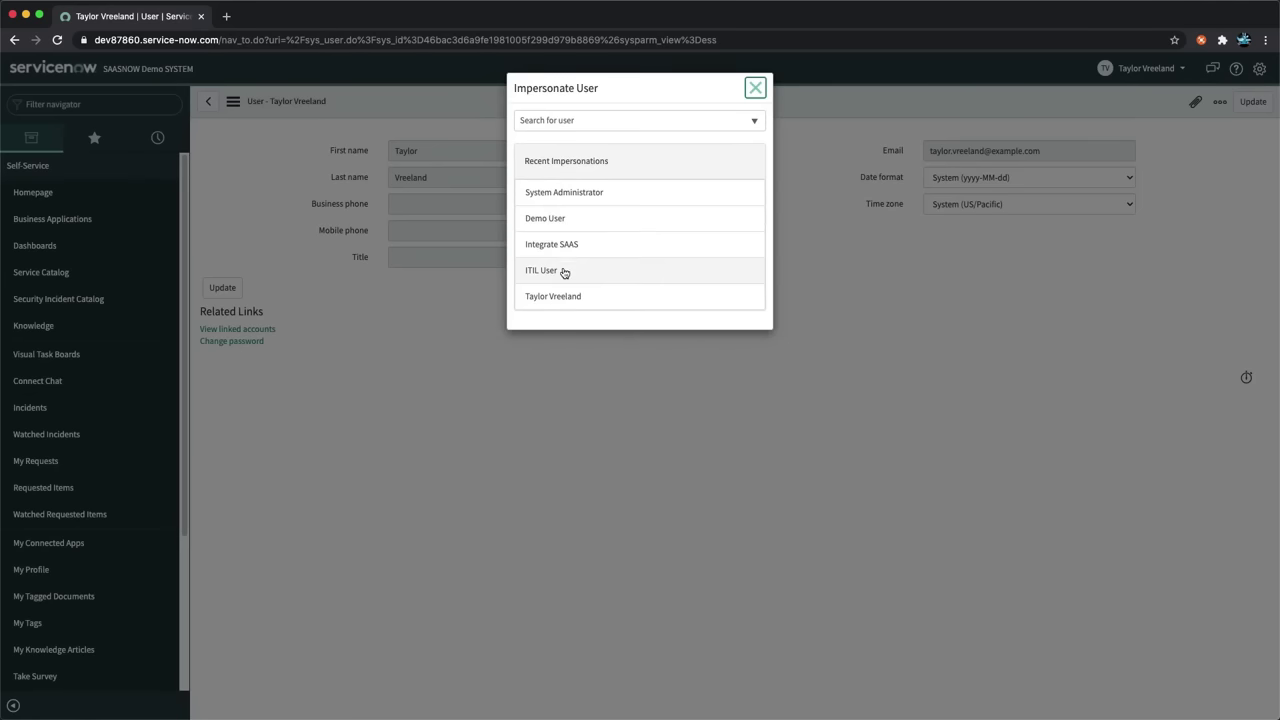
{"action": "left_click", "coordinate": [543, 272]}
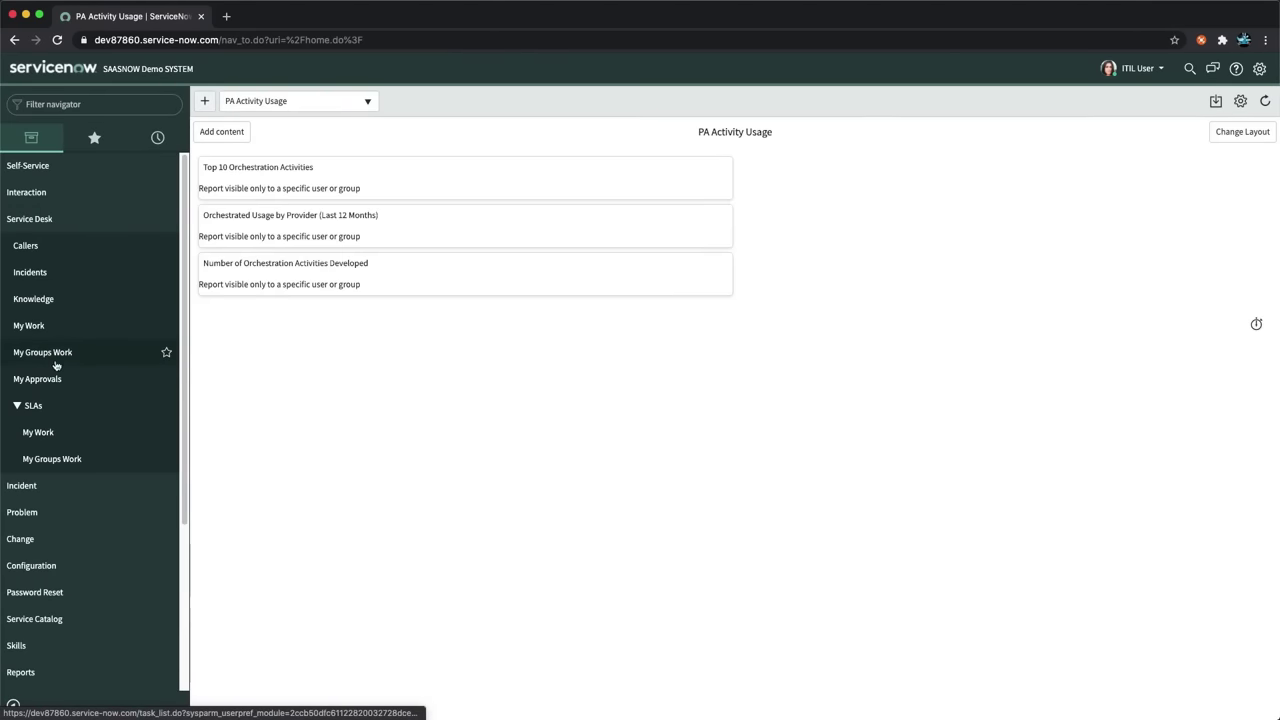
Open incident INC0000018 from the My Work task list
{"action": "left_click", "coordinate": [34, 338]}
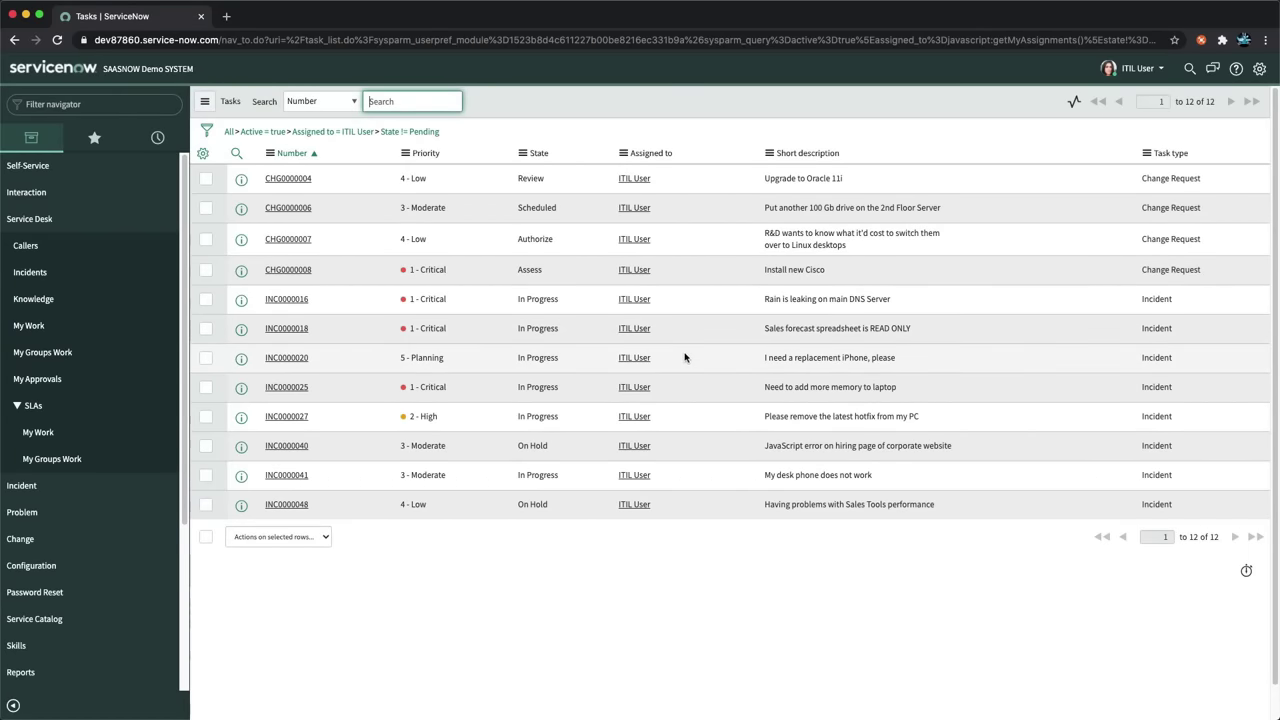
{"action": "left_click", "coordinate": [286, 329]}
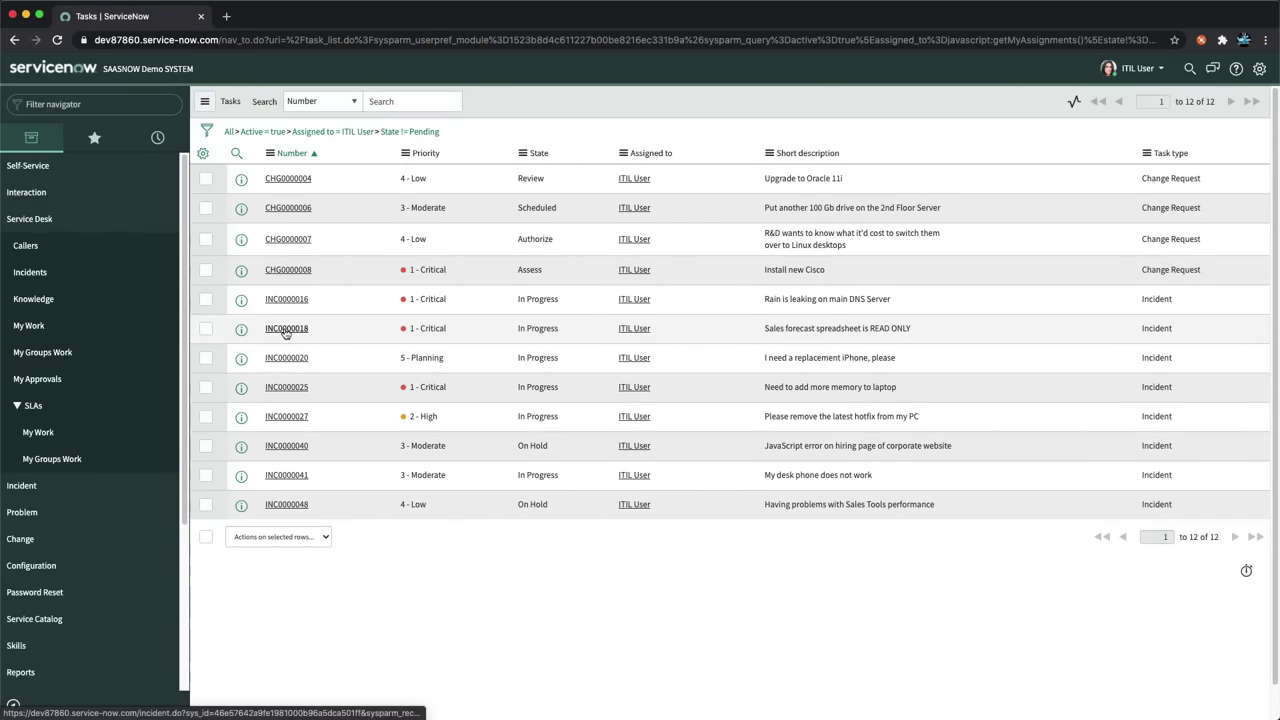
{"action": "scroll", "coordinate": [523, 440], "scroll_direction": "down", "scroll_amount": 5}
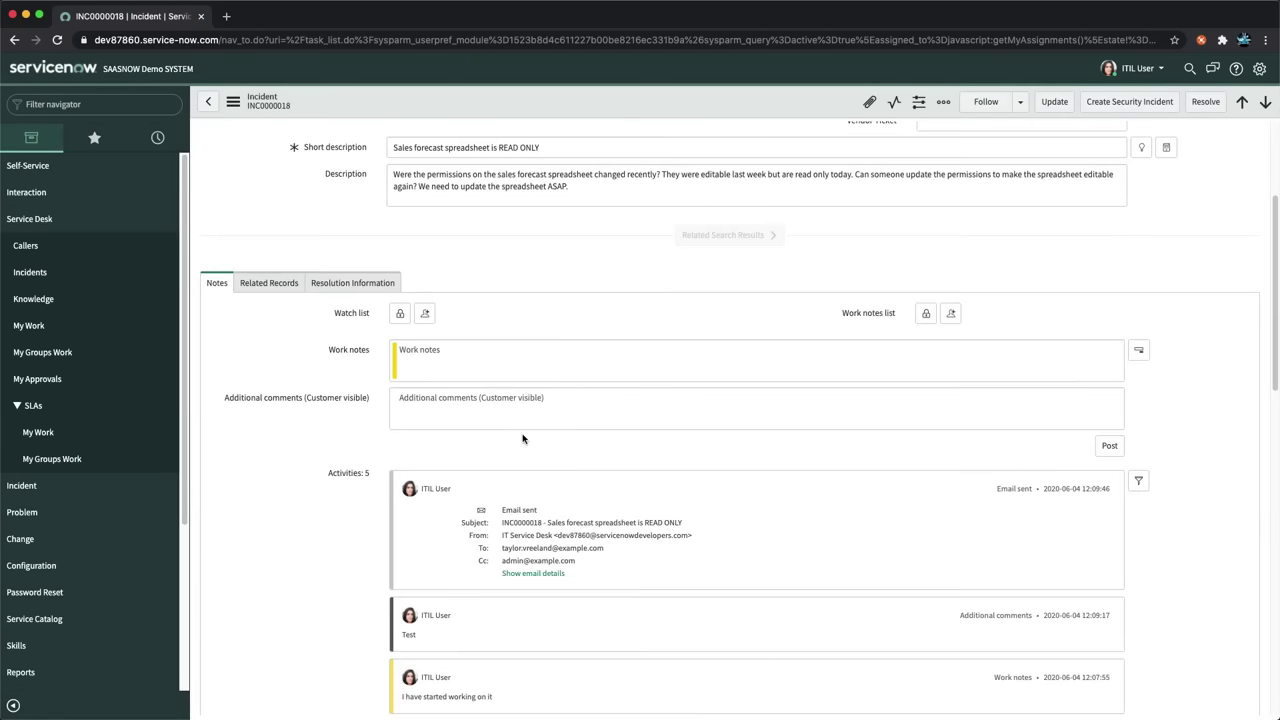
{"action": "scroll", "coordinate": [523, 440], "scroll_direction": "down", "scroll_amount": 3}
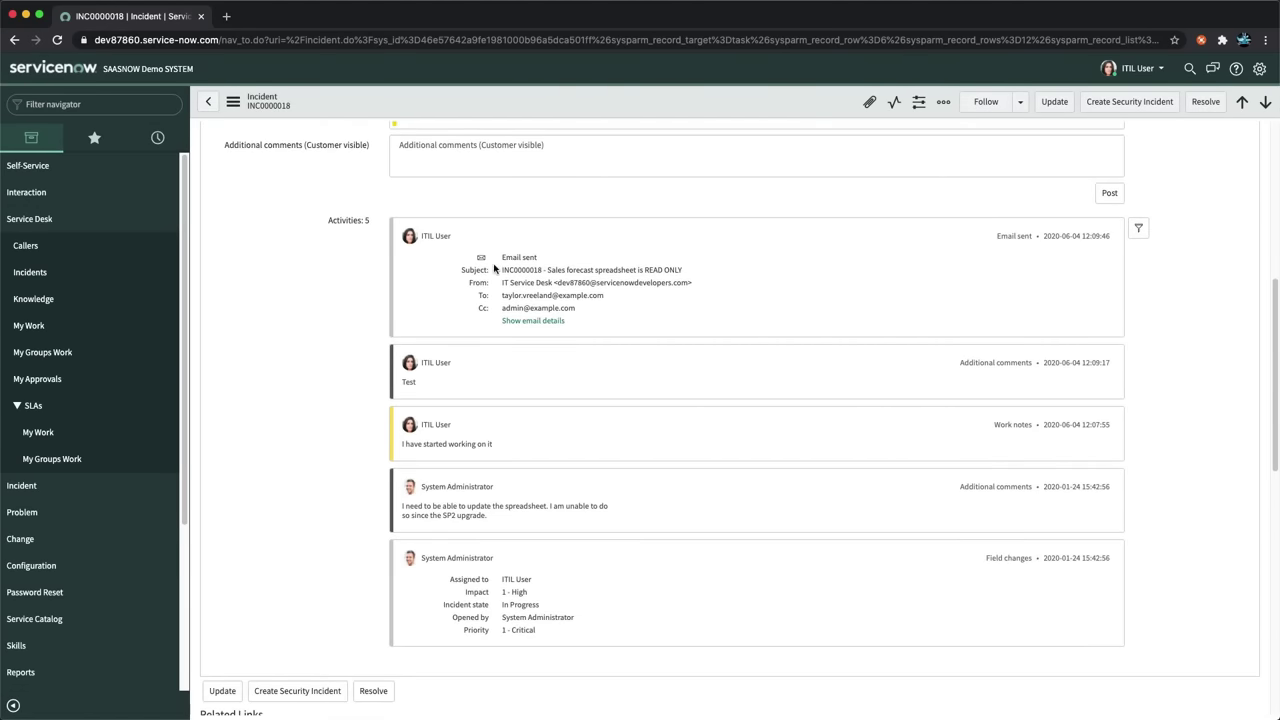
Expand the sent TEST email's details in the activity stream
{"action": "left_click", "coordinate": [526, 322]}
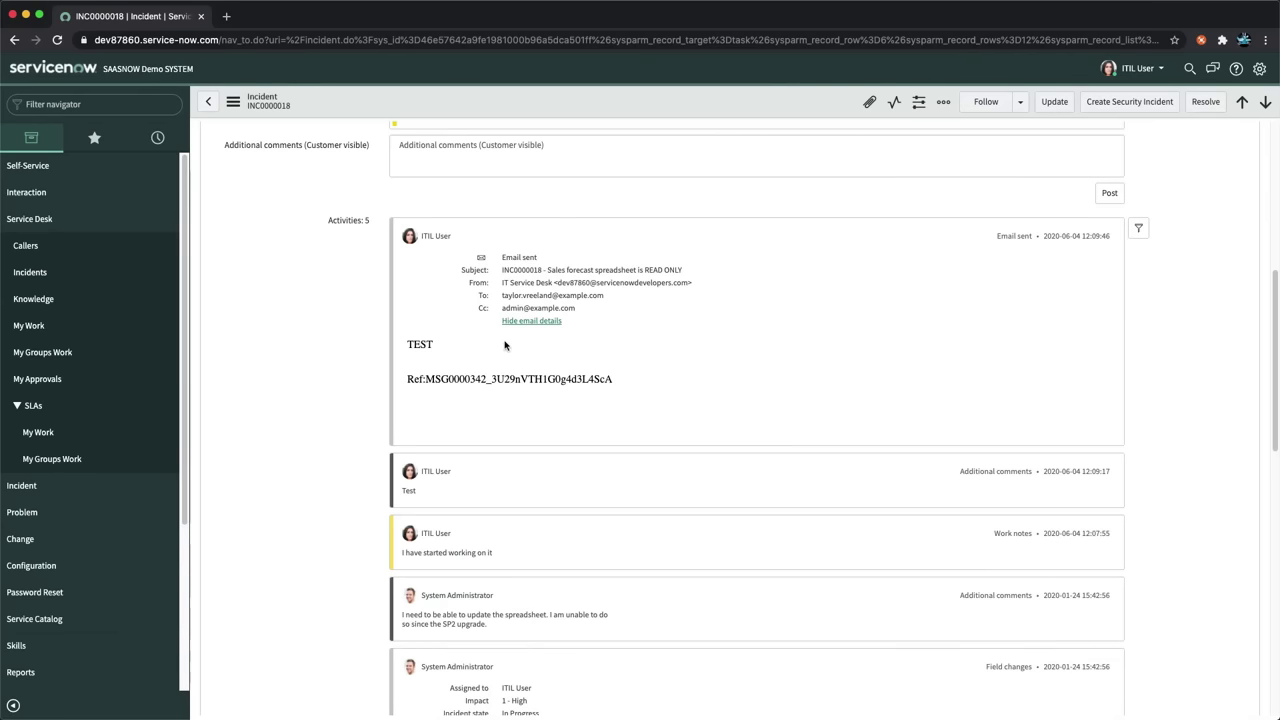
{"action": "scroll", "coordinate": [507, 347], "scroll_direction": "up", "scroll_amount": 5}
{"action": "scroll", "coordinate": [531, 291], "scroll_direction": "down", "scroll_amount": 6}
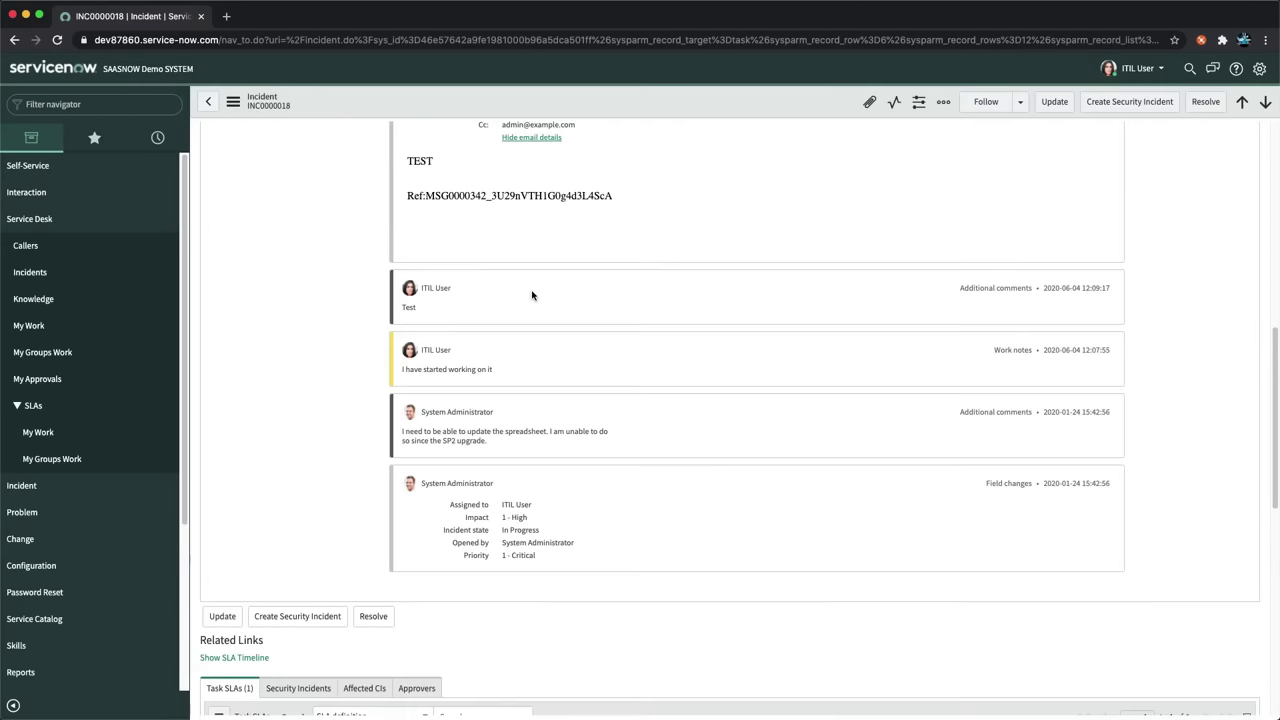
{"action": "scroll", "coordinate": [557, 380], "scroll_direction": "down", "scroll_amount": 1}
{"action": "scroll", "coordinate": [536, 378], "scroll_direction": "up", "scroll_amount": 5}
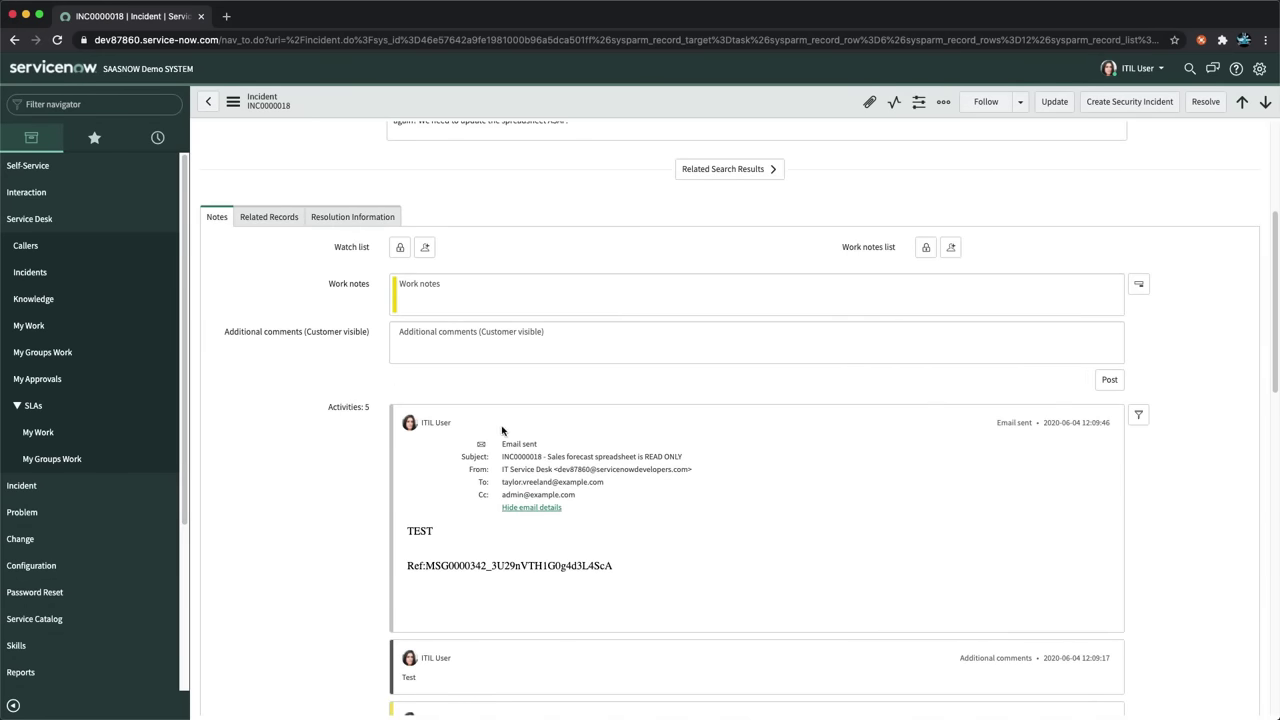
{"action": "scroll", "coordinate": [500, 450], "scroll_direction": "down", "scroll_amount": 3}
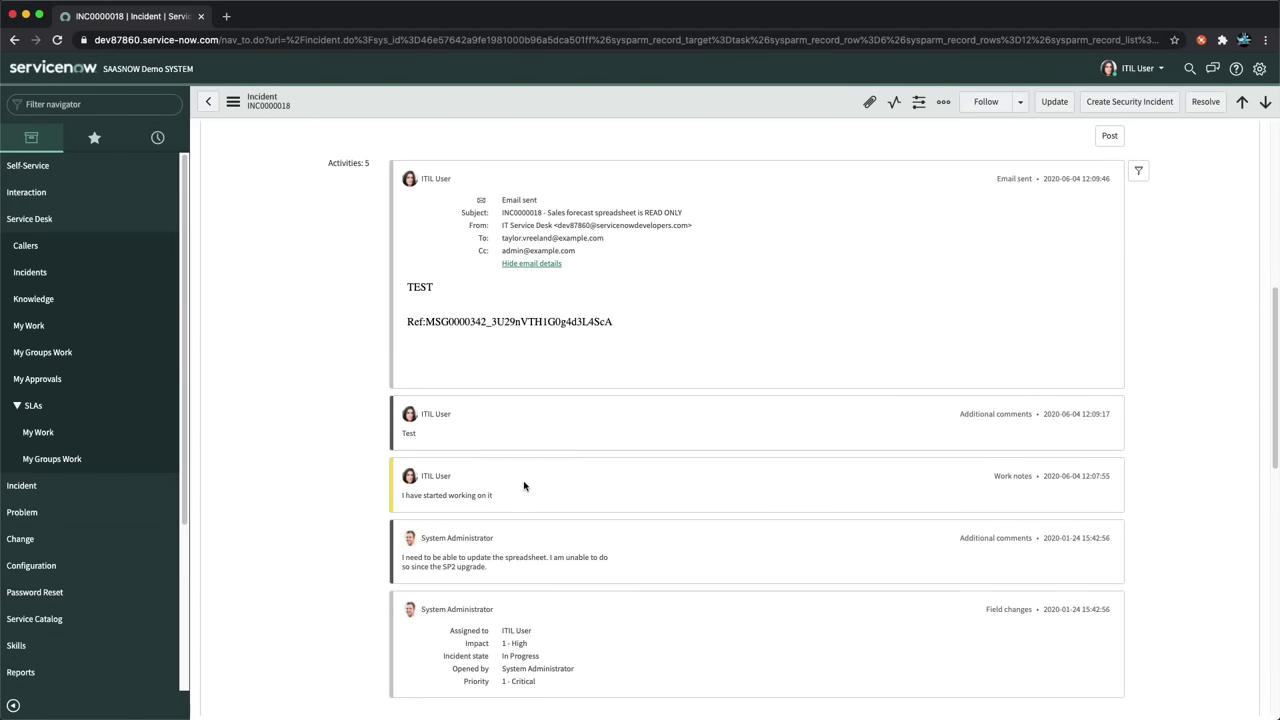
{"action": "scroll", "coordinate": [556, 499], "scroll_direction": "up", "scroll_amount": 5}
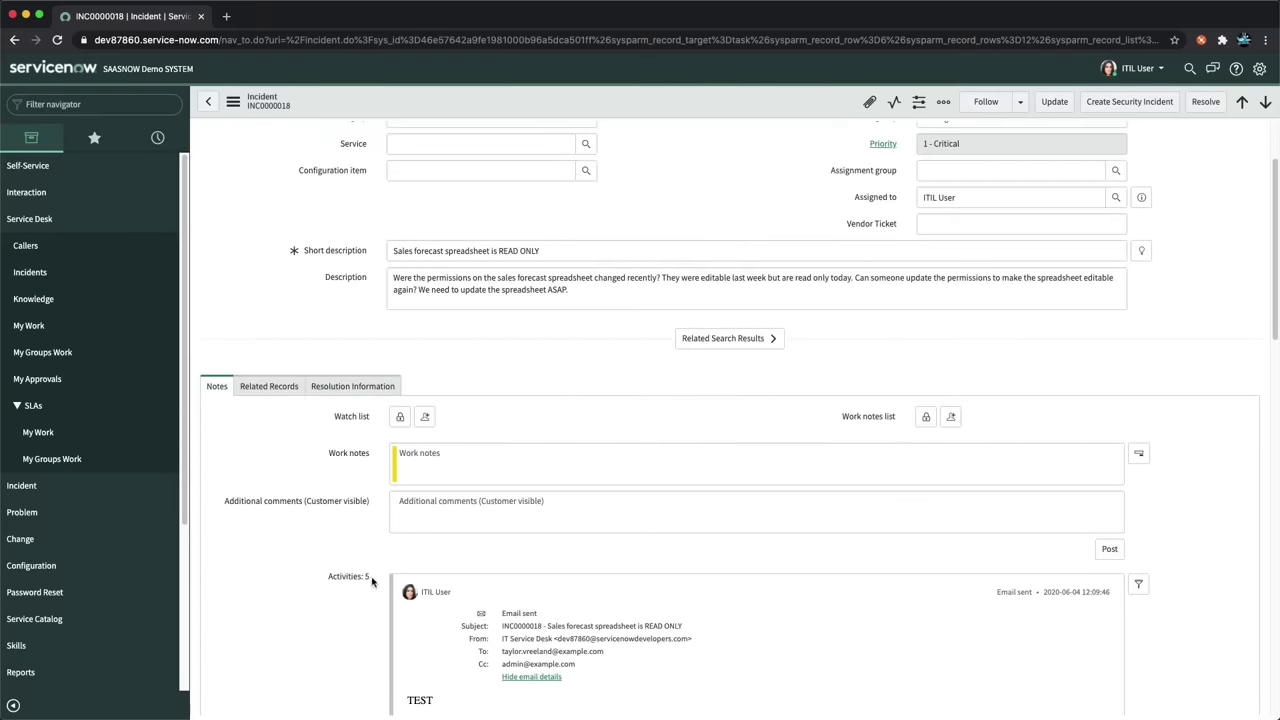
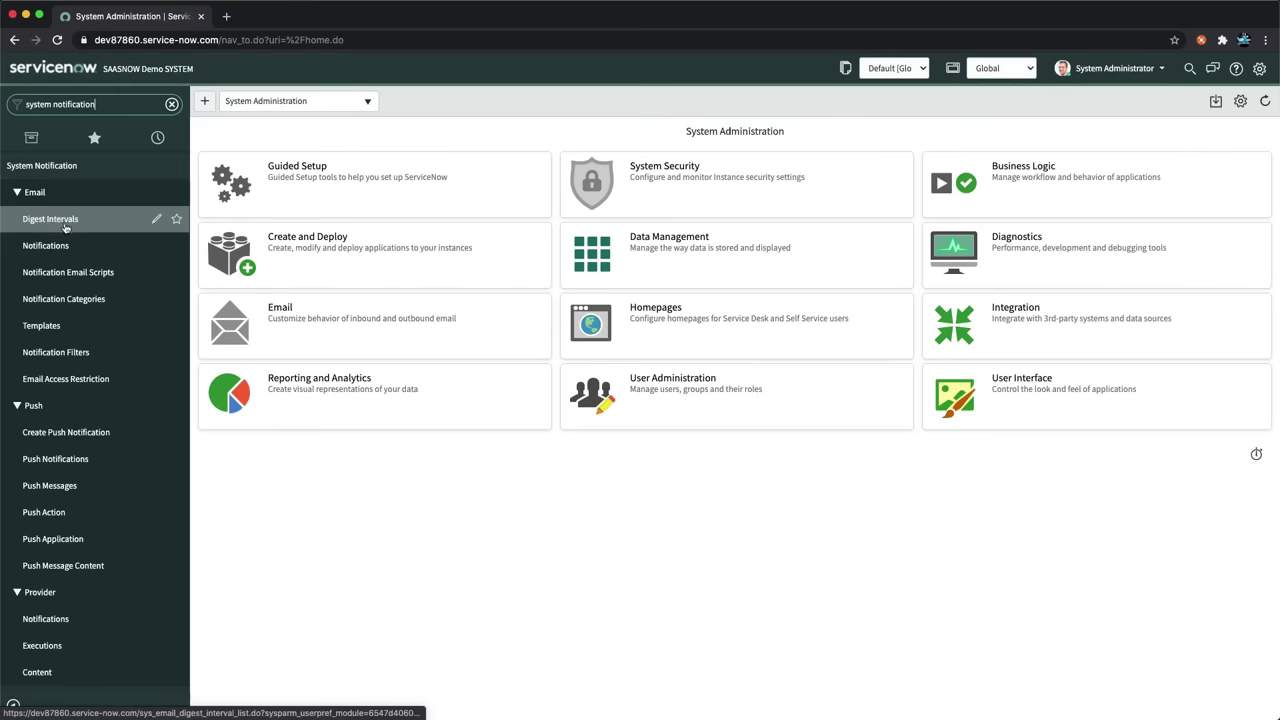
Collapse the Email, Push and Provider groups, re-expand Email, and open Digest Intervals
{"action": "left_click", "coordinate": [44, 194]}
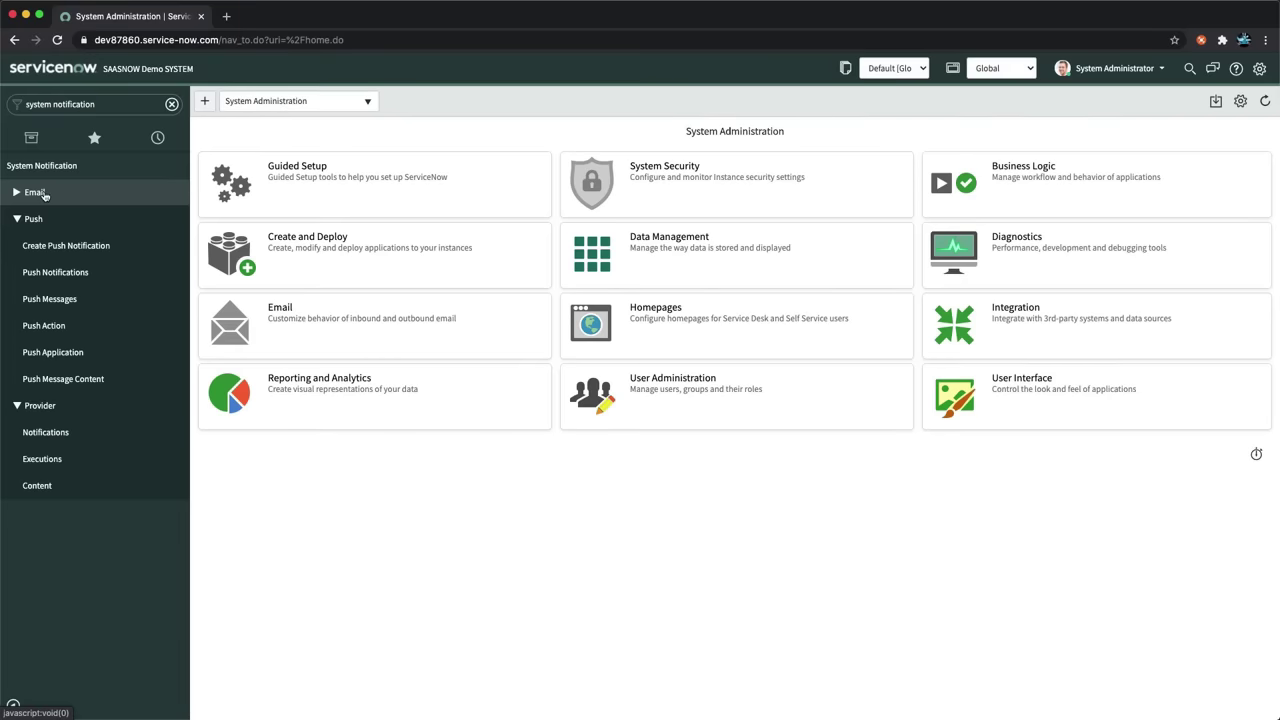
{"action": "left_click", "coordinate": [44, 220]}
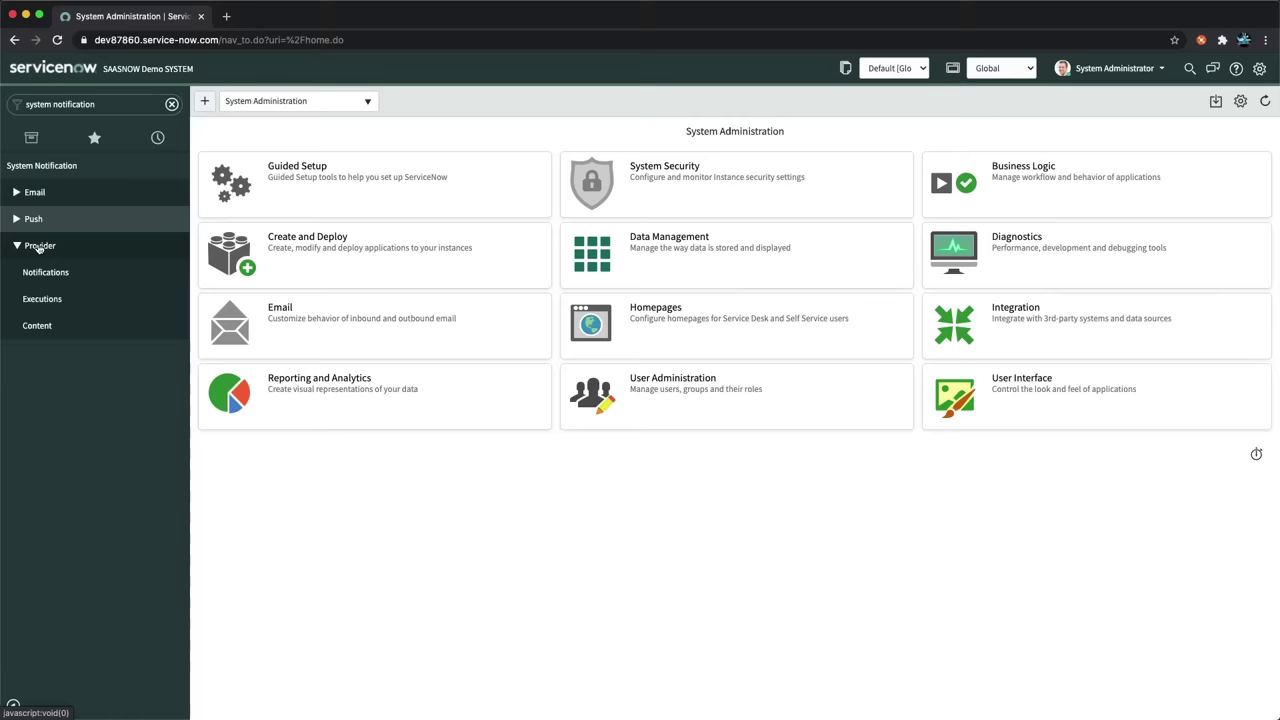
{"action": "left_click", "coordinate": [38, 247]}
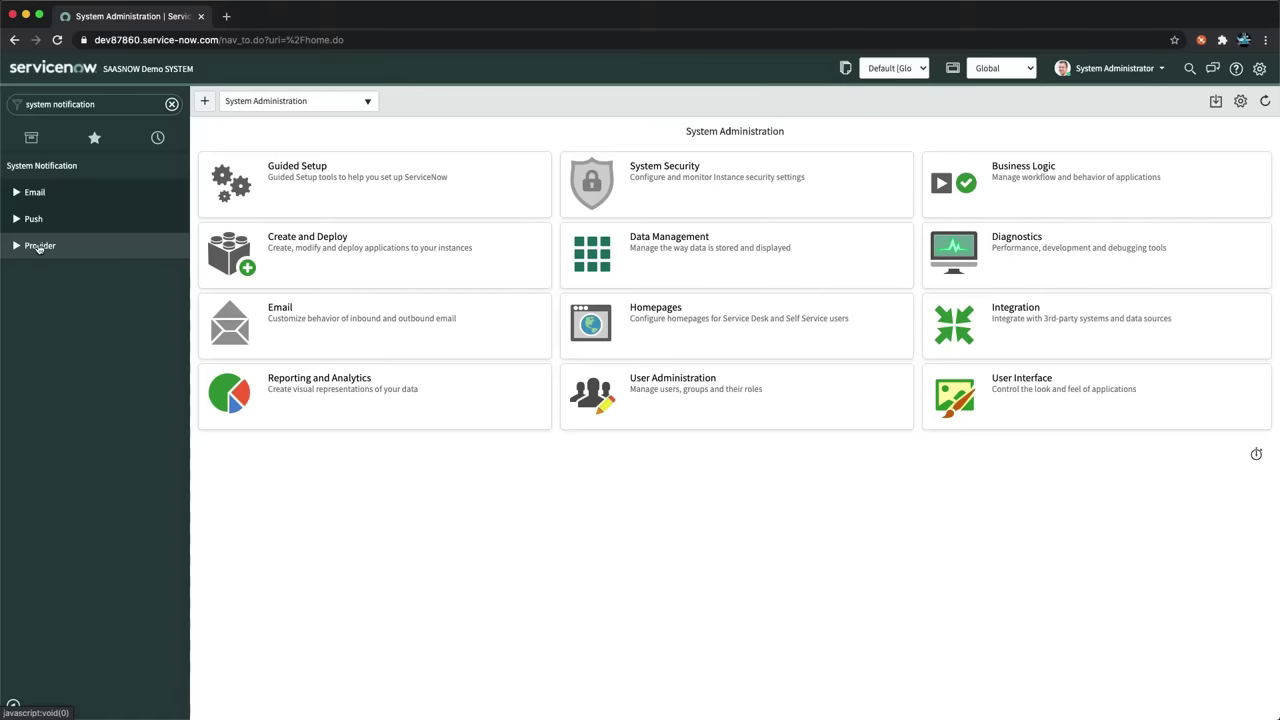
{"action": "left_click", "coordinate": [36, 193]}
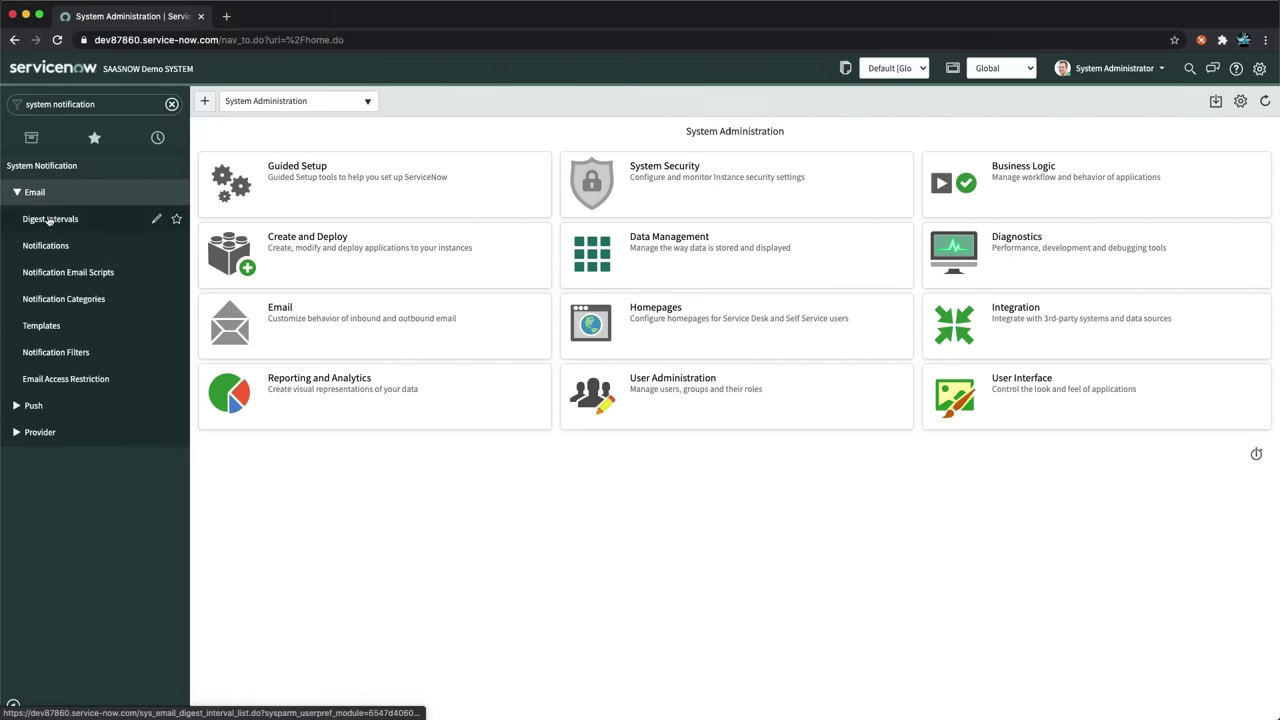
{"action": "left_click", "coordinate": [48, 220]}
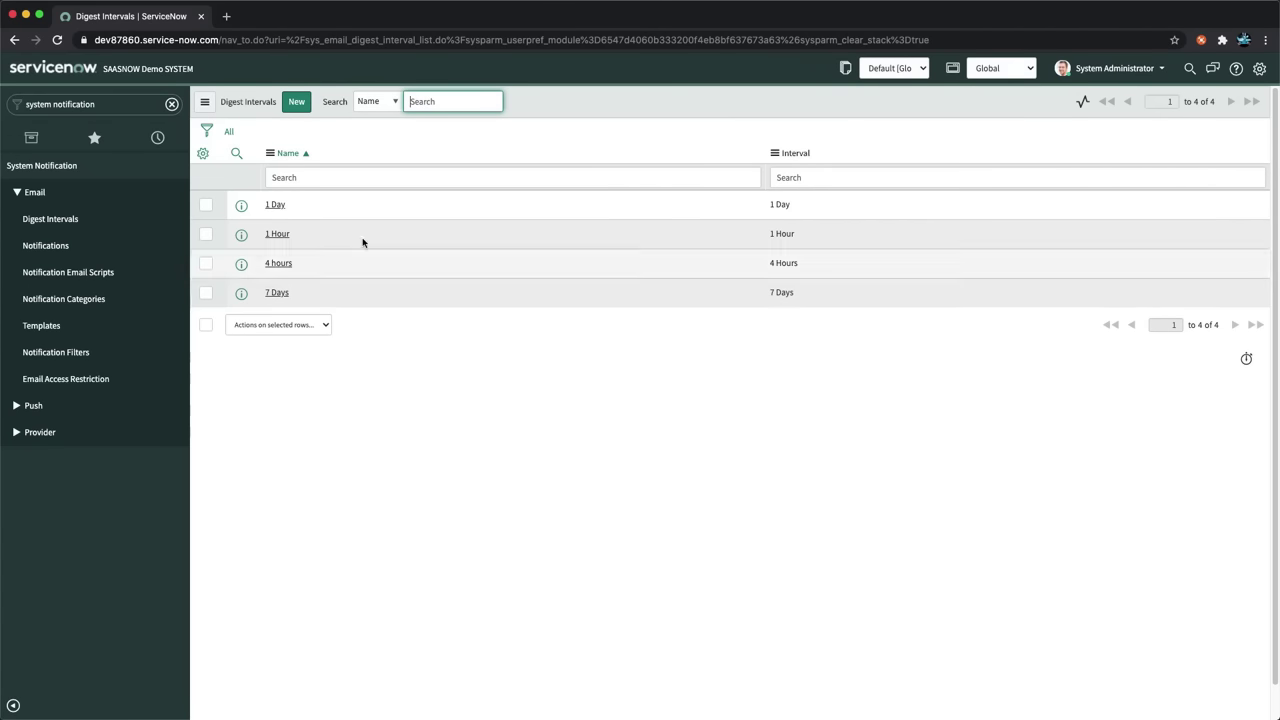
Open Email > Notifications to list the 269 active notifications
{"action": "left_click", "coordinate": [59, 249]}
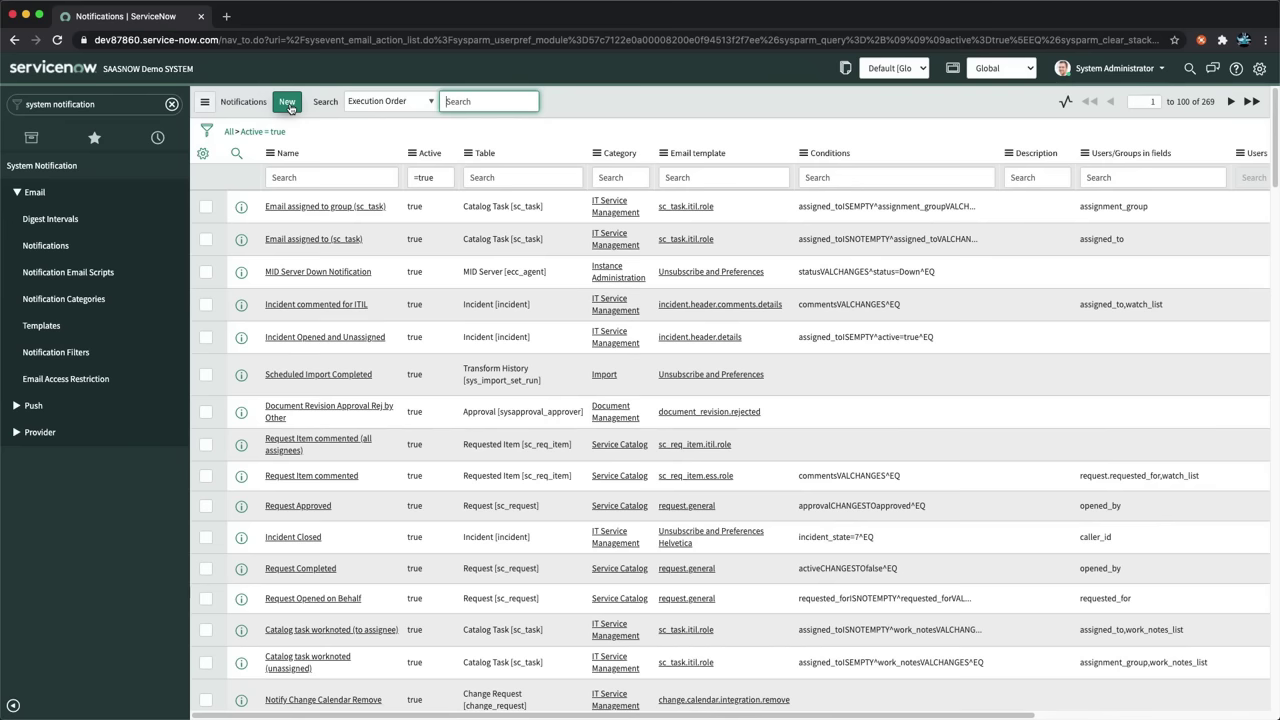
Browse Notification Email Scripts, then list the 56 Notification Categories
{"action": "left_click", "coordinate": [58, 275]}
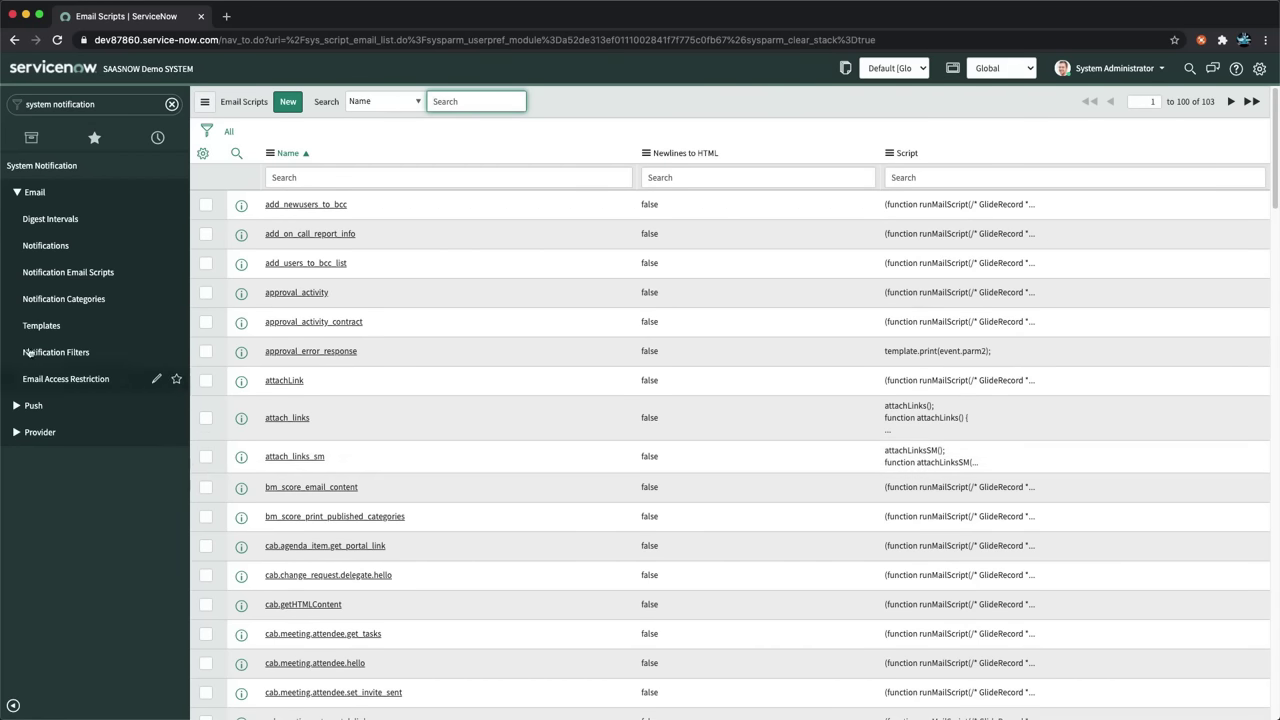
{"action": "left_click", "coordinate": [54, 304]}
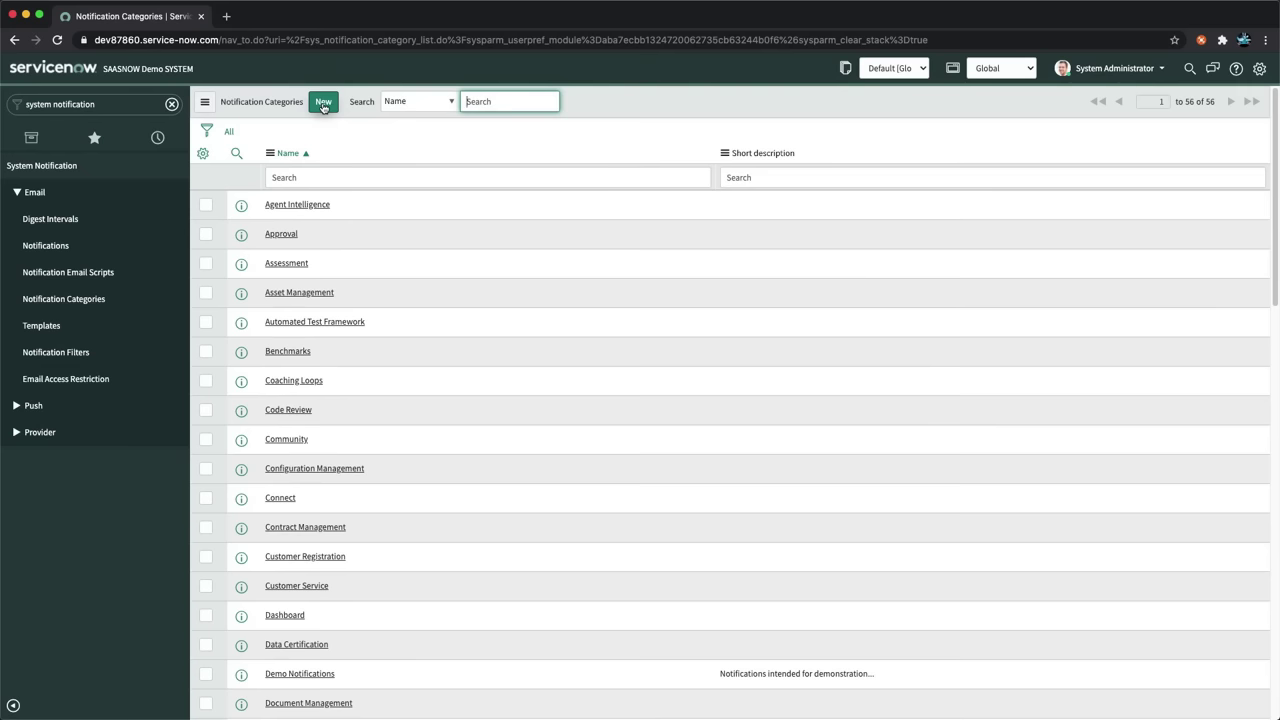
View the email Templates, then list the Notification Filters: Critical issues and Unsubscribe
{"action": "left_click", "coordinate": [50, 330]}
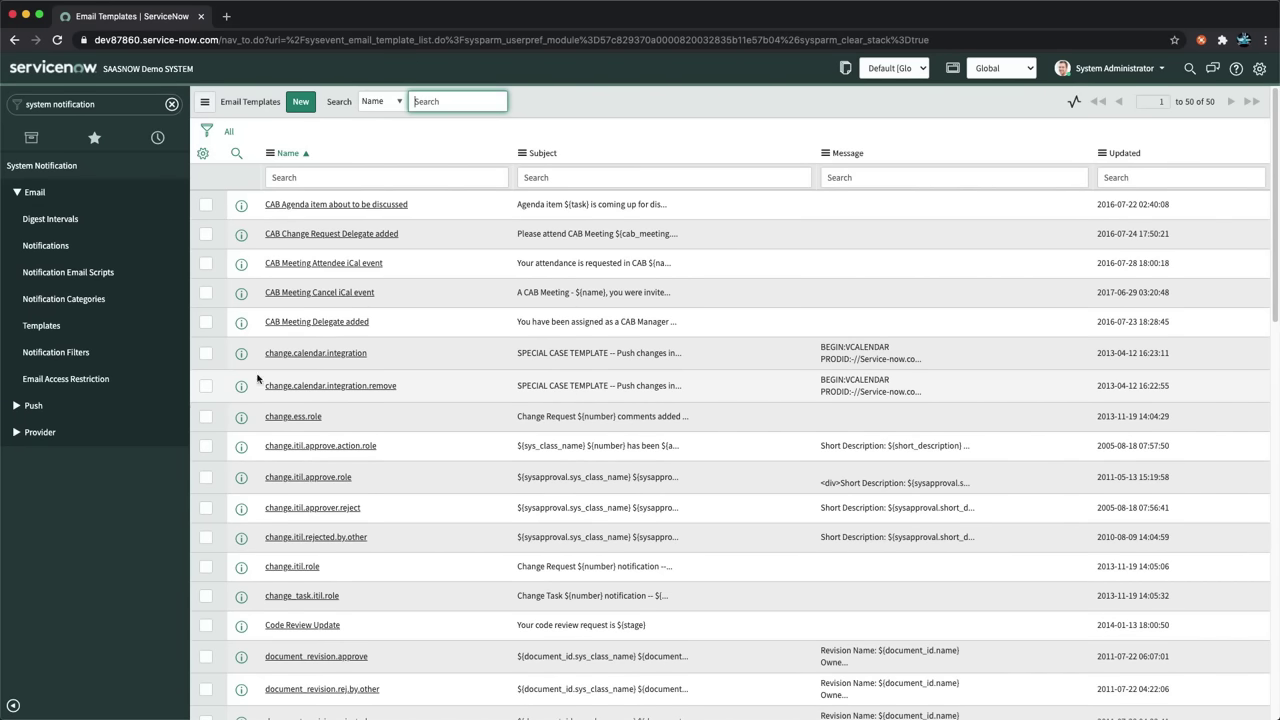
{"action": "left_click", "coordinate": [60, 353]}
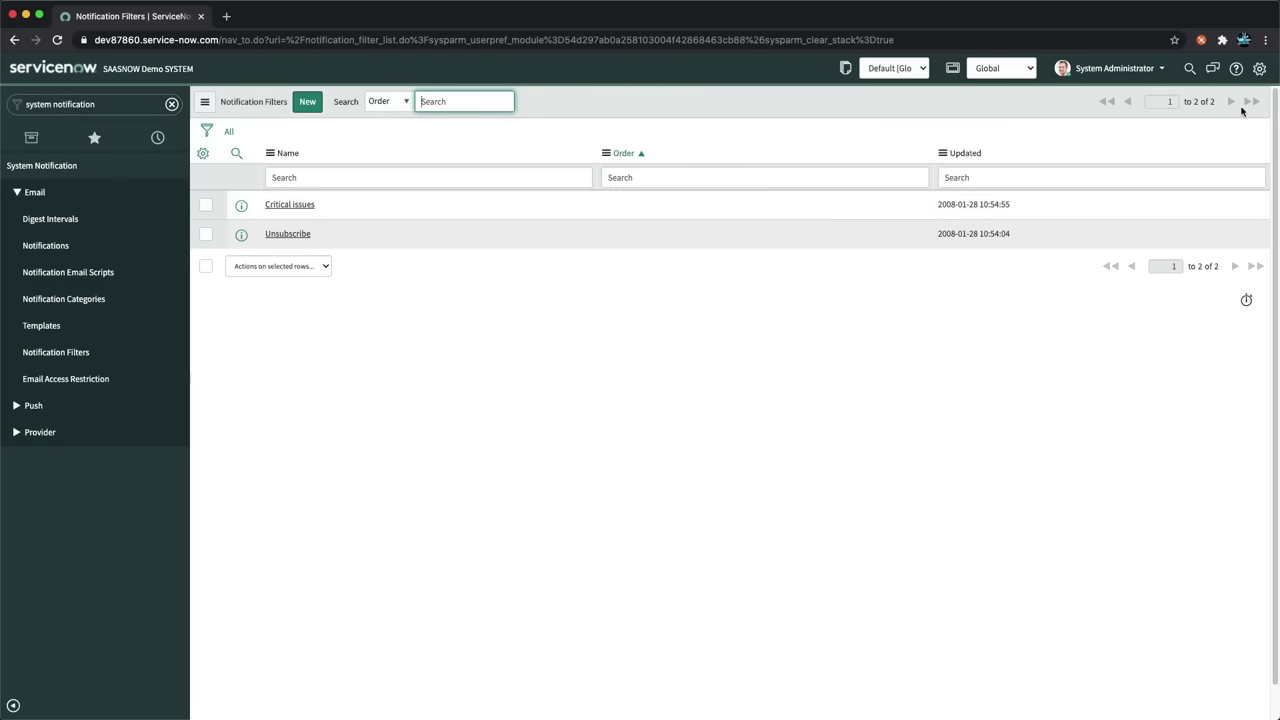
{"action": "left_click", "coordinate": [1259, 70]}
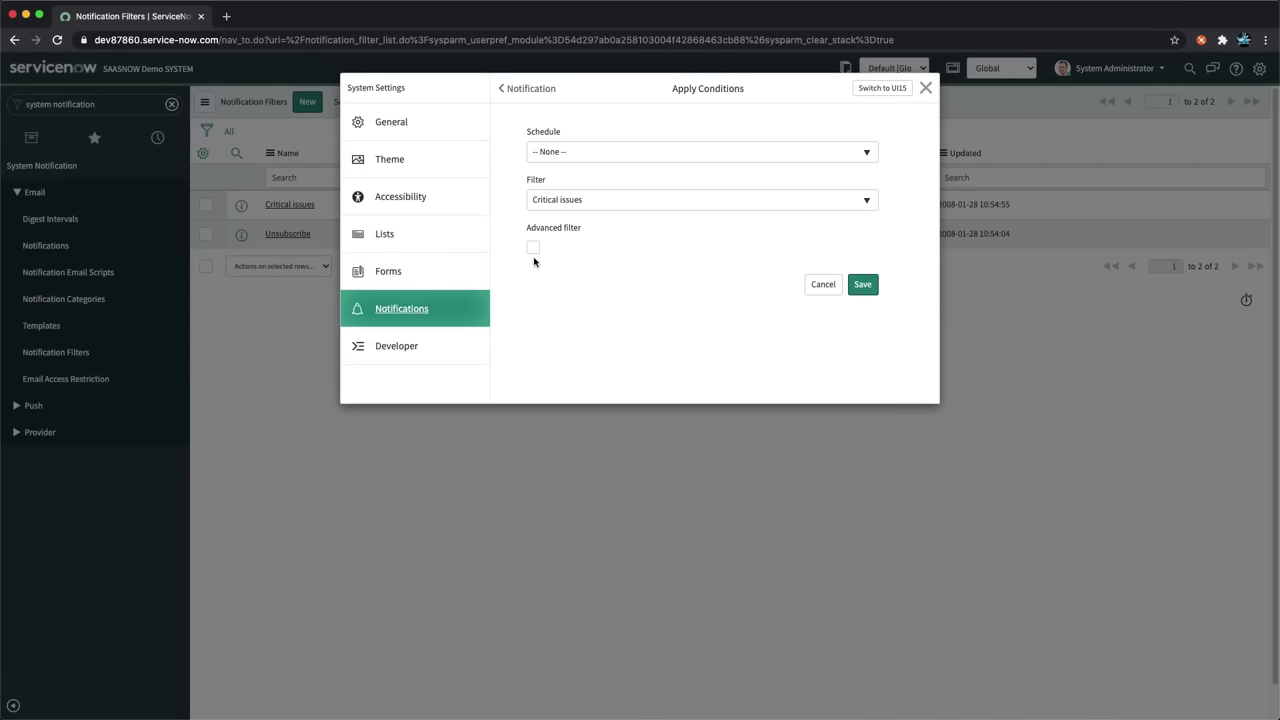
{"action": "left_click", "coordinate": [407, 313]}
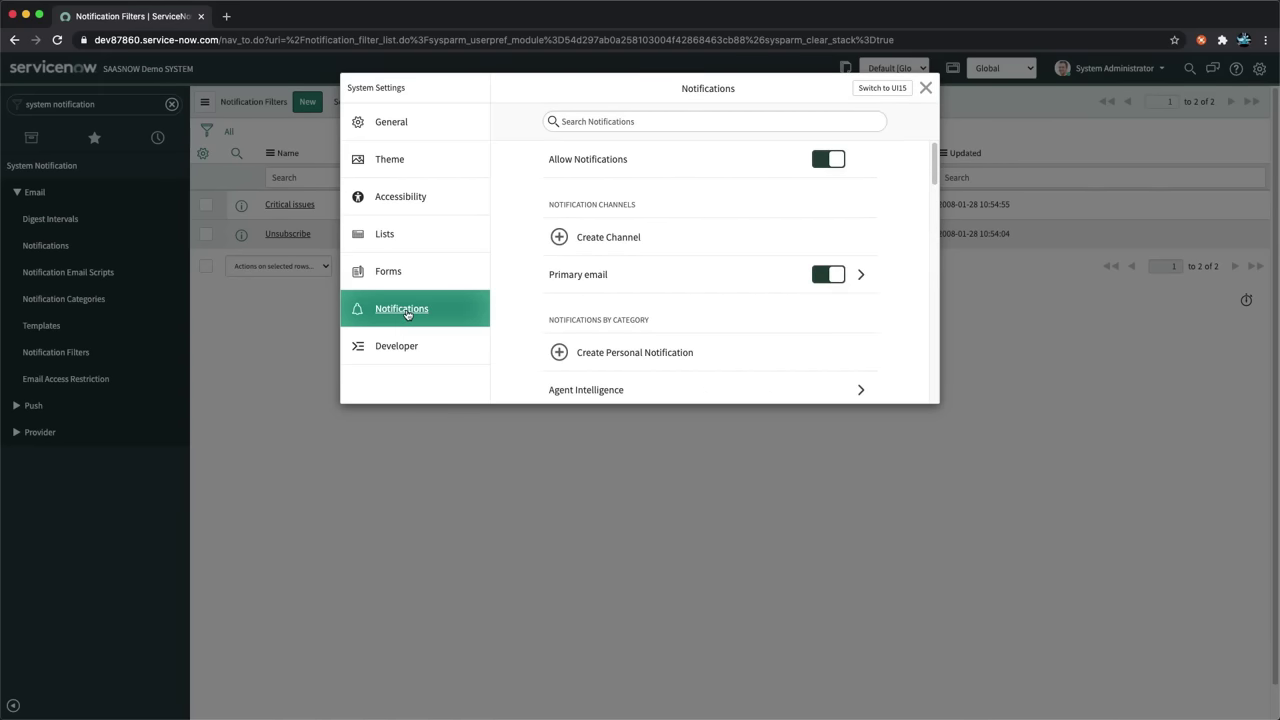
{"action": "scroll", "coordinate": [724, 239], "scroll_direction": "down", "scroll_amount": 10}
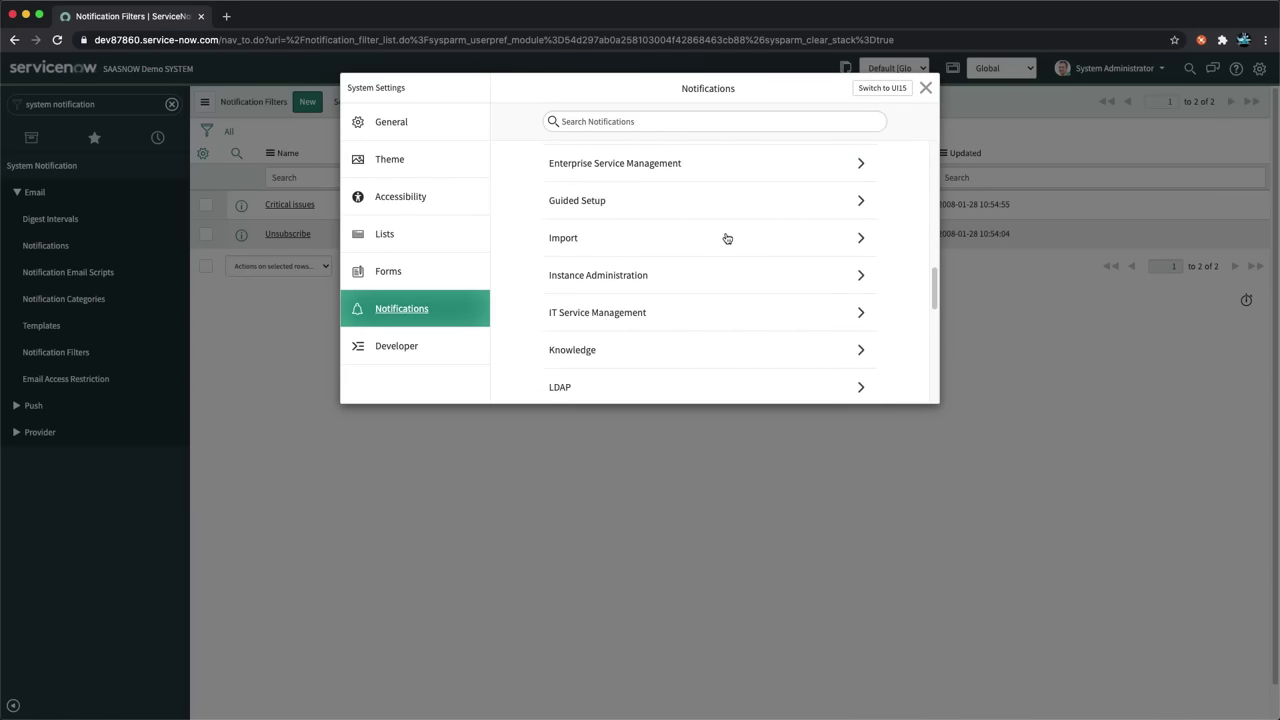
{"action": "scroll", "coordinate": [727, 238], "scroll_direction": "down", "scroll_amount": 3}
{"action": "scroll", "coordinate": [727, 238], "scroll_direction": "up", "scroll_amount": 3}
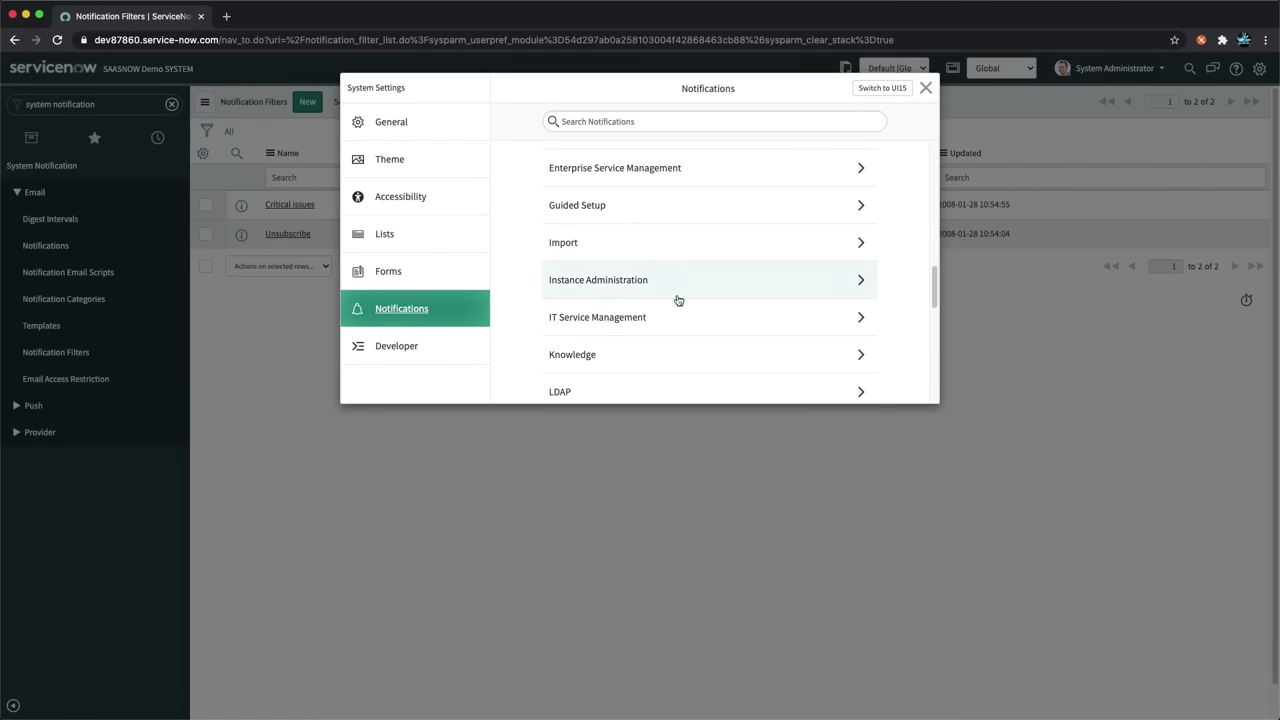
{"action": "left_click", "coordinate": [631, 317]}
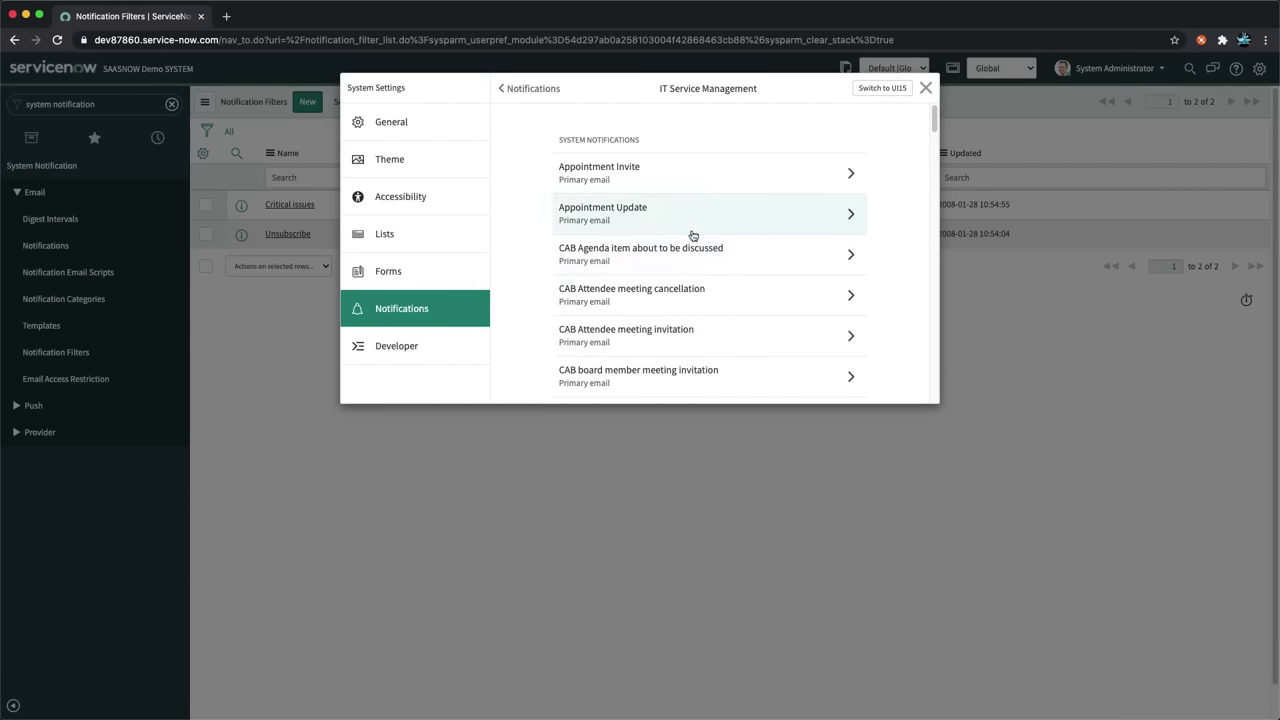
{"action": "scroll", "coordinate": [632, 276], "scroll_direction": "down", "scroll_amount": 5}
{"action": "scroll", "coordinate": [632, 276], "scroll_direction": "down", "scroll_amount": 3}
{"action": "scroll", "coordinate": [632, 276], "scroll_direction": "up", "scroll_amount": 10}
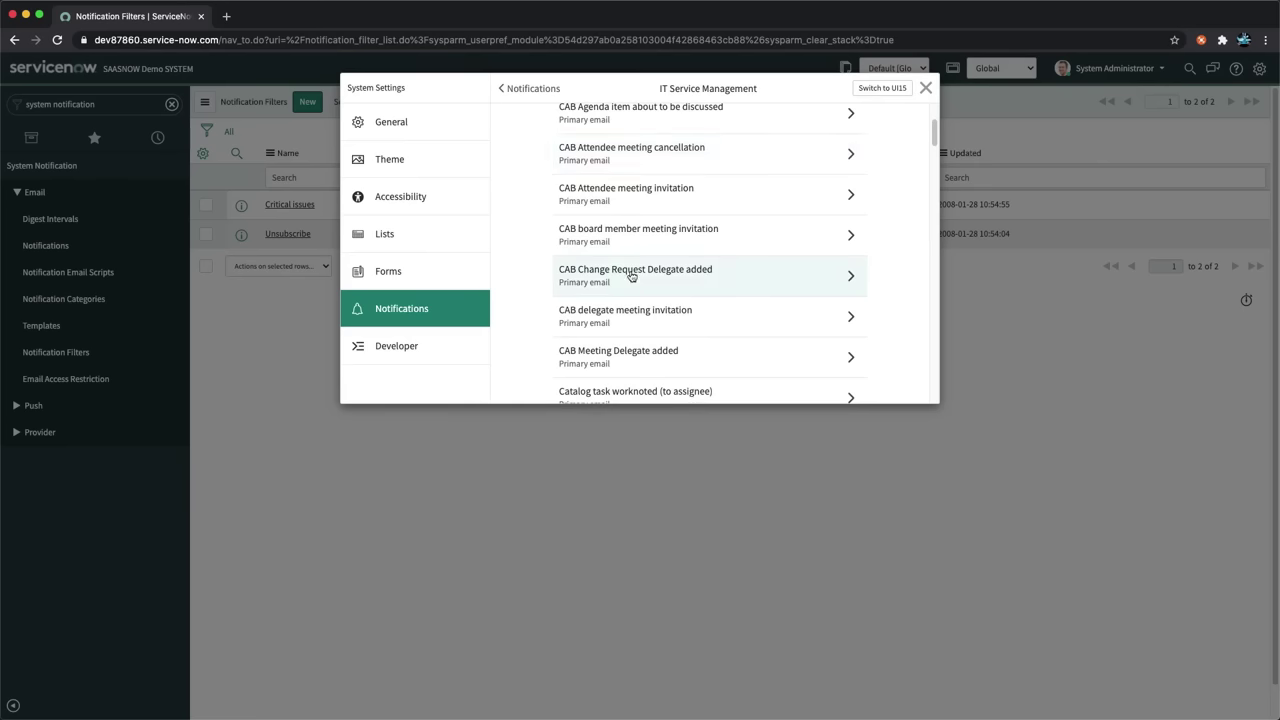
{"action": "scroll", "coordinate": [631, 276], "scroll_direction": "up", "scroll_amount": 3}
{"action": "left_click", "coordinate": [622, 211]}
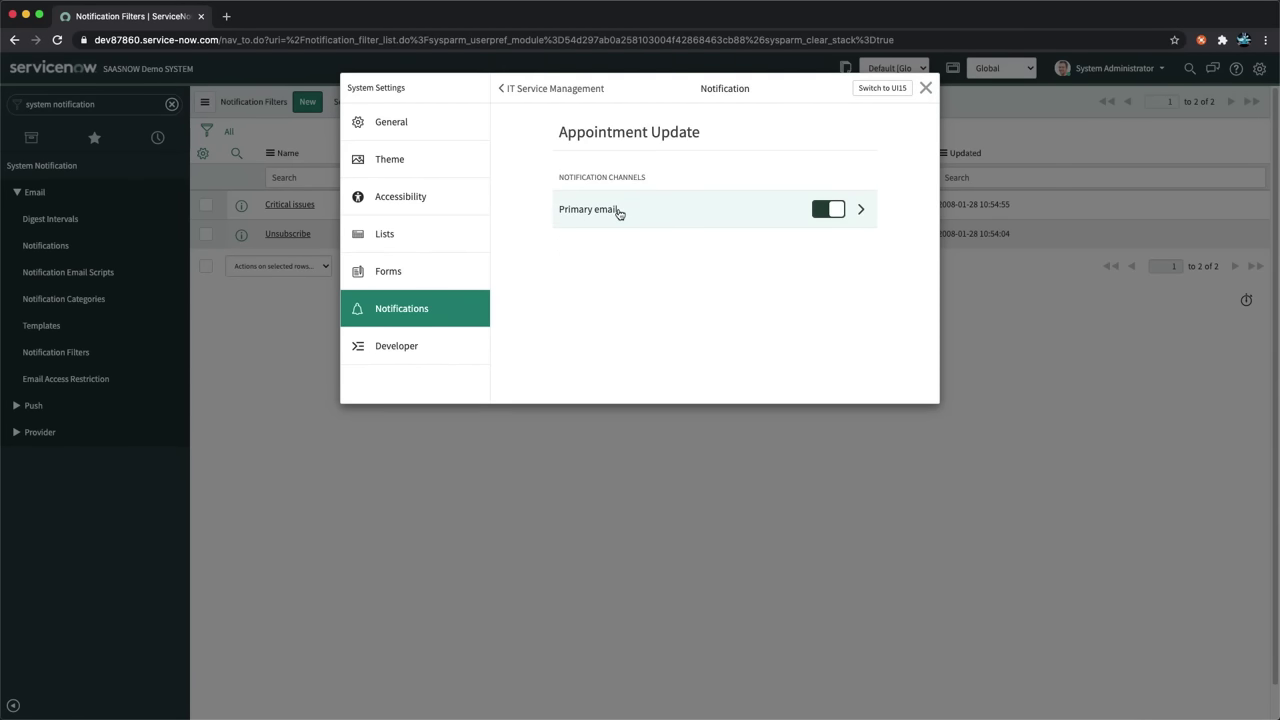
{"action": "left_click", "coordinate": [677, 213]}
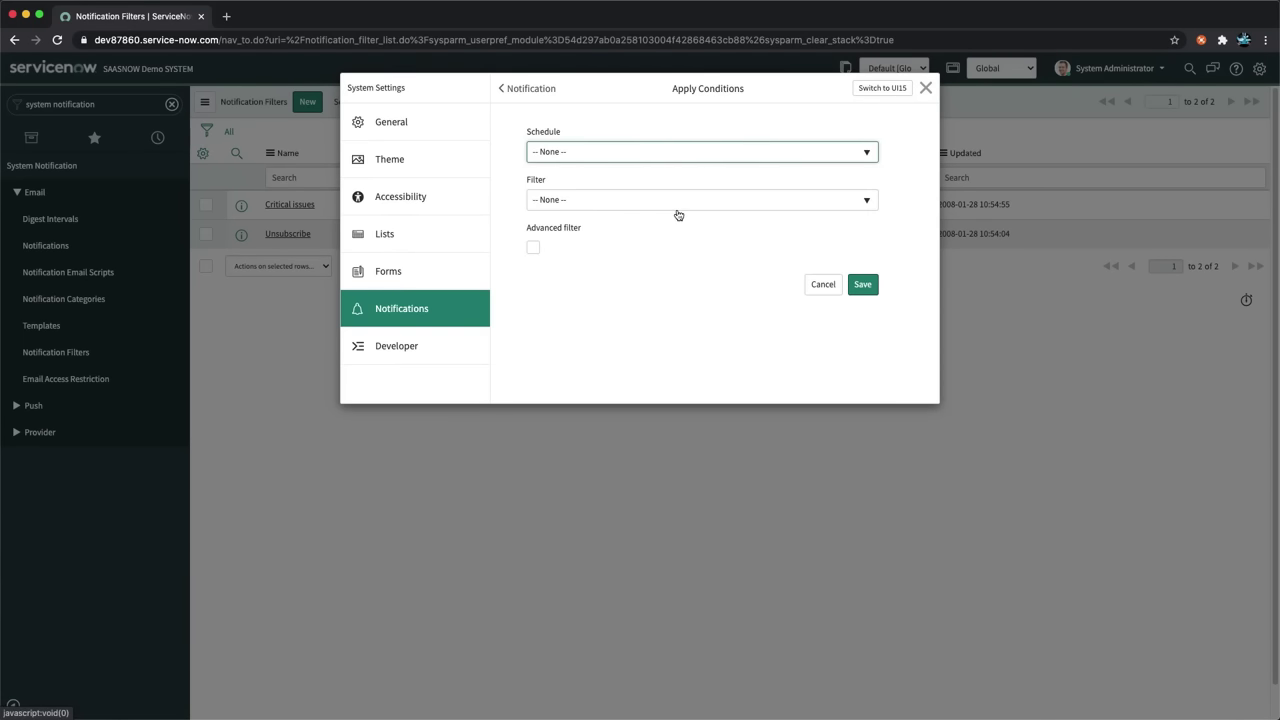
{"action": "left_click", "coordinate": [580, 200]}
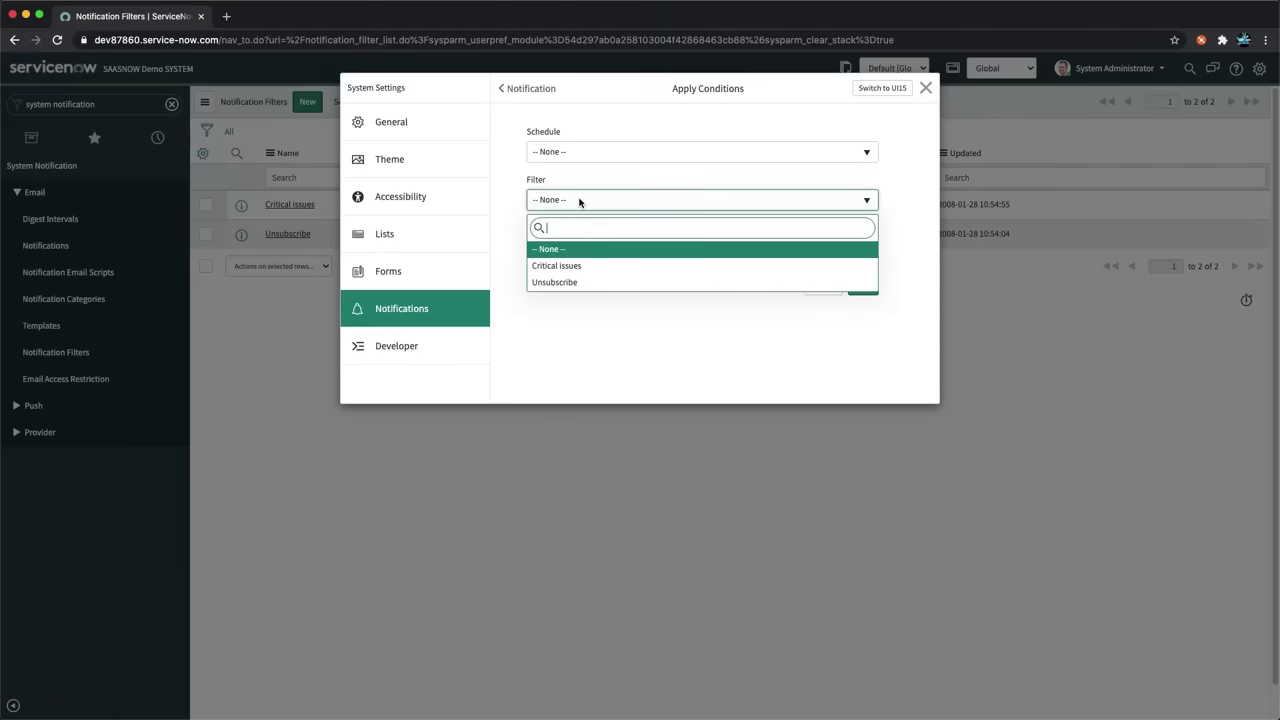
{"action": "left_click", "coordinate": [557, 266]}
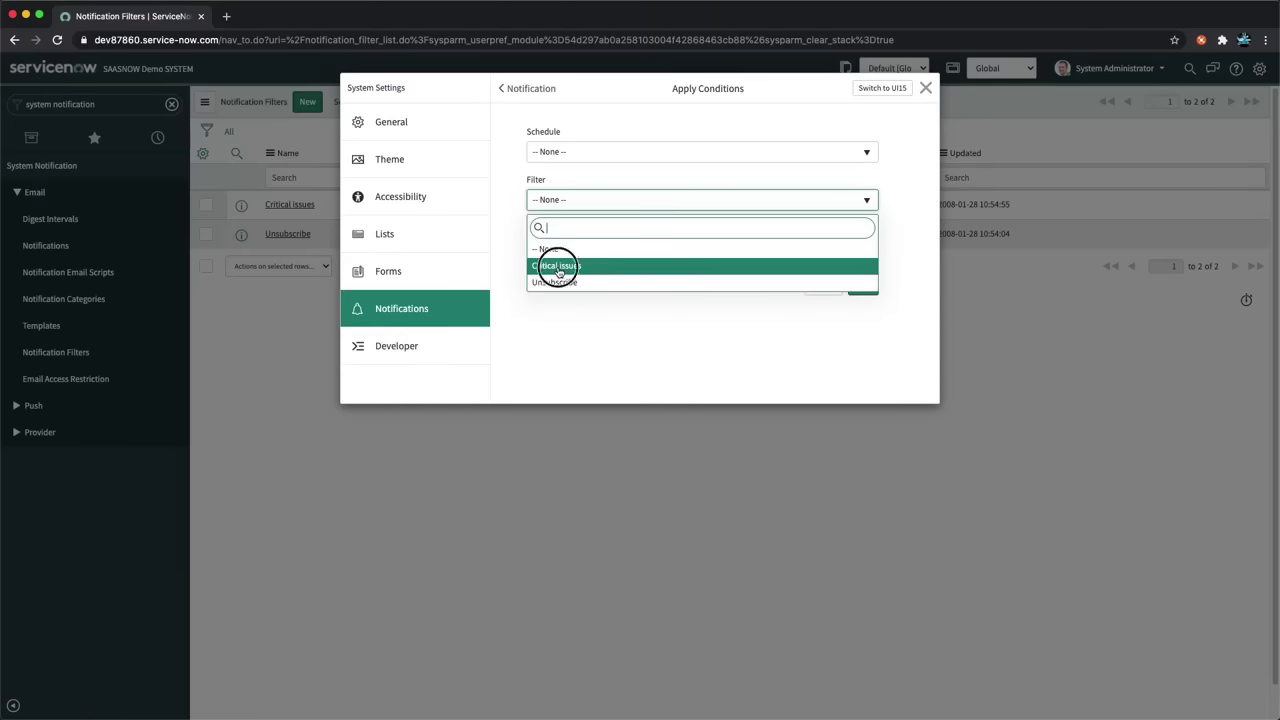
{"action": "left_click", "coordinate": [578, 205]}
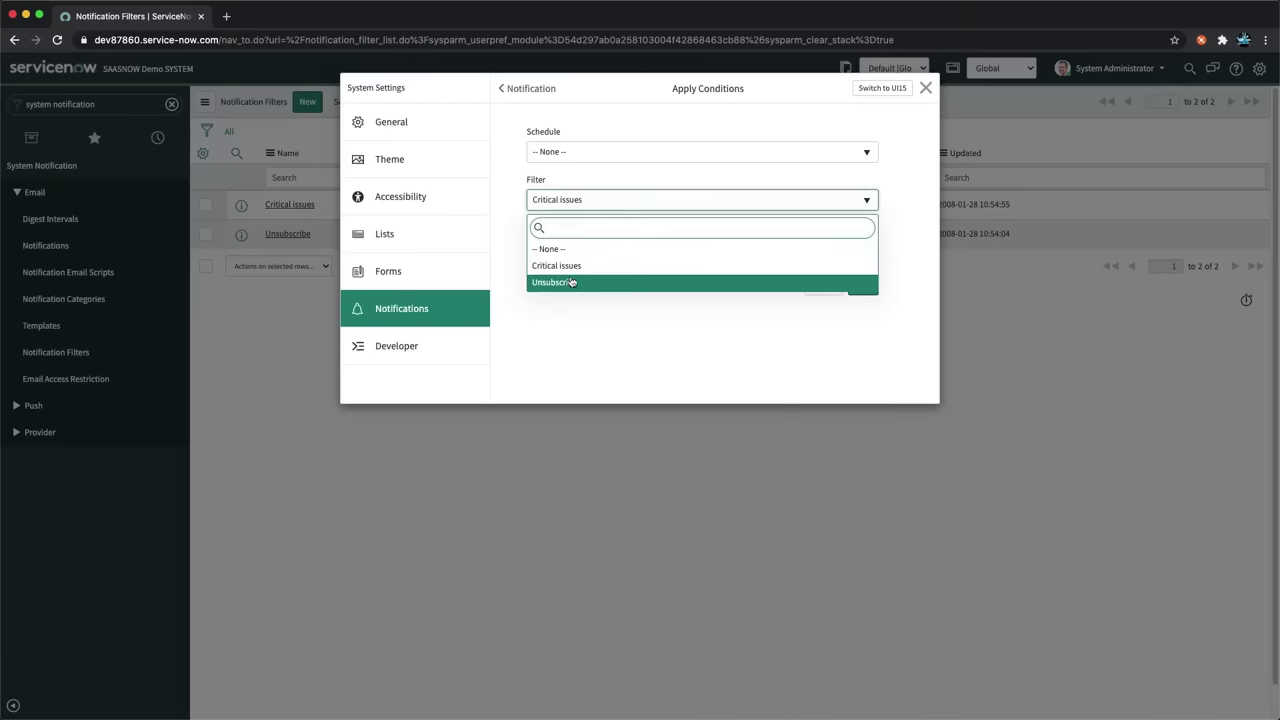
{"action": "left_click", "coordinate": [568, 282]}
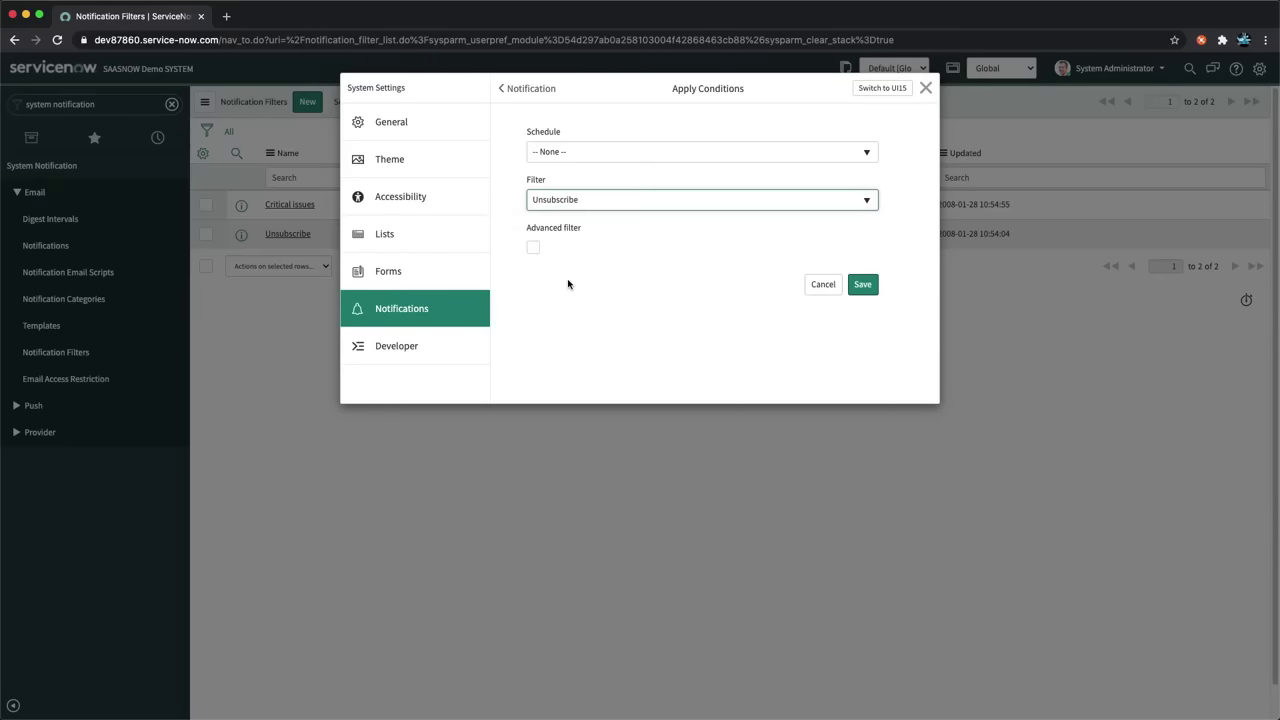
{"action": "left_click", "coordinate": [925, 88]}
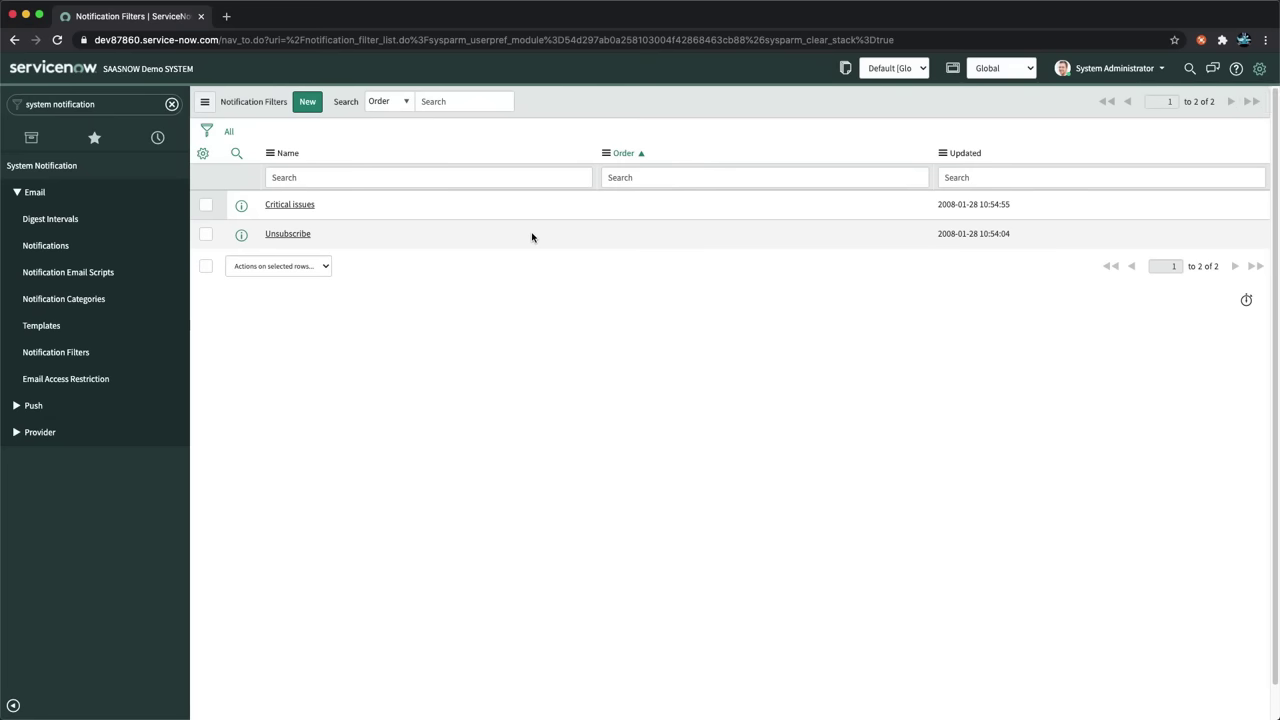
Show the seven Email Access Restriction records and select the navigator's search text
{"action": "left_click", "coordinate": [66, 380]}
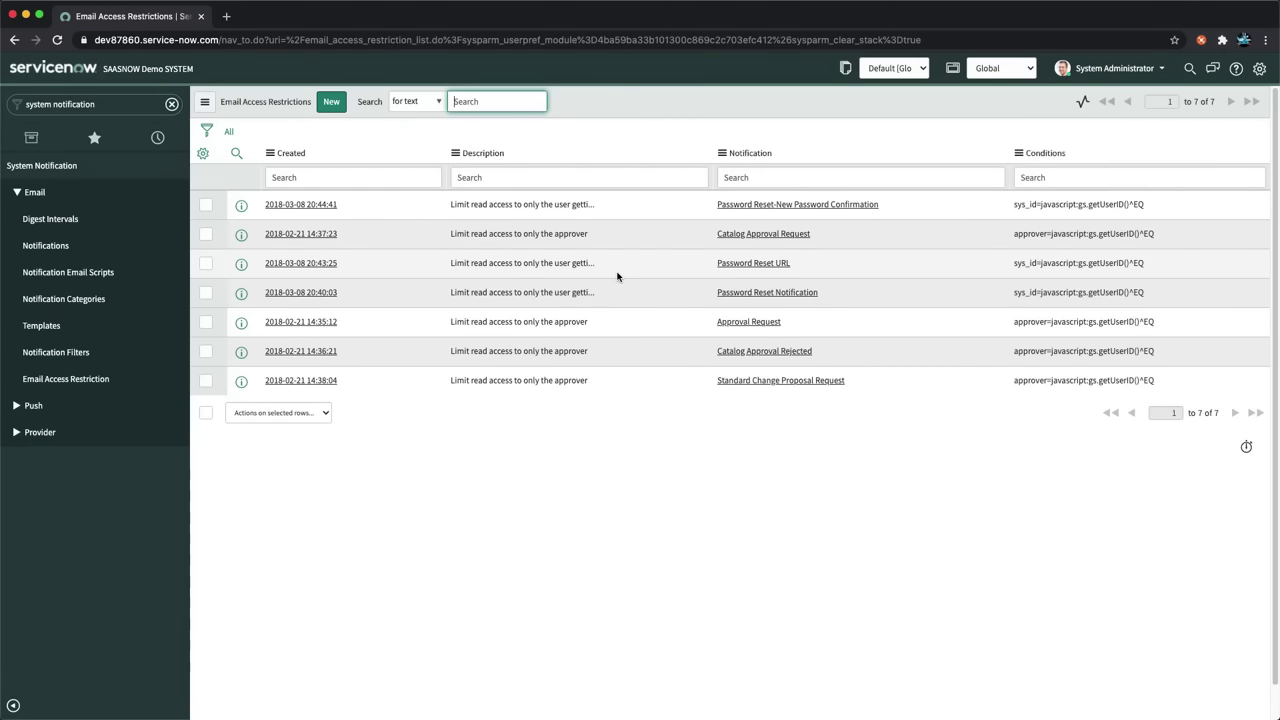
{"action": "left_click", "coordinate": [120, 105]}
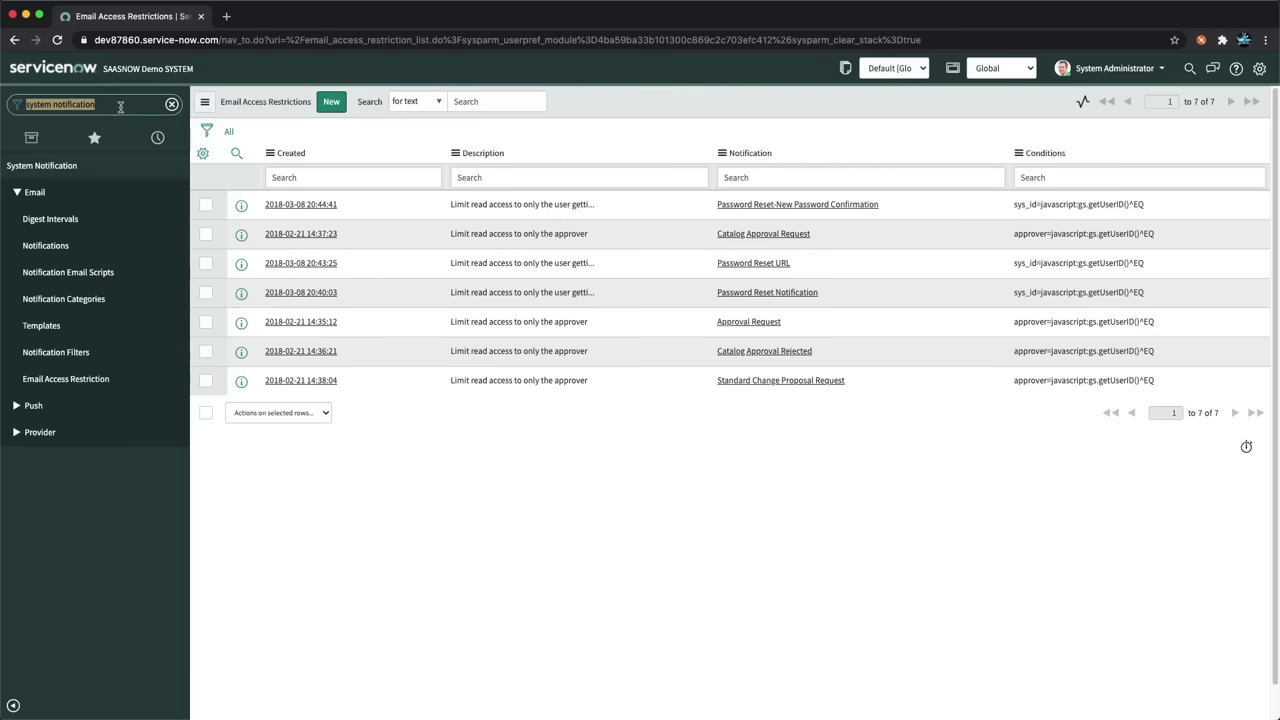
Open the Emails log via 'emails' and remove the Created on Today filter to list all 177
{"action": "type", "text": "emails"}
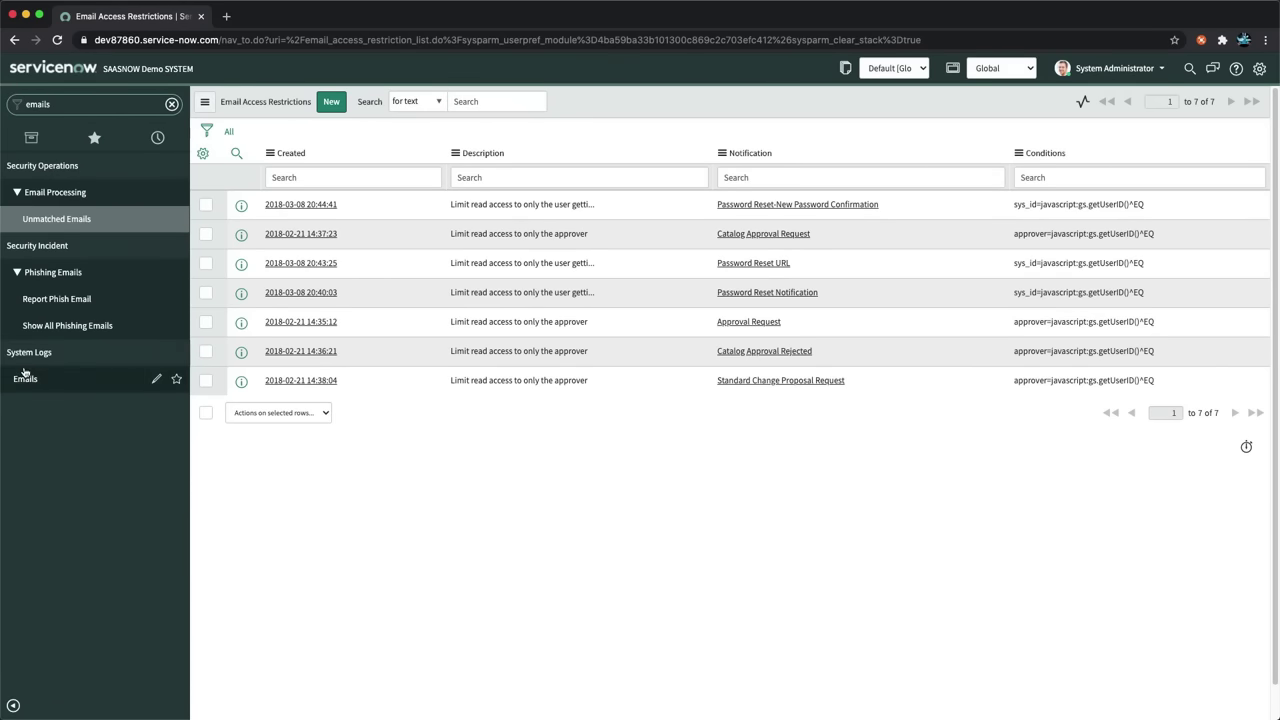
{"action": "left_click", "coordinate": [29, 388]}
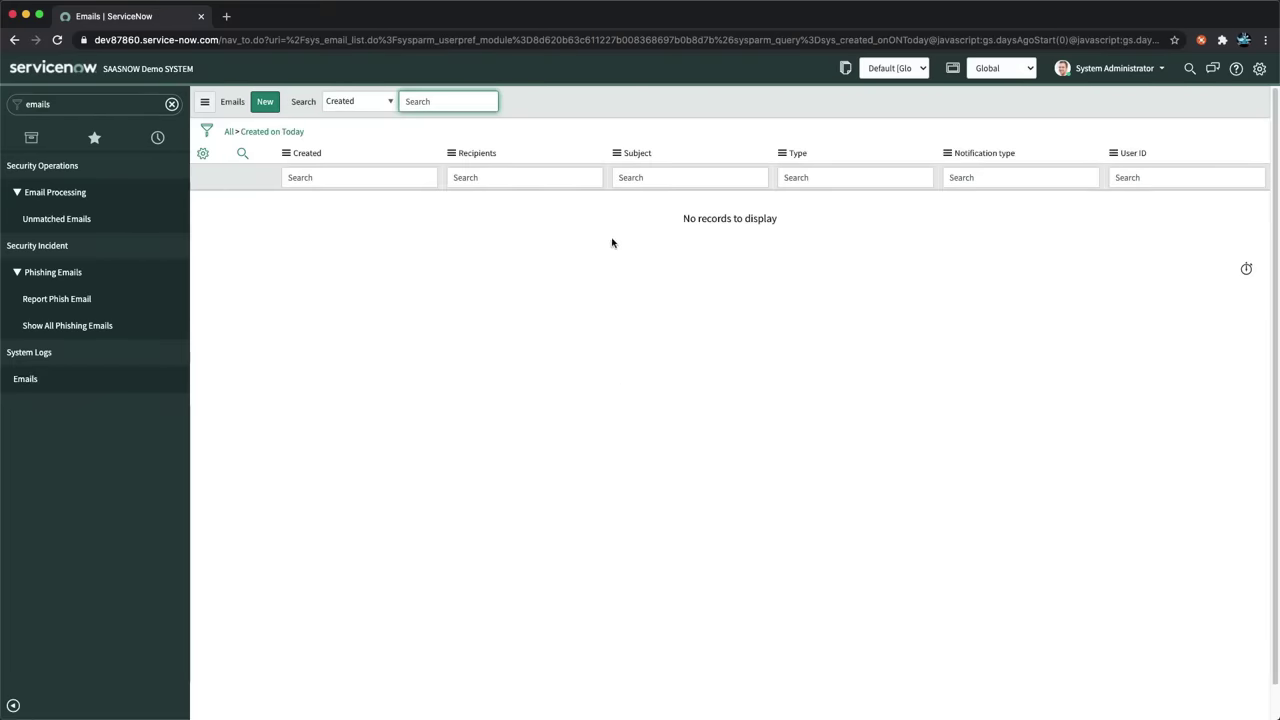
{"action": "left_click", "coordinate": [230, 134]}
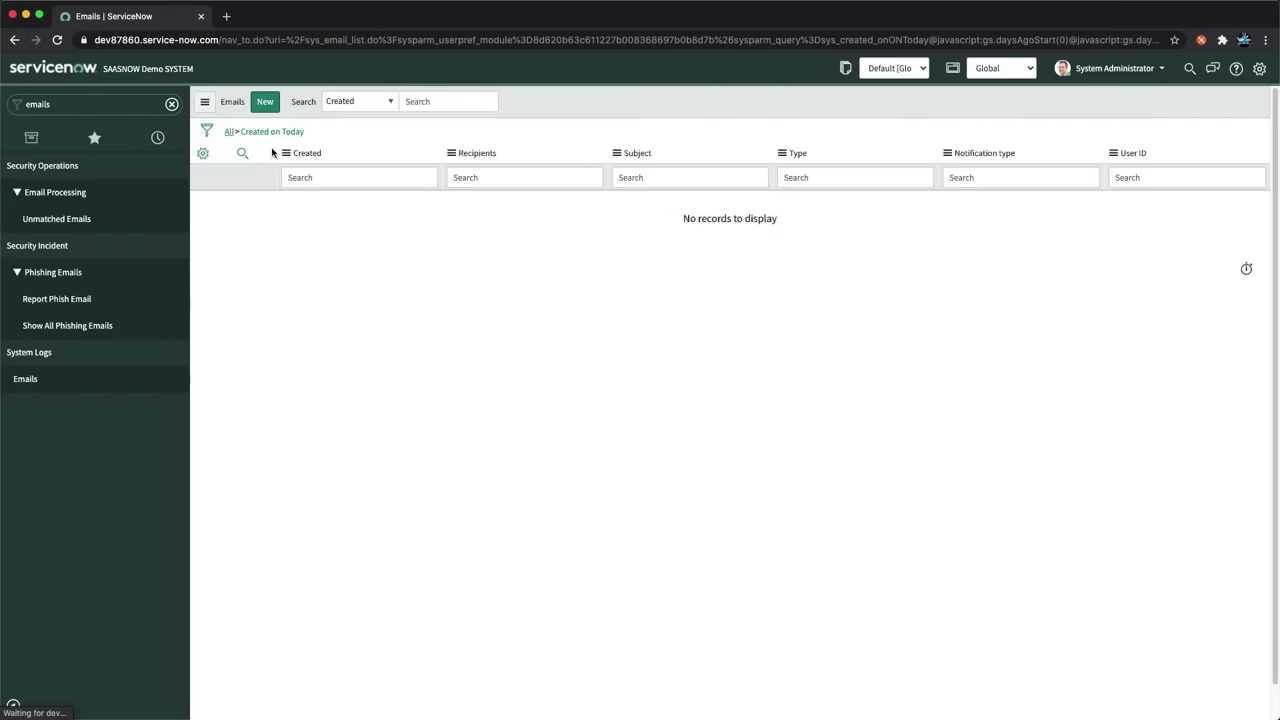
{"action": "left_click", "coordinate": [228, 132]}
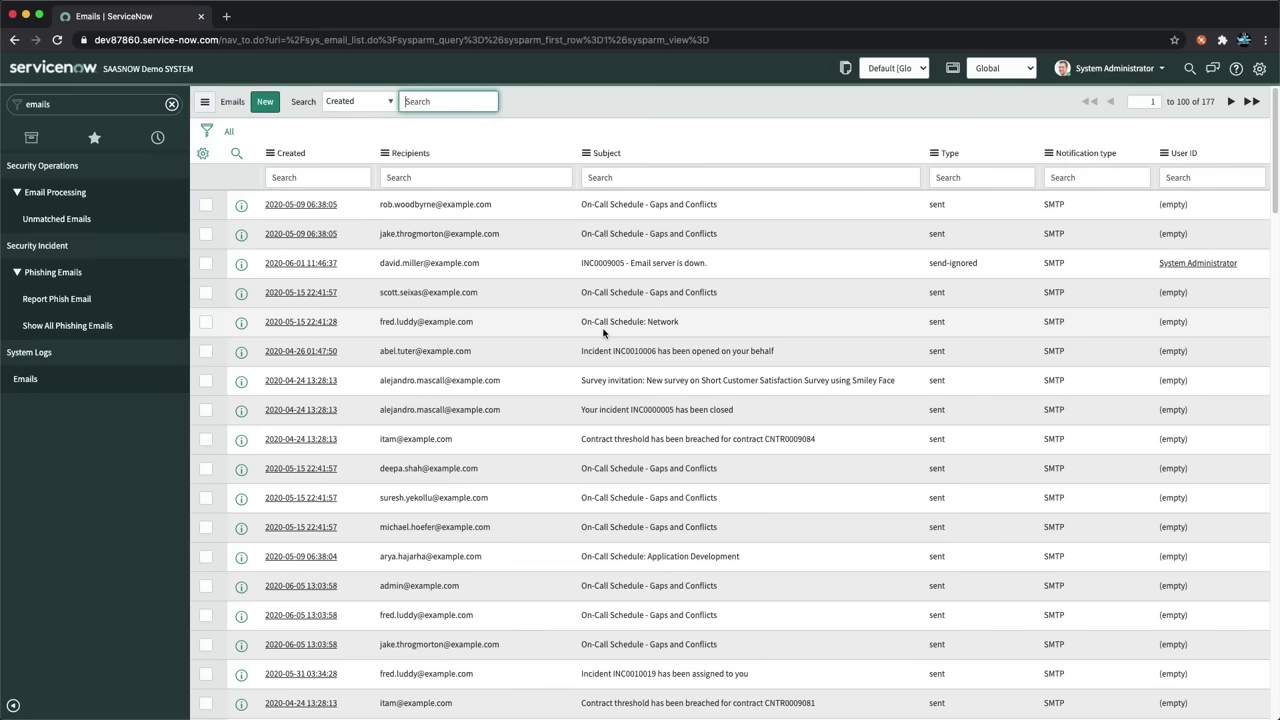
Filter the navigator to 'system noti' and toggle the Push and Provider module groups
{"action": "type", "text": "system noti"}
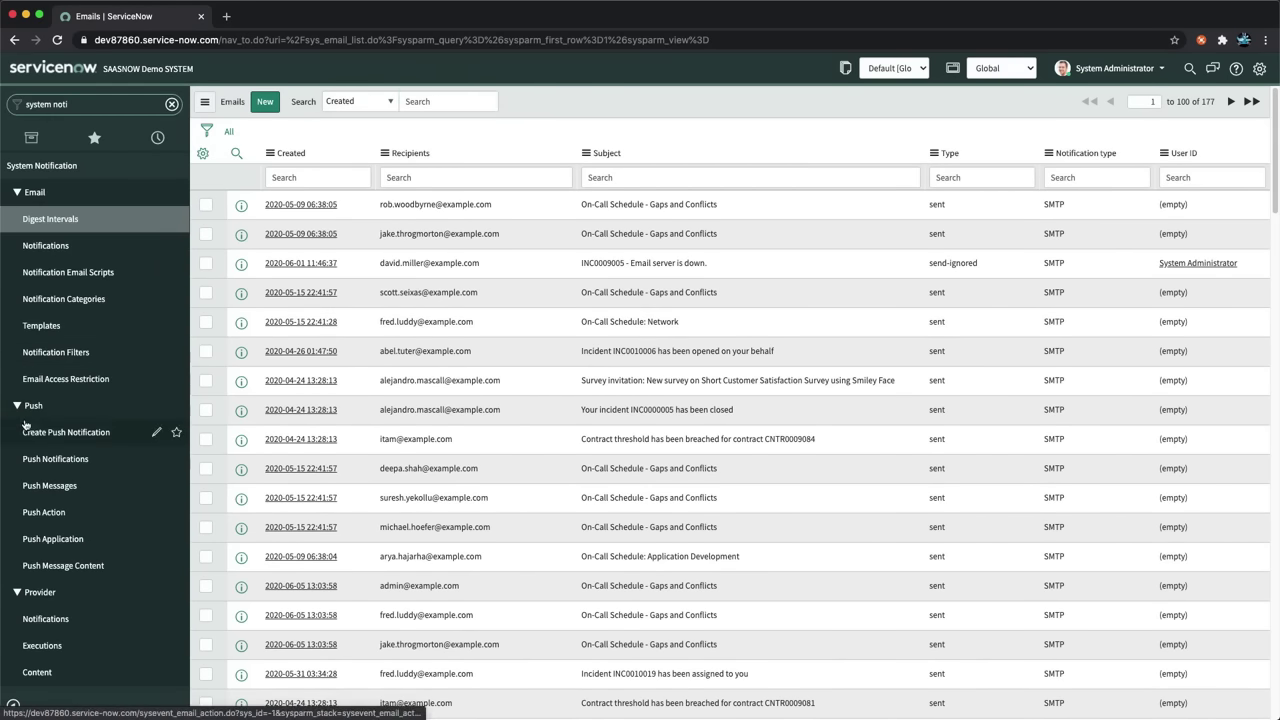
{"action": "left_click", "coordinate": [56, 412]}
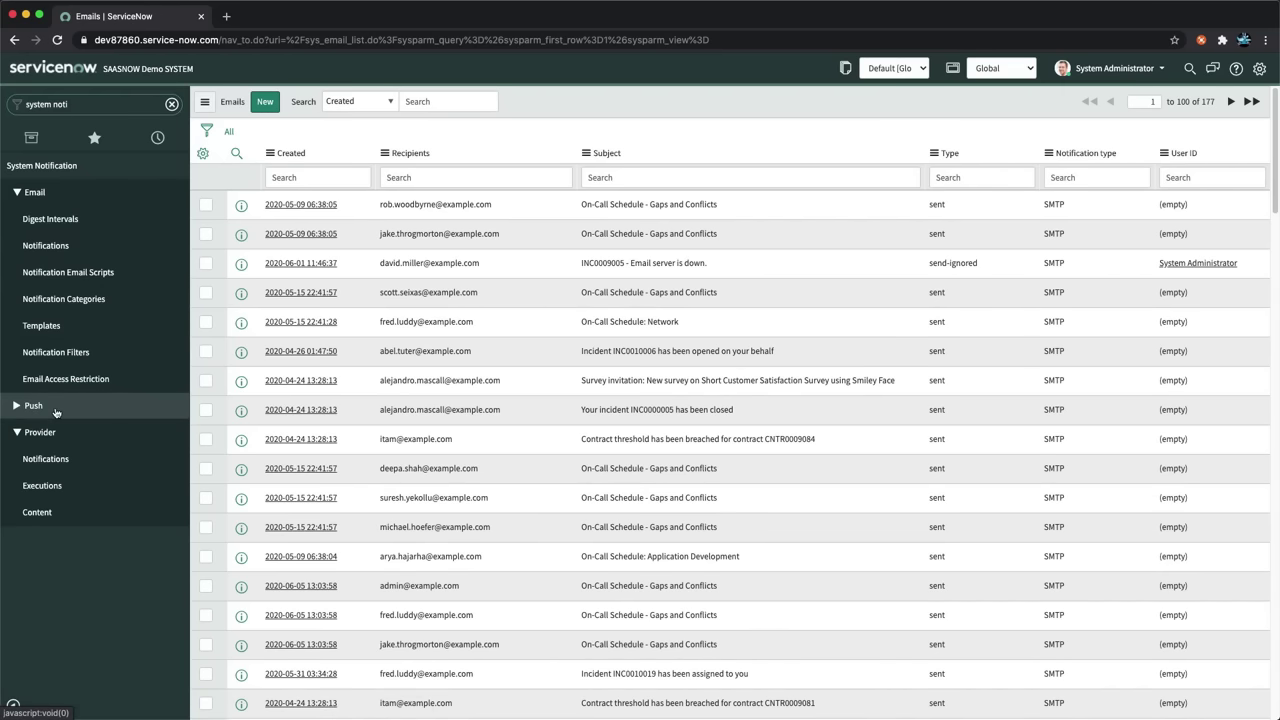
{"action": "left_click", "coordinate": [69, 441]}
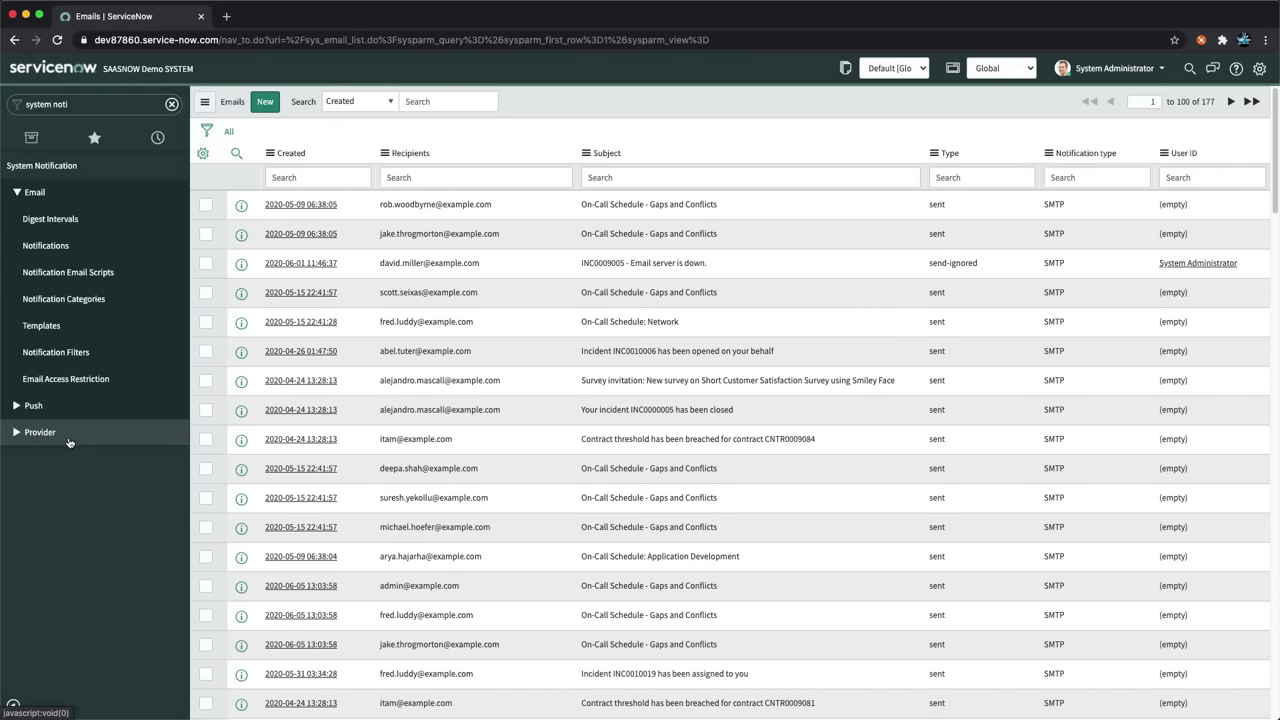
{"action": "left_click", "coordinate": [69, 441]}
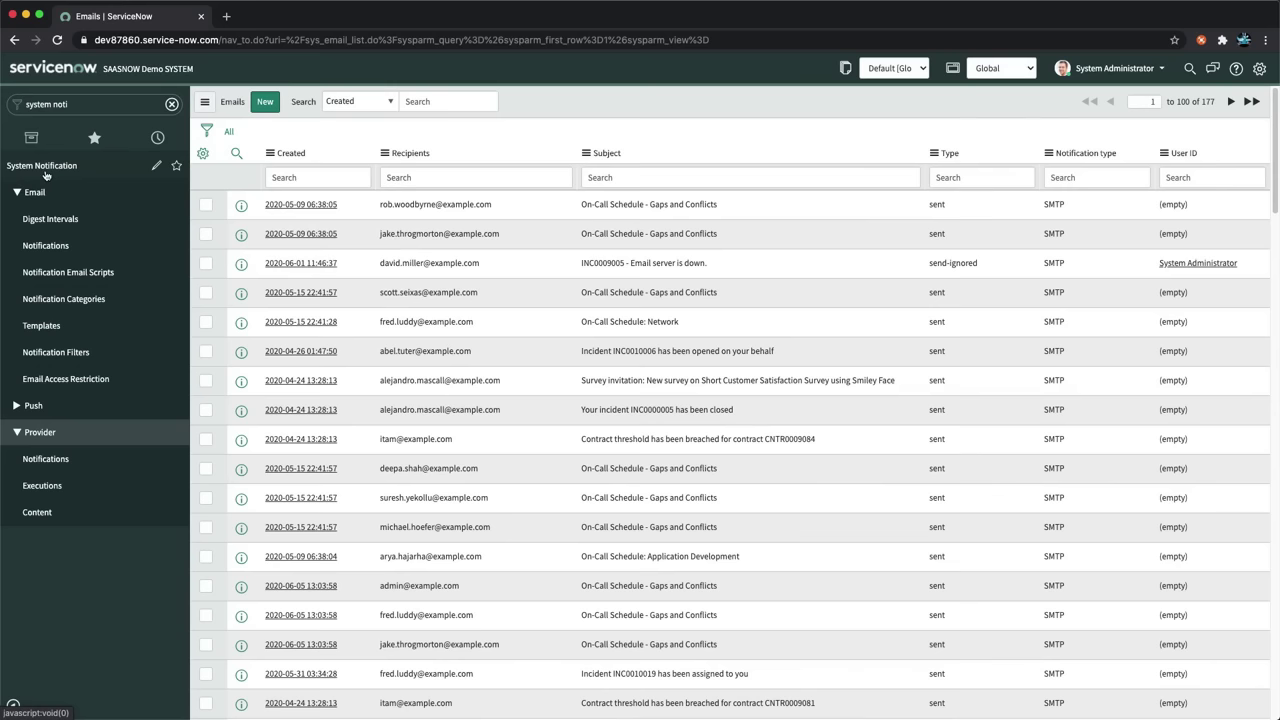
Reopen the active Notifications list and highlight sysevent_email_action in its URL
{"action": "left_click", "coordinate": [54, 247]}
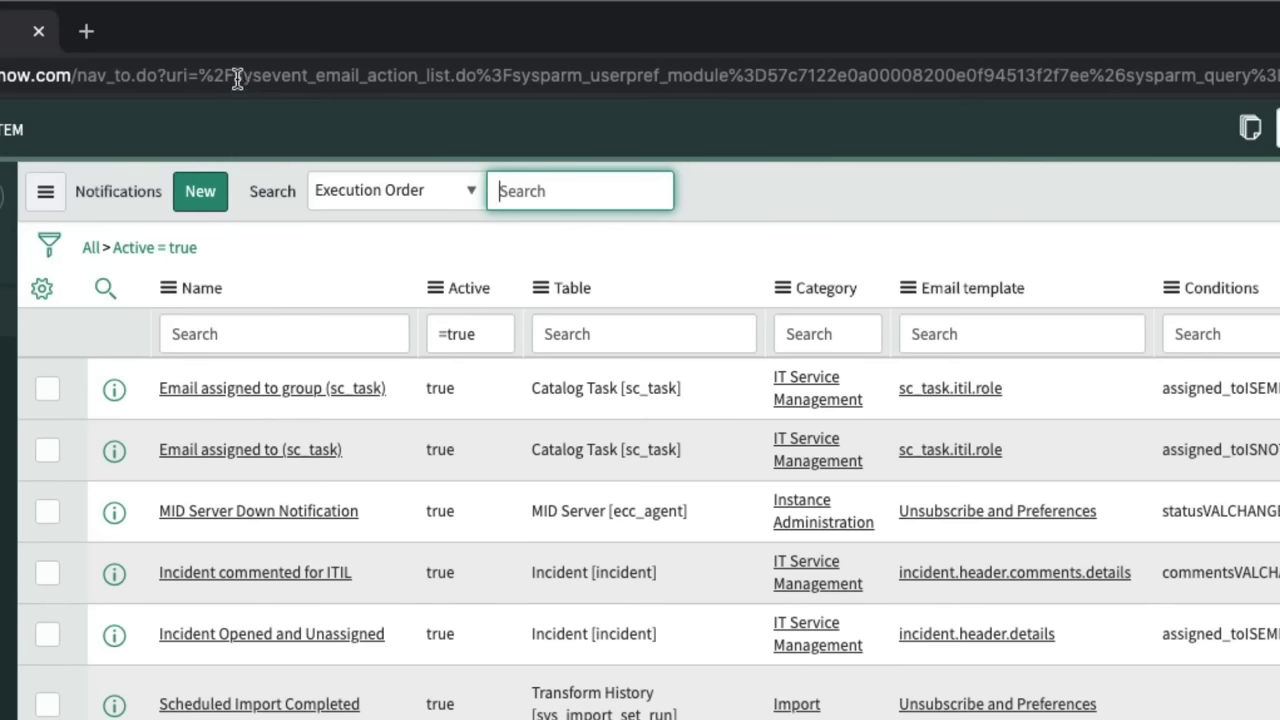
{"action": "left_click_drag", "start_coordinate": [362, 76], "coordinate": [240, 76]}
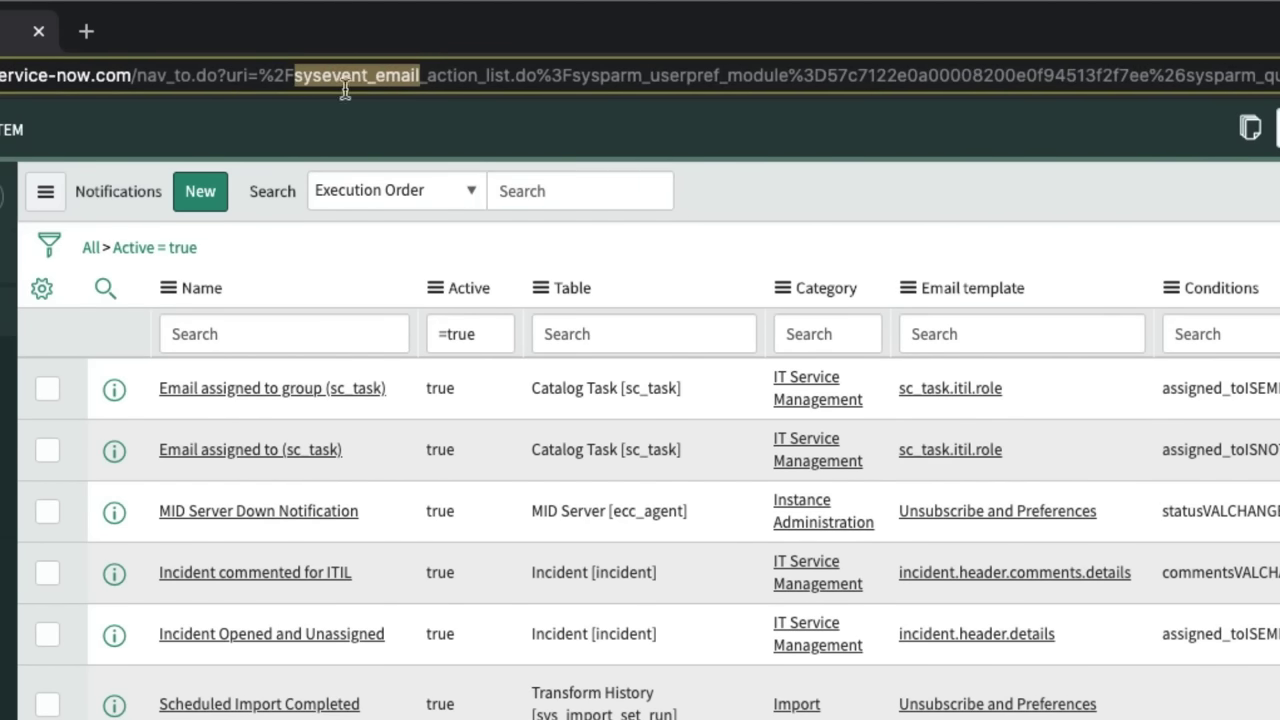
{"action": "left_click_drag", "start_coordinate": [340, 84], "coordinate": [510, 78]}
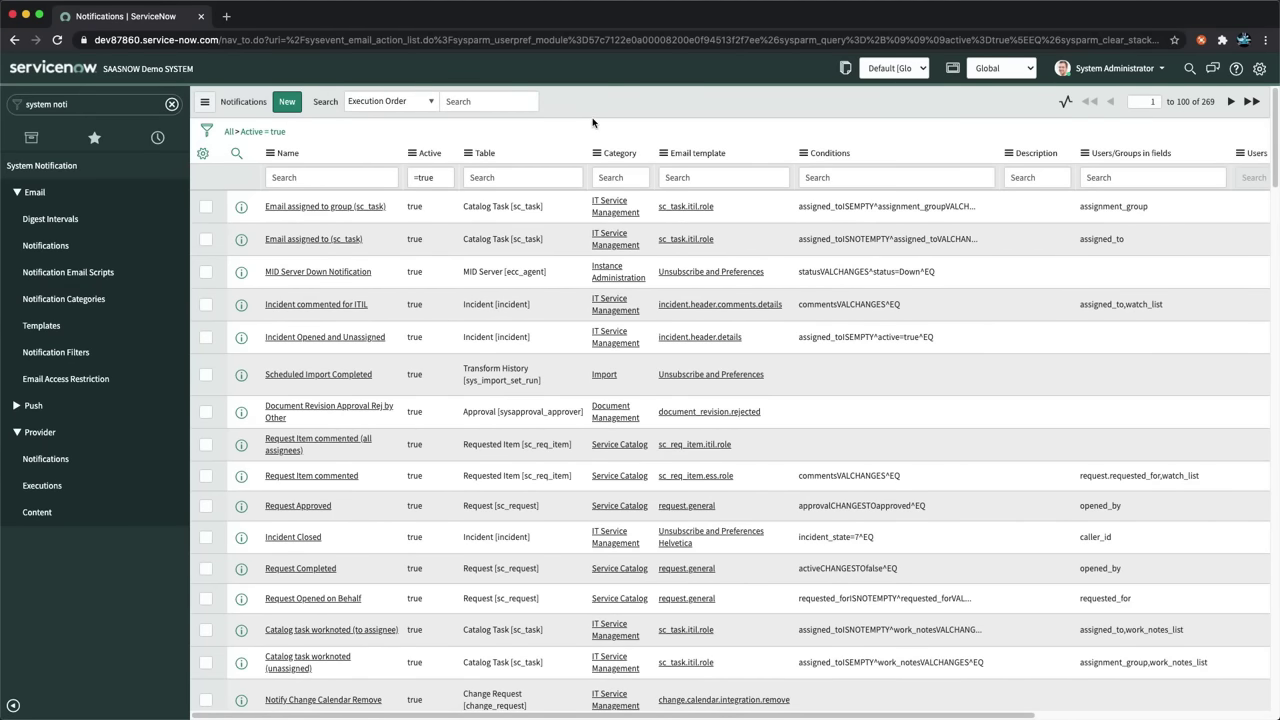
Create a new notification 'Notify on Priority chages to P1' on the Incident [incident] table
{"action": "left_click", "coordinate": [287, 104]}
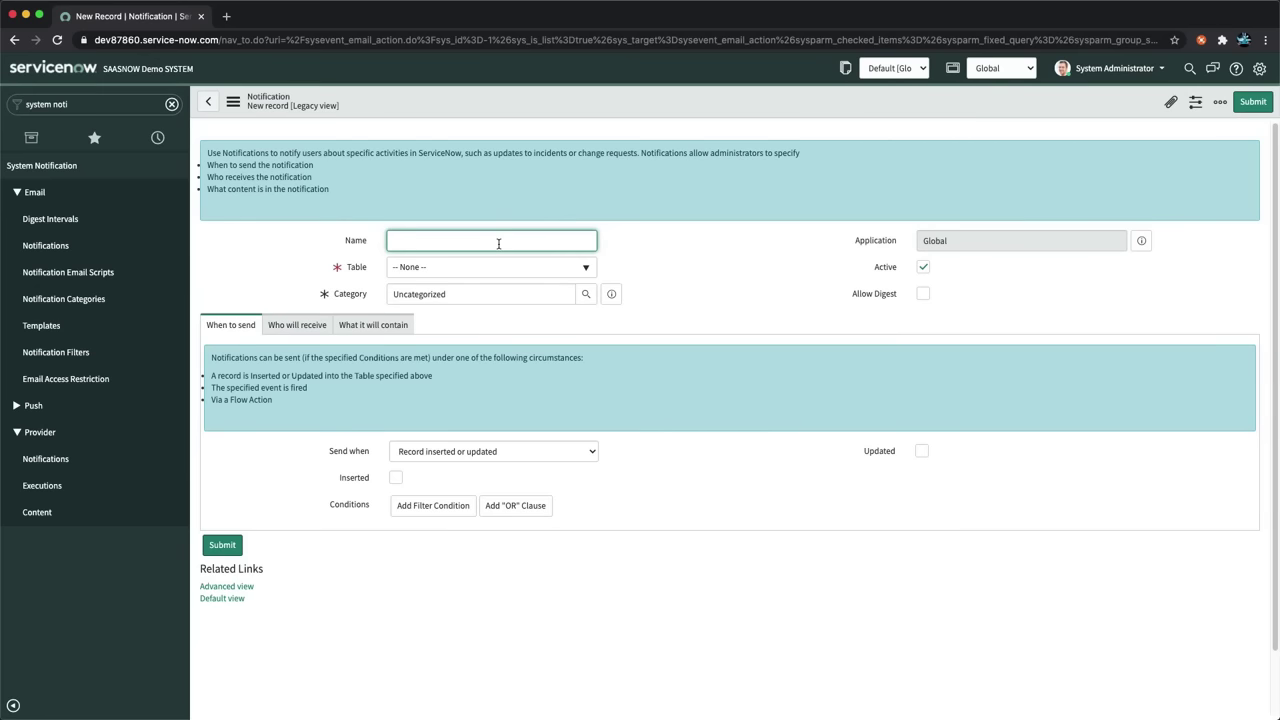
{"action": "type", "text": "Notify on Priority chages to P1"}
{"action": "left_click", "coordinate": [449, 270]}
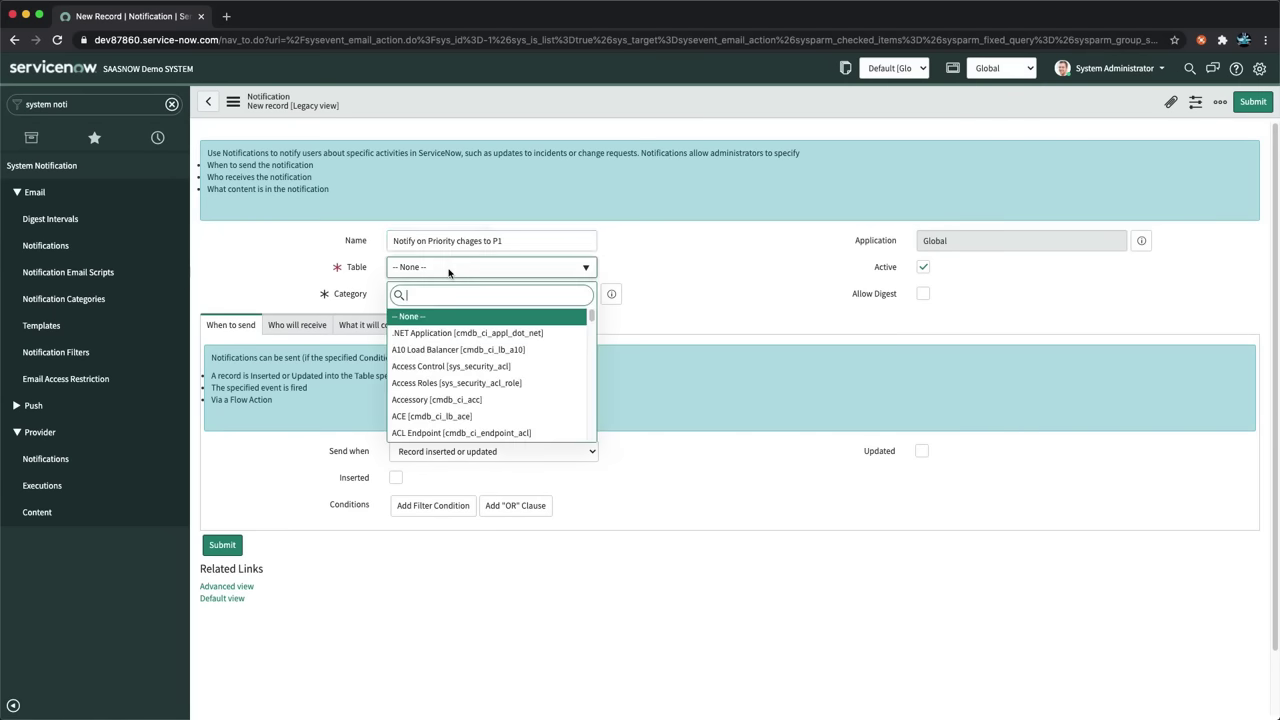
{"action": "type", "text": "incident"}
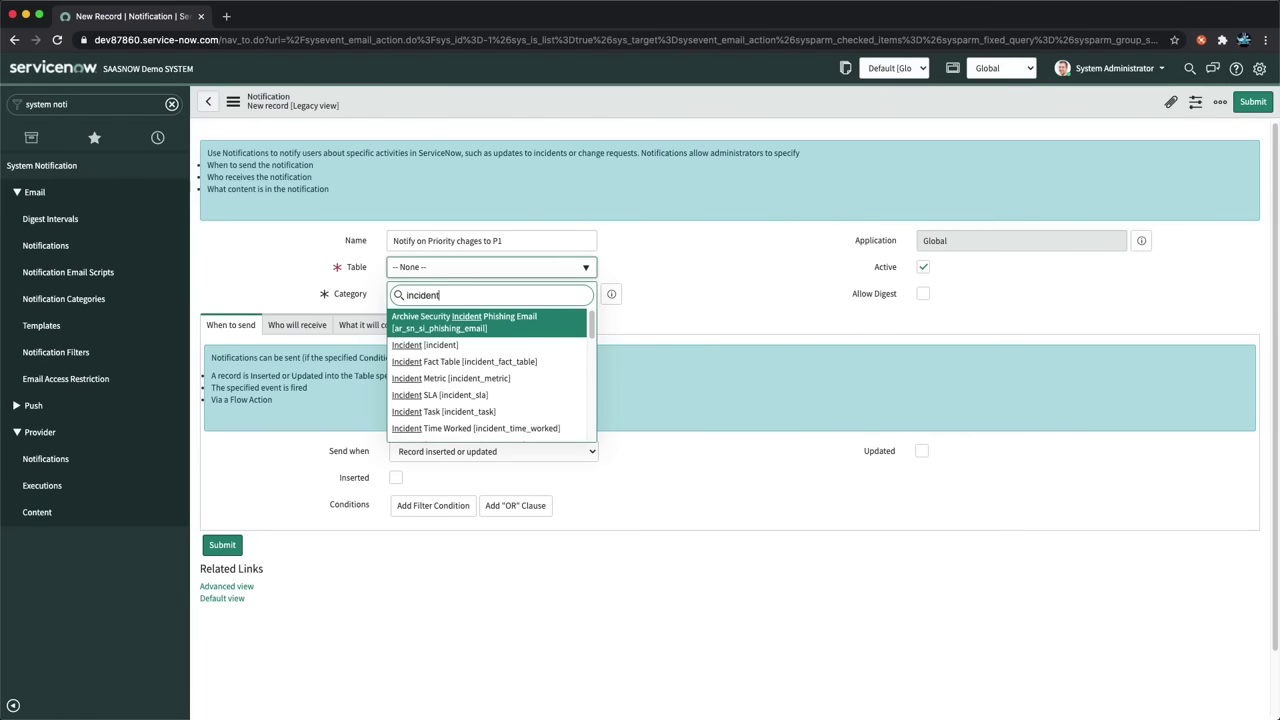
{"action": "key", "text": "Down"}
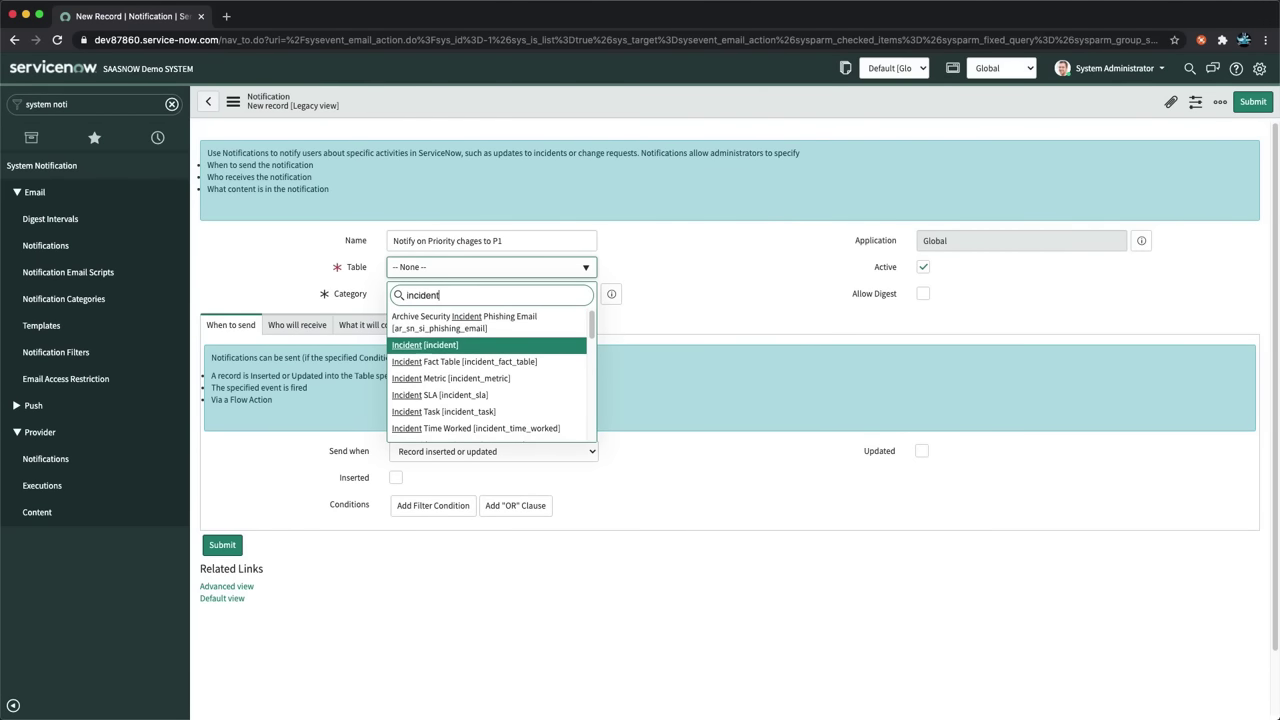
{"action": "key", "text": "Return"}
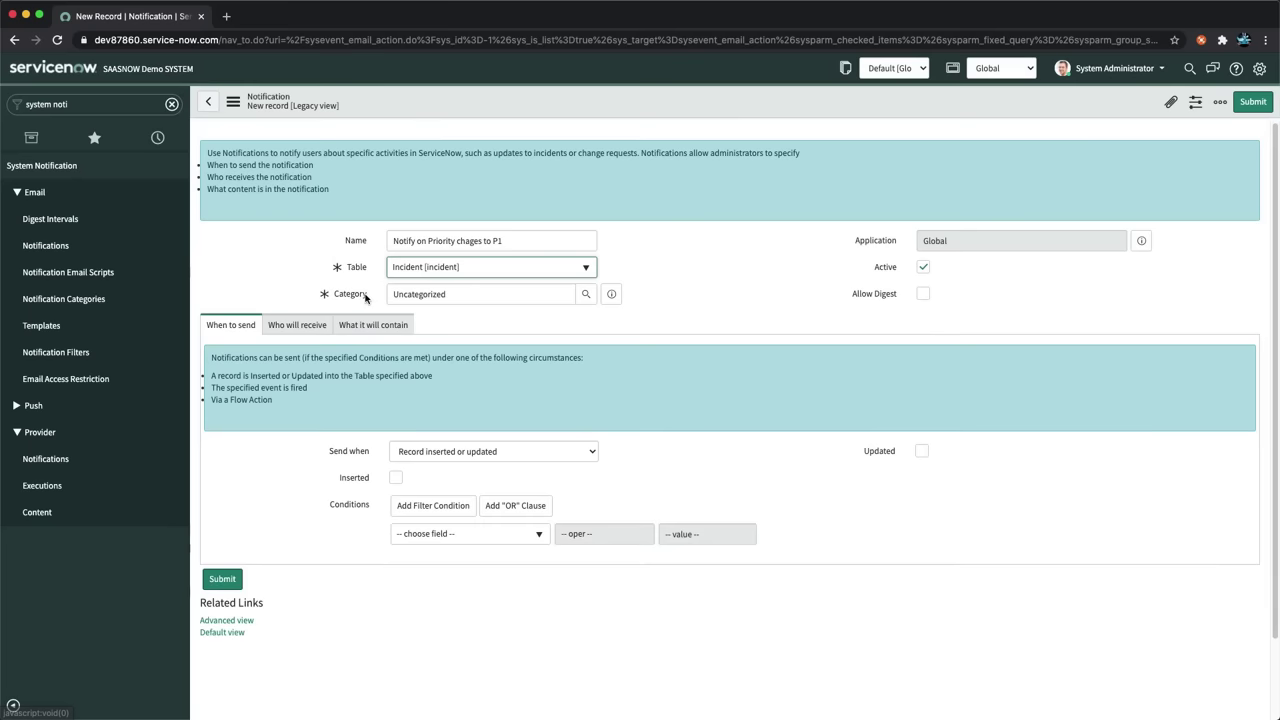
{"action": "mouse_move", "coordinate": [366, 297]}
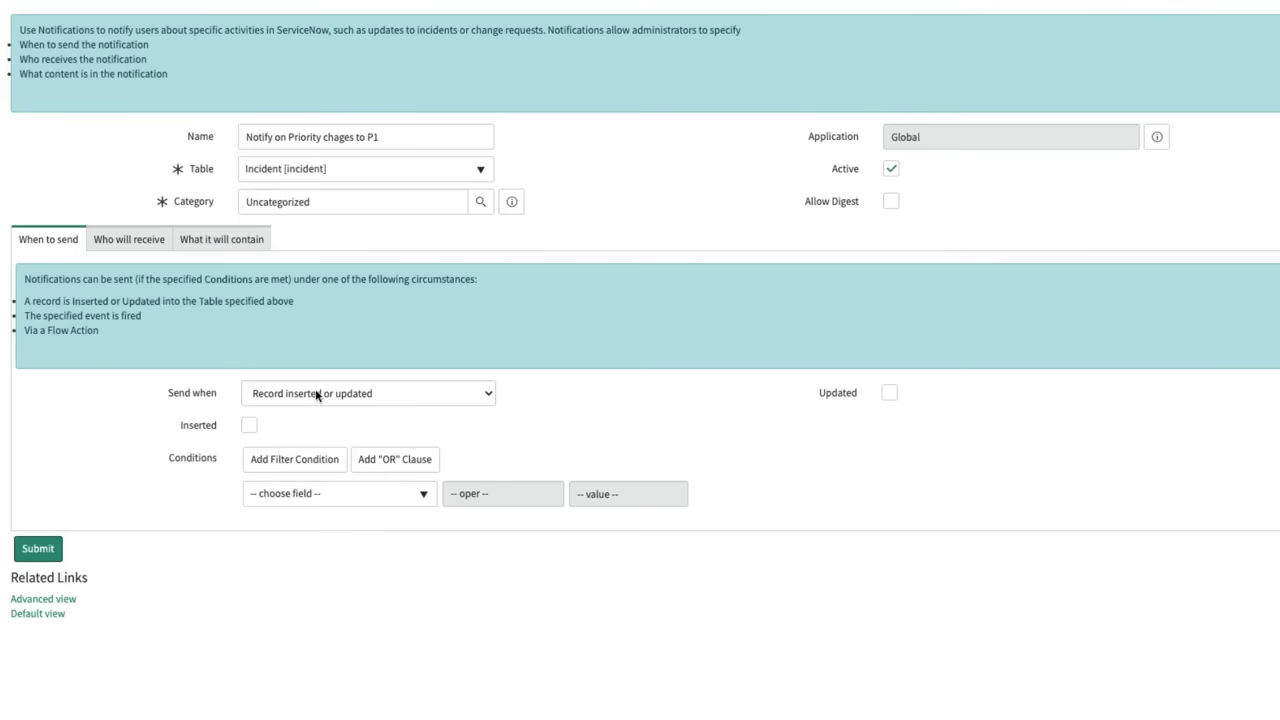
Set the notification to send when an incident record is updated
{"action": "left_click", "coordinate": [316, 395]}
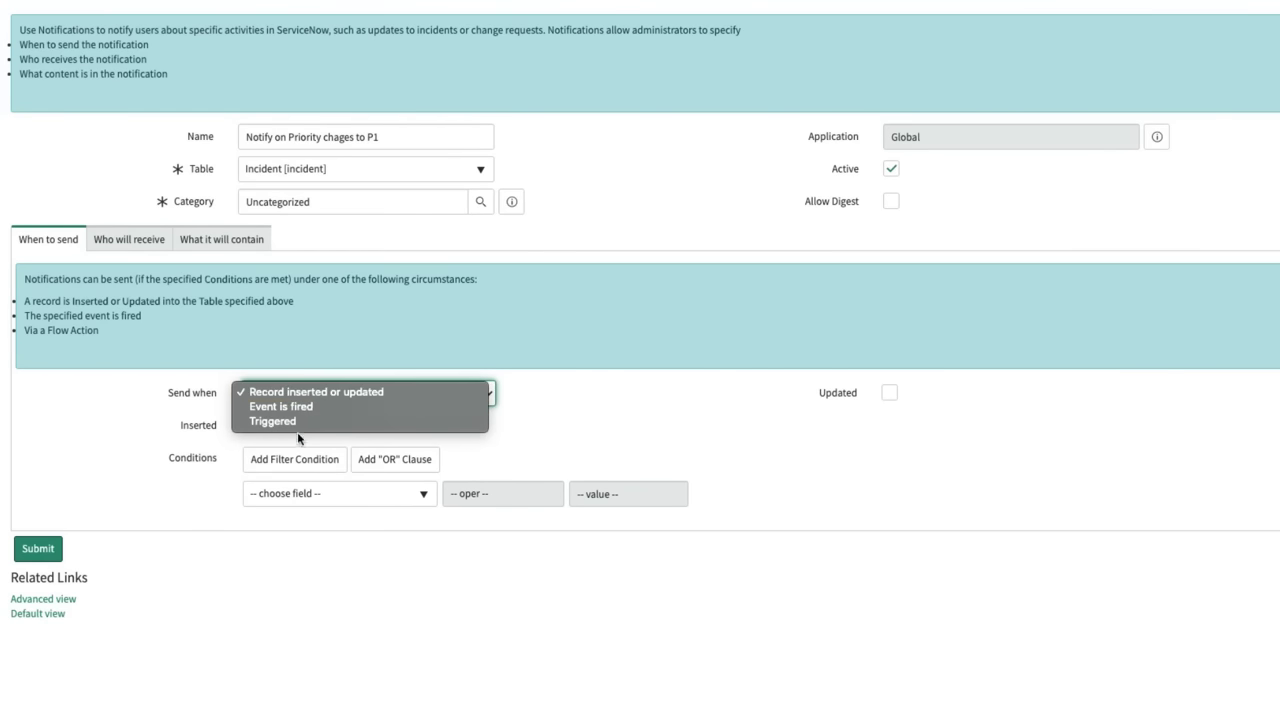
{"action": "left_click", "coordinate": [573, 418]}
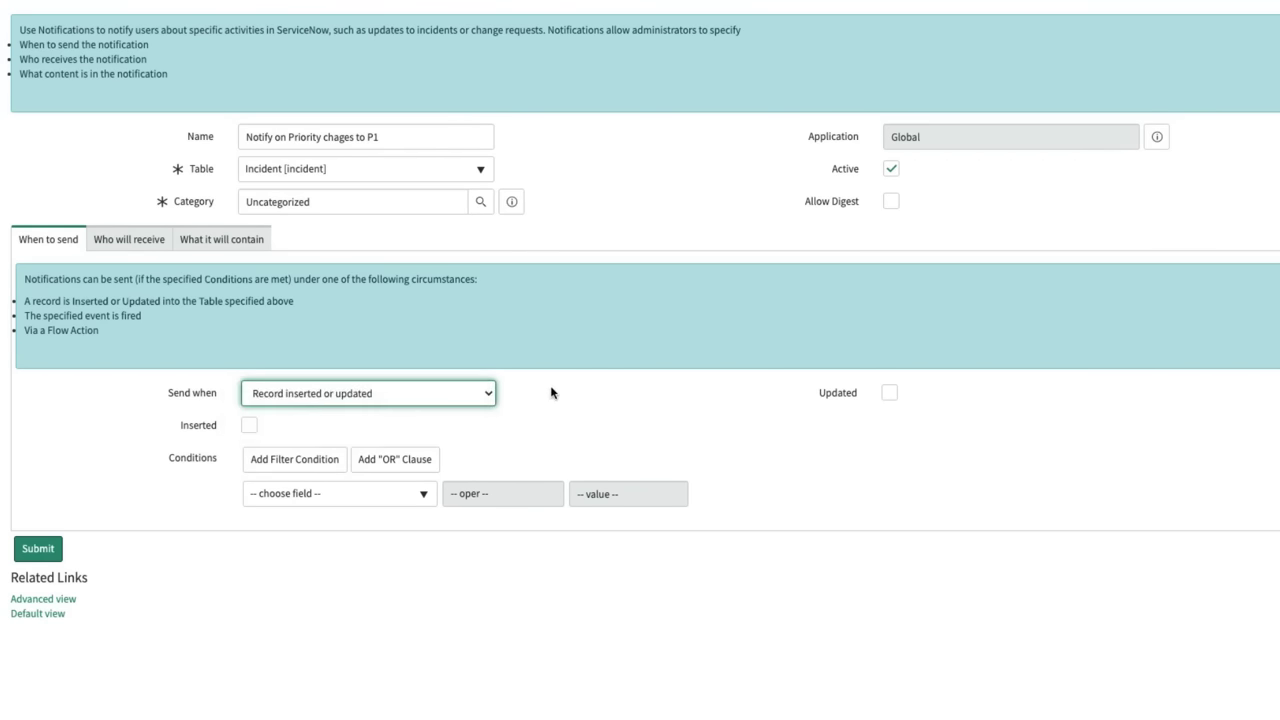
{"action": "left_click", "coordinate": [890, 394]}
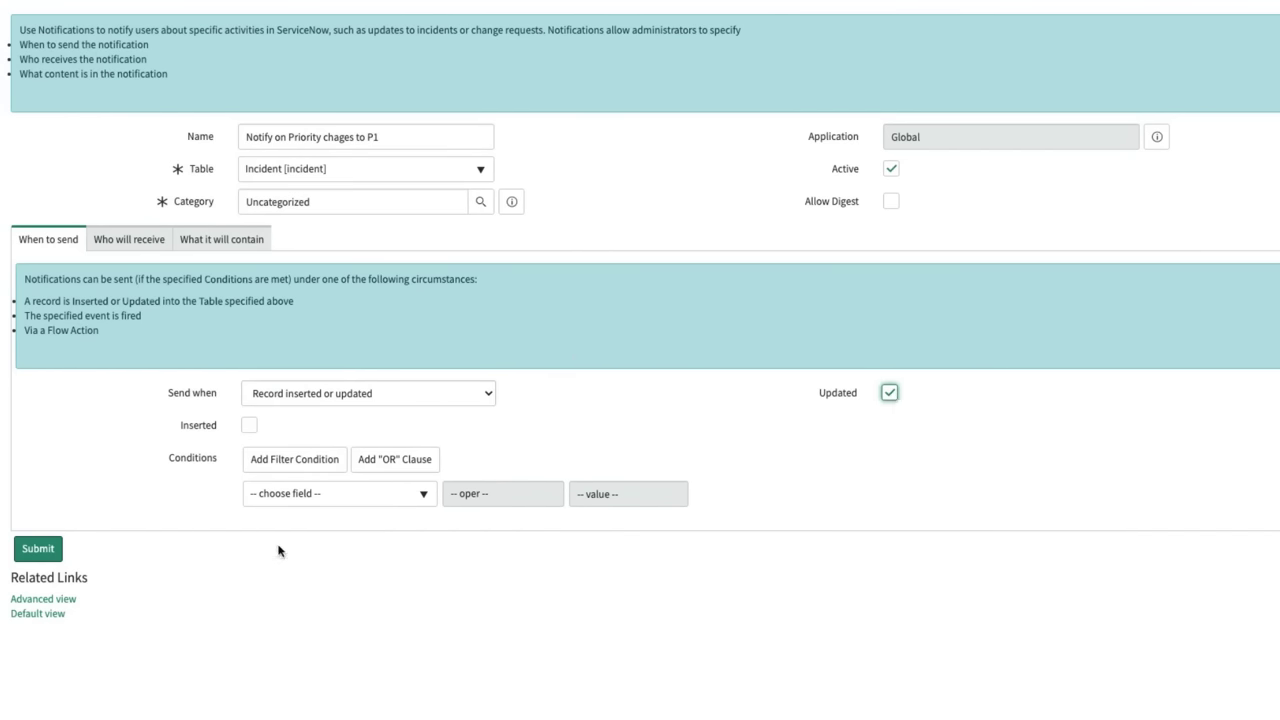
{"action": "left_click", "coordinate": [523, 443]}
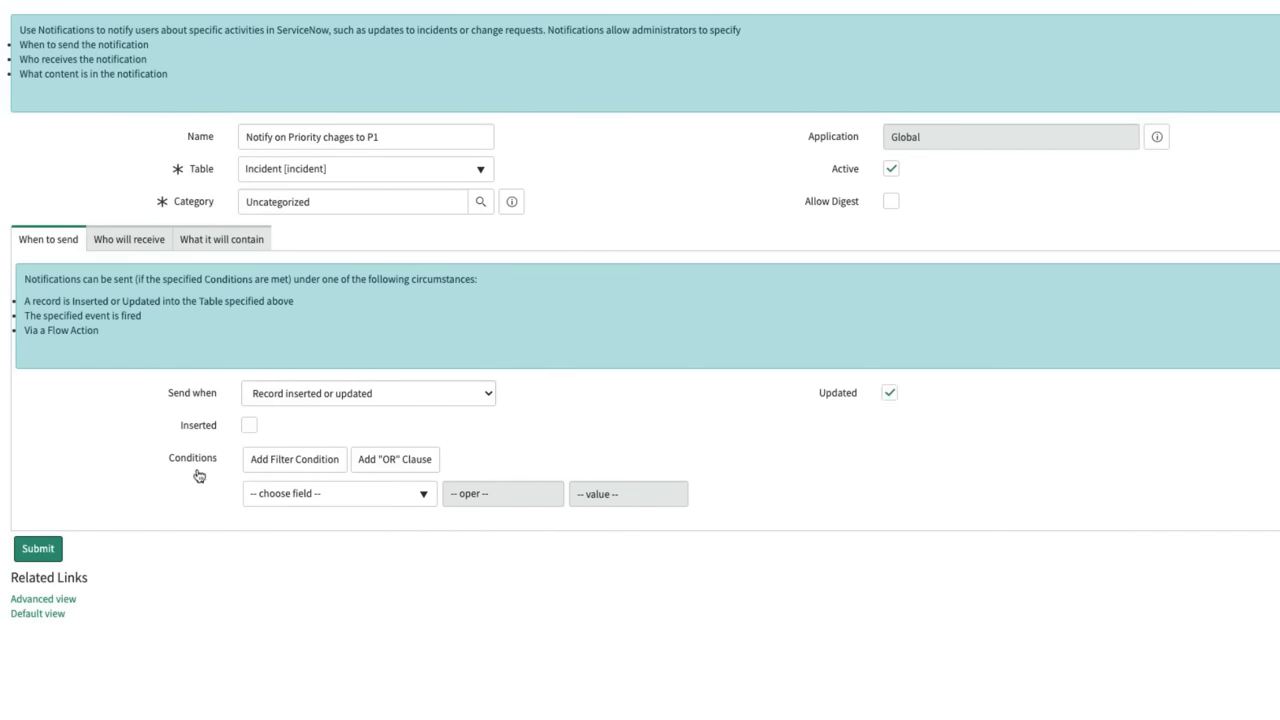
Add the sending condition Priority changes to 1 - Critical
{"action": "left_click", "coordinate": [321, 495]}
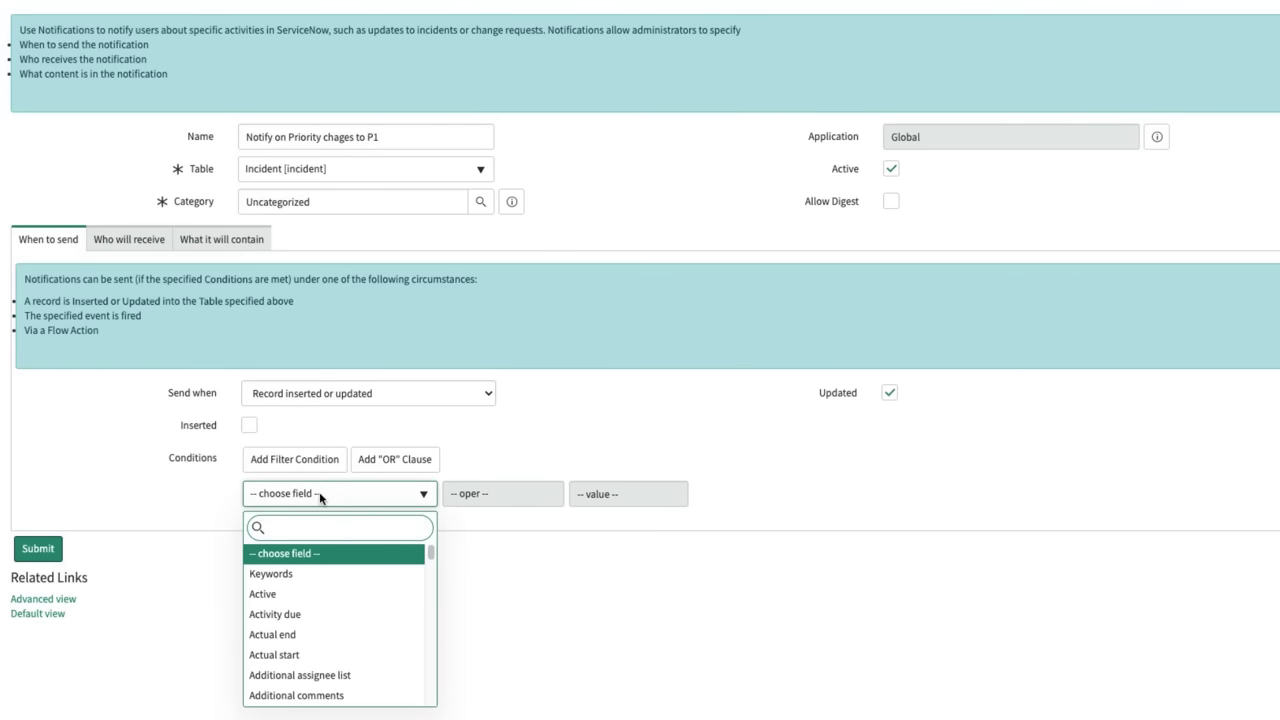
{"action": "type", "text": "prio"}
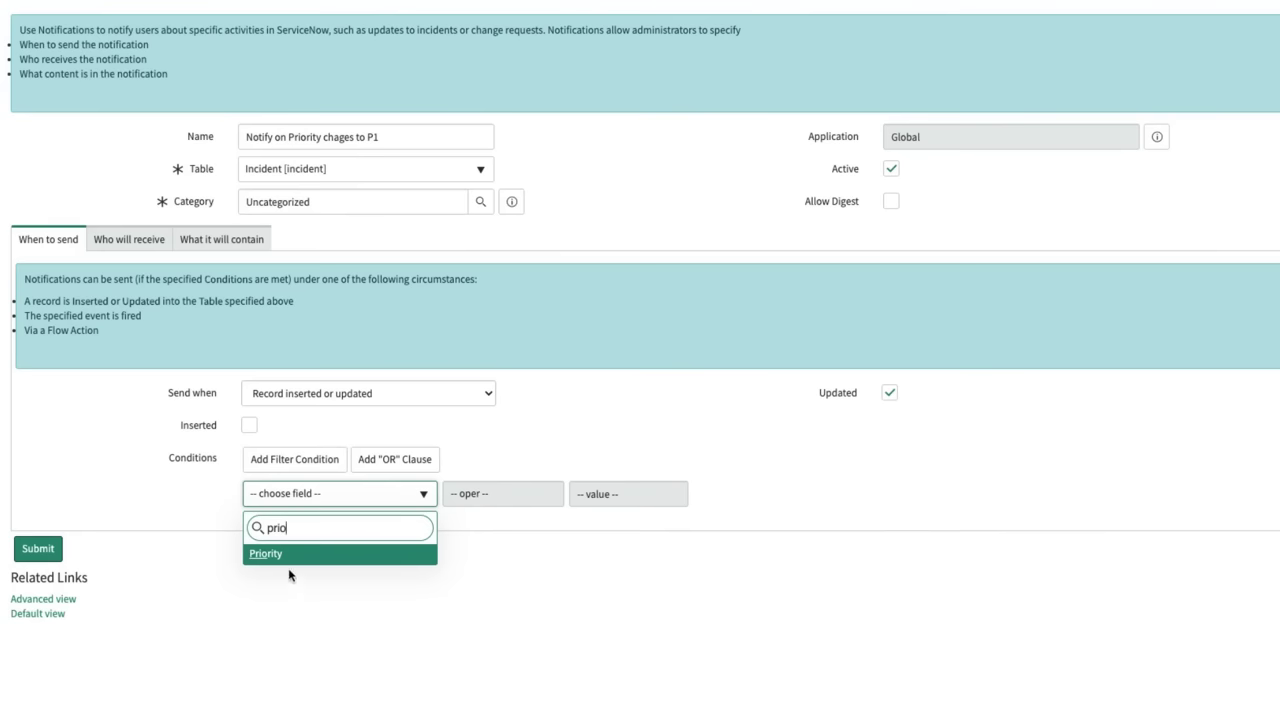
{"action": "left_click", "coordinate": [289, 569]}
{"action": "left_click", "coordinate": [493, 494]}
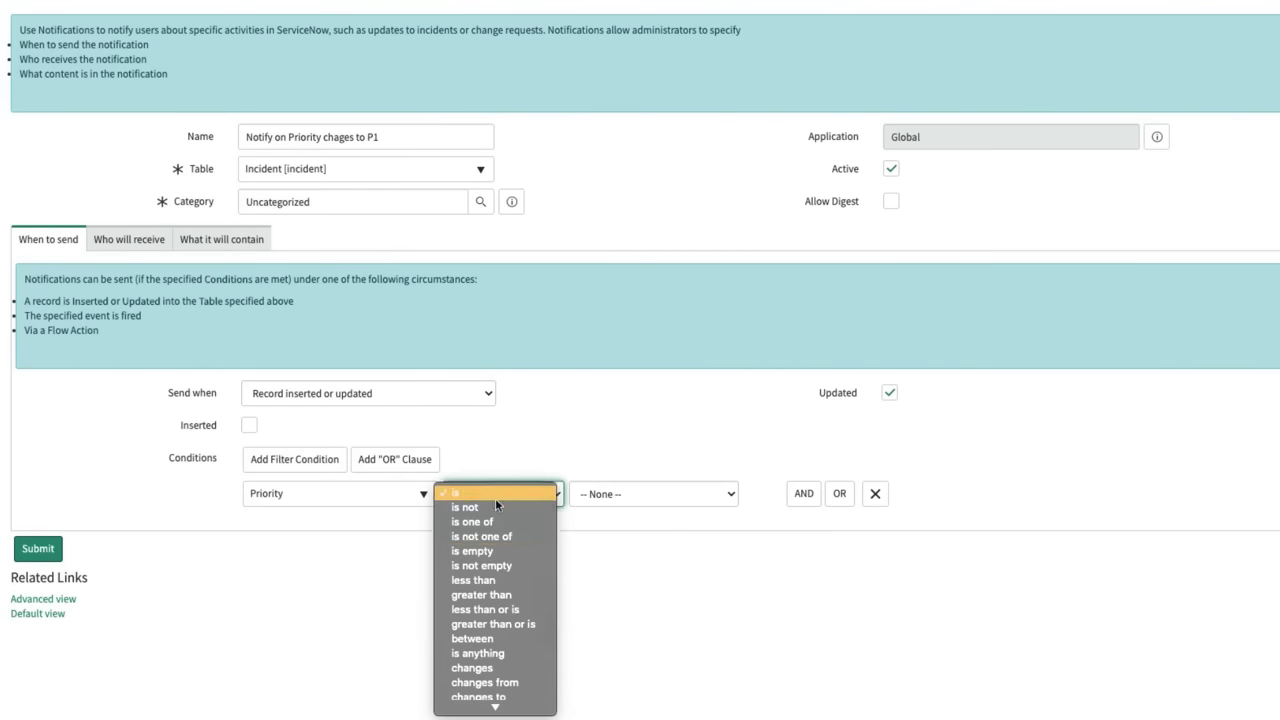
{"action": "left_click", "coordinate": [487, 676]}
{"action": "left_click", "coordinate": [637, 500]}
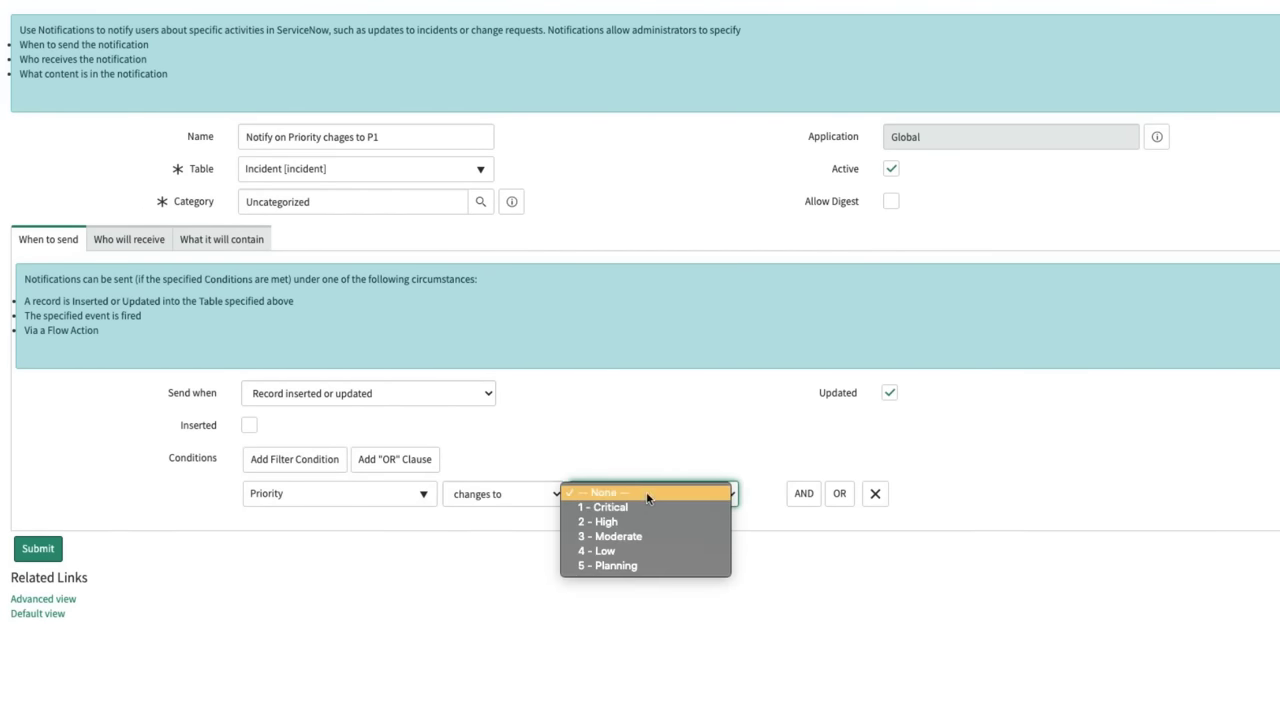
{"action": "left_click", "coordinate": [608, 508]}
{"action": "left_click", "coordinate": [598, 375]}
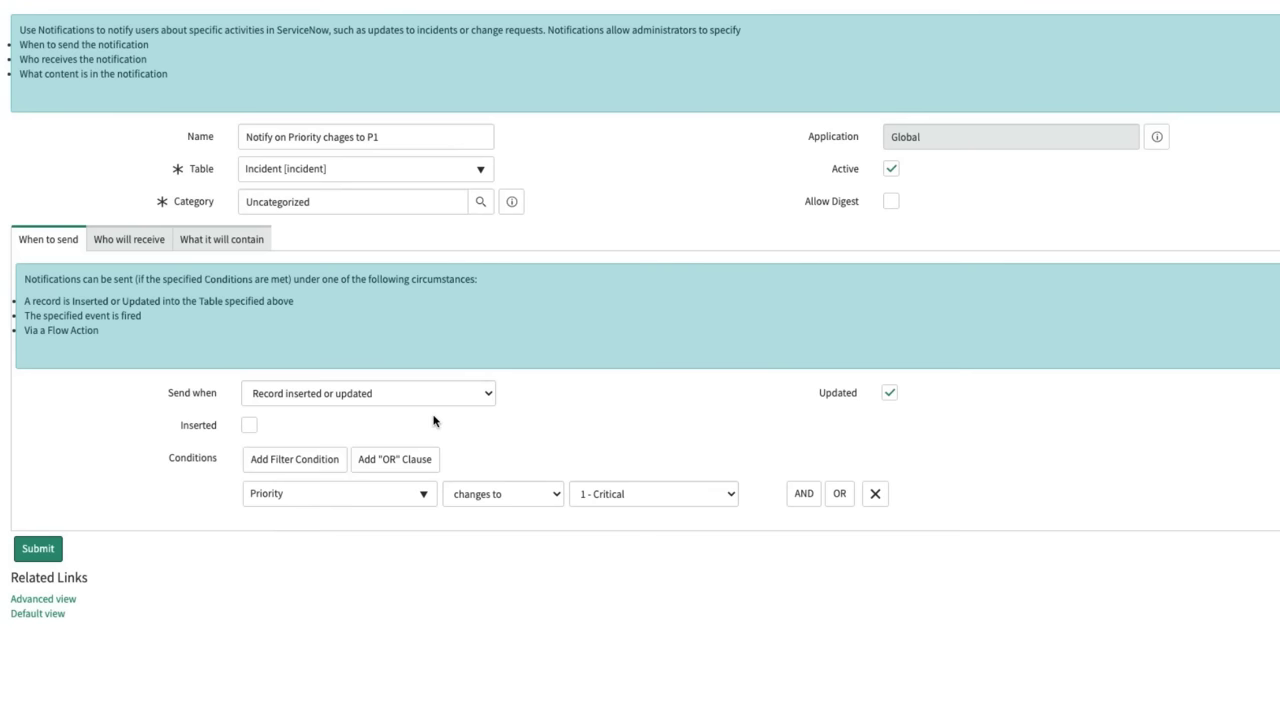
{"action": "left_click", "coordinate": [120, 240]}
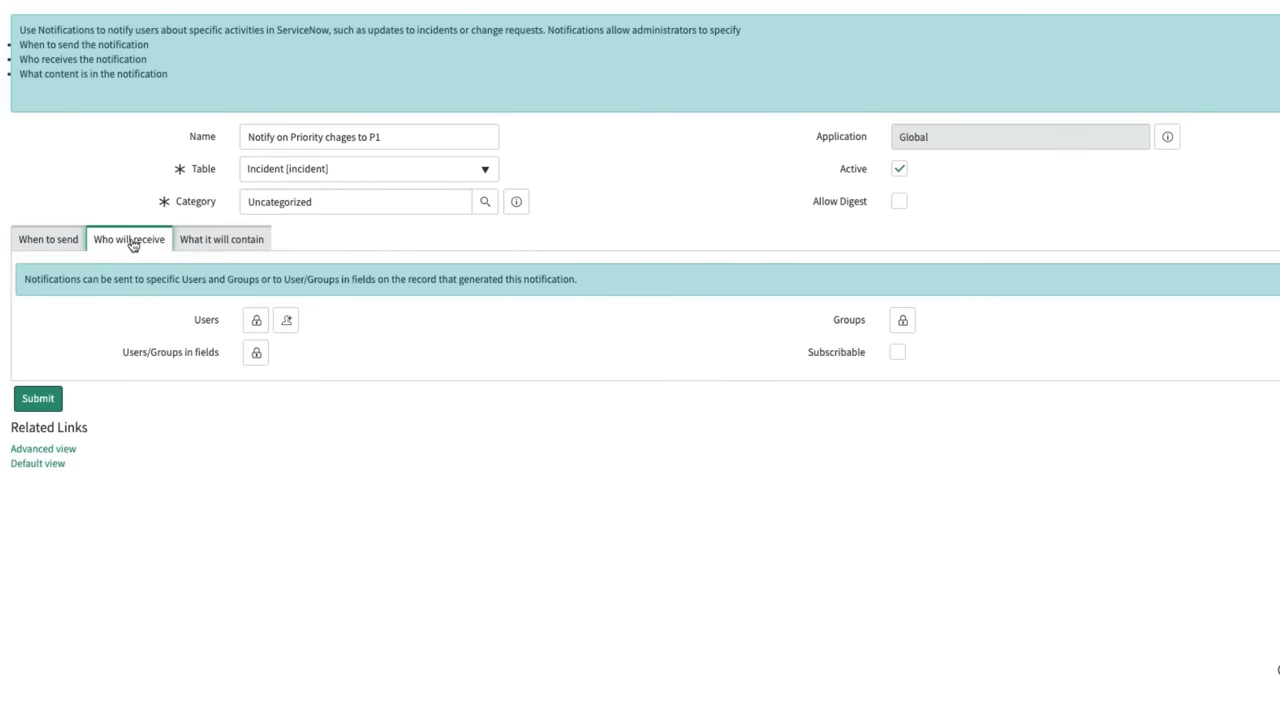
Add a selected user and the CAB Approval group as notification recipients
{"action": "left_click", "coordinate": [257, 322]}
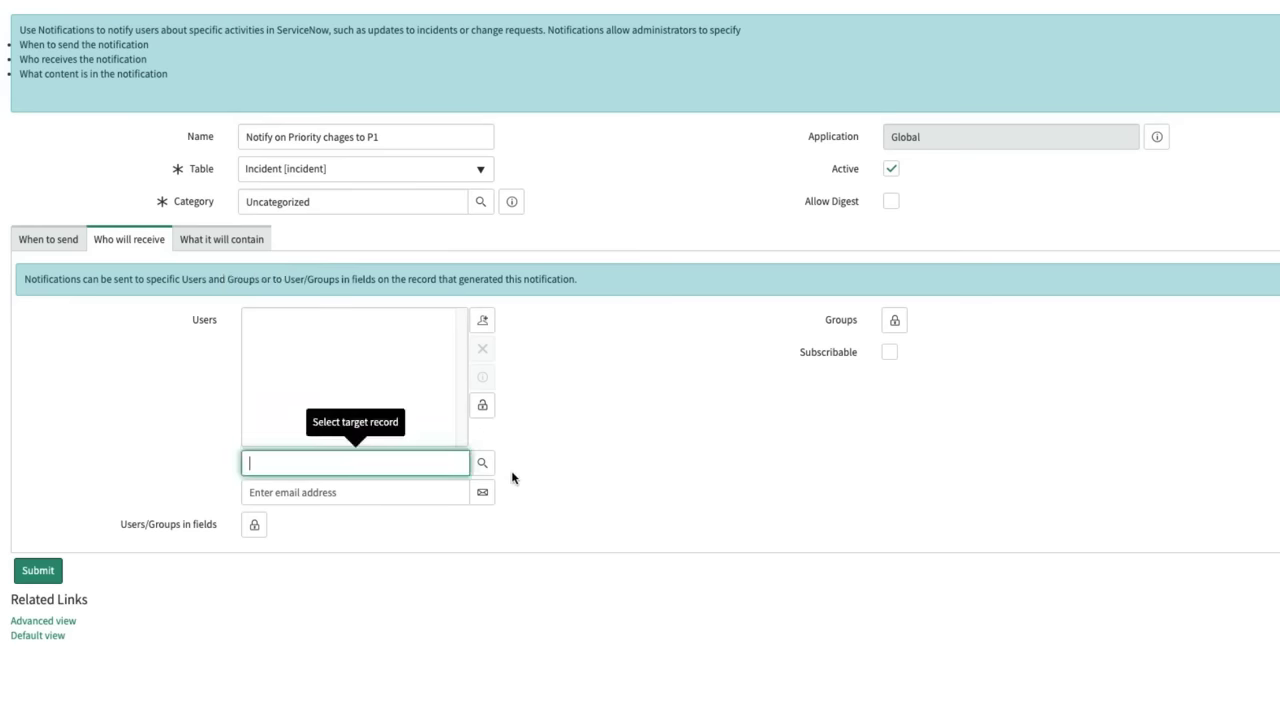
{"action": "left_click", "coordinate": [481, 467]}
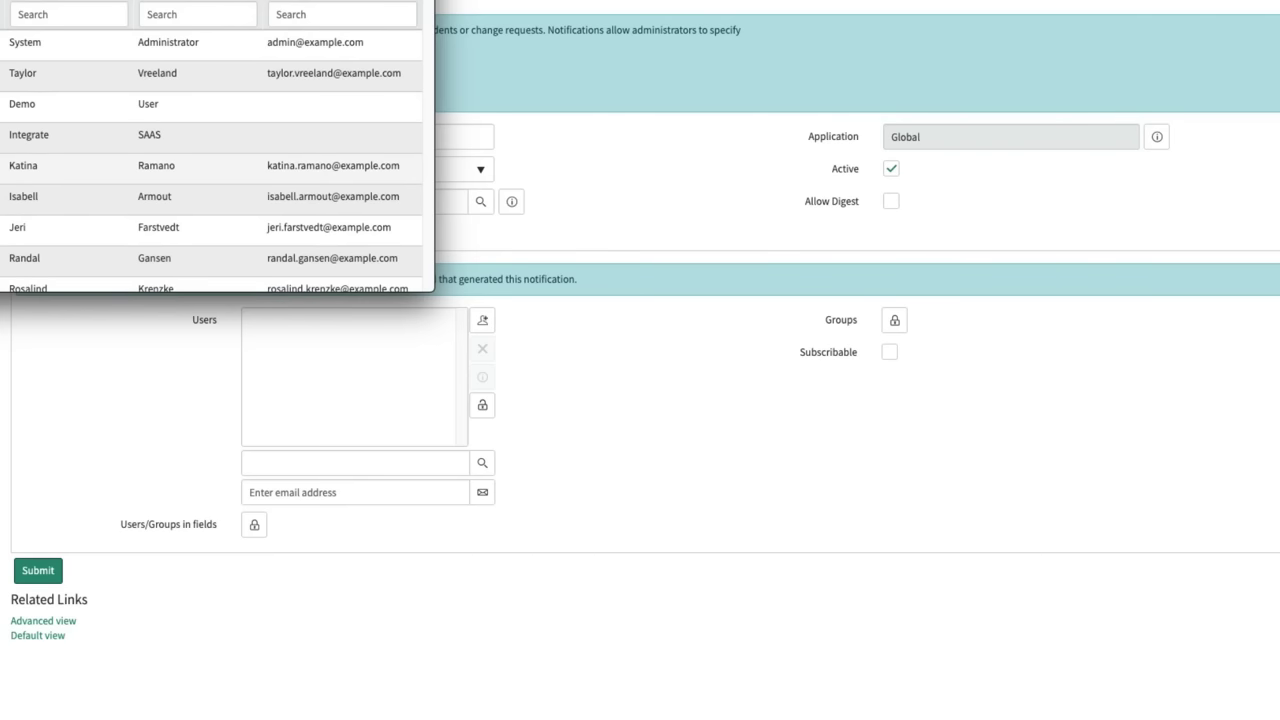
{"action": "left_click", "coordinate": [23, 165]}
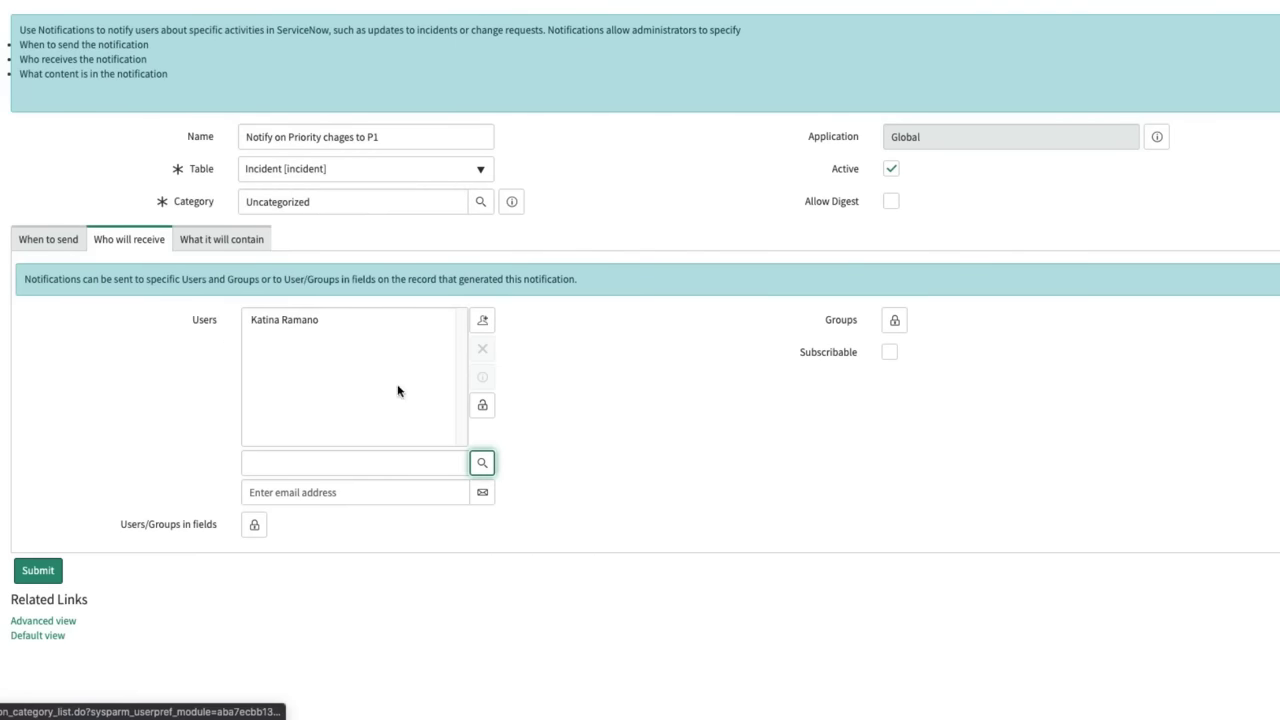
{"action": "left_click", "coordinate": [485, 407]}
{"action": "left_click", "coordinate": [894, 320]}
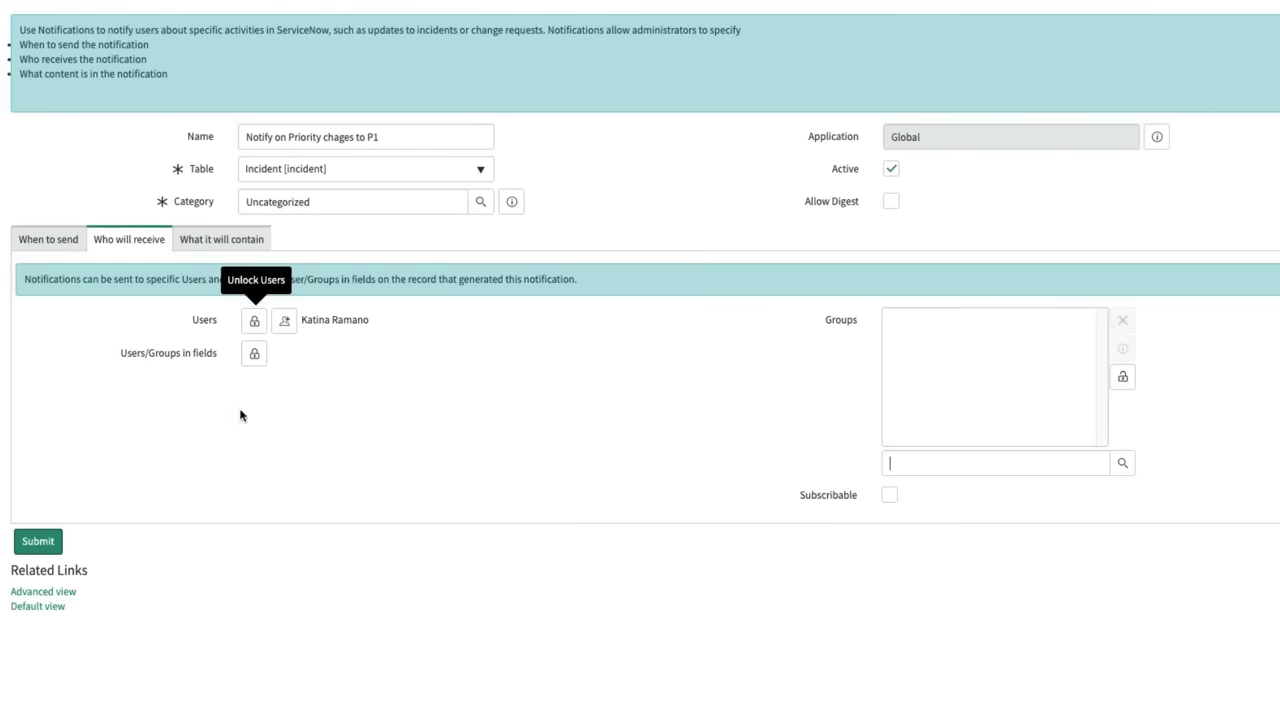
{"action": "left_click", "coordinate": [1123, 463]}
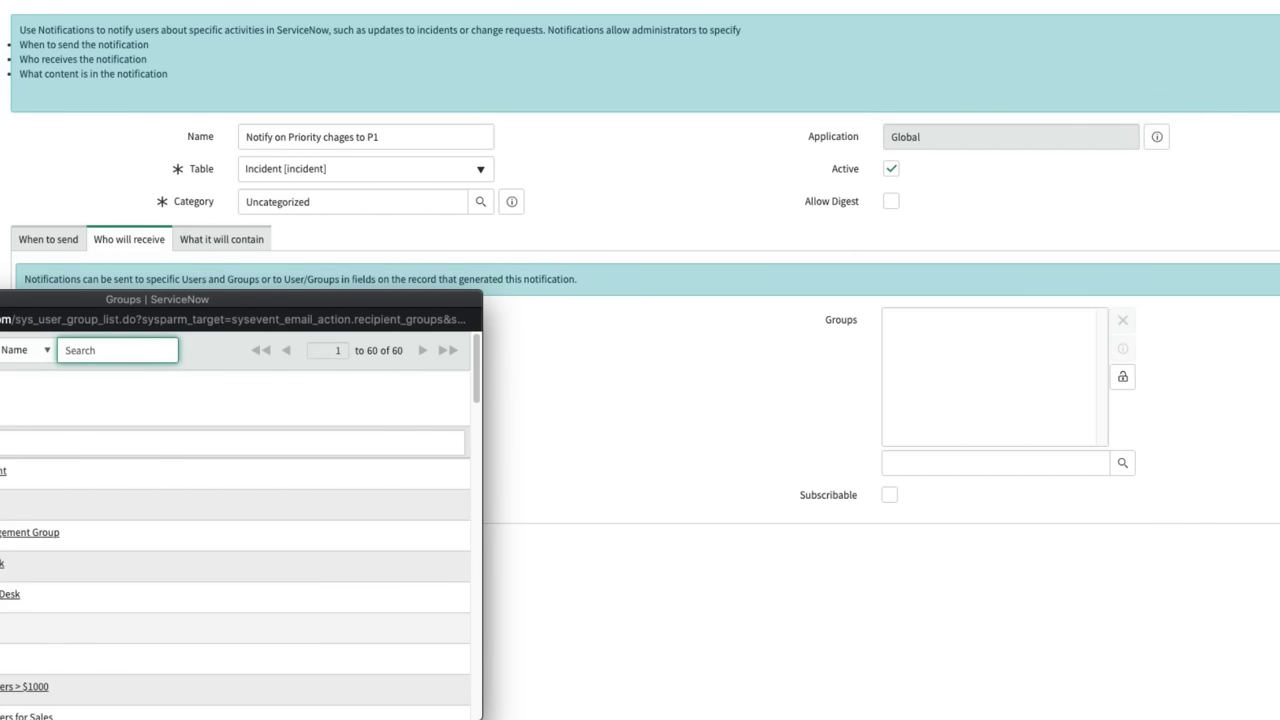
{"action": "left_click", "coordinate": [71, 591]}
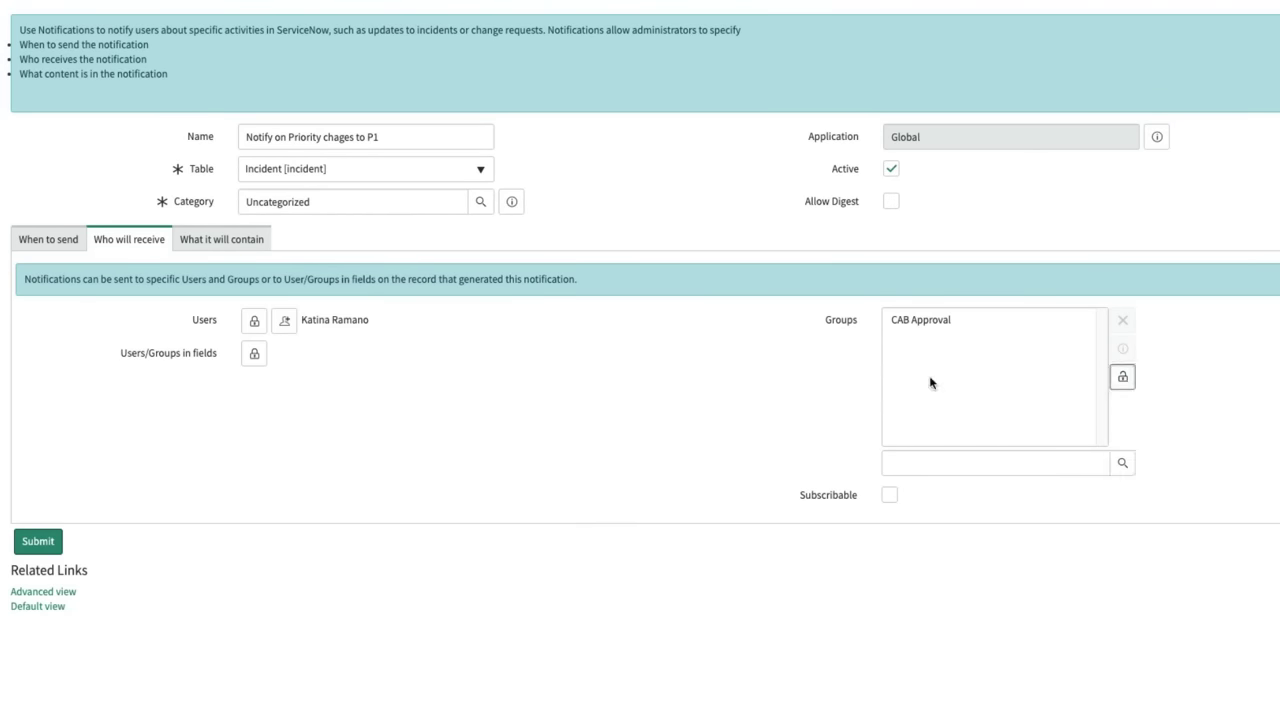
{"action": "key", "text": "Return"}
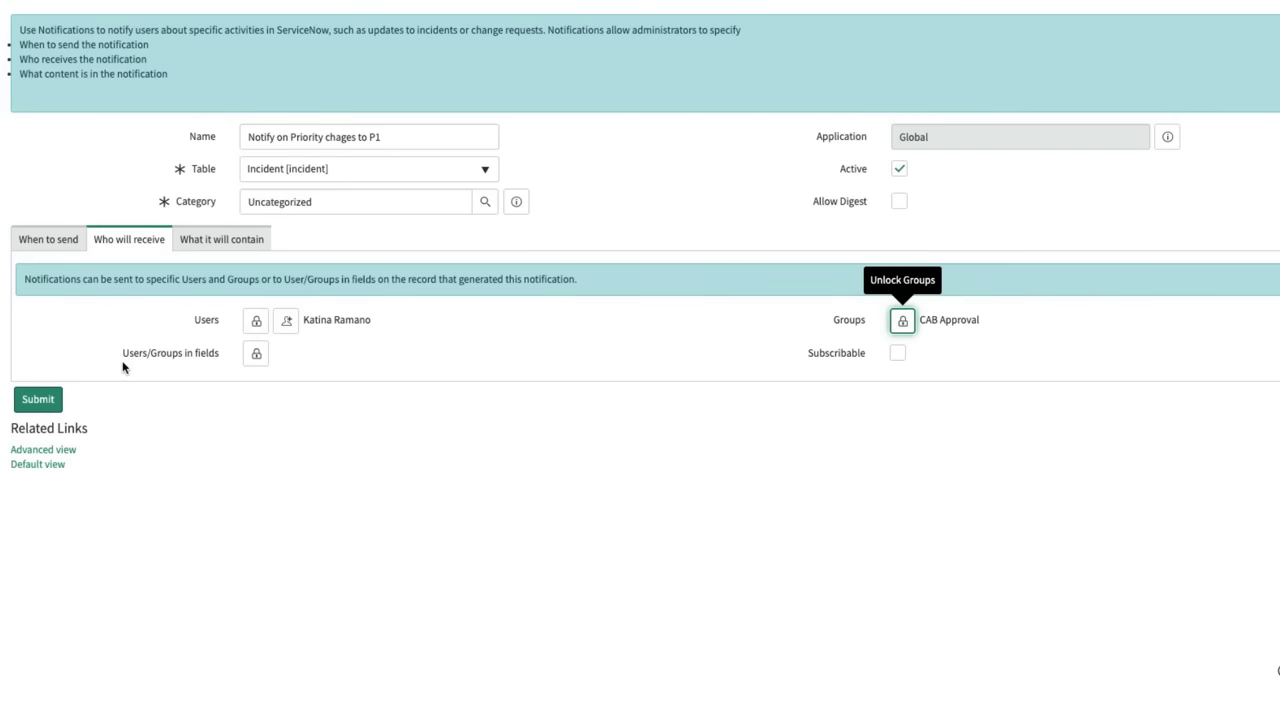
Add Caller, Assignment group and Assigned to as recipient fields and save the notification
{"action": "left_click", "coordinate": [256, 355]}
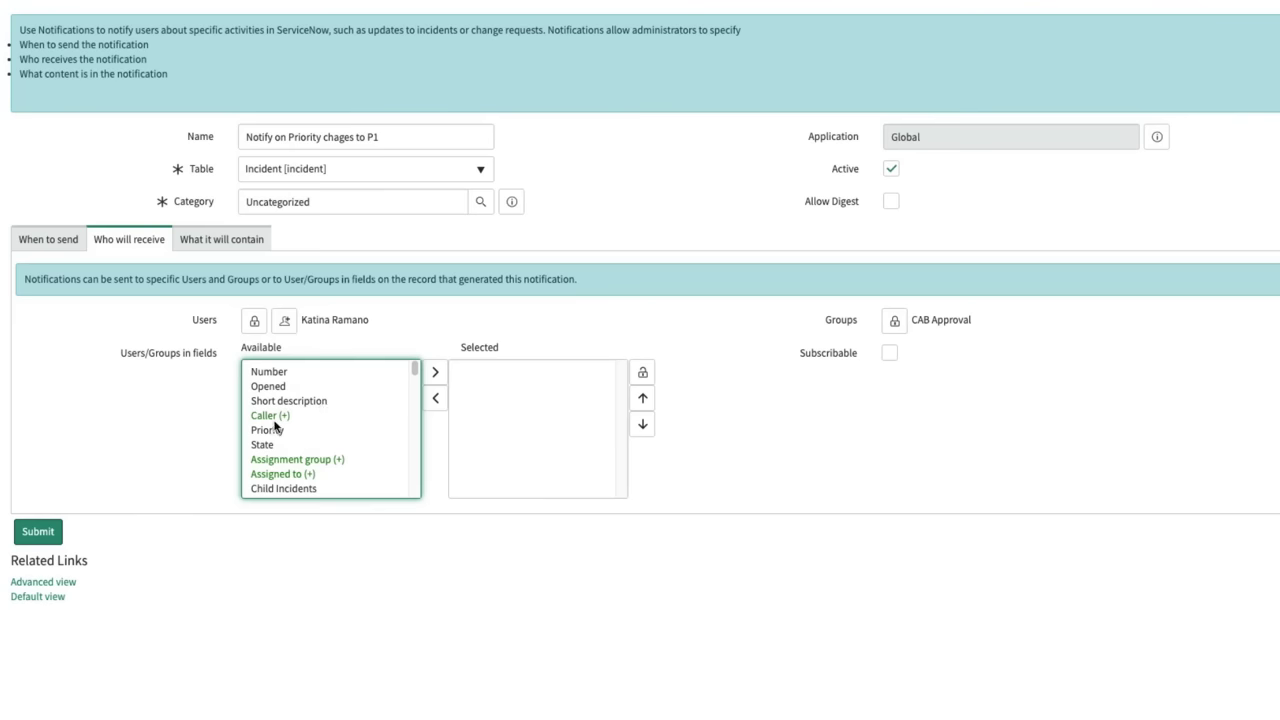
{"action": "double_click", "coordinate": [274, 416]}
{"action": "double_click", "coordinate": [312, 462]}
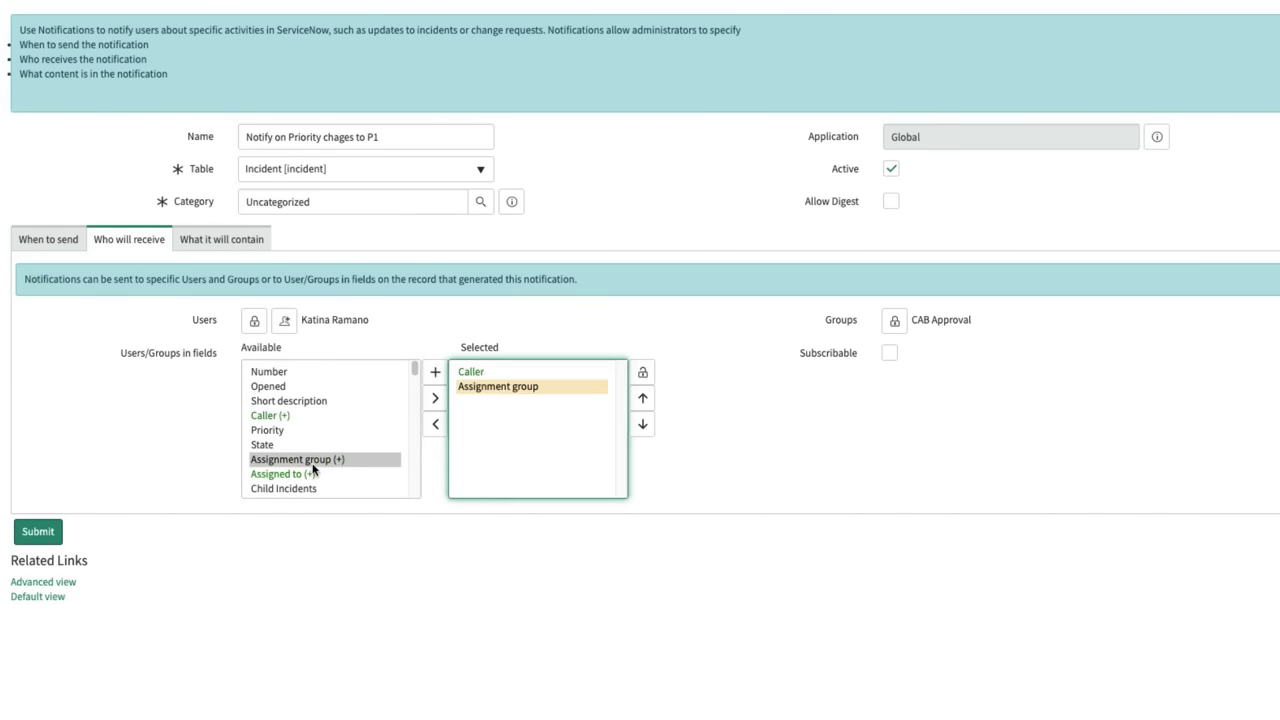
{"action": "double_click", "coordinate": [298, 475]}
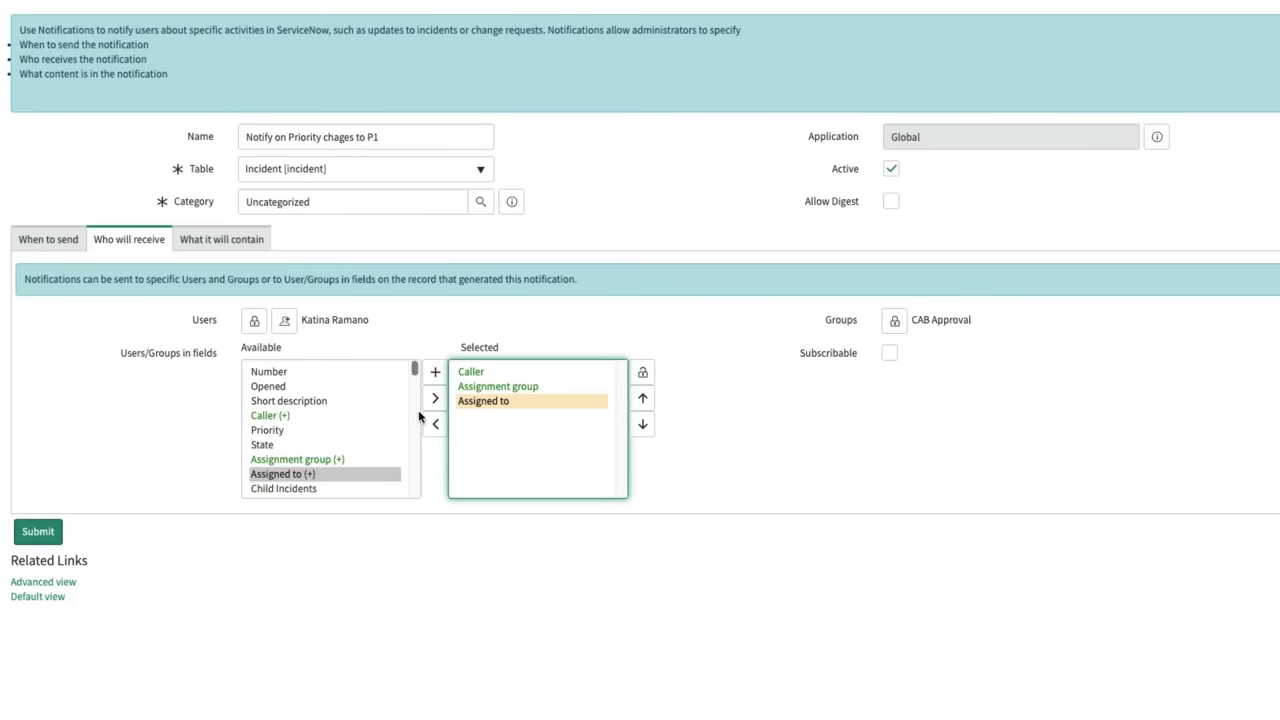
{"action": "left_click", "coordinate": [643, 374]}
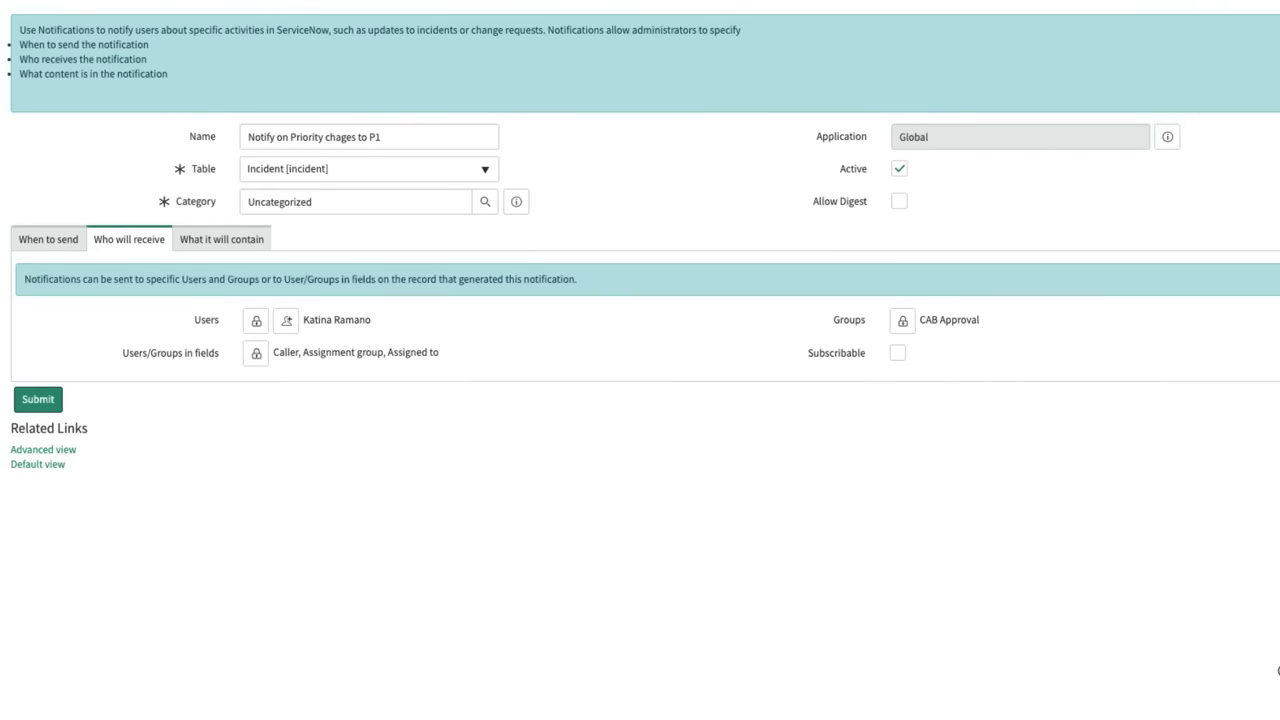
{"action": "right_click", "coordinate": [606, 1]}
{"action": "left_click", "coordinate": [643, 103]}
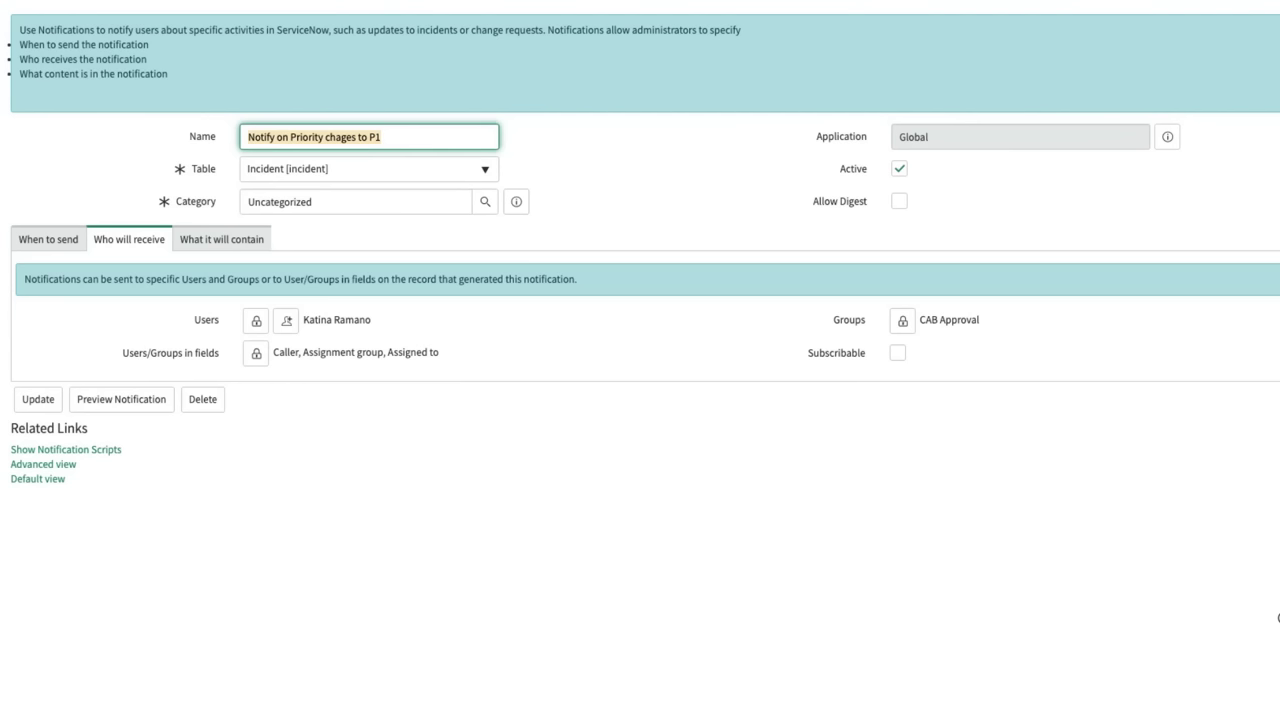
{"action": "left_click", "coordinate": [212, 241]}
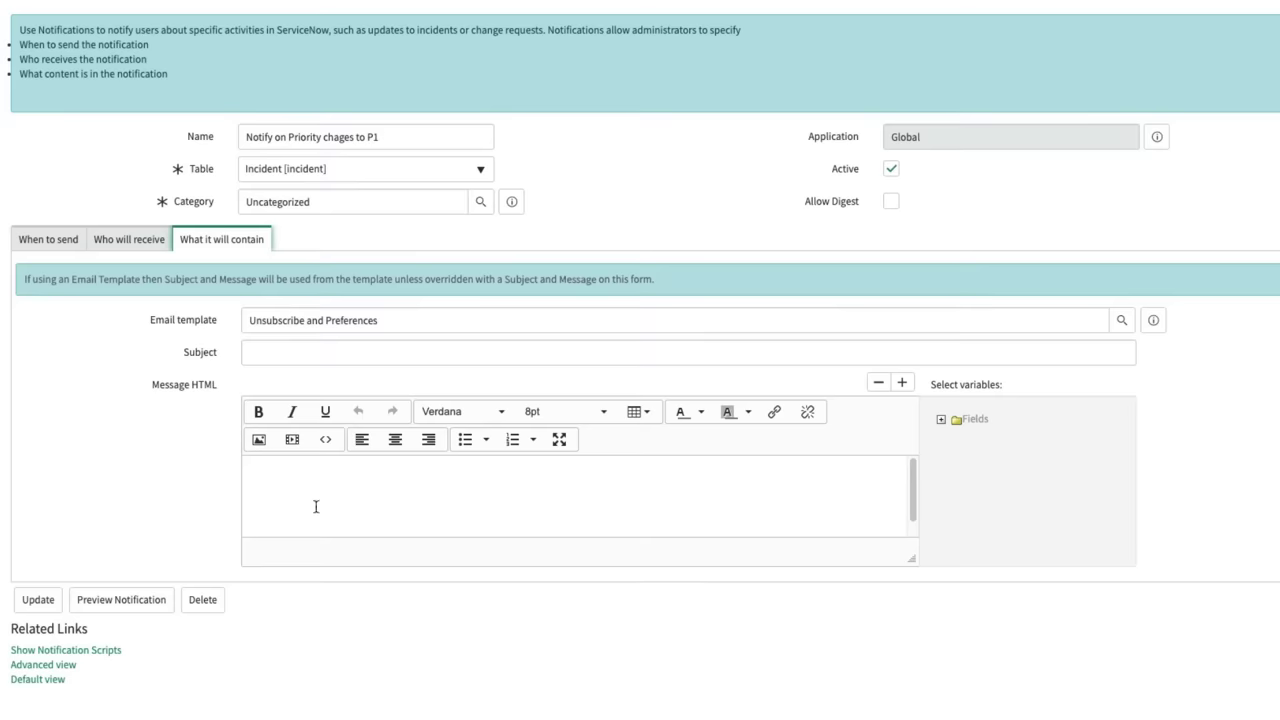
Switch the notification to Advanced view to reveal all email options
{"action": "left_click", "coordinate": [292, 466]}
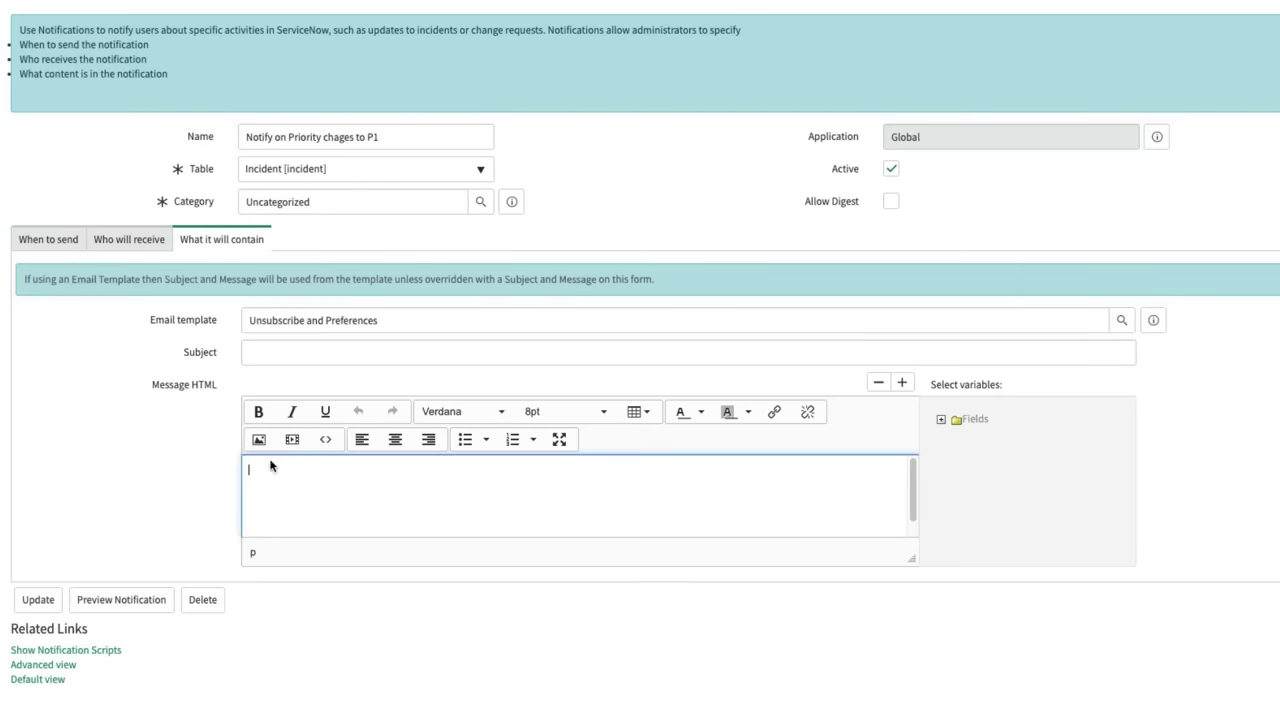
{"action": "left_click", "coordinate": [293, 357]}
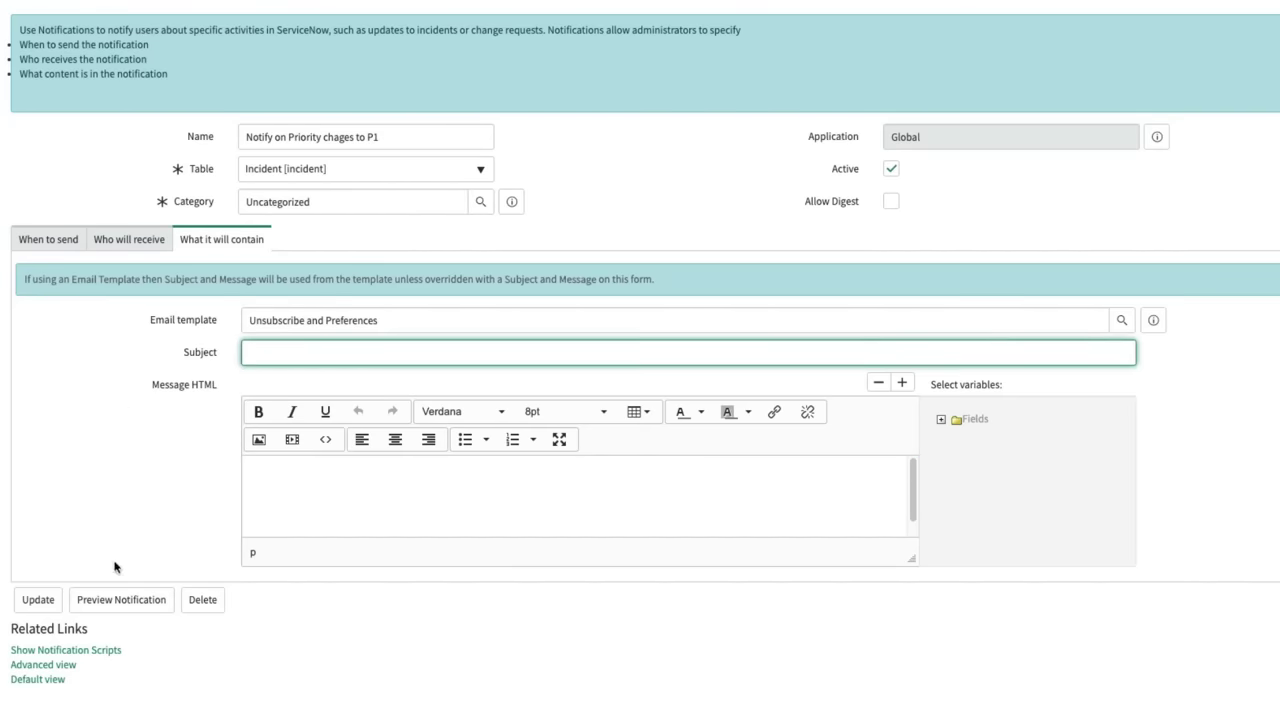
{"action": "left_click", "coordinate": [40, 666]}
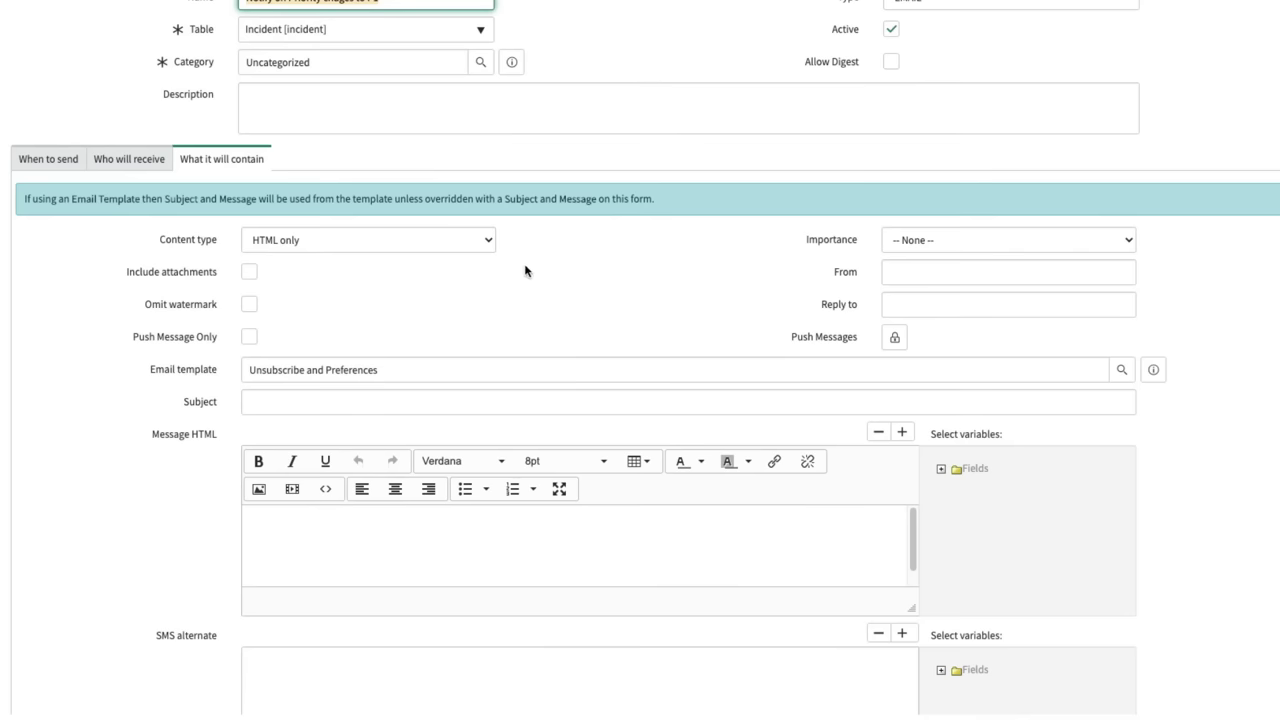
Enter the email subject 'Priority changes to P1 for'
{"action": "left_click", "coordinate": [333, 400]}
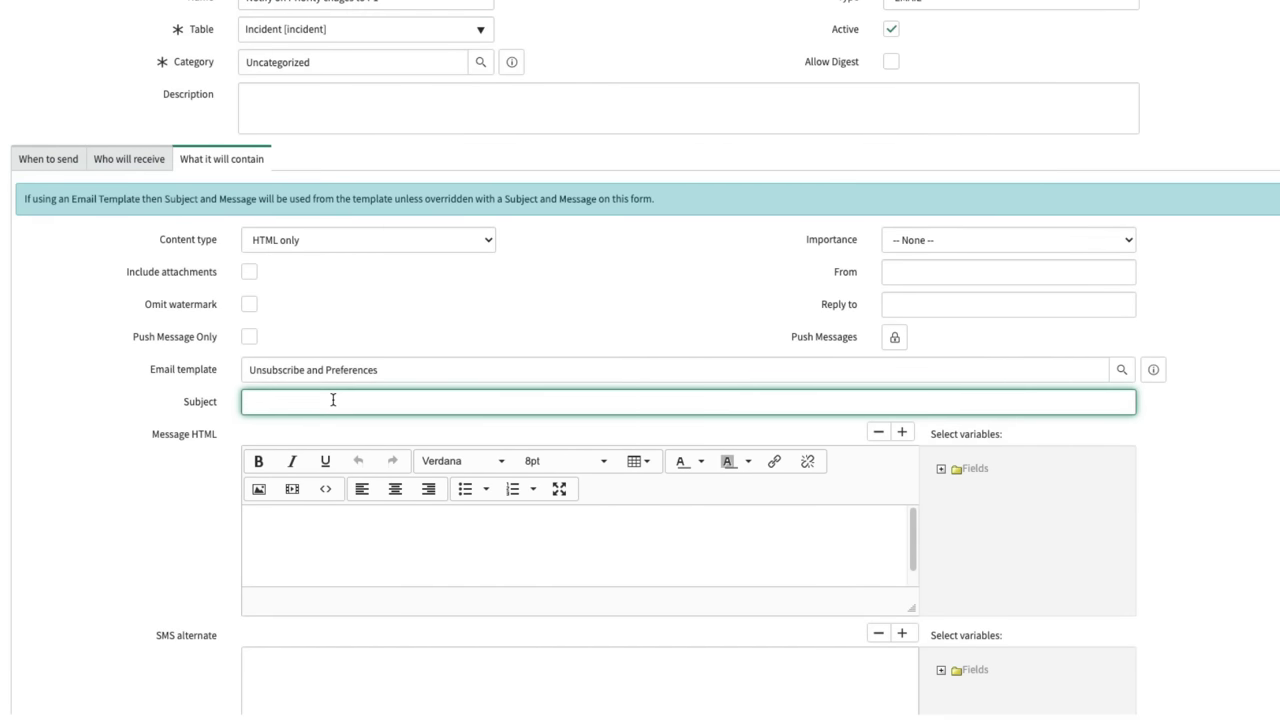
{"action": "type", "text": "P"}
{"action": "type", "text": "i"}
{"action": "key", "text": "BackSpace"}
{"action": "type", "text": "riority chna"}
{"action": "key", "text": "BackSpace"}
{"action": "key", "text": "BackSpace"}
{"action": "type", "text": "anges to P1 for"}
{"action": "left_click", "coordinate": [941, 470]}
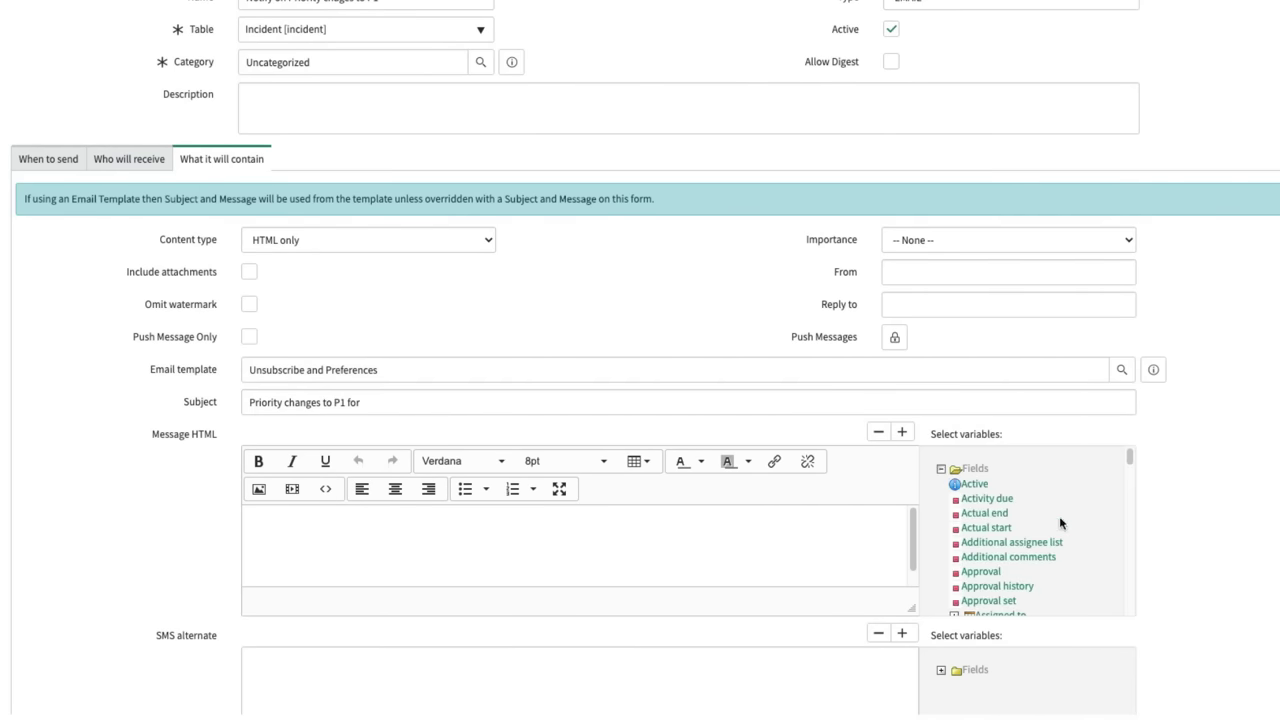
Append the incident ${number} variable to the end of the subject
{"action": "scroll", "coordinate": [1000, 528], "scroll_direction": "down", "scroll_amount": 3}
{"action": "scroll", "coordinate": [1005, 538], "scroll_direction": "down", "scroll_amount": 5}
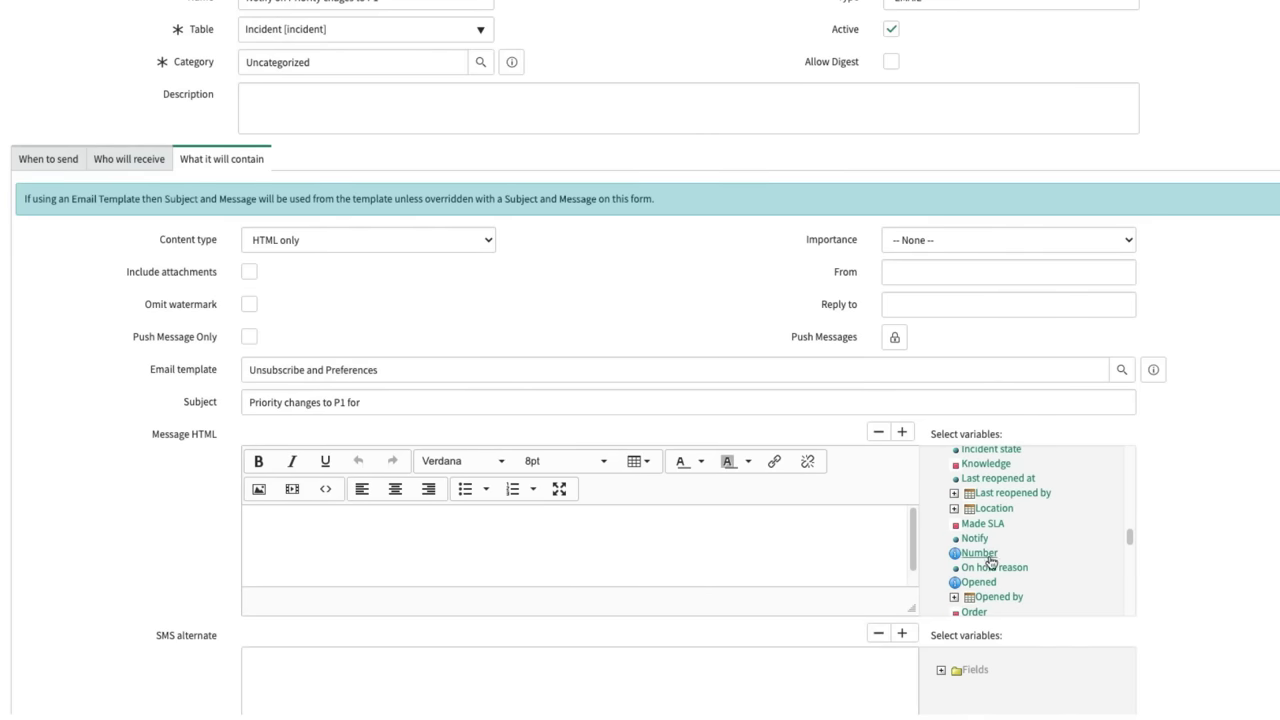
{"action": "left_click", "coordinate": [985, 558]}
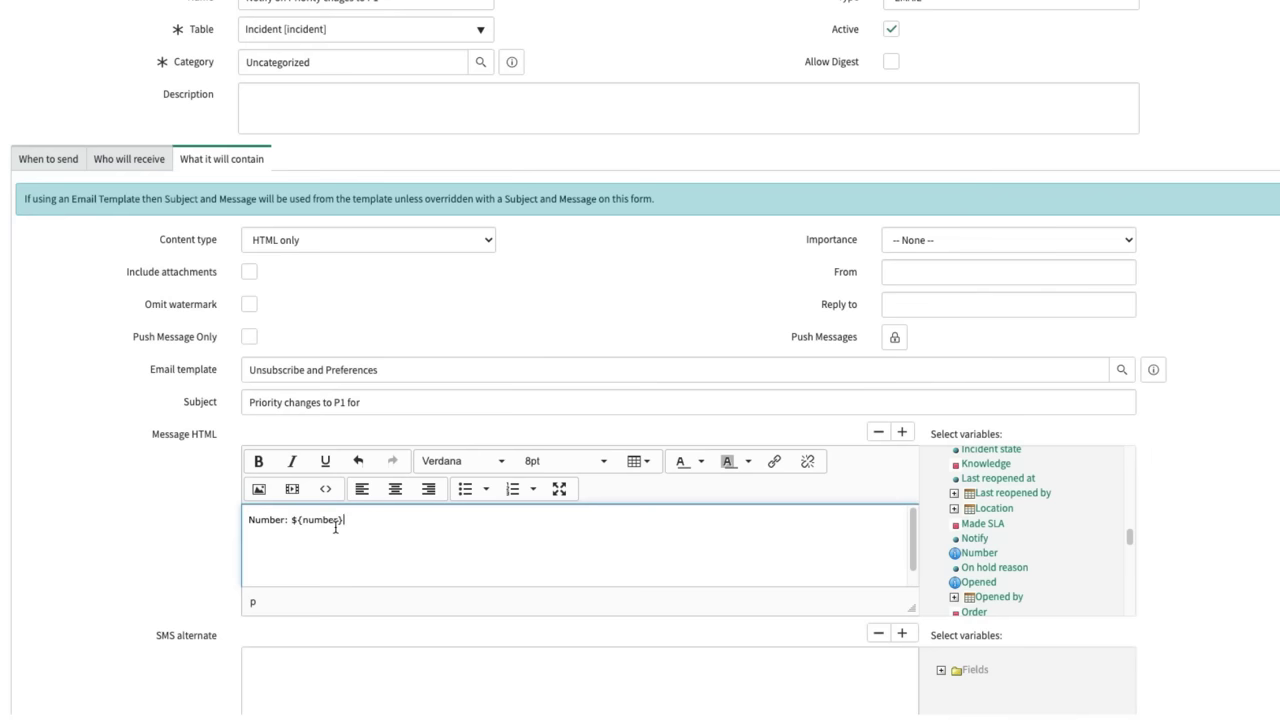
{"action": "left_click_drag", "start_coordinate": [342, 520], "coordinate": [292, 521]}
{"action": "key", "text": "ctrl+x"}
{"action": "left_click", "coordinate": [414, 369]}
{"action": "left_click", "coordinate": [384, 407]}
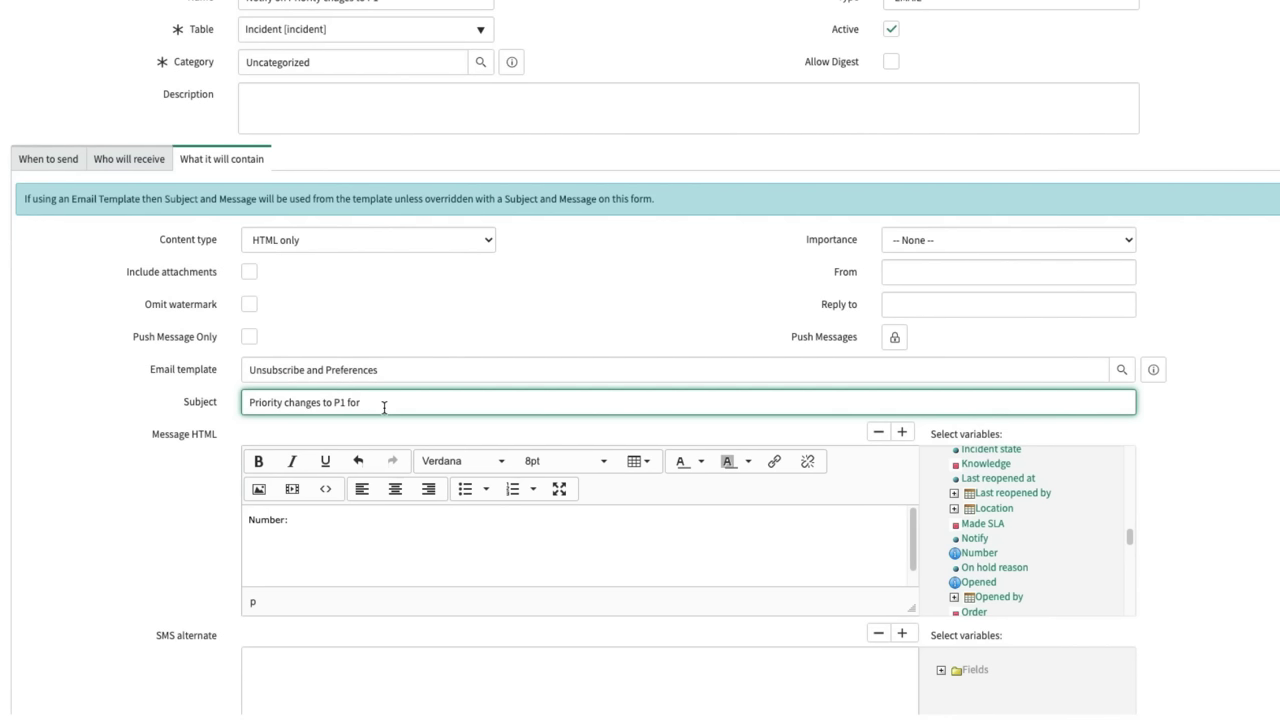
{"action": "key", "text": "ctrl+v"}
{"action": "left_click_drag", "start_coordinate": [426, 402], "coordinate": [363, 400]}
Write the message 'Hi,' followed by 'Priority of Number: ${number} changed to P1.'
{"action": "left_click", "coordinate": [311, 520]}
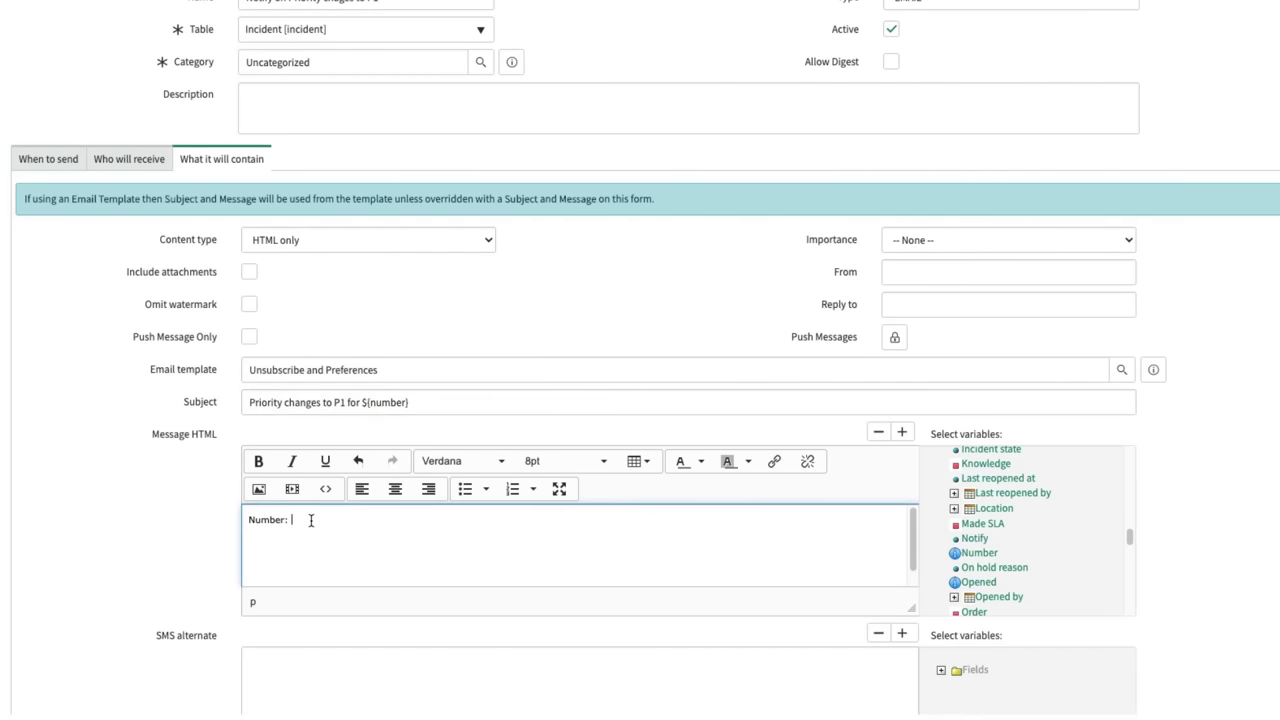
{"action": "key", "text": "ctrl+v"}
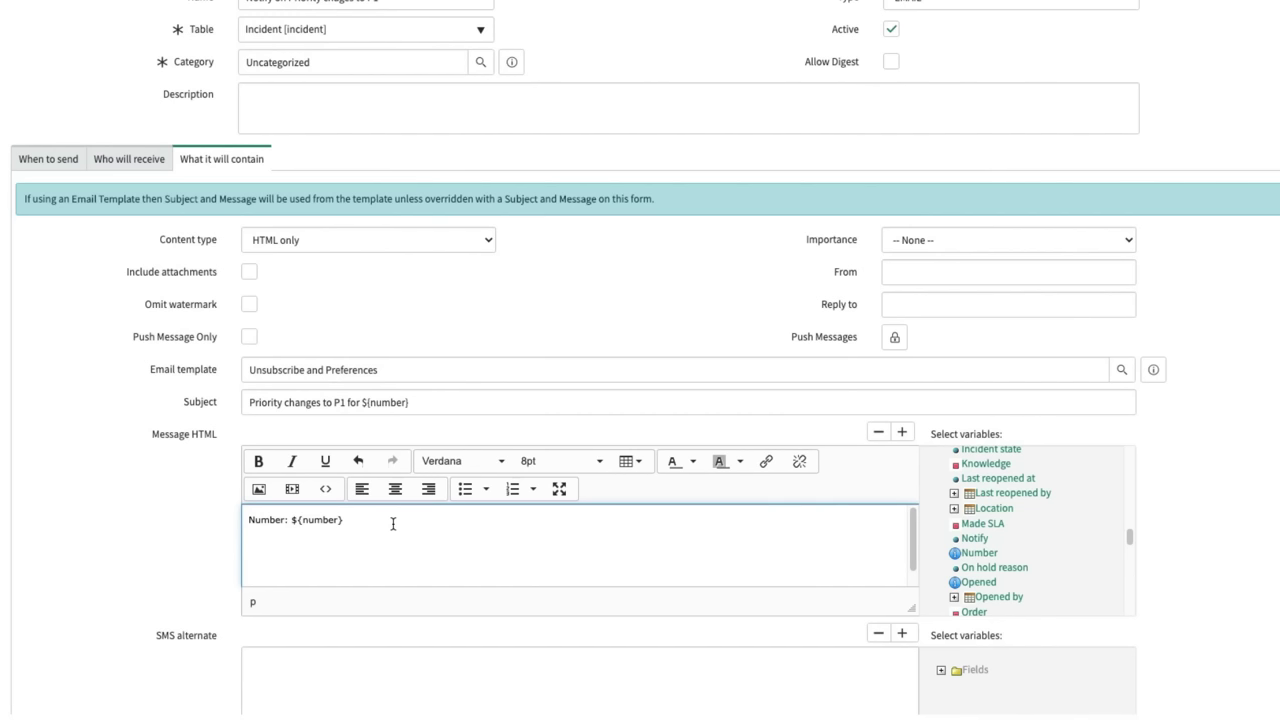
{"action": "type", "text": "Hi,"}
{"action": "key", "text": "Return"}
{"action": "key", "text": "Return"}
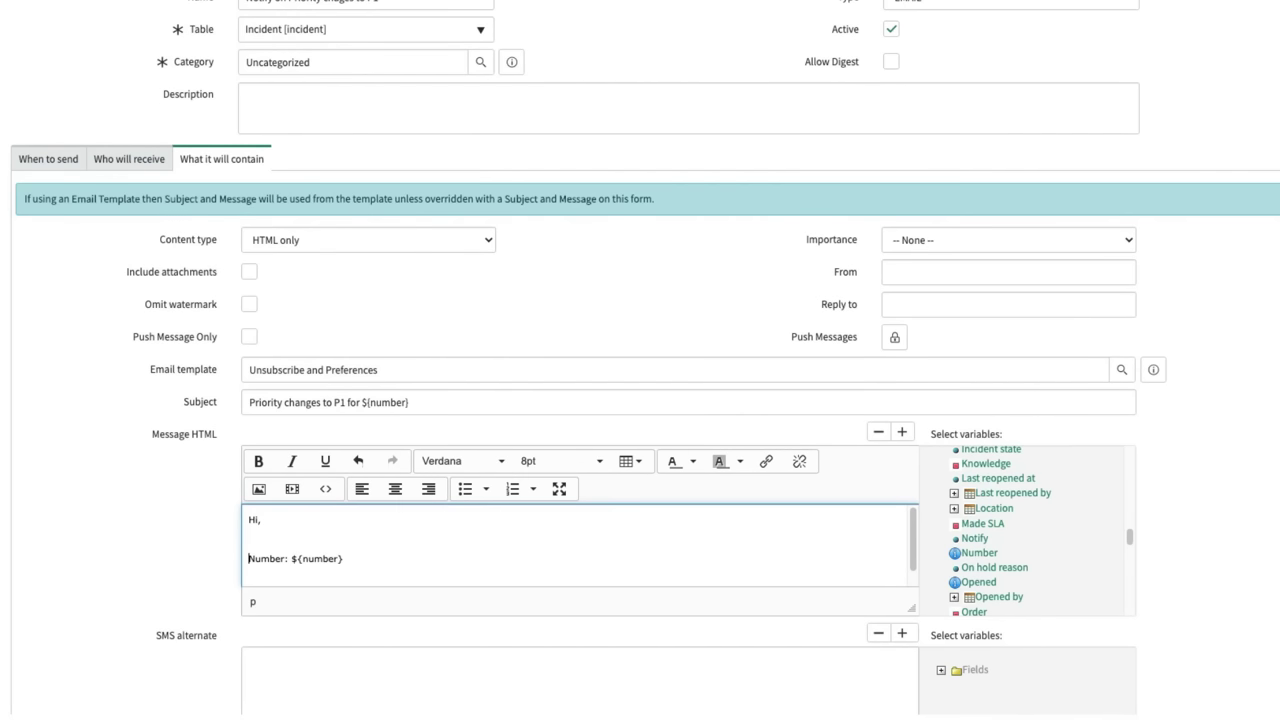
{"action": "key", "text": "BackSpace"}
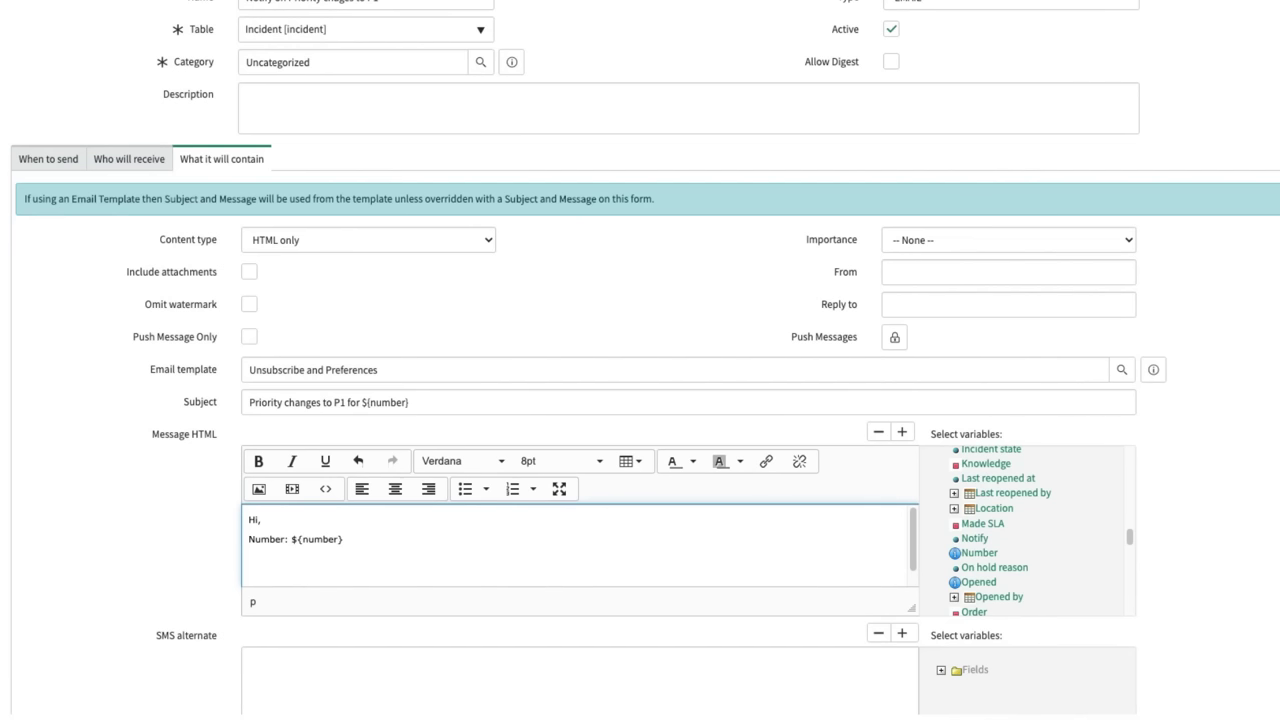
{"action": "type", "text": "Priority "}
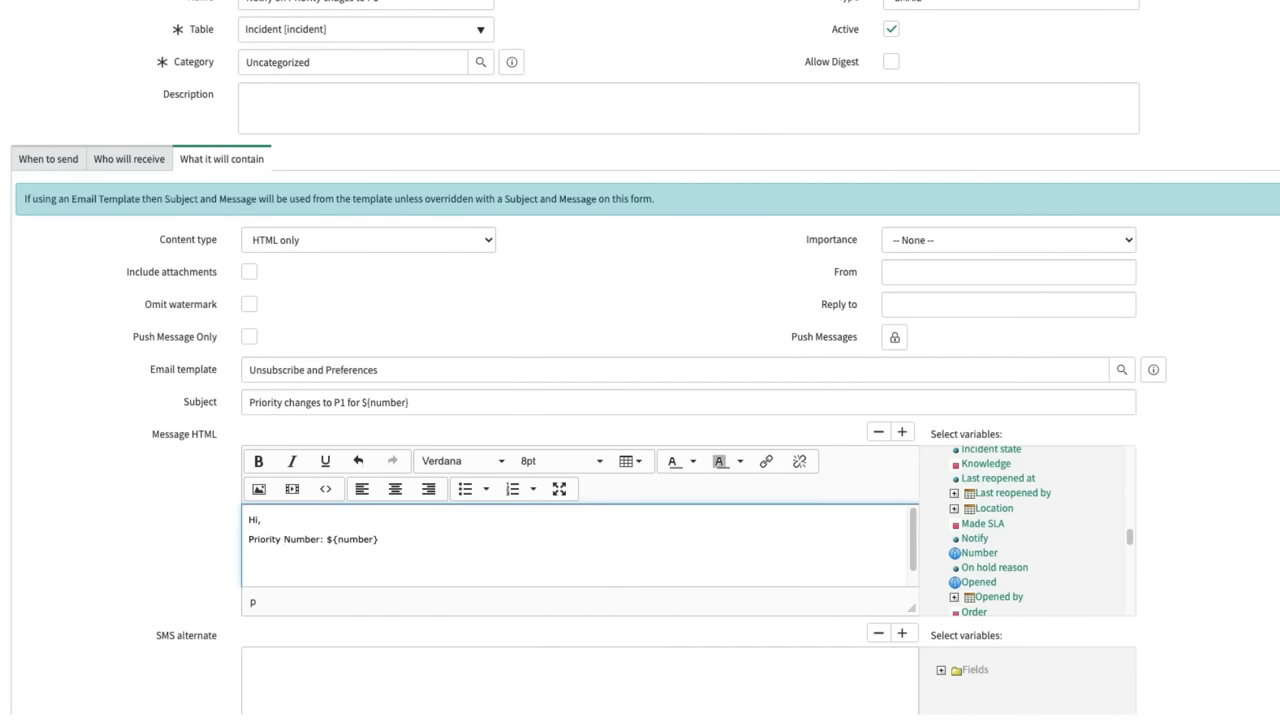
{"action": "type", "text": "of Number: ${number} changed to "}
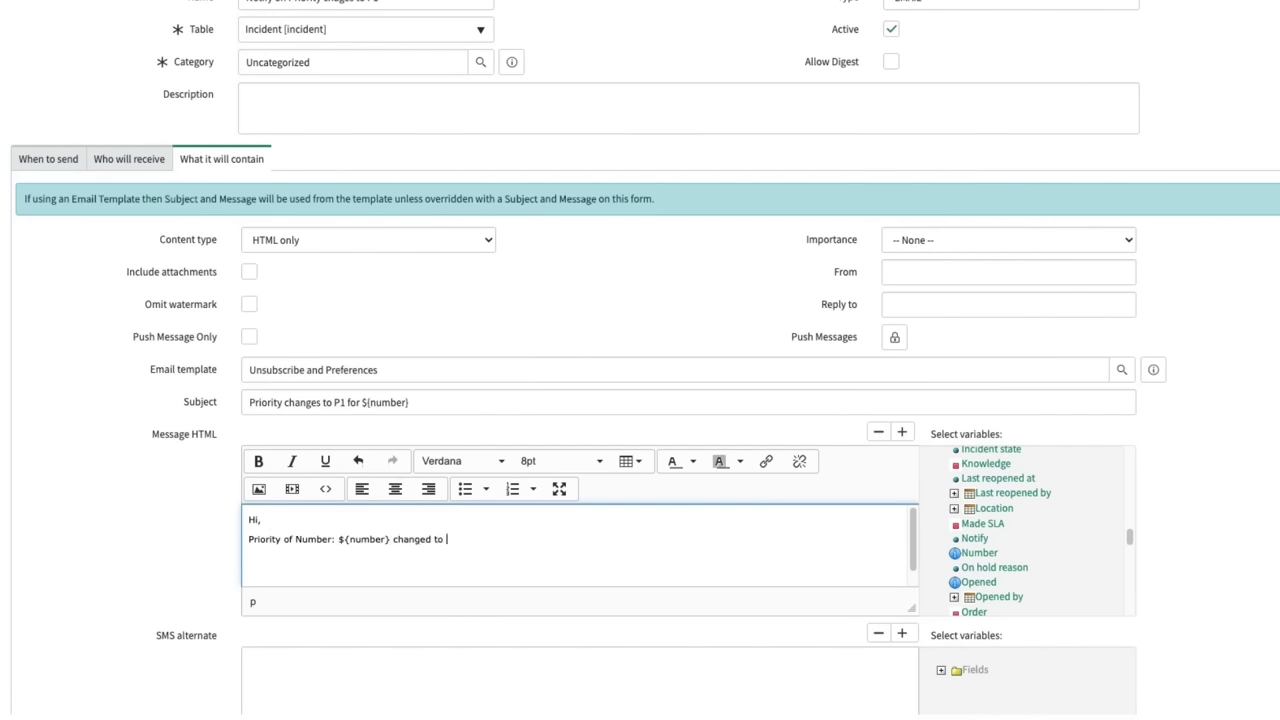
{"action": "type", "text": "P1."}
Save the 'Notify on Priority chages to P1' notification and stay on its form
{"action": "scroll", "coordinate": [449, 389], "scroll_direction": "down", "scroll_amount": 3}
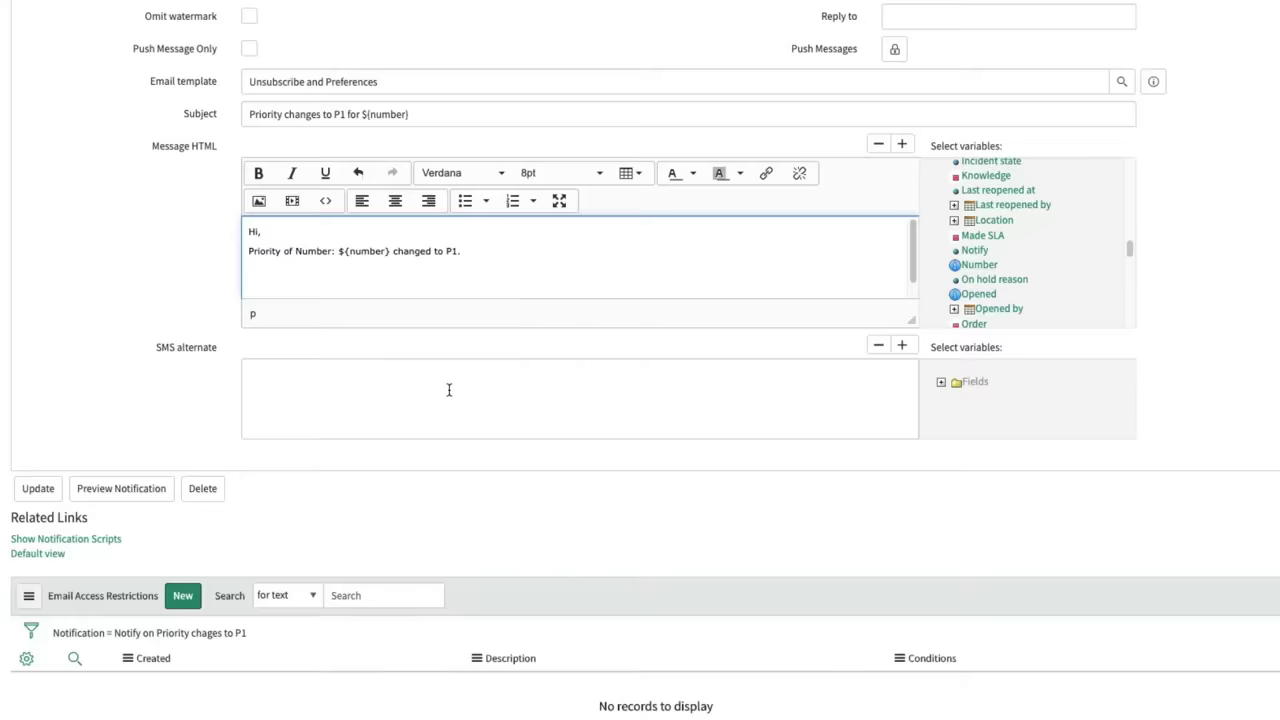
{"action": "scroll", "coordinate": [506, 151], "scroll_direction": "up", "scroll_amount": 5}
{"action": "right_click", "coordinate": [566, 2]}
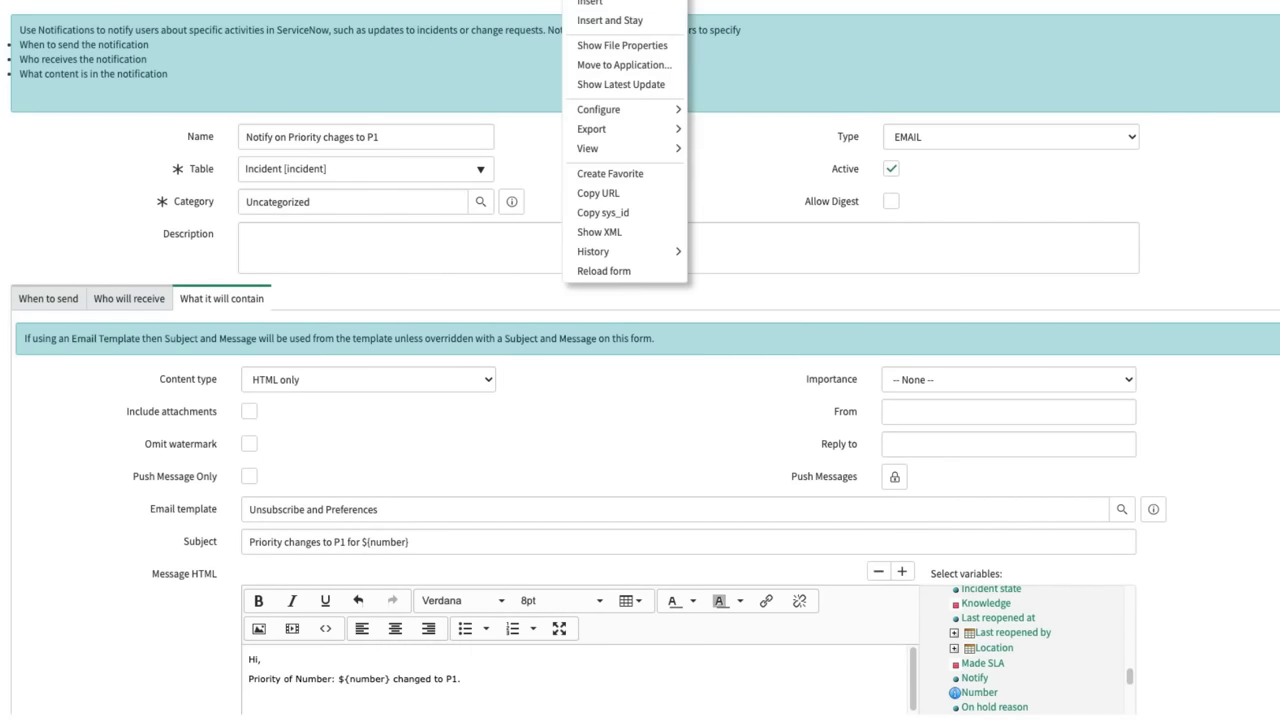
{"action": "left_click", "coordinate": [605, 20]}
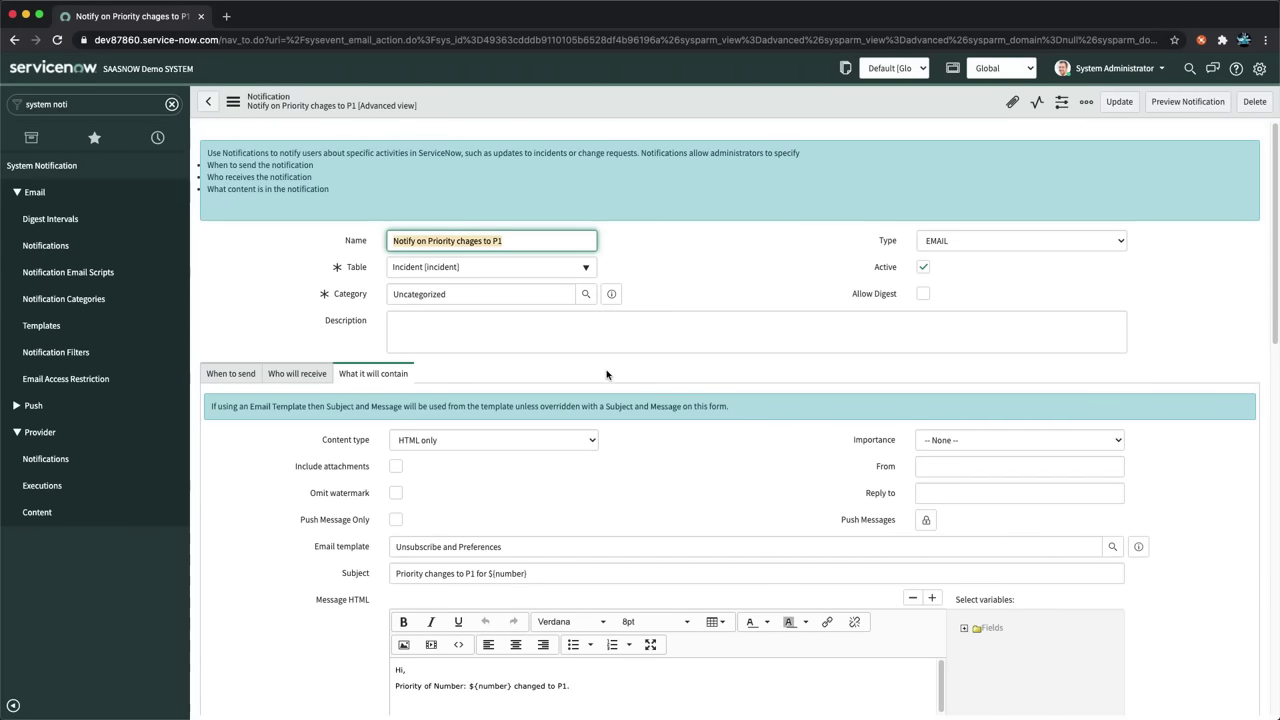
Filter the navigator for 'incident', list open incidents, and open INC0000020
{"action": "left_click", "coordinate": [136, 103]}
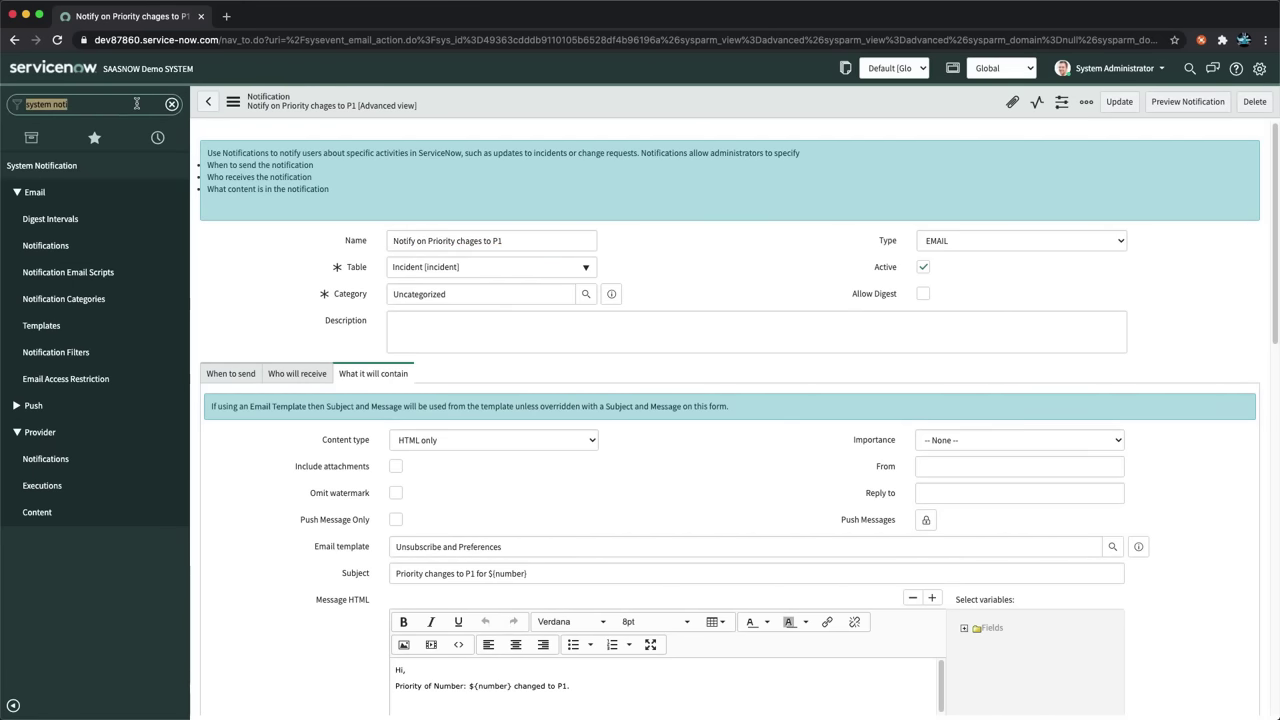
{"action": "type", "text": "incide"}
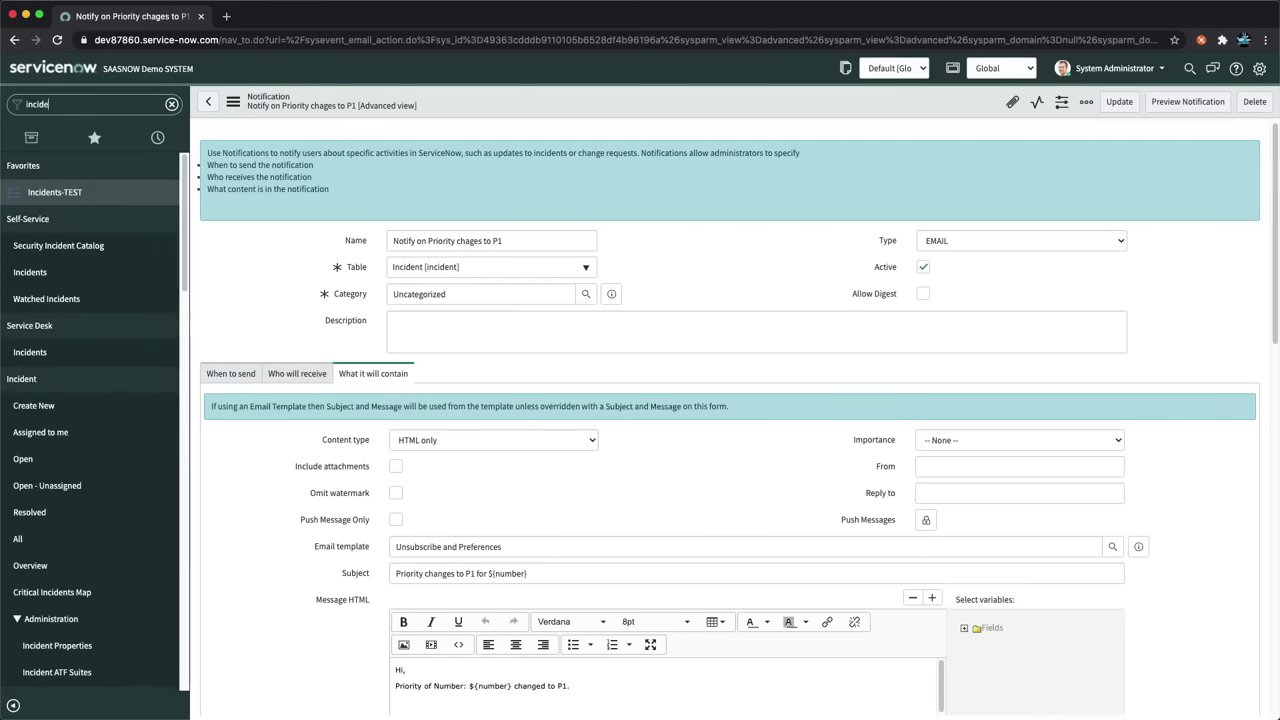
{"action": "type", "text": "nt"}
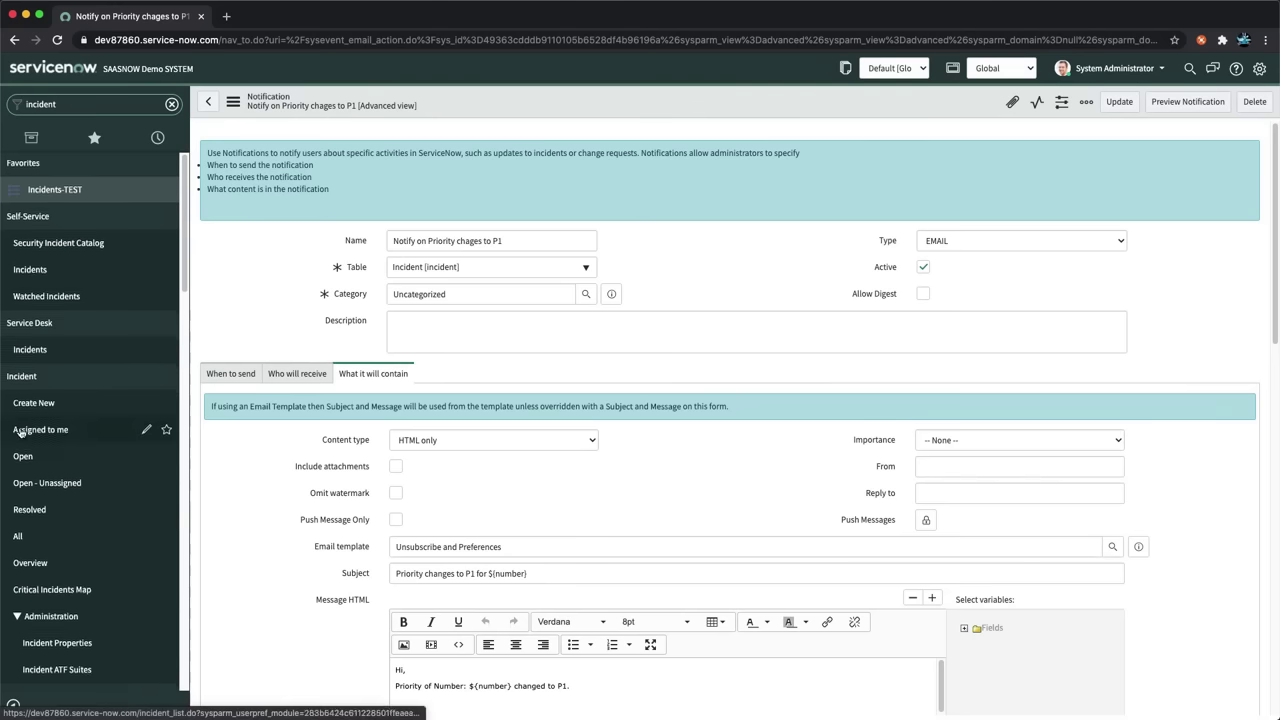
{"action": "scroll", "coordinate": [20, 432], "scroll_direction": "down", "scroll_amount": 4}
{"action": "scroll", "coordinate": [38, 230], "scroll_direction": "up", "scroll_amount": 2}
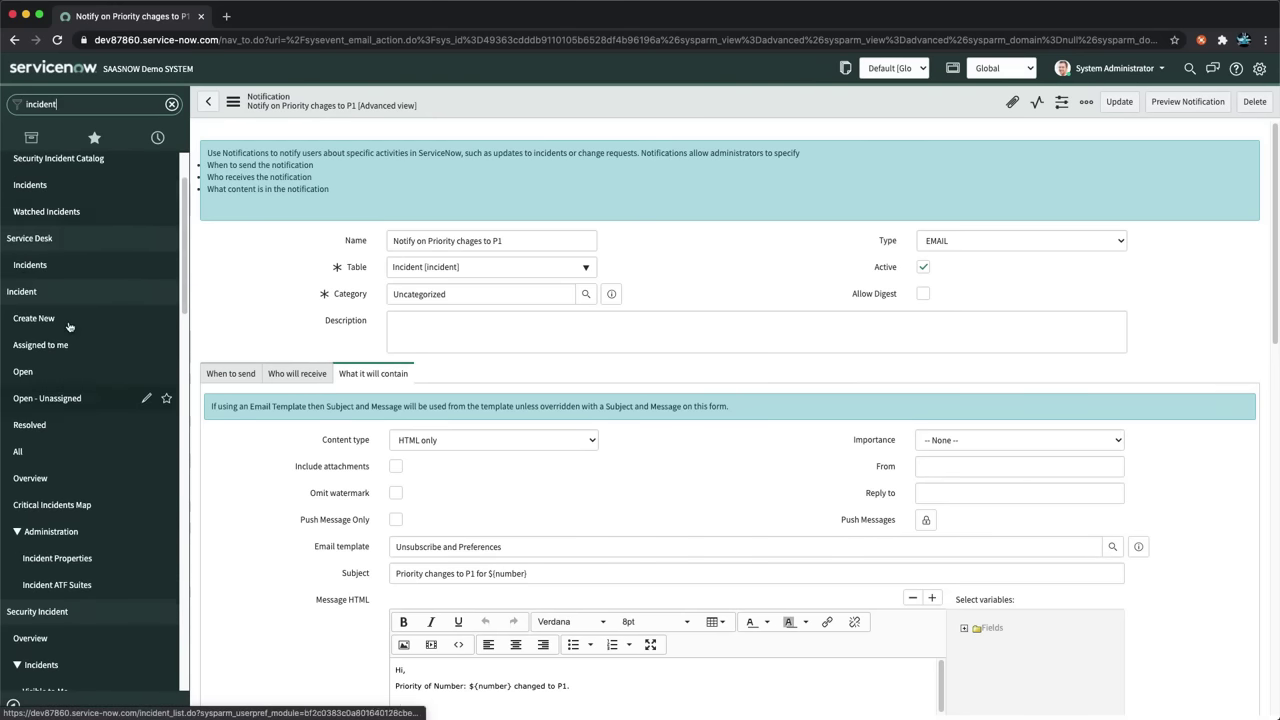
{"action": "left_click", "coordinate": [22, 374]}
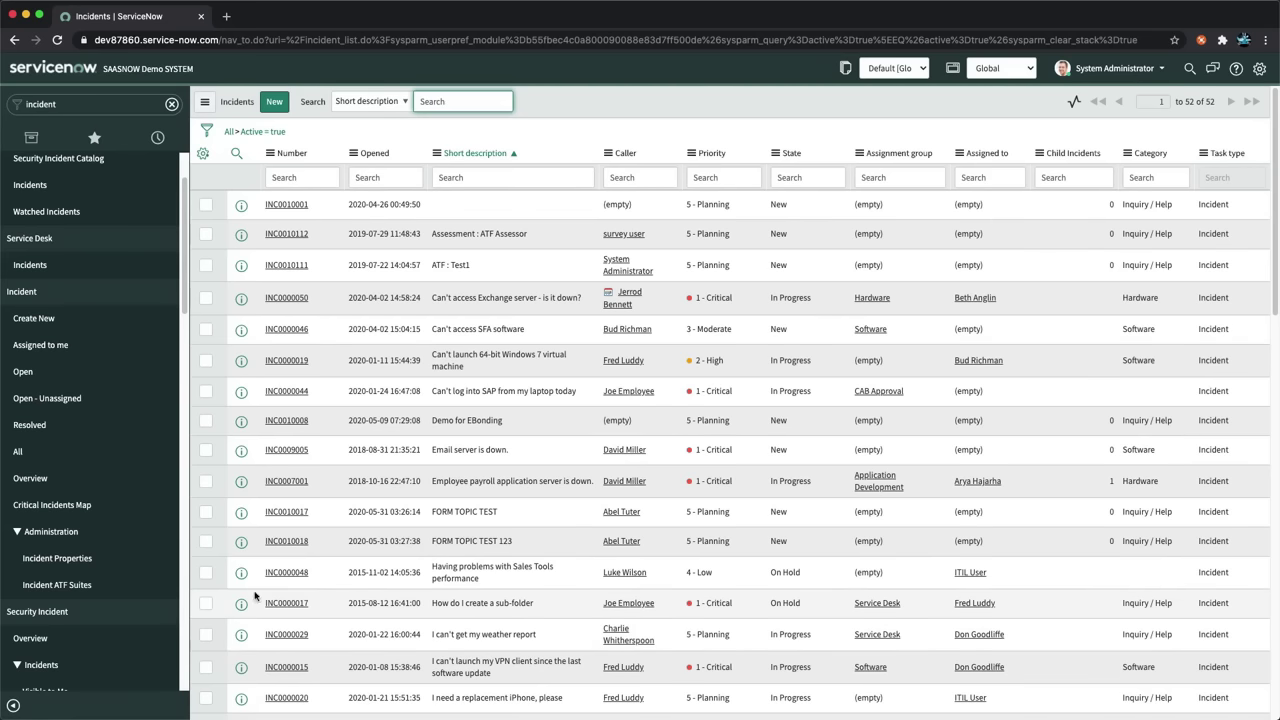
{"action": "left_click", "coordinate": [287, 604]}
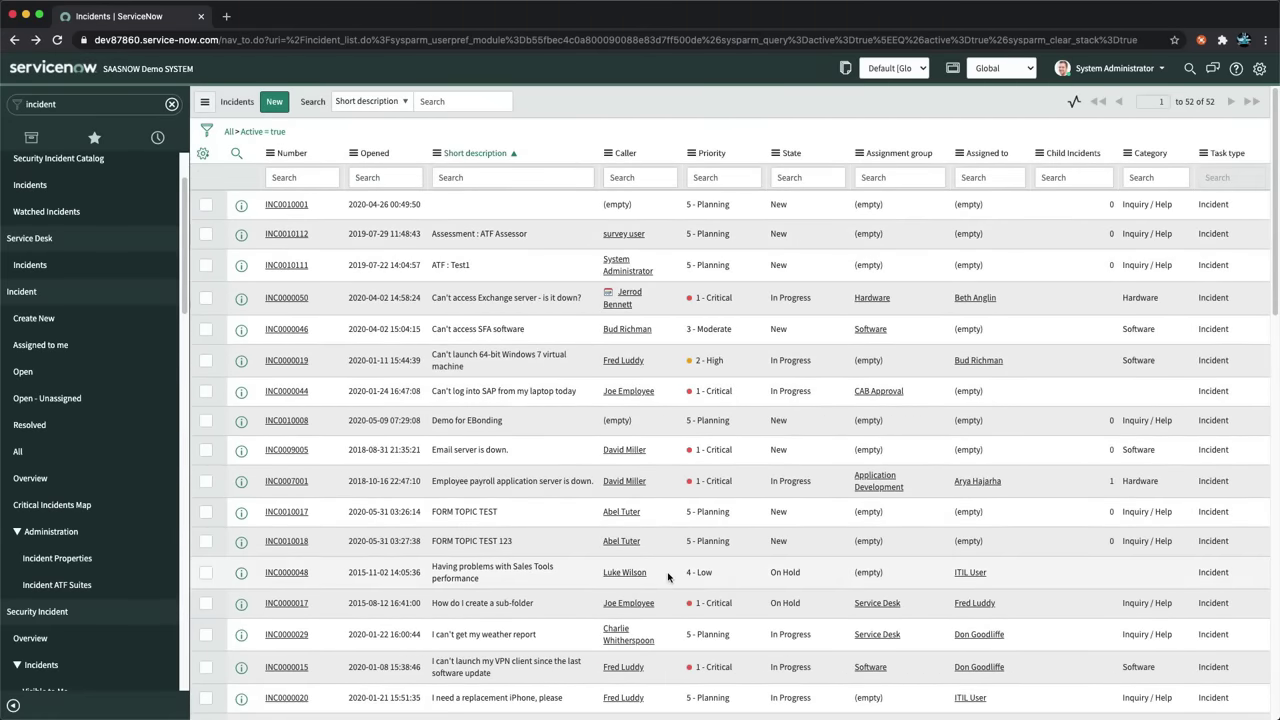
{"action": "scroll", "coordinate": [650, 560], "scroll_direction": "down", "scroll_amount": 1}
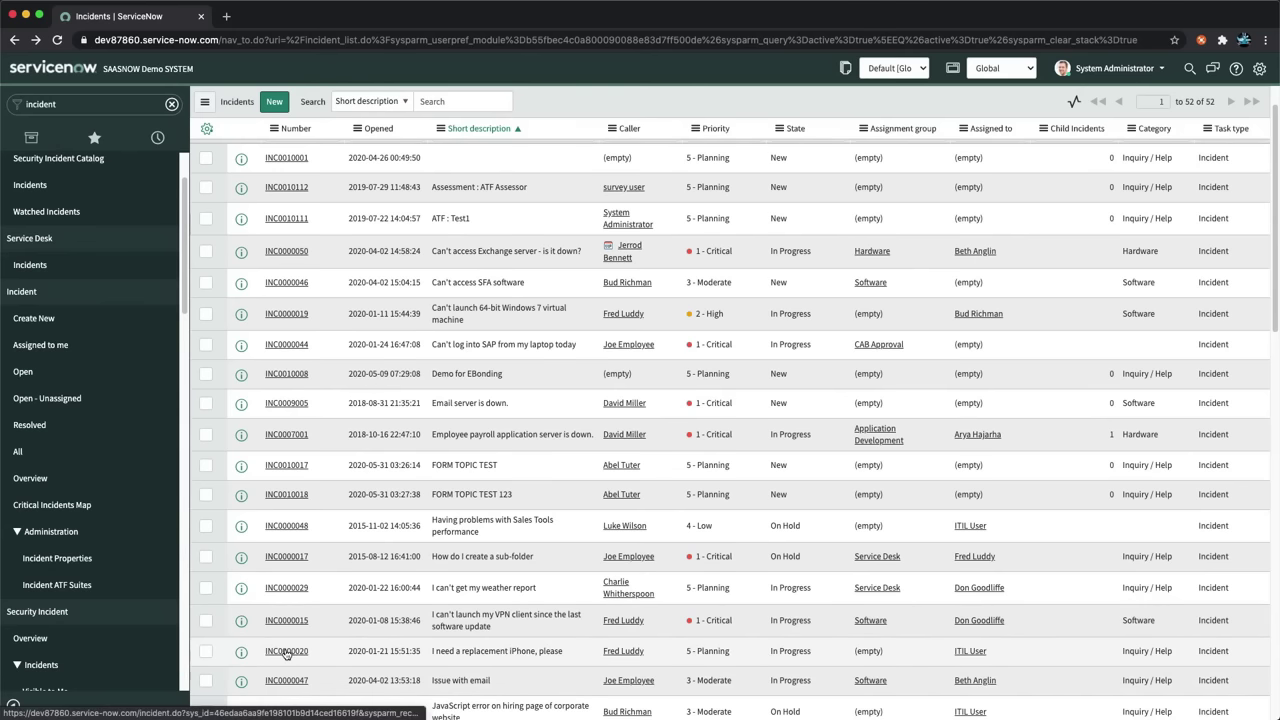
{"action": "left_click", "coordinate": [287, 655]}
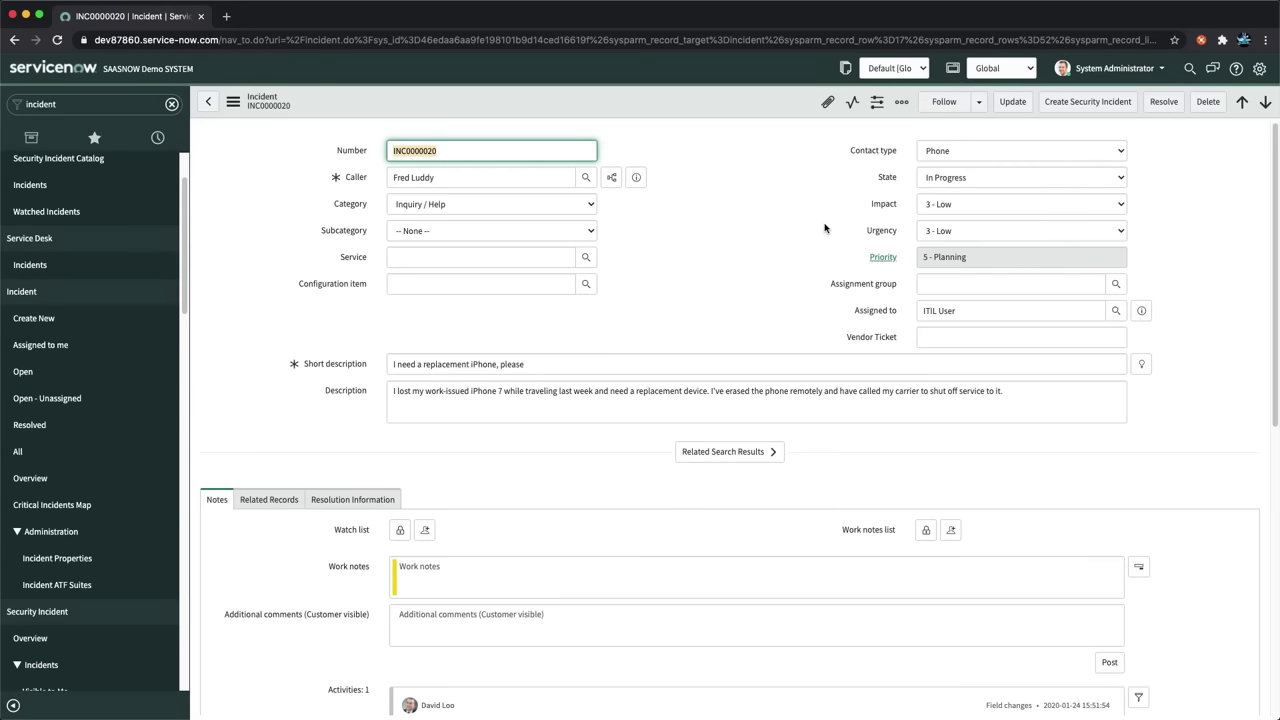
Set Urgency and Impact to 1 - High, making the priority 1 - Critical
{"action": "left_click", "coordinate": [962, 232]}
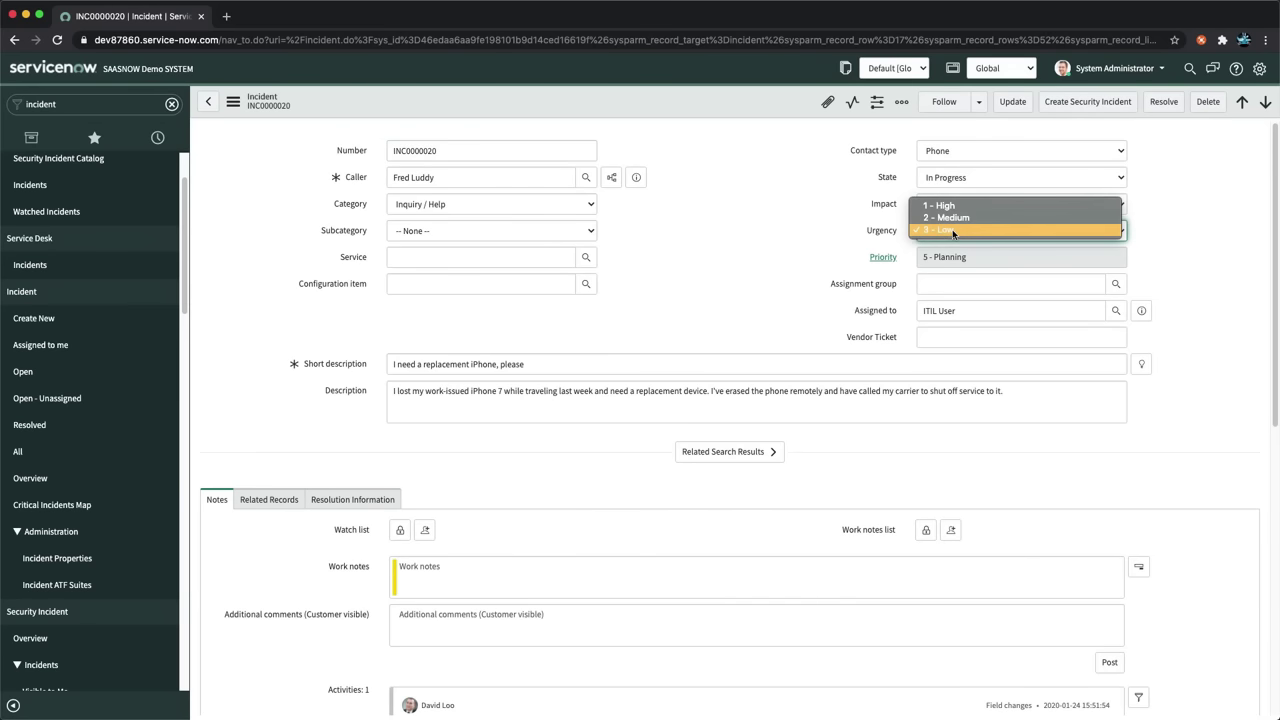
{"action": "left_click", "coordinate": [945, 205]}
{"action": "left_click", "coordinate": [957, 204]}
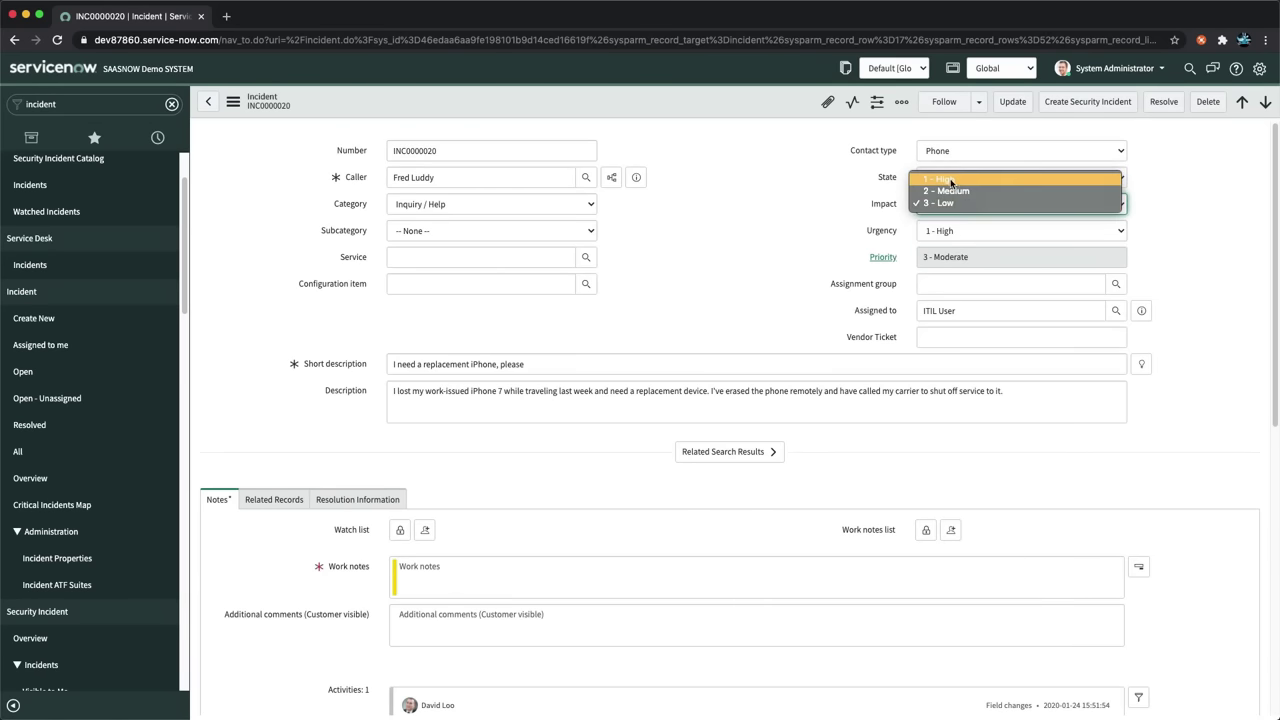
{"action": "left_click", "coordinate": [950, 181]}
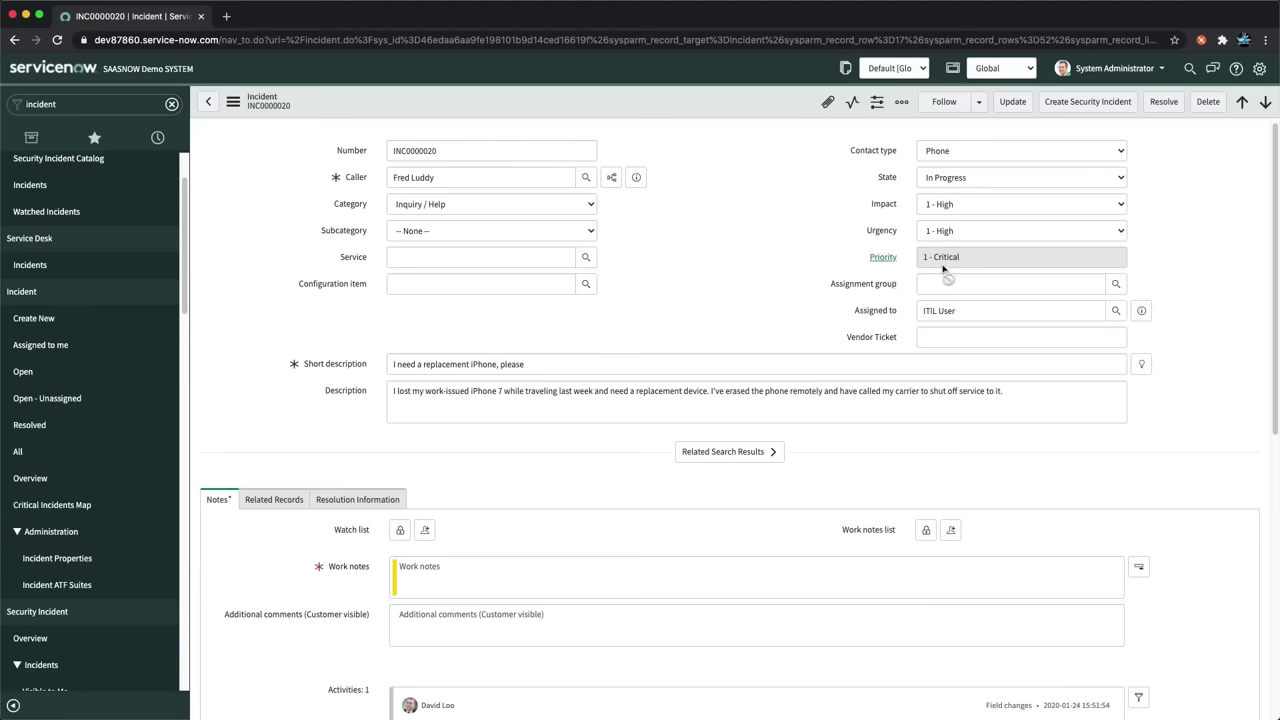
Assign the incident to the Application Development group and one of its members
{"action": "left_click", "coordinate": [1116, 284]}
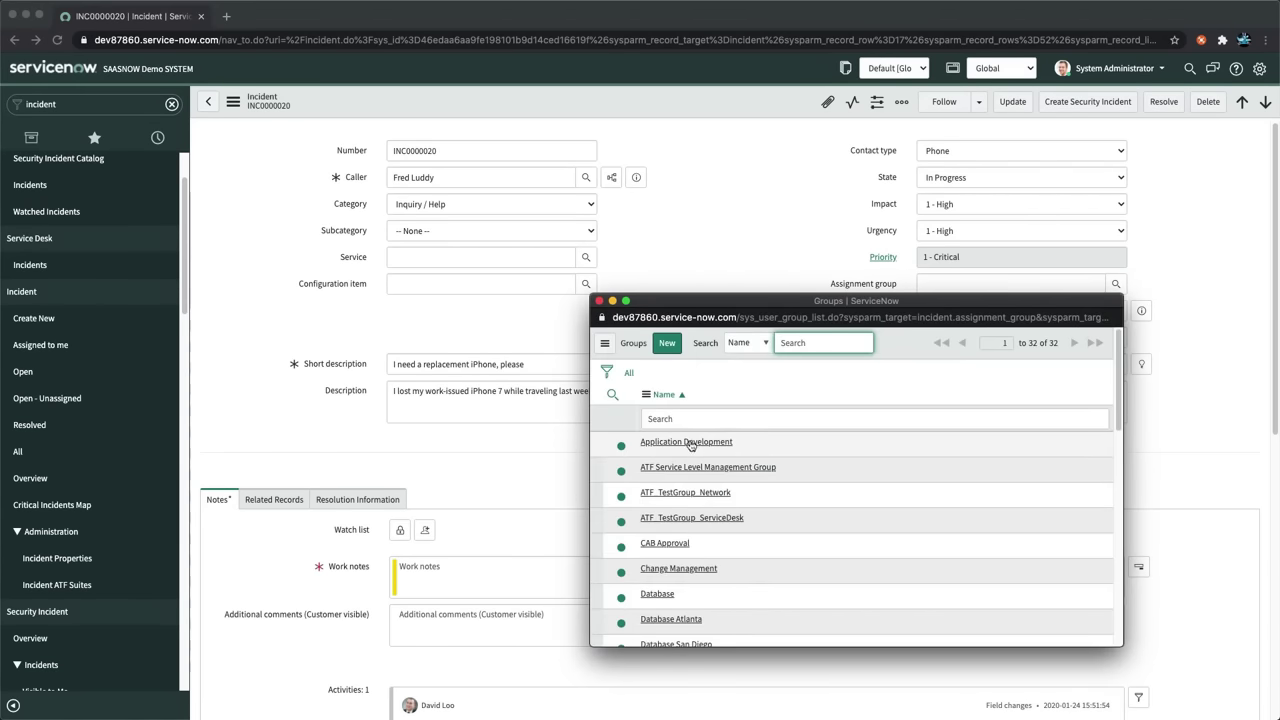
{"action": "left_click", "coordinate": [688, 442]}
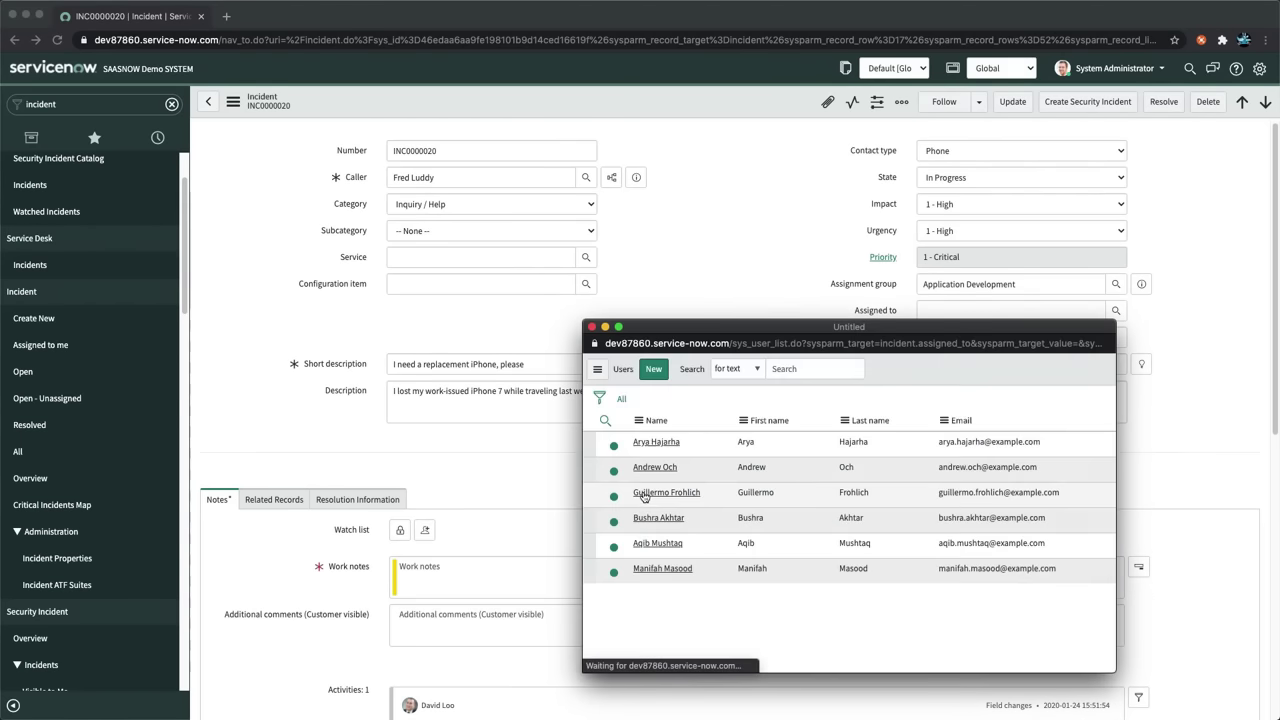
{"action": "left_click", "coordinate": [652, 542]}
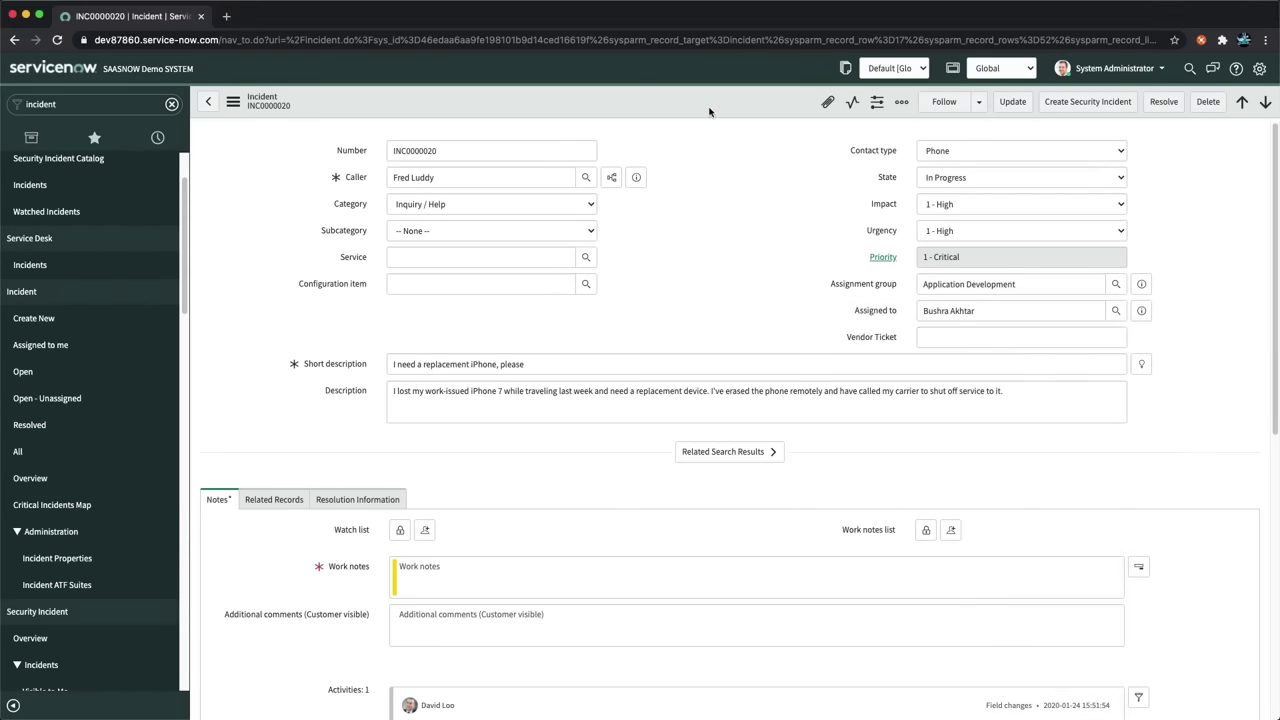
Save INC0000020 at 1 - Critical, adding the required work note
{"action": "right_click", "coordinate": [670, 104]}
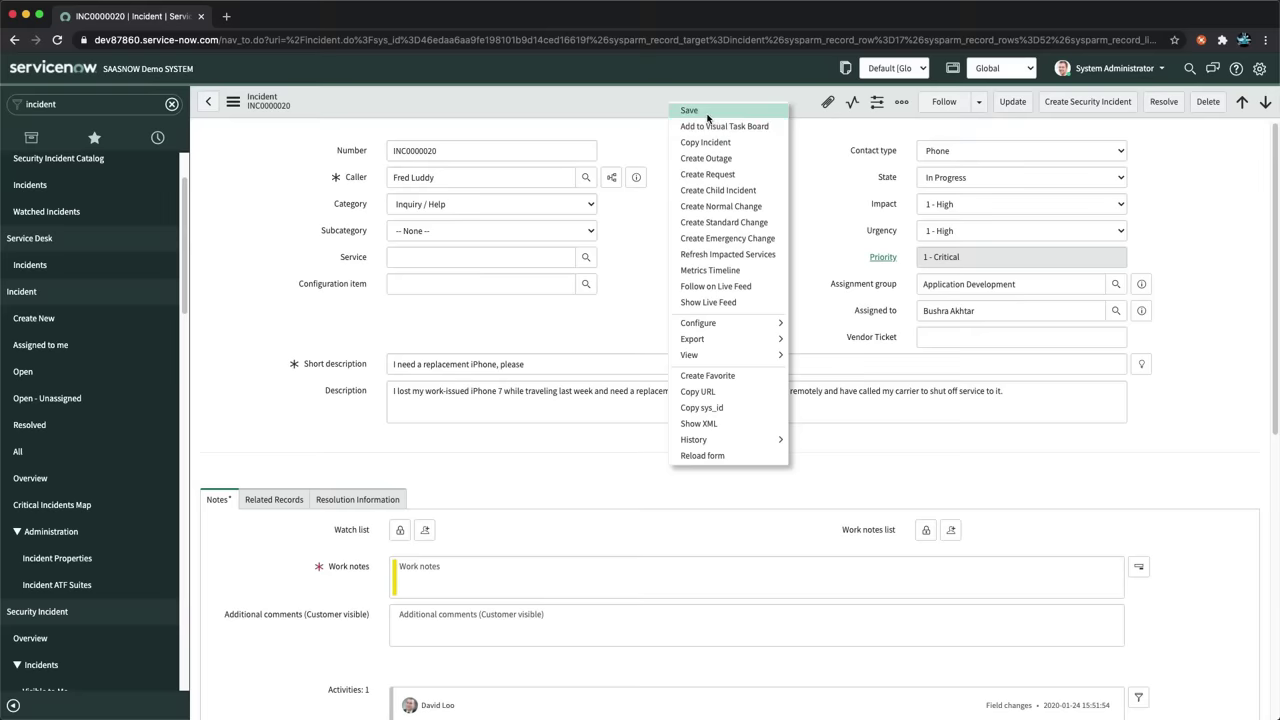
{"action": "left_click", "coordinate": [707, 112]}
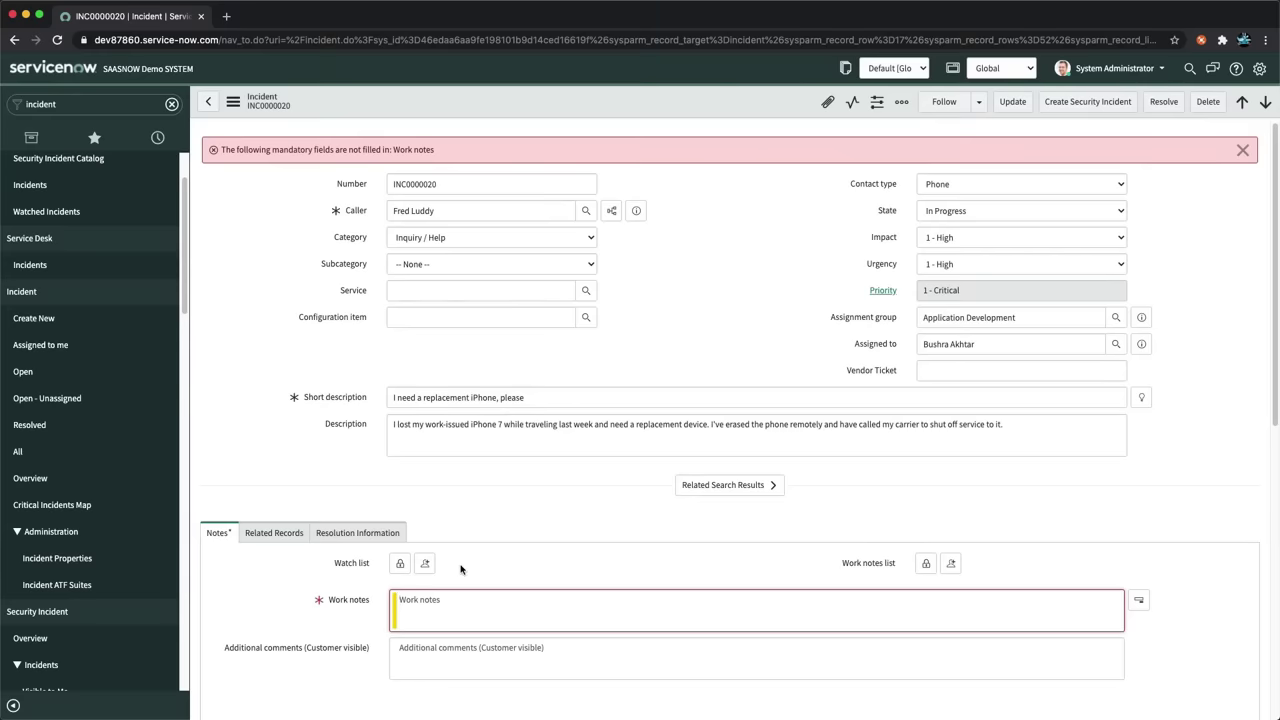
{"action": "left_click", "coordinate": [461, 619]}
{"action": "type", "text": "tw"}
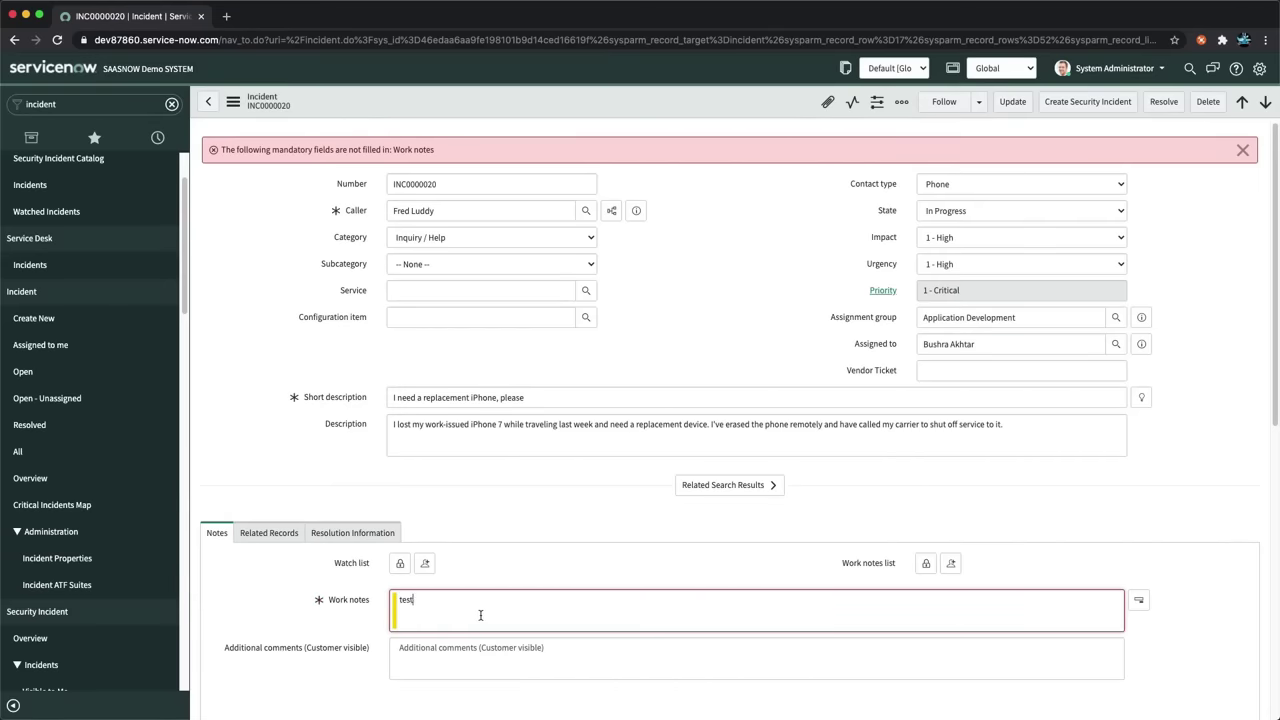
{"action": "right_click", "coordinate": [614, 101]}
{"action": "left_click", "coordinate": [635, 110]}
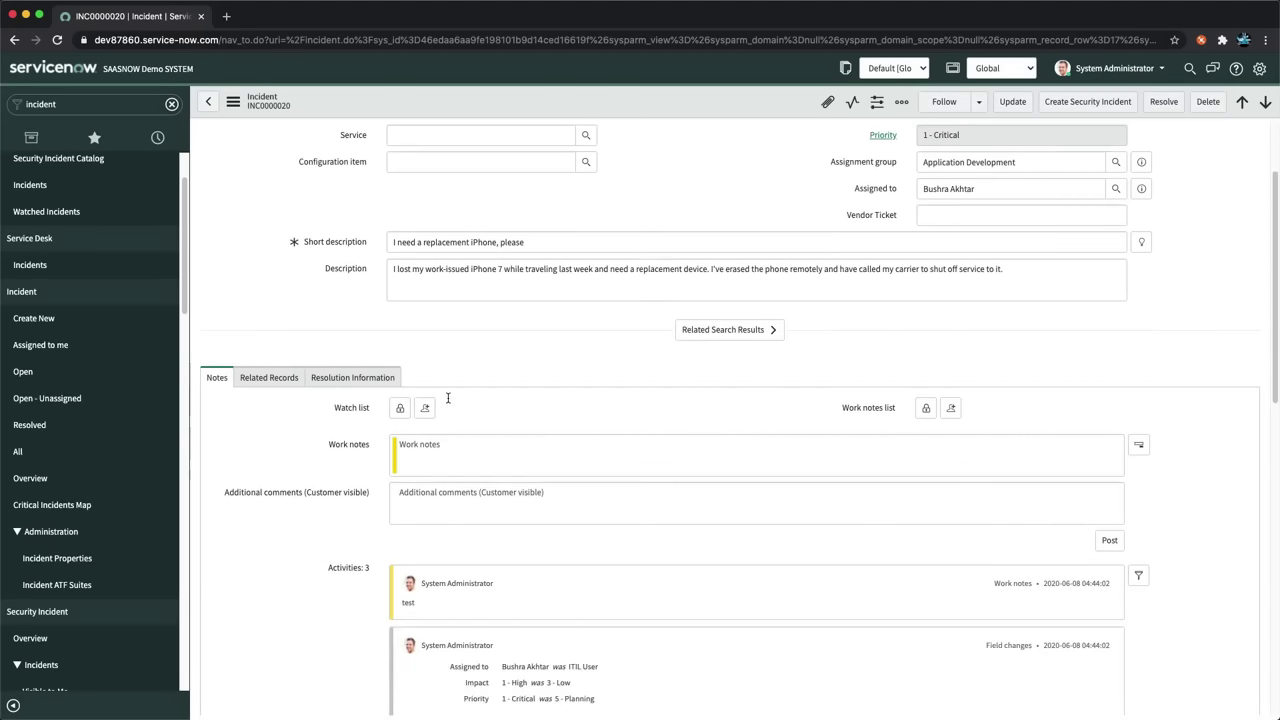
Reload the incident form to confirm the priority change was logged
{"action": "right_click", "coordinate": [655, 101]}
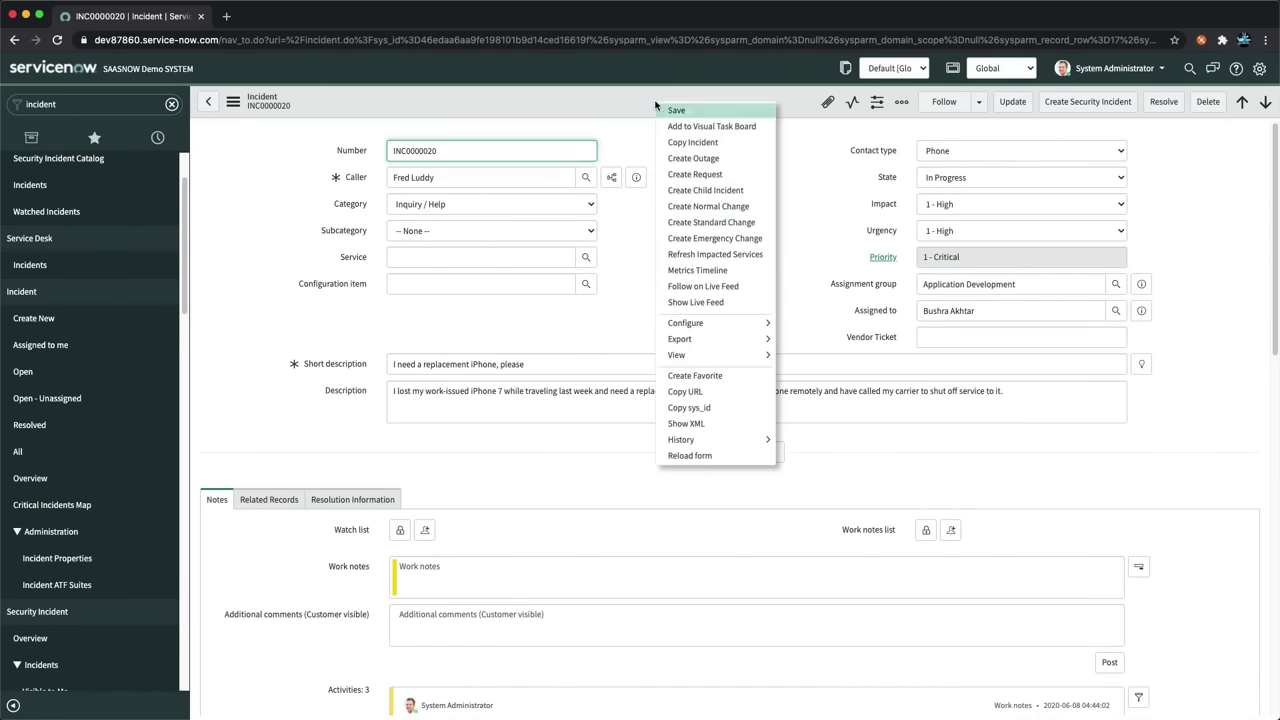
{"action": "left_click", "coordinate": [706, 456]}
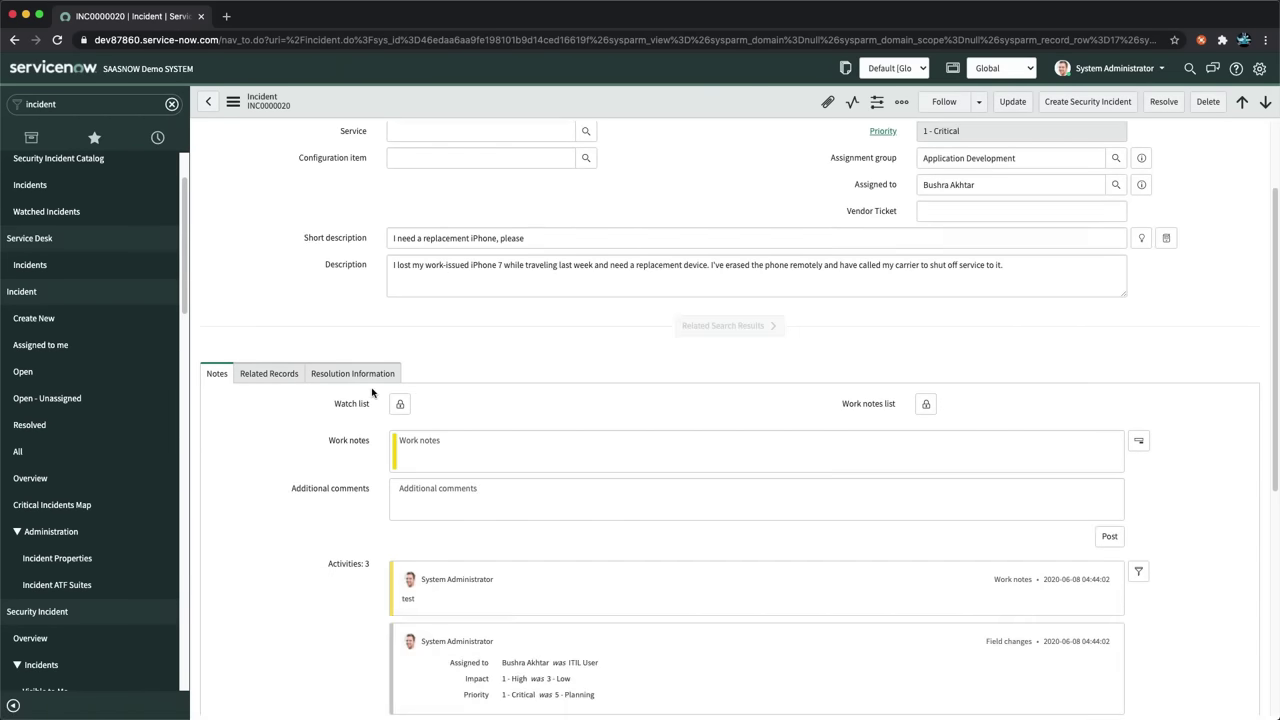
{"action": "scroll", "coordinate": [372, 393], "scroll_direction": "down", "scroll_amount": 10}
{"action": "right_click", "coordinate": [662, 97]}
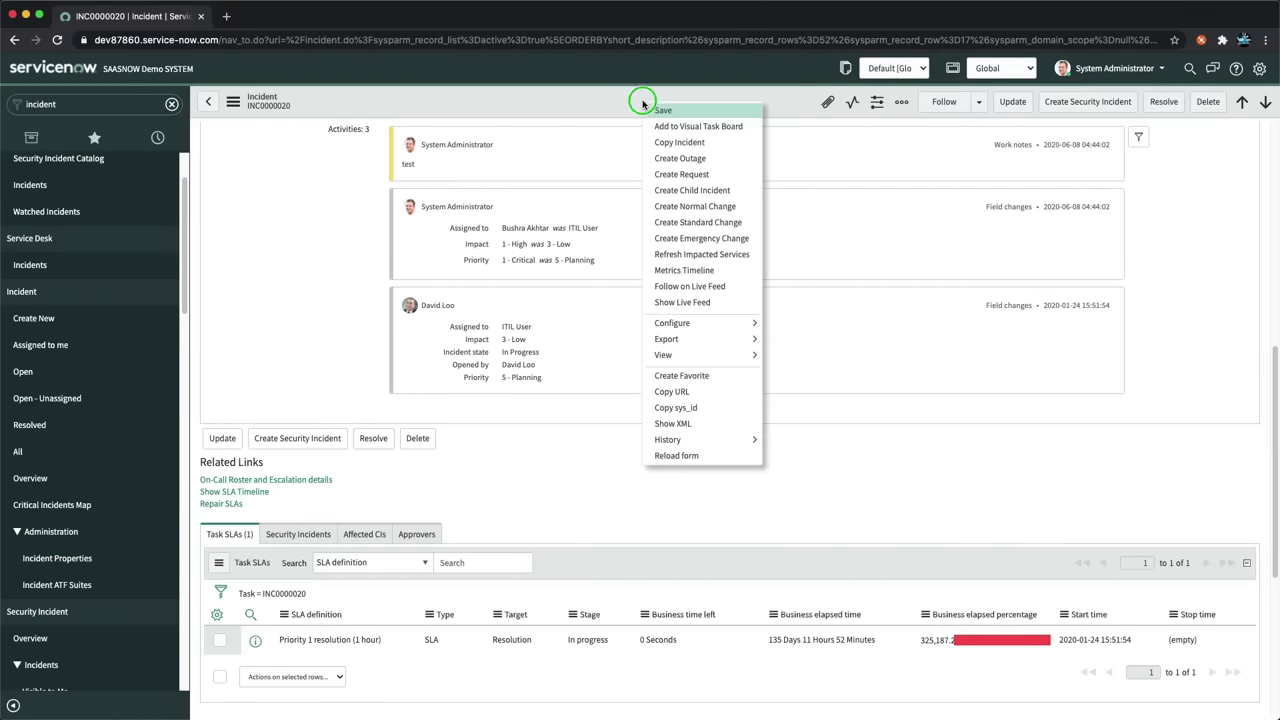
{"action": "left_click", "coordinate": [684, 452]}
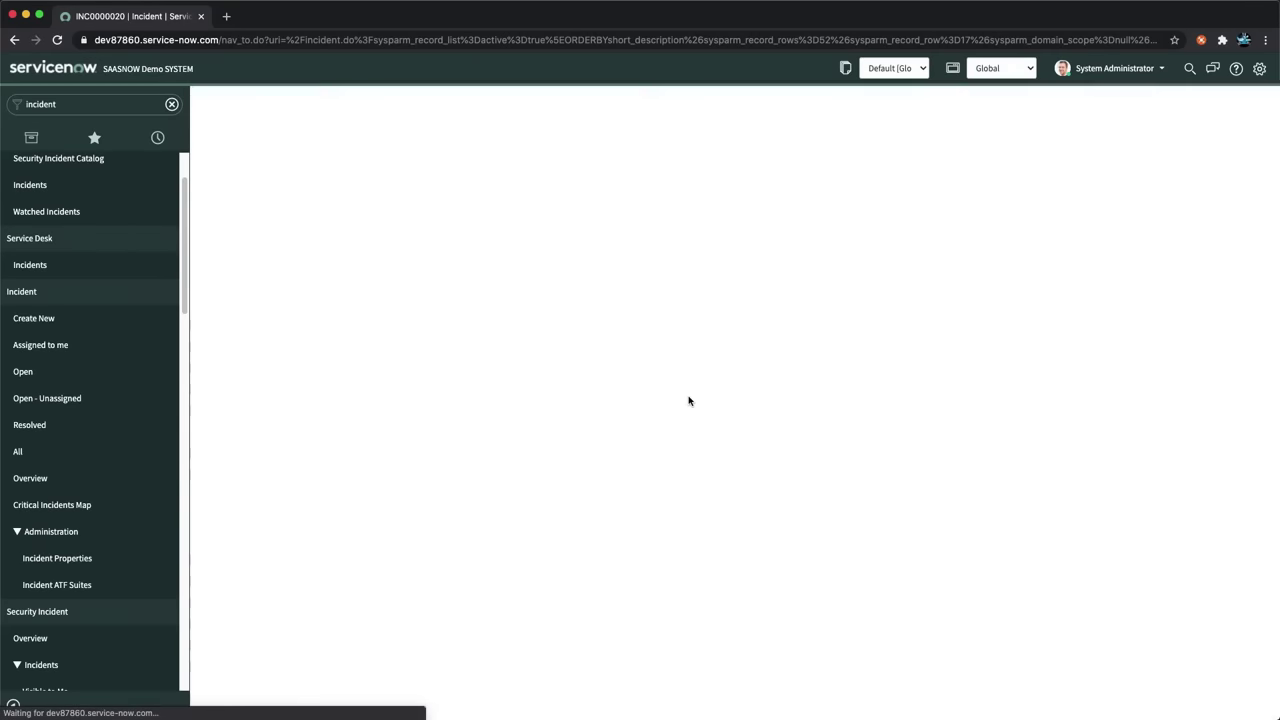
{"action": "scroll", "coordinate": [688, 401], "scroll_direction": "down", "scroll_amount": 3}
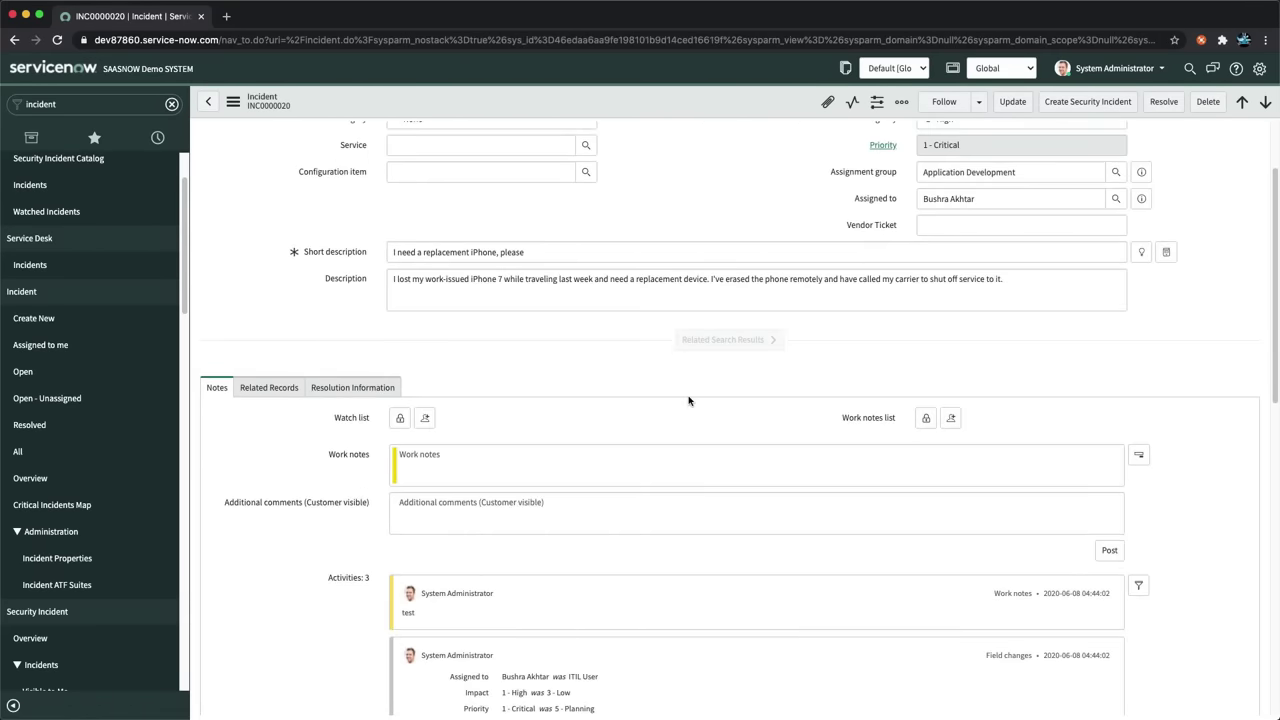
{"action": "left_click", "coordinate": [106, 101]}
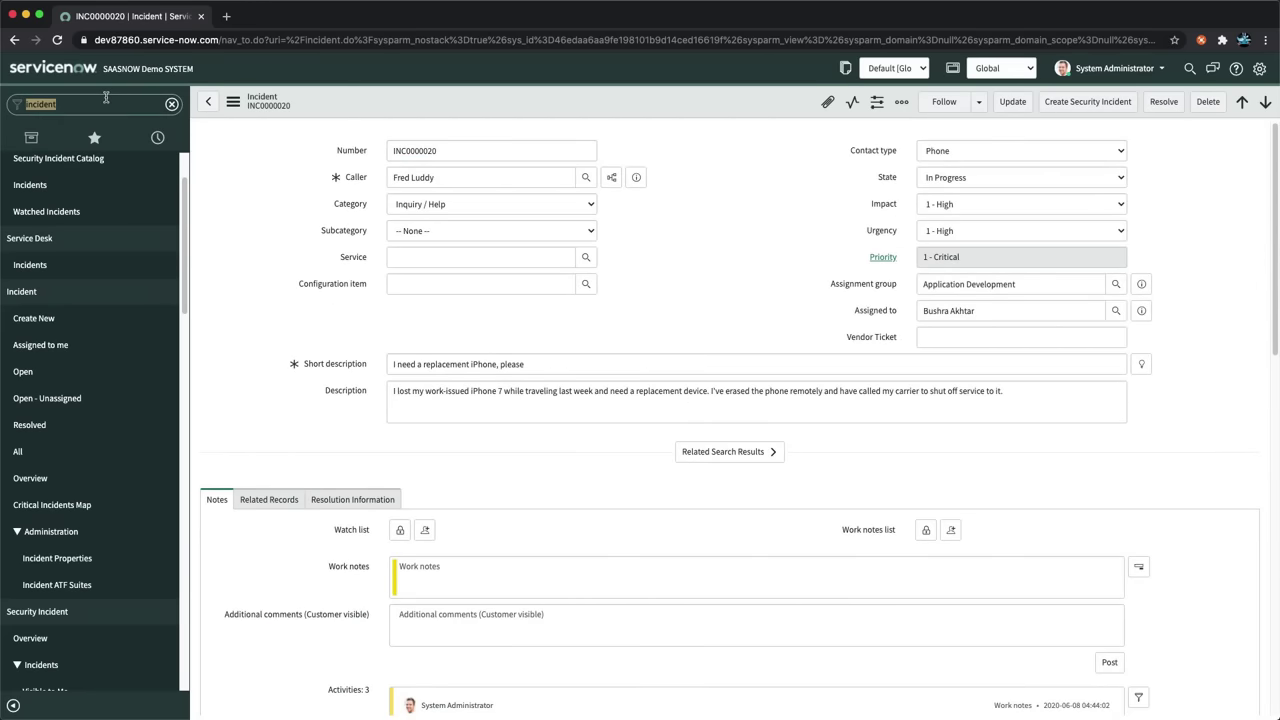
Open the Emails log and the 'Priority changes to P1 for INC0000020' email
{"action": "type", "text": "emails"}
{"action": "left_click", "coordinate": [30, 381]}
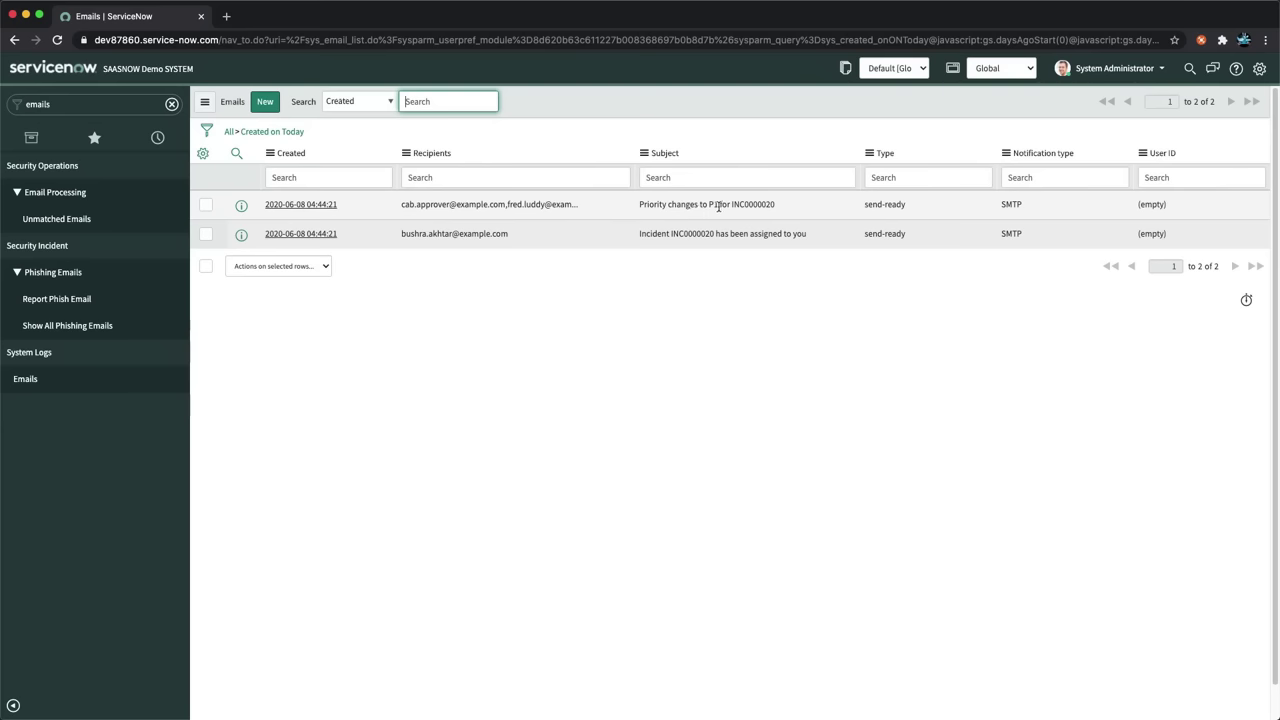
{"action": "left_click_drag", "start_coordinate": [773, 207], "coordinate": [634, 206]}
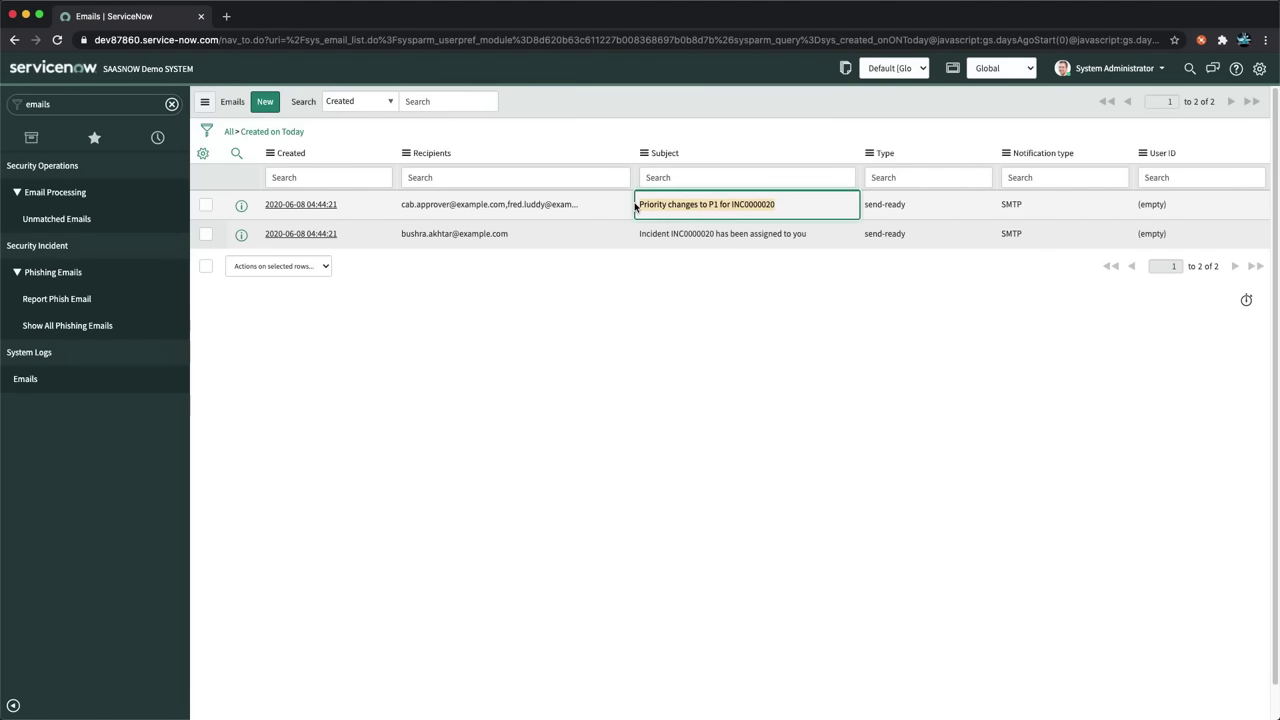
{"action": "left_click", "coordinate": [283, 206]}
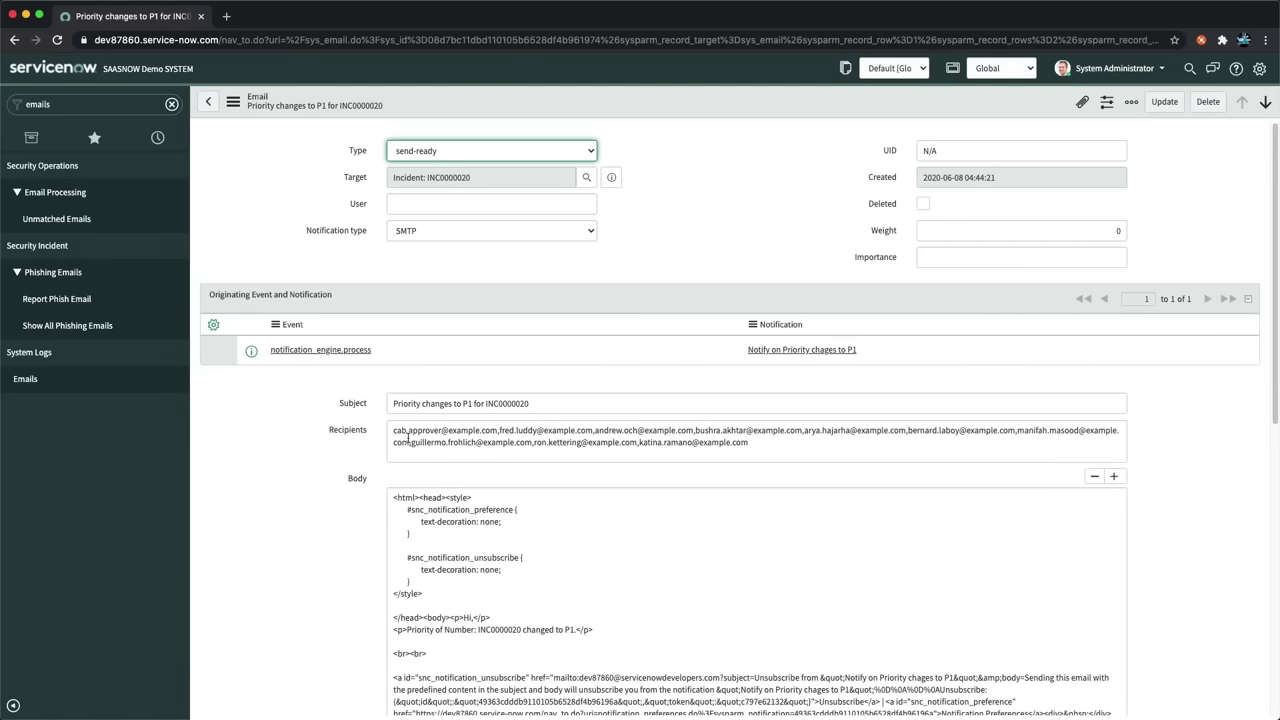
Check the email's recipient list and preview its target incident
{"action": "left_click_drag", "start_coordinate": [392, 433], "coordinate": [882, 447]}
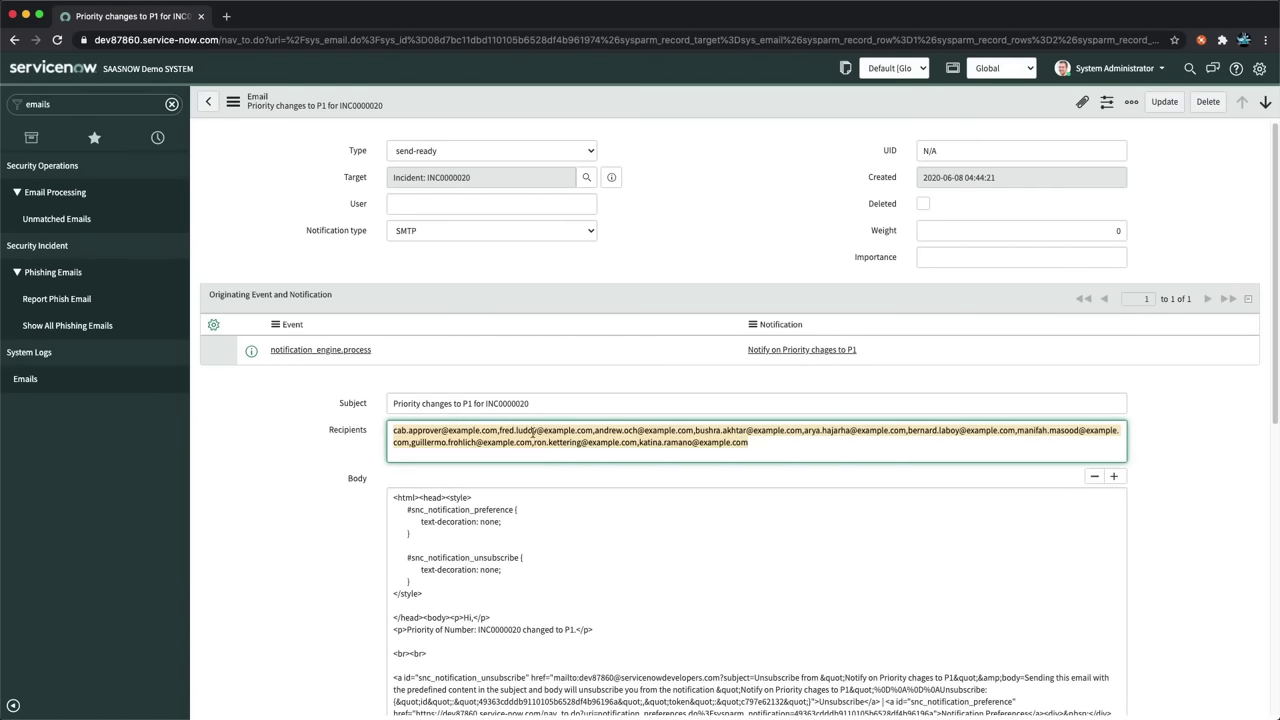
{"action": "left_click", "coordinate": [803, 453]}
{"action": "left_click_drag", "start_coordinate": [776, 454], "coordinate": [476, 421]}
{"action": "left_click", "coordinate": [612, 178]}
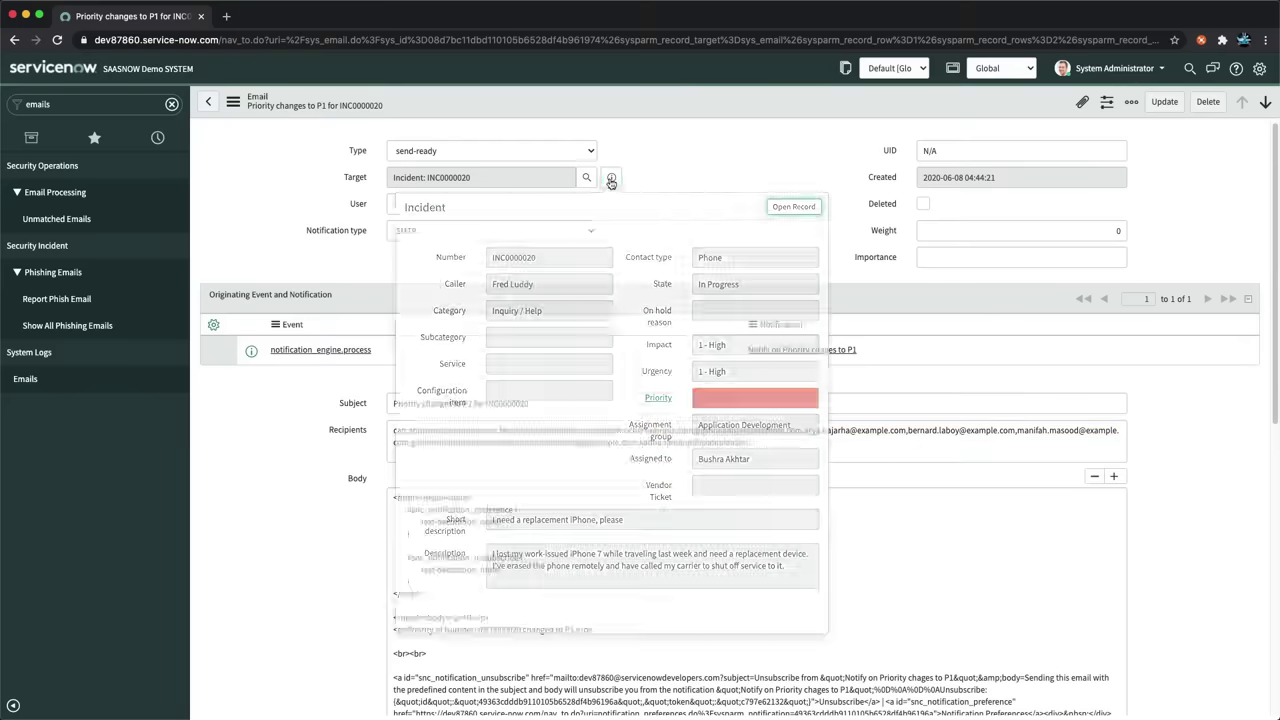
Open the full INC0000020 record and expand the P1 email in Activities to read its body
{"action": "left_click", "coordinate": [795, 210]}
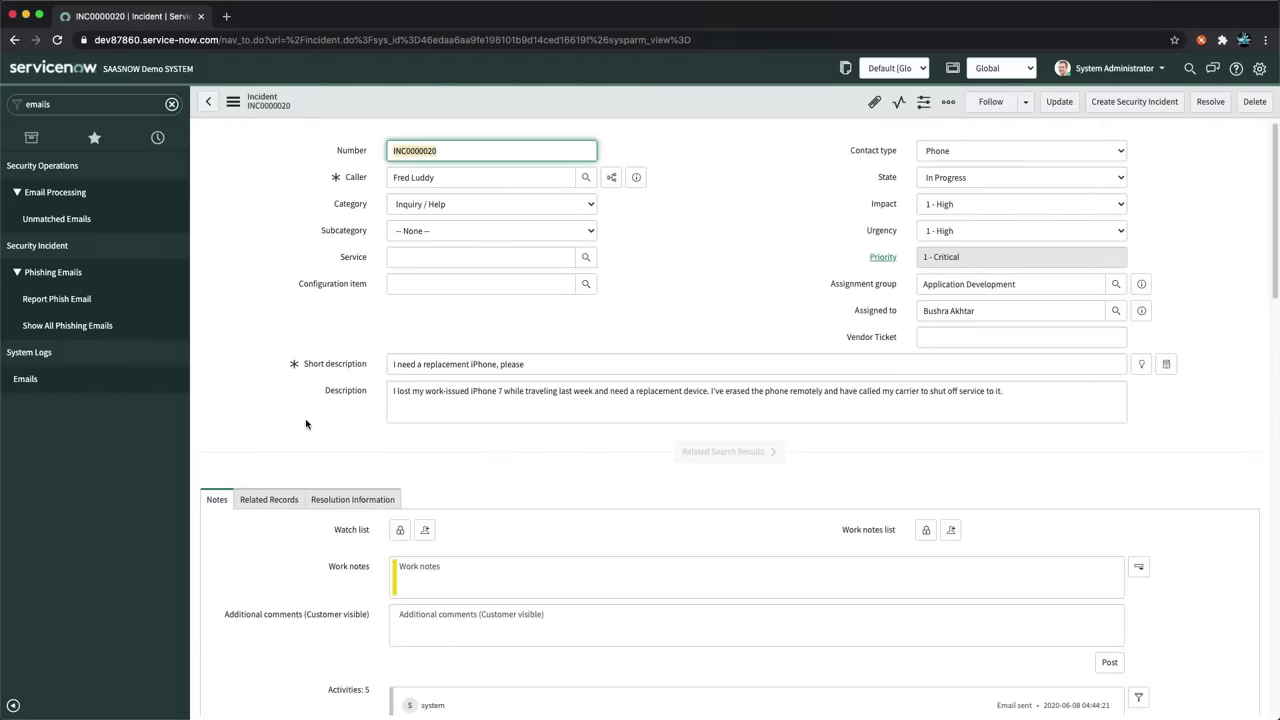
{"action": "scroll", "coordinate": [306, 424], "scroll_direction": "down", "scroll_amount": 5}
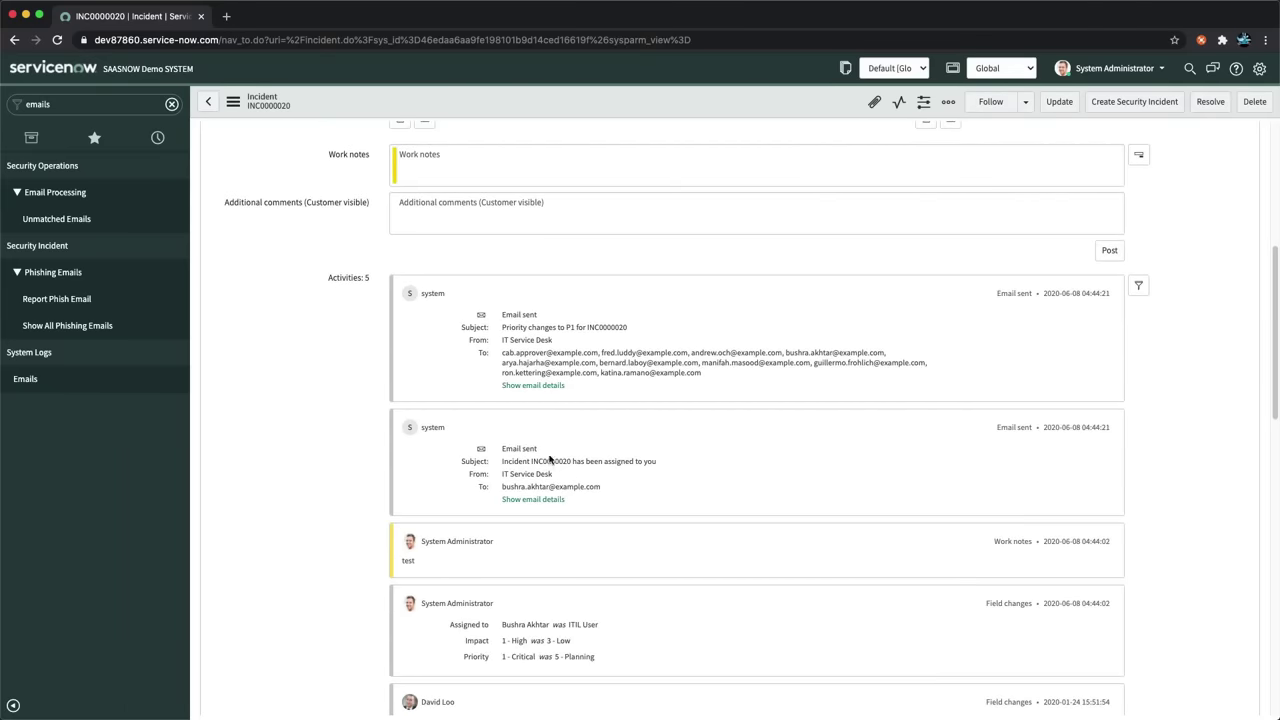
{"action": "left_click", "coordinate": [536, 388]}
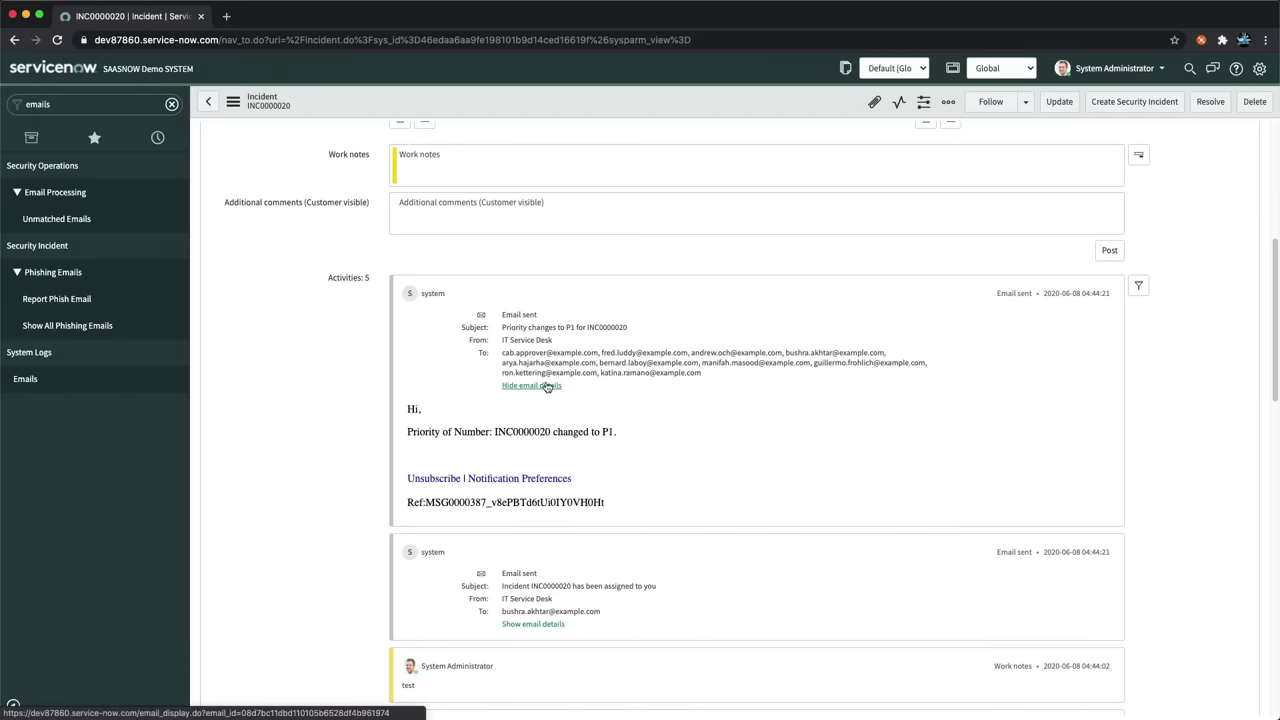
{"action": "left_click_drag", "start_coordinate": [407, 411], "coordinate": [632, 520]}
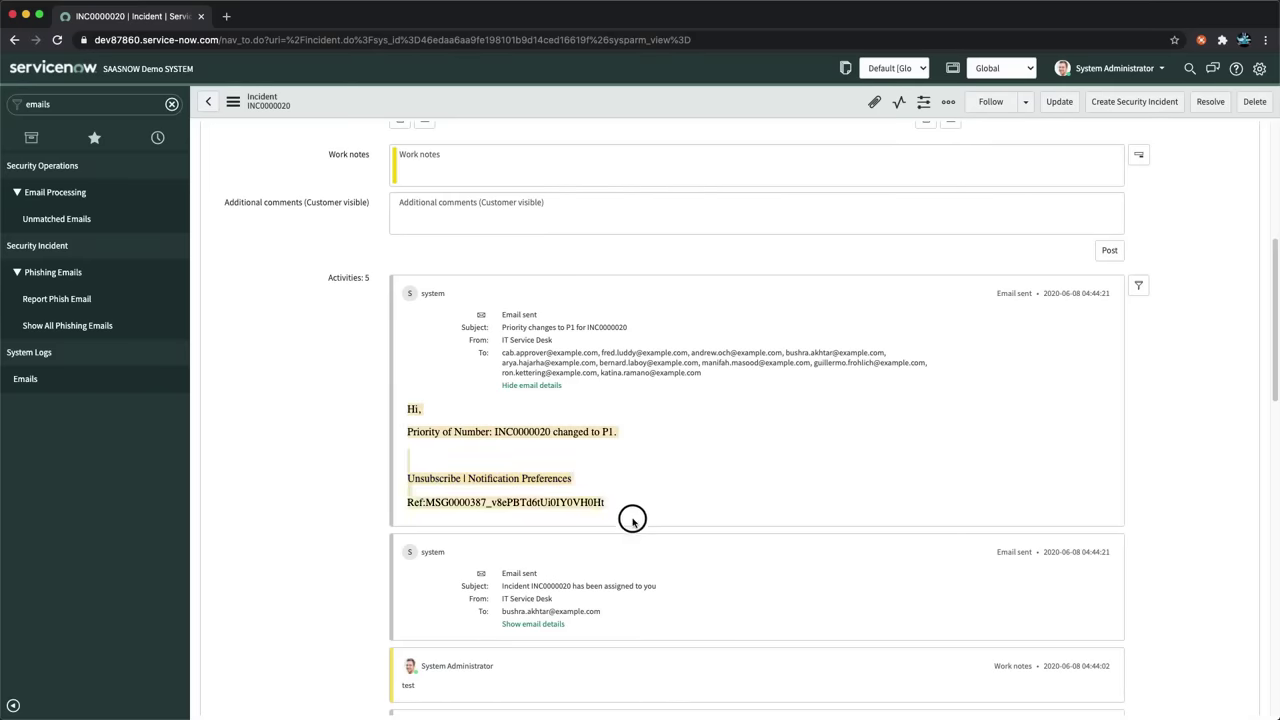
{"action": "left_click", "coordinate": [654, 446]}
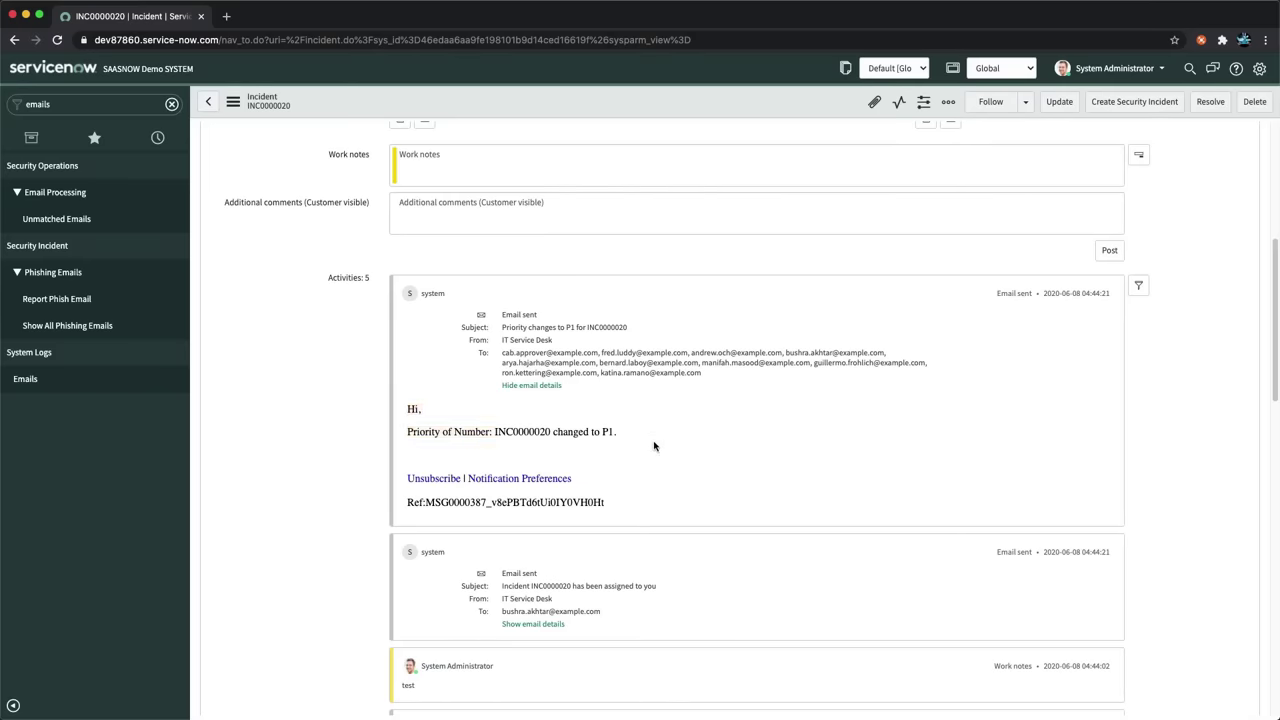
{"action": "left_click_drag", "start_coordinate": [408, 409], "coordinate": [646, 441]}
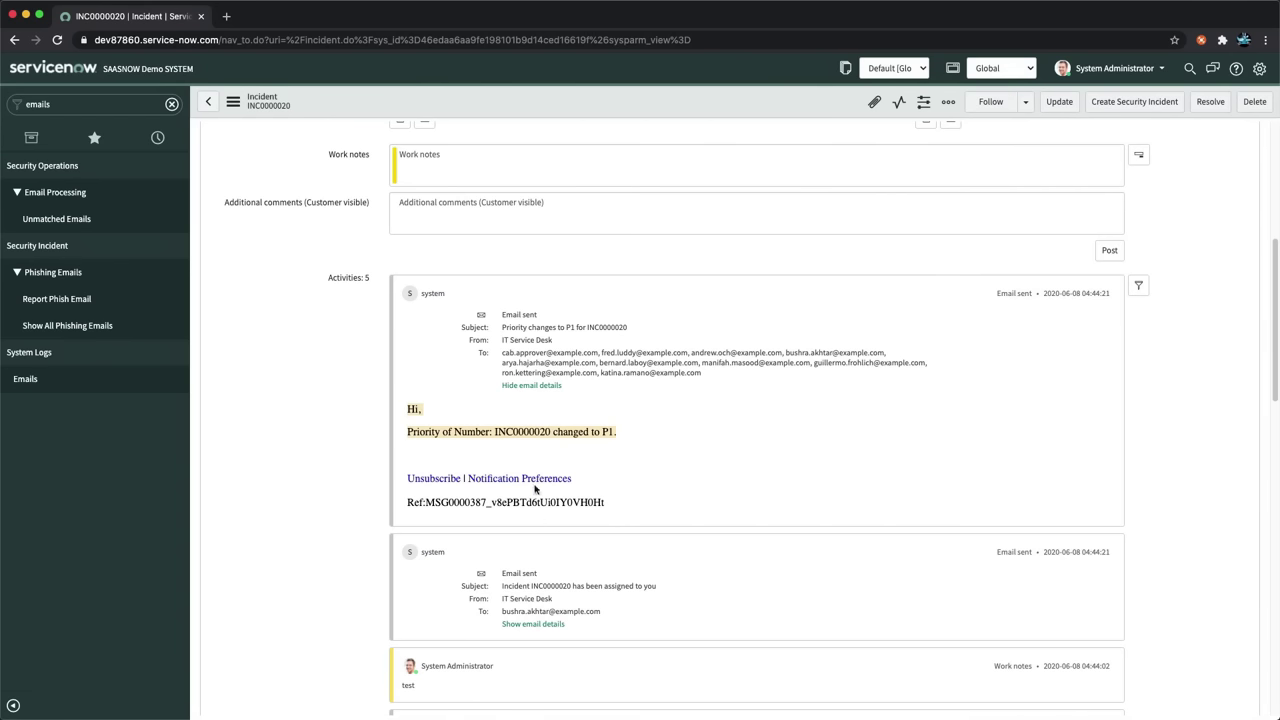
{"action": "left_click", "coordinate": [591, 483]}
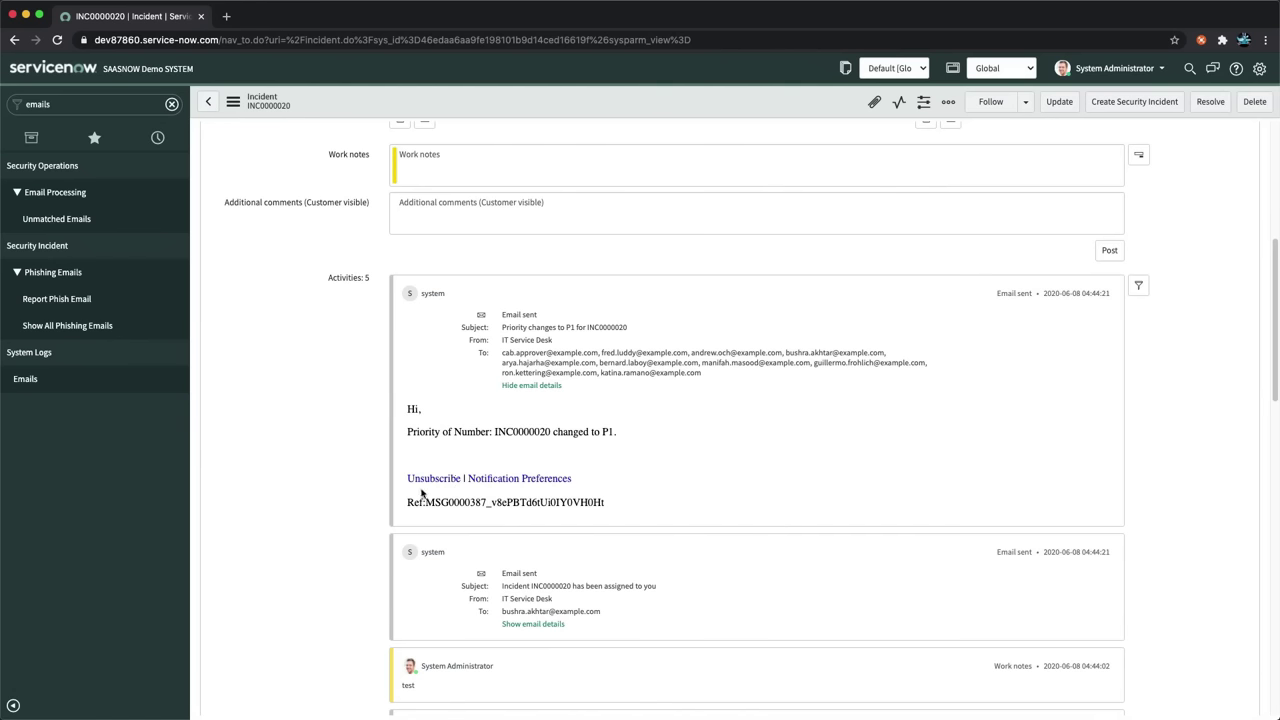
{"action": "left_click_drag", "start_coordinate": [406, 508], "coordinate": [620, 509]}
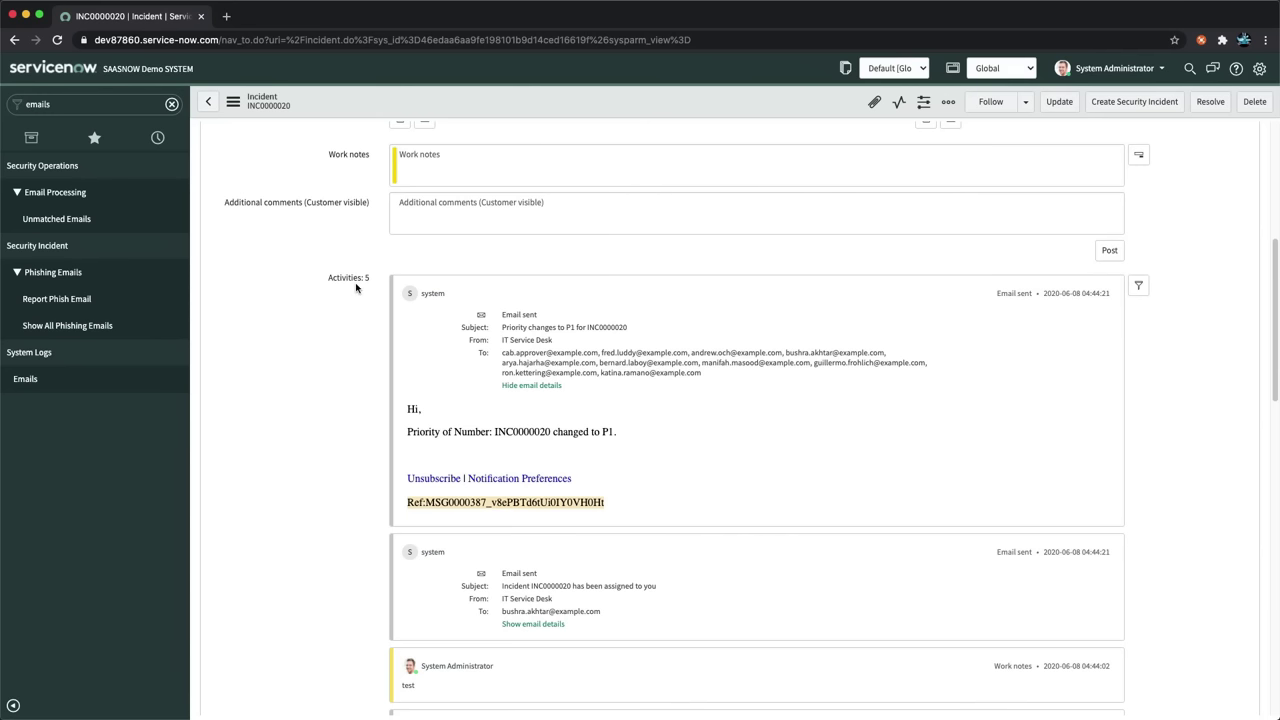
{"action": "left_click", "coordinate": [434, 501]}
{"action": "left_click_drag", "start_coordinate": [434, 501], "coordinate": [594, 501]}
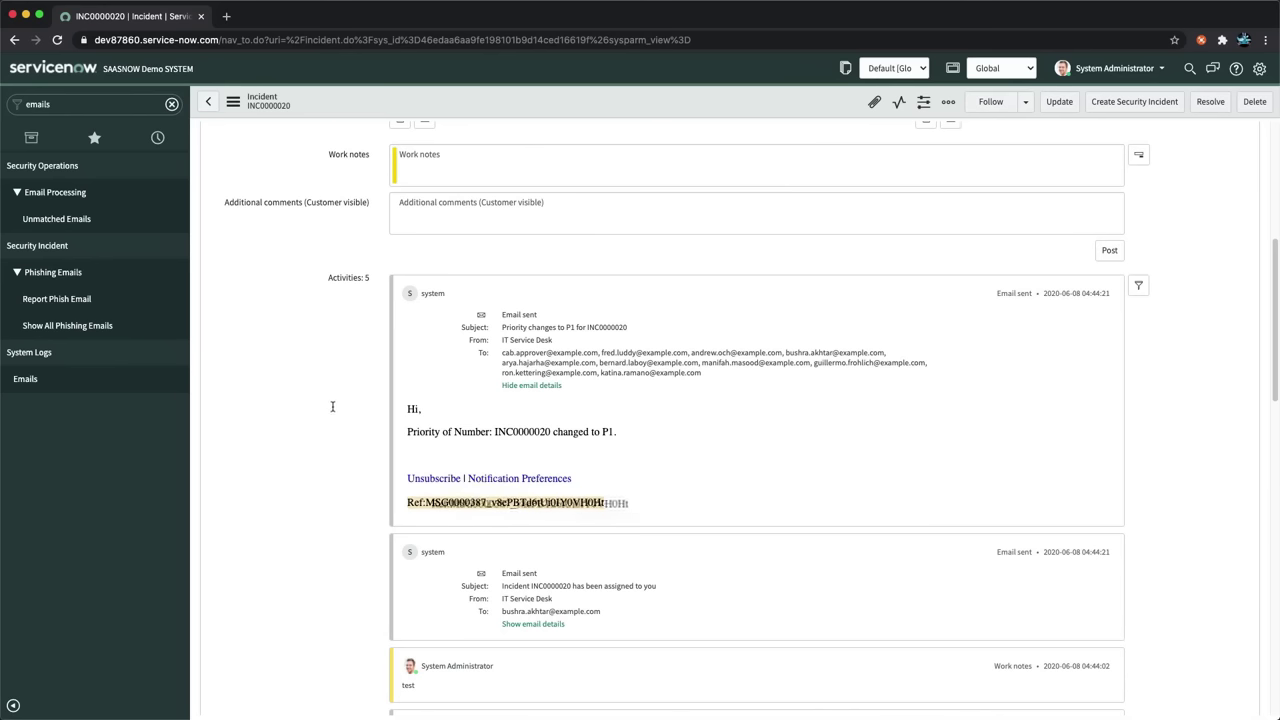
{"action": "left_click", "coordinate": [294, 414]}
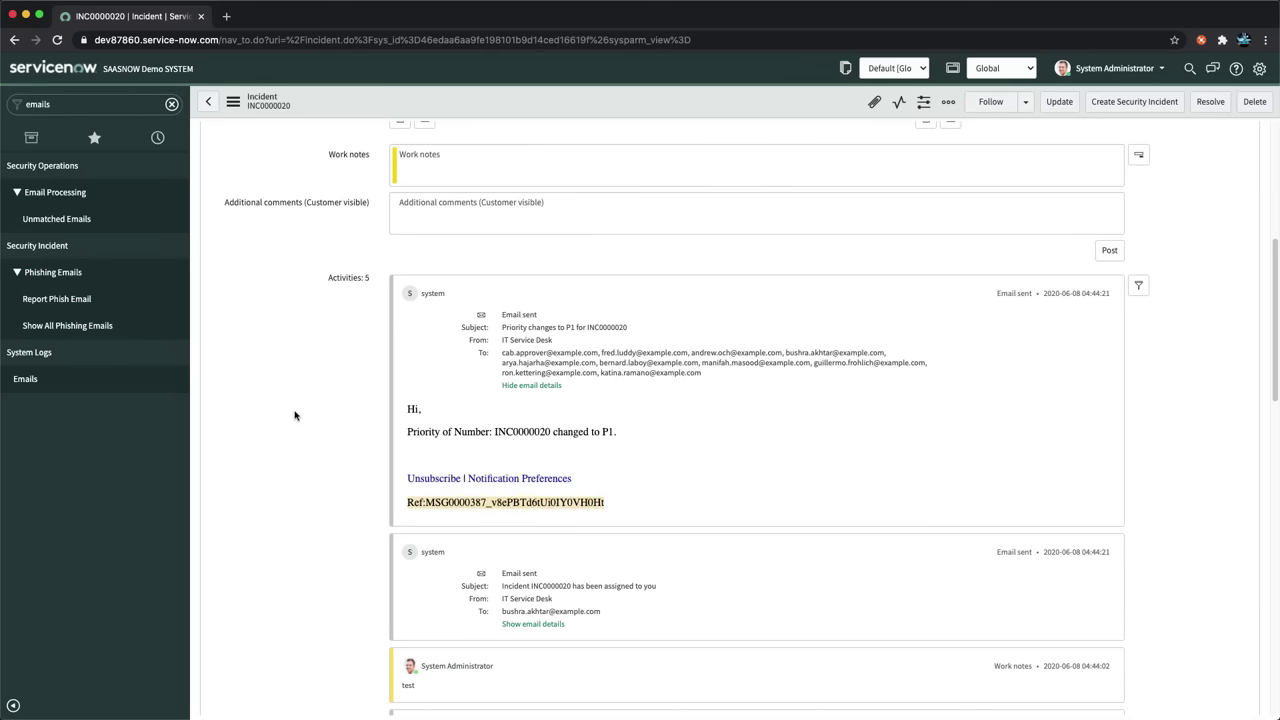
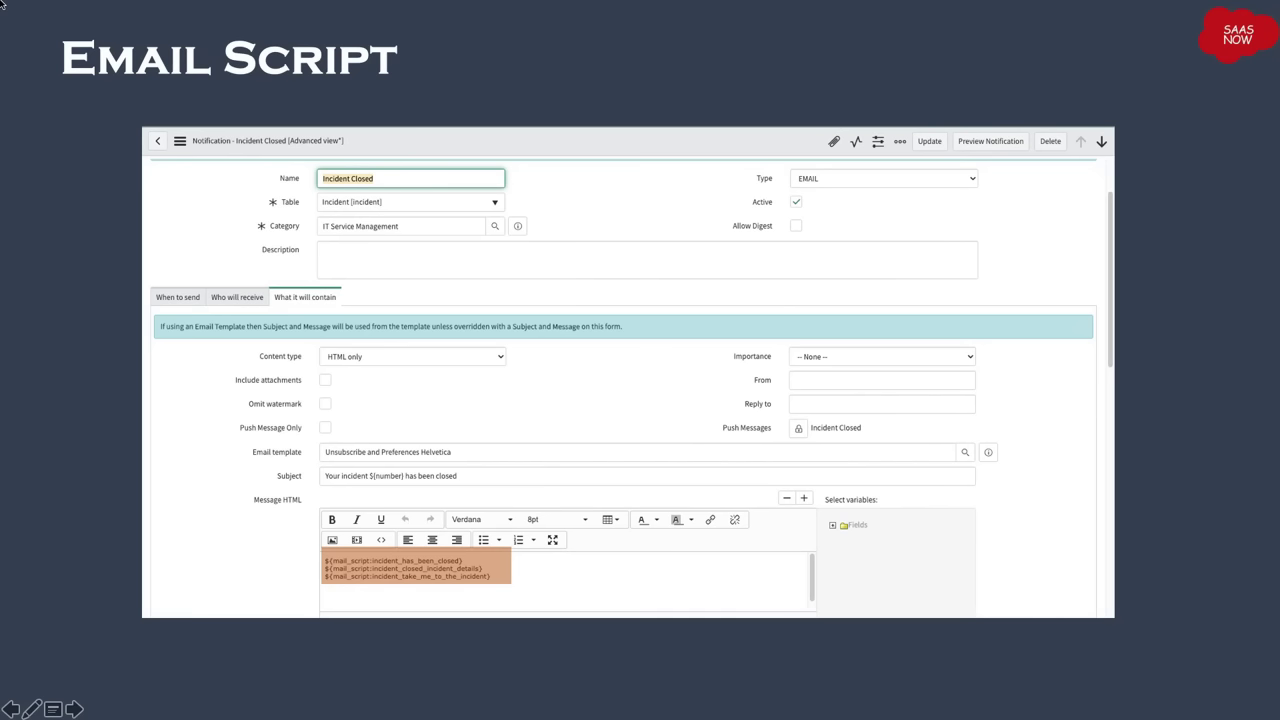
Advance the slideshow to the 'Inbound Email Action' slide listing inbound actions and execution order
{"action": "key", "text": "Right"}
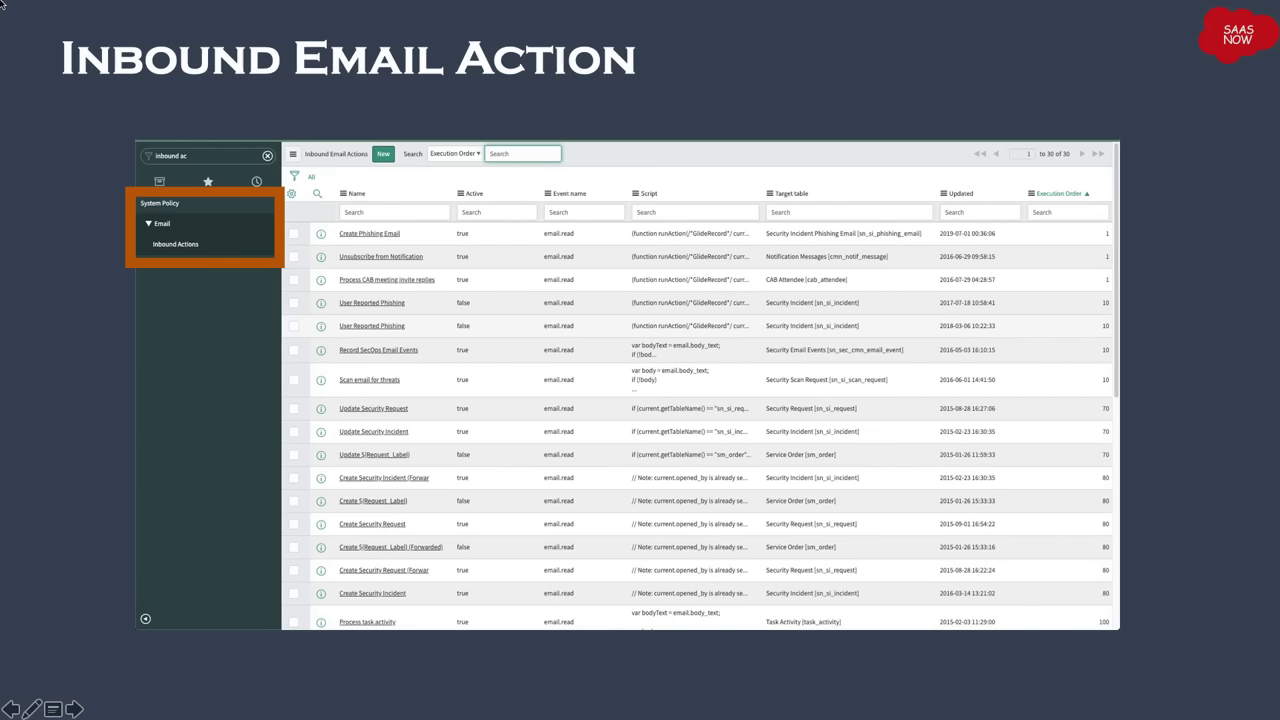
Advance to the 'Inbound Email Action Form' slide and move its highlight to the Target table field
{"action": "key", "text": "Right"}
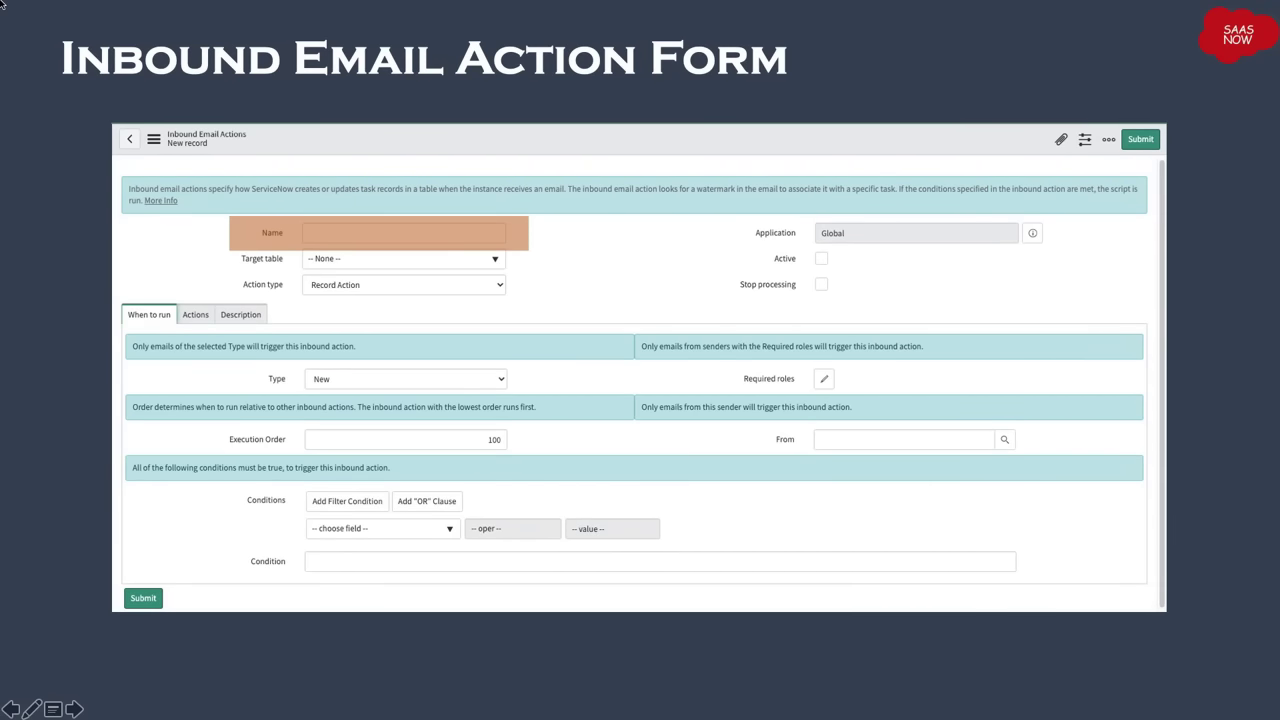
{"action": "key", "text": "Right"}
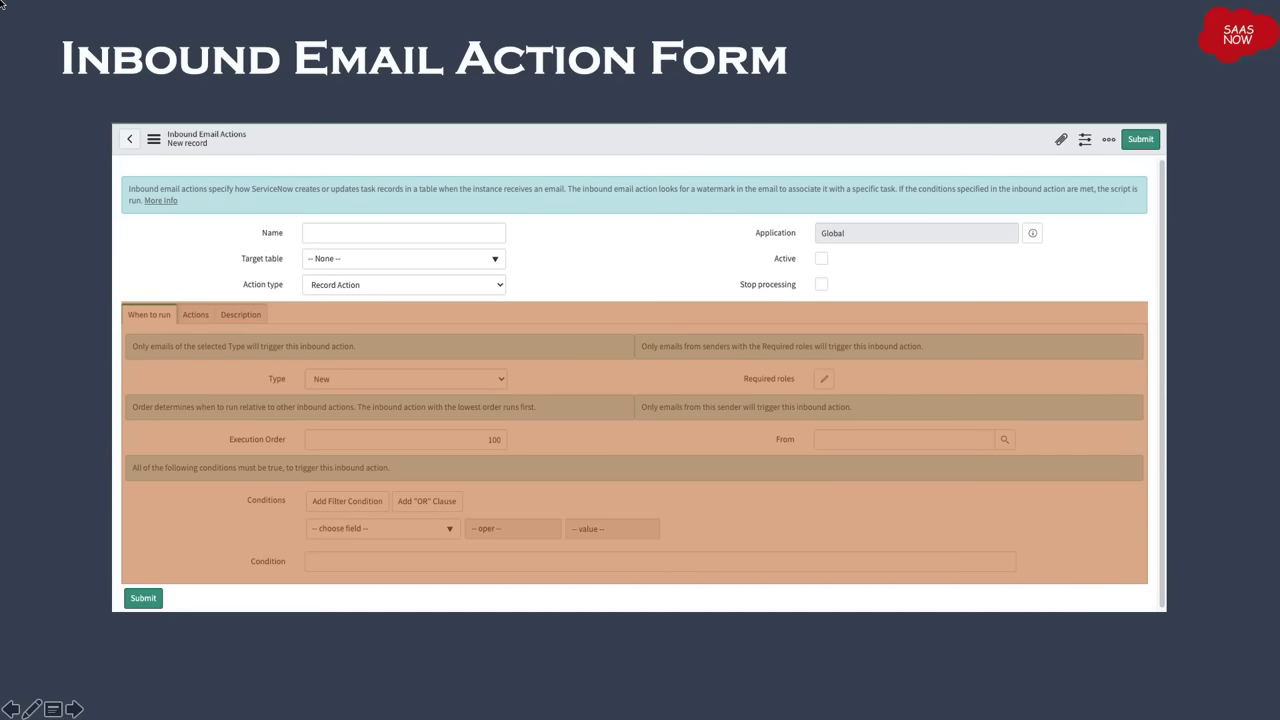
Show the form's Actions runAction script template, then return to the When to run section
{"action": "key", "text": "Right"}
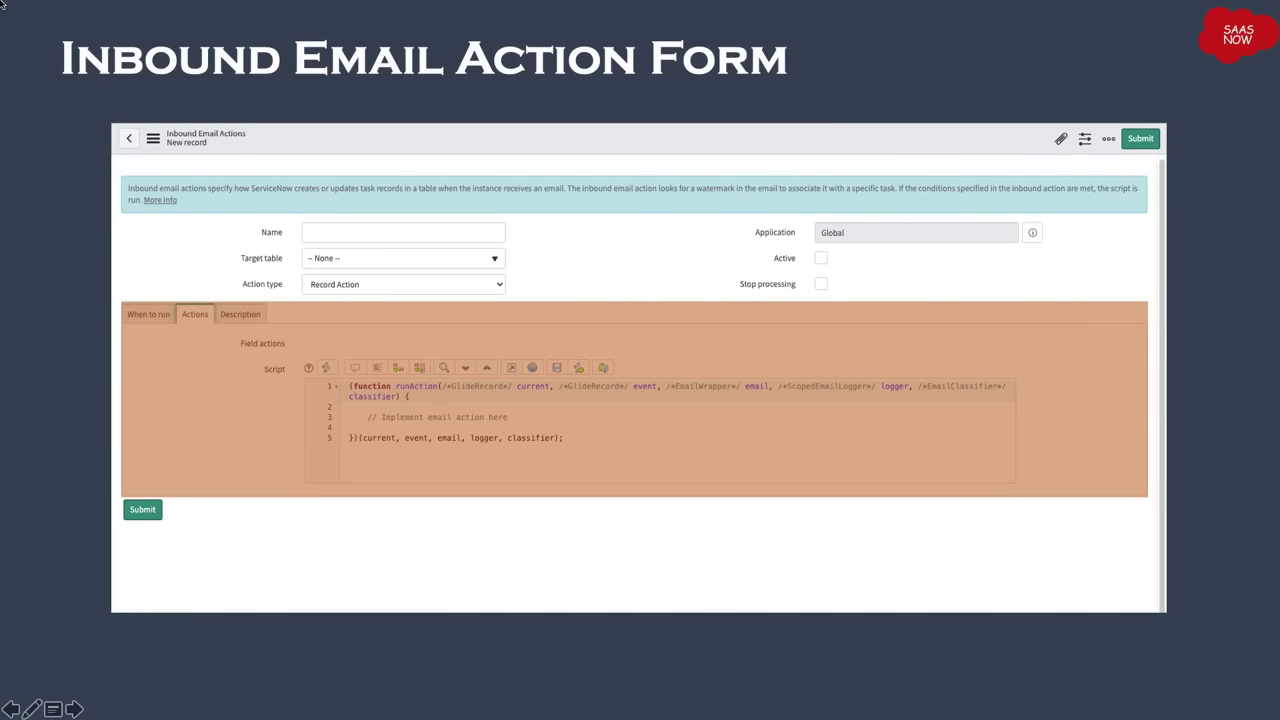
{"action": "key", "text": "Right"}
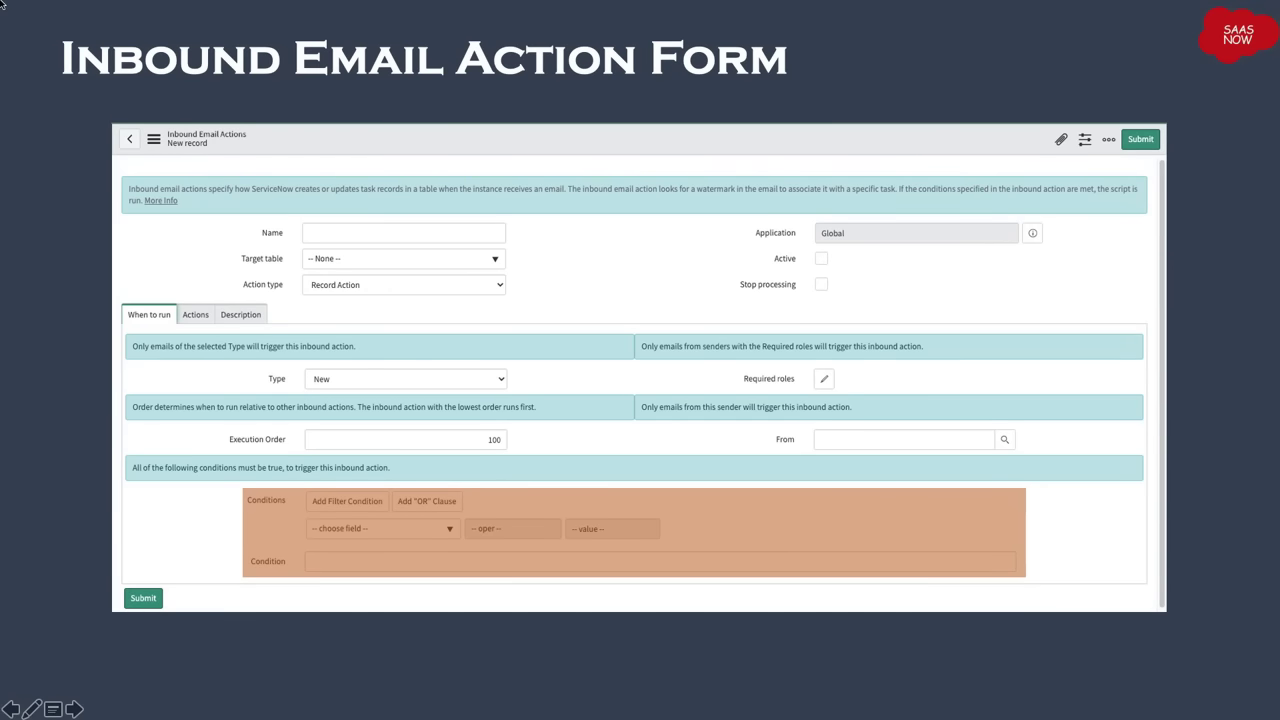
Advance the form slide to emphasize the Conditions and Condition fields of When to run
{"action": "key", "text": "Right"}
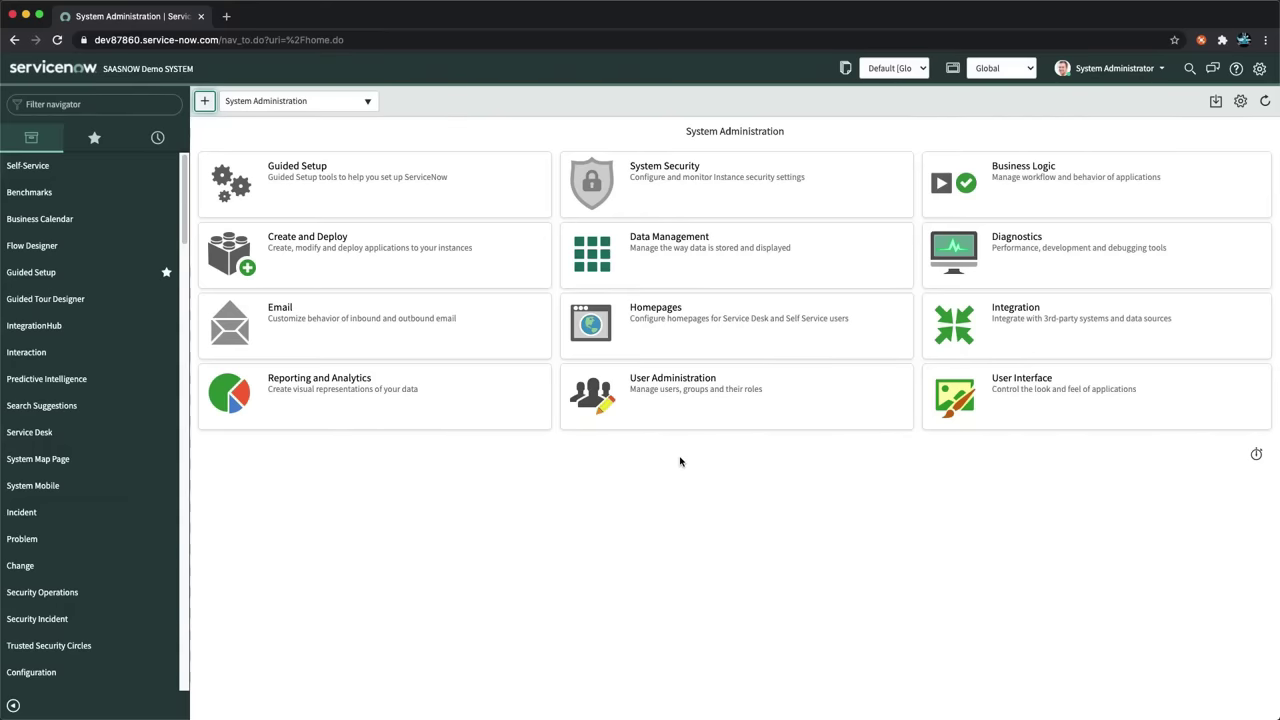
Filter the navigator for 'inbound a', open Email > Inbound Actions, and start a New record
{"action": "left_click", "coordinate": [129, 101]}
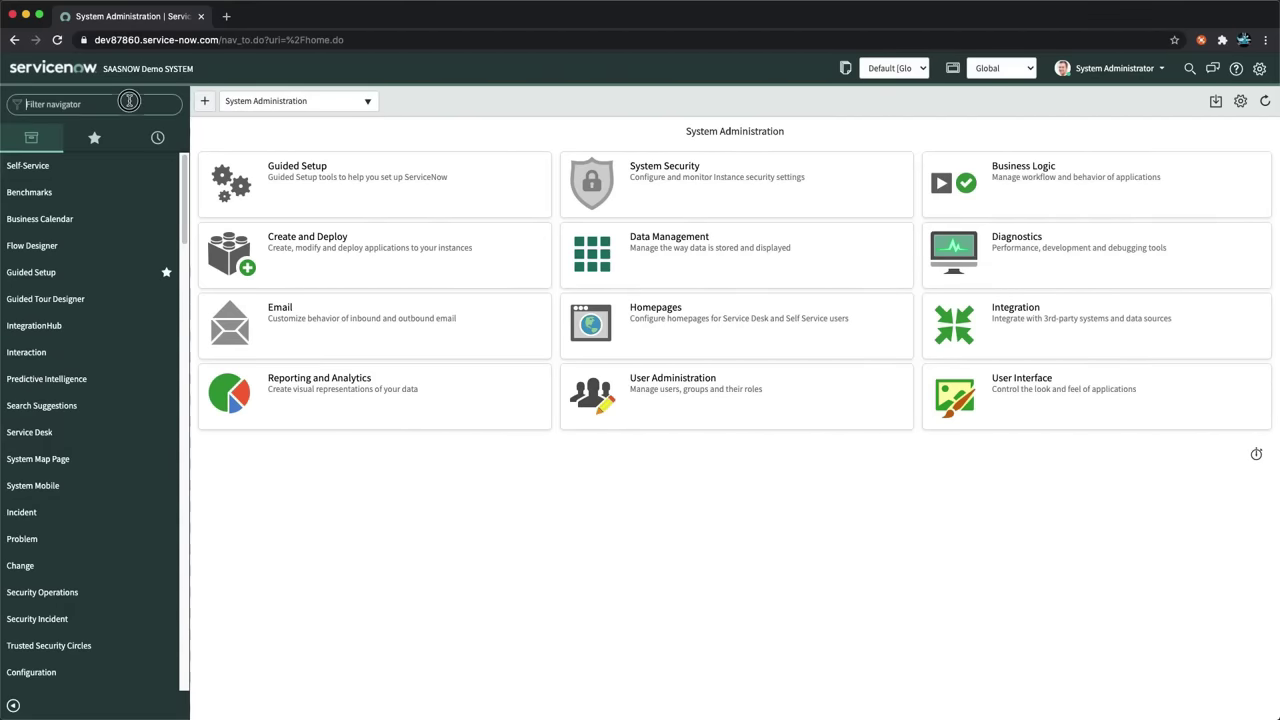
{"action": "type", "text": "inbound a"}
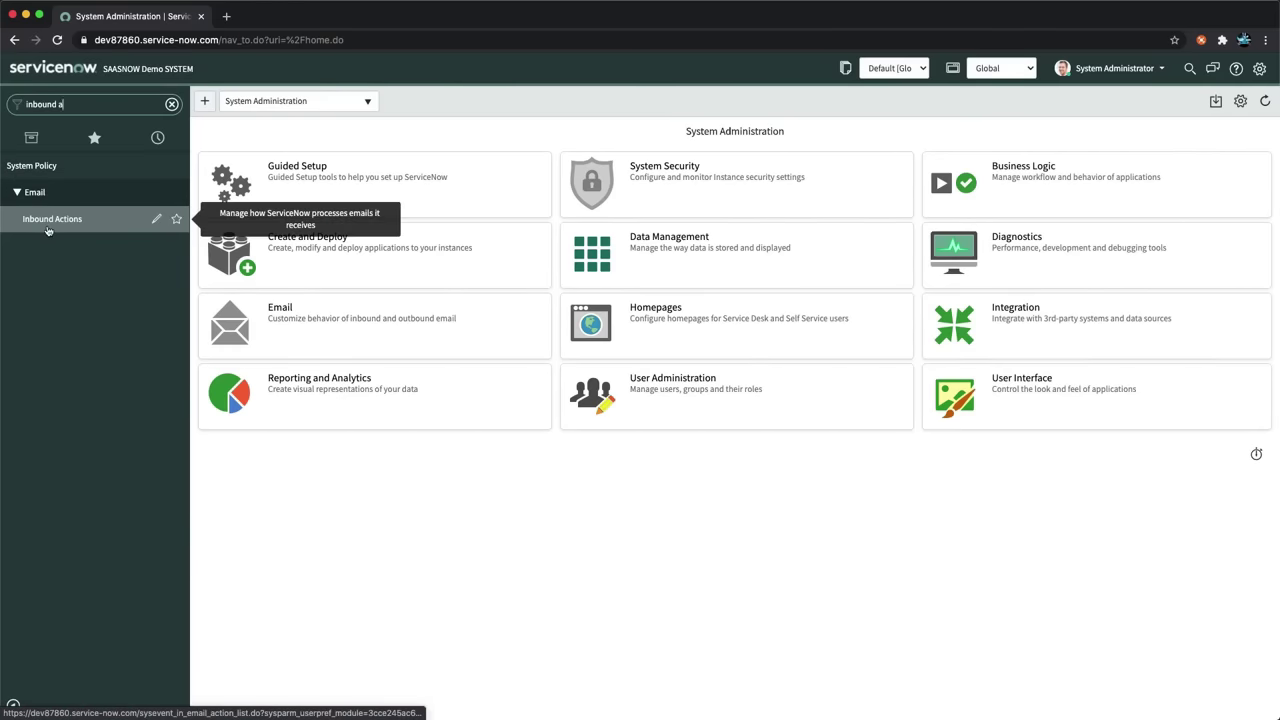
{"action": "left_click", "coordinate": [51, 227]}
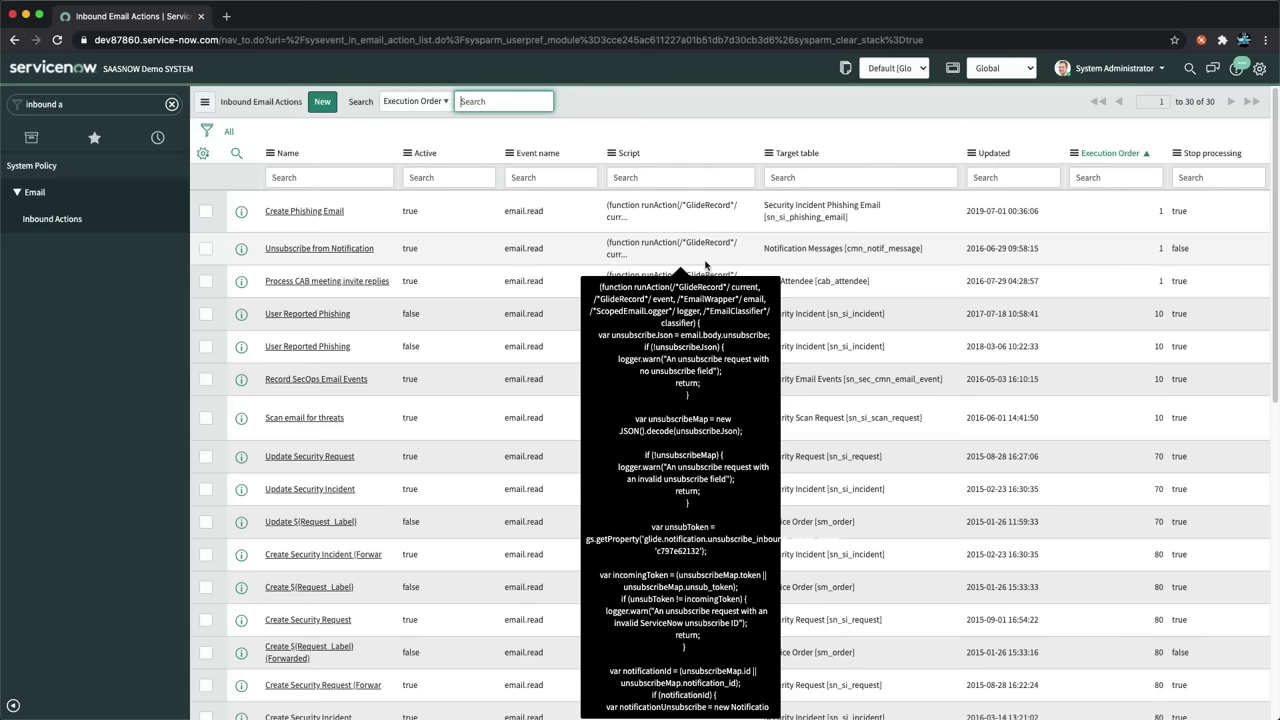
{"action": "left_click", "coordinate": [324, 102]}
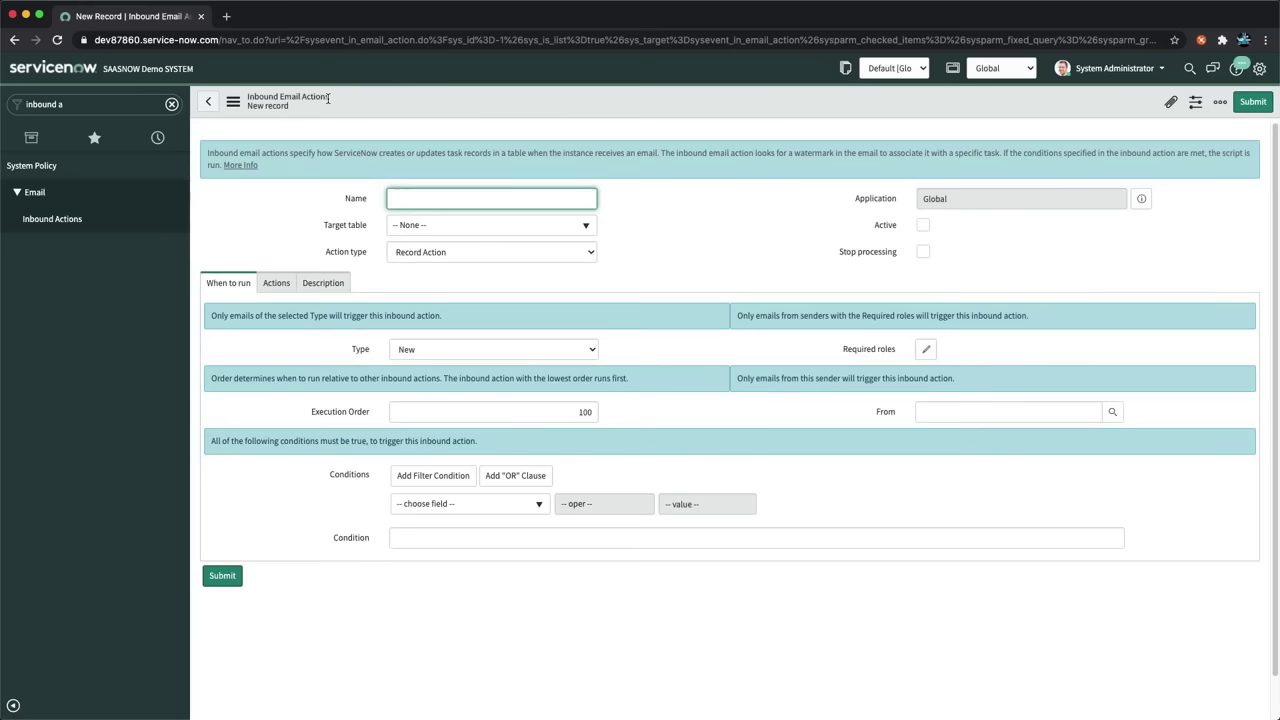
{"action": "left_click", "coordinate": [440, 350]}
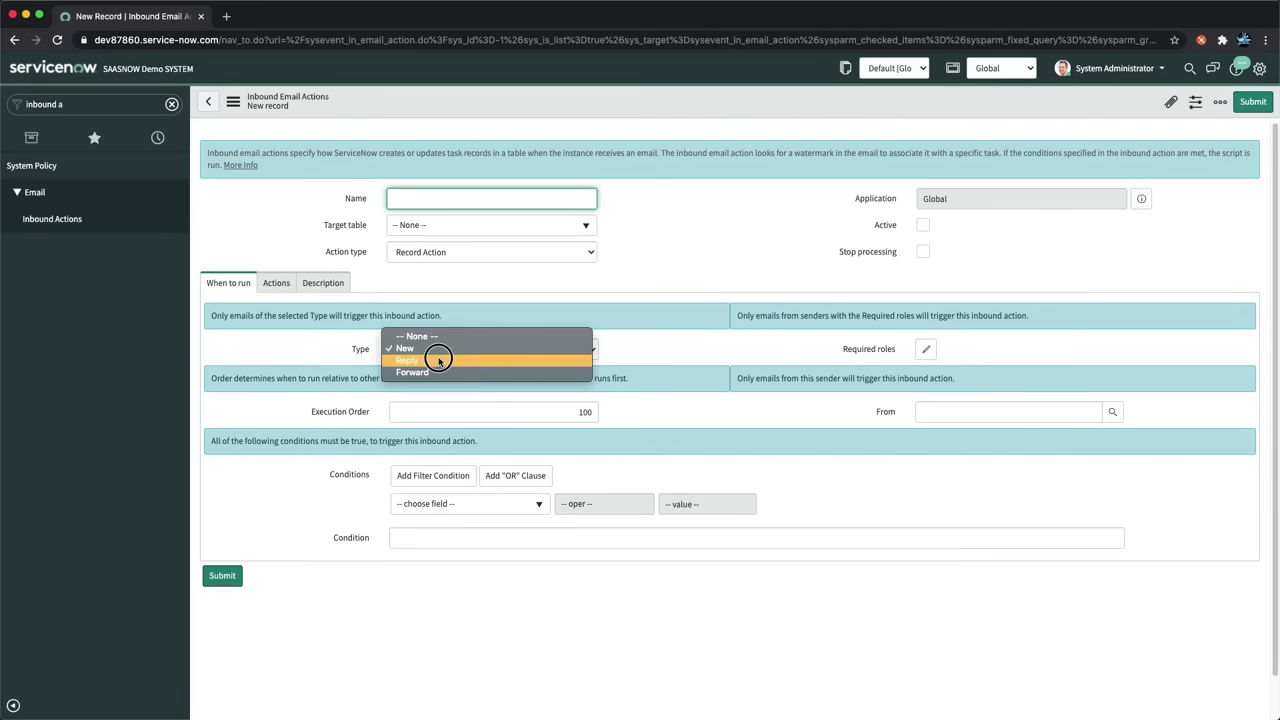
{"action": "left_click", "coordinate": [252, 246]}
{"action": "left_click", "coordinate": [436, 256]}
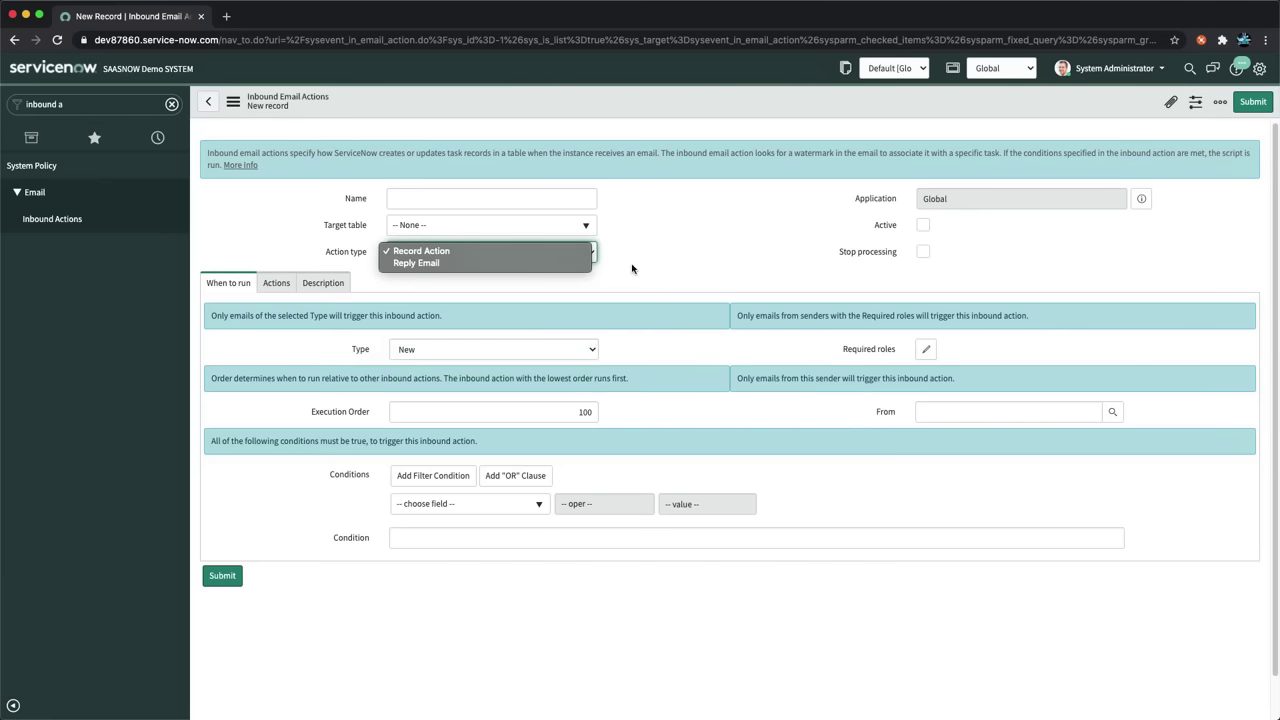
{"action": "left_click", "coordinate": [685, 283]}
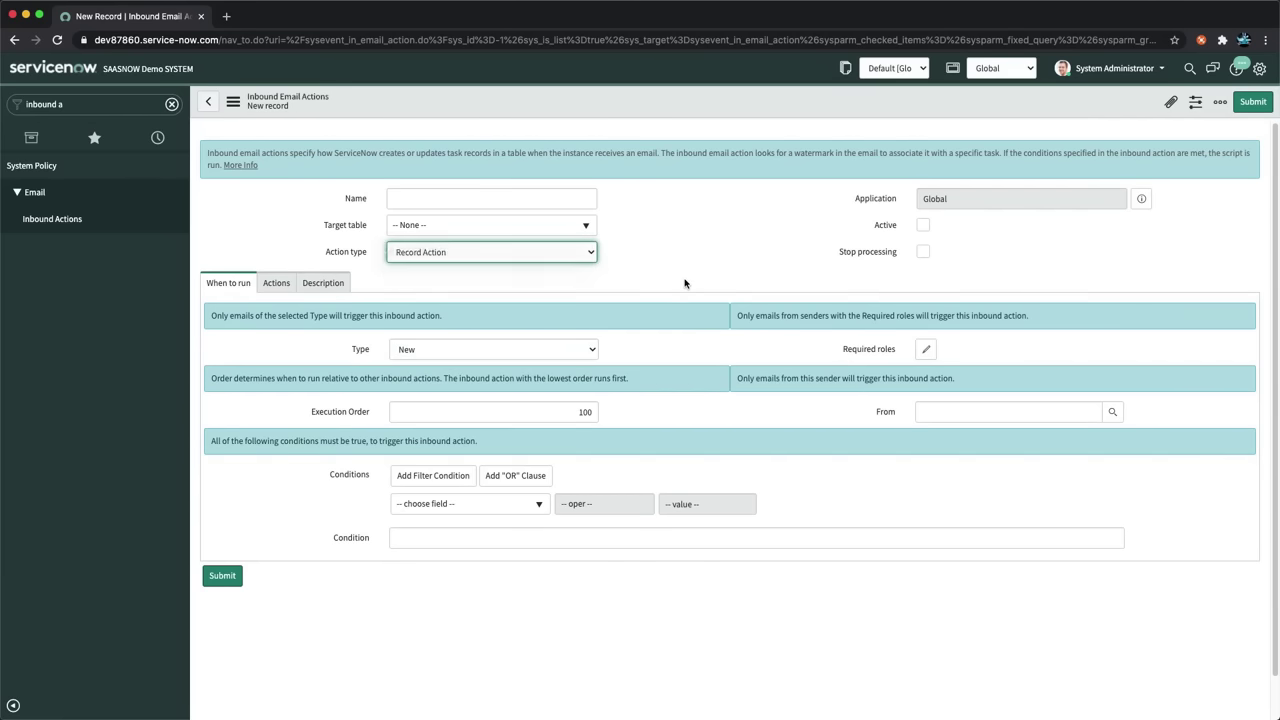
{"action": "left_click", "coordinate": [459, 508]}
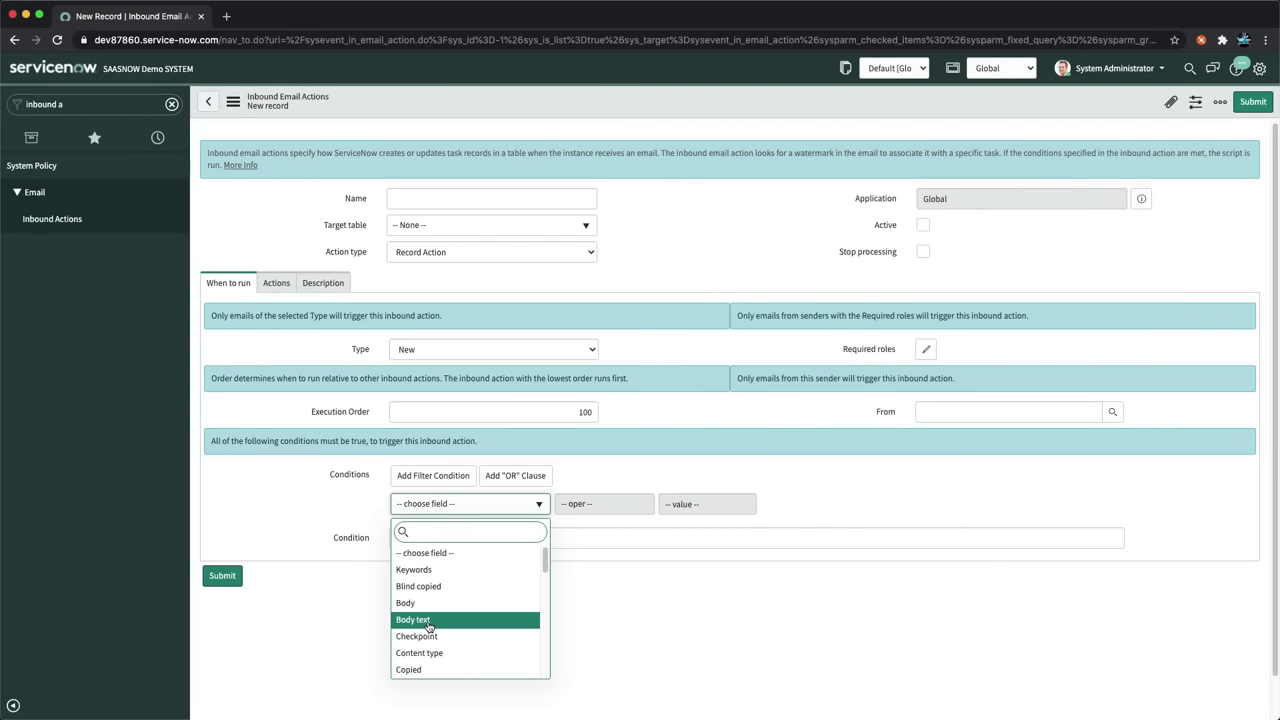
{"action": "left_click_drag", "start_coordinate": [543, 560], "coordinate": [546, 576]}
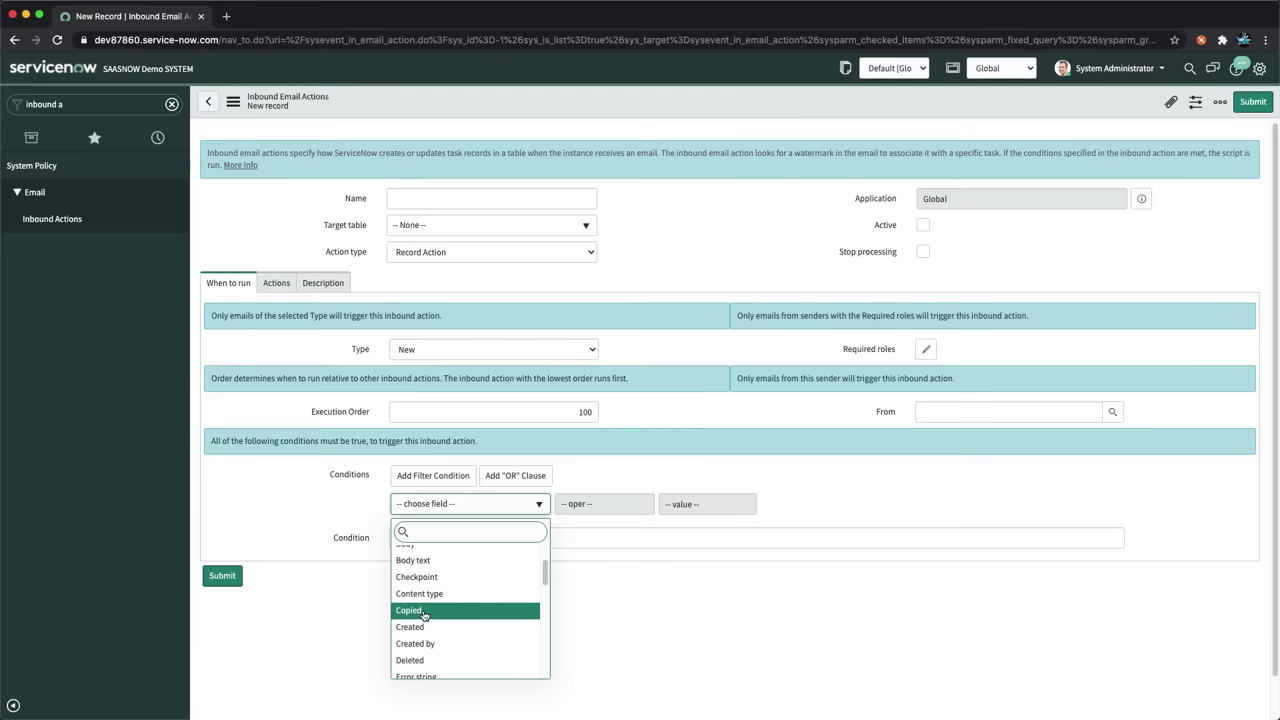
{"action": "left_click_drag", "start_coordinate": [544, 570], "coordinate": [543, 598]}
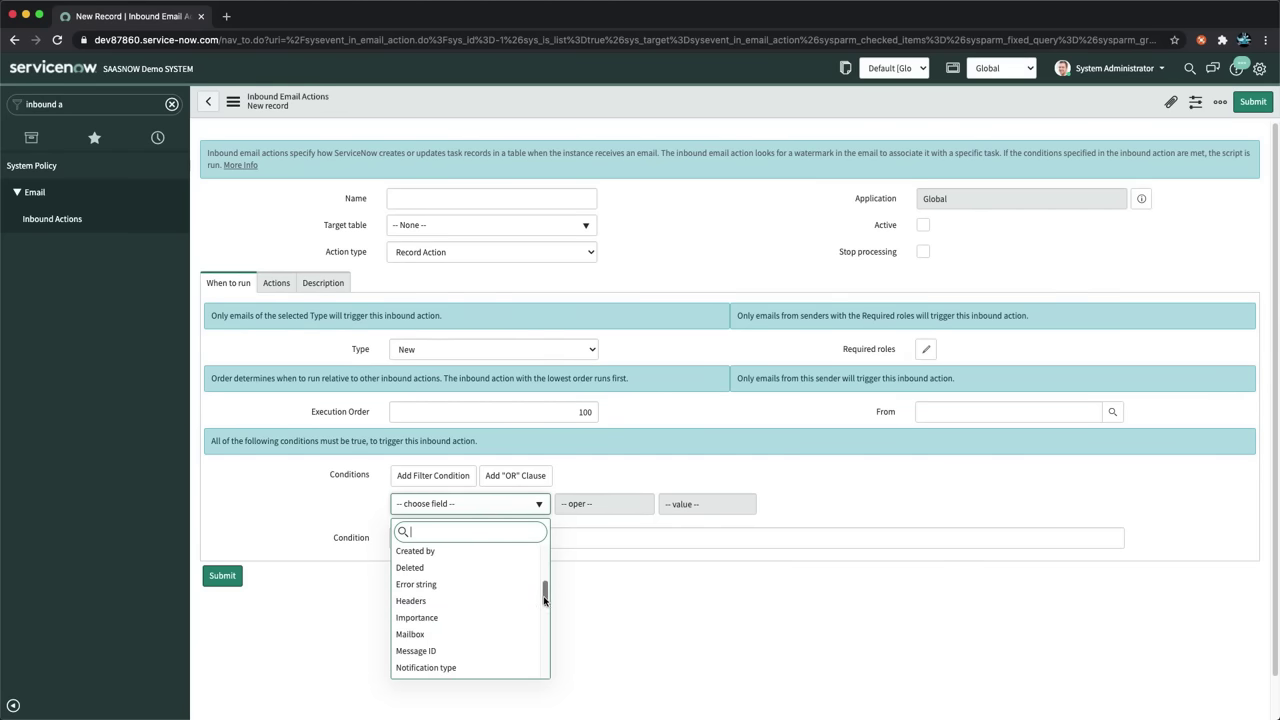
{"action": "left_click", "coordinate": [544, 598]}
{"action": "left_click_drag", "start_coordinate": [544, 598], "coordinate": [546, 606]}
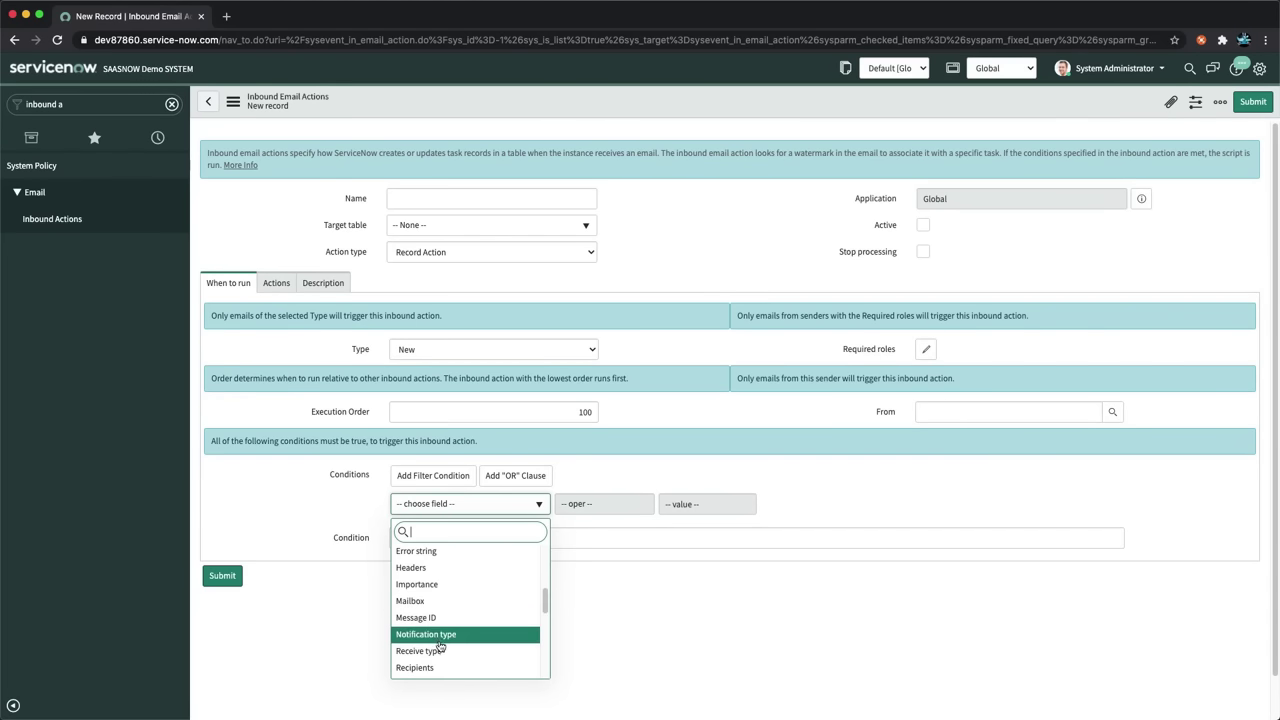
{"action": "left_click_drag", "start_coordinate": [546, 600], "coordinate": [543, 623]}
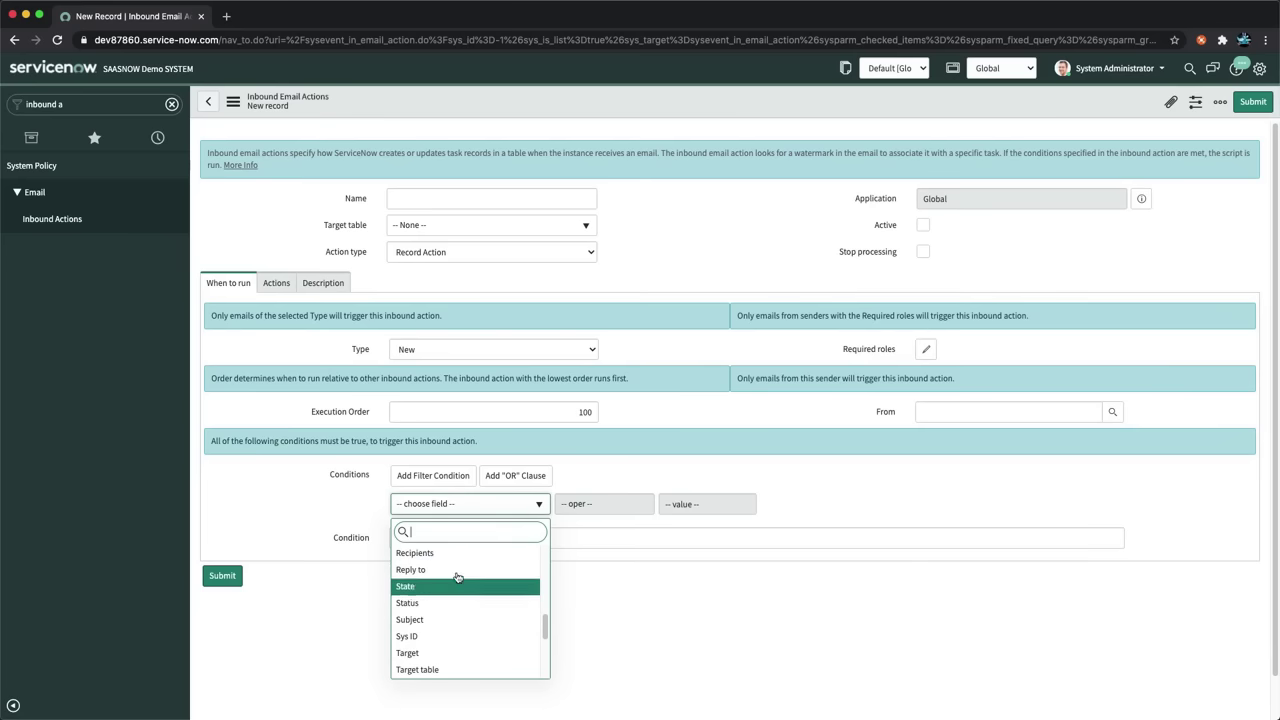
{"action": "left_click", "coordinate": [703, 455]}
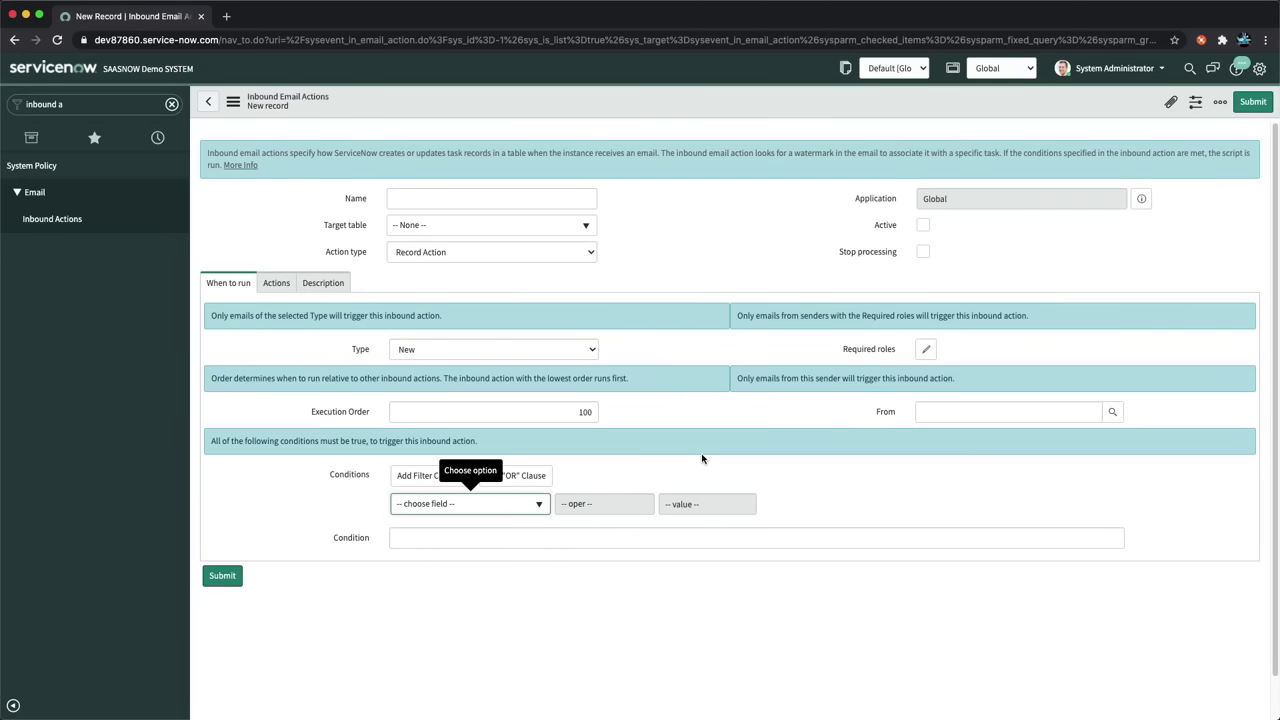
{"action": "left_click", "coordinate": [490, 509]}
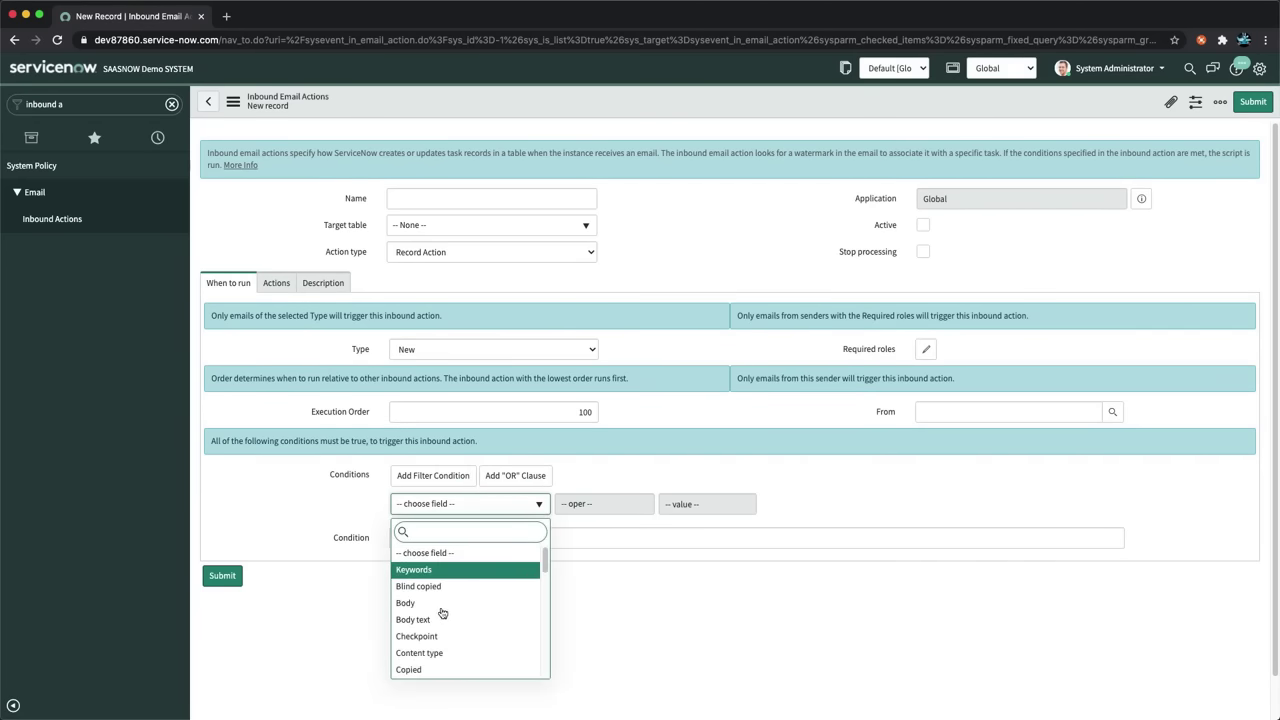
{"action": "left_click_drag", "start_coordinate": [547, 563], "coordinate": [534, 677]}
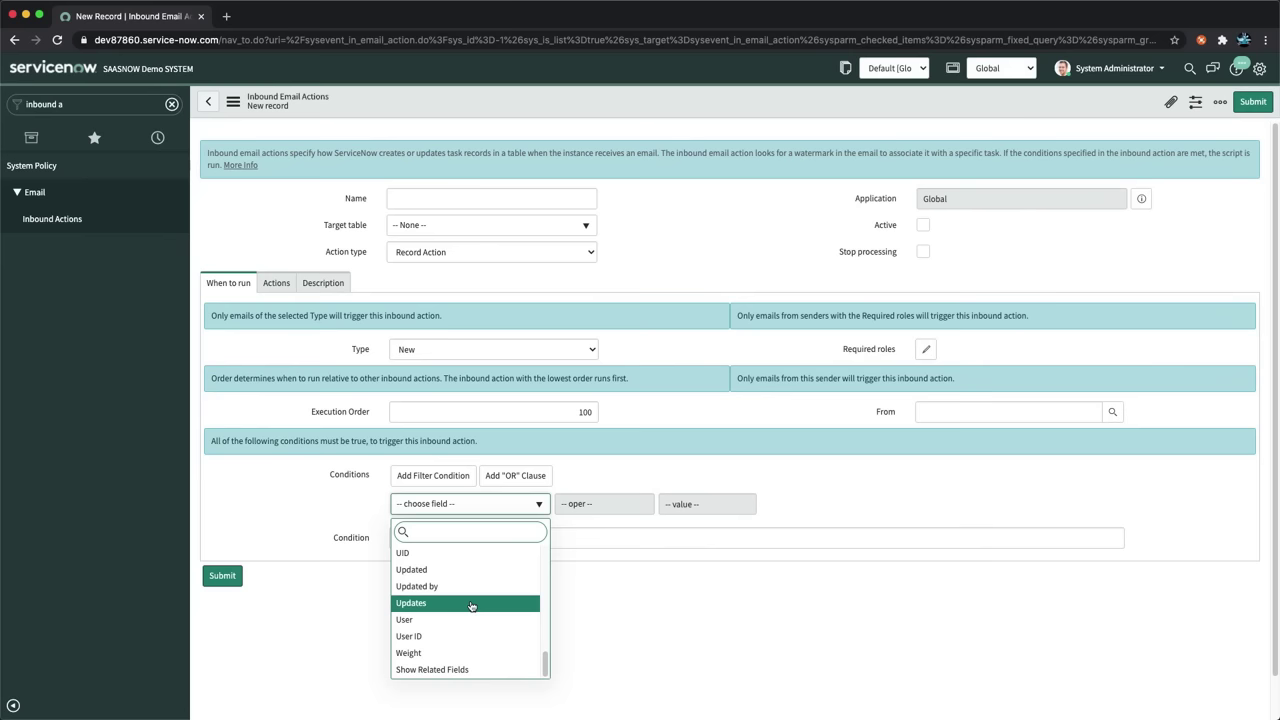
From the System Logs > Emails list, open the sys_email table definition and scroll its 33 columns
{"action": "left_click", "coordinate": [172, 104]}
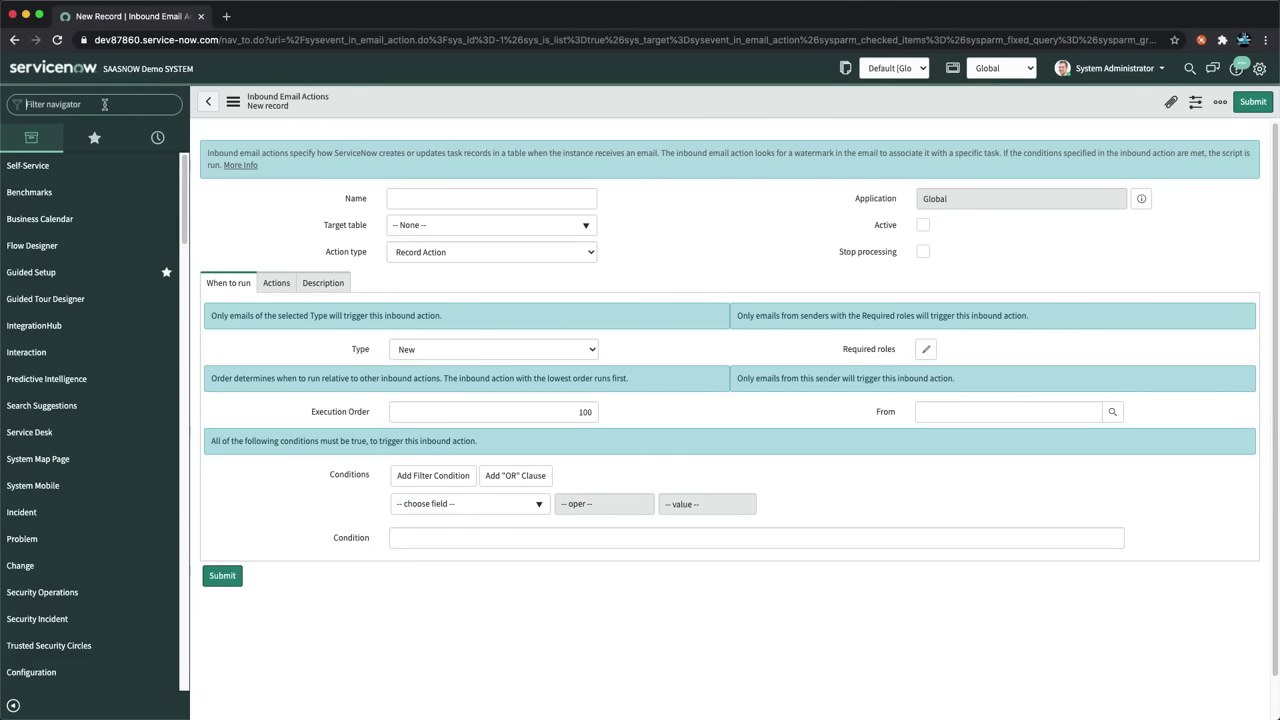
{"action": "type", "text": "email"}
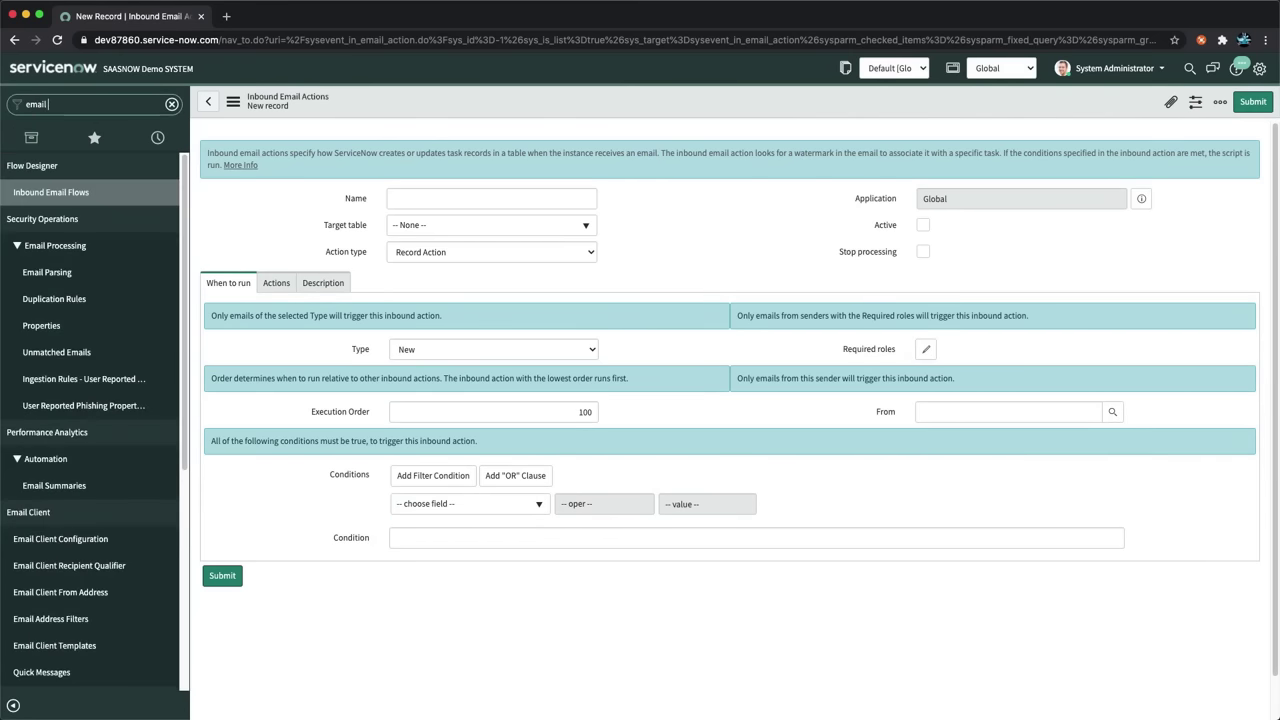
{"action": "type", "text": "s"}
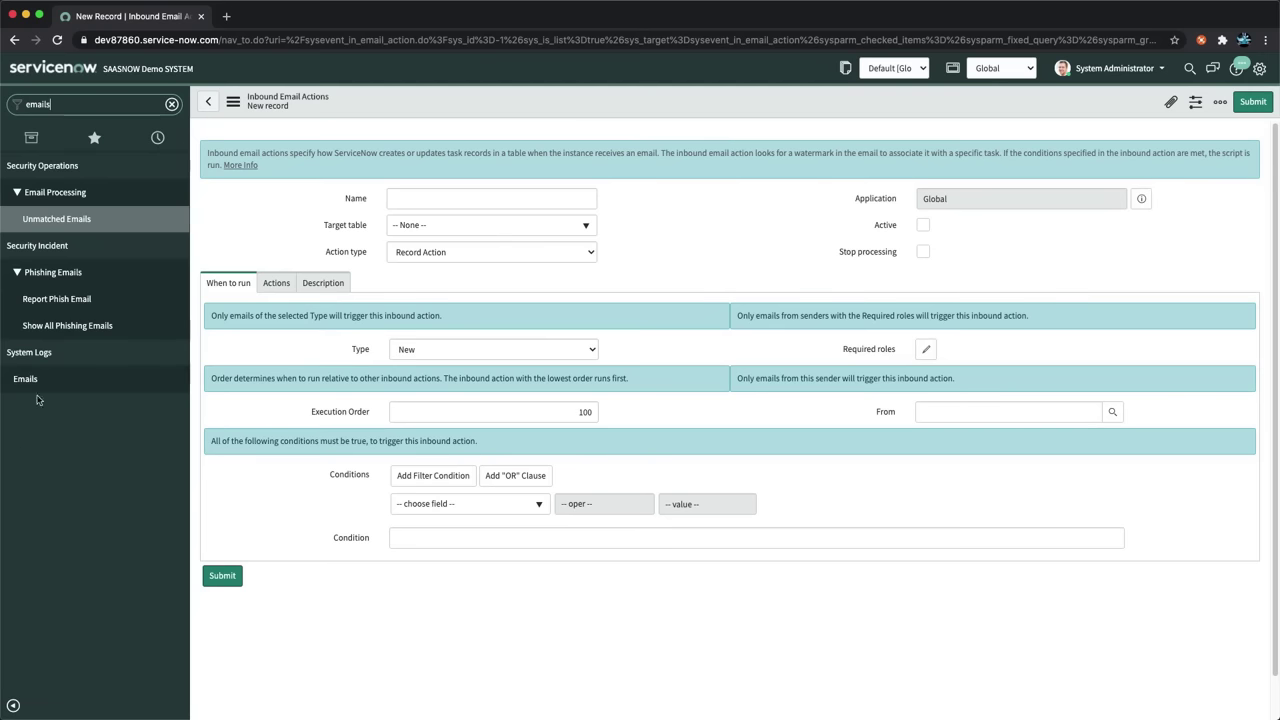
{"action": "left_click", "coordinate": [28, 386]}
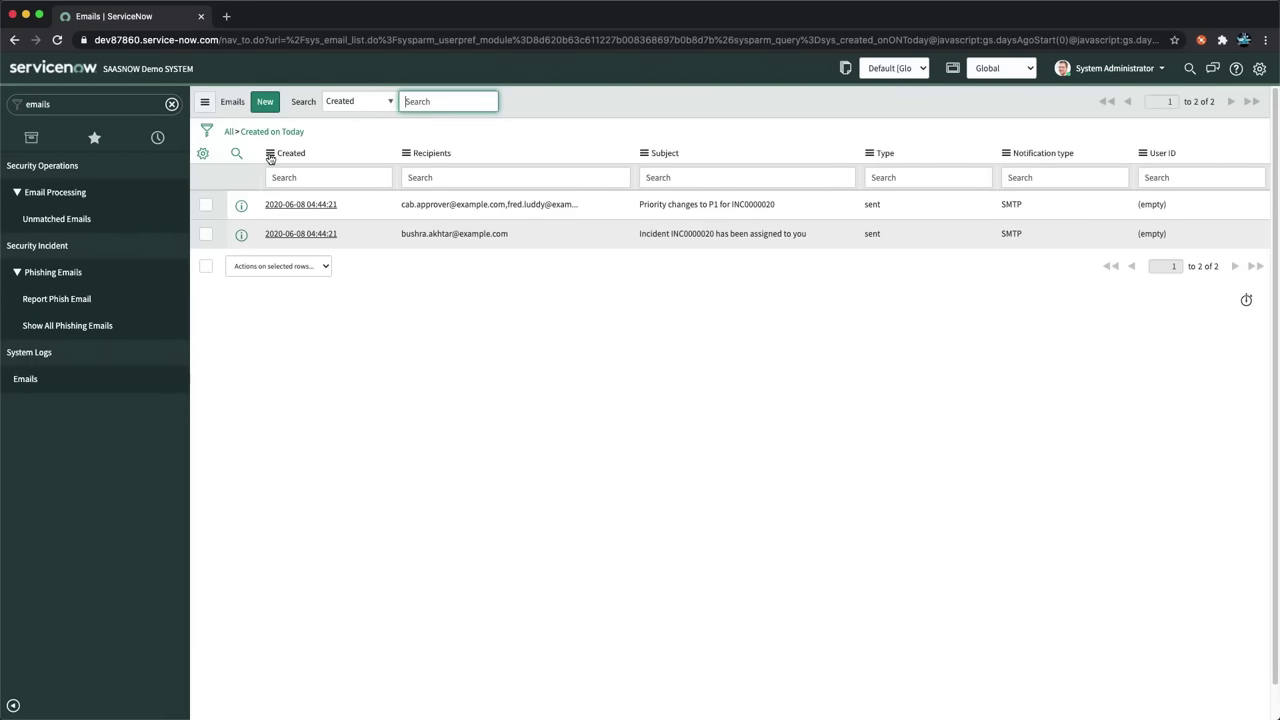
{"action": "left_click", "coordinate": [269, 154]}
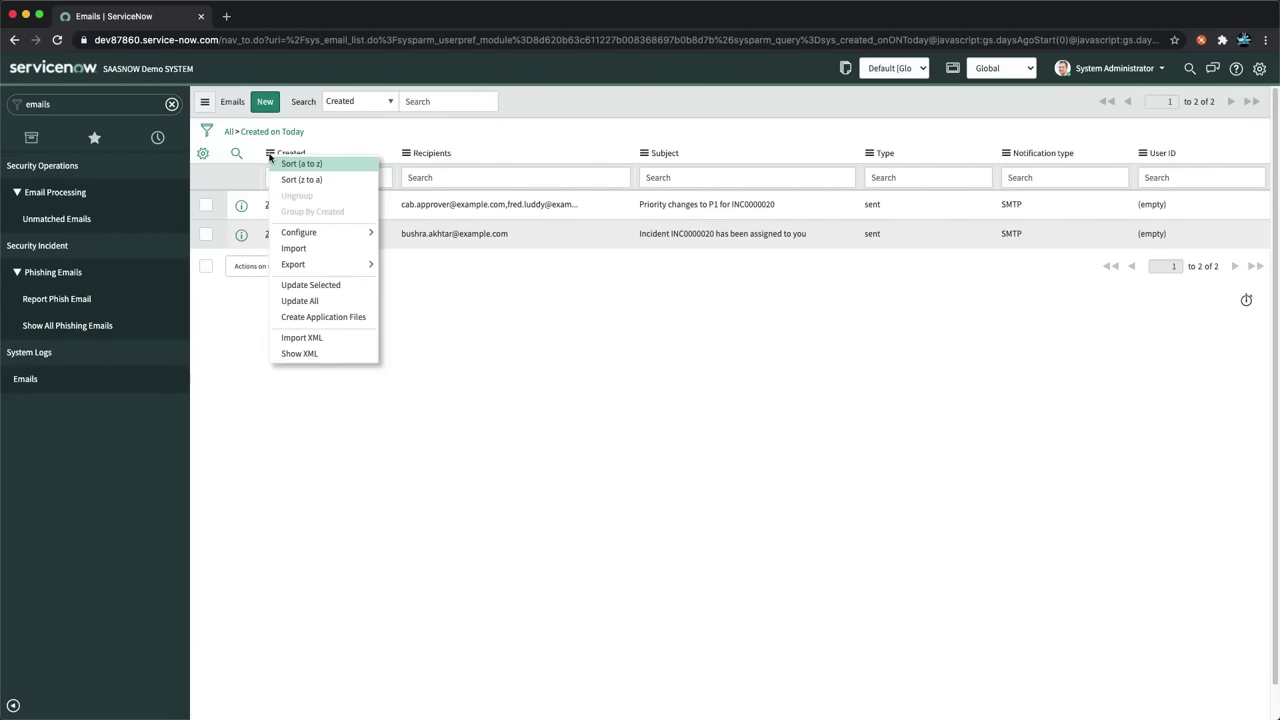
{"action": "mouse_move", "coordinate": [359, 236]}
{"action": "left_click", "coordinate": [408, 302]}
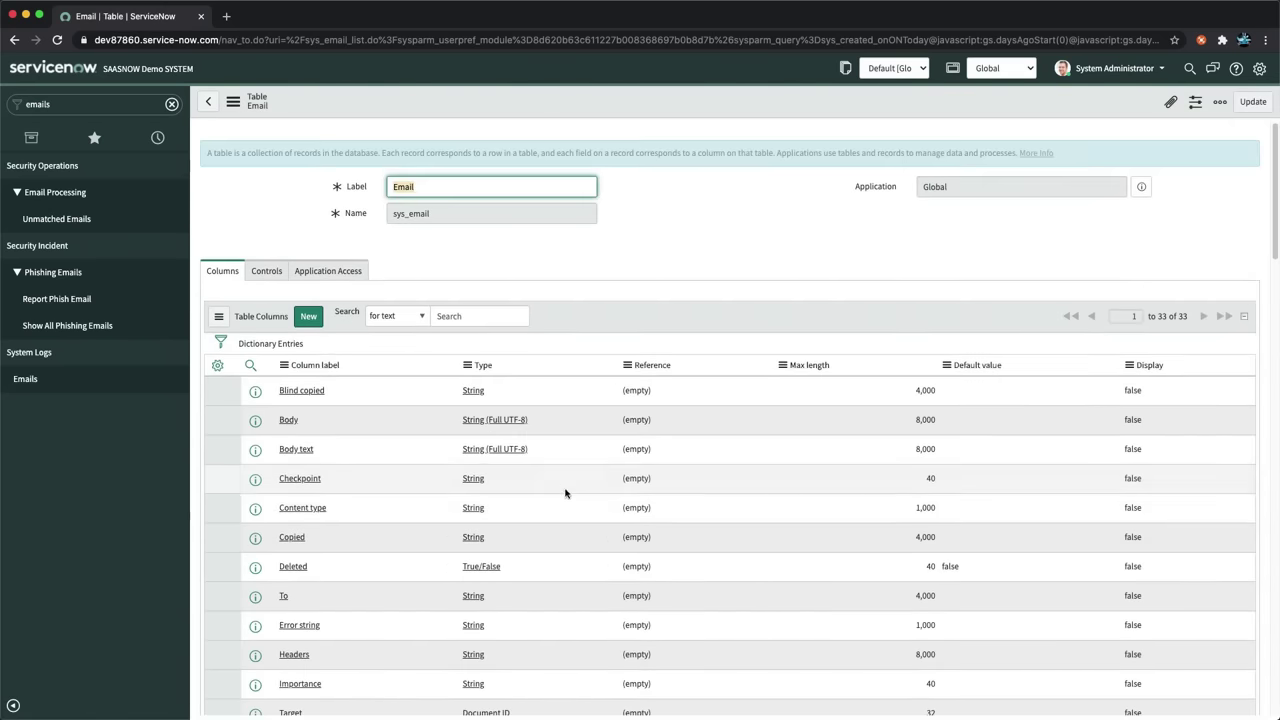
{"action": "scroll", "coordinate": [380, 455], "scroll_direction": "down", "scroll_amount": 3}
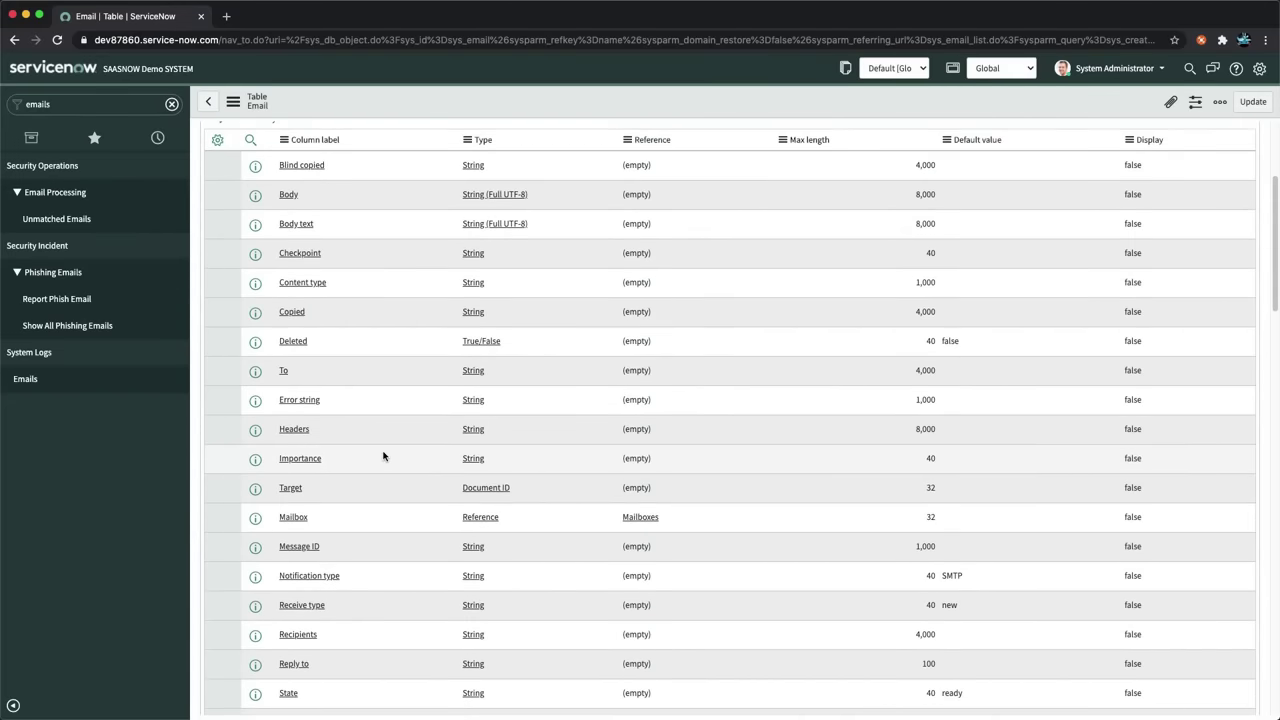
{"action": "scroll", "coordinate": [383, 456], "scroll_direction": "down", "scroll_amount": 2}
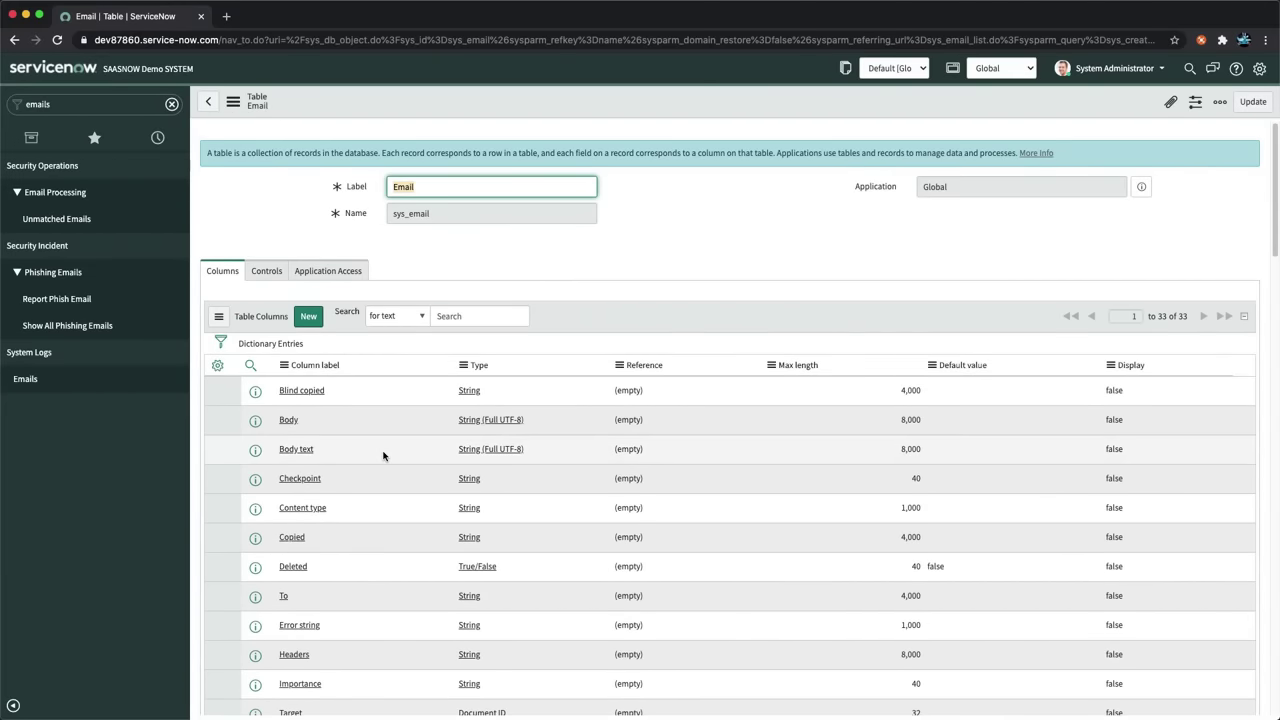
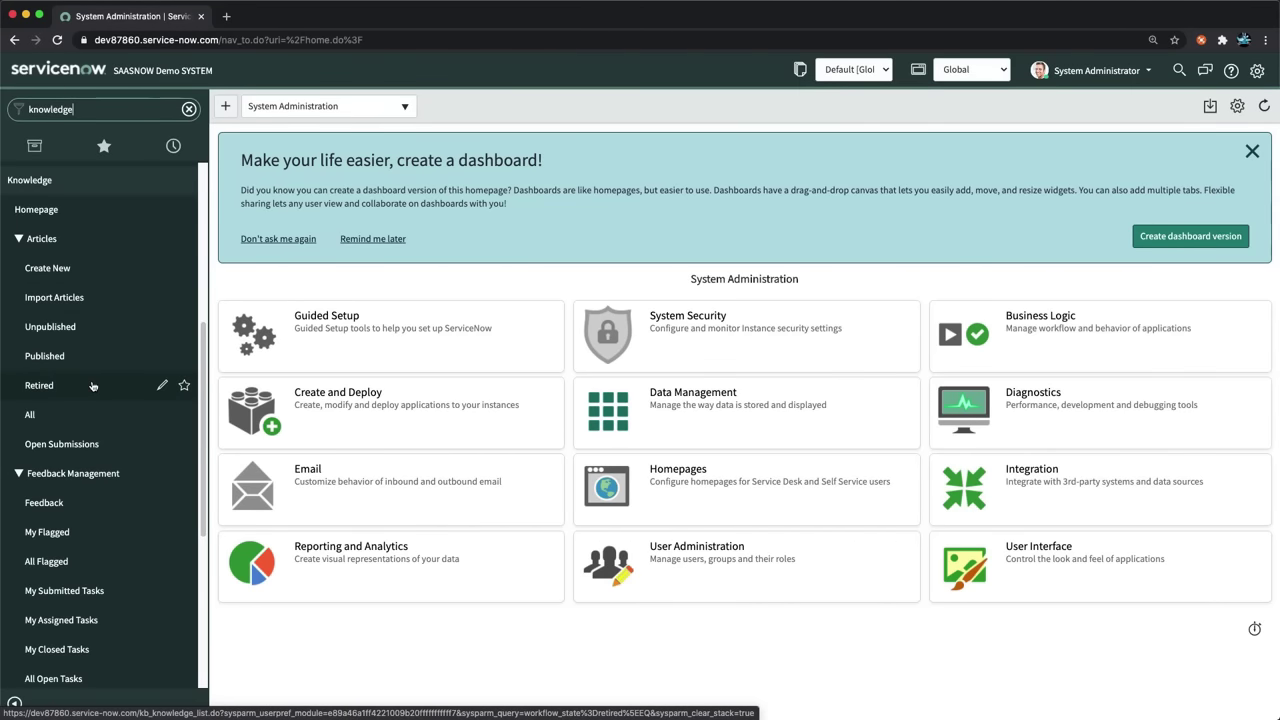
Go to the Knowledge homepage and open the IT knowledge base
{"action": "left_click", "coordinate": [33, 210]}
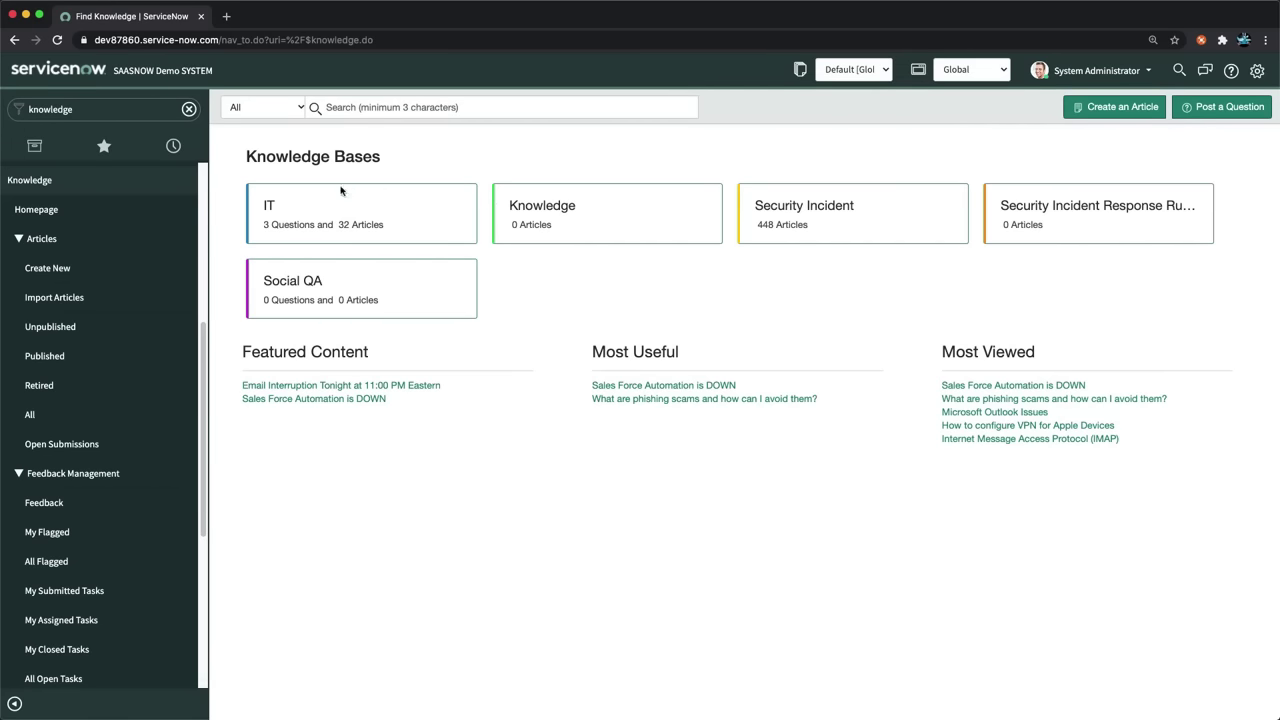
{"action": "left_click", "coordinate": [334, 221]}
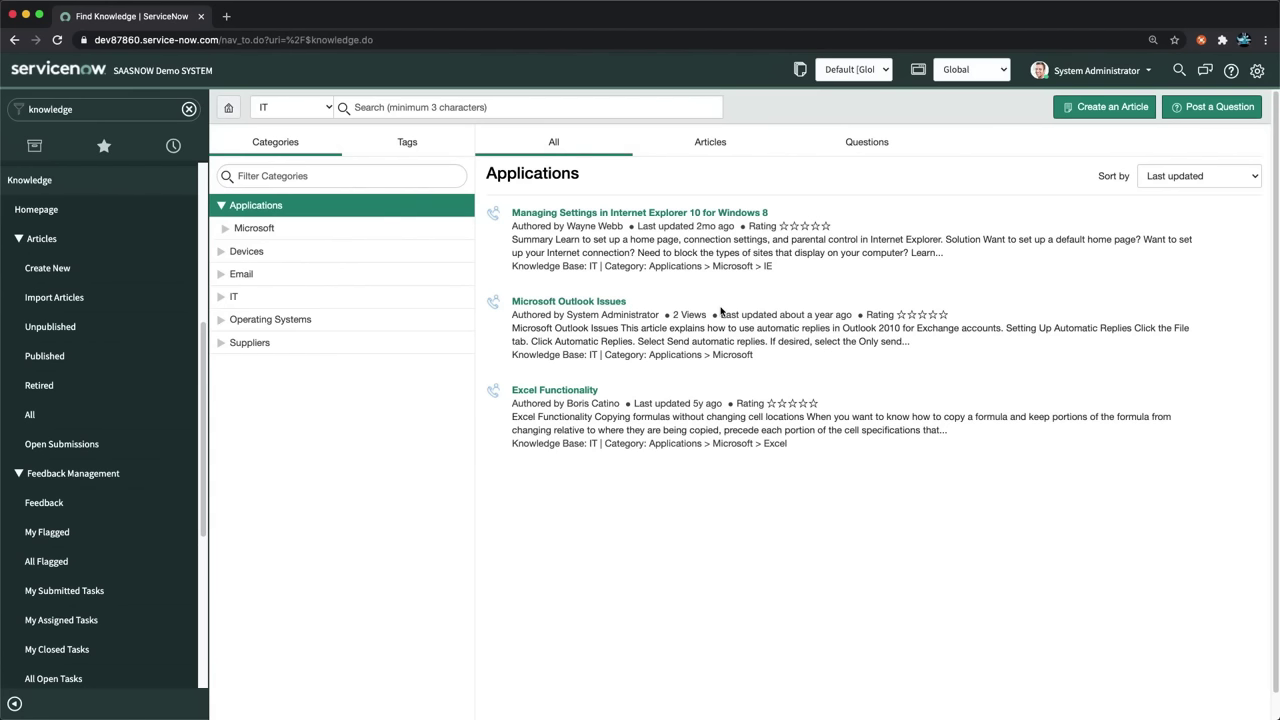
Search the IT knowledge base for 'linux'
{"action": "left_click", "coordinate": [540, 108]}
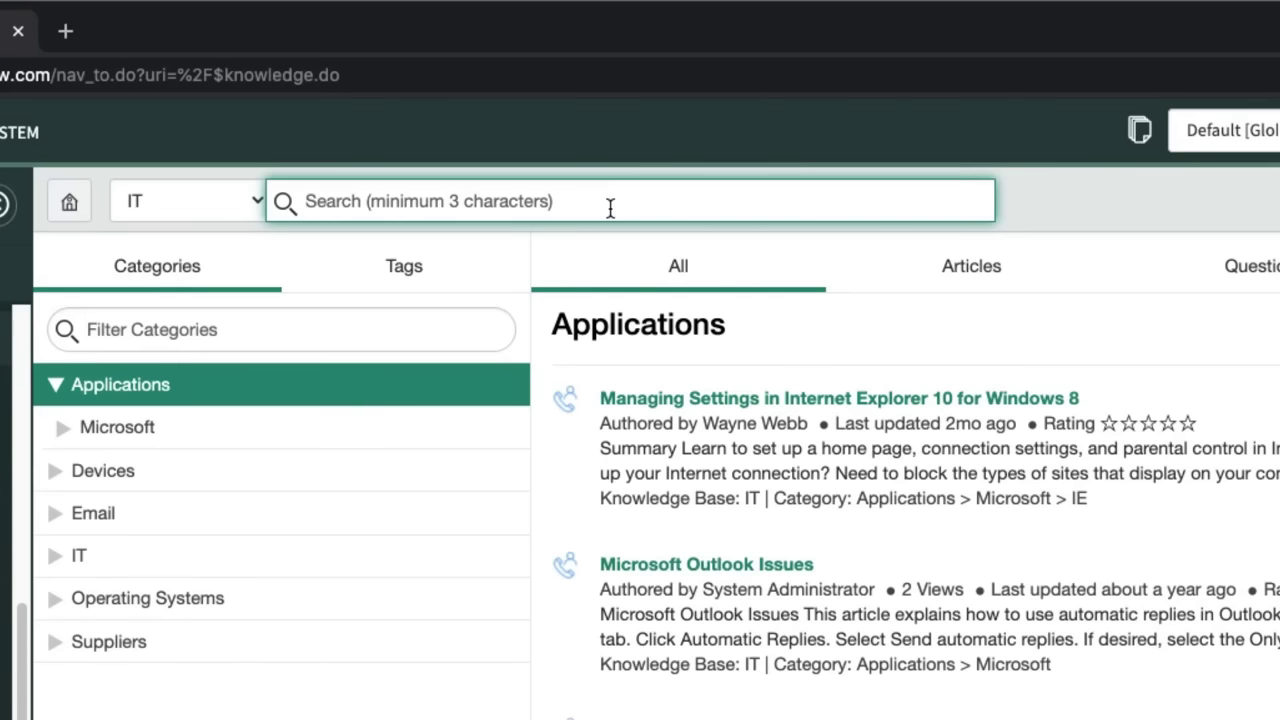
{"action": "type", "text": "linux"}
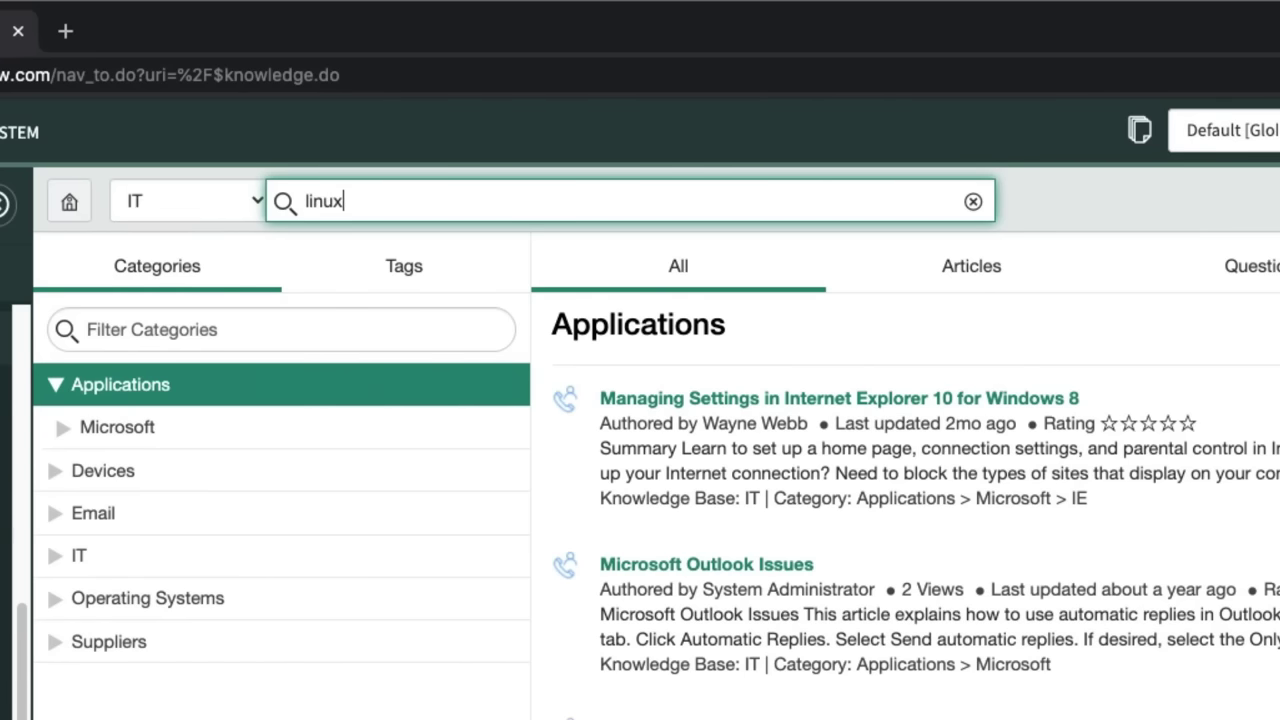
{"action": "key", "text": "Return"}
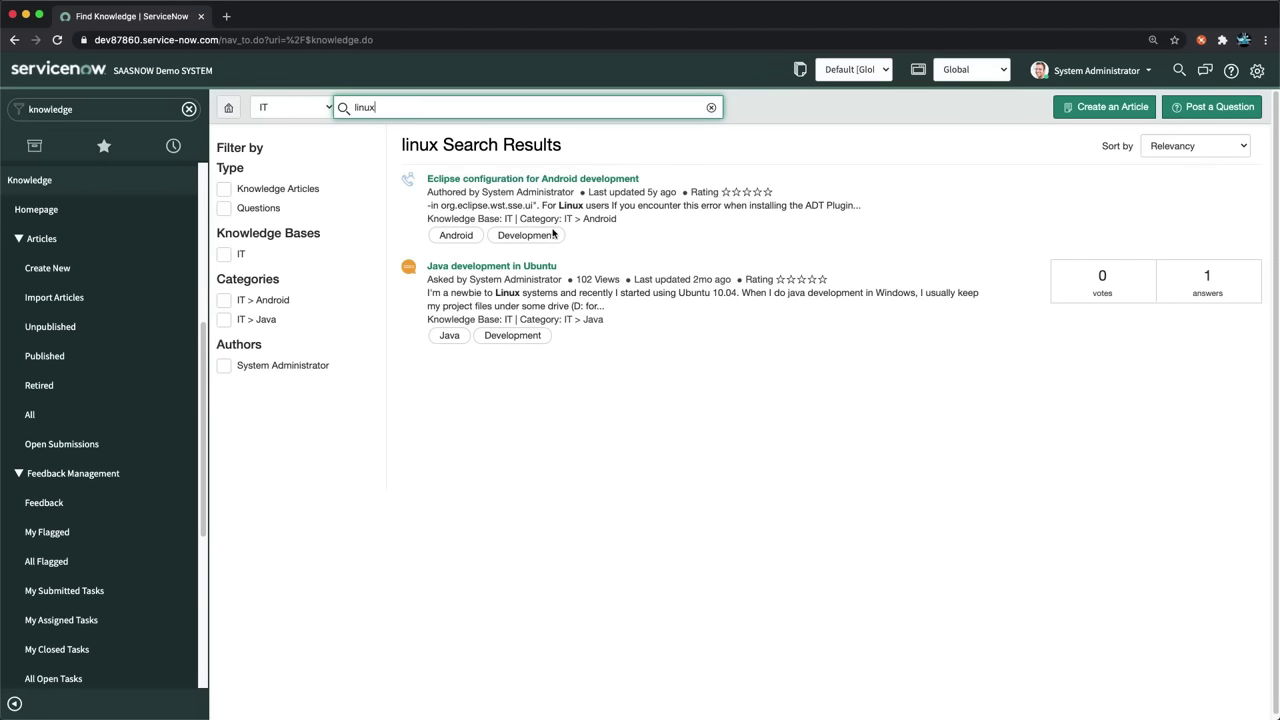
Change the linux search scope to Security Incident, then to All knowledge bases
{"action": "left_click", "coordinate": [280, 110]}
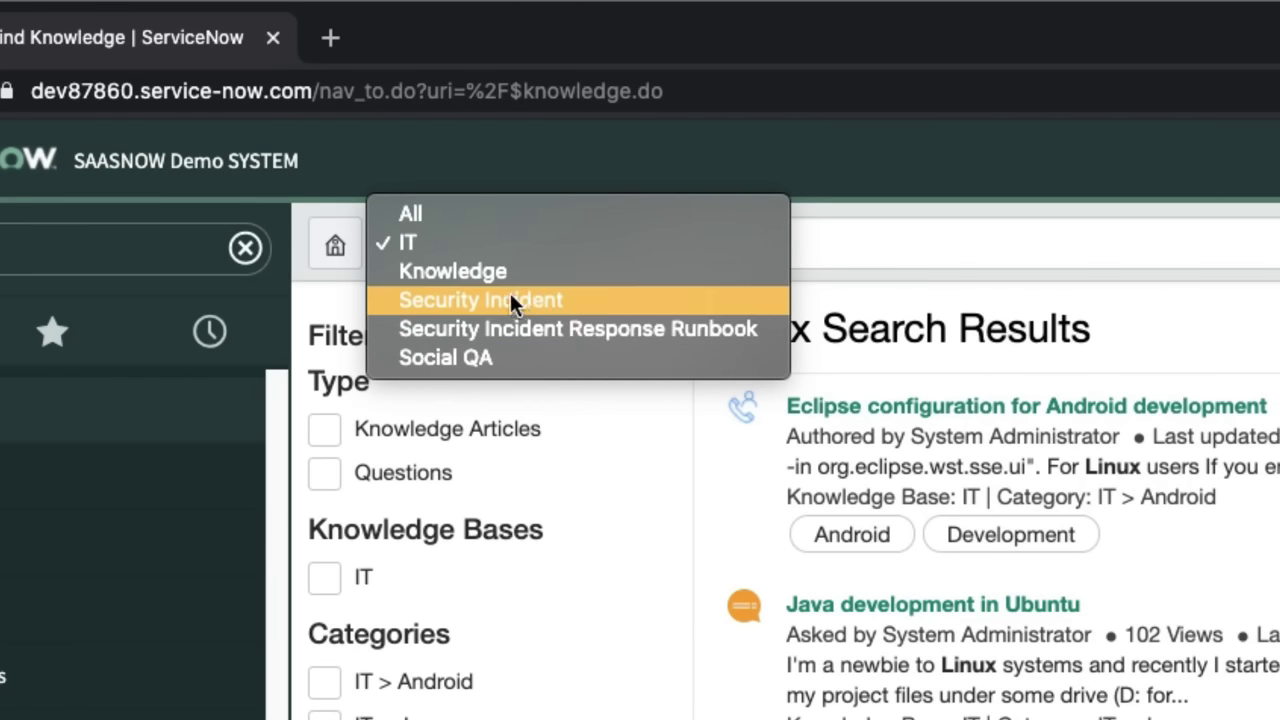
{"action": "left_click", "coordinate": [499, 301]}
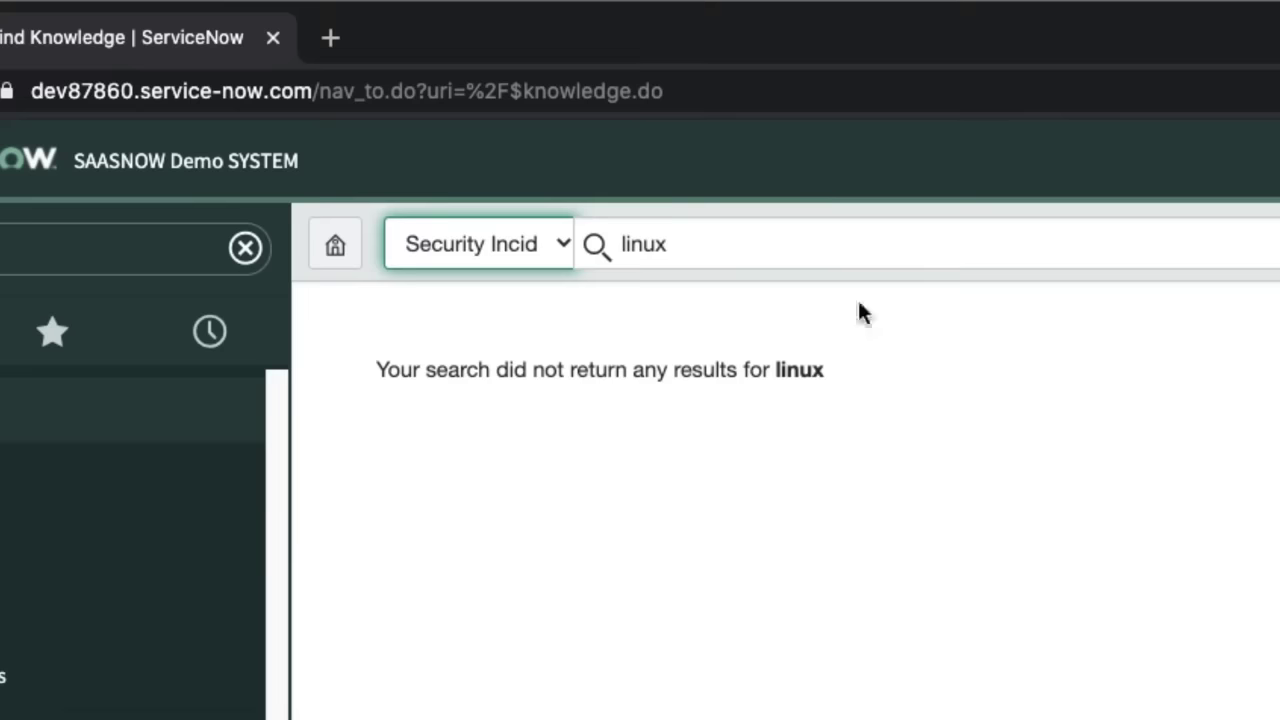
{"action": "left_click", "coordinate": [512, 243]}
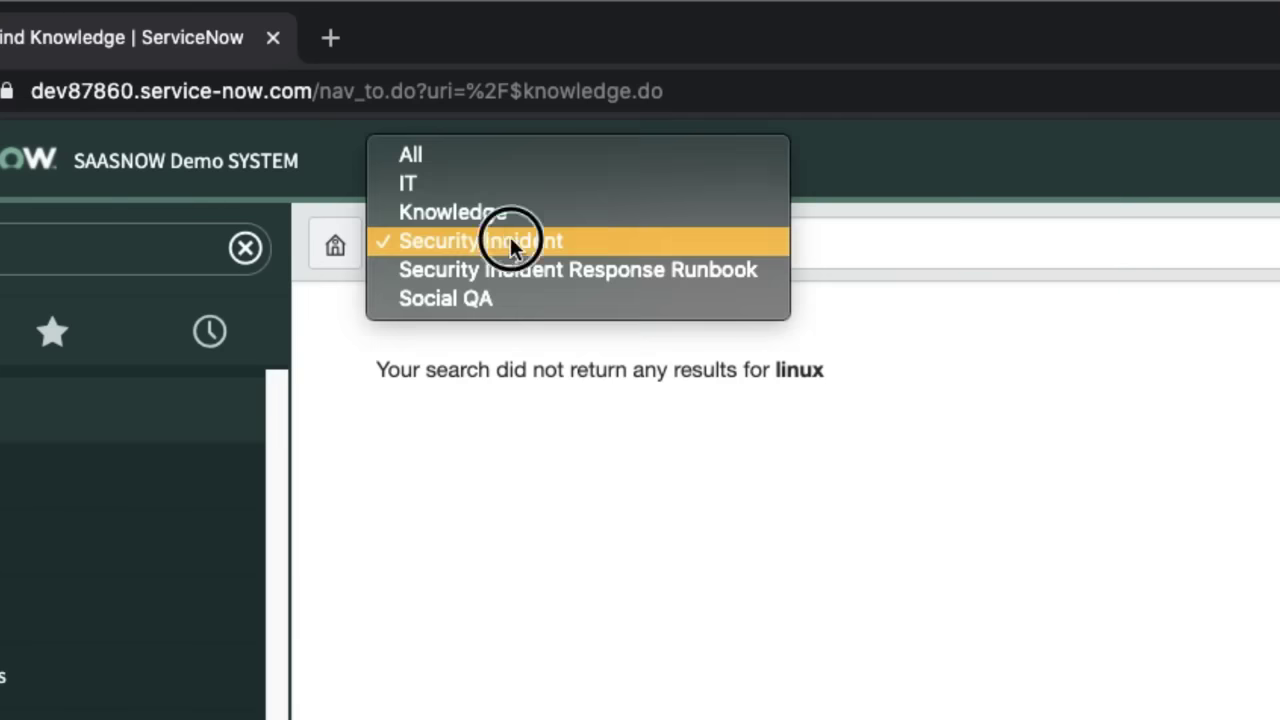
{"action": "left_click", "coordinate": [465, 166]}
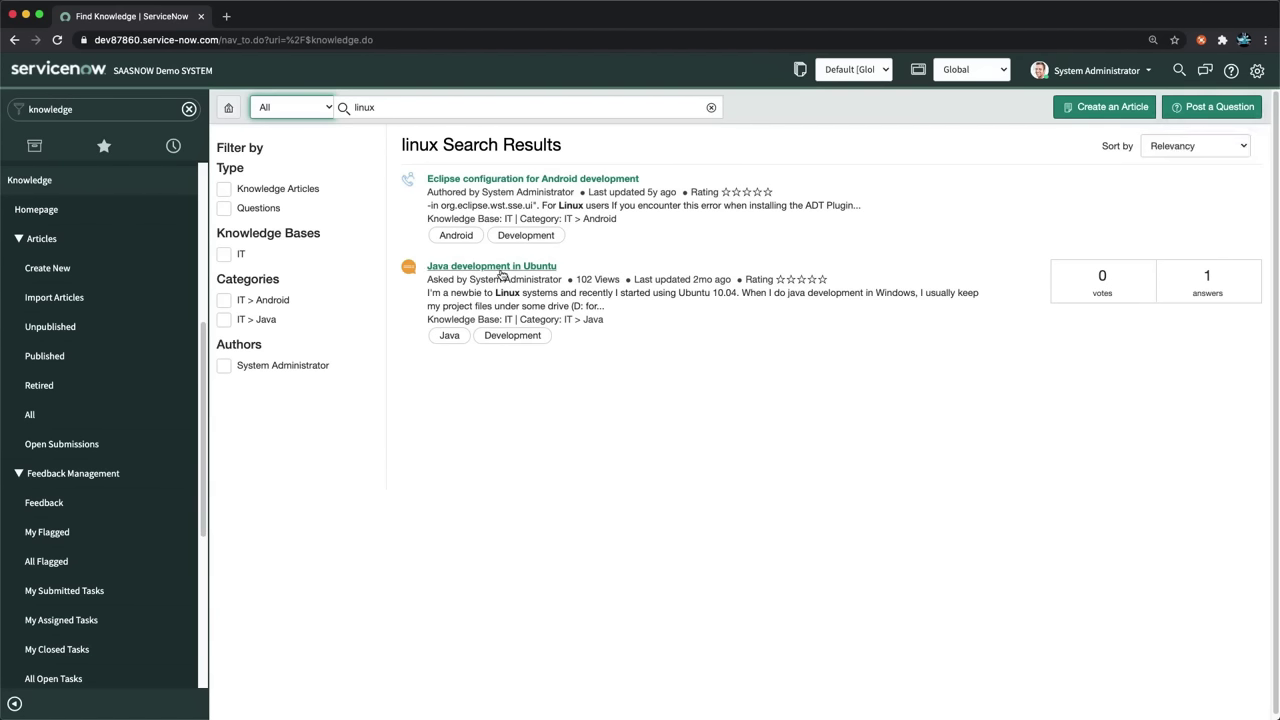
Open and read article KB0000033, Eclipse configuration for Android development
{"action": "left_click", "coordinate": [503, 179]}
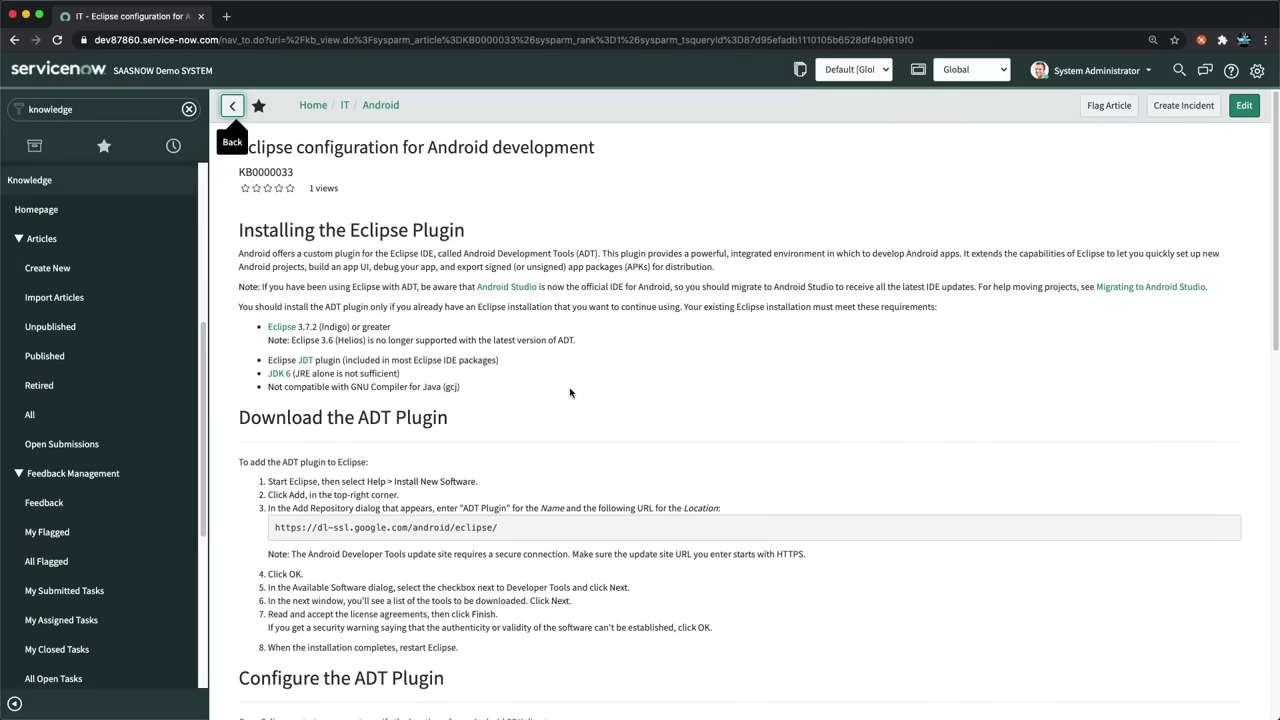
{"action": "scroll", "coordinate": [603, 430], "scroll_direction": "down", "scroll_amount": 15}
{"action": "scroll", "coordinate": [538, 333], "scroll_direction": "up", "scroll_amount": 15}
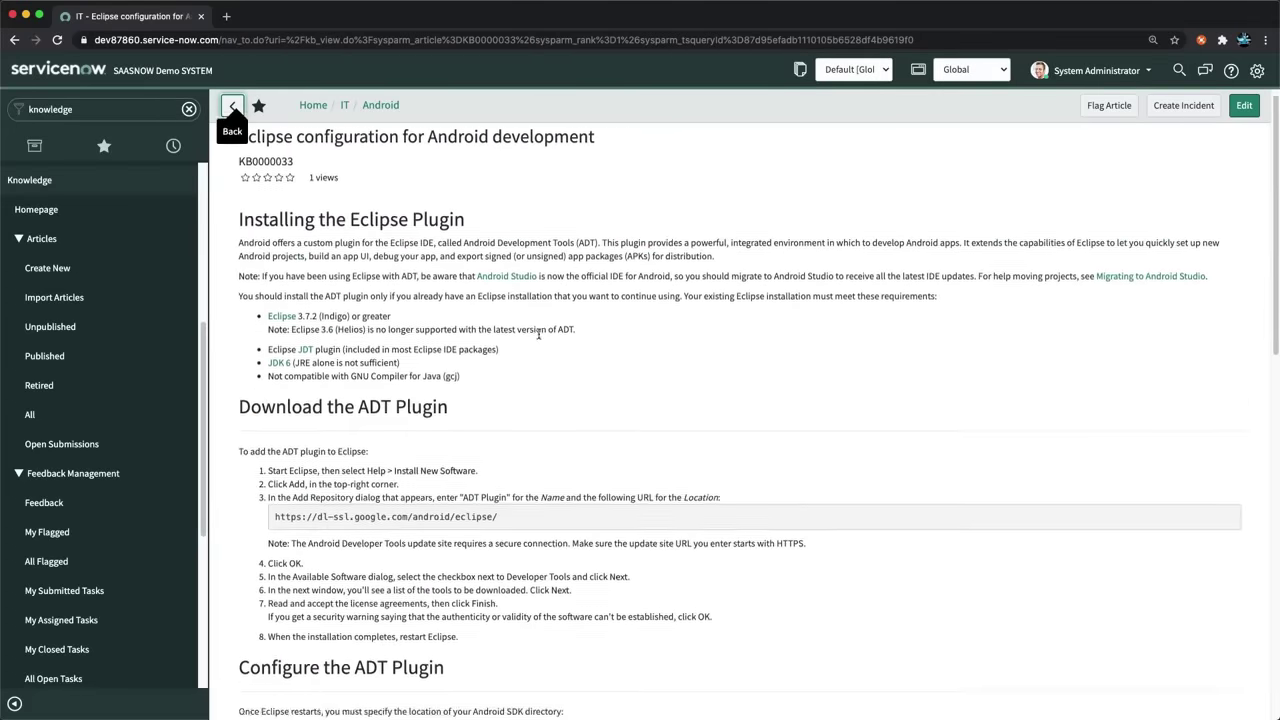
{"action": "scroll", "coordinate": [538, 336], "scroll_direction": "up", "scroll_amount": 1}
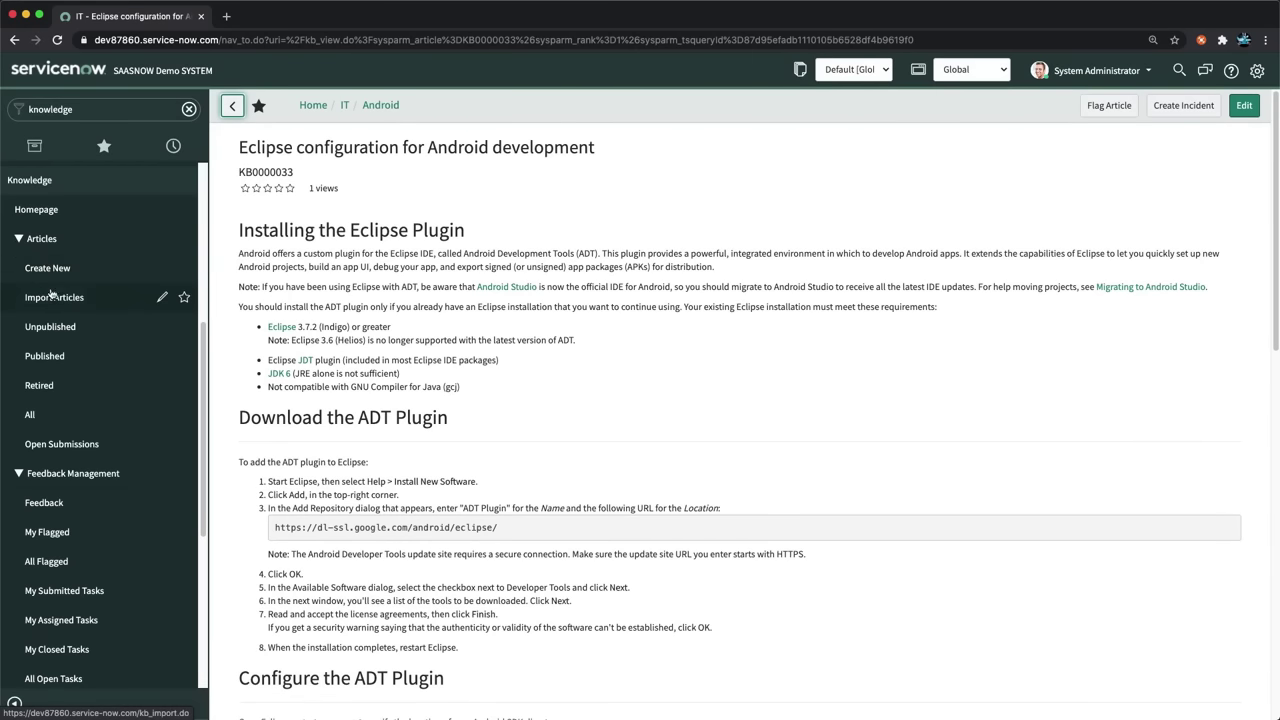
Go to Articles > Create New and open the Import Articles page
{"action": "left_click", "coordinate": [44, 274]}
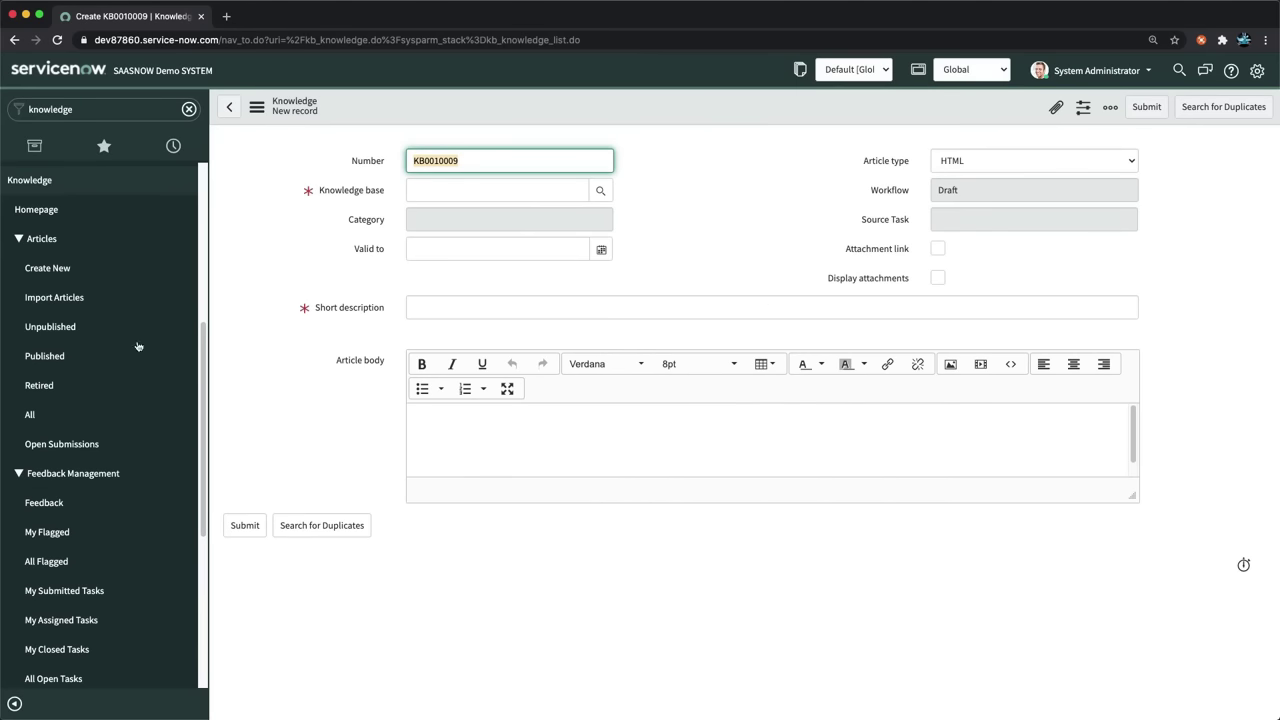
{"action": "left_click", "coordinate": [56, 298]}
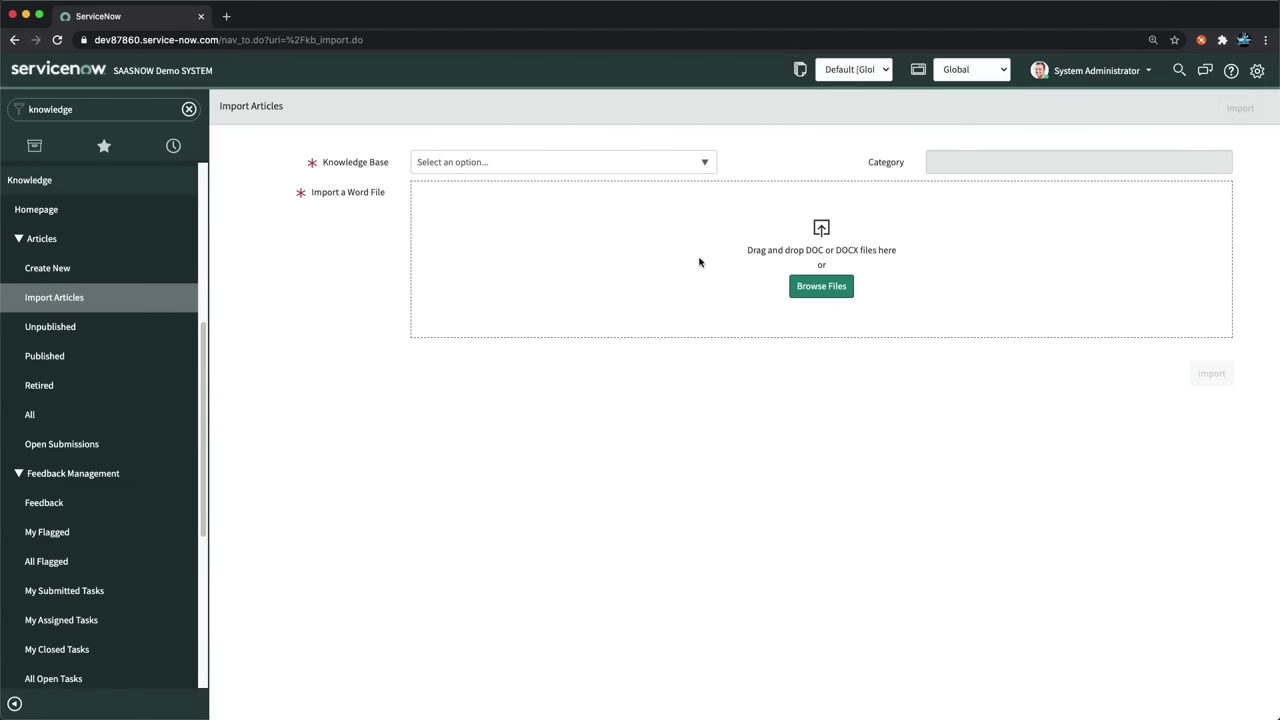
Choose Knowledge as the import knowledge base, check the empty Category list, then view unpublished articles
{"action": "left_click", "coordinate": [829, 291]}
{"action": "left_click", "coordinate": [538, 168]}
{"action": "left_click", "coordinate": [468, 236]}
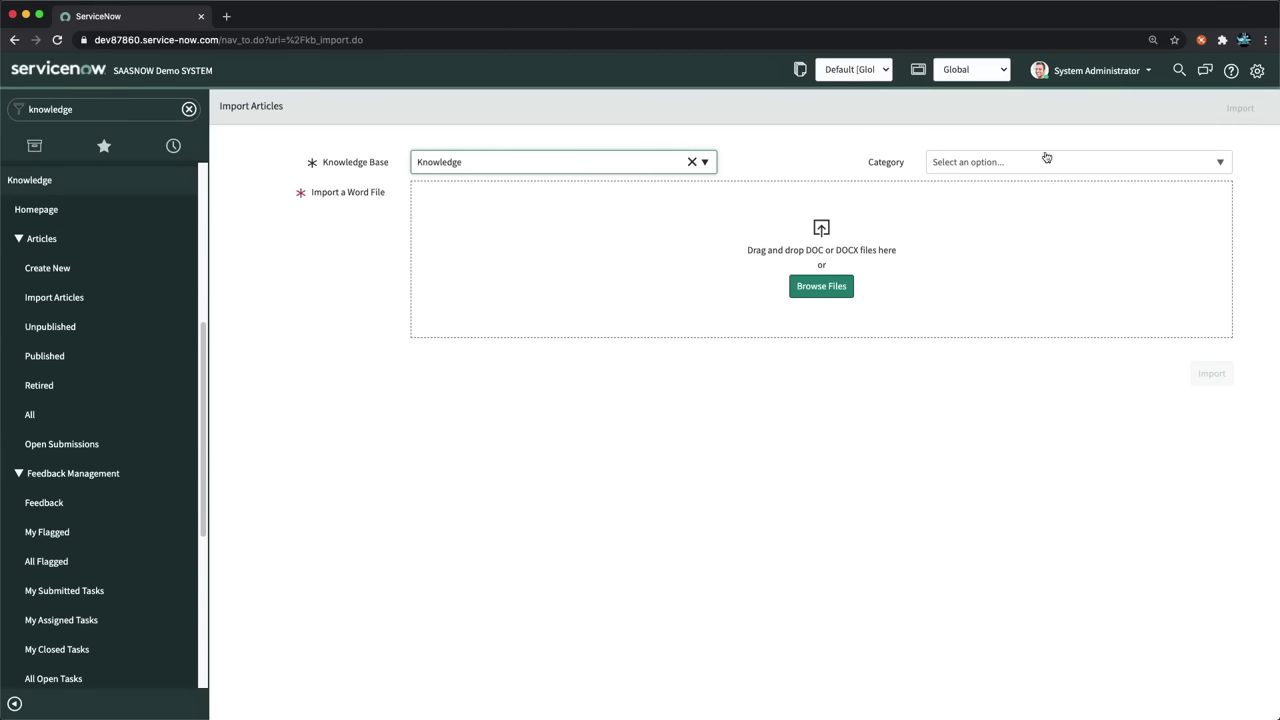
{"action": "left_click", "coordinate": [971, 168]}
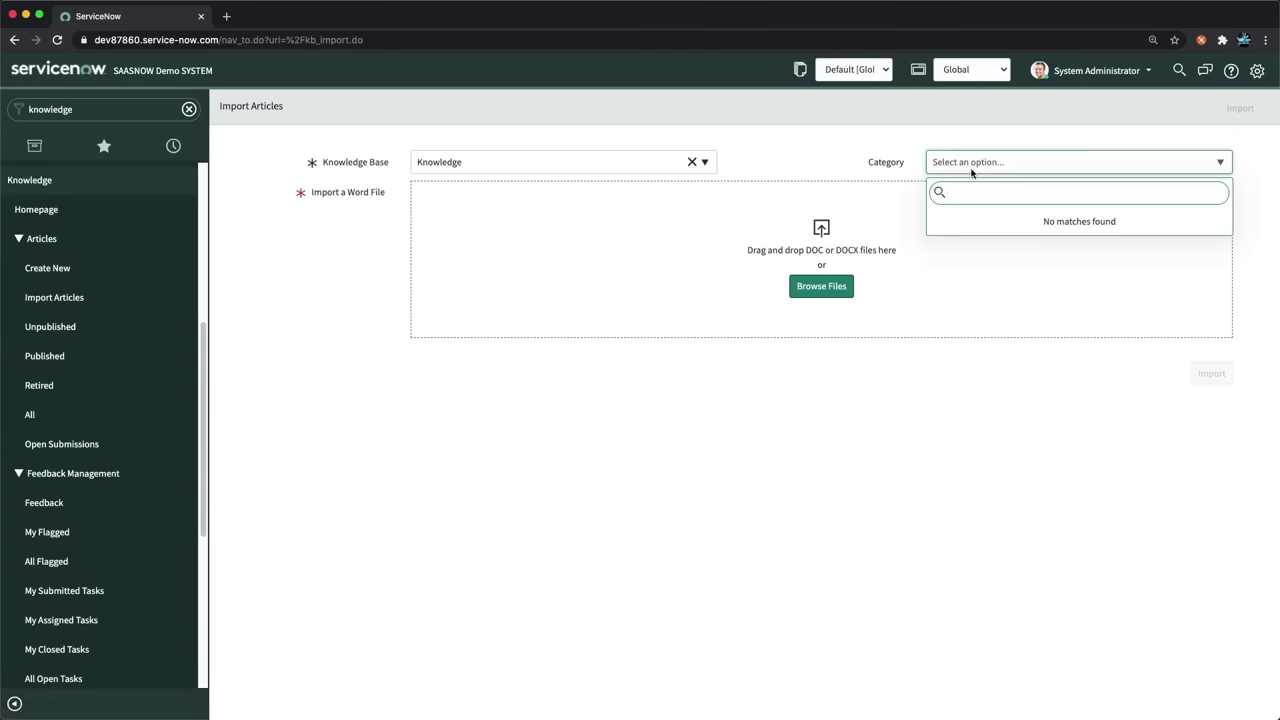
{"action": "left_click", "coordinate": [547, 335]}
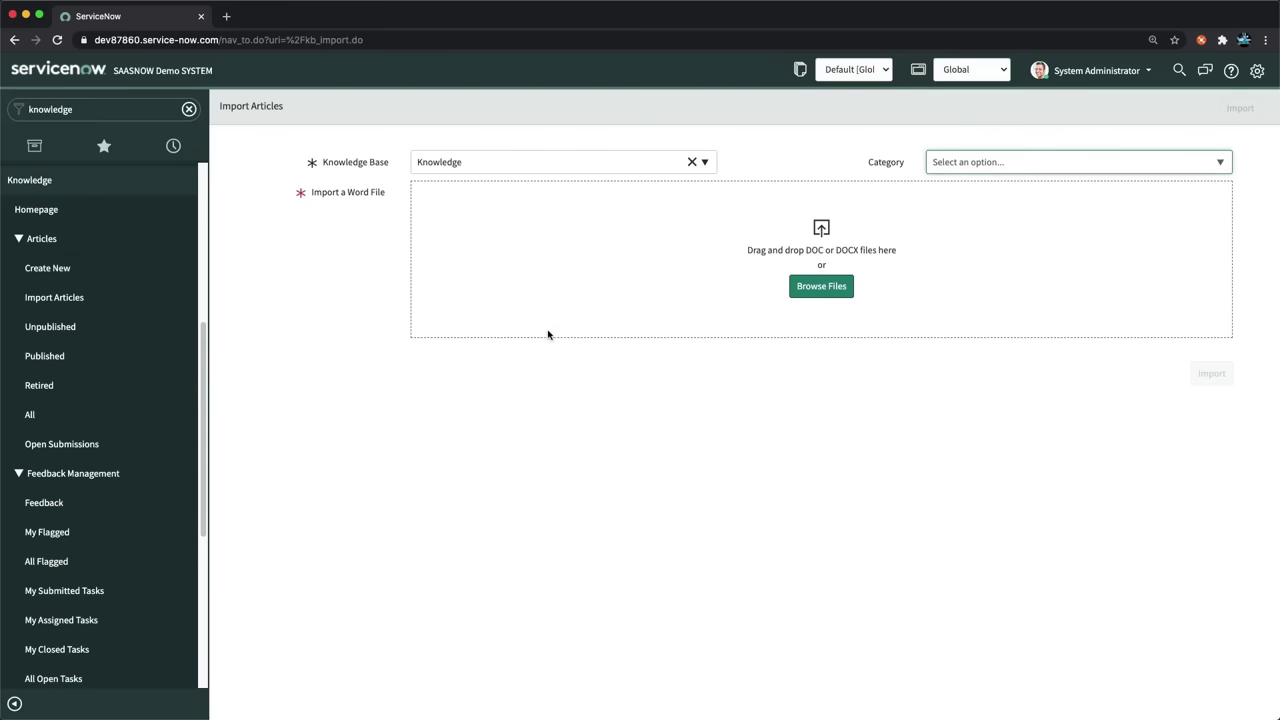
{"action": "left_click", "coordinate": [32, 330]}
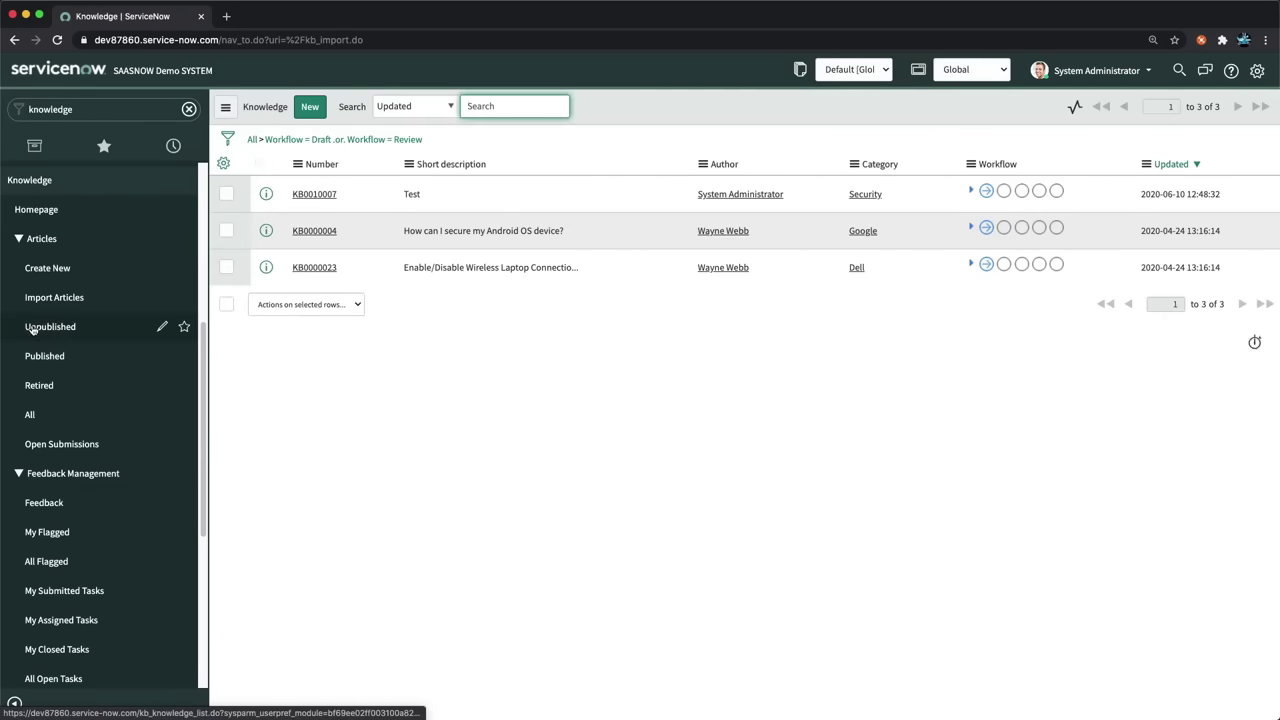
View the Retired and Published article lists, then all 488 knowledge articles
{"action": "left_click", "coordinate": [47, 392]}
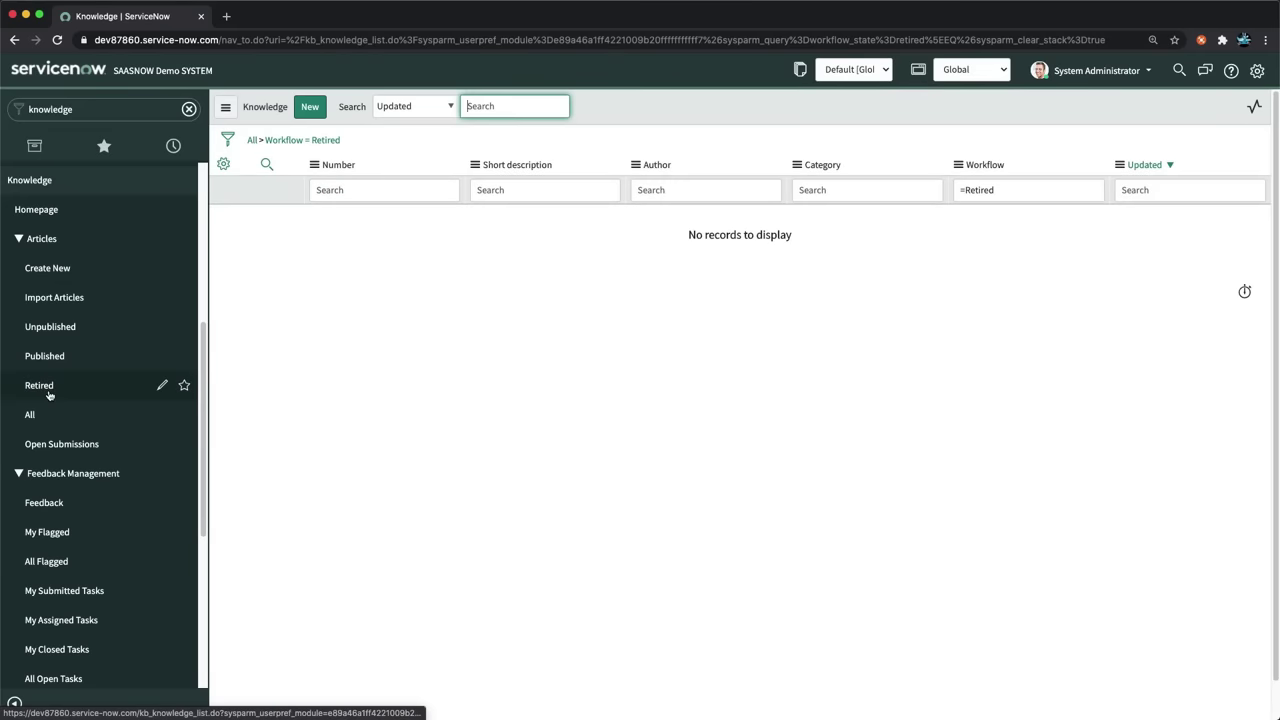
{"action": "left_click", "coordinate": [45, 357]}
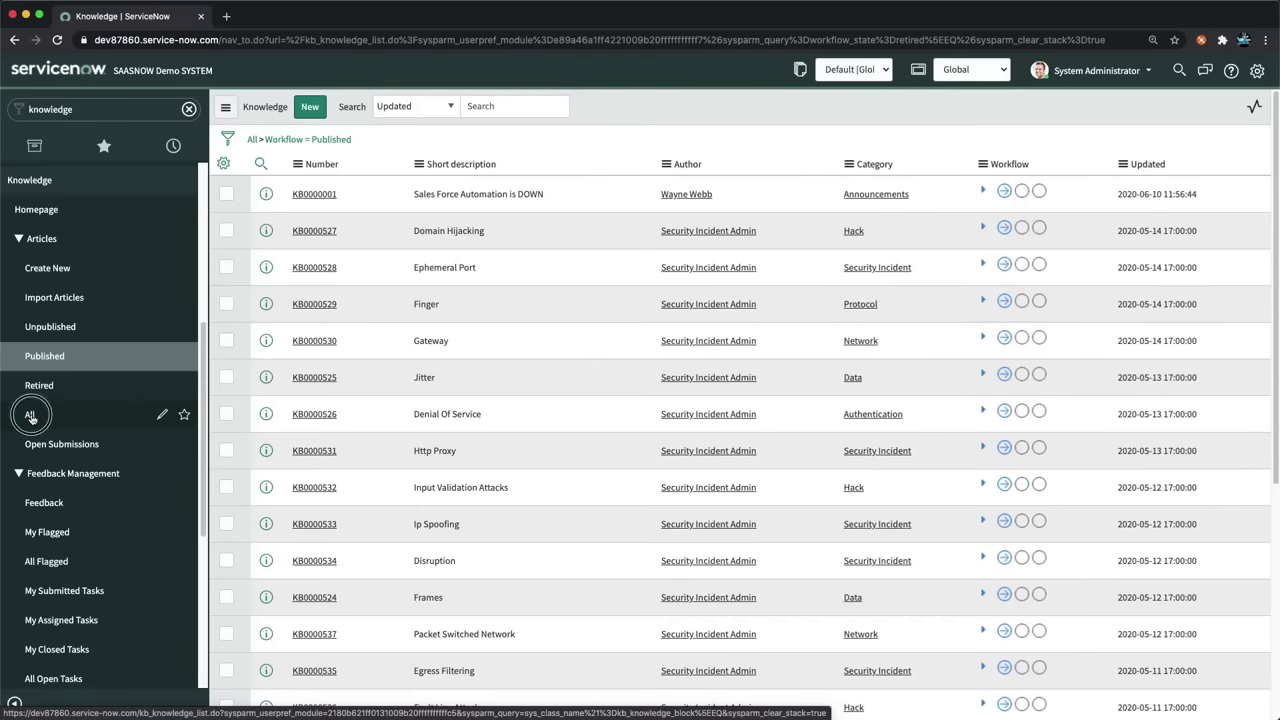
{"action": "left_click", "coordinate": [31, 417]}
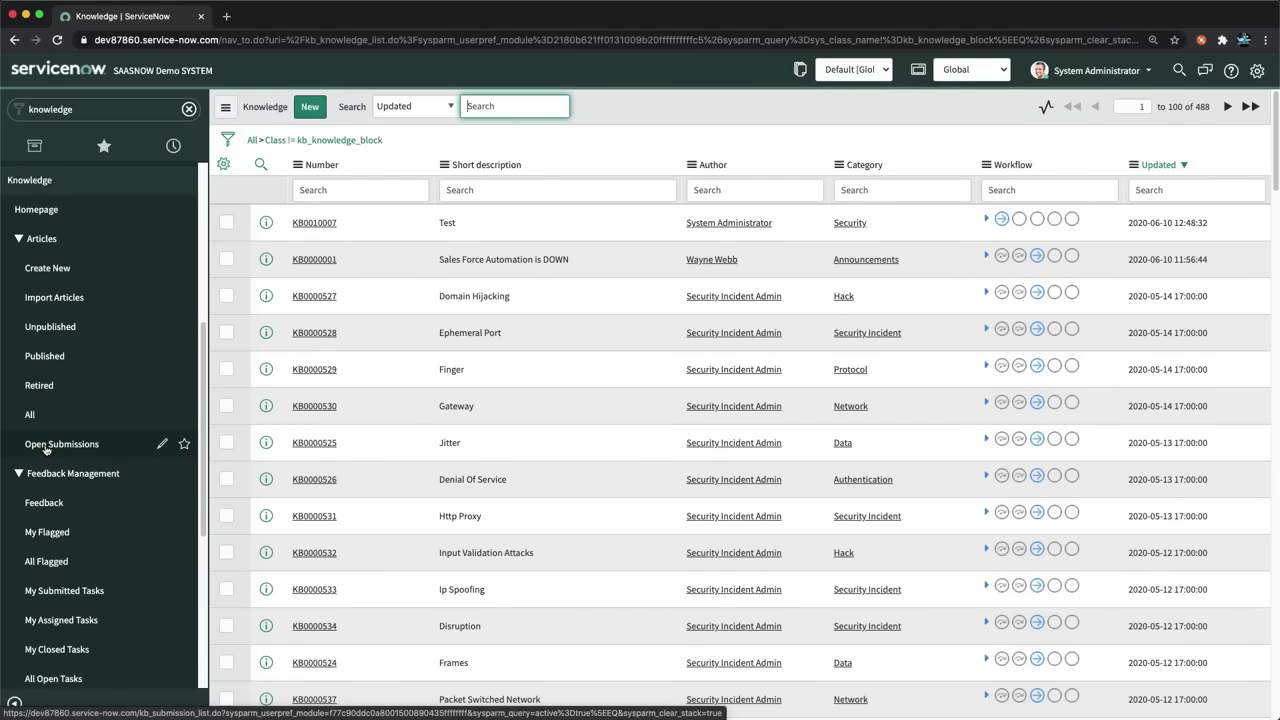
Review the Open Submissions list, then return to the IT knowledge base from the homepage
{"action": "left_click", "coordinate": [45, 446]}
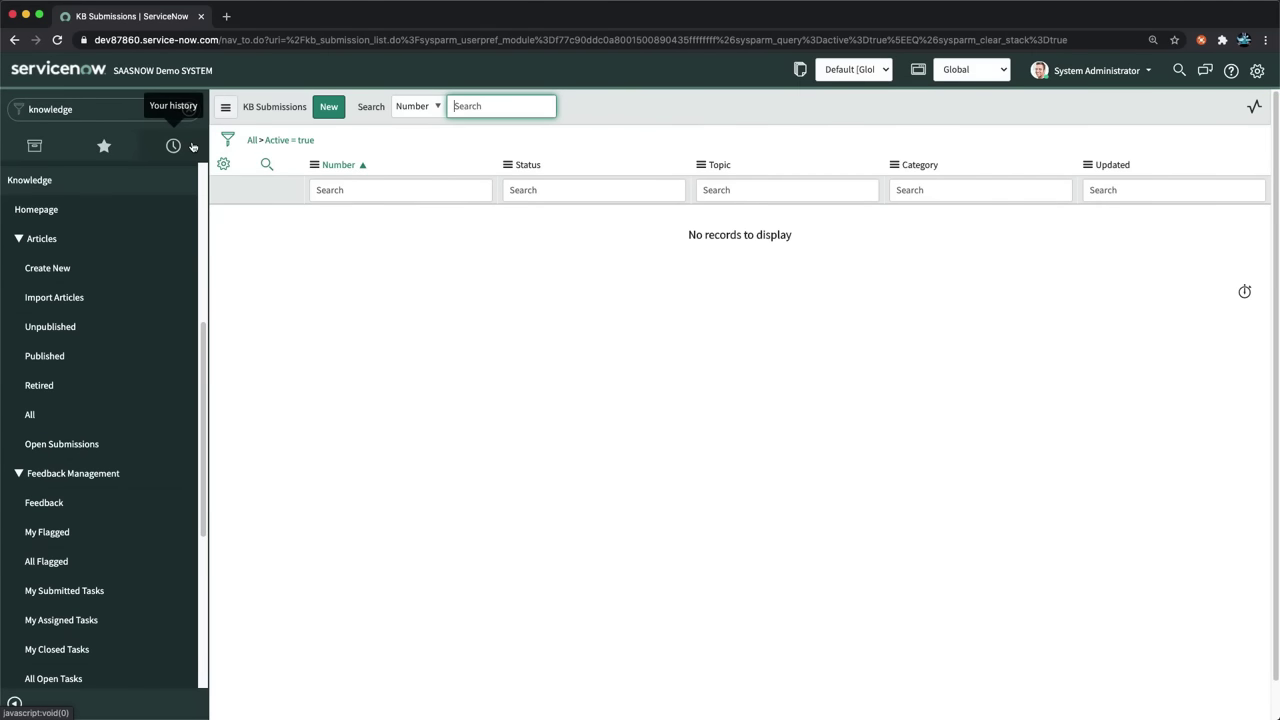
{"action": "left_click", "coordinate": [47, 449]}
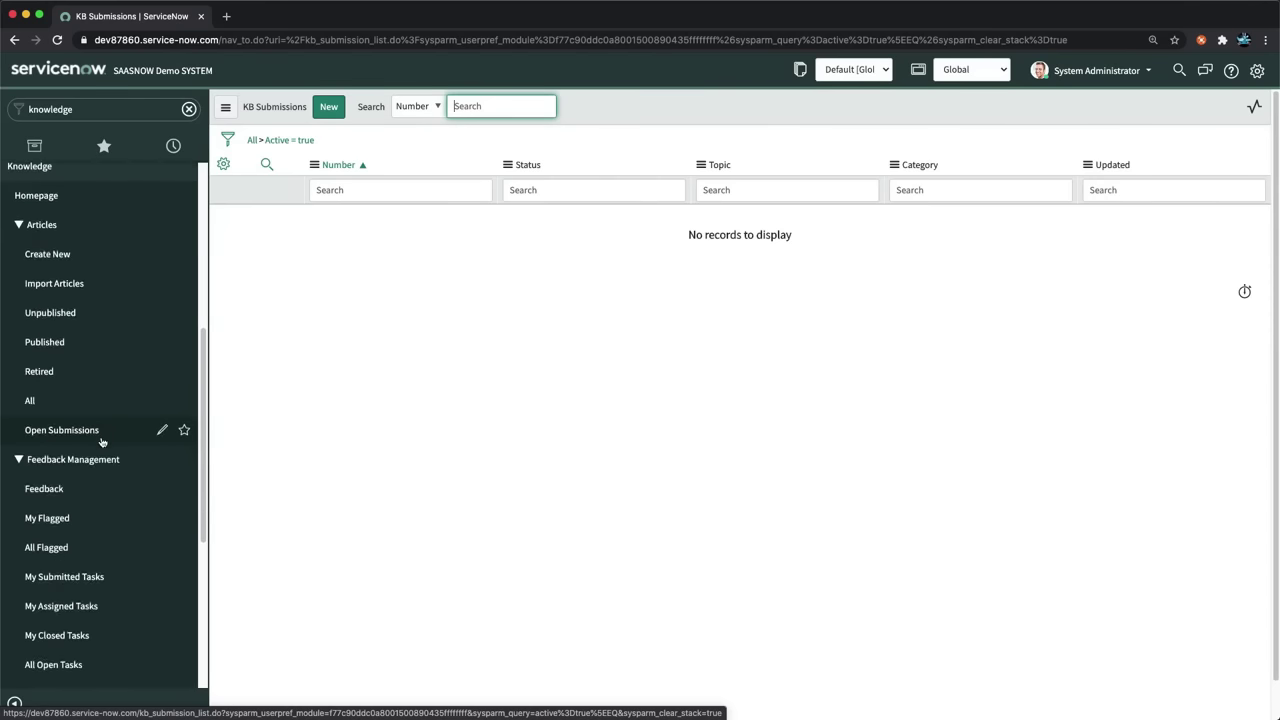
{"action": "scroll", "coordinate": [103, 443], "scroll_direction": "up", "scroll_amount": 3}
{"action": "left_click", "coordinate": [40, 313]}
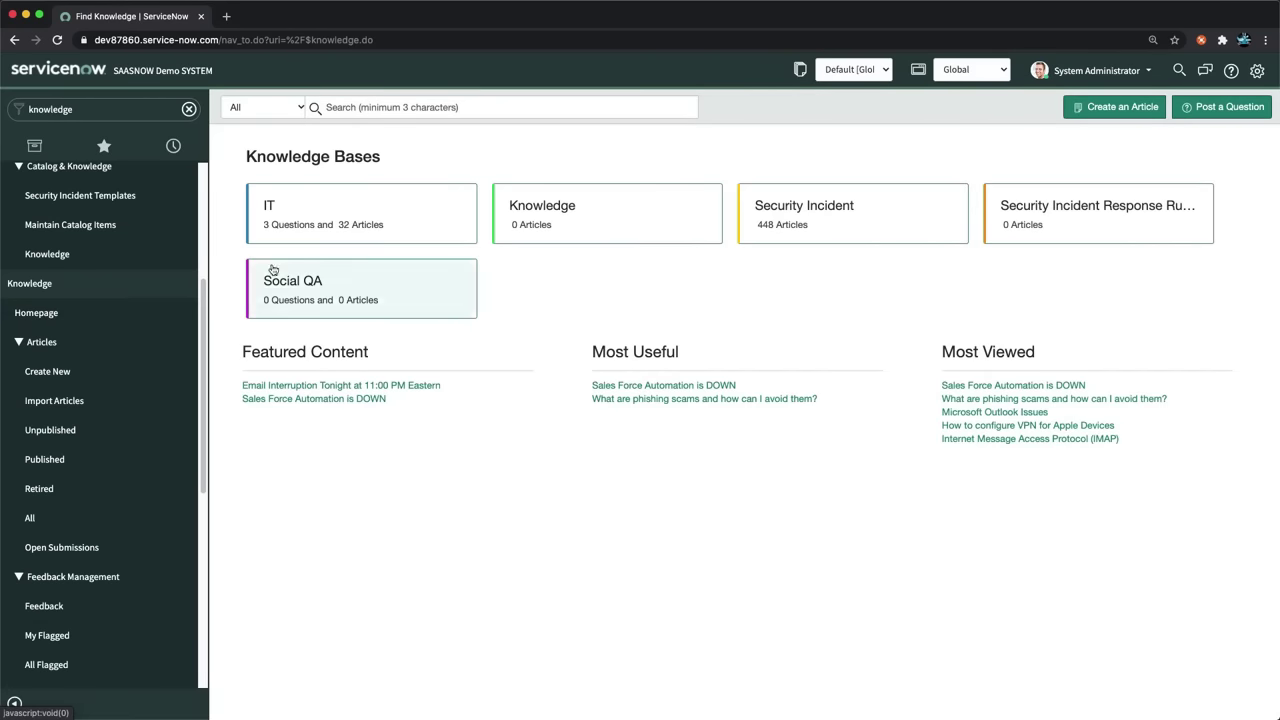
{"action": "left_click", "coordinate": [312, 216]}
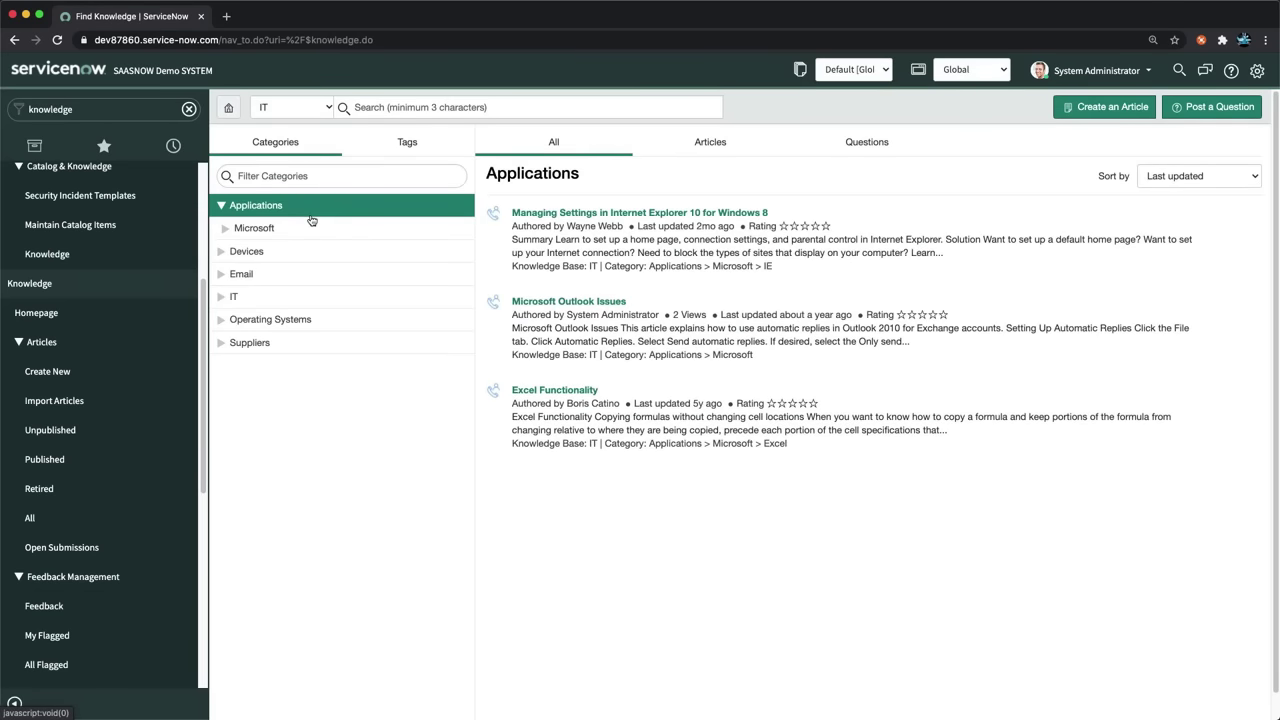
Open the Microsoft Outlook Issues article, KB99999999, under Applications
{"action": "left_click", "coordinate": [576, 306]}
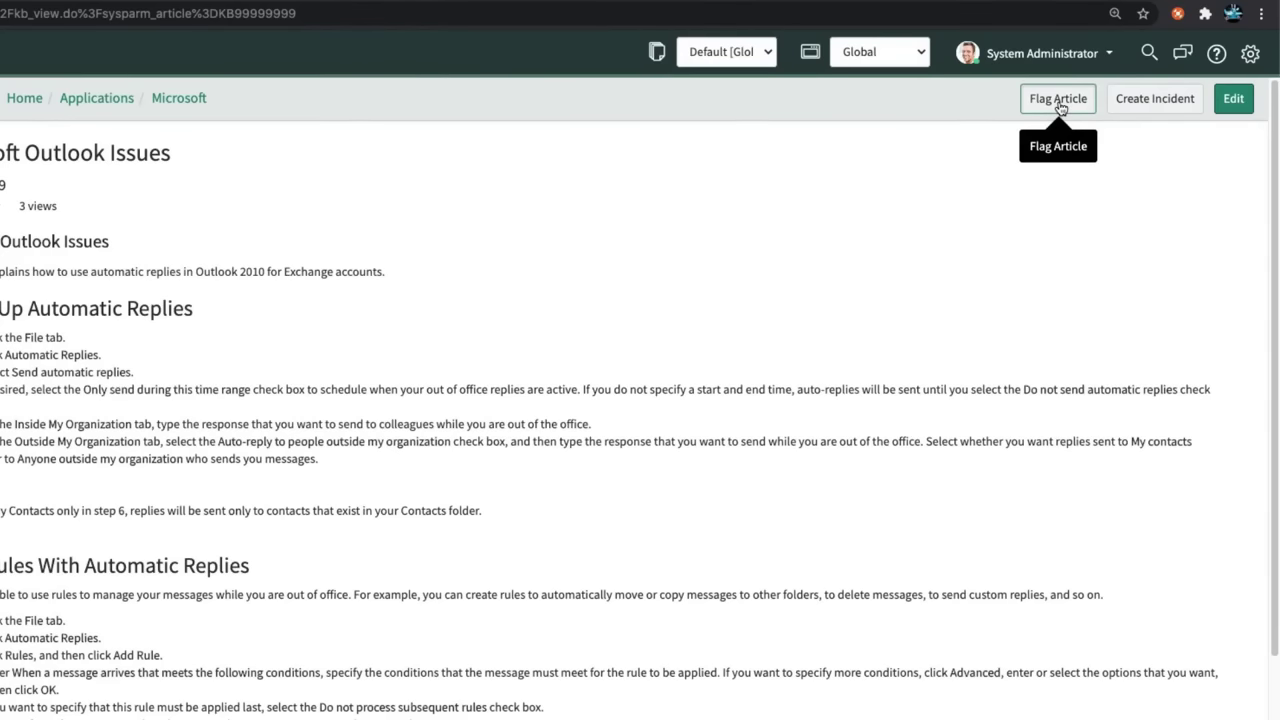
{"action": "left_click", "coordinate": [1058, 100]}
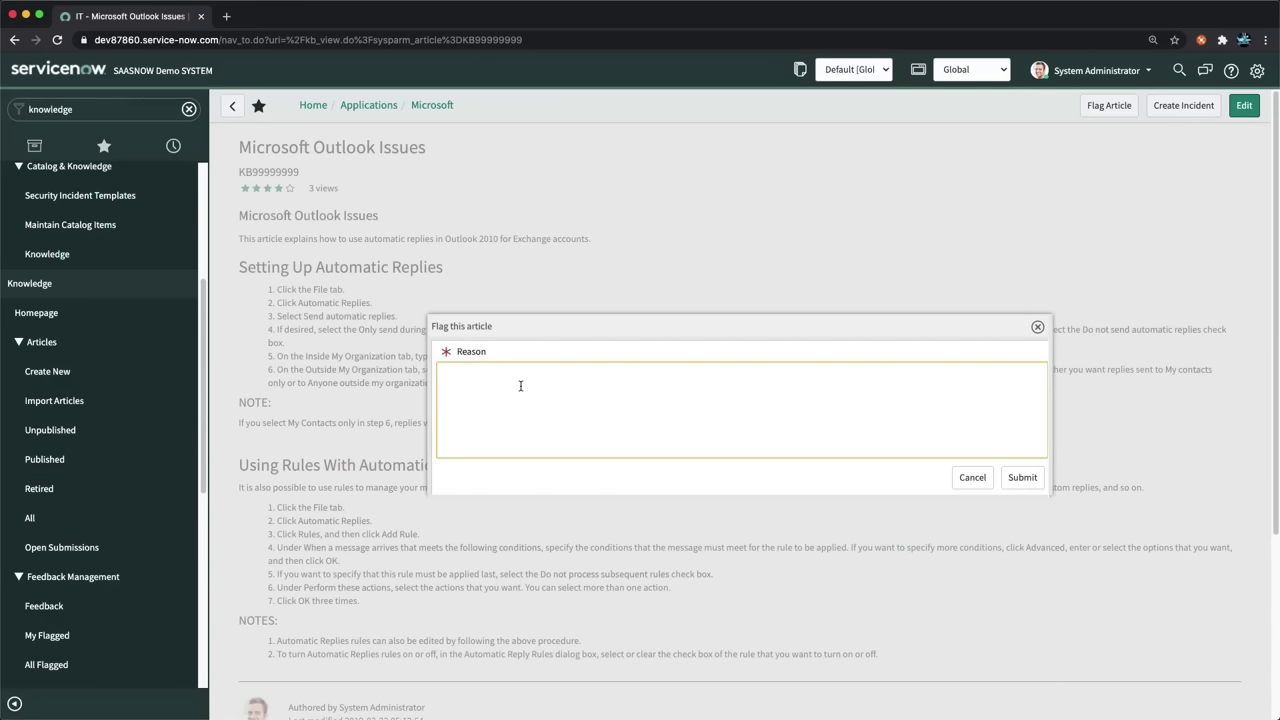
{"action": "left_click", "coordinate": [972, 477]}
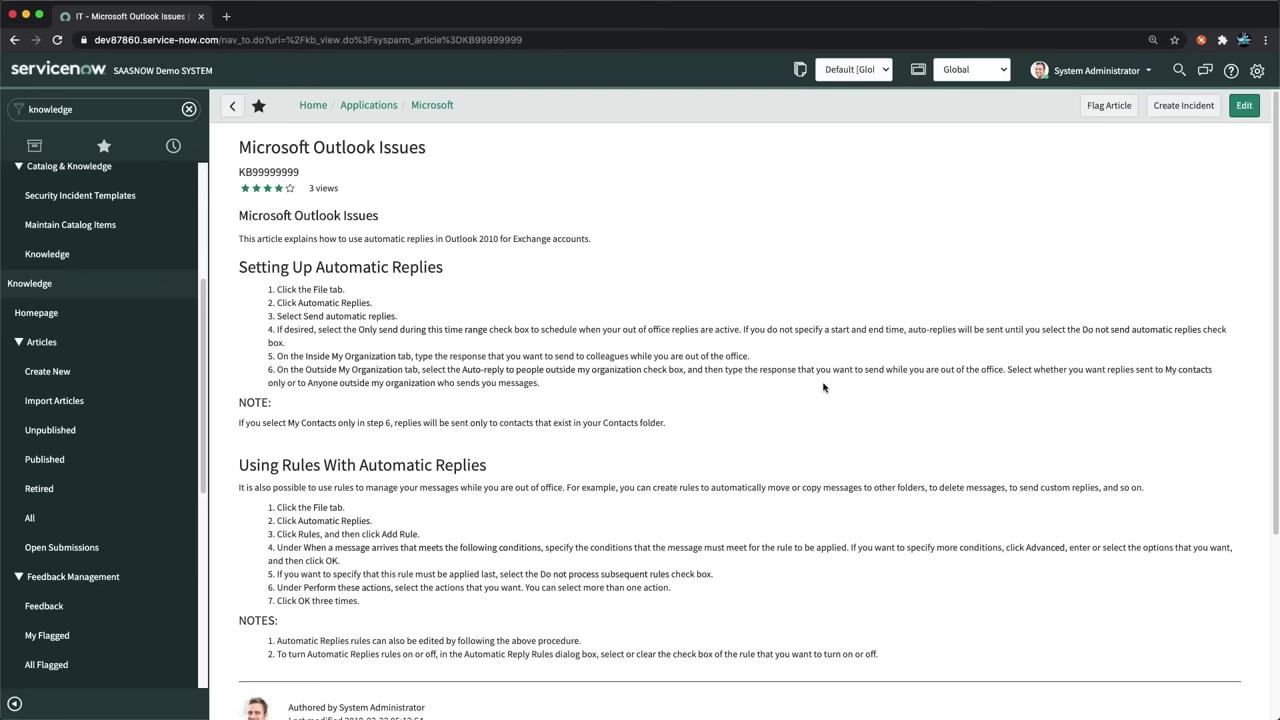
Mark the Outlook article helpful and post the comment 'test'
{"action": "scroll", "coordinate": [823, 387], "scroll_direction": "down", "scroll_amount": 5}
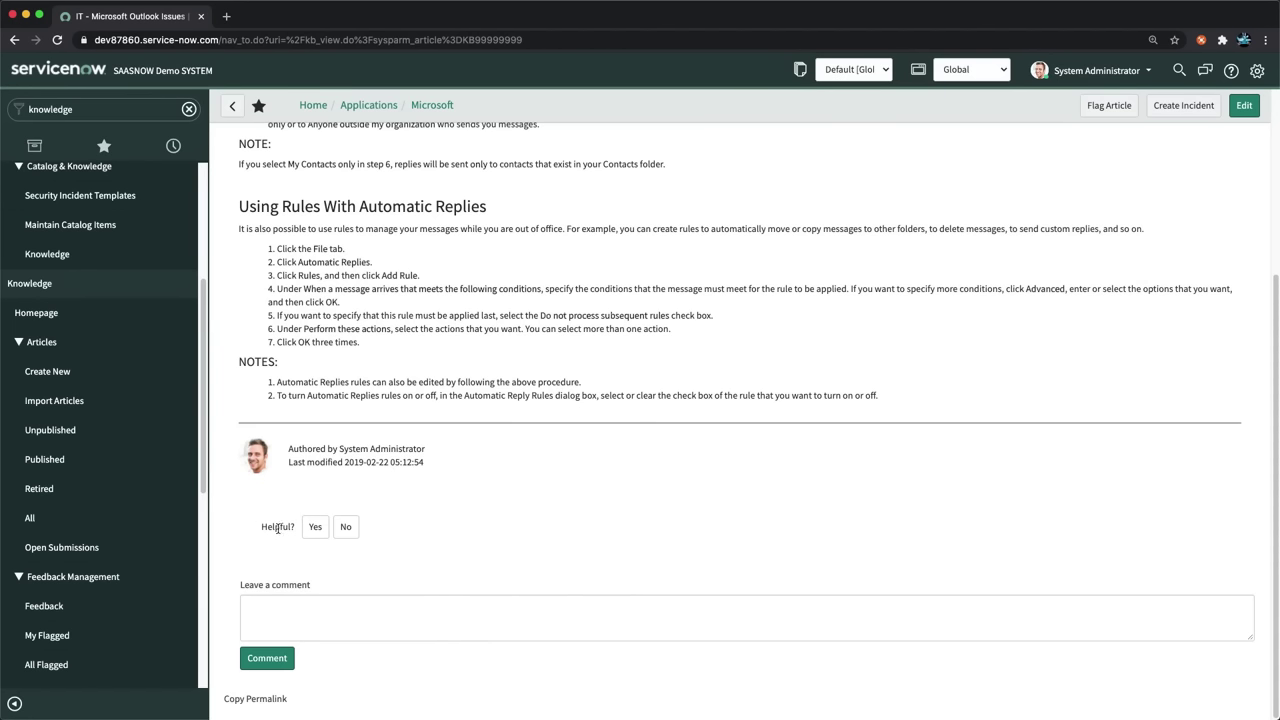
{"action": "left_click", "coordinate": [316, 528]}
{"action": "left_click", "coordinate": [292, 608]}
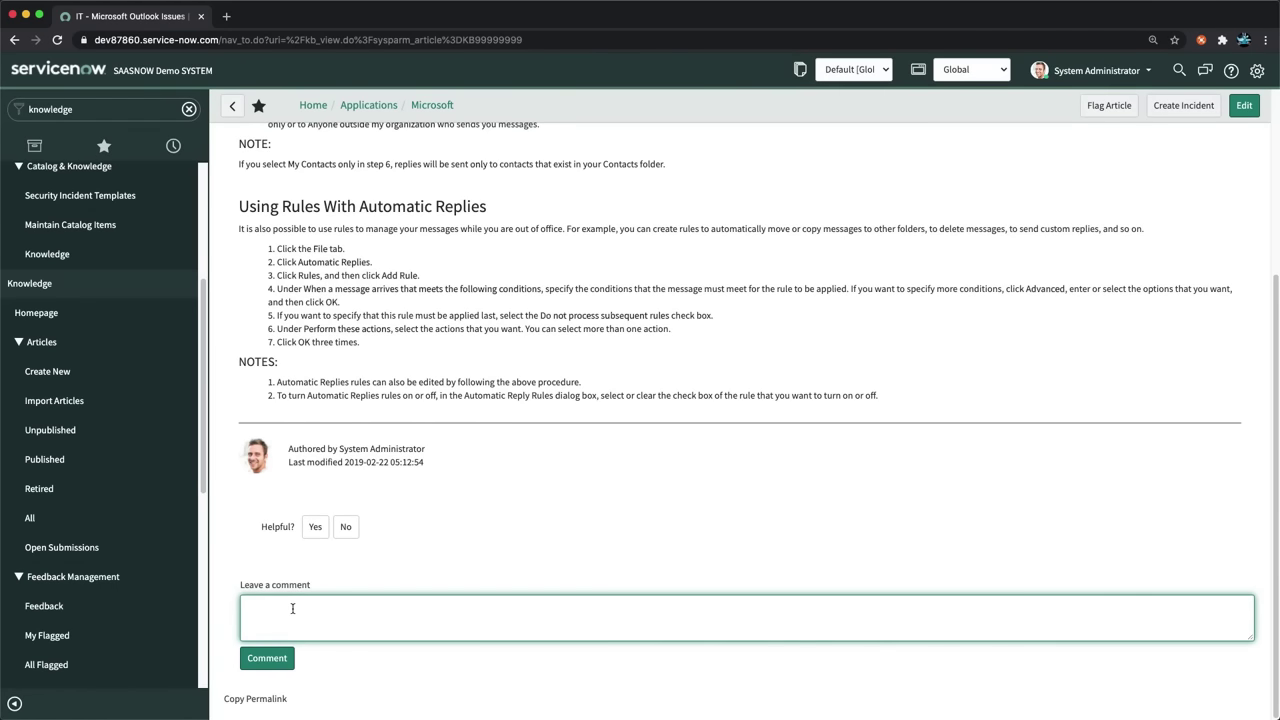
{"action": "type", "text": "test"}
{"action": "left_click", "coordinate": [268, 660]}
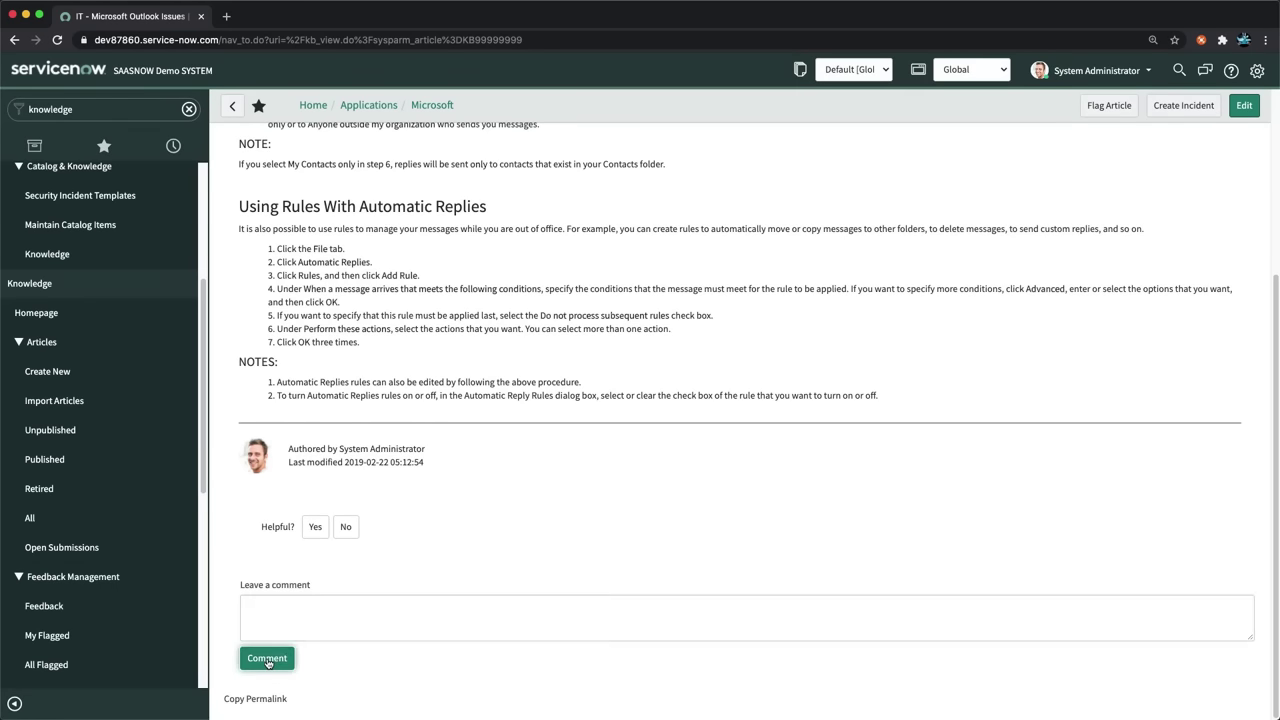
{"action": "left_click", "coordinate": [324, 495]}
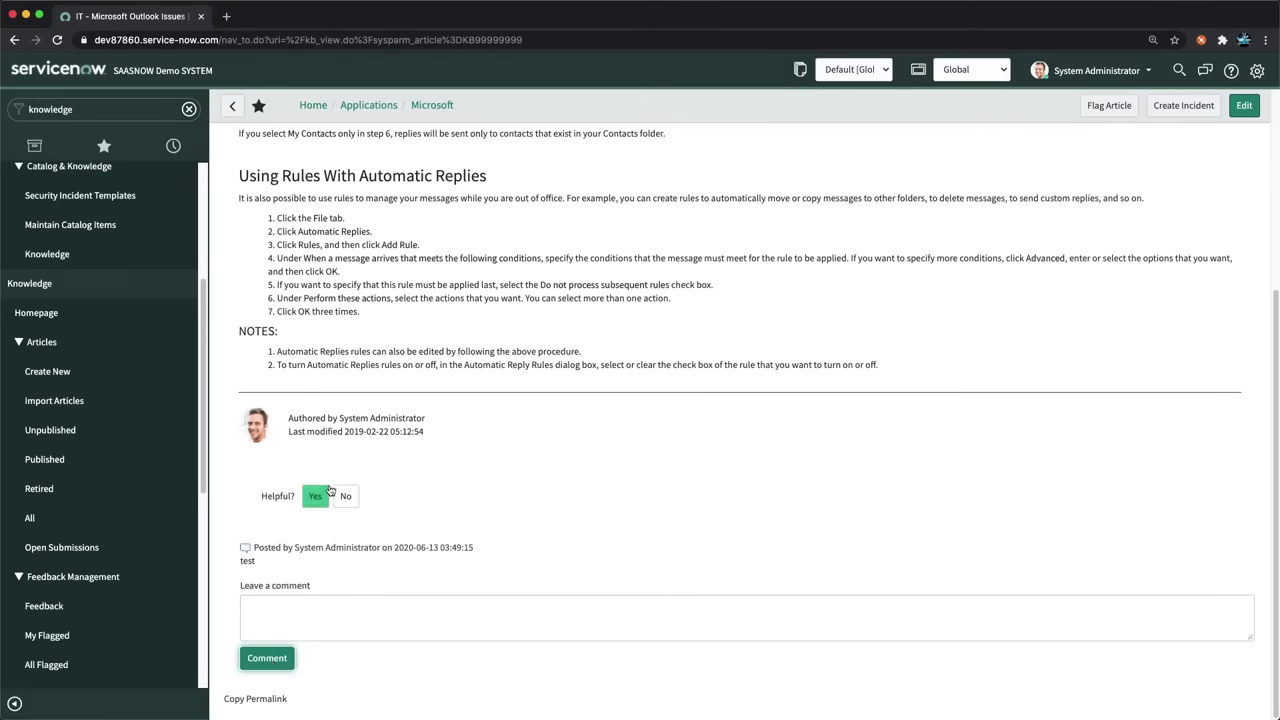
{"action": "left_click", "coordinate": [318, 499]}
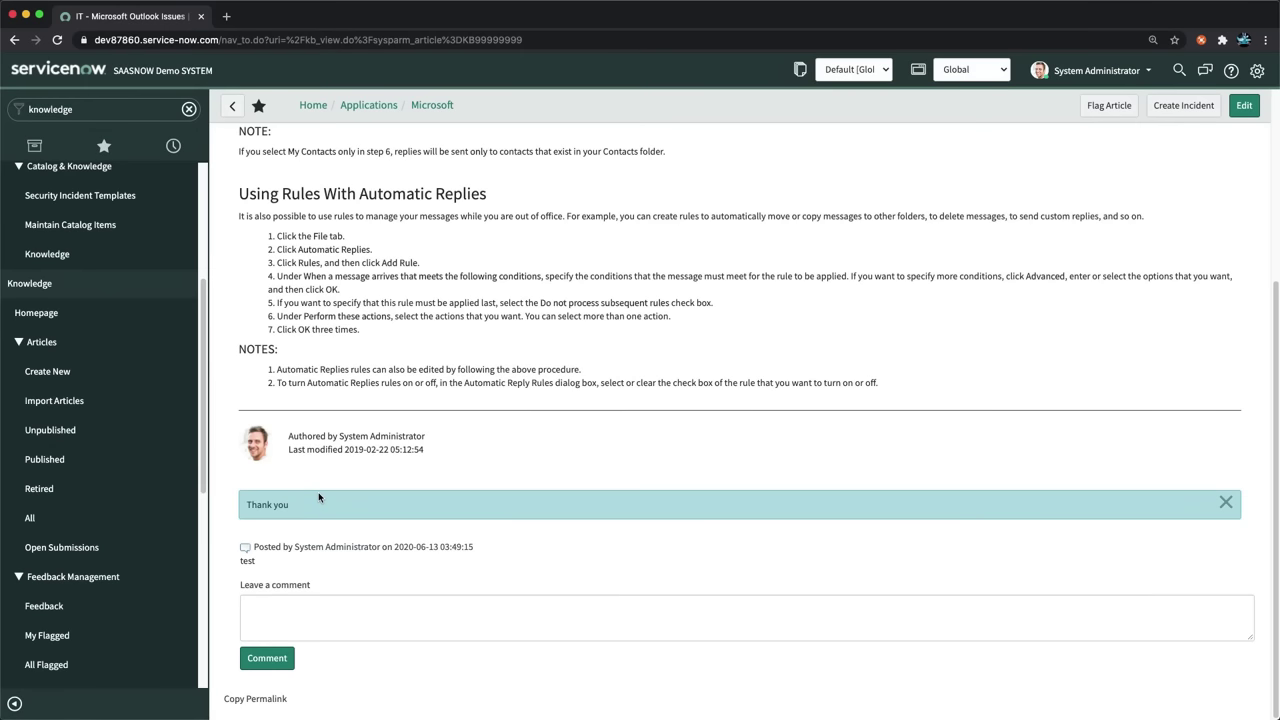
Show the All Flagged feedback list, which holds only KB0000001, Sales Force Automation is DOWN
{"action": "scroll", "coordinate": [125, 520], "scroll_direction": "up", "scroll_amount": 2}
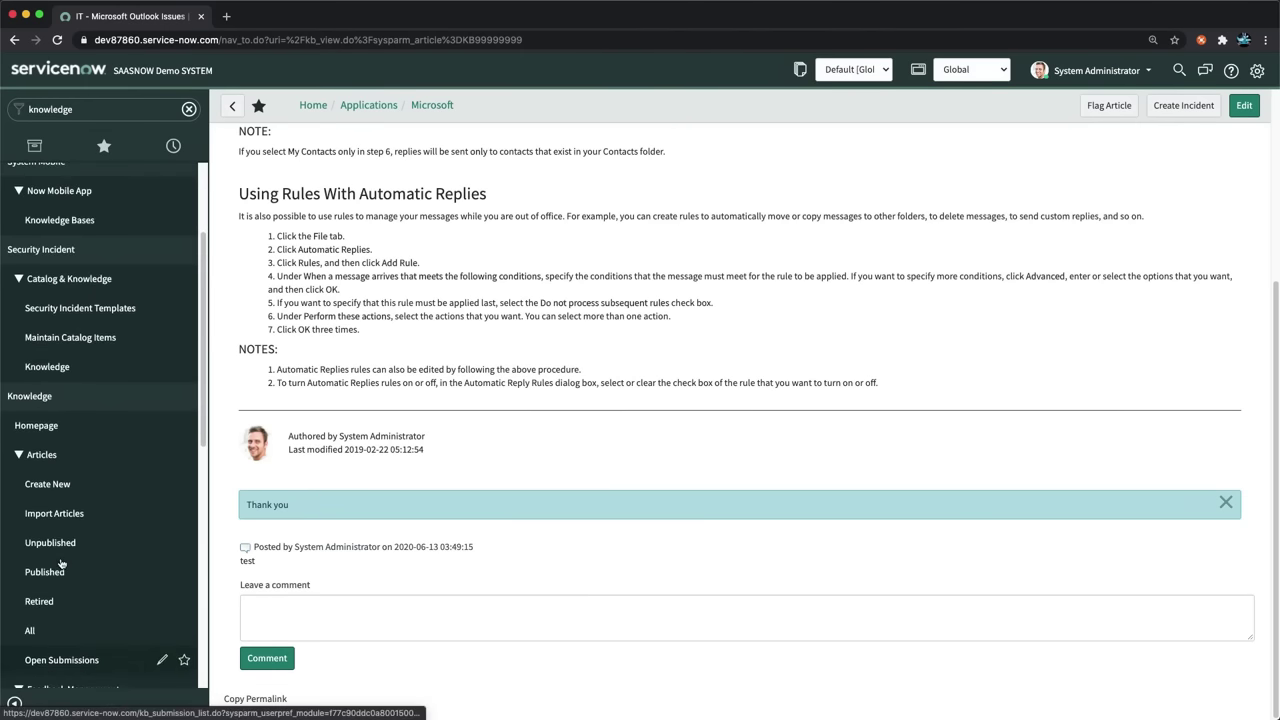
{"action": "scroll", "coordinate": [122, 531], "scroll_direction": "down", "scroll_amount": 4}
{"action": "scroll", "coordinate": [122, 531], "scroll_direction": "down", "scroll_amount": 3}
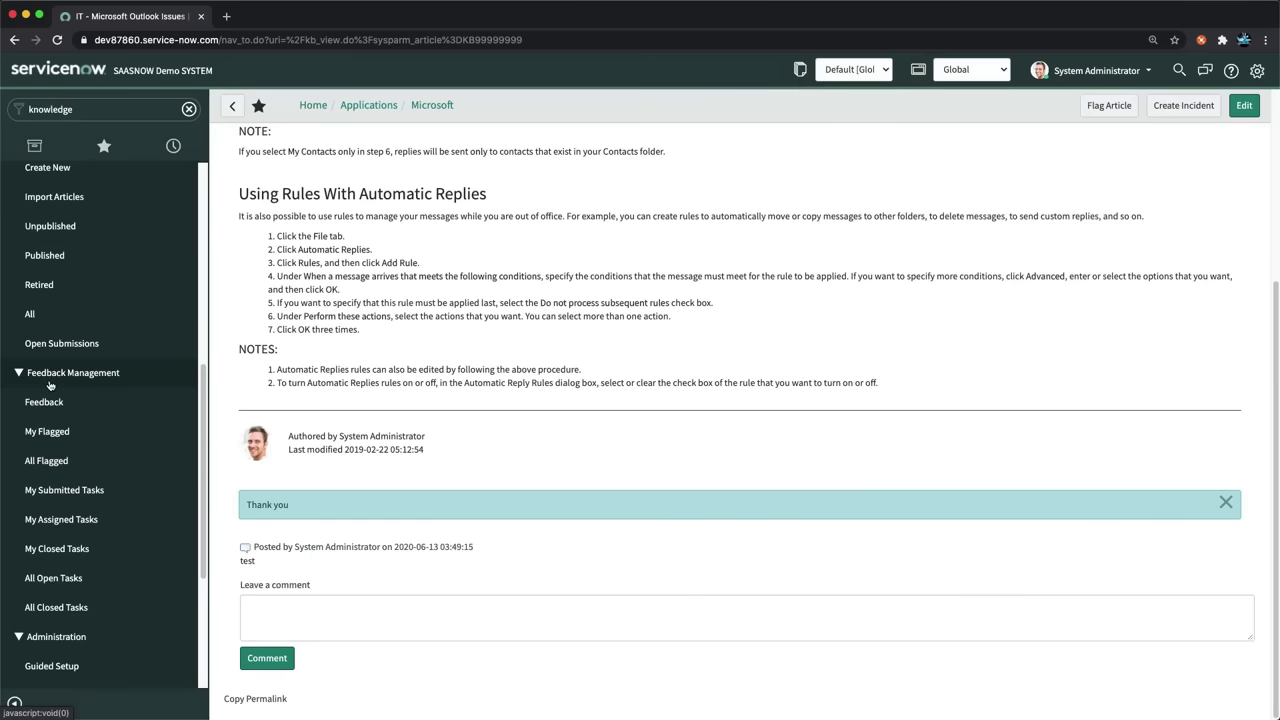
{"action": "left_click", "coordinate": [45, 403]}
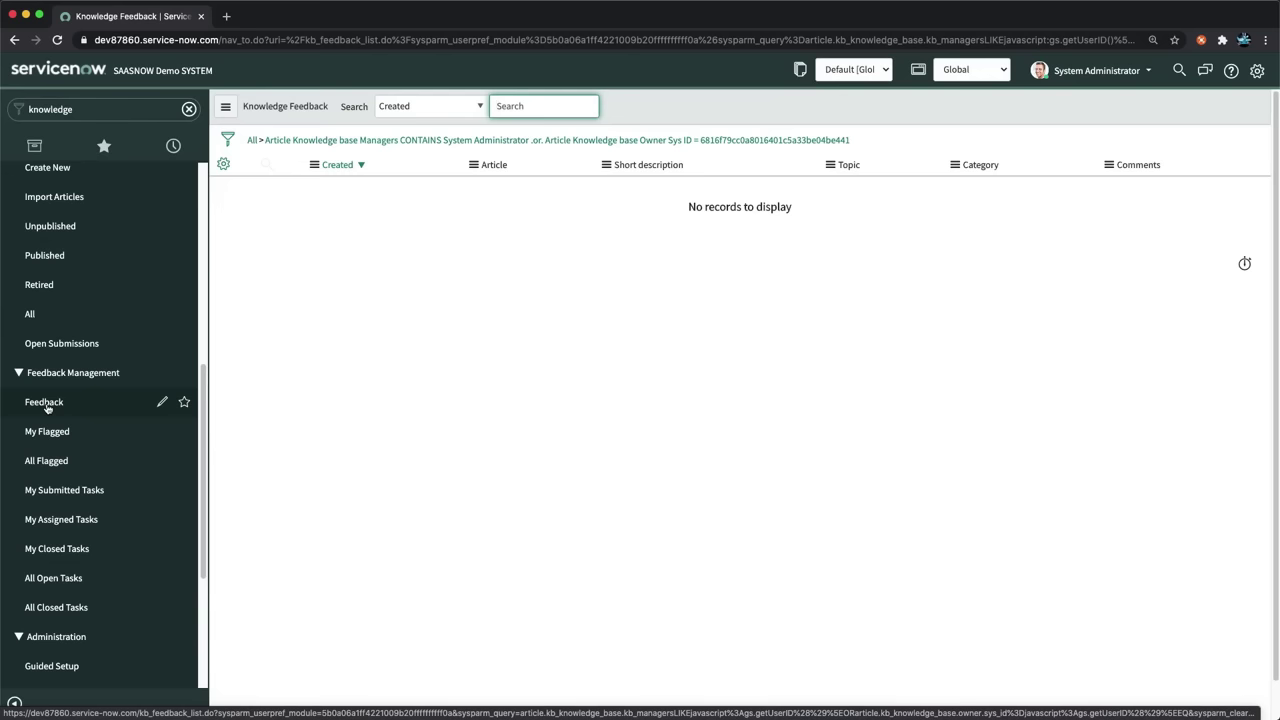
{"action": "left_click", "coordinate": [52, 433]}
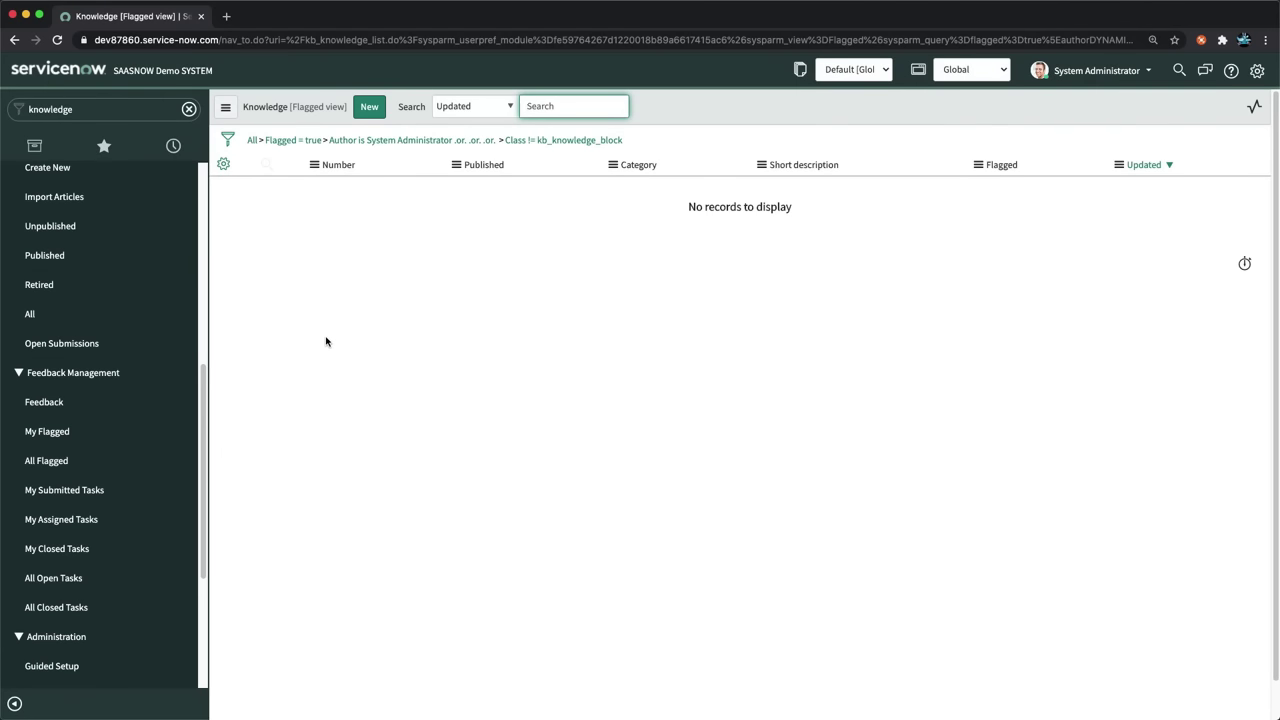
{"action": "left_click", "coordinate": [52, 461]}
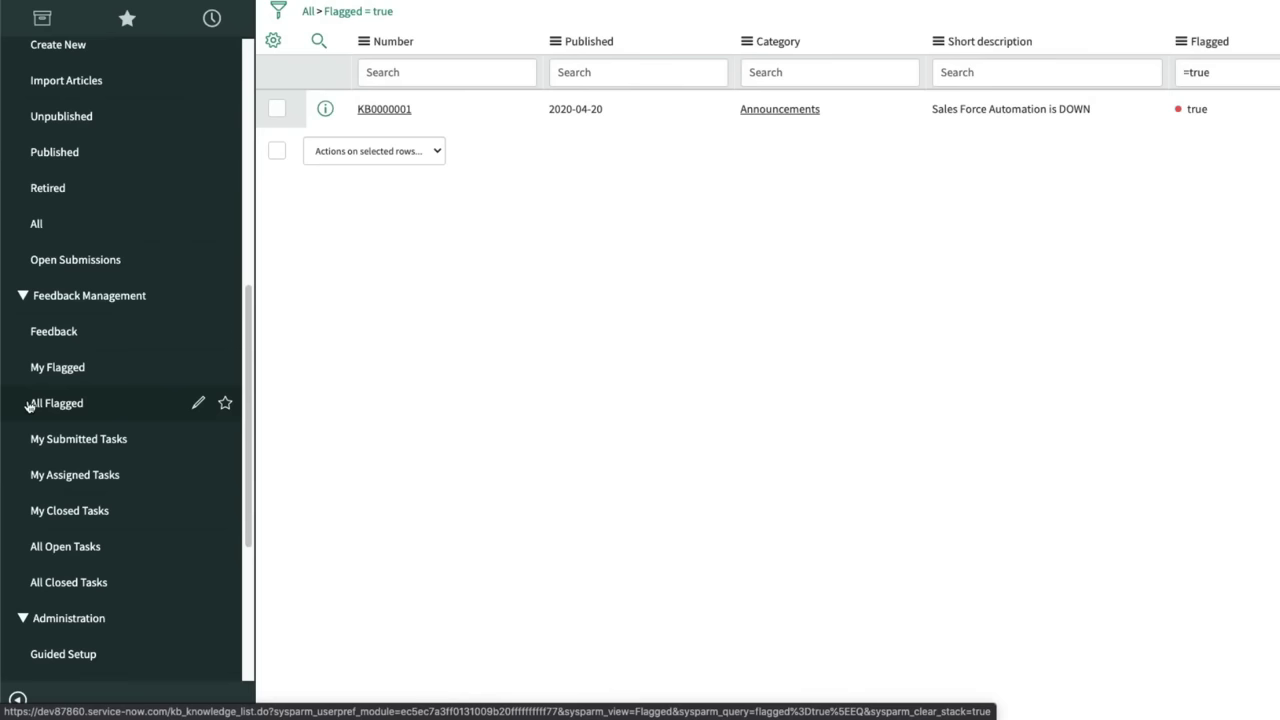
{"action": "scroll", "coordinate": [100, 430], "scroll_direction": "down", "scroll_amount": 2}
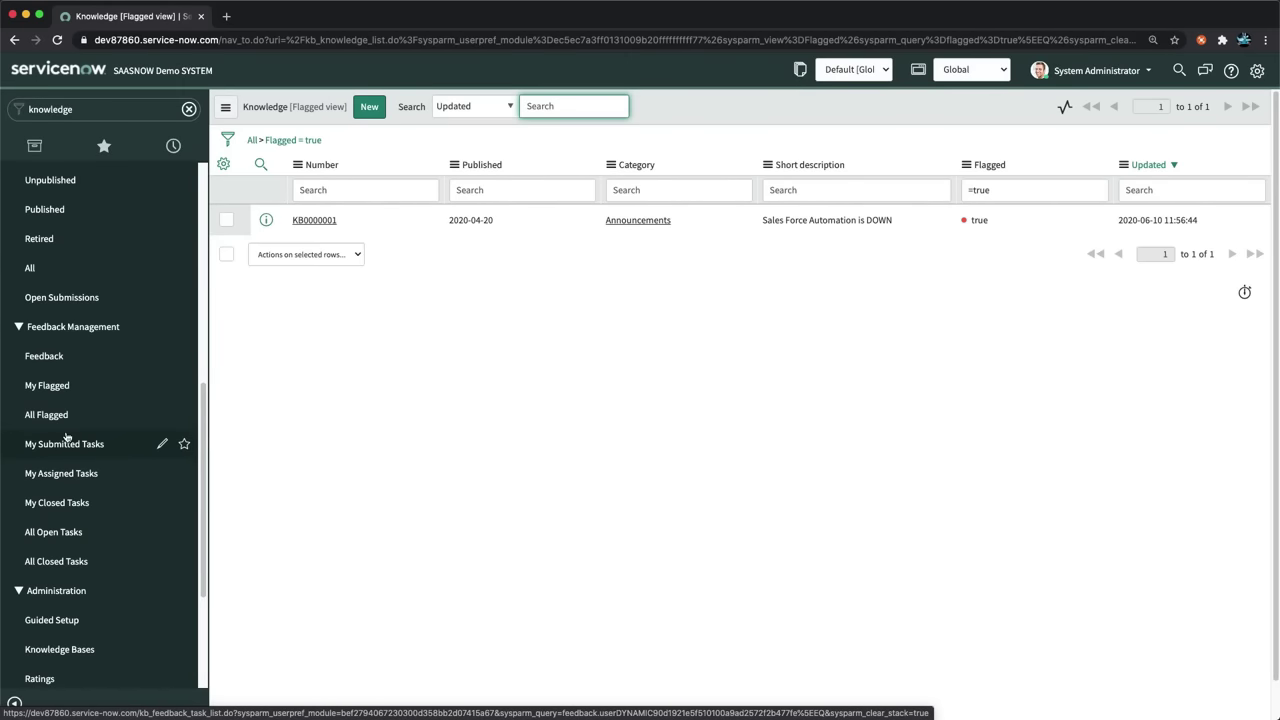
{"action": "scroll", "coordinate": [66, 436], "scroll_direction": "down", "scroll_amount": 3}
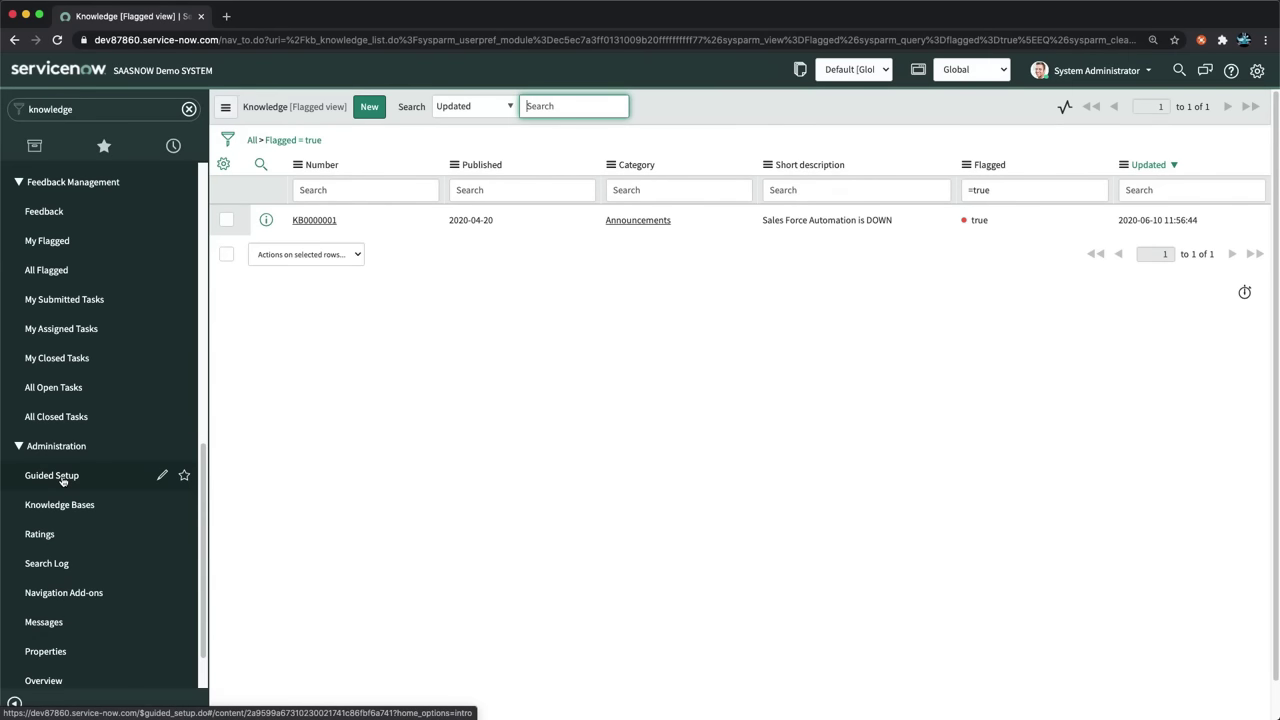
Go from Knowledge Guided Setup to the Knowledge Bases list showing IT, Knowledge, Security Incident and others
{"action": "left_click", "coordinate": [61, 478]}
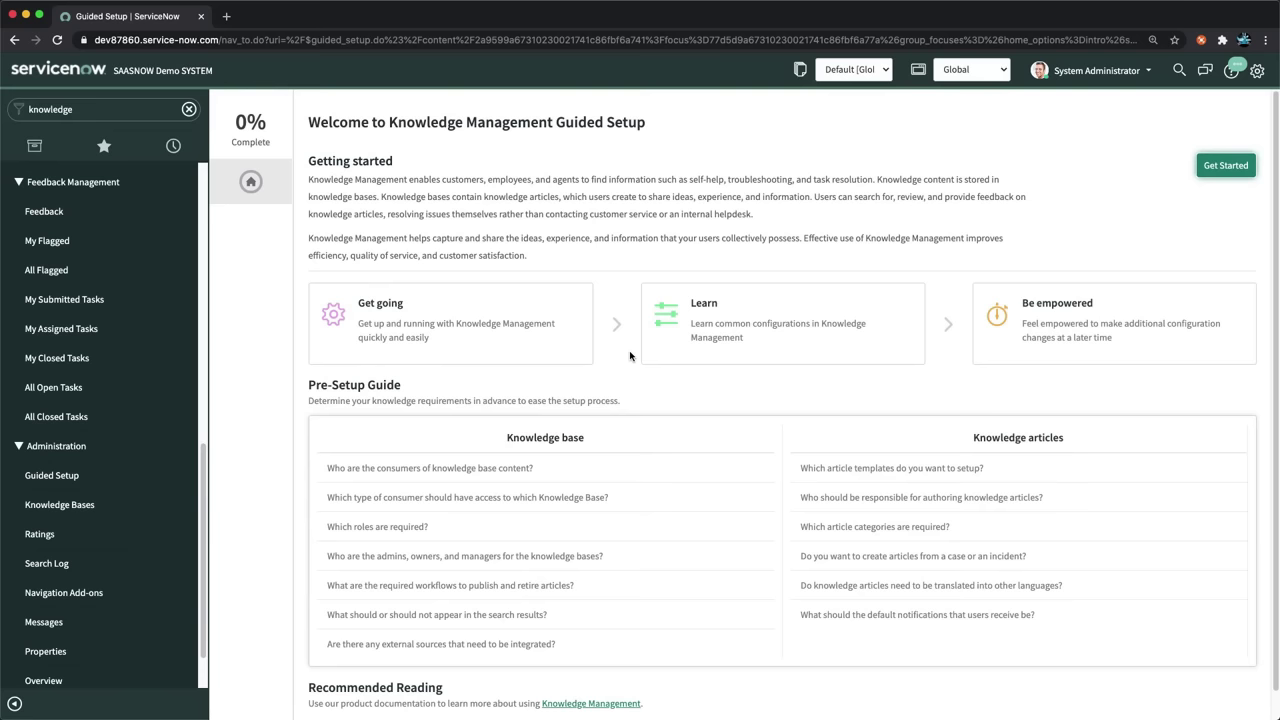
{"action": "left_click", "coordinate": [54, 516]}
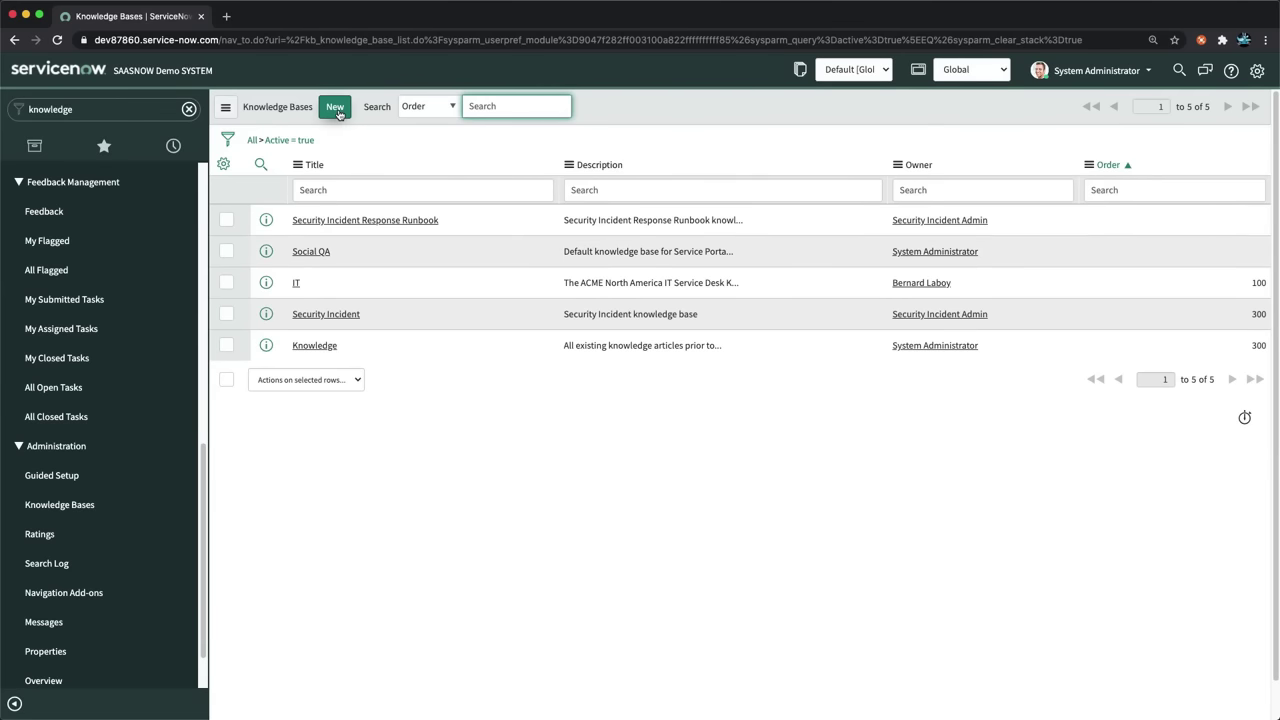
Check the IT knowledge base's Can Read and Can Contribute criteria, then open The ACME North America IT Department
{"action": "left_click", "coordinate": [297, 286]}
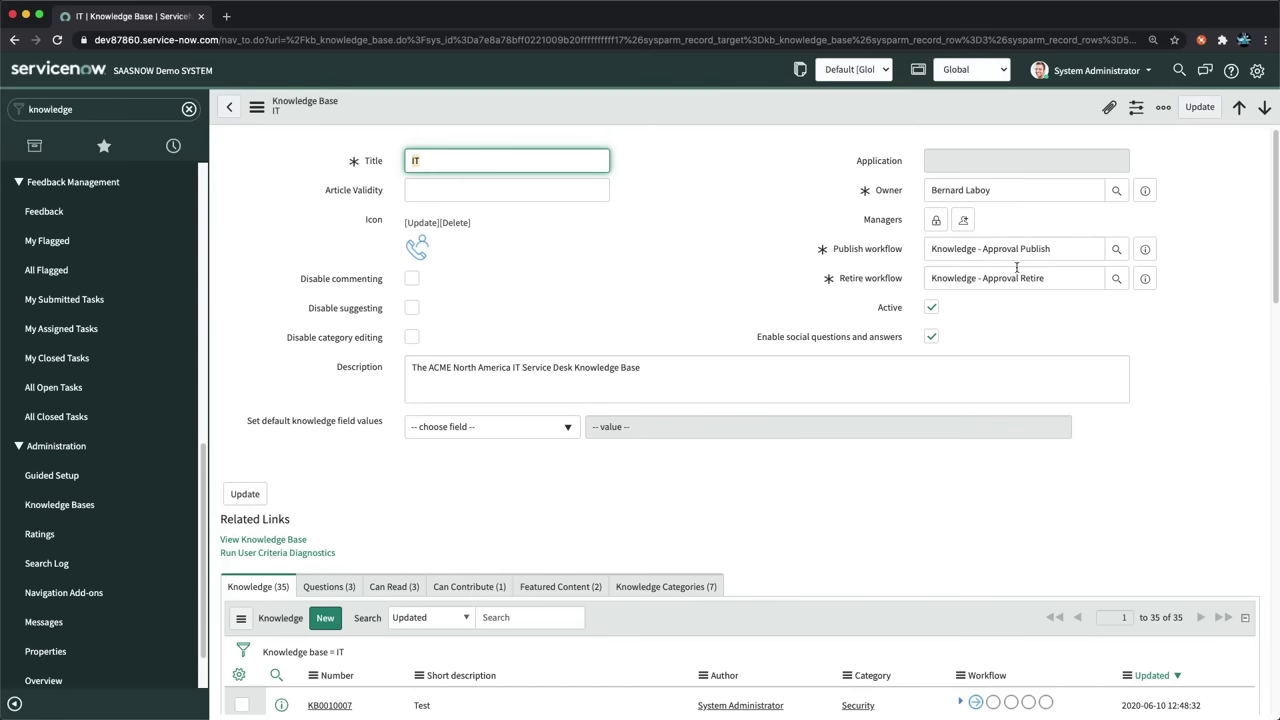
{"action": "scroll", "coordinate": [673, 266], "scroll_direction": "down", "scroll_amount": 3}
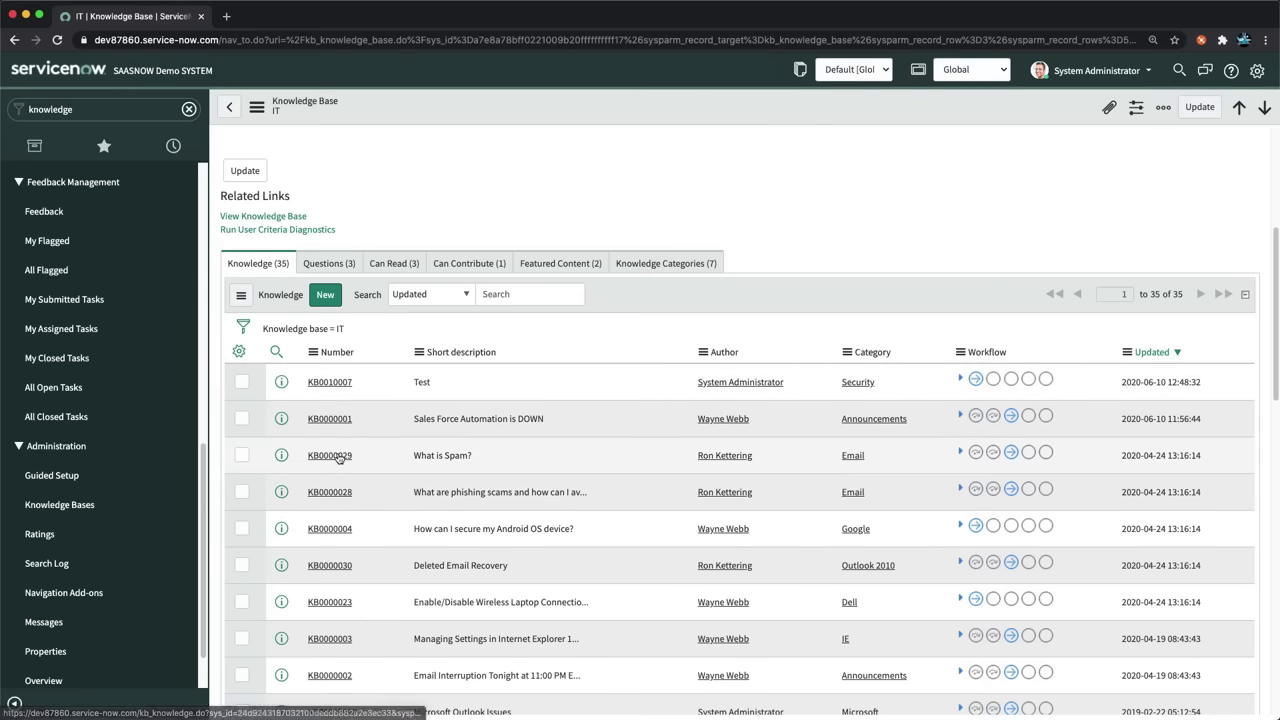
{"action": "left_click", "coordinate": [392, 262]}
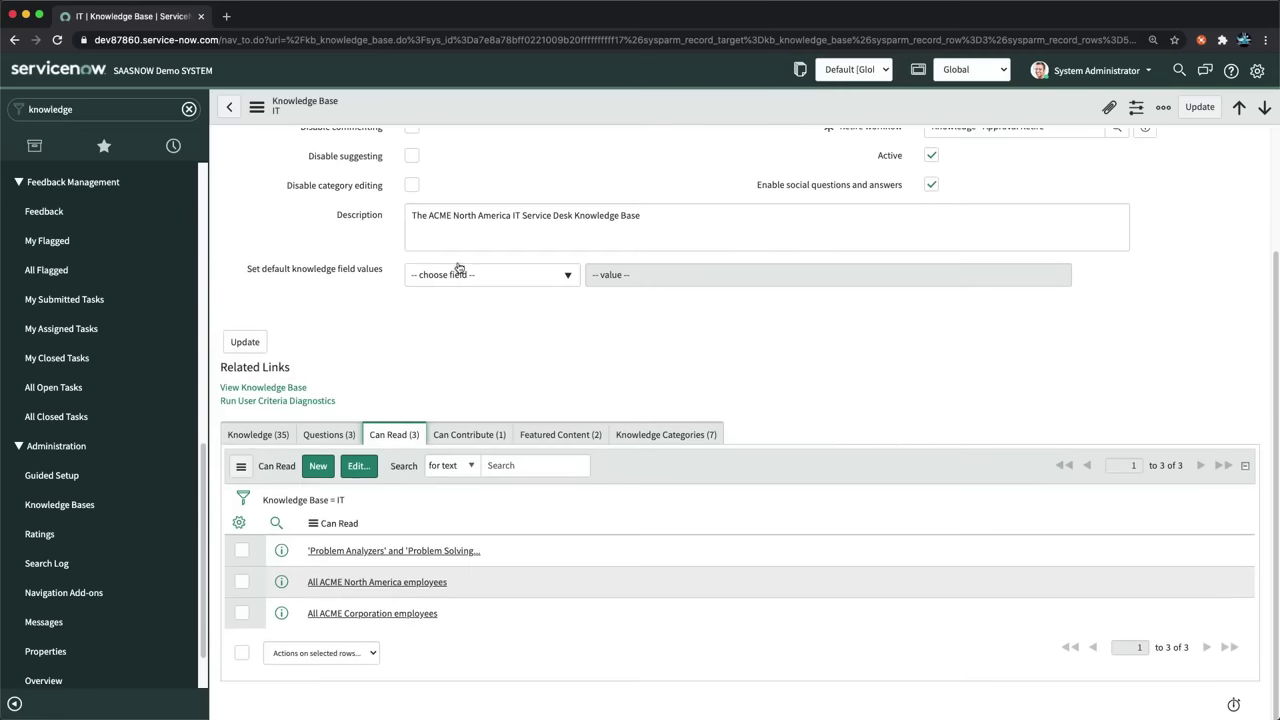
{"action": "left_click", "coordinate": [484, 434]}
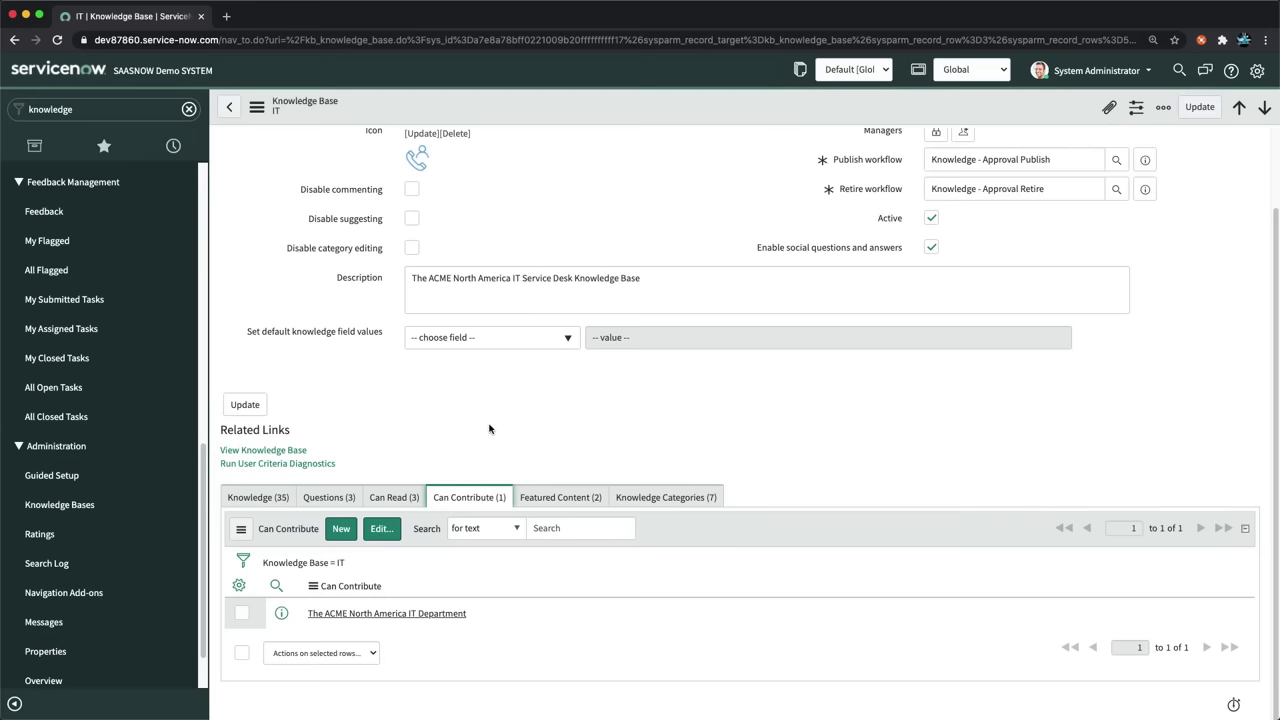
{"action": "left_click", "coordinate": [404, 500]}
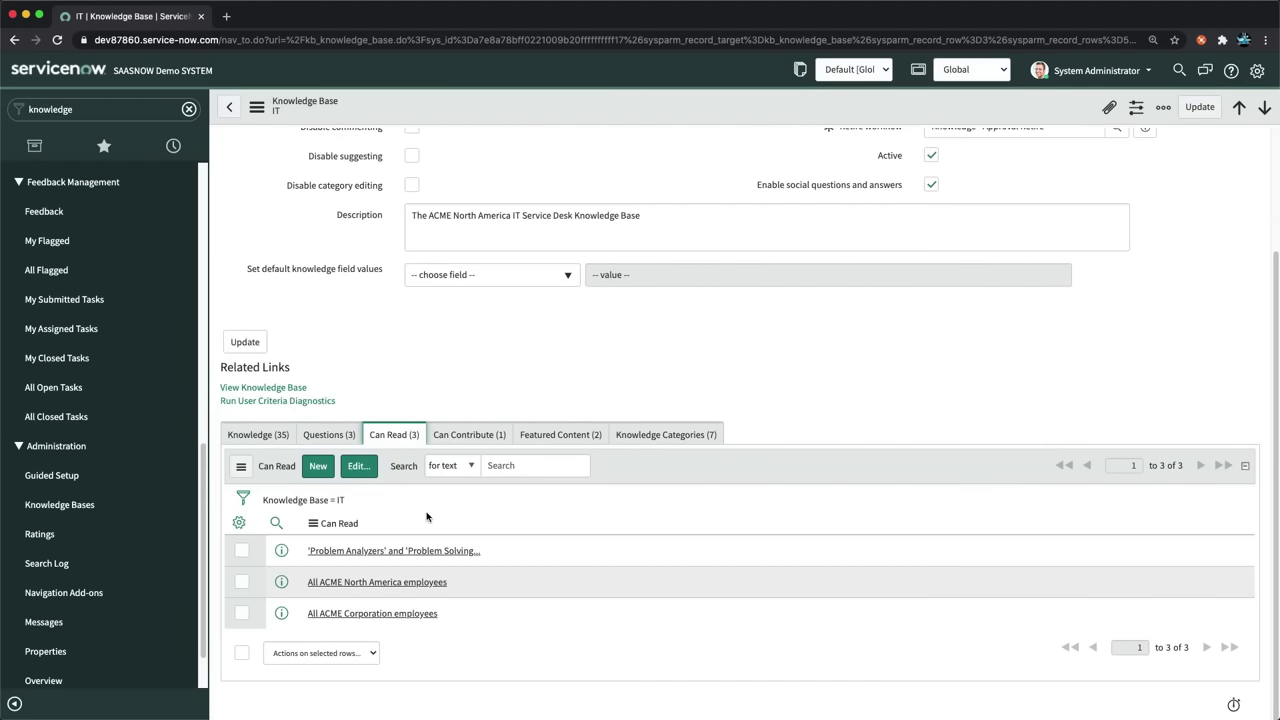
{"action": "left_click", "coordinate": [472, 433]}
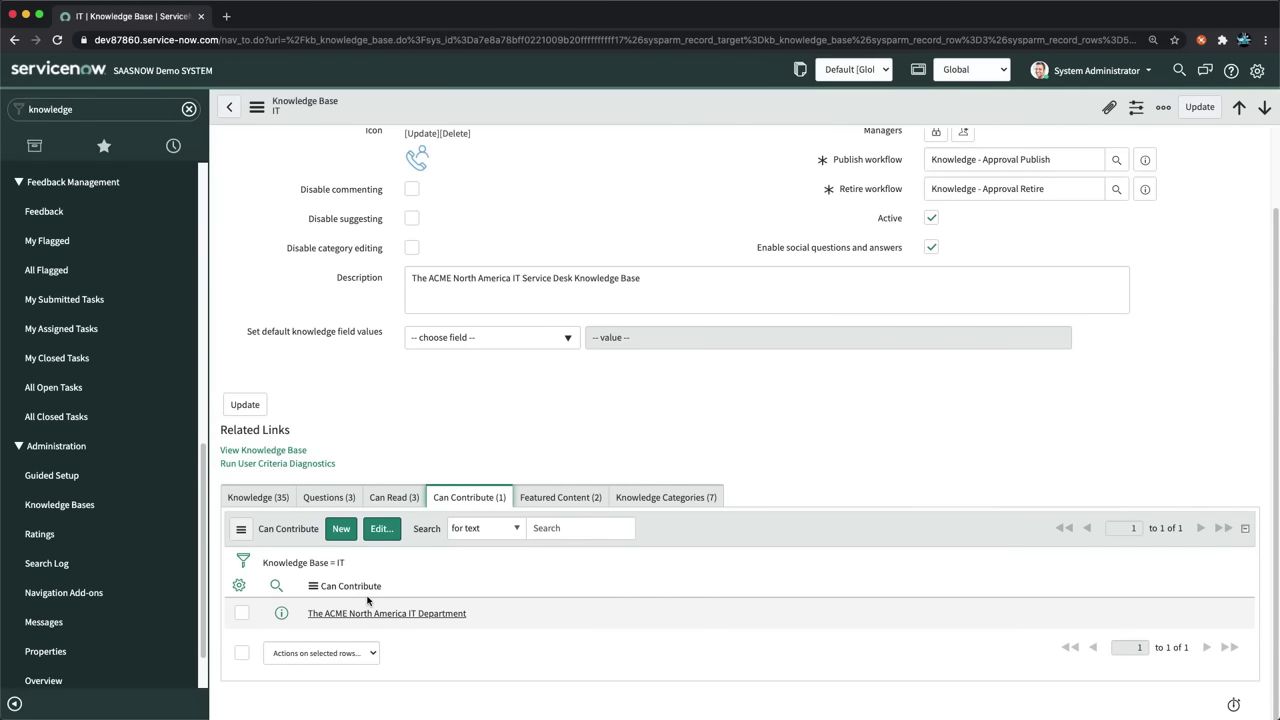
{"action": "left_click", "coordinate": [376, 615]}
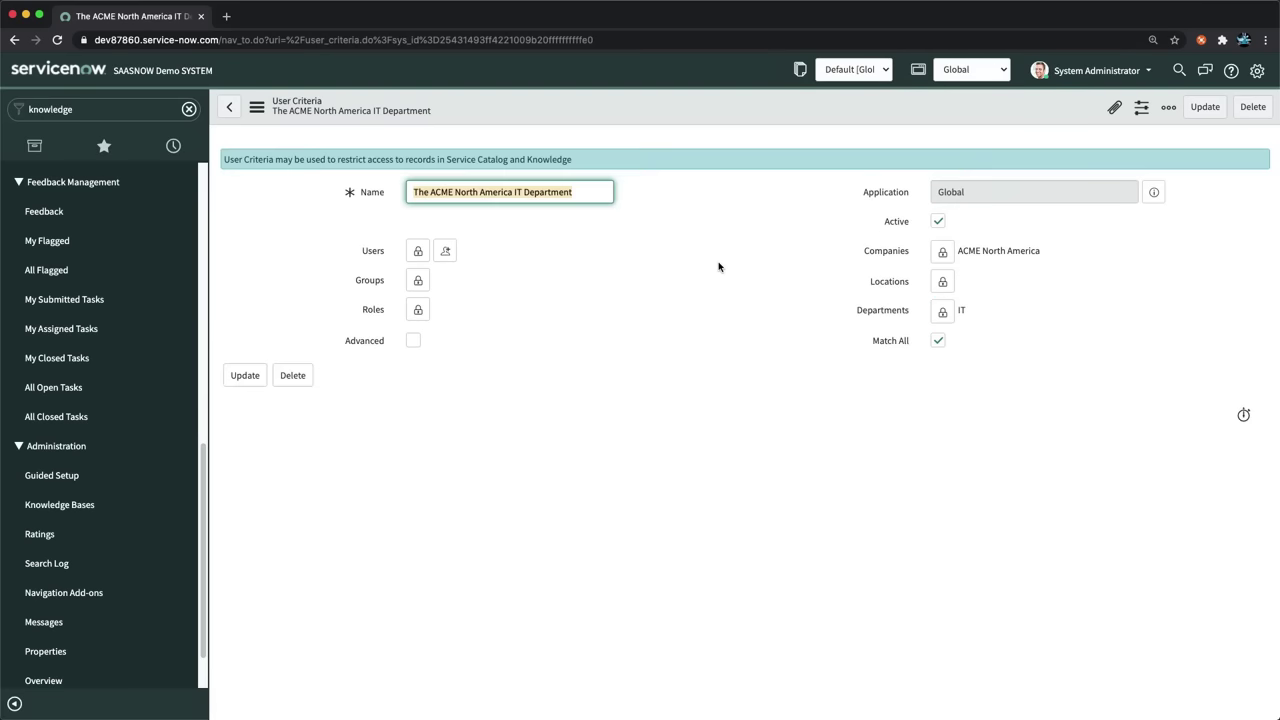
View knowledge Ratings, then the Search Log of 33 searches with terms like linux and outlook
{"action": "left_click", "coordinate": [42, 537]}
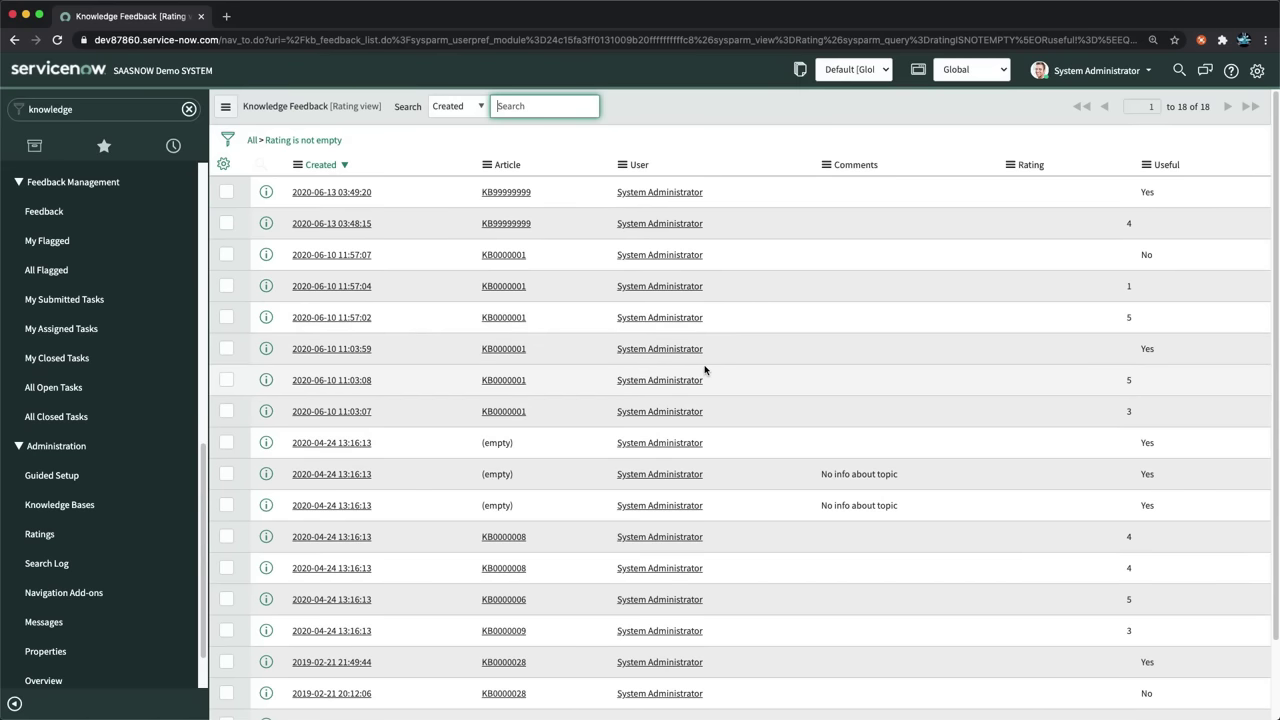
{"action": "left_click", "coordinate": [50, 565]}
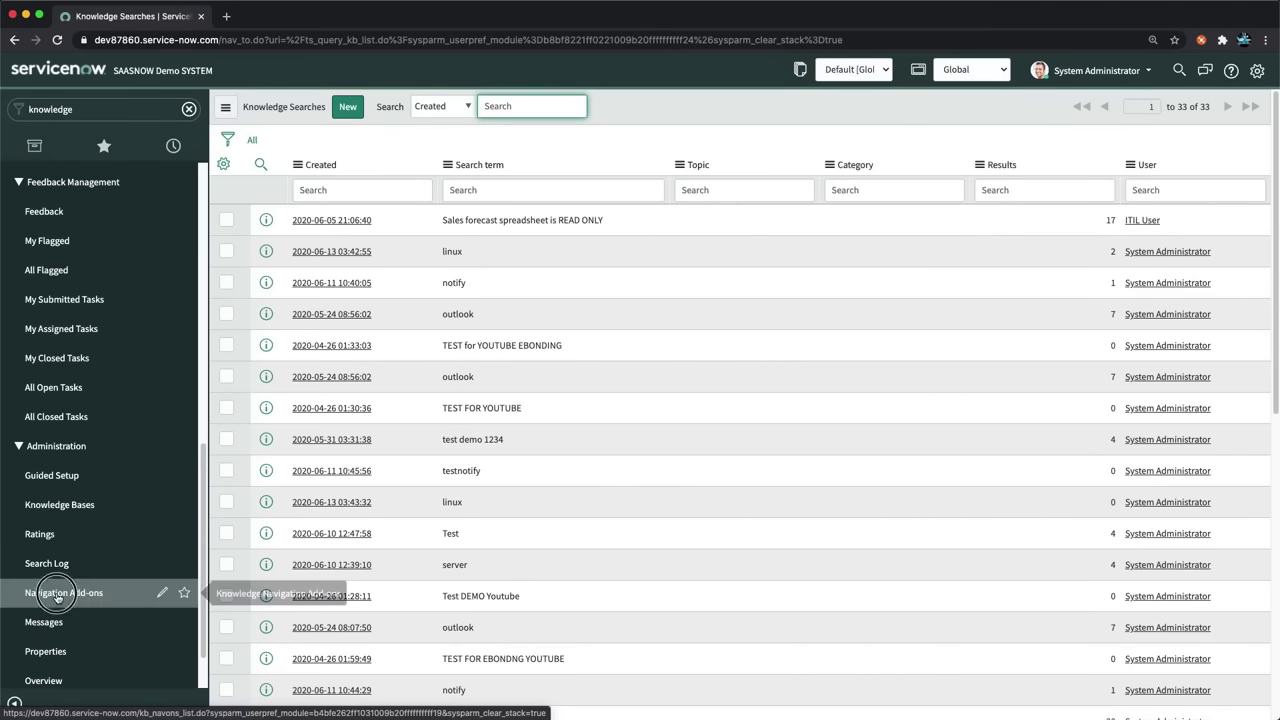
View the Navigation Add-ons, then the 70 kb Messages such as Posted by and Mark Public
{"action": "left_click", "coordinate": [57, 596]}
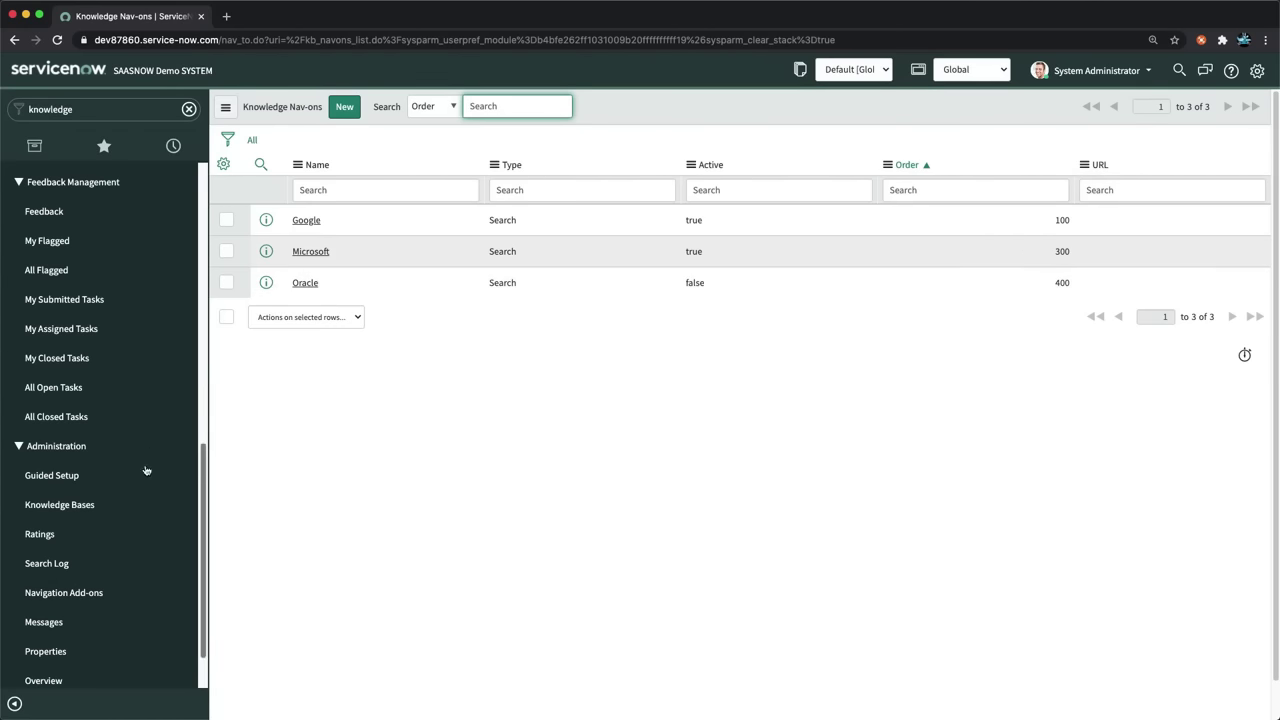
{"action": "left_click", "coordinate": [45, 622]}
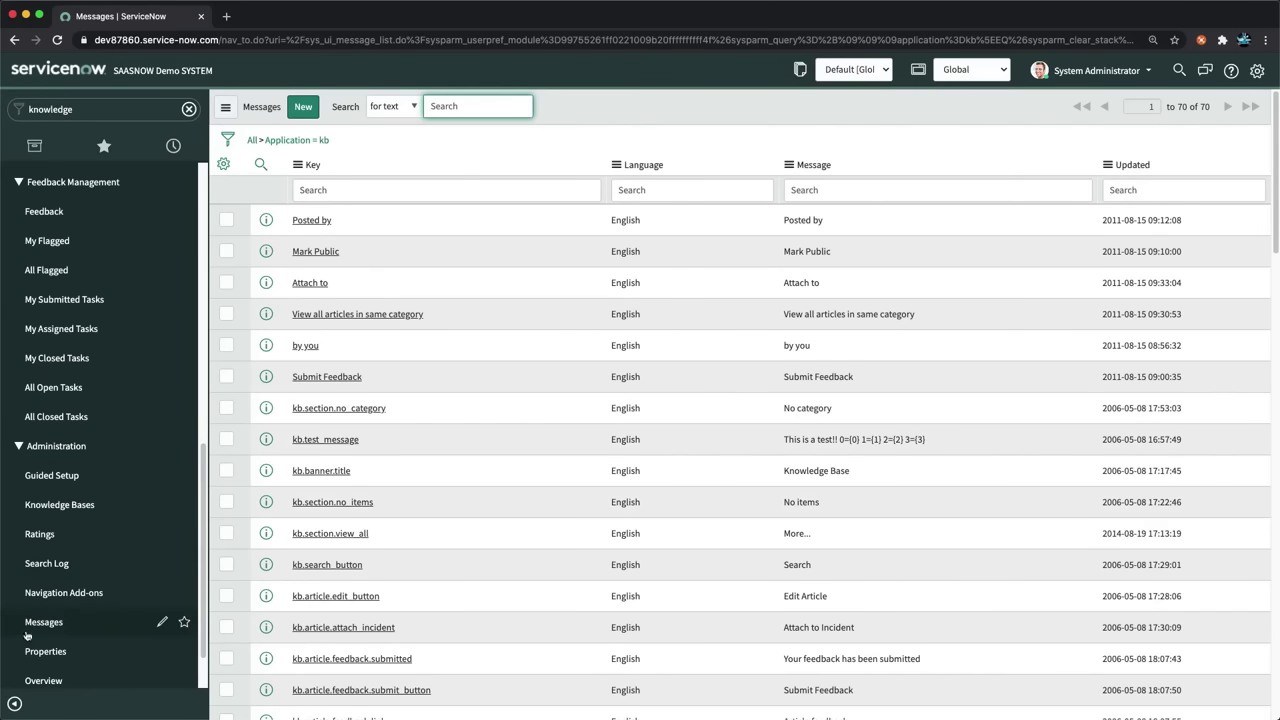
Review the knowledge Properties, then show the Overview dashboard: 1 new, 1 flagged, 4 comments, rating 4
{"action": "left_click", "coordinate": [63, 651]}
{"action": "scroll", "coordinate": [70, 600], "scroll_direction": "down", "scroll_amount": 1}
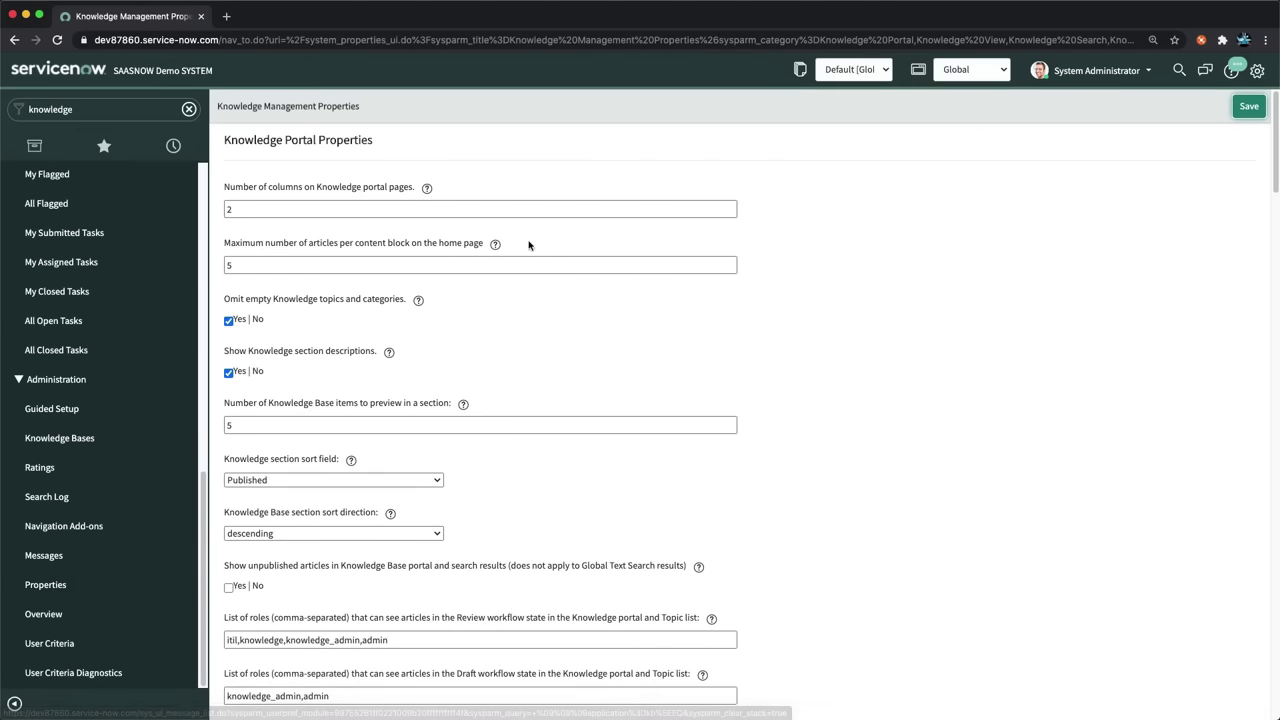
{"action": "scroll", "coordinate": [473, 415], "scroll_direction": "down", "scroll_amount": 10}
{"action": "scroll", "coordinate": [473, 415], "scroll_direction": "down", "scroll_amount": 4}
{"action": "scroll", "coordinate": [473, 415], "scroll_direction": "up", "scroll_amount": 3}
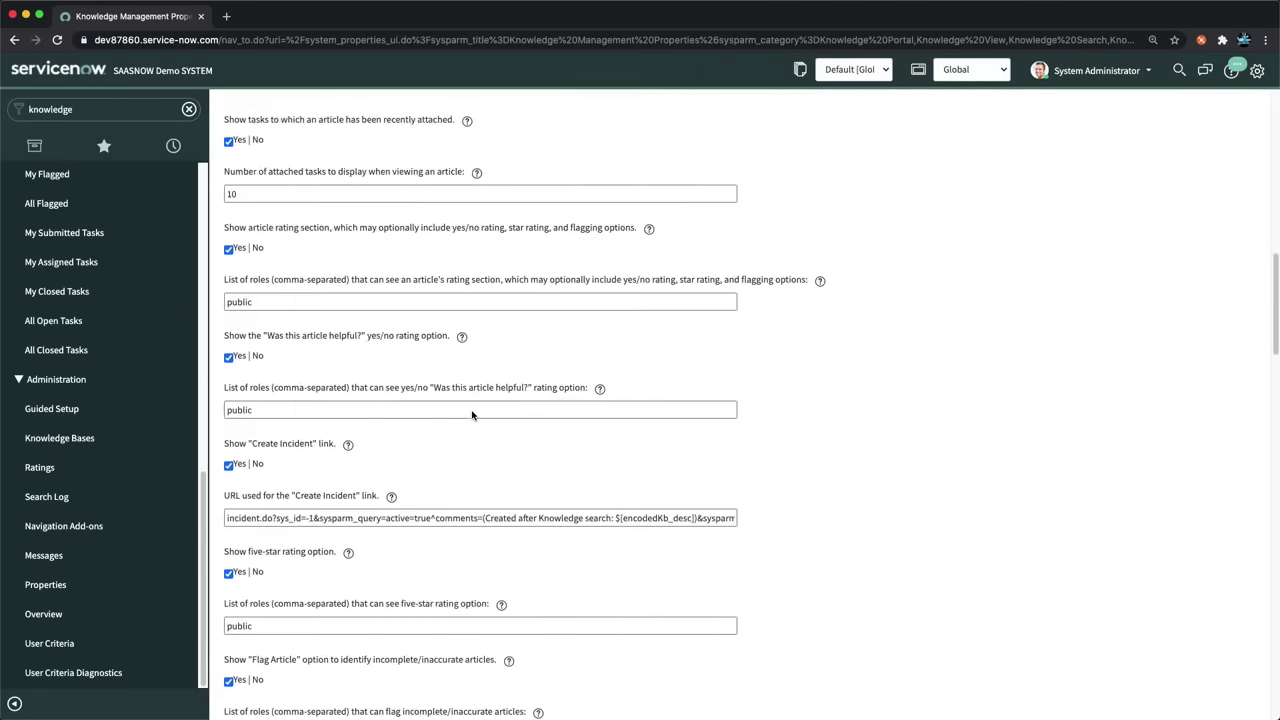
{"action": "scroll", "coordinate": [473, 415], "scroll_direction": "down", "scroll_amount": 3}
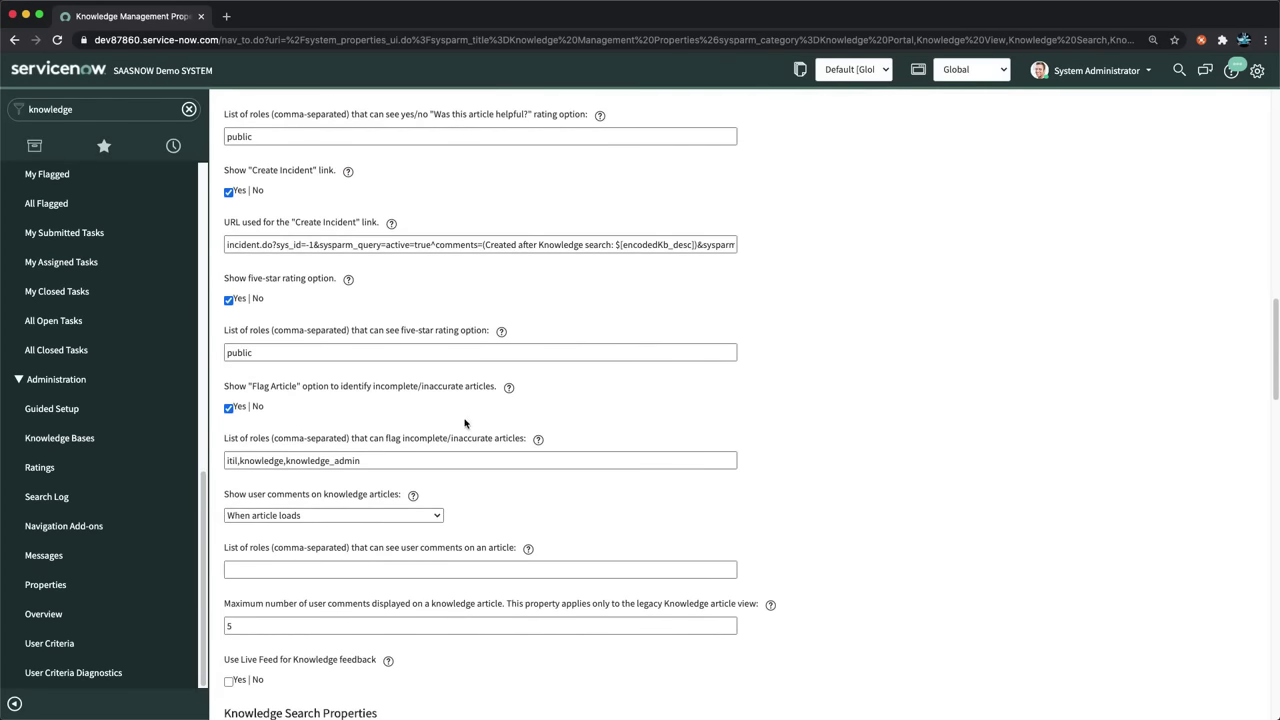
{"action": "left_click", "coordinate": [36, 616]}
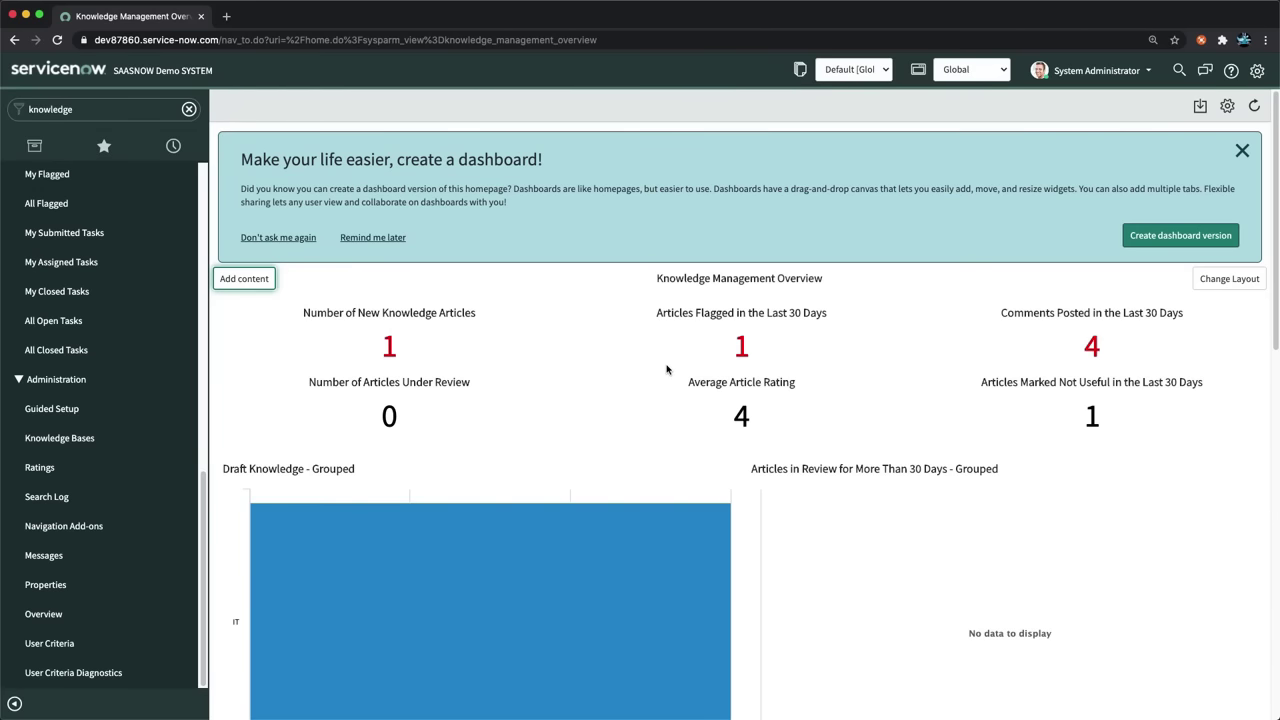
Show the User Criteria list of 11 active records, including Any User and the 'knowledge' role
{"action": "left_click", "coordinate": [55, 645]}
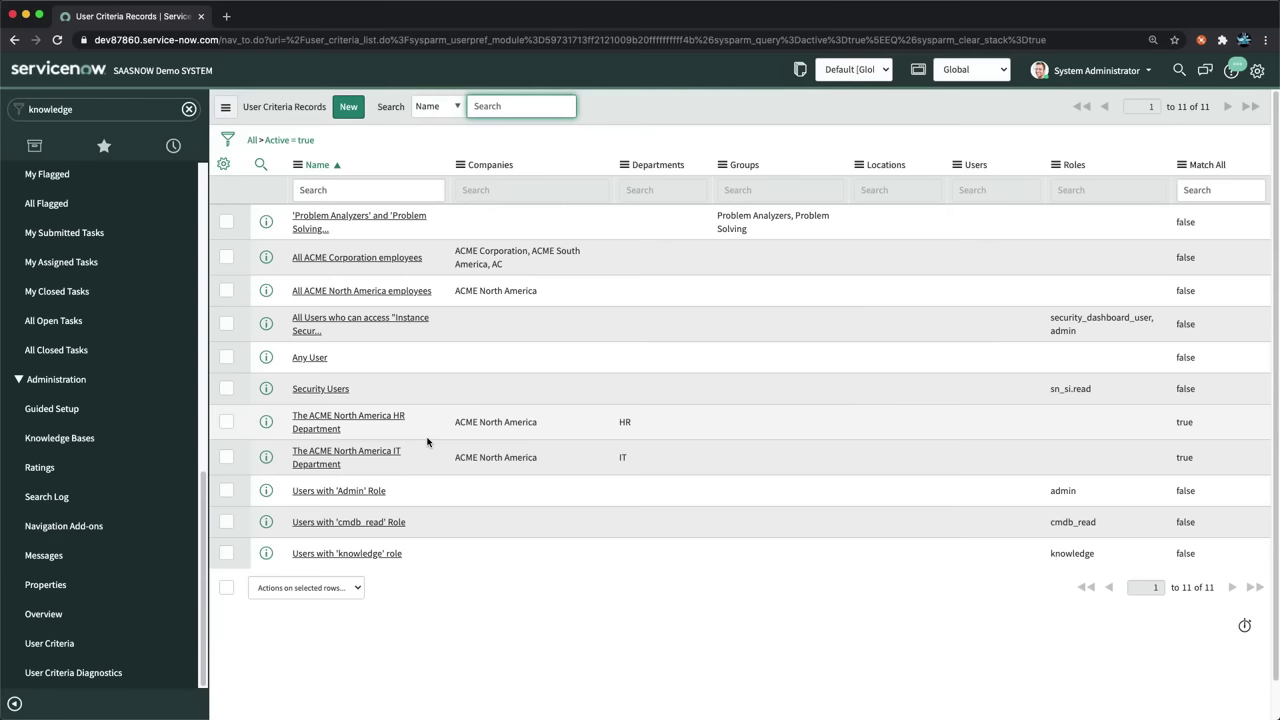
Open User Criteria Diagnostics with record type Article and empty user and article fields
{"action": "left_click", "coordinate": [59, 679]}
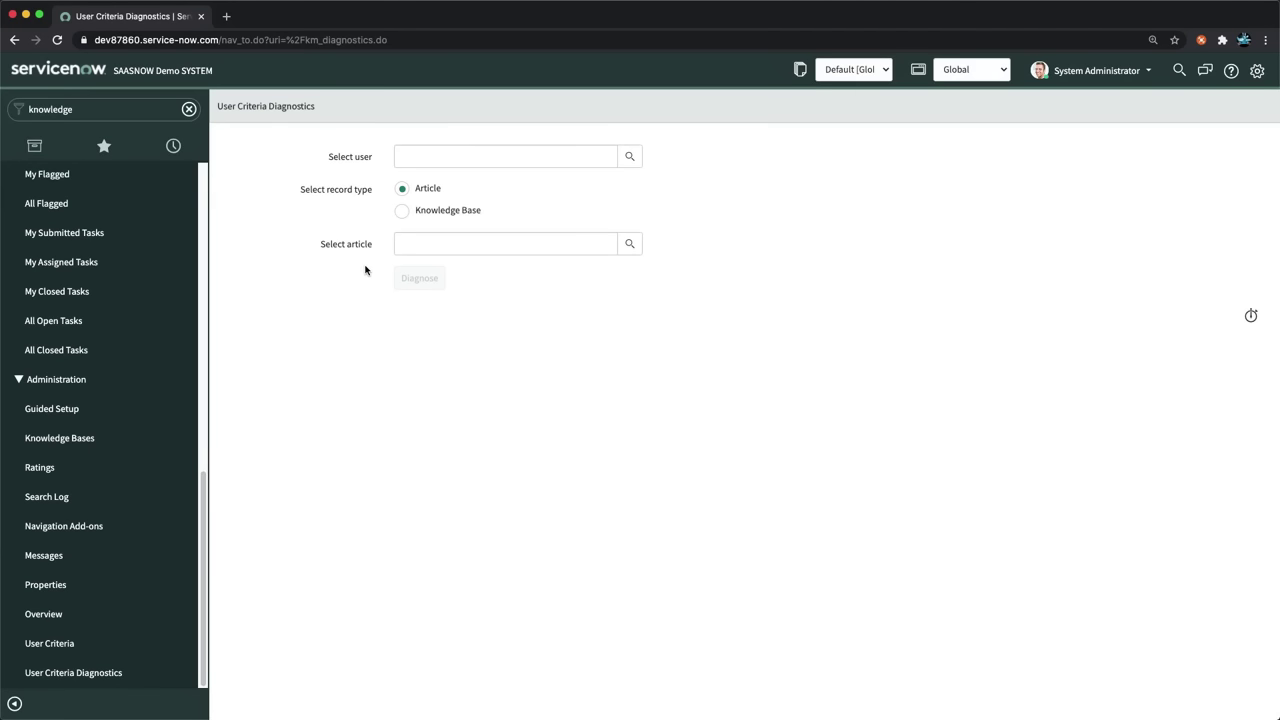
Diagnose System Administrator's access to KB0000001, showing contribute access to all knowledge base articles
{"action": "left_click", "coordinate": [628, 160]}
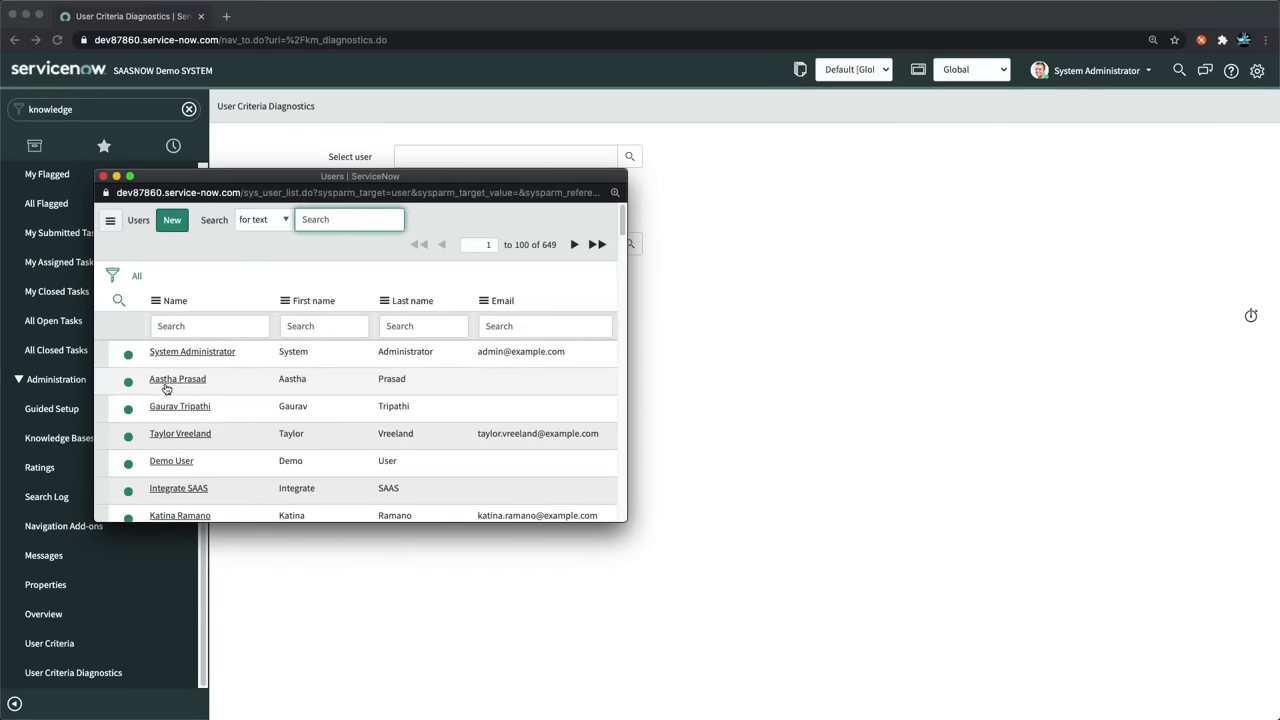
{"action": "left_click", "coordinate": [180, 351]}
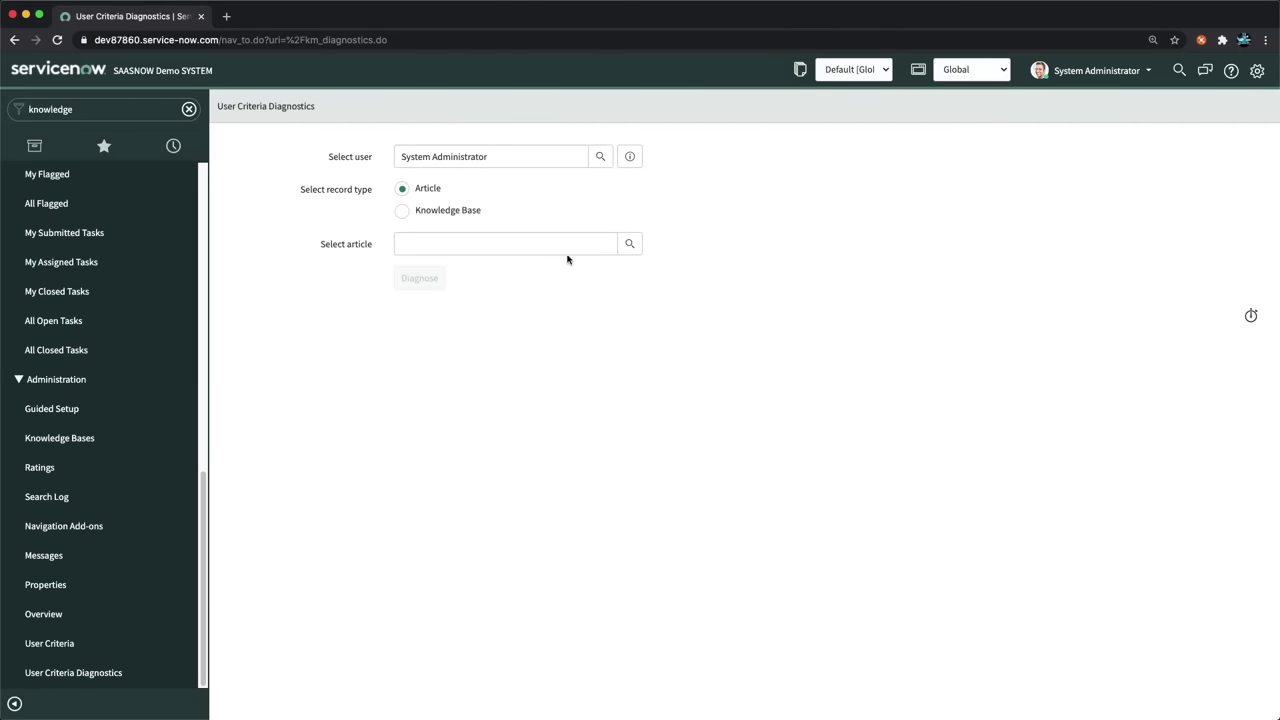
{"action": "left_click", "coordinate": [630, 247]}
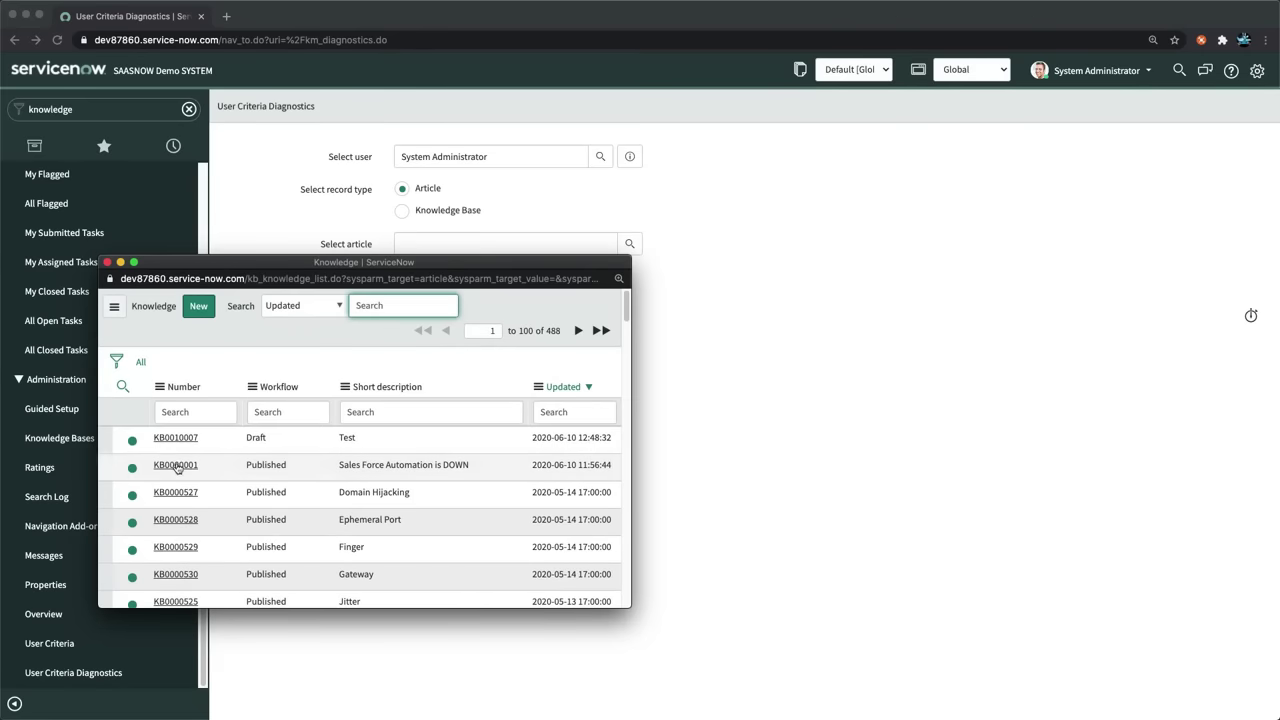
{"action": "left_click", "coordinate": [175, 465]}
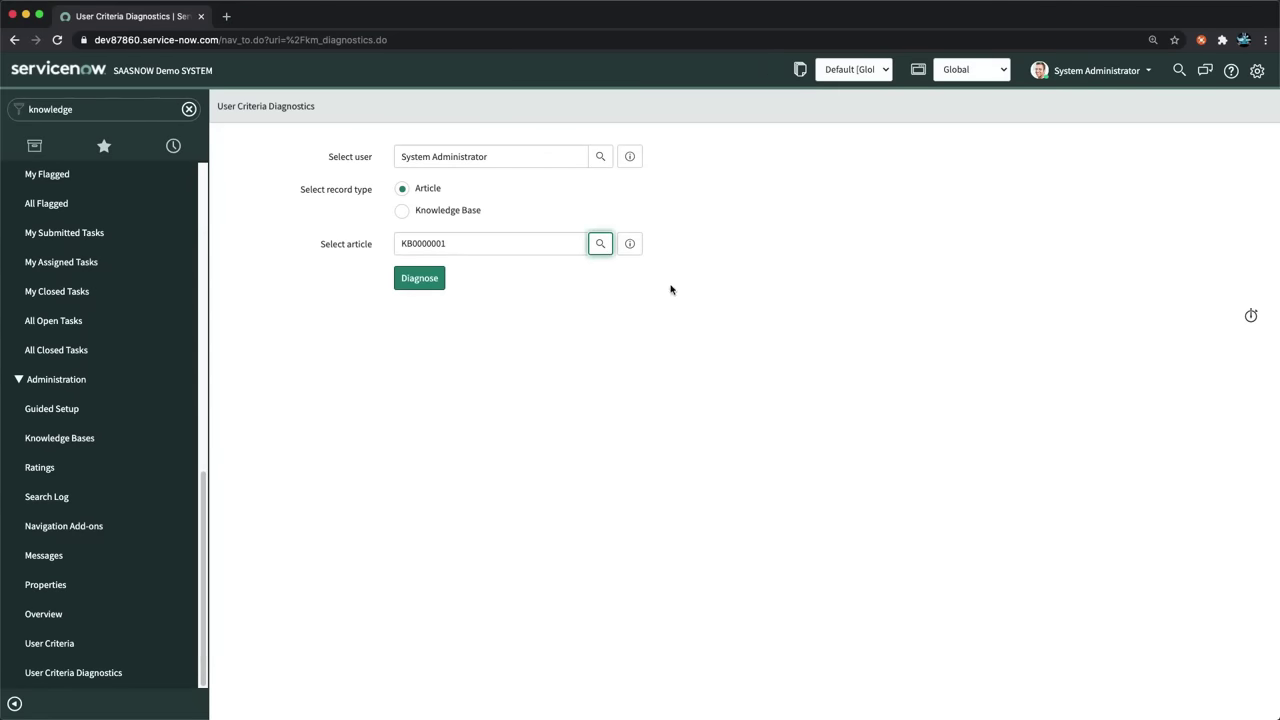
{"action": "left_click", "coordinate": [420, 286]}
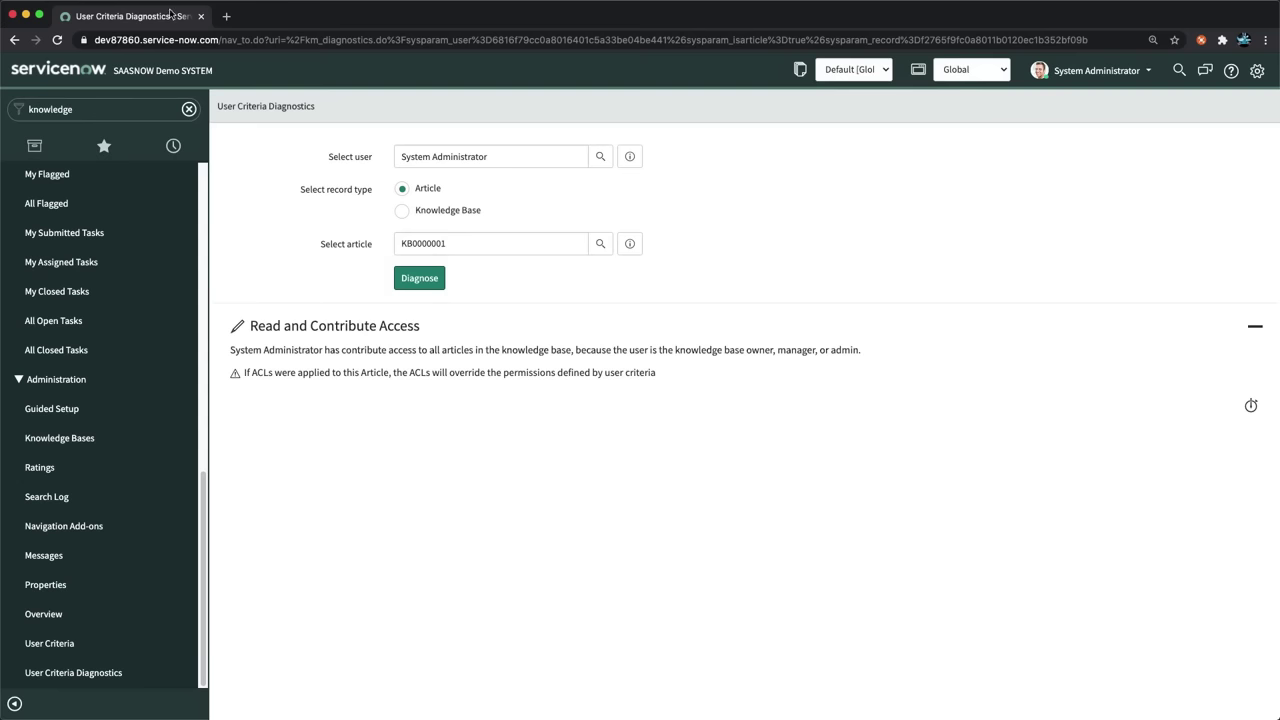
{"action": "left_click", "coordinate": [226, 40]}
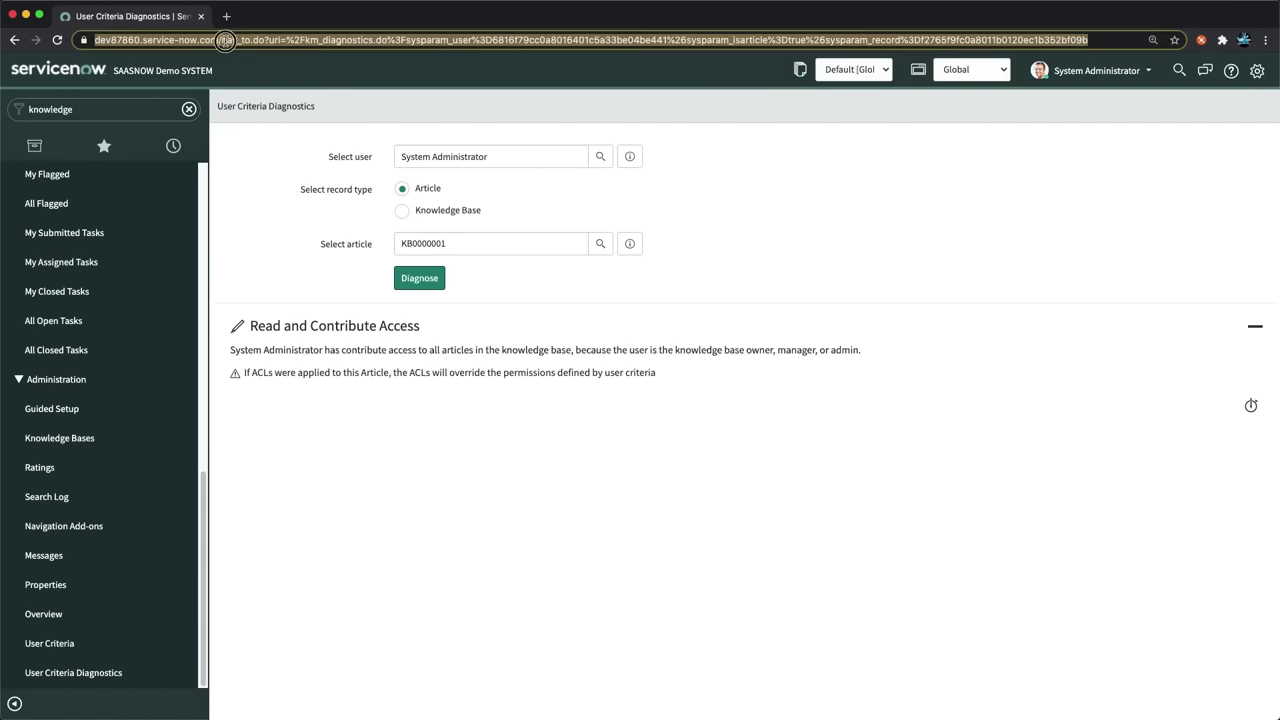
{"action": "left_click", "coordinate": [226, 41]}
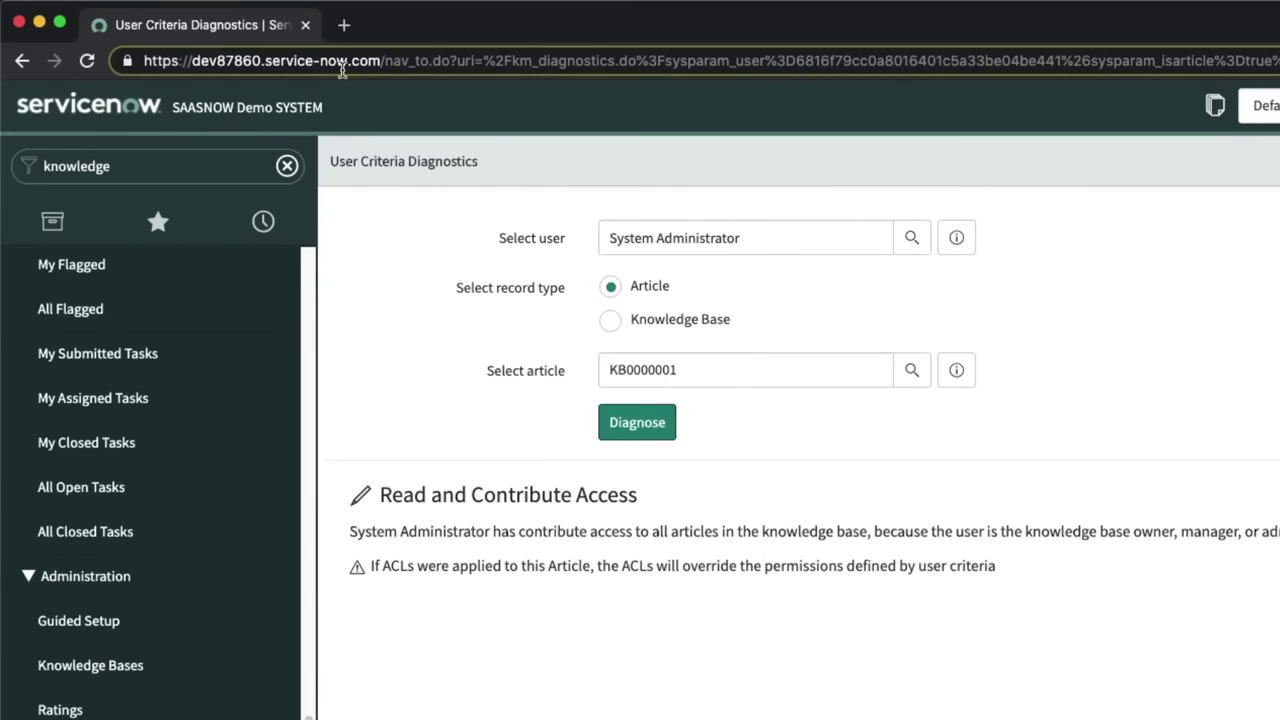
Replace the address path with sp to load the Service Portal home page
{"action": "key", "text": "super+shift+Right"}
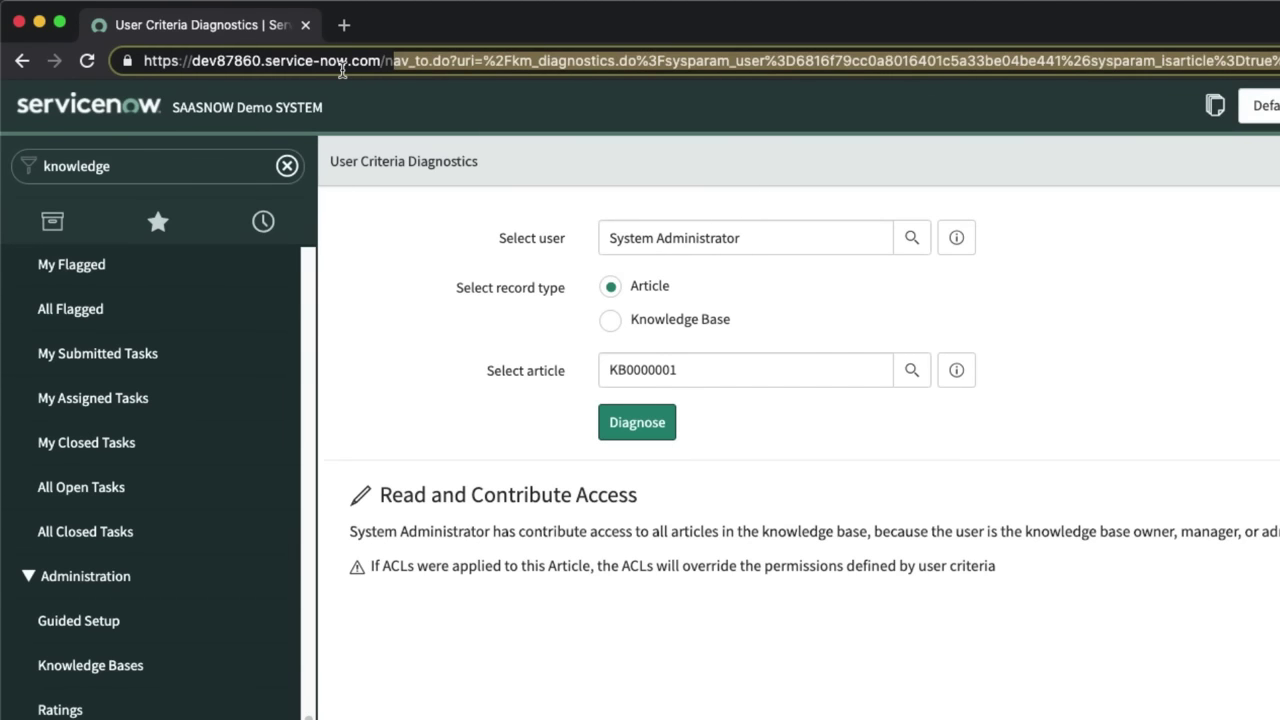
{"action": "key", "text": "BackSpace"}
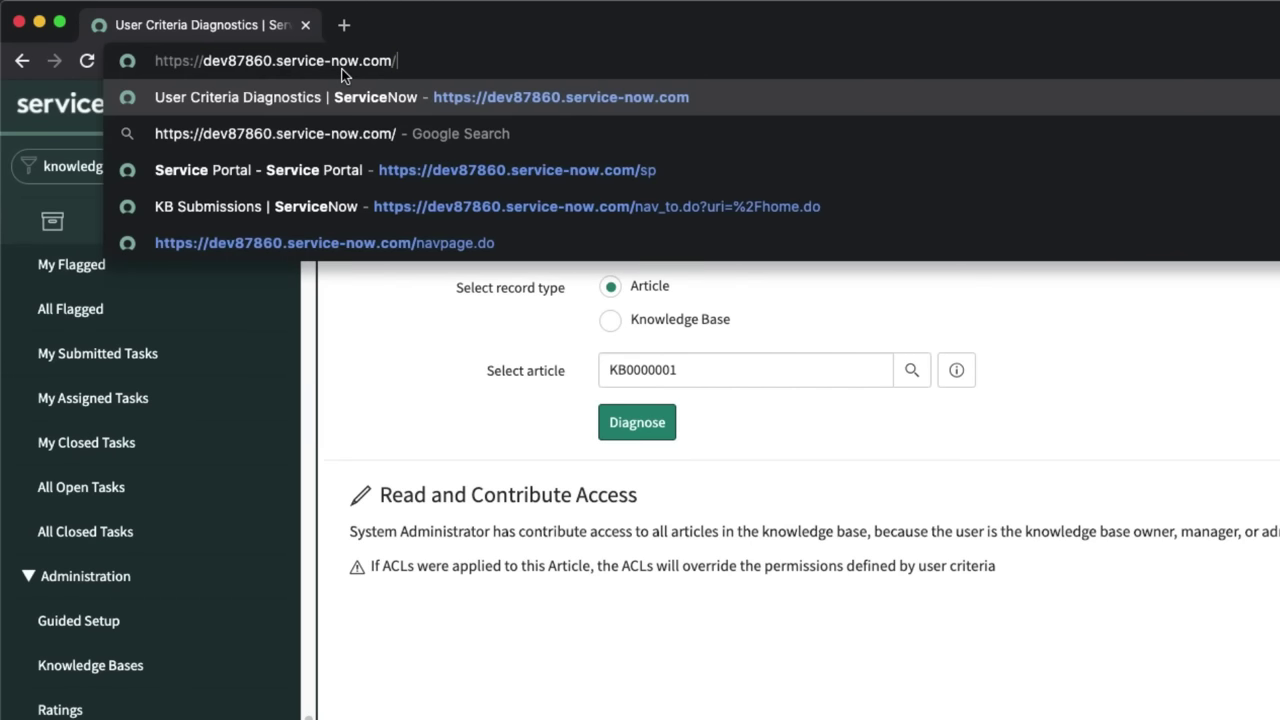
{"action": "type", "text": "c"}
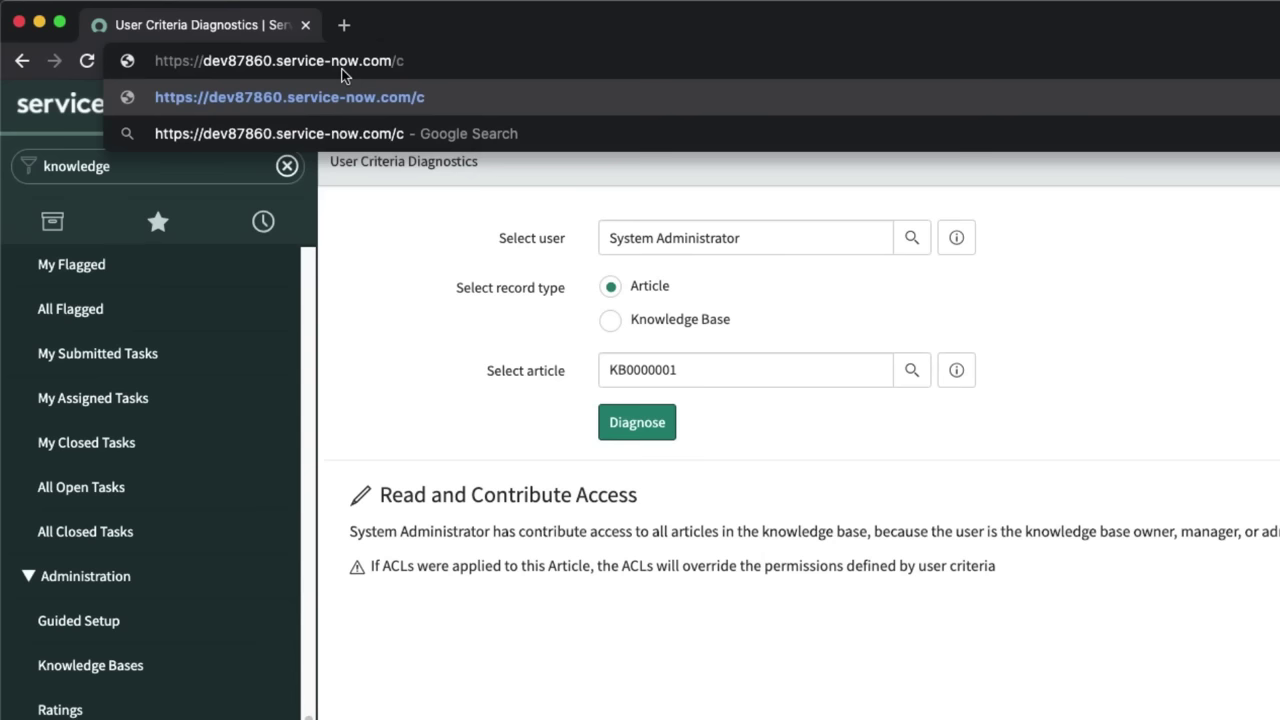
{"action": "key", "text": "BackSpace"}
{"action": "type", "text": "sp"}
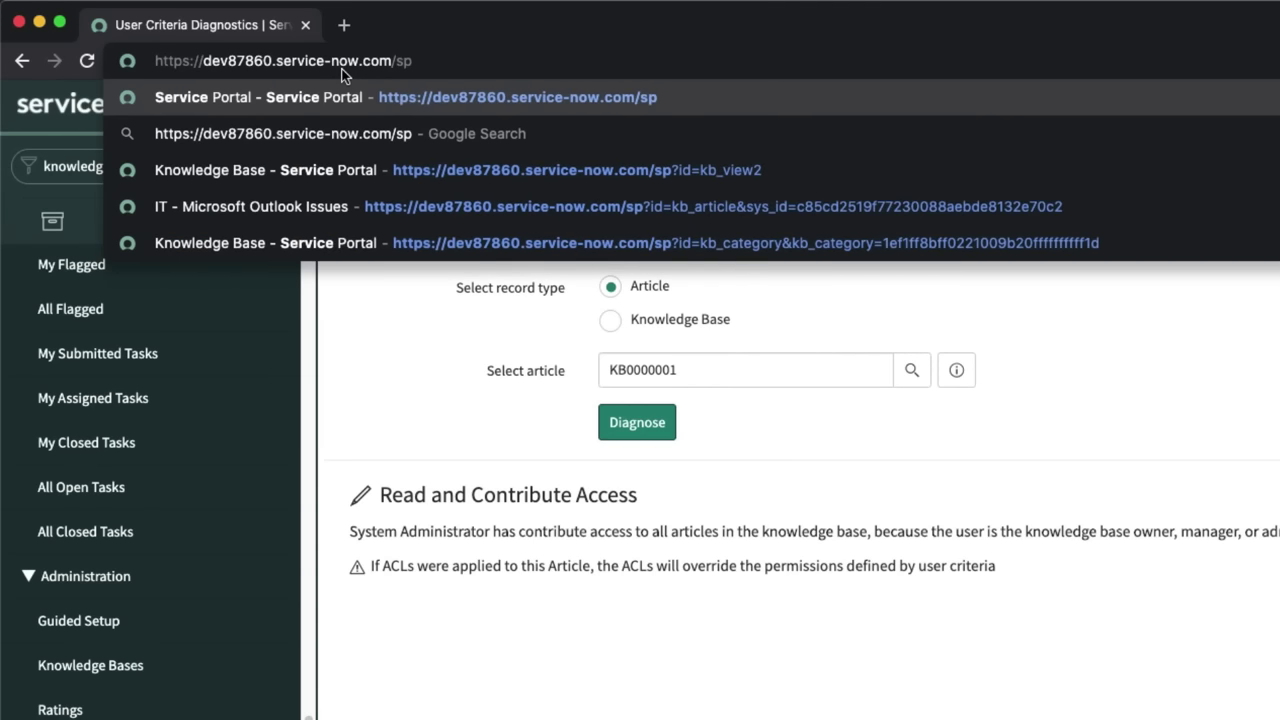
{"action": "key", "text": "Return"}
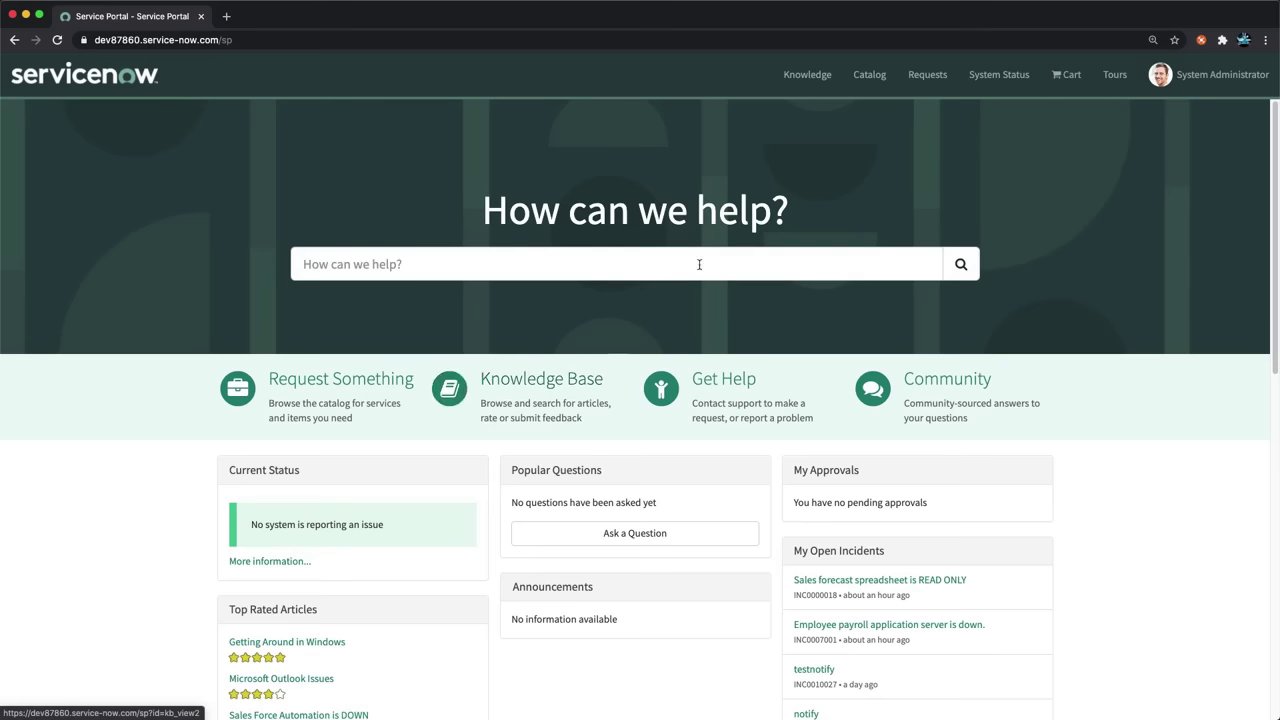
Browse the portal's Applications category to the Excel Functionality article (KB0000005) and its reader comments
{"action": "left_click", "coordinate": [820, 86]}
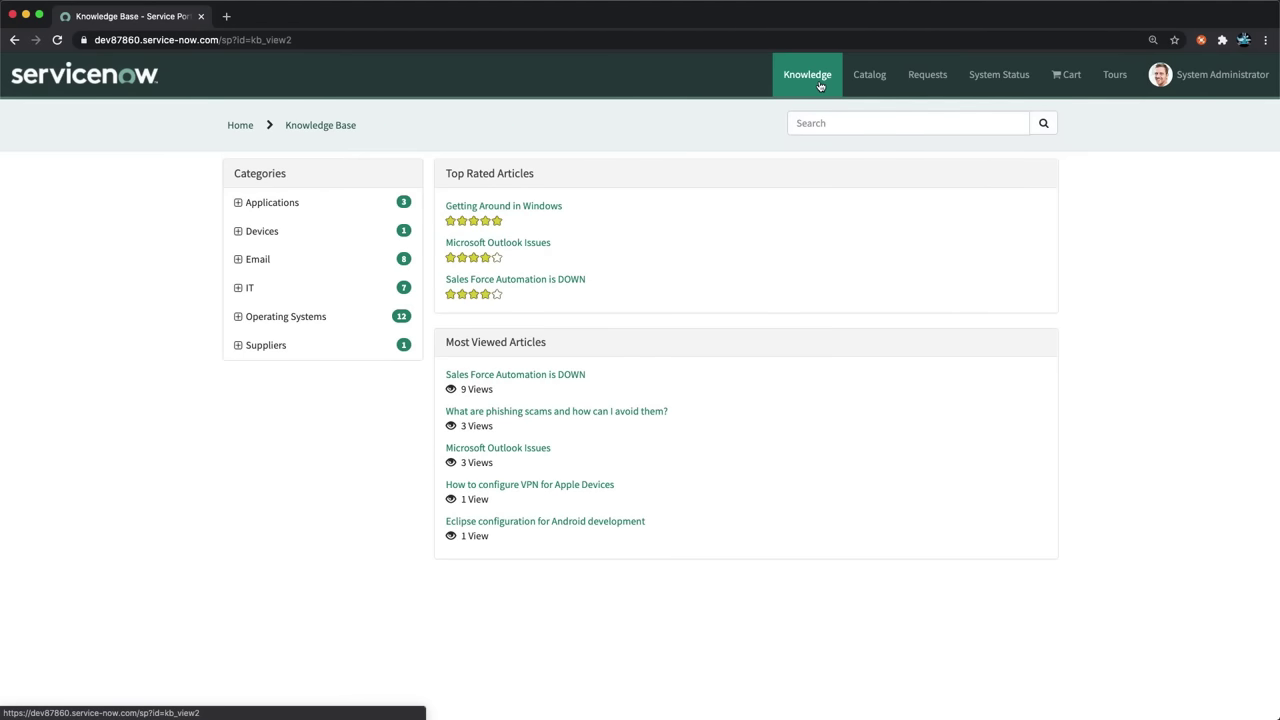
{"action": "left_click", "coordinate": [865, 123]}
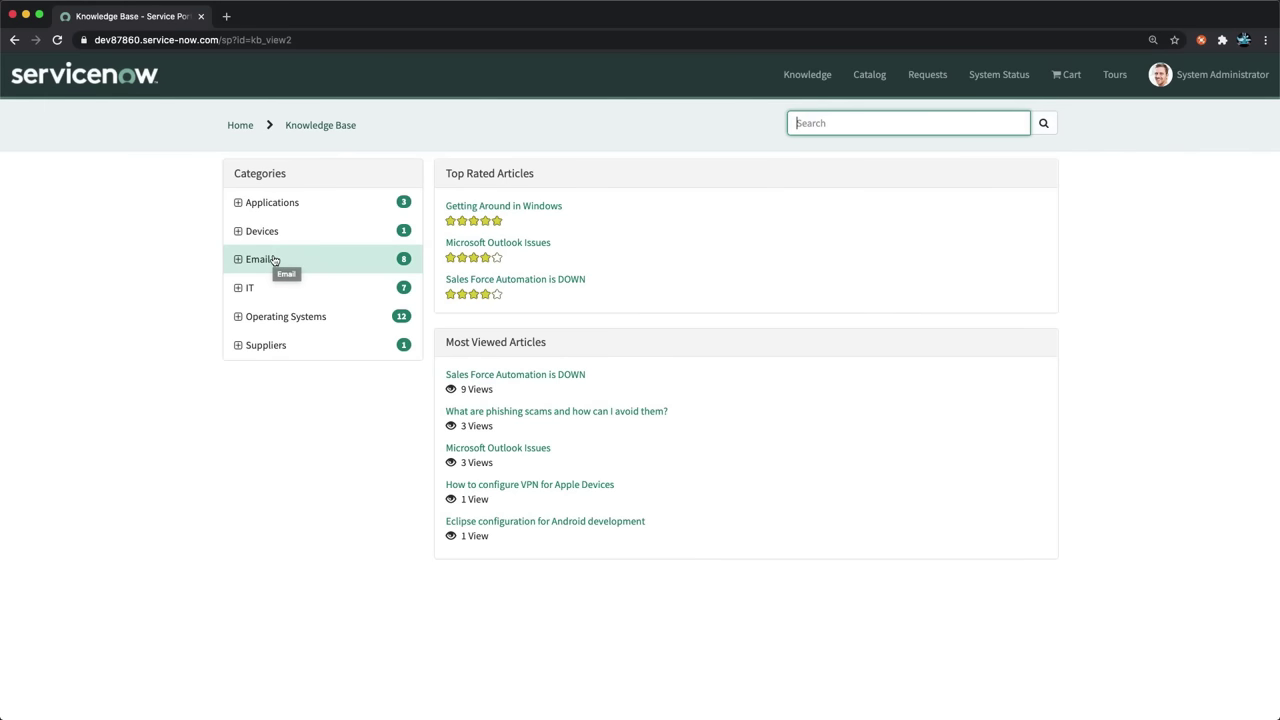
{"action": "left_click", "coordinate": [280, 206]}
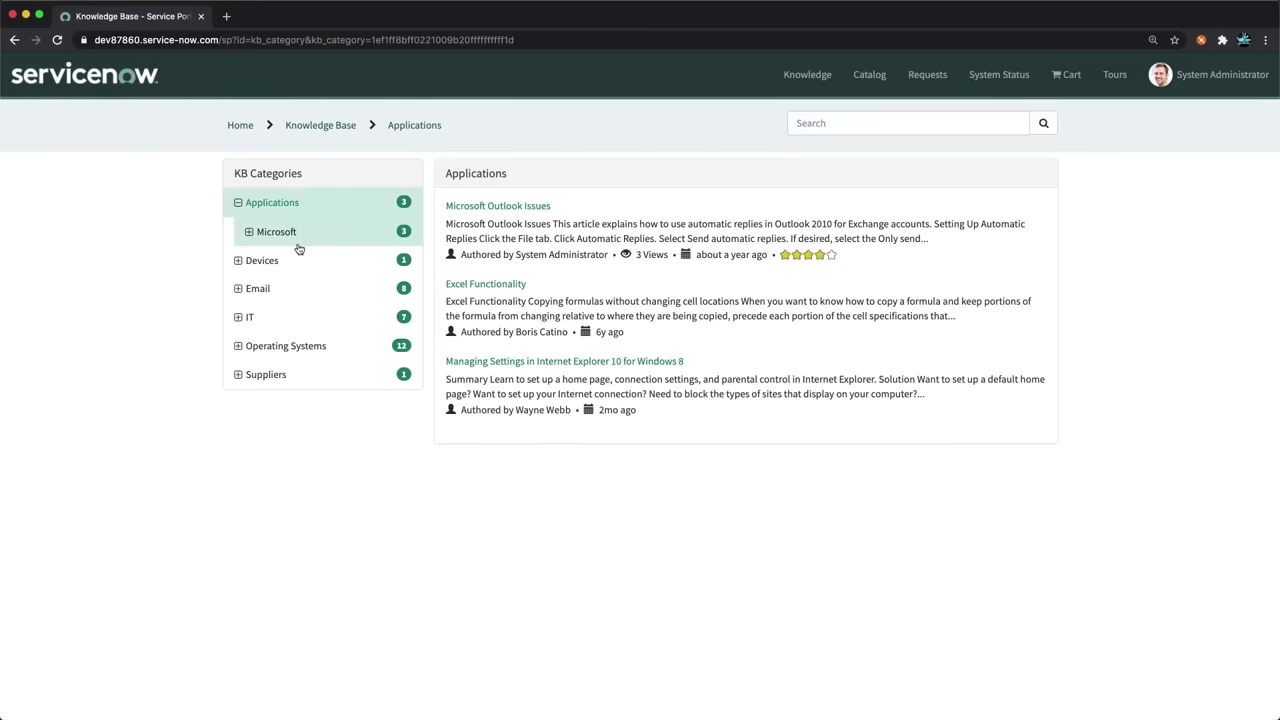
{"action": "left_click", "coordinate": [492, 285]}
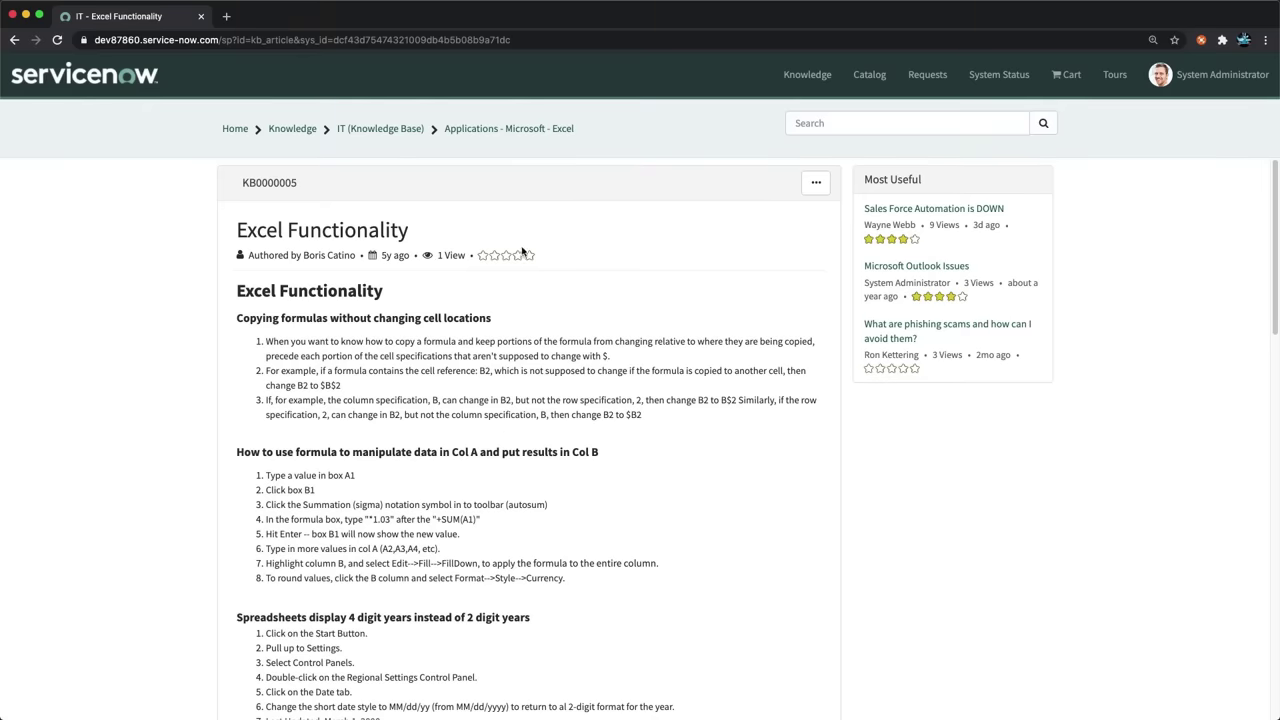
{"action": "scroll", "coordinate": [472, 378], "scroll_direction": "down", "scroll_amount": 20}
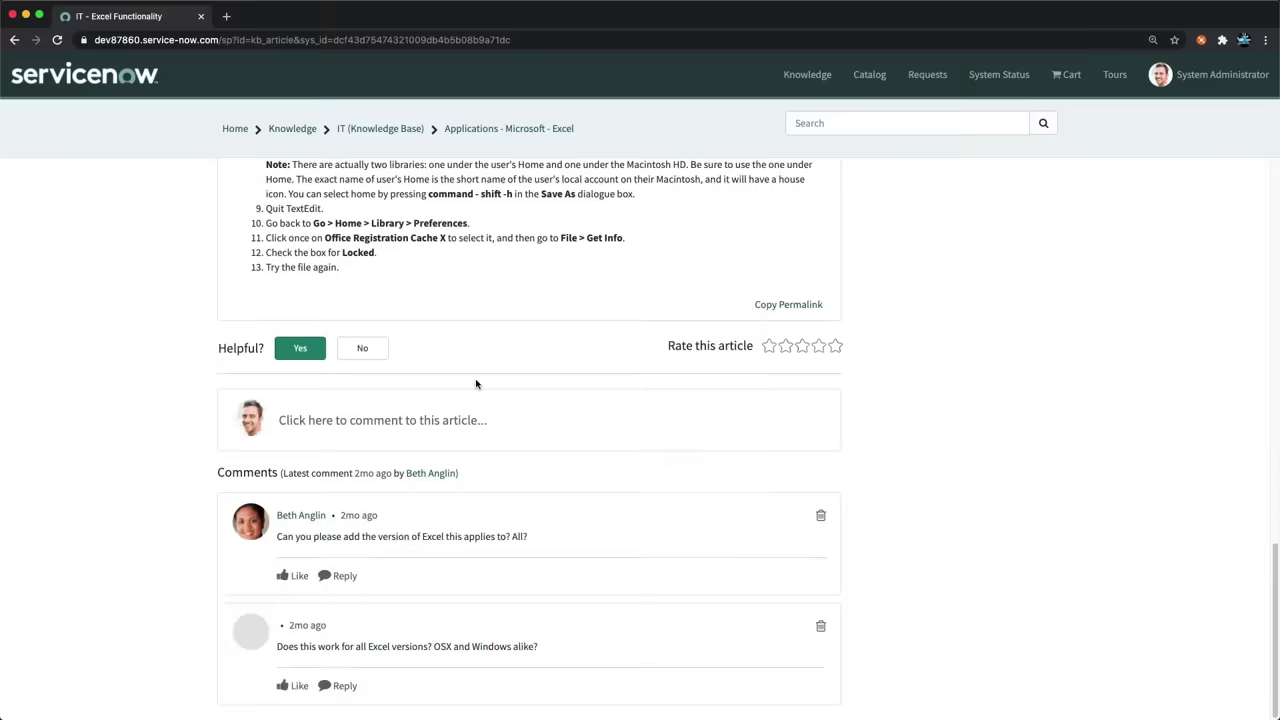
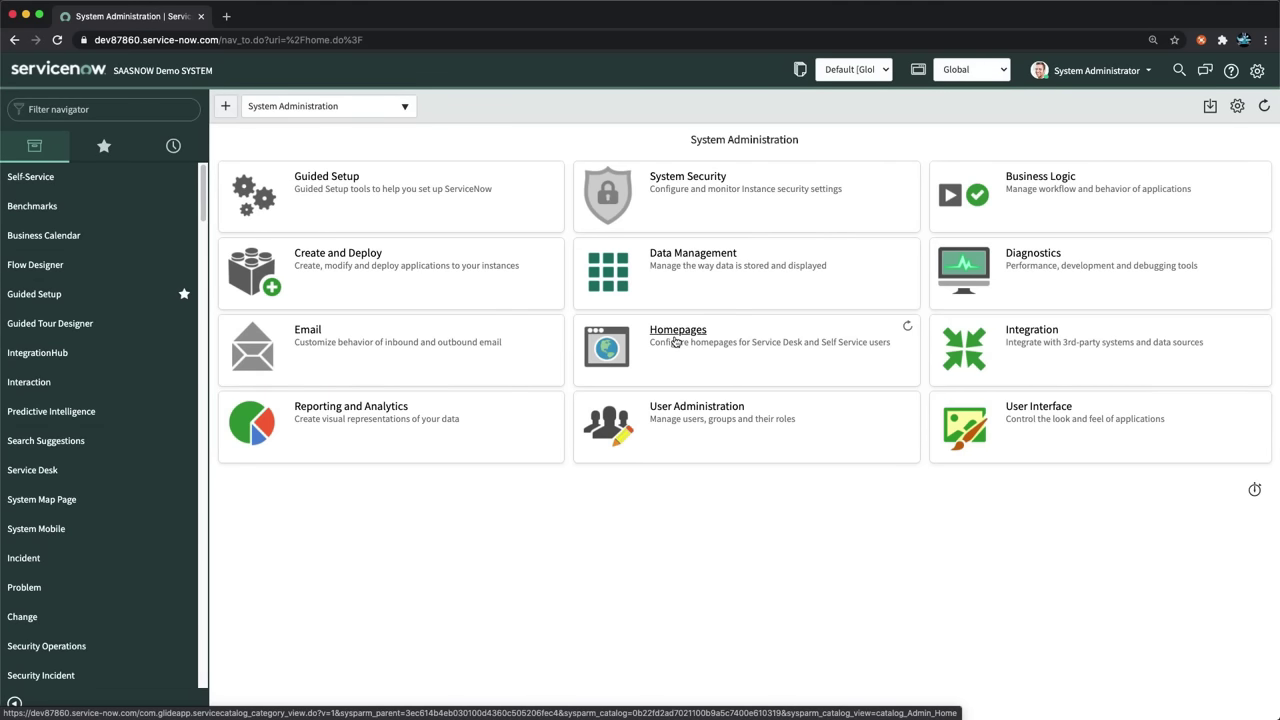
Filter the navigator for 'knowledge' and choose Knowledge > Articles > Create New
{"action": "left_click", "coordinate": [72, 112]}
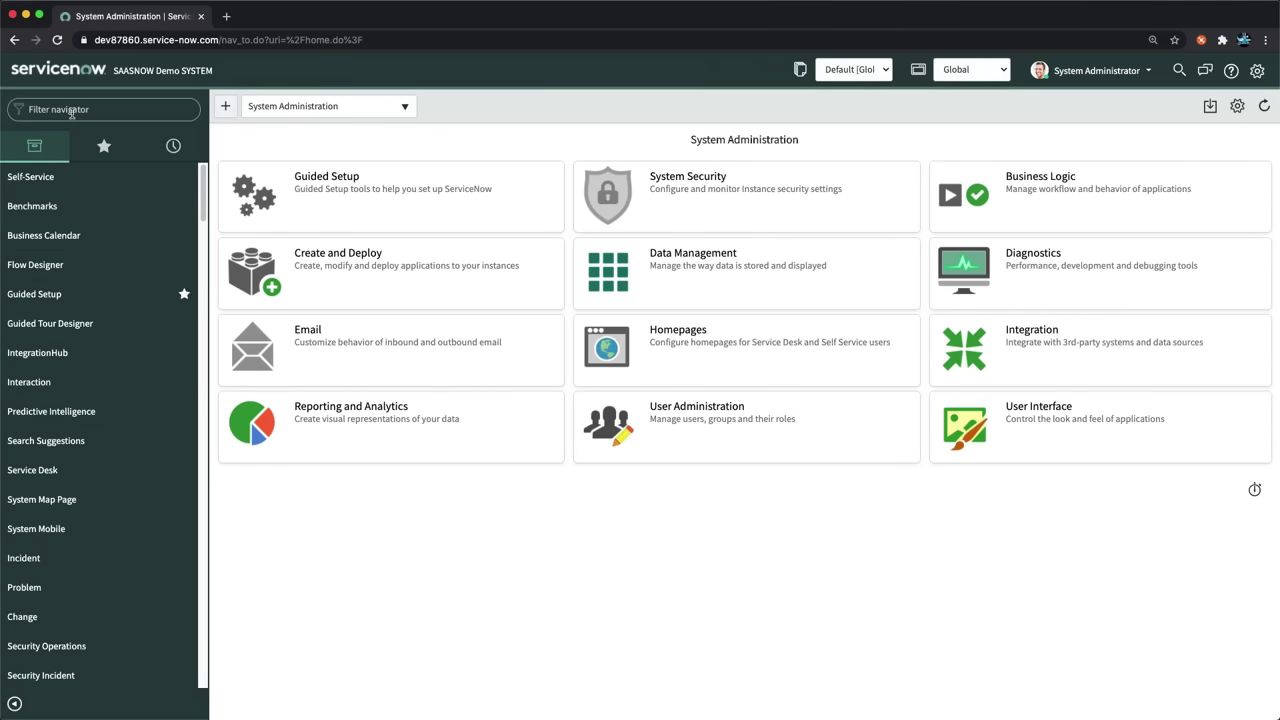
{"action": "type", "text": "know"}
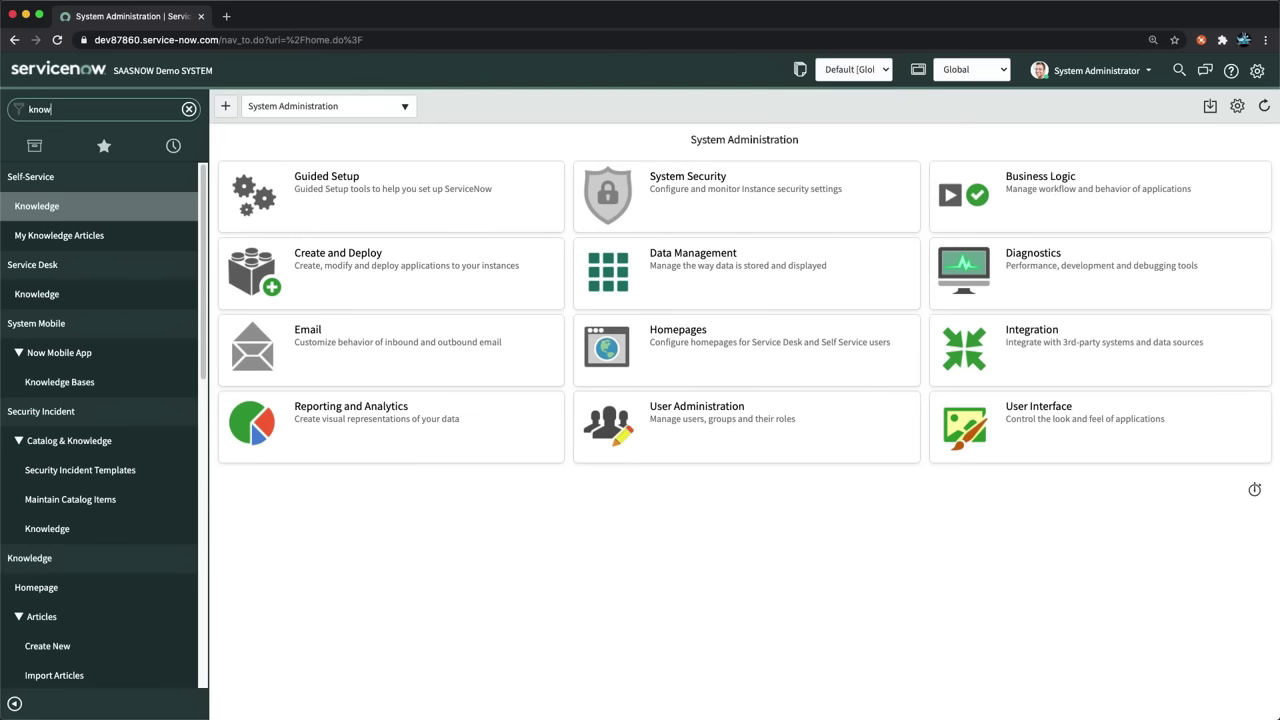
{"action": "type", "text": "ledge"}
{"action": "scroll", "coordinate": [70, 320], "scroll_direction": "down", "scroll_amount": 3}
{"action": "scroll", "coordinate": [70, 320], "scroll_direction": "down", "scroll_amount": 1}
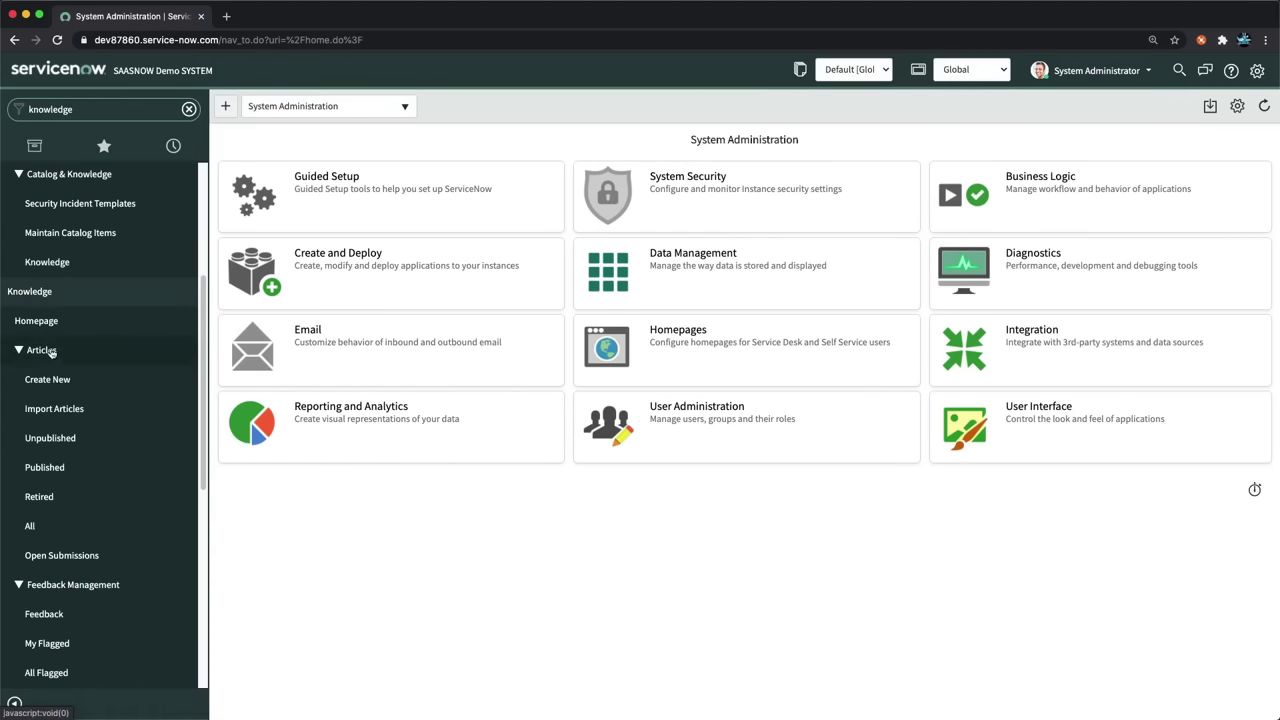
{"action": "left_click", "coordinate": [52, 380]}
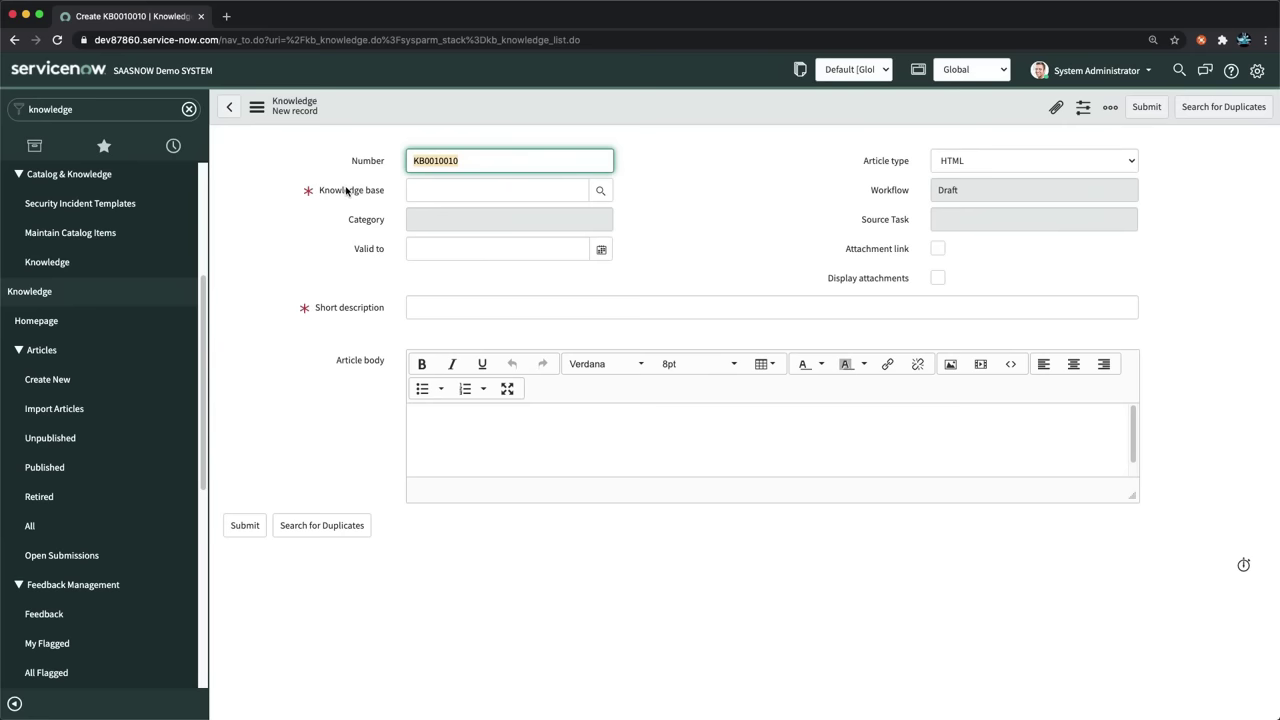
Set draft KB0010010's knowledge base to IT and its category to IT > Android
{"action": "left_click", "coordinate": [600, 192]}
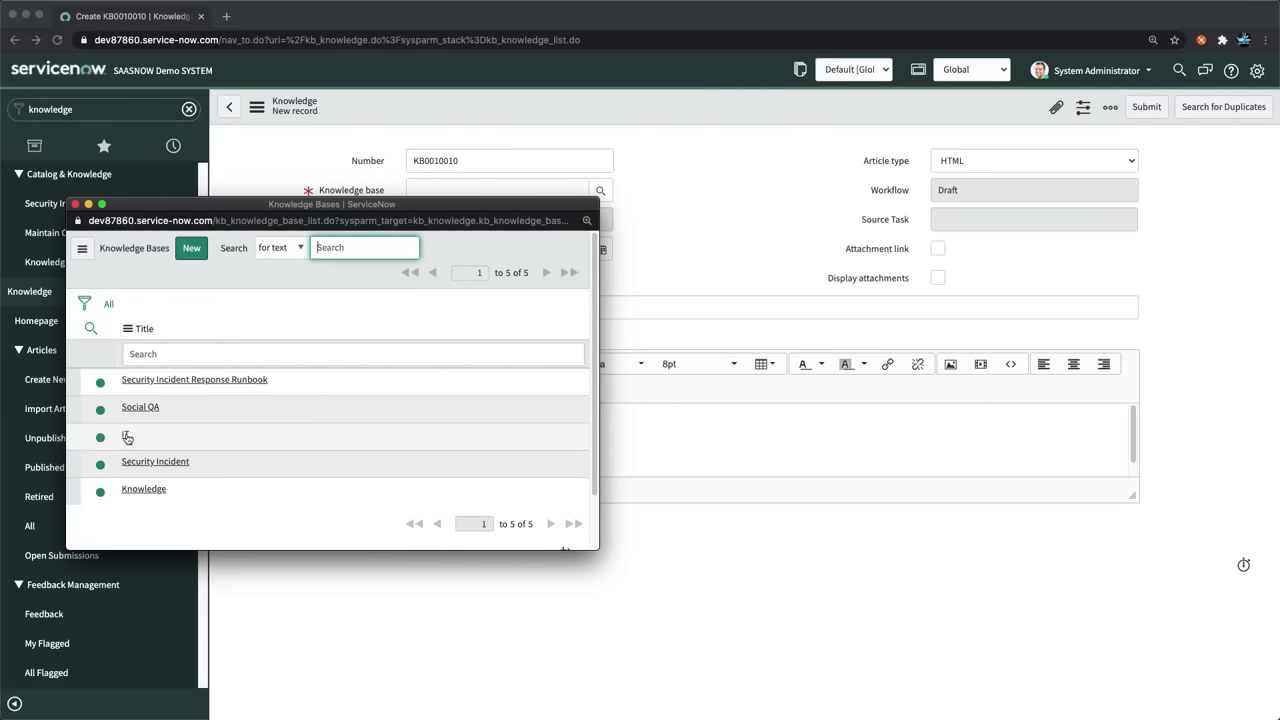
{"action": "left_click", "coordinate": [127, 437]}
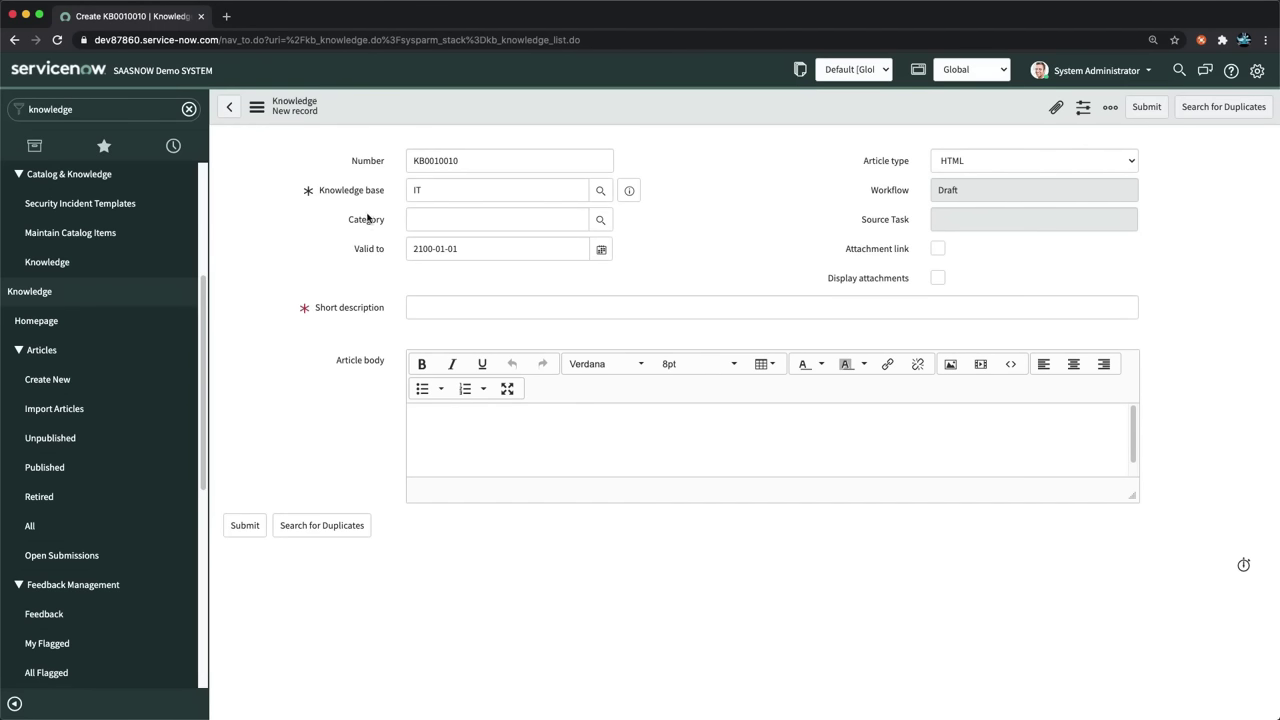
{"action": "left_click", "coordinate": [602, 224]}
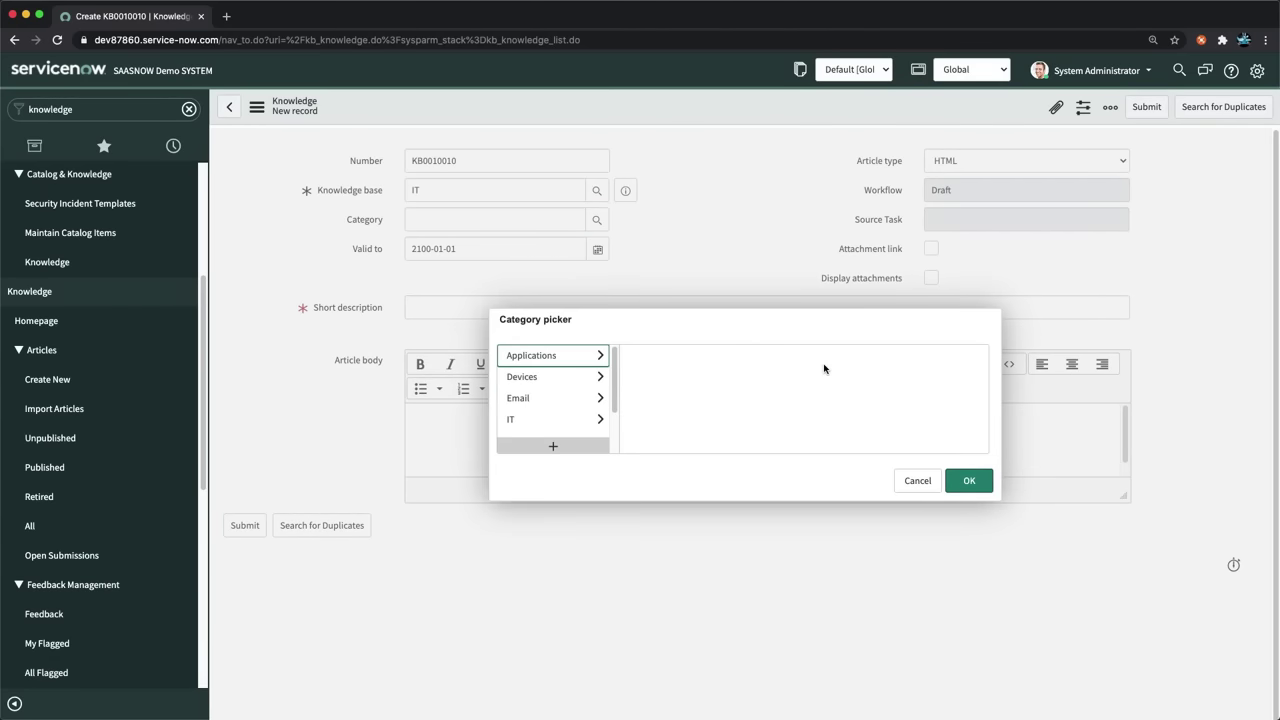
{"action": "left_click", "coordinate": [530, 420]}
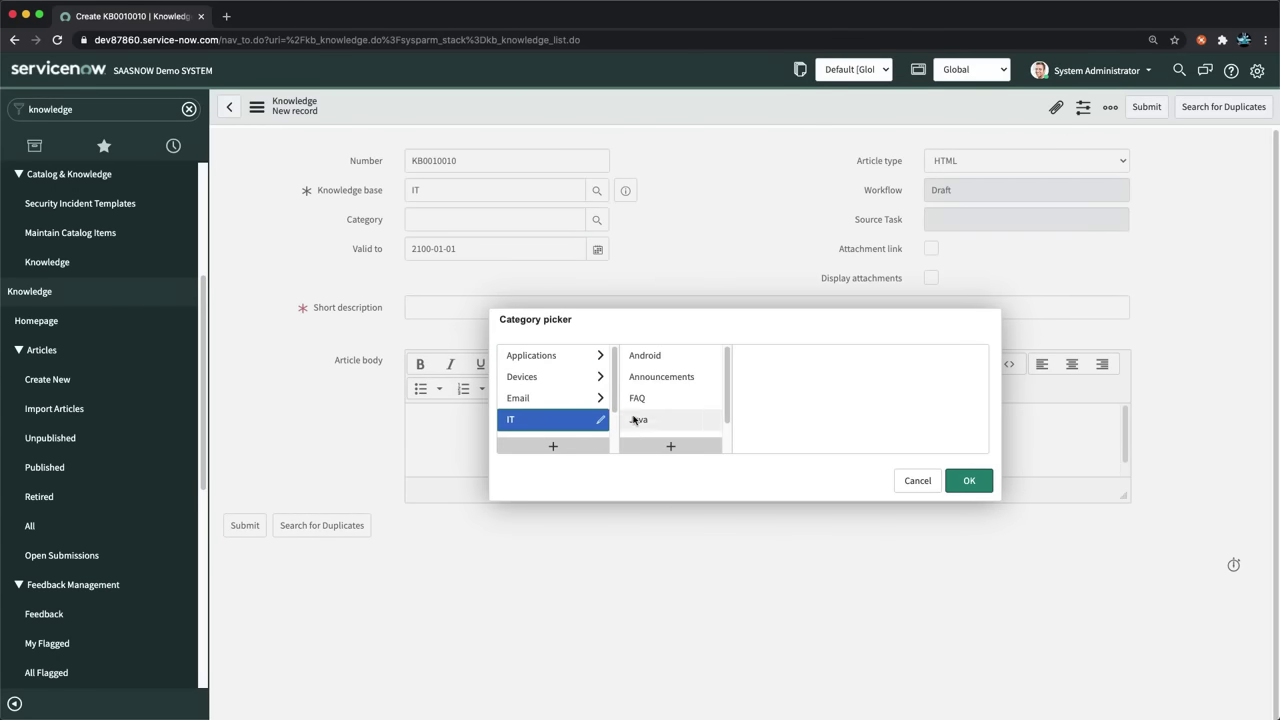
{"action": "left_click", "coordinate": [650, 358]}
{"action": "left_click", "coordinate": [969, 486]}
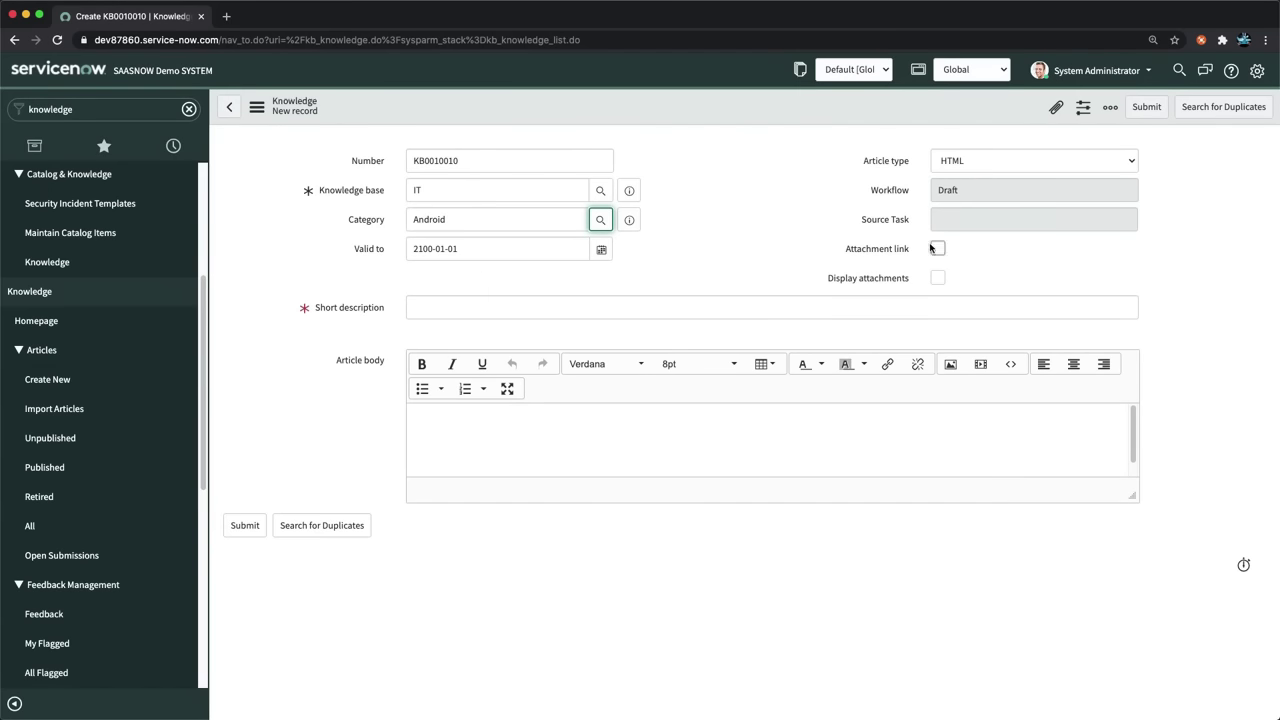
Enter 'Android Demo Article Testing' as short description and article body, then save KB0010010
{"action": "left_click", "coordinate": [808, 311]}
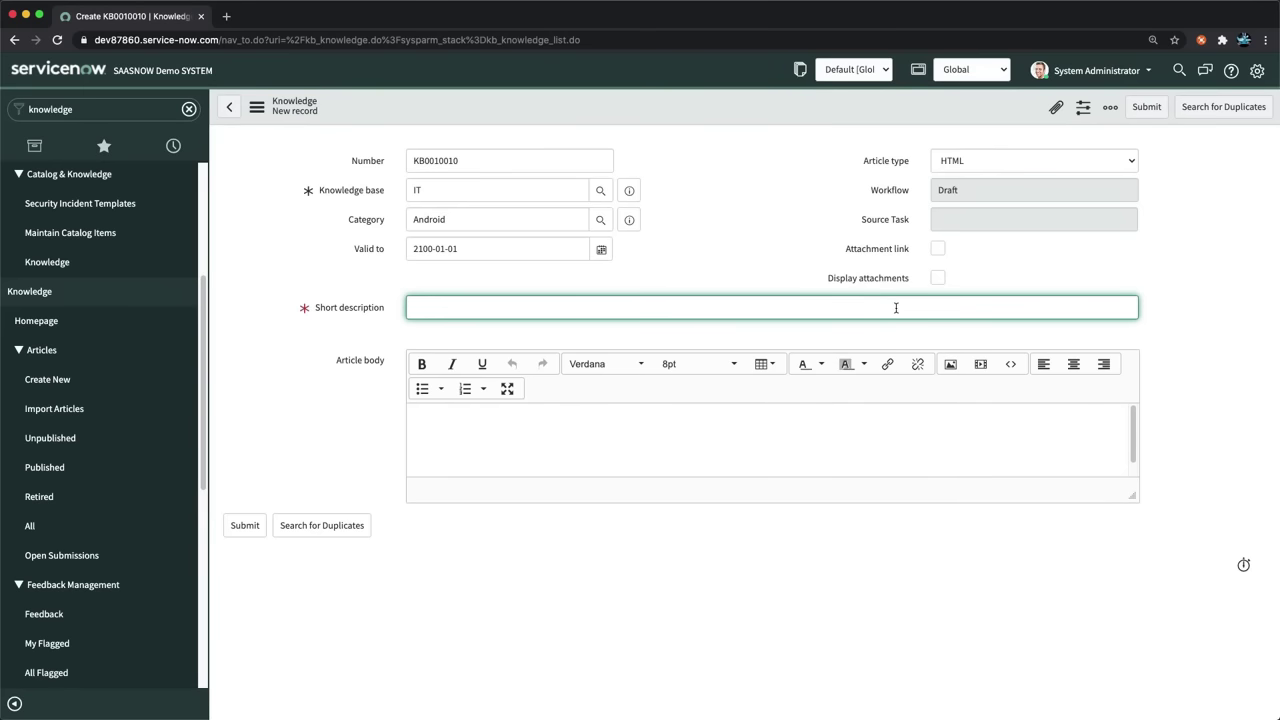
{"action": "type", "text": "Android Demo Article Testing"}
{"action": "left_click_drag", "start_coordinate": [549, 306], "coordinate": [397, 287]}
{"action": "key", "text": "ctrl+c"}
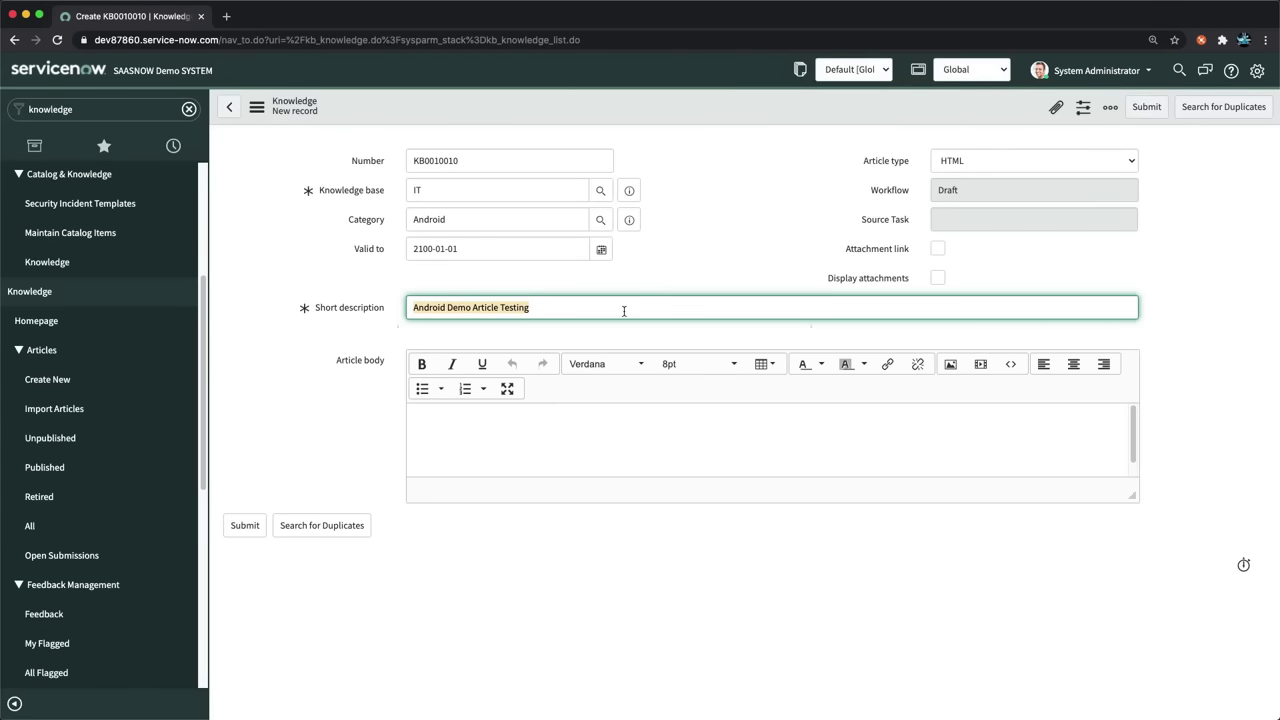
{"action": "key", "text": "Tab"}
{"action": "key", "text": "ctrl+v"}
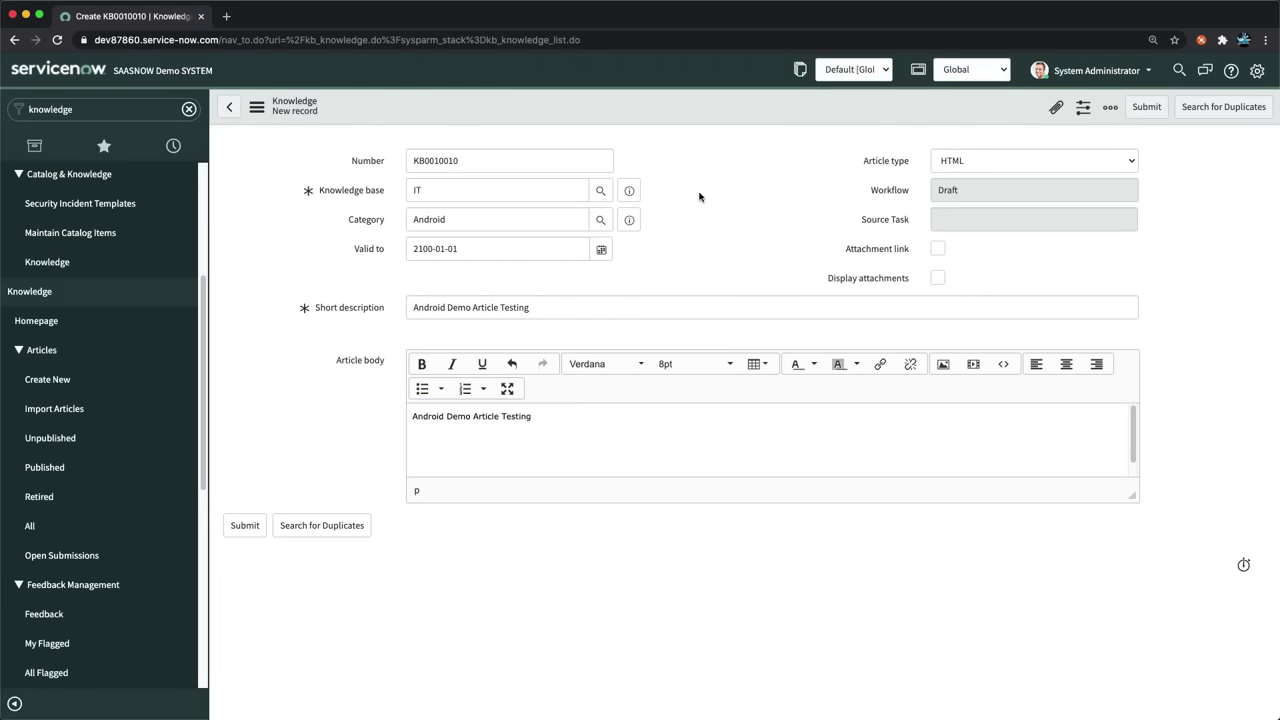
{"action": "right_click", "coordinate": [700, 112]}
{"action": "left_click", "coordinate": [731, 118]}
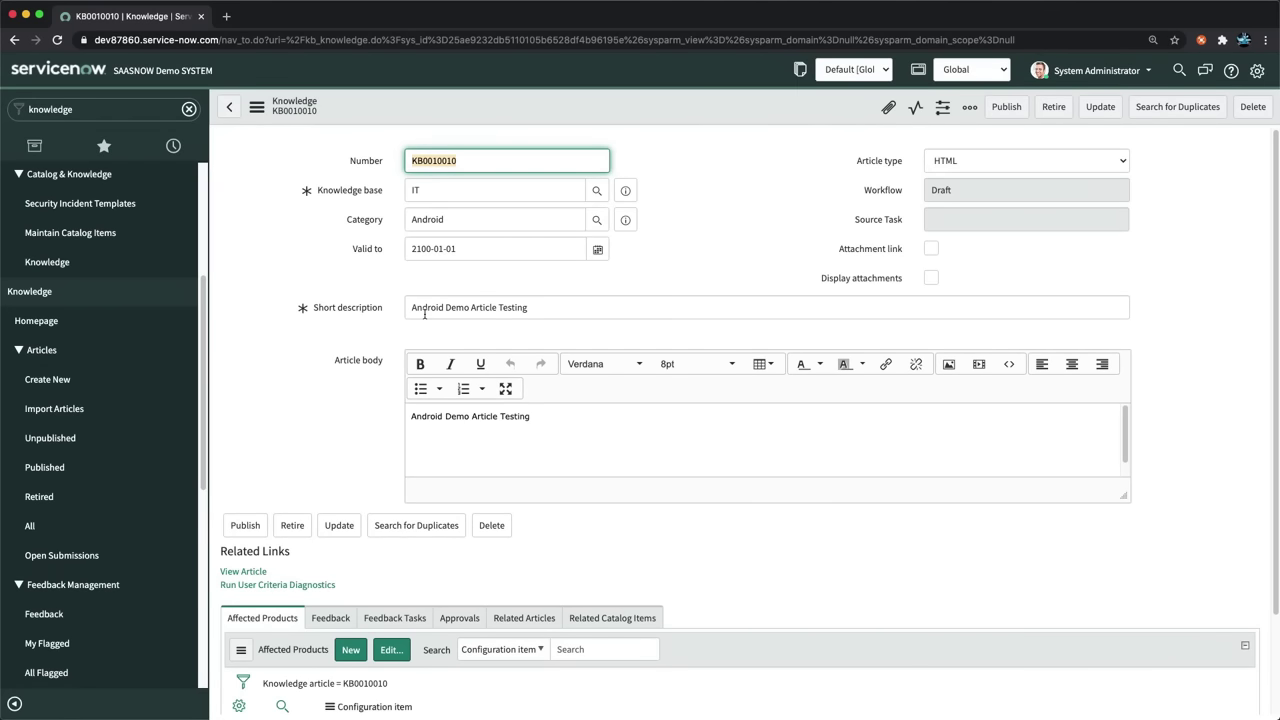
Open KB0010010 through the View Article link and highlight its title
{"action": "scroll", "coordinate": [470, 370], "scroll_direction": "down", "scroll_amount": 2}
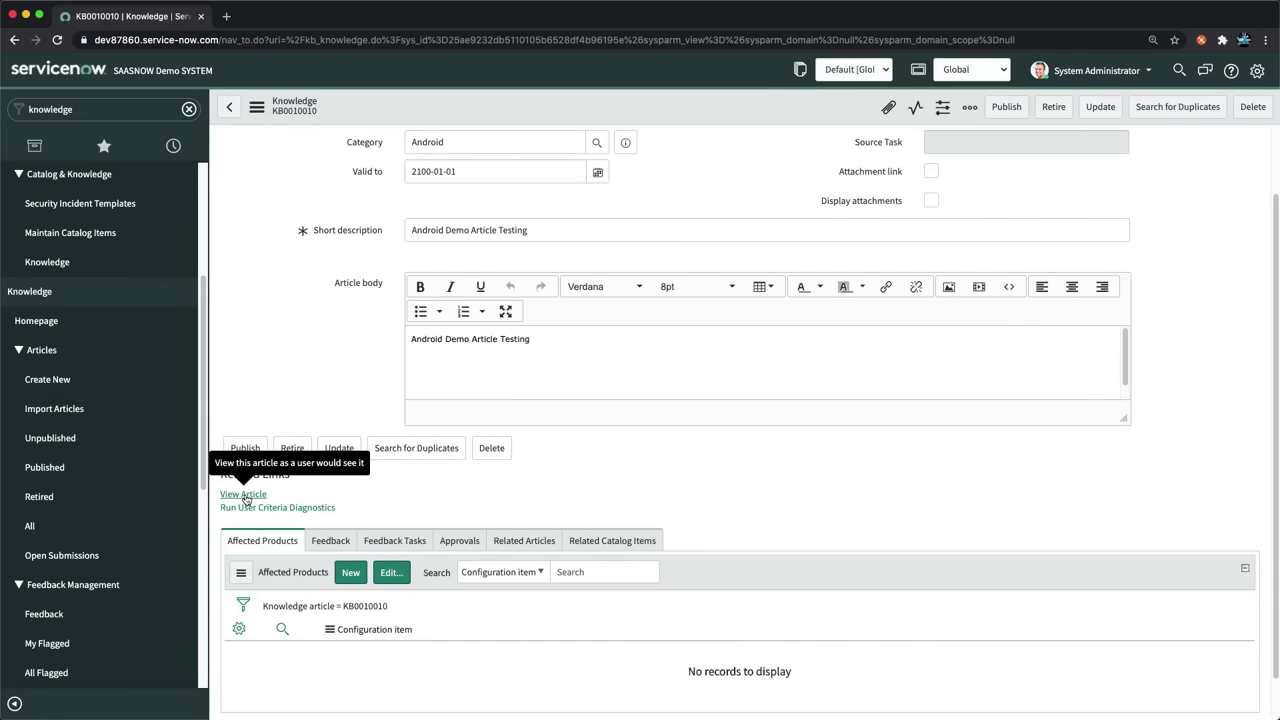
{"action": "left_click", "coordinate": [243, 495]}
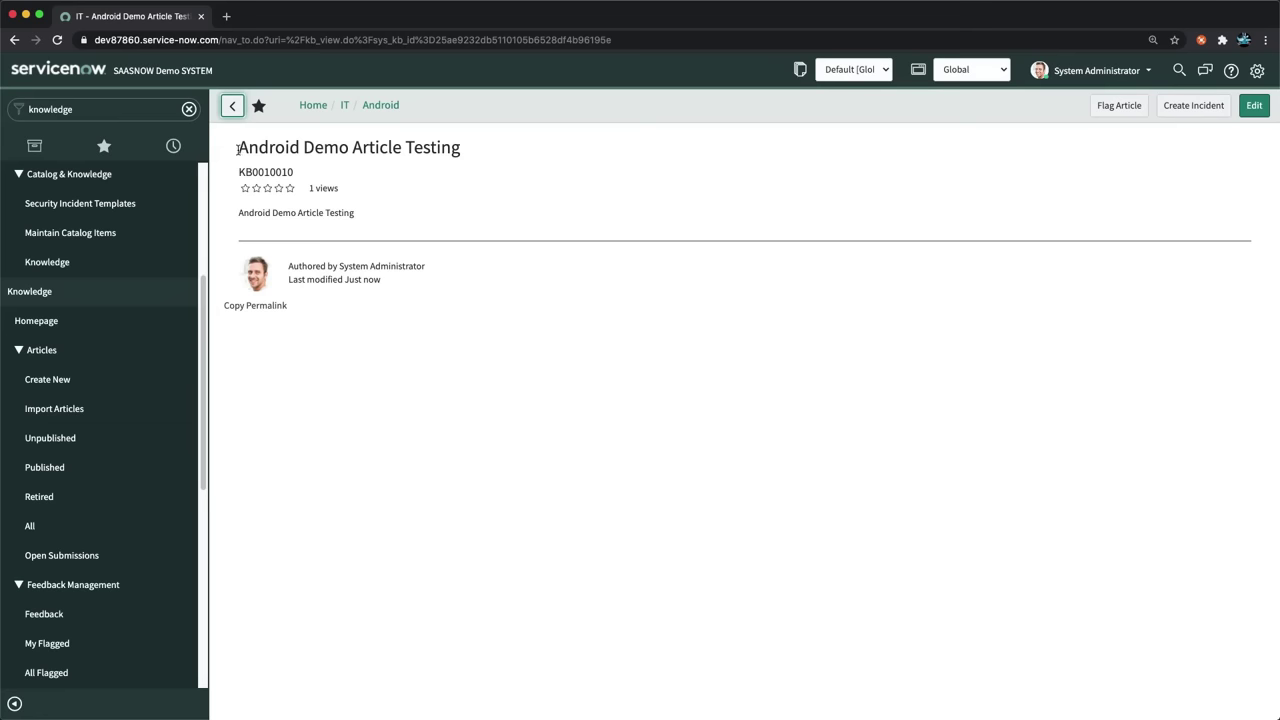
{"action": "left_click_drag", "start_coordinate": [237, 147], "coordinate": [488, 153]}
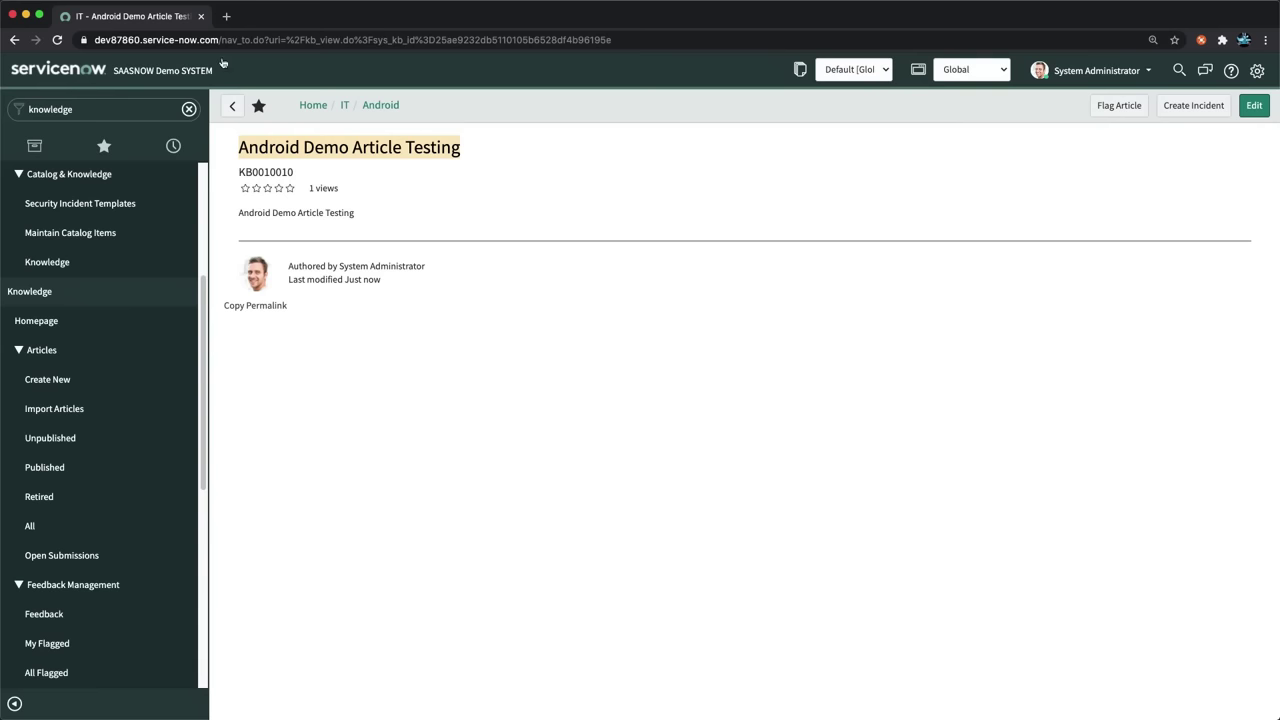
{"action": "left_click", "coordinate": [90, 107]}
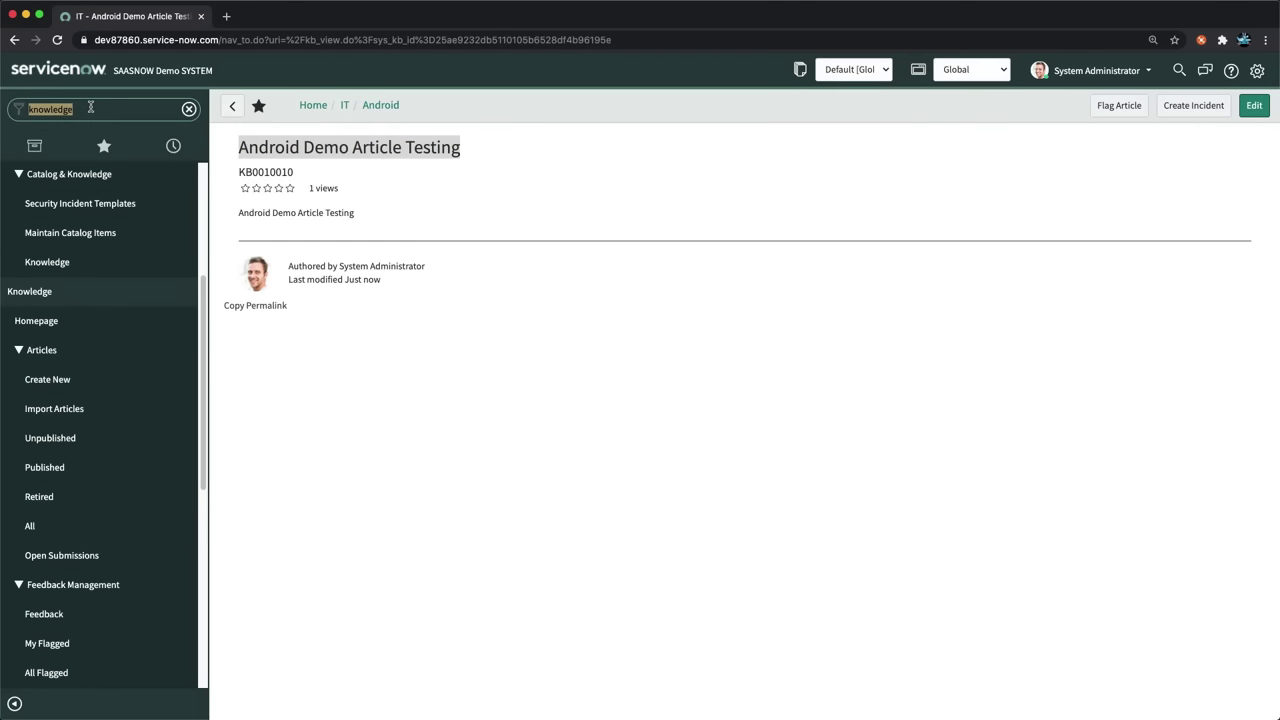
Open User Administration > Roles and filter the Name column by '*knowledge'
{"action": "type", "text": "roles"}
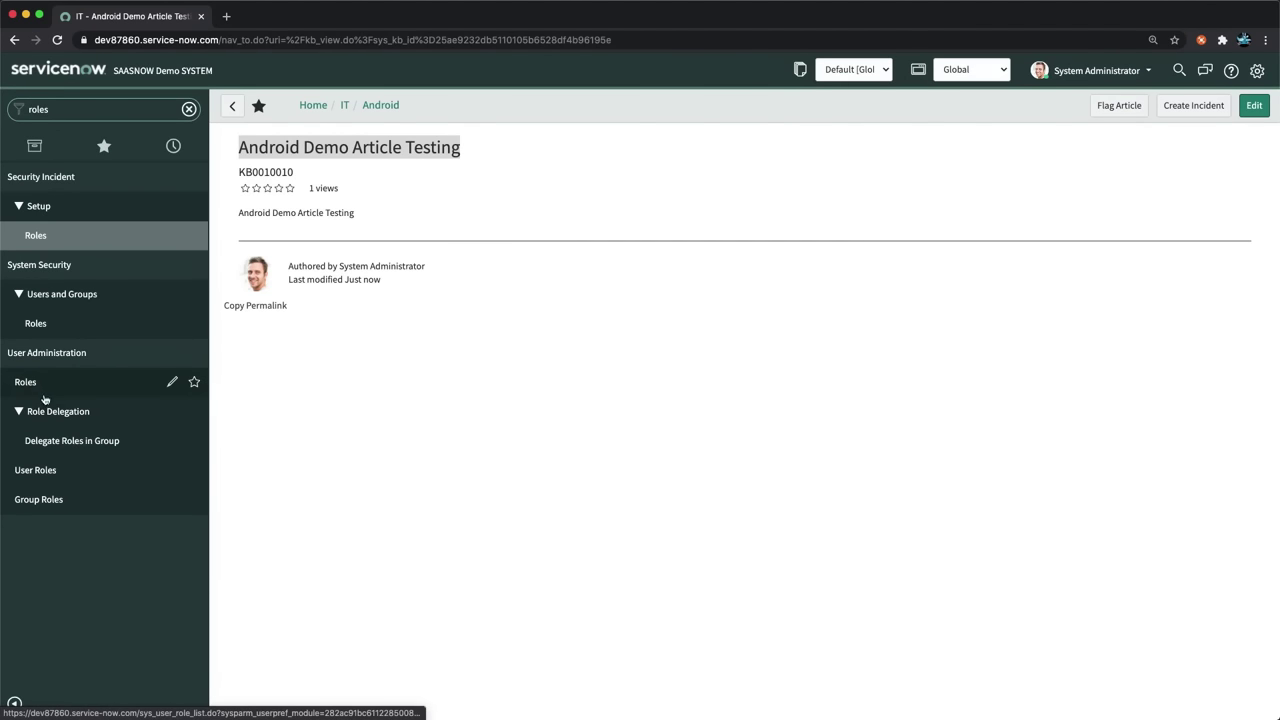
{"action": "left_click", "coordinate": [31, 388]}
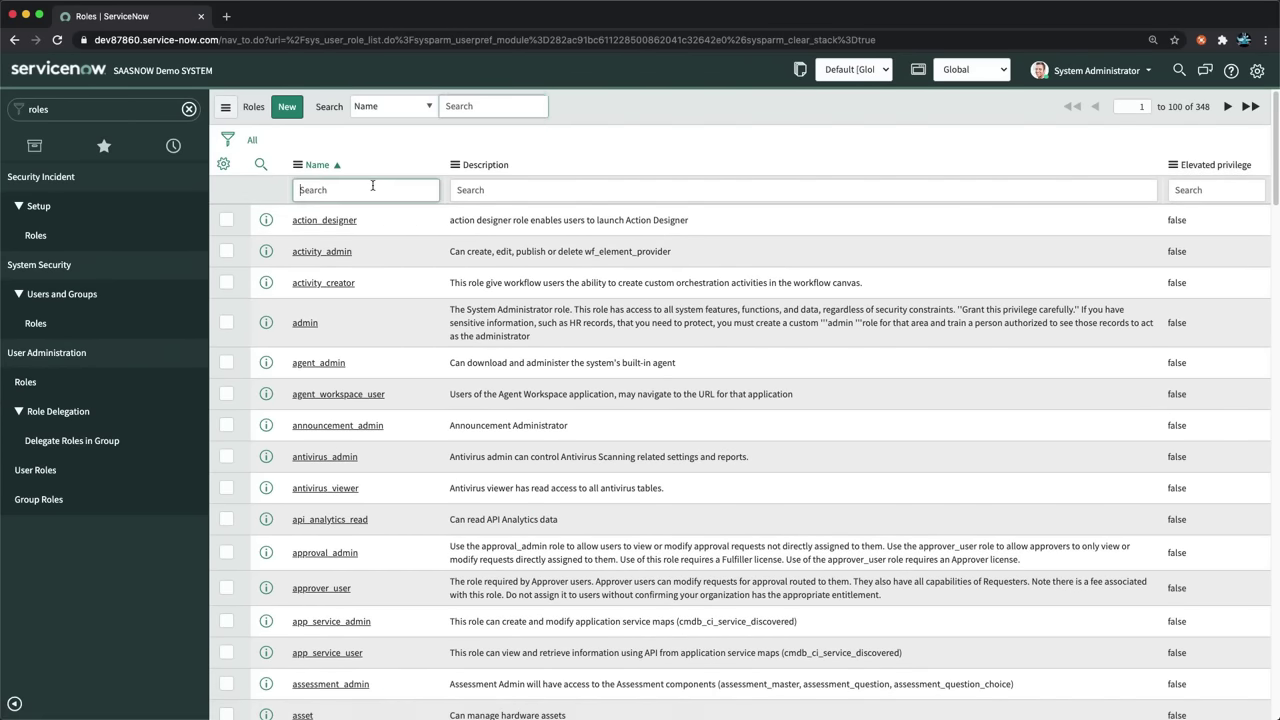
{"action": "left_click", "coordinate": [372, 187]}
{"action": "type", "text": "*knolwe"}
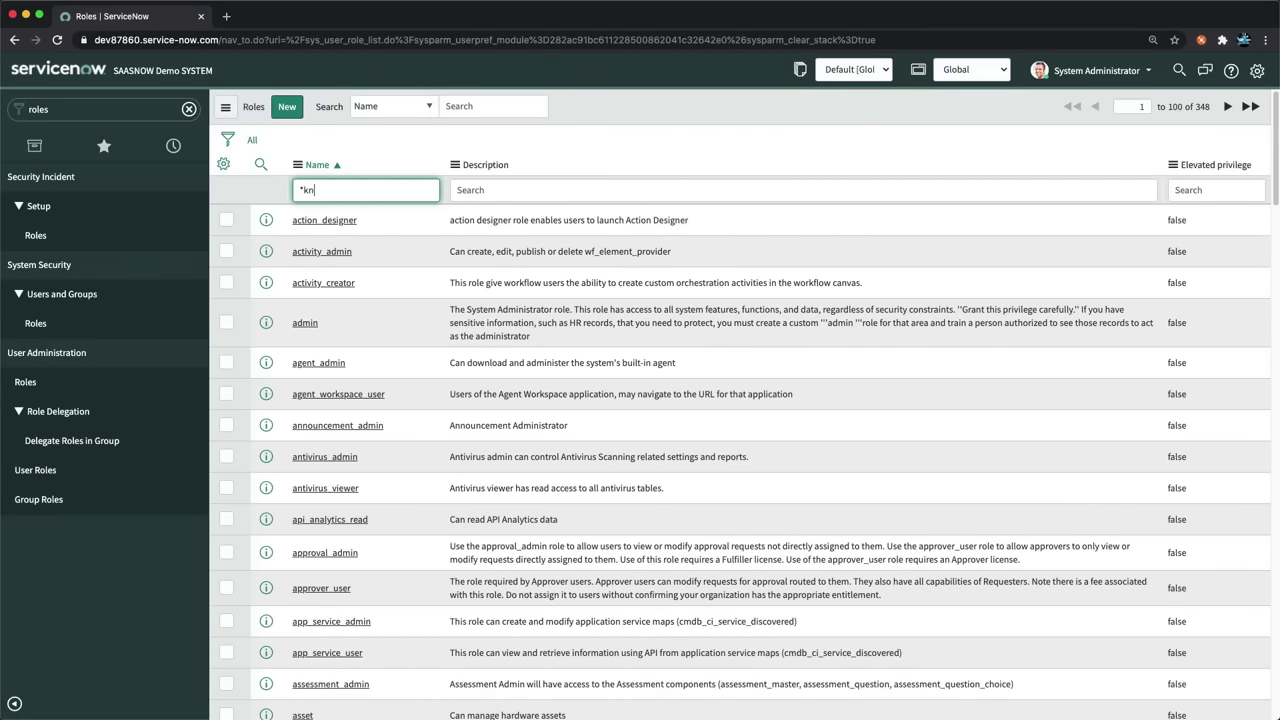
{"action": "key", "text": "BackSpace"}
{"action": "key", "text": "BackSpace"}
{"action": "key", "text": "BackSpace"}
{"action": "type", "text": "wledge"}
{"action": "key", "text": "Return"}
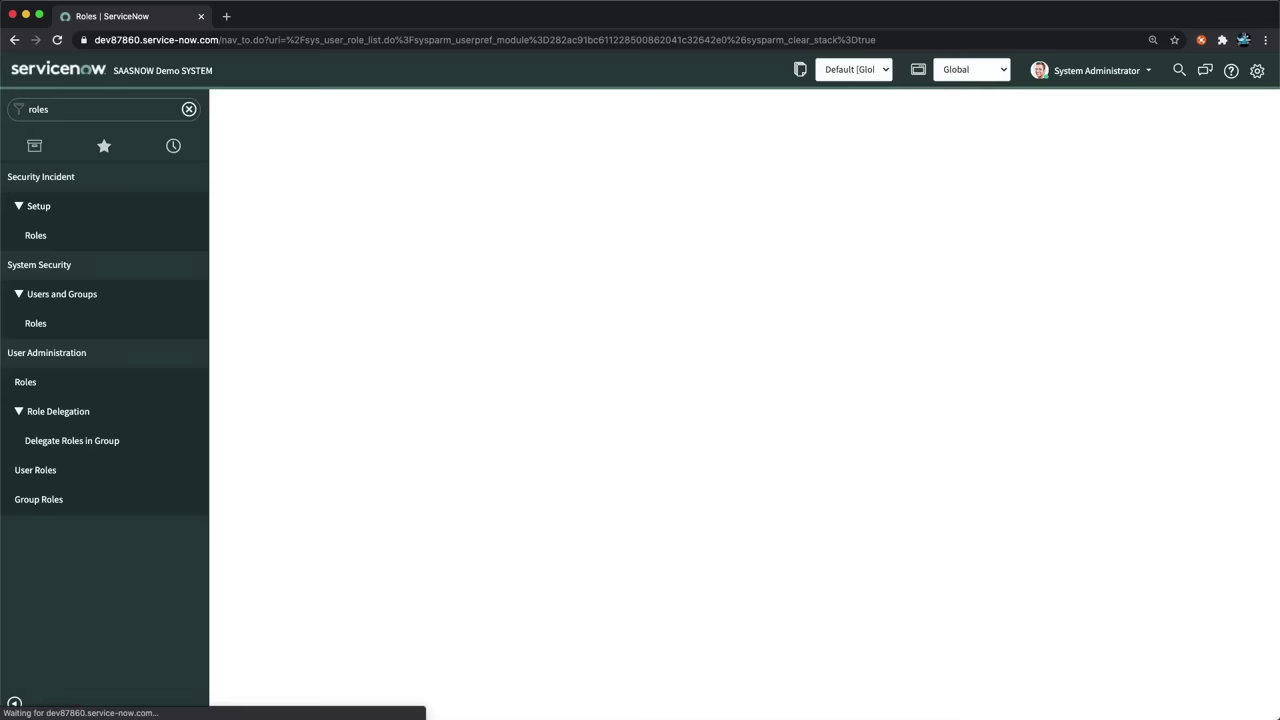
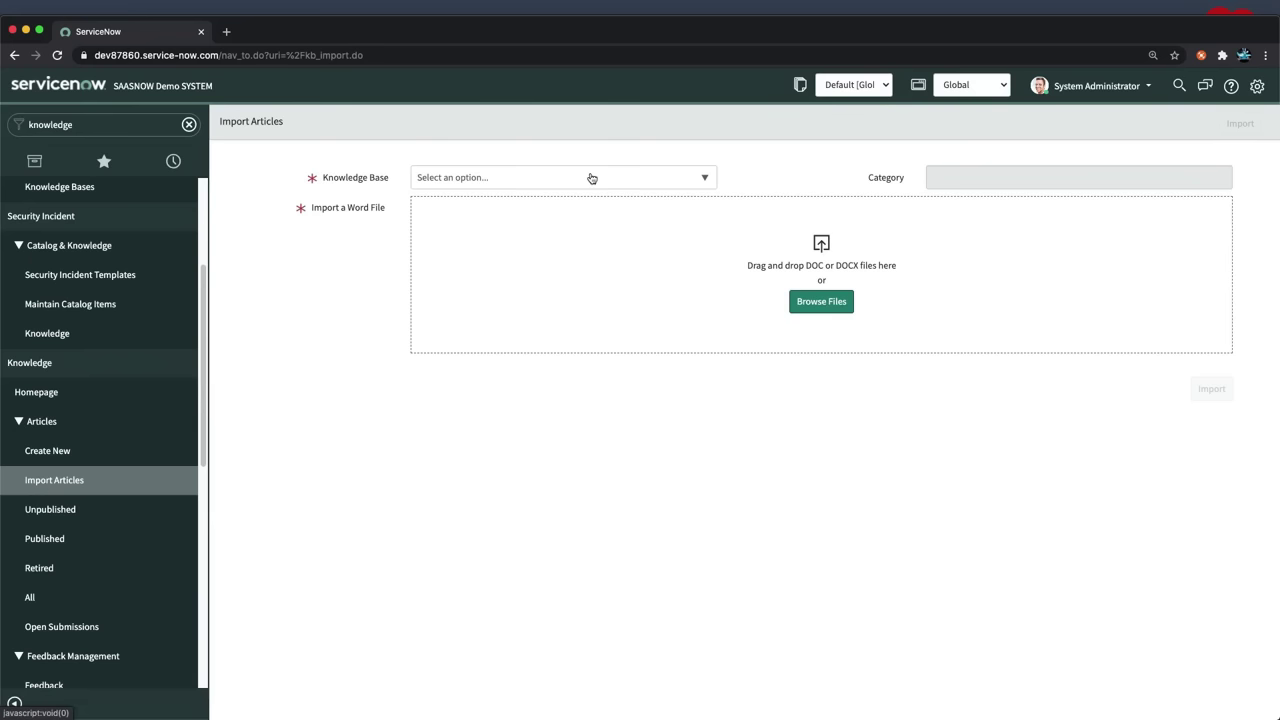
Set the import's knowledge base to IT and category to Microsoft
{"action": "left_click", "coordinate": [530, 186]}
{"action": "left_click", "coordinate": [457, 232]}
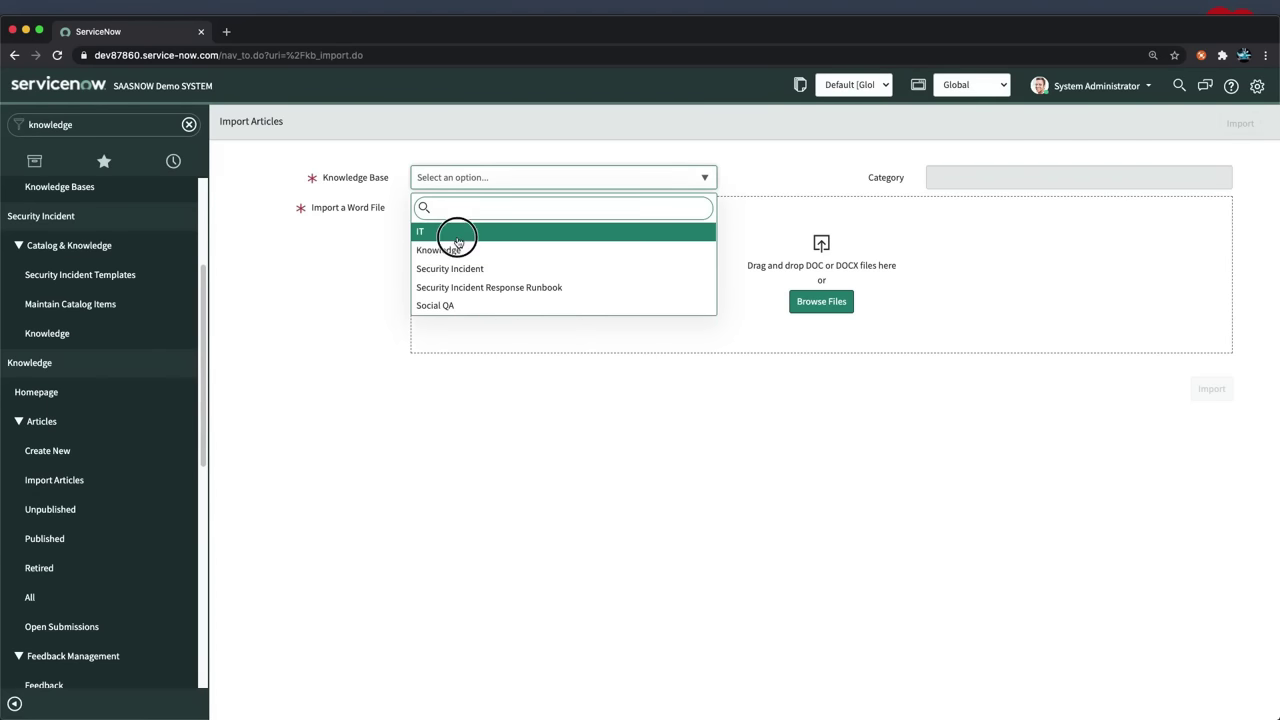
{"action": "left_click", "coordinate": [987, 180]}
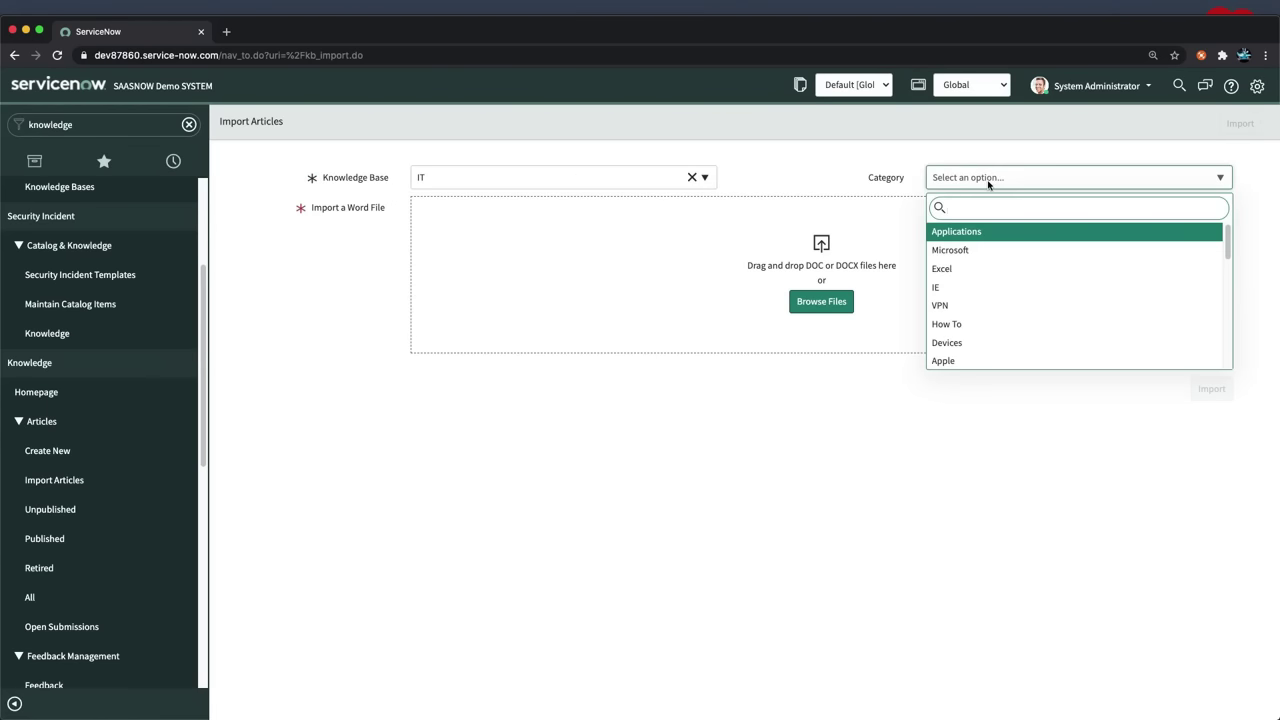
{"action": "left_click", "coordinate": [967, 256]}
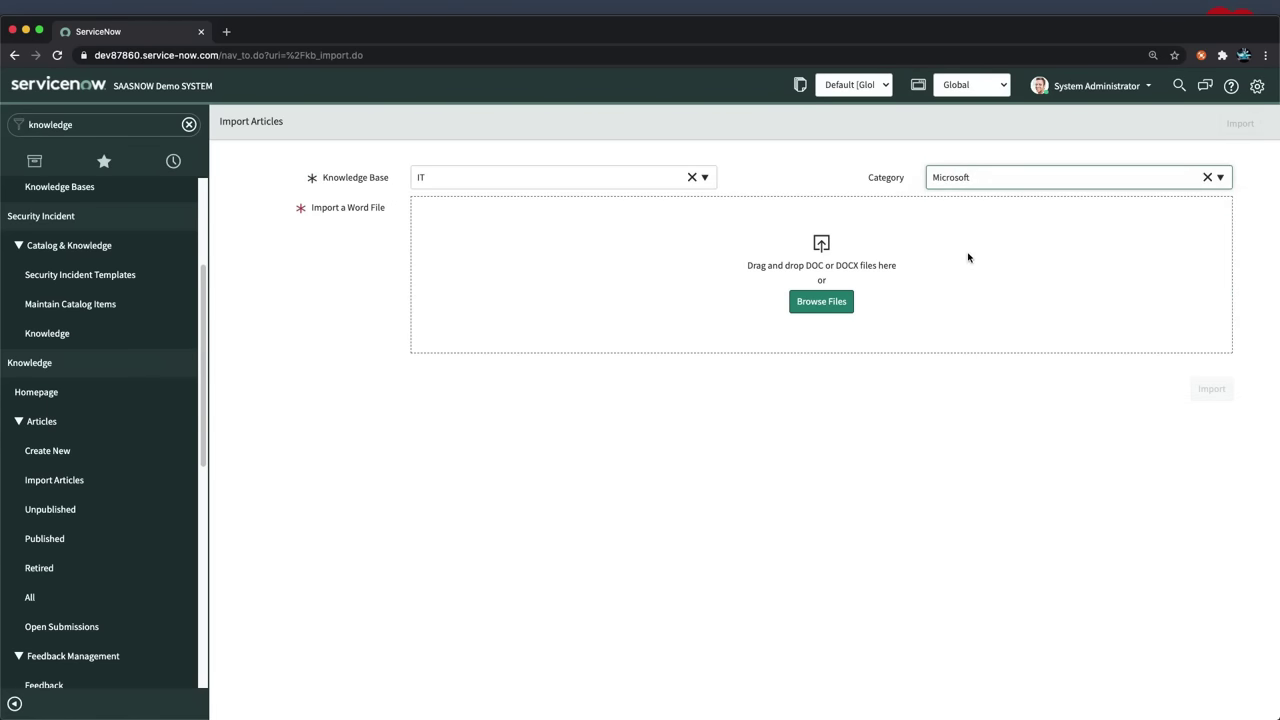
Load Test for Article IMport from the Desktop as the Word file to import
{"action": "left_click", "coordinate": [820, 307]}
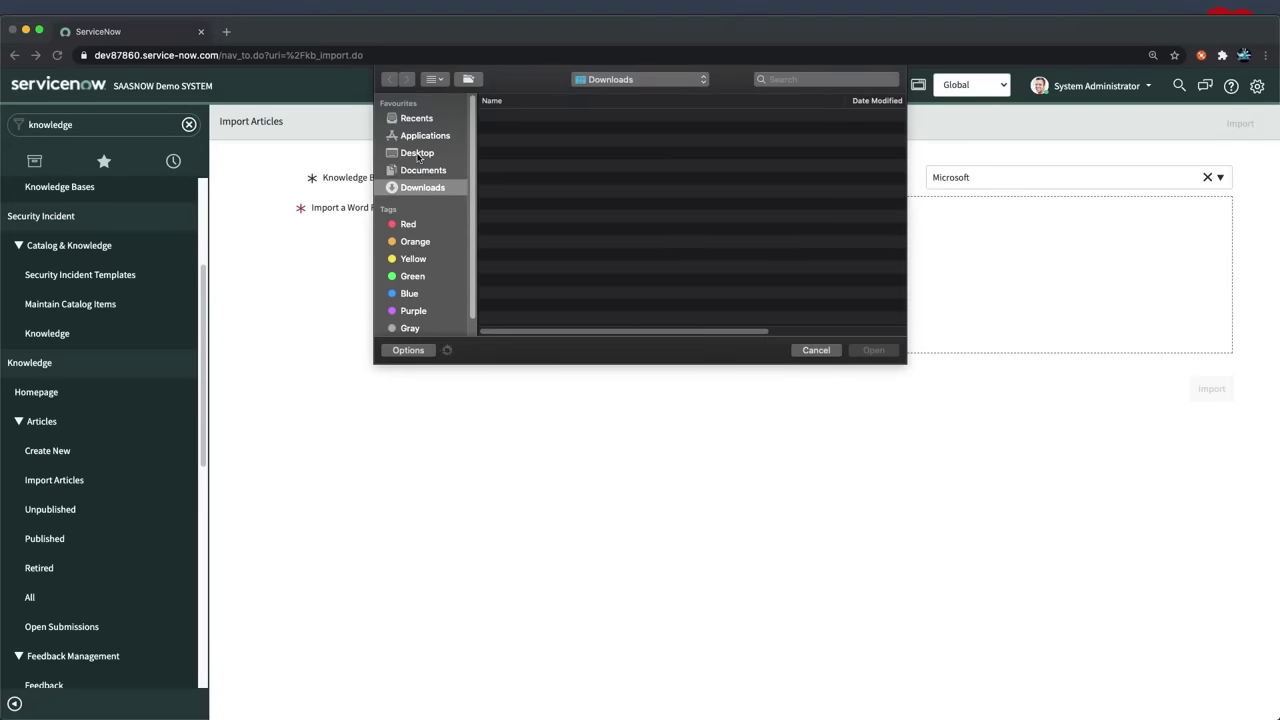
{"action": "left_click", "coordinate": [417, 153]}
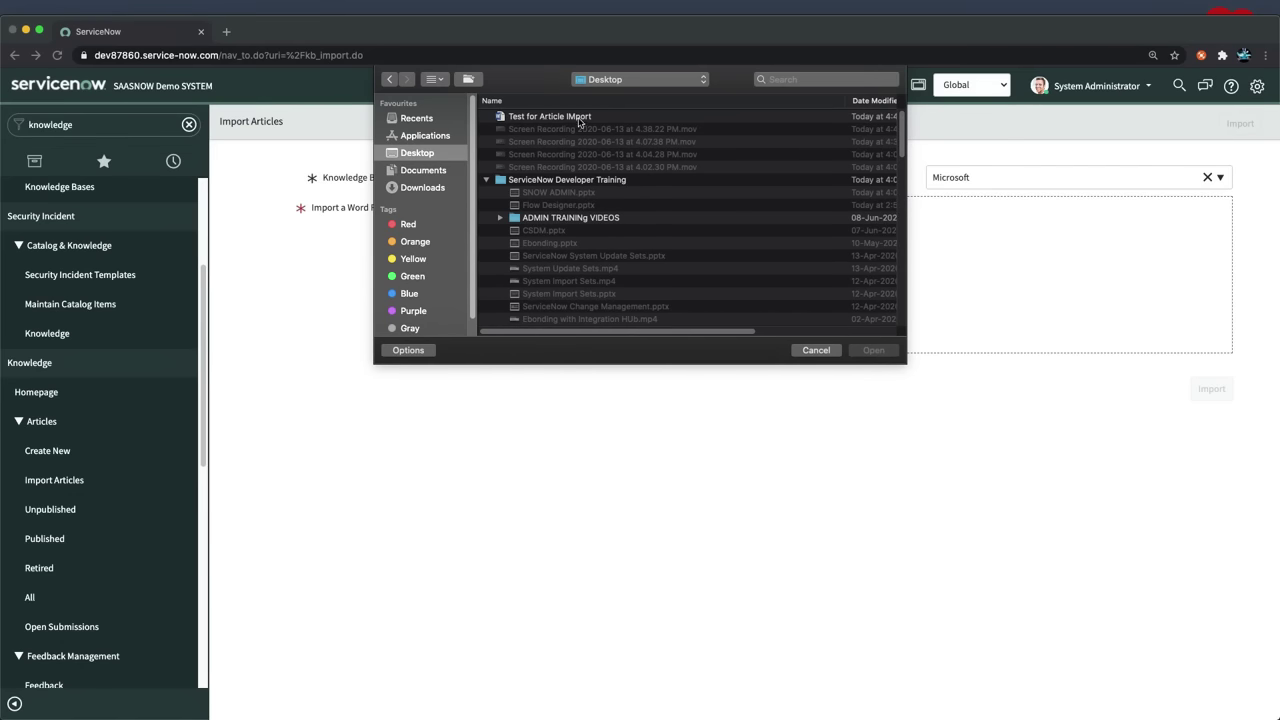
{"action": "double_click", "coordinate": [580, 121]}
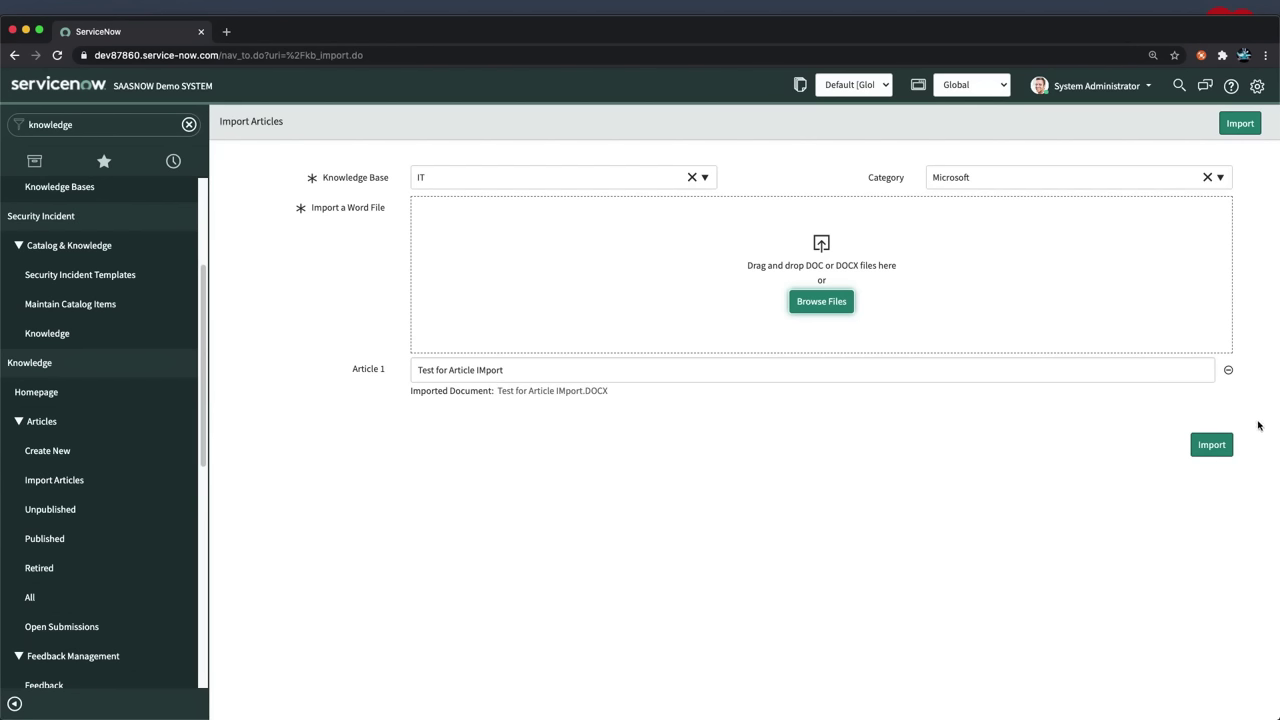
Import the Word document and open the resulting article KB0010011
{"action": "left_click", "coordinate": [1211, 446]}
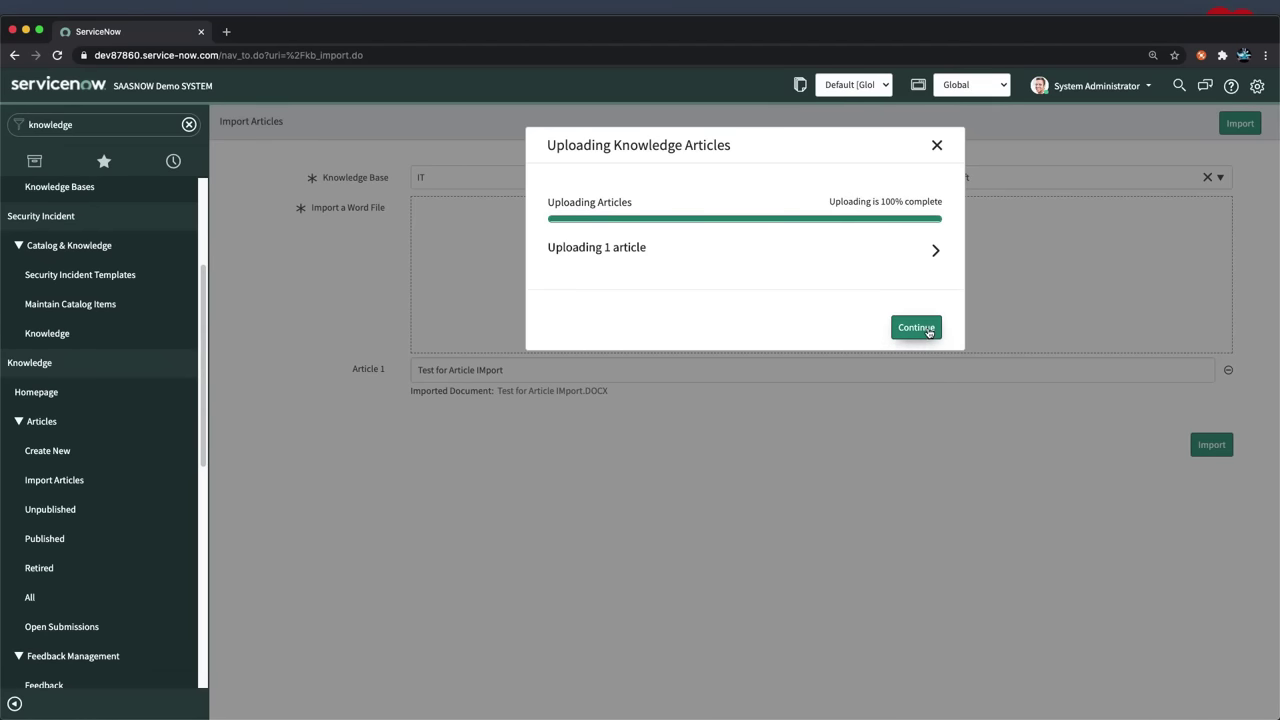
{"action": "left_click", "coordinate": [915, 330]}
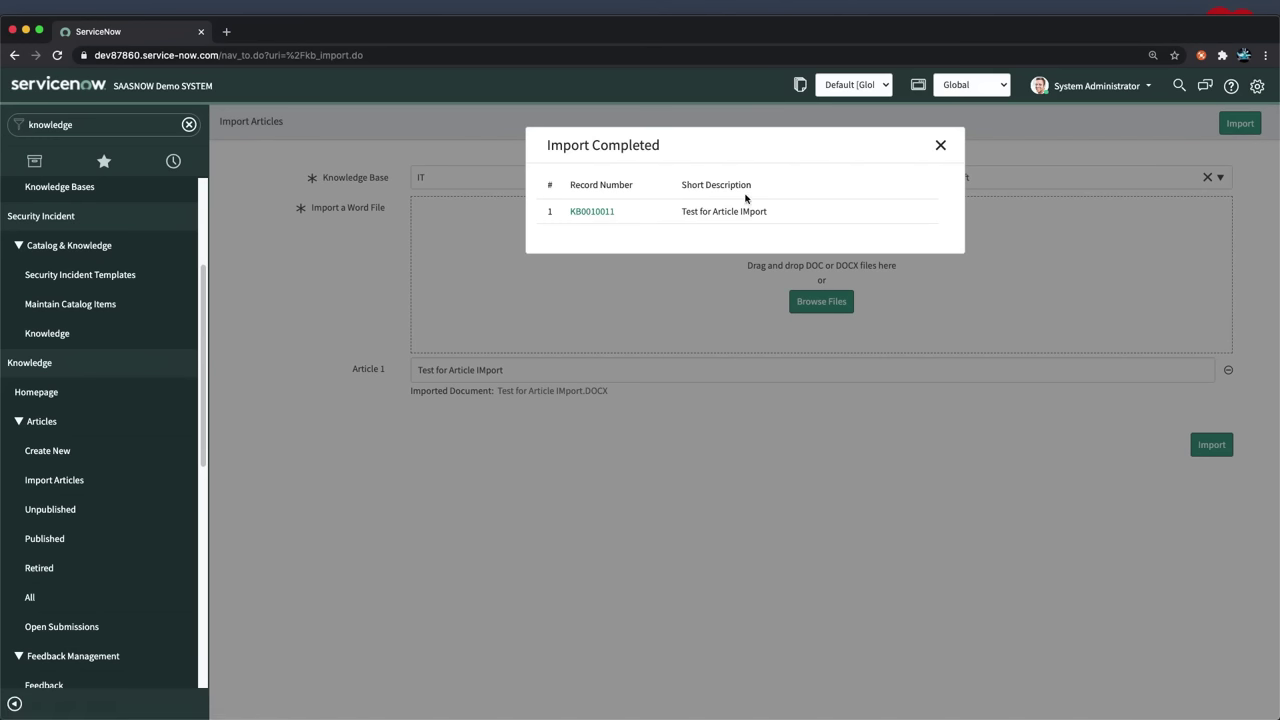
{"action": "left_click", "coordinate": [592, 212]}
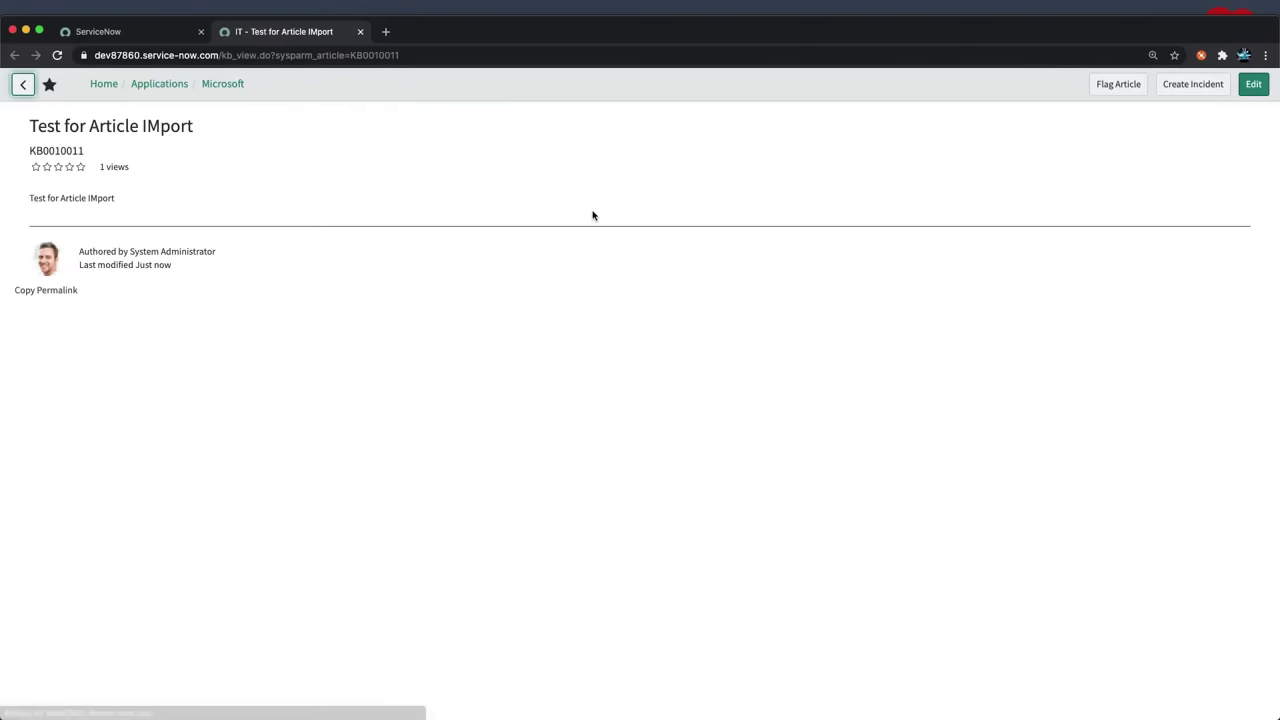
Review the imported title and body, then switch KB0010011 into its Draft edit form
{"action": "left_click_drag", "start_coordinate": [31, 199], "coordinate": [147, 199]}
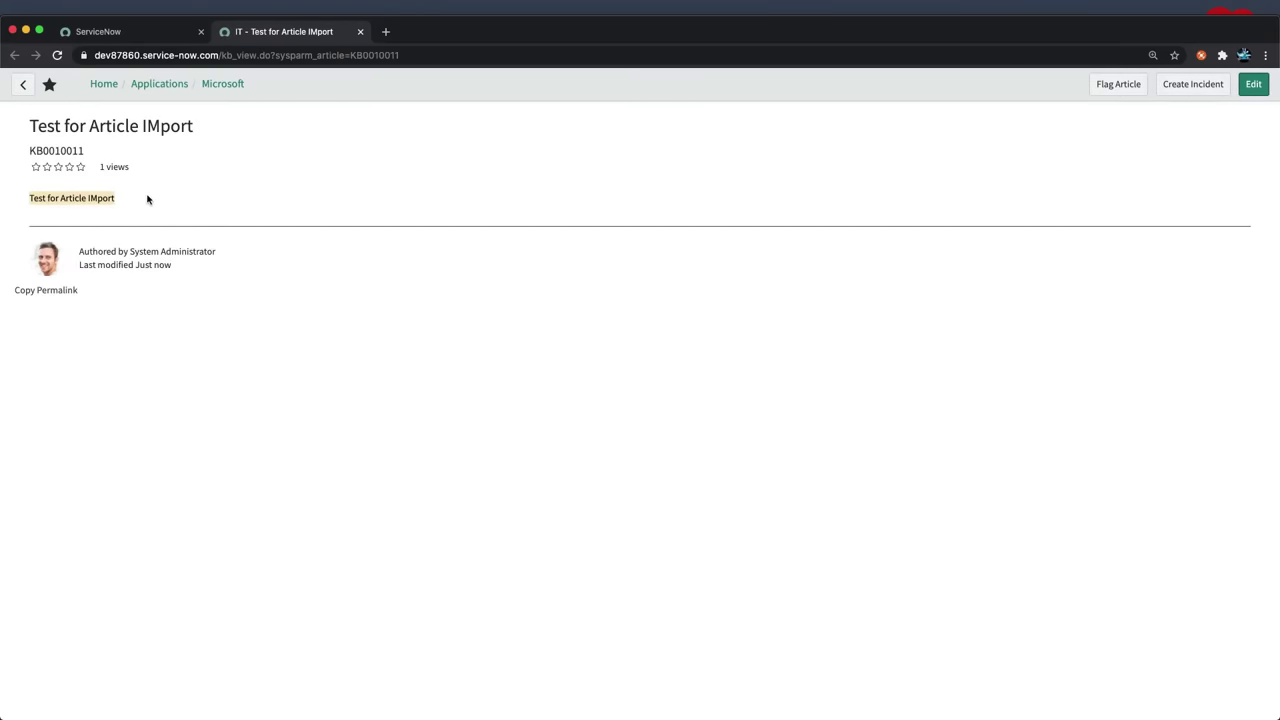
{"action": "left_click_drag", "start_coordinate": [28, 126], "coordinate": [217, 129]}
{"action": "left_click", "coordinate": [21, 200]}
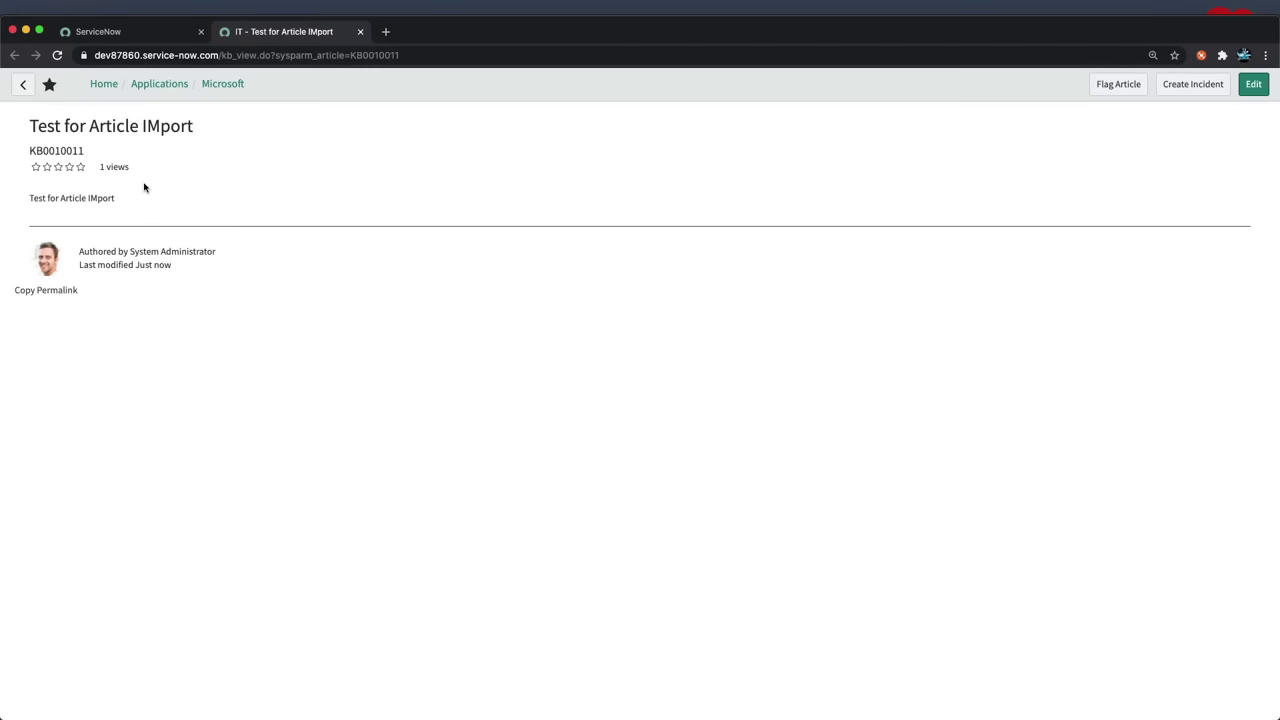
{"action": "left_click", "coordinate": [1254, 90]}
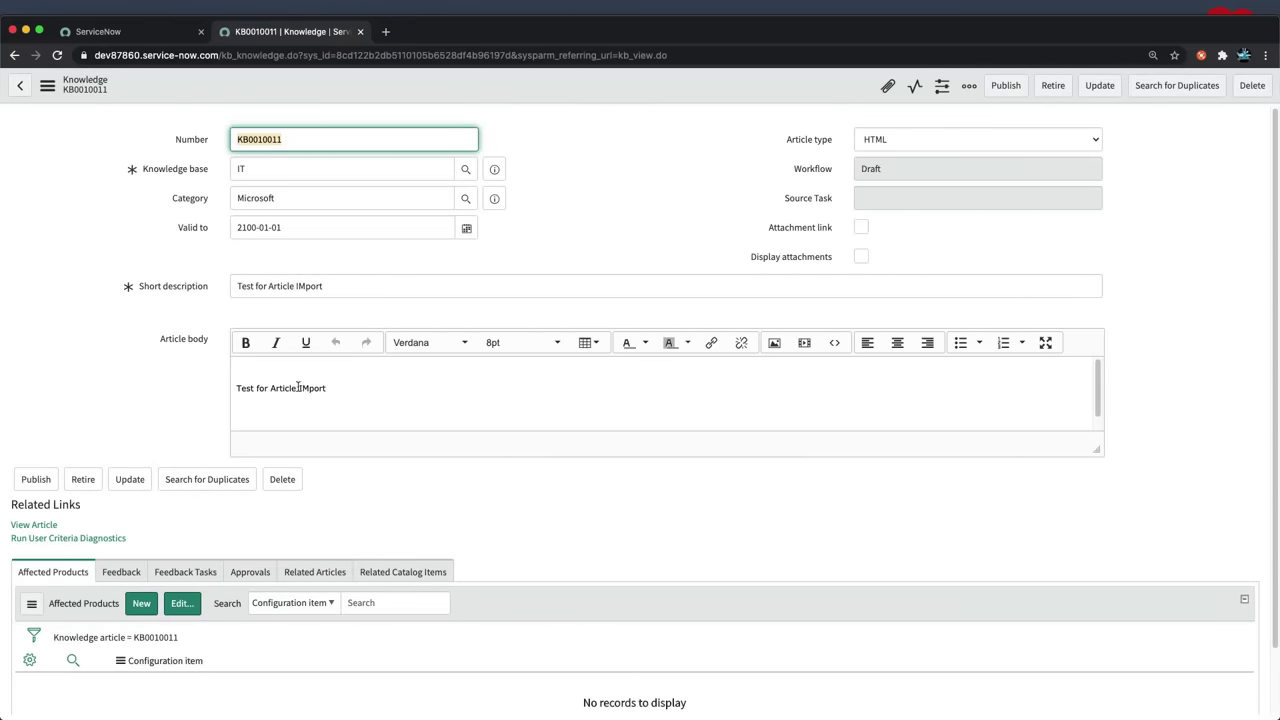
Turn on the attachment link option for KB0010011, leaving the short description unchanged
{"action": "left_click_drag", "start_coordinate": [380, 388], "coordinate": [247, 388]}
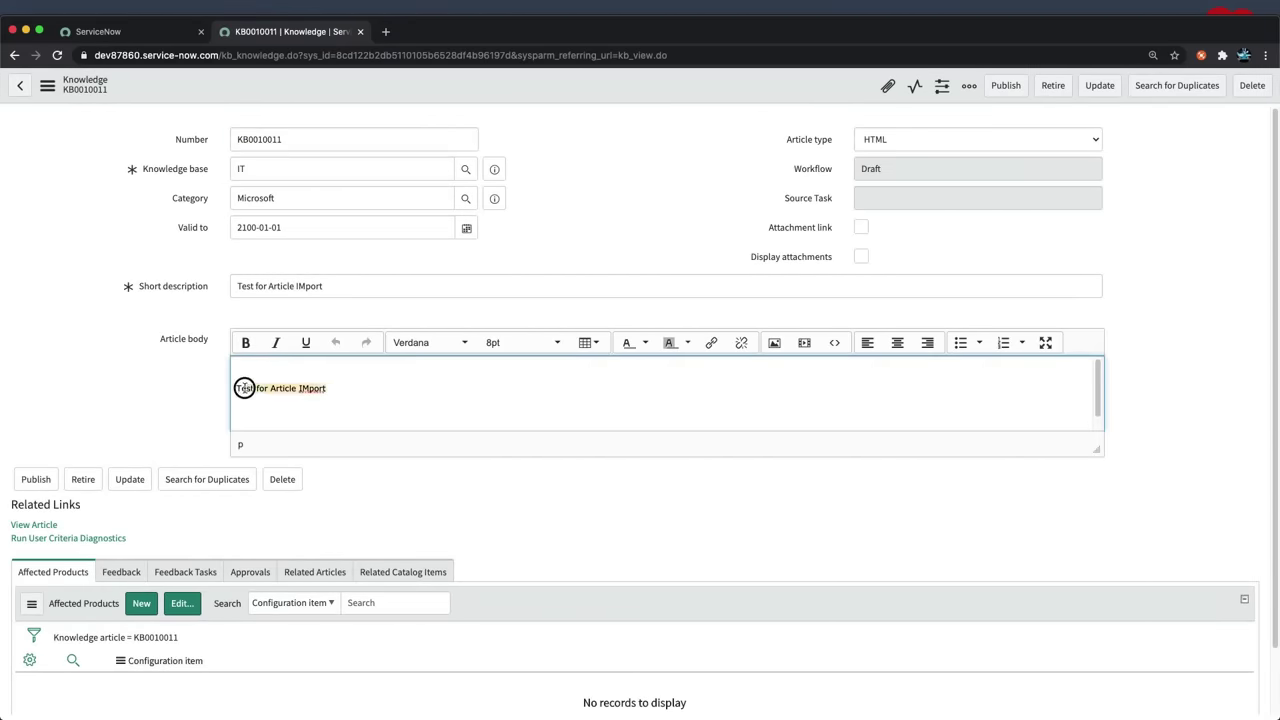
{"action": "left_click", "coordinate": [369, 286]}
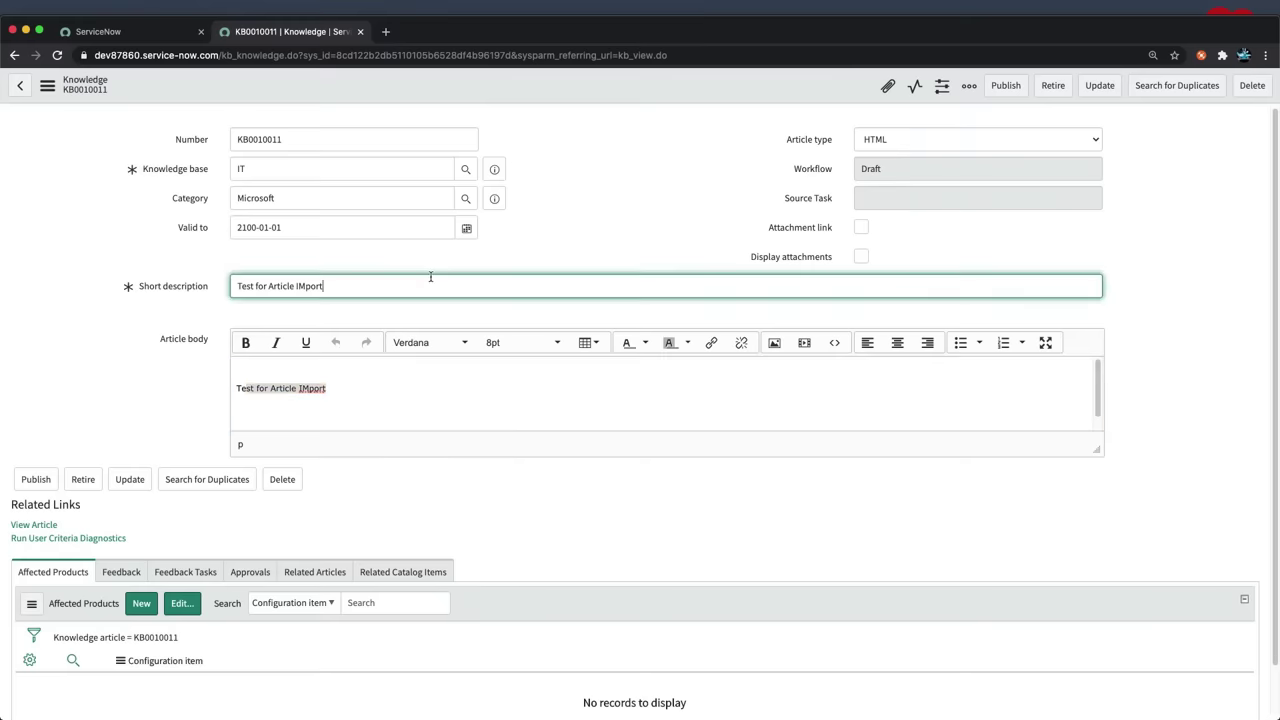
{"action": "left_click", "coordinate": [588, 239]}
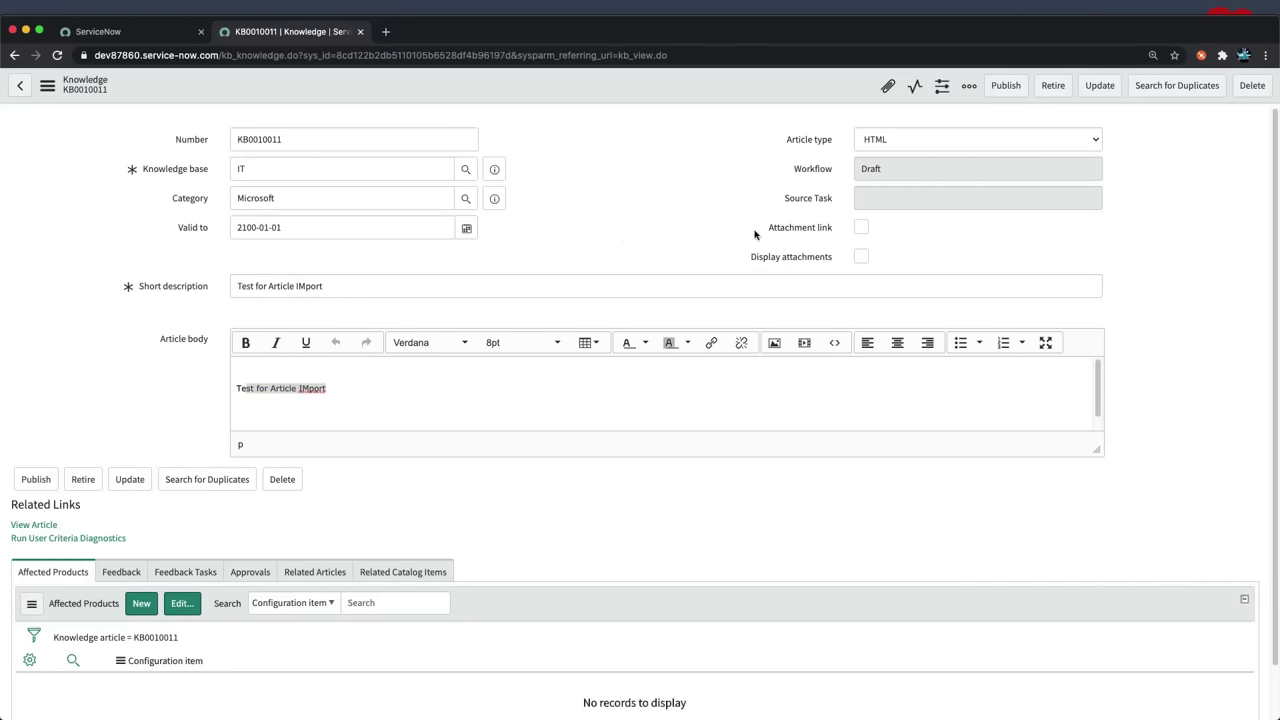
{"action": "mouse_move", "coordinate": [802, 229]}
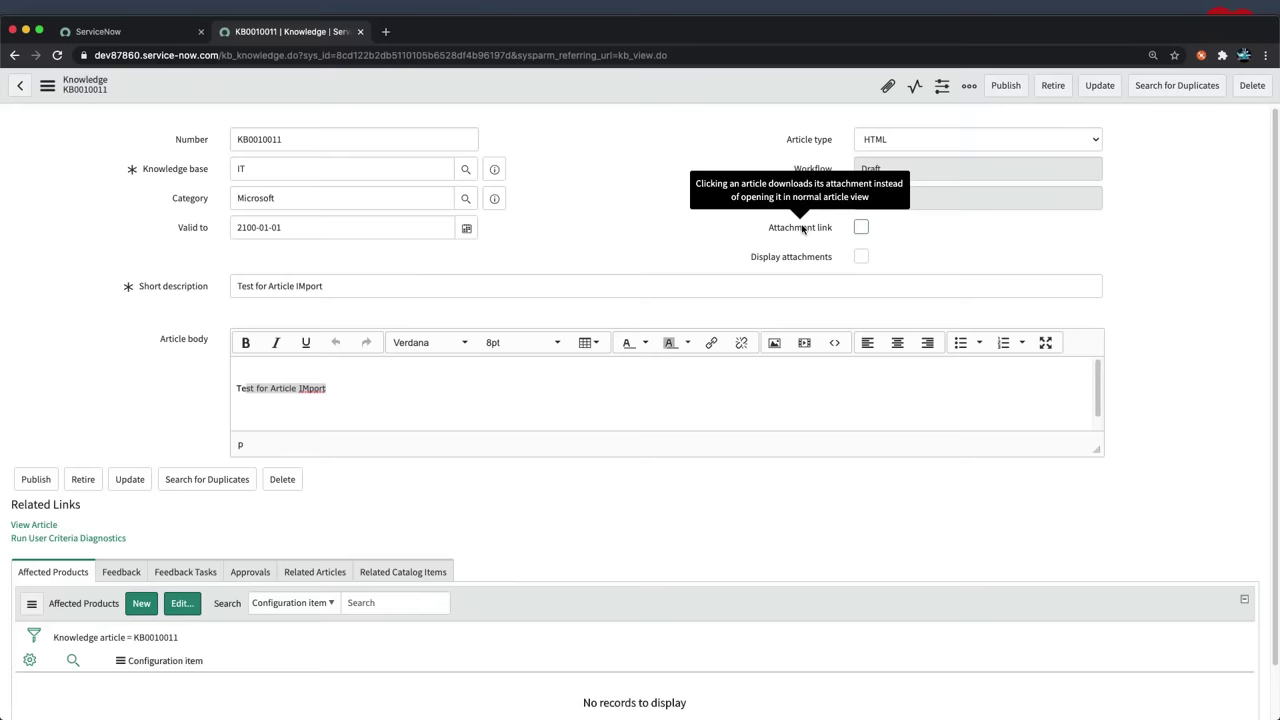
{"action": "left_click", "coordinate": [861, 229]}
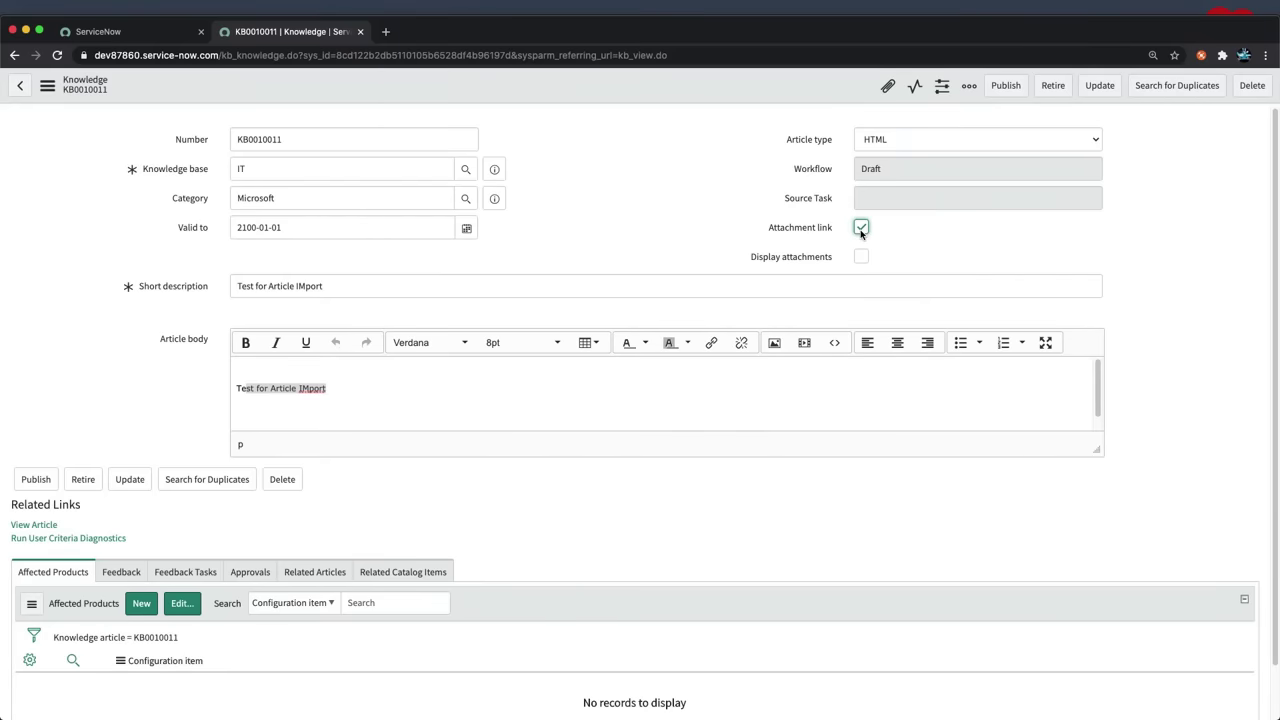
Attach Test for Article IMport.docx to the article
{"action": "left_click", "coordinate": [889, 92]}
{"action": "left_click", "coordinate": [889, 91]}
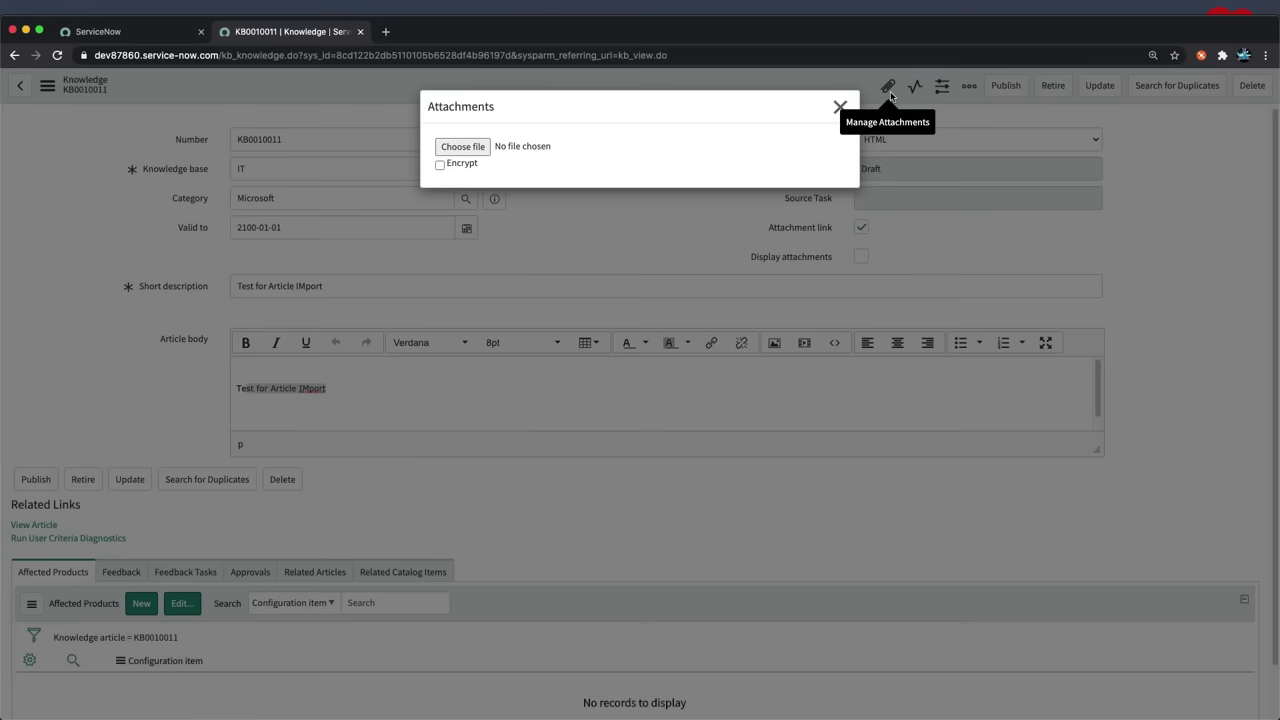
{"action": "left_click", "coordinate": [463, 147]}
{"action": "left_click", "coordinate": [583, 116]}
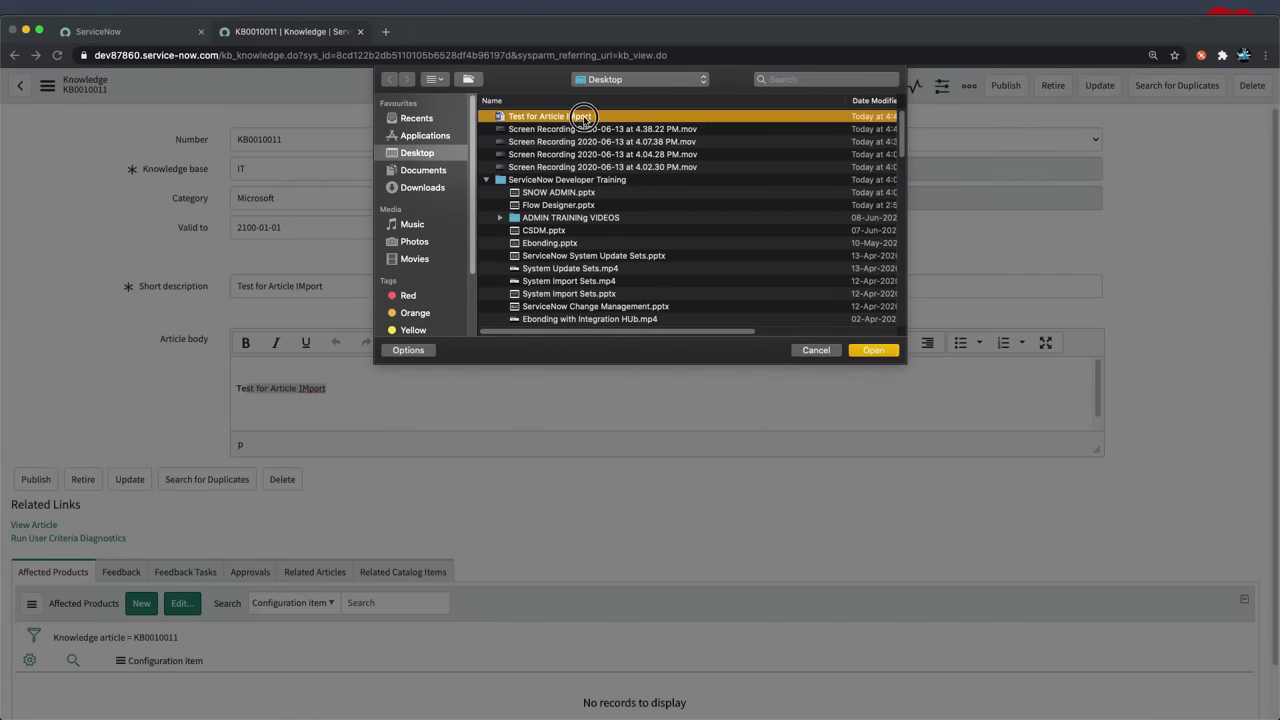
{"action": "double_click", "coordinate": [583, 116]}
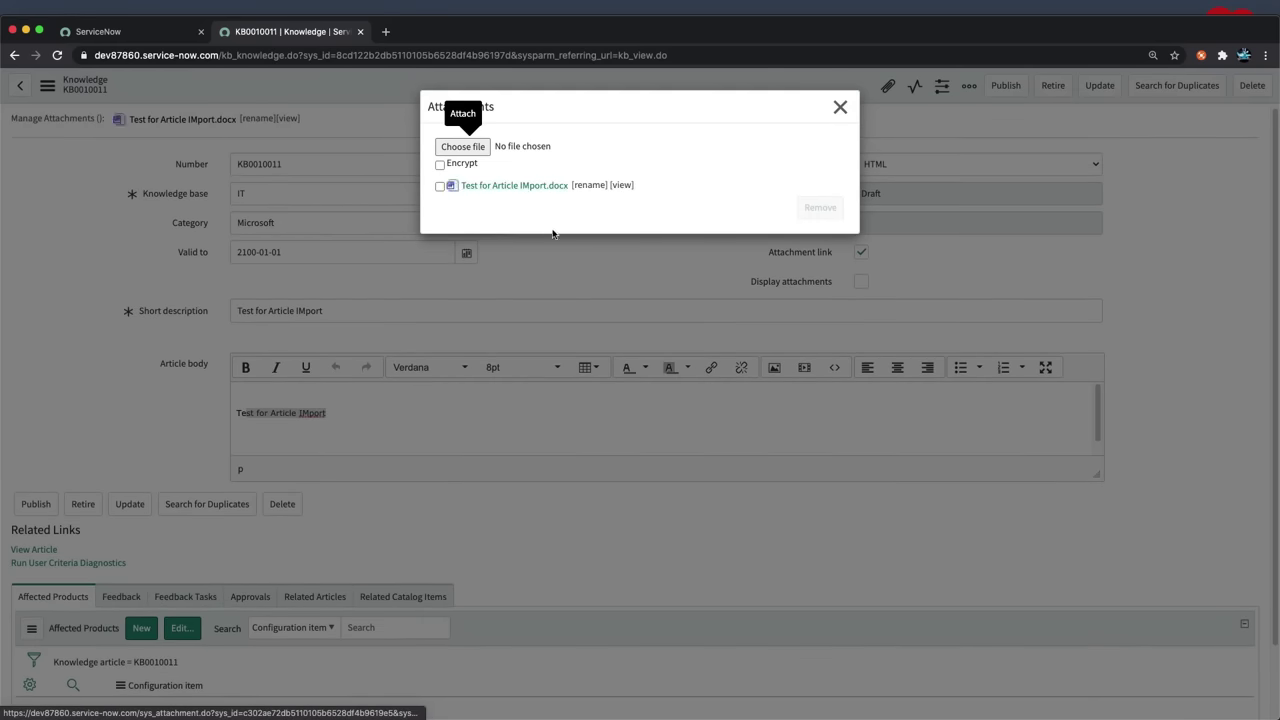
{"action": "left_click", "coordinate": [840, 107]}
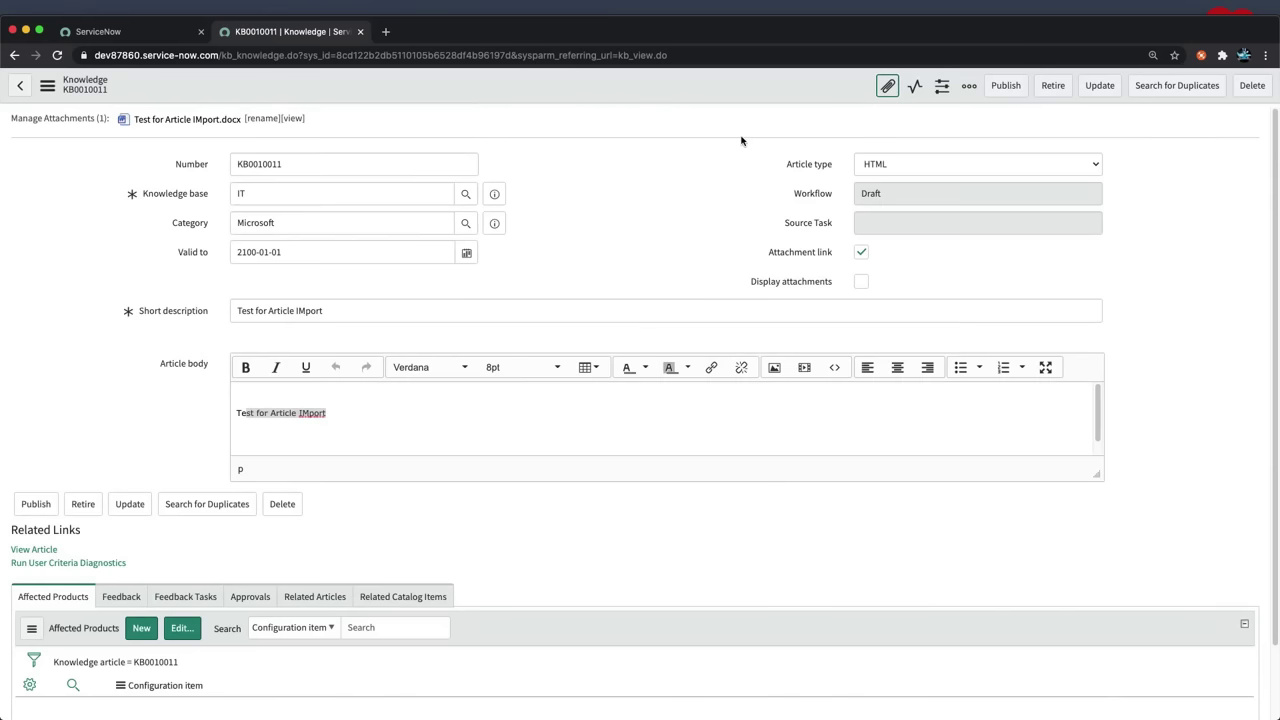
Save KB0010011 with its attachment and submit it for publishing review
{"action": "right_click", "coordinate": [574, 90]}
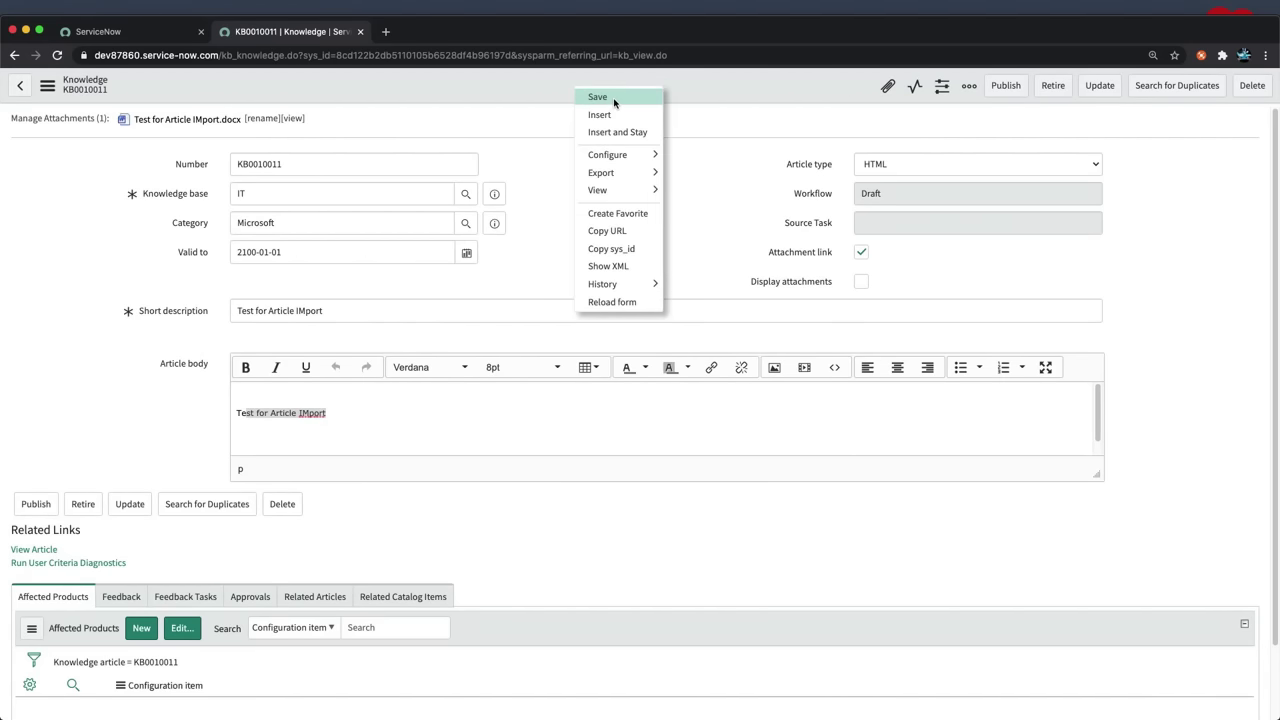
{"action": "left_click", "coordinate": [614, 100]}
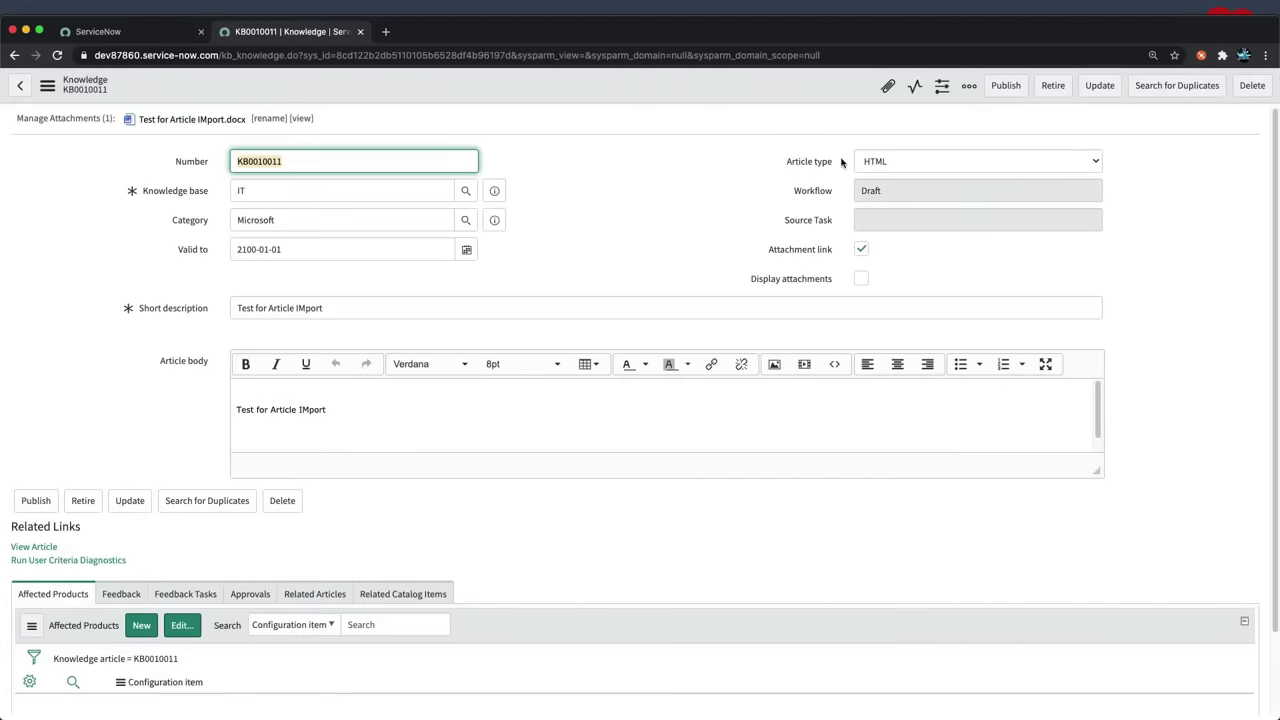
{"action": "left_click", "coordinate": [1005, 87]}
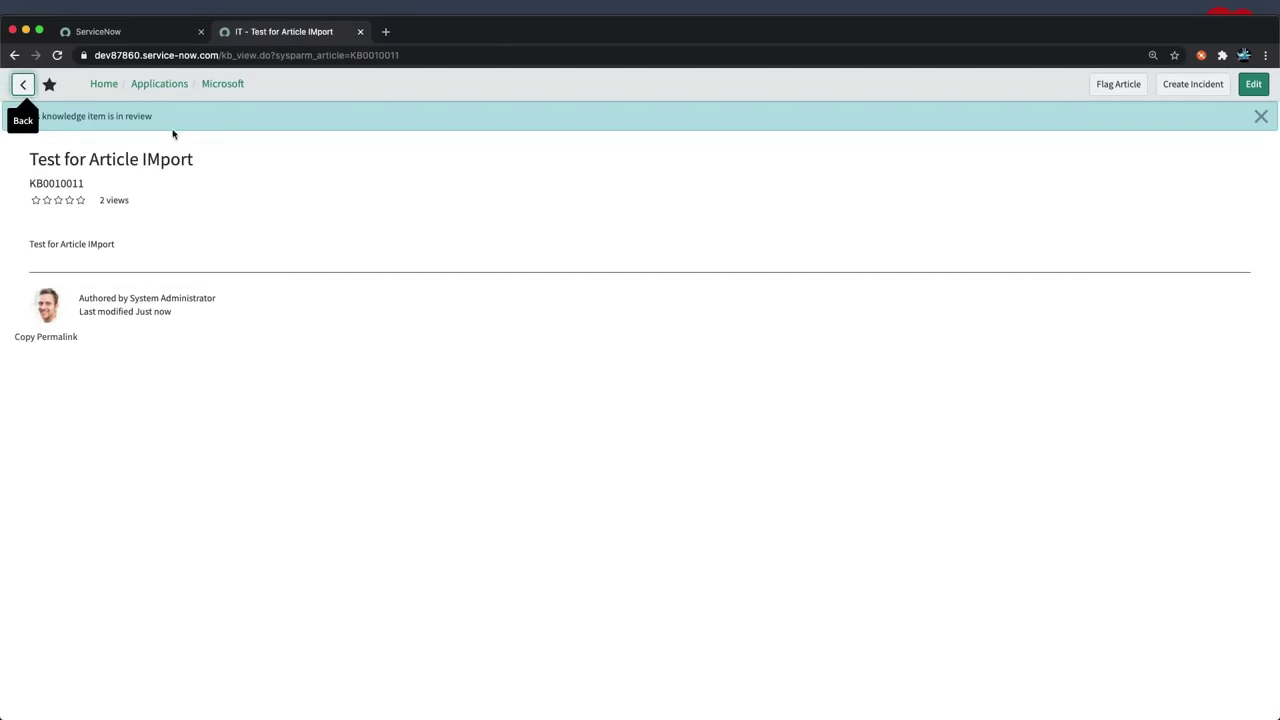
Approve KB0010011's requested approval under Approvals (1), making it Published on 2020-06-13
{"action": "left_click", "coordinate": [1254, 86]}
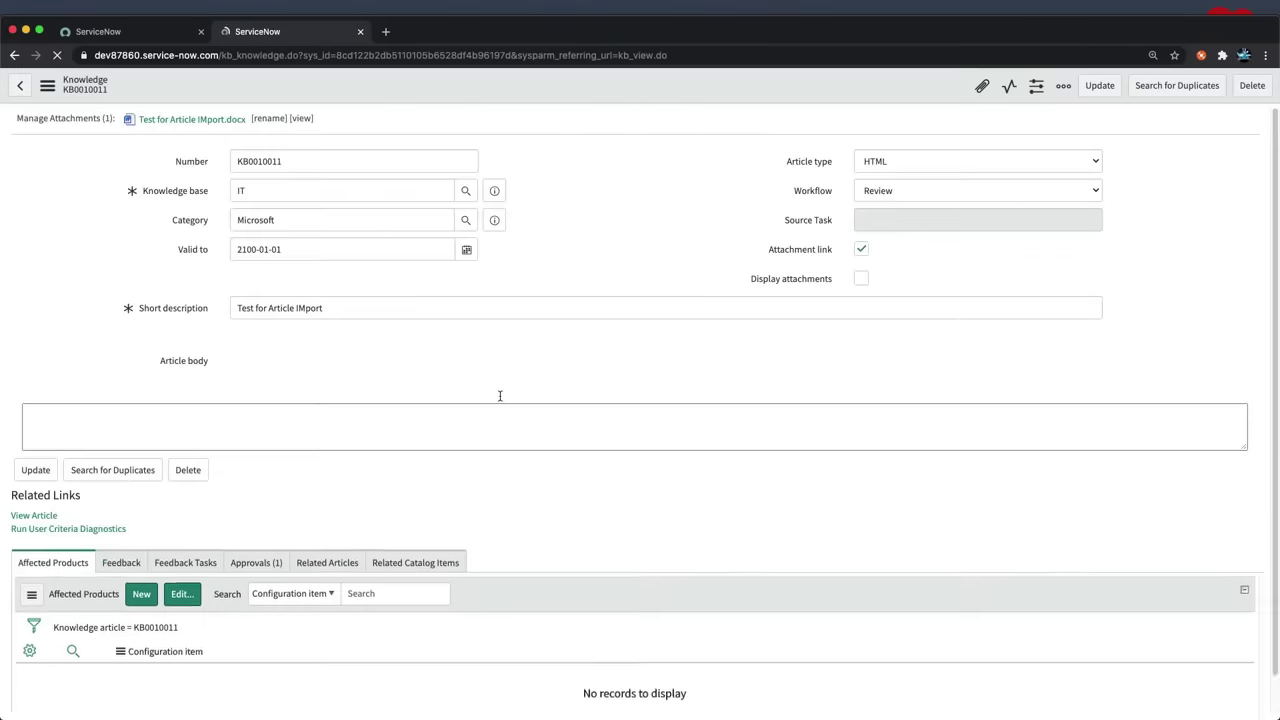
{"action": "left_click", "coordinate": [255, 595]}
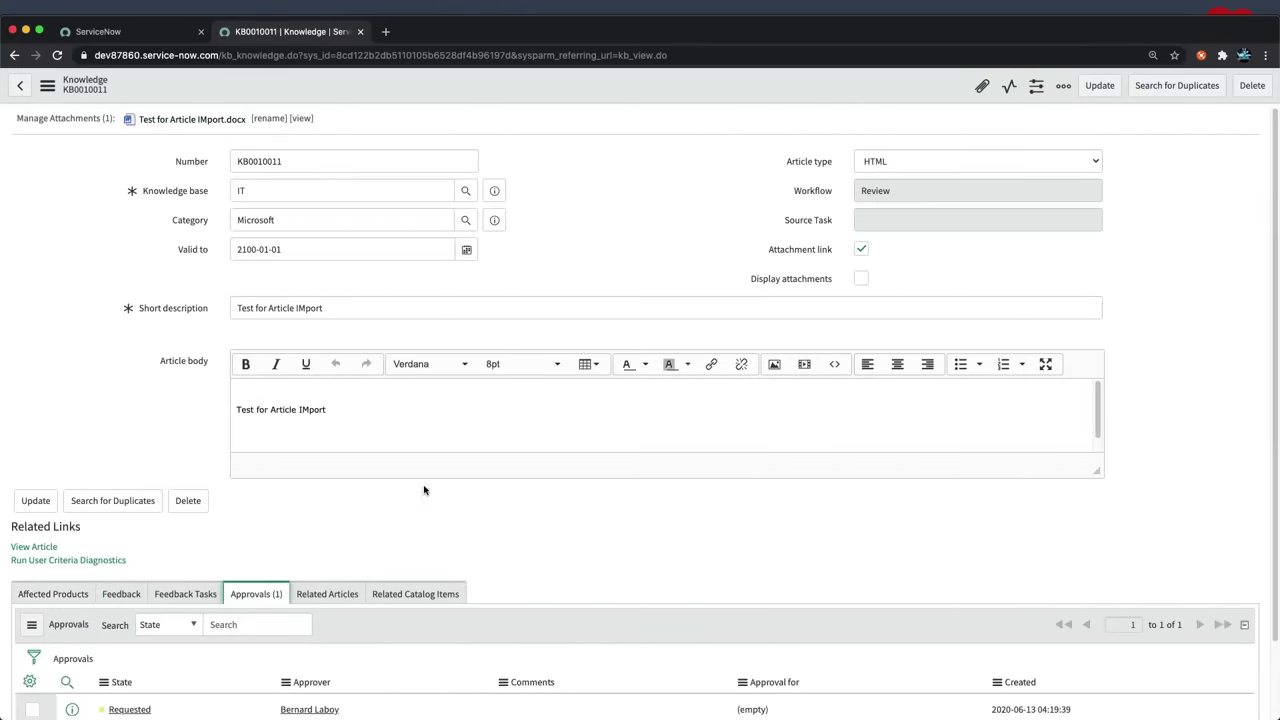
{"action": "scroll", "coordinate": [423, 489], "scroll_direction": "down", "scroll_amount": 2}
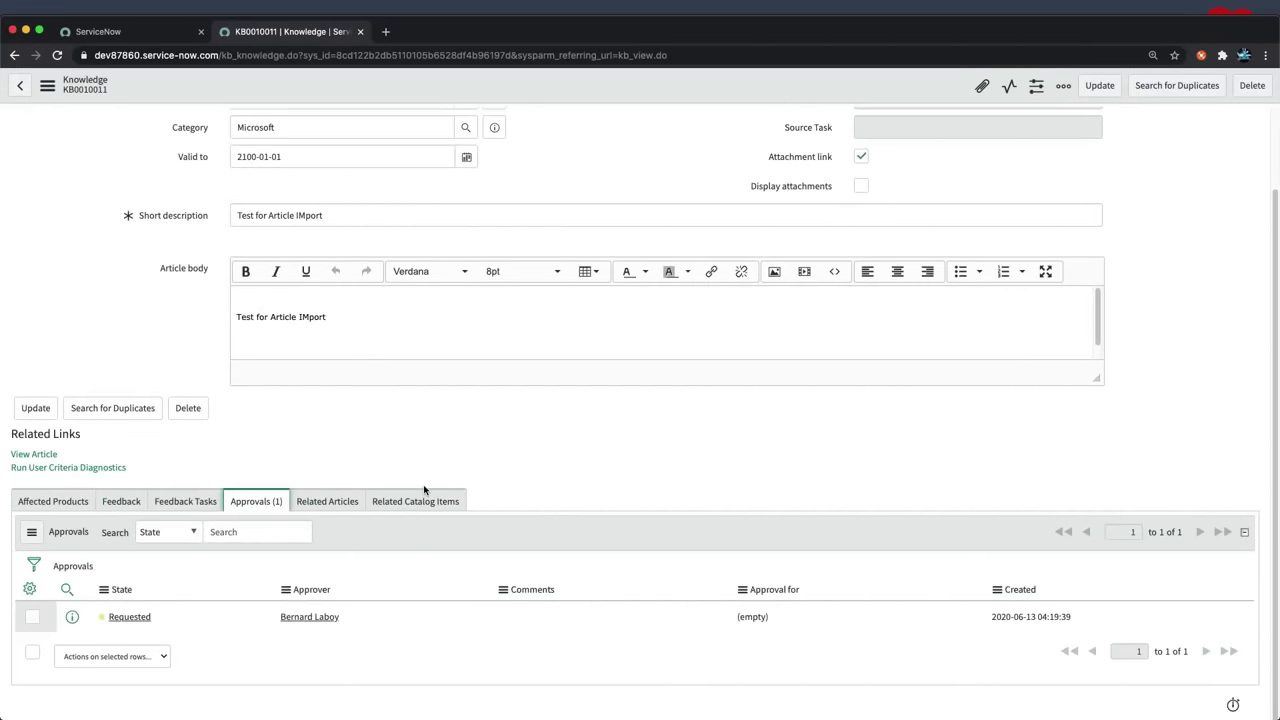
{"action": "right_click", "coordinate": [236, 616]}
{"action": "left_click", "coordinate": [264, 590]}
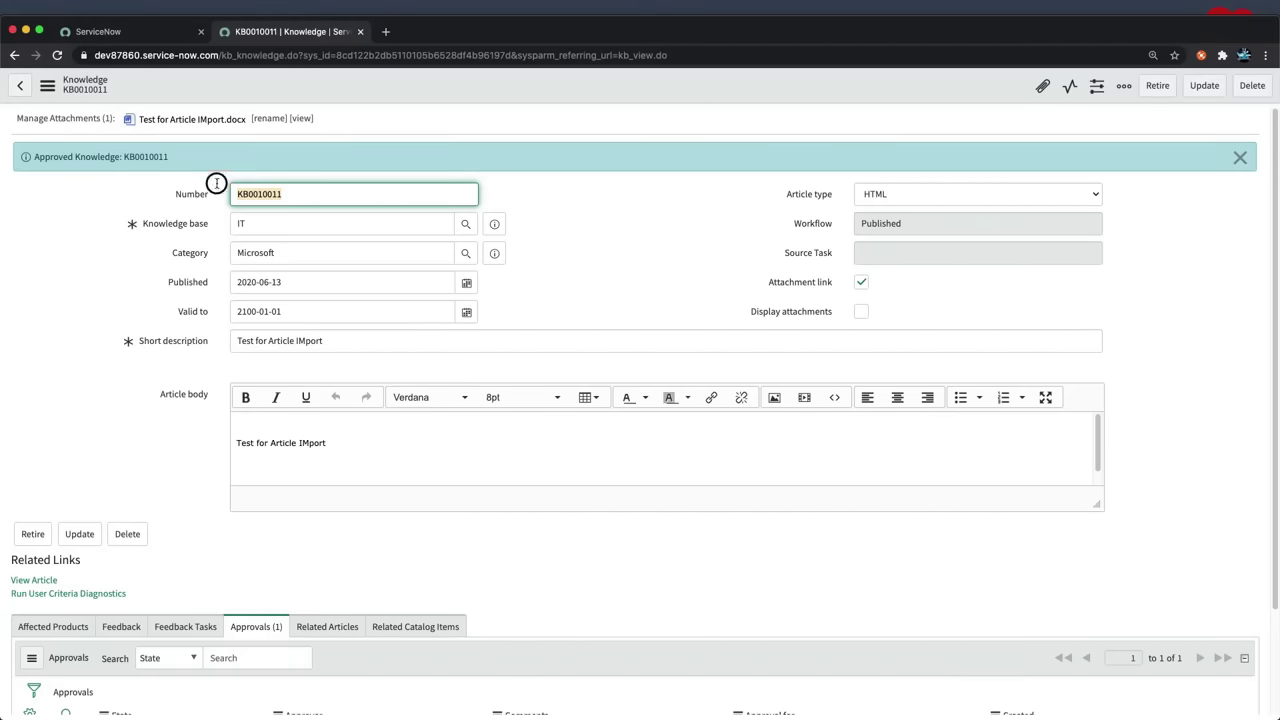
Close the Import Completed dialog in the other tab and go to the Knowledge homepage
{"action": "left_click", "coordinate": [155, 33]}
{"action": "left_click", "coordinate": [940, 145]}
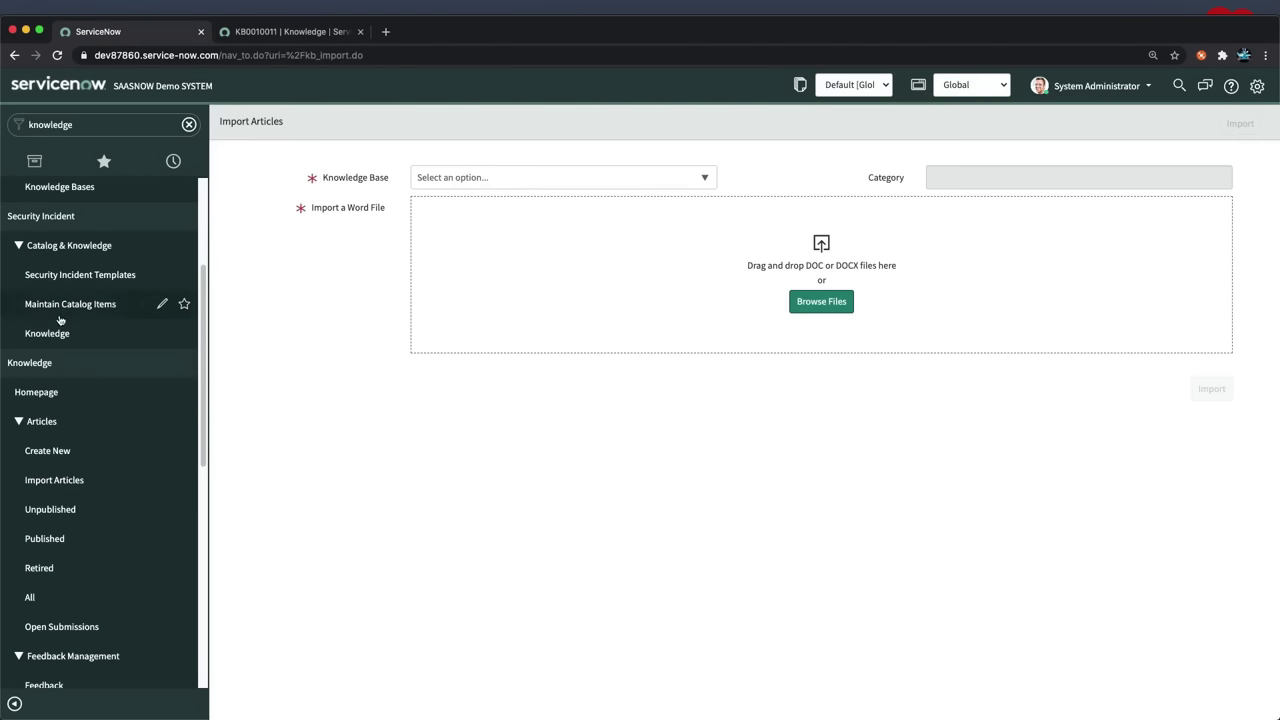
{"action": "left_click", "coordinate": [36, 396]}
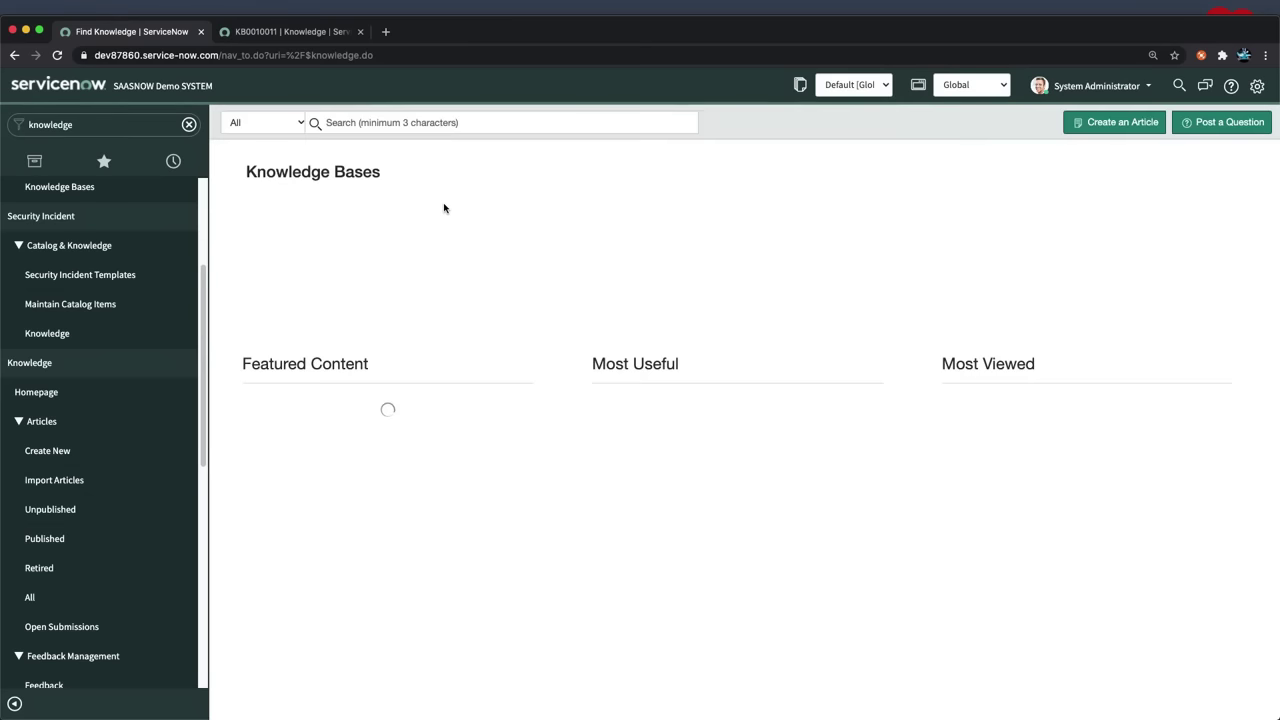
Search the knowledge base for KB0010011 and open the Test for Article IMport result
{"action": "left_click", "coordinate": [444, 118]}
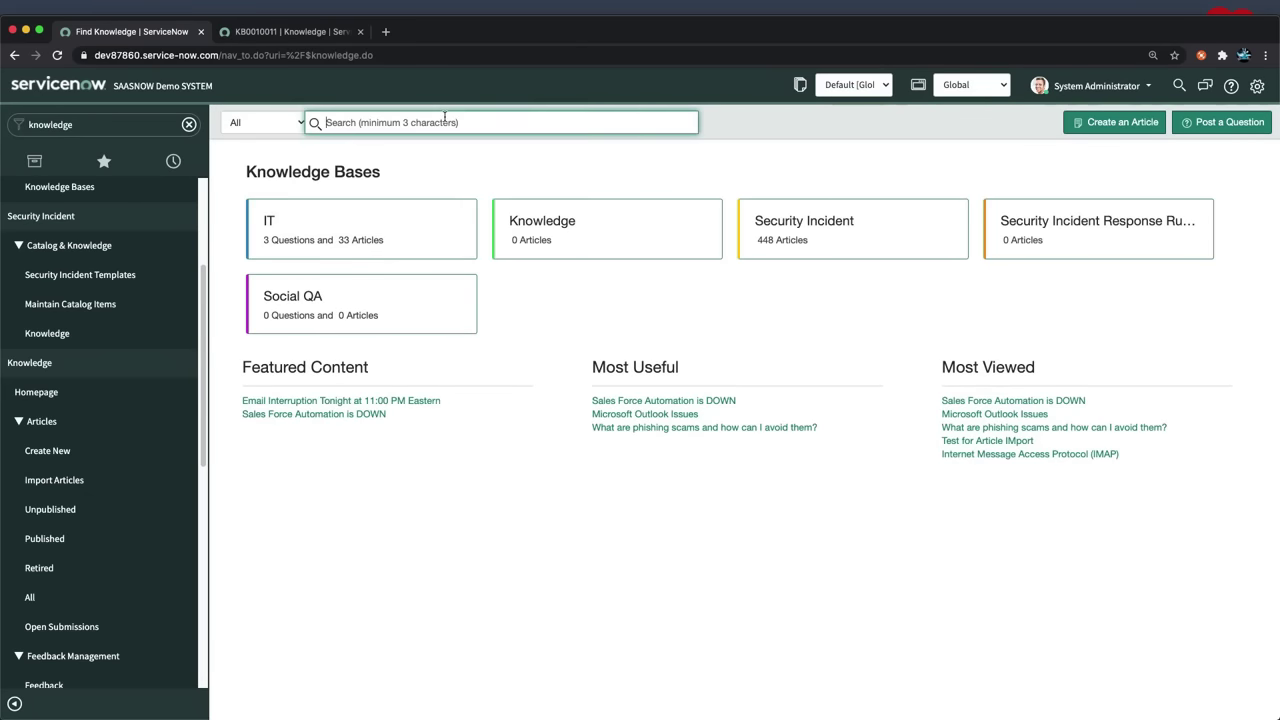
{"action": "type", "text": "KB0010011"}
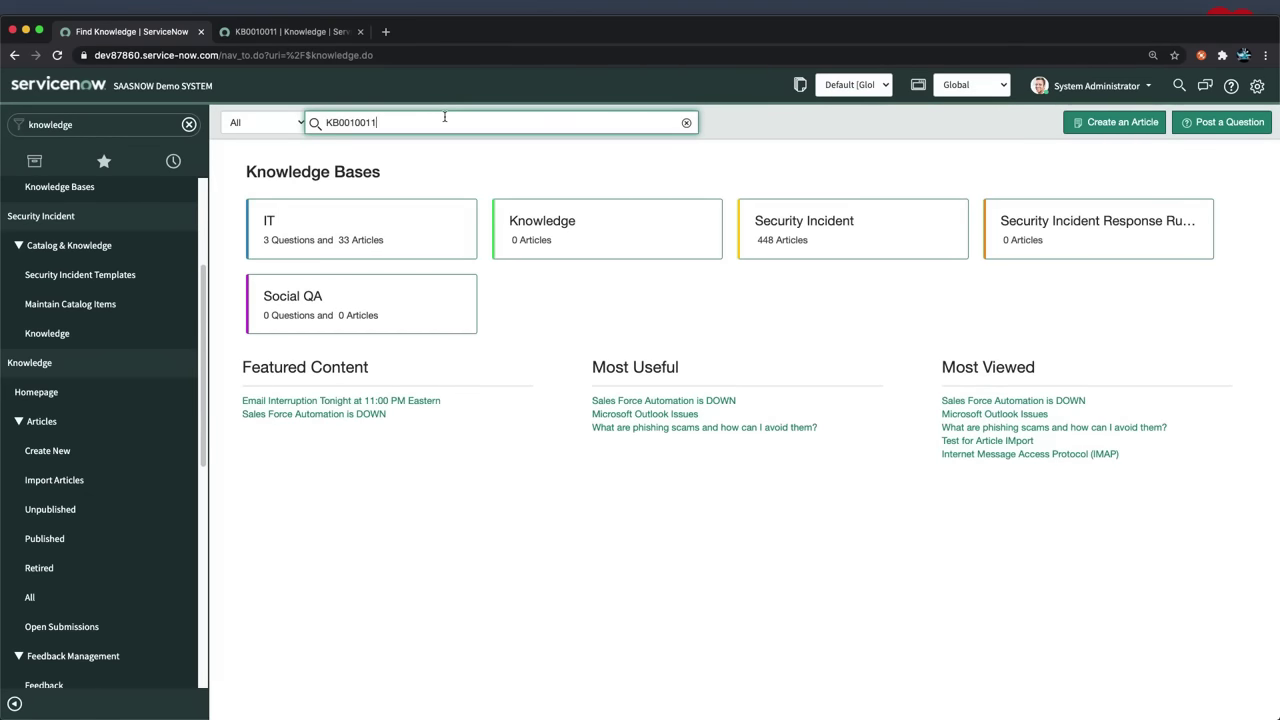
{"action": "key", "text": "Return"}
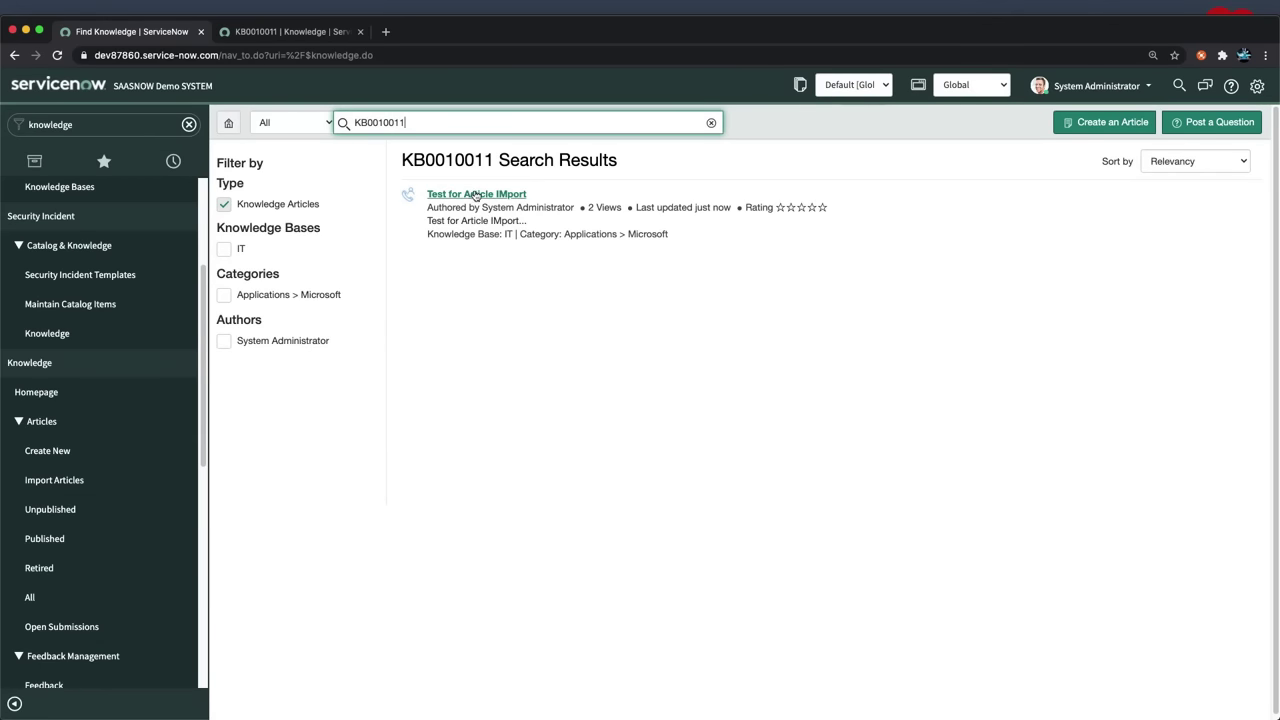
{"action": "left_click", "coordinate": [470, 197]}
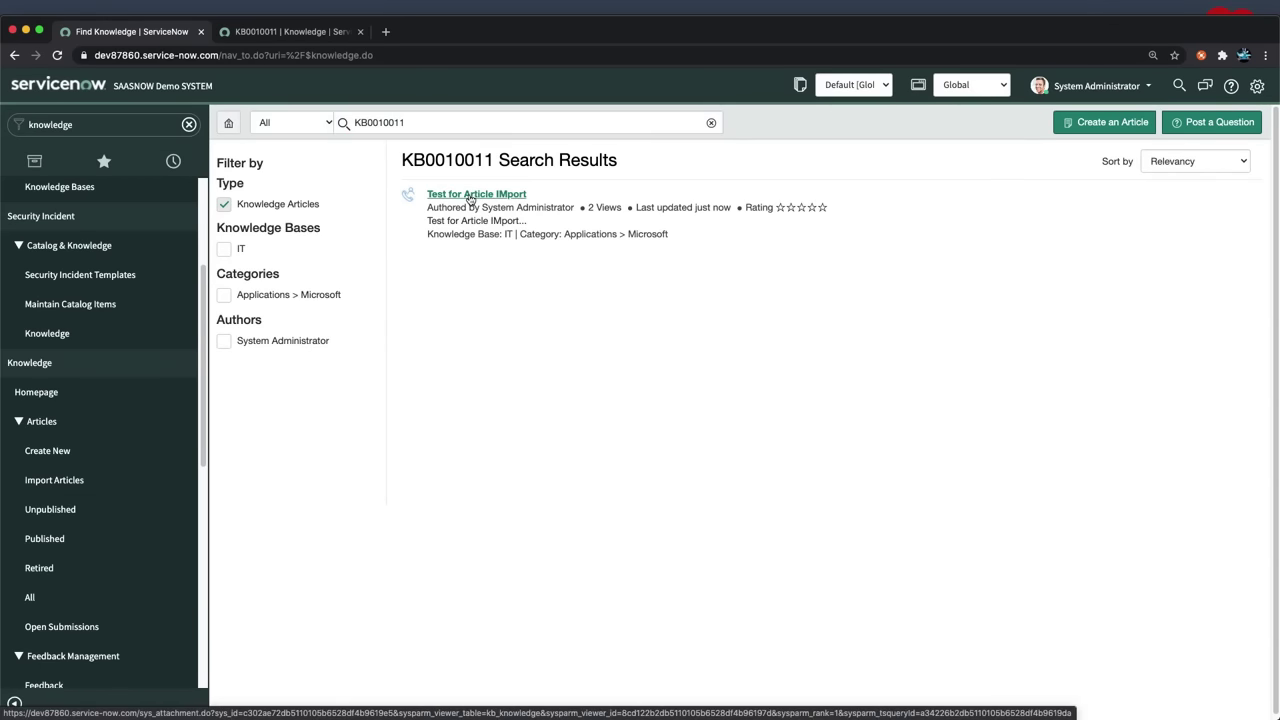
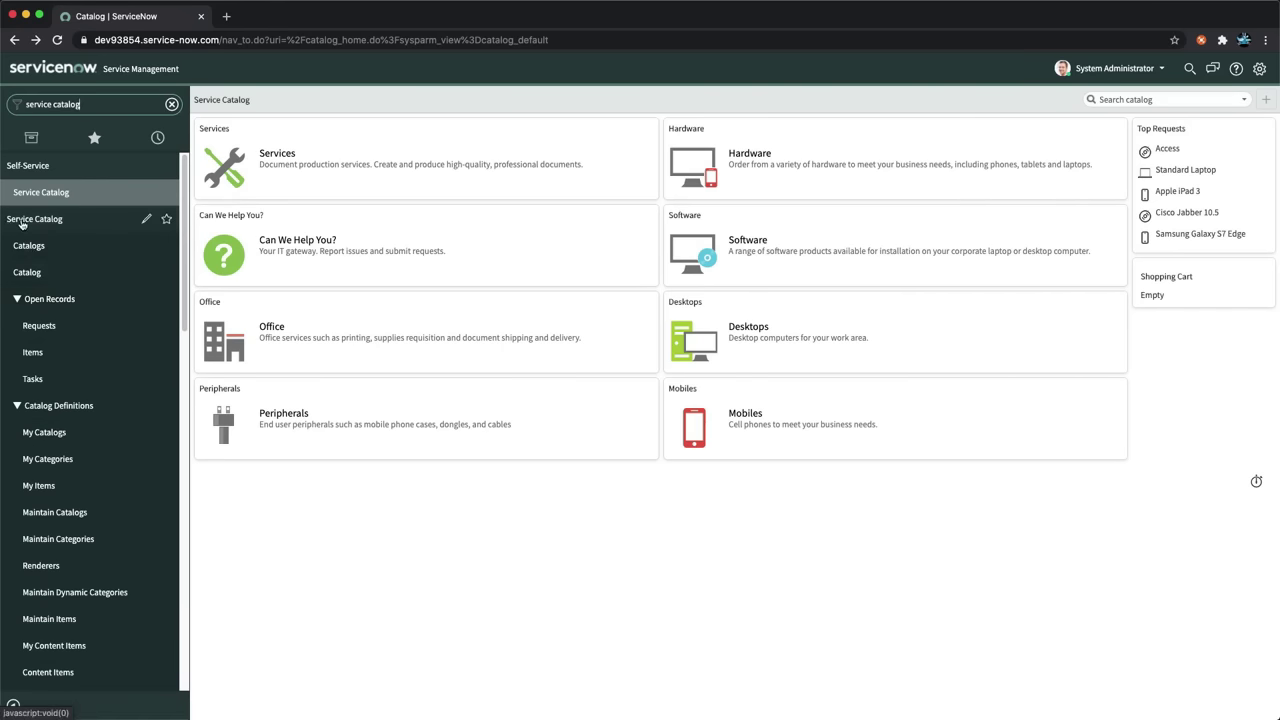
{"action": "left_click", "coordinate": [29, 249]}
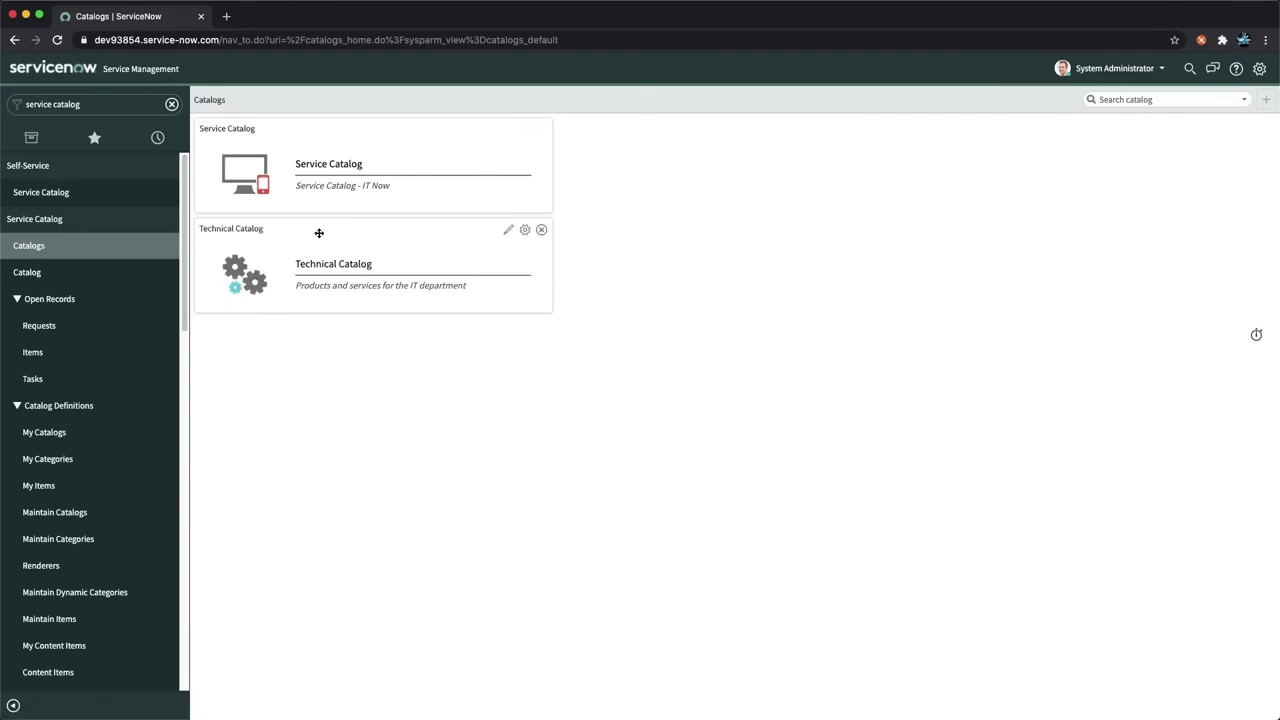
{"action": "left_click", "coordinate": [28, 273]}
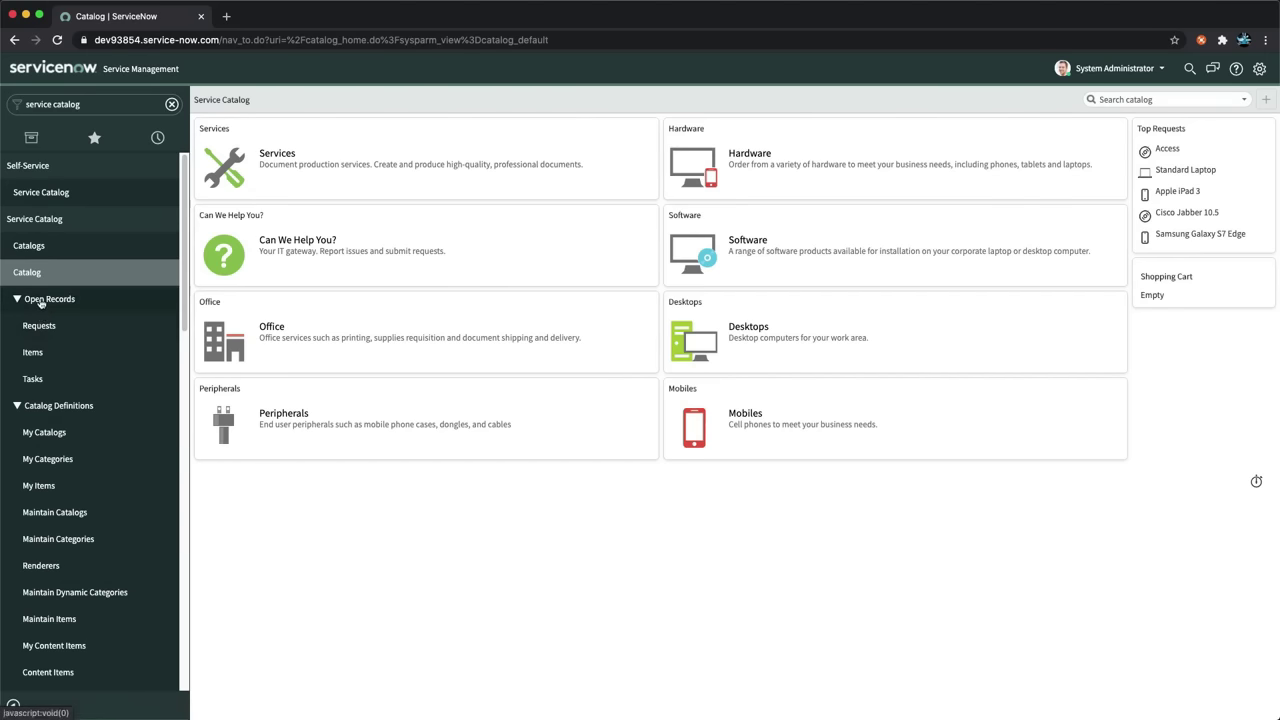
Review the open Requests, Items and Tasks lists, then show the empty My Catalogs list
{"action": "left_click", "coordinate": [40, 326]}
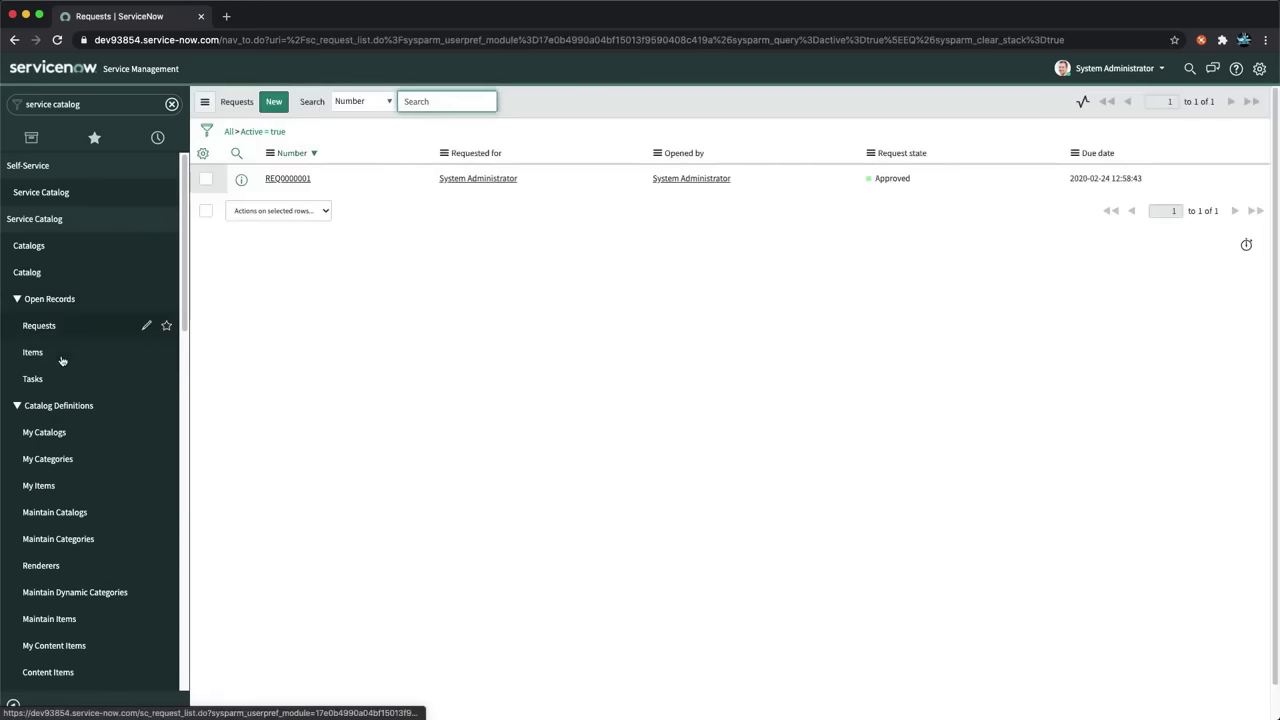
{"action": "left_click", "coordinate": [33, 352]}
{"action": "left_click", "coordinate": [32, 379]}
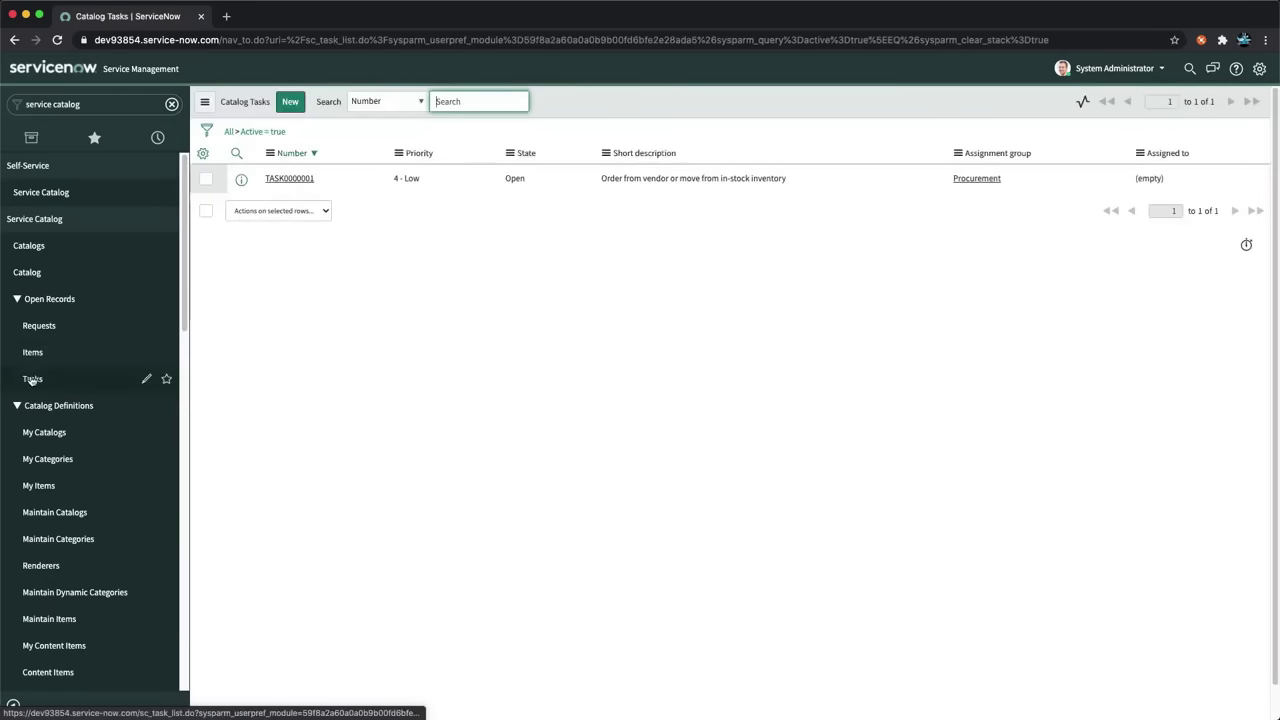
{"action": "scroll", "coordinate": [32, 380], "scroll_direction": "down", "scroll_amount": 2}
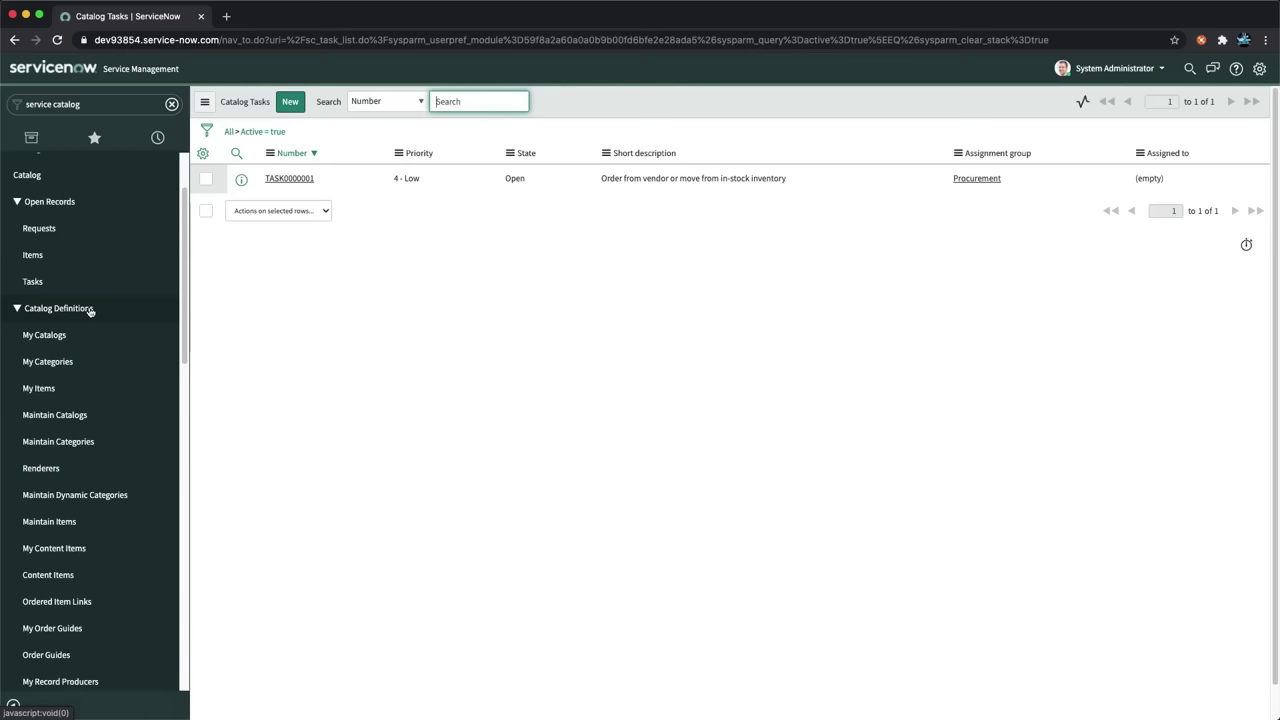
{"action": "left_click", "coordinate": [45, 337]}
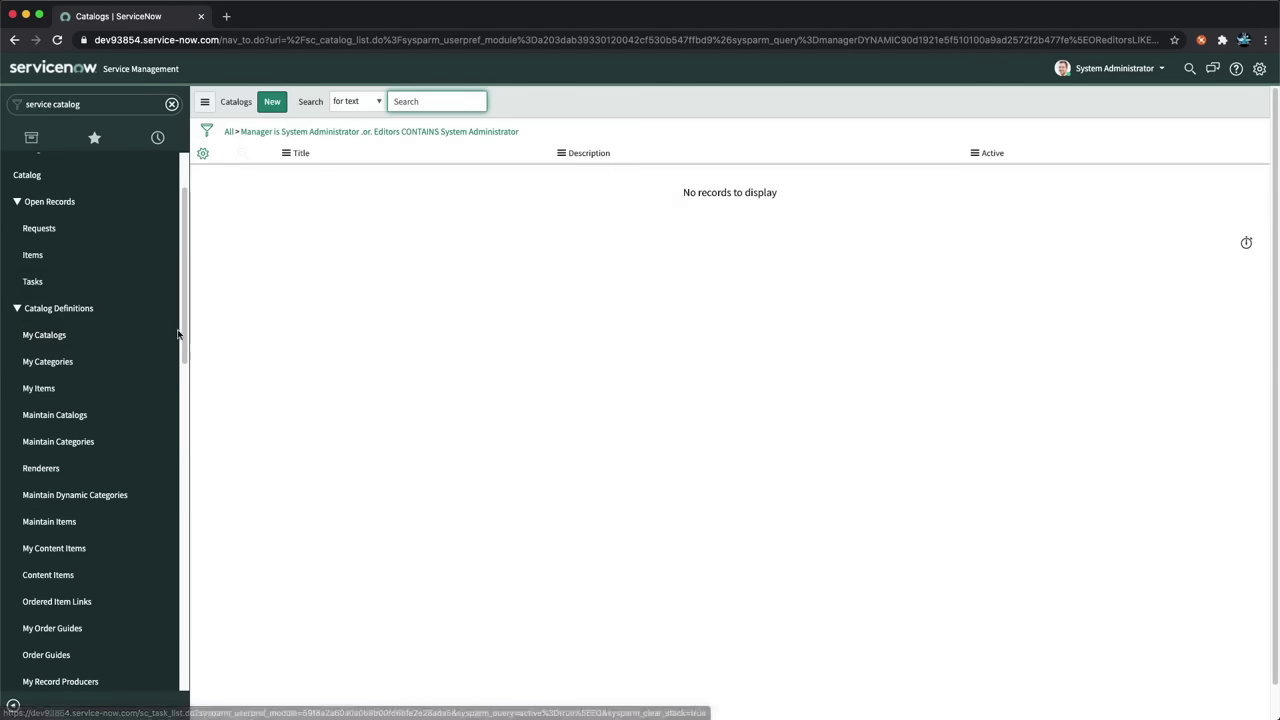
Browse My Categories, My Items and Maintain Catalogs, ending on the 45-category Maintain Categories list
{"action": "left_click", "coordinate": [56, 364]}
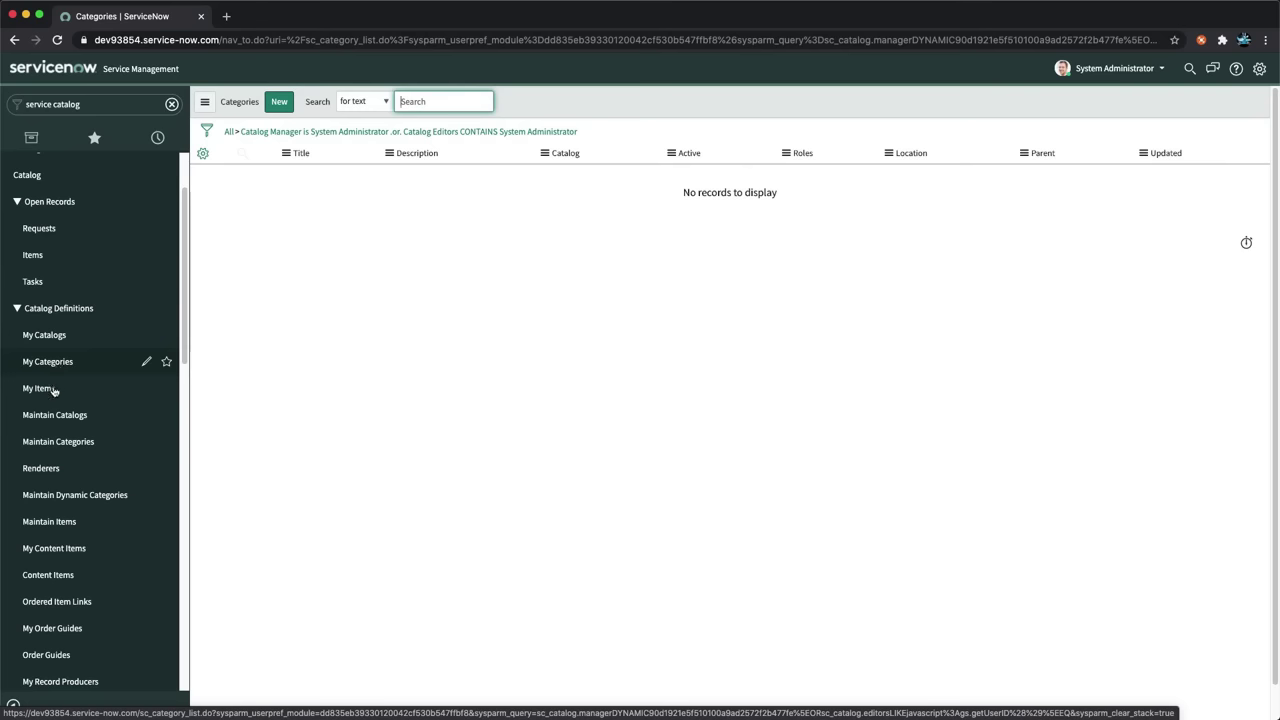
{"action": "left_click", "coordinate": [38, 389]}
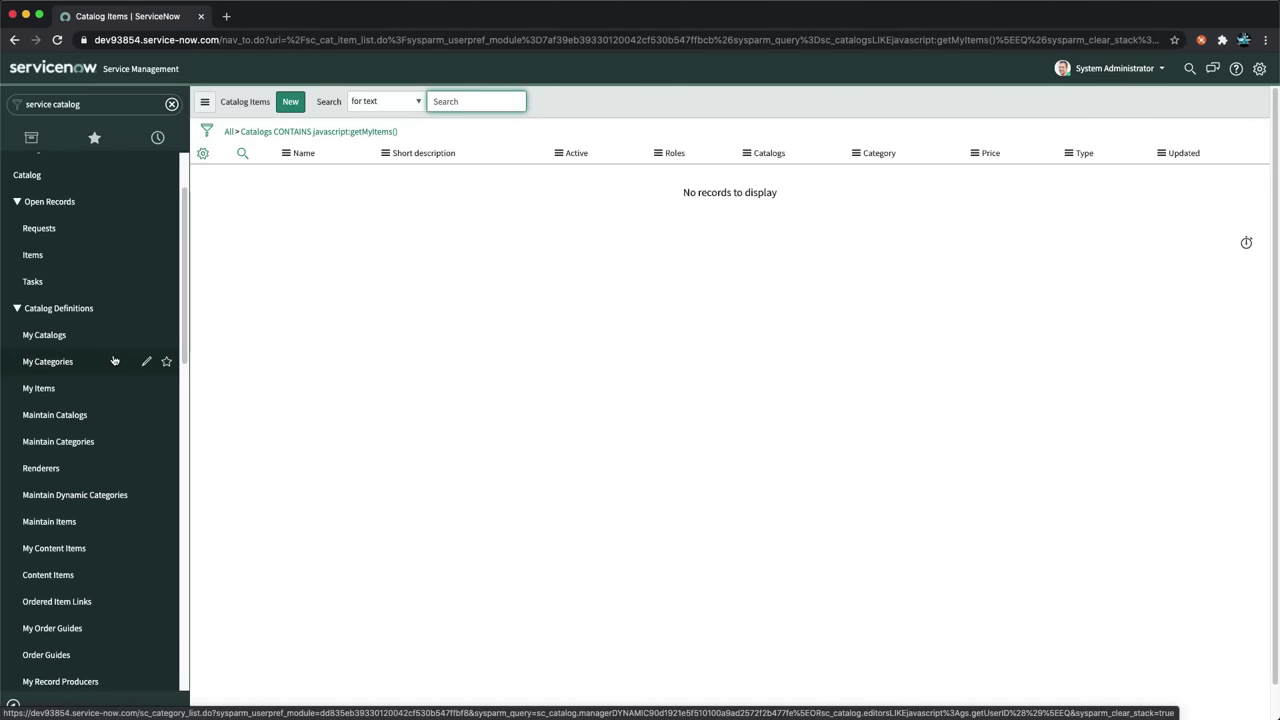
{"action": "left_click", "coordinate": [45, 421]}
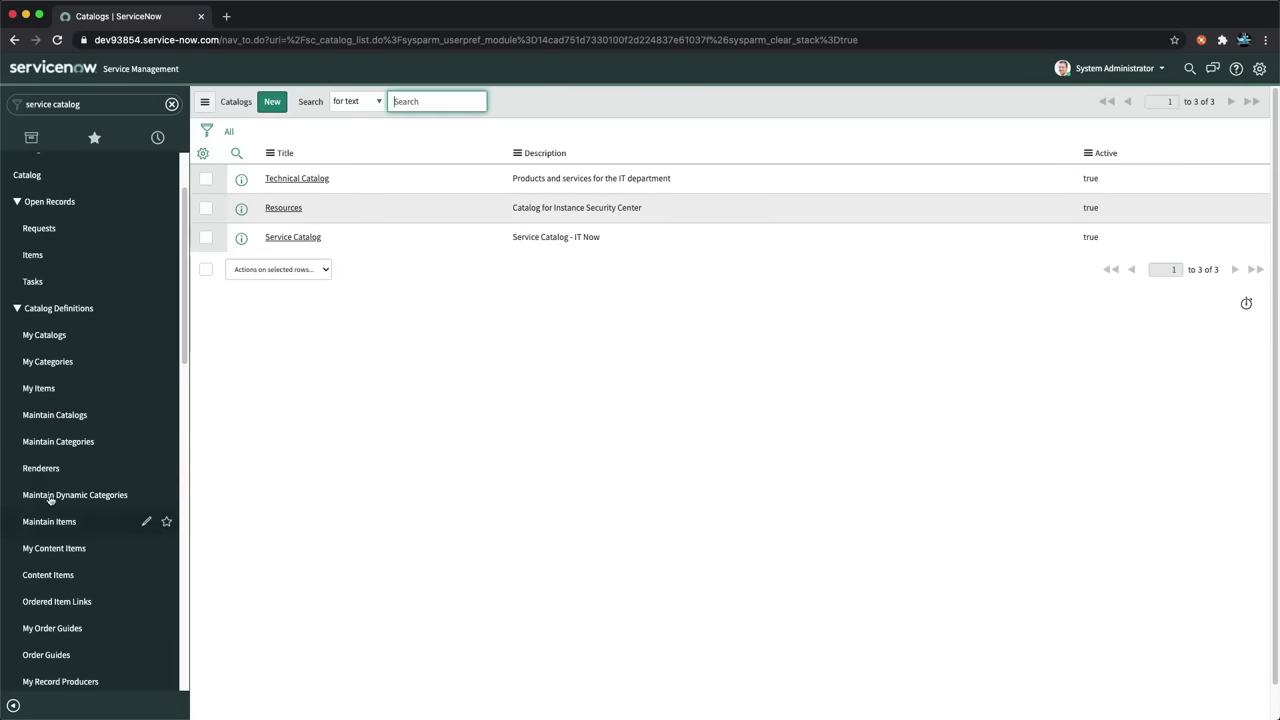
{"action": "left_click", "coordinate": [55, 443]}
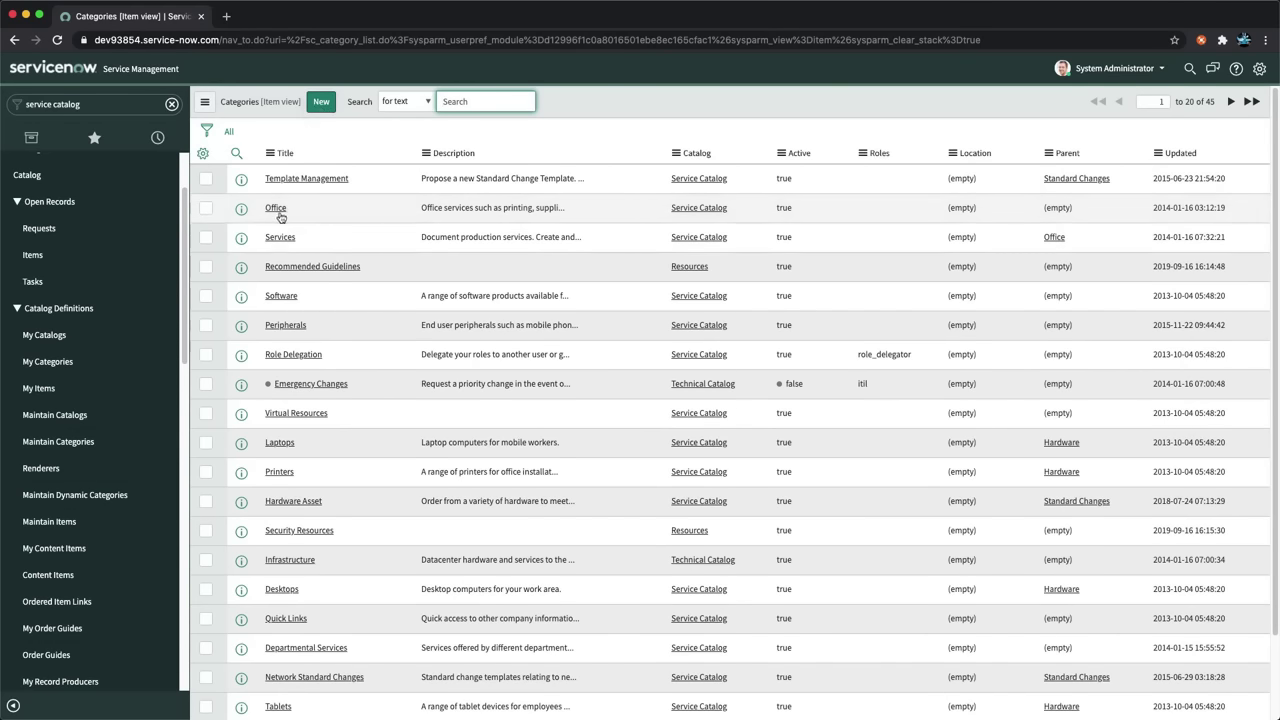
Check the Services category, Renderers and Dynamic Categories, then show the empty My Content Items list
{"action": "left_click", "coordinate": [282, 242]}
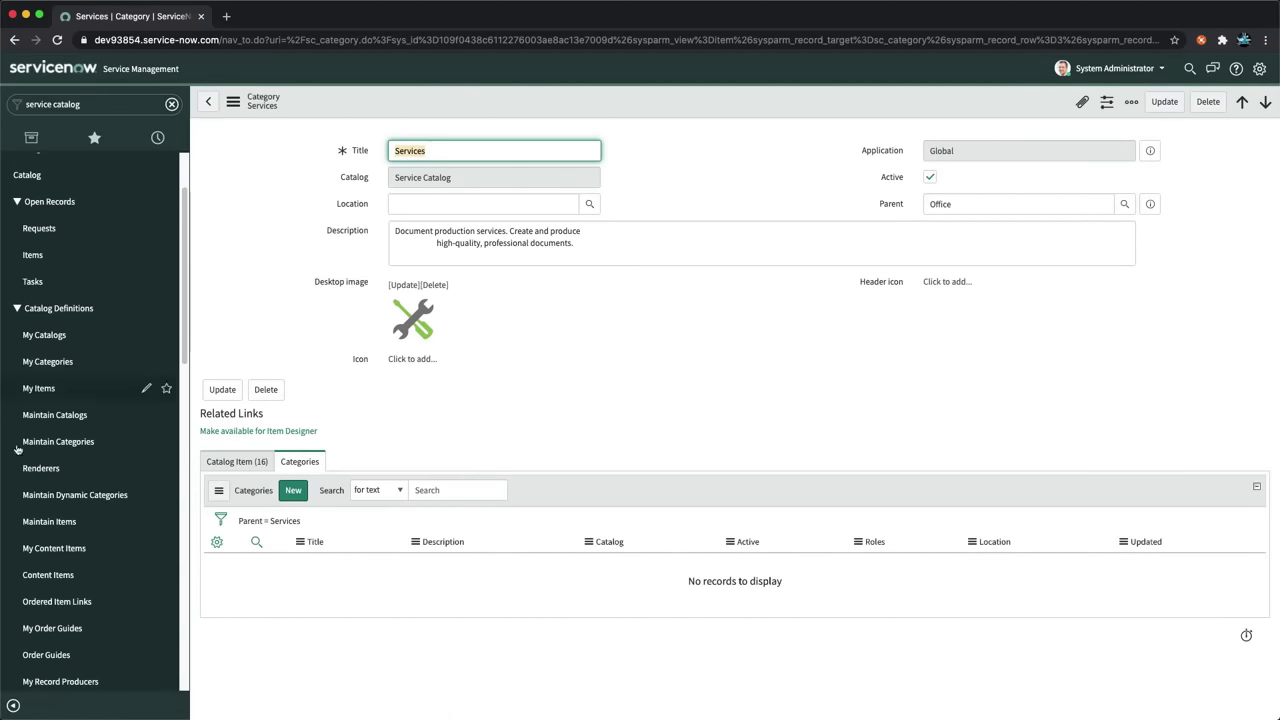
{"action": "left_click", "coordinate": [56, 443]}
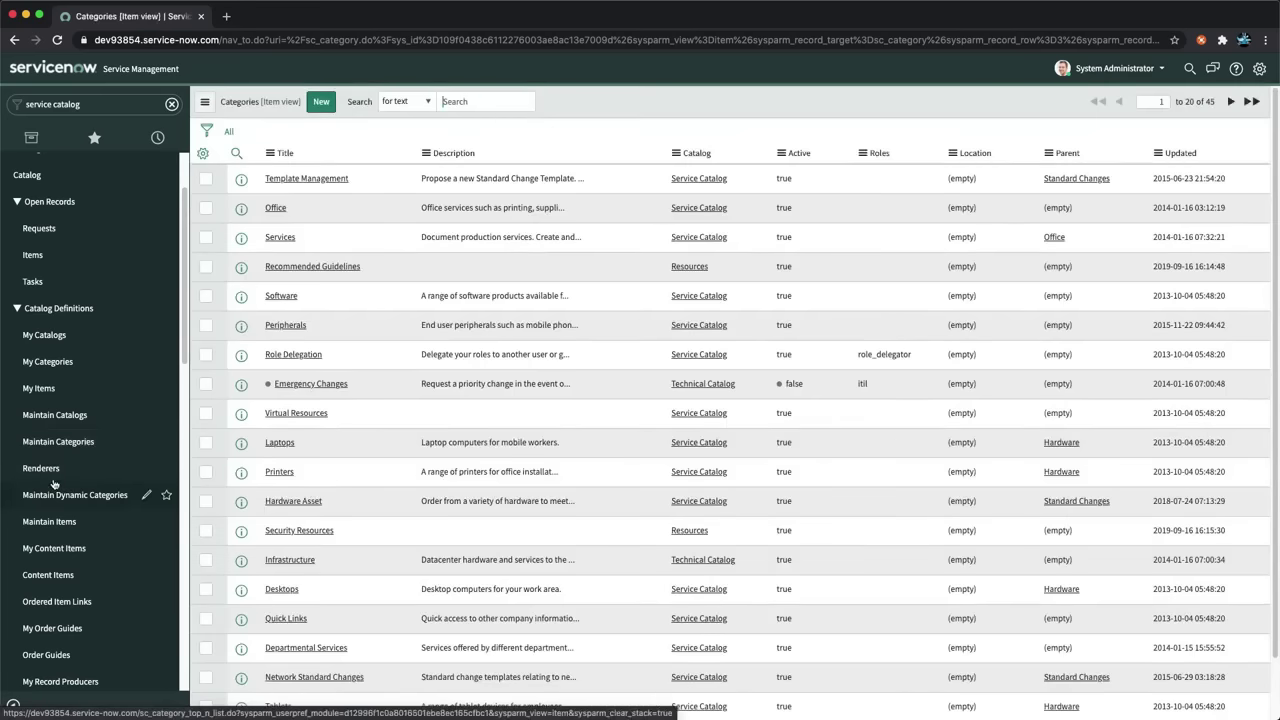
{"action": "left_click", "coordinate": [42, 469]}
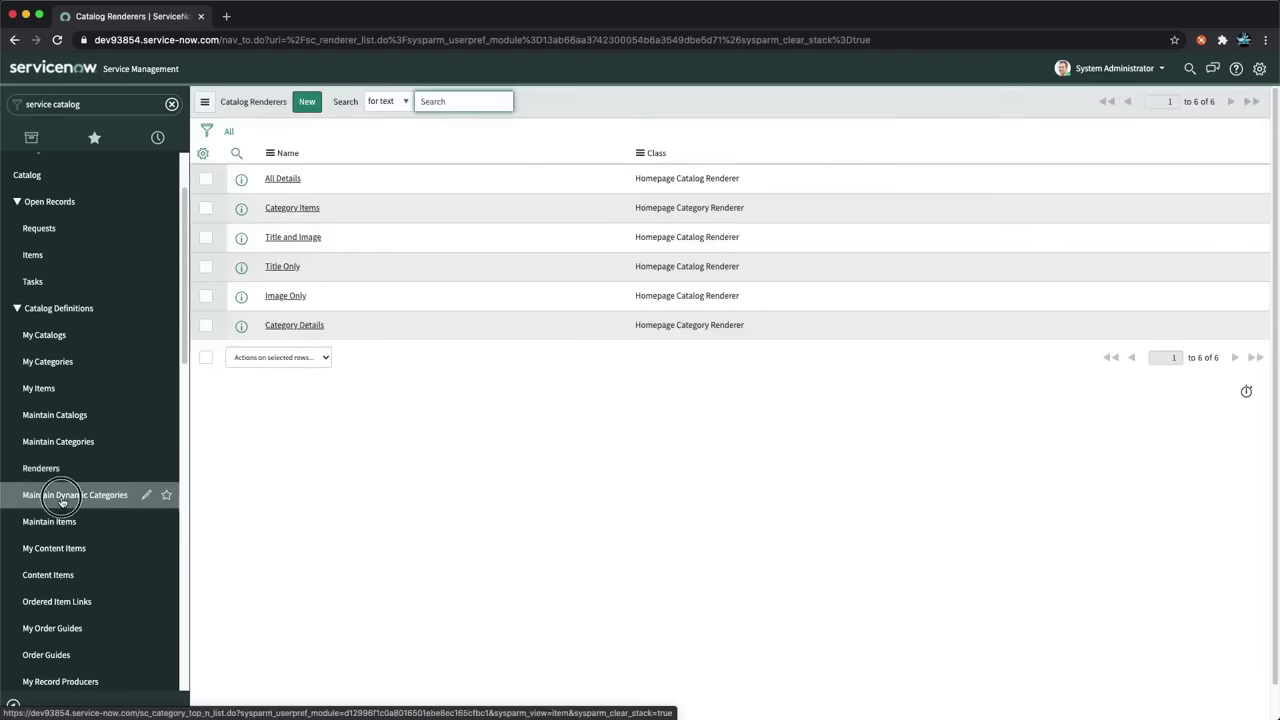
{"action": "left_click", "coordinate": [62, 502]}
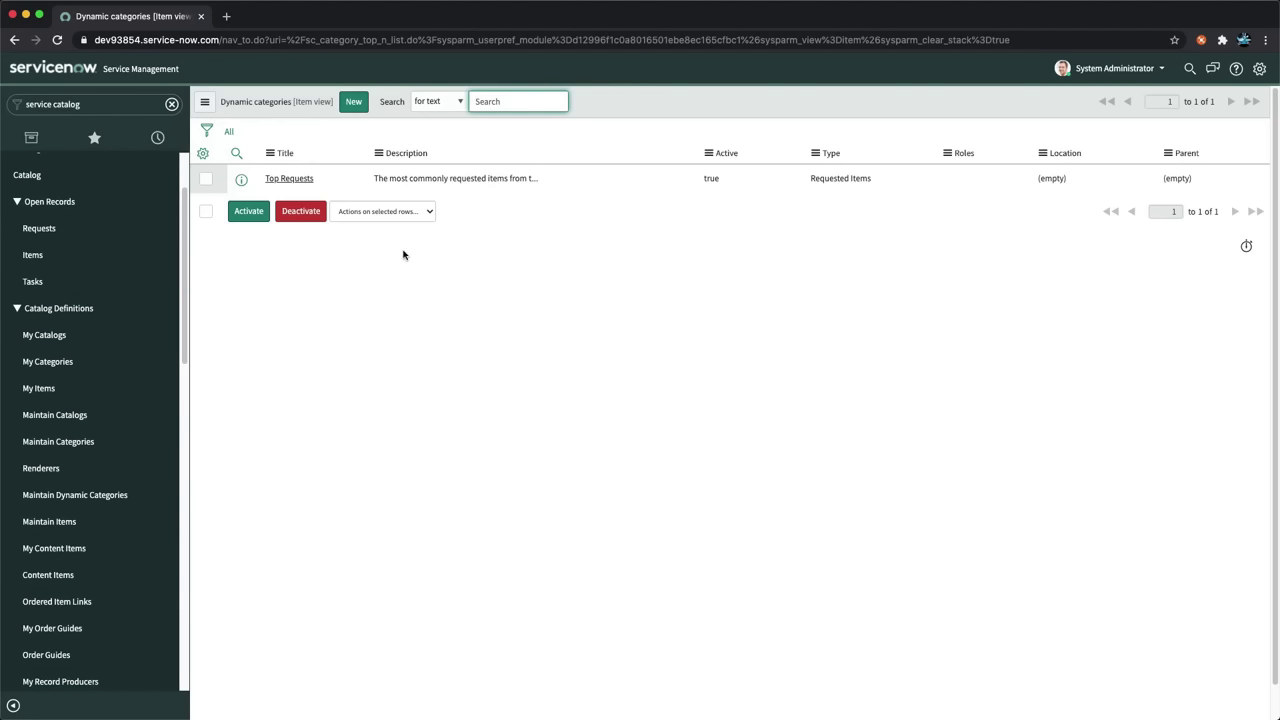
{"action": "left_click", "coordinate": [45, 548]}
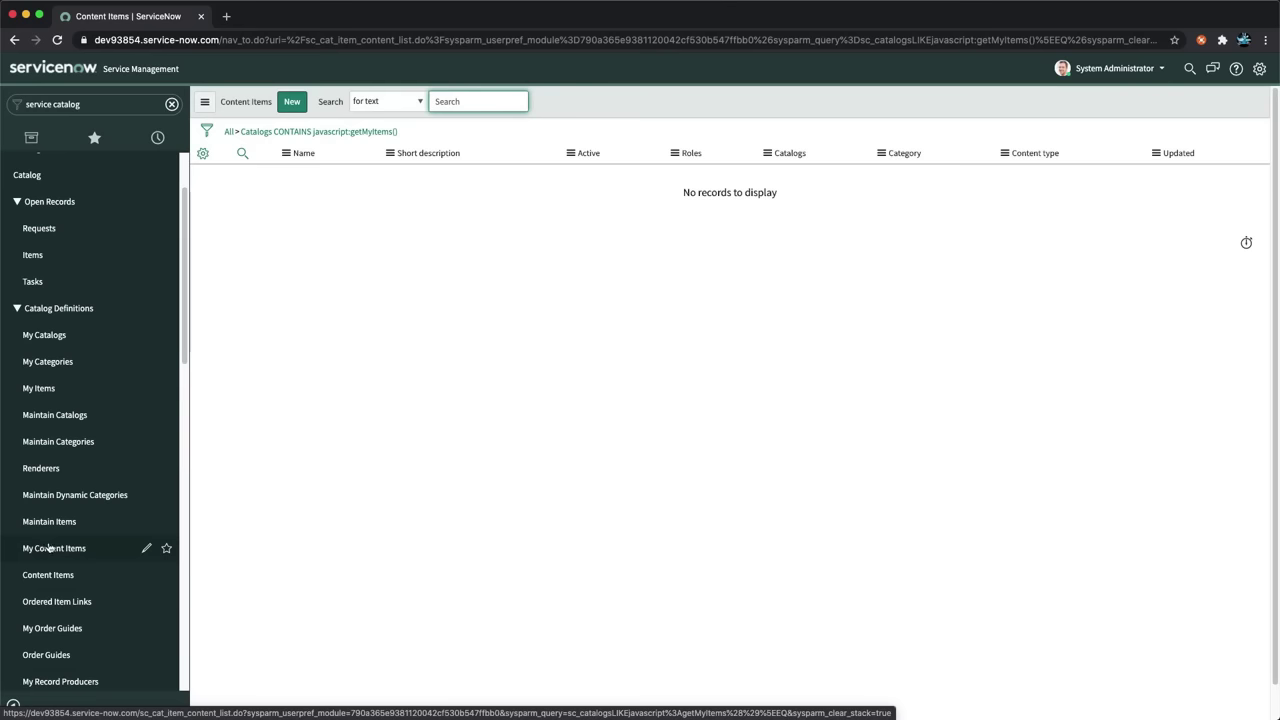
Look through the Catalog Administration modules and reopen the 45-category Maintain Categories list
{"action": "scroll", "coordinate": [60, 480], "scroll_direction": "down", "scroll_amount": 5}
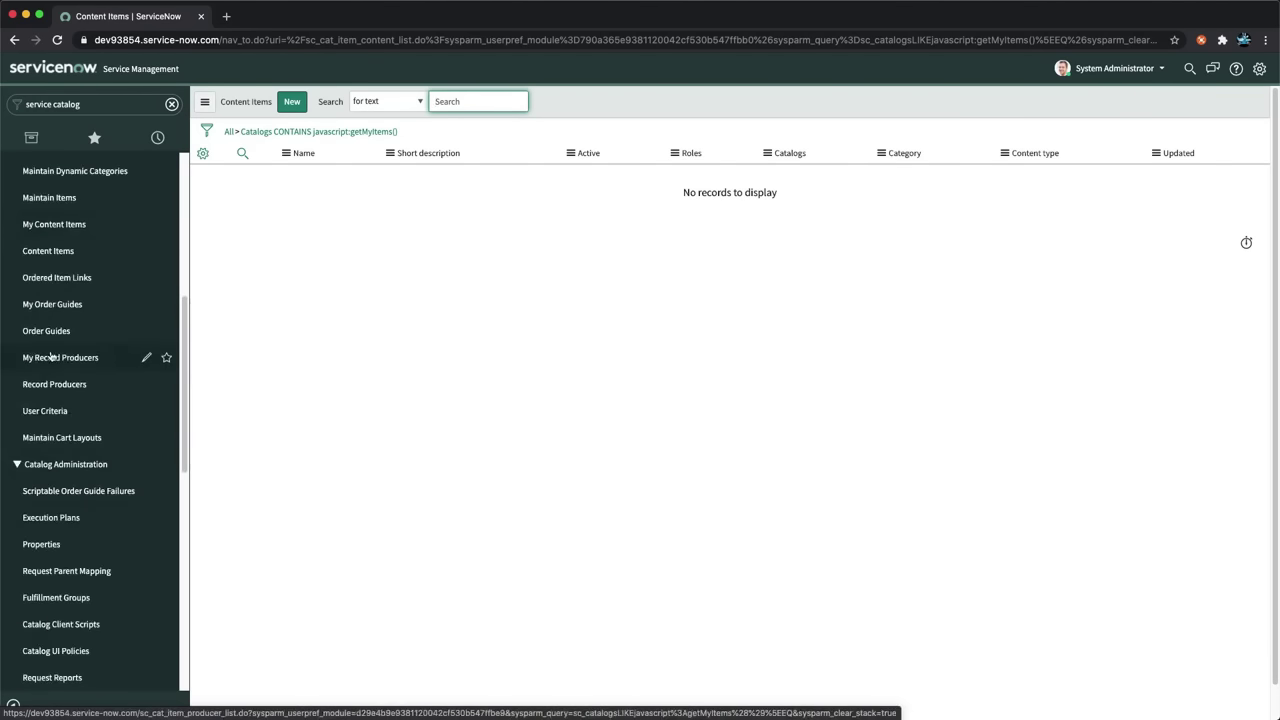
{"action": "scroll", "coordinate": [50, 357], "scroll_direction": "down", "scroll_amount": 1}
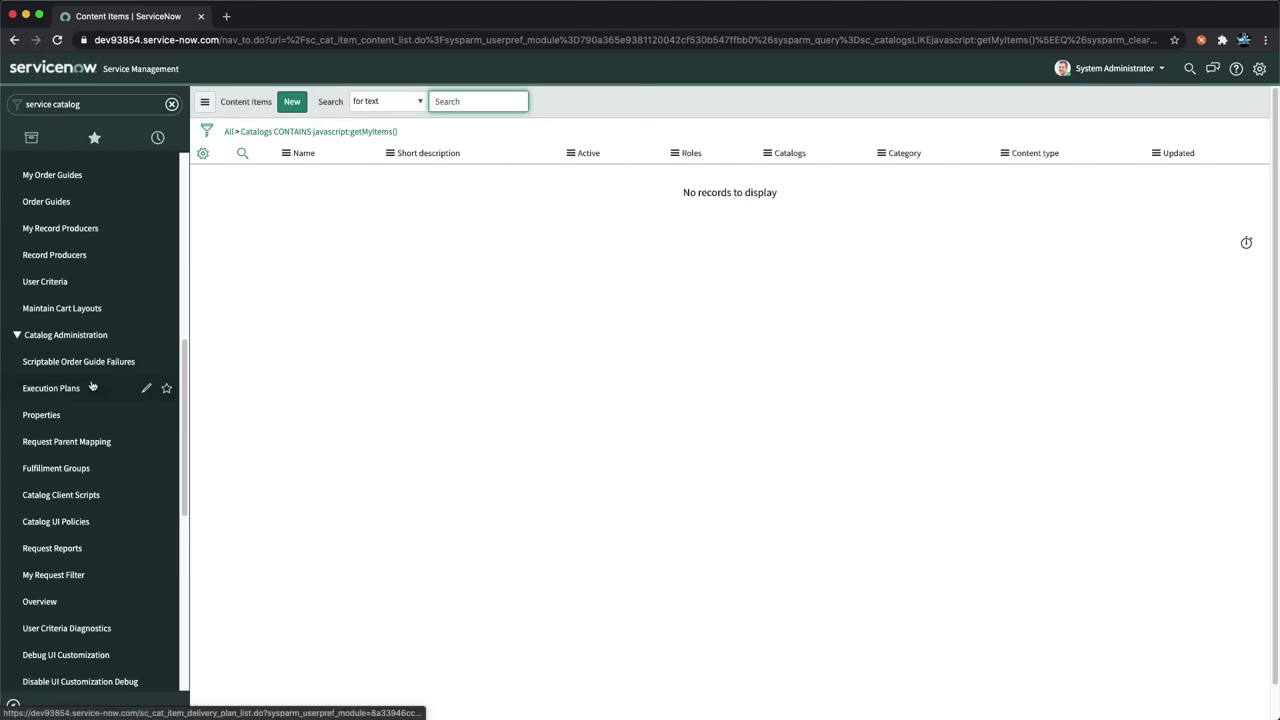
{"action": "scroll", "coordinate": [92, 385], "scroll_direction": "up", "scroll_amount": 5}
{"action": "scroll", "coordinate": [91, 383], "scroll_direction": "up", "scroll_amount": 3}
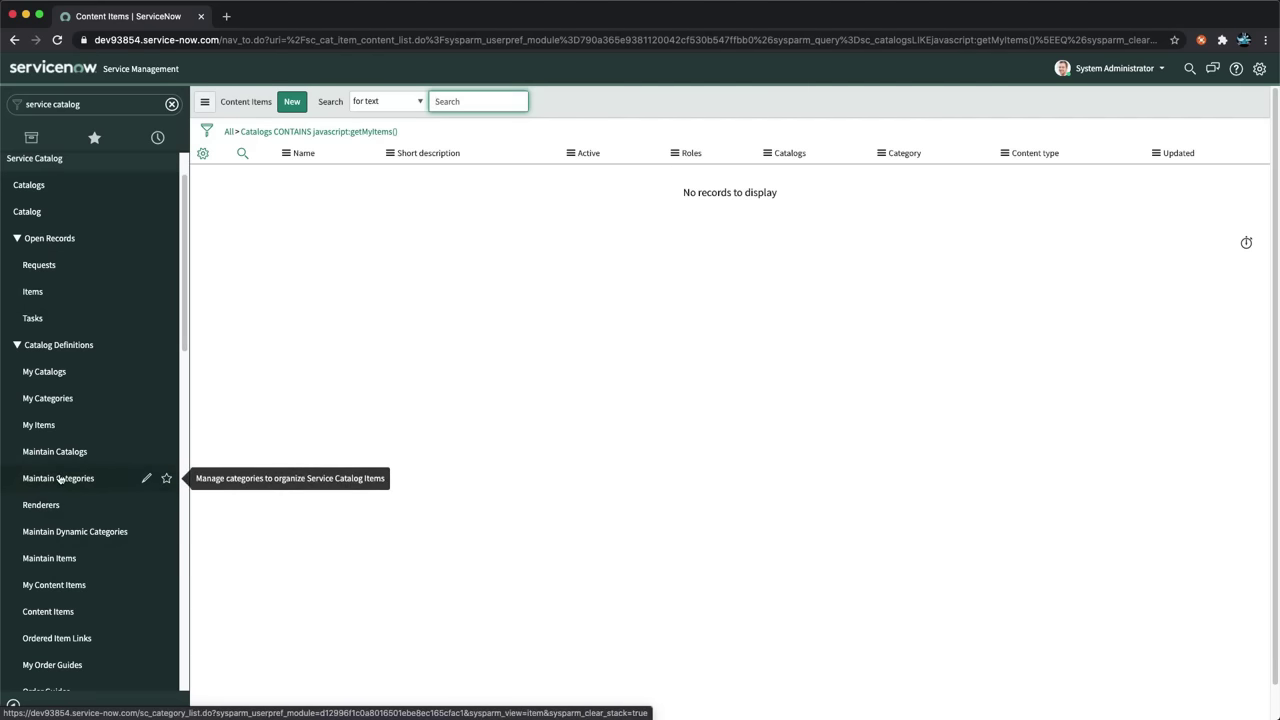
{"action": "left_click", "coordinate": [59, 478]}
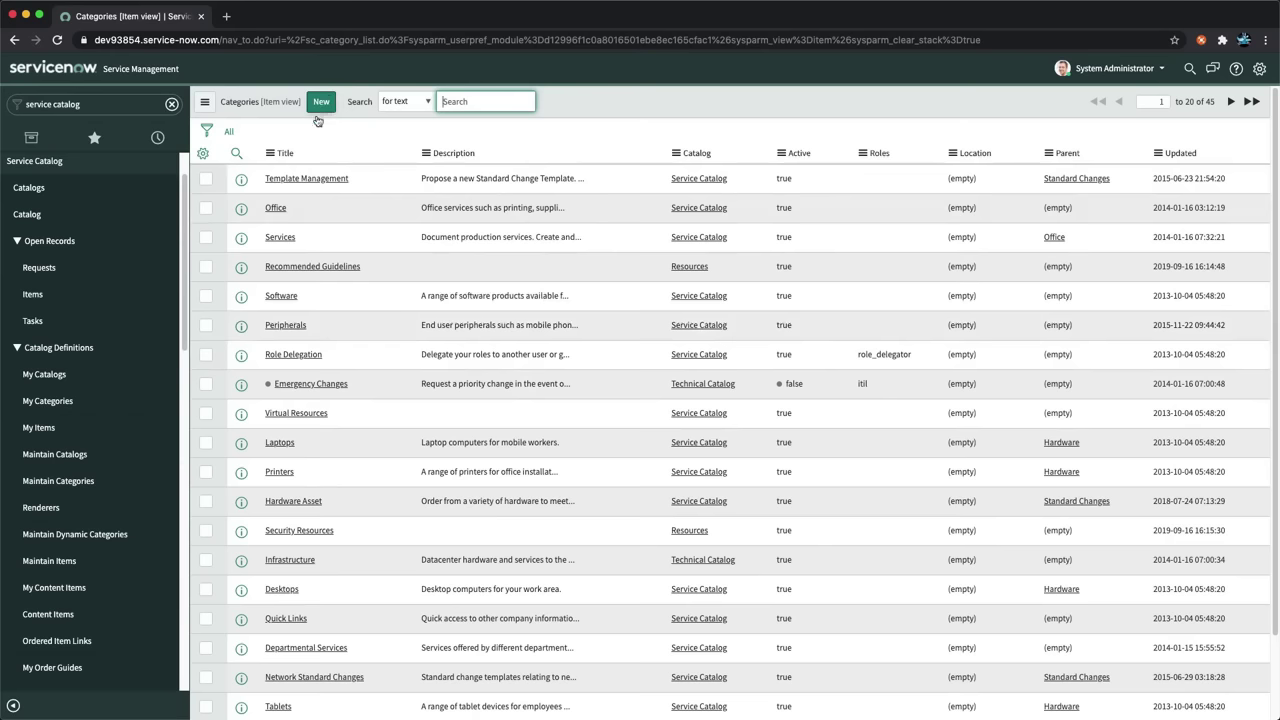
Open the Software category, review its 17 catalog items and empty subcategories, and select the Parent field
{"action": "left_click", "coordinate": [281, 296]}
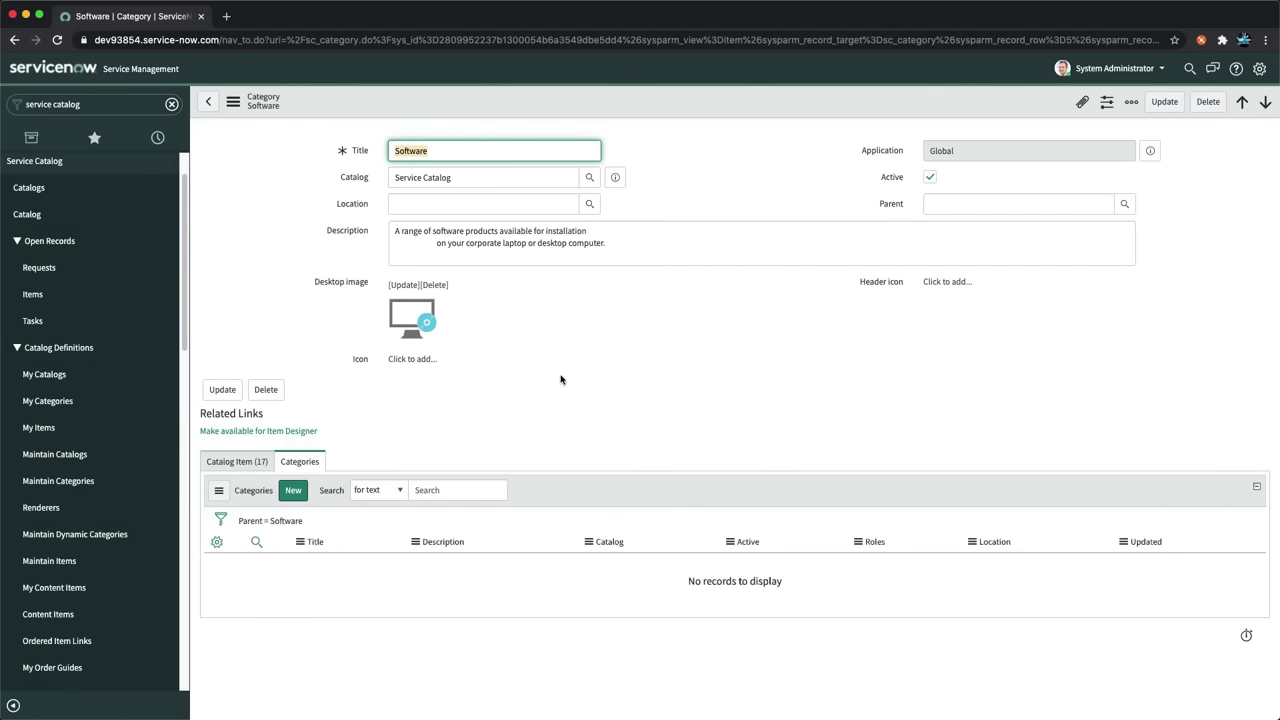
{"action": "left_click", "coordinate": [242, 462]}
{"action": "scroll", "coordinate": [372, 456], "scroll_direction": "down", "scroll_amount": 3}
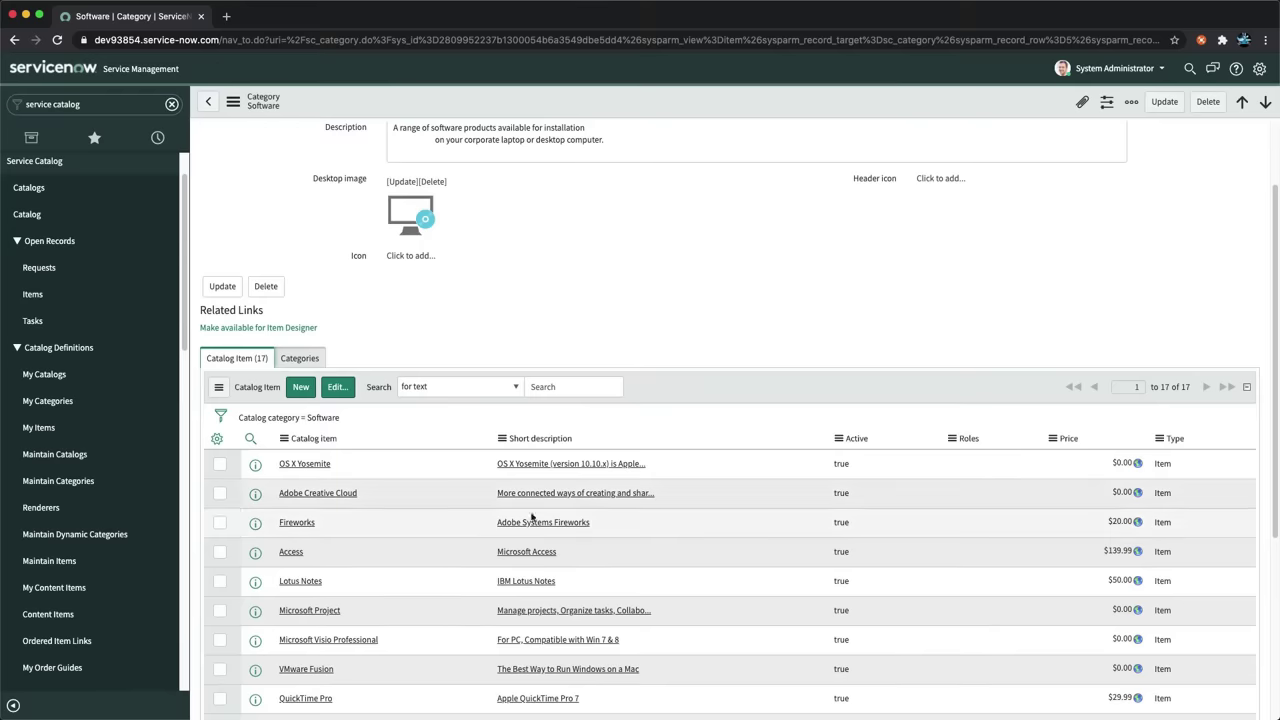
{"action": "scroll", "coordinate": [437, 480], "scroll_direction": "down", "scroll_amount": 3}
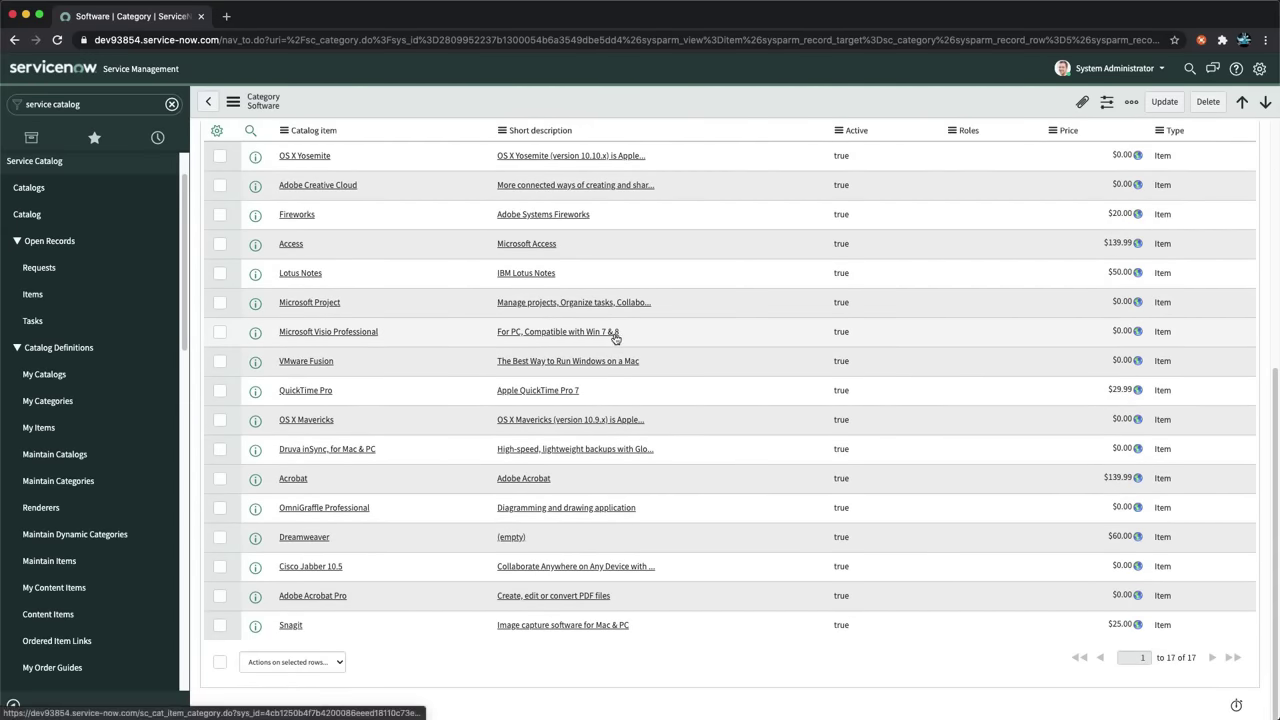
{"action": "scroll", "coordinate": [615, 338], "scroll_direction": "up", "scroll_amount": 4}
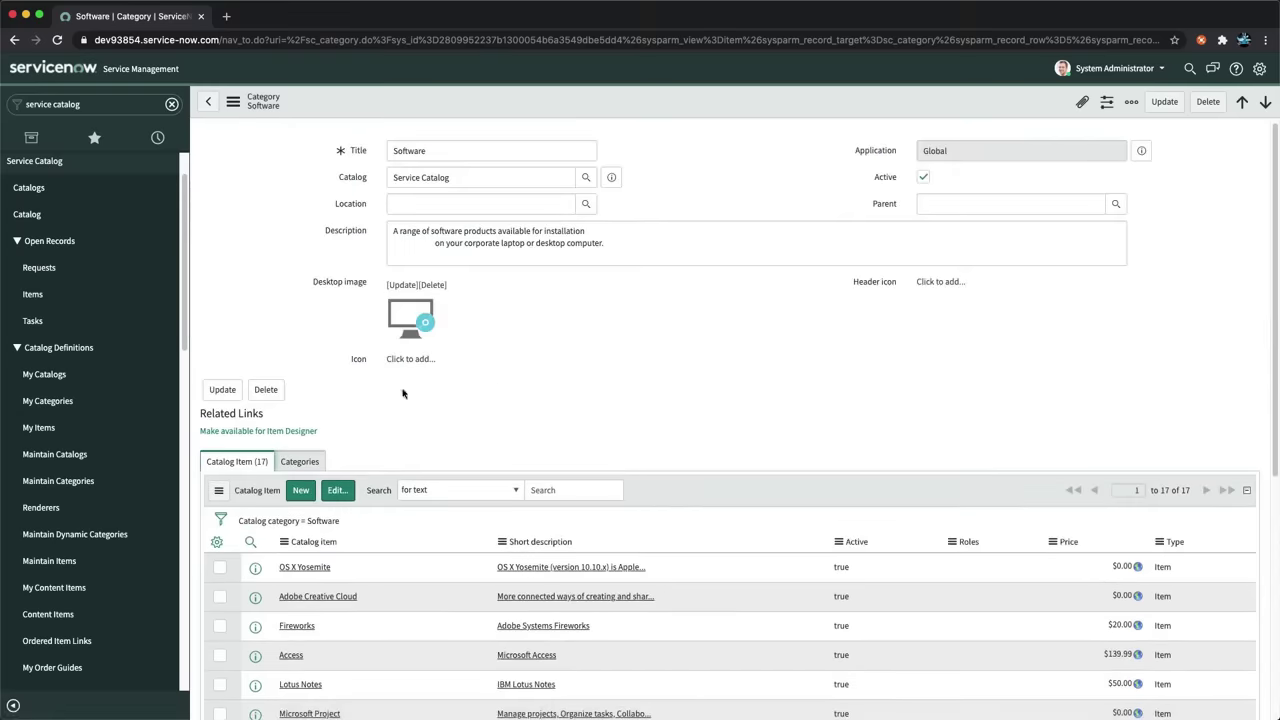
{"action": "left_click", "coordinate": [303, 462]}
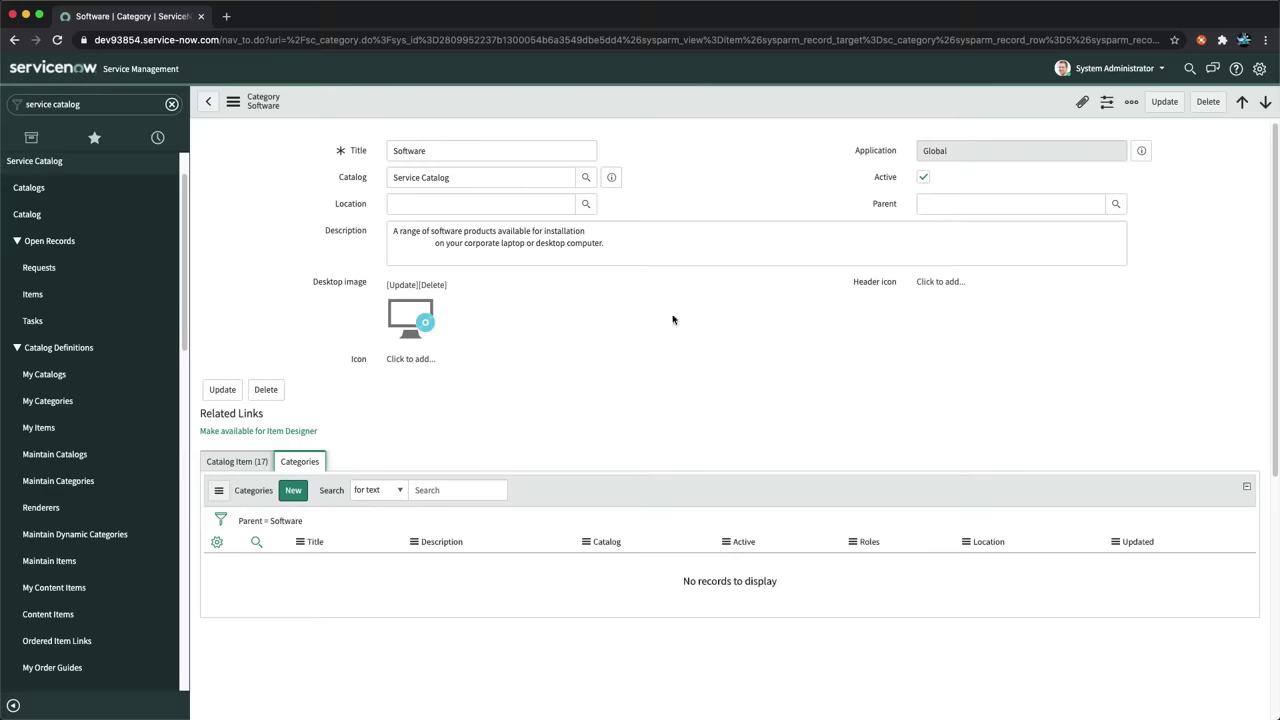
{"action": "left_click", "coordinate": [964, 208]}
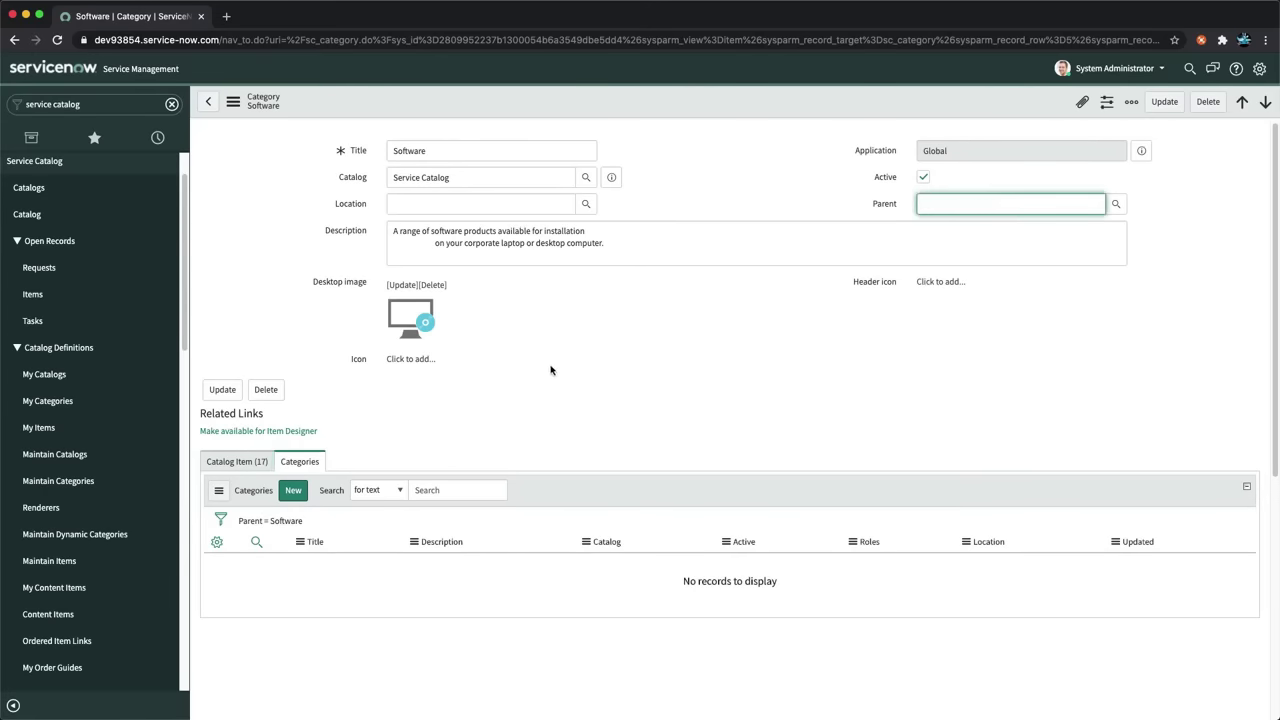
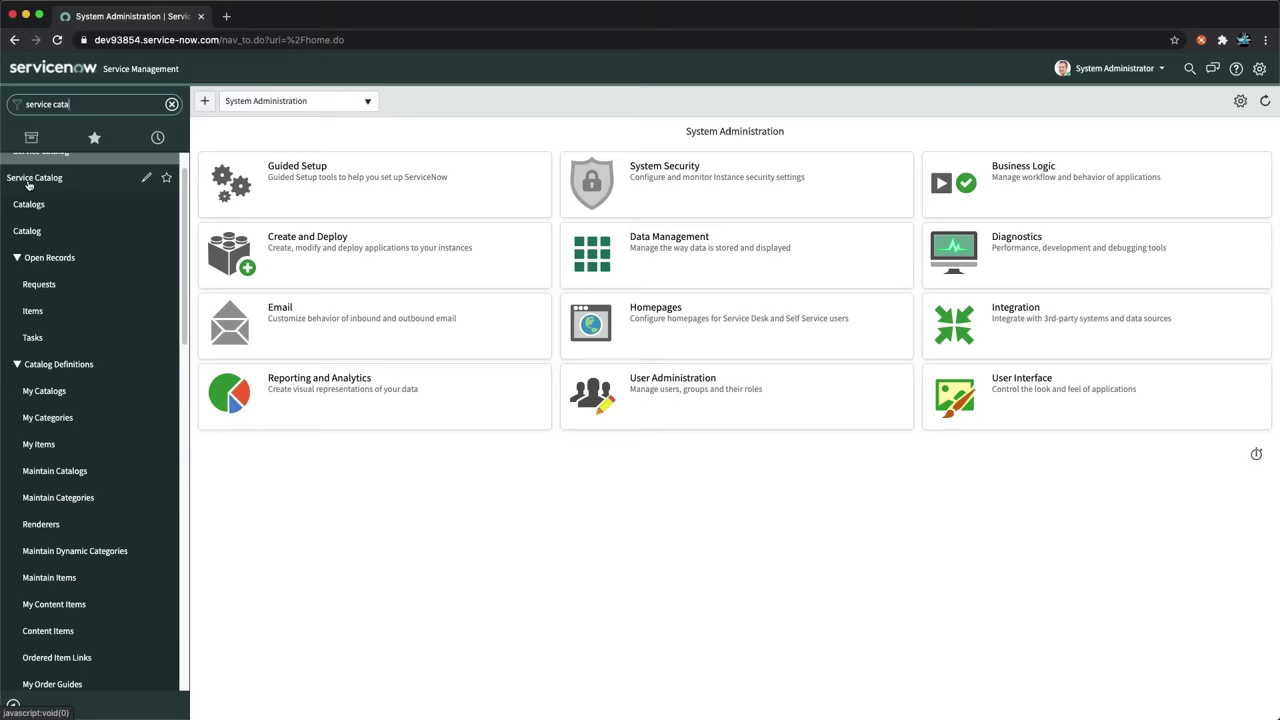
Open the Sample Item record from the Catalog Definitions > Maintain Items list
{"action": "left_click", "coordinate": [52, 579]}
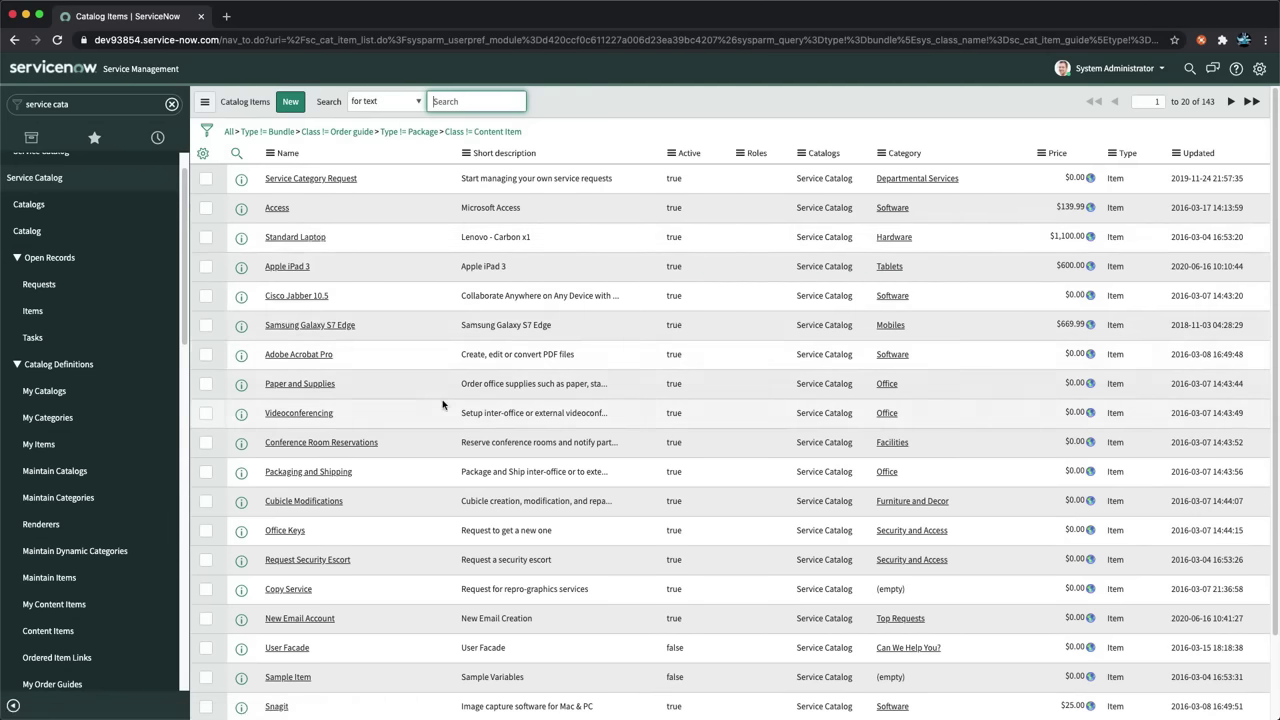
{"action": "scroll", "coordinate": [333, 430], "scroll_direction": "down", "scroll_amount": 2}
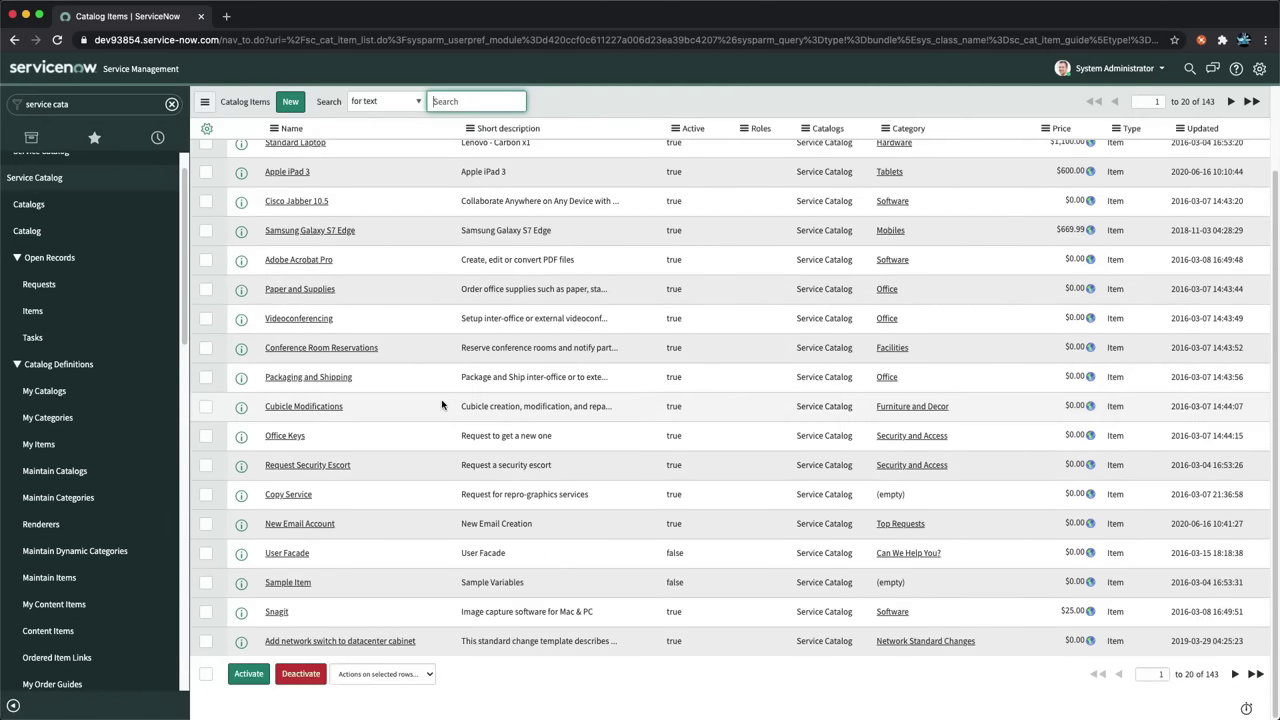
{"action": "left_click", "coordinate": [285, 586]}
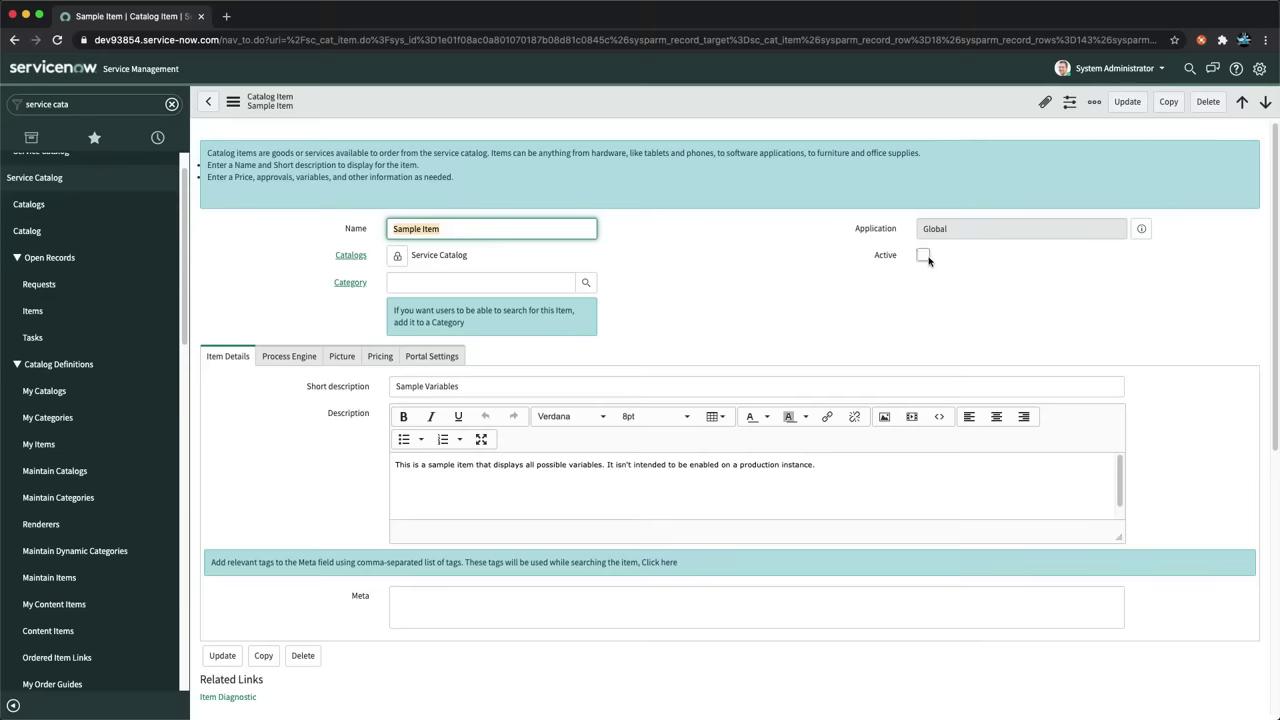
Mark the Sample Item as Active and save the record
{"action": "left_click", "coordinate": [922, 255]}
{"action": "right_click", "coordinate": [654, 101]}
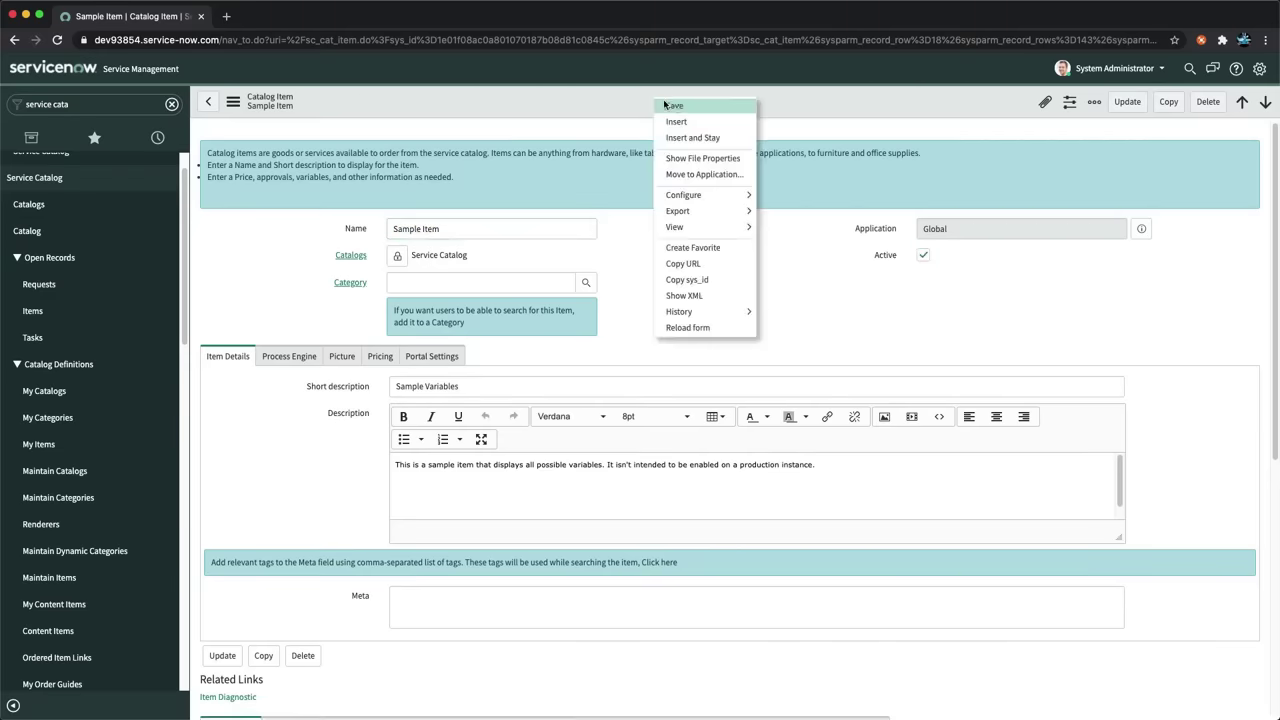
{"action": "left_click", "coordinate": [672, 105]}
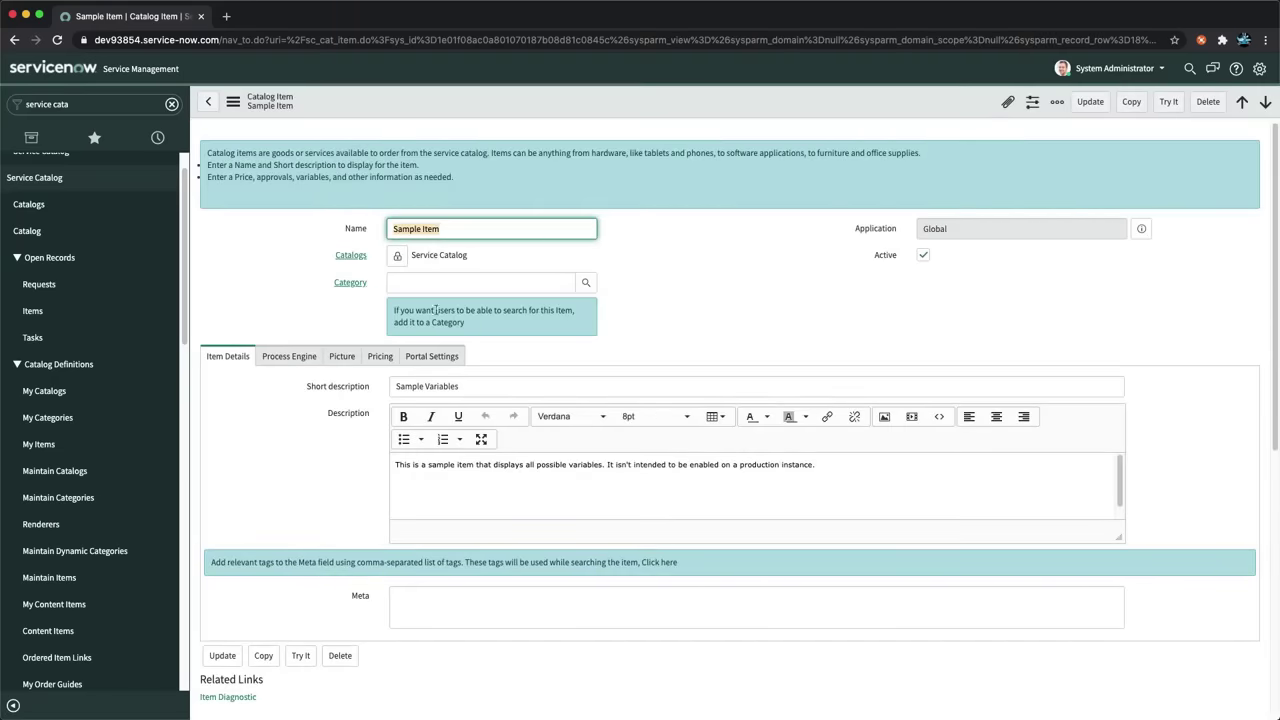
Review the item's Process Engine, Picture, Pricing and Portal Settings tabs, returning to its description
{"action": "left_click", "coordinate": [289, 357]}
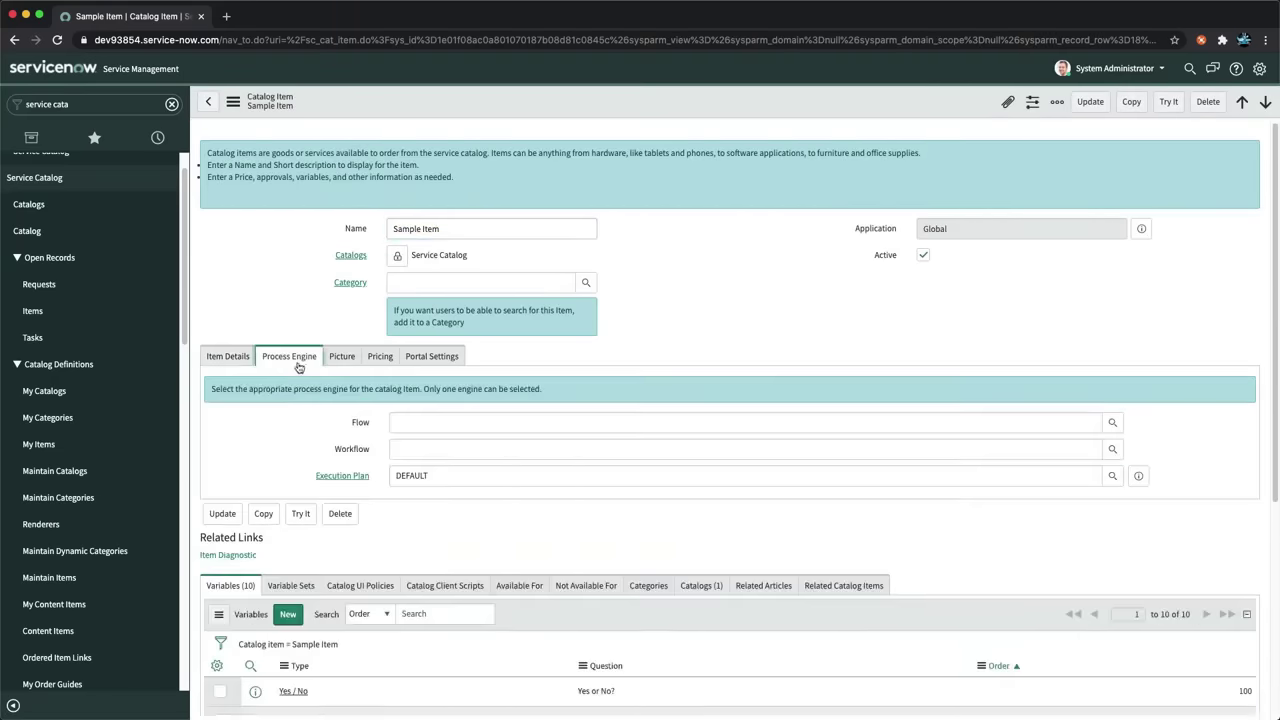
{"action": "left_click", "coordinate": [341, 357]}
{"action": "left_click", "coordinate": [380, 358]}
{"action": "left_click", "coordinate": [431, 357]}
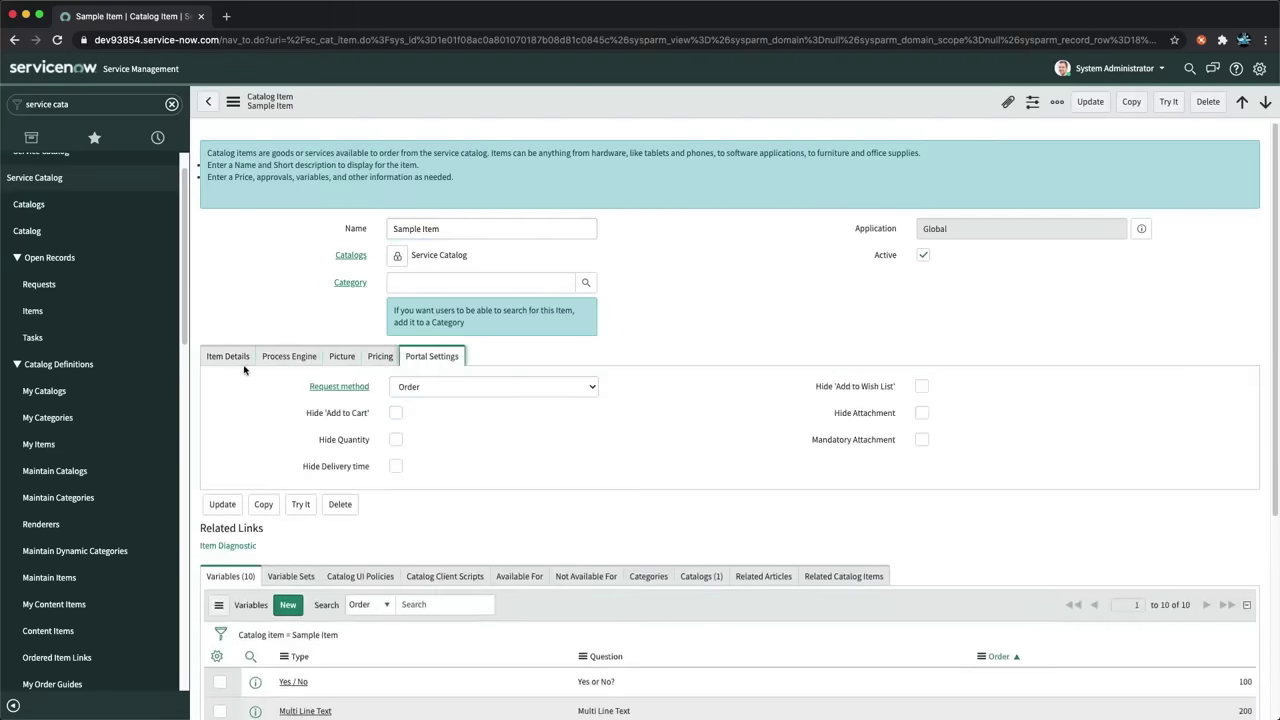
{"action": "left_click", "coordinate": [240, 360]}
{"action": "left_click", "coordinate": [294, 358]}
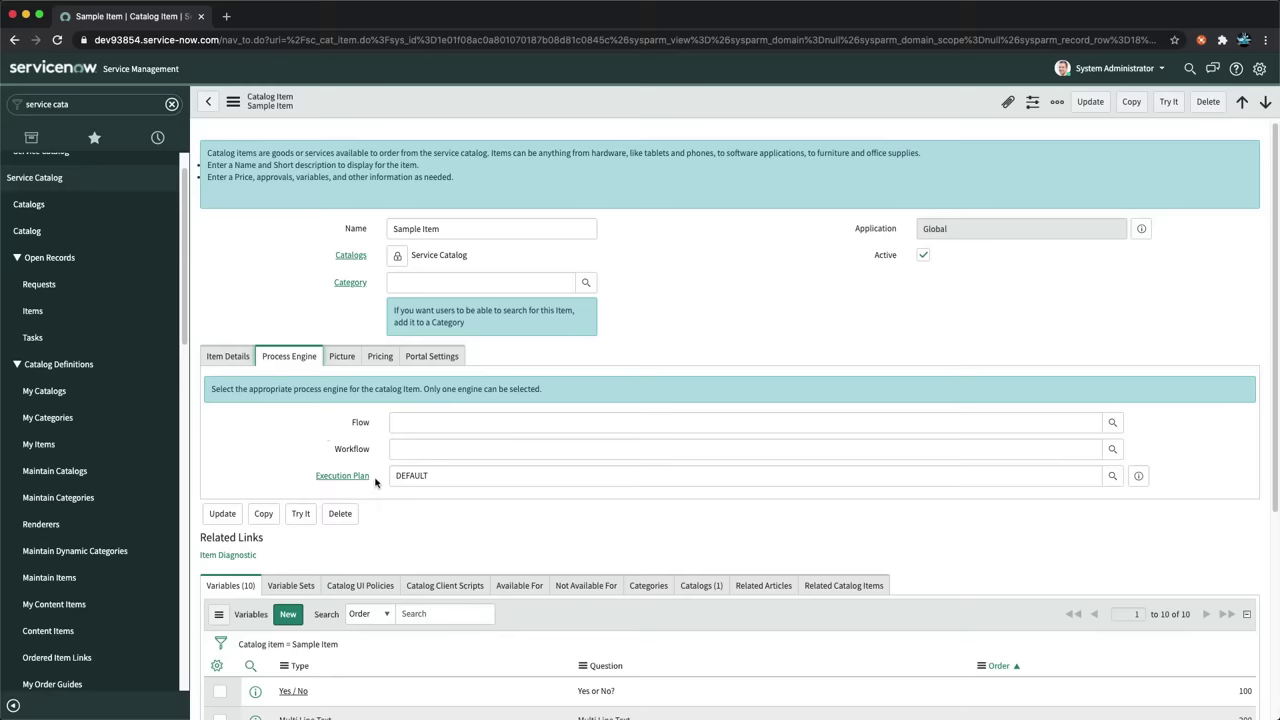
{"action": "left_click", "coordinate": [352, 362]}
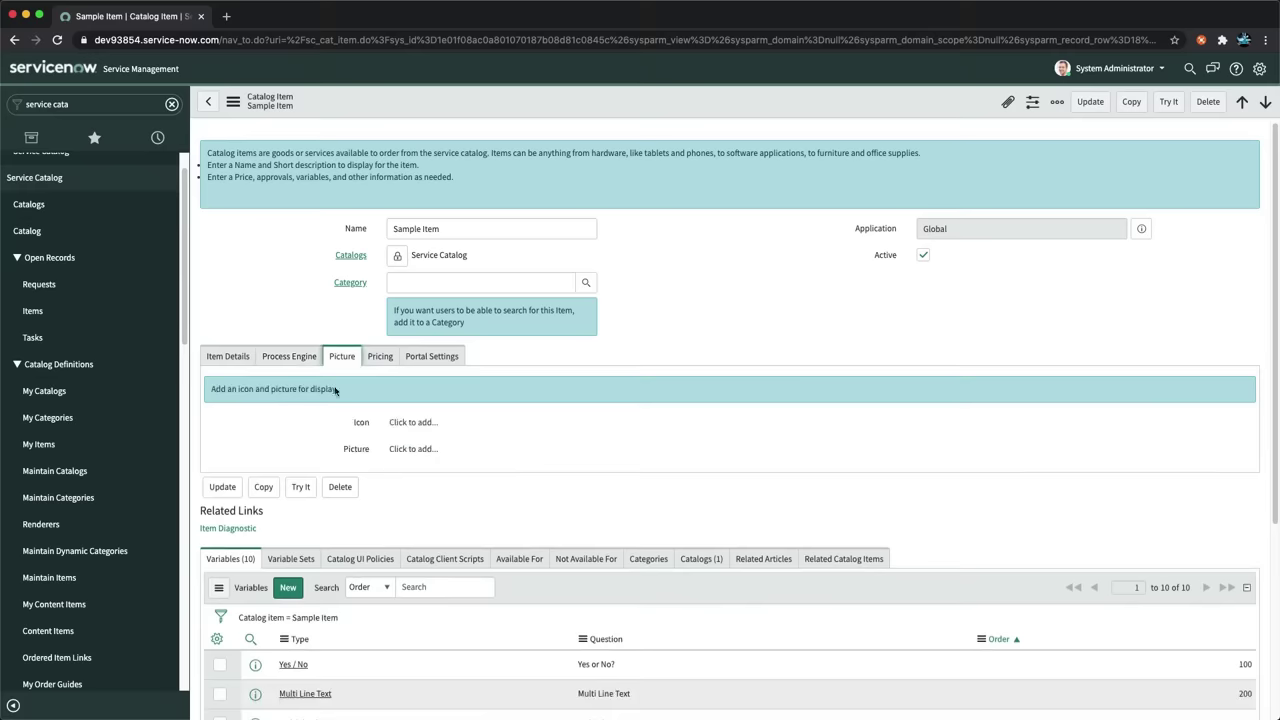
{"action": "left_click", "coordinate": [379, 360]}
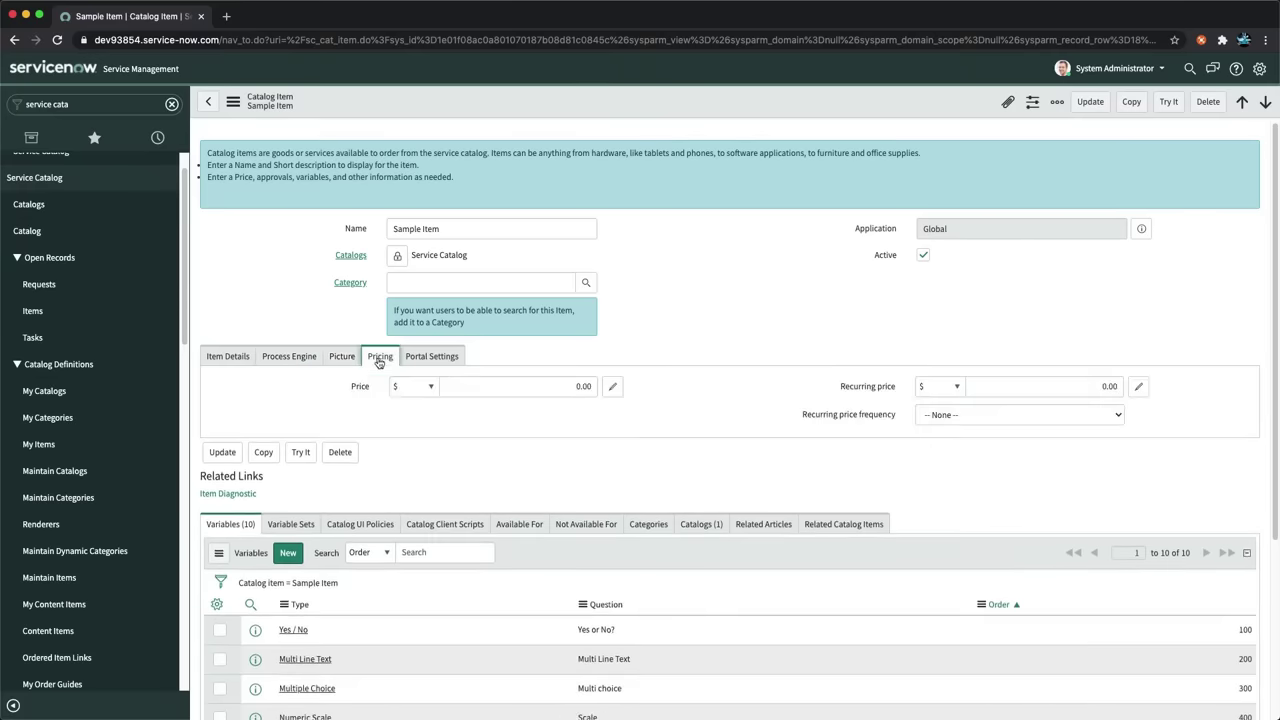
{"action": "left_click", "coordinate": [429, 361]}
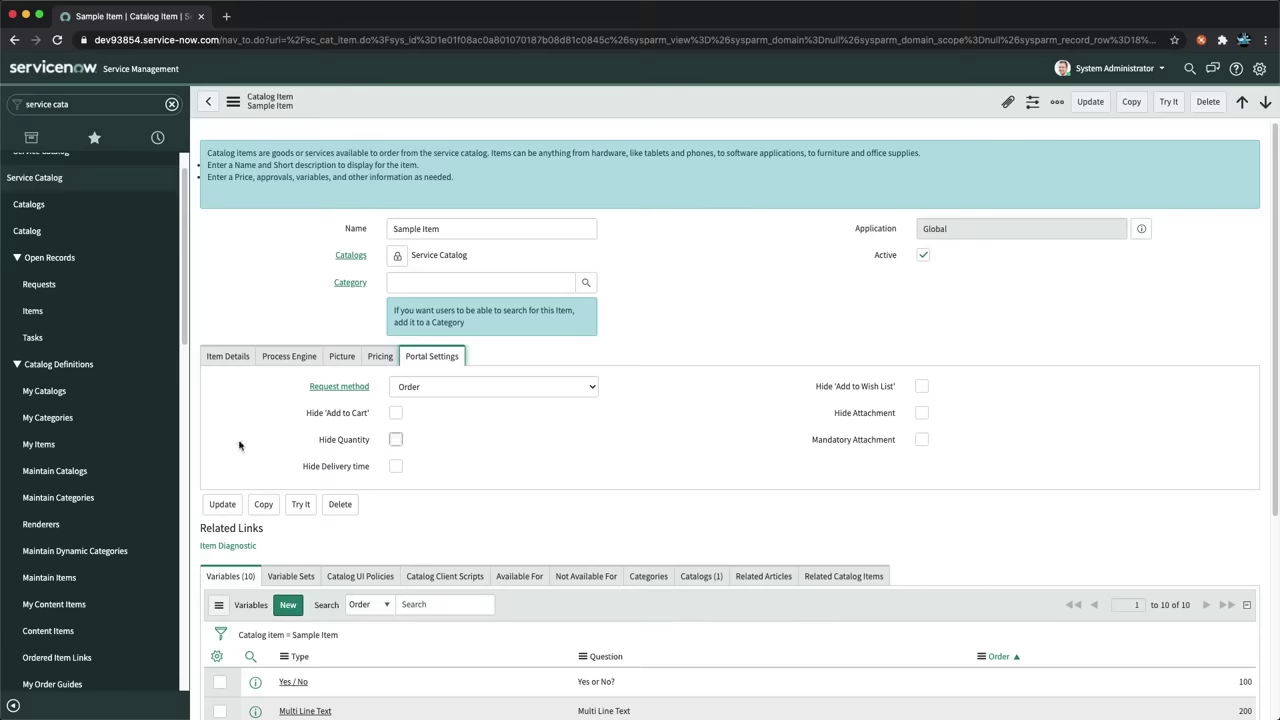
{"action": "left_click", "coordinate": [233, 361]}
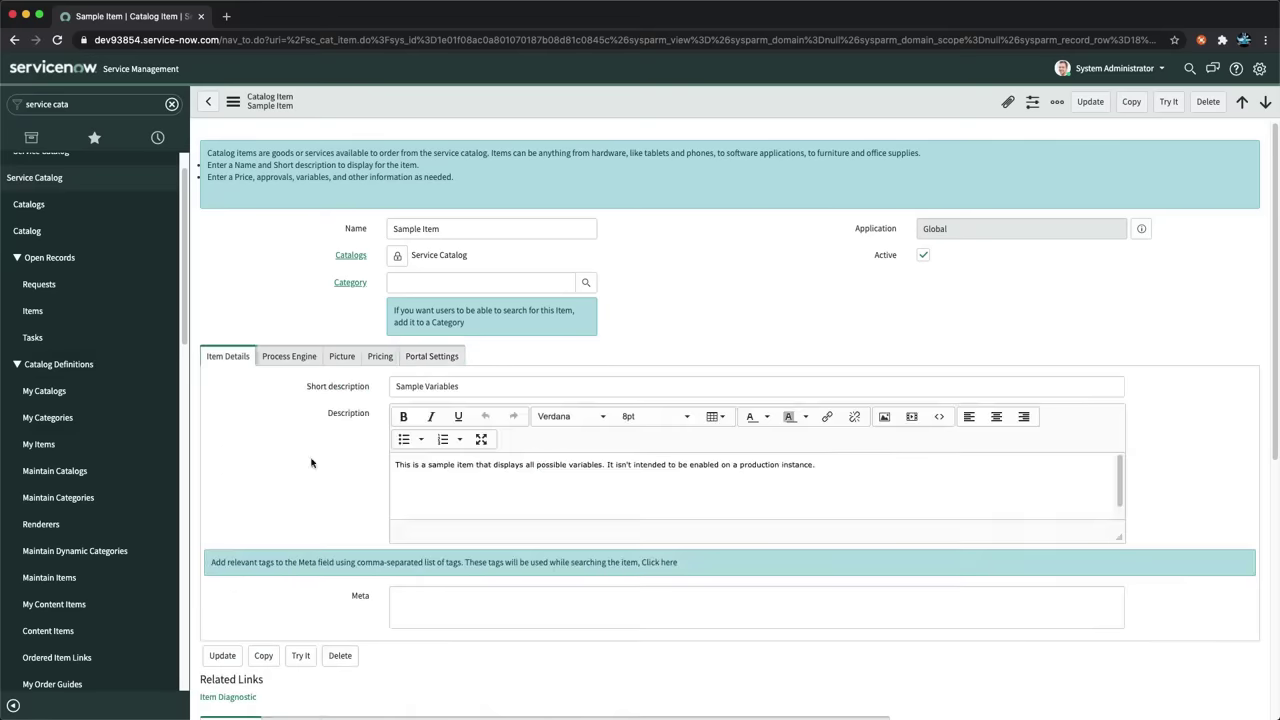
Check the Sample Item's Variable Sets, Catalog UI Policies and empty Catalog Client Scripts related lists
{"action": "scroll", "coordinate": [384, 482], "scroll_direction": "down", "scroll_amount": 2}
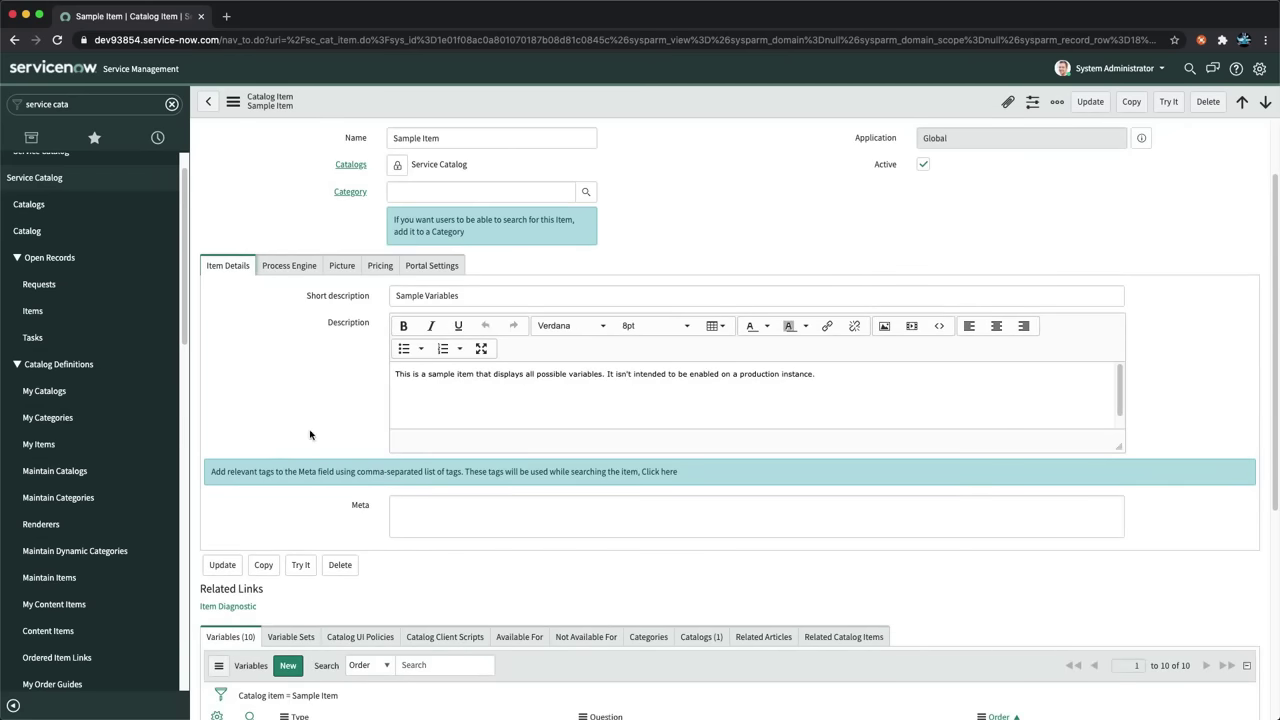
{"action": "scroll", "coordinate": [380, 396], "scroll_direction": "down", "scroll_amount": 5}
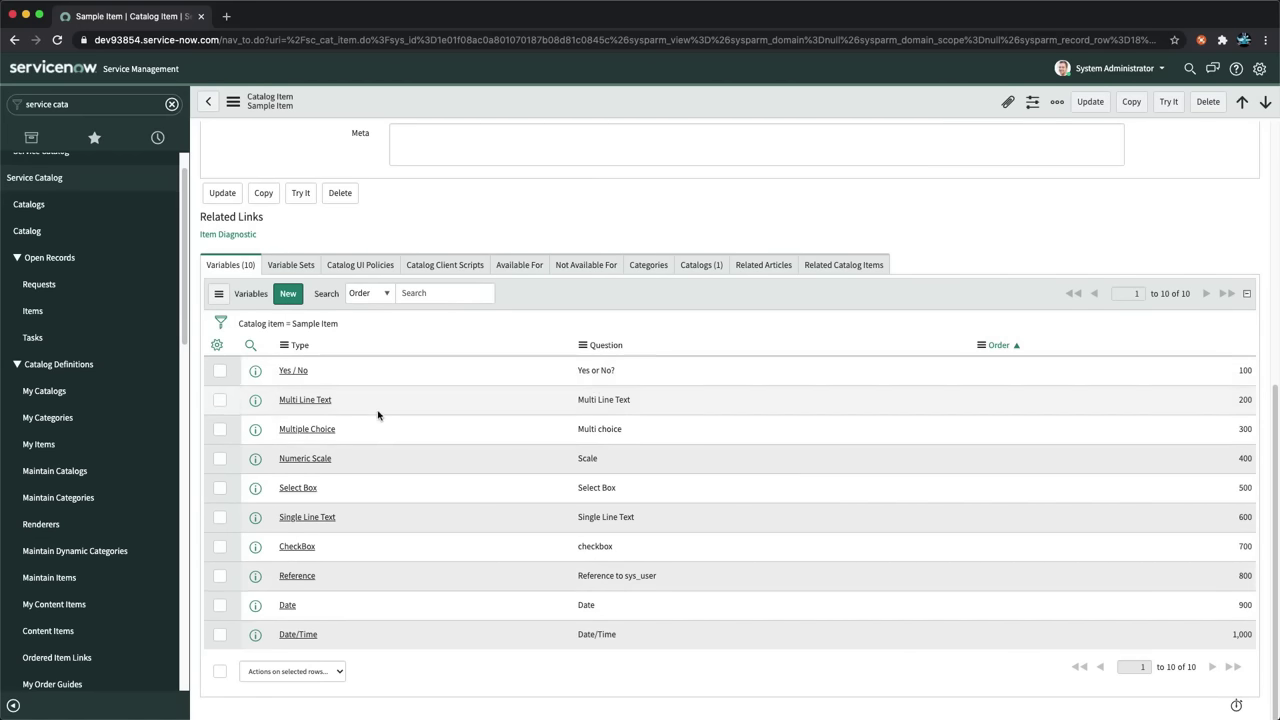
{"action": "left_click", "coordinate": [295, 267]}
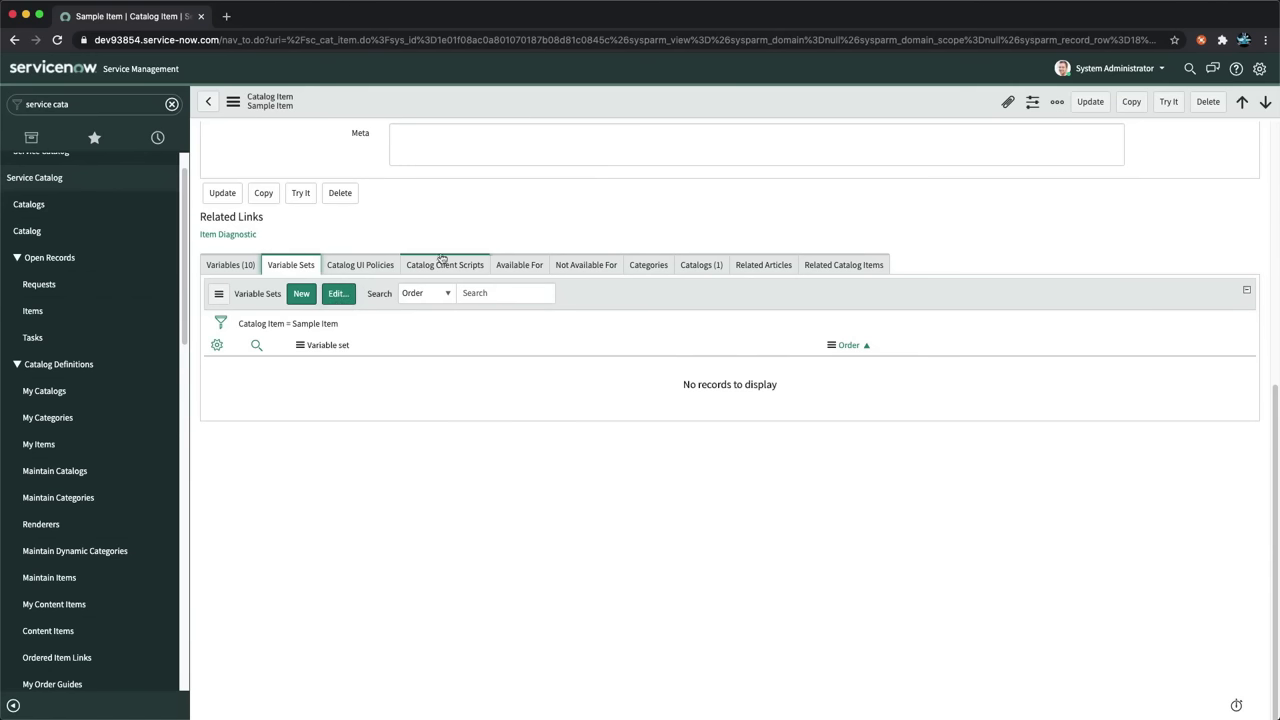
{"action": "left_click", "coordinate": [364, 266]}
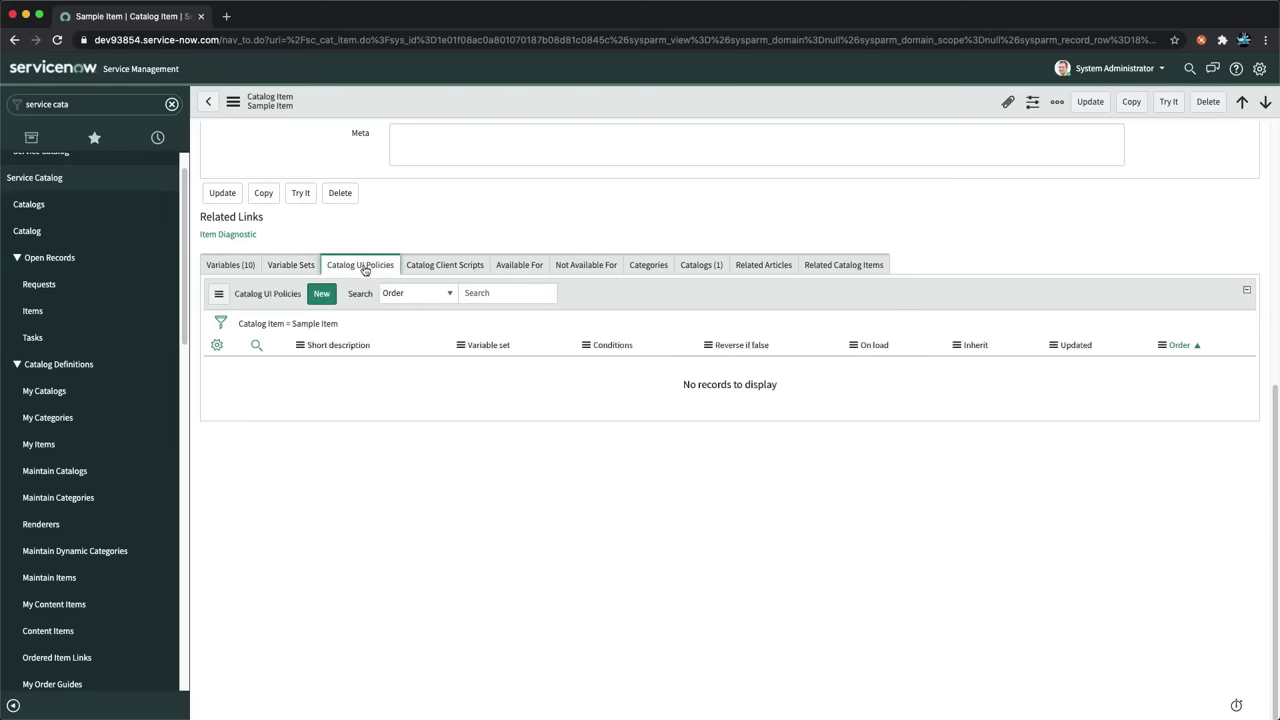
{"action": "left_click", "coordinate": [465, 266]}
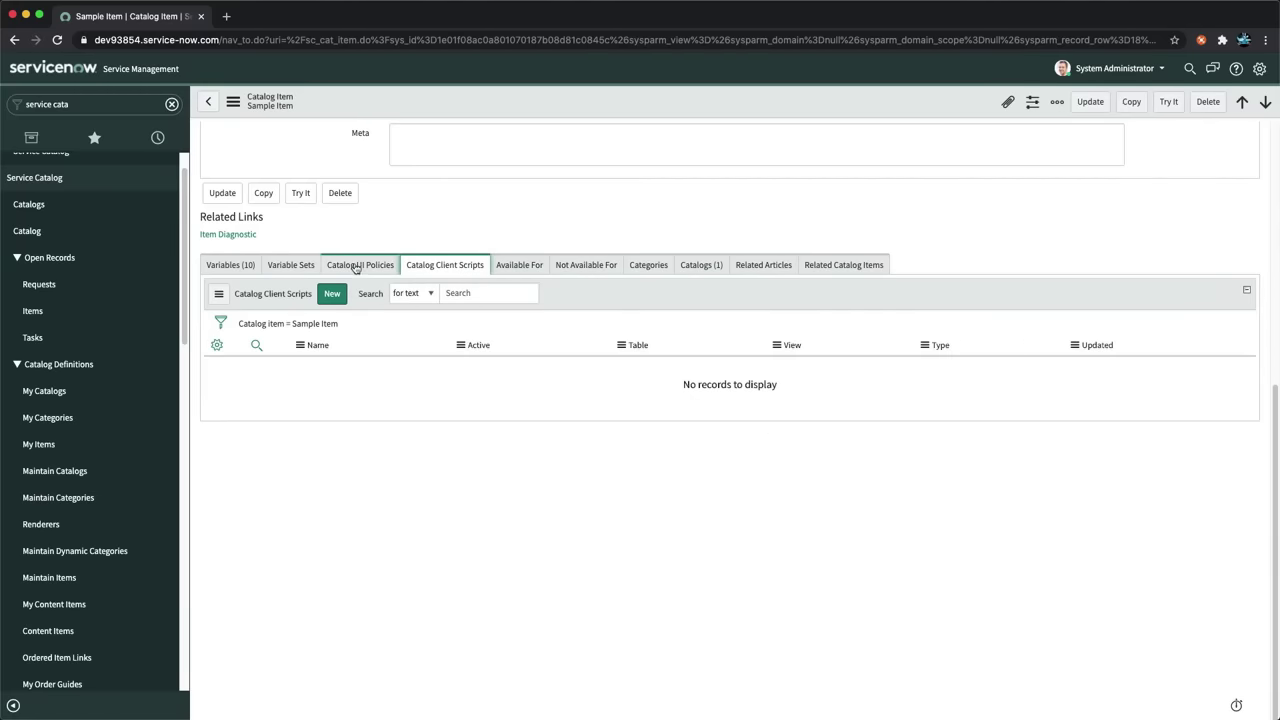
{"action": "left_click", "coordinate": [355, 266]}
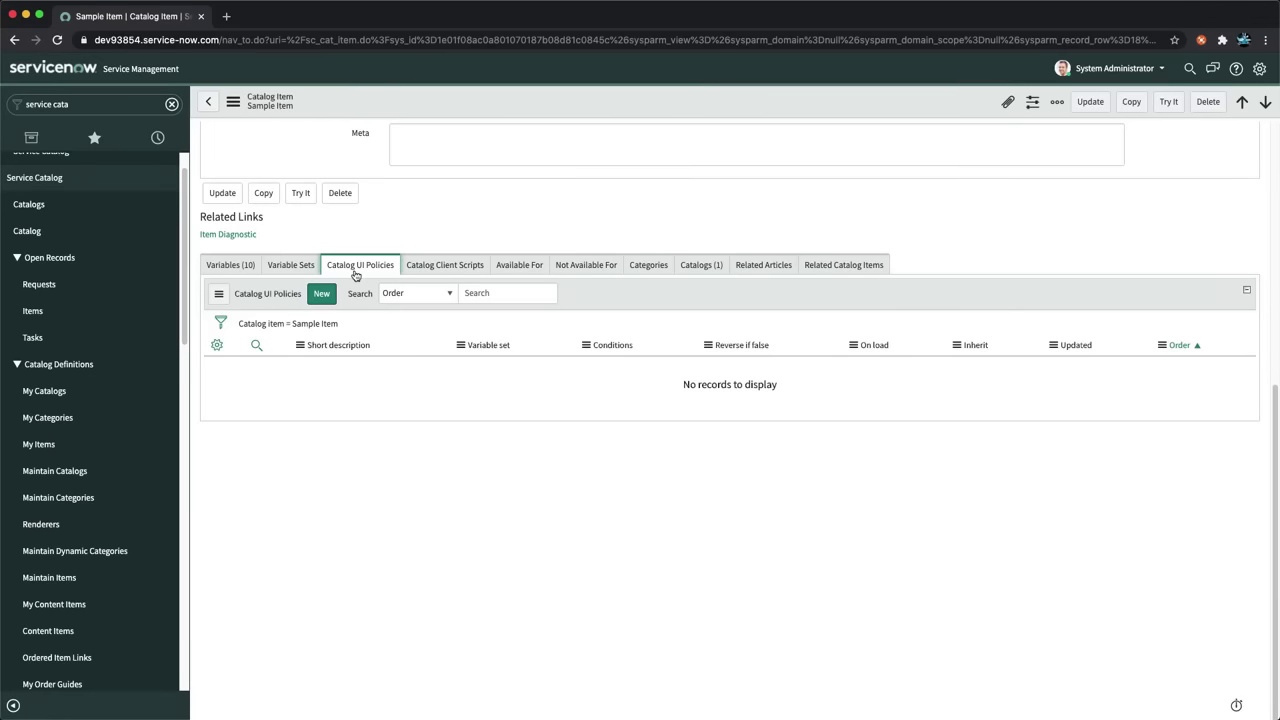
{"action": "left_click", "coordinate": [455, 263]}
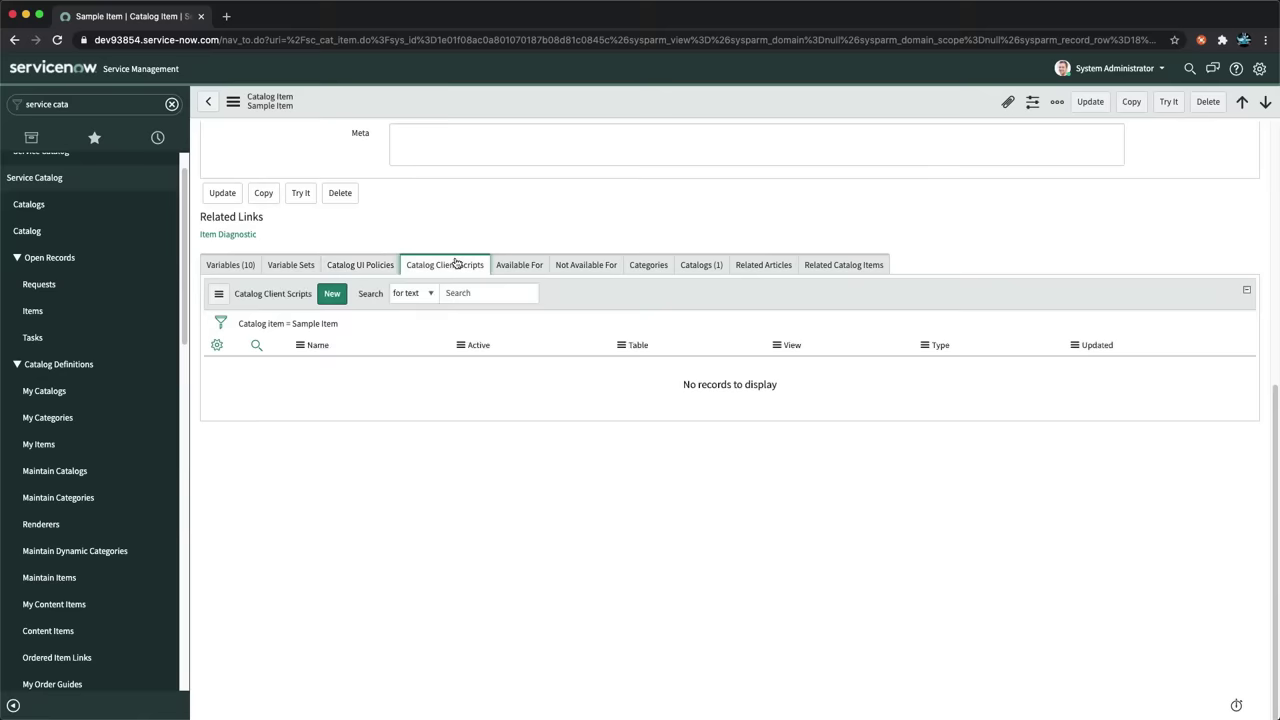
Go through Available For, Not Available For, Categories, Catalogs, Related Articles and Related Catalog Items lists
{"action": "left_click", "coordinate": [514, 264]}
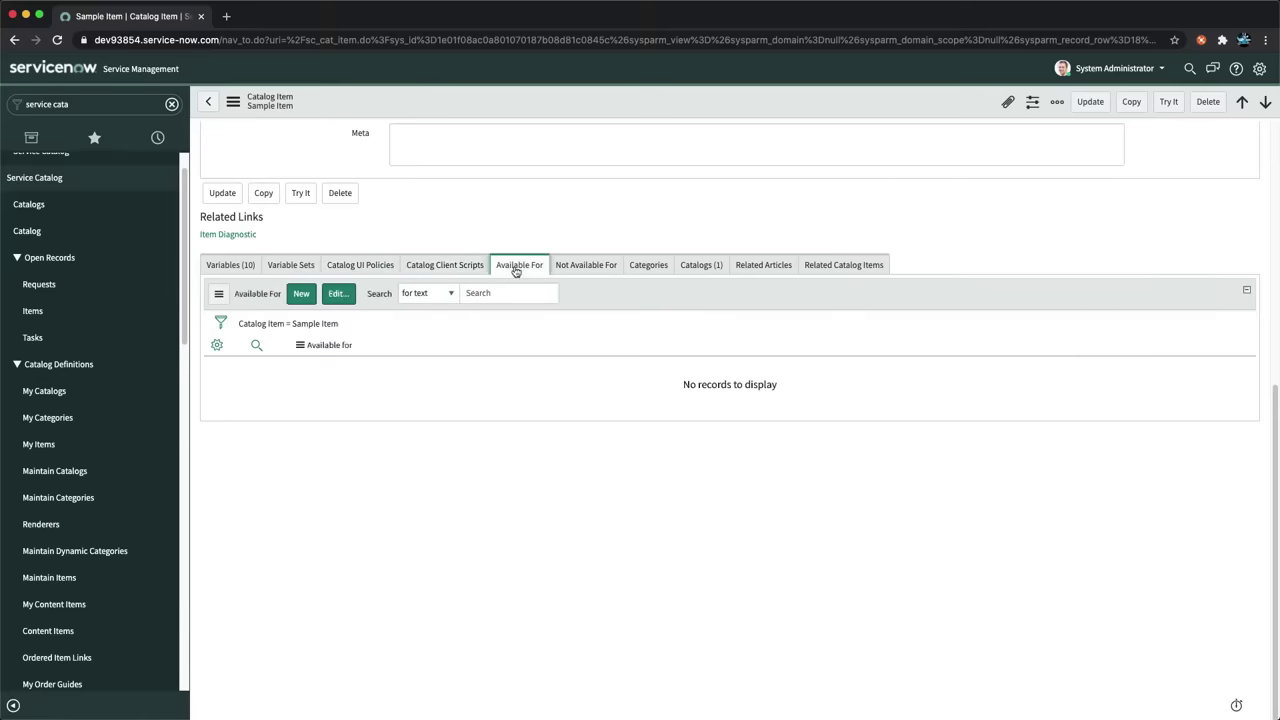
{"action": "left_click", "coordinate": [567, 265]}
{"action": "left_click", "coordinate": [506, 267]}
{"action": "left_click", "coordinate": [561, 268]}
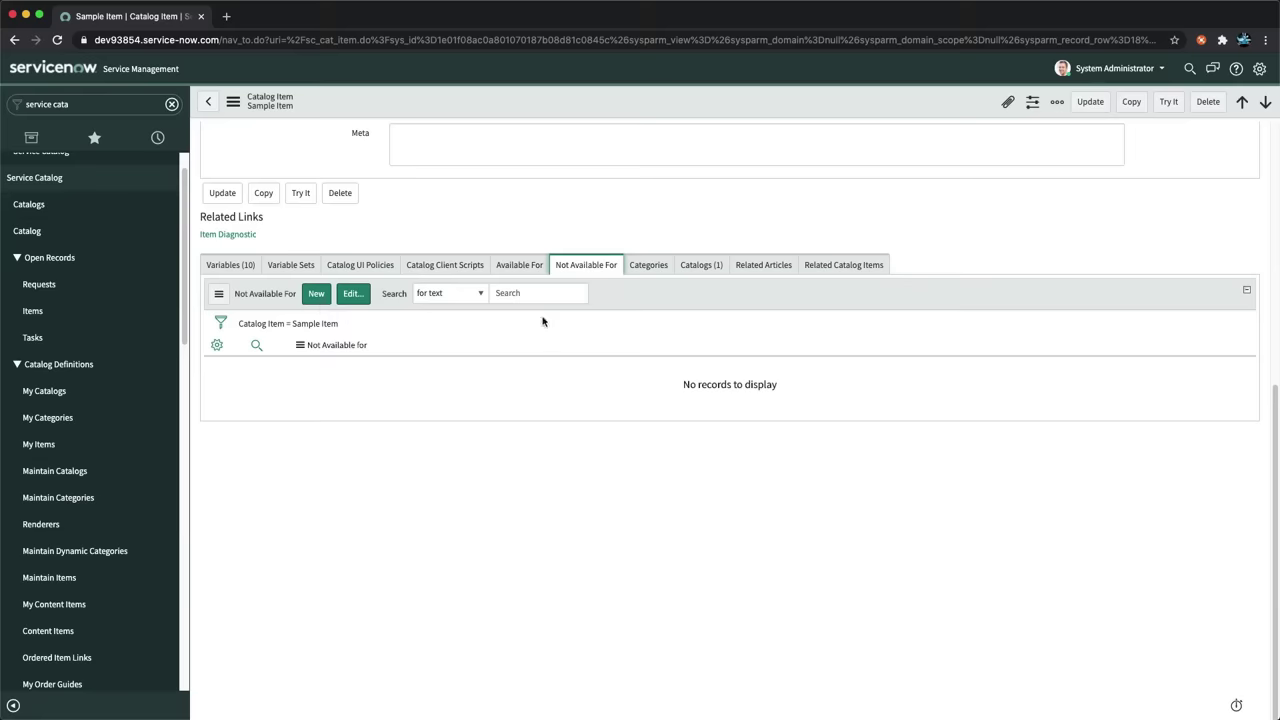
{"action": "left_click", "coordinate": [648, 268]}
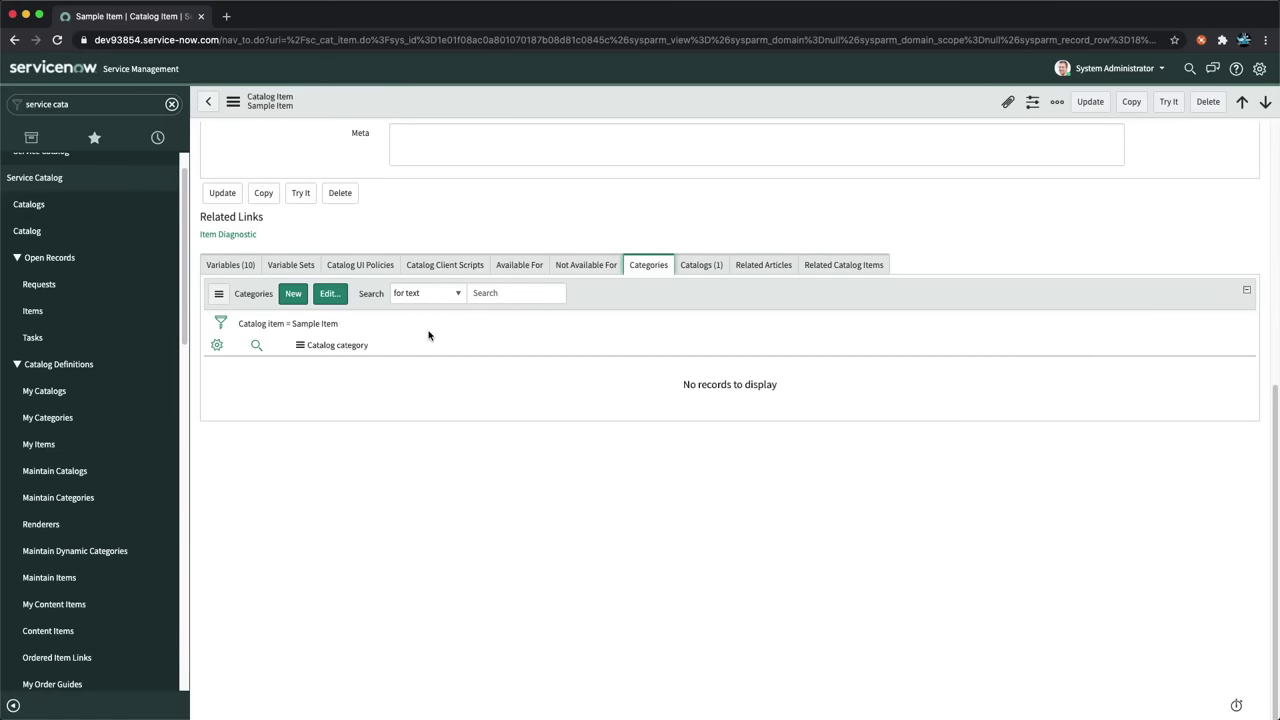
{"action": "left_click", "coordinate": [694, 271]}
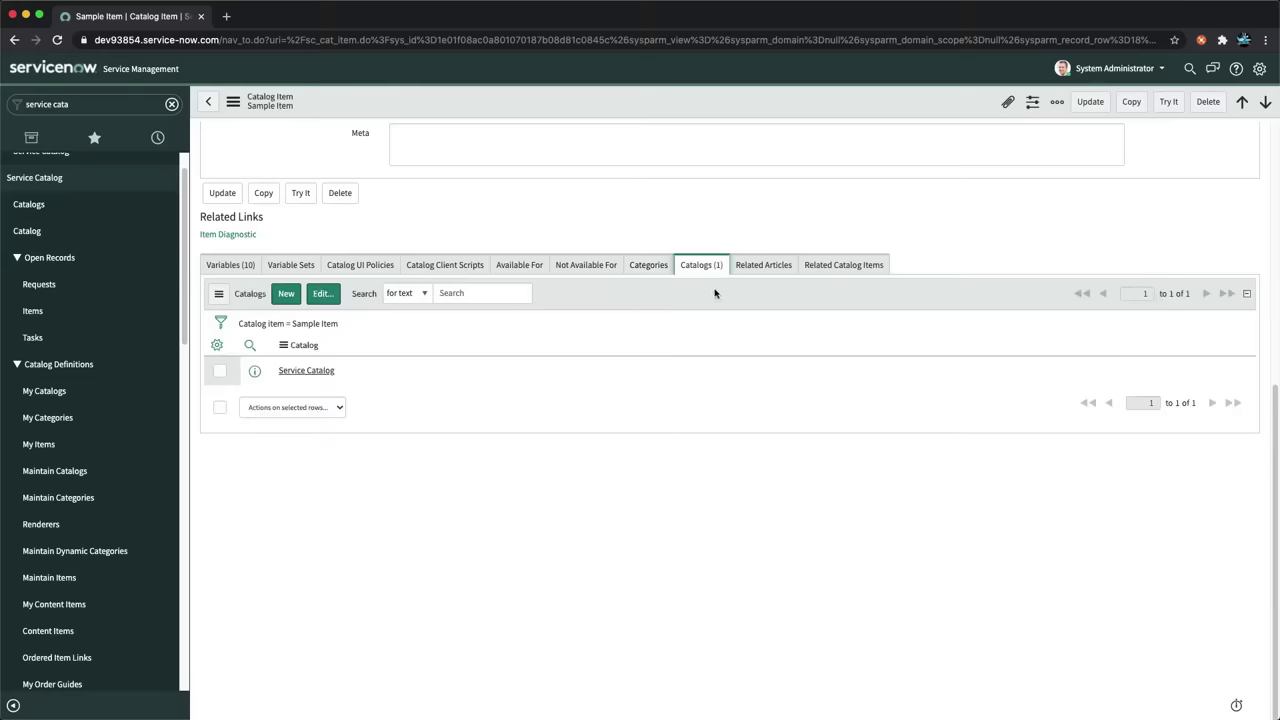
{"action": "left_click", "coordinate": [760, 265]}
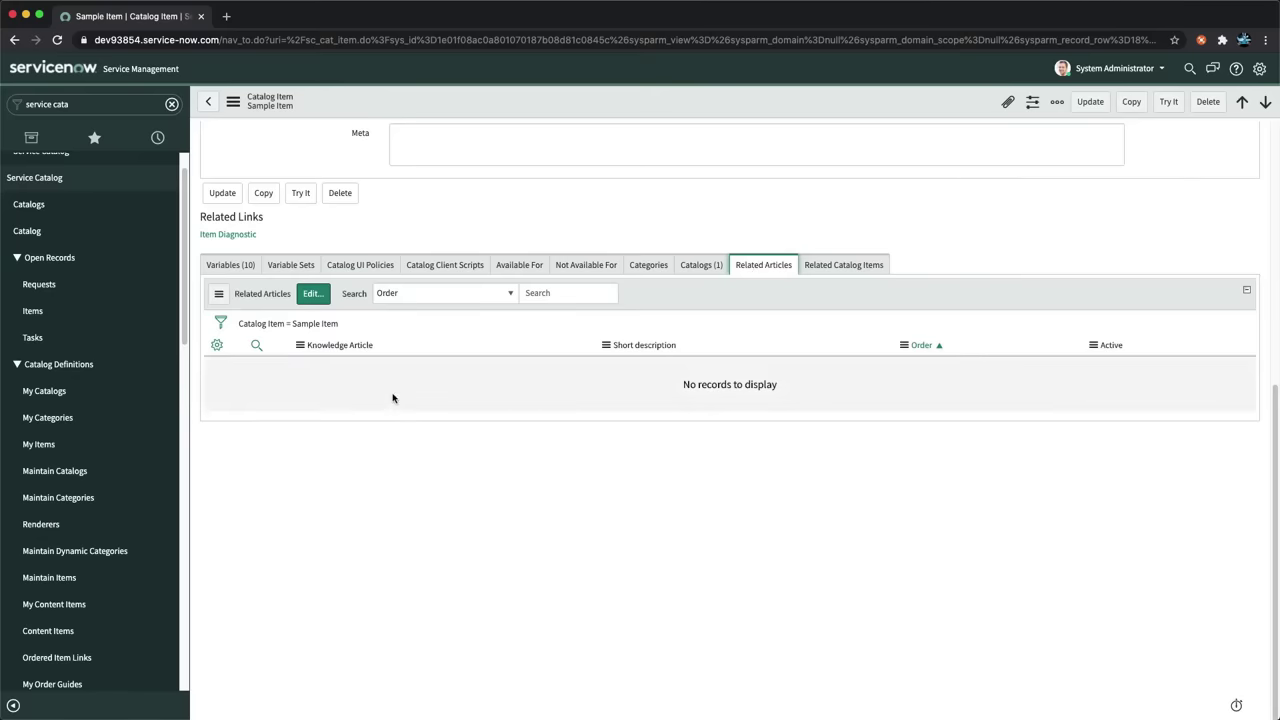
{"action": "left_click", "coordinate": [818, 270]}
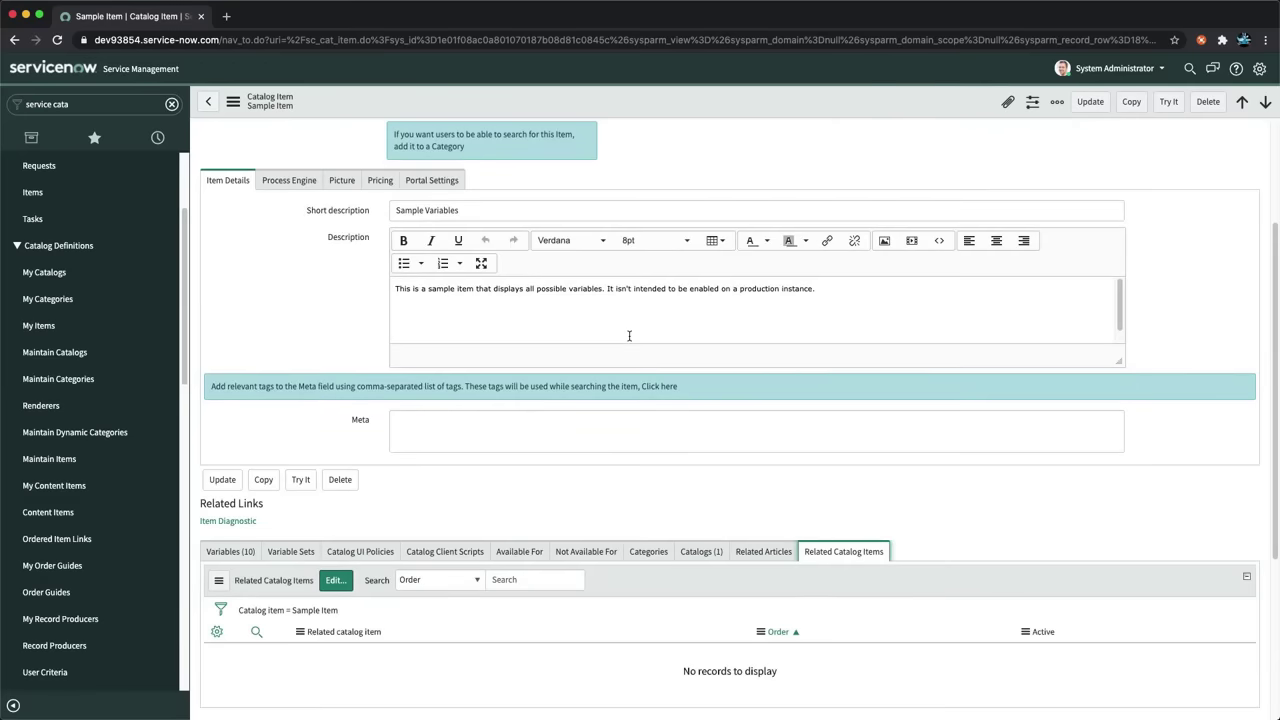
Preview the Sample Item as an order form
{"action": "scroll", "coordinate": [1124, 212], "scroll_direction": "up", "scroll_amount": 3}
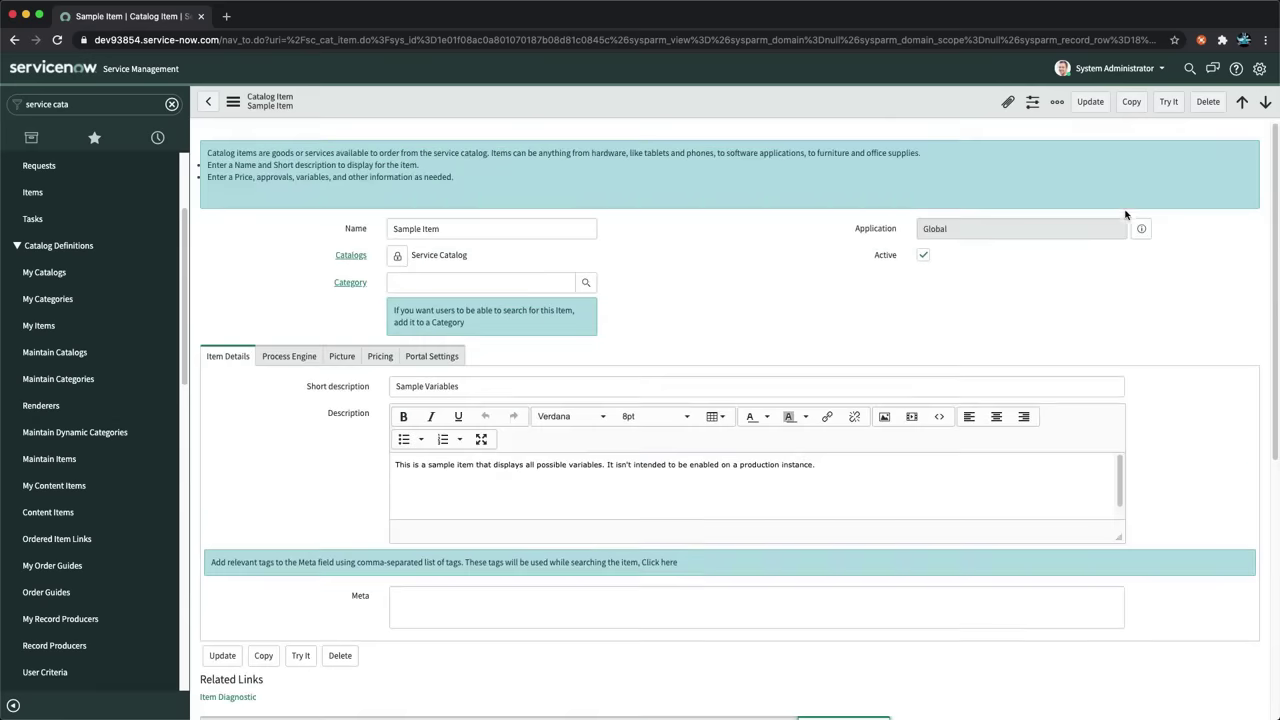
{"action": "left_click", "coordinate": [1169, 111]}
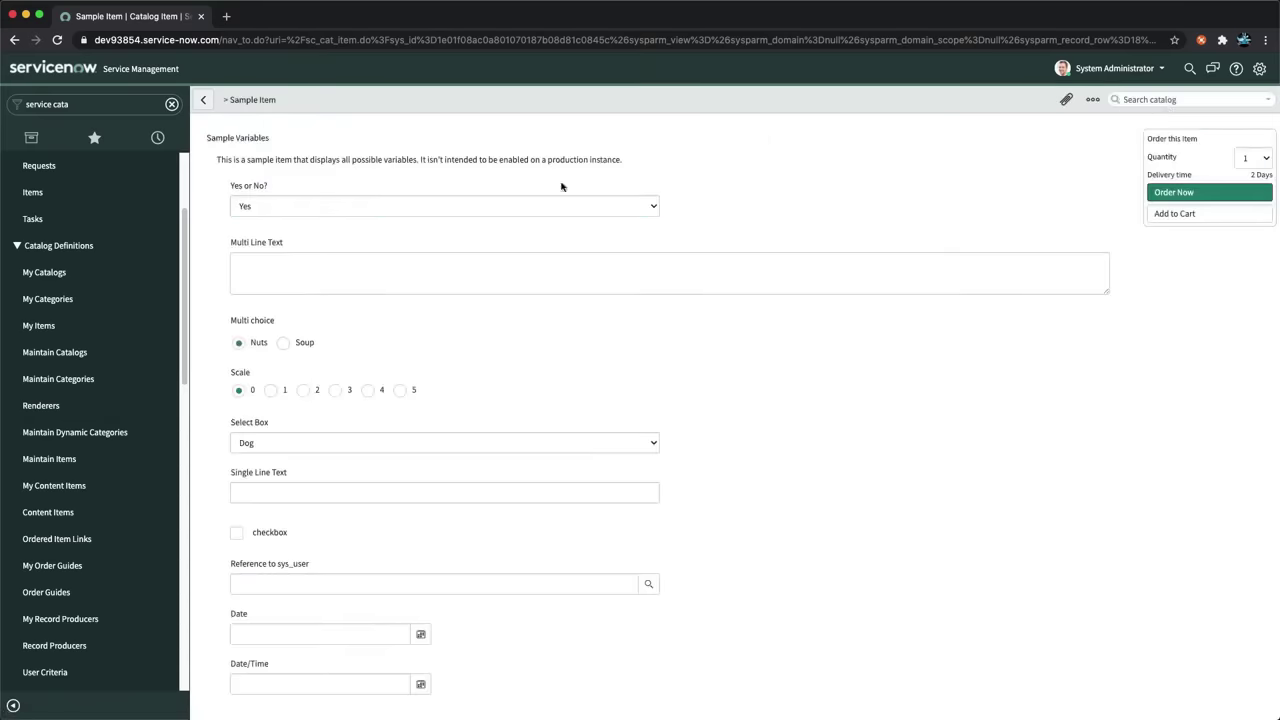
{"action": "scroll", "coordinate": [472, 337], "scroll_direction": "down", "scroll_amount": 1}
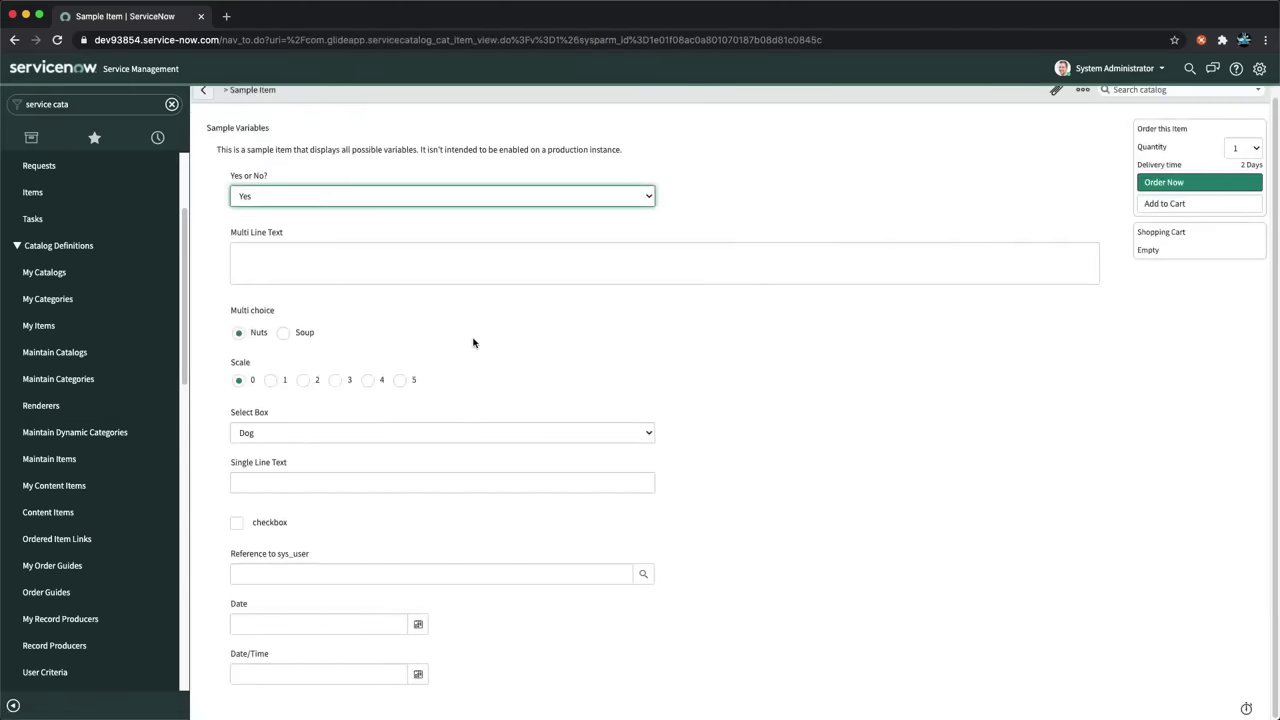
Answer the form: Soup, Scale 3, Select Box Dog, checkbox ticked, then the Reference field
{"action": "left_click", "coordinate": [283, 333]}
{"action": "left_click", "coordinate": [270, 380]}
{"action": "left_click", "coordinate": [303, 380]}
{"action": "left_click", "coordinate": [392, 380]}
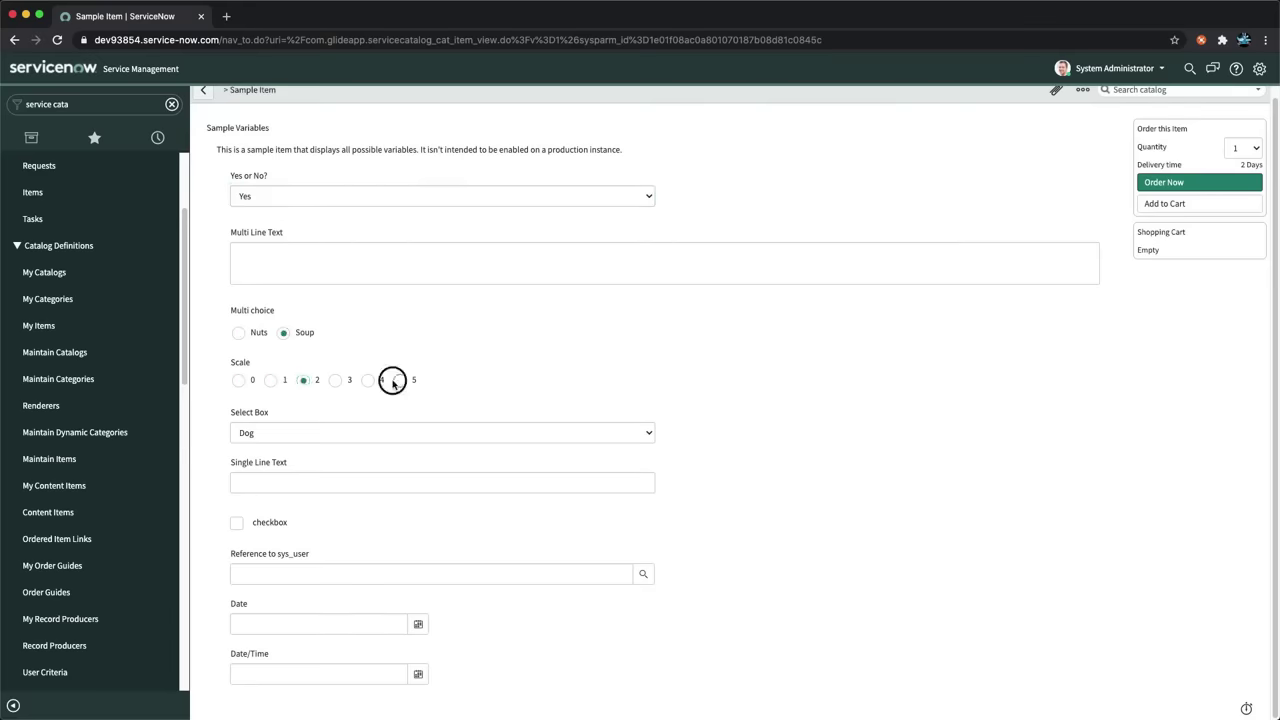
{"action": "left_click", "coordinate": [336, 380]}
{"action": "left_click", "coordinate": [295, 437]}
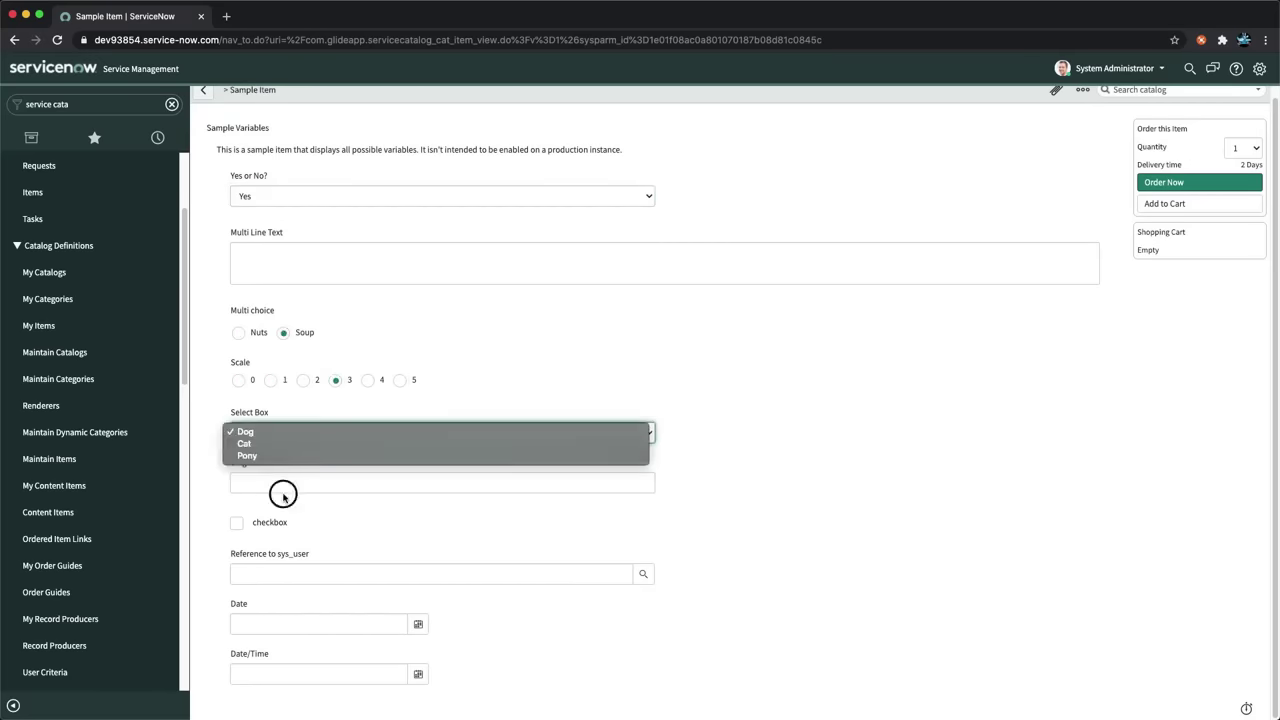
{"action": "left_click", "coordinate": [283, 497]}
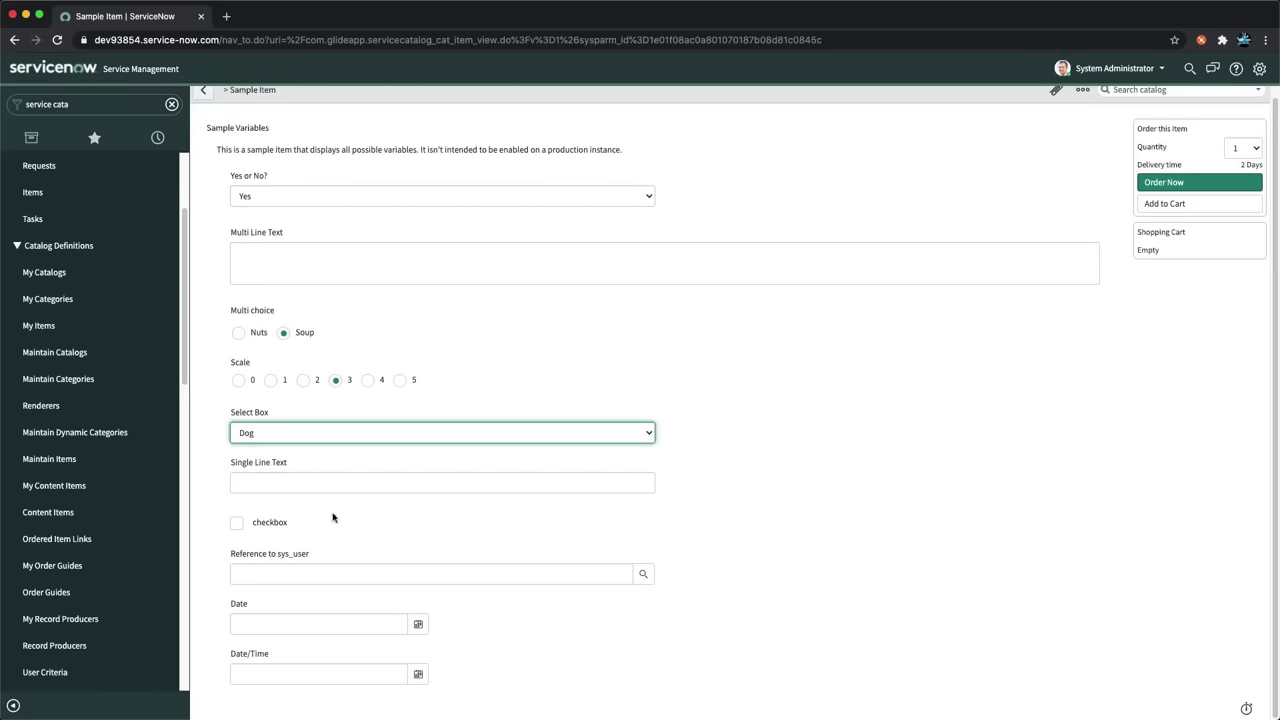
{"action": "left_click", "coordinate": [237, 523]}
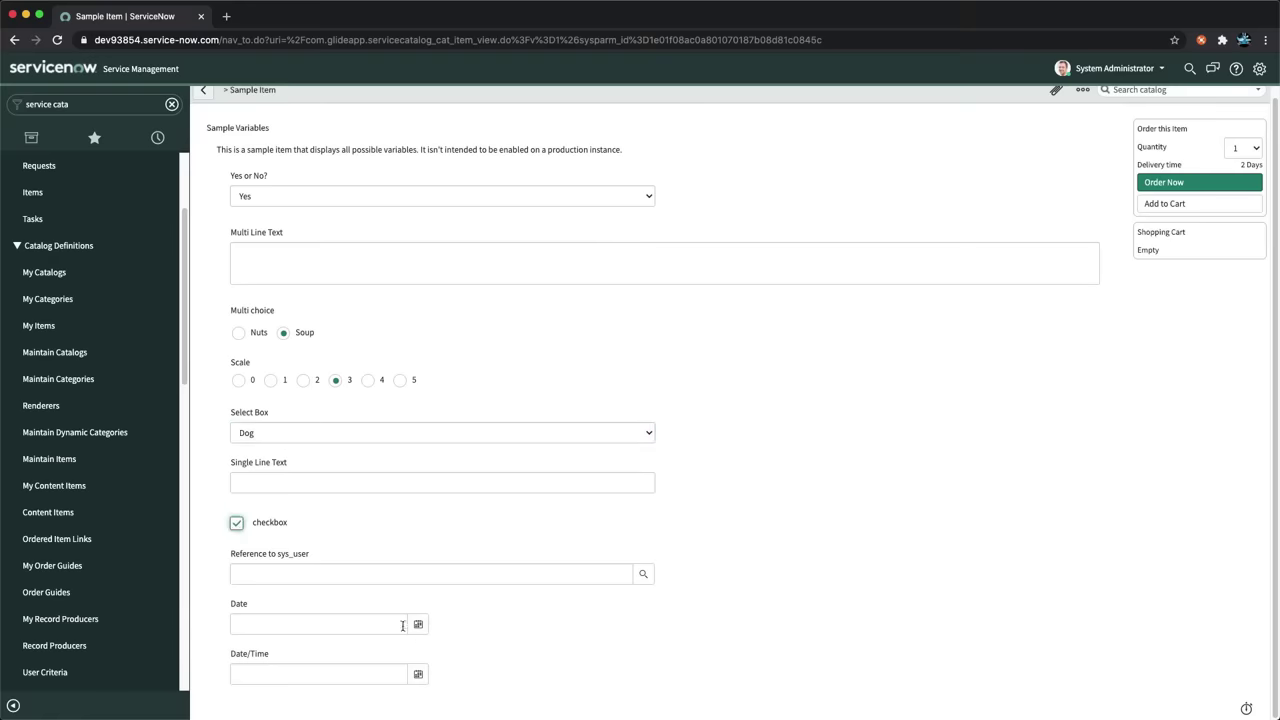
{"action": "left_click", "coordinate": [631, 576]}
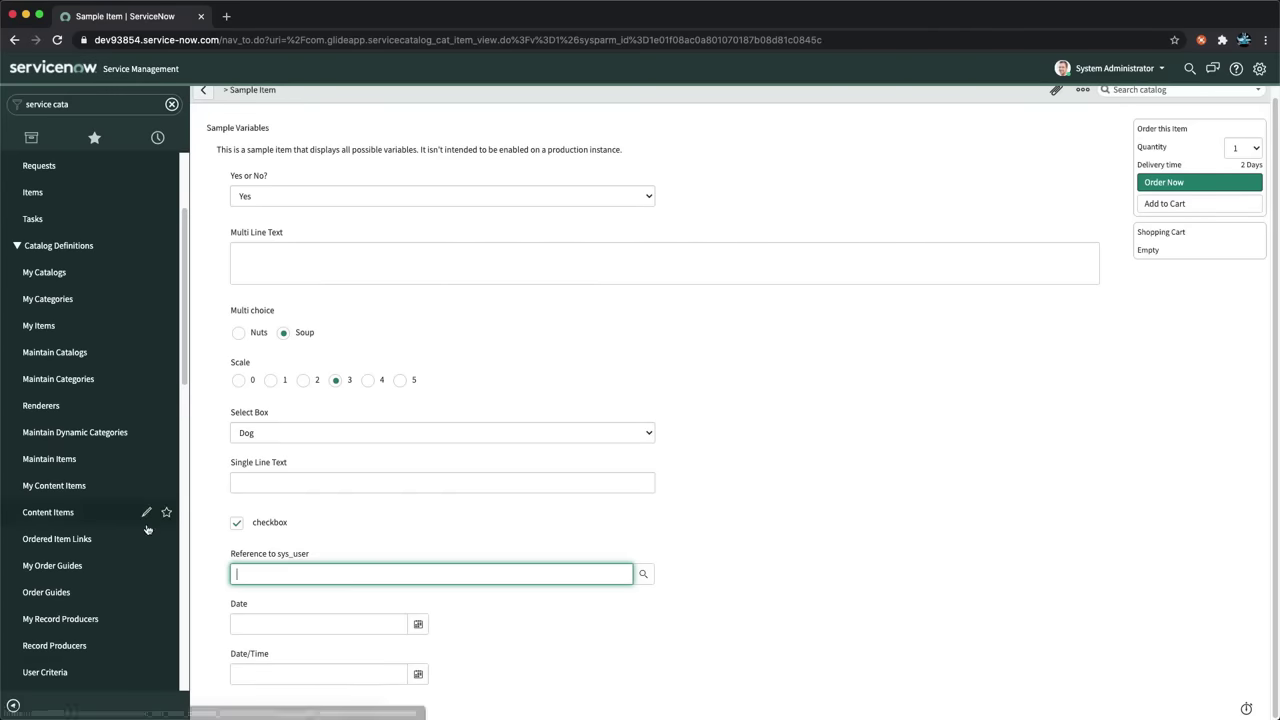
{"action": "scroll", "coordinate": [147, 529], "scroll_direction": "down", "scroll_amount": 1}
Open the New Hire order guide from Order Guides and scroll to its 7 variables
{"action": "left_click", "coordinate": [45, 550]}
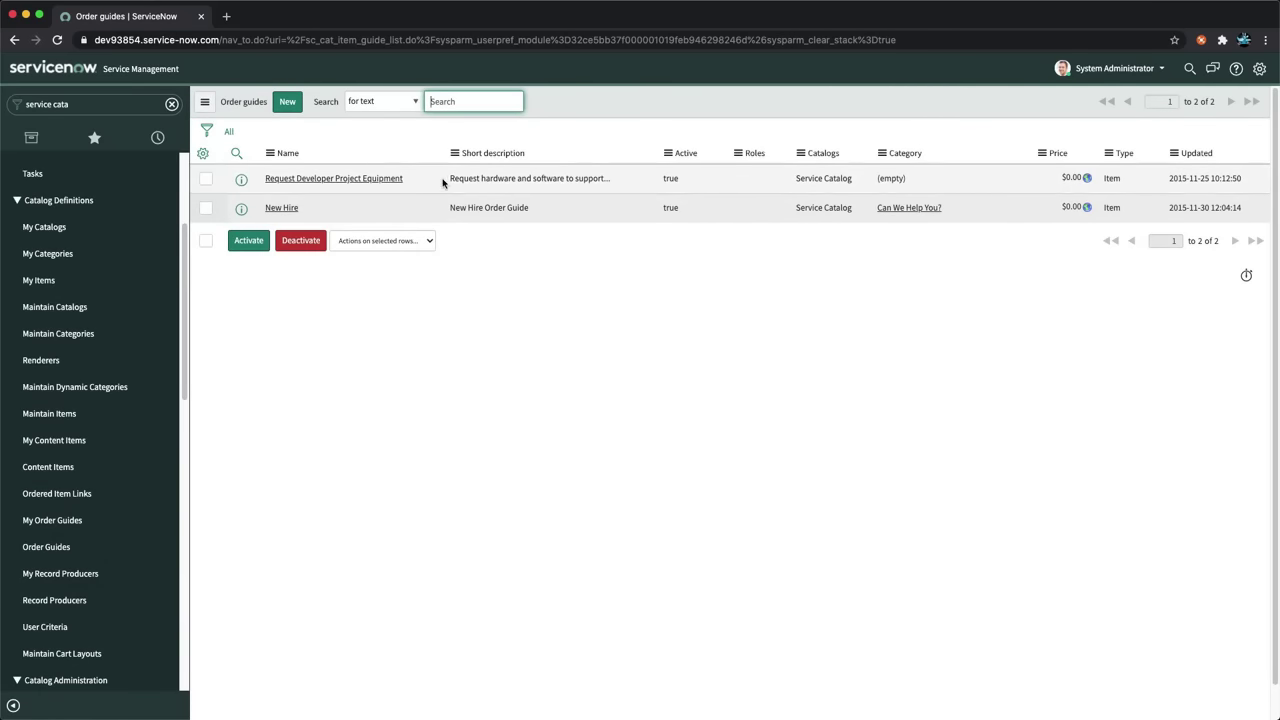
{"action": "left_click", "coordinate": [283, 209]}
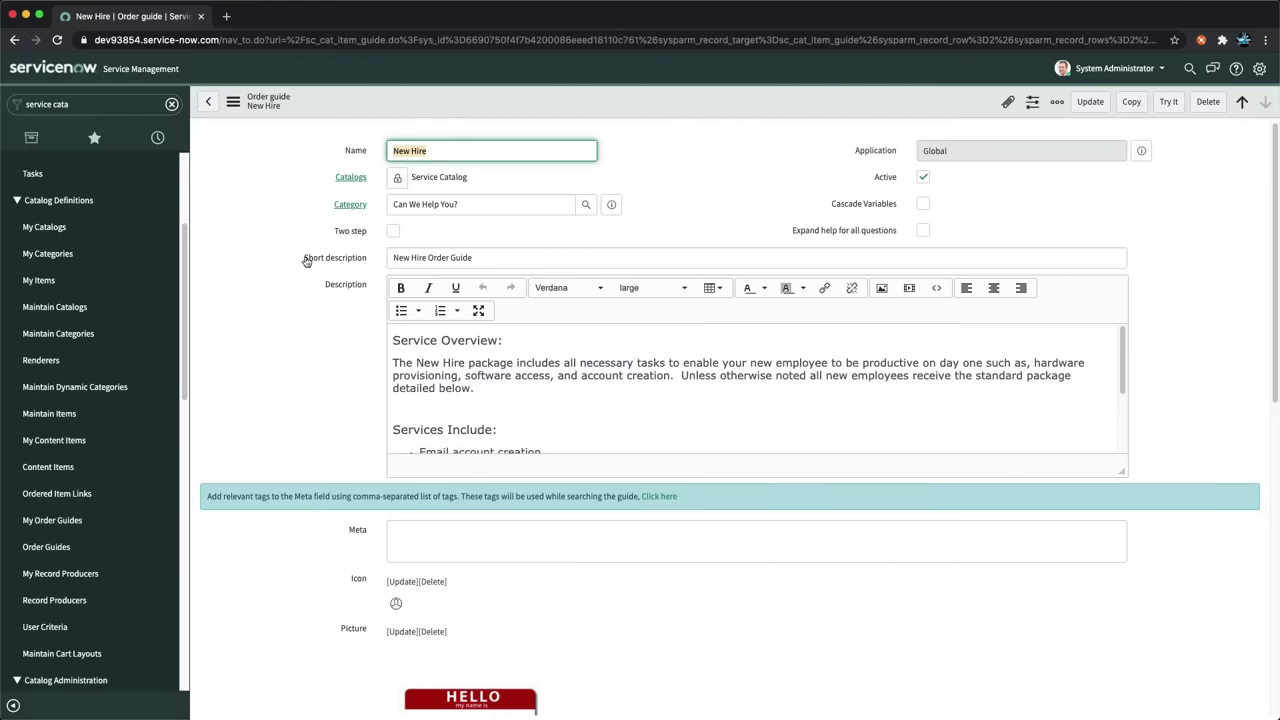
{"action": "scroll", "coordinate": [346, 362], "scroll_direction": "down", "scroll_amount": 7}
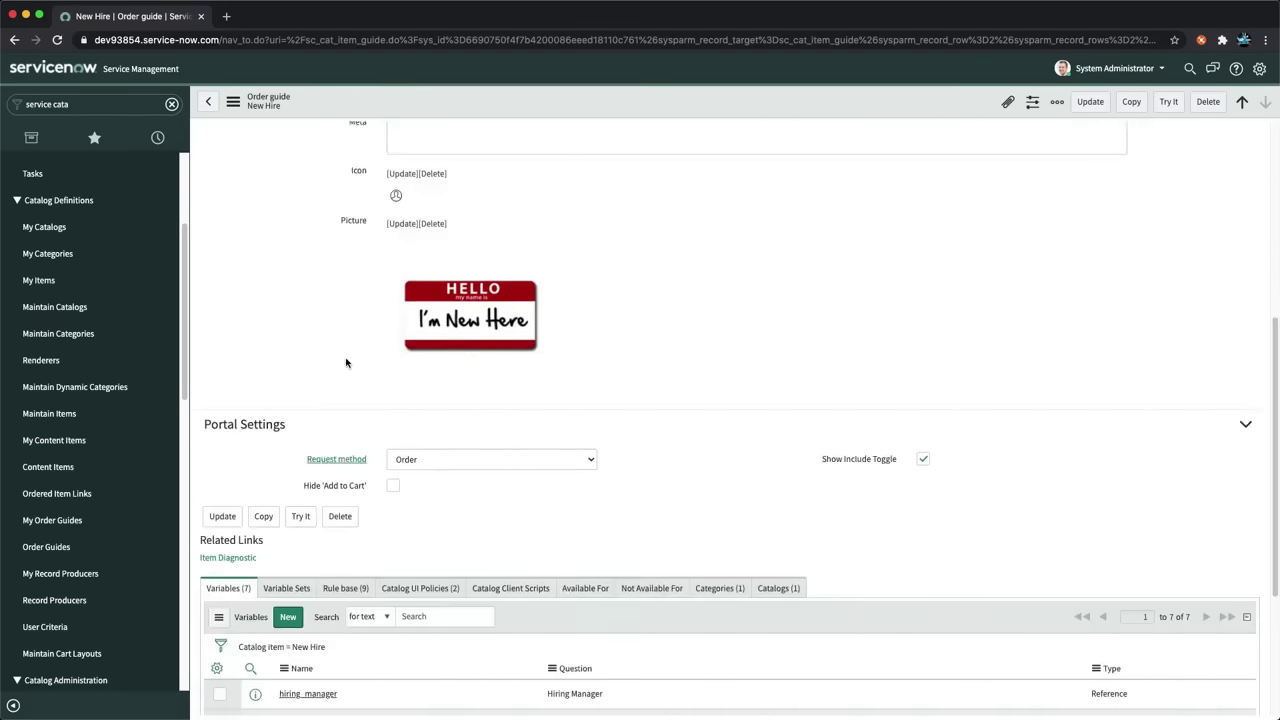
{"action": "scroll", "coordinate": [346, 362], "scroll_direction": "down", "scroll_amount": 2}
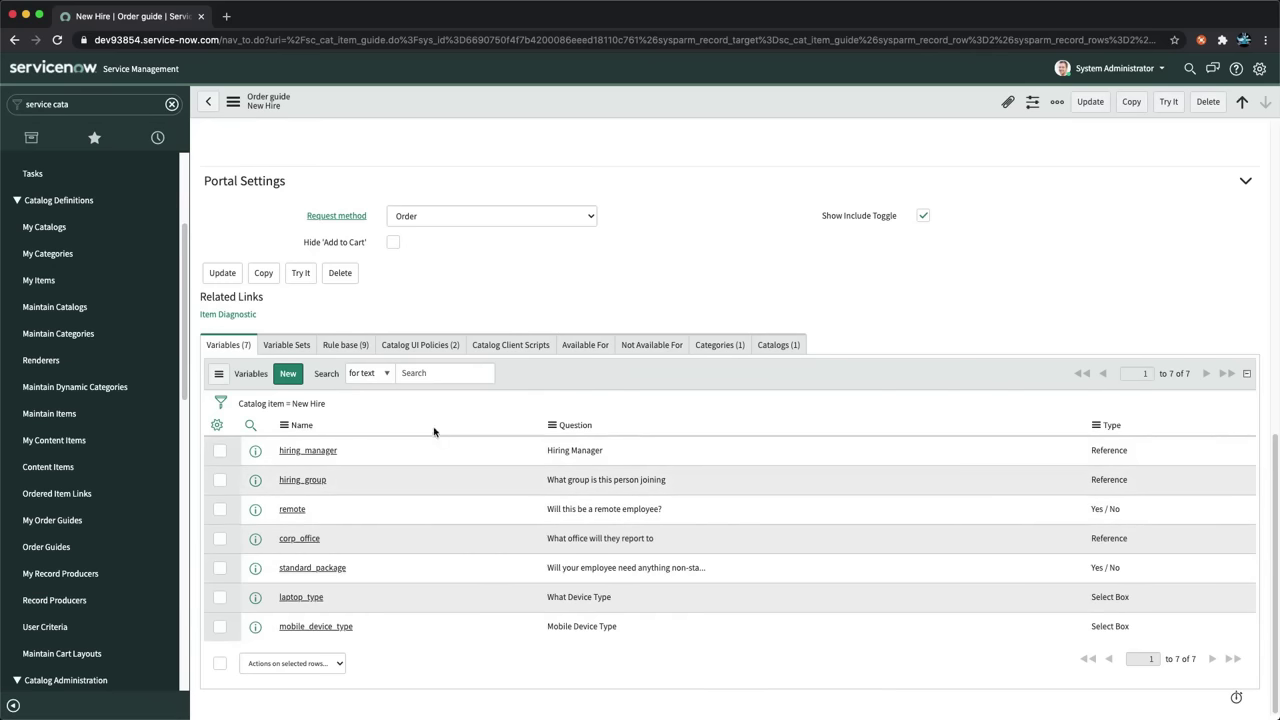
Check New Hire's empty variable sets and nine rule base items, then run it as an order form
{"action": "left_click", "coordinate": [292, 346]}
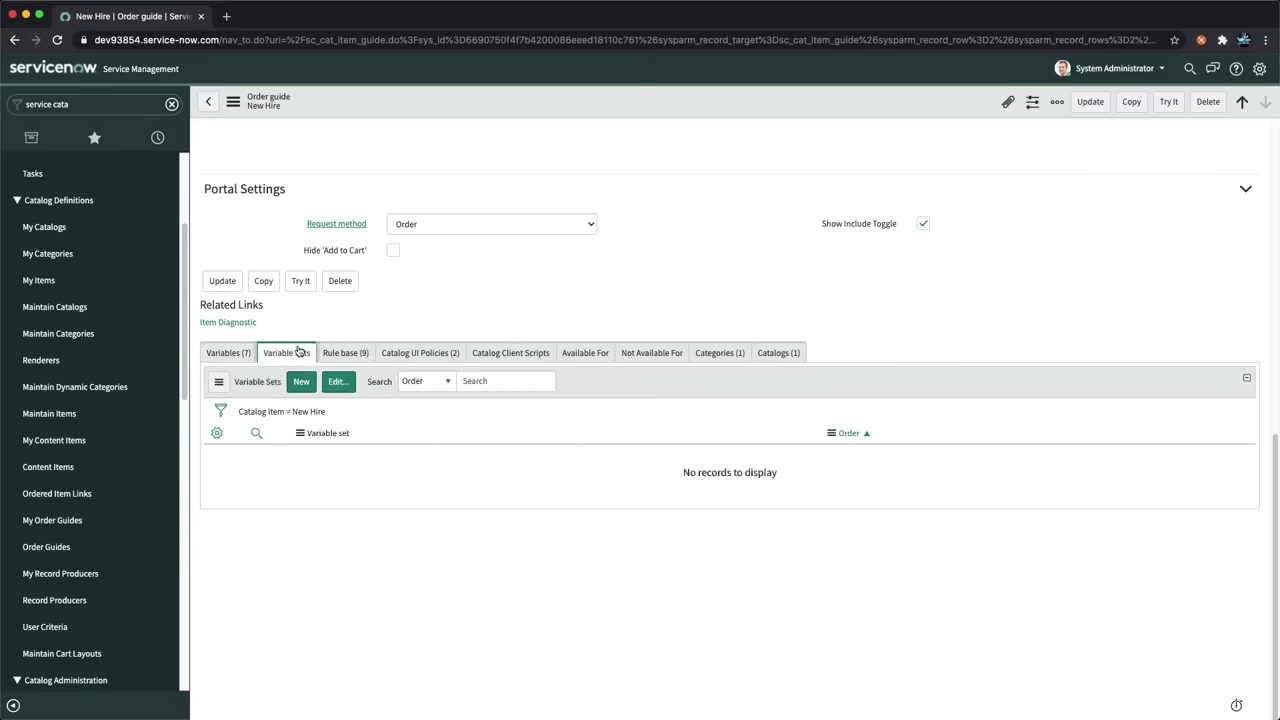
{"action": "left_click", "coordinate": [340, 351]}
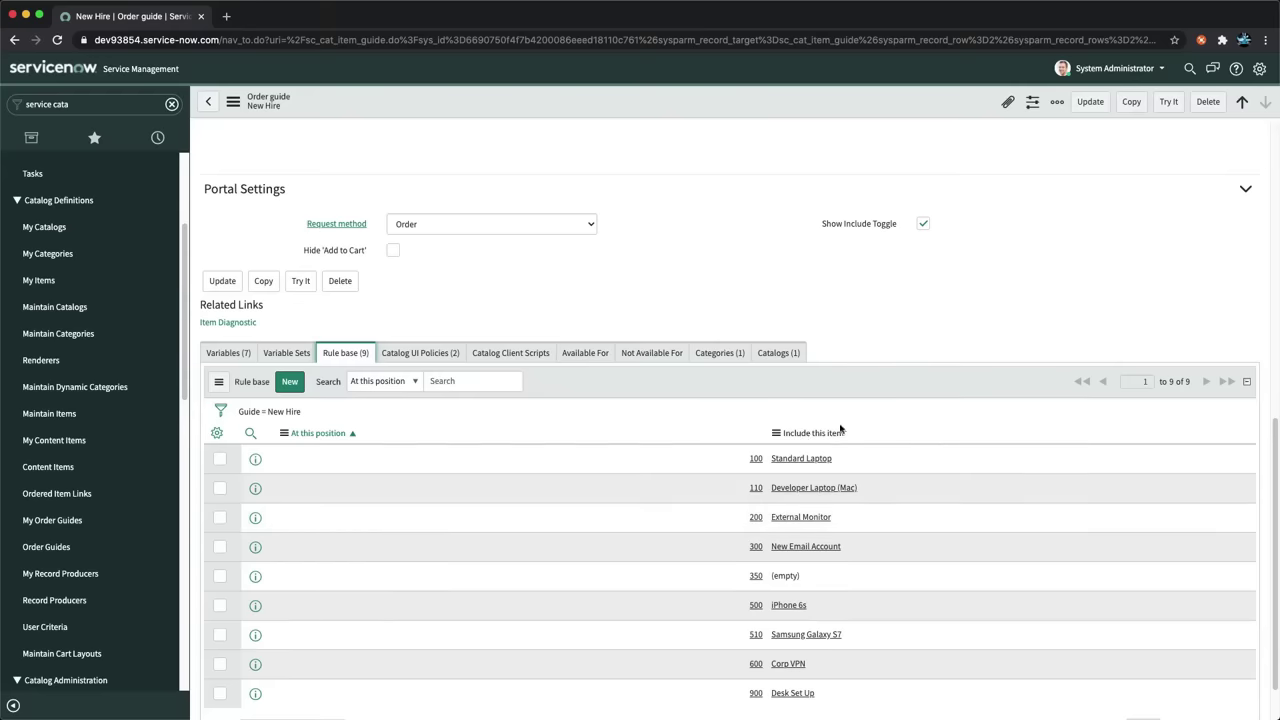
{"action": "scroll", "coordinate": [856, 352], "scroll_direction": "up", "scroll_amount": 15}
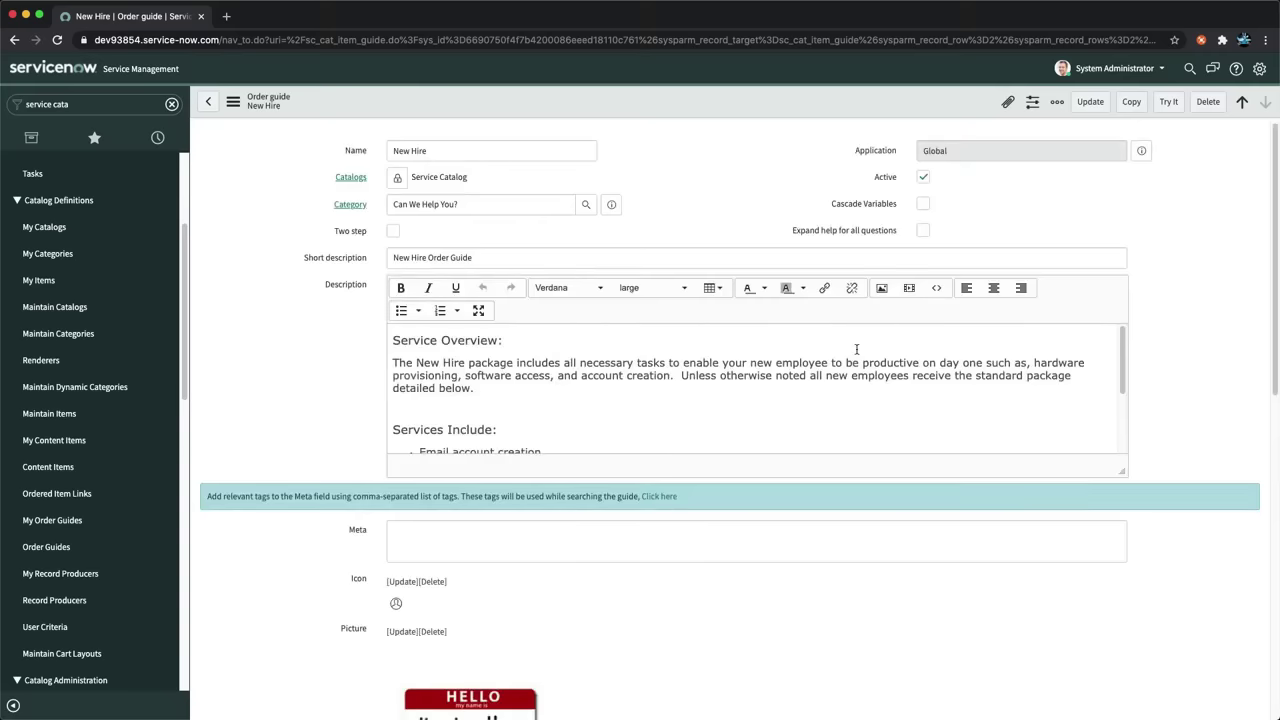
{"action": "scroll", "coordinate": [661, 425], "scroll_direction": "down", "scroll_amount": 3}
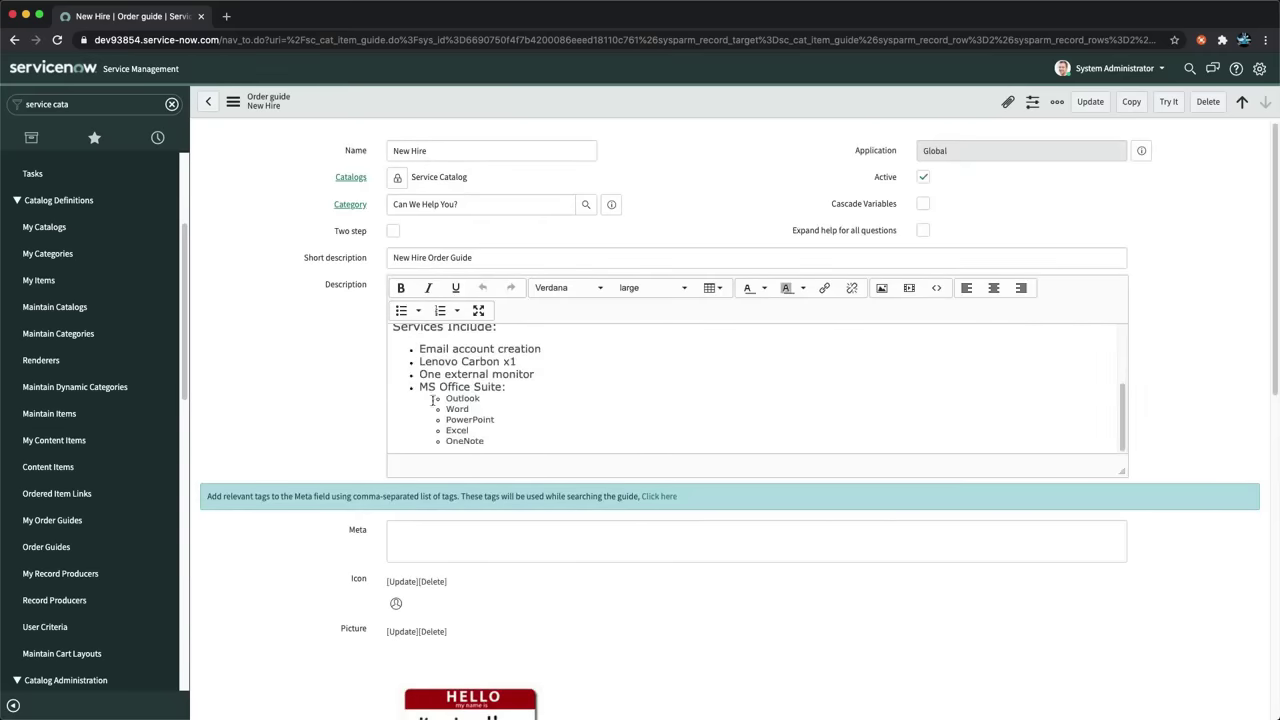
{"action": "scroll", "coordinate": [330, 435], "scroll_direction": "down", "scroll_amount": 15}
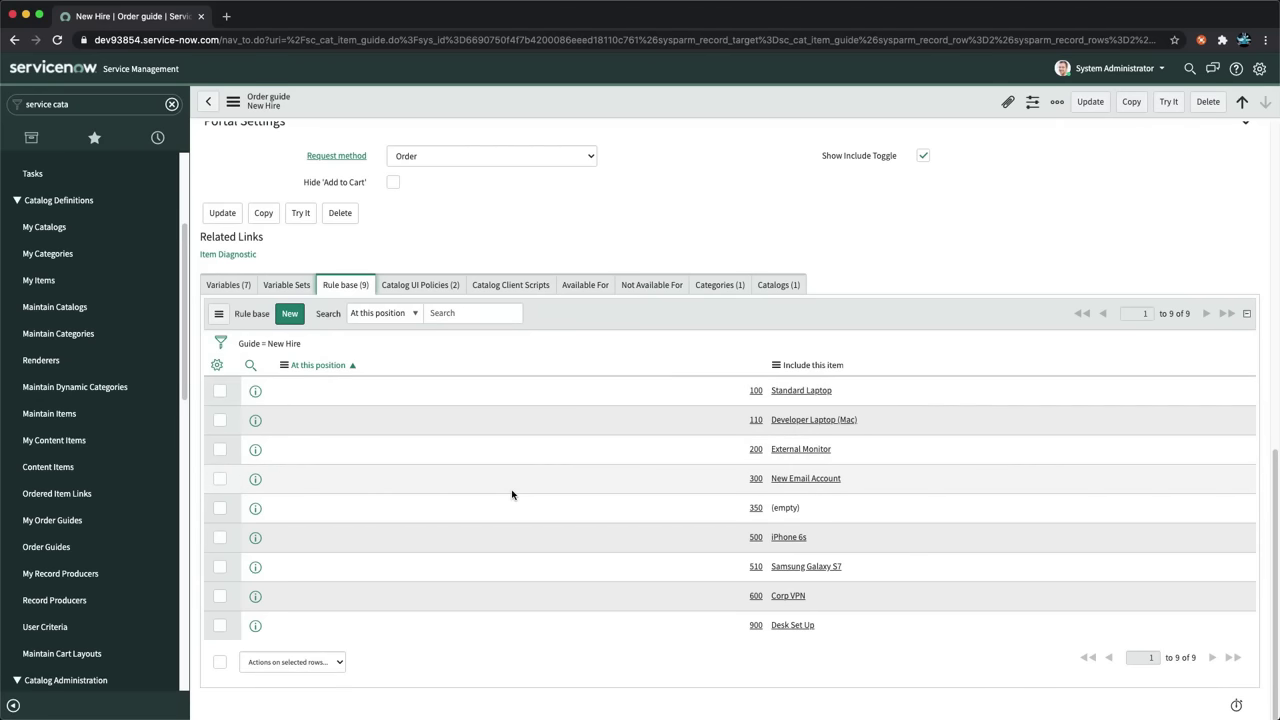
{"action": "scroll", "coordinate": [760, 300], "scroll_direction": "up", "scroll_amount": 10}
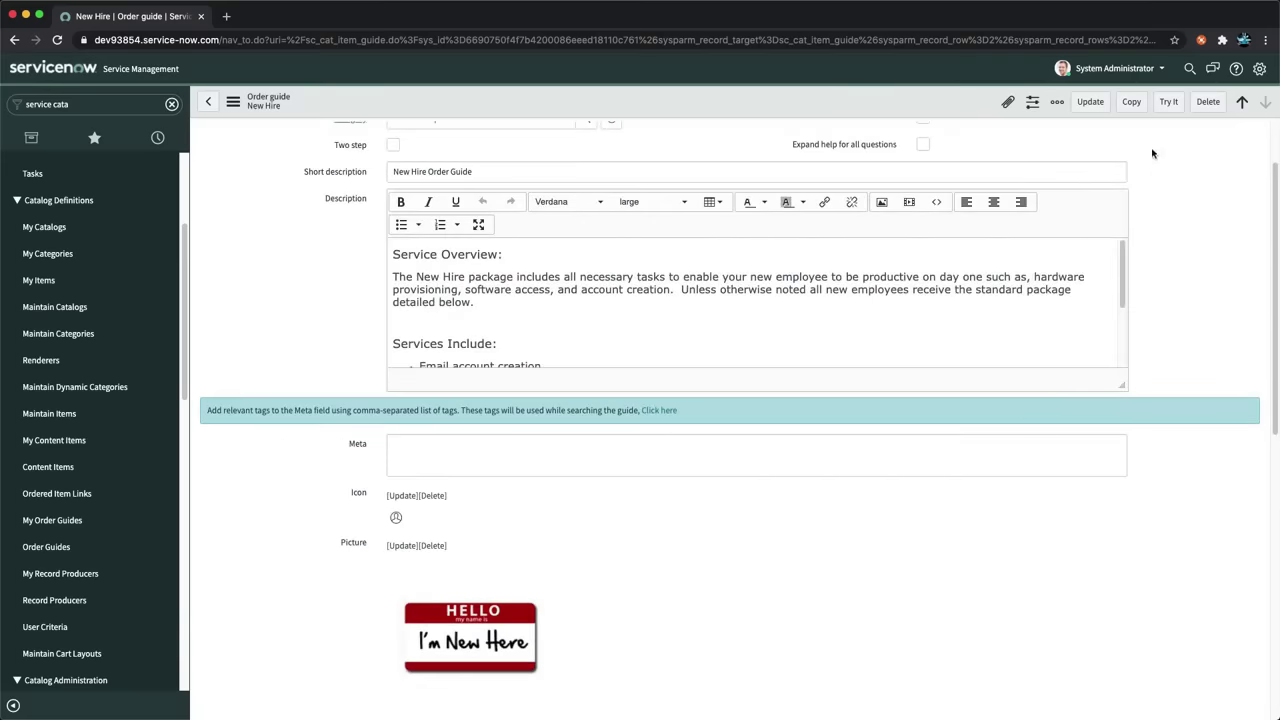
{"action": "left_click", "coordinate": [1168, 104]}
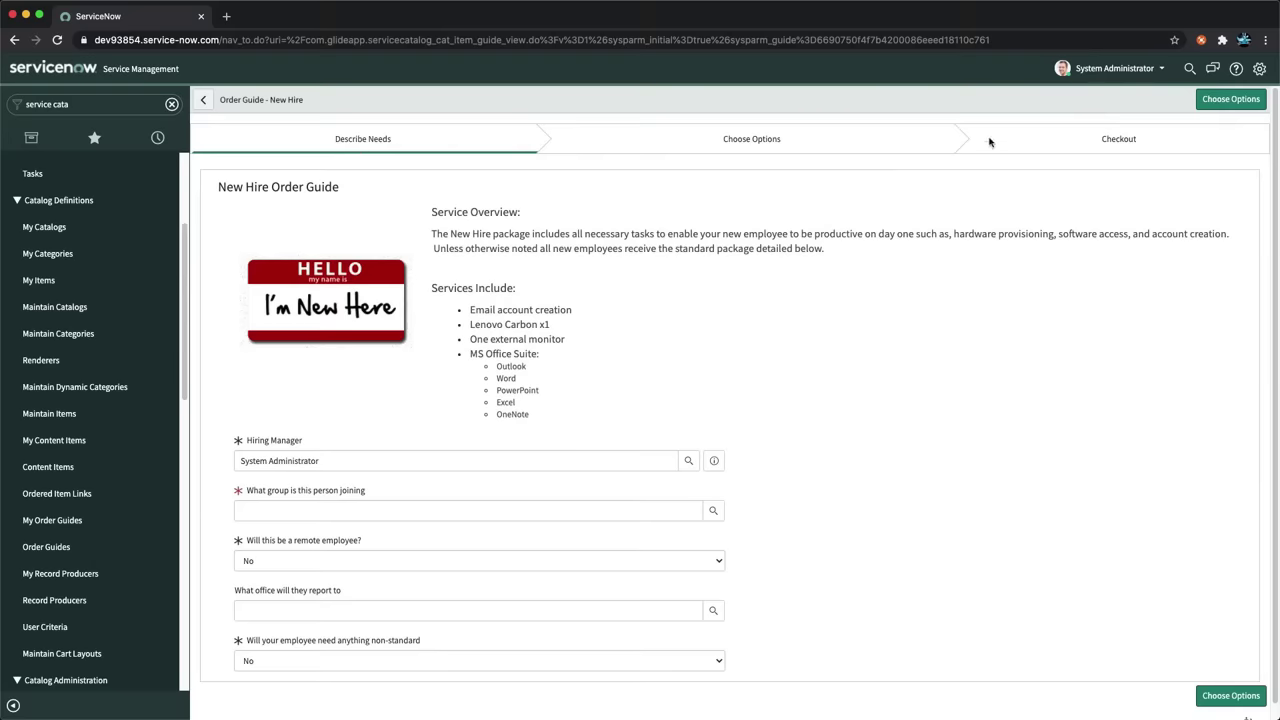
Choose Customer Support as the group the new person joins and continue to Choose Options
{"action": "scroll", "coordinate": [450, 415], "scroll_direction": "down", "scroll_amount": 1}
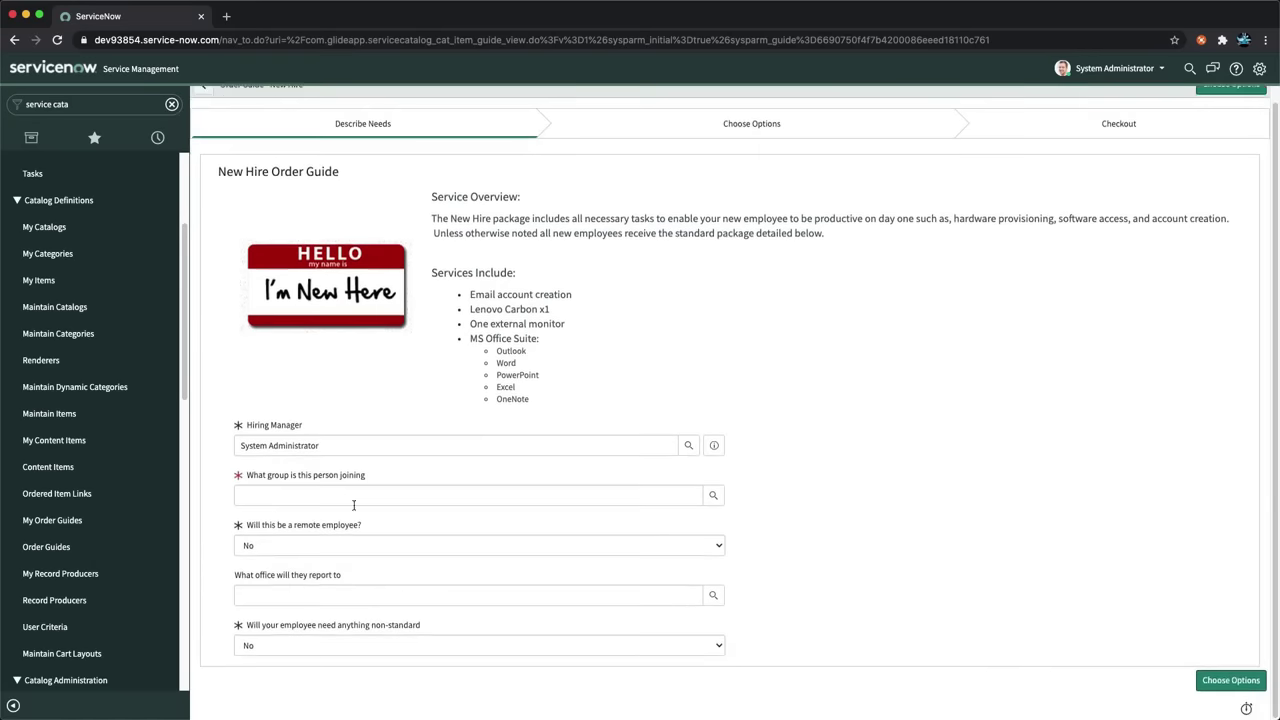
{"action": "left_click", "coordinate": [714, 495]}
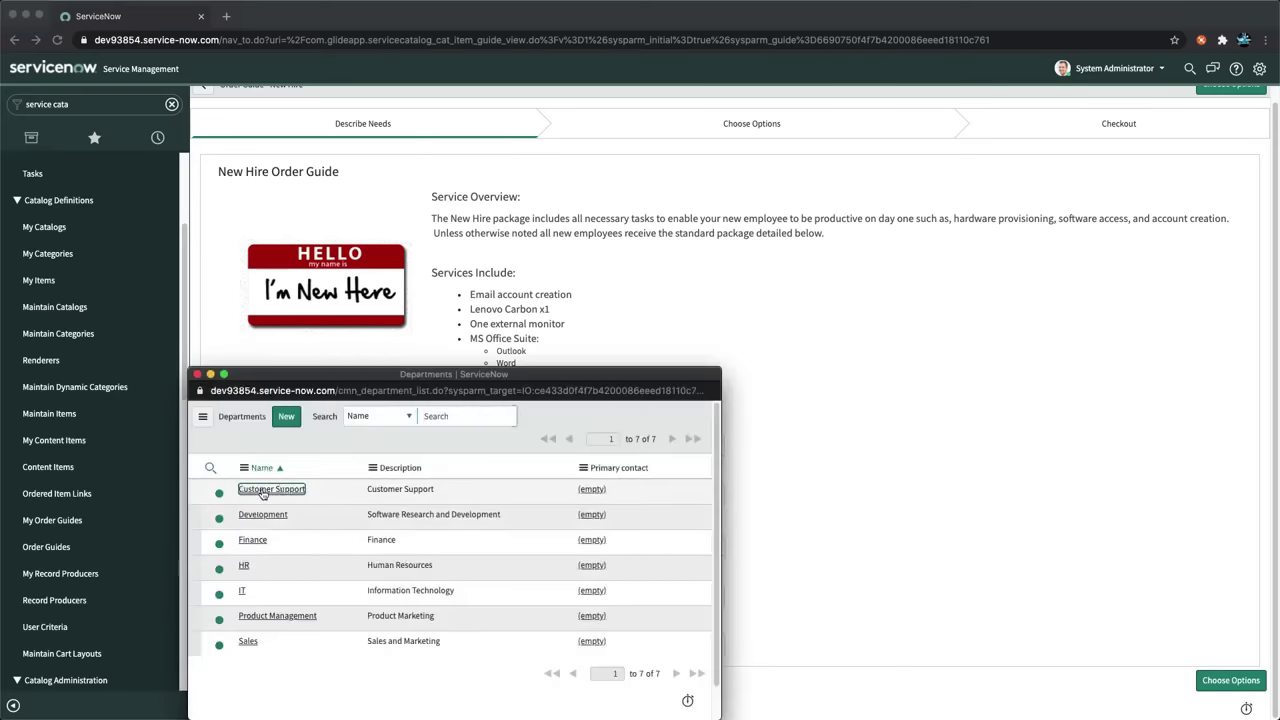
{"action": "left_click", "coordinate": [262, 491]}
{"action": "scroll", "coordinate": [829, 343], "scroll_direction": "up", "scroll_amount": 1}
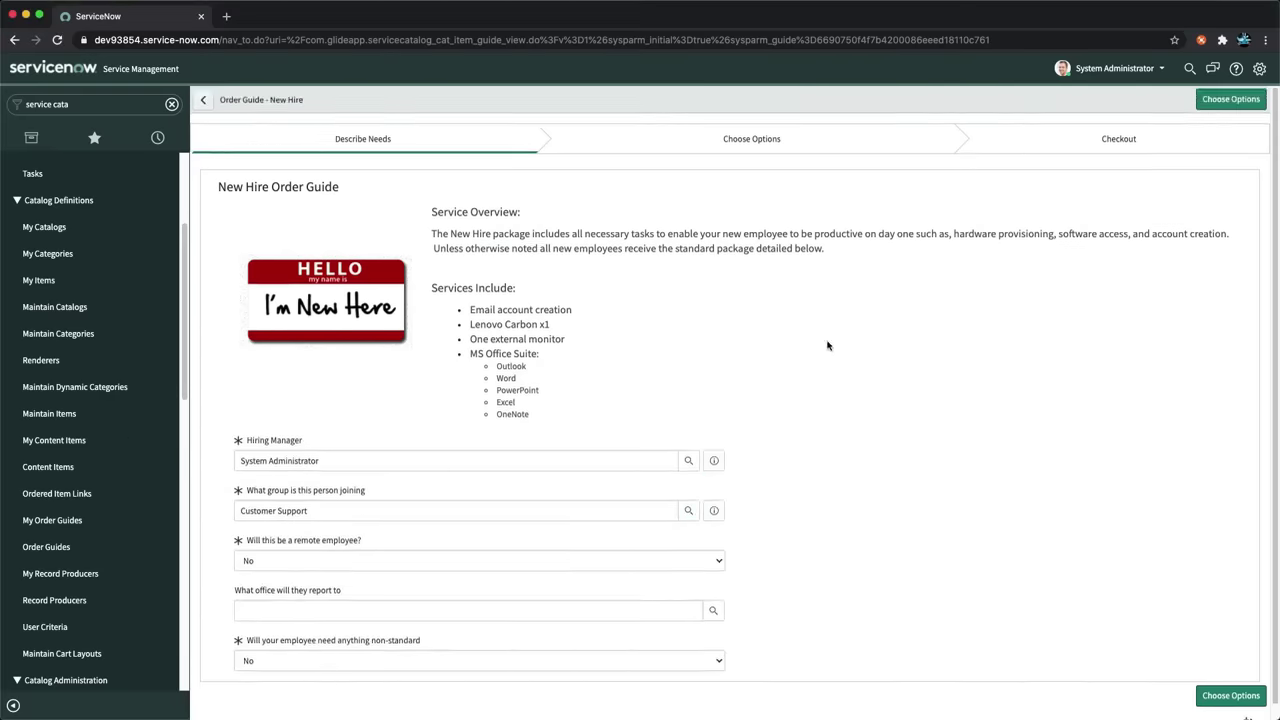
{"action": "scroll", "coordinate": [866, 350], "scroll_direction": "down", "scroll_amount": 1}
{"action": "scroll", "coordinate": [866, 350], "scroll_direction": "up", "scroll_amount": 1}
{"action": "scroll", "coordinate": [866, 350], "scroll_direction": "down", "scroll_amount": 1}
{"action": "scroll", "coordinate": [867, 350], "scroll_direction": "up", "scroll_amount": 1}
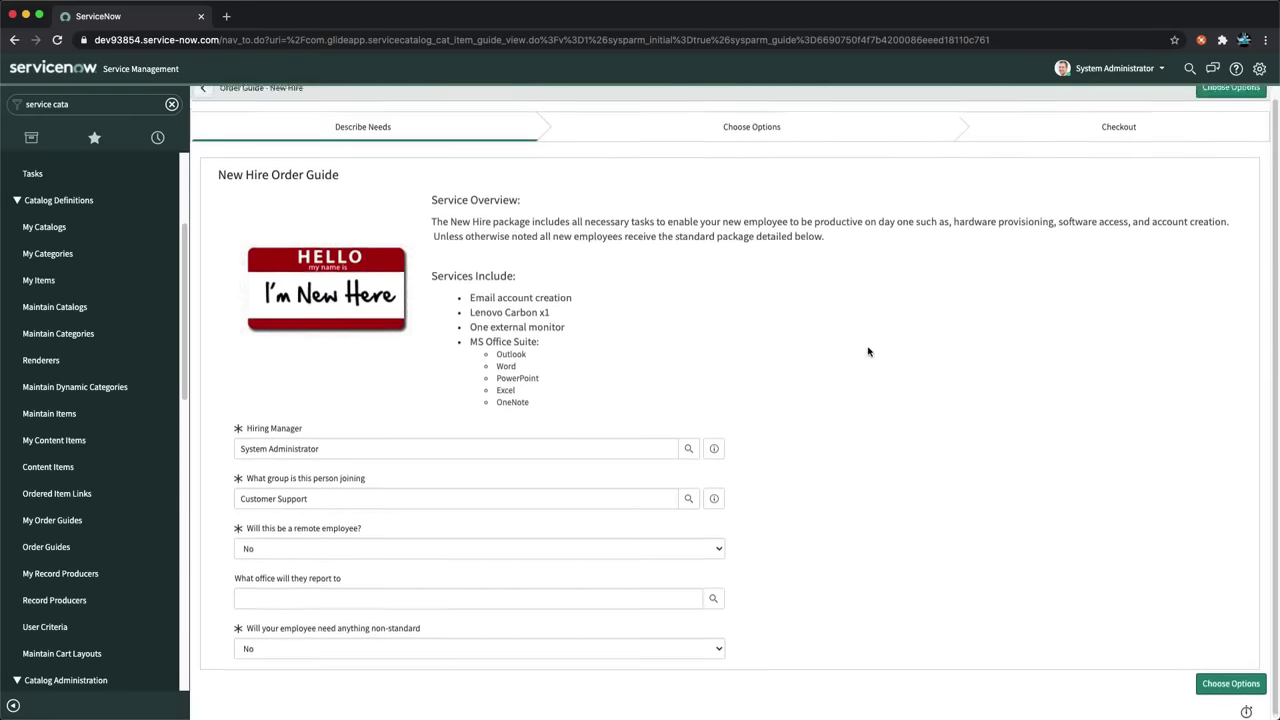
{"action": "scroll", "coordinate": [868, 351], "scroll_direction": "down", "scroll_amount": 1}
{"action": "scroll", "coordinate": [1210, 380], "scroll_direction": "up", "scroll_amount": 1}
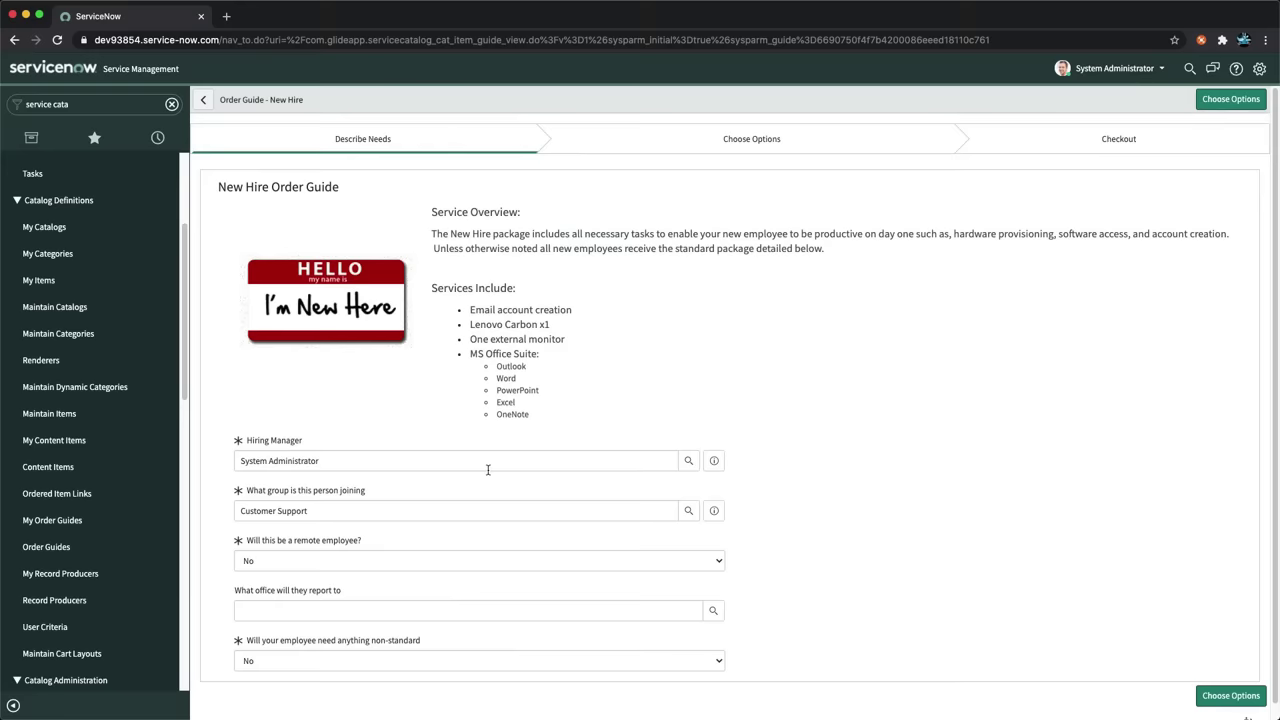
{"action": "left_click", "coordinate": [1230, 106]}
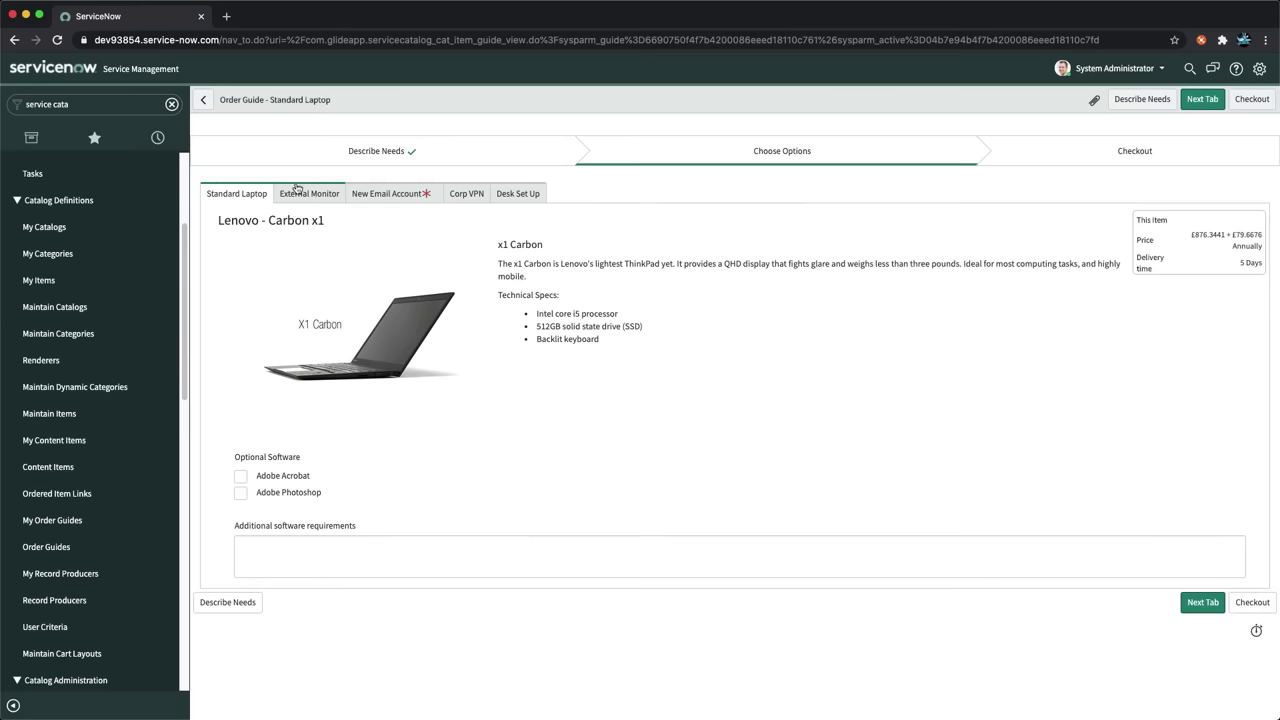
View the External Monitor item: LG IPS 27" Monitor with 2 Days delivery
{"action": "left_click", "coordinate": [300, 192]}
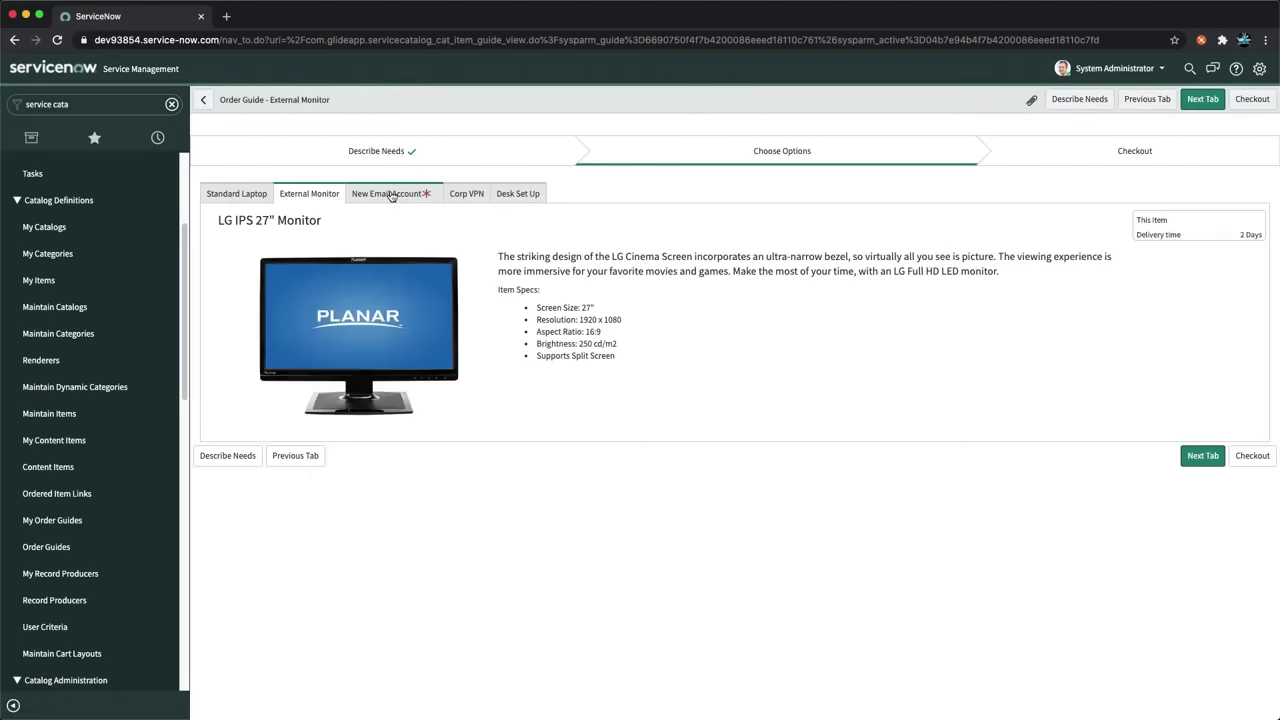
View the New Email Account item, whose New Email Creation asks for a preferred email address
{"action": "left_click", "coordinate": [390, 194]}
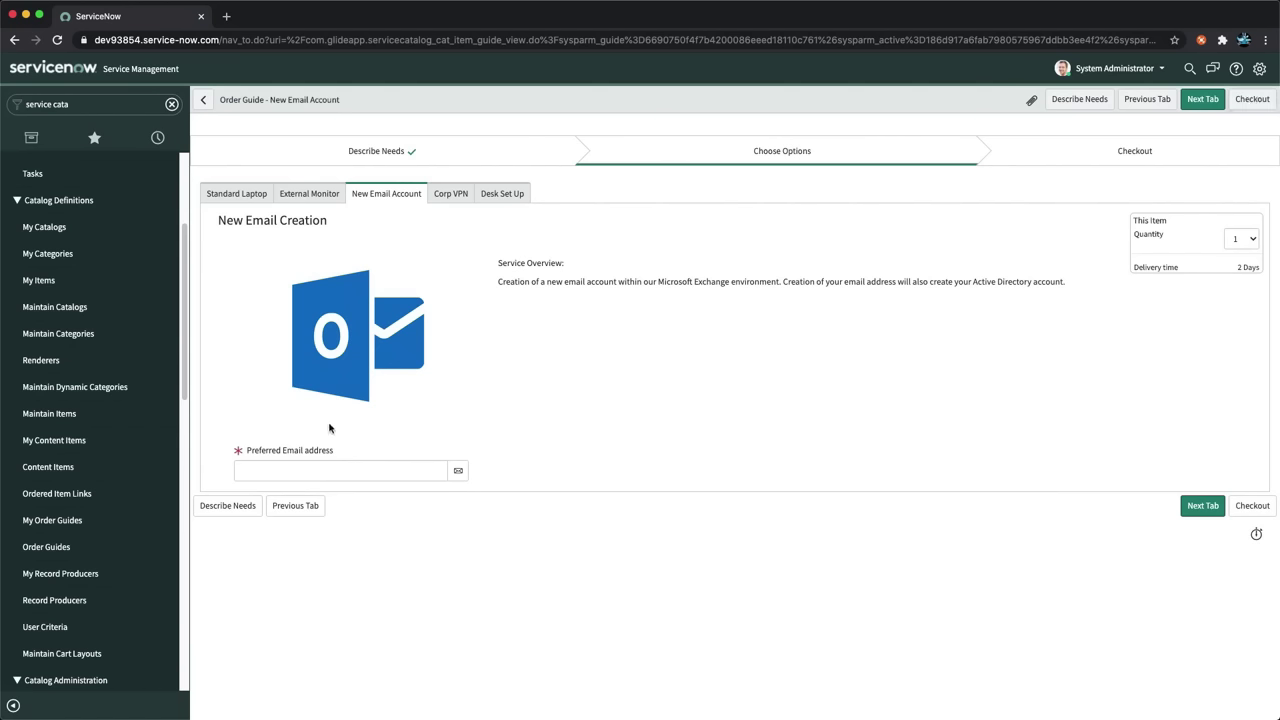
{"action": "scroll", "coordinate": [100, 500], "scroll_direction": "down", "scroll_amount": 1}
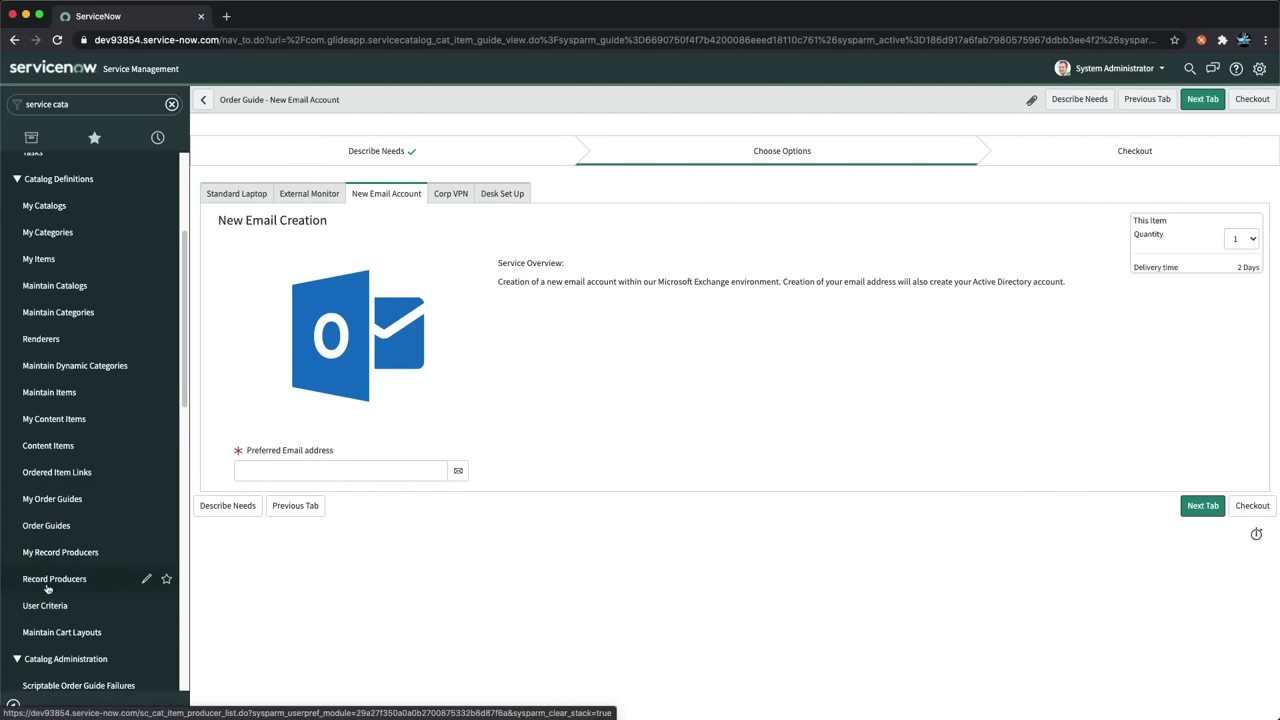
Open the Record Producers list, look over the Server Reboot producer, then go back to the list
{"action": "left_click", "coordinate": [47, 581]}
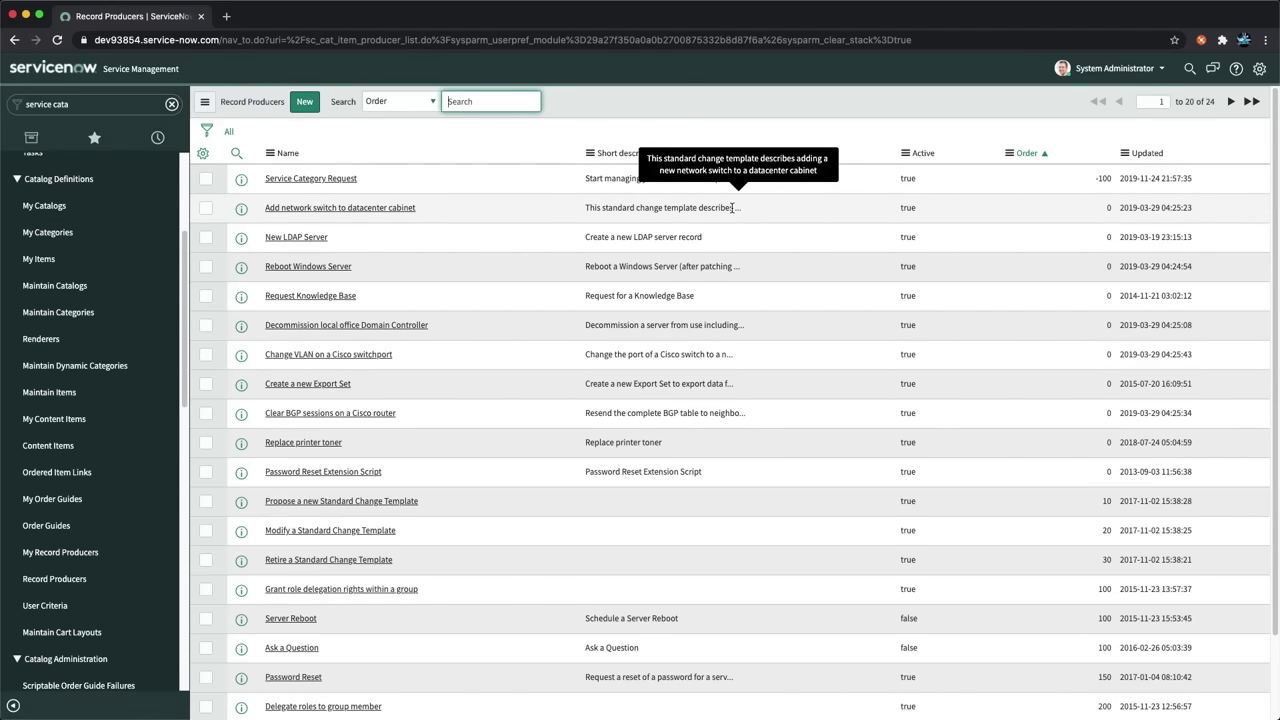
{"action": "scroll", "coordinate": [323, 507], "scroll_direction": "down", "scroll_amount": 1}
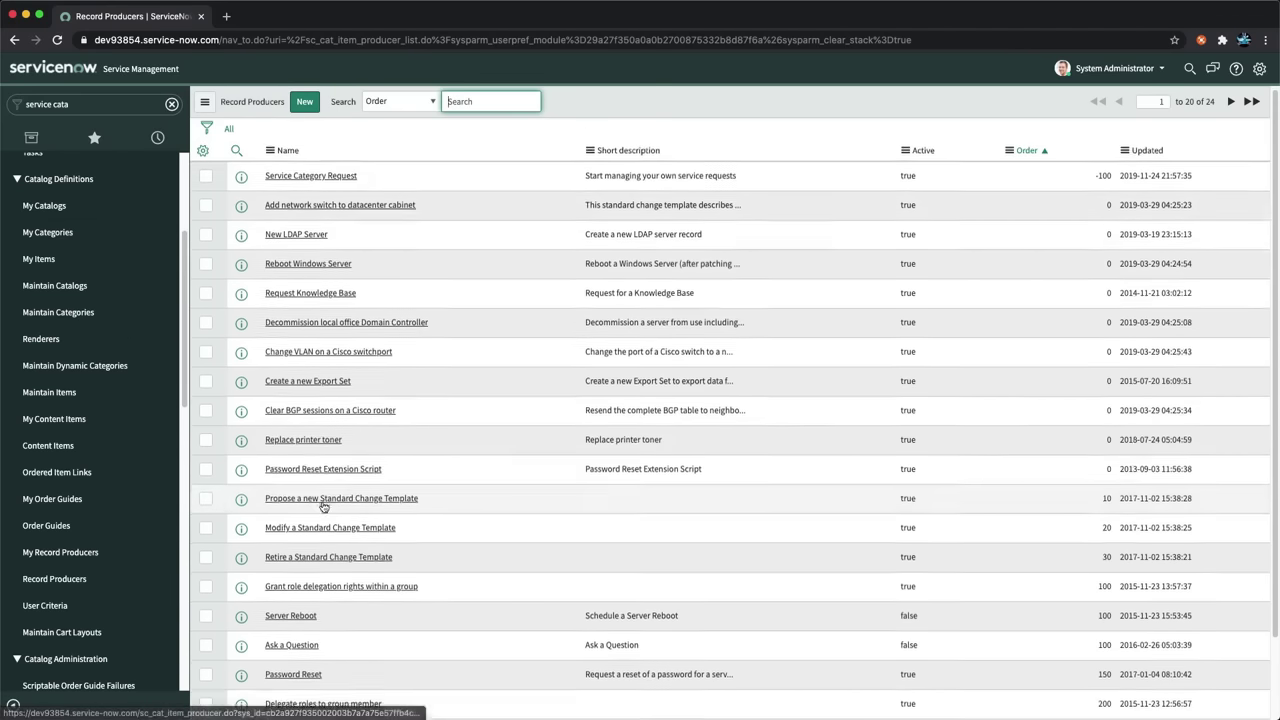
{"action": "scroll", "coordinate": [323, 507], "scroll_direction": "down", "scroll_amount": 3}
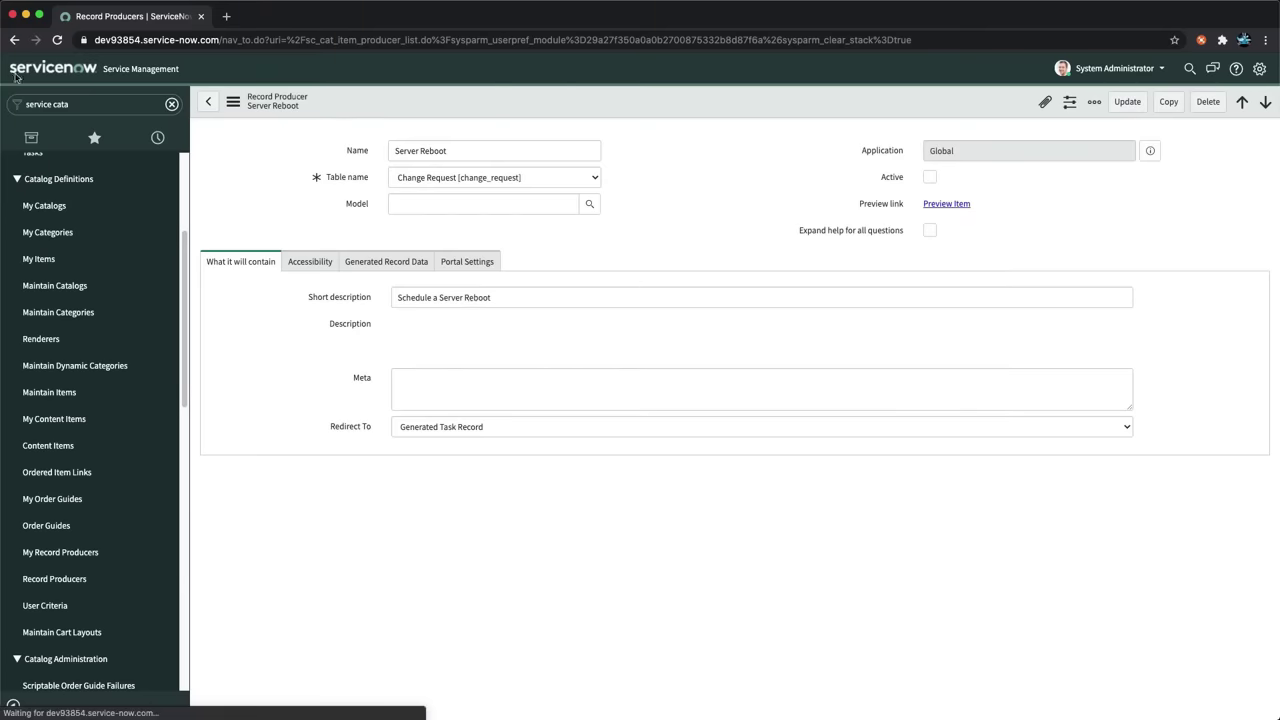
{"action": "left_click", "coordinate": [15, 40]}
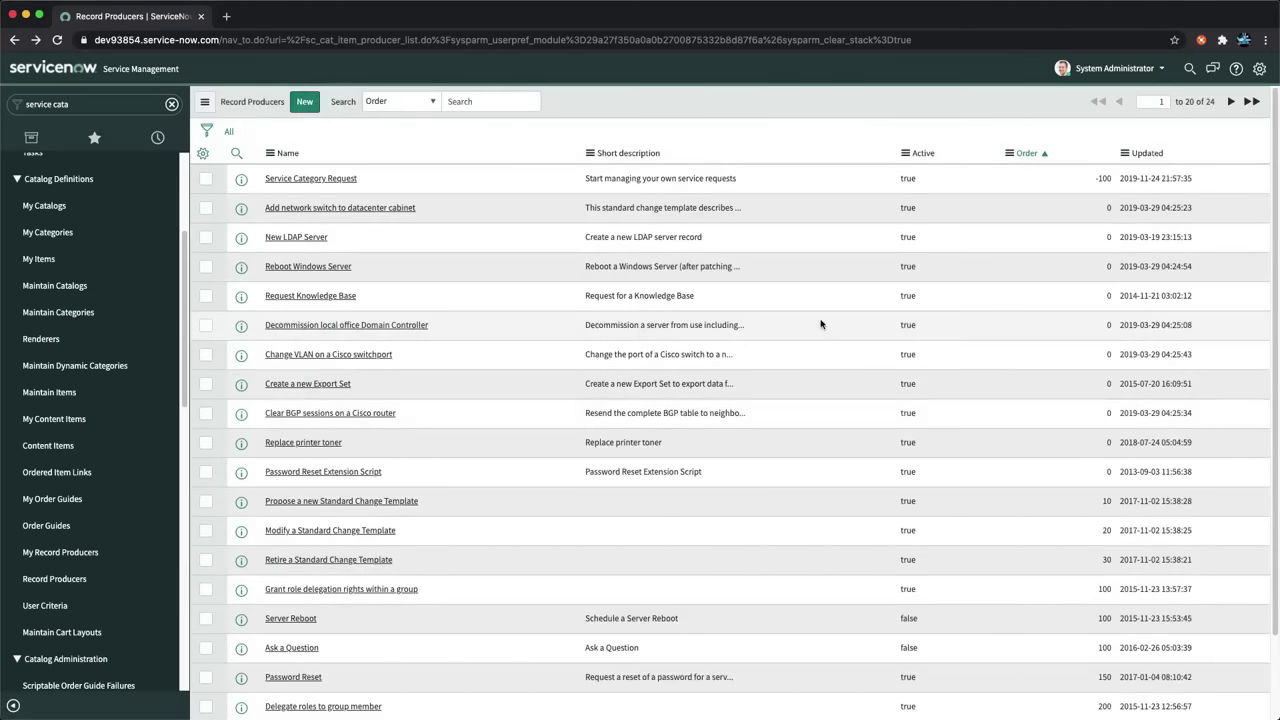
Add the Table name column to the Record Producers list layout
{"action": "left_click", "coordinate": [202, 153]}
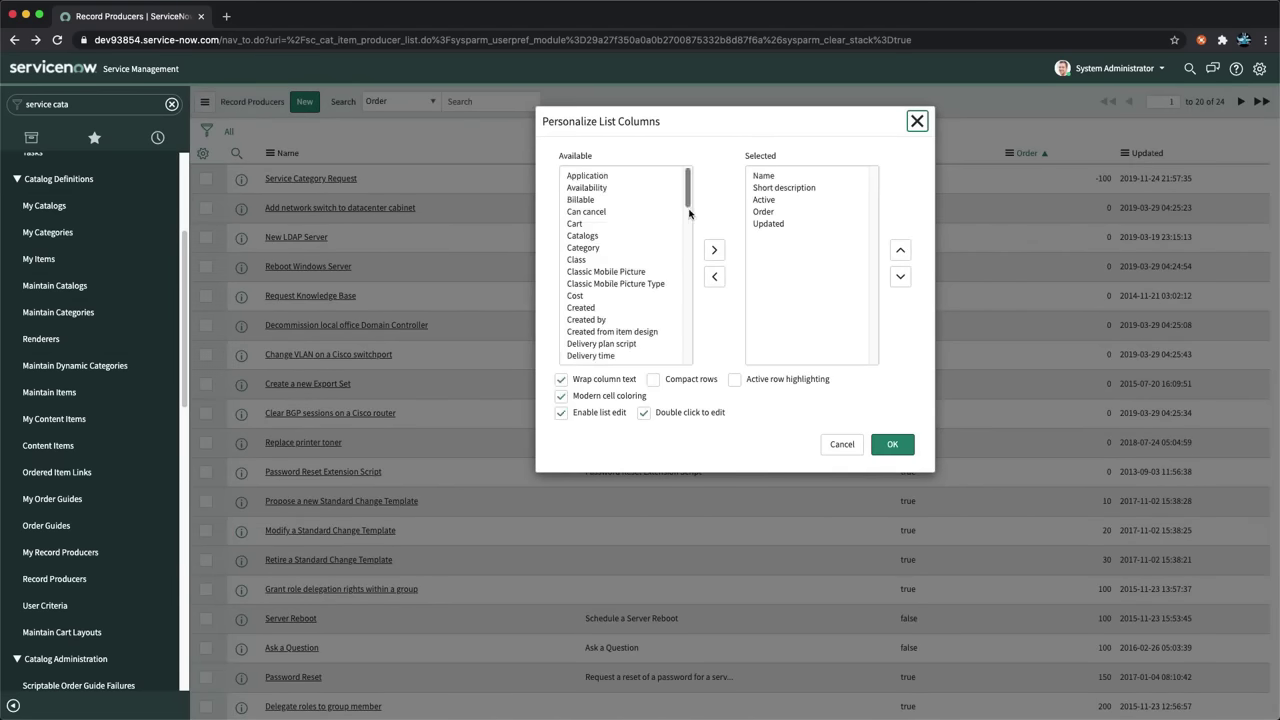
{"action": "left_click_drag", "start_coordinate": [687, 190], "coordinate": [688, 343]}
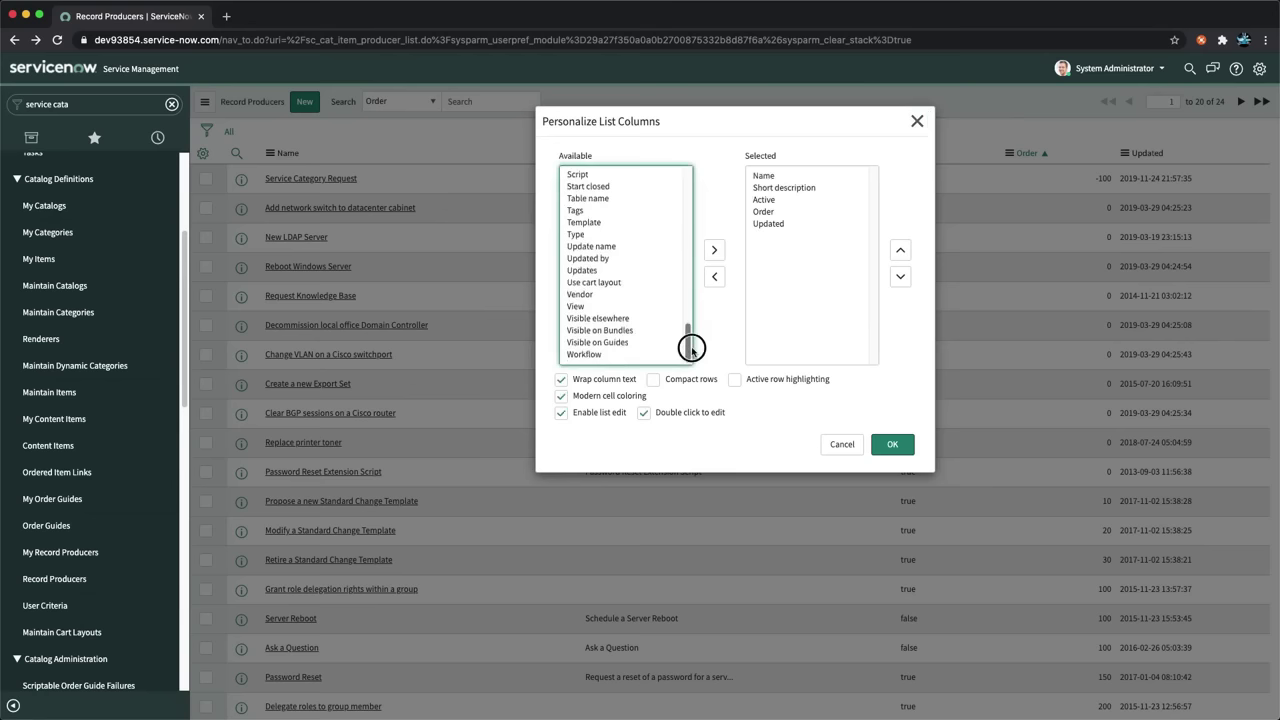
{"action": "double_click", "coordinate": [597, 200]}
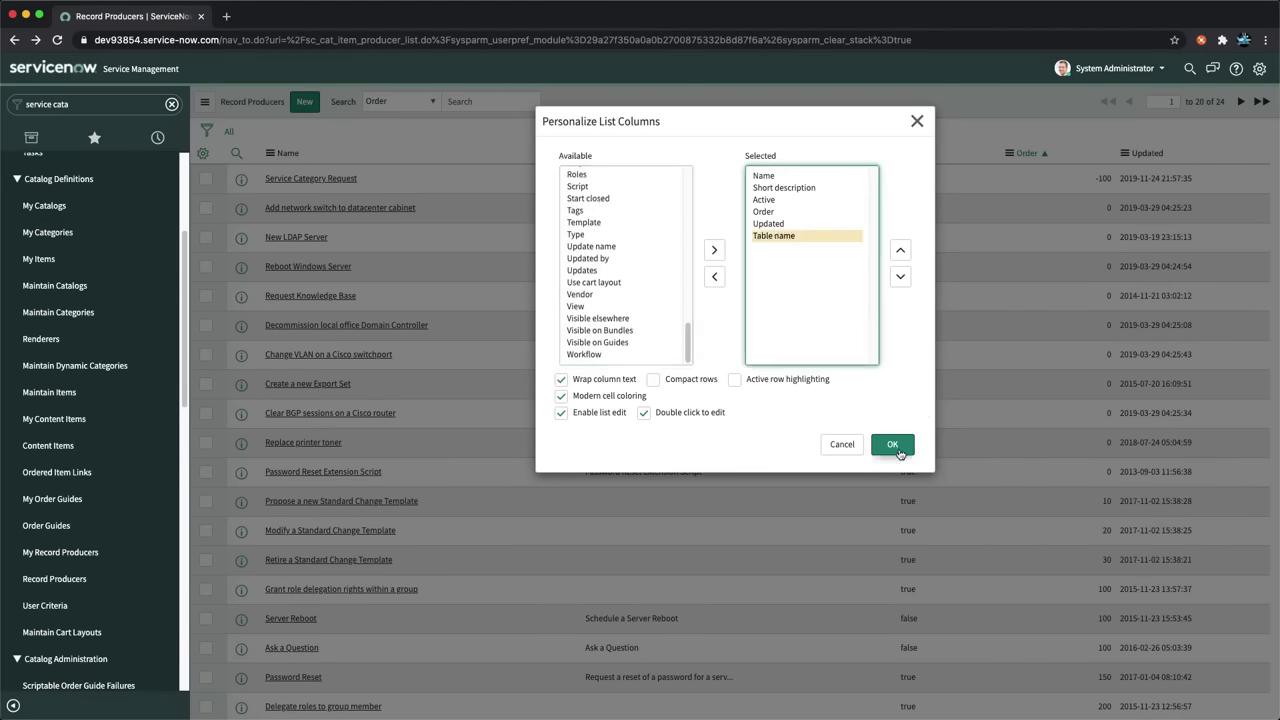
{"action": "left_click", "coordinate": [897, 448]}
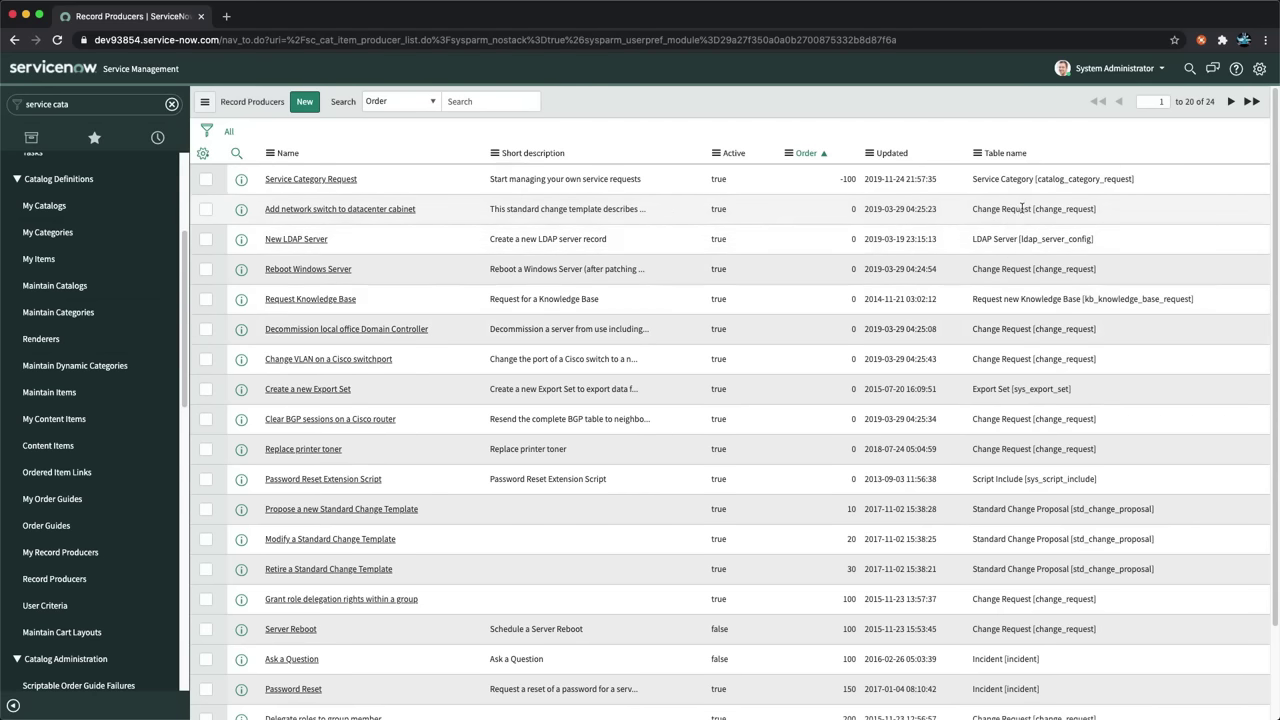
Jump to the last page of record producers and start a new record producer
{"action": "scroll", "coordinate": [988, 384], "scroll_direction": "down", "scroll_amount": 2}
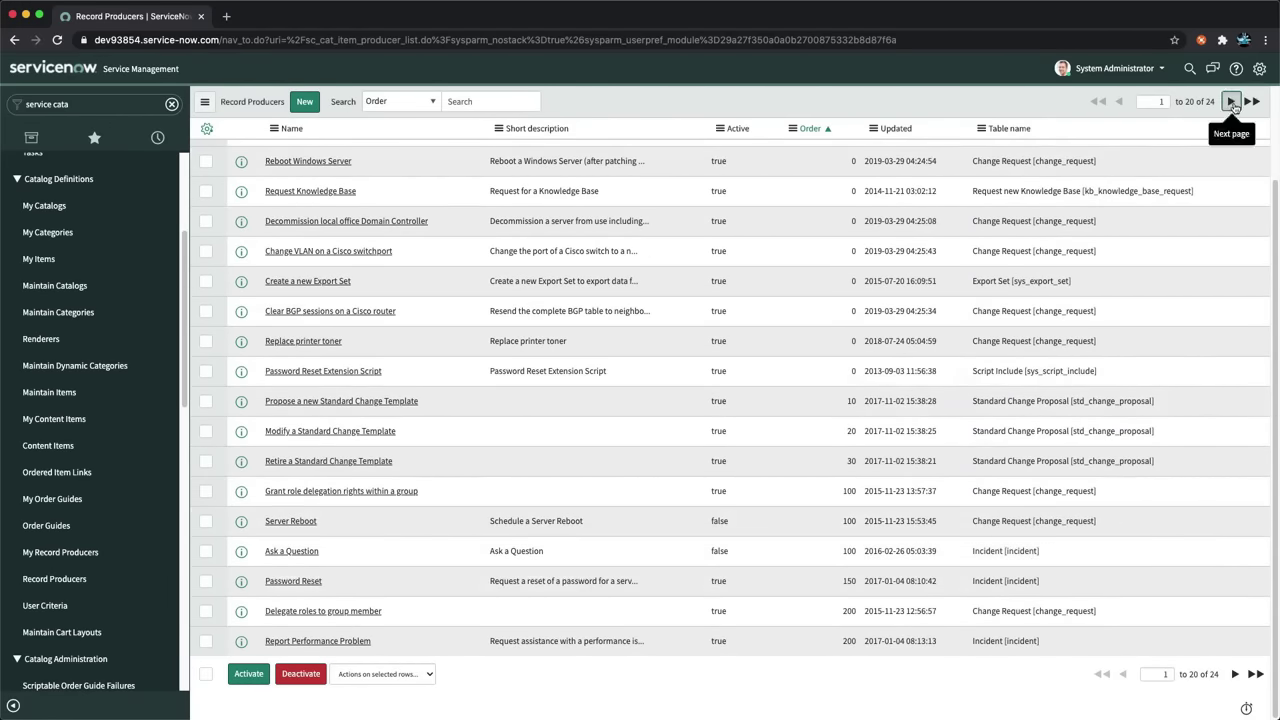
{"action": "left_click", "coordinate": [1250, 101]}
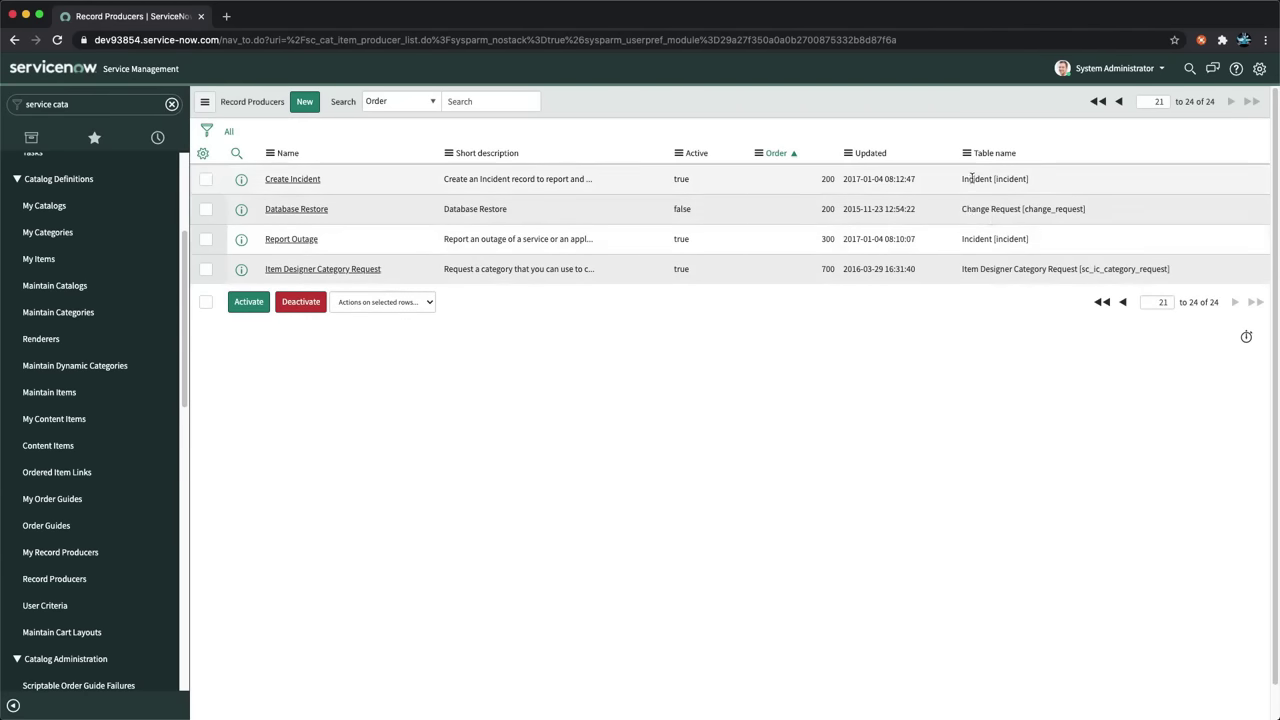
{"action": "left_click", "coordinate": [305, 103]}
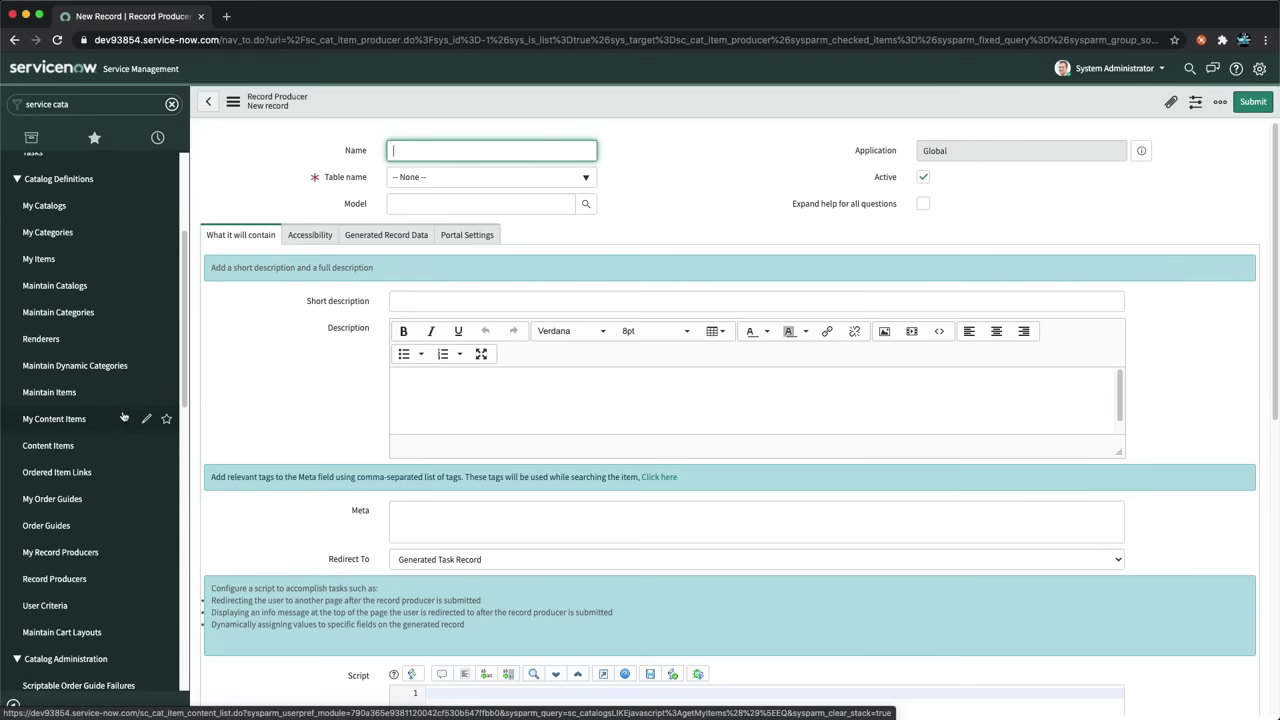
Open the All Variables list of 247 catalog variables from the navigator
{"action": "scroll", "coordinate": [130, 414], "scroll_direction": "down", "scroll_amount": 5}
{"action": "scroll", "coordinate": [123, 415], "scroll_direction": "down", "scroll_amount": 6}
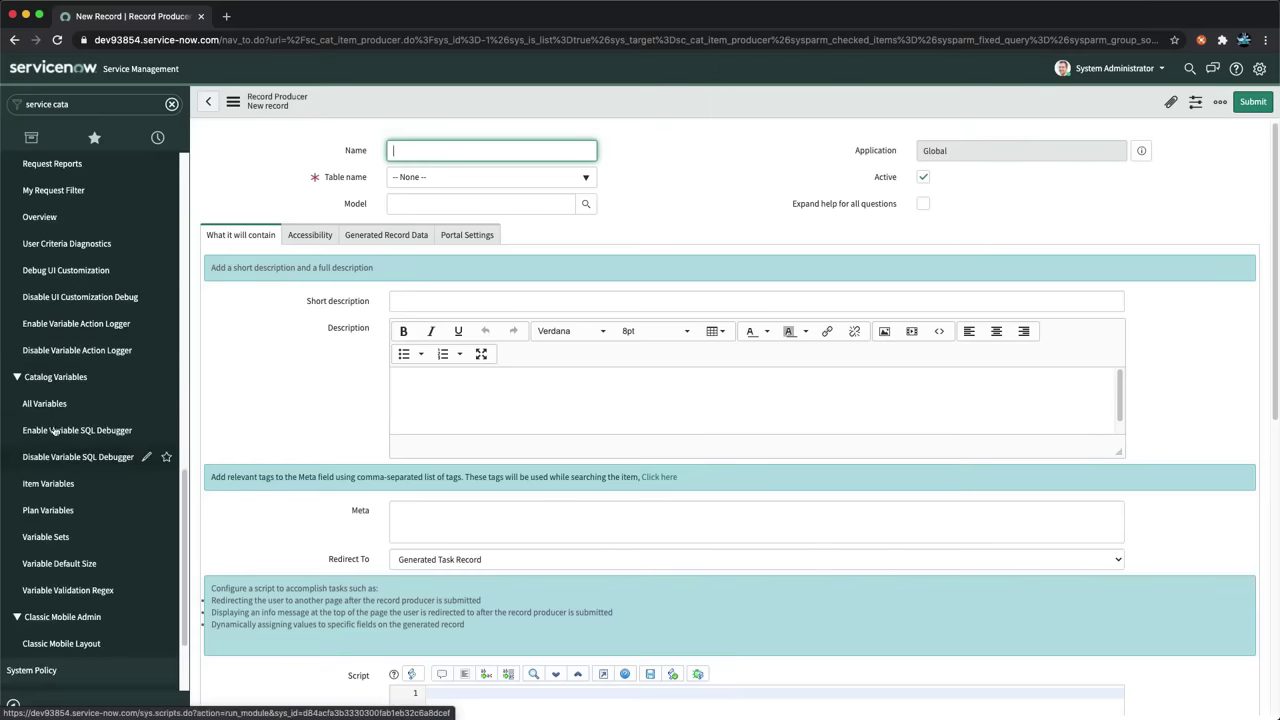
{"action": "left_click", "coordinate": [44, 405]}
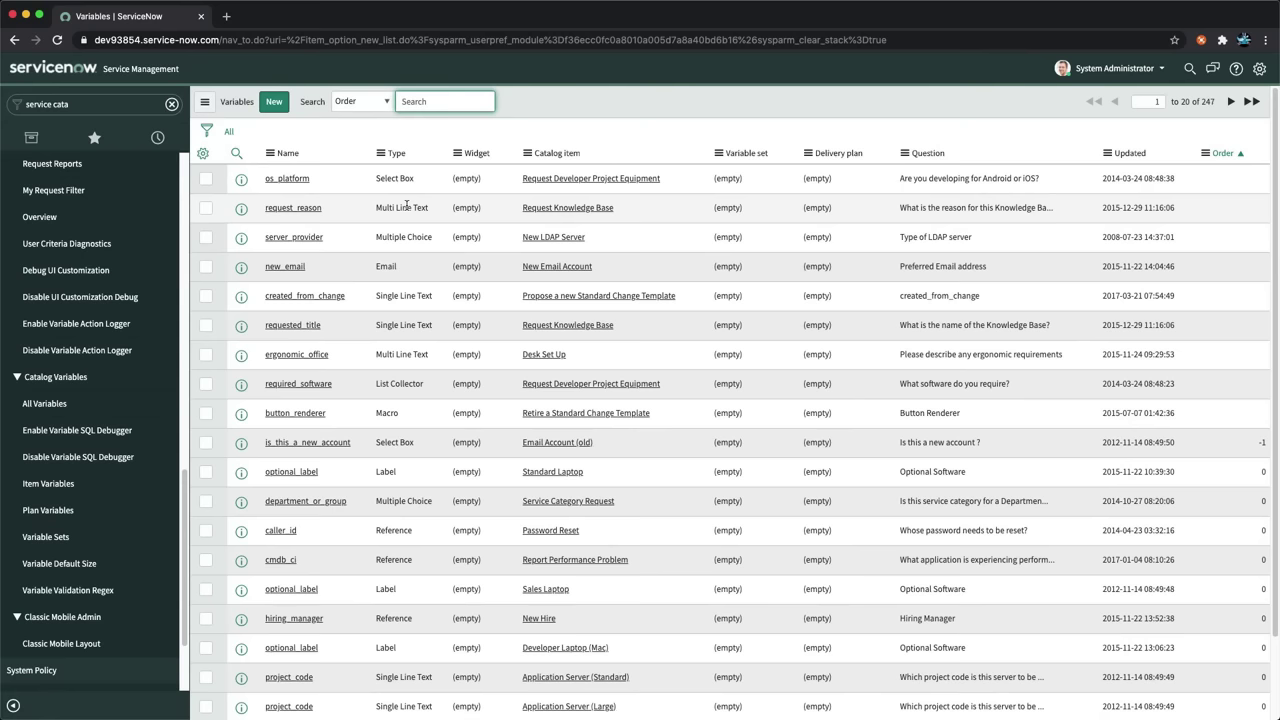
Open Variable Sets and view Standard Employee Questions, with its requested_for and needed_by variables
{"action": "left_click", "coordinate": [40, 537]}
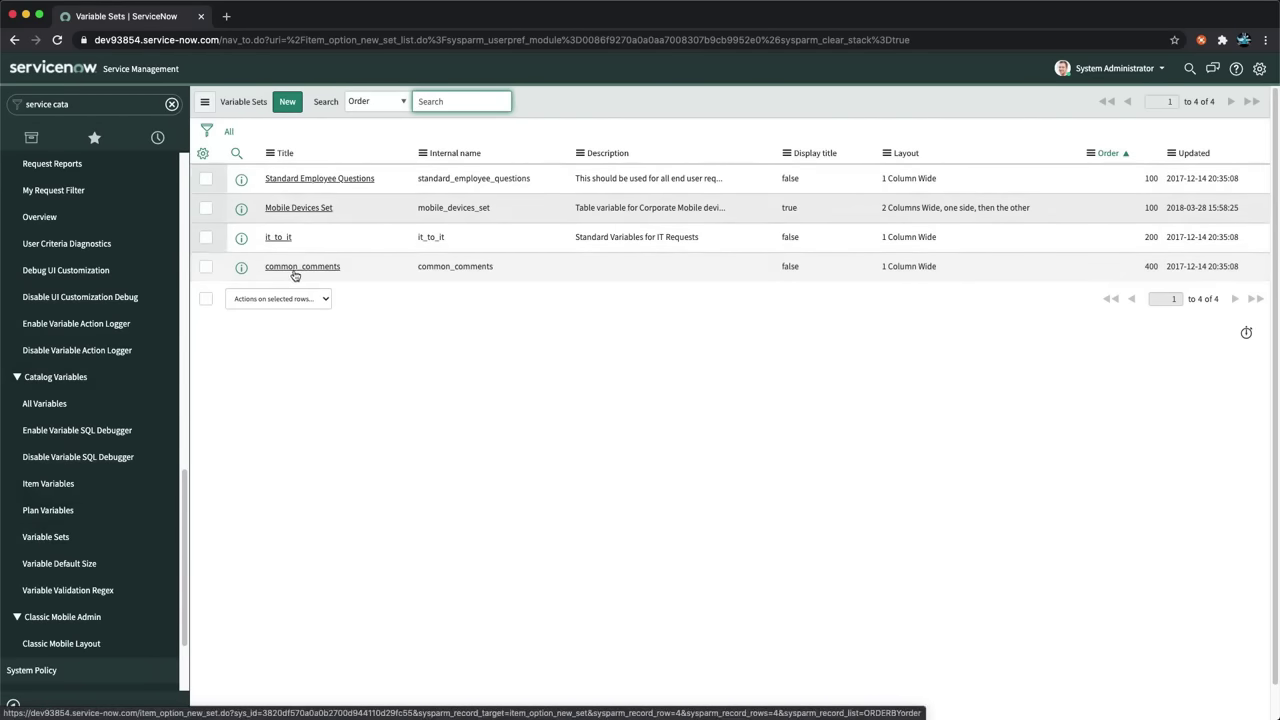
{"action": "left_click", "coordinate": [310, 180]}
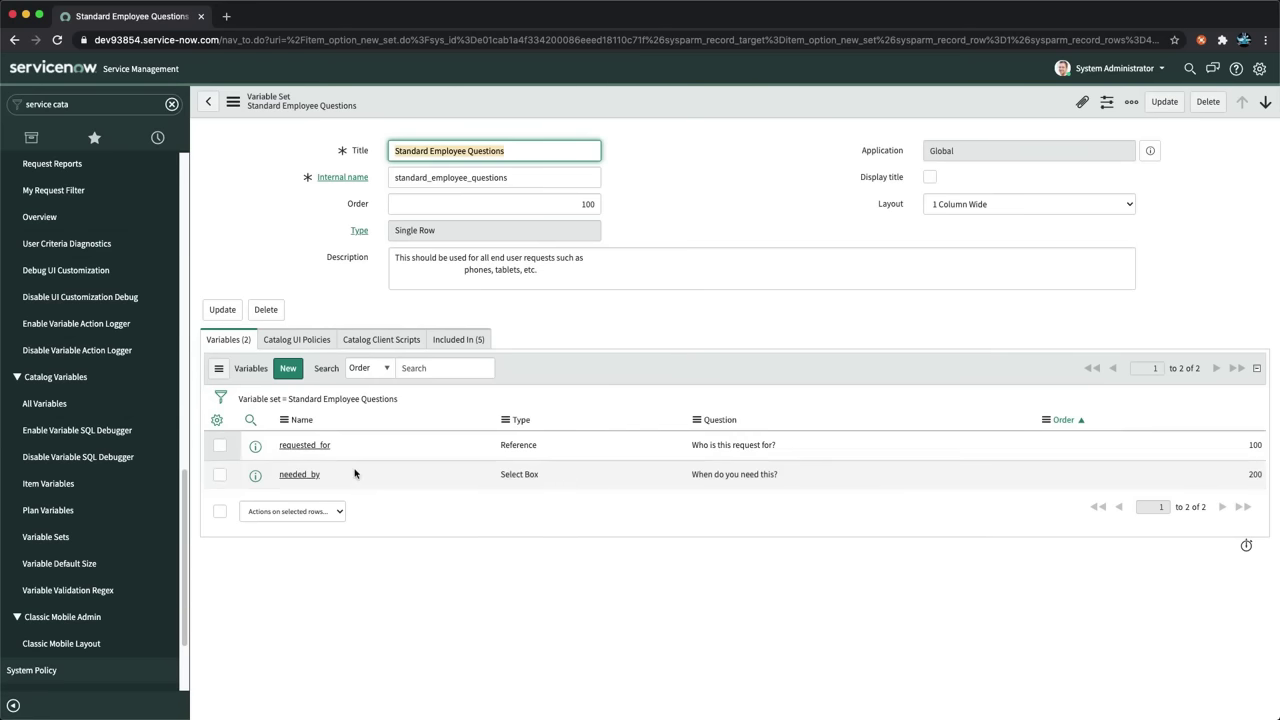
Filter the navigator for 'workflow' and open the Workflow Editor
{"action": "left_click", "coordinate": [625, 377]}
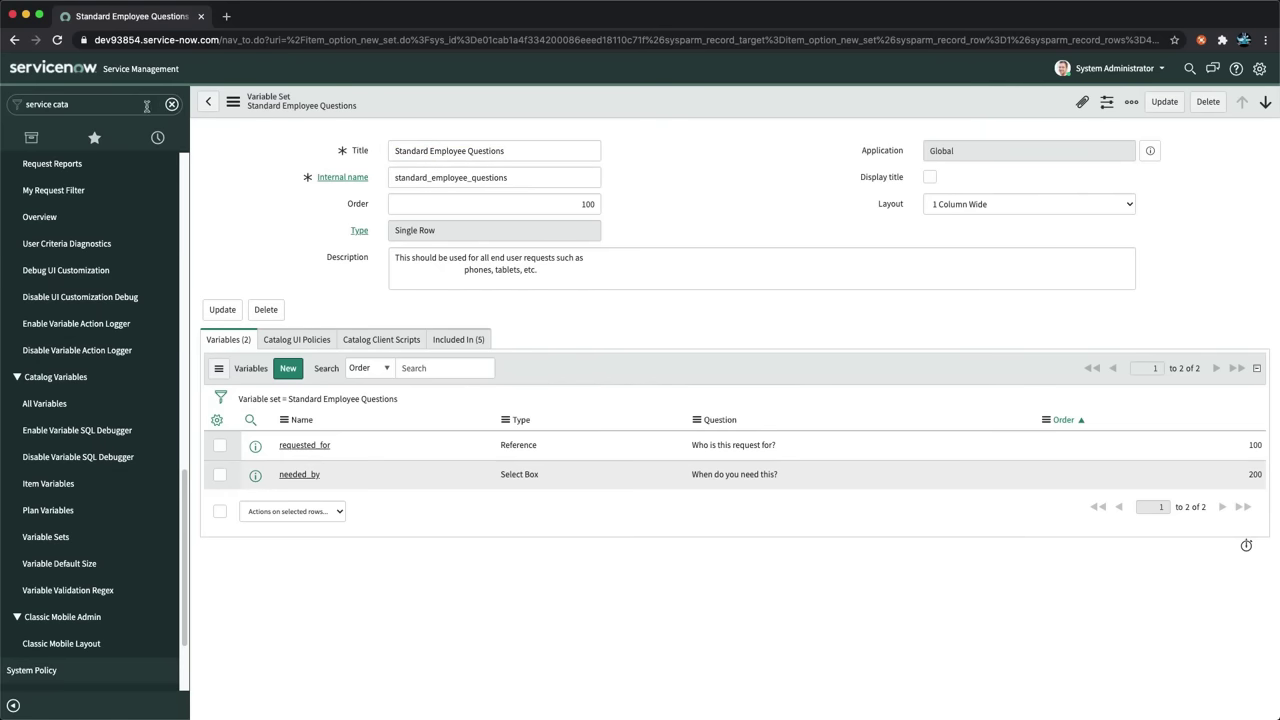
{"action": "left_click", "coordinate": [137, 109]}
{"action": "type", "text": "workflow"}
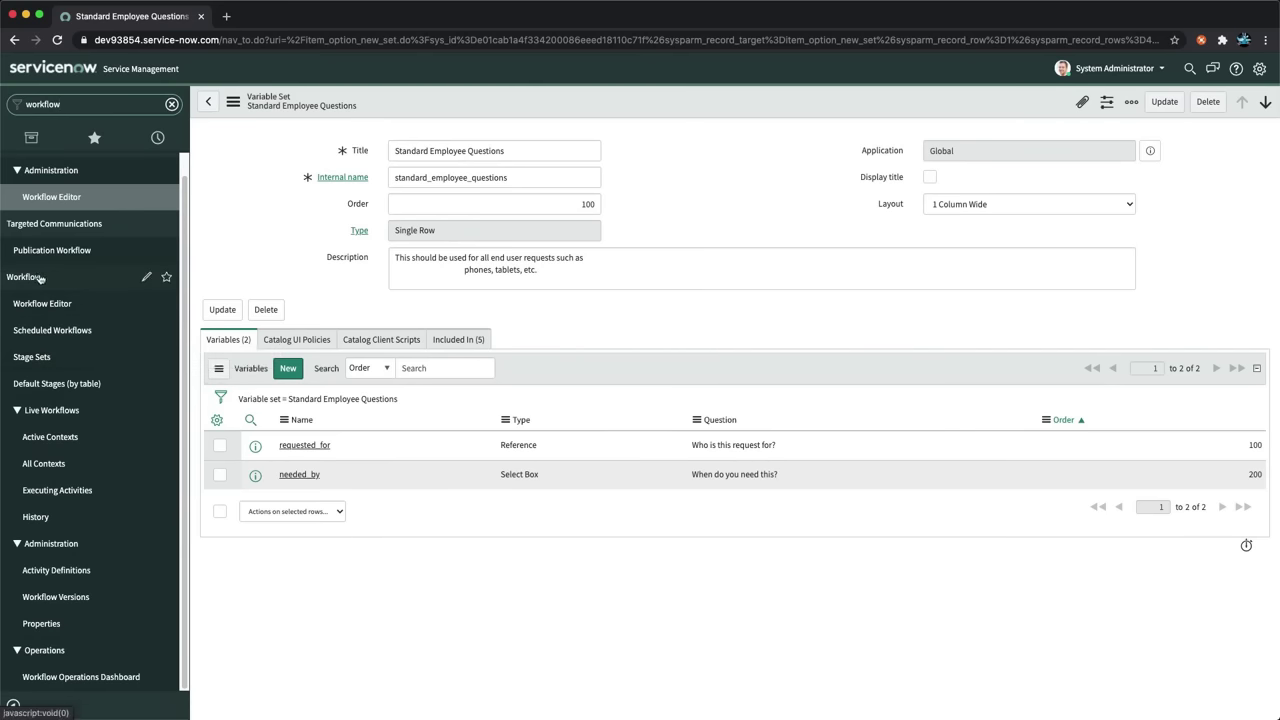
{"action": "left_click", "coordinate": [45, 305]}
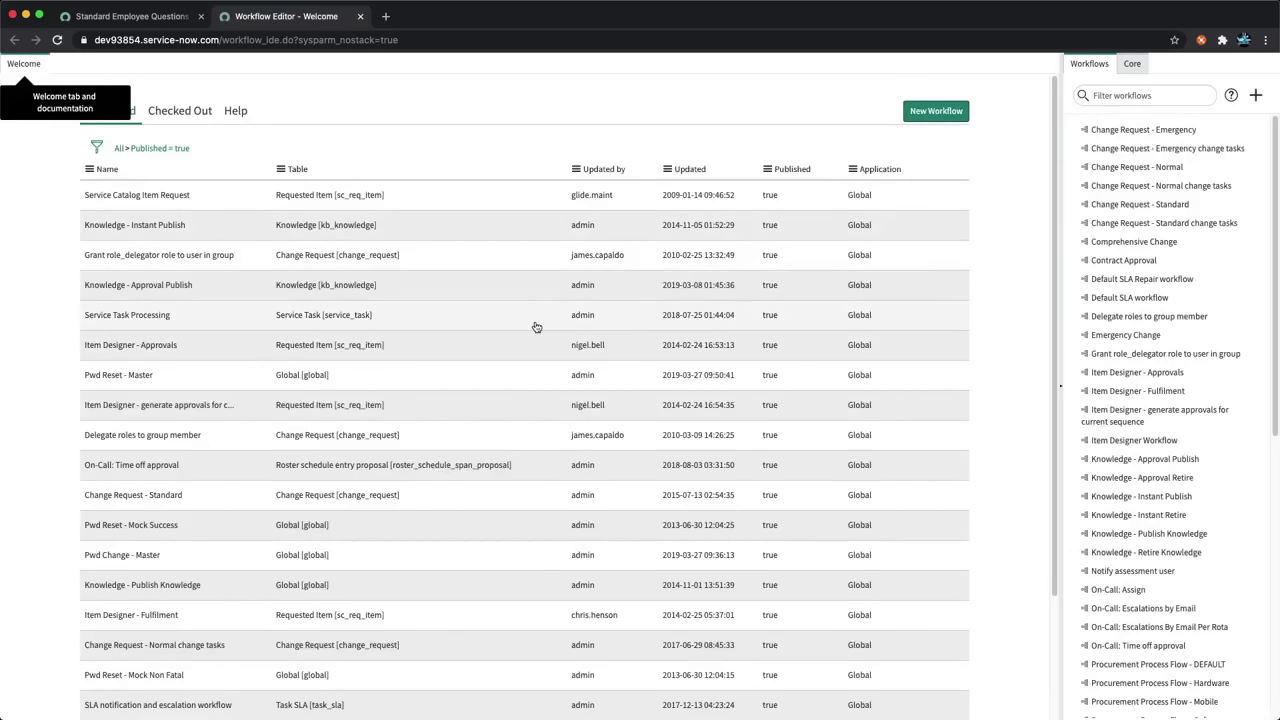
Filter the workflows list with 'catalo' to leave the two Service Catalog workflows
{"action": "left_click", "coordinate": [1136, 94]}
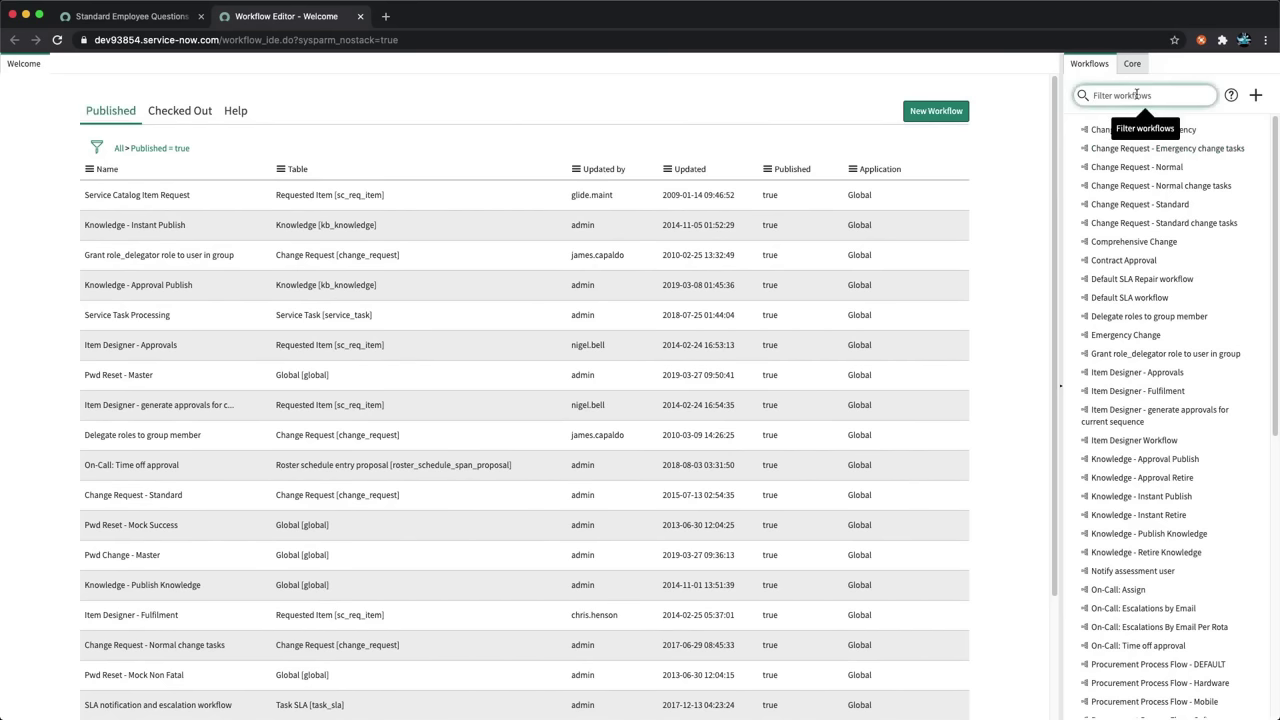
{"action": "type", "text": "cata"}
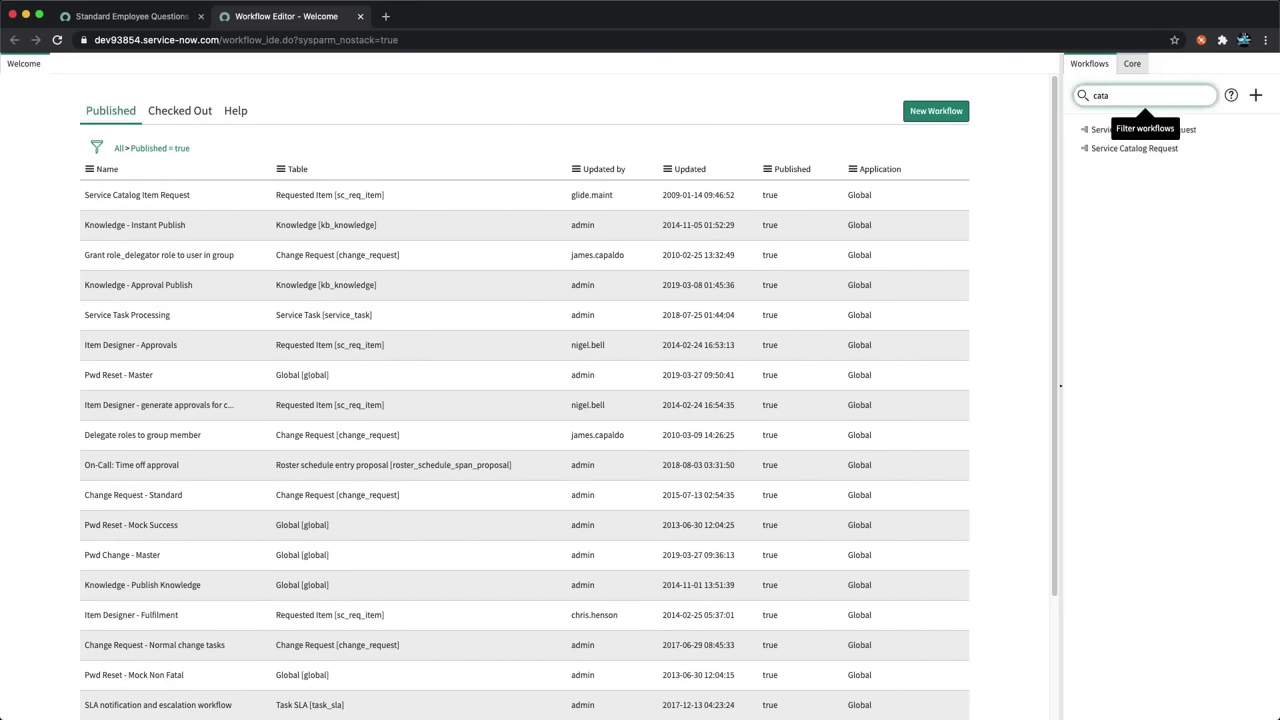
{"action": "type", "text": "lo"}
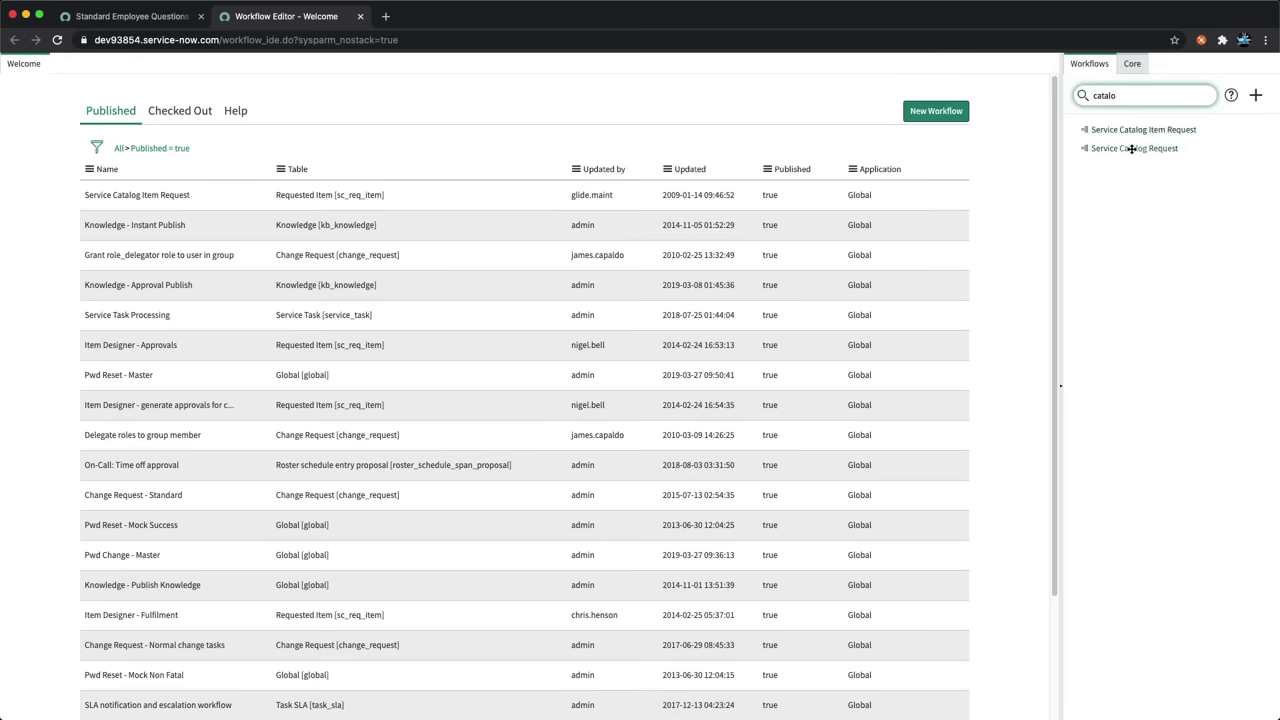
Open the published Service Catalog Request workflow with its Price <= $1,000? approval branch
{"action": "left_click", "coordinate": [1132, 148]}
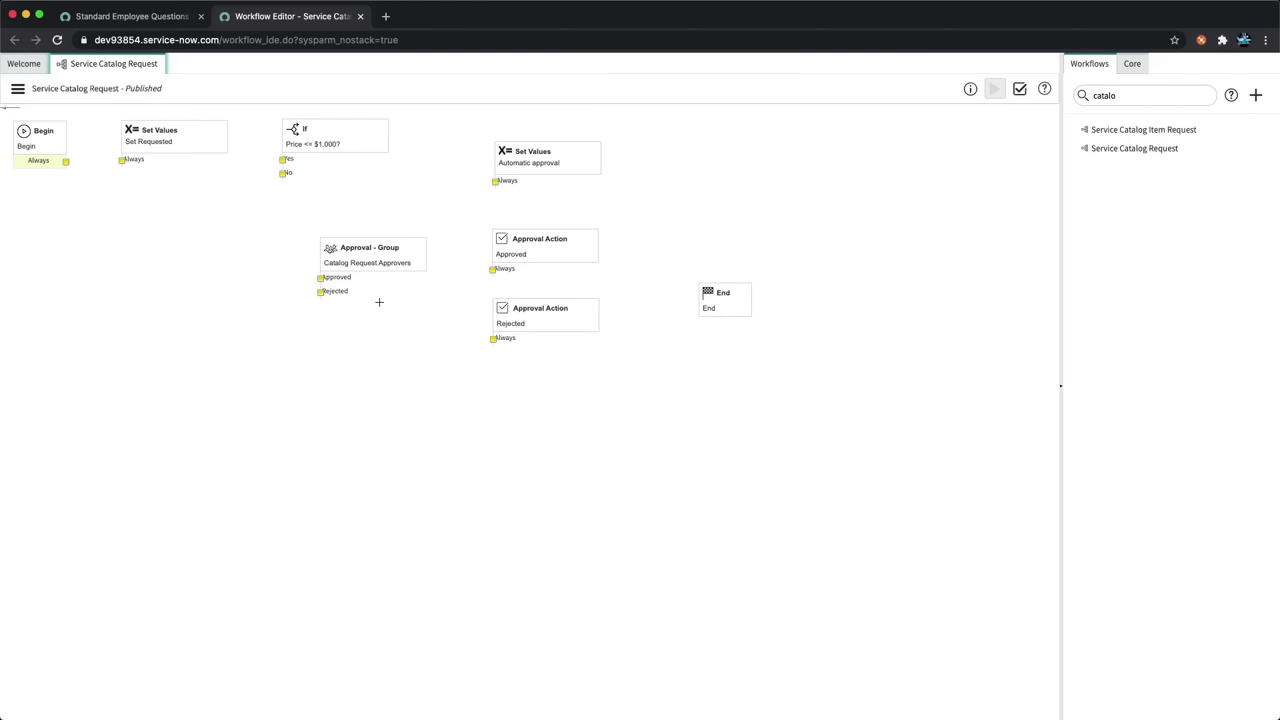
Filter the navigator for 'service cata', open Maintain Items, and open the Standard Laptop item
{"action": "left_click", "coordinate": [142, 18]}
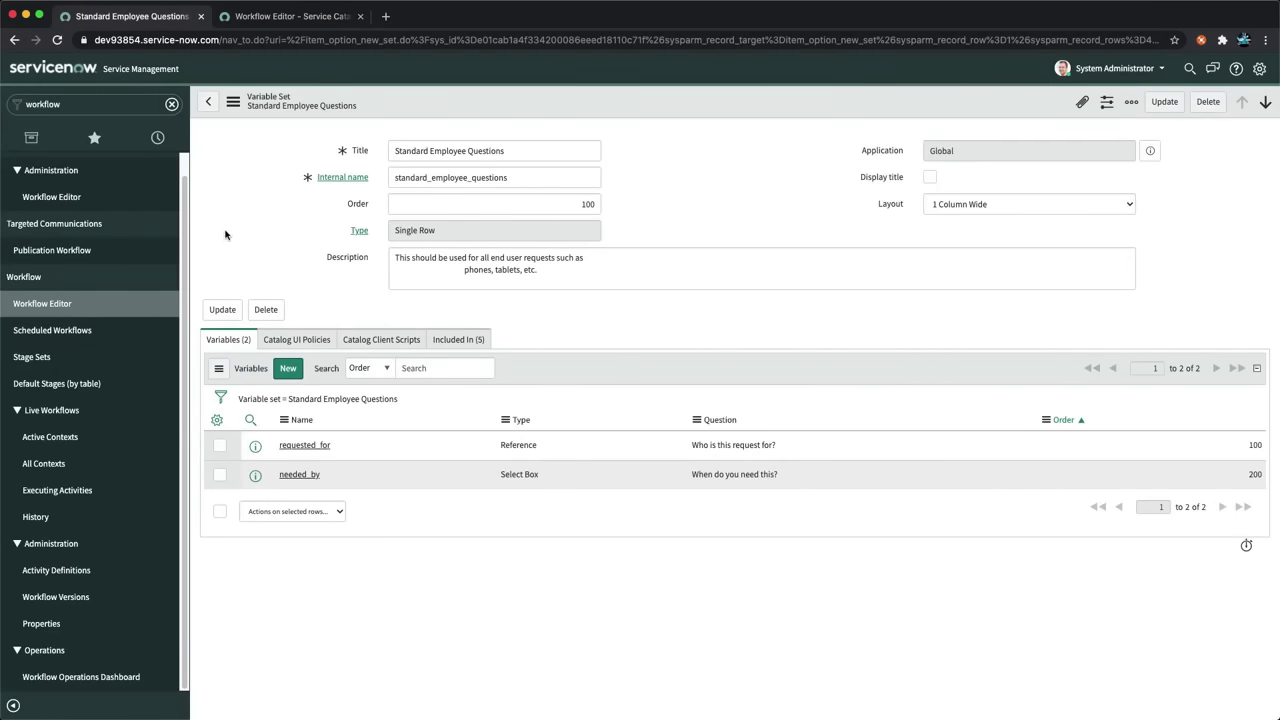
{"action": "double_click", "coordinate": [43, 104]}
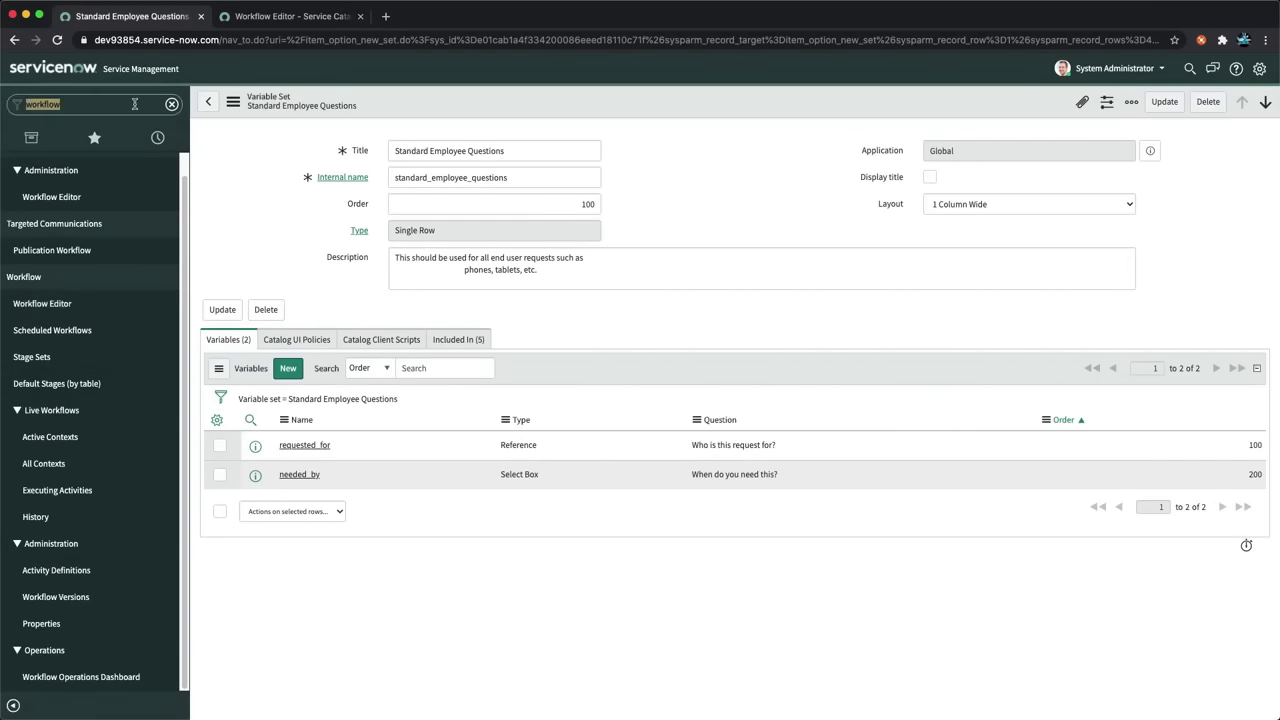
{"action": "type", "text": "service cata"}
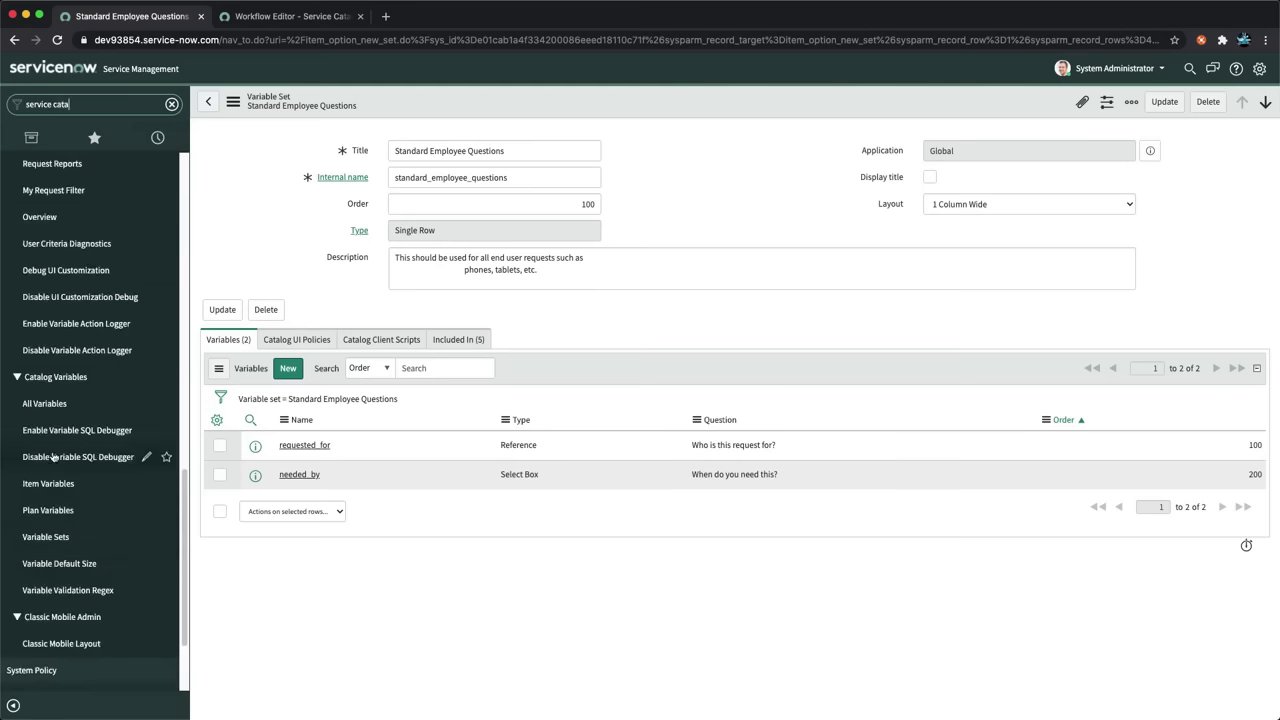
{"action": "scroll", "coordinate": [40, 440], "scroll_direction": "down", "scroll_amount": 2}
{"action": "scroll", "coordinate": [60, 440], "scroll_direction": "up", "scroll_amount": 10}
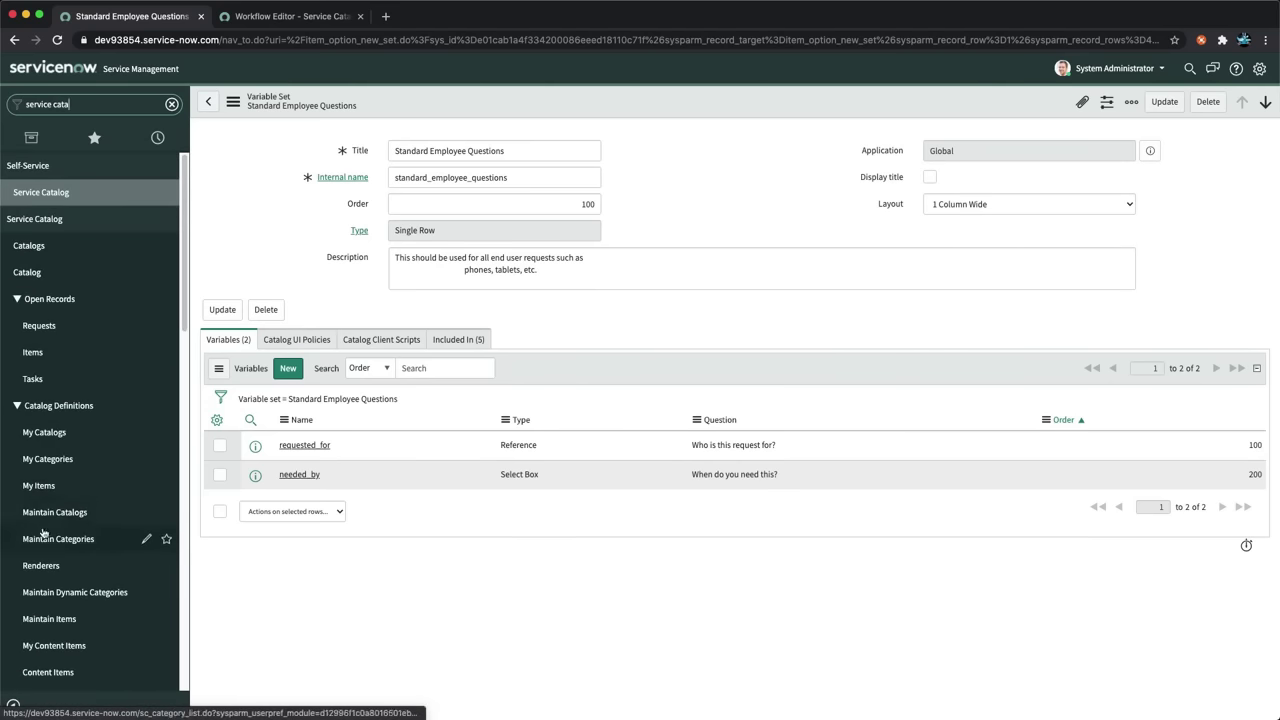
{"action": "left_click", "coordinate": [50, 618]}
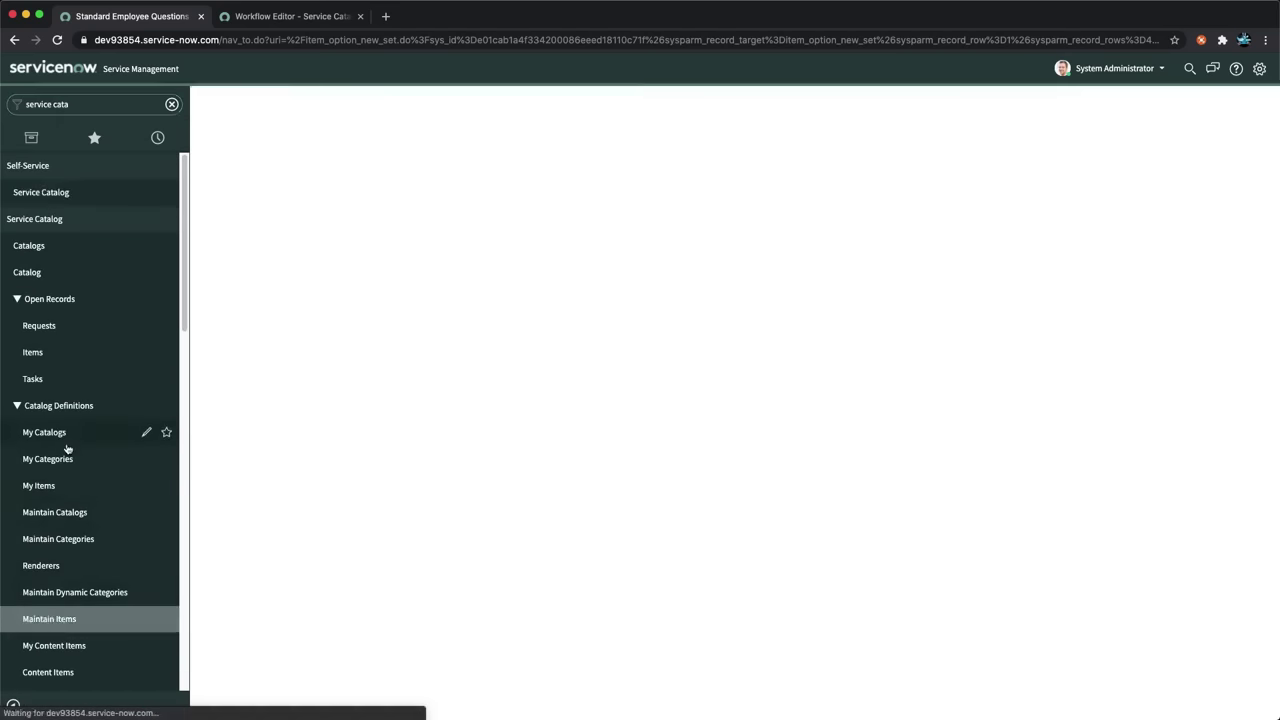
{"action": "scroll", "coordinate": [69, 449], "scroll_direction": "down", "scroll_amount": 4}
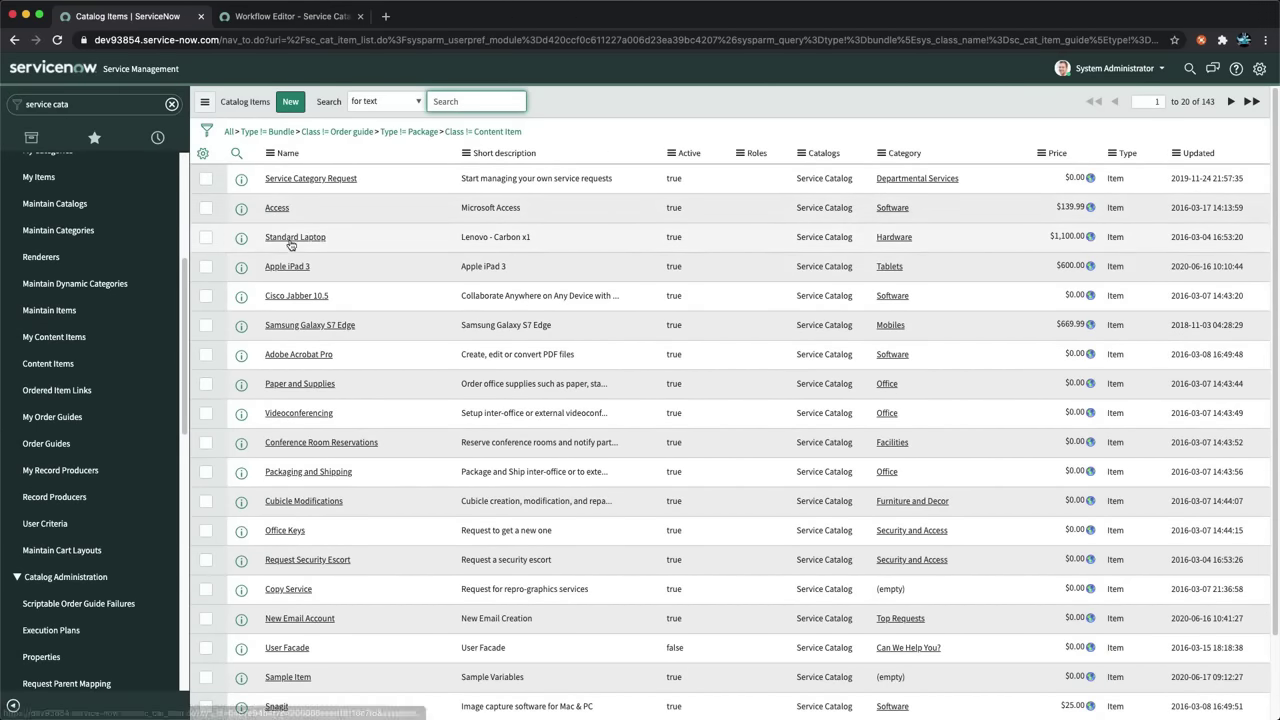
{"action": "left_click", "coordinate": [290, 240]}
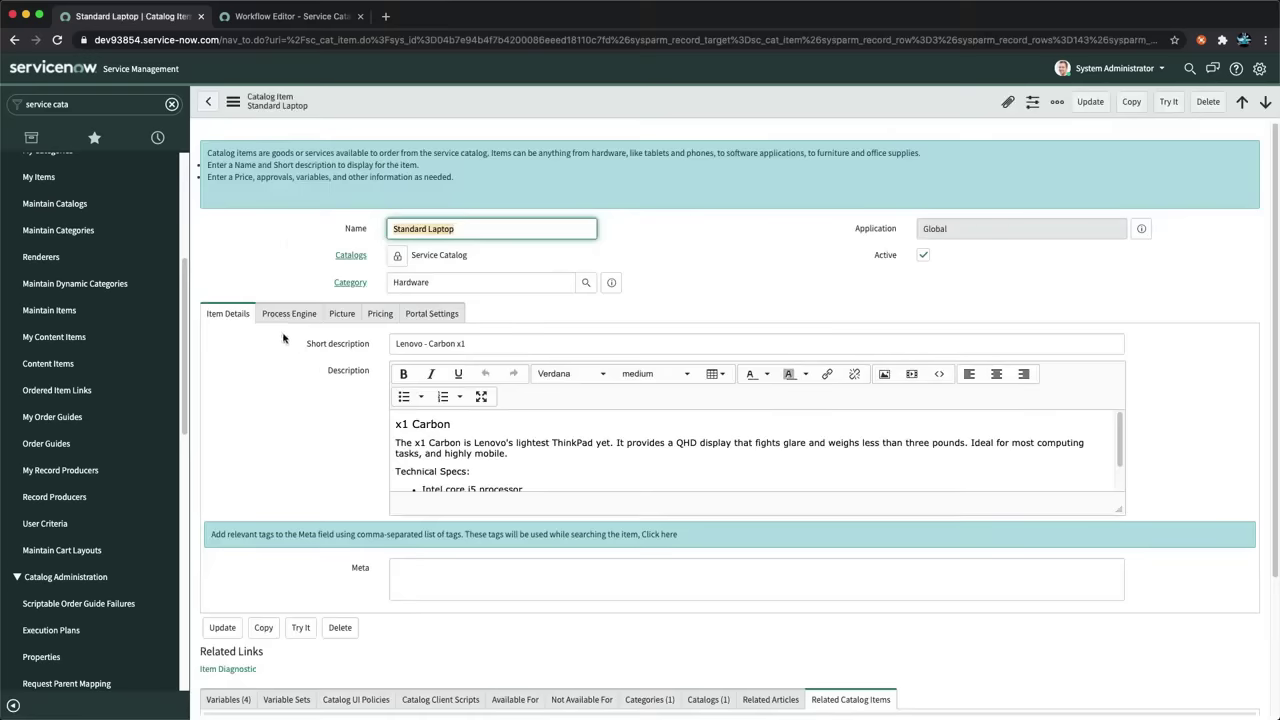
Show the Standard Laptop's Process Engine settings, pointing out the Service Catalog Item Request workflow
{"action": "left_click", "coordinate": [297, 316]}
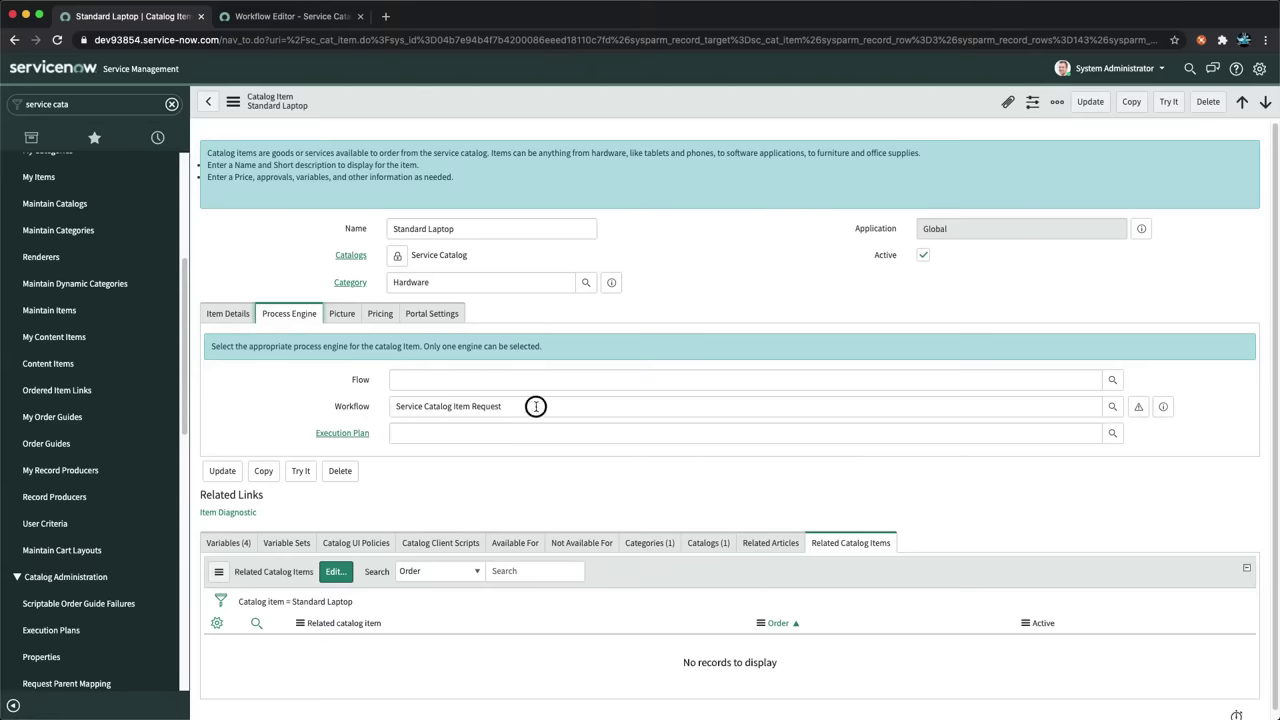
{"action": "left_click", "coordinate": [414, 407]}
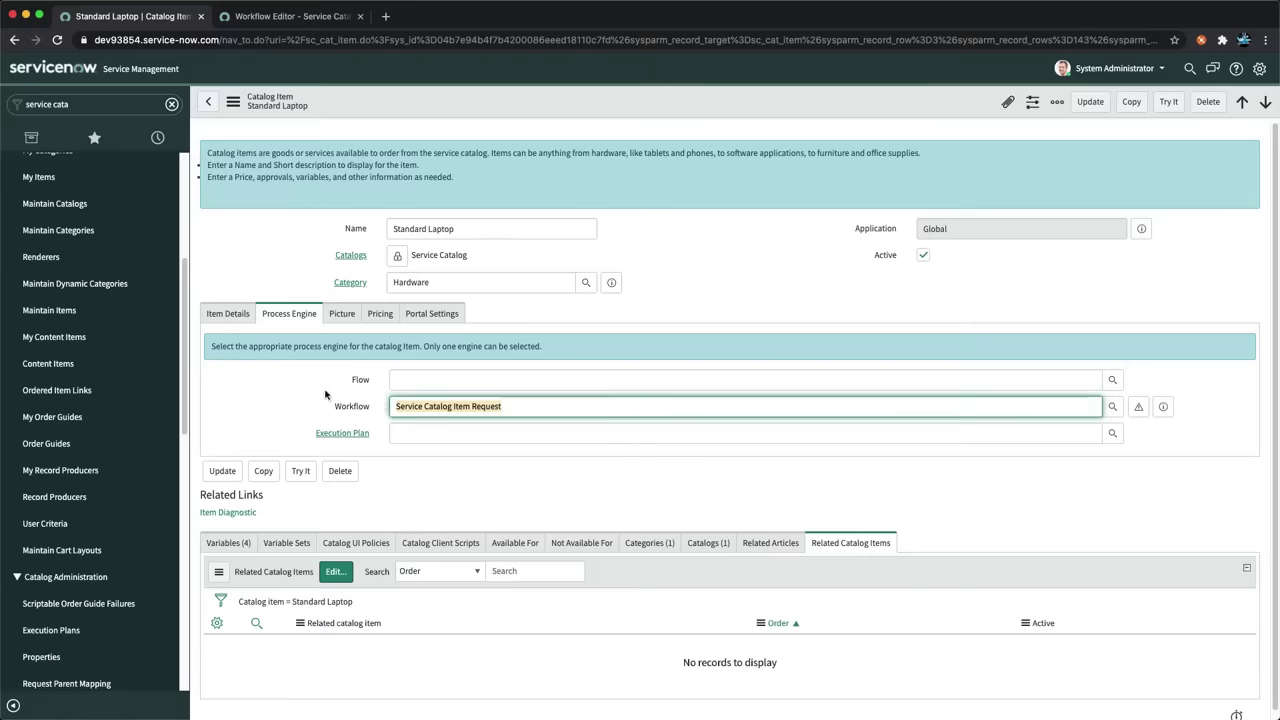
{"action": "left_click", "coordinate": [119, 103]}
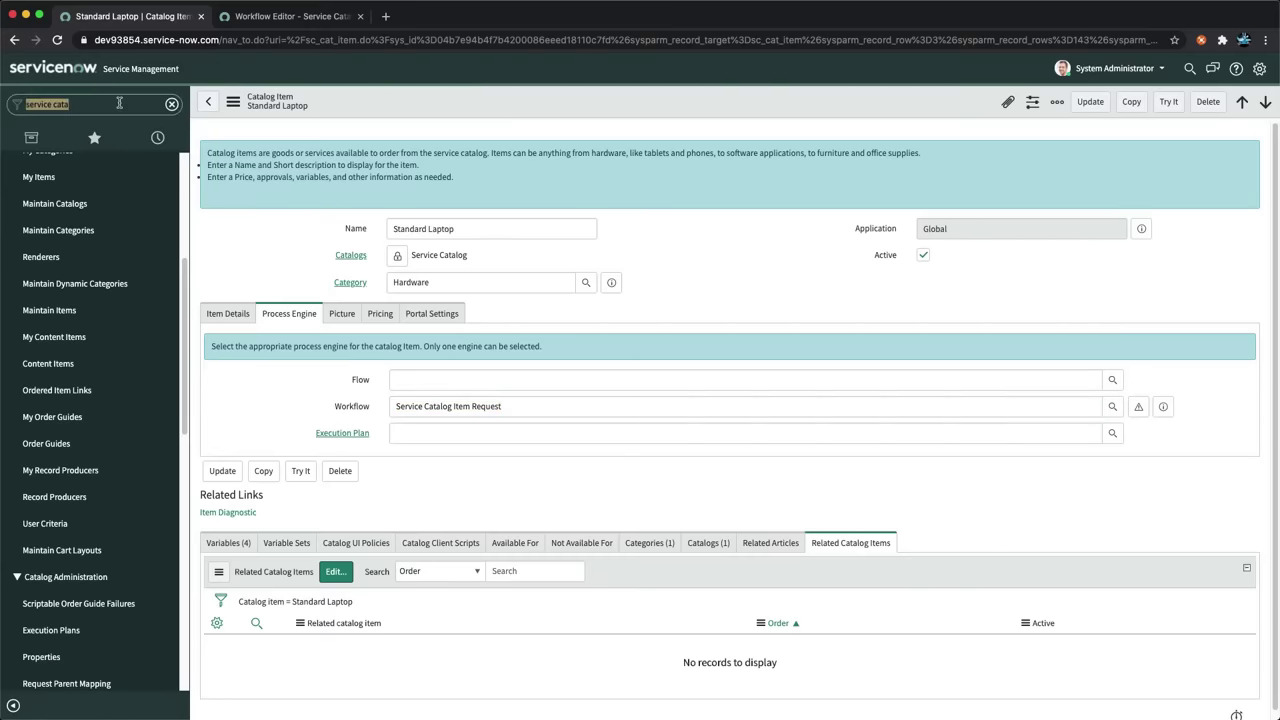
Filter the navigator for 'flow', open Flow Designer, then return to the Standard Laptop tab
{"action": "key", "text": "BackSpace"}
{"action": "type", "text": "flow"}
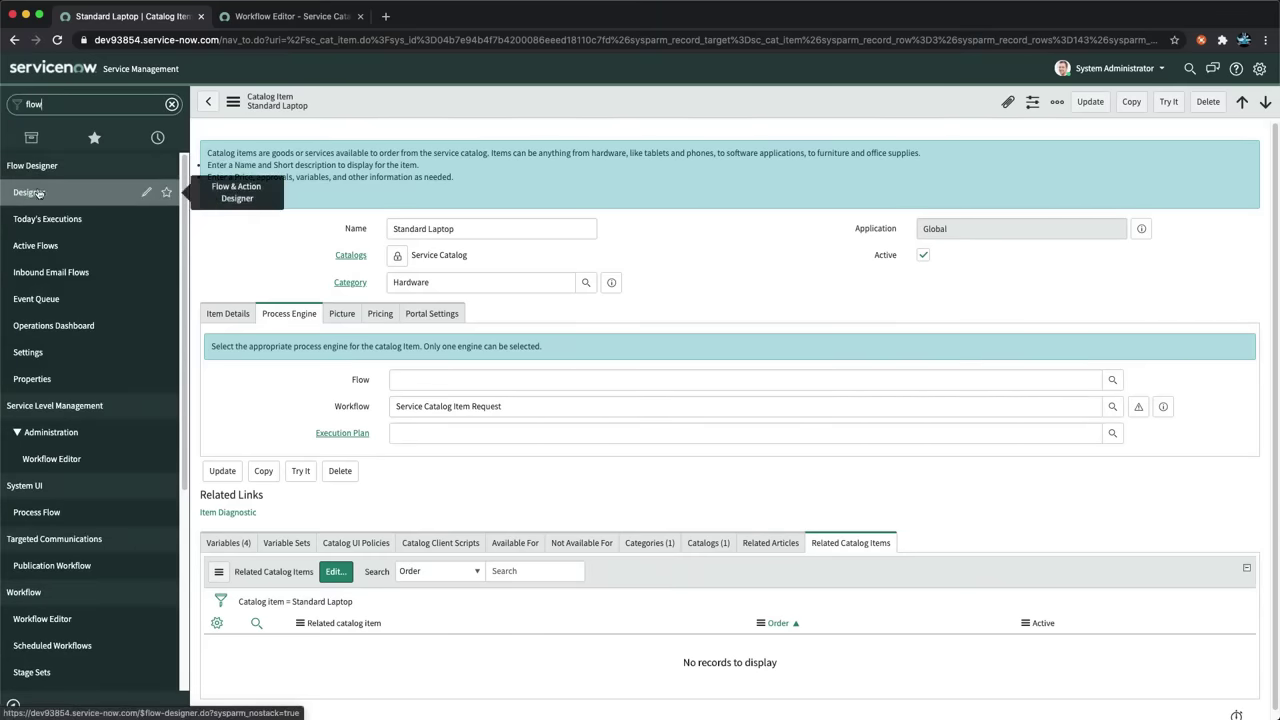
{"action": "left_click", "coordinate": [29, 193]}
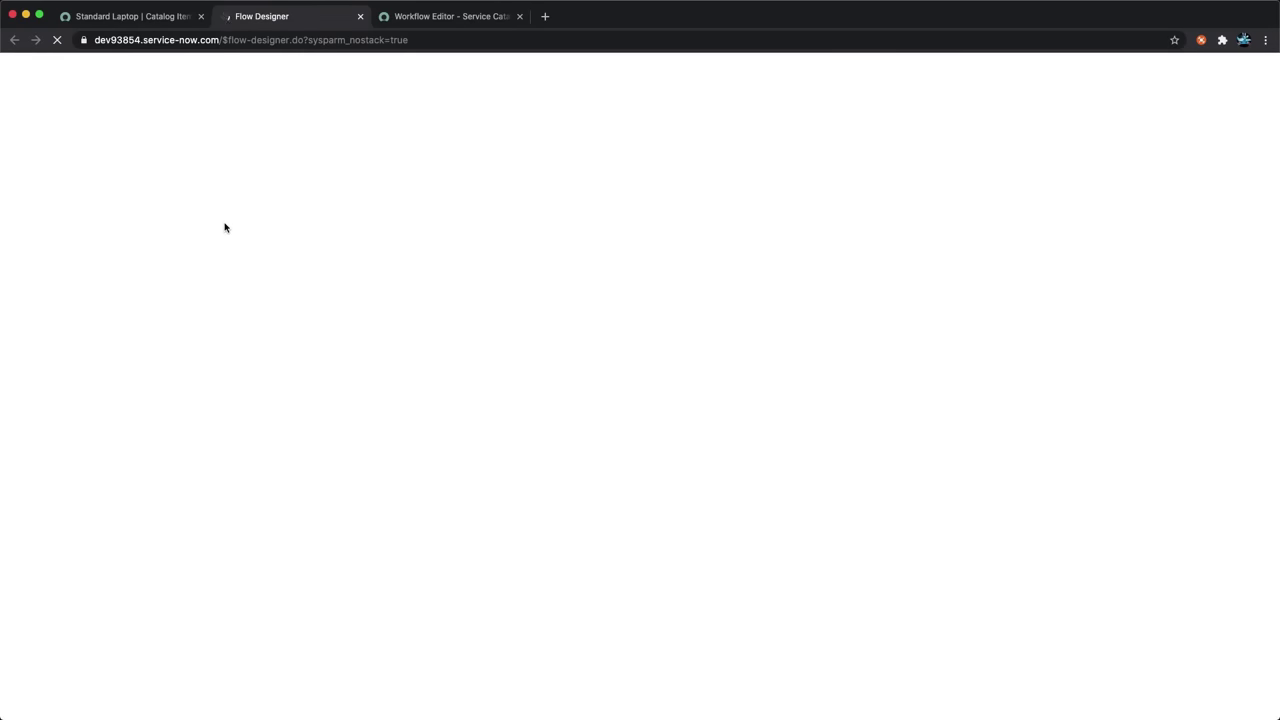
{"action": "left_click", "coordinate": [148, 18]}
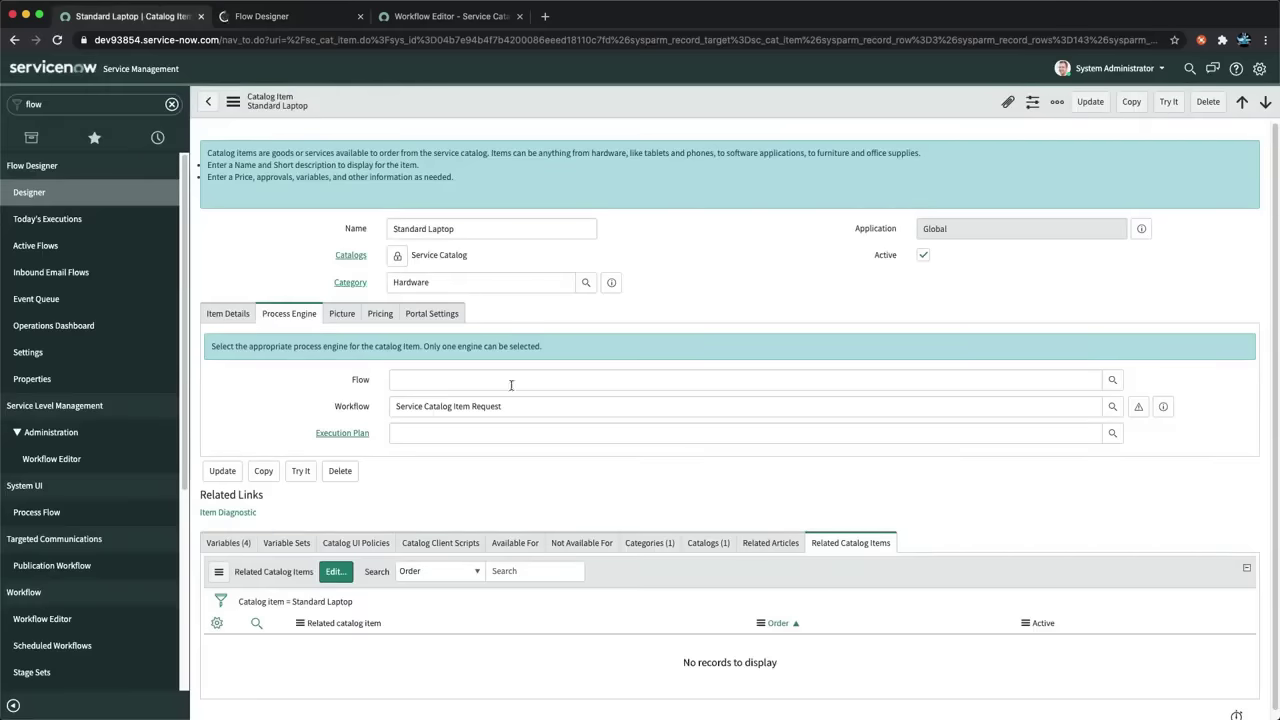
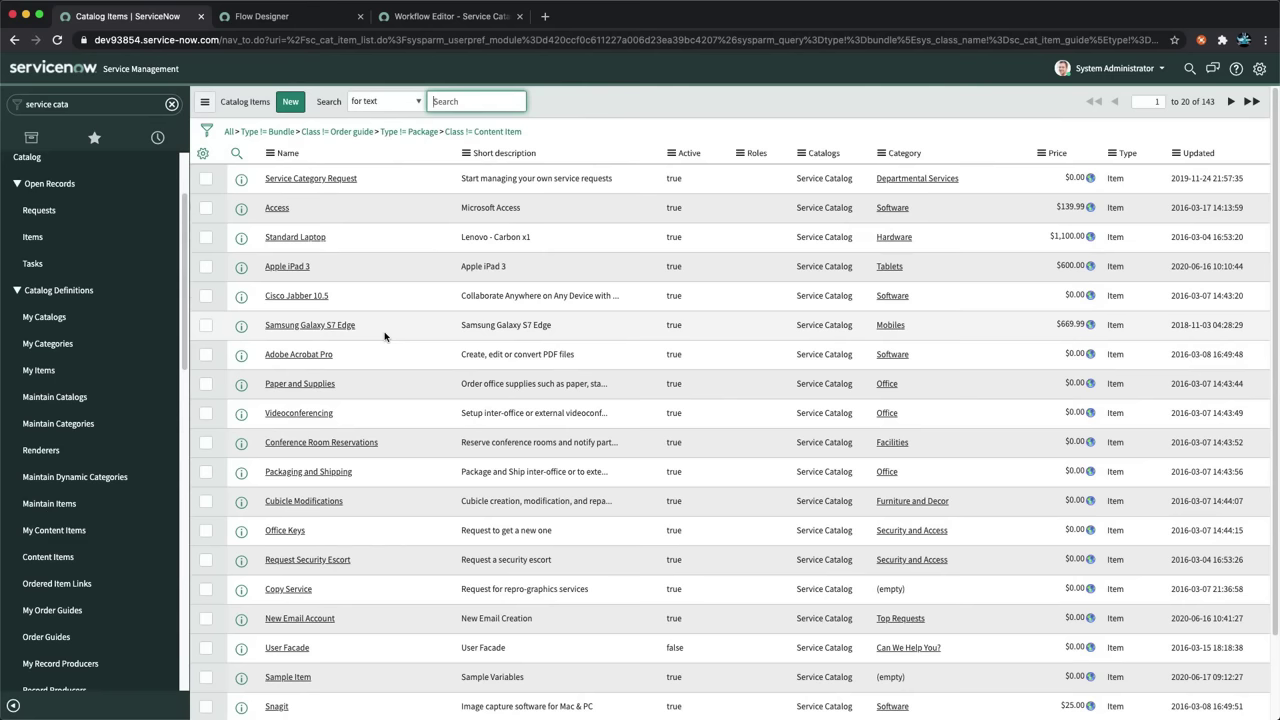
Open the Standard Laptop catalog item from the Catalog Items list
{"action": "left_click", "coordinate": [290, 240]}
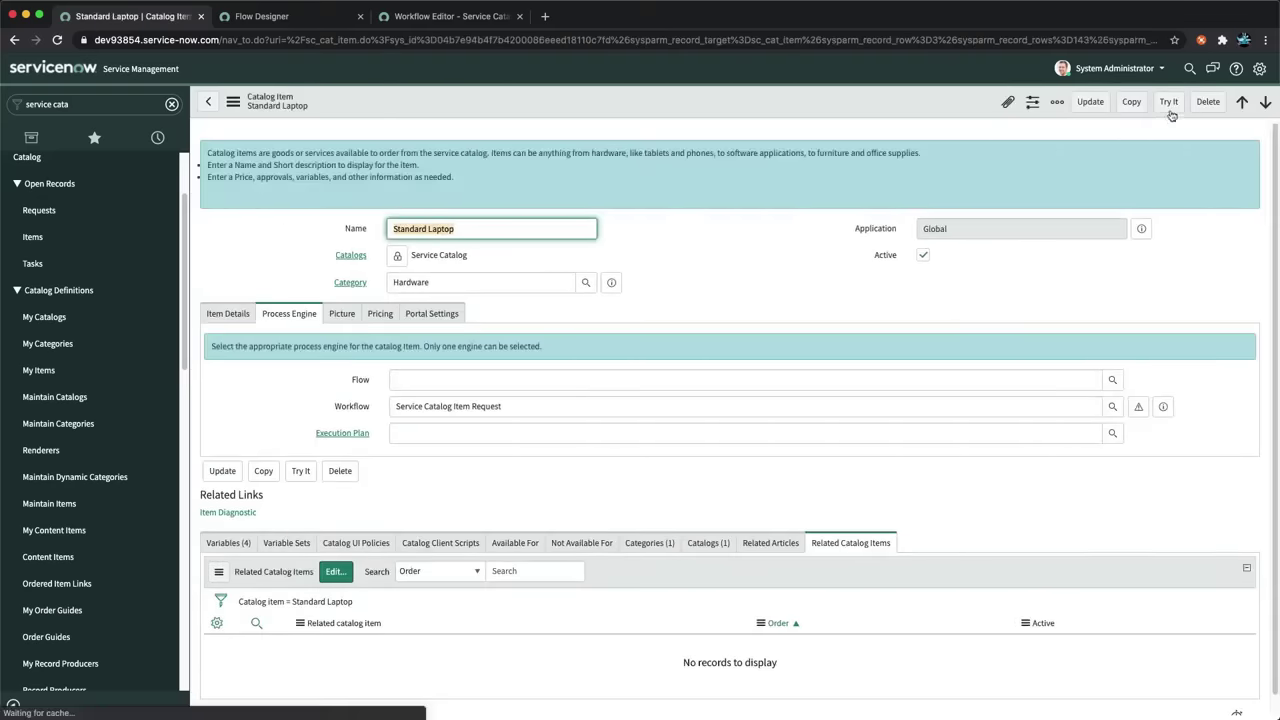
Order one Standard Laptop with Adobe Acrobat and Adobe Photoshop as optional software
{"action": "left_click", "coordinate": [1169, 106]}
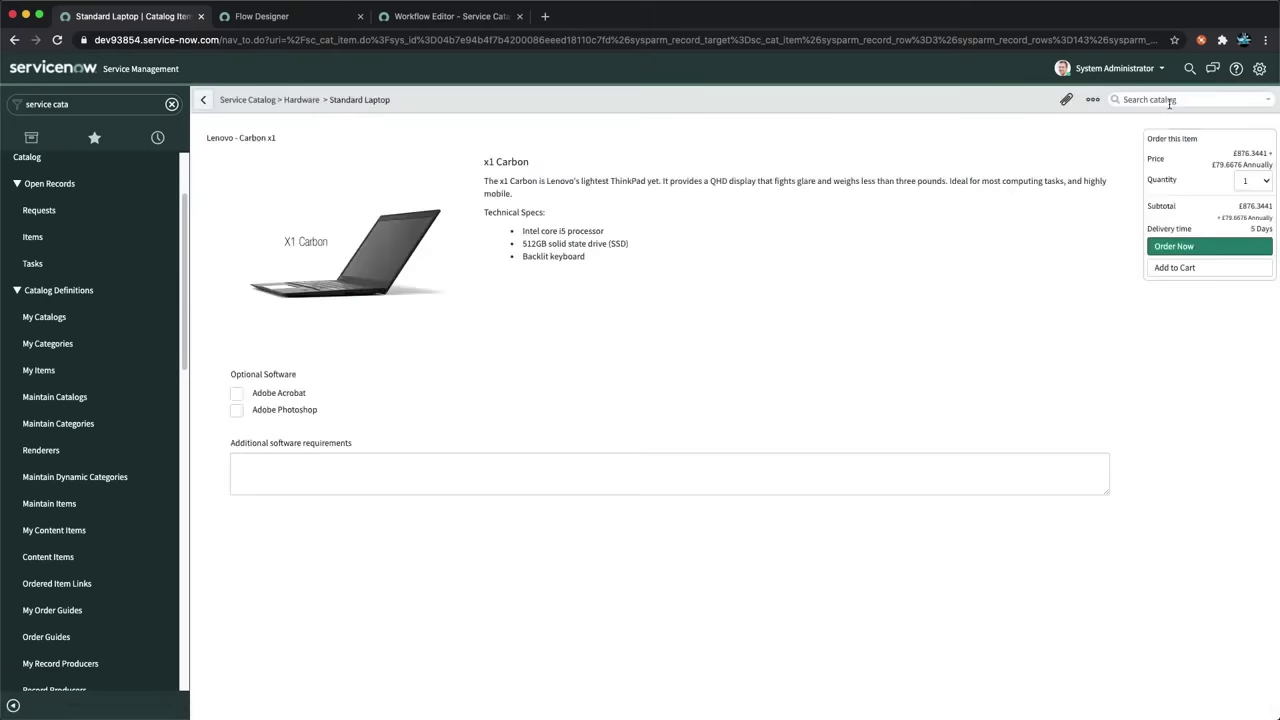
{"action": "left_click", "coordinate": [234, 395]}
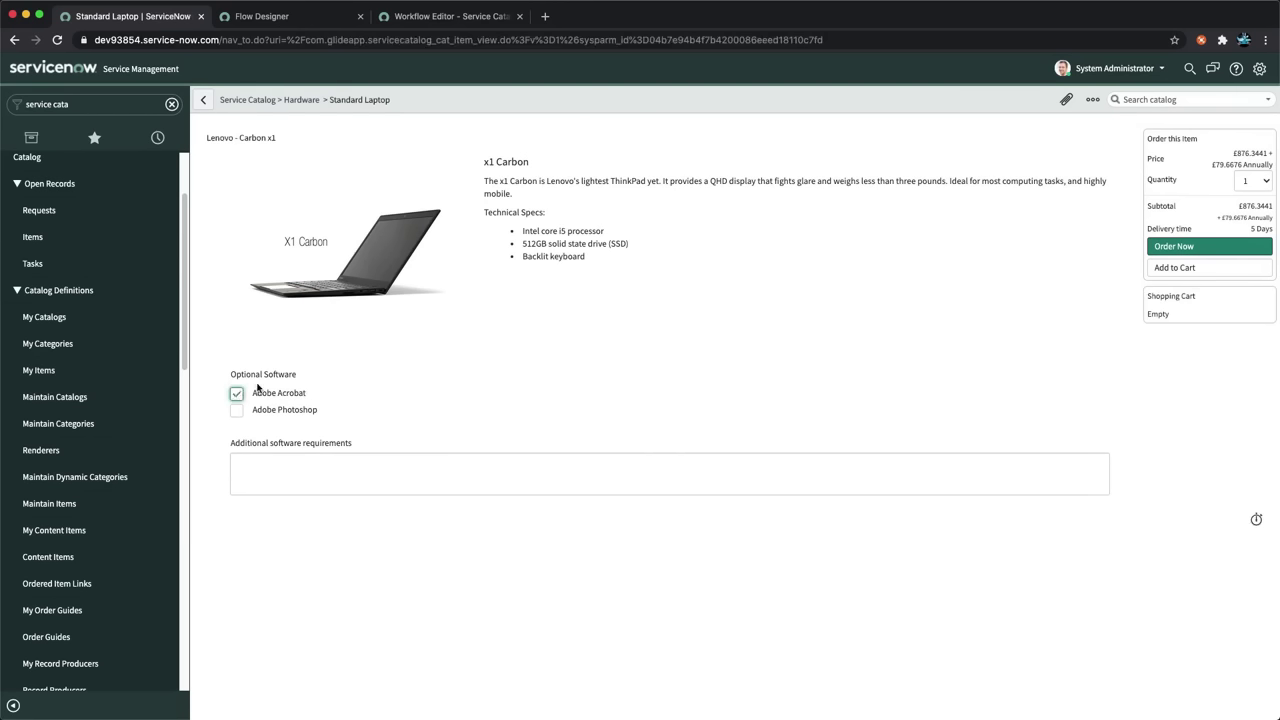
{"action": "left_click", "coordinate": [237, 411]}
{"action": "left_click", "coordinate": [1208, 248]}
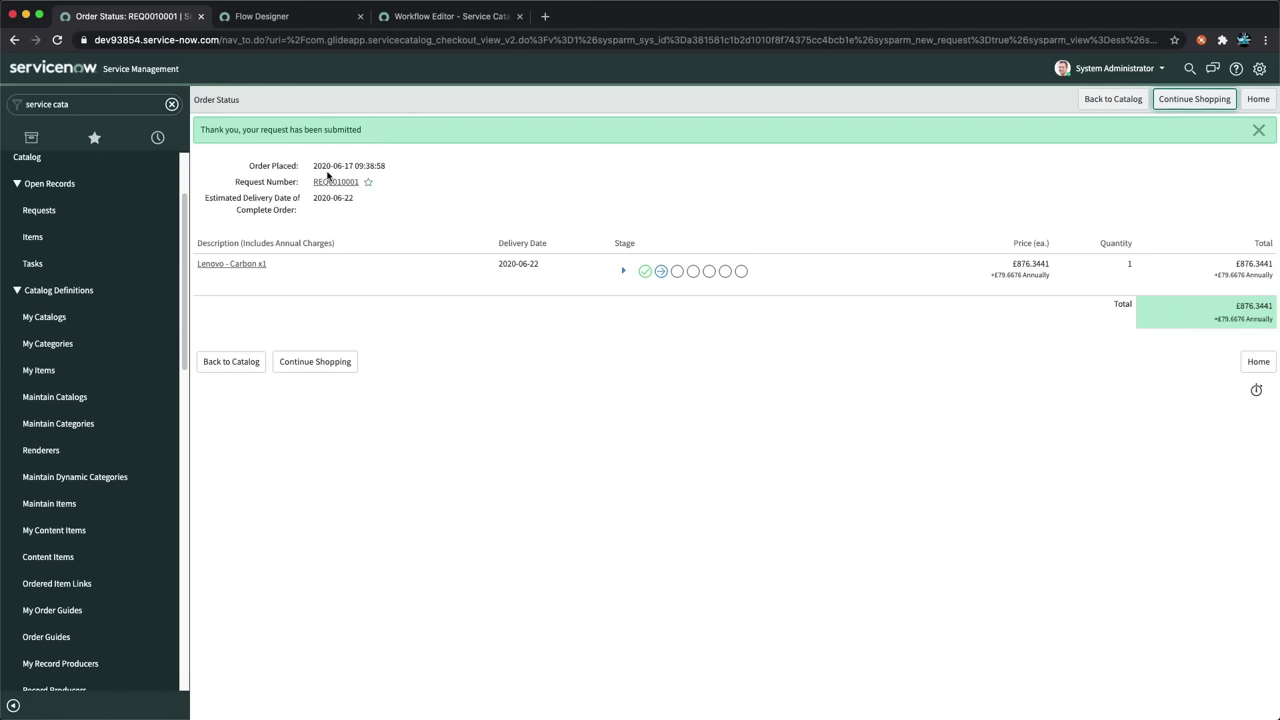
Open requested item RITM0010001 for the Lenovo - Carbon x1 and select its number
{"action": "left_click", "coordinate": [231, 268]}
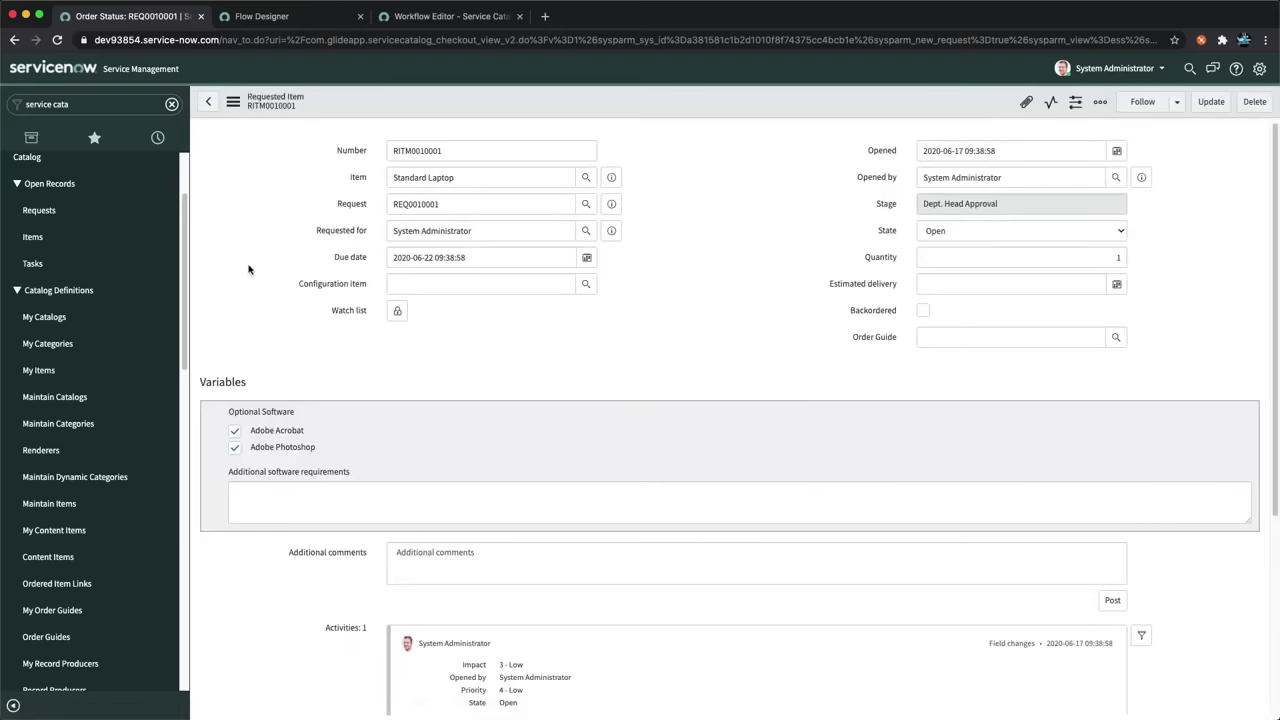
{"action": "left_click_drag", "start_coordinate": [394, 150], "coordinate": [463, 149]}
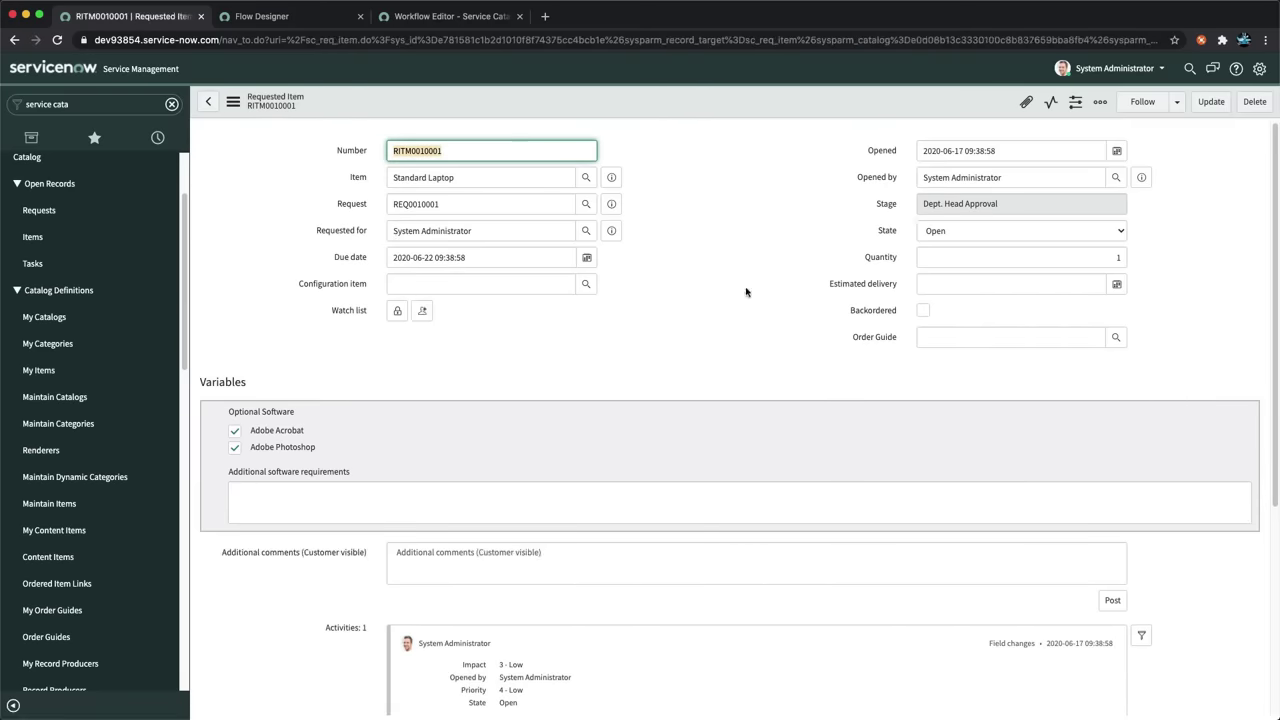
Approve the first requested approval on RITM0010001 from the Approvers list
{"action": "scroll", "coordinate": [746, 289], "scroll_direction": "down", "scroll_amount": 5}
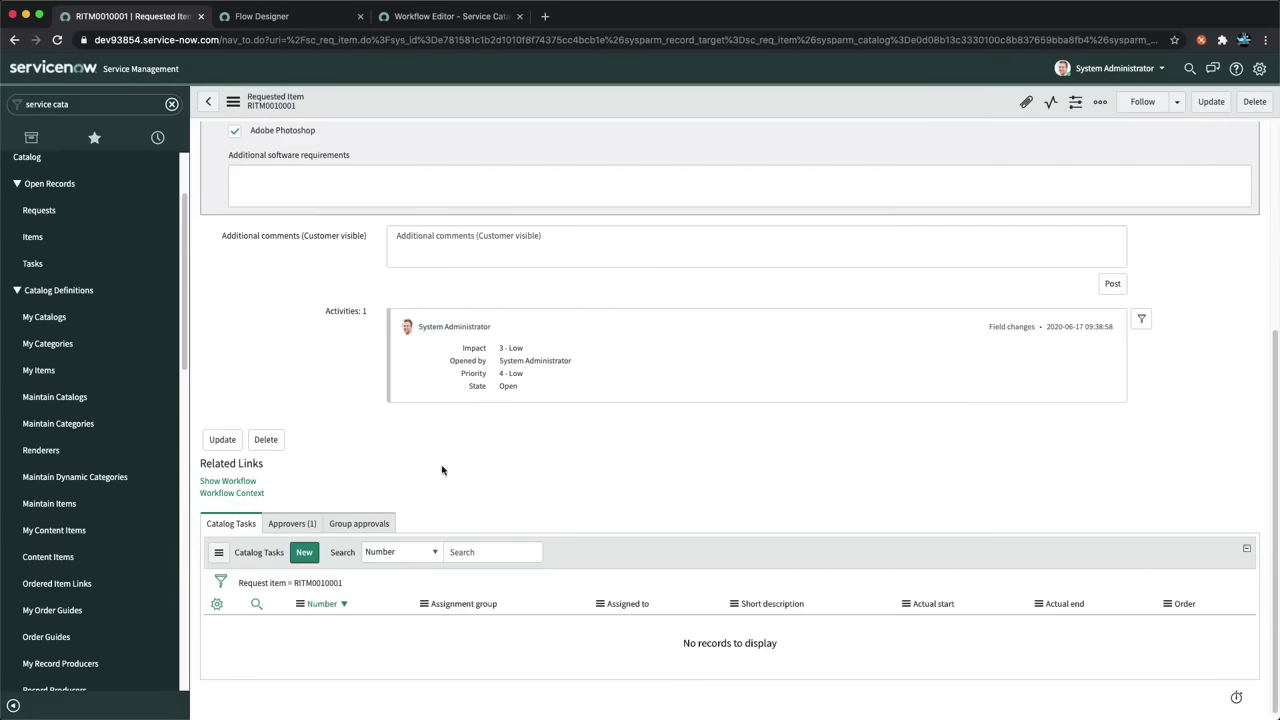
{"action": "left_click", "coordinate": [299, 525]}
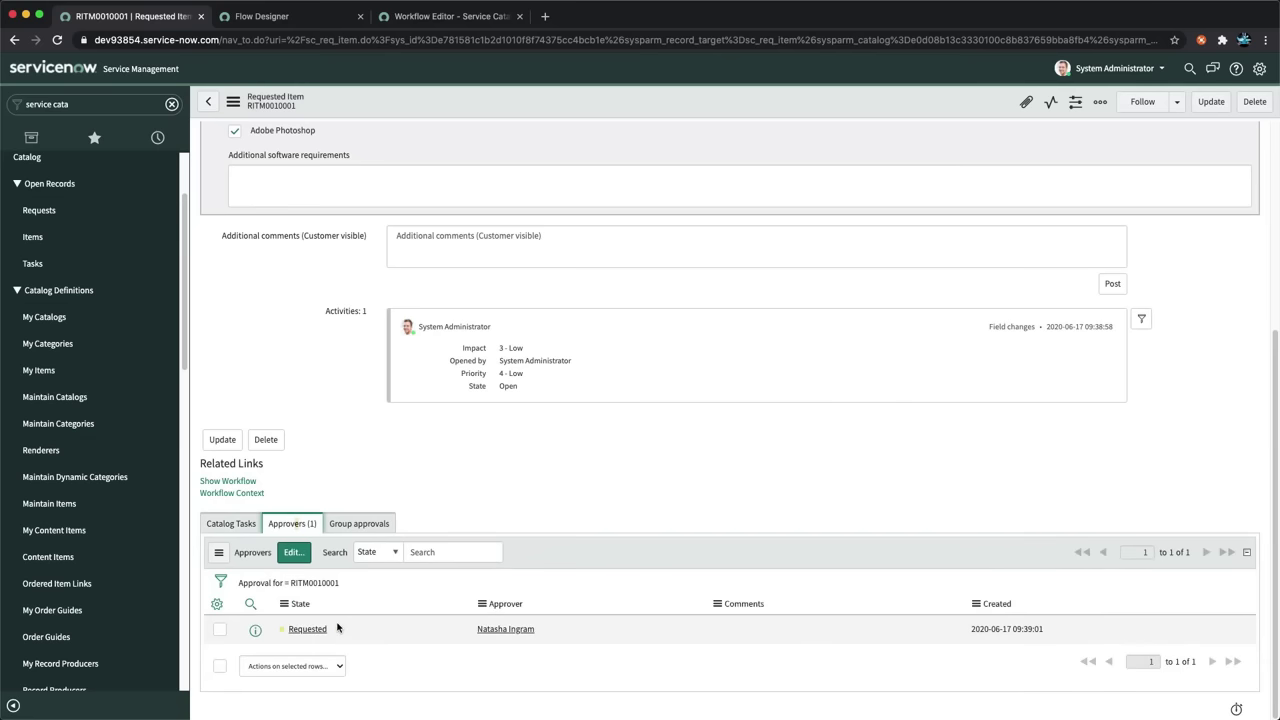
{"action": "right_click", "coordinate": [436, 620]}
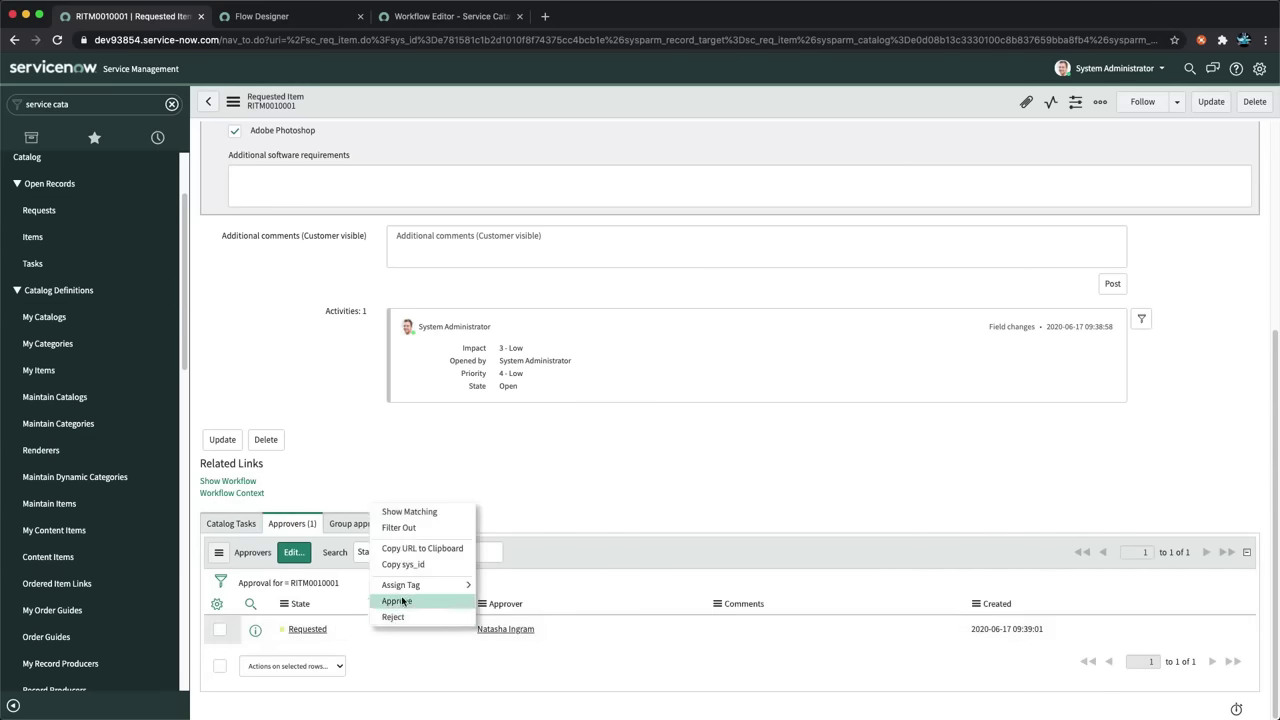
{"action": "left_click", "coordinate": [398, 601]}
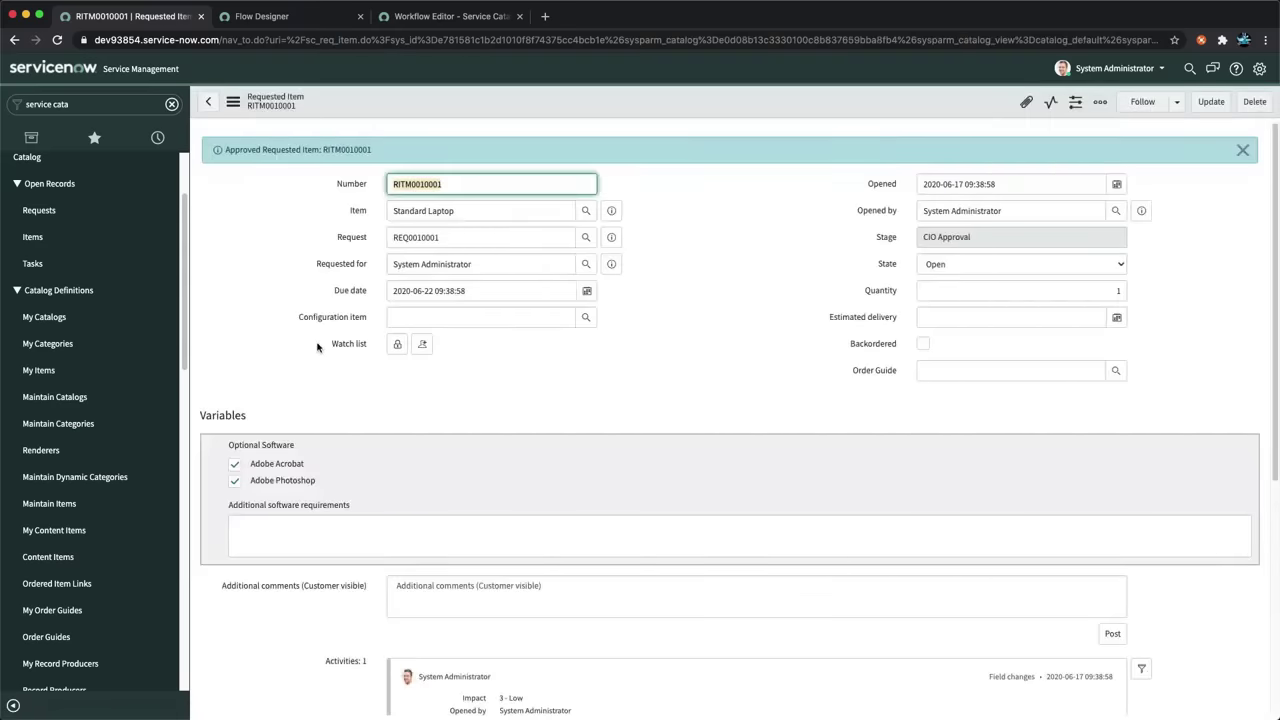
{"action": "scroll", "coordinate": [424, 368], "scroll_direction": "down", "scroll_amount": 3}
{"action": "scroll", "coordinate": [424, 368], "scroll_direction": "down", "scroll_amount": 5}
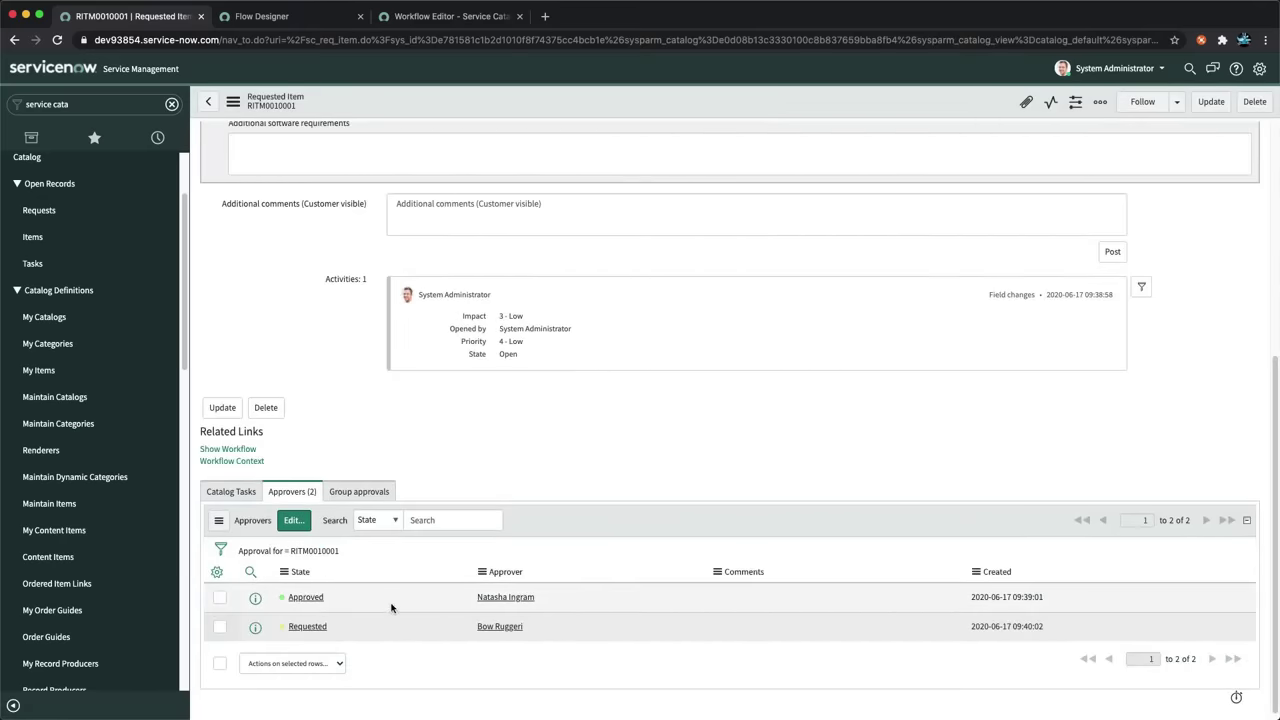
{"action": "scroll", "coordinate": [686, 494], "scroll_direction": "up", "scroll_amount": 8}
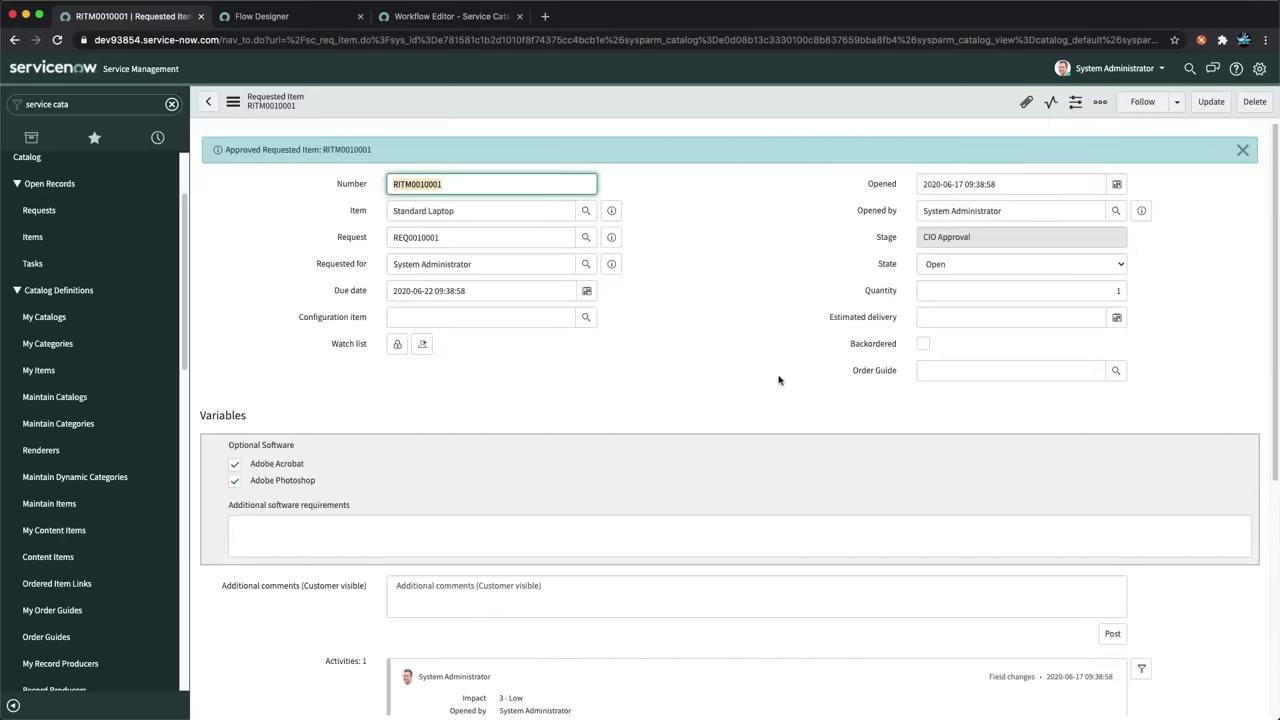
{"action": "scroll", "coordinate": [779, 380], "scroll_direction": "down", "scroll_amount": 8}
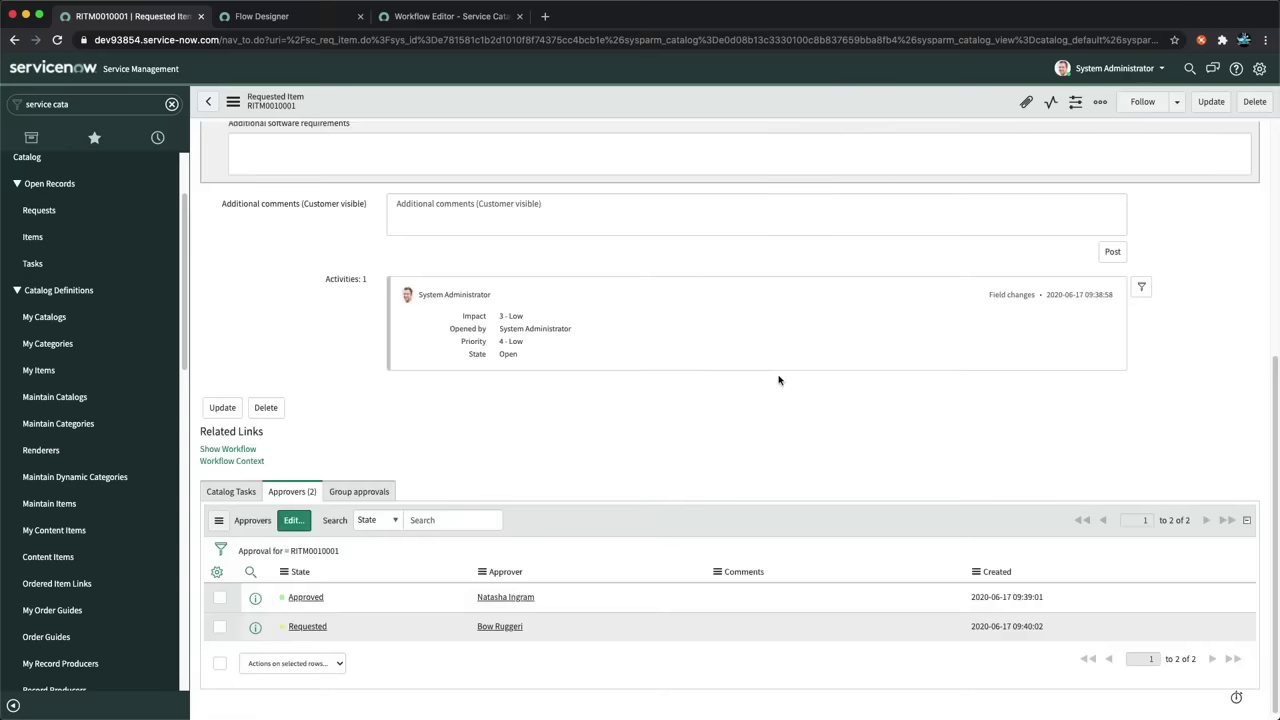
Approve the remaining CIO approval on RITM0010001
{"action": "right_click", "coordinate": [370, 629]}
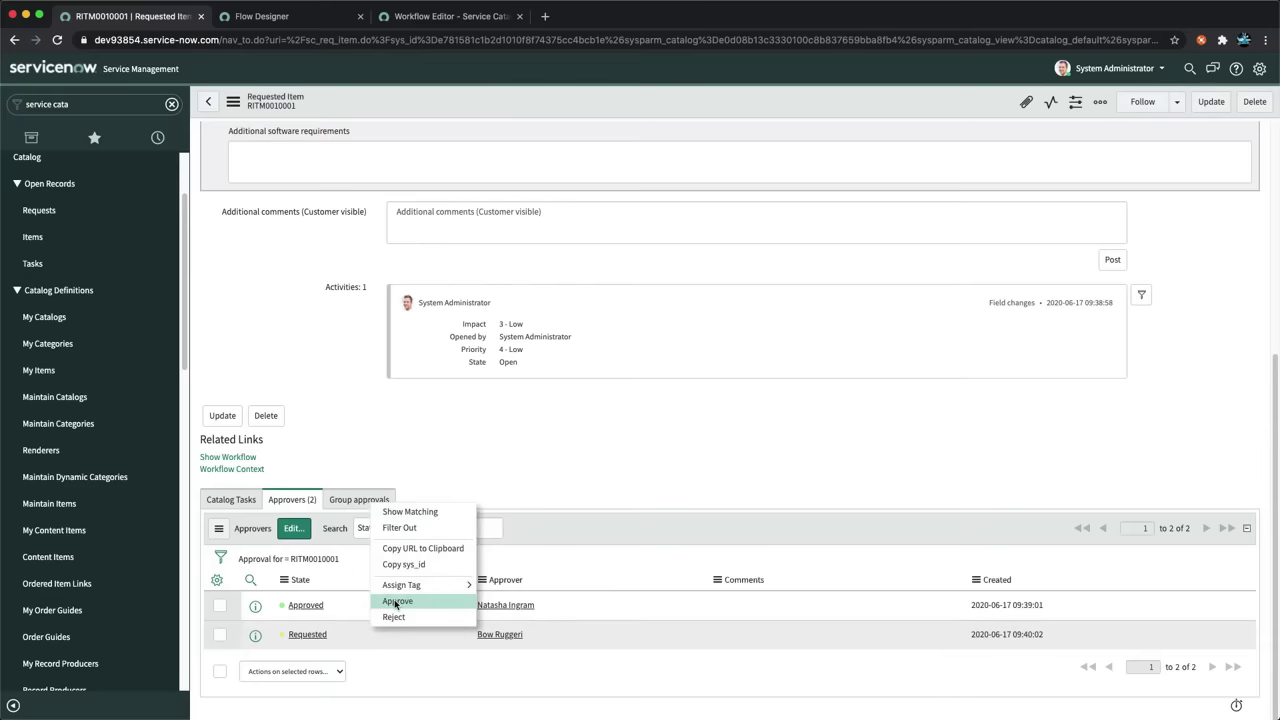
{"action": "left_click", "coordinate": [396, 601]}
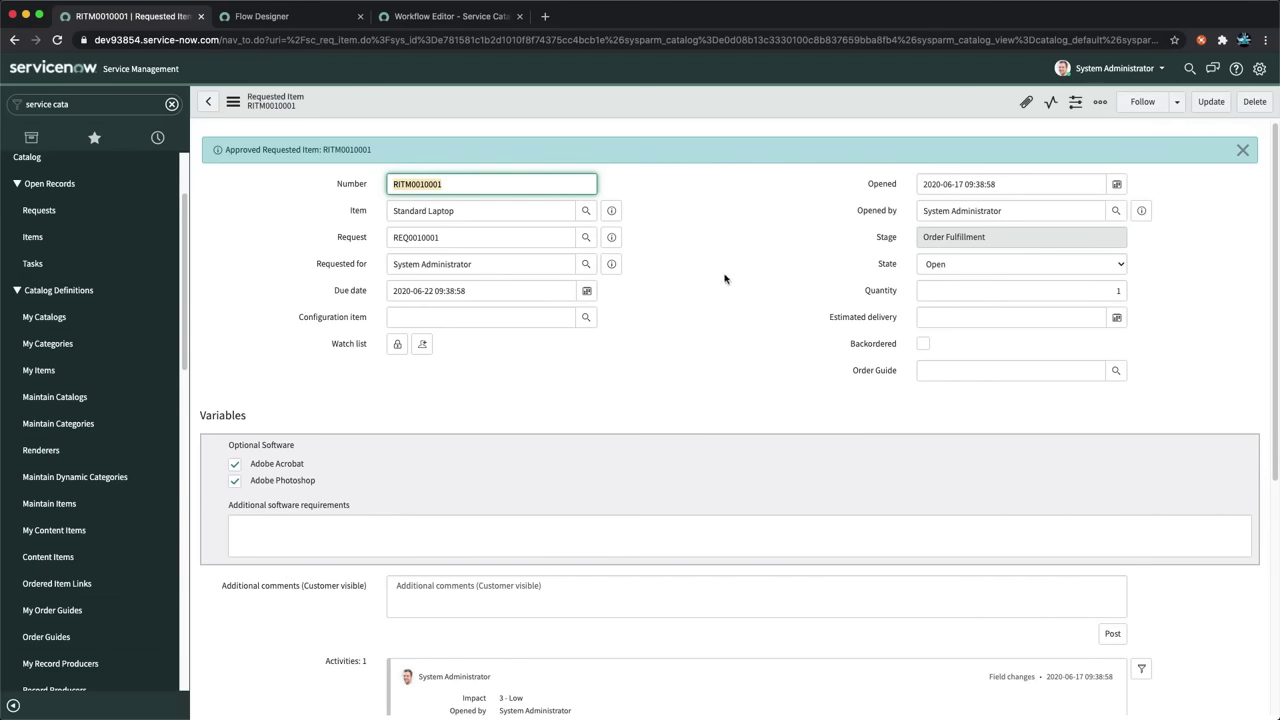
Open catalog task SCTASK0010001 assigned to Procurement from the Catalog Tasks list
{"action": "scroll", "coordinate": [528, 403], "scroll_direction": "down", "scroll_amount": 4}
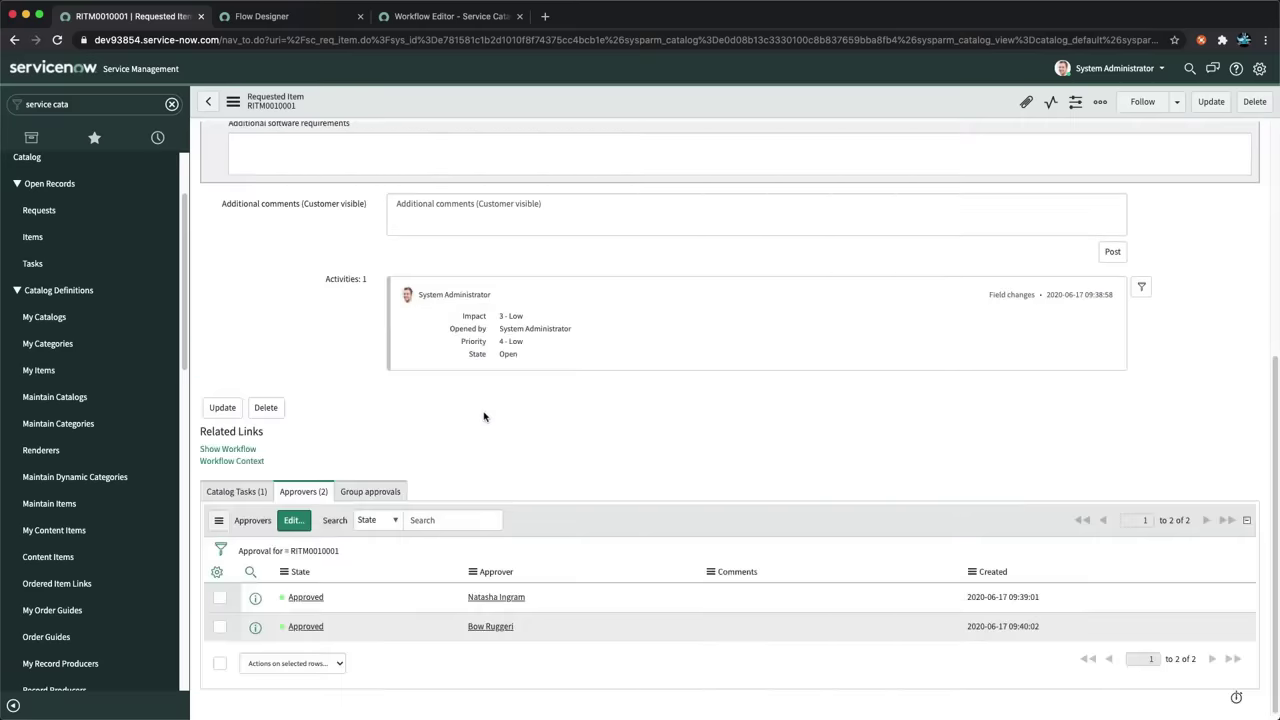
{"action": "left_click", "coordinate": [244, 492]}
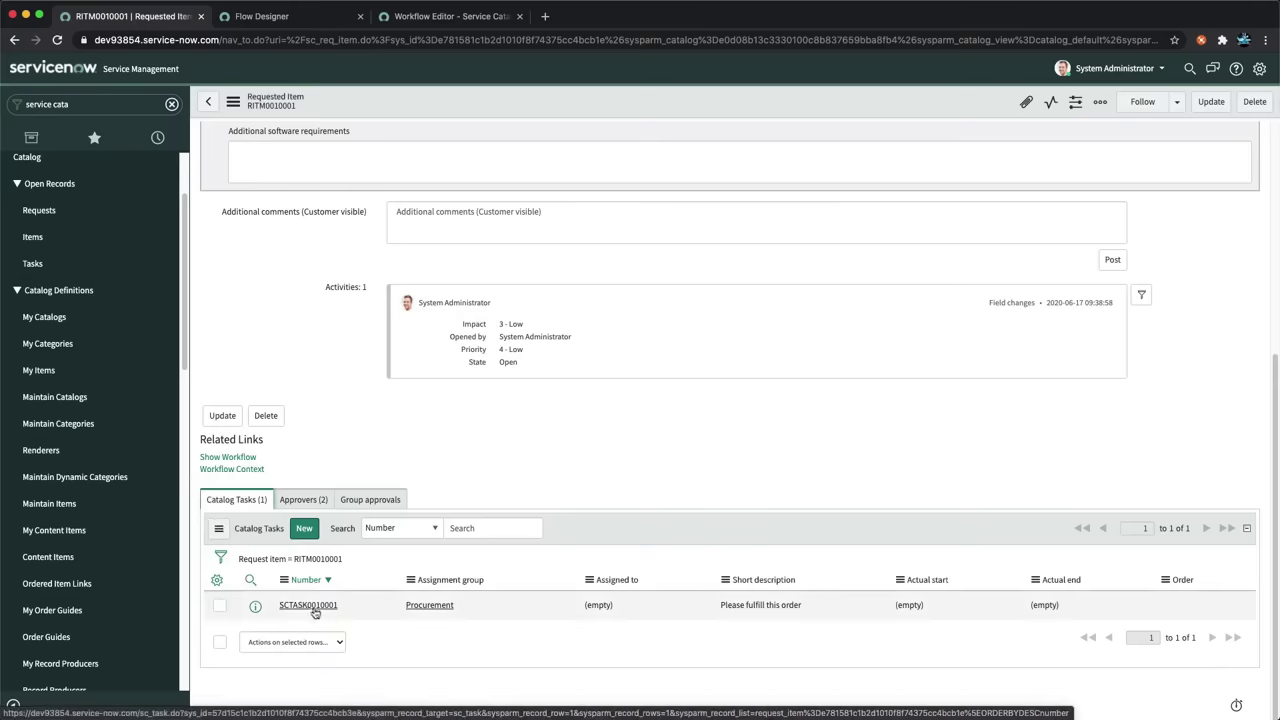
{"action": "left_click", "coordinate": [312, 607]}
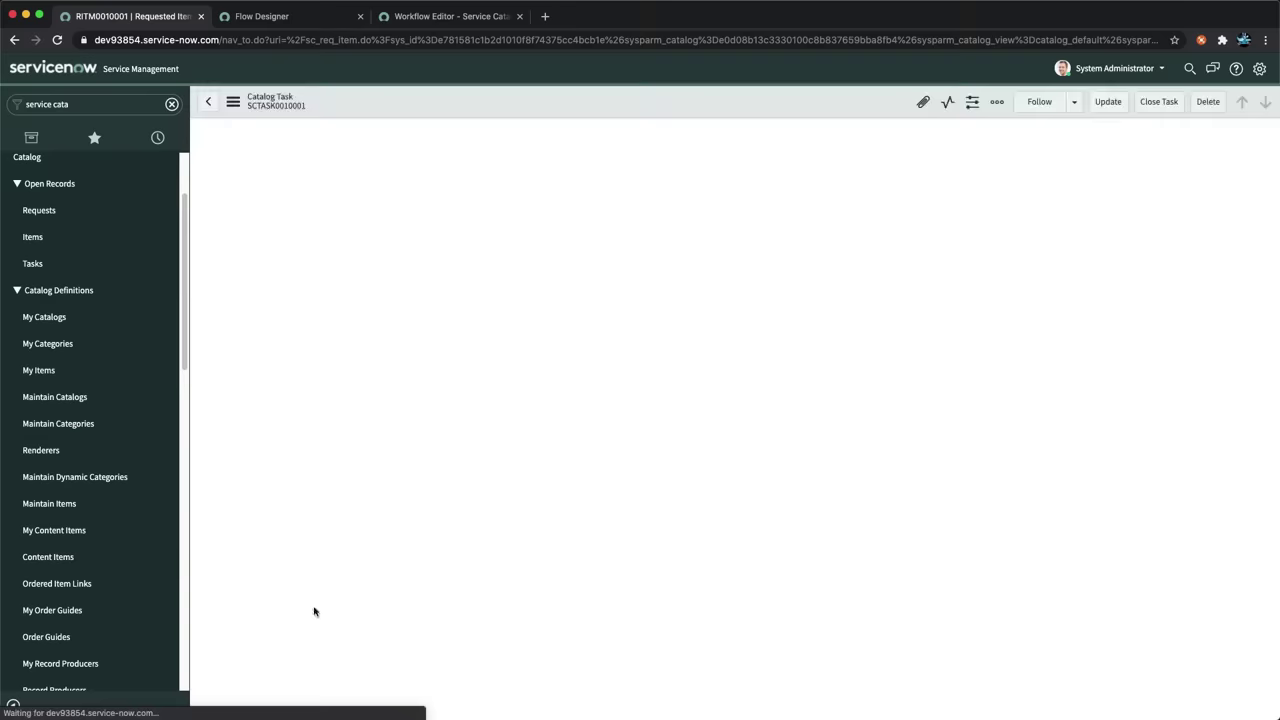
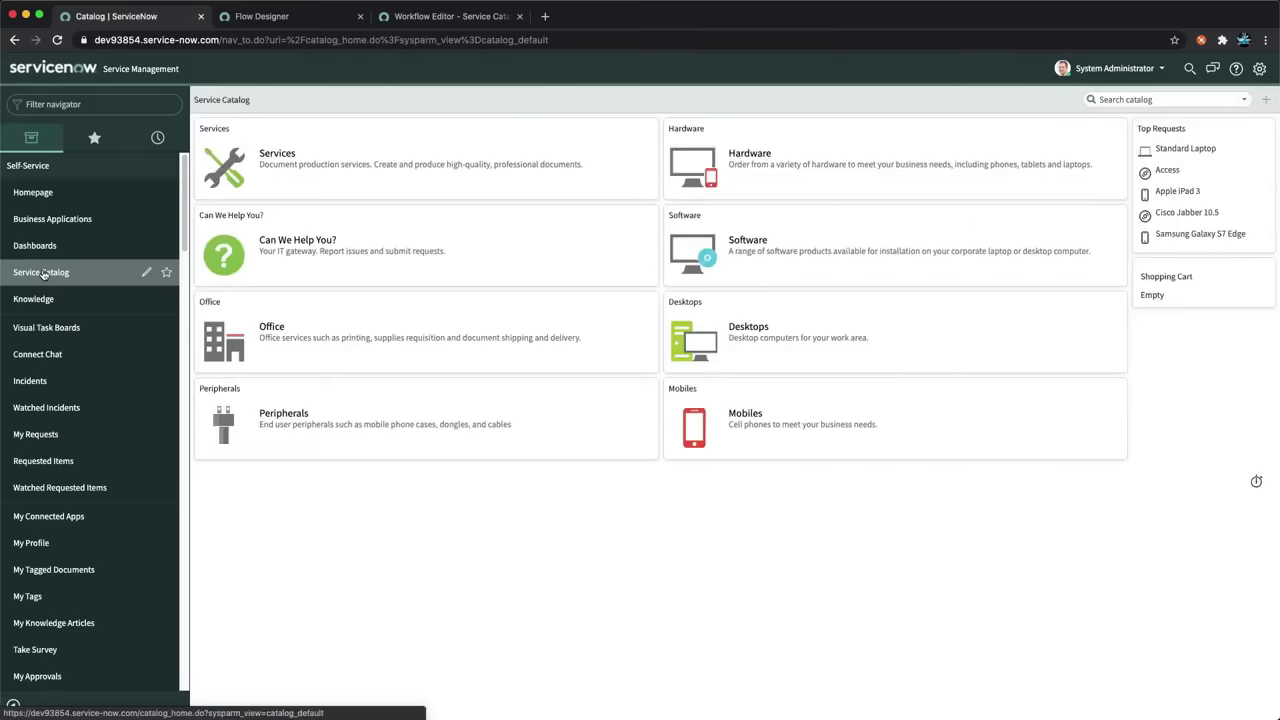
Order a Developer Laptop (Mac) with Adobe Acrobat and Adobe Photoshop, then return home
{"action": "left_click", "coordinate": [752, 160]}
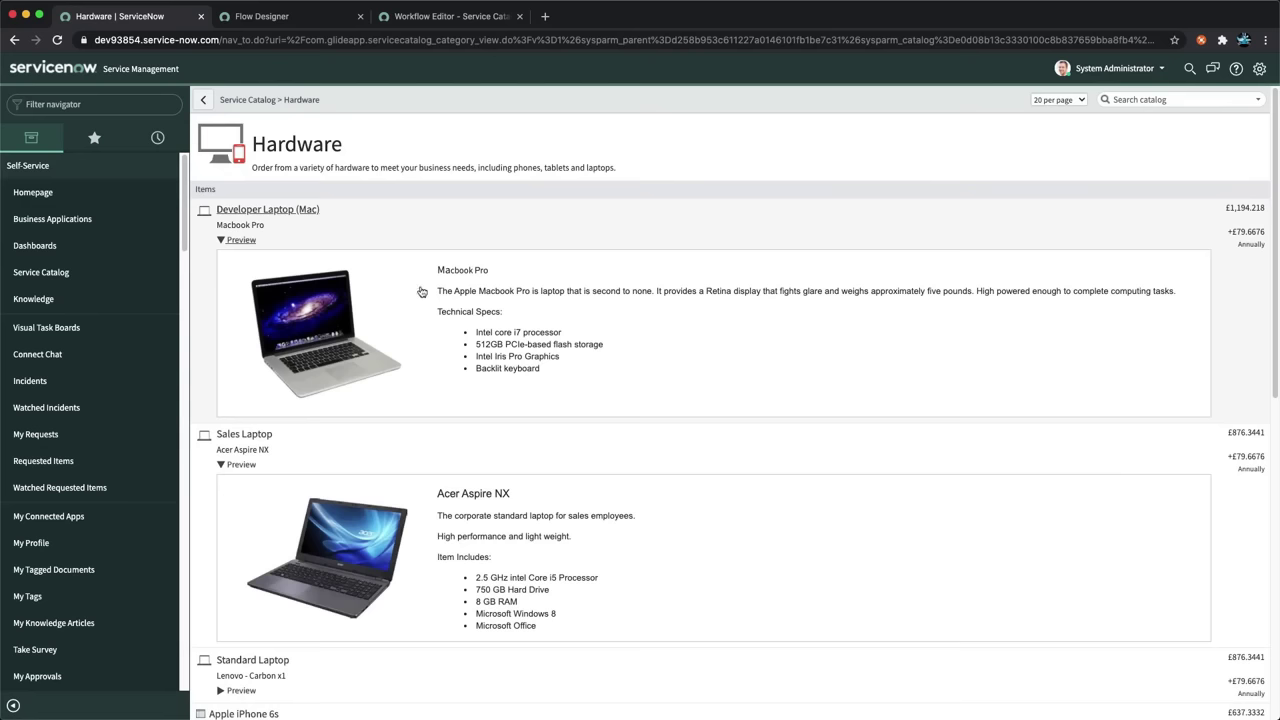
{"action": "left_click", "coordinate": [463, 278]}
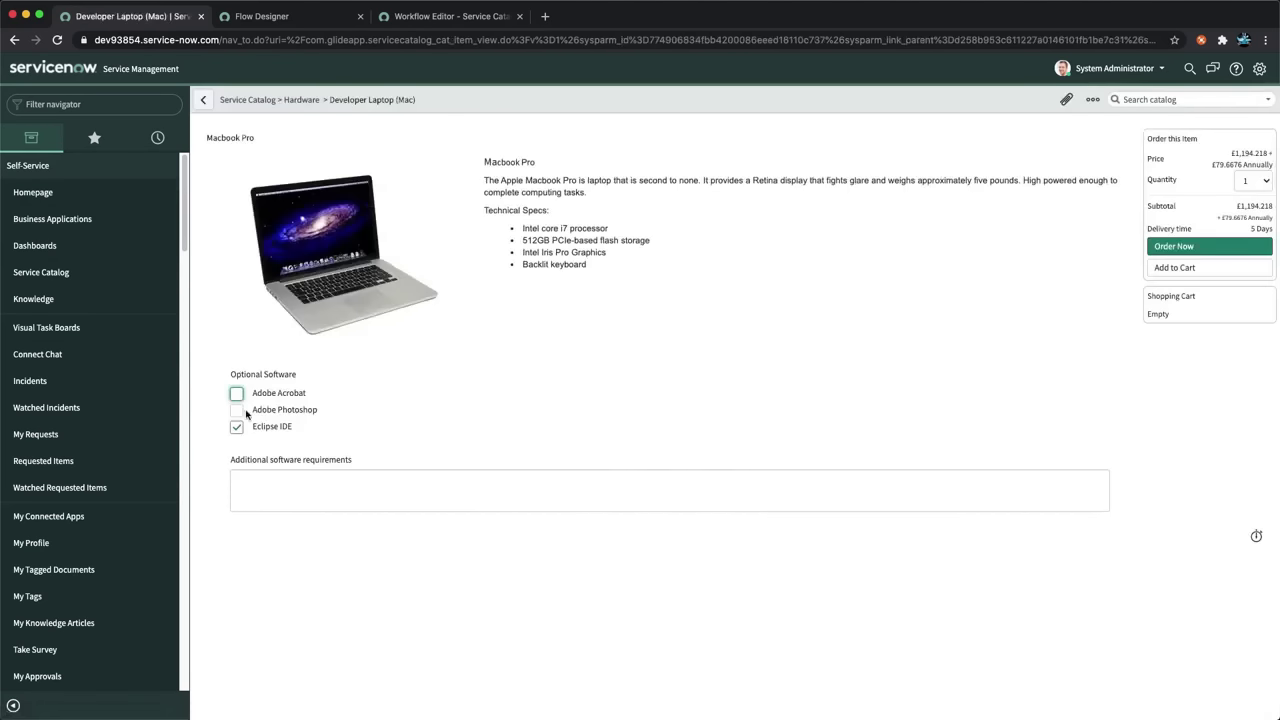
{"action": "left_click", "coordinate": [237, 395]}
{"action": "left_click", "coordinate": [236, 410]}
{"action": "left_click", "coordinate": [1200, 249]}
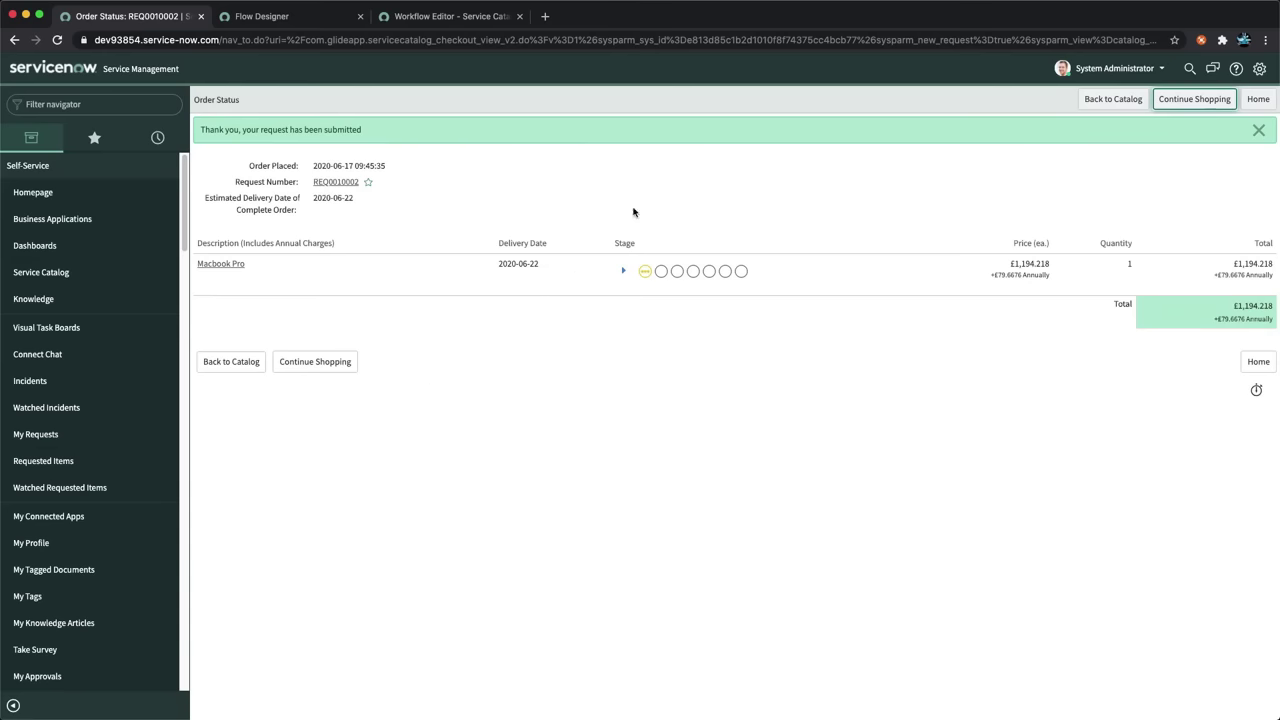
{"action": "left_click", "coordinate": [623, 271]}
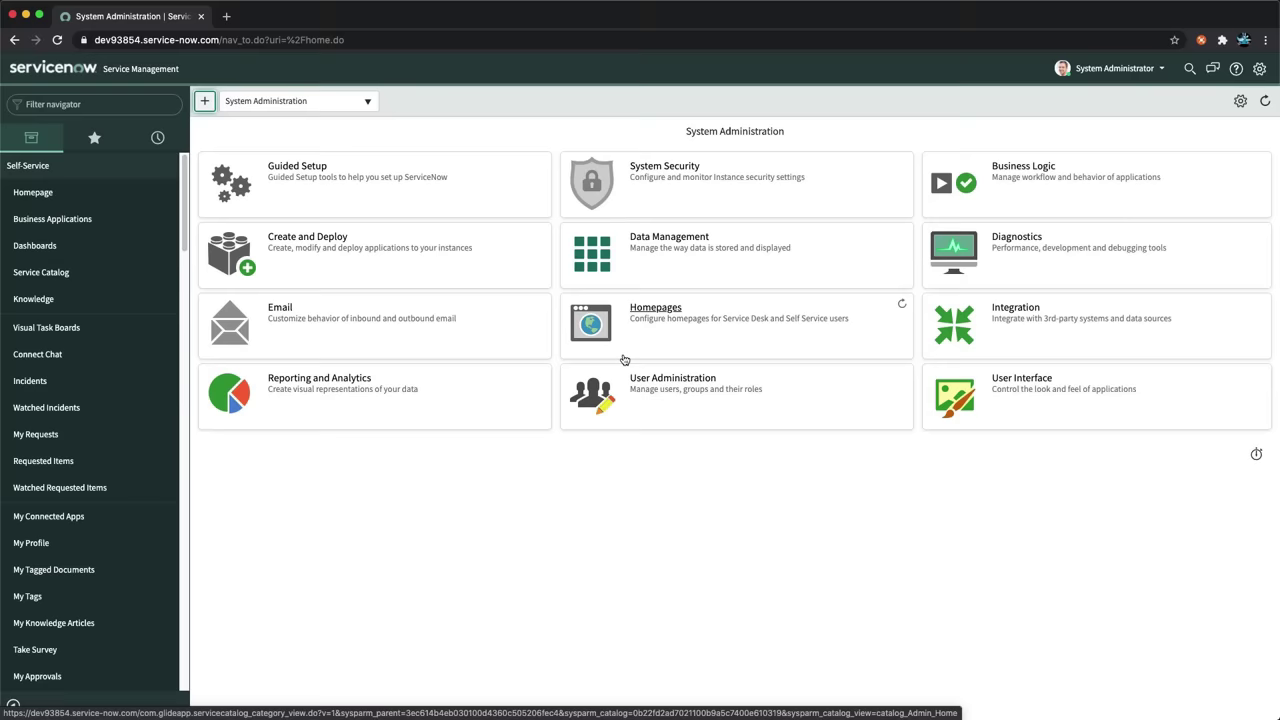
Filter the navigator for 'service cata' and open Catalog Definitions > My Catalogs
{"action": "left_click", "coordinate": [28, 165]}
{"action": "left_click", "coordinate": [124, 106]}
{"action": "type", "text": "se"}
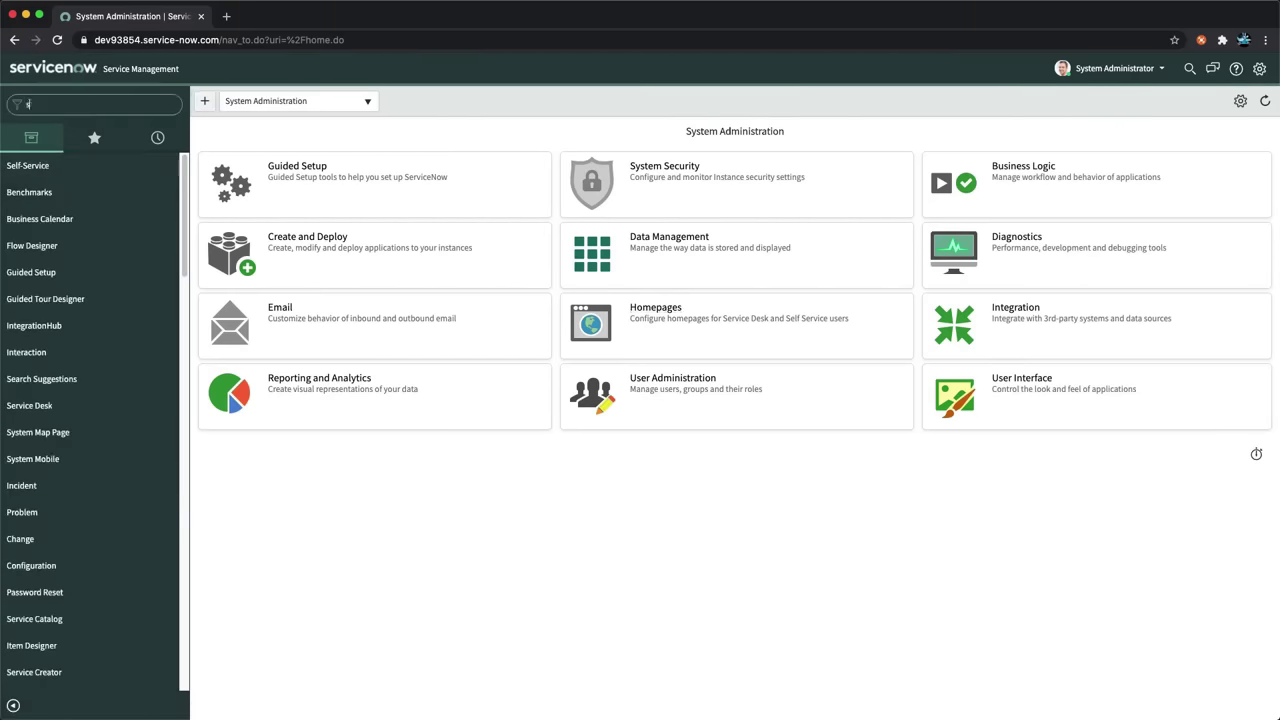
{"action": "type", "text": "rvuce"}
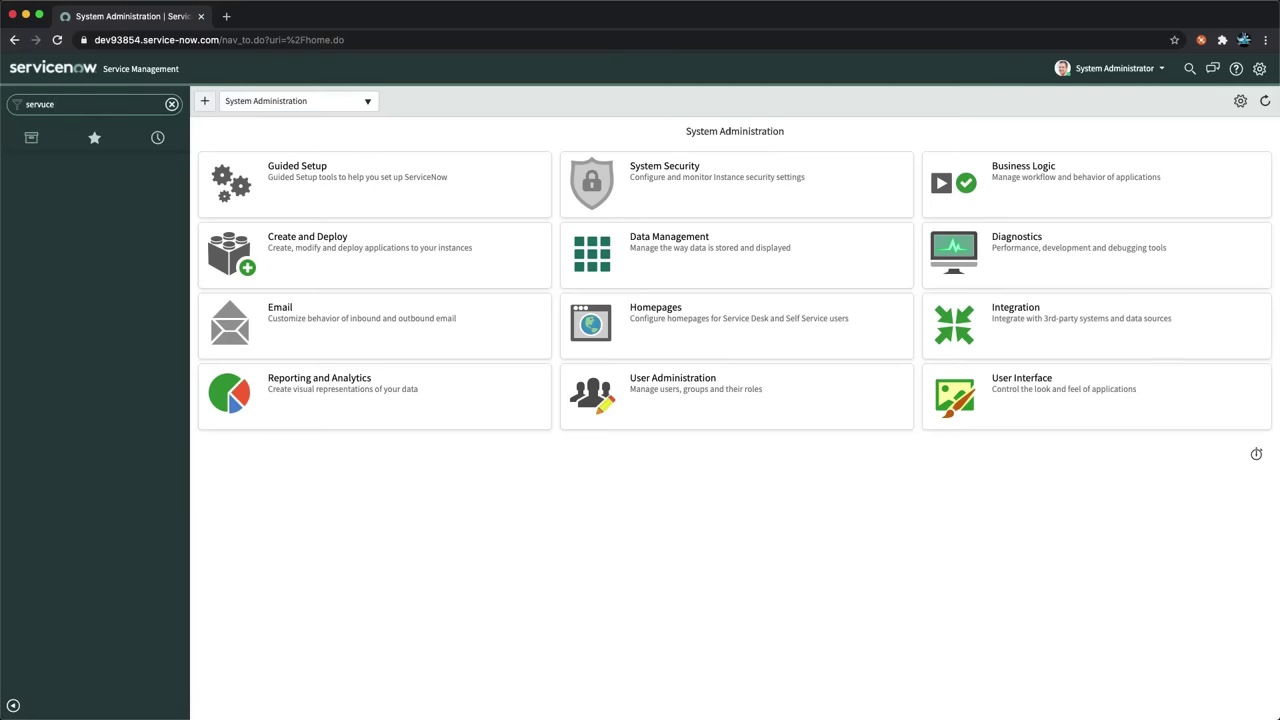
{"action": "key", "text": "BackSpace"}
{"action": "key", "text": "BackSpace"}
{"action": "key", "text": "BackSpace"}
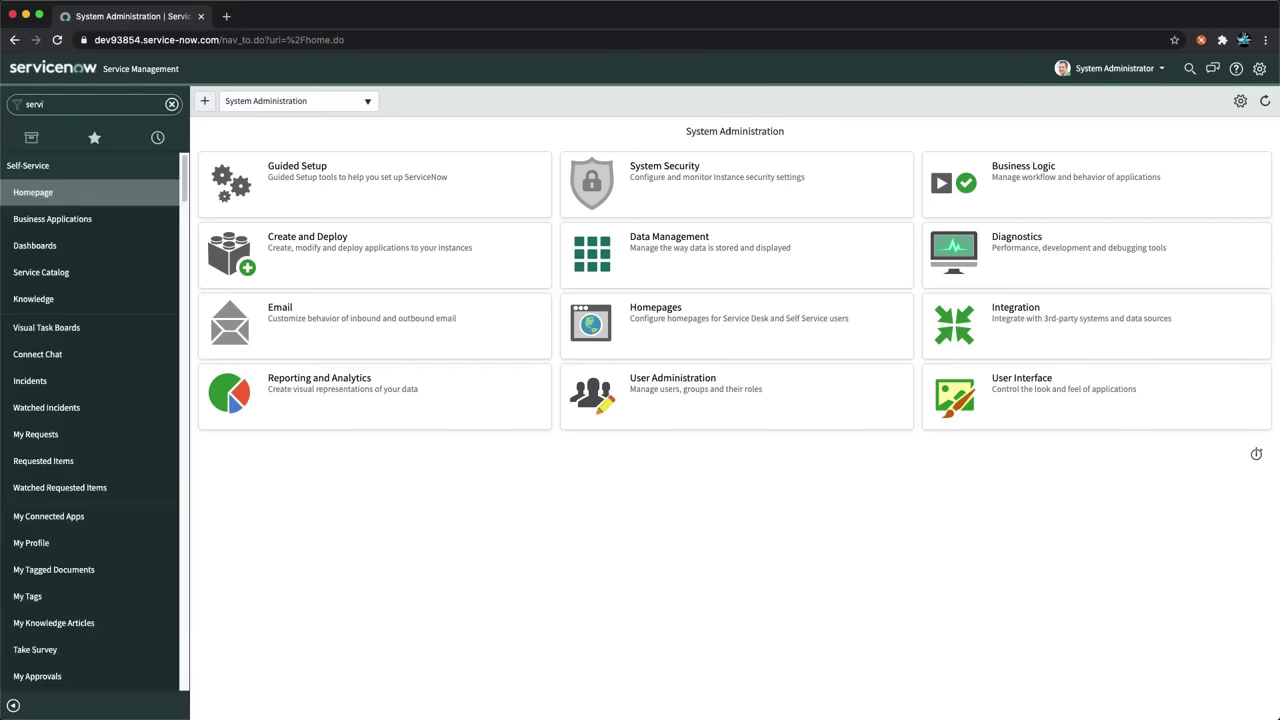
{"action": "type", "text": "ice cata"}
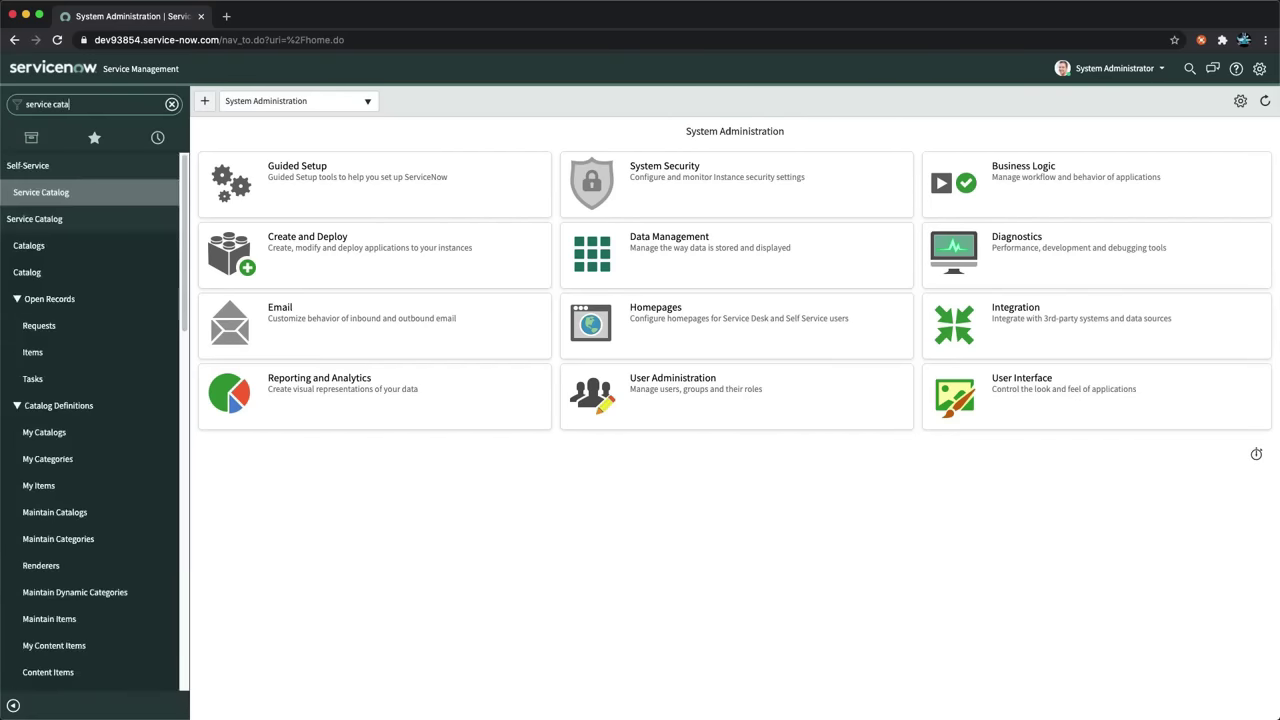
{"action": "scroll", "coordinate": [58, 345], "scroll_direction": "down", "scroll_amount": 3}
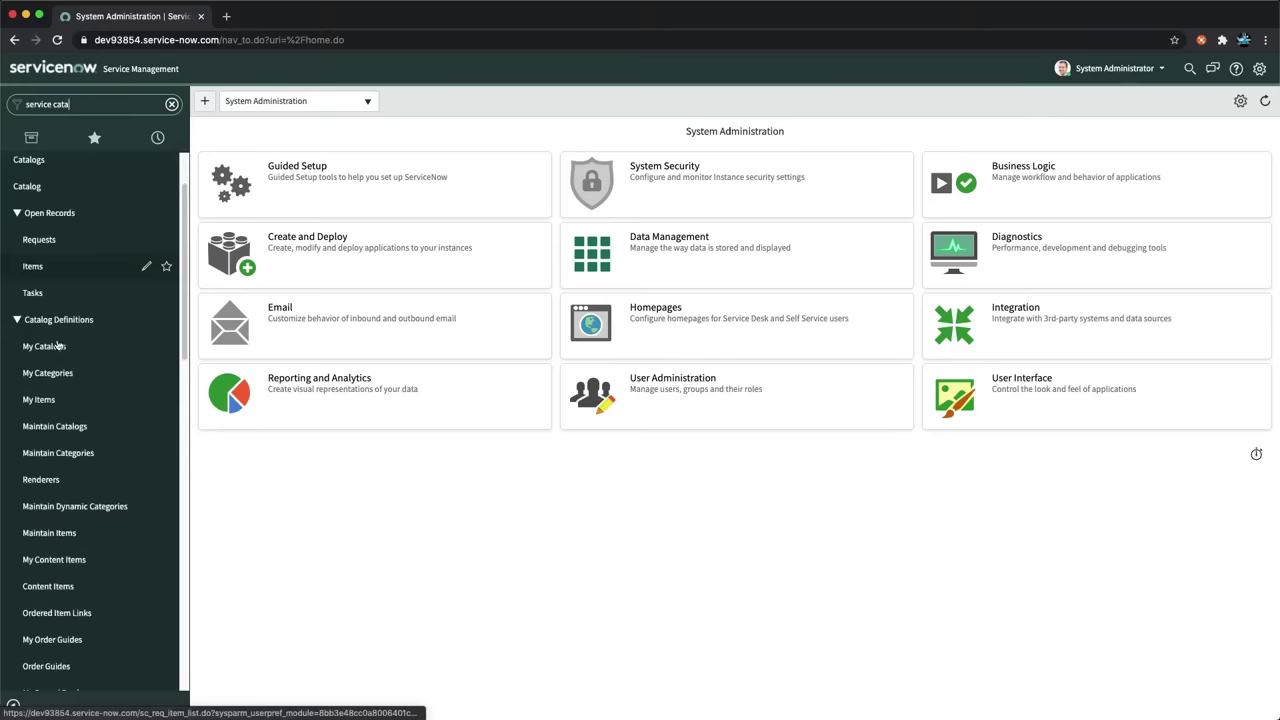
{"action": "scroll", "coordinate": [70, 346], "scroll_direction": "up", "scroll_amount": 3}
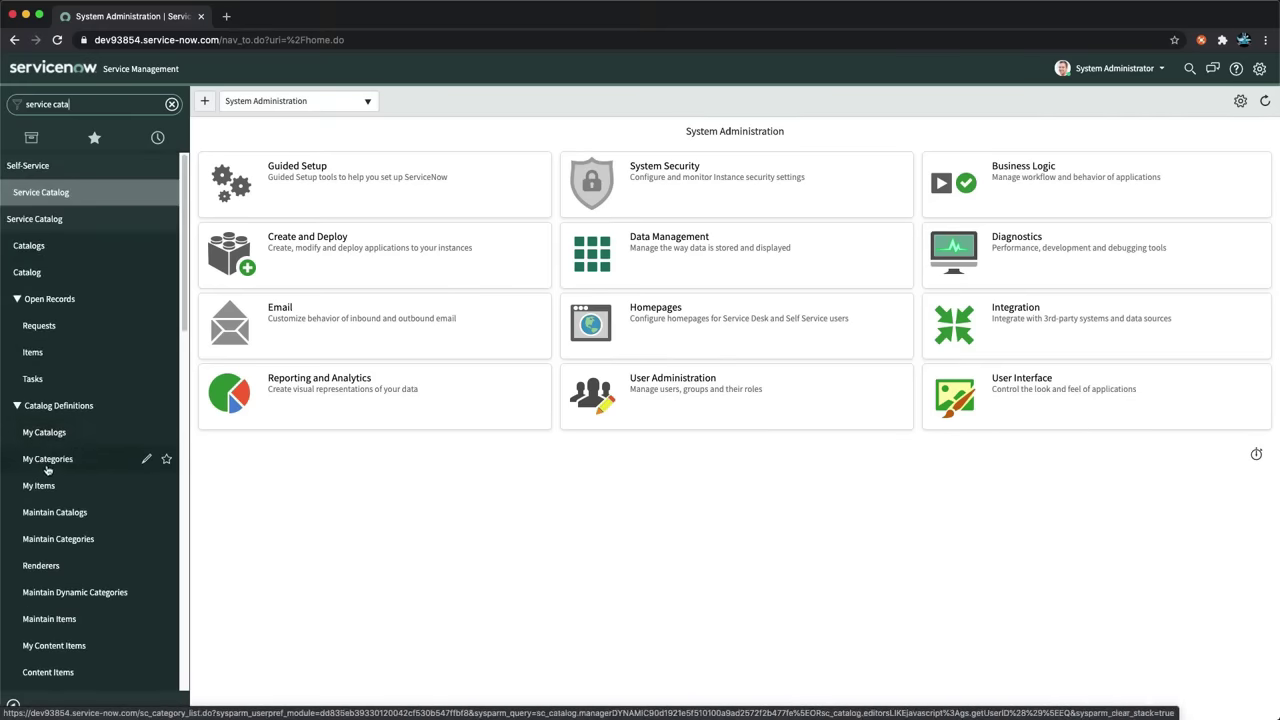
{"action": "left_click", "coordinate": [44, 432]}
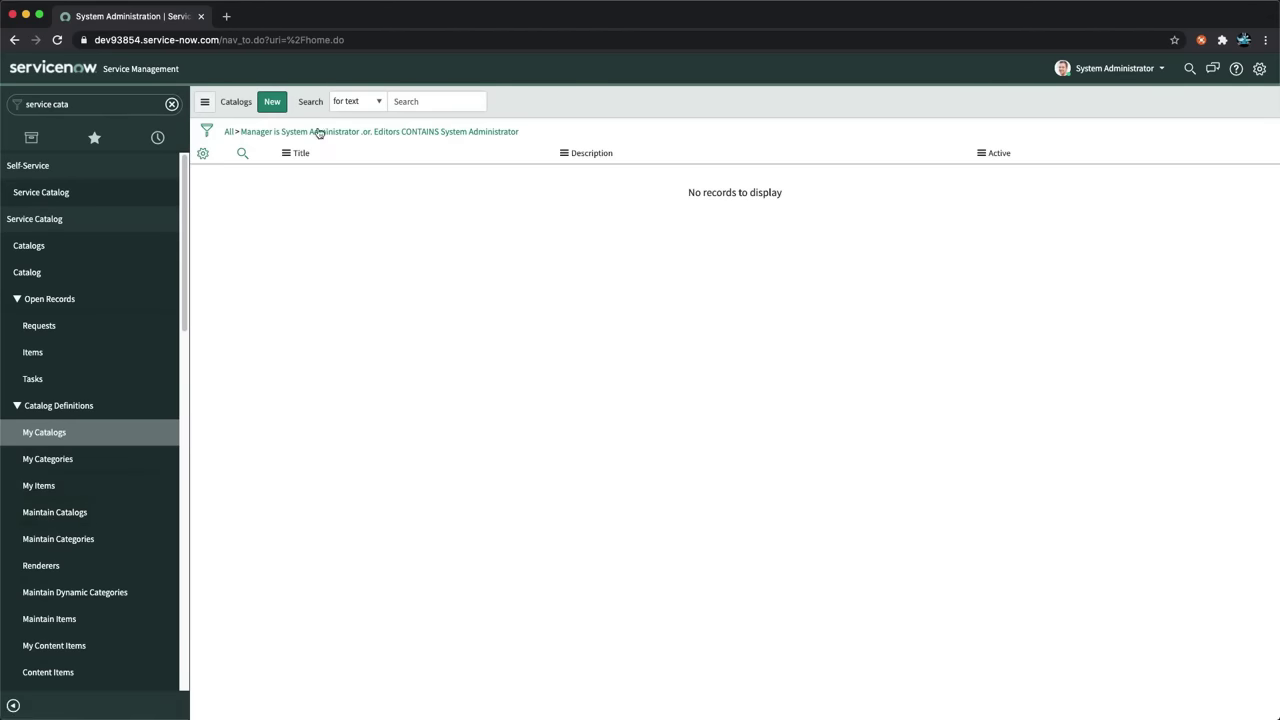
Create a catalog with title 'Demo for Youtube', copy the title into the description, and save
{"action": "left_click", "coordinate": [273, 107]}
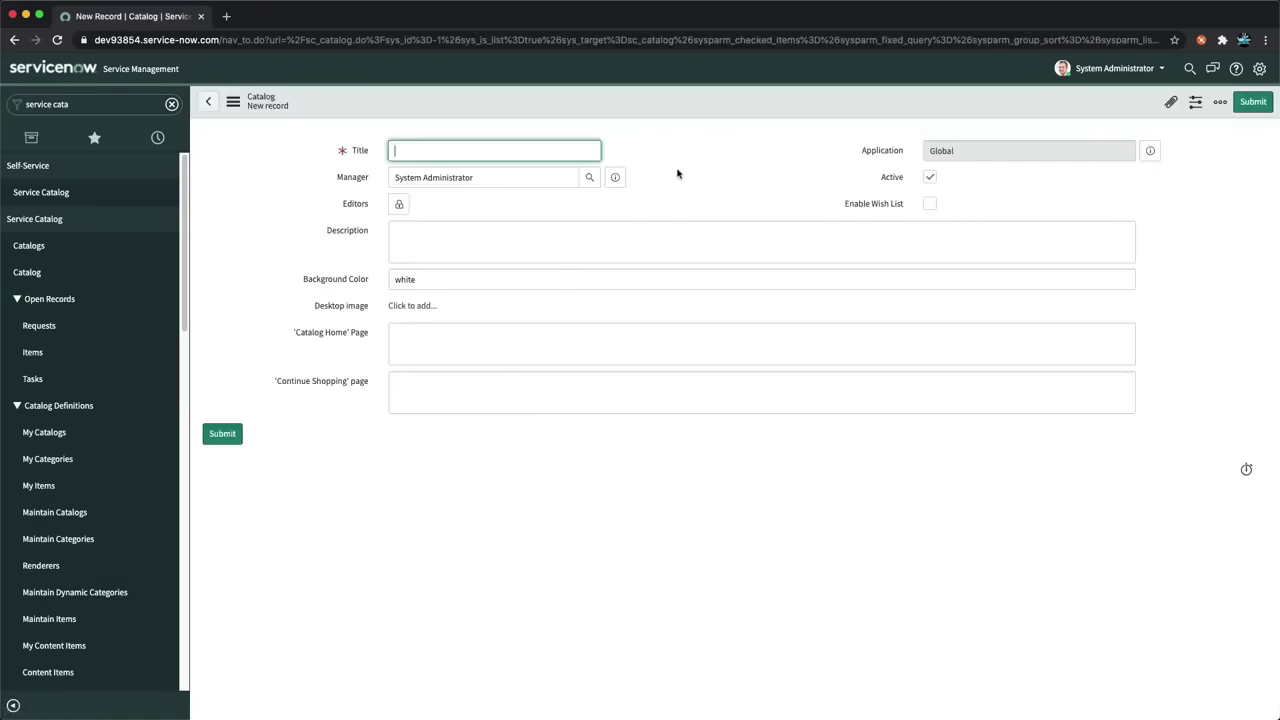
{"action": "type", "text": "Demo for Youtube"}
{"action": "left_click", "coordinate": [701, 139]}
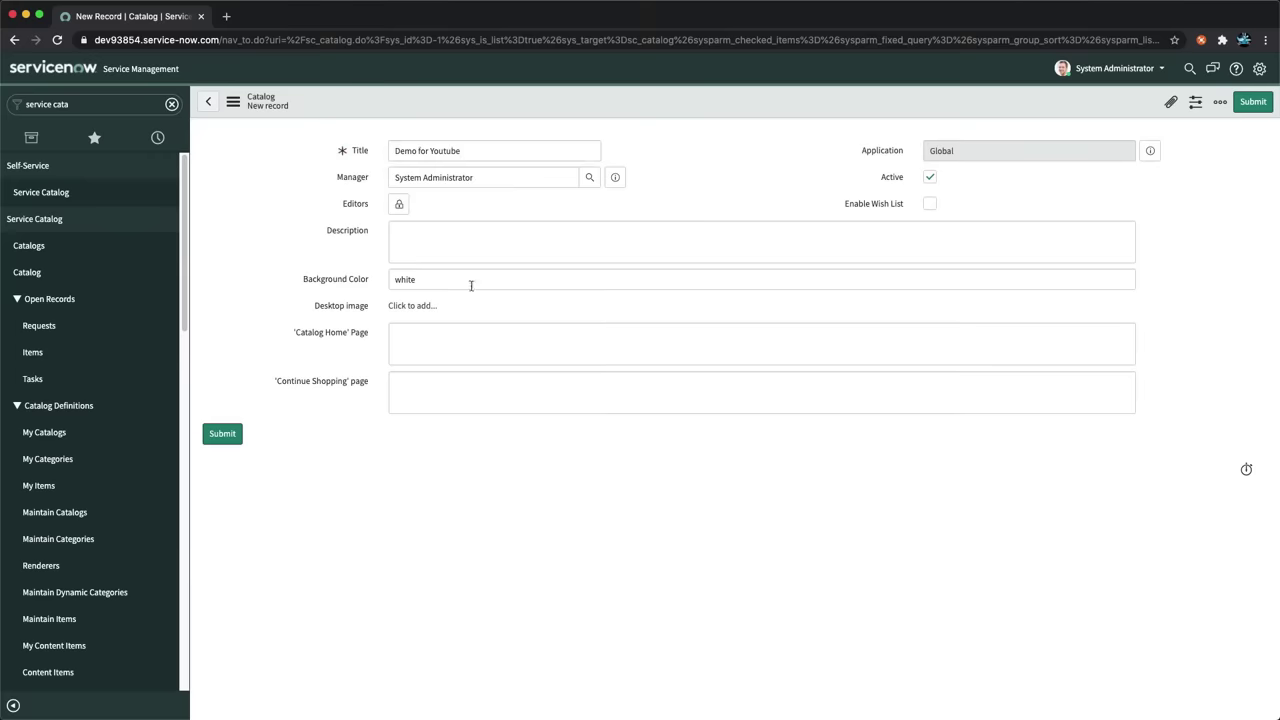
{"action": "left_click", "coordinate": [465, 246]}
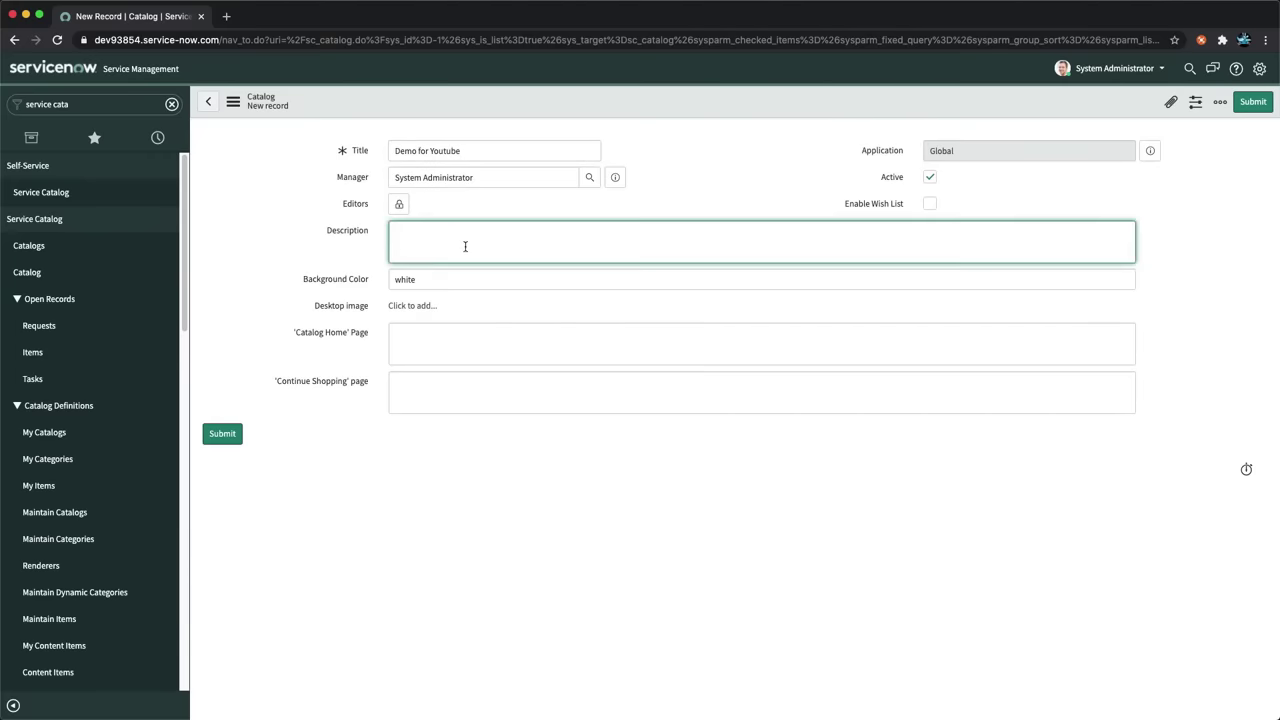
{"action": "left_click", "coordinate": [358, 150]}
{"action": "key", "text": "super+c"}
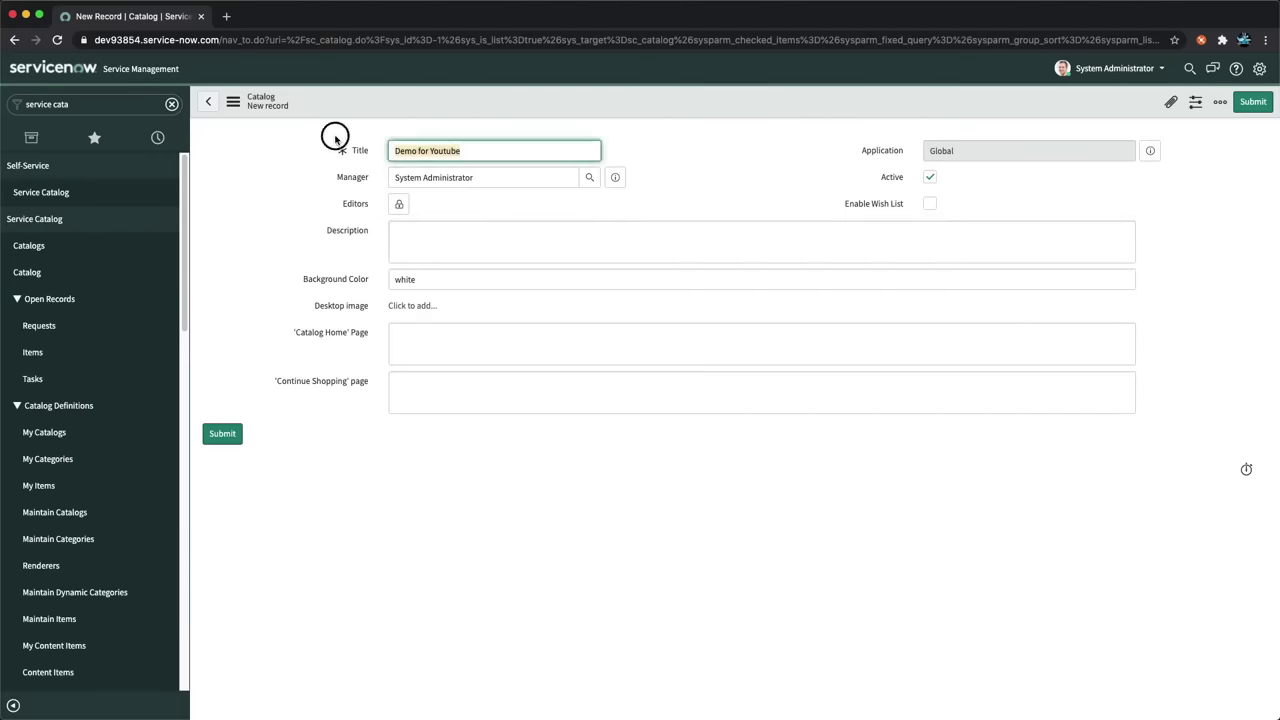
{"action": "left_click", "coordinate": [418, 236]}
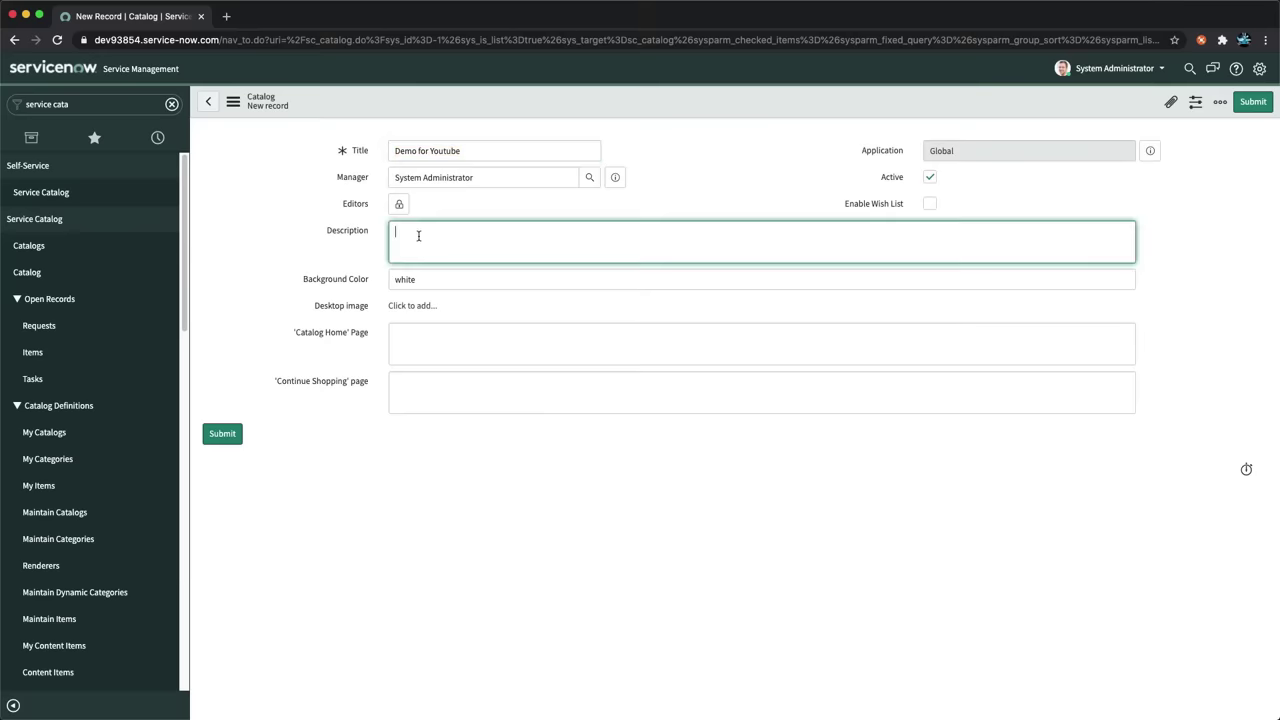
{"action": "key", "text": "super+v"}
{"action": "left_click", "coordinate": [733, 175]}
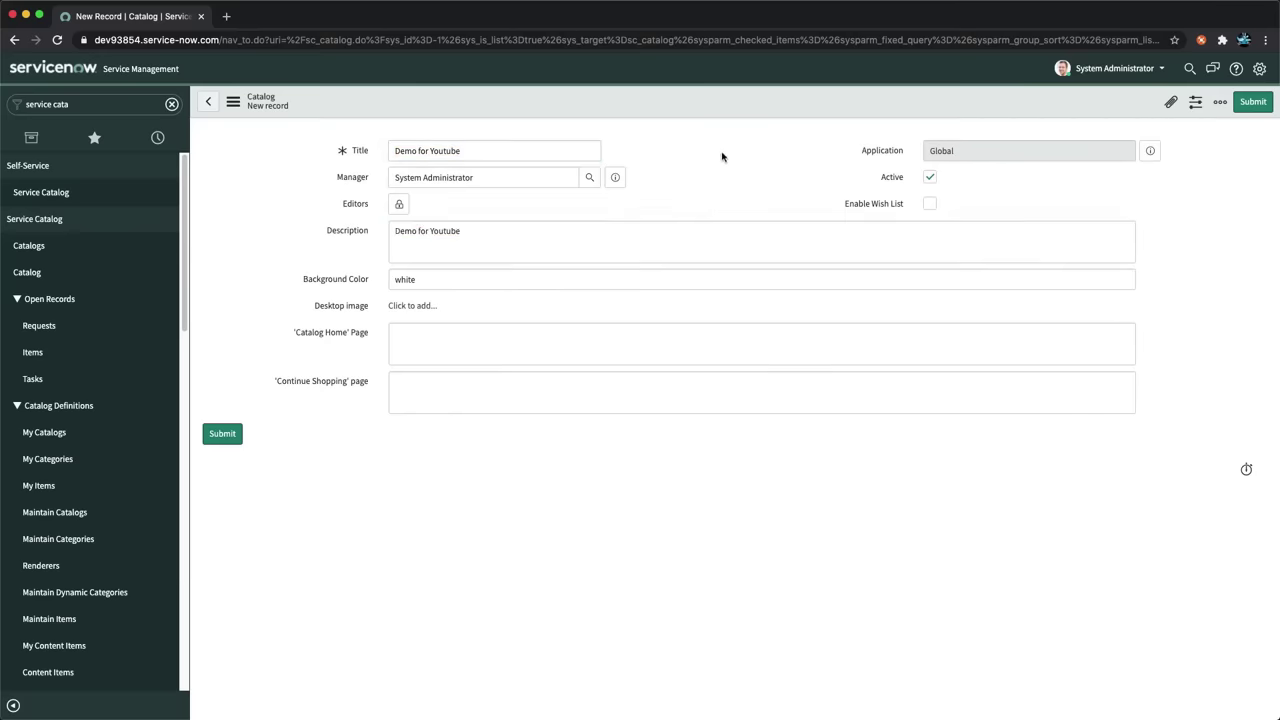
{"action": "right_click", "coordinate": [714, 100]}
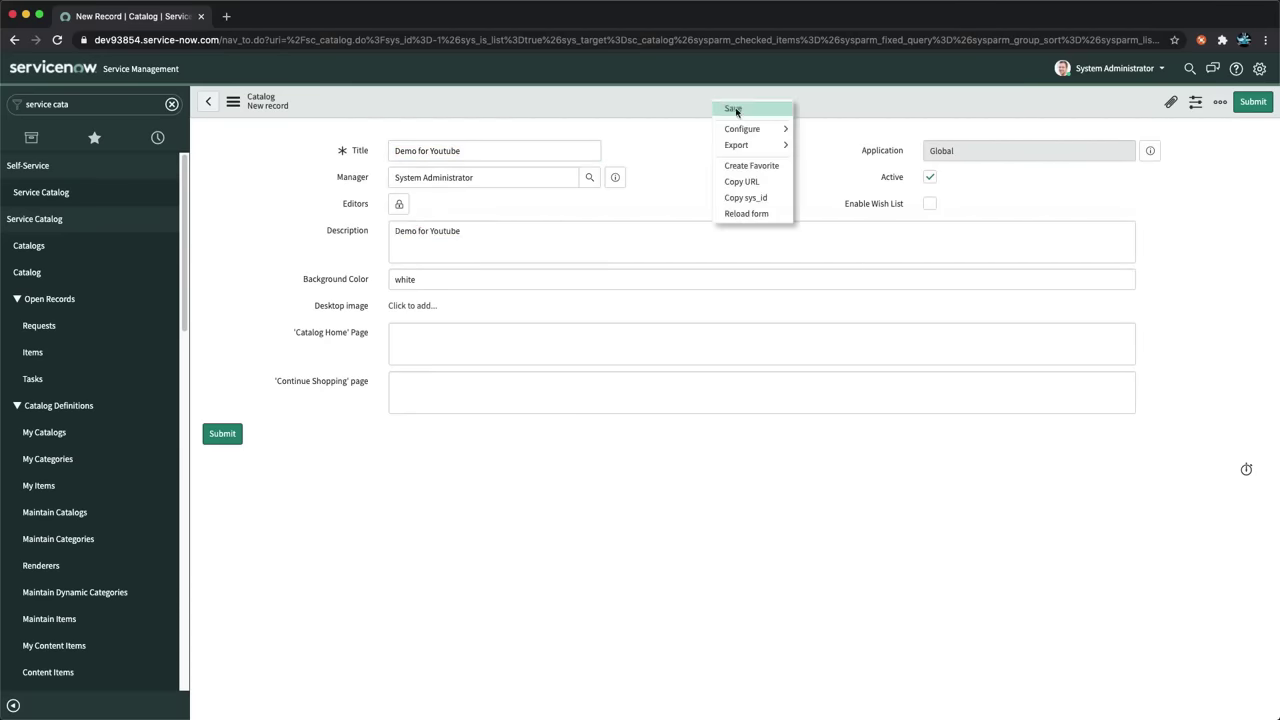
{"action": "left_click", "coordinate": [735, 112]}
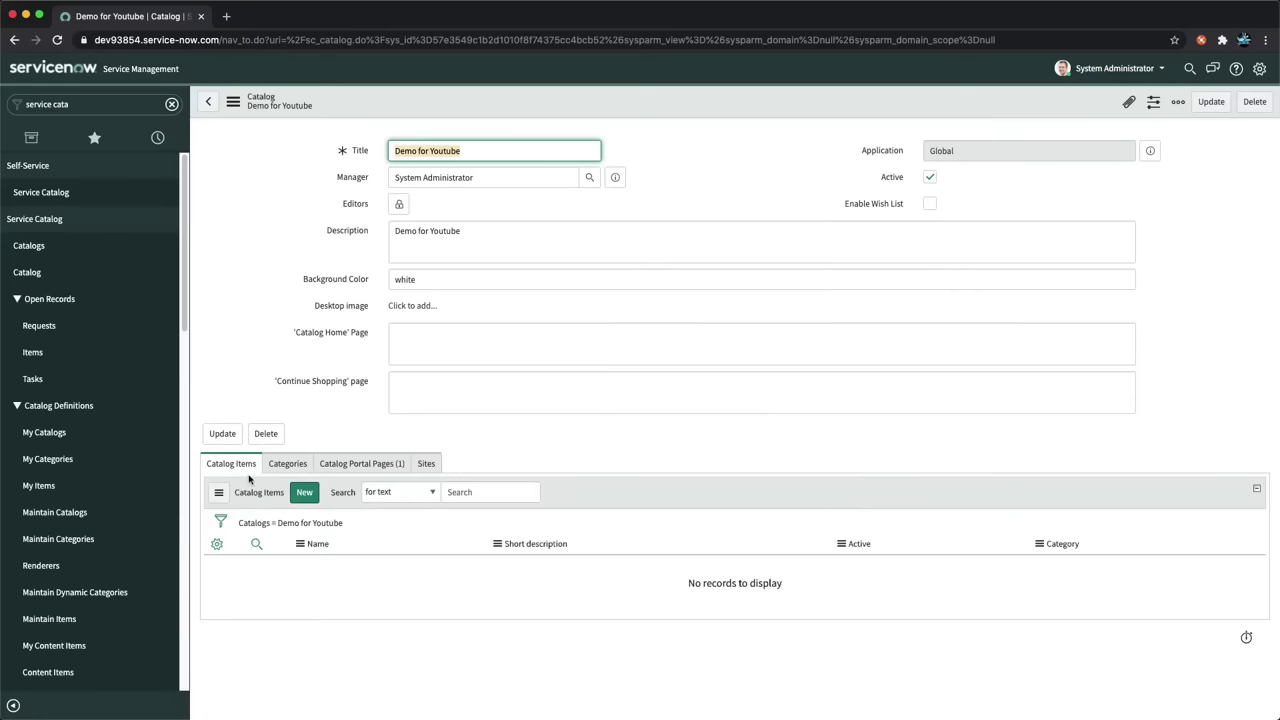
Submit a new category titled 'Demo for Youtube' from the catalog's Categories list
{"action": "left_click", "coordinate": [290, 464]}
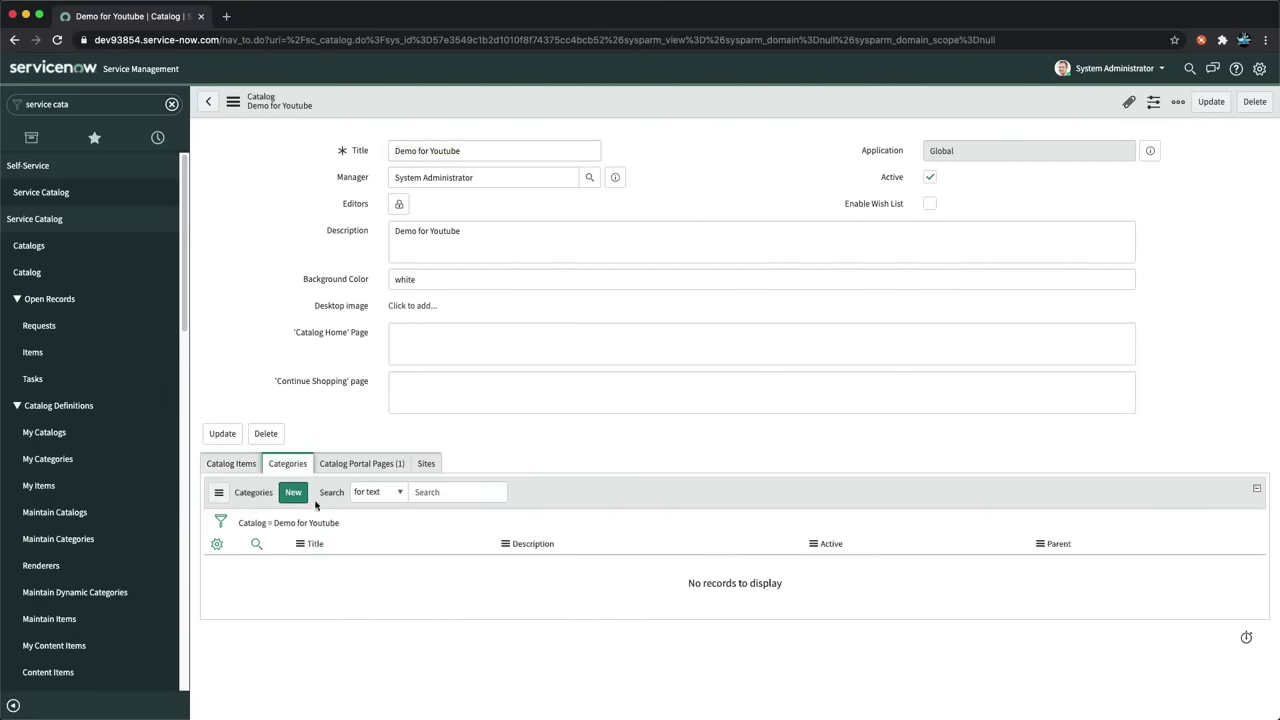
{"action": "left_click", "coordinate": [294, 497]}
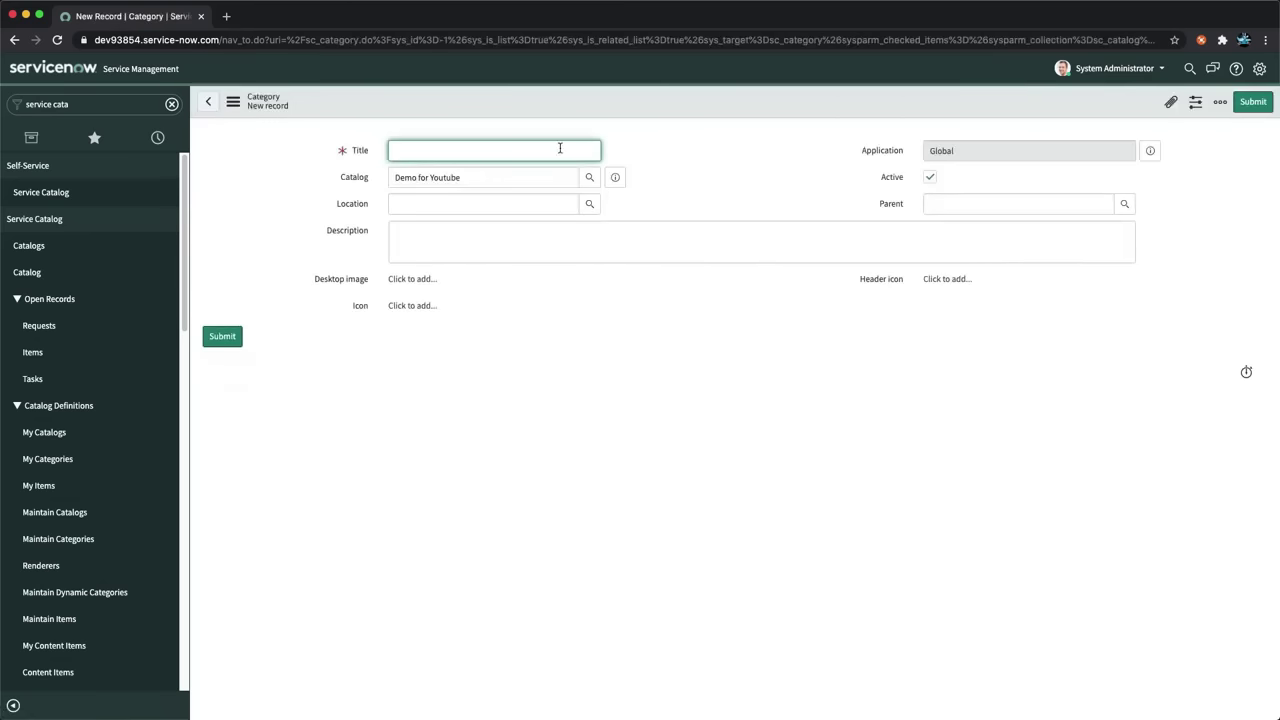
{"action": "type", "text": "Demo for Youtube"}
{"action": "left_click", "coordinate": [674, 160]}
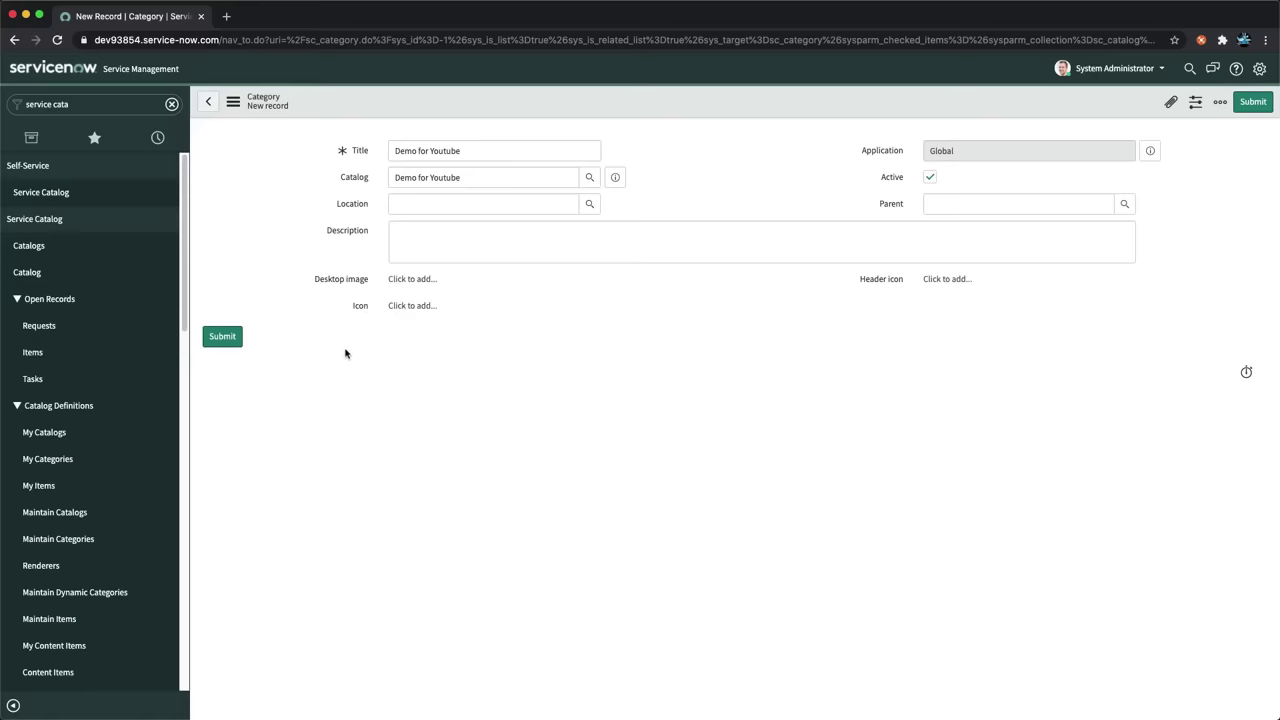
{"action": "left_click", "coordinate": [222, 337]}
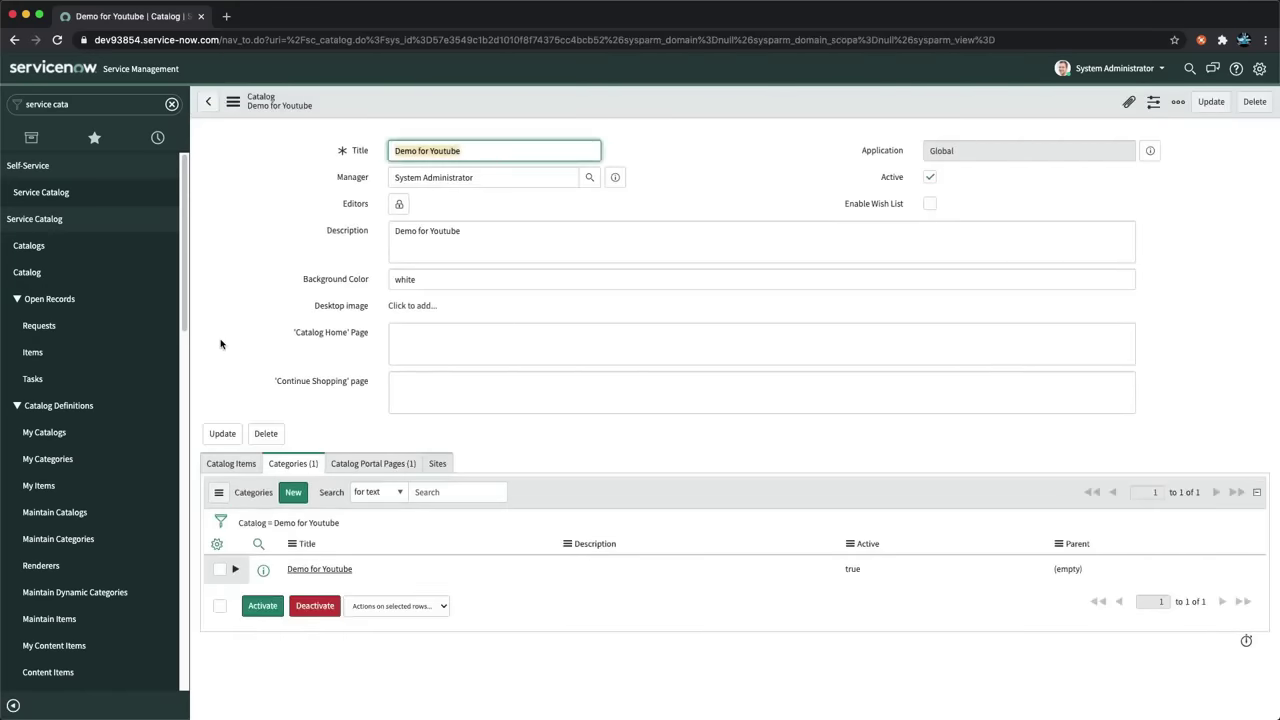
Start a catalog item named 'Submit Training Topic' in the Demo for Youtube category
{"action": "left_click", "coordinate": [231, 465]}
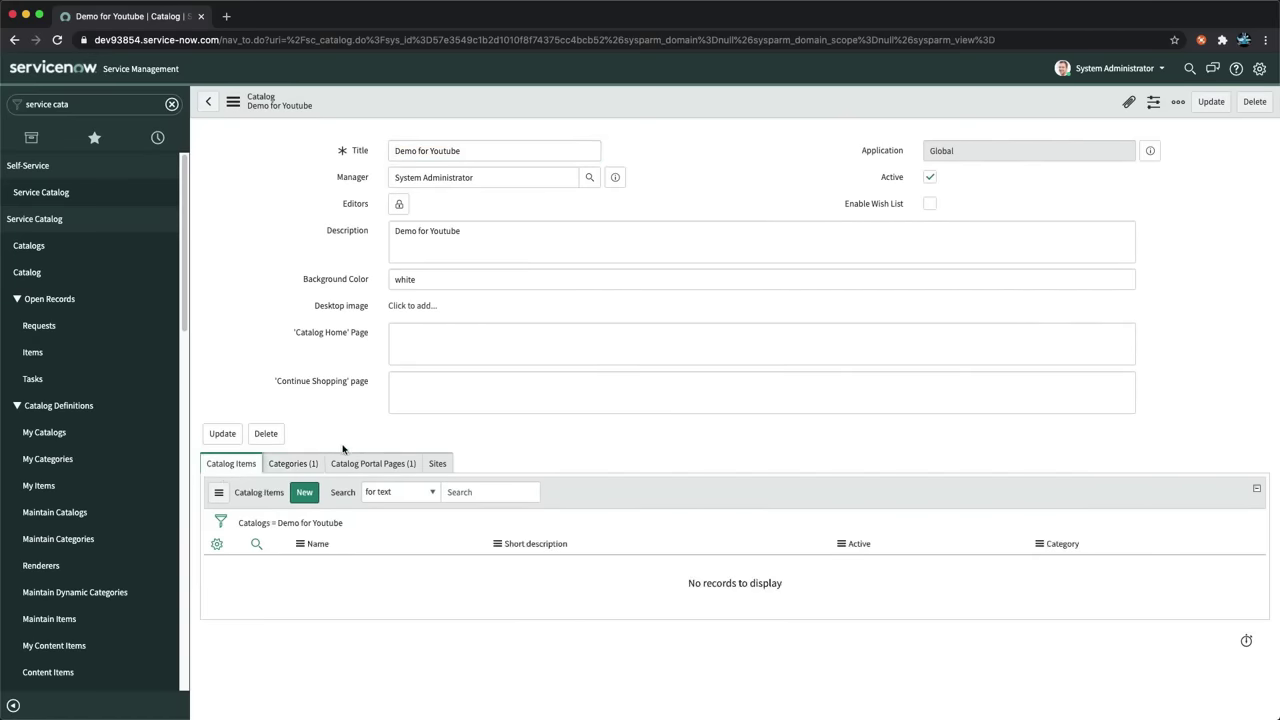
{"action": "left_click", "coordinate": [304, 493]}
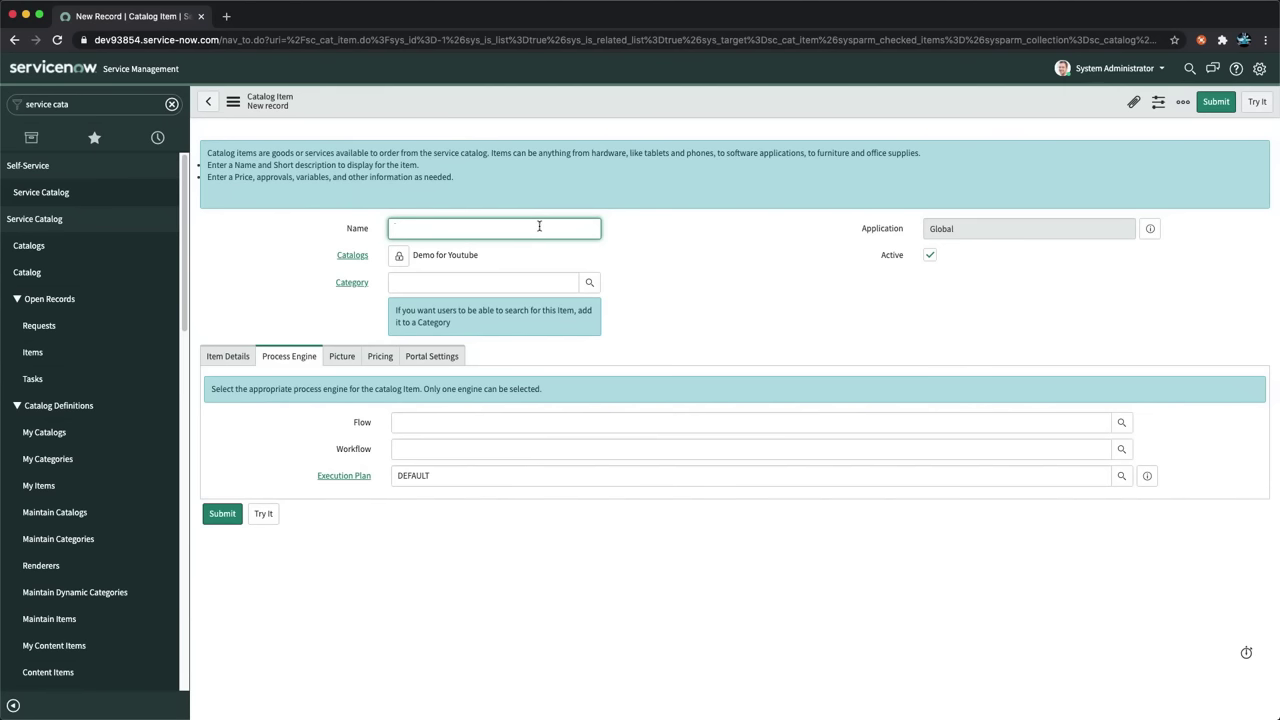
{"action": "type", "text": "Sub it"}
{"action": "key", "text": "BackSpace"}
{"action": "type", "text": "mit Training Topic"}
{"action": "left_click", "coordinate": [668, 275]}
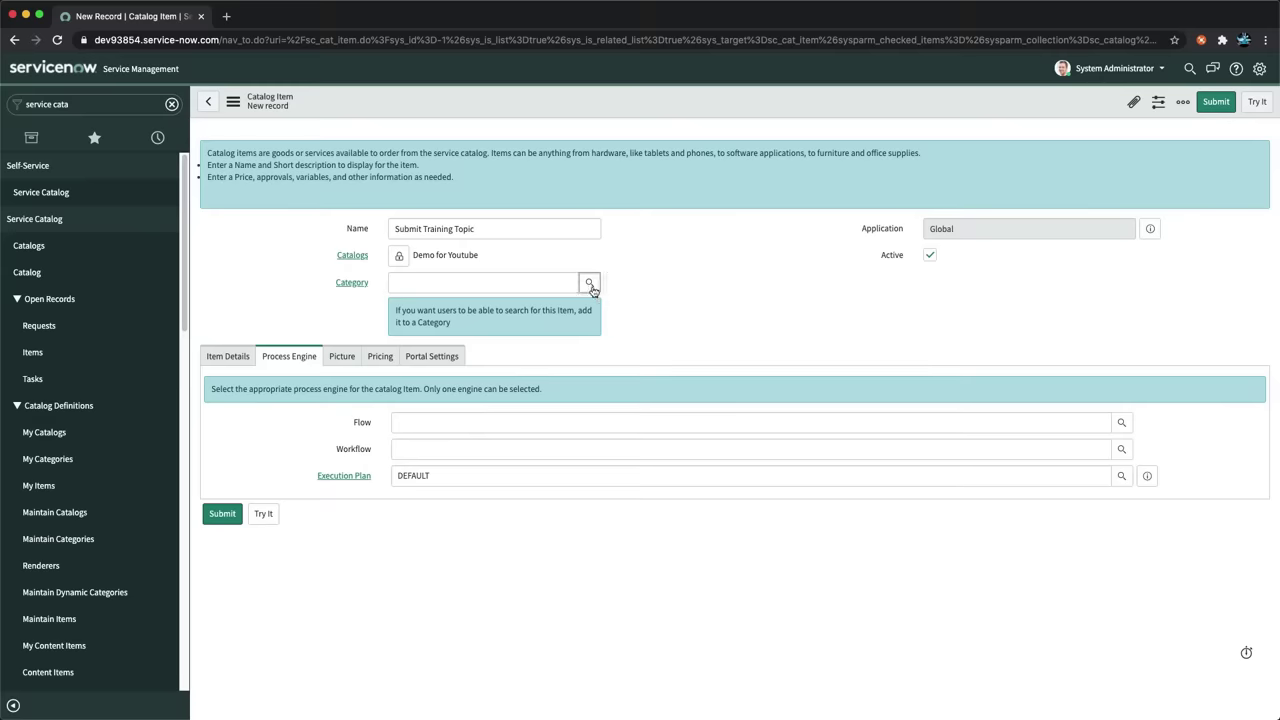
{"action": "left_click", "coordinate": [590, 284]}
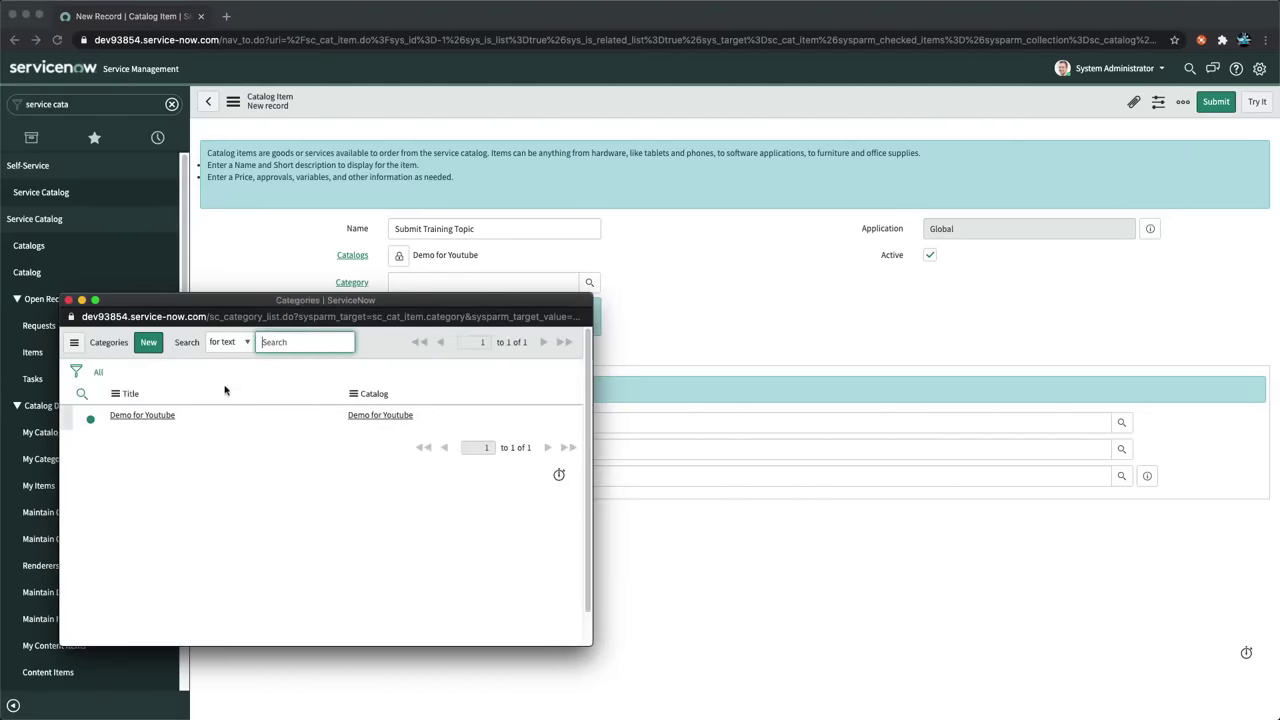
{"action": "left_click", "coordinate": [150, 415]}
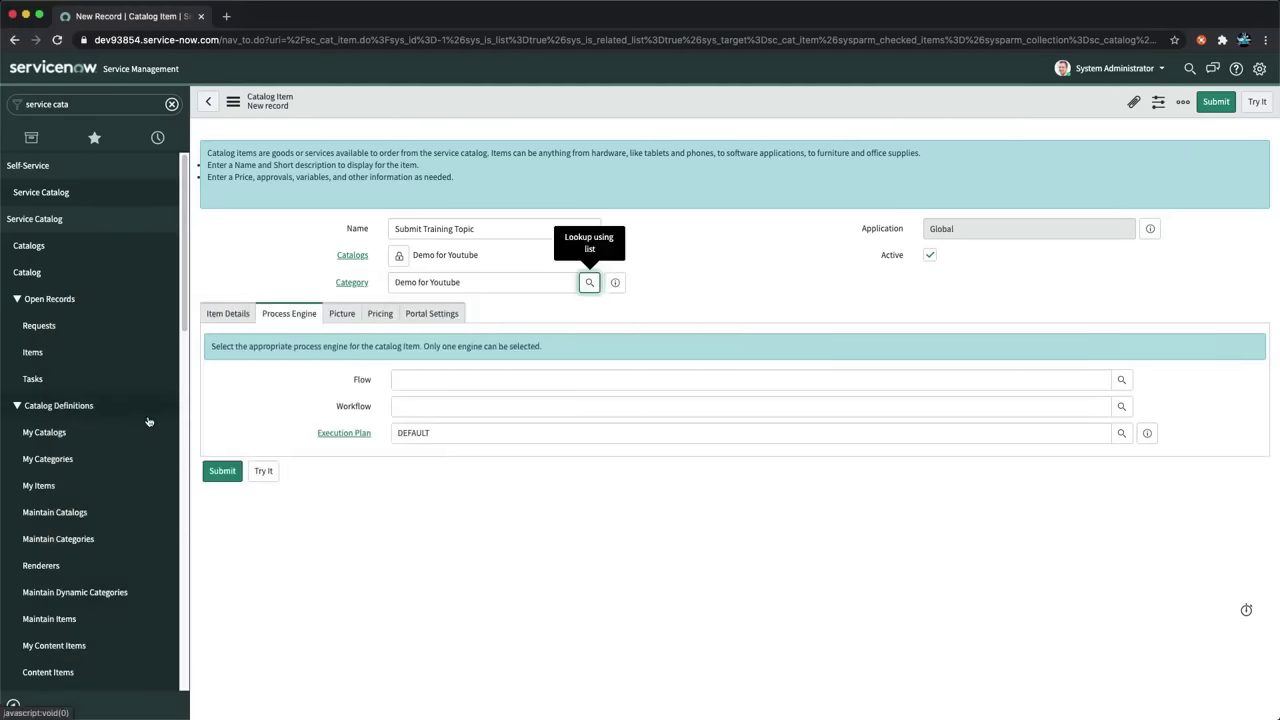
Copy the item name 'Submit Training Topic' into the short description and description
{"action": "left_click", "coordinate": [233, 316]}
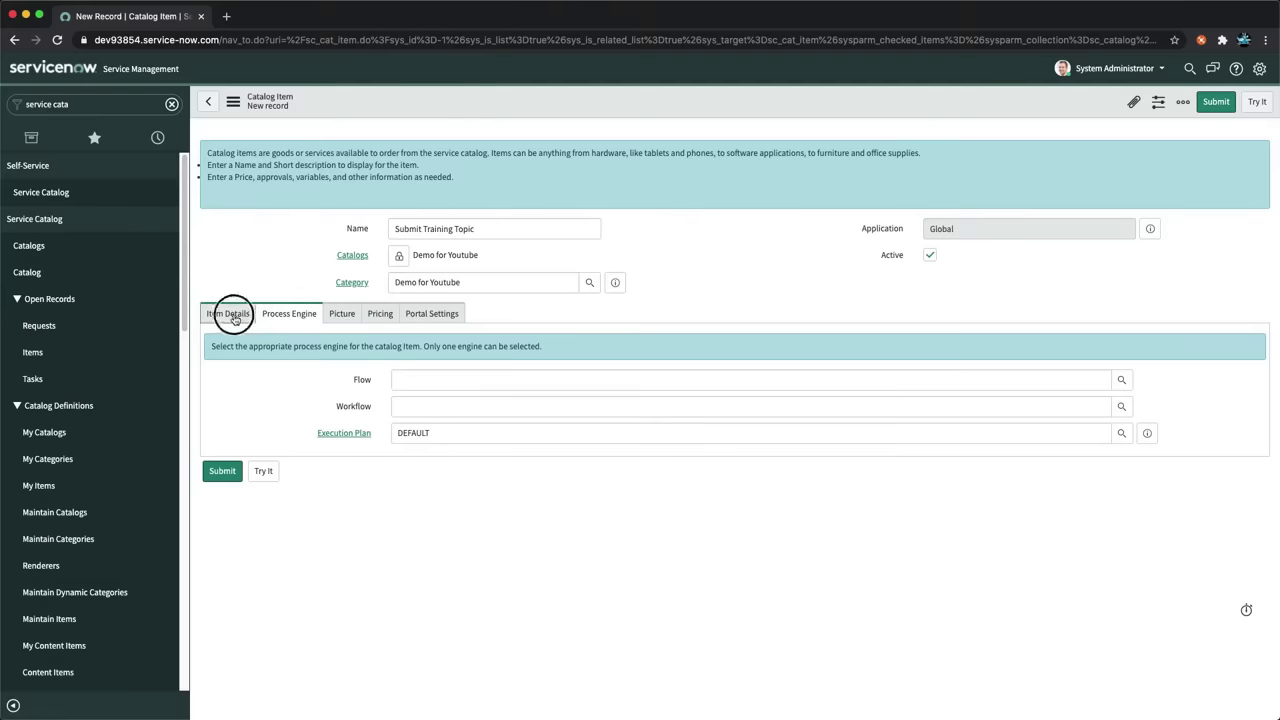
{"action": "left_click", "coordinate": [343, 228]}
{"action": "key", "text": "ctrl+c"}
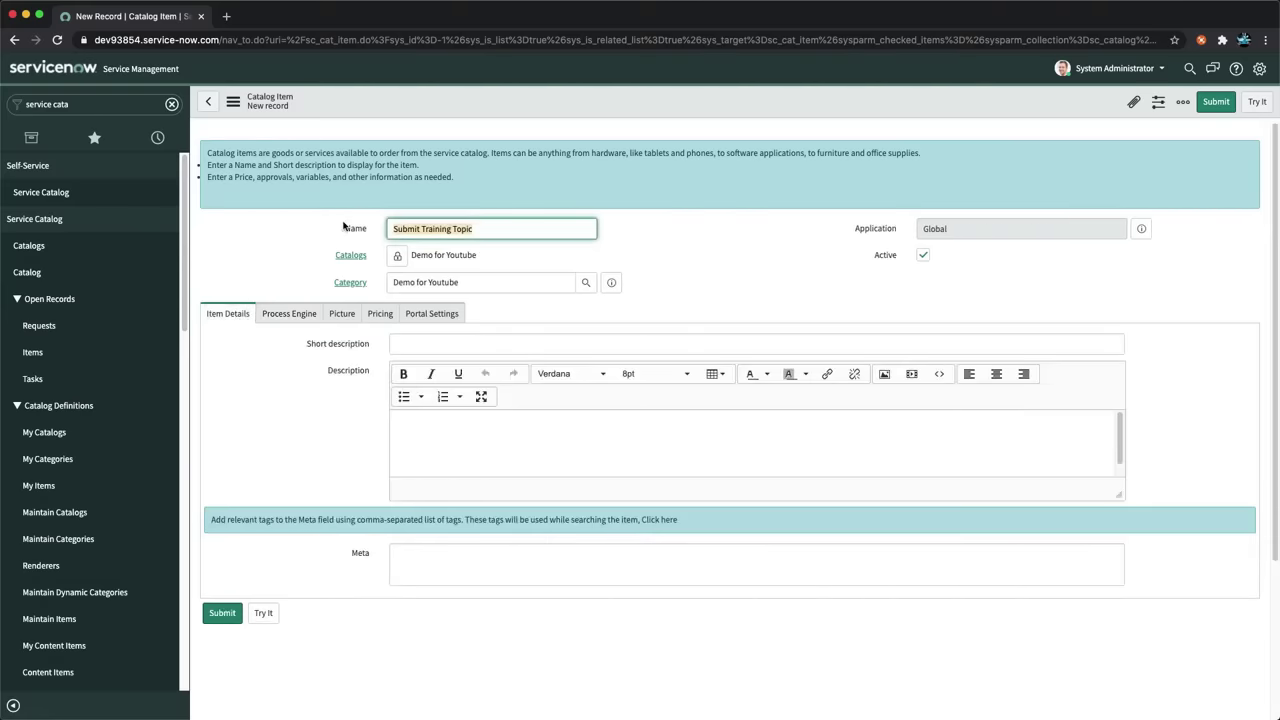
{"action": "left_click", "coordinate": [400, 342]}
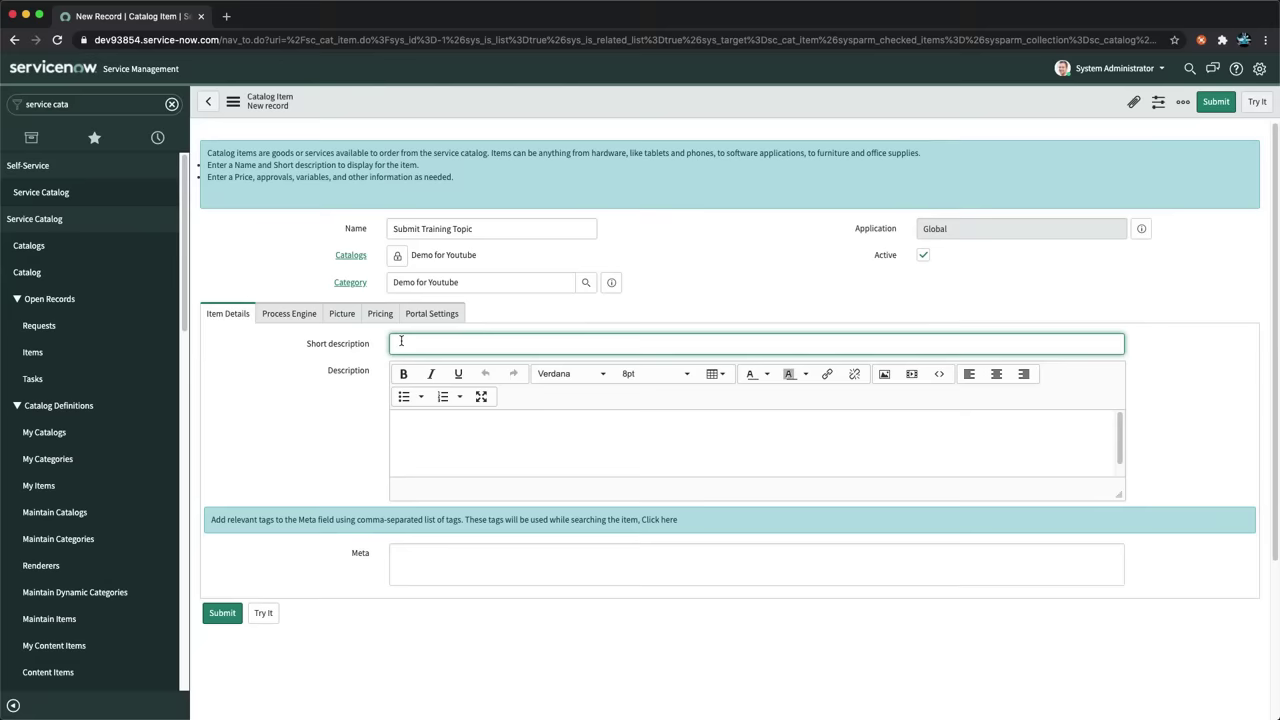
{"action": "key", "text": "ctrl+v"}
{"action": "left_click", "coordinate": [429, 445]}
{"action": "key", "text": "ctrl+v"}
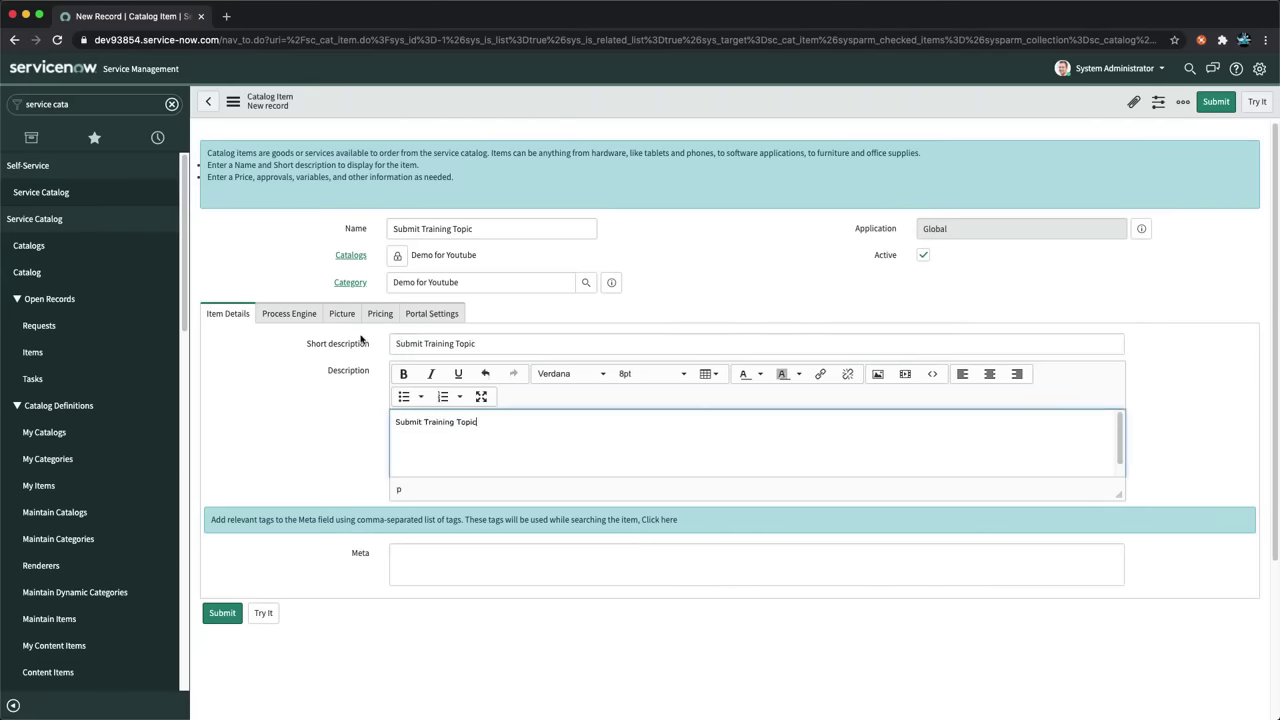
Review the Process Engine, Picture, Pricing and Portal Settings tabs, then save the item
{"action": "left_click", "coordinate": [289, 313]}
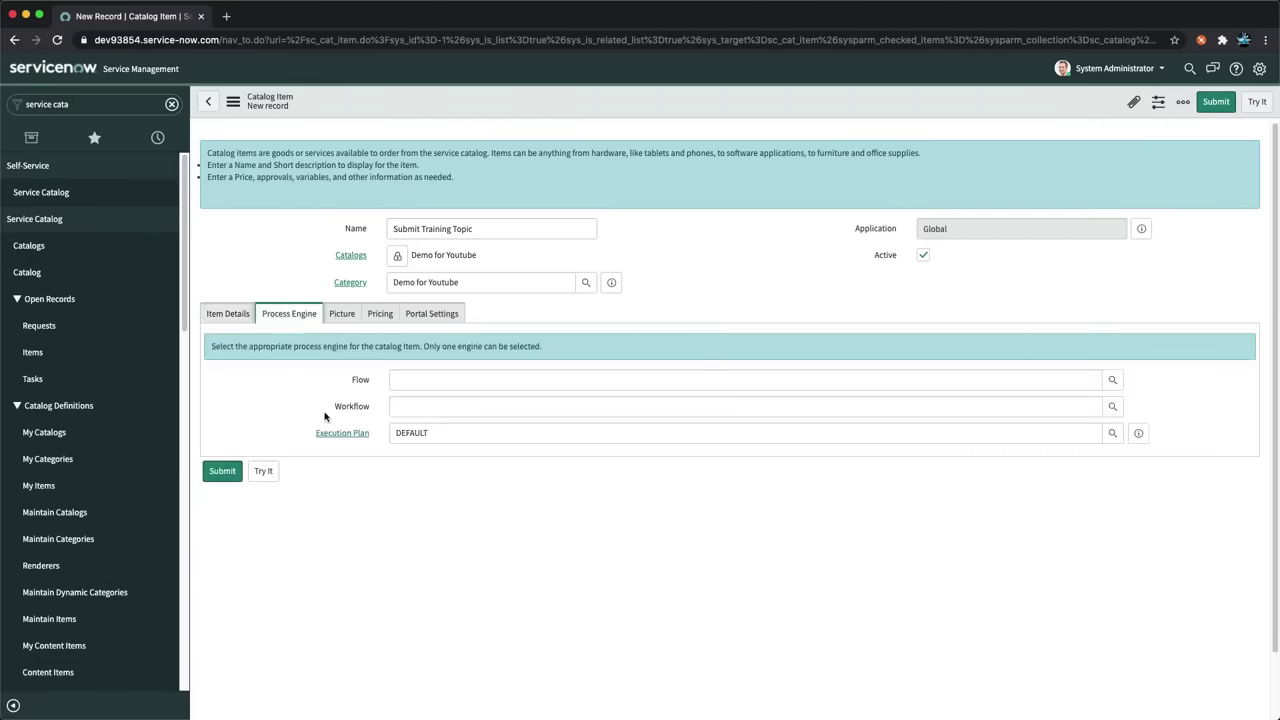
{"action": "left_click", "coordinate": [340, 314]}
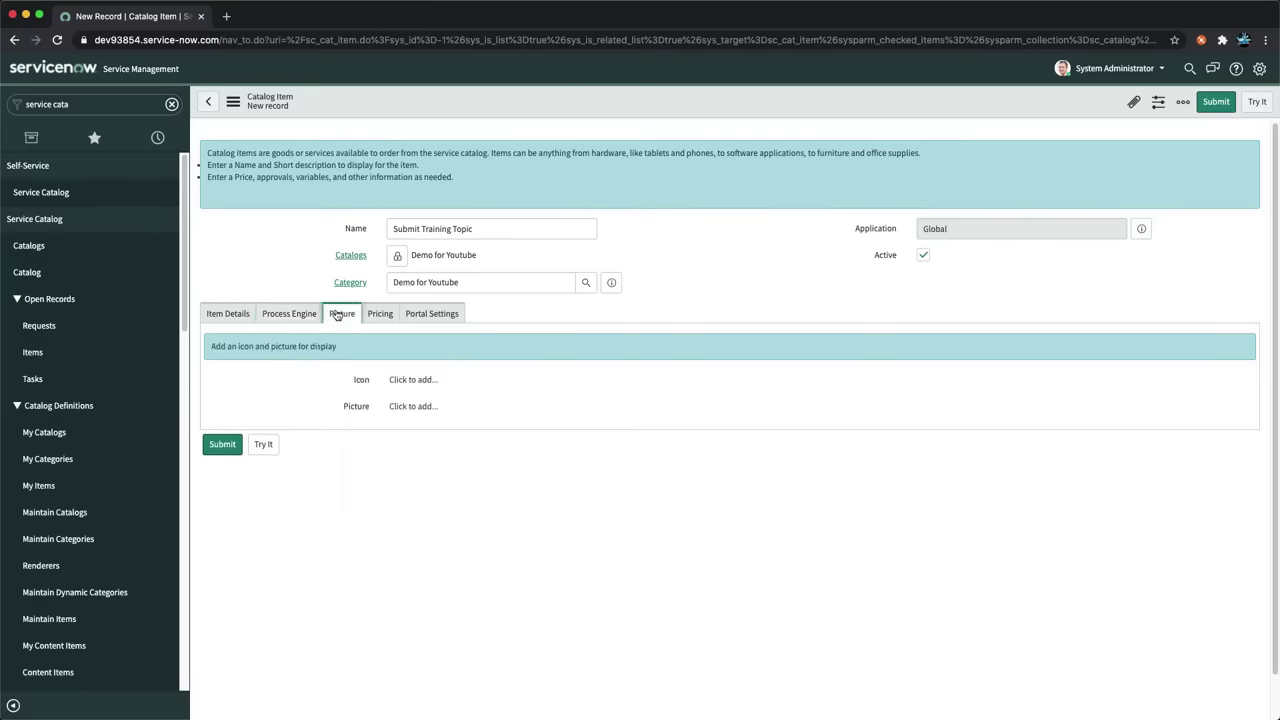
{"action": "left_click", "coordinate": [282, 318]}
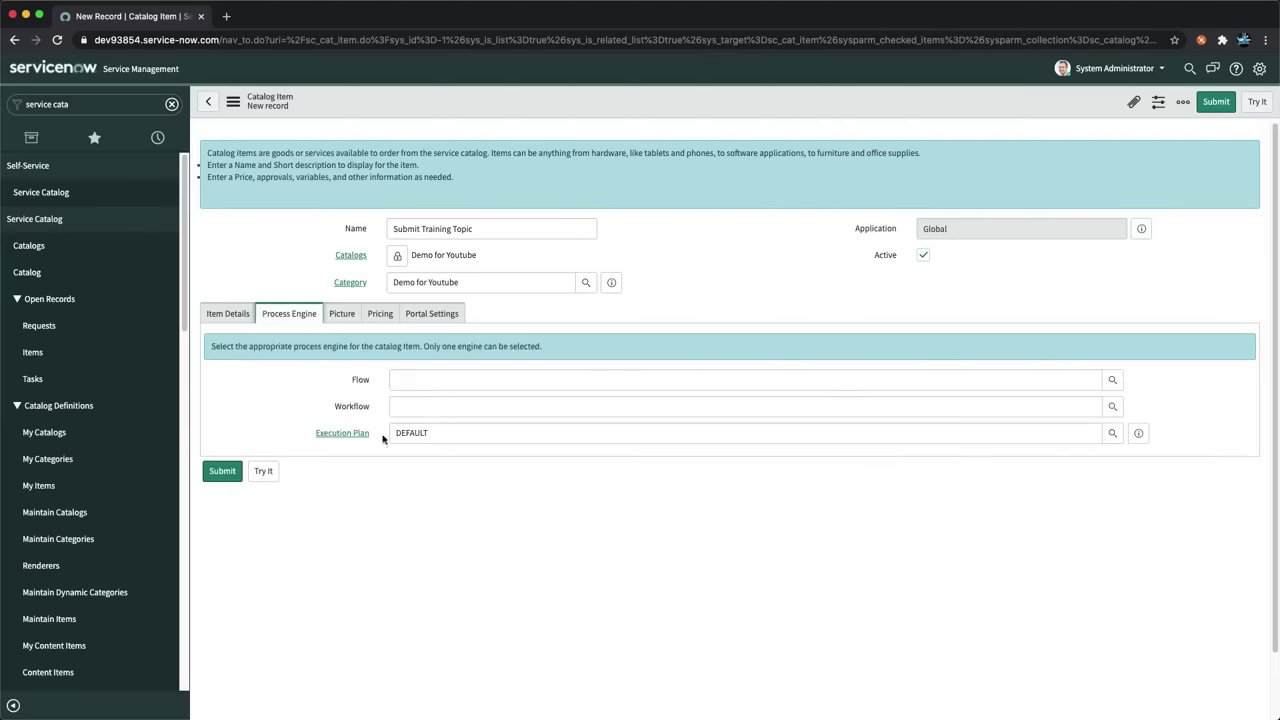
{"action": "left_click", "coordinate": [342, 318]}
{"action": "left_click", "coordinate": [380, 316]}
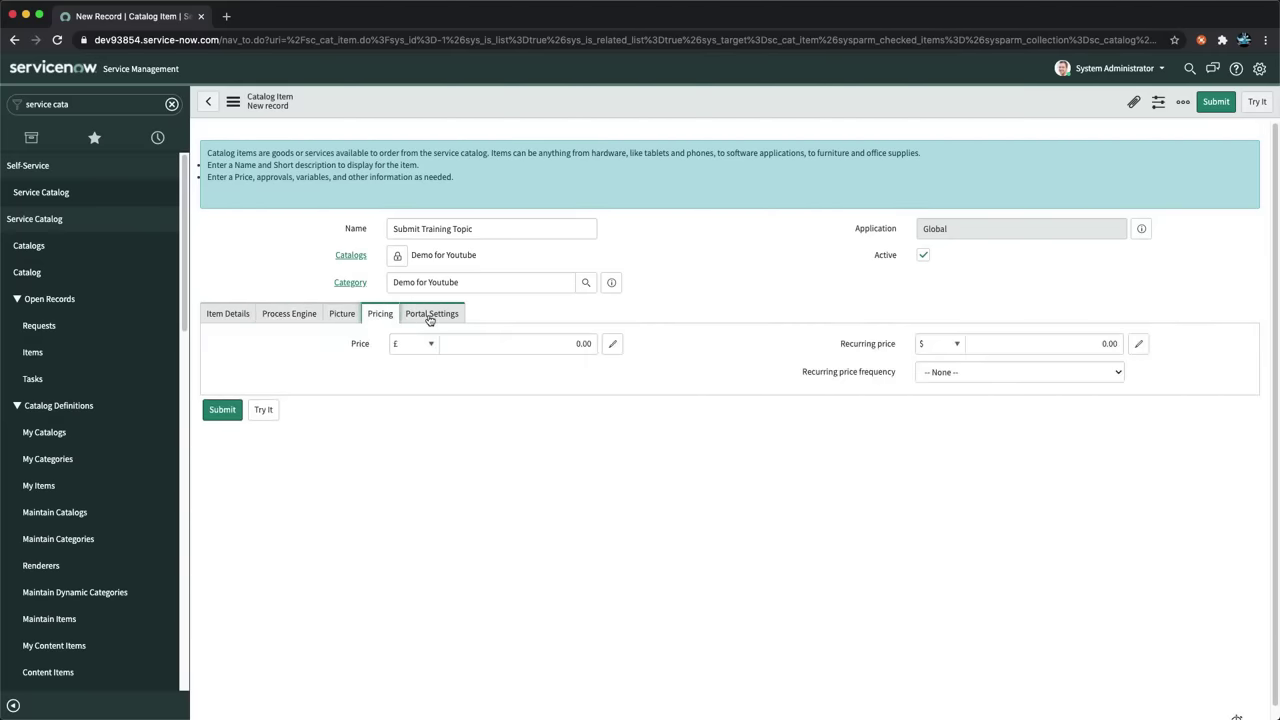
{"action": "left_click", "coordinate": [430, 316]}
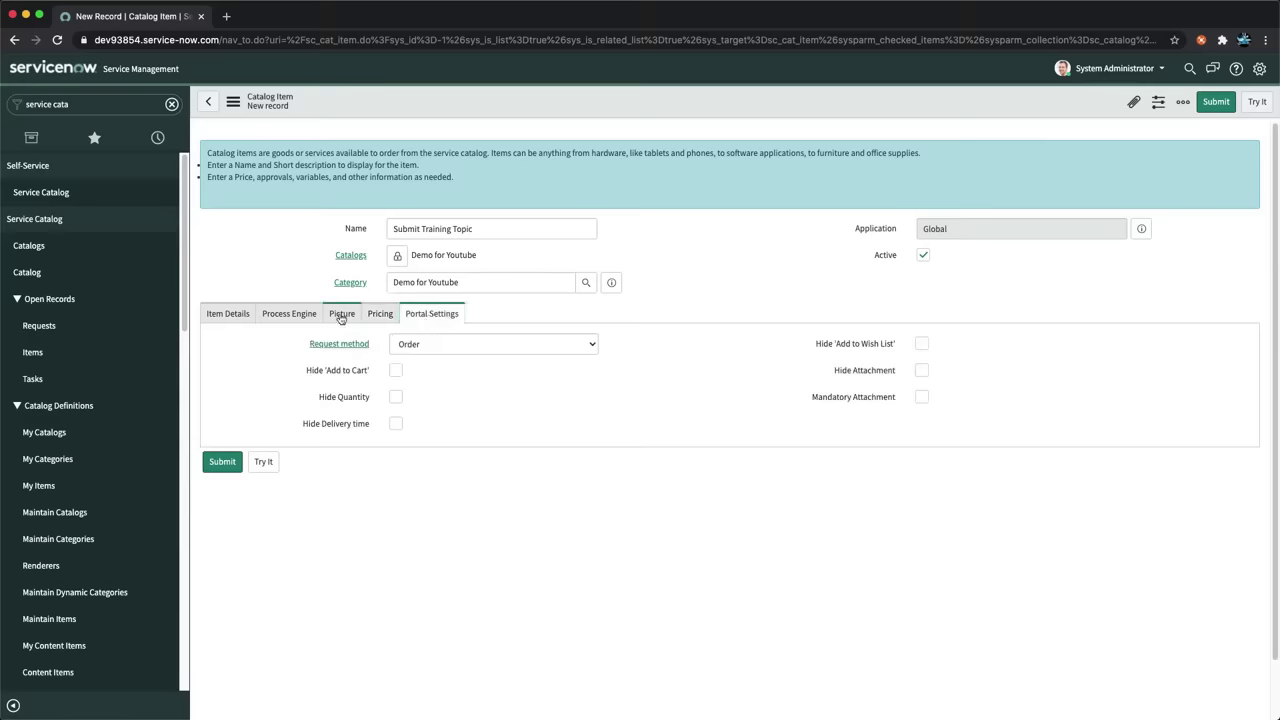
{"action": "left_click", "coordinate": [226, 313]}
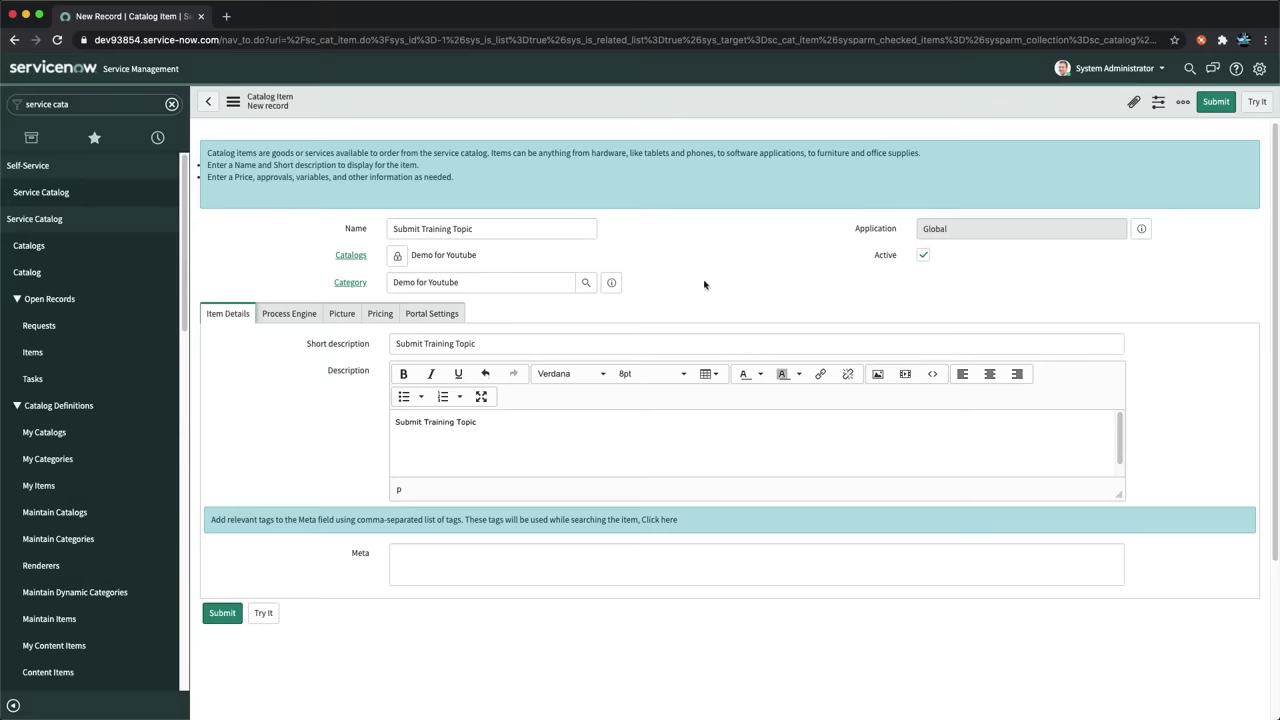
{"action": "right_click", "coordinate": [680, 110]}
{"action": "left_click", "coordinate": [705, 123]}
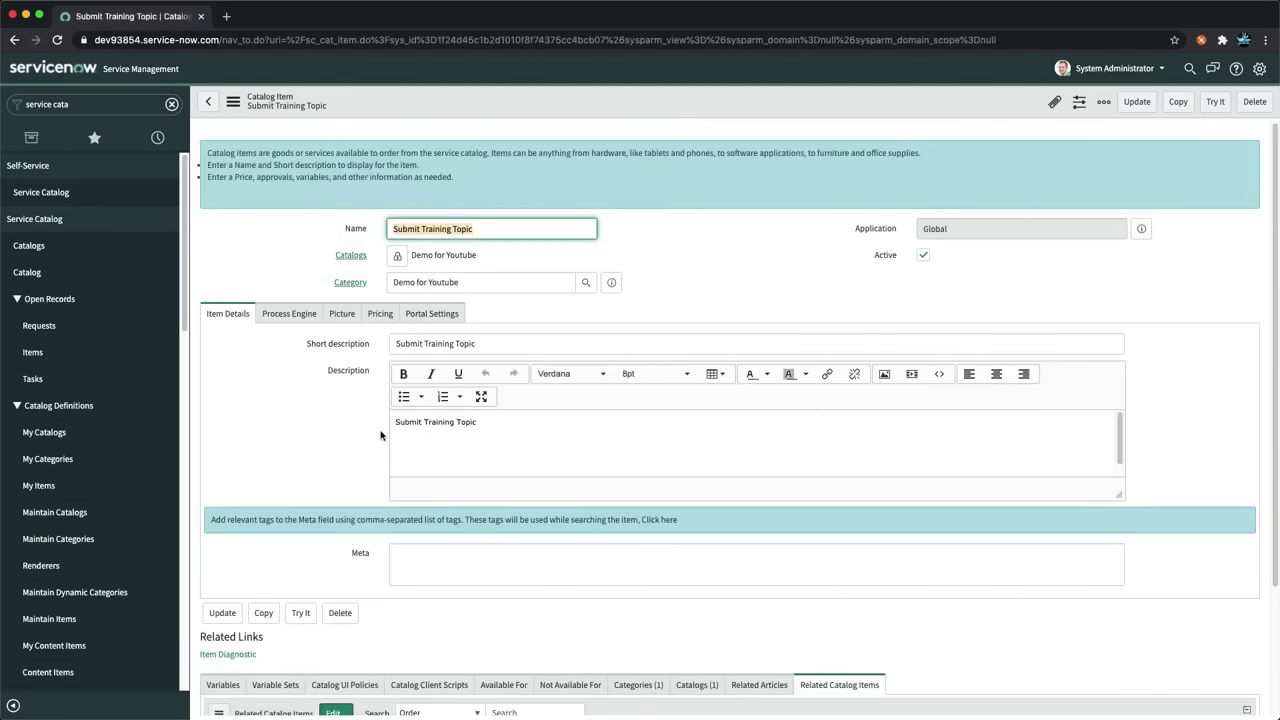
Replace it_to_it and common_comments with Standard Employee Questions in the item's variable sets
{"action": "scroll", "coordinate": [390, 423], "scroll_direction": "down", "scroll_amount": 3}
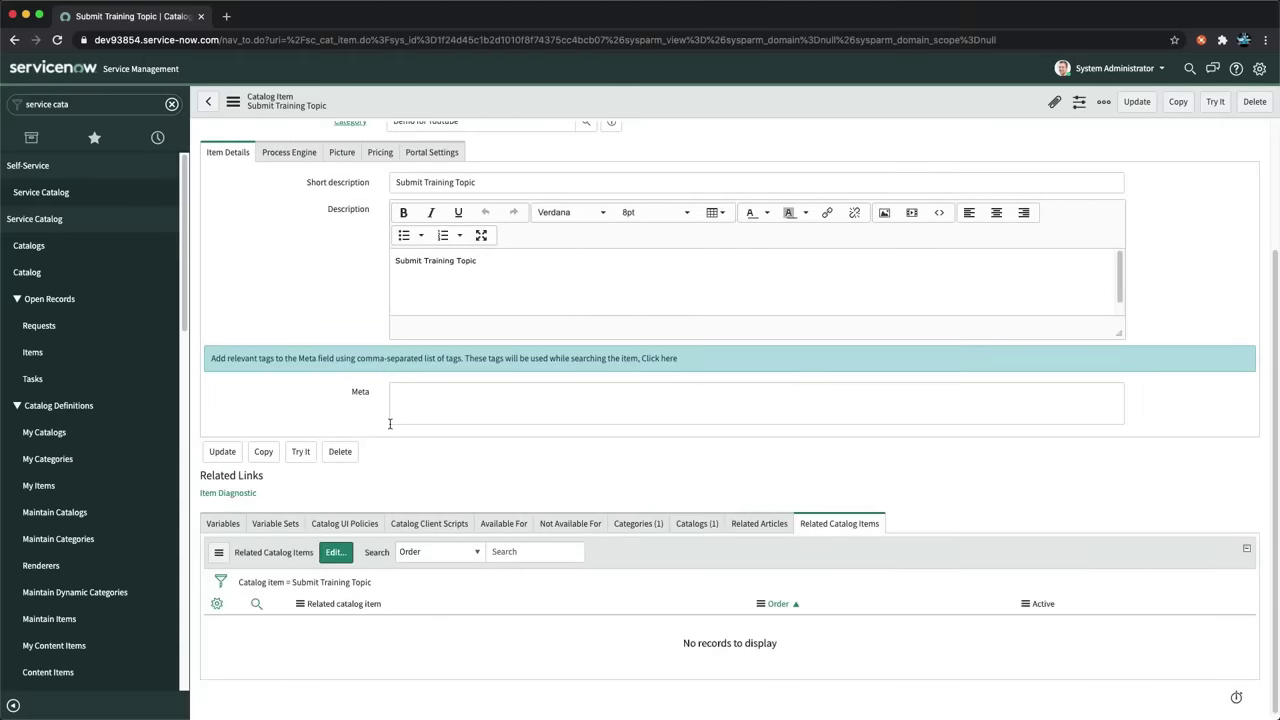
{"action": "left_click", "coordinate": [276, 523]}
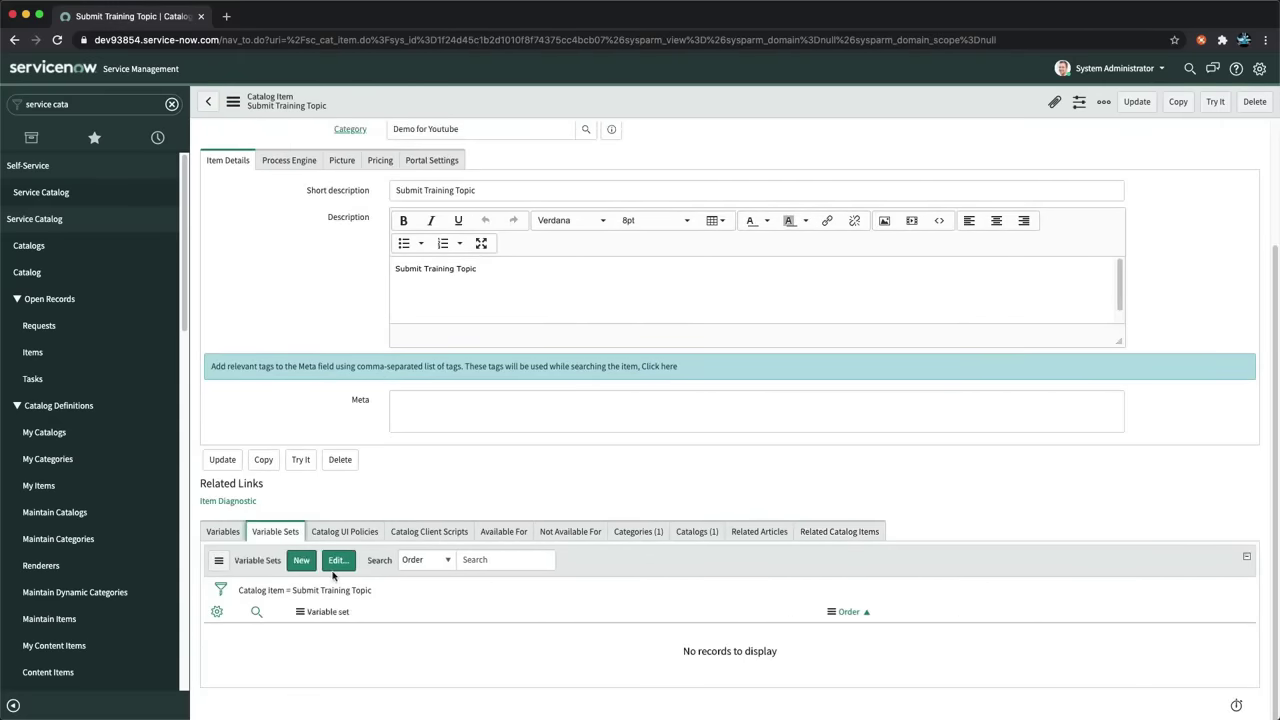
{"action": "left_click", "coordinate": [337, 561]}
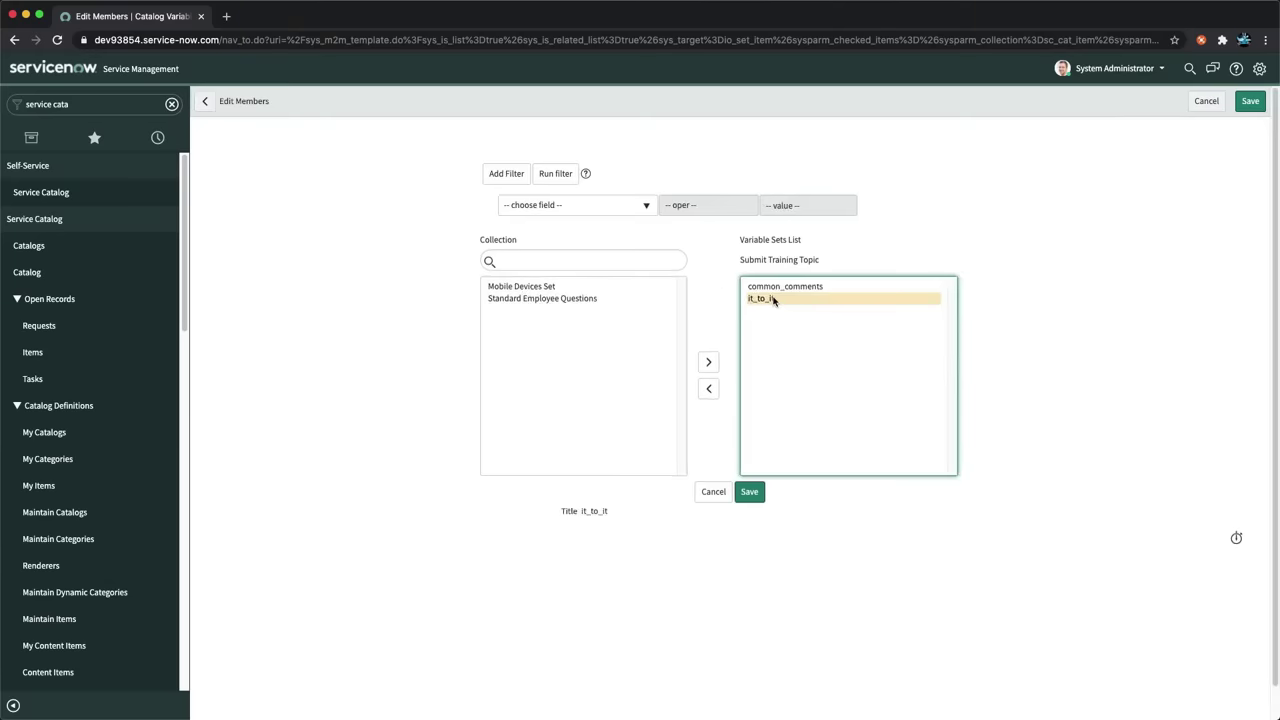
{"action": "double_click", "coordinate": [773, 298]}
{"action": "double_click", "coordinate": [786, 286]}
{"action": "left_click", "coordinate": [546, 323]}
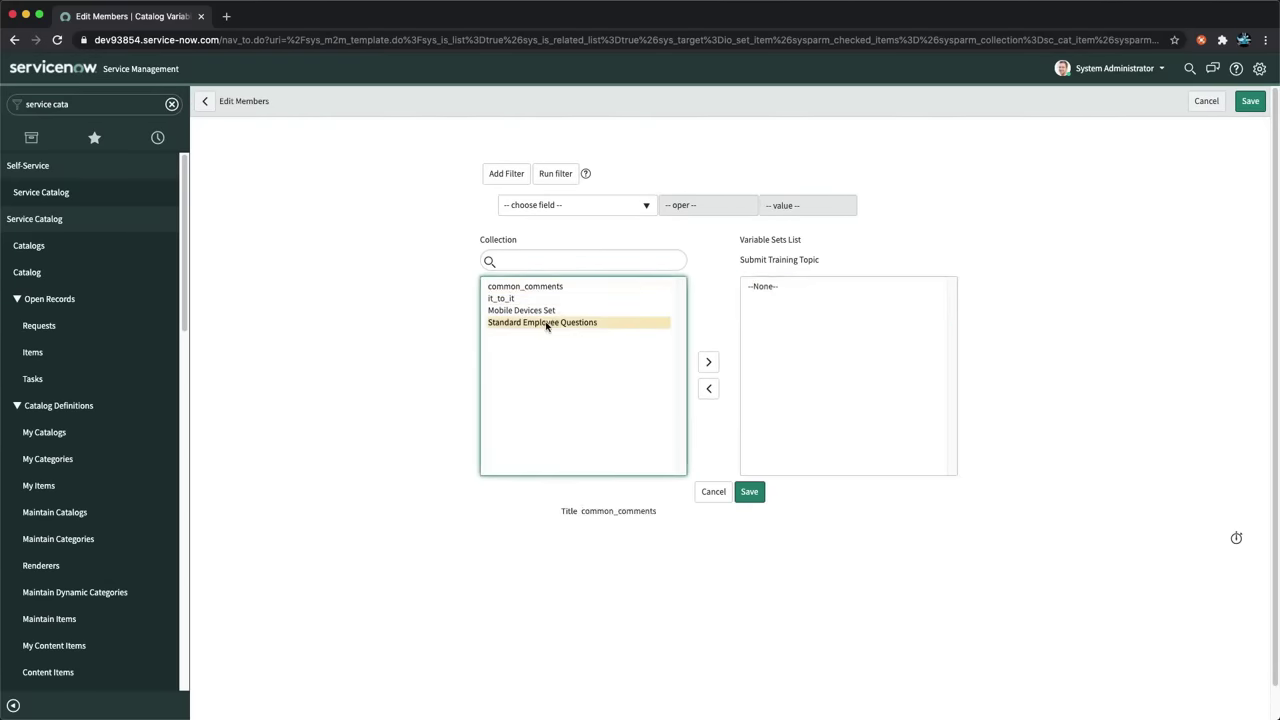
{"action": "left_click", "coordinate": [708, 368]}
{"action": "left_click", "coordinate": [749, 492]}
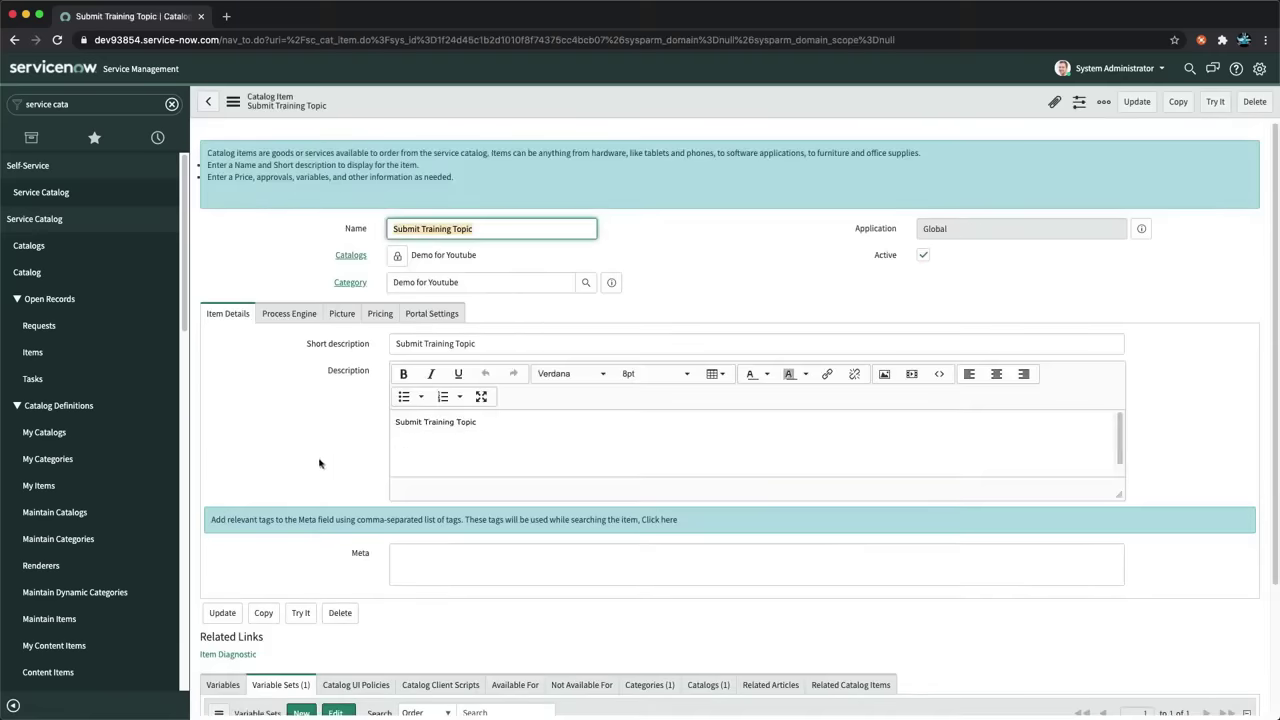
{"action": "scroll", "coordinate": [320, 463], "scroll_direction": "down", "scroll_amount": 3}
Submit a mandatory variable 'Provide Training Topic' (provide_training_topic) with order 50
{"action": "left_click", "coordinate": [222, 528]}
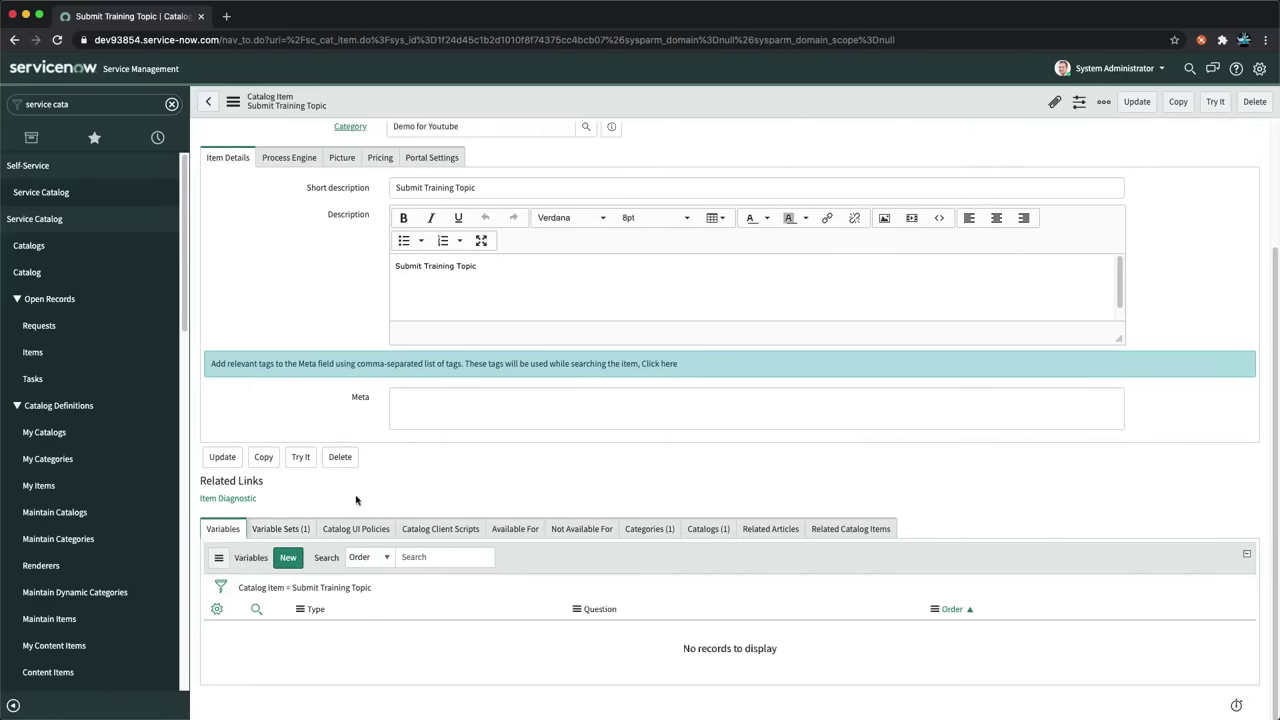
{"action": "left_click", "coordinate": [288, 558]}
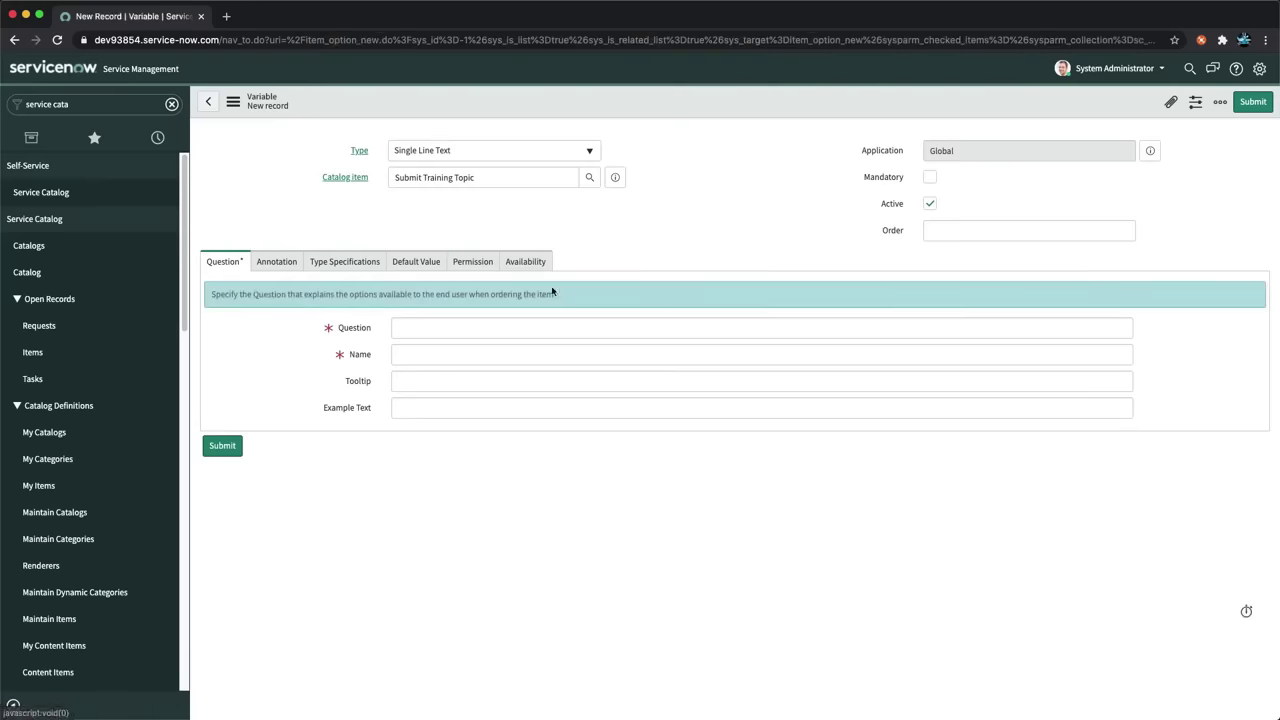
{"action": "left_click", "coordinate": [494, 323]}
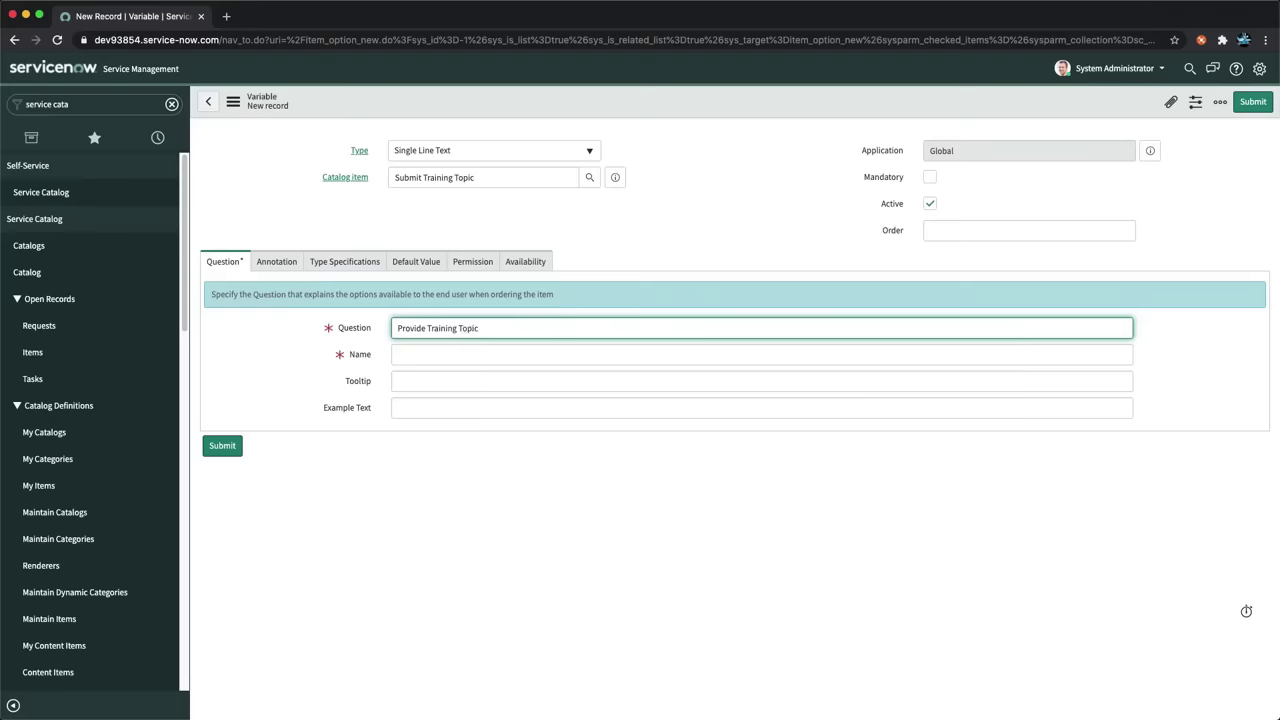
{"action": "left_click", "coordinate": [454, 352]}
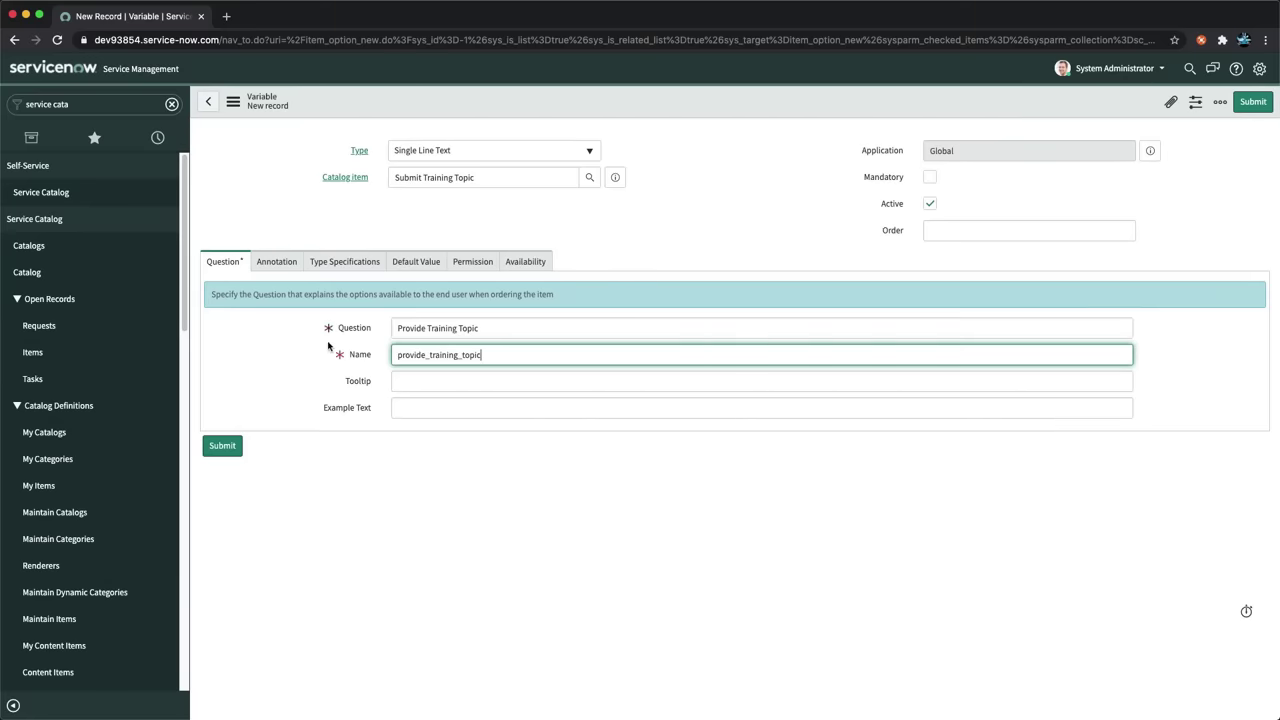
{"action": "left_click", "coordinate": [938, 231]}
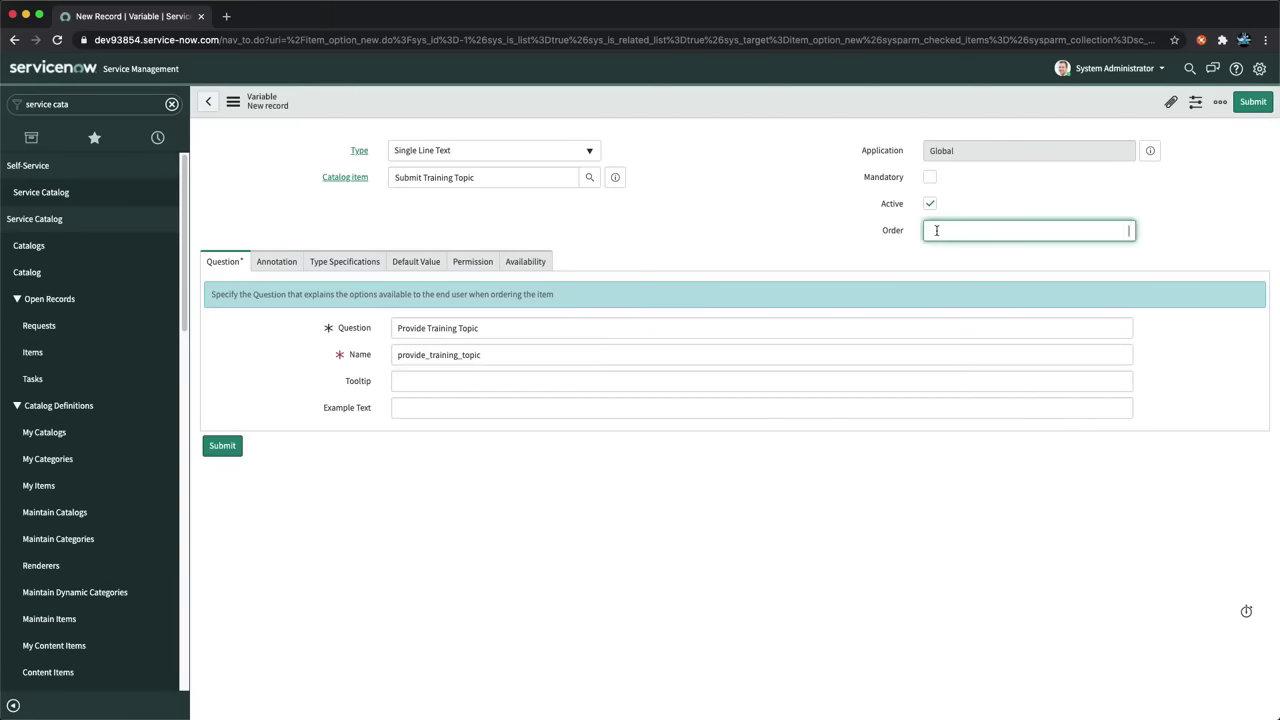
{"action": "type", "text": "50"}
{"action": "key", "text": "shift+Tab"}
{"action": "left_click", "coordinate": [930, 177]}
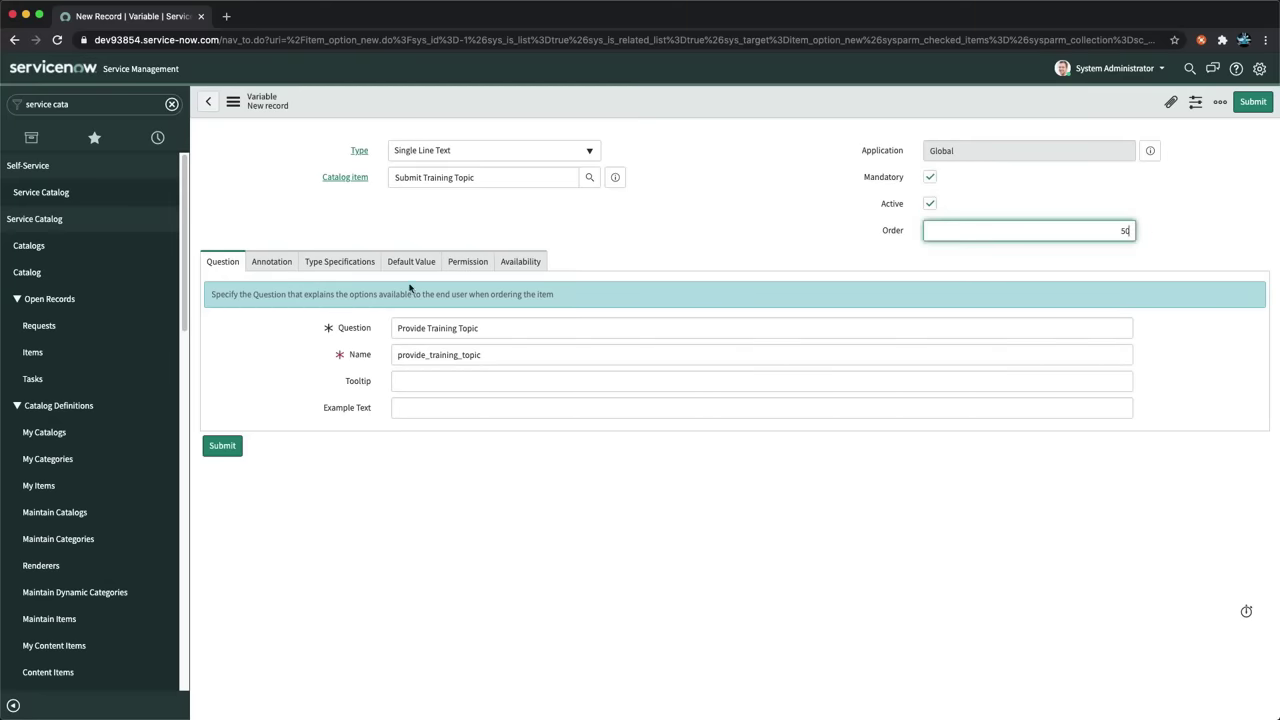
{"action": "left_click", "coordinate": [223, 446]}
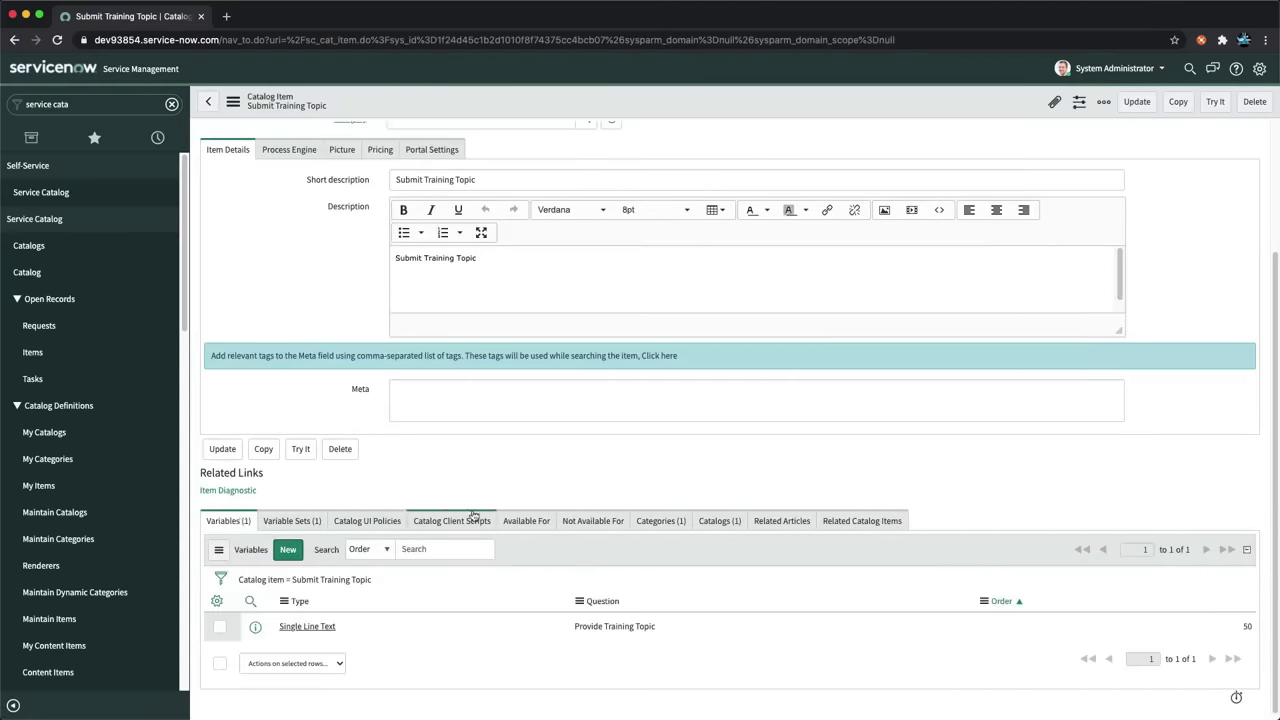
Check the item's Categories and Catalogs lists, then launch it with Try It
{"action": "left_click", "coordinate": [655, 521]}
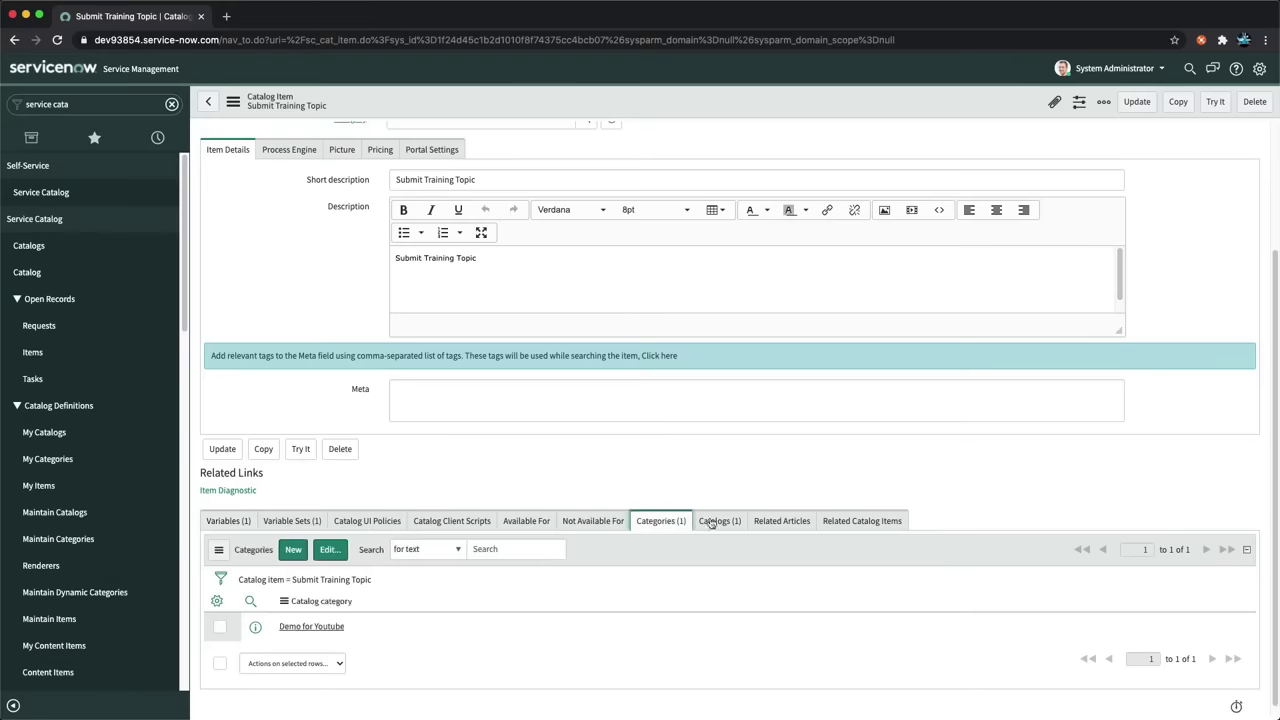
{"action": "left_click", "coordinate": [731, 524]}
{"action": "scroll", "coordinate": [760, 430], "scroll_direction": "up", "scroll_amount": 3}
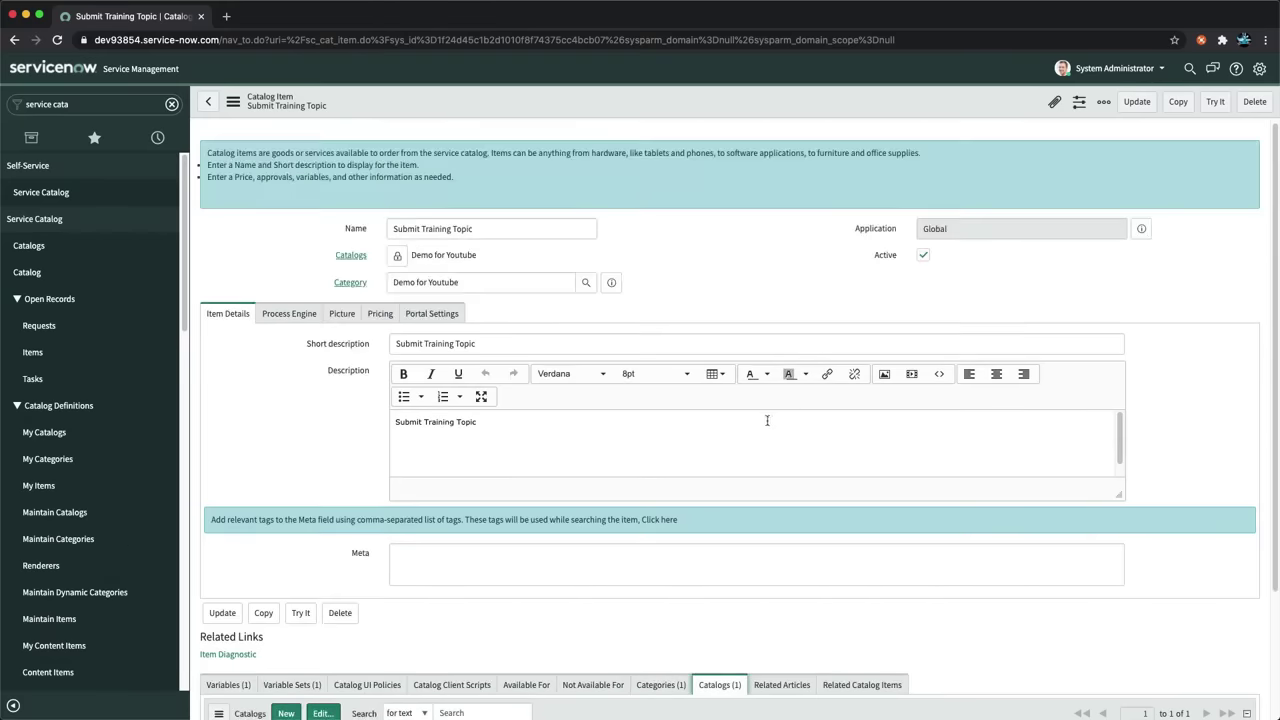
{"action": "left_click", "coordinate": [1215, 103]}
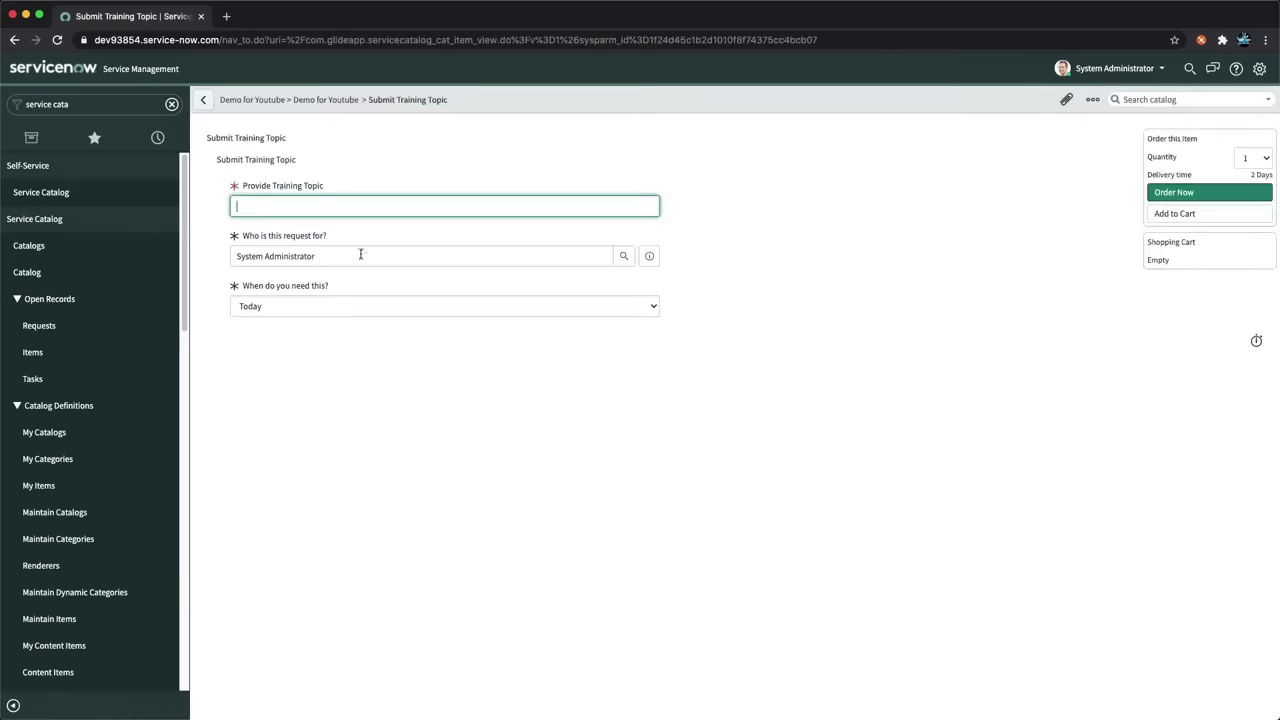
Order the item with training topic 'test' and needed-by left as Today
{"action": "left_click", "coordinate": [306, 207]}
{"action": "type", "text": "test"}
{"action": "left_click", "coordinate": [338, 346]}
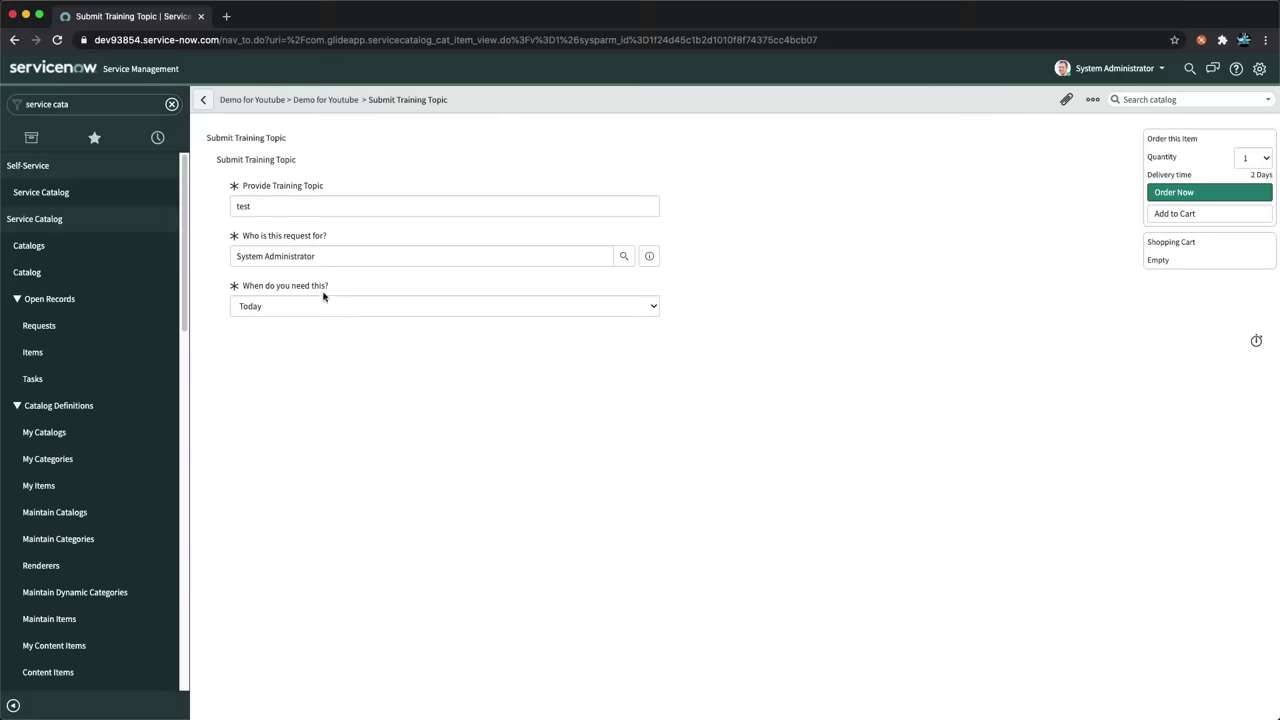
{"action": "left_click", "coordinate": [292, 309]}
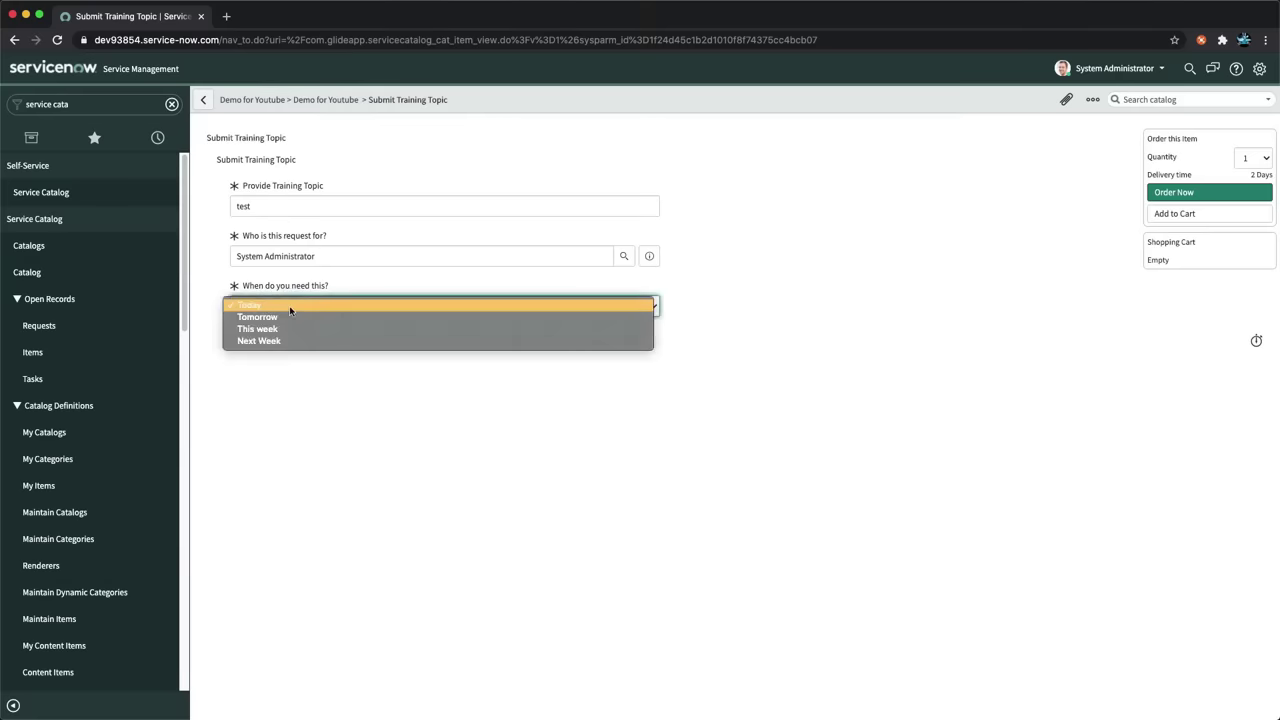
{"action": "left_click", "coordinate": [325, 370]}
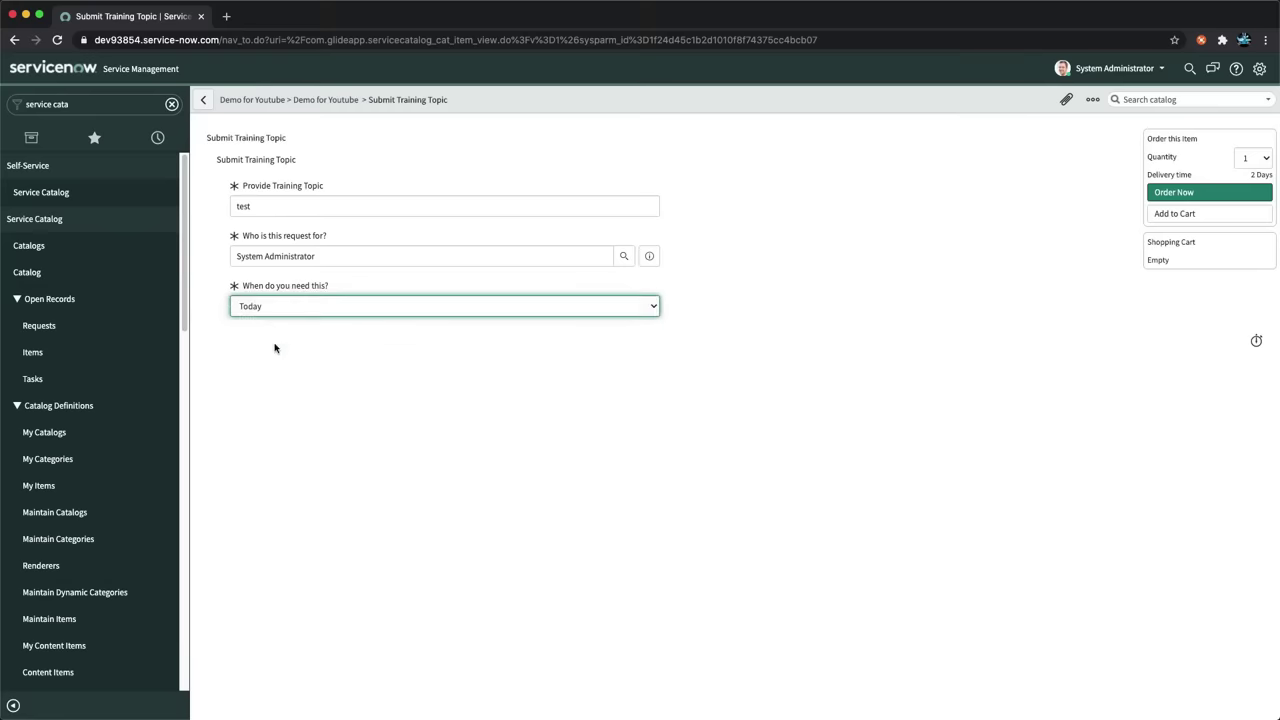
{"action": "left_click", "coordinate": [771, 383]}
{"action": "left_click", "coordinate": [1201, 194]}
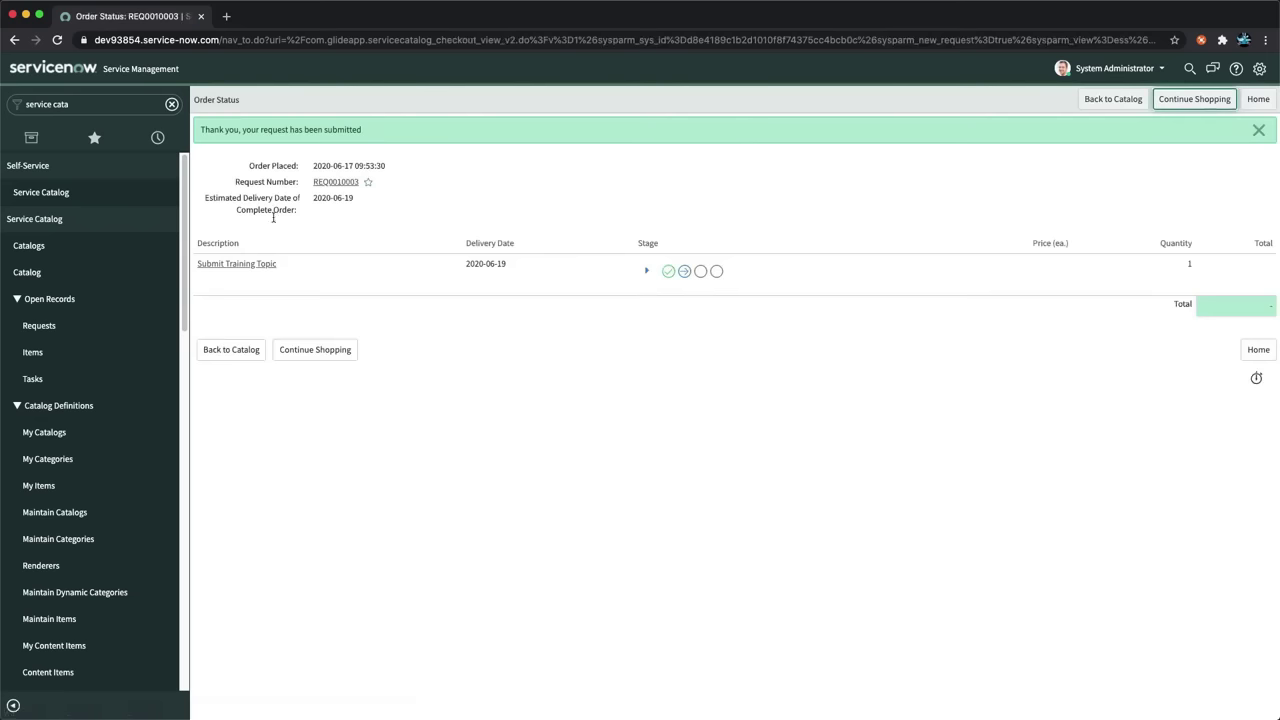
Expand the order's stage progress and open the Submit Training Topic requested item
{"action": "left_click", "coordinate": [646, 271]}
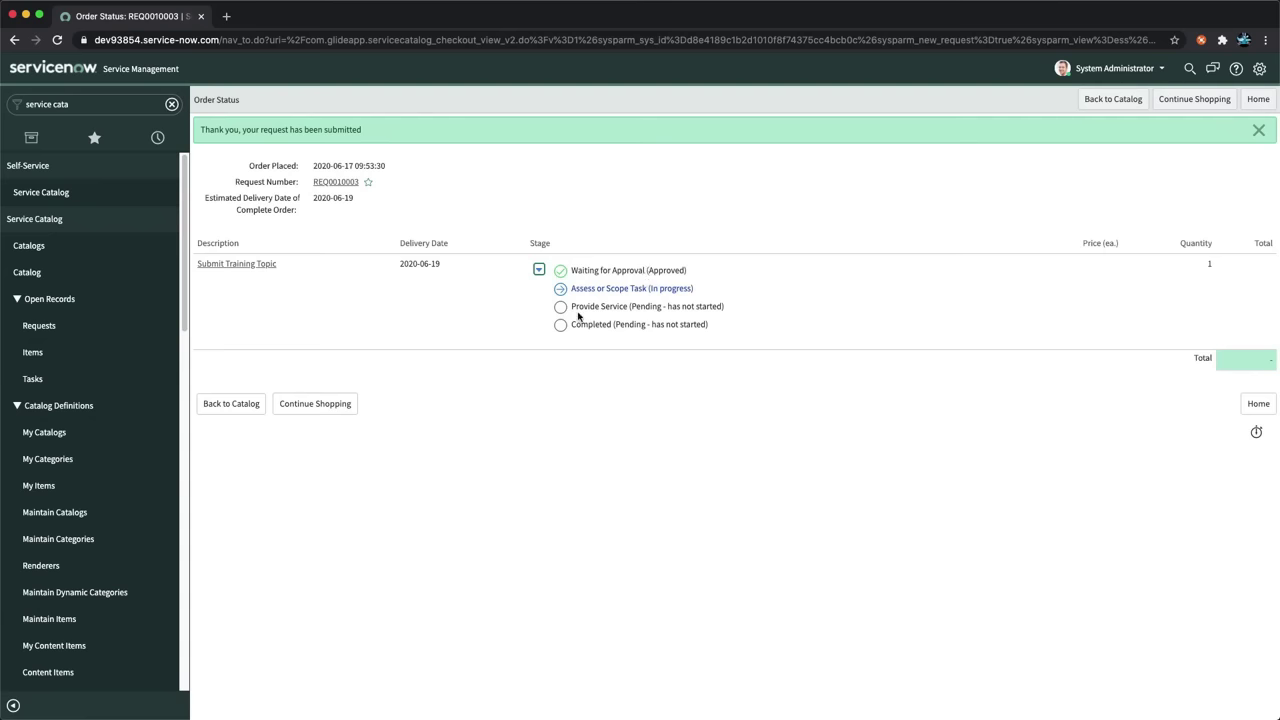
{"action": "left_click", "coordinate": [240, 271]}
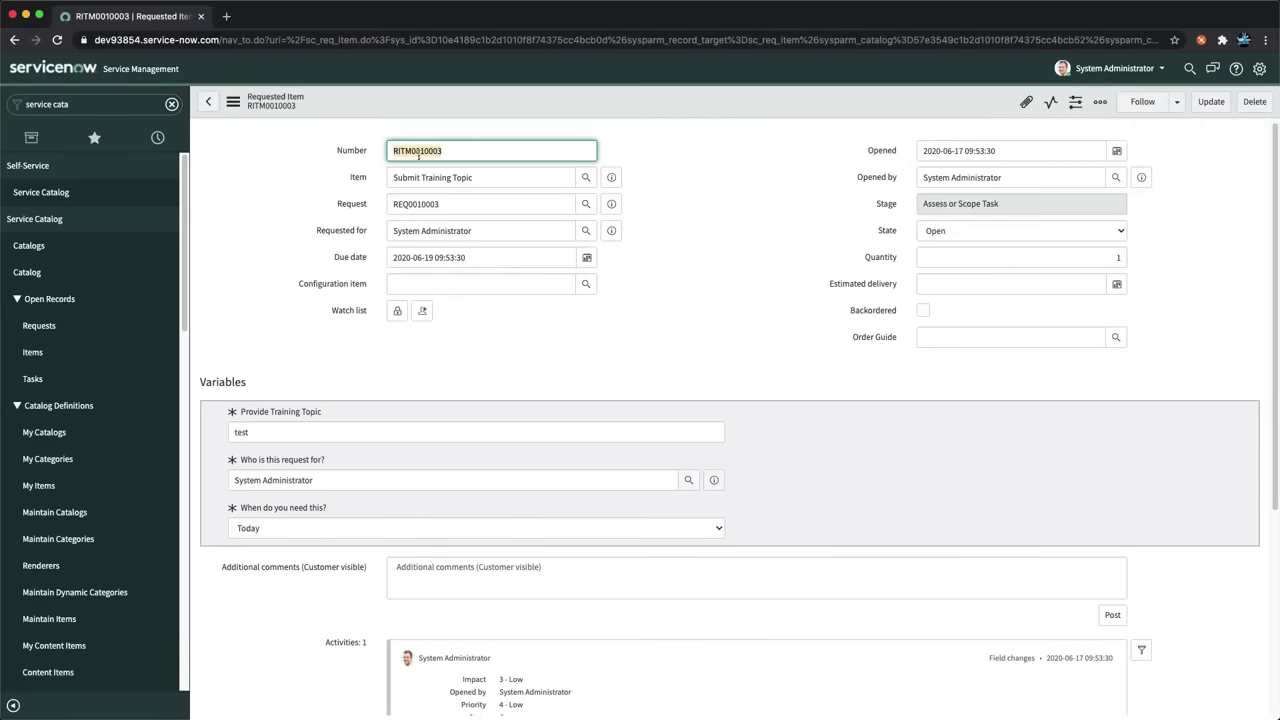
{"action": "scroll", "coordinate": [350, 315], "scroll_direction": "down", "scroll_amount": 2}
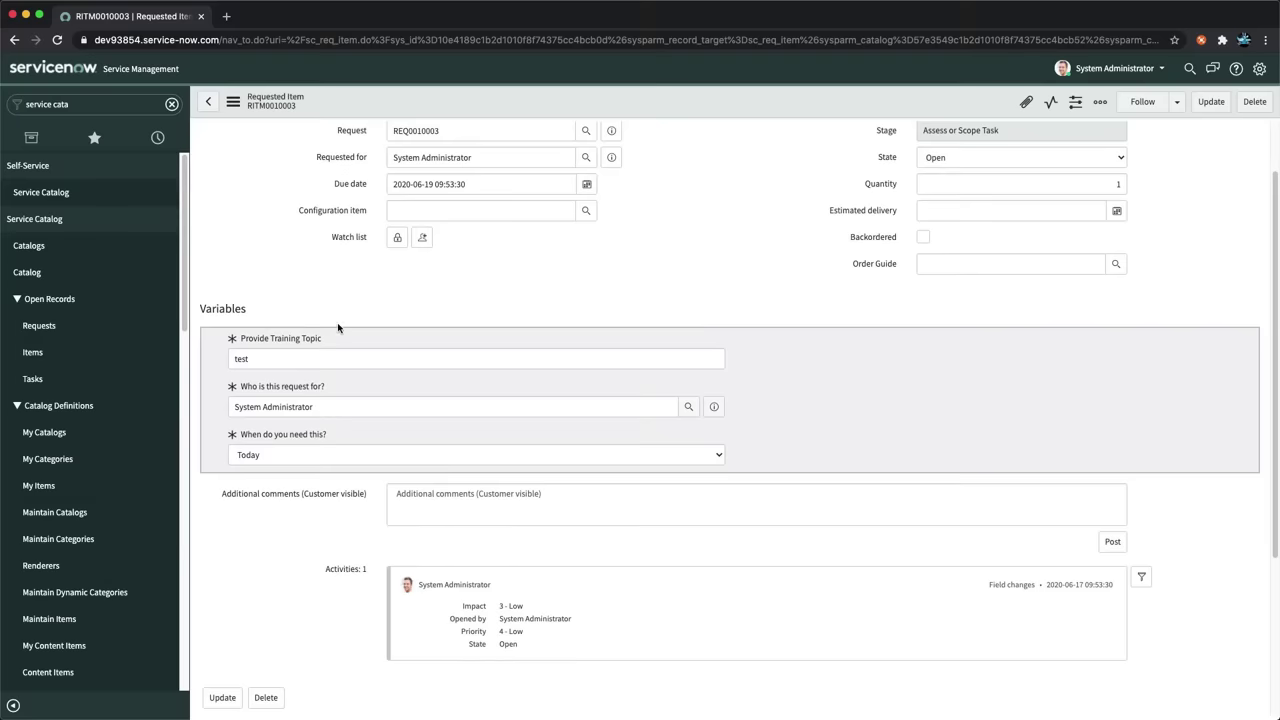
{"action": "scroll", "coordinate": [476, 370], "scroll_direction": "down", "scroll_amount": 5}
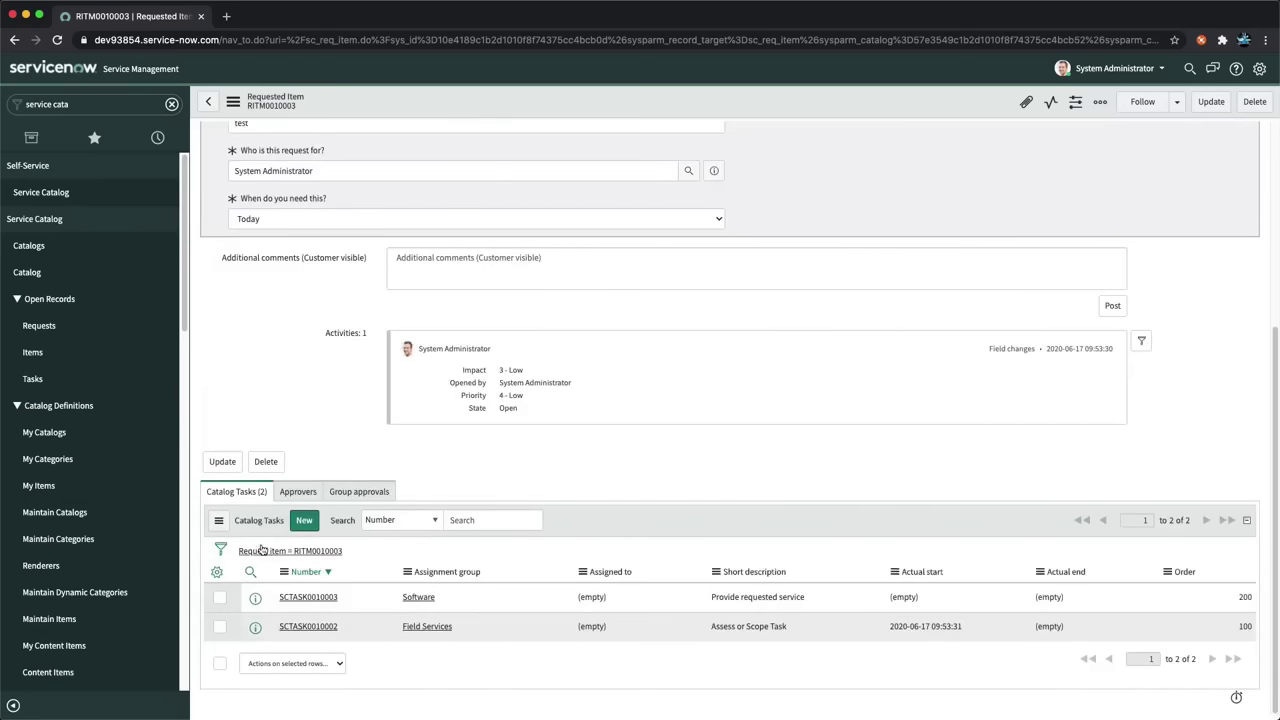
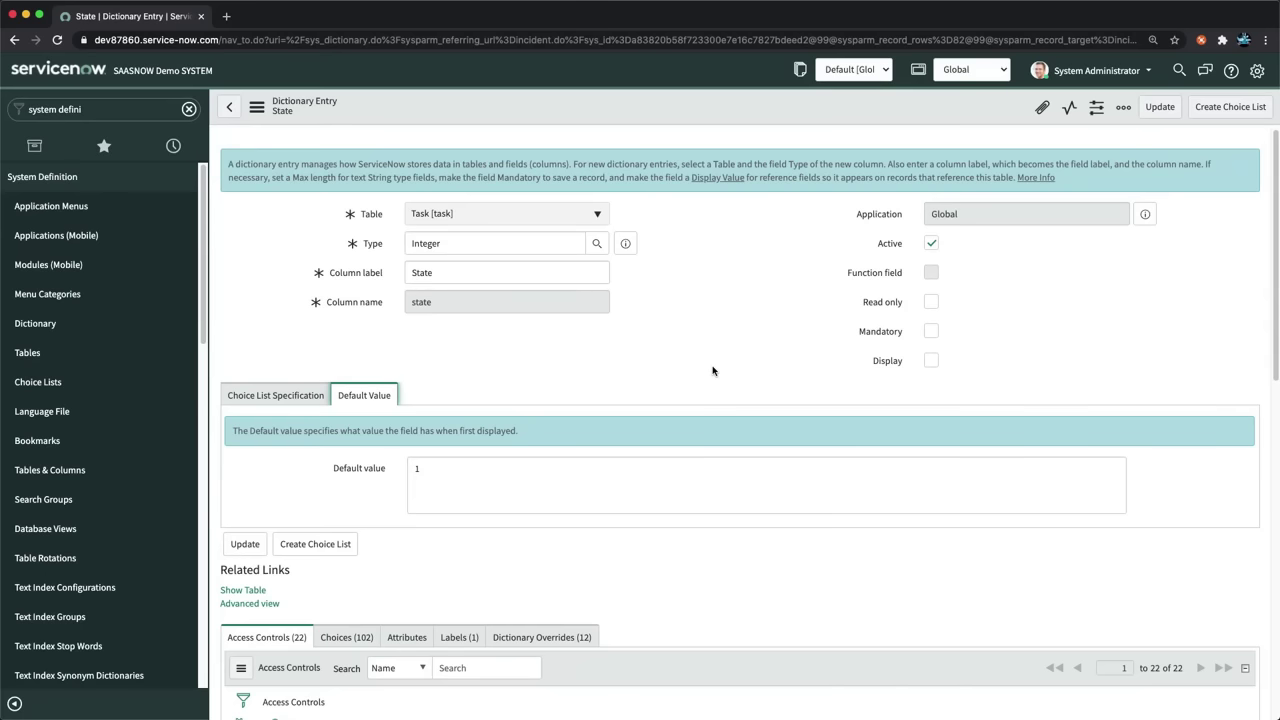
Filter the application navigator to 'incident' to list the Incident modules
{"action": "left_click", "coordinate": [98, 110]}
{"action": "type", "text": "incident"}
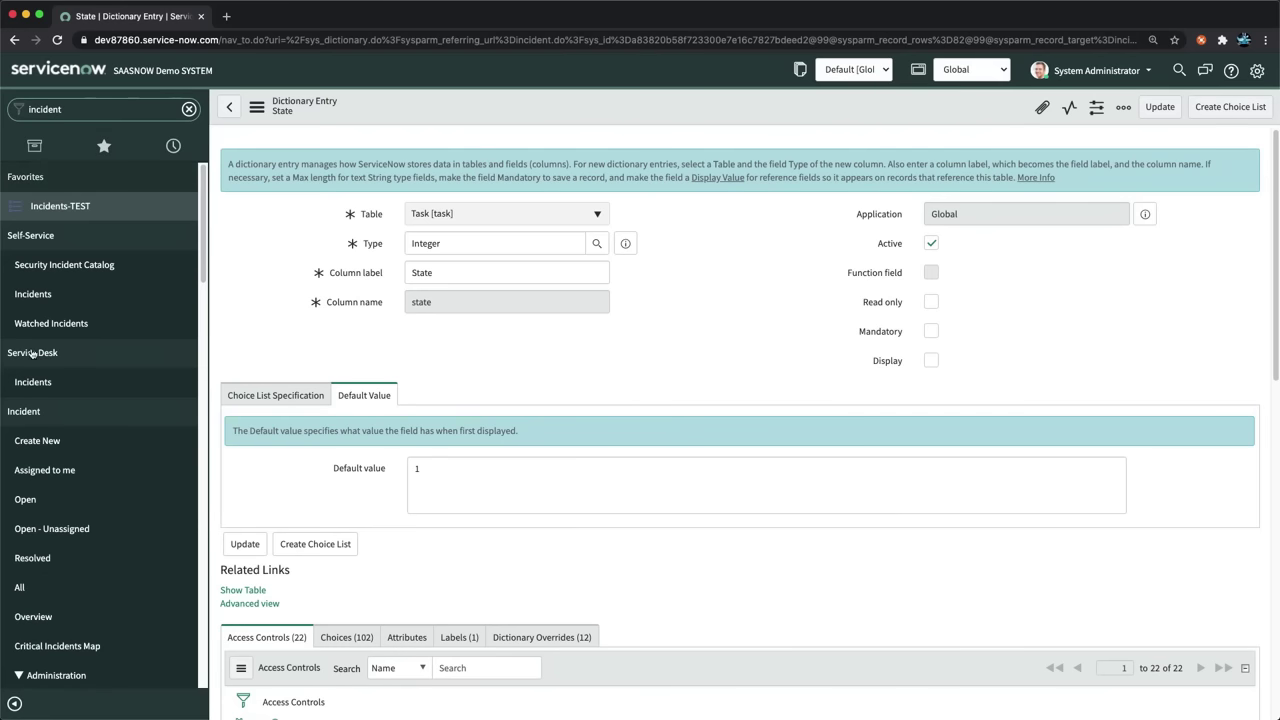
{"action": "scroll", "coordinate": [35, 425], "scroll_direction": "down", "scroll_amount": 1}
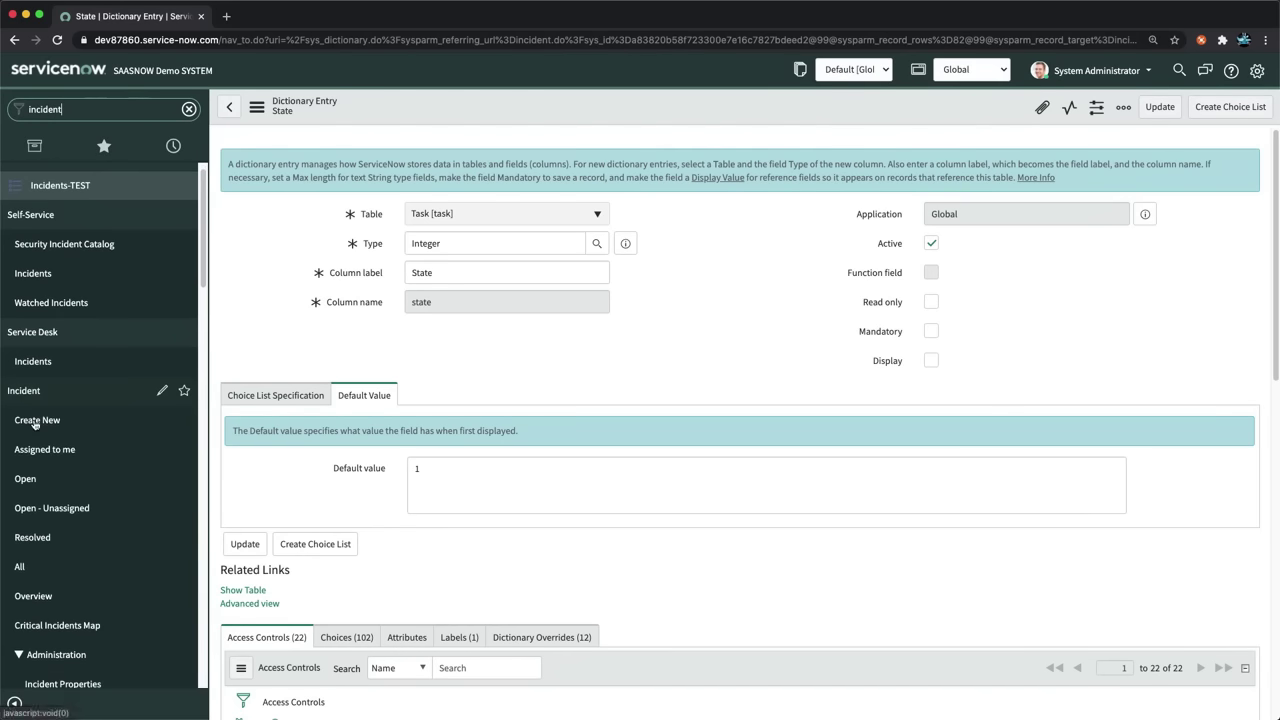
Open incident INC0000046 from the open incidents list and preview its caller's user details
{"action": "left_click", "coordinate": [27, 480]}
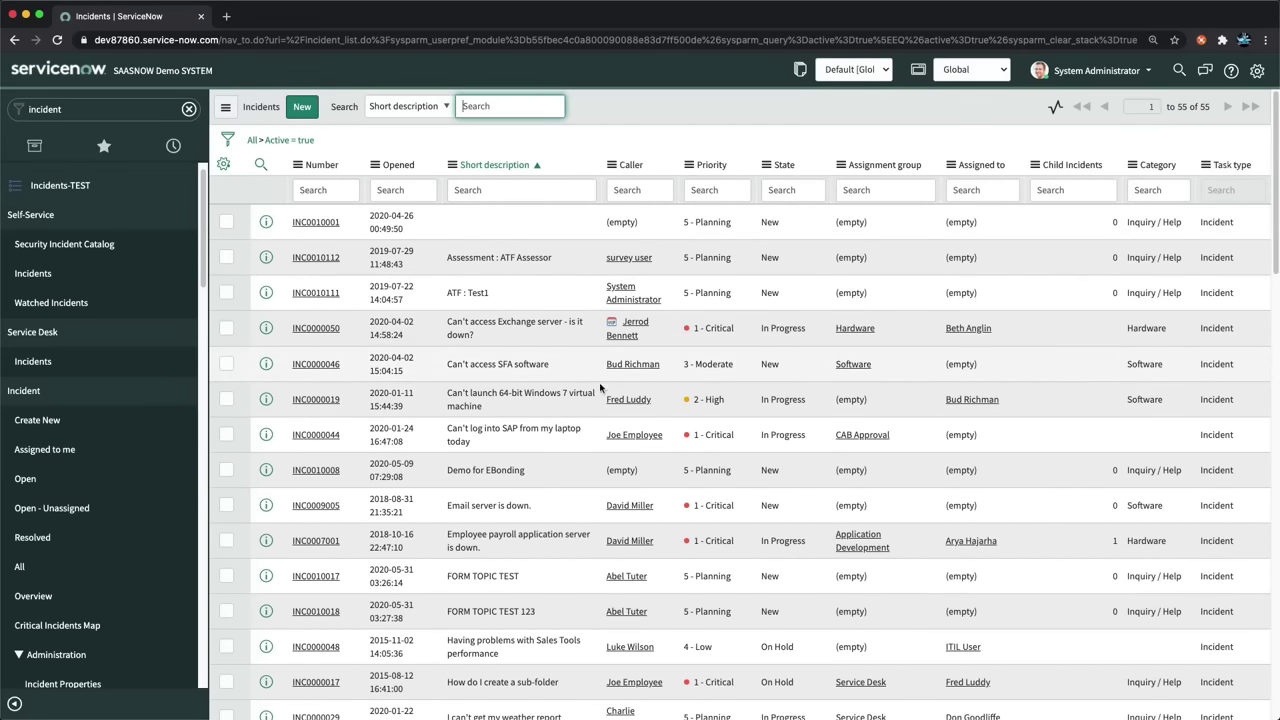
{"action": "left_click", "coordinate": [317, 366]}
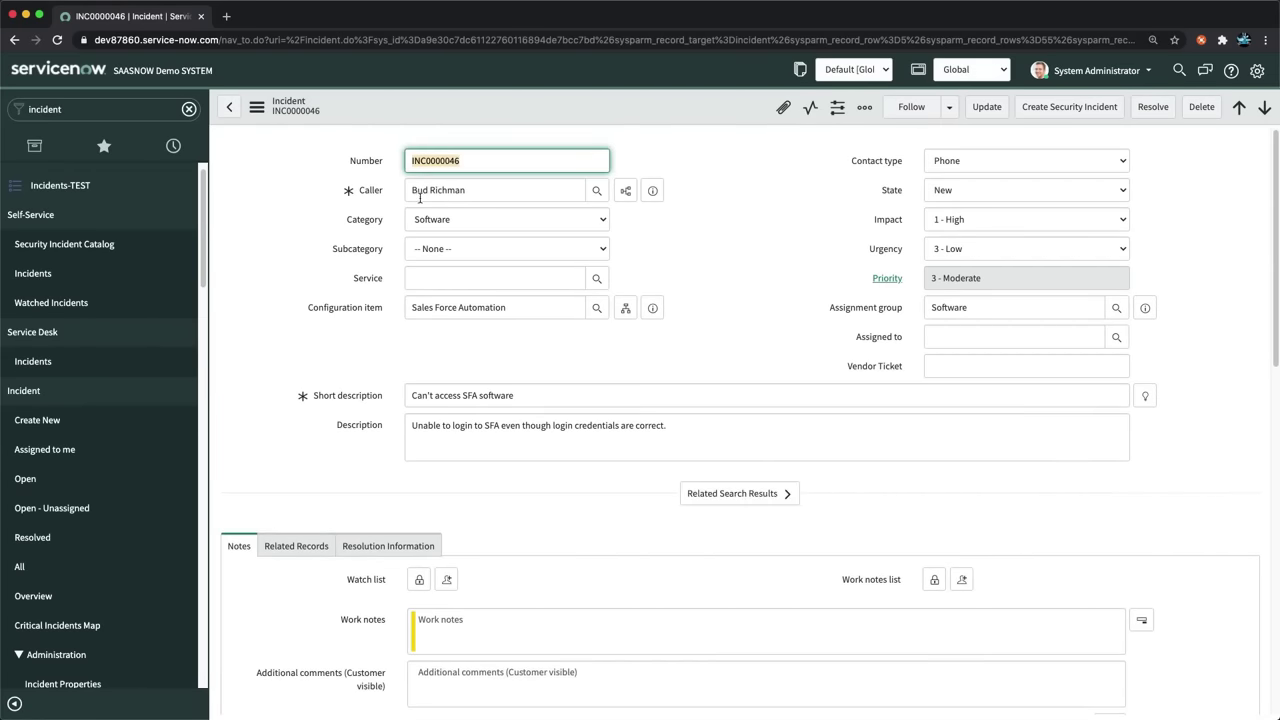
{"action": "left_click", "coordinate": [650, 193]}
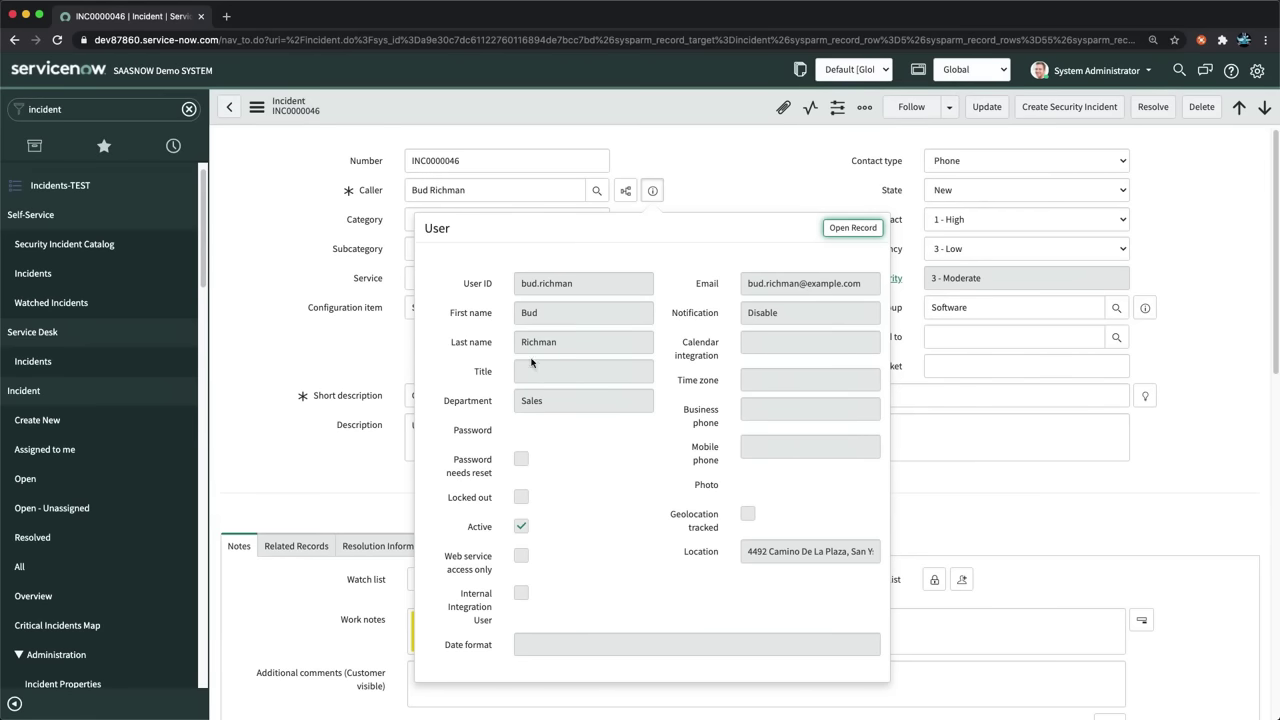
{"action": "left_click", "coordinate": [358, 396]}
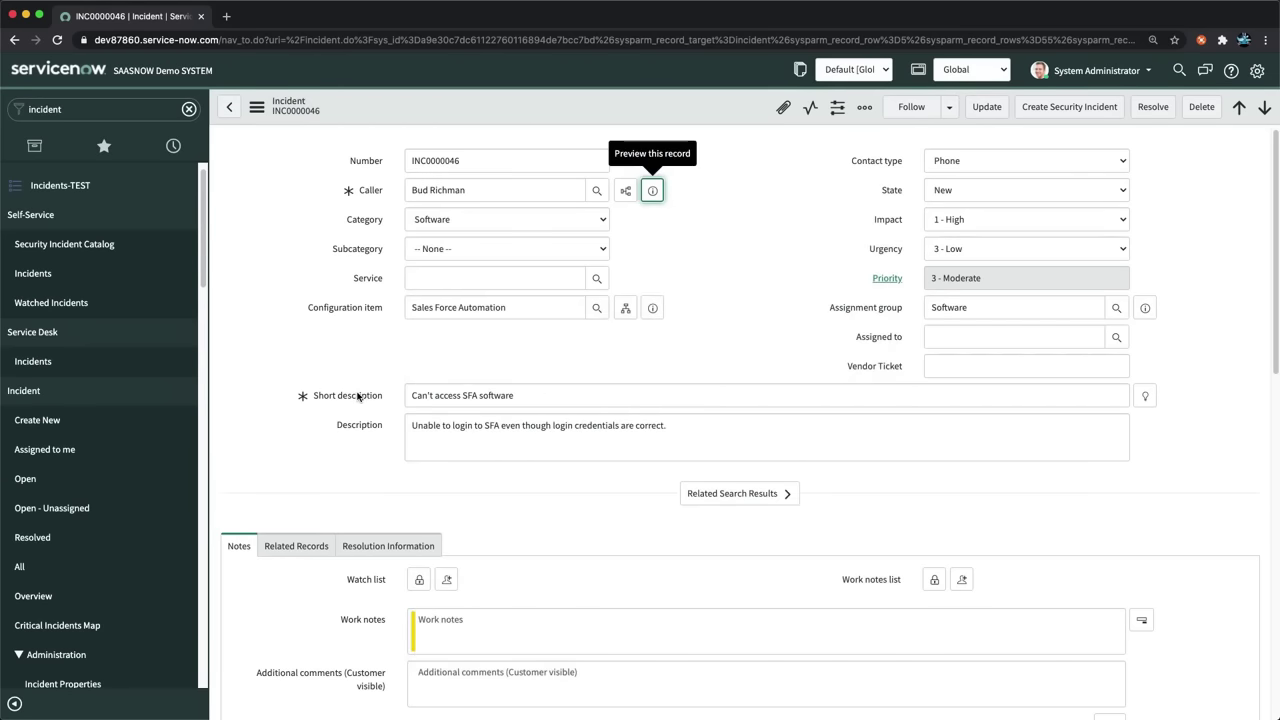
{"action": "left_click", "coordinate": [125, 111]}
Filter for 'group', view the Groups, Roles and Group Roles lists, then filter for 'inncident'
{"action": "type", "text": "group"}
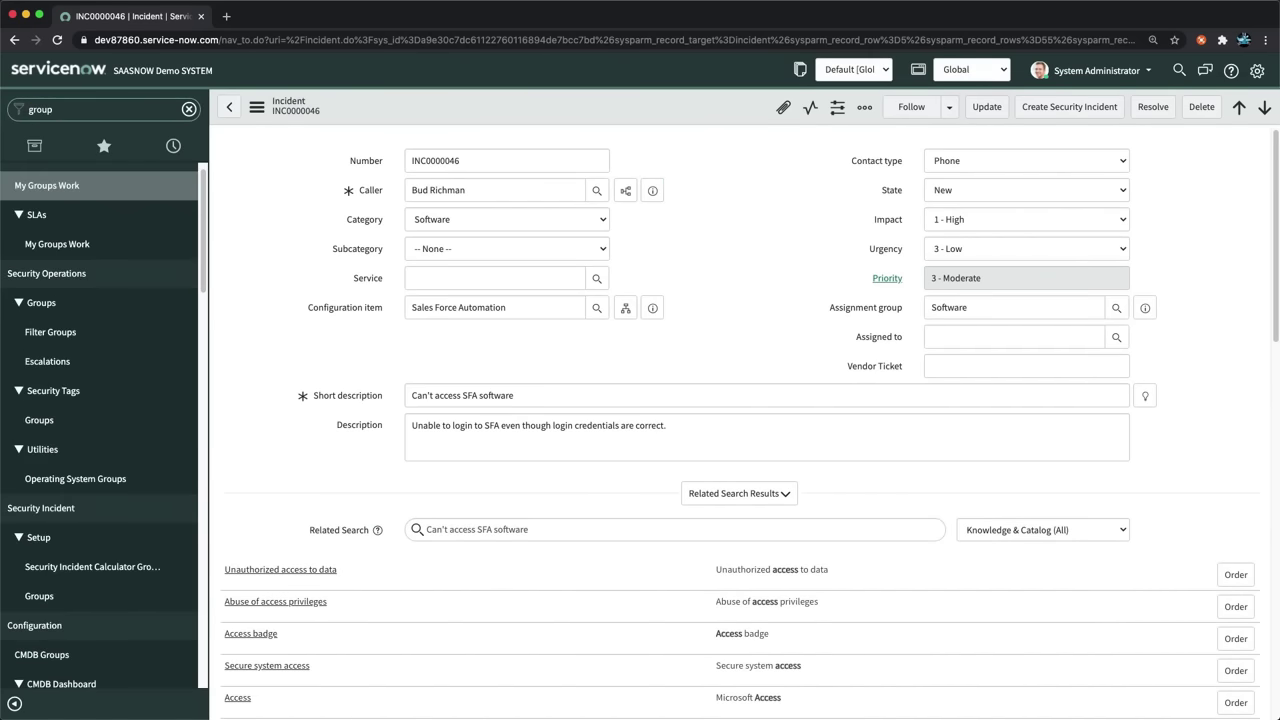
{"action": "scroll", "coordinate": [90, 400], "scroll_direction": "down", "scroll_amount": 15}
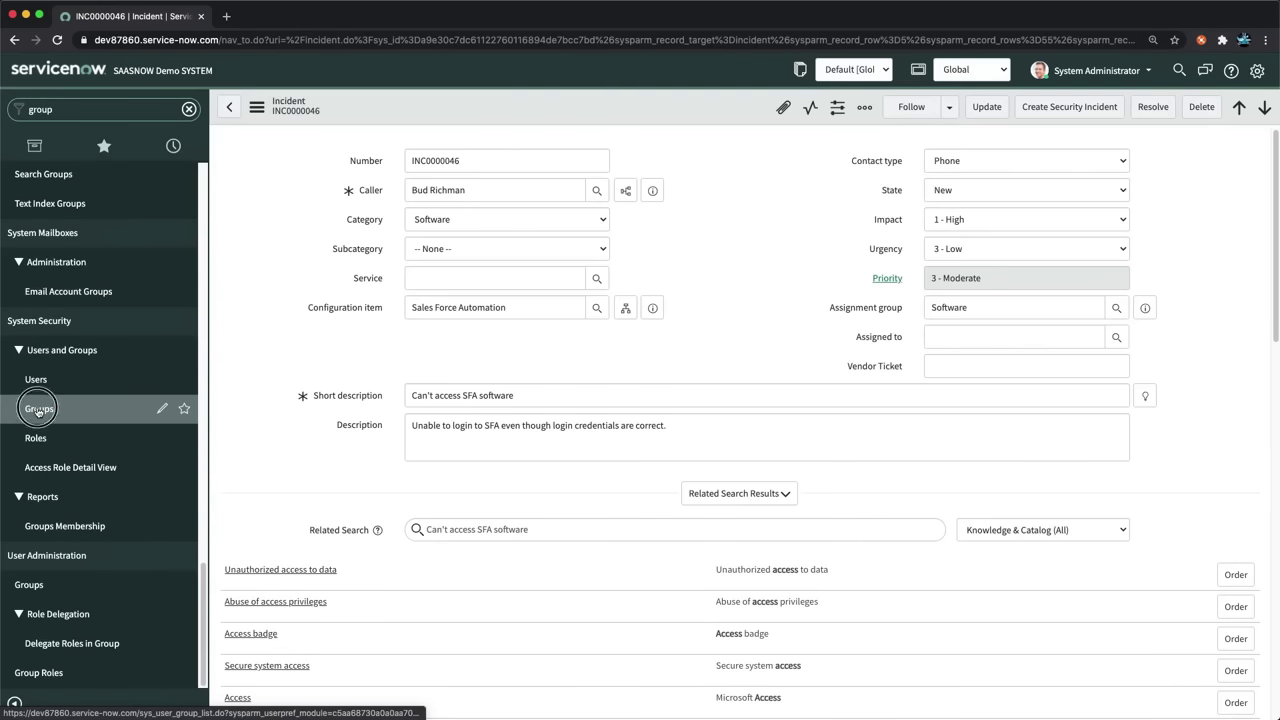
{"action": "left_click", "coordinate": [38, 410]}
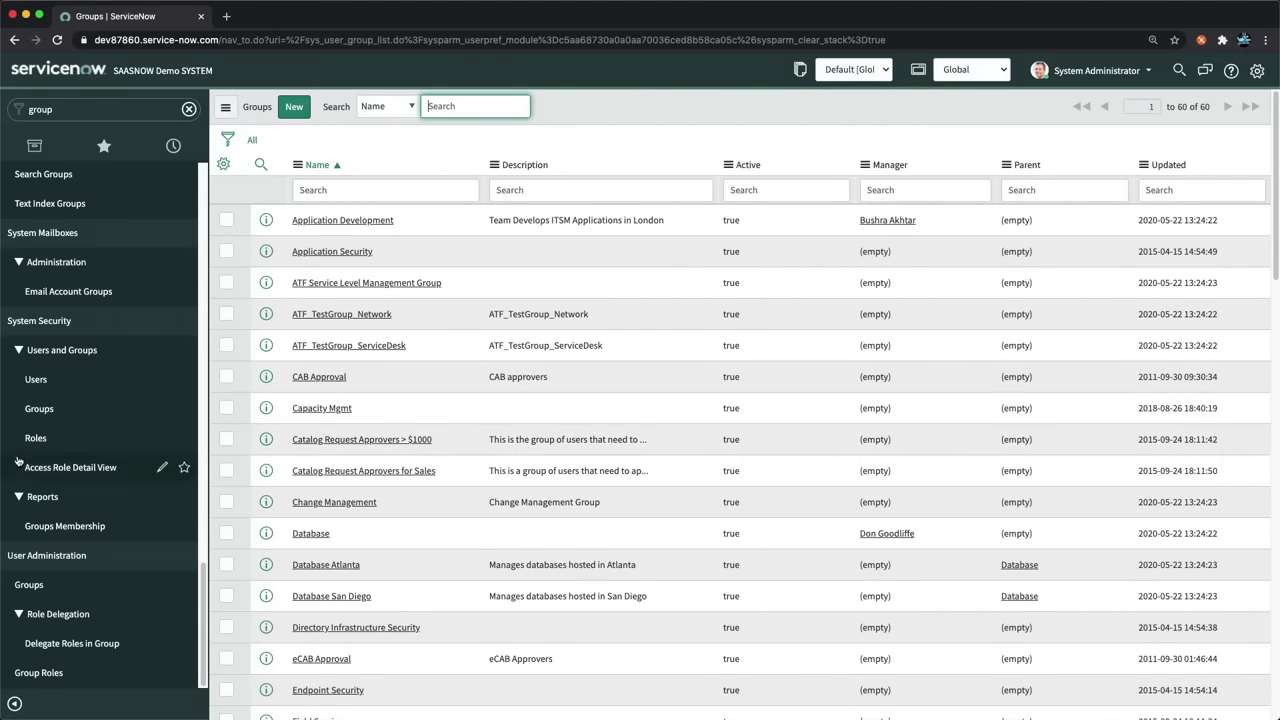
{"action": "left_click", "coordinate": [38, 438]}
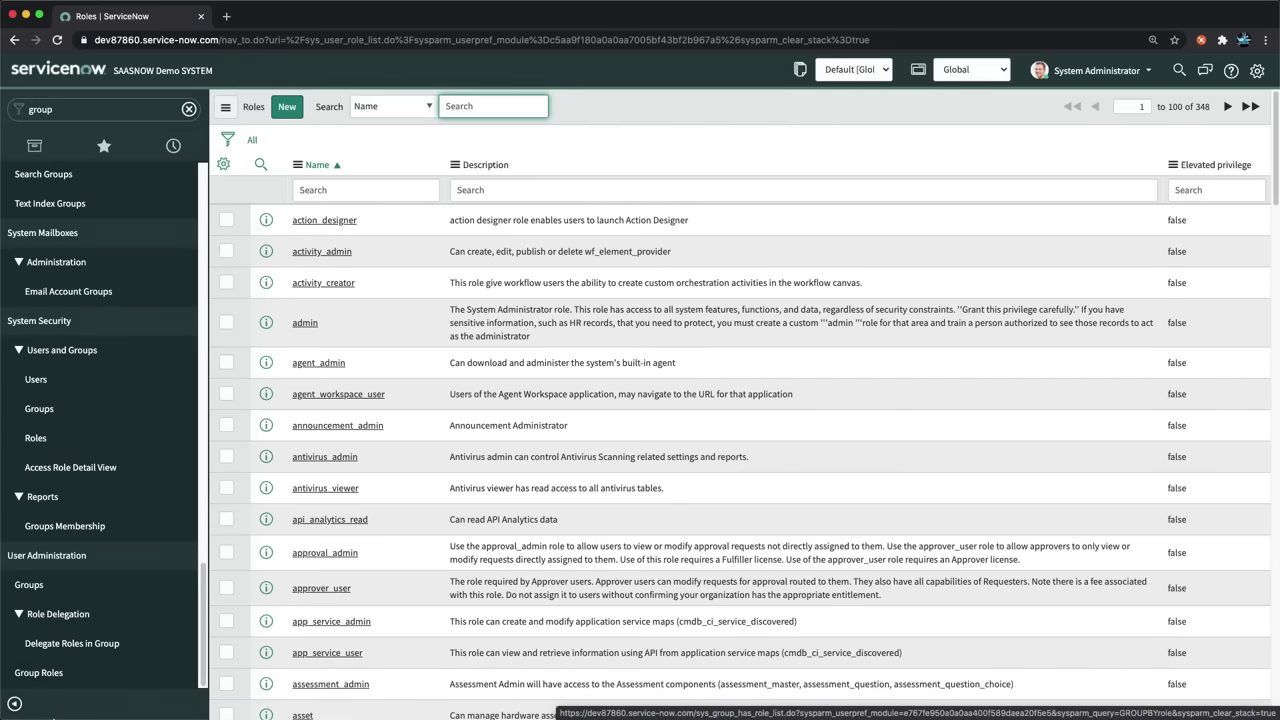
{"action": "left_click", "coordinate": [38, 673]}
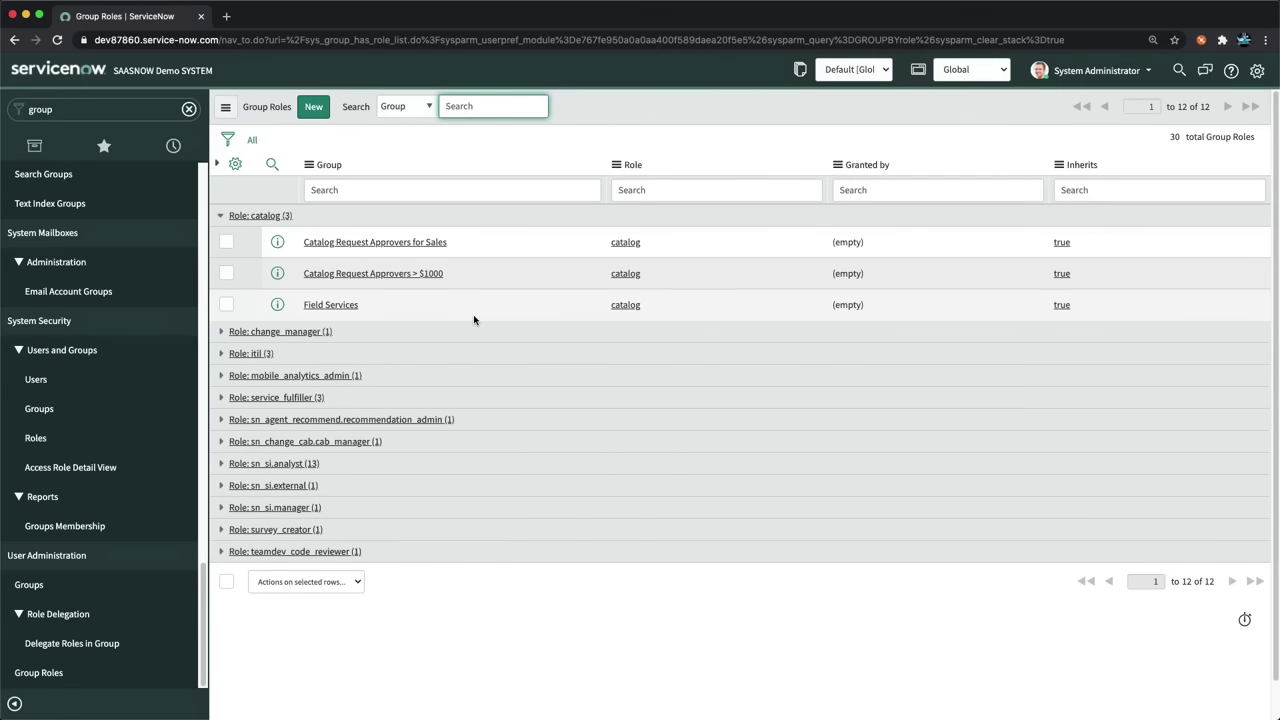
{"action": "left_click", "coordinate": [132, 111]}
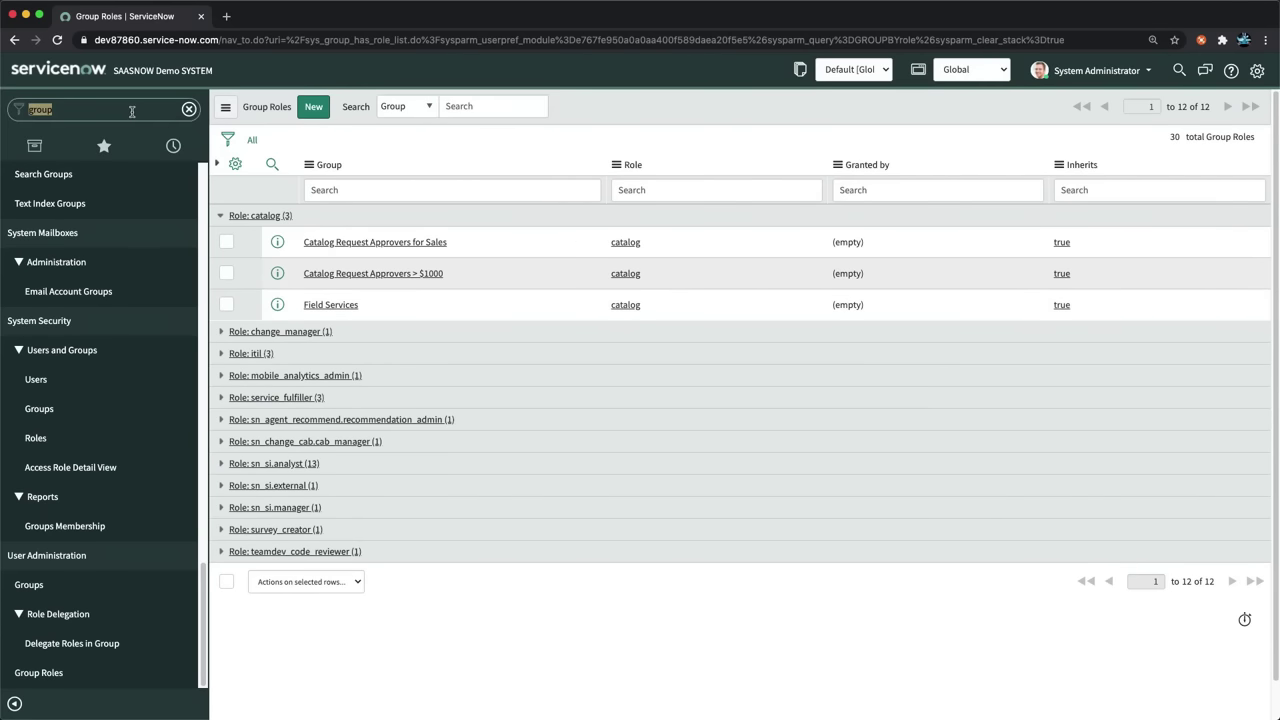
{"action": "type", "text": "in"}
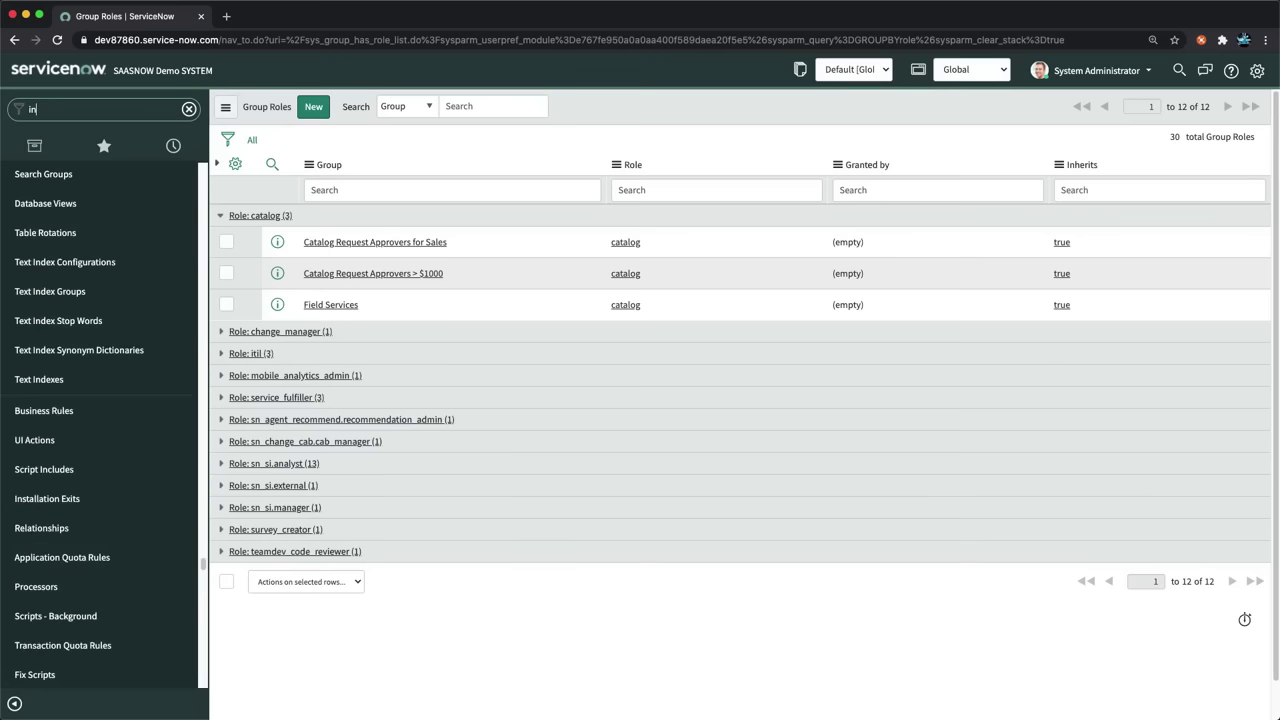
{"action": "type", "text": "ncident"}
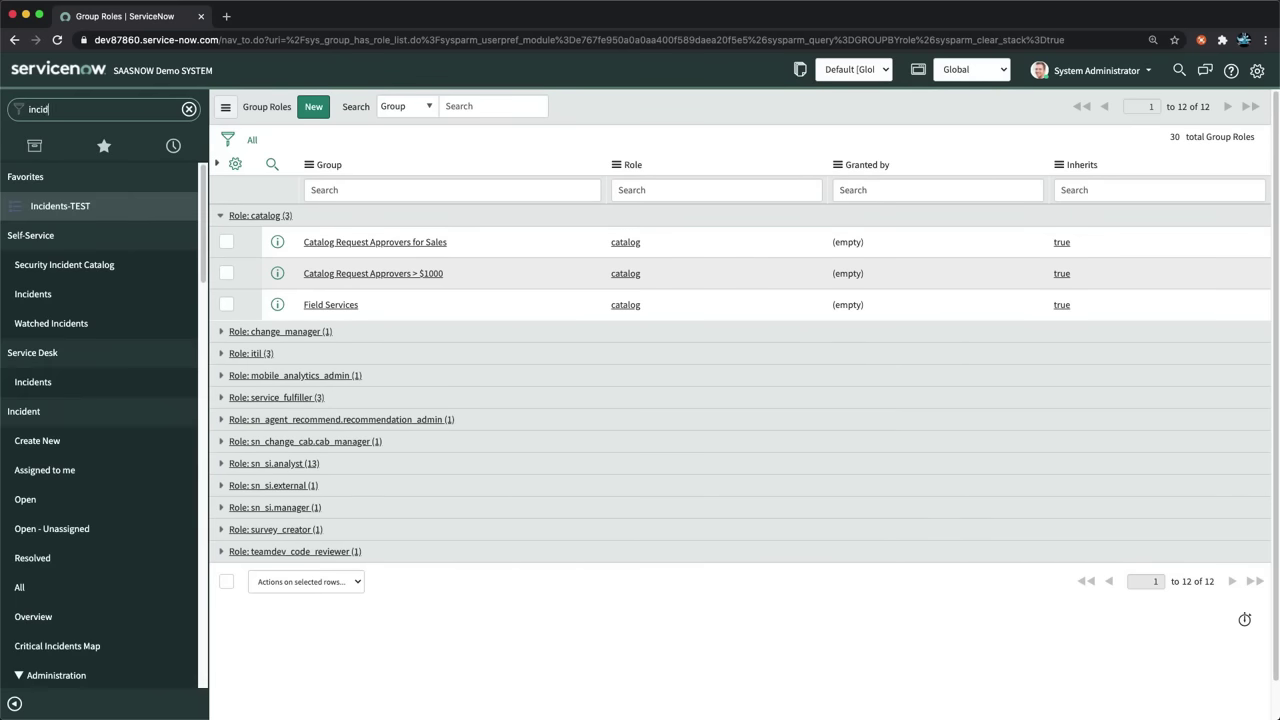
Open the open incidents list and view the Incident table definition via the Number column menu
{"action": "left_click", "coordinate": [19, 502]}
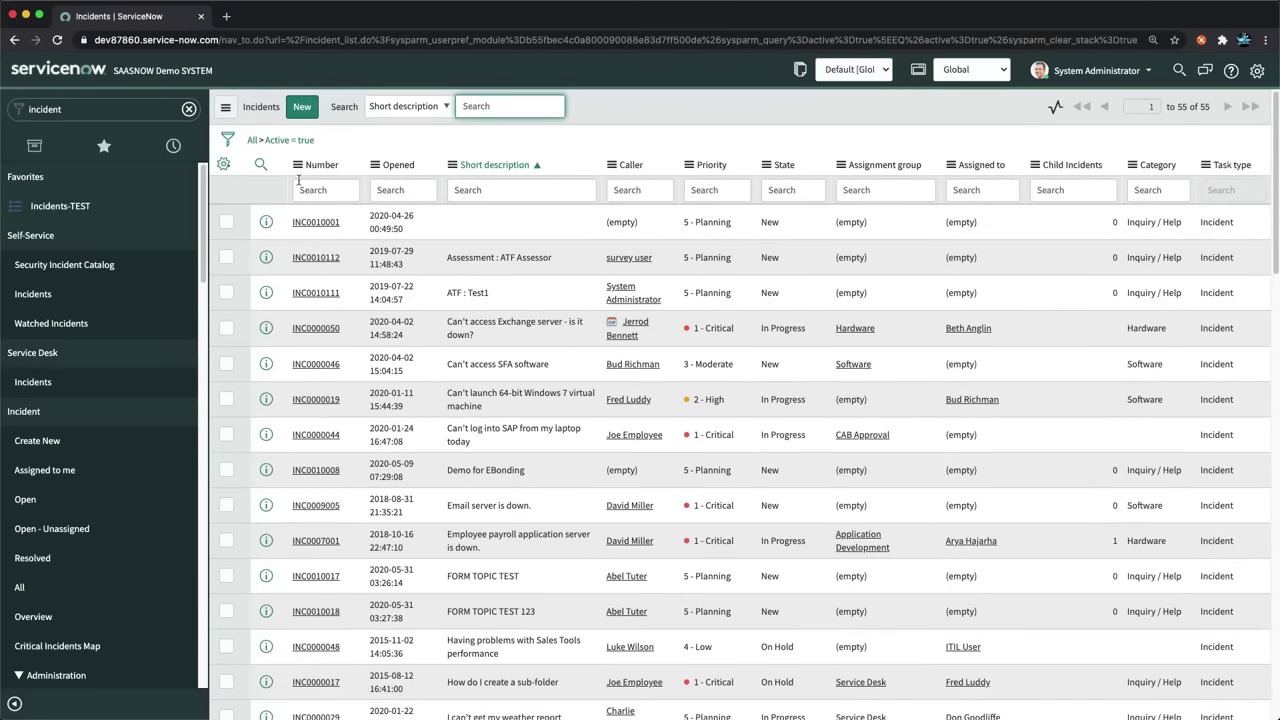
{"action": "left_click", "coordinate": [297, 164]}
{"action": "left_click", "coordinate": [466, 392]}
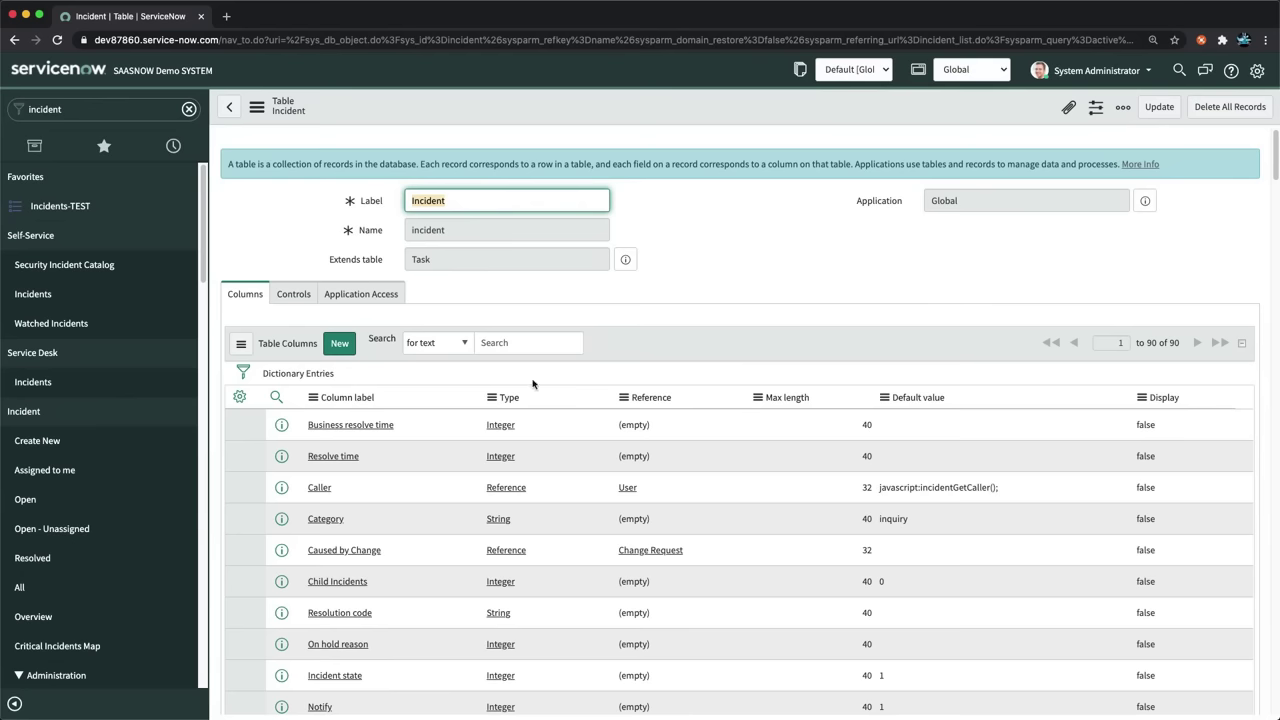
{"action": "scroll", "coordinate": [98, 416], "scroll_direction": "down", "scroll_amount": 5}
{"action": "scroll", "coordinate": [98, 416], "scroll_direction": "down", "scroll_amount": 15}
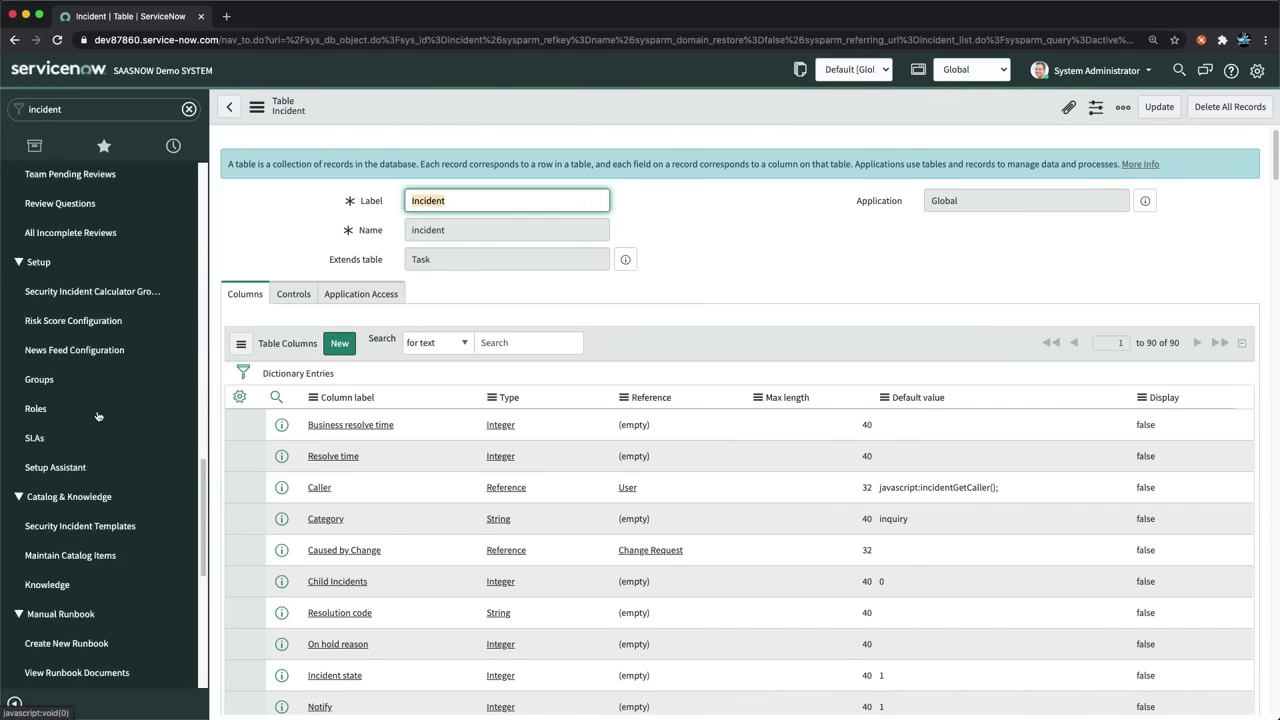
{"action": "scroll", "coordinate": [62, 443], "scroll_direction": "up", "scroll_amount": 20}
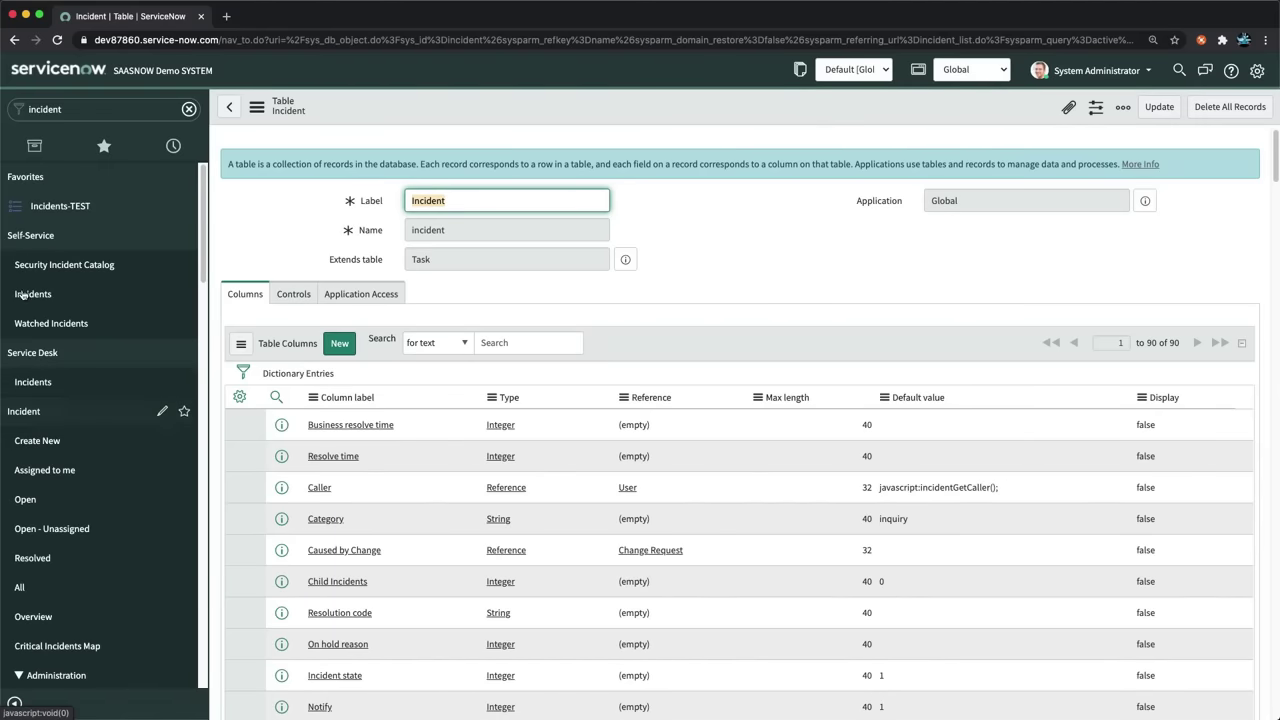
Clear the navigator filter and open Problem > Open to list the 35 active problems
{"action": "left_click", "coordinate": [170, 119]}
{"action": "left_click", "coordinate": [188, 109]}
{"action": "scroll", "coordinate": [34, 326], "scroll_direction": "down", "scroll_amount": 10}
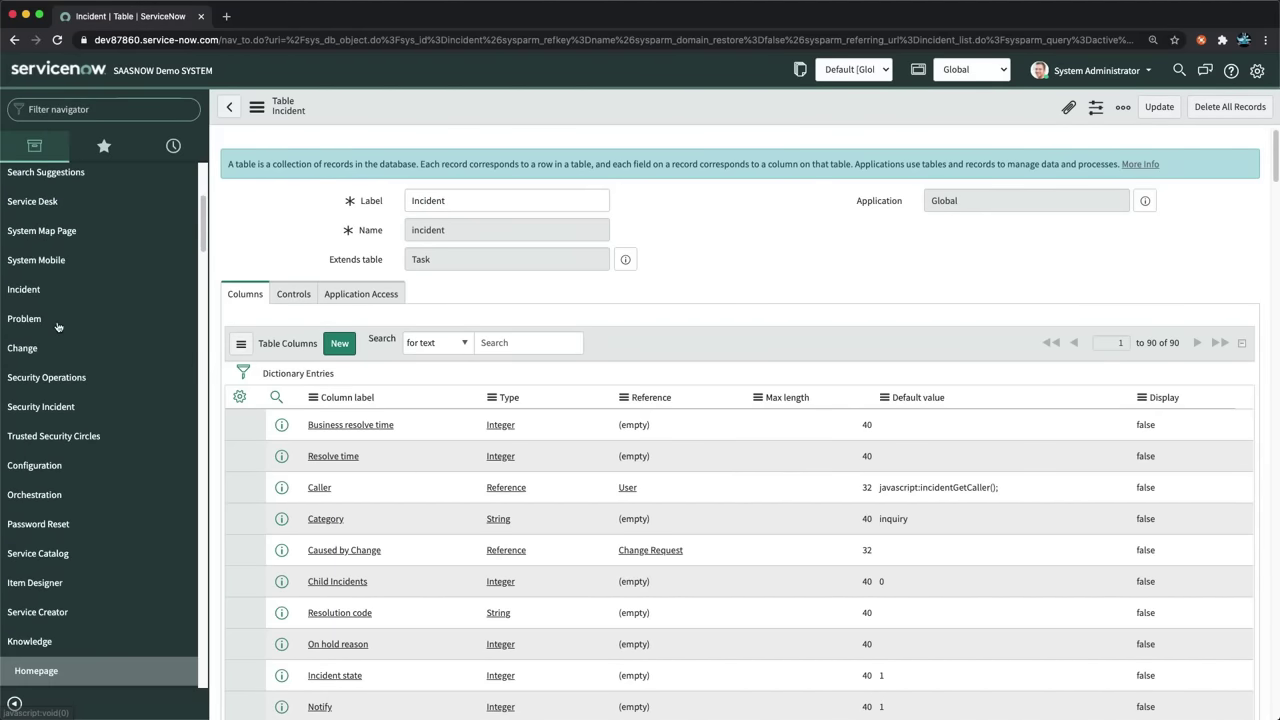
{"action": "scroll", "coordinate": [34, 326], "scroll_direction": "up", "scroll_amount": 2}
{"action": "left_click", "coordinate": [34, 327]}
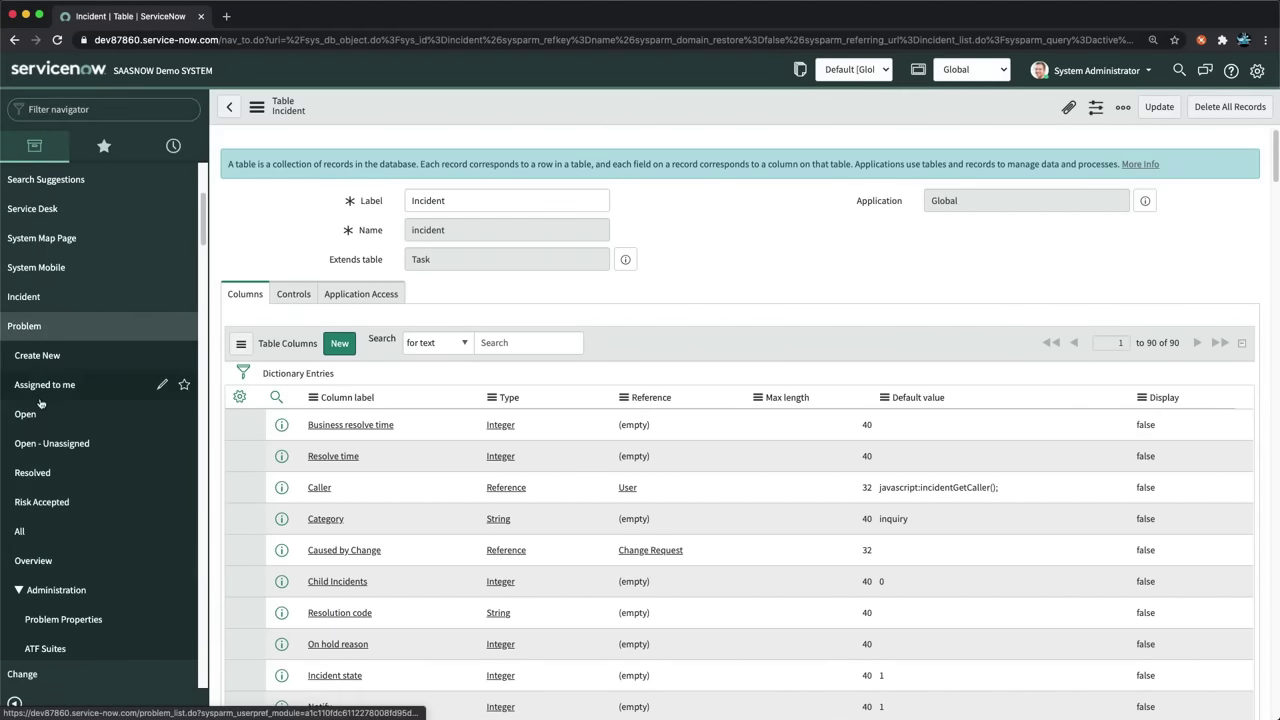
{"action": "left_click", "coordinate": [26, 426]}
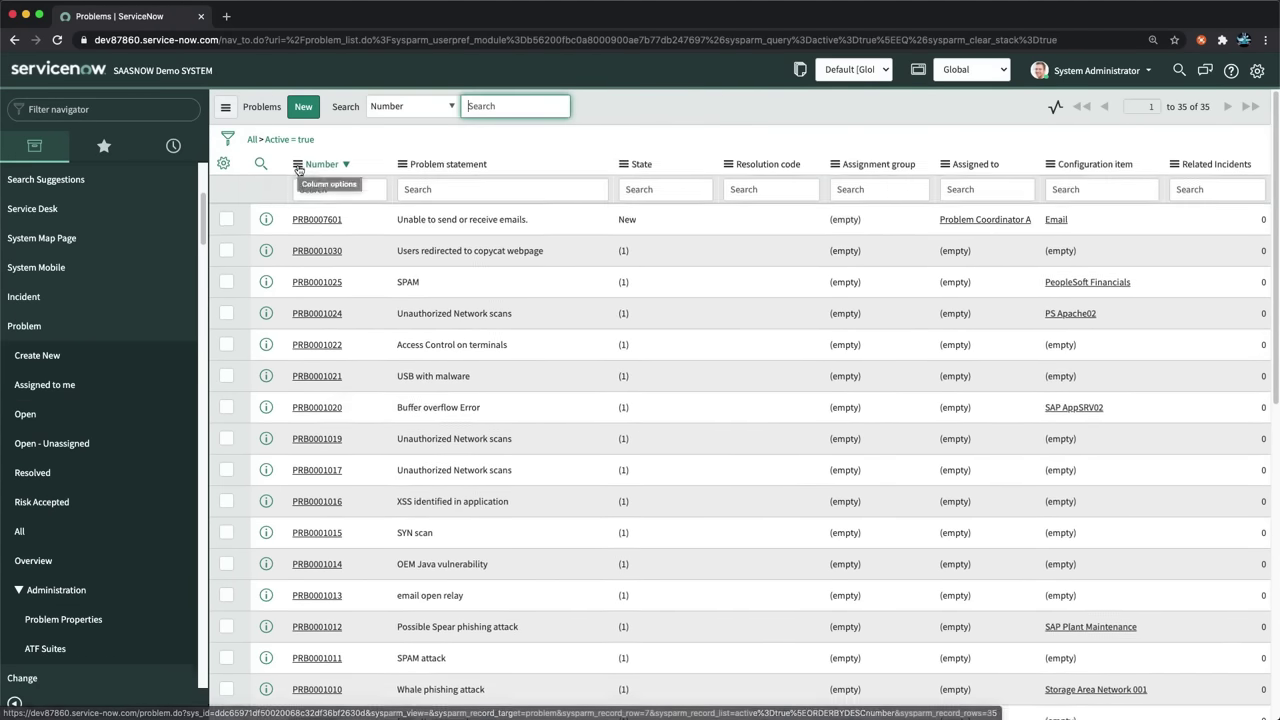
Open the Problem table definition, then the Task table it extends, and scroll to its 68 columns
{"action": "left_click", "coordinate": [297, 164]}
{"action": "mouse_move", "coordinate": [358, 313]}
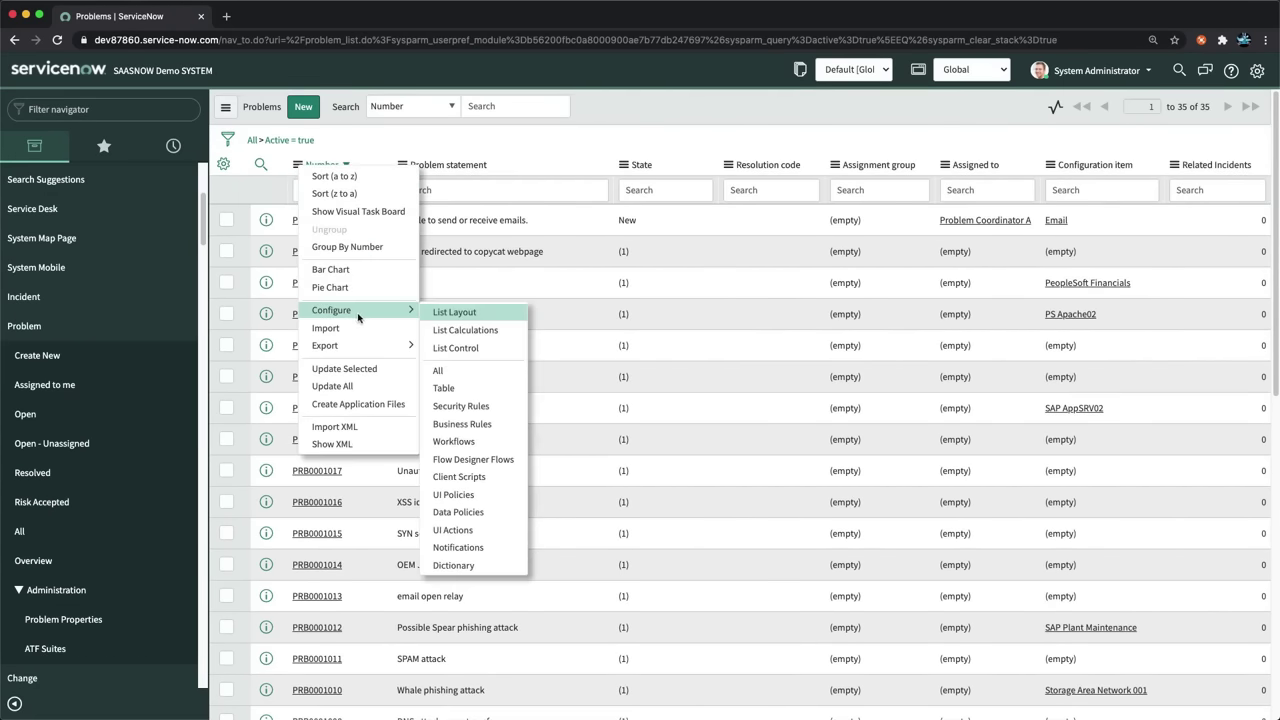
{"action": "left_click", "coordinate": [464, 392]}
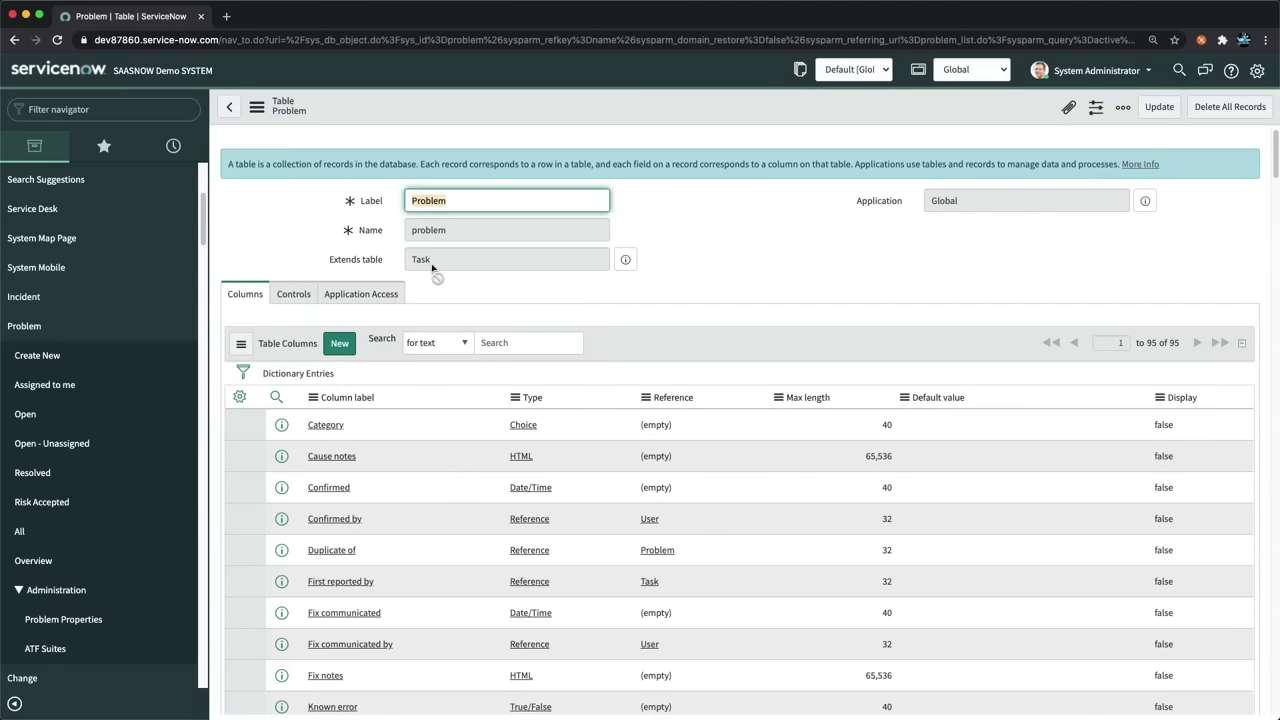
{"action": "left_click", "coordinate": [622, 260]}
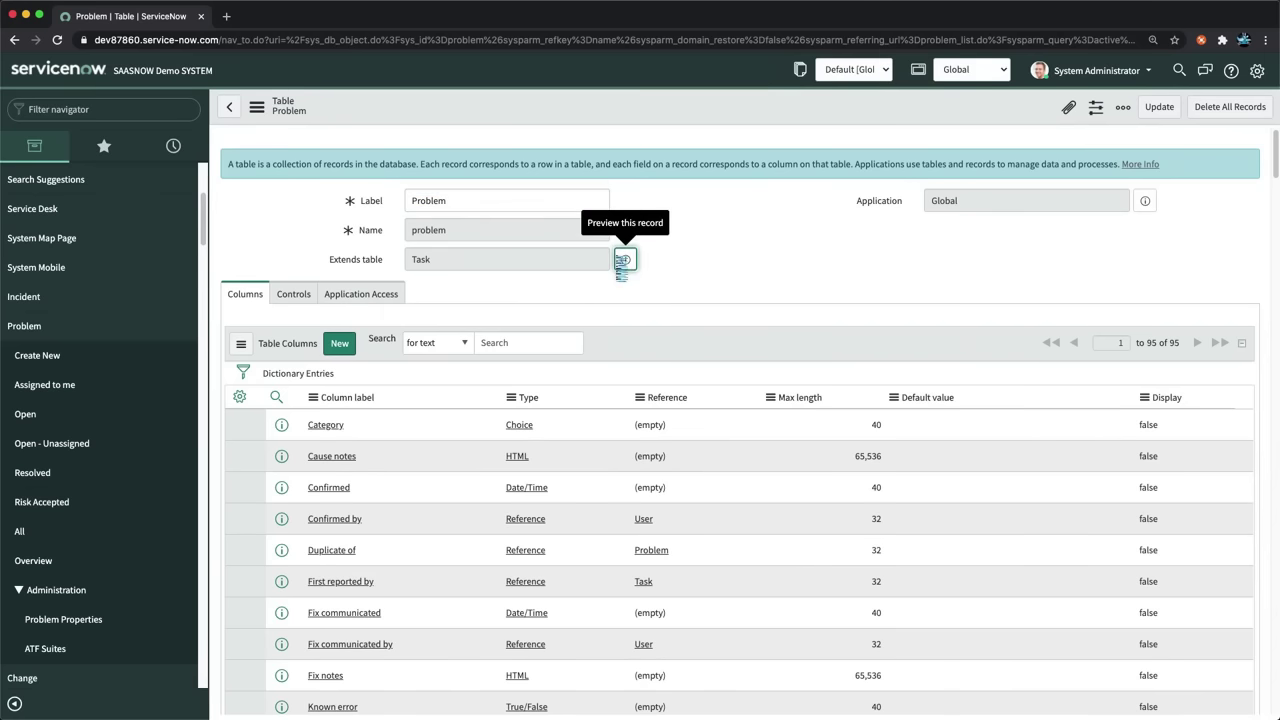
{"action": "left_click", "coordinate": [817, 298]}
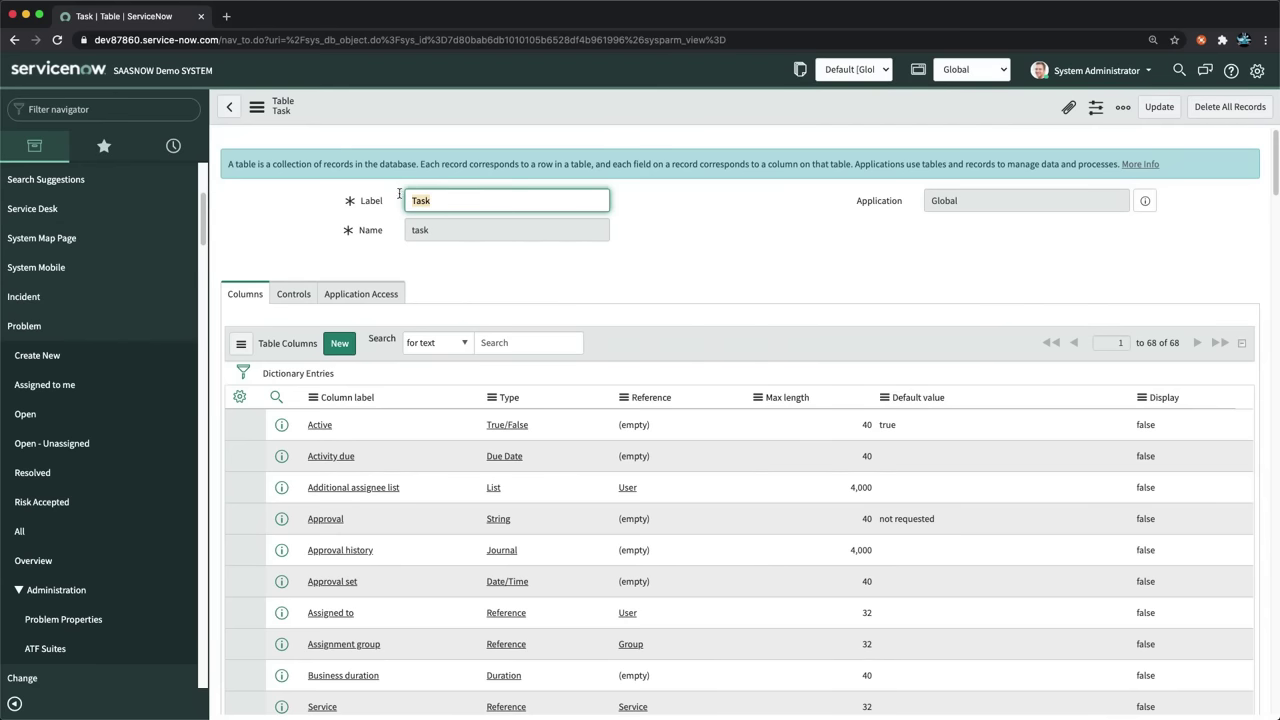
{"action": "scroll", "coordinate": [408, 437], "scroll_direction": "down", "scroll_amount": 3}
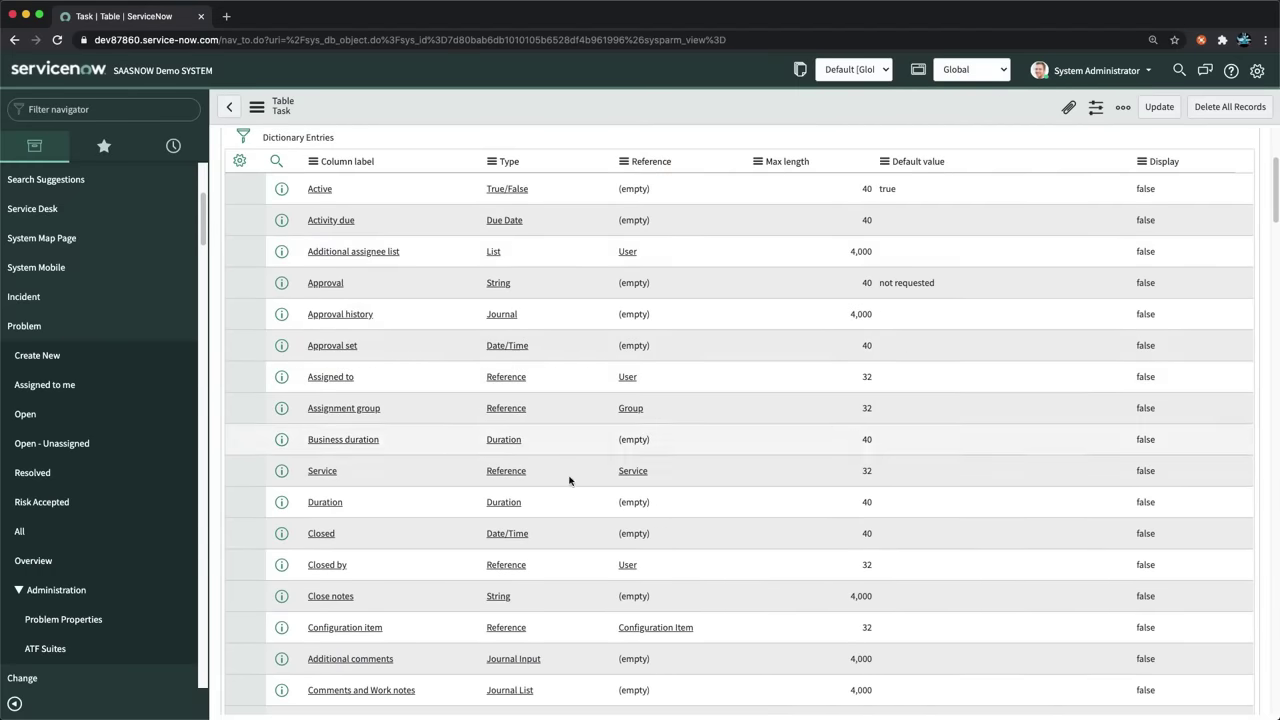
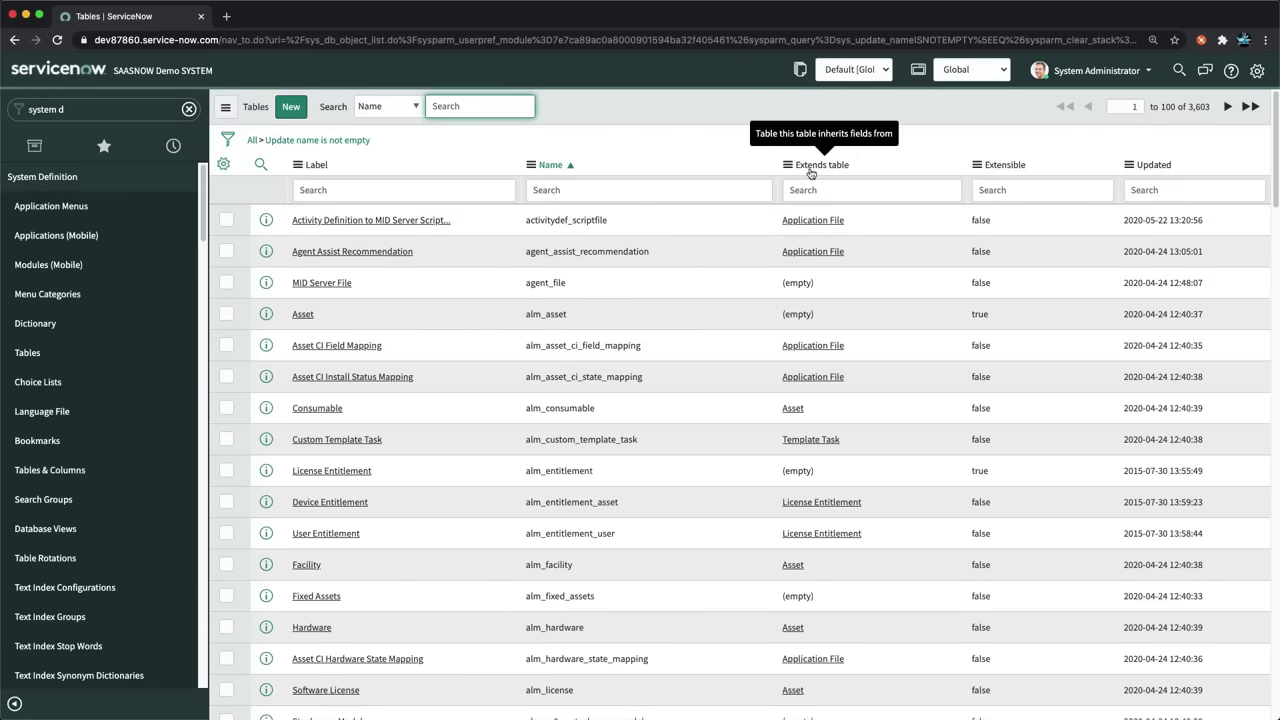
Show only base tables whose Extends table value is empty
{"action": "right_click", "coordinate": [800, 284]}
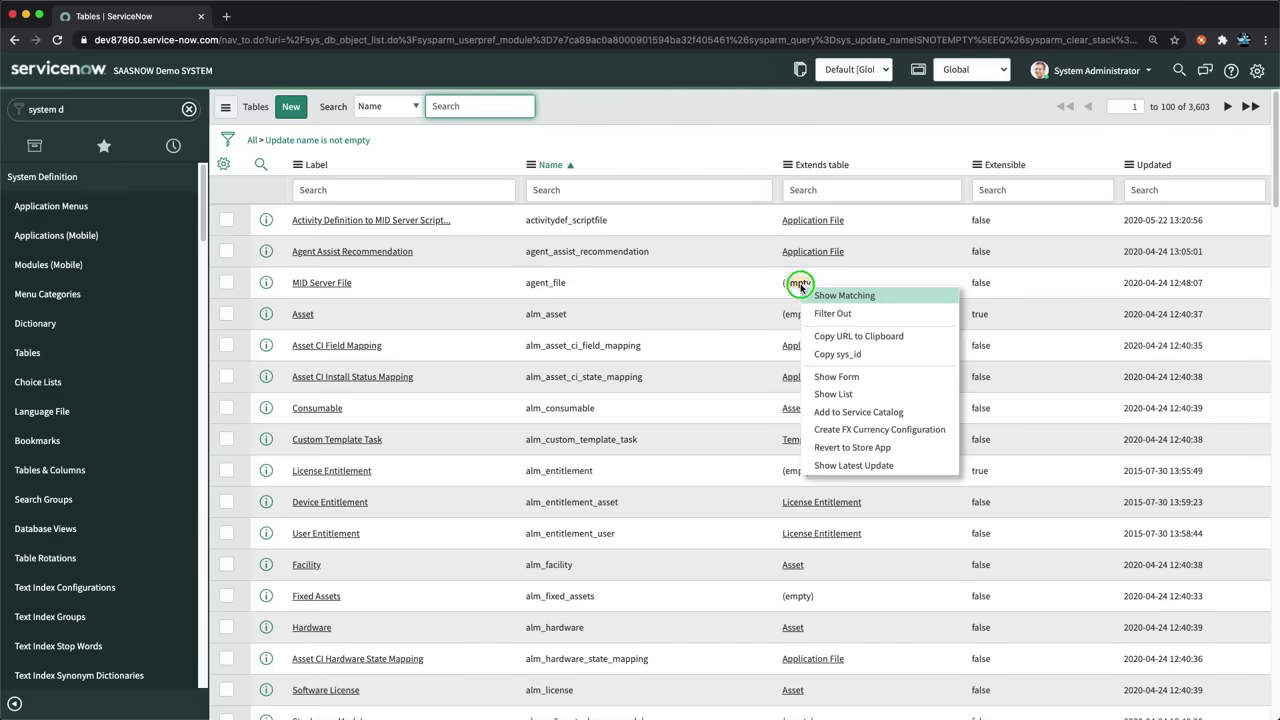
{"action": "left_click", "coordinate": [833, 296]}
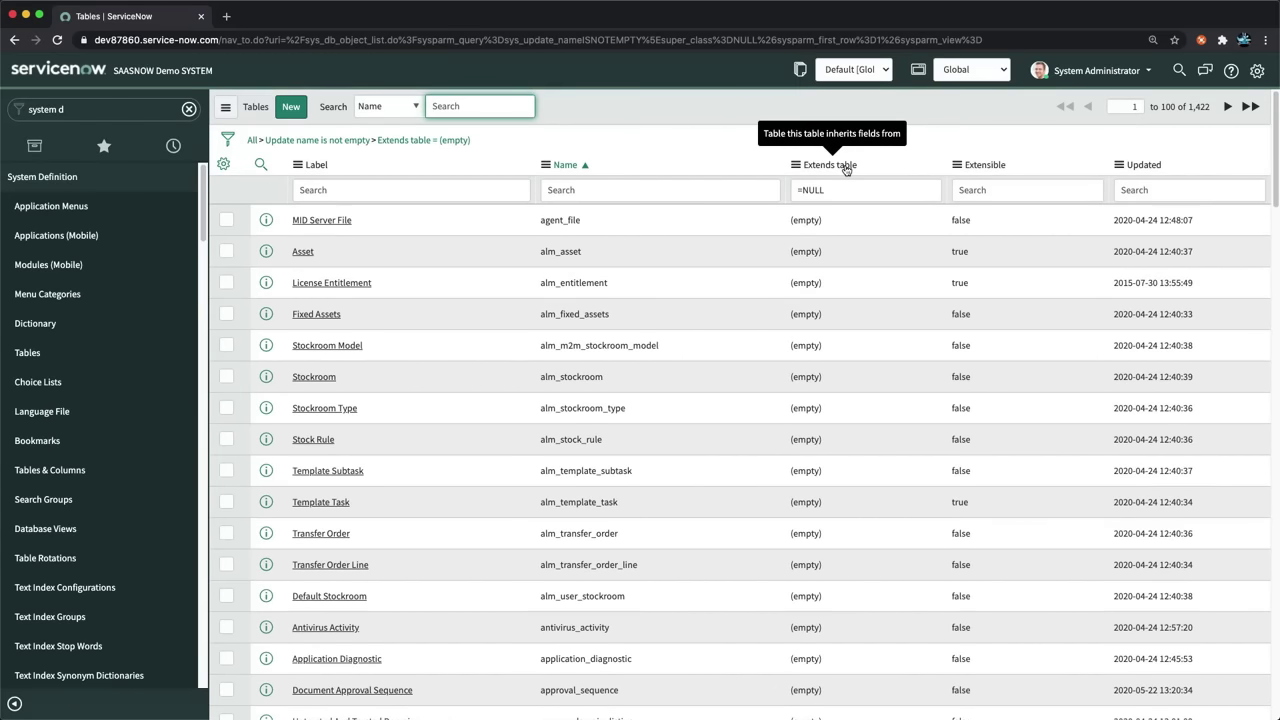
{"action": "scroll", "coordinate": [446, 452], "scroll_direction": "down", "scroll_amount": 10}
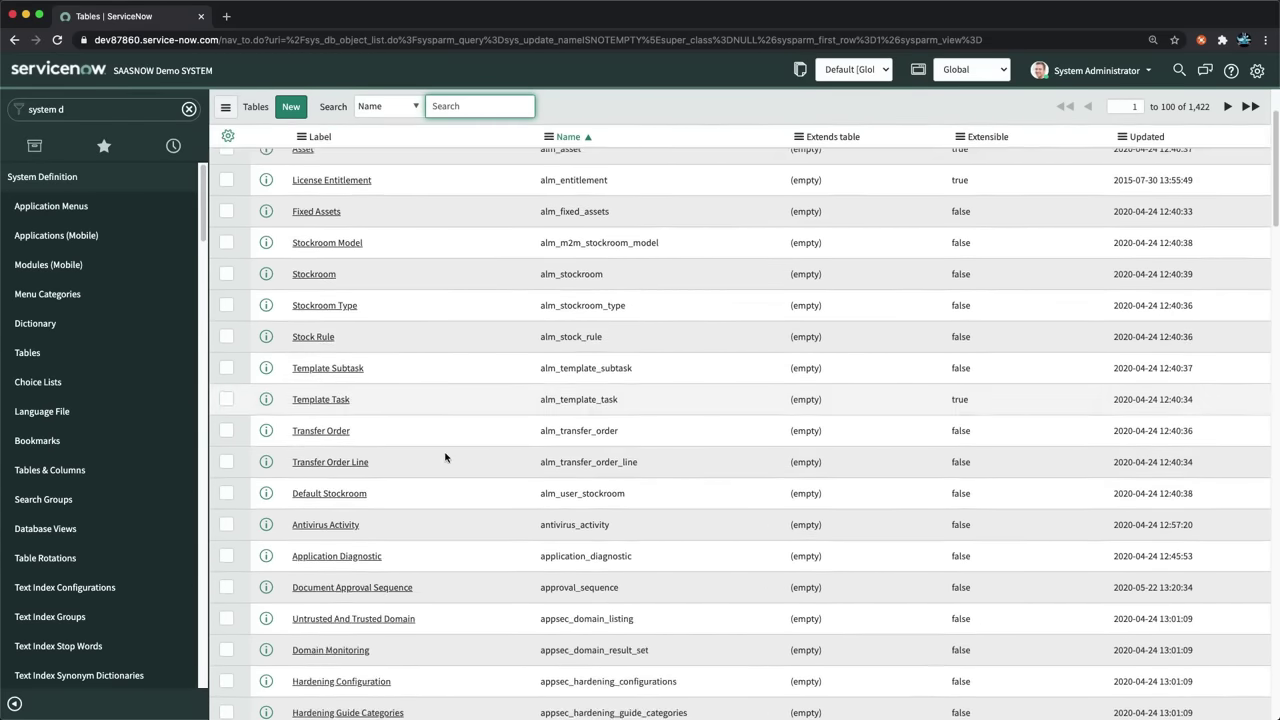
{"action": "scroll", "coordinate": [446, 457], "scroll_direction": "down", "scroll_amount": 10}
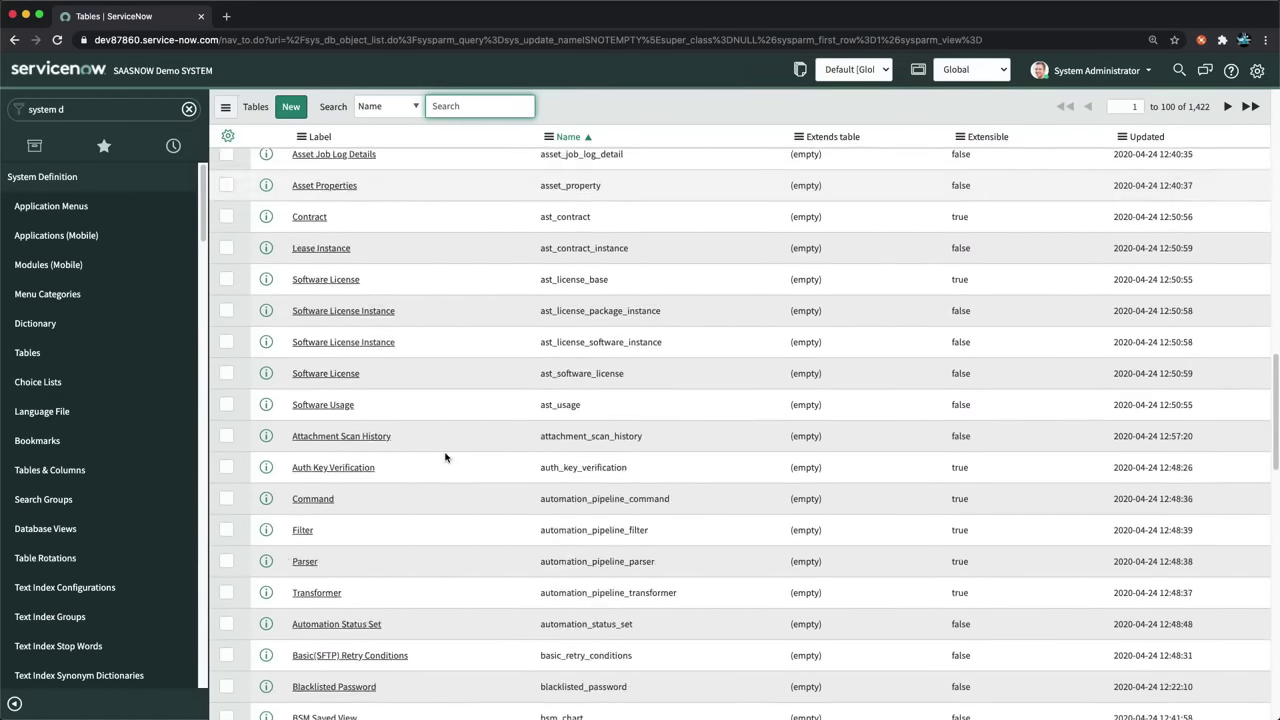
{"action": "scroll", "coordinate": [446, 457], "scroll_direction": "up", "scroll_amount": 20}
Sort the base tables by label, filter labels containing 'task', then reload all tables
{"action": "left_click", "coordinate": [318, 166]}
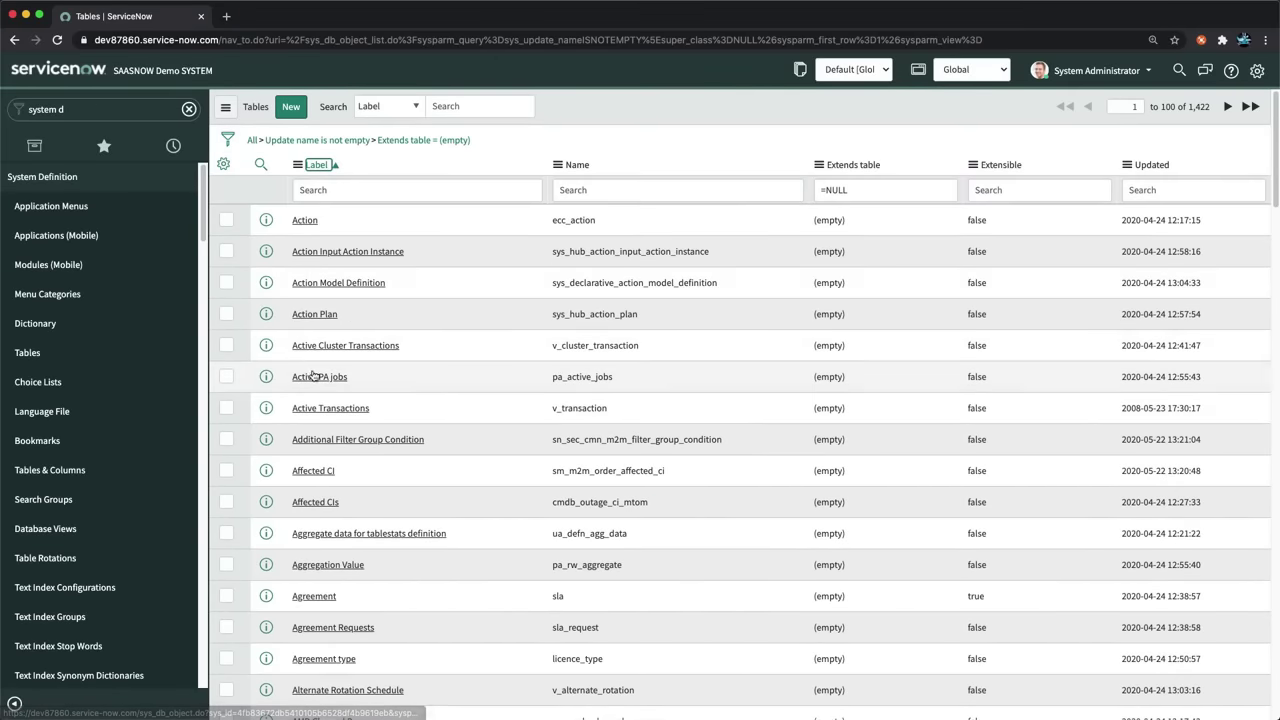
{"action": "left_click", "coordinate": [375, 190]}
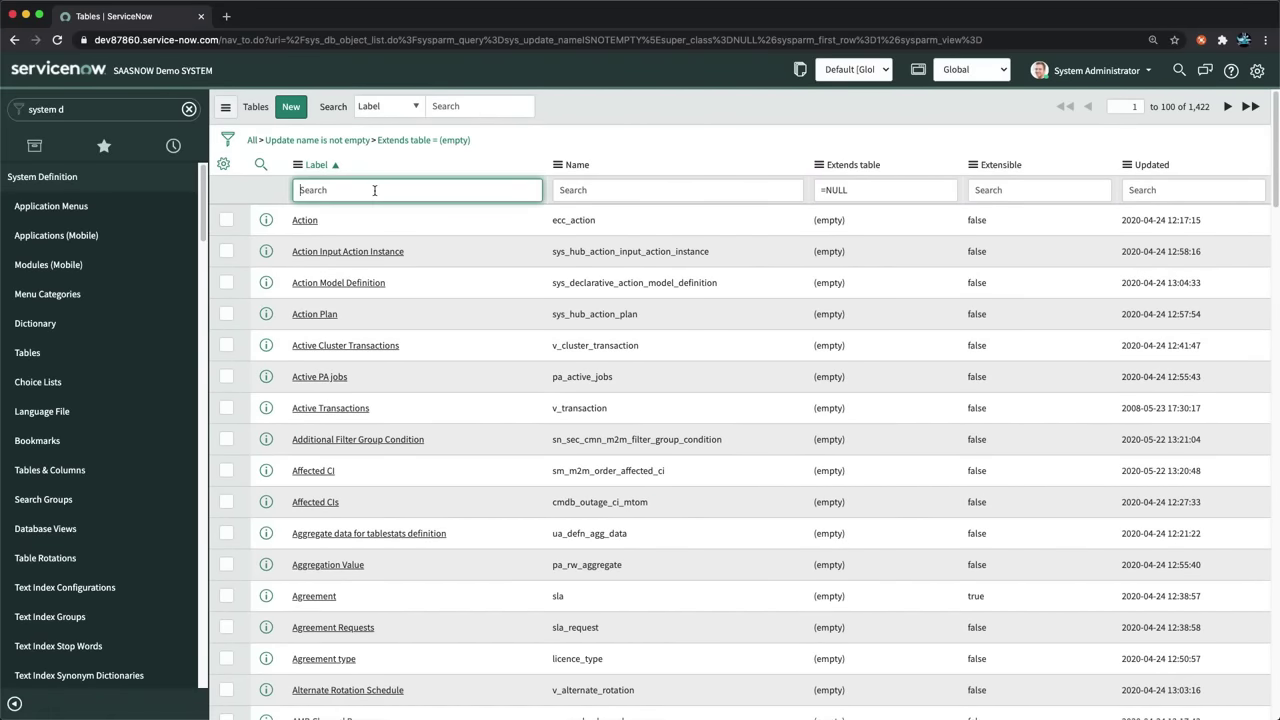
{"action": "type", "text": "*task"}
{"action": "key", "text": "Return"}
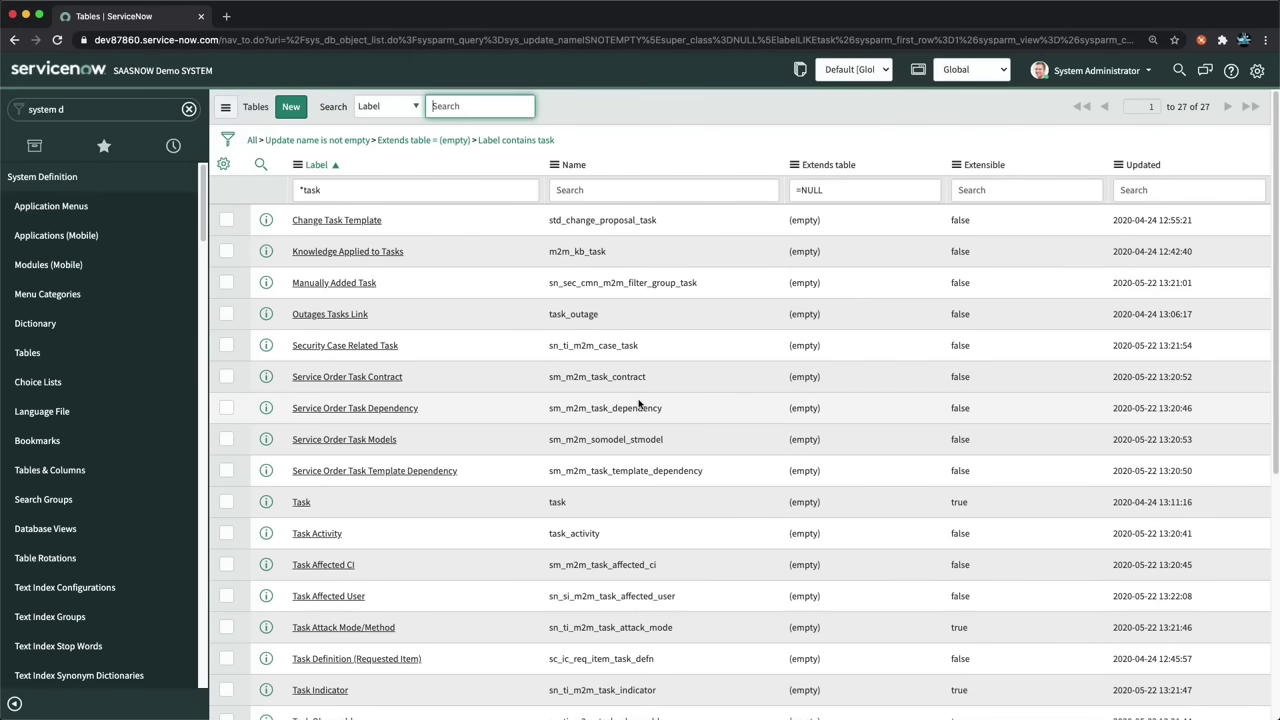
{"action": "left_click", "coordinate": [29, 355]}
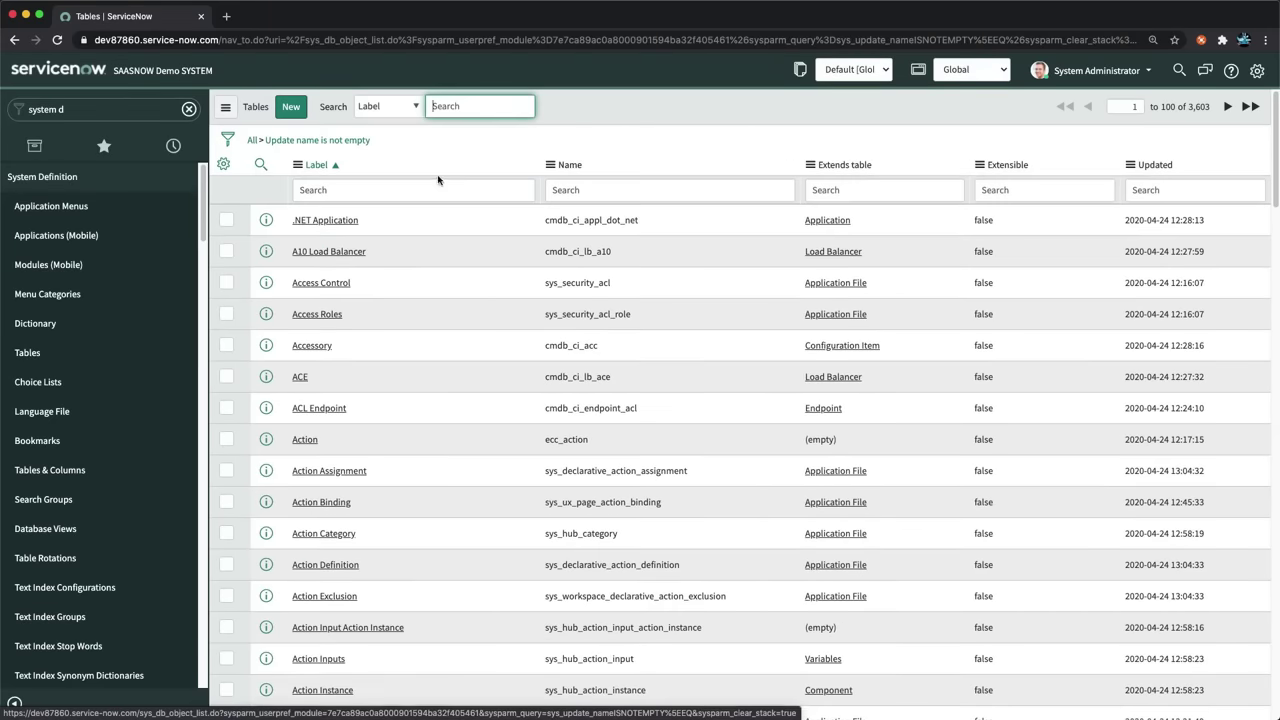
Filter tables to the 22 labels containing 'incident', then start a new table record
{"action": "left_click", "coordinate": [448, 189]}
{"action": "type", "text": "*inciden"}
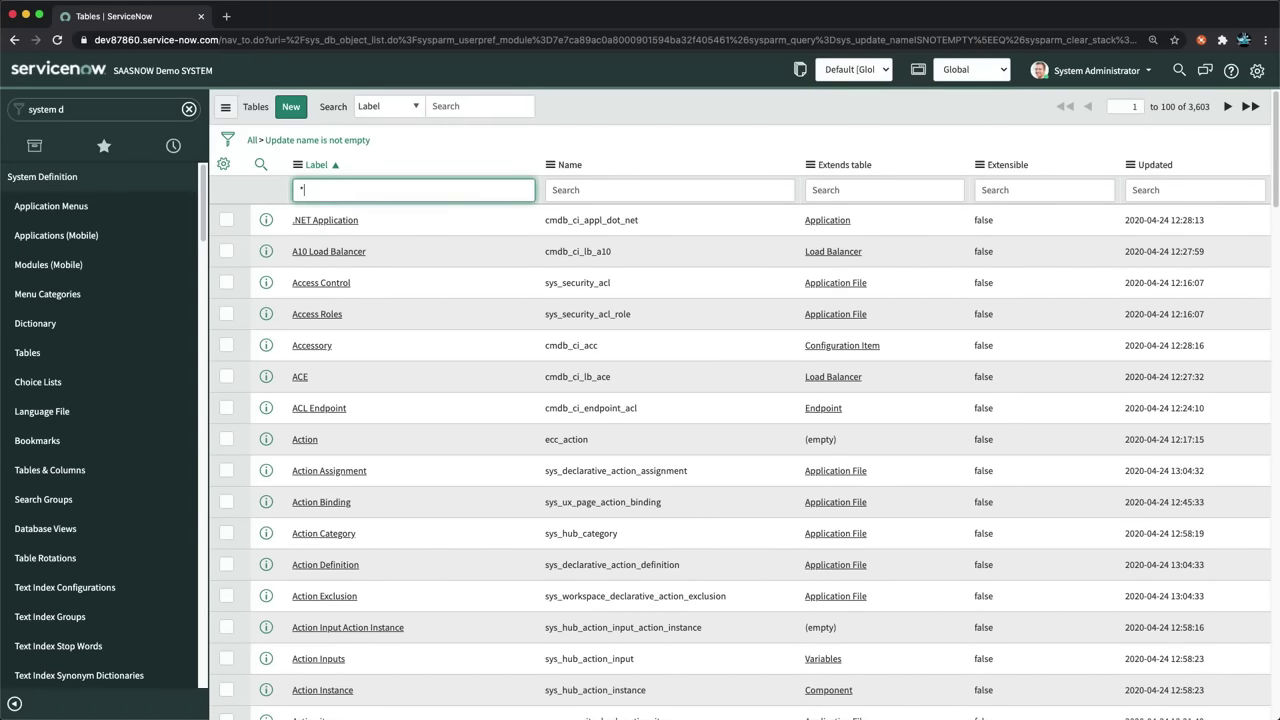
{"action": "type", "text": "t"}
{"action": "key", "text": "Return"}
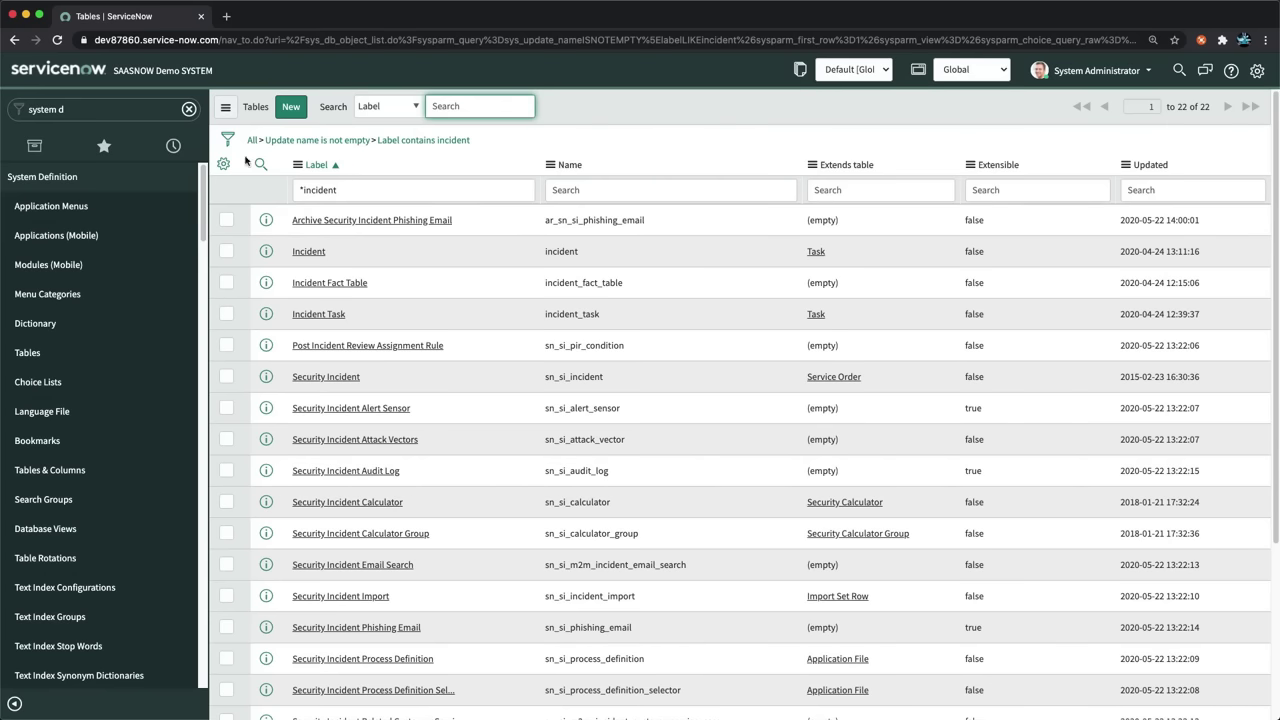
{"action": "left_click", "coordinate": [291, 108]}
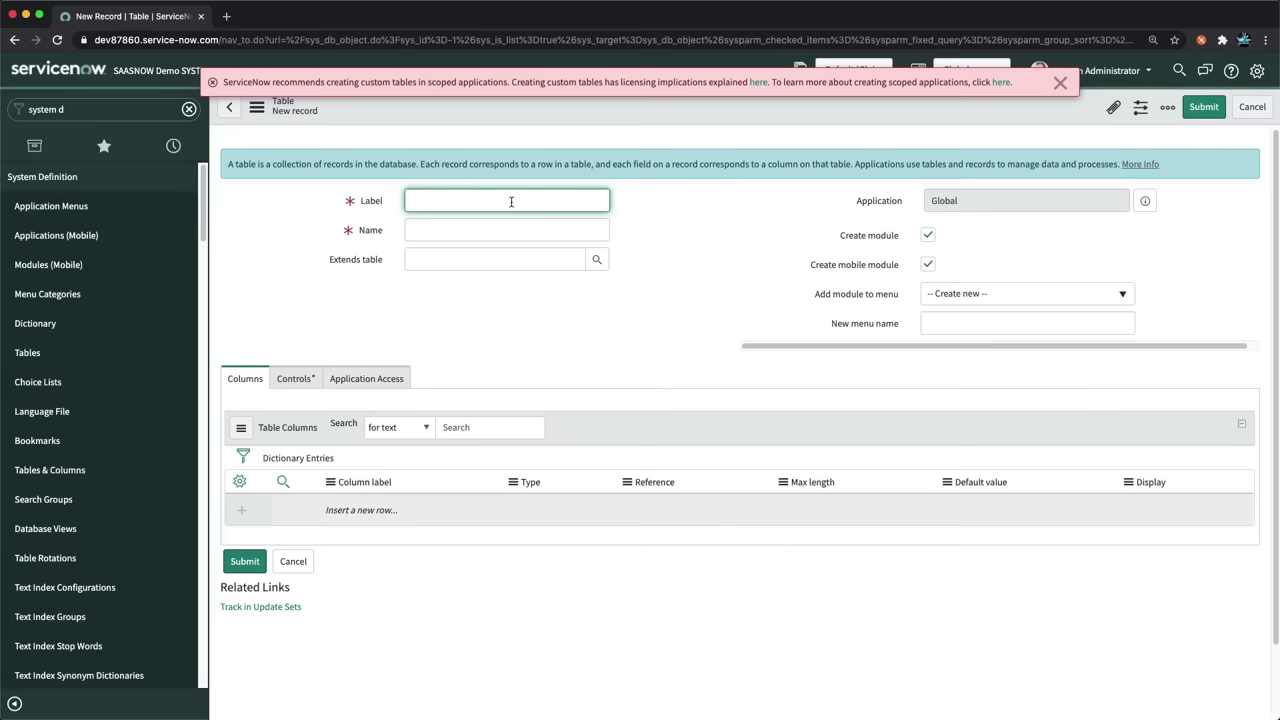
Enter label 'Demo Youtube' so the name becomes u_demo_youtube, and untick Create module
{"action": "type", "text": "Demo Youtube"}
{"action": "key", "text": "Tab"}
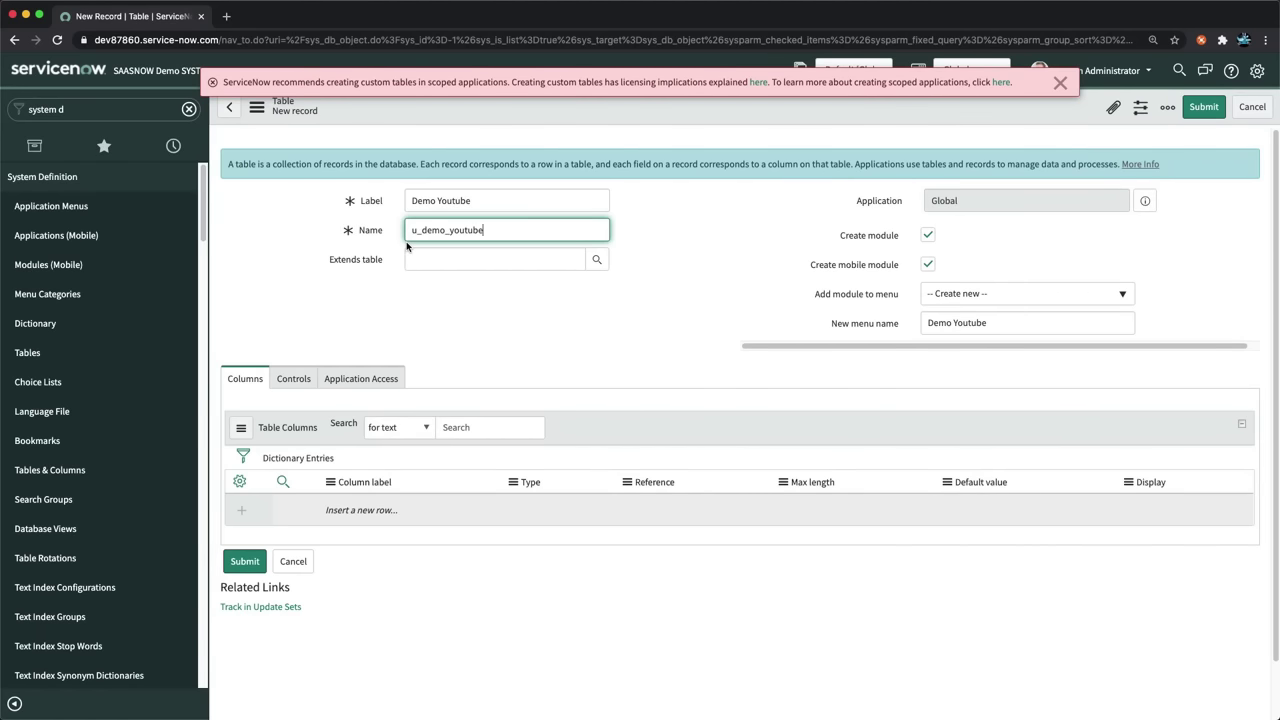
{"action": "left_click_drag", "start_coordinate": [412, 230], "coordinate": [549, 227]}
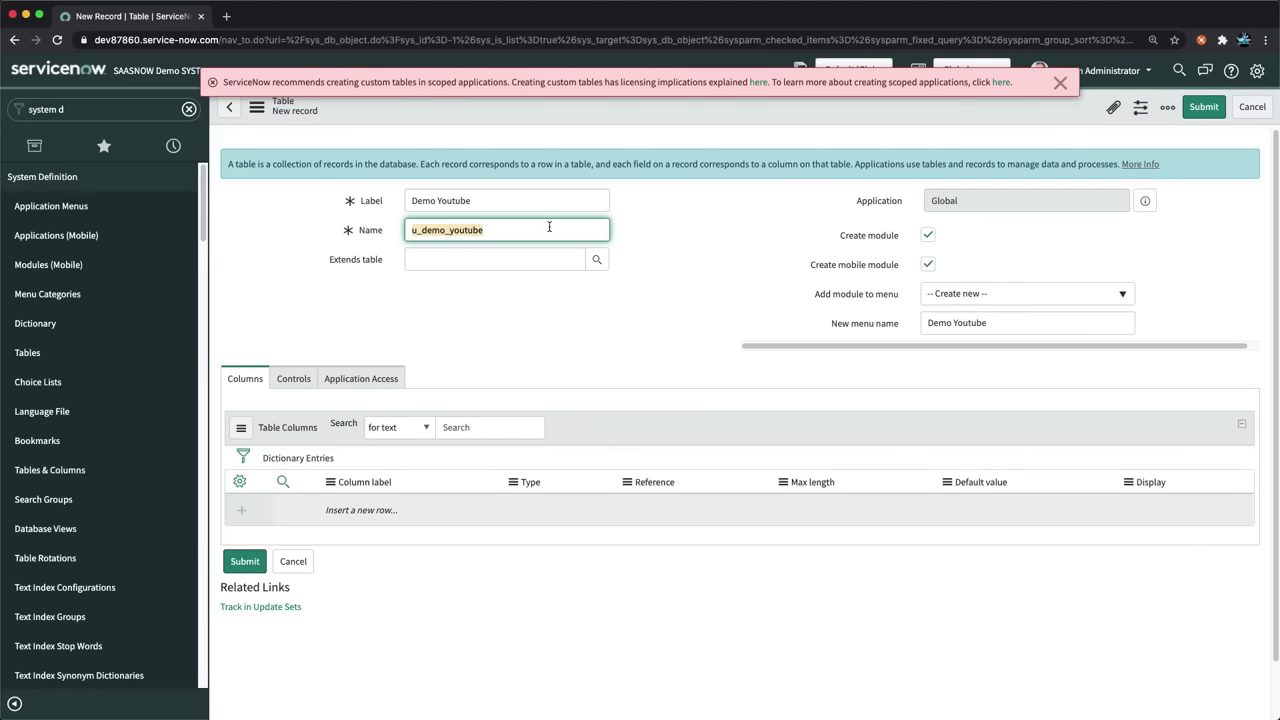
{"action": "left_click", "coordinate": [514, 231]}
{"action": "left_click", "coordinate": [716, 246]}
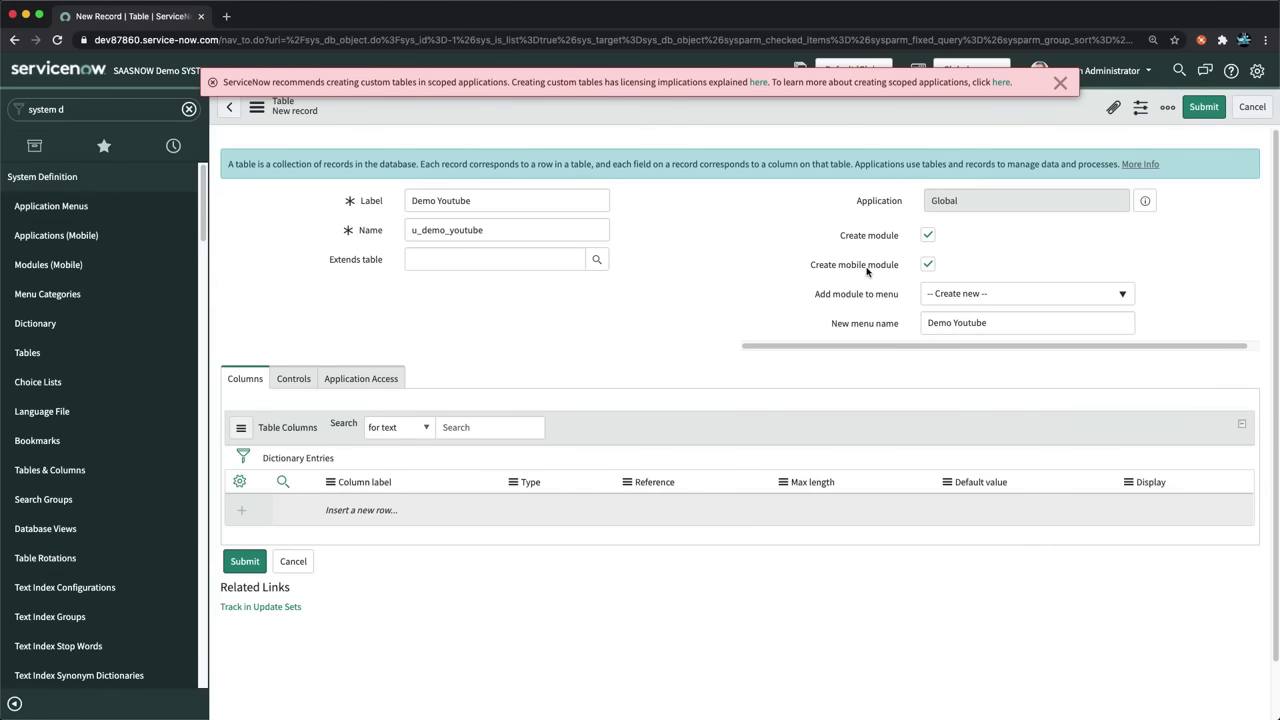
{"action": "left_click", "coordinate": [929, 236]}
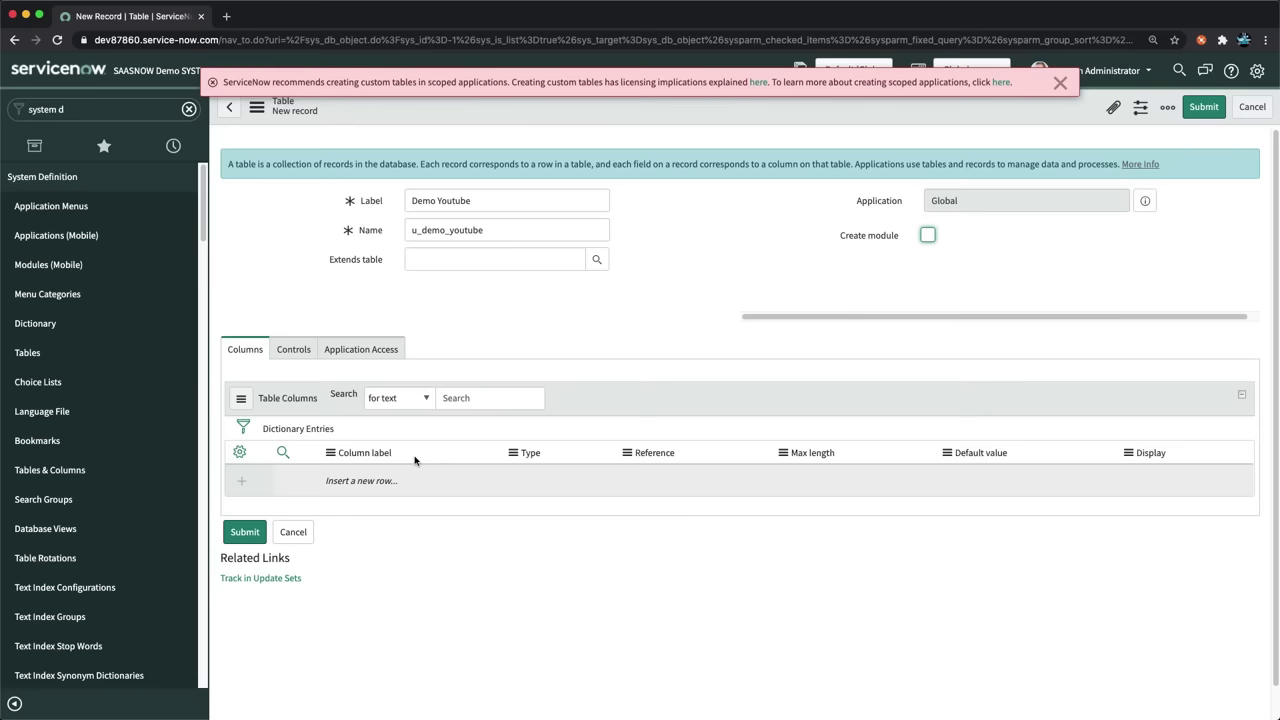
Insert a column labelled 'Name' and set its type to String via the type lookup
{"action": "left_click", "coordinate": [375, 481]}
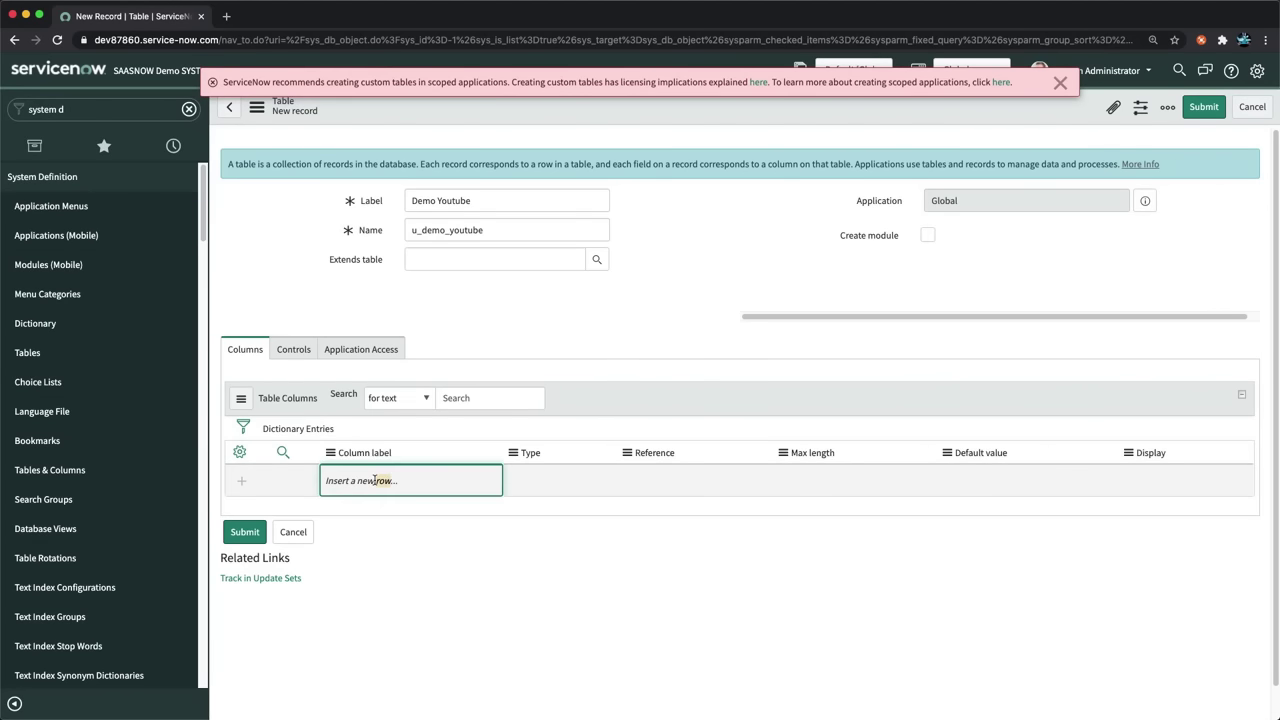
{"action": "left_click", "coordinate": [375, 481]}
{"action": "type", "text": "N"}
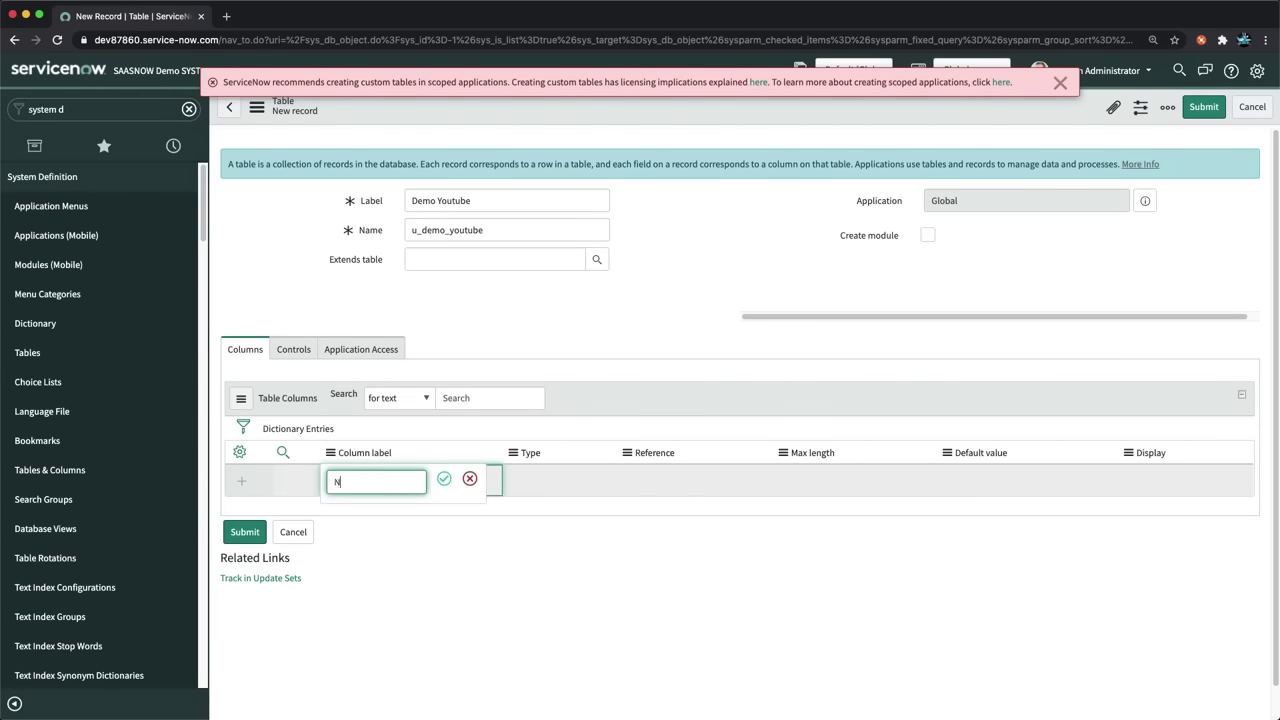
{"action": "type", "text": "ame"}
{"action": "key", "text": "Tab"}
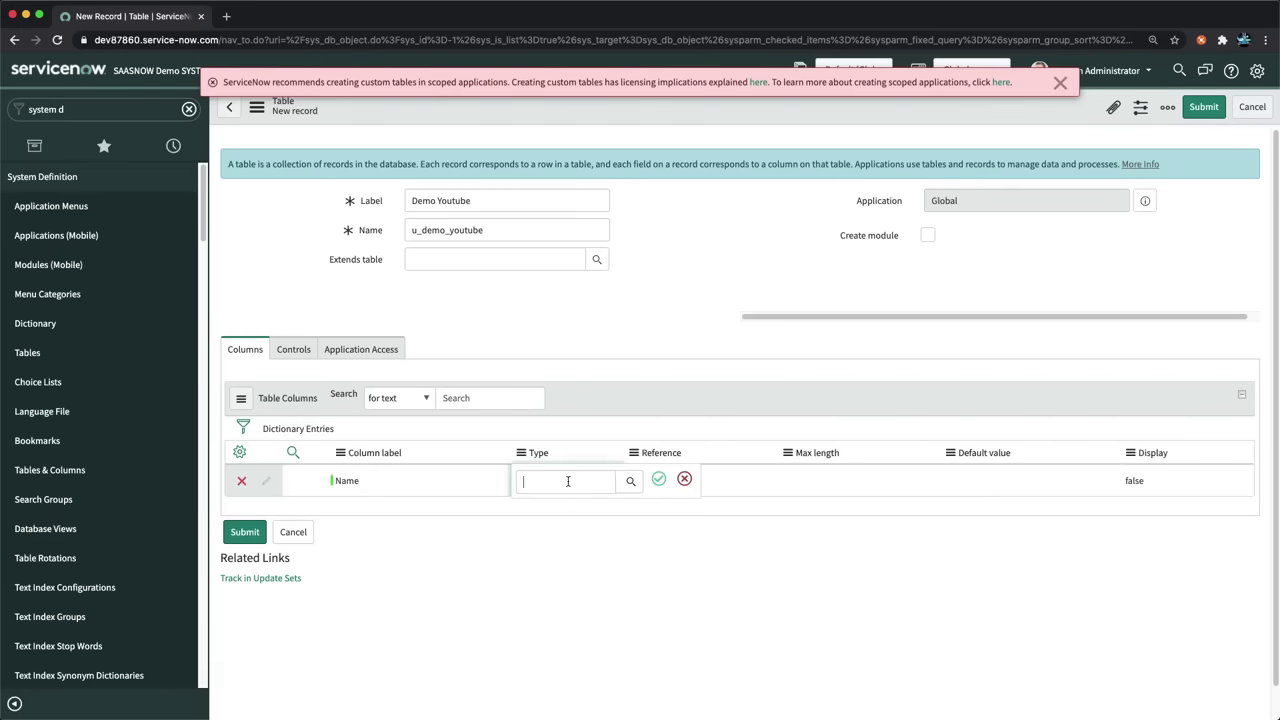
{"action": "type", "text": "str"}
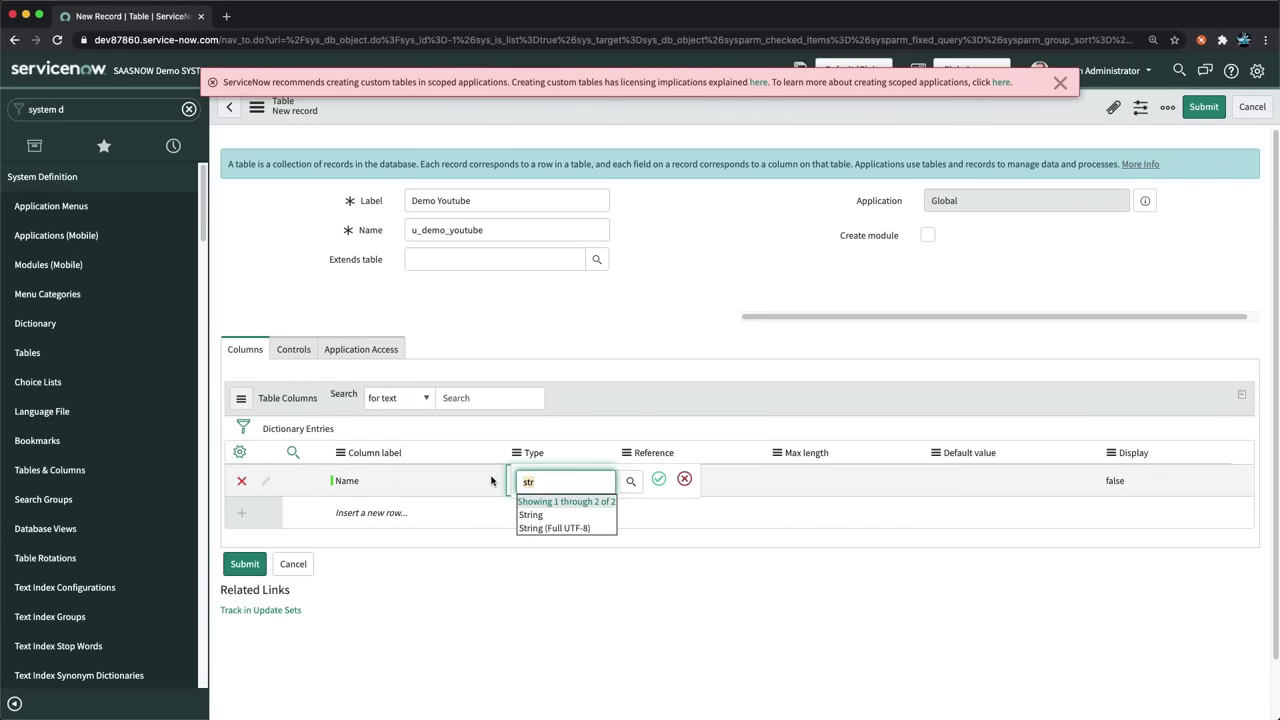
{"action": "left_click", "coordinate": [631, 482]}
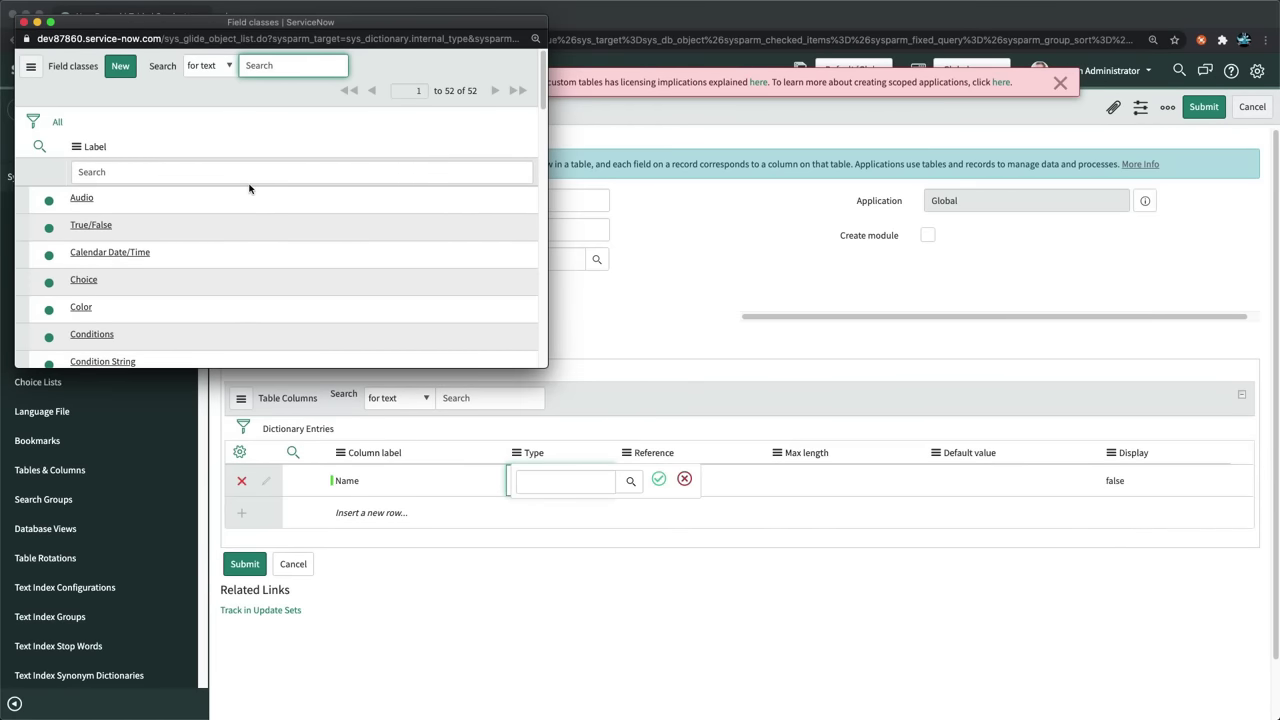
{"action": "left_click", "coordinate": [162, 171]}
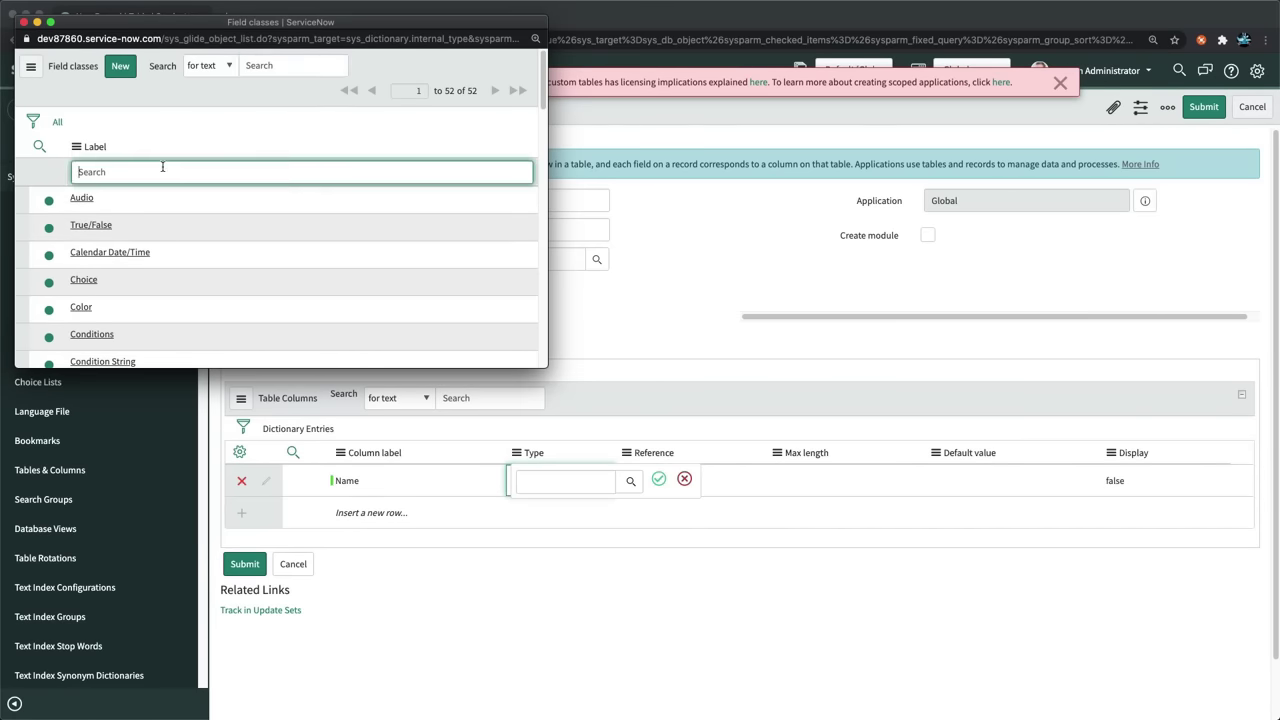
{"action": "type", "text": "*str"}
{"action": "key", "text": "Return"}
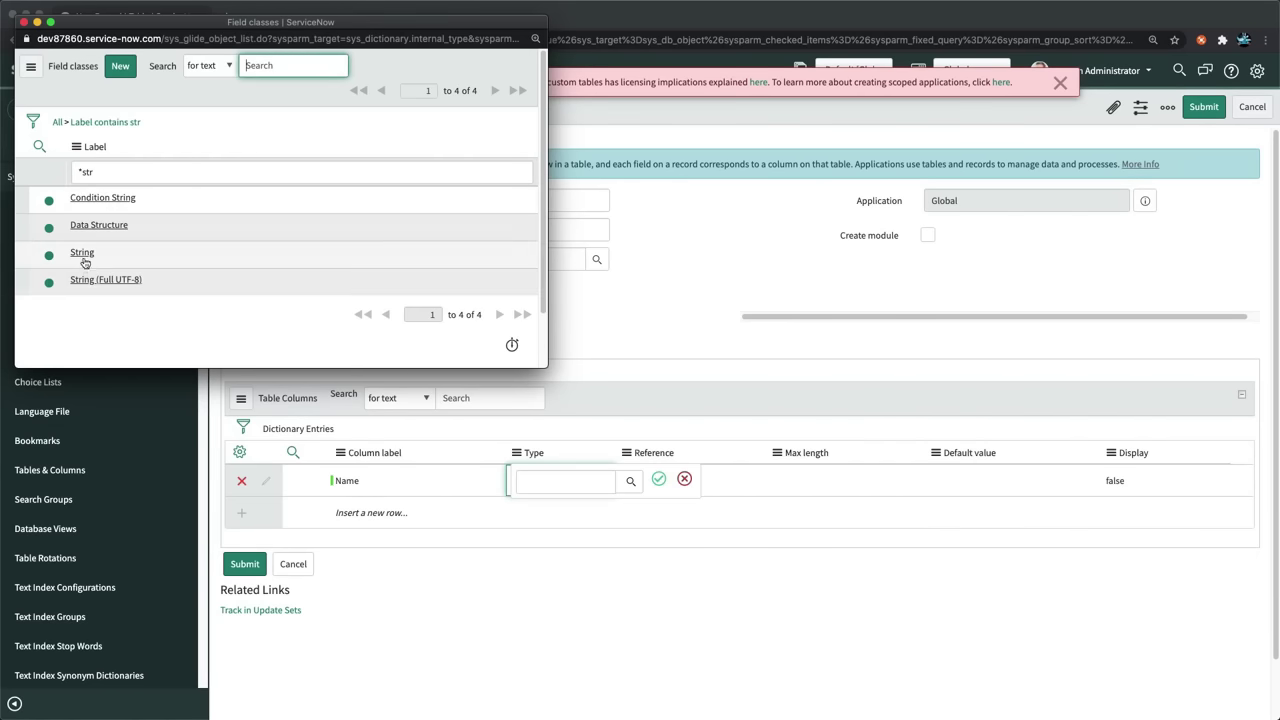
{"action": "left_click", "coordinate": [82, 253]}
{"action": "left_click", "coordinate": [658, 479]}
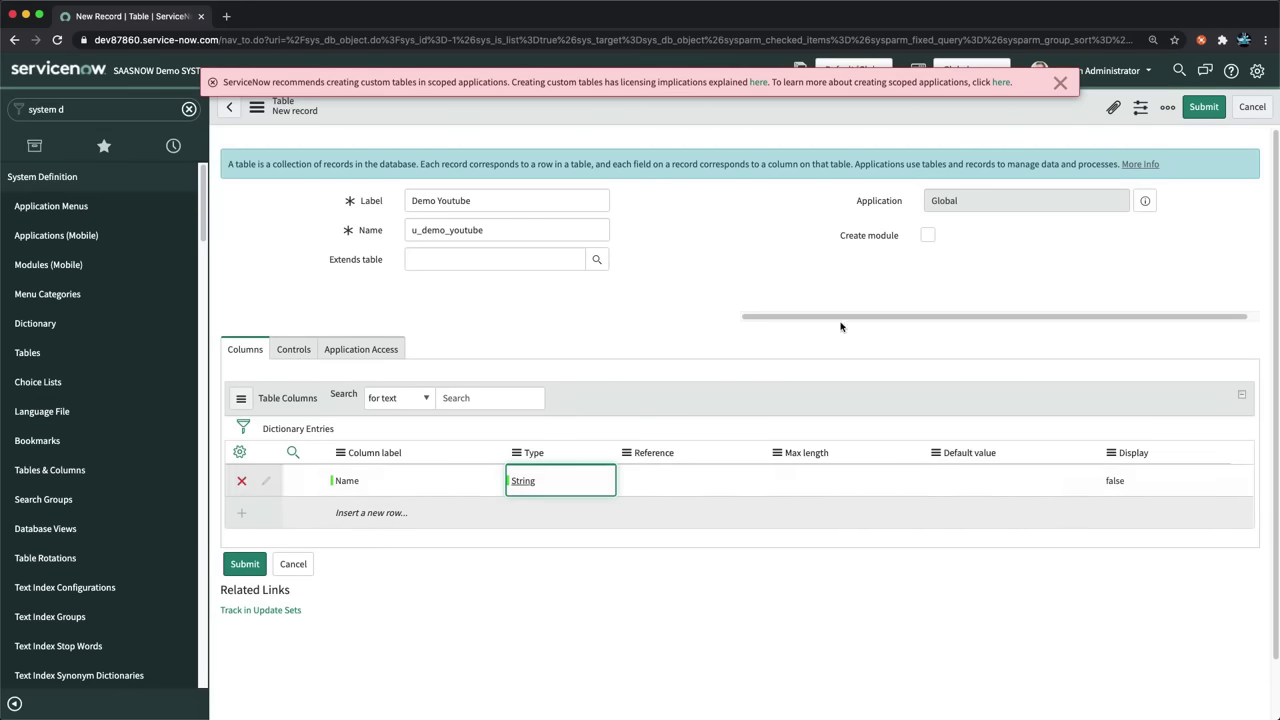
{"action": "right_click", "coordinate": [664, 116]}
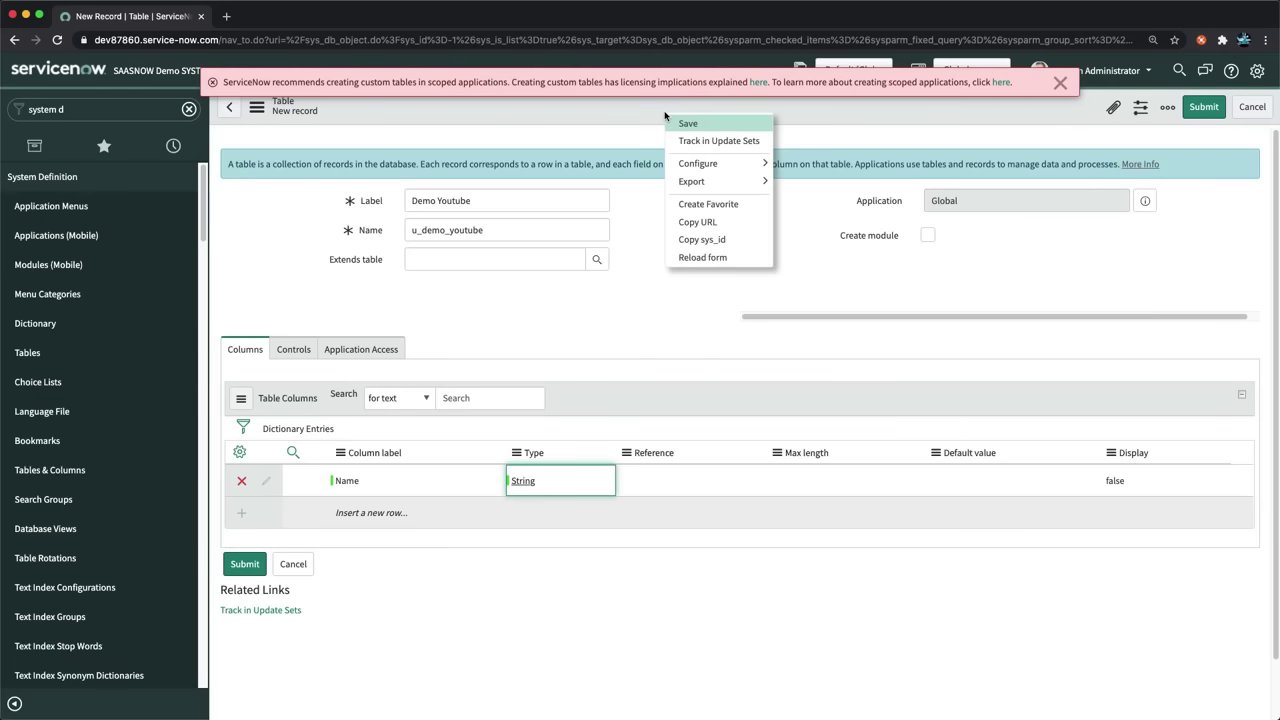
Review the Demo Youtube table's Controls settings, then its Application Access settings
{"action": "left_click", "coordinate": [643, 297]}
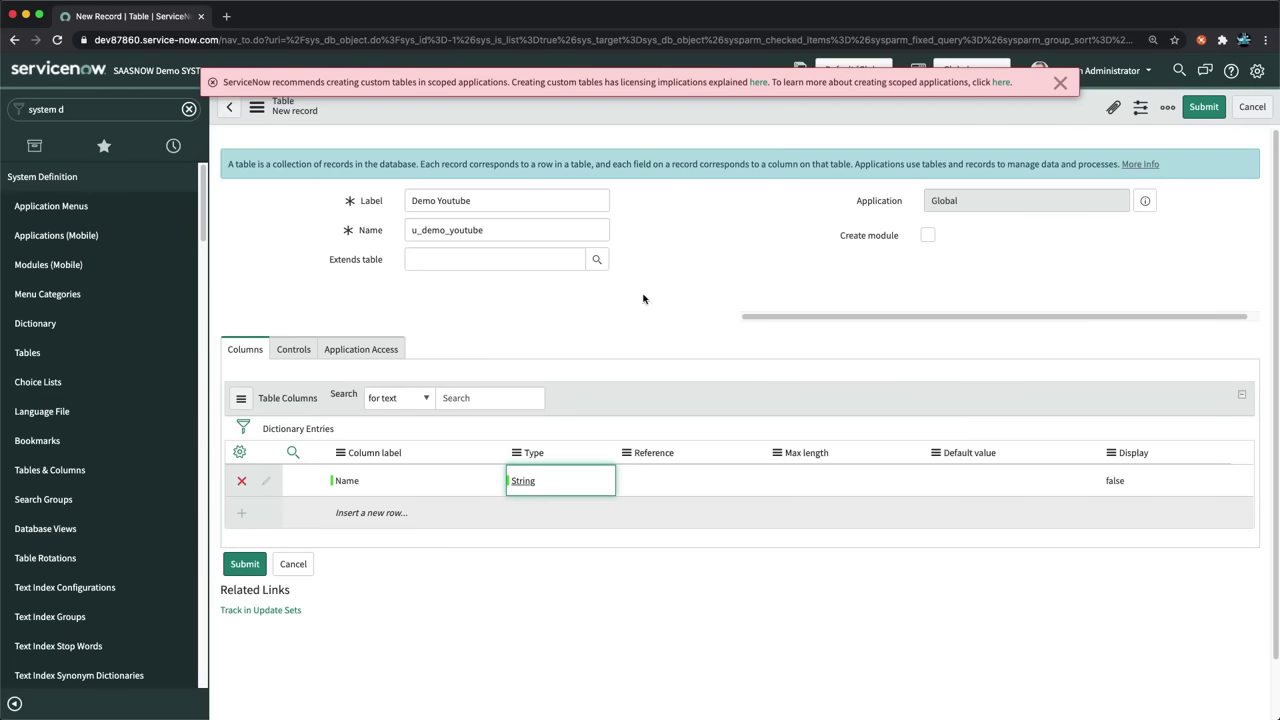
{"action": "left_click", "coordinate": [297, 352]}
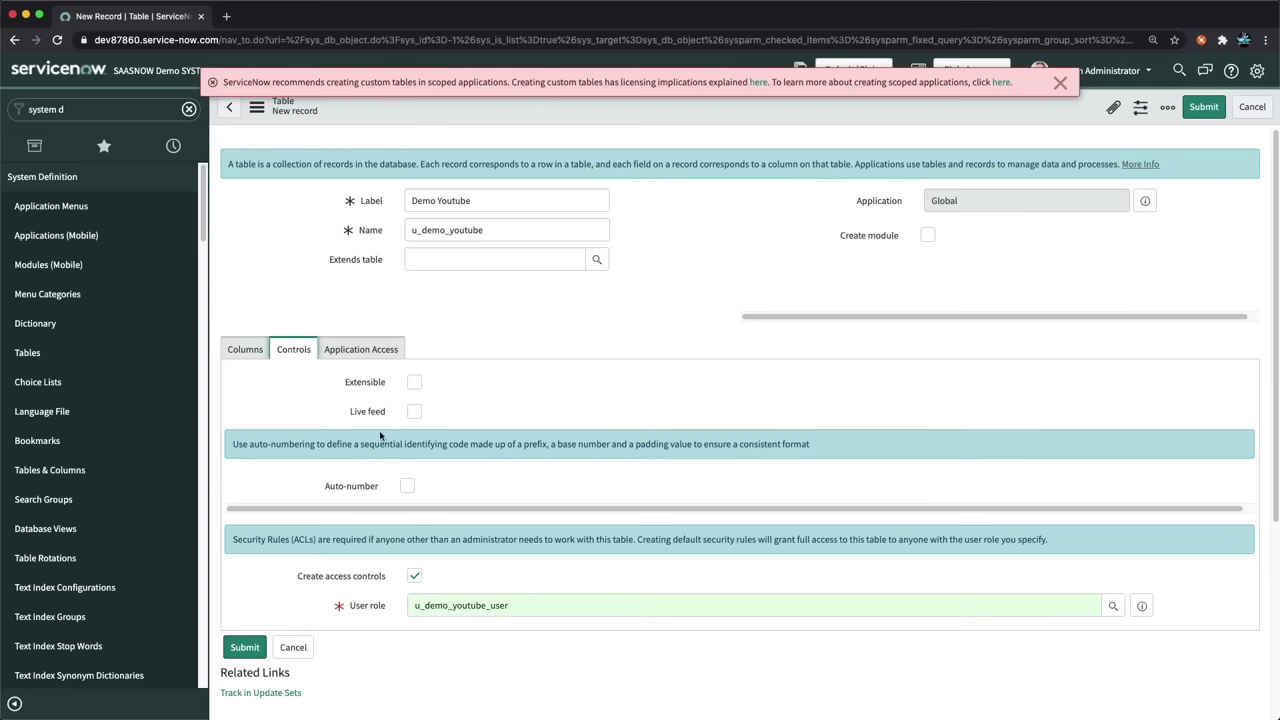
{"action": "mouse_move", "coordinate": [465, 600]}
{"action": "left_click", "coordinate": [361, 347]}
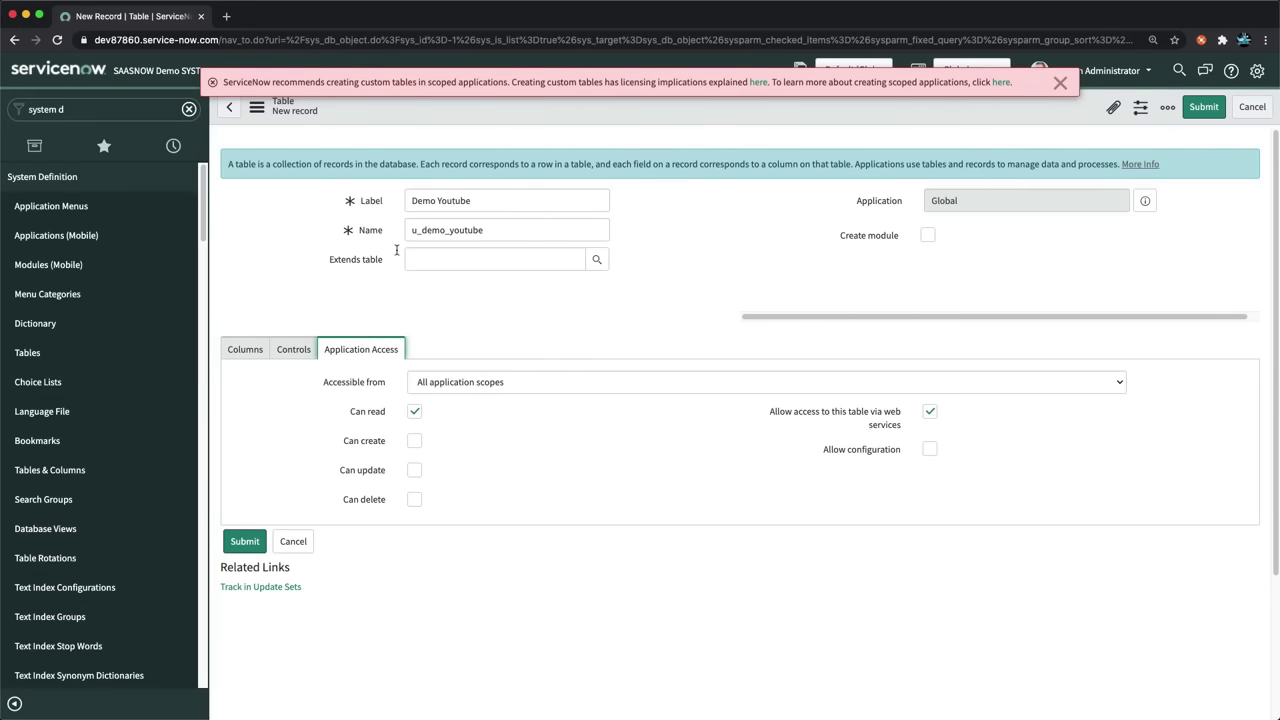
Save the Demo Youtube table and review its seven columns, ending with Name (String, 40)
{"action": "right_click", "coordinate": [650, 114]}
{"action": "left_click", "coordinate": [662, 121]}
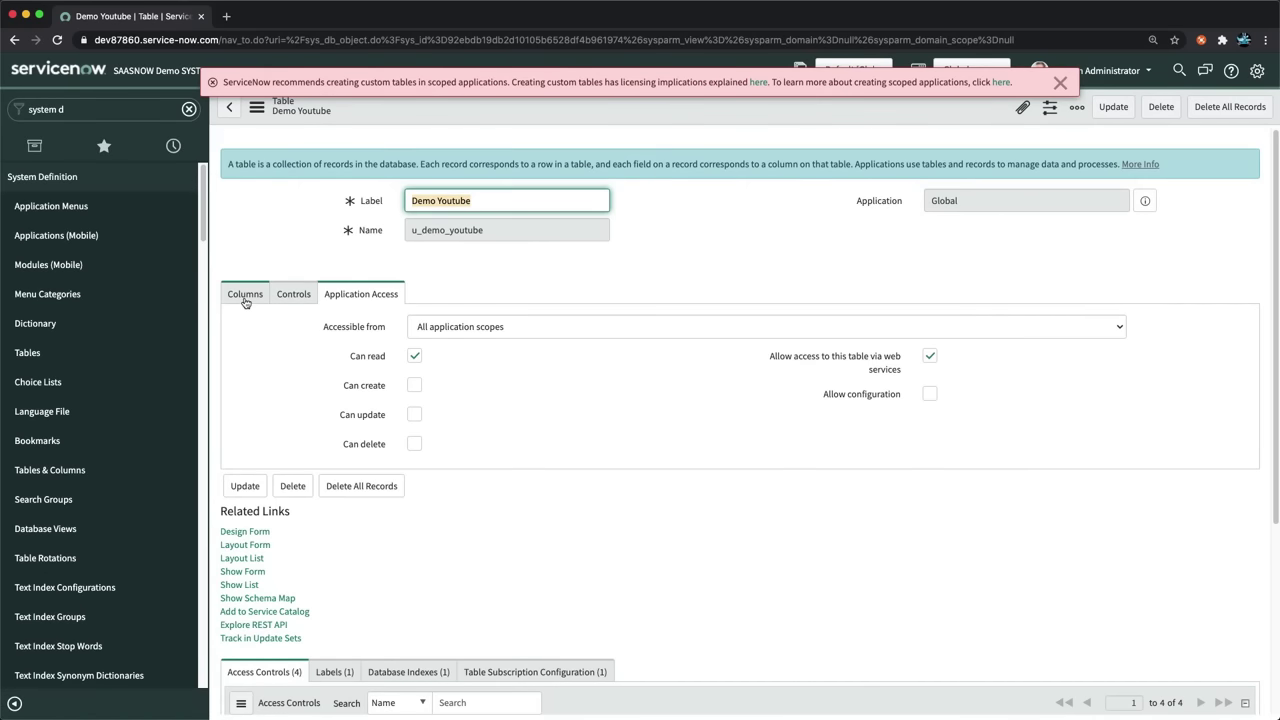
{"action": "left_click", "coordinate": [244, 294]}
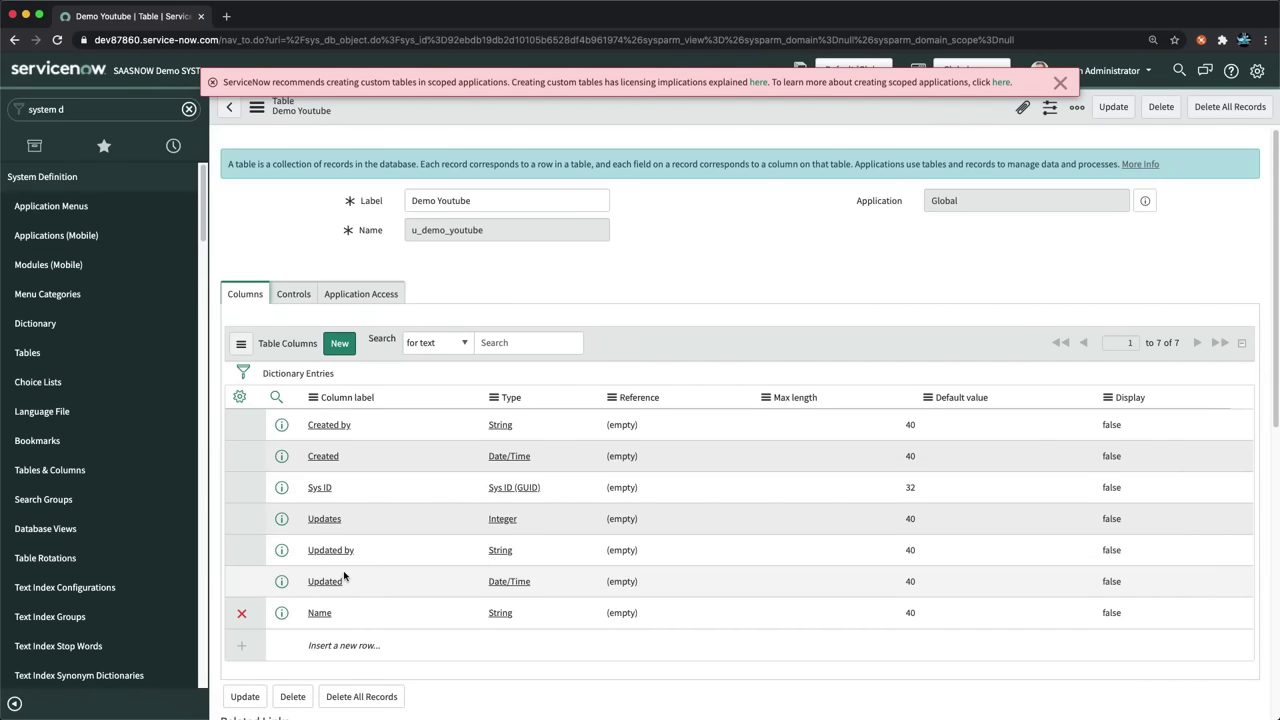
{"action": "scroll", "coordinate": [340, 585], "scroll_direction": "down", "scroll_amount": 1}
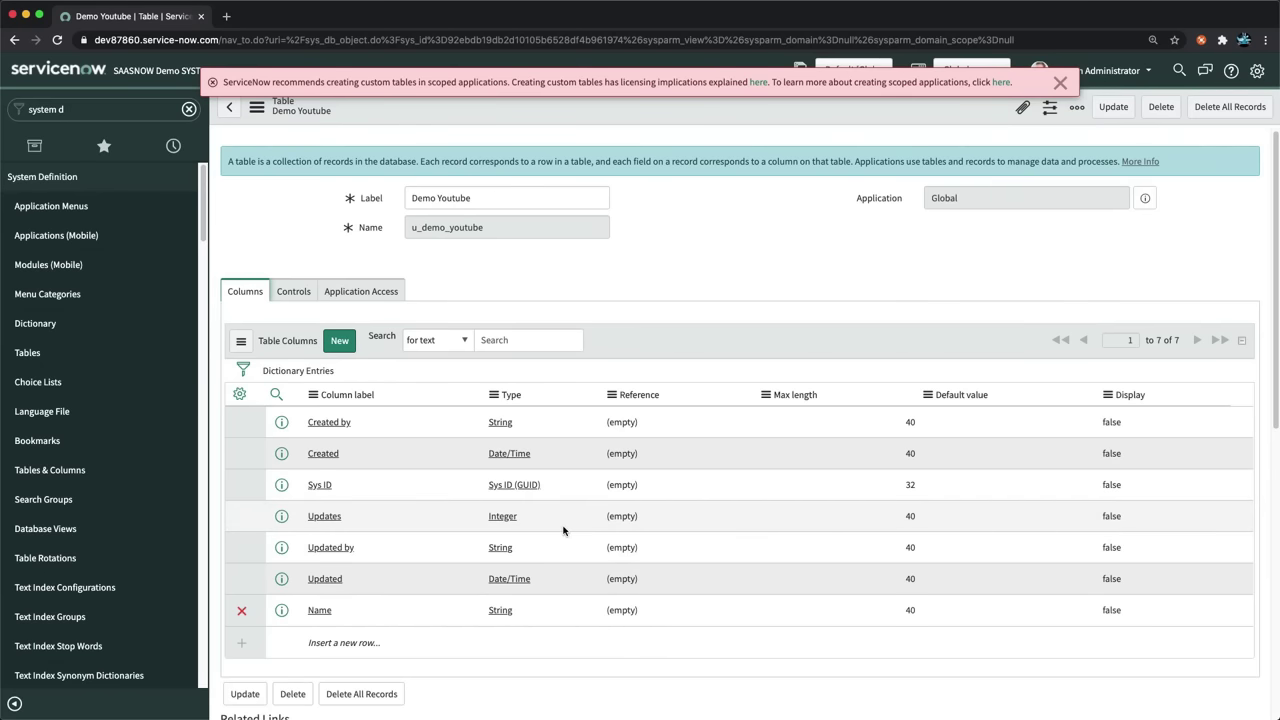
Start a new table labelled 'Demo Youtube Task', named u_demo_youtube_task
{"action": "left_click", "coordinate": [20, 355]}
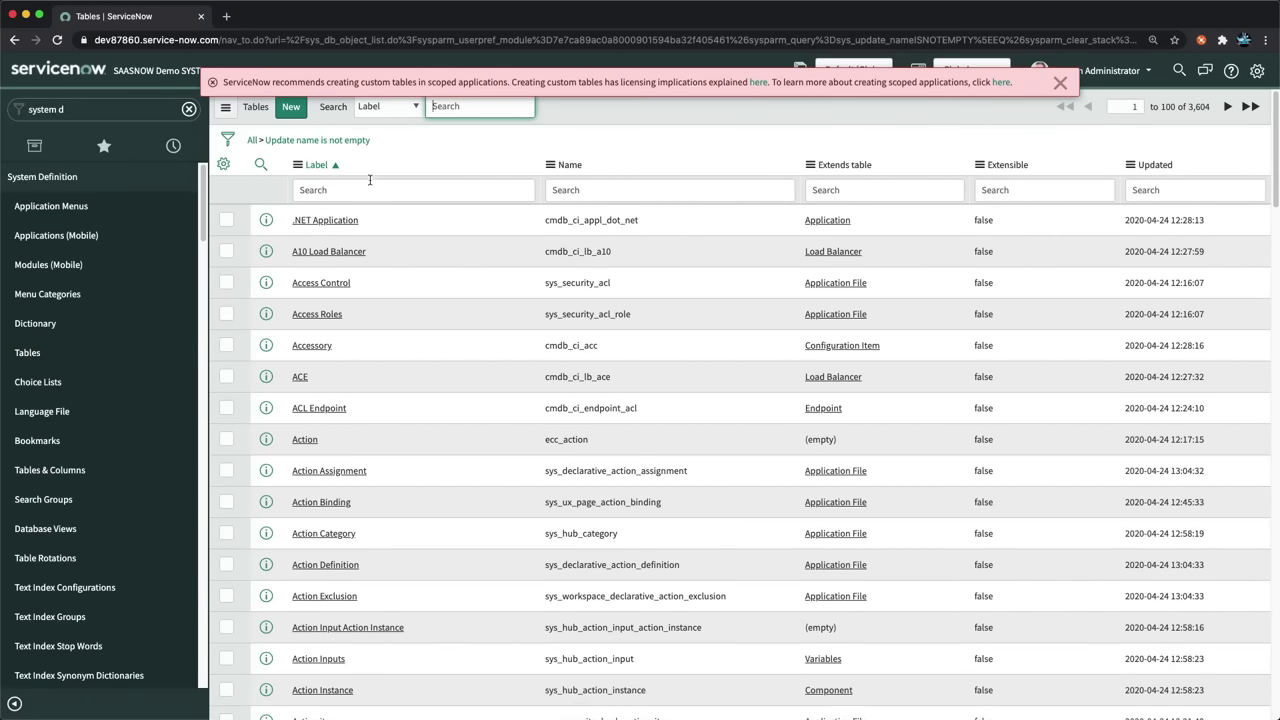
{"action": "left_click", "coordinate": [291, 107]}
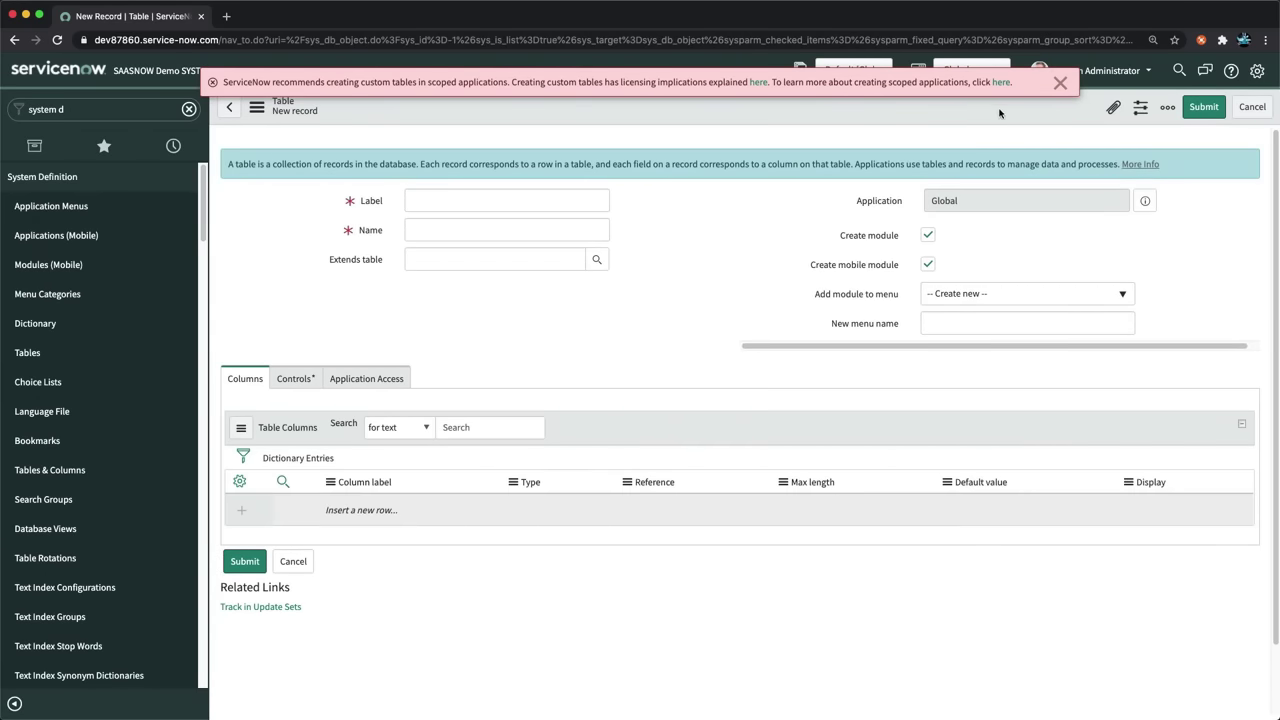
{"action": "left_click", "coordinate": [1060, 83]}
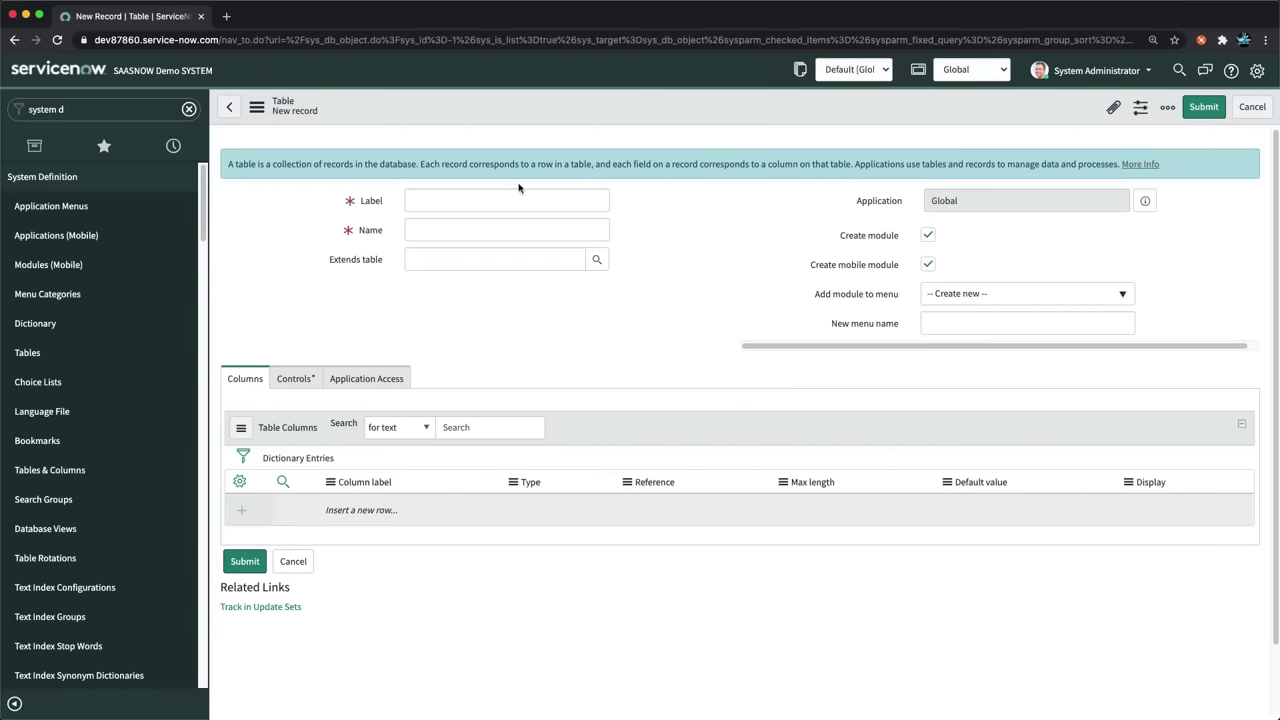
{"action": "left_click", "coordinate": [487, 199]}
{"action": "type", "text": "D"}
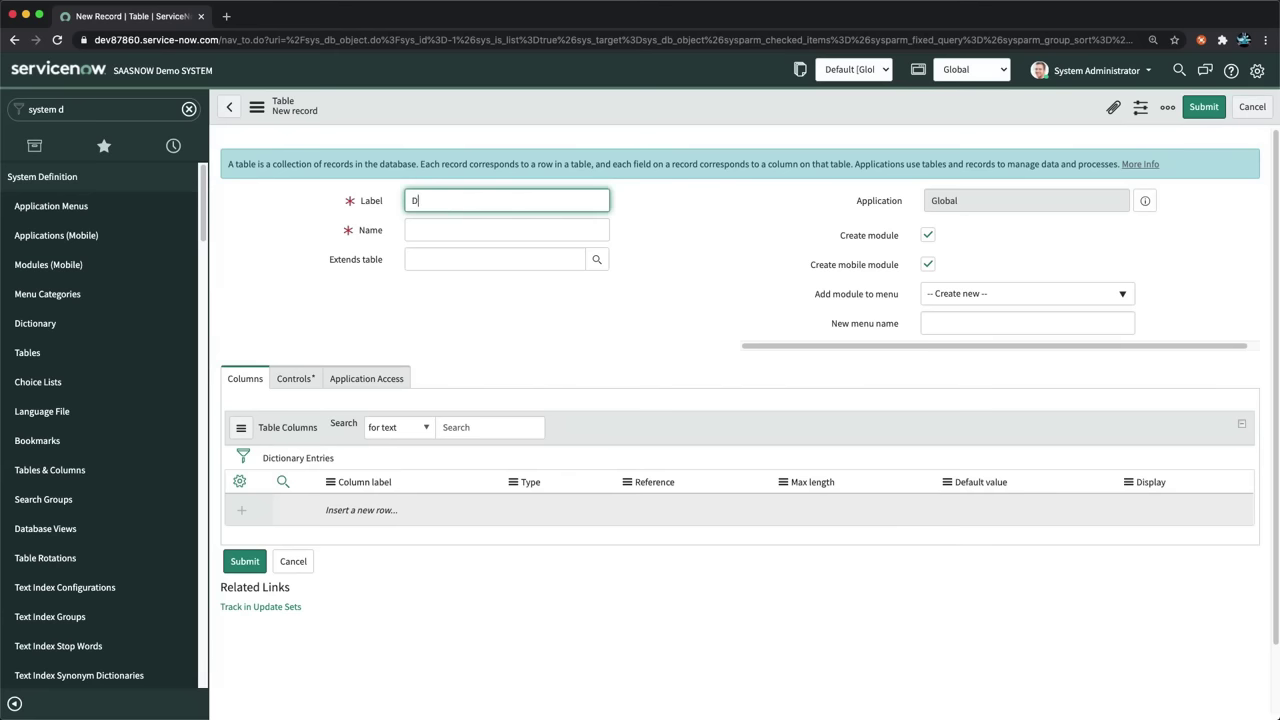
{"action": "type", "text": "emo Yuo"}
{"action": "key", "text": "Tab"}
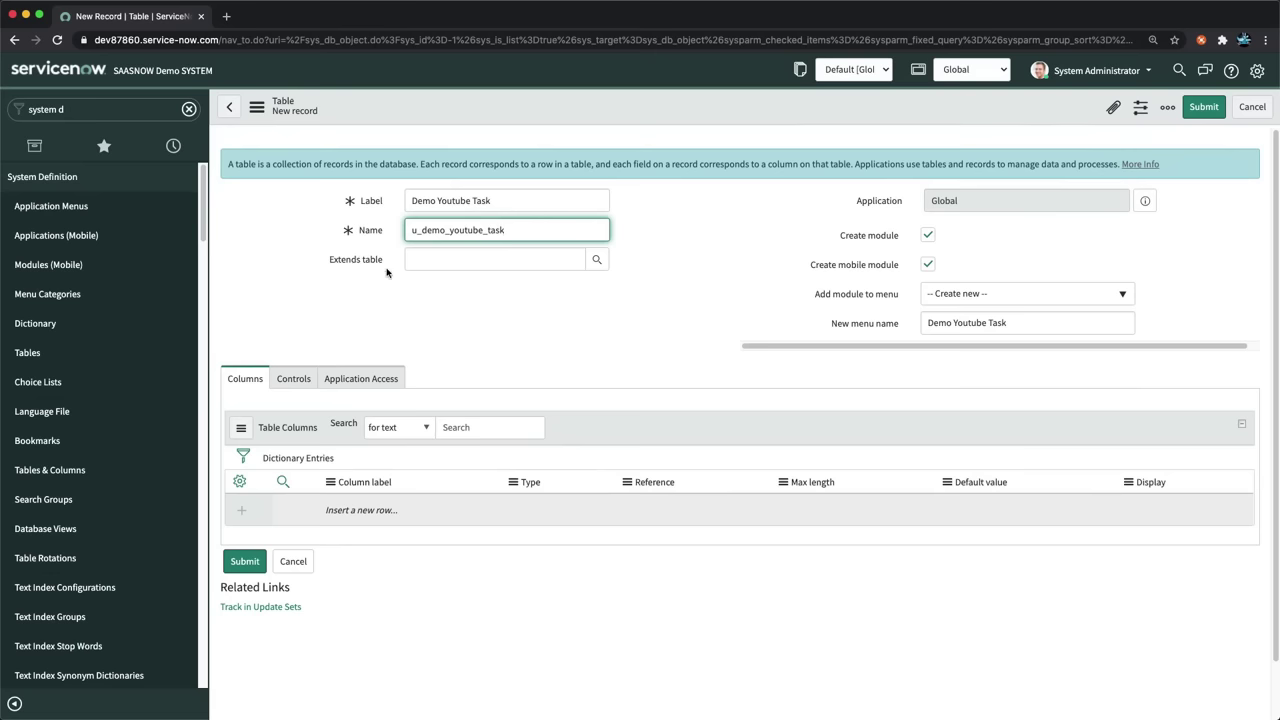
Make the new table extend the Task table
{"action": "left_click", "coordinate": [473, 257]}
{"action": "type", "text": "task"}
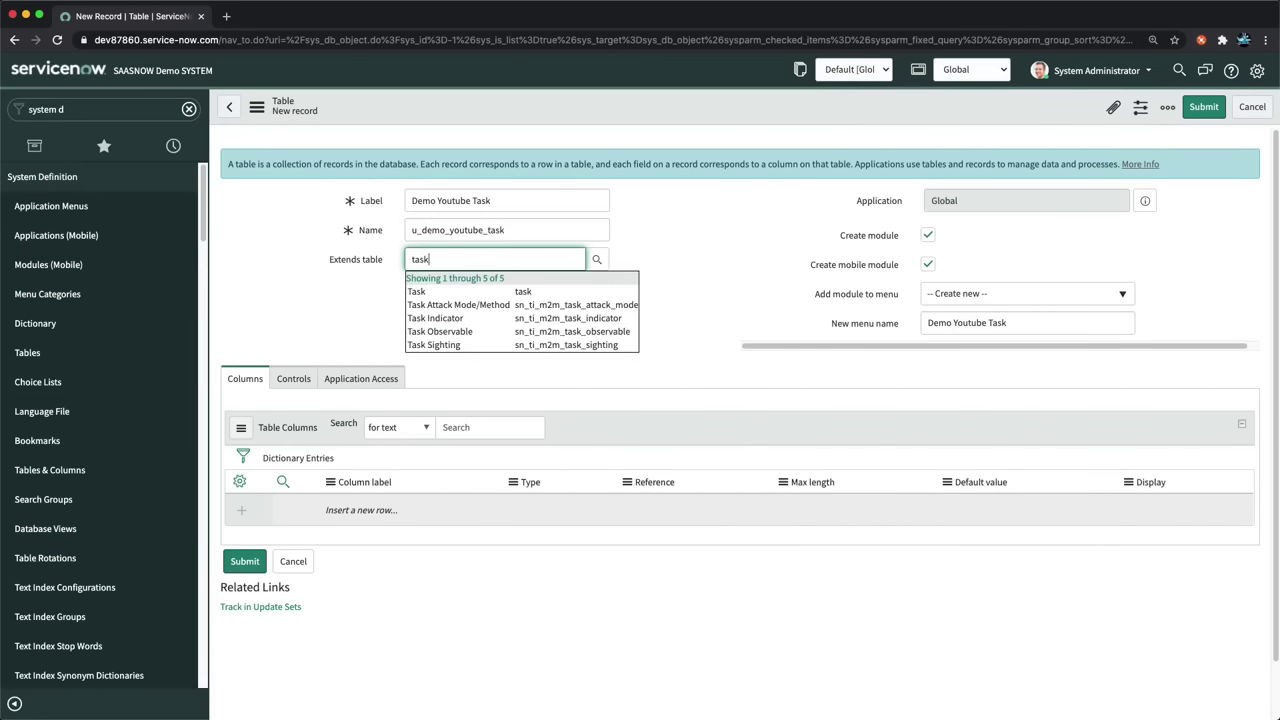
{"action": "left_click", "coordinate": [452, 292]}
{"action": "left_click", "coordinate": [679, 233]}
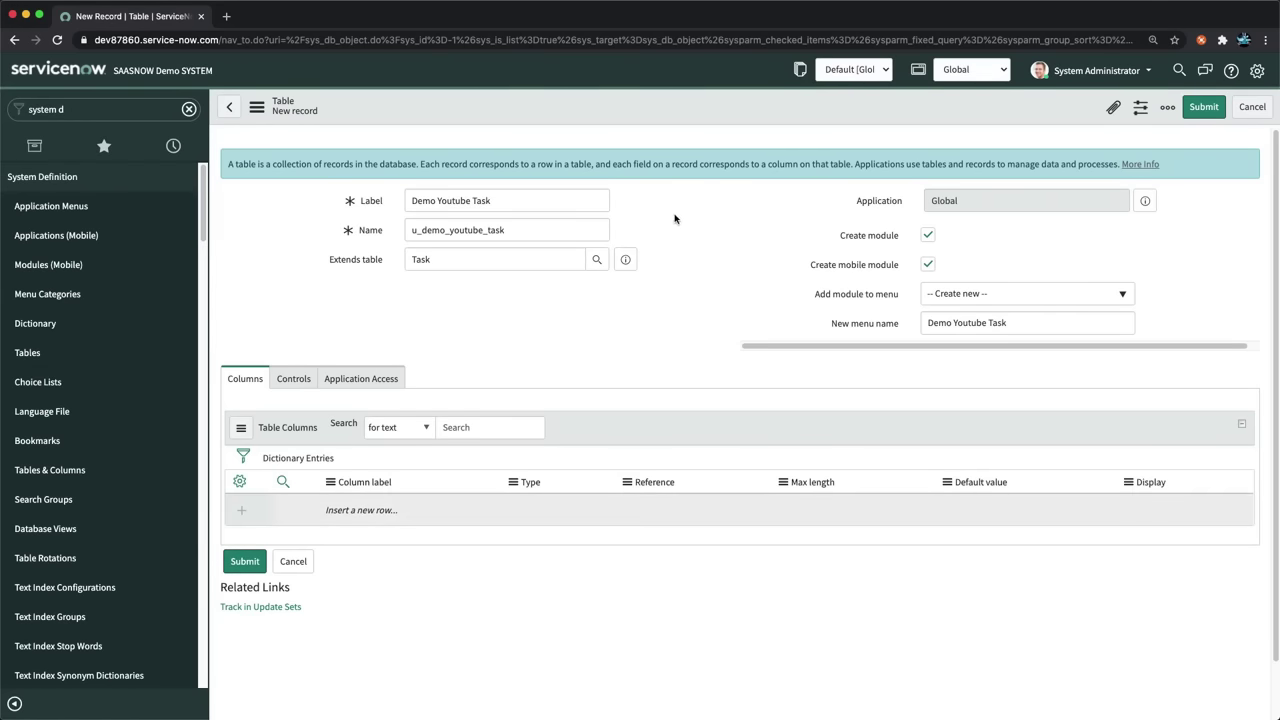
Keep module creation on and add the module to the Self-Service menu
{"action": "left_click", "coordinate": [930, 237]}
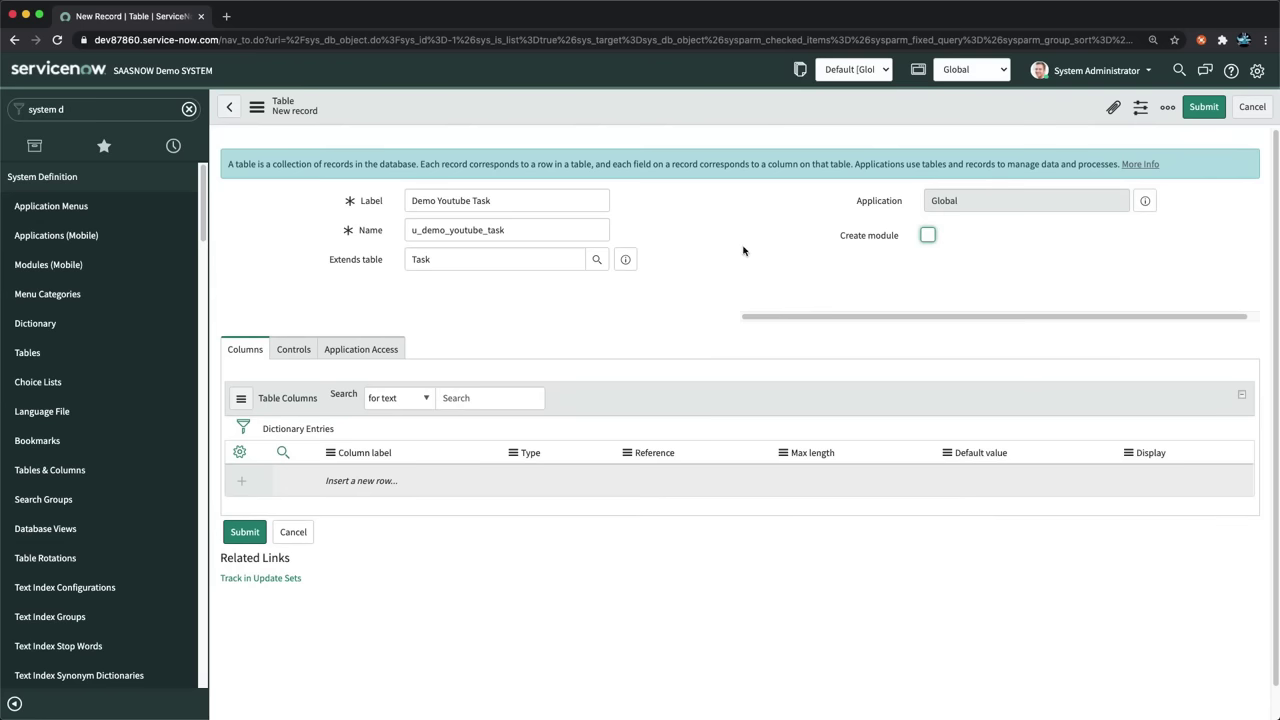
{"action": "left_click", "coordinate": [926, 237]}
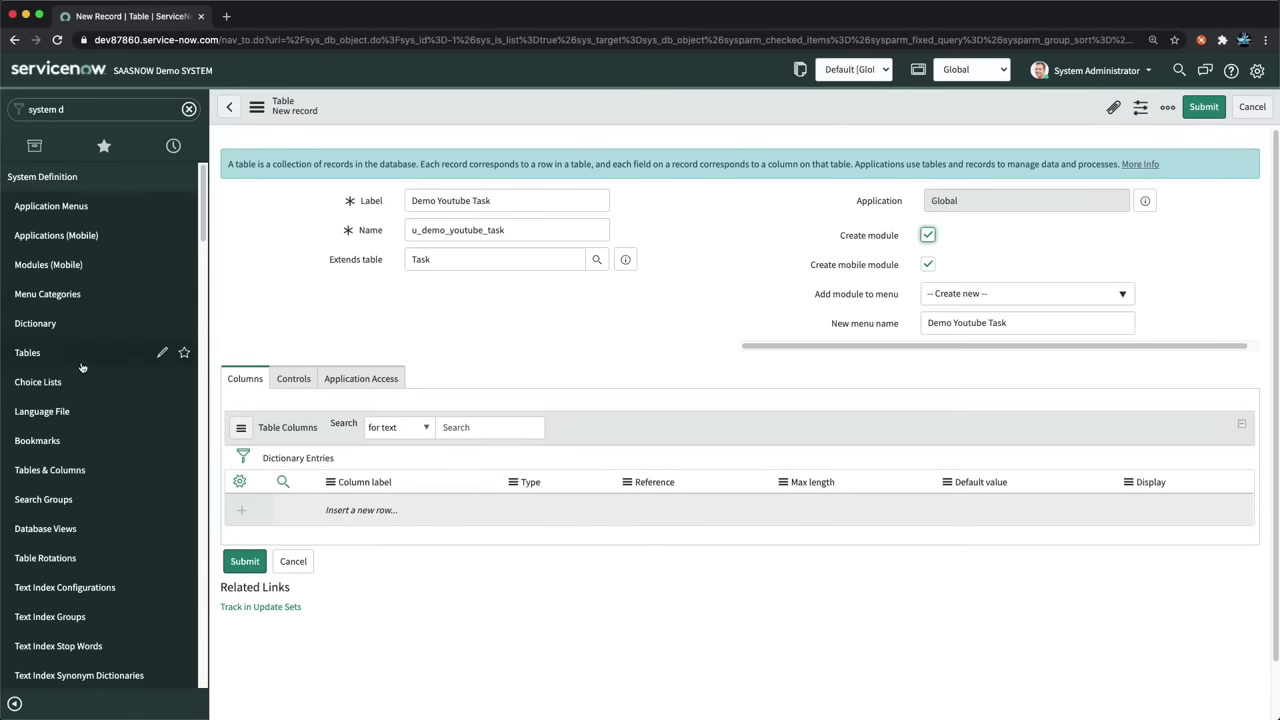
{"action": "left_click", "coordinate": [970, 295]}
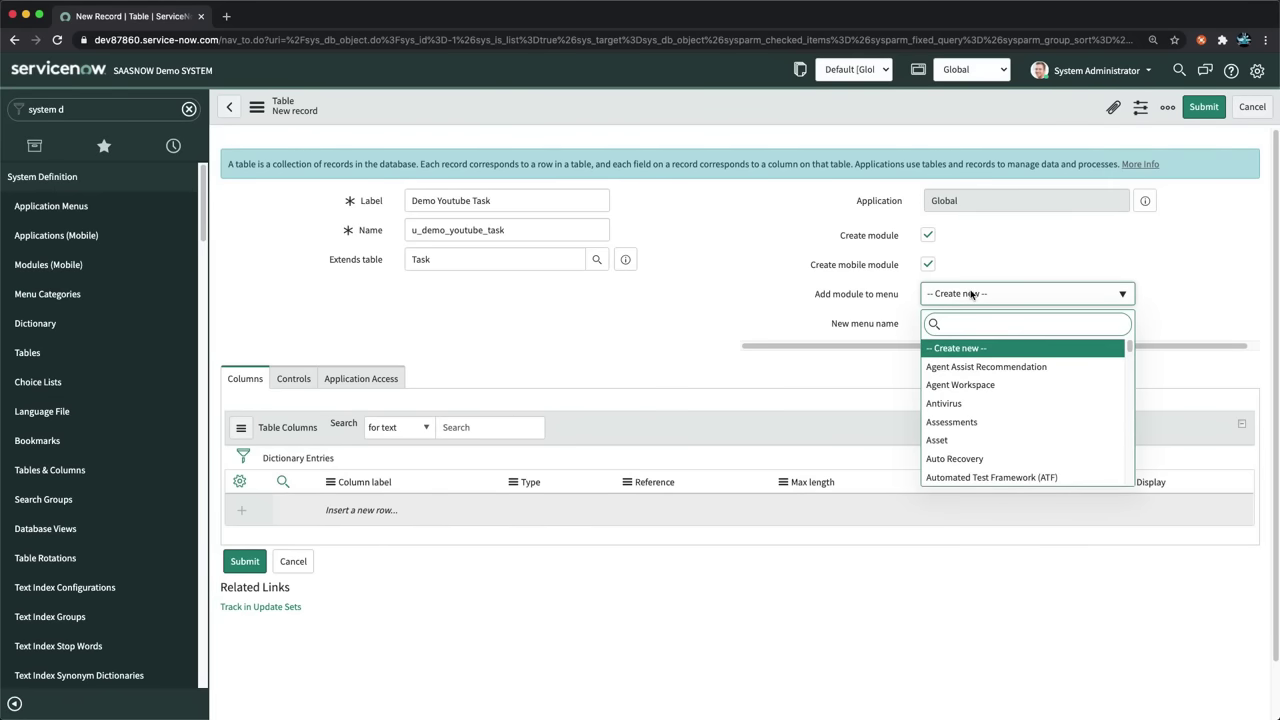
{"action": "type", "text": "self"}
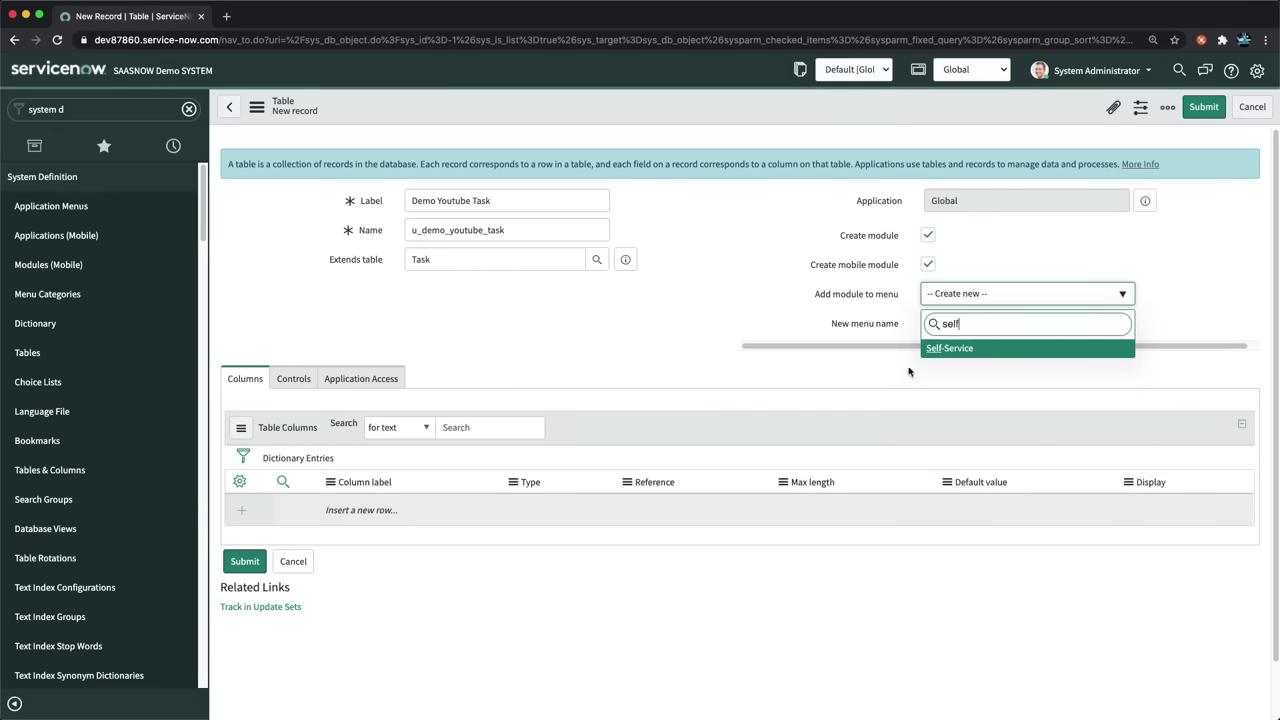
{"action": "left_click", "coordinate": [970, 350]}
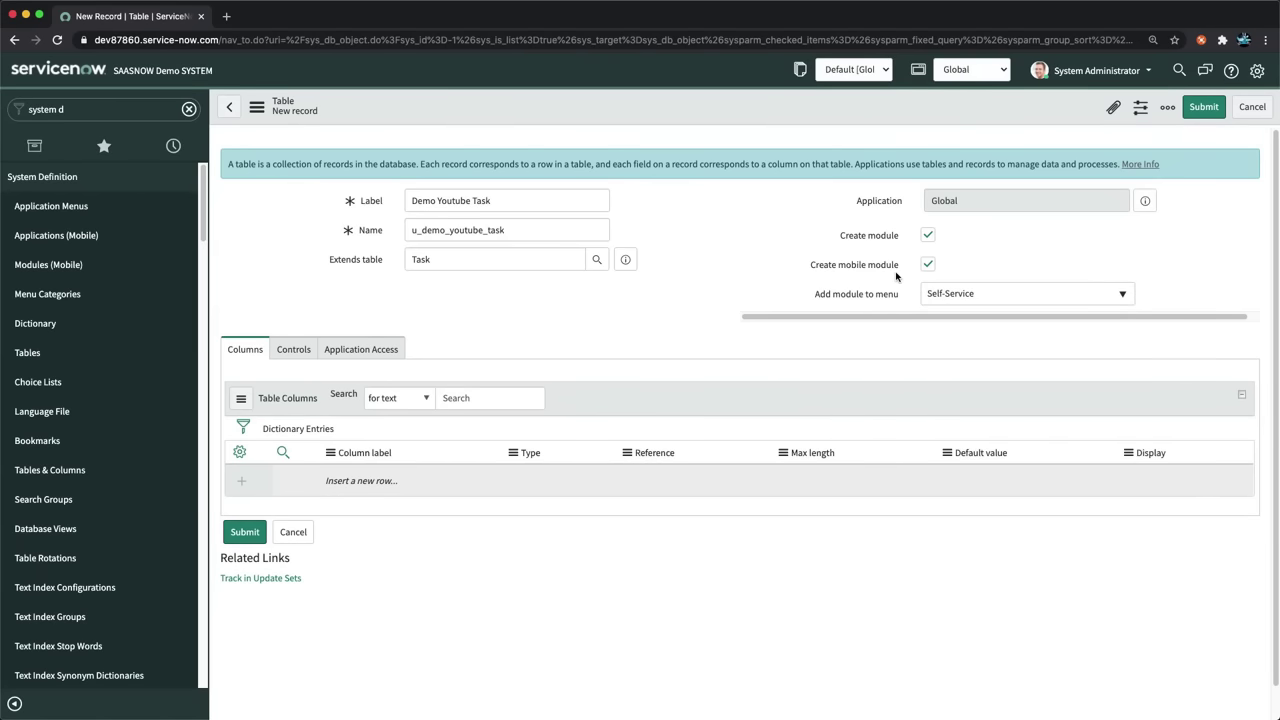
{"action": "right_click", "coordinate": [648, 110]}
Enable auto-numbering with prefix DEM, starting at 1000 with 7 digits, and save the table
{"action": "left_click", "coordinate": [294, 349]}
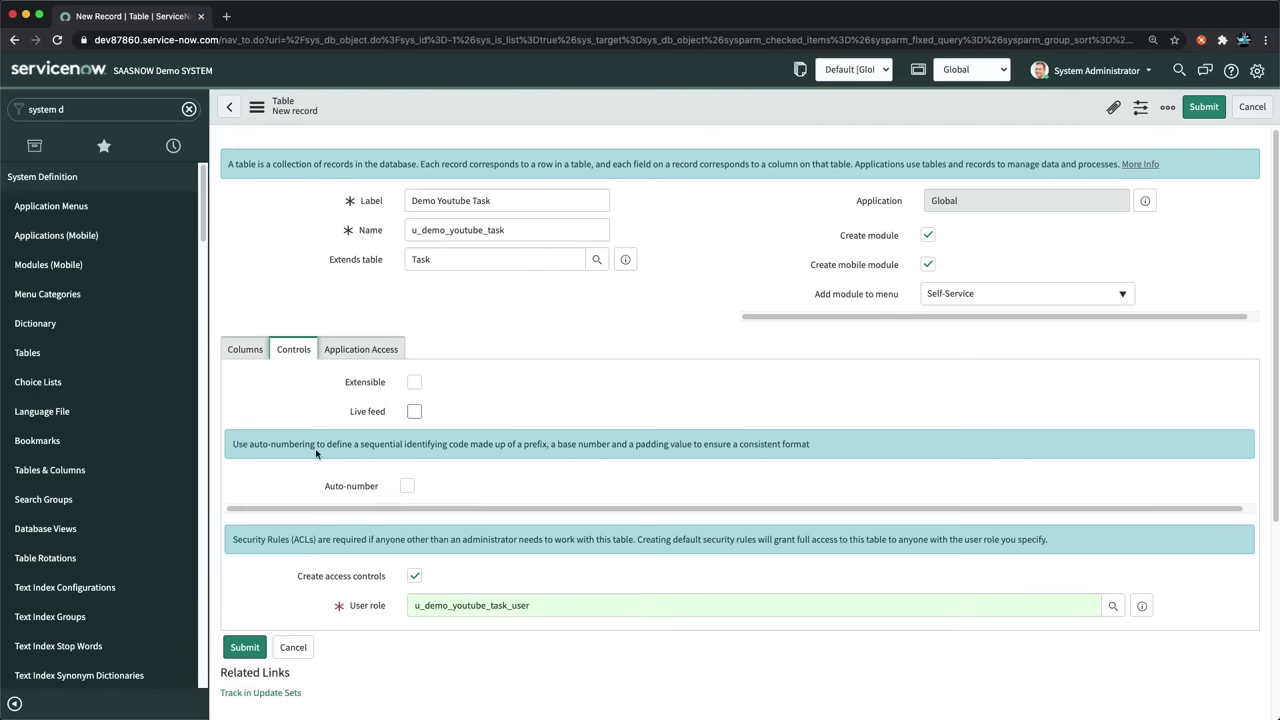
{"action": "left_click", "coordinate": [407, 485]}
{"action": "scroll", "coordinate": [345, 468], "scroll_direction": "down", "scroll_amount": 2}
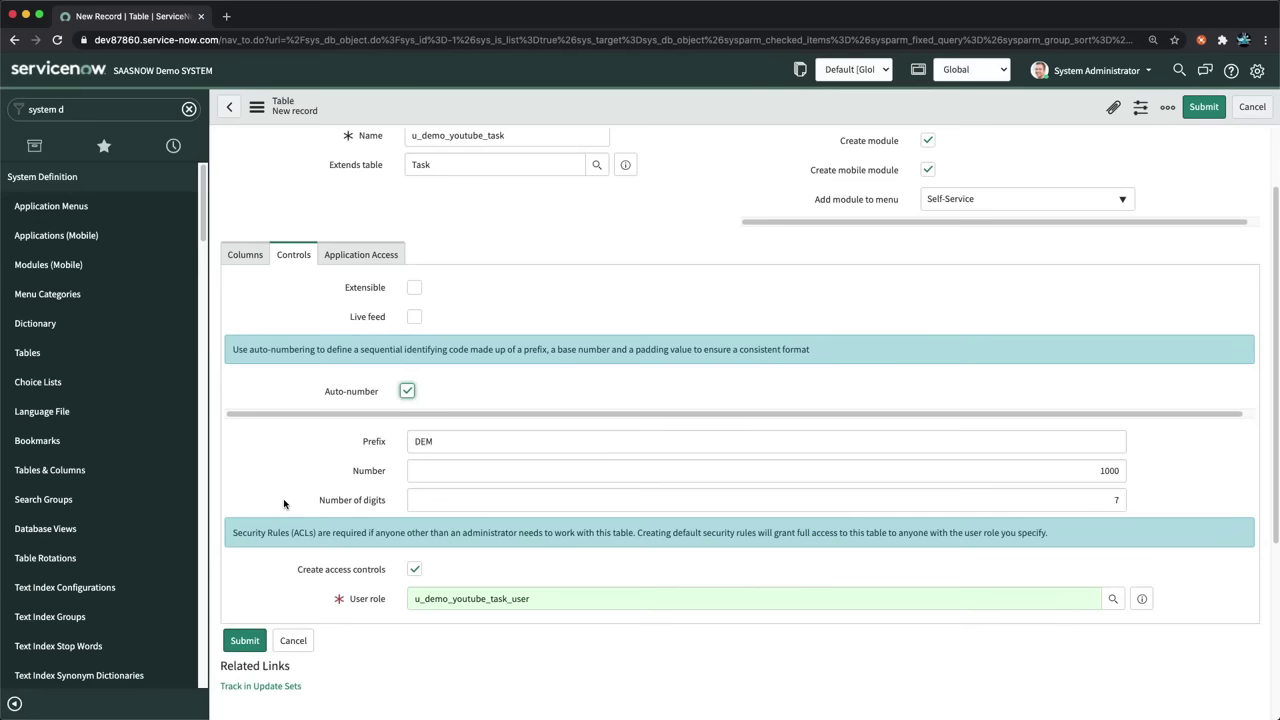
{"action": "left_click", "coordinate": [453, 444]}
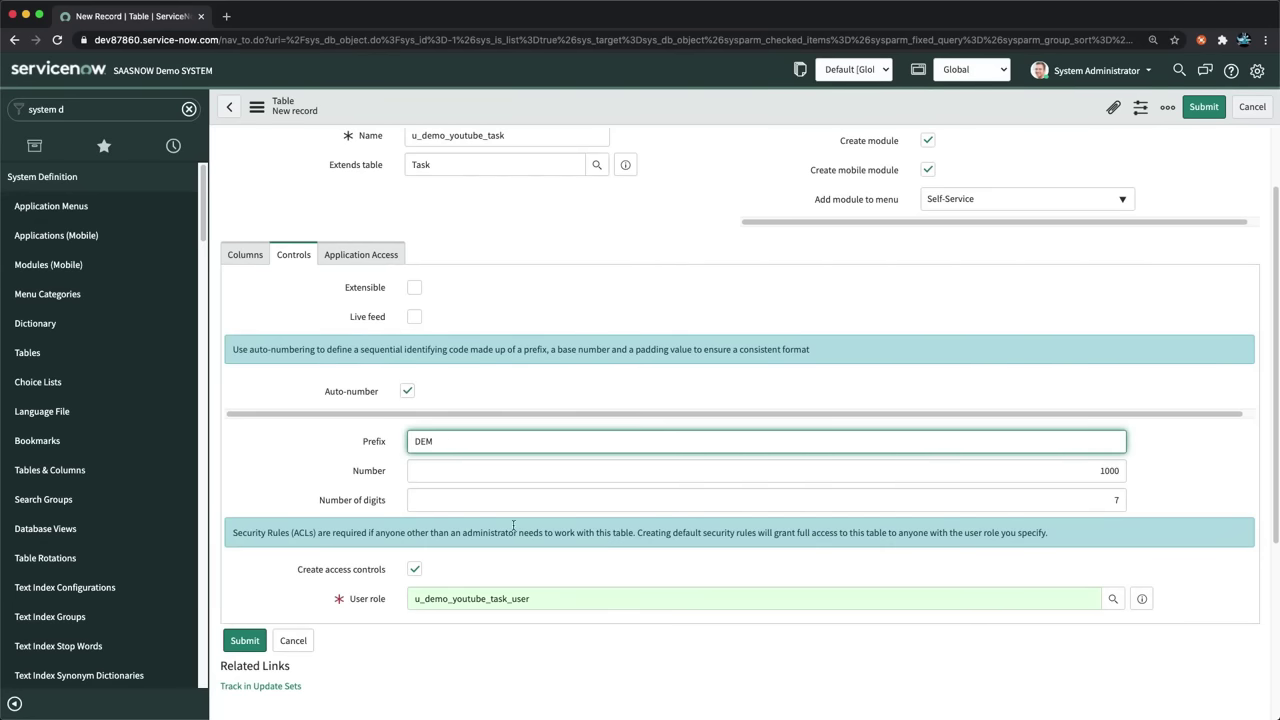
{"action": "scroll", "coordinate": [513, 525], "scroll_direction": "down", "scroll_amount": 1}
{"action": "scroll", "coordinate": [520, 570], "scroll_direction": "up", "scroll_amount": 3}
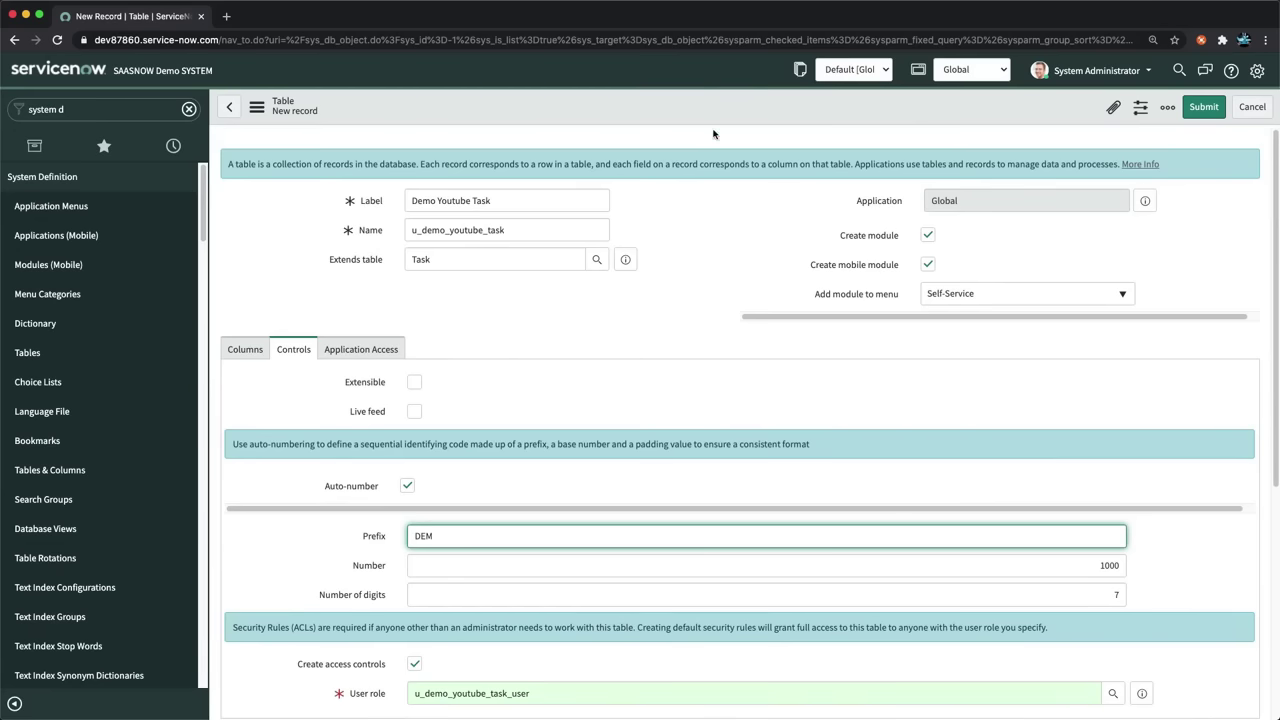
{"action": "right_click", "coordinate": [706, 113]}
{"action": "left_click", "coordinate": [730, 121]}
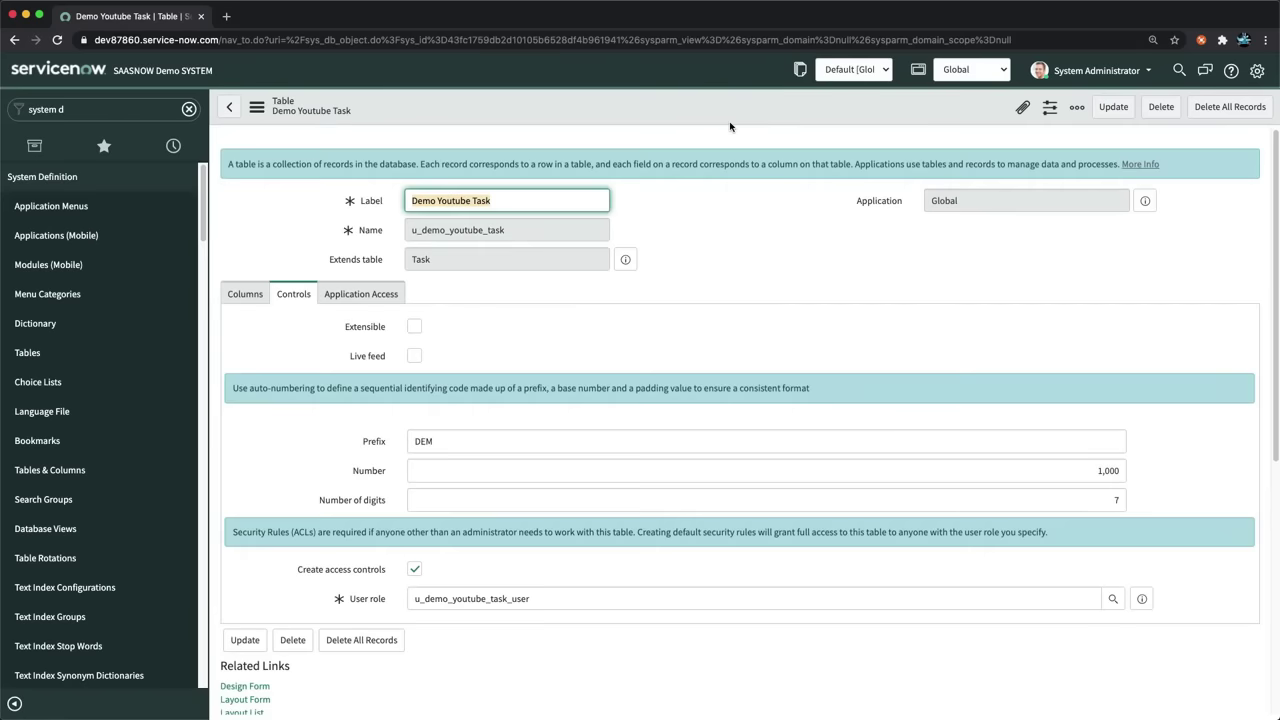
Browse the 69 columns Demo Youtube Task inherits from Task, then return to the Tables list
{"action": "left_click", "coordinate": [245, 296]}
{"action": "scroll", "coordinate": [491, 446], "scroll_direction": "down", "scroll_amount": 5}
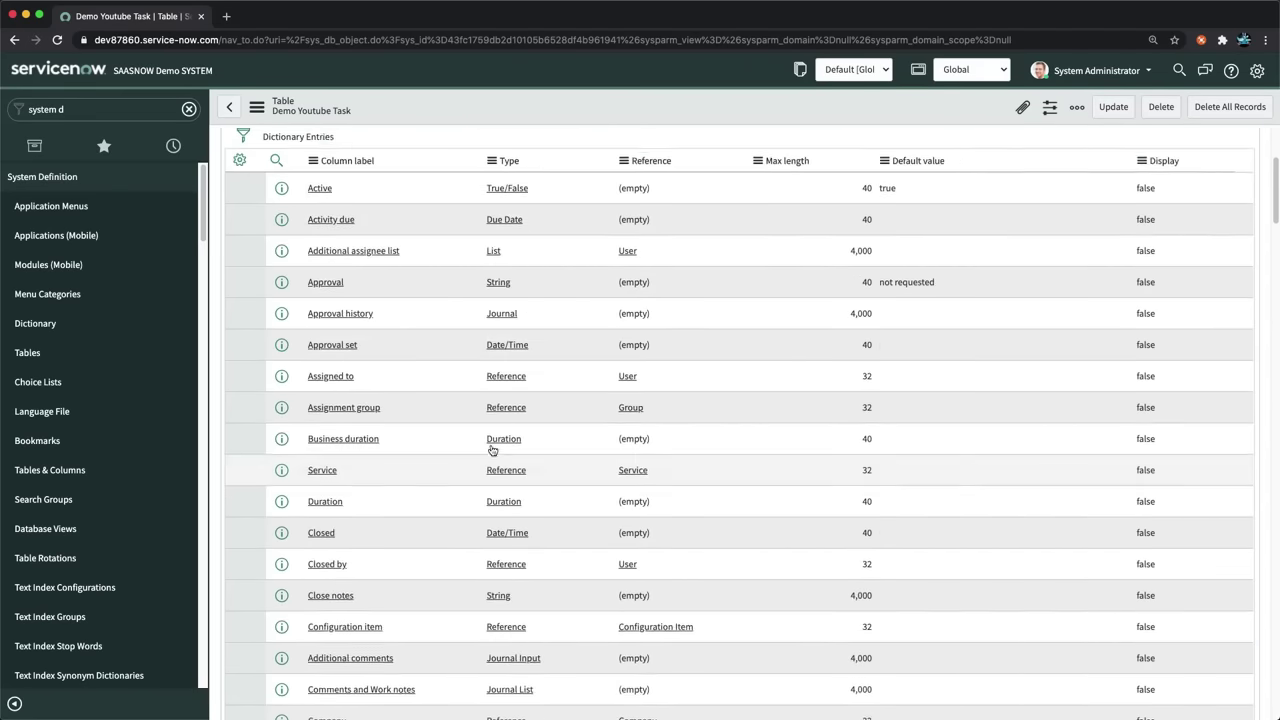
{"action": "scroll", "coordinate": [491, 449], "scroll_direction": "up", "scroll_amount": 3}
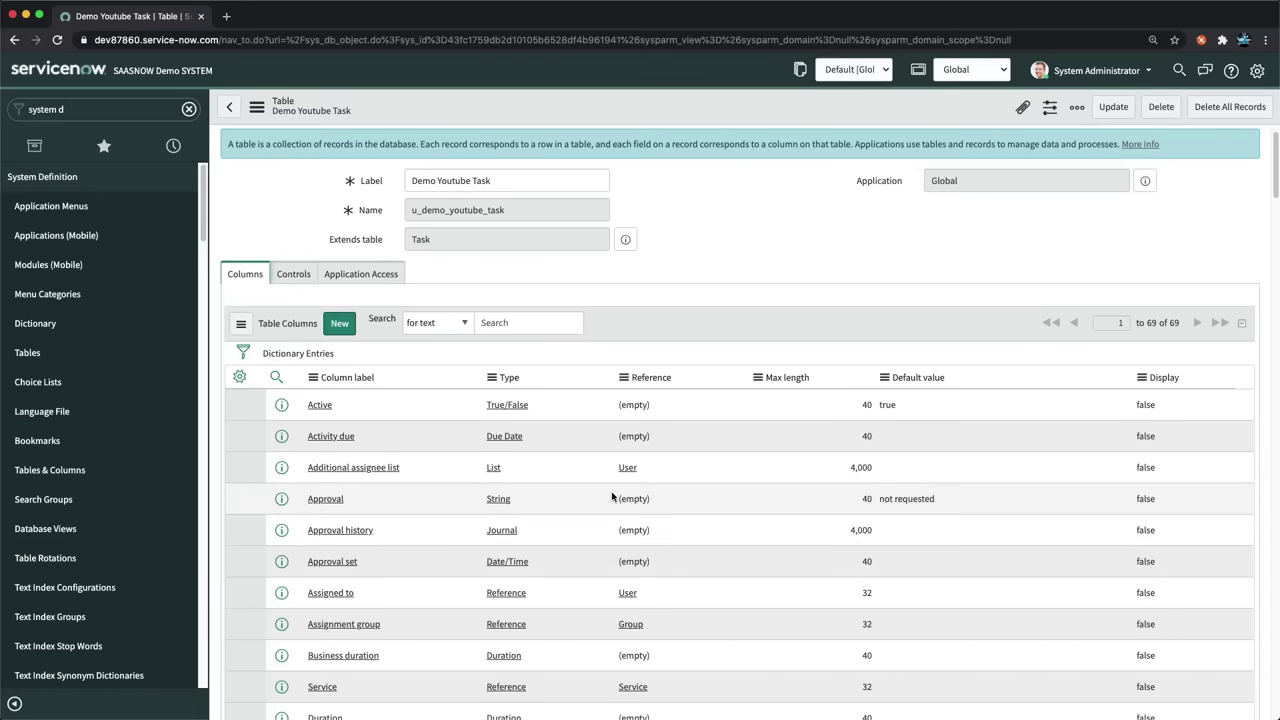
{"action": "scroll", "coordinate": [701, 351], "scroll_direction": "up", "scroll_amount": 1}
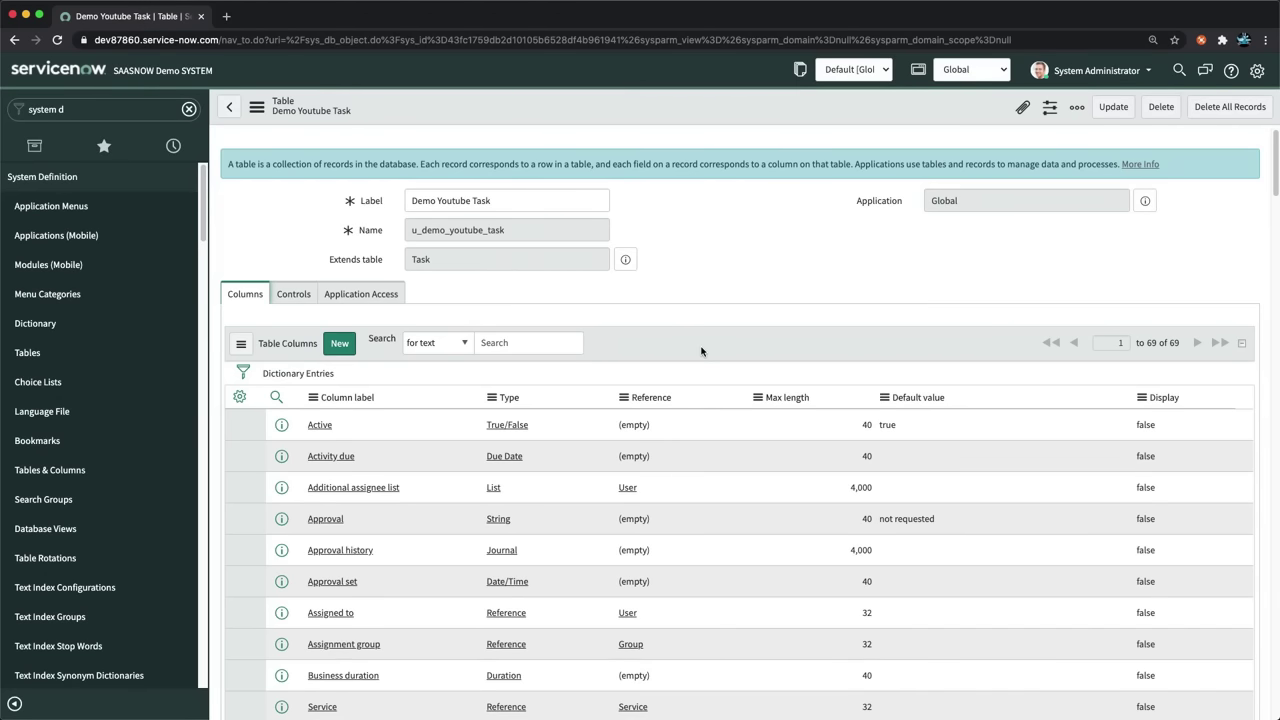
{"action": "left_click", "coordinate": [22, 355]}
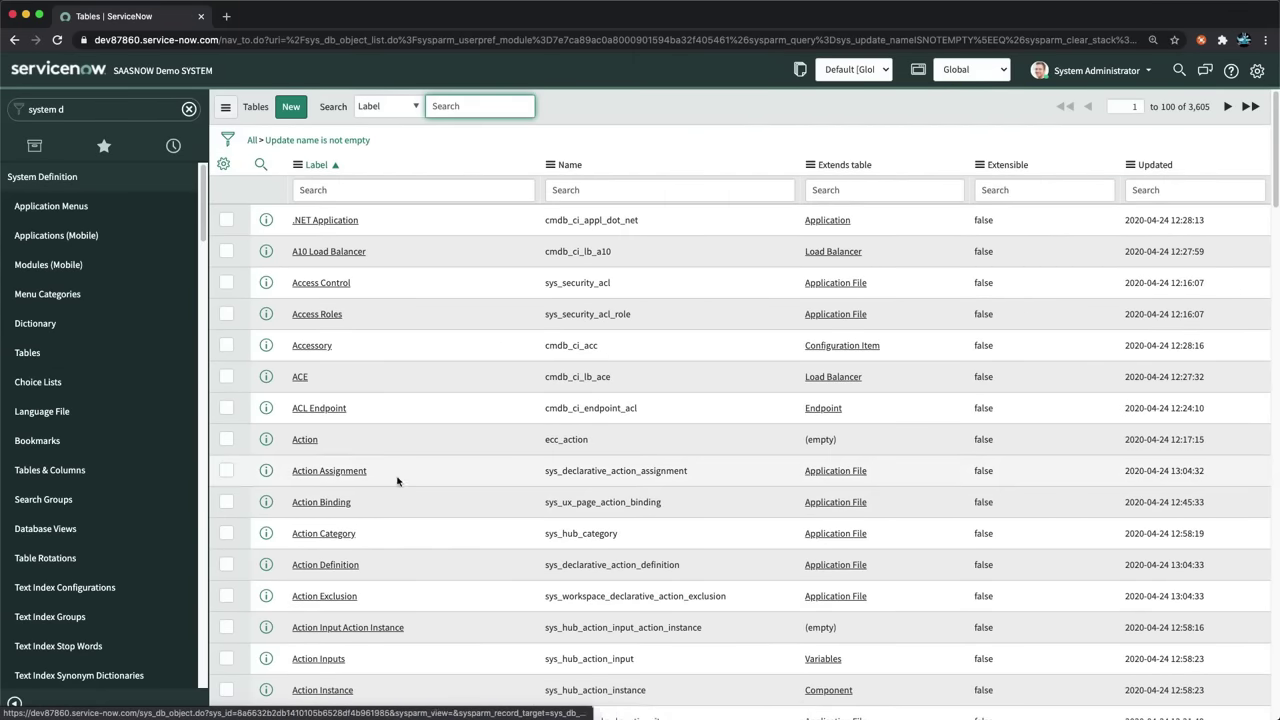
Filter the Tables list to labels containing 'change'
{"action": "scroll", "coordinate": [335, 470], "scroll_direction": "down", "scroll_amount": 3}
{"action": "scroll", "coordinate": [335, 470], "scroll_direction": "down", "scroll_amount": 5}
{"action": "scroll", "coordinate": [336, 472], "scroll_direction": "up", "scroll_amount": 10}
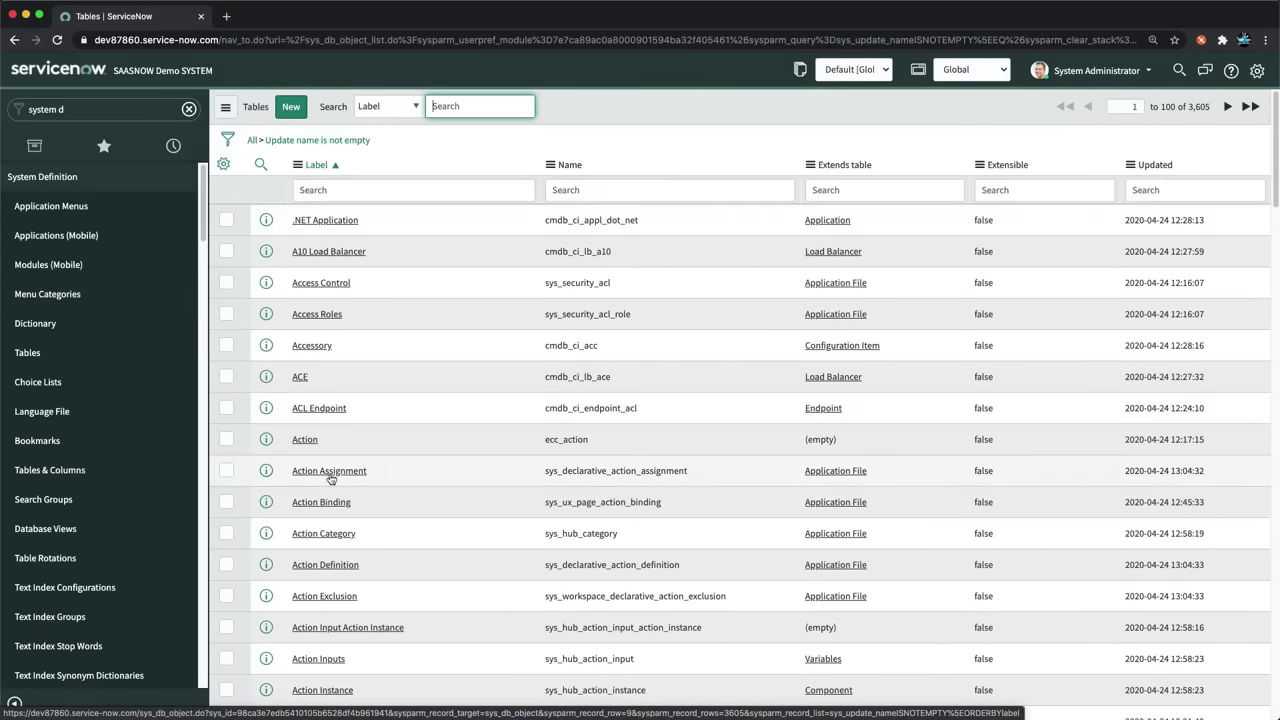
{"action": "left_click", "coordinate": [361, 190]}
{"action": "type", "text": "*"}
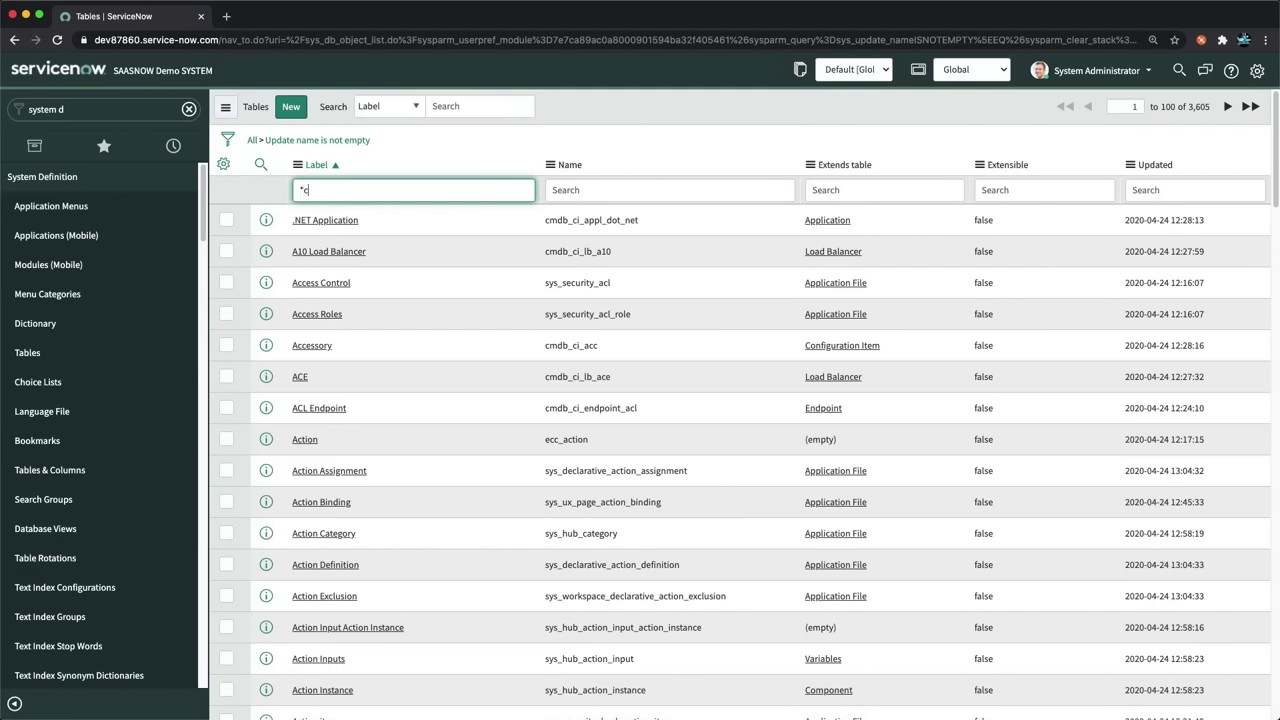
{"action": "type", "text": "change"}
{"action": "key", "text": "Return"}
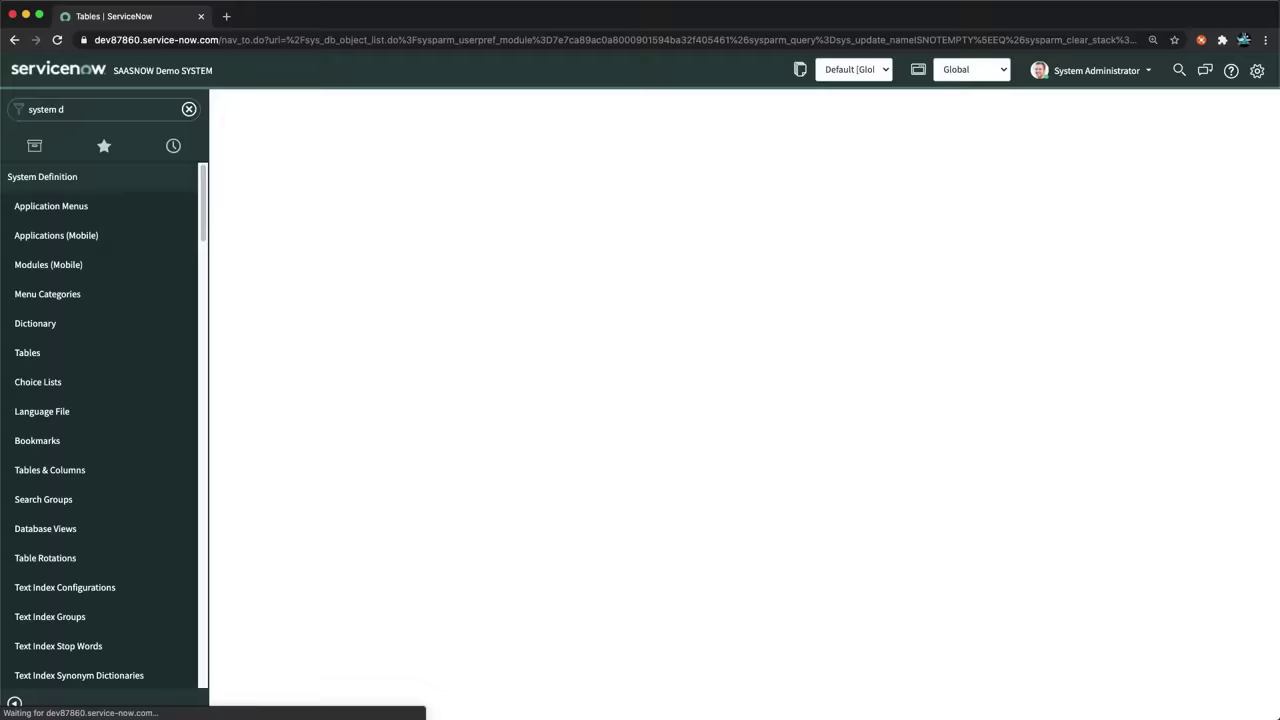
Open the Change Request table definition and scroll through its columns to Related Links
{"action": "scroll", "coordinate": [401, 470], "scroll_direction": "down", "scroll_amount": 5}
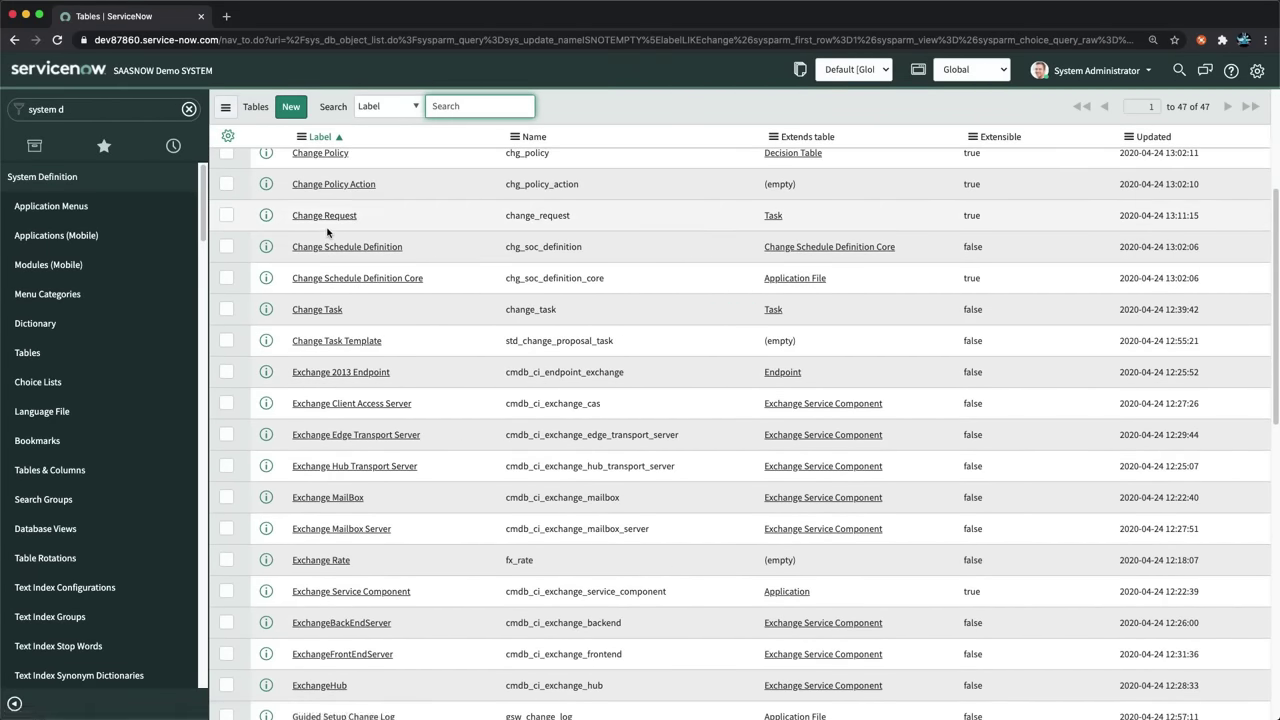
{"action": "left_click", "coordinate": [327, 218]}
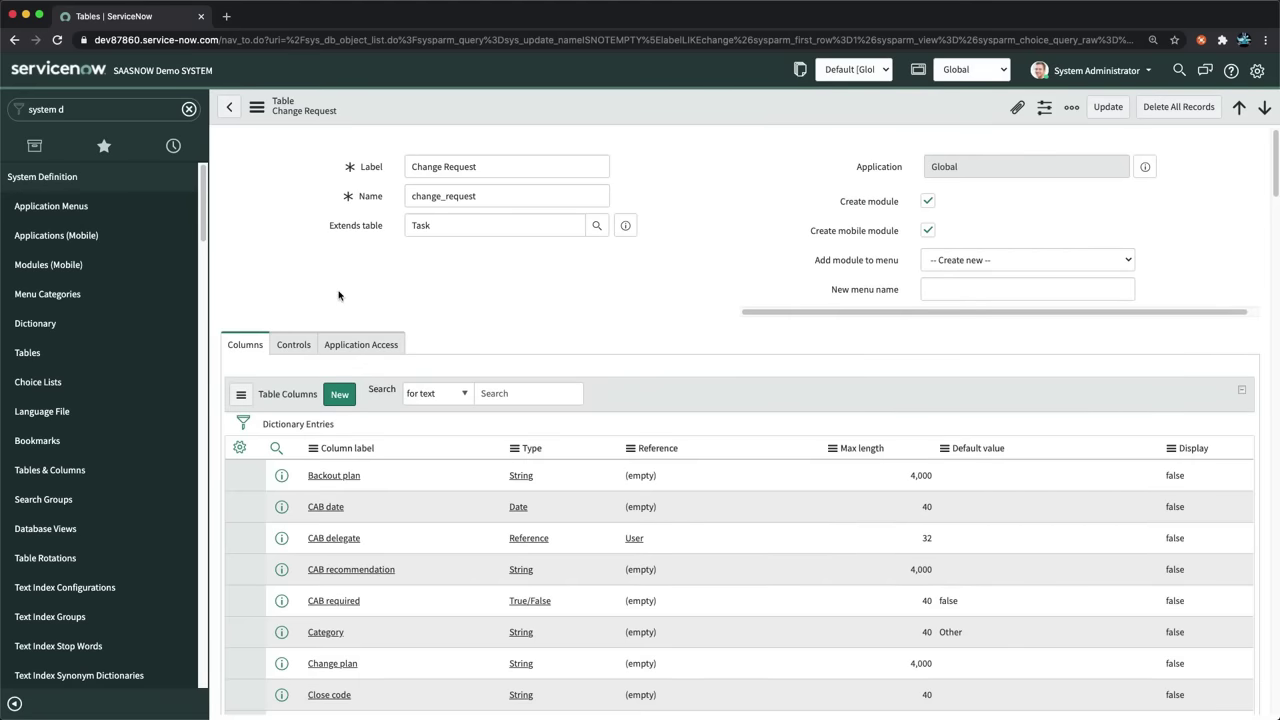
{"action": "scroll", "coordinate": [500, 408], "scroll_direction": "down", "scroll_amount": 7}
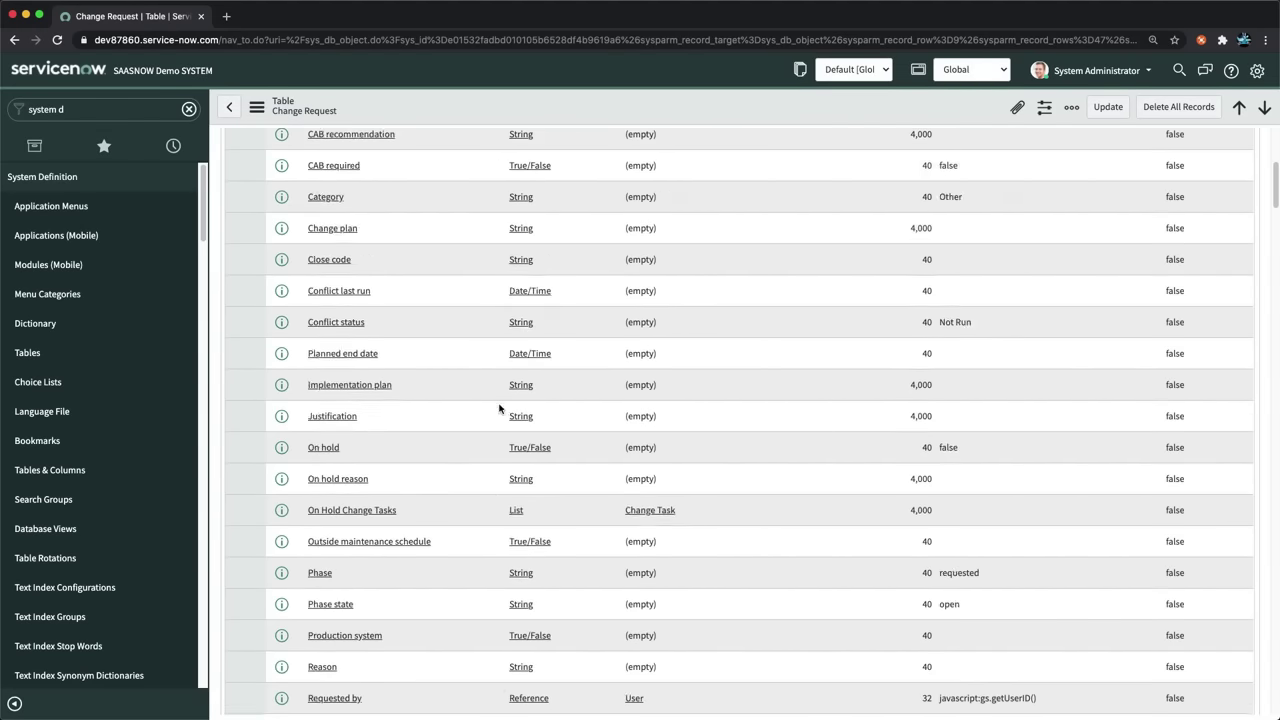
{"action": "scroll", "coordinate": [669, 434], "scroll_direction": "down", "scroll_amount": 20}
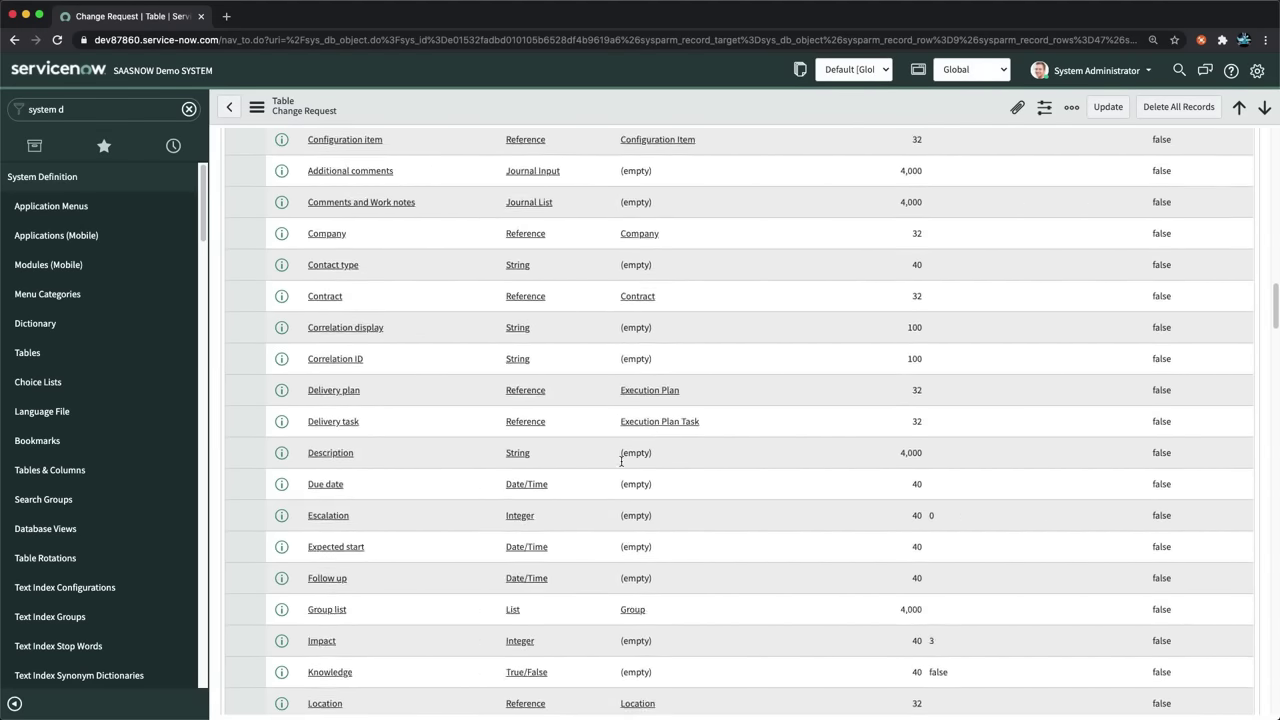
{"action": "scroll", "coordinate": [621, 461], "scroll_direction": "down", "scroll_amount": 10}
{"action": "scroll", "coordinate": [623, 466], "scroll_direction": "up", "scroll_amount": 3}
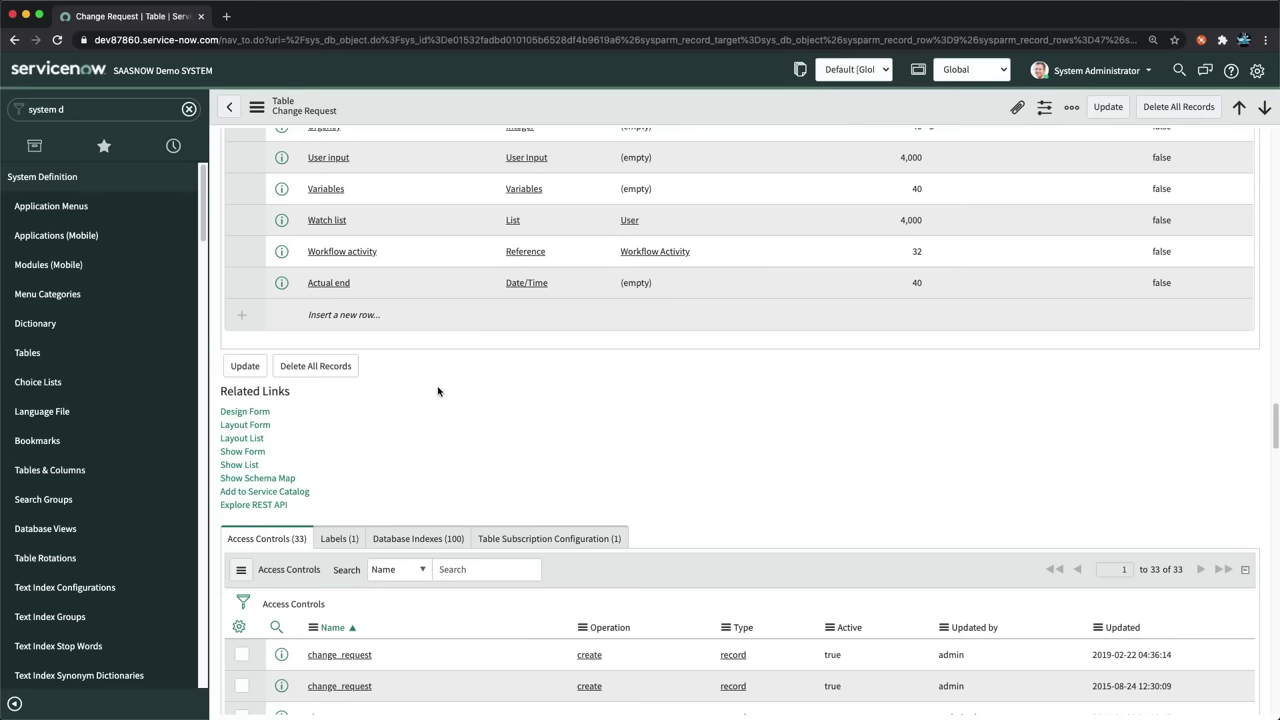
Open a blank new Change Request form (CHG0030001) to review its current fields
{"action": "left_click", "coordinate": [242, 453]}
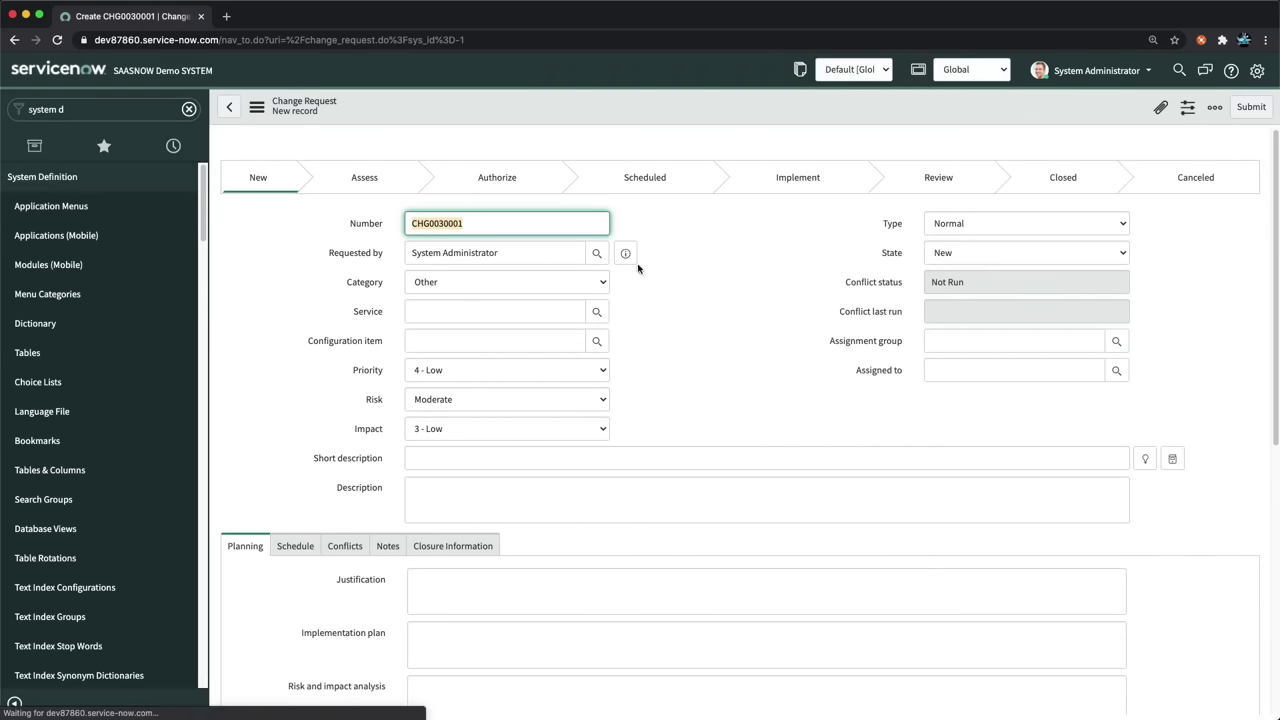
{"action": "left_click", "coordinate": [795, 234]}
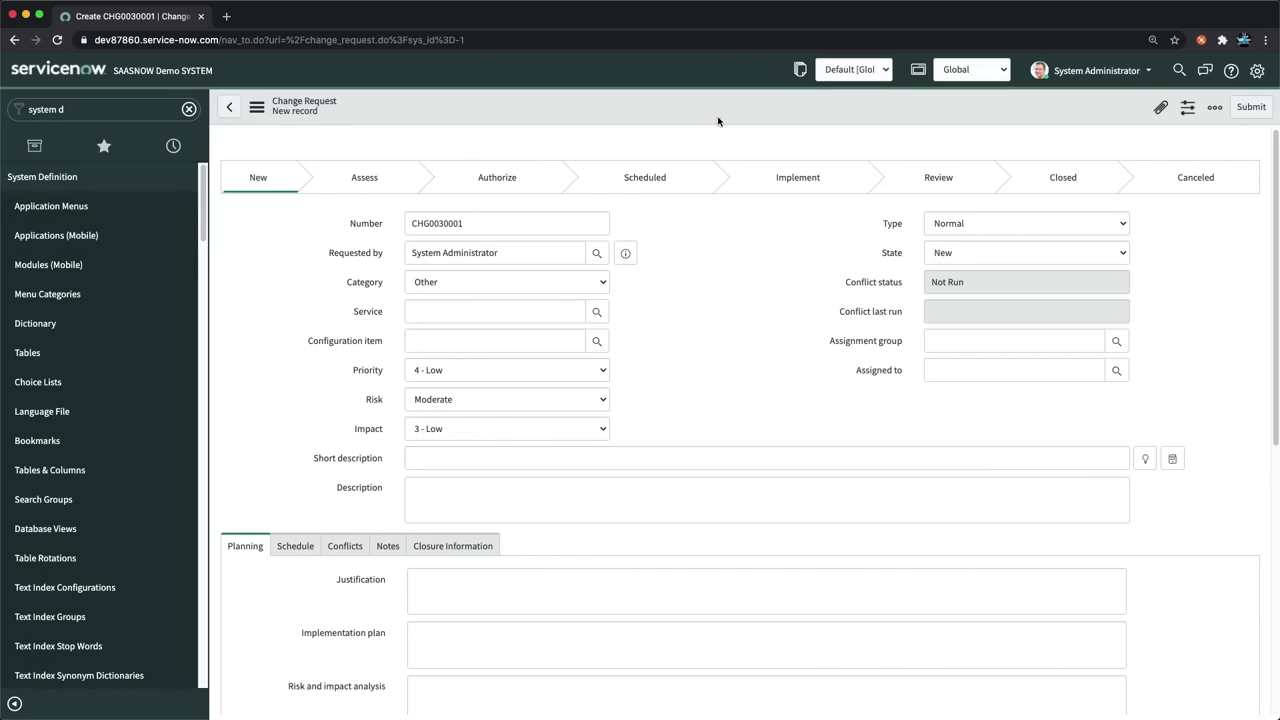
Create a new field named 'Test' in the Change Request form layout
{"action": "right_click", "coordinate": [679, 110]}
{"action": "mouse_move", "coordinate": [781, 200]}
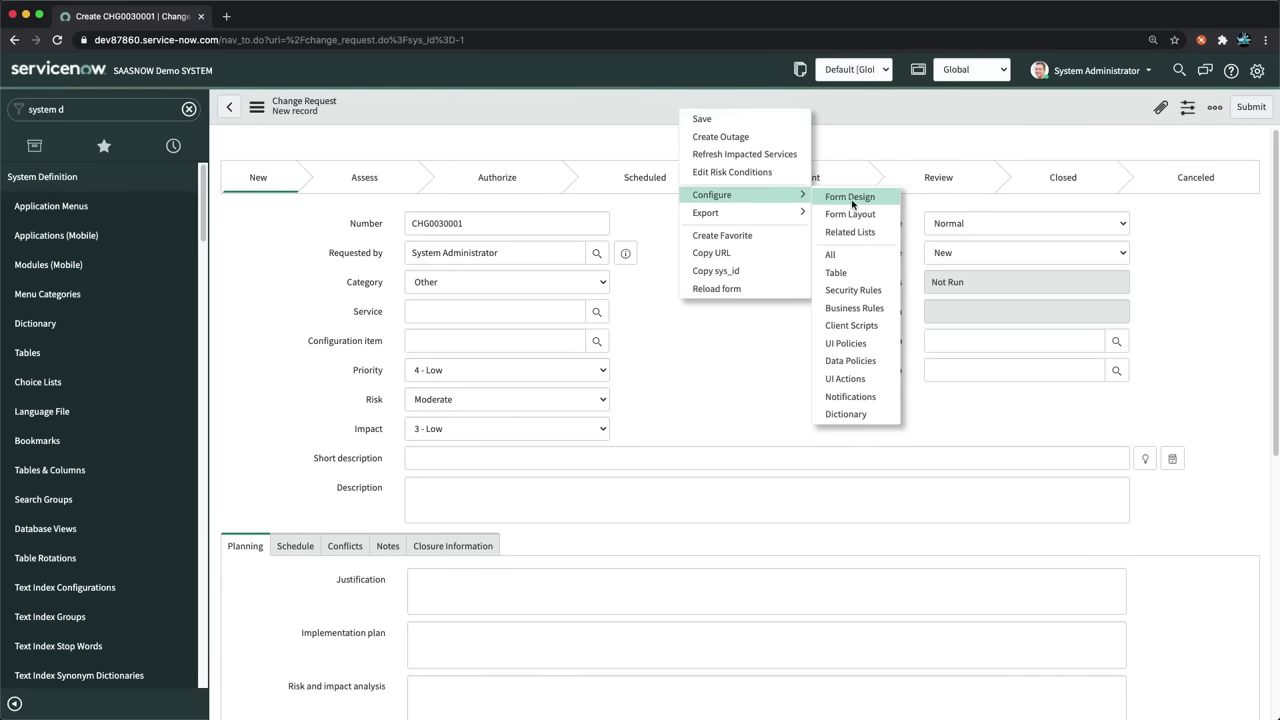
{"action": "left_click", "coordinate": [850, 214]}
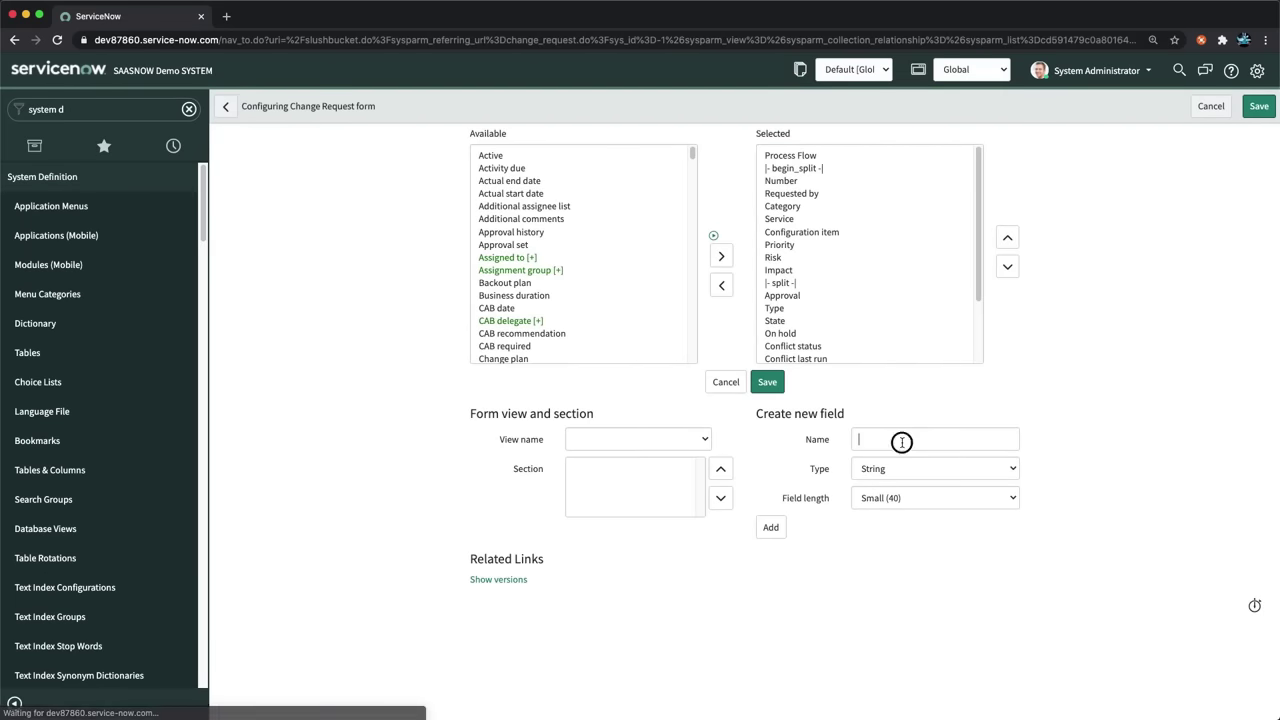
{"action": "left_click", "coordinate": [901, 440]}
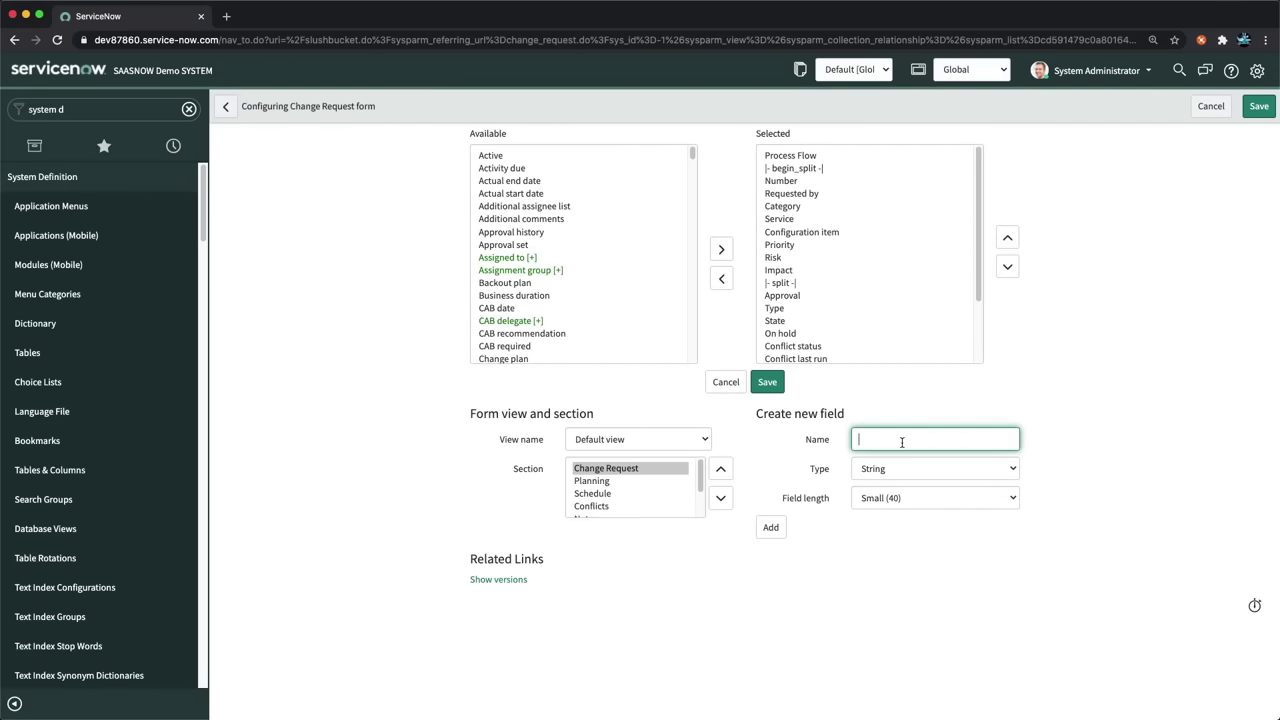
{"action": "type", "text": "Test"}
{"action": "left_click", "coordinate": [773, 532]}
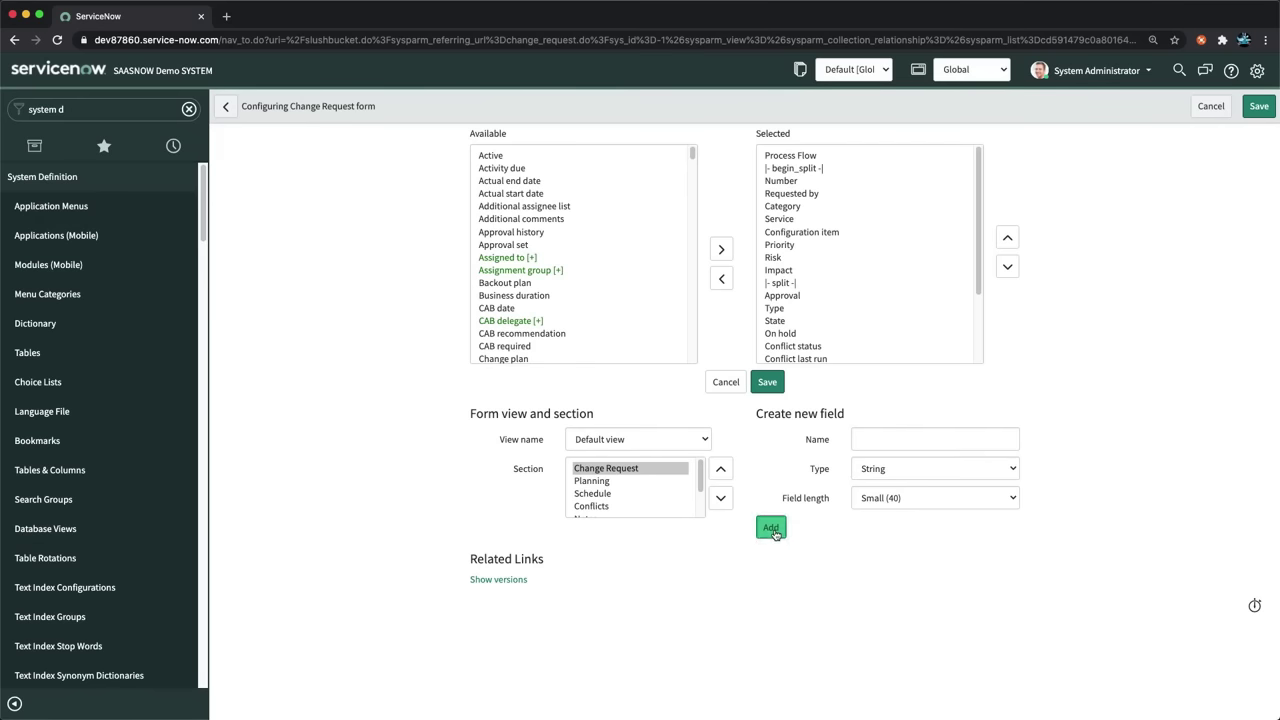
Move the Test field up the form order, above Configuration item
{"action": "left_click", "coordinate": [980, 352]}
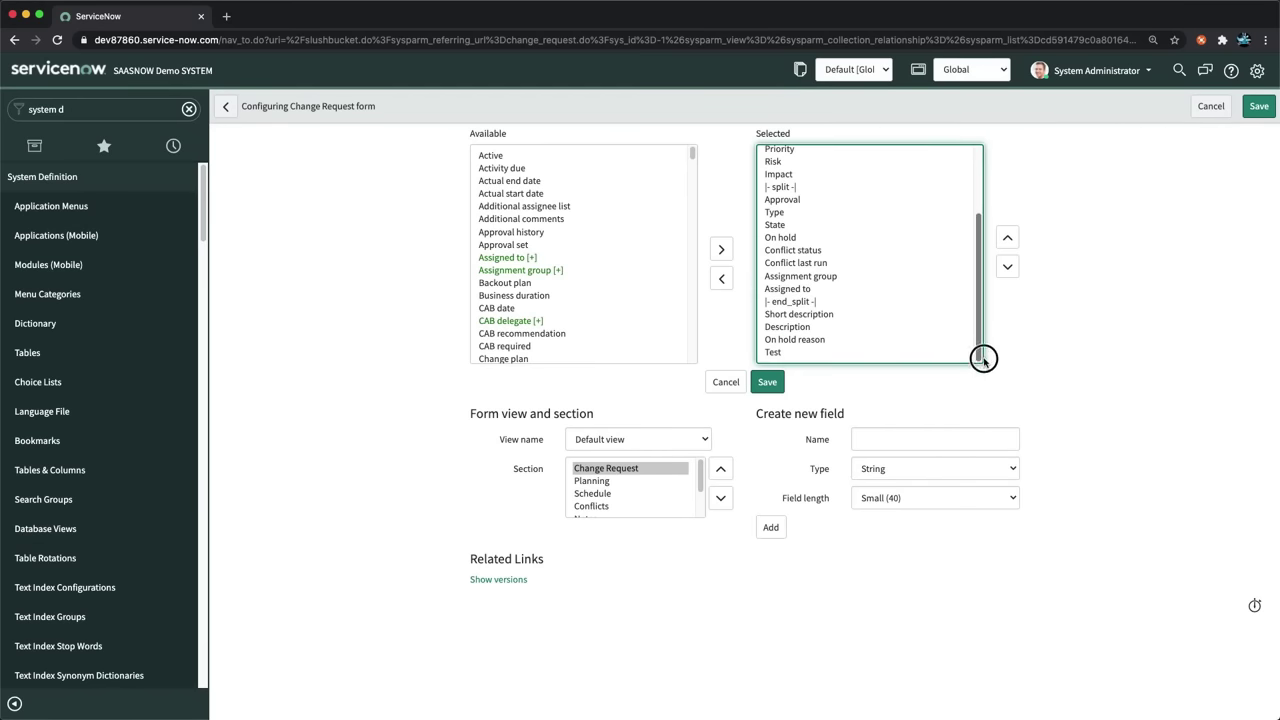
{"action": "left_click", "coordinate": [773, 352]}
{"action": "left_click", "coordinate": [1007, 237]}
{"action": "left_click", "coordinate": [1007, 237]}
{"action": "left_click", "coordinate": [1007, 237]}
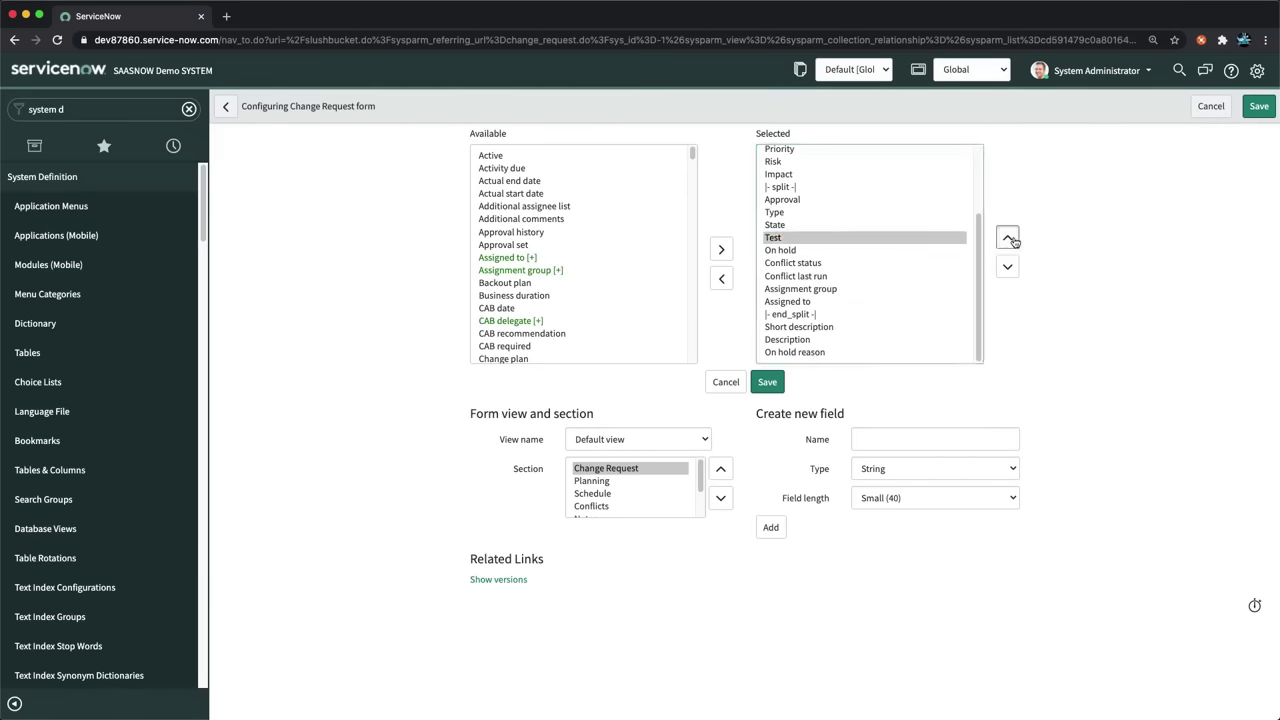
{"action": "left_click", "coordinate": [1007, 237]}
{"action": "left_click", "coordinate": [1007, 237]}
{"action": "left_click", "coordinate": [1007, 237]}
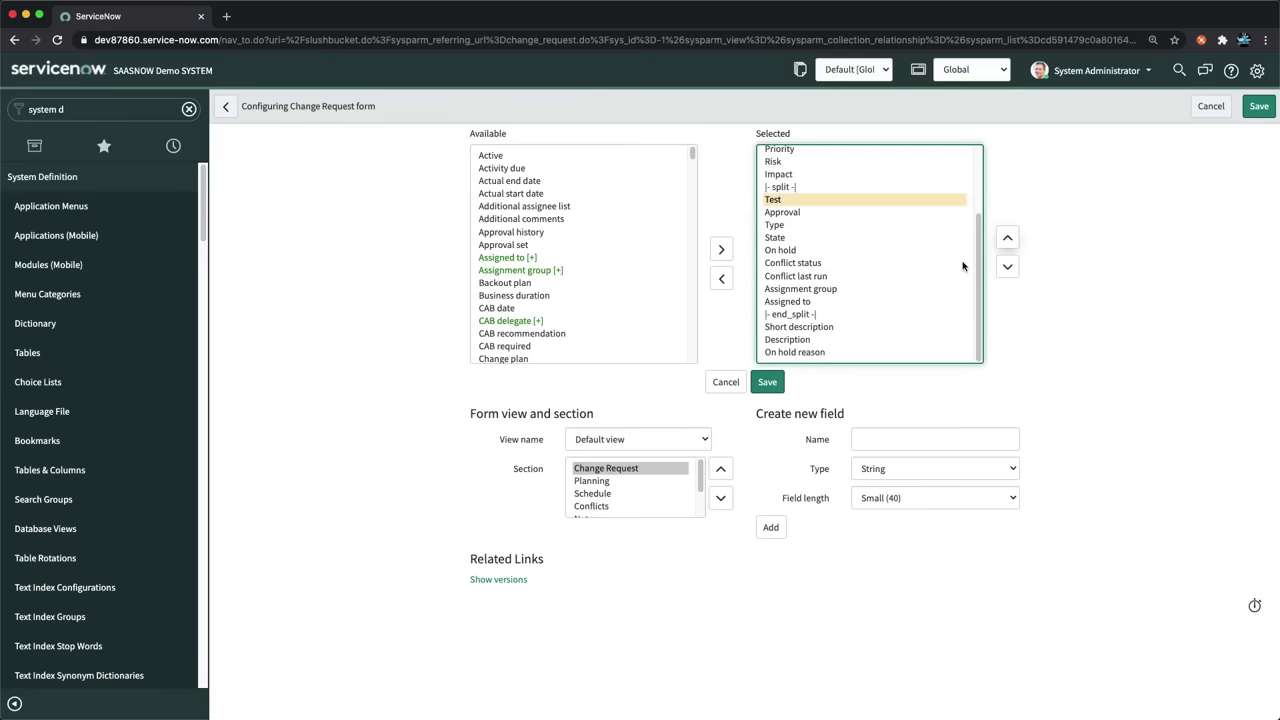
{"action": "left_click_drag", "start_coordinate": [980, 252], "coordinate": [991, 180]}
{"action": "left_click", "coordinate": [1007, 238]}
{"action": "left_click", "coordinate": [1007, 238]}
{"action": "left_click", "coordinate": [1007, 238]}
{"action": "left_click", "coordinate": [1007, 238]}
{"action": "left_click", "coordinate": [1007, 238]}
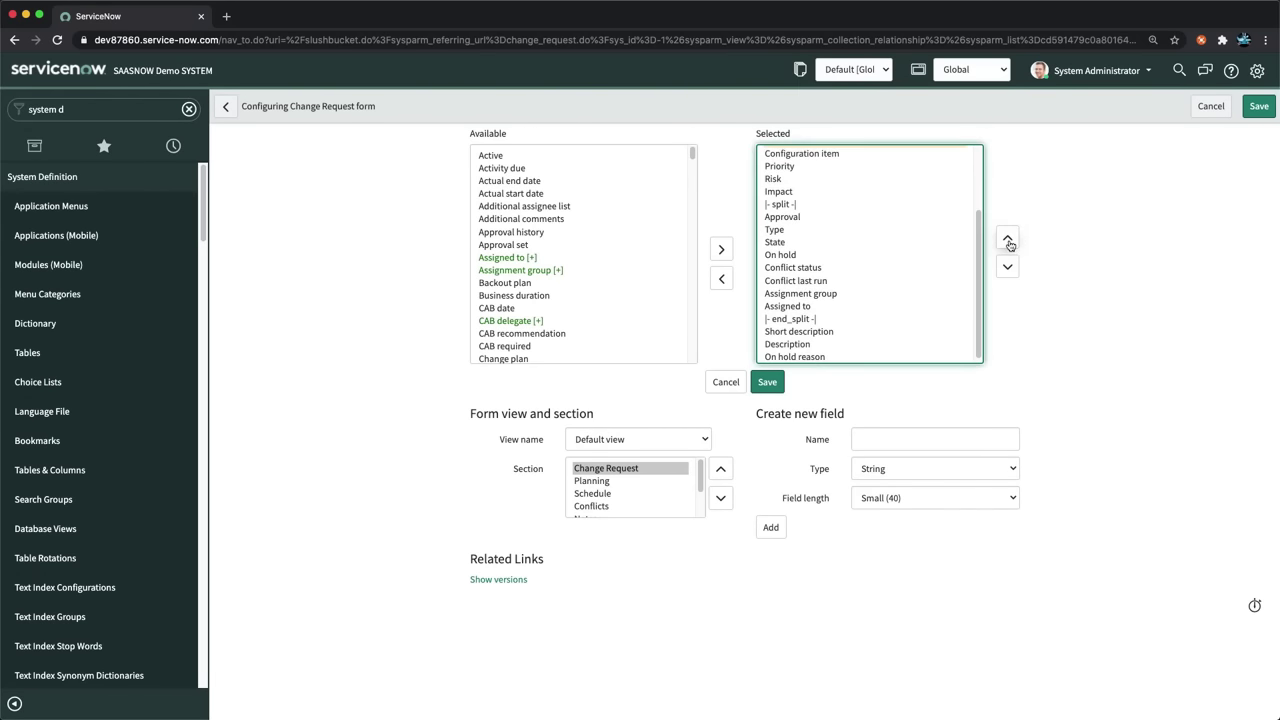
Settle Test just below the split marker and save the form layout
{"action": "scroll", "coordinate": [891, 257], "scroll_direction": "up", "scroll_amount": 3}
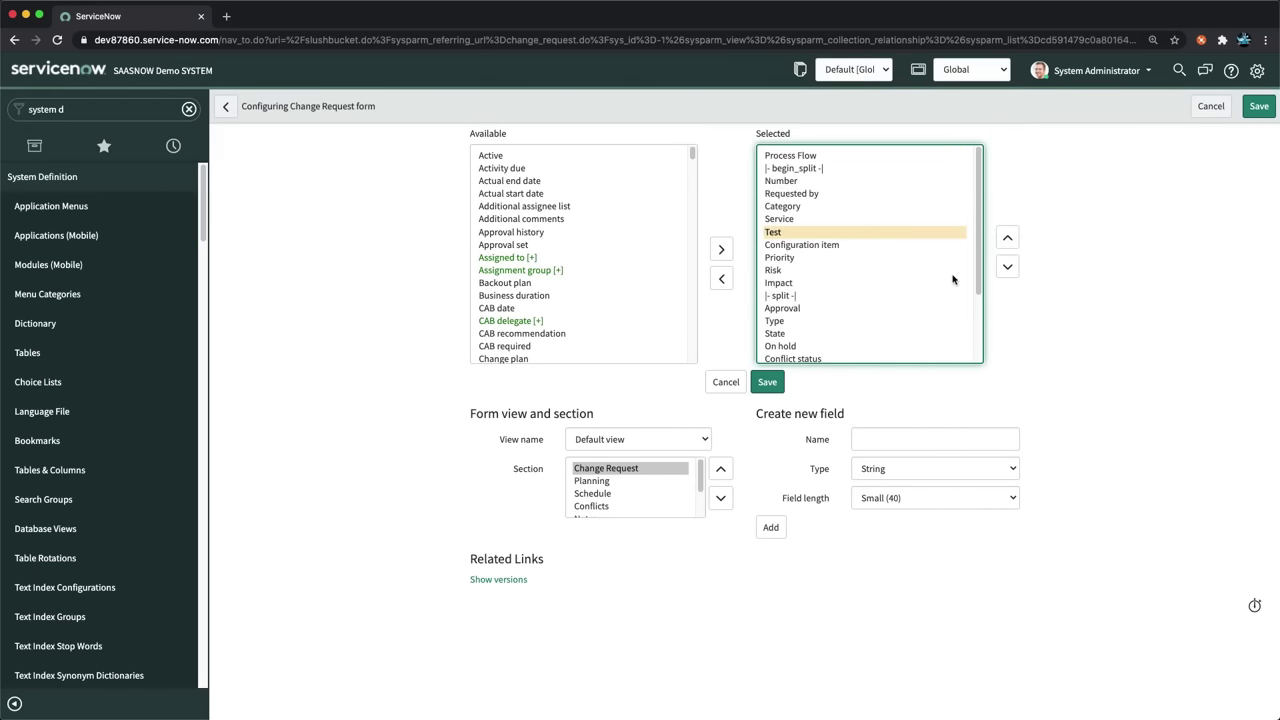
{"action": "left_click", "coordinate": [1007, 267]}
{"action": "left_click", "coordinate": [1007, 267]}
{"action": "left_click", "coordinate": [1007, 267]}
{"action": "left_click", "coordinate": [1007, 267]}
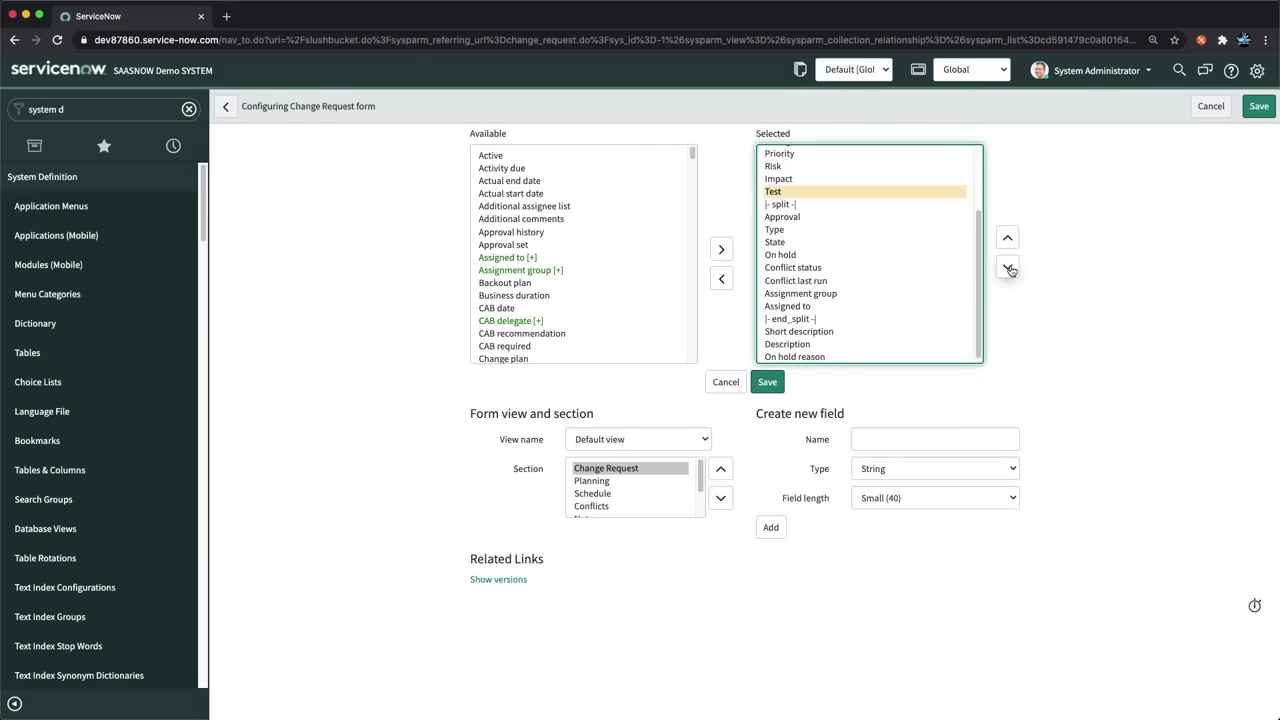
{"action": "left_click", "coordinate": [1007, 267]}
{"action": "left_click", "coordinate": [1007, 267]}
{"action": "left_click", "coordinate": [1007, 238]}
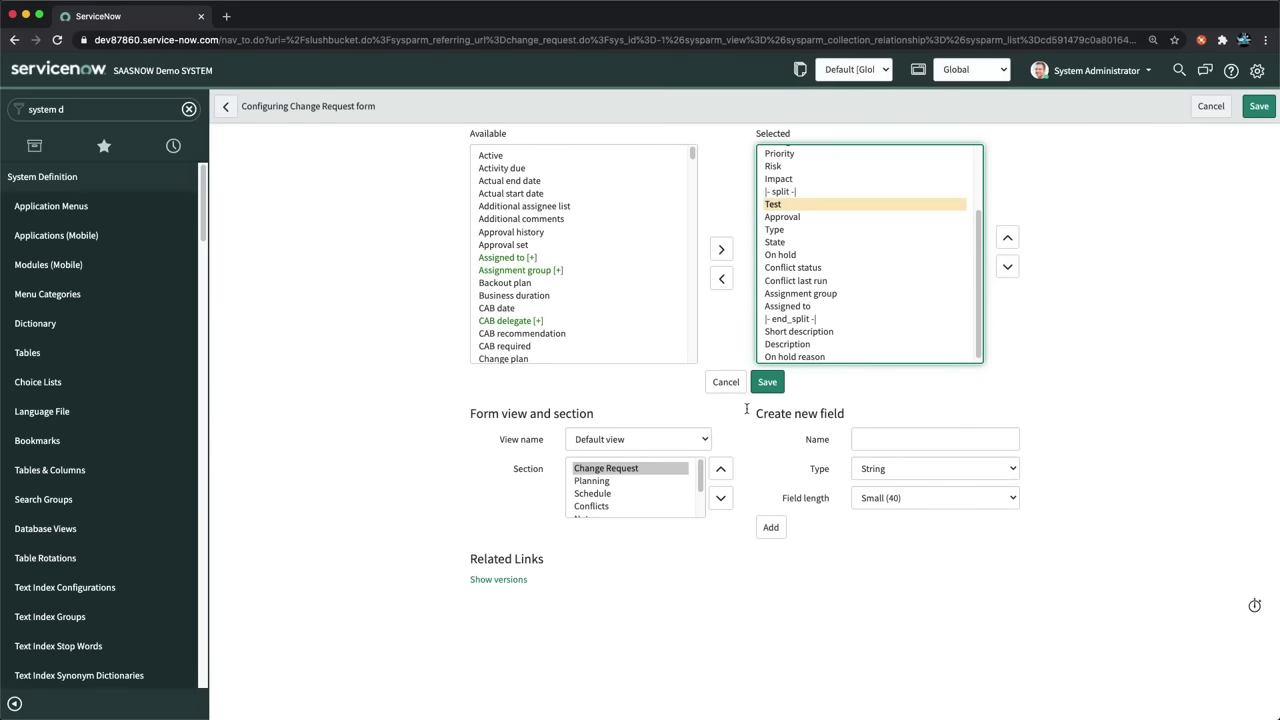
{"action": "left_click", "coordinate": [769, 383]}
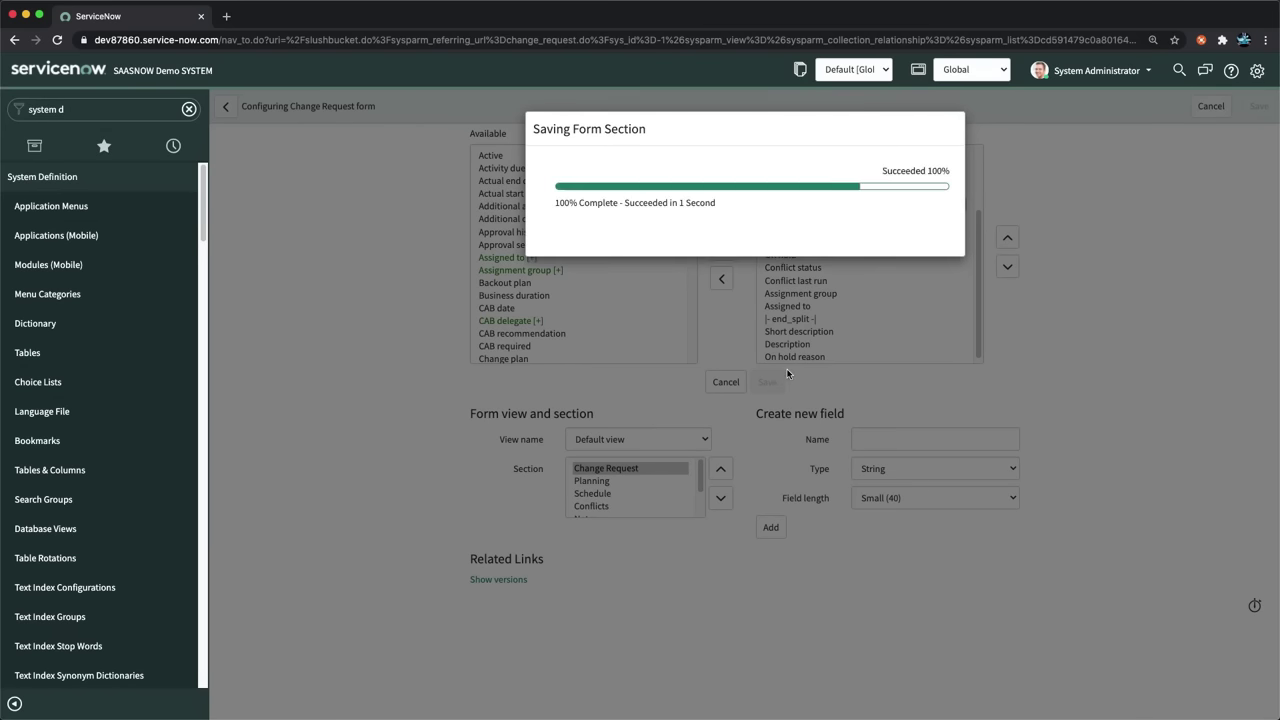
{"action": "left_click", "coordinate": [929, 252]}
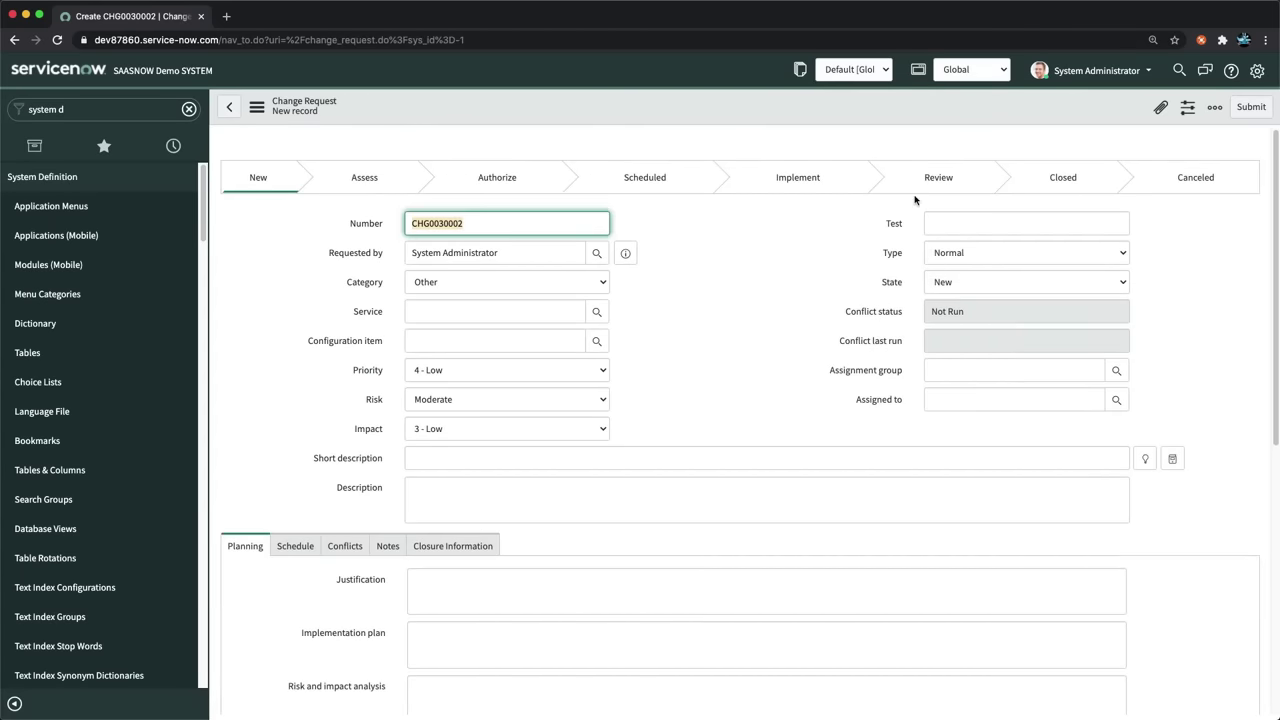
Open the Change Request table definition from the form's context menu
{"action": "left_click", "coordinate": [872, 224]}
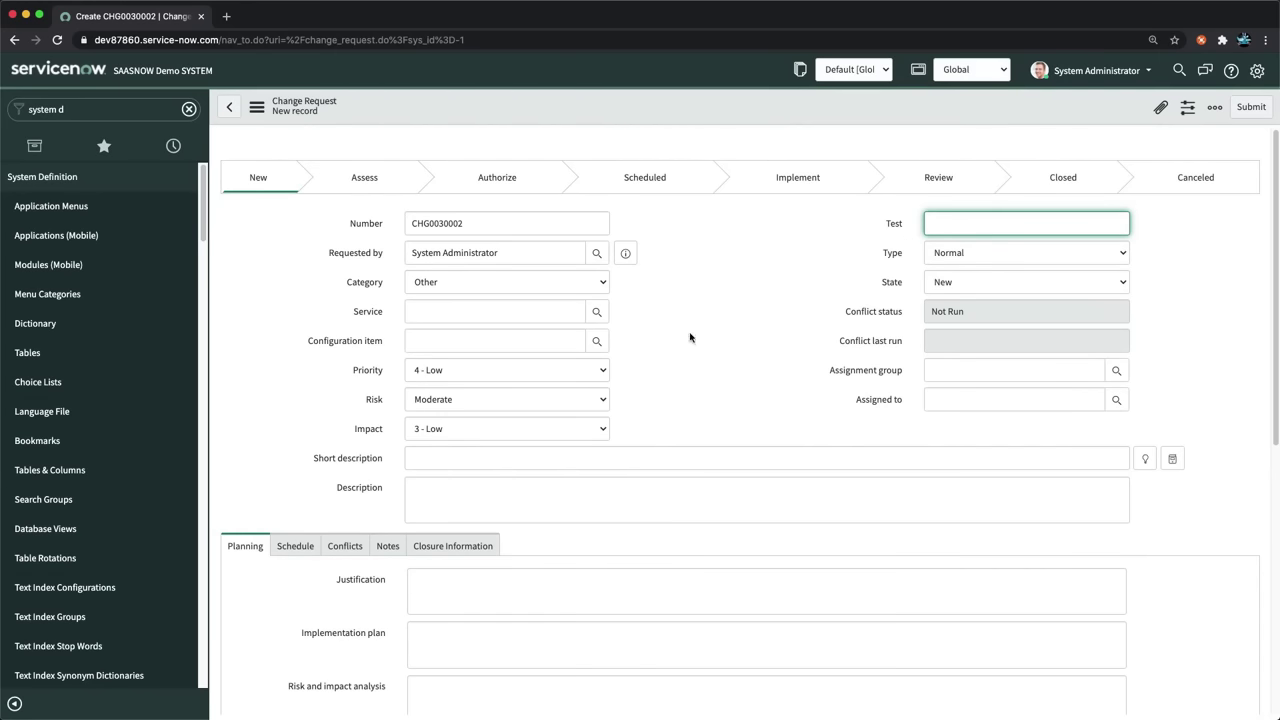
{"action": "right_click", "coordinate": [510, 118]}
{"action": "mouse_move", "coordinate": [593, 200]}
{"action": "key", "text": "Escape"}
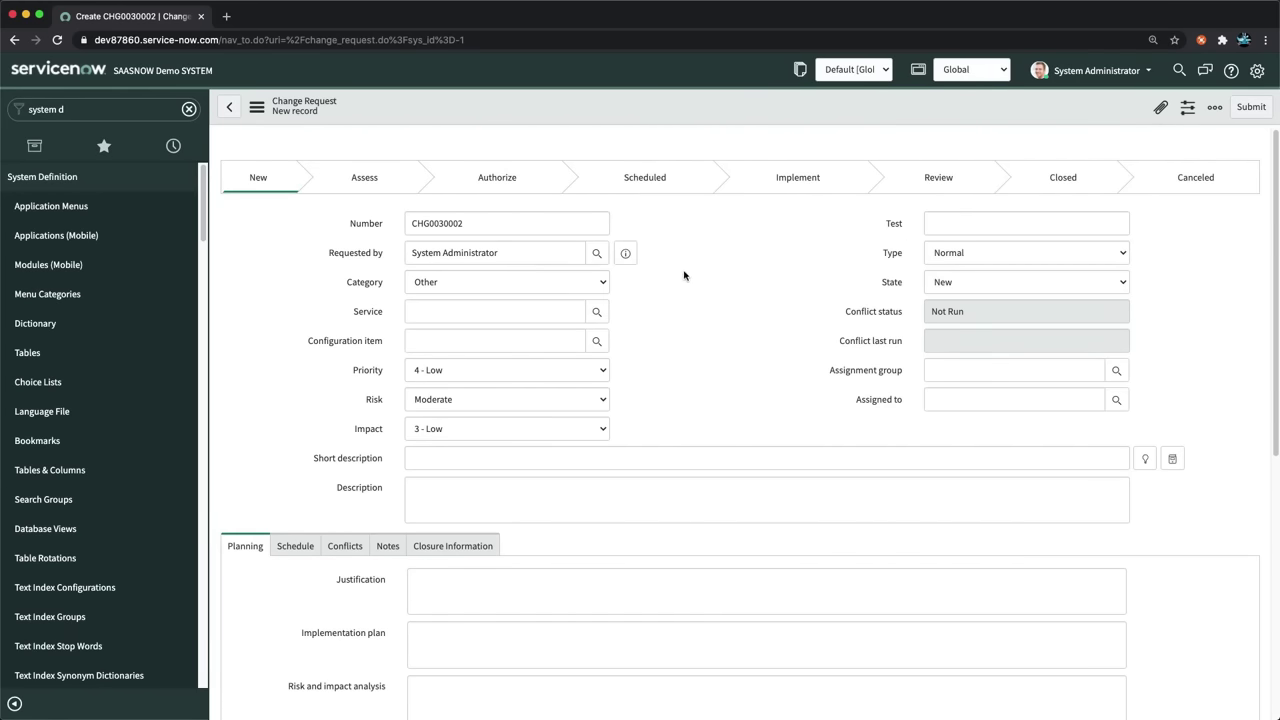
{"action": "right_click", "coordinate": [551, 99]}
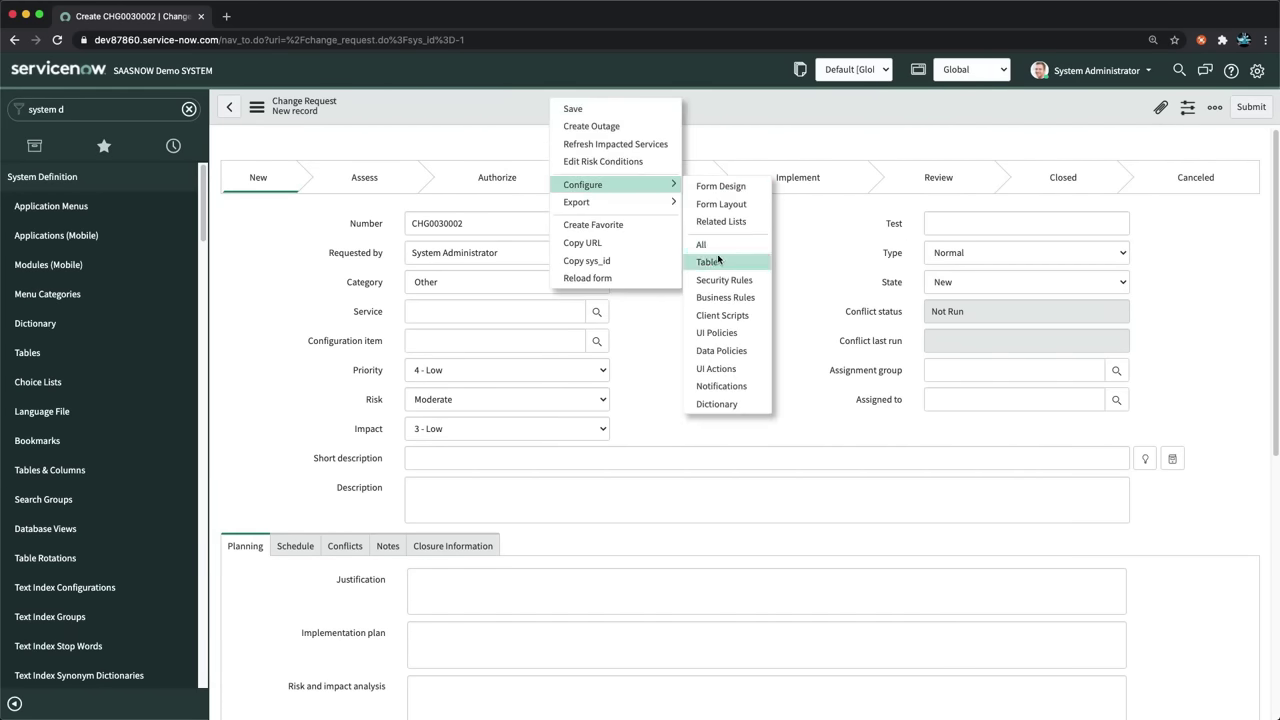
{"action": "left_click", "coordinate": [717, 260]}
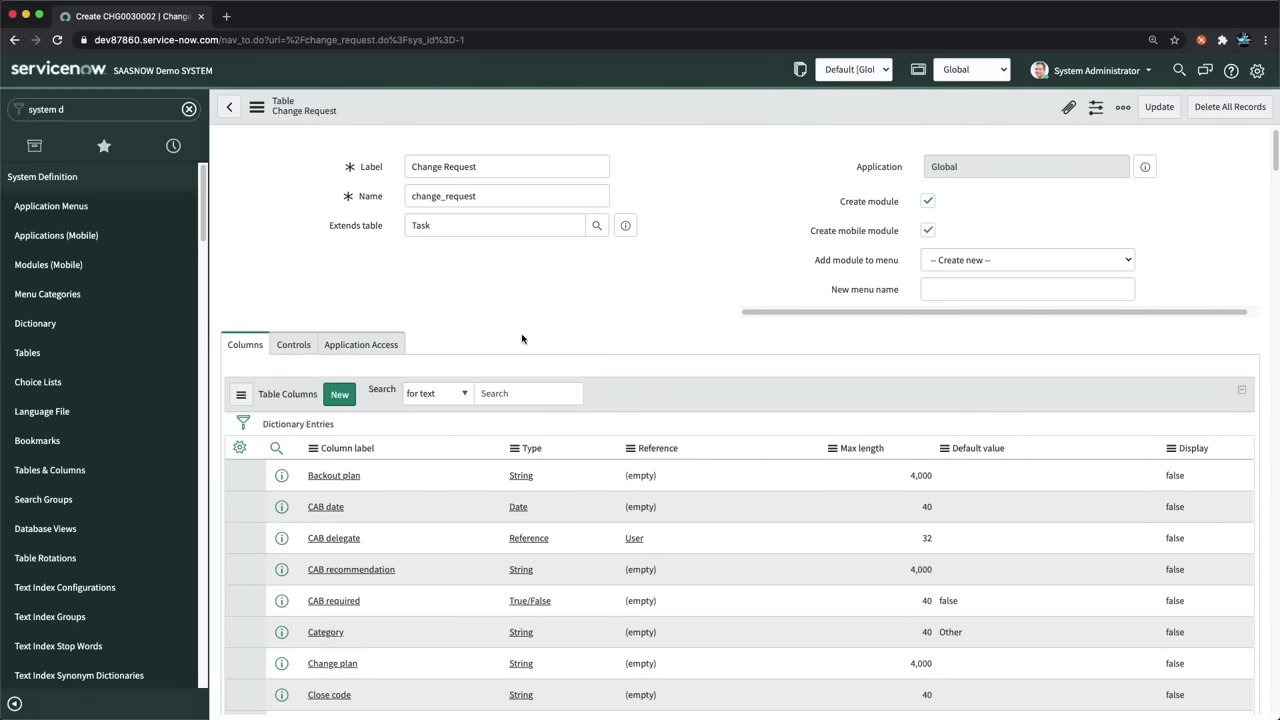
Mark the Test column for deletion and save the Change Request table definition
{"action": "scroll", "coordinate": [386, 486], "scroll_direction": "down", "scroll_amount": 15}
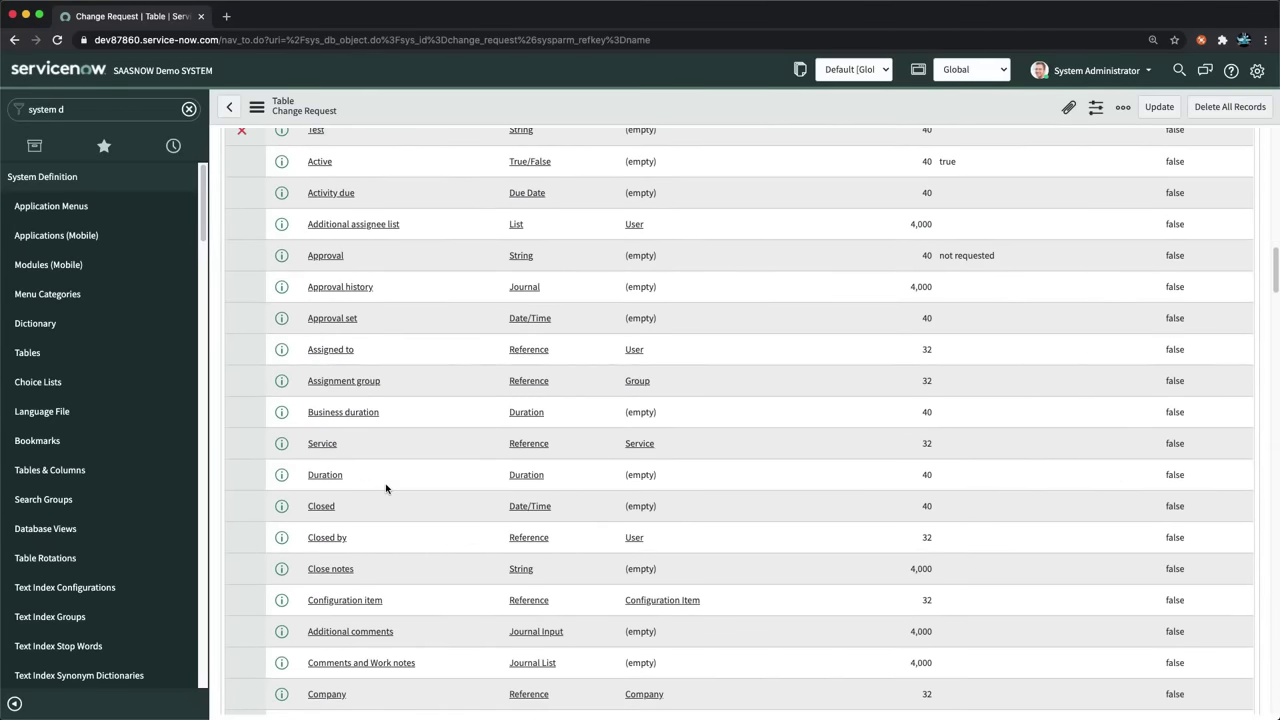
{"action": "scroll", "coordinate": [386, 486], "scroll_direction": "up", "scroll_amount": 4}
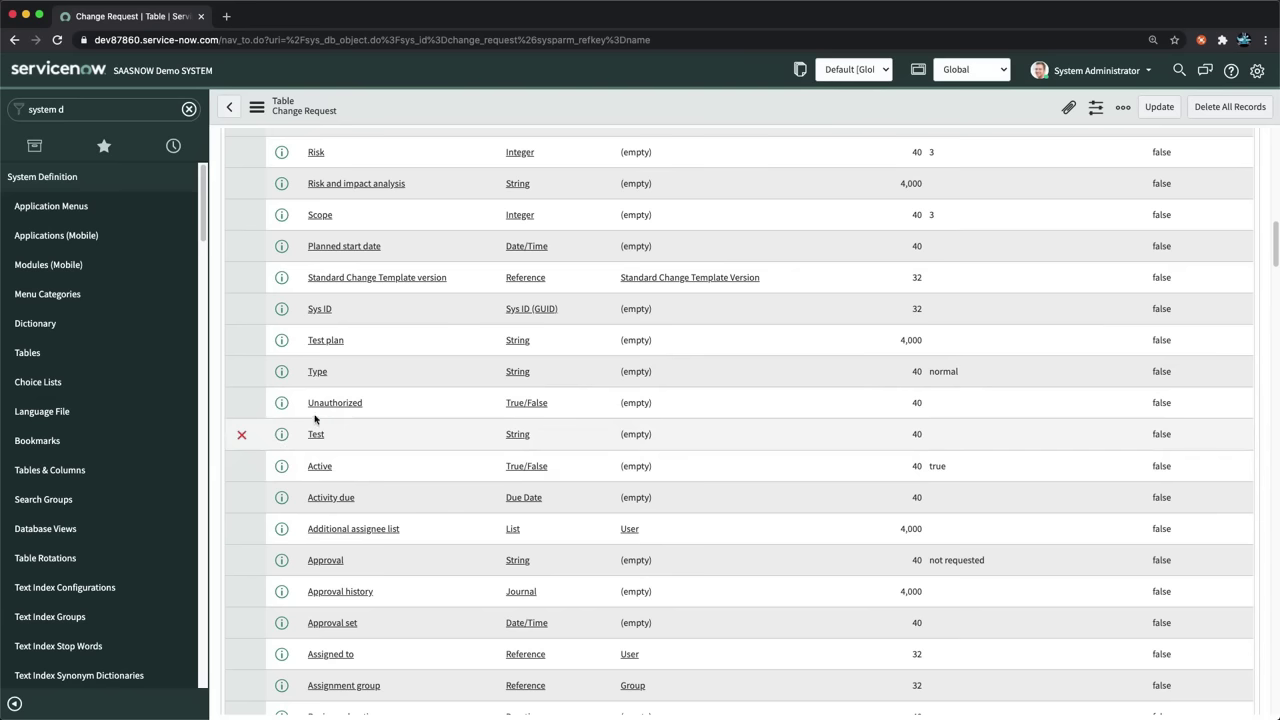
{"action": "left_click", "coordinate": [241, 434]}
{"action": "scroll", "coordinate": [677, 411], "scroll_direction": "up", "scroll_amount": 15}
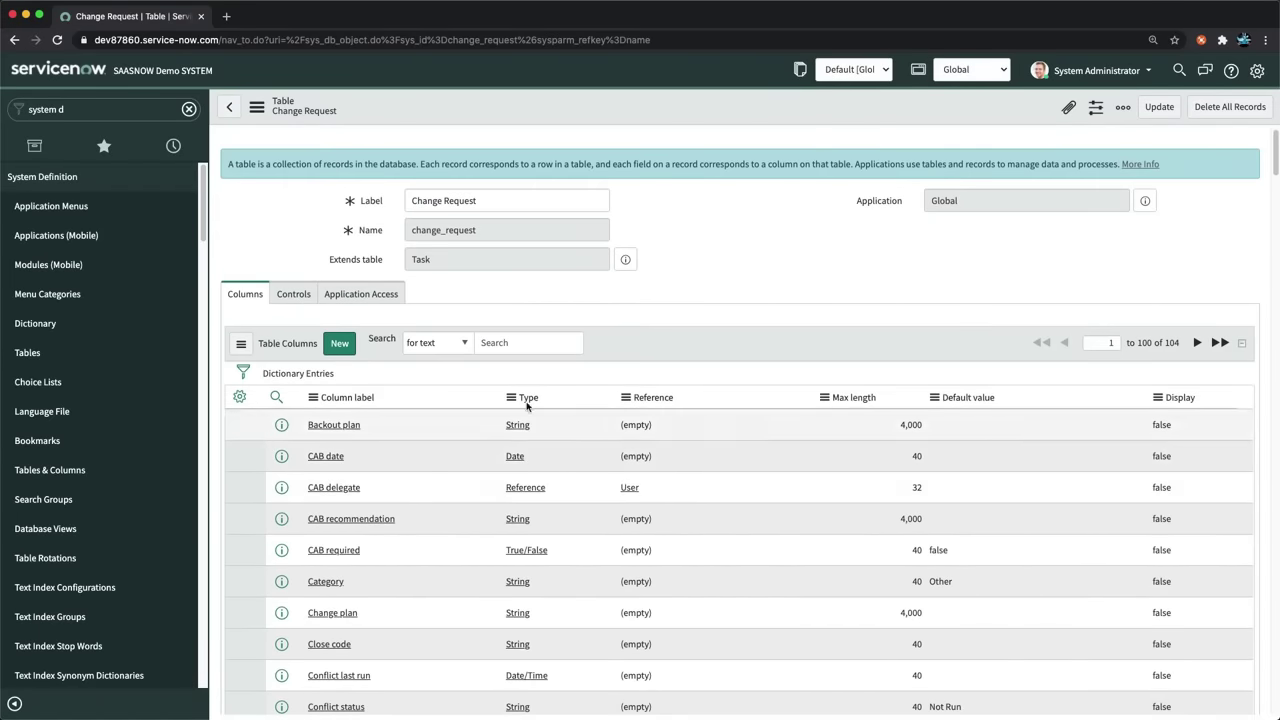
{"action": "right_click", "coordinate": [665, 107]}
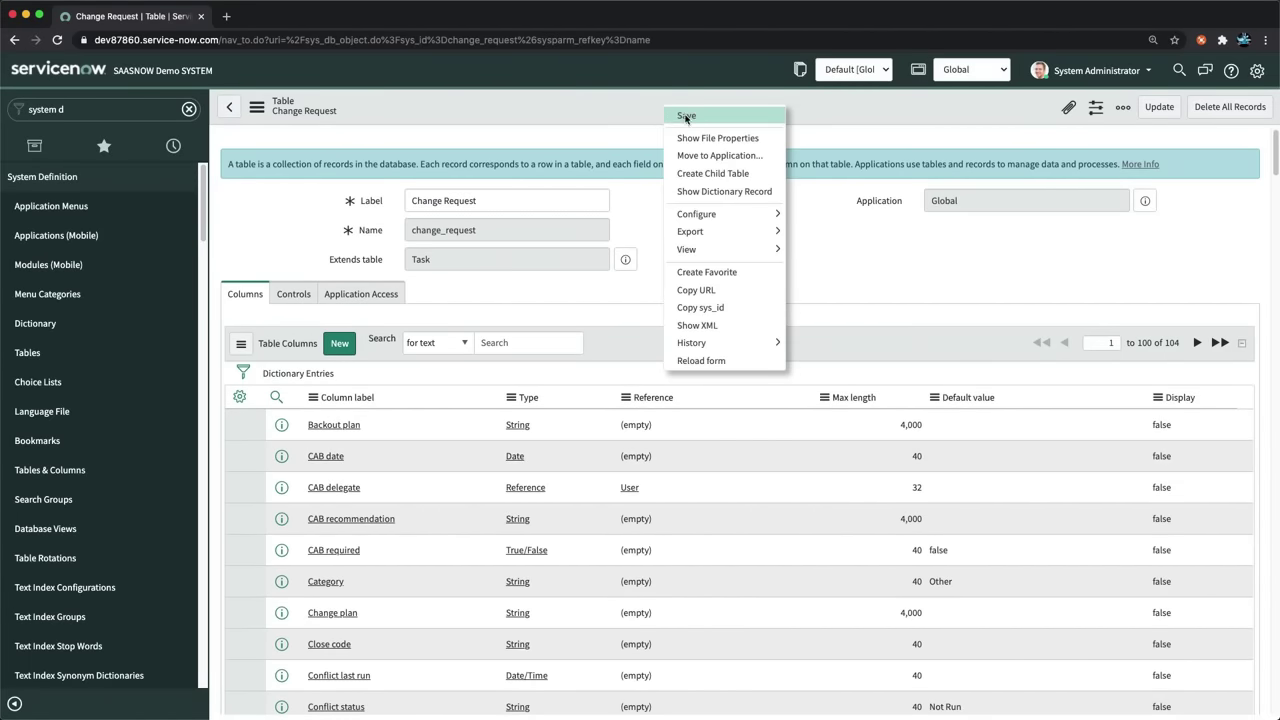
{"action": "left_click", "coordinate": [685, 121]}
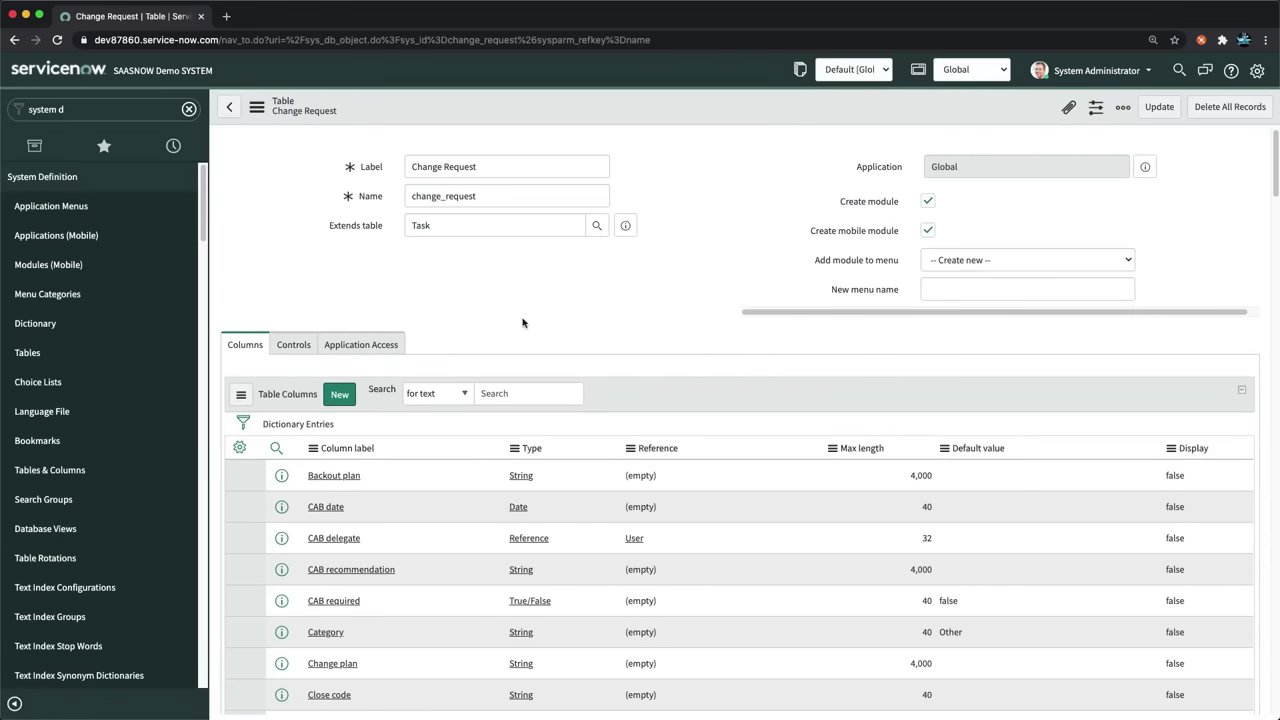
{"action": "scroll", "coordinate": [522, 322], "scroll_direction": "down", "scroll_amount": 20}
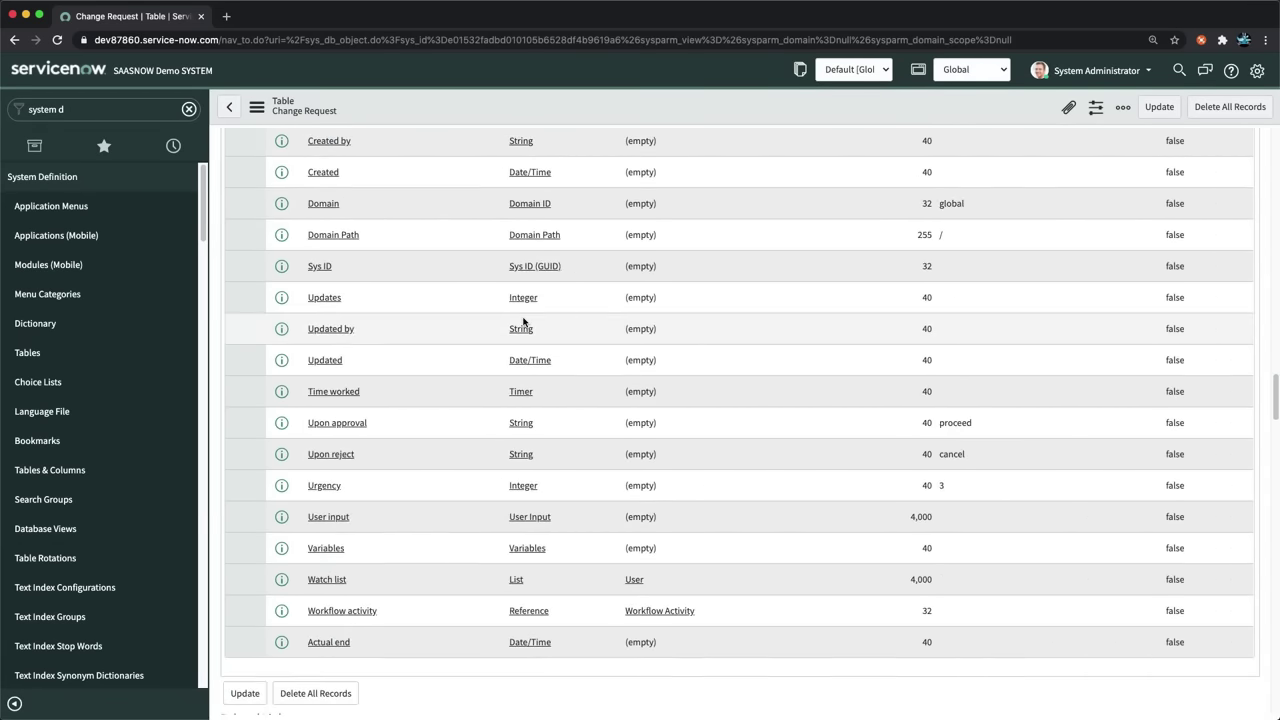
{"action": "scroll", "coordinate": [503, 414], "scroll_direction": "down", "scroll_amount": 15}
{"action": "scroll", "coordinate": [503, 414], "scroll_direction": "up", "scroll_amount": 17}
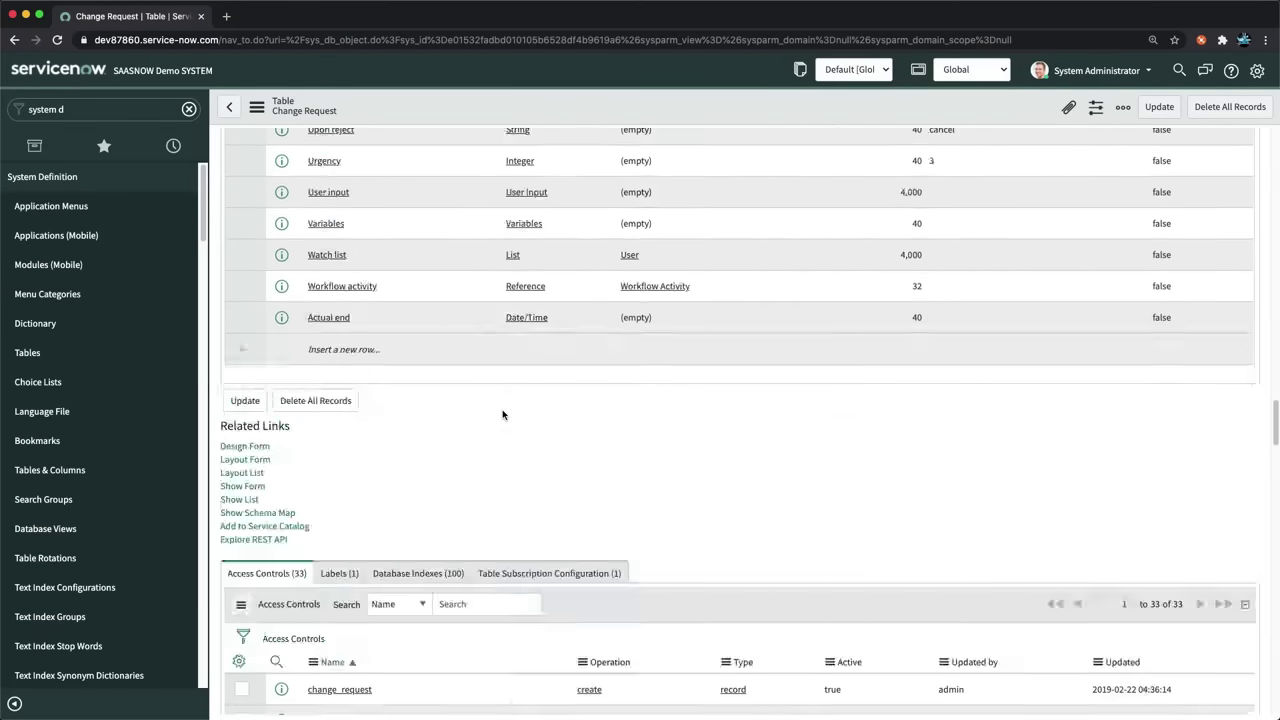
{"action": "scroll", "coordinate": [540, 414], "scroll_direction": "down", "scroll_amount": 10}
{"action": "scroll", "coordinate": [460, 414], "scroll_direction": "up", "scroll_amount": 2}
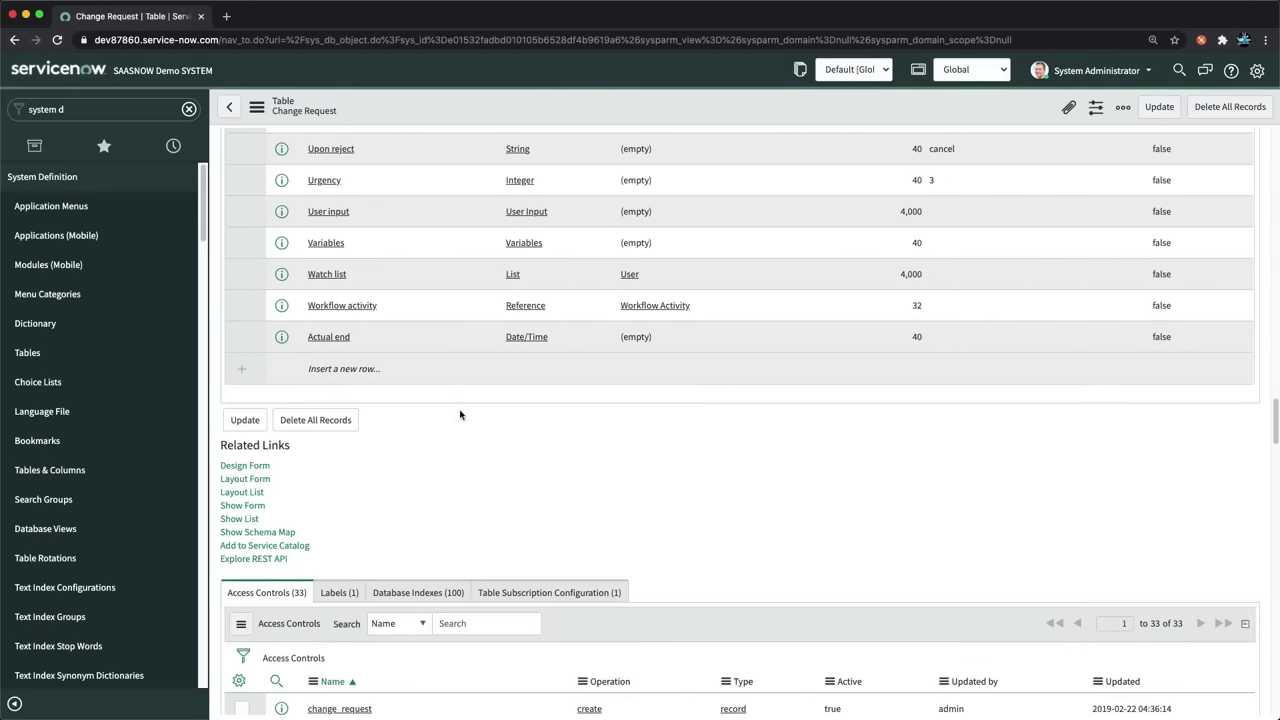
Open a fresh Change Request form (CHG0030003) and confirm the Test field is gone
{"action": "left_click", "coordinate": [239, 507]}
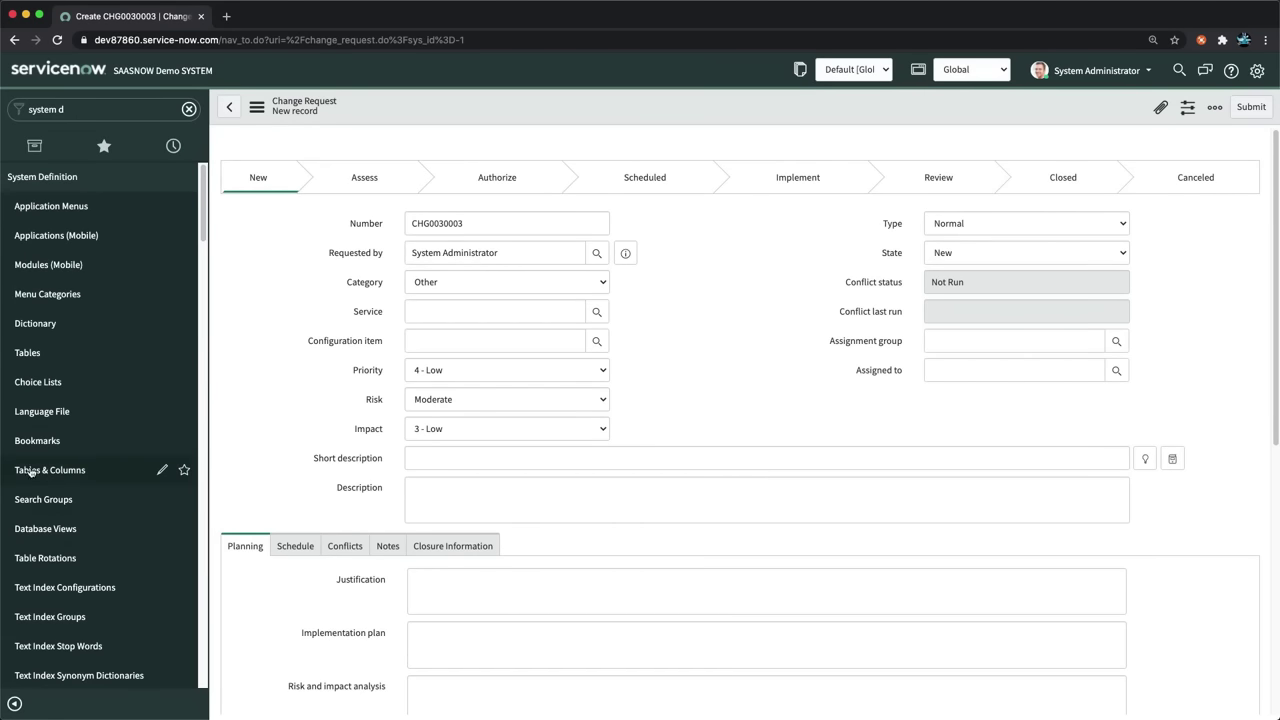
Open the System Definition > Tables & Columns page
{"action": "left_click", "coordinate": [45, 476]}
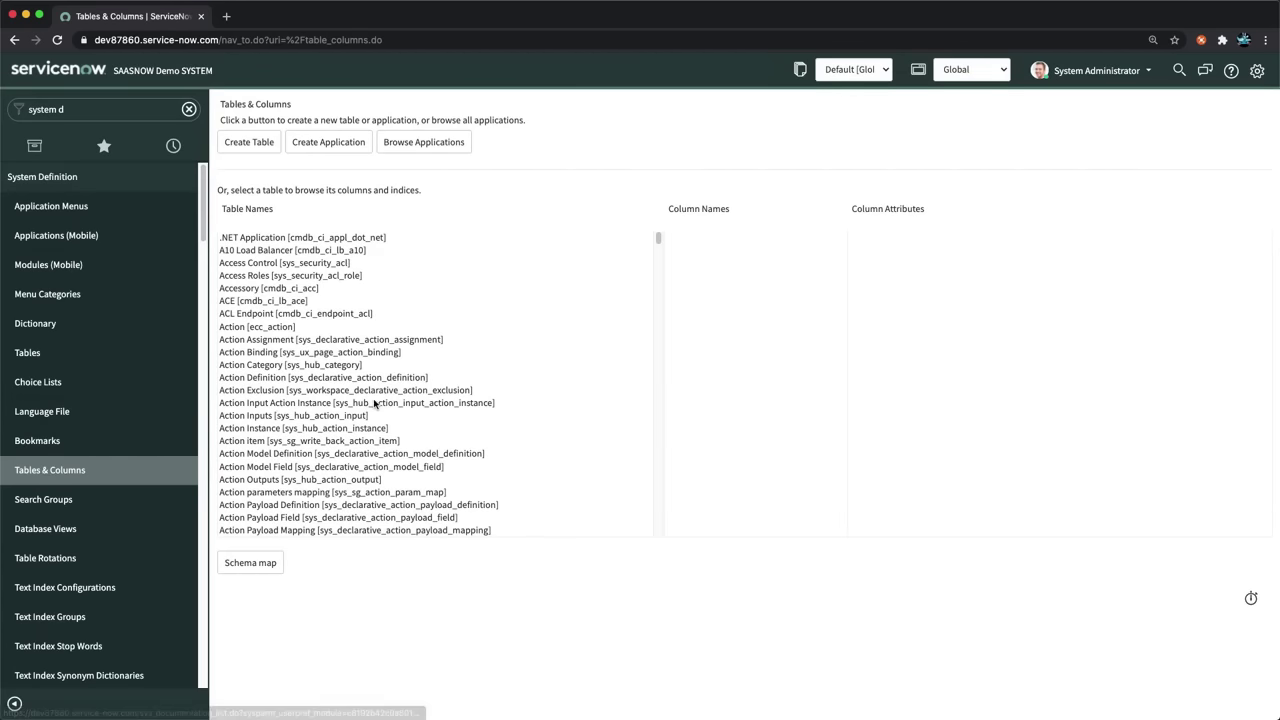
{"action": "scroll", "coordinate": [374, 403], "scroll_direction": "down", "scroll_amount": 10}
{"action": "scroll", "coordinate": [369, 413], "scroll_direction": "down", "scroll_amount": 20}
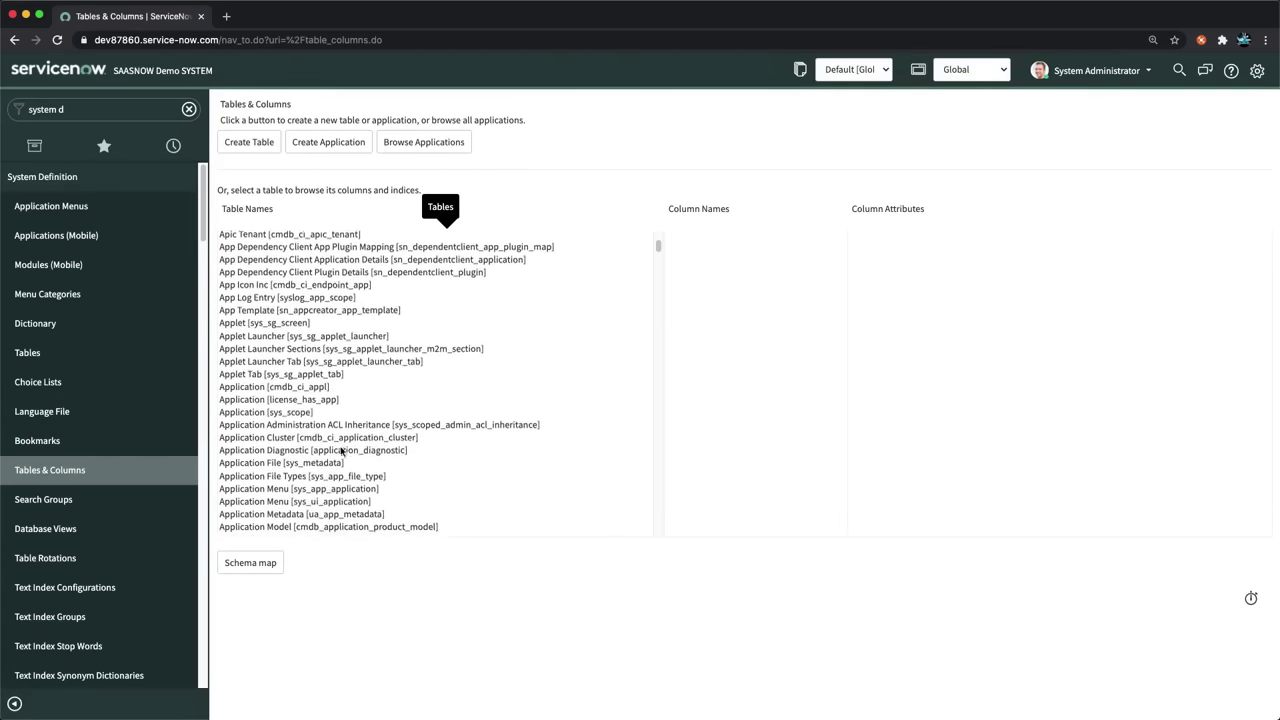
{"action": "scroll", "coordinate": [341, 451], "scroll_direction": "down", "scroll_amount": 20}
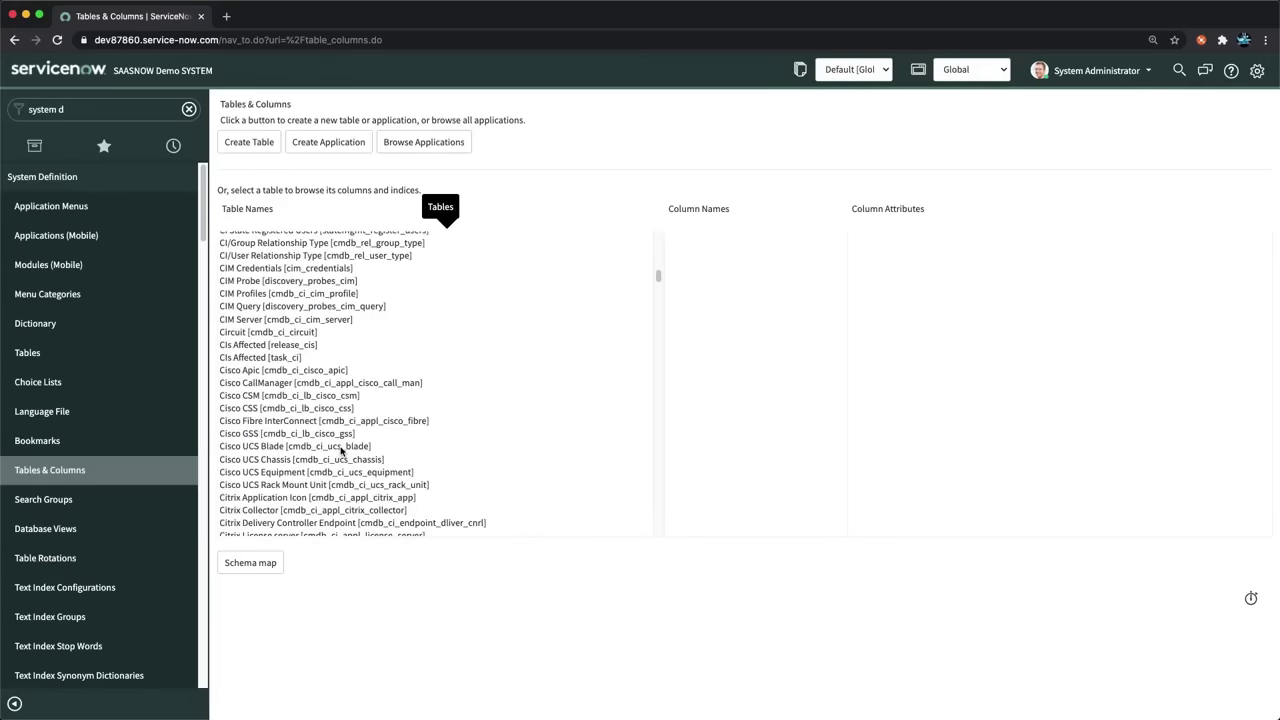
{"action": "scroll", "coordinate": [341, 452], "scroll_direction": "down", "scroll_amount": 10}
Select Incident [incident] in the Table Names list to show its columns
{"action": "left_click", "coordinate": [256, 342]}
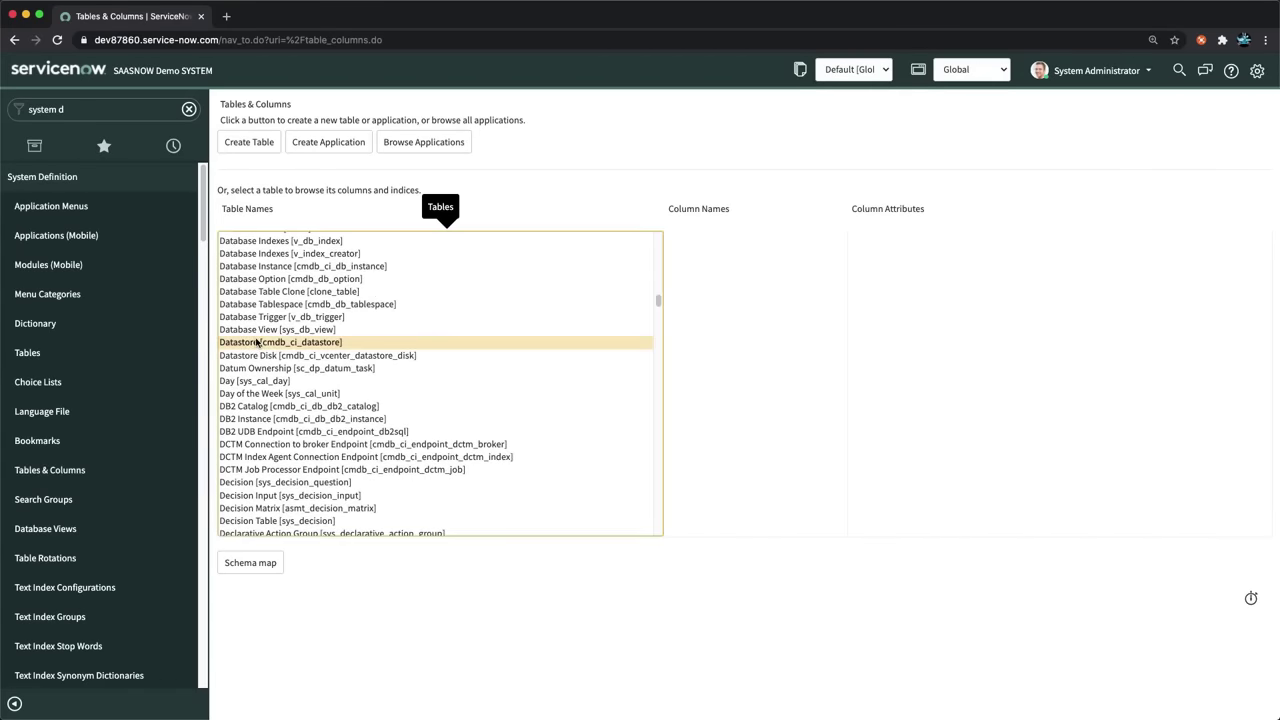
{"action": "key", "text": "i"}
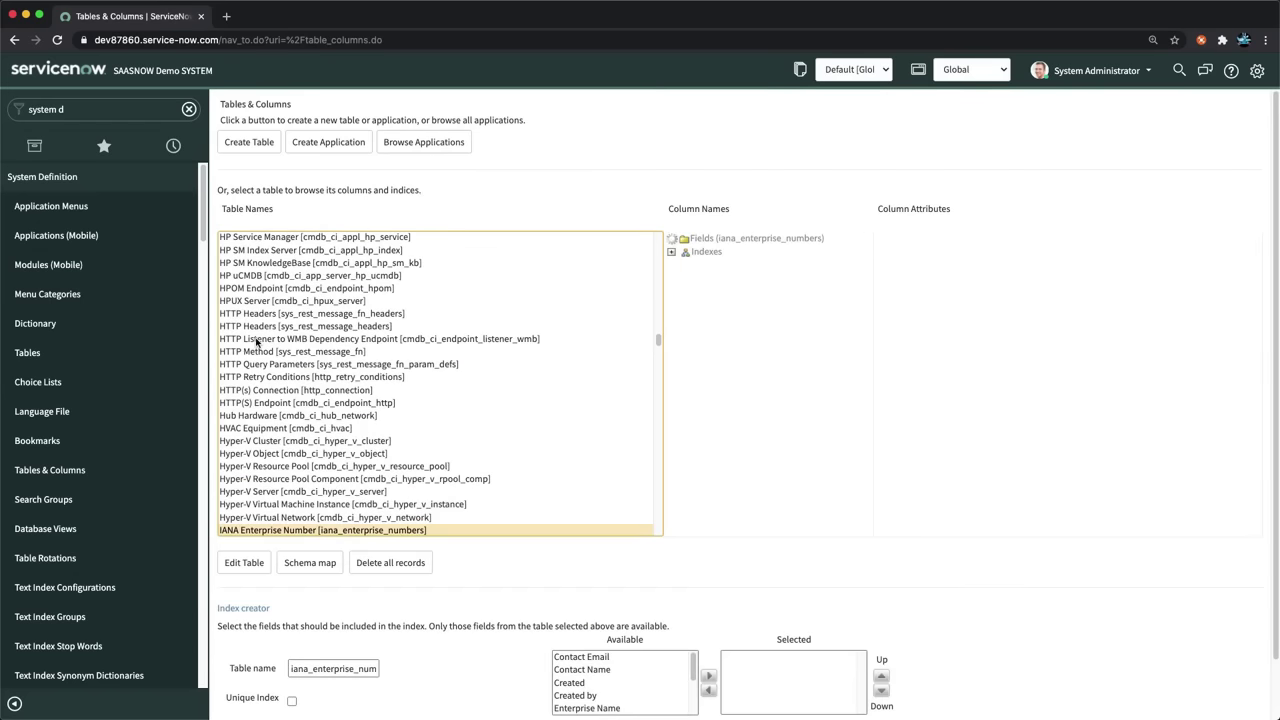
{"action": "key", "text": "b"}
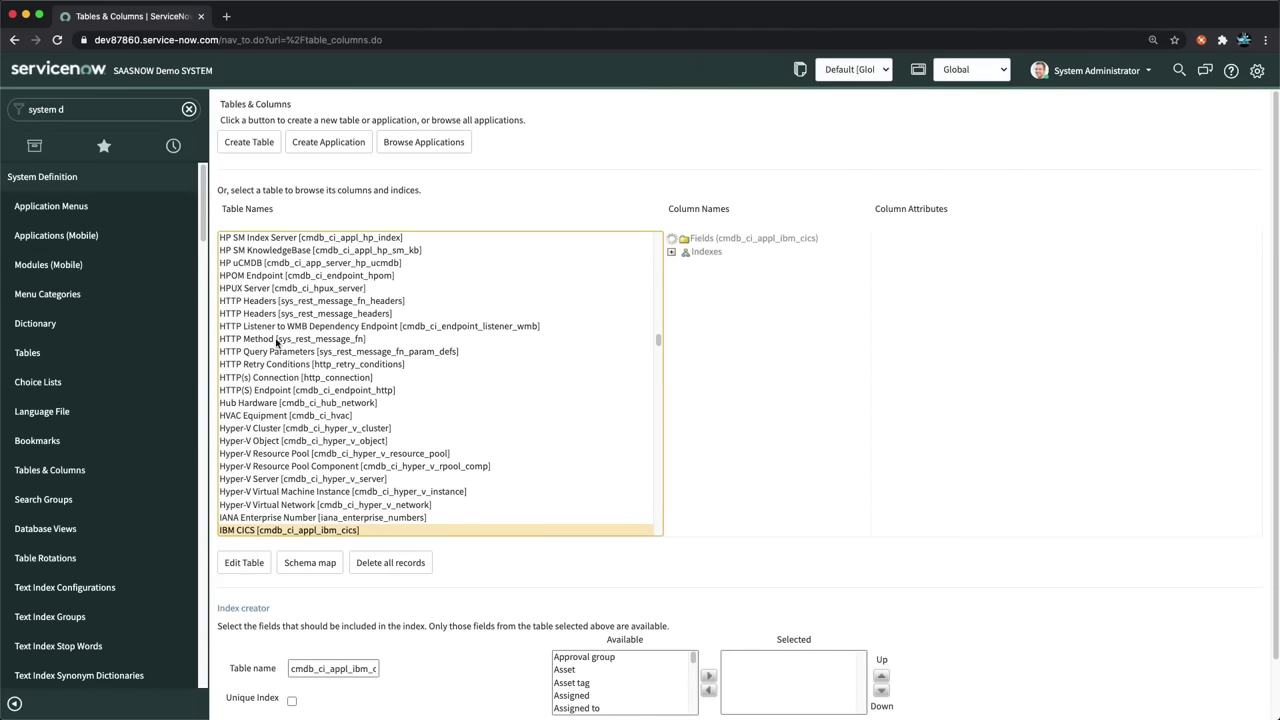
{"action": "key", "text": "Down"}
{"action": "scroll", "coordinate": [275, 437], "scroll_direction": "down", "scroll_amount": 5}
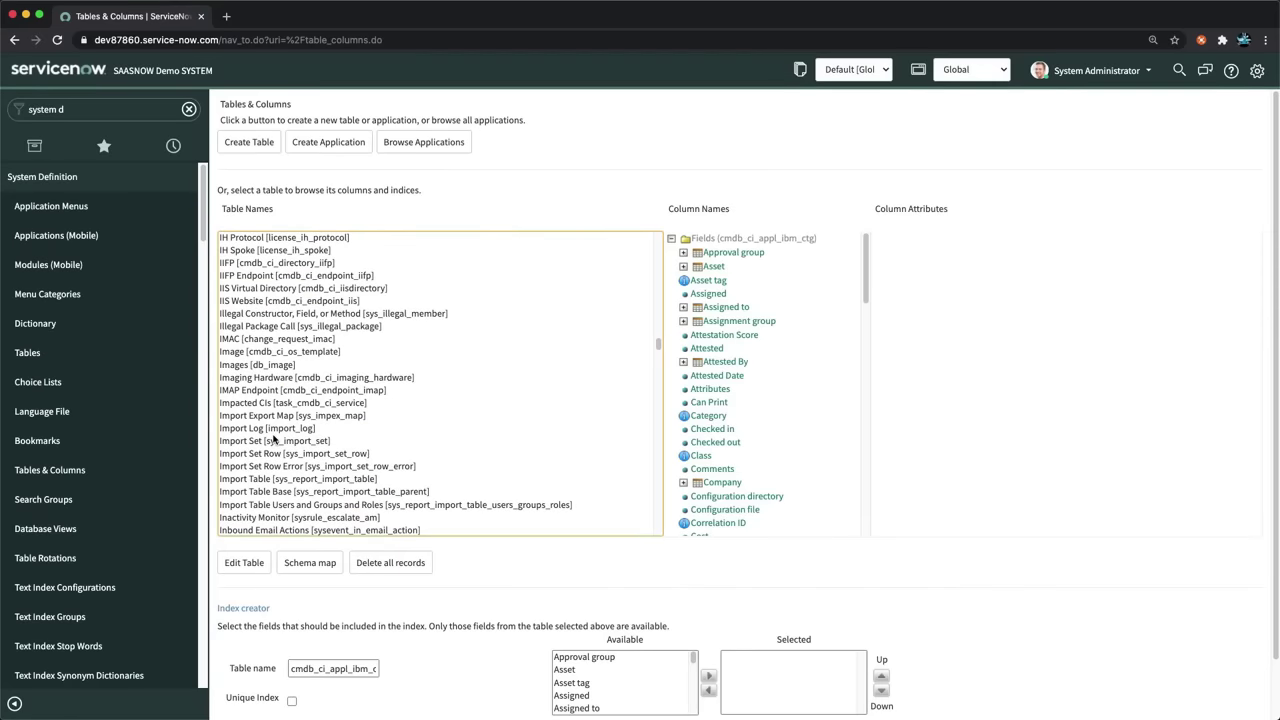
{"action": "scroll", "coordinate": [275, 437], "scroll_direction": "down", "scroll_amount": 3}
{"action": "scroll", "coordinate": [272, 436], "scroll_direction": "up", "scroll_amount": 5}
{"action": "scroll", "coordinate": [262, 433], "scroll_direction": "down", "scroll_amount": 3}
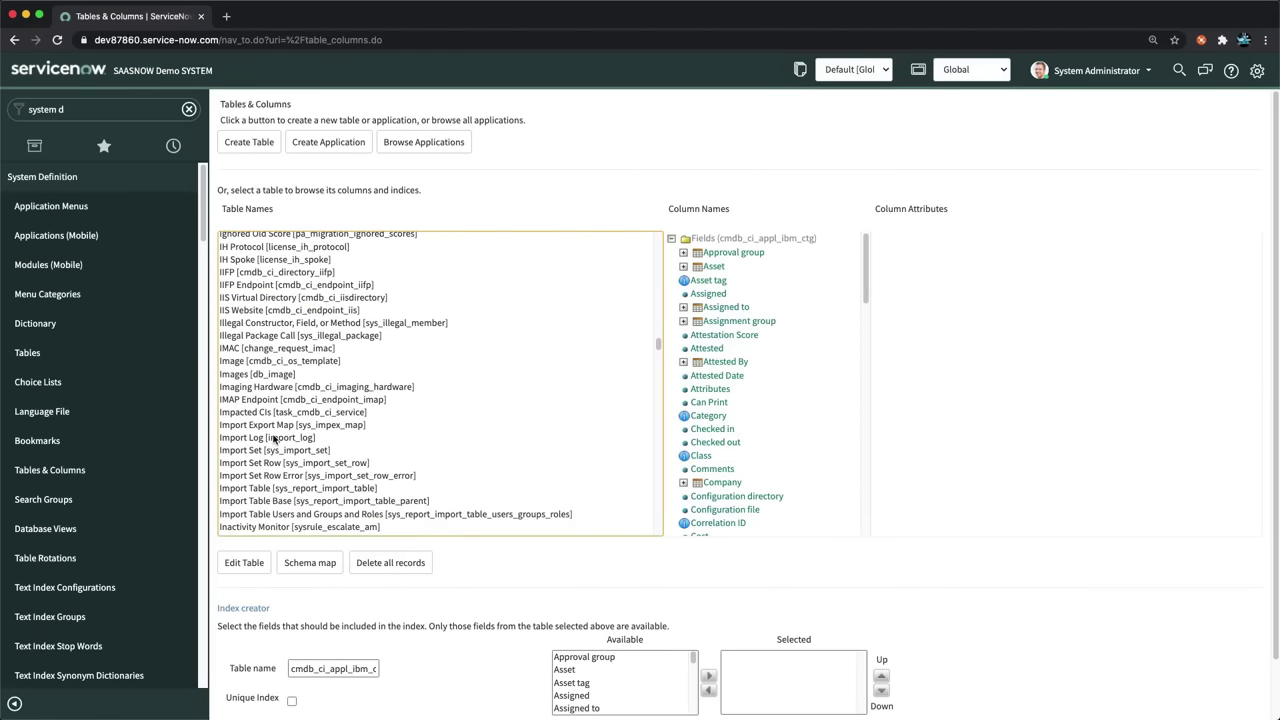
{"action": "scroll", "coordinate": [254, 430], "scroll_direction": "down", "scroll_amount": 3}
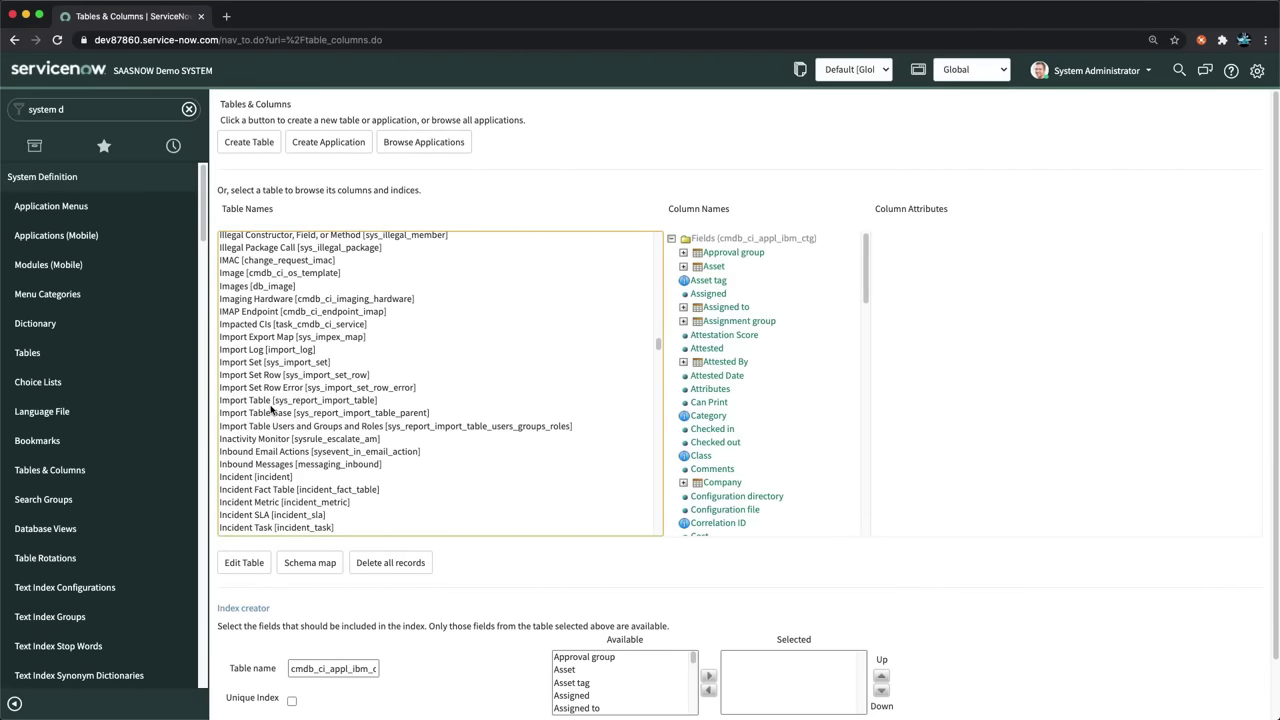
{"action": "left_click", "coordinate": [246, 477]}
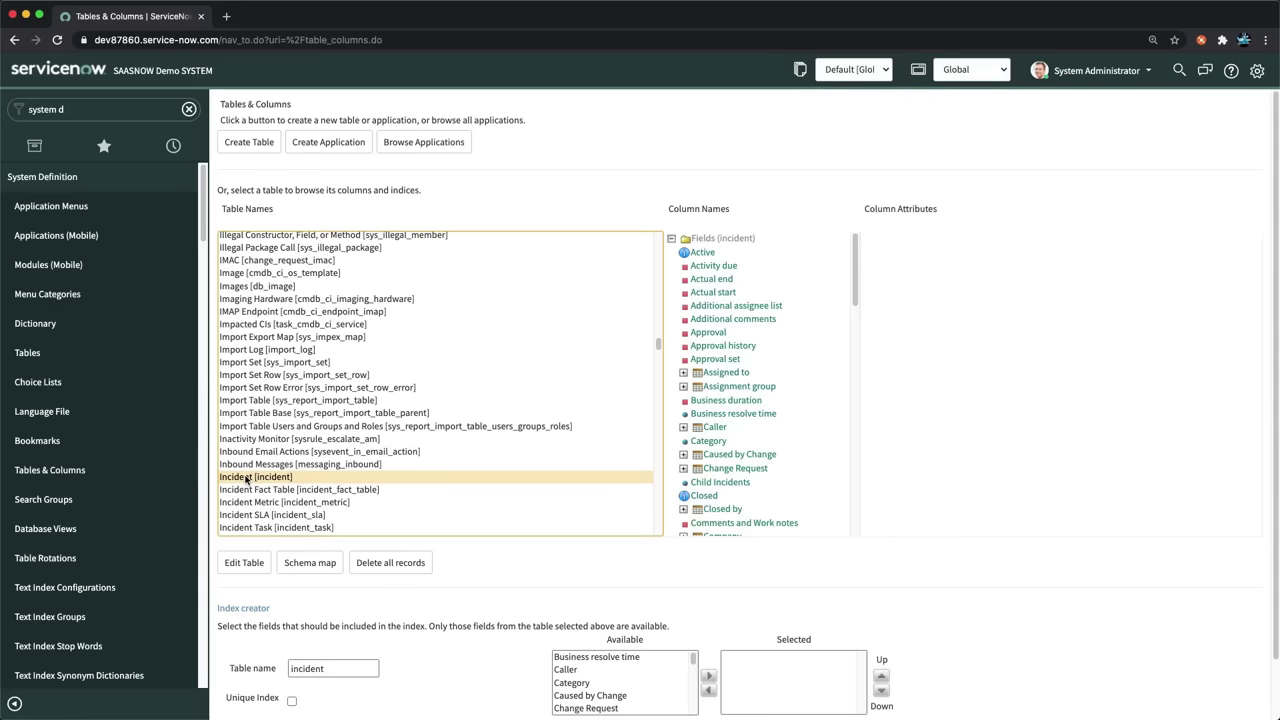
Open the Incident schema map and reposition the Incident Task table box
{"action": "left_click", "coordinate": [311, 574]}
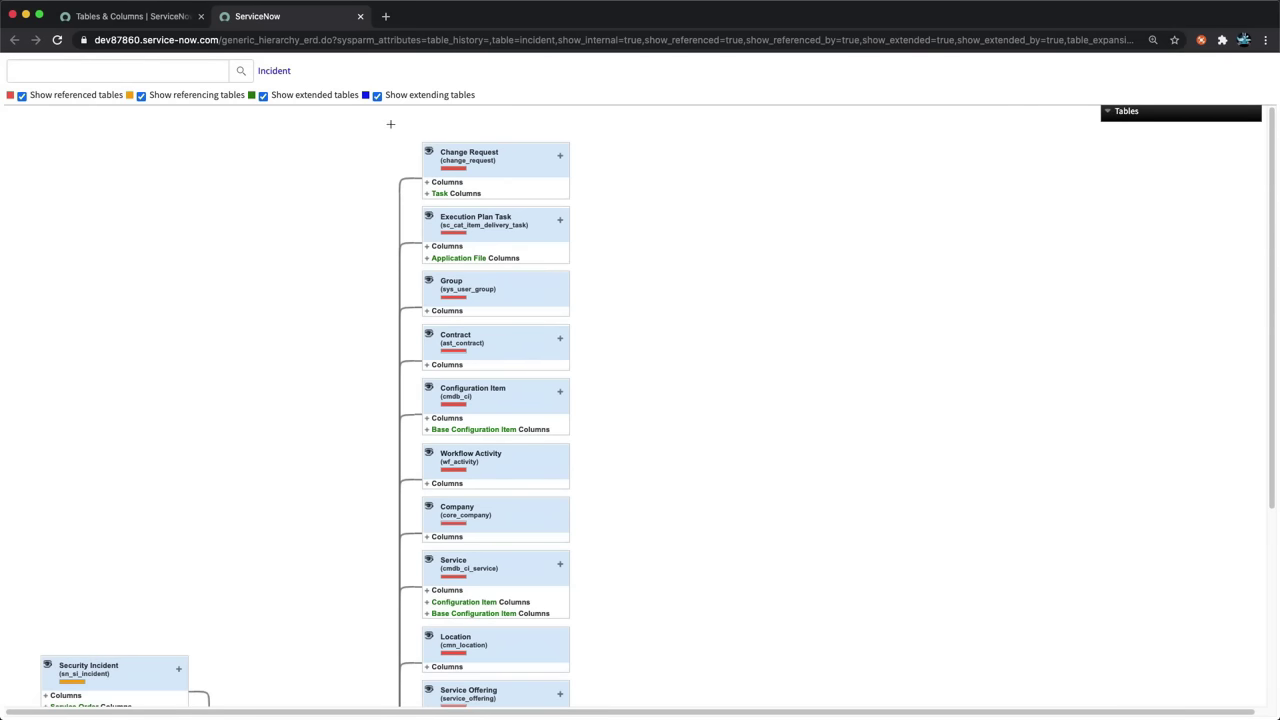
{"action": "scroll", "coordinate": [314, 249], "scroll_direction": "down", "scroll_amount": 3}
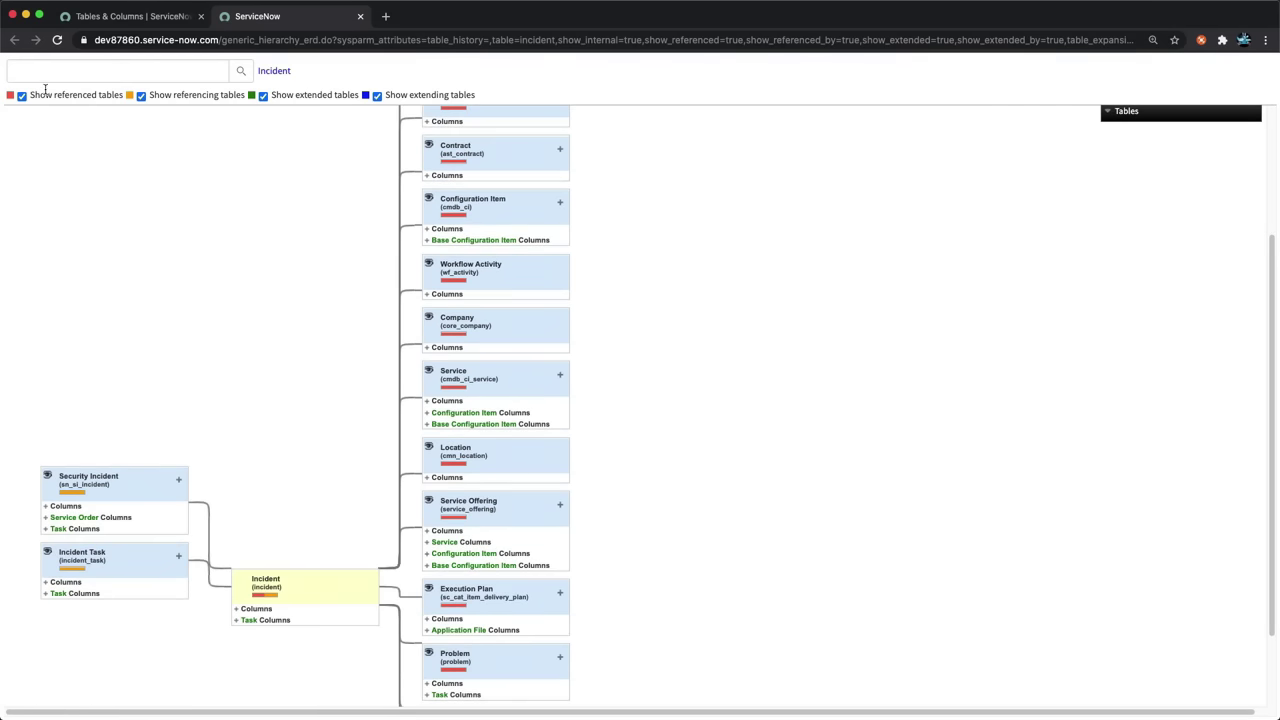
{"action": "scroll", "coordinate": [240, 278], "scroll_direction": "down", "scroll_amount": 2}
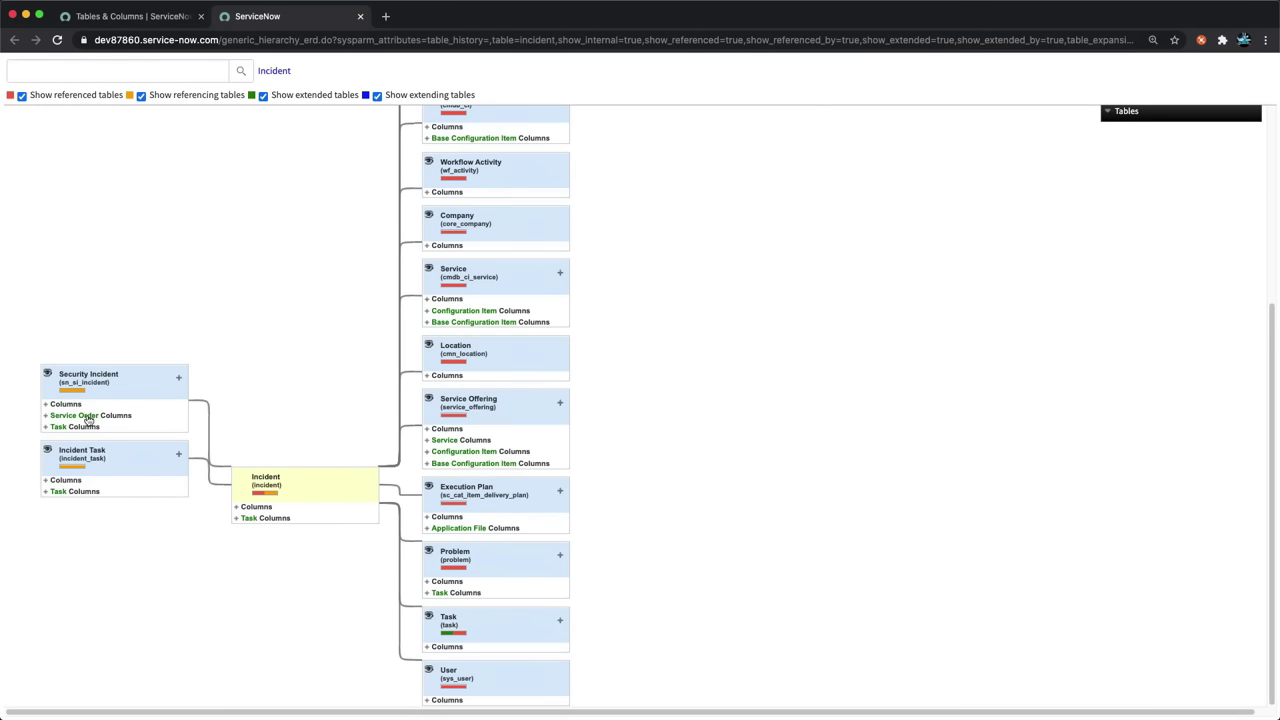
{"action": "left_click_drag", "start_coordinate": [110, 458], "coordinate": [242, 522]}
Expand and then collapse Change Request's inherited Task columns in the diagram
{"action": "left_click_drag", "start_coordinate": [1272, 340], "coordinate": [1274, 137]}
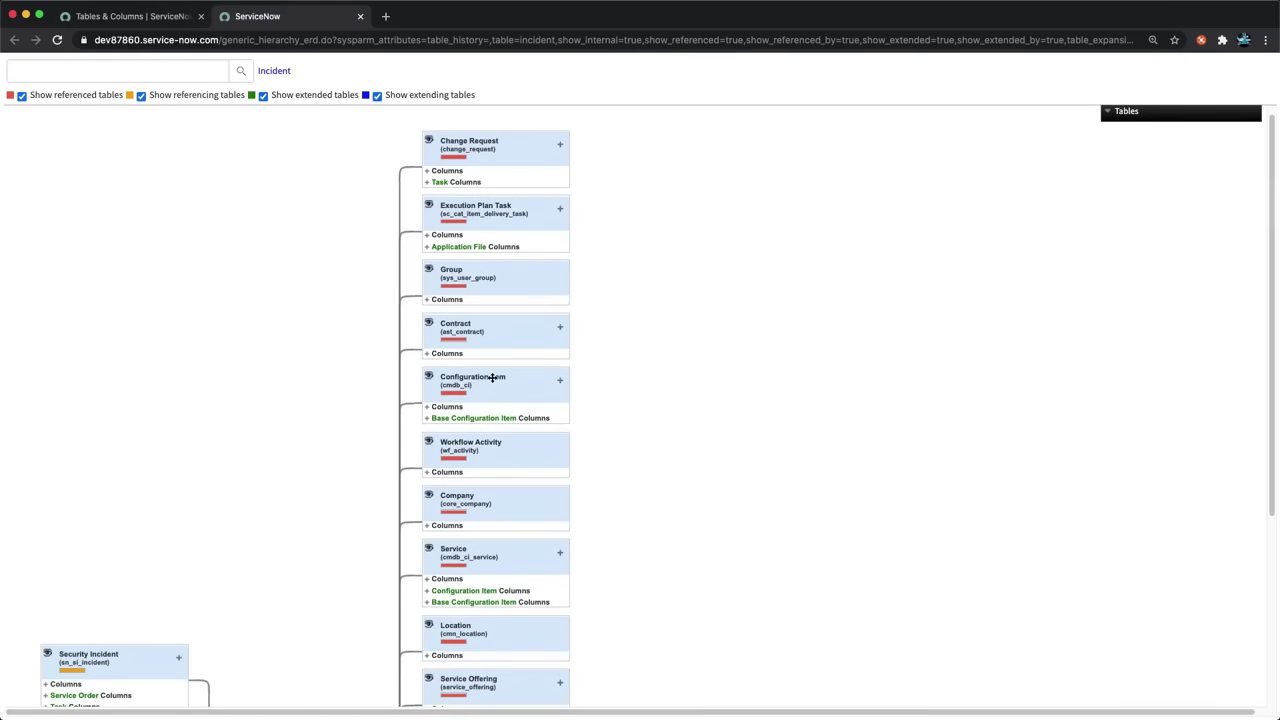
{"action": "scroll", "coordinate": [487, 401], "scroll_direction": "down", "scroll_amount": 5}
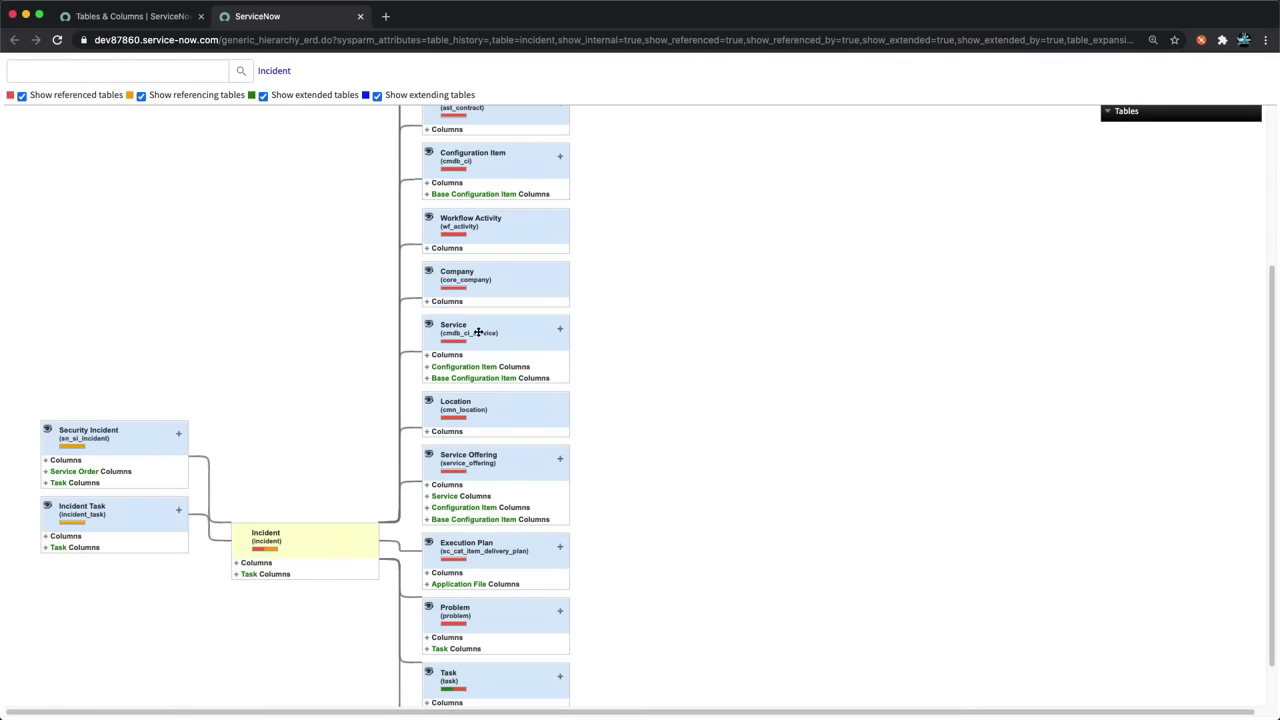
{"action": "scroll", "coordinate": [460, 432], "scroll_direction": "down", "scroll_amount": 1}
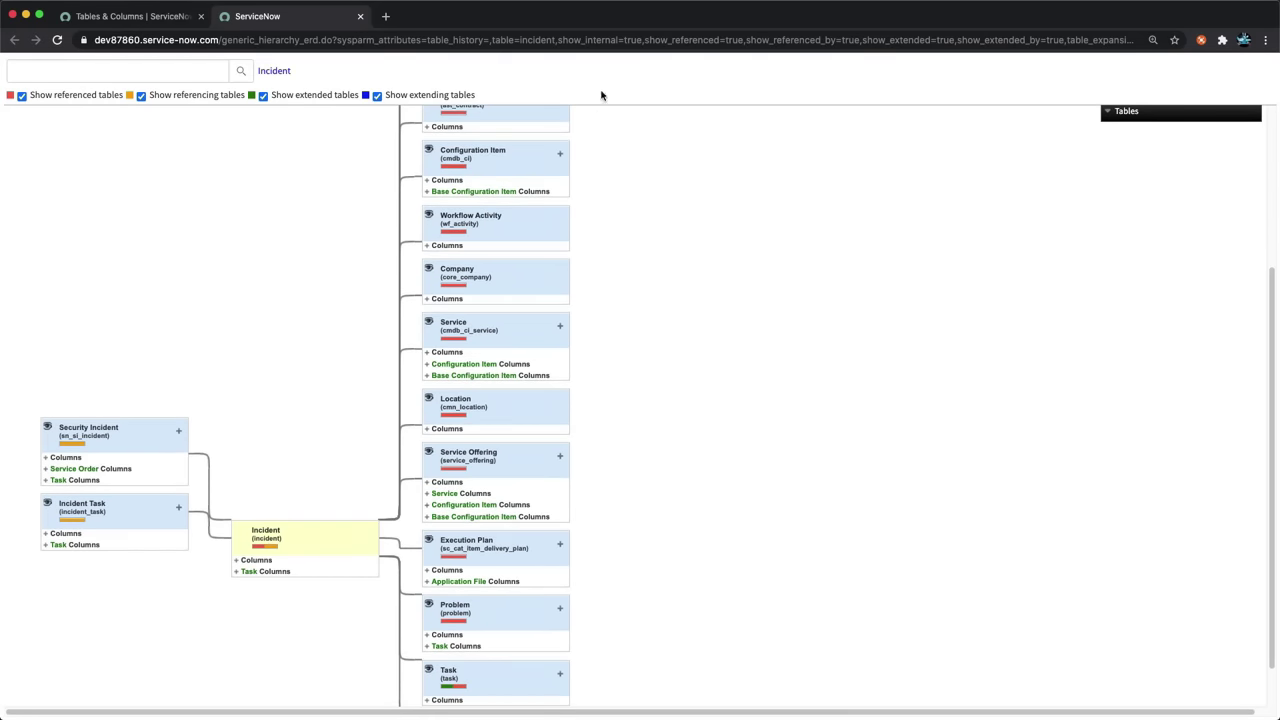
{"action": "scroll", "coordinate": [512, 346], "scroll_direction": "down", "scroll_amount": 1}
{"action": "scroll", "coordinate": [505, 360], "scroll_direction": "up", "scroll_amount": 6}
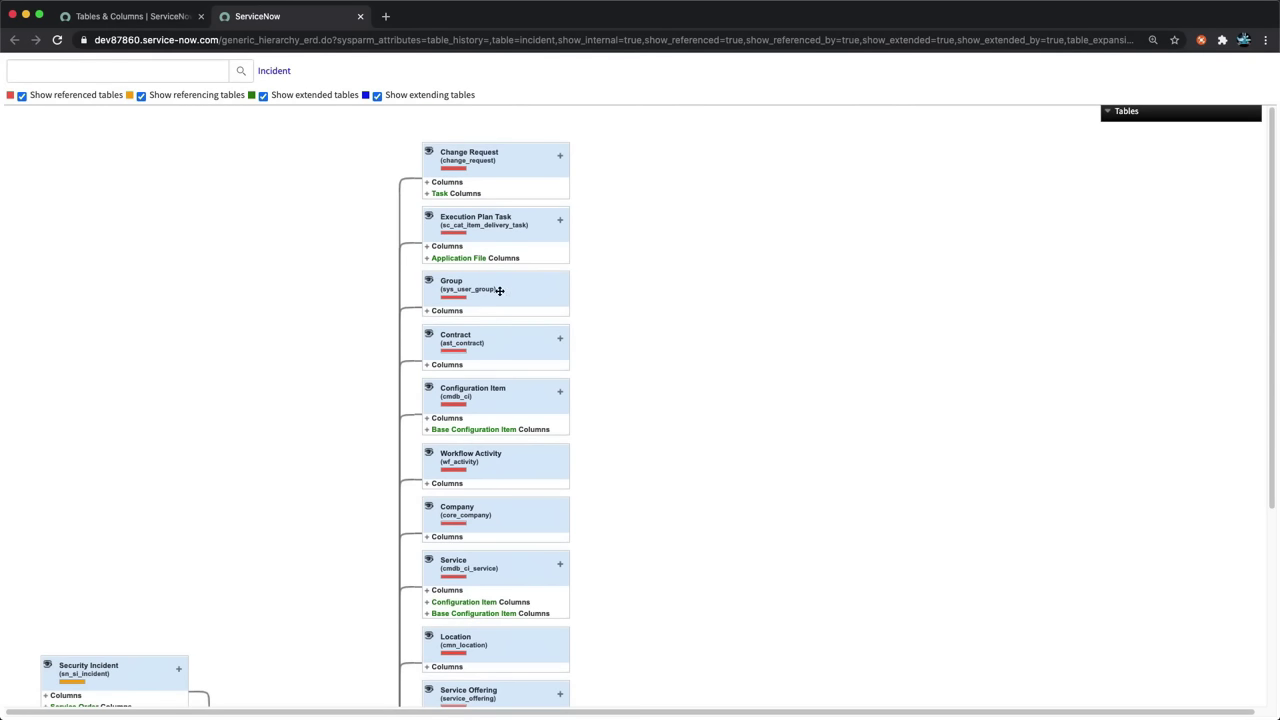
{"action": "left_click", "coordinate": [428, 196]}
{"action": "left_click", "coordinate": [429, 197]}
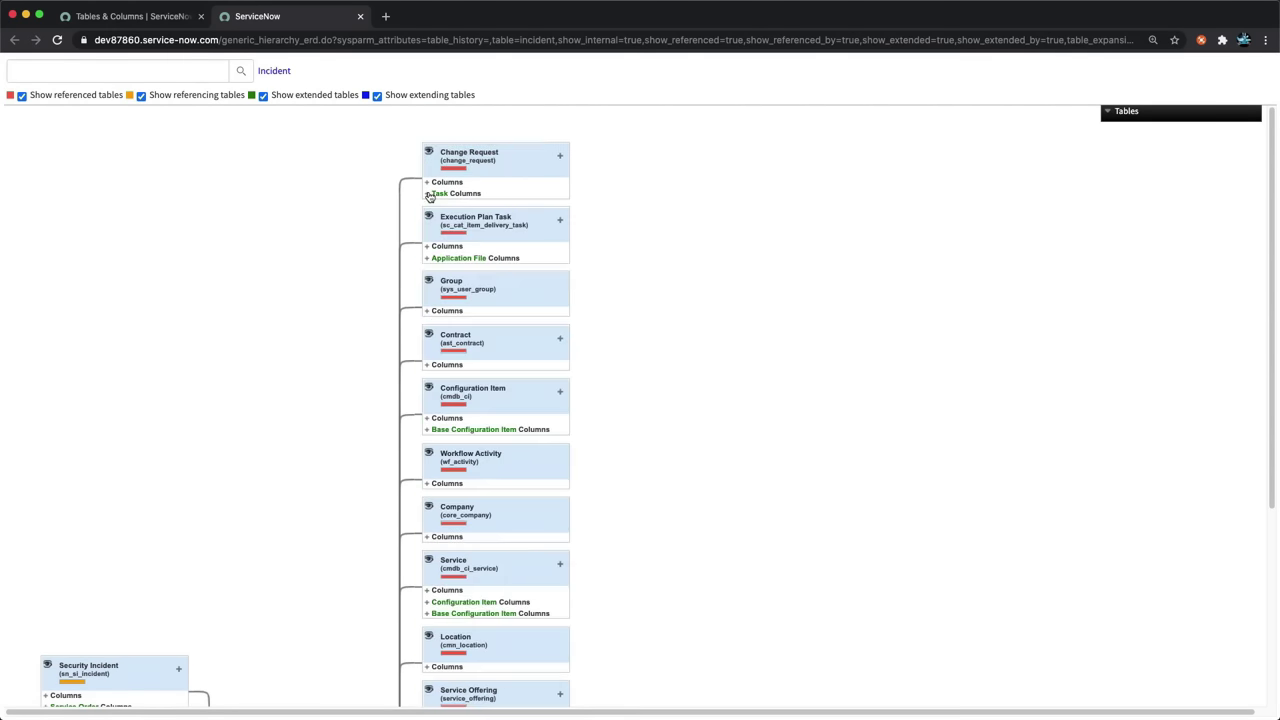
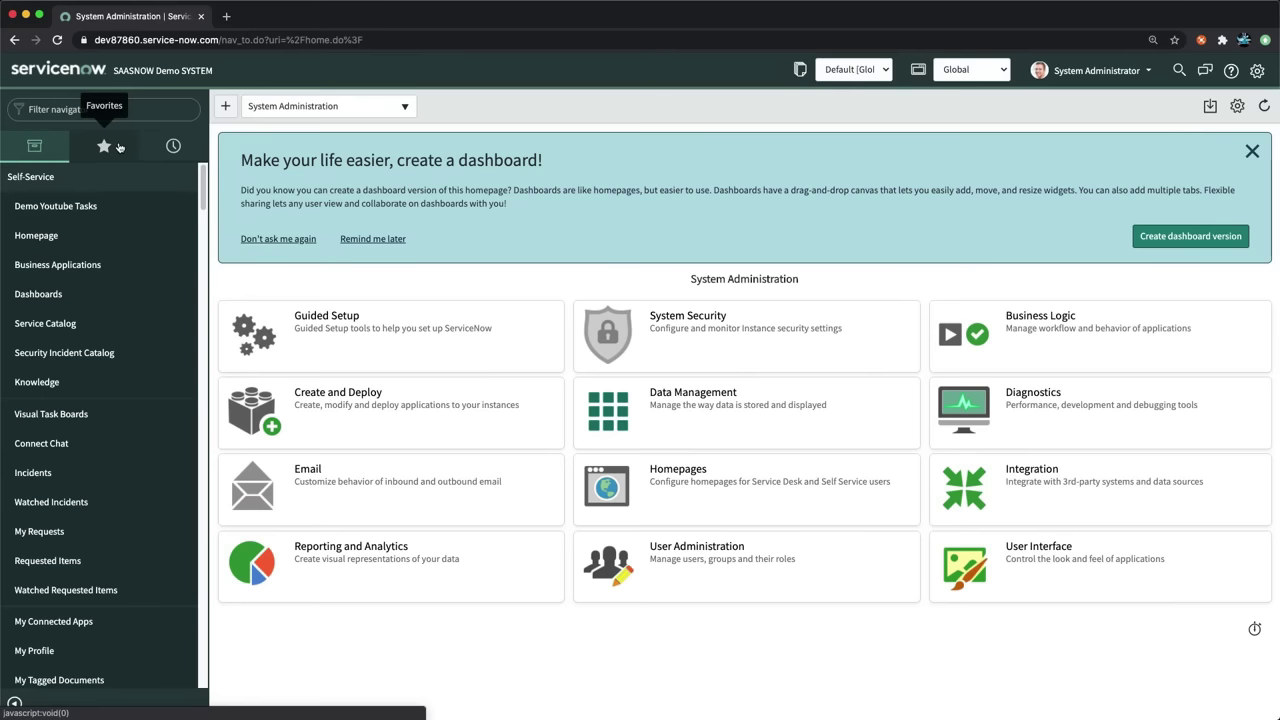
Open System Security > Access Control (ACL) by filtering the navigator for 'access con'
{"action": "left_click", "coordinate": [107, 112]}
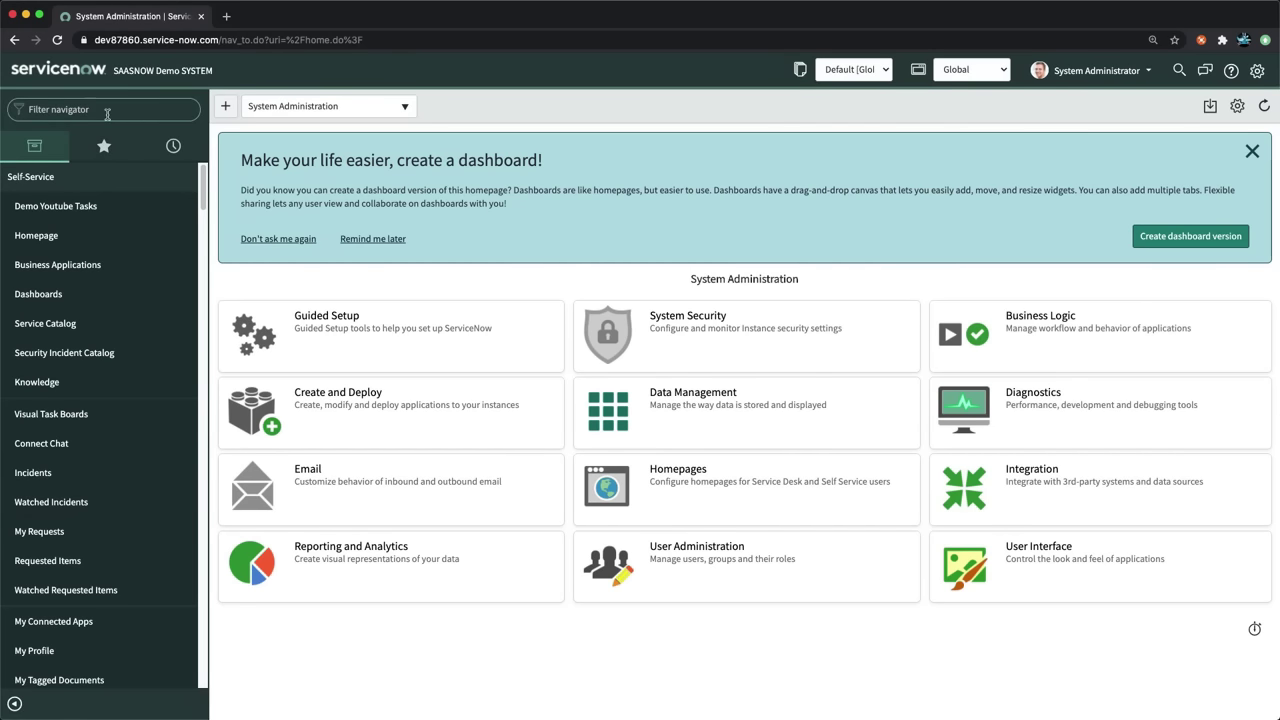
{"action": "type", "text": "access con"}
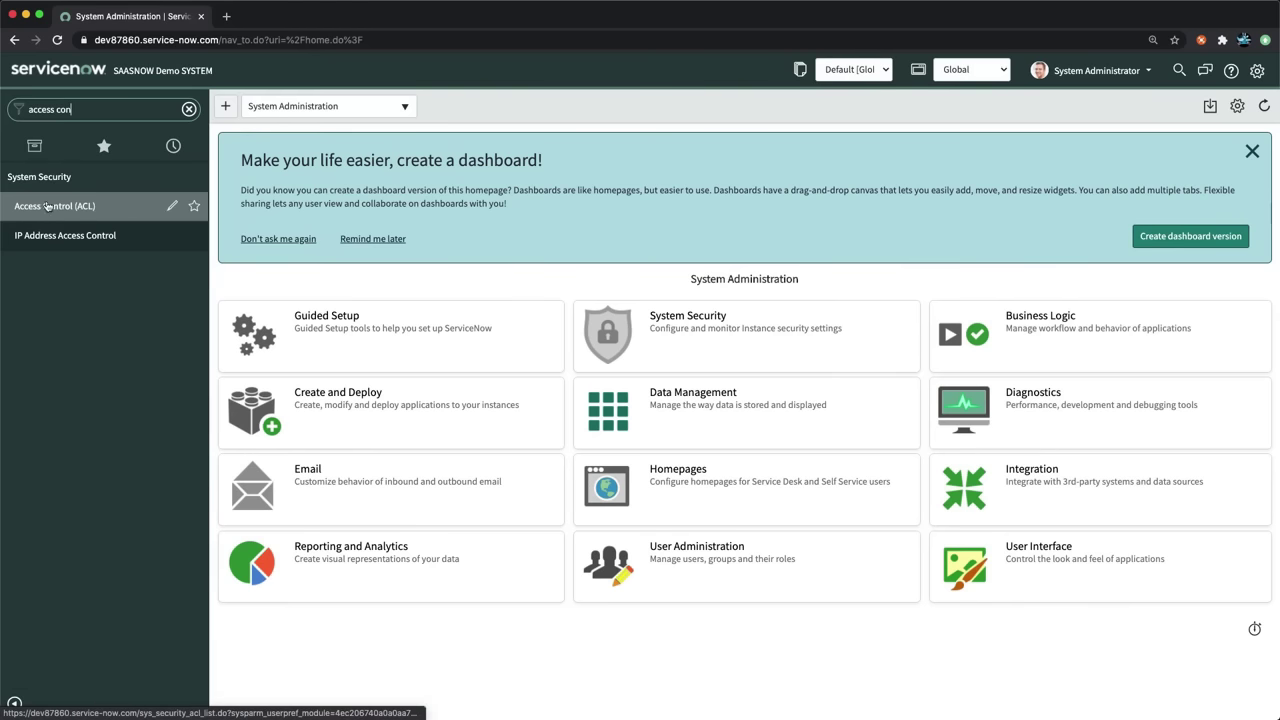
{"action": "left_click", "coordinate": [45, 208]}
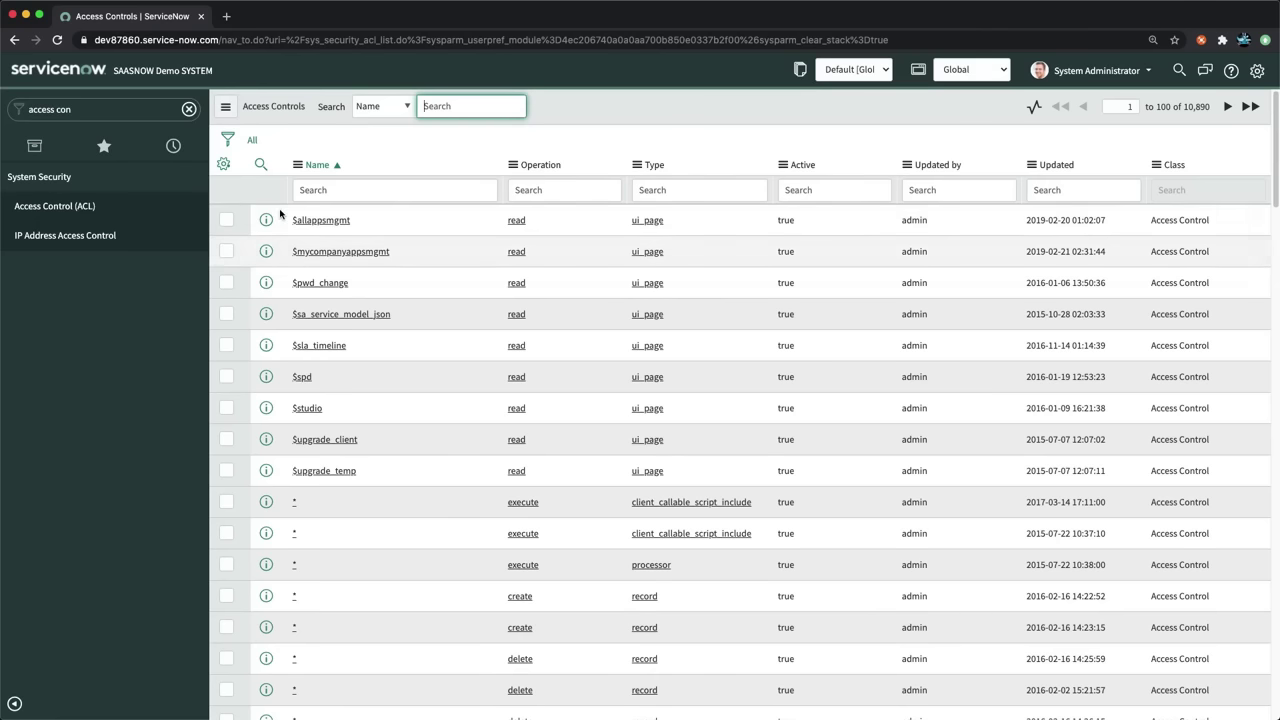
Filter the ACL list to names containing incident using *incident
{"action": "left_click", "coordinate": [224, 168]}
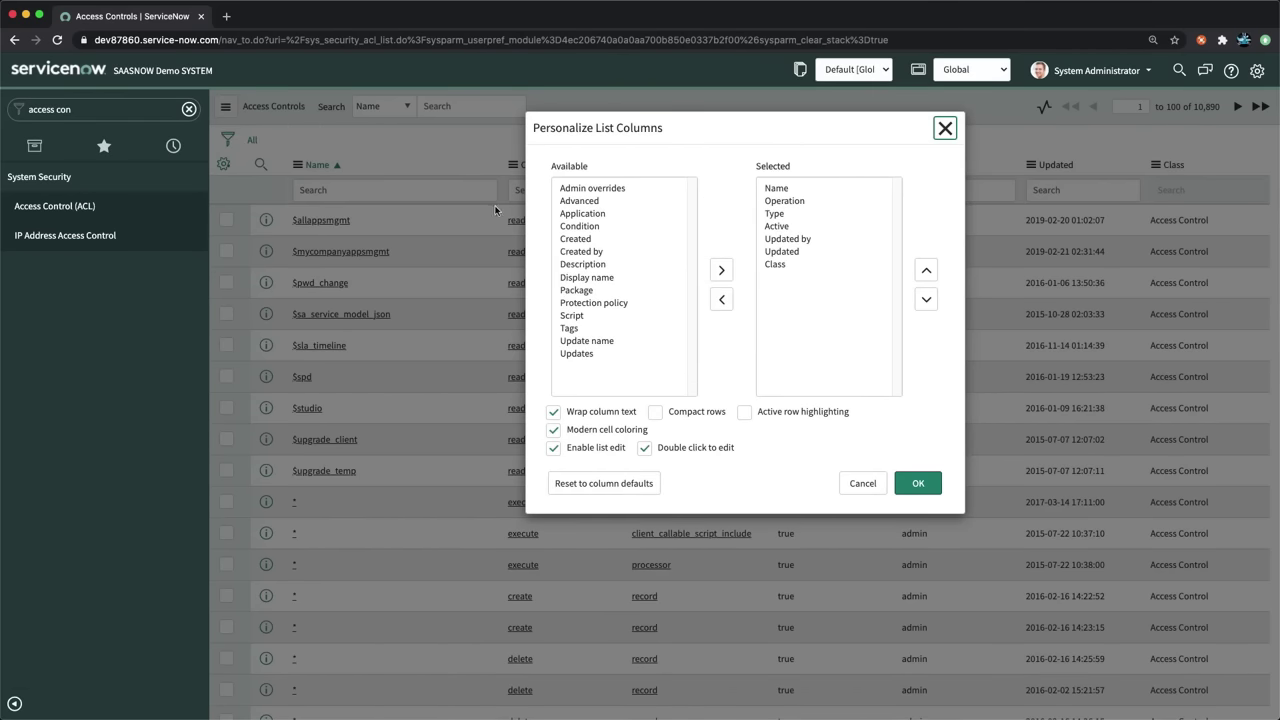
{"action": "left_click", "coordinate": [945, 128]}
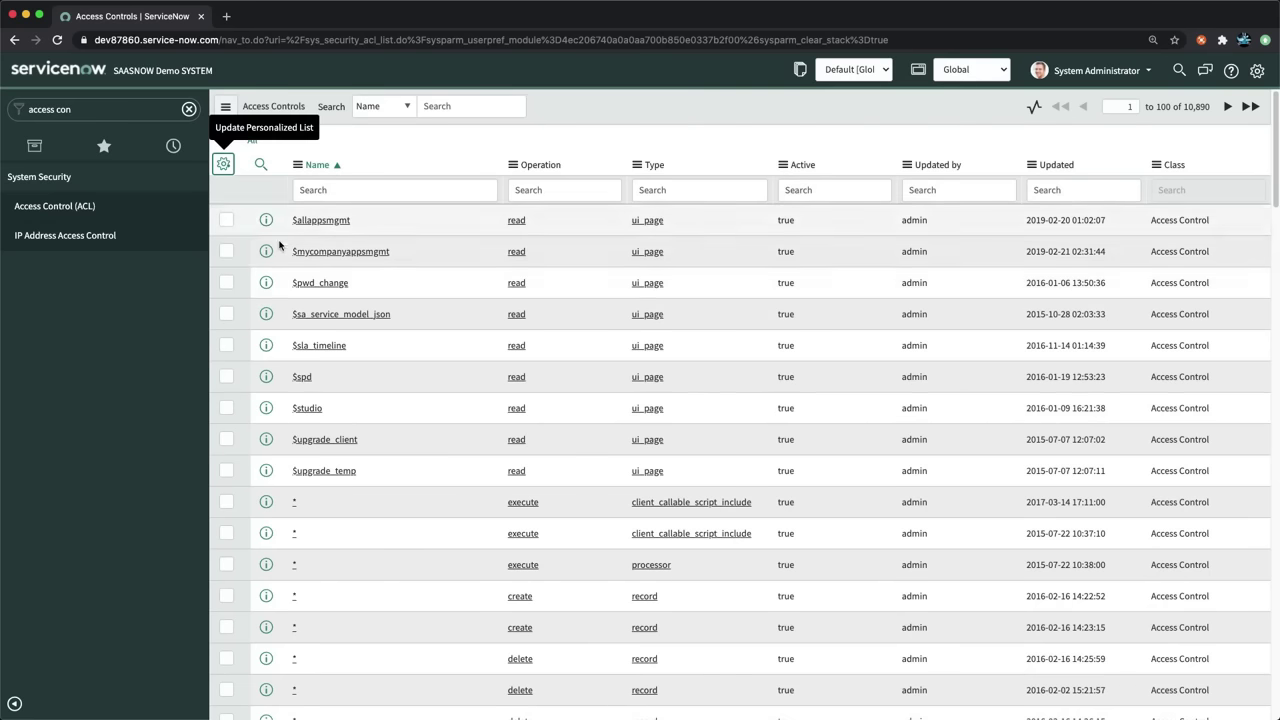
{"action": "left_click", "coordinate": [408, 190]}
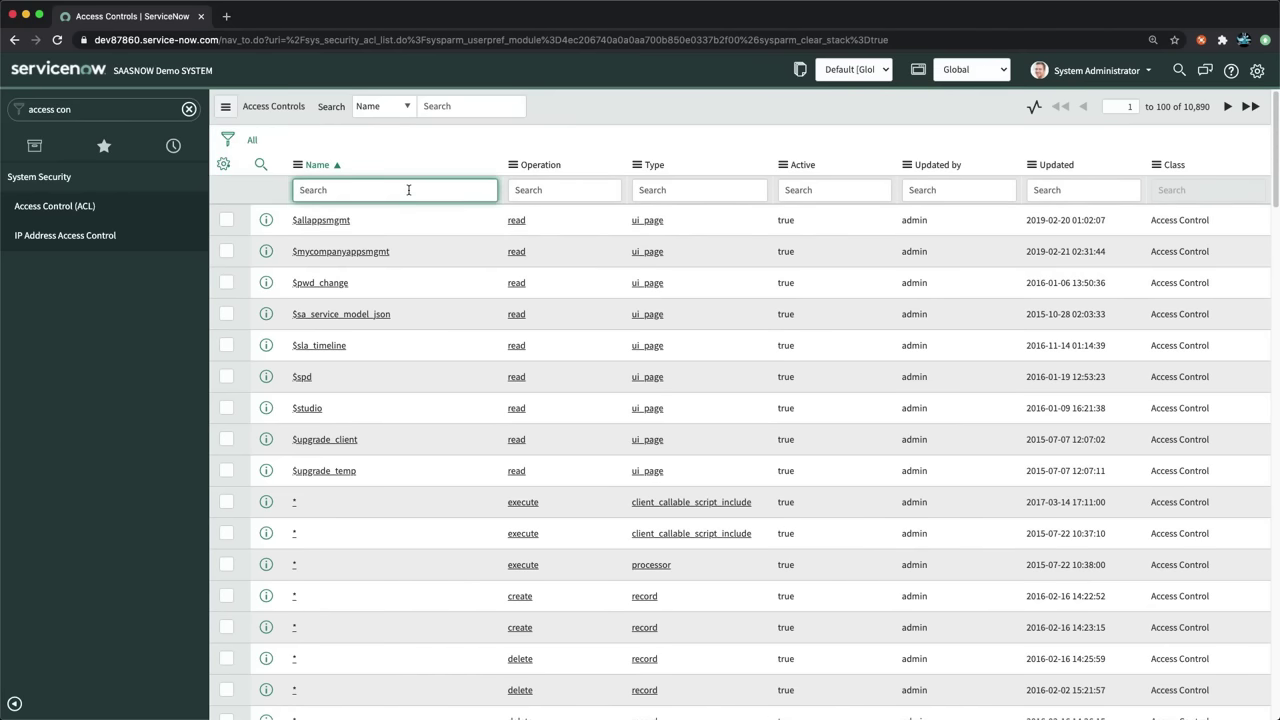
{"action": "type", "text": "*incident"}
{"action": "key", "text": "Return"}
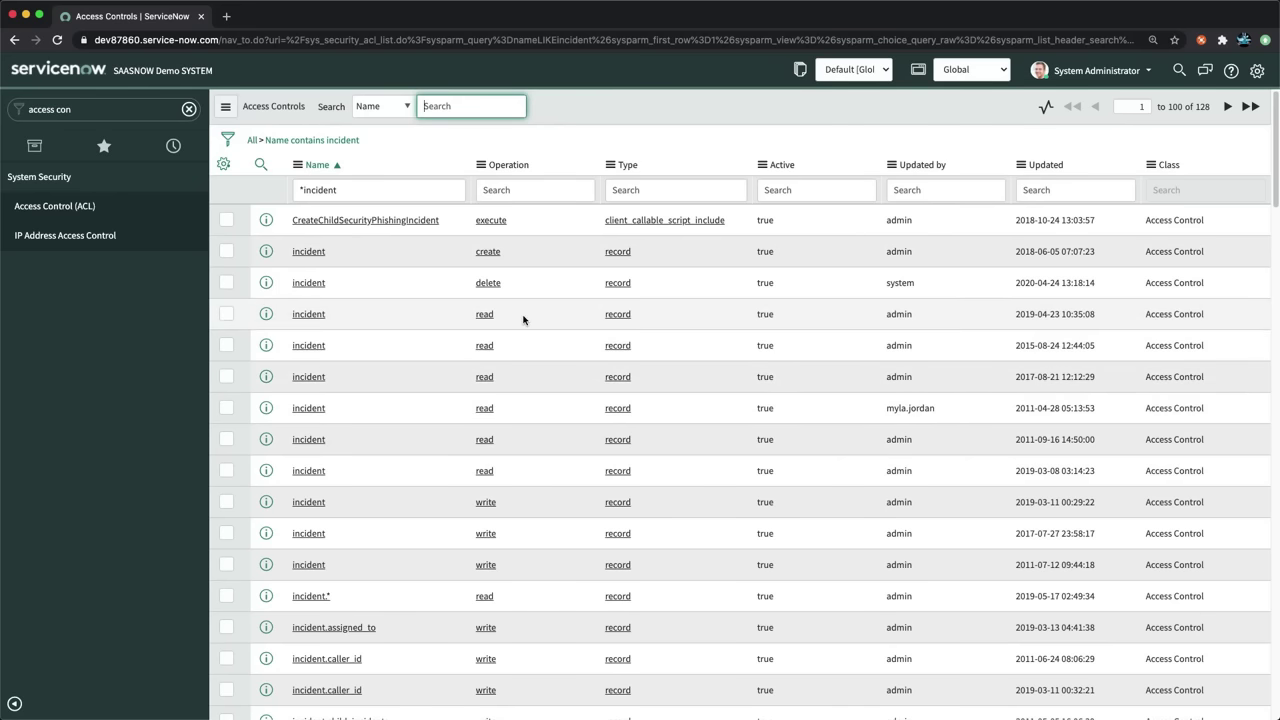
{"action": "scroll", "coordinate": [697, 382], "scroll_direction": "down", "scroll_amount": 1}
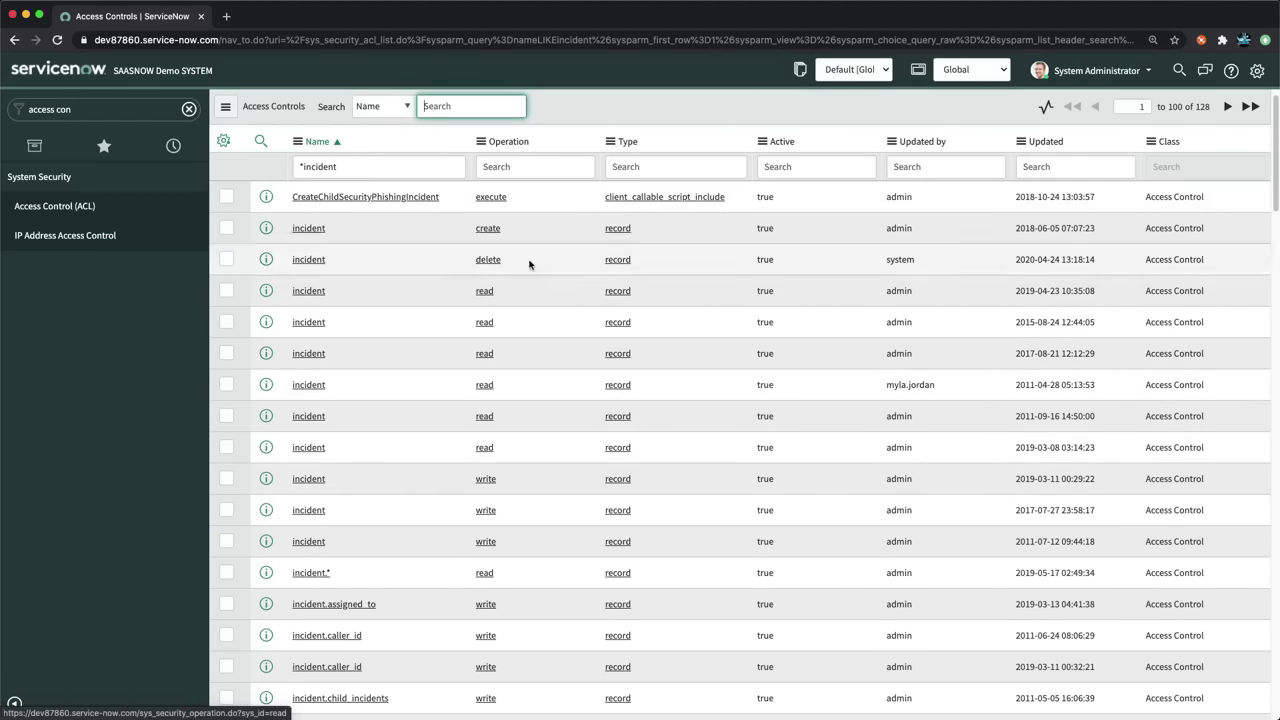
Group the 128 incident access controls by Operation
{"action": "right_click", "coordinate": [510, 143]}
{"action": "key", "text": "Escape"}
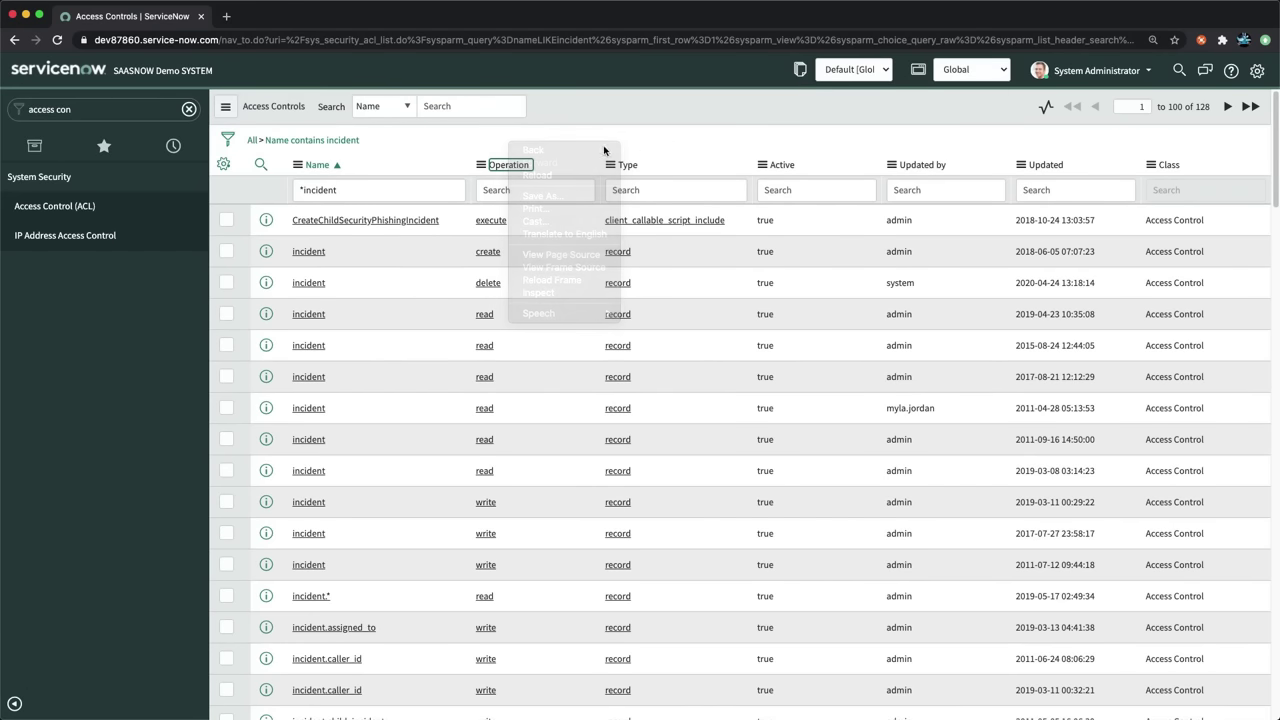
{"action": "right_click", "coordinate": [486, 170]}
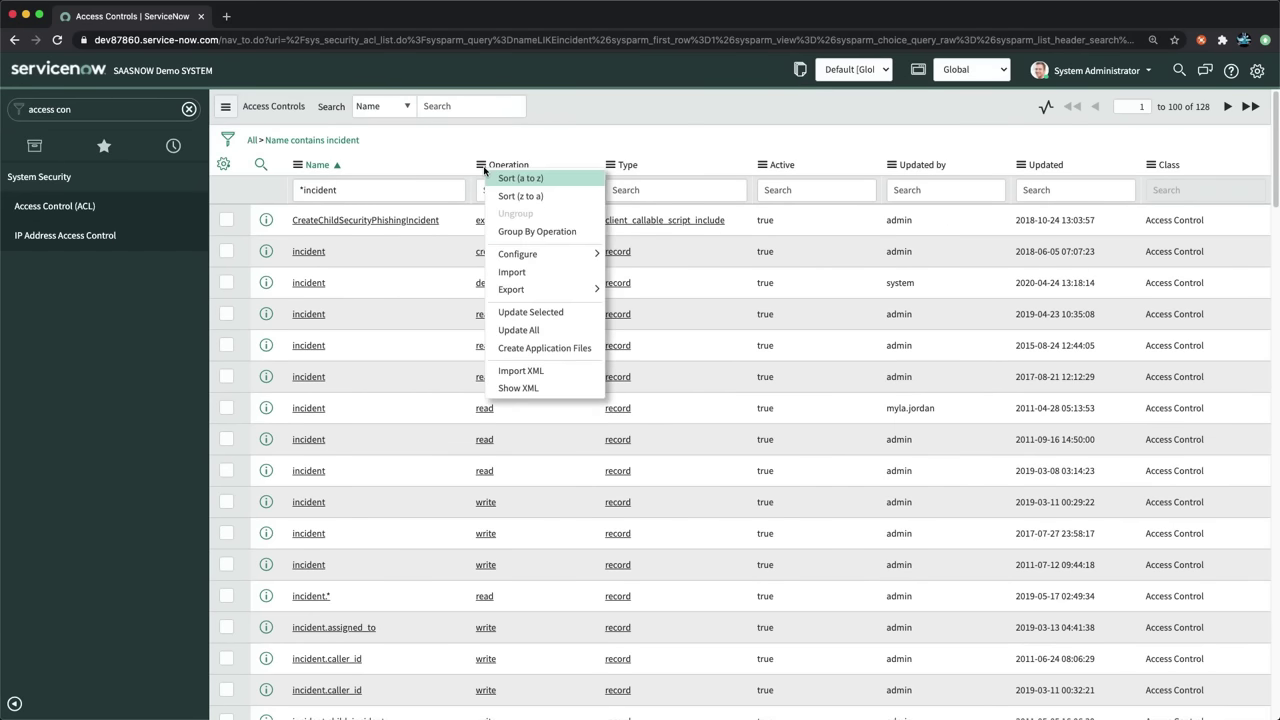
{"action": "left_click", "coordinate": [538, 233]}
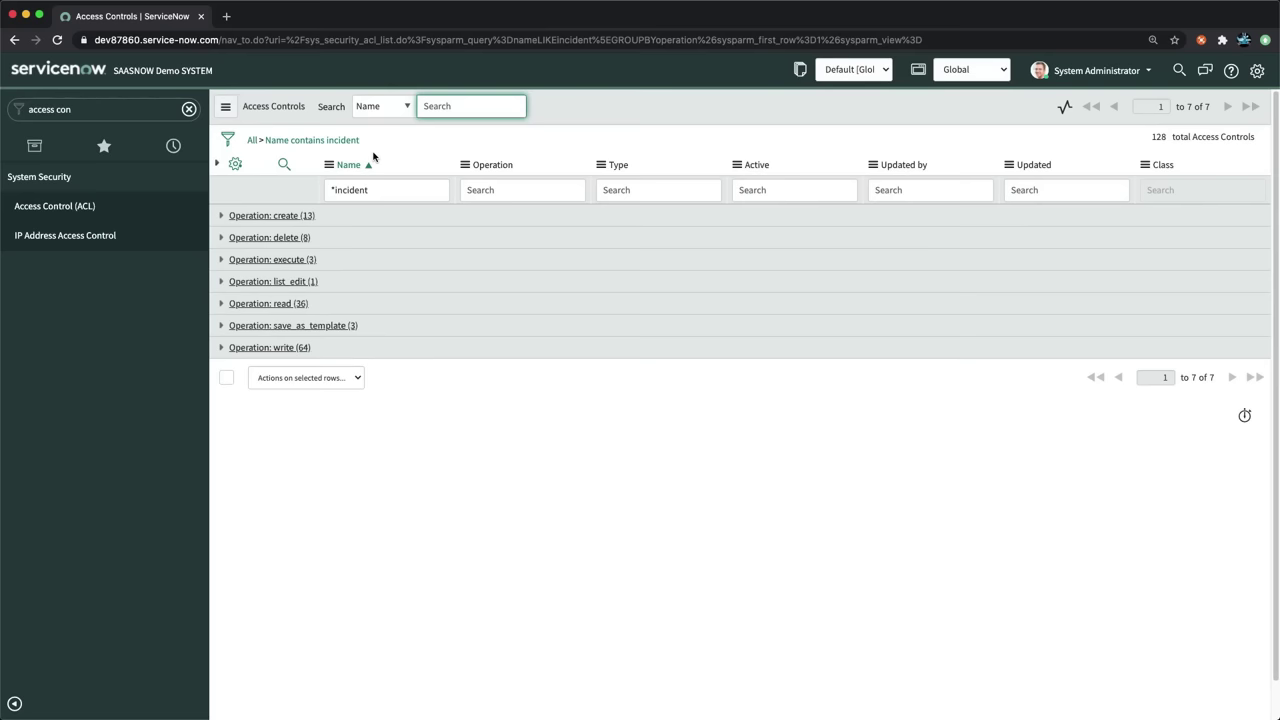
Elevate the System Administrator session to the security_admin role
{"action": "left_click", "coordinate": [1101, 73]}
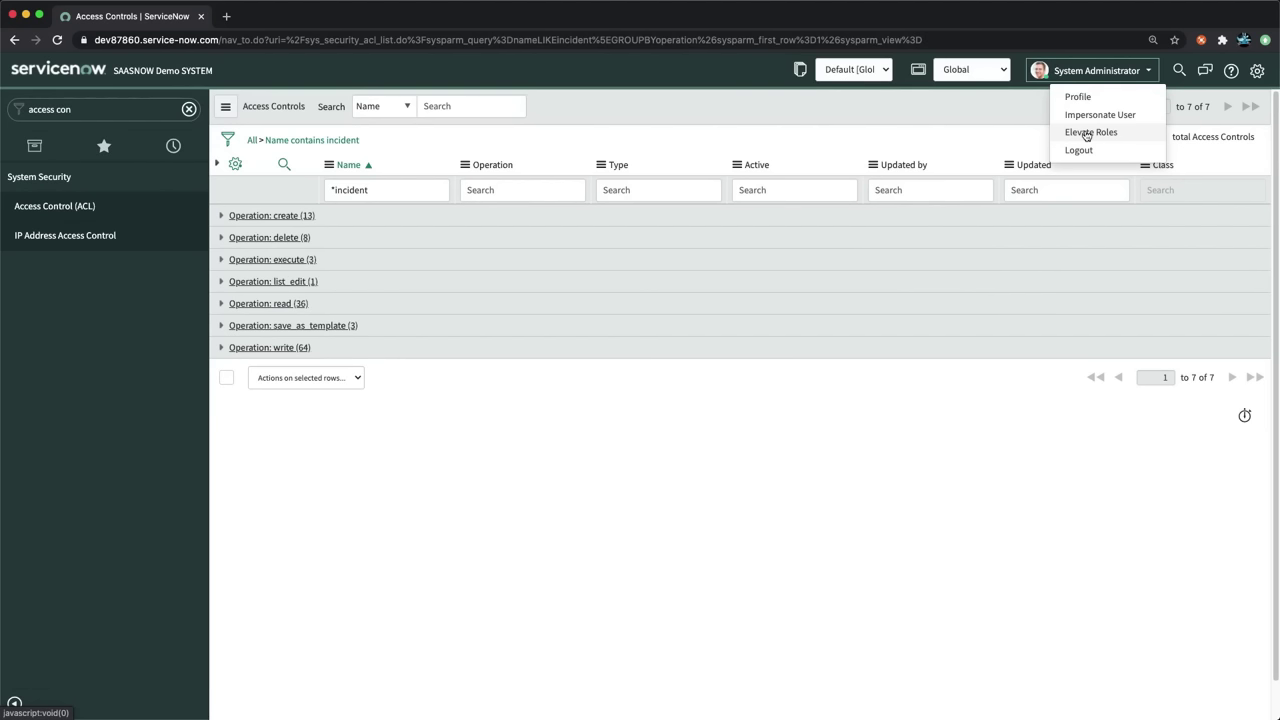
{"action": "left_click", "coordinate": [1086, 134]}
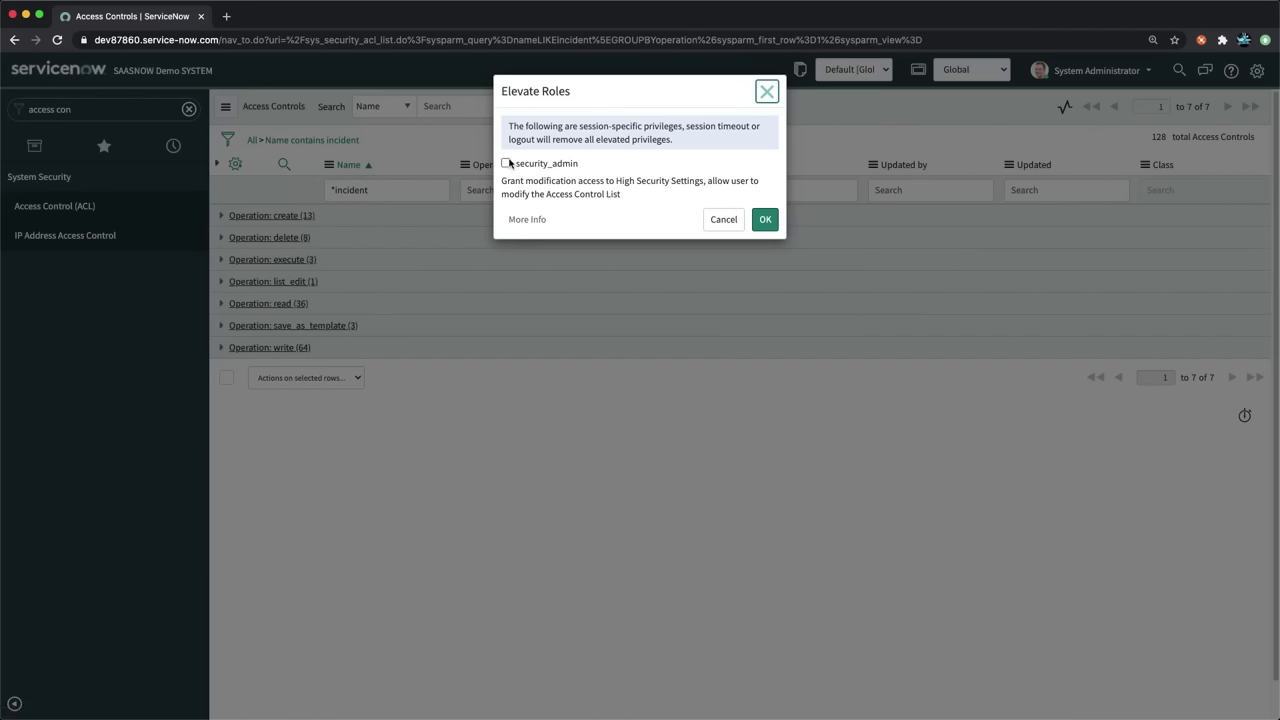
{"action": "left_click", "coordinate": [506, 164]}
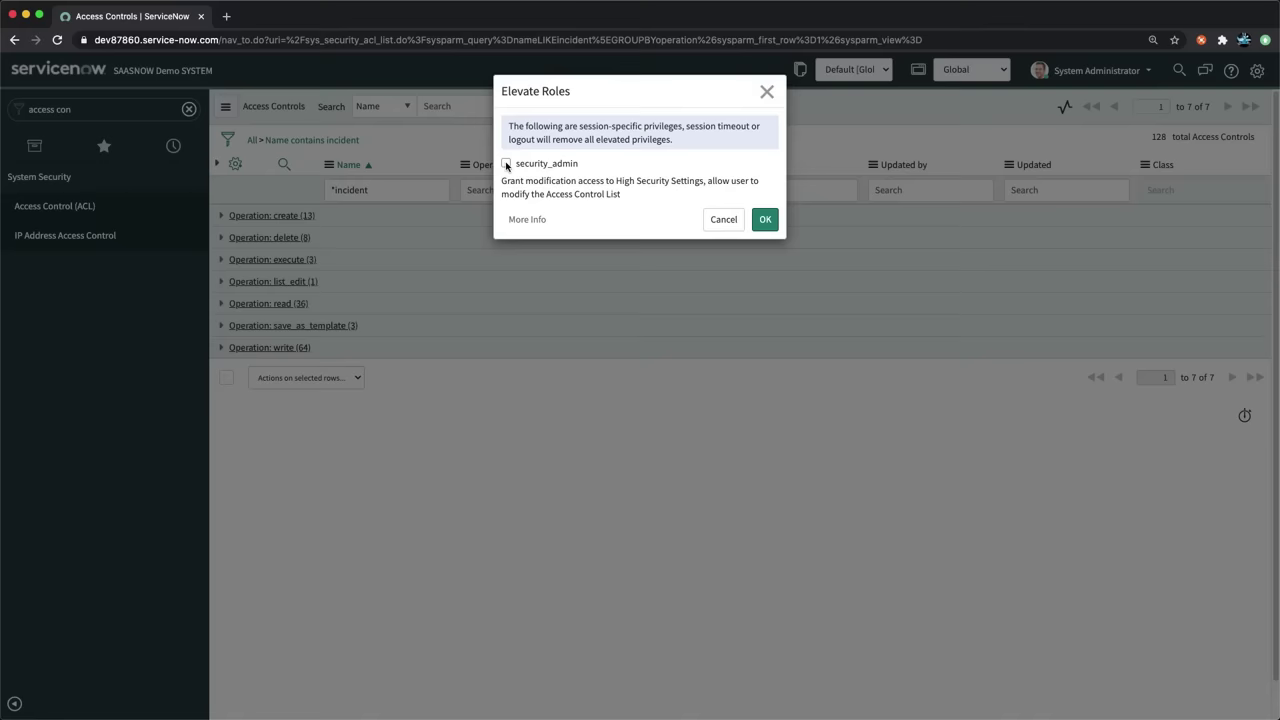
{"action": "left_click", "coordinate": [765, 219]}
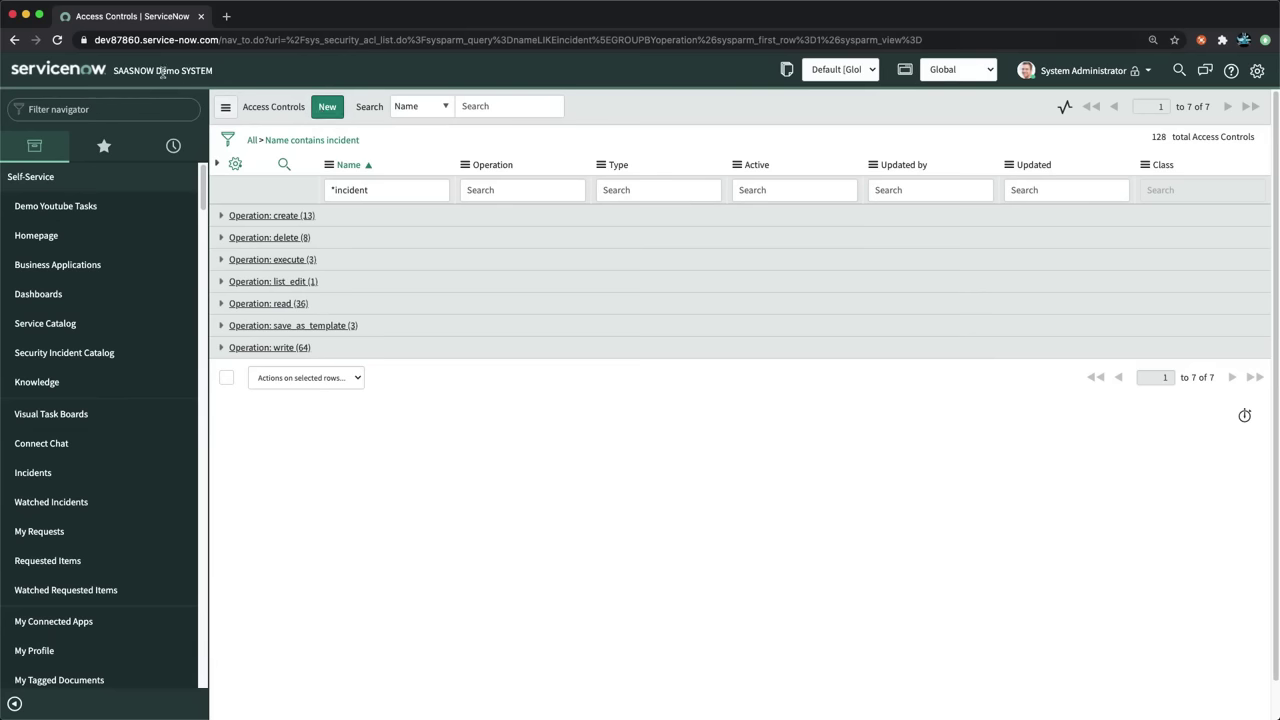
Open System Definition > Tables via the 'tables' filter and start a new table
{"action": "left_click", "coordinate": [130, 110]}
{"action": "type", "text": "tab"}
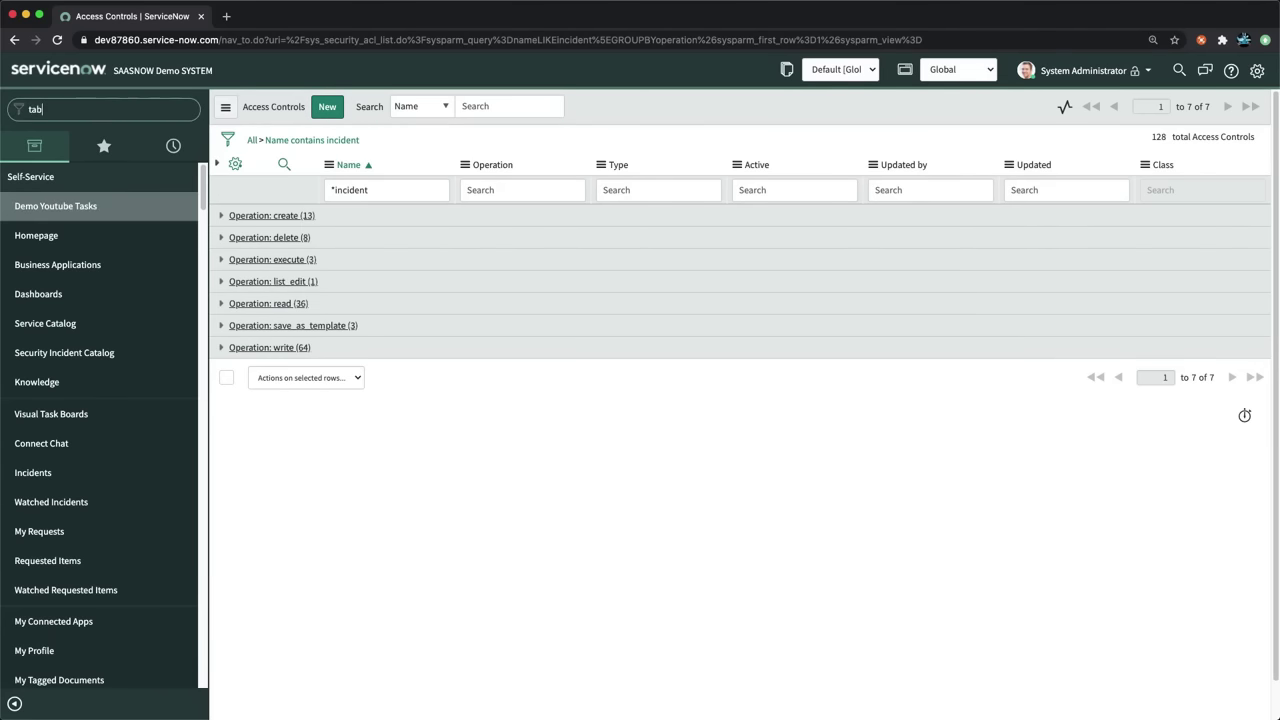
{"action": "type", "text": "les"}
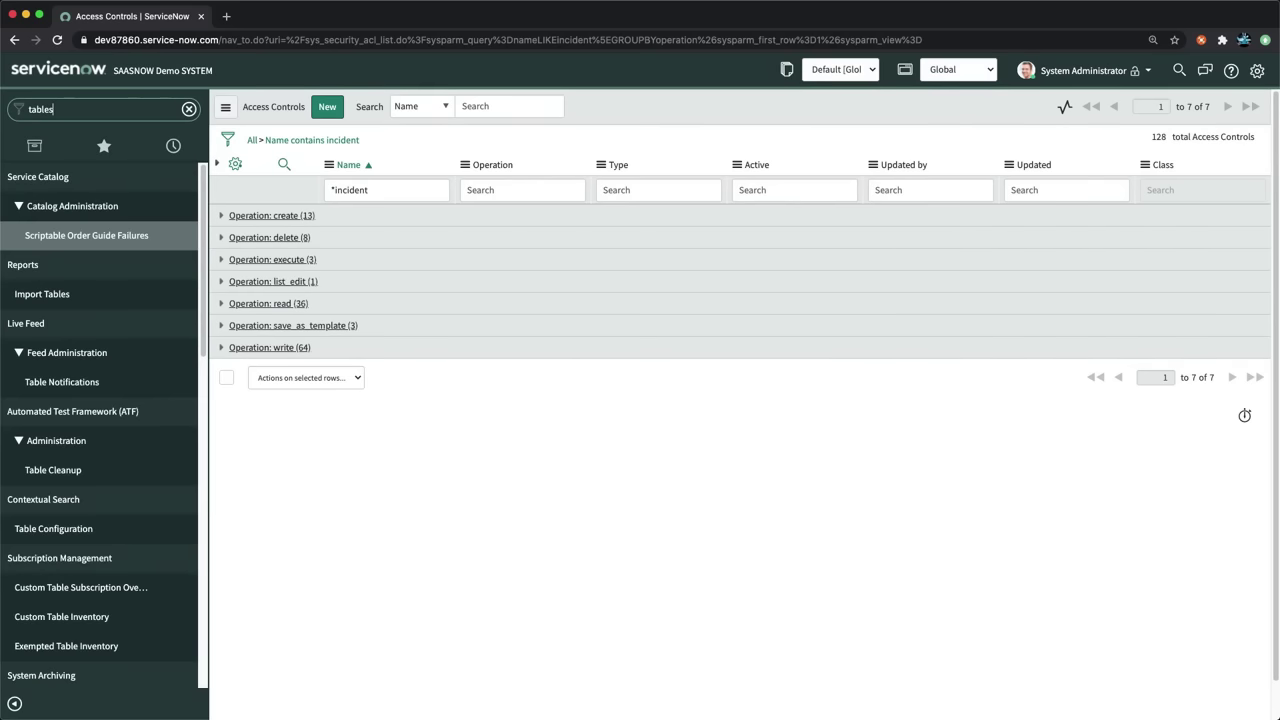
{"action": "left_click", "coordinate": [31, 506]}
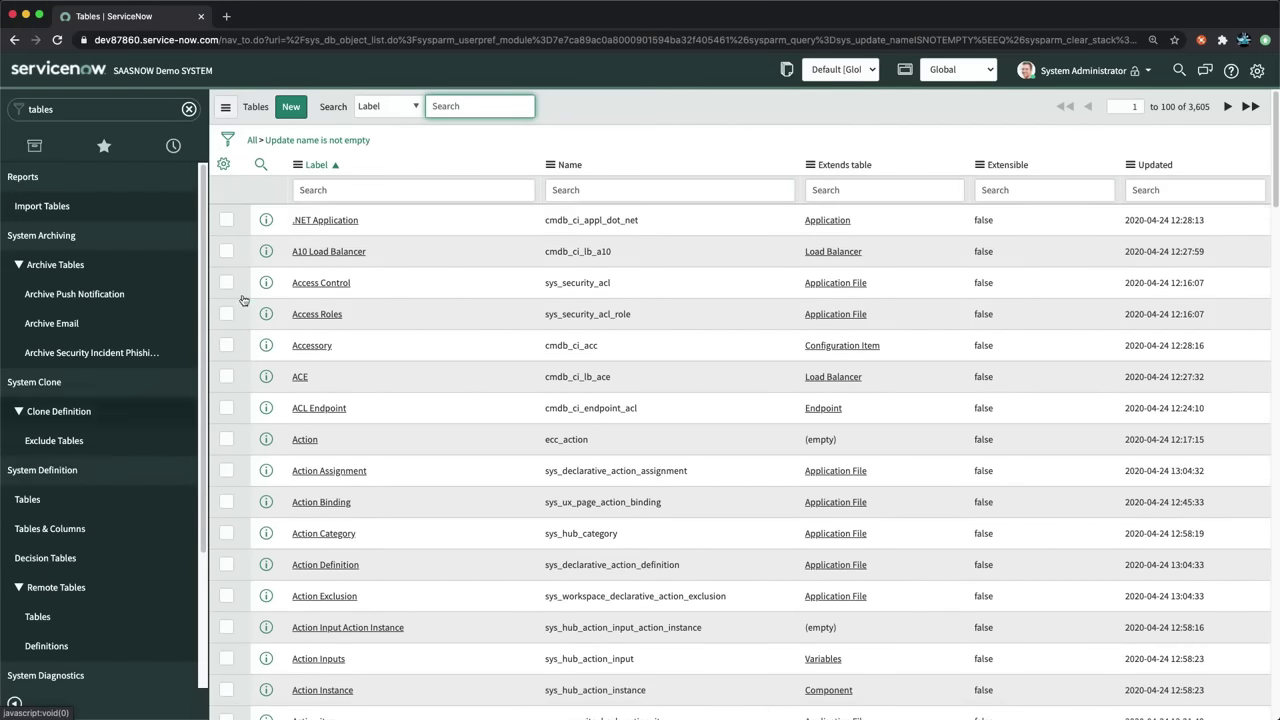
{"action": "left_click", "coordinate": [291, 108]}
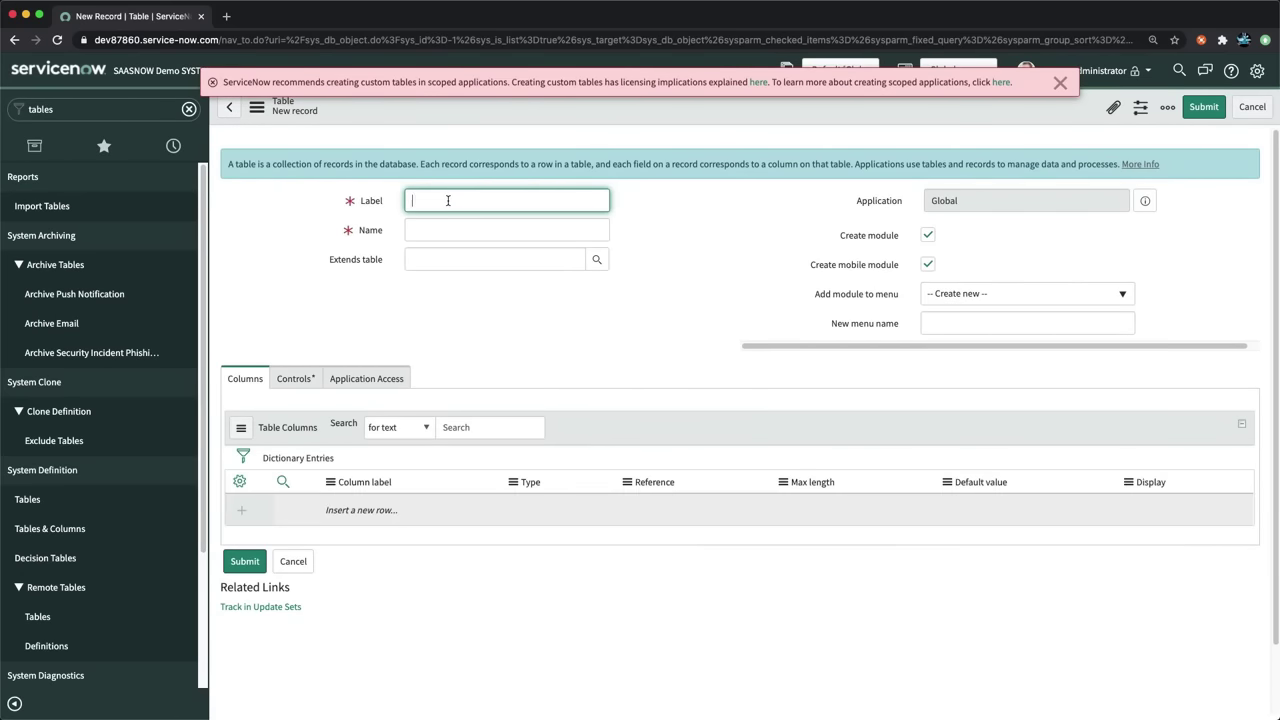
Label the new table 'ACL Demo' (name u_acl_demo) with no module created
{"action": "type", "text": "ACL Demo"}
{"action": "key", "text": "Tab"}
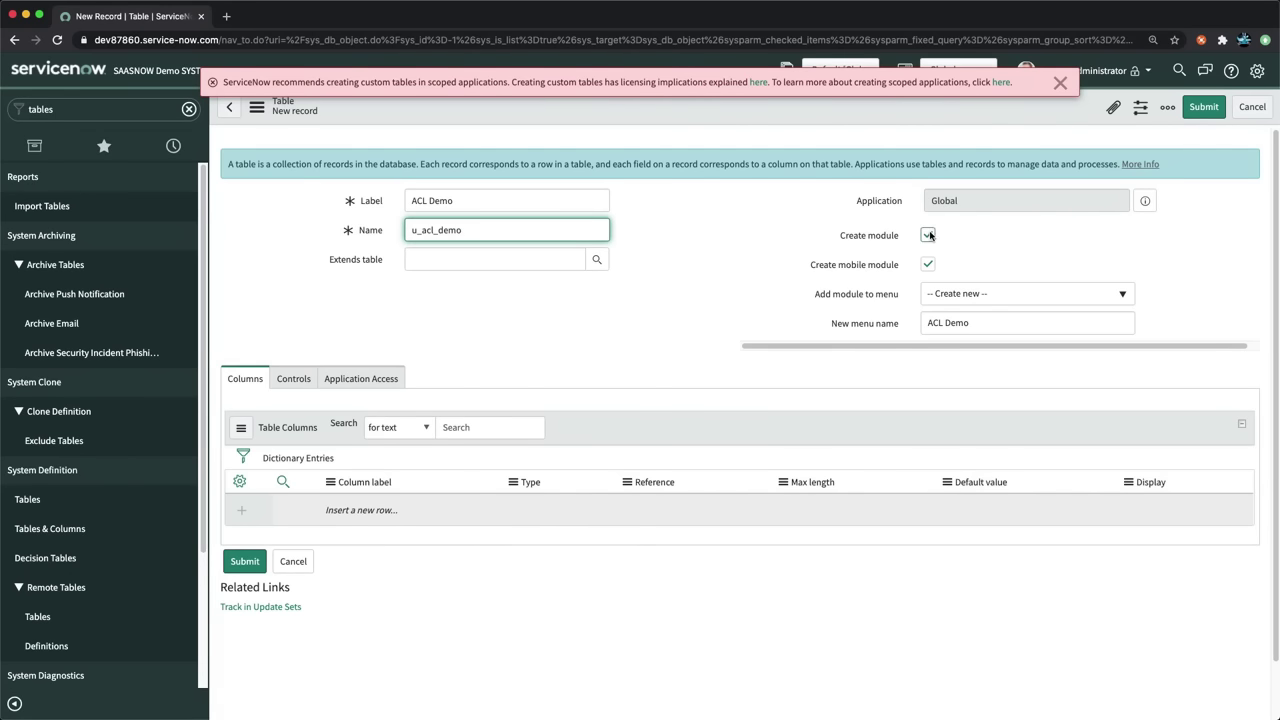
{"action": "left_click", "coordinate": [928, 236]}
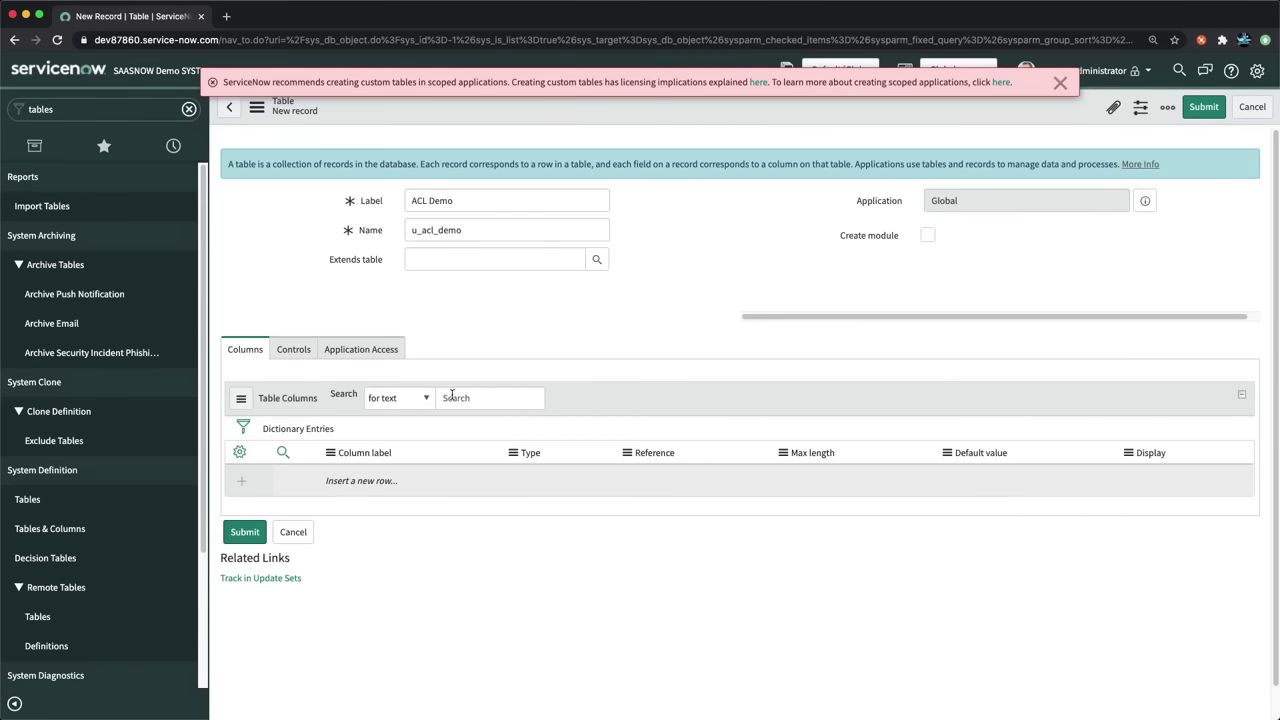
Add a Test 1 column of type String
{"action": "left_click", "coordinate": [372, 478]}
{"action": "left_click", "coordinate": [374, 477]}
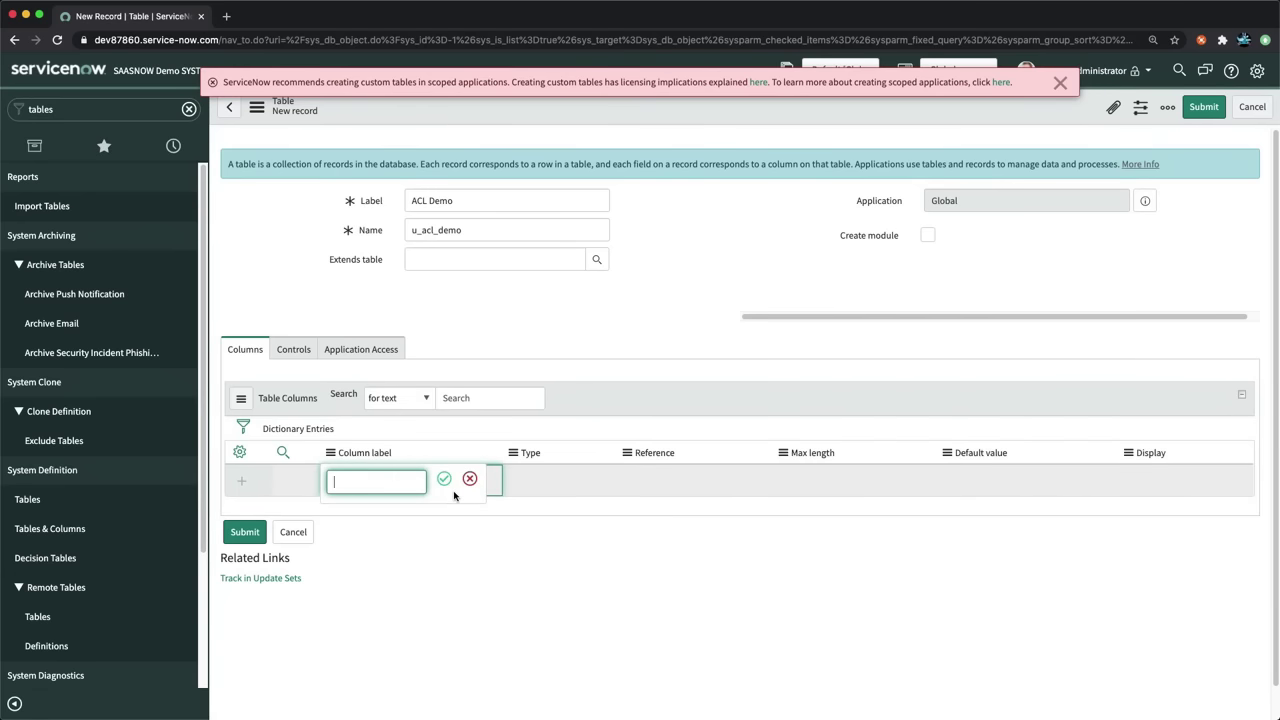
{"action": "type", "text": "Test 1"}
{"action": "left_click", "coordinate": [446, 480]}
{"action": "key", "text": "shift+Tab"}
{"action": "key", "text": "Tab"}
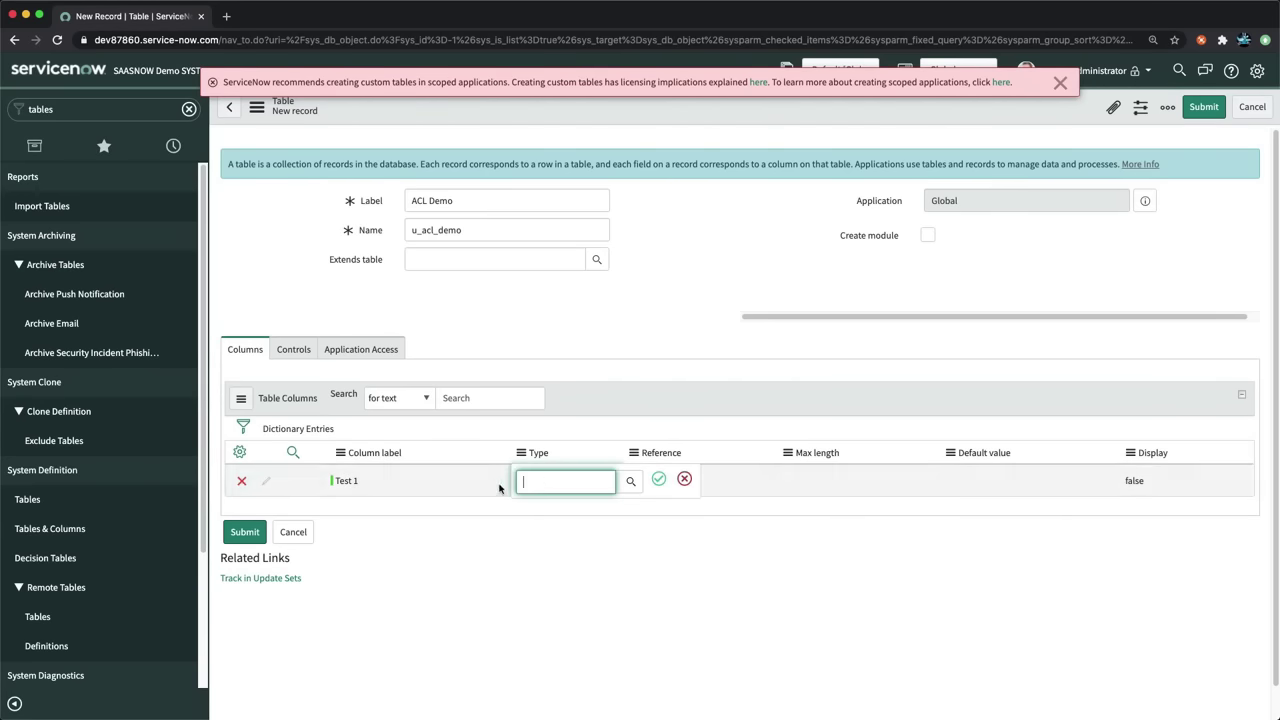
{"action": "type", "text": "str"}
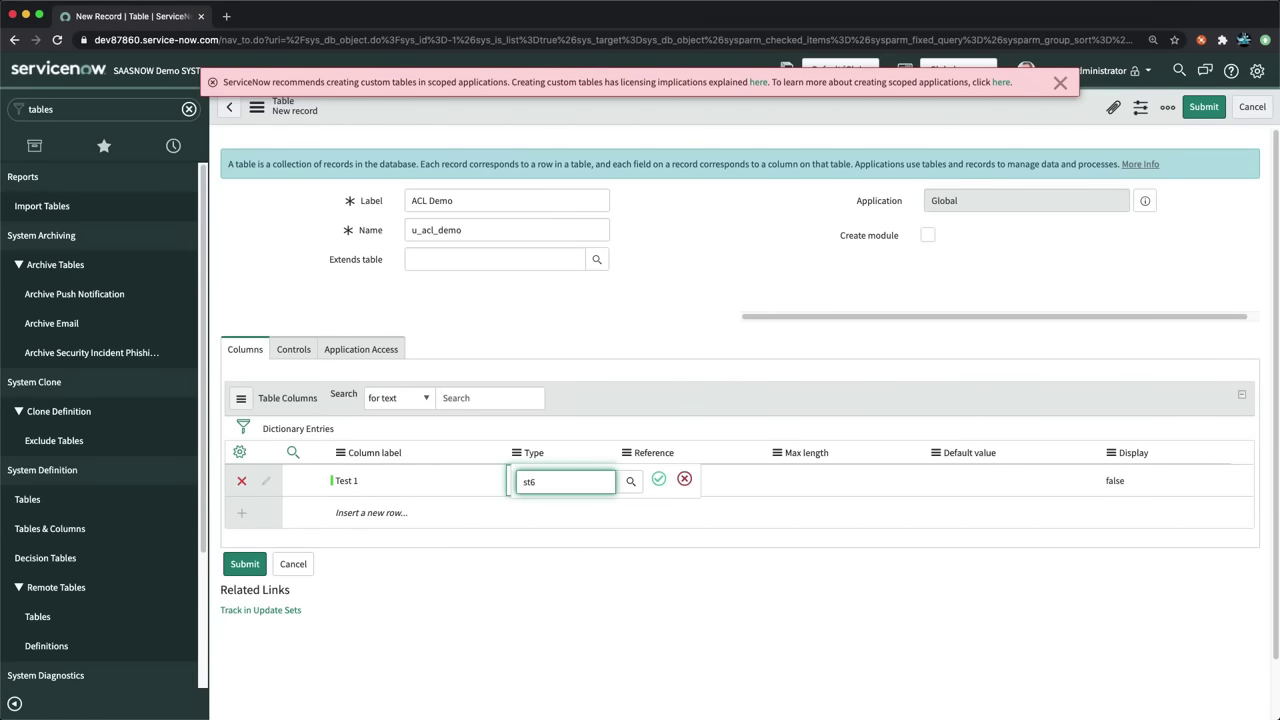
{"action": "type", "text": "ing"}
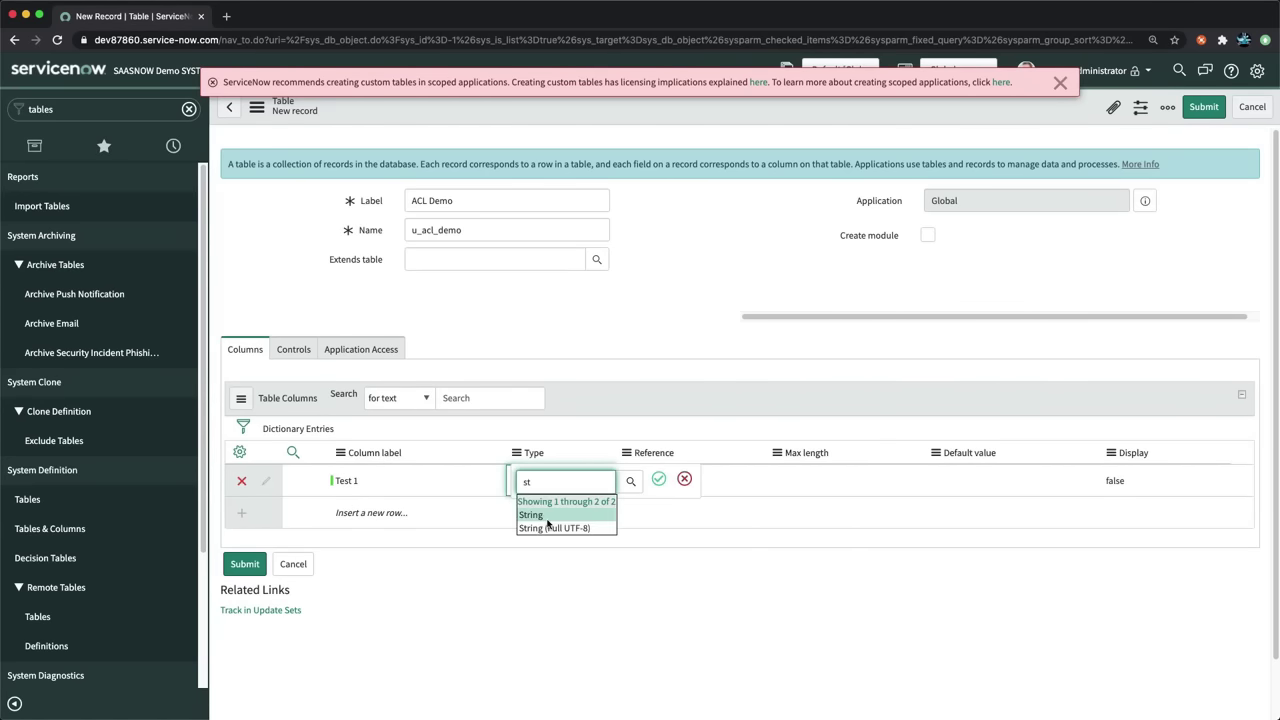
{"action": "key", "text": "Return"}
{"action": "key", "text": "Return"}
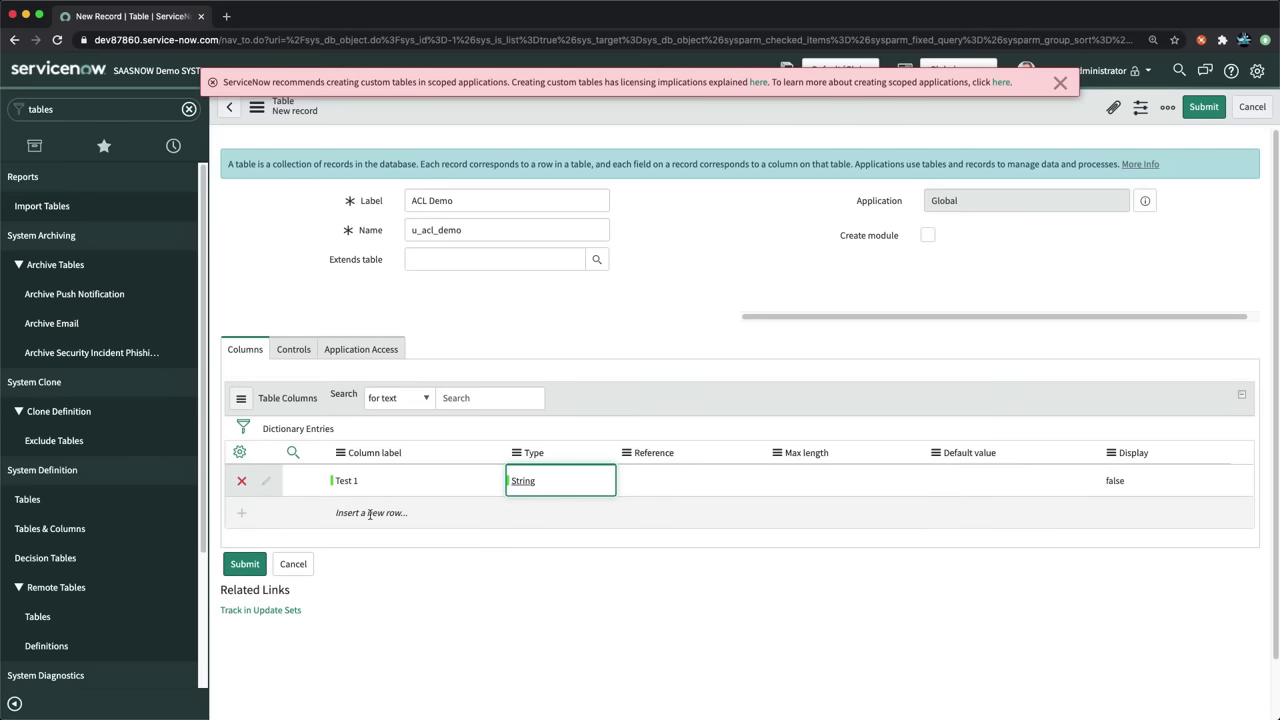
Add a Test 2 column of type String, leaving the record unsaved
{"action": "left_click", "coordinate": [369, 514]}
{"action": "type", "text": "Test 2"}
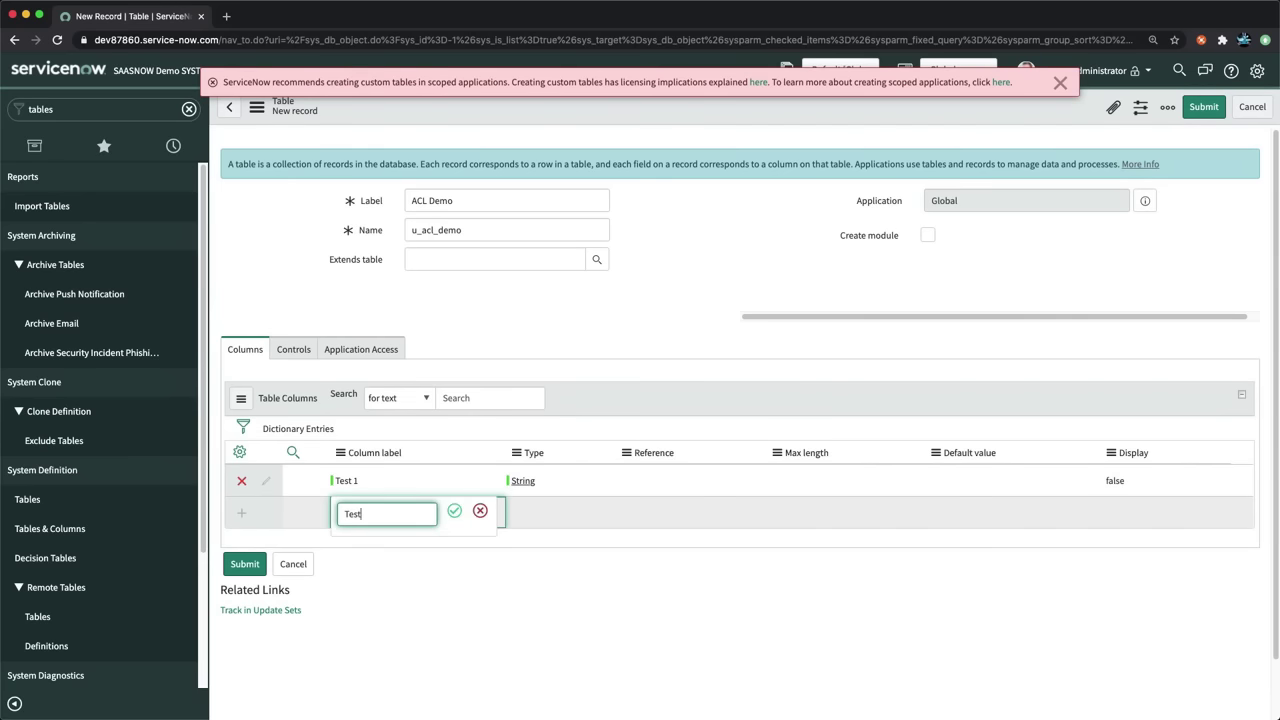
{"action": "left_click", "coordinate": [455, 511]}
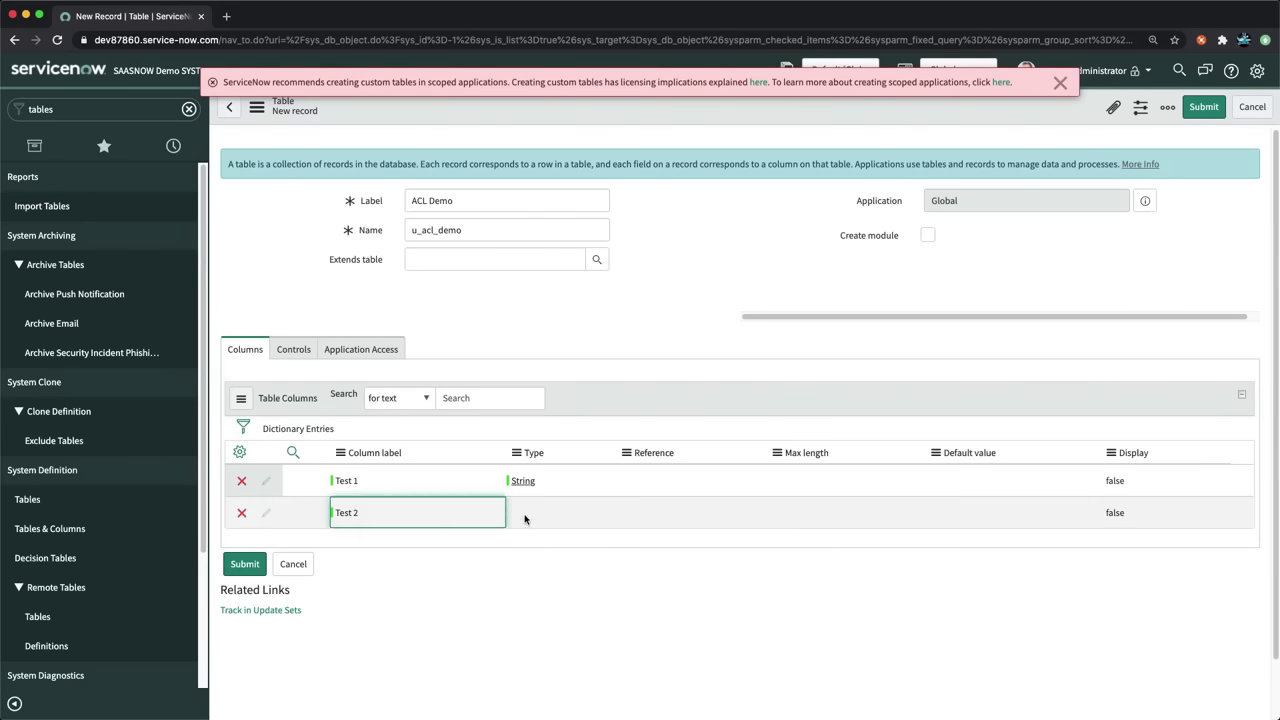
{"action": "key", "text": "Tab"}
{"action": "type", "text": "str"}
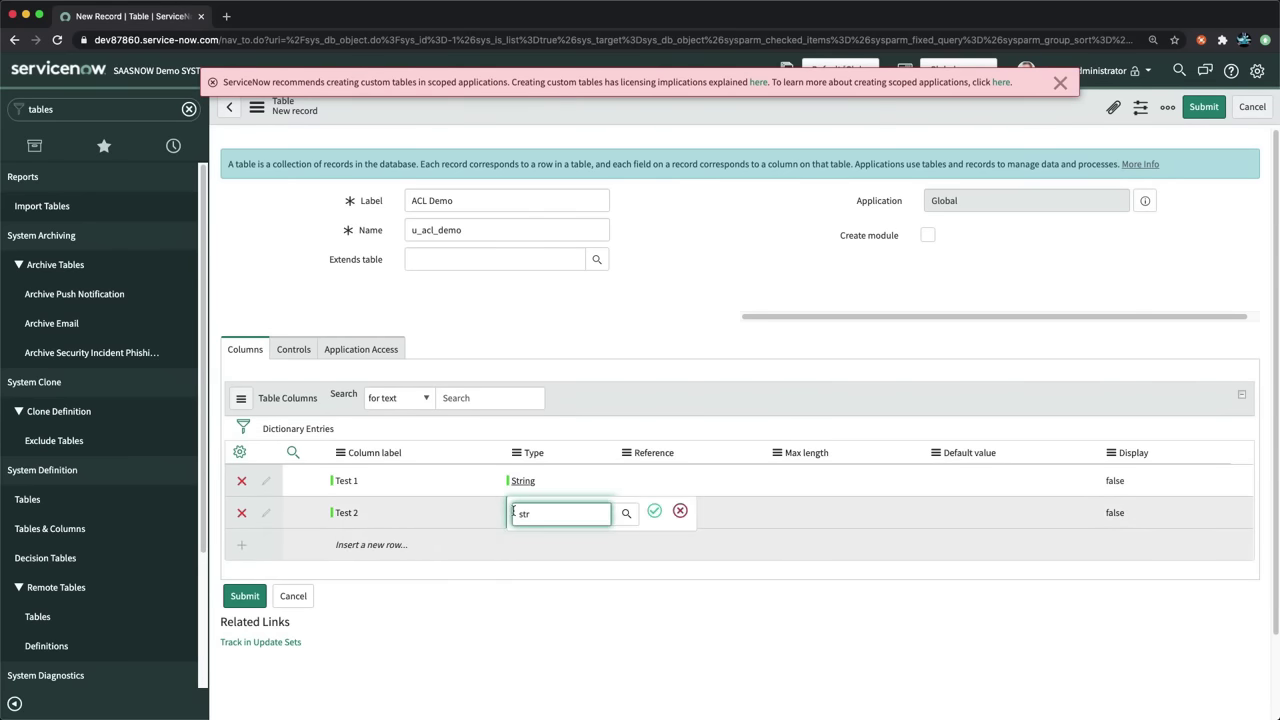
{"action": "left_click", "coordinate": [543, 550]}
{"action": "left_click", "coordinate": [654, 511]}
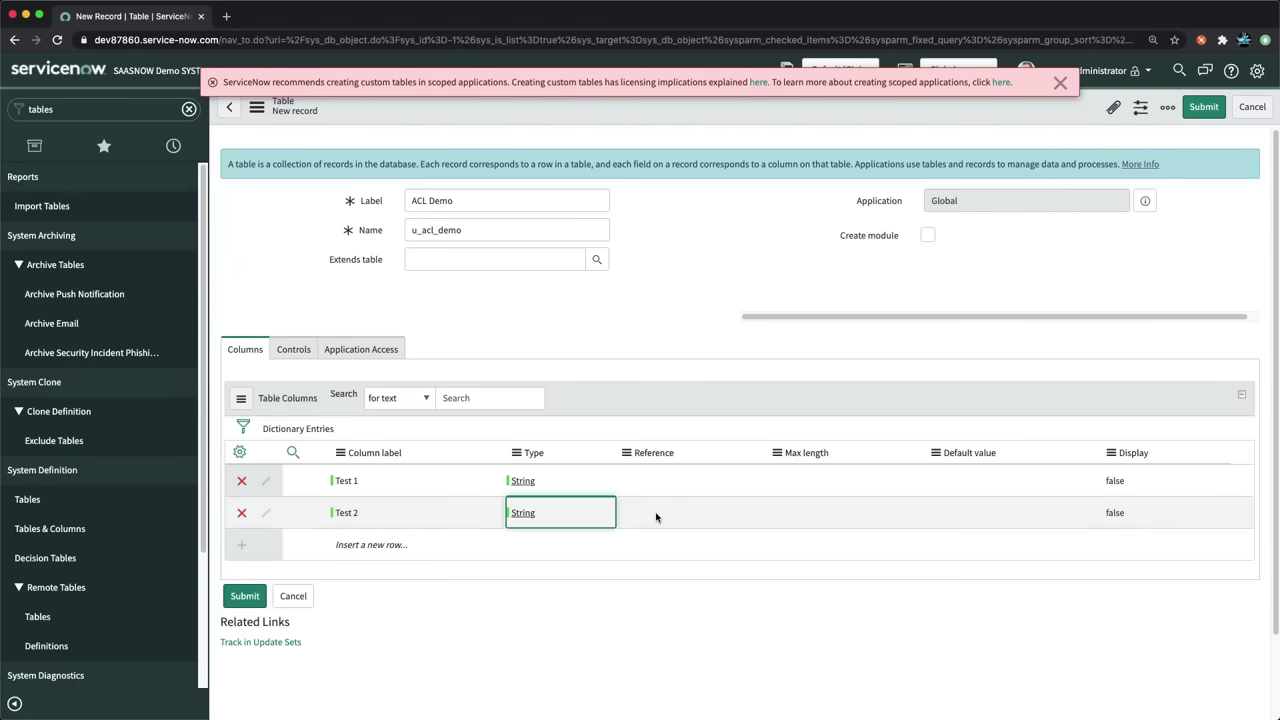
{"action": "right_click", "coordinate": [657, 106]}
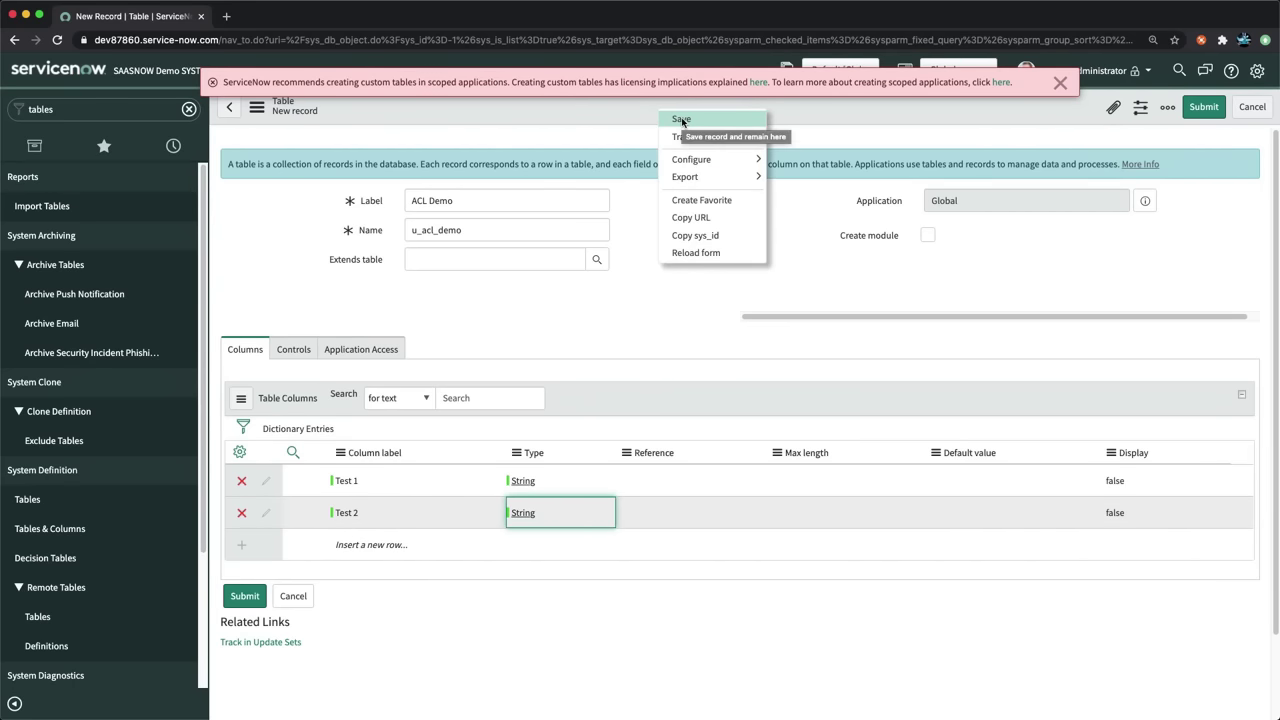
{"action": "left_click", "coordinate": [440, 325]}
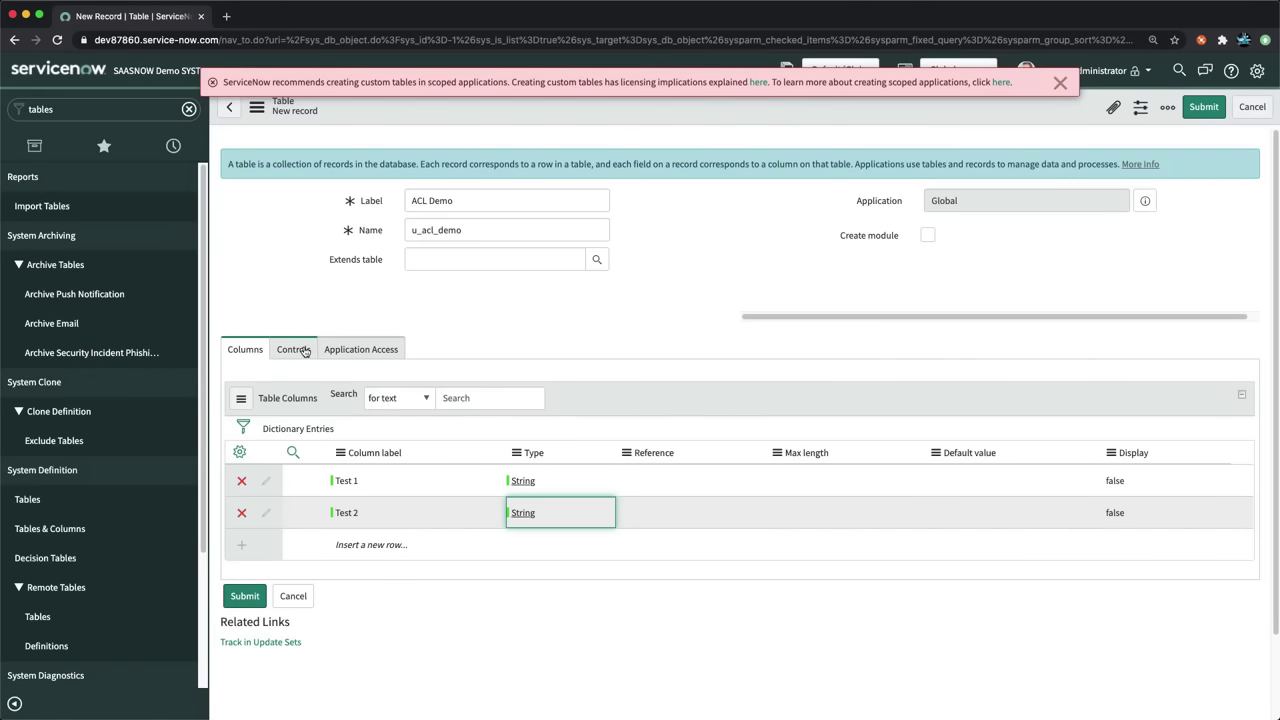
Review the Controls settings, keeping Create access controls on for role u_acl_demo_user
{"action": "left_click", "coordinate": [304, 351]}
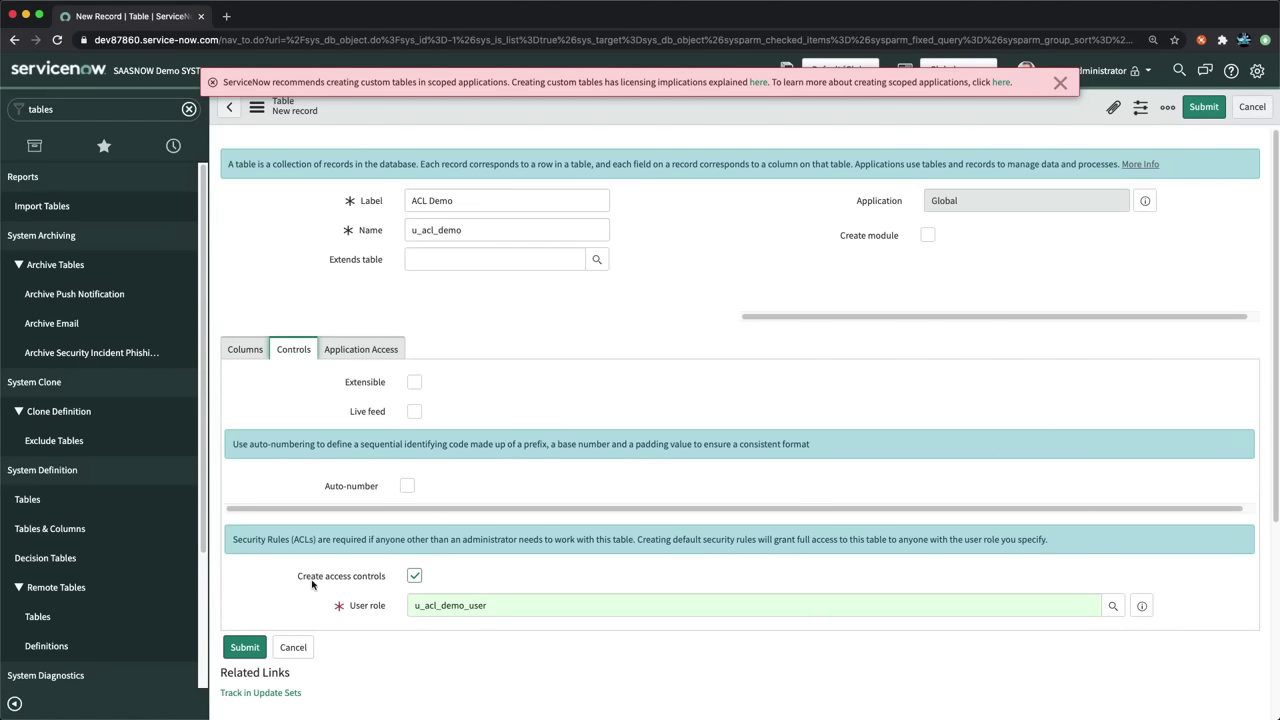
{"action": "mouse_move", "coordinate": [376, 586]}
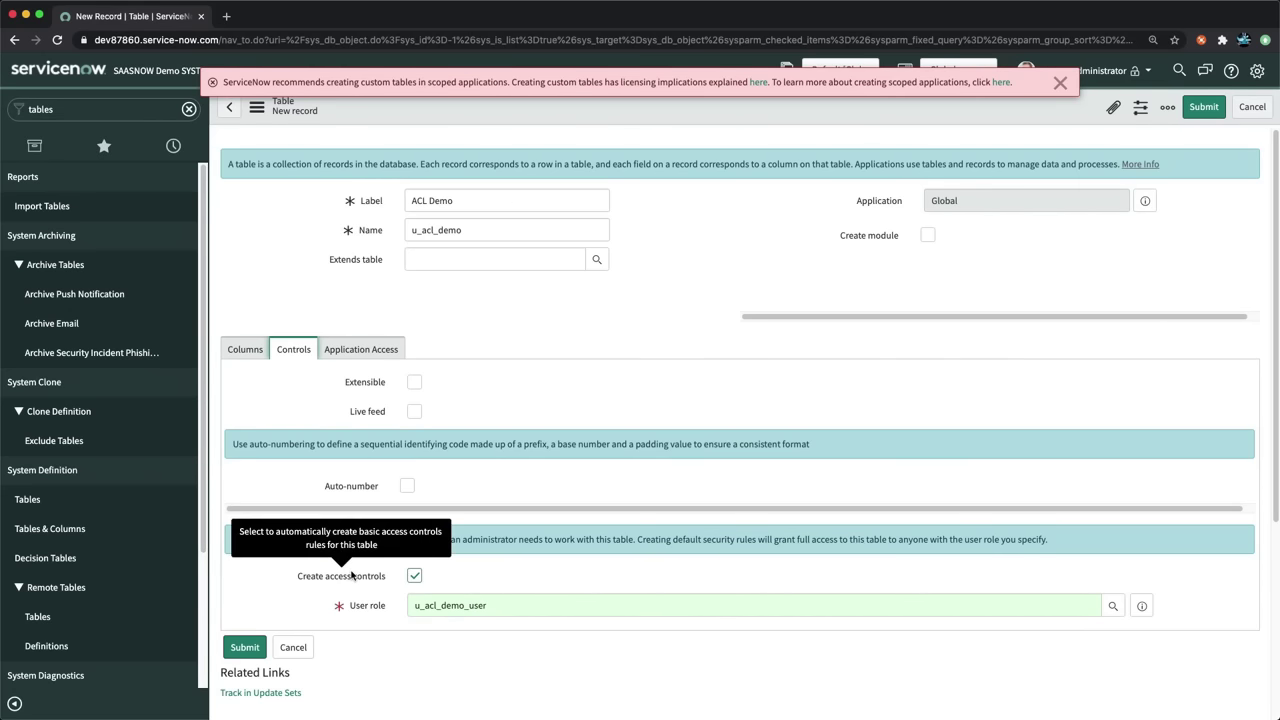
{"action": "left_click", "coordinate": [414, 576]}
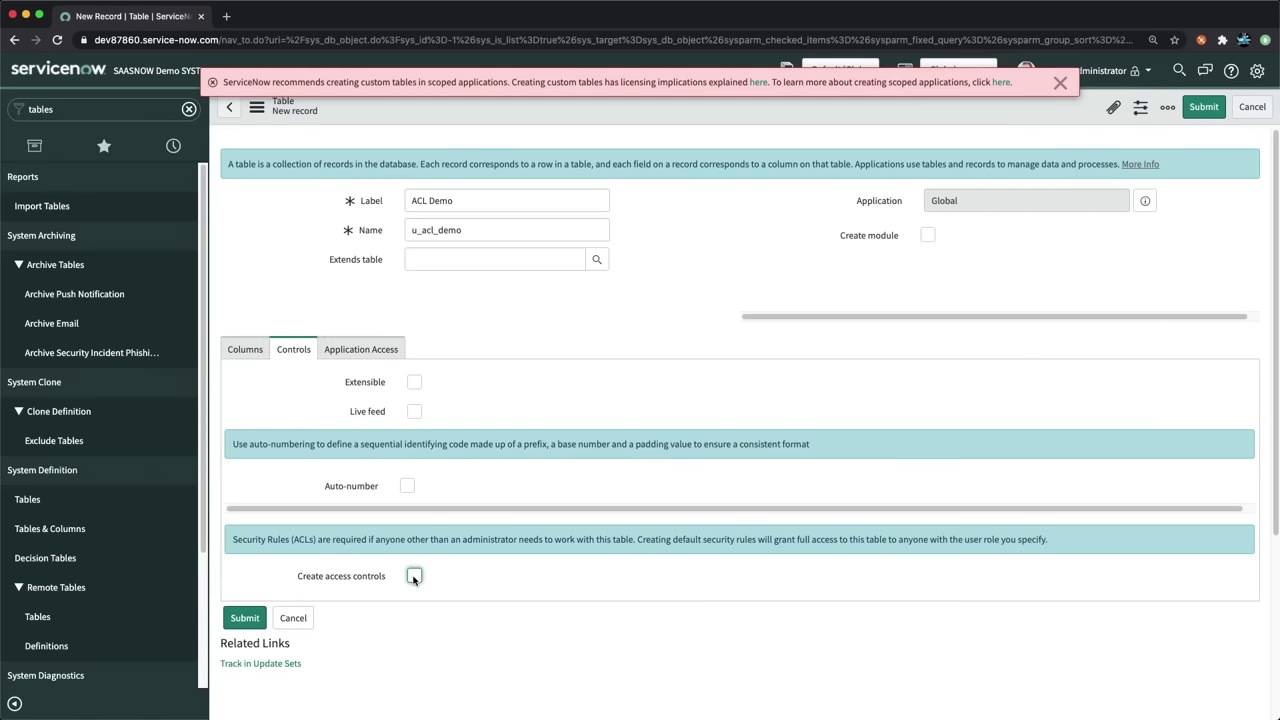
{"action": "left_click", "coordinate": [414, 576]}
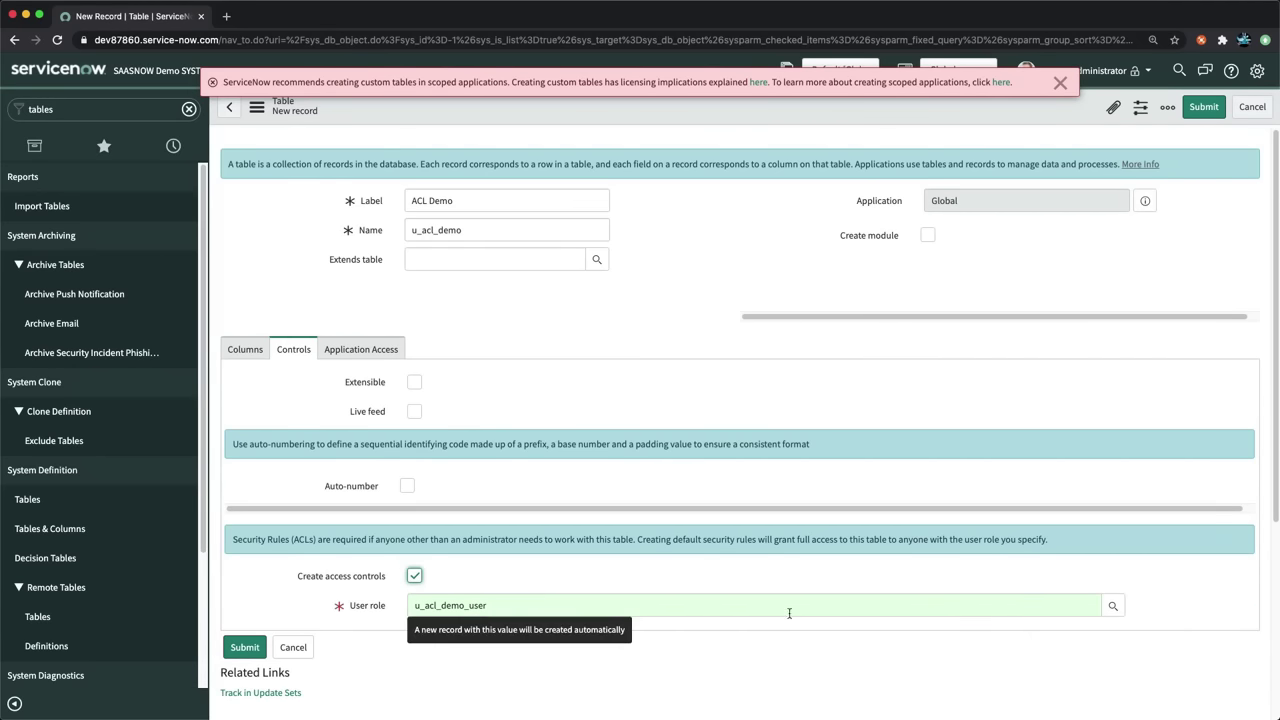
{"action": "left_click", "coordinate": [1121, 612]}
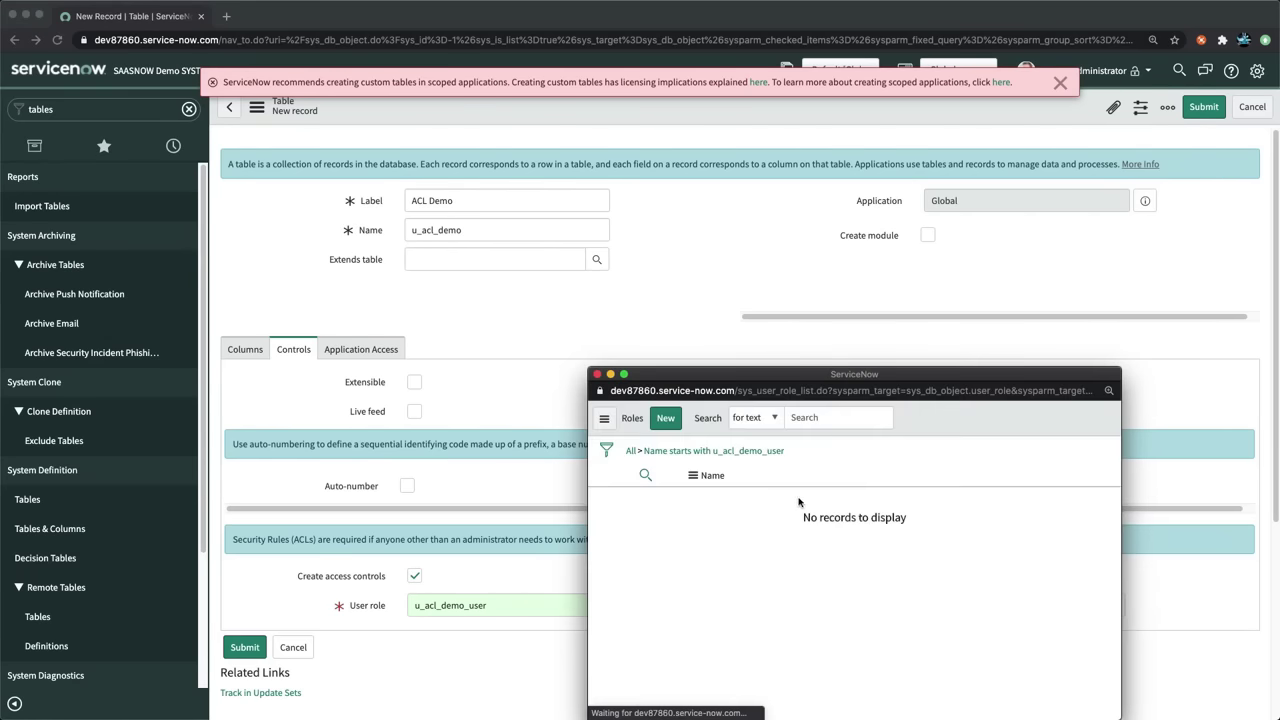
{"action": "left_click", "coordinate": [597, 374]}
{"action": "left_click", "coordinate": [415, 576]}
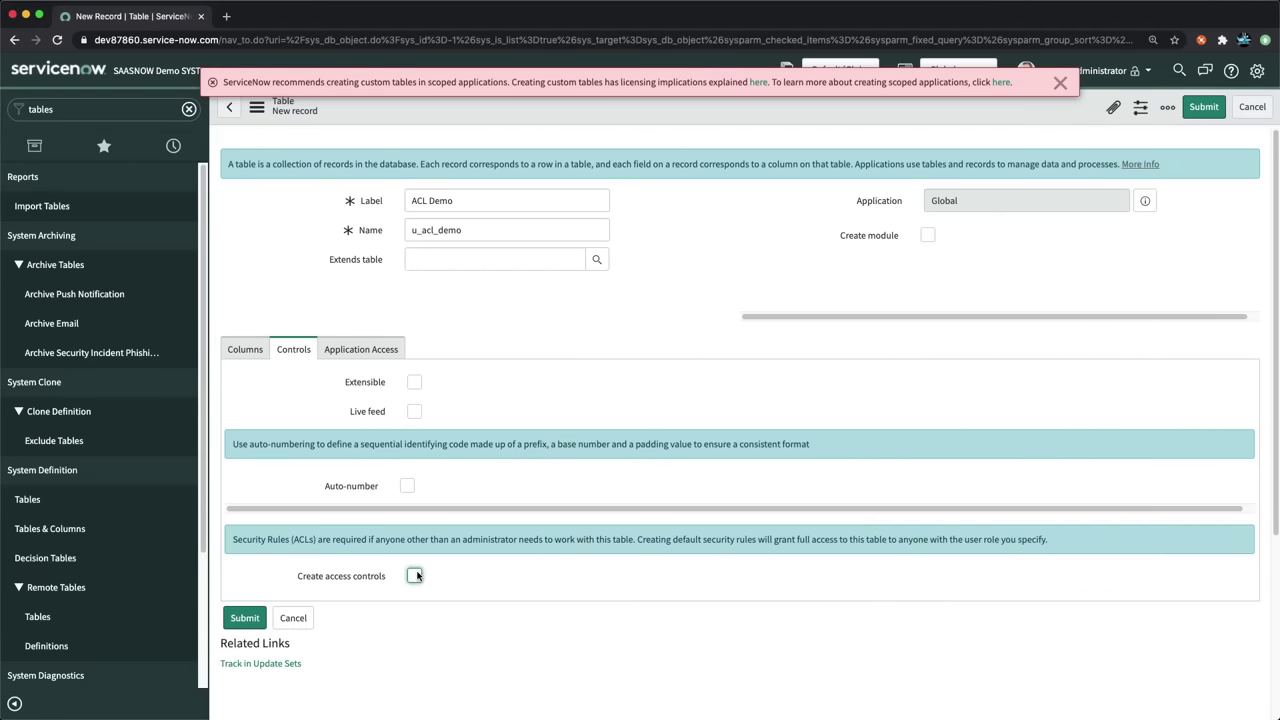
{"action": "left_click", "coordinate": [415, 576]}
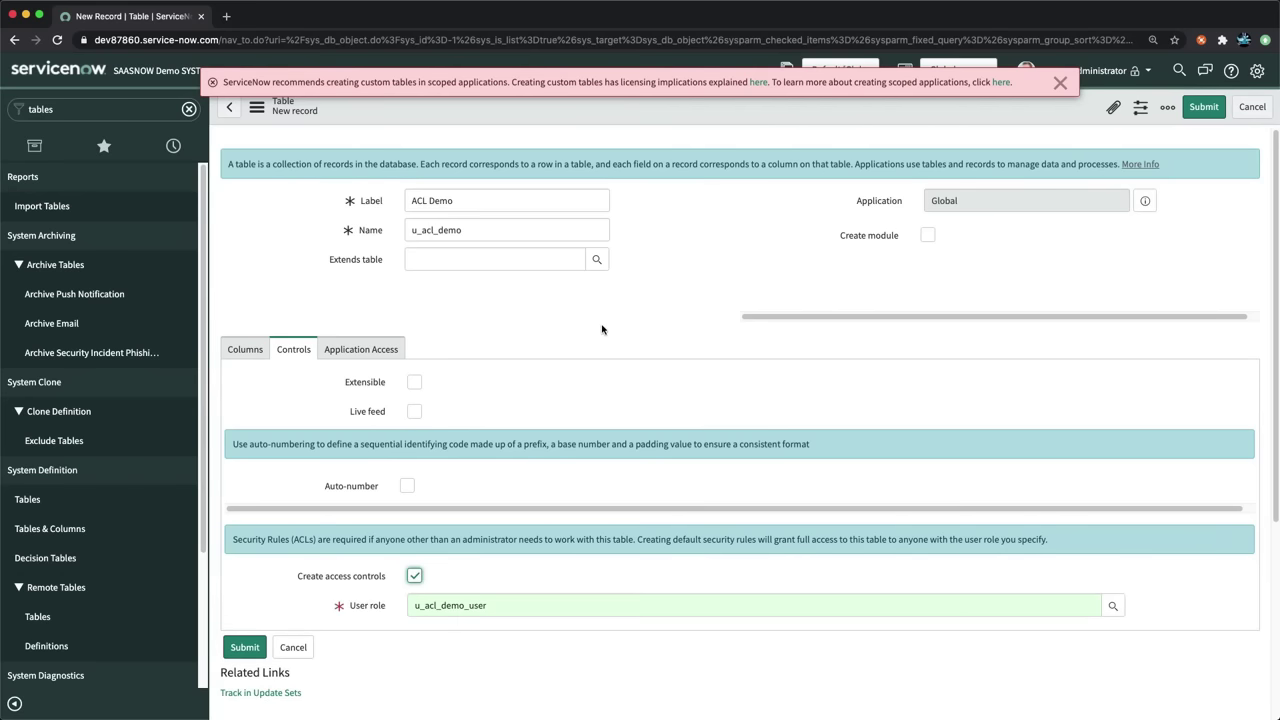
{"action": "left_click", "coordinate": [359, 348]}
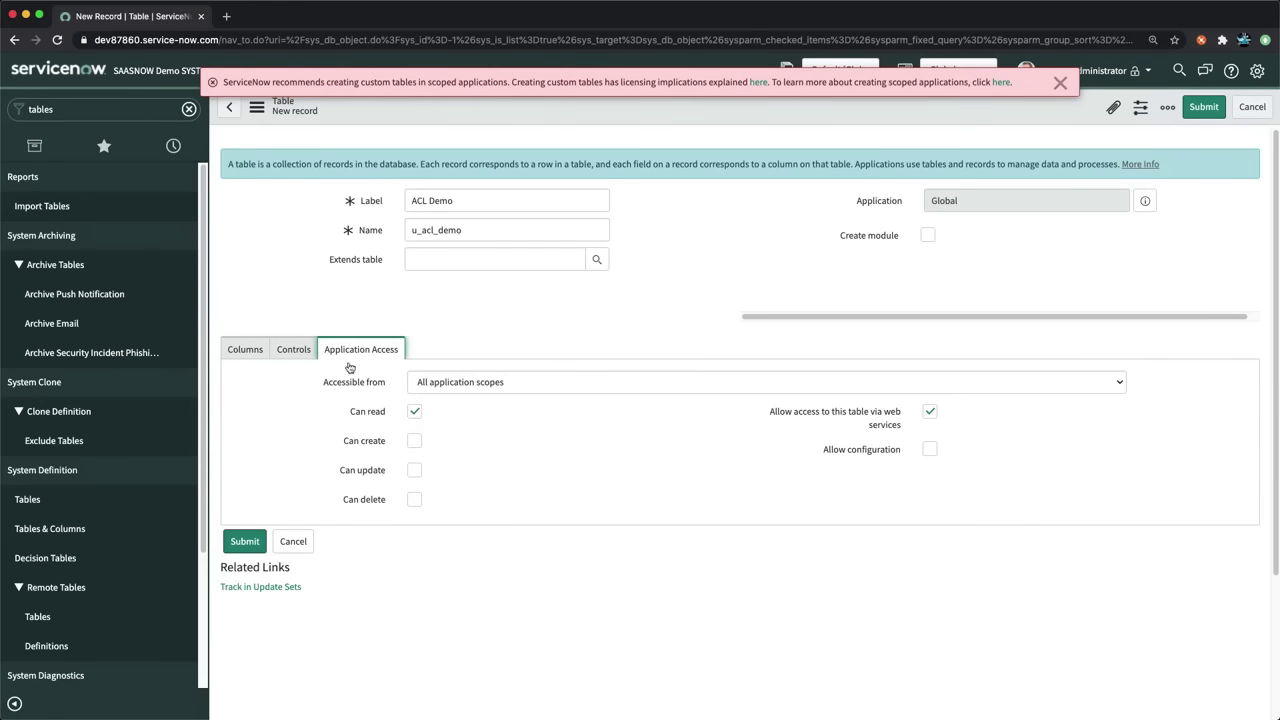
{"action": "left_click", "coordinate": [282, 353]}
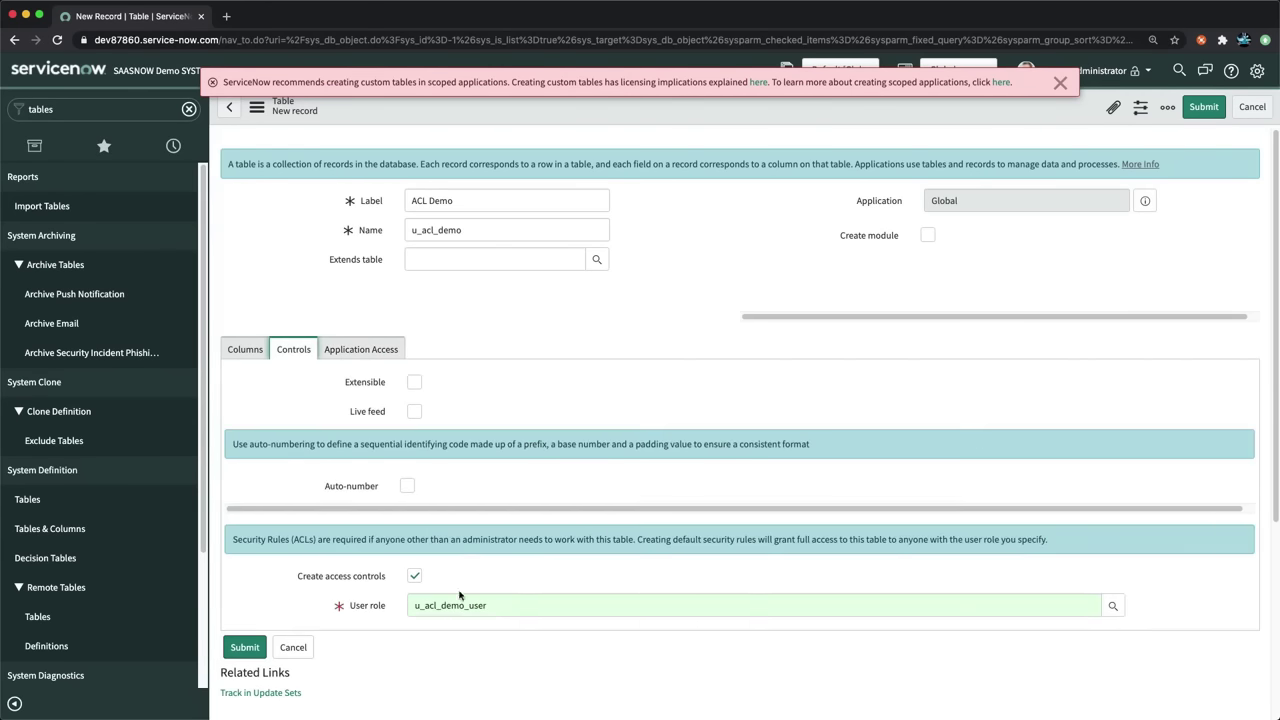
{"action": "right_click", "coordinate": [661, 108]}
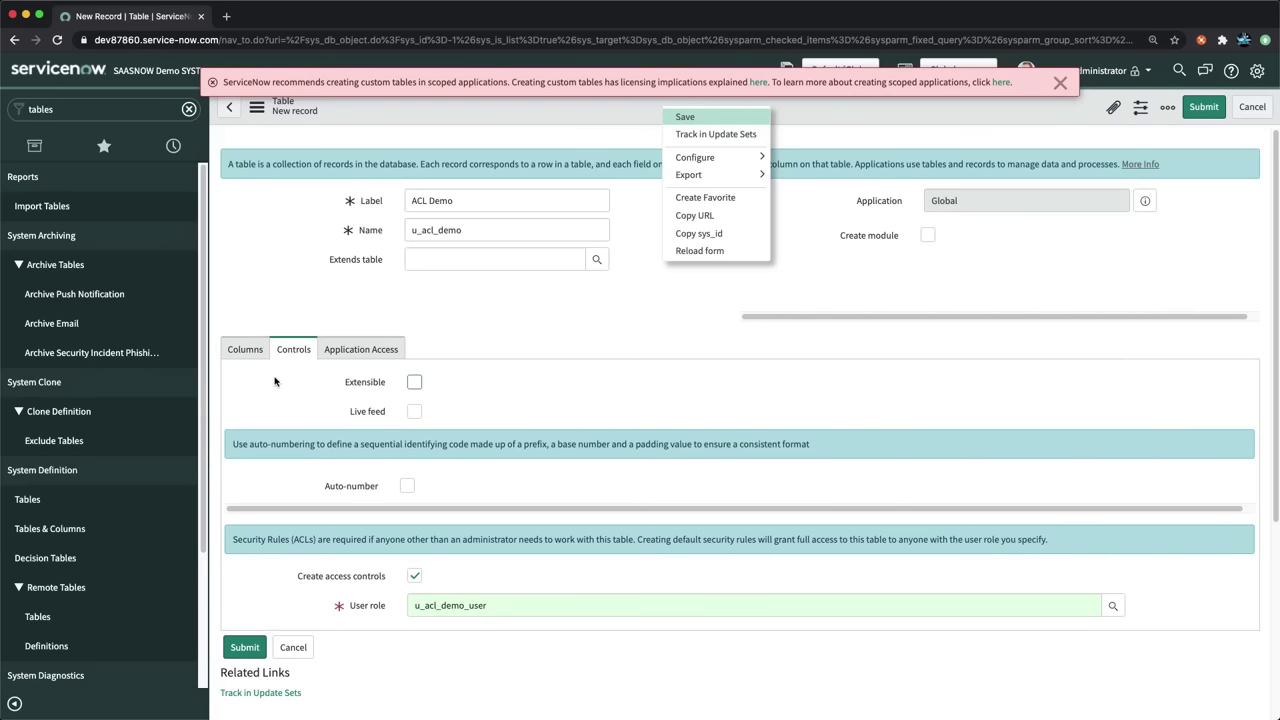
Save the ACL Demo table and scroll to its generated create, delete, read and write ACLs
{"action": "left_click", "coordinate": [292, 404]}
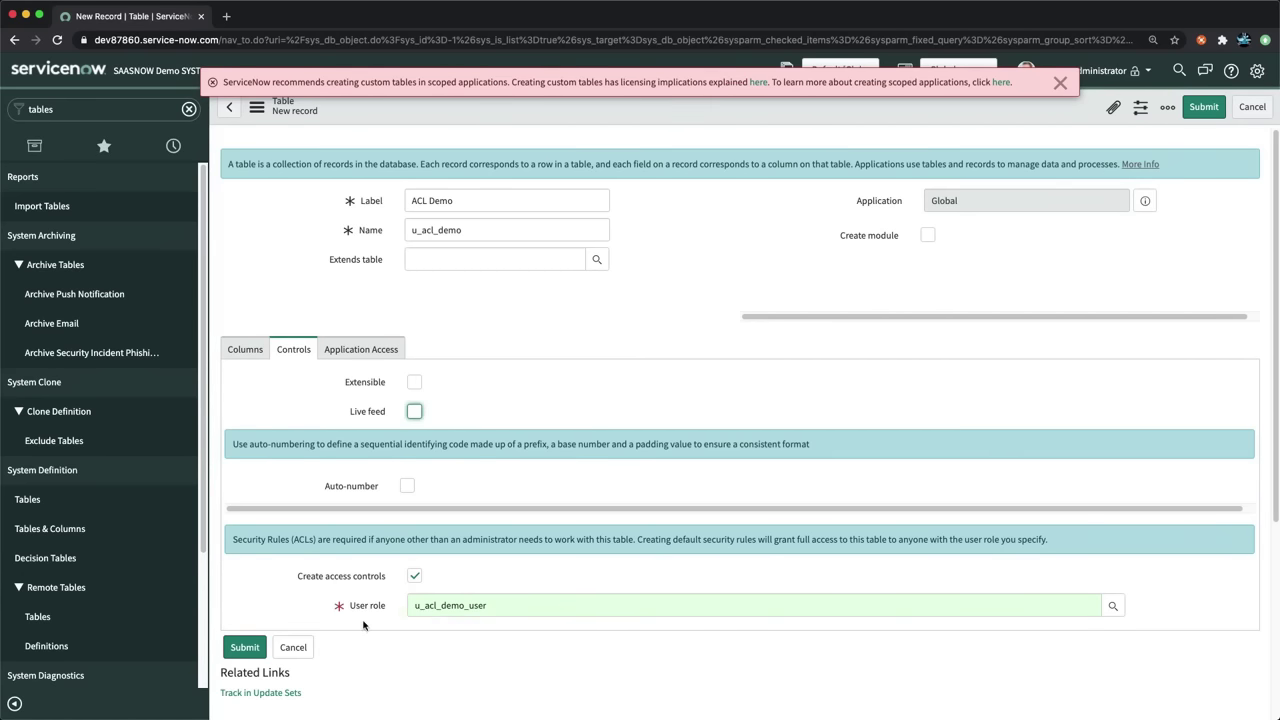
{"action": "right_click", "coordinate": [641, 108]}
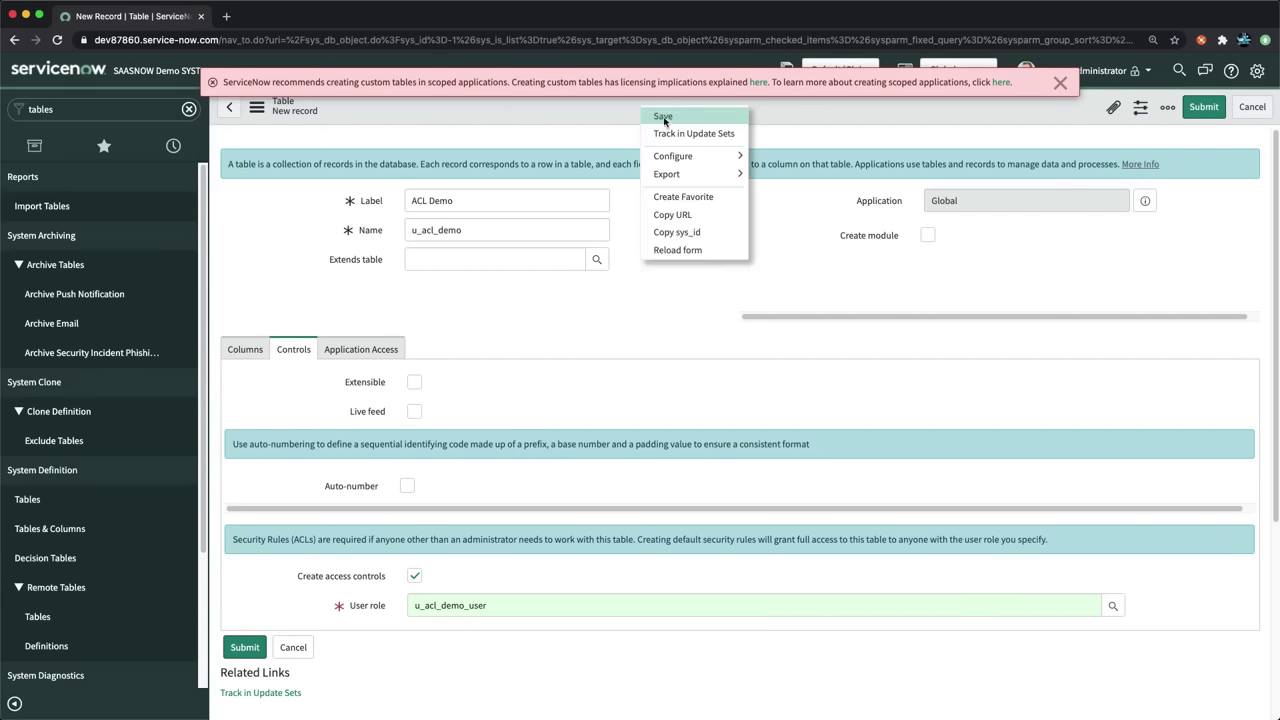
{"action": "left_click", "coordinate": [663, 116]}
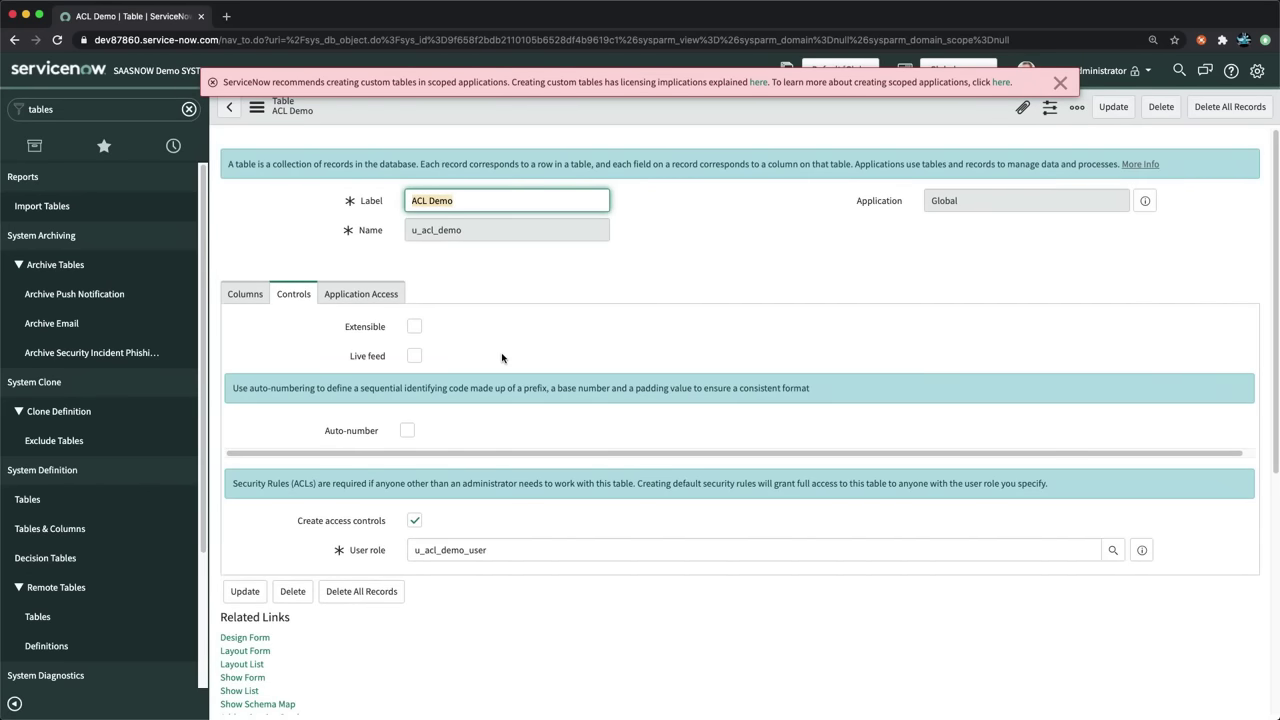
{"action": "scroll", "coordinate": [425, 433], "scroll_direction": "down", "scroll_amount": 5}
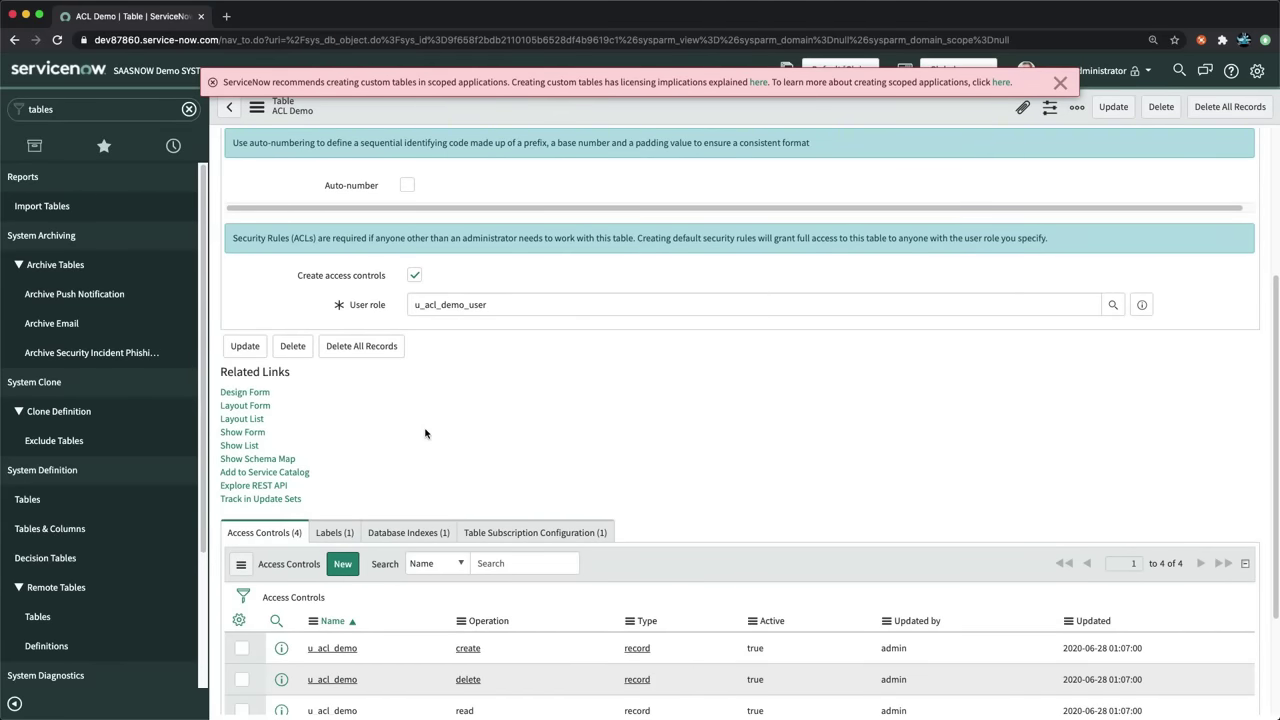
{"action": "scroll", "coordinate": [425, 433], "scroll_direction": "down", "scroll_amount": 3}
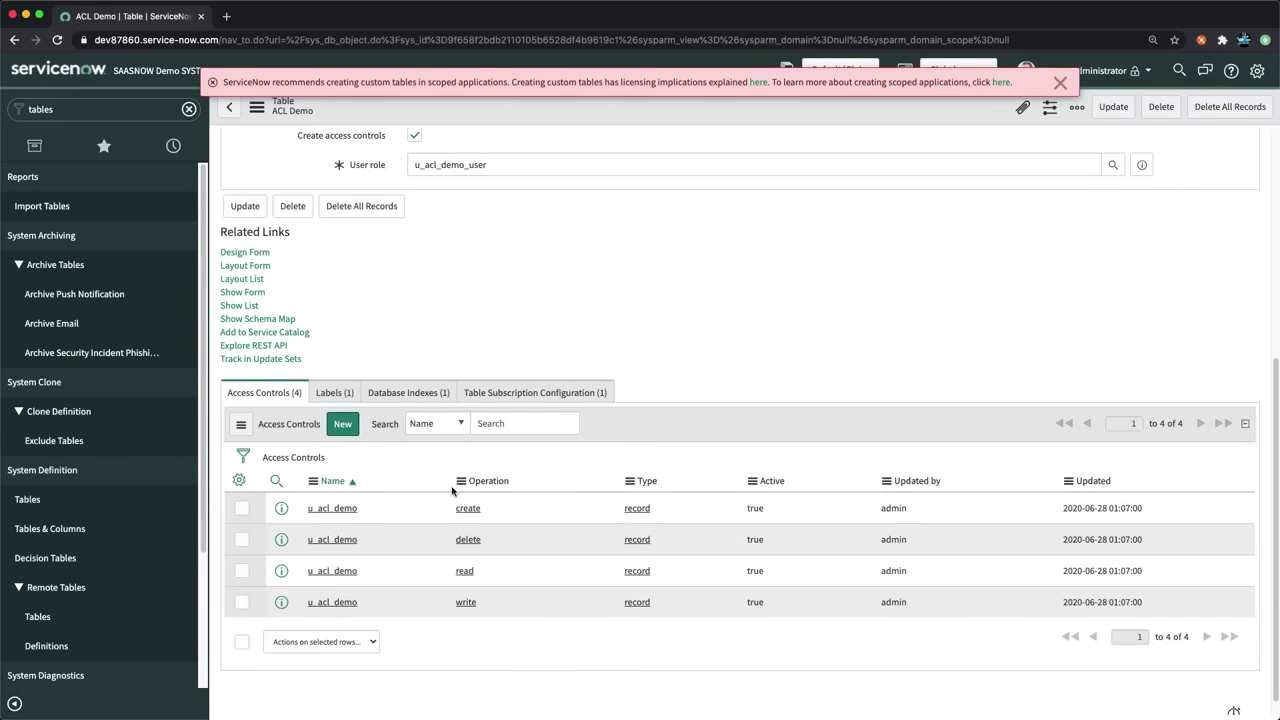
Open the u_acl_demo create ACL and review its u_acl_demo_user role requirement
{"action": "left_click", "coordinate": [339, 511]}
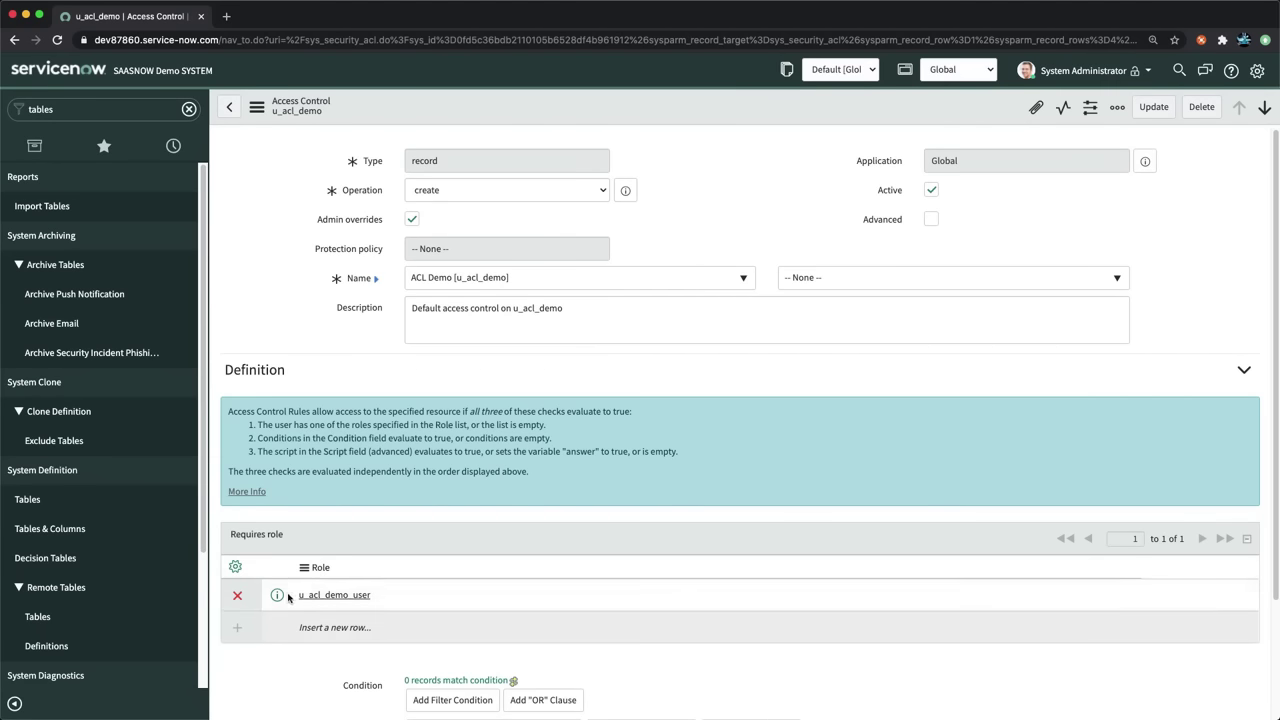
{"action": "scroll", "coordinate": [571, 471], "scroll_direction": "down", "scroll_amount": 3}
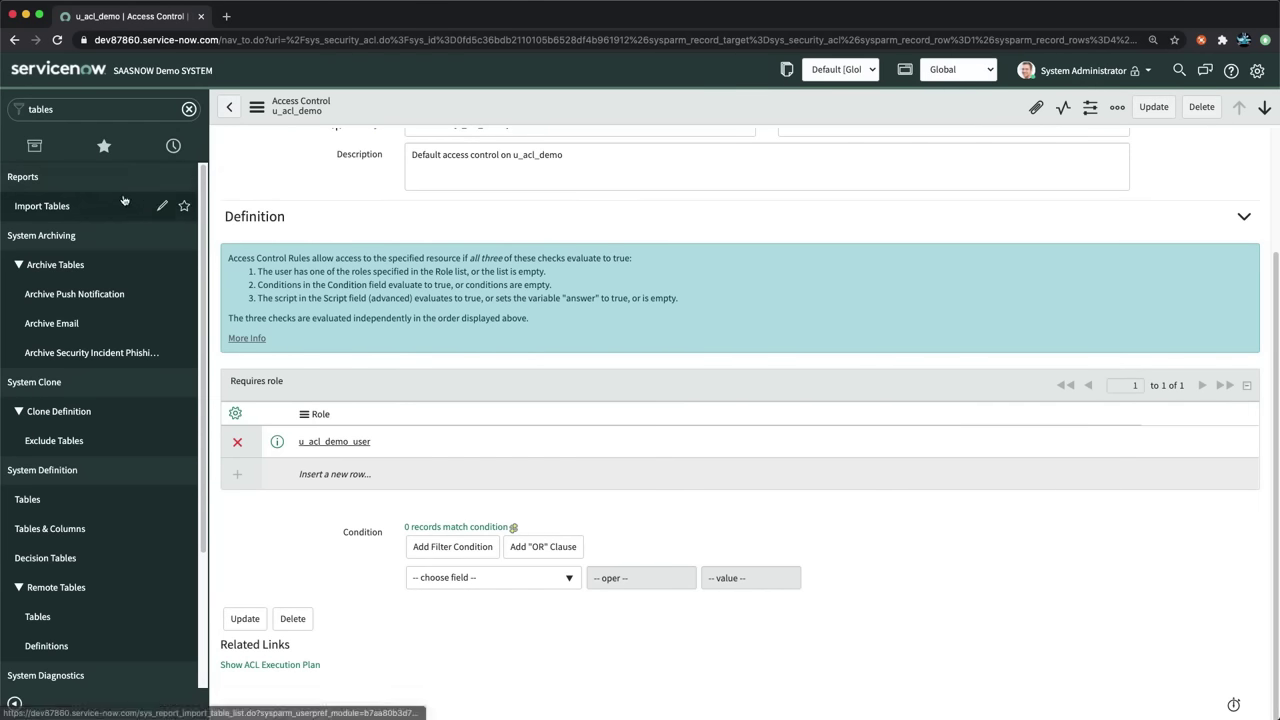
Start a new table labelled 'ACL Demo Second' with no module, ready on its Columns tab
{"action": "left_click", "coordinate": [21, 506]}
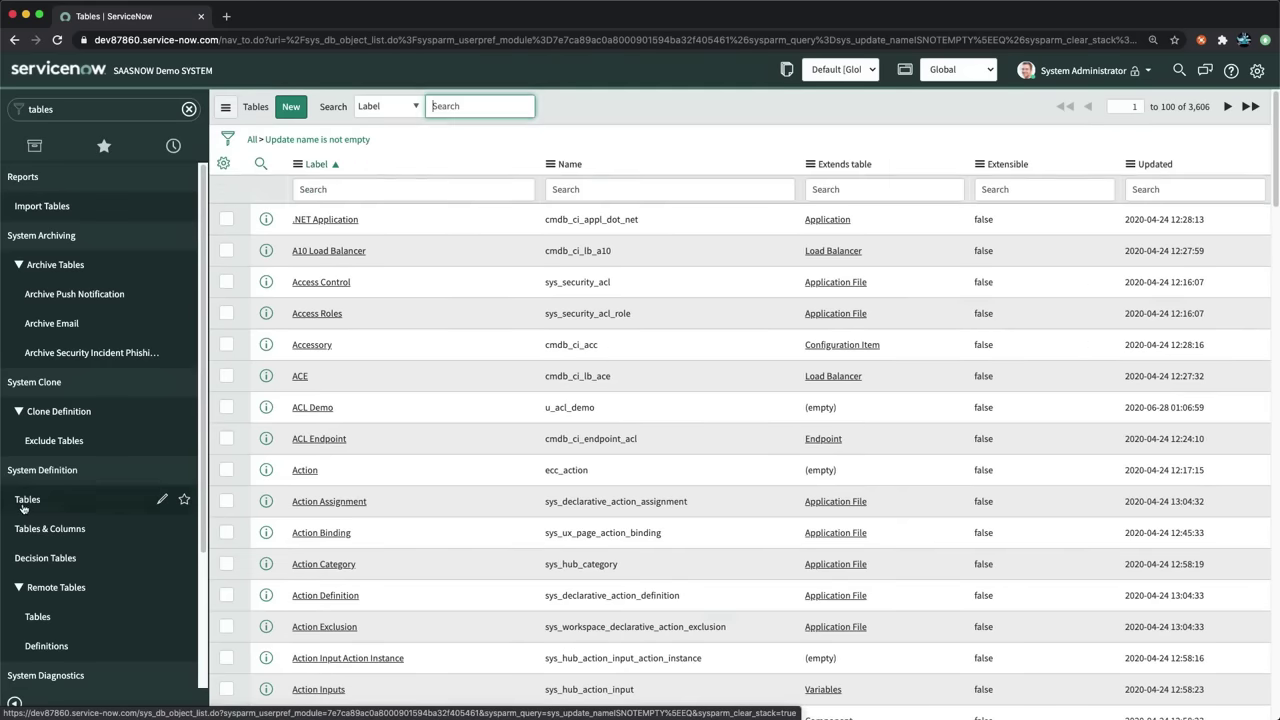
{"action": "left_click", "coordinate": [289, 114]}
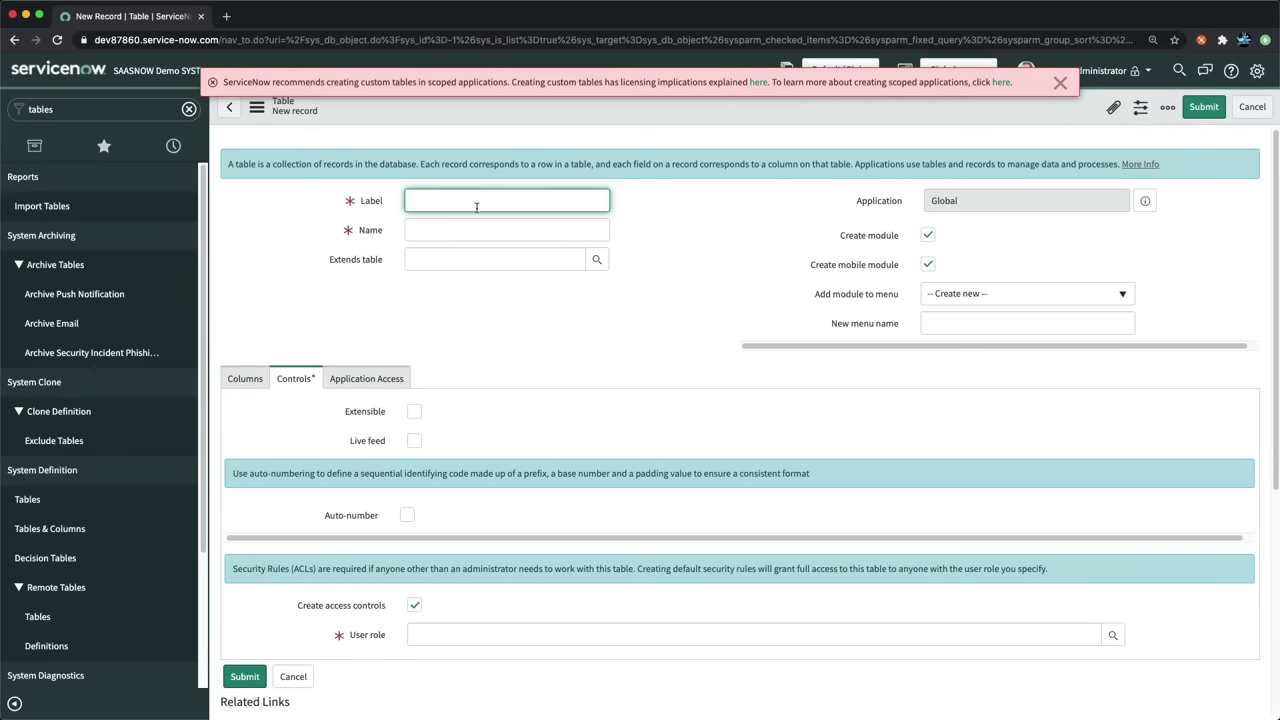
{"action": "left_click", "coordinate": [457, 192]}
{"action": "type", "text": "ACL Demo Second"}
{"action": "left_click", "coordinate": [668, 280]}
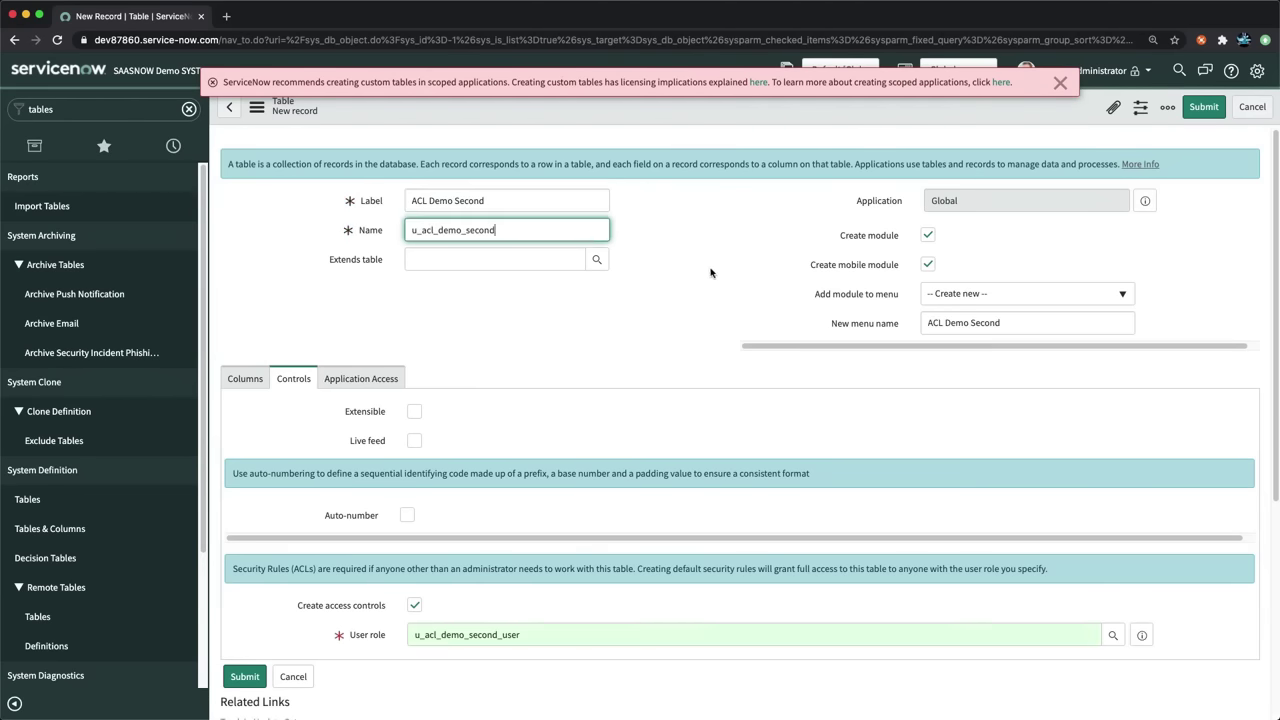
{"action": "left_click", "coordinate": [927, 235]}
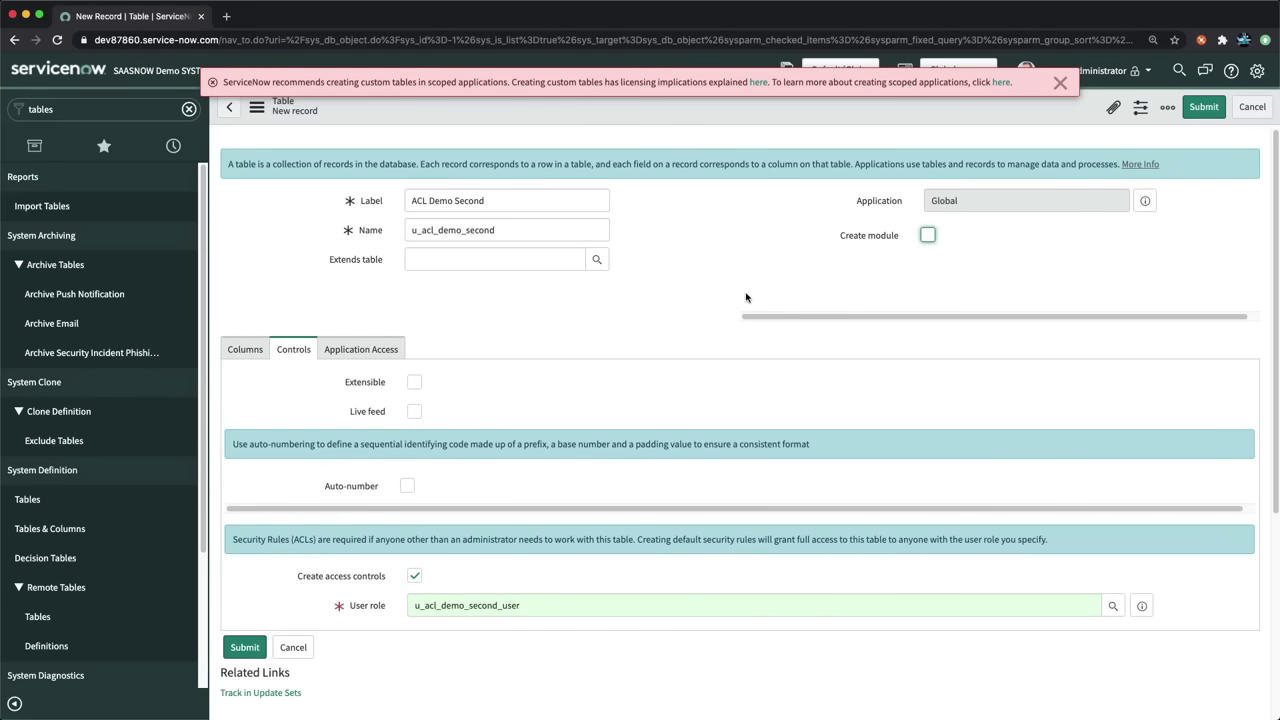
{"action": "left_click", "coordinate": [246, 350]}
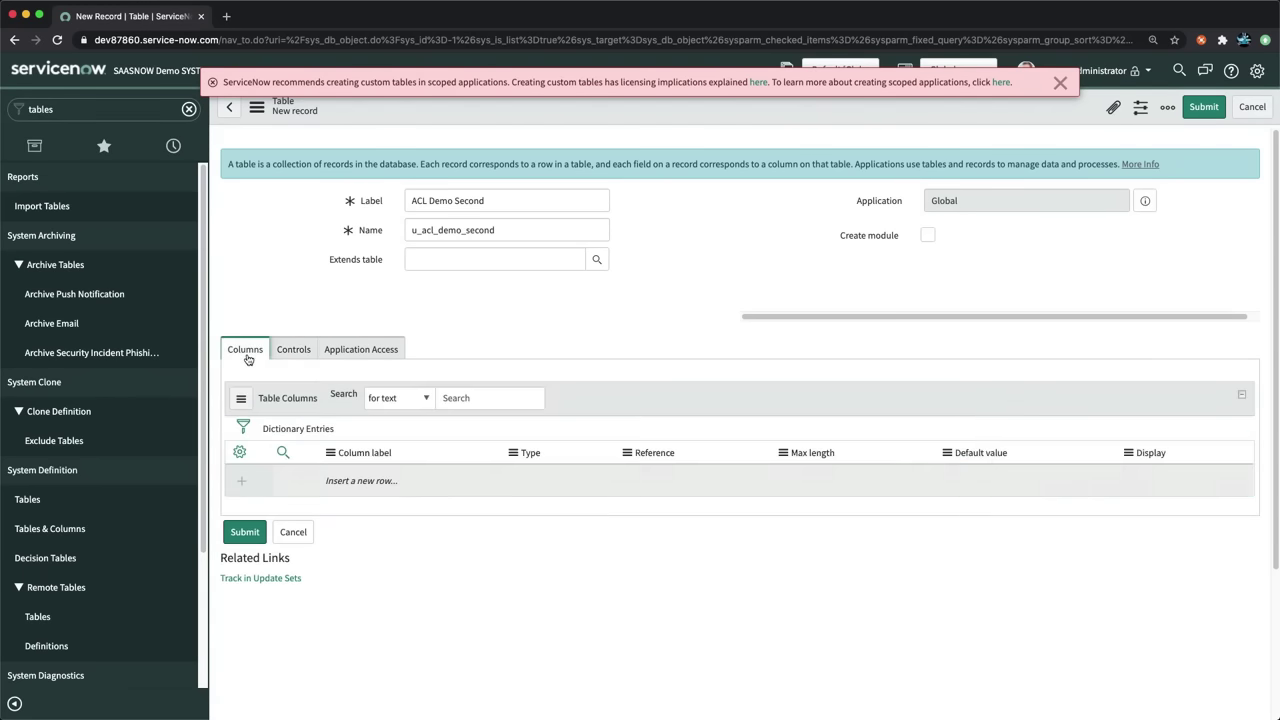
Add a Test 1 column of type String
{"action": "left_click", "coordinate": [352, 479]}
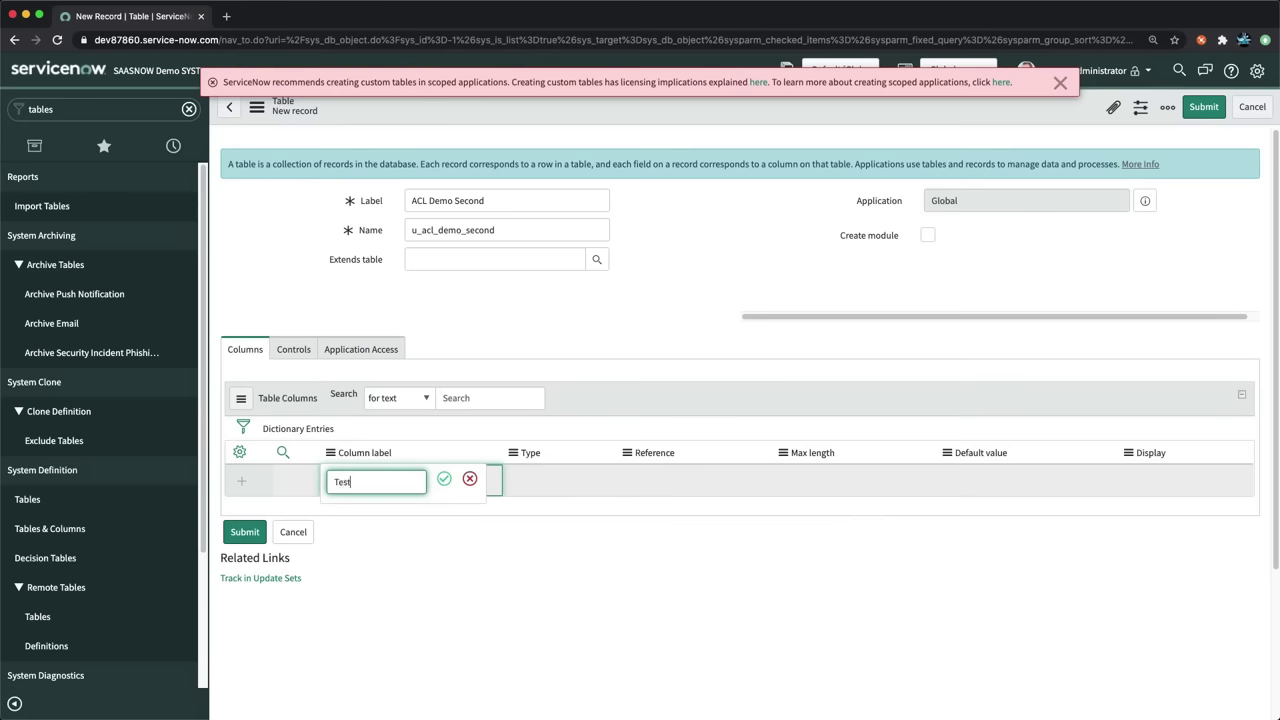
{"action": "left_click", "coordinate": [444, 479]}
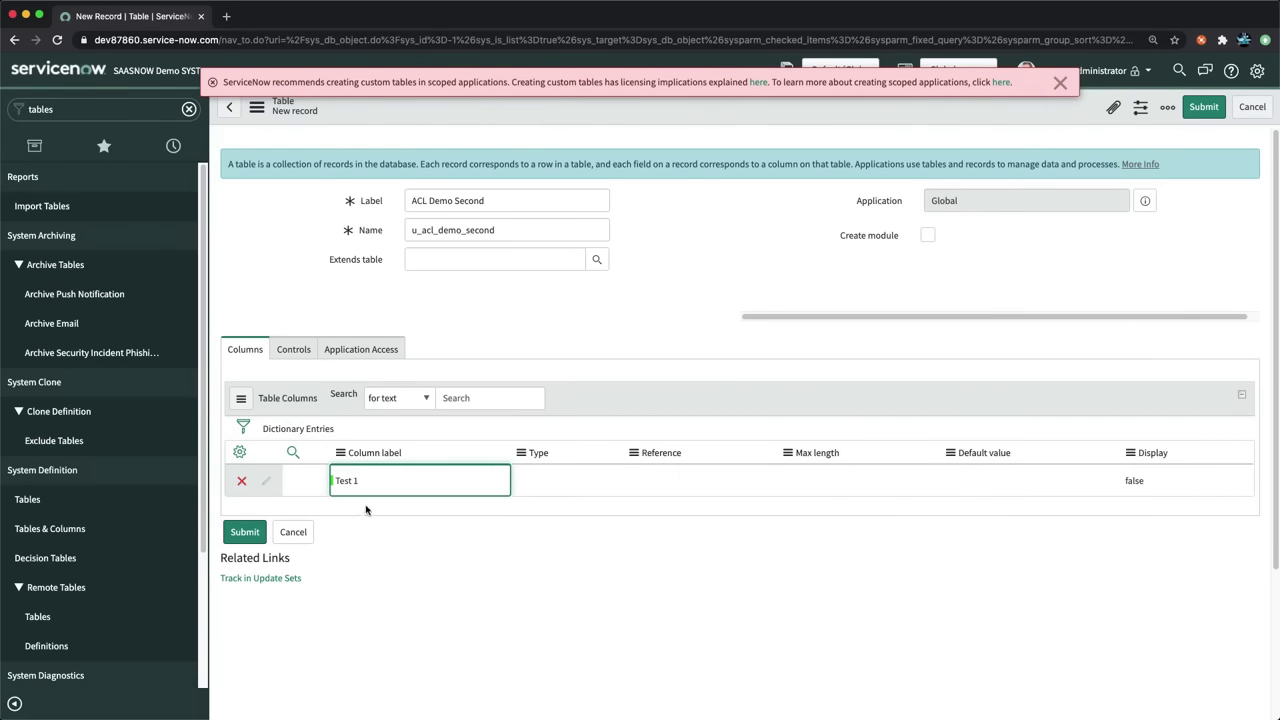
{"action": "left_click", "coordinate": [536, 480]}
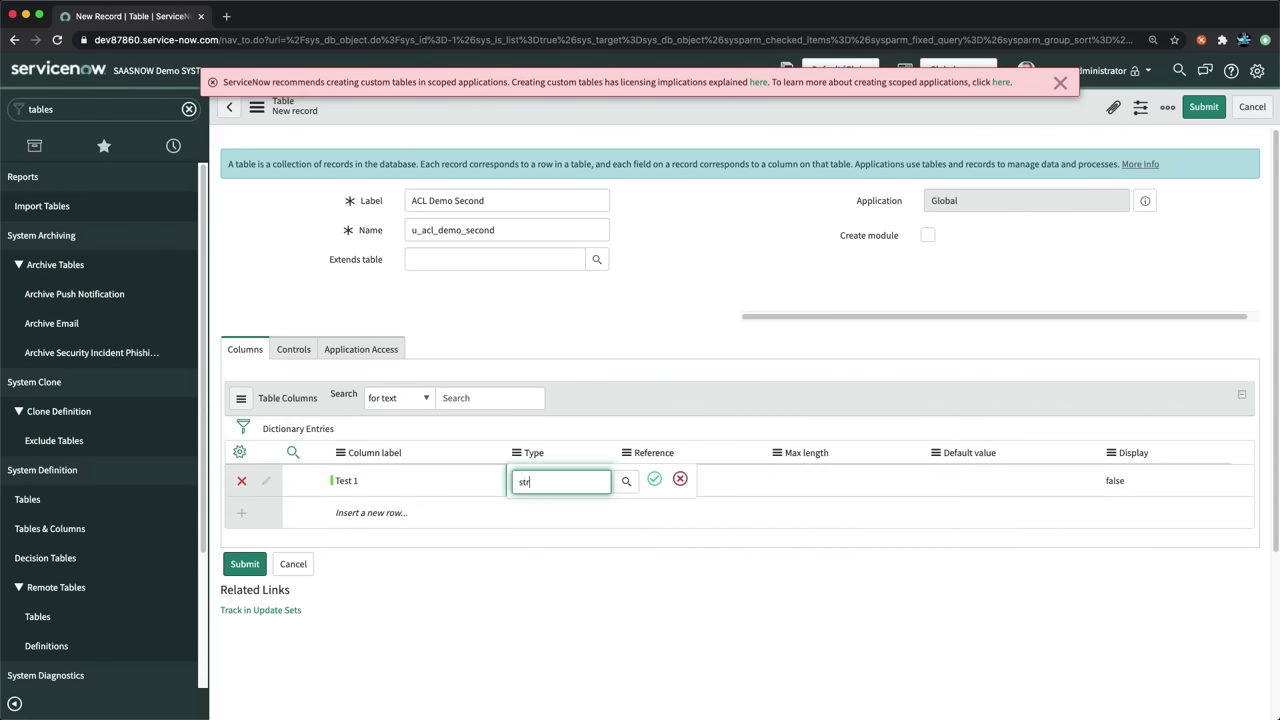
{"action": "left_click", "coordinate": [532, 514]}
{"action": "left_click", "coordinate": [654, 479]}
Add a Test 2 column of type String (Full UTF-8)
{"action": "left_click", "coordinate": [371, 512]}
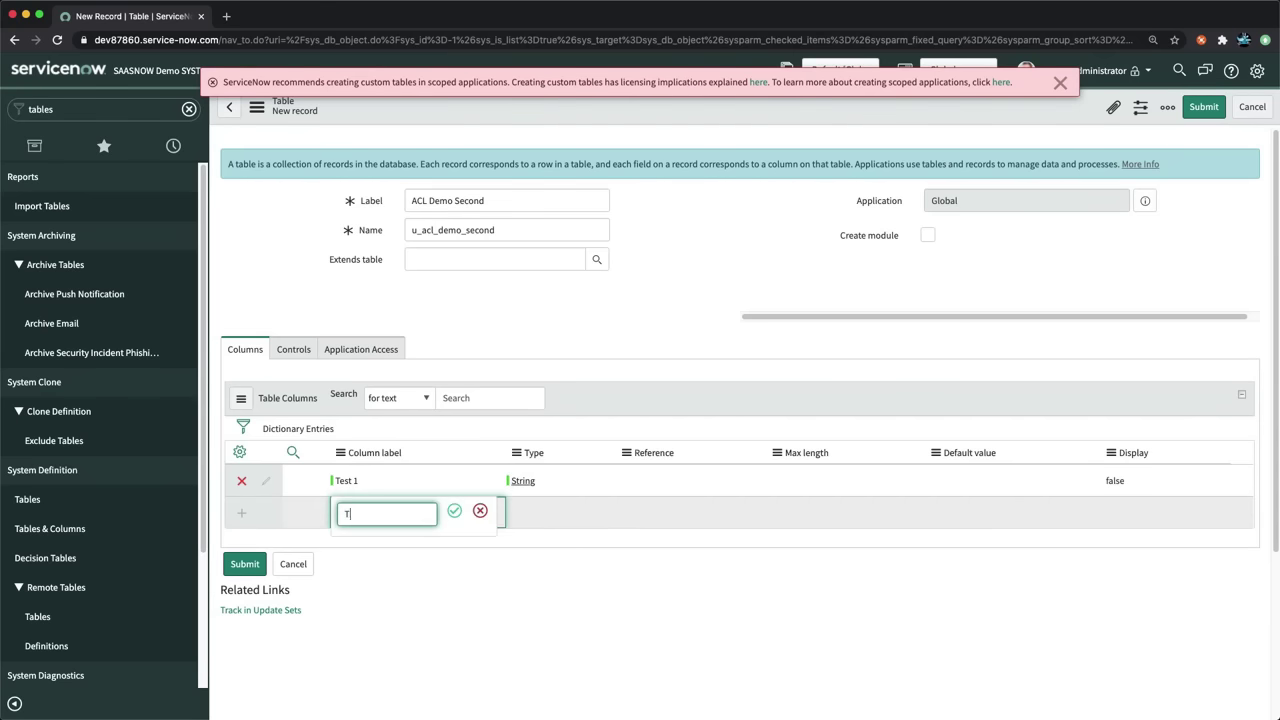
{"action": "left_click", "coordinate": [453, 511]}
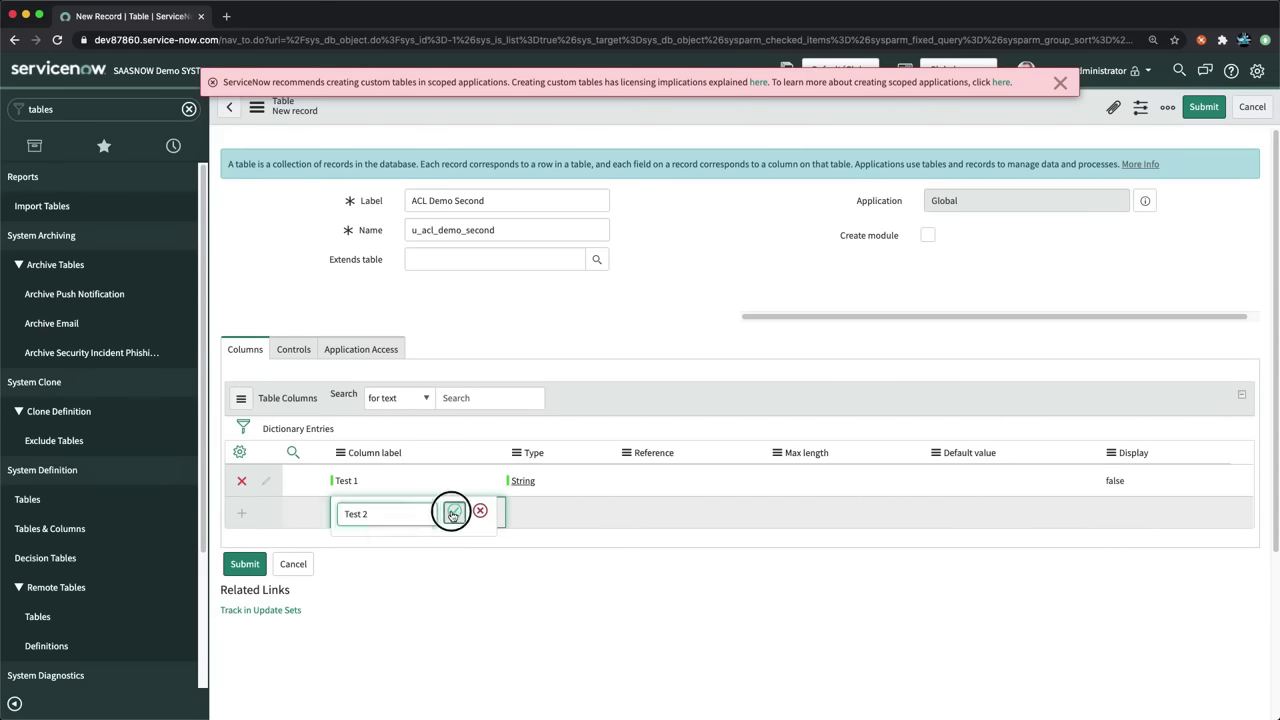
{"action": "left_click", "coordinate": [541, 510]}
{"action": "type", "text": "Str"}
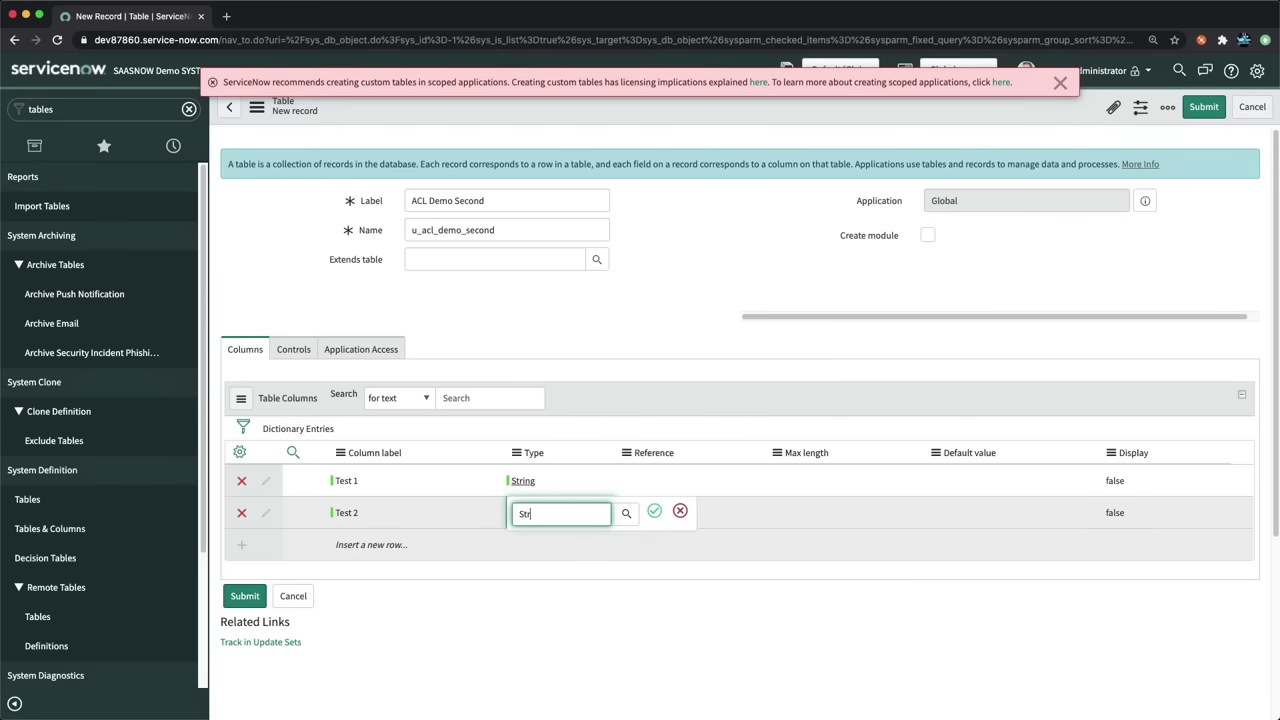
{"action": "left_click", "coordinate": [550, 548]}
{"action": "left_click", "coordinate": [652, 512]}
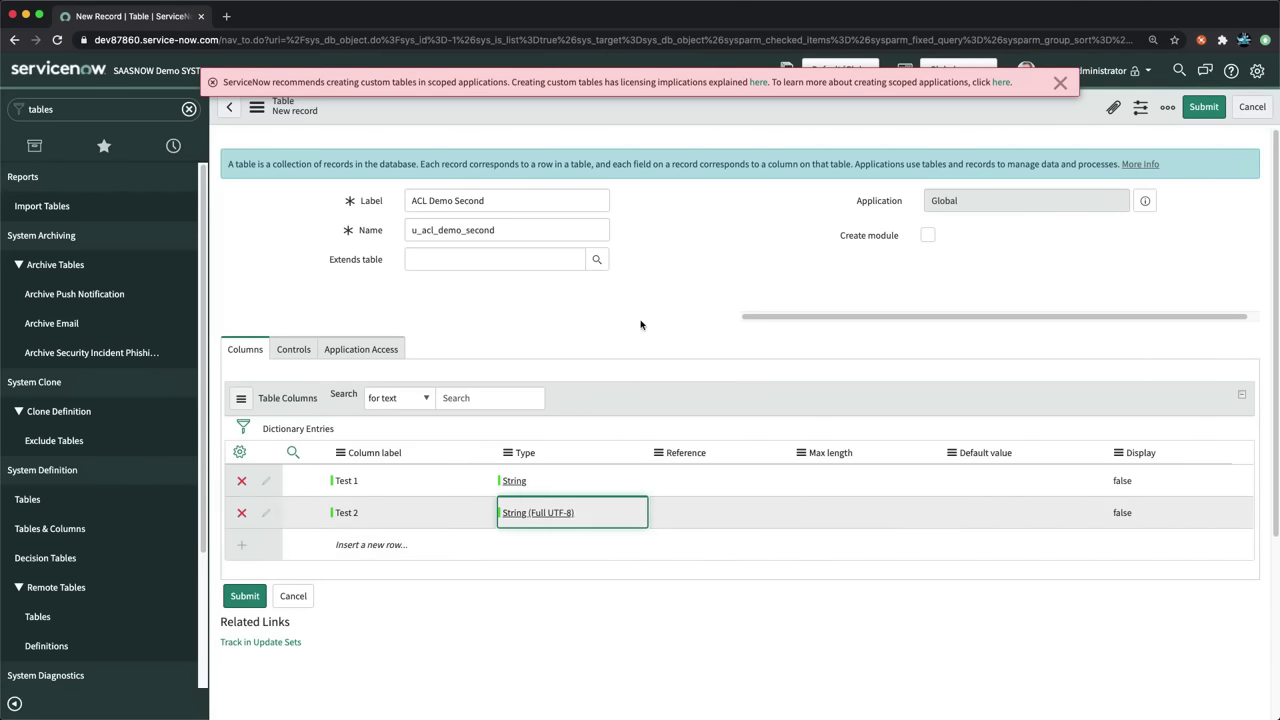
Turn off Create access controls on the ACL Demo Second table and save the table
{"action": "left_click", "coordinate": [293, 349]}
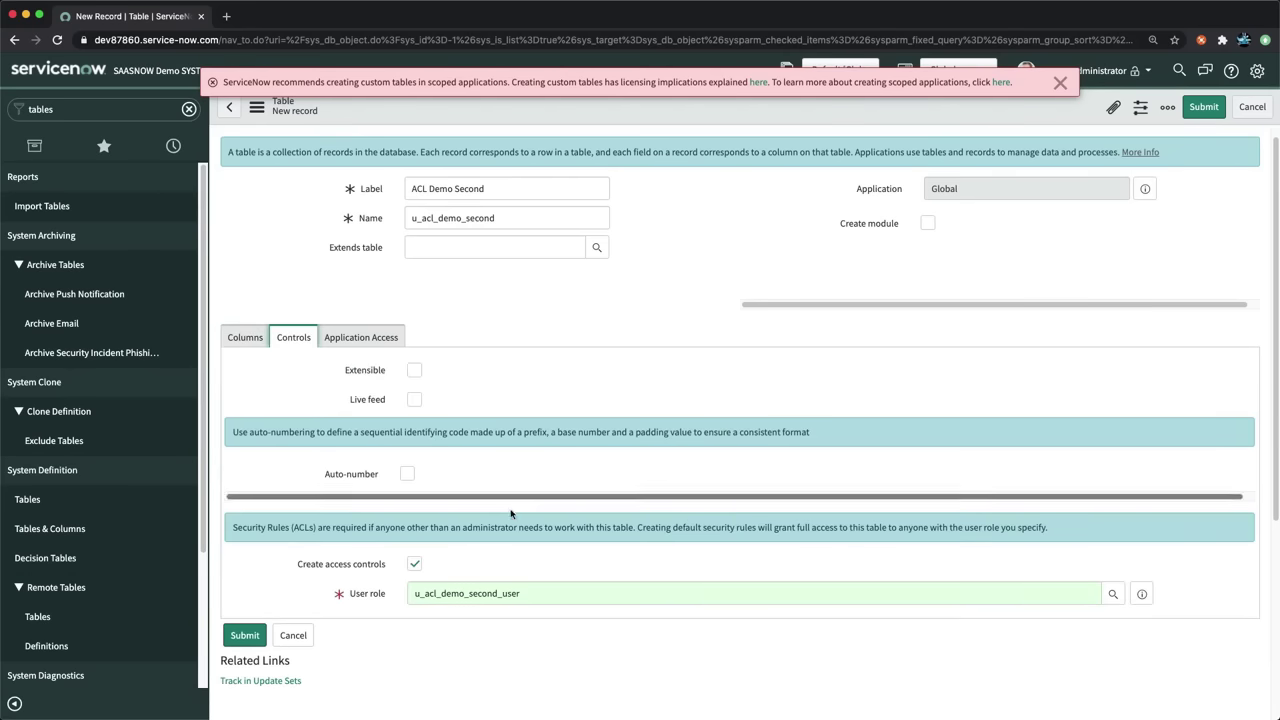
{"action": "left_click", "coordinate": [414, 565]}
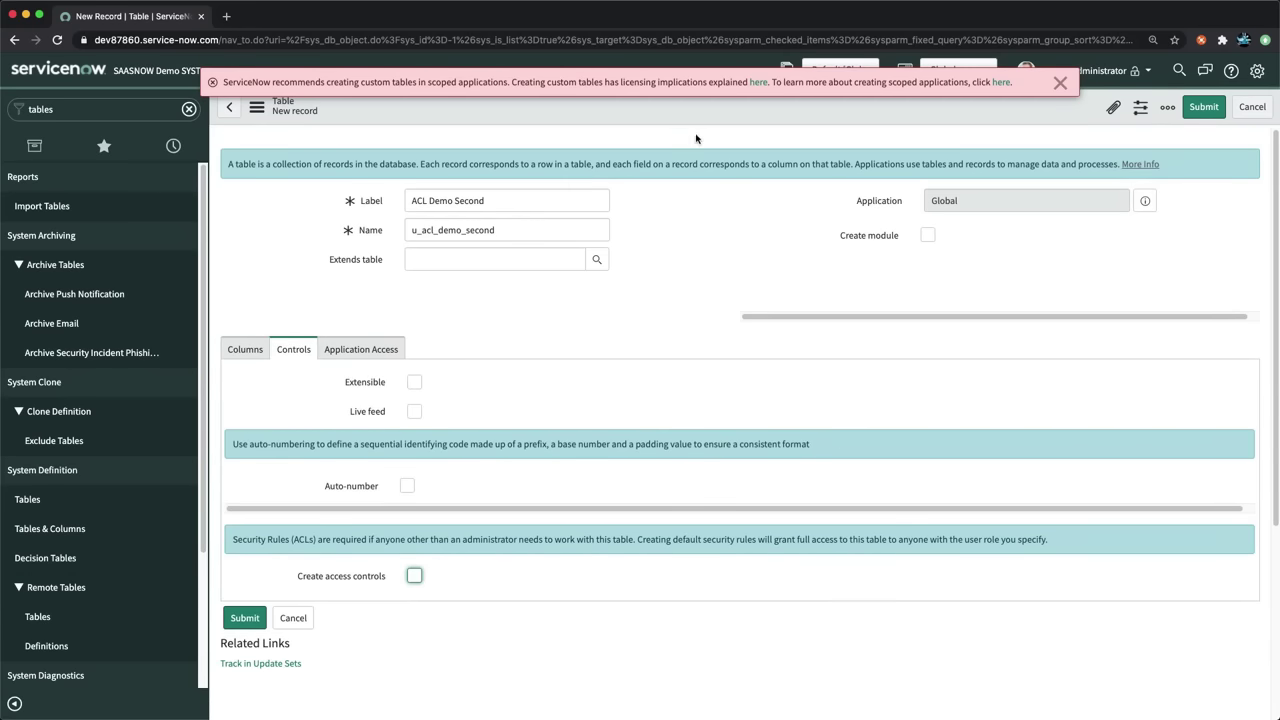
{"action": "right_click", "coordinate": [668, 117]}
{"action": "left_click", "coordinate": [689, 124]}
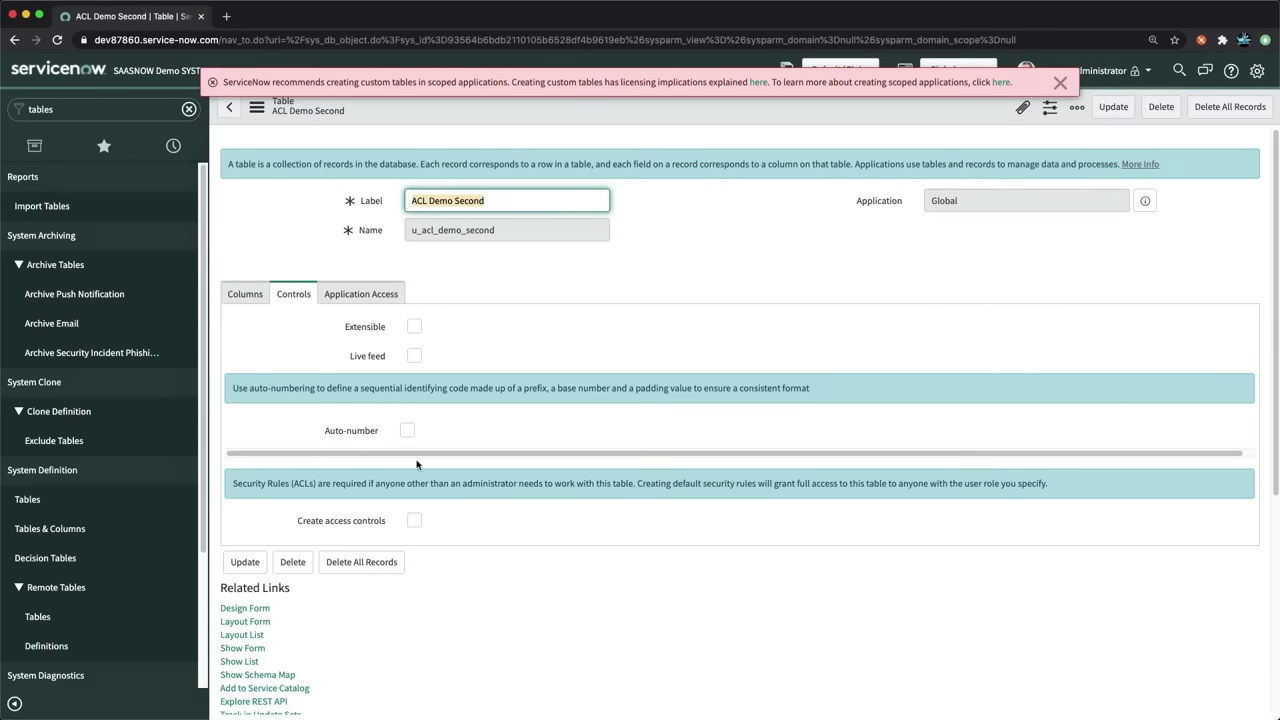
Confirm the Access Controls related list is empty and dismiss the scoped-application warning banner
{"action": "scroll", "coordinate": [557, 438], "scroll_direction": "down", "scroll_amount": 5}
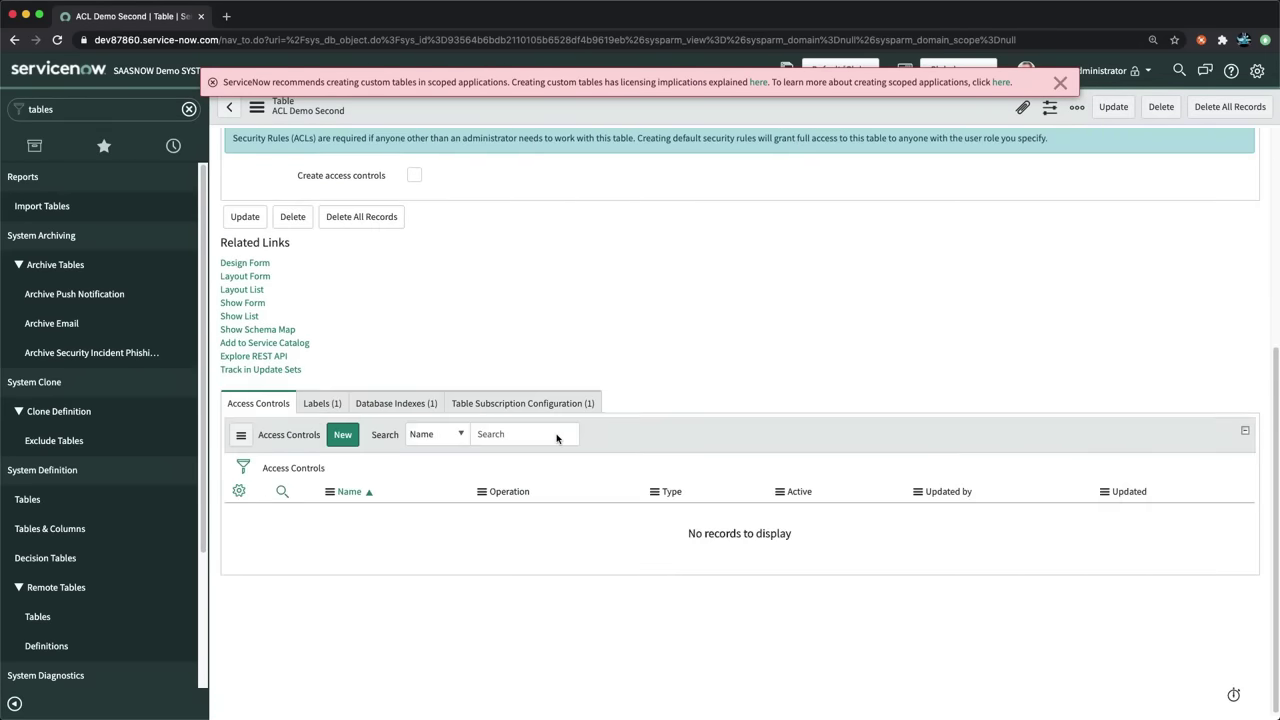
{"action": "scroll", "coordinate": [557, 438], "scroll_direction": "up", "scroll_amount": 5}
{"action": "scroll", "coordinate": [557, 438], "scroll_direction": "down", "scroll_amount": 5}
{"action": "left_click", "coordinate": [1059, 83]}
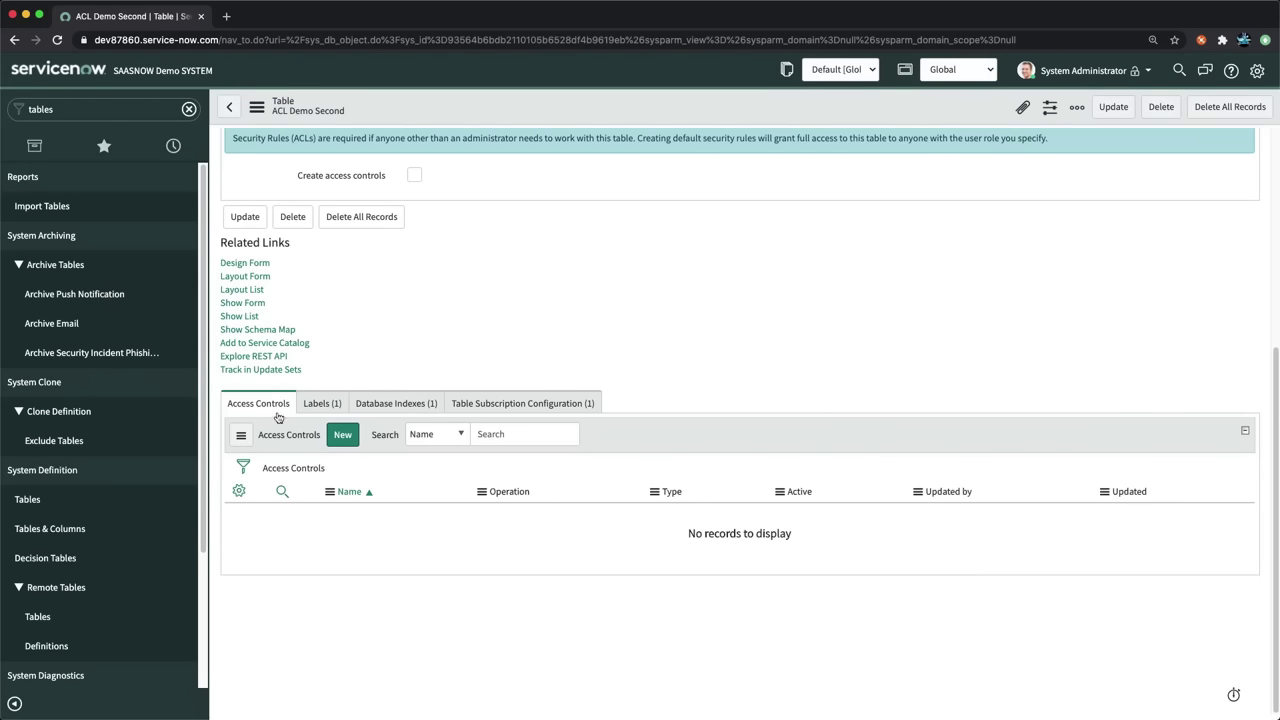
Check the table's columns and controls, then edit the Self-Service application menu from All applications
{"action": "left_click", "coordinate": [1080, 80]}
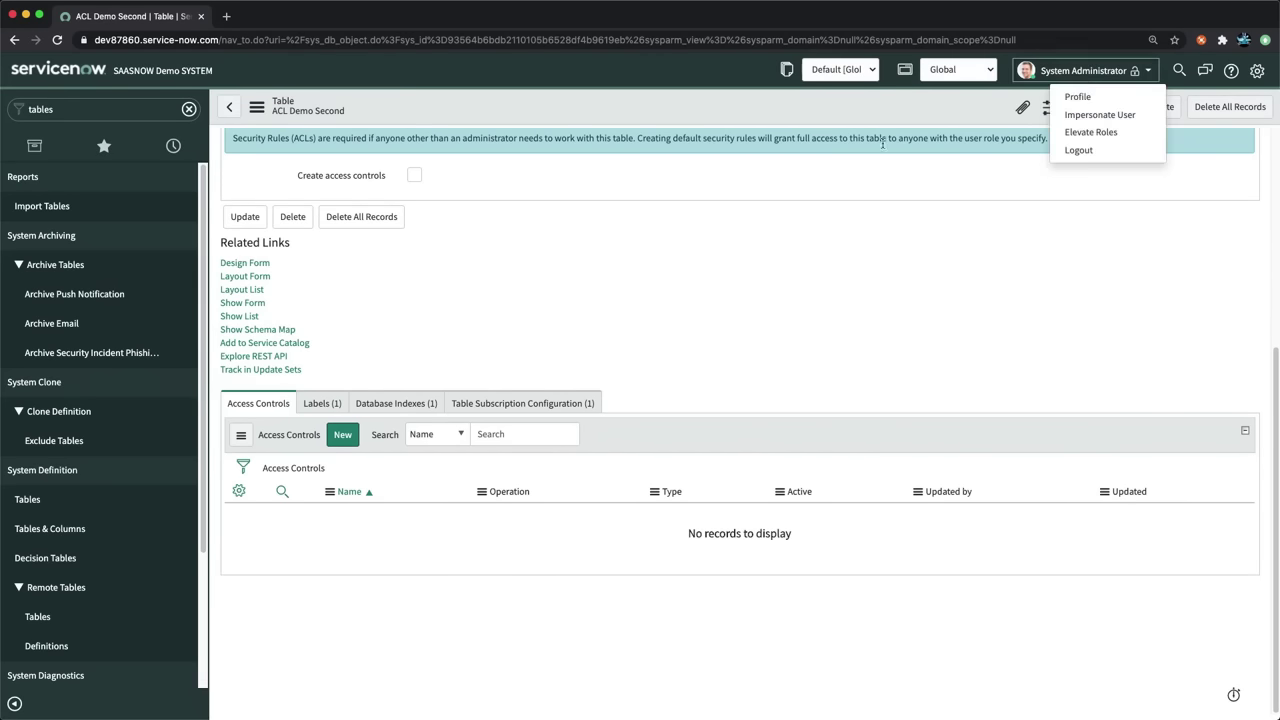
{"action": "scroll", "coordinate": [604, 405], "scroll_direction": "up", "scroll_amount": 4}
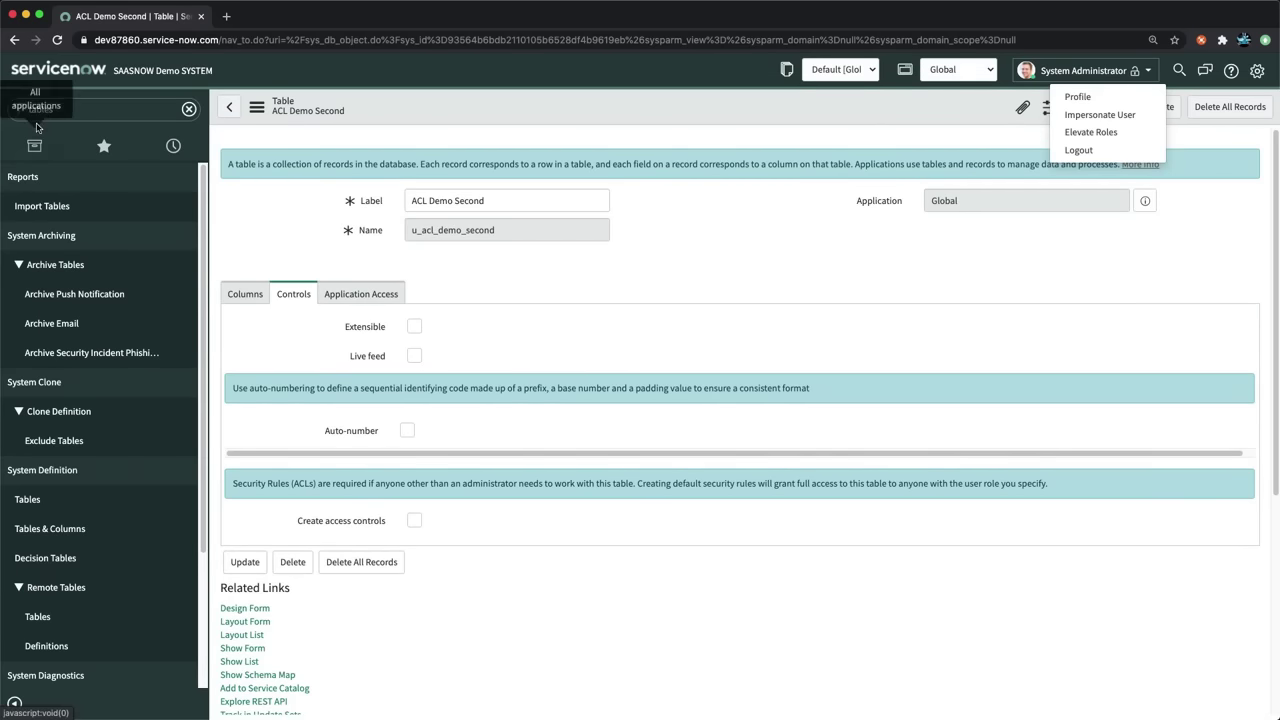
{"action": "left_click", "coordinate": [247, 295]}
{"action": "left_click", "coordinate": [287, 294]}
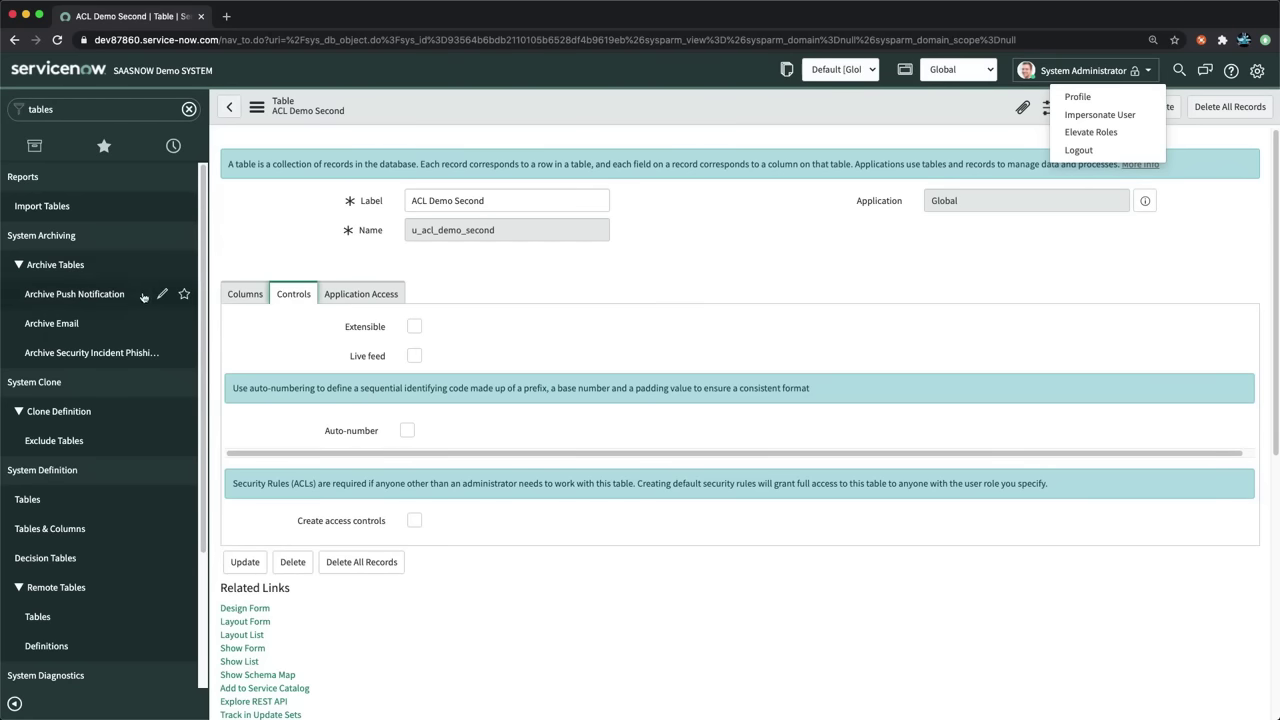
{"action": "left_click", "coordinate": [45, 148]}
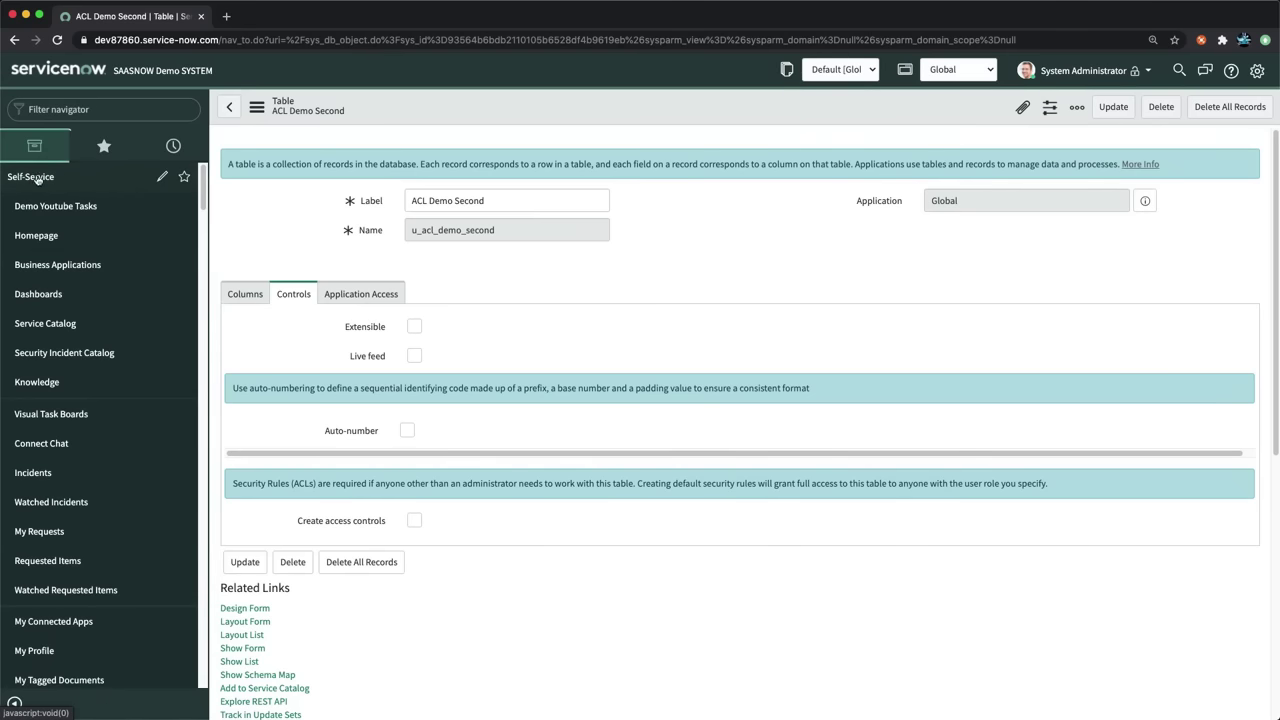
{"action": "left_click", "coordinate": [162, 177]}
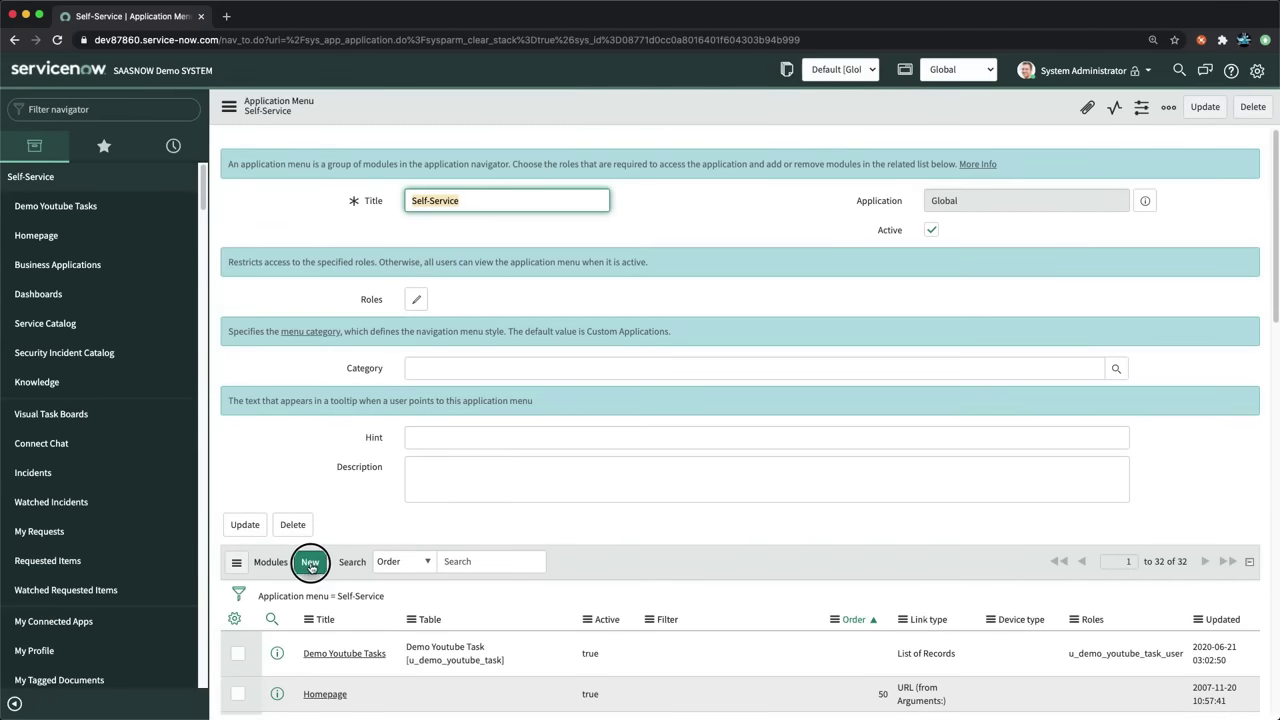
Start a new Self-Service module linked to the ACL Demo table
{"action": "left_click", "coordinate": [310, 563]}
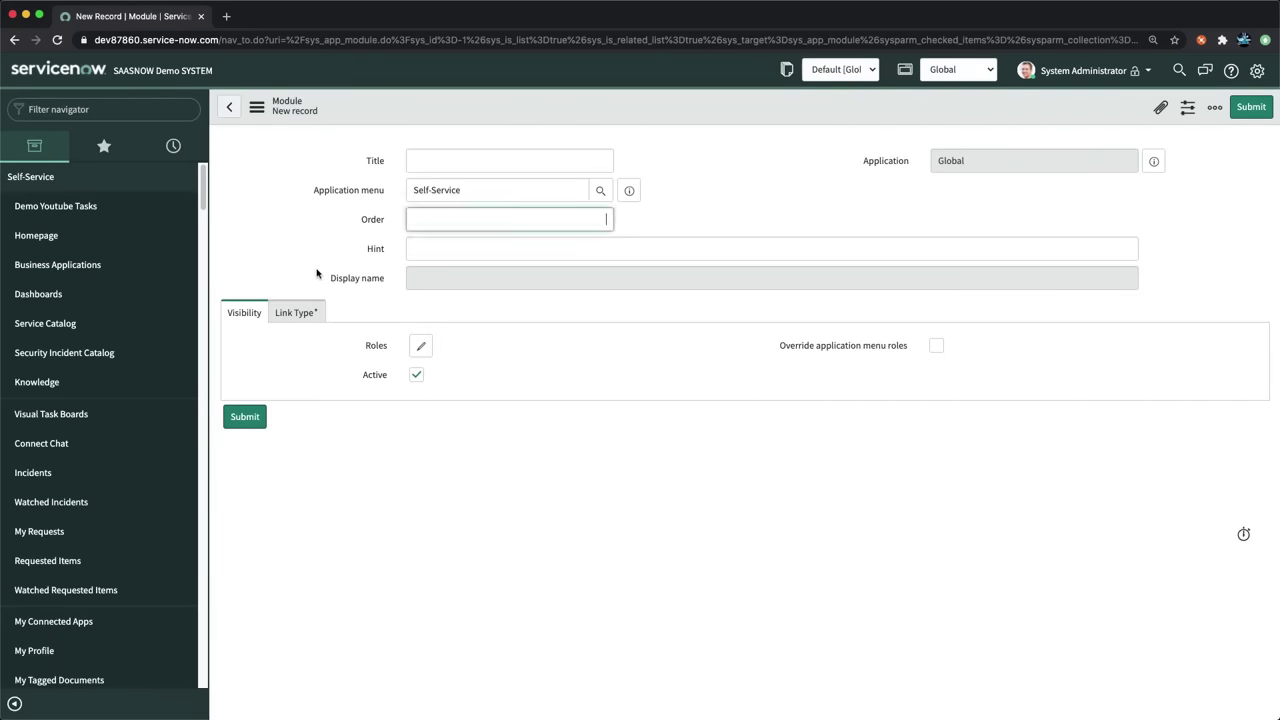
{"action": "left_click", "coordinate": [303, 313]}
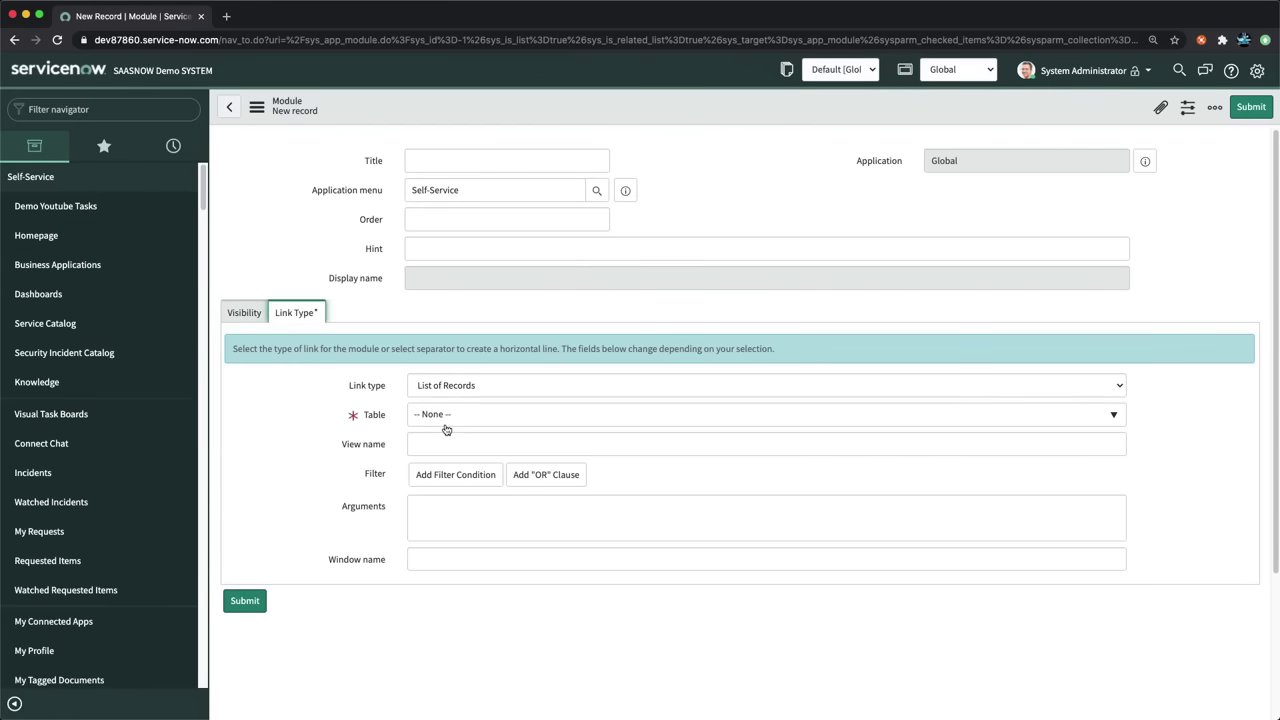
{"action": "left_click", "coordinate": [459, 417]}
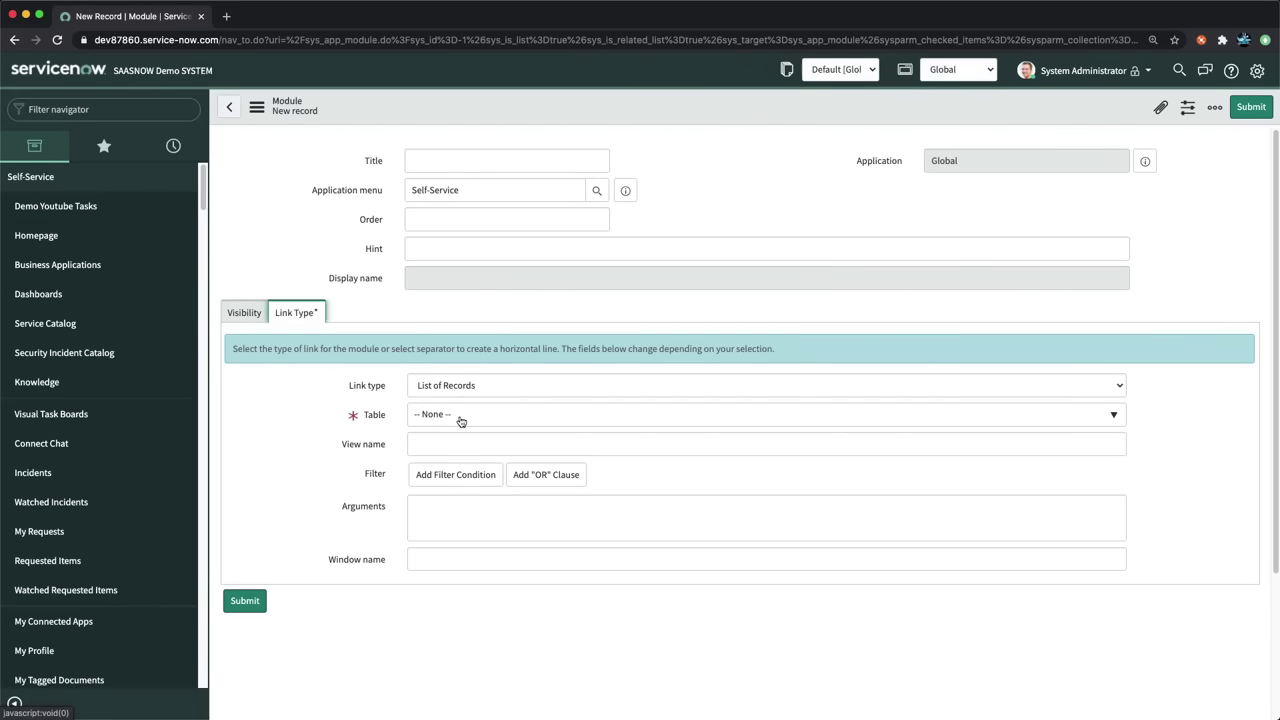
{"action": "left_click", "coordinate": [460, 418]}
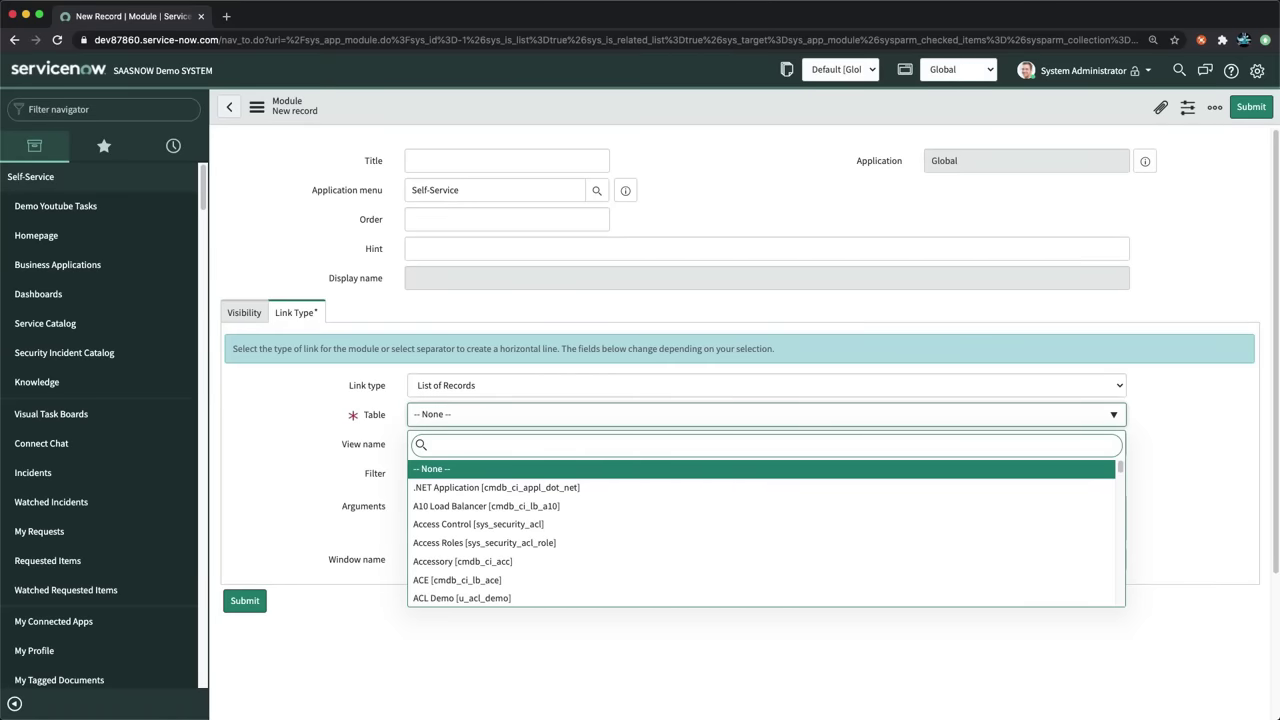
{"action": "type", "text": "acl"}
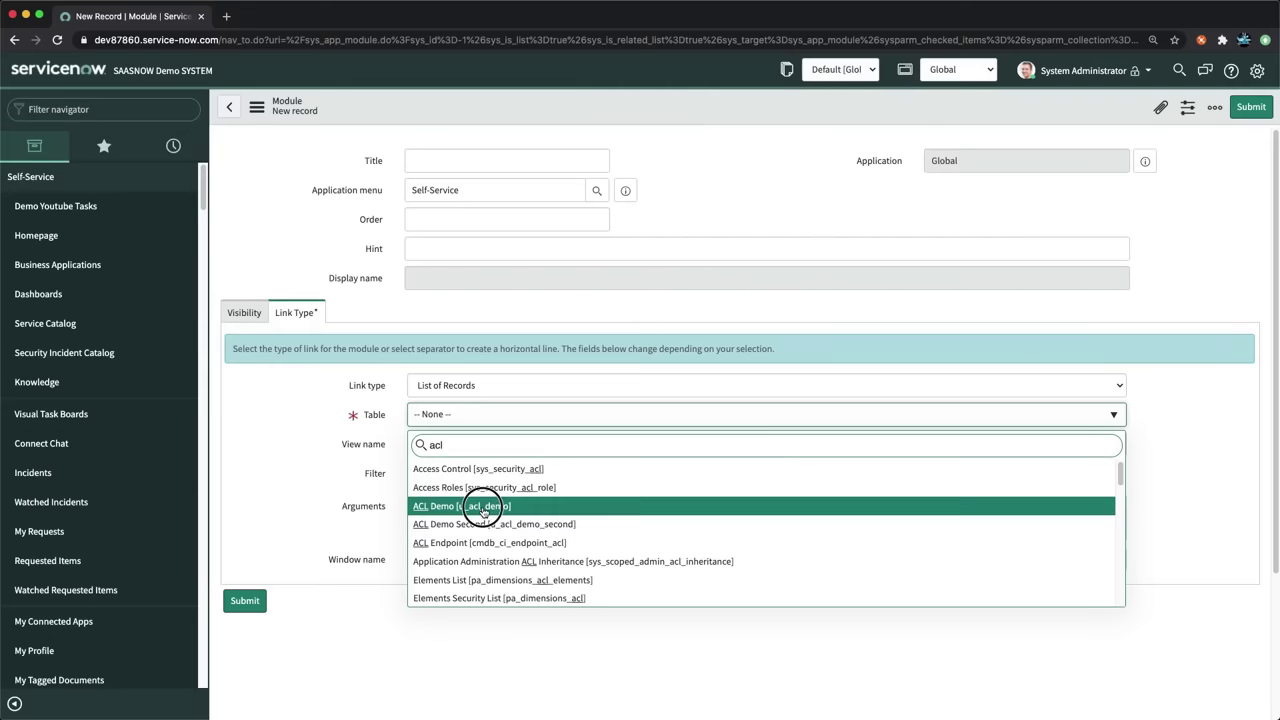
{"action": "left_click", "coordinate": [482, 506]}
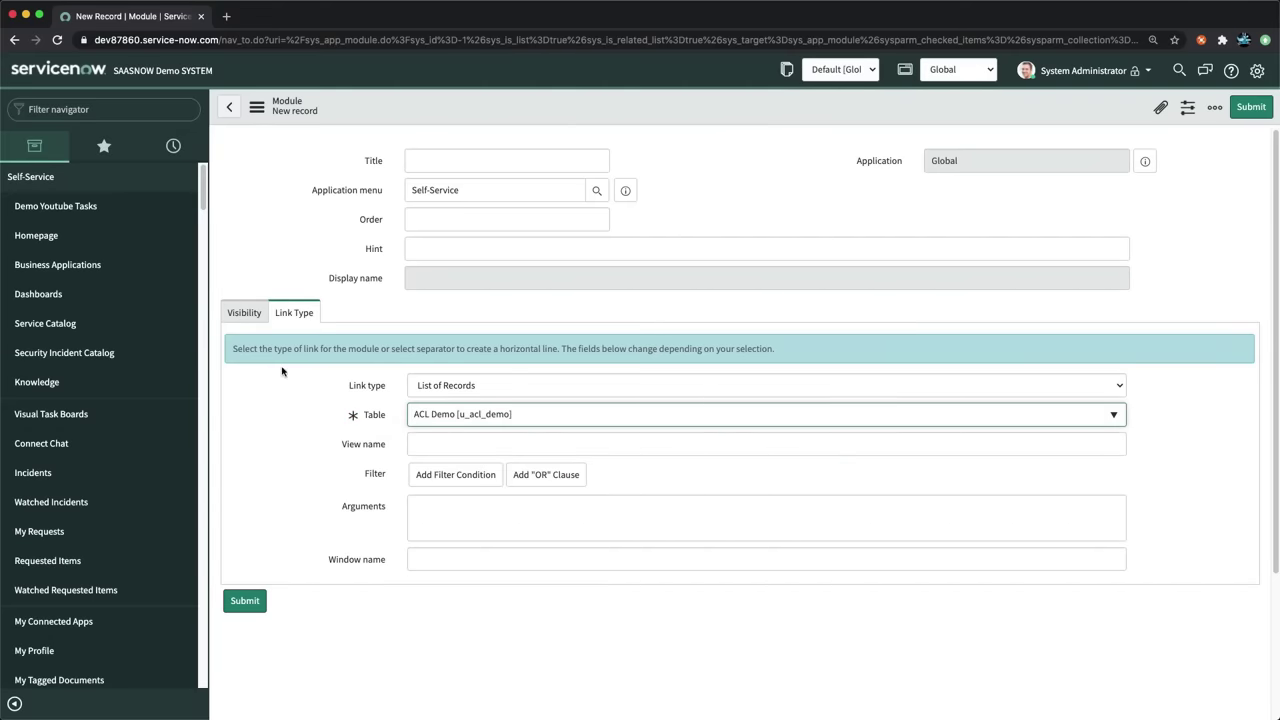
Give the module order 100,000 and title Demo ACL, then submit it
{"action": "left_click", "coordinate": [240, 315]}
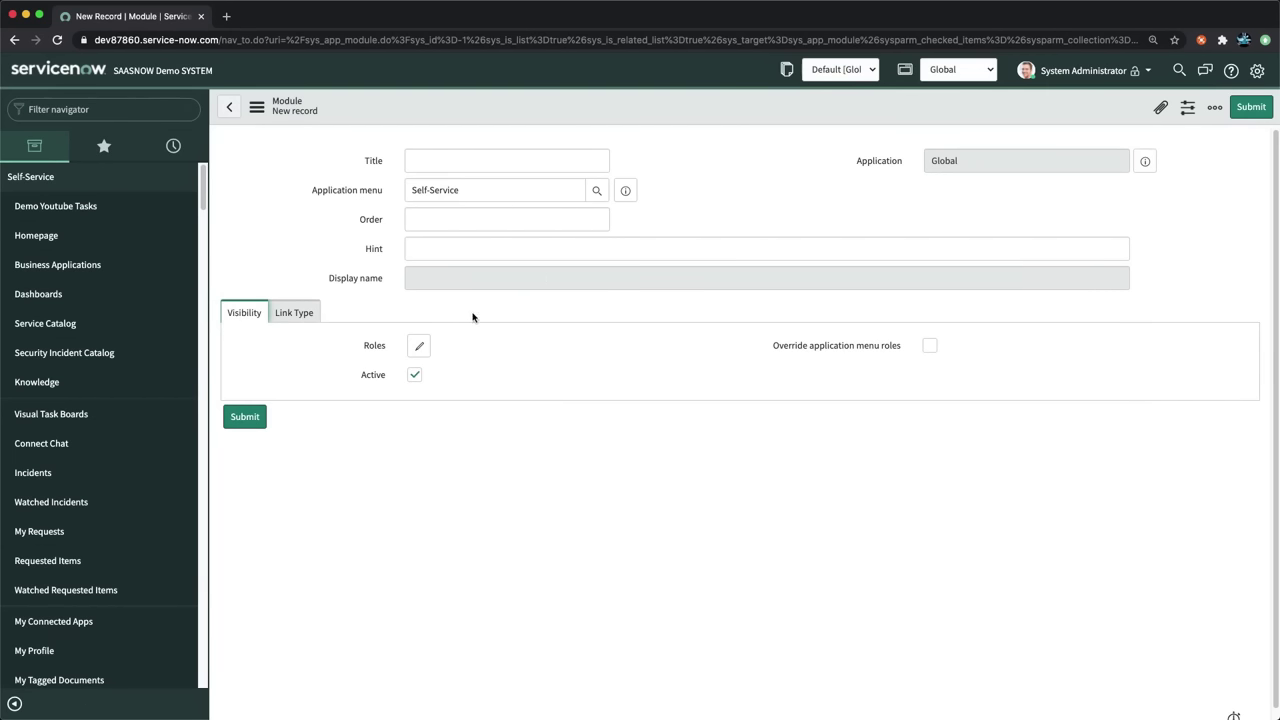
{"action": "left_click", "coordinate": [649, 213]}
{"action": "left_click", "coordinate": [513, 225]}
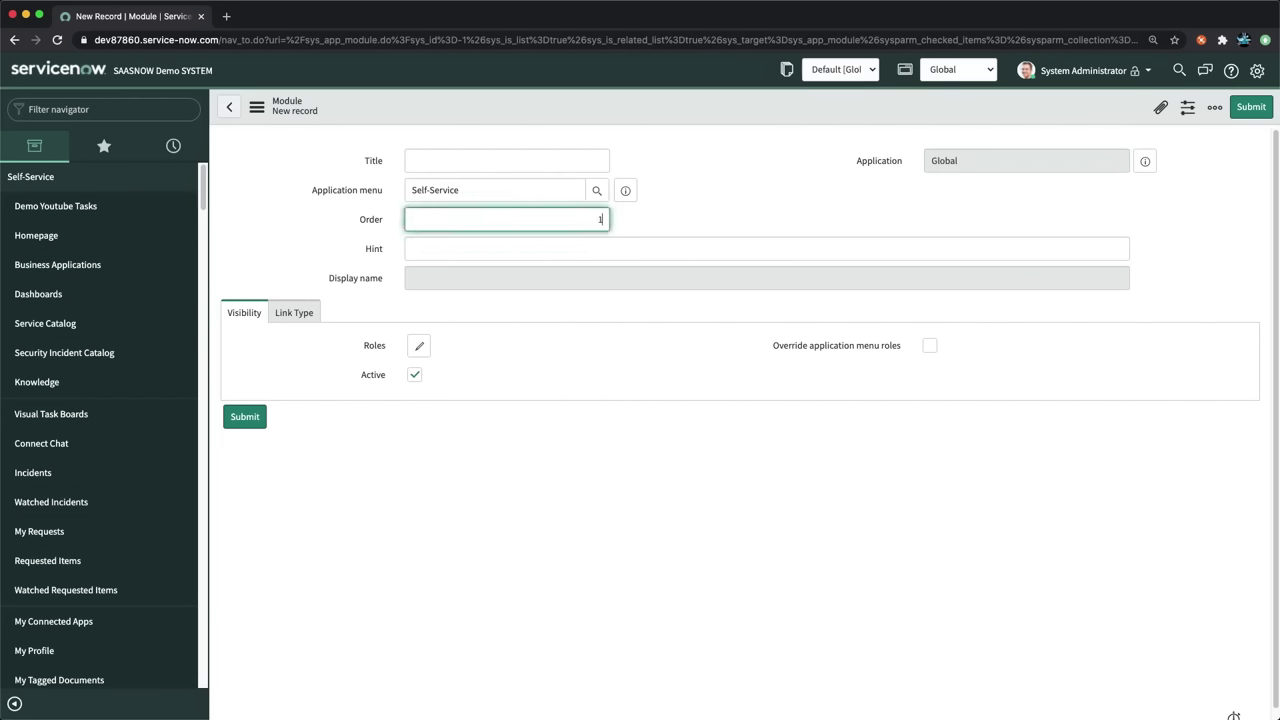
{"action": "left_click", "coordinate": [768, 202]}
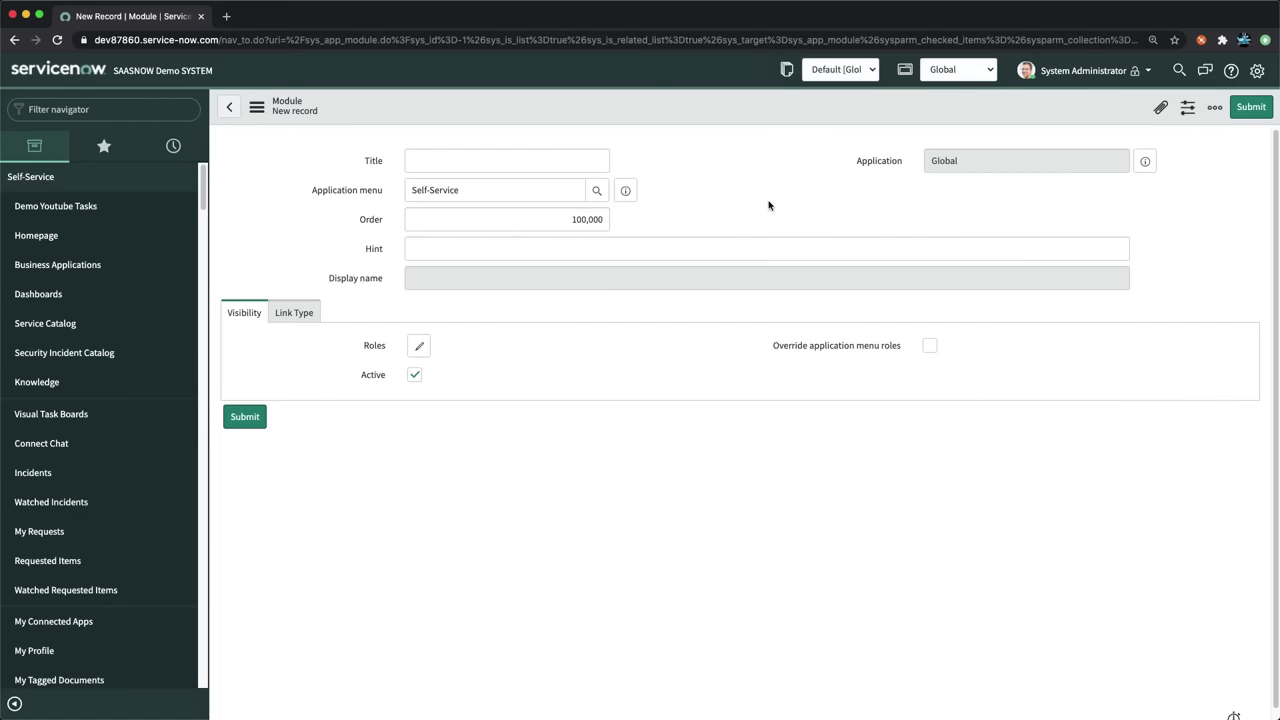
{"action": "left_click", "coordinate": [553, 162]}
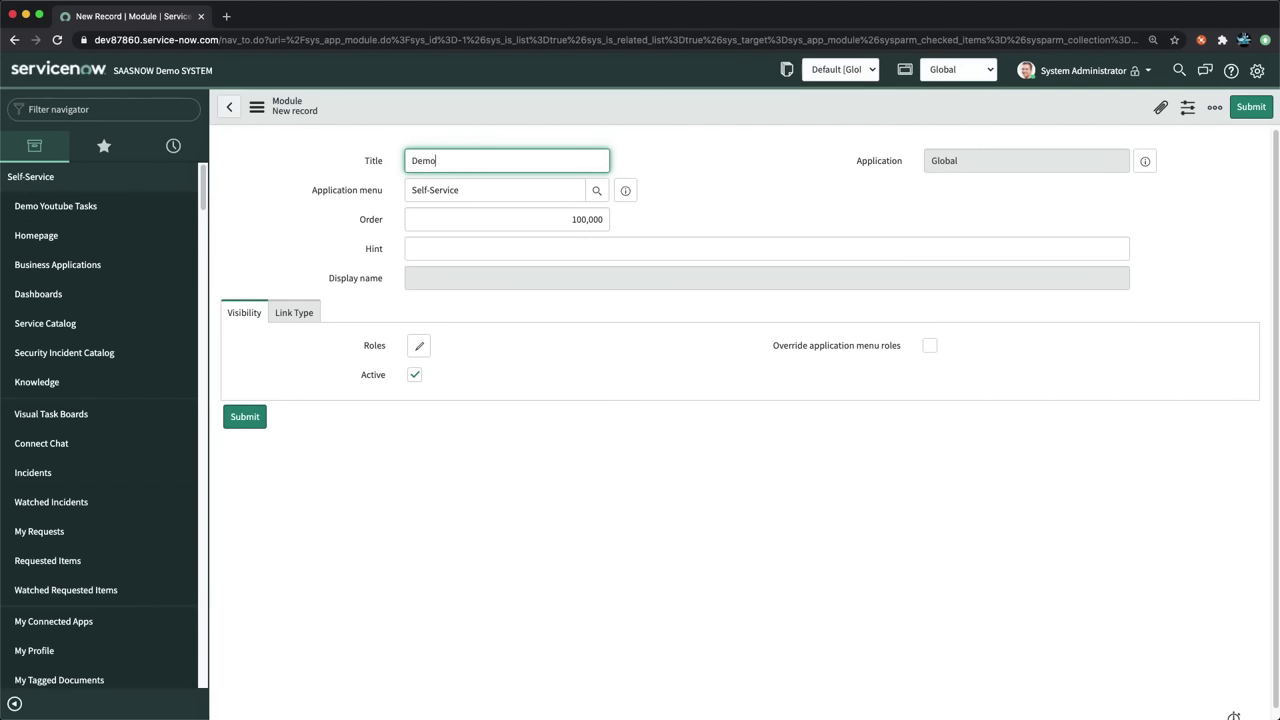
{"action": "type", "text": "Demo ACL"}
{"action": "right_click", "coordinate": [737, 112]}
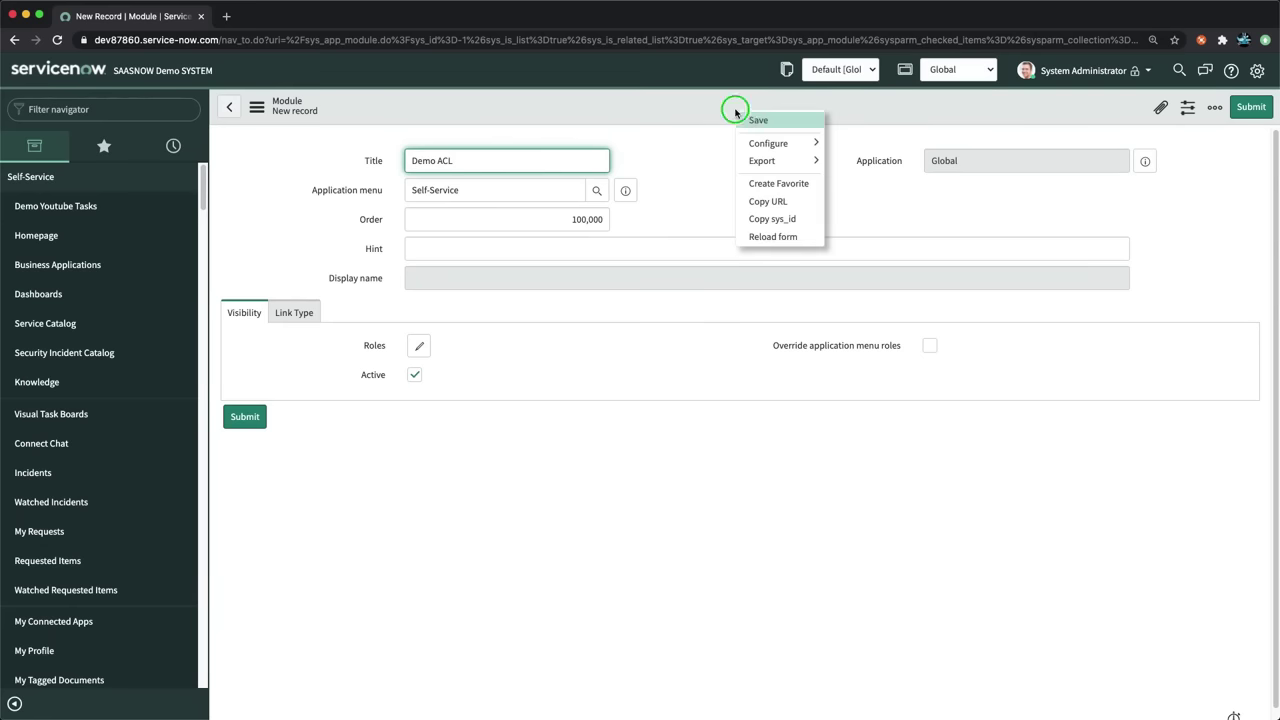
{"action": "mouse_move", "coordinate": [768, 143]}
{"action": "left_click", "coordinate": [1007, 268]}
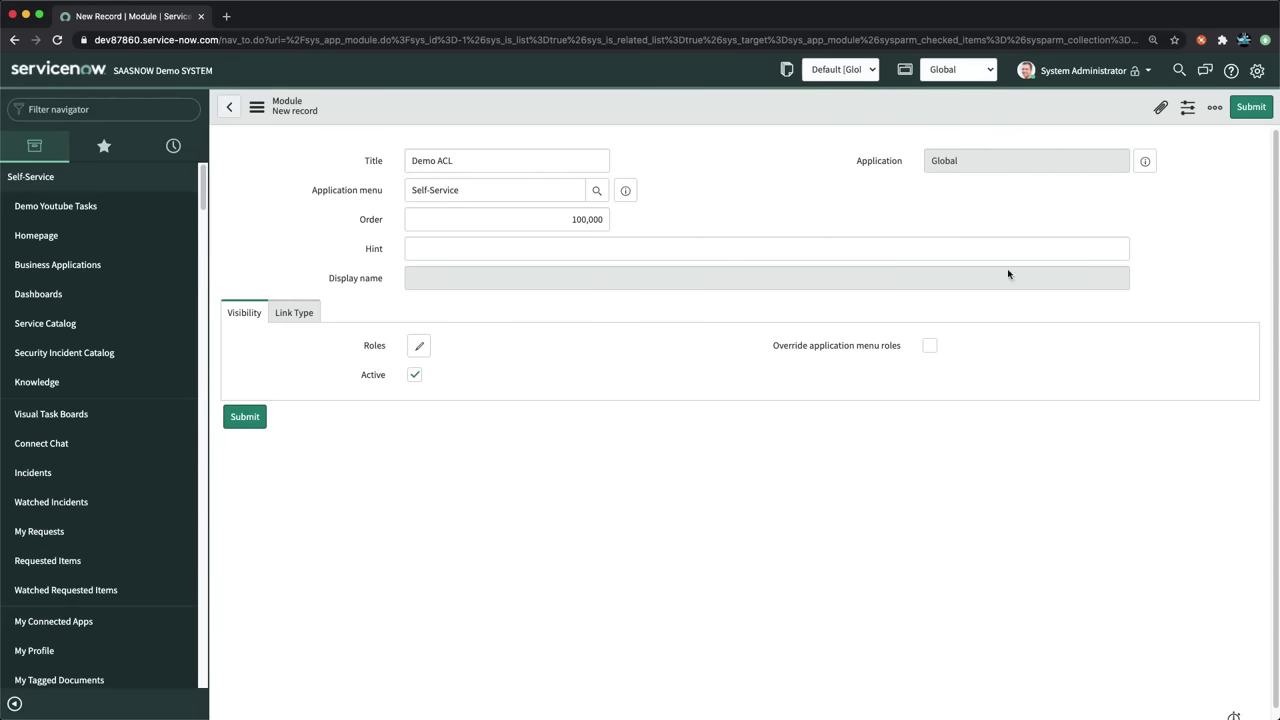
{"action": "left_click", "coordinate": [244, 417]}
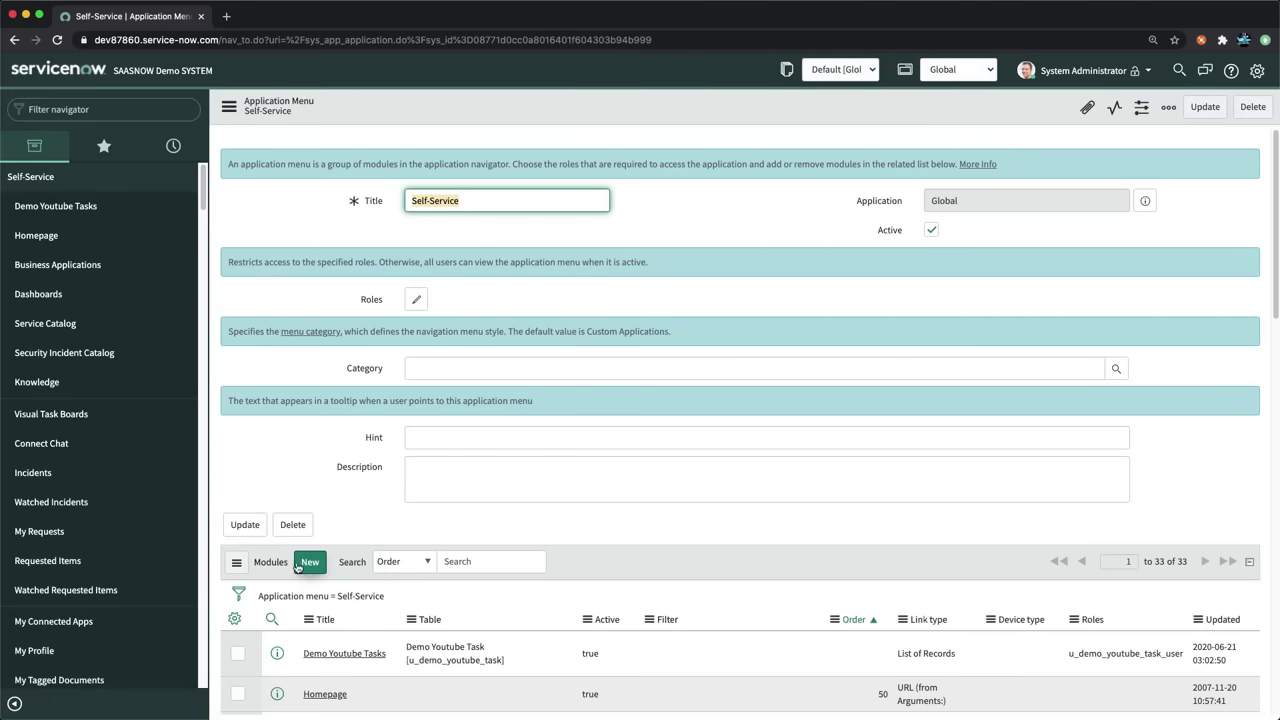
Start another Self-Service module titled Demo ACL Second
{"action": "left_click", "coordinate": [309, 562]}
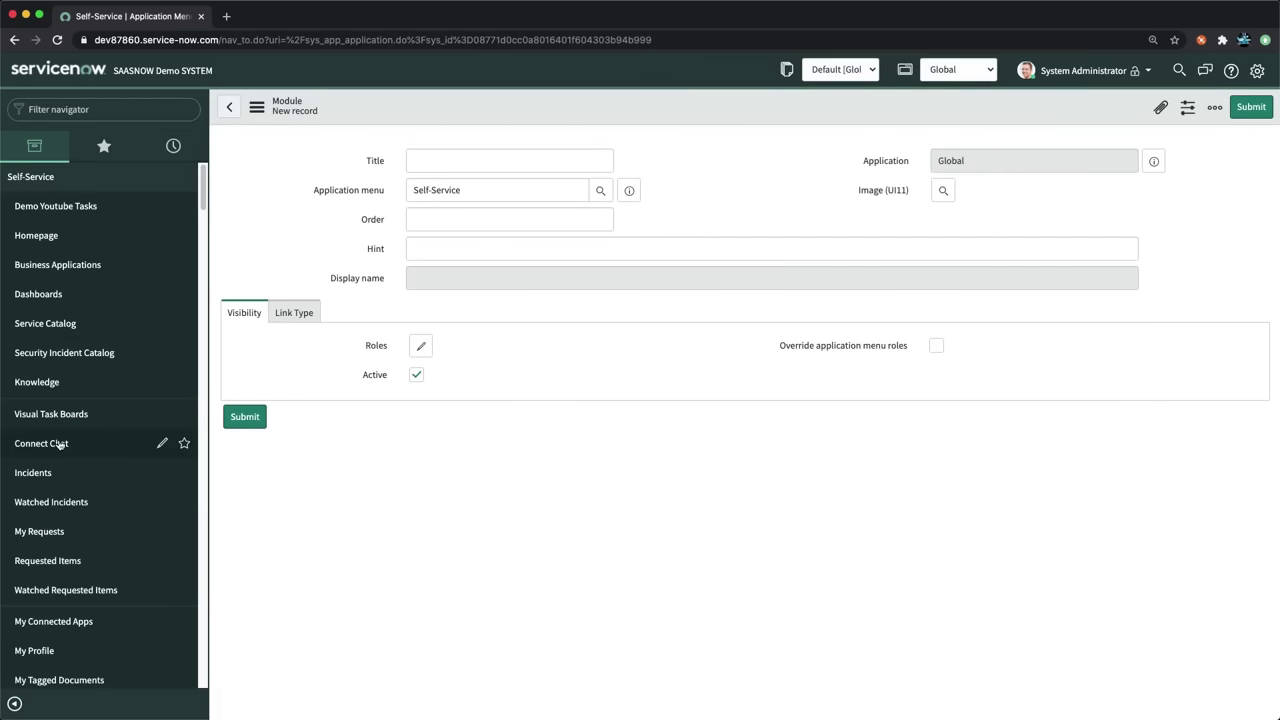
{"action": "scroll", "coordinate": [186, 223], "scroll_direction": "down", "scroll_amount": 5}
{"action": "mouse_move", "coordinate": [200, 214]}
{"action": "left_mouse_down"}
{"action": "mouse_move", "coordinate": [201, 260]}
{"action": "mouse_move", "coordinate": [203, 236]}
{"action": "left_mouse_up"}
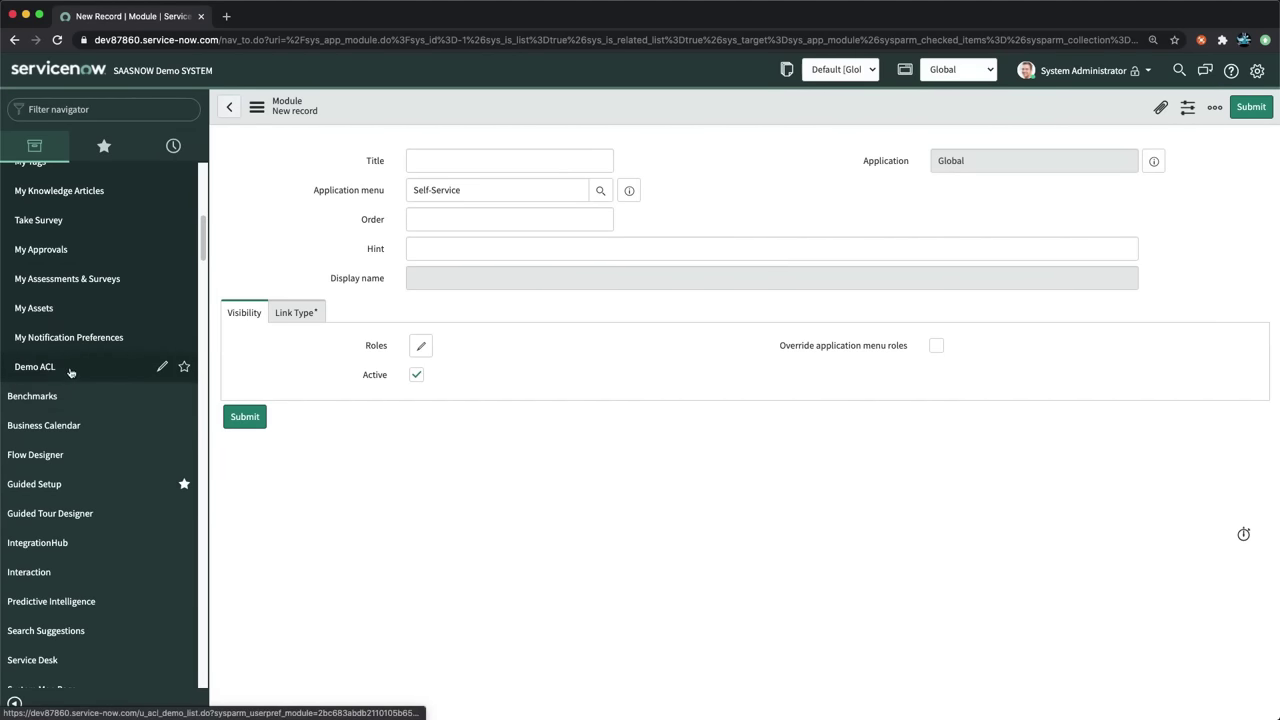
{"action": "left_click", "coordinate": [489, 166]}
{"action": "type", "text": "Demo ACL Second"}
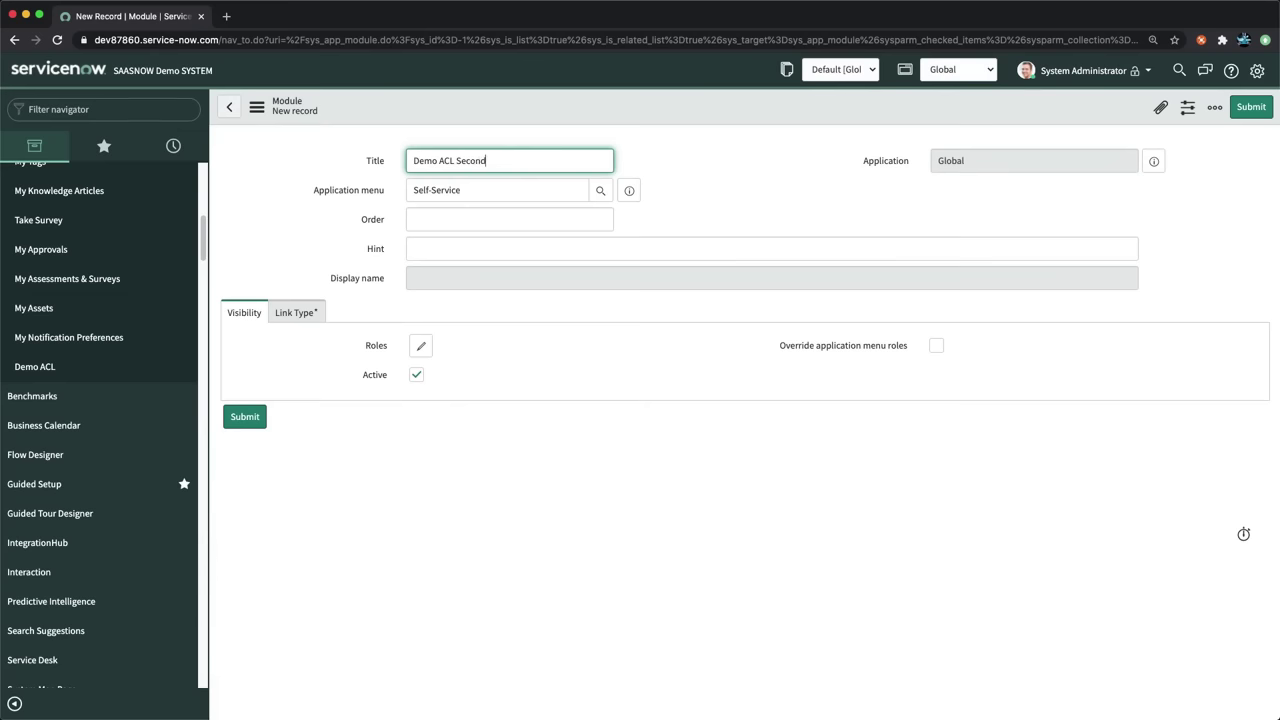
Link the module to the ACL Demo Second table, submit it, and open the Demo ACL list
{"action": "left_click", "coordinate": [296, 312]}
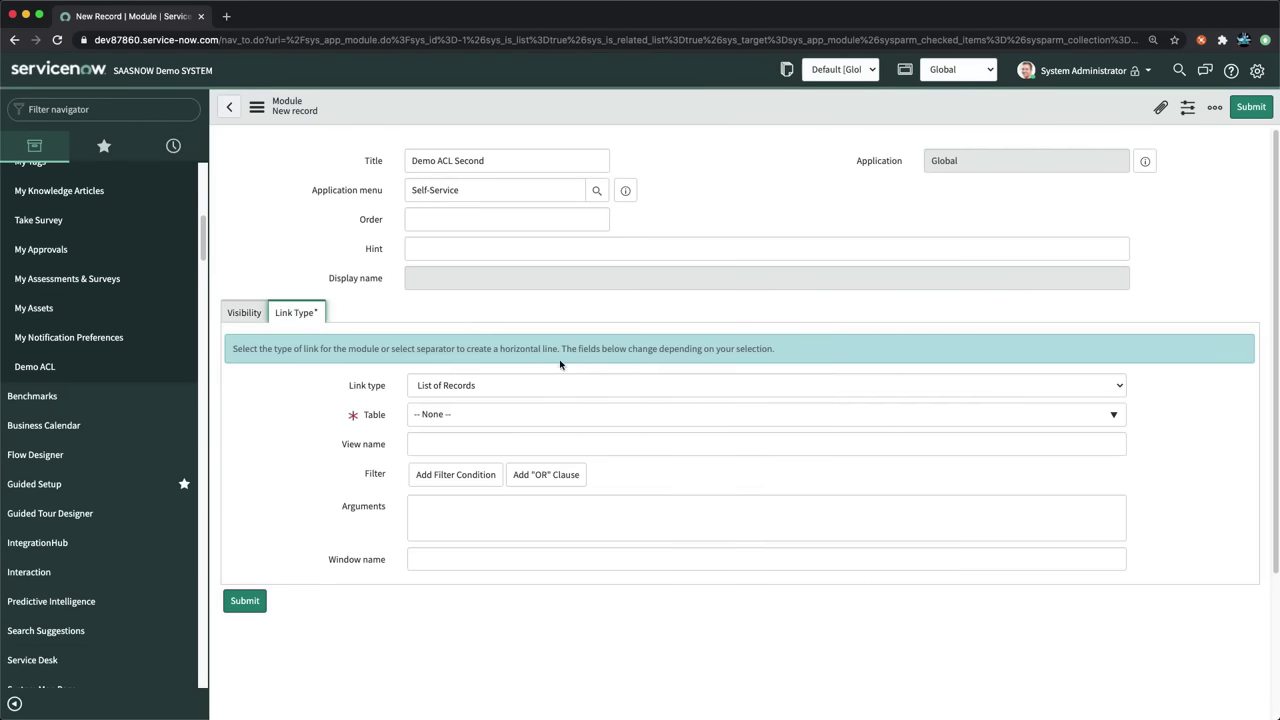
{"action": "left_click", "coordinate": [448, 414]}
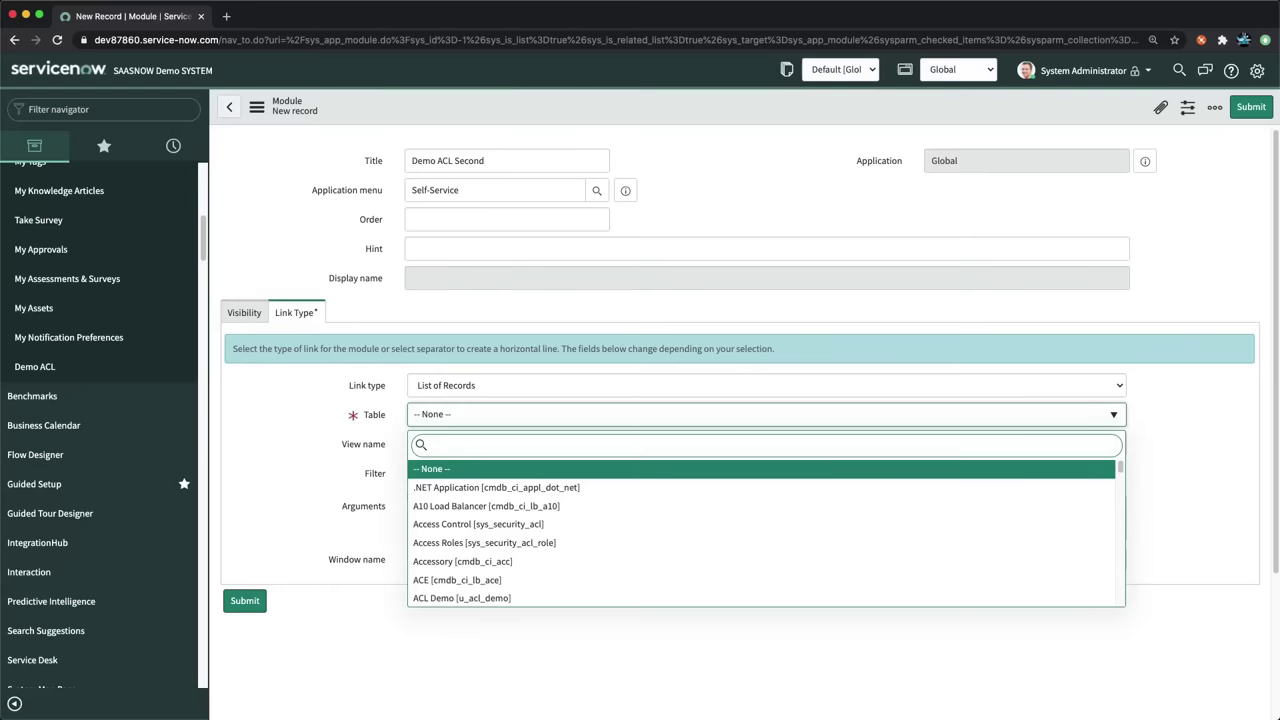
{"action": "type", "text": "acl"}
{"action": "left_click", "coordinate": [465, 528]}
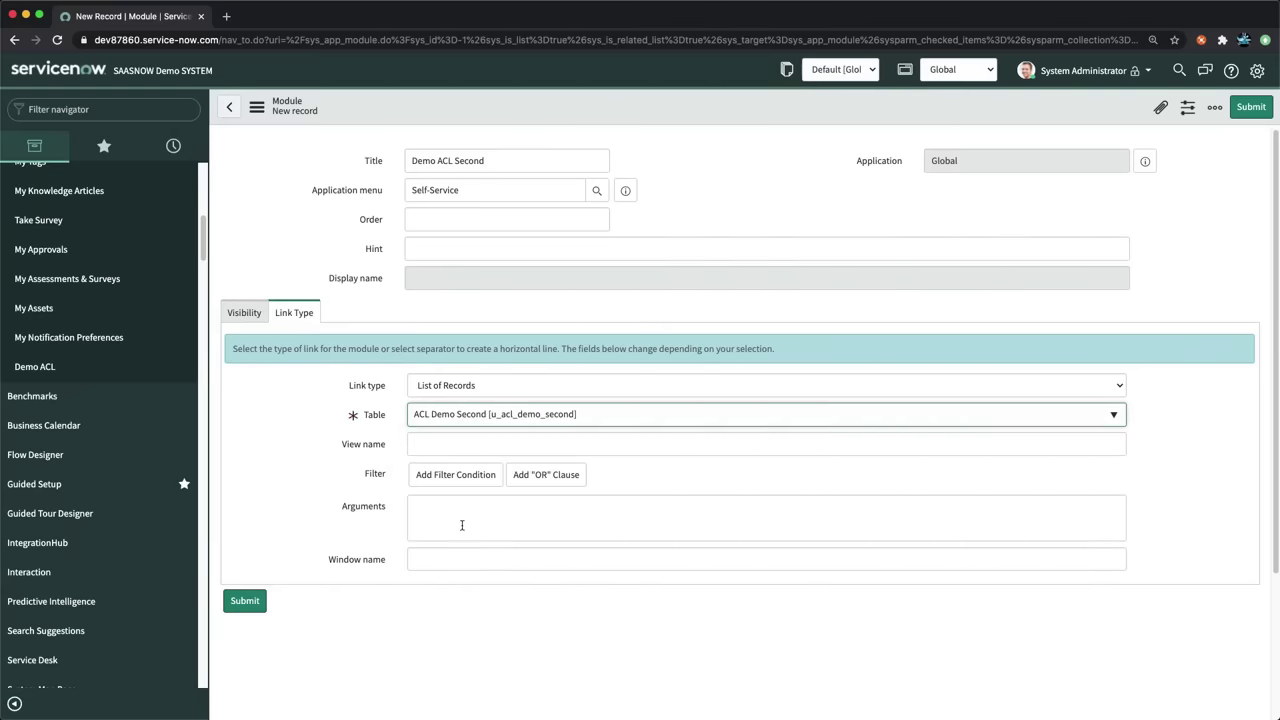
{"action": "left_click", "coordinate": [313, 435]}
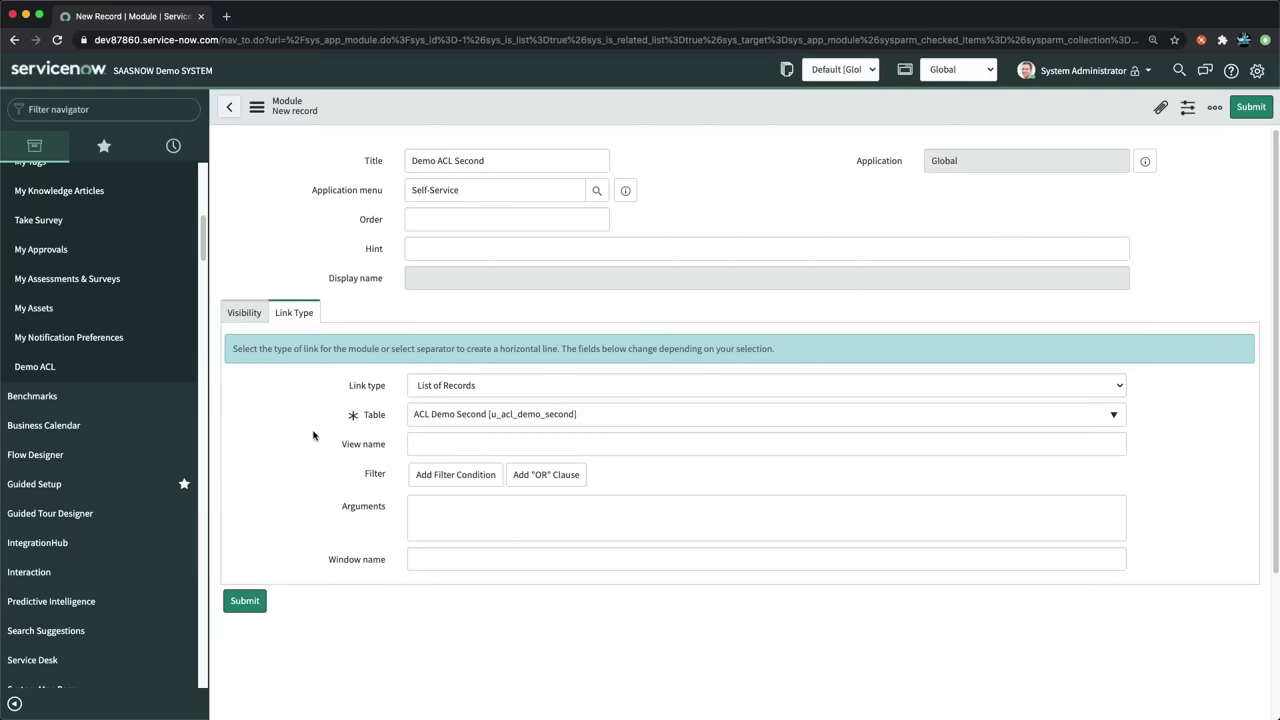
{"action": "left_click", "coordinate": [242, 313]}
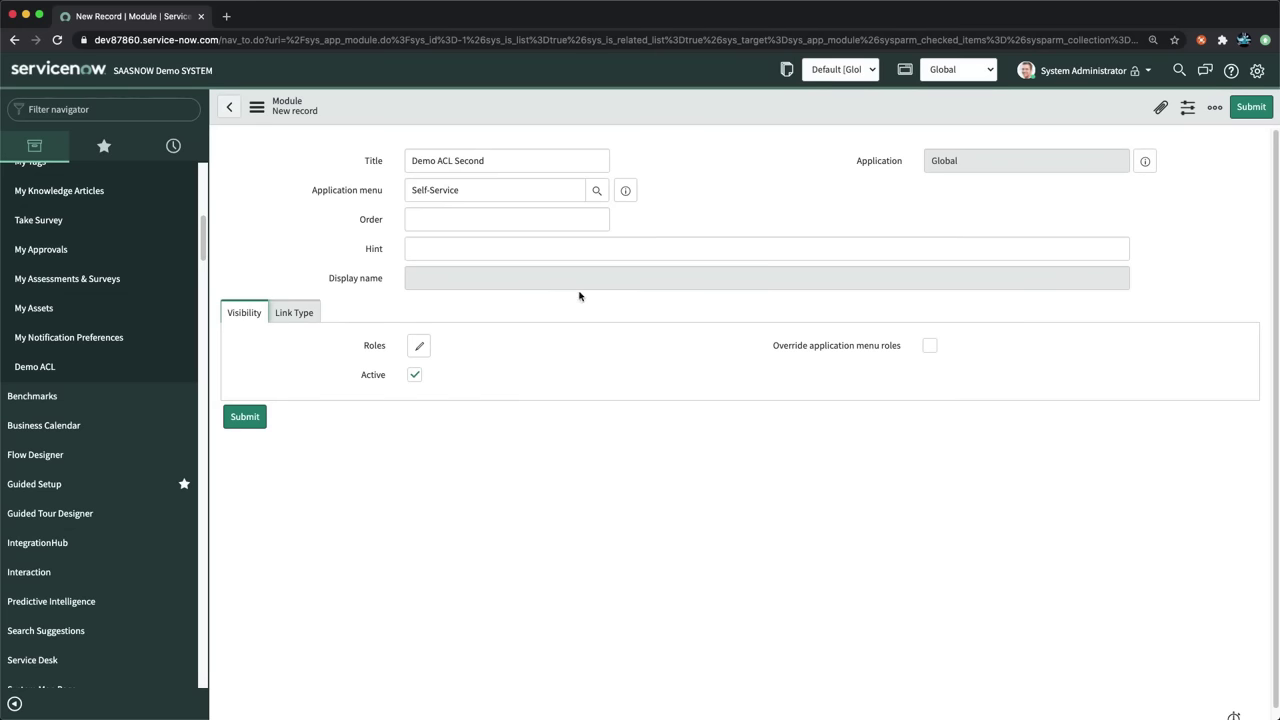
{"action": "left_click", "coordinate": [246, 418]}
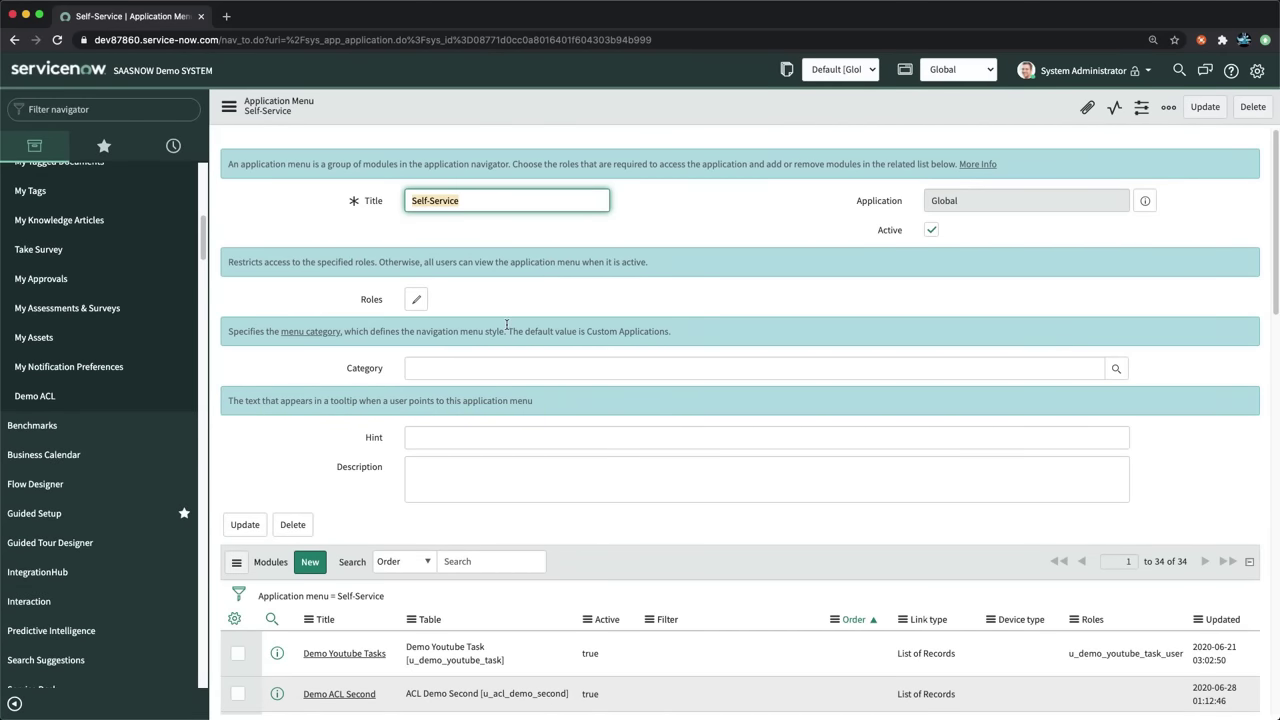
{"action": "left_click", "coordinate": [33, 398]}
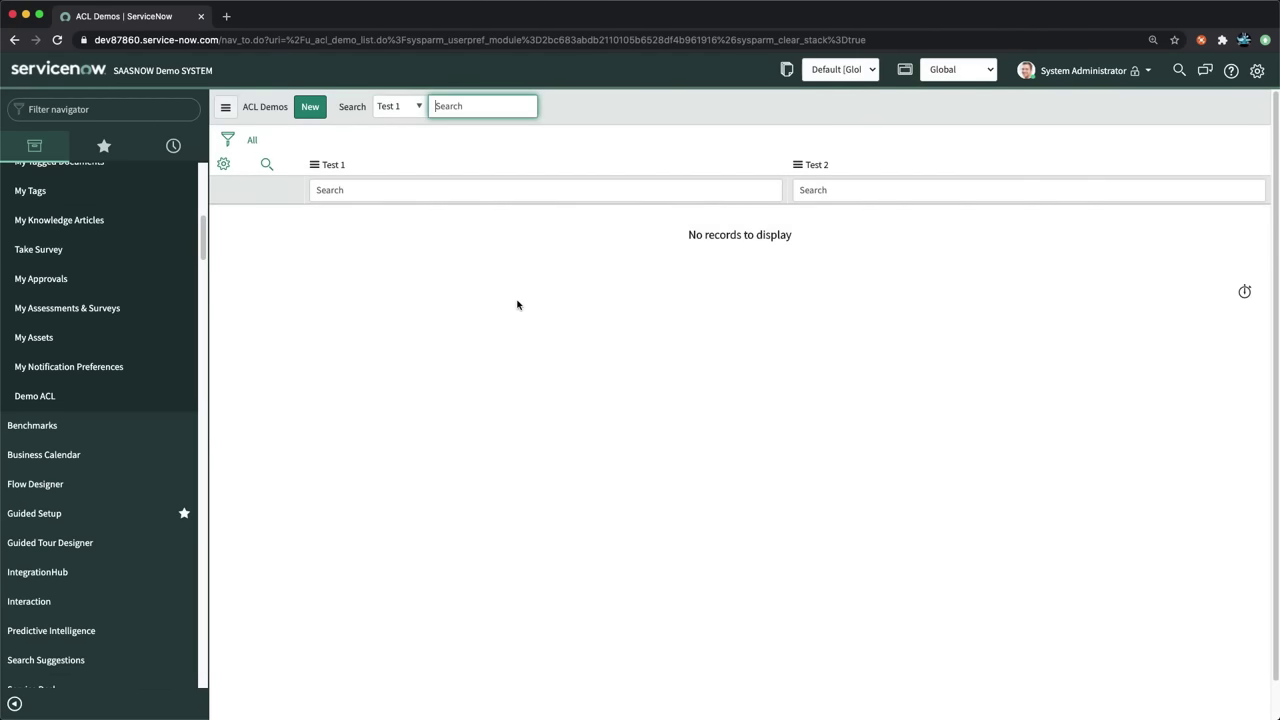
Add an ACL Demo record with the value wewewe
{"action": "left_click", "coordinate": [310, 109]}
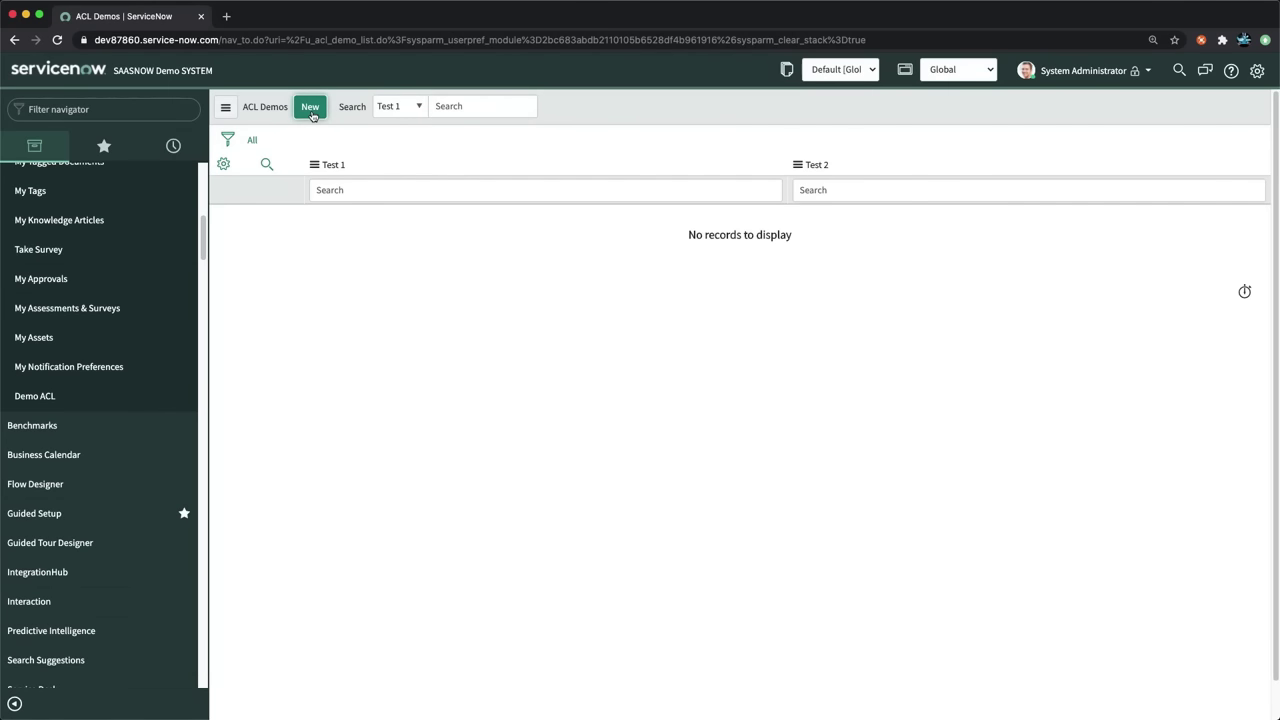
{"action": "left_click", "coordinate": [466, 168]}
{"action": "type", "text": "w"}
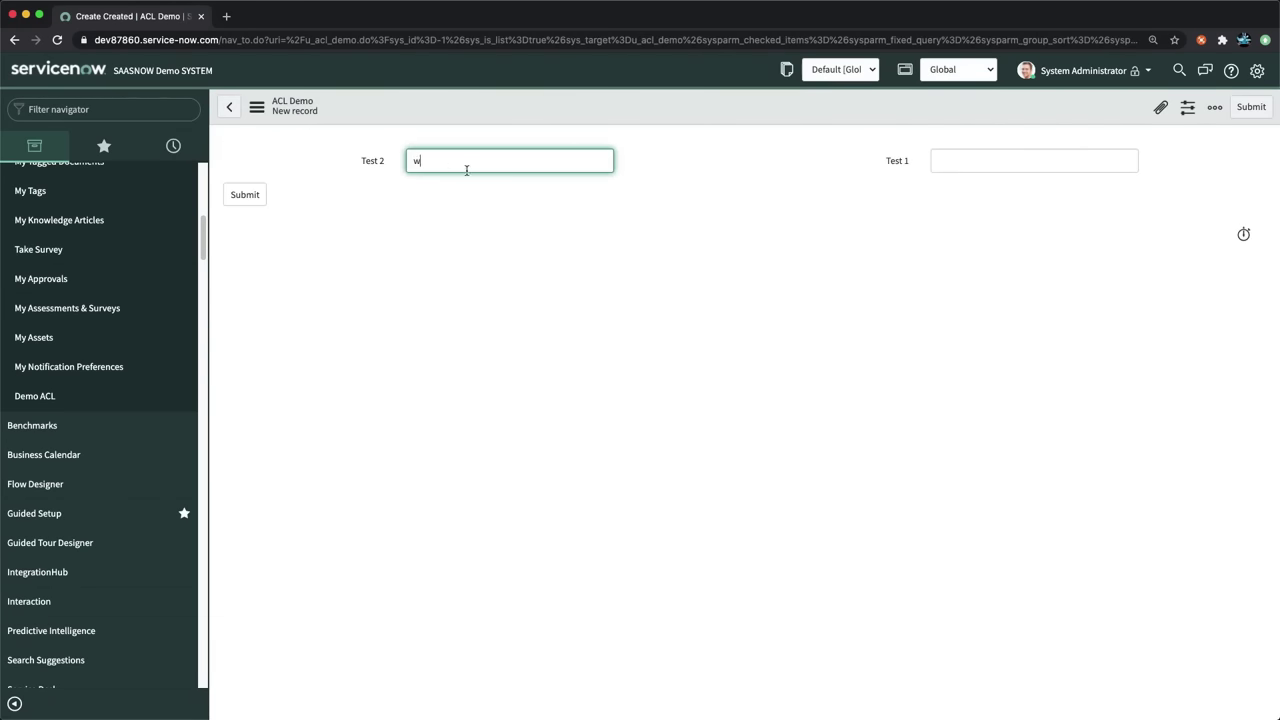
{"action": "type", "text": "ewewe"}
{"action": "left_click", "coordinate": [988, 162]}
{"action": "type", "text": "wewewe"}
{"action": "left_click", "coordinate": [233, 200]}
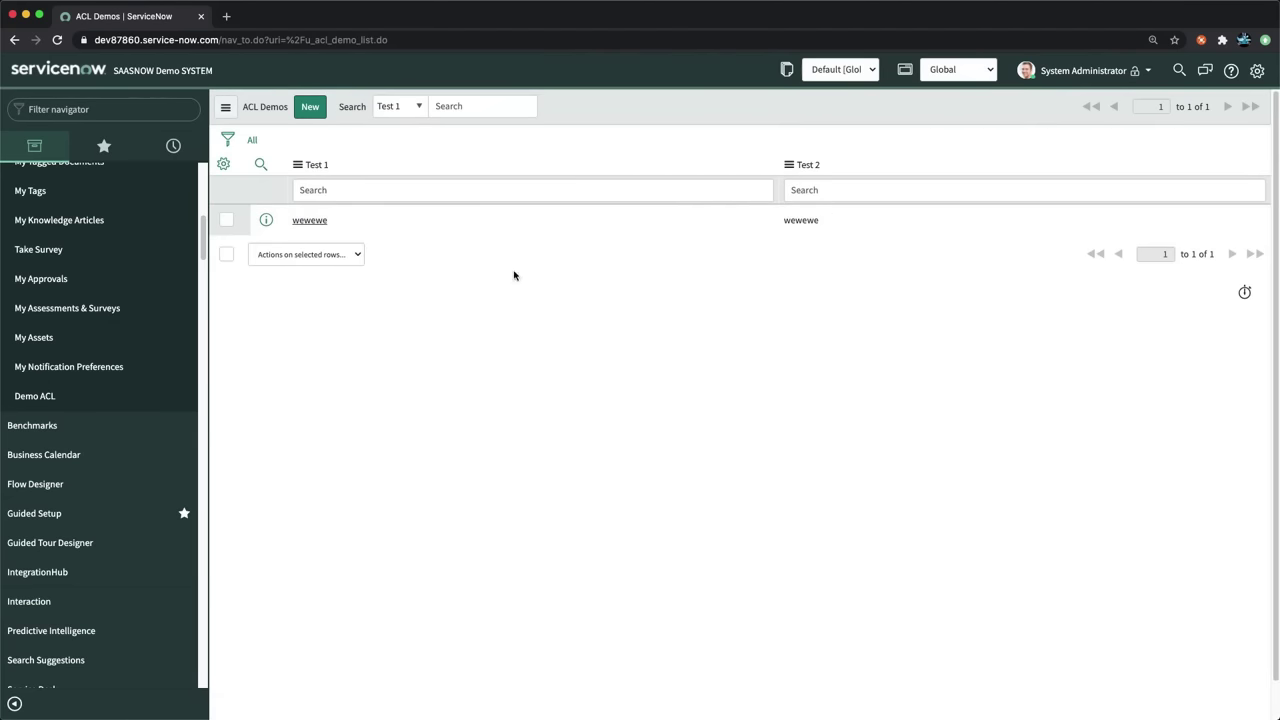
{"action": "scroll", "coordinate": [20, 380], "scroll_direction": "up", "scroll_amount": 10}
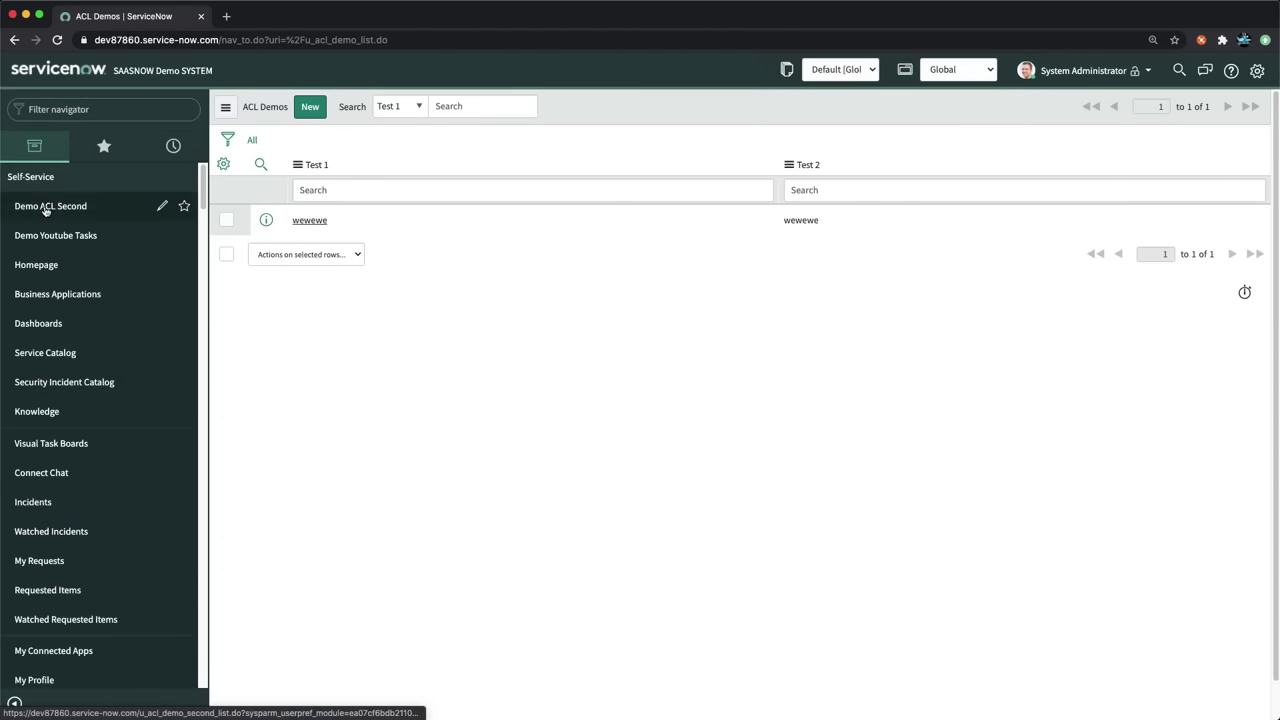
Add an ACL Demo Second record with Test 1 and Test 2 set to sdsdsd
{"action": "left_click", "coordinate": [47, 212]}
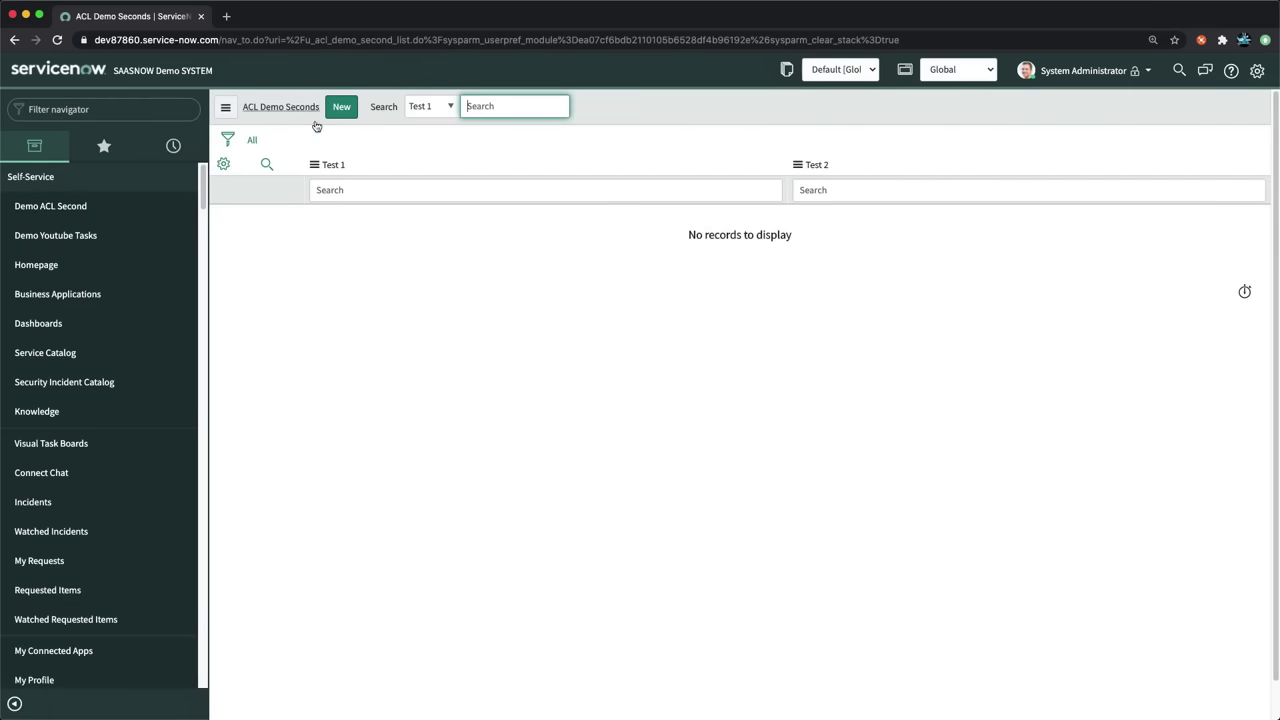
{"action": "left_click", "coordinate": [345, 108]}
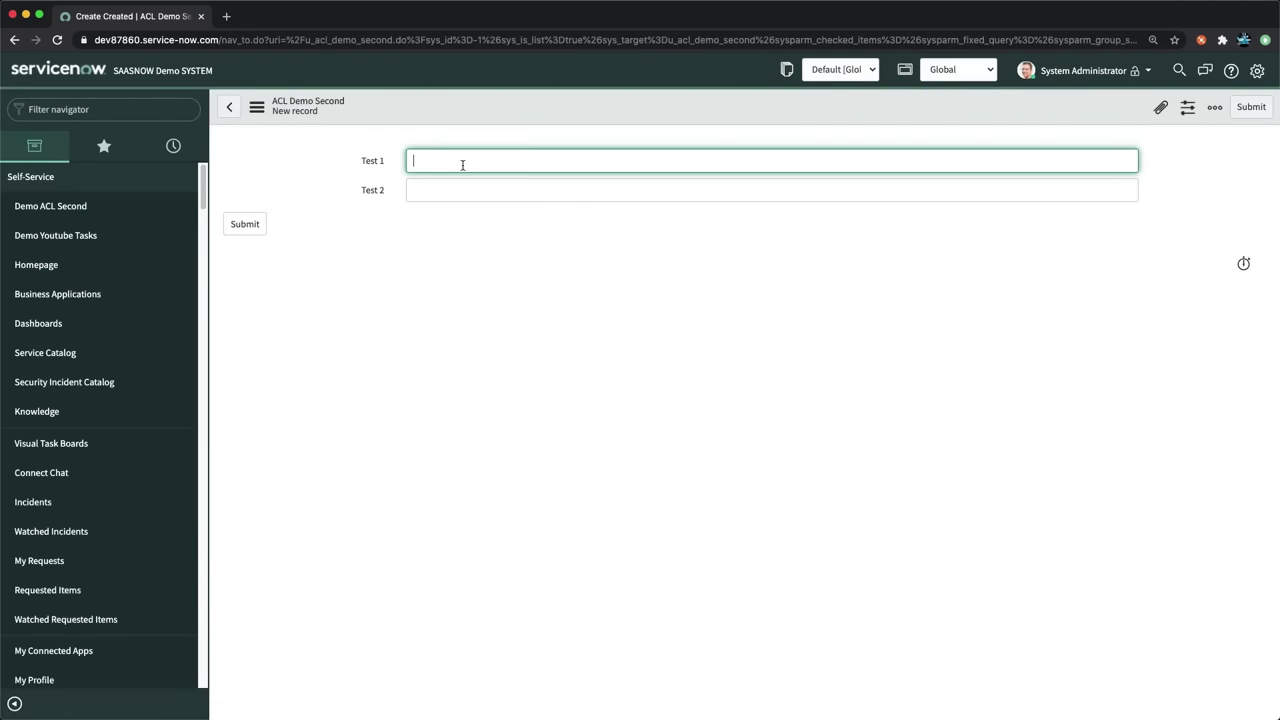
{"action": "type", "text": "sdsd"}
{"action": "left_click", "coordinate": [429, 189]}
{"action": "type", "text": "sdsdsd"}
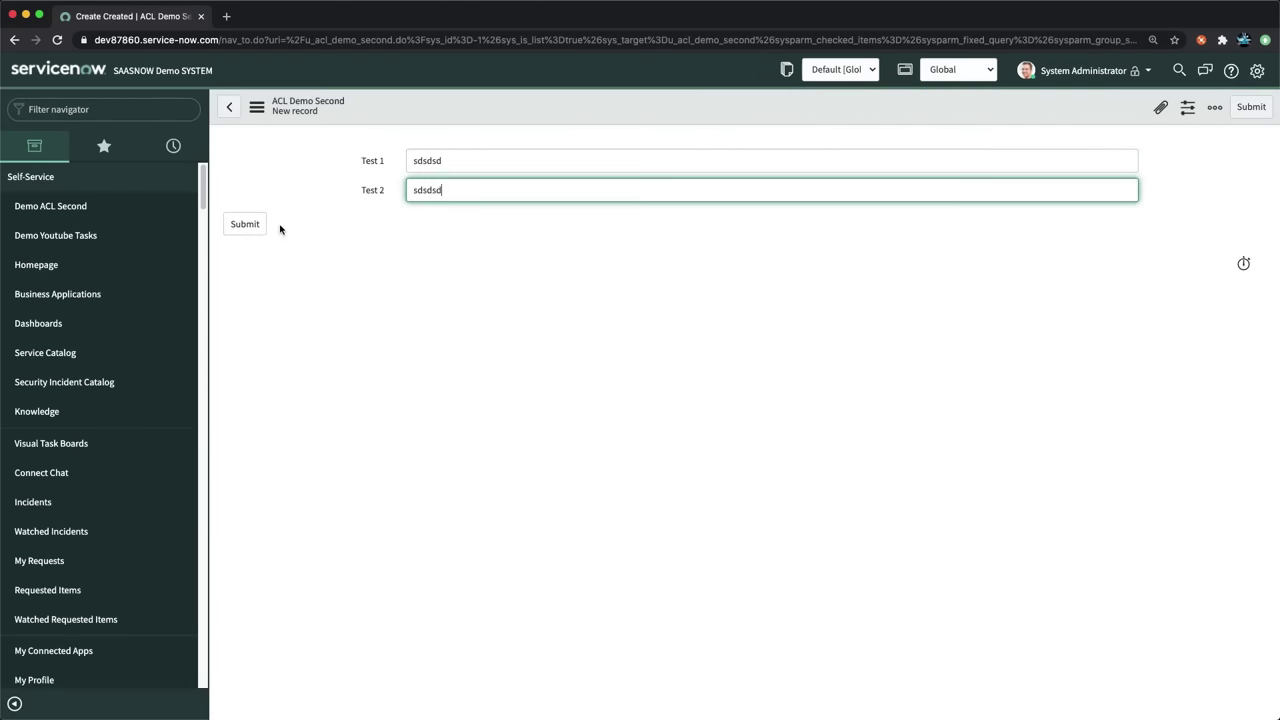
{"action": "left_click", "coordinate": [240, 227]}
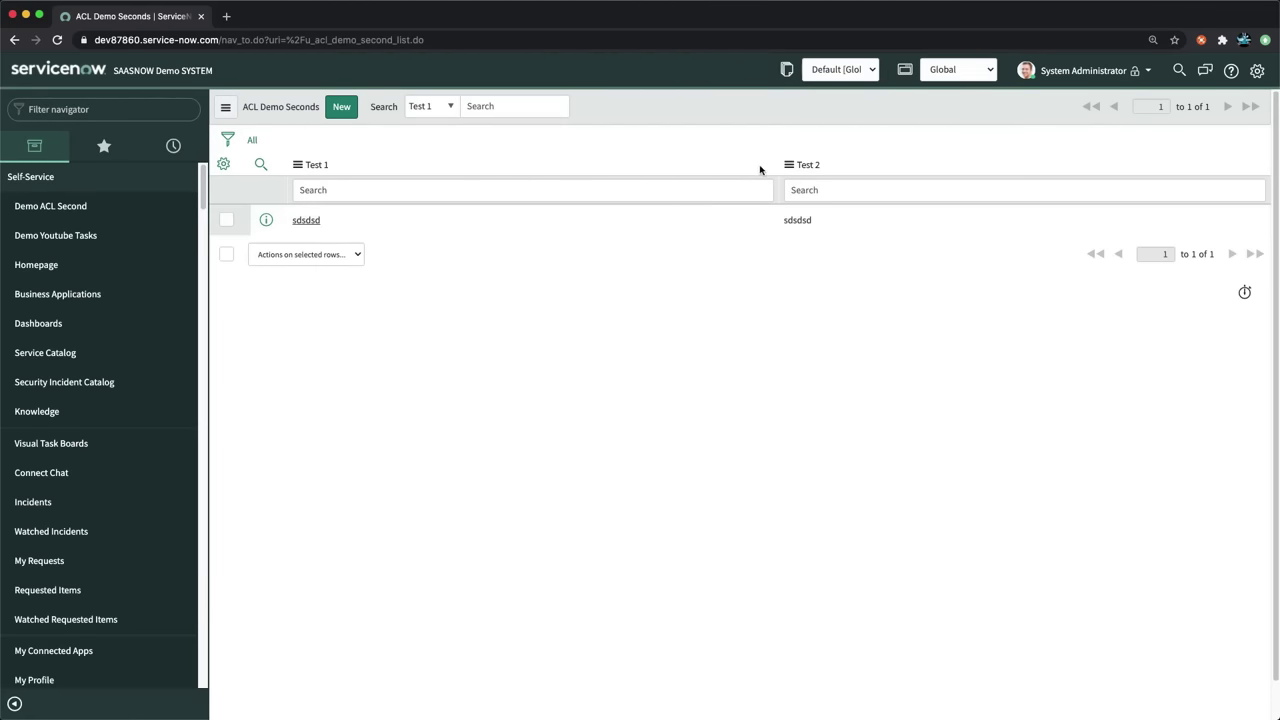
{"action": "left_click", "coordinate": [1092, 70]}
Impersonate the ITIL User and try opening Demo ACL Second under Self-Service
{"action": "left_click", "coordinate": [1090, 114]}
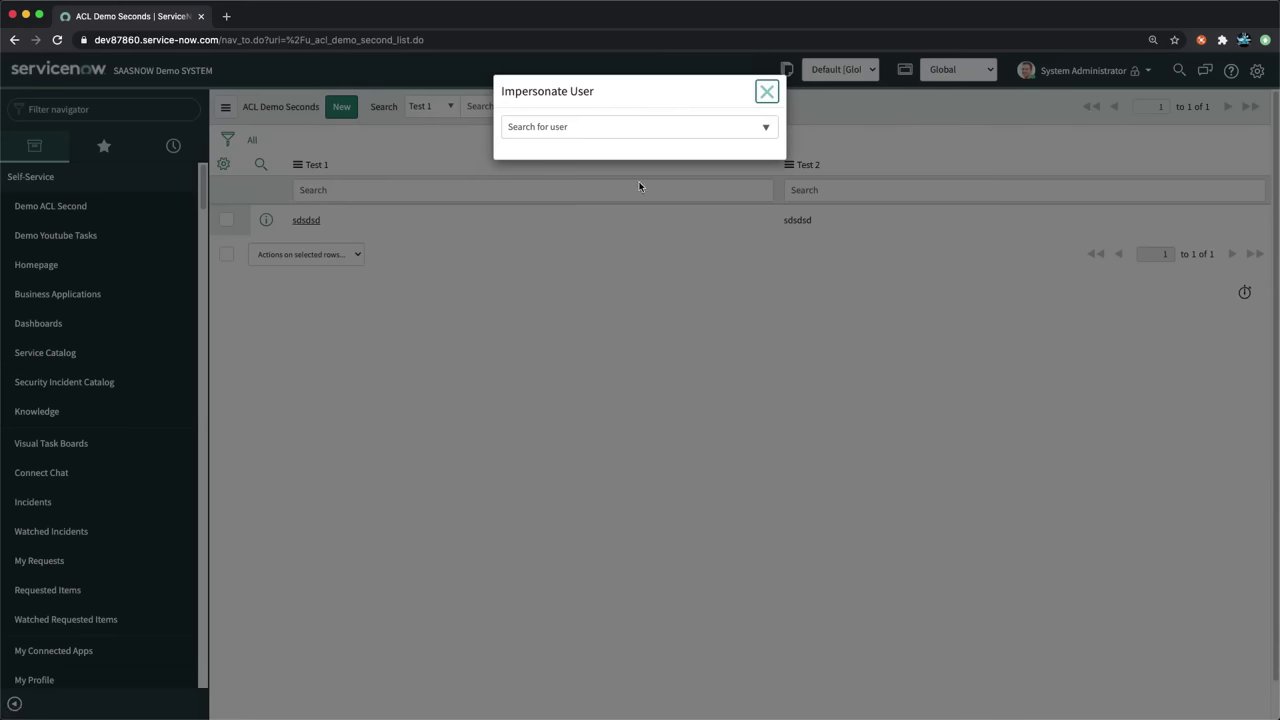
{"action": "left_click", "coordinate": [638, 127]}
{"action": "left_click", "coordinate": [530, 263]}
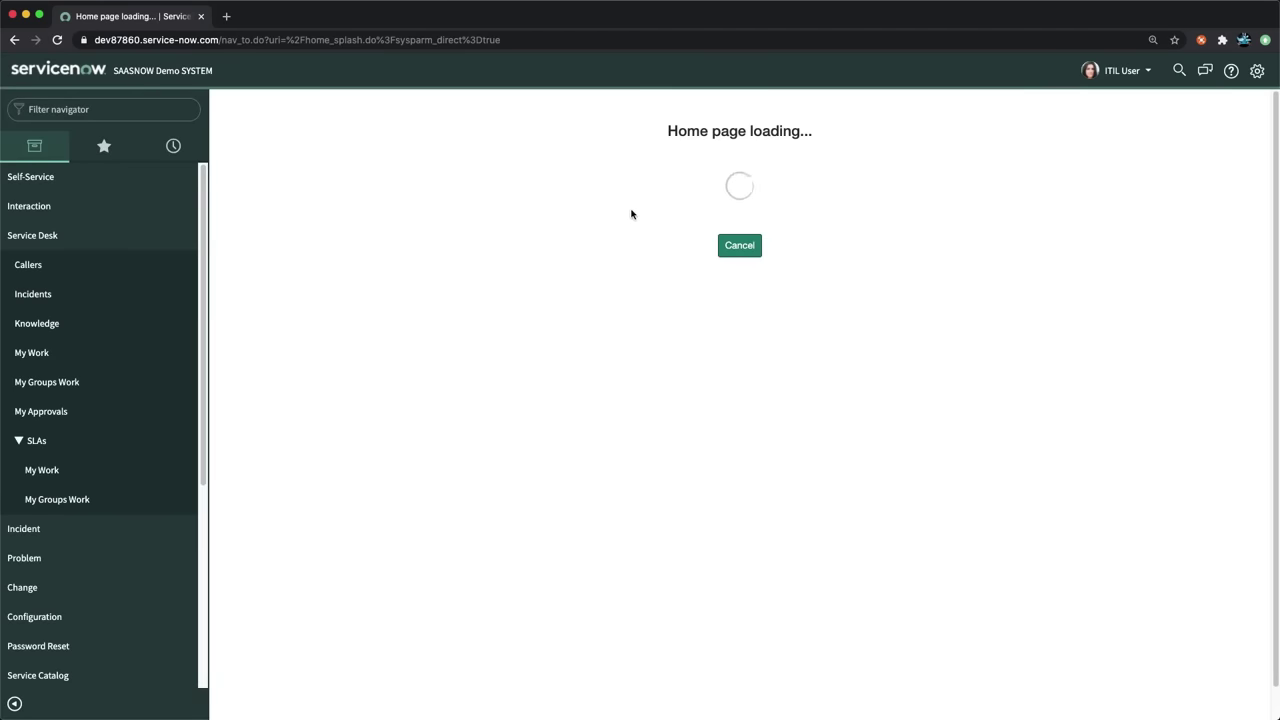
{"action": "left_click", "coordinate": [68, 183]}
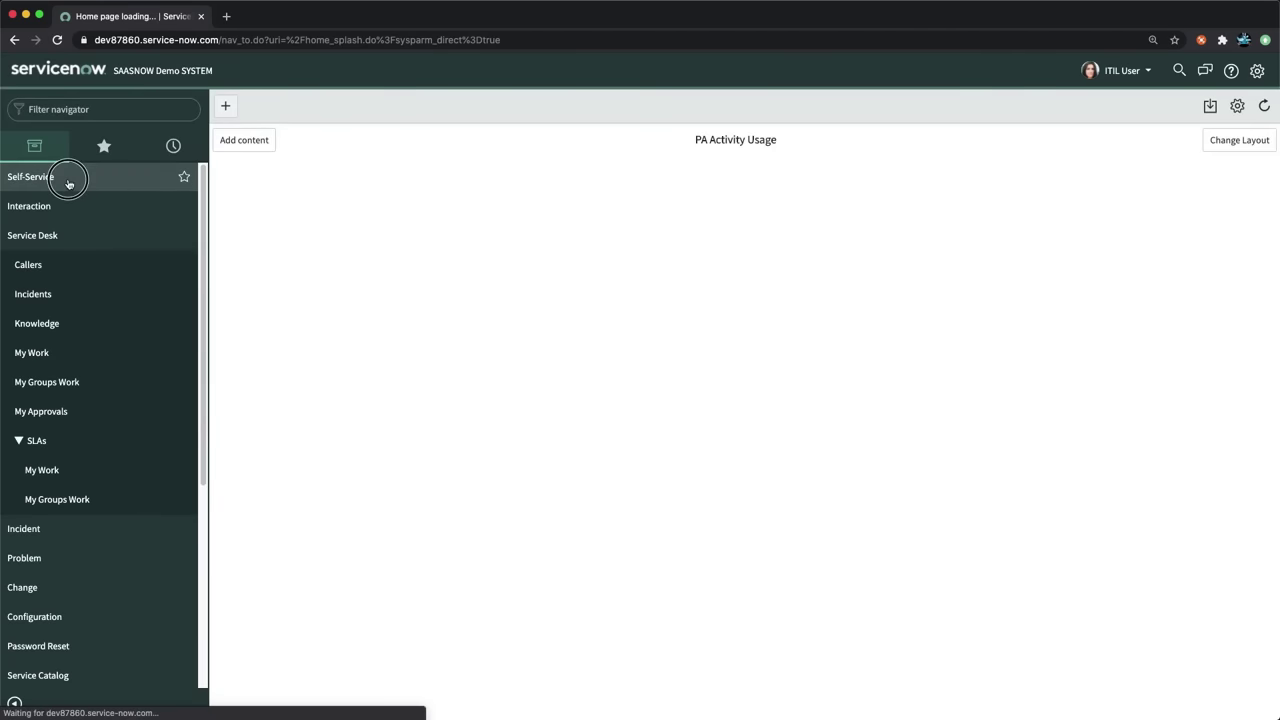
{"action": "left_click", "coordinate": [68, 183]}
{"action": "left_click", "coordinate": [68, 183]}
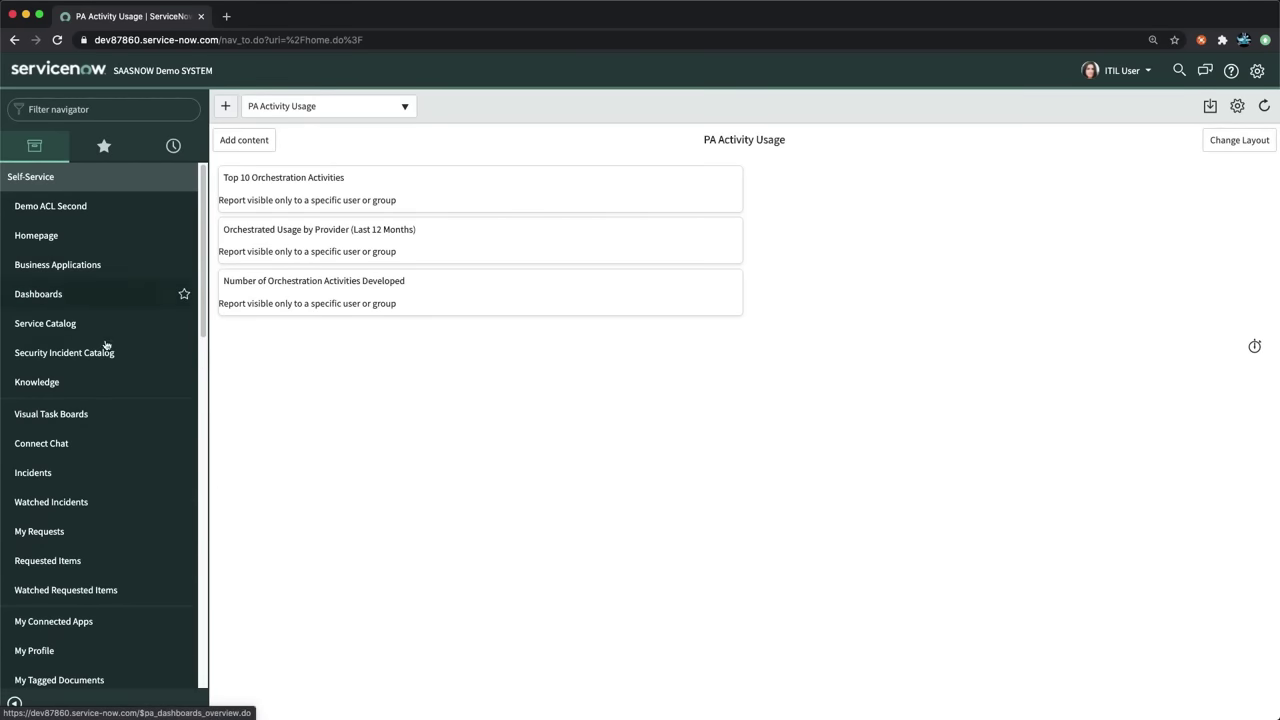
{"action": "left_click", "coordinate": [42, 210]}
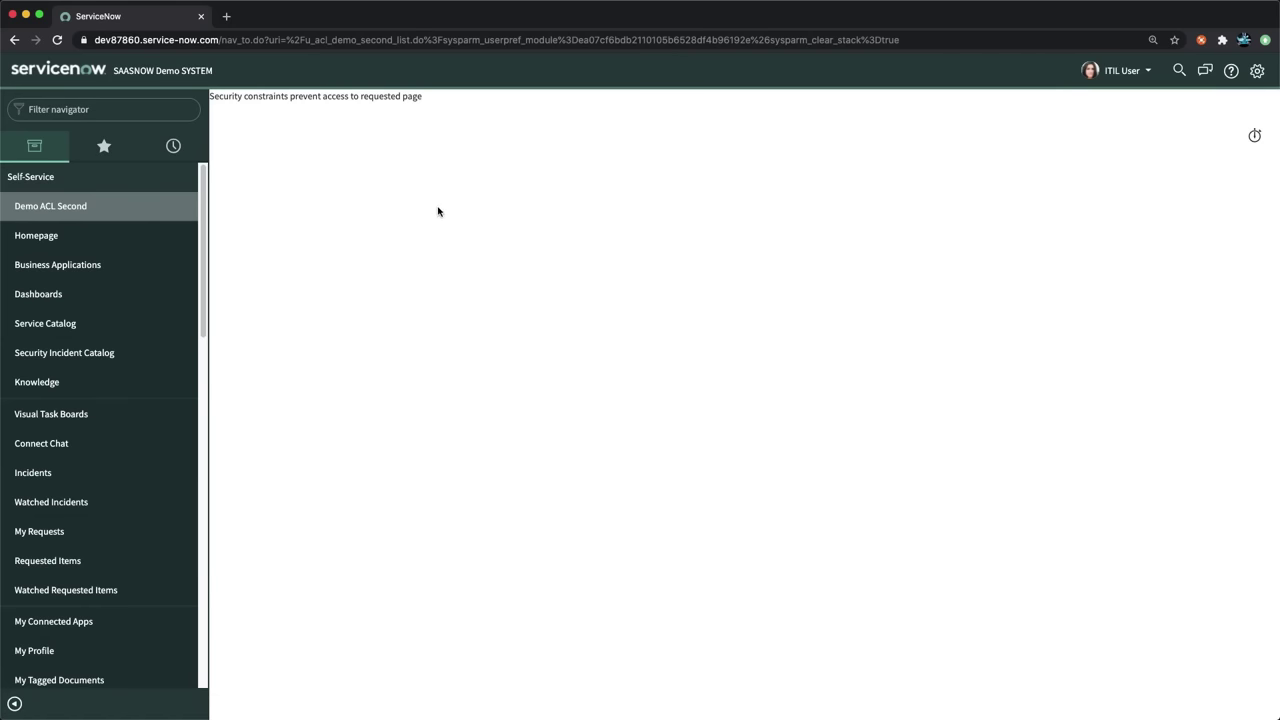
Try the Demo ACL list as the ITIL User, then end the impersonation
{"action": "left_click_drag", "start_coordinate": [206, 257], "coordinate": [195, 410]}
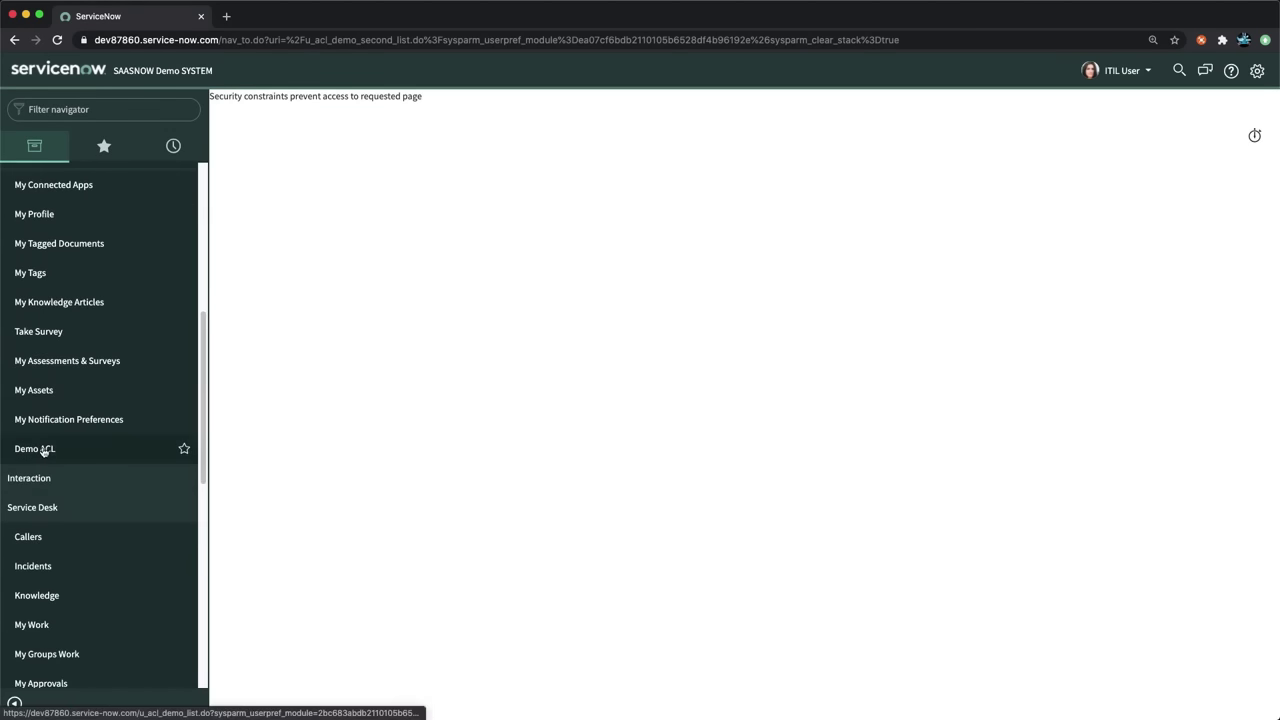
{"action": "left_click", "coordinate": [40, 452]}
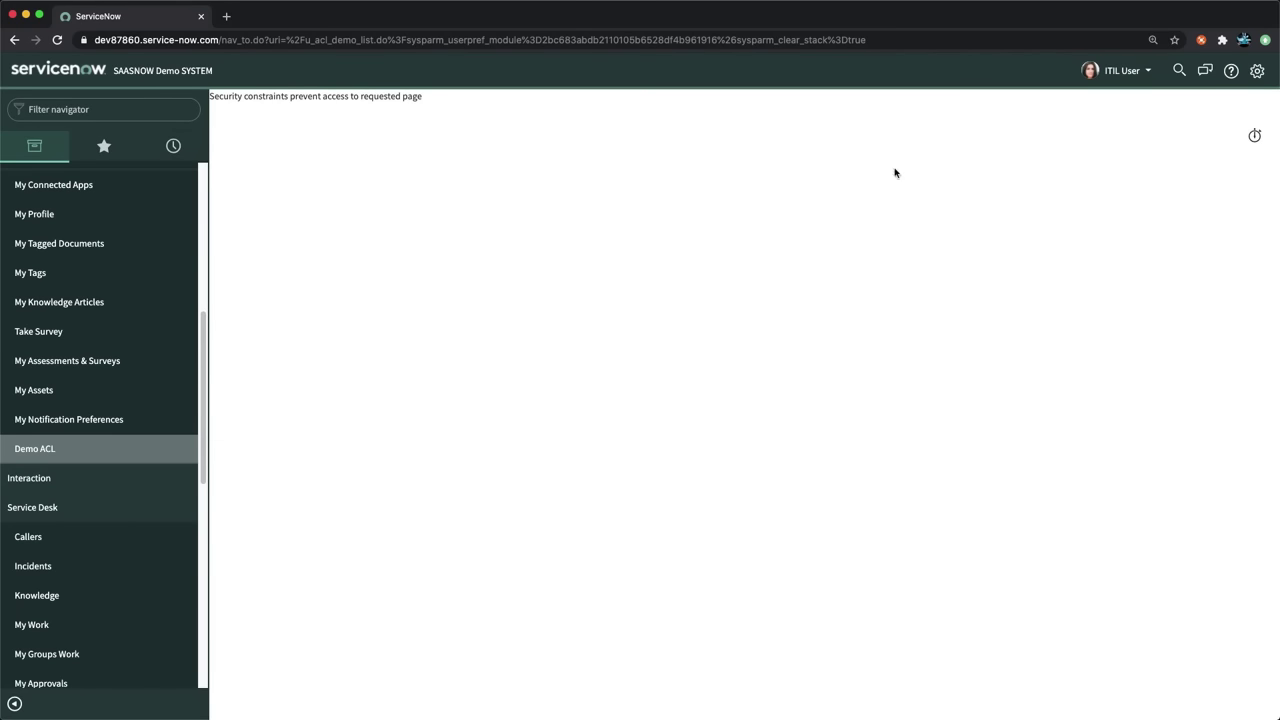
{"action": "left_click", "coordinate": [1112, 72]}
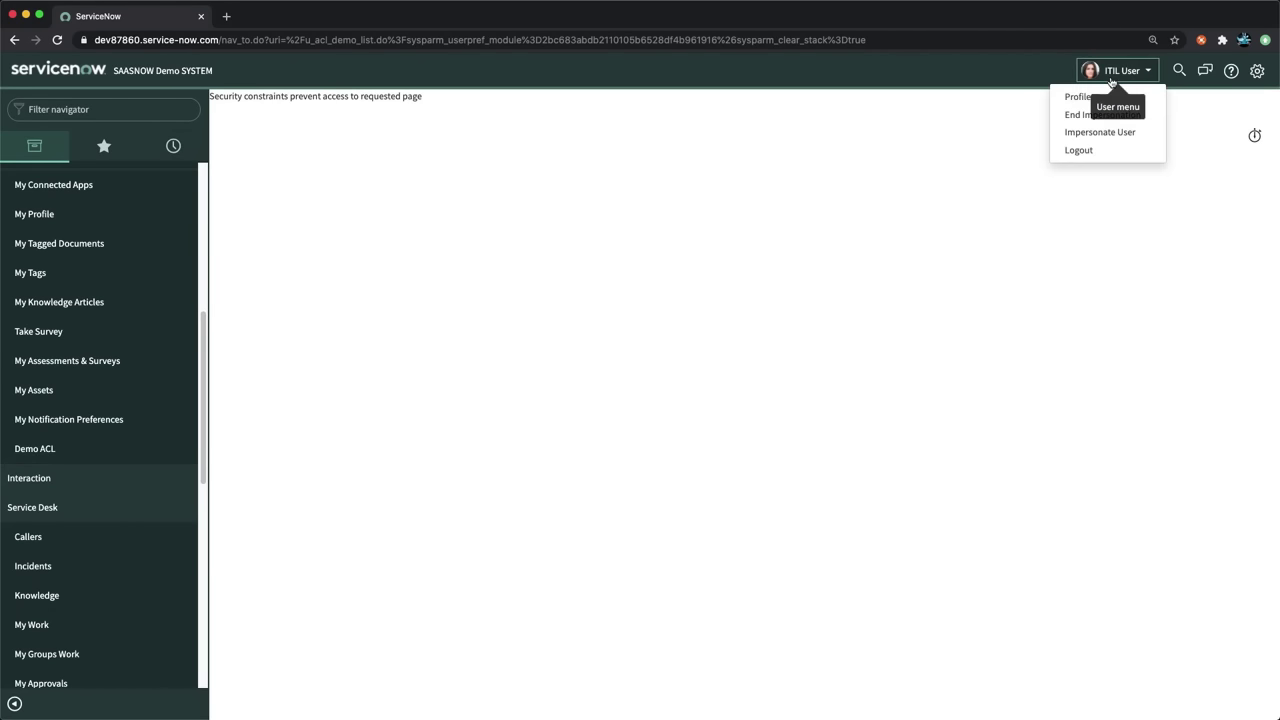
{"action": "left_click", "coordinate": [1087, 118]}
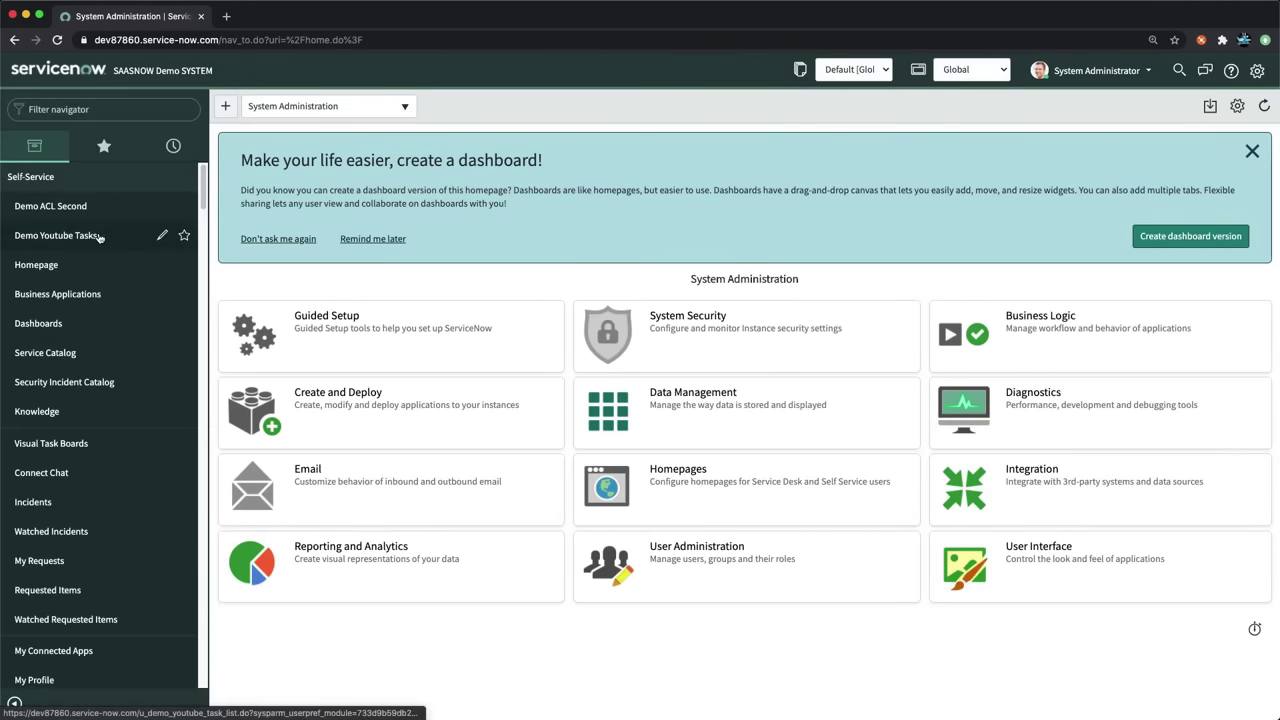
Open sys_user.list, filter User ID by *itil, and open the ITIL User record
{"action": "left_click", "coordinate": [110, 109]}
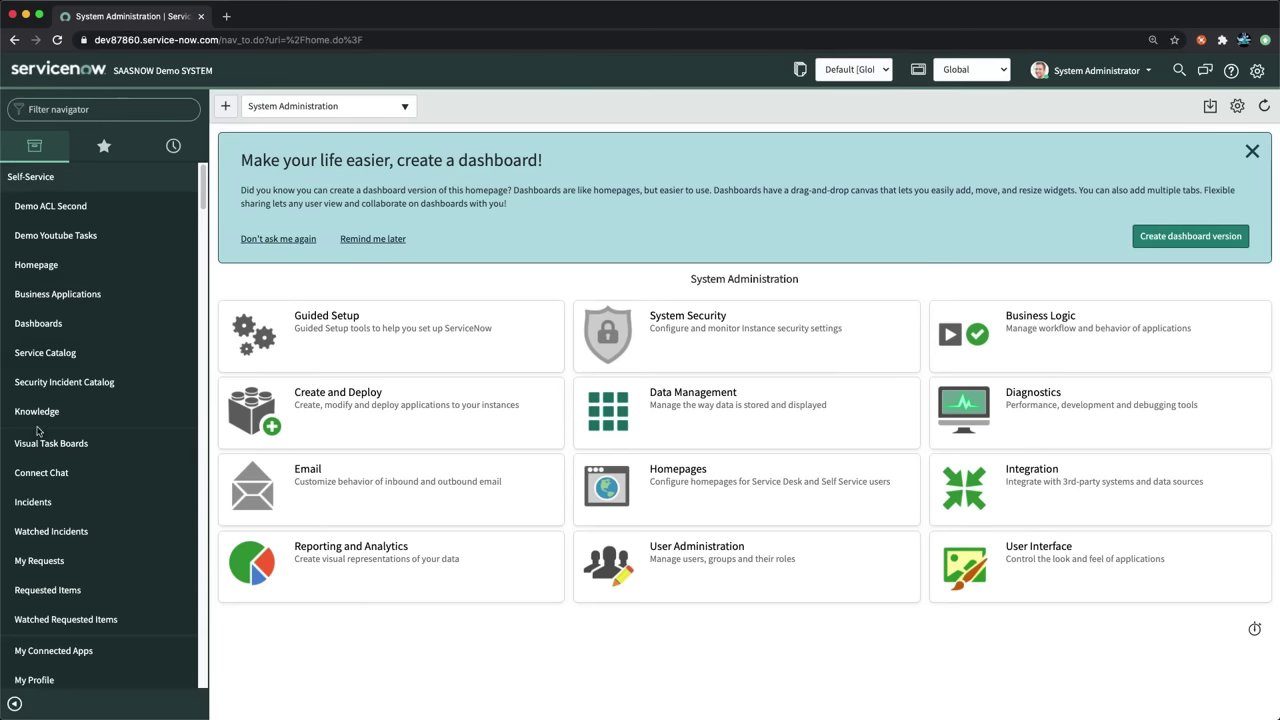
{"action": "scroll", "coordinate": [180, 500], "scroll_direction": "down", "scroll_amount": 5}
{"action": "scroll", "coordinate": [68, 503], "scroll_direction": "up", "scroll_amount": 4}
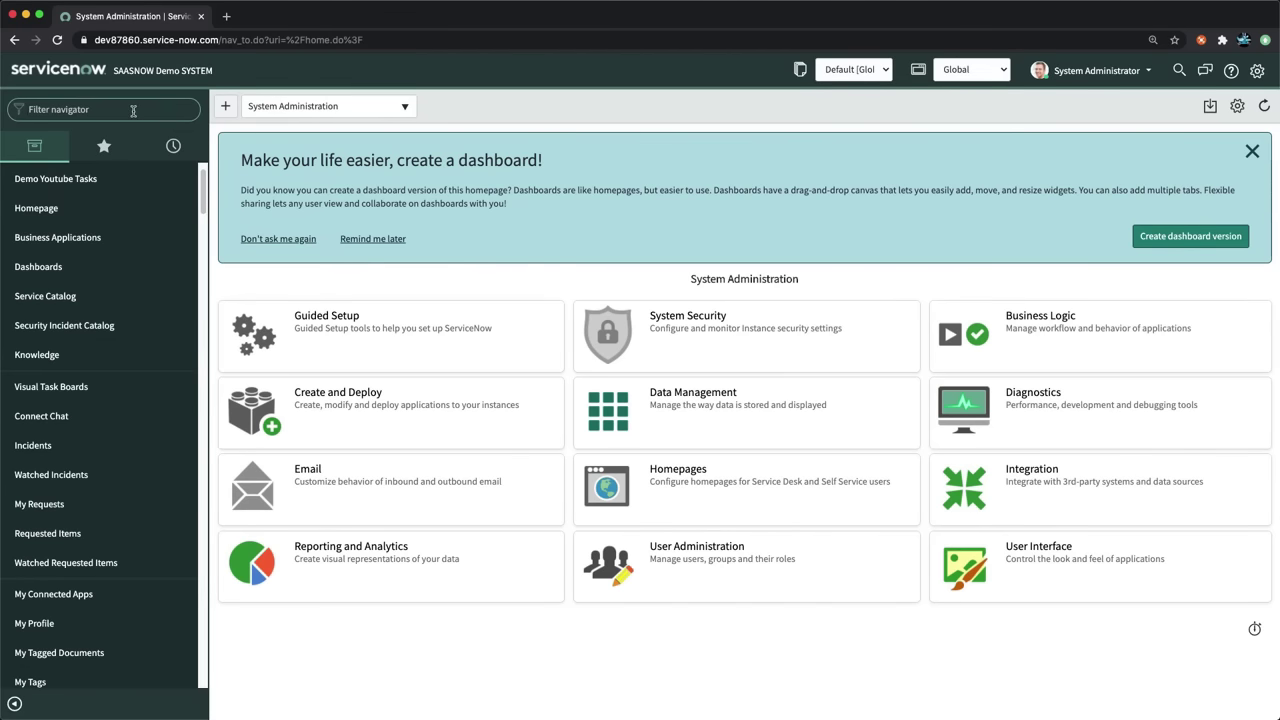
{"action": "type", "text": "sys_use"}
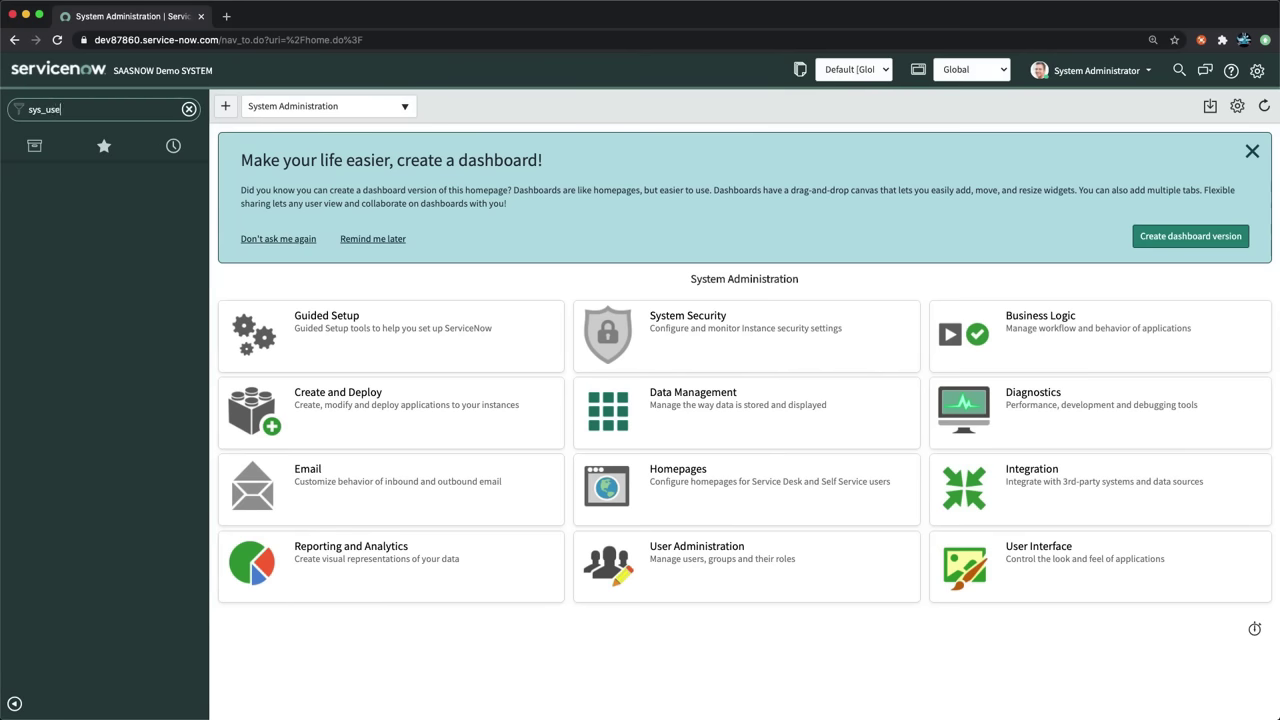
{"action": "type", "text": "r.listy"}
{"action": "key", "text": "BackSpace"}
{"action": "key", "text": "Return"}
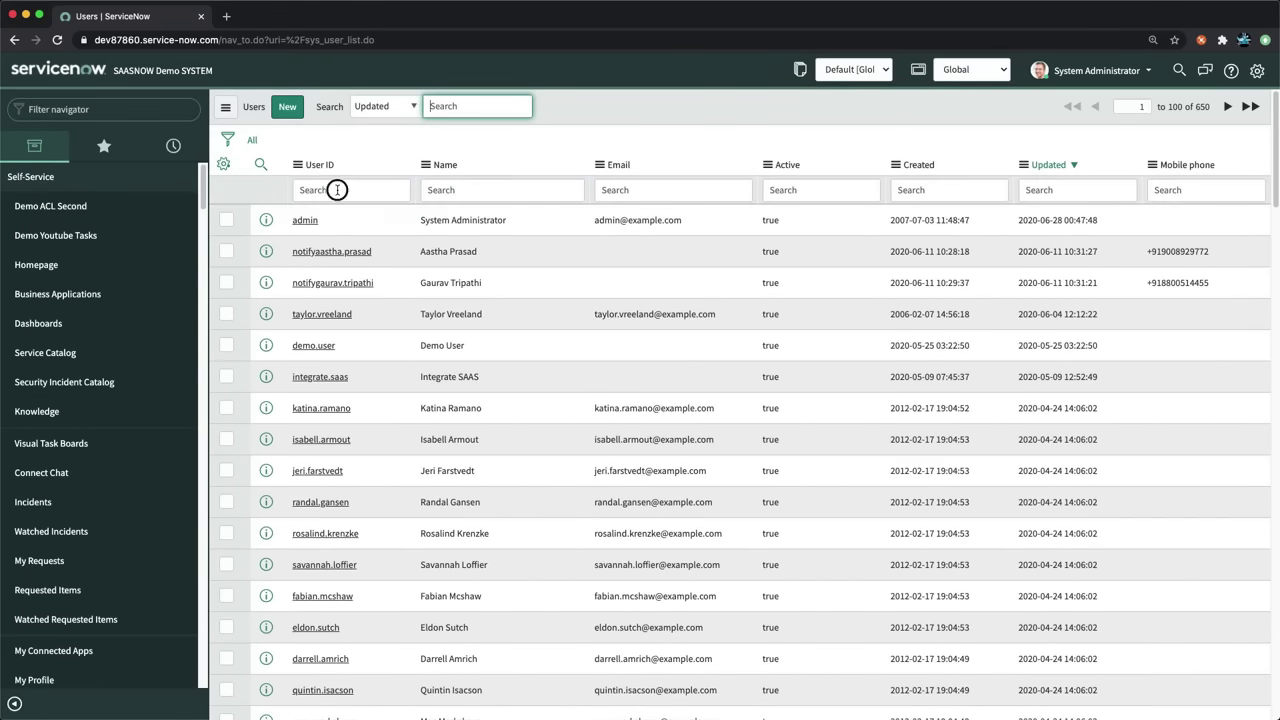
{"action": "left_click", "coordinate": [337, 190]}
{"action": "type", "text": "*"}
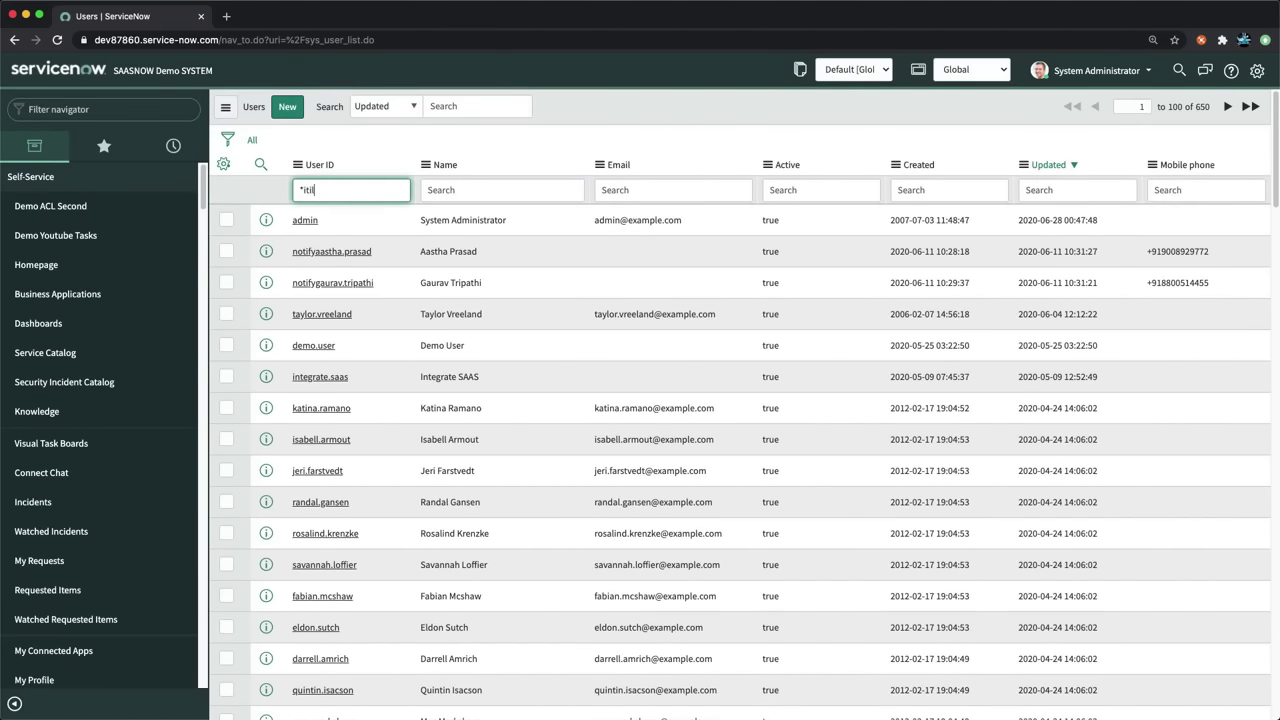
{"action": "type", "text": "itil"}
{"action": "key", "text": "Return"}
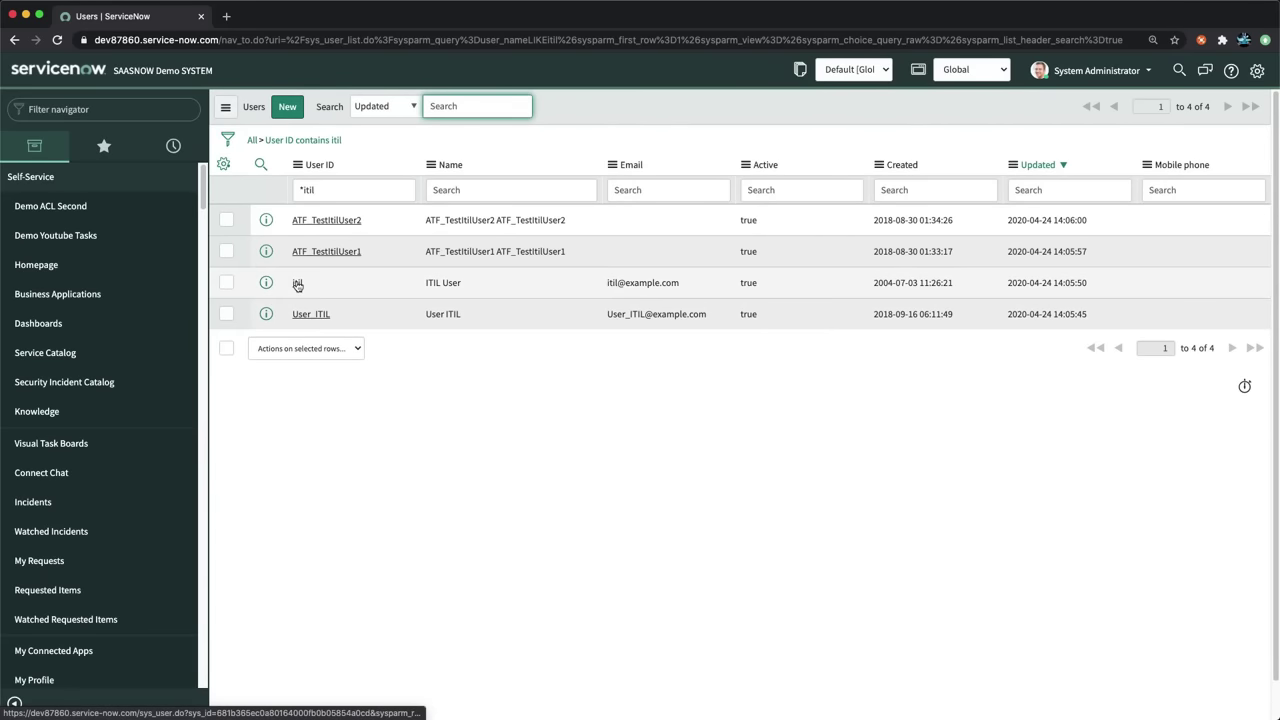
{"action": "left_click", "coordinate": [297, 284]}
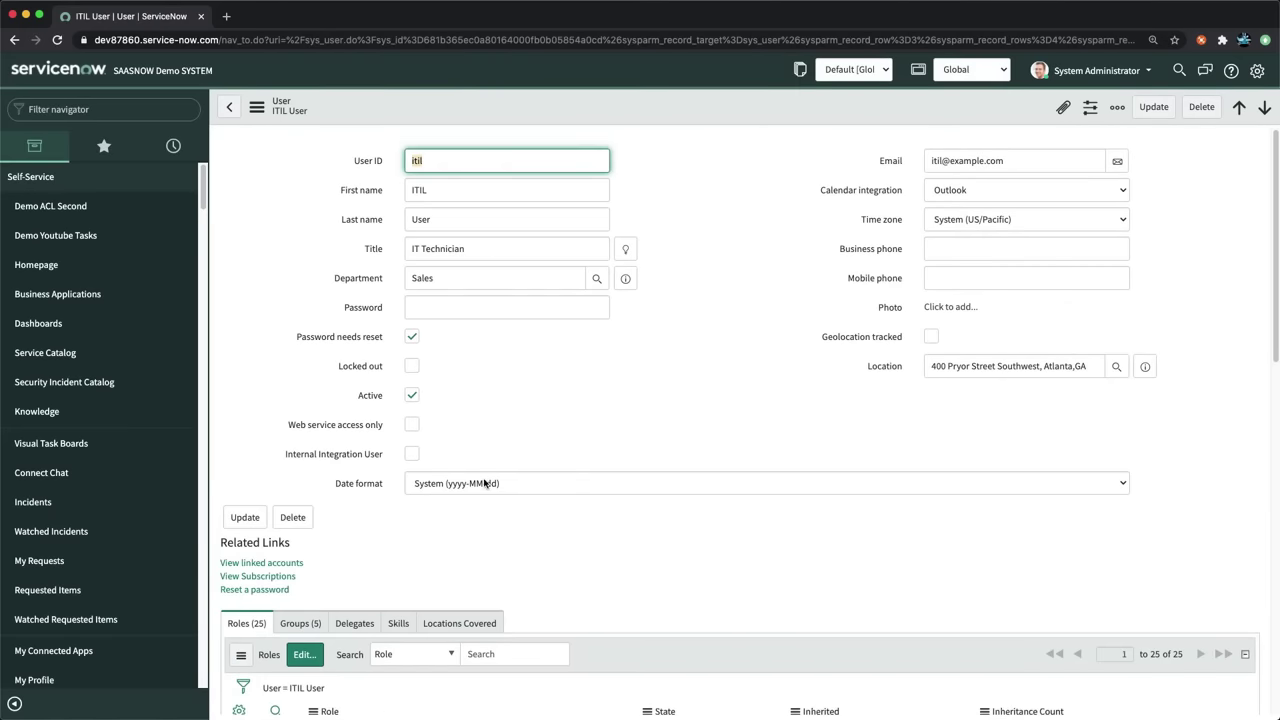
Add the u_acl_demo_user role to the ITIL User and save the role list
{"action": "scroll", "coordinate": [463, 455], "scroll_direction": "down", "scroll_amount": 6}
{"action": "scroll", "coordinate": [386, 394], "scroll_direction": "up", "scroll_amount": 5}
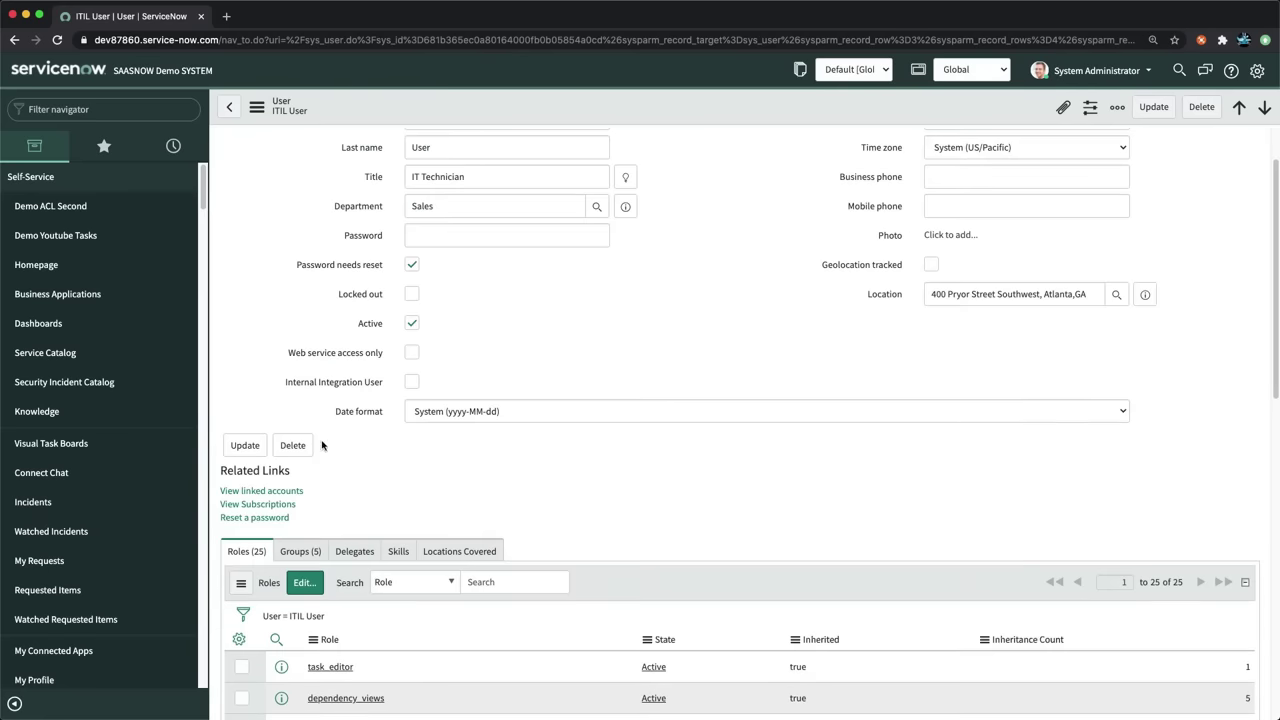
{"action": "left_click", "coordinate": [308, 582]}
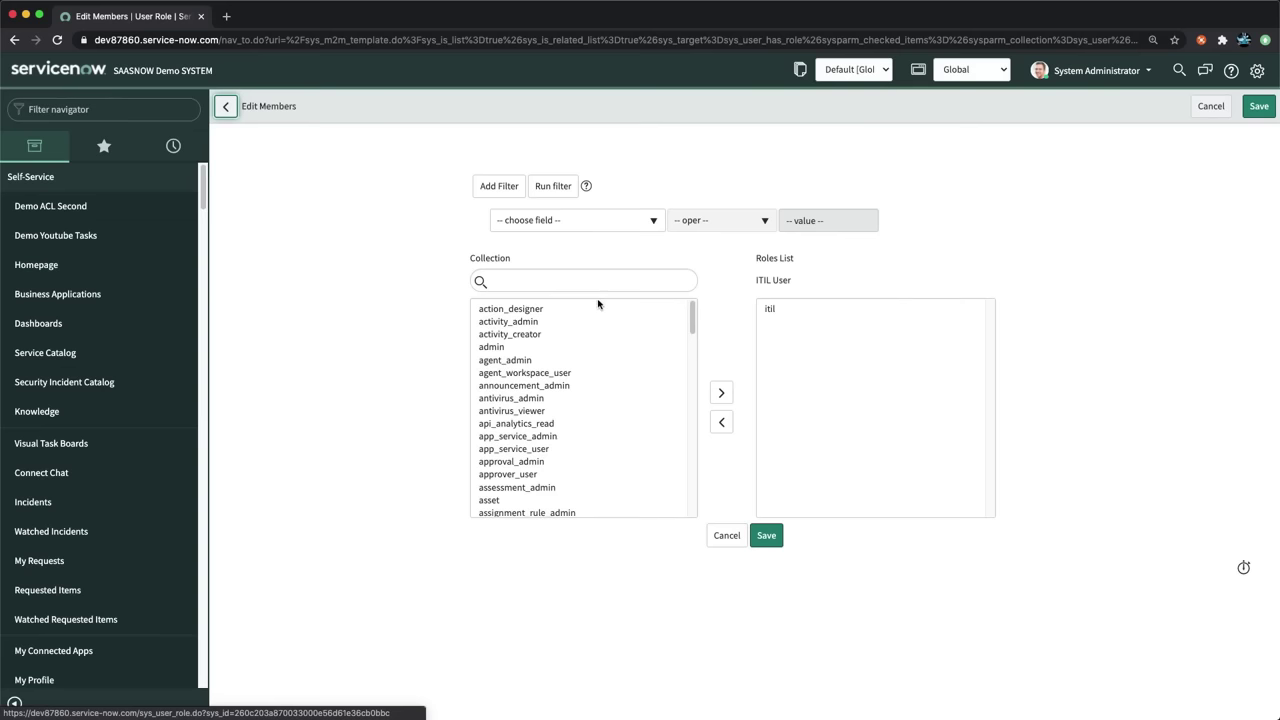
{"action": "left_click", "coordinate": [585, 282]}
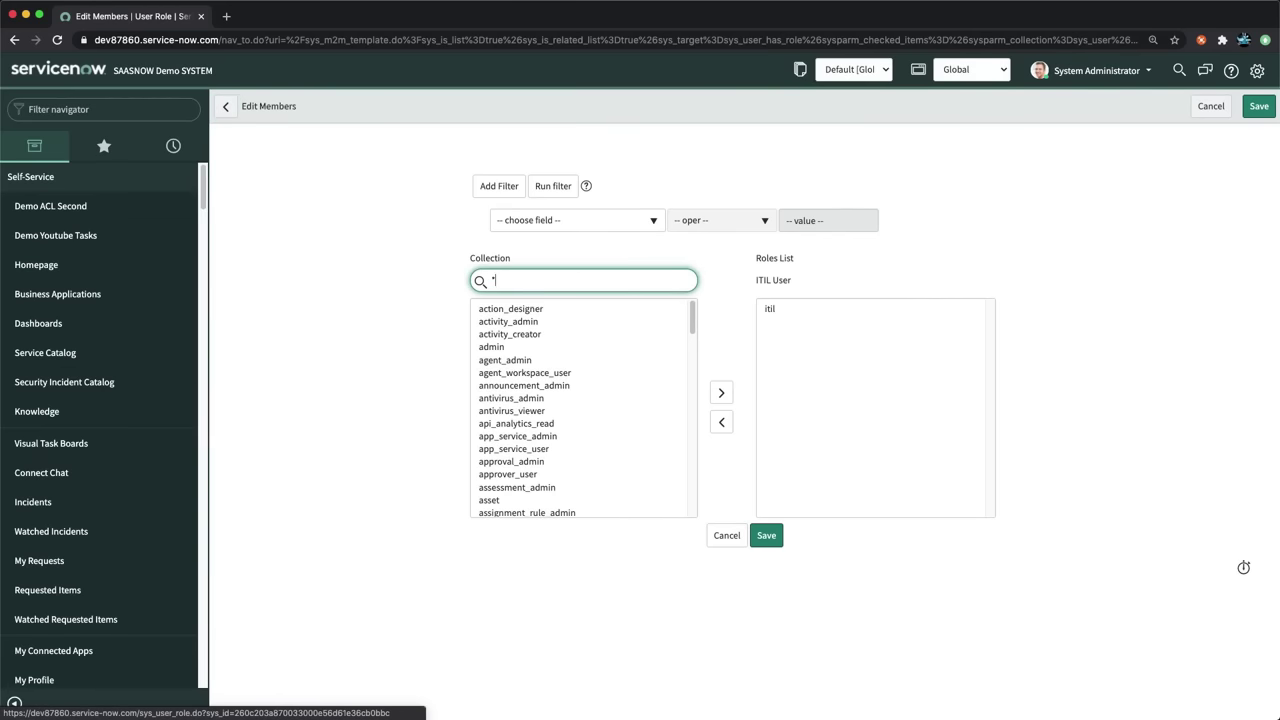
{"action": "type", "text": "*acl"}
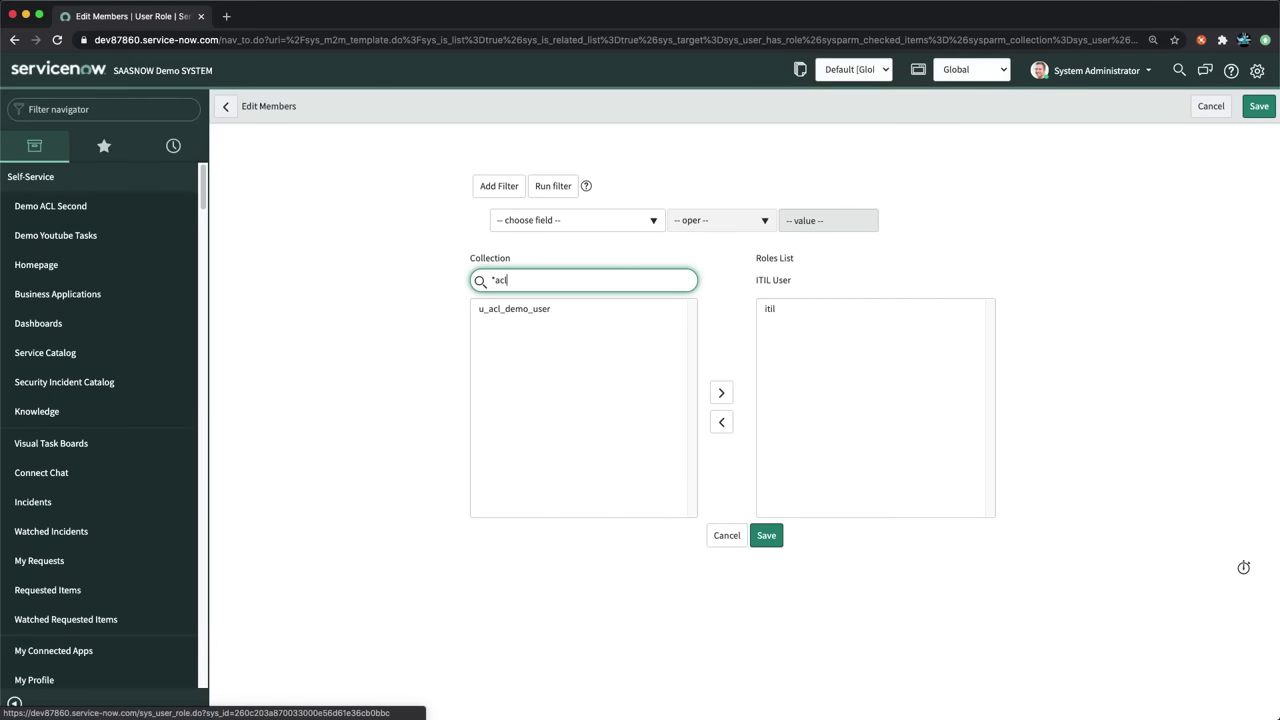
{"action": "double_click", "coordinate": [514, 309]}
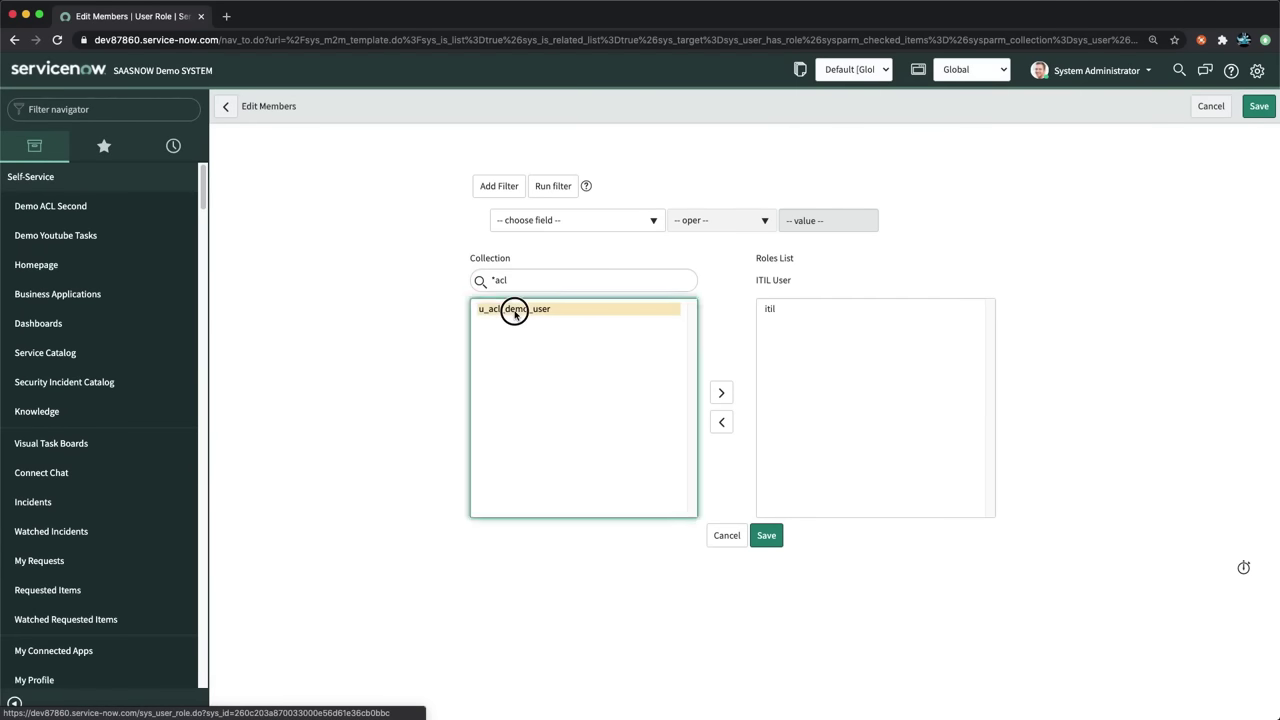
{"action": "left_click", "coordinate": [760, 538]}
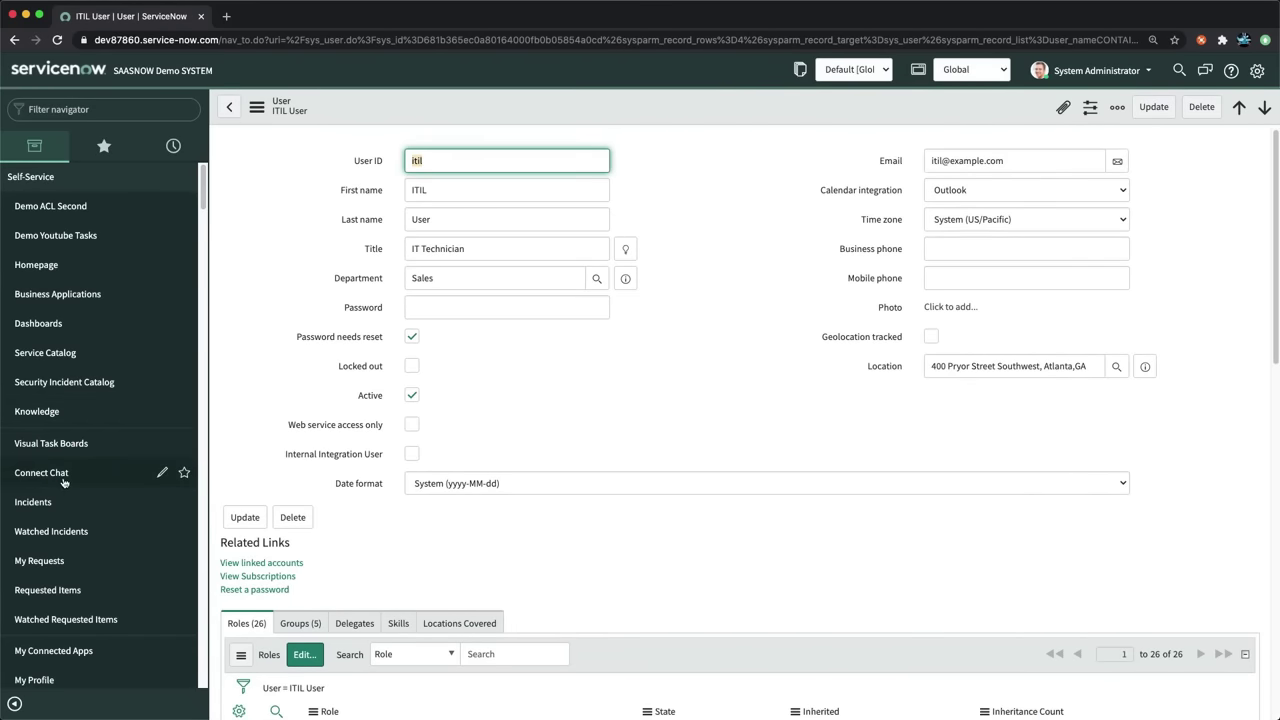
As the impersonated ITIL User, open Demo ACL to see the wewewe record, then end impersonation
{"action": "left_click", "coordinate": [1095, 70]}
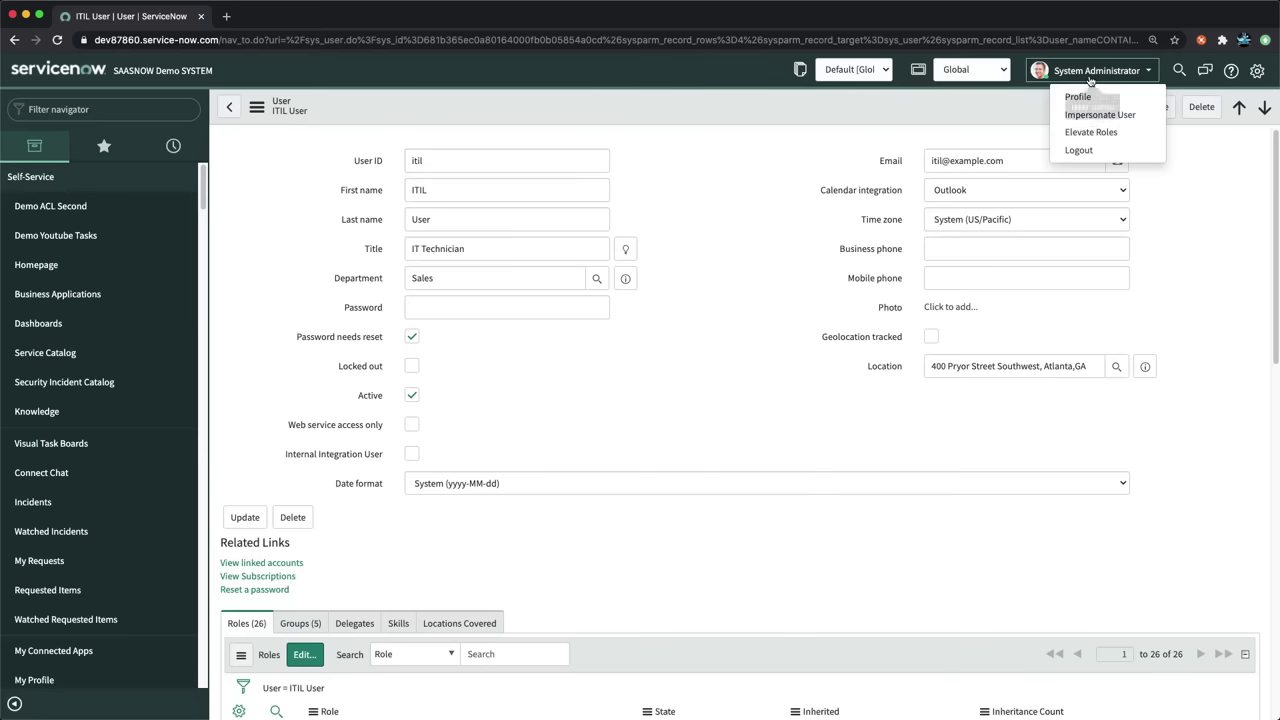
{"action": "left_click", "coordinate": [1100, 114]}
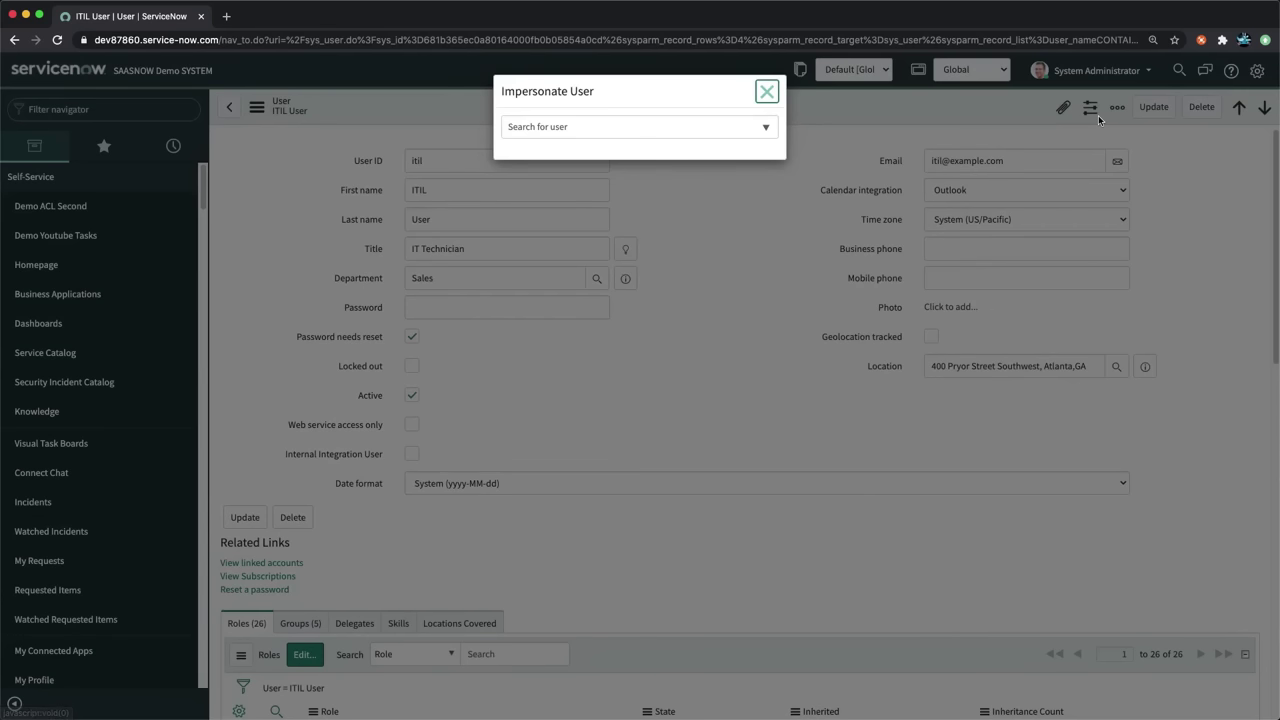
{"action": "left_click", "coordinate": [538, 266]}
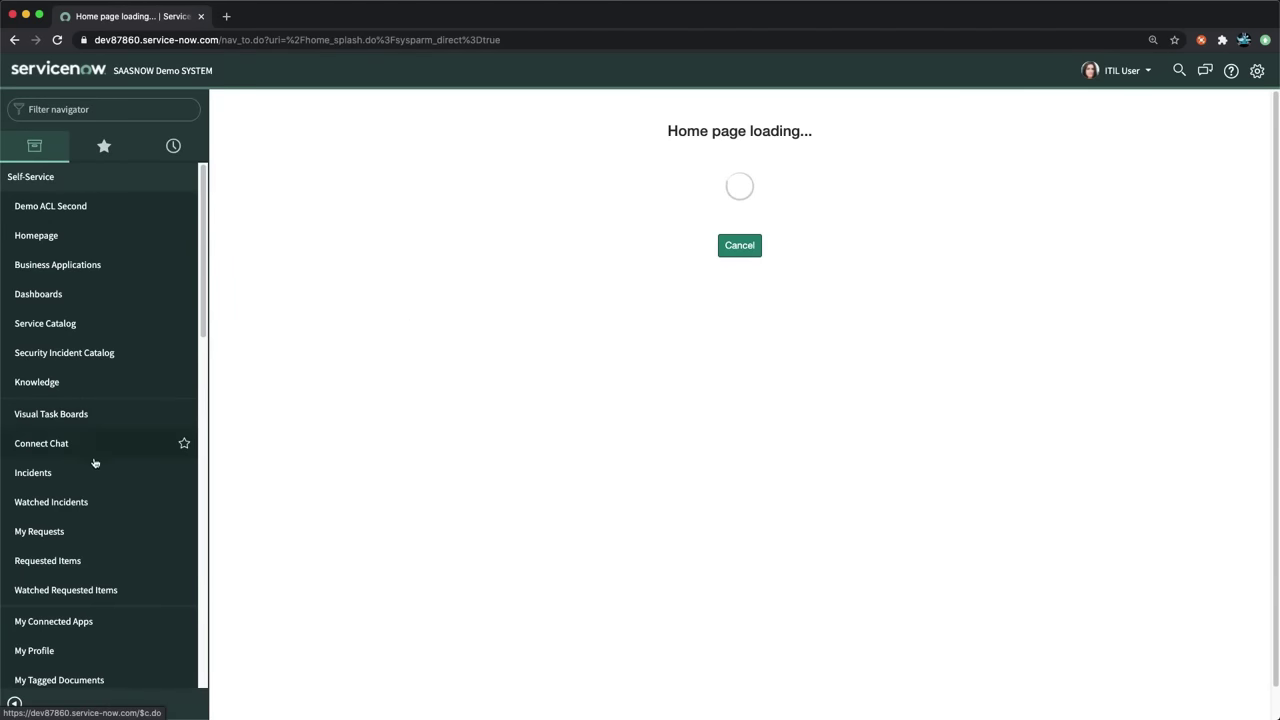
{"action": "left_click_drag", "start_coordinate": [202, 281], "coordinate": [201, 412]}
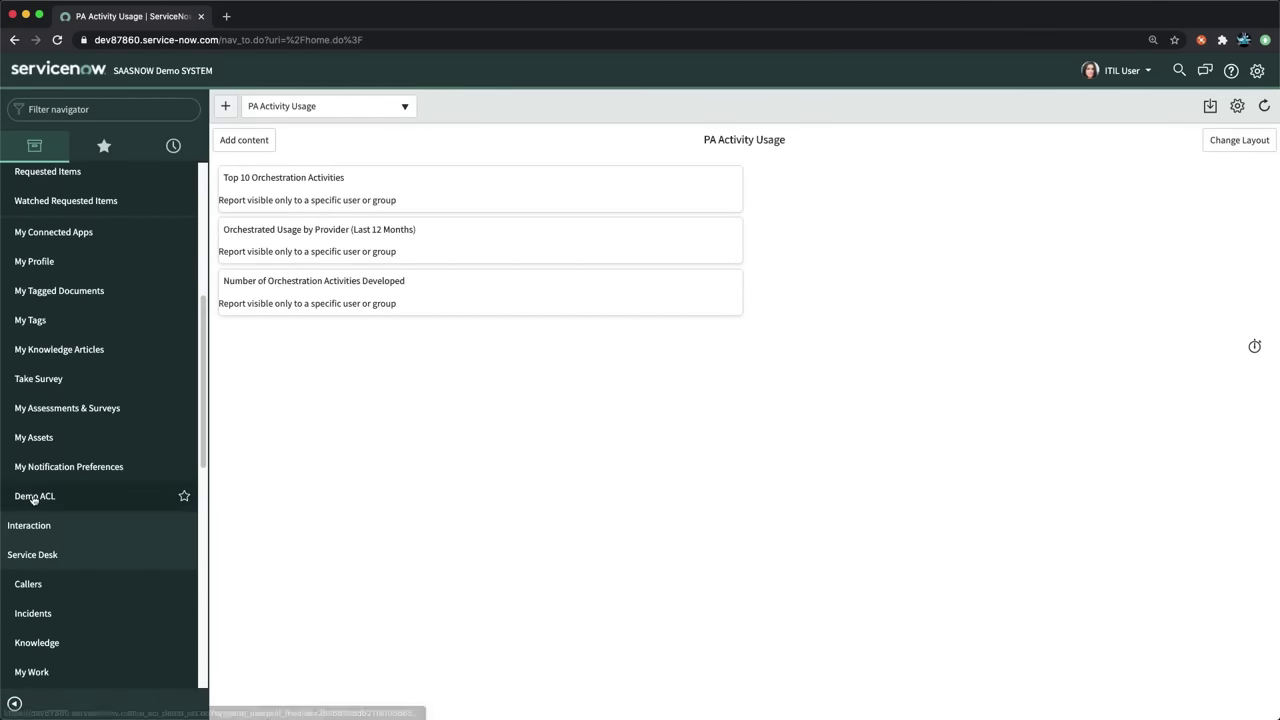
{"action": "left_click", "coordinate": [33, 497]}
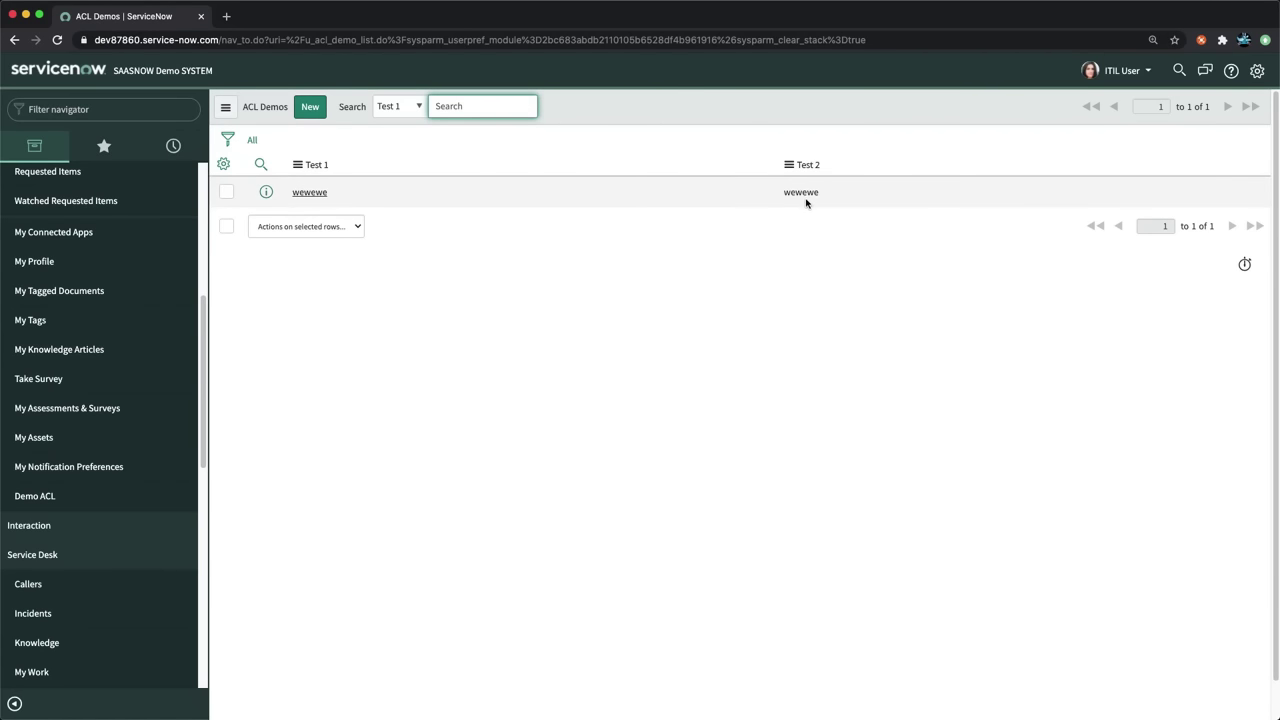
{"action": "left_click", "coordinate": [1116, 70]}
{"action": "left_click", "coordinate": [1104, 115]}
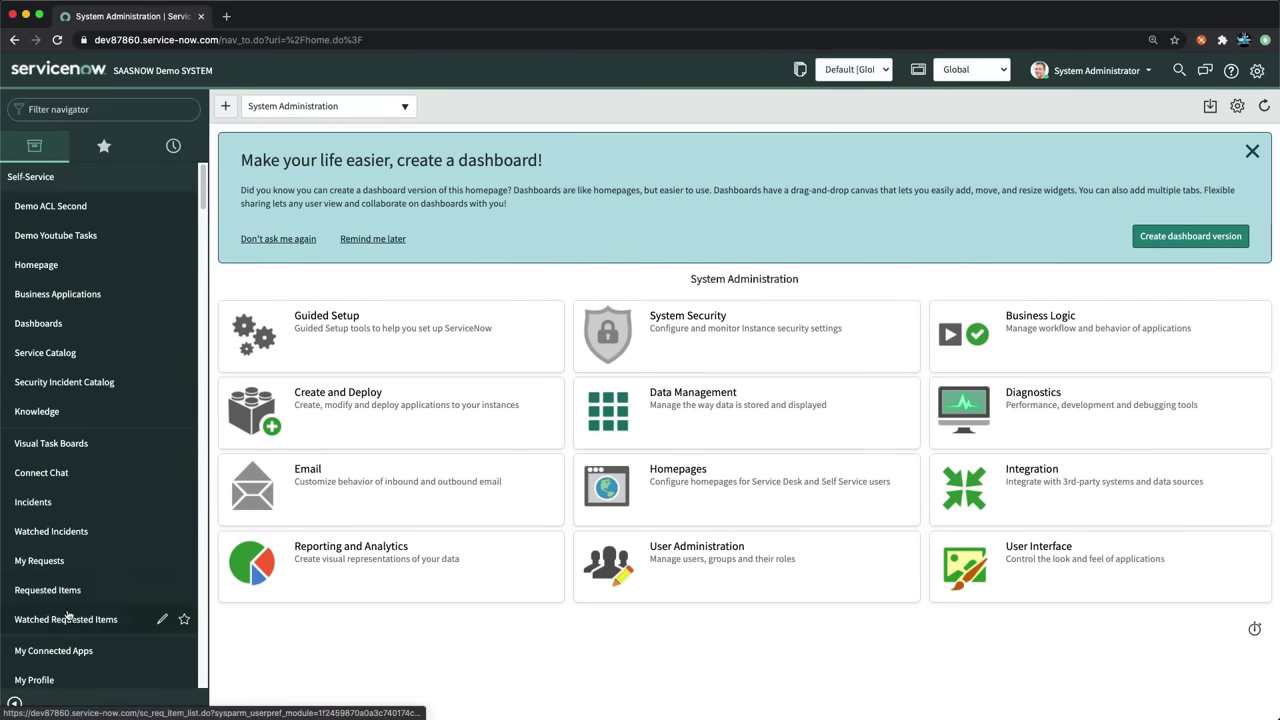
Open the ACL Demos list and view the security rules for the ACL demo table
{"action": "left_click_drag", "start_coordinate": [200, 186], "coordinate": [206, 234]}
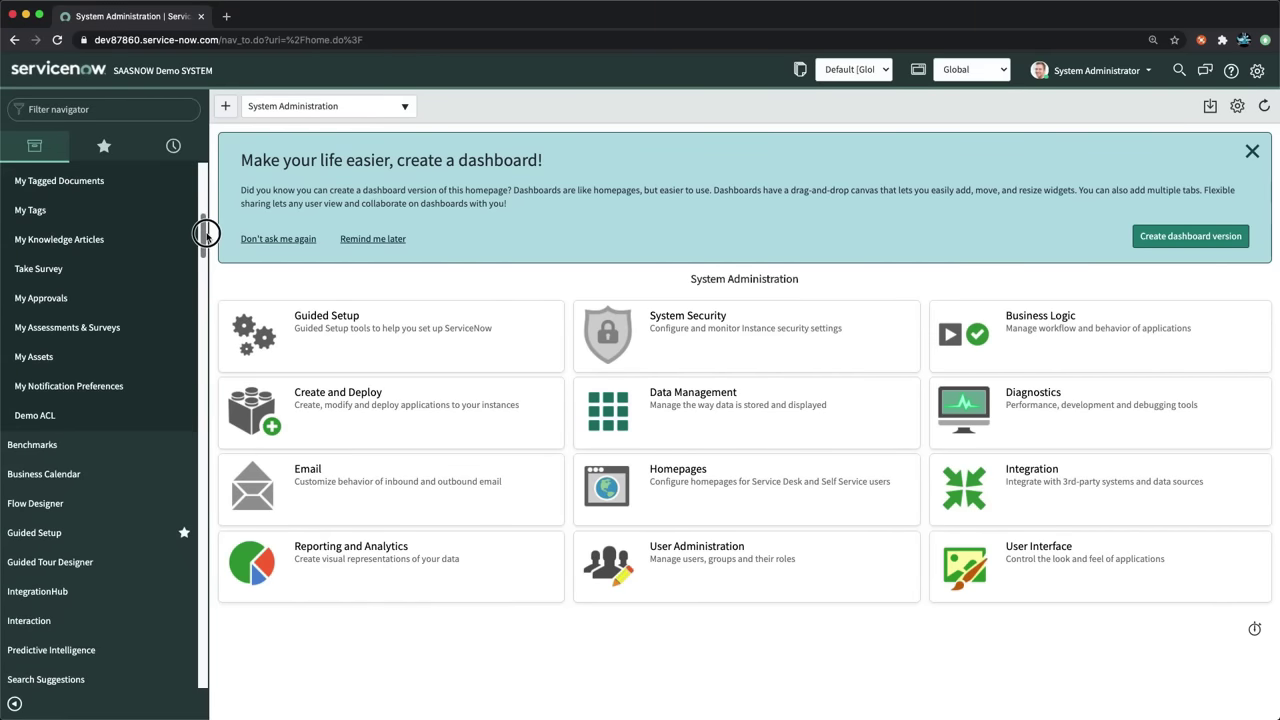
{"action": "left_click", "coordinate": [43, 425]}
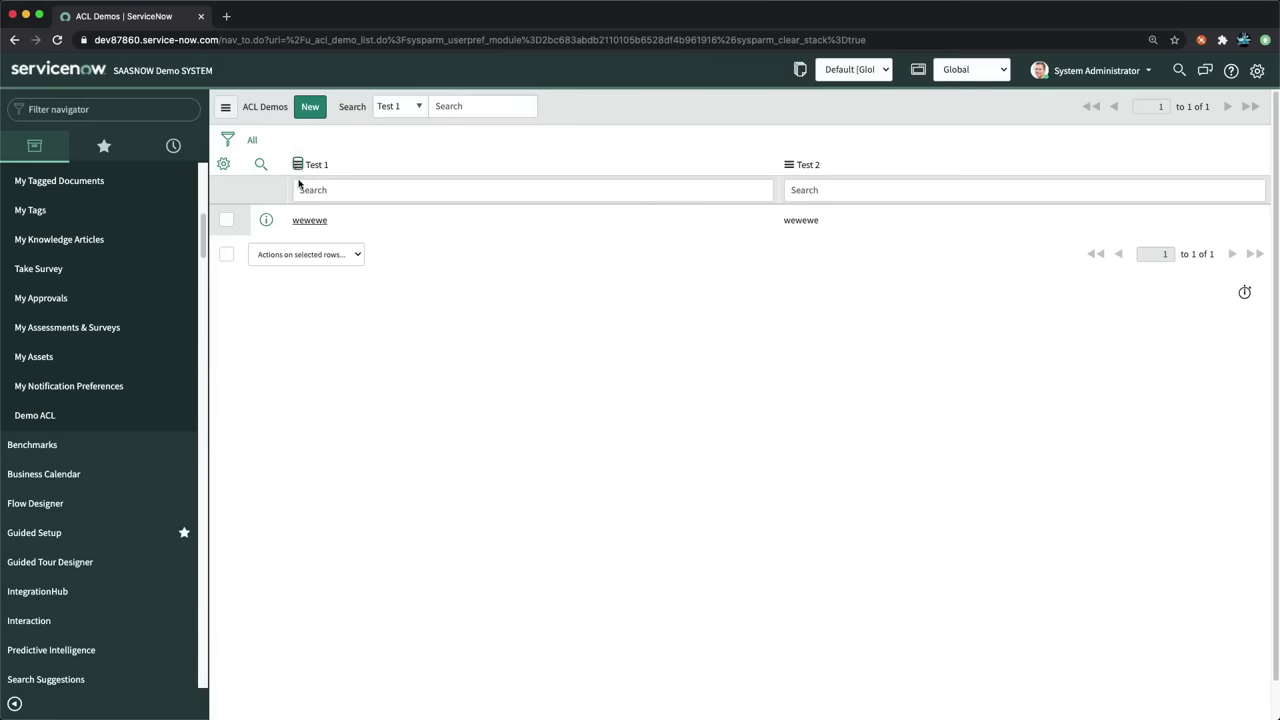
{"action": "left_click", "coordinate": [297, 167]}
{"action": "mouse_move", "coordinate": [350, 289]}
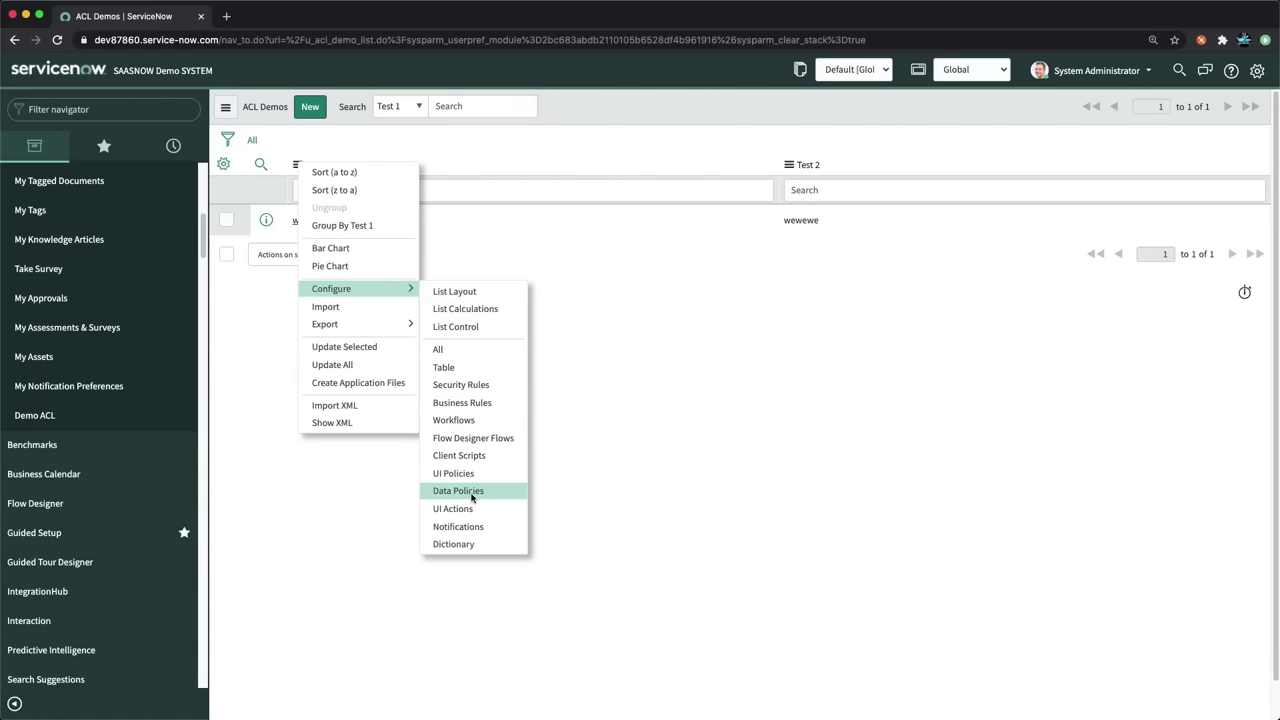
{"action": "left_click", "coordinate": [469, 387]}
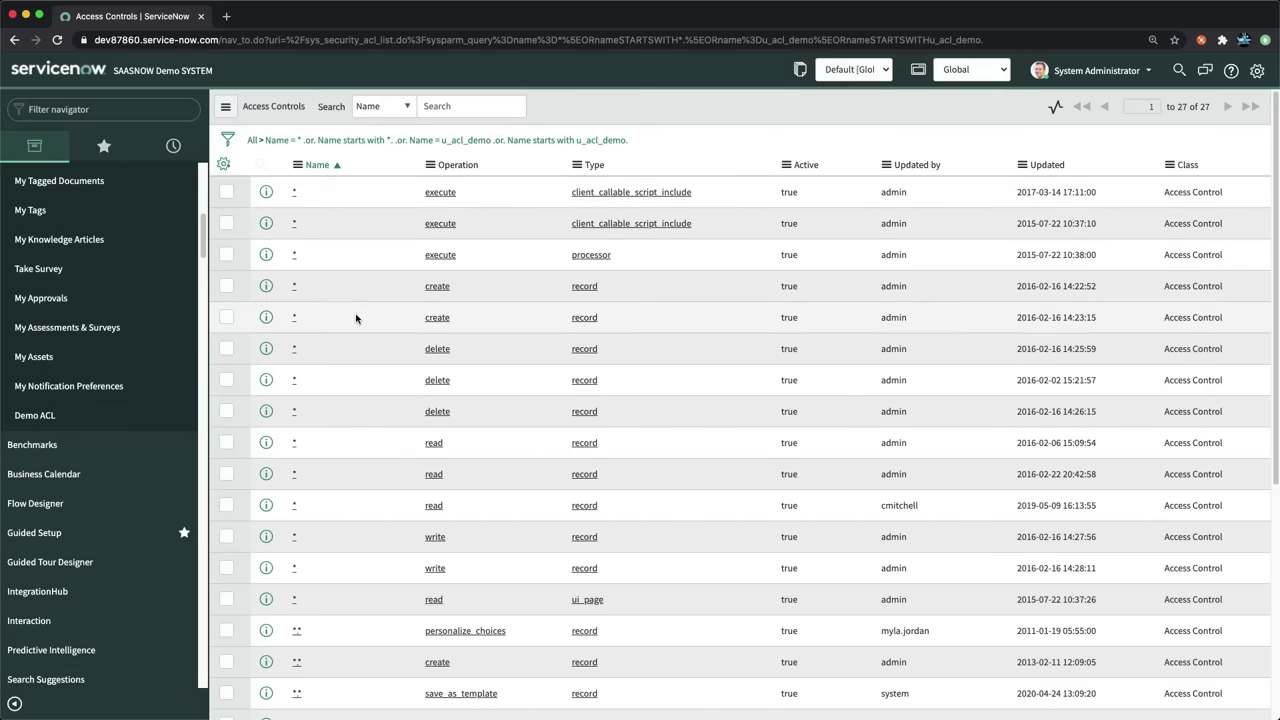
{"action": "scroll", "coordinate": [354, 312], "scroll_direction": "down", "scroll_amount": 5}
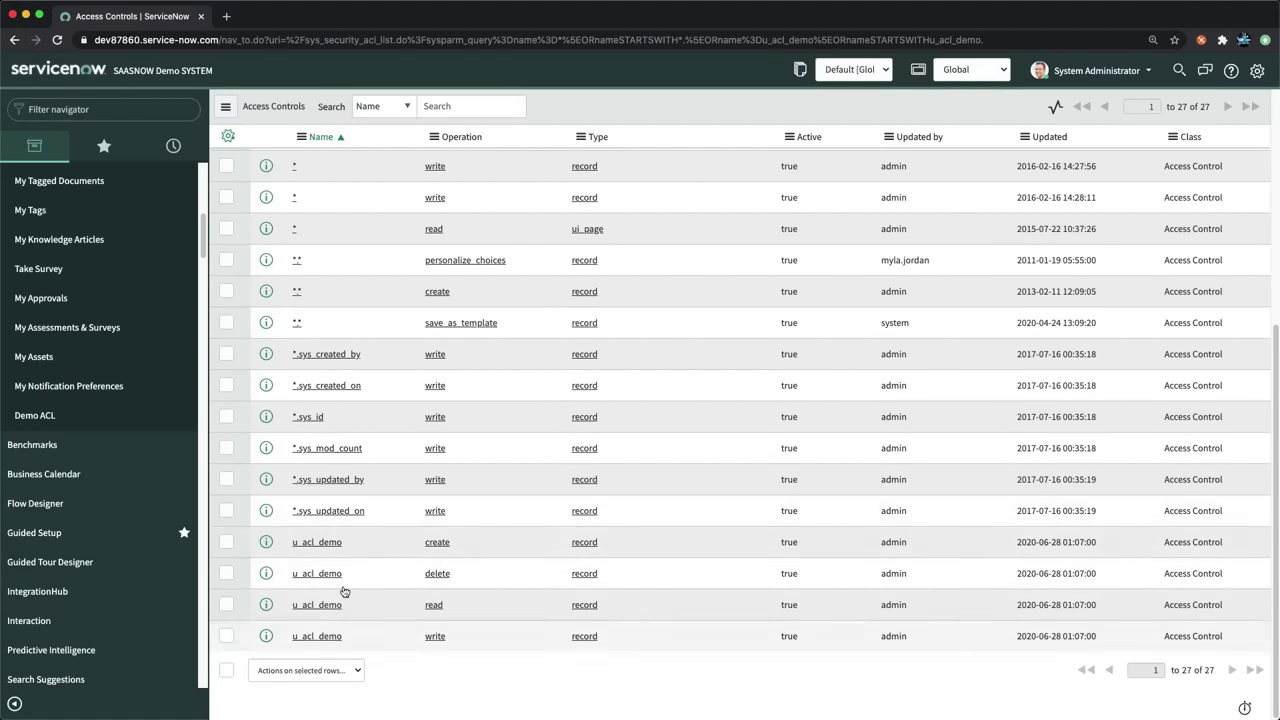
{"action": "scroll", "coordinate": [357, 442], "scroll_direction": "up", "scroll_amount": 5}
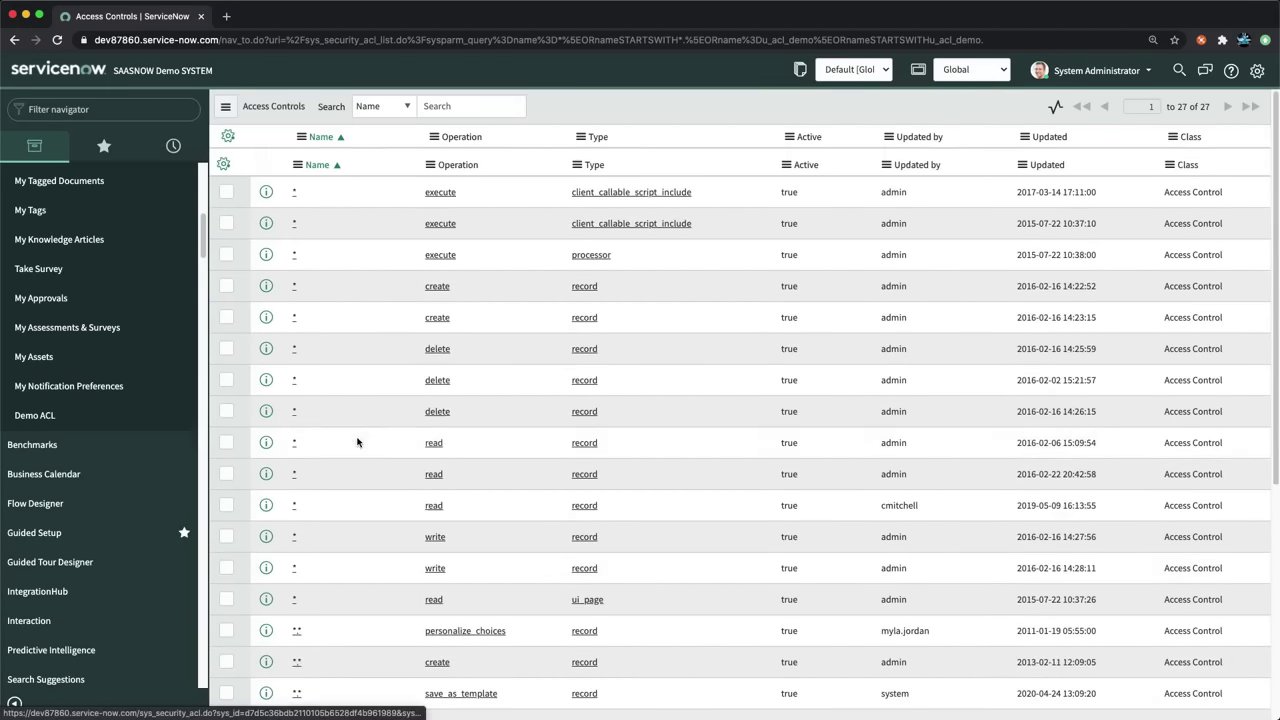
{"action": "scroll", "coordinate": [357, 442], "scroll_direction": "down", "scroll_amount": 5}
{"action": "scroll", "coordinate": [360, 443], "scroll_direction": "up", "scroll_amount": 5}
Elevate the administrator session to the security_admin role
{"action": "left_click", "coordinate": [1085, 71]}
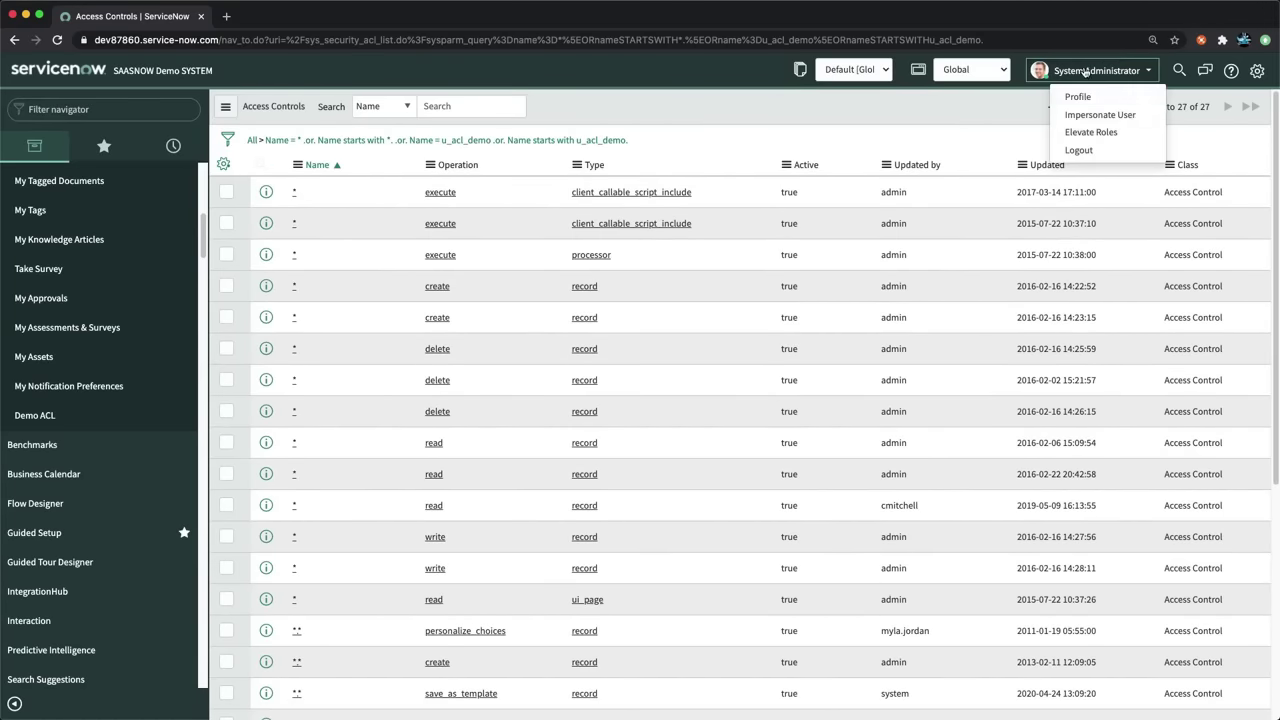
{"action": "left_click", "coordinate": [1097, 132]}
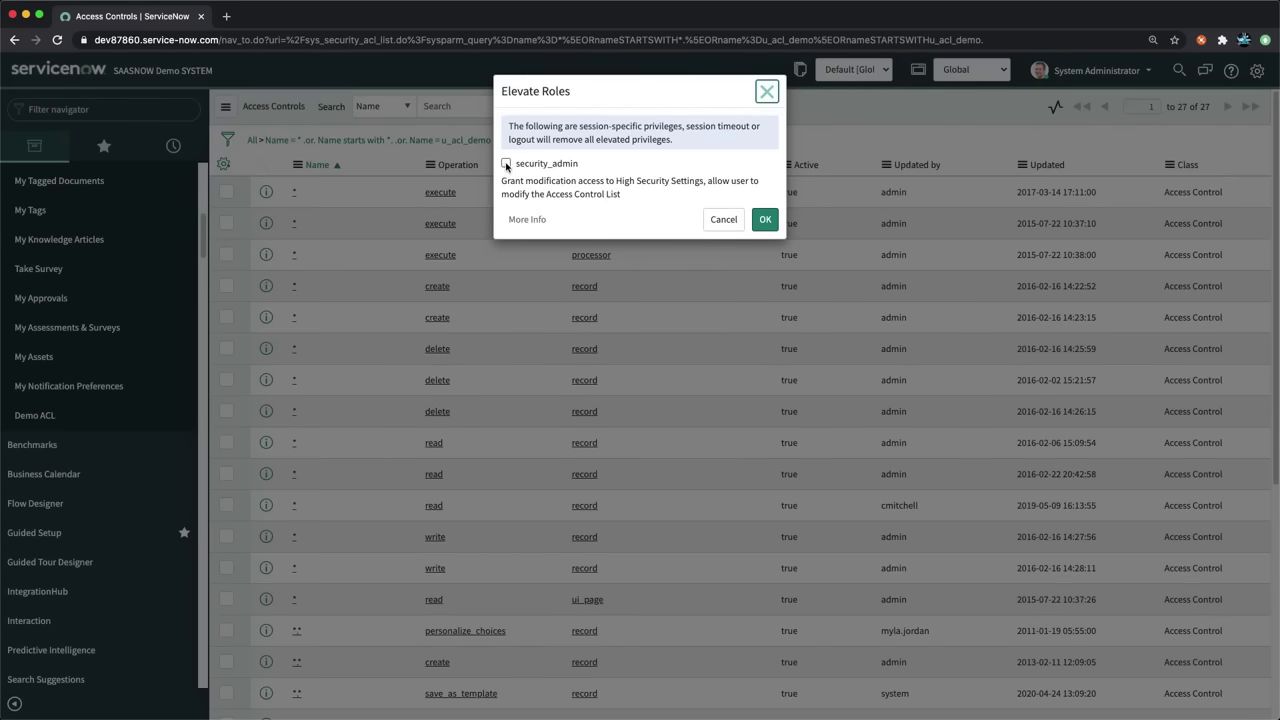
{"action": "left_click", "coordinate": [506, 164]}
{"action": "left_click", "coordinate": [764, 221]}
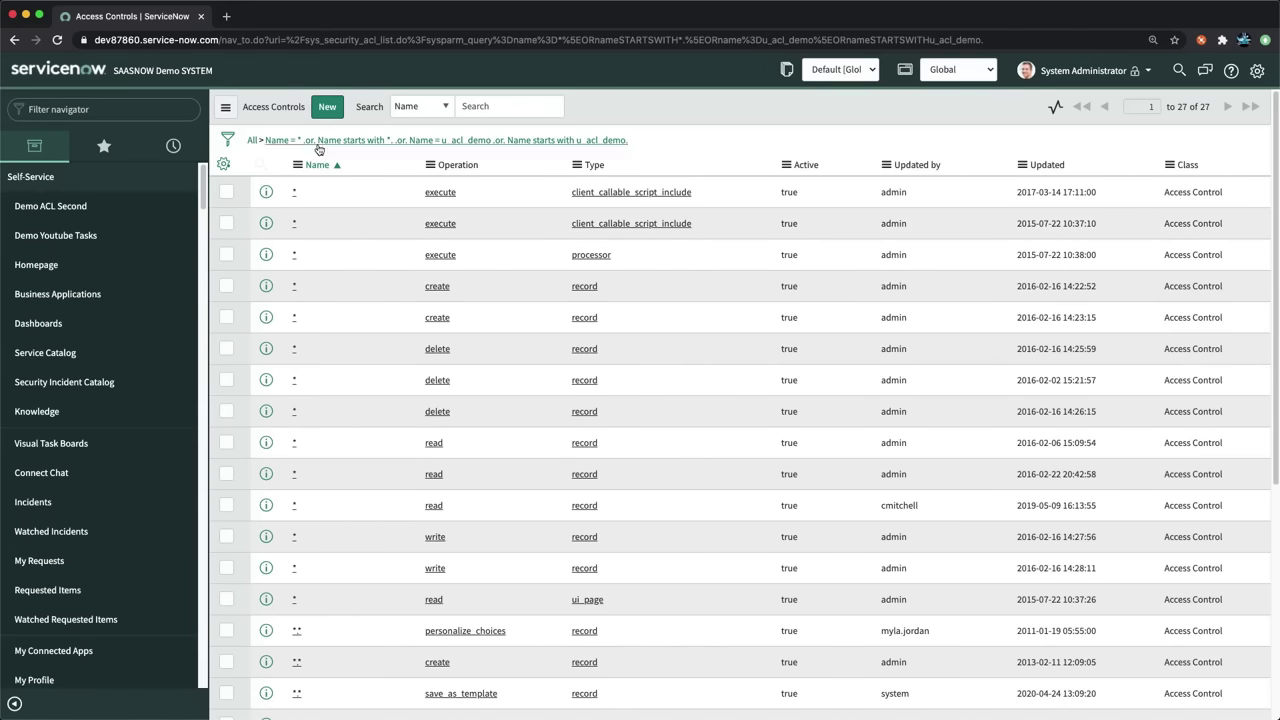
Start a new read access control on the ACL Demo table's Test 2 field
{"action": "left_click", "coordinate": [324, 110]}
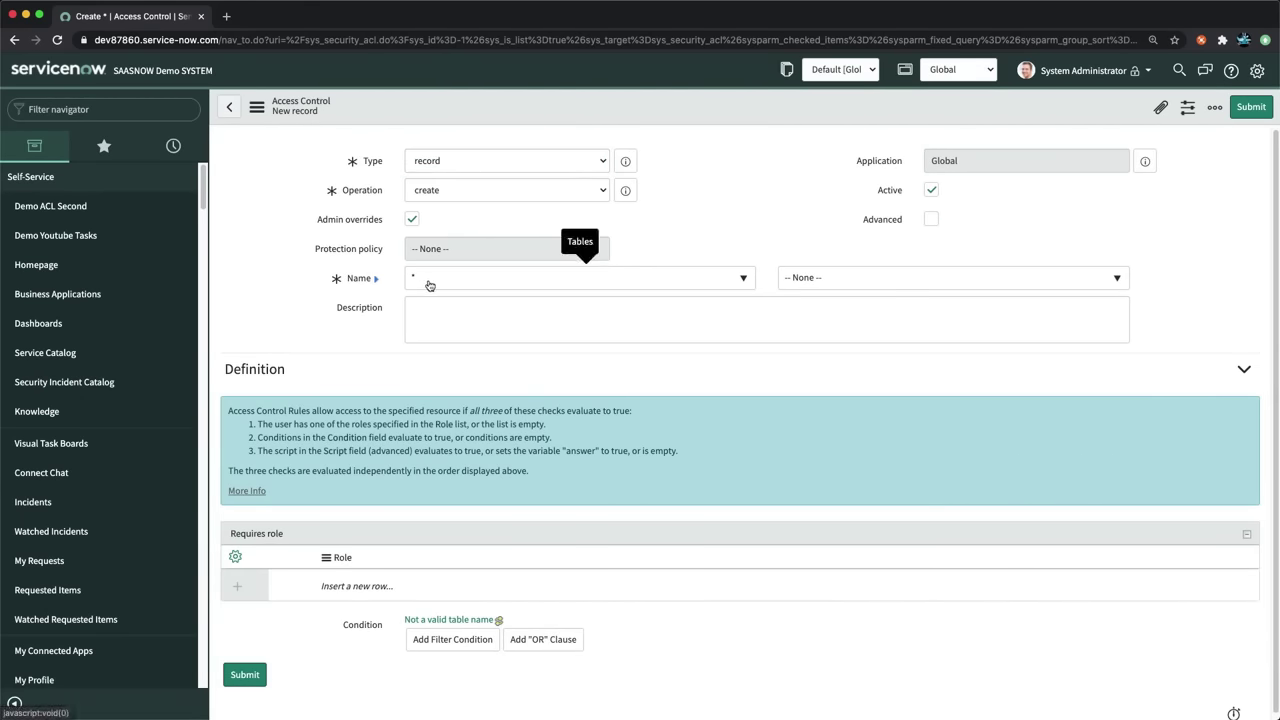
{"action": "left_click", "coordinate": [457, 191]}
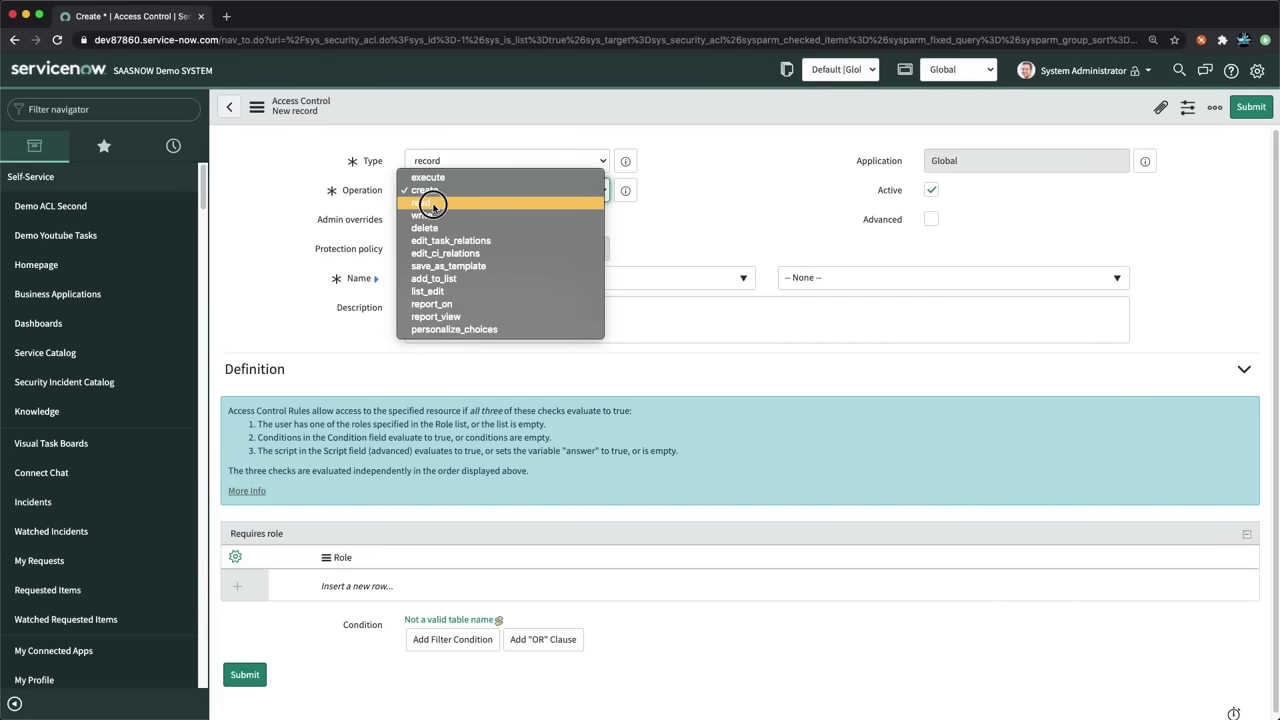
{"action": "left_click", "coordinate": [428, 202]}
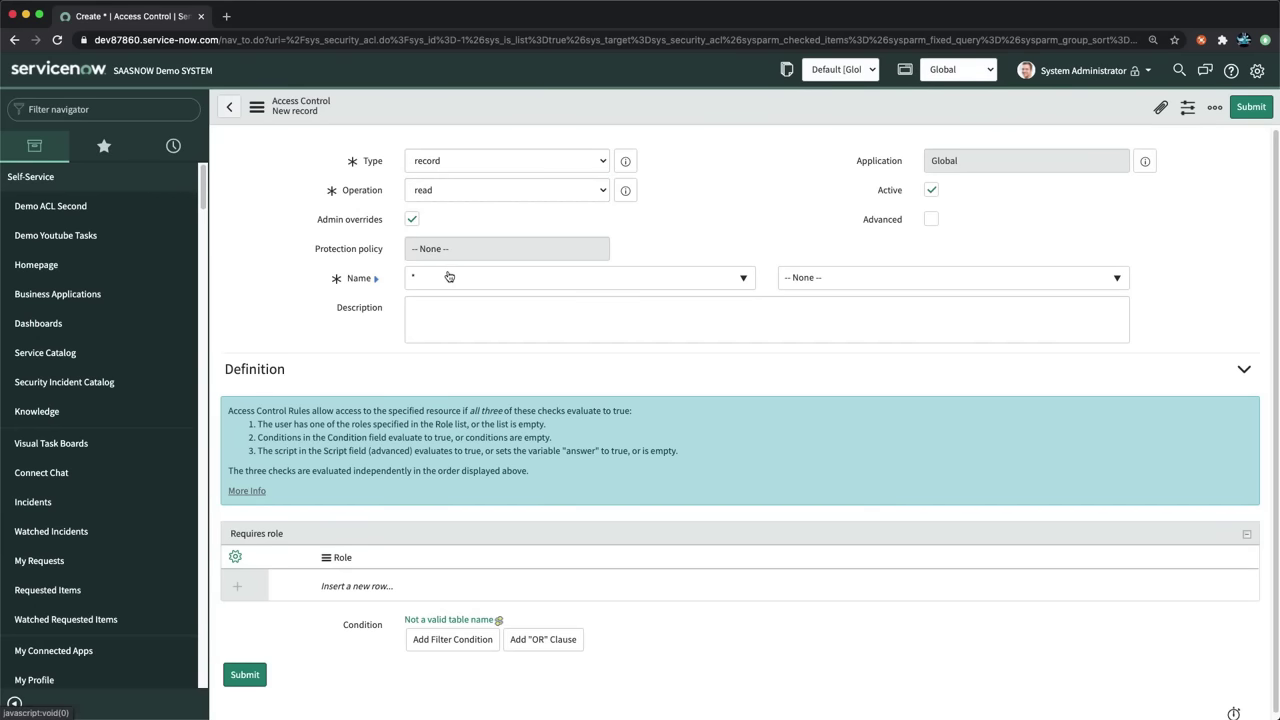
{"action": "left_click", "coordinate": [550, 285]}
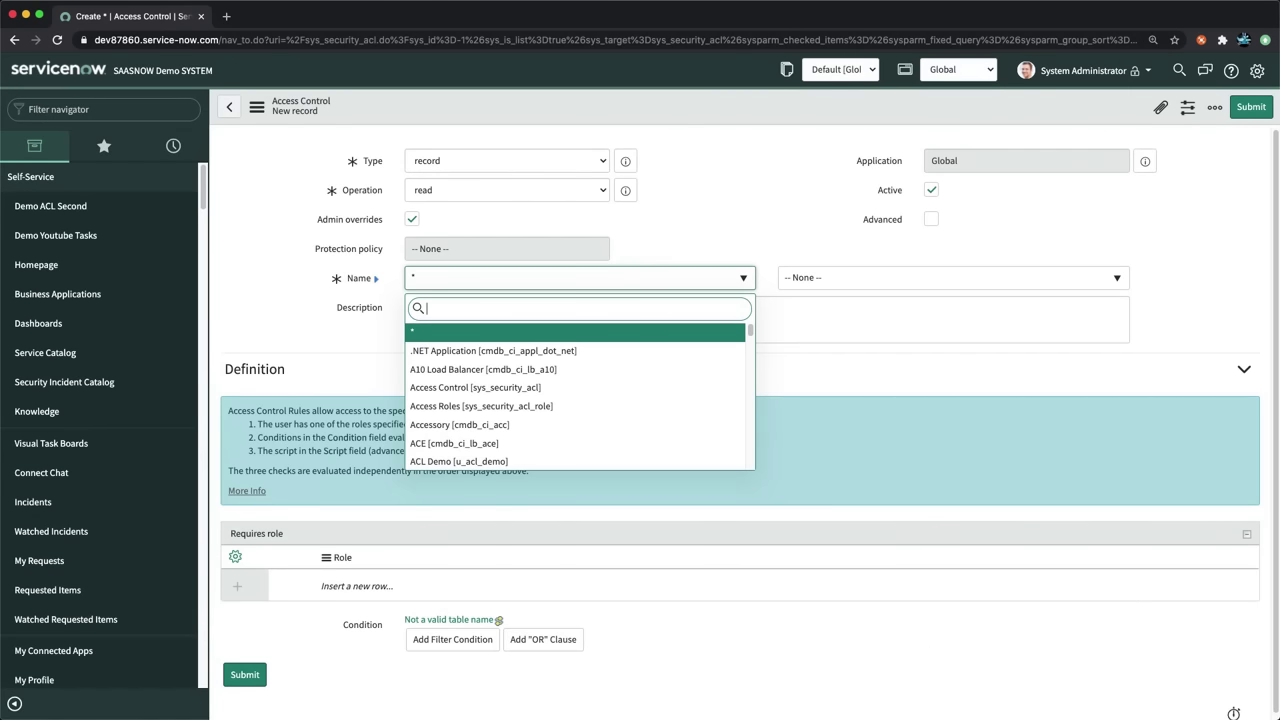
{"action": "type", "text": "acl"}
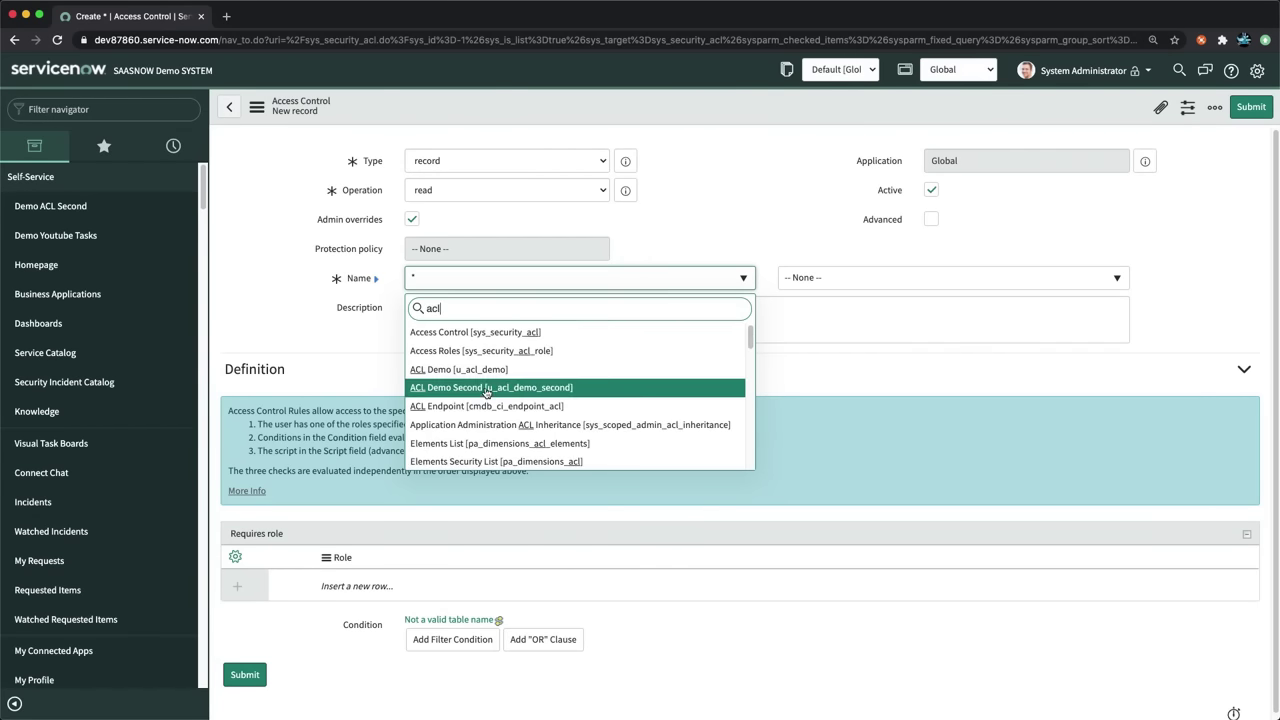
{"action": "left_click", "coordinate": [475, 370]}
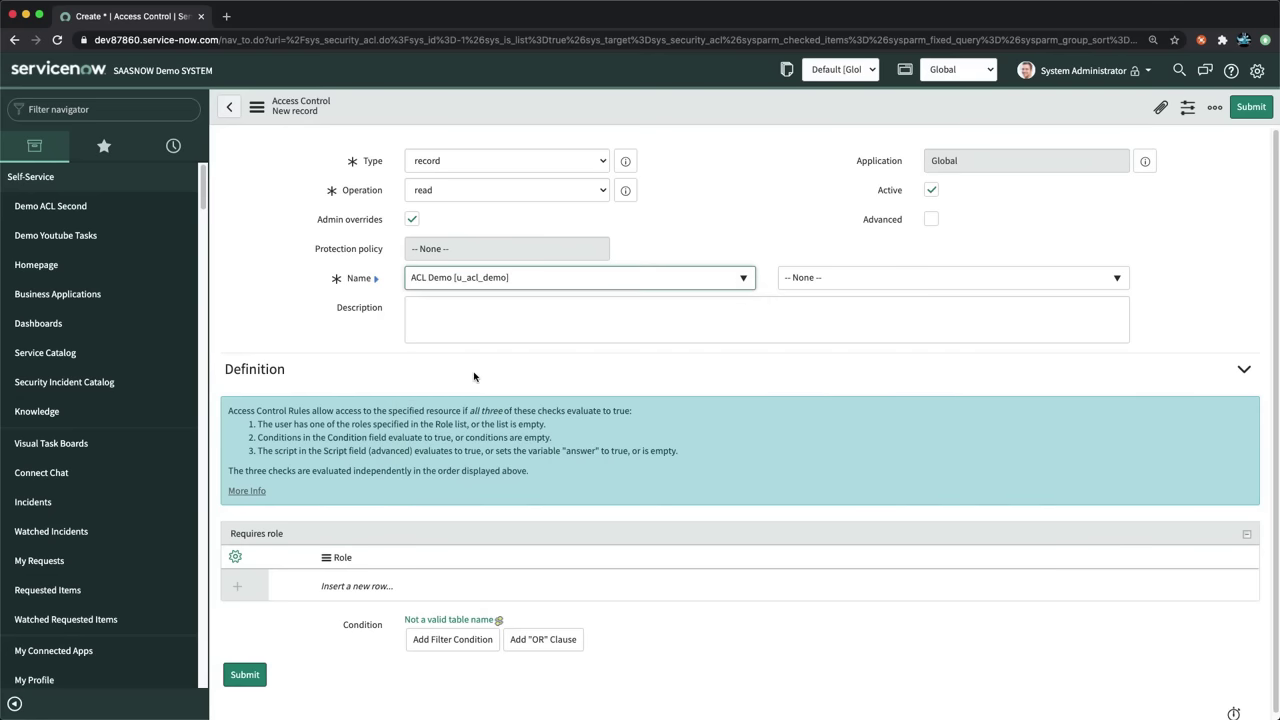
{"action": "left_click", "coordinate": [822, 280]}
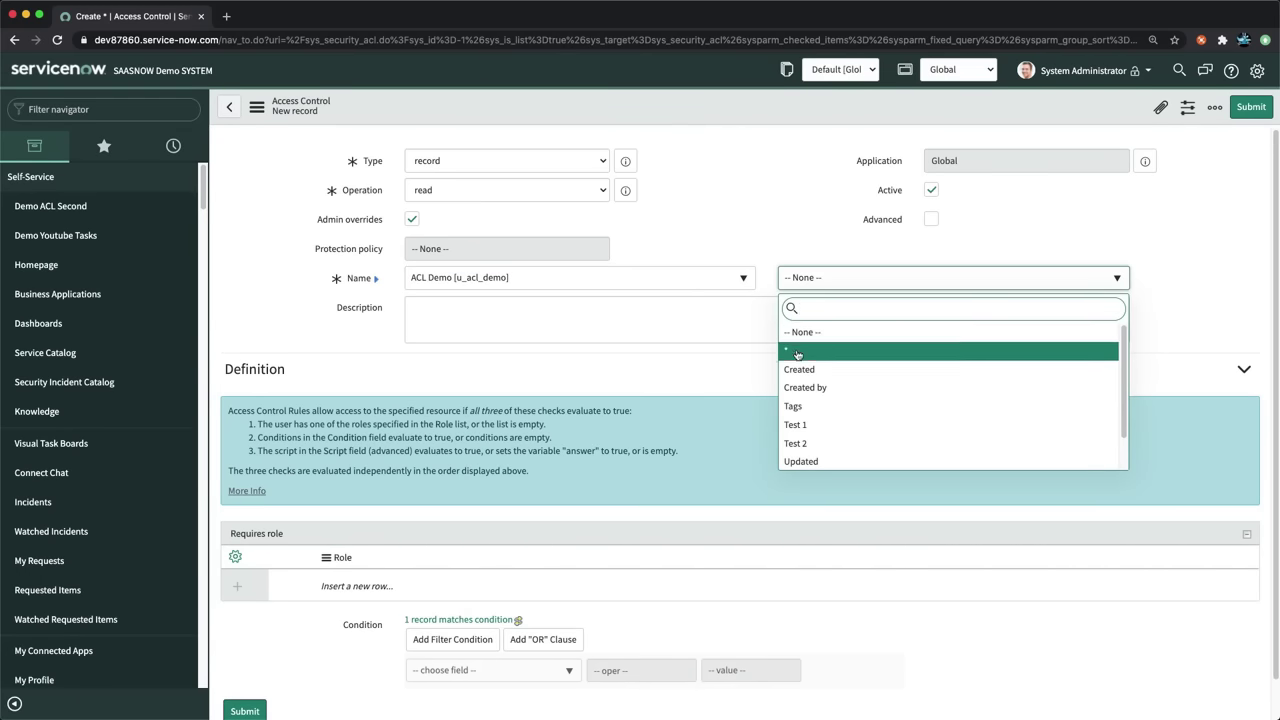
{"action": "left_click", "coordinate": [803, 452]}
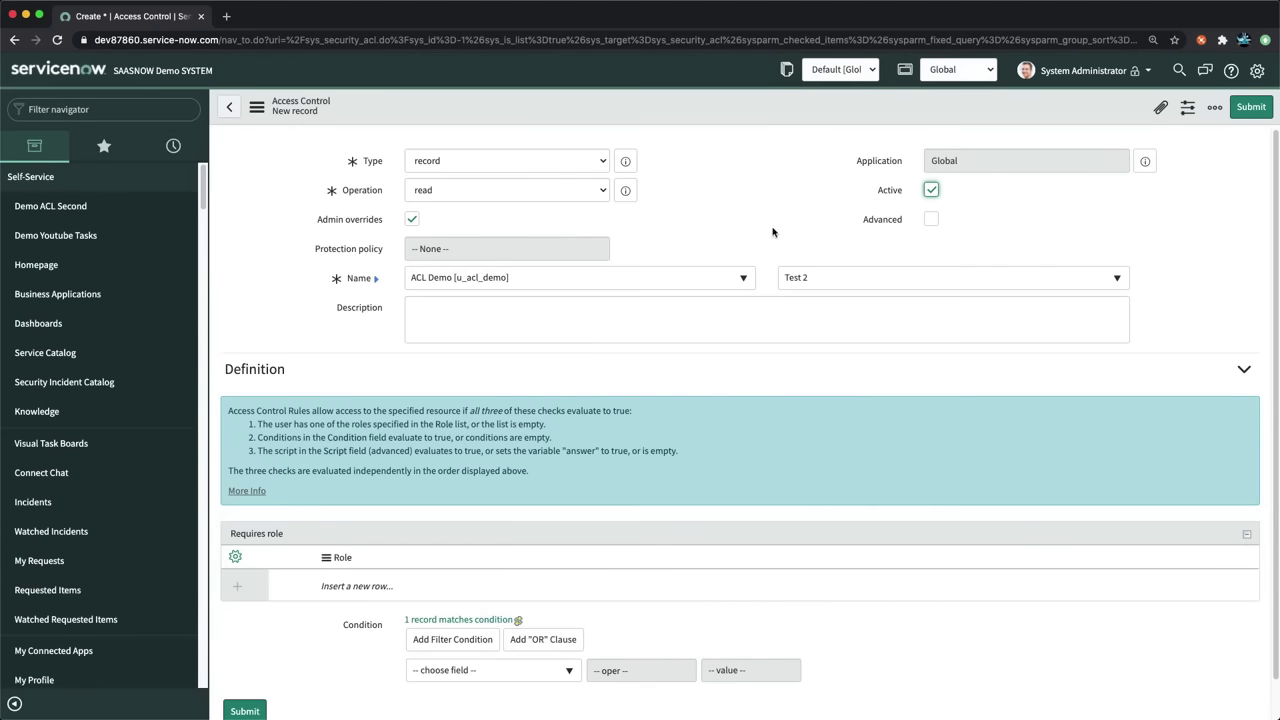
Require the admin role on the access control and save it, continuing past the security check
{"action": "scroll", "coordinate": [698, 338], "scroll_direction": "down", "scroll_amount": 1}
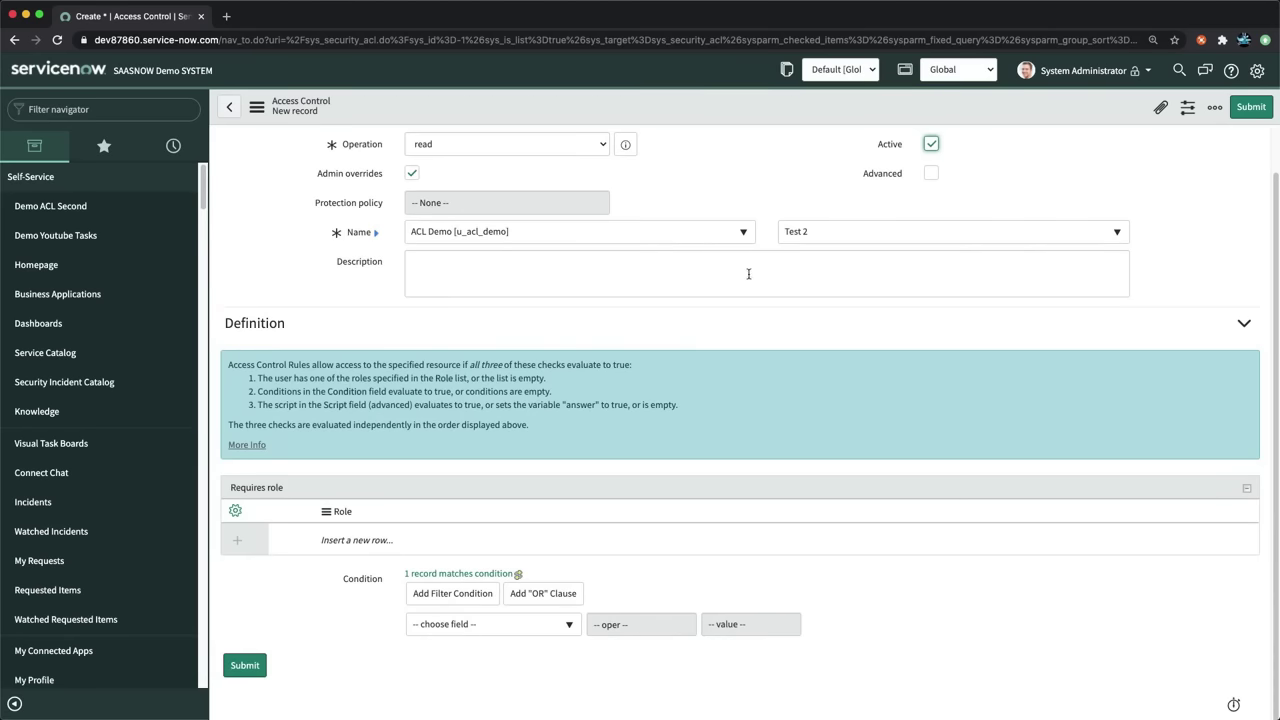
{"action": "left_click", "coordinate": [342, 540]}
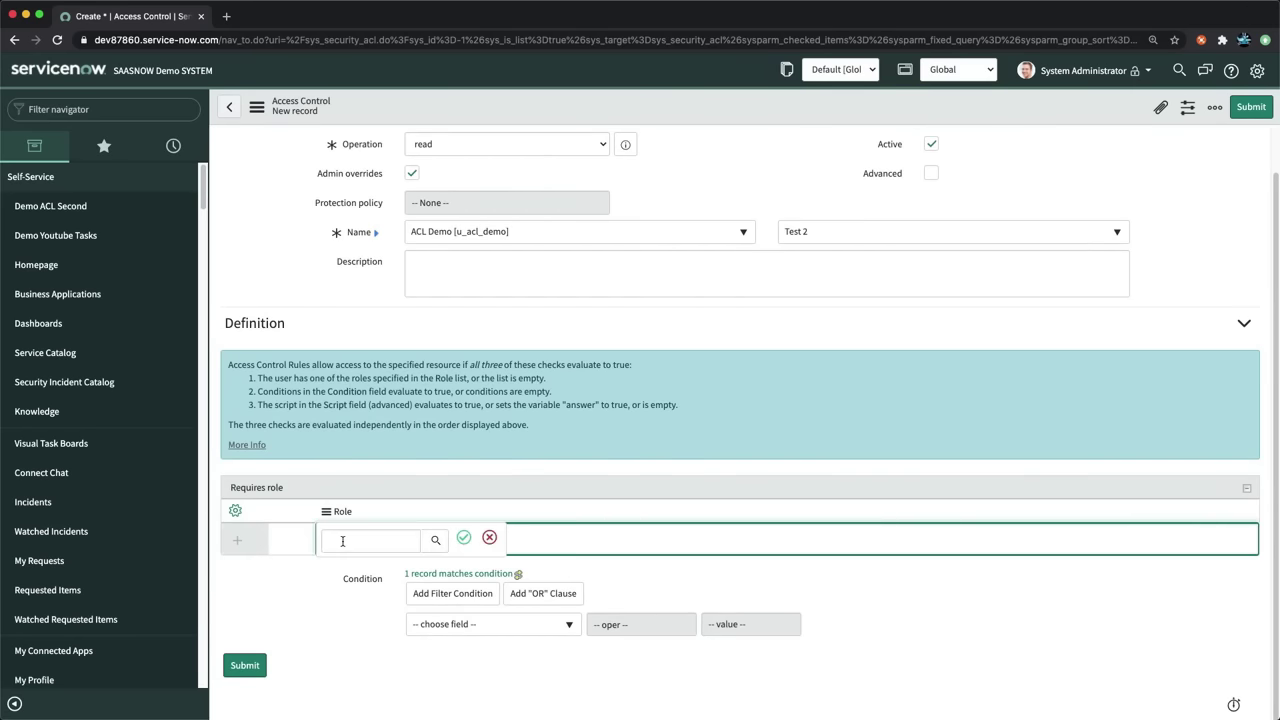
{"action": "type", "text": "a"}
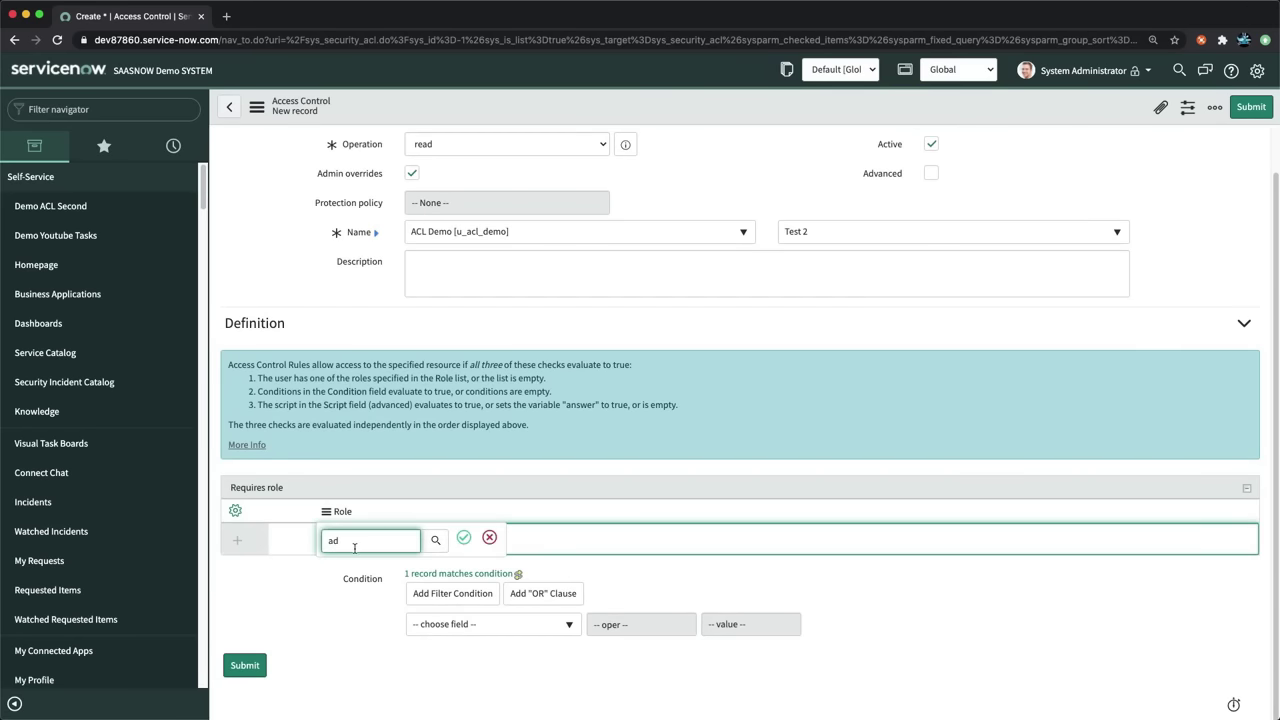
{"action": "type", "text": "d"}
{"action": "left_click", "coordinate": [347, 570]}
{"action": "left_click", "coordinate": [463, 540]}
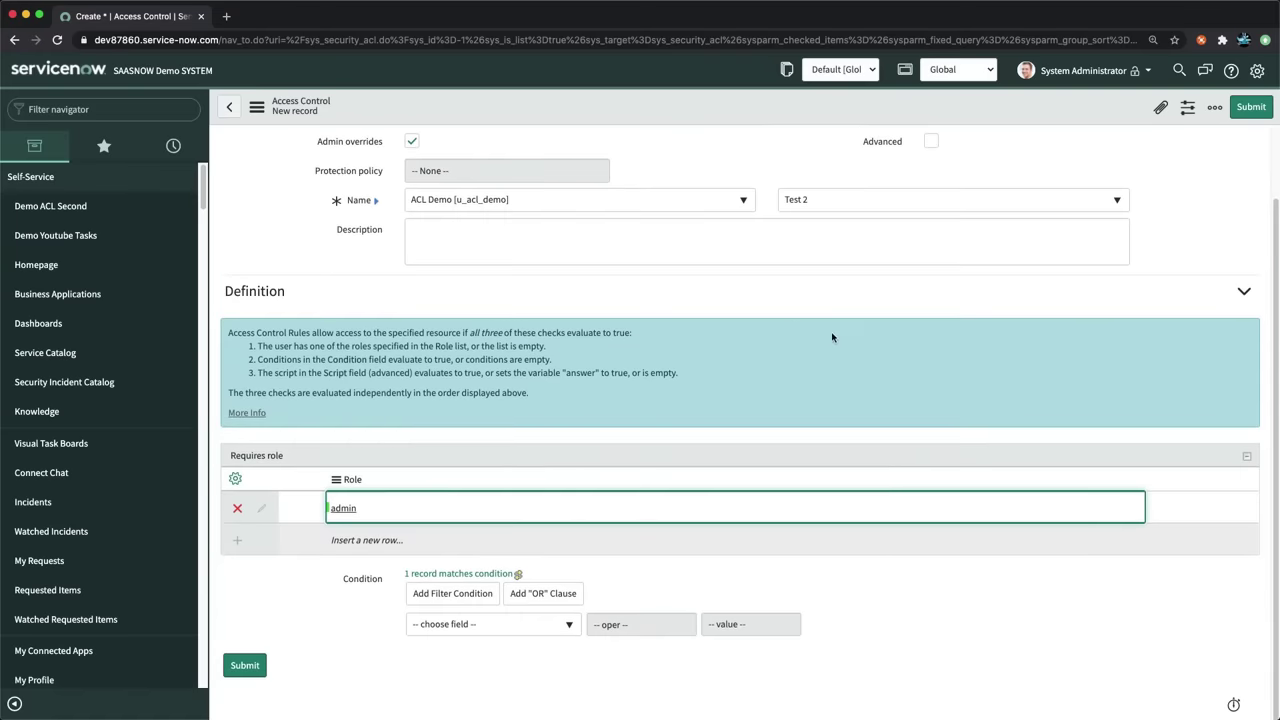
{"action": "scroll", "coordinate": [831, 331], "scroll_direction": "up", "scroll_amount": 2}
{"action": "right_click", "coordinate": [754, 107]}
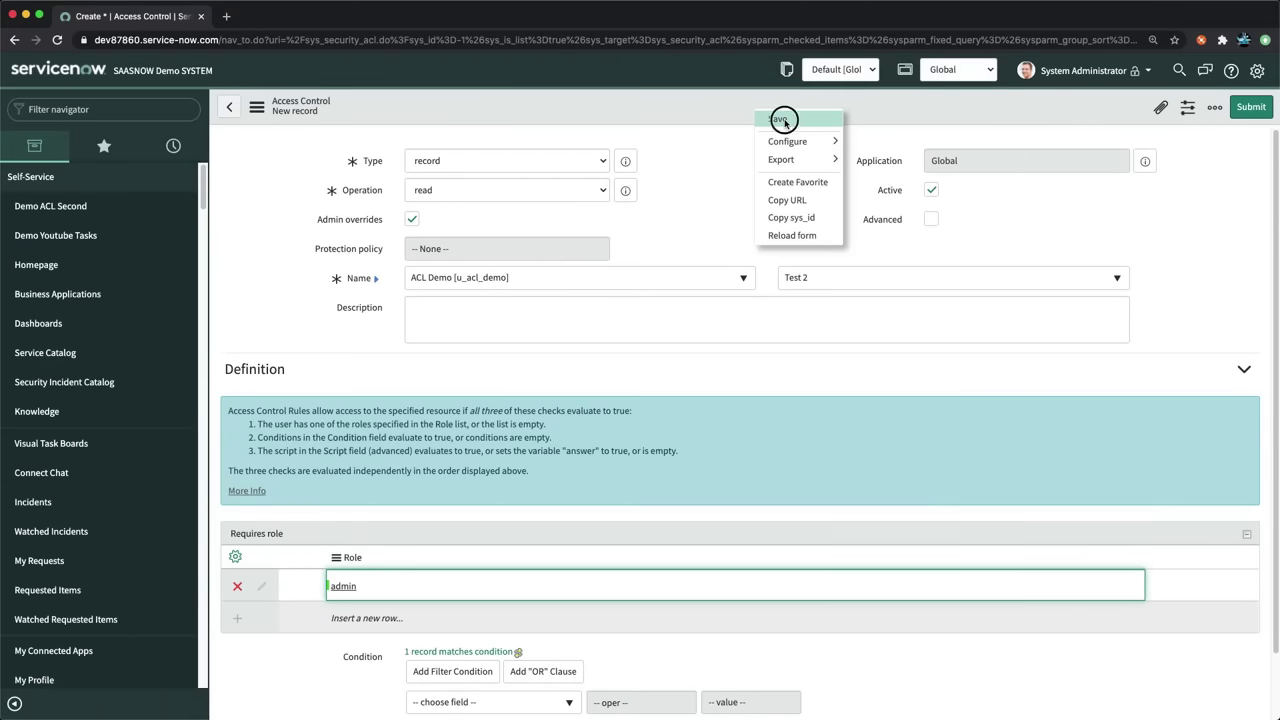
{"action": "left_click", "coordinate": [778, 119]}
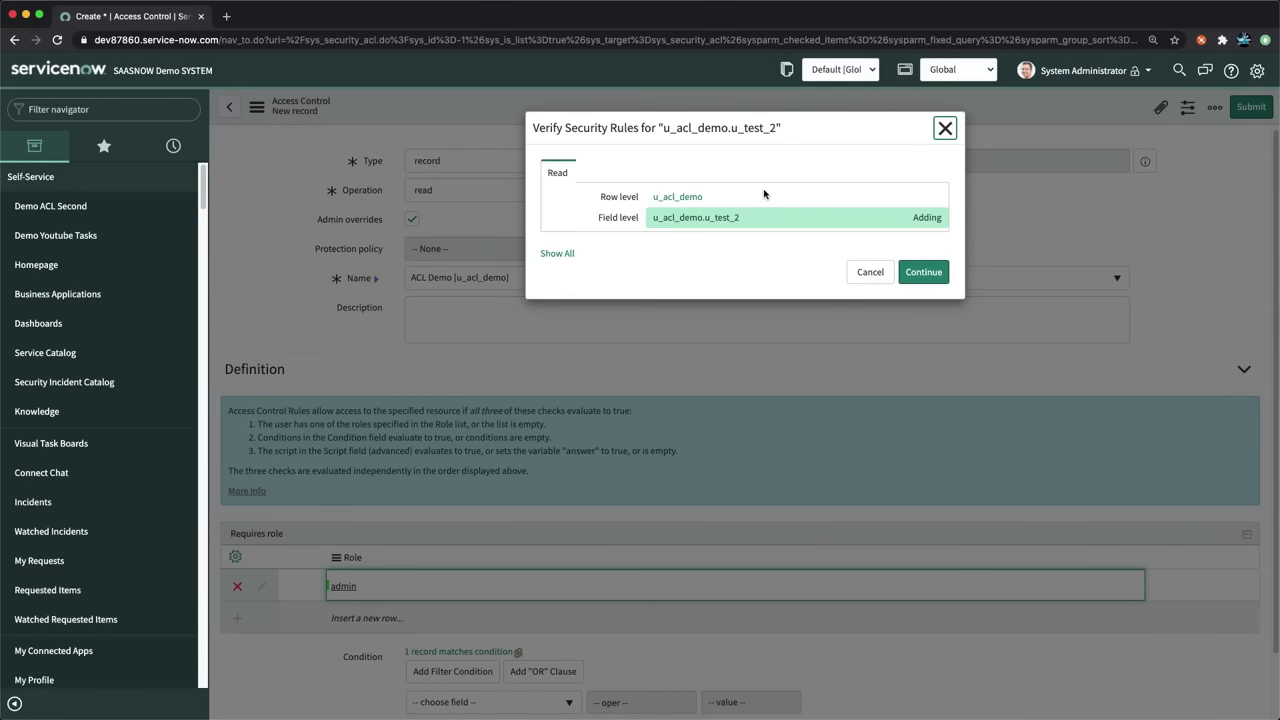
{"action": "left_click", "coordinate": [925, 275]}
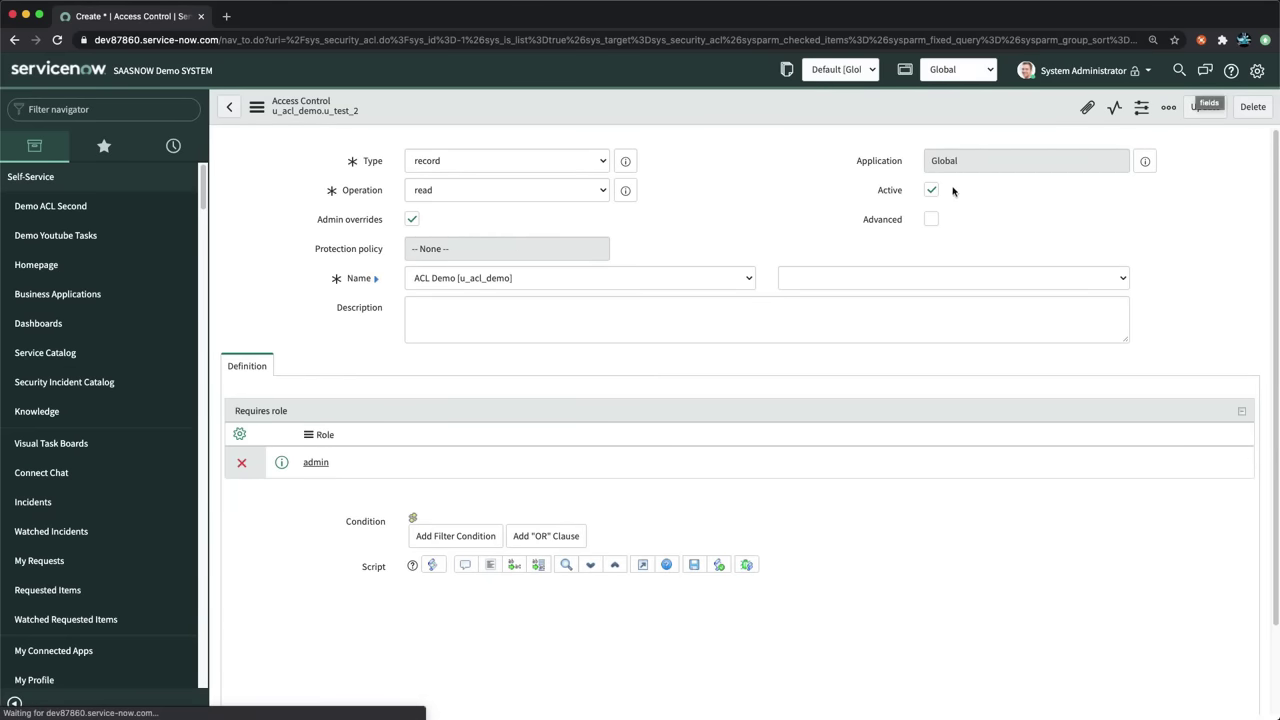
Impersonate the ITIL User from the administrator's account menu
{"action": "left_click", "coordinate": [1094, 75]}
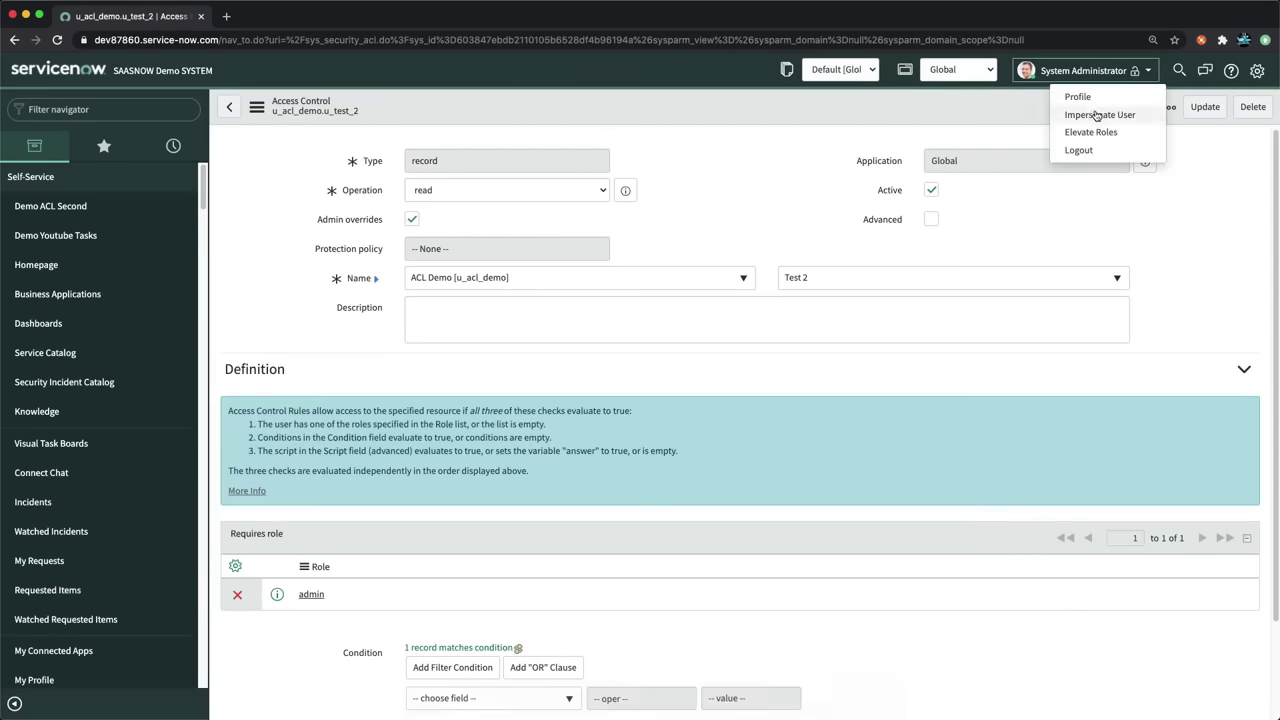
{"action": "left_click", "coordinate": [1102, 116]}
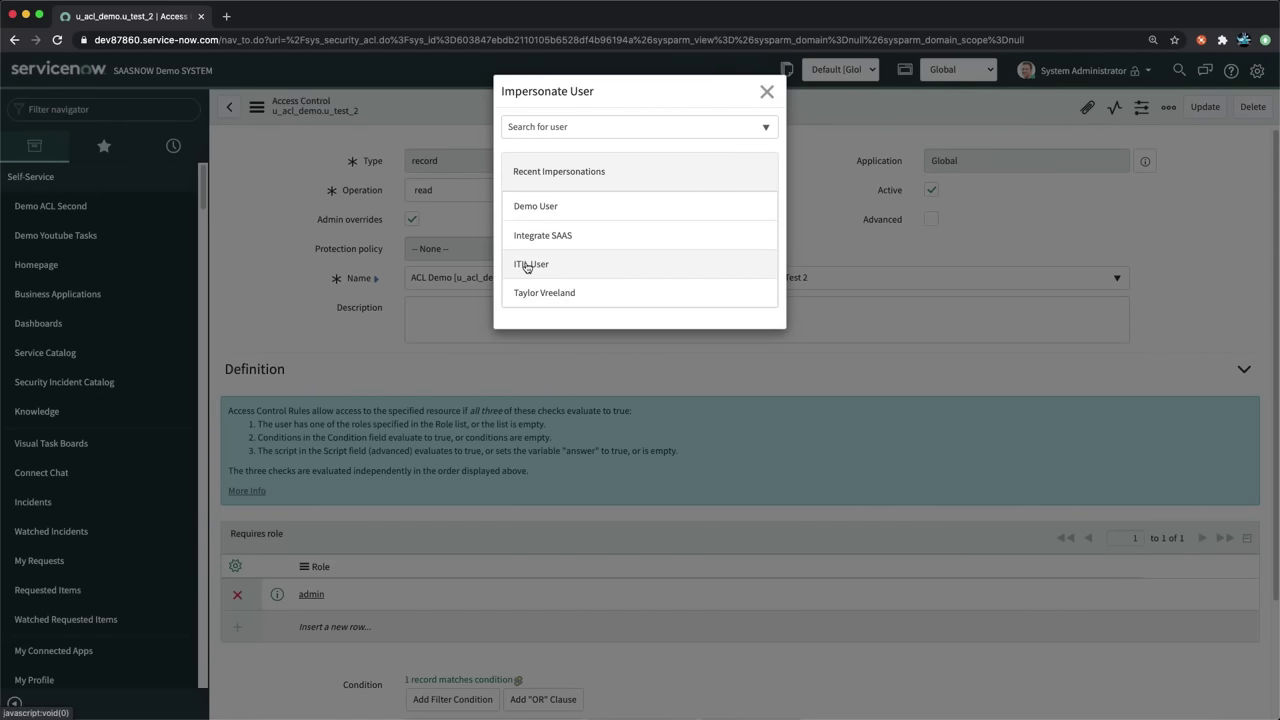
{"action": "left_click", "coordinate": [527, 266]}
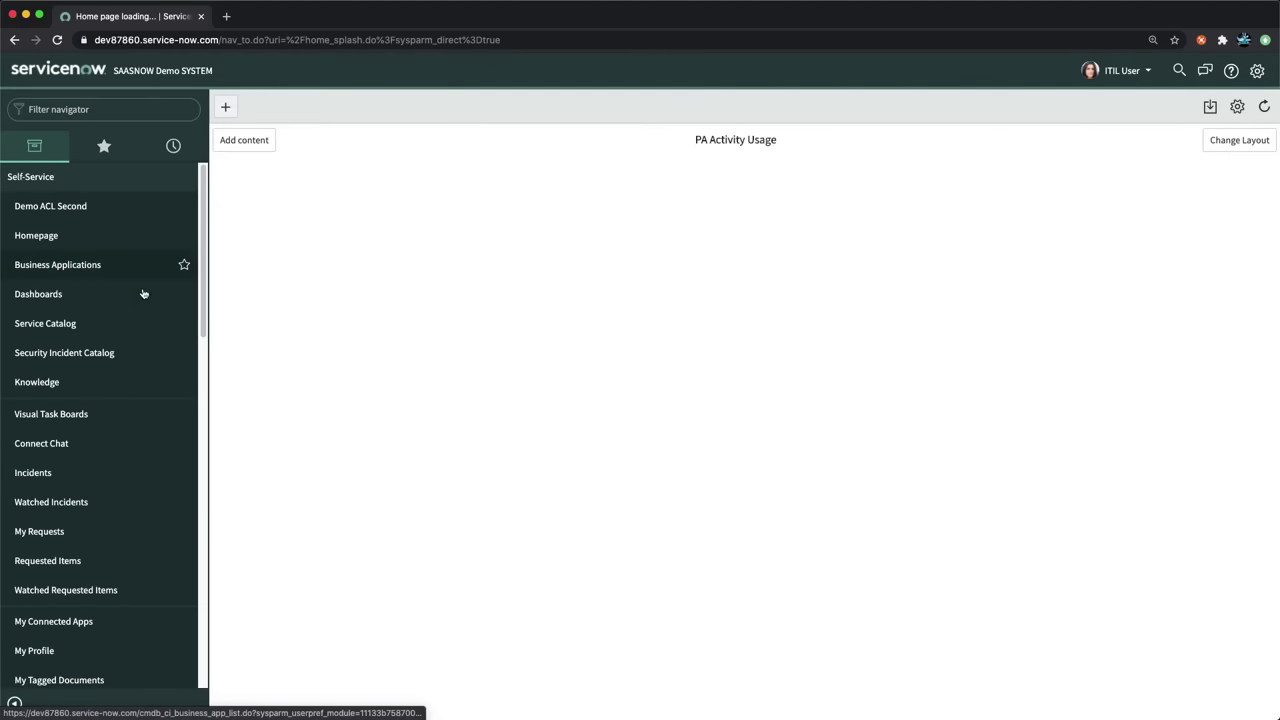
Open the wewewe record from the Demo ACL list, now showing only Test 1
{"action": "left_click_drag", "start_coordinate": [201, 230], "coordinate": [201, 410]}
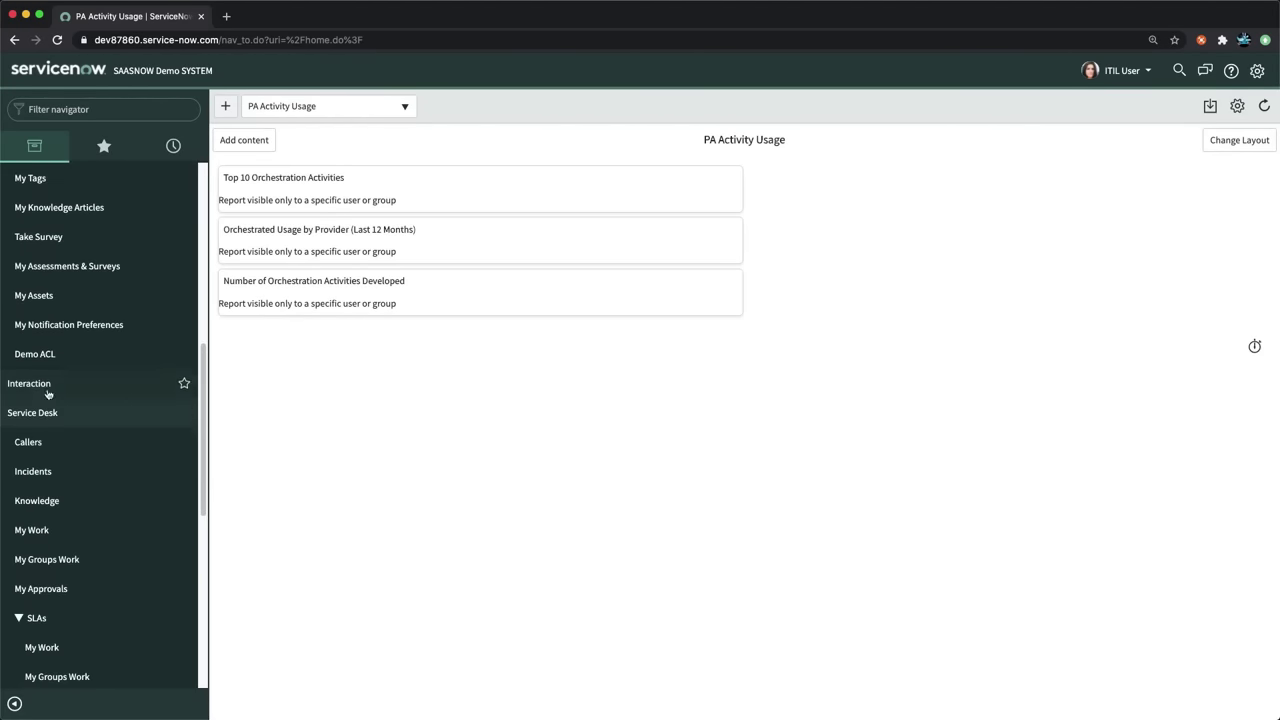
{"action": "left_click", "coordinate": [36, 358]}
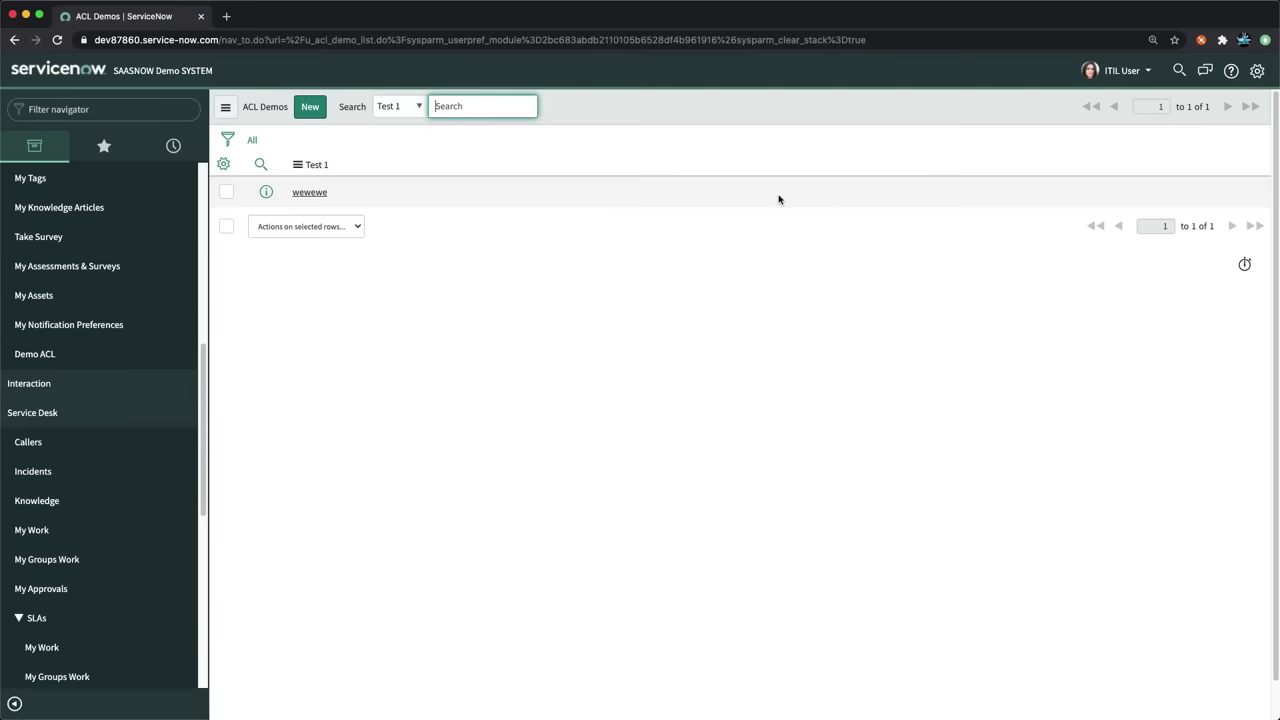
{"action": "left_click", "coordinate": [267, 193]}
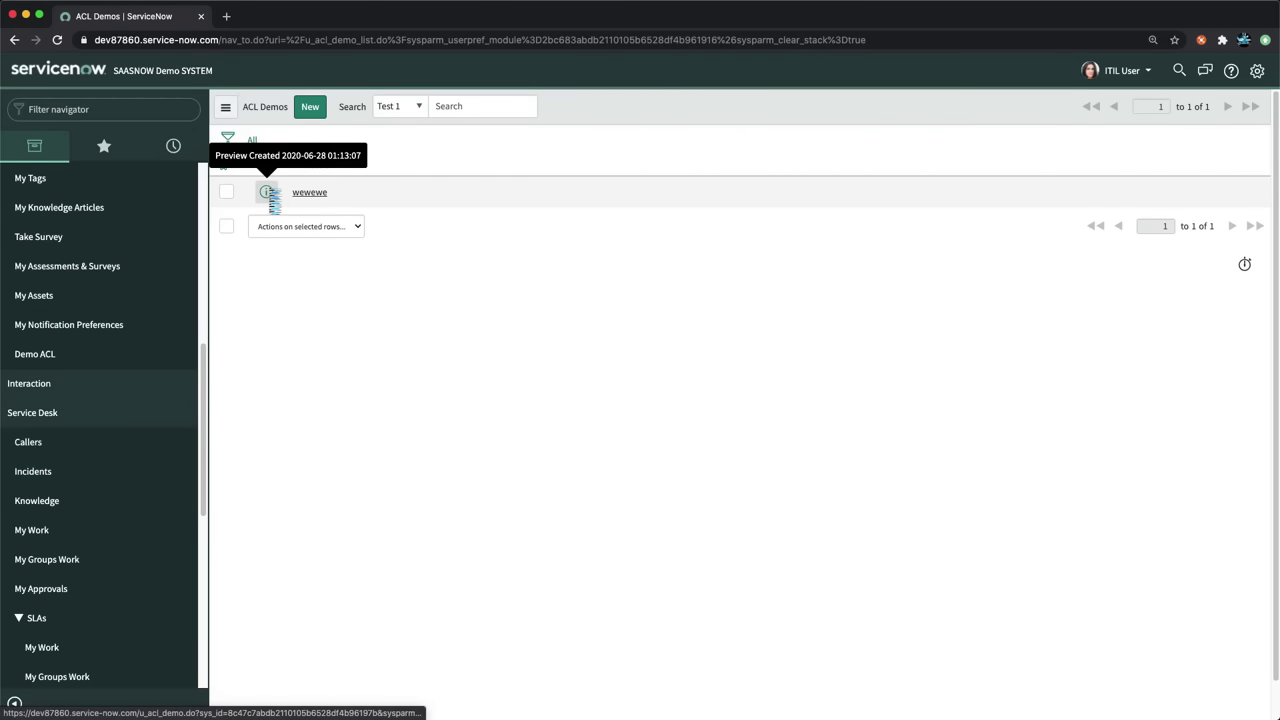
{"action": "left_click", "coordinate": [610, 230]}
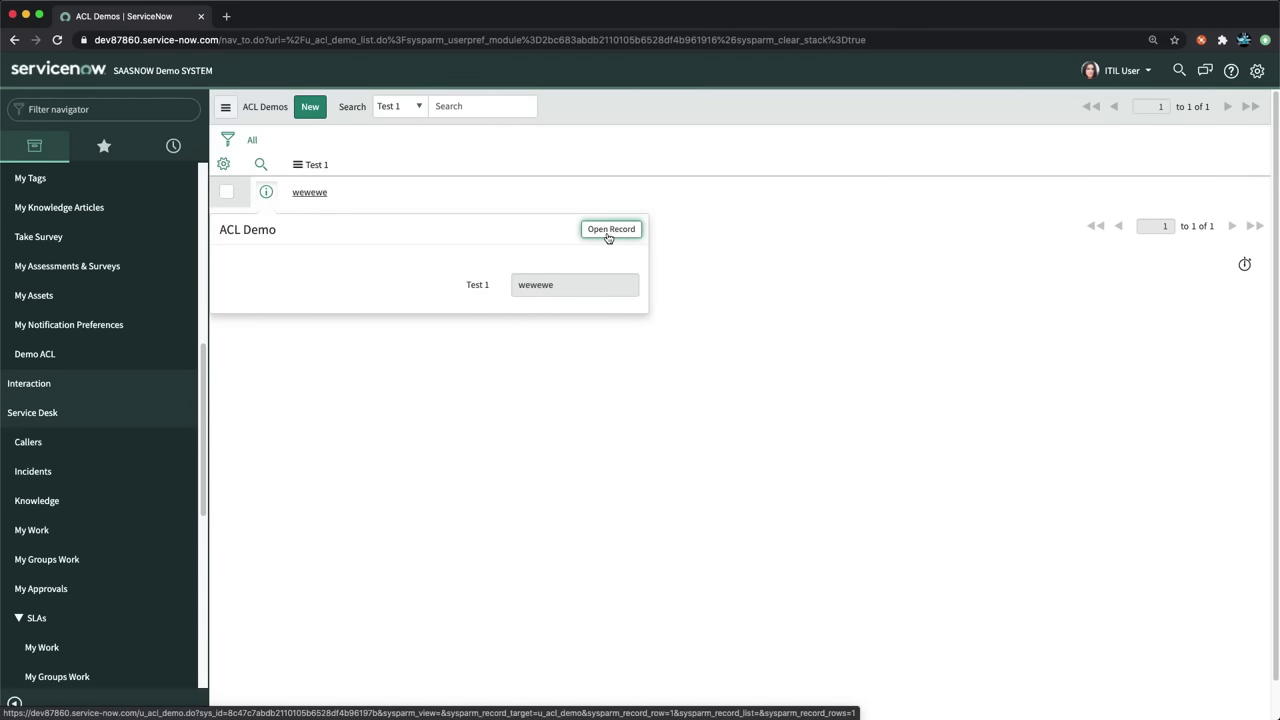
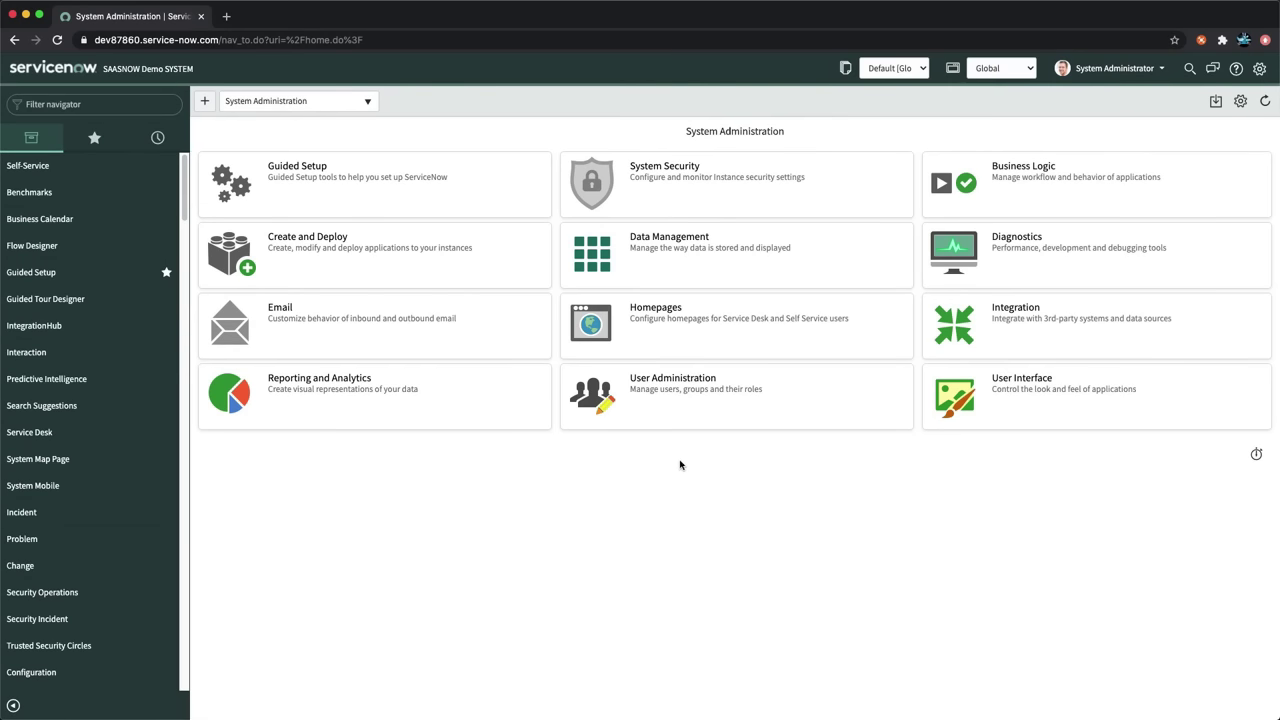
From Incident > Open, open incident INC0010001's form
{"action": "scroll", "coordinate": [70, 445], "scroll_direction": "down", "scroll_amount": 1}
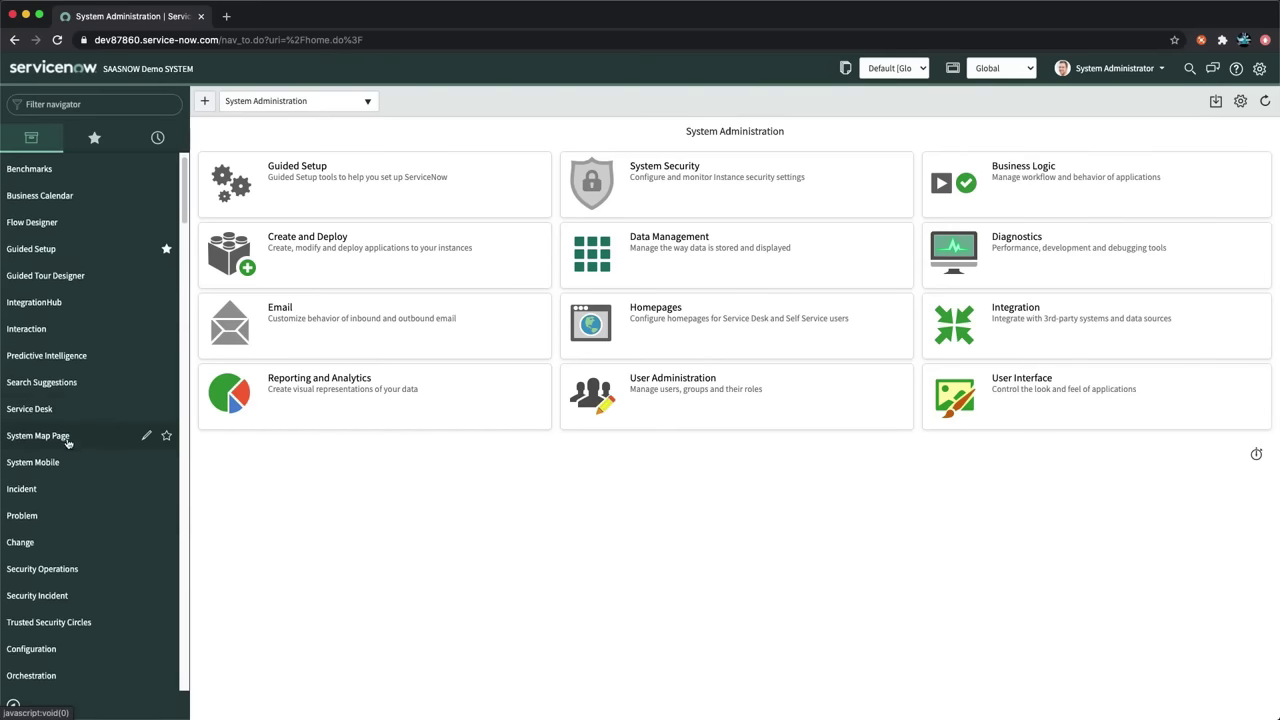
{"action": "scroll", "coordinate": [68, 443], "scroll_direction": "up", "scroll_amount": 1}
{"action": "left_click", "coordinate": [40, 514]}
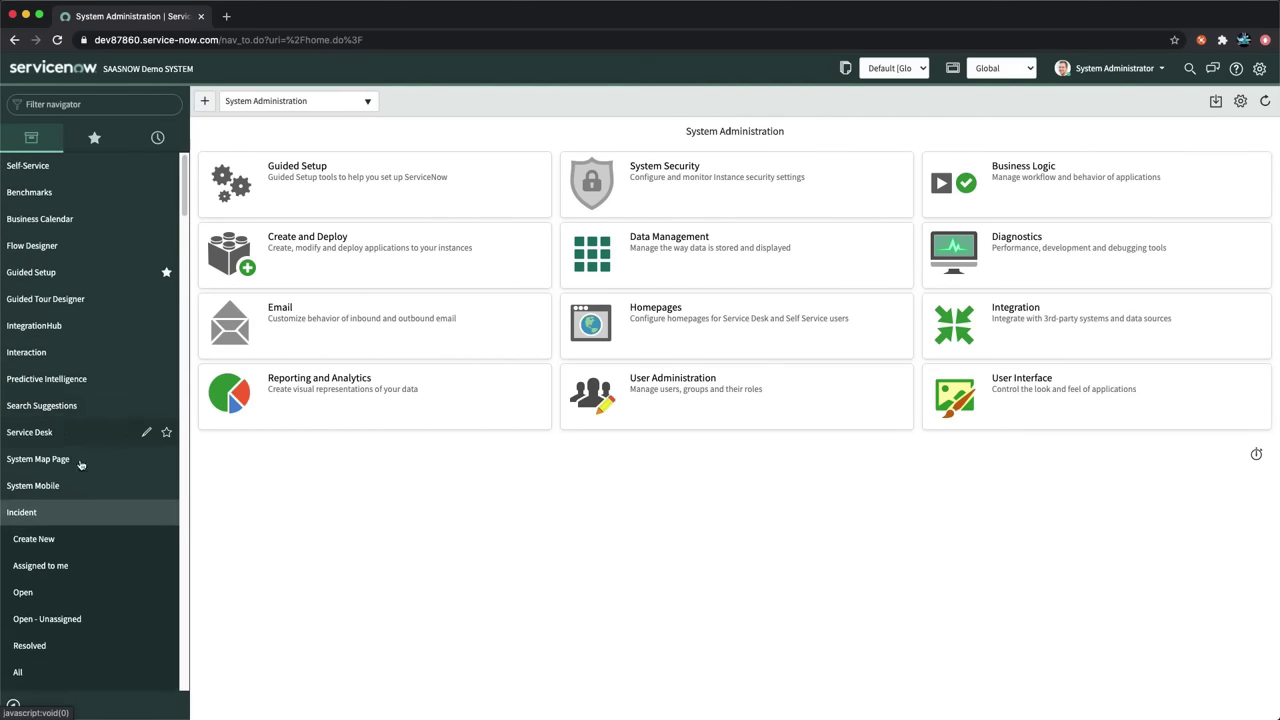
{"action": "scroll", "coordinate": [80, 464], "scroll_direction": "down", "scroll_amount": 5}
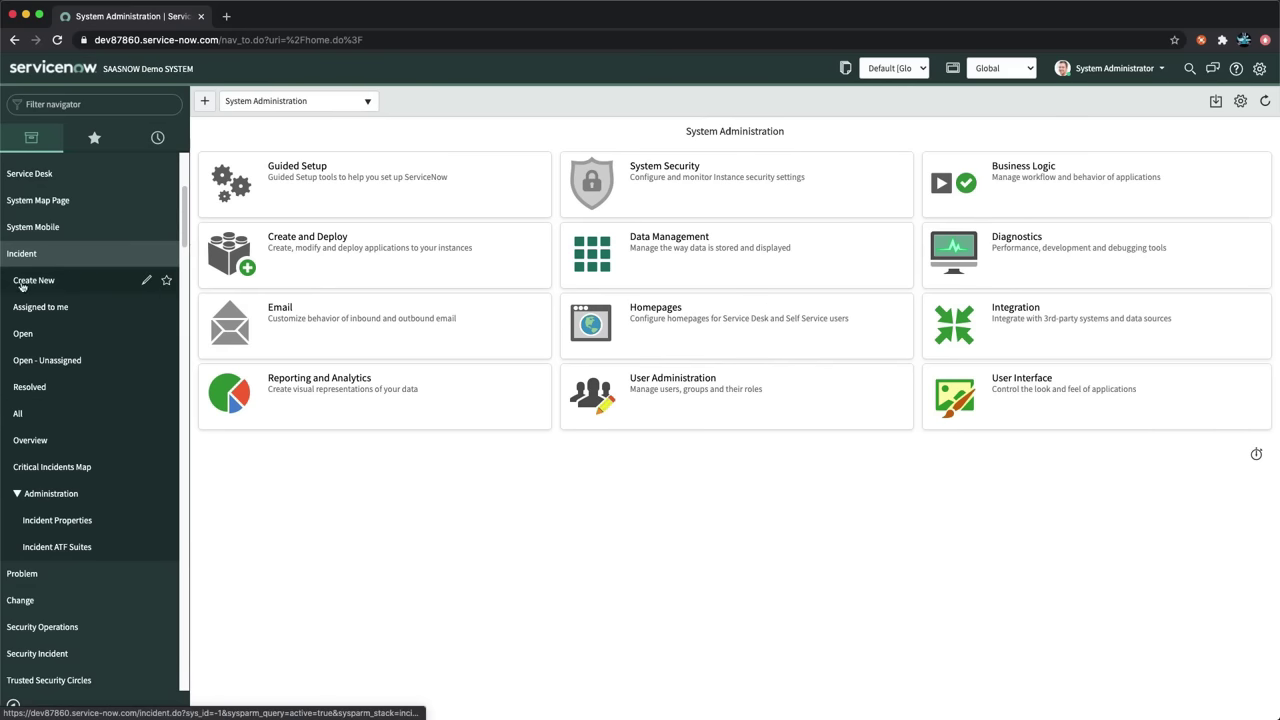
{"action": "left_click", "coordinate": [23, 338]}
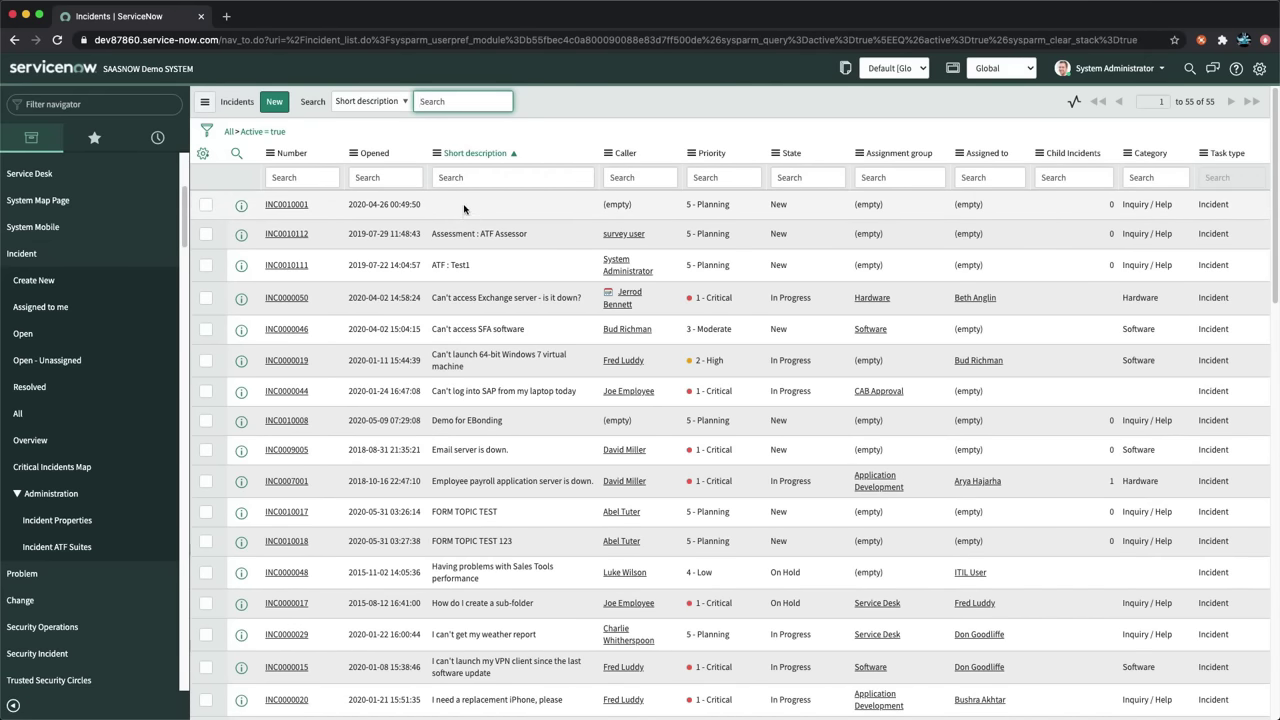
{"action": "left_click", "coordinate": [292, 210]}
{"action": "left_click", "coordinate": [292, 210]}
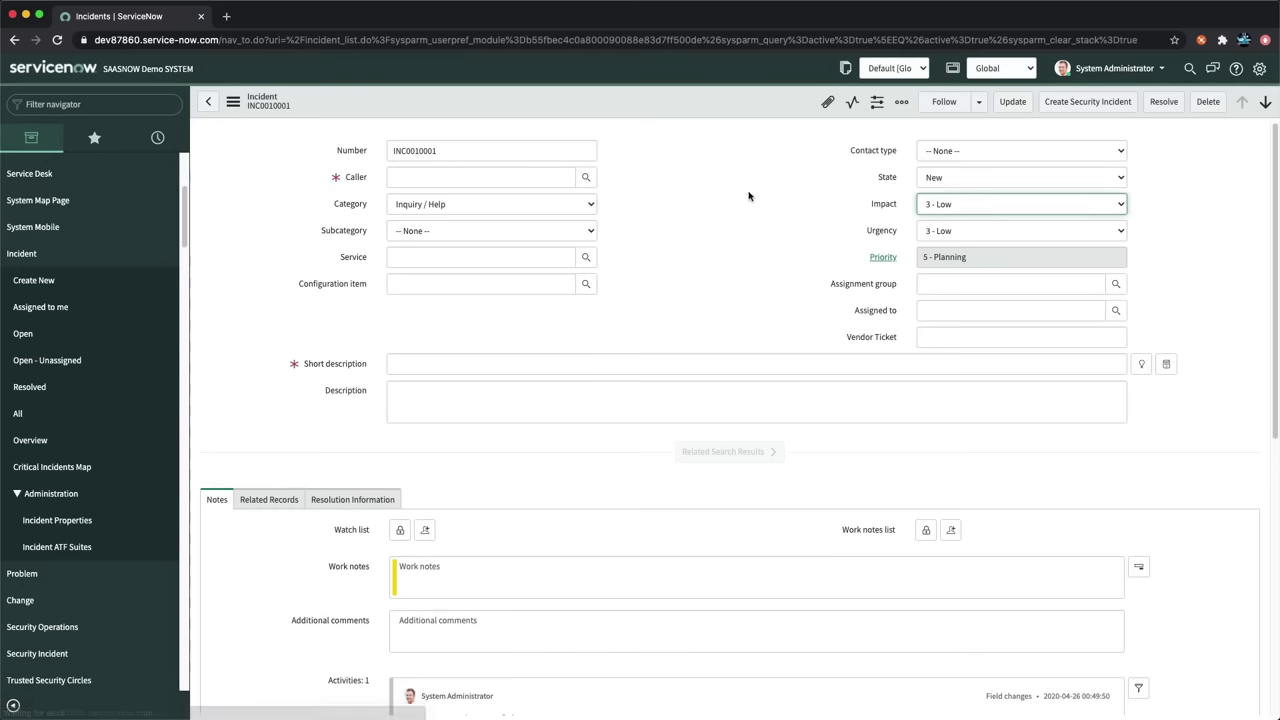
Export INC0010001 via Export > XML (This Record) and open the downloaded XML file
{"action": "right_click", "coordinate": [615, 98]}
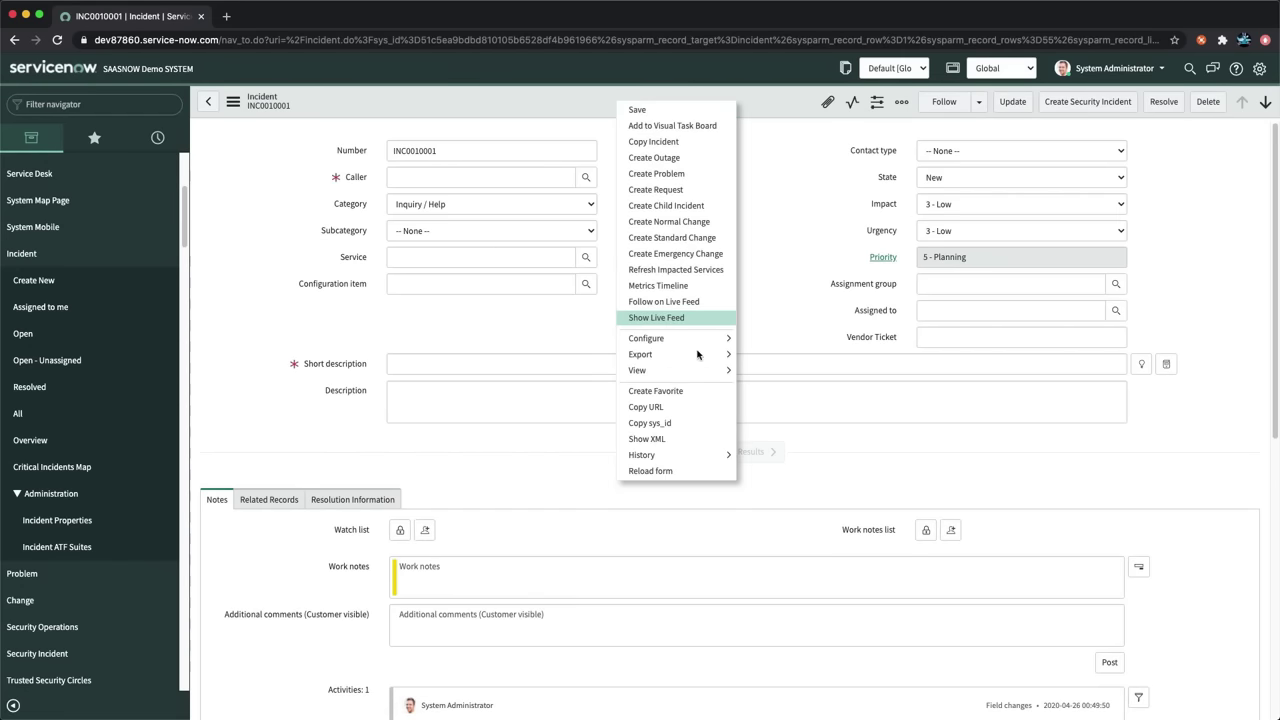
{"action": "mouse_move", "coordinate": [710, 358]}
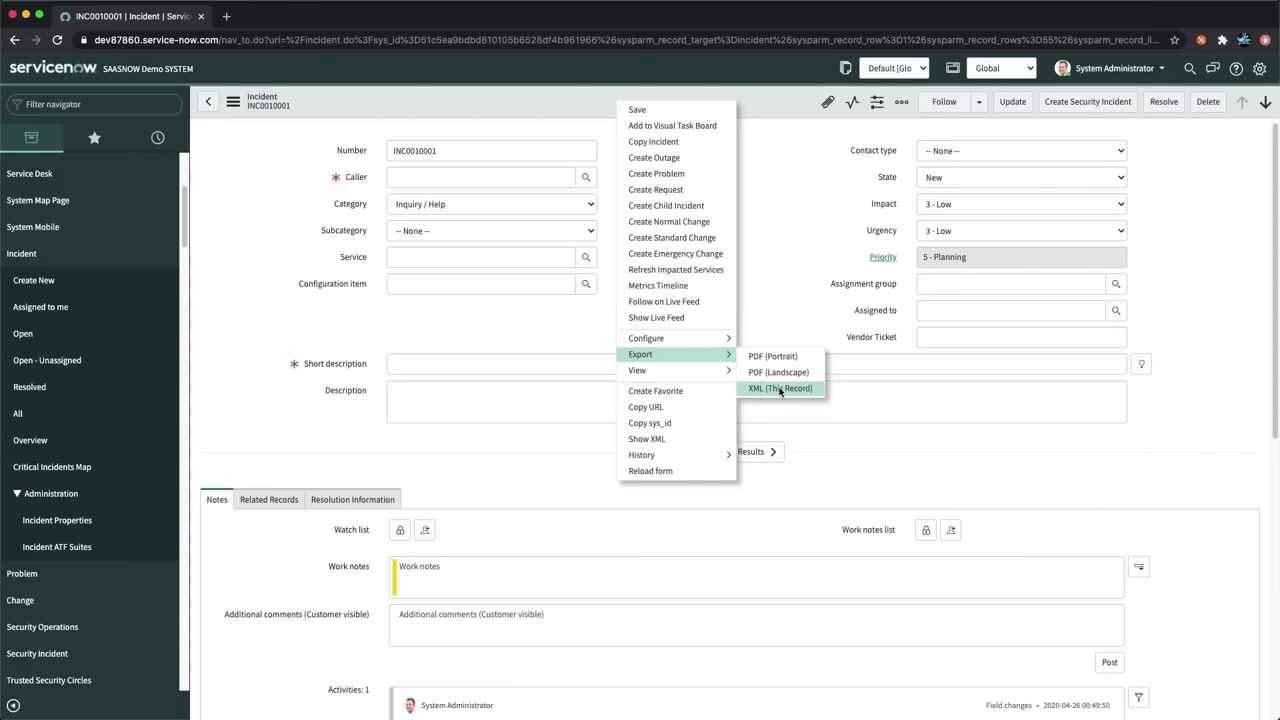
{"action": "left_click", "coordinate": [780, 389]}
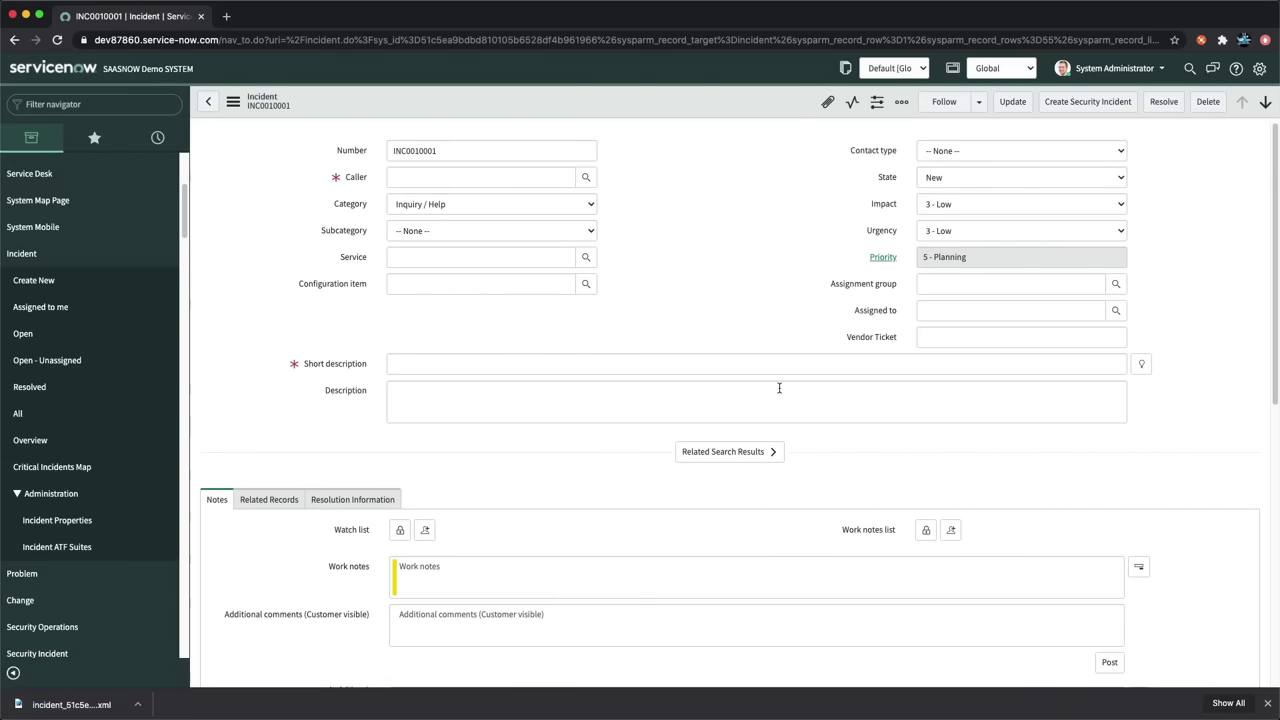
{"action": "mouse_move", "coordinate": [138, 712]}
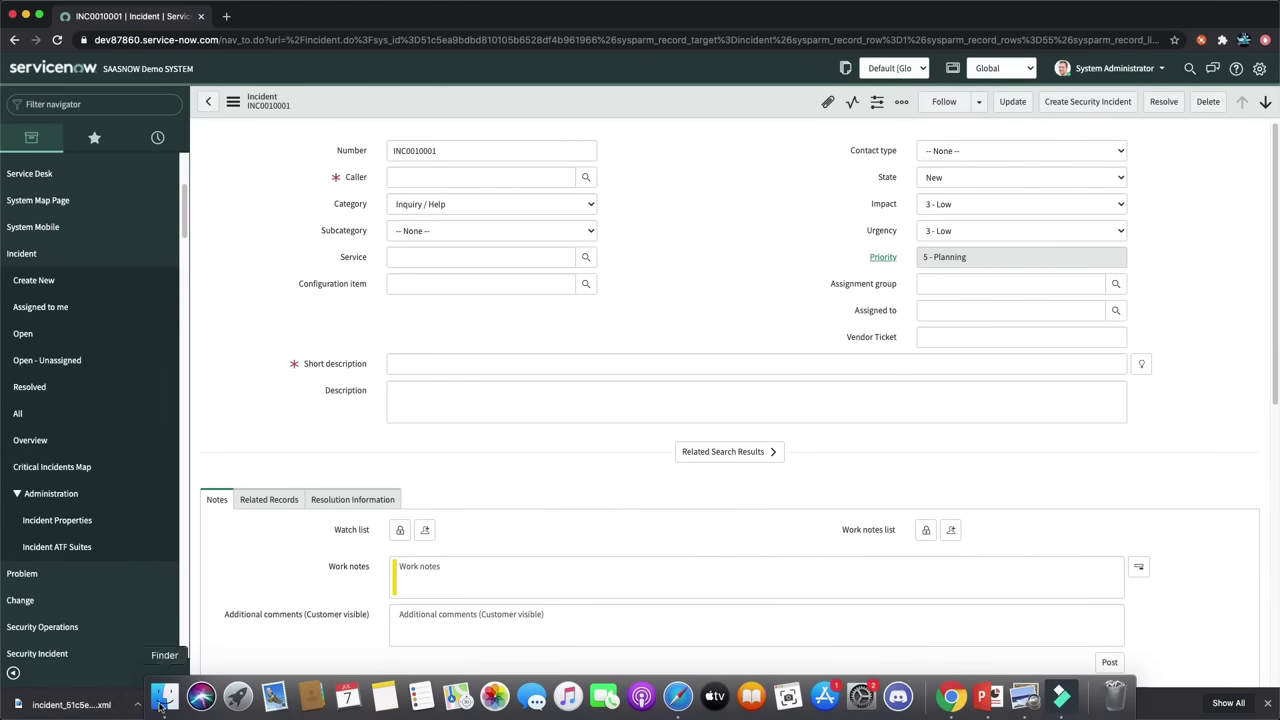
{"action": "left_click", "coordinate": [90, 706]}
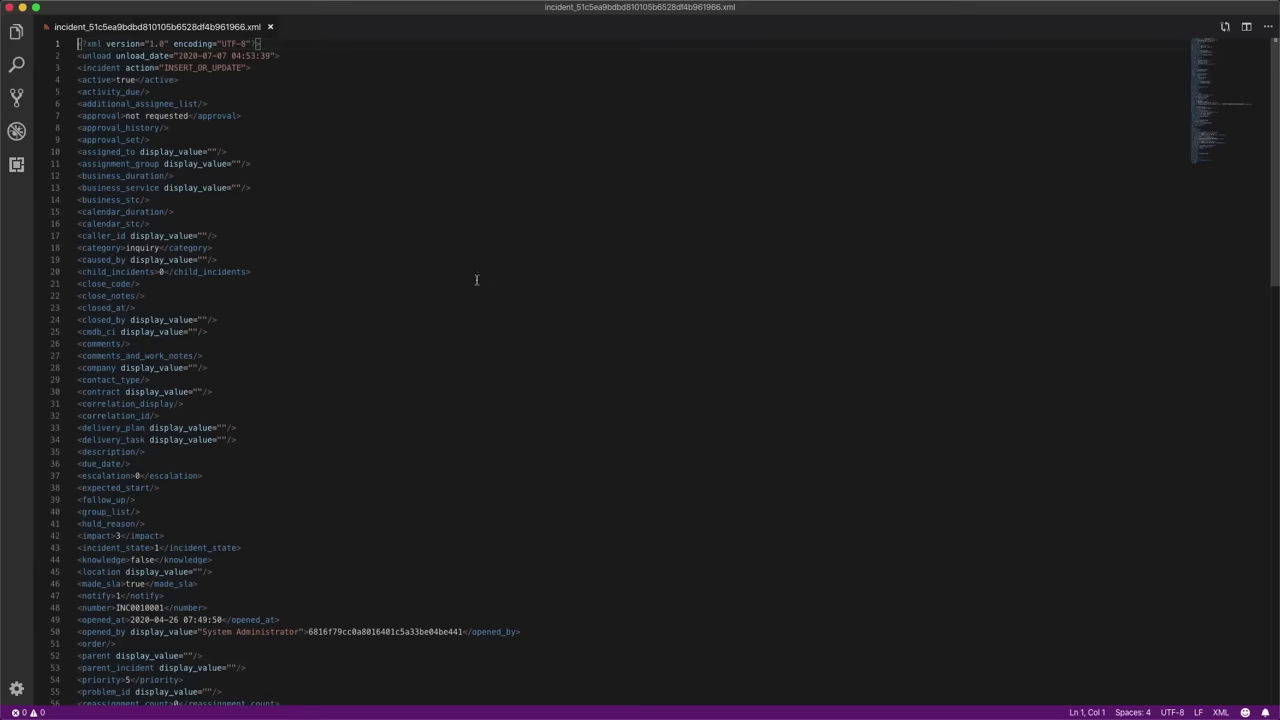
{"action": "left_click", "coordinate": [269, 200]}
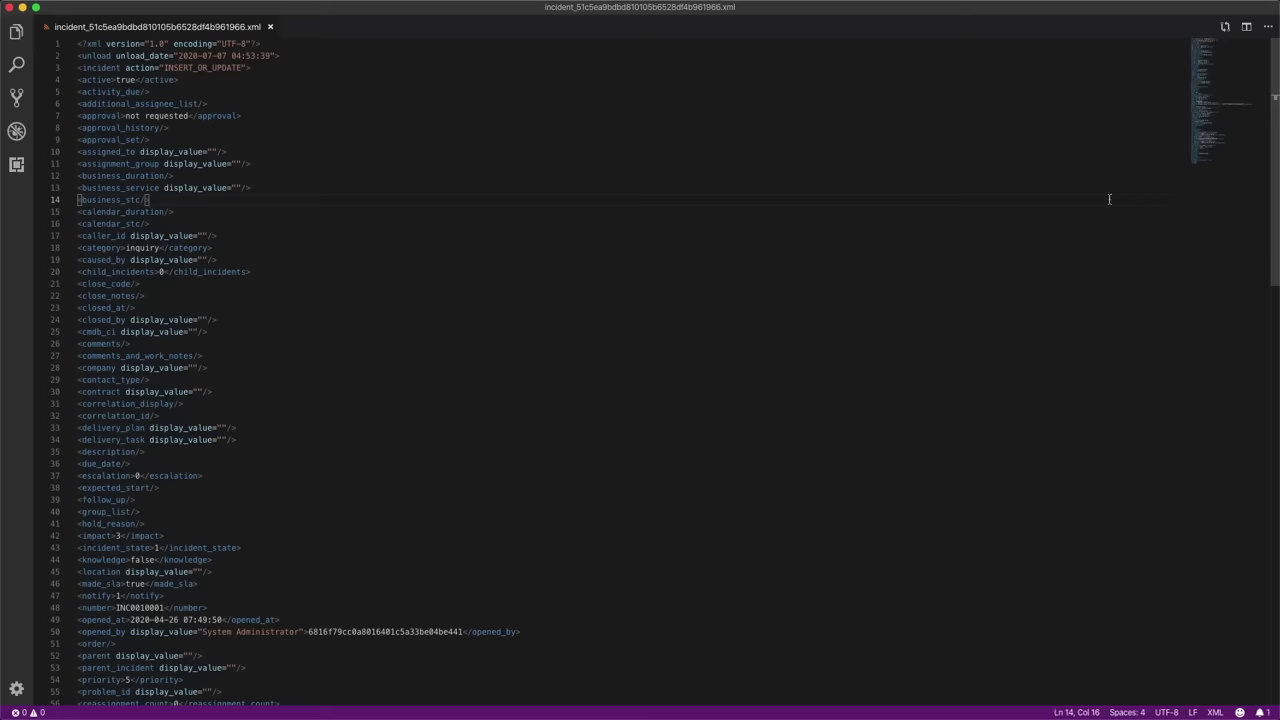
{"action": "mouse_move", "coordinate": [1276, 135]}
{"action": "left_mouse_down"}
{"action": "mouse_move", "coordinate": [1272, 489]}
{"action": "mouse_move", "coordinate": [1272, 130]}
{"action": "left_mouse_up"}
{"action": "left_click_drag", "start_coordinate": [1272, 192], "coordinate": [1268, 374]}
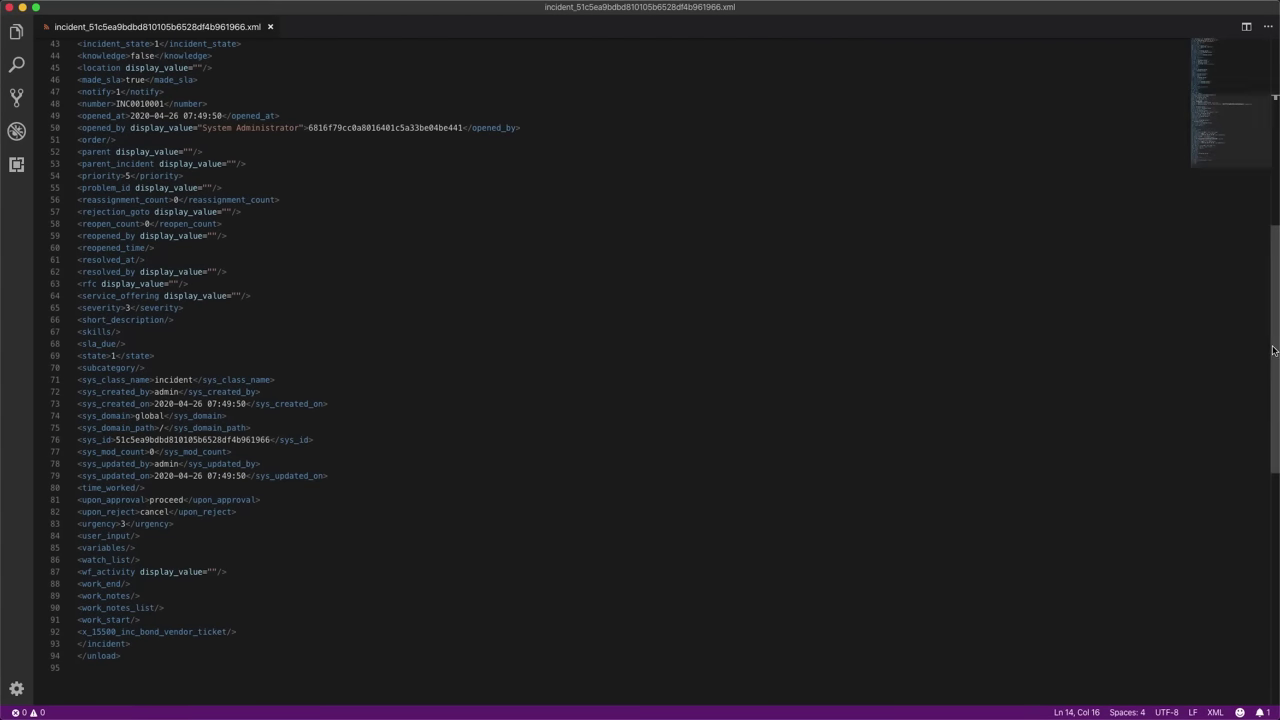
{"action": "left_click_drag", "start_coordinate": [1272, 346], "coordinate": [1272, 200]}
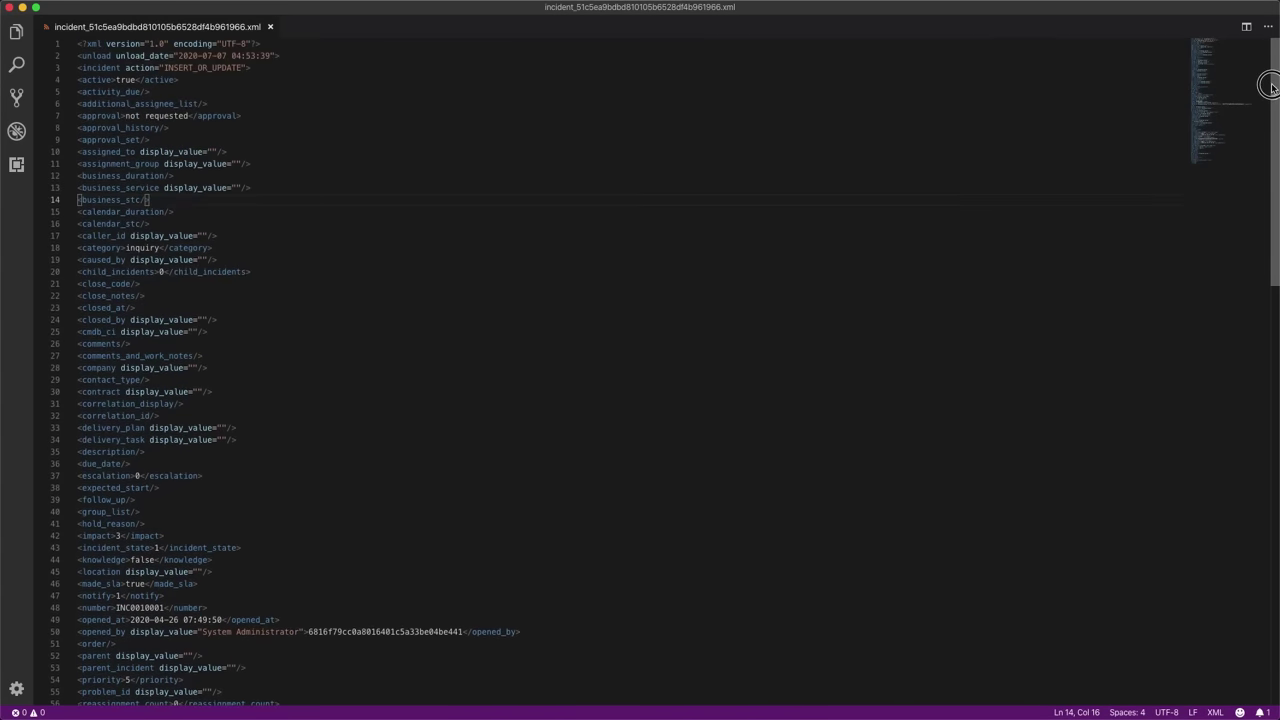
{"action": "left_click", "coordinate": [455, 259]}
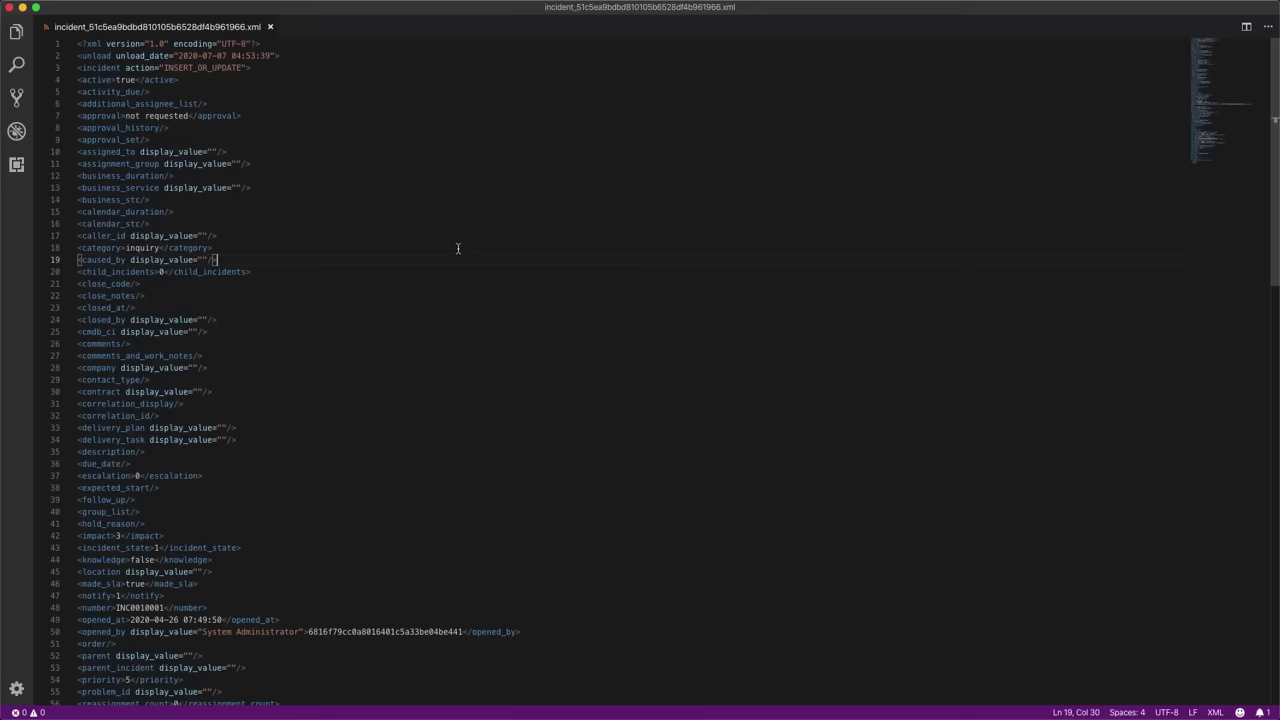
Find the empty short_description tag and split it into opening and closing tags
{"action": "key", "text": "super+f"}
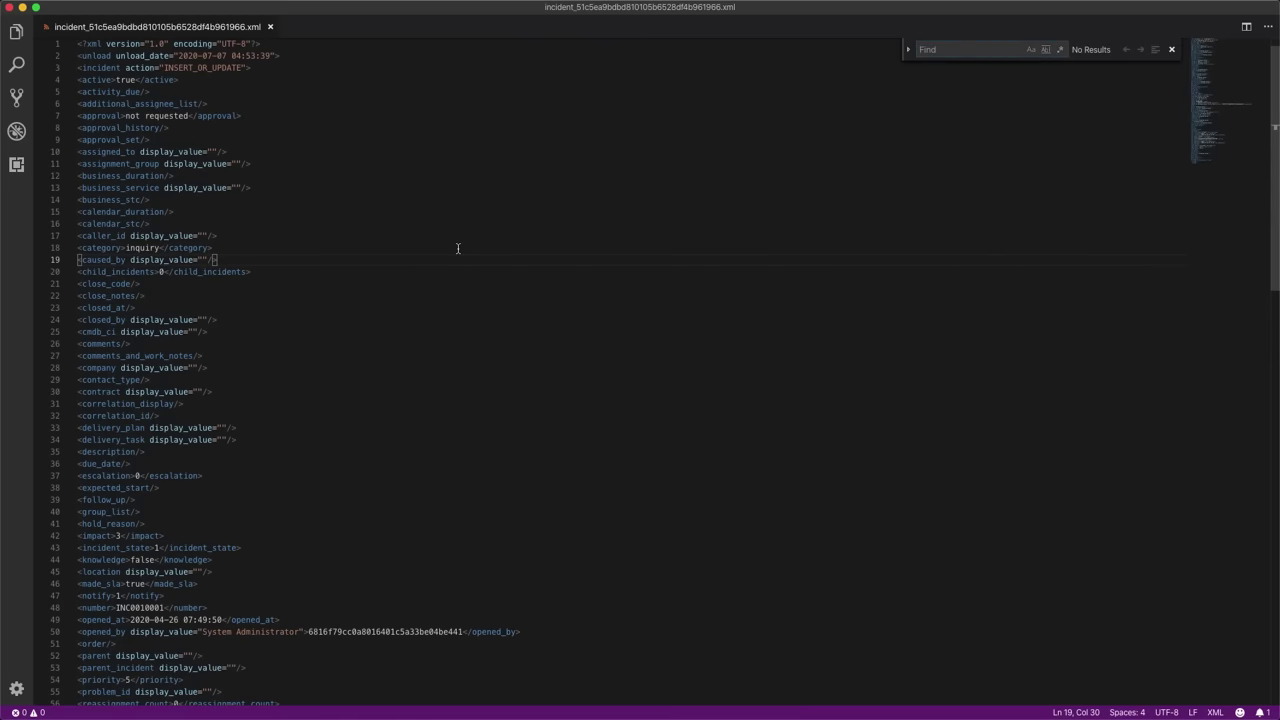
{"action": "type", "text": "shor"}
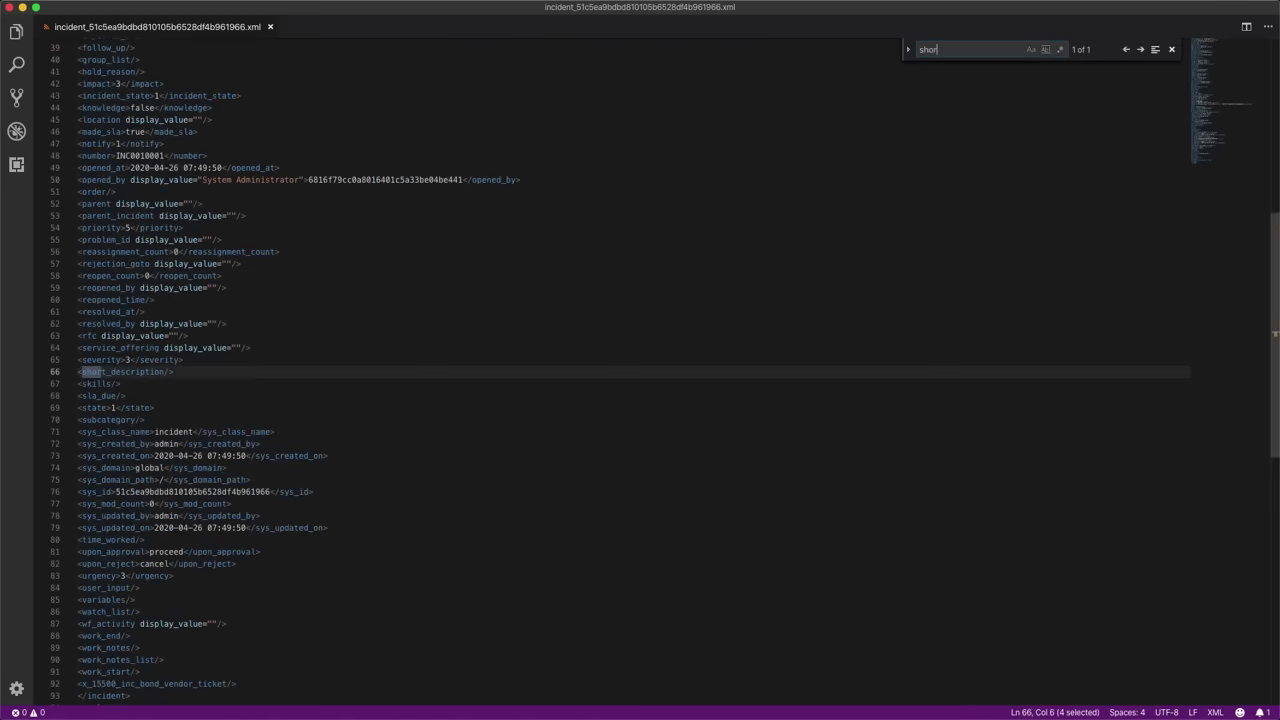
{"action": "type", "text": "t"}
{"action": "left_click", "coordinate": [225, 362]}
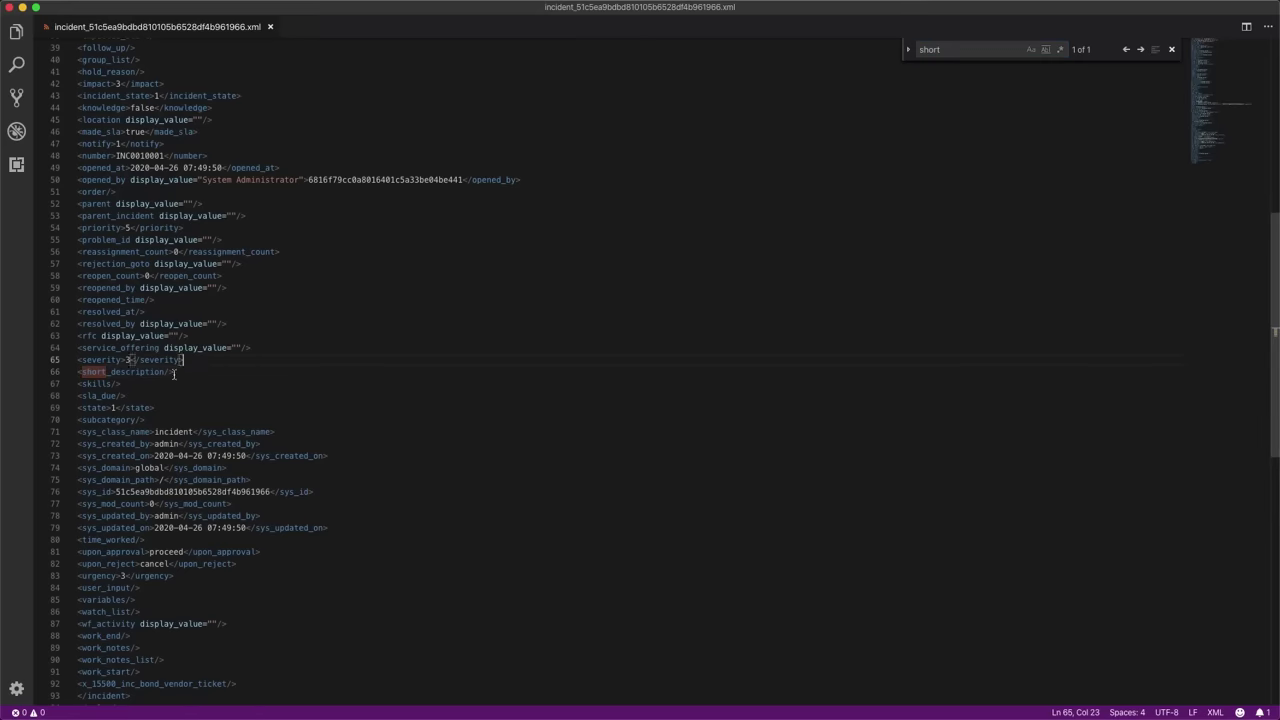
{"action": "left_click", "coordinate": [176, 372]}
{"action": "key", "text": "BackSpace"}
{"action": "key", "text": "BackSpace"}
{"action": "type", "text": ">"}
{"action": "key", "text": "shift+Left"}
{"action": "key", "text": "shift+Left"}
{"action": "key", "text": "shift+Left"}
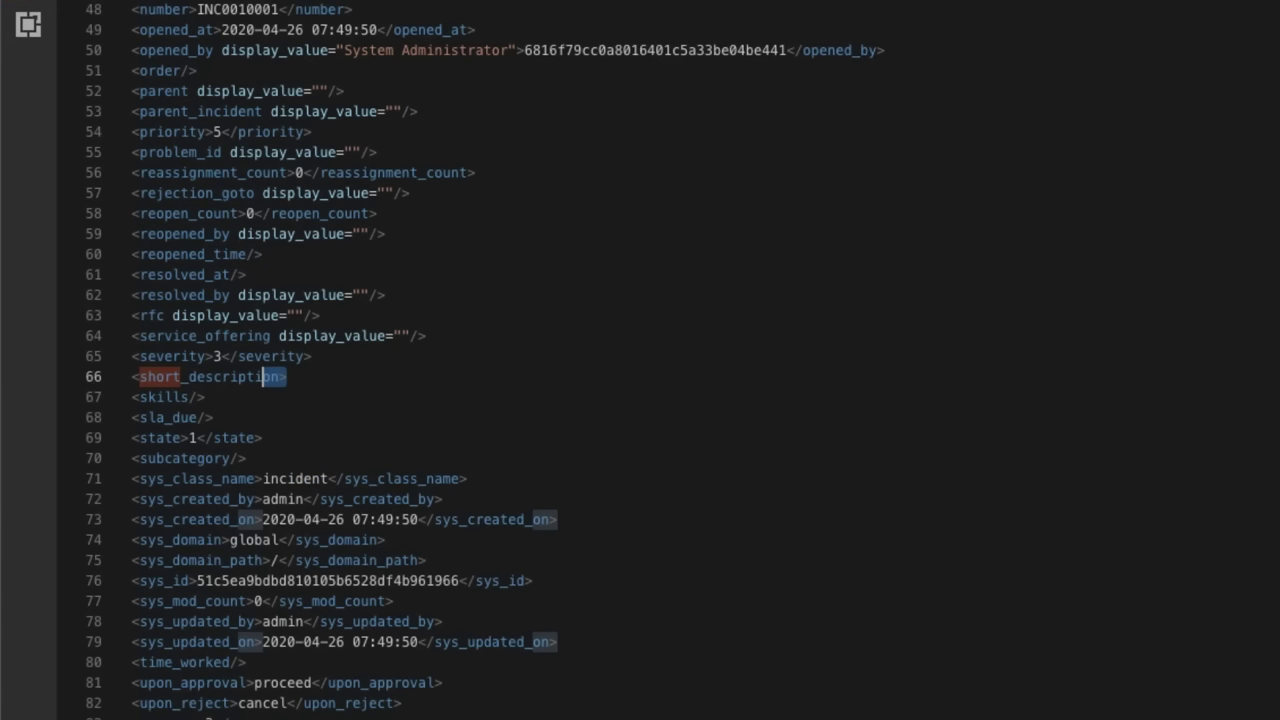
{"action": "key", "text": "shift+Left"}
{"action": "key", "text": "shift+Left"}
{"action": "key", "text": "shift+Left"}
{"action": "key", "text": "shift+Left"}
{"action": "key", "text": "shift+Left"}
{"action": "key", "text": "shift+Left"}
{"action": "key", "text": "shift+Left"}
{"action": "key", "text": "shift+Left"}
{"action": "key", "text": "shift+Left"}
{"action": "key", "text": "shift+Left"}
{"action": "key", "text": "shift+Left"}
{"action": "key", "text": "shift+Left"}
{"action": "key", "text": "shift+Left"}
{"action": "key", "text": "shift+Left"}
{"action": "key", "text": "shift+Left"}
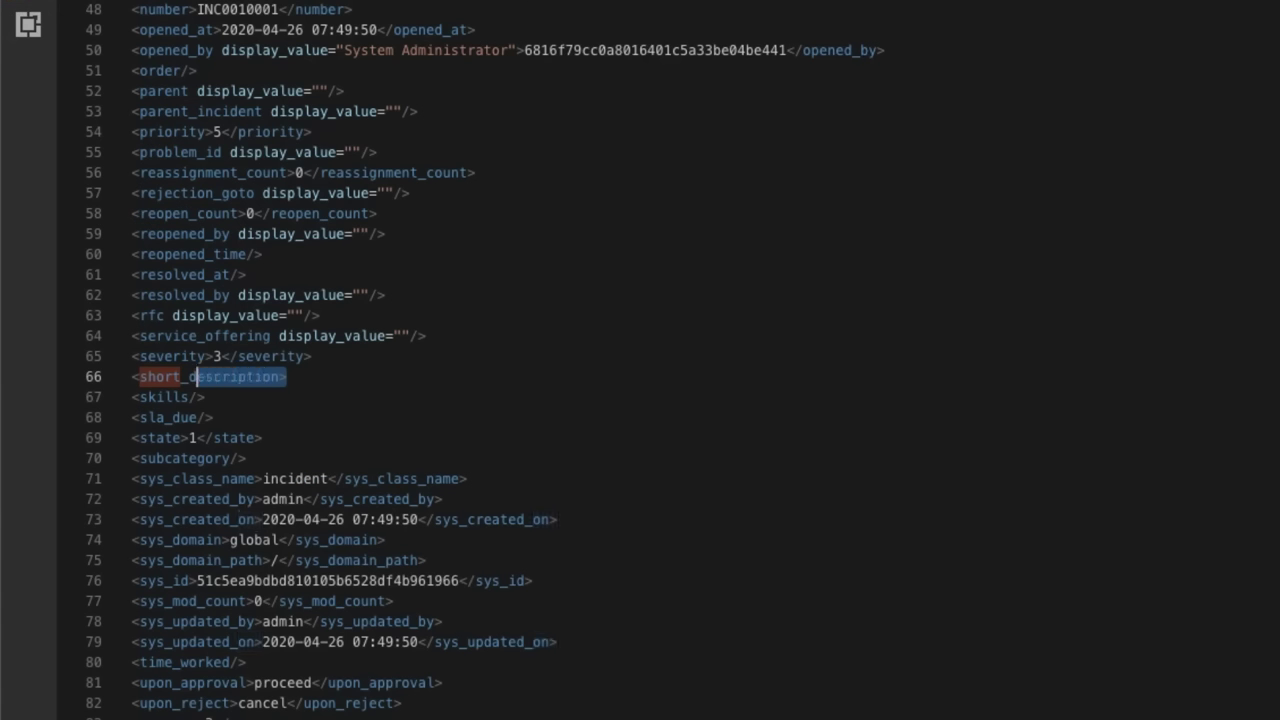
{"action": "key", "text": "shift+Left"}
{"action": "key", "text": "ctrl+c"}
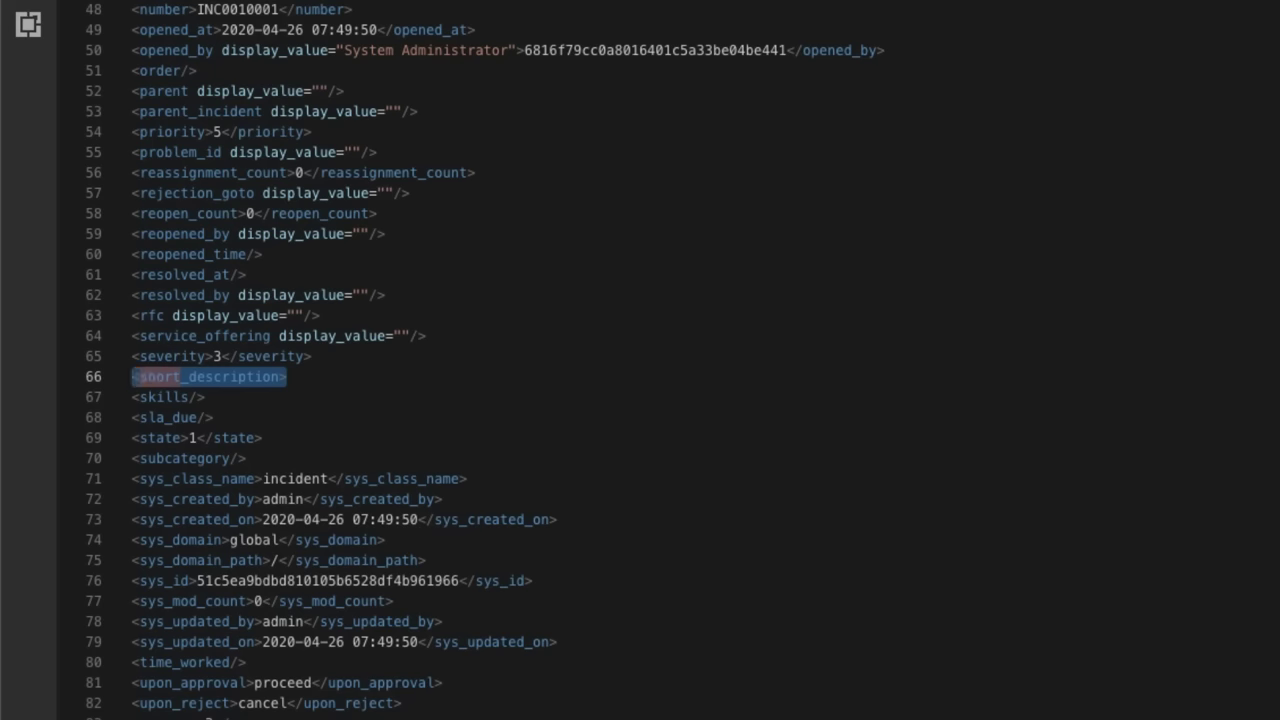
{"action": "key", "text": "Right"}
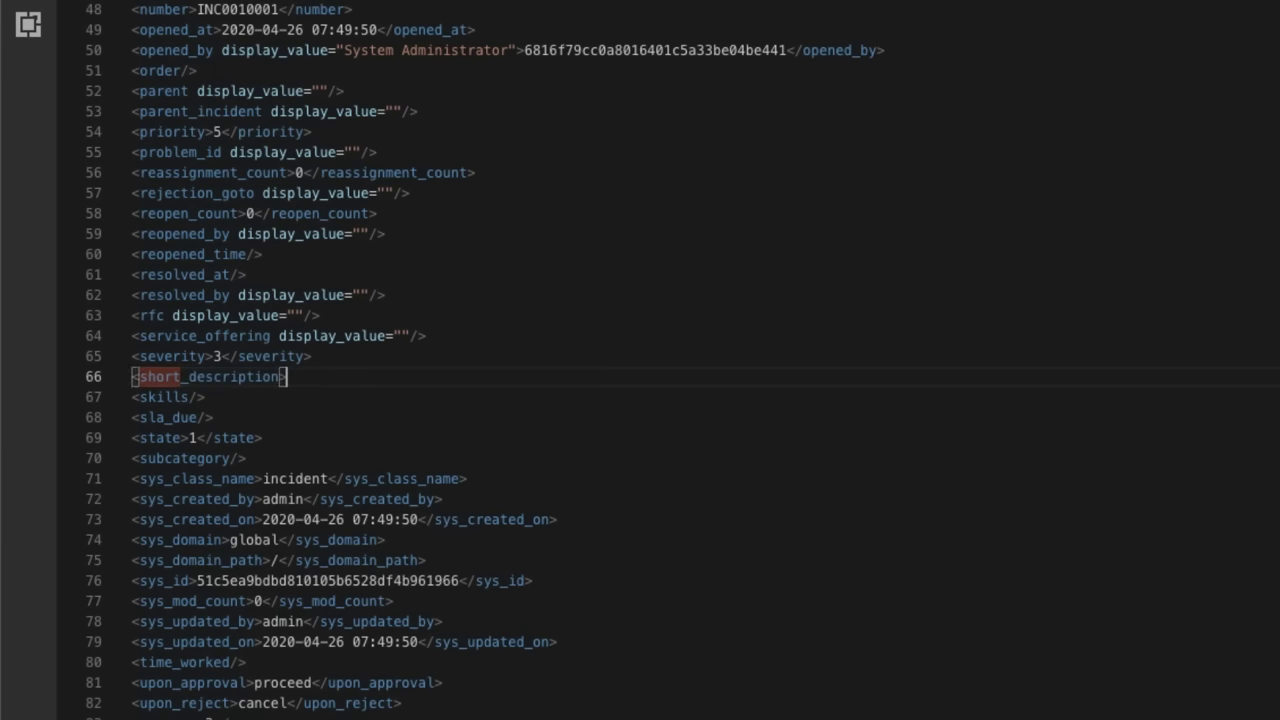
{"action": "key", "text": "ctrl+v"}
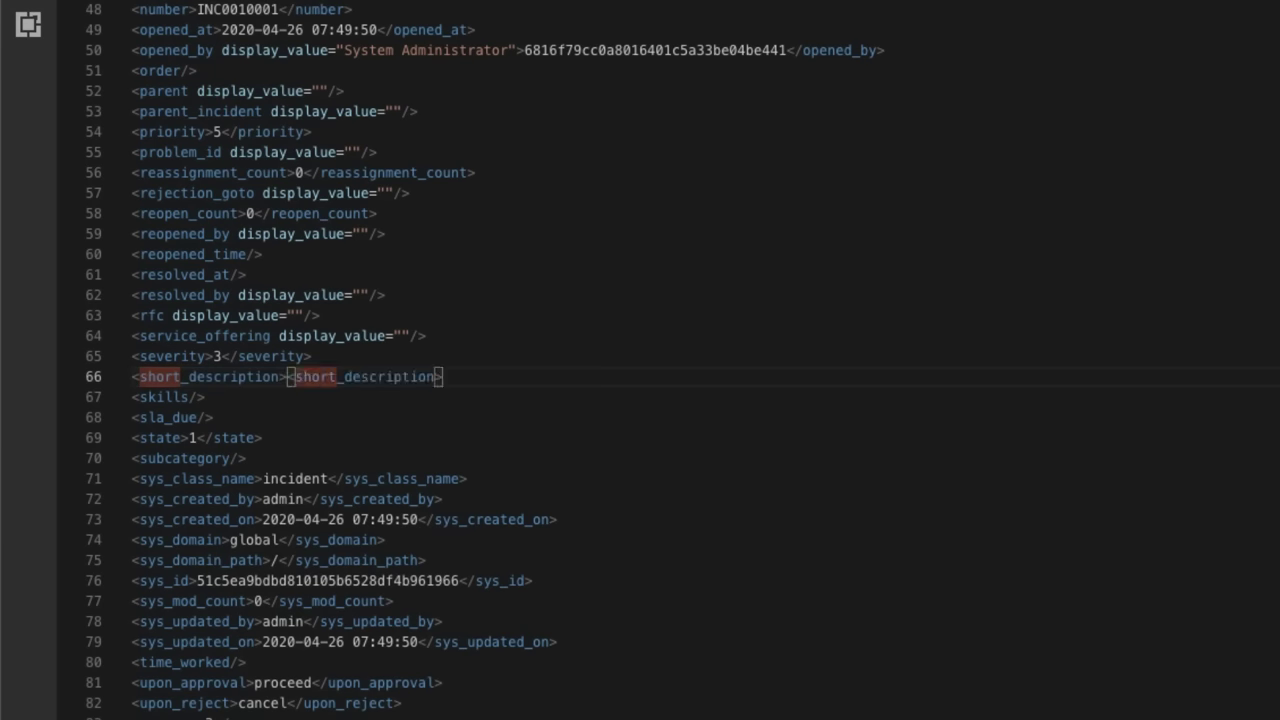
{"action": "left_click", "coordinate": [297, 376]}
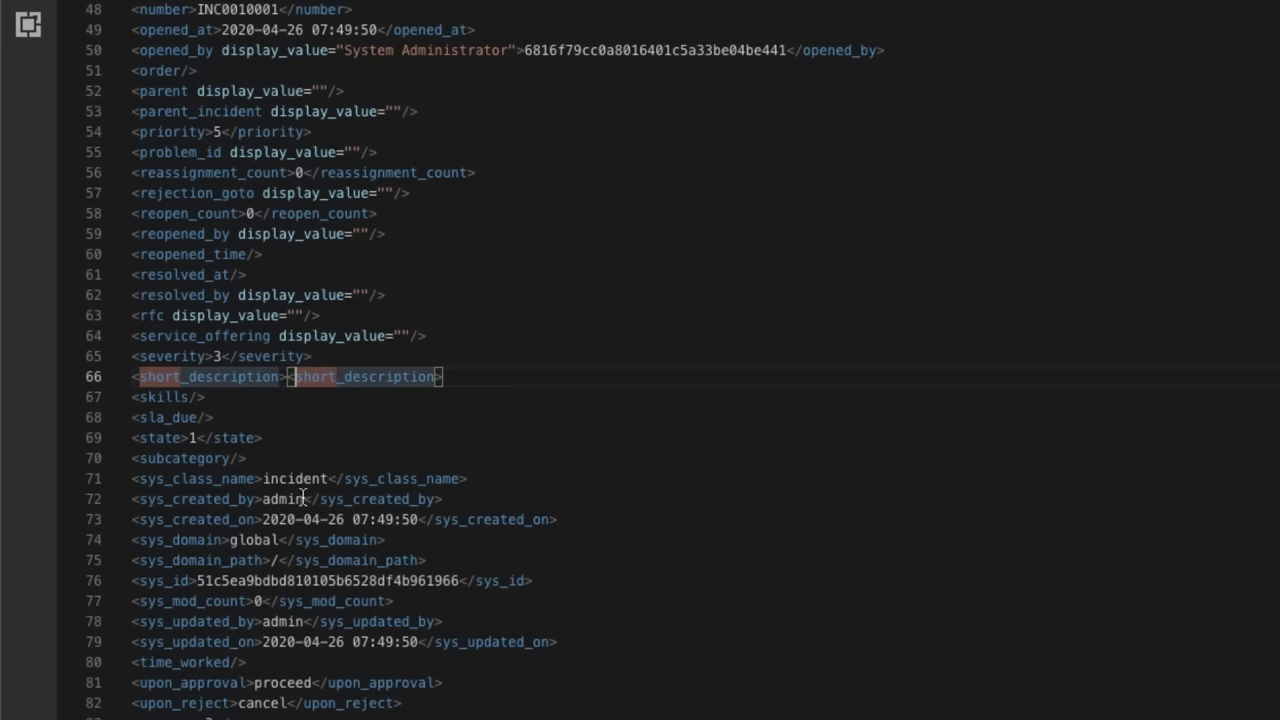
{"action": "type", "text": "/"}
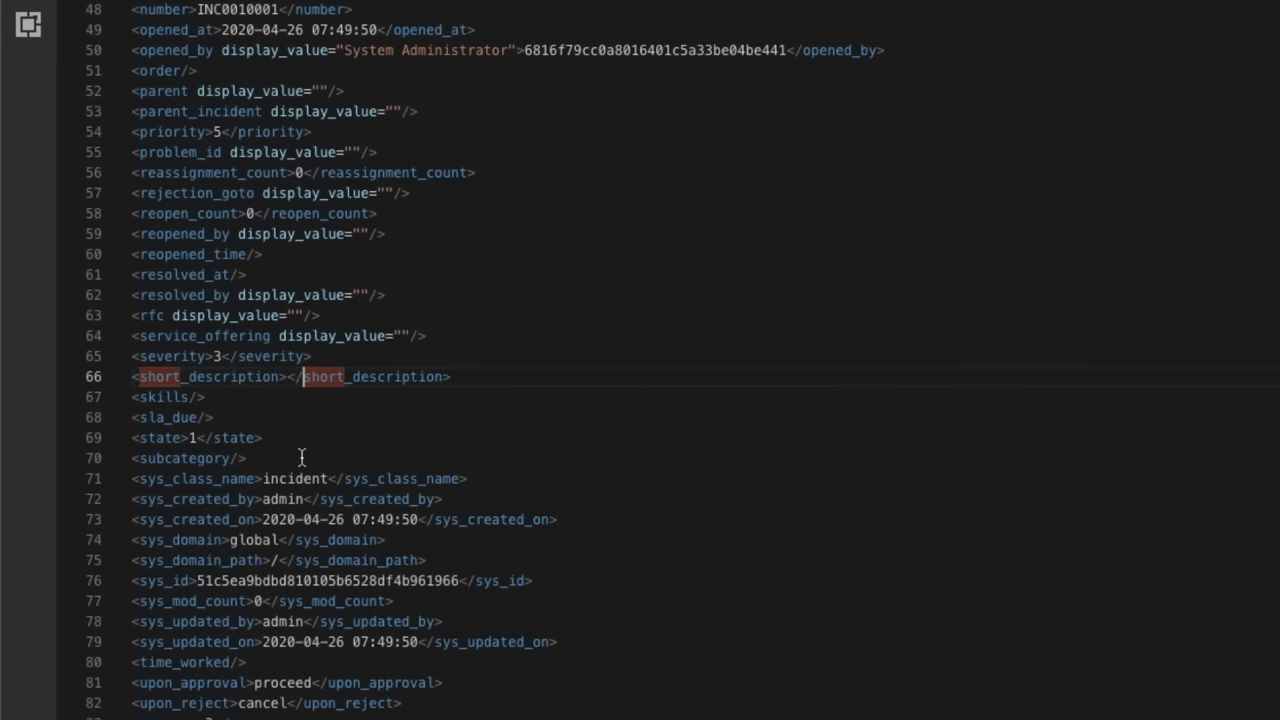
Enter 'This is a demo for importing data' between the short_description tags
{"action": "left_click", "coordinate": [287, 377]}
{"action": "type", "text": "This is a"}
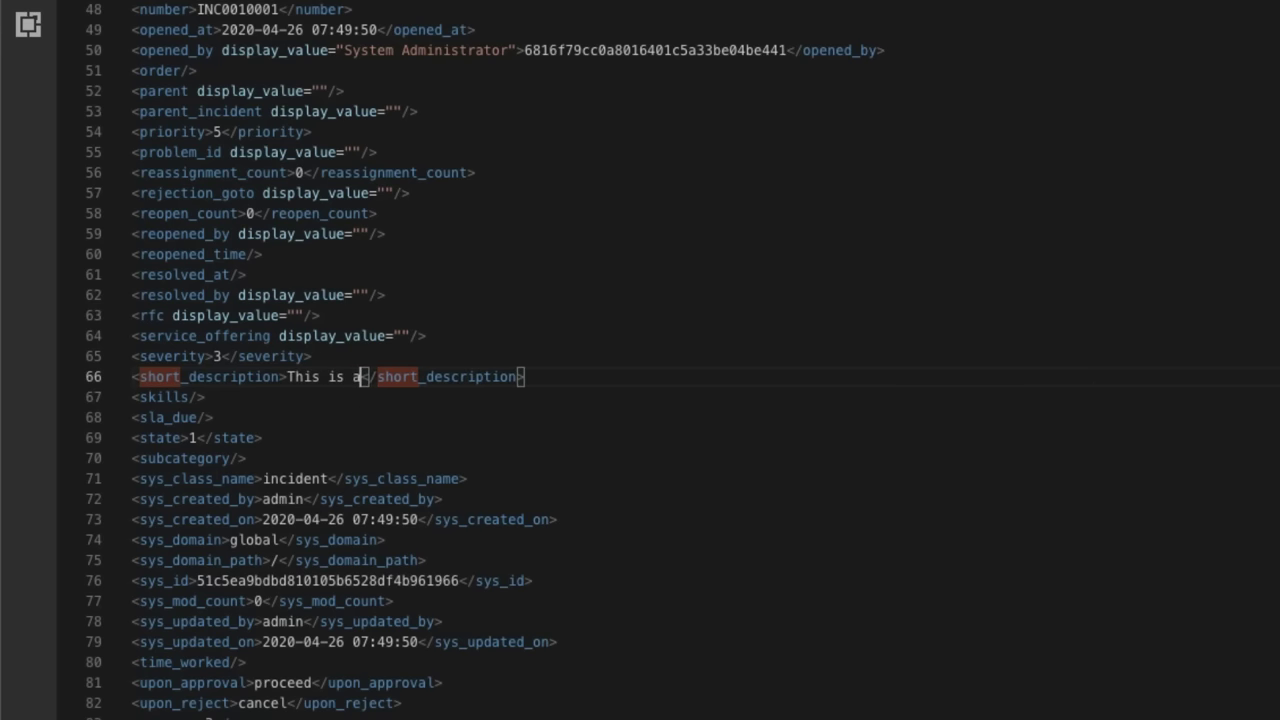
{"action": "type", "text": " de"}
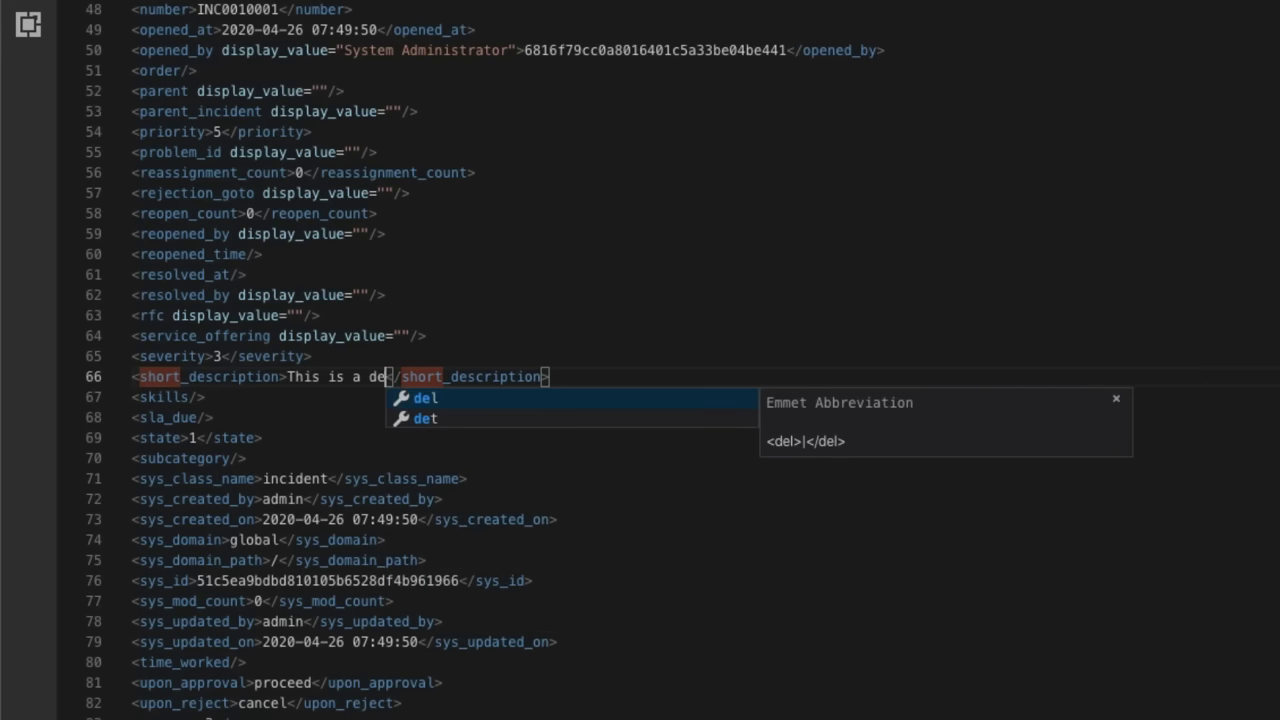
{"action": "type", "text": "mo for "}
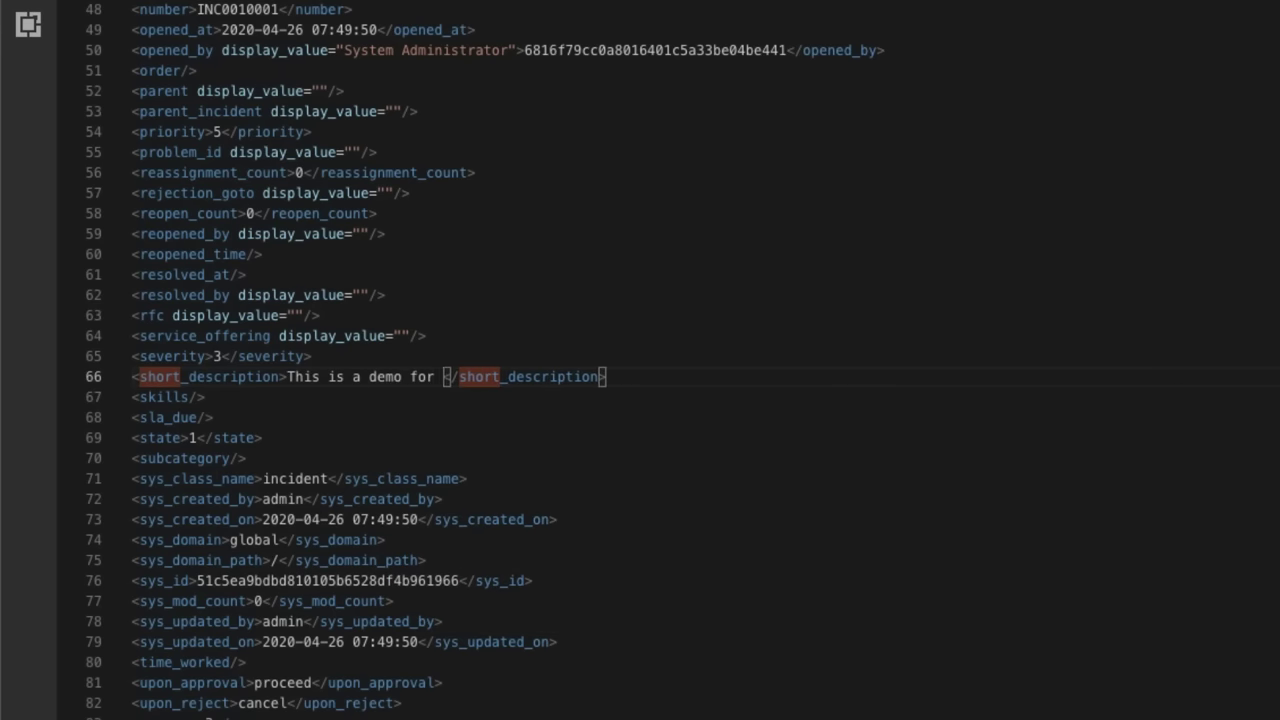
{"action": "type", "text": "import"}
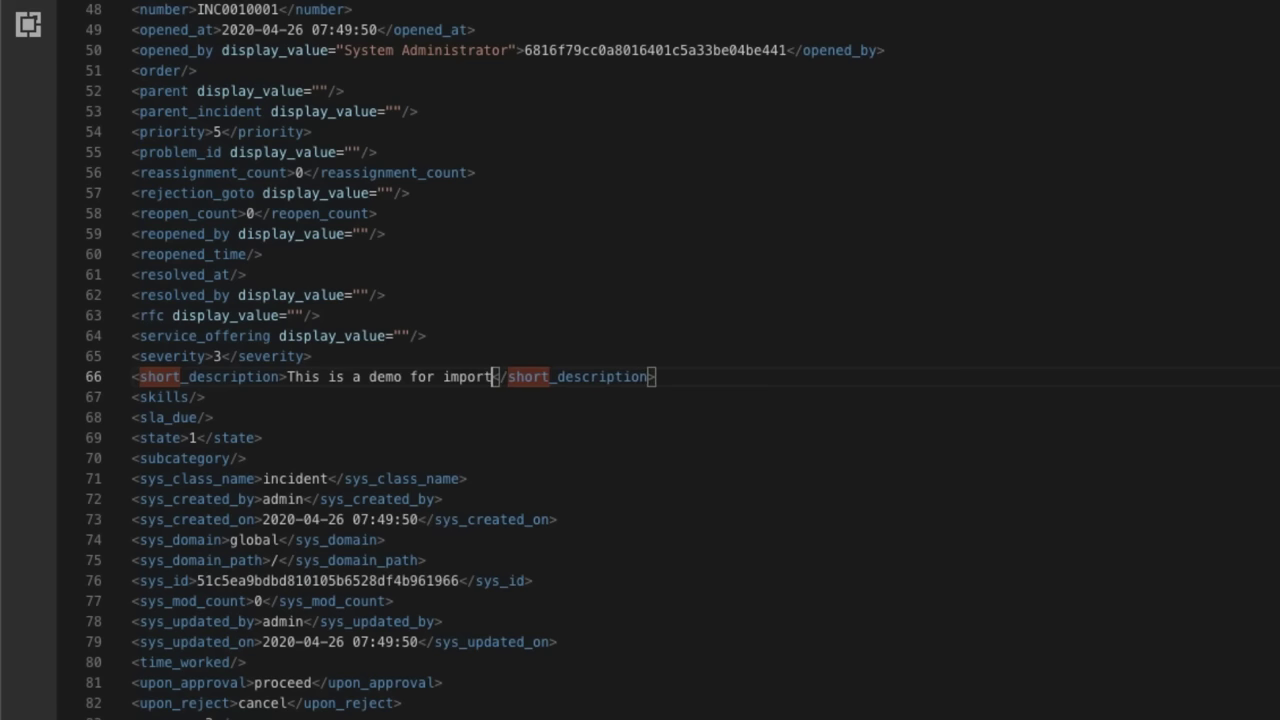
{"action": "type", "text": "ig"}
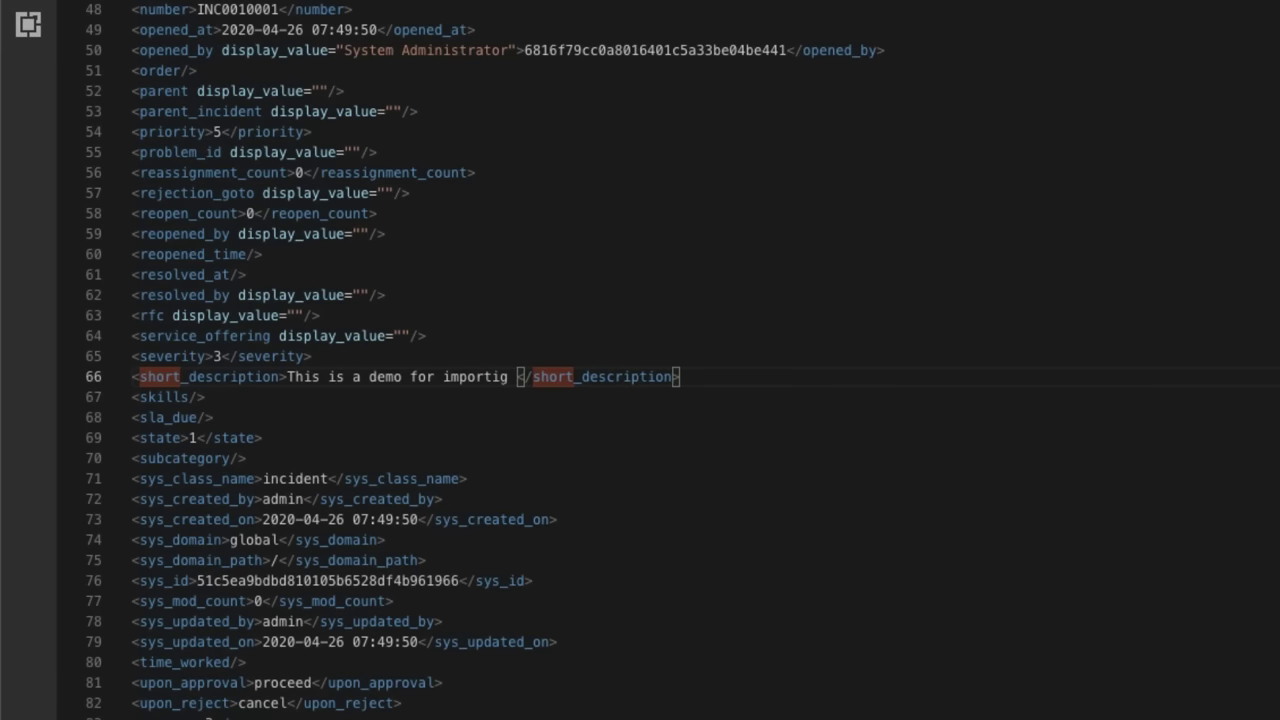
{"action": "key", "text": "BackSpace"}
{"action": "key", "text": "BackSpace"}
{"action": "type", "text": "ng data"}
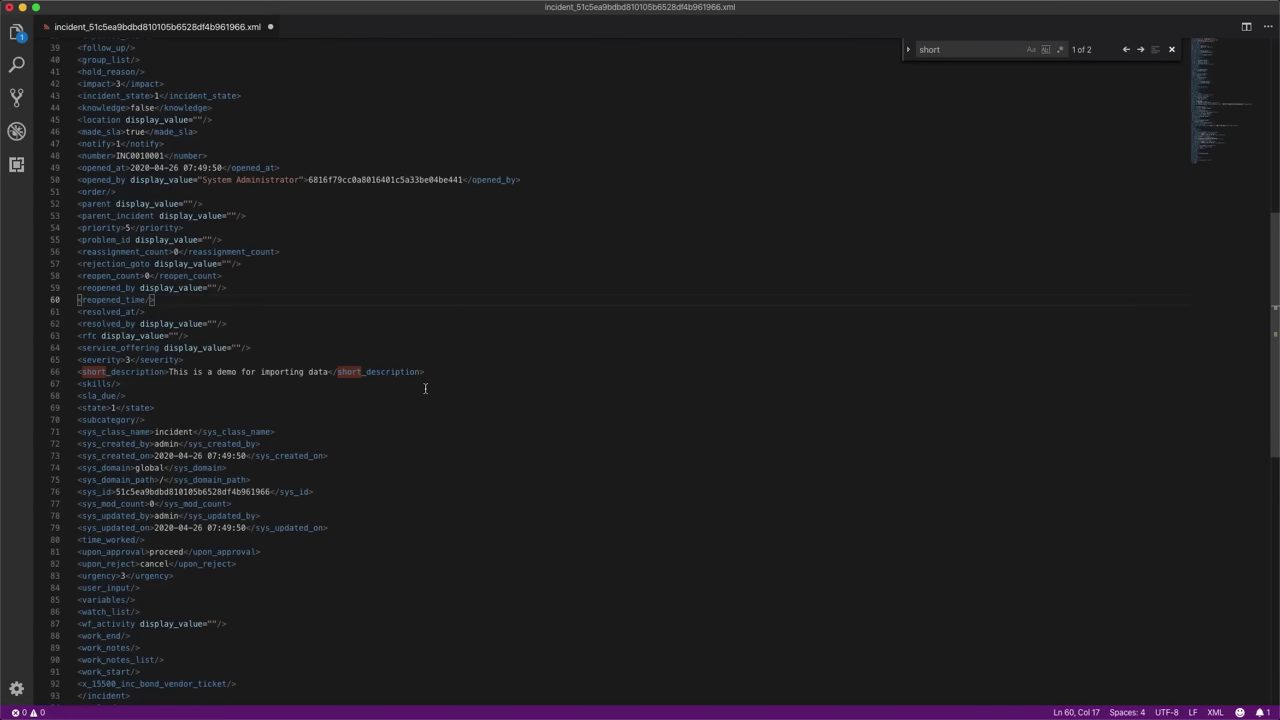
Save and close the edited incident XML, then return to the ServiceNow browser window
{"action": "left_click", "coordinate": [1171, 49]}
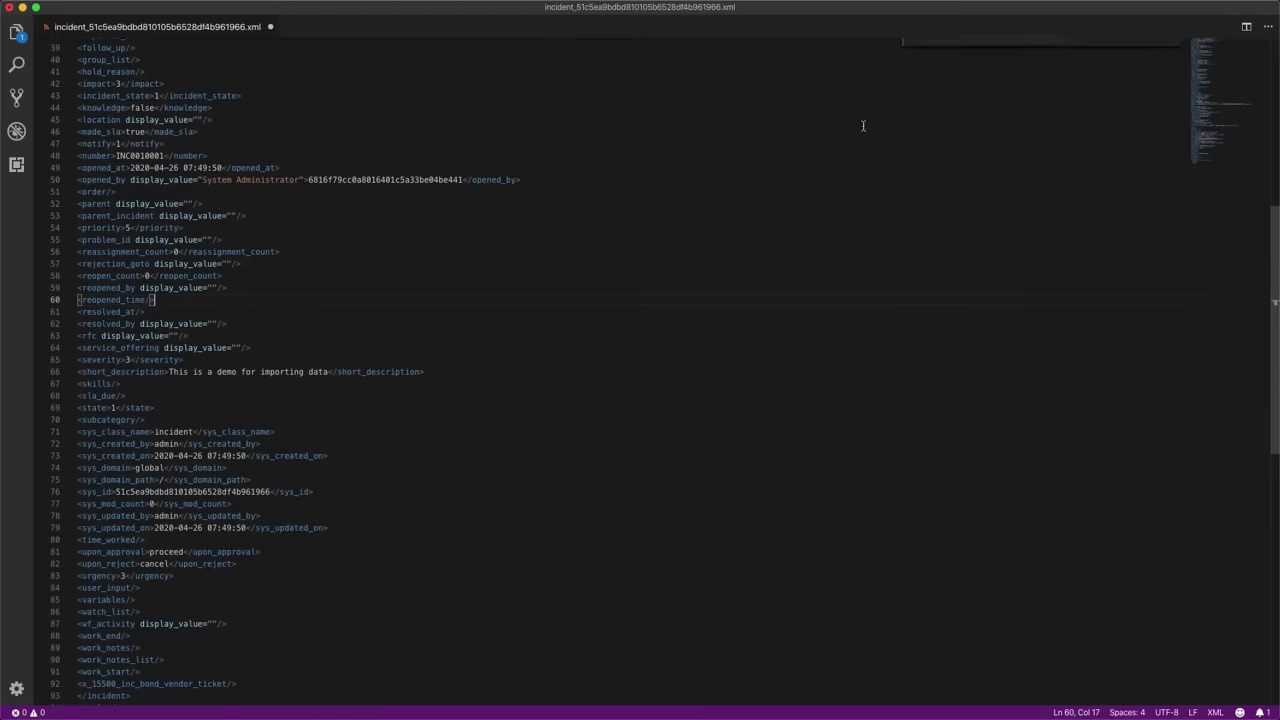
{"action": "right_click", "coordinate": [174, 29]}
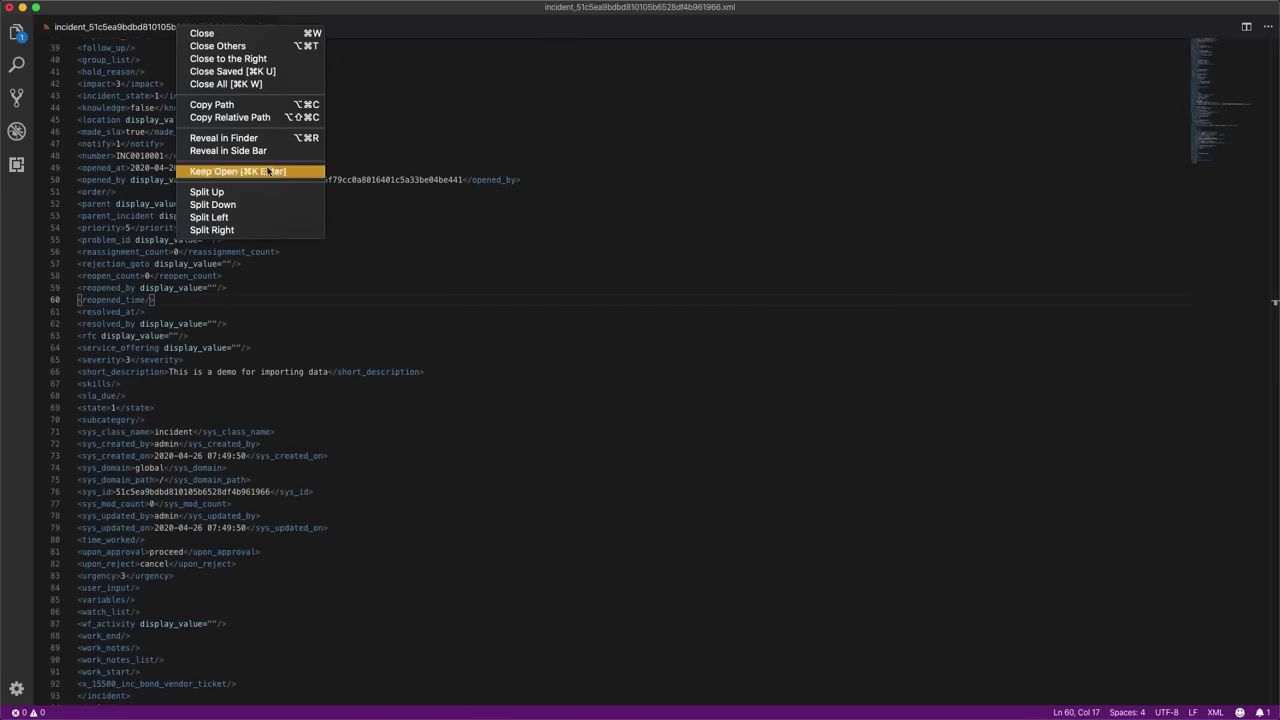
{"action": "key", "text": "Escape"}
{"action": "mouse_move", "coordinate": [147, 3]}
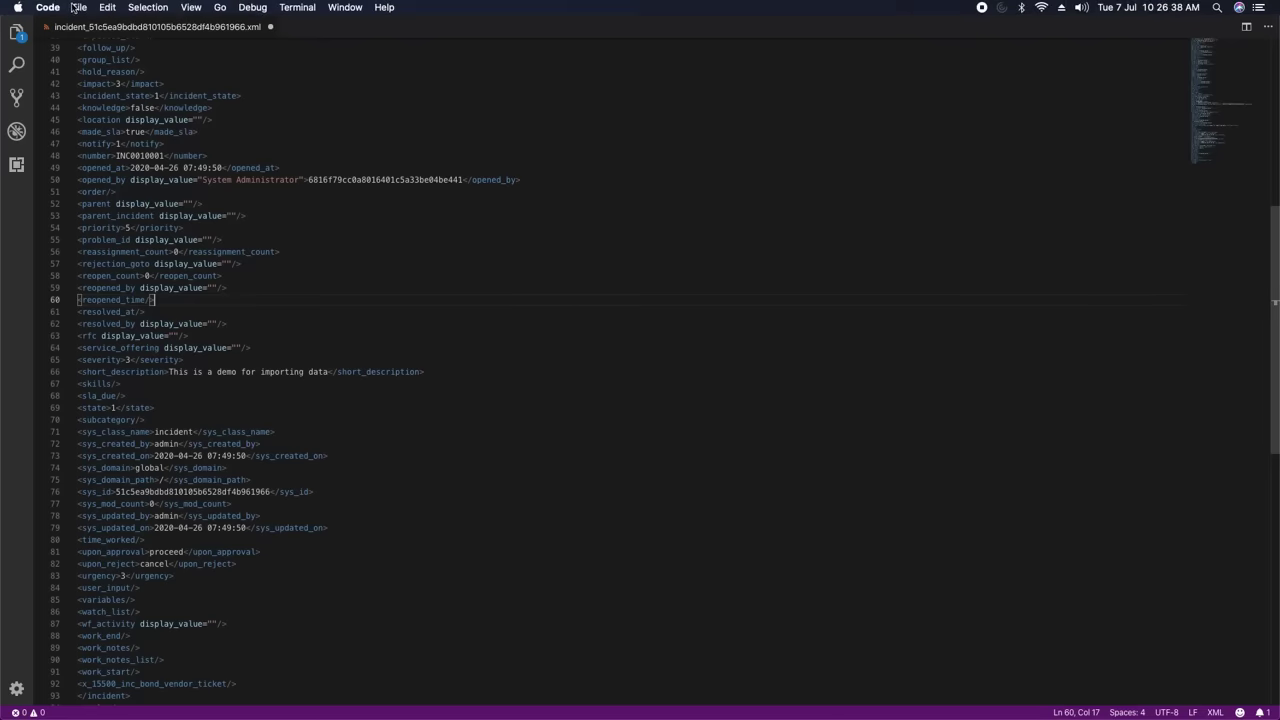
{"action": "left_click", "coordinate": [78, 7]}
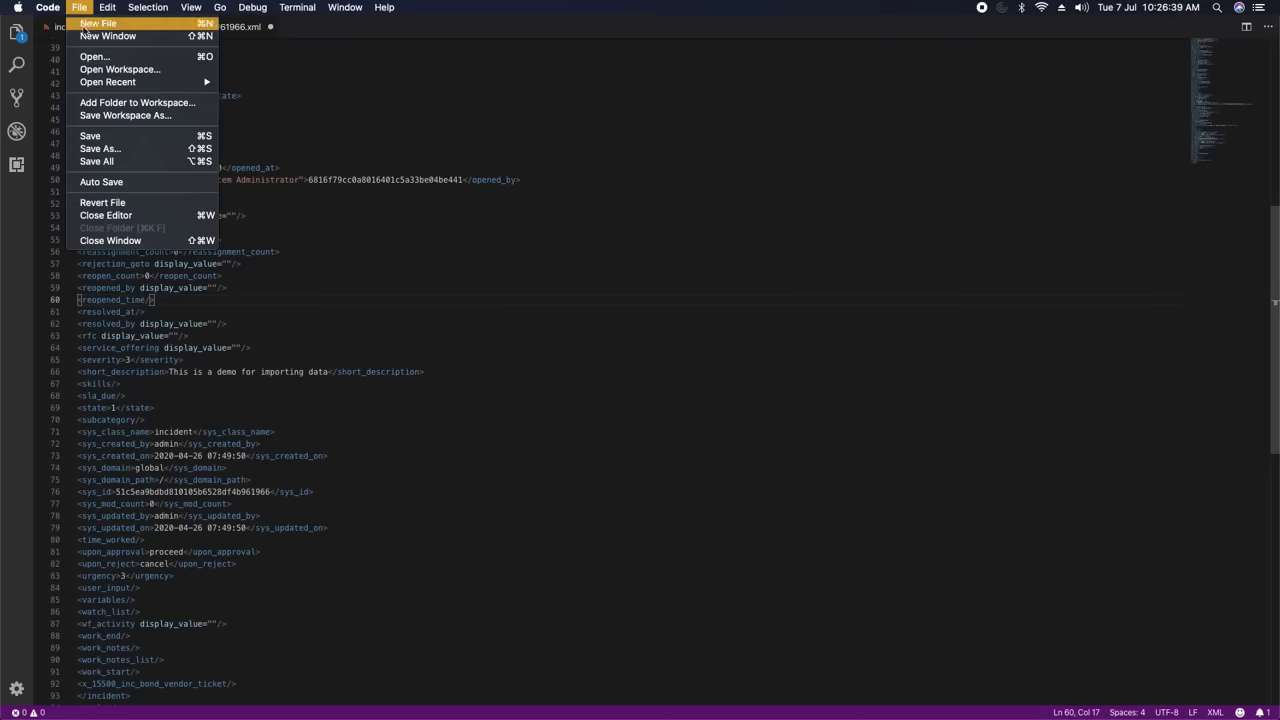
{"action": "left_click", "coordinate": [110, 135]}
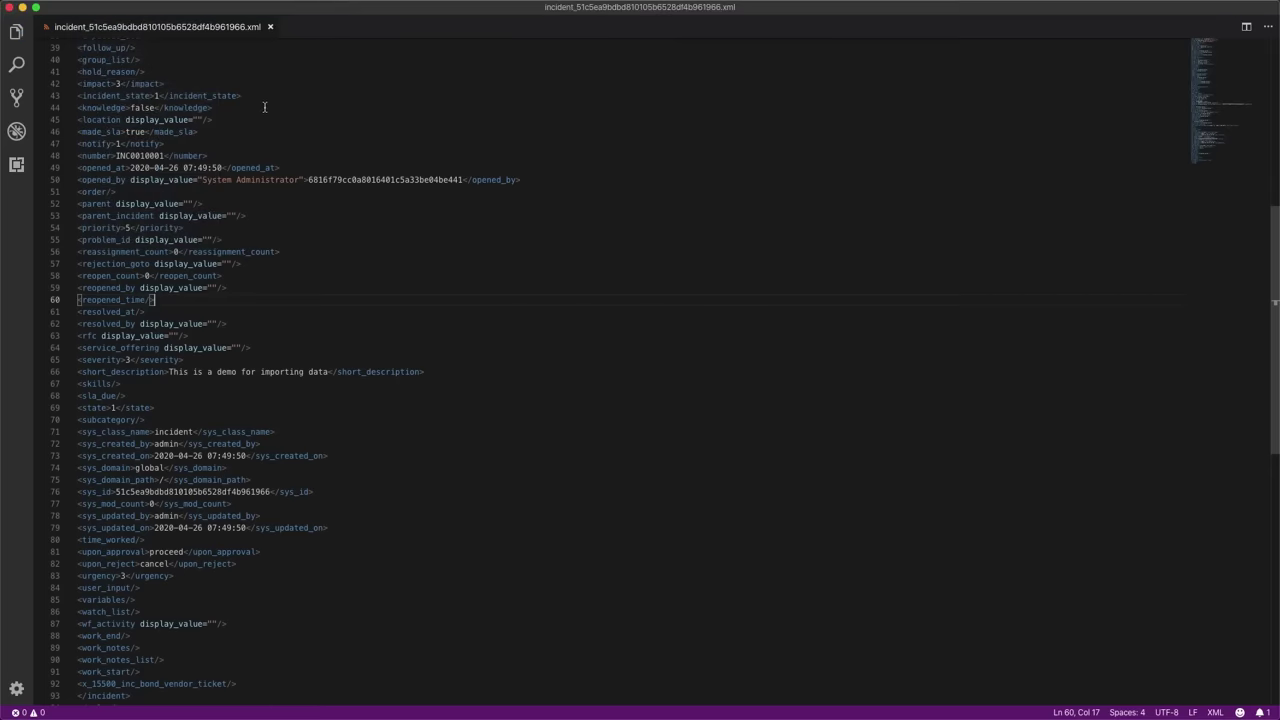
{"action": "left_click", "coordinate": [270, 27]}
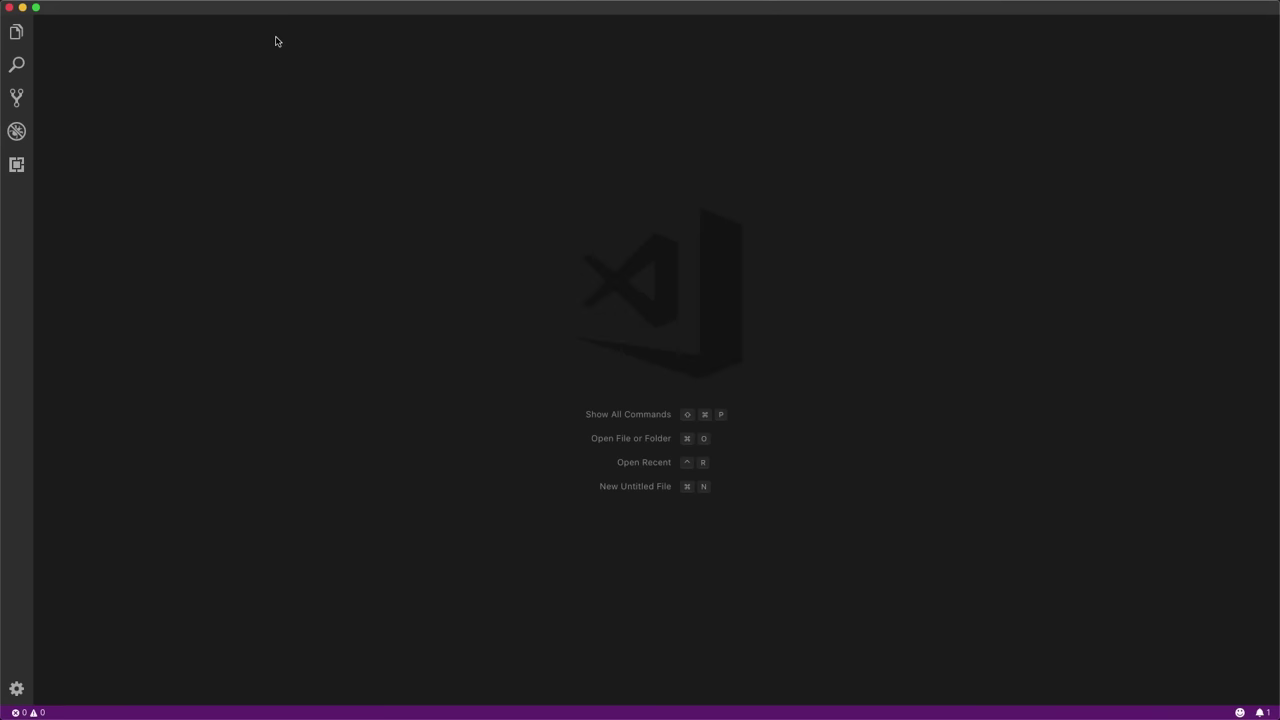
{"action": "key", "text": "super+Tab"}
{"action": "key", "text": "super+Tab"}
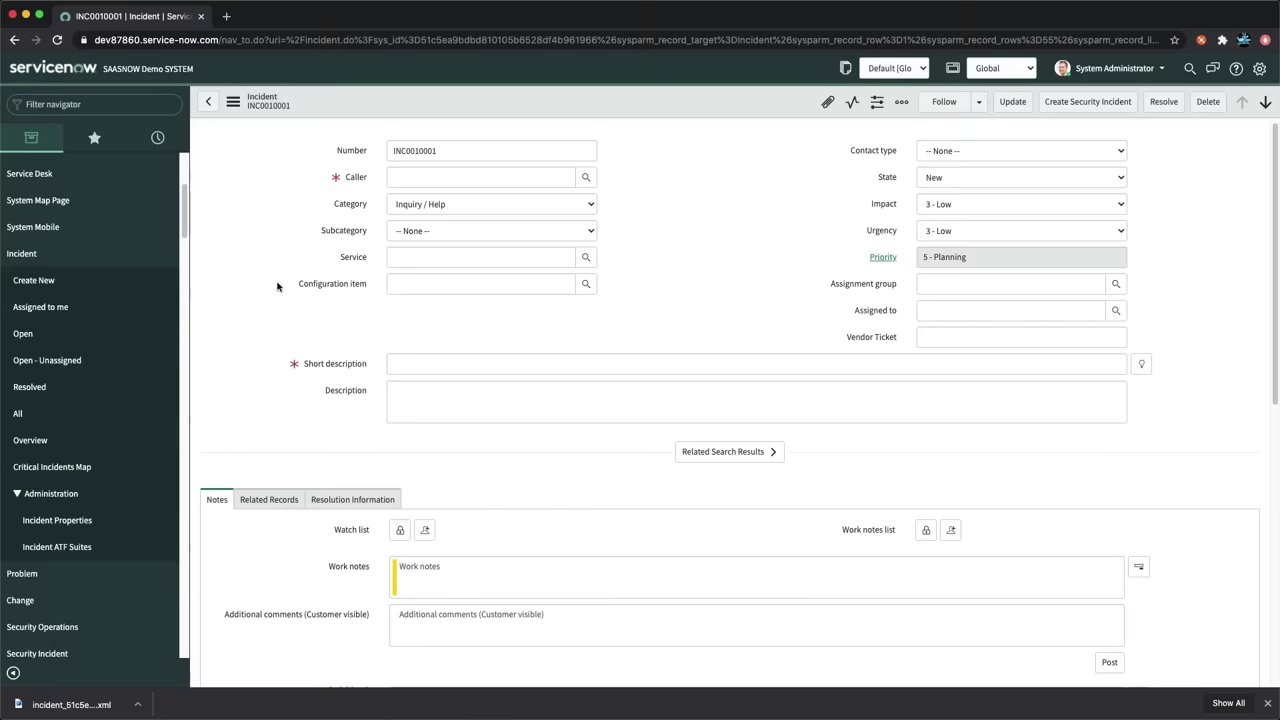
Collapse Incident and open the Problem > Open list
{"action": "left_click", "coordinate": [23, 334]}
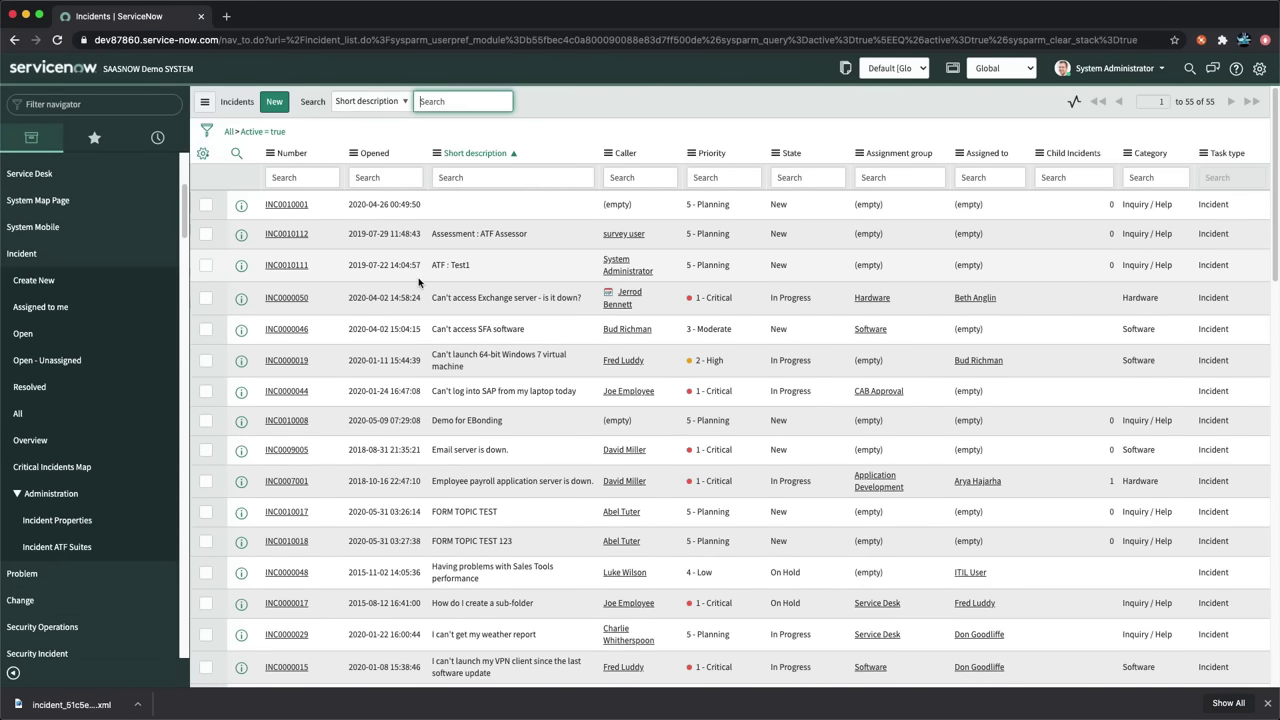
{"action": "left_click", "coordinate": [53, 255]}
{"action": "scroll", "coordinate": [50, 330], "scroll_direction": "up", "scroll_amount": 1}
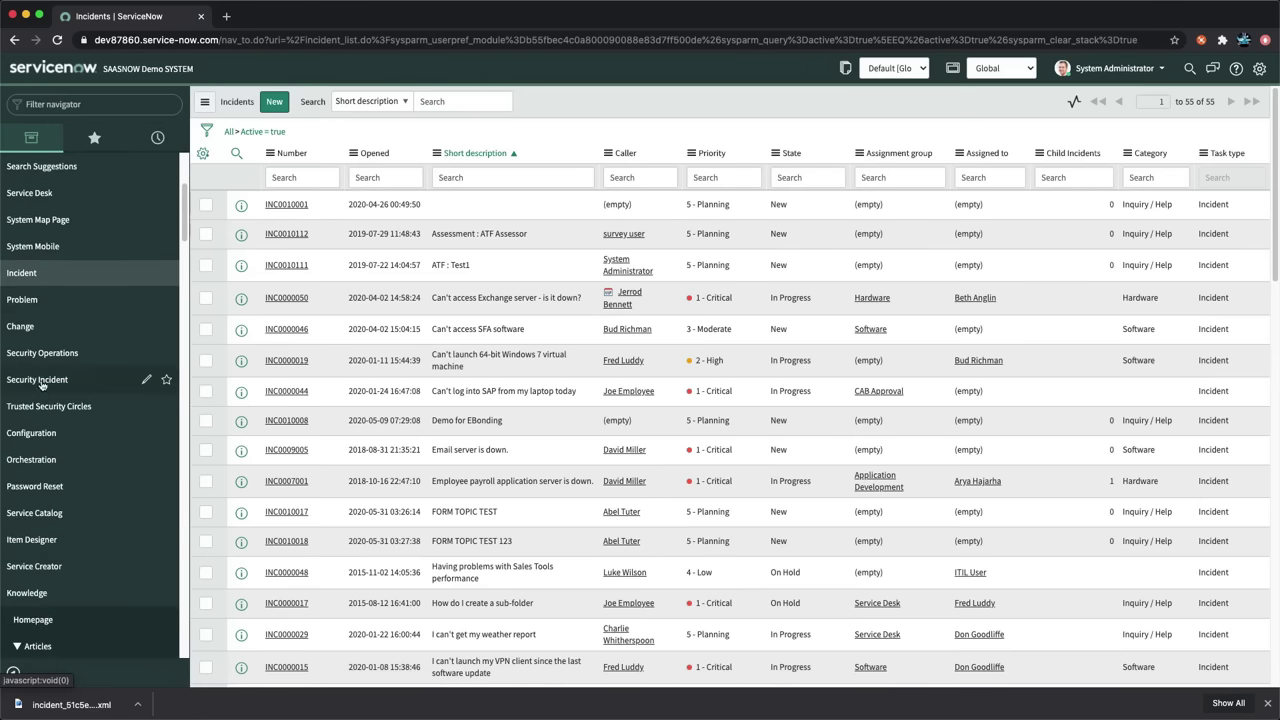
{"action": "left_click", "coordinate": [35, 302]}
{"action": "left_click", "coordinate": [22, 384]}
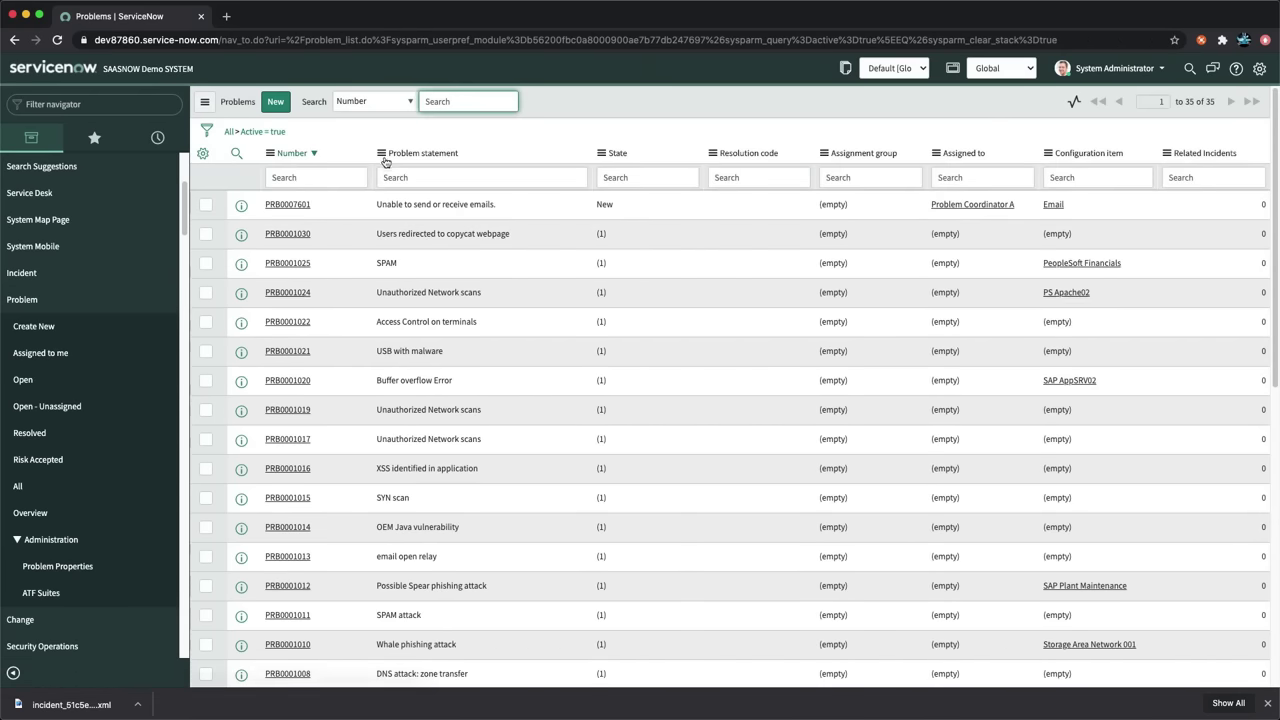
Upload the edited incident XML from Downloads through the column menu's Import XML
{"action": "left_click", "coordinate": [383, 155]}
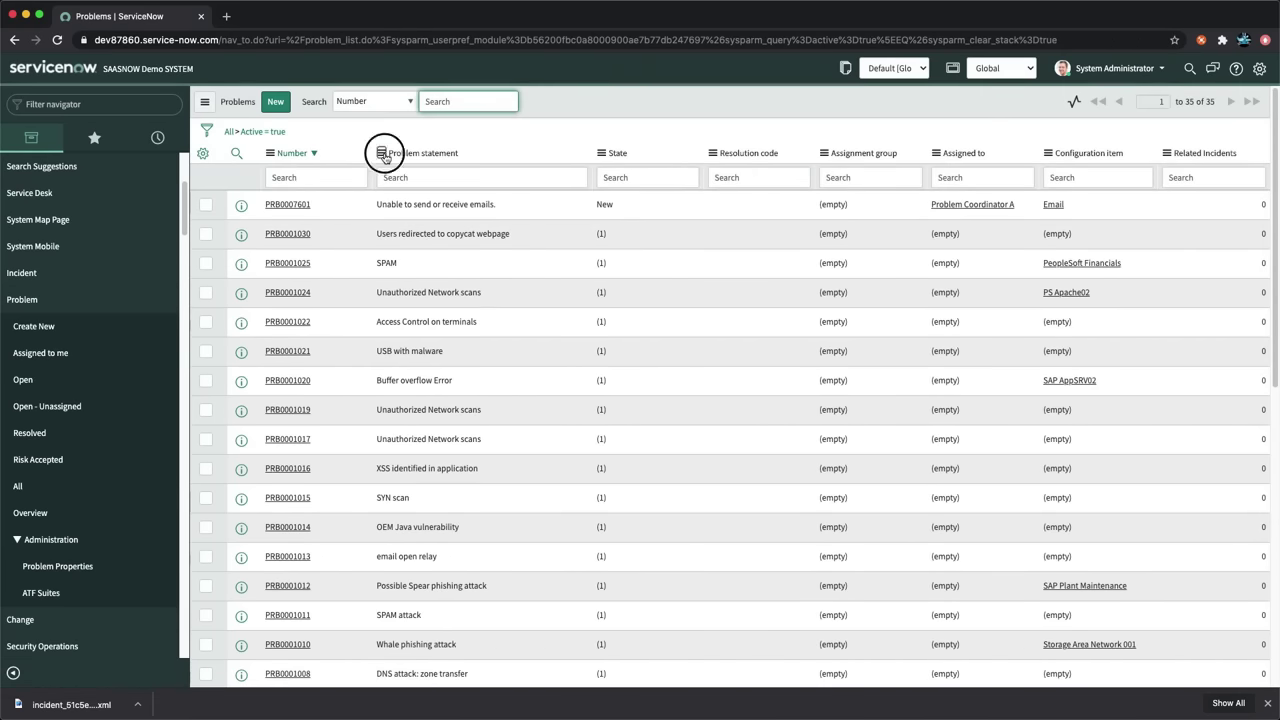
{"action": "left_click", "coordinate": [429, 394]}
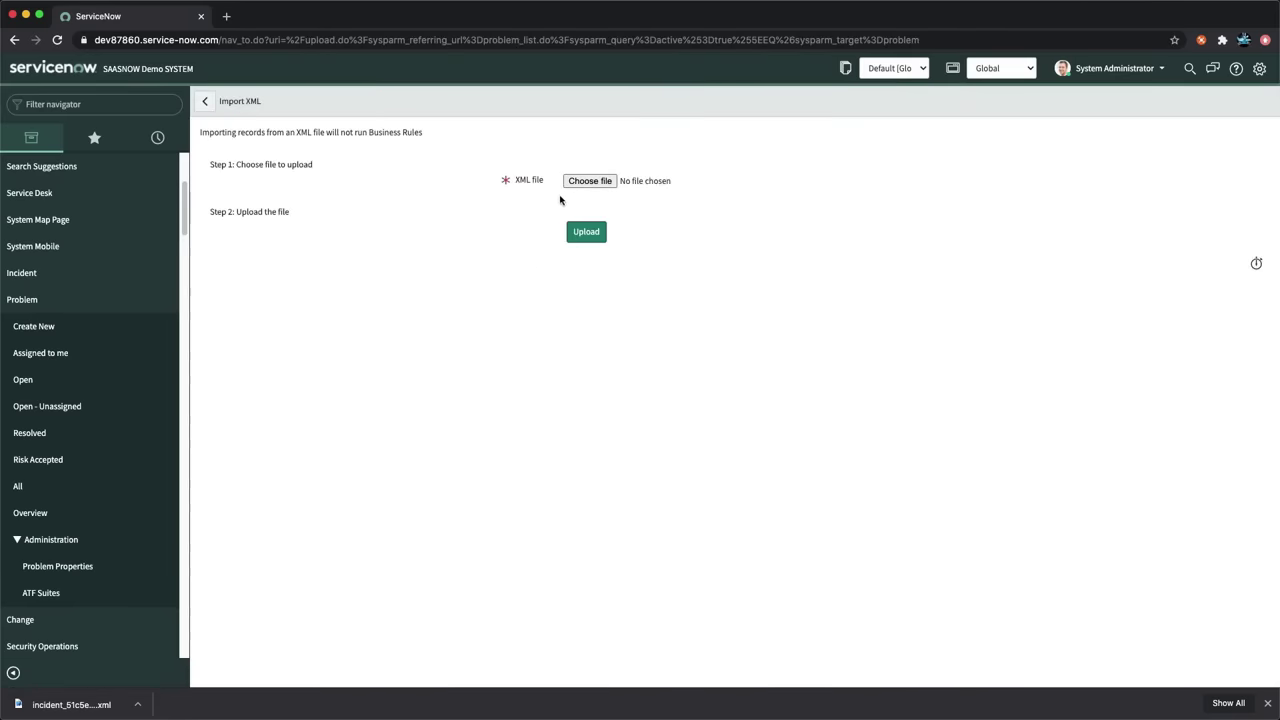
{"action": "left_click", "coordinate": [590, 186]}
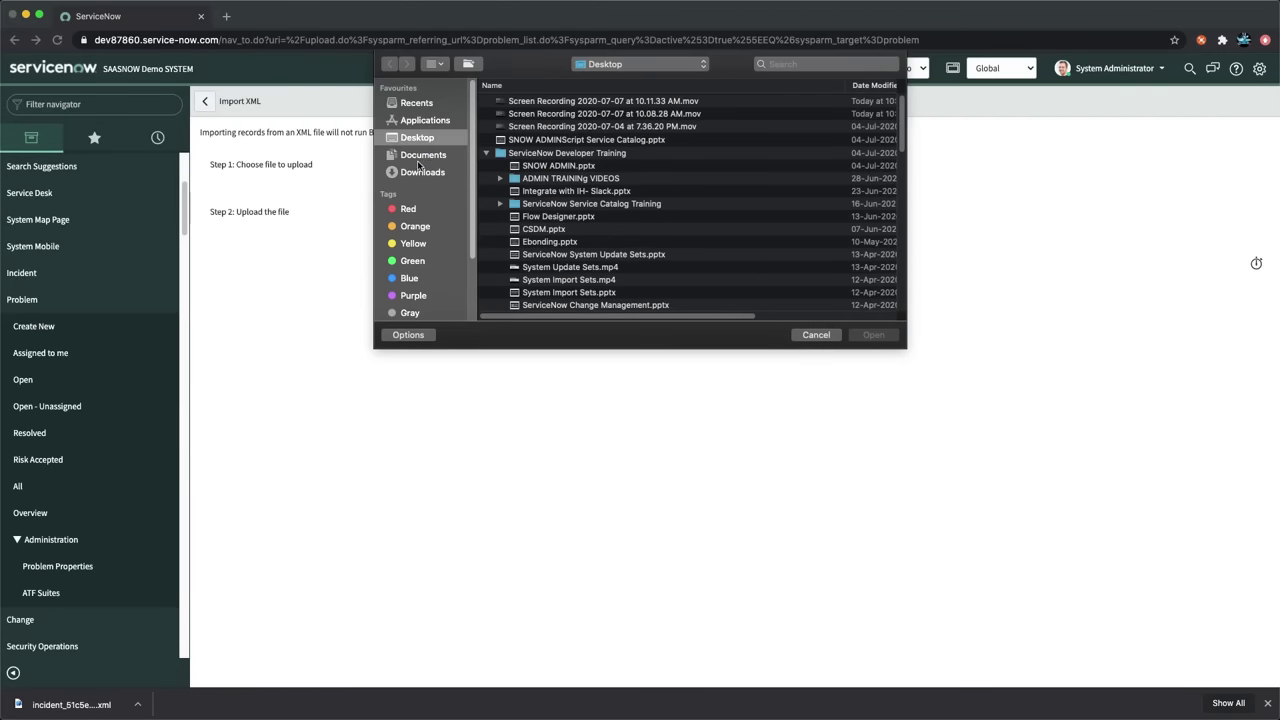
{"action": "left_click", "coordinate": [419, 173]}
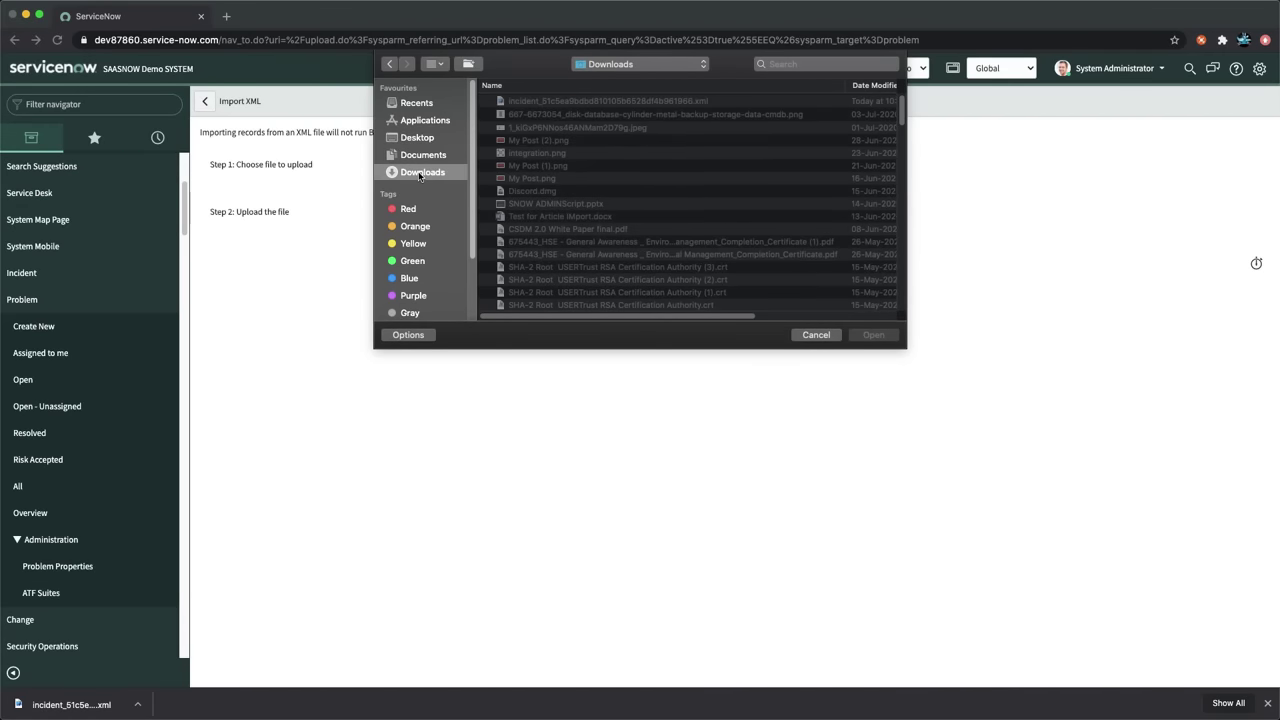
{"action": "double_click", "coordinate": [628, 104]}
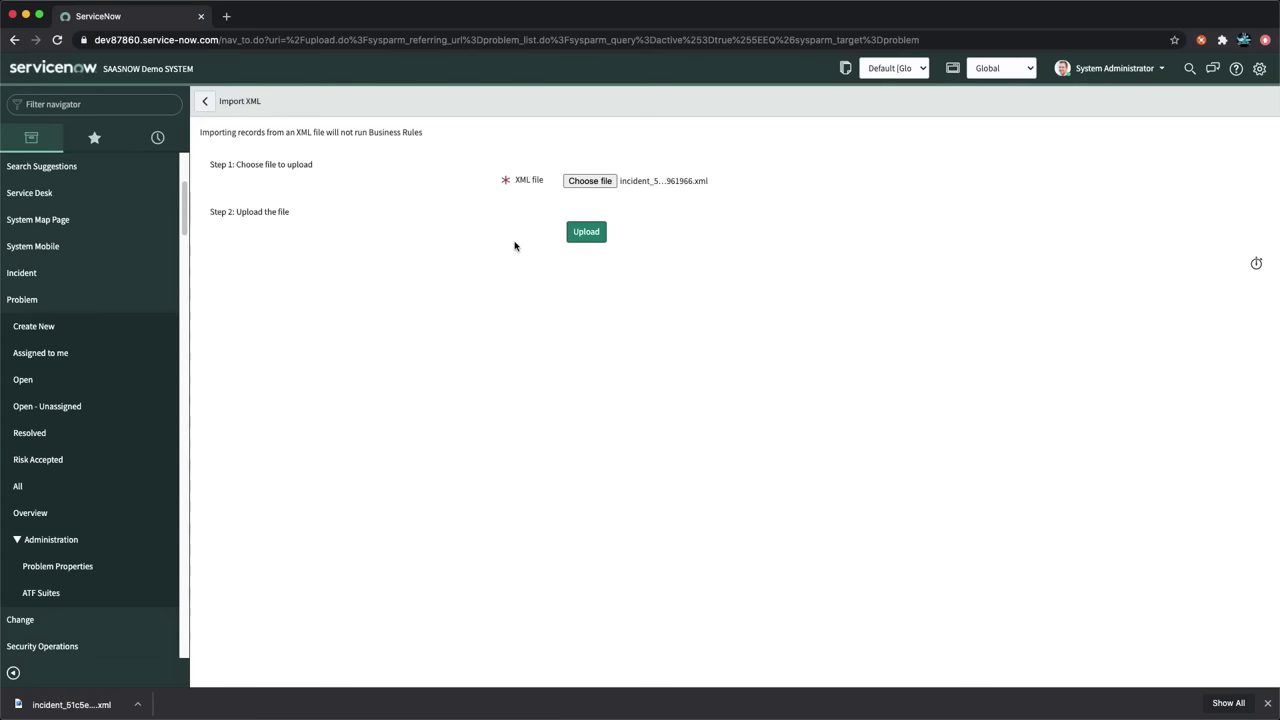
{"action": "left_click", "coordinate": [586, 237]}
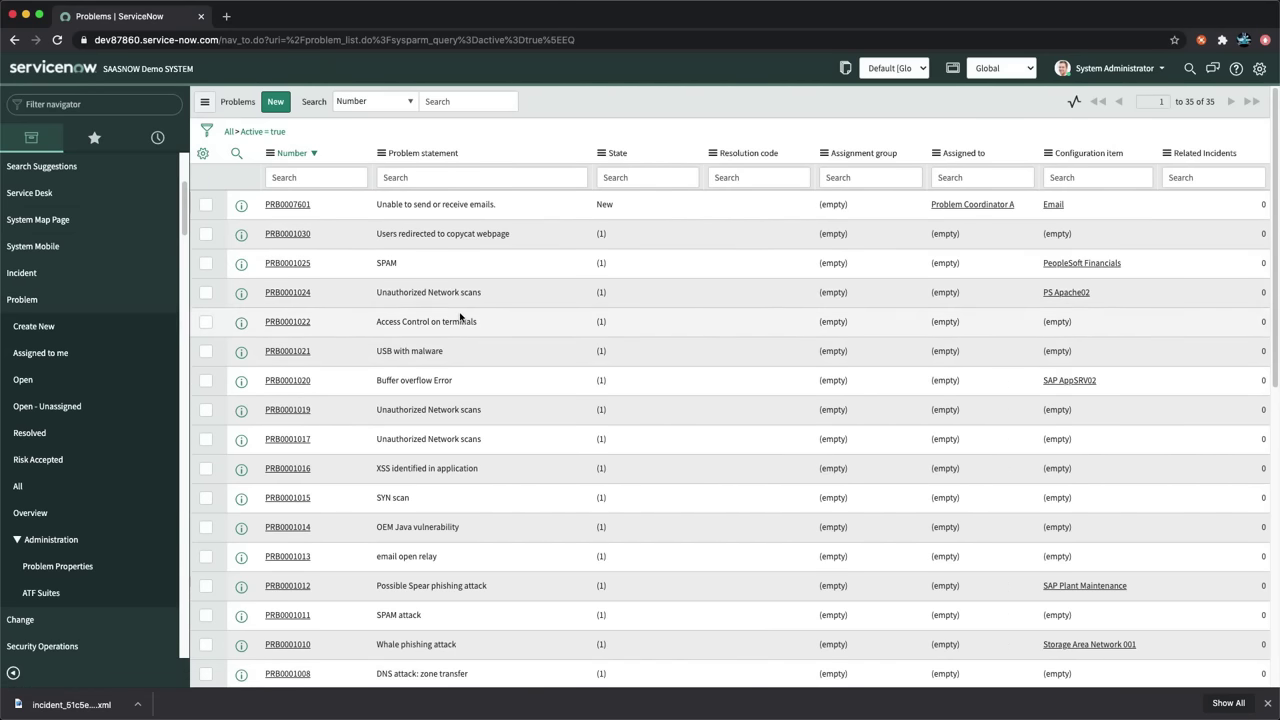
Open the open-incidents list and sort it by Number, newest first
{"action": "left_click", "coordinate": [28, 273]}
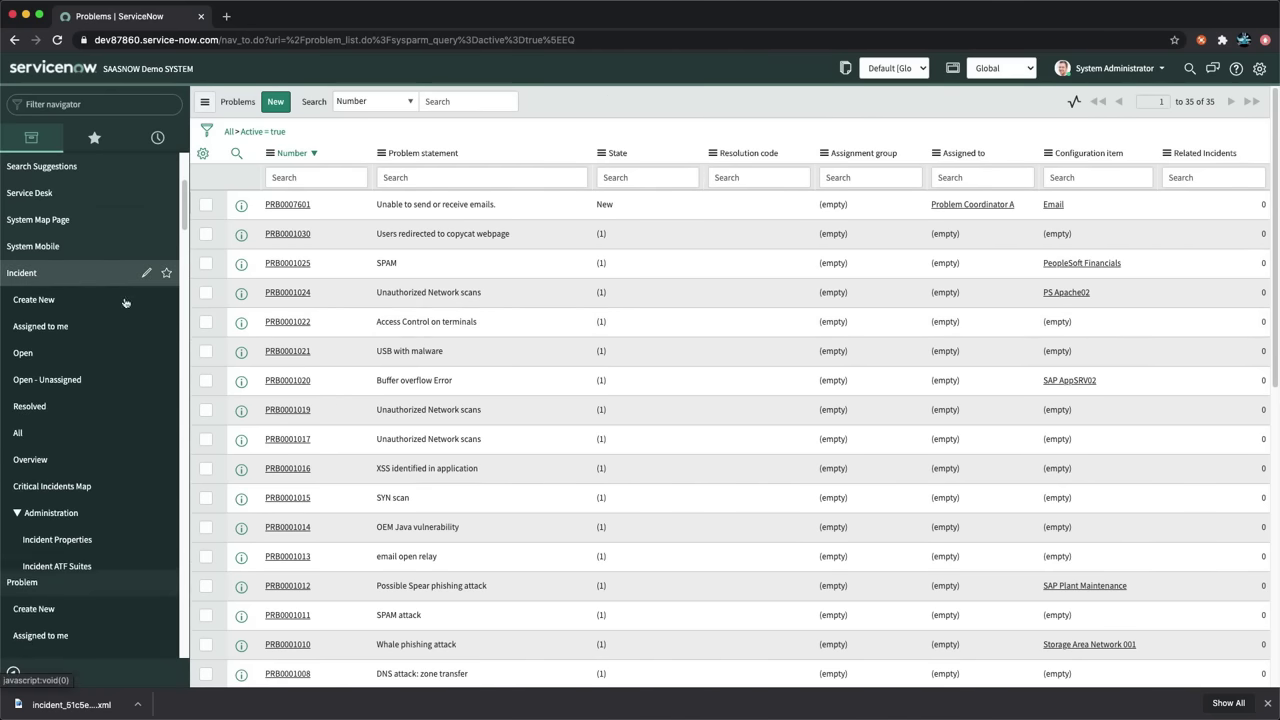
{"action": "left_click", "coordinate": [30, 358]}
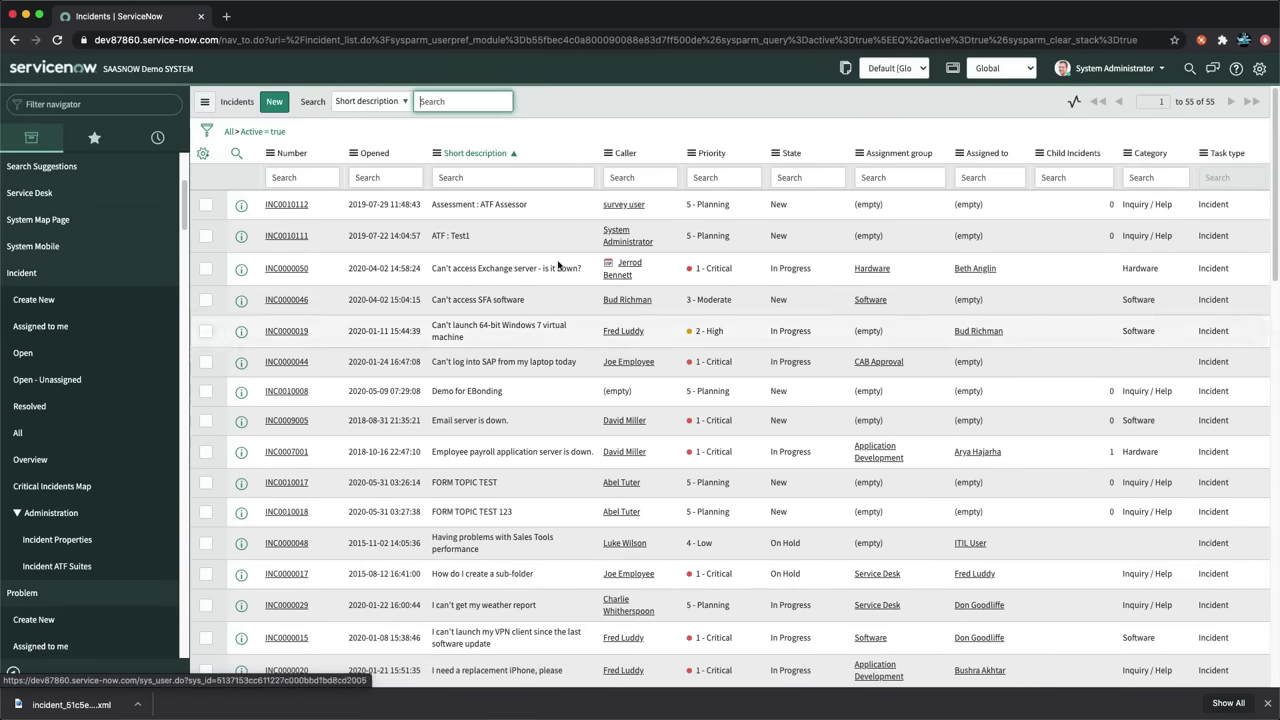
{"action": "left_click", "coordinate": [298, 156]}
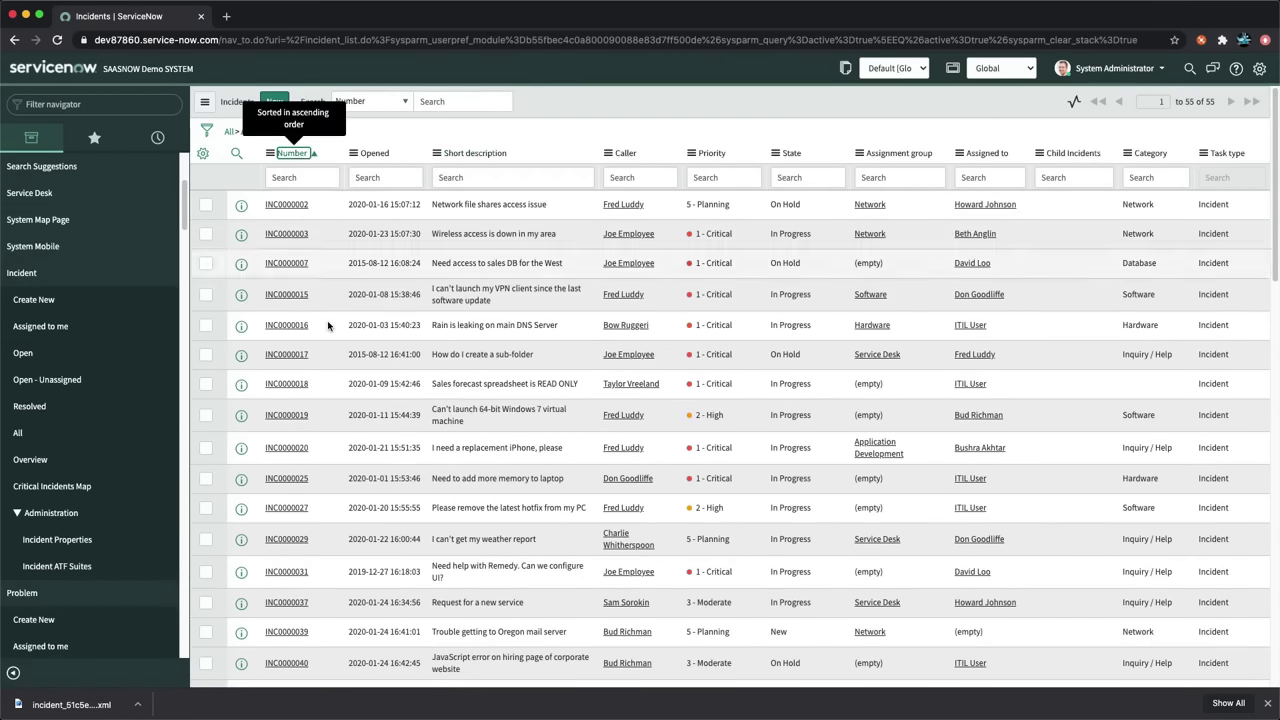
{"action": "scroll", "coordinate": [360, 330], "scroll_direction": "down", "scroll_amount": 15}
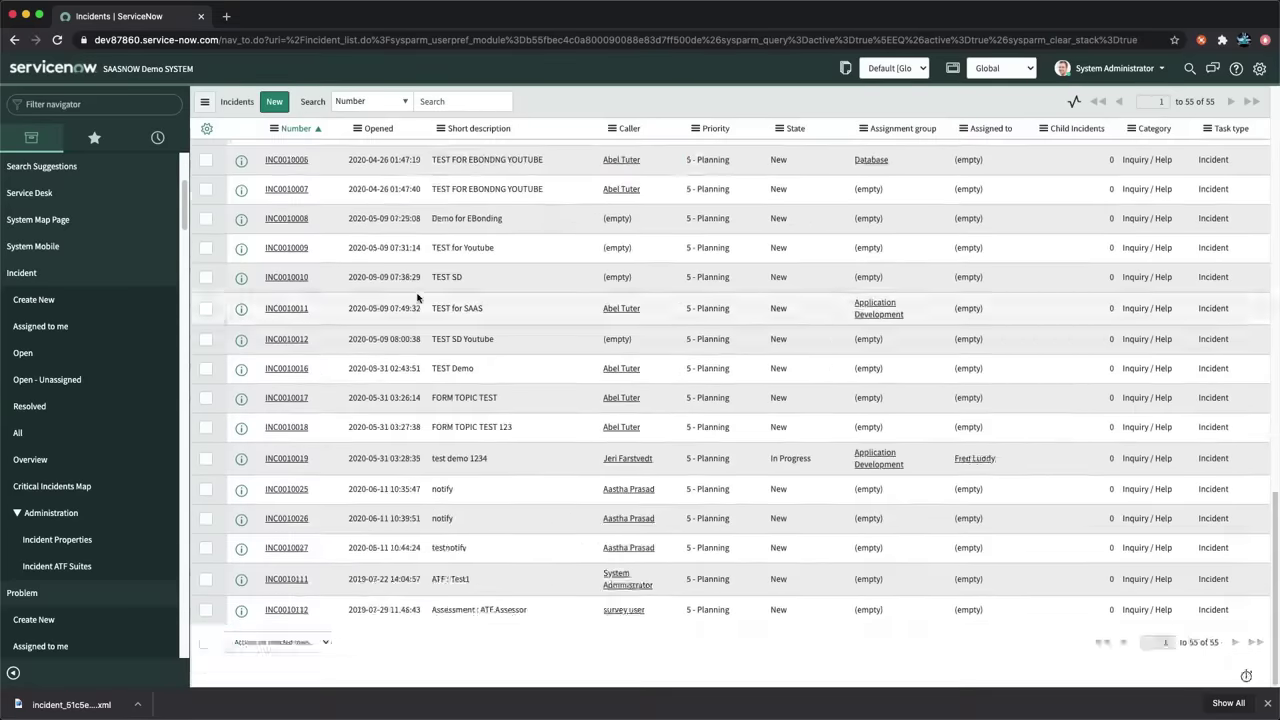
{"action": "scroll", "coordinate": [418, 294], "scroll_direction": "up", "scroll_amount": 15}
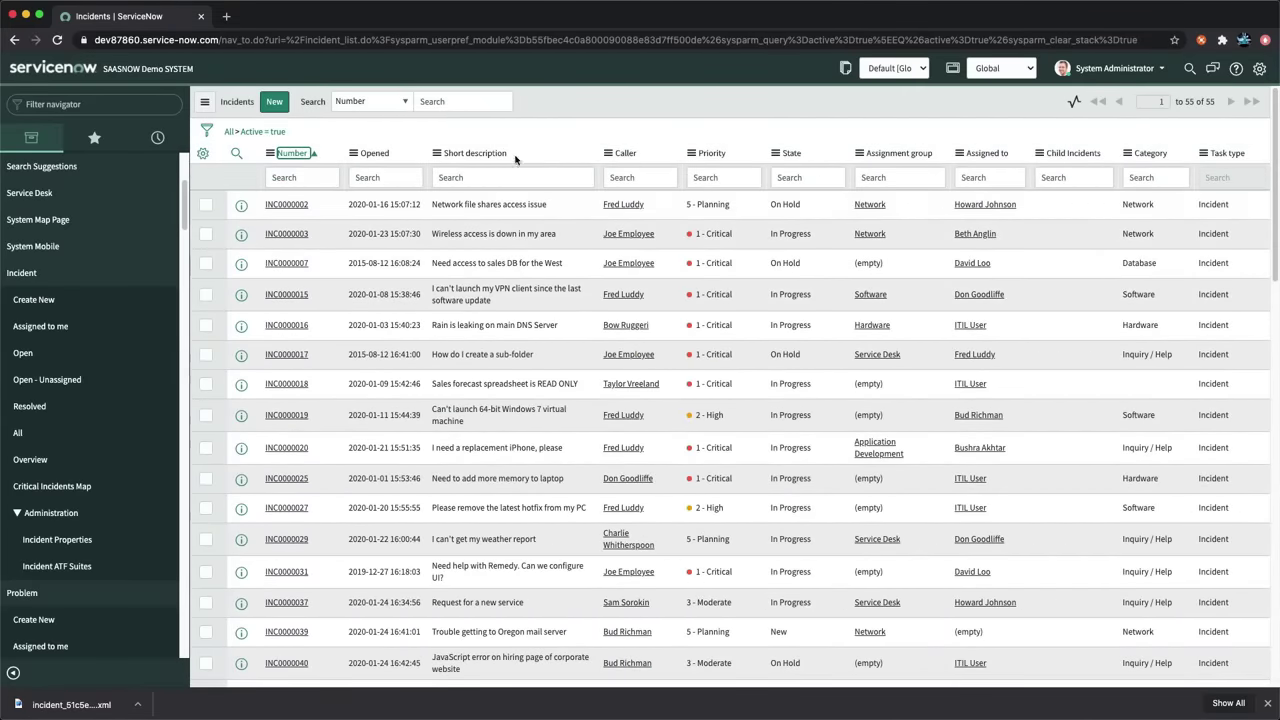
{"action": "scroll", "coordinate": [465, 359], "scroll_direction": "down", "scroll_amount": 15}
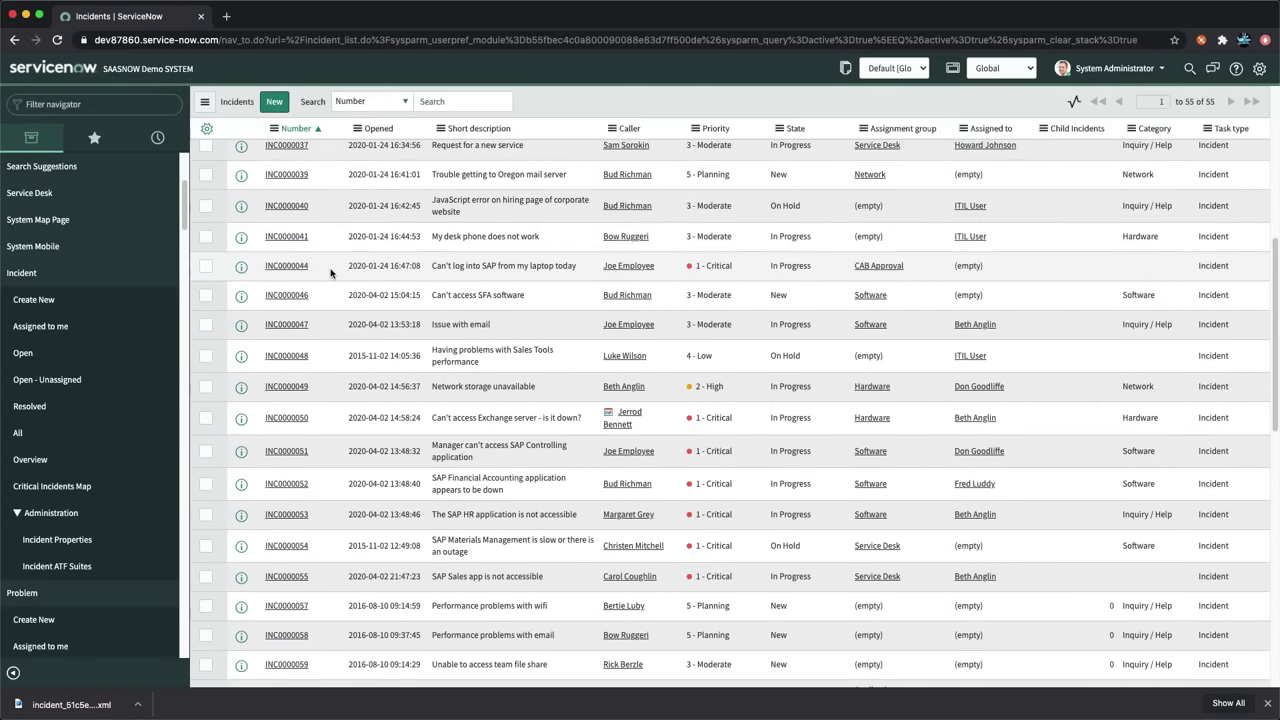
{"action": "scroll", "coordinate": [333, 275], "scroll_direction": "up", "scroll_amount": 15}
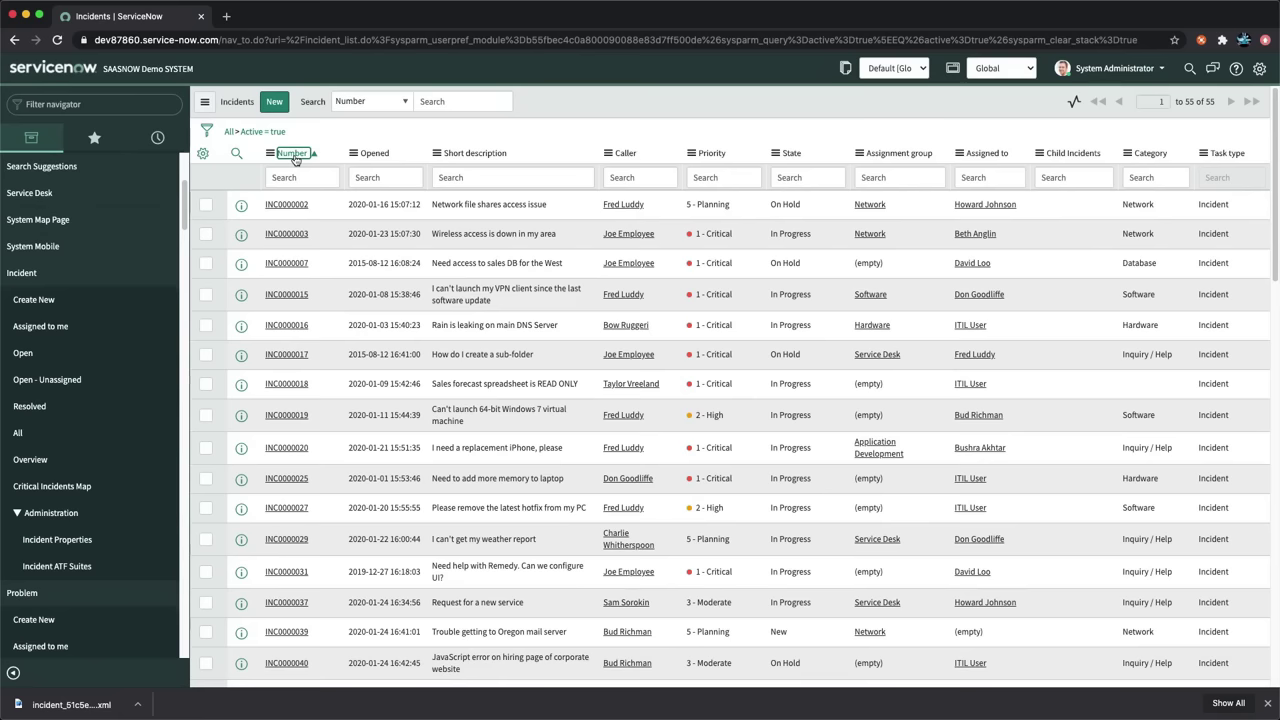
{"action": "left_click", "coordinate": [295, 156]}
{"action": "scroll", "coordinate": [408, 263], "scroll_direction": "down", "scroll_amount": 1}
{"action": "scroll", "coordinate": [408, 263], "scroll_direction": "up", "scroll_amount": 1}
Remove the active-only filter and filter Short description by *im
{"action": "left_click", "coordinate": [467, 178]}
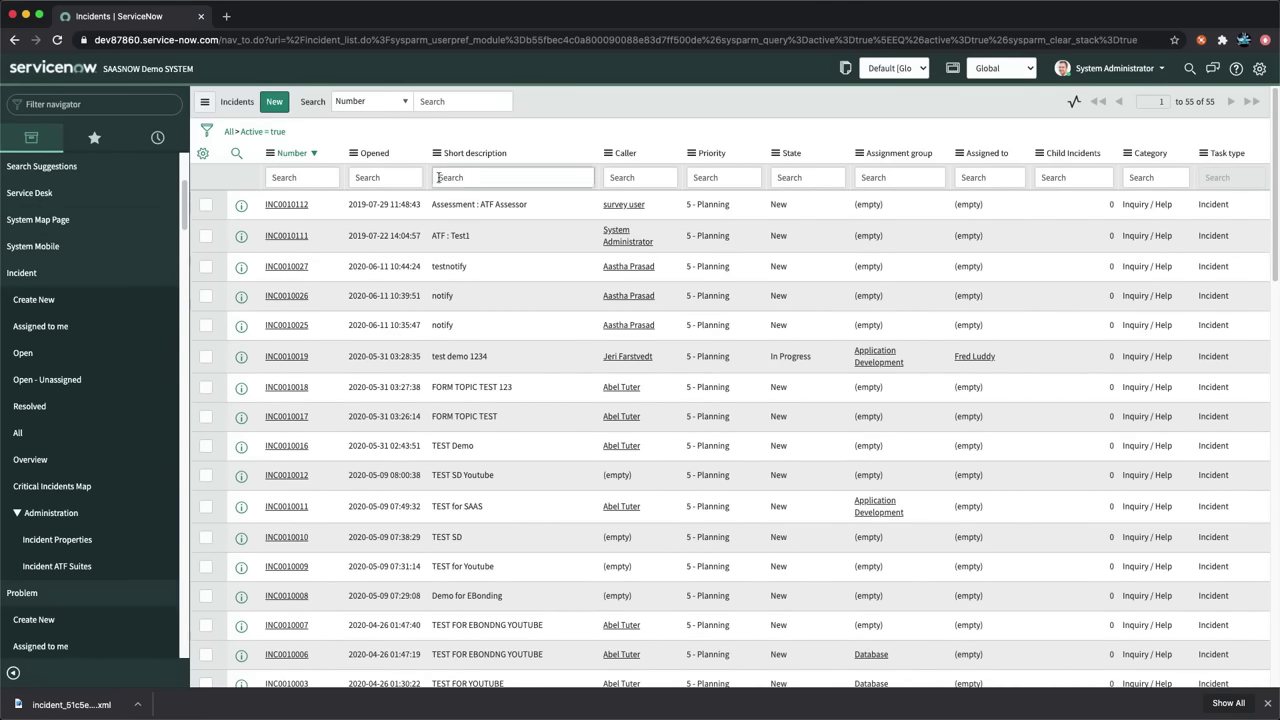
{"action": "left_click", "coordinate": [231, 132]}
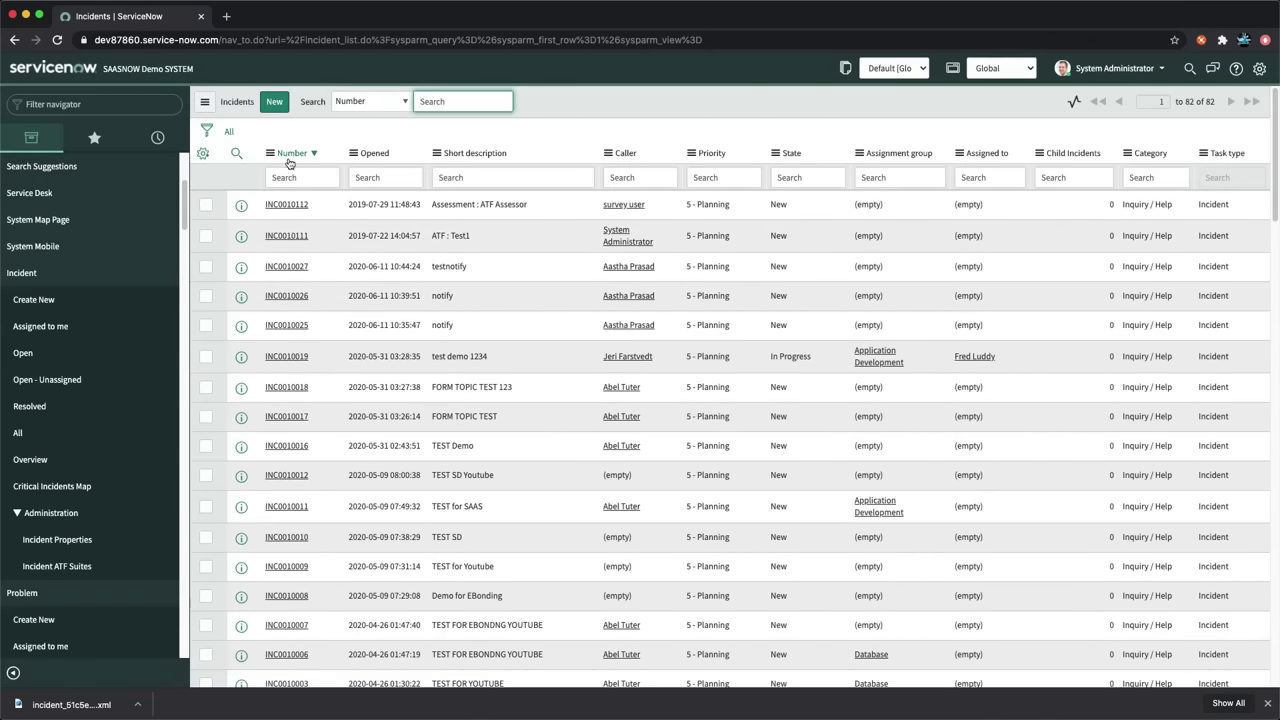
{"action": "left_click", "coordinate": [484, 177]}
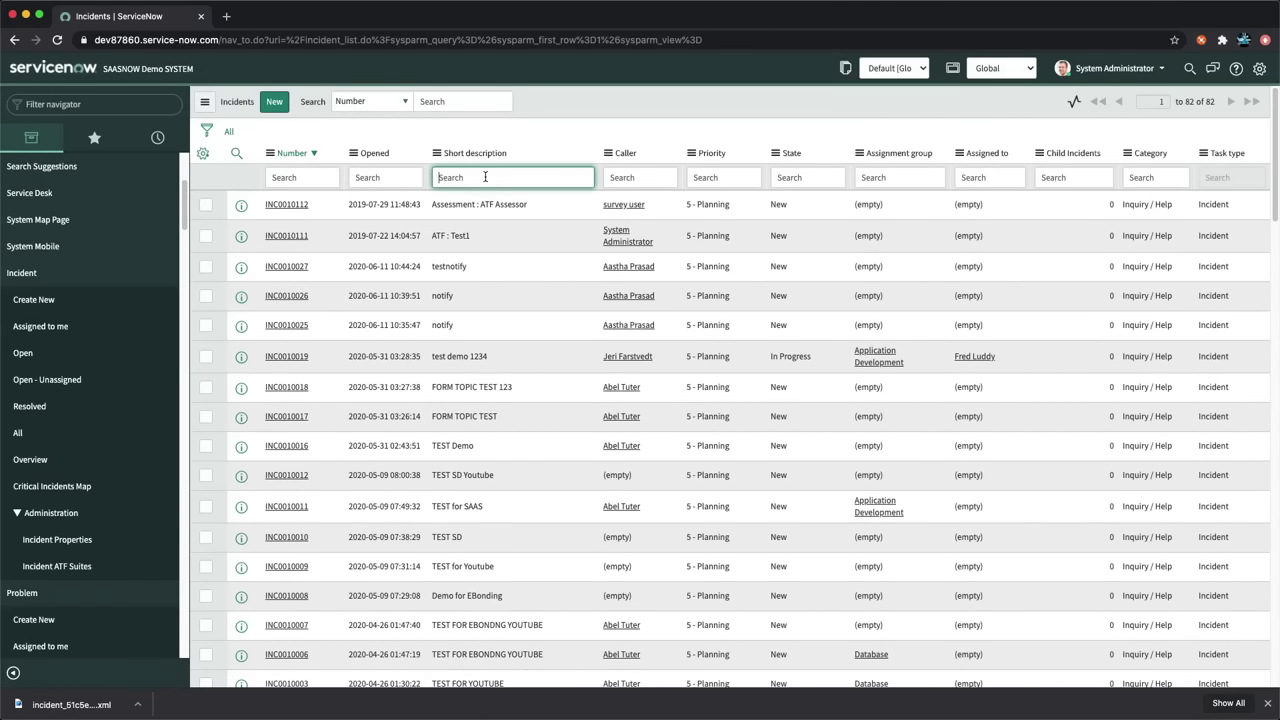
{"action": "type", "text": "*im"}
{"action": "key", "text": "Return"}
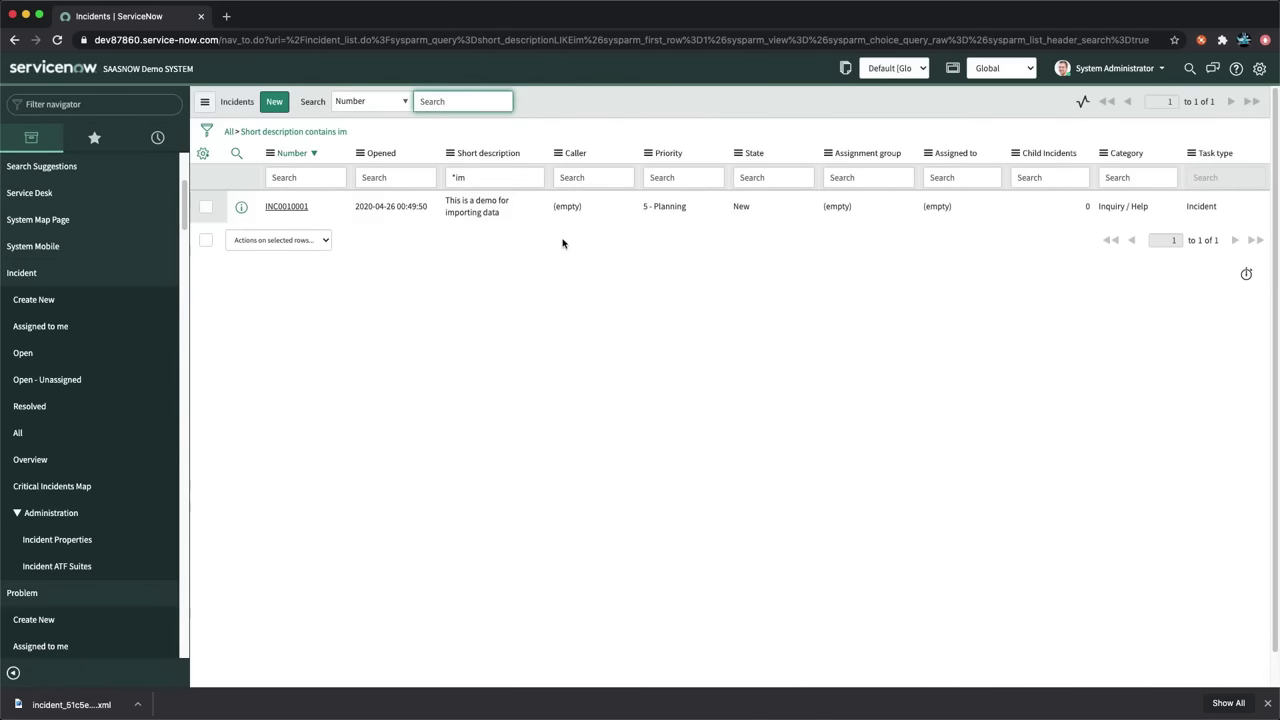
Open INC0010001 and select its short description 'This is a demo for importing data'
{"action": "left_click", "coordinate": [289, 208]}
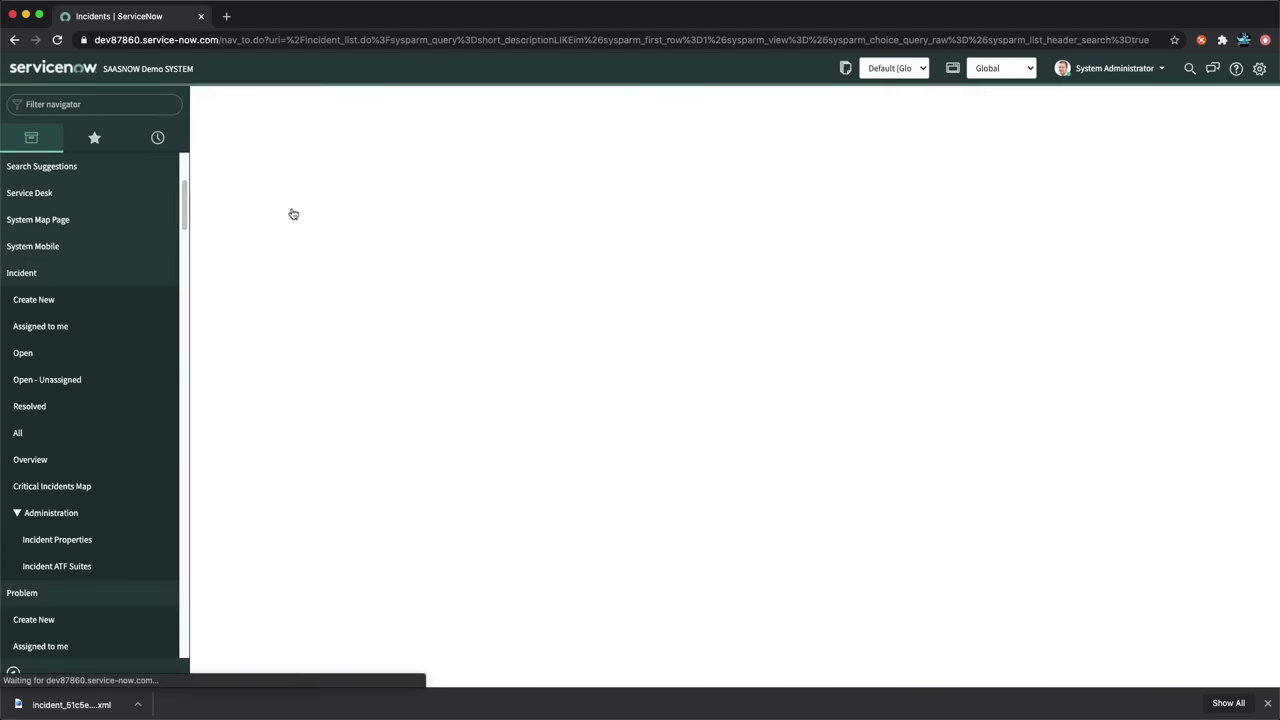
{"action": "left_click", "coordinate": [527, 363]}
{"action": "left_click", "coordinate": [340, 360]}
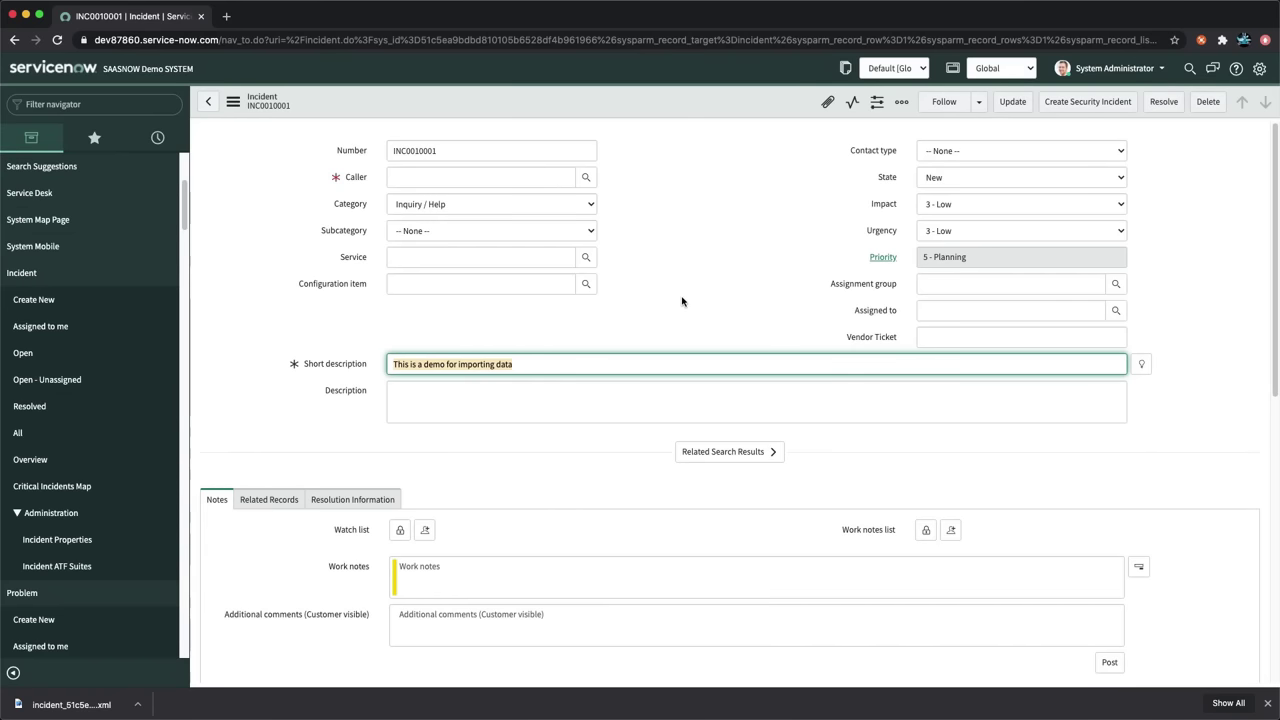
Collapse Incident, filter the navigator for 'system im', and open Load Data
{"action": "left_click", "coordinate": [52, 276]}
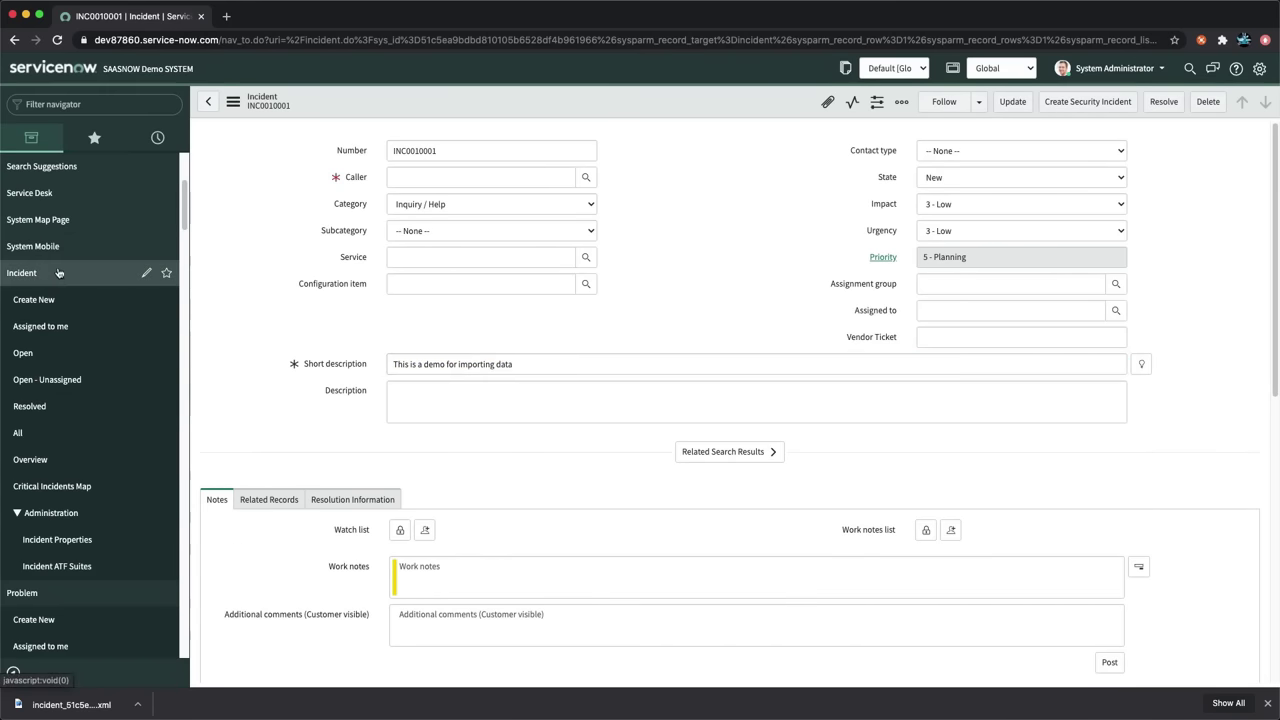
{"action": "left_click", "coordinate": [107, 108]}
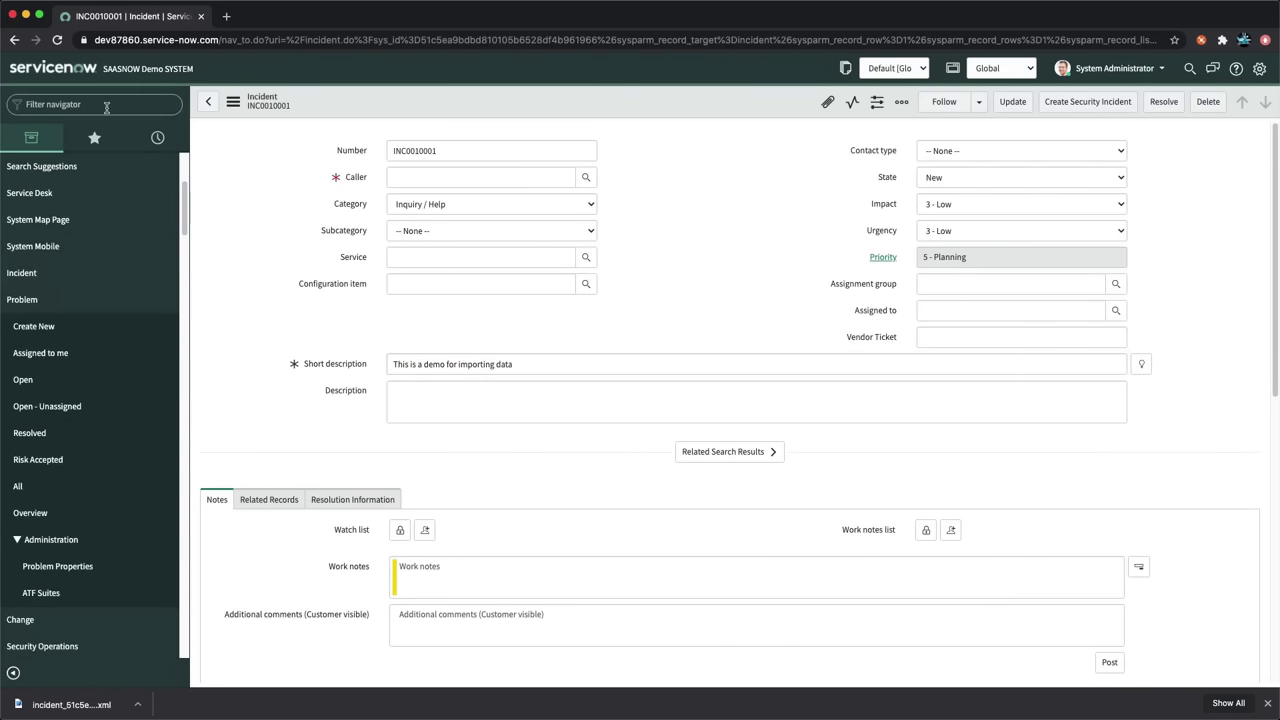
{"action": "type", "text": "system im"}
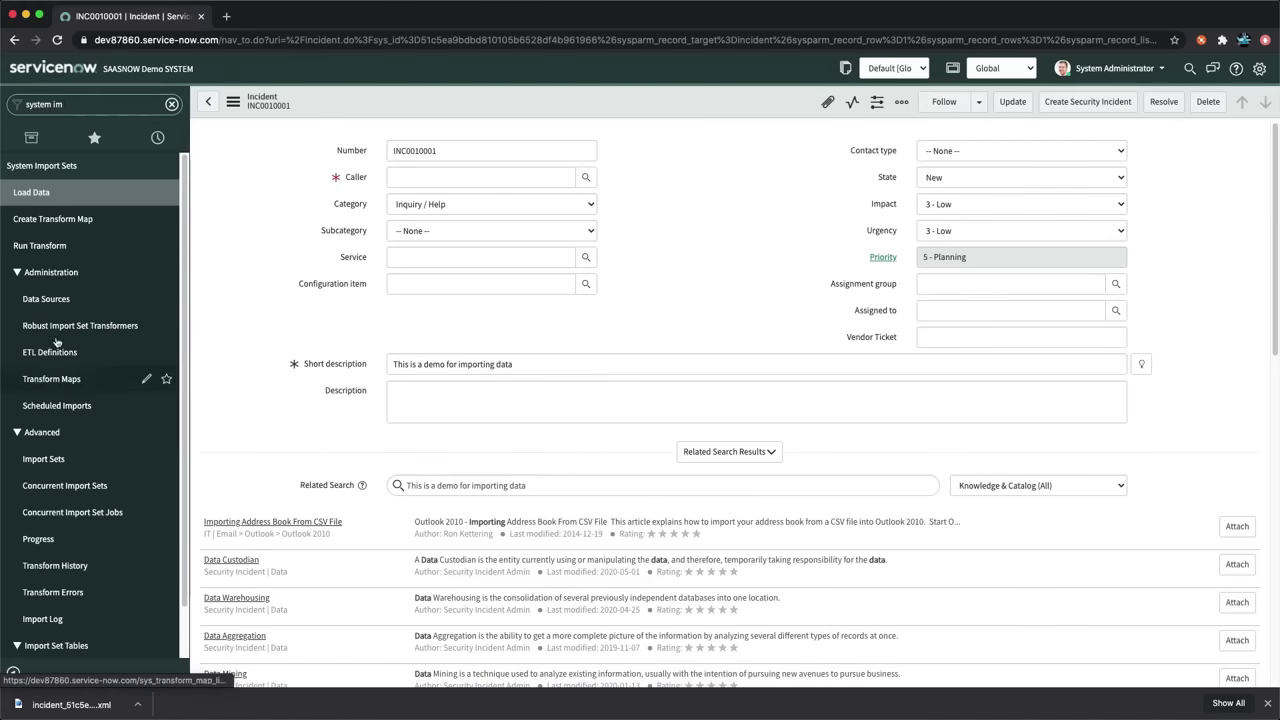
{"action": "scroll", "coordinate": [50, 330], "scroll_direction": "down", "scroll_amount": 1}
{"action": "scroll", "coordinate": [60, 210], "scroll_direction": "up", "scroll_amount": 1}
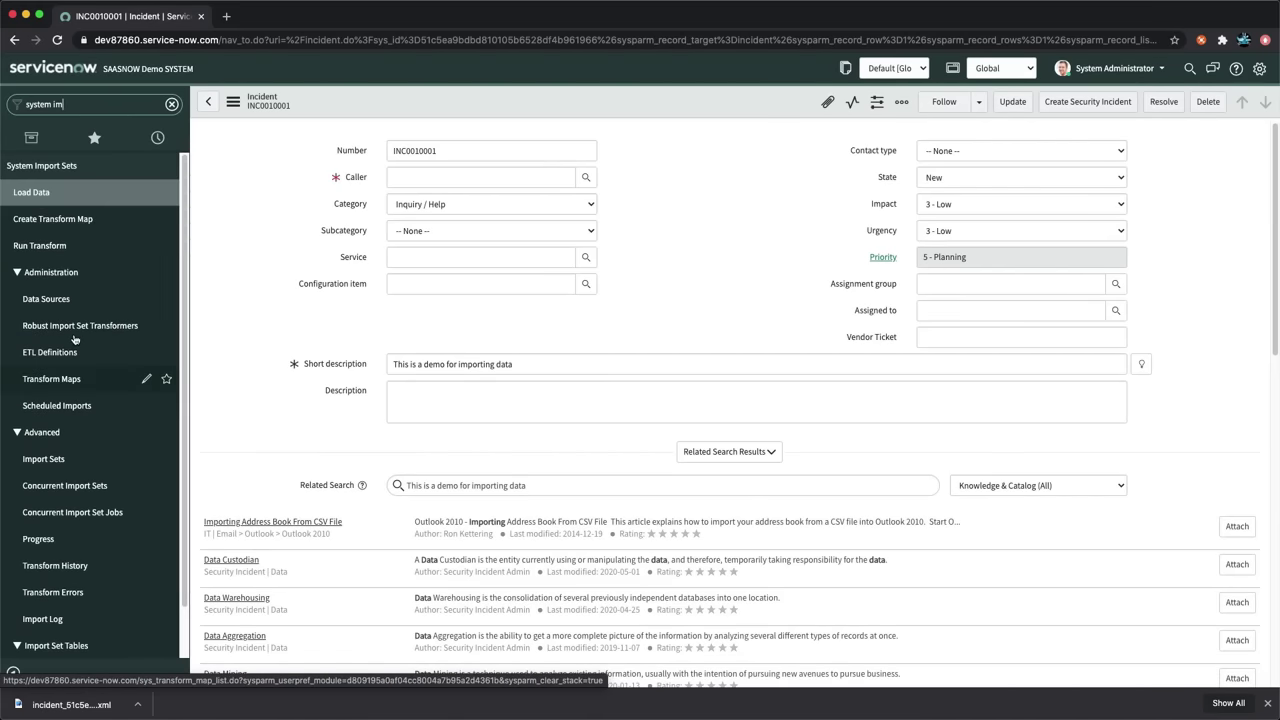
{"action": "left_click", "coordinate": [37, 199]}
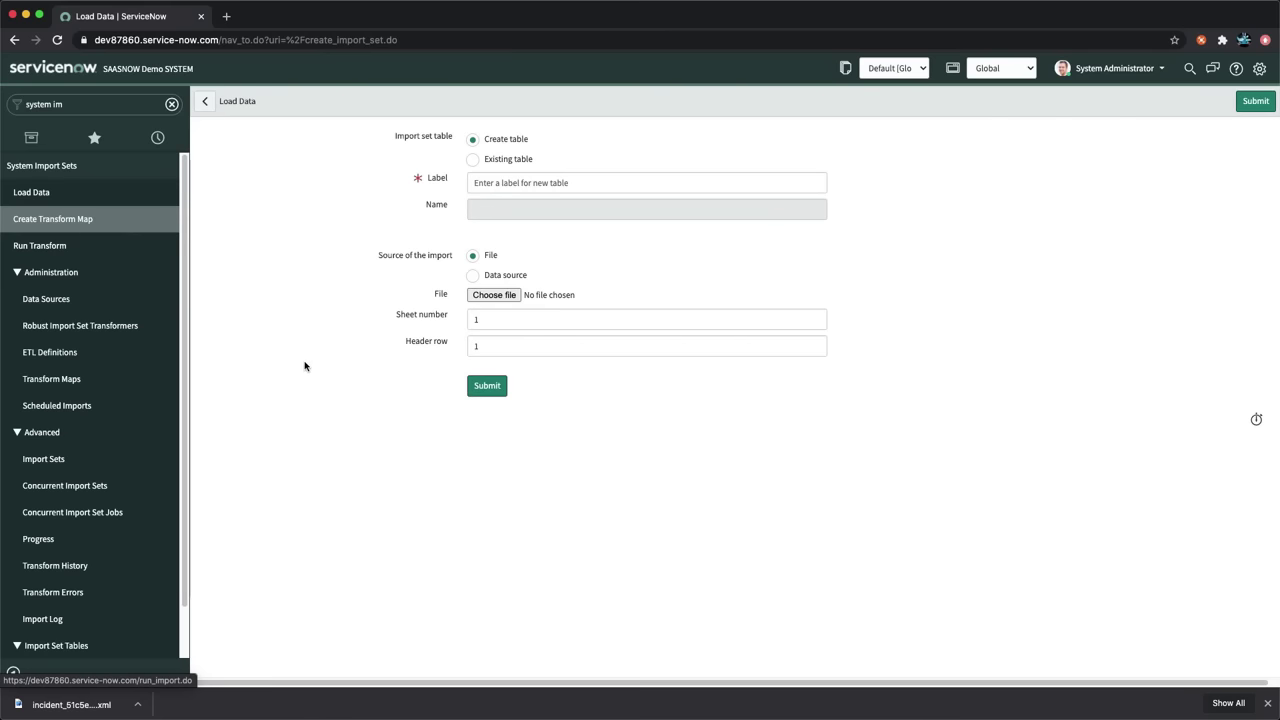
Look through Create Transform Map, Load Data and Run Transform, ending on Data Sources
{"action": "left_click", "coordinate": [50, 219]}
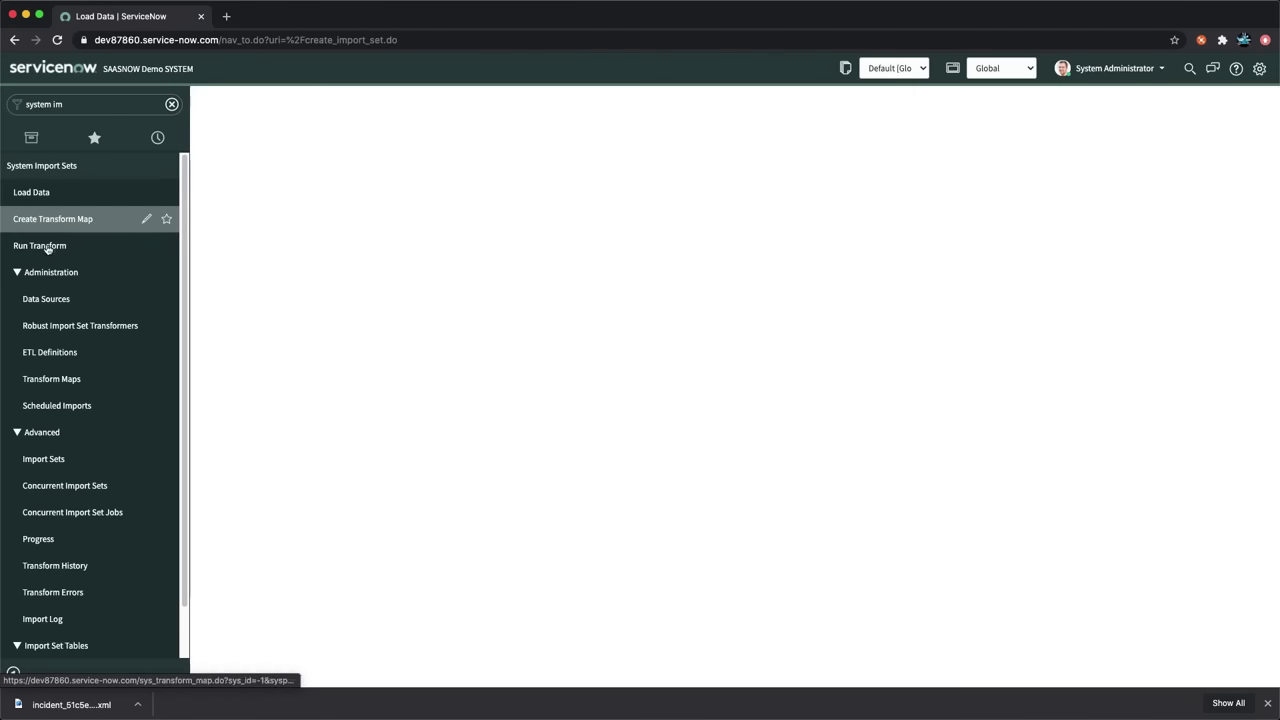
{"action": "left_click", "coordinate": [31, 194]}
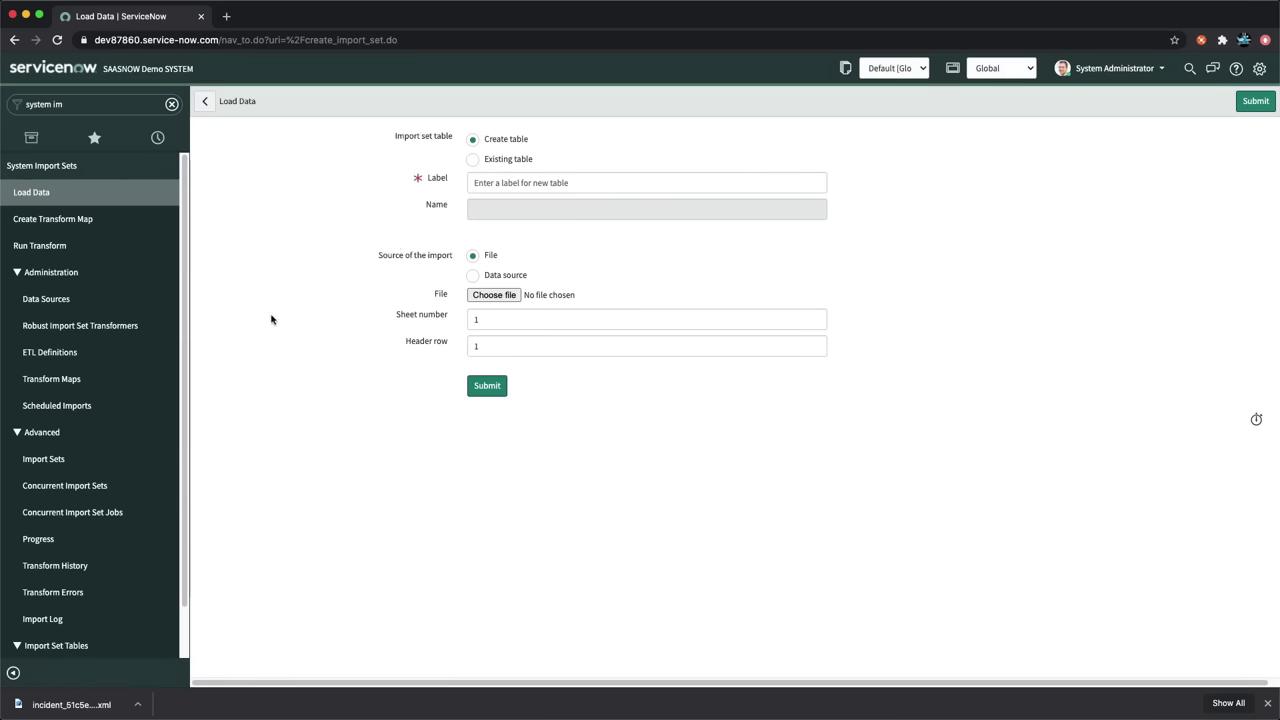
{"action": "left_click", "coordinate": [38, 250]}
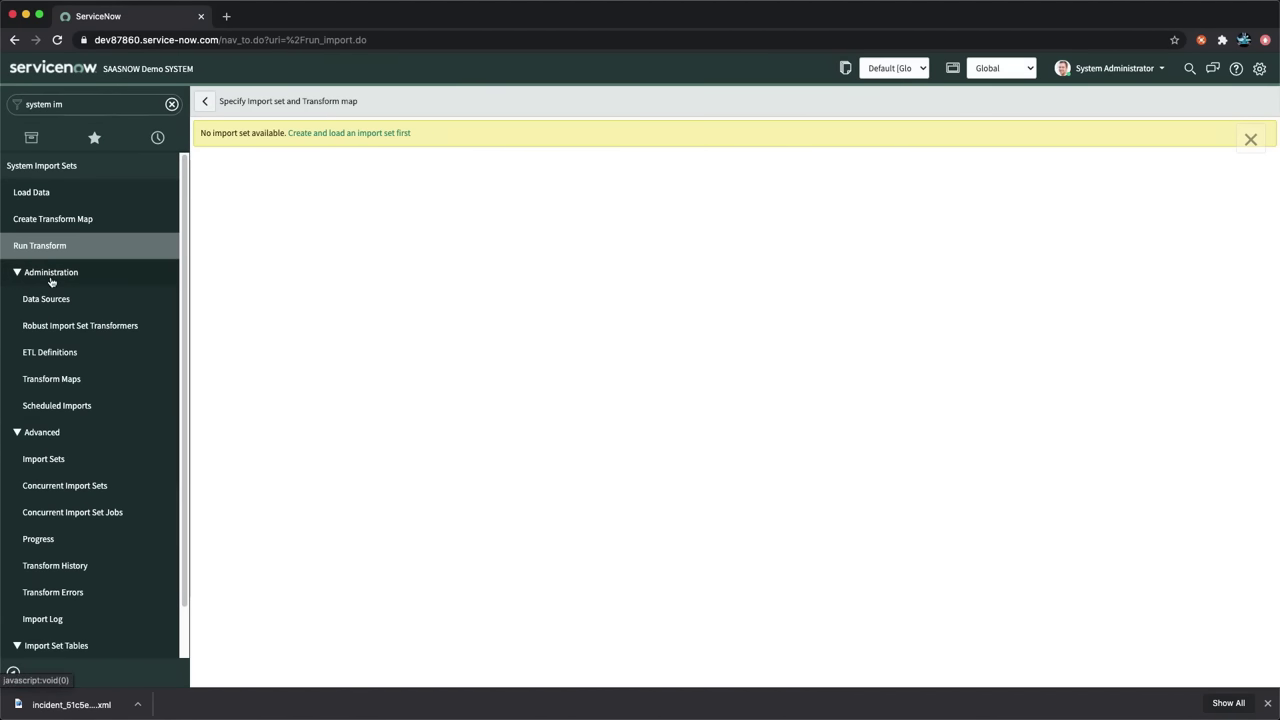
{"action": "left_click", "coordinate": [48, 305]}
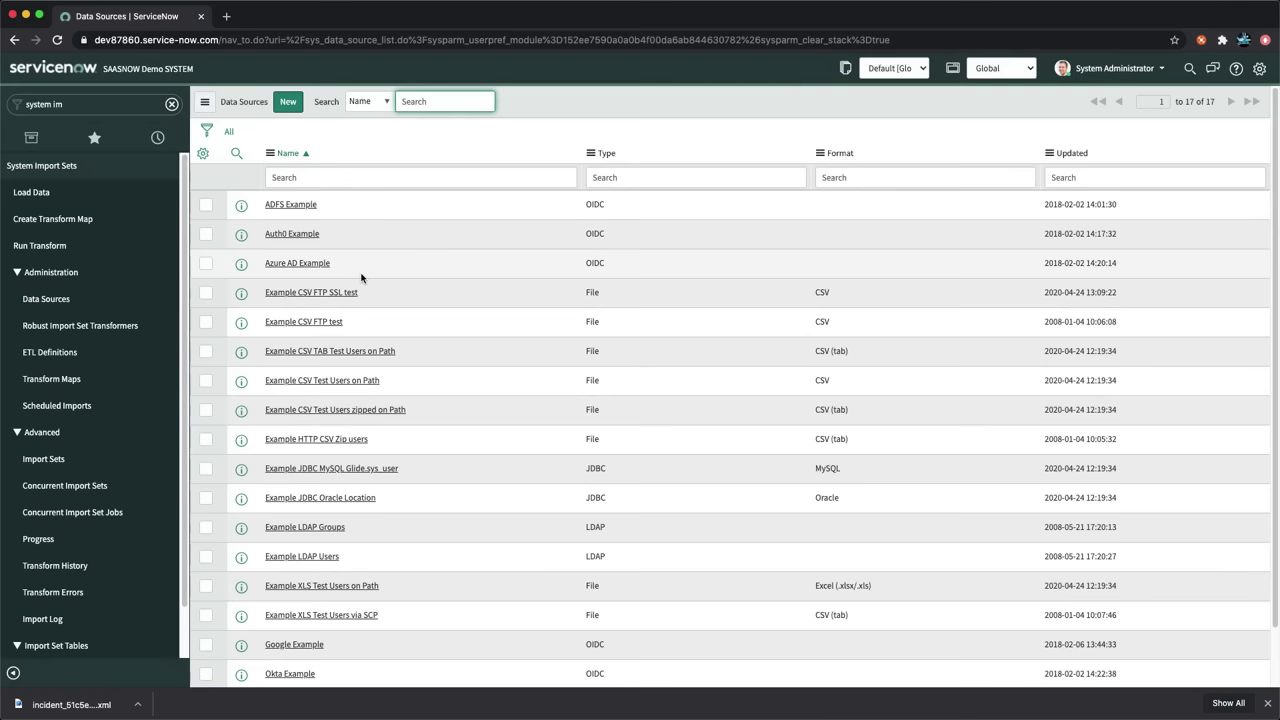
{"action": "scroll", "coordinate": [408, 357], "scroll_direction": "down", "scroll_amount": 1}
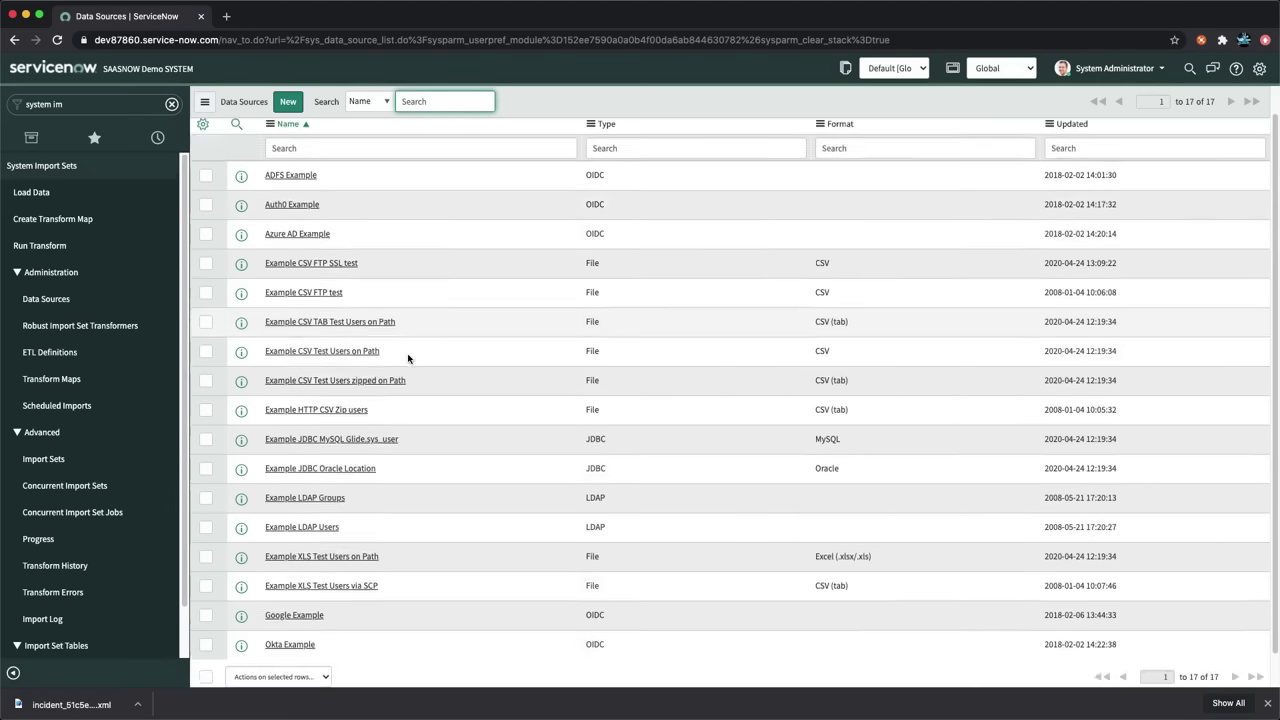
{"action": "scroll", "coordinate": [408, 357], "scroll_direction": "up", "scroll_amount": 1}
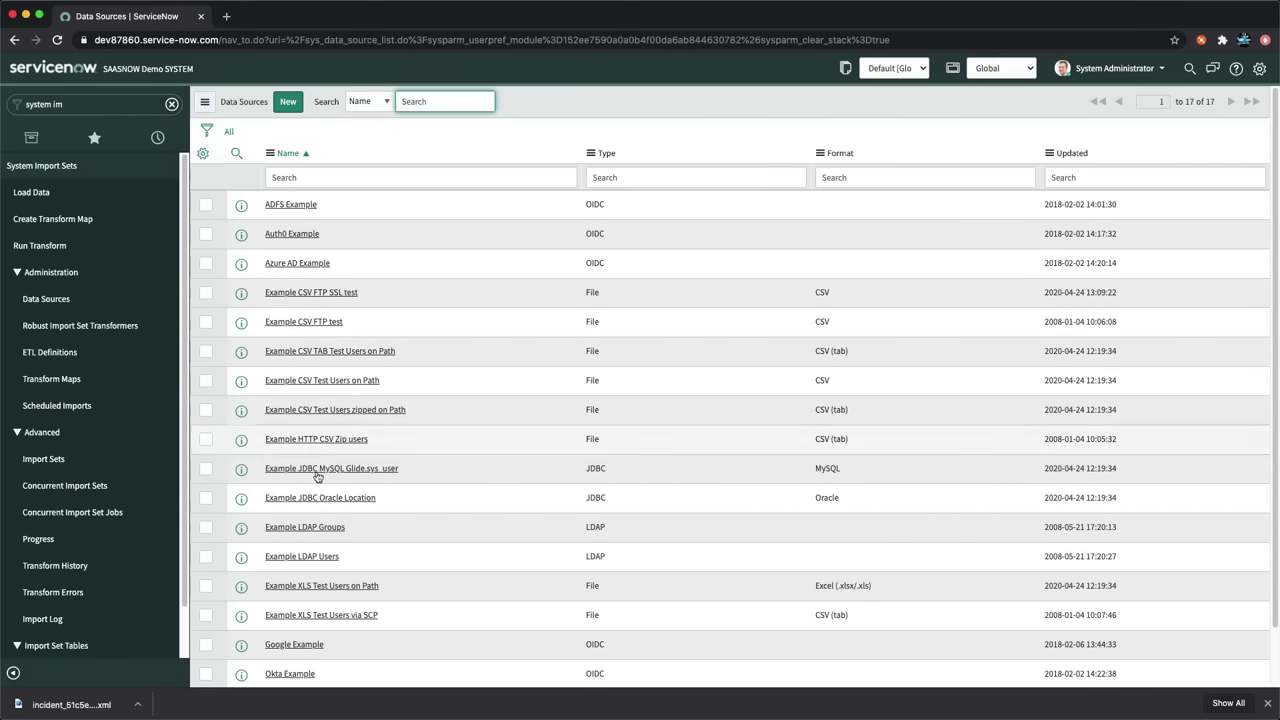
{"action": "left_click", "coordinate": [295, 556]}
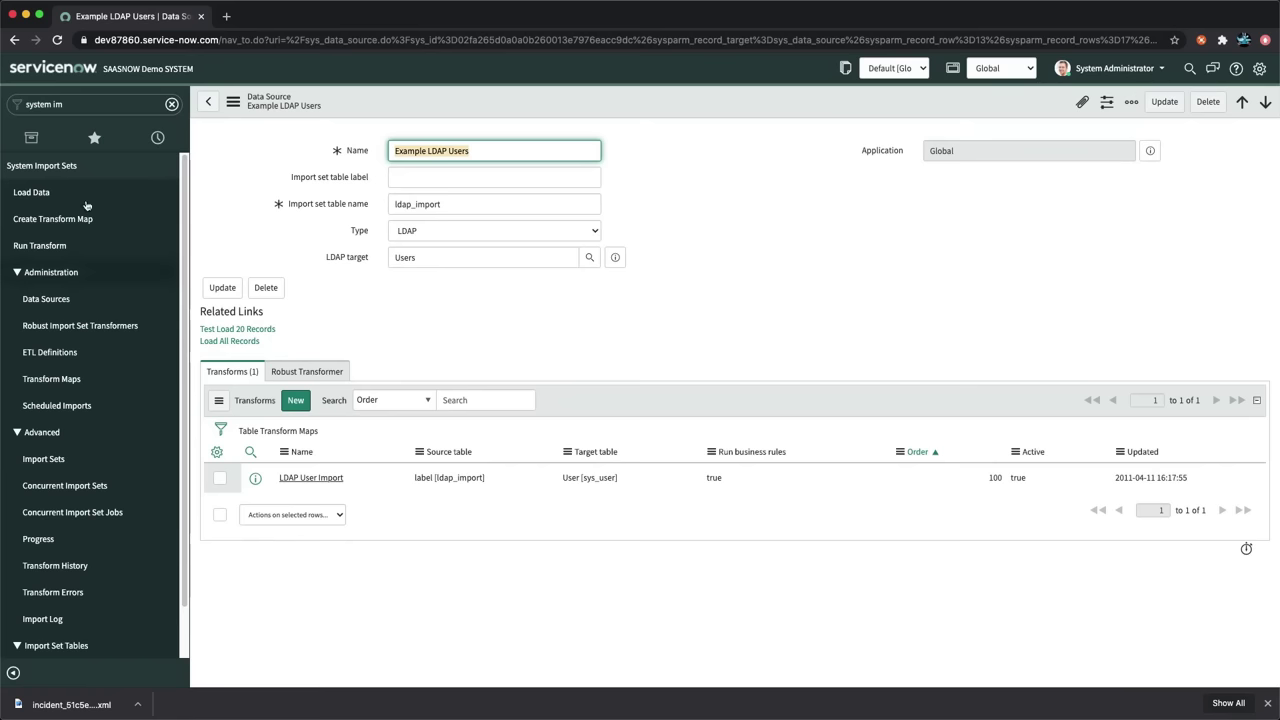
{"action": "left_click", "coordinate": [14, 41]}
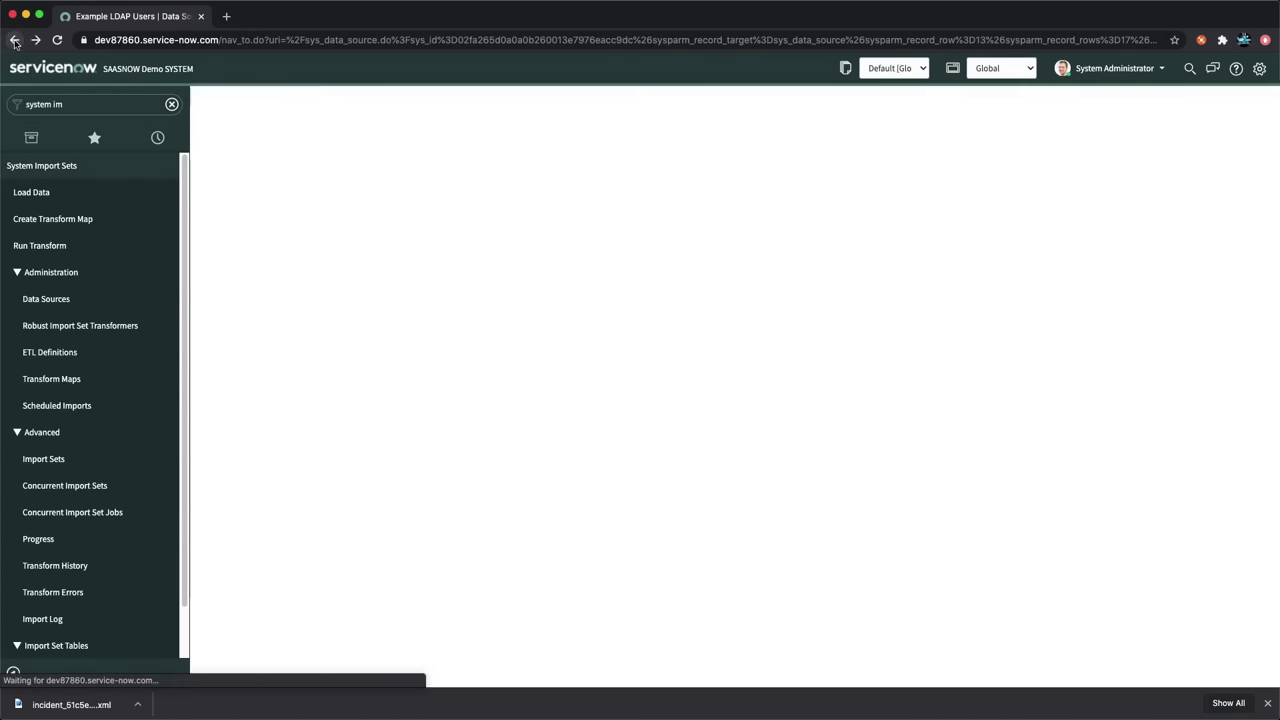
{"action": "scroll", "coordinate": [466, 326], "scroll_direction": "down", "scroll_amount": 1}
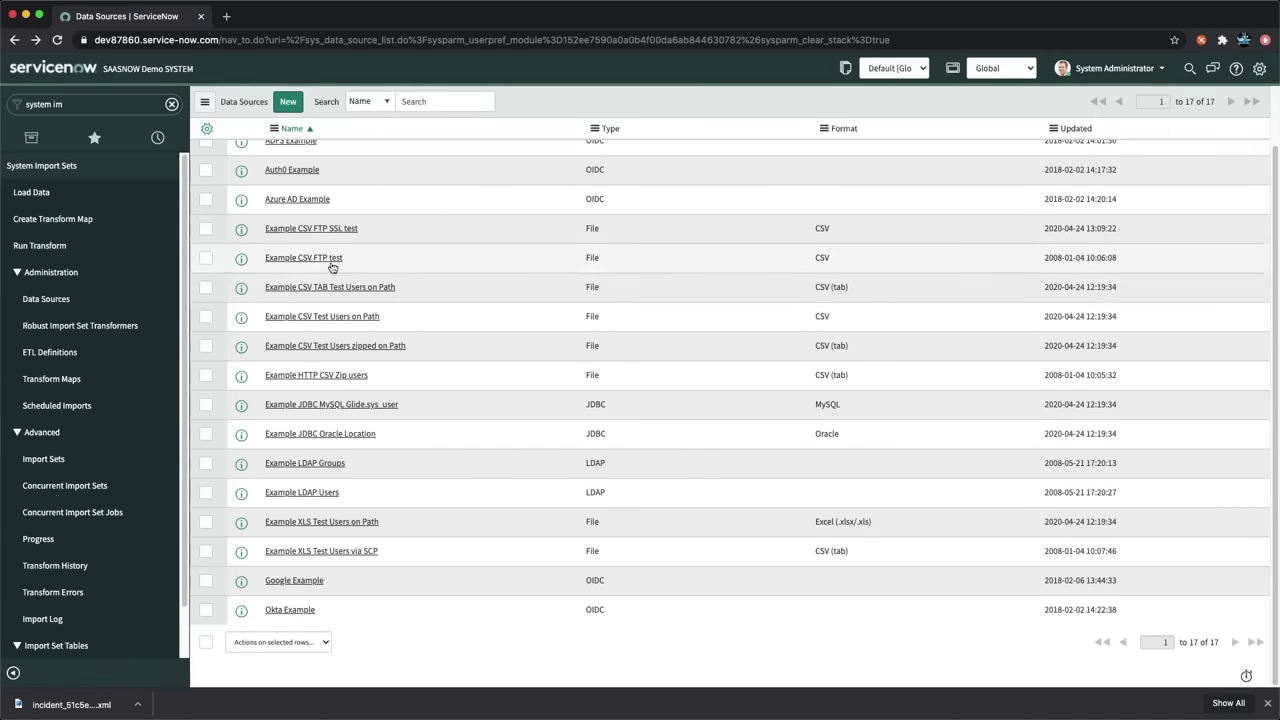
{"action": "scroll", "coordinate": [608, 200], "scroll_direction": "up", "scroll_amount": 2}
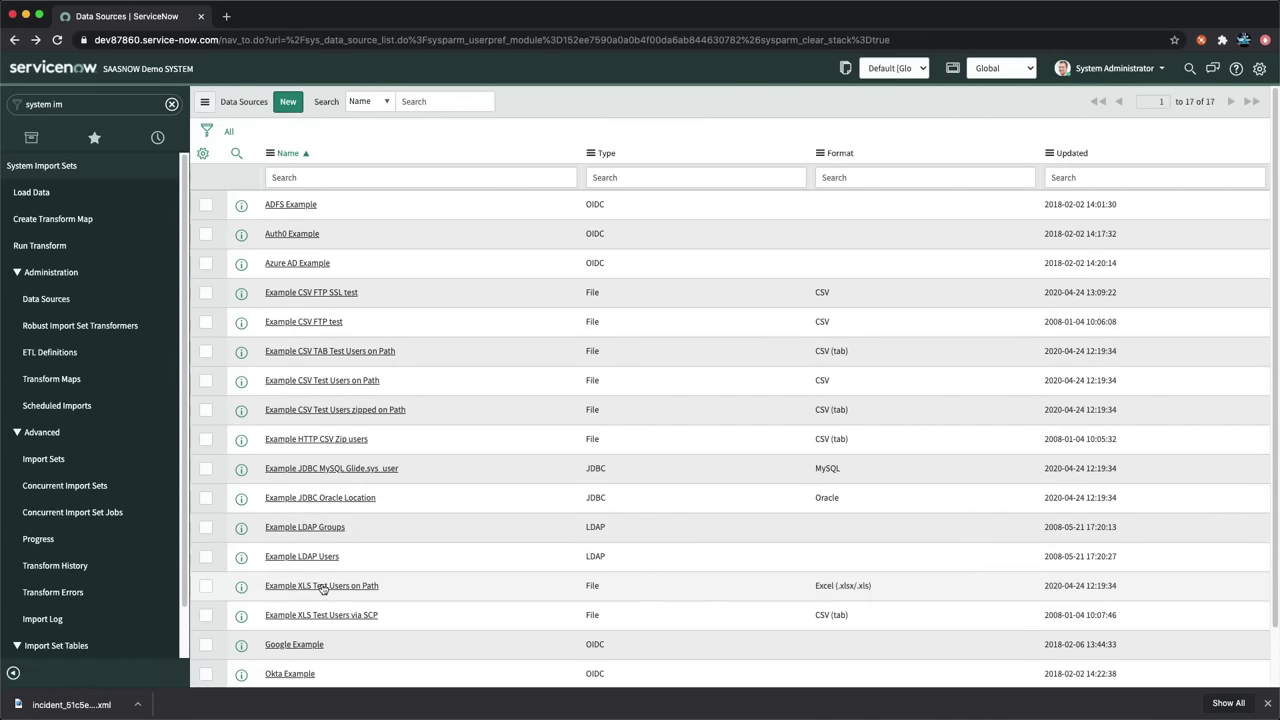
{"action": "scroll", "coordinate": [460, 477], "scroll_direction": "down", "scroll_amount": 1}
{"action": "scroll", "coordinate": [459, 476], "scroll_direction": "up", "scroll_amount": 1}
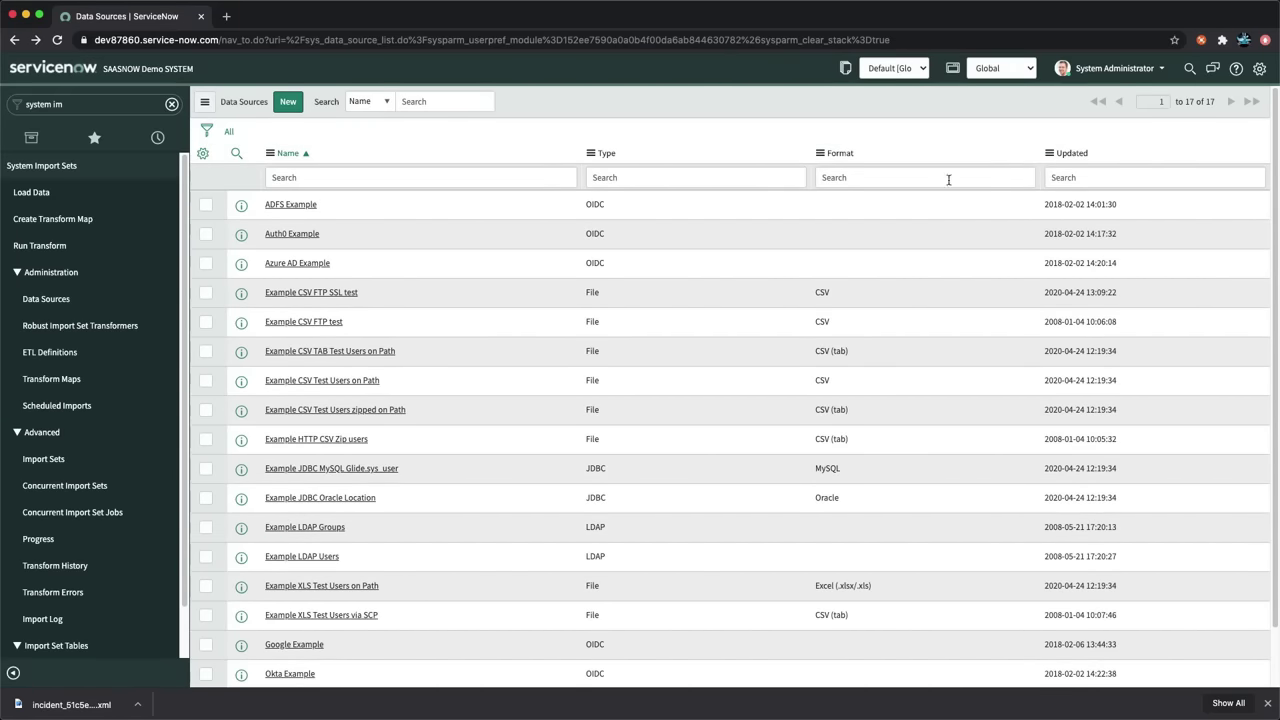
{"action": "scroll", "coordinate": [286, 605], "scroll_direction": "down", "scroll_amount": 1}
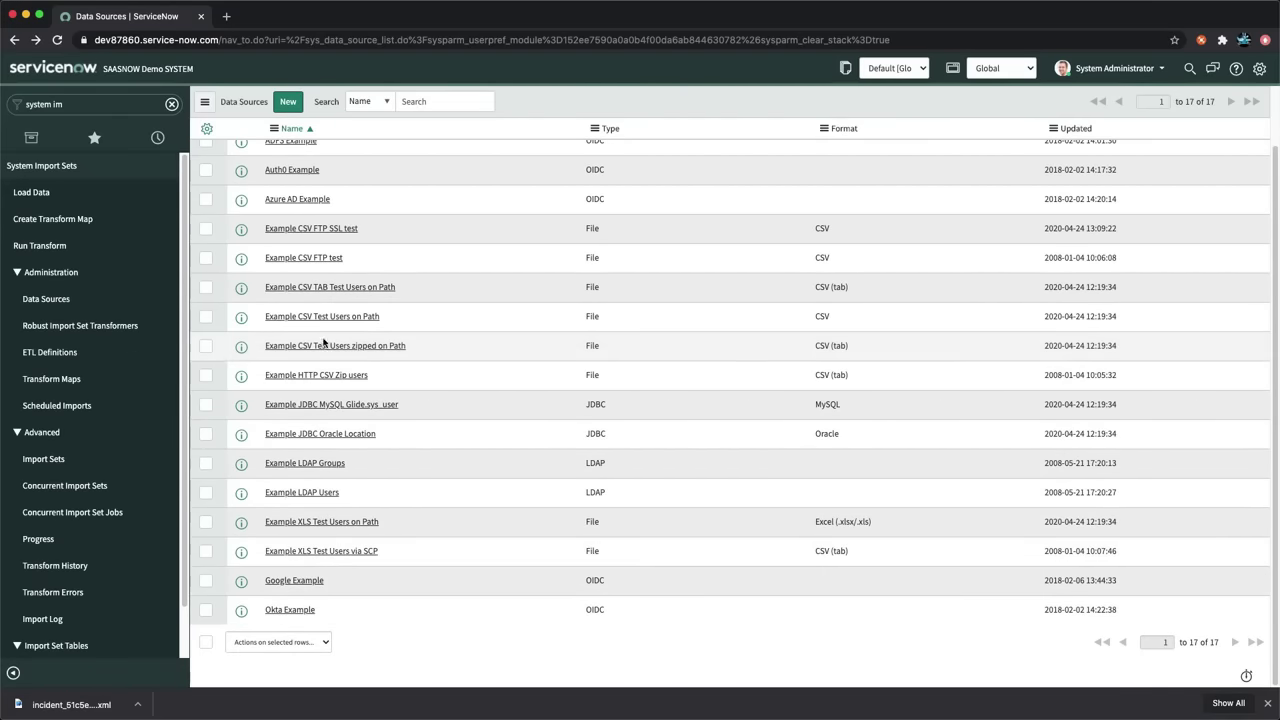
{"action": "left_click", "coordinate": [312, 260]}
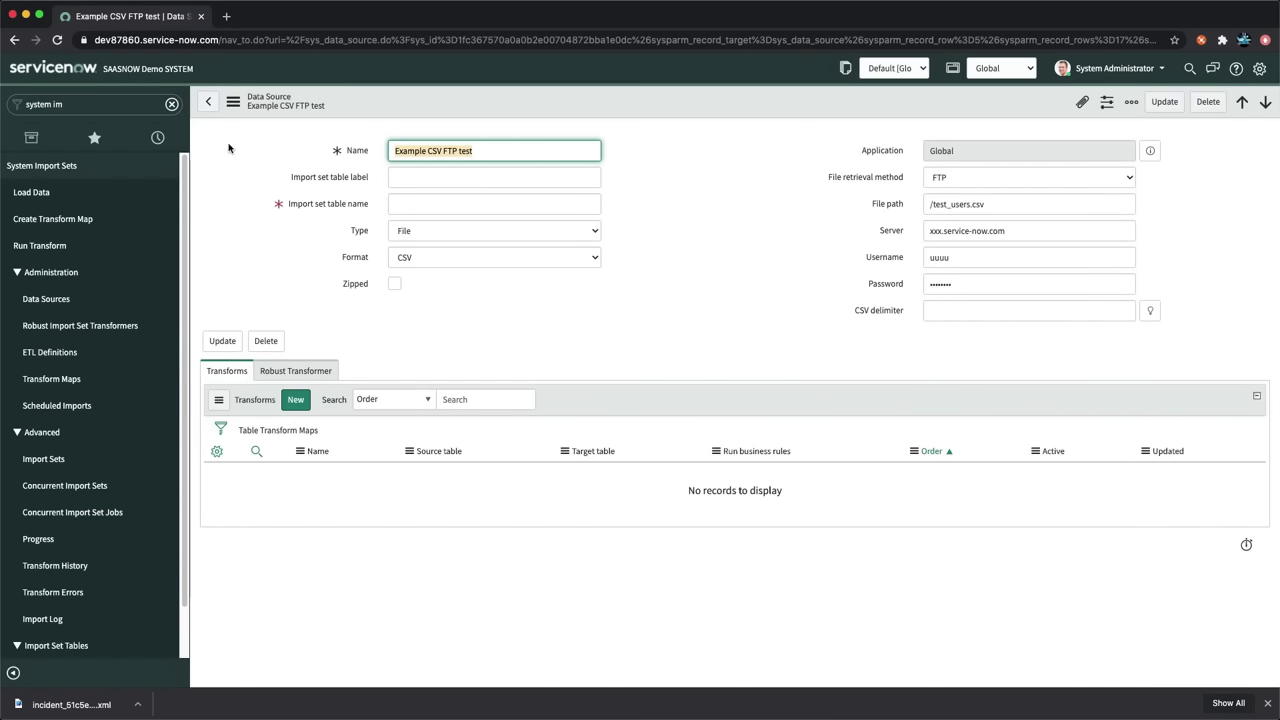
{"action": "left_click", "coordinate": [14, 40]}
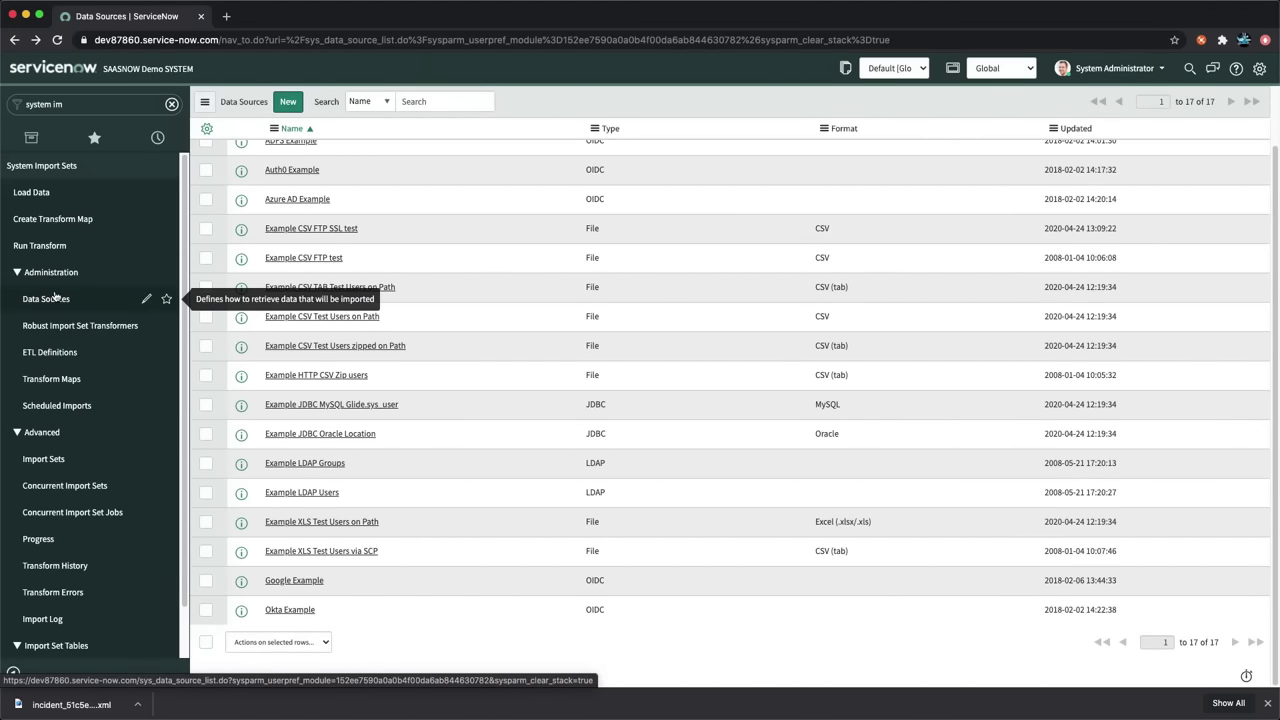
Browse Robust Import Set Transformers and ETL Definitions, then open the Transform Maps list
{"action": "left_click", "coordinate": [57, 333]}
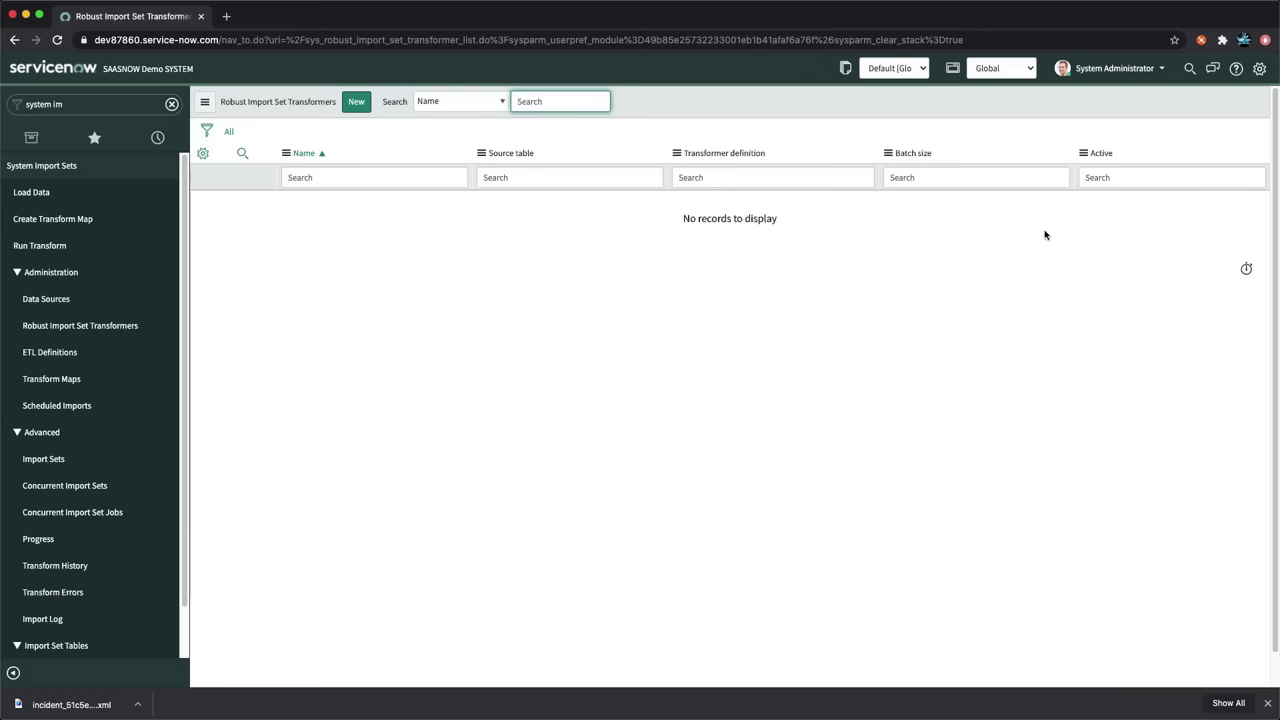
{"action": "left_click", "coordinate": [52, 358]}
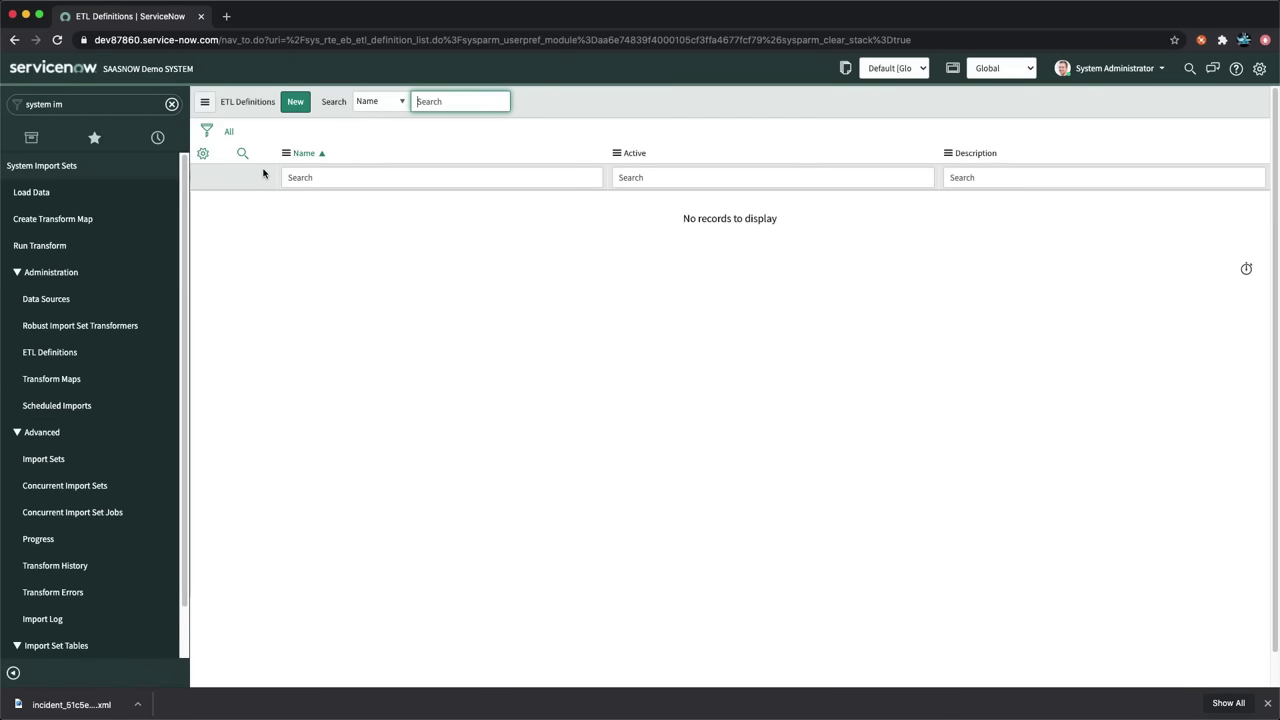
{"action": "left_click", "coordinate": [57, 380]}
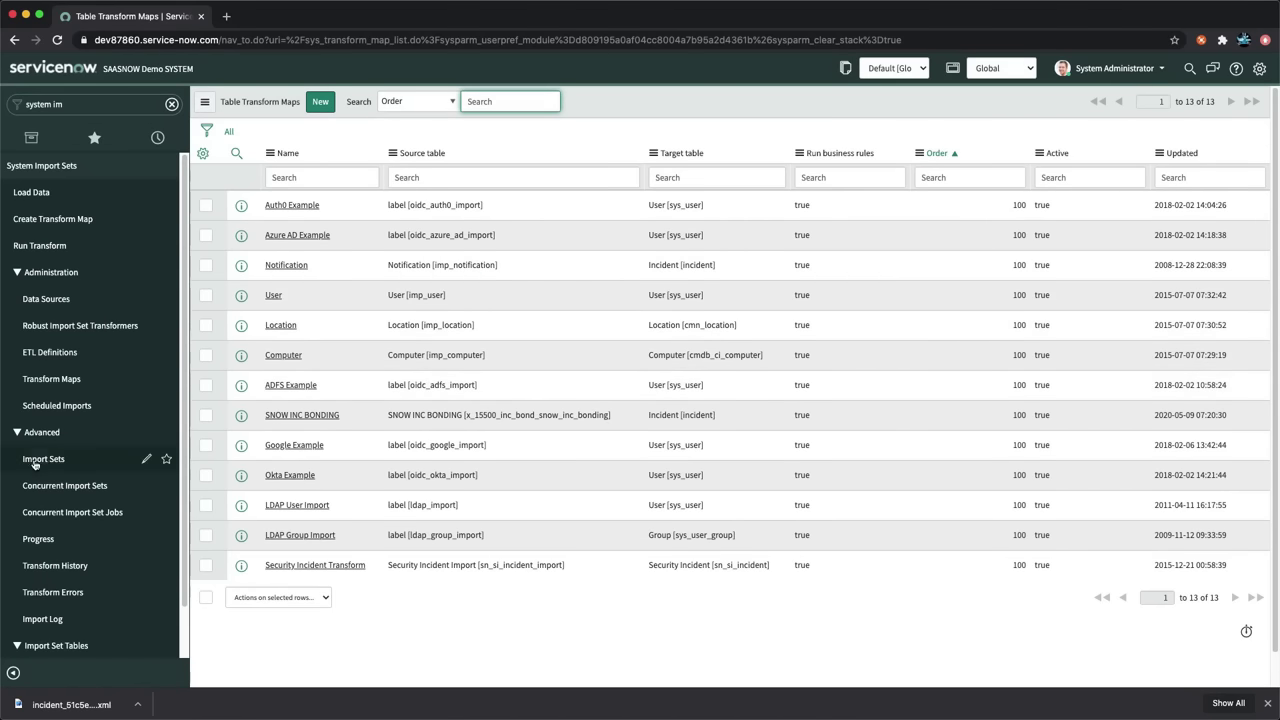
Browse Scheduled Imports, then open the Advanced > Import Sets list, which is empty
{"action": "left_click", "coordinate": [33, 408]}
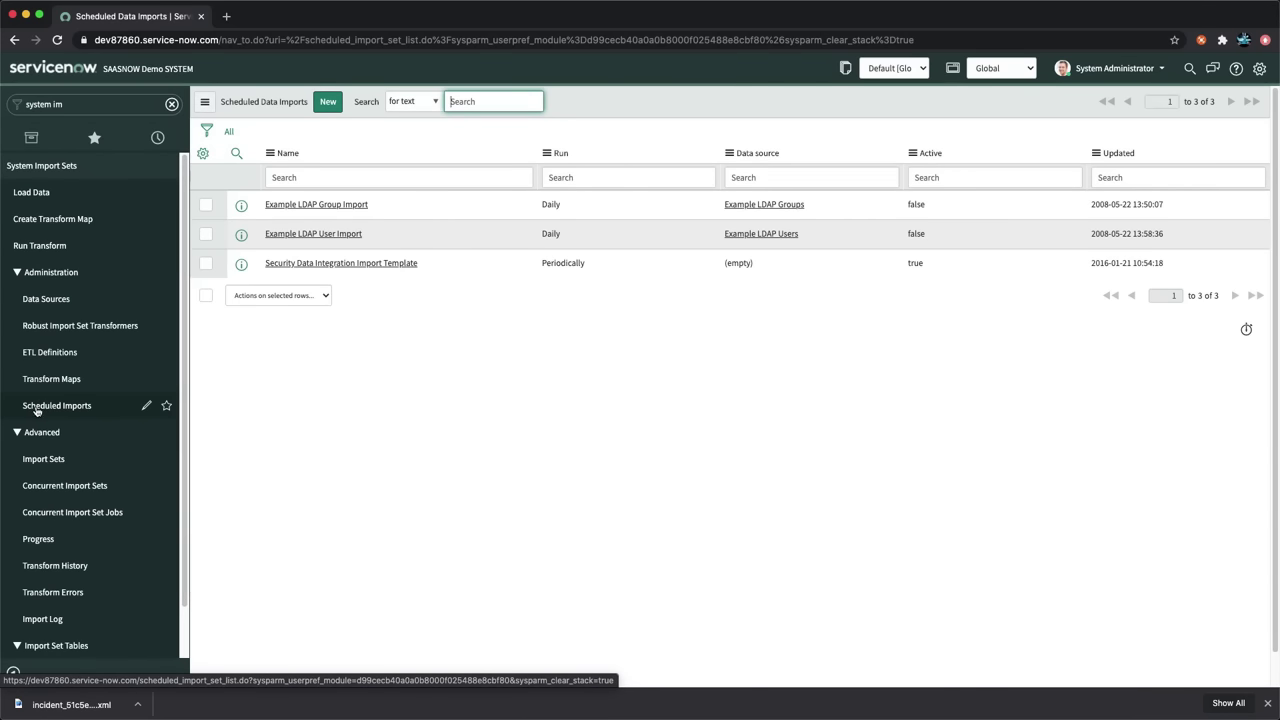
{"action": "scroll", "coordinate": [86, 403], "scroll_direction": "down", "scroll_amount": 1}
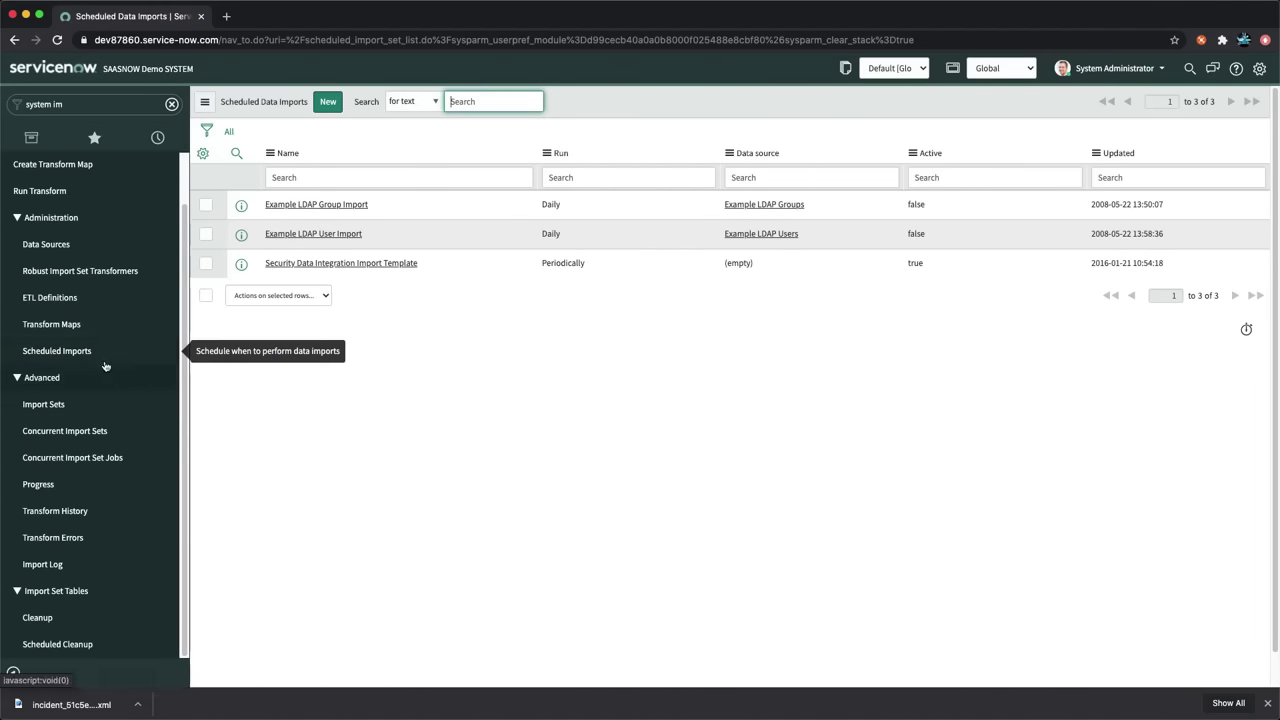
{"action": "left_click", "coordinate": [39, 405]}
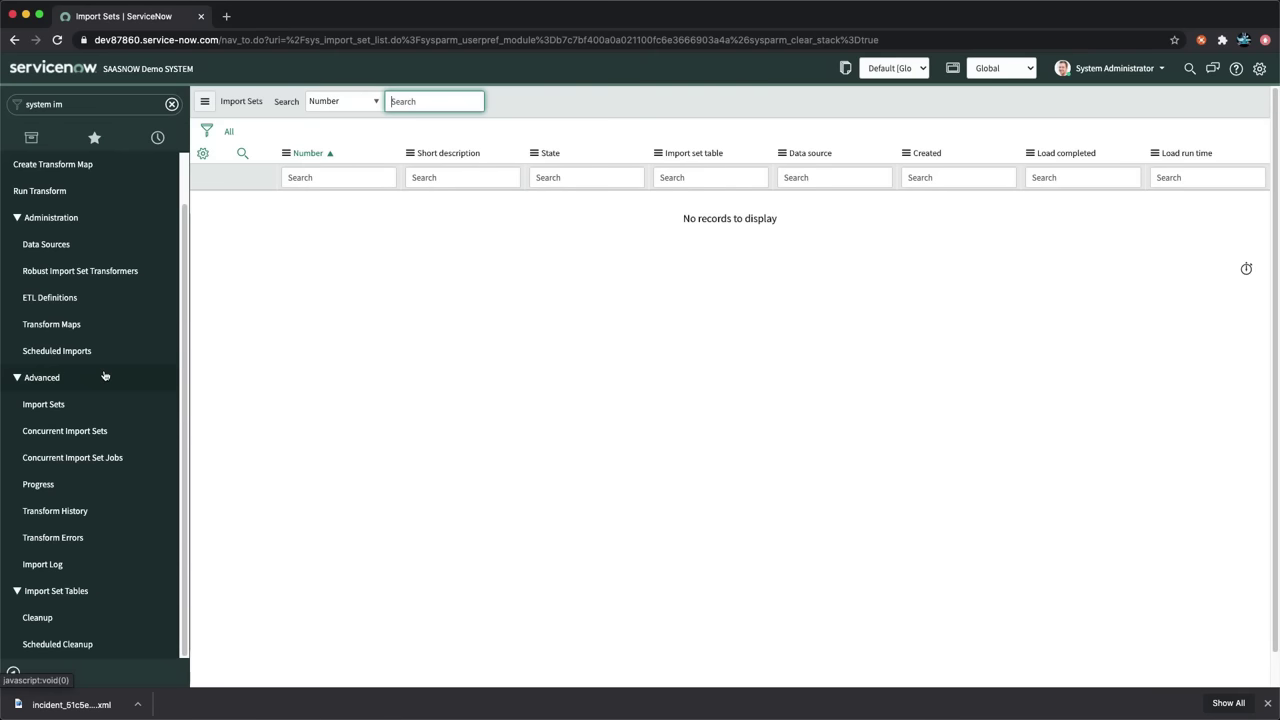
Step through Concurrent Import Sets, Concurrent Import Set Jobs and Progress to the empty Transform History list
{"action": "left_click", "coordinate": [44, 405]}
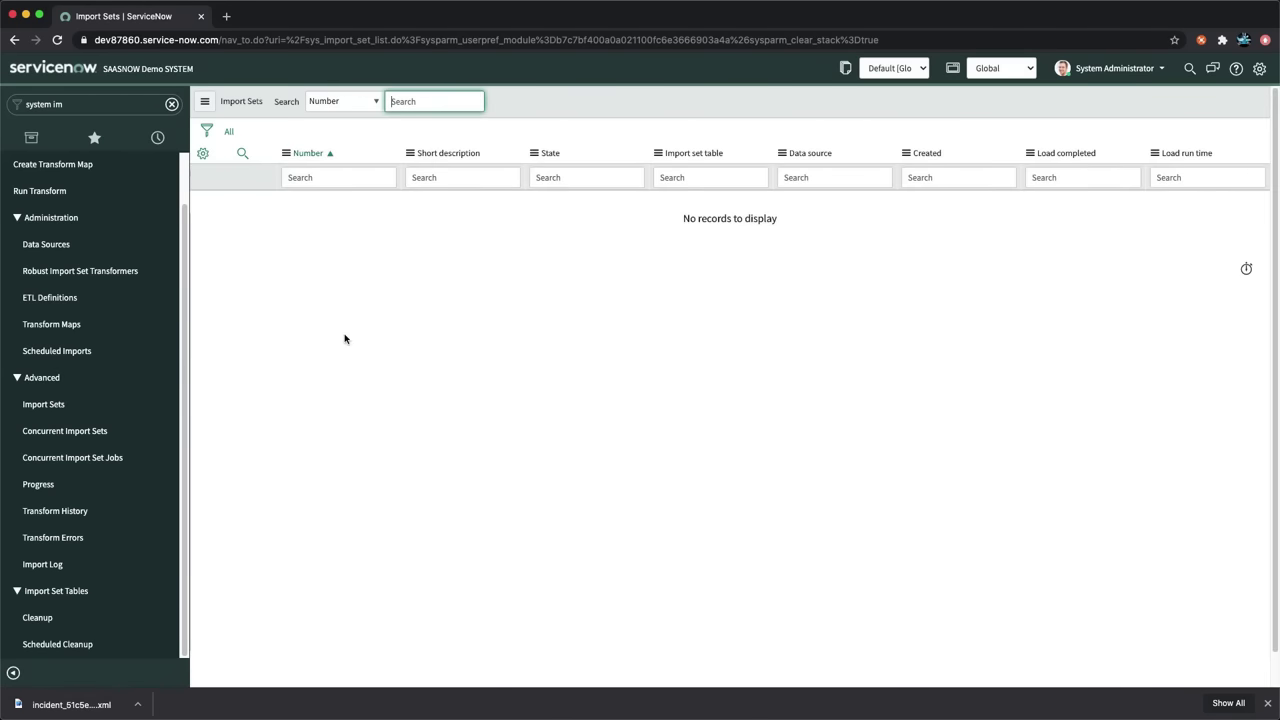
{"action": "mouse_move", "coordinate": [150, 466]}
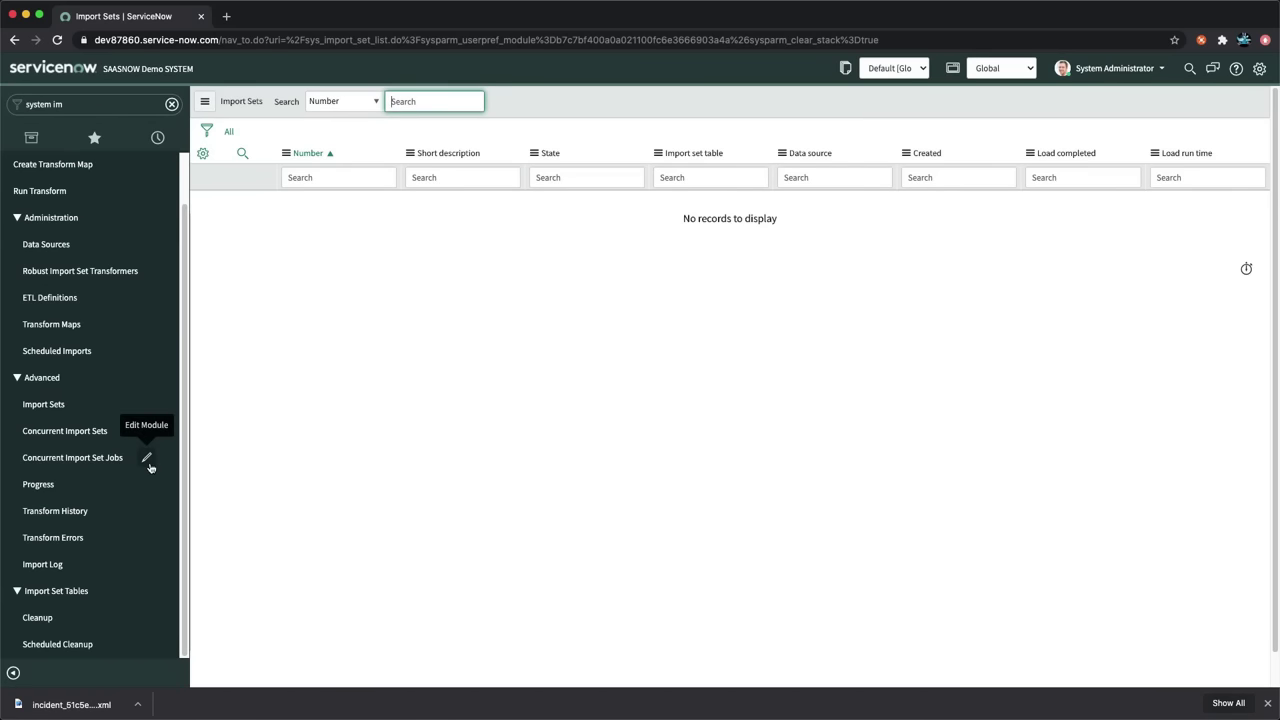
{"action": "left_click", "coordinate": [48, 431]}
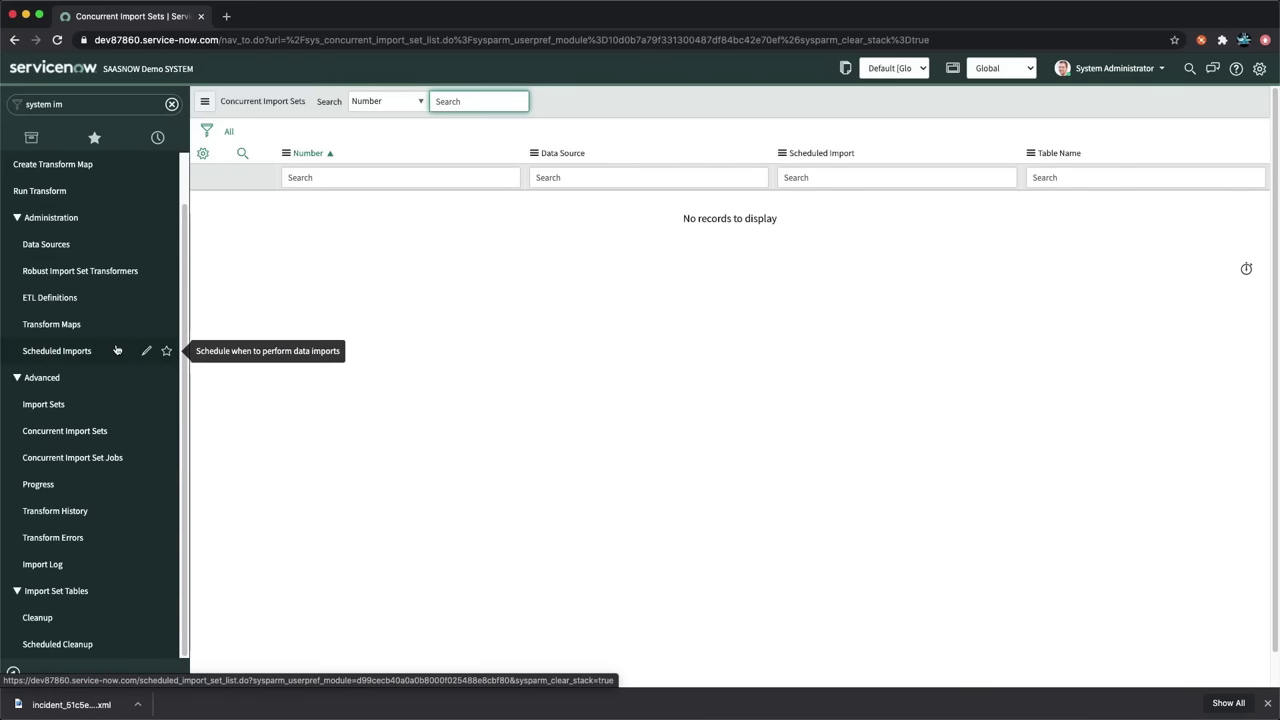
{"action": "left_click", "coordinate": [60, 467]}
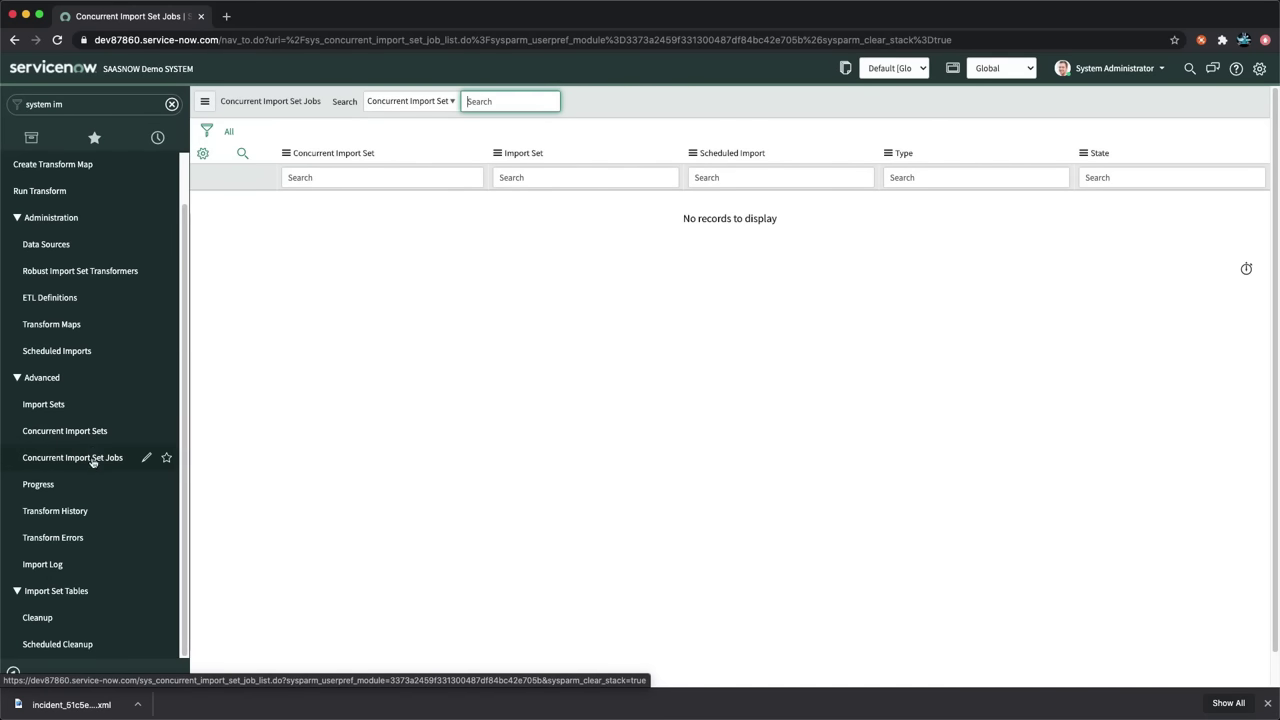
{"action": "left_click", "coordinate": [39, 485]}
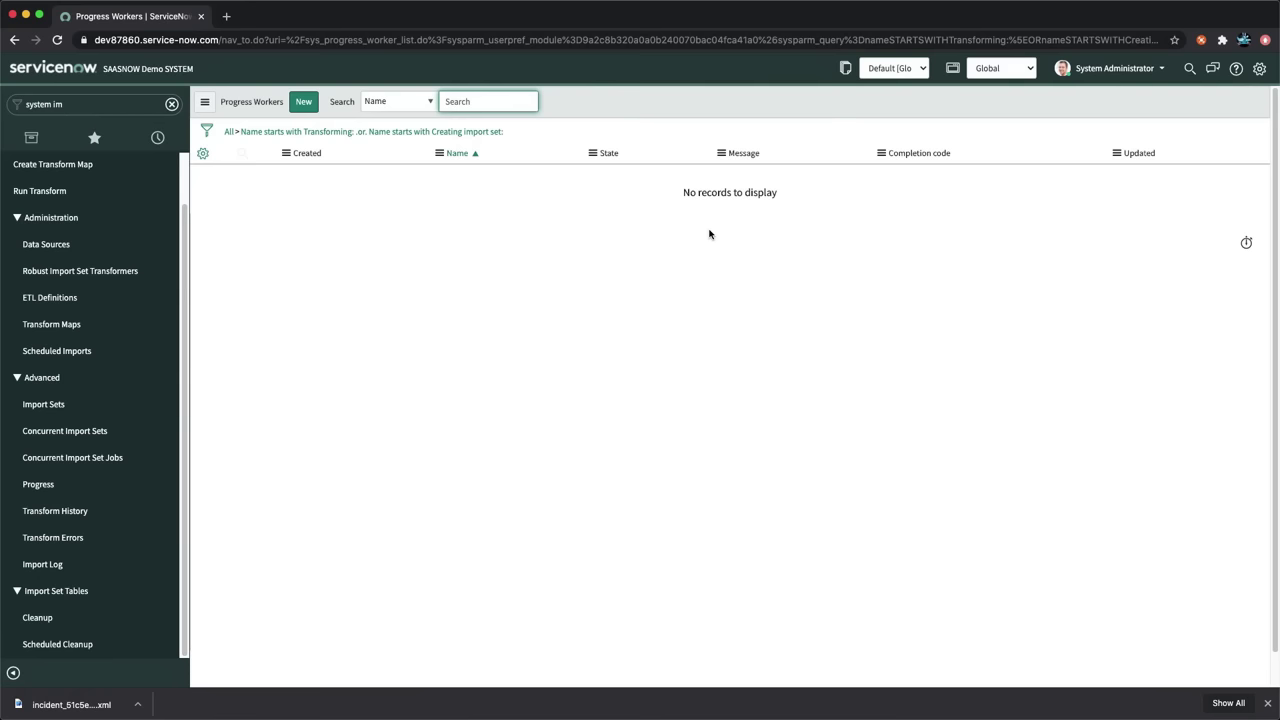
{"action": "left_click", "coordinate": [43, 516]}
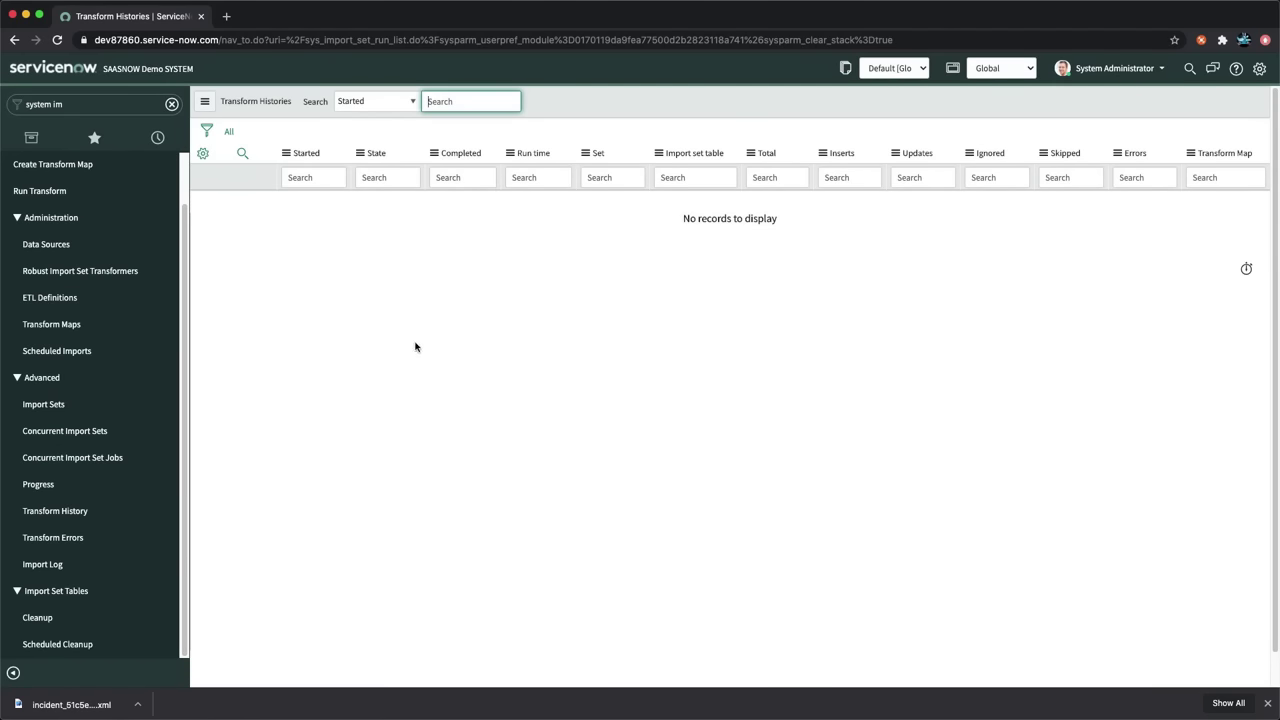
Check Transform Errors, then view the Import Log with today's two Cleanup entries
{"action": "left_click", "coordinate": [35, 545]}
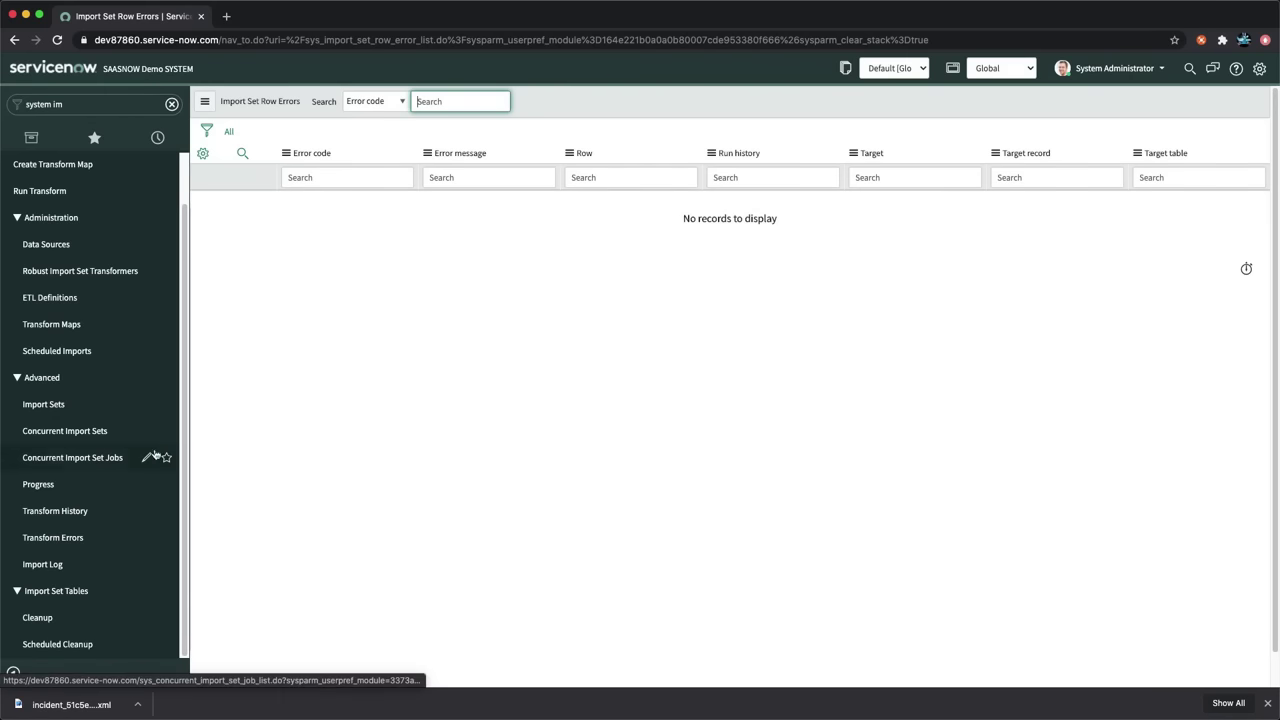
{"action": "left_click", "coordinate": [57, 567]}
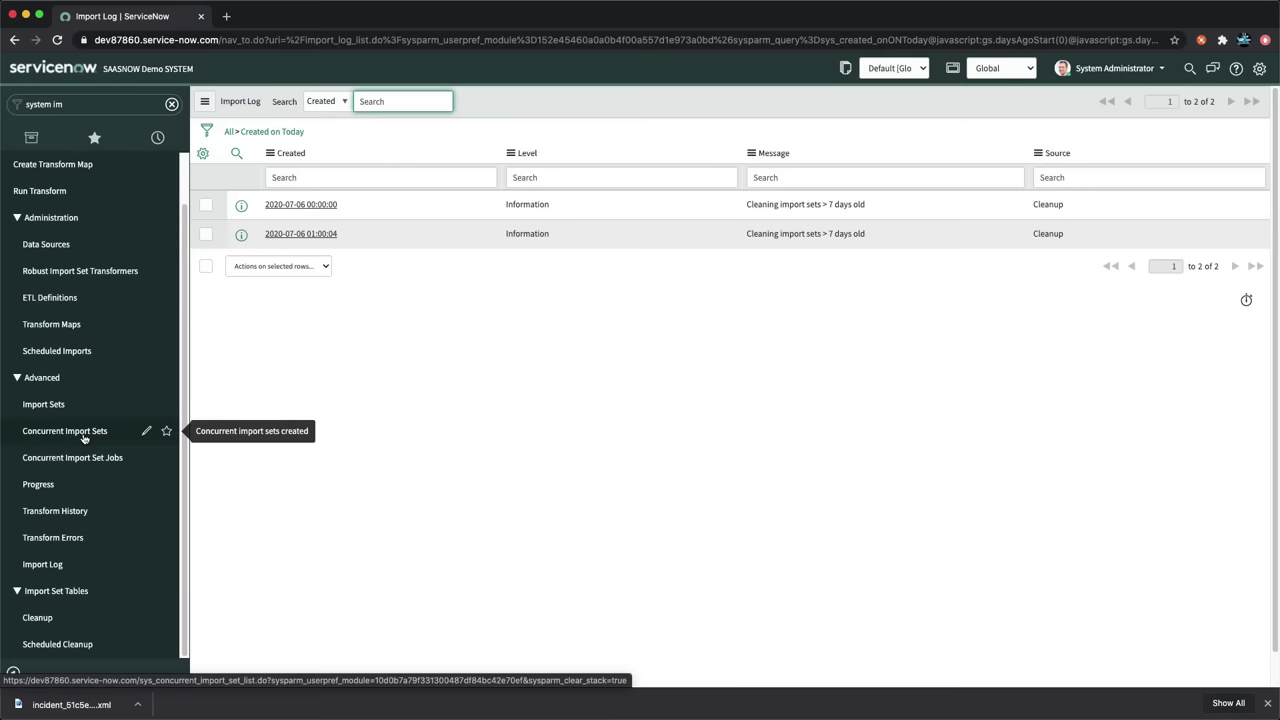
Open the Import Set Tables Cleanup page, which lists six tables such as Notification, User and Location
{"action": "scroll", "coordinate": [84, 438], "scroll_direction": "up", "scroll_amount": 1}
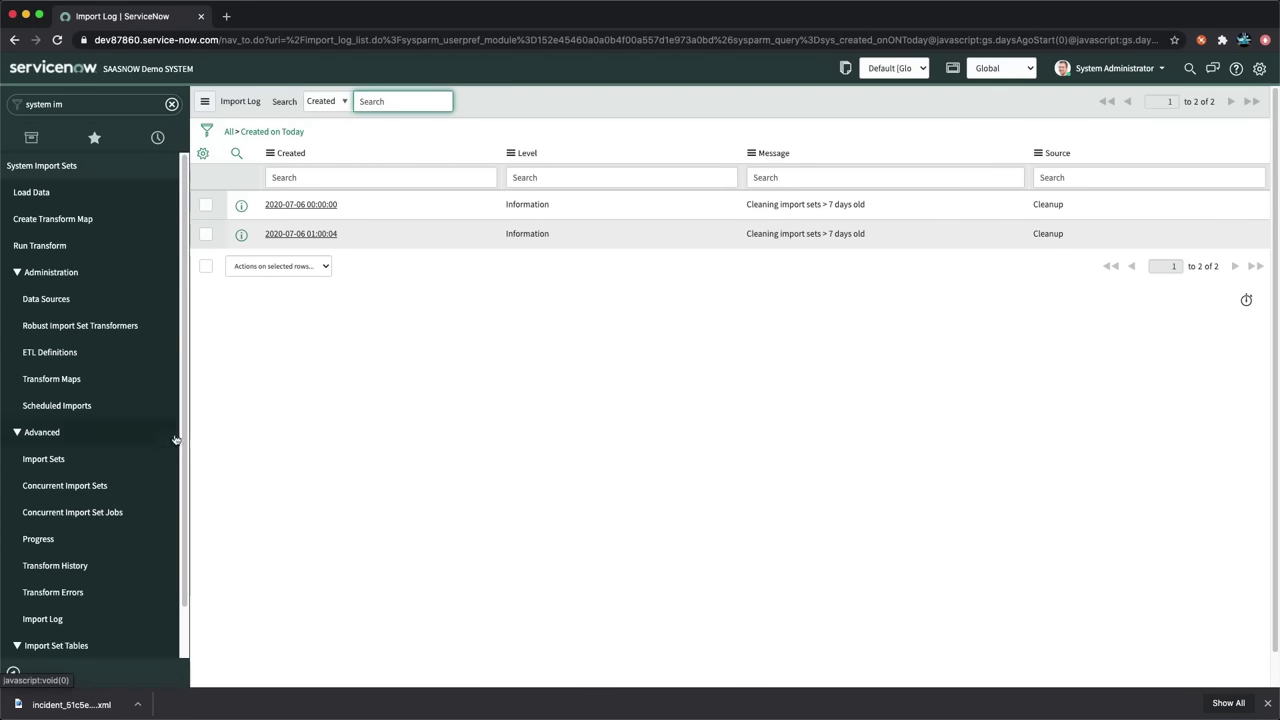
{"action": "left_click_drag", "start_coordinate": [180, 417], "coordinate": [180, 554]}
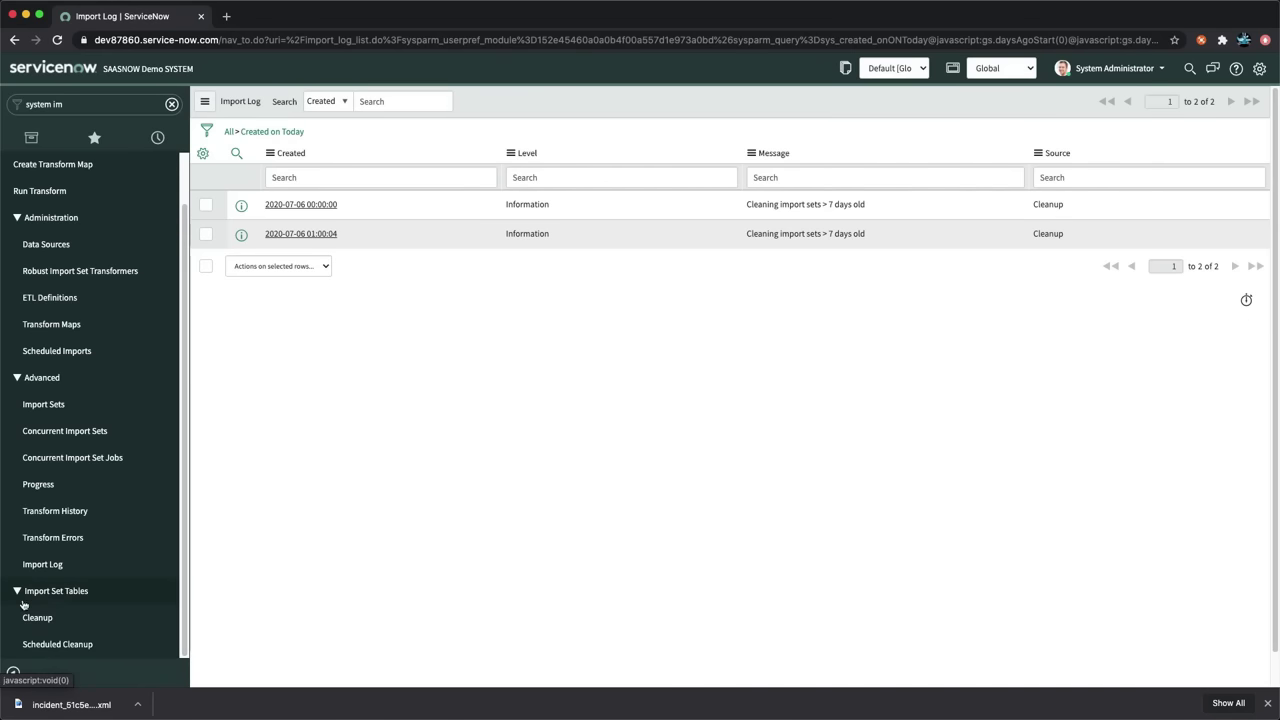
{"action": "left_click", "coordinate": [43, 622]}
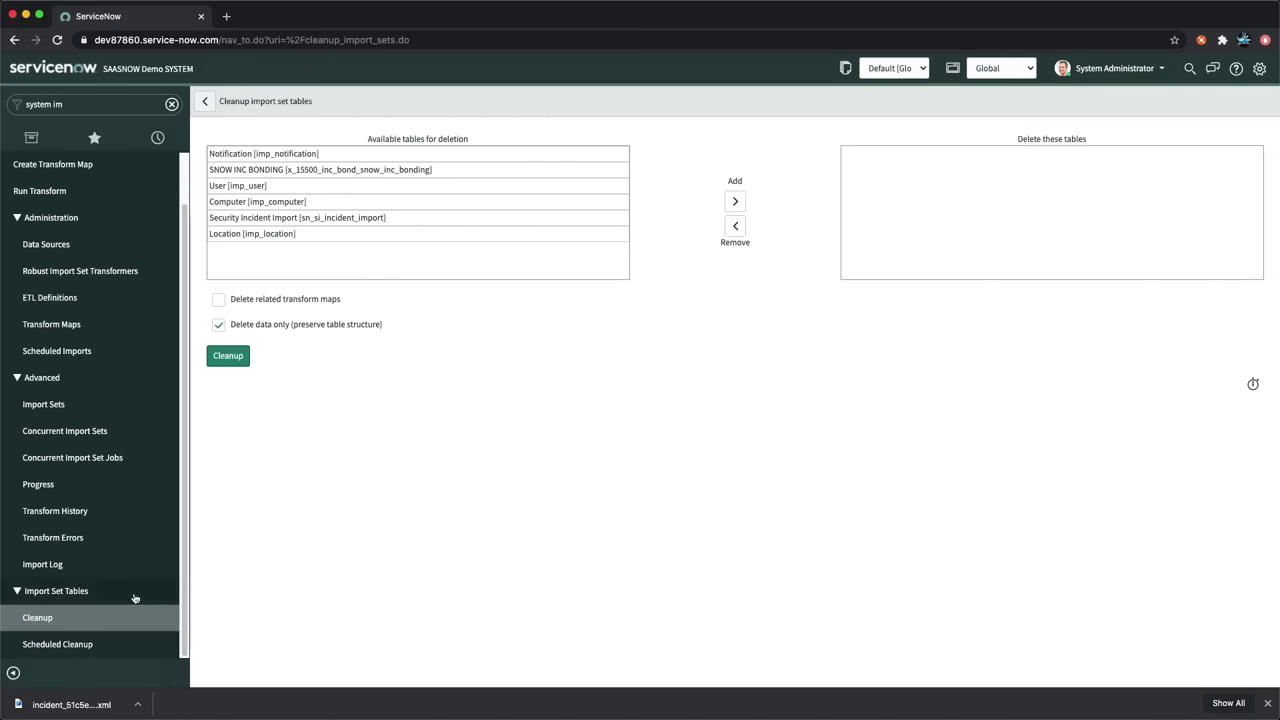
Look at the Scheduled Cleanup job and Transform Maps, then return to the System Administration home
{"action": "left_click", "coordinate": [47, 643]}
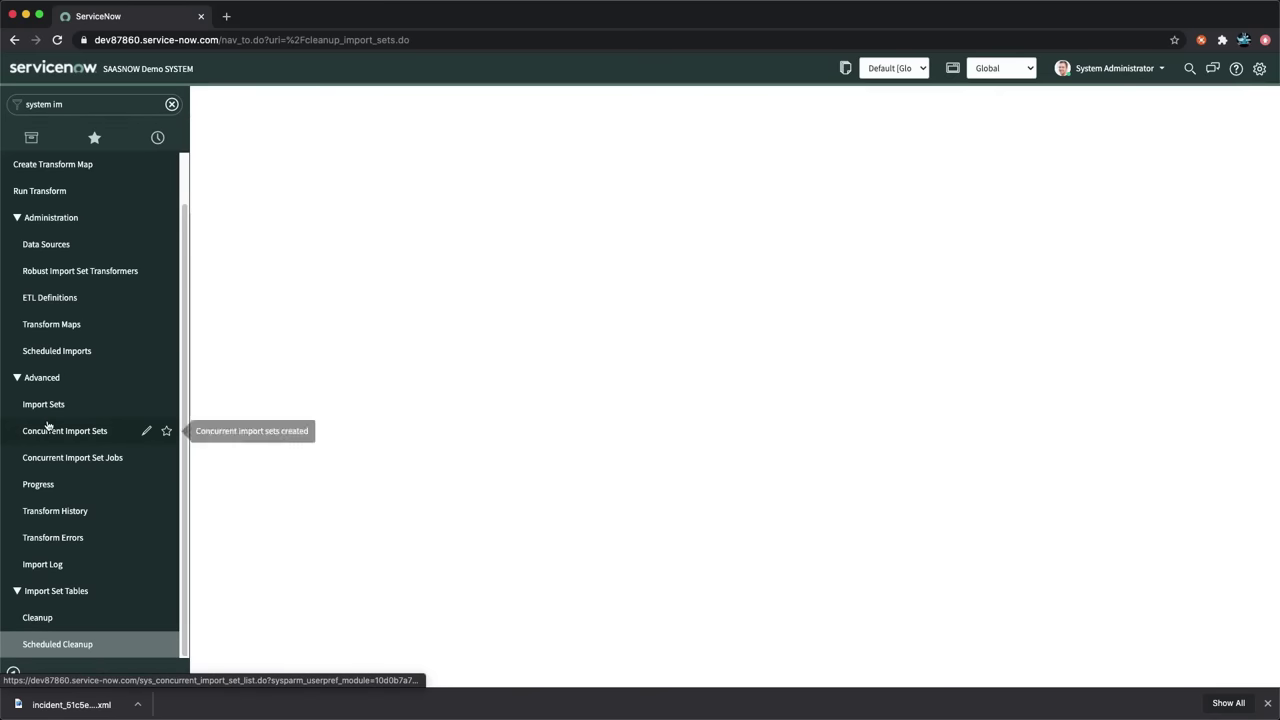
{"action": "left_click", "coordinate": [100, 320]}
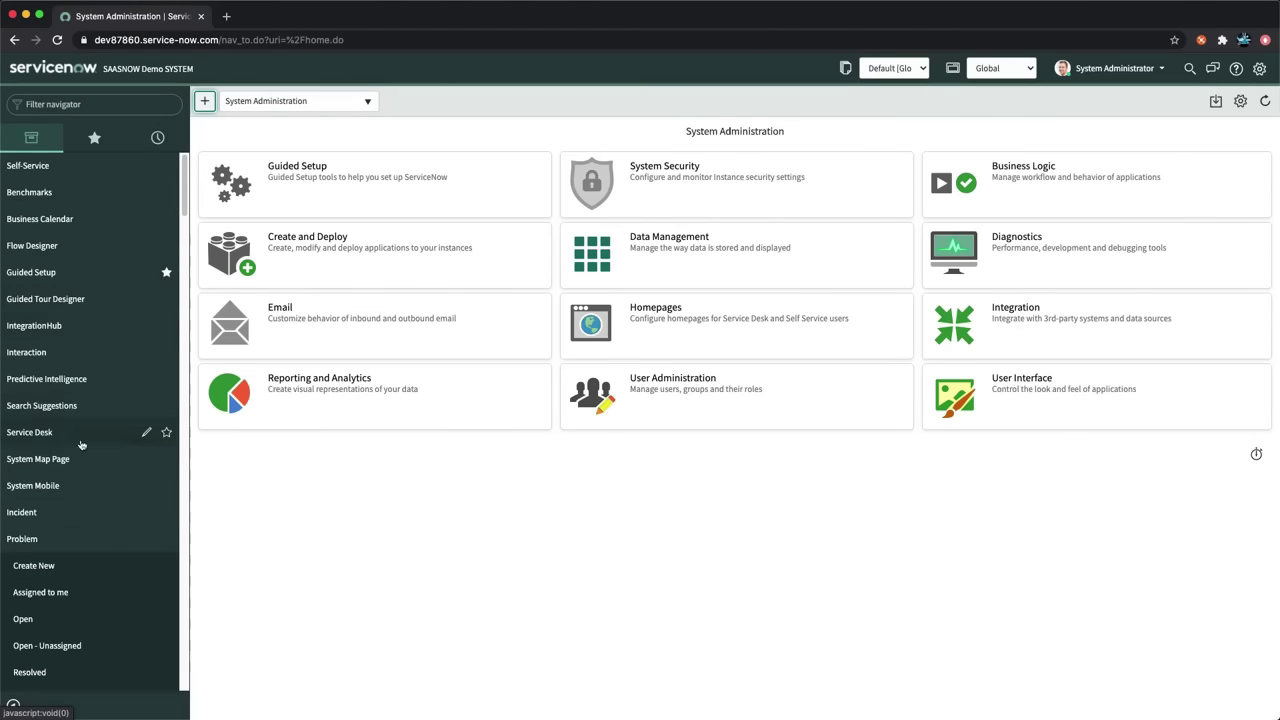
From Self-Service > Demo ACL Second, open the table definition via the Test 1 column's Configure > Table
{"action": "left_click", "coordinate": [47, 167]}
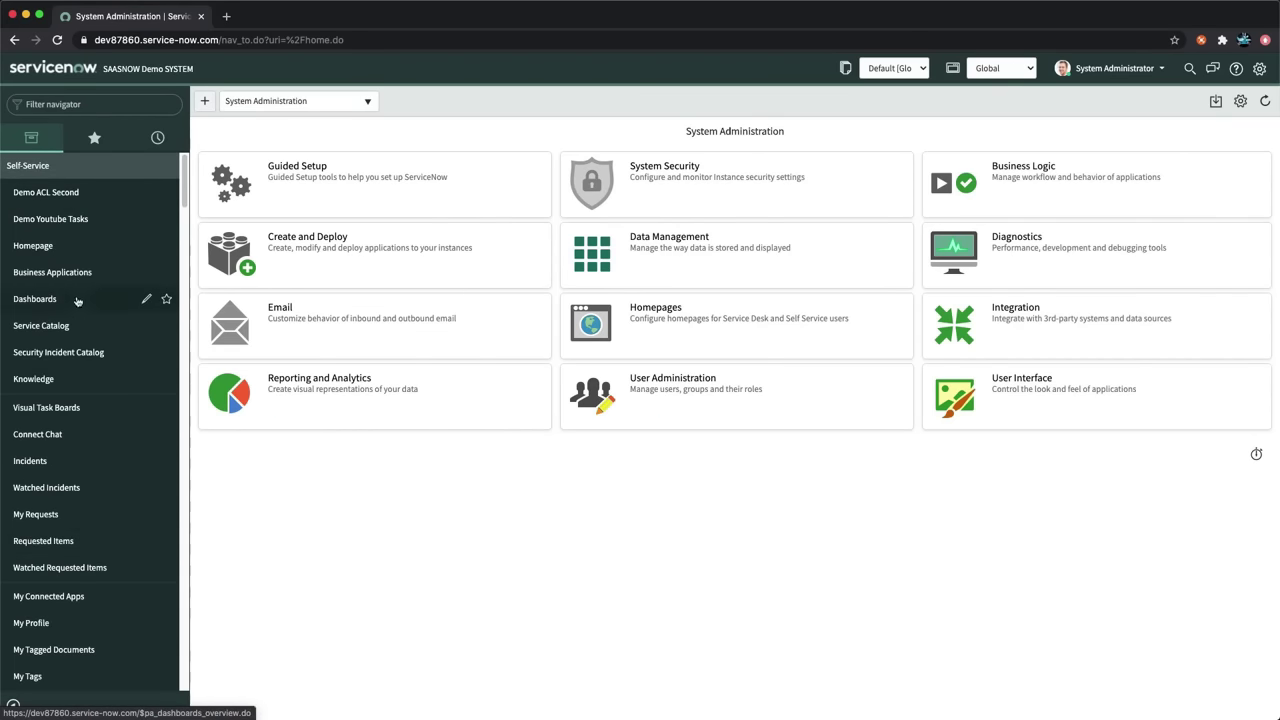
{"action": "left_click", "coordinate": [56, 196]}
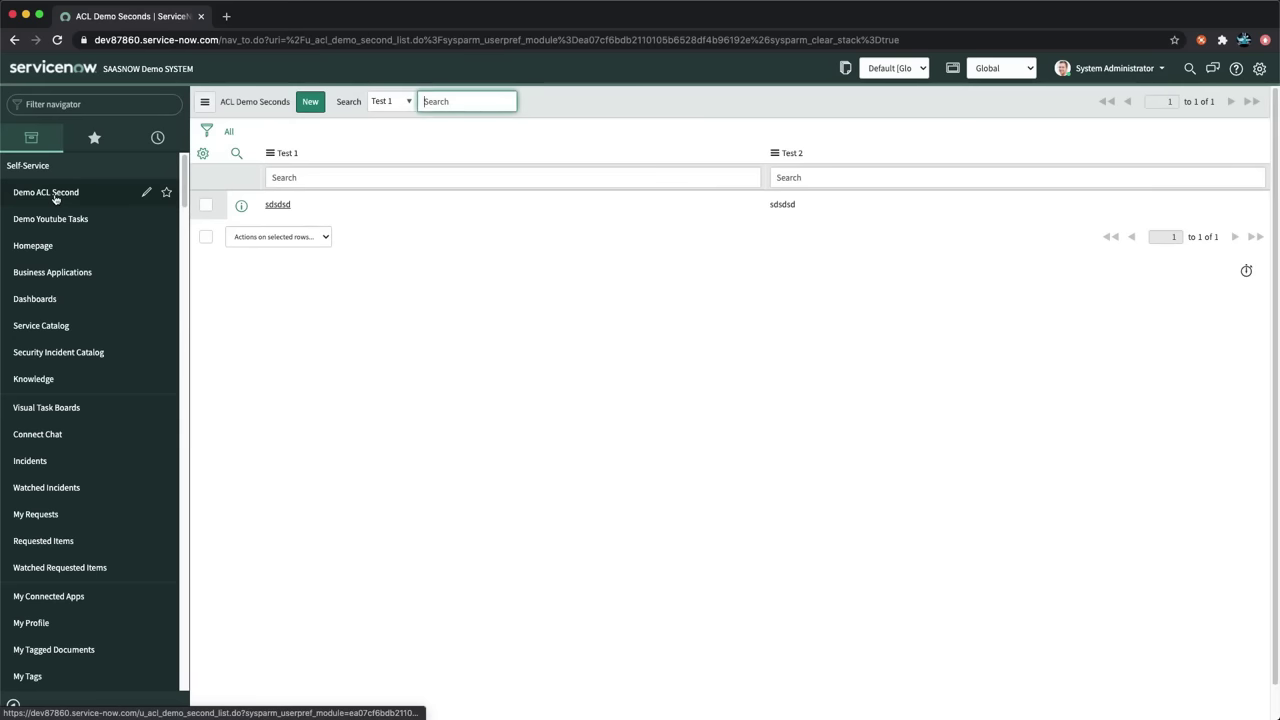
{"action": "left_click", "coordinate": [271, 160]}
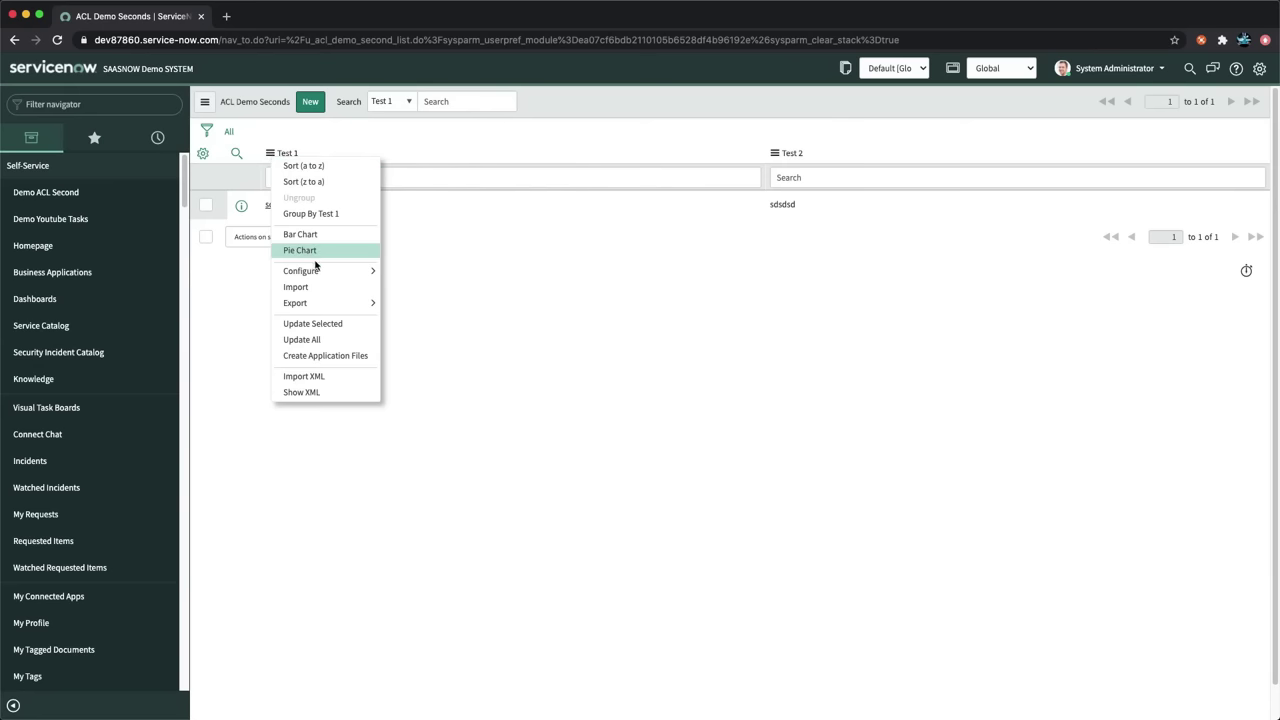
{"action": "mouse_move", "coordinate": [318, 283]}
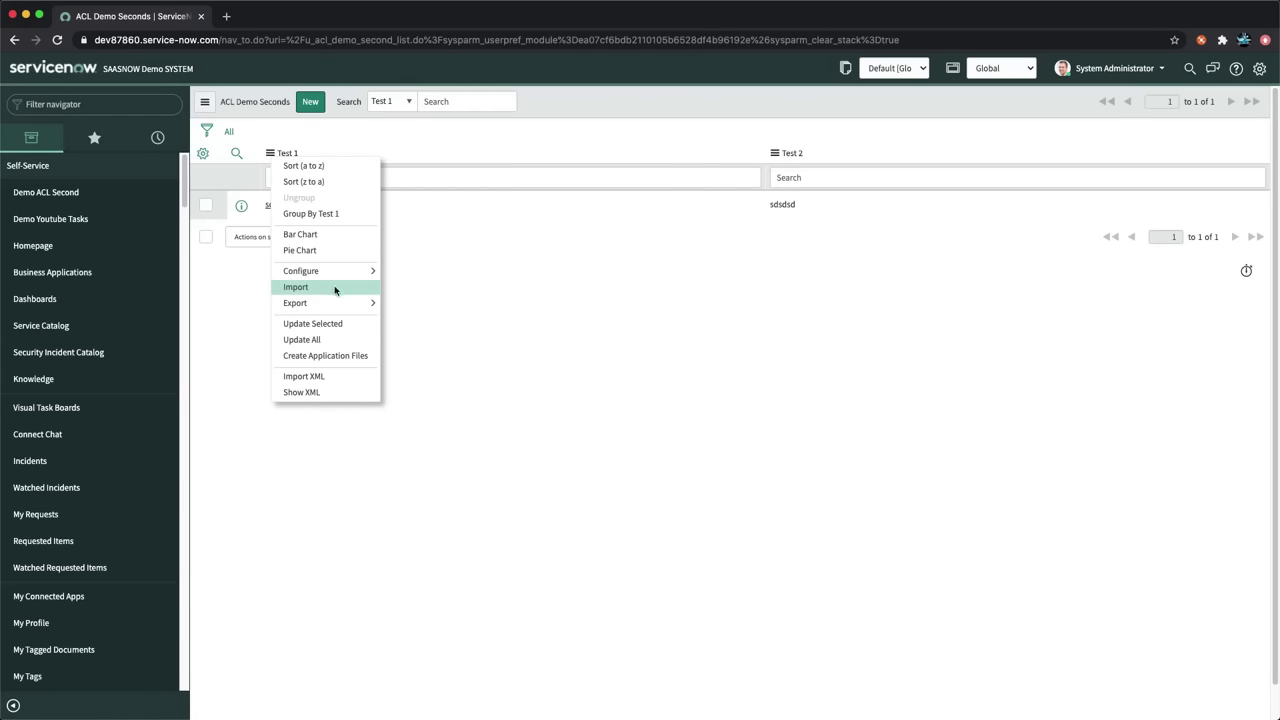
{"action": "left_click", "coordinate": [419, 345]}
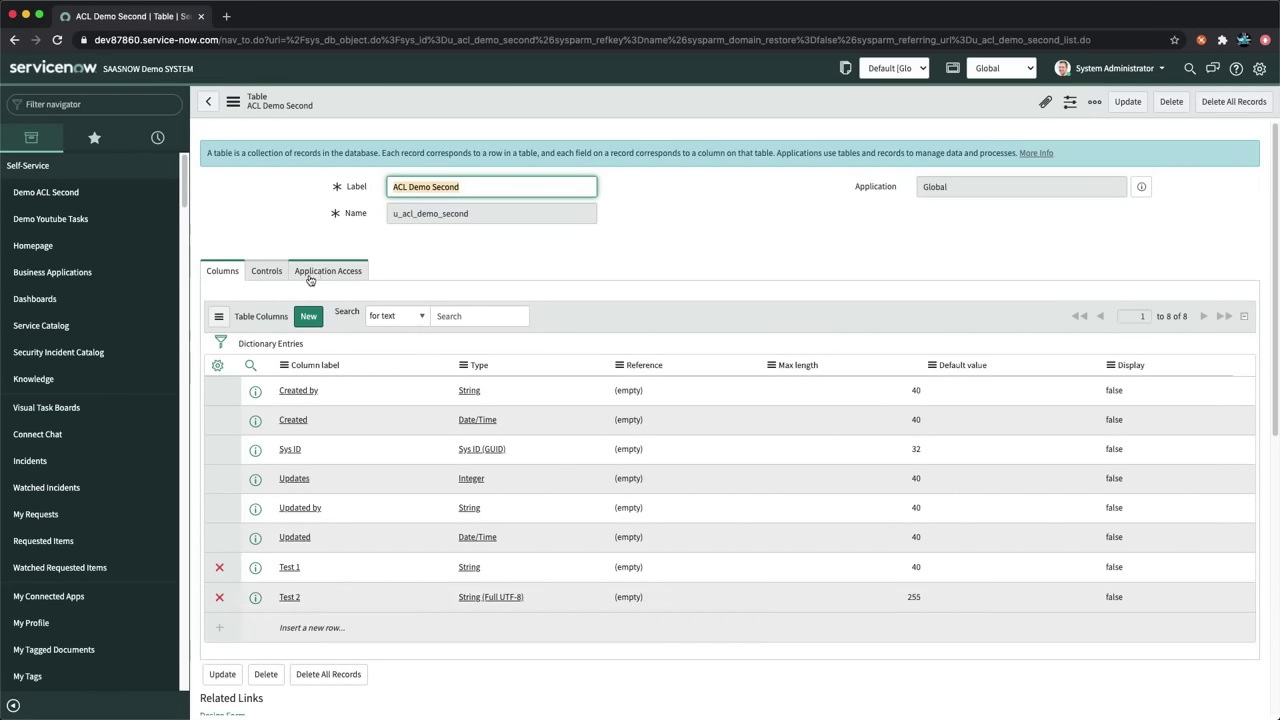
Enable auto-numbering with prefix ACLT, save the table, and view its Columns list
{"action": "left_click", "coordinate": [264, 272]}
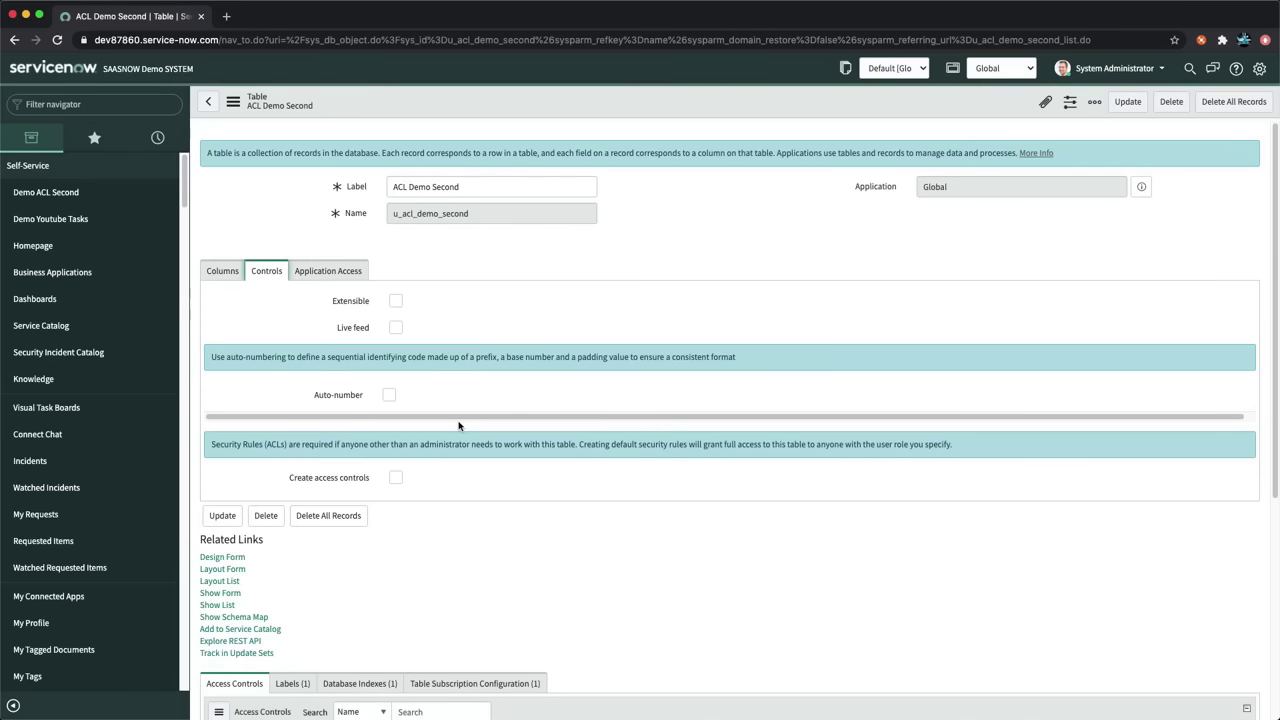
{"action": "left_click", "coordinate": [389, 395]}
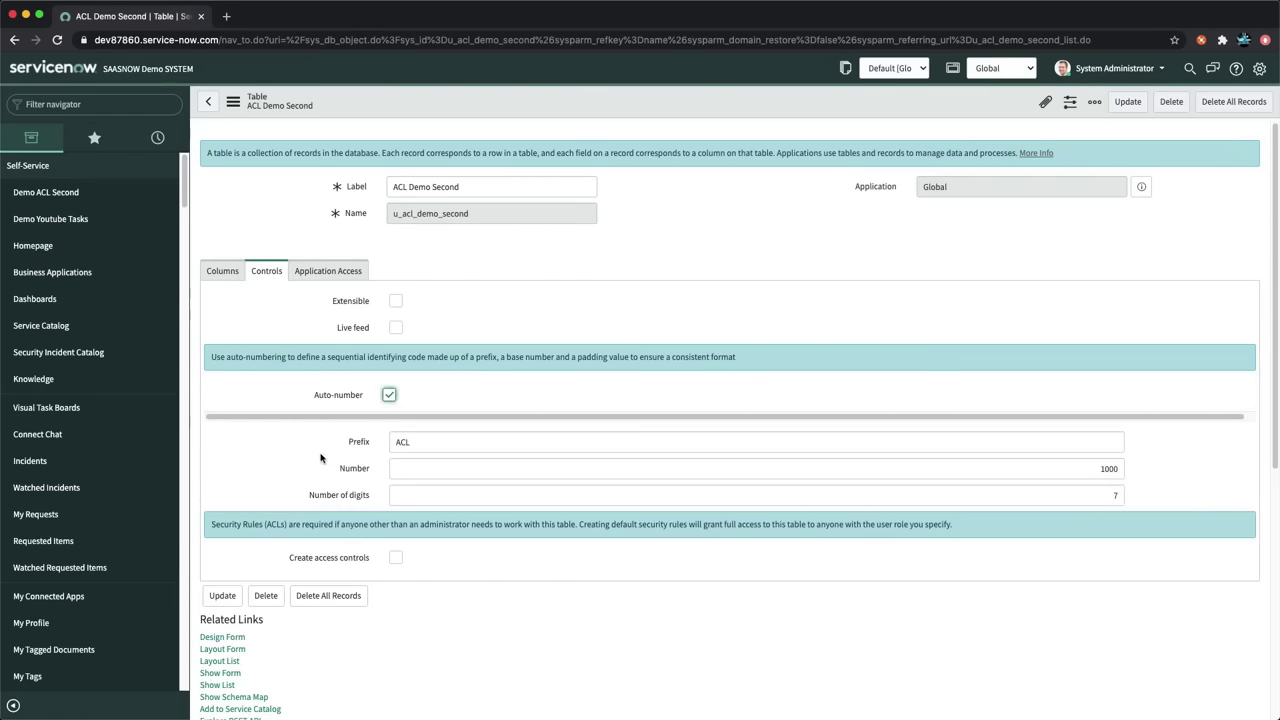
{"action": "left_click", "coordinate": [418, 441]}
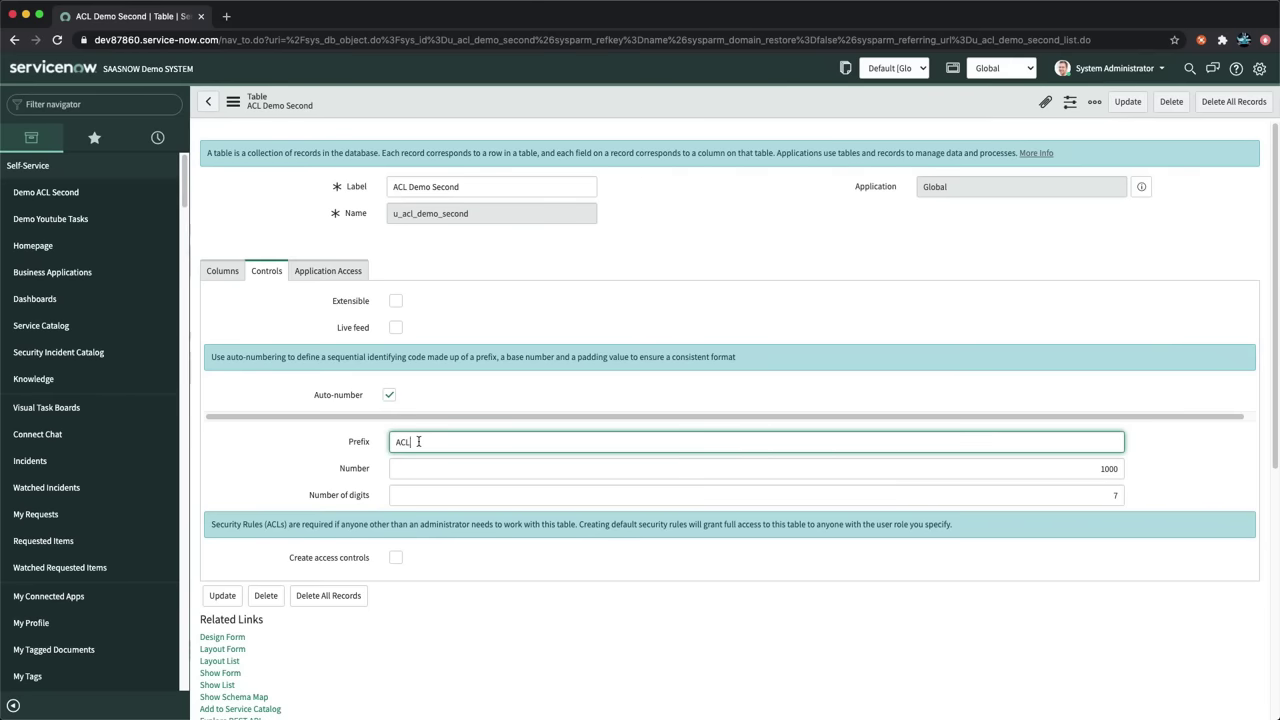
{"action": "type", "text": "T"}
{"action": "left_click", "coordinate": [536, 328]}
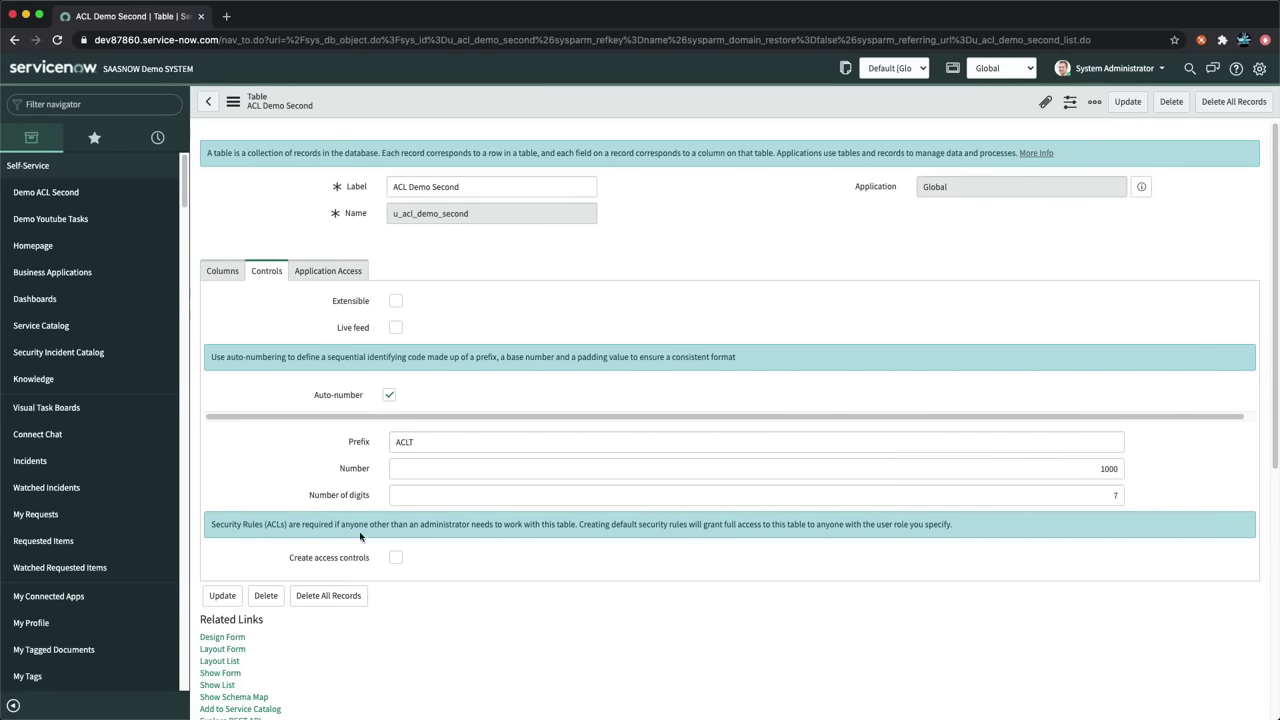
{"action": "scroll", "coordinate": [489, 340], "scroll_direction": "down", "scroll_amount": 1}
{"action": "scroll", "coordinate": [489, 340], "scroll_direction": "up", "scroll_amount": 1}
{"action": "right_click", "coordinate": [723, 105]}
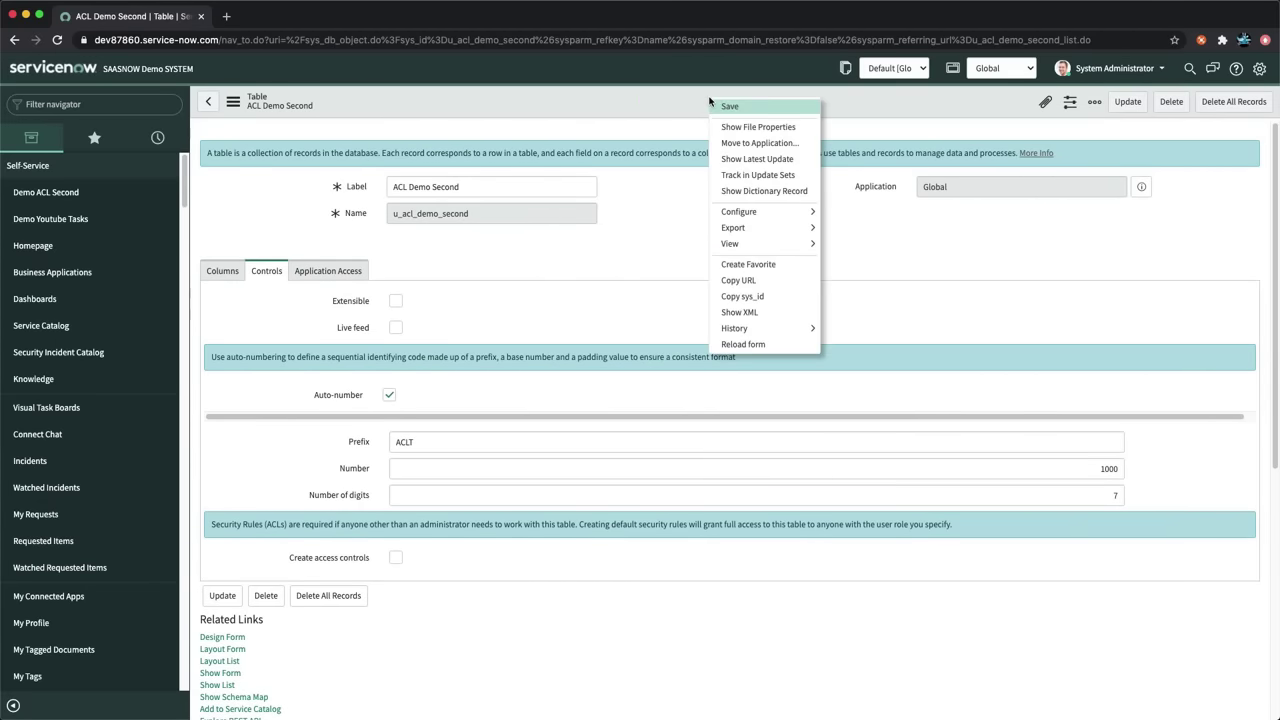
{"action": "left_click", "coordinate": [731, 107]}
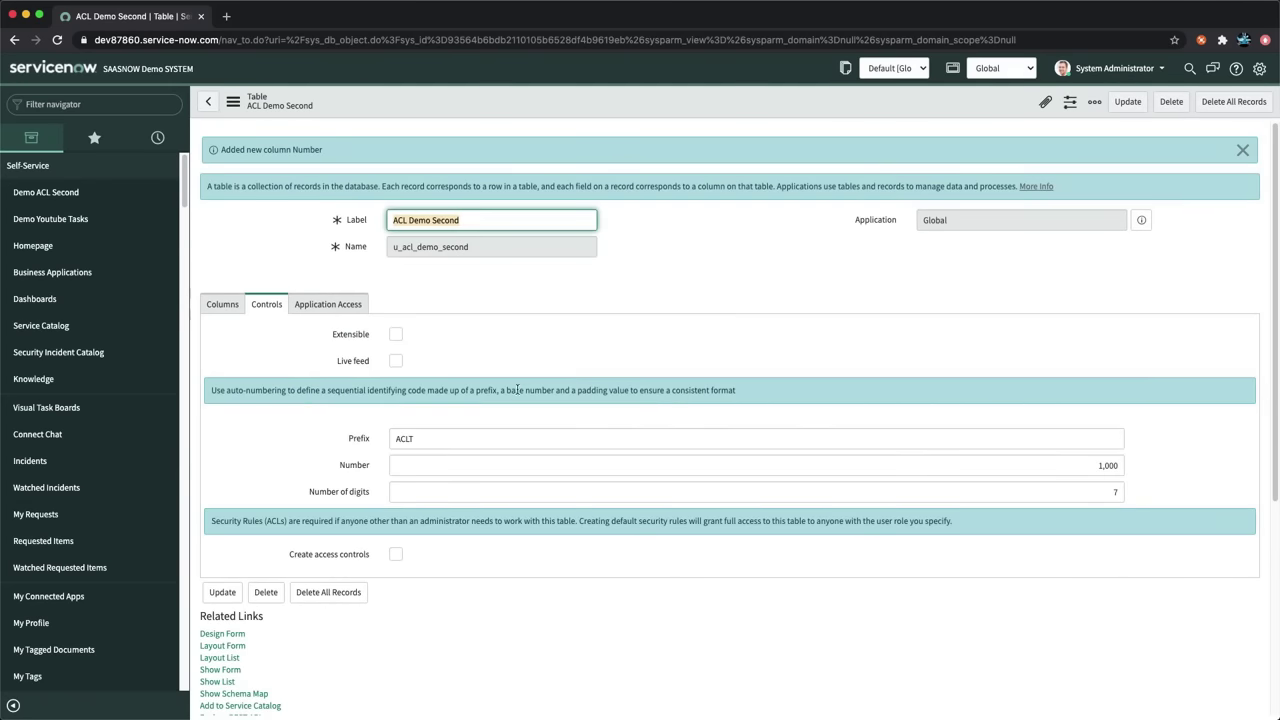
{"action": "left_click", "coordinate": [225, 308]}
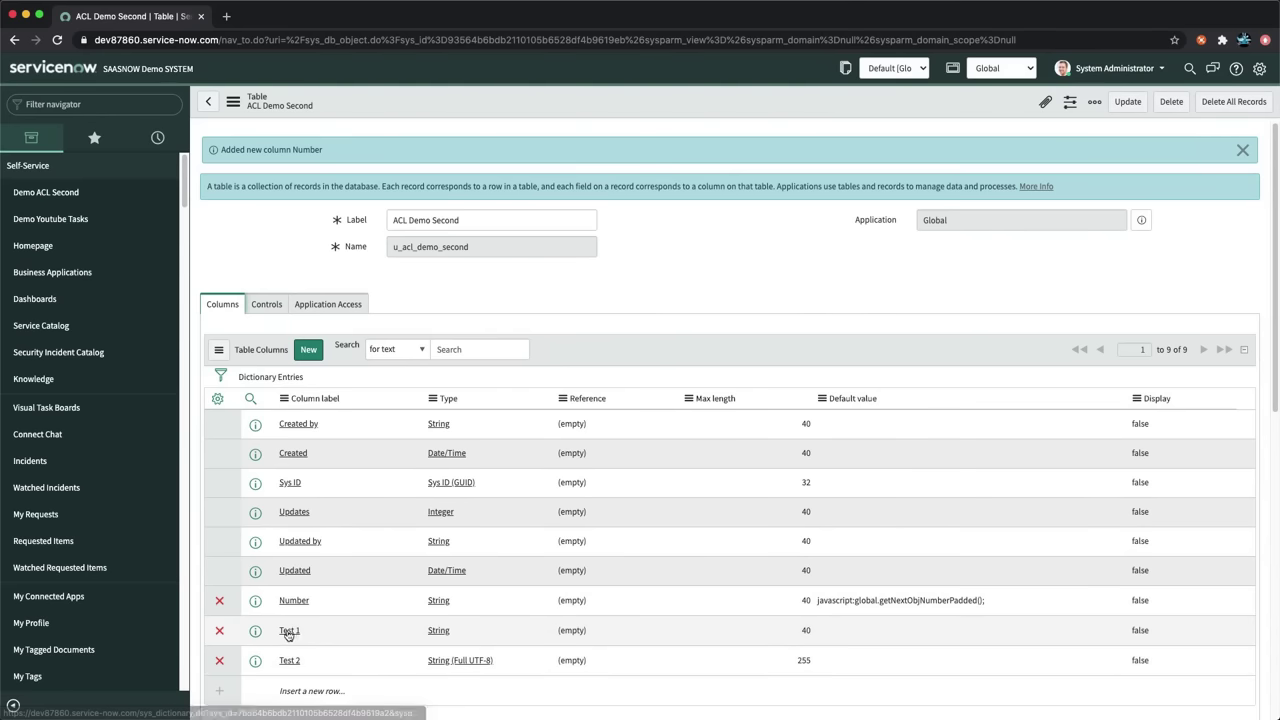
Add the Column name field to the columns list so names like u_number appear
{"action": "left_click", "coordinate": [218, 401]}
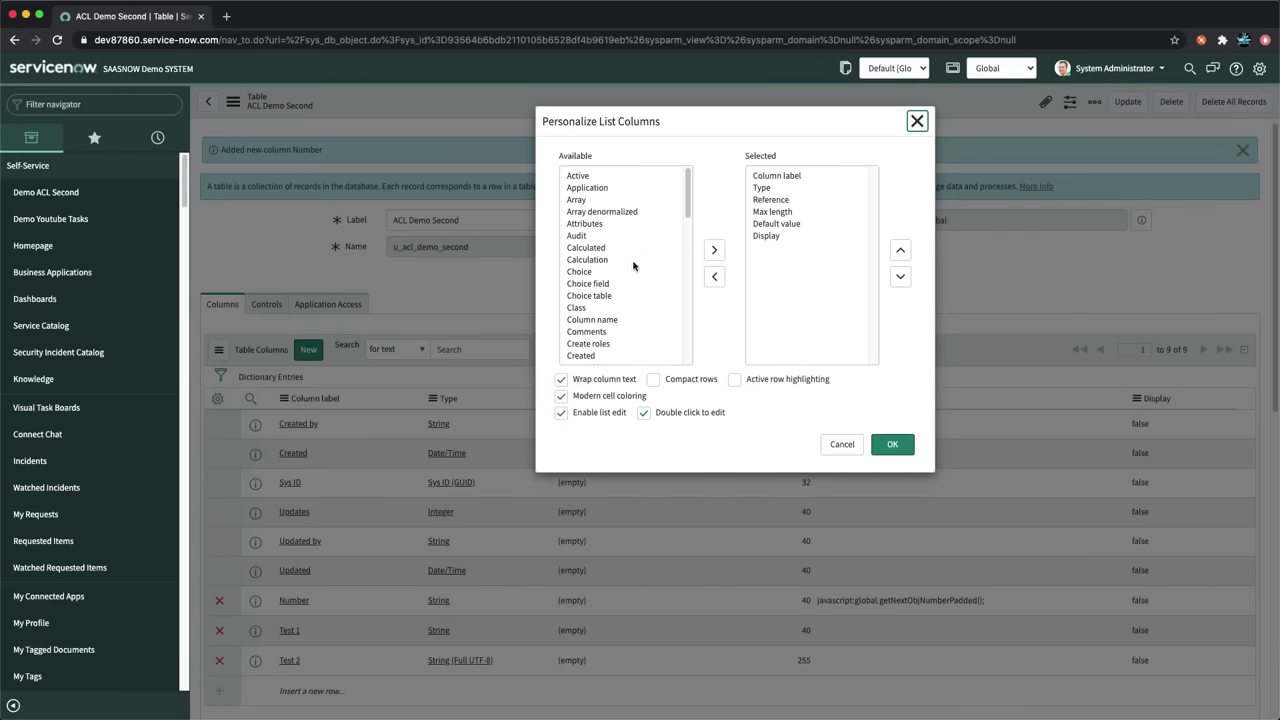
{"action": "double_click", "coordinate": [599, 319]}
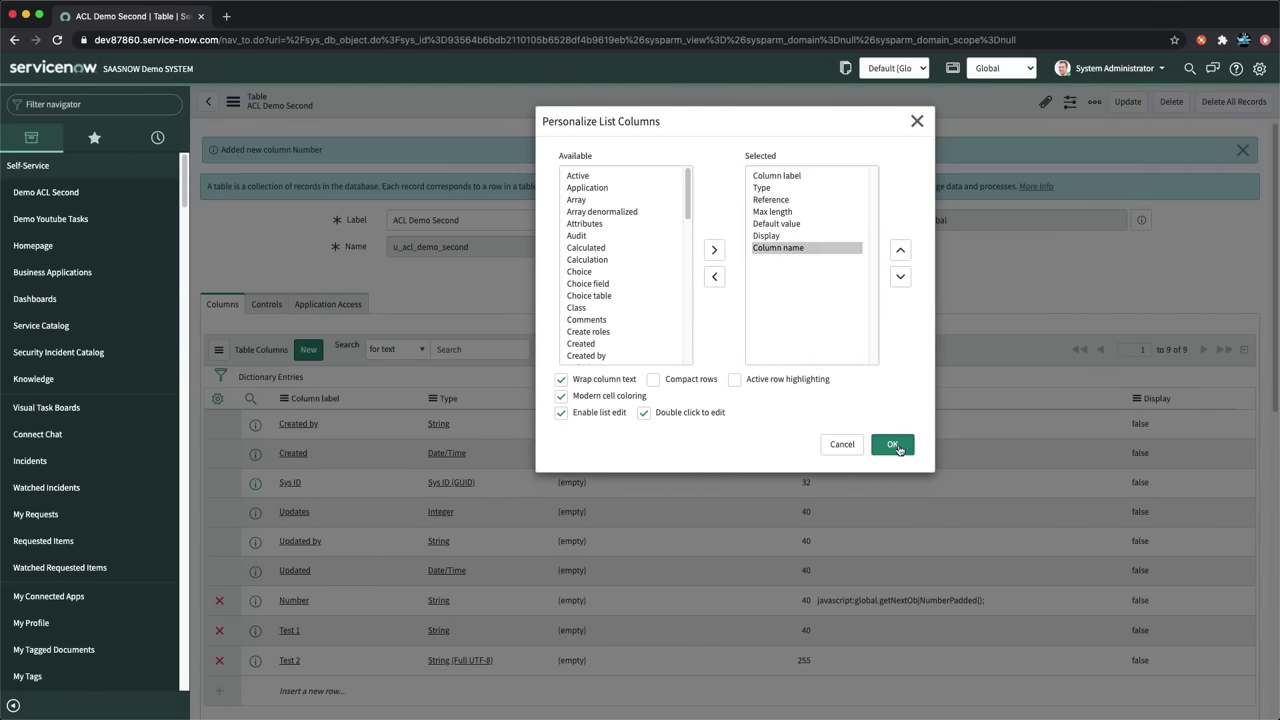
{"action": "left_click", "coordinate": [898, 446]}
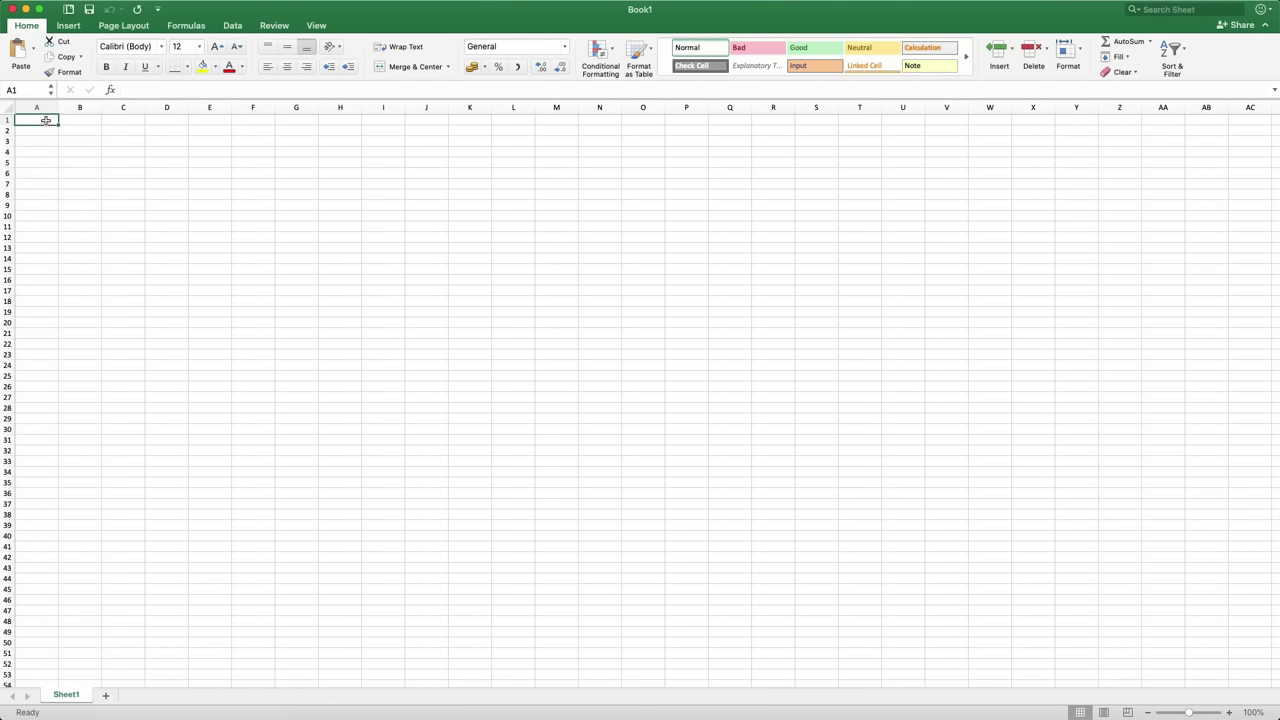
Enter the headers String 1 in A1 and String 2 in B1, zooming the sheet in
{"action": "left_click", "coordinate": [80, 119]}
{"action": "left_click", "coordinate": [38, 118]}
{"action": "type", "text": "S"}
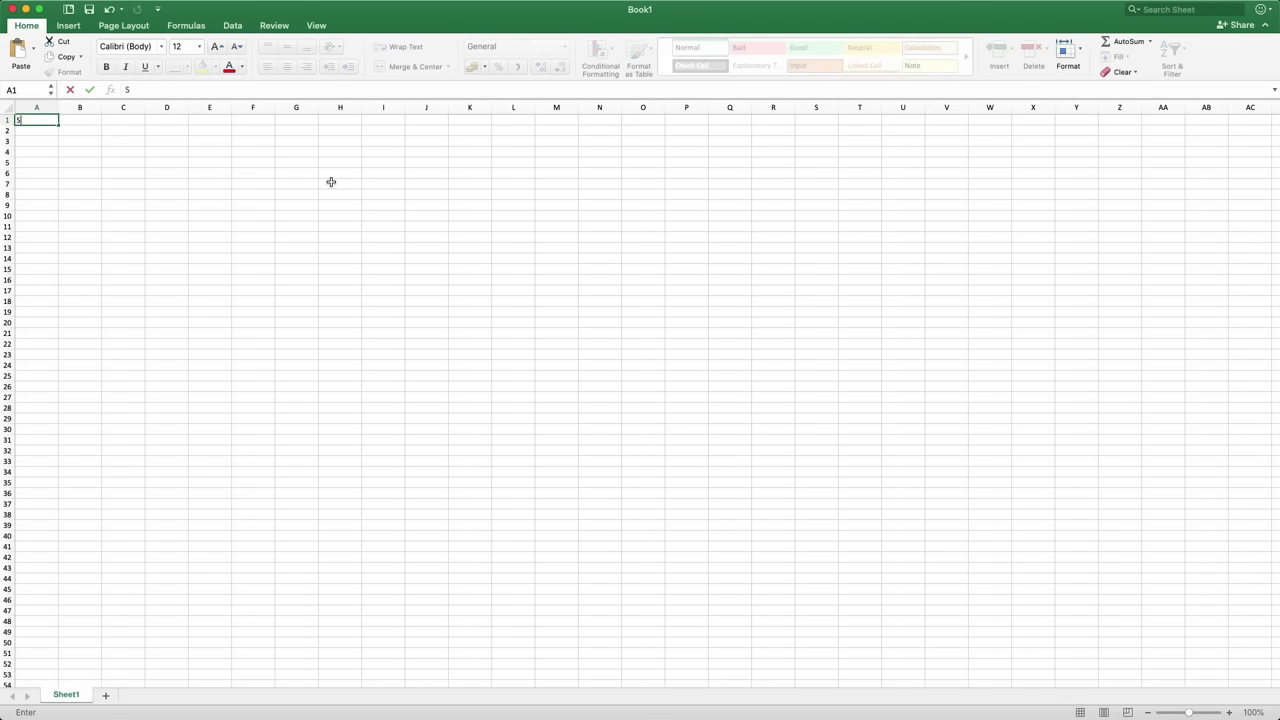
{"action": "type", "text": "tring 1"}
{"action": "left_click", "coordinate": [91, 121]}
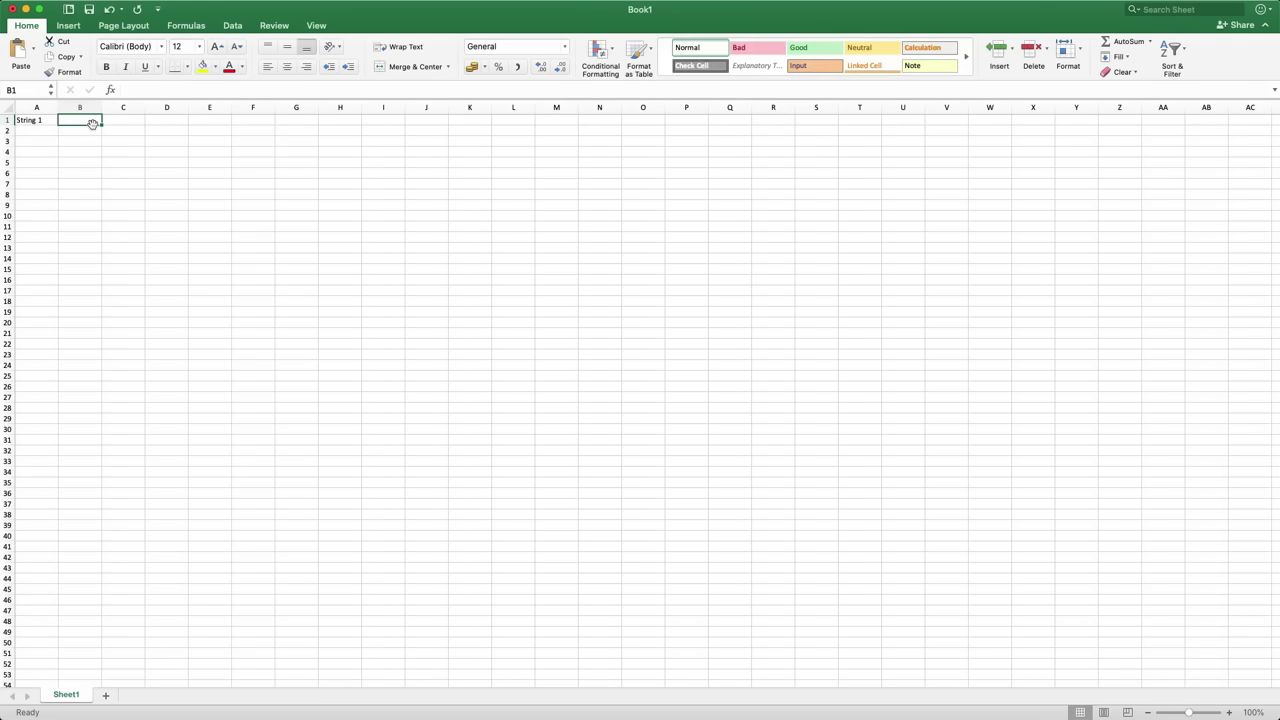
{"action": "type", "text": "Strubg"}
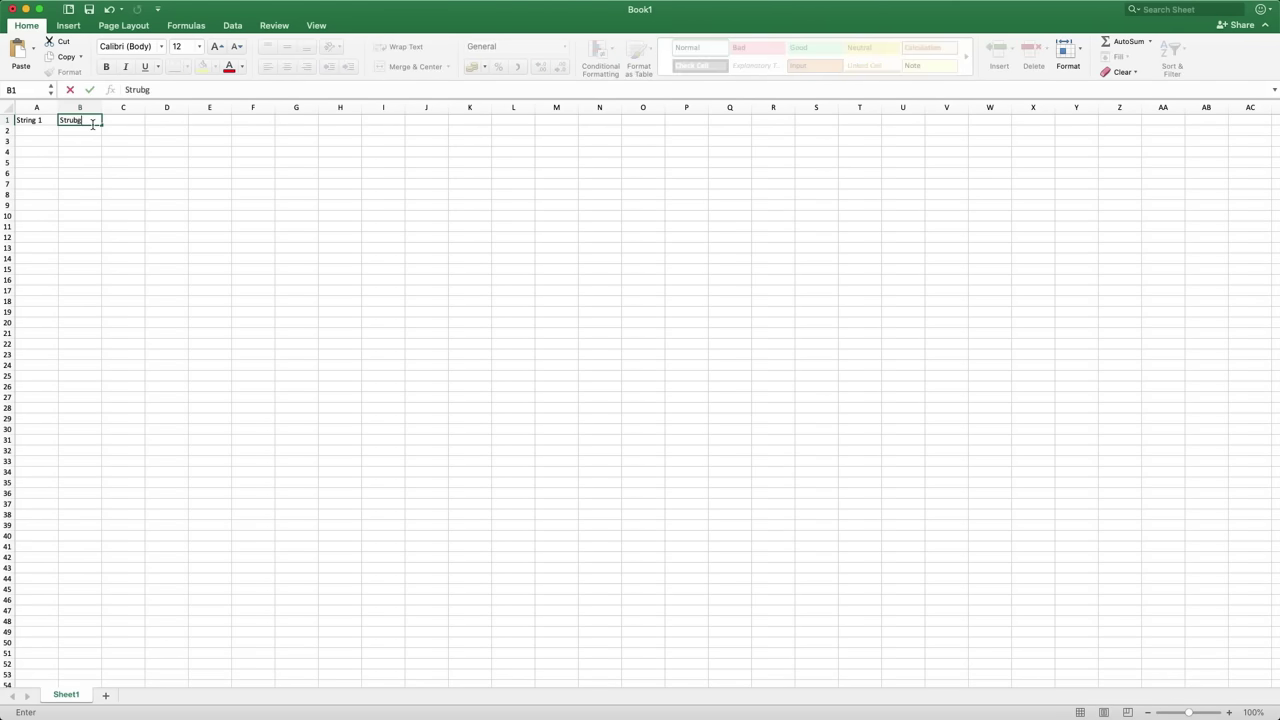
{"action": "type", "text": "ub"}
{"action": "key", "text": "BackSpace"}
{"action": "key", "text": "BackSpace"}
{"action": "key", "text": "BackSpace"}
{"action": "key", "text": "BackSpace"}
{"action": "type", "text": "ing"}
{"action": "left_click", "coordinate": [168, 256]}
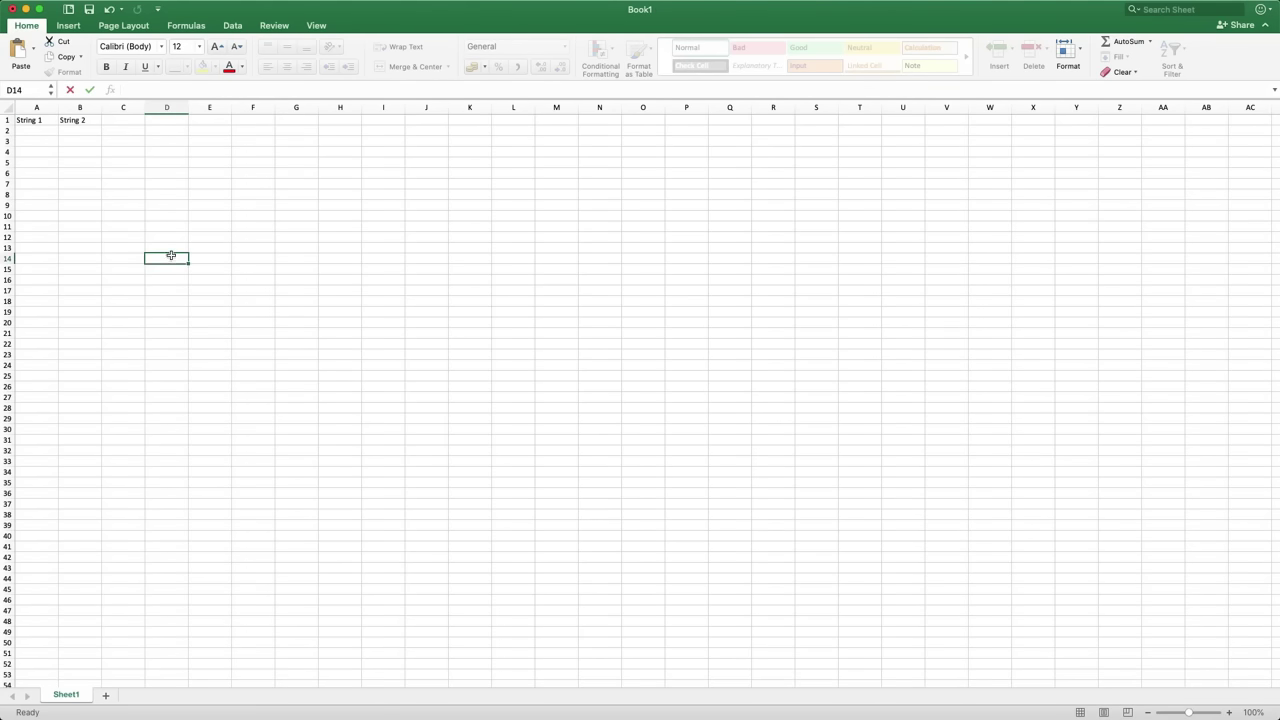
{"action": "left_click", "coordinate": [1228, 714]}
{"action": "left_click", "coordinate": [1228, 714]}
{"action": "left_click", "coordinate": [1228, 714]}
{"action": "left_click", "coordinate": [1228, 714]}
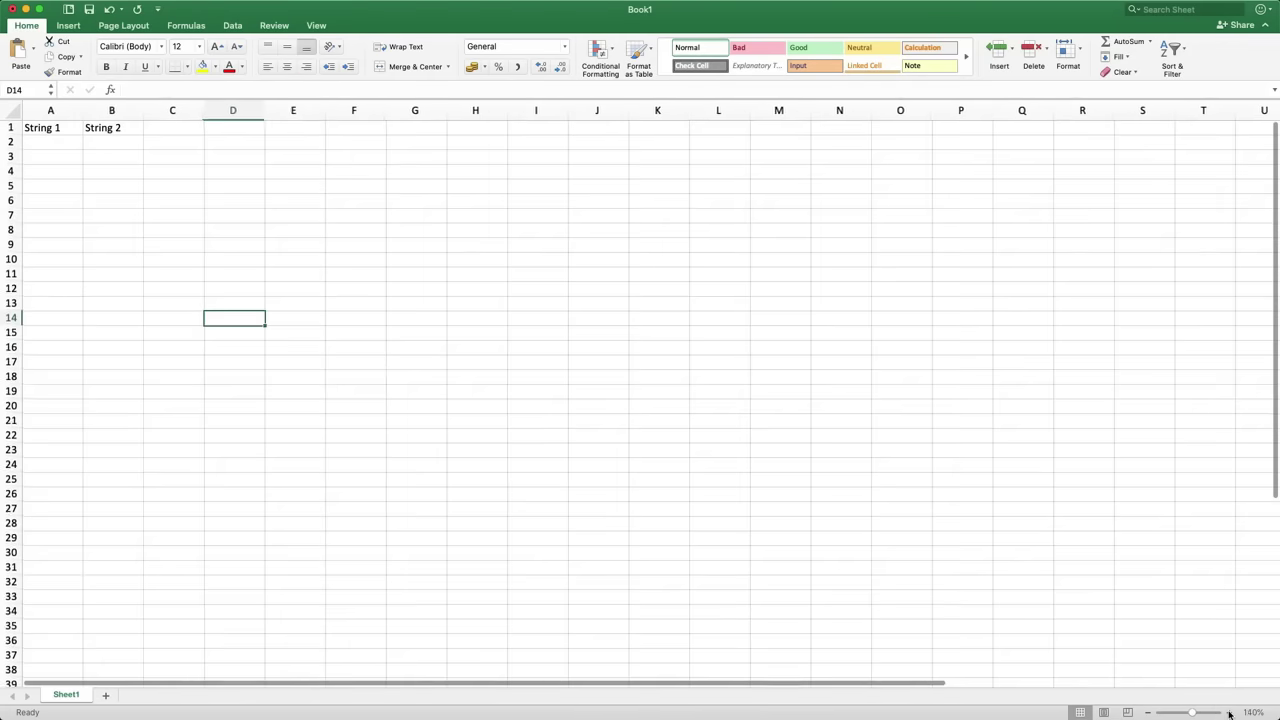
{"action": "left_click", "coordinate": [1228, 714]}
{"action": "left_click", "coordinate": [1228, 714]}
{"action": "left_click", "coordinate": [1228, 714]}
{"action": "left_click", "coordinate": [1228, 714]}
{"action": "left_click", "coordinate": [1228, 714]}
{"action": "left_click", "coordinate": [1228, 714]}
{"action": "left_click", "coordinate": [1228, 714]}
{"action": "left_click", "coordinate": [1228, 714]}
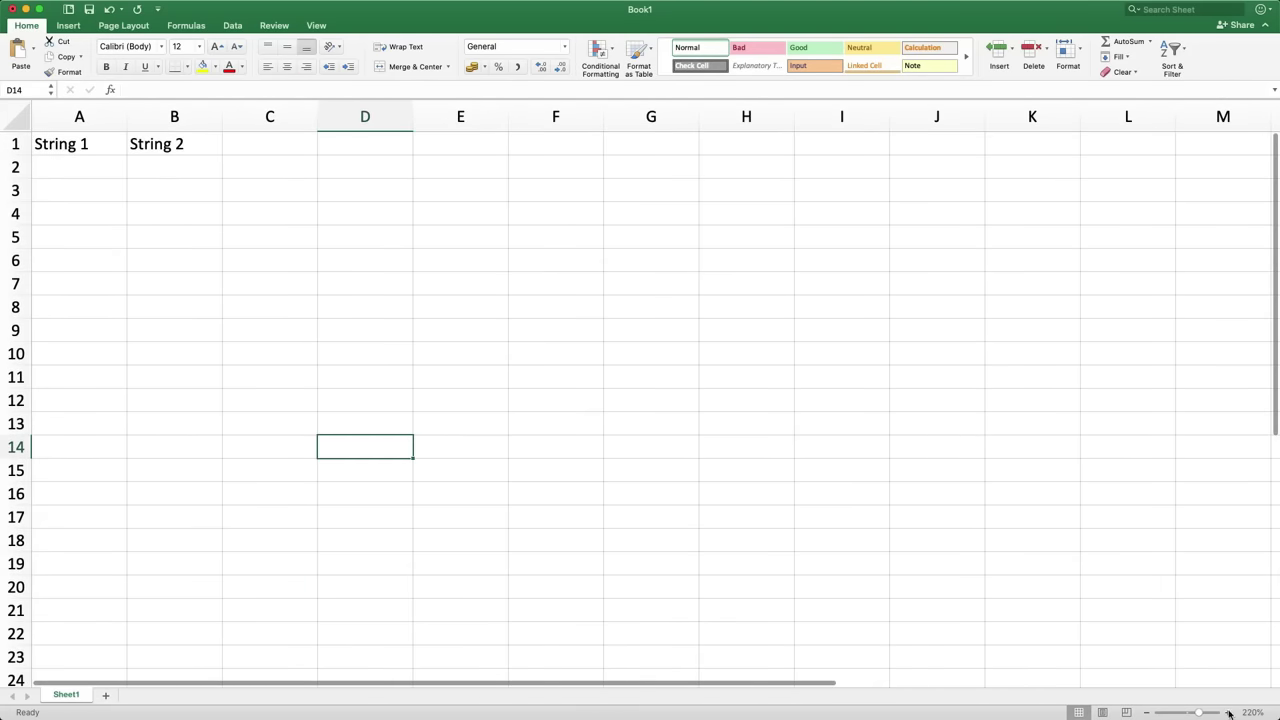
{"action": "left_click", "coordinate": [1228, 714]}
{"action": "left_click", "coordinate": [1228, 714]}
{"action": "left_click", "coordinate": [117, 231]}
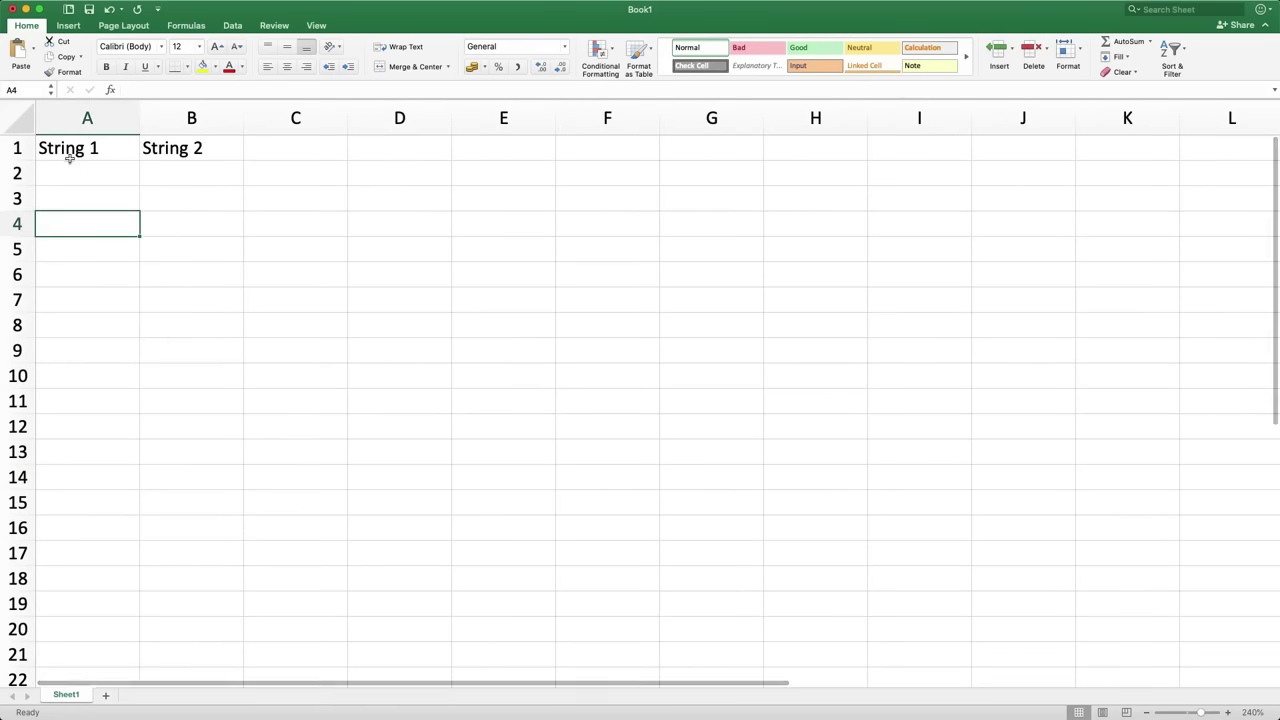
{"action": "left_click", "coordinate": [69, 149]}
{"action": "left_click", "coordinate": [171, 150]}
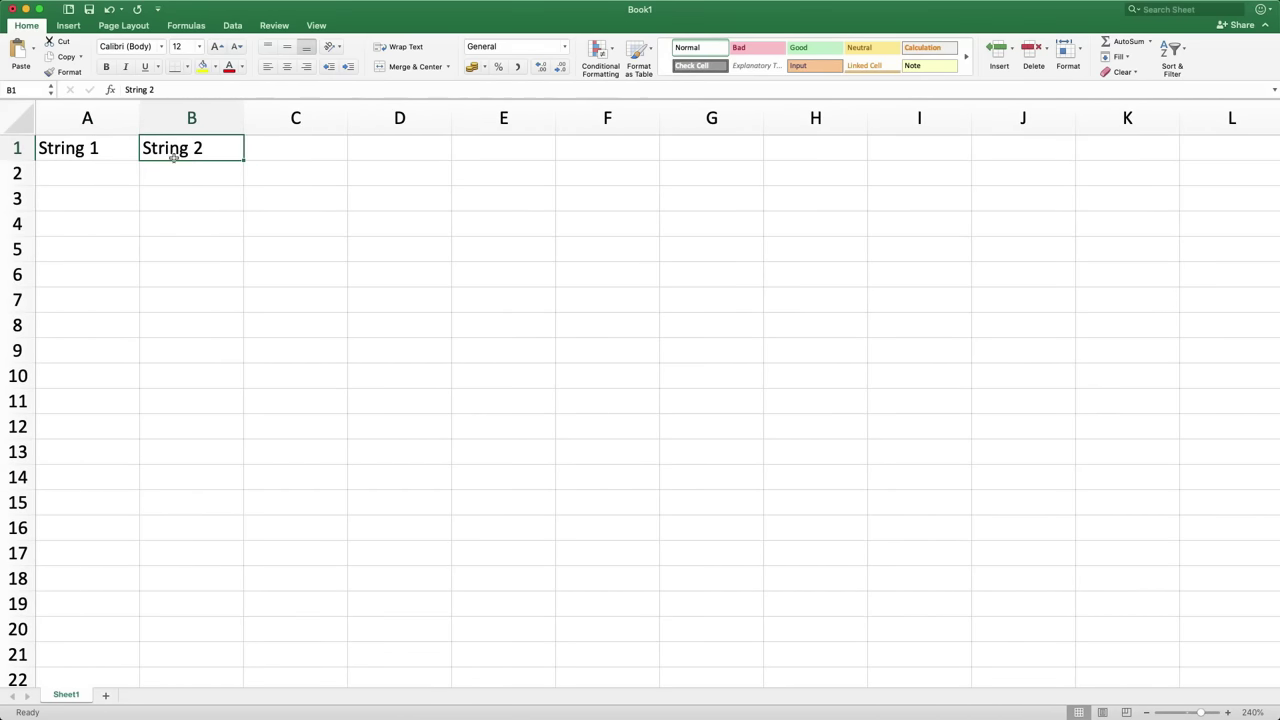
Fill row 2 with Import 1 / Import 2 and row 3 with Data 1 / Data 2
{"action": "left_click", "coordinate": [75, 175]}
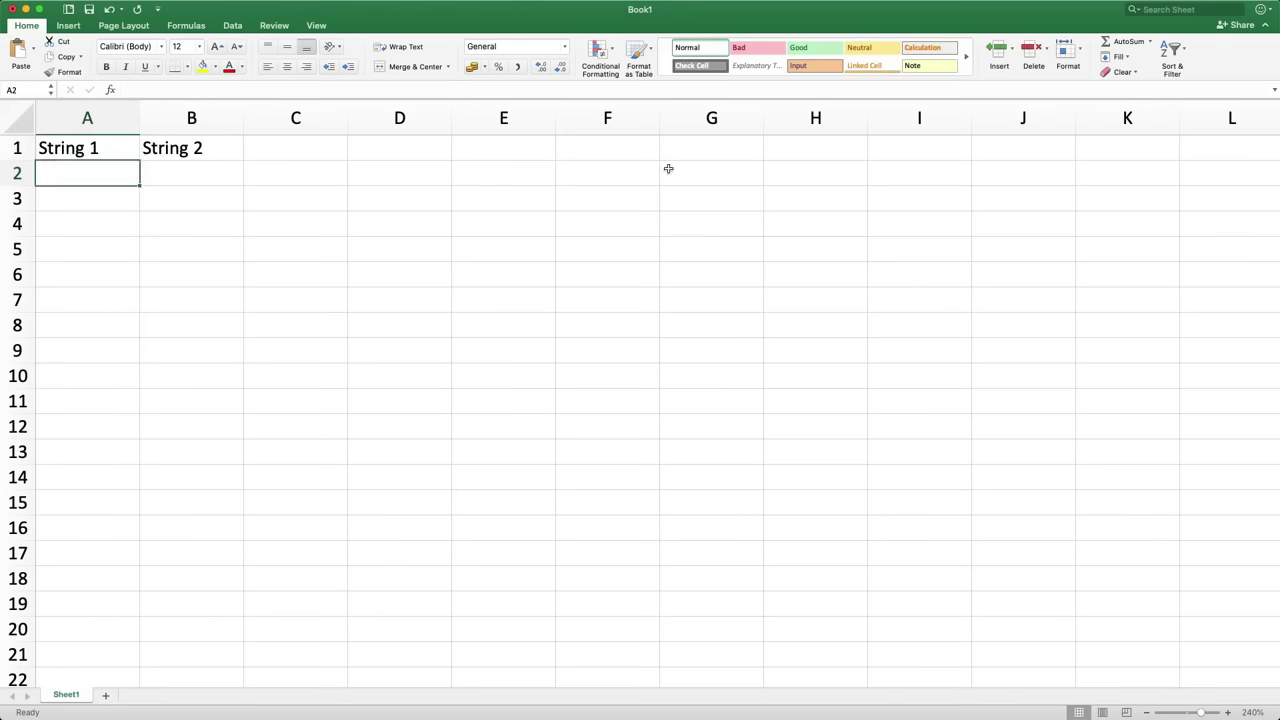
{"action": "type", "text": "T"}
{"action": "key", "text": "BackSpace"}
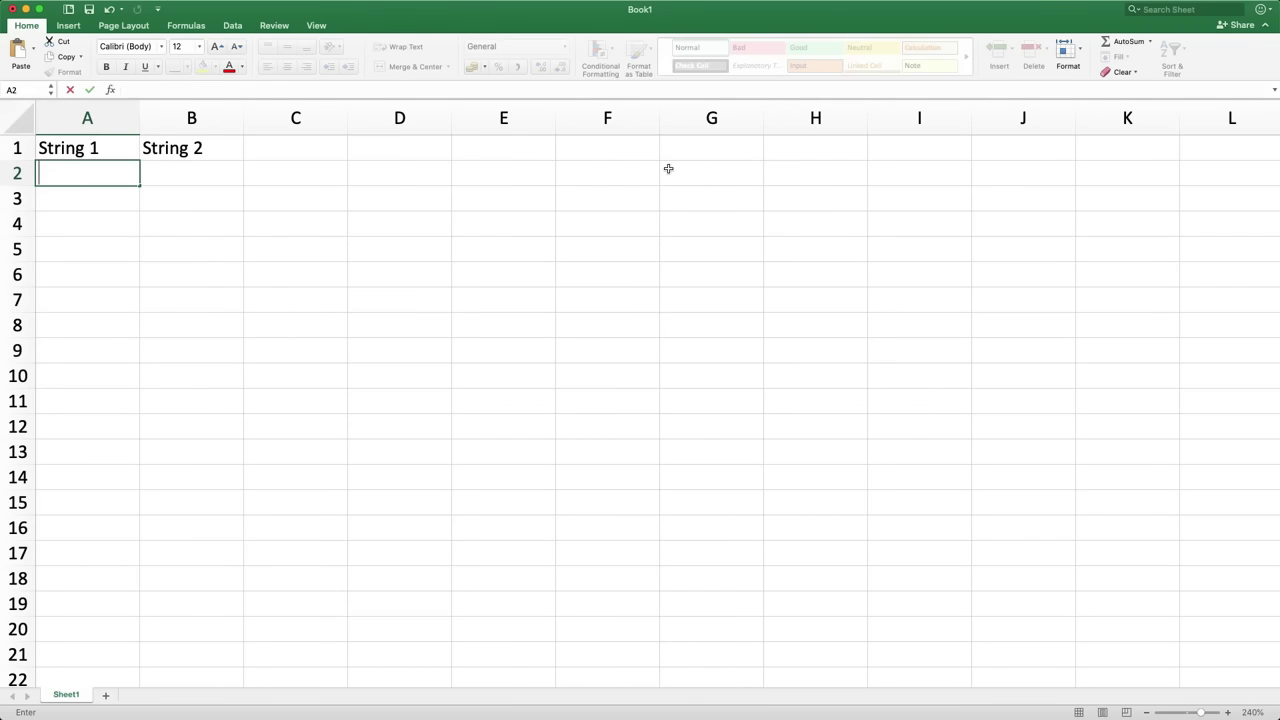
{"action": "type", "text": "Import 1"}
{"action": "left_click", "coordinate": [72, 213]}
{"action": "left_click", "coordinate": [84, 202]}
{"action": "left_click", "coordinate": [92, 180]}
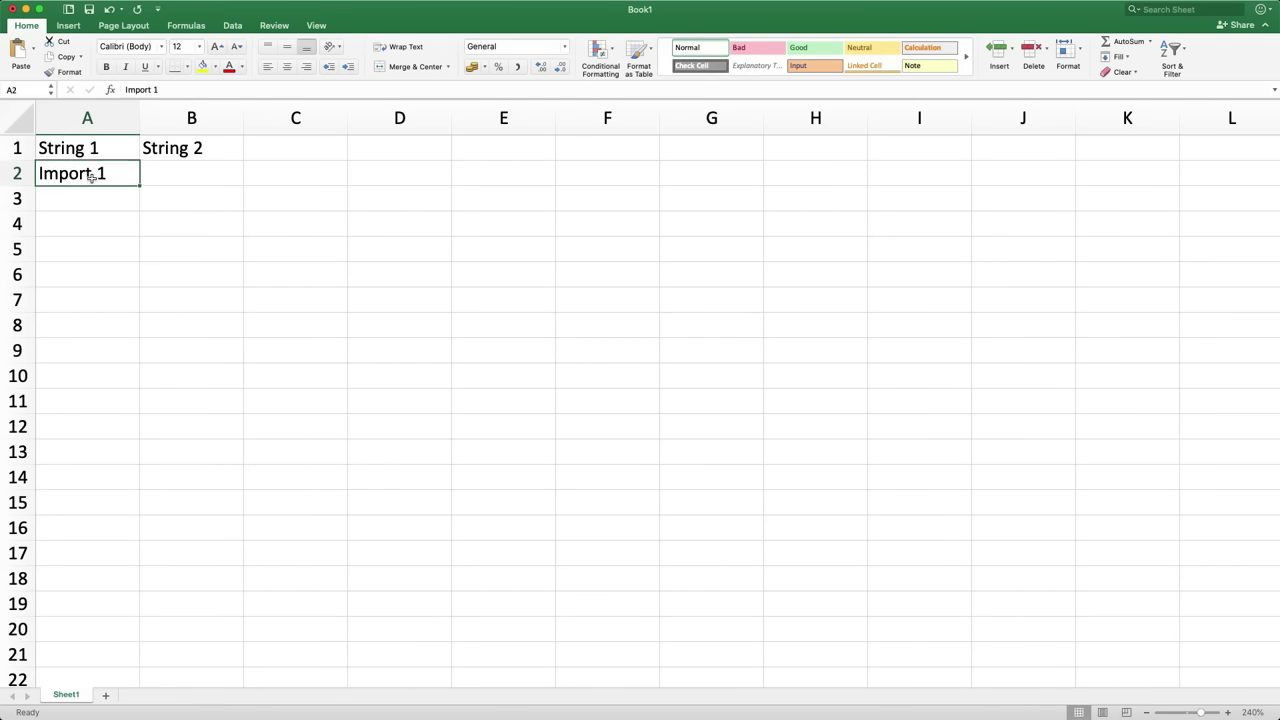
{"action": "left_click", "coordinate": [88, 202]}
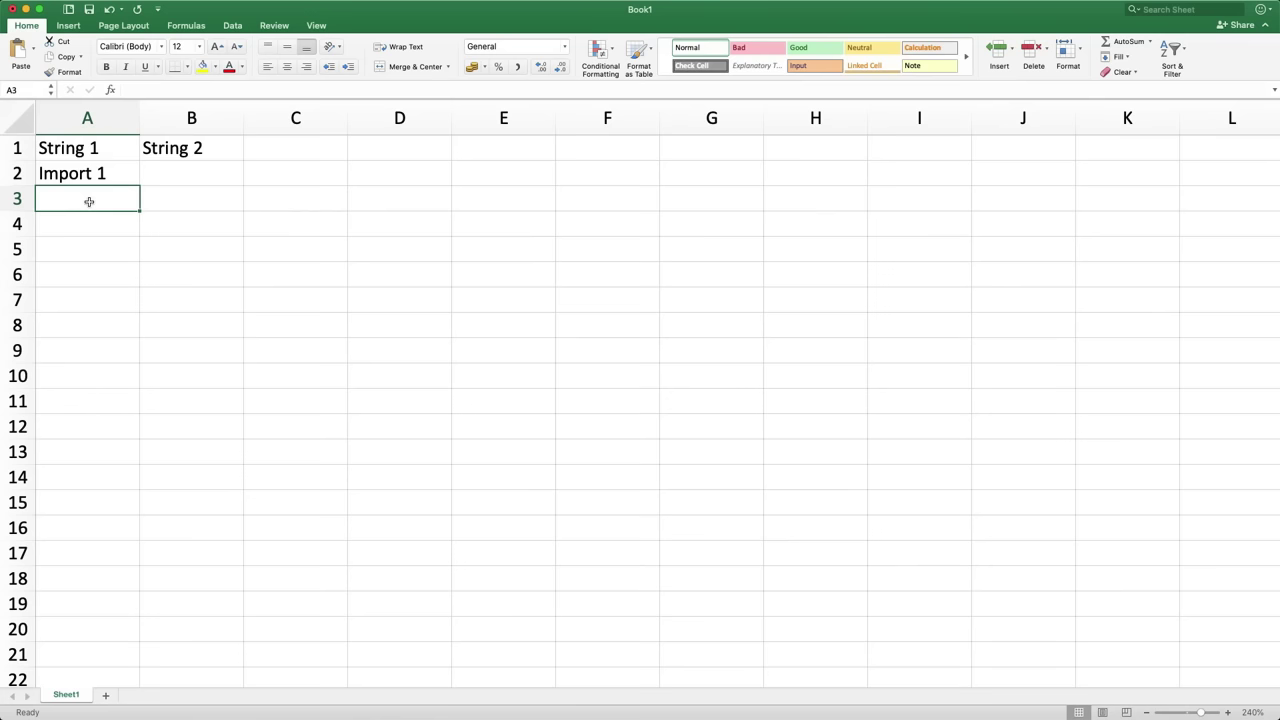
{"action": "type", "text": "IM"}
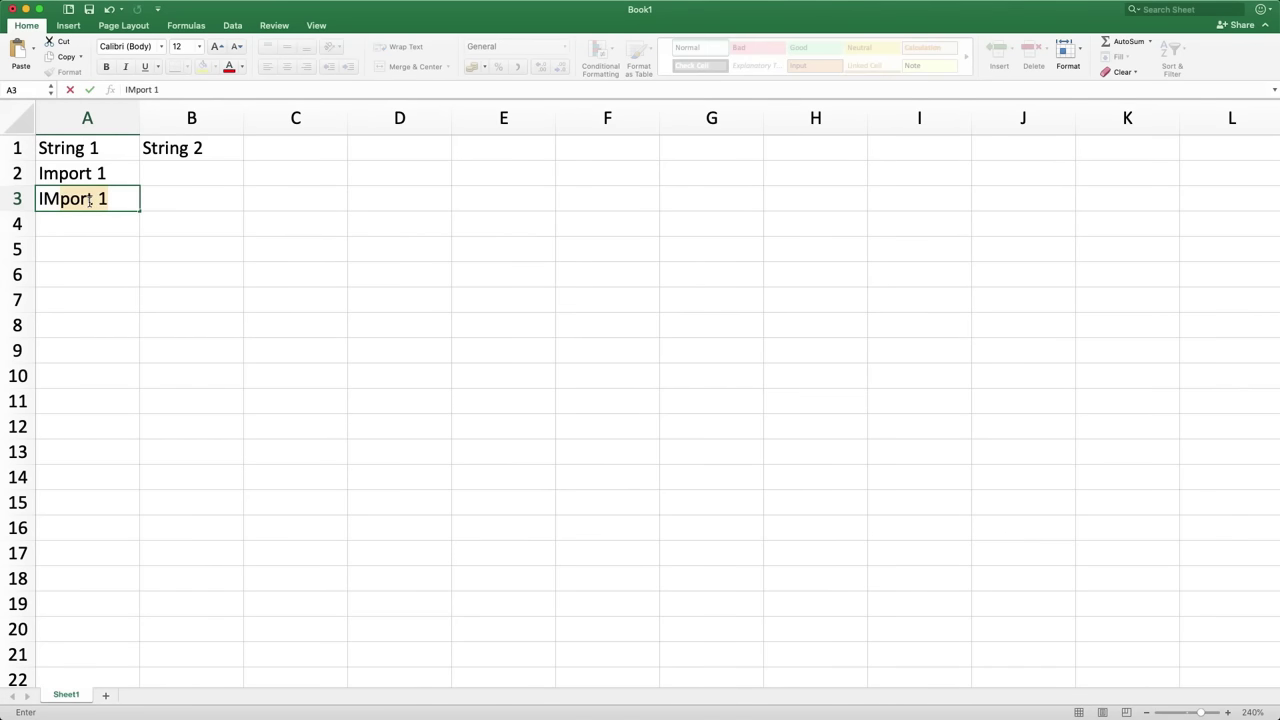
{"action": "key", "text": "BackSpace"}
{"action": "key", "text": "BackSpace"}
{"action": "key", "text": "BackSpace"}
{"action": "type", "text": "Data 1"}
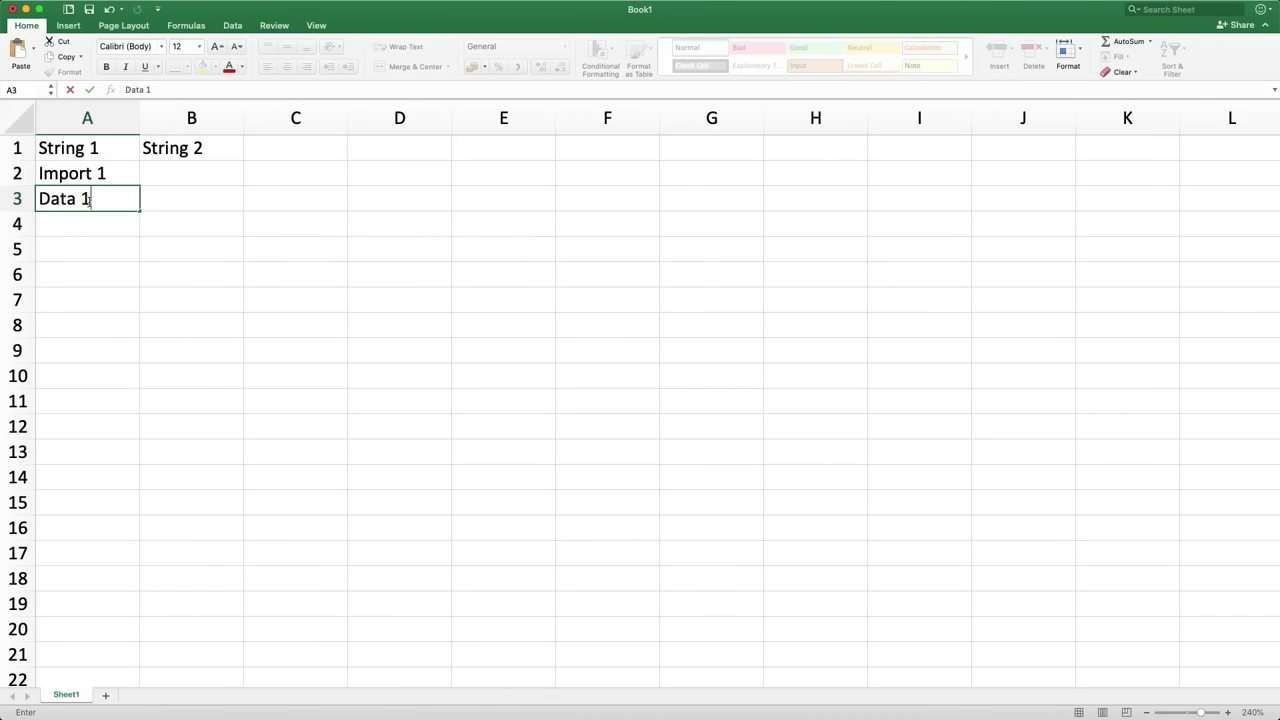
{"action": "left_click", "coordinate": [200, 175]}
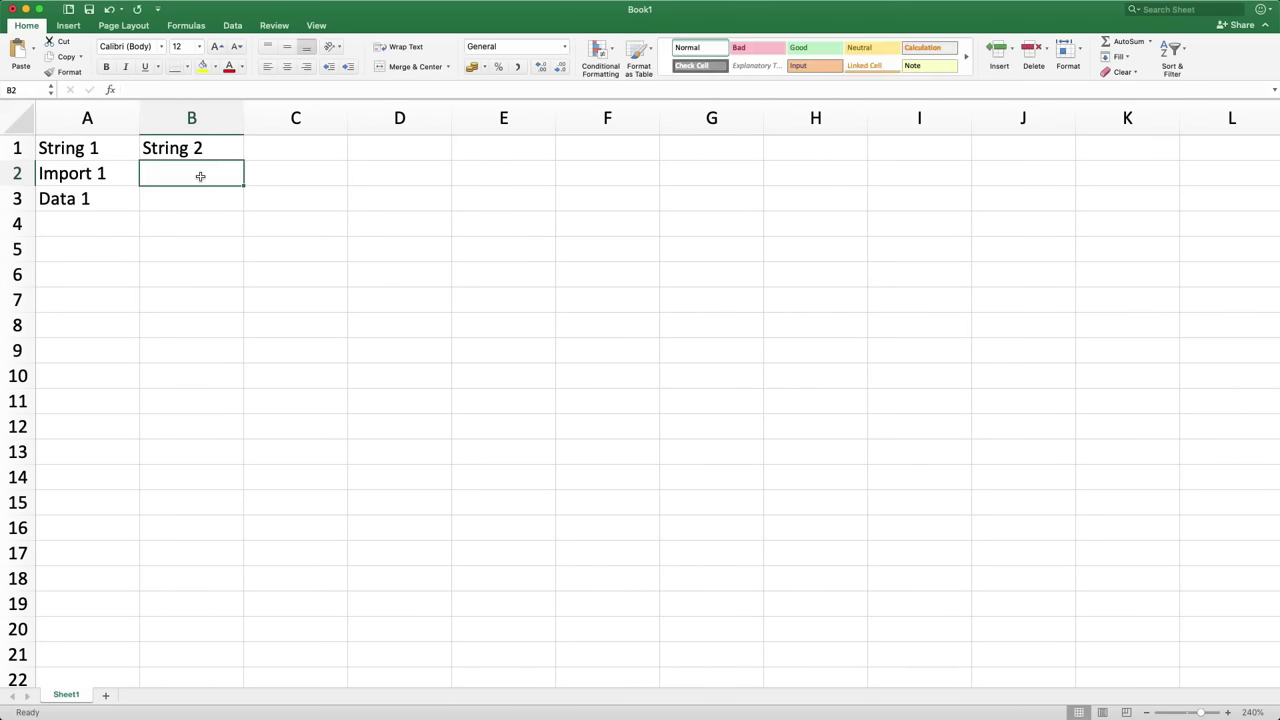
{"action": "type", "text": "Import 2"}
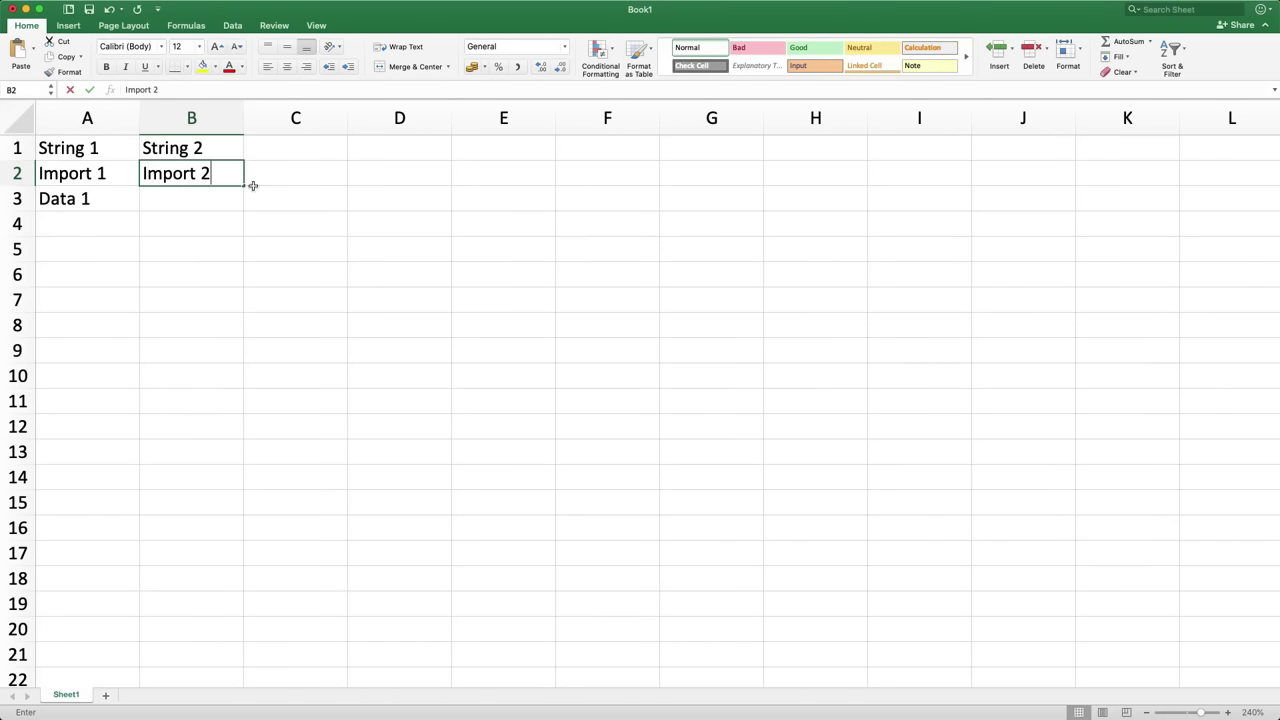
{"action": "left_click", "coordinate": [253, 185]}
{"action": "left_click", "coordinate": [201, 193]}
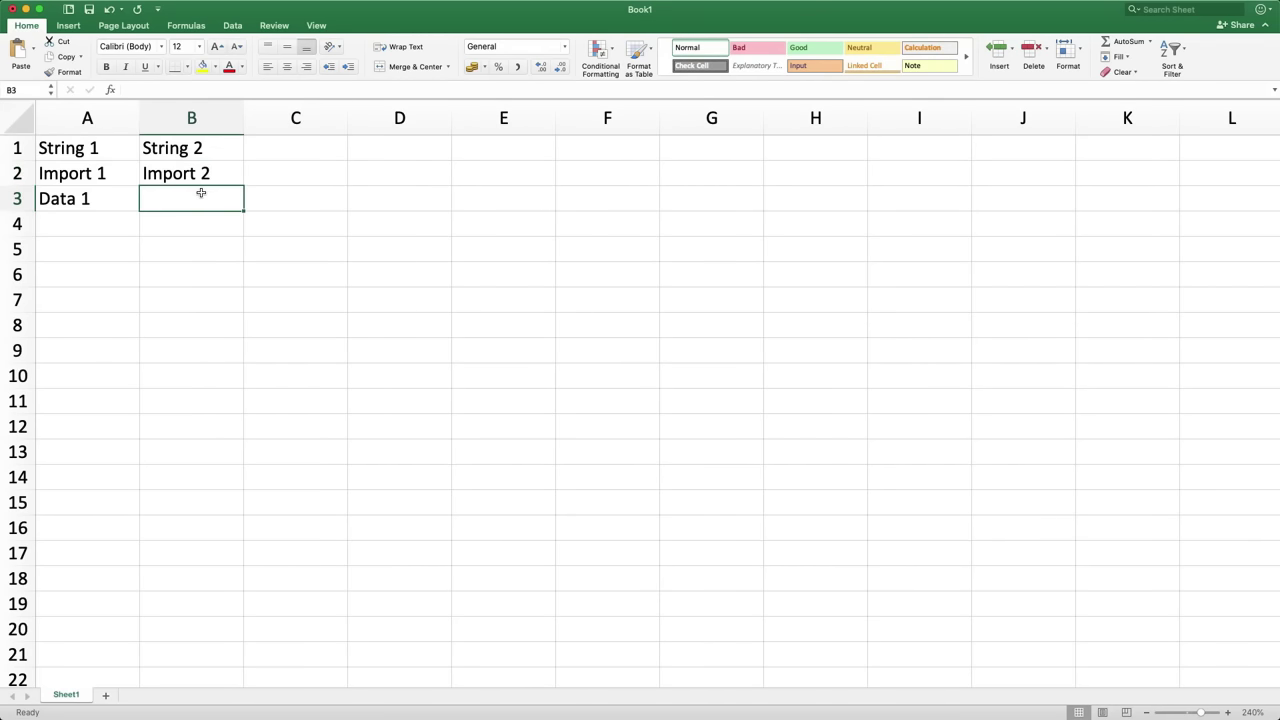
{"action": "type", "text": "Data"}
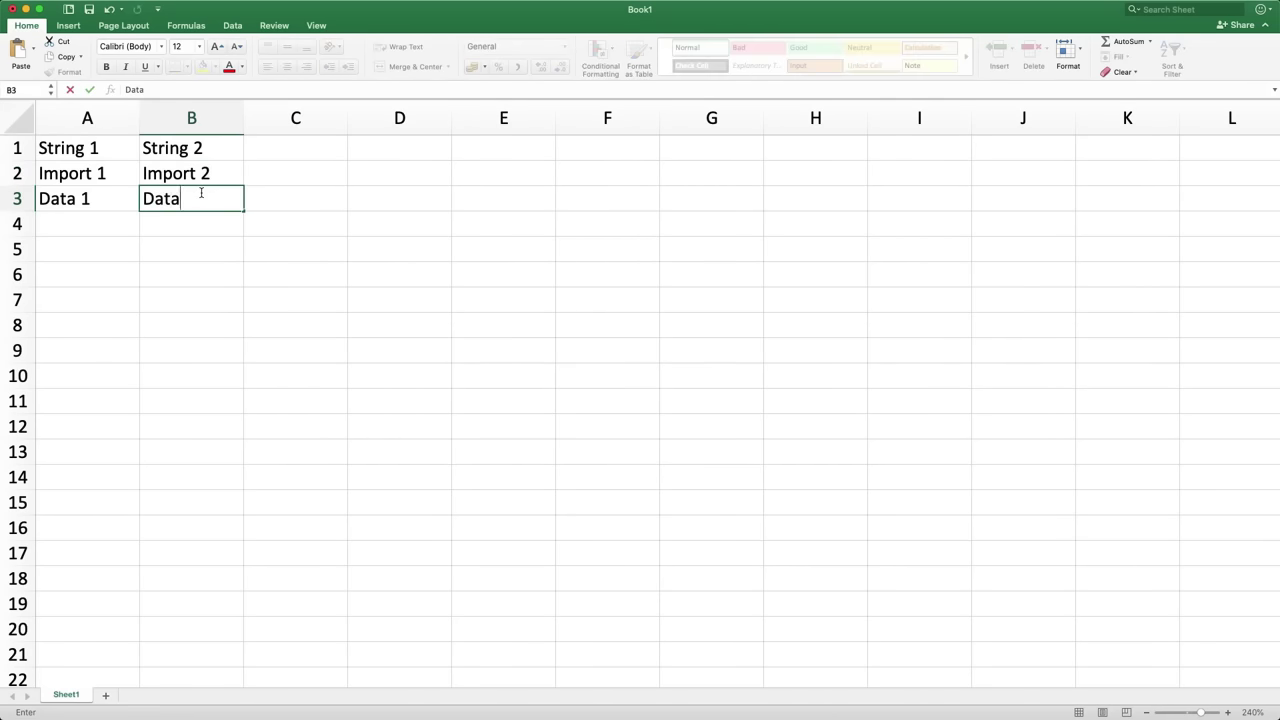
{"action": "type", "text": " 2"}
{"action": "left_click", "coordinate": [128, 243]}
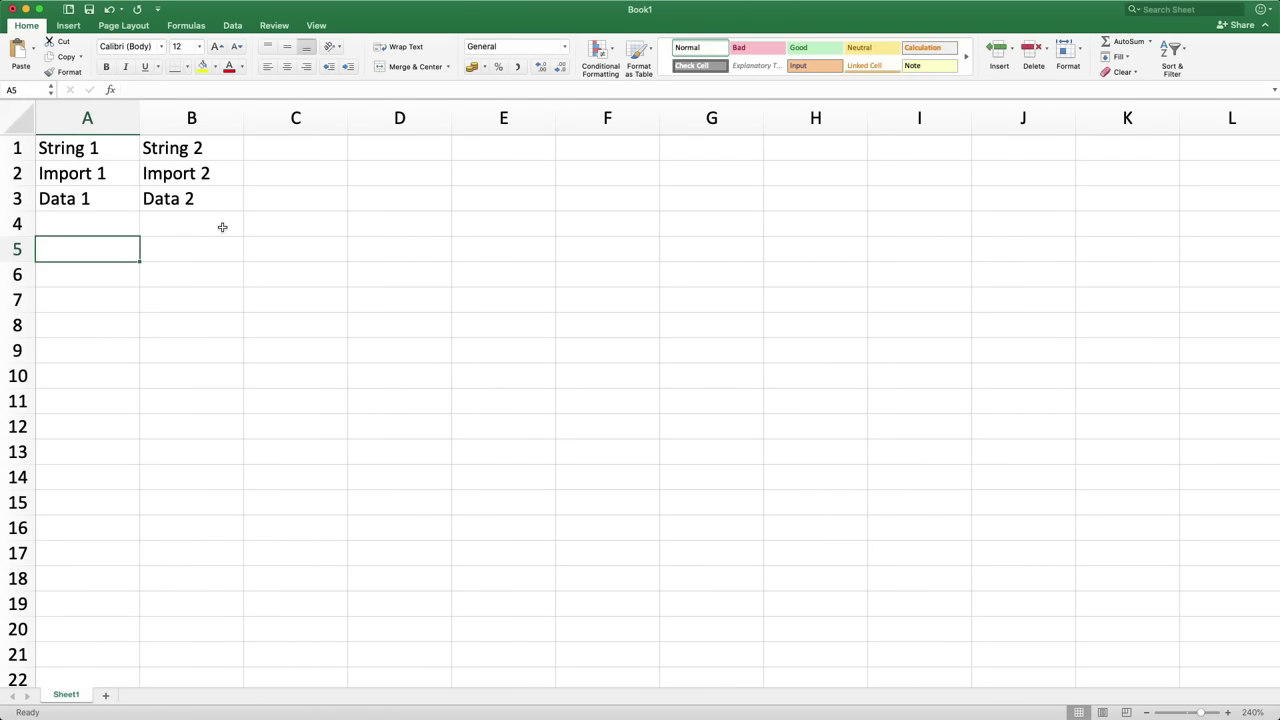
{"action": "left_click", "coordinate": [96, 151]}
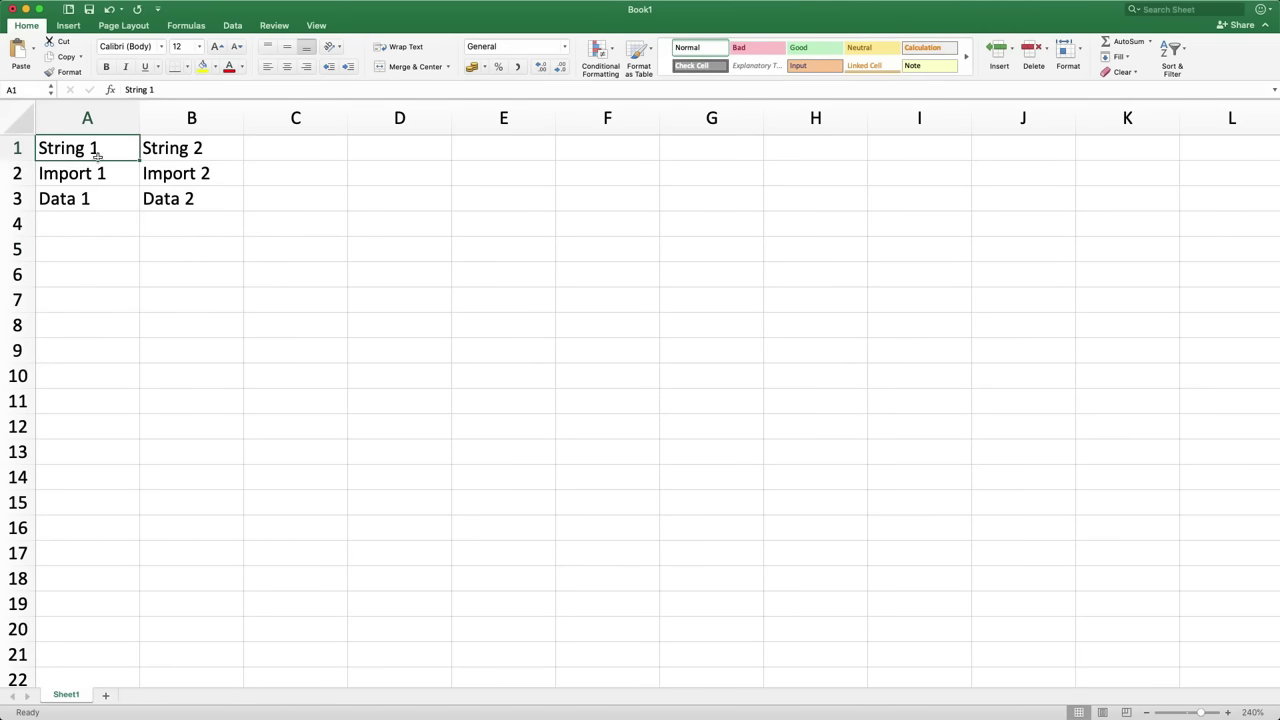
{"action": "left_click", "coordinate": [167, 188]}
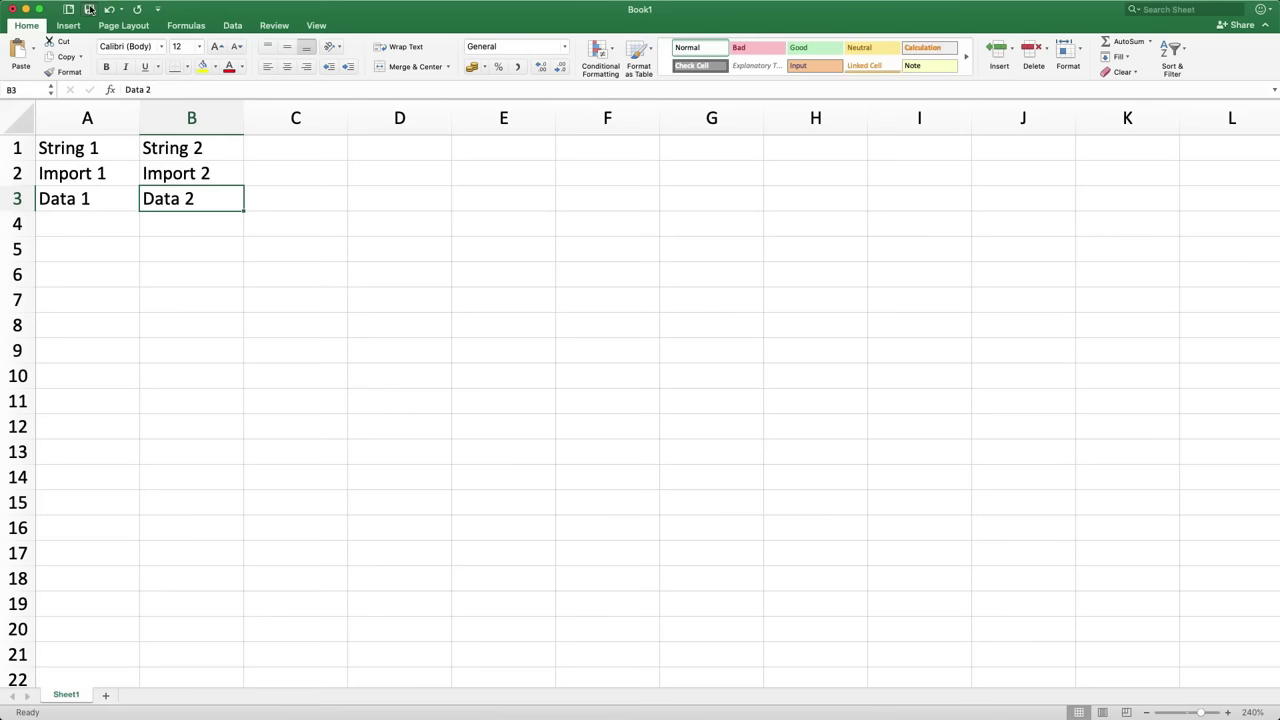
Save the workbook as Demoforimport on the Desktop and switch back to ServiceNow in Chrome
{"action": "left_click", "coordinate": [89, 9]}
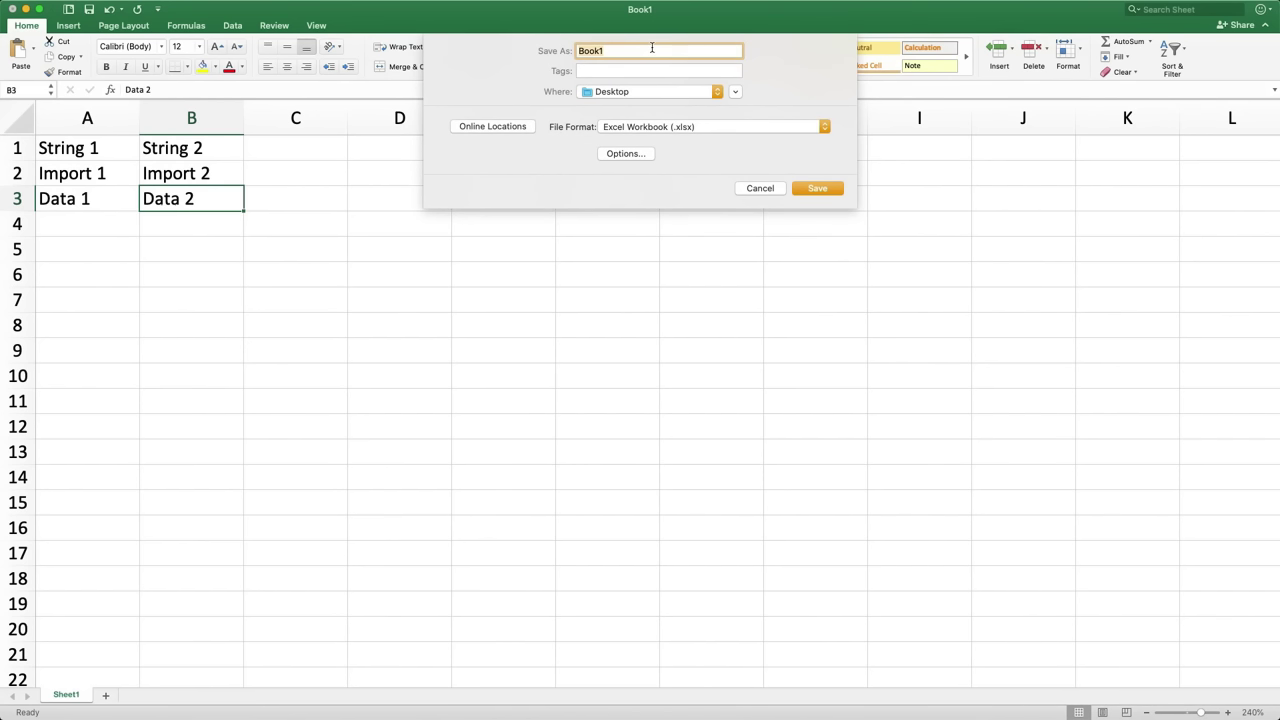
{"action": "type", "text": "Dmo"}
{"action": "key", "text": "BackSpace"}
{"action": "key", "text": "BackSpace"}
{"action": "type", "text": "e"}
{"action": "left_click", "coordinate": [631, 91]}
{"action": "left_click", "coordinate": [500, 90]}
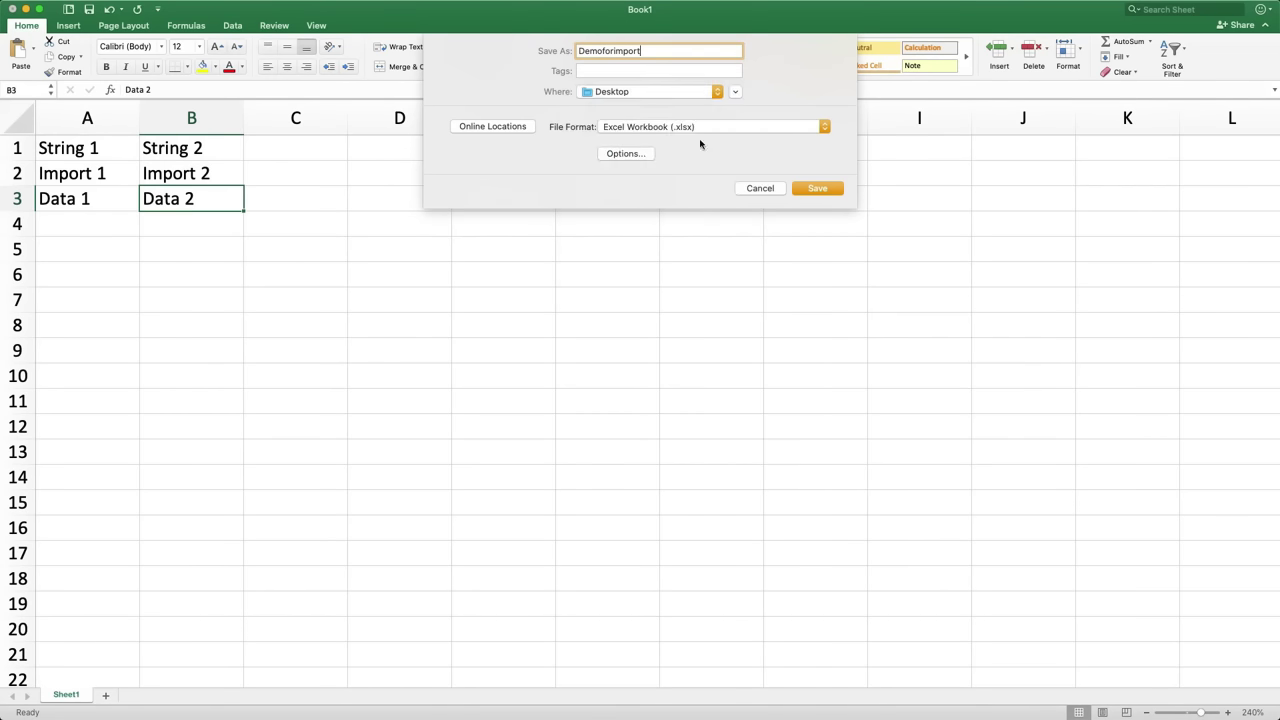
{"action": "left_click", "coordinate": [816, 188]}
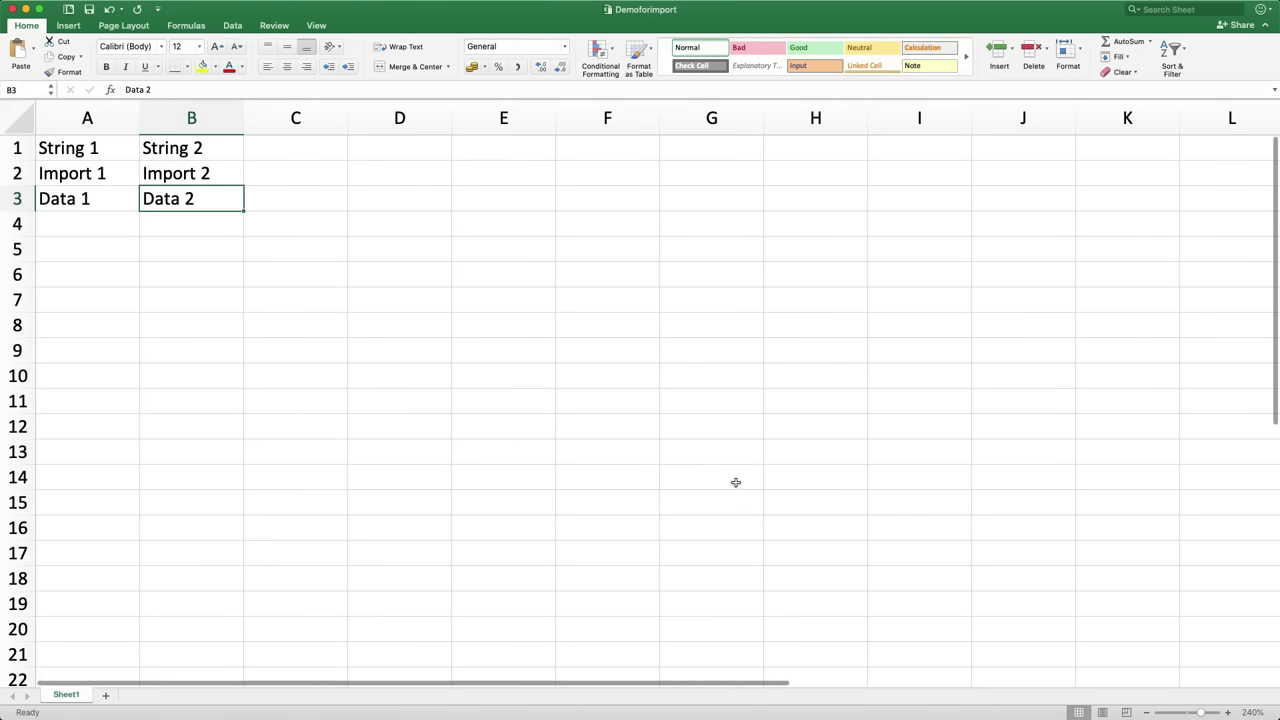
{"action": "key", "text": "super+Tab"}
{"action": "left_click", "coordinate": [420, 376]}
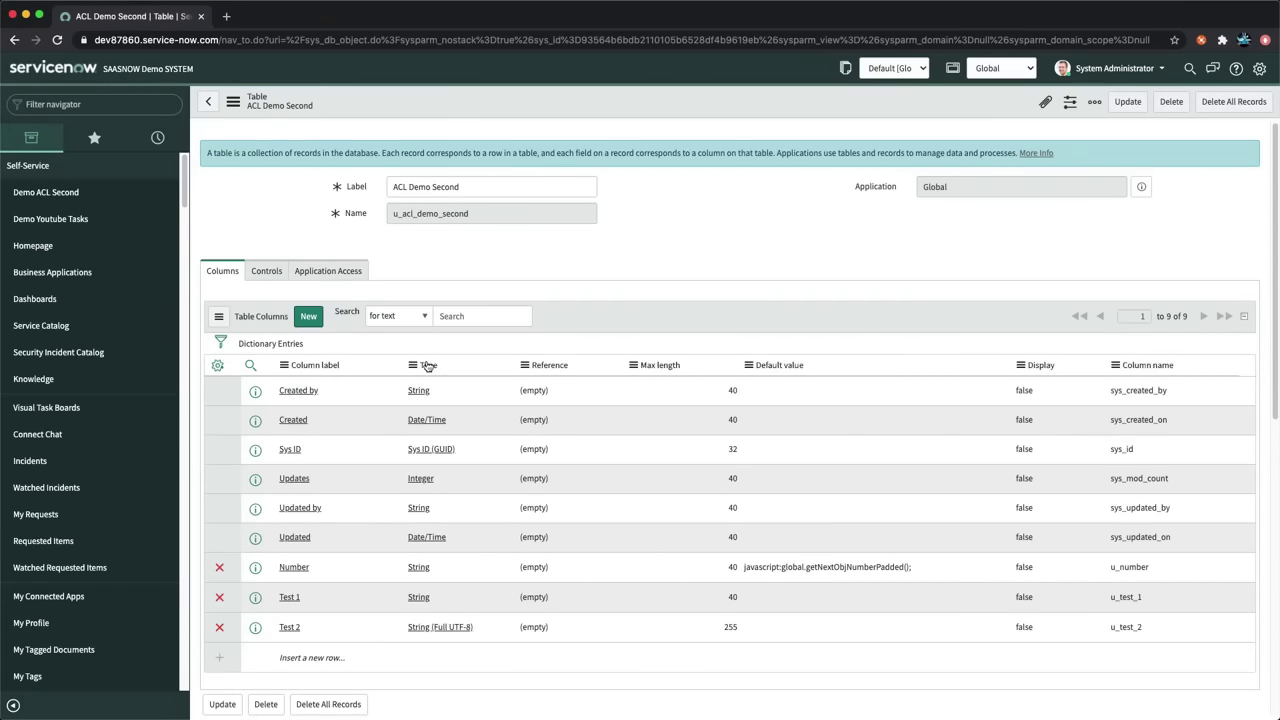
Open System Import Sets > Load Data and create a new table labelled 'Demo For Import'
{"action": "left_click", "coordinate": [82, 104]}
{"action": "type", "text": "syste"}
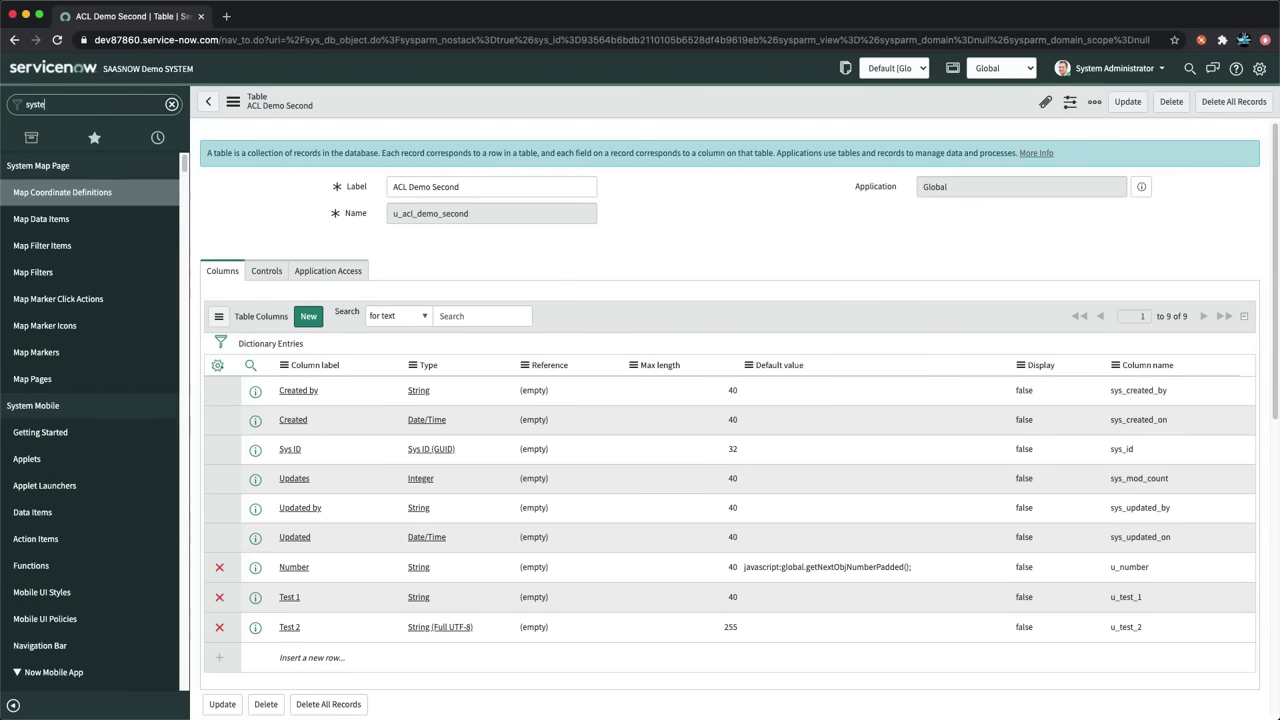
{"action": "type", "text": "m im"}
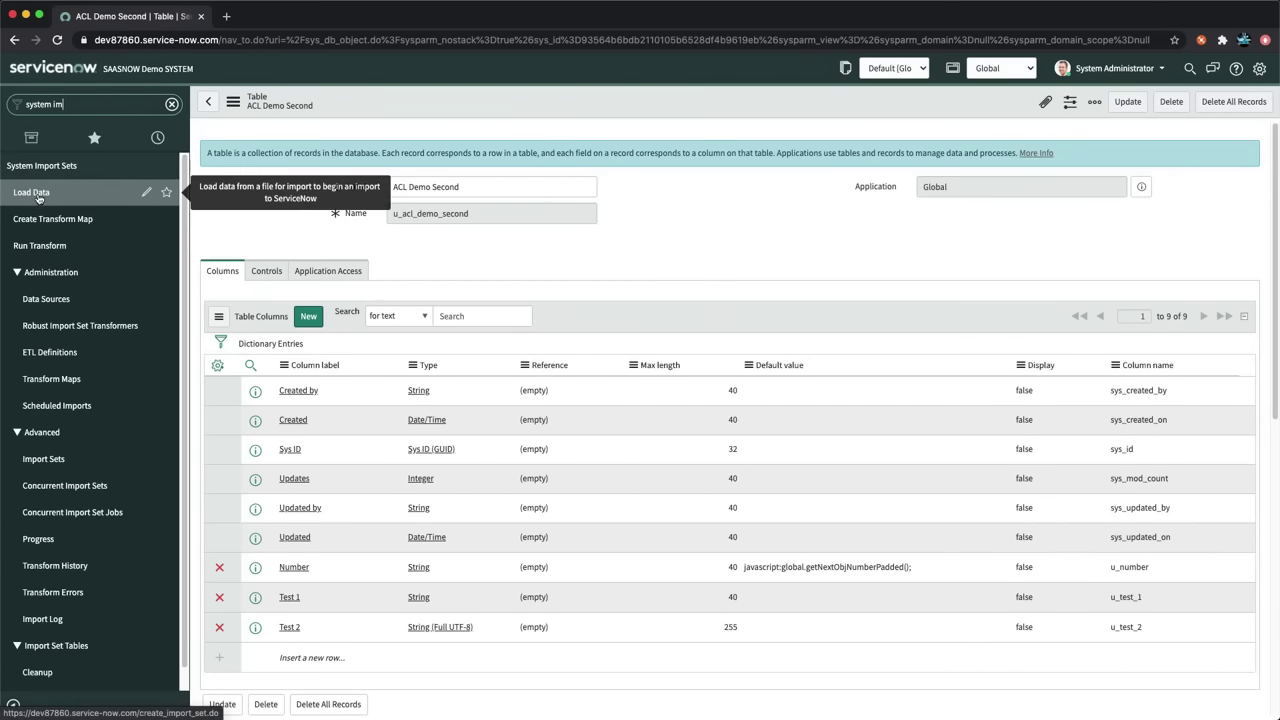
{"action": "left_click", "coordinate": [38, 197]}
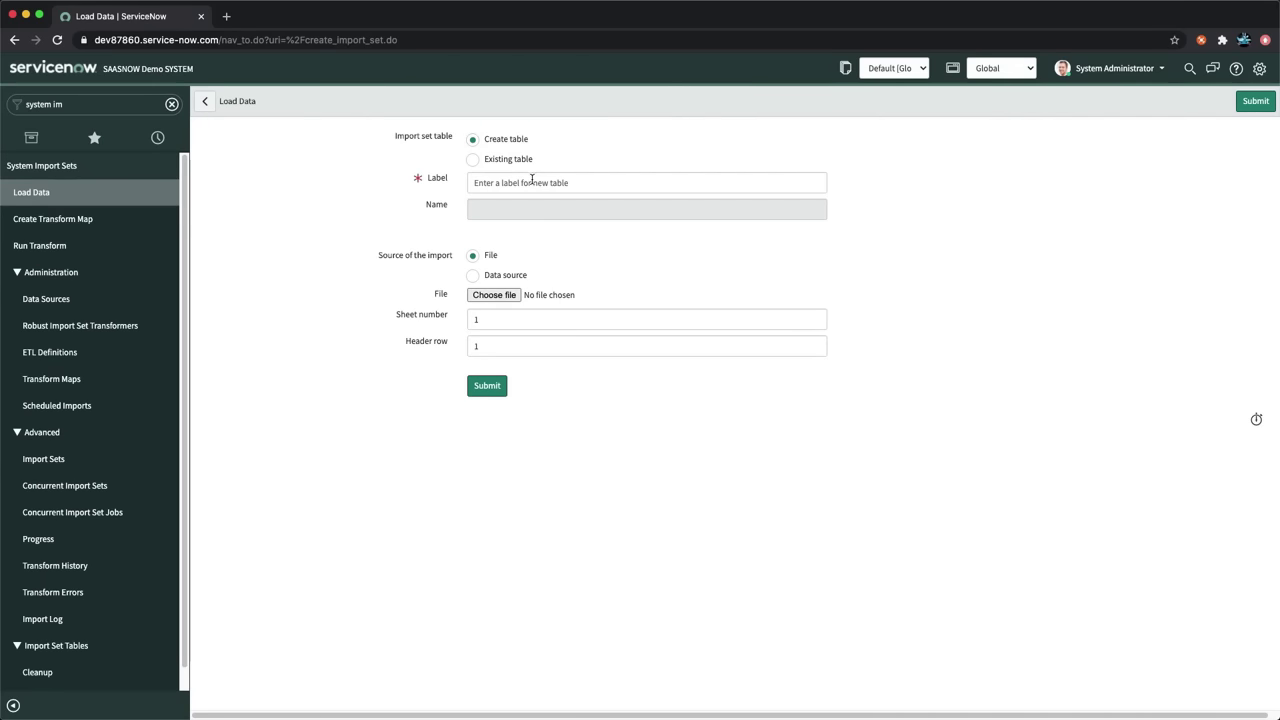
{"action": "left_click", "coordinate": [532, 181]}
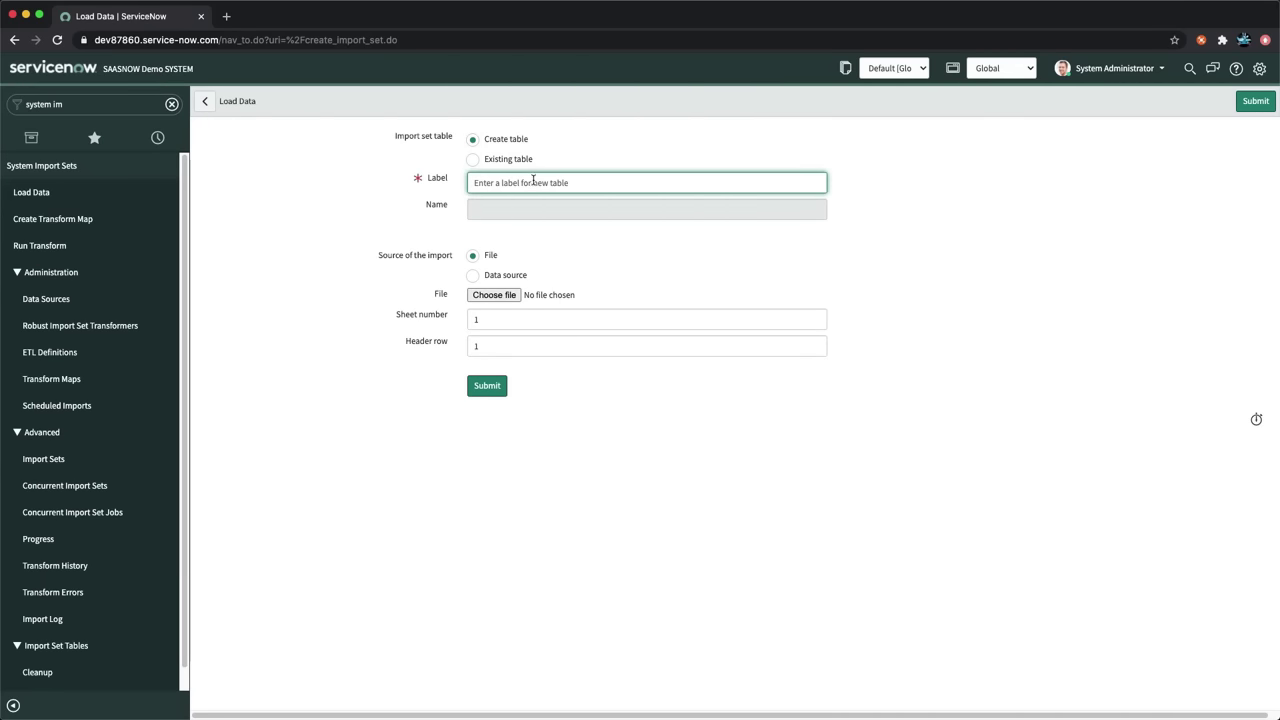
{"action": "type", "text": "Demo For IMpo"}
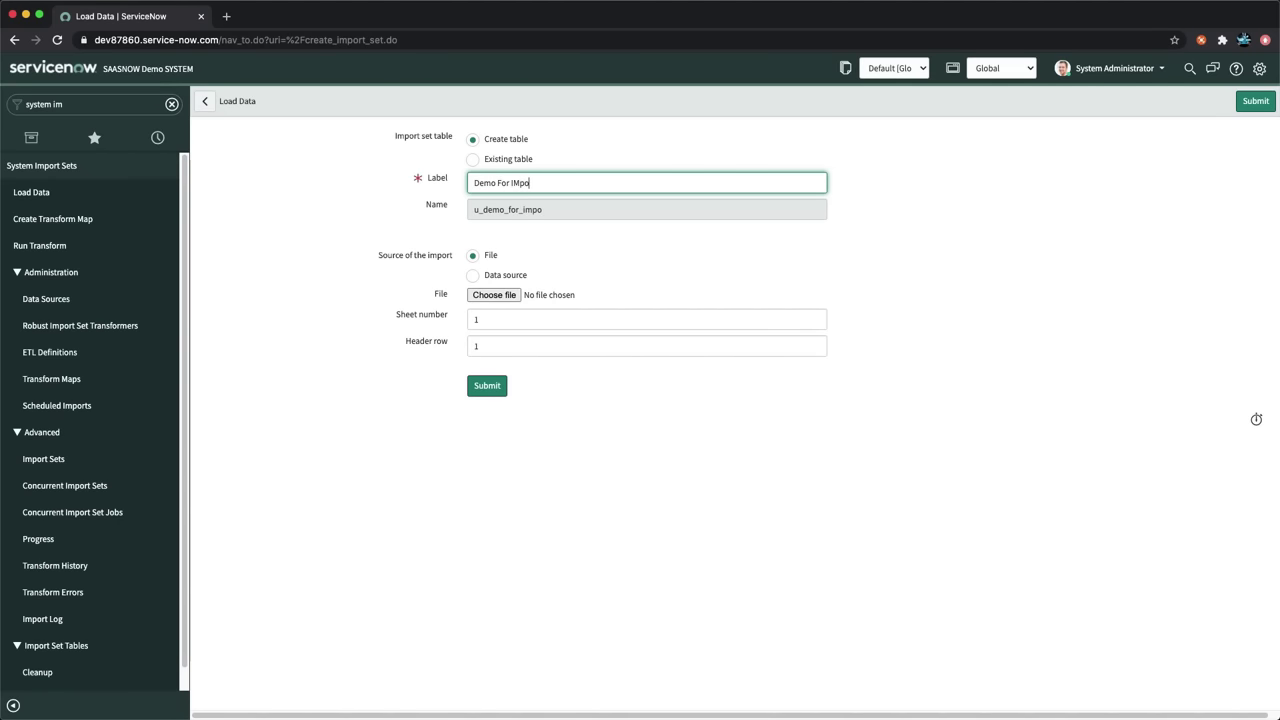
{"action": "key", "text": "BackSpace"}
{"action": "key", "text": "BackSpace"}
{"action": "key", "text": "BackSpace"}
{"action": "type", "text": "mport"}
{"action": "left_click", "coordinate": [364, 218]}
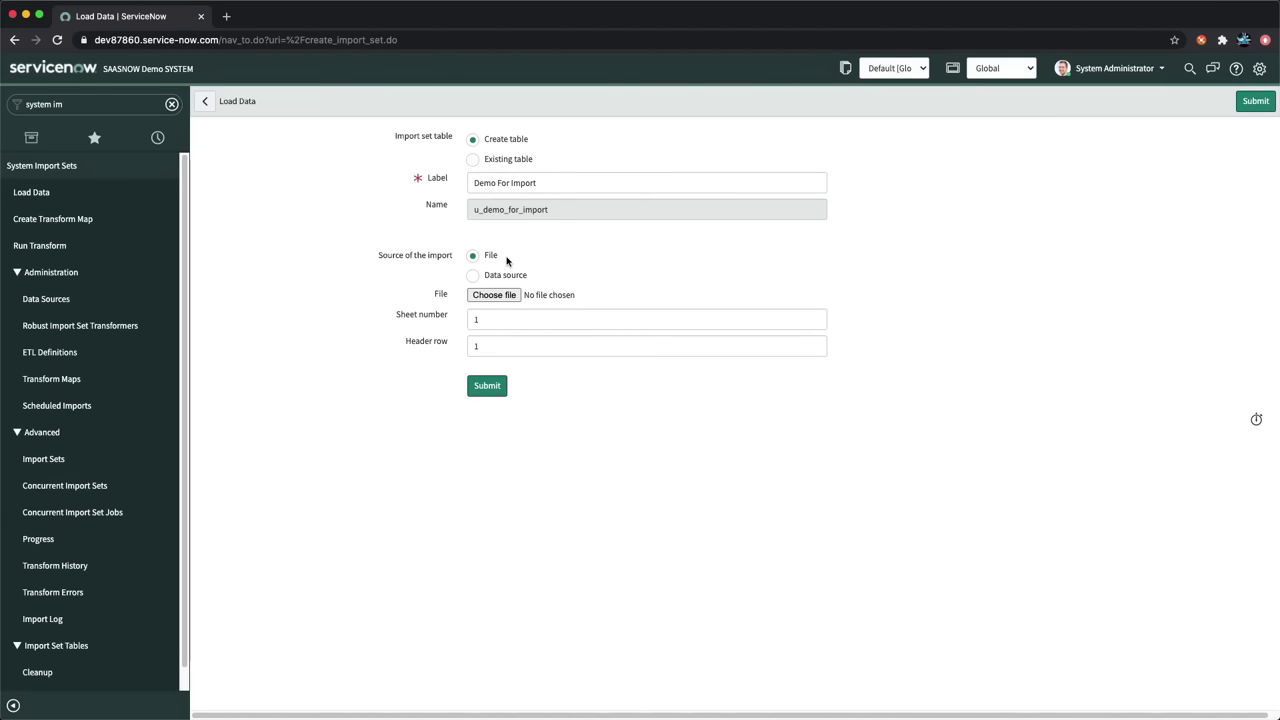
Keep File as the source and choose Demoforimport.xlsx from the Desktop
{"action": "left_click", "coordinate": [478, 275]}
{"action": "left_click", "coordinate": [474, 256]}
{"action": "left_click", "coordinate": [493, 296]}
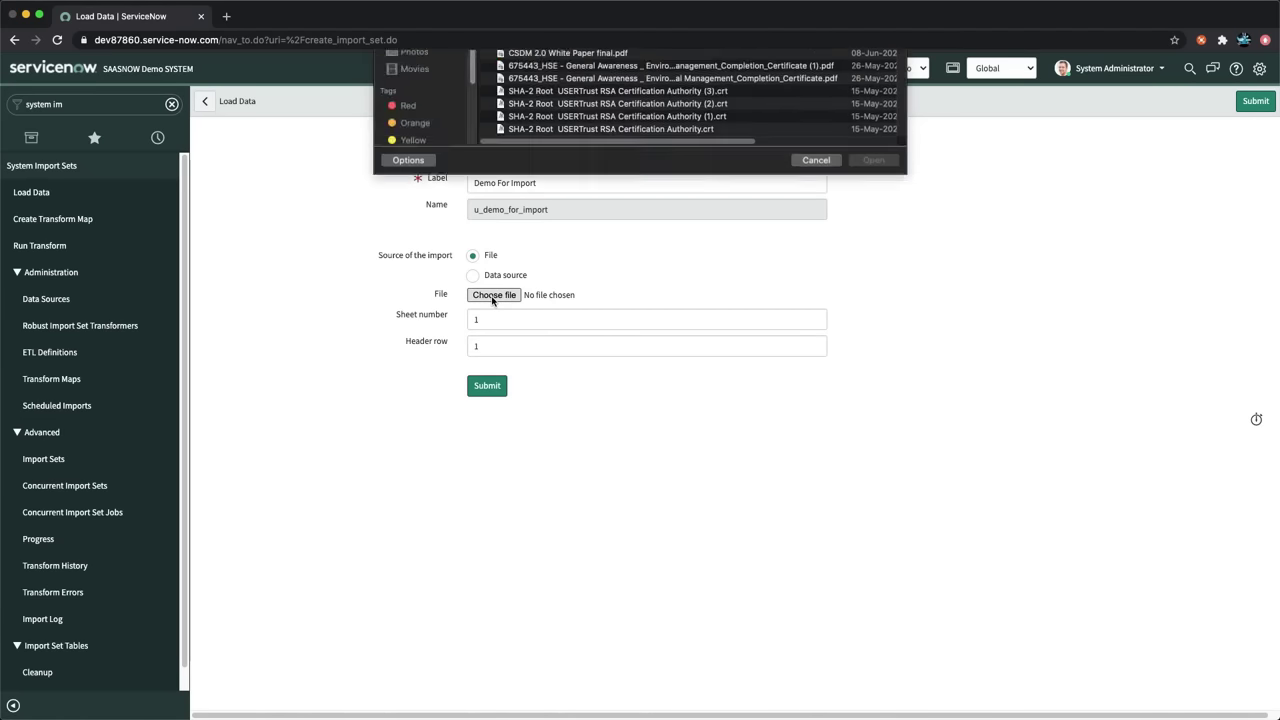
{"action": "left_click", "coordinate": [418, 141]}
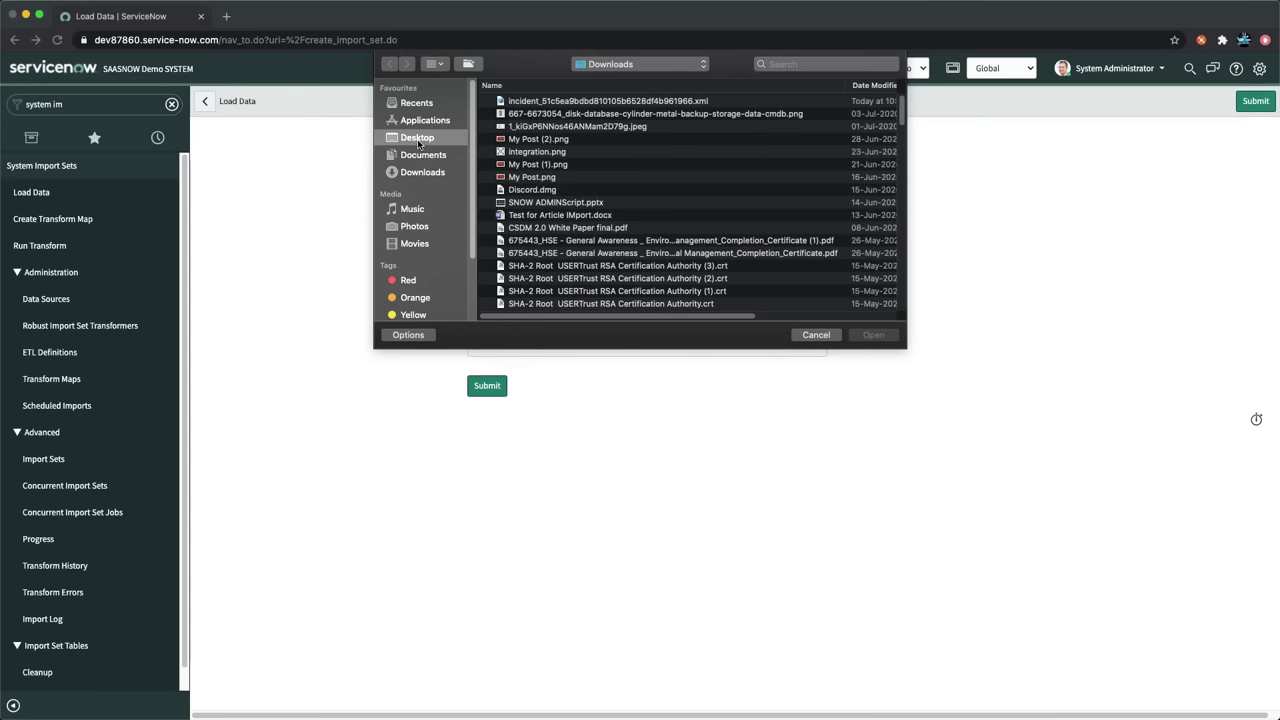
{"action": "double_click", "coordinate": [589, 104]}
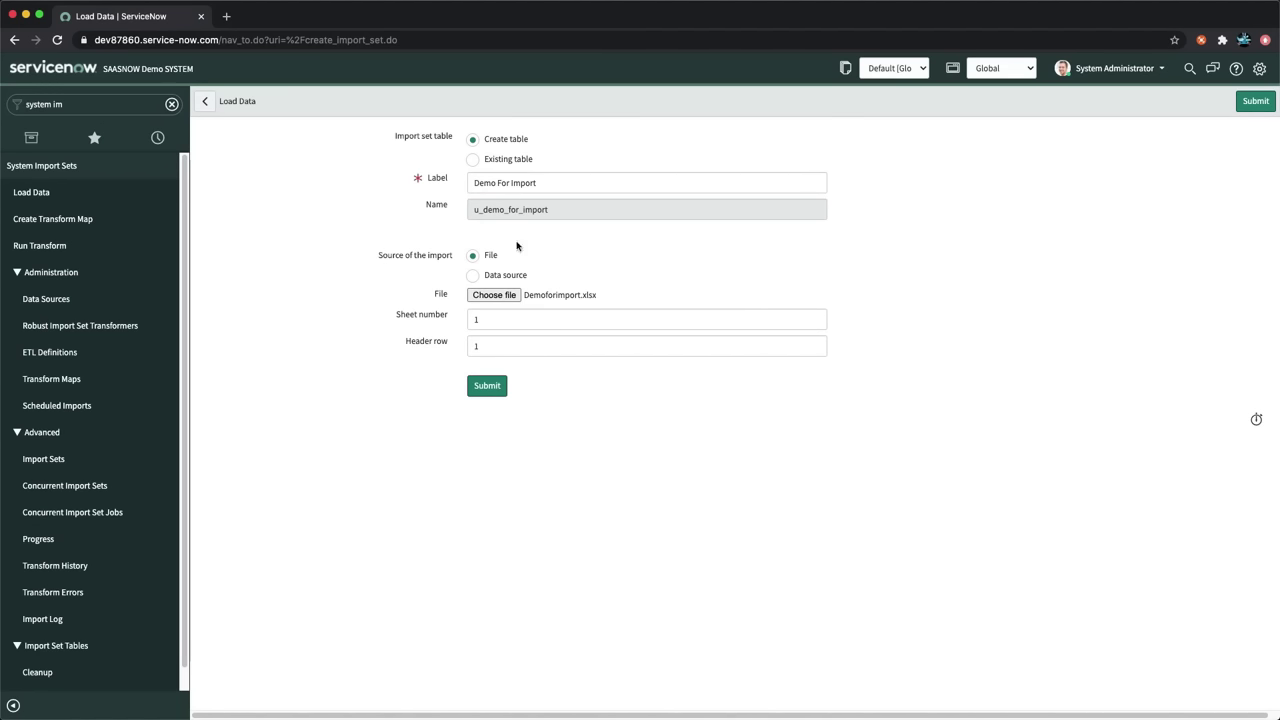
Submit the data load, then start a transform map for the new Demo For Import table
{"action": "left_click", "coordinate": [488, 390]}
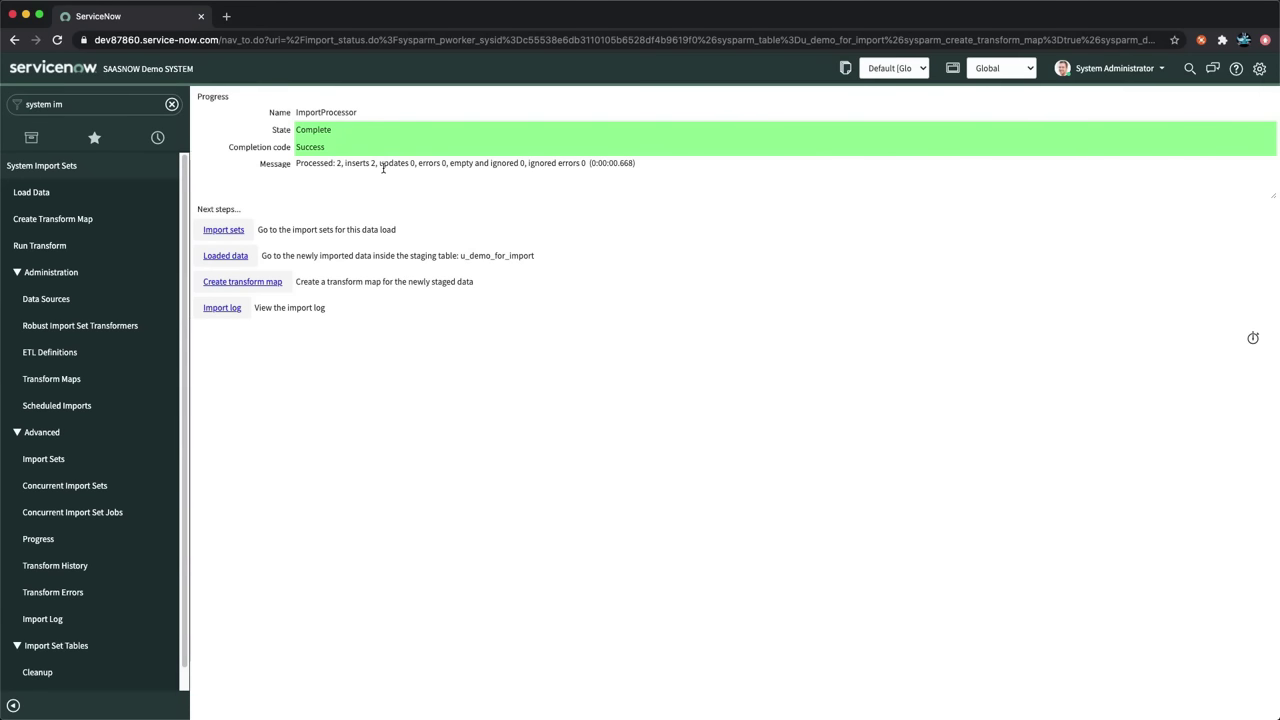
{"action": "left_click", "coordinate": [246, 285]}
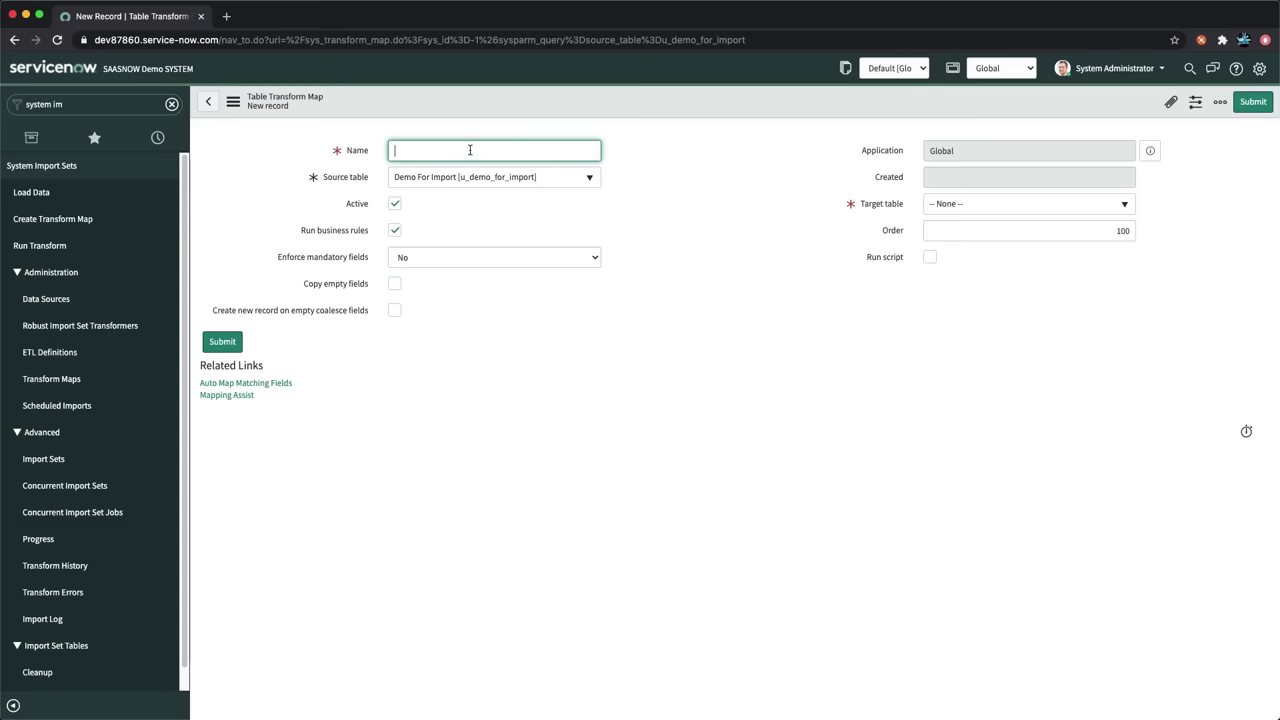
Name the transform map 'Demo for import'
{"action": "type", "text": "Deni"}
{"action": "key", "text": "BackSpace"}
{"action": "key", "text": "BackSpace"}
{"action": "type", "text": "mo "}
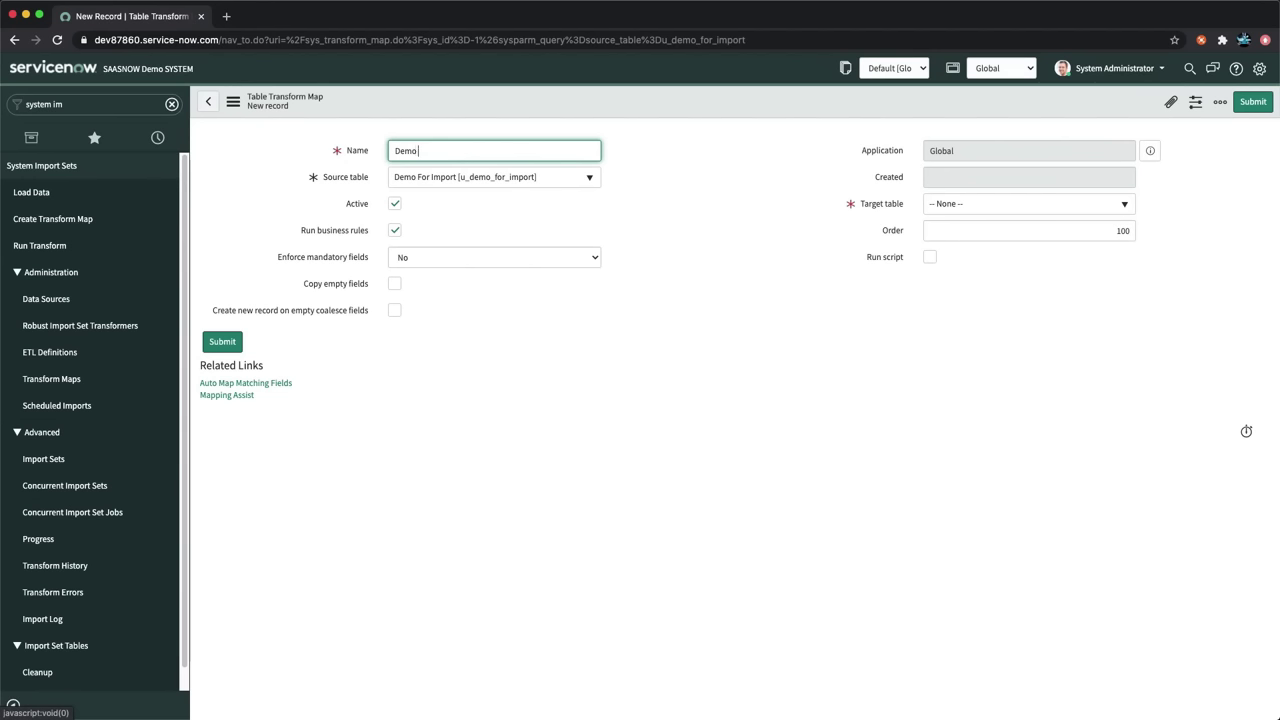
{"action": "type", "text": "for import"}
{"action": "left_click", "coordinate": [450, 202]}
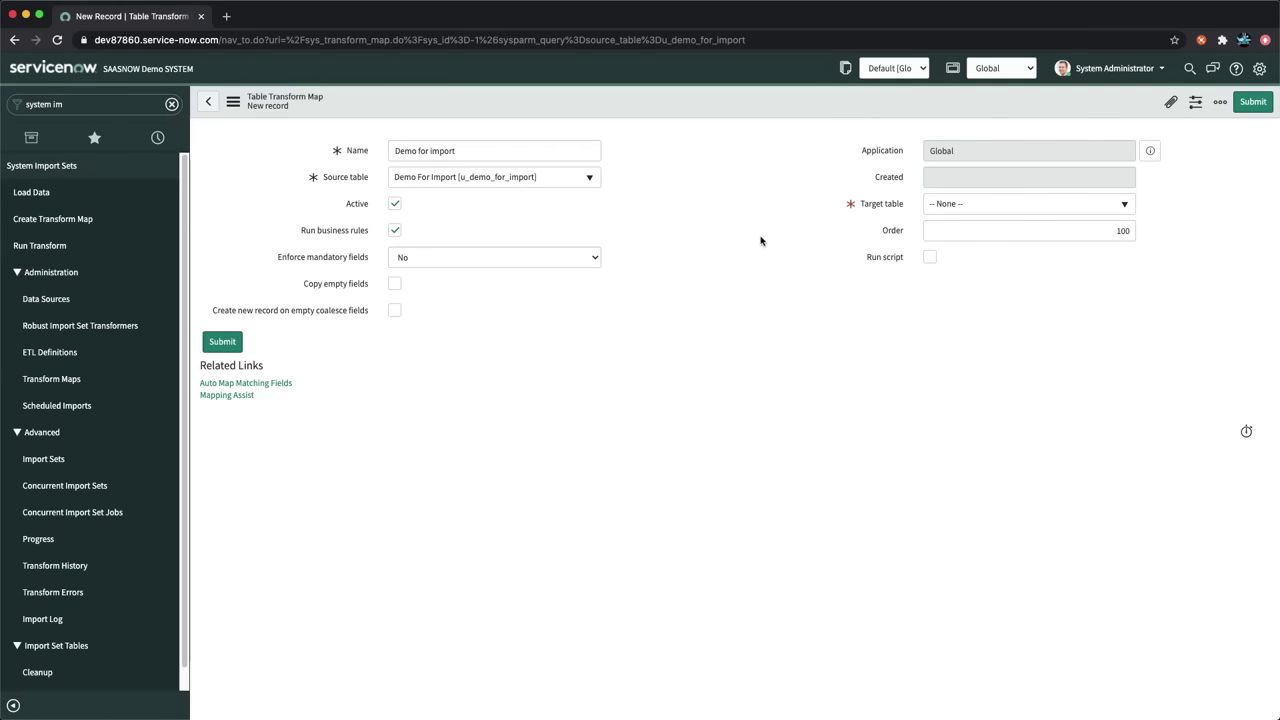
Set the target table to ACL Demo Second and open Mapping Assist
{"action": "left_click", "coordinate": [893, 230]}
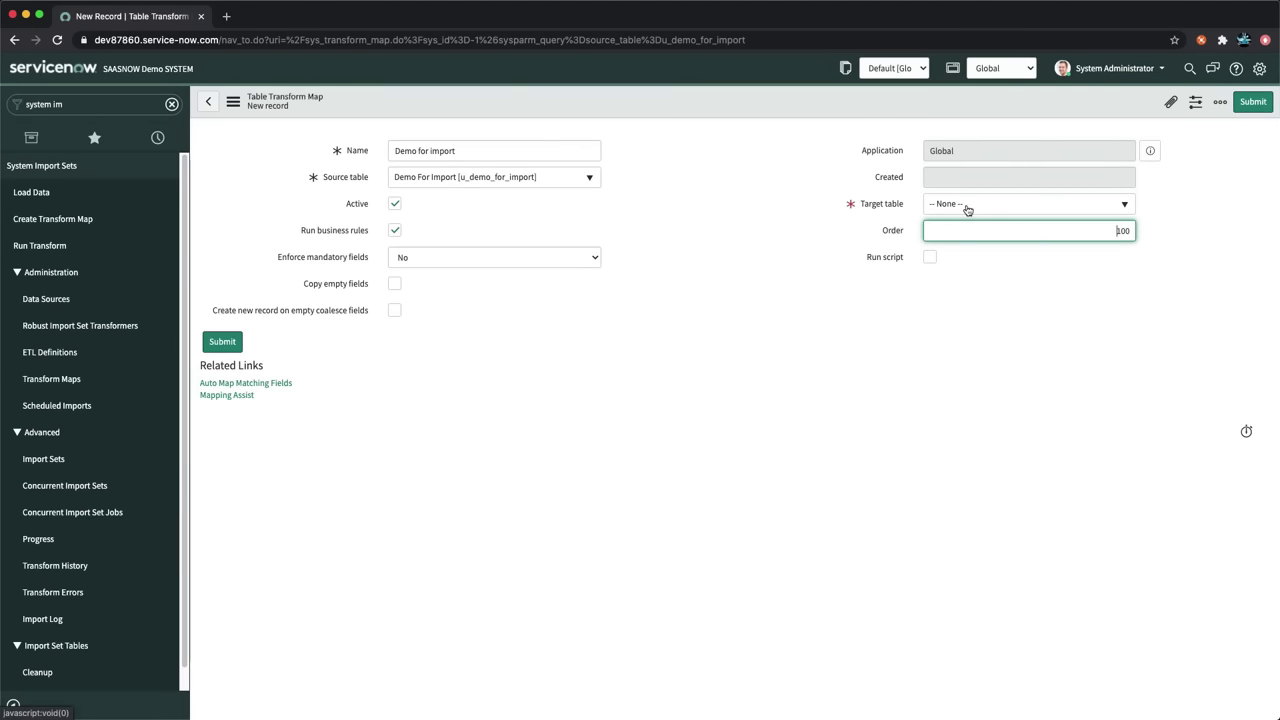
{"action": "left_click", "coordinate": [967, 207]}
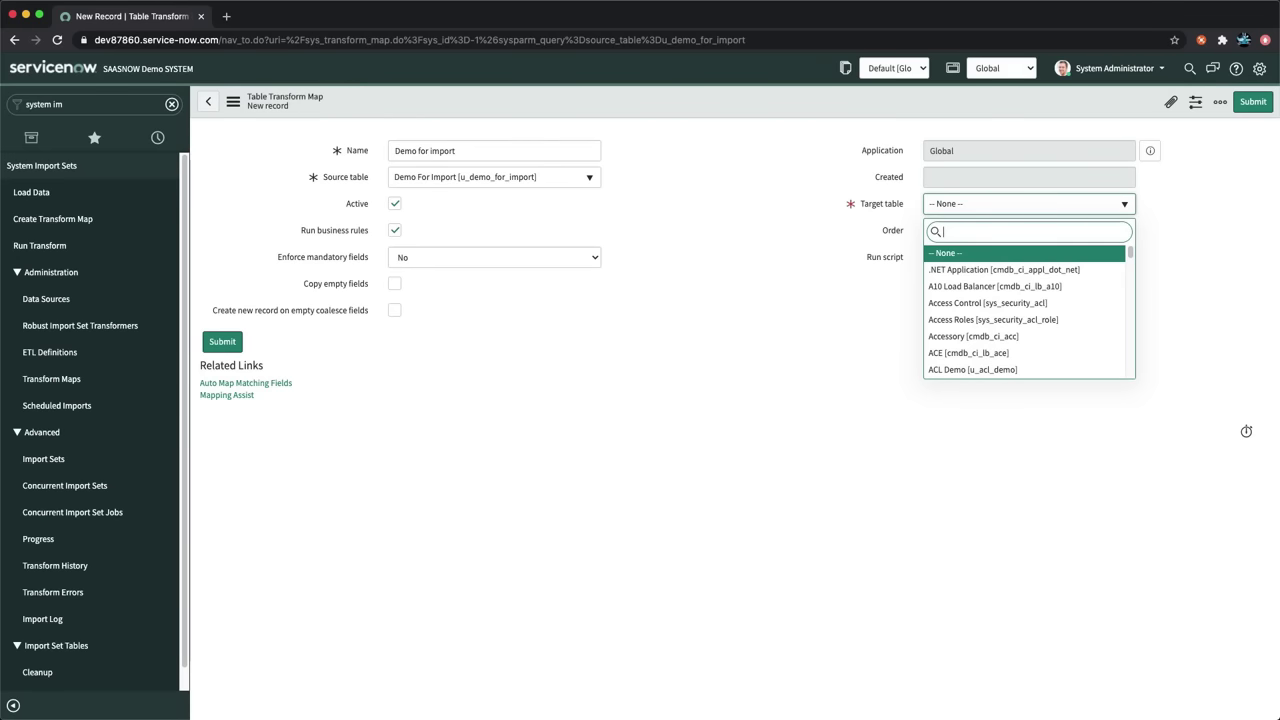
{"action": "type", "text": "acl"}
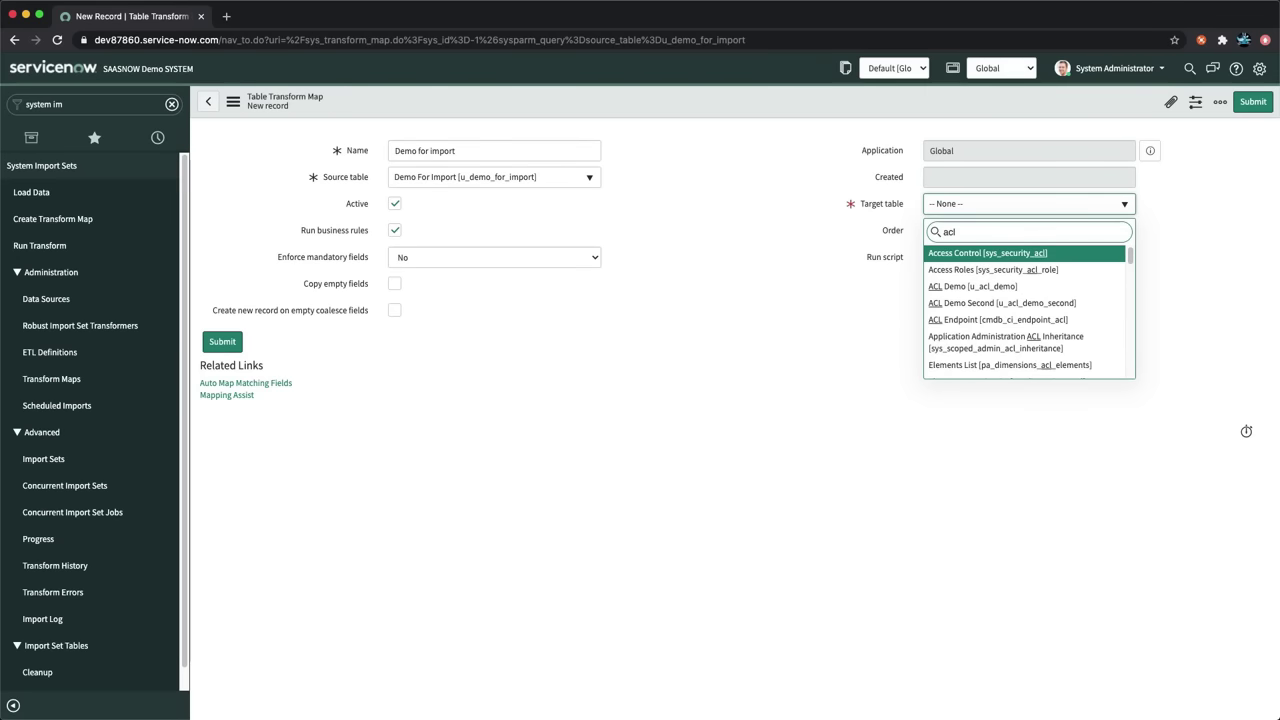
{"action": "left_click", "coordinate": [989, 303]}
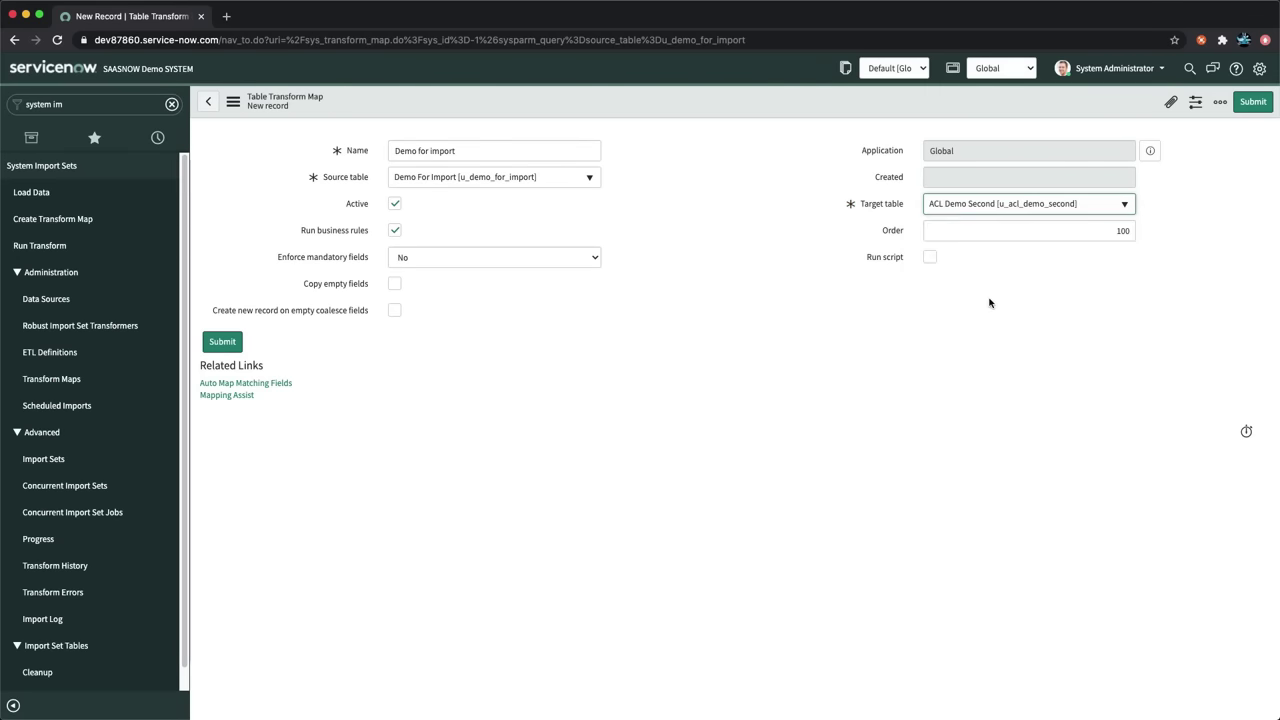
{"action": "left_click", "coordinate": [1117, 230]}
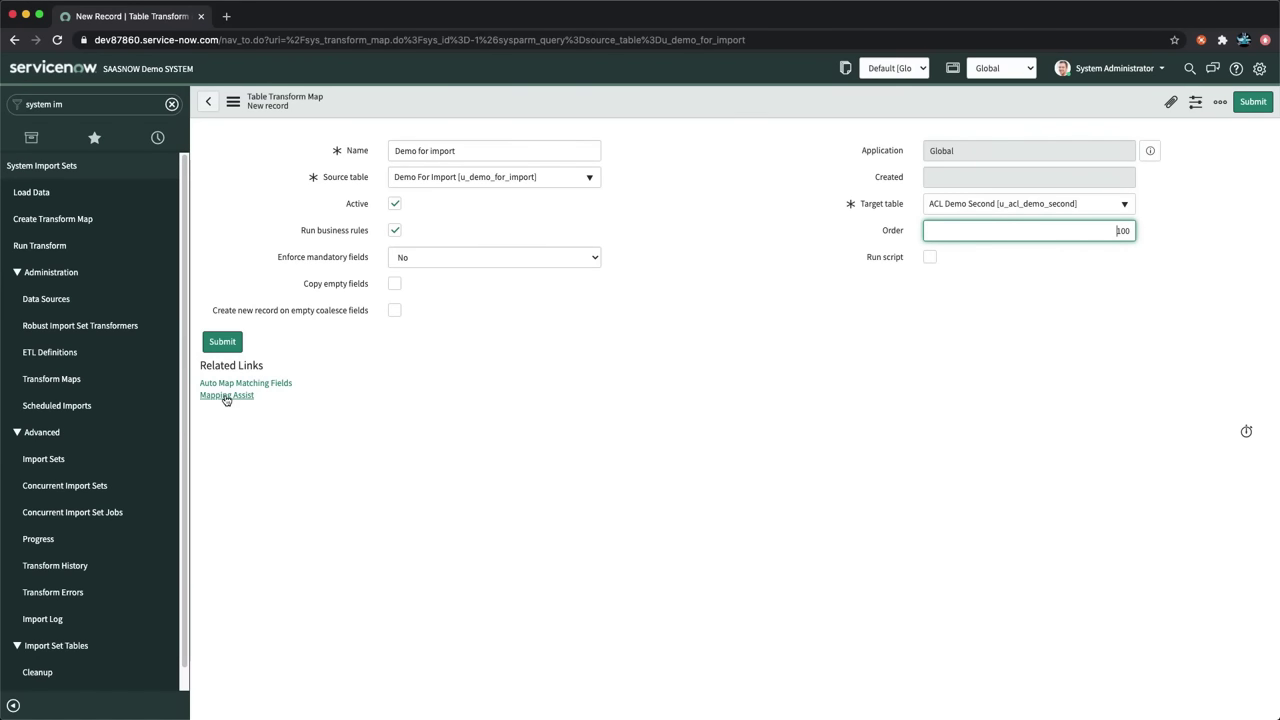
{"action": "left_click", "coordinate": [226, 396]}
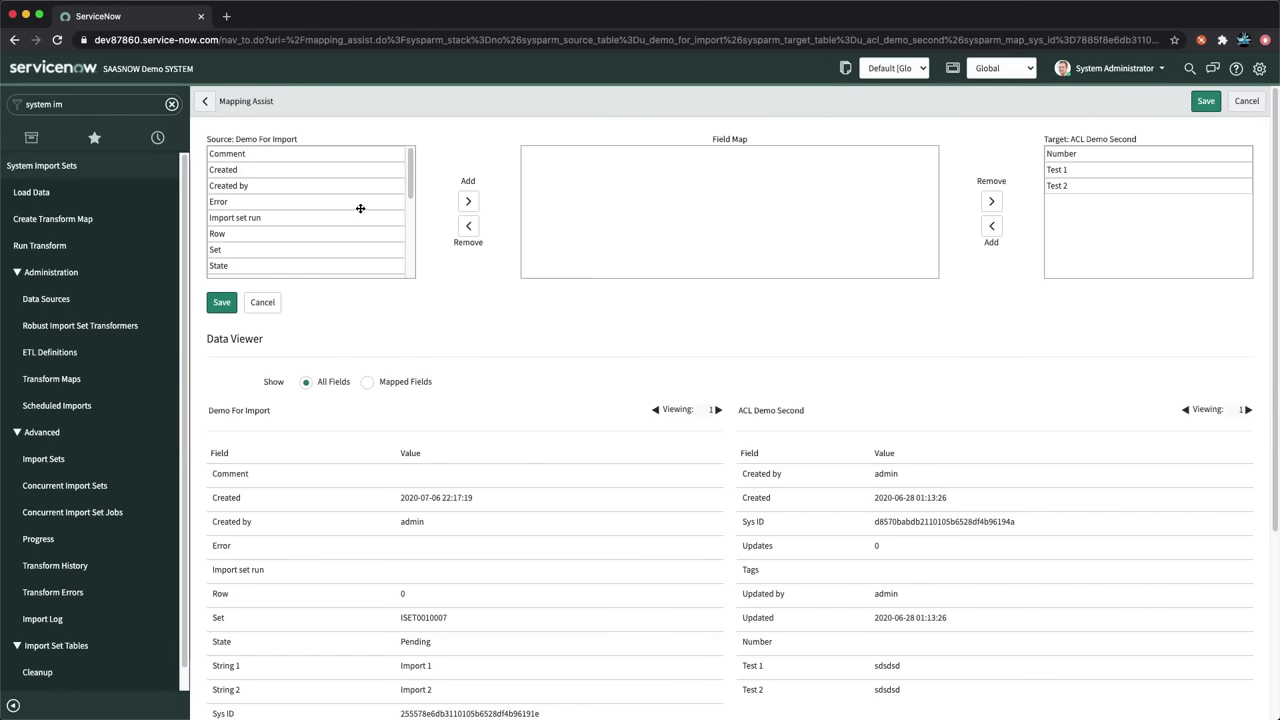
Add the String 1 and String 2 source fields to the field map
{"action": "left_click", "coordinate": [411, 180]}
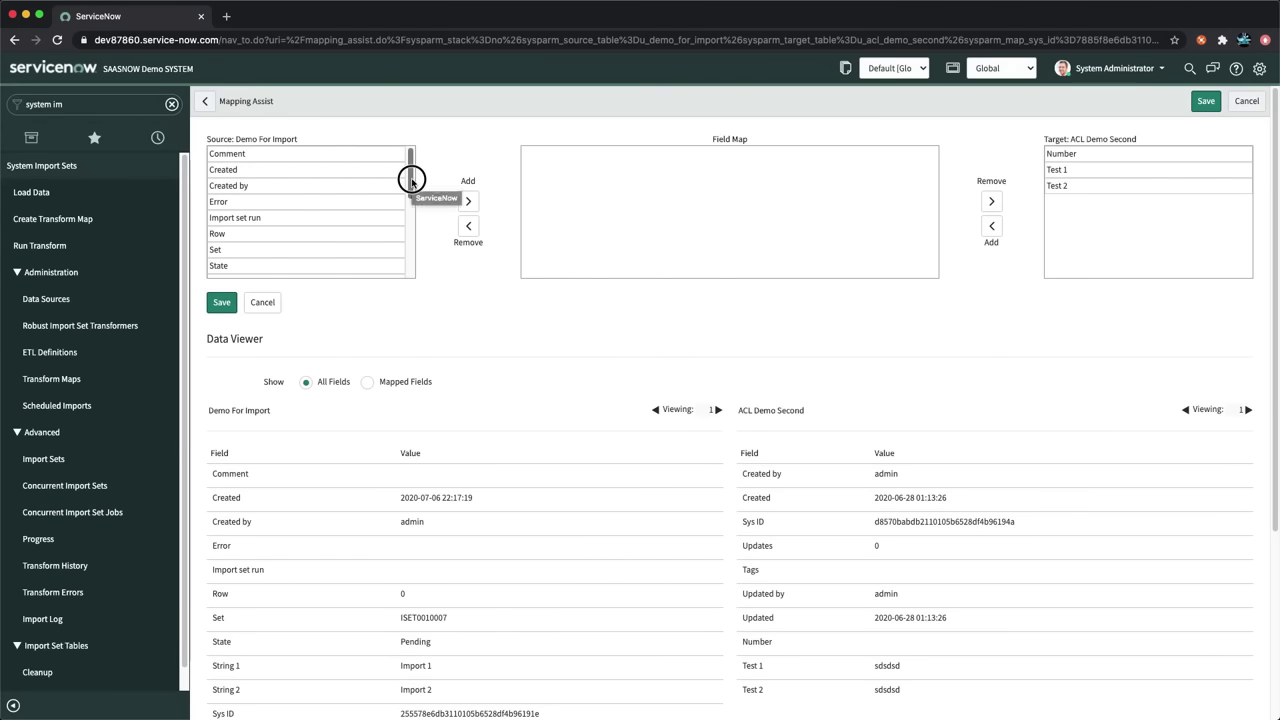
{"action": "mouse_move", "coordinate": [411, 180]}
{"action": "left_mouse_down"}
{"action": "mouse_move", "coordinate": [404, 263]}
{"action": "mouse_move", "coordinate": [409, 203]}
{"action": "left_mouse_up"}
{"action": "double_click", "coordinate": [250, 212]}
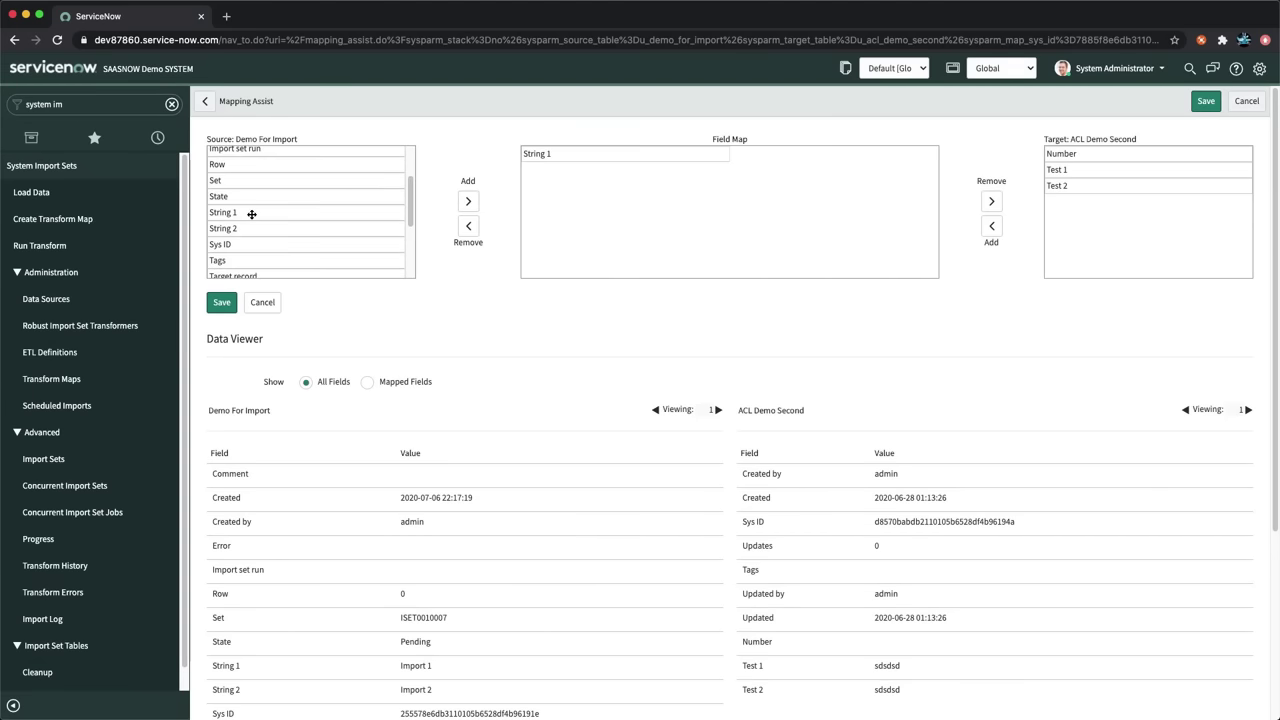
{"action": "scroll", "coordinate": [245, 218], "scroll_direction": "down", "scroll_amount": 1}
{"action": "left_click", "coordinate": [245, 210]}
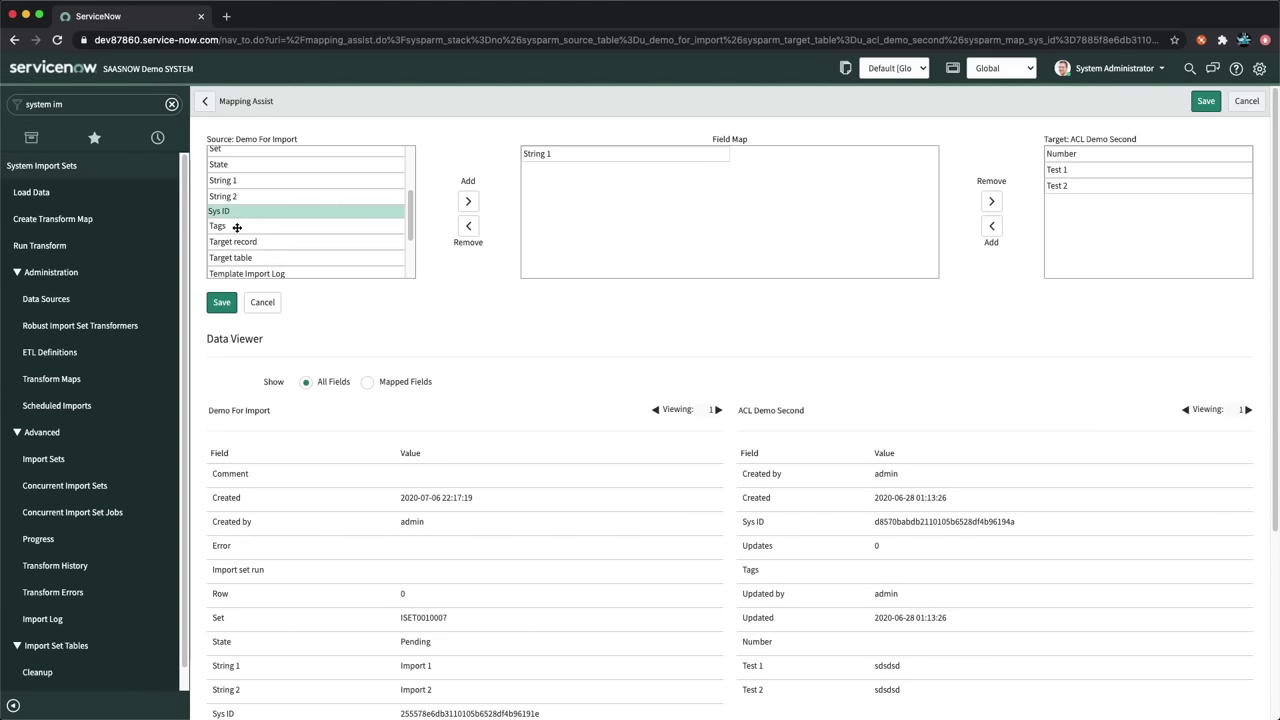
{"action": "double_click", "coordinate": [240, 196]}
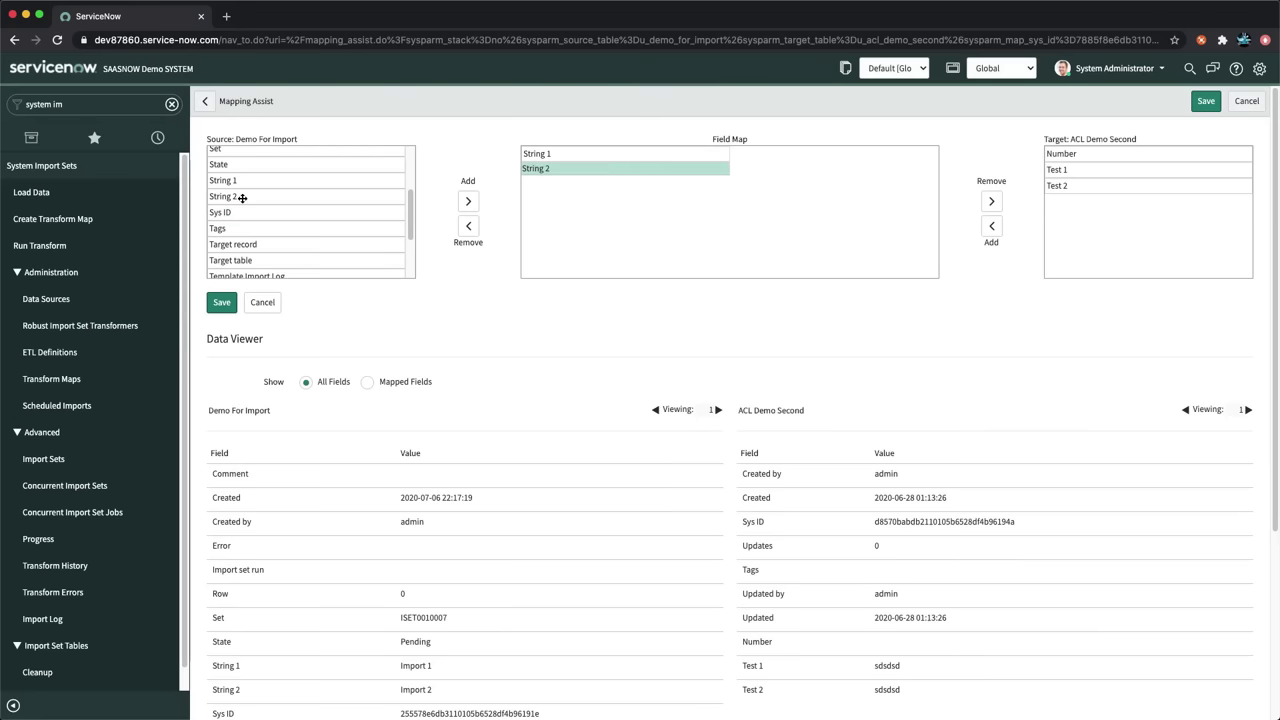
Pair Test 1 with String 1 and Test 2 with String 2, then save
{"action": "left_click_drag", "start_coordinate": [409, 209], "coordinate": [420, 152]}
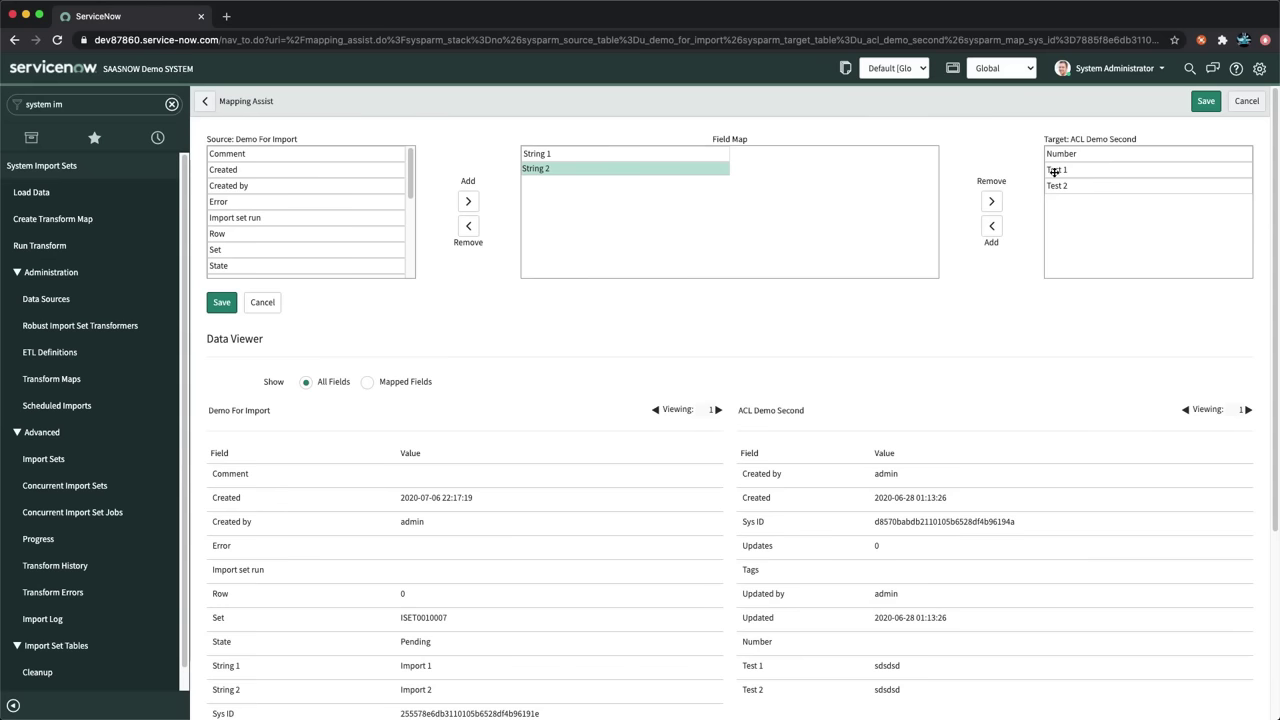
{"action": "left_click_drag", "start_coordinate": [1054, 172], "coordinate": [777, 153]}
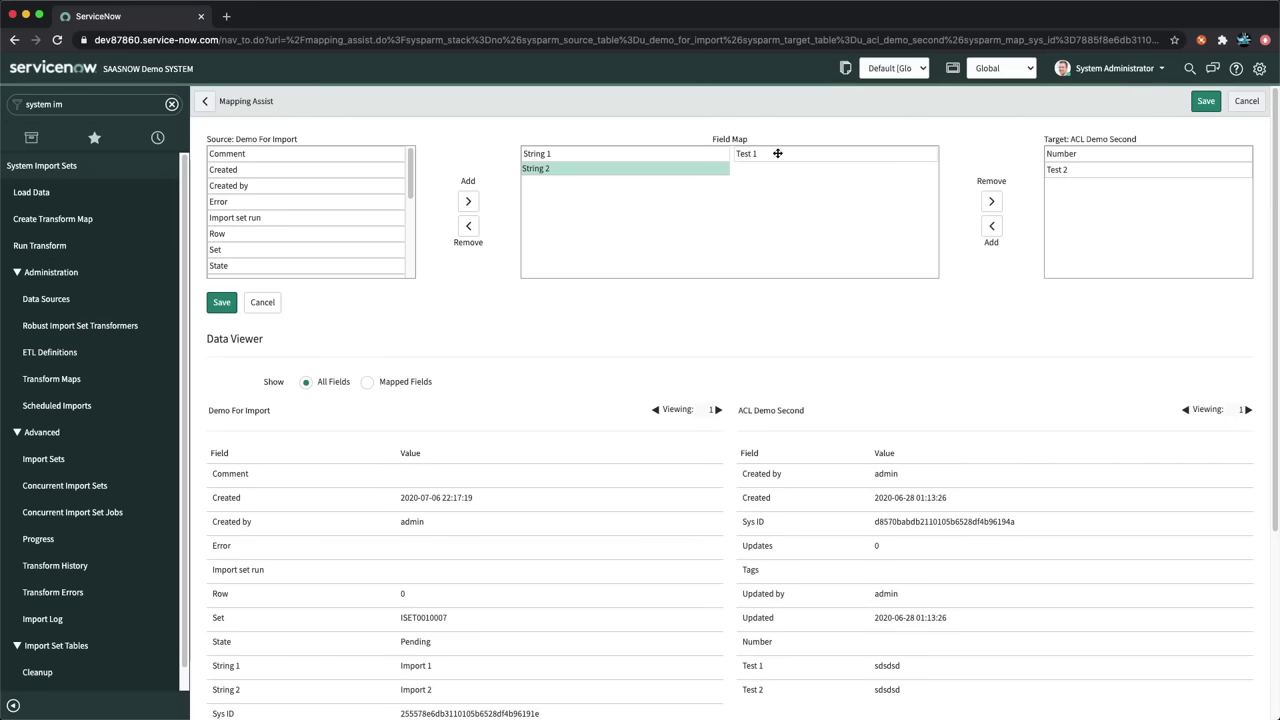
{"action": "left_click_drag", "start_coordinate": [1058, 170], "coordinate": [780, 169]}
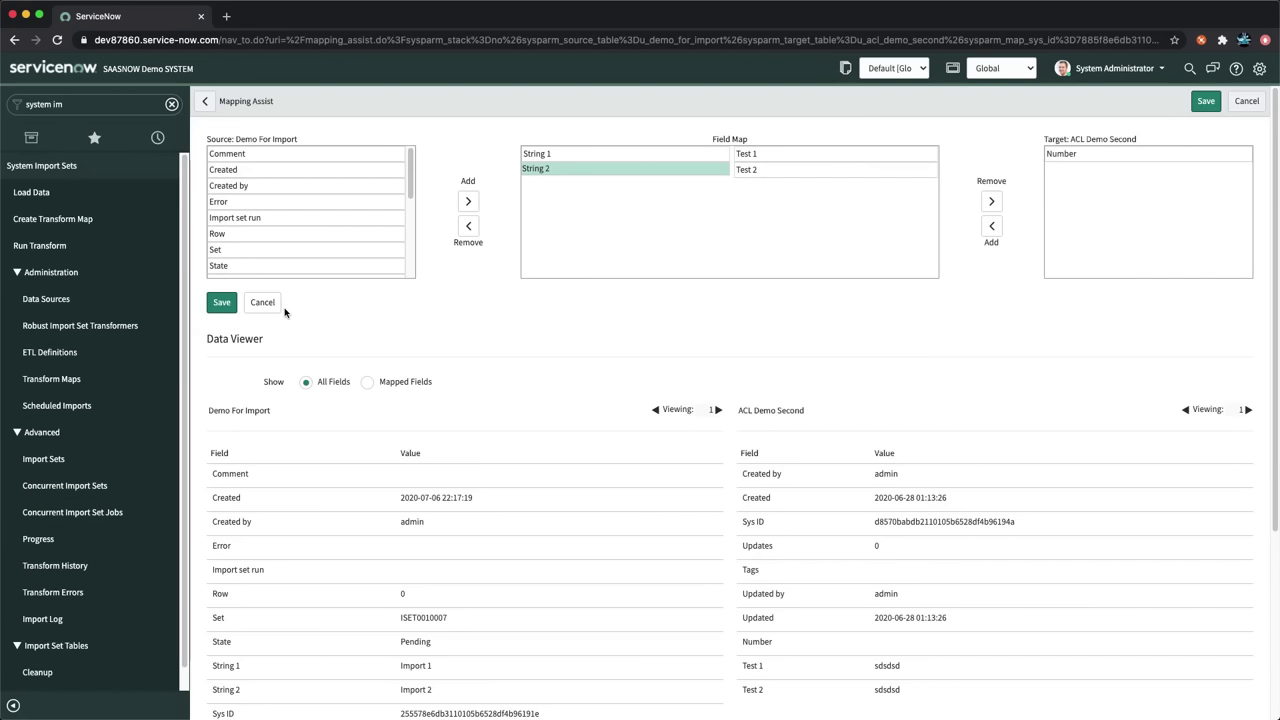
{"action": "left_click", "coordinate": [223, 306]}
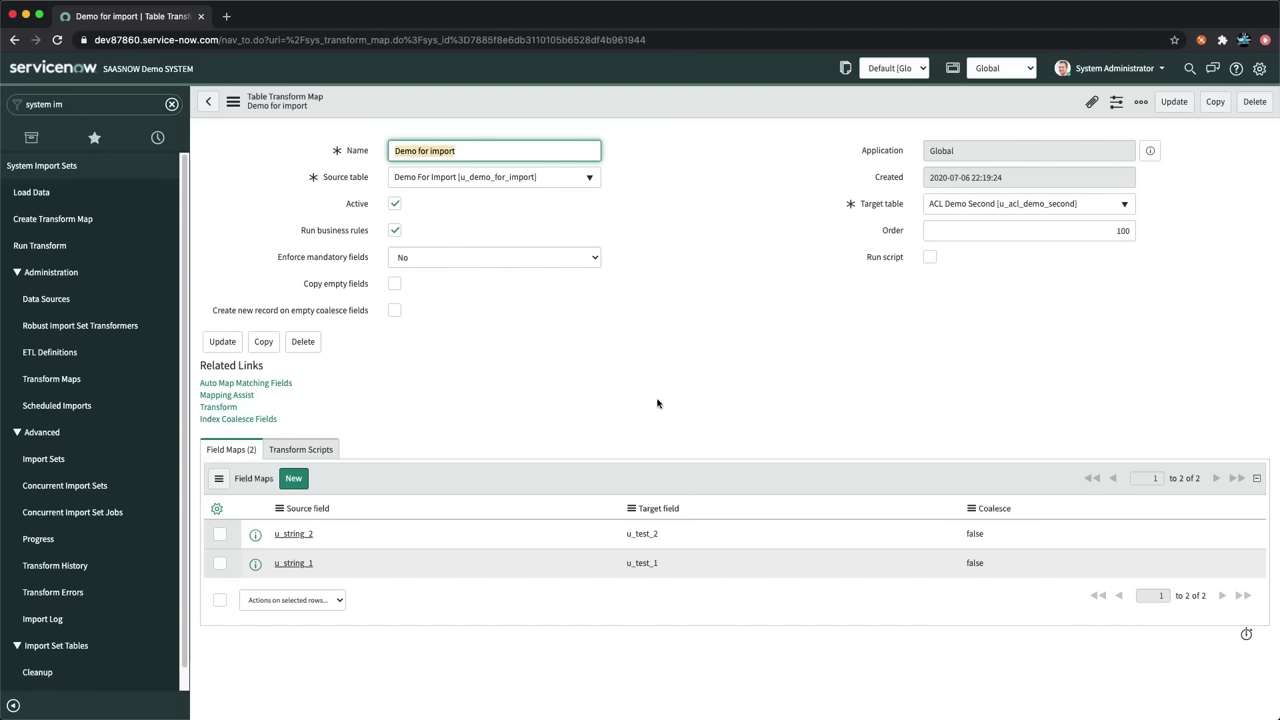
{"action": "left_click", "coordinate": [610, 360]}
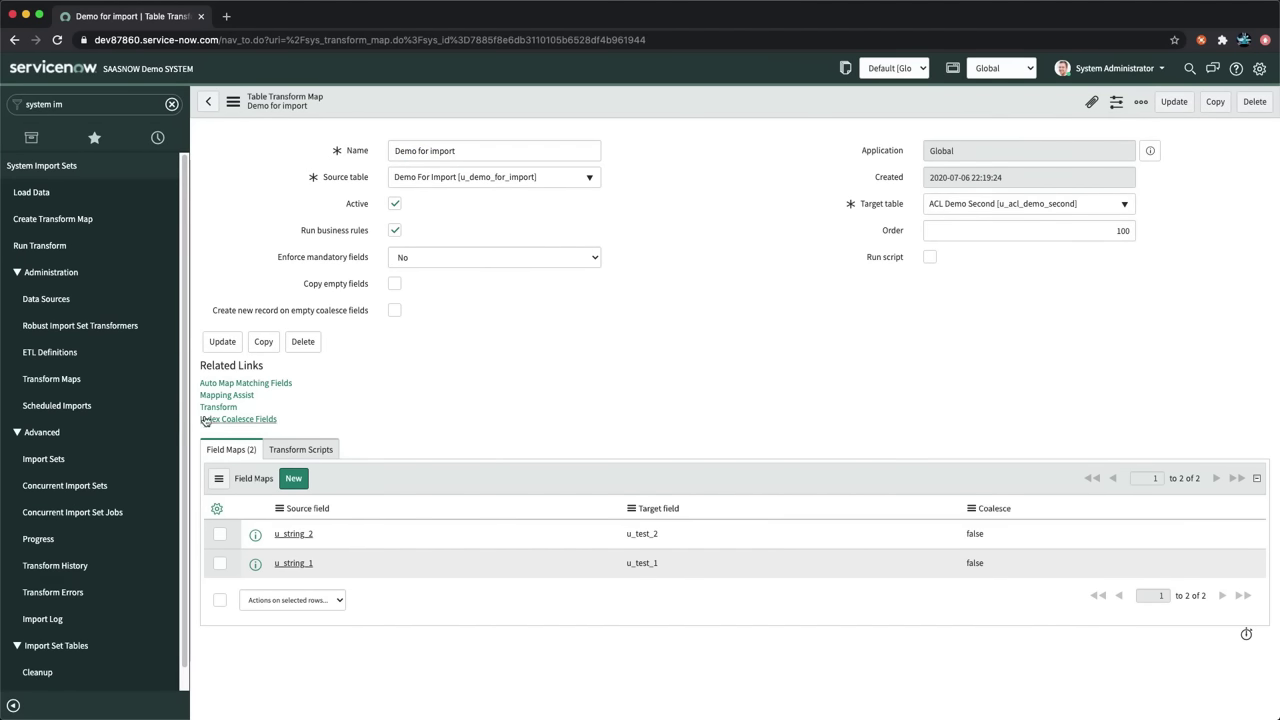
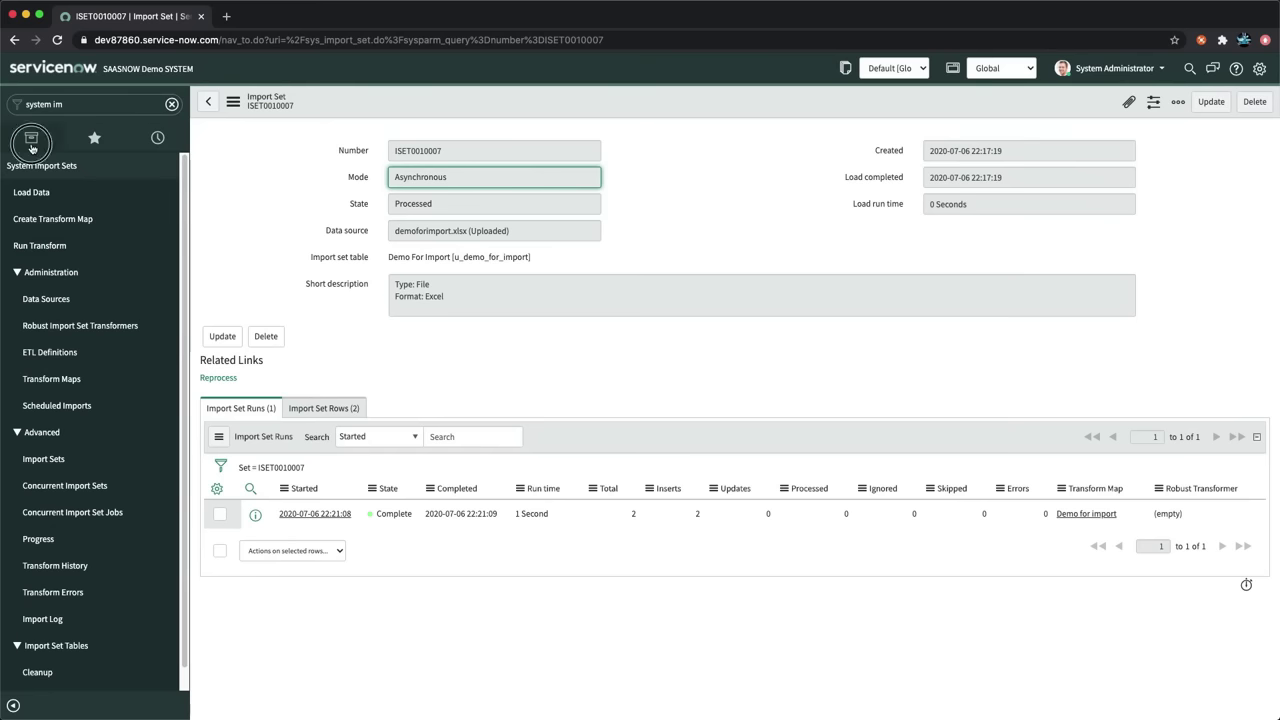
Clear the navigator filter and open the Demo ACL Second list under Self-Service
{"action": "left_click", "coordinate": [31, 139]}
{"action": "left_click", "coordinate": [50, 195]}
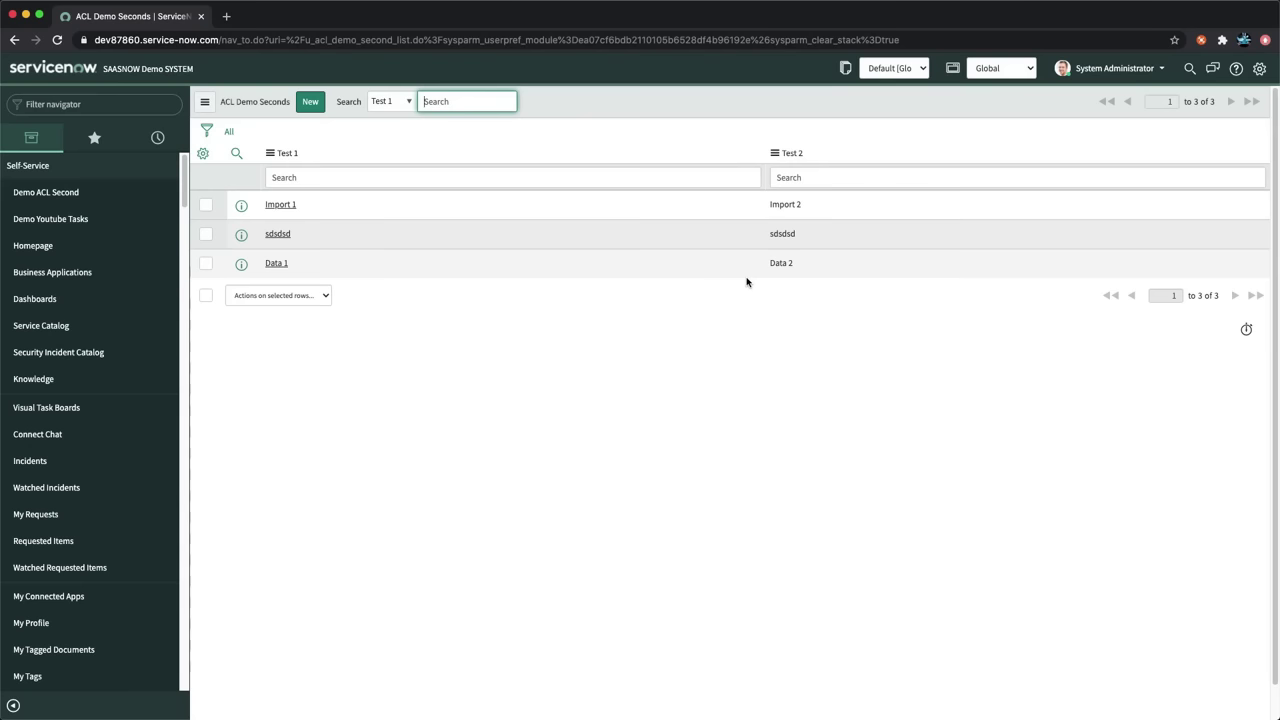
Add the Number column to the ACL Demo Seconds list as its first column
{"action": "left_click", "coordinate": [202, 155]}
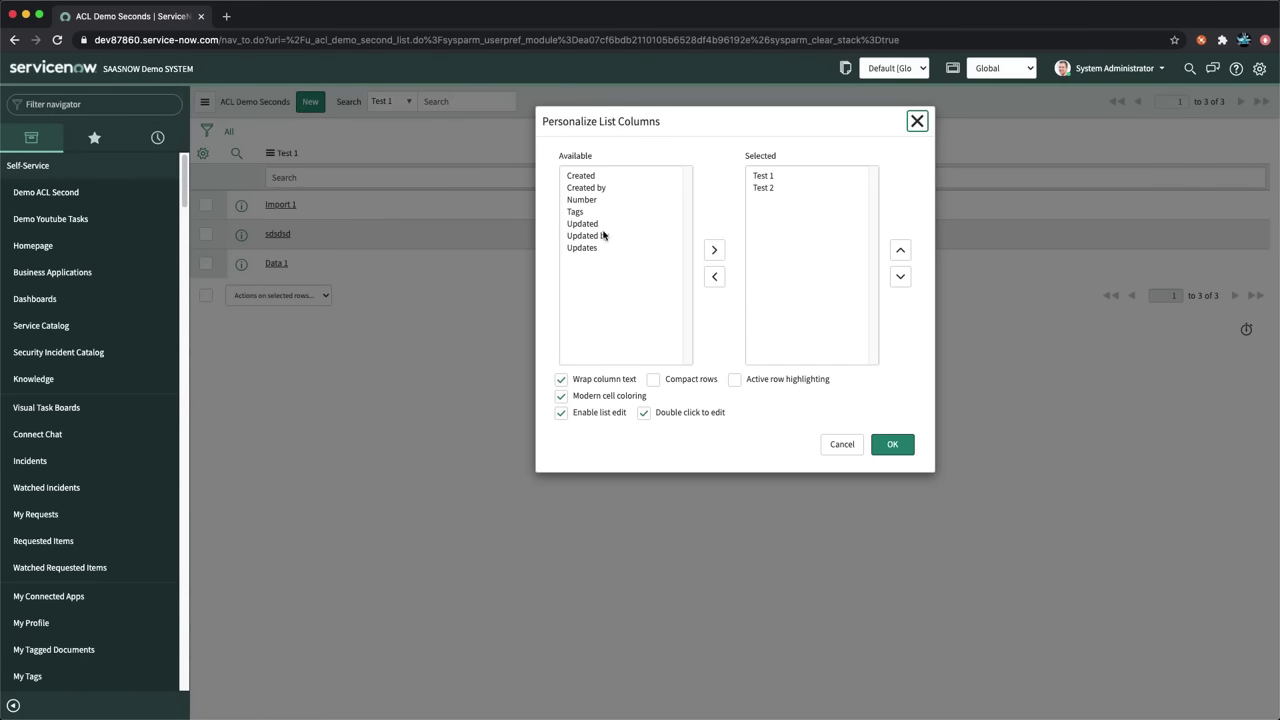
{"action": "double_click", "coordinate": [597, 202]}
{"action": "double_click", "coordinate": [900, 250]}
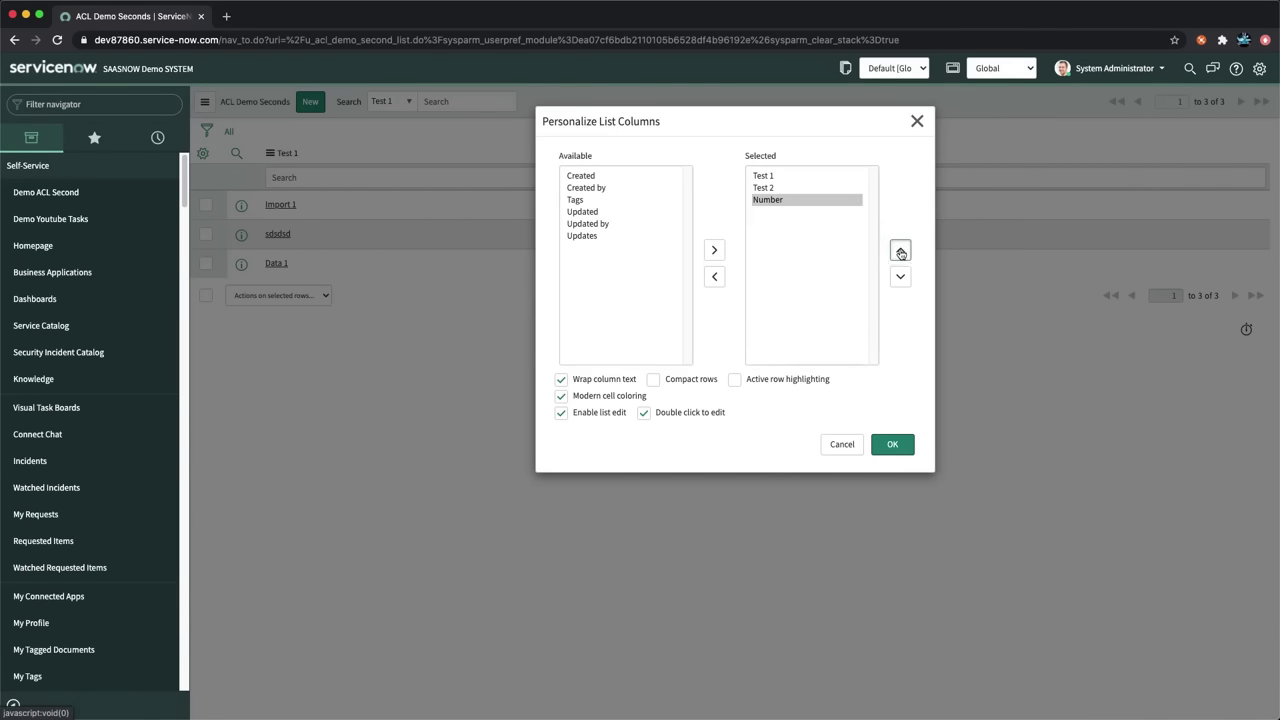
{"action": "left_click", "coordinate": [893, 444]}
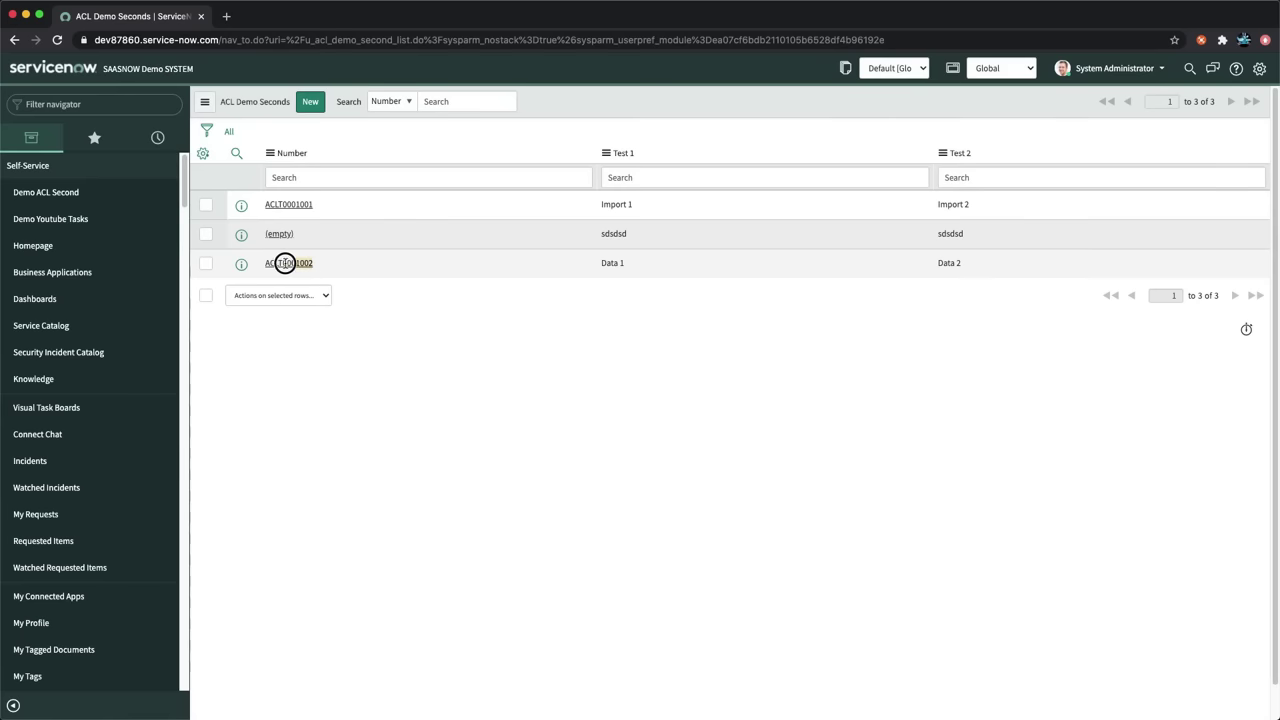
Select and copy record number ACLT0001002, then switch to Excel
{"action": "double_click", "coordinate": [285, 263]}
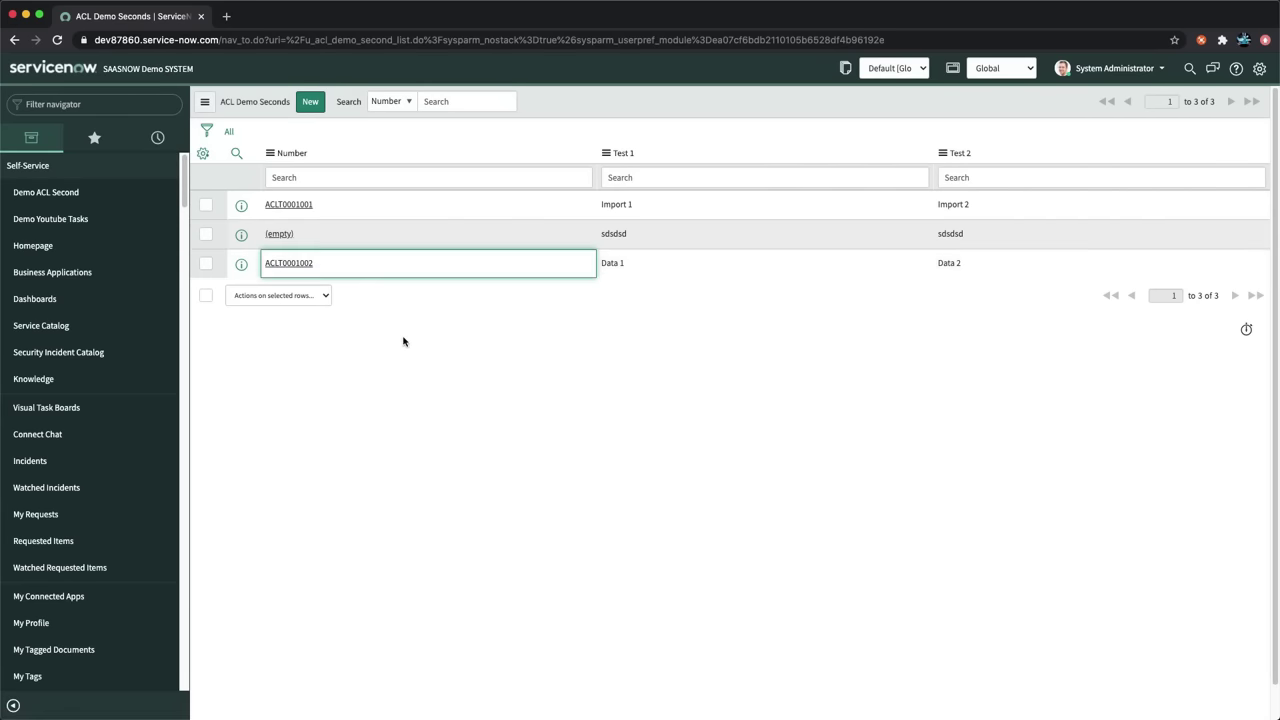
{"action": "left_click_drag", "start_coordinate": [316, 262], "coordinate": [263, 265]}
{"action": "key", "text": "super+c"}
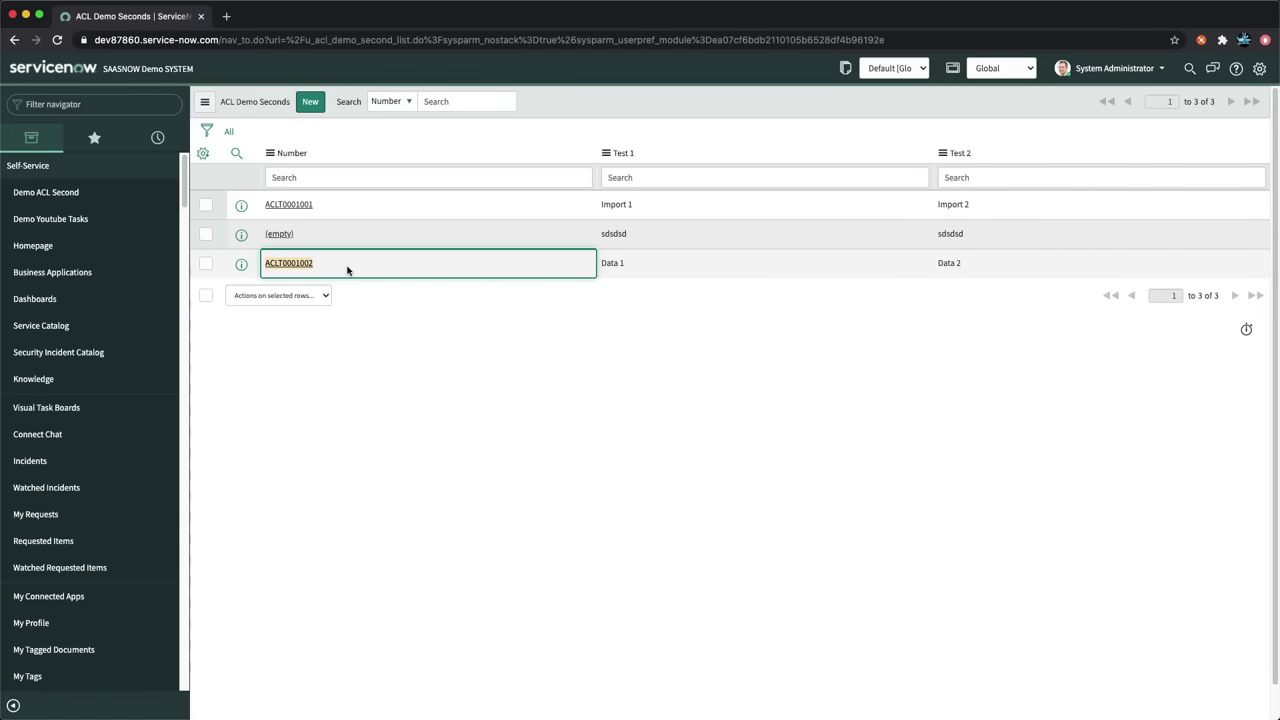
{"action": "key", "text": "super+Tab"}
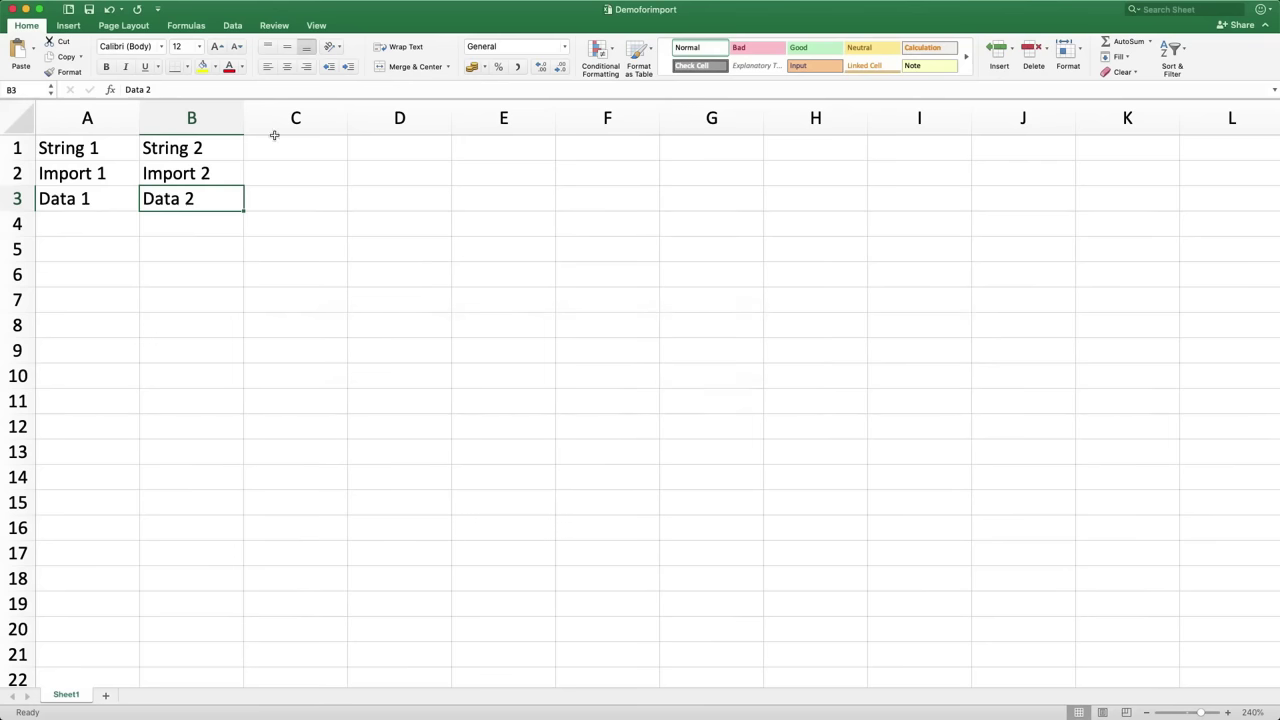
Enter the header 'Numbering' in cell C1
{"action": "left_click", "coordinate": [285, 147]}
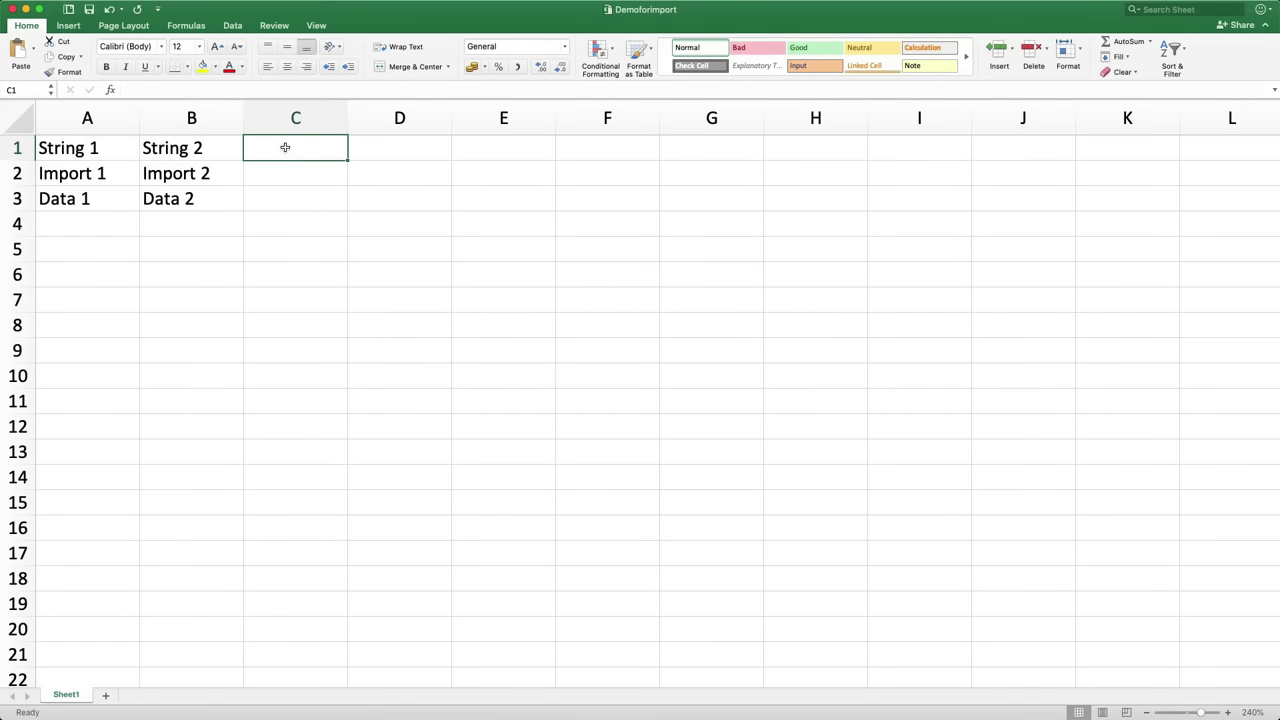
{"action": "type", "text": "Numbergin"}
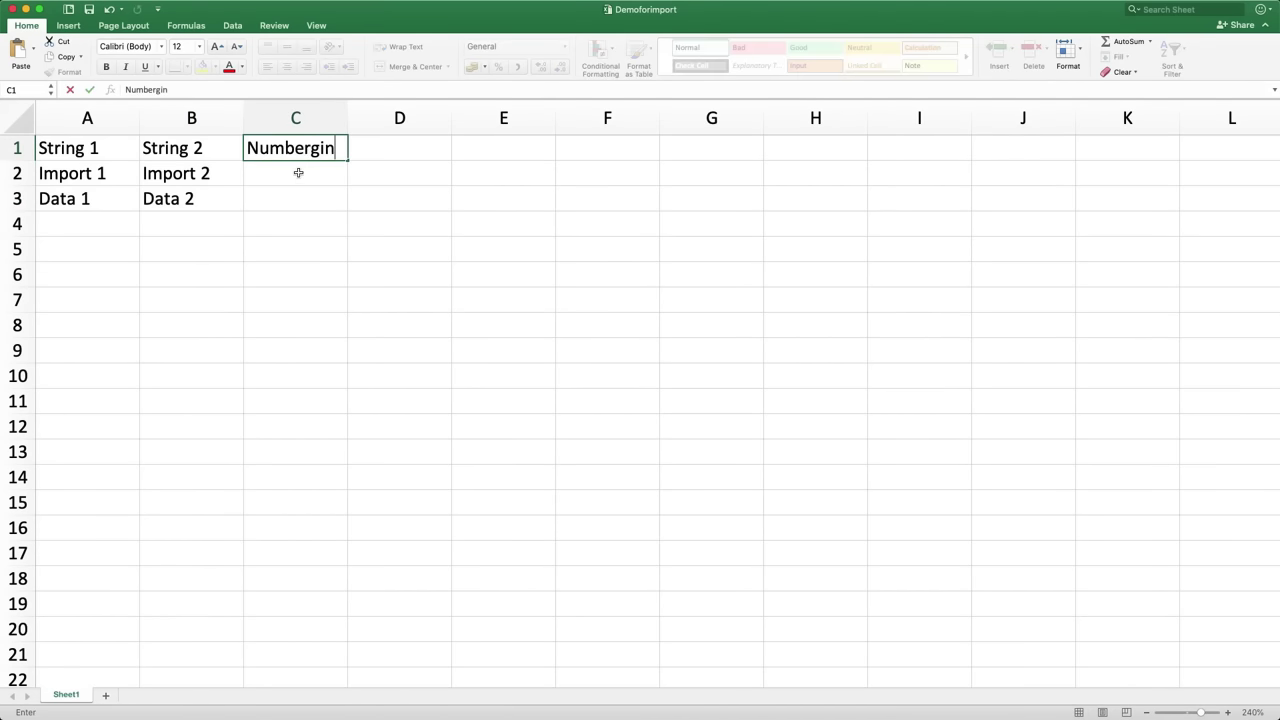
{"action": "key", "text": "BackSpace"}
{"action": "key", "text": "BackSpace"}
{"action": "key", "text": "BackSpace"}
{"action": "type", "text": "ing"}
{"action": "key", "text": "Return"}
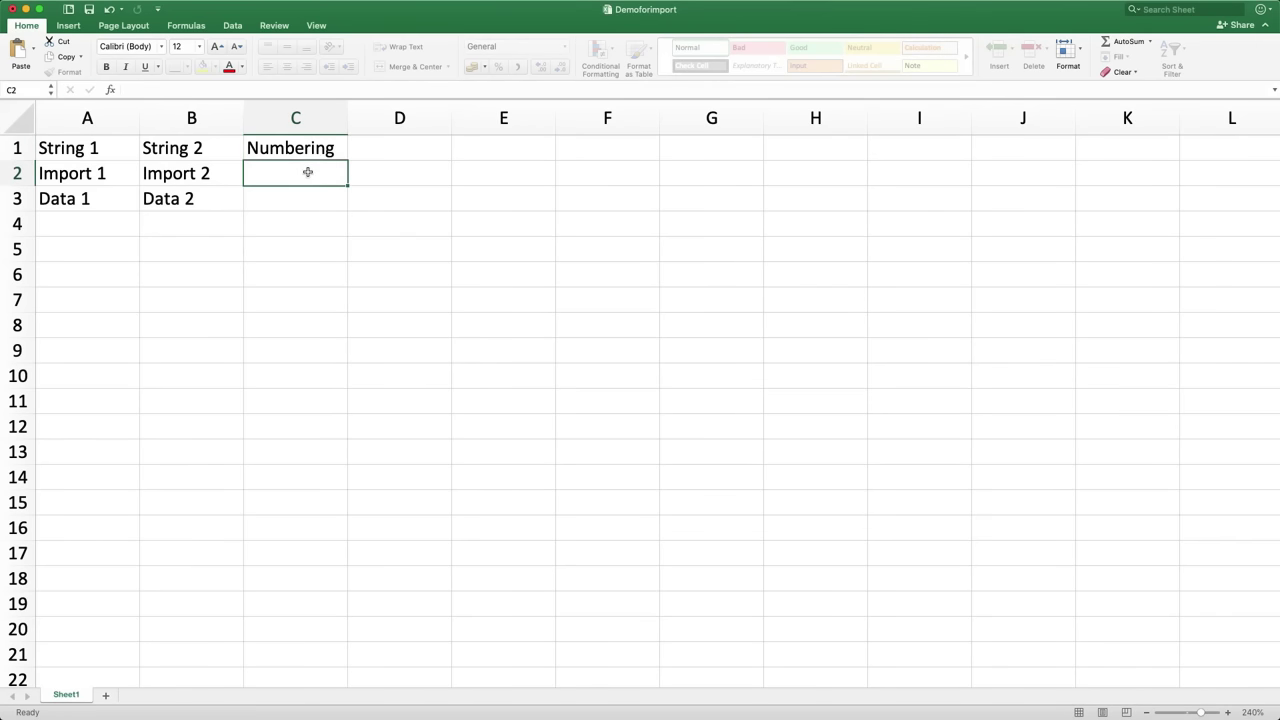
Paste ACLT0001002 into C3 as plain text matching B3's formatting, and widen column C
{"action": "left_click", "coordinate": [298, 214]}
{"action": "left_click", "coordinate": [297, 191]}
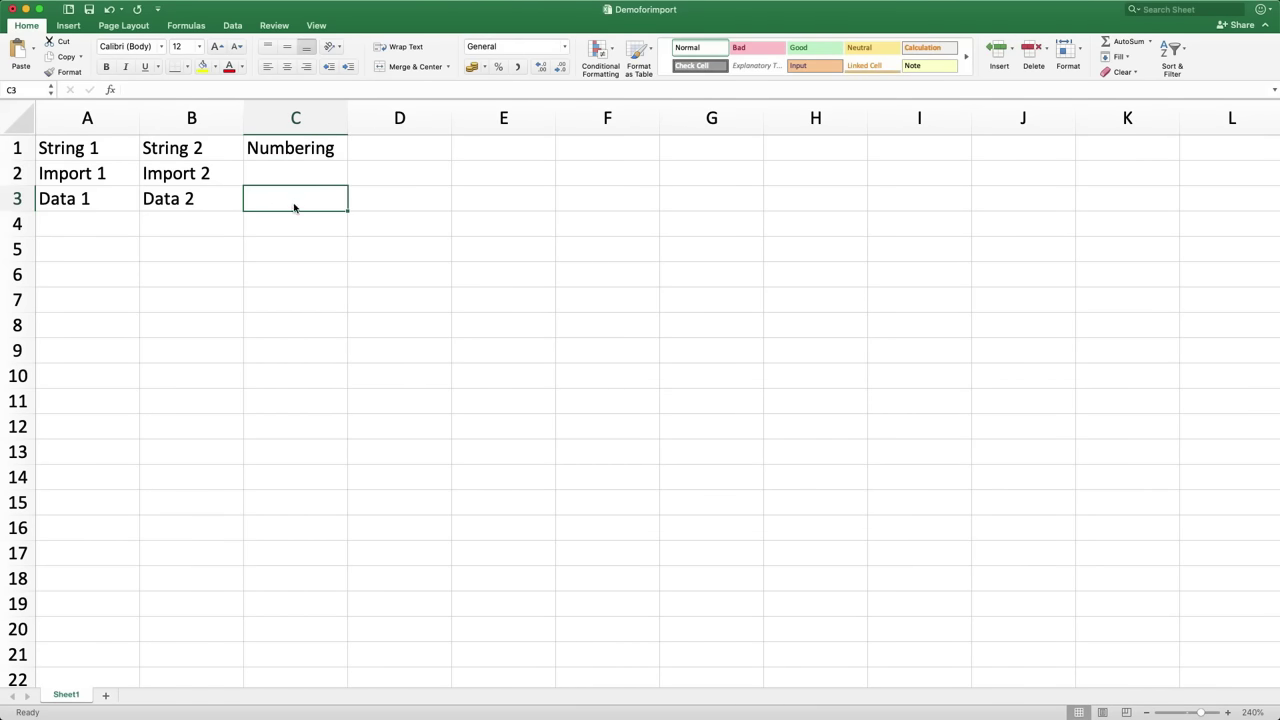
{"action": "key", "text": "super+v"}
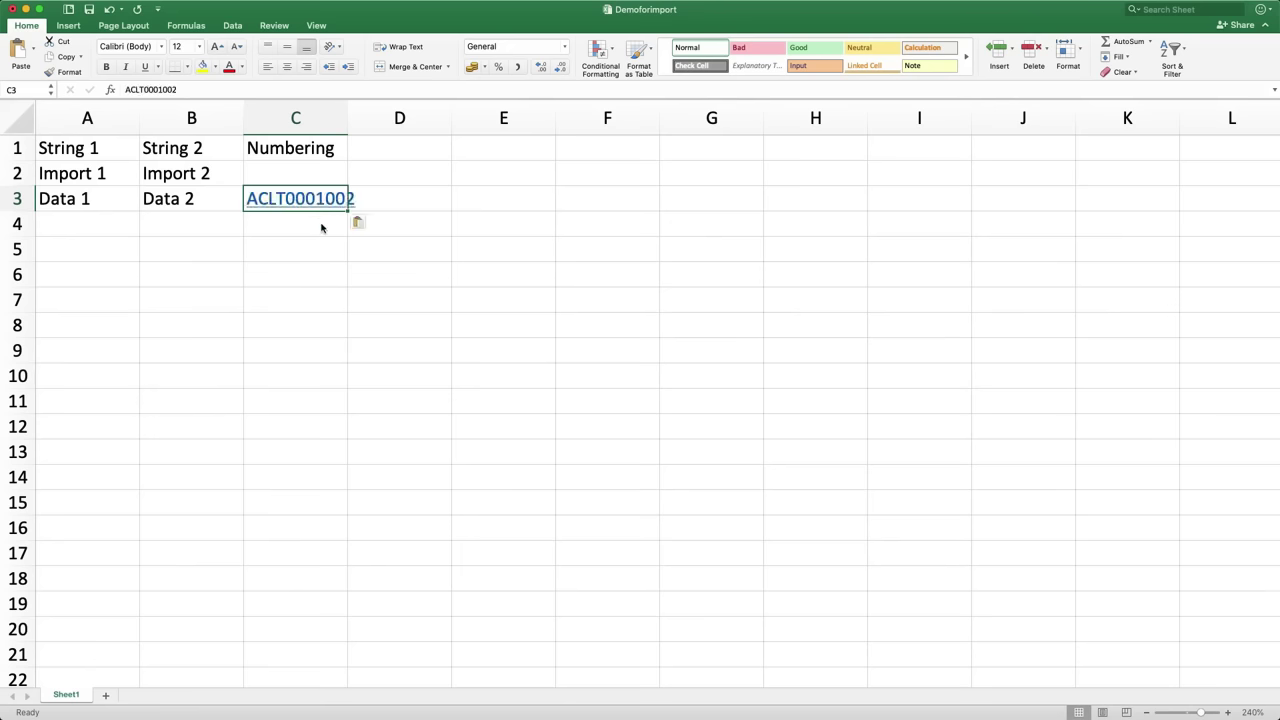
{"action": "left_click", "coordinate": [360, 222]}
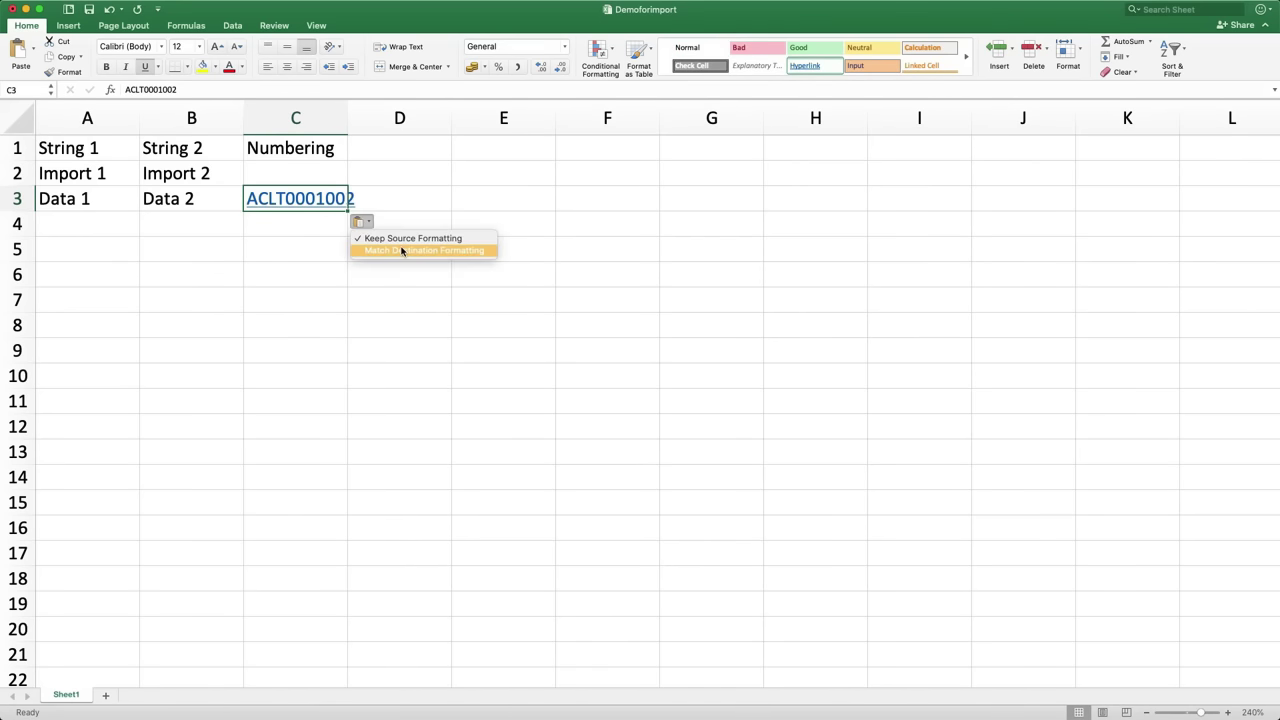
{"action": "left_click", "coordinate": [401, 251]}
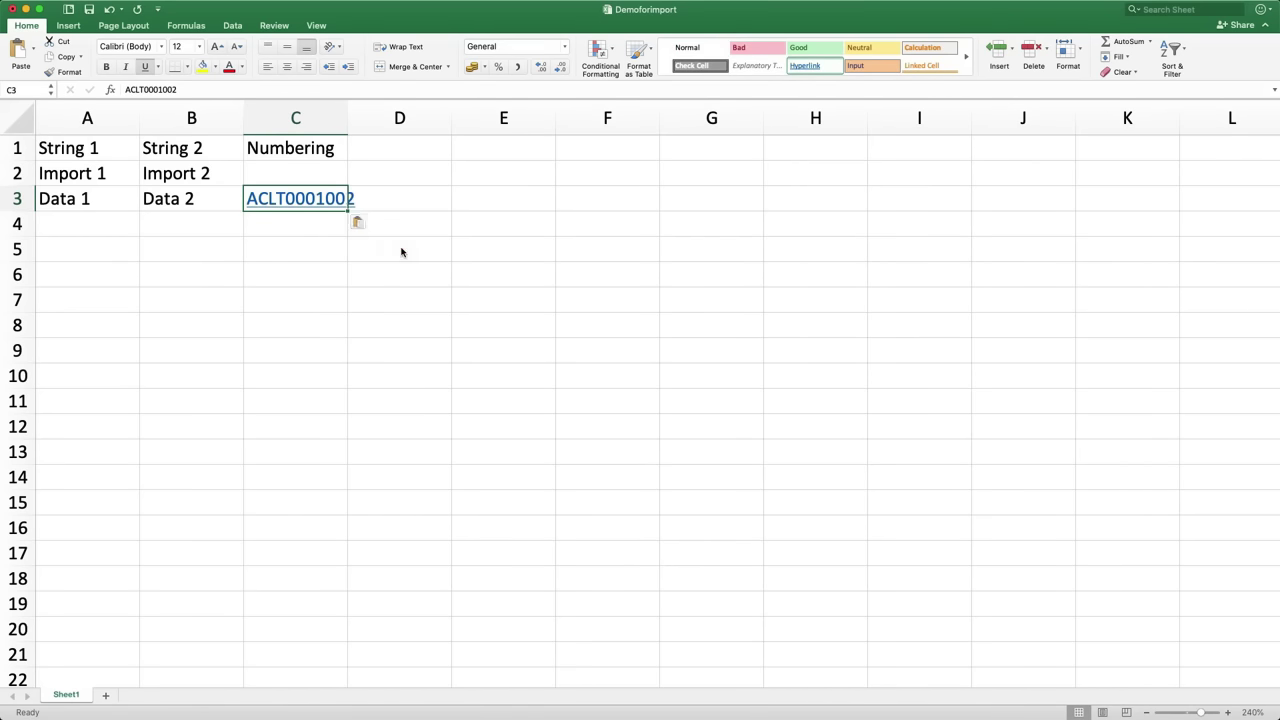
{"action": "left_click", "coordinate": [325, 157]}
{"action": "left_click", "coordinate": [190, 205]}
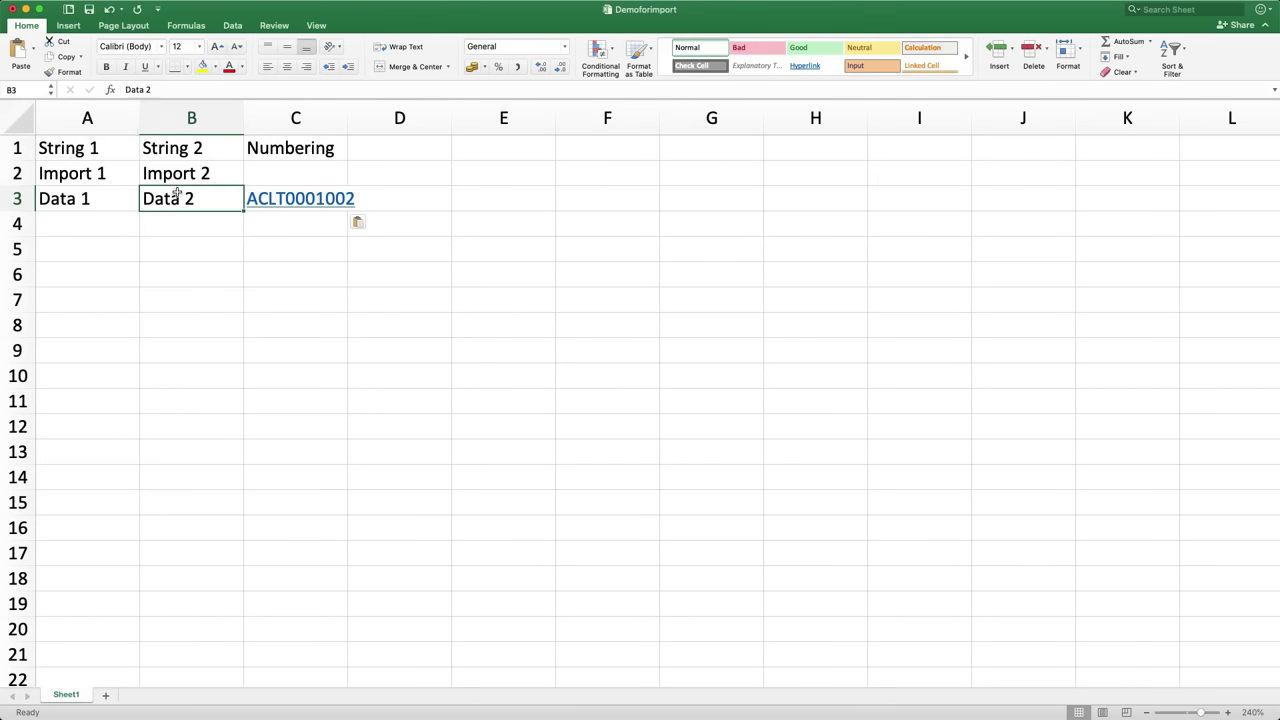
{"action": "left_click", "coordinate": [62, 72]}
{"action": "left_click", "coordinate": [274, 198]}
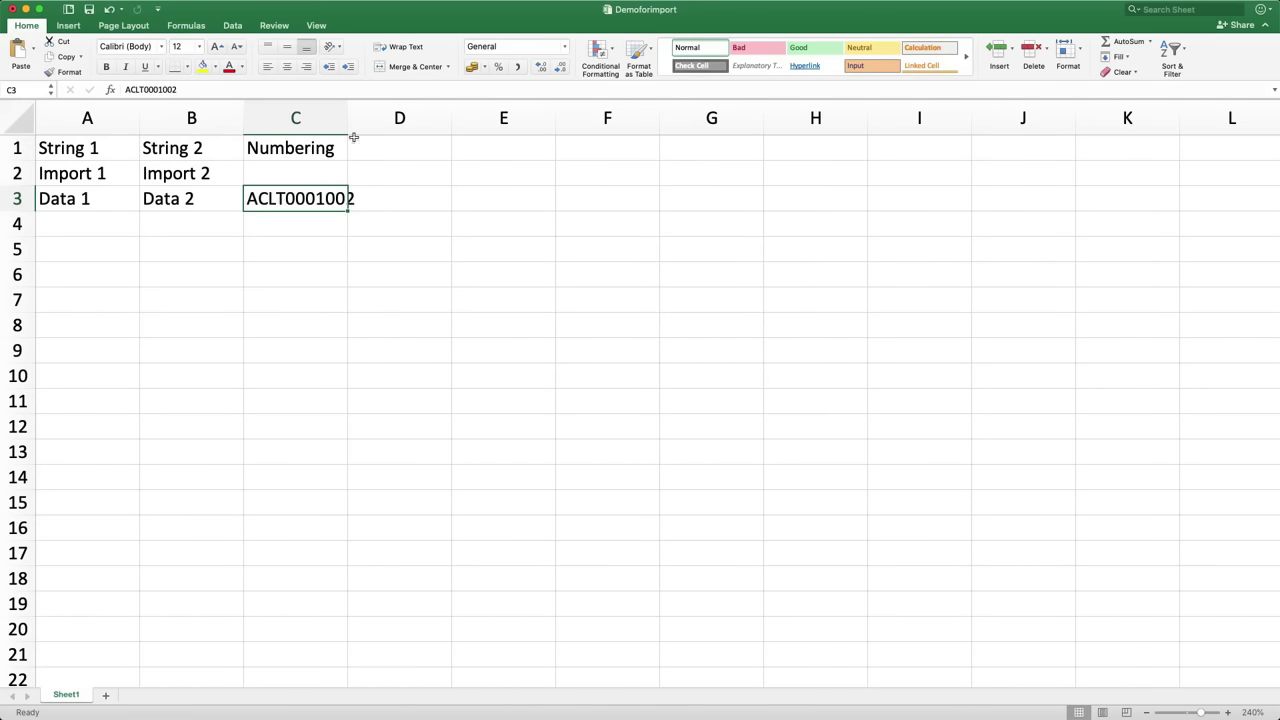
{"action": "left_click_drag", "start_coordinate": [346, 123], "coordinate": [360, 123]}
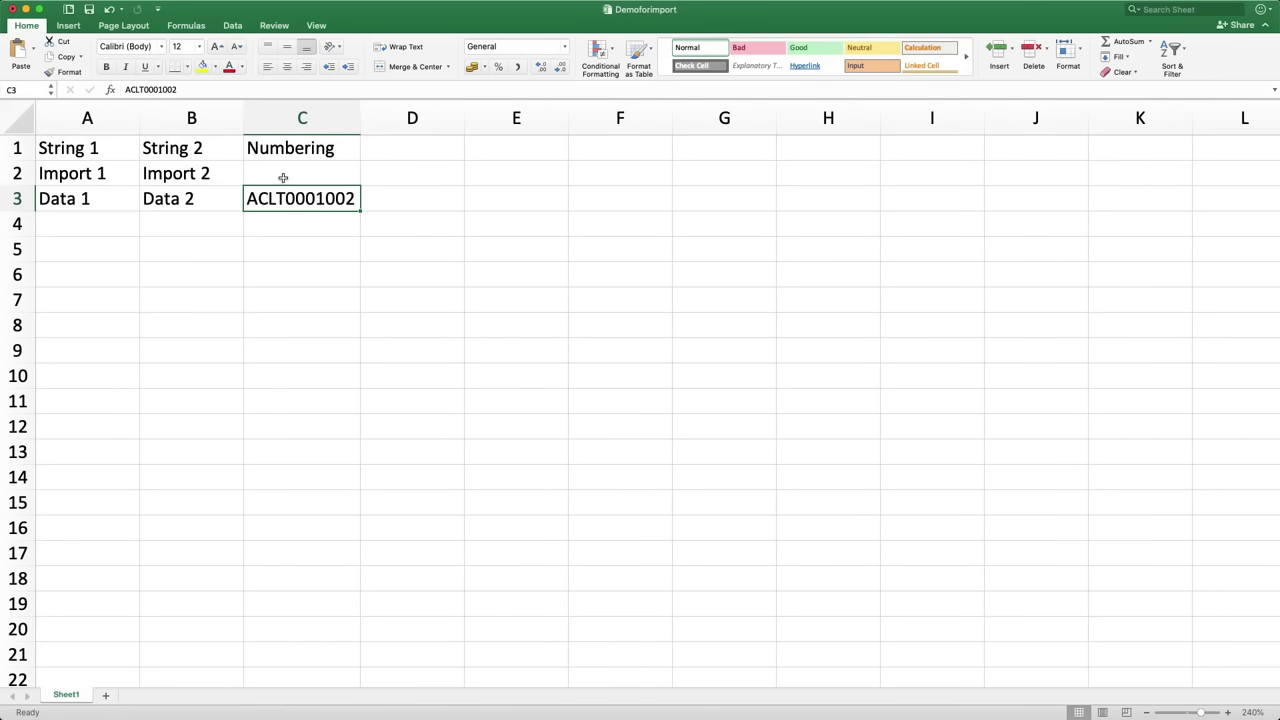
{"action": "left_click", "coordinate": [287, 190]}
Copy ACLT0001001 from ServiceNow into C2, matching the destination formatting
{"action": "key", "text": "super+Tab"}
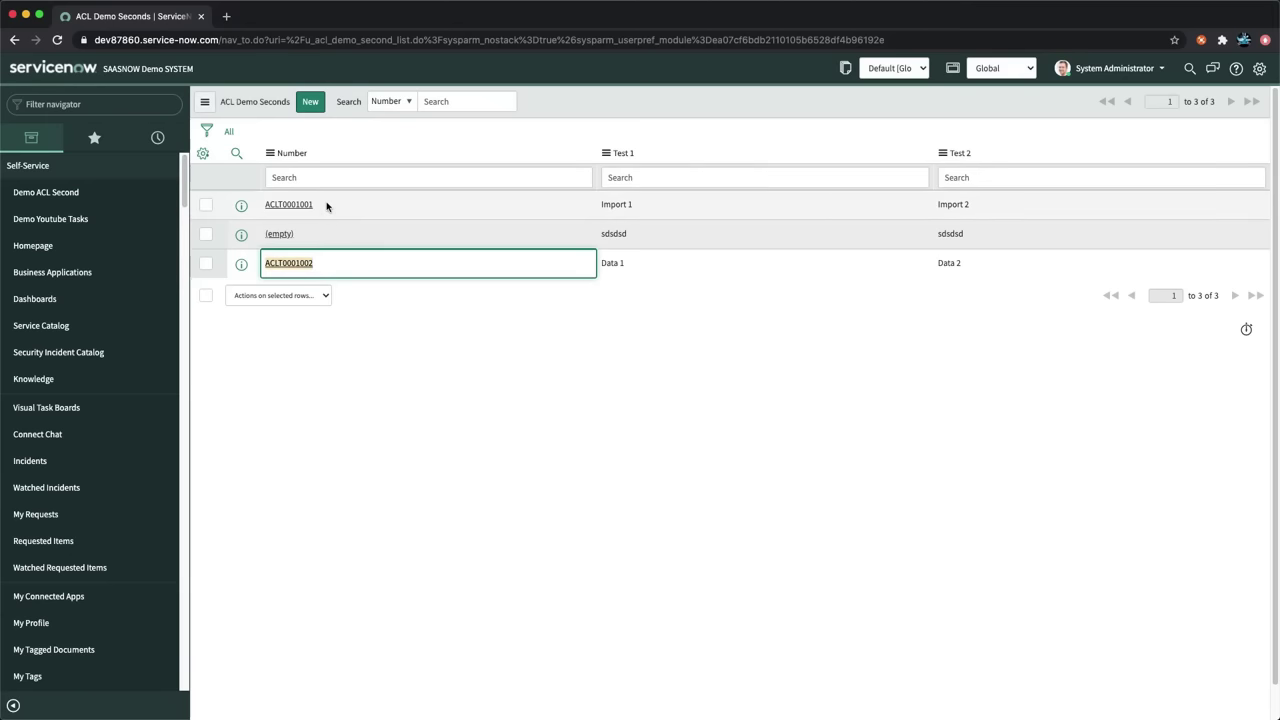
{"action": "left_click", "coordinate": [264, 206]}
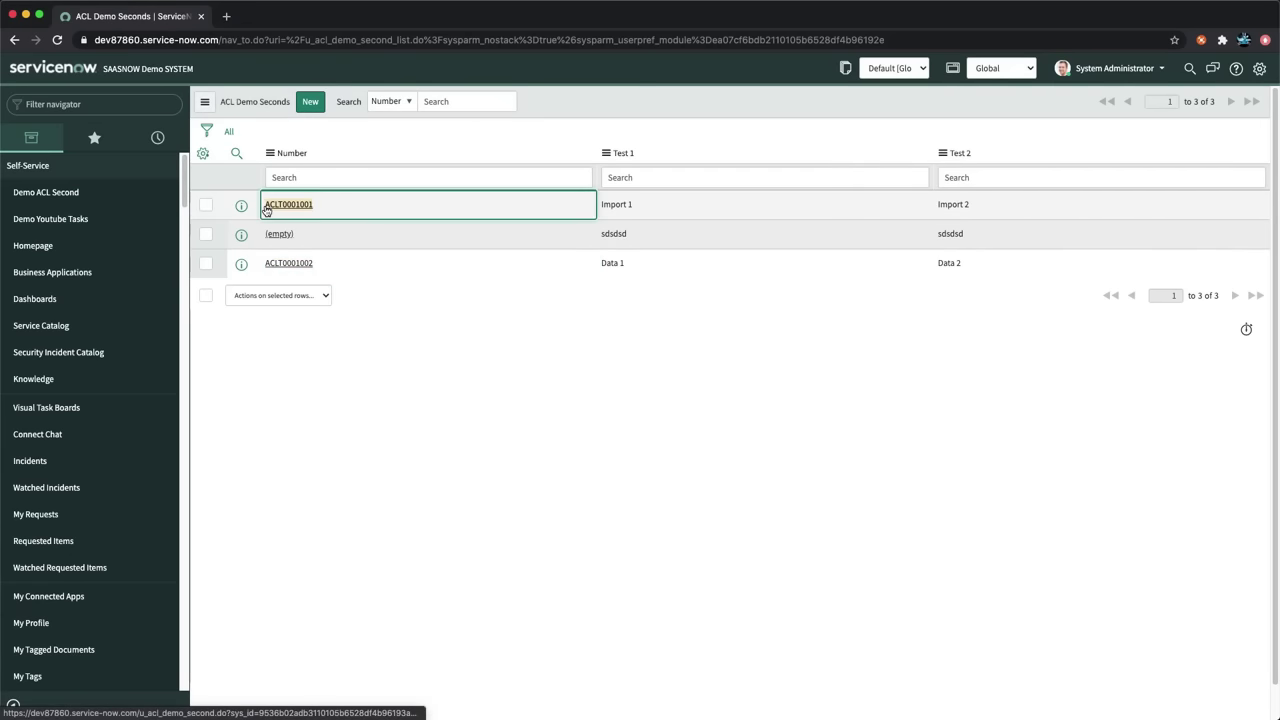
{"action": "key", "text": "super+Tab"}
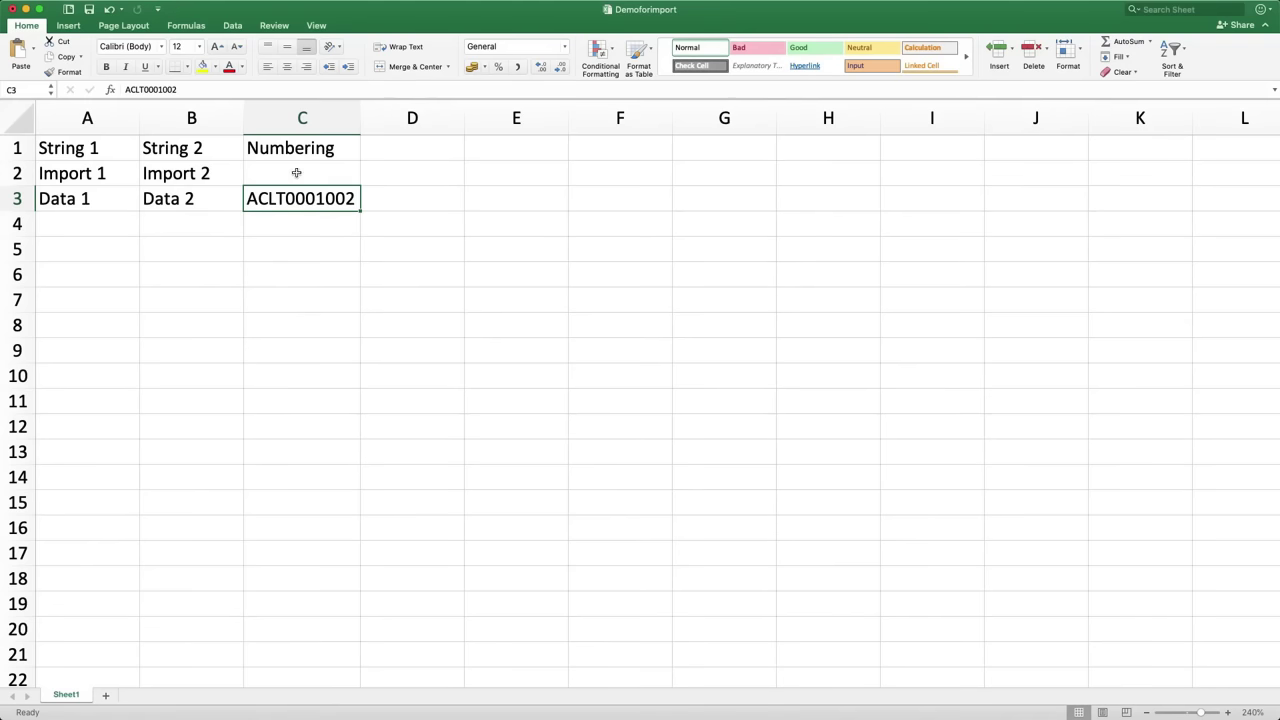
{"action": "left_click", "coordinate": [291, 170]}
{"action": "key", "text": "super+v"}
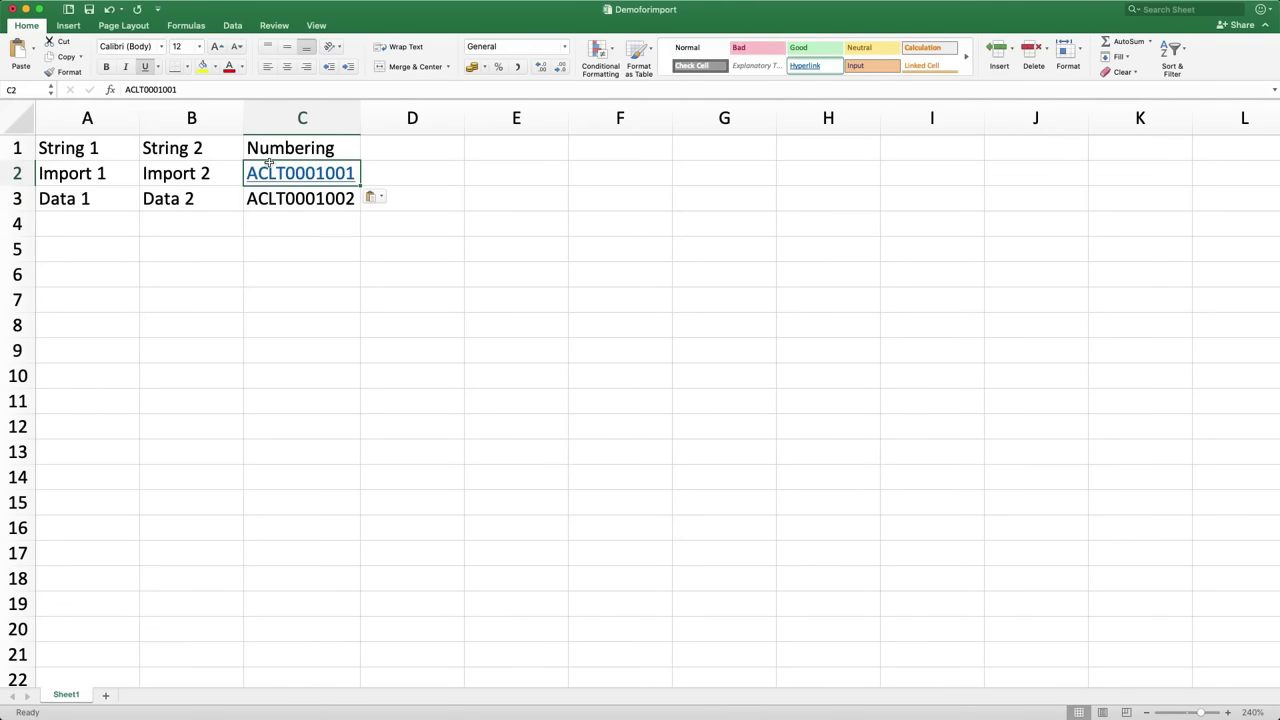
{"action": "left_click", "coordinate": [376, 198]}
{"action": "left_click", "coordinate": [424, 225]}
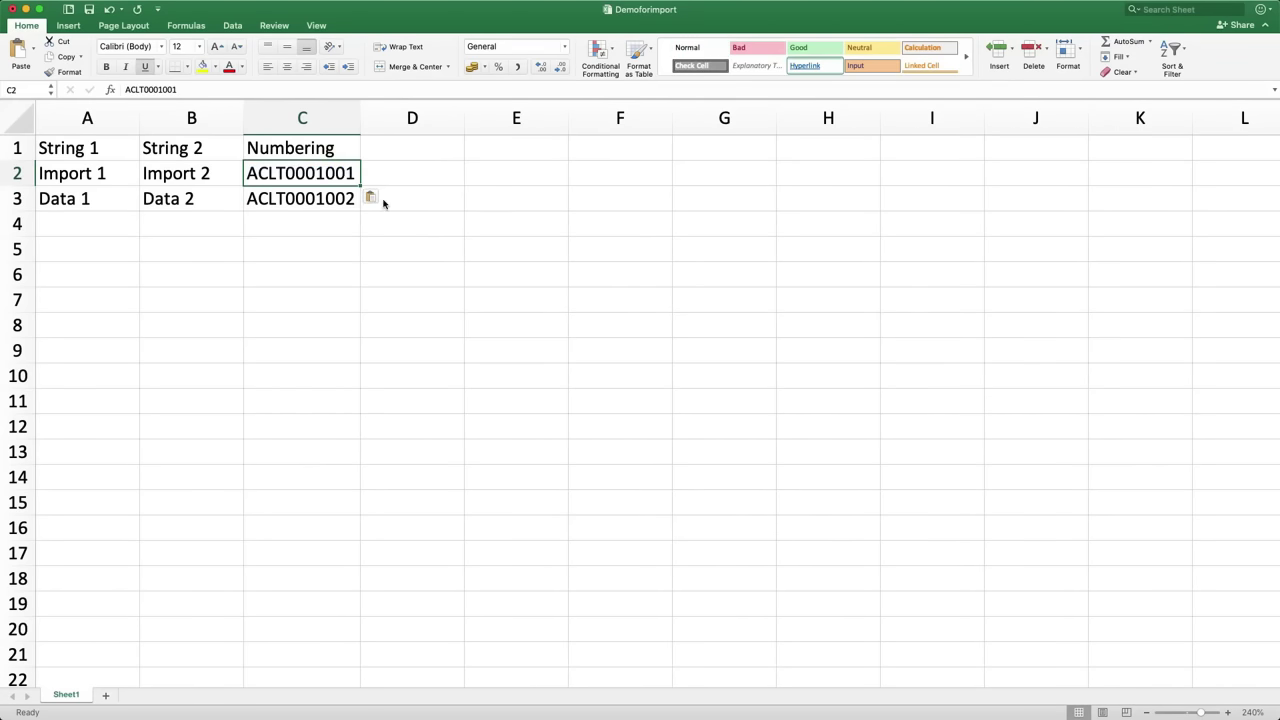
{"action": "left_click", "coordinate": [394, 243]}
{"action": "left_click", "coordinate": [317, 287]}
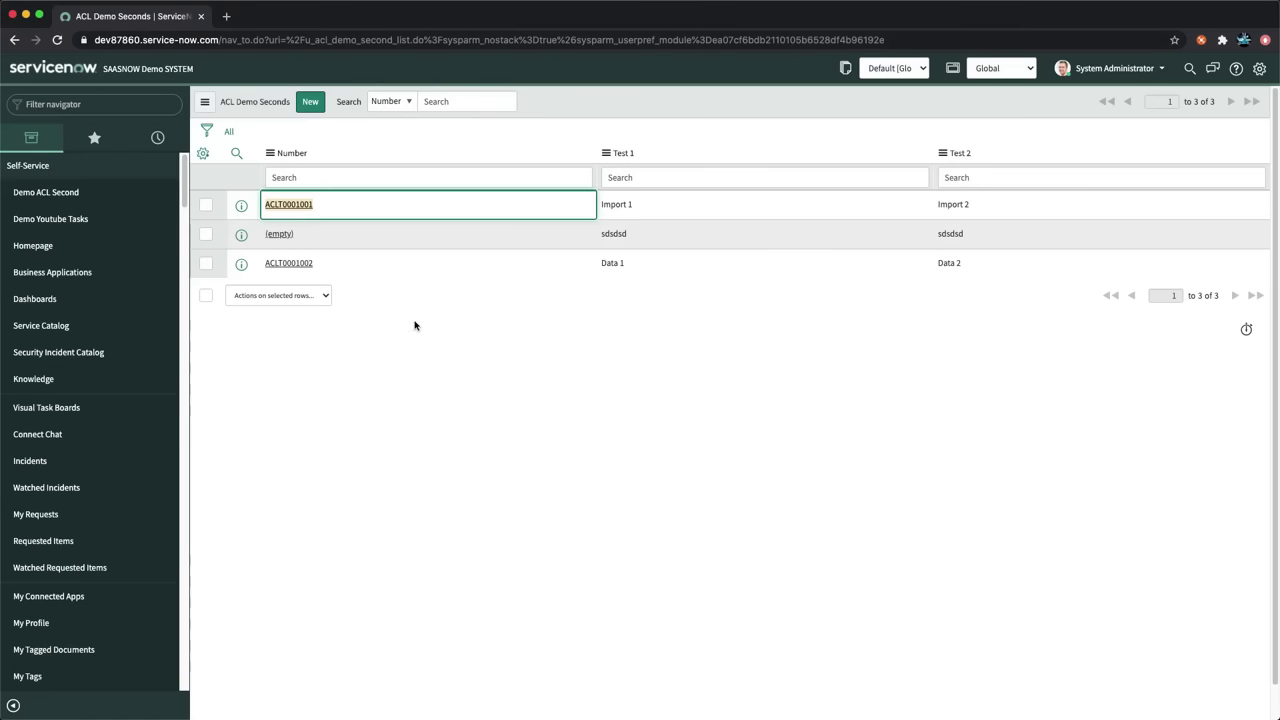
Load Demoforimport.xlsx into the existing Demo For Import table via System Import Sets > Load Data
{"action": "left_click", "coordinate": [55, 105]}
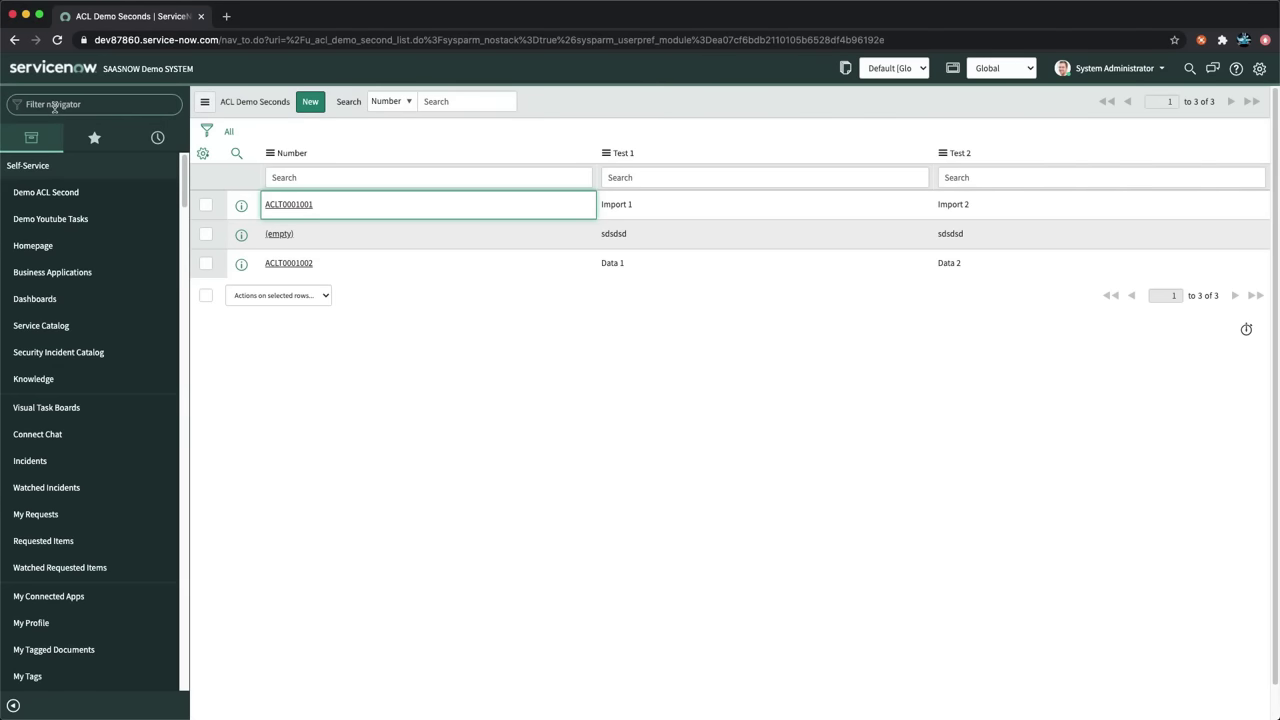
{"action": "type", "text": "aystem "}
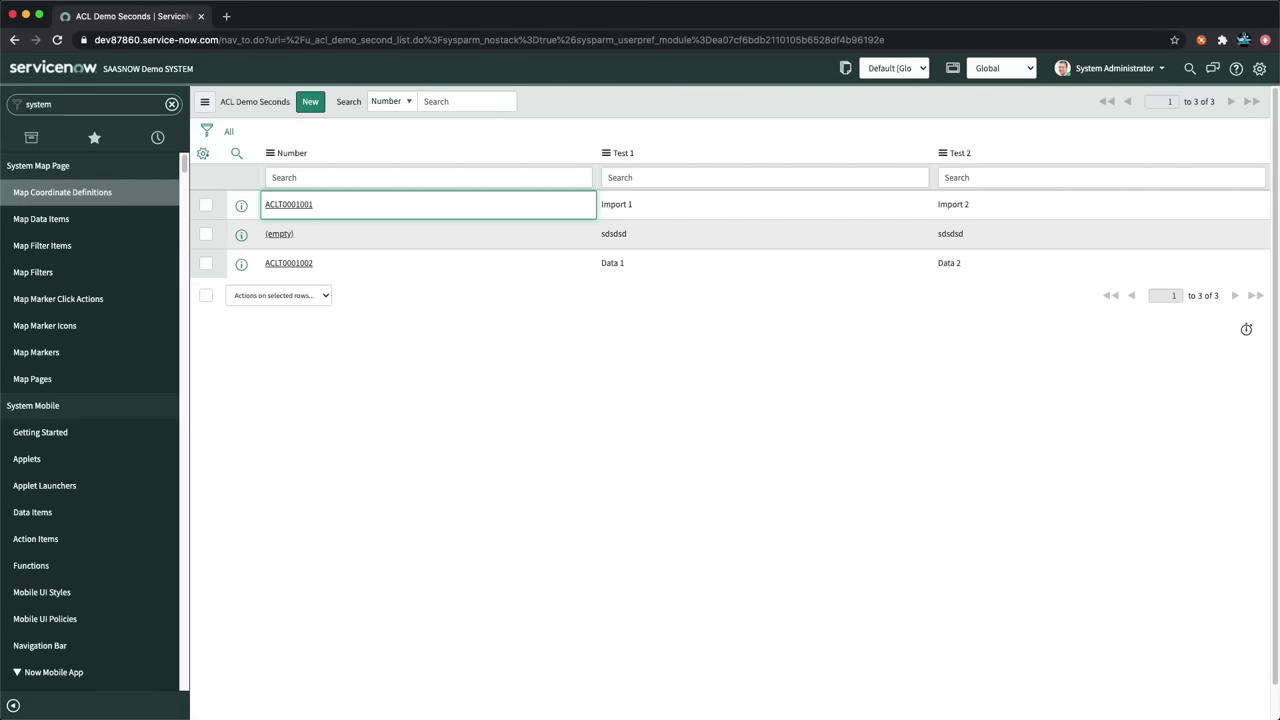
{"action": "type", "text": "im"}
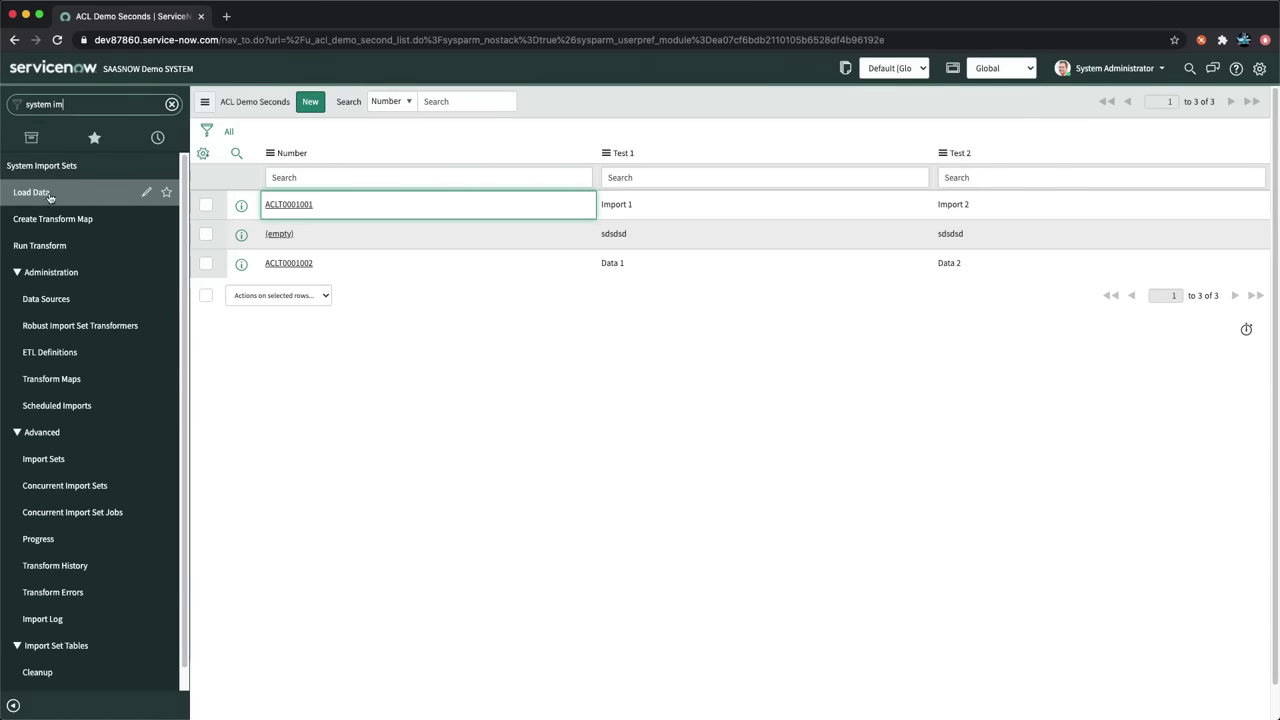
{"action": "left_click", "coordinate": [44, 193]}
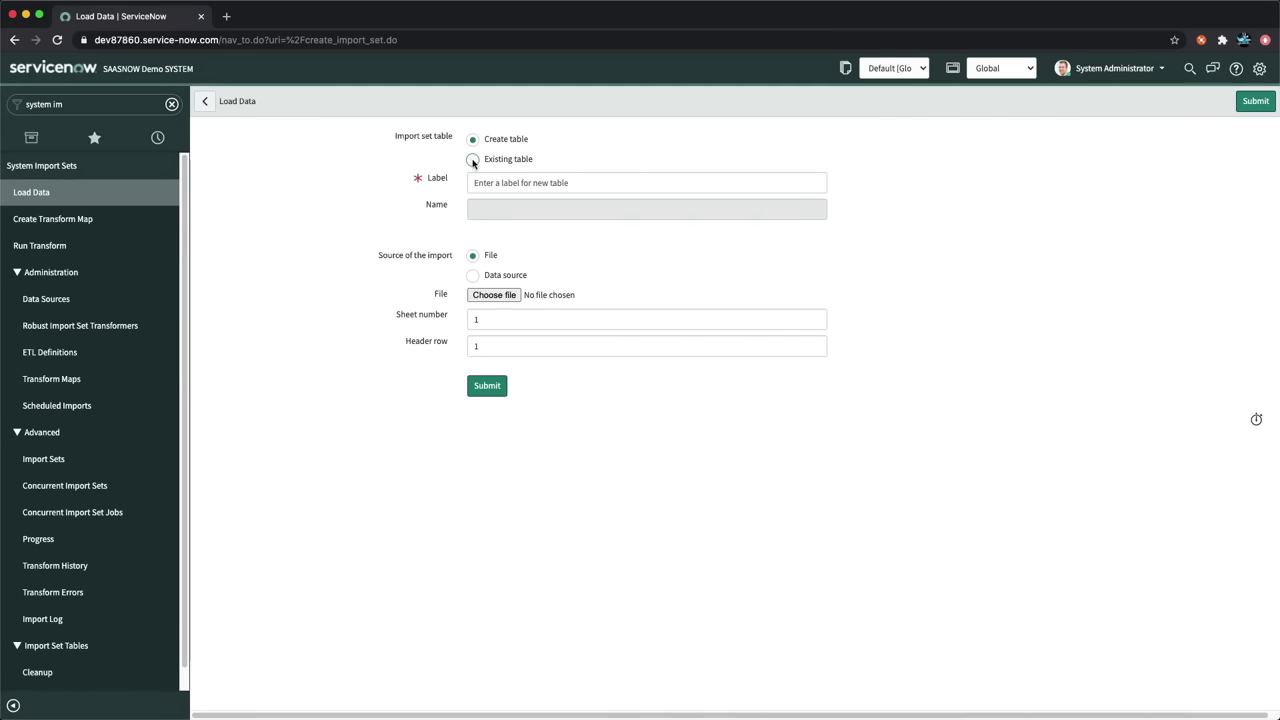
{"action": "left_click", "coordinate": [473, 161]}
{"action": "left_click", "coordinate": [555, 185]}
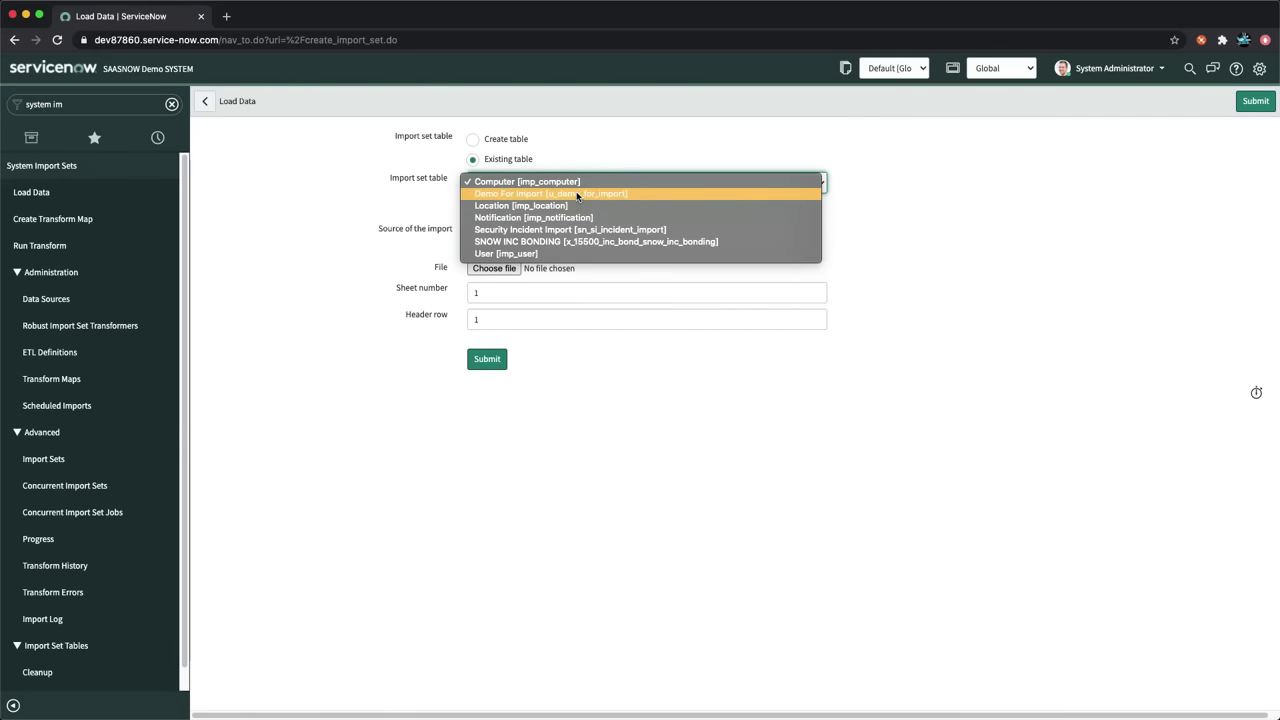
{"action": "left_click", "coordinate": [578, 194]}
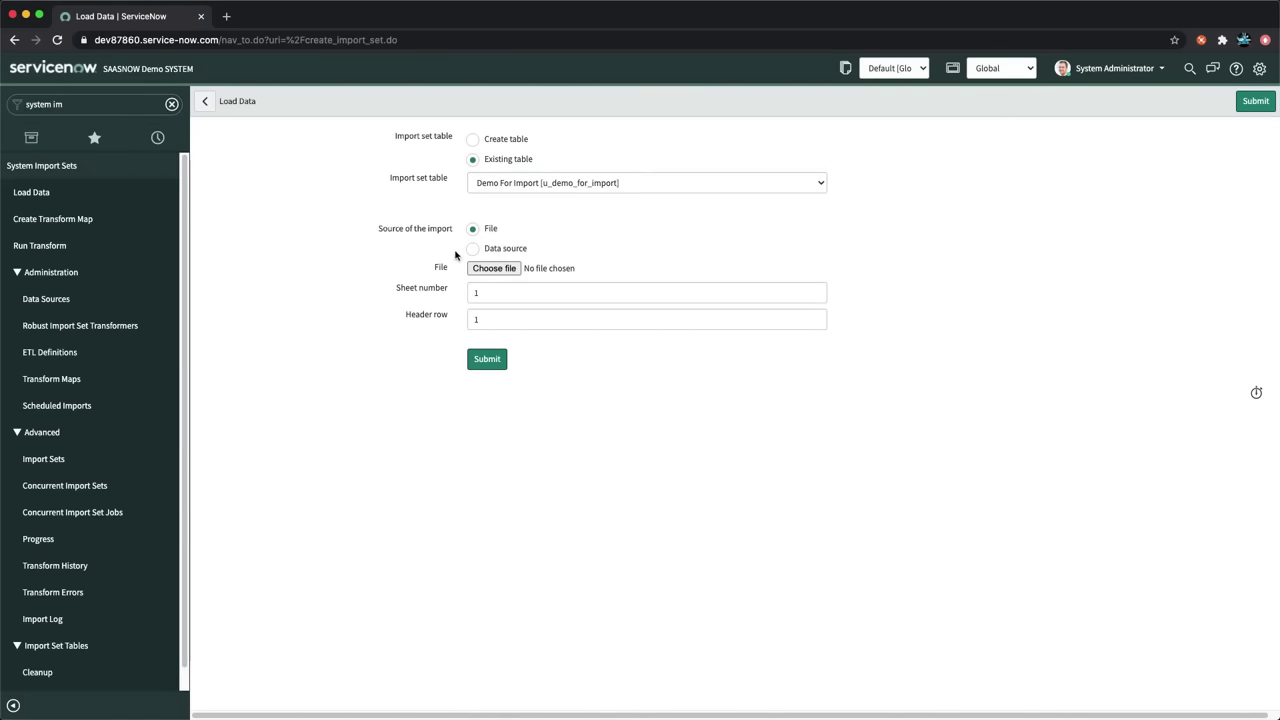
{"action": "left_click", "coordinate": [505, 270]}
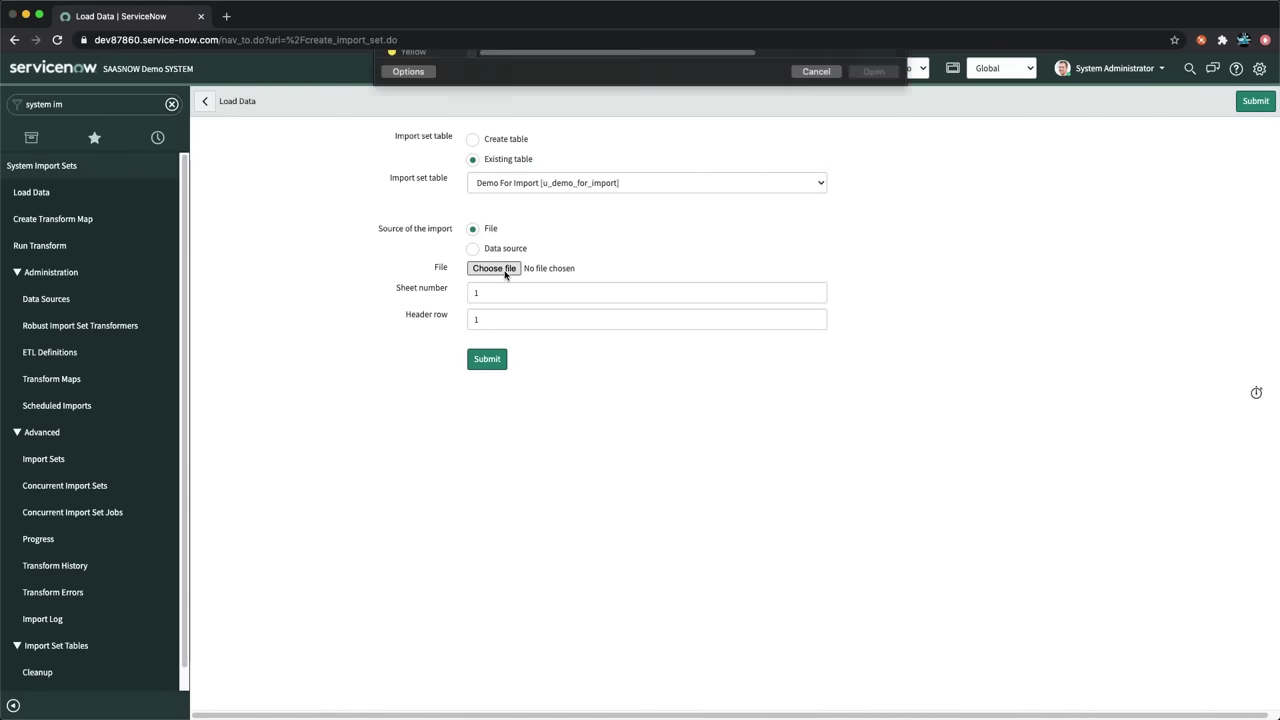
{"action": "double_click", "coordinate": [558, 102]}
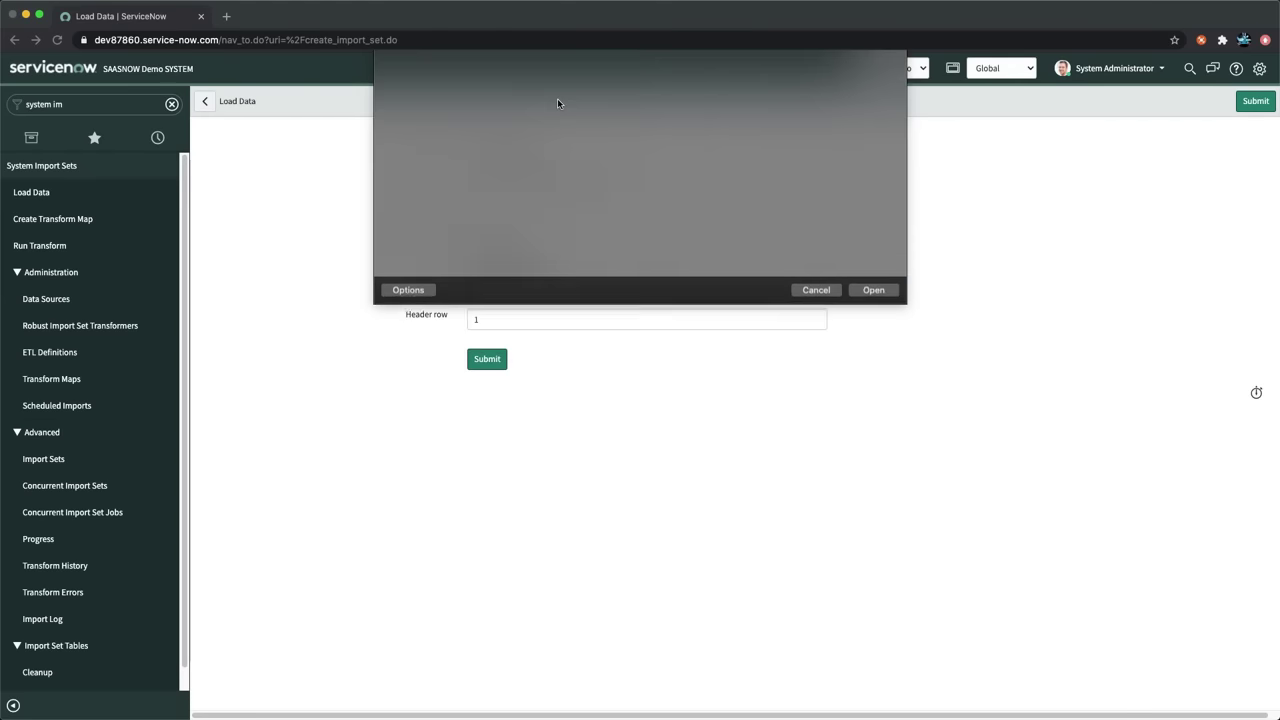
{"action": "left_click", "coordinate": [488, 368]}
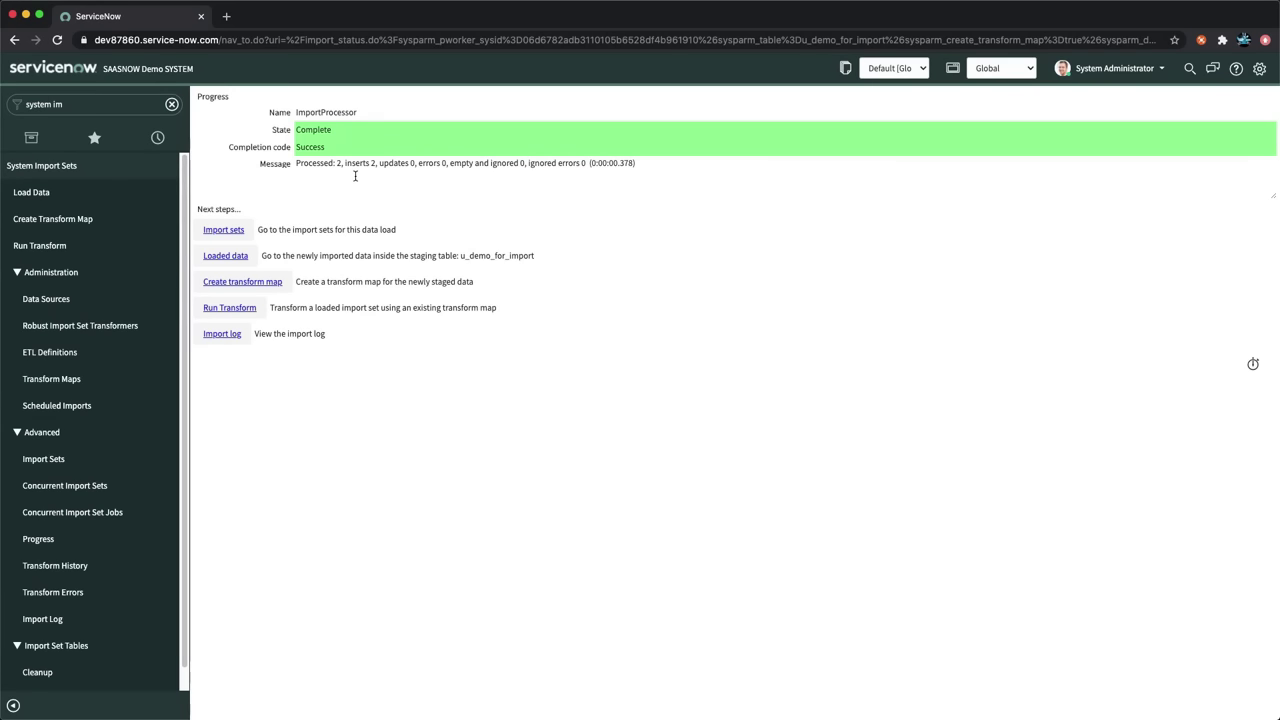
Run the Demo for import transform map and open import set ISET0010008
{"action": "left_click", "coordinate": [238, 310]}
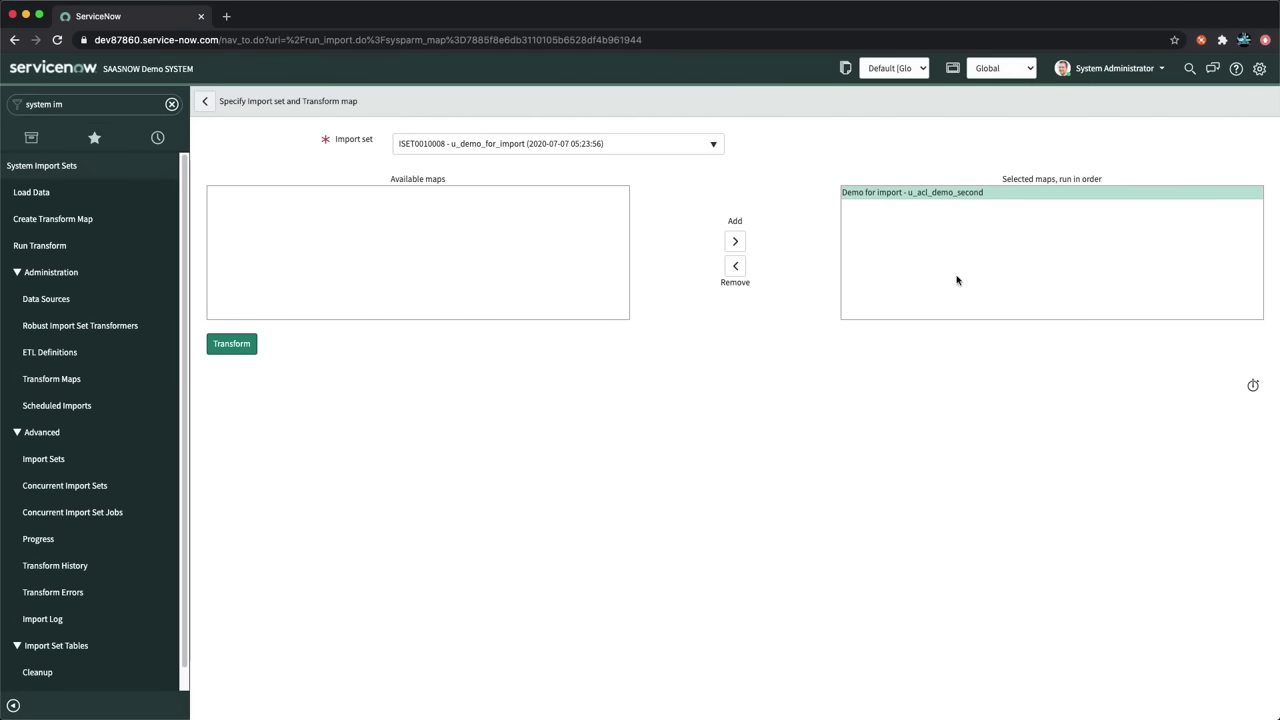
{"action": "left_click", "coordinate": [243, 346]}
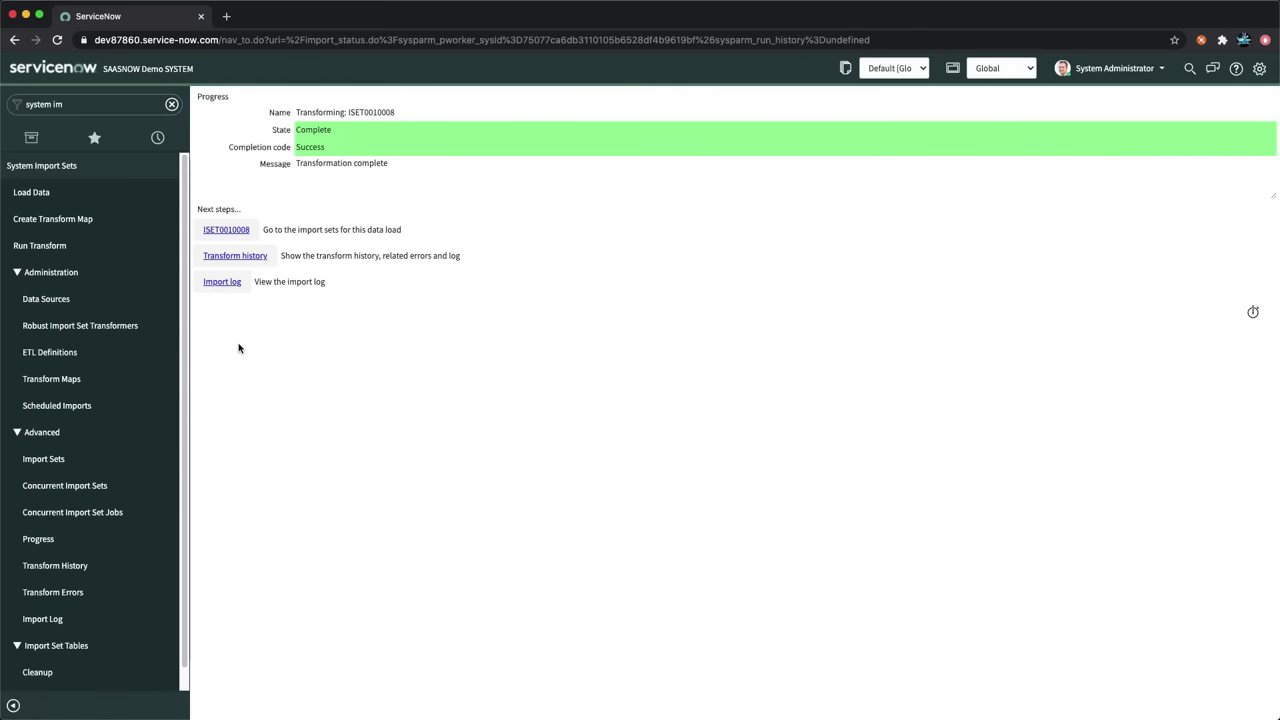
{"action": "left_click", "coordinate": [231, 233]}
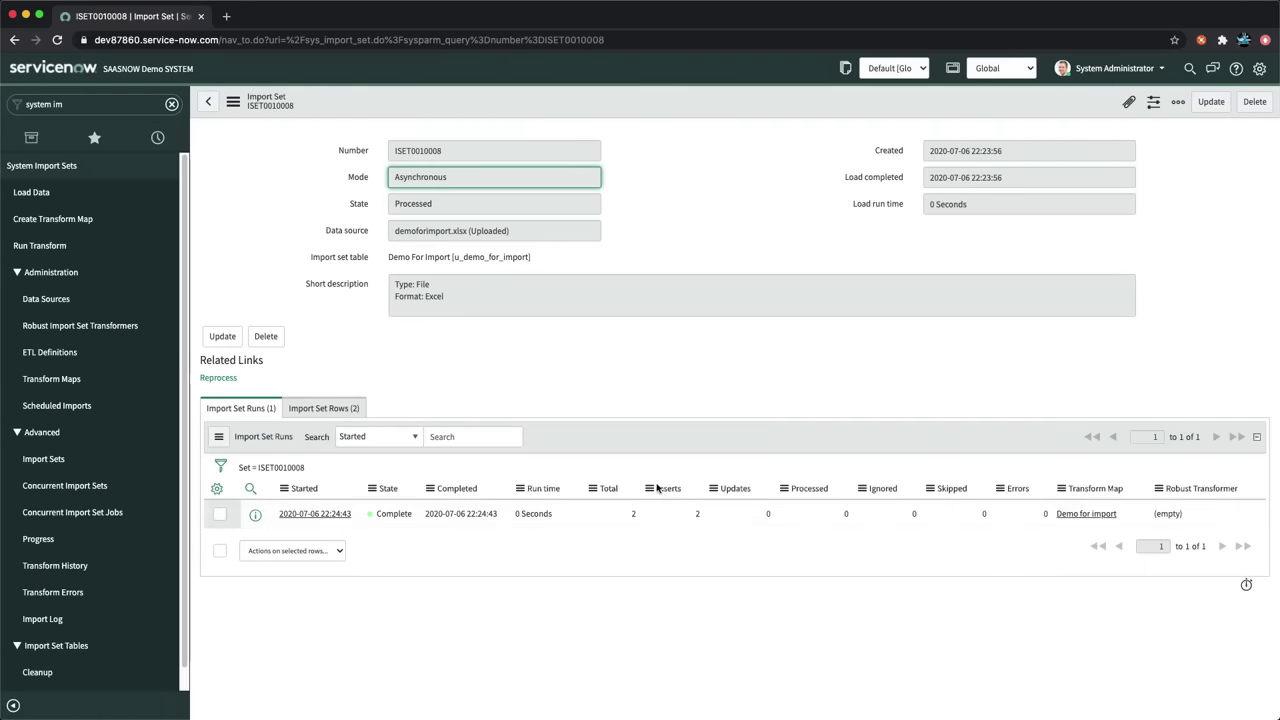
Open the Demo ACL Second list in a new browser tab
{"action": "left_click", "coordinate": [57, 144]}
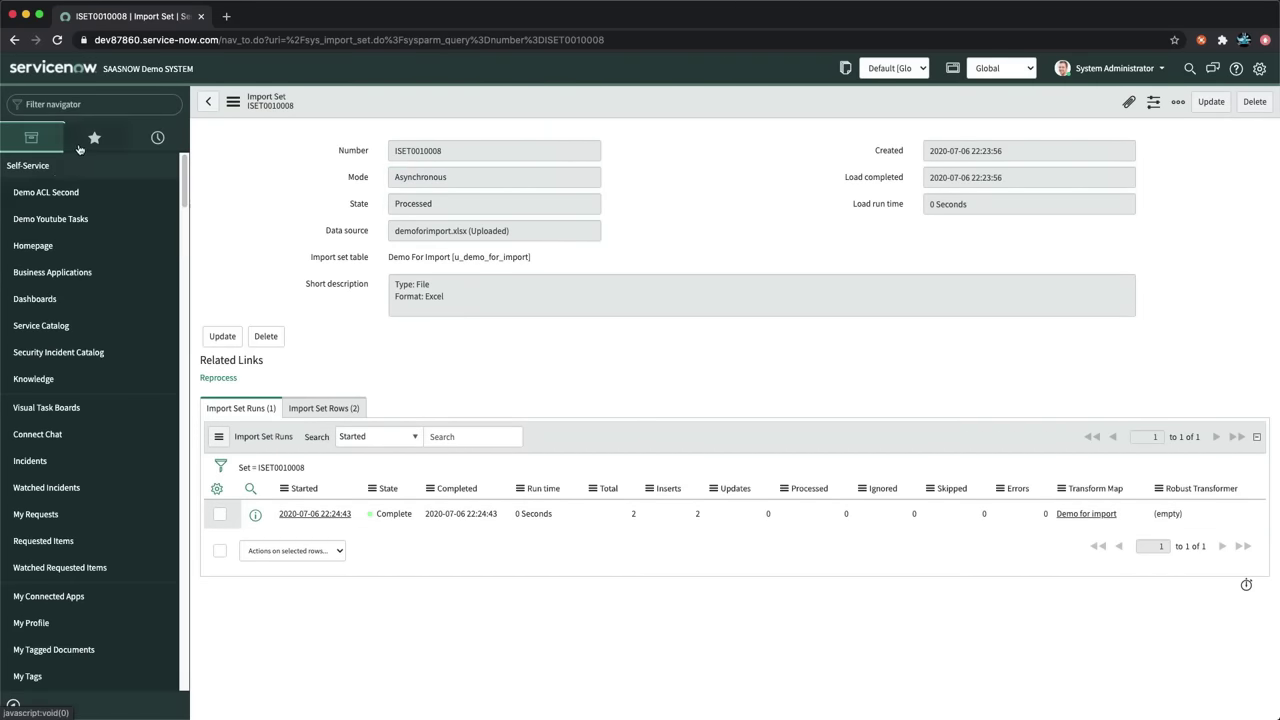
{"action": "left_click", "coordinate": [46, 195]}
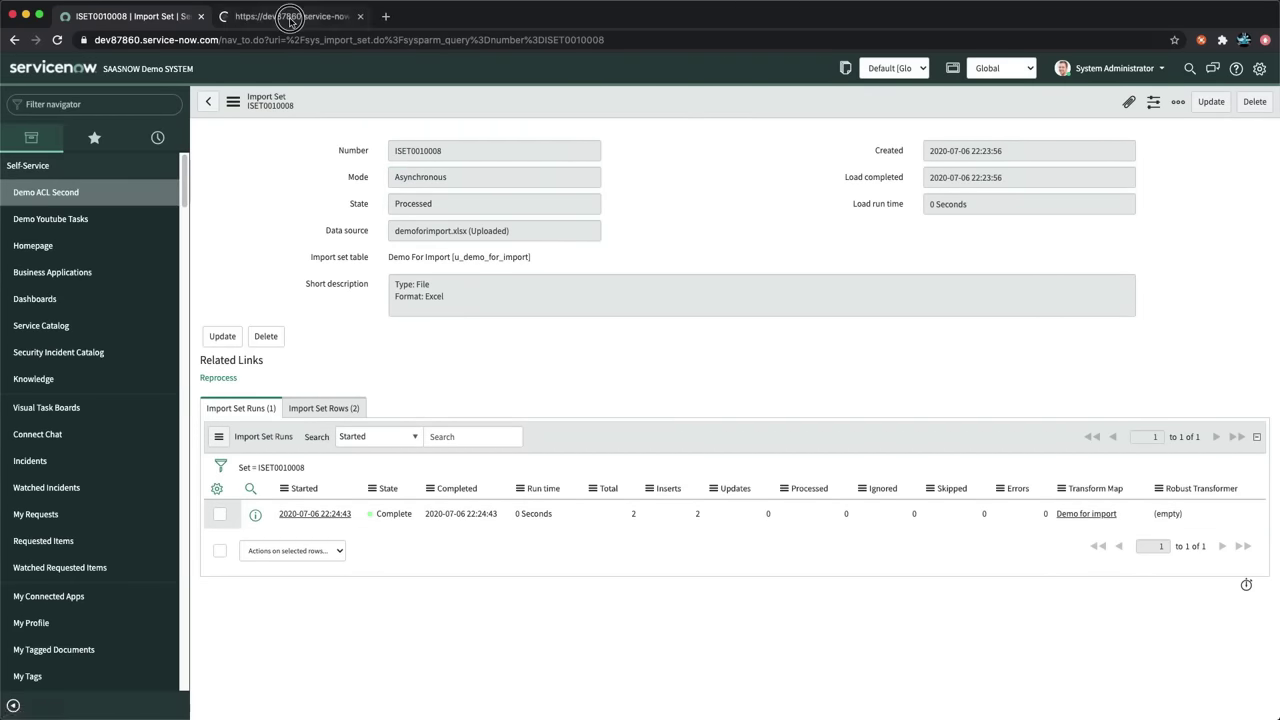
{"action": "left_click", "coordinate": [289, 17]}
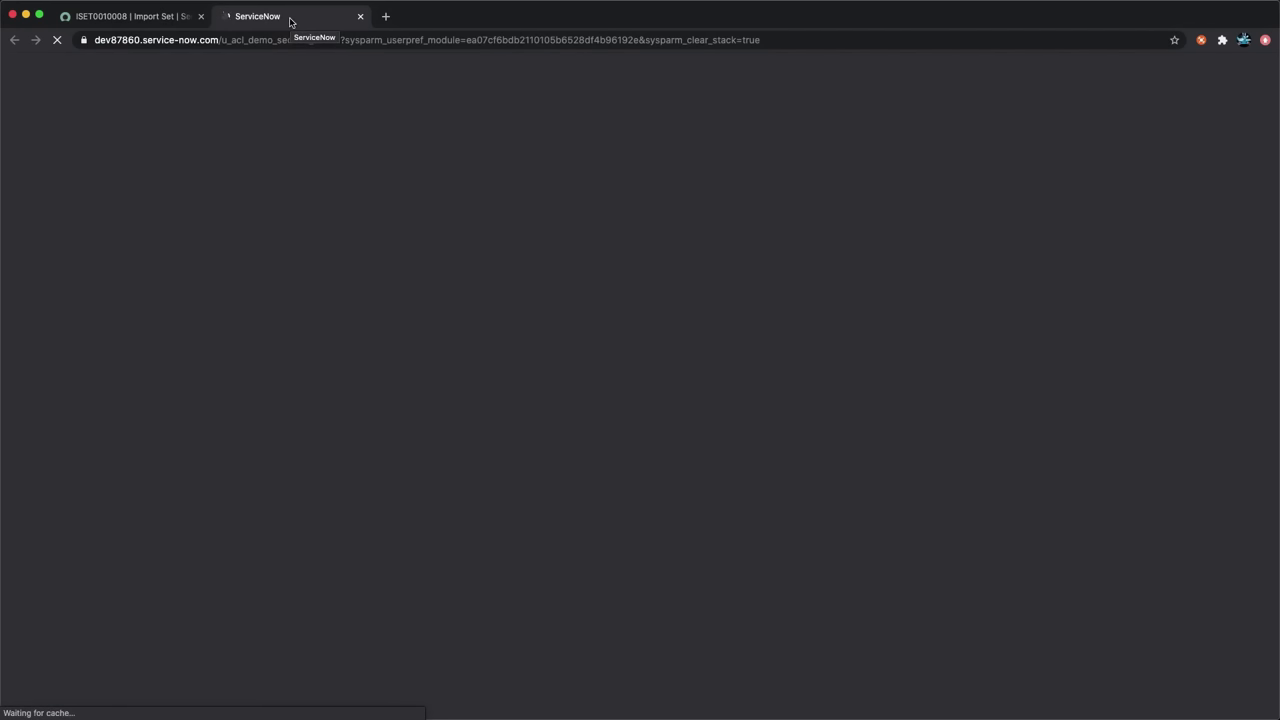
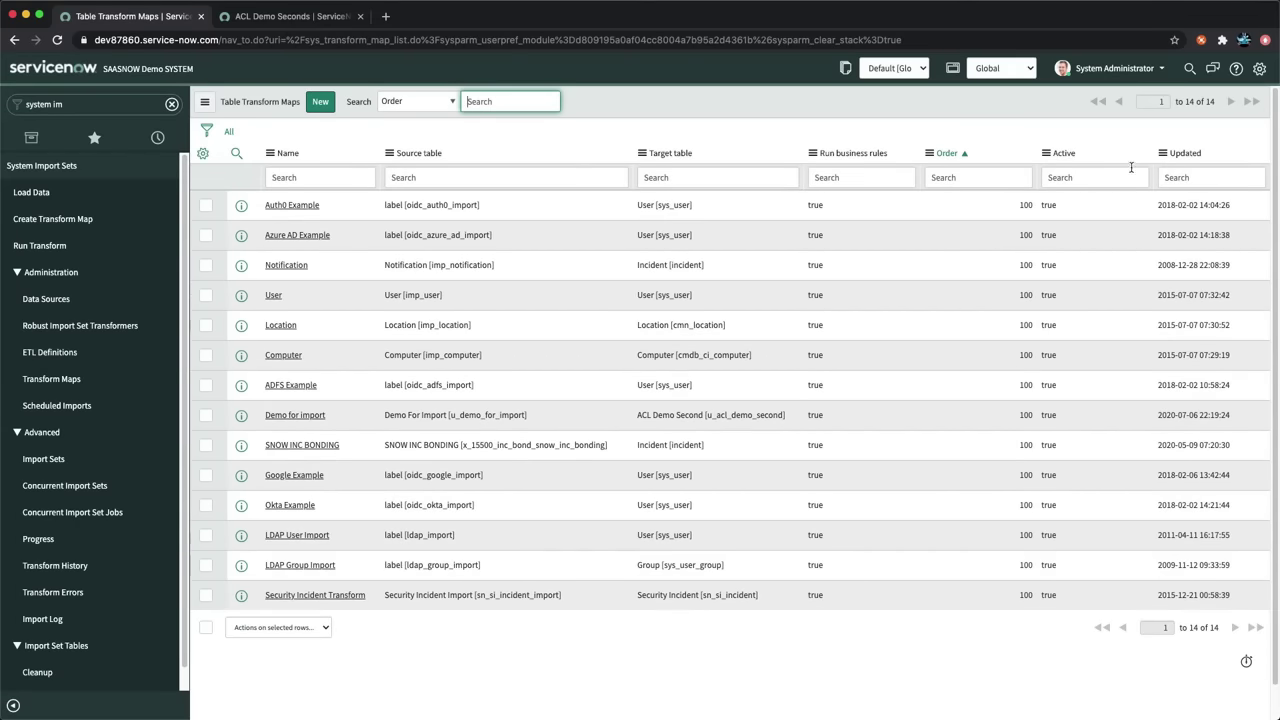
Sort transform maps by Updated and open Mapping Assist for the 'Demo for import' map
{"action": "left_click", "coordinate": [1180, 154]}
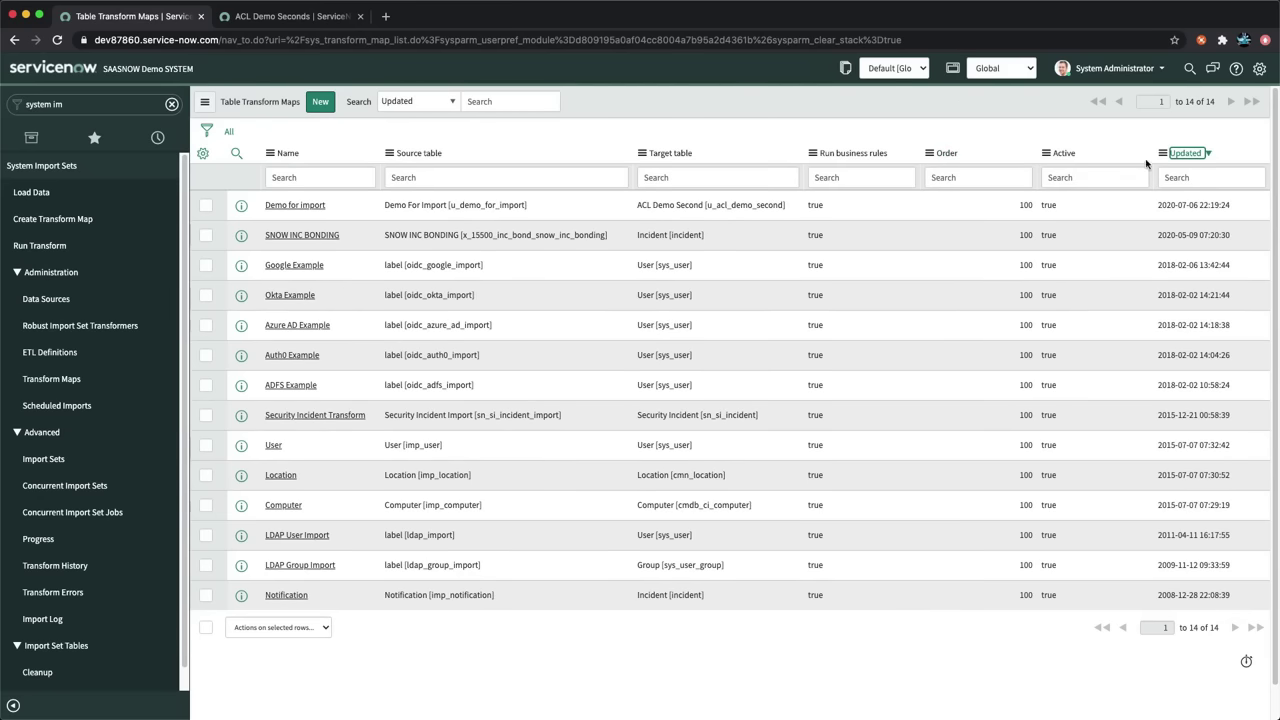
{"action": "left_click", "coordinate": [297, 207]}
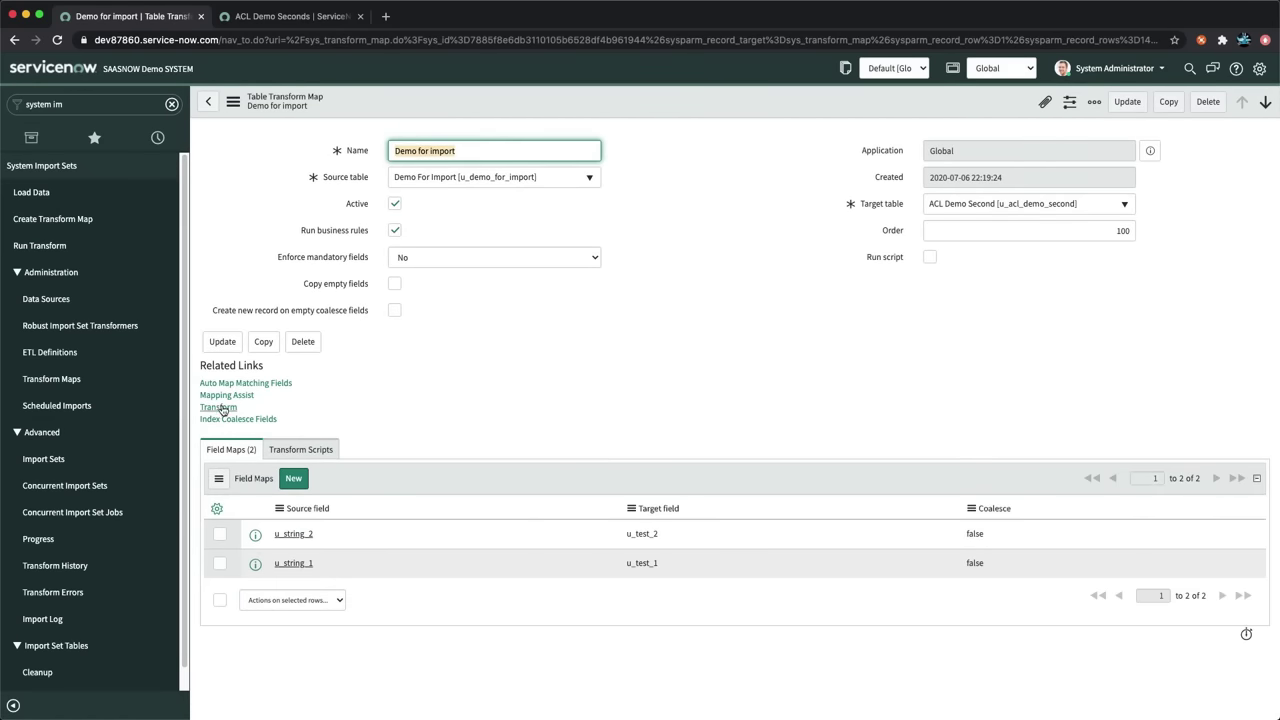
{"action": "left_click", "coordinate": [225, 397]}
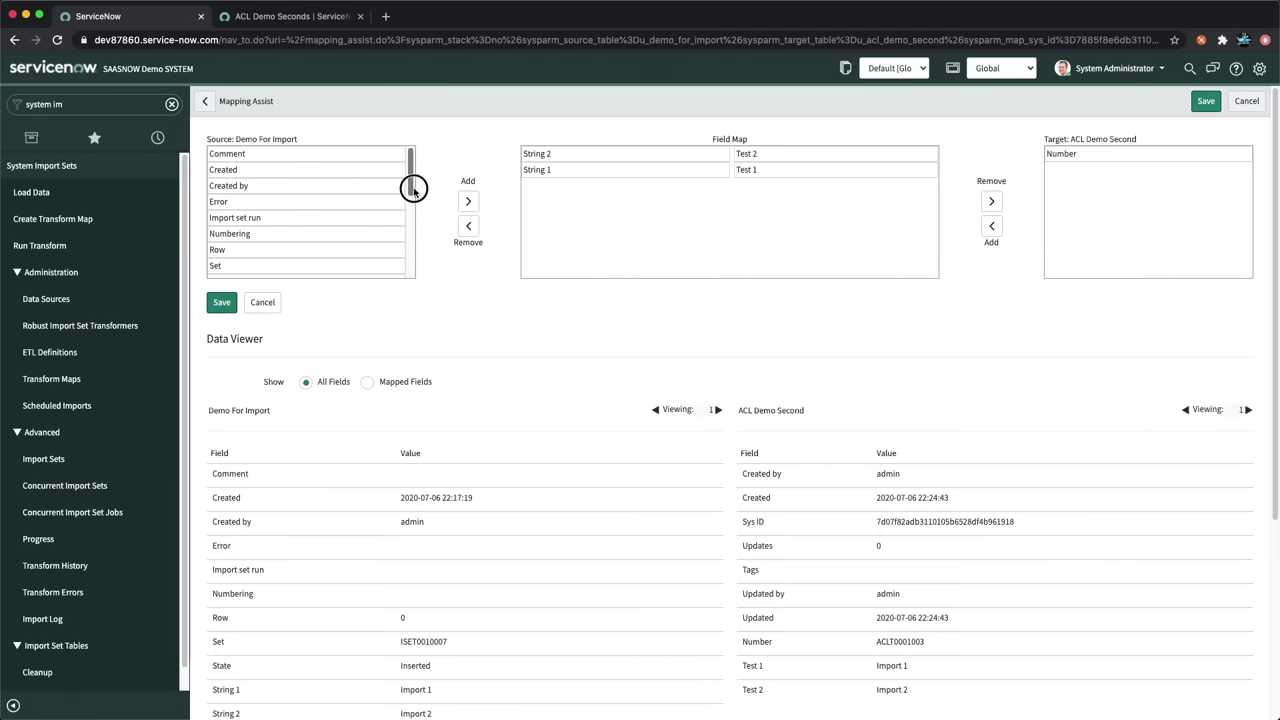
Add the Numbering source field, pair it with the Number target field, and save the mapping
{"action": "mouse_move", "coordinate": [411, 186]}
{"action": "left_mouse_down"}
{"action": "mouse_move", "coordinate": [411, 258]}
{"action": "mouse_move", "coordinate": [417, 200]}
{"action": "mouse_move", "coordinate": [411, 210]}
{"action": "left_mouse_up"}
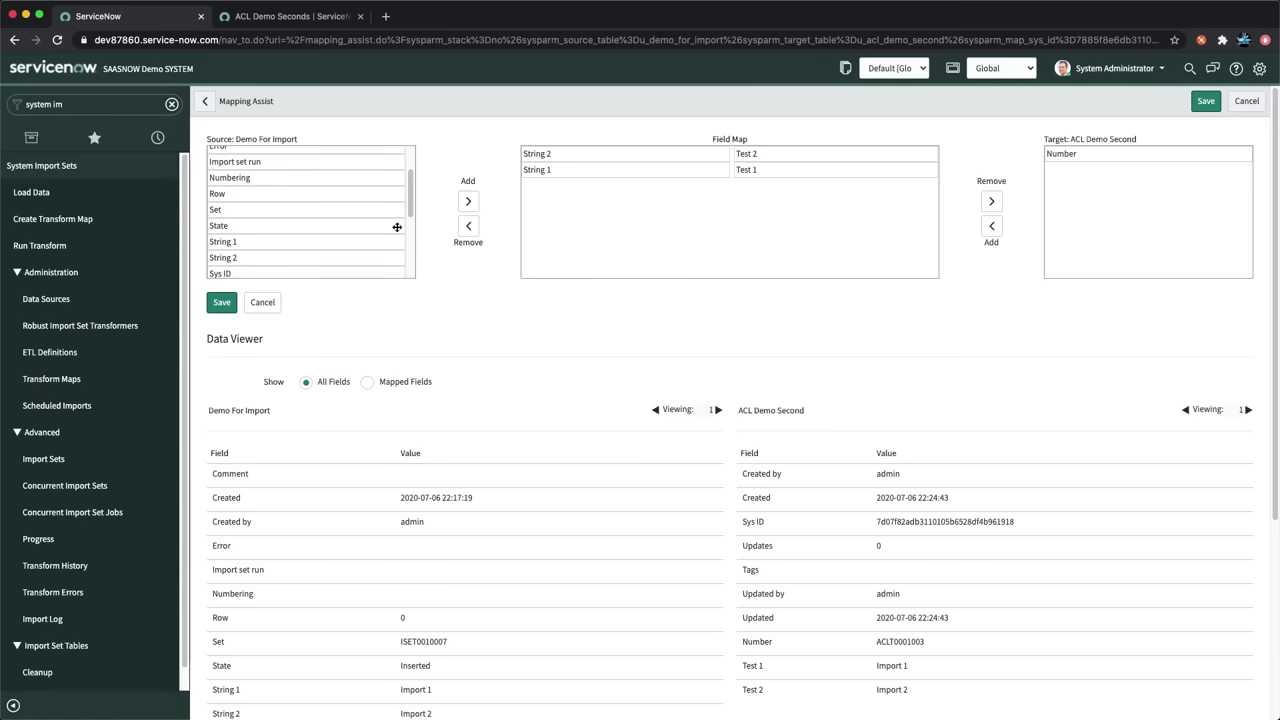
{"action": "double_click", "coordinate": [257, 177]}
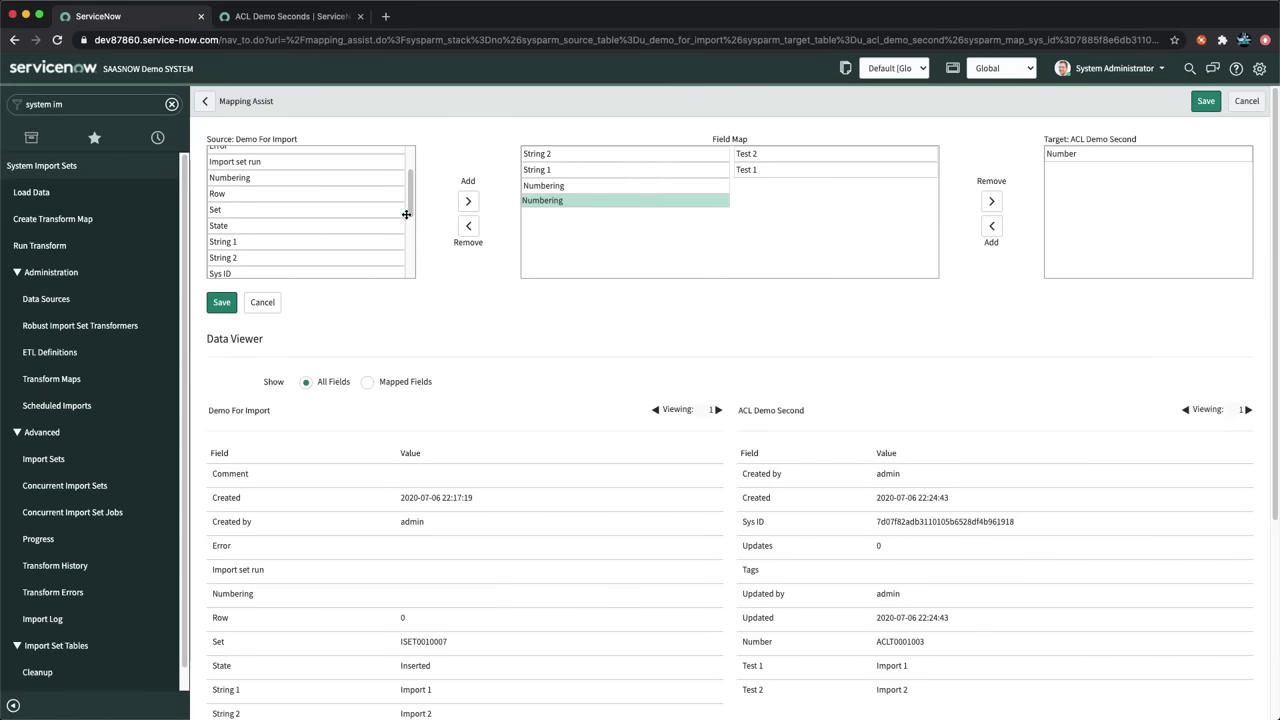
{"action": "left_click", "coordinate": [720, 203]}
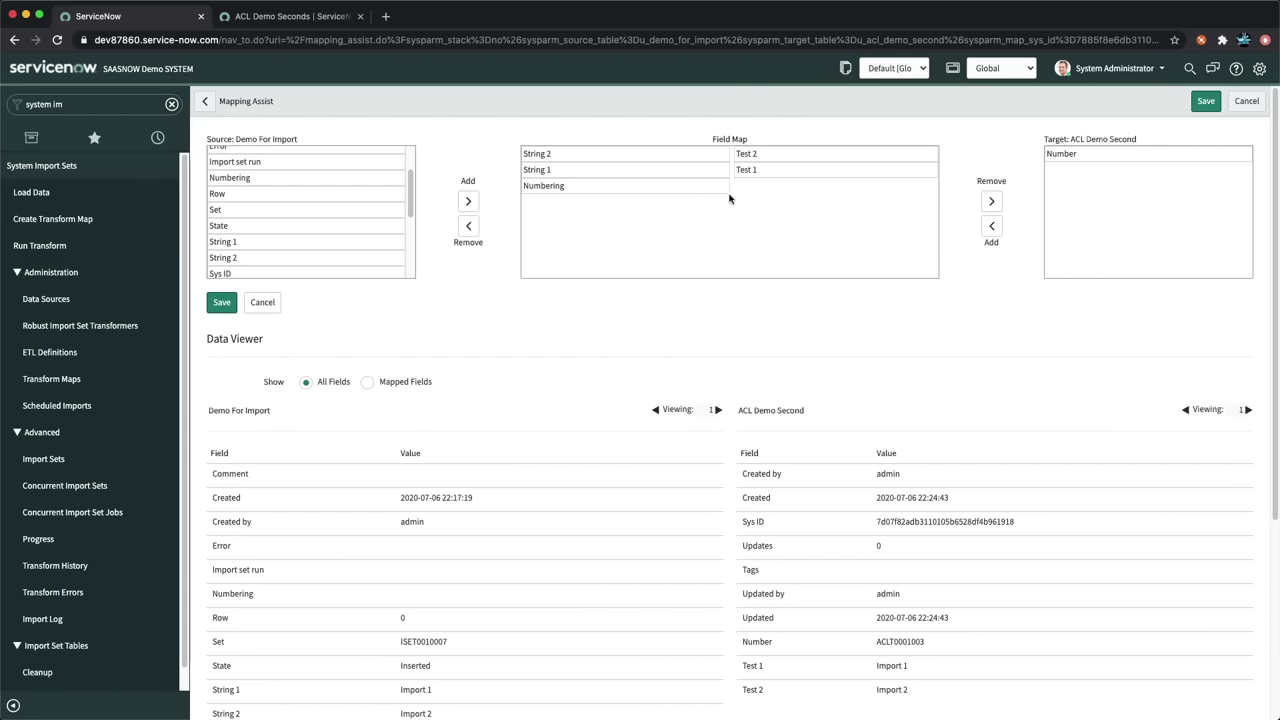
{"action": "left_click", "coordinate": [721, 187]}
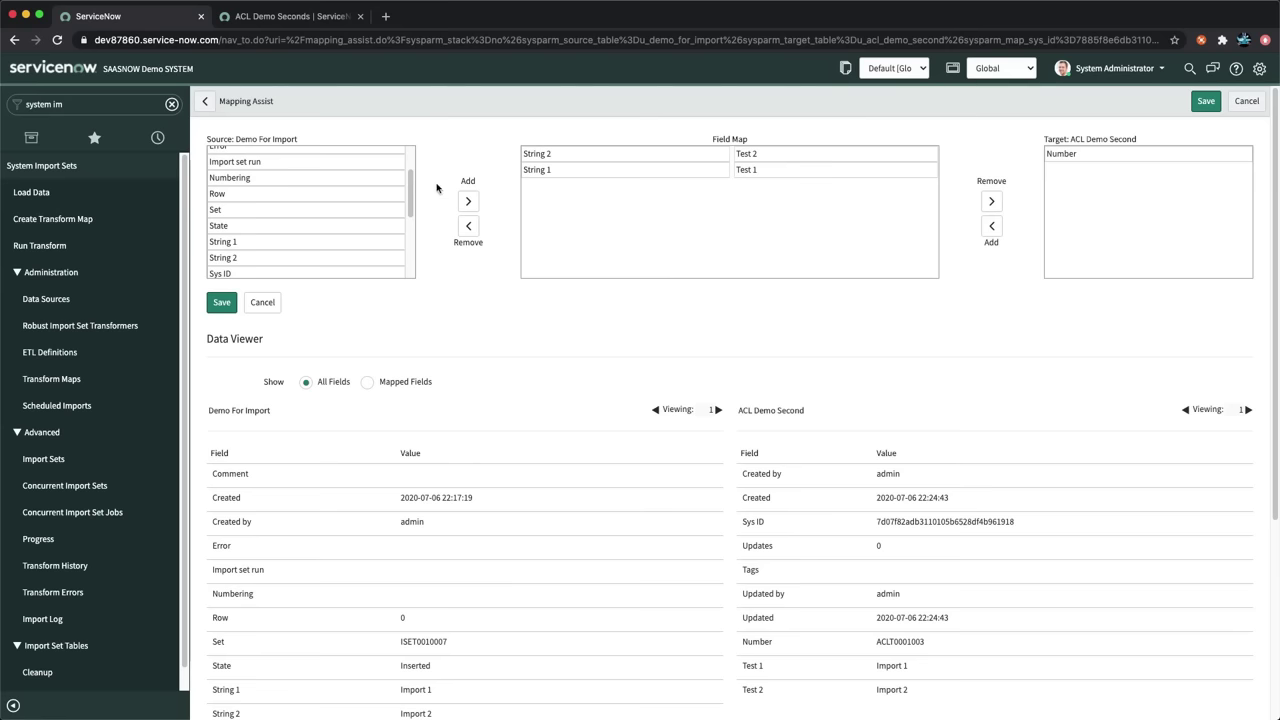
{"action": "double_click", "coordinate": [237, 176]}
{"action": "left_click", "coordinate": [1071, 153]}
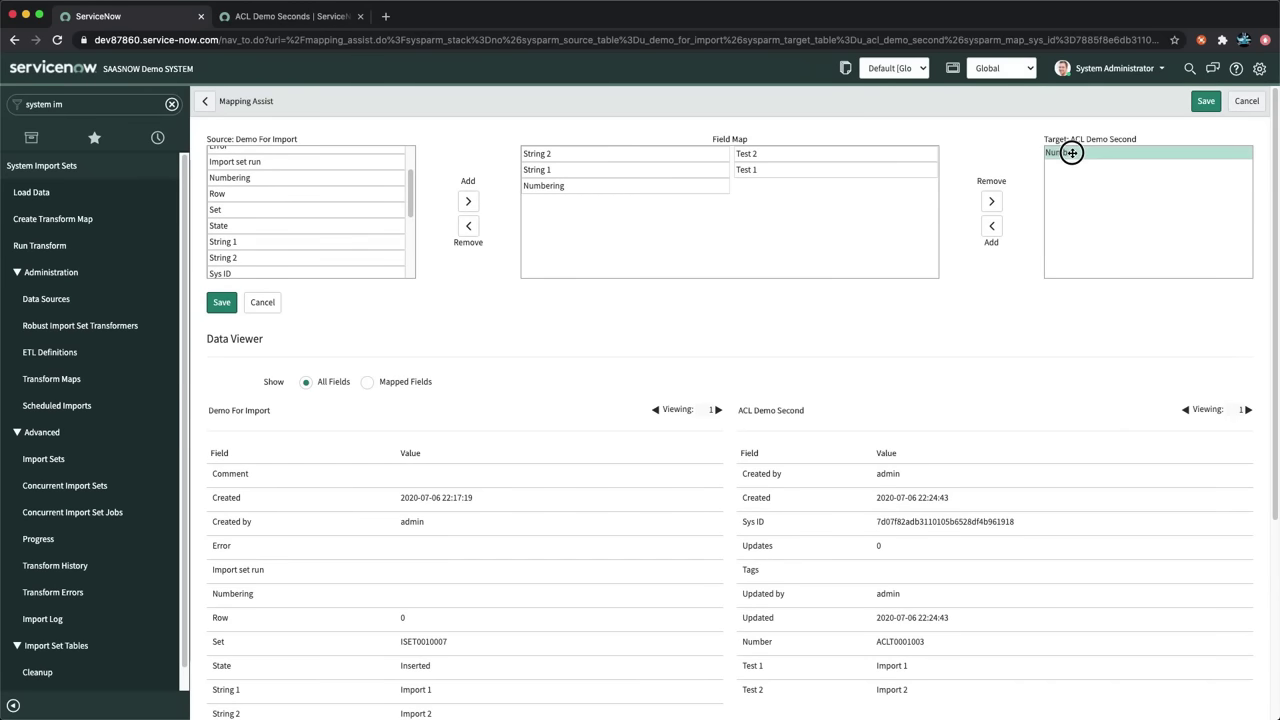
{"action": "left_click_drag", "start_coordinate": [1071, 153], "coordinate": [811, 183]}
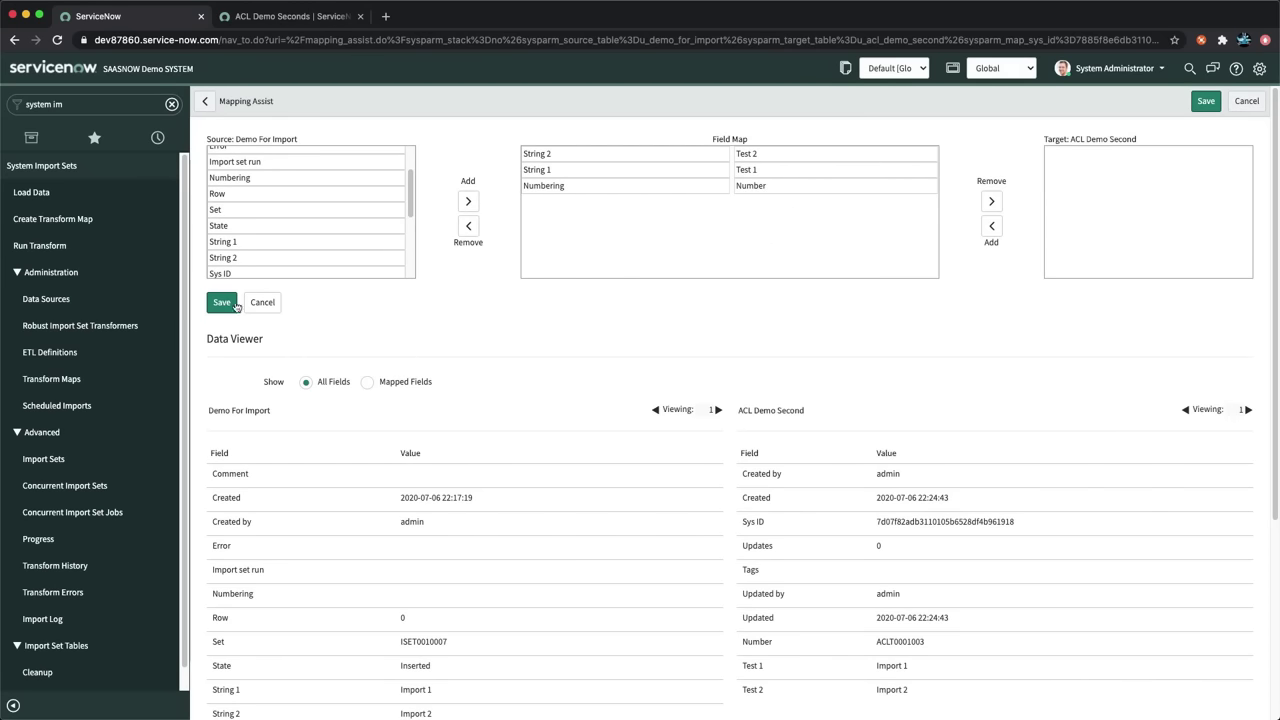
{"action": "left_click", "coordinate": [220, 310]}
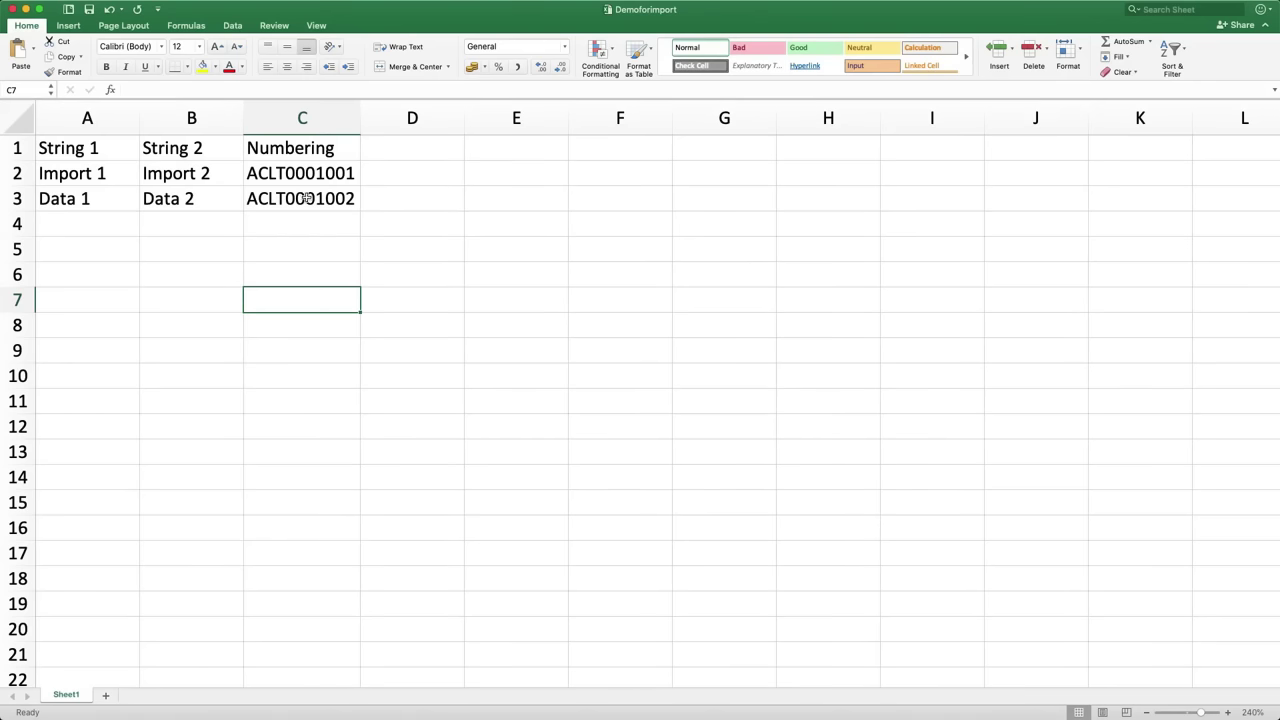
Change Excel cell B3 to Data 3 and B2 to Import 3, then return to ServiceNow
{"action": "left_click", "coordinate": [300, 198]}
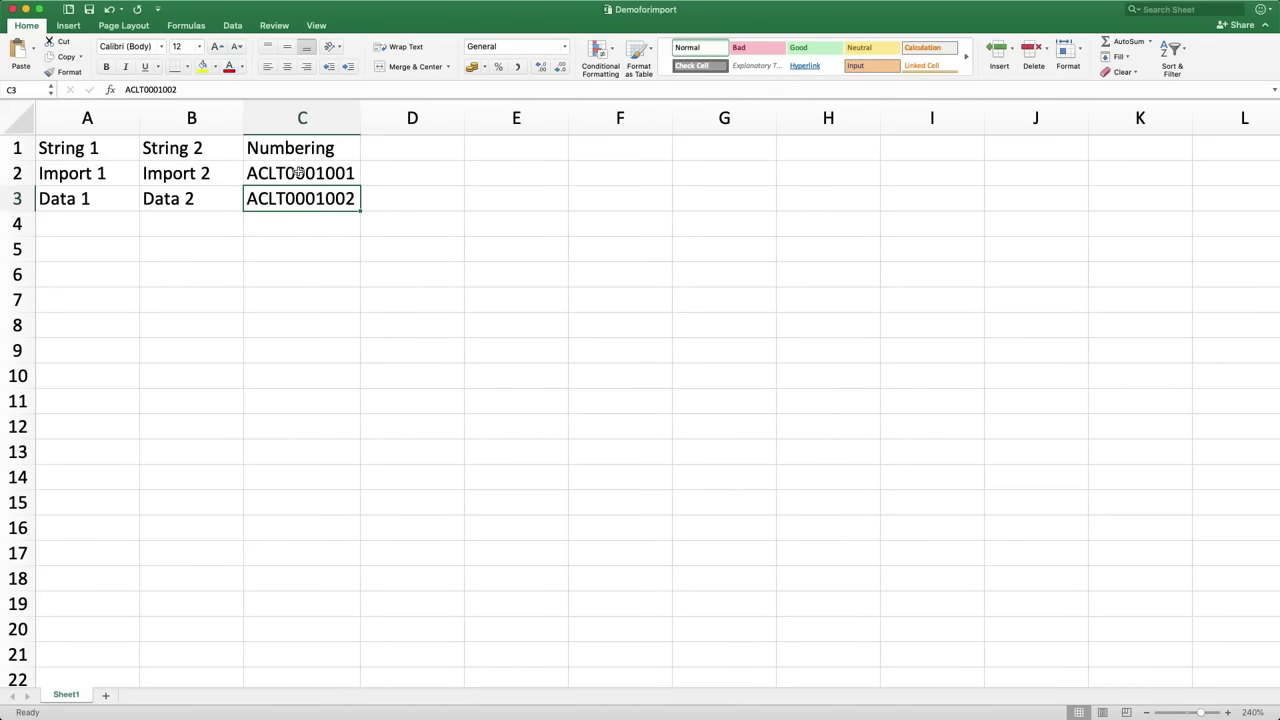
{"action": "double_click", "coordinate": [191, 199]}
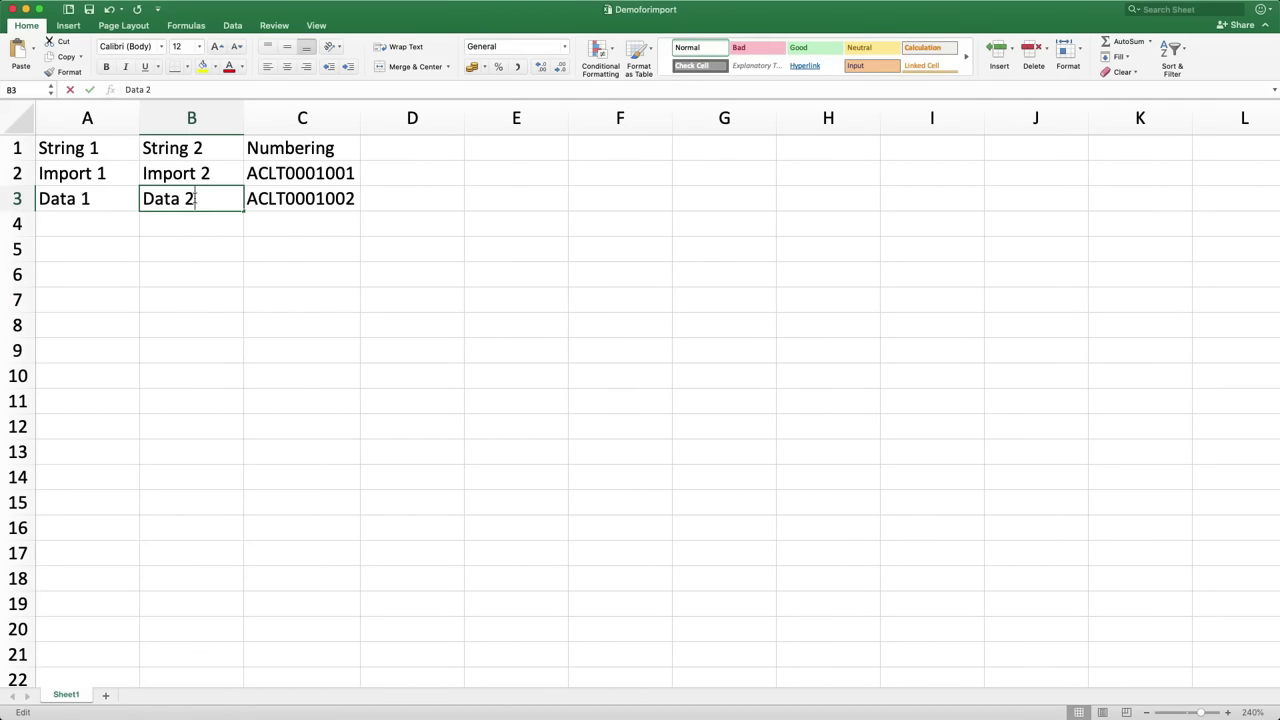
{"action": "type", "text": "="}
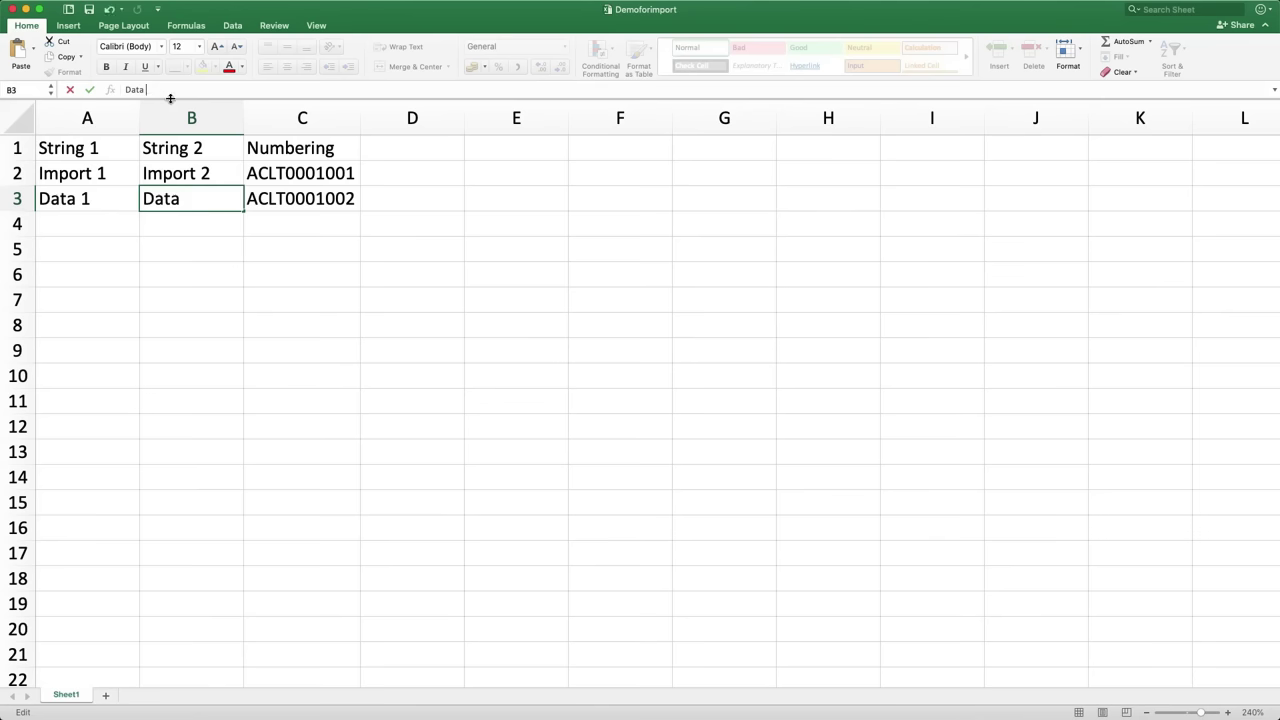
{"action": "type", "text": "3"}
{"action": "left_click", "coordinate": [193, 175]}
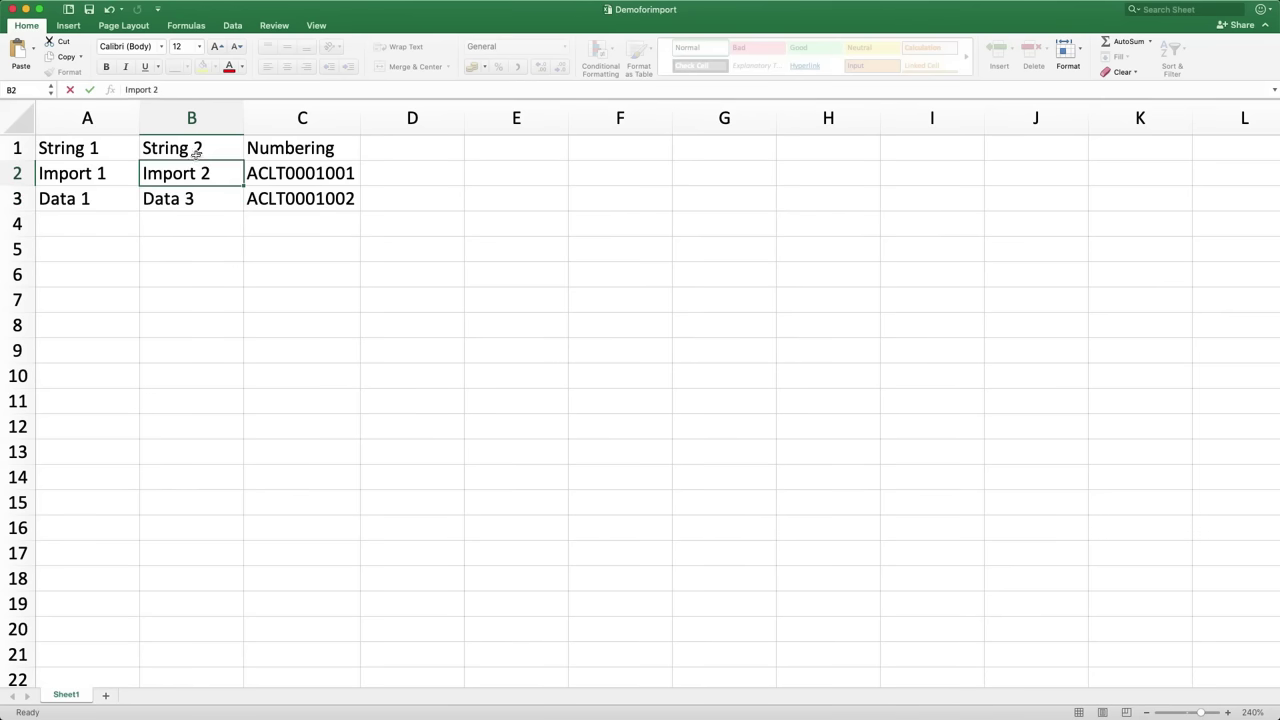
{"action": "left_click", "coordinate": [202, 90]}
{"action": "key", "text": "BackSpace"}
{"action": "type", "text": "3"}
{"action": "left_click", "coordinate": [194, 290]}
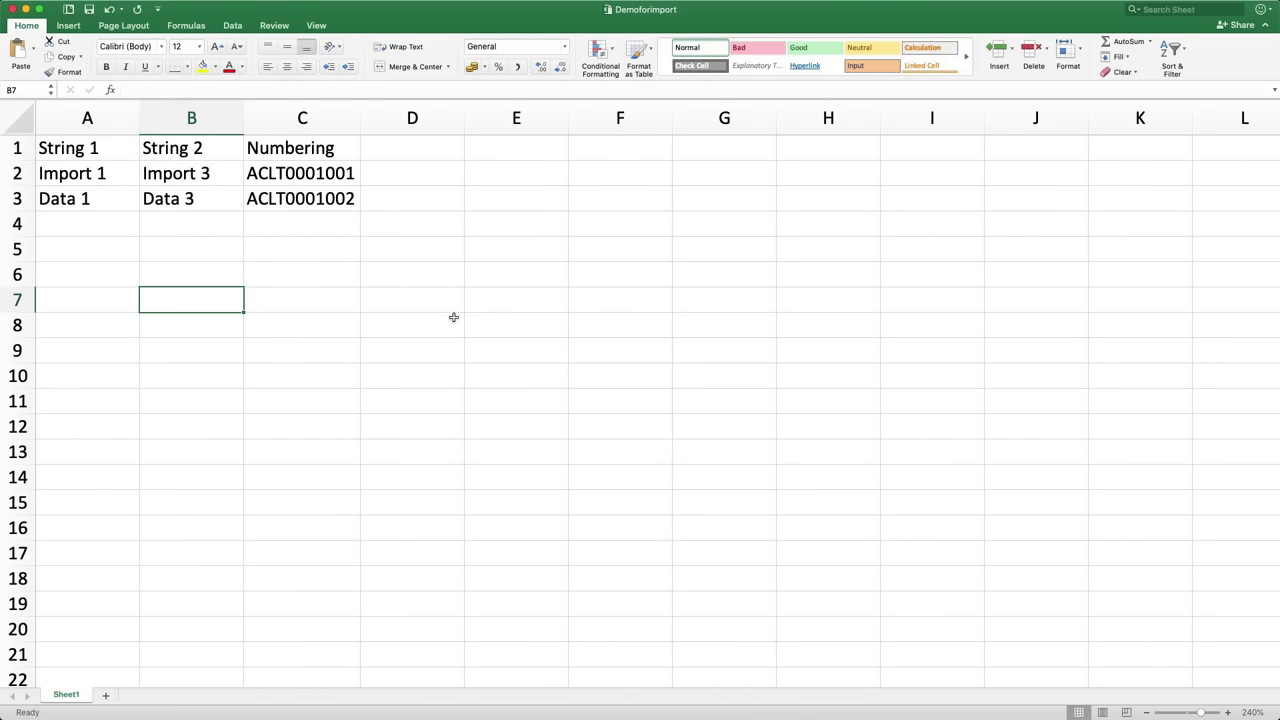
{"action": "key", "text": "super+Tab"}
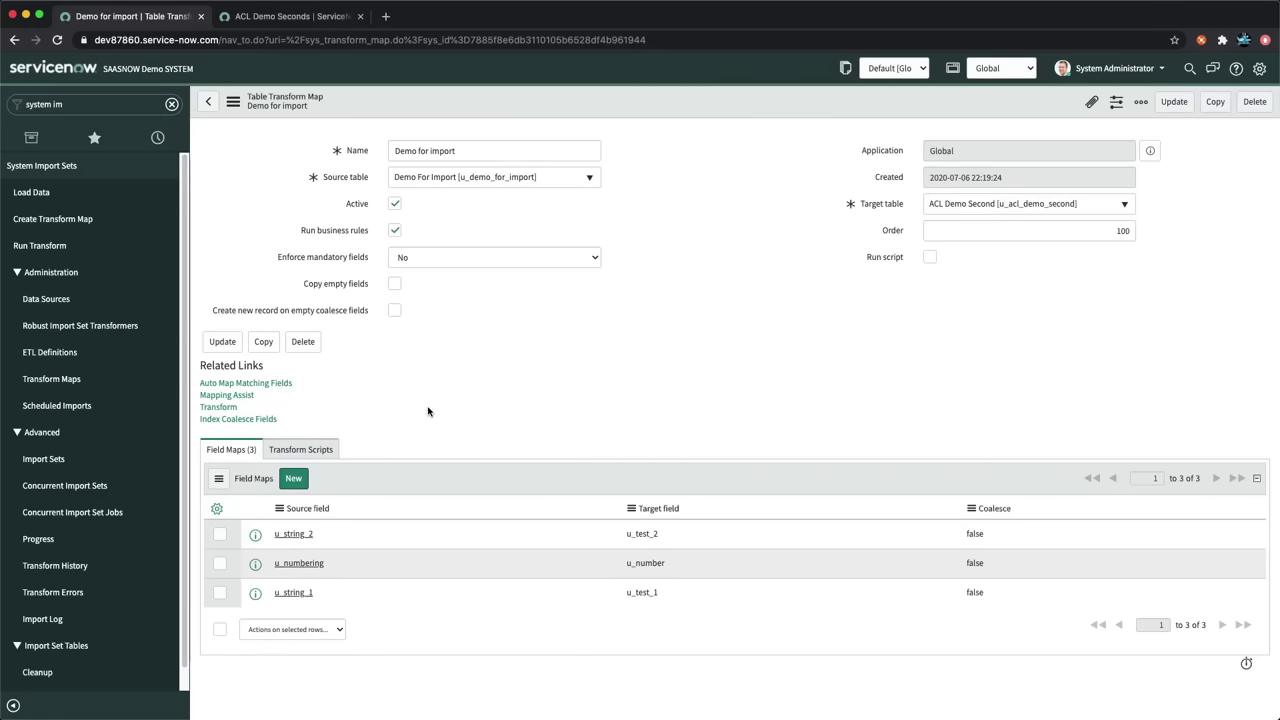
Load Demoforimport.xlsx into the existing Demo For Import table
{"action": "left_click", "coordinate": [33, 198]}
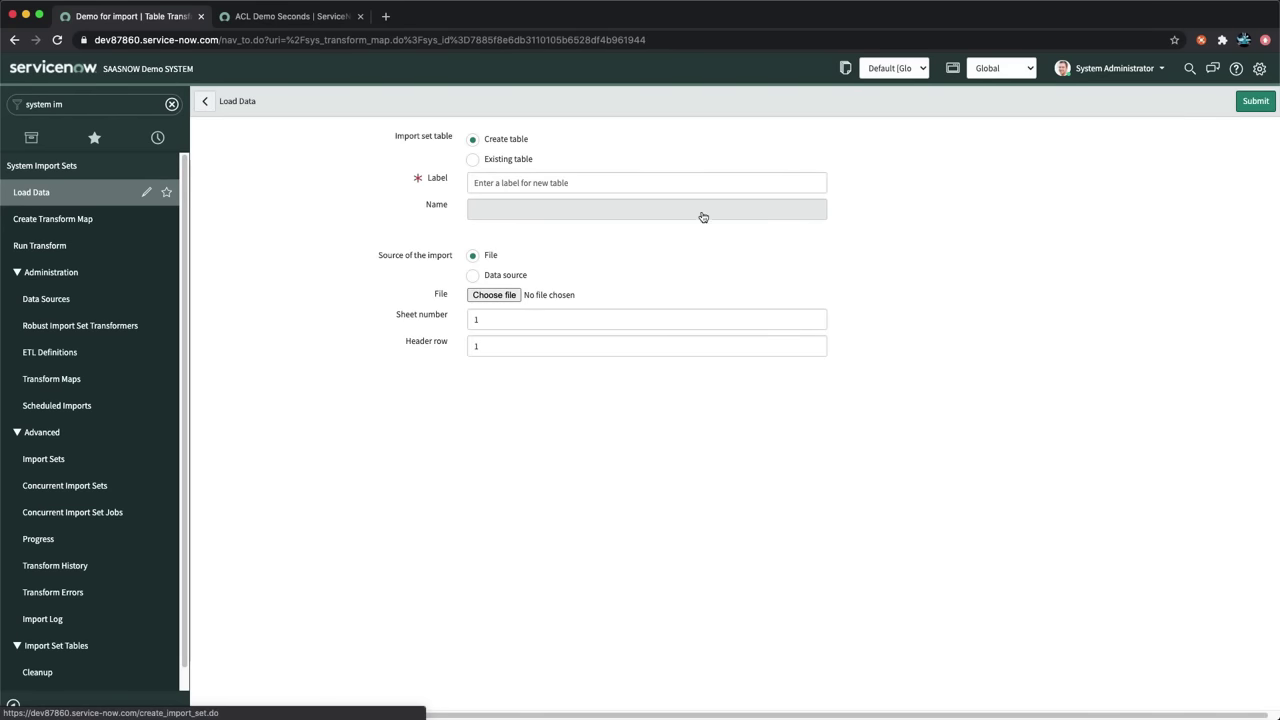
{"action": "left_click", "coordinate": [473, 159]}
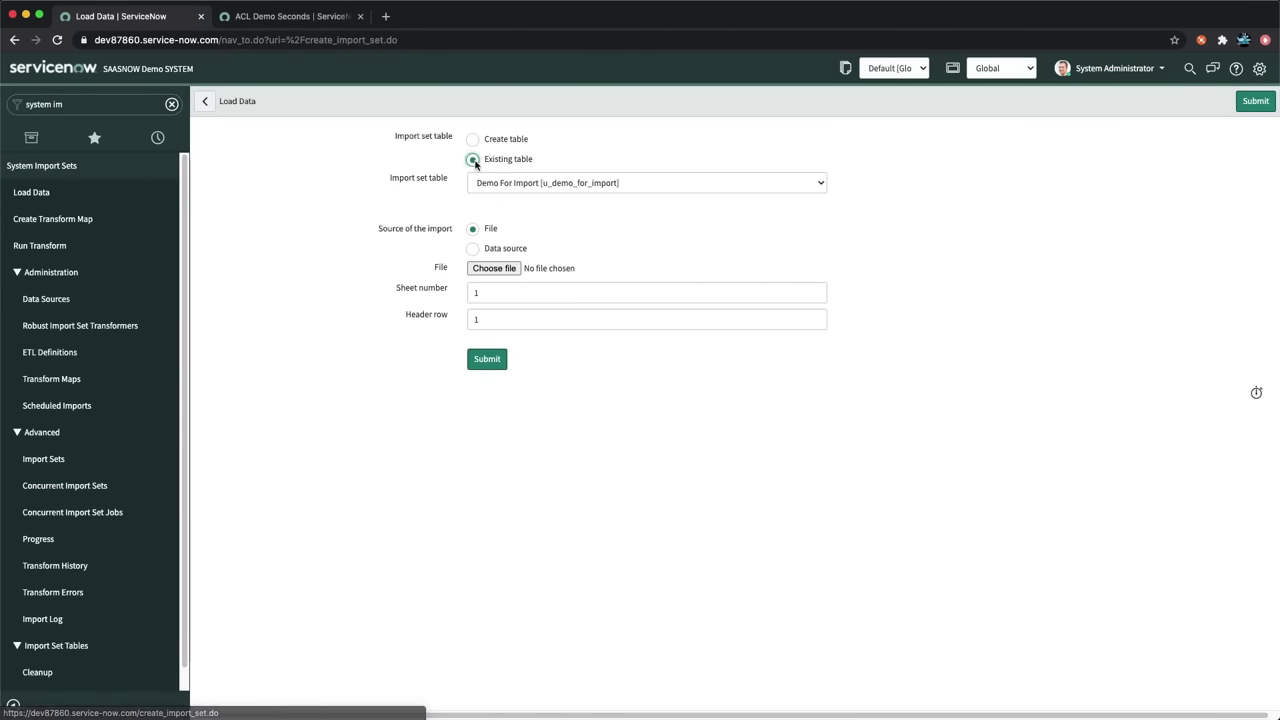
{"action": "left_click", "coordinate": [496, 268]}
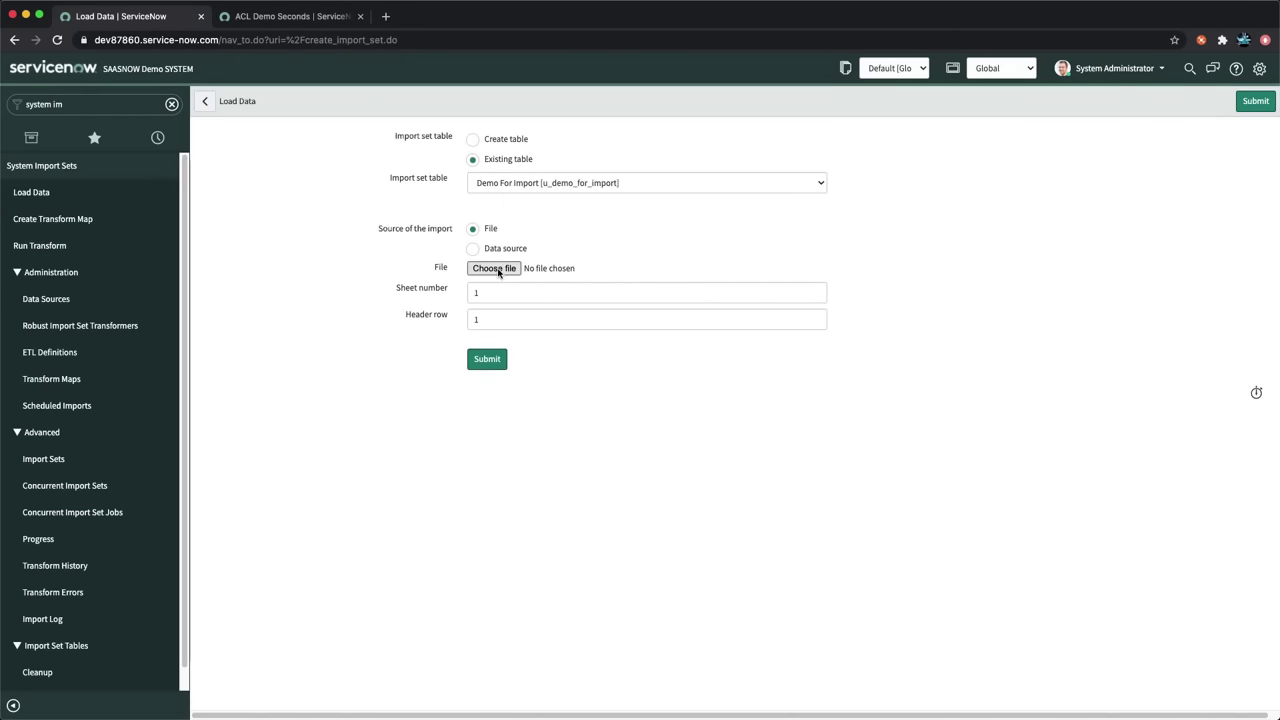
{"action": "double_click", "coordinate": [552, 102]}
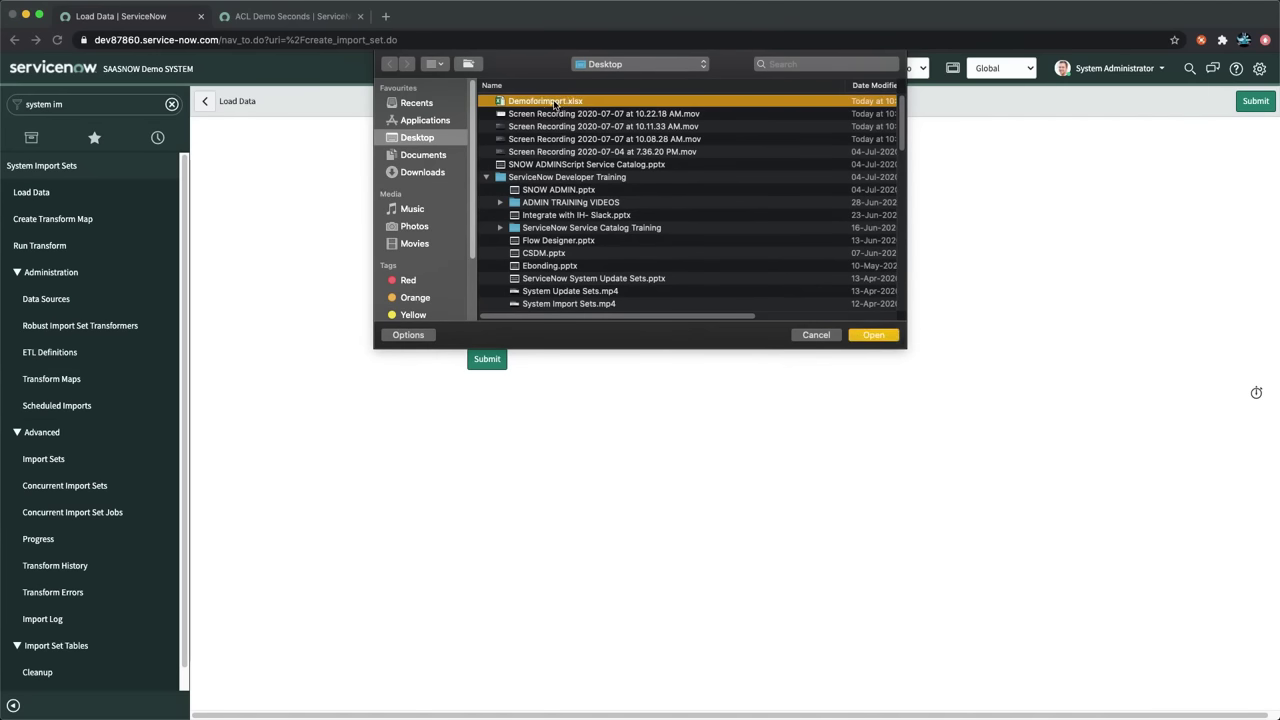
{"action": "left_click", "coordinate": [490, 361]}
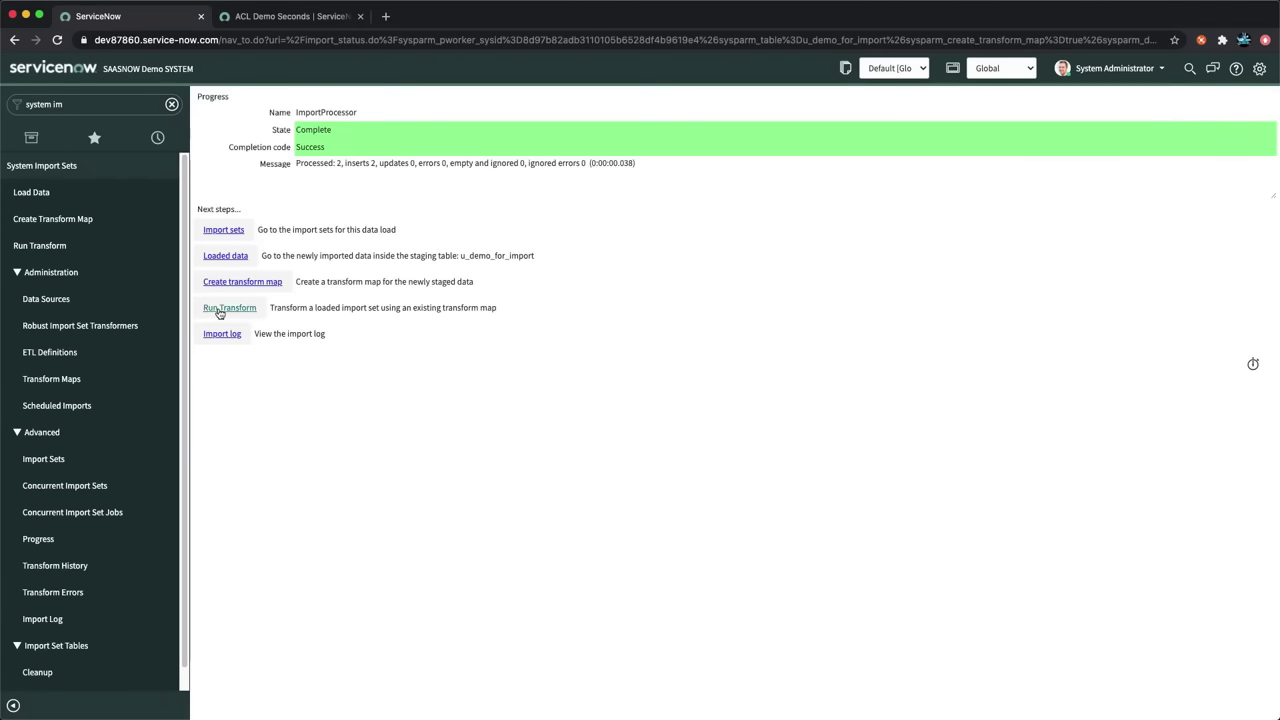
Run the Demo for import transform and open import set ISET0010009 to review results
{"action": "left_click", "coordinate": [229, 308]}
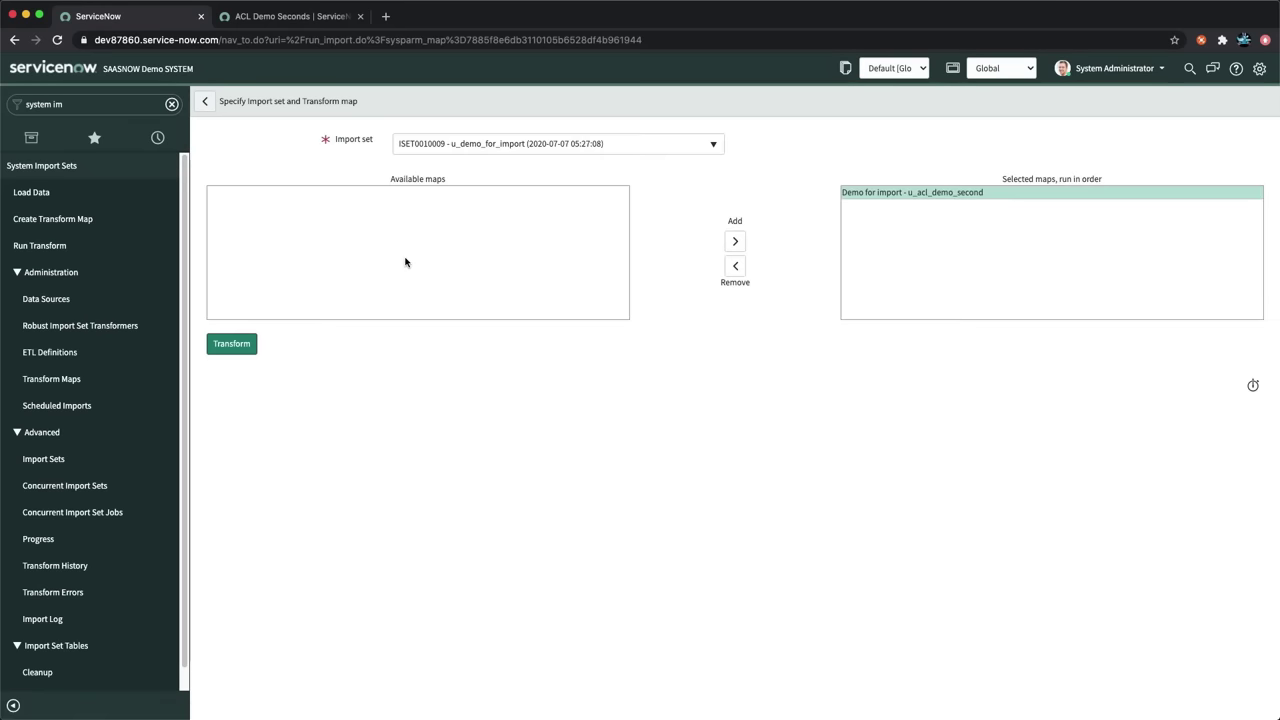
{"action": "left_click", "coordinate": [228, 347]}
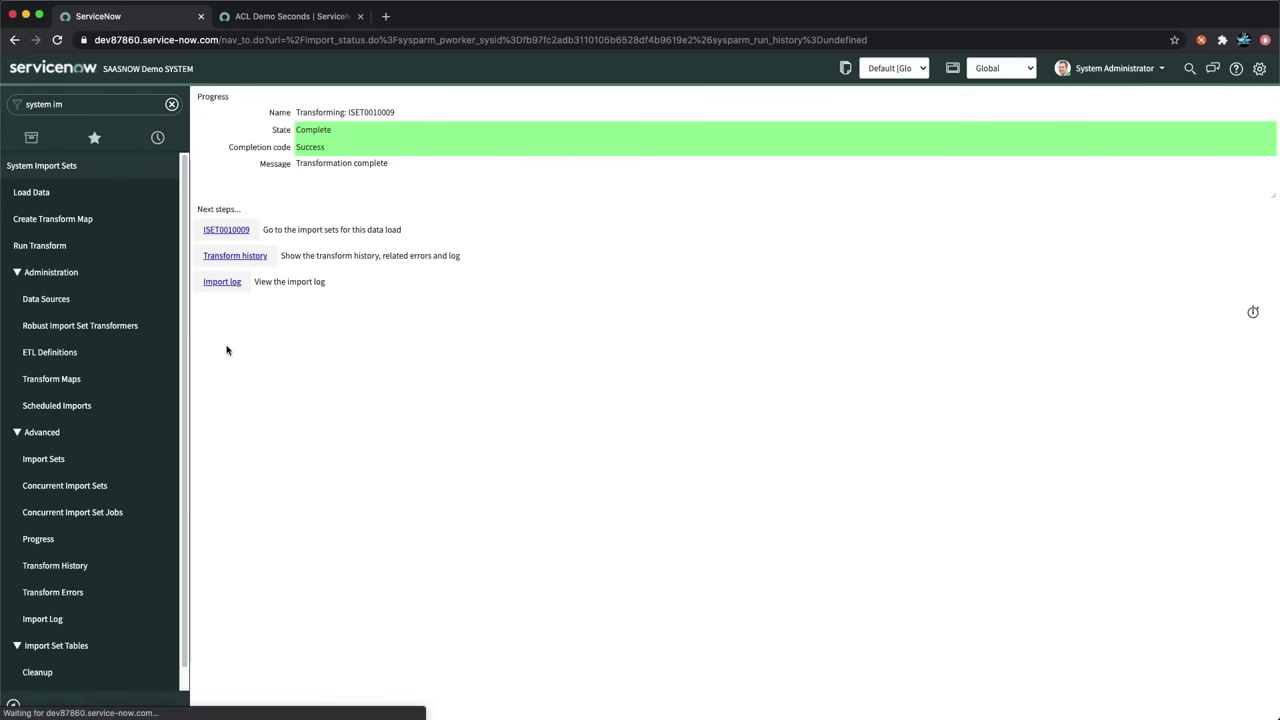
{"action": "left_click", "coordinate": [224, 231]}
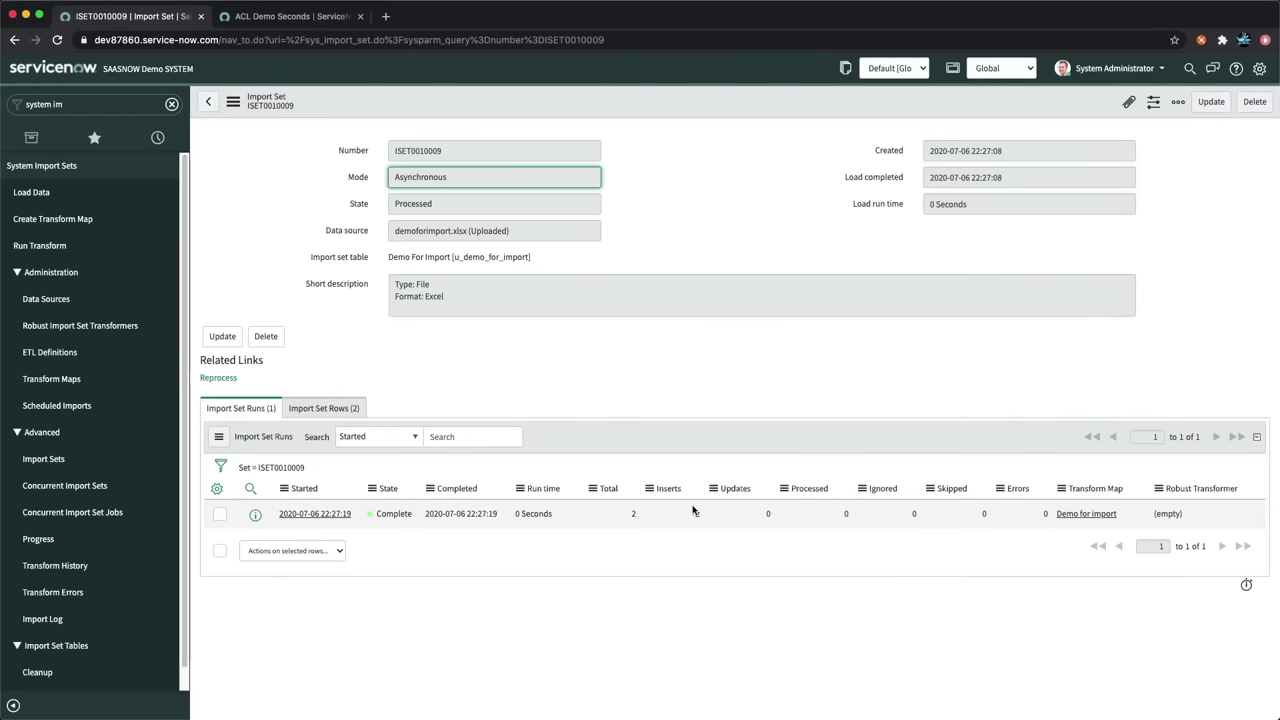
Refresh the ACL Demo Seconds list to check the new Import 3 and Data 3 rows, then return to ISET0010009
{"action": "left_click", "coordinate": [285, 16]}
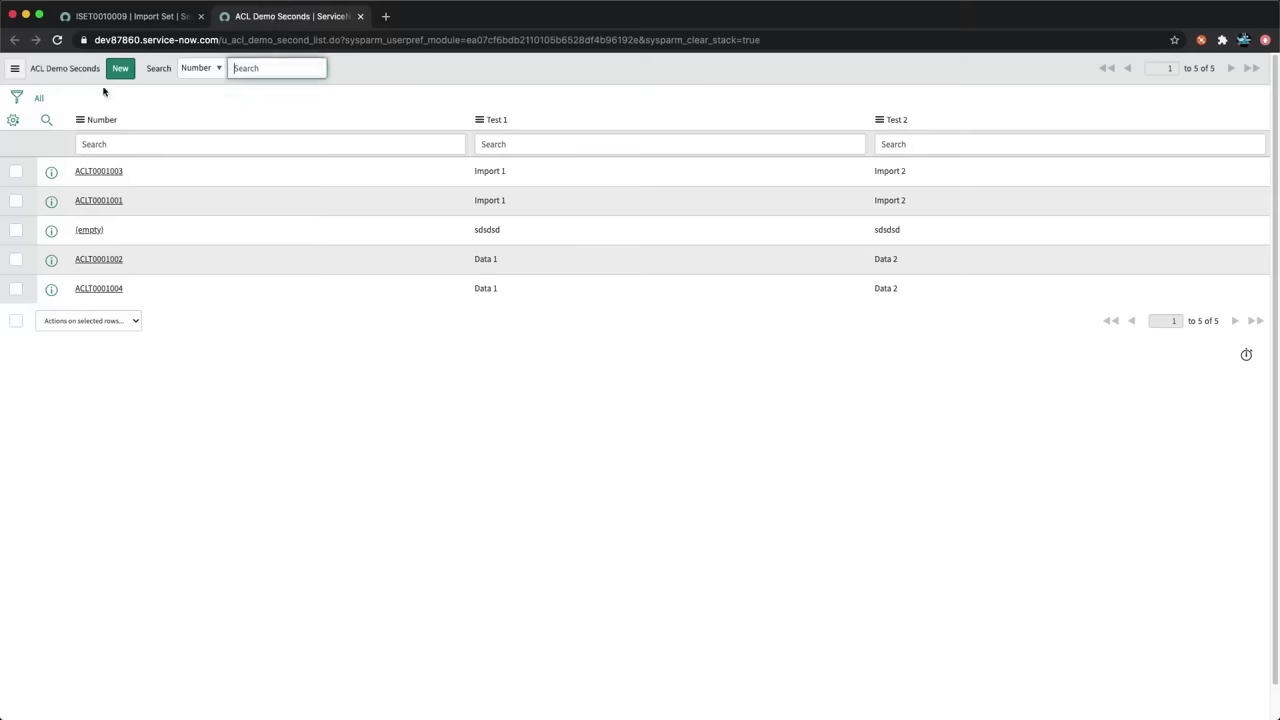
{"action": "left_click", "coordinate": [15, 68]}
{"action": "left_click", "coordinate": [45, 144]}
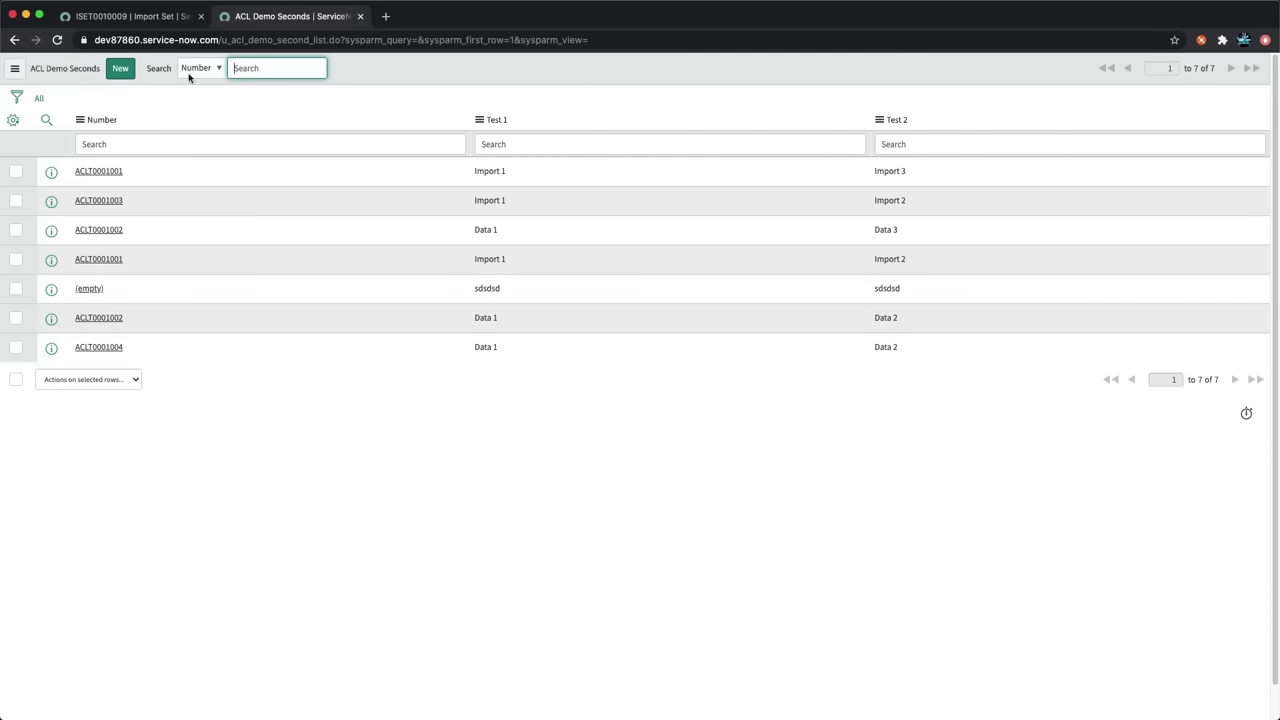
{"action": "left_click", "coordinate": [123, 18]}
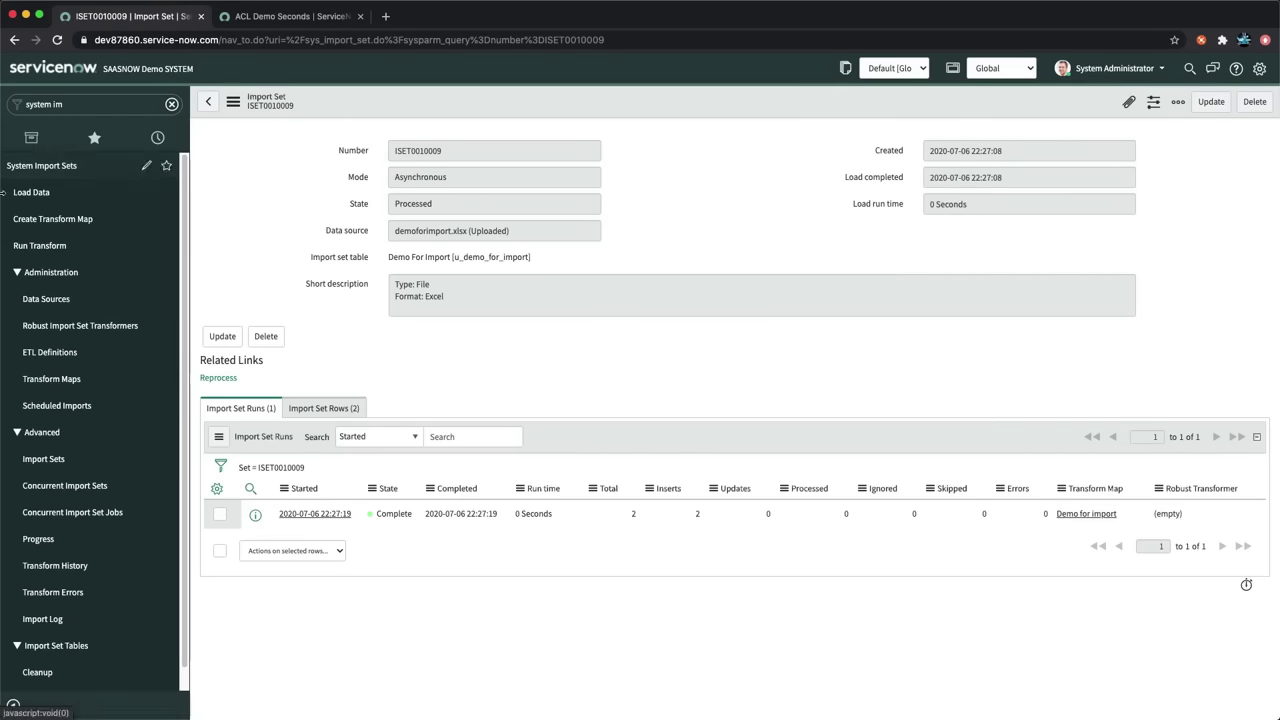
In the Demo for import transform map, set u_numbering's Coalesce to true
{"action": "left_click", "coordinate": [51, 379]}
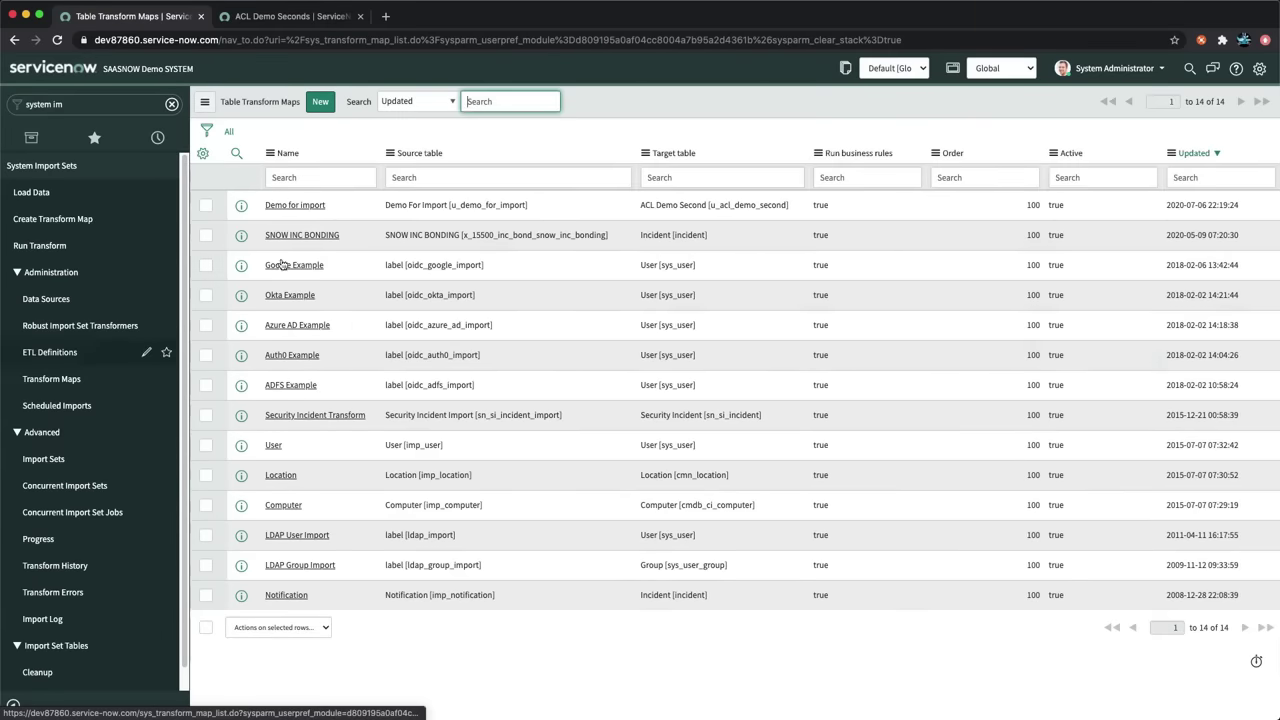
{"action": "left_click", "coordinate": [287, 207]}
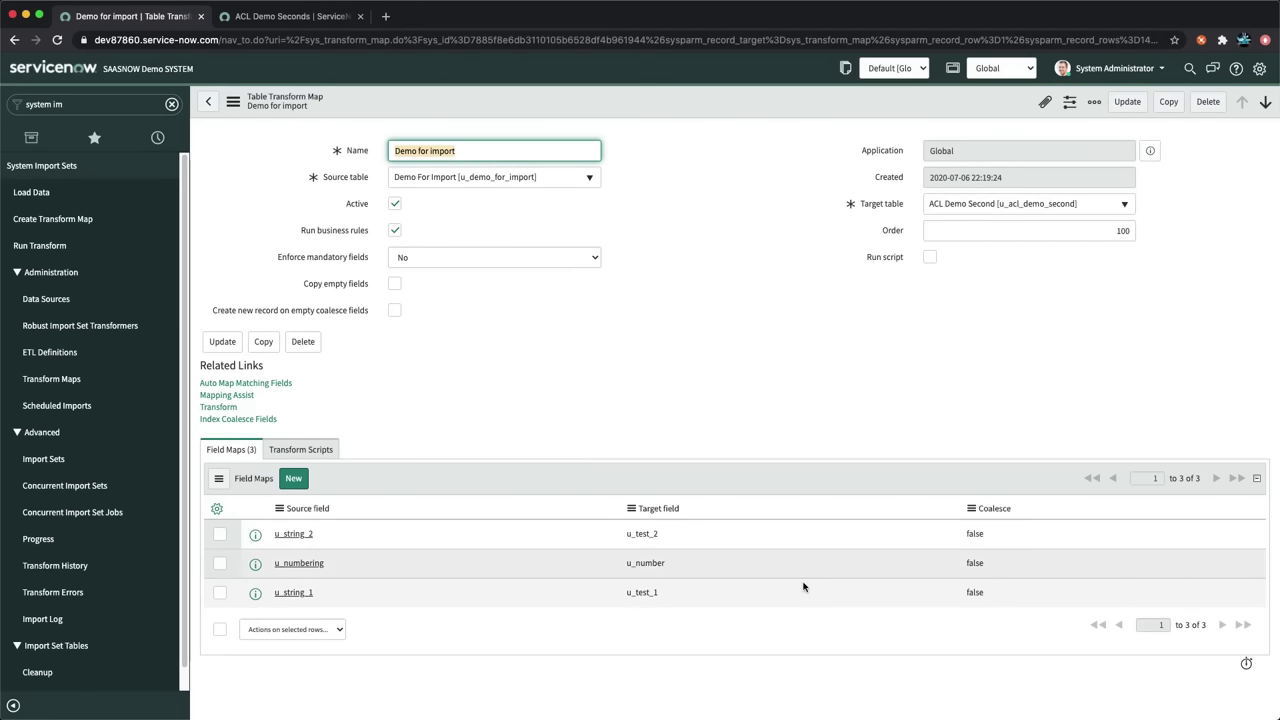
{"action": "left_click", "coordinate": [989, 563]}
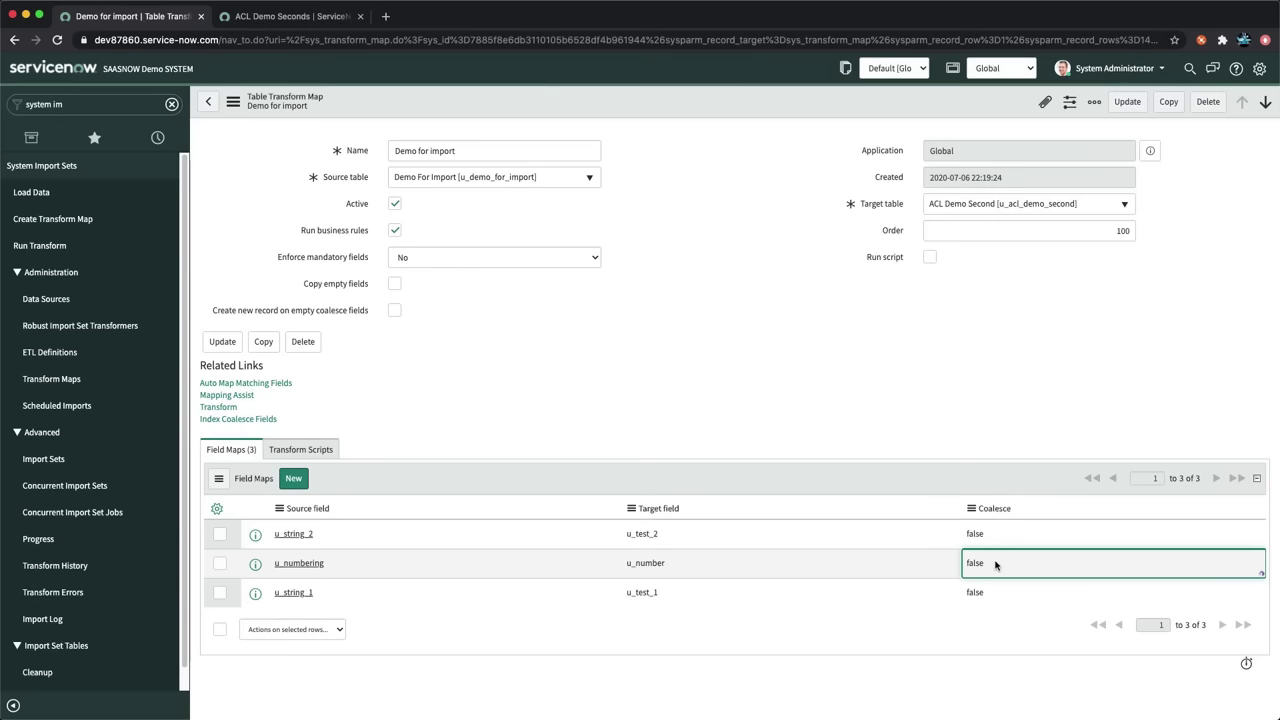
{"action": "double_click", "coordinate": [991, 565]}
{"action": "left_click", "coordinate": [990, 566]}
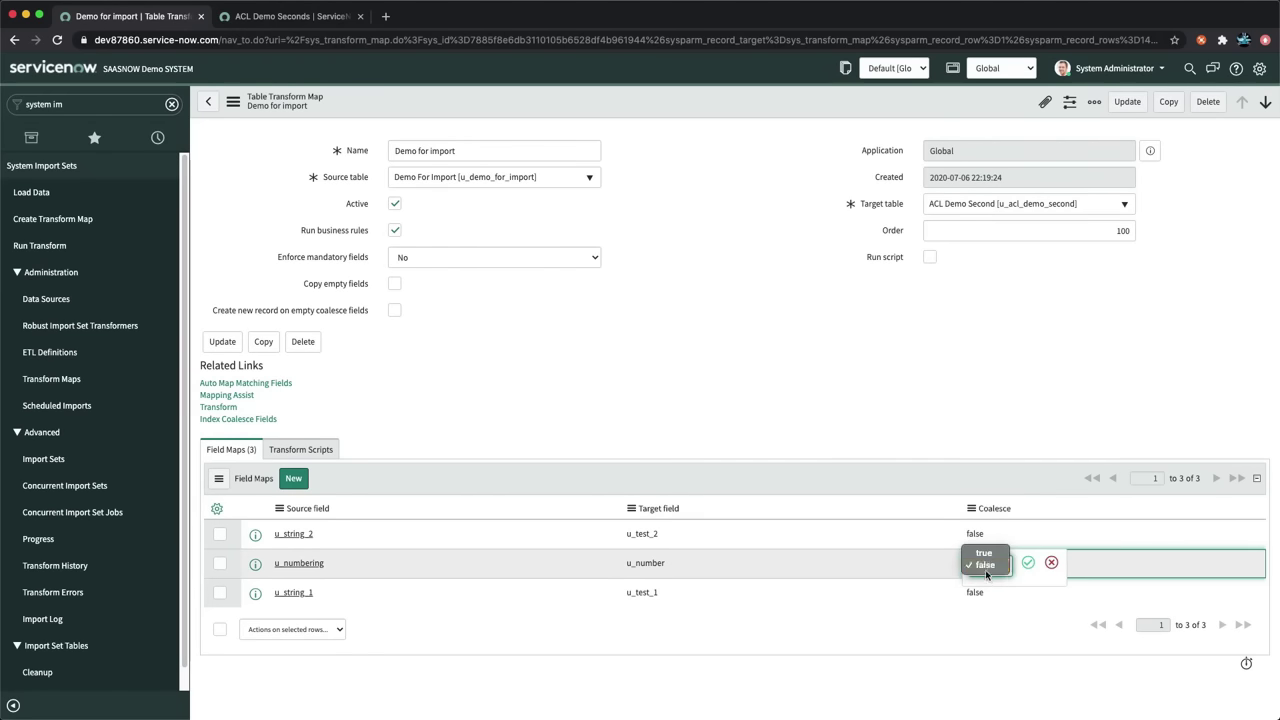
{"action": "left_click", "coordinate": [984, 549]}
{"action": "left_click", "coordinate": [1031, 566]}
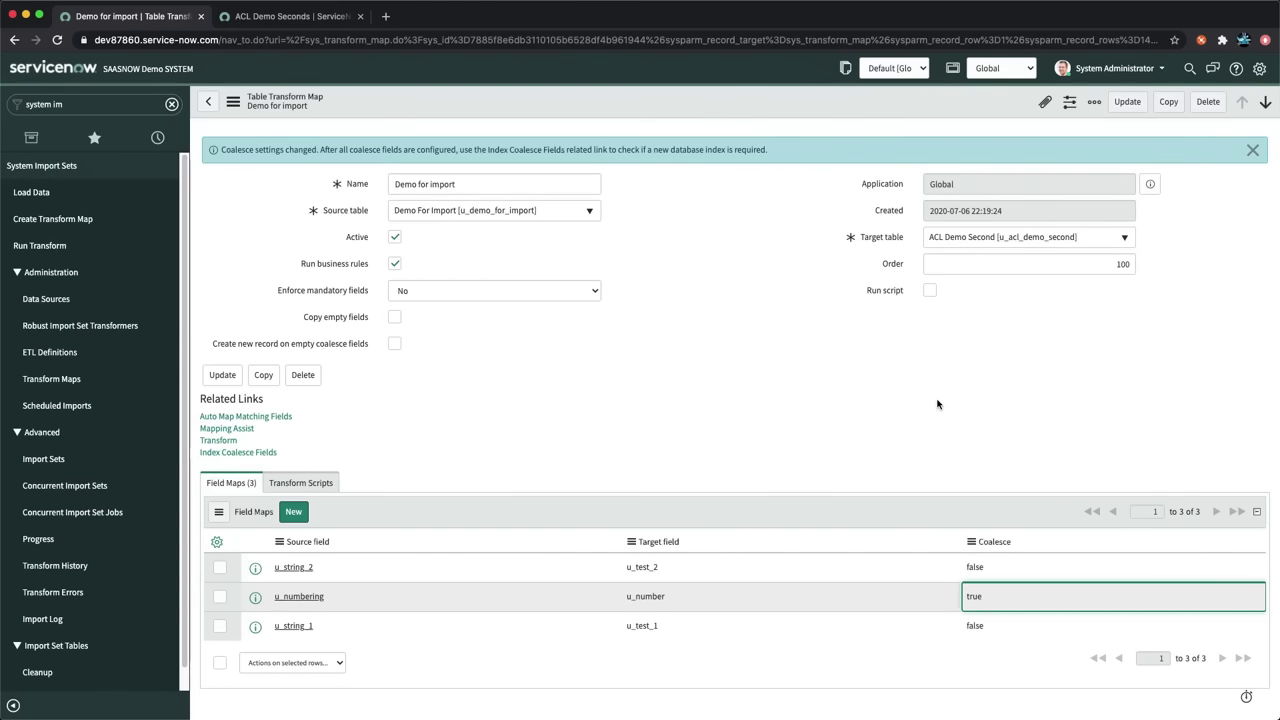
{"action": "key", "text": "super+Tab"}
{"action": "key", "text": "super+Tab"}
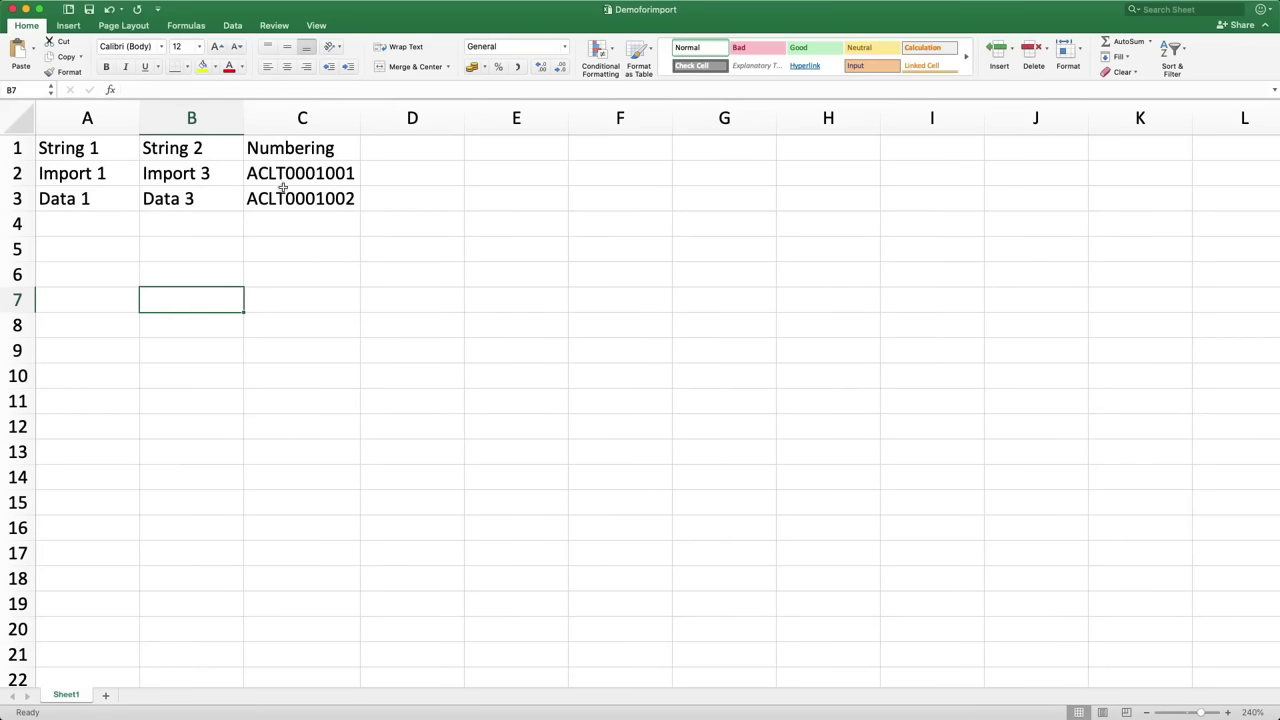
Check the Numbering values ACLT0001001 and ACLT0001002 in Excel, dismissing the template gallery, then return to ServiceNow
{"action": "left_click", "coordinate": [196, 180]}
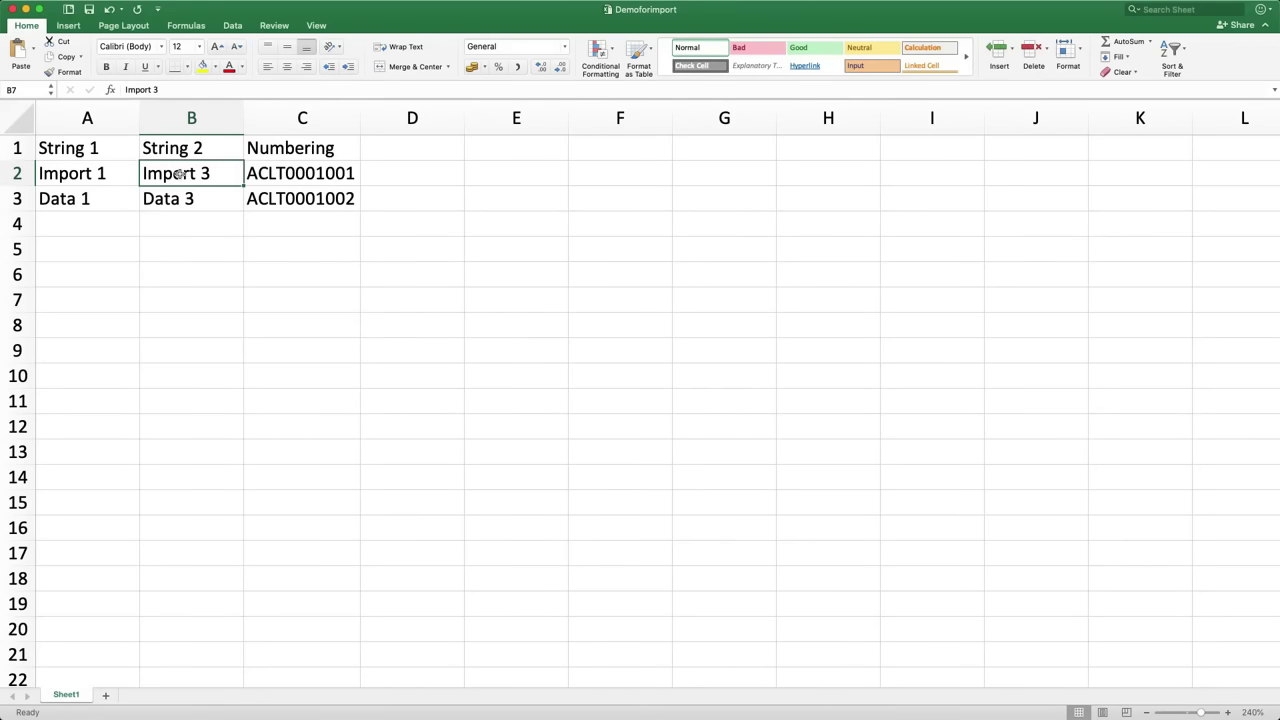
{"action": "left_click", "coordinate": [320, 173]}
{"action": "key", "text": "Down"}
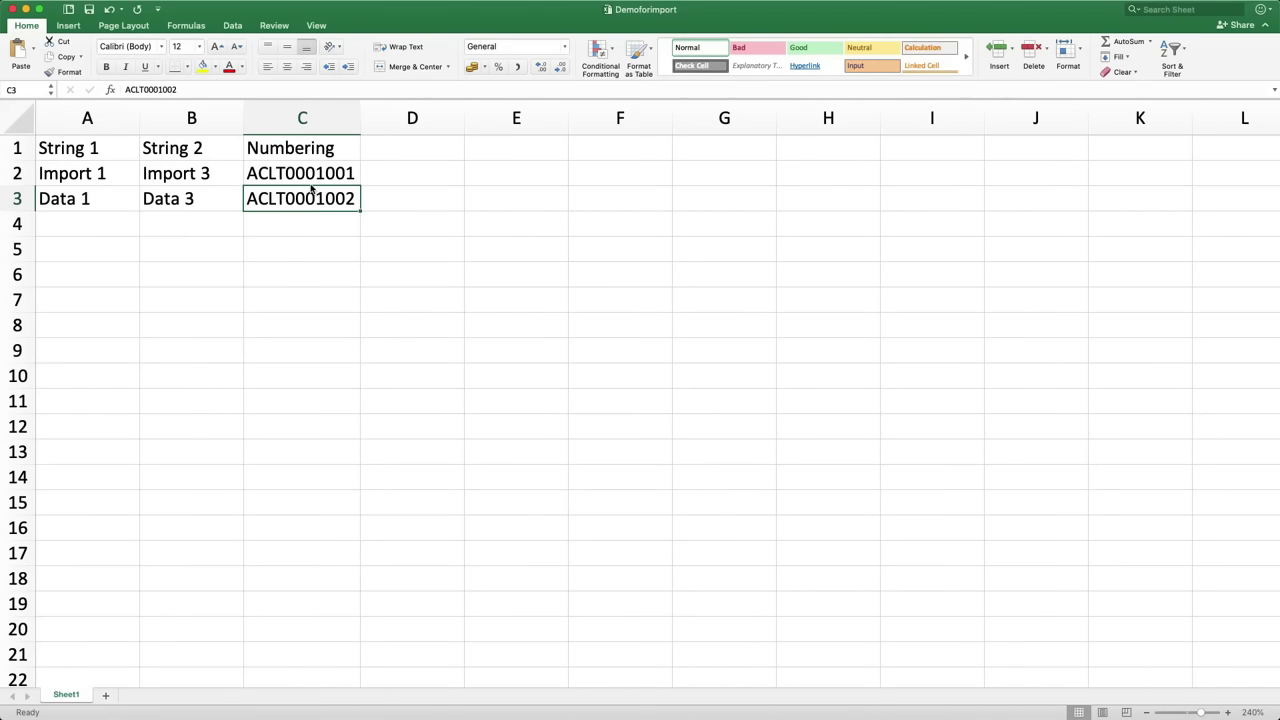
{"action": "left_click", "coordinate": [300, 172]}
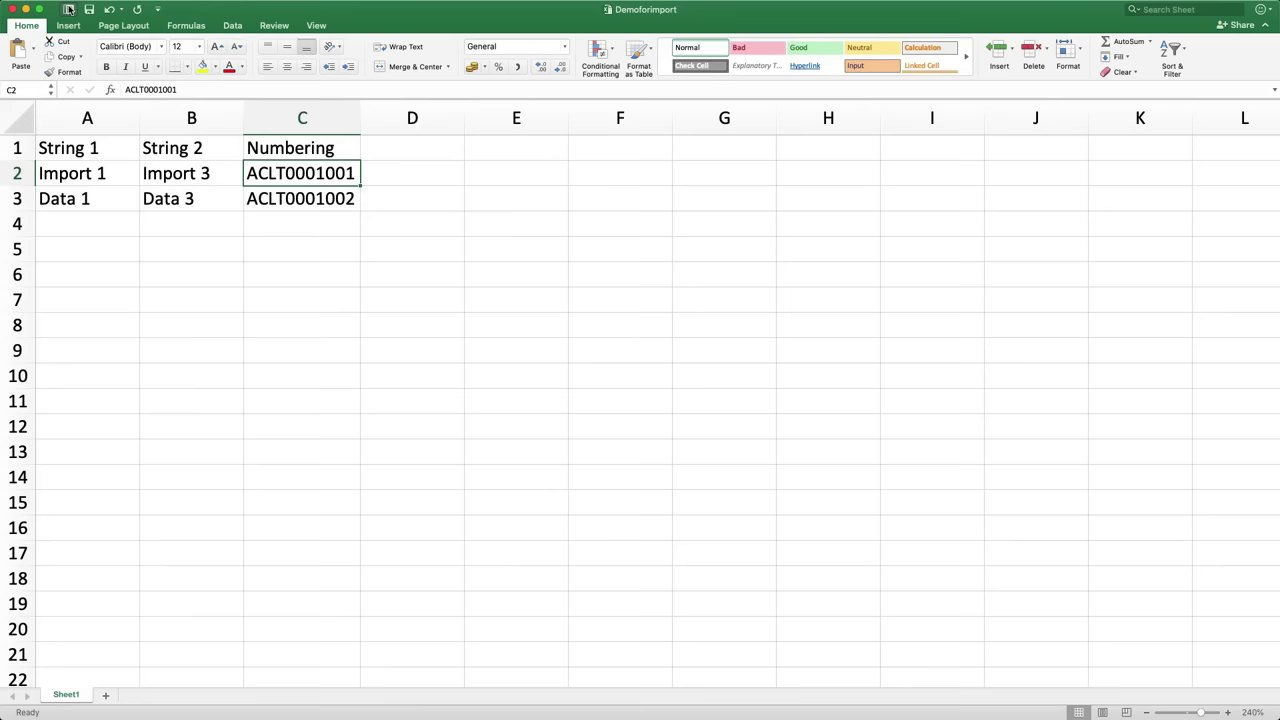
{"action": "left_click", "coordinate": [69, 9]}
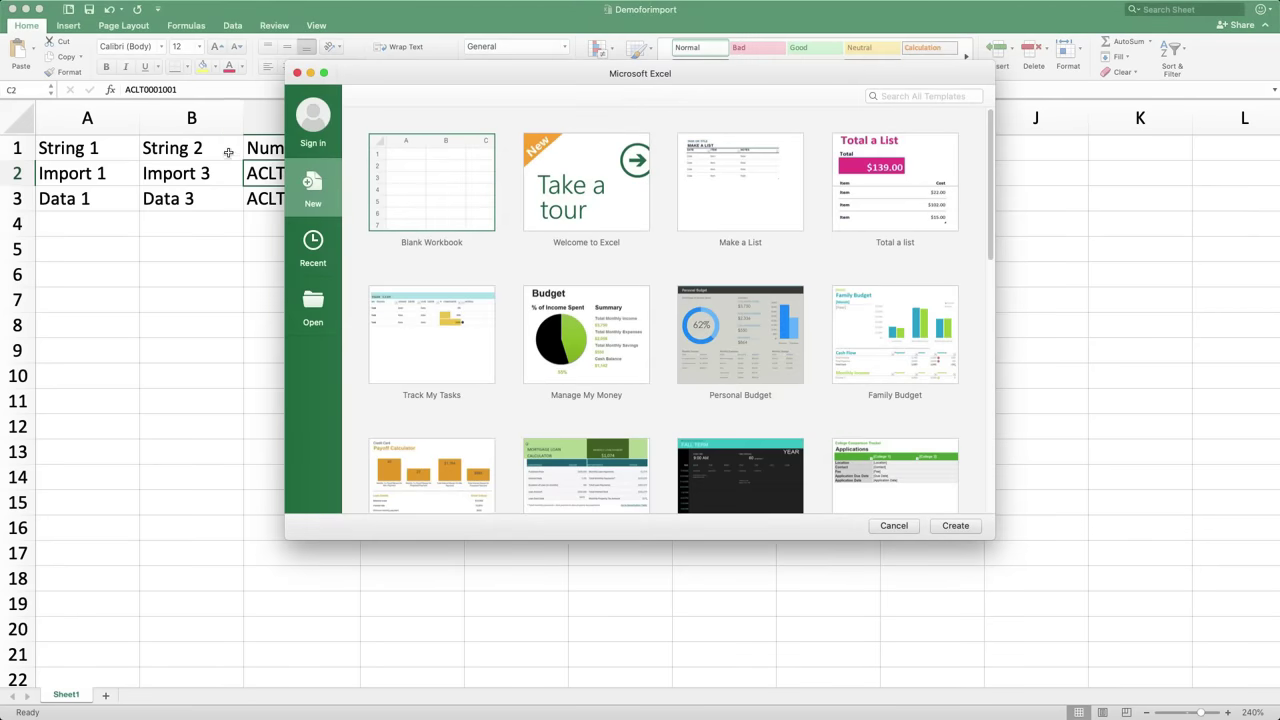
{"action": "left_click", "coordinate": [297, 73]}
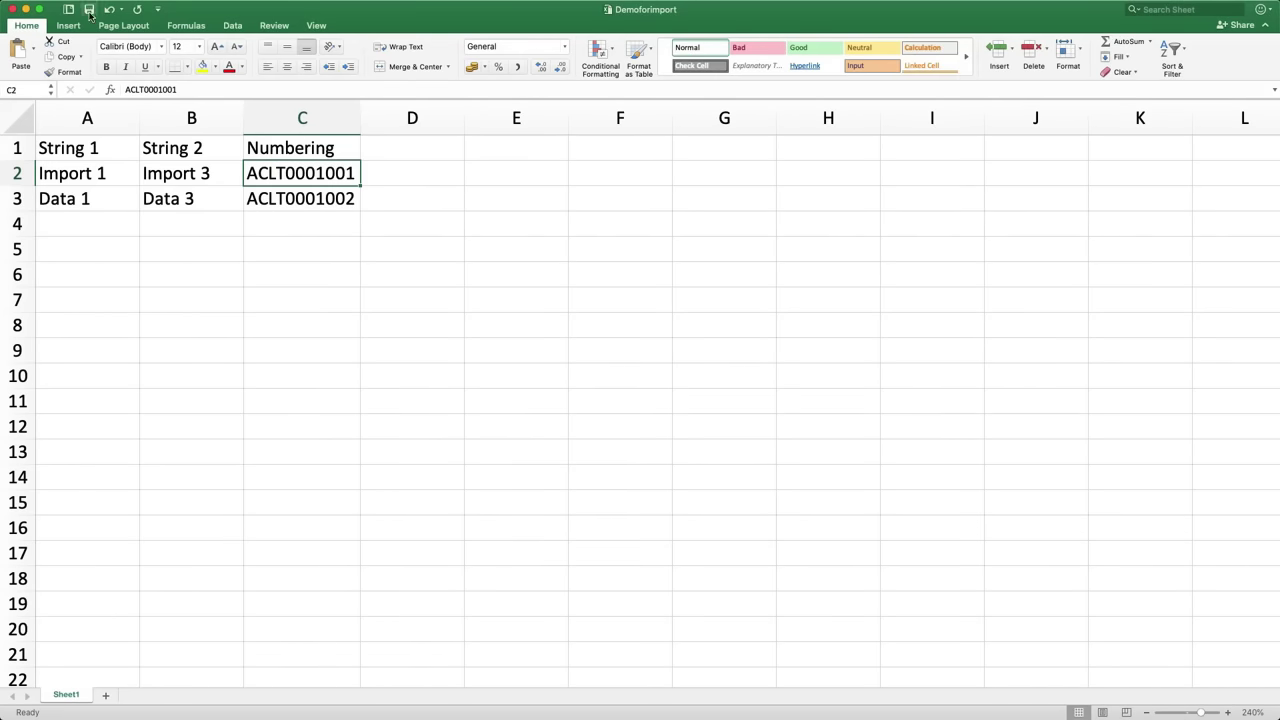
{"action": "left_click", "coordinate": [280, 195]}
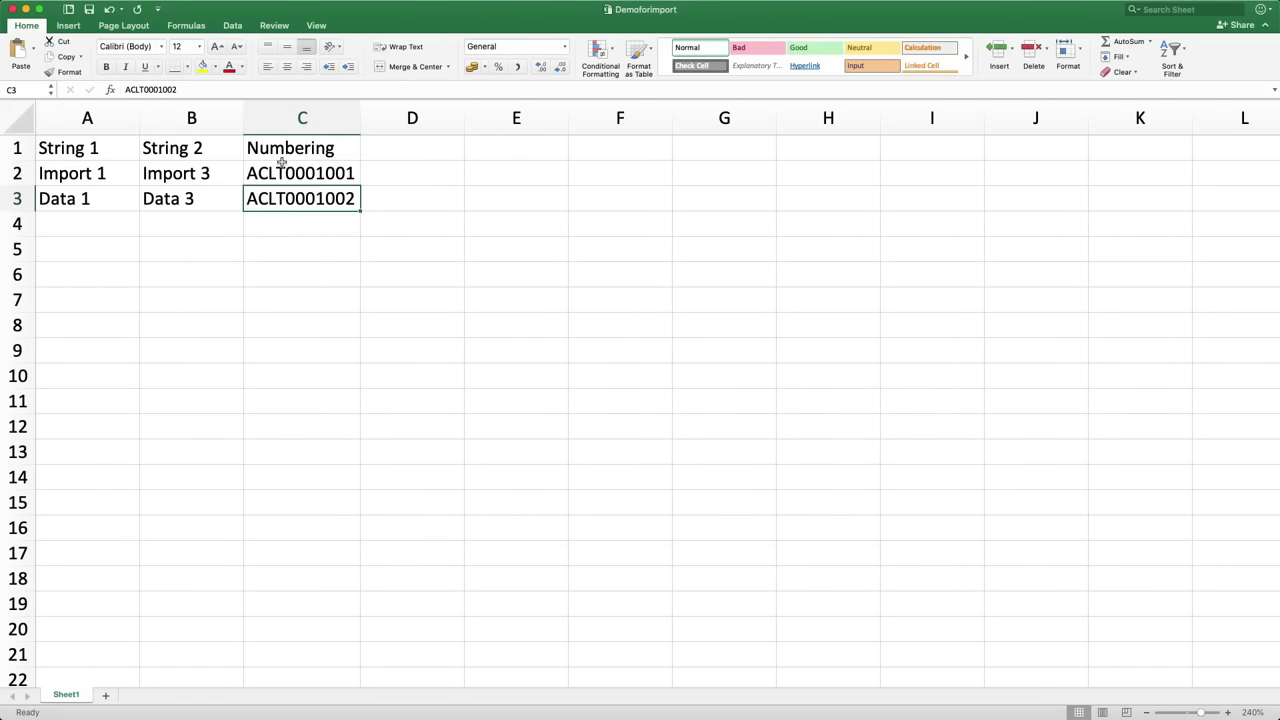
{"action": "left_click", "coordinate": [282, 163]}
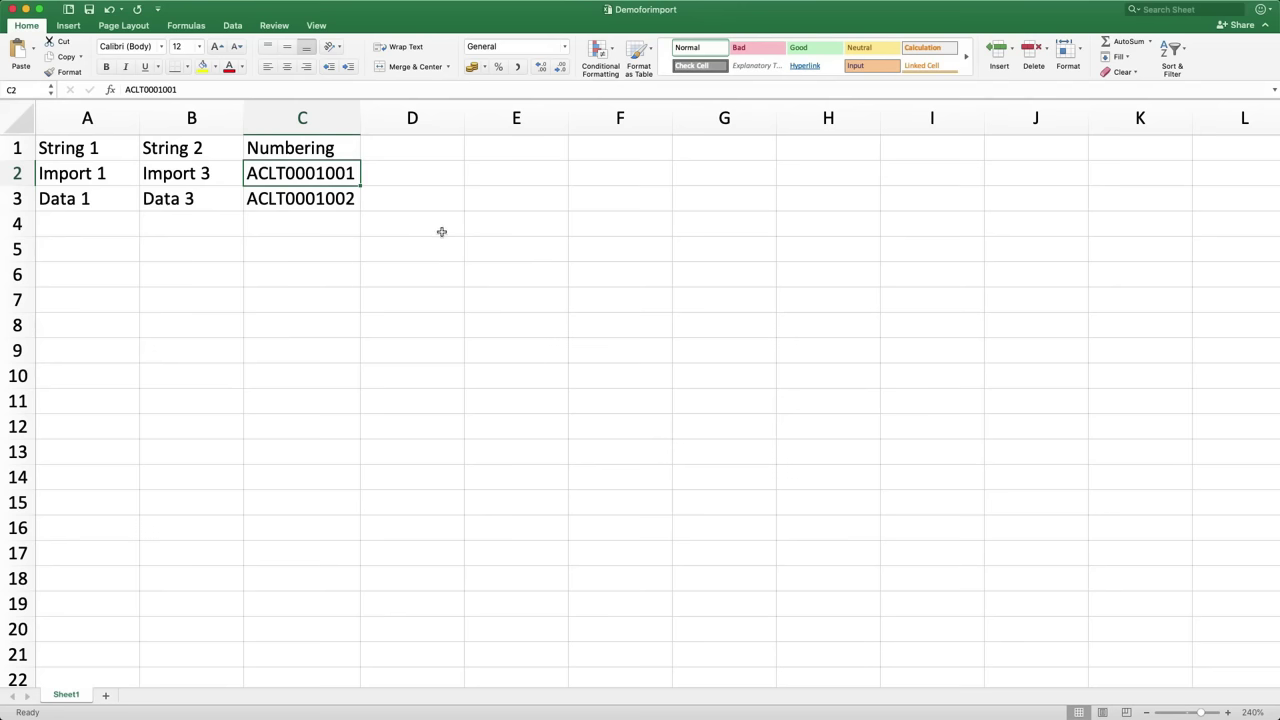
{"action": "key", "text": "super+Tab"}
{"action": "key", "text": "super+Tab"}
{"action": "key", "text": "super+Tab"}
{"action": "key", "text": "super+shift+Tab"}
{"action": "key", "text": "super+shift+Tab"}
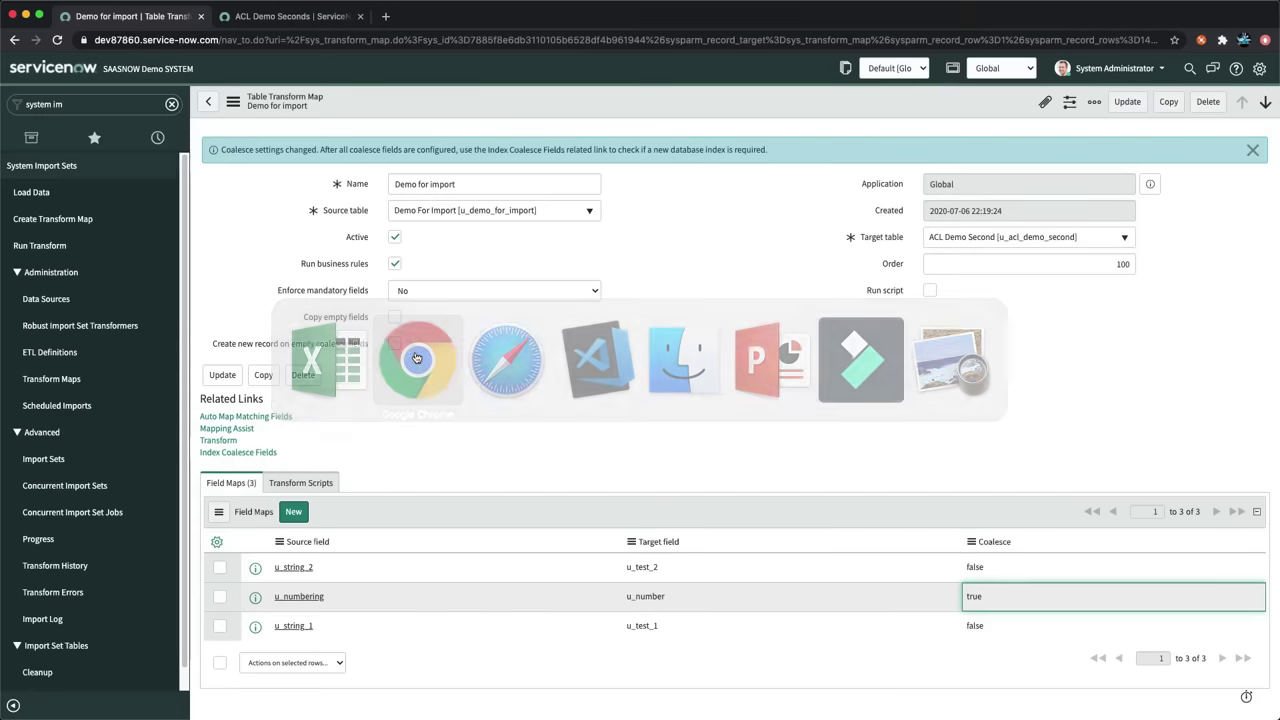
Open ServiceNow's Load Data form, then begin editing the Import 3 value in Excel cell B2
{"action": "left_click", "coordinate": [36, 194]}
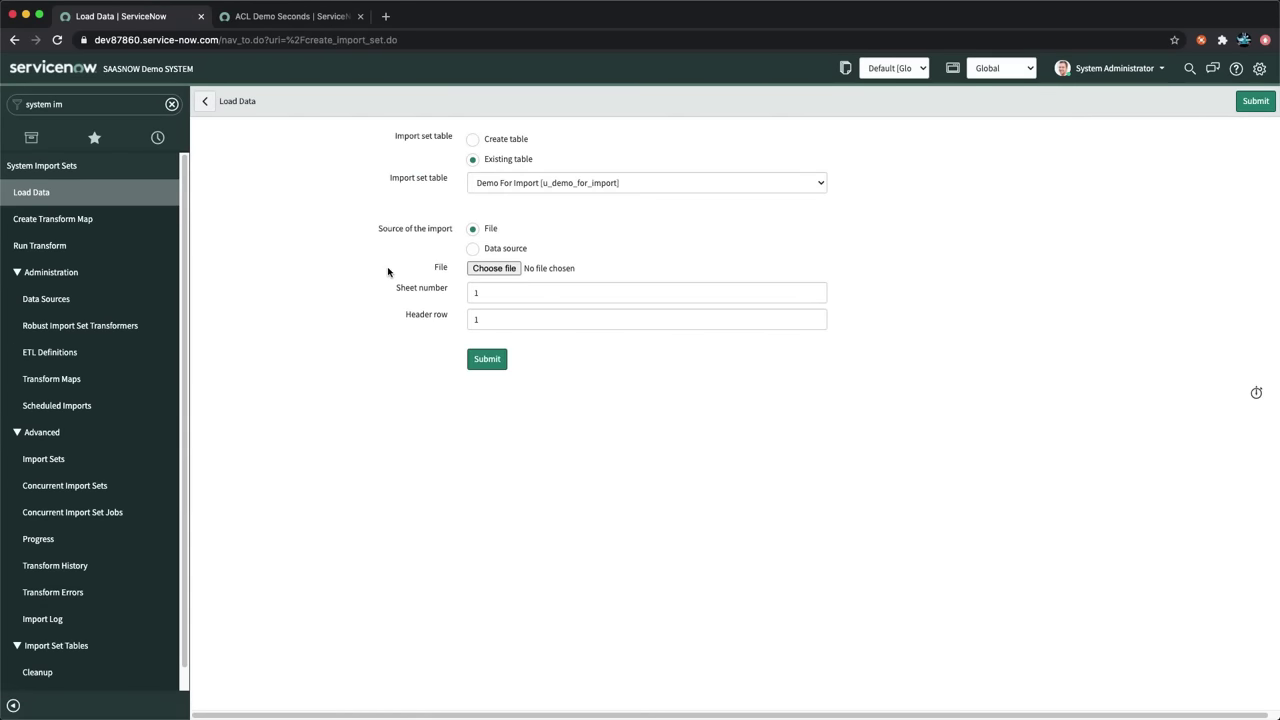
{"action": "key", "text": "super+Tab"}
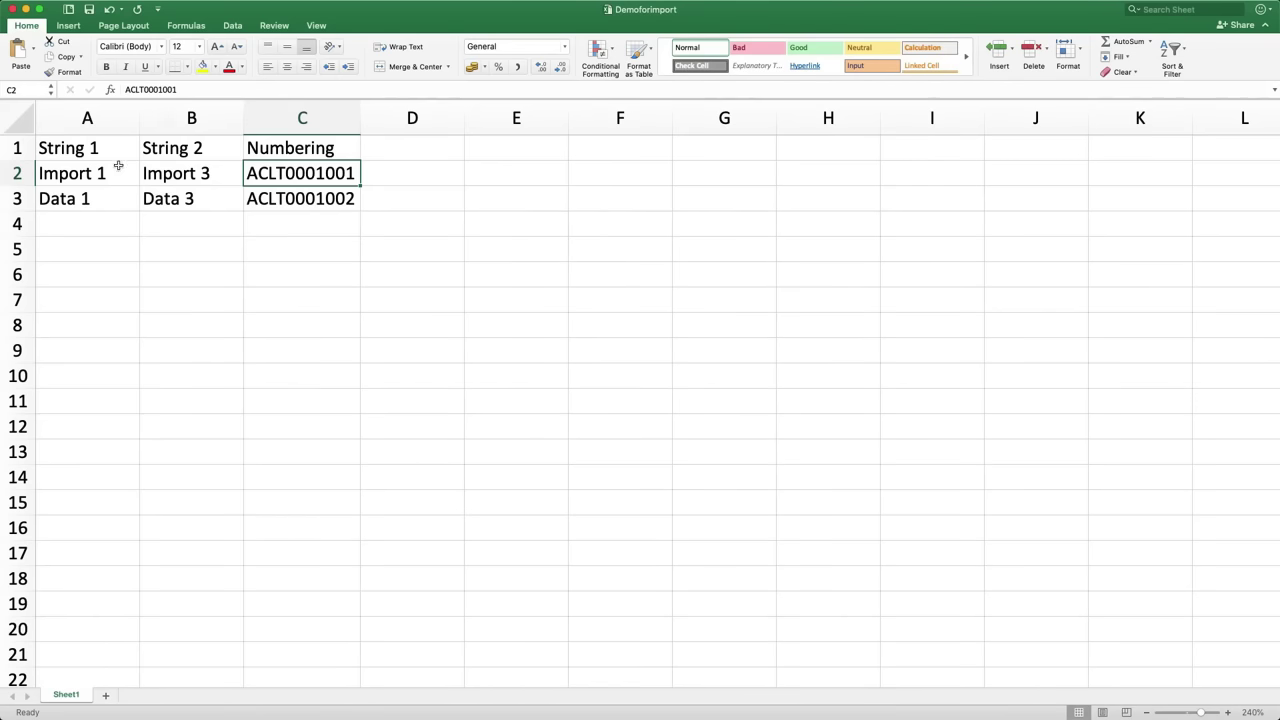
{"action": "left_click", "coordinate": [191, 172]}
{"action": "left_click", "coordinate": [163, 89]}
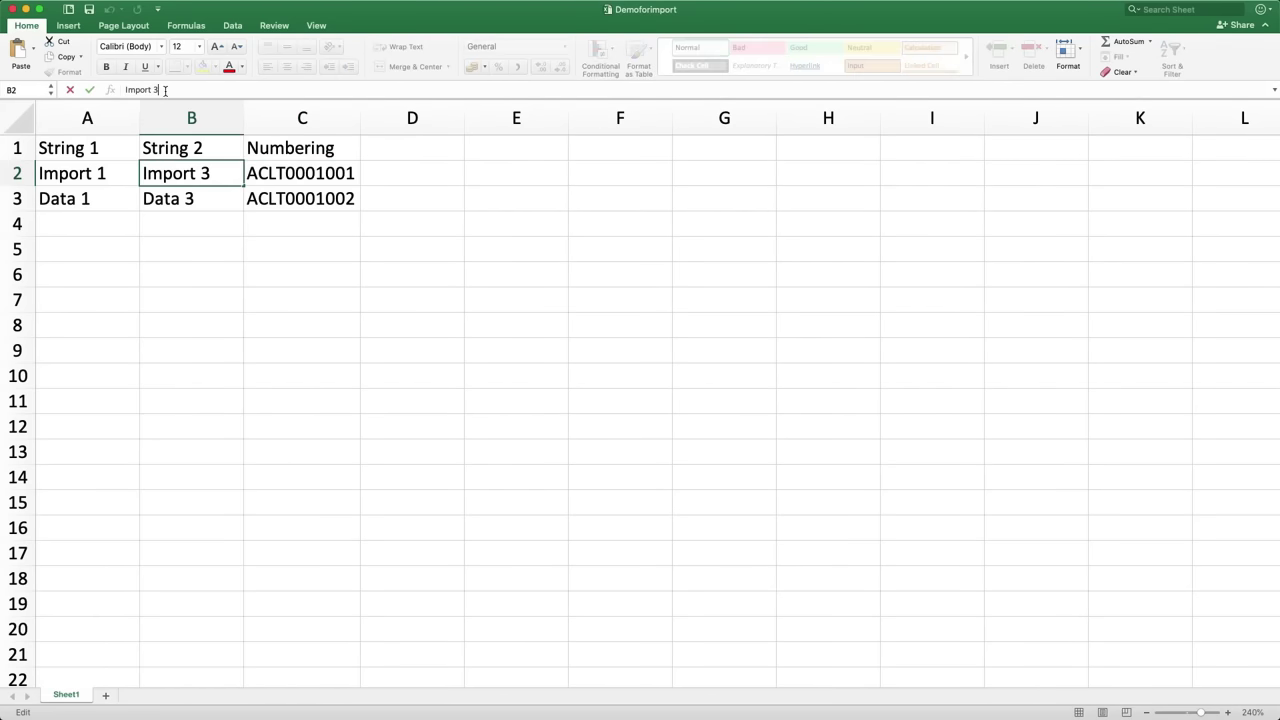
Change Excel cell B2 to Import 4 and cell B3 to Data 4
{"action": "key", "text": "BackSpace"}
{"action": "type", "text": "4"}
{"action": "left_click", "coordinate": [194, 200]}
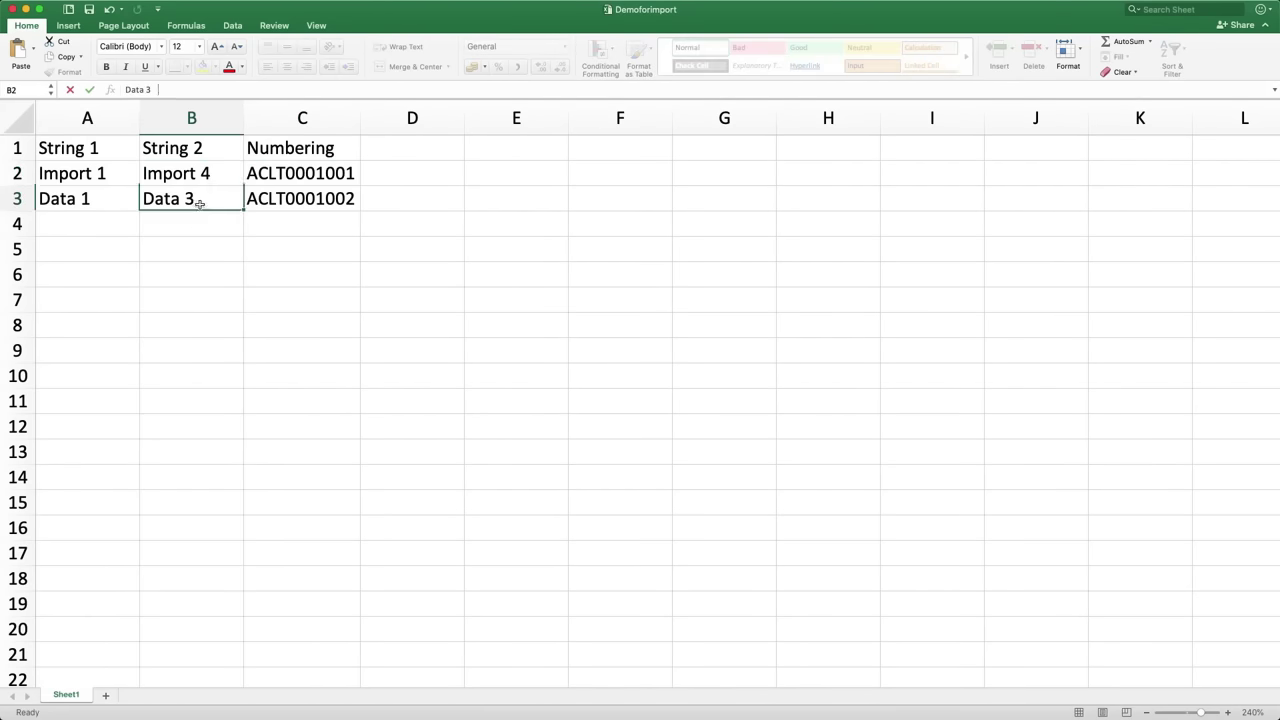
{"action": "left_click", "coordinate": [173, 90]}
{"action": "key", "text": "BackSpace"}
{"action": "type", "text": "4"}
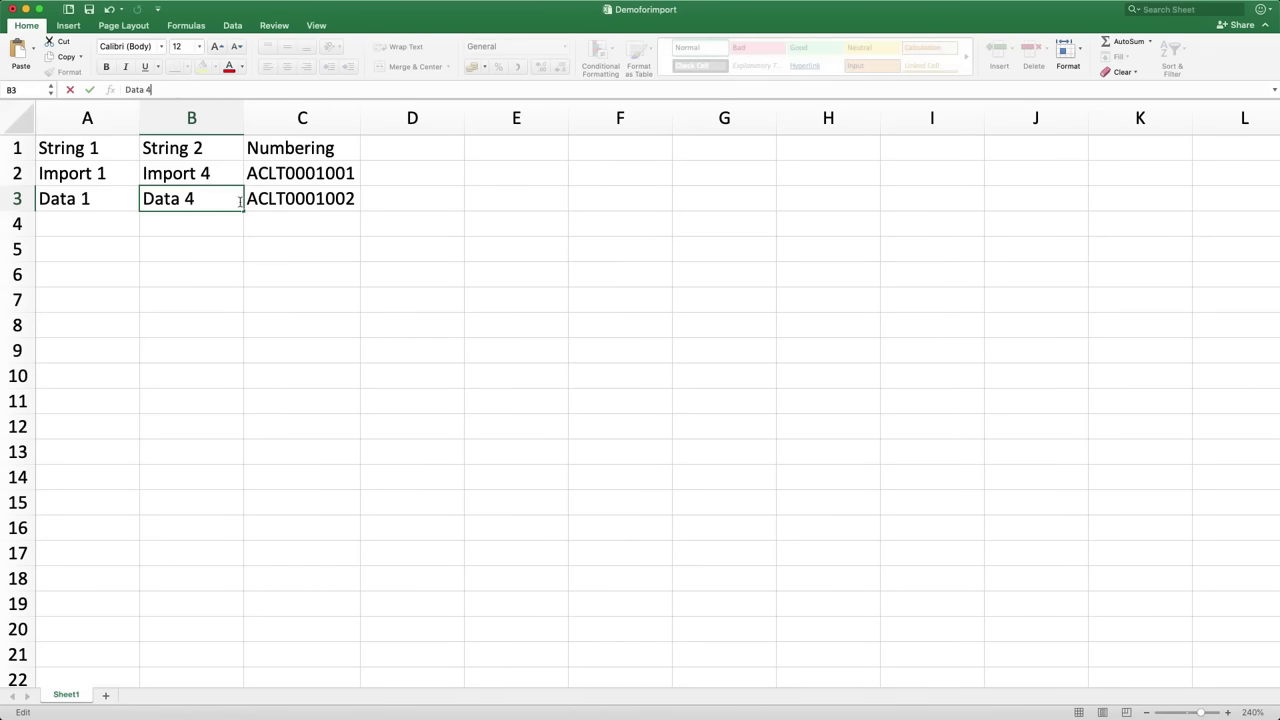
{"action": "left_click", "coordinate": [301, 249]}
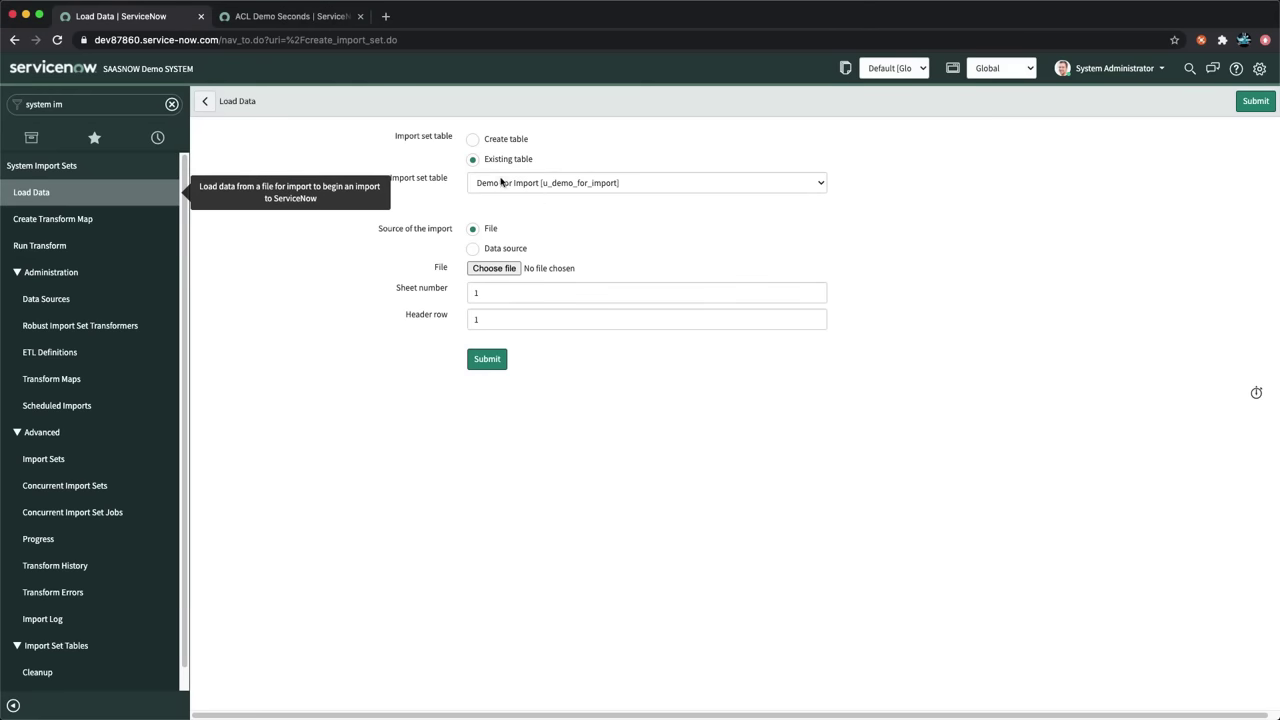
Upload Demoforimport.xlsx through Load Data and submit, importing both rows into the staging table
{"action": "left_click", "coordinate": [493, 270]}
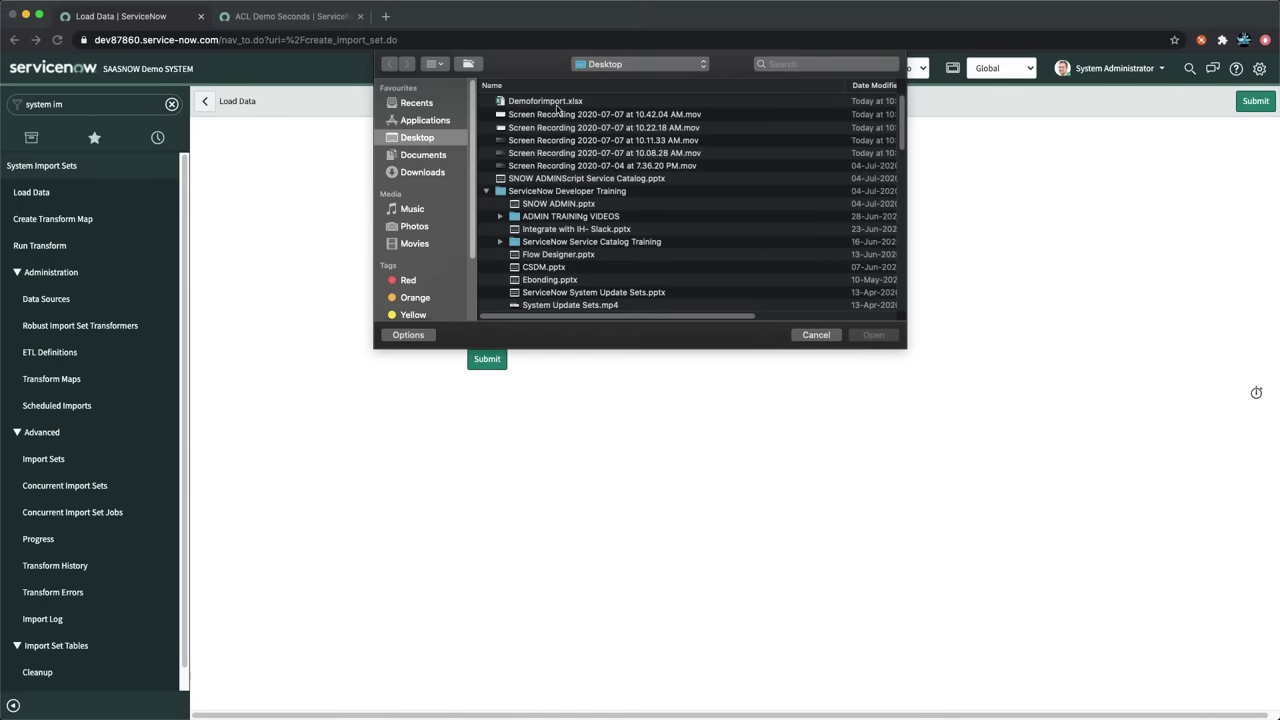
{"action": "double_click", "coordinate": [559, 103]}
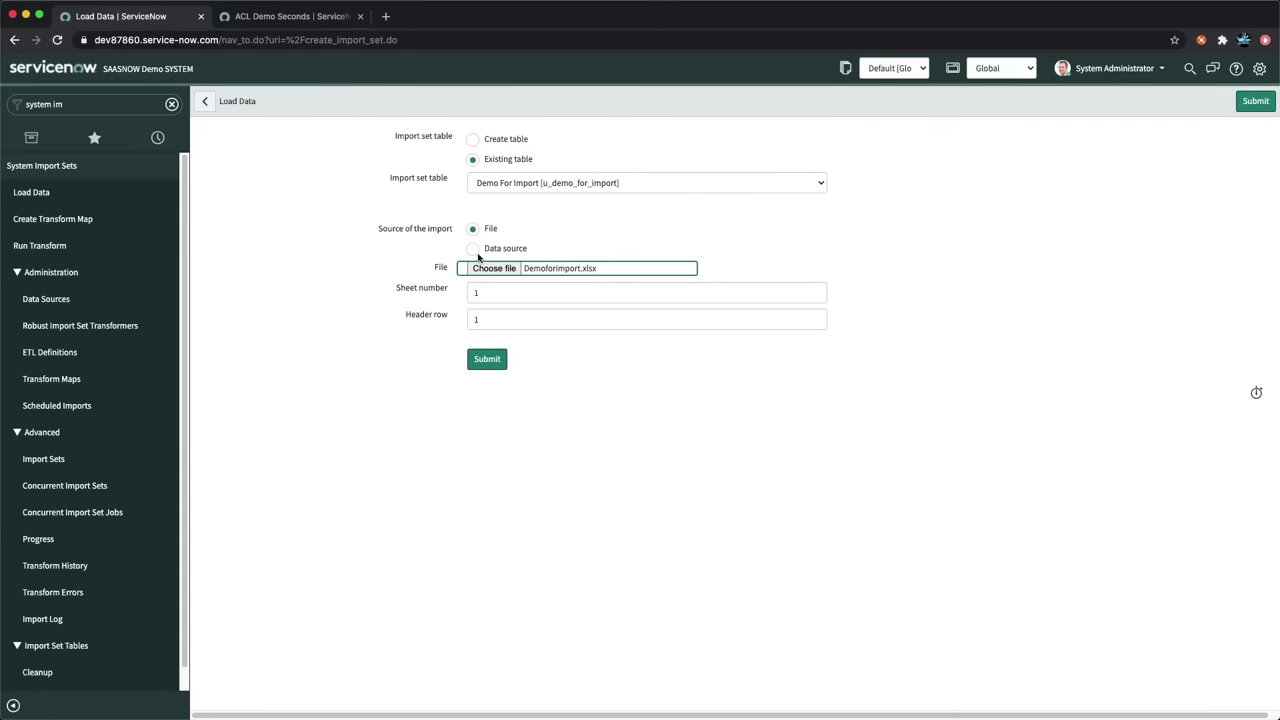
{"action": "left_click", "coordinate": [480, 263]}
{"action": "left_click", "coordinate": [816, 334]}
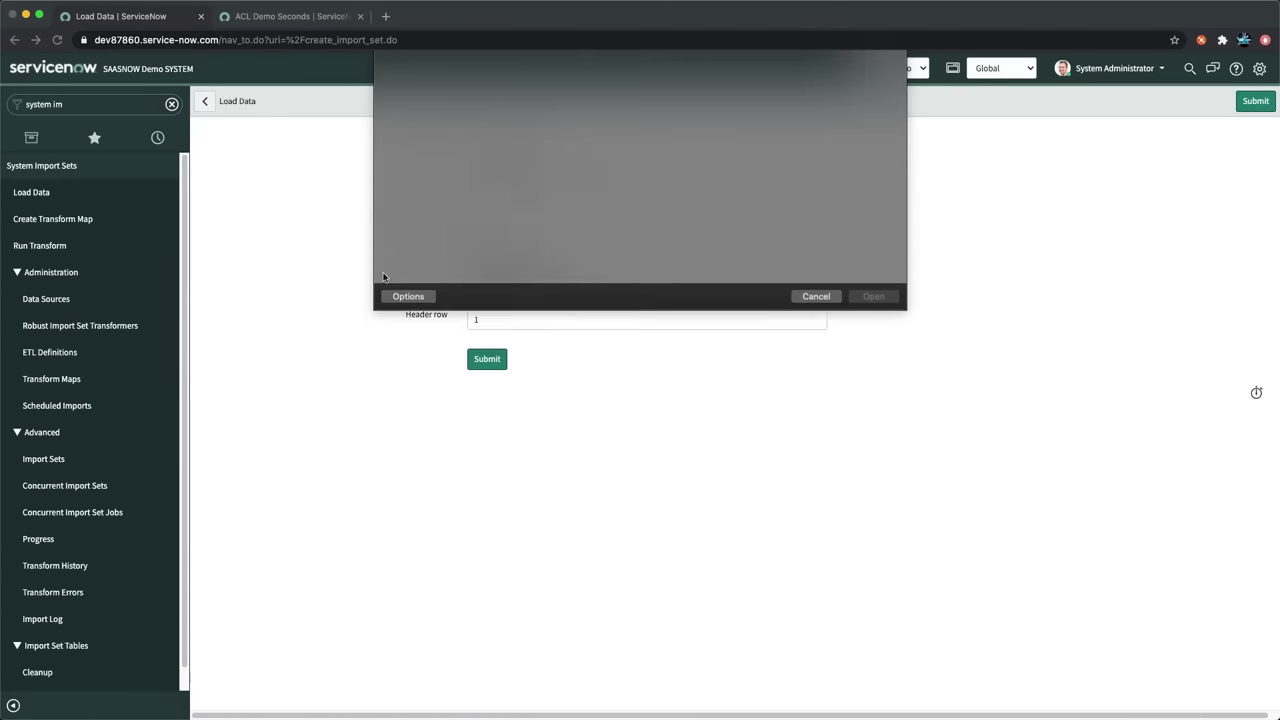
{"action": "left_click", "coordinate": [505, 268]}
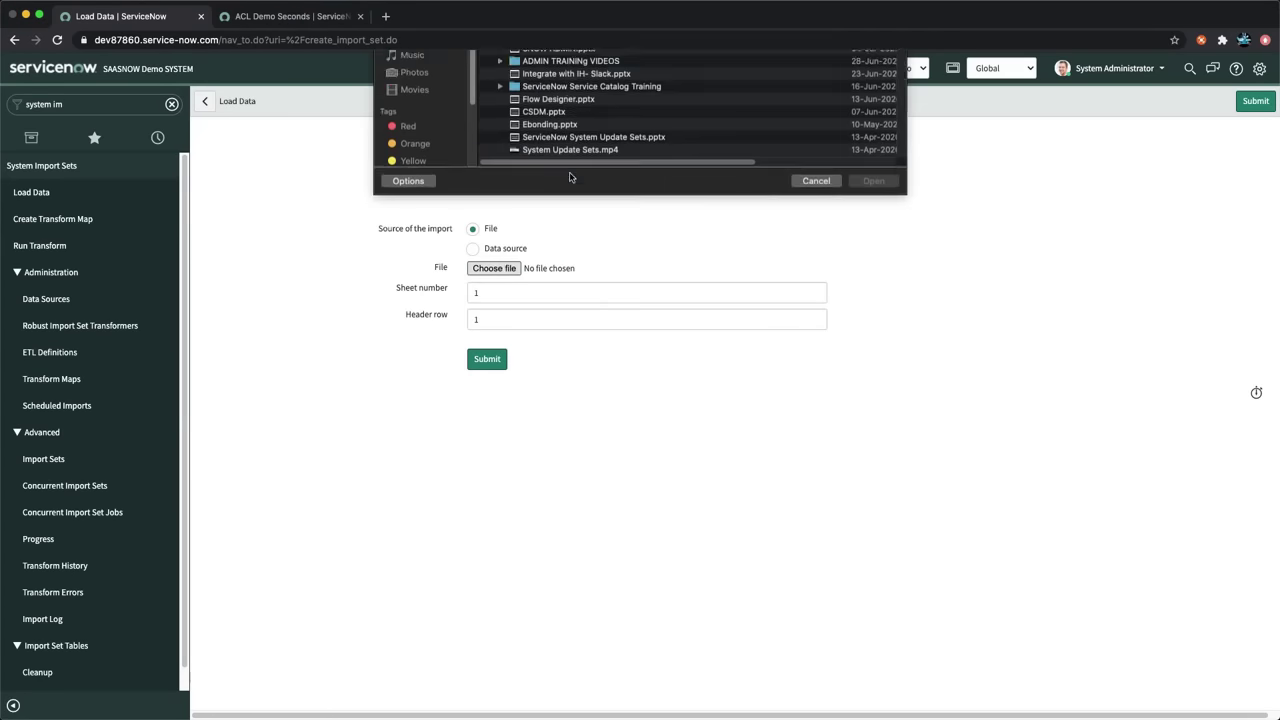
{"action": "double_click", "coordinate": [571, 102]}
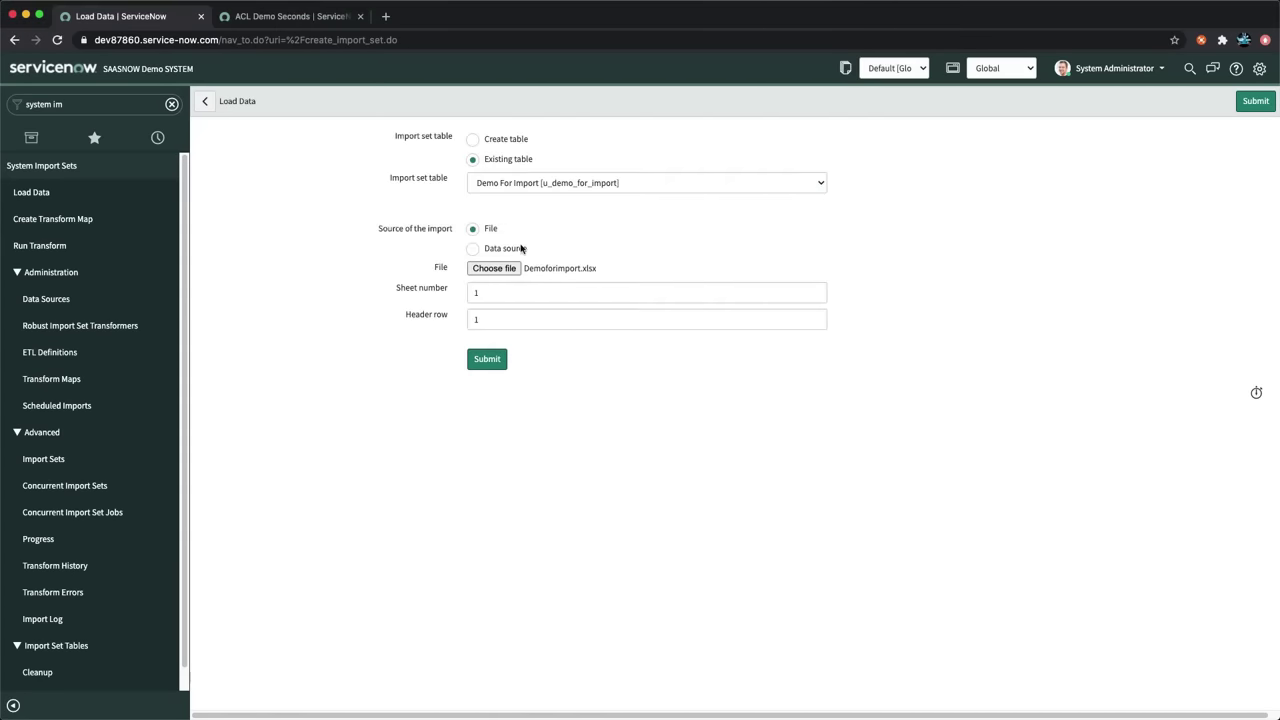
{"action": "left_click", "coordinate": [490, 362]}
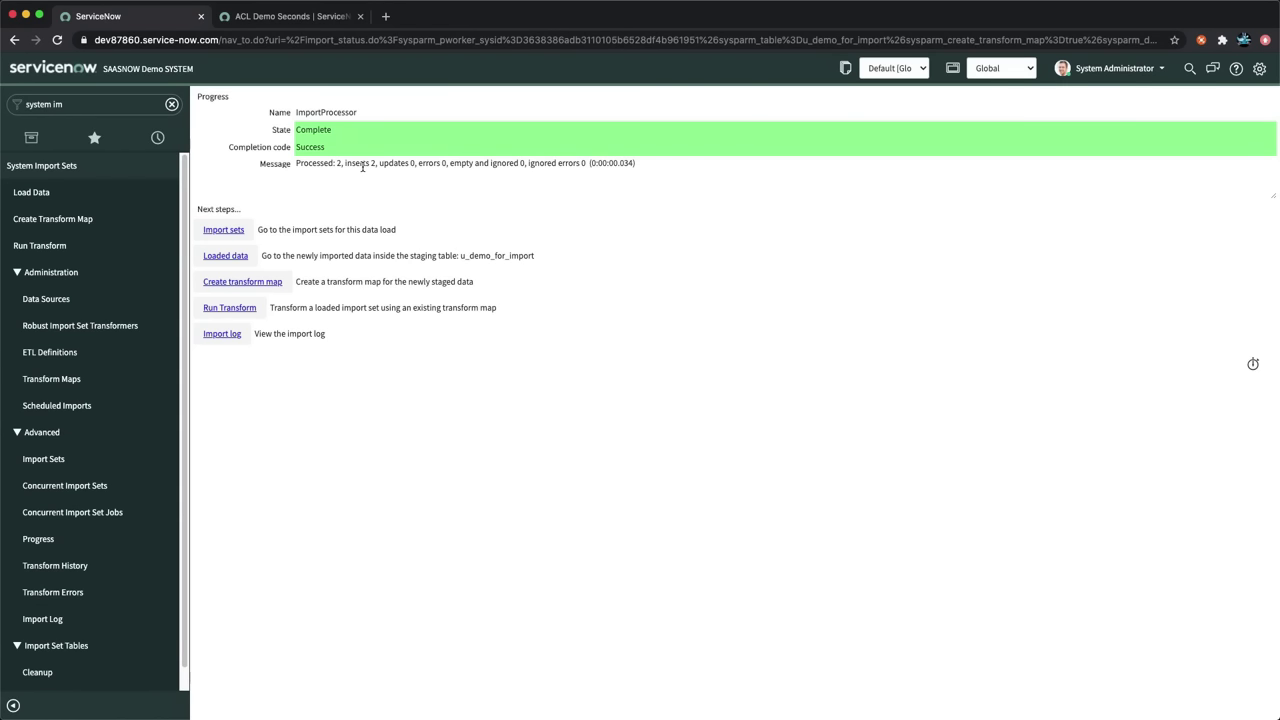
Run the Demo for import transform on ISET0010010 and open the import set showing 2 updates
{"action": "left_click", "coordinate": [230, 308]}
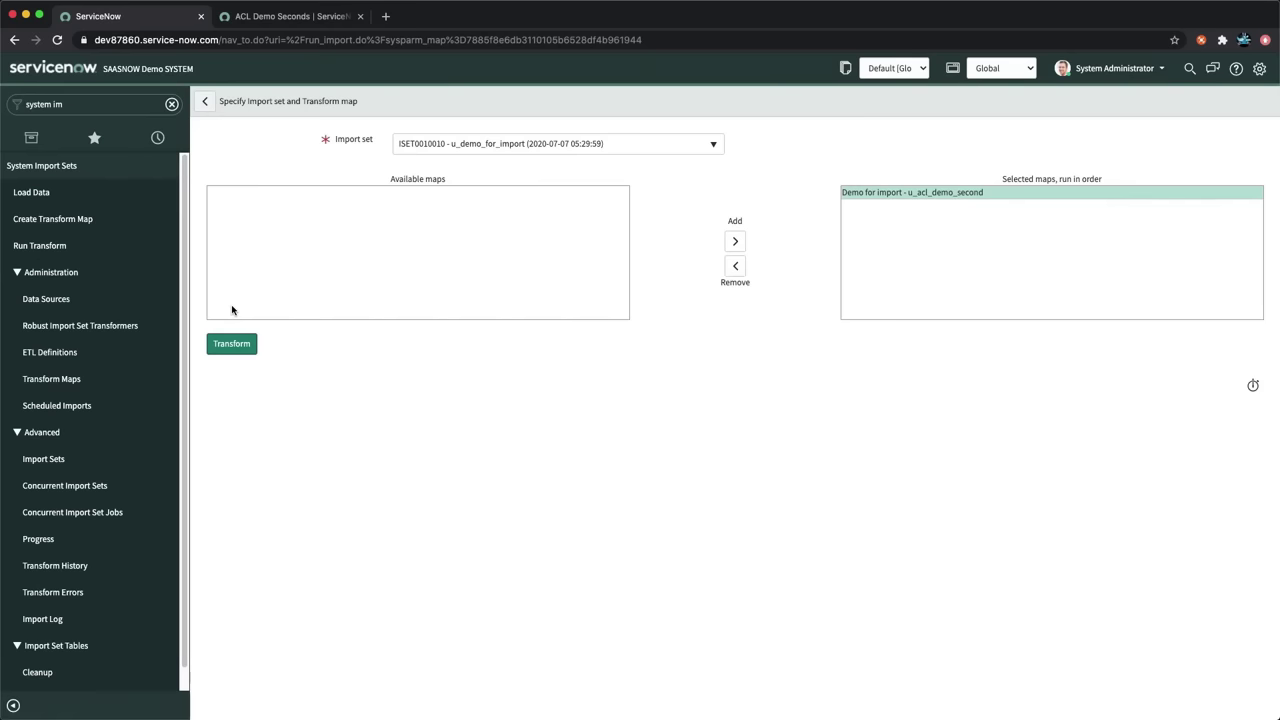
{"action": "left_click", "coordinate": [236, 345]}
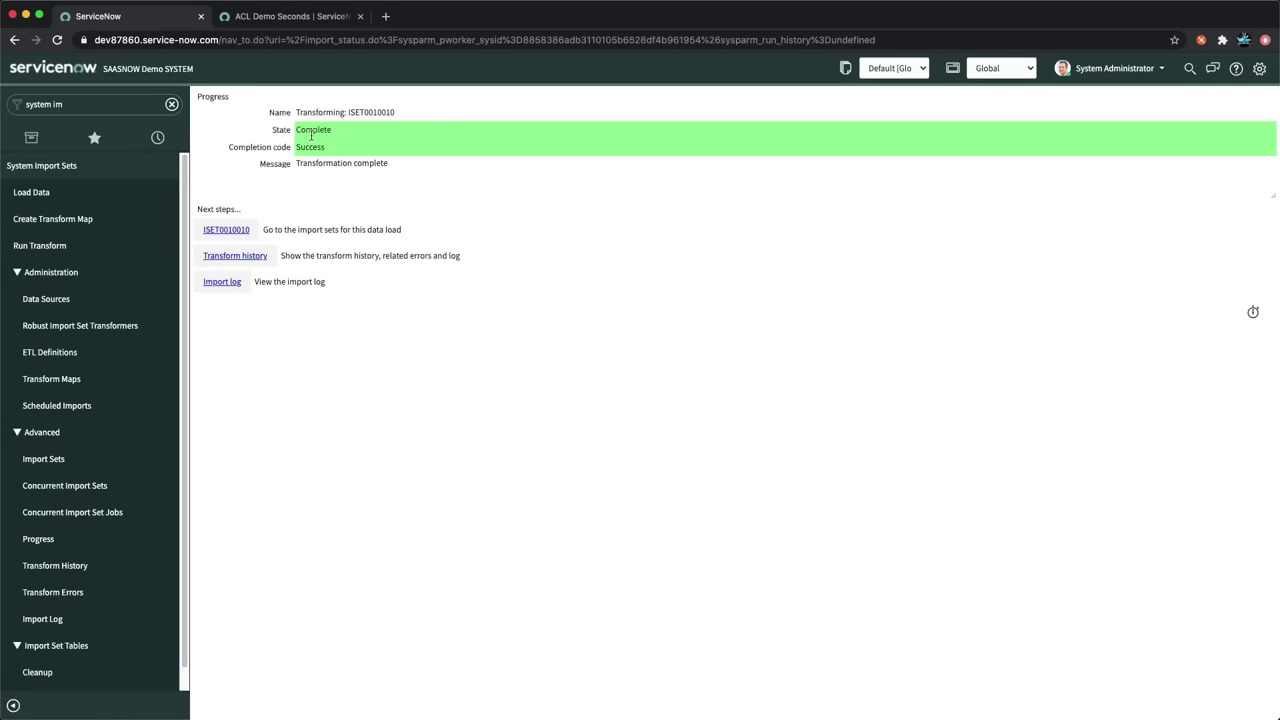
{"action": "left_click", "coordinate": [230, 231]}
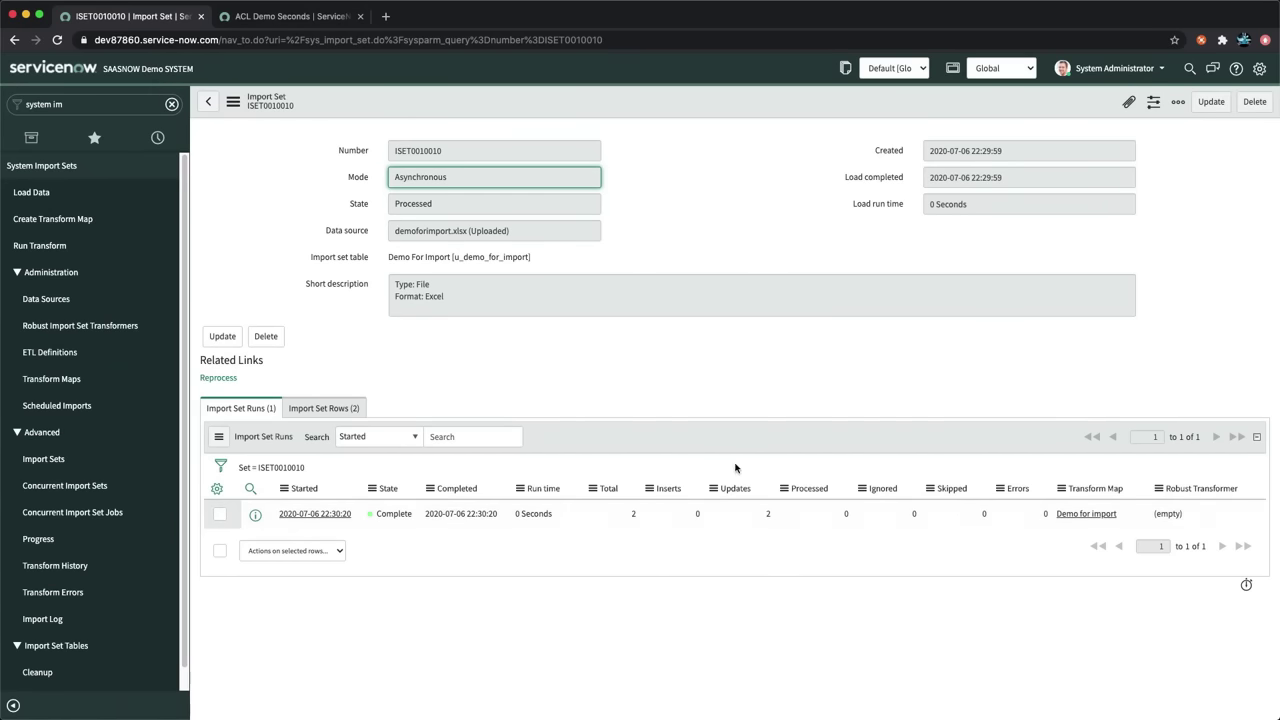
Refresh the ACL Demo Seconds list so ACLT0001001 and ACLT0001002 show Import 4 and Data 4
{"action": "left_click", "coordinate": [299, 17]}
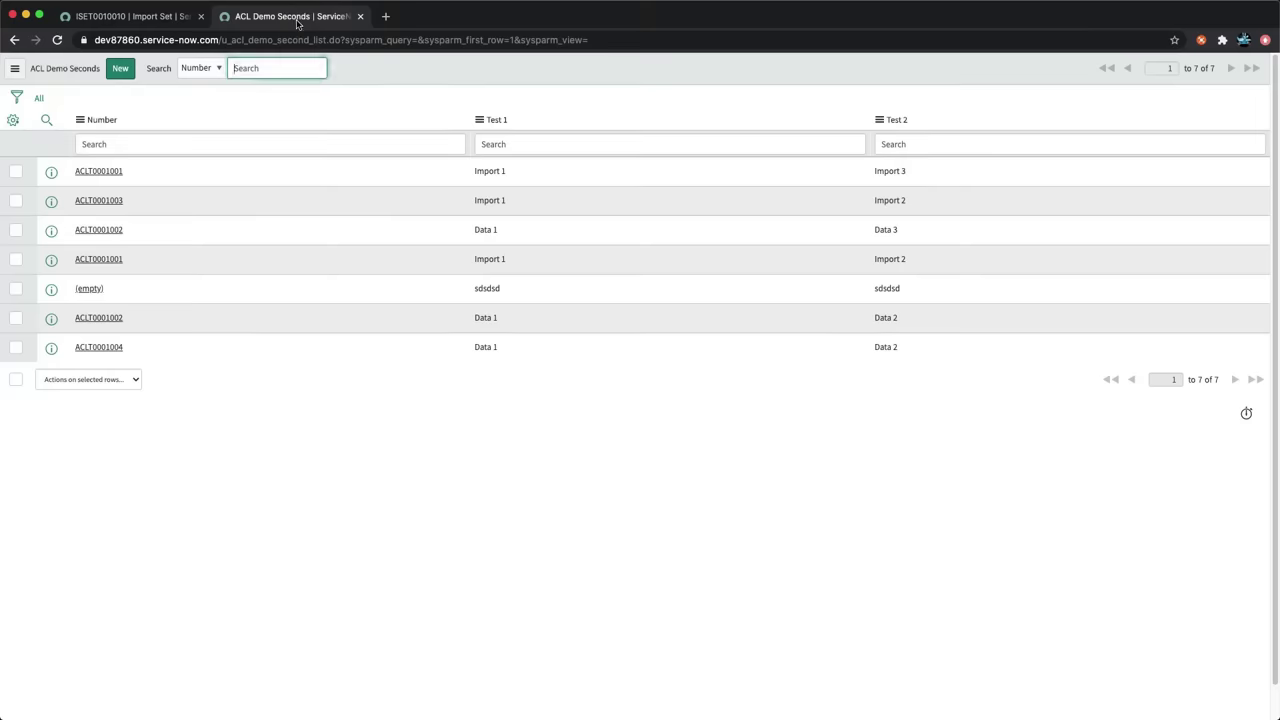
{"action": "left_click", "coordinate": [14, 68]}
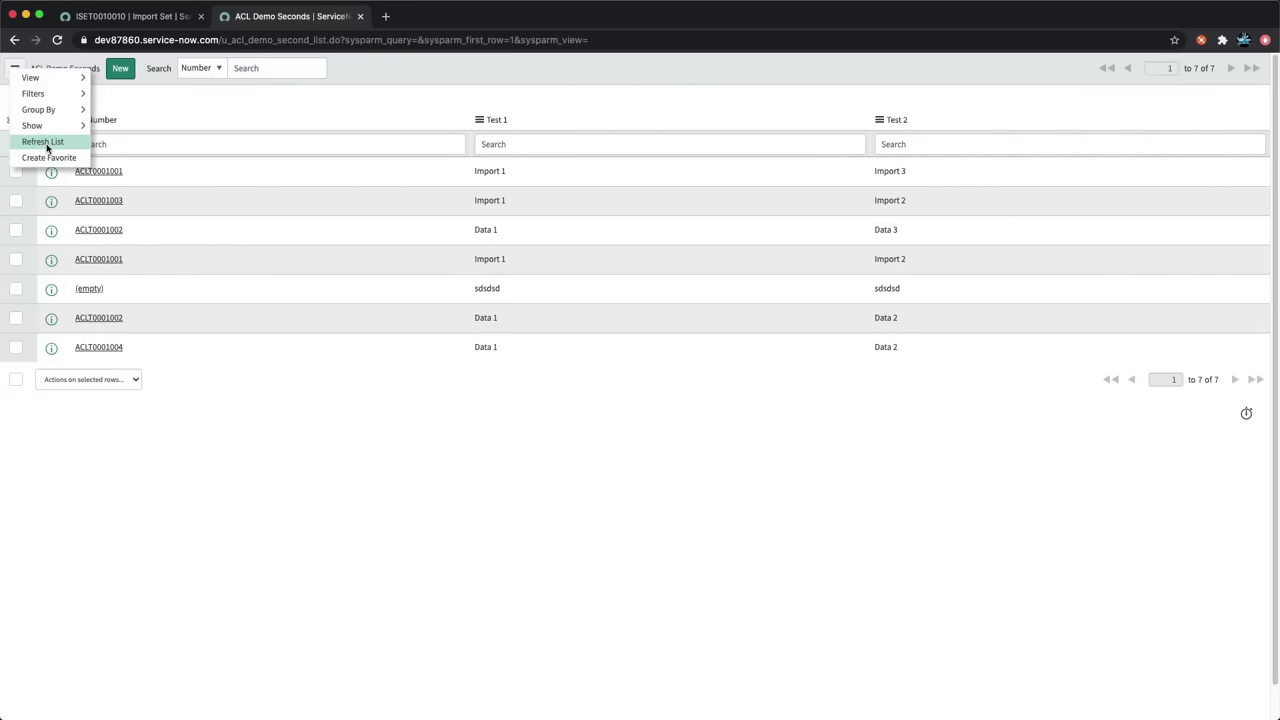
{"action": "left_click", "coordinate": [44, 143]}
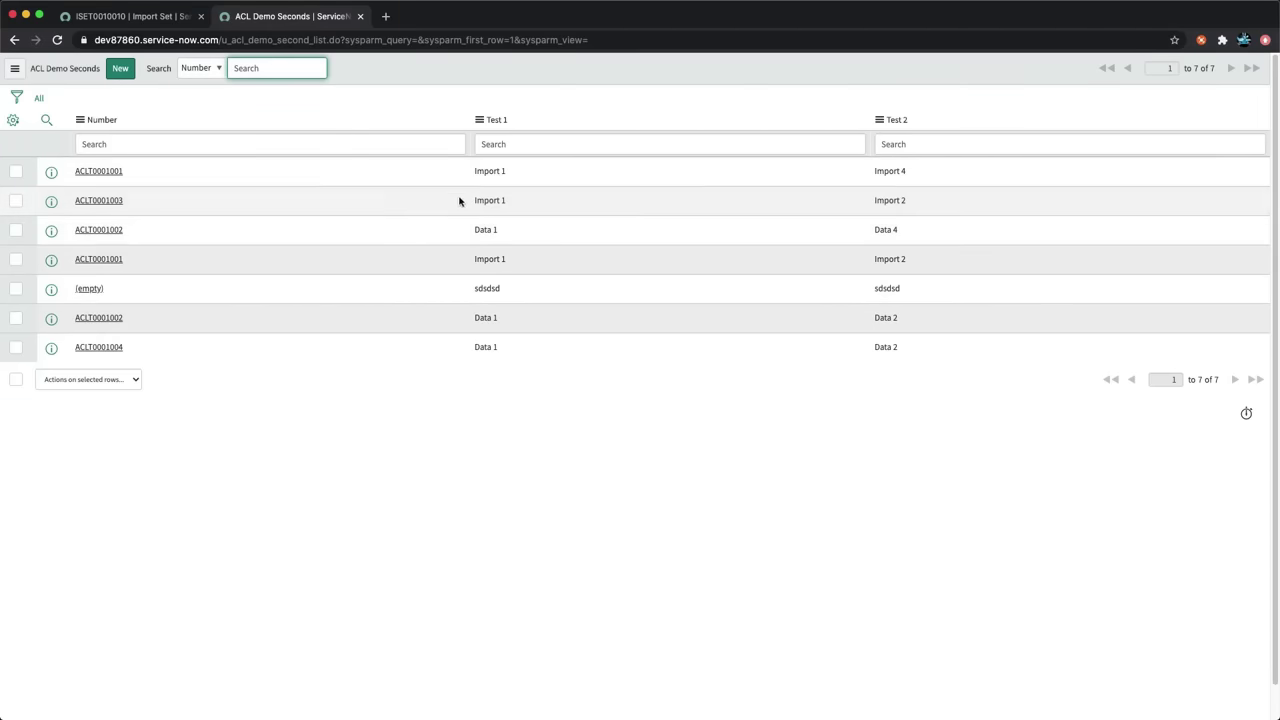
From the Test 1 column's Configure > Data Policies, start a new ACL Demo Second data policy
{"action": "left_click", "coordinate": [481, 121]}
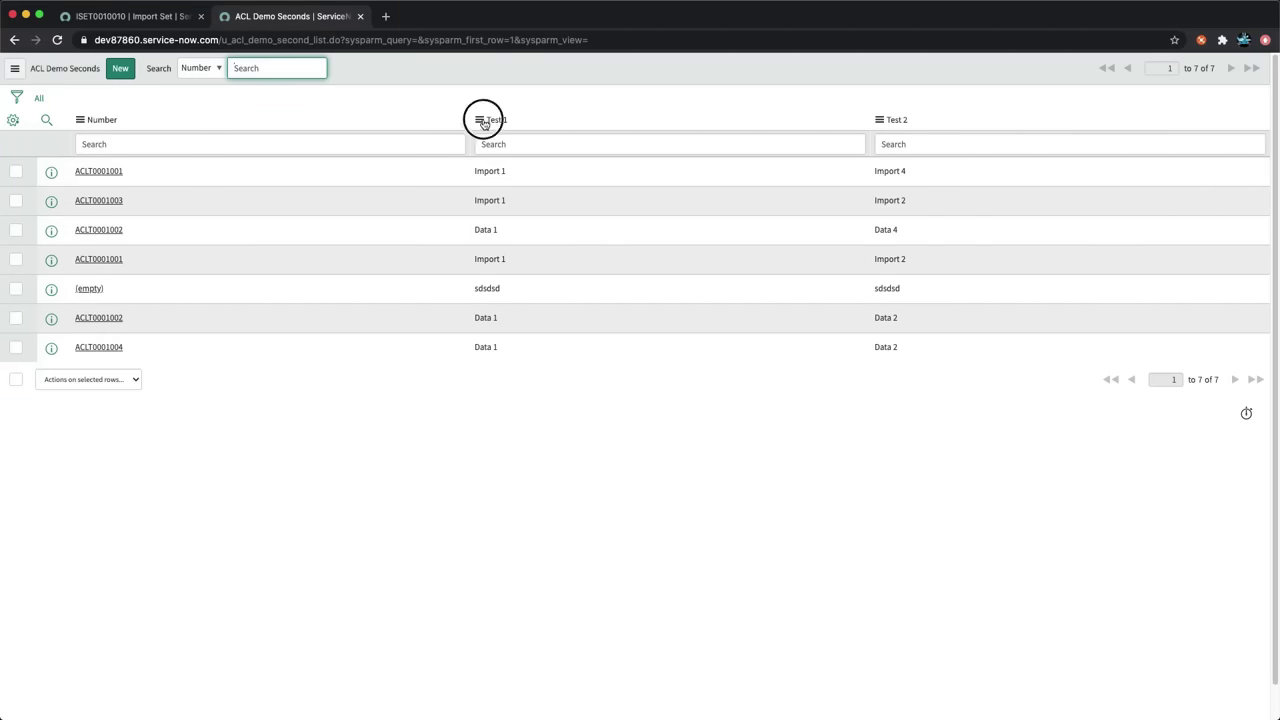
{"action": "mouse_move", "coordinate": [575, 235]}
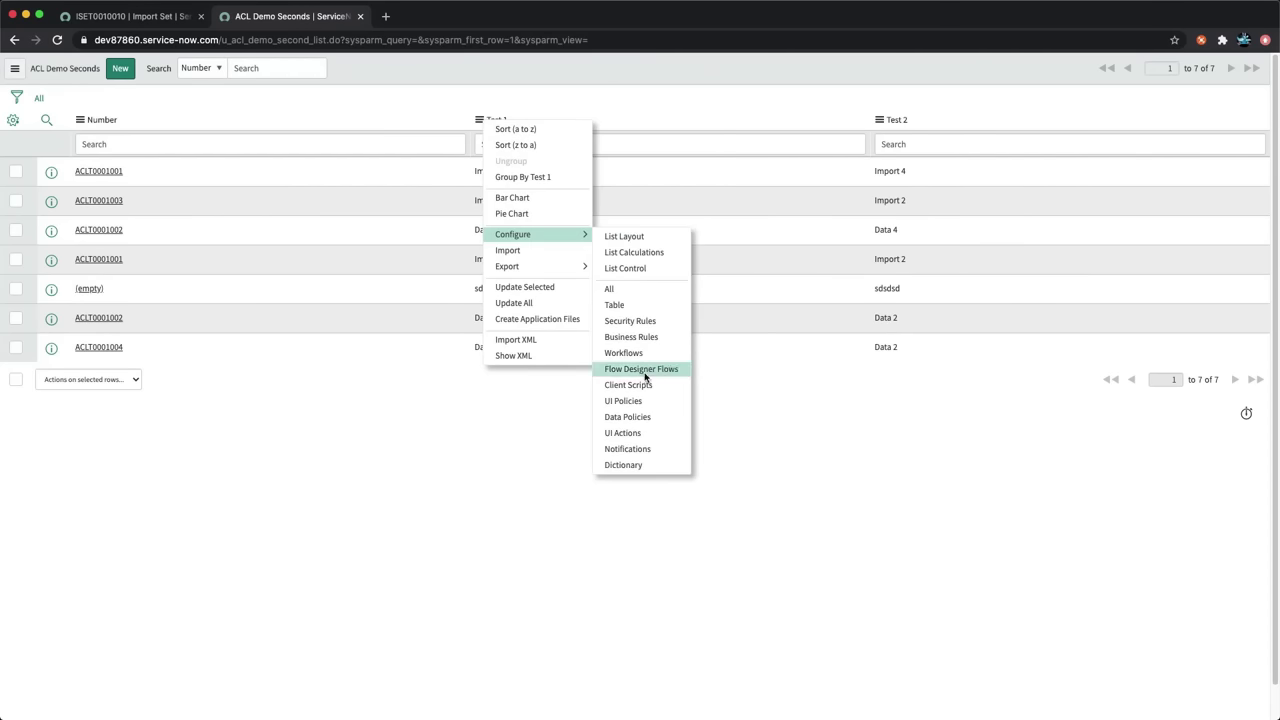
{"action": "left_click", "coordinate": [630, 418]}
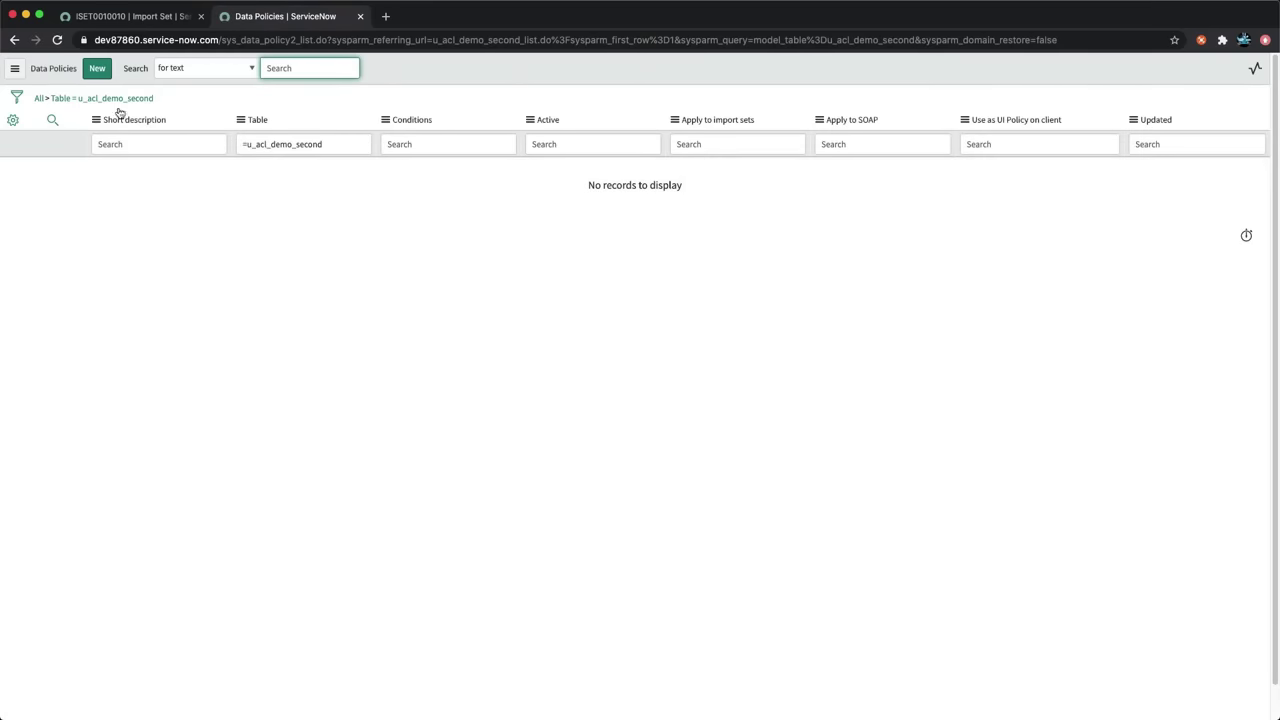
{"action": "left_click", "coordinate": [98, 70]}
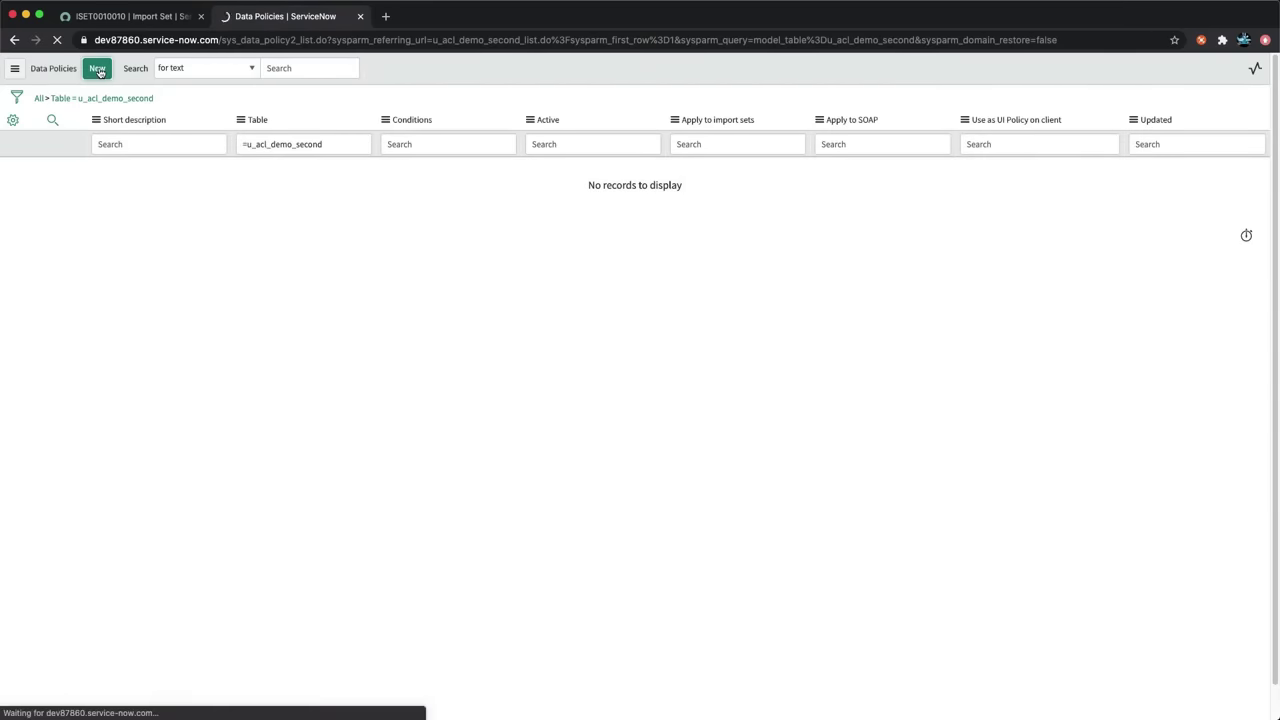
{"action": "left_click", "coordinate": [98, 75]}
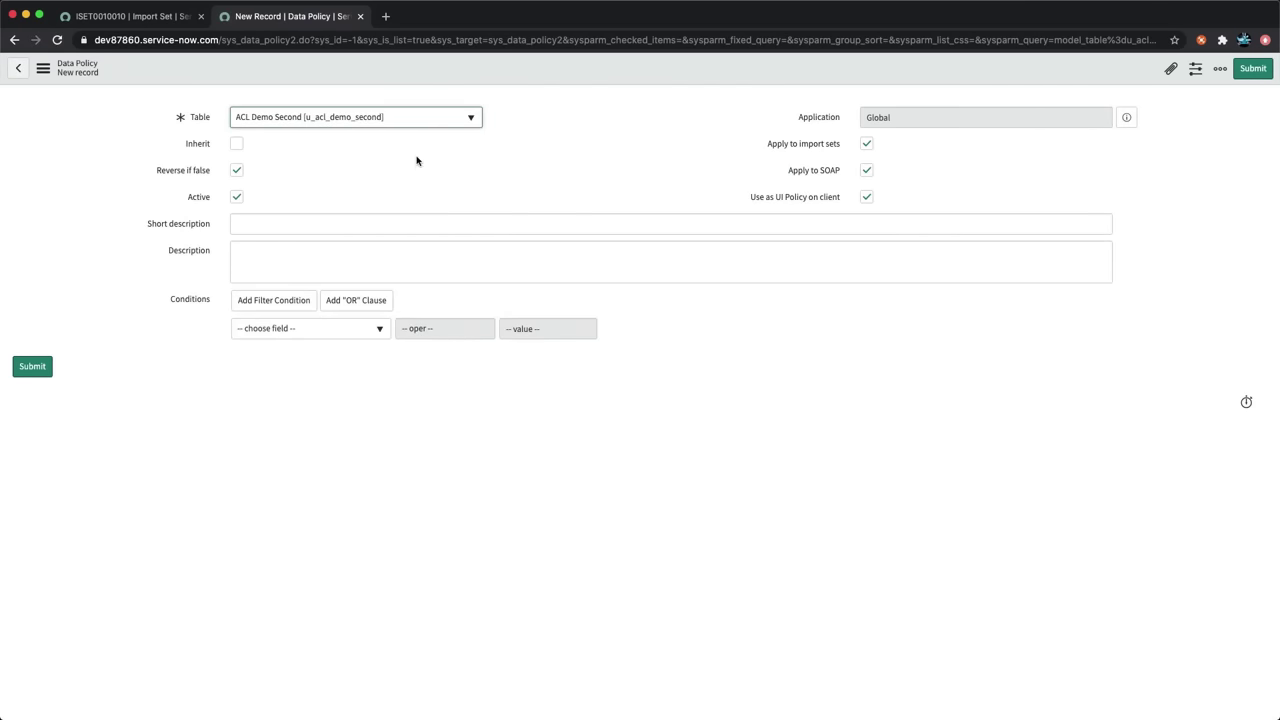
Give the data policy the short description 'Make TEST1 mandatory' and save it
{"action": "left_click", "coordinate": [319, 227]}
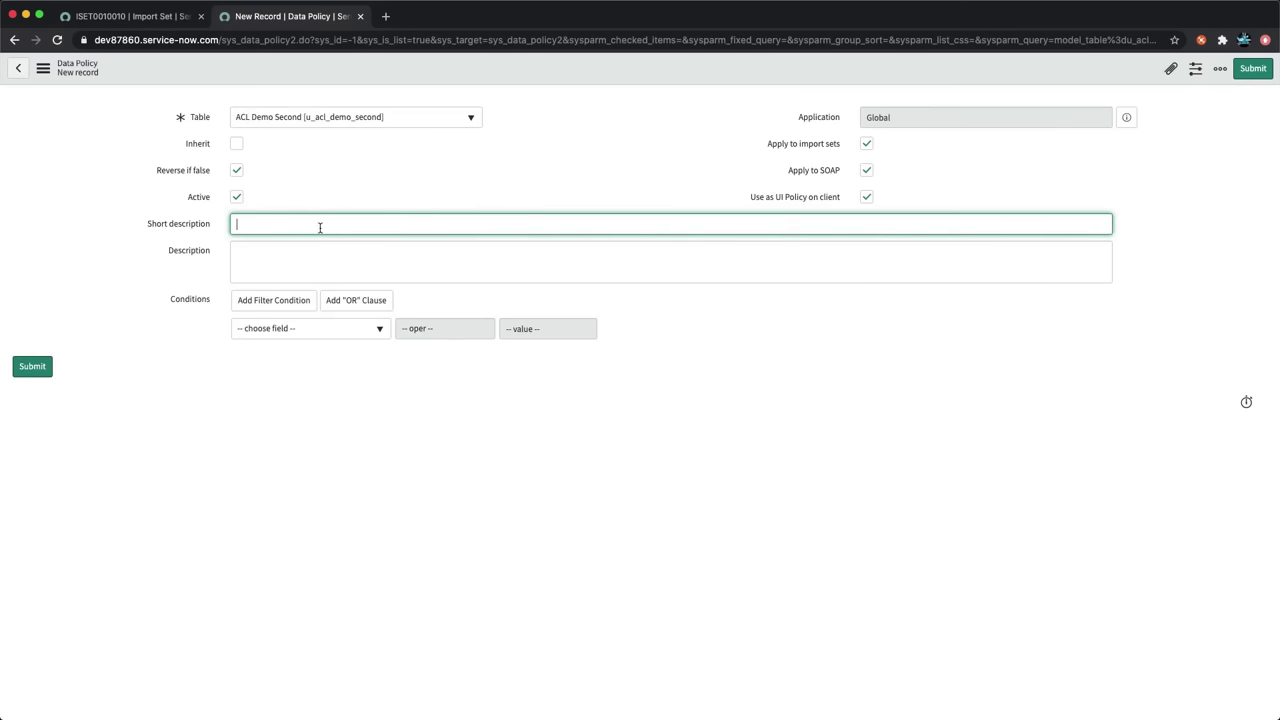
{"action": "type", "text": "Make TEST1 mandatoru"}
{"action": "key", "text": "BackSpace"}
{"action": "type", "text": "y"}
{"action": "left_click", "coordinate": [449, 200]}
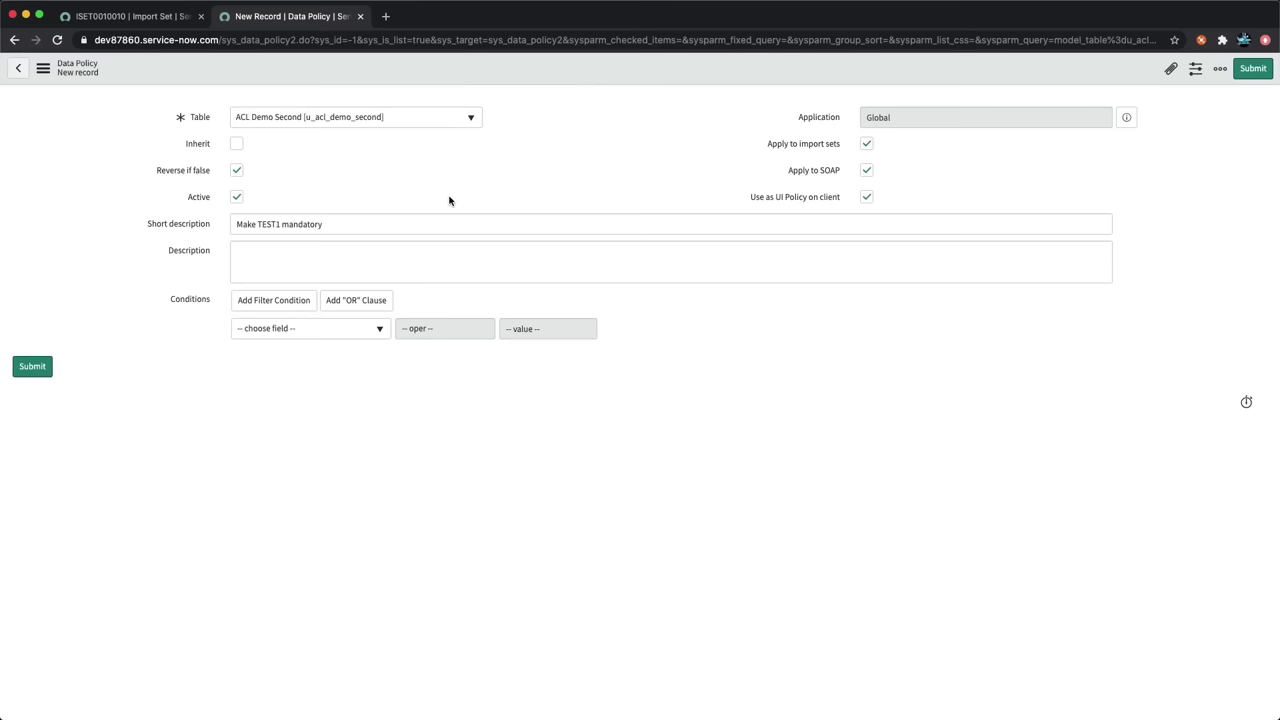
{"action": "left_click", "coordinate": [322, 334]}
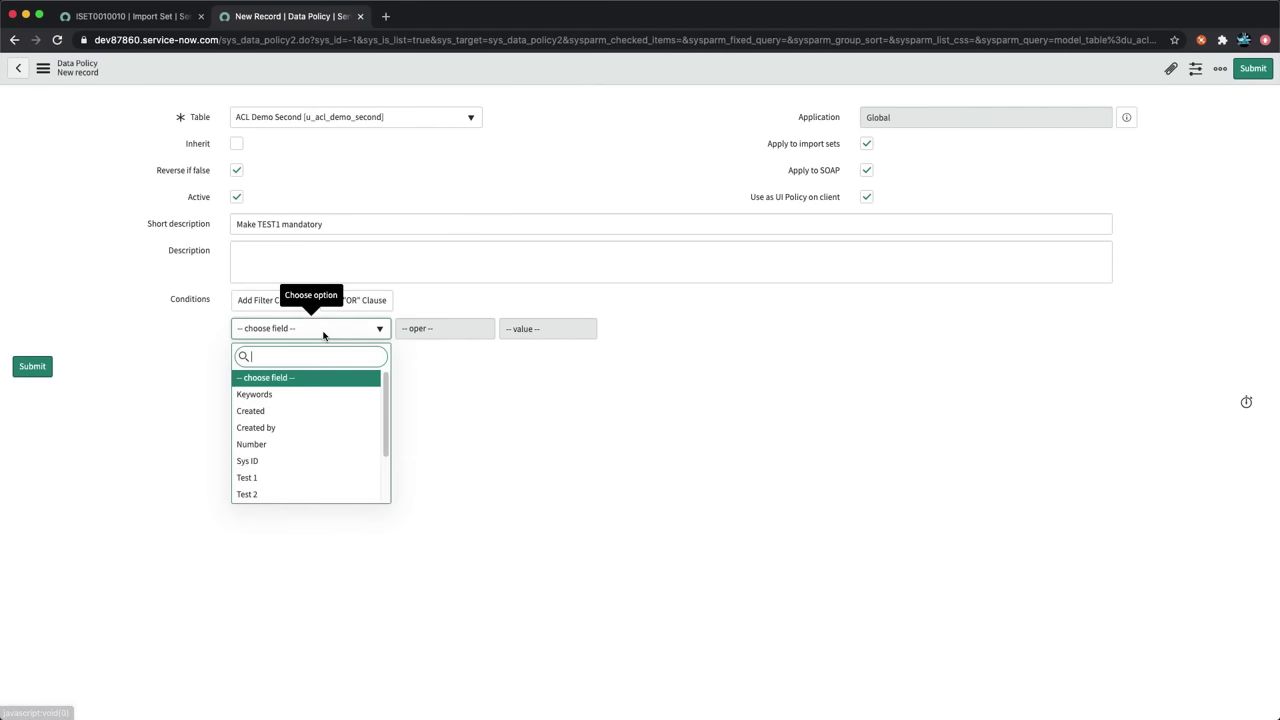
{"action": "left_click", "coordinate": [168, 390]}
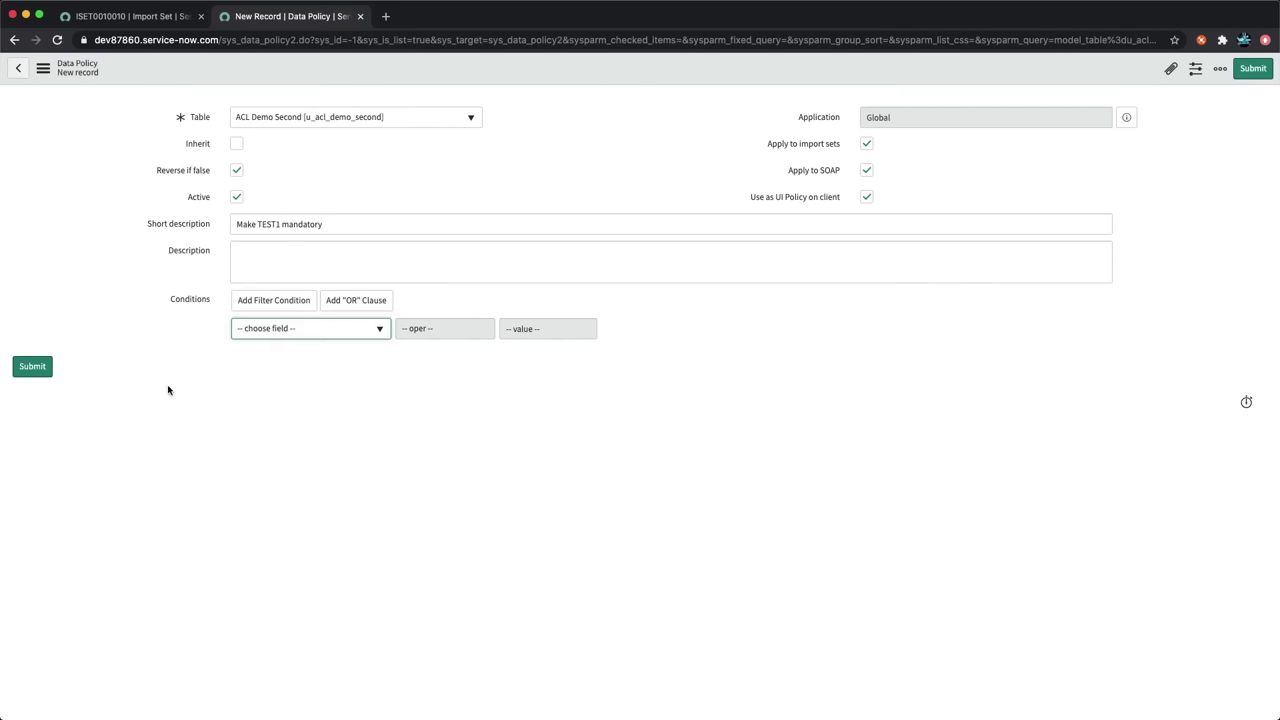
{"action": "left_click", "coordinate": [535, 186]}
{"action": "right_click", "coordinate": [598, 71]}
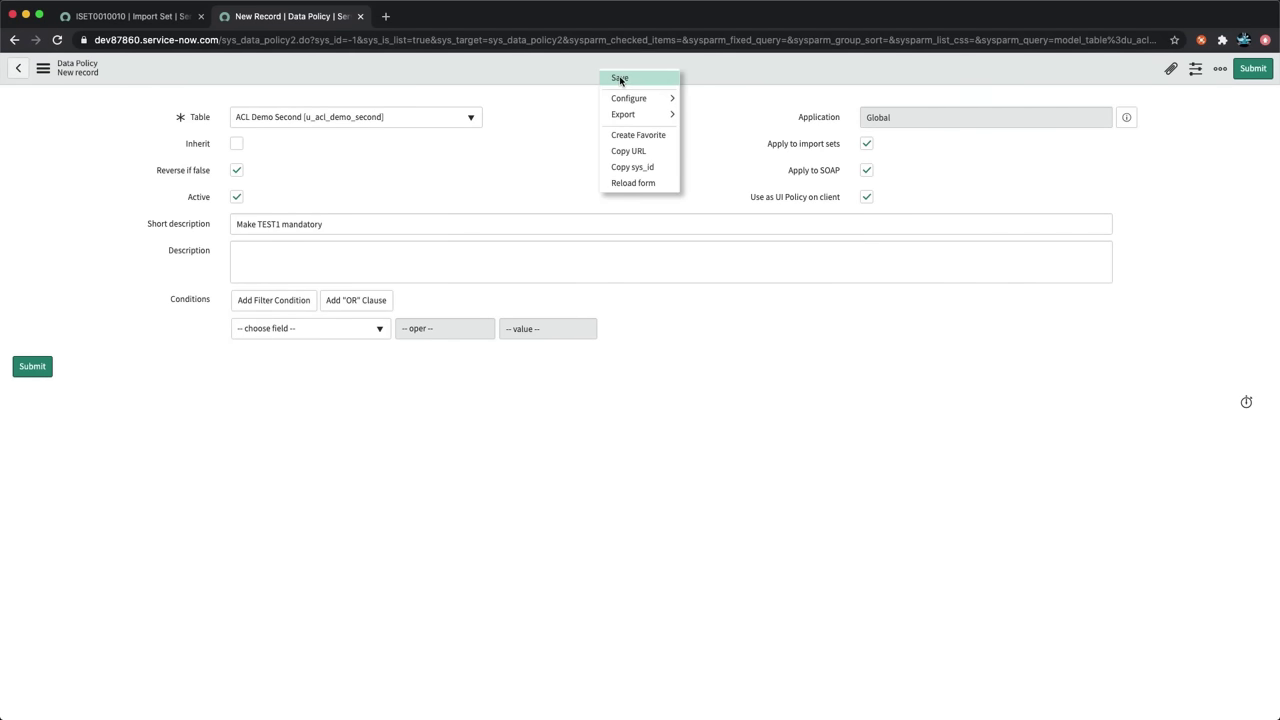
{"action": "left_click", "coordinate": [620, 78]}
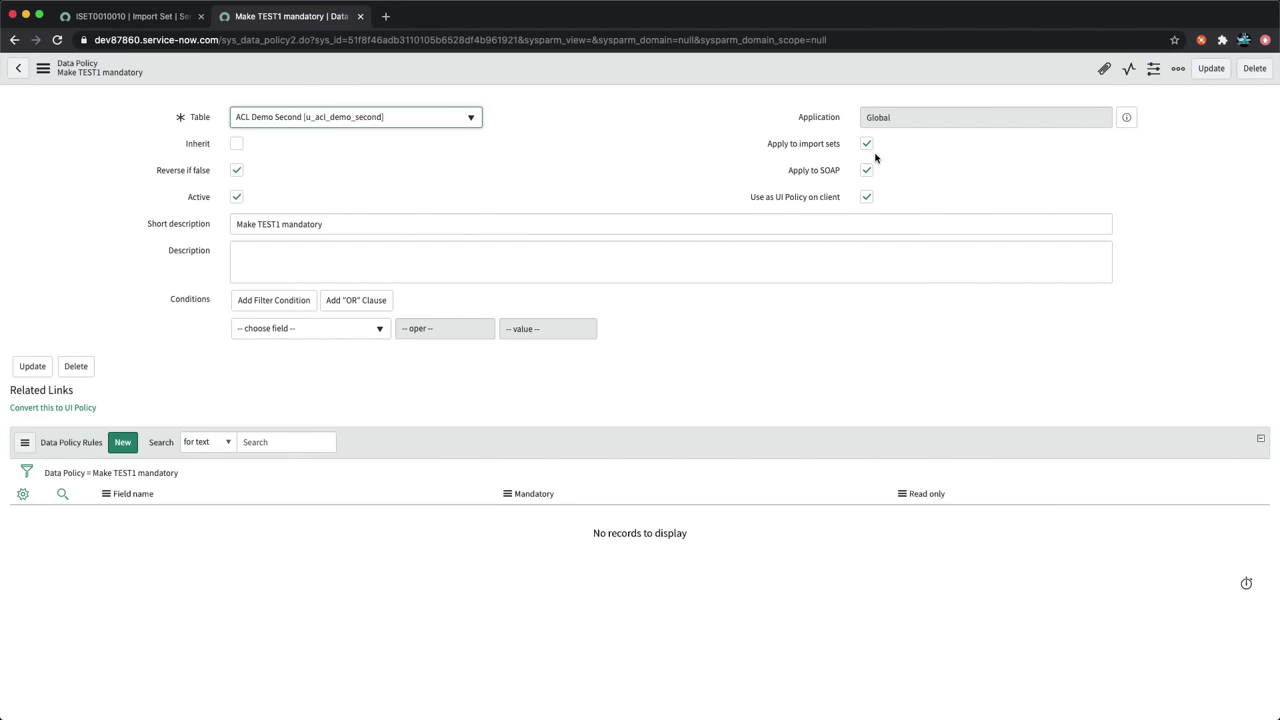
Add and submit a data policy rule setting Test 1 (u_test_1) Mandatory to True
{"action": "left_click", "coordinate": [122, 443]}
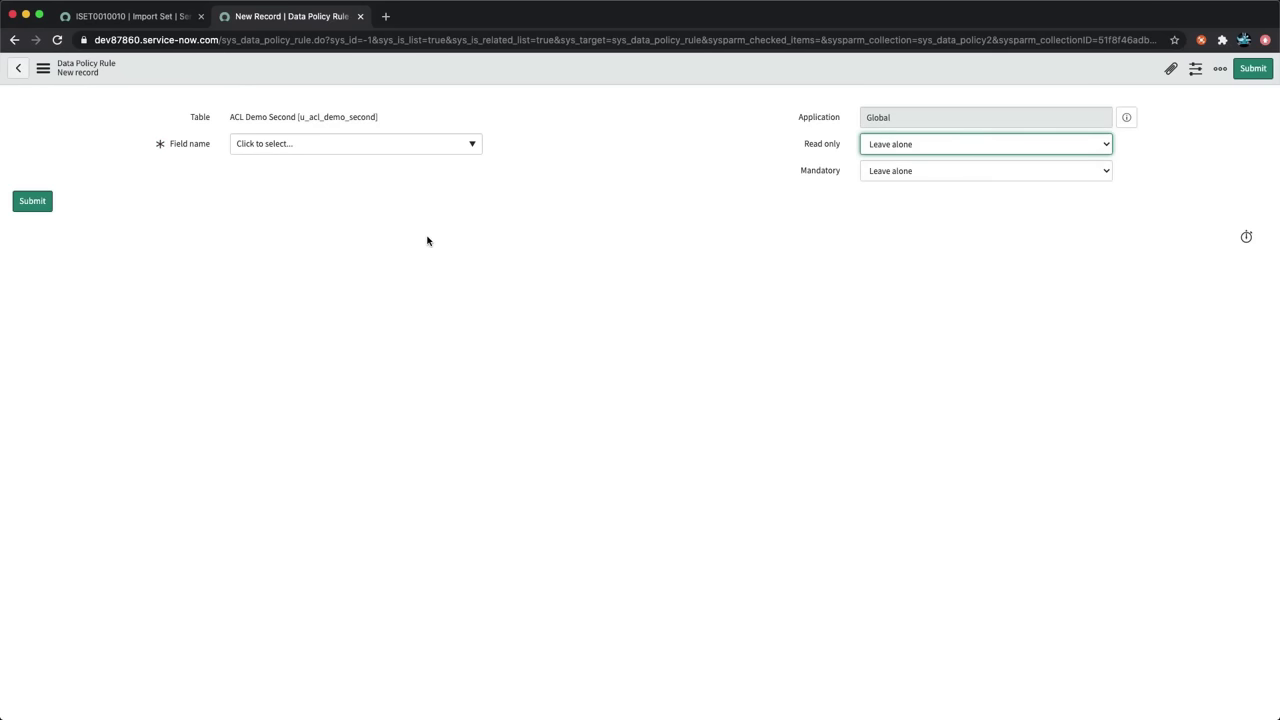
{"action": "left_click", "coordinate": [331, 150]}
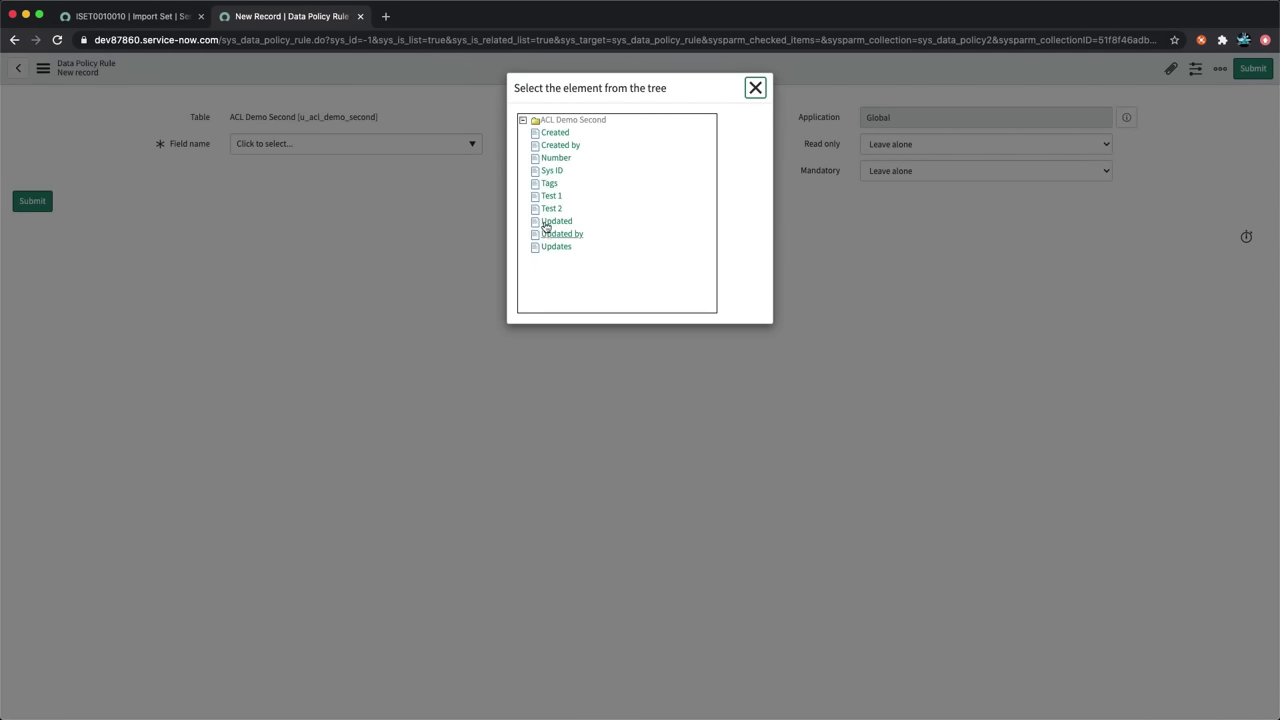
{"action": "left_click", "coordinate": [755, 88]}
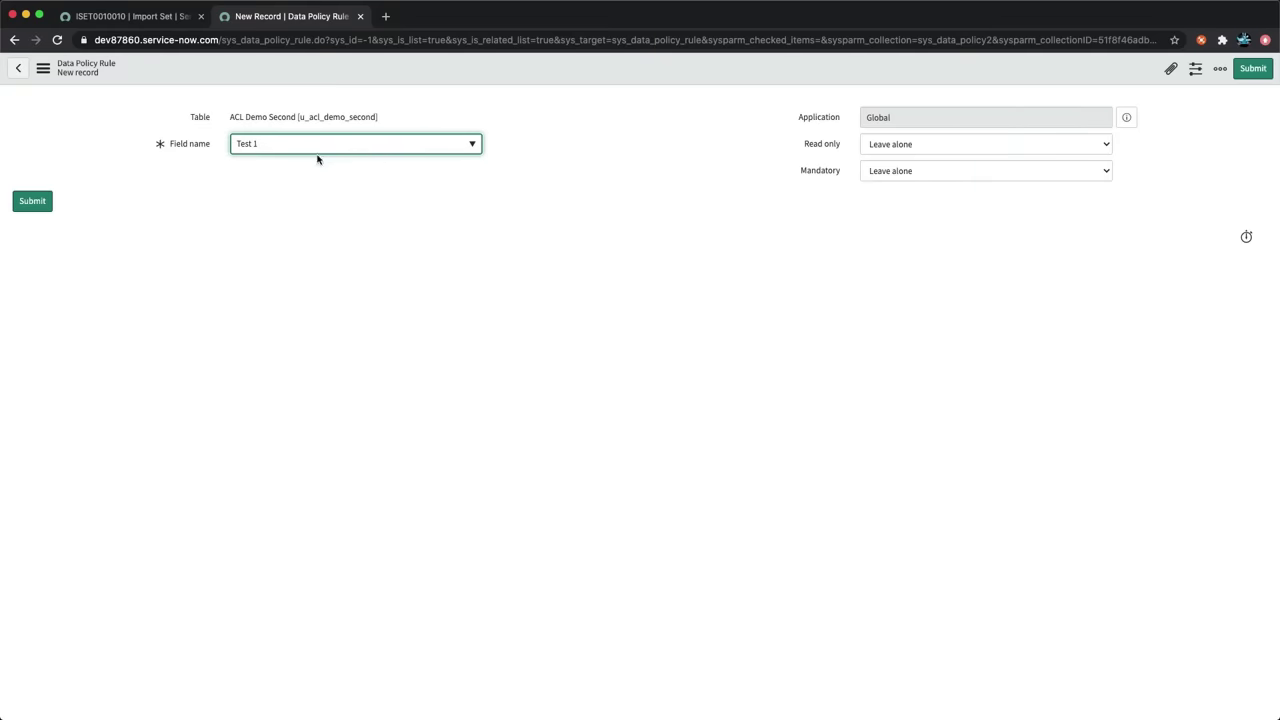
{"action": "left_click", "coordinate": [883, 171]}
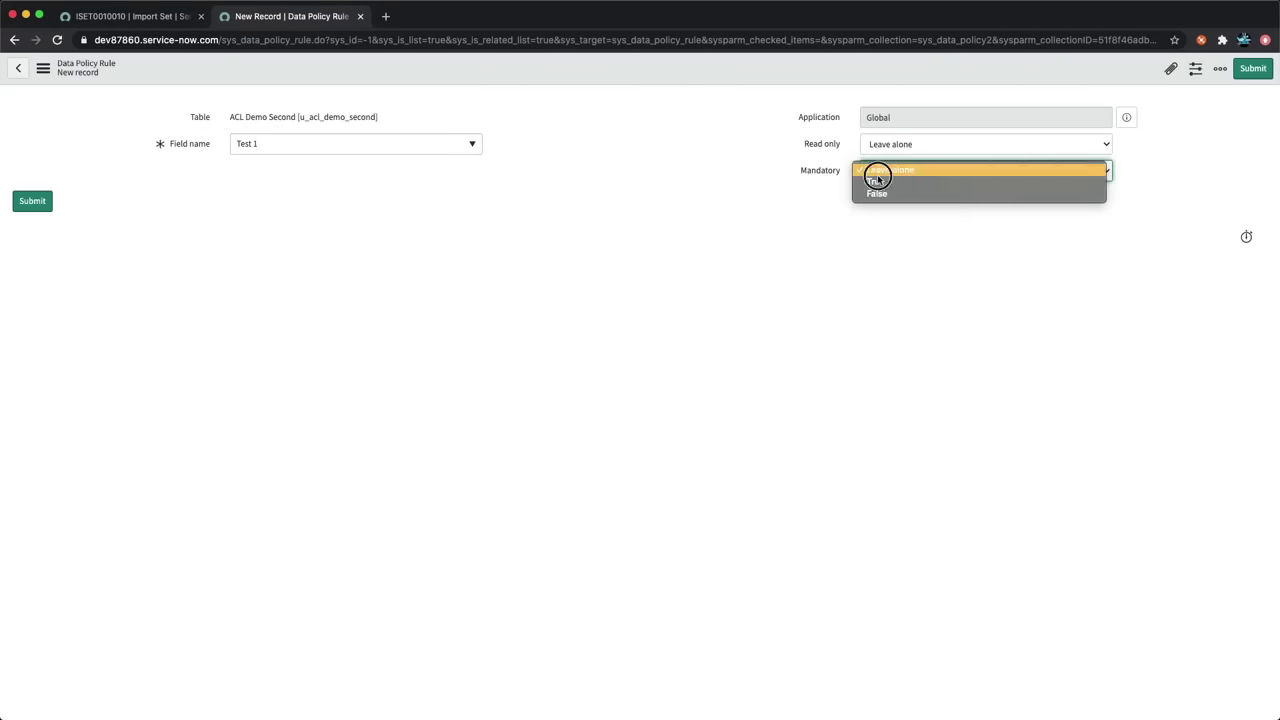
{"action": "left_click", "coordinate": [877, 170]}
{"action": "left_click", "coordinate": [883, 172]}
{"action": "key", "text": "Return"}
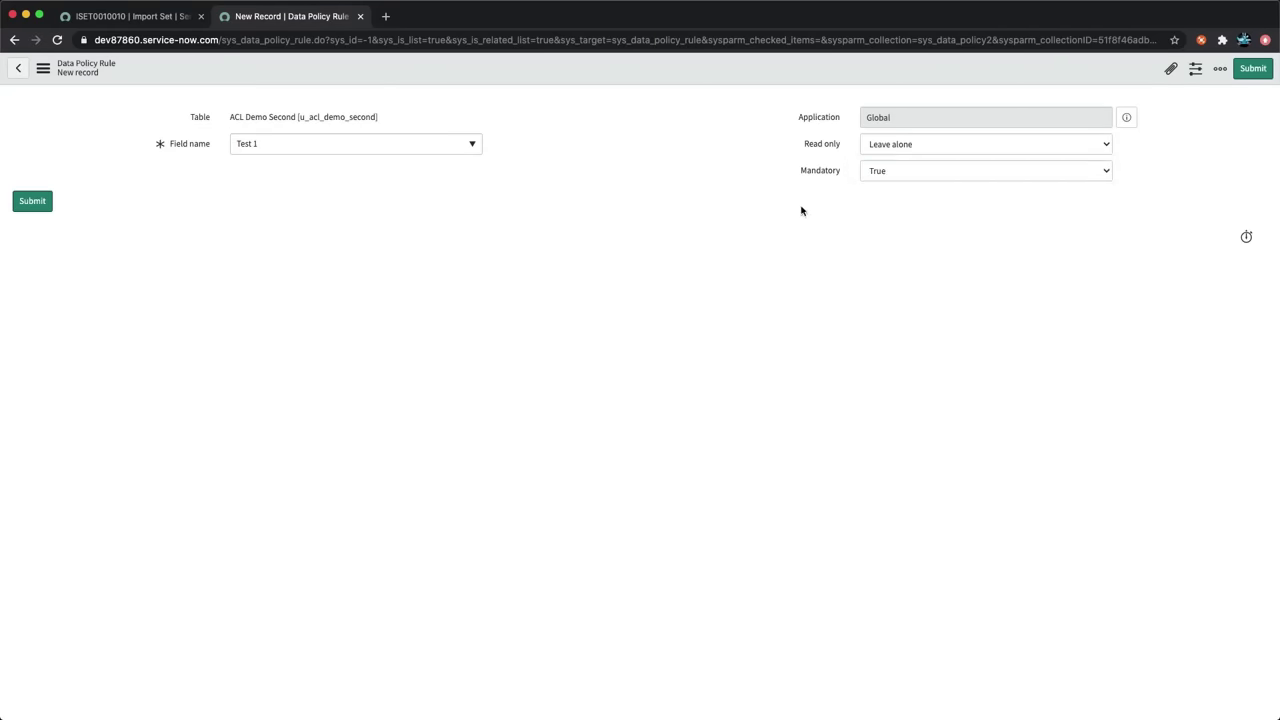
{"action": "left_click", "coordinate": [32, 201]}
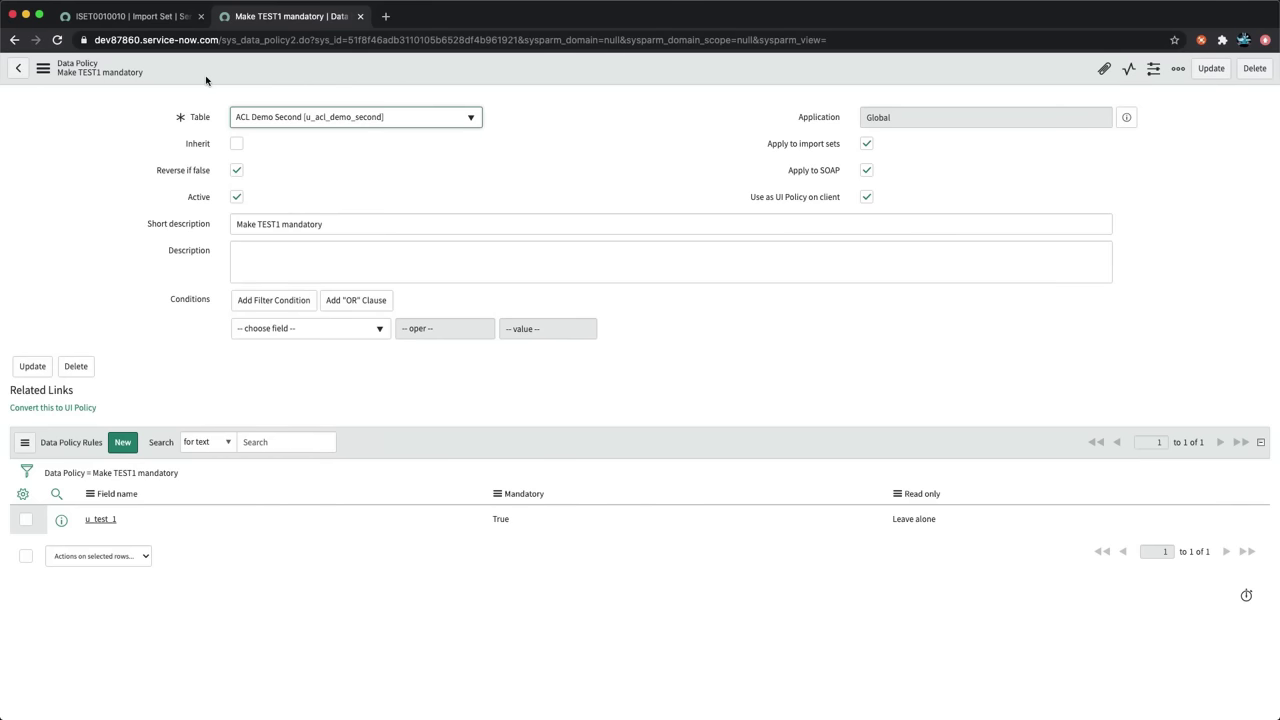
In Excel, clear ACLT0001001 and ACLT0001002 from C2 and C3, and Data 4 from B3
{"action": "key", "text": "super+Tab"}
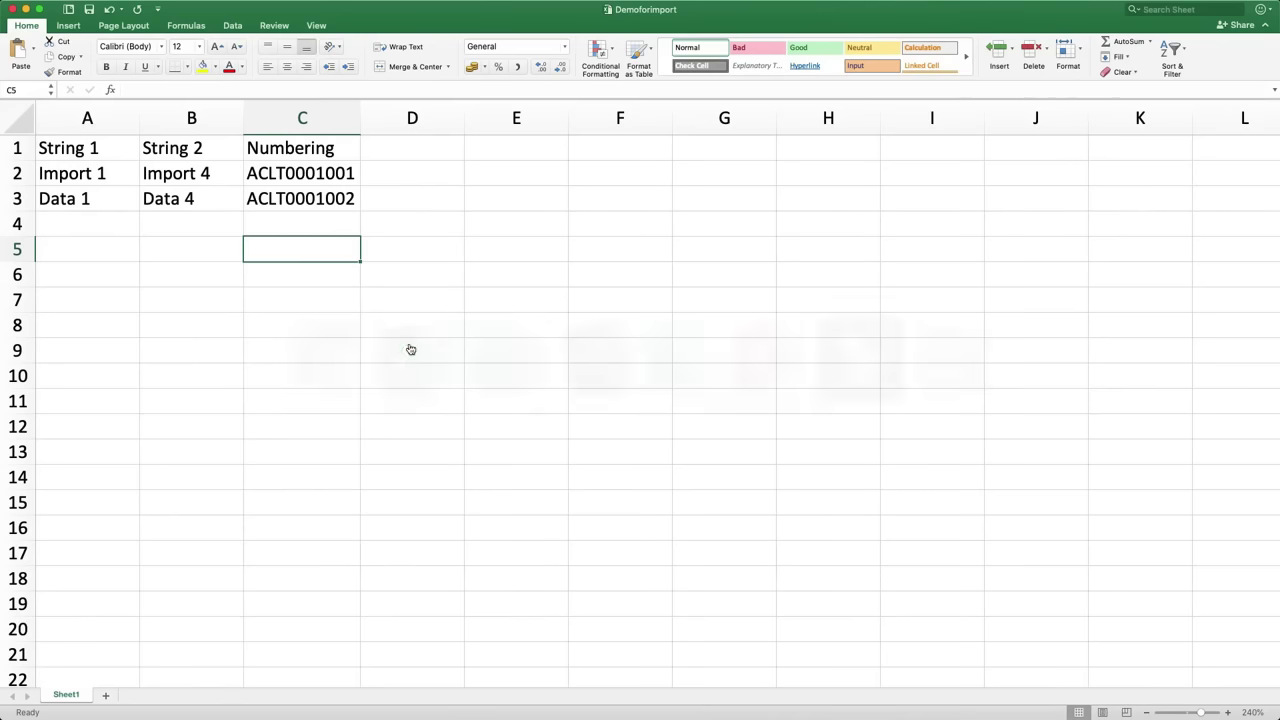
{"action": "left_click", "coordinate": [57, 223]}
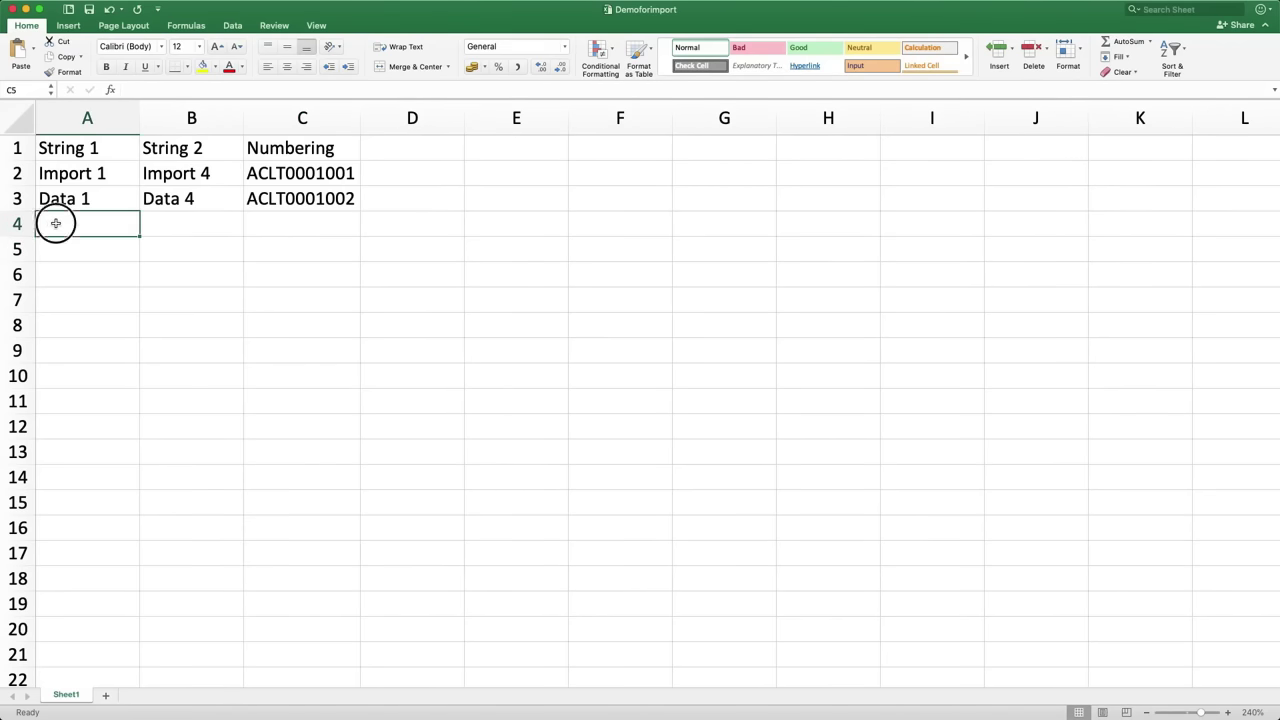
{"action": "left_click", "coordinate": [60, 172]}
{"action": "left_click", "coordinate": [167, 175]}
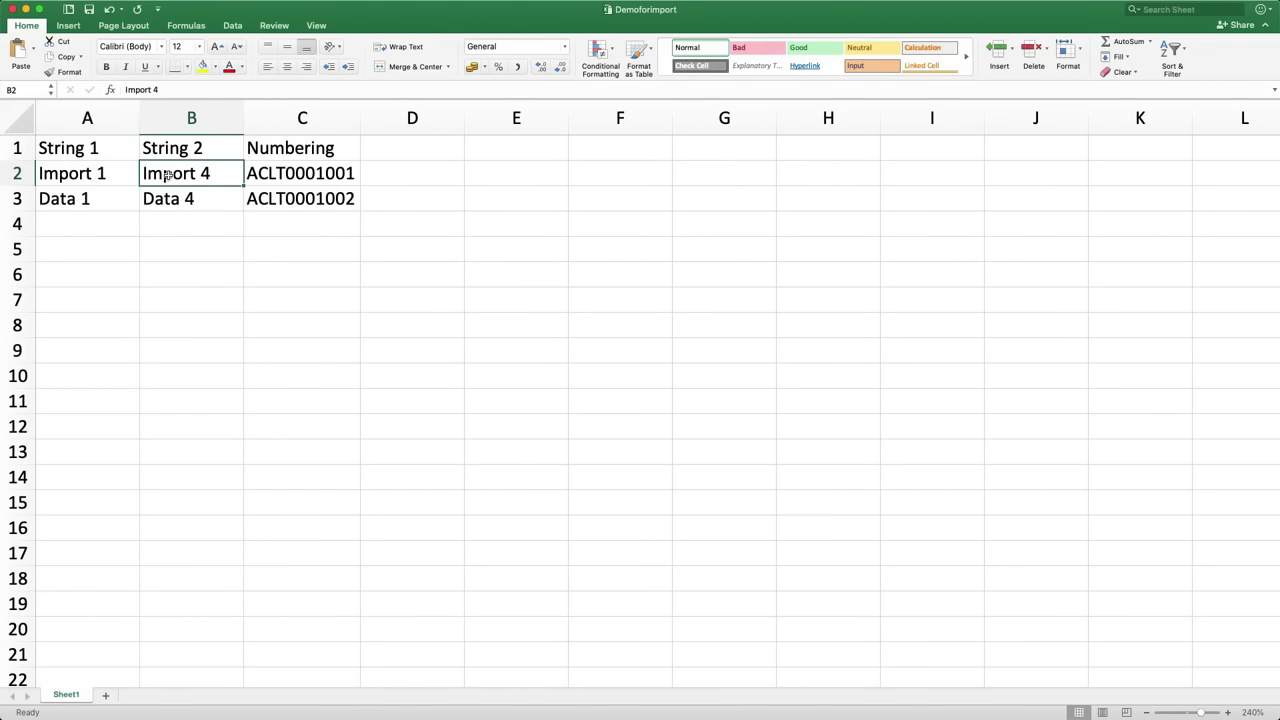
{"action": "left_click", "coordinate": [64, 173]}
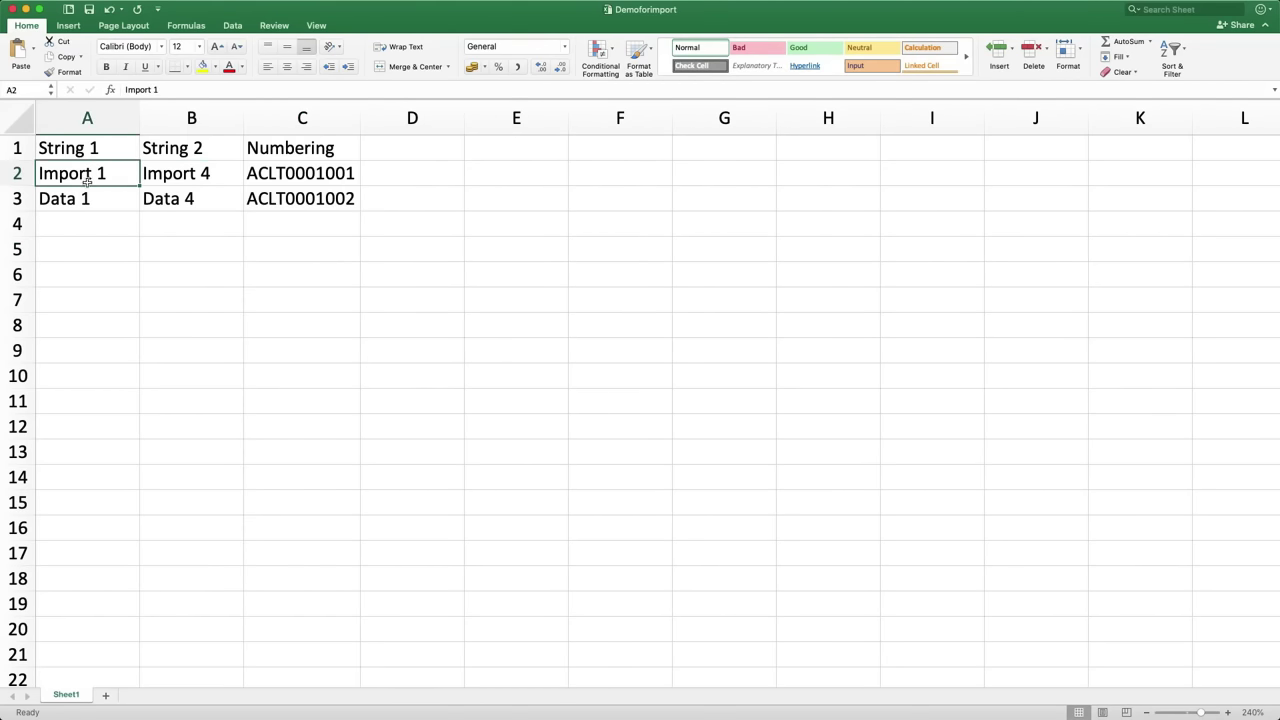
{"action": "left_click", "coordinate": [276, 177]}
{"action": "key", "text": "Delete"}
{"action": "left_click", "coordinate": [283, 199]}
{"action": "key", "text": "Delete"}
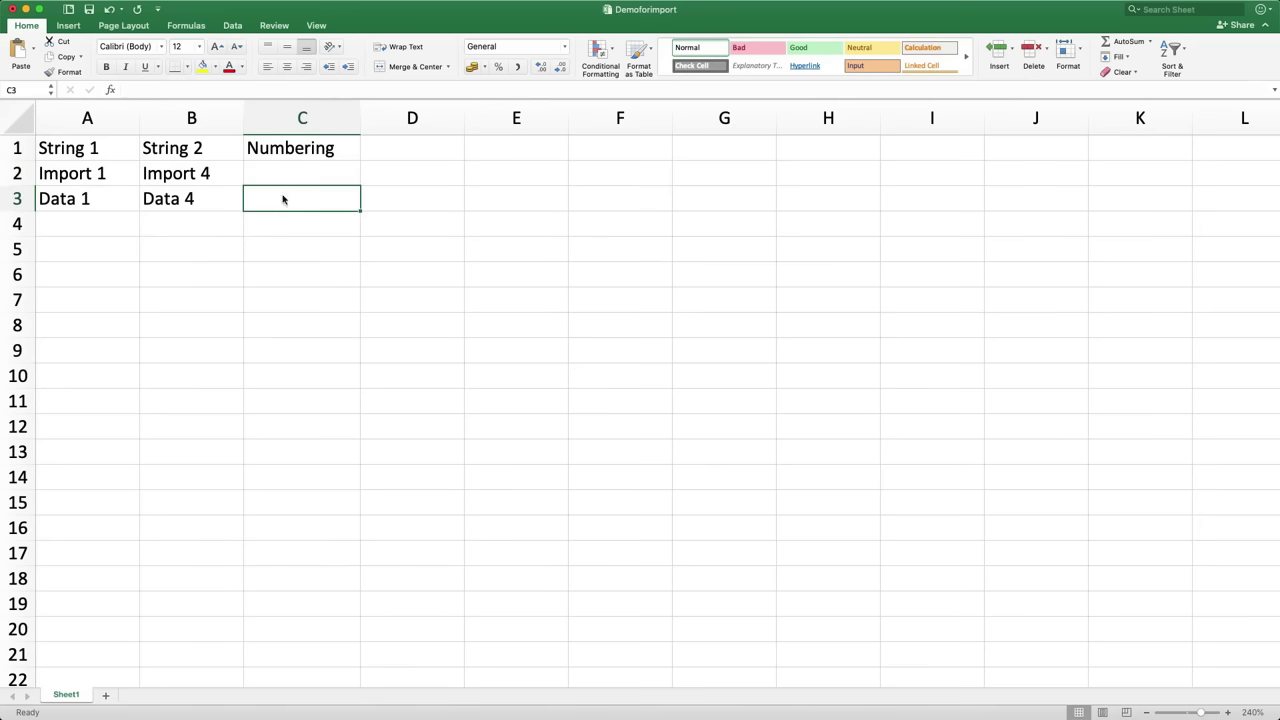
{"action": "left_click", "coordinate": [175, 200]}
{"action": "key", "text": "Delete"}
Clear Data 1 from cell A3, leaving it empty
{"action": "left_click", "coordinate": [60, 197]}
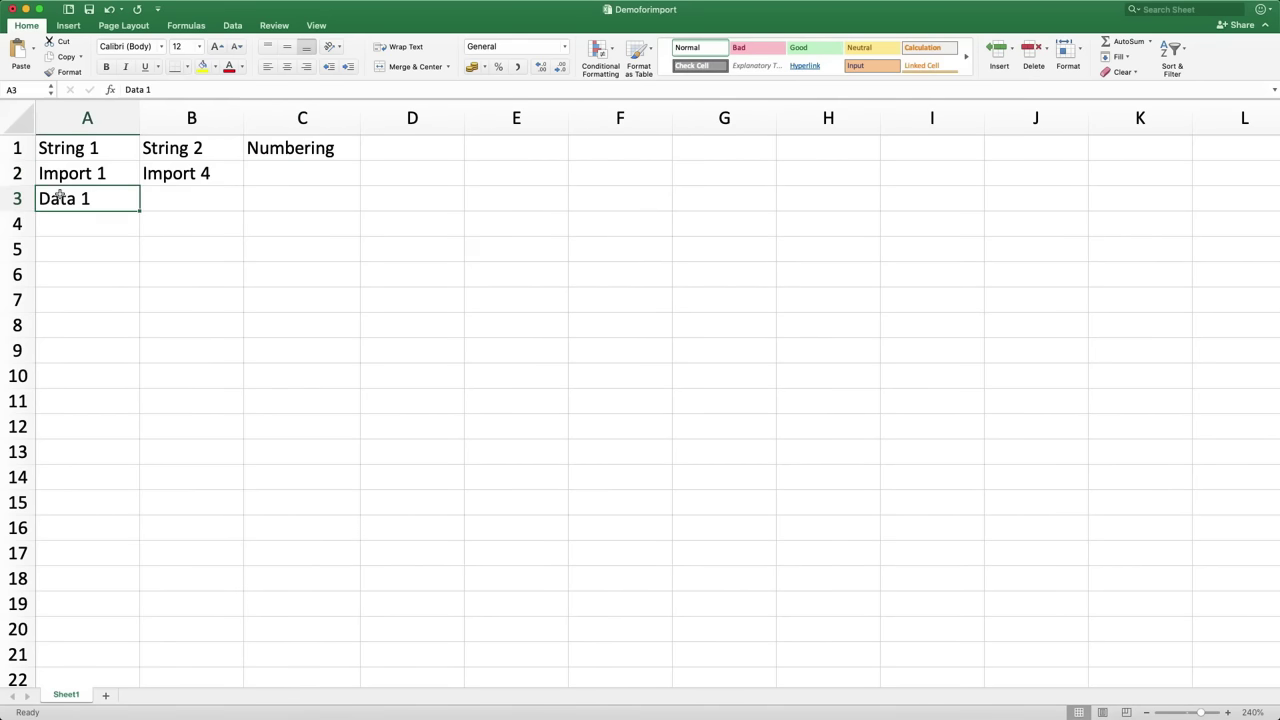
{"action": "left_click", "coordinate": [80, 147]}
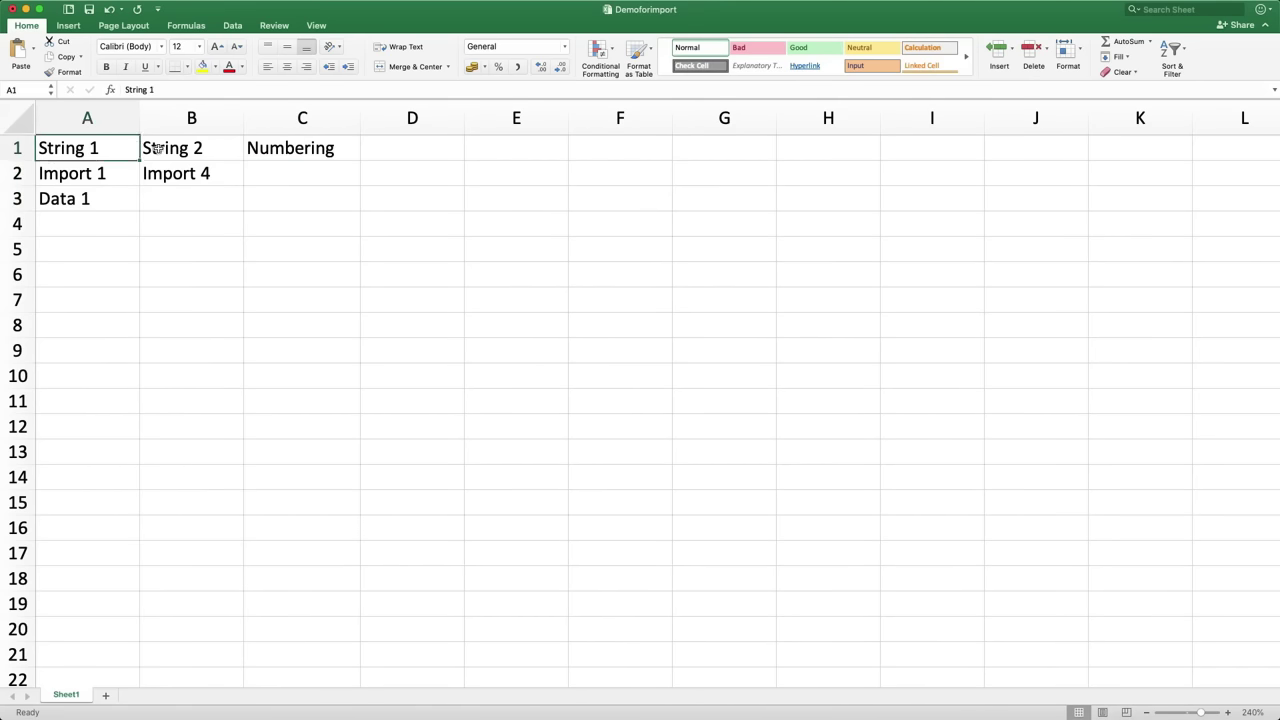
{"action": "left_click_drag", "start_coordinate": [80, 148], "coordinate": [78, 152]}
{"action": "left_click", "coordinate": [103, 177]}
{"action": "left_click", "coordinate": [92, 199]}
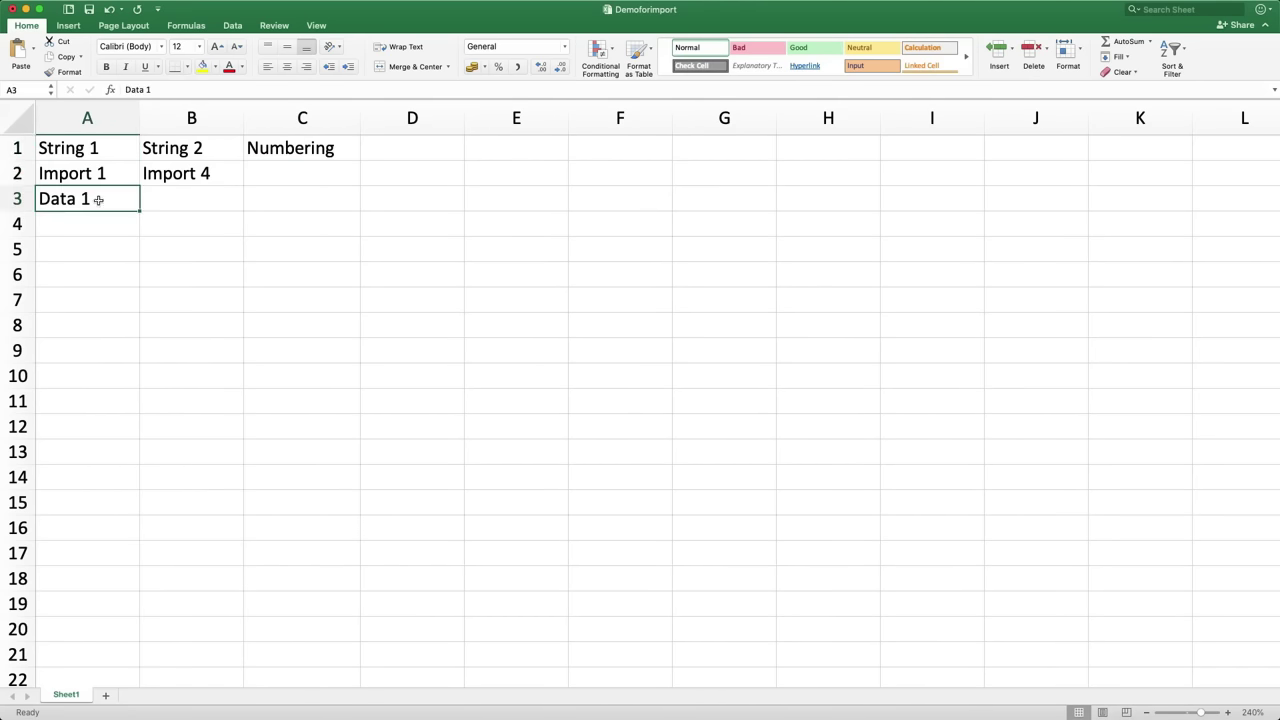
{"action": "key", "text": "Delete"}
{"action": "left_click", "coordinate": [164, 196]}
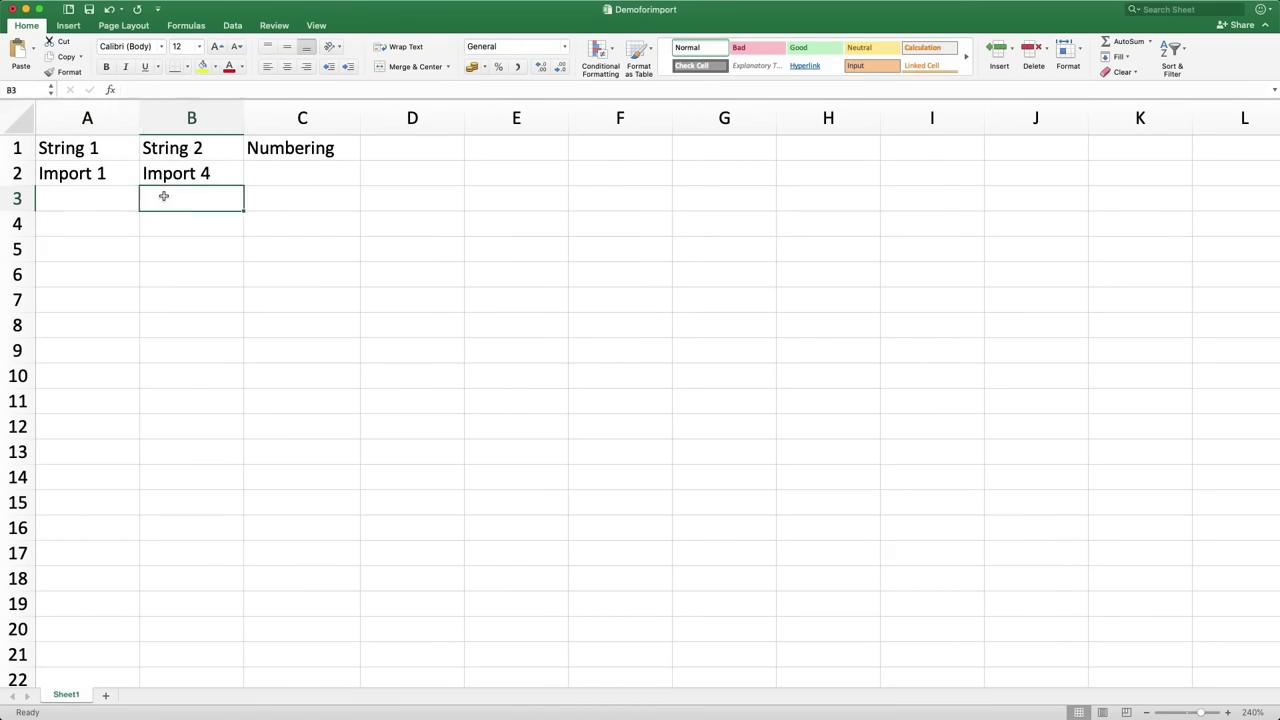
Change A2 to 'Import DataPolicy' and widen column A to fit it
{"action": "left_click", "coordinate": [97, 174]}
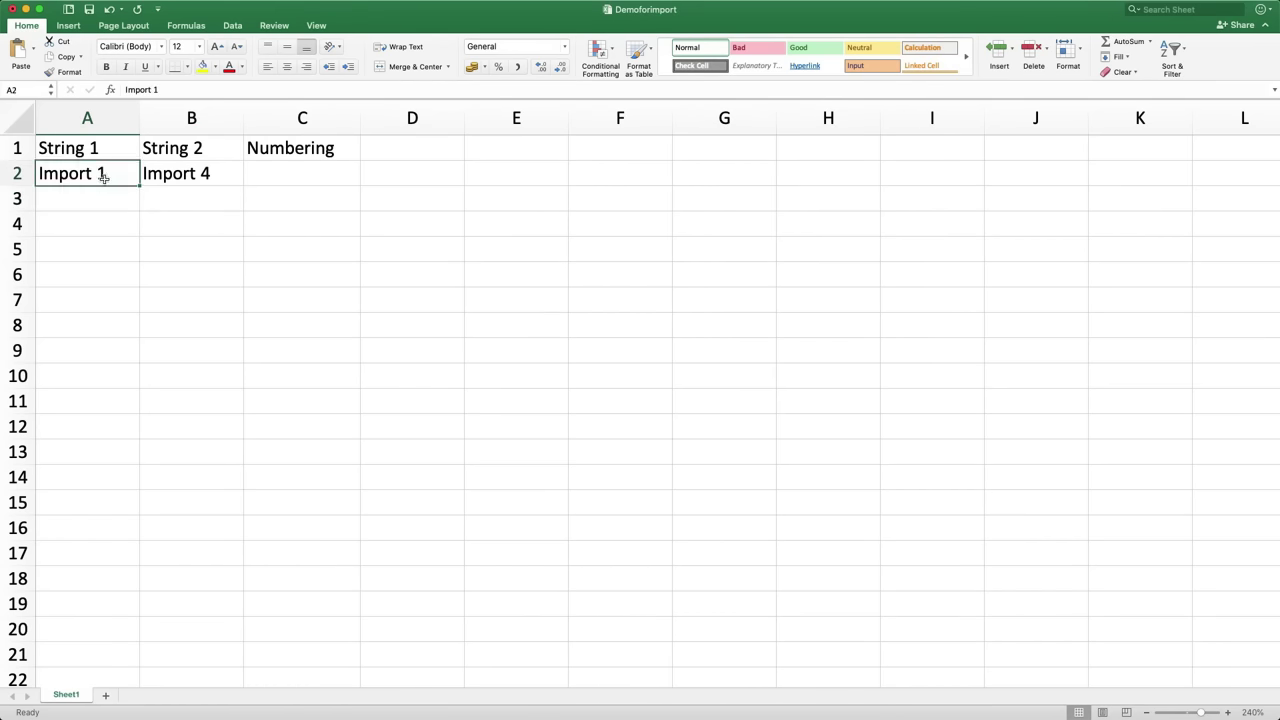
{"action": "left_click", "coordinate": [156, 90]}
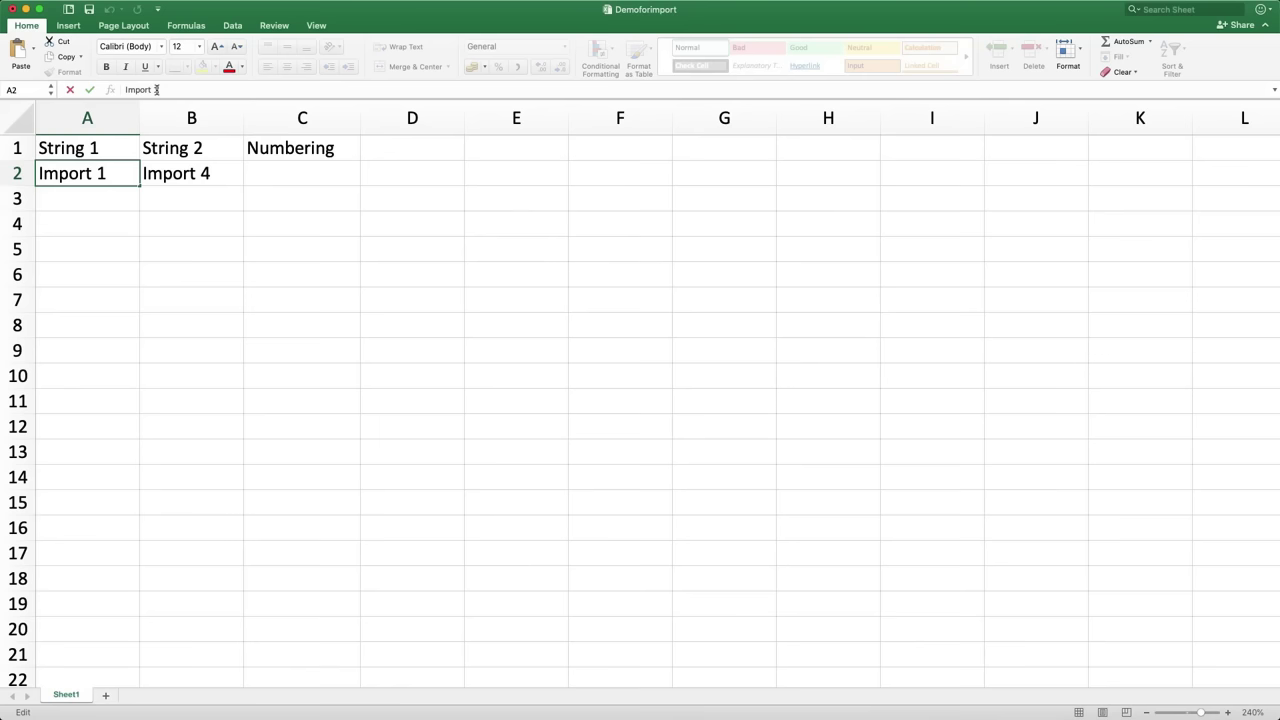
{"action": "type", "text": "DataPoli"}
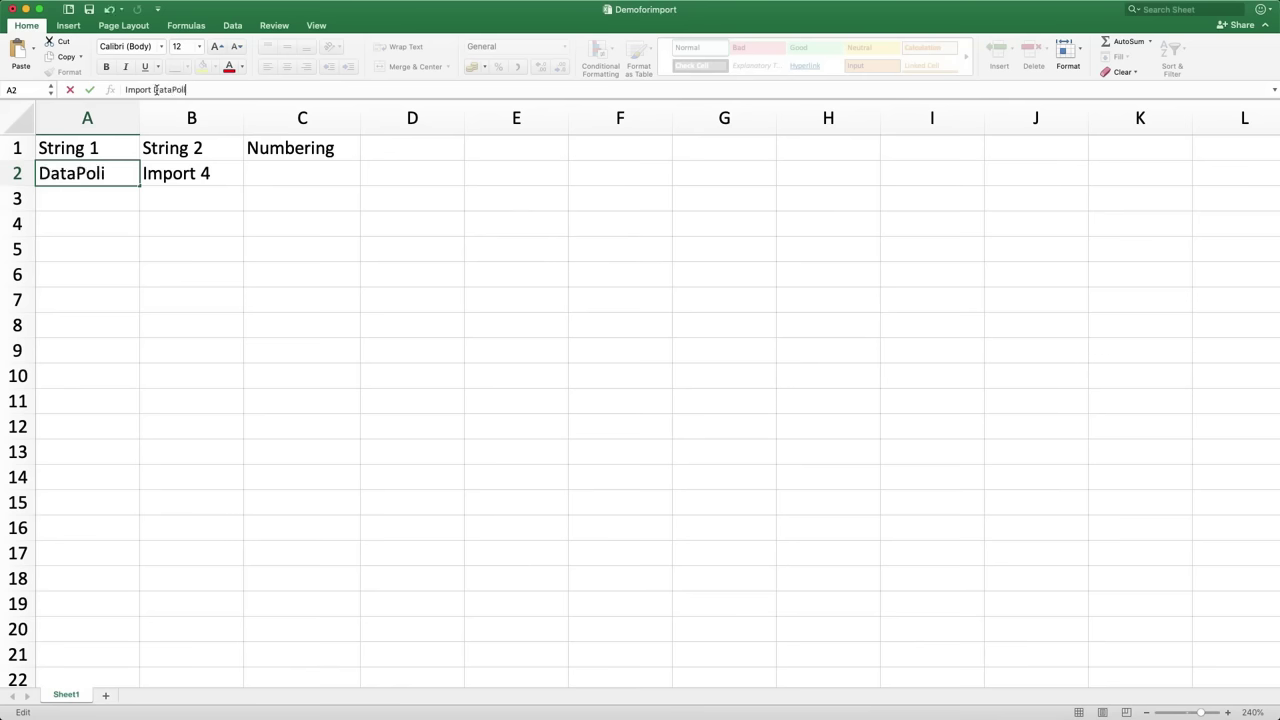
{"action": "type", "text": "cy"}
{"action": "left_click", "coordinate": [186, 173]}
{"action": "left_click_drag", "start_coordinate": [136, 127], "coordinate": [186, 127]}
{"action": "left_click", "coordinate": [106, 180]}
{"action": "left_click", "coordinate": [108, 197]}
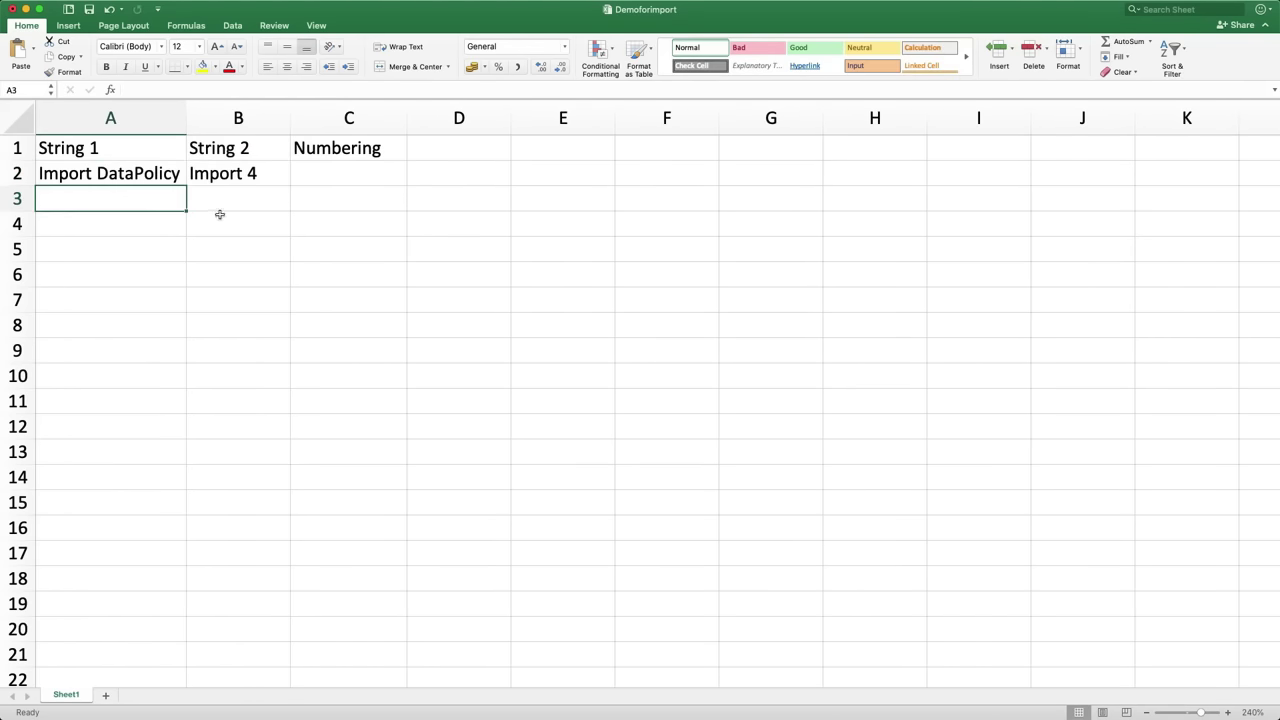
Change B2 from Import 4 to 'Import 5'
{"action": "left_click", "coordinate": [222, 176]}
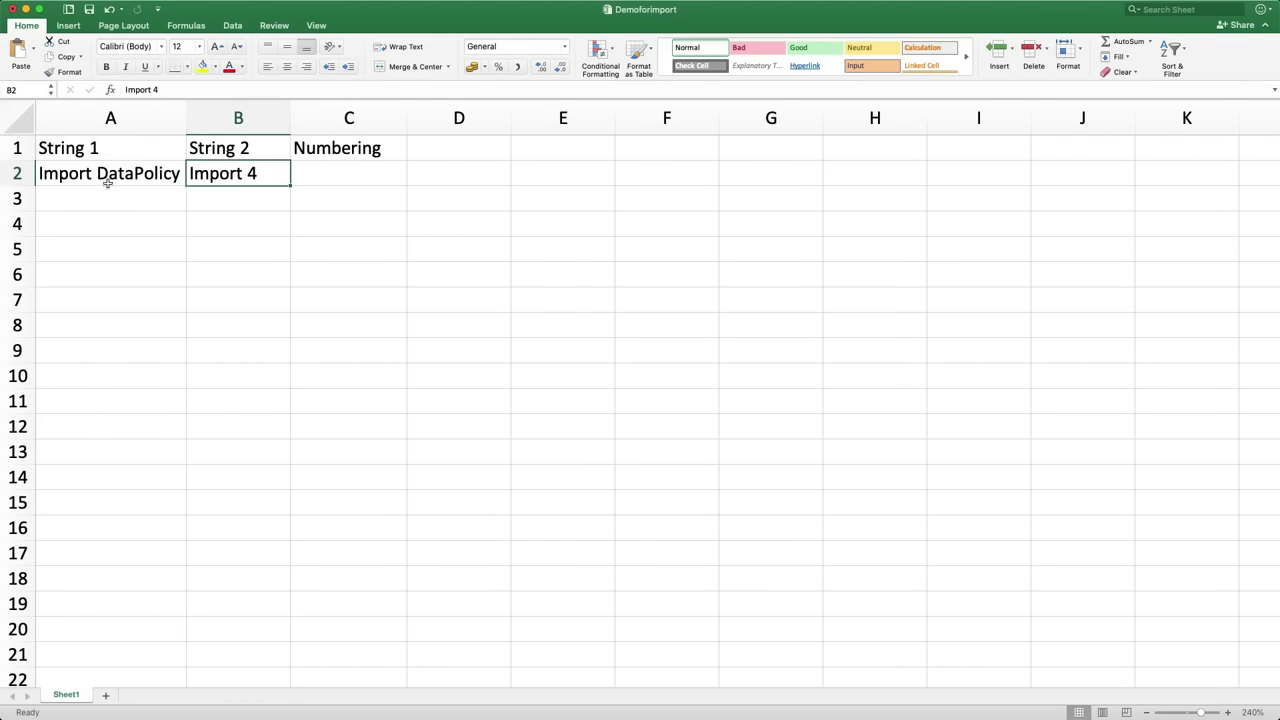
{"action": "left_click", "coordinate": [260, 170]}
{"action": "left_click", "coordinate": [188, 90]}
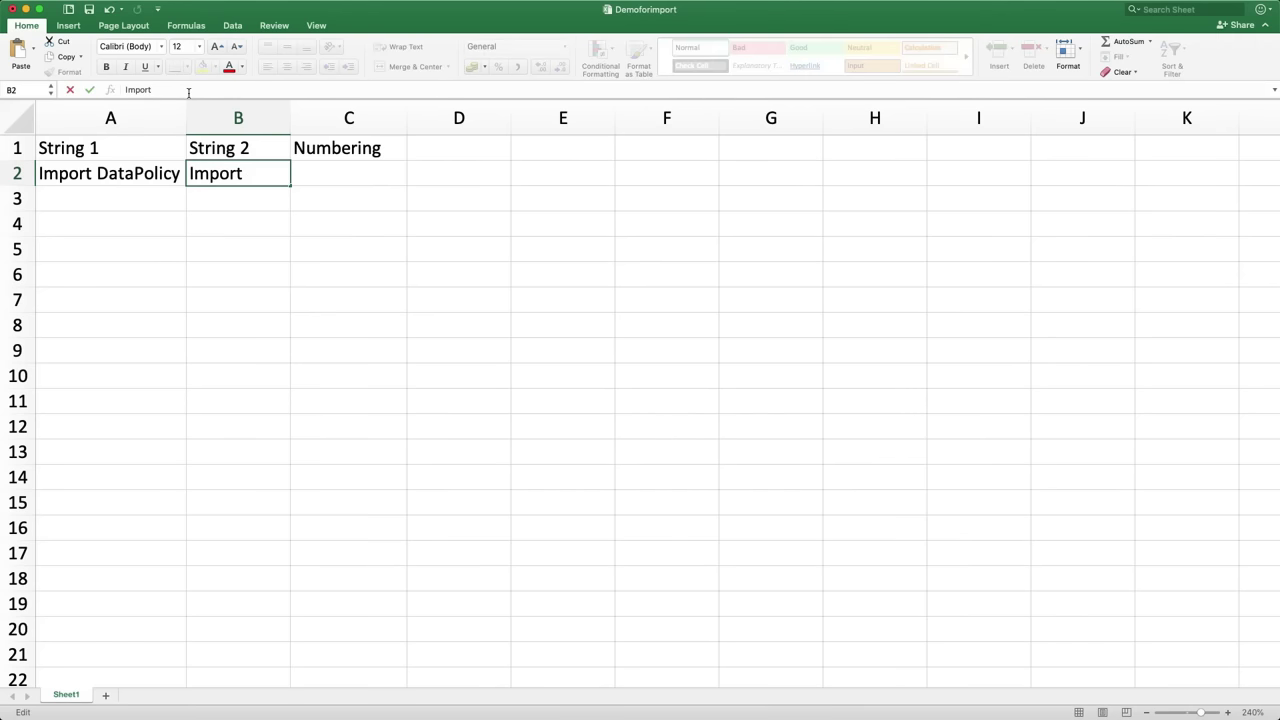
{"action": "type", "text": "5"}
{"action": "key", "text": "Return"}
Copy B2 into B3 and change it to 'Import 6'
{"action": "left_click", "coordinate": [236, 174]}
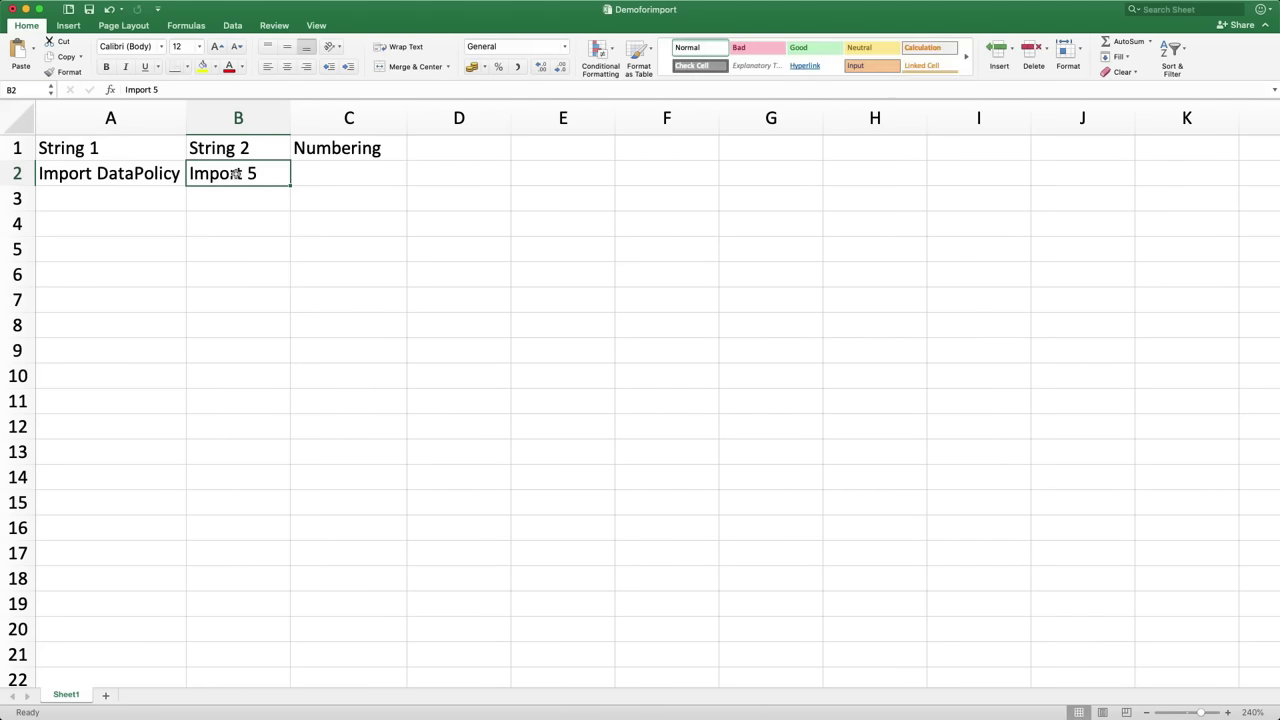
{"action": "key", "text": "super+c"}
{"action": "left_click", "coordinate": [231, 190]}
{"action": "key", "text": "super+v"}
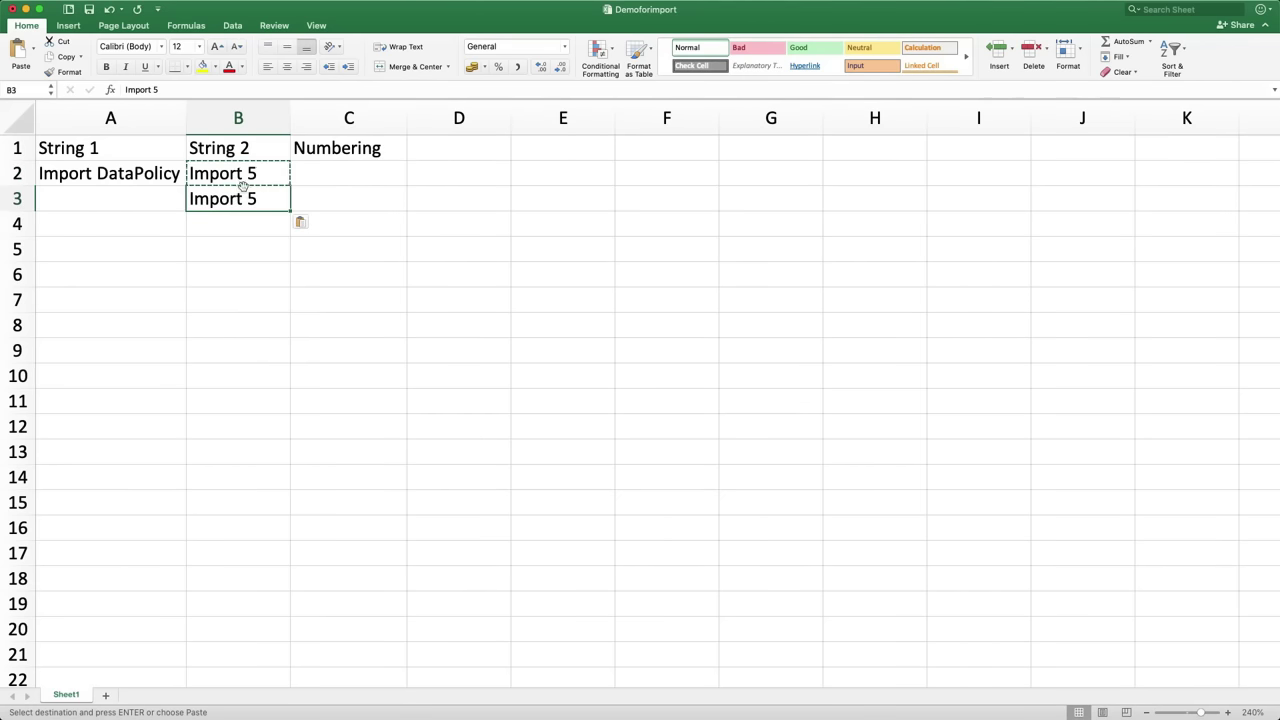
{"action": "left_click", "coordinate": [189, 90]}
{"action": "key", "text": "BackSpace"}
{"action": "type", "text": "6"}
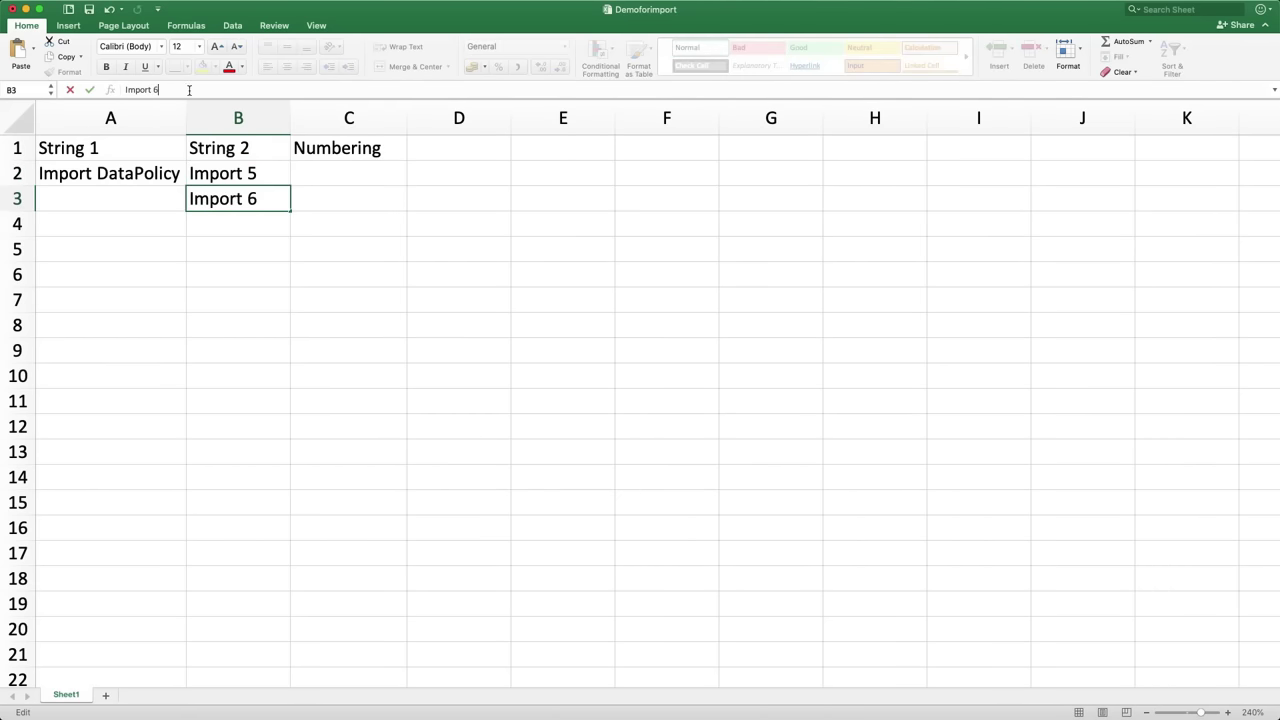
{"action": "left_click", "coordinate": [89, 10]}
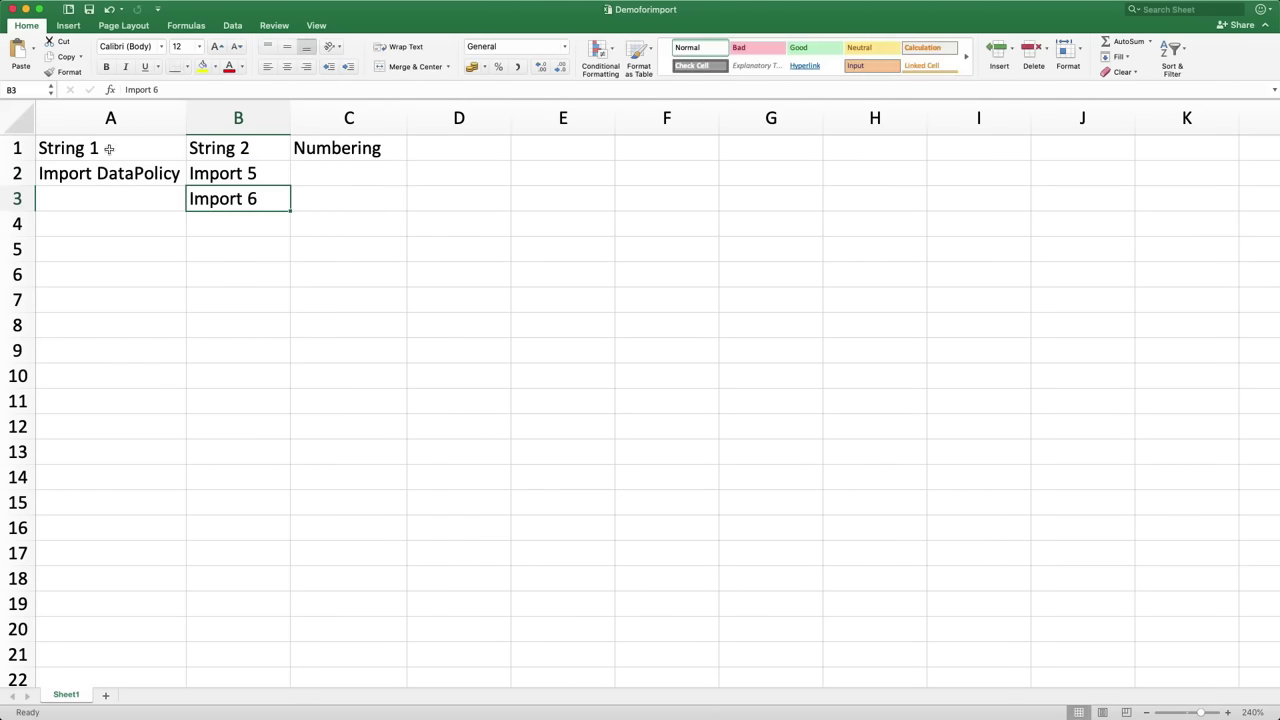
{"action": "left_click", "coordinate": [102, 206]}
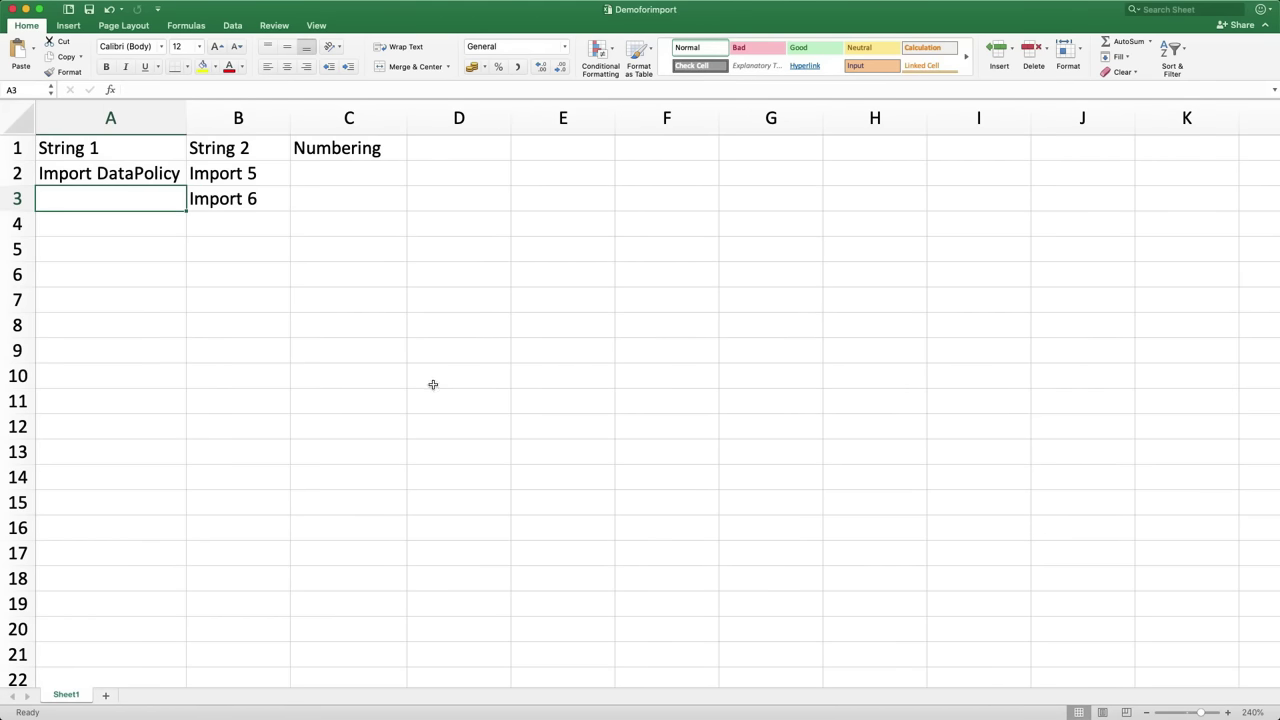
{"action": "key", "text": "super+Tab"}
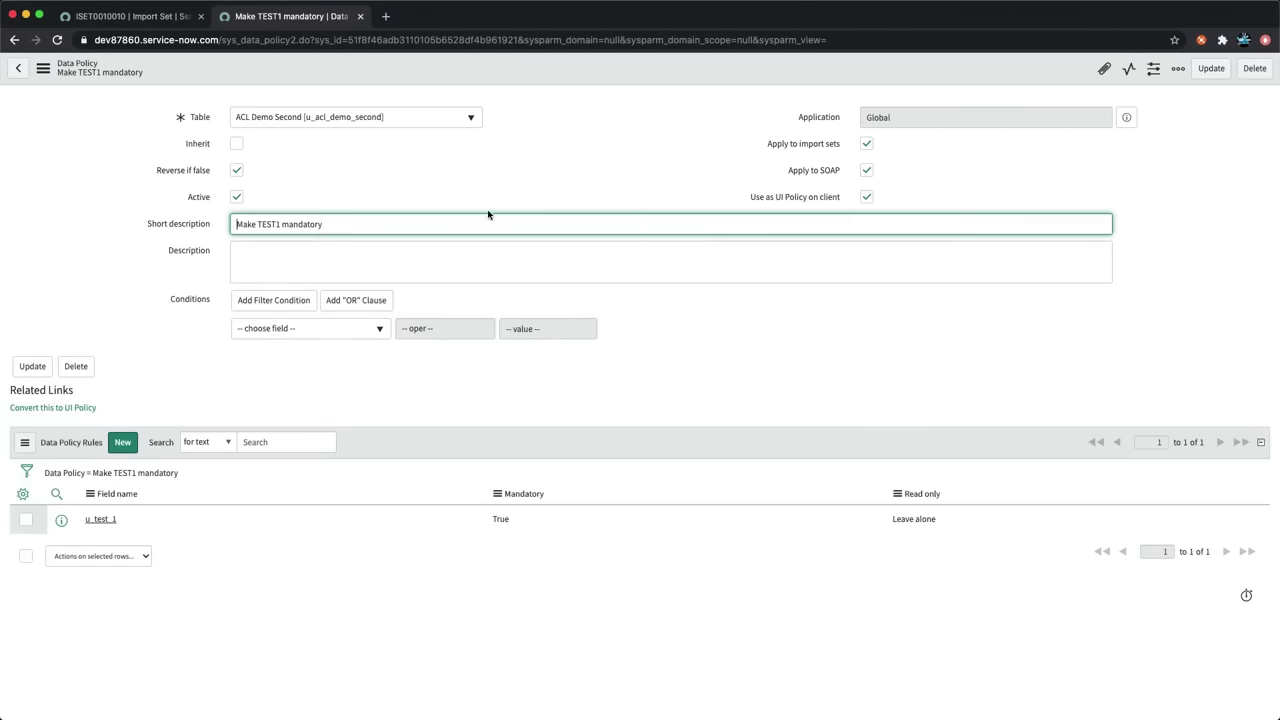
Load Demoforimport.xlsx again into the existing import set table
{"action": "left_click", "coordinate": [138, 15]}
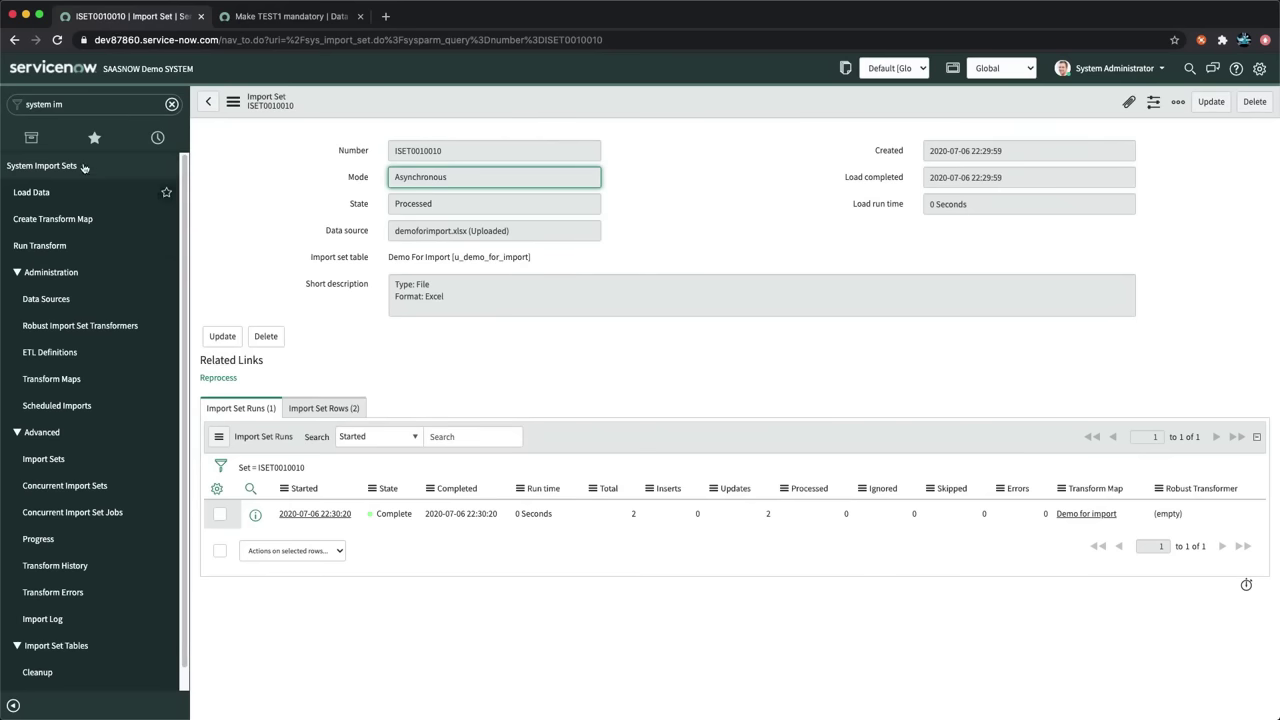
{"action": "left_click", "coordinate": [31, 194]}
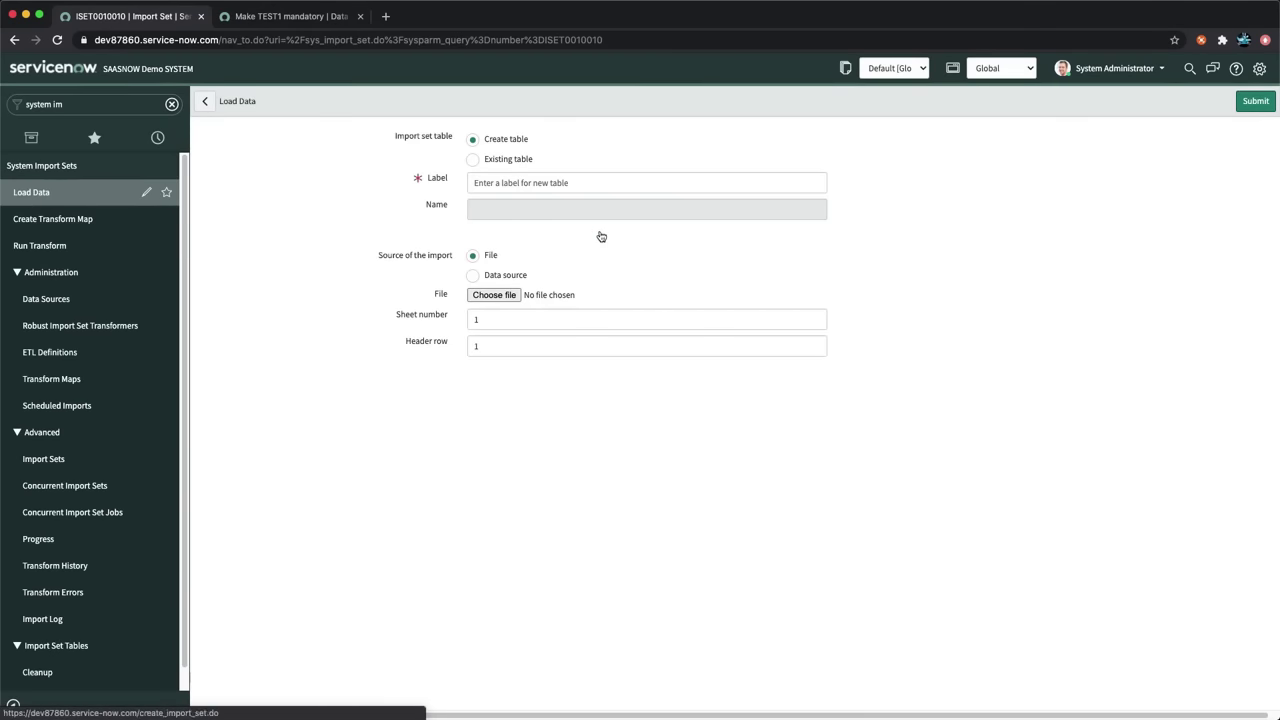
{"action": "left_click", "coordinate": [474, 160]}
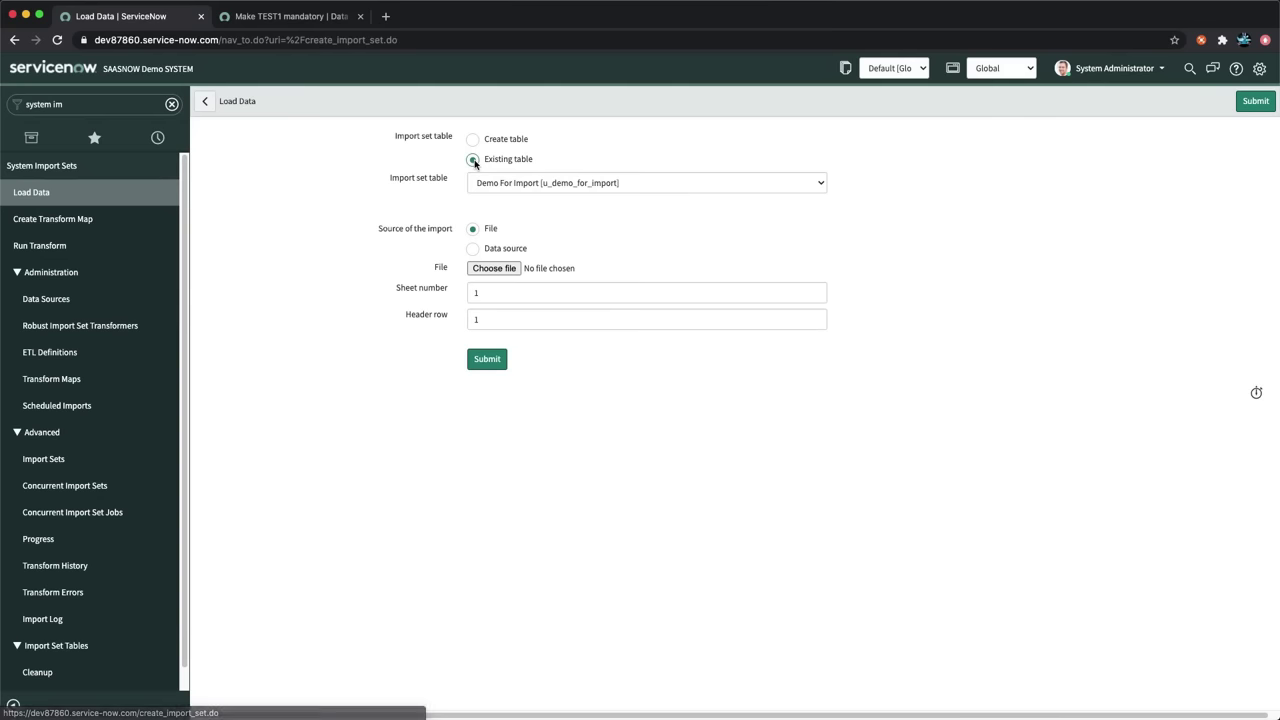
{"action": "left_click", "coordinate": [493, 269]}
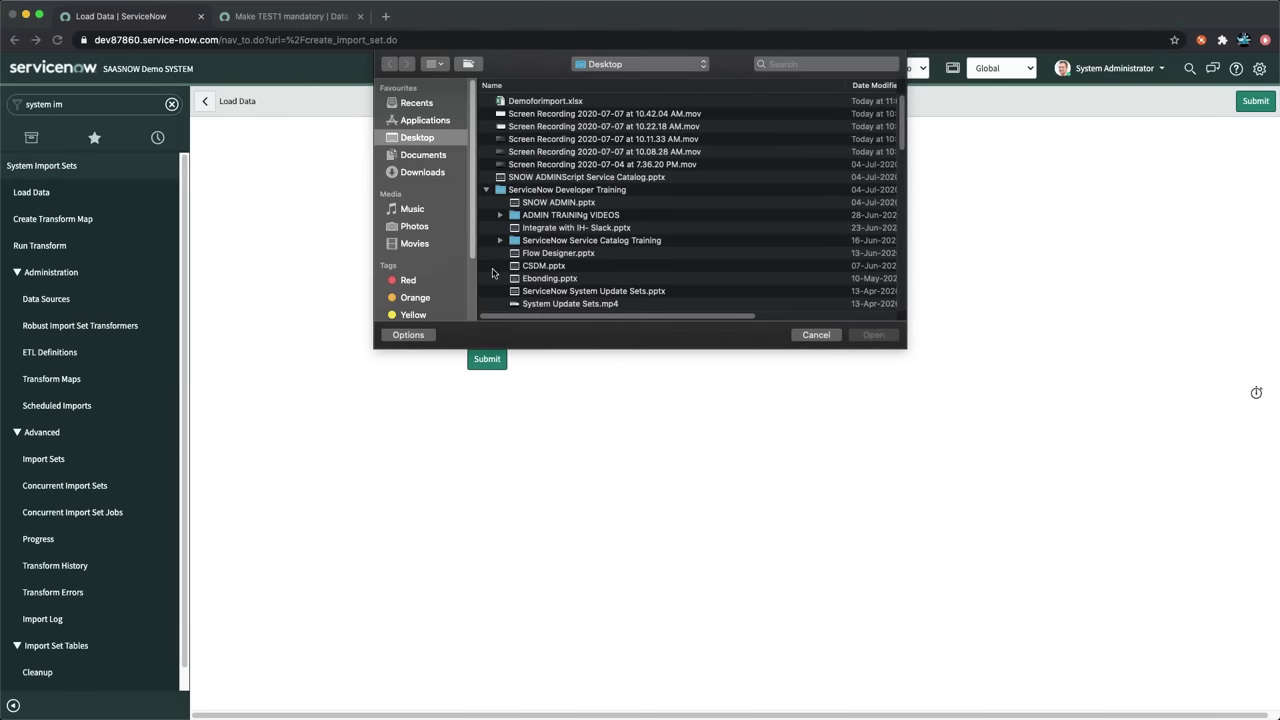
{"action": "double_click", "coordinate": [604, 101]}
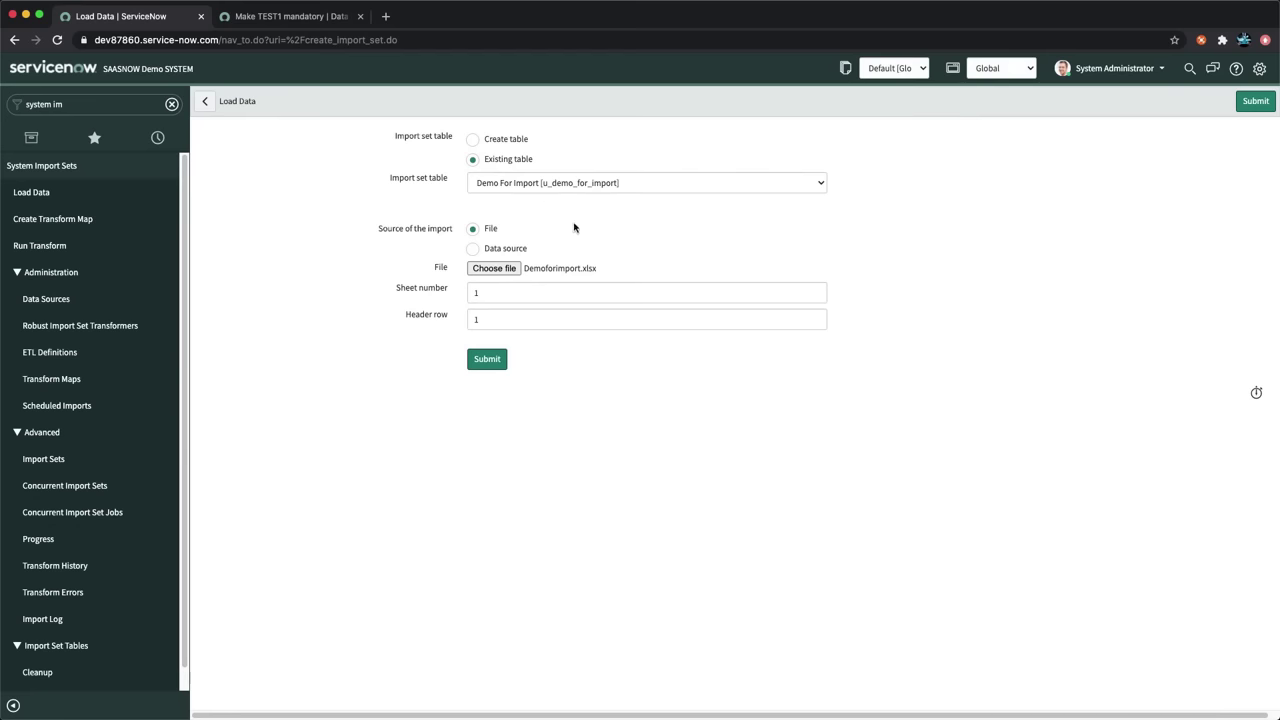
{"action": "left_click", "coordinate": [493, 268]}
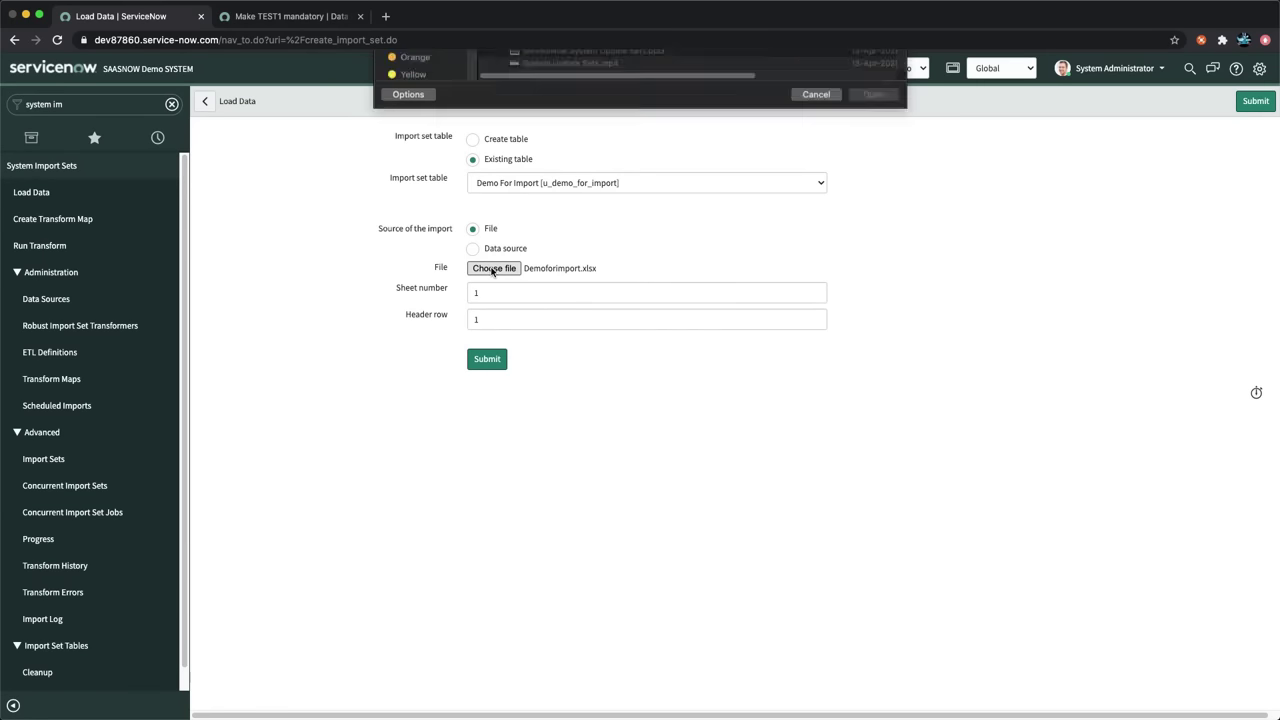
{"action": "double_click", "coordinate": [566, 101]}
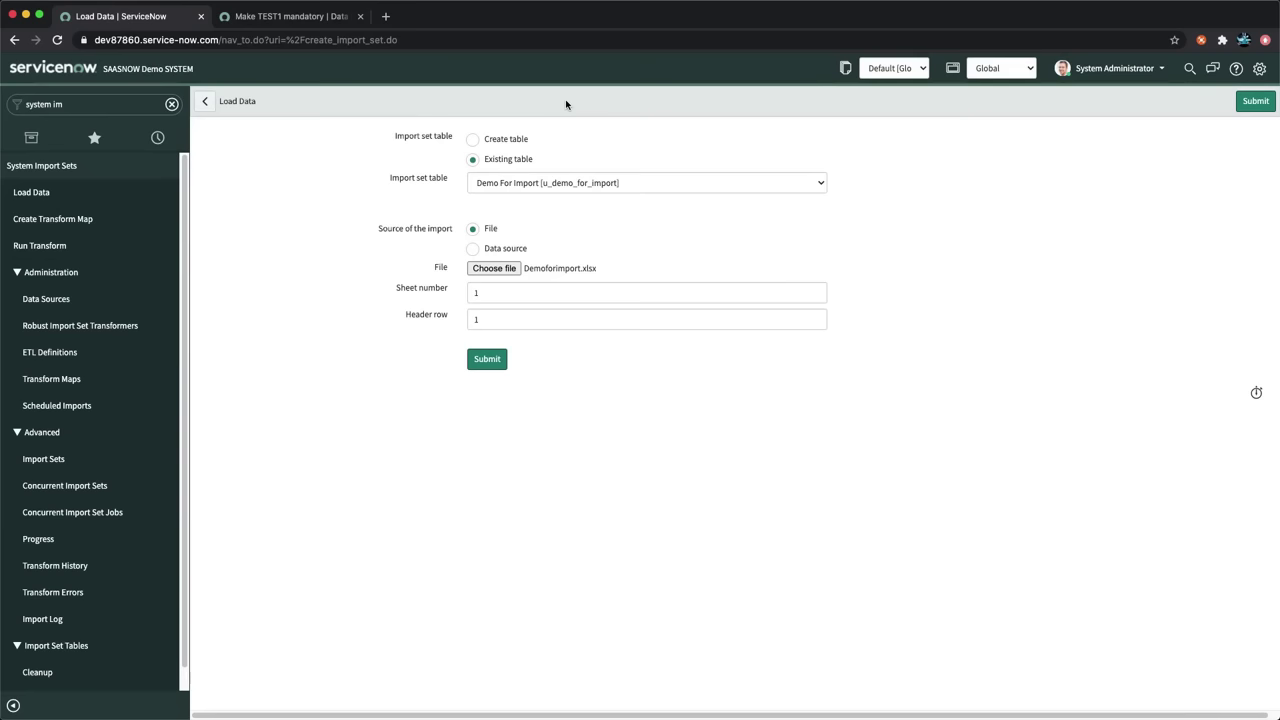
{"action": "left_click", "coordinate": [487, 359]}
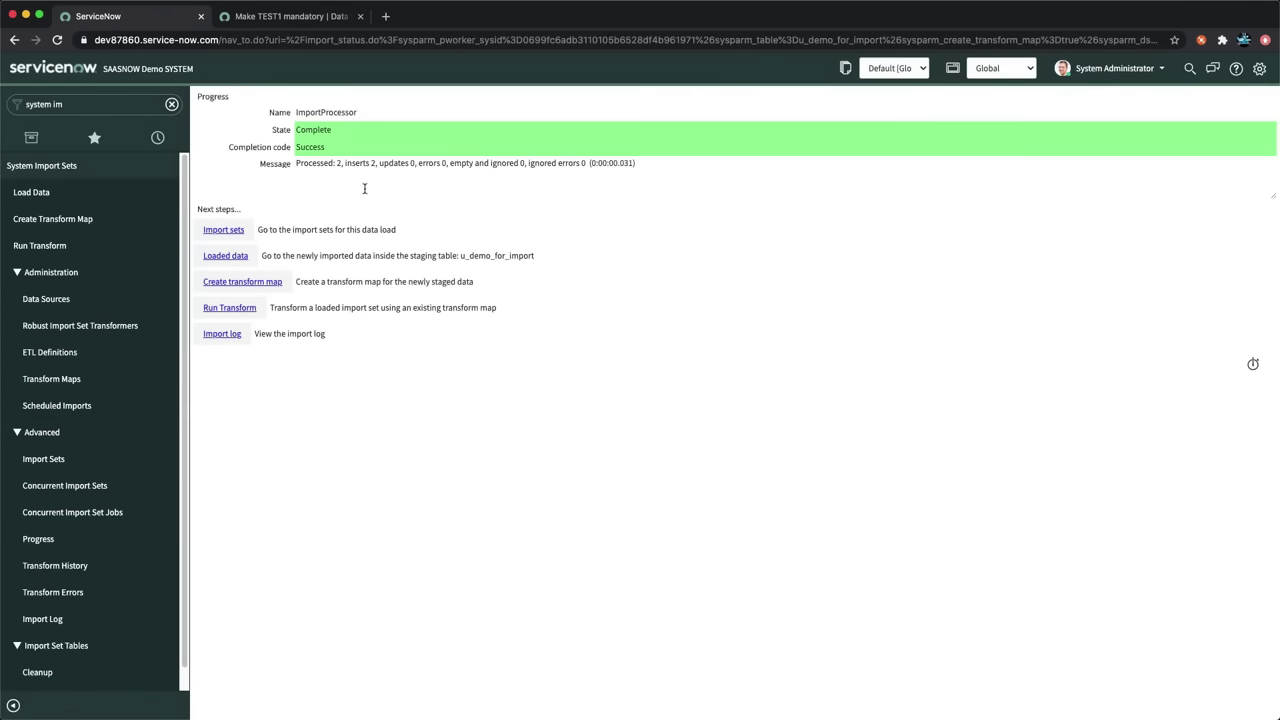
Transform the load with Demo for import and open import set ISET0010011
{"action": "left_click", "coordinate": [232, 310]}
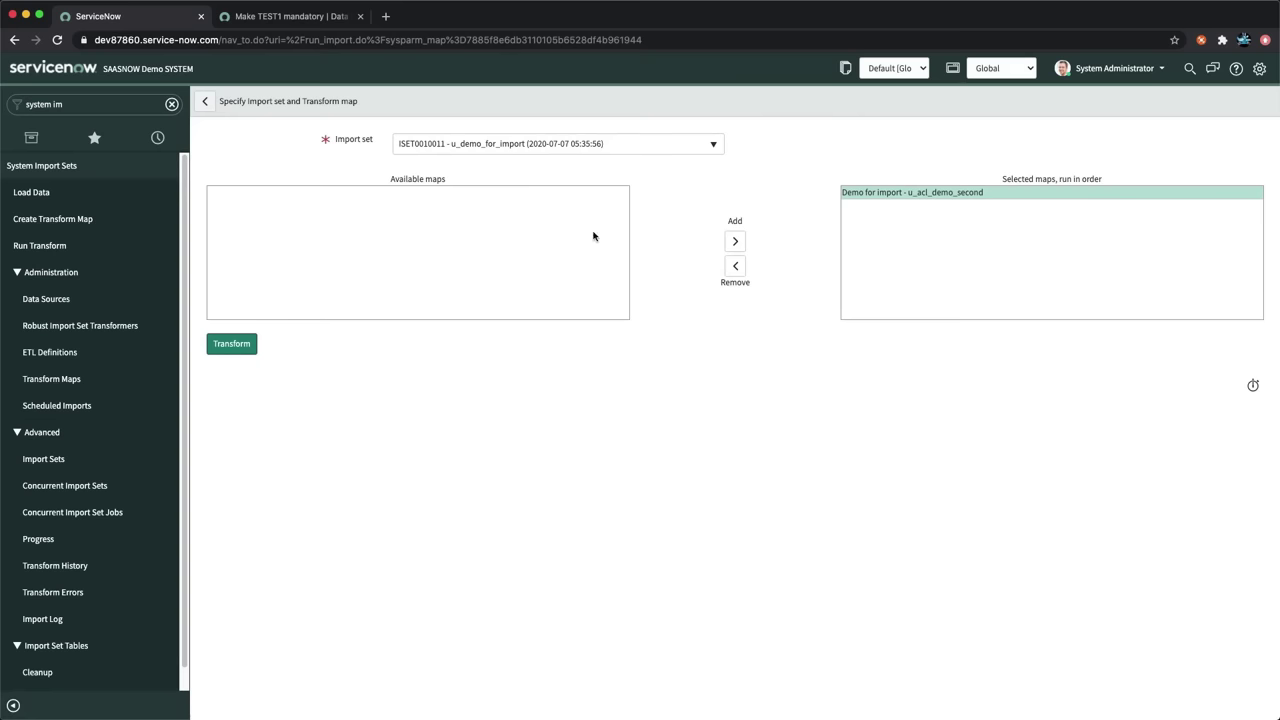
{"action": "left_click", "coordinate": [231, 345]}
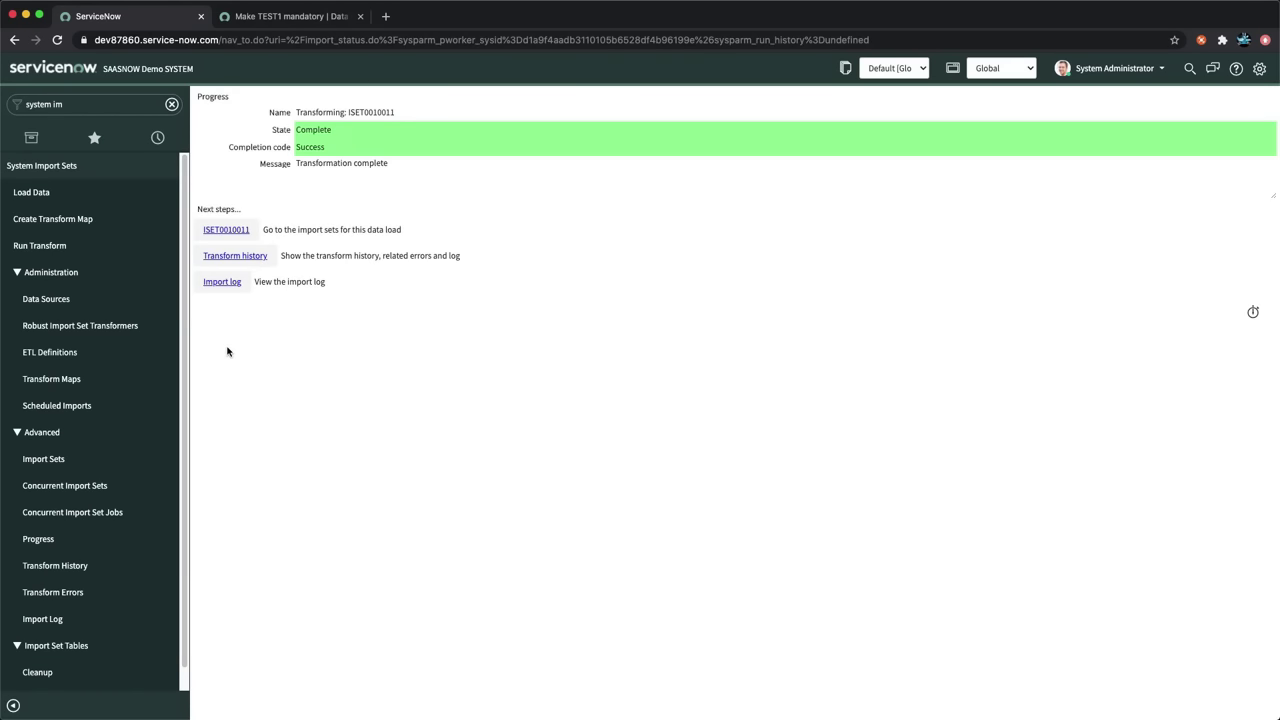
{"action": "left_click", "coordinate": [227, 231]}
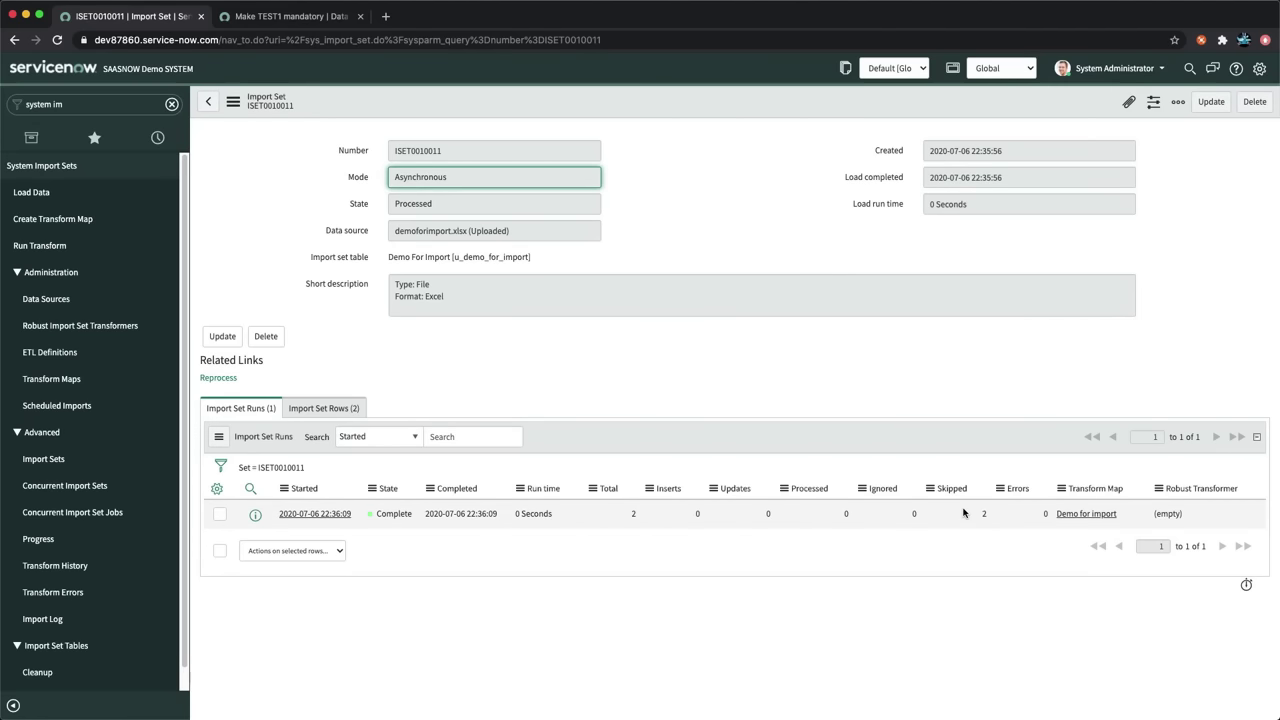
List ISET0010011's import set rows, both skipped for missing u_numbering coalesce, then check Excel's Numbering column
{"action": "left_click", "coordinate": [336, 410]}
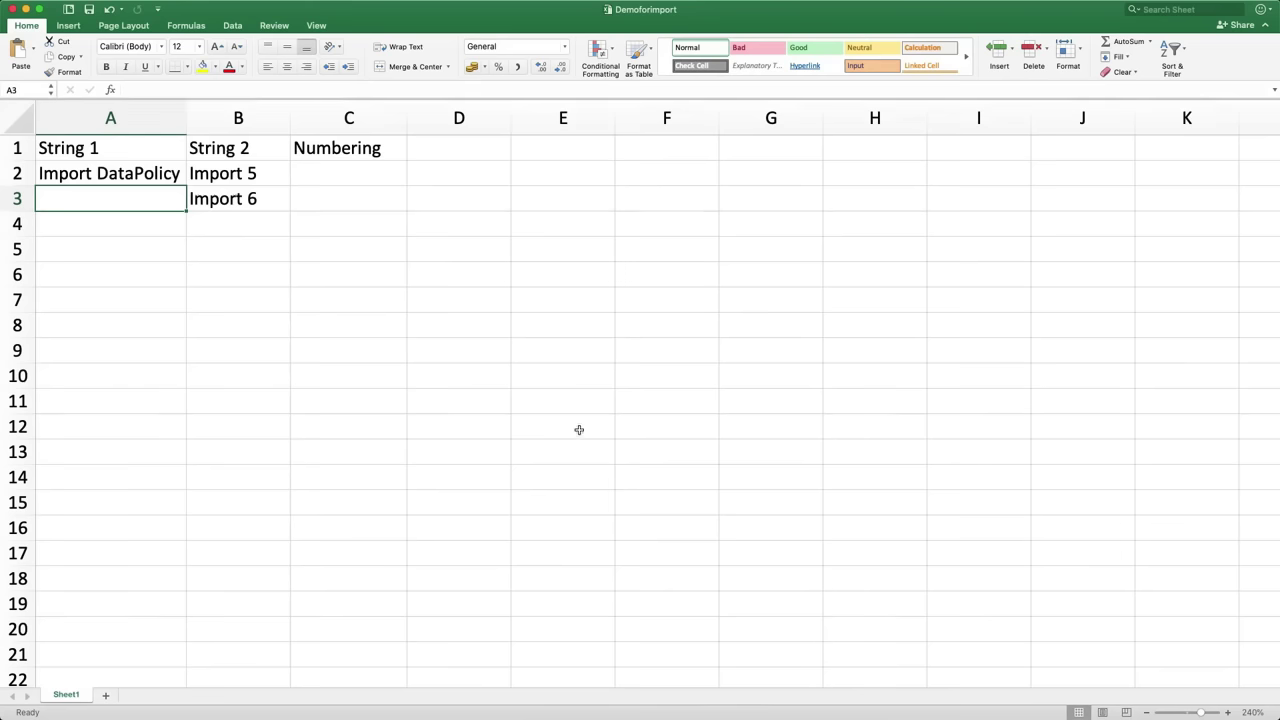
{"action": "left_click", "coordinate": [323, 172]}
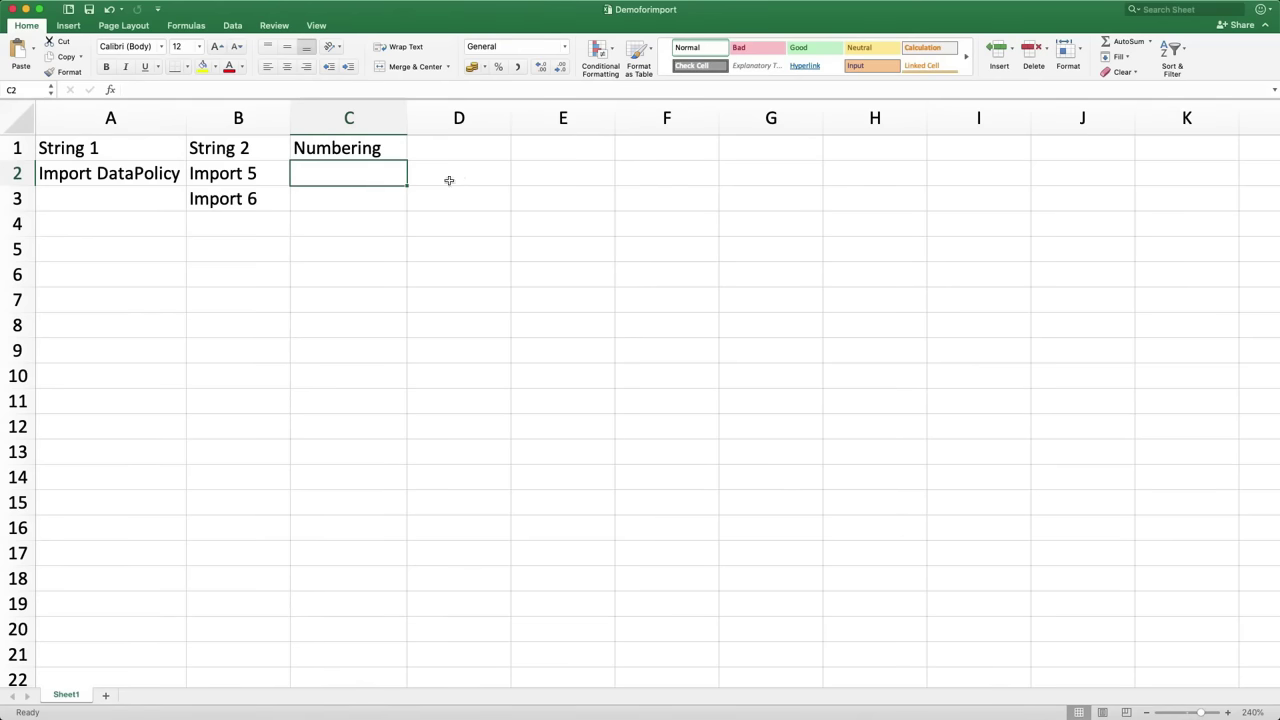
Delete the Numbering header from cell C1 and save the spreadsheet
{"action": "left_click", "coordinate": [322, 144]}
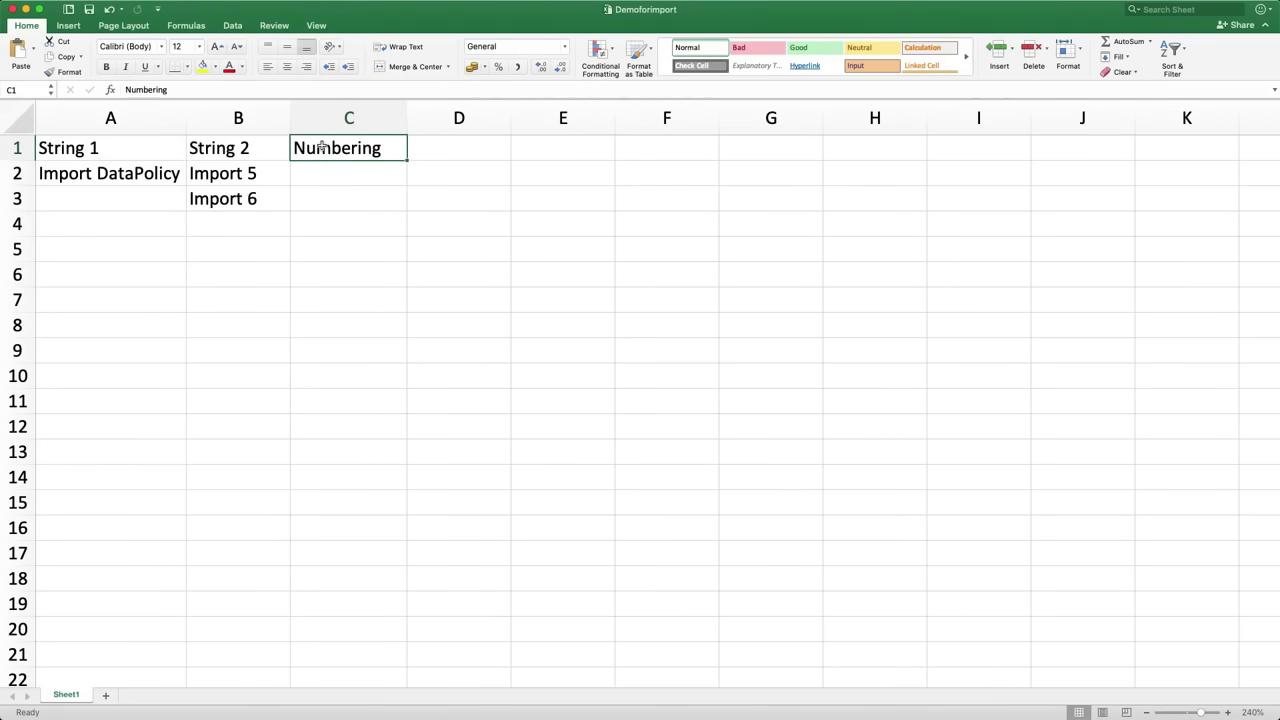
{"action": "key", "text": "Delete"}
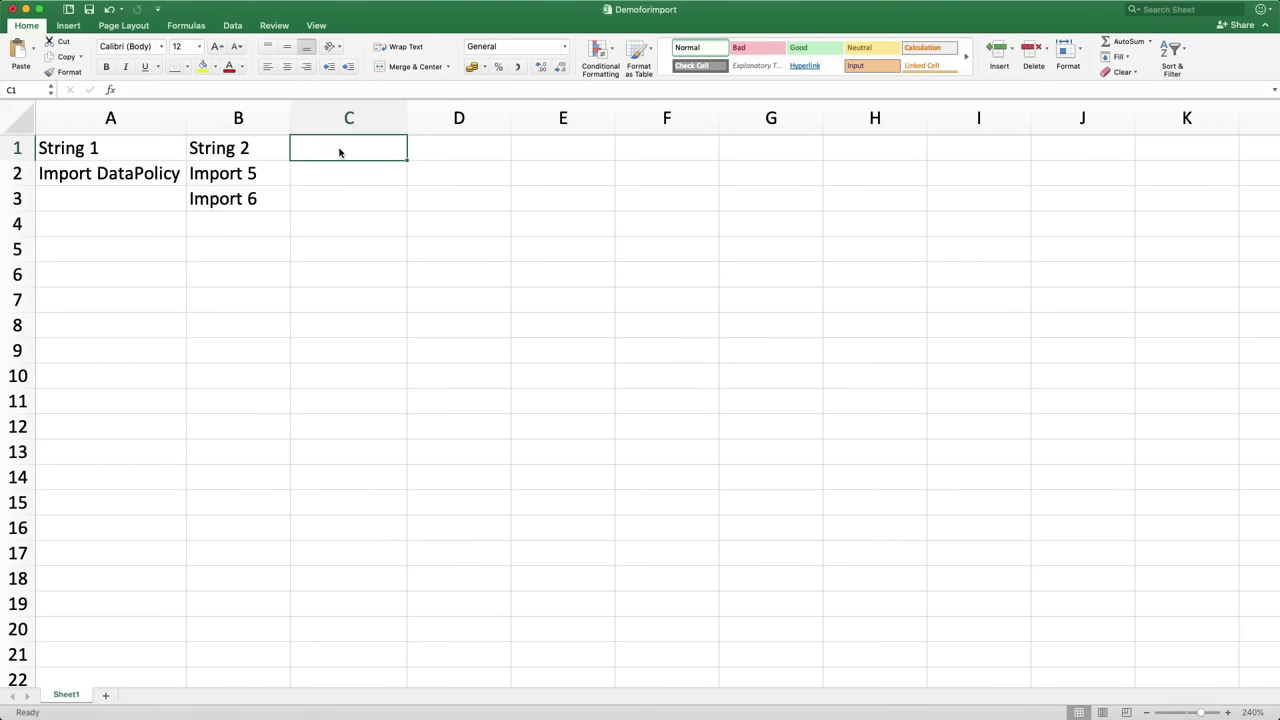
{"action": "left_click", "coordinate": [355, 156]}
{"action": "left_click", "coordinate": [90, 10]}
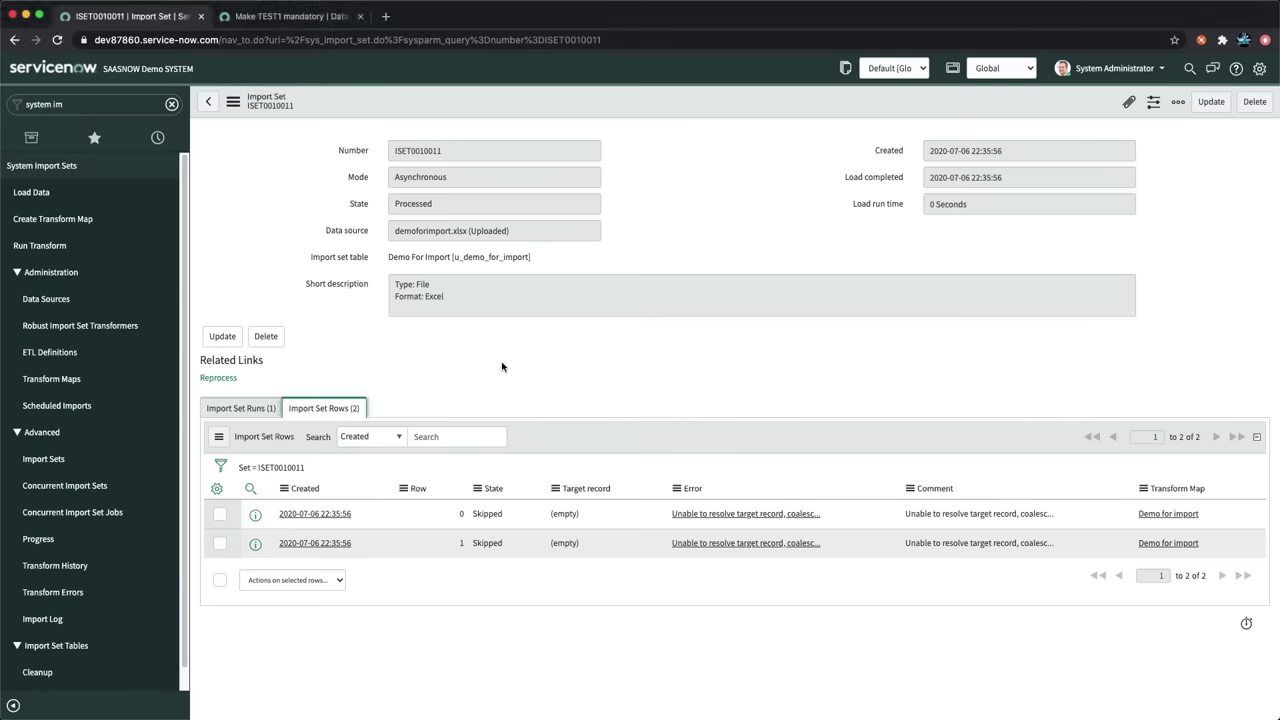
Load Demoforimport.xlsx, transform it with Demo for import, and open import set ISET0010012
{"action": "left_click", "coordinate": [27, 195]}
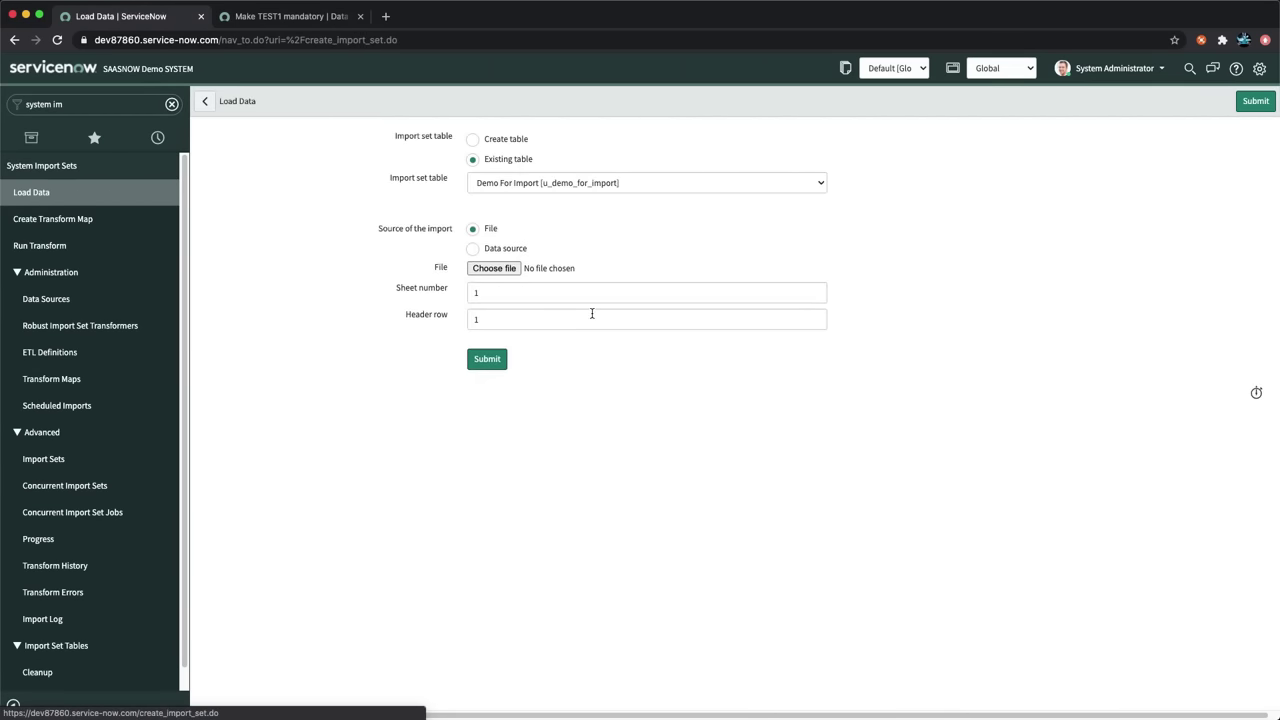
{"action": "left_click", "coordinate": [497, 273]}
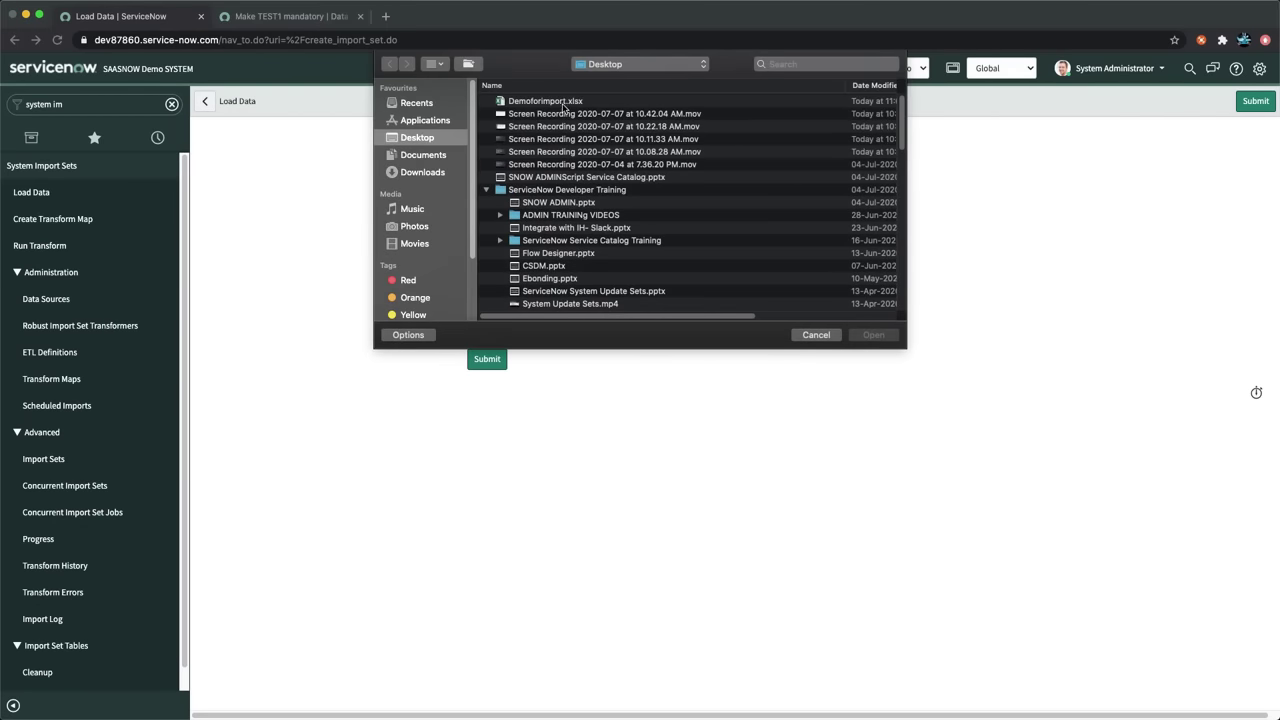
{"action": "double_click", "coordinate": [556, 101]}
{"action": "left_click", "coordinate": [487, 362]}
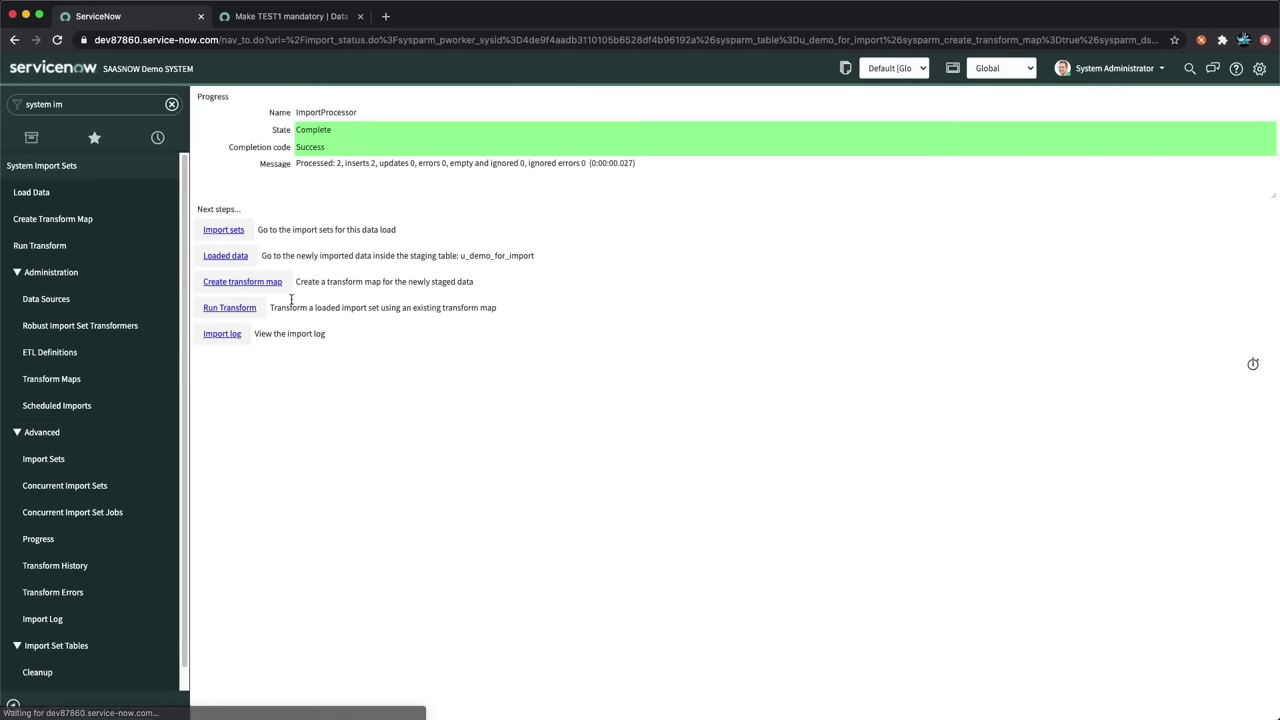
{"action": "left_click", "coordinate": [224, 309]}
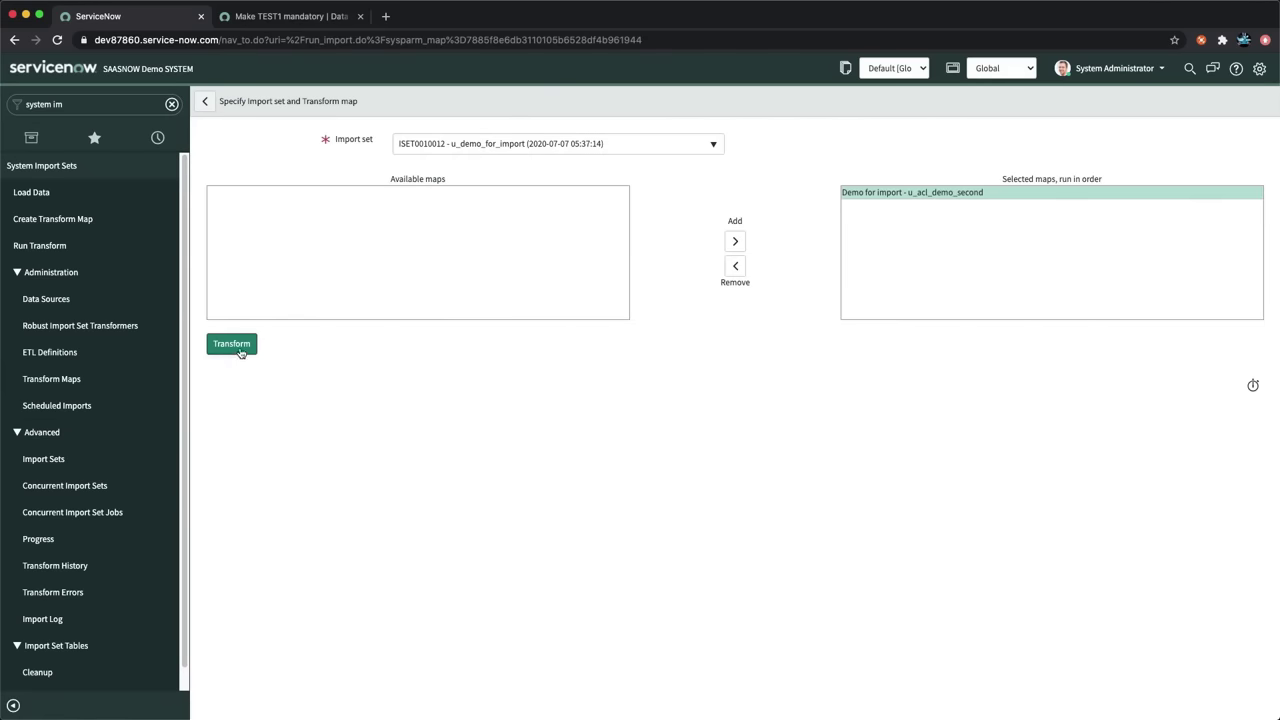
{"action": "left_click", "coordinate": [240, 352]}
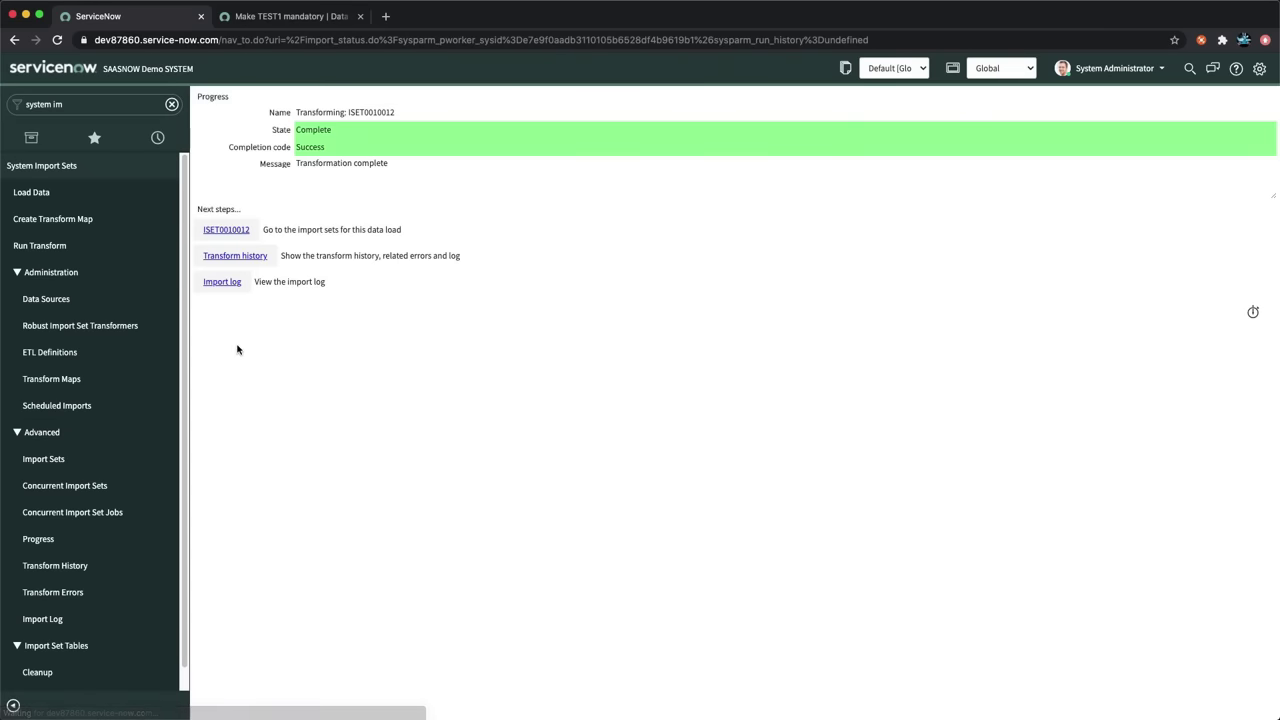
{"action": "left_click", "coordinate": [226, 234]}
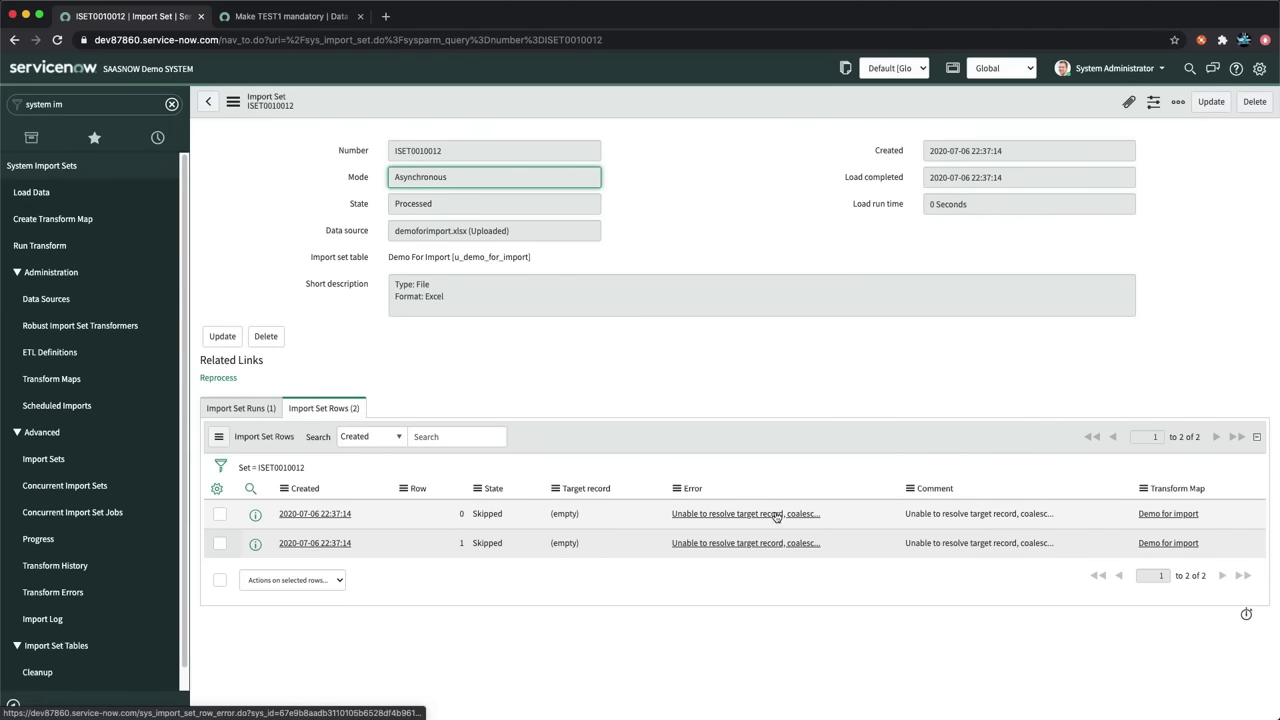
Enable 'Create new record on empty coalesce fields' on the Demo for import transform map and save
{"action": "left_click", "coordinate": [52, 388]}
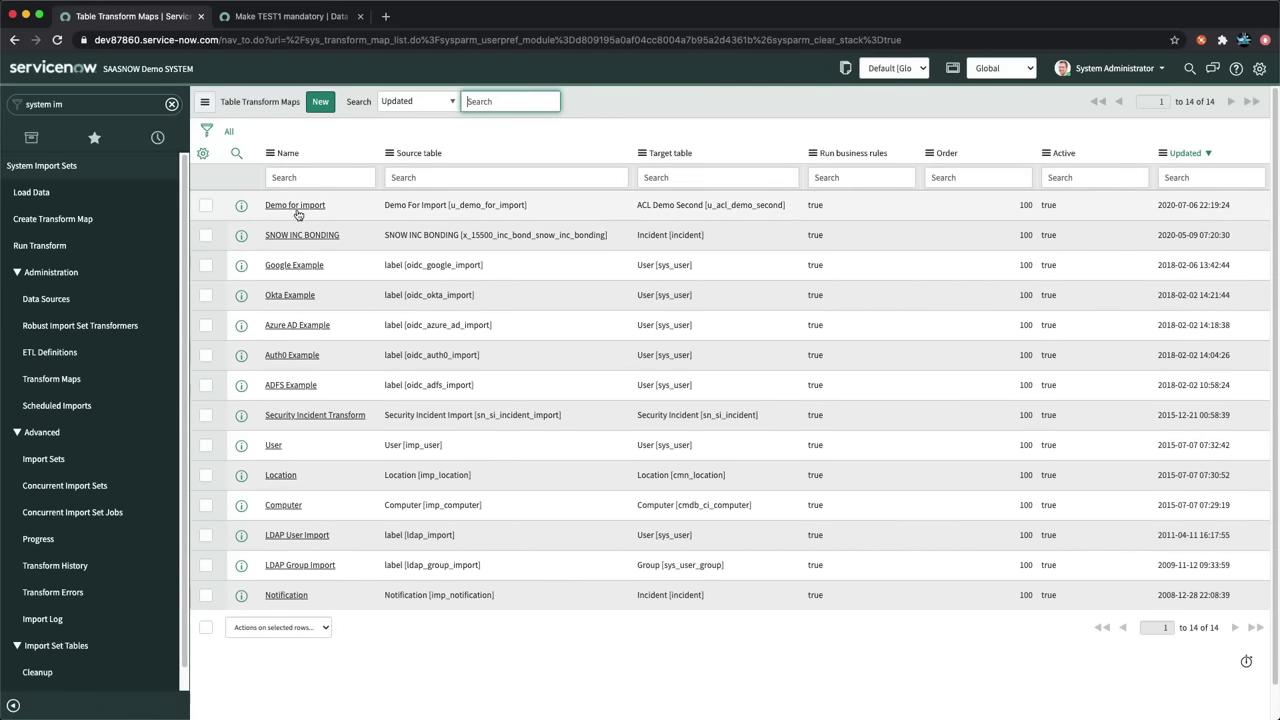
{"action": "left_click", "coordinate": [297, 207]}
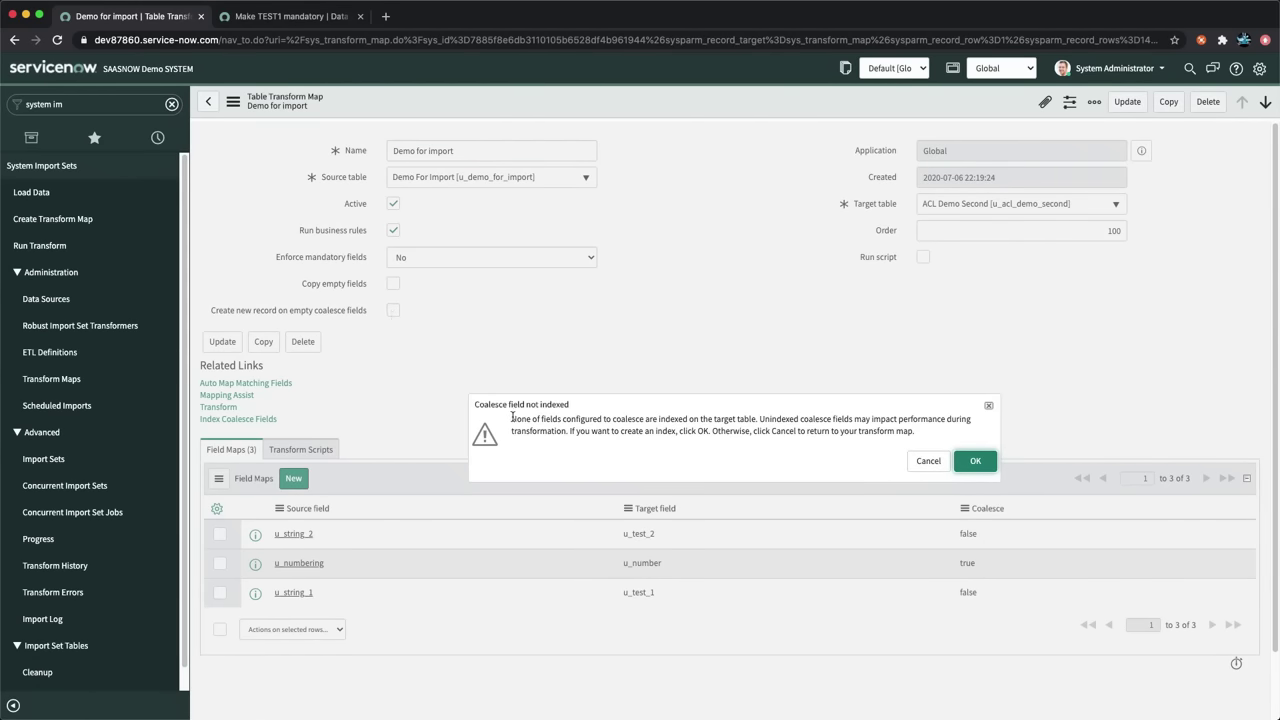
{"action": "left_click", "coordinate": [930, 463]}
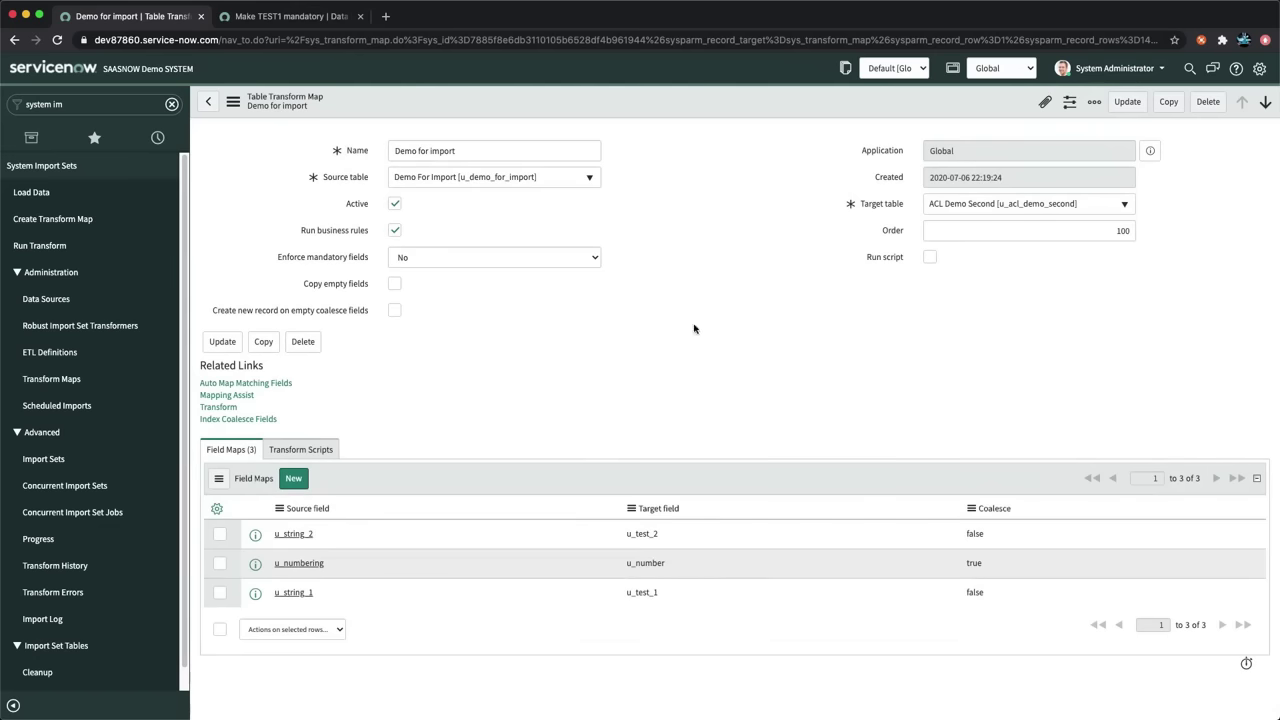
{"action": "left_click", "coordinate": [395, 311]}
{"action": "mouse_move", "coordinate": [297, 316]}
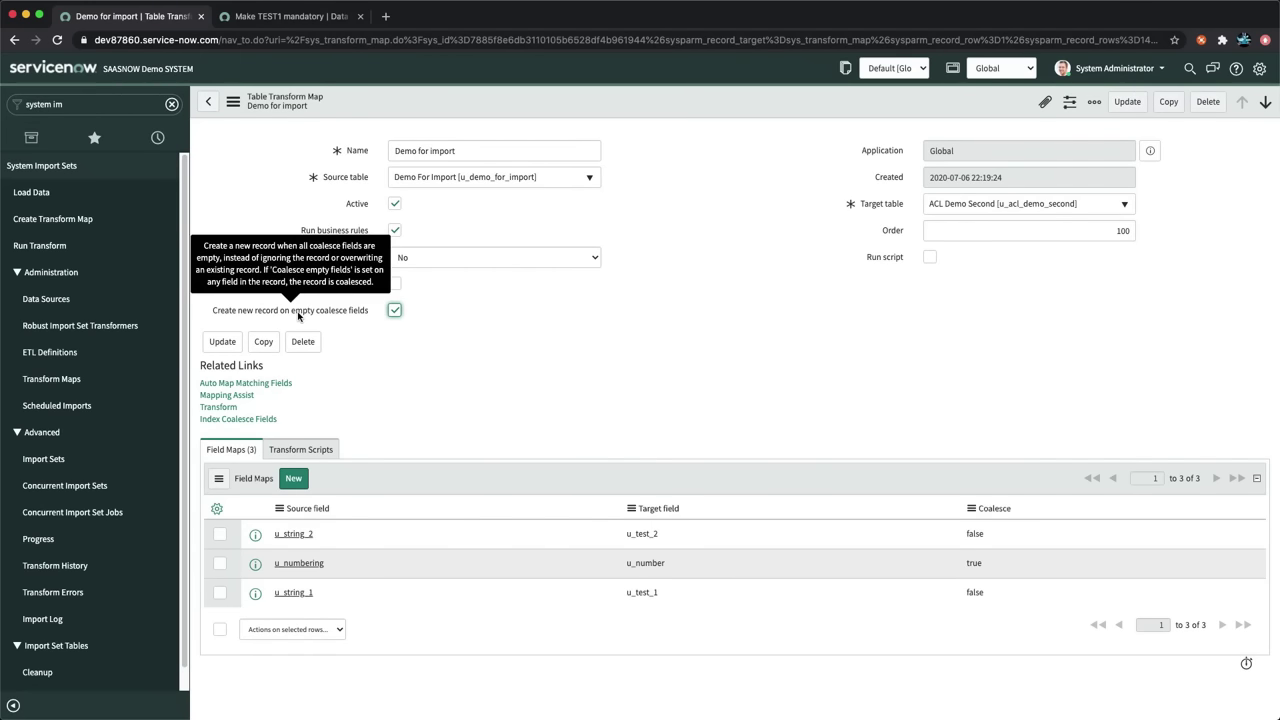
{"action": "right_click", "coordinate": [645, 112]}
{"action": "left_click", "coordinate": [668, 120]}
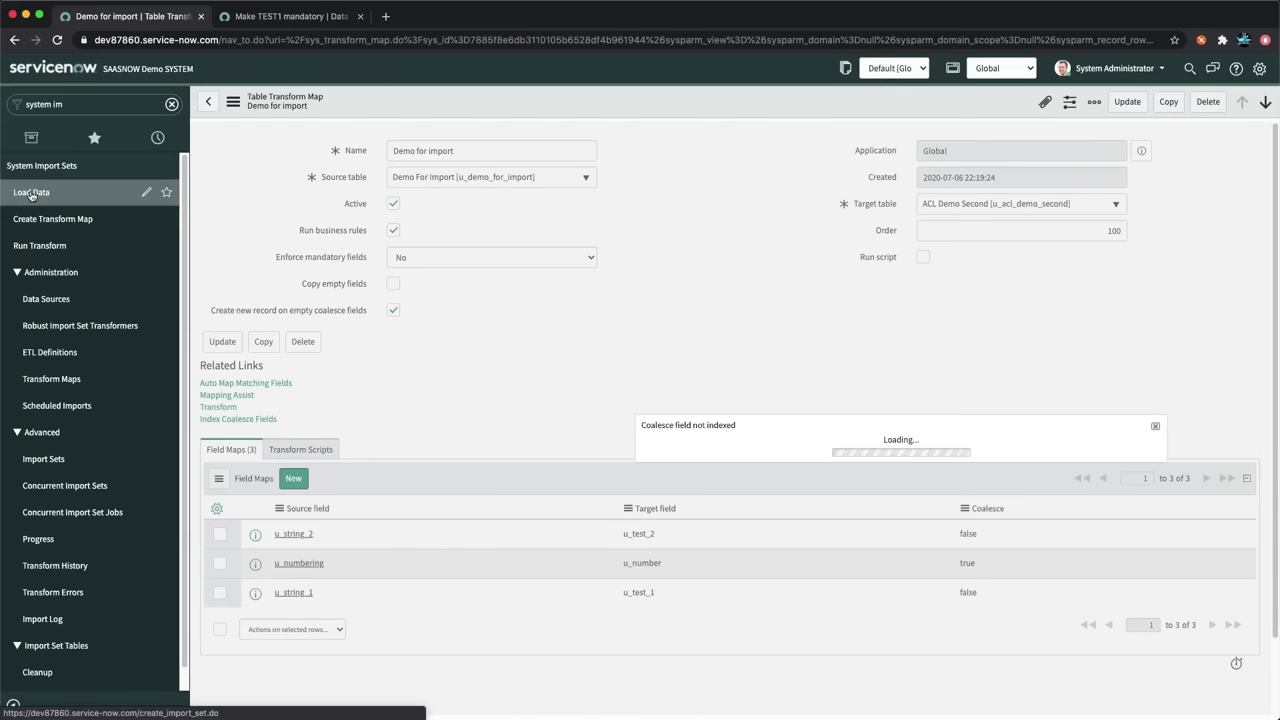
Load Demoforimport.xlsx into the import table again
{"action": "left_click", "coordinate": [31, 193]}
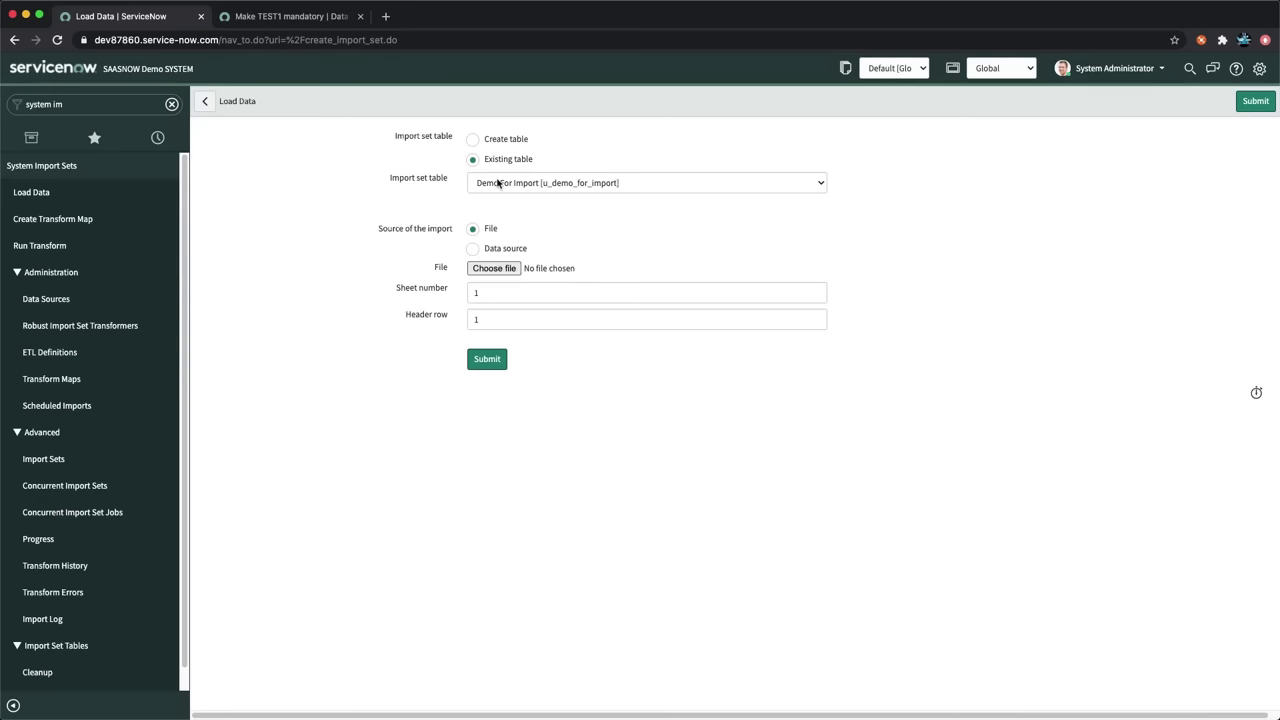
{"action": "left_click", "coordinate": [491, 268]}
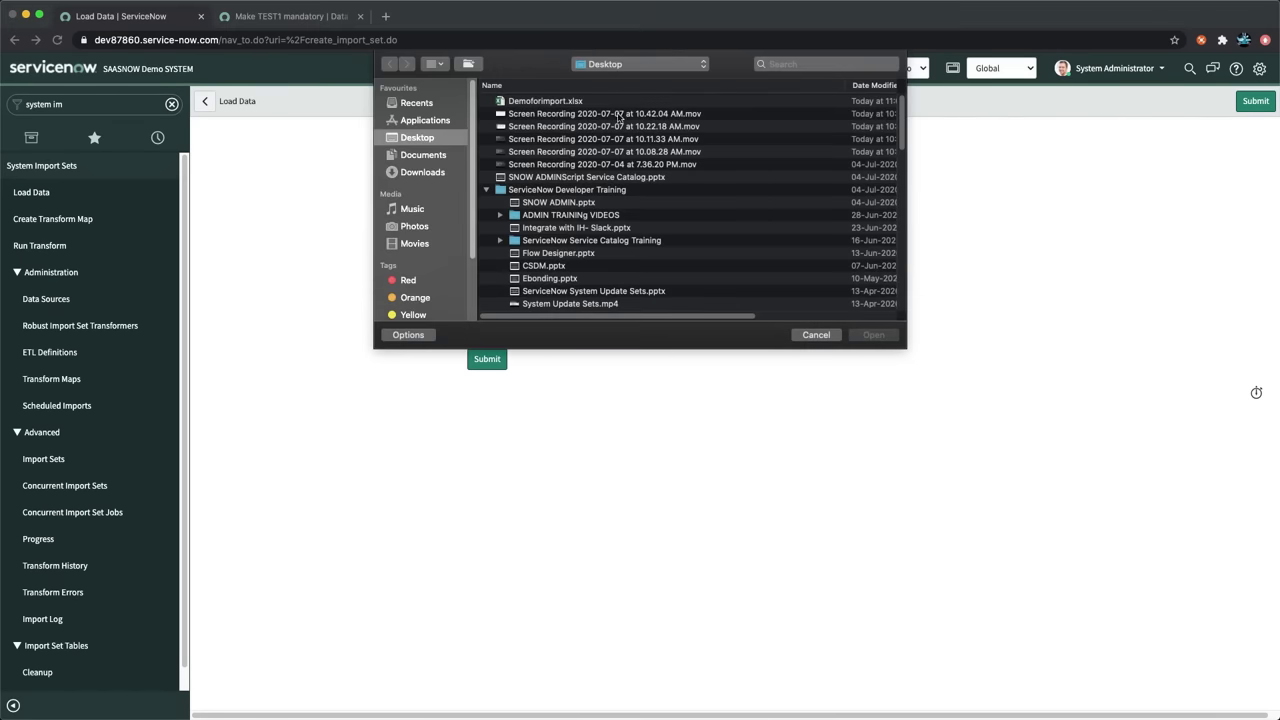
{"action": "double_click", "coordinate": [621, 101]}
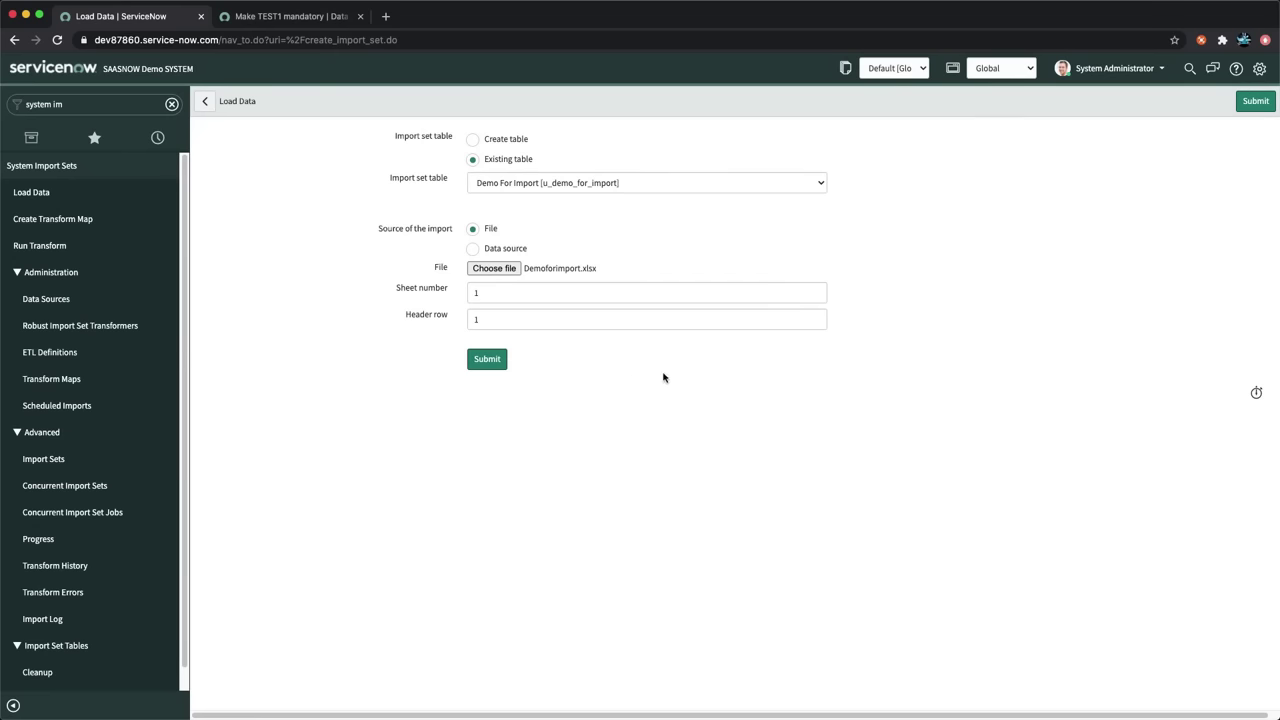
{"action": "left_click", "coordinate": [487, 360]}
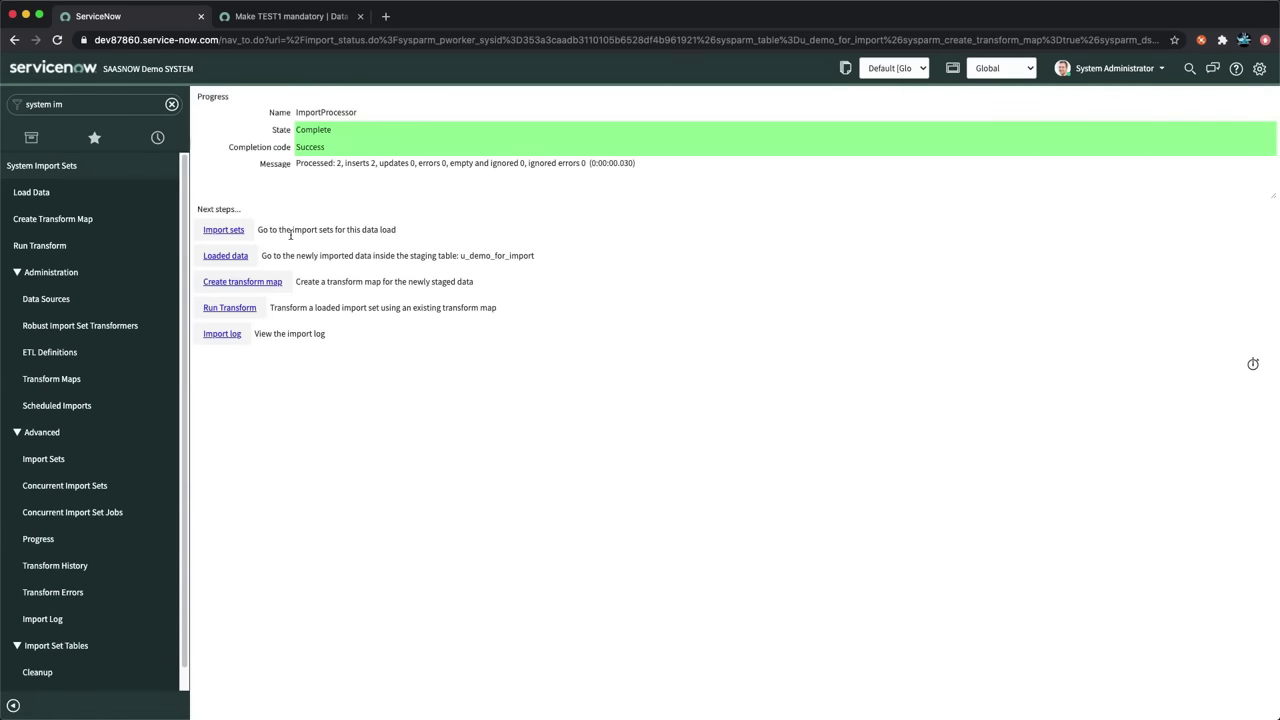
Transform the loaded data with Demo for import and open import set ISET0010013
{"action": "left_click", "coordinate": [229, 309]}
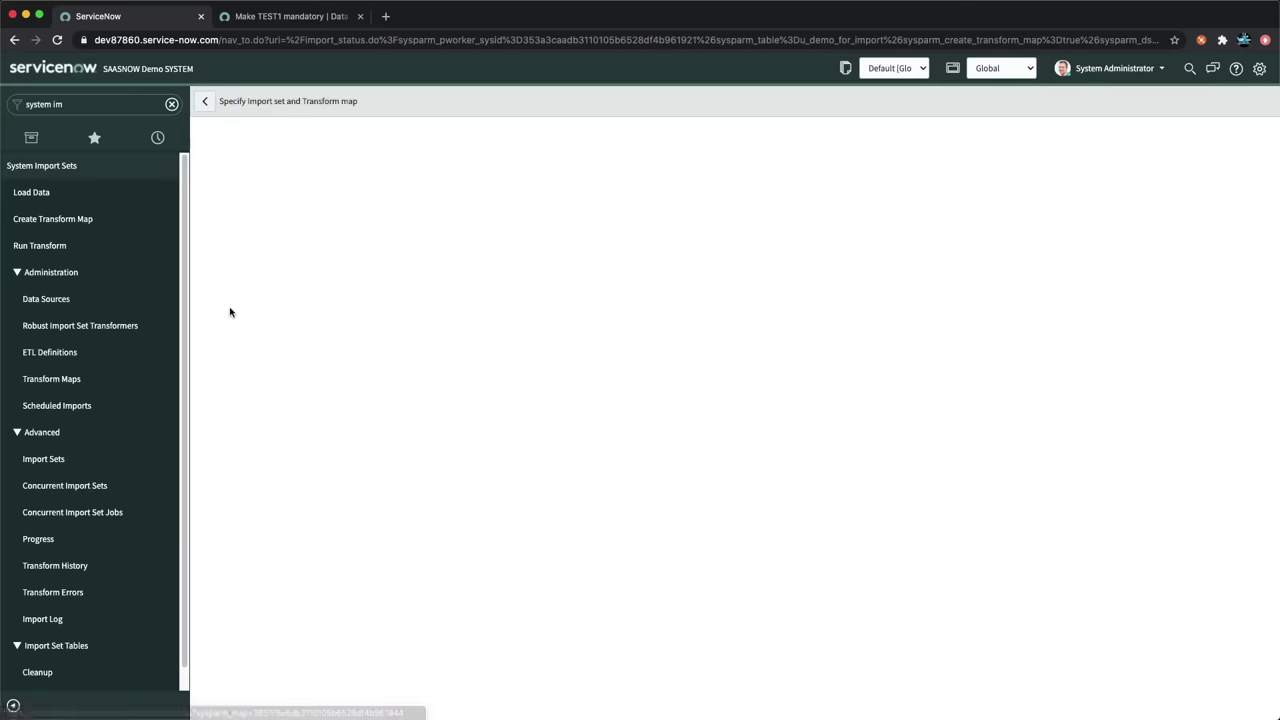
{"action": "left_click", "coordinate": [232, 348]}
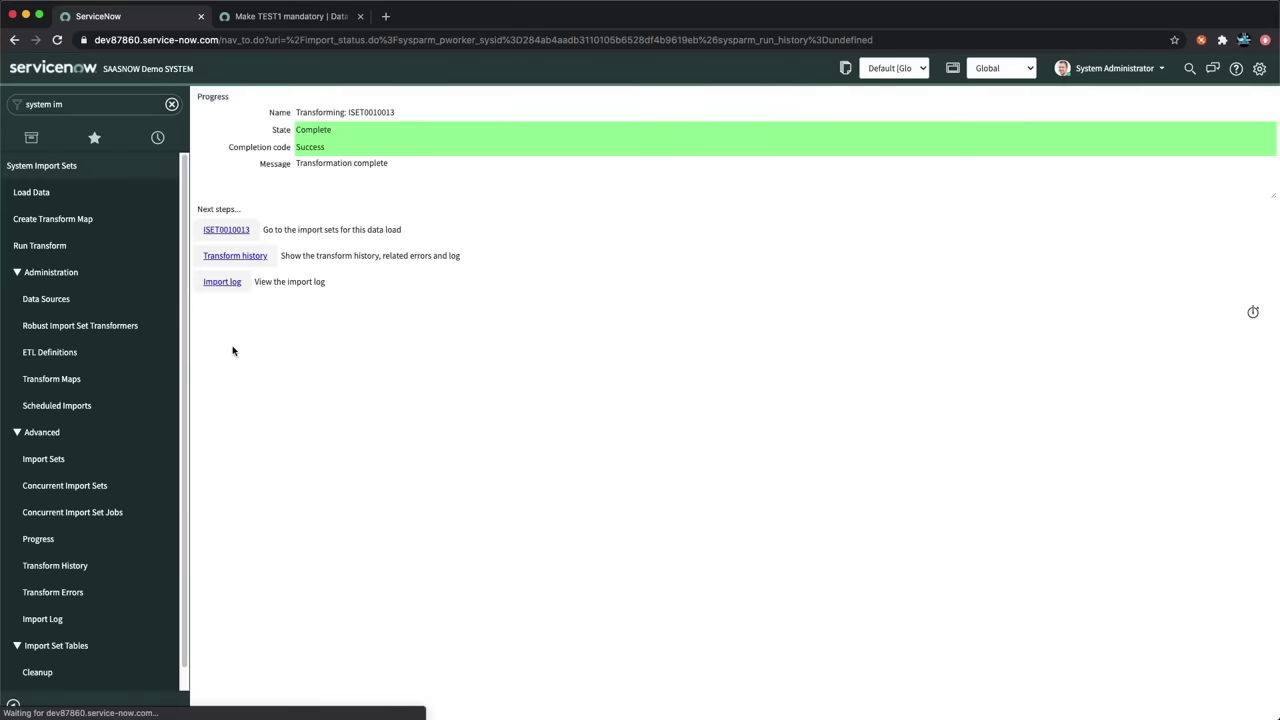
{"action": "left_click", "coordinate": [224, 230]}
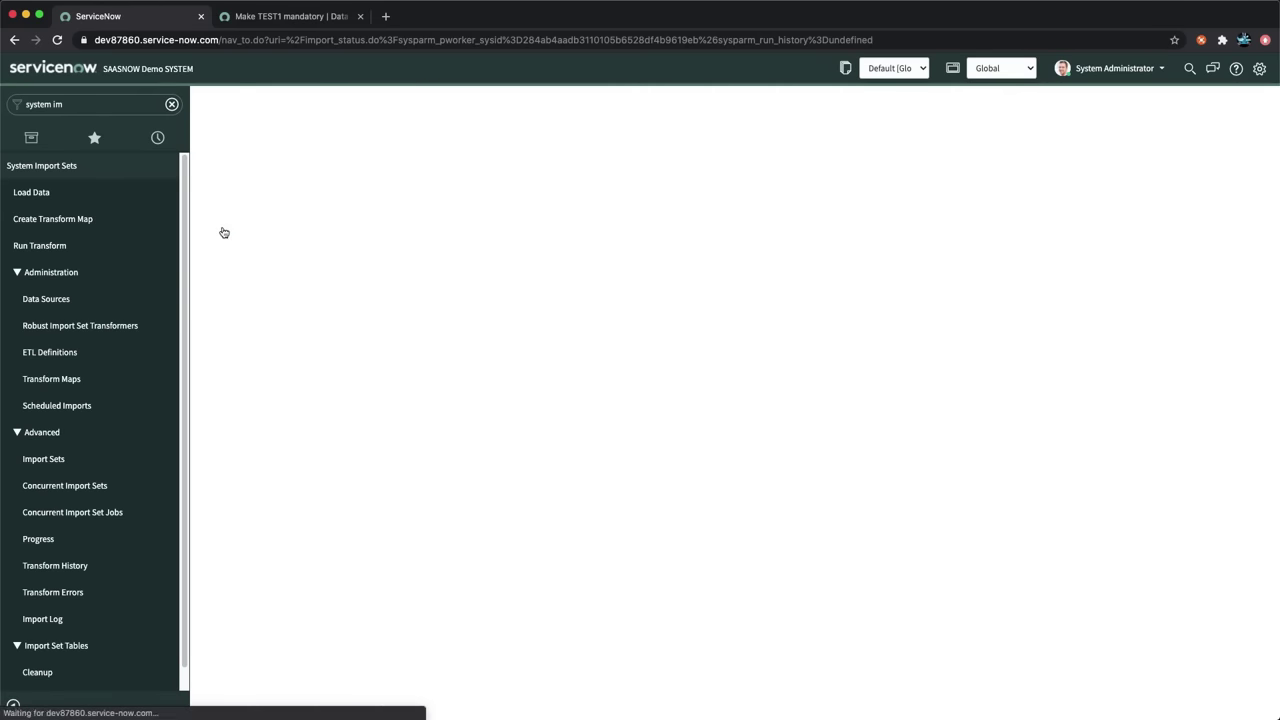
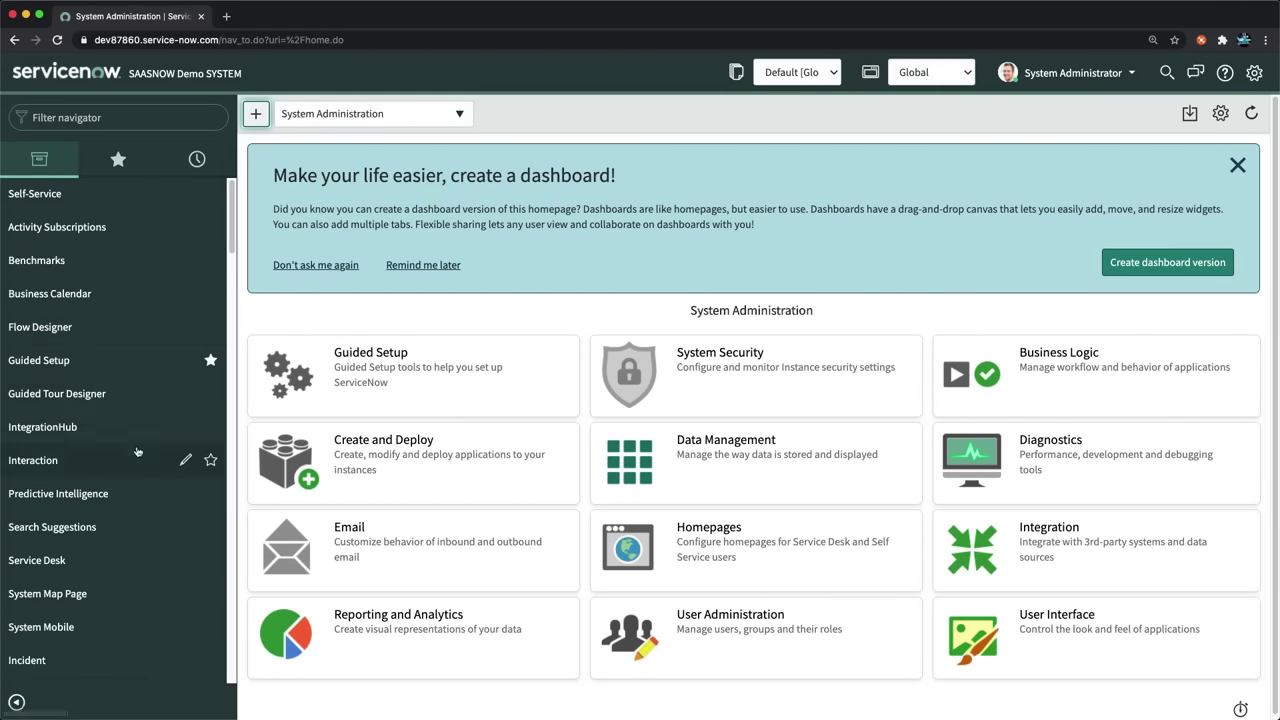
Expand Incident in the navigator and start new incident record INC0010028
{"action": "scroll", "coordinate": [60, 400], "scroll_direction": "down", "scroll_amount": 5}
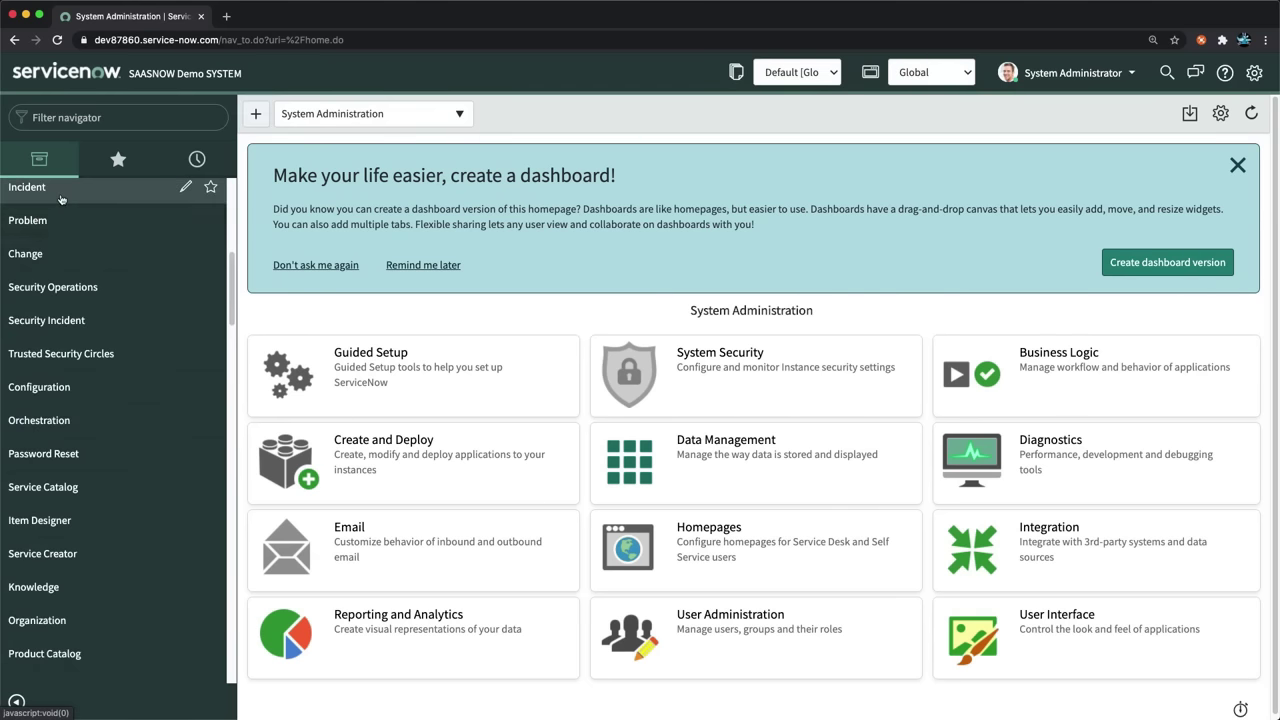
{"action": "left_click", "coordinate": [40, 187]}
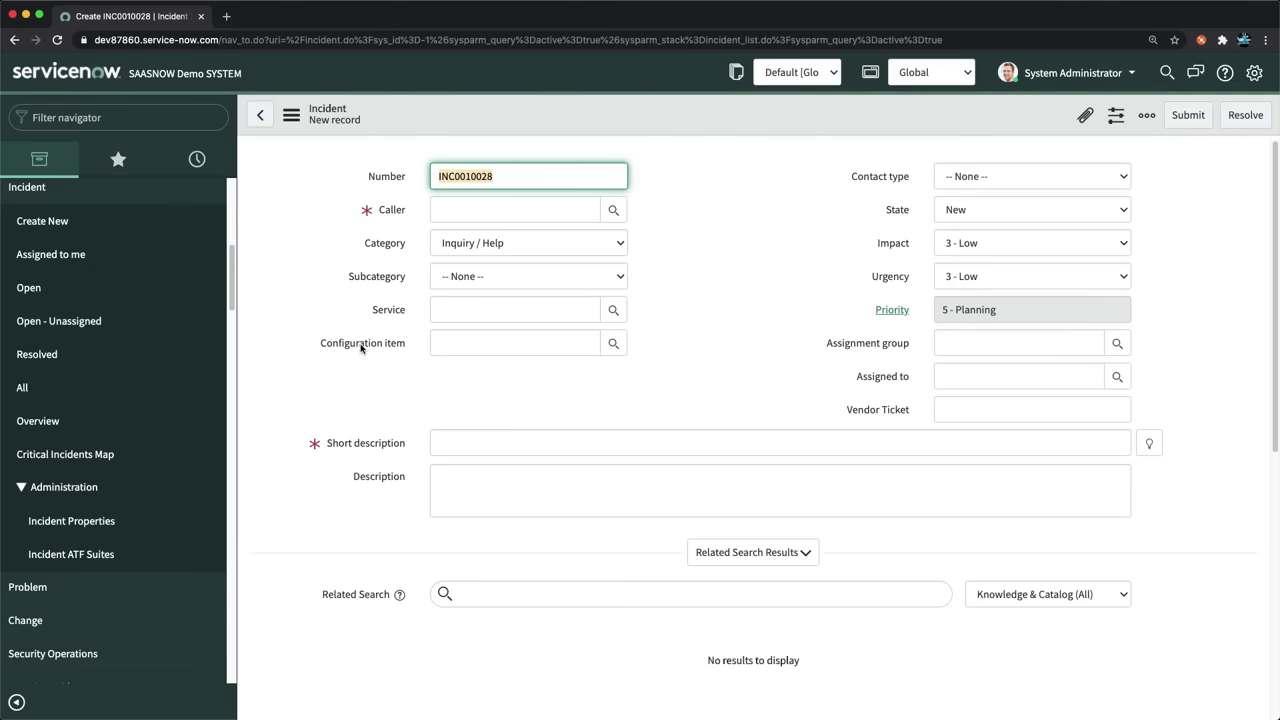
Set the configuration item to Abacast Client from the lookup list
{"action": "mouse_move", "coordinate": [361, 348]}
{"action": "left_click", "coordinate": [614, 345]}
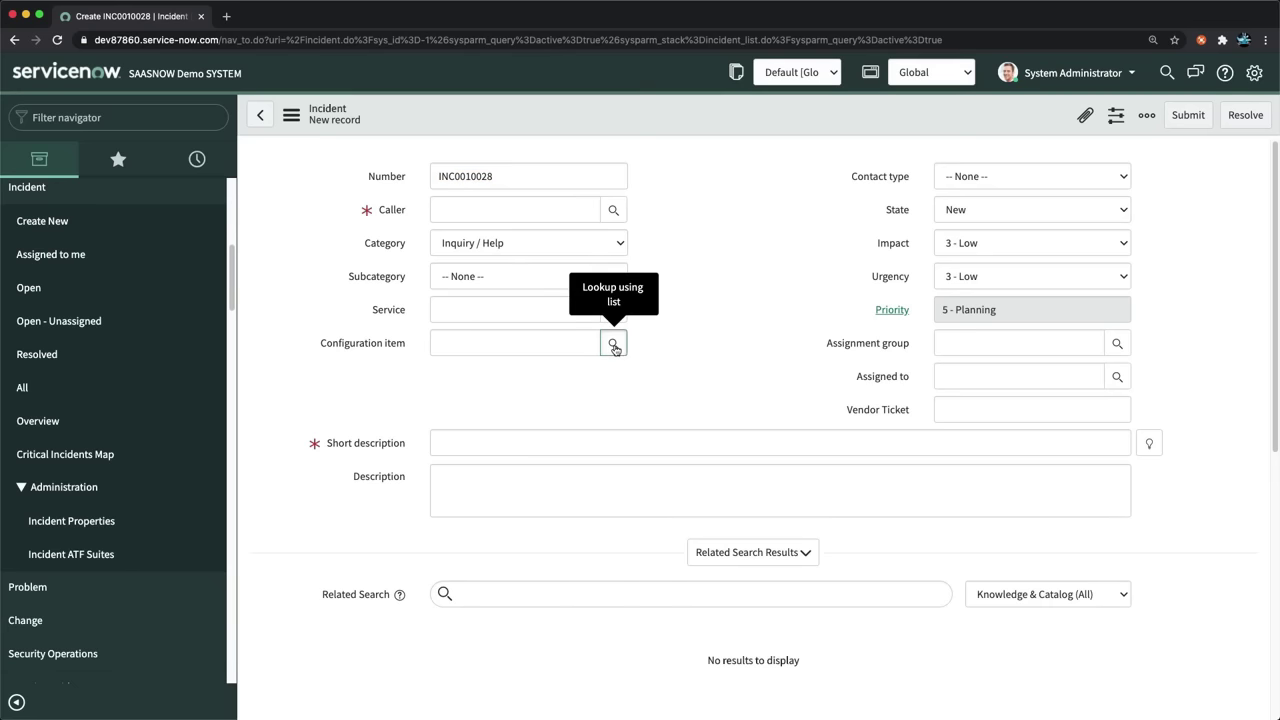
{"action": "left_click", "coordinate": [614, 345]}
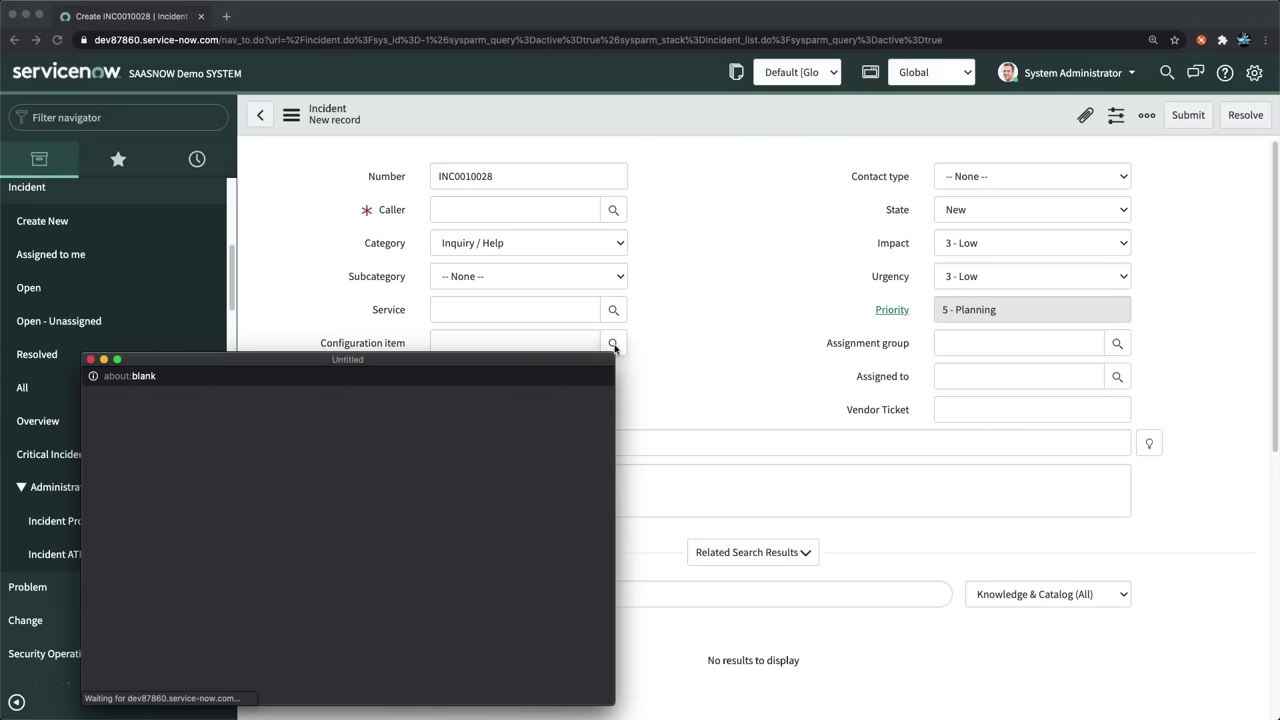
{"action": "left_click_drag", "start_coordinate": [463, 361], "coordinate": [647, 191]}
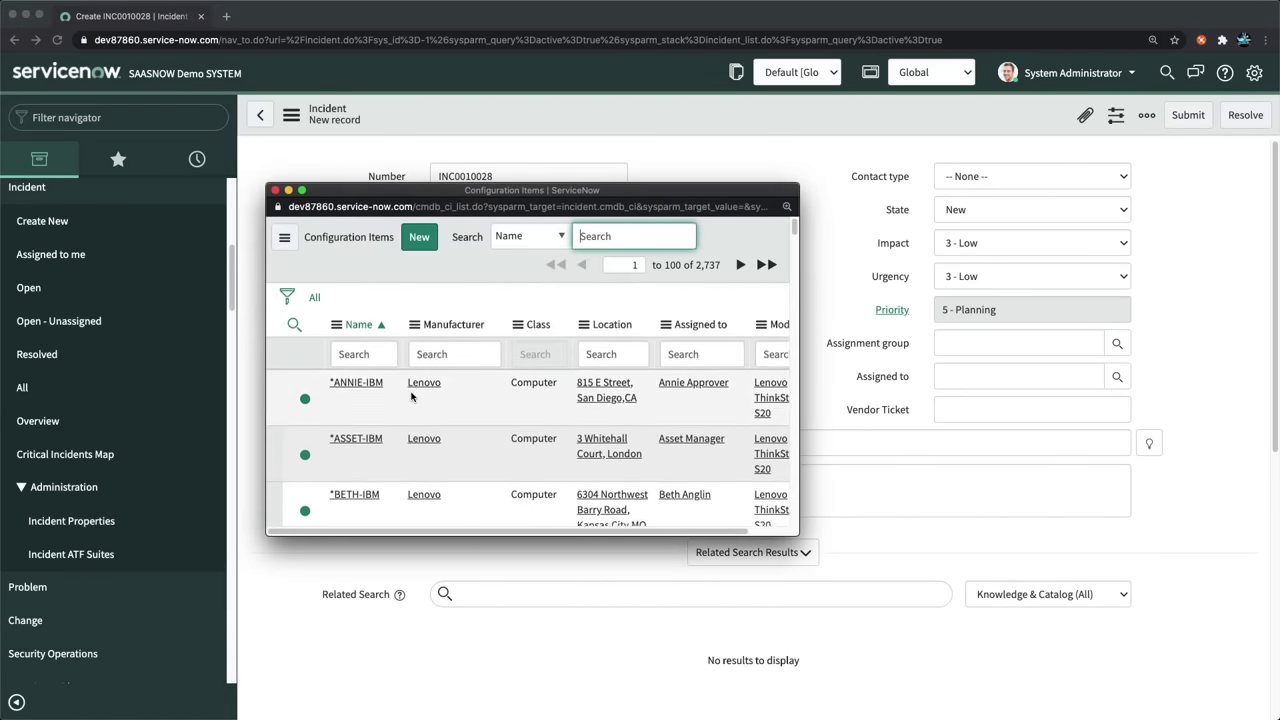
{"action": "scroll", "coordinate": [410, 398], "scroll_direction": "down", "scroll_amount": 1}
{"action": "scroll", "coordinate": [410, 398], "scroll_direction": "up", "scroll_amount": 1}
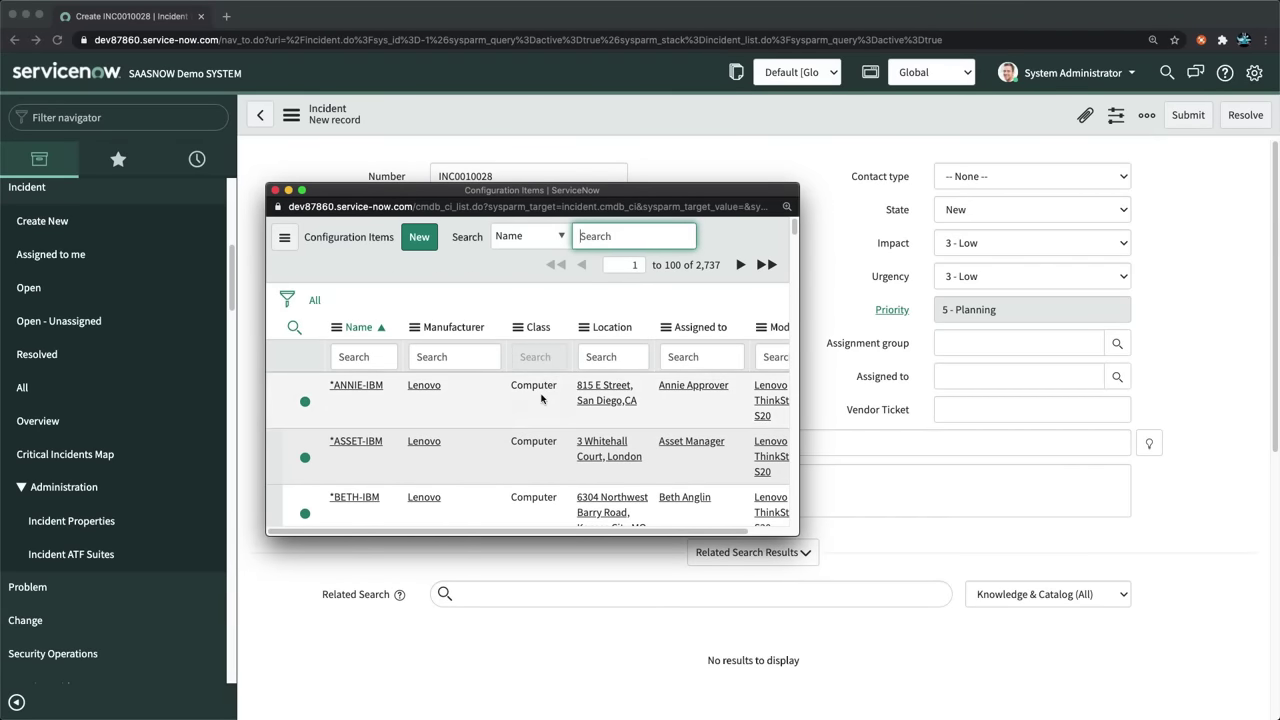
{"action": "scroll", "coordinate": [541, 398], "scroll_direction": "down", "scroll_amount": 10}
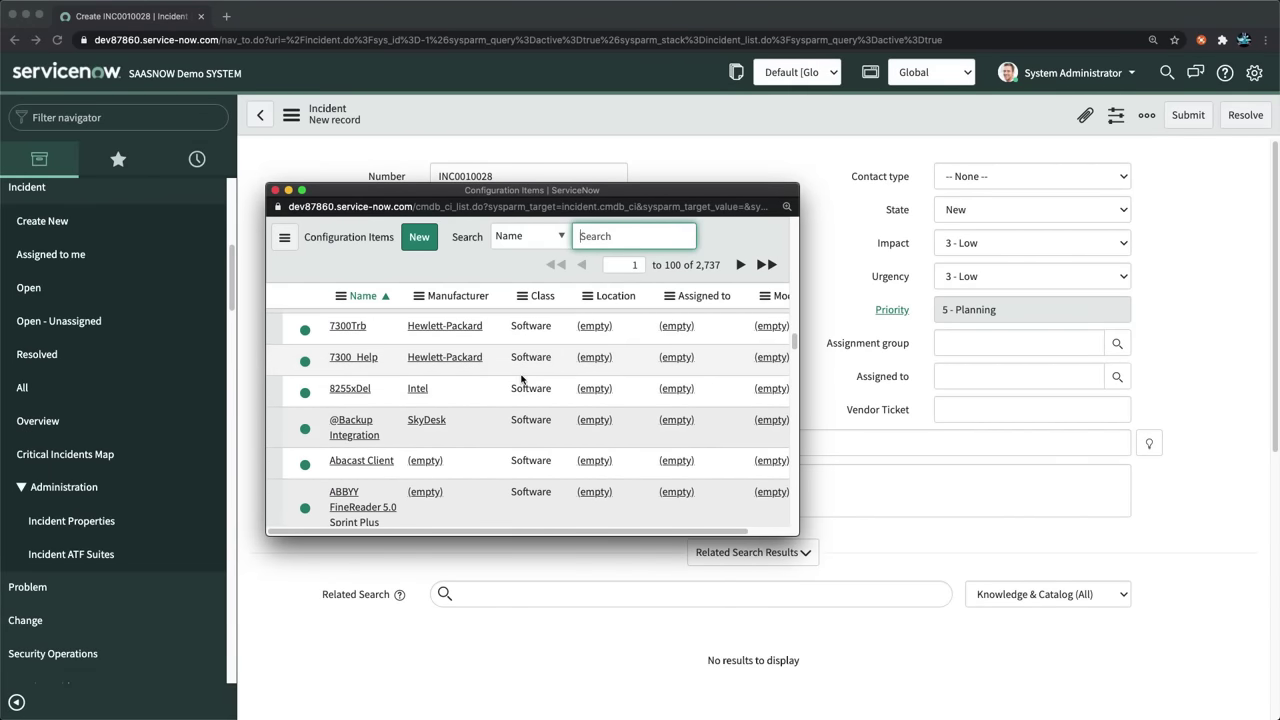
{"action": "left_click", "coordinate": [361, 461]}
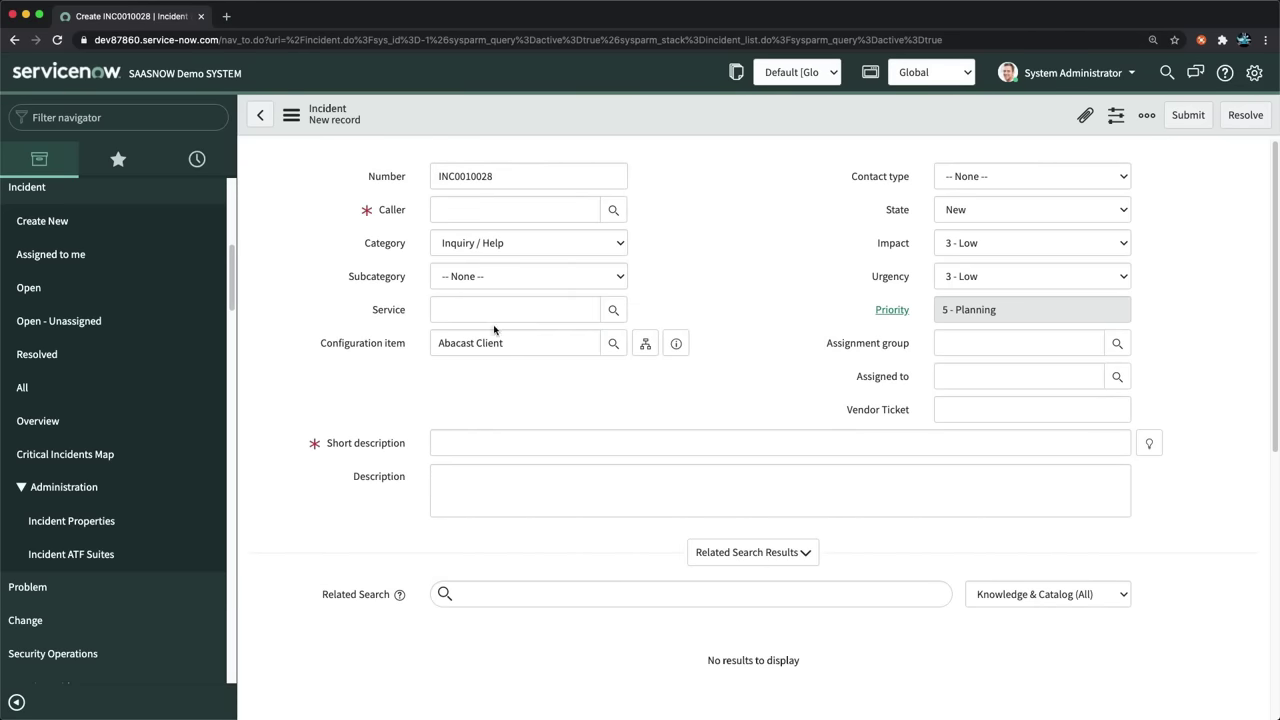
Enter short description 'Abcast is not working' and clear the configuration item
{"action": "left_click", "coordinate": [529, 447]}
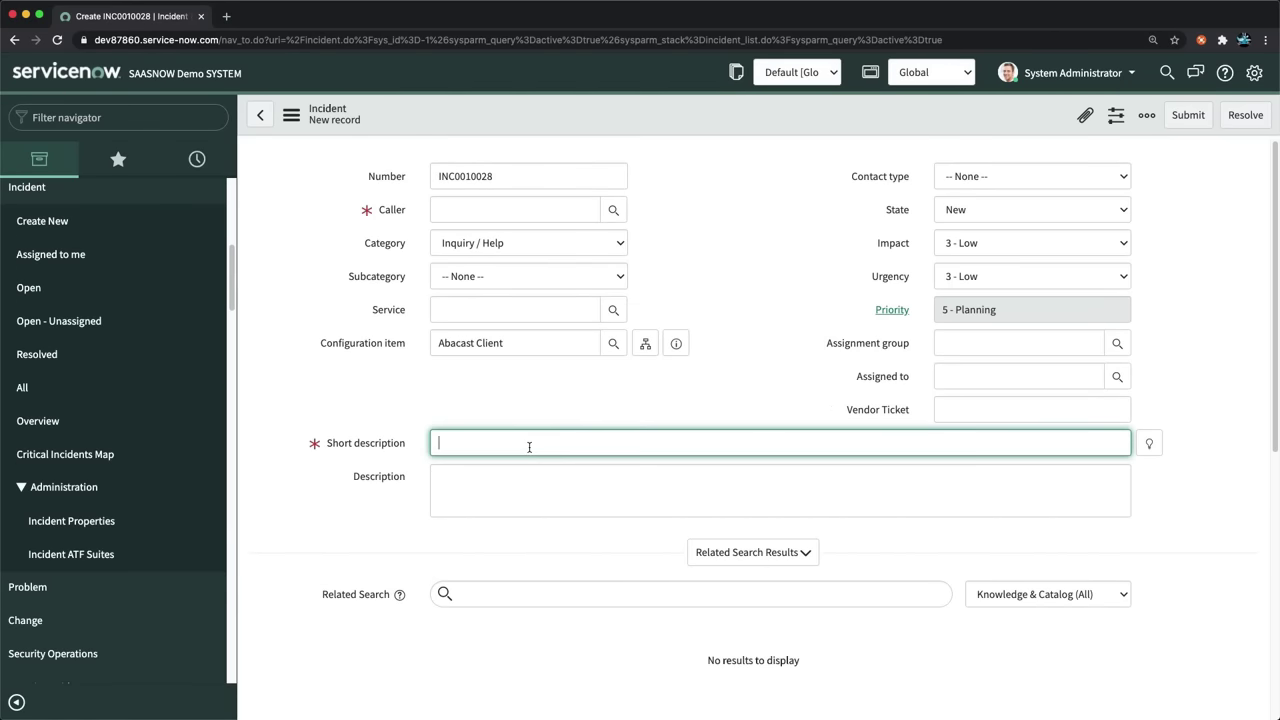
{"action": "type", "text": "Abcast is not working"}
{"action": "left_click", "coordinate": [749, 263]}
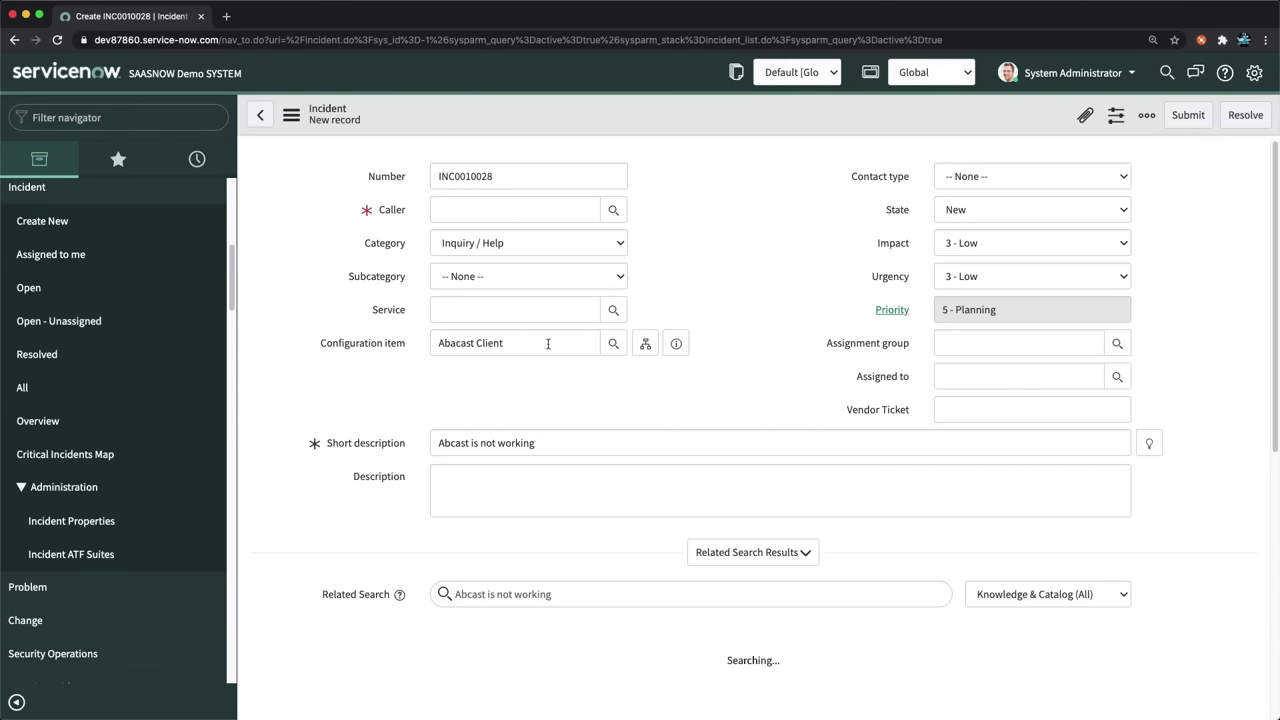
{"action": "left_click", "coordinate": [394, 342]}
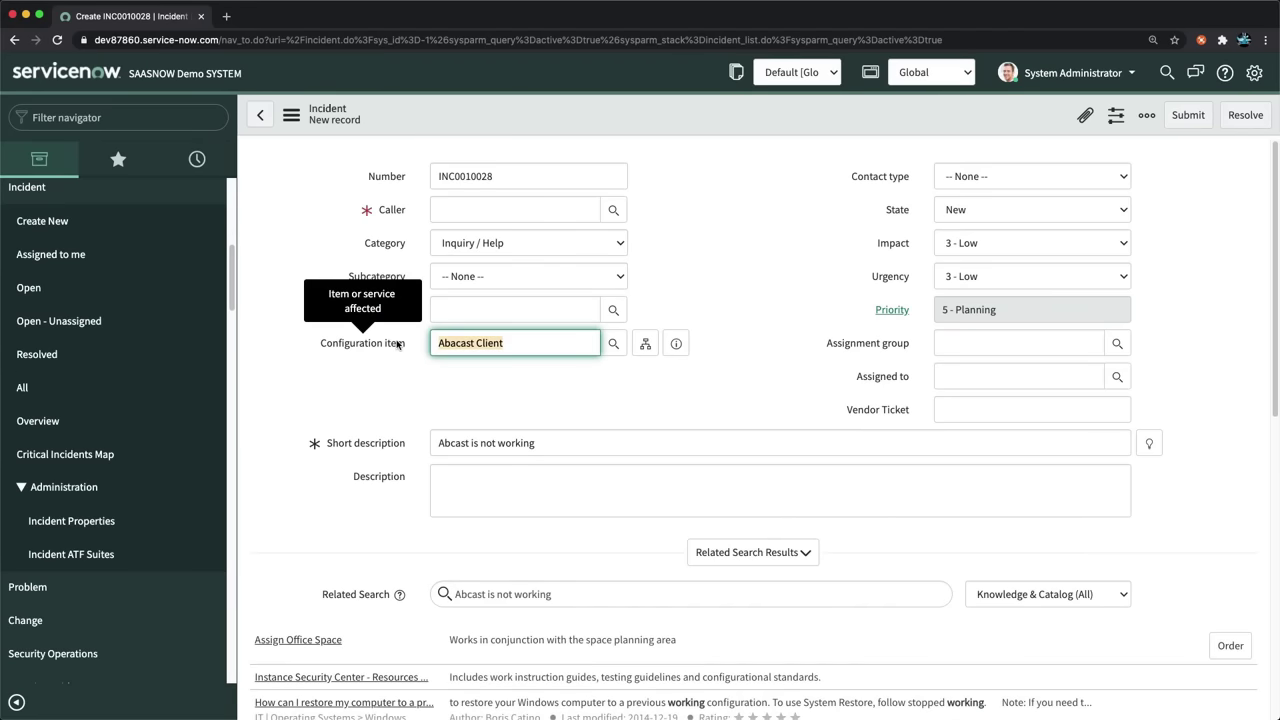
{"action": "key", "text": "BackSpace"}
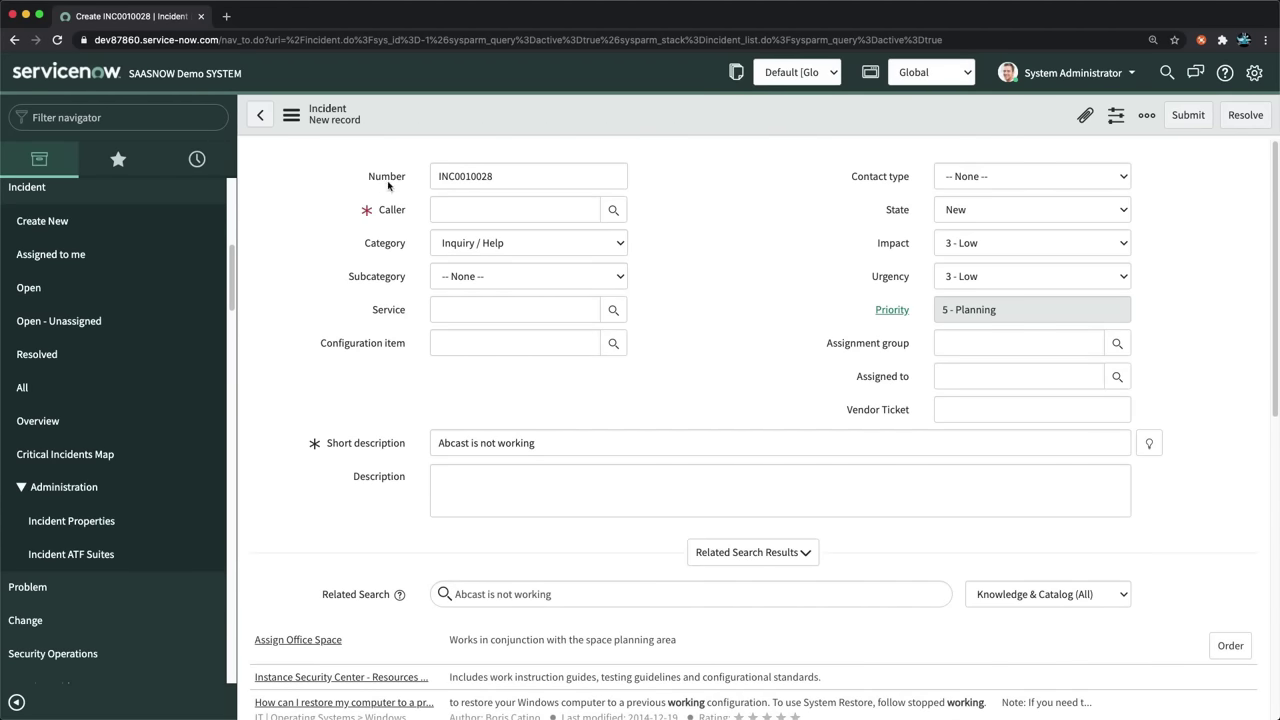
Choose a caller from the user list and save the incident
{"action": "left_click", "coordinate": [502, 212]}
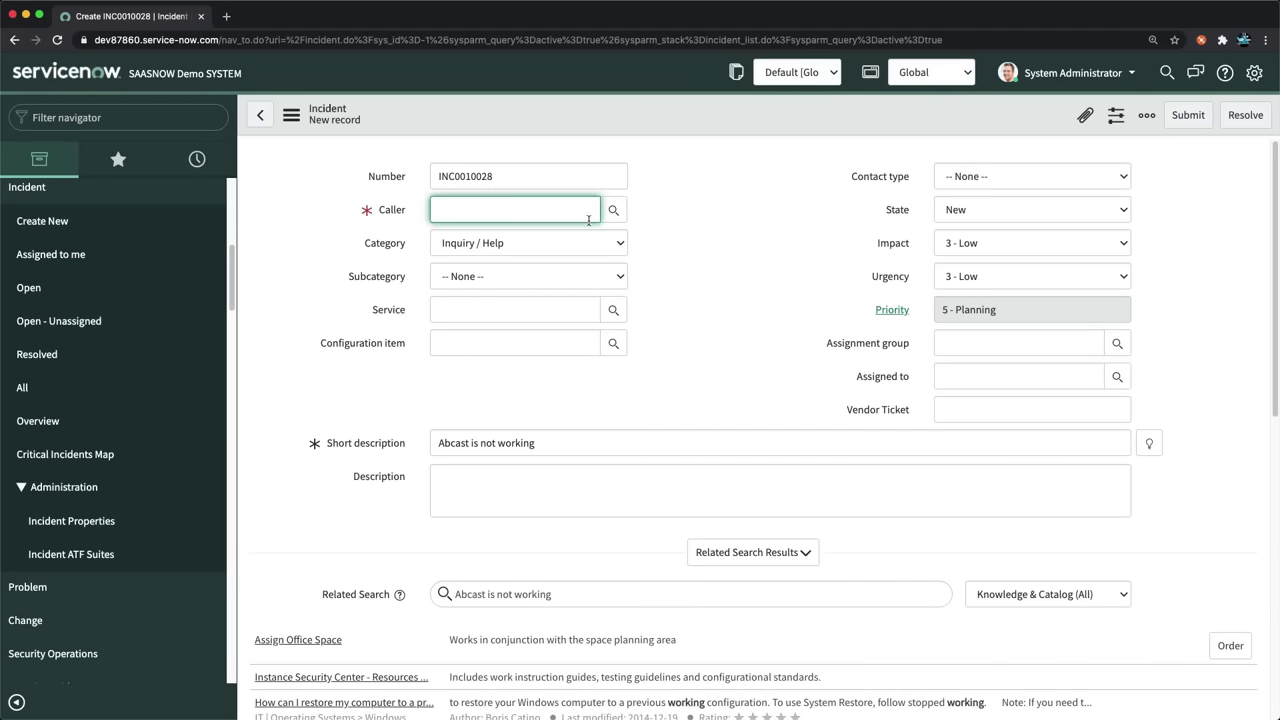
{"action": "left_click", "coordinate": [614, 214]}
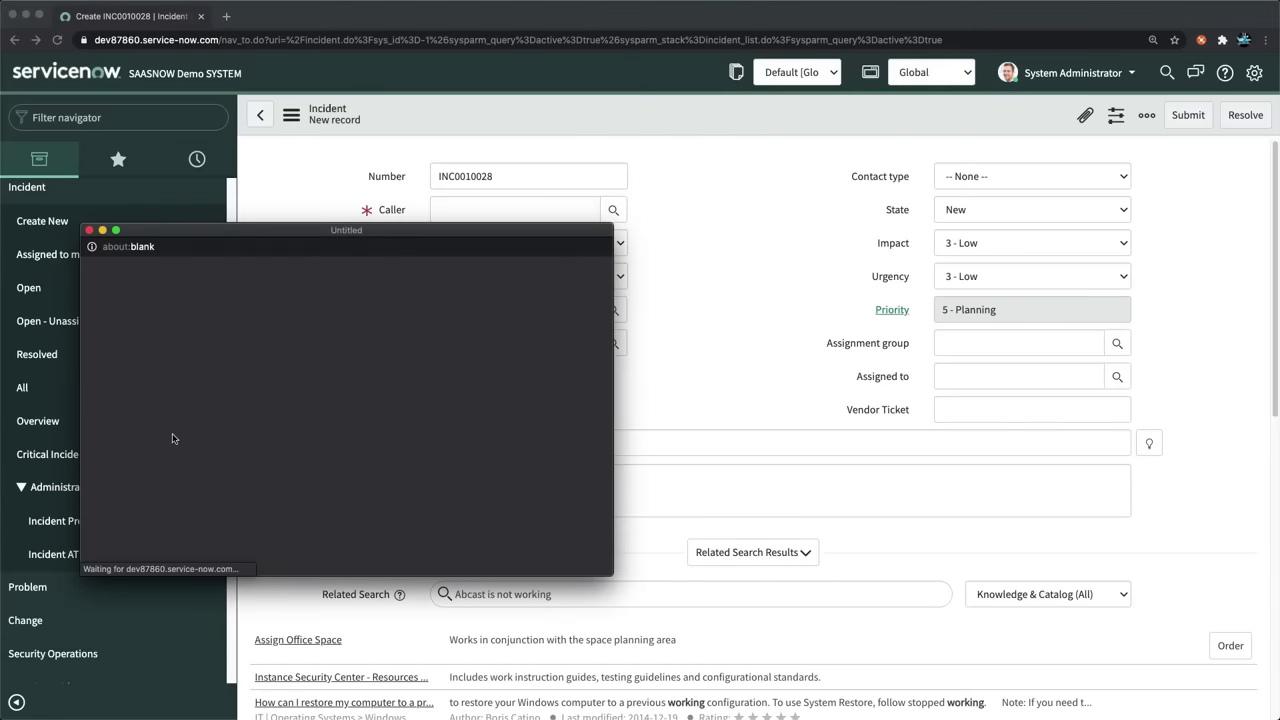
{"action": "scroll", "coordinate": [180, 420], "scroll_direction": "down", "scroll_amount": 8}
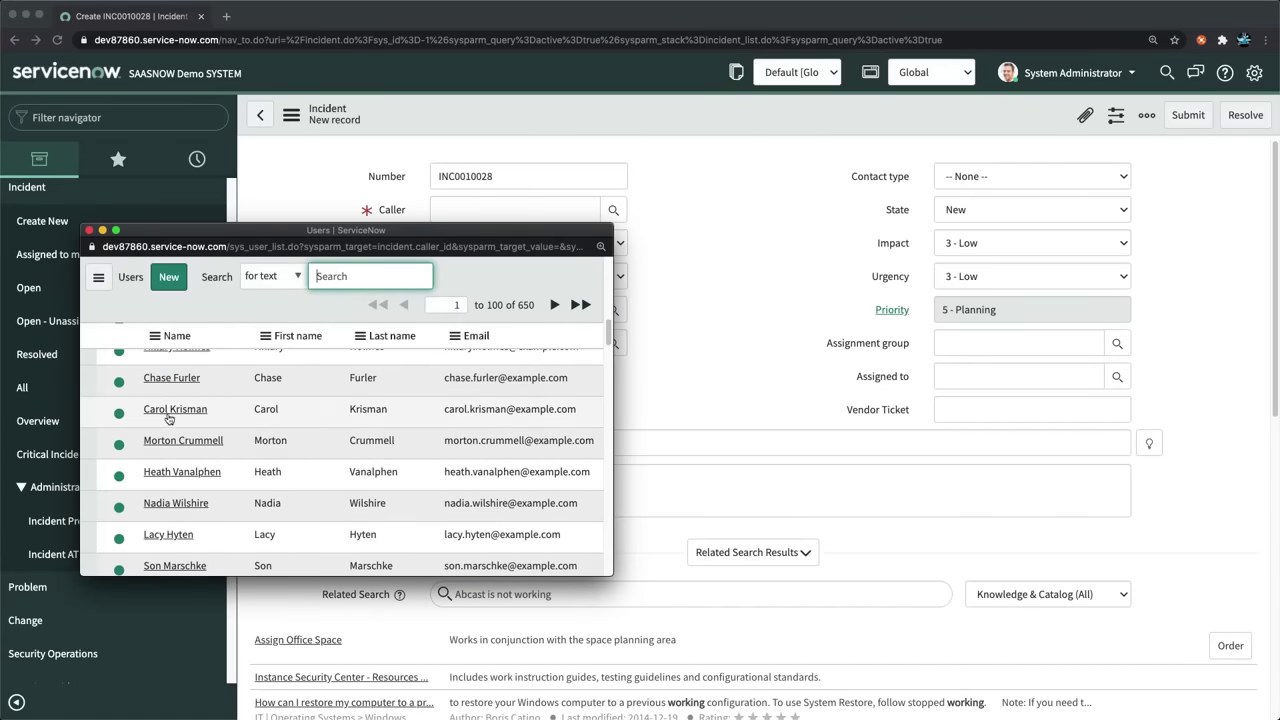
{"action": "left_click", "coordinate": [172, 408]}
{"action": "right_click", "coordinate": [703, 92]}
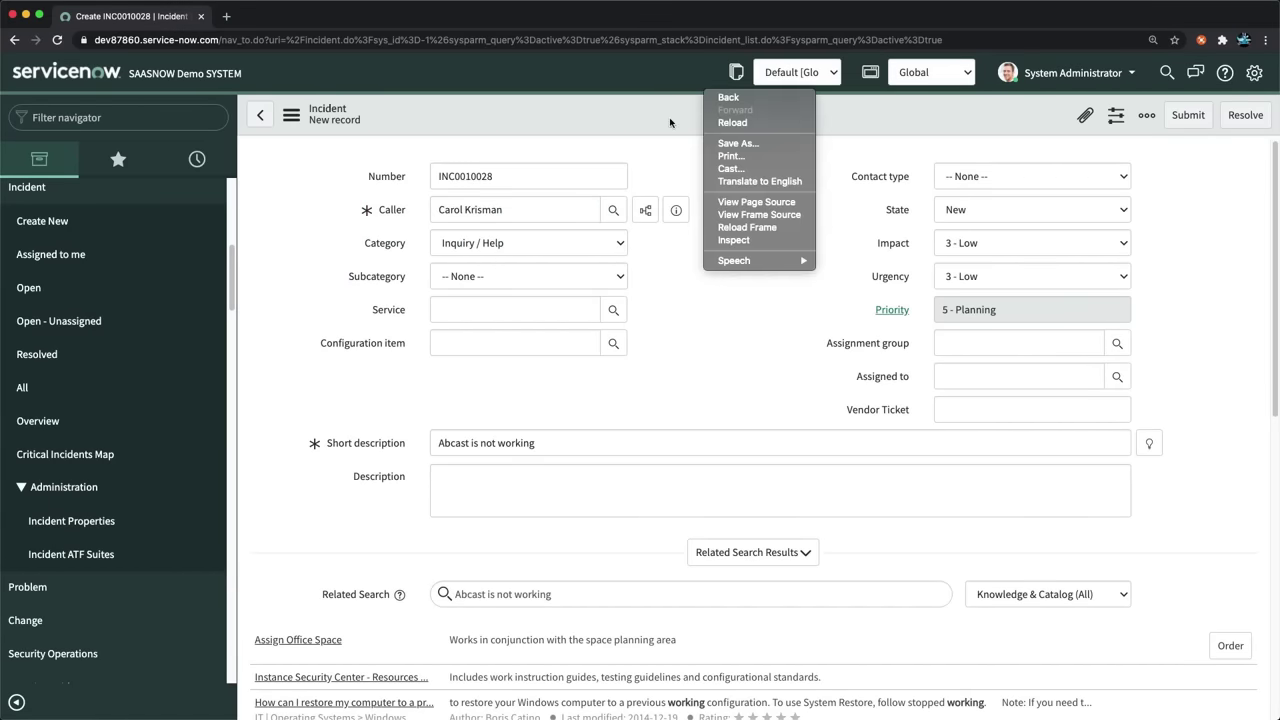
{"action": "right_click", "coordinate": [671, 120]}
{"action": "left_click", "coordinate": [703, 133]}
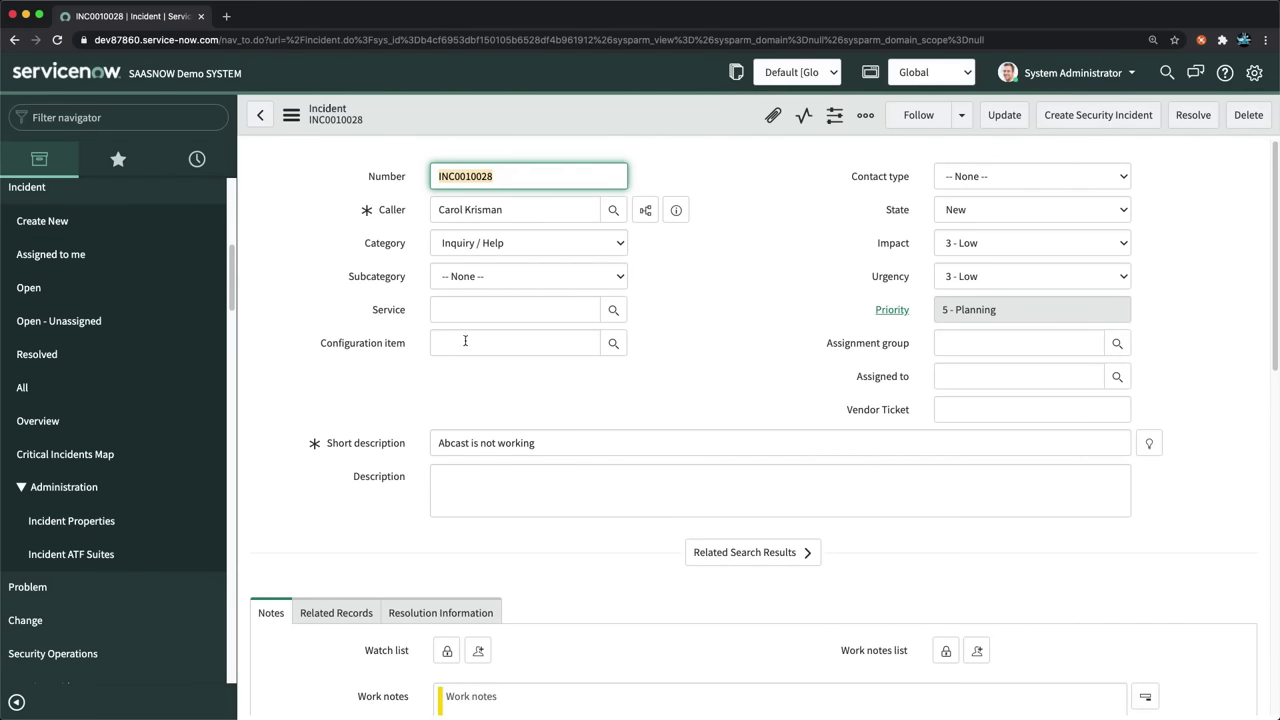
{"action": "mouse_move", "coordinate": [404, 345]}
{"action": "left_click", "coordinate": [718, 326]}
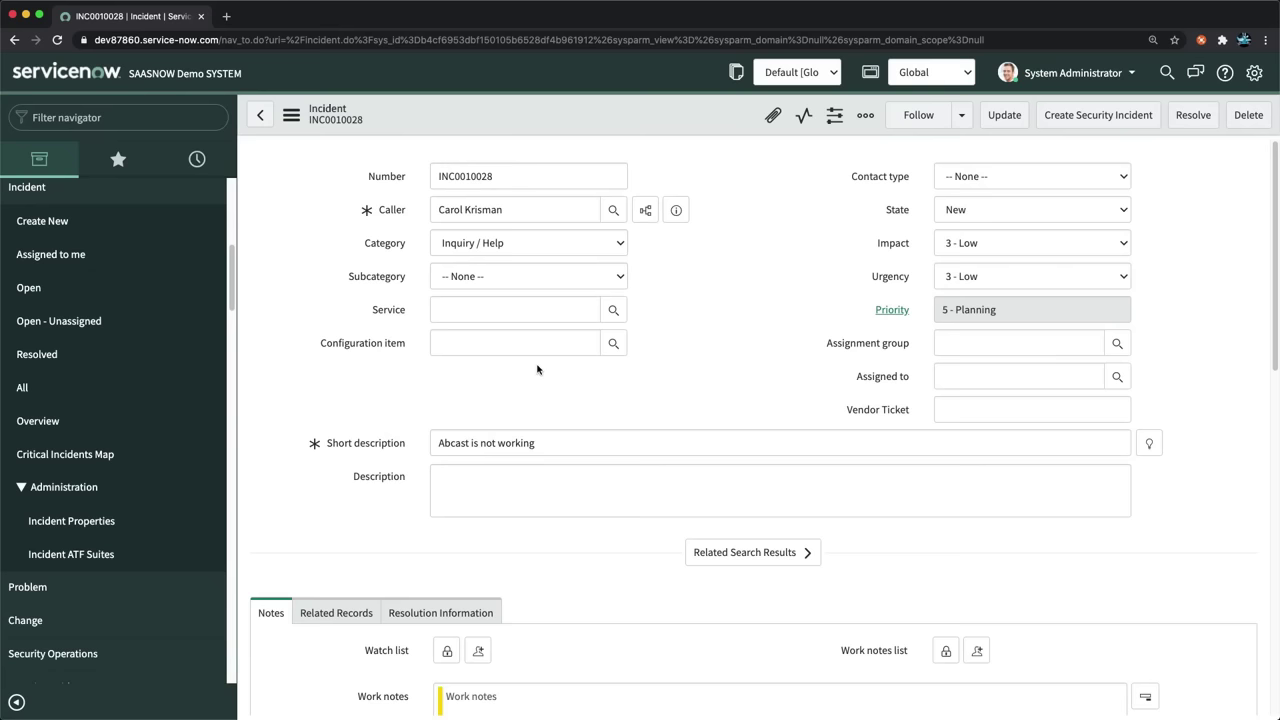
Filter the navigator for 'configura' and open the Configuration > Applications list
{"action": "left_click", "coordinate": [210, 186]}
{"action": "left_click", "coordinate": [143, 128]}
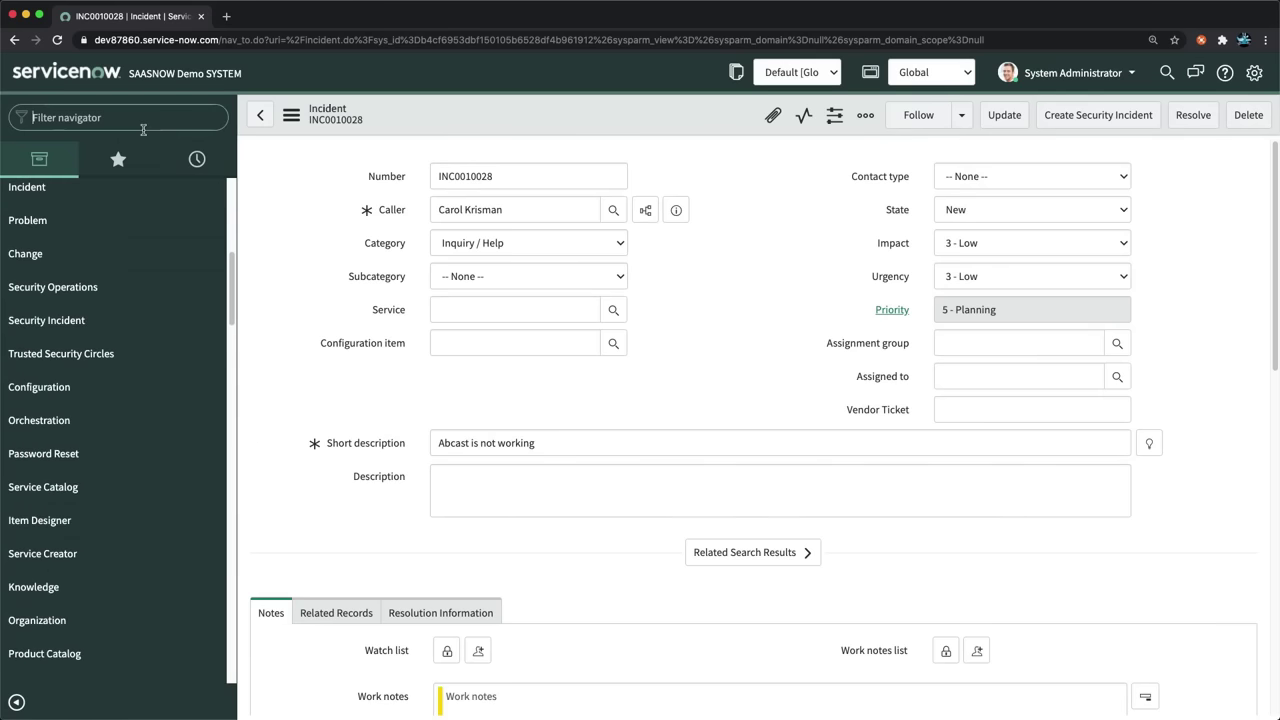
{"action": "type", "text": "configu"}
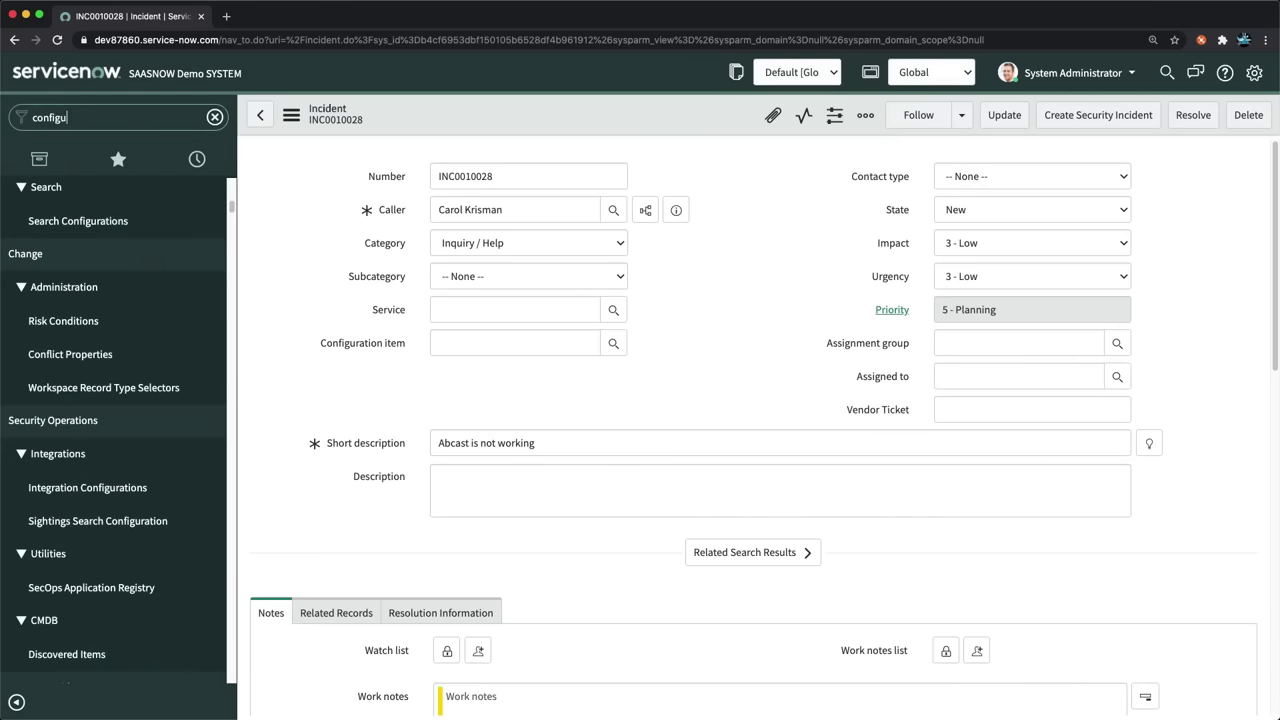
{"action": "type", "text": "ra"}
{"action": "scroll", "coordinate": [112, 387], "scroll_direction": "down", "scroll_amount": 8}
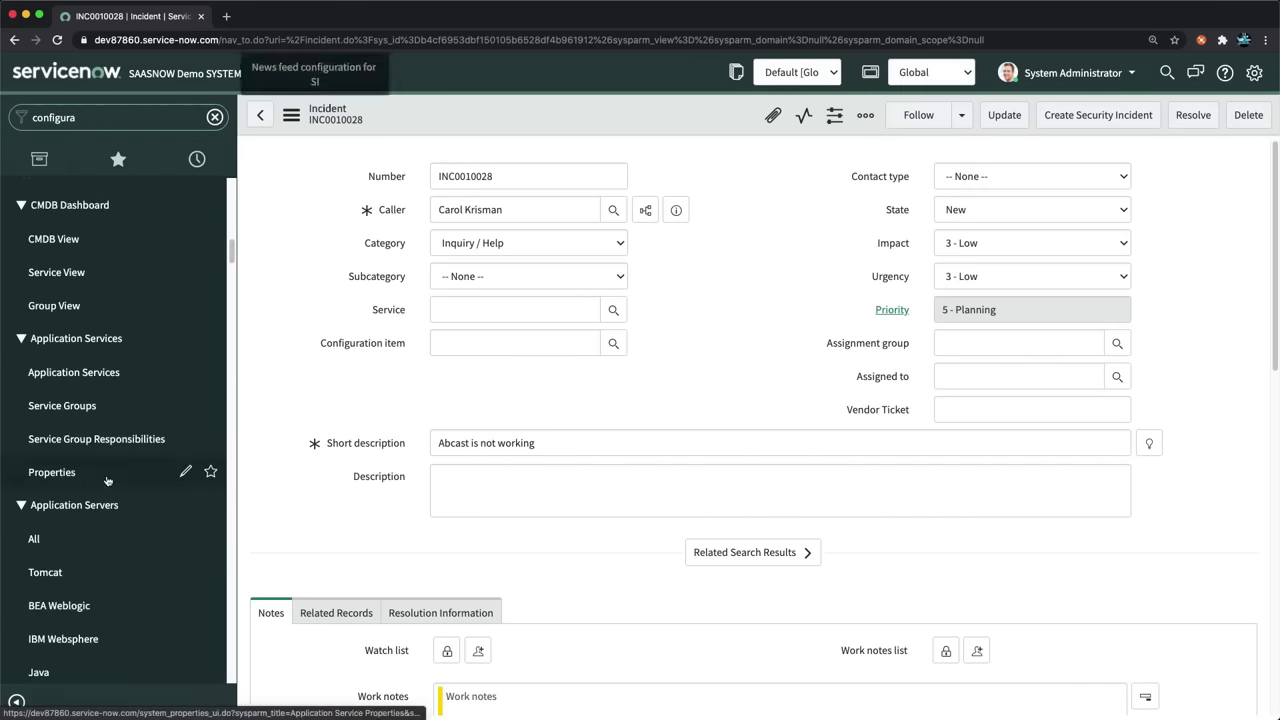
{"action": "scroll", "coordinate": [112, 387], "scroll_direction": "up", "scroll_amount": 5}
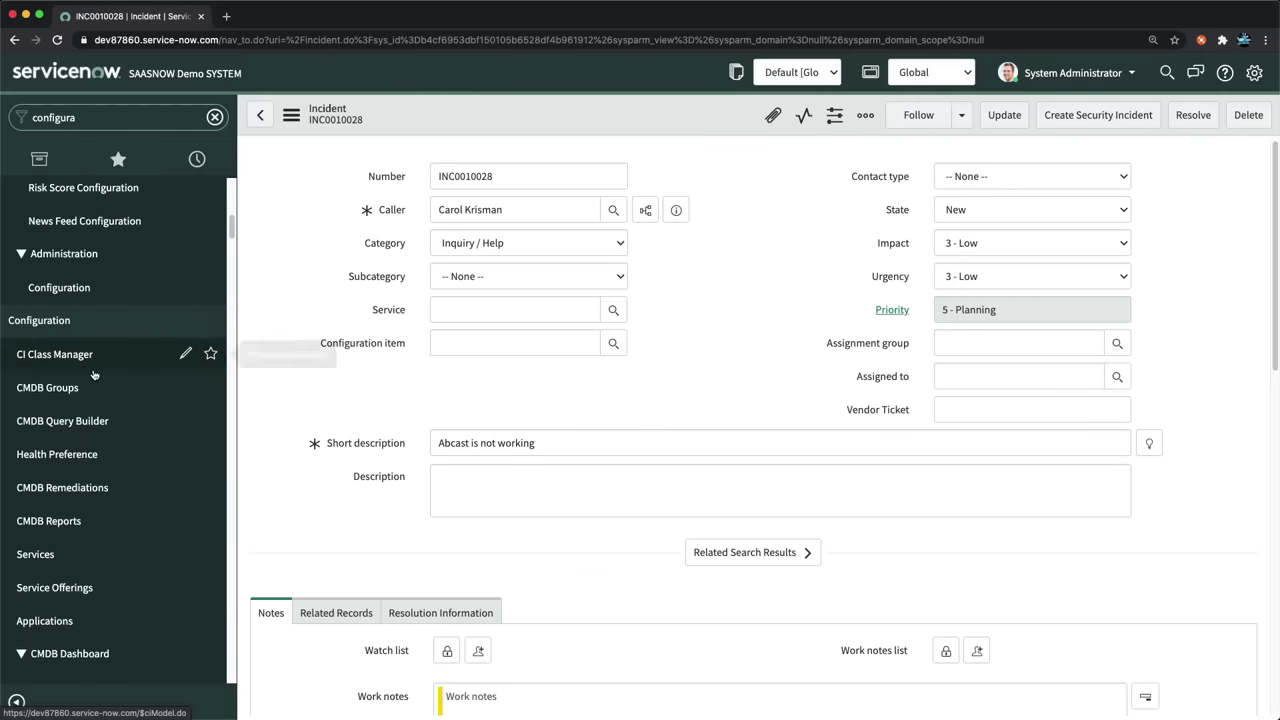
{"action": "scroll", "coordinate": [112, 387], "scroll_direction": "down", "scroll_amount": 5}
{"action": "scroll", "coordinate": [130, 378], "scroll_direction": "down", "scroll_amount": 2}
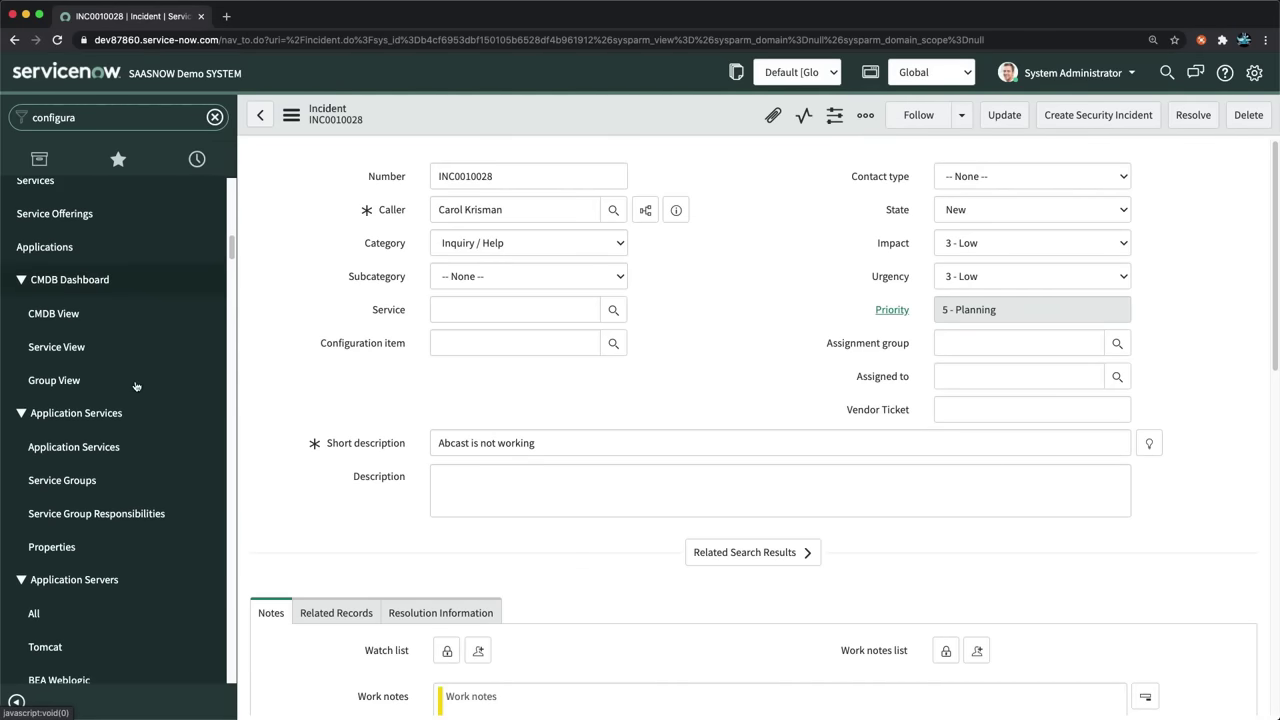
{"action": "scroll", "coordinate": [134, 382], "scroll_direction": "up", "scroll_amount": 2}
{"action": "left_click", "coordinate": [49, 360]}
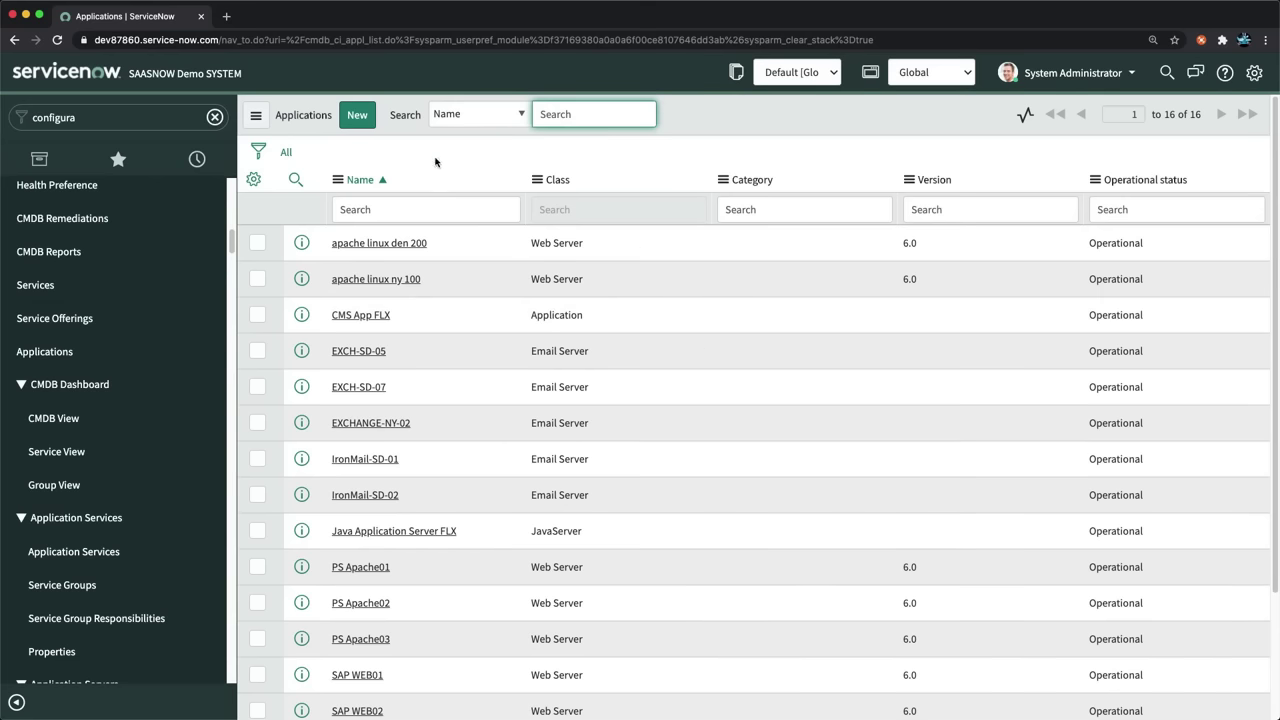
Open the cmdb_ci_appl table definition via the Name column's Configure > Table
{"action": "scroll", "coordinate": [397, 292], "scroll_direction": "down", "scroll_amount": 2}
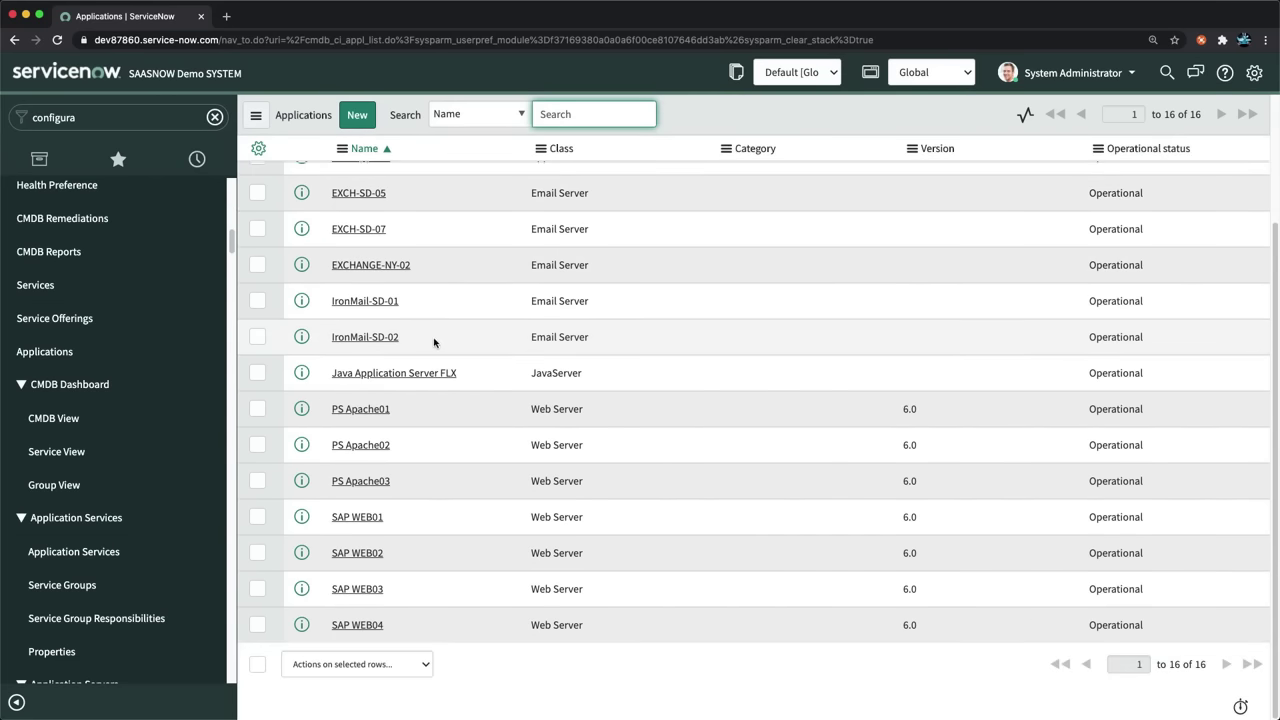
{"action": "scroll", "coordinate": [381, 266], "scroll_direction": "up", "scroll_amount": 3}
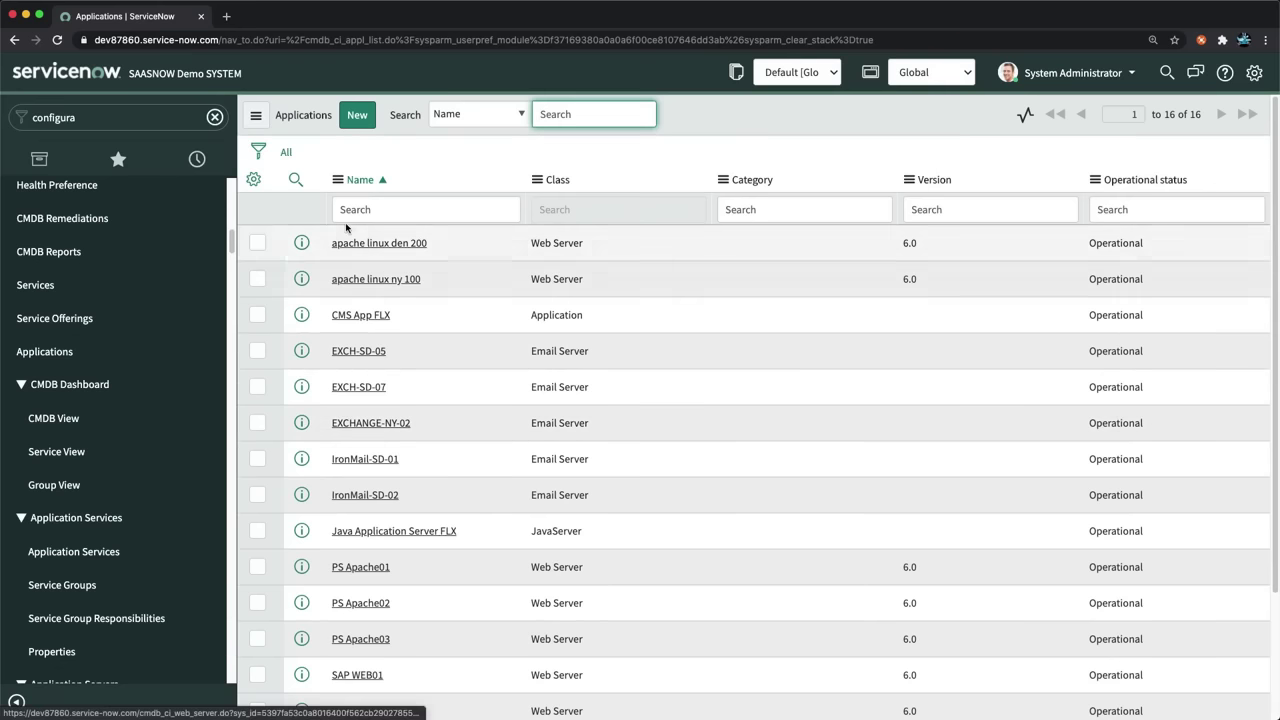
{"action": "left_click", "coordinate": [338, 180]}
{"action": "mouse_move", "coordinate": [421, 332]}
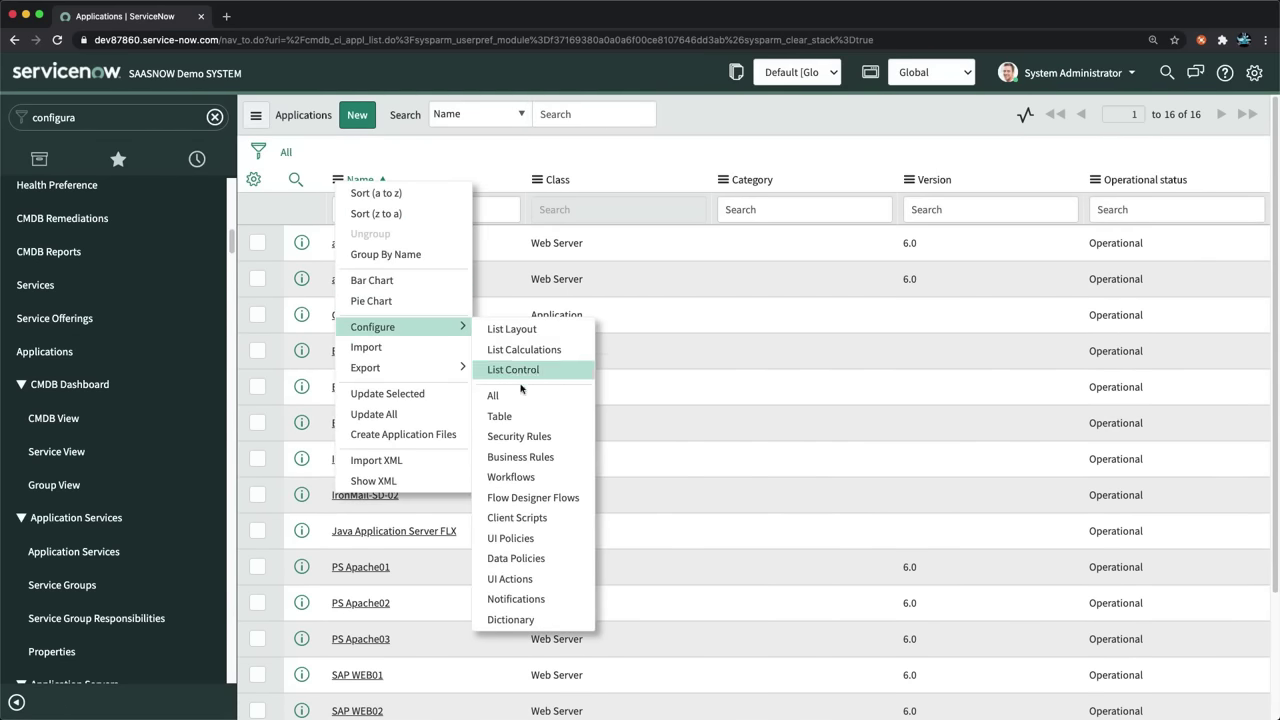
{"action": "left_click", "coordinate": [510, 417]}
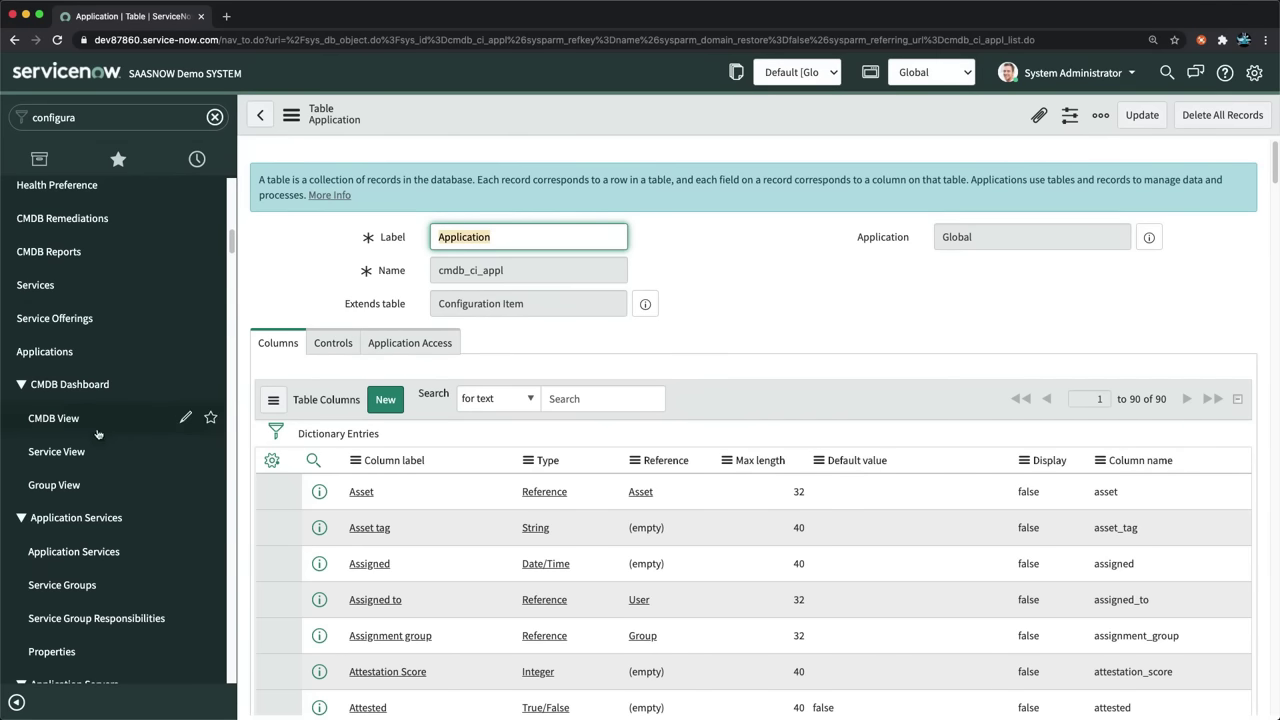
Collapse the Application Servers, Servers, Clusters and Database Servers navigator groups
{"action": "left_click", "coordinate": [57, 357]}
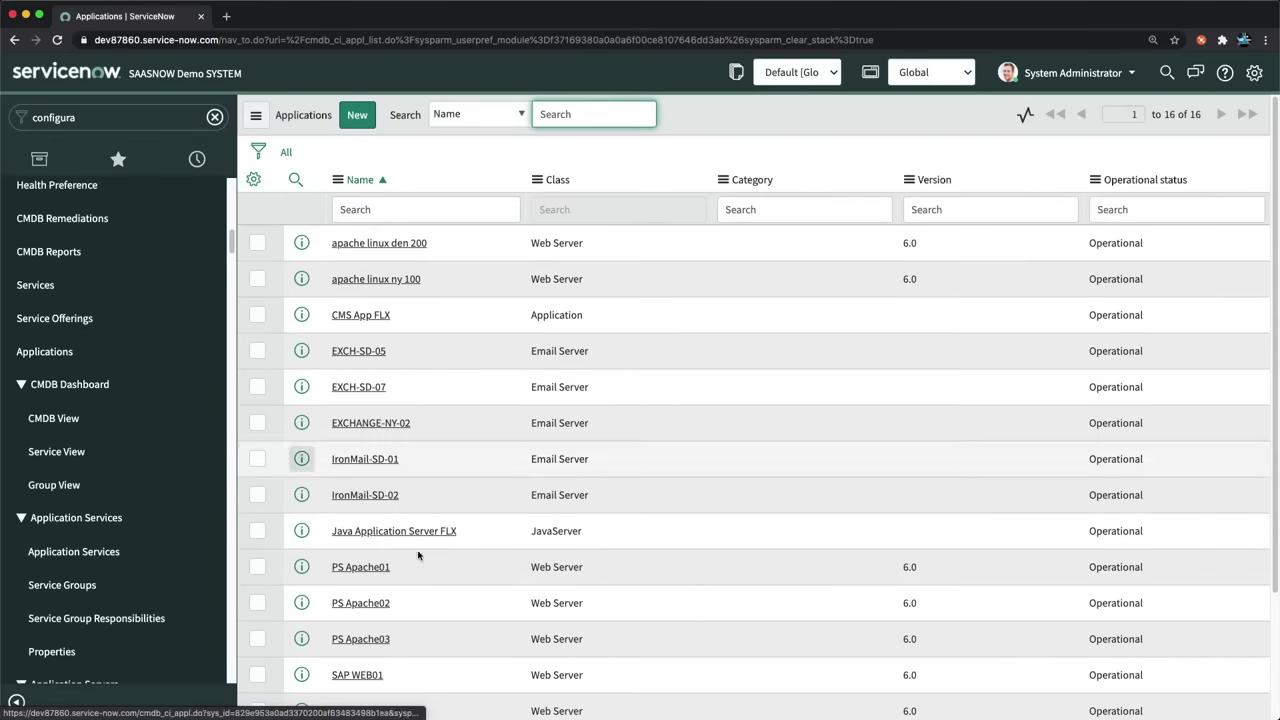
{"action": "scroll", "coordinate": [672, 365], "scroll_direction": "down", "scroll_amount": 3}
{"action": "scroll", "coordinate": [132, 425], "scroll_direction": "down", "scroll_amount": 5}
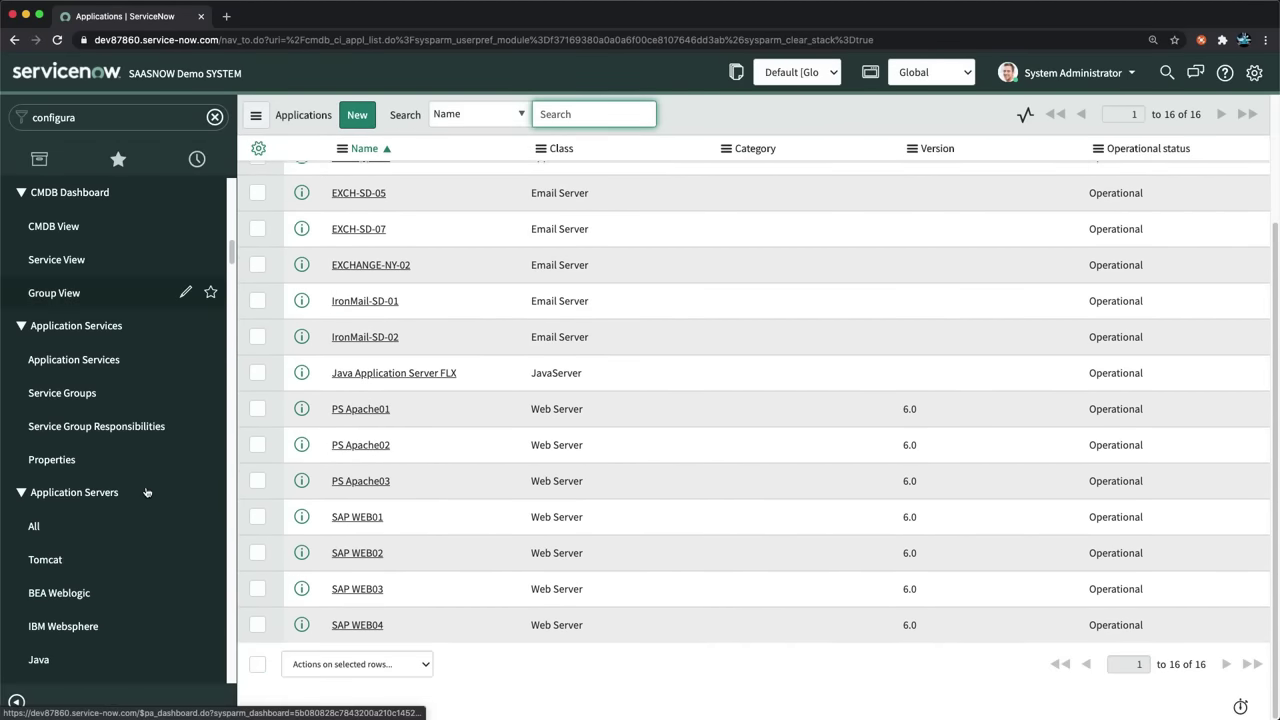
{"action": "scroll", "coordinate": [132, 425], "scroll_direction": "down", "scroll_amount": 3}
{"action": "scroll", "coordinate": [131, 423], "scroll_direction": "up", "scroll_amount": 3}
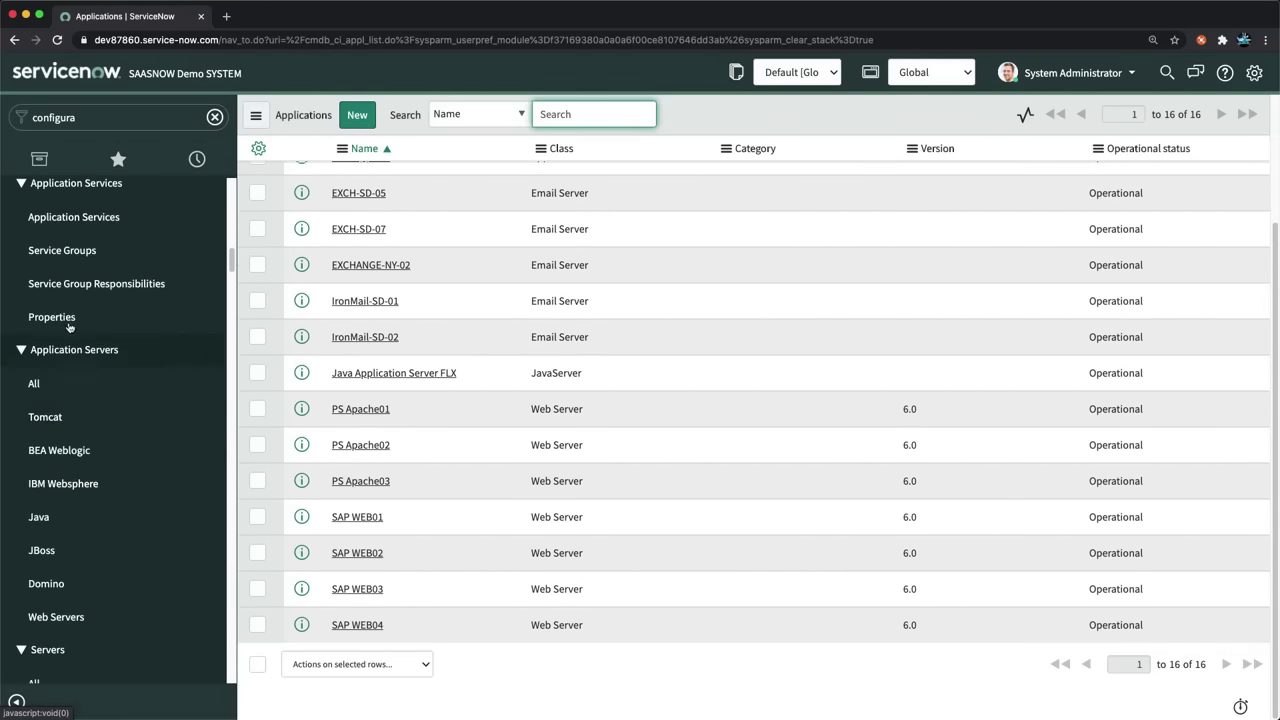
{"action": "left_click", "coordinate": [76, 353]}
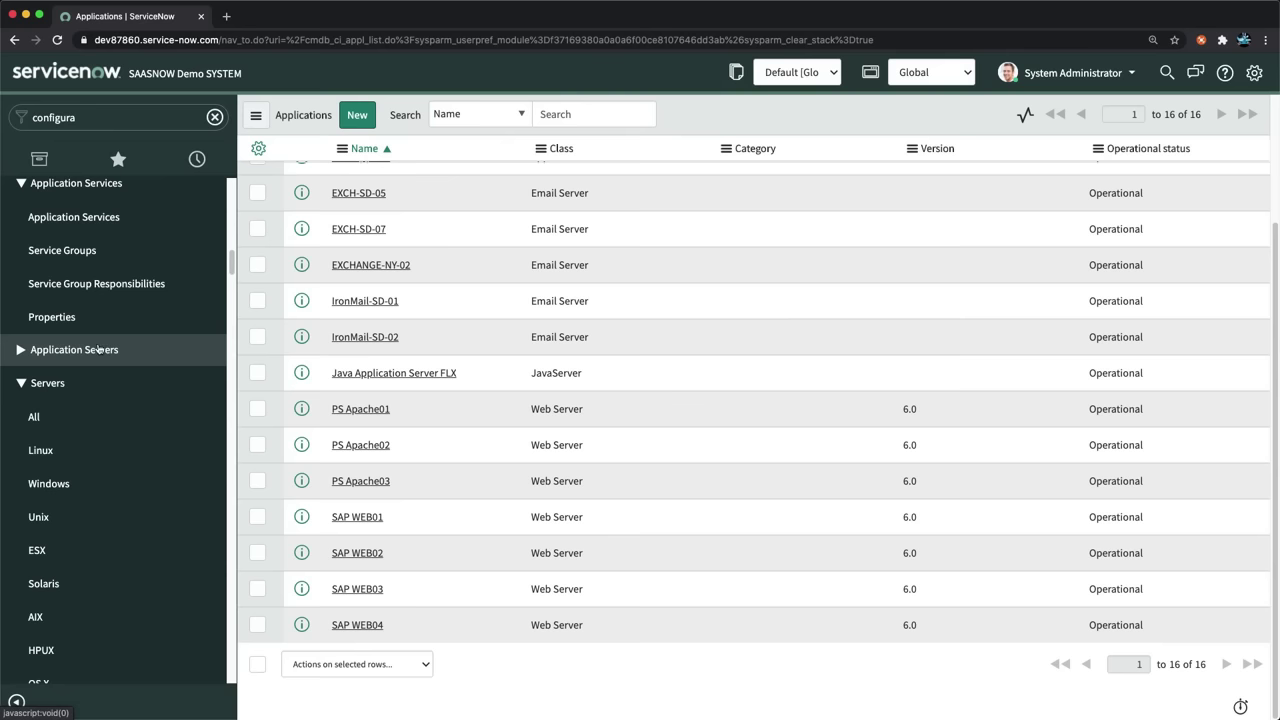
{"action": "left_click", "coordinate": [66, 390]}
{"action": "scroll", "coordinate": [62, 350], "scroll_direction": "down", "scroll_amount": 2}
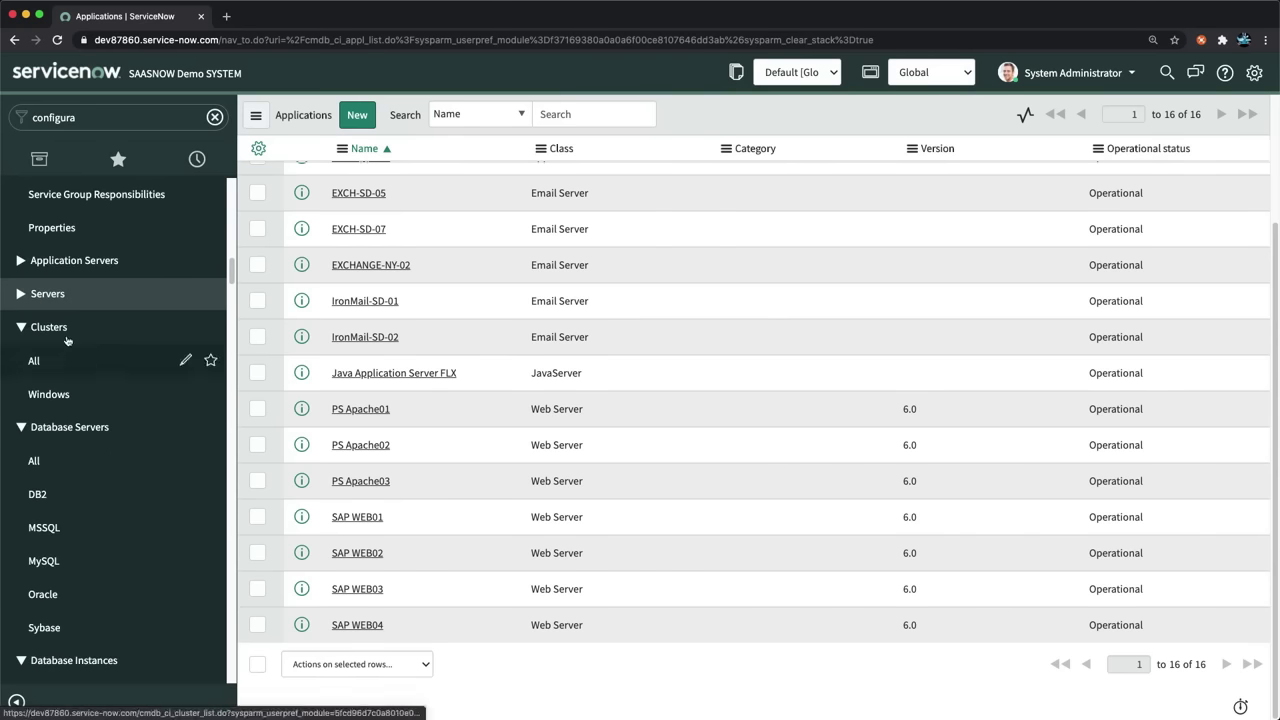
{"action": "left_click", "coordinate": [60, 345]}
{"action": "left_click", "coordinate": [77, 368]}
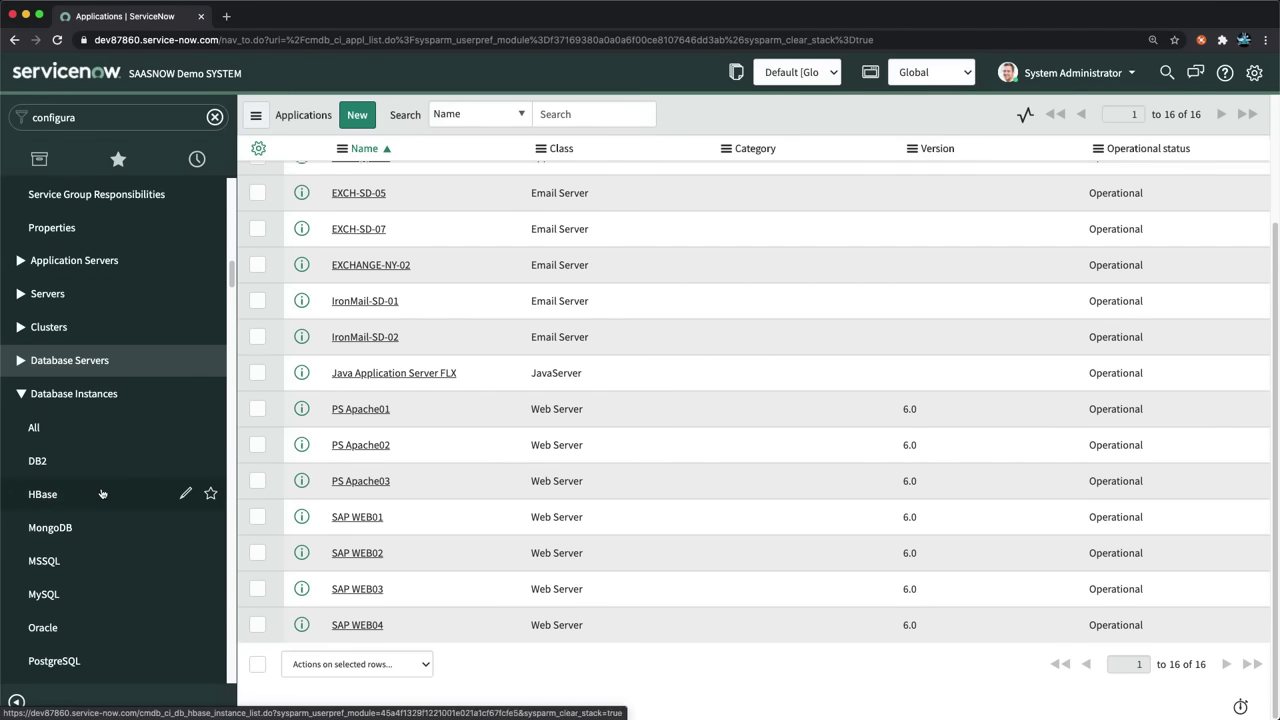
Browse the Database Catalogs > All, IP Networks and IP Services lists
{"action": "scroll", "coordinate": [86, 491], "scroll_direction": "down", "scroll_amount": 5}
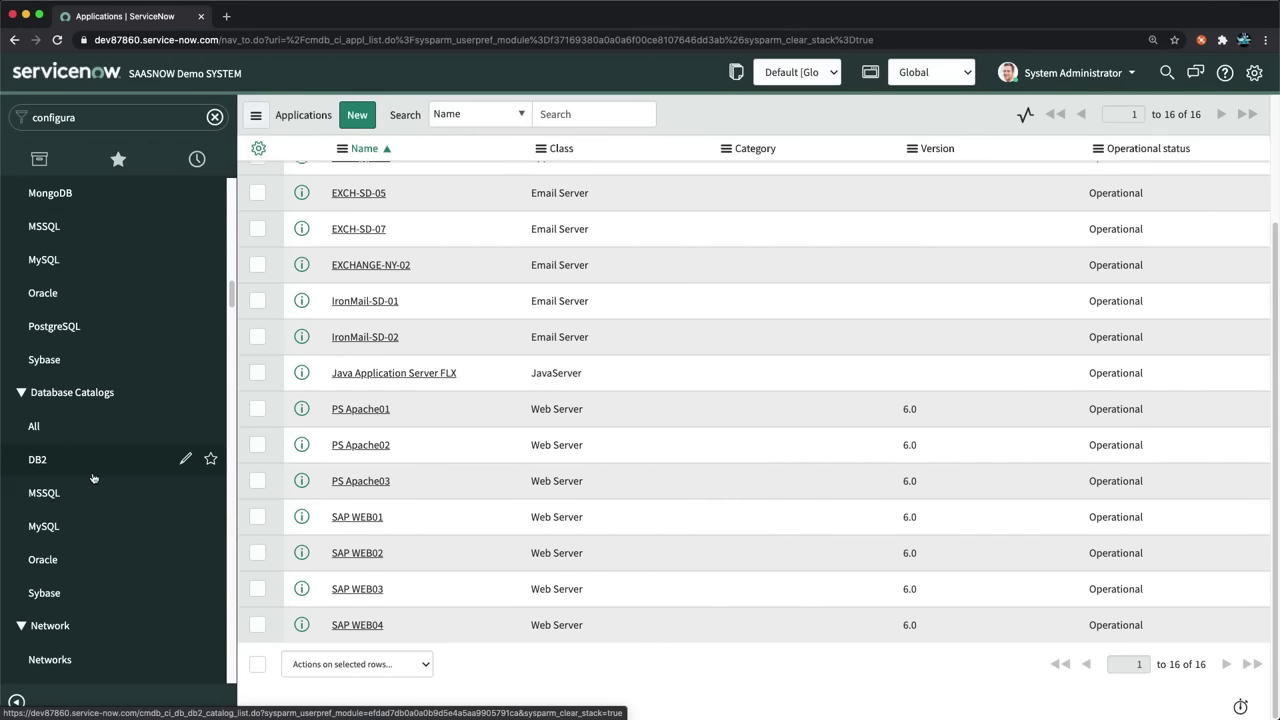
{"action": "scroll", "coordinate": [85, 482], "scroll_direction": "down", "scroll_amount": 2}
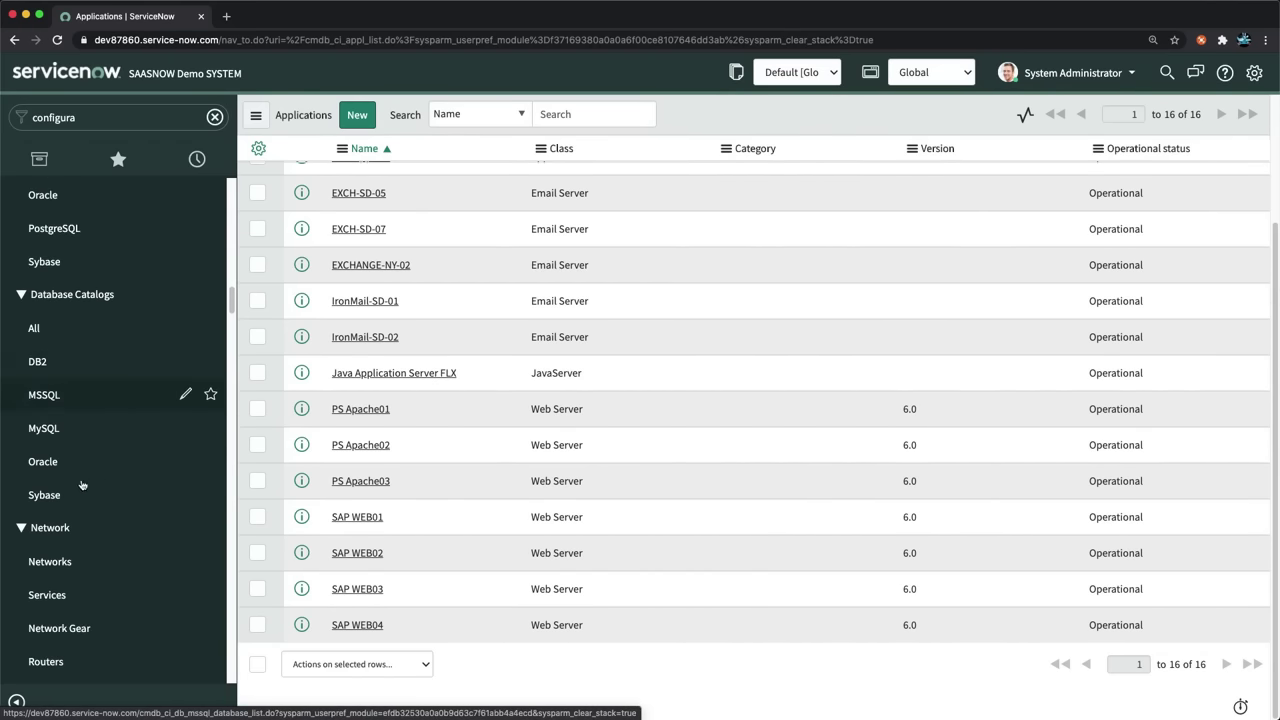
{"action": "left_click", "coordinate": [35, 330]}
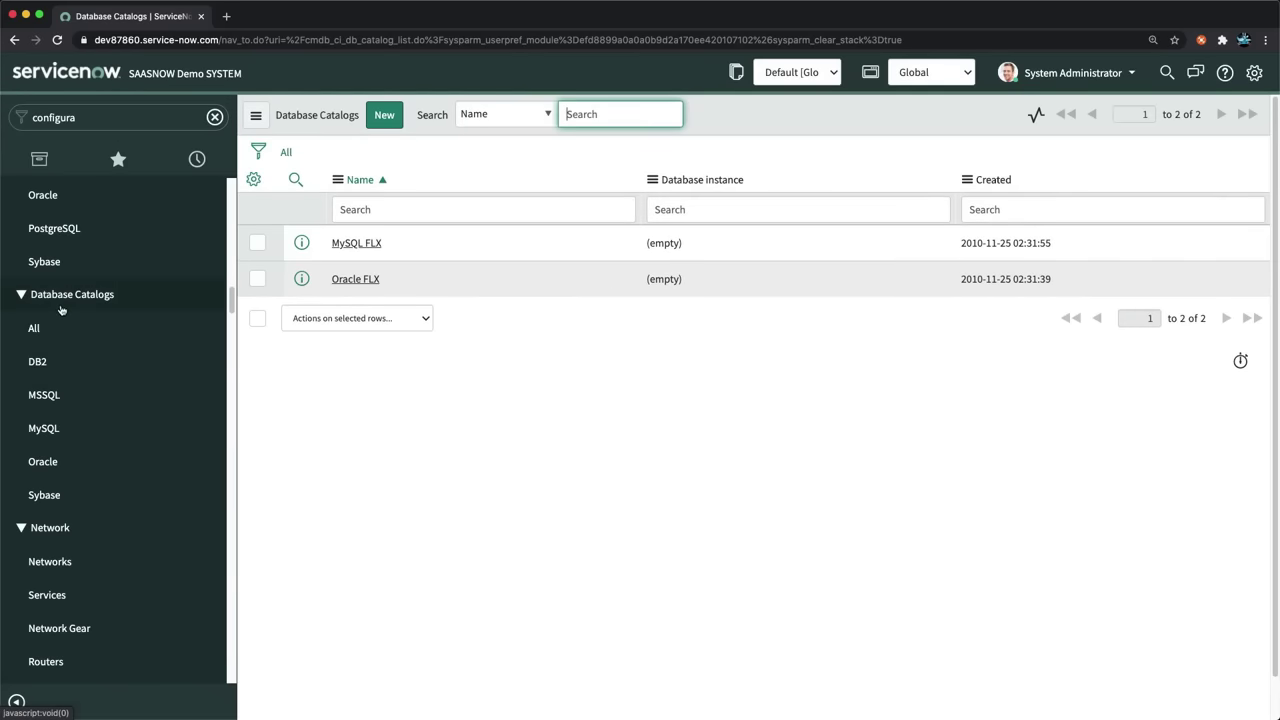
{"action": "scroll", "coordinate": [90, 415], "scroll_direction": "down", "scroll_amount": 3}
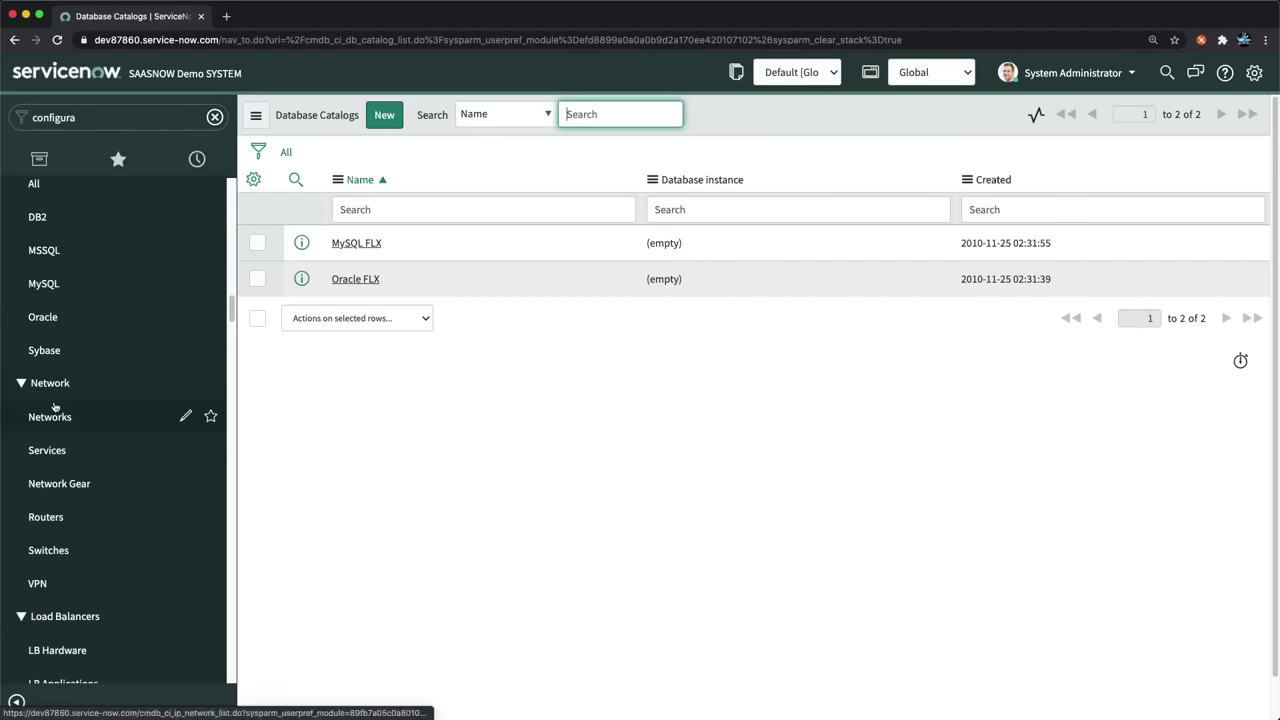
{"action": "left_click", "coordinate": [50, 416]}
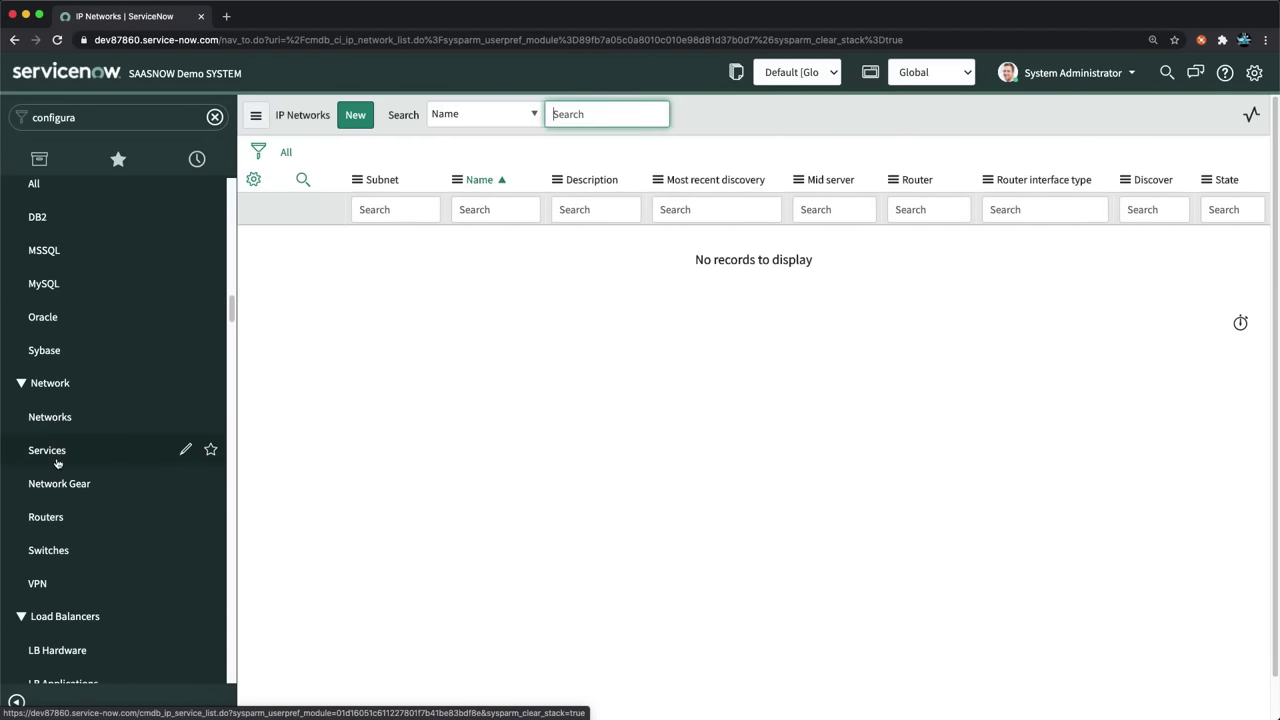
{"action": "left_click", "coordinate": [50, 452]}
Inspect the alt-smtp IP service record and return to the IP Services list
{"action": "scroll", "coordinate": [65, 440], "scroll_direction": "down", "scroll_amount": 8}
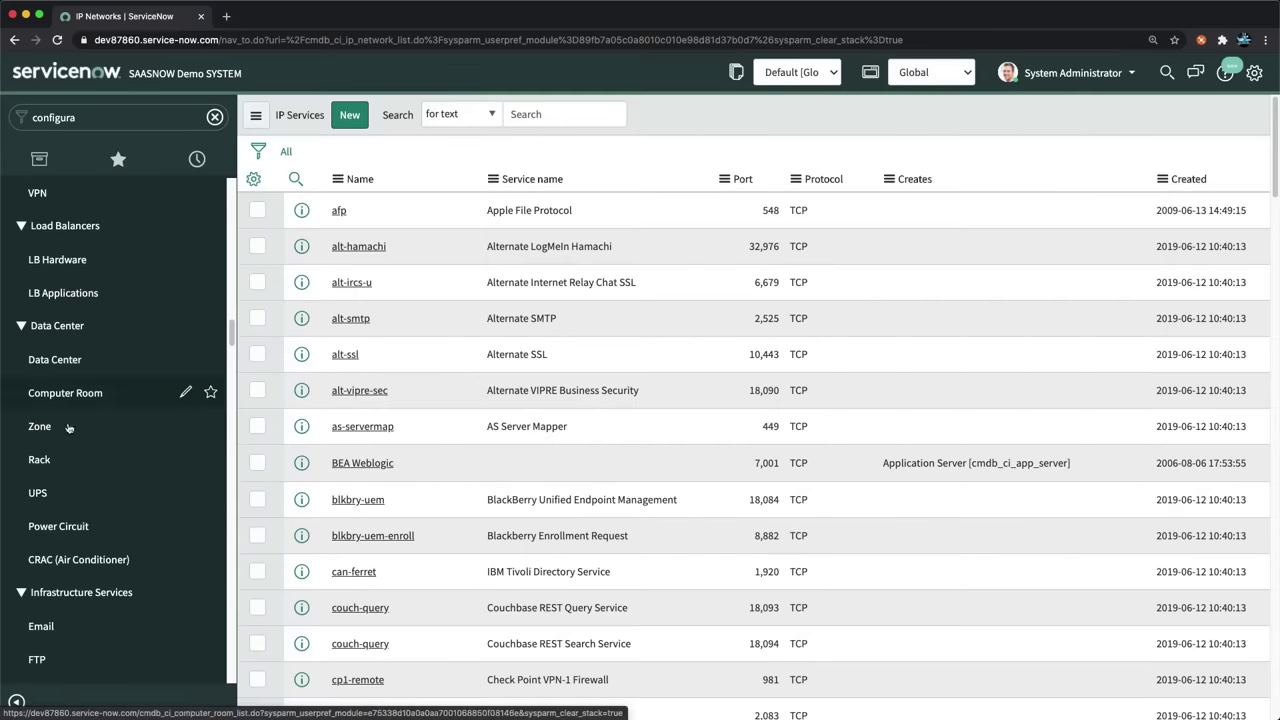
{"action": "scroll", "coordinate": [68, 427], "scroll_direction": "down", "scroll_amount": 2}
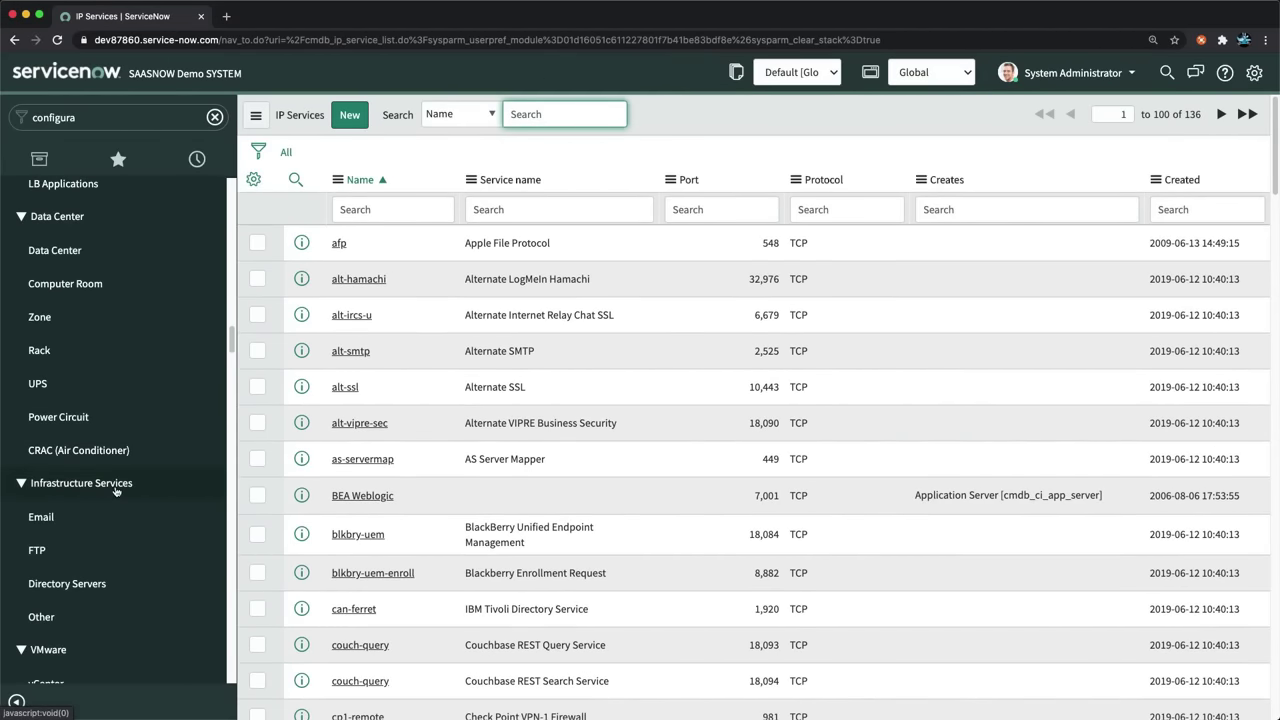
{"action": "scroll", "coordinate": [130, 488], "scroll_direction": "down", "scroll_amount": 5}
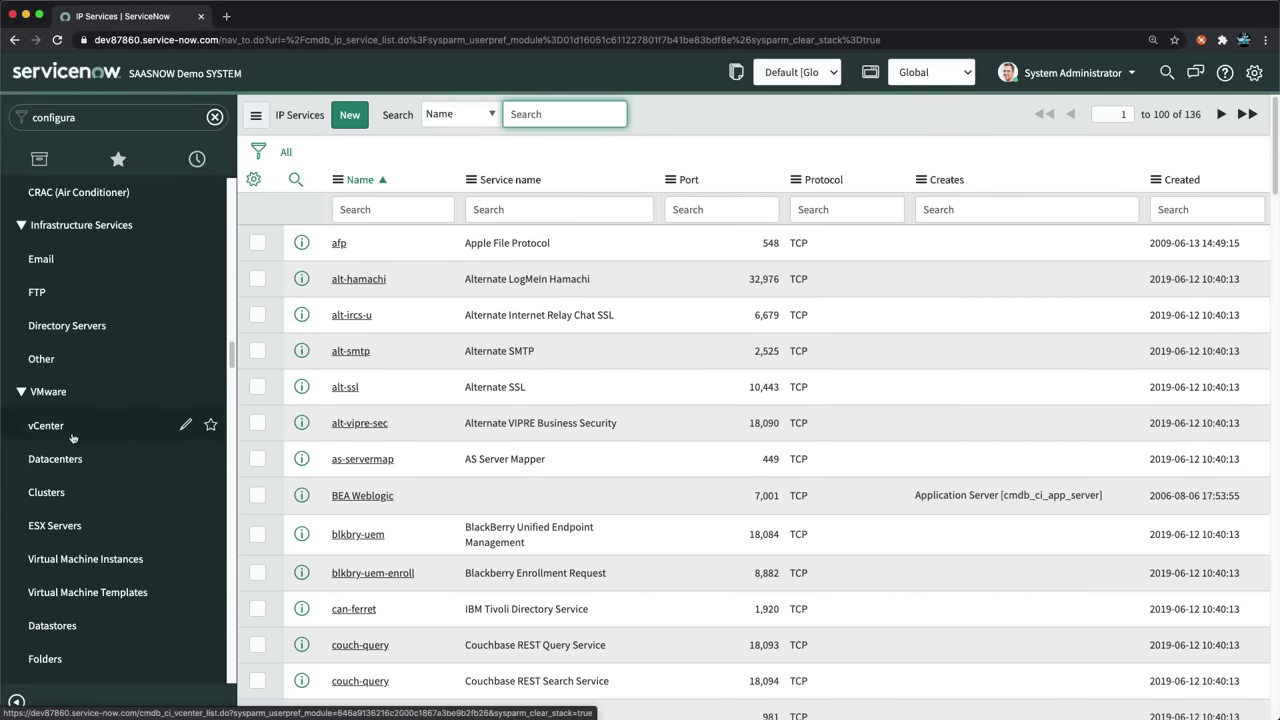
{"action": "scroll", "coordinate": [72, 437], "scroll_direction": "up", "scroll_amount": 10}
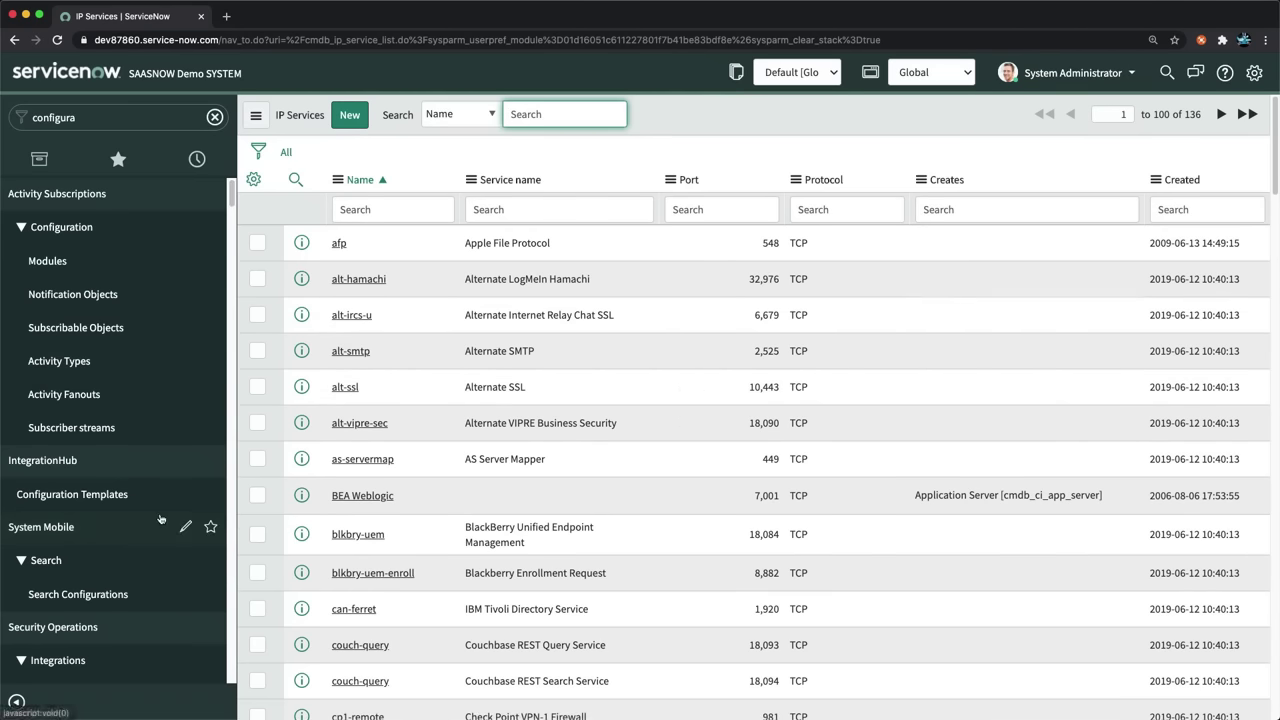
{"action": "scroll", "coordinate": [160, 518], "scroll_direction": "down", "scroll_amount": 5}
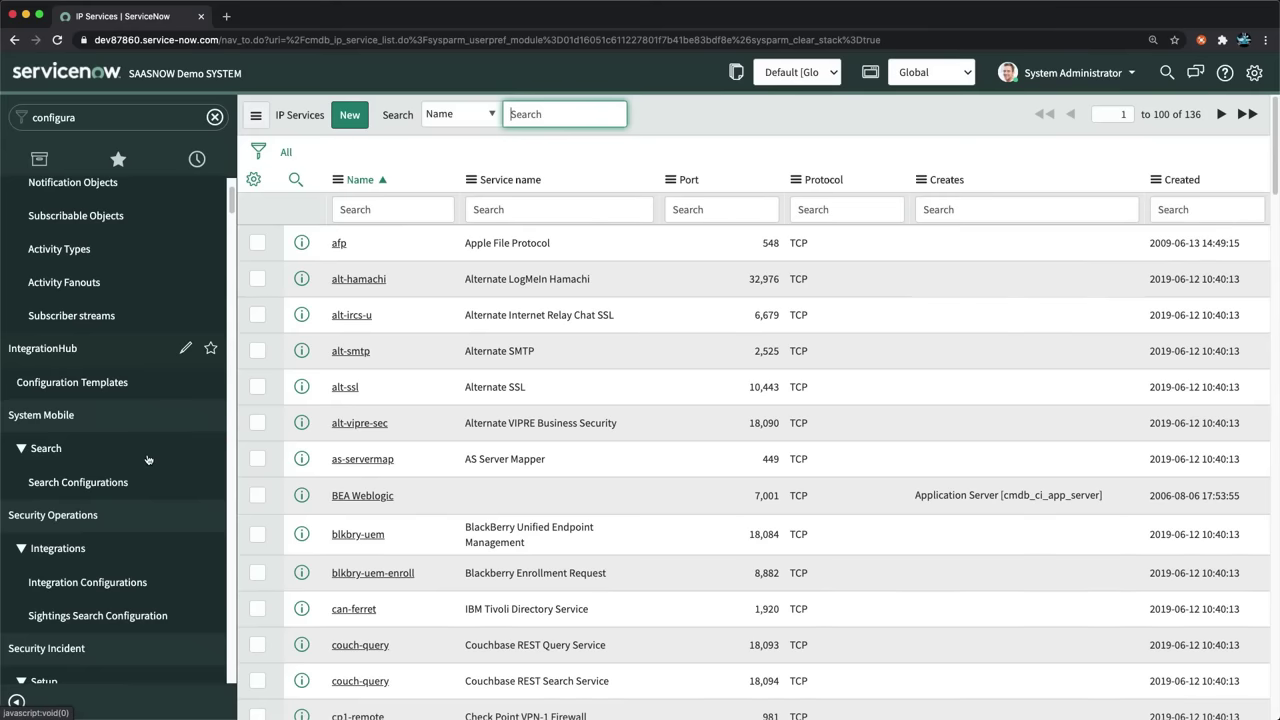
{"action": "left_click", "coordinate": [353, 354]}
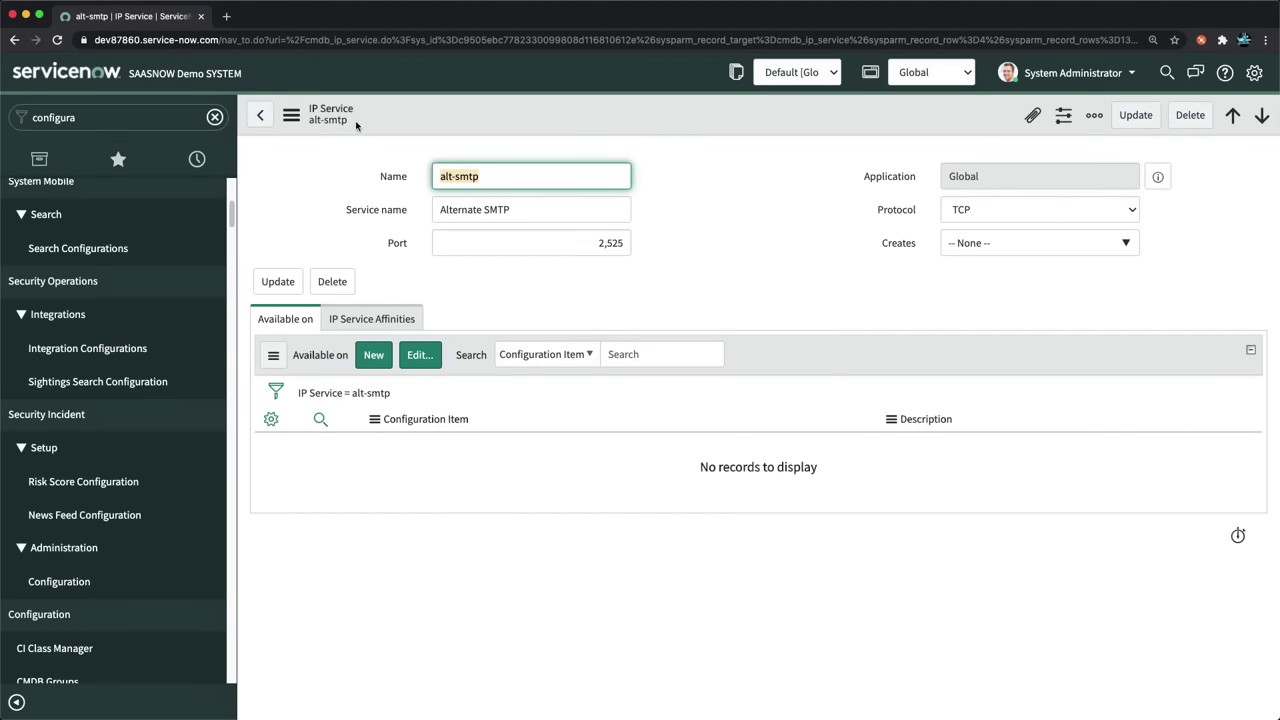
{"action": "scroll", "coordinate": [165, 495], "scroll_direction": "down", "scroll_amount": 1}
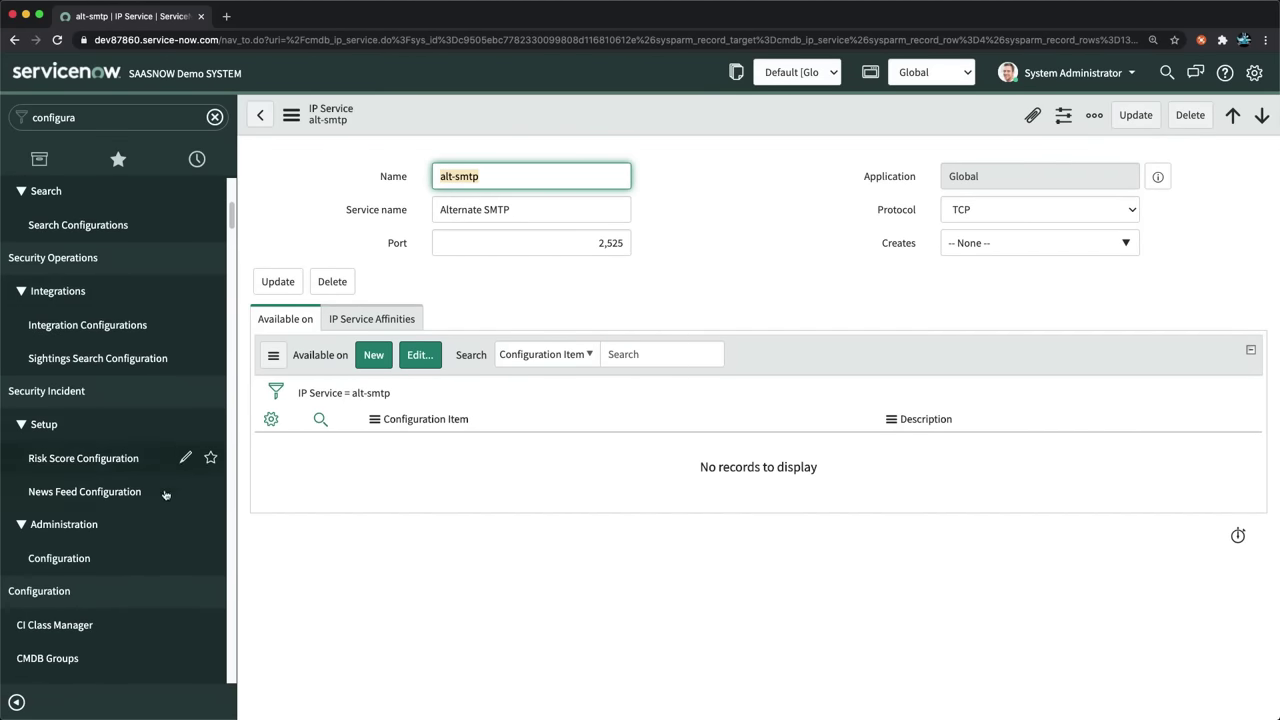
{"action": "left_click", "coordinate": [14, 40]}
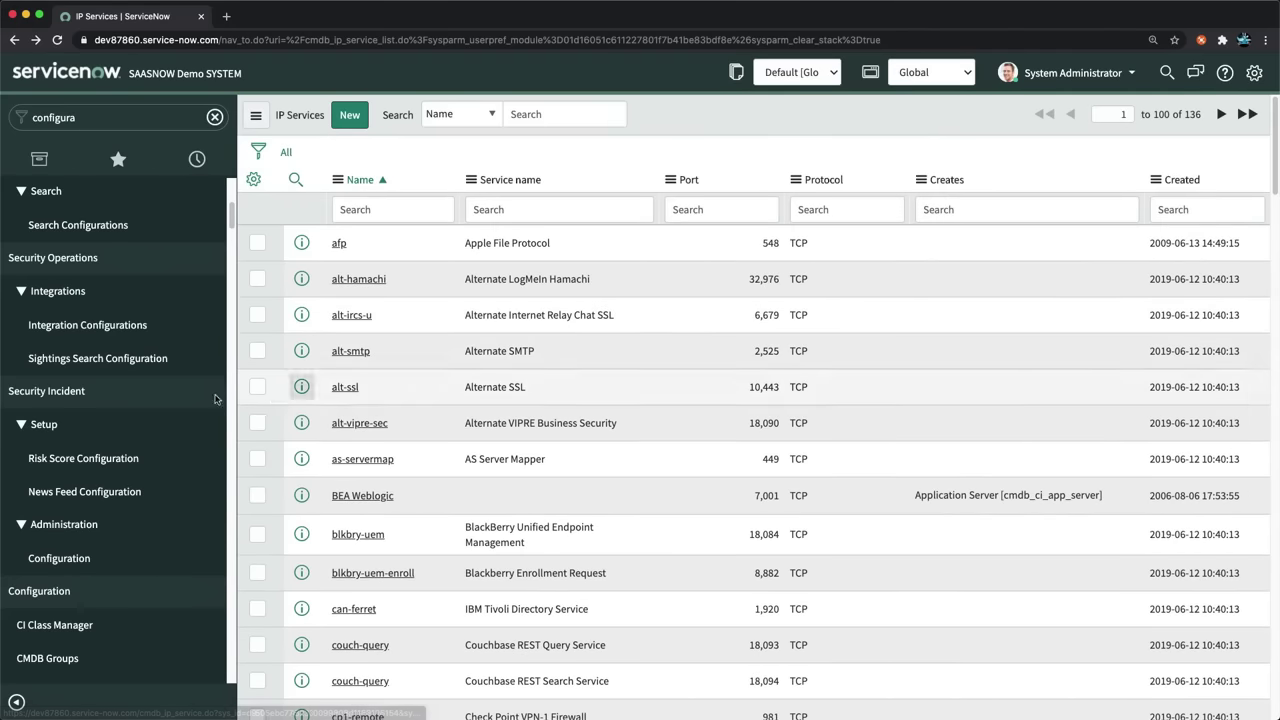
Expand the Servers group in the navigator
{"action": "scroll", "coordinate": [117, 460], "scroll_direction": "down", "scroll_amount": 5}
{"action": "scroll", "coordinate": [117, 460], "scroll_direction": "down", "scroll_amount": 11}
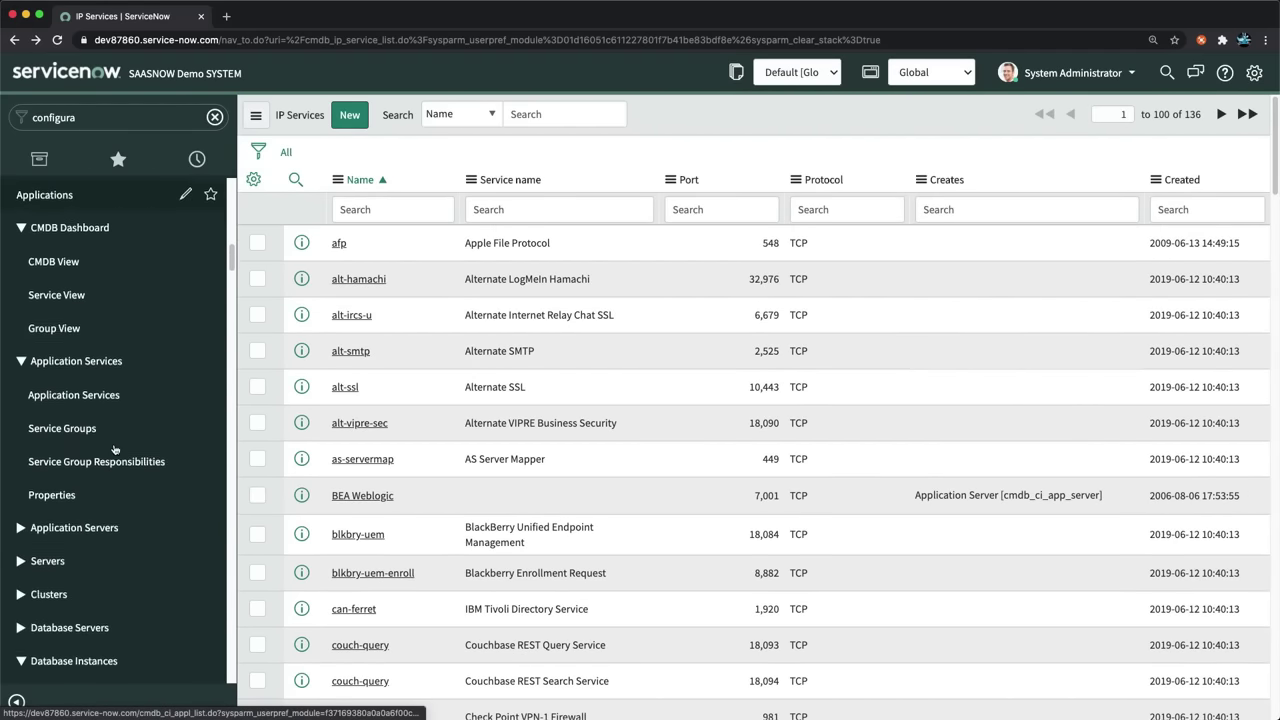
{"action": "scroll", "coordinate": [55, 380], "scroll_direction": "up", "scroll_amount": 3}
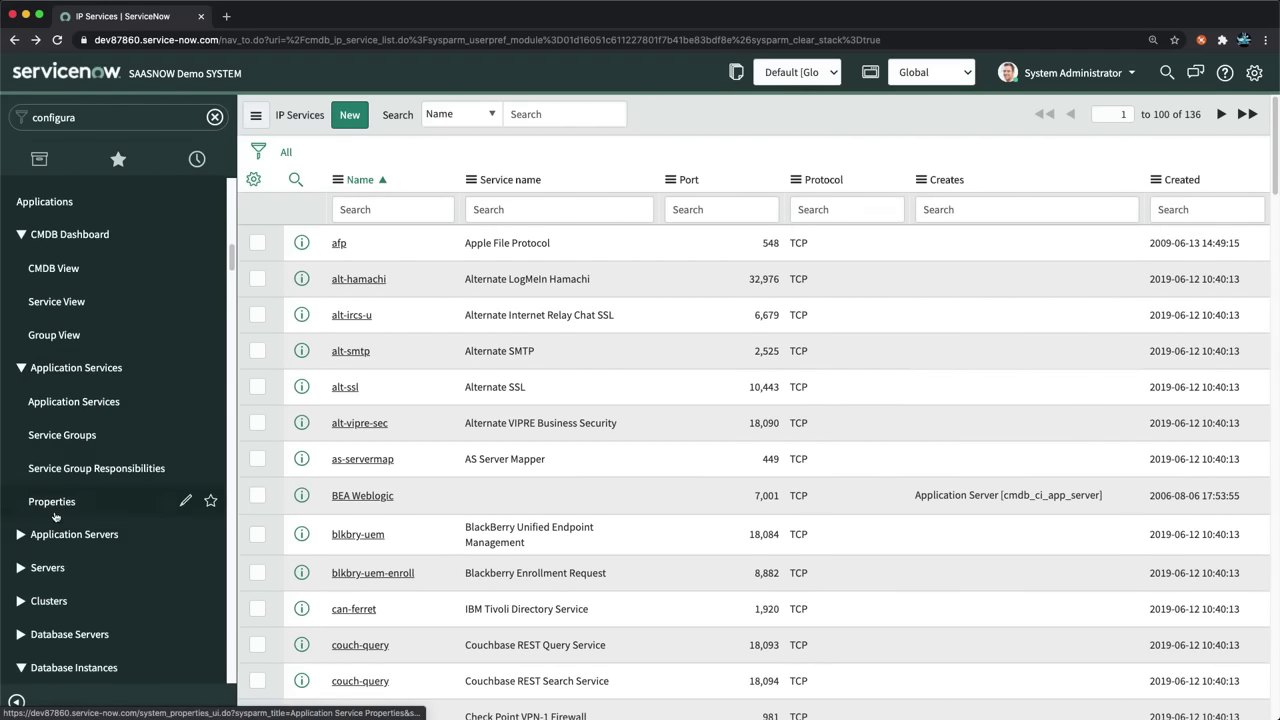
{"action": "scroll", "coordinate": [40, 420], "scroll_direction": "down", "scroll_amount": 3}
{"action": "left_click", "coordinate": [21, 459]}
{"action": "scroll", "coordinate": [180, 400], "scroll_direction": "down", "scroll_amount": 7}
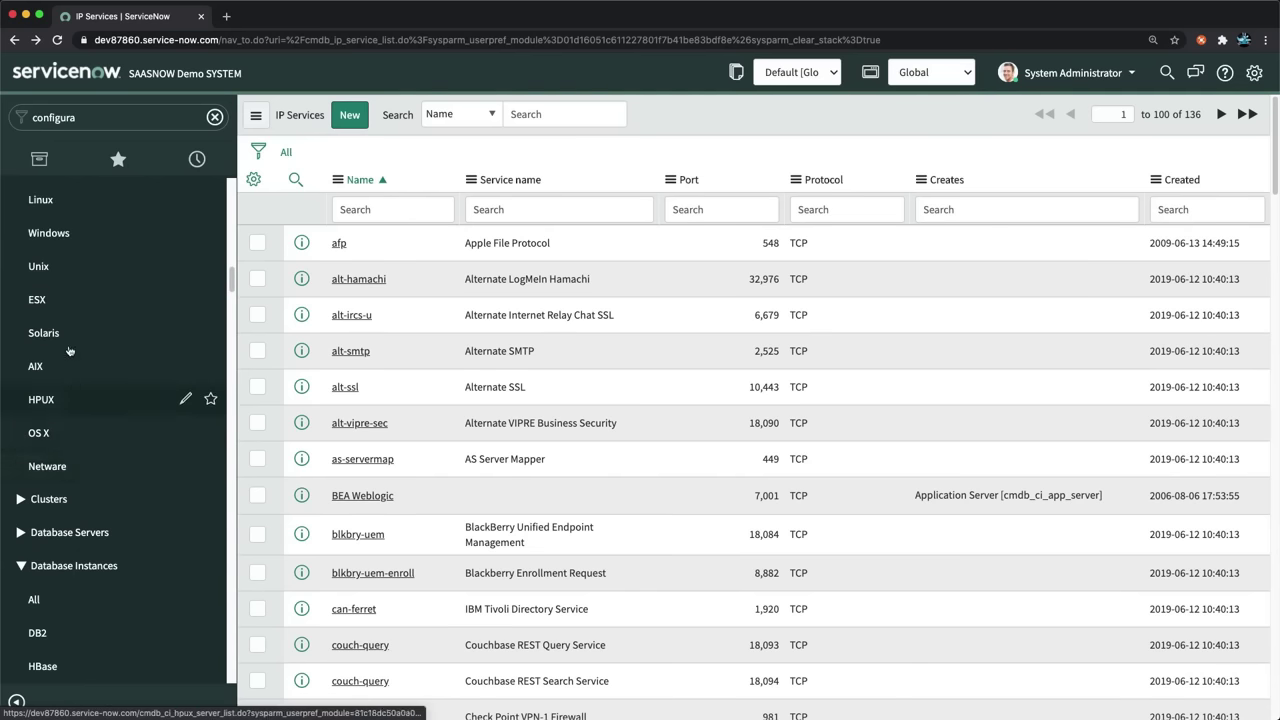
{"action": "scroll", "coordinate": [80, 320], "scroll_direction": "up", "scroll_amount": 1}
Open OWA-SD-01 from the Windows Servers list and review its Lenovo ThinkServer TD230 details
{"action": "left_click", "coordinate": [52, 259]}
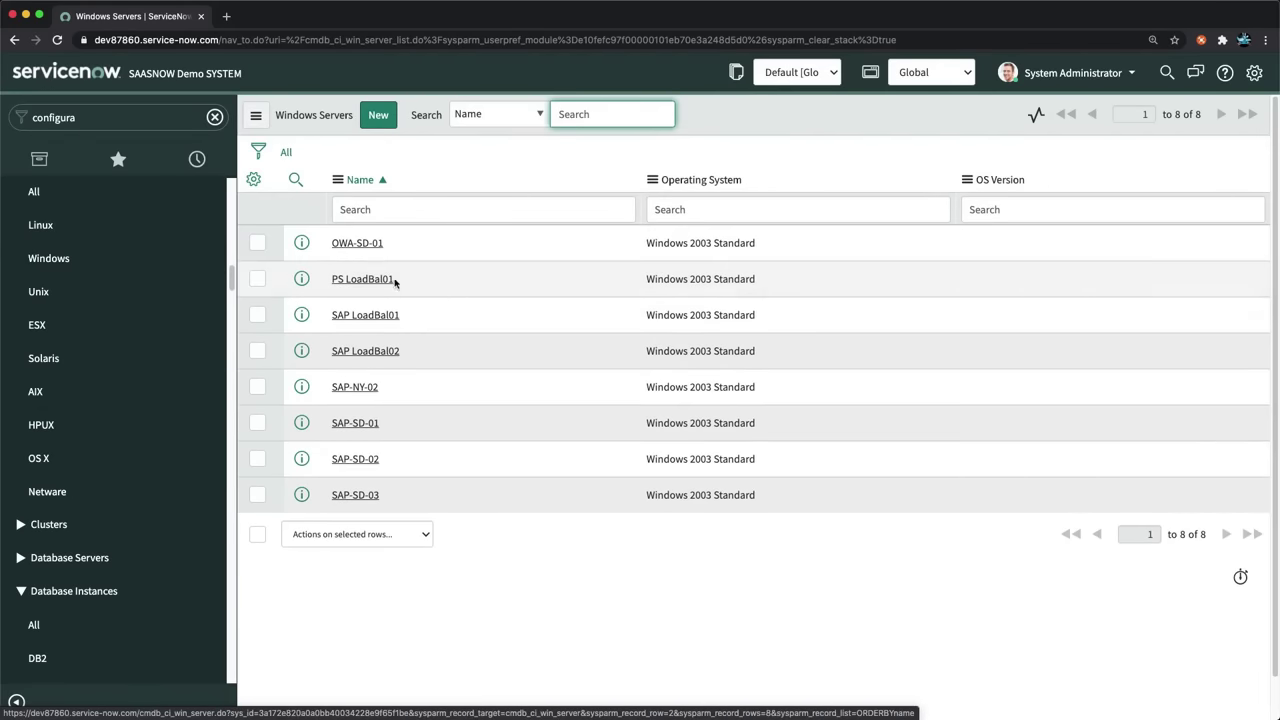
{"action": "left_click", "coordinate": [359, 244]}
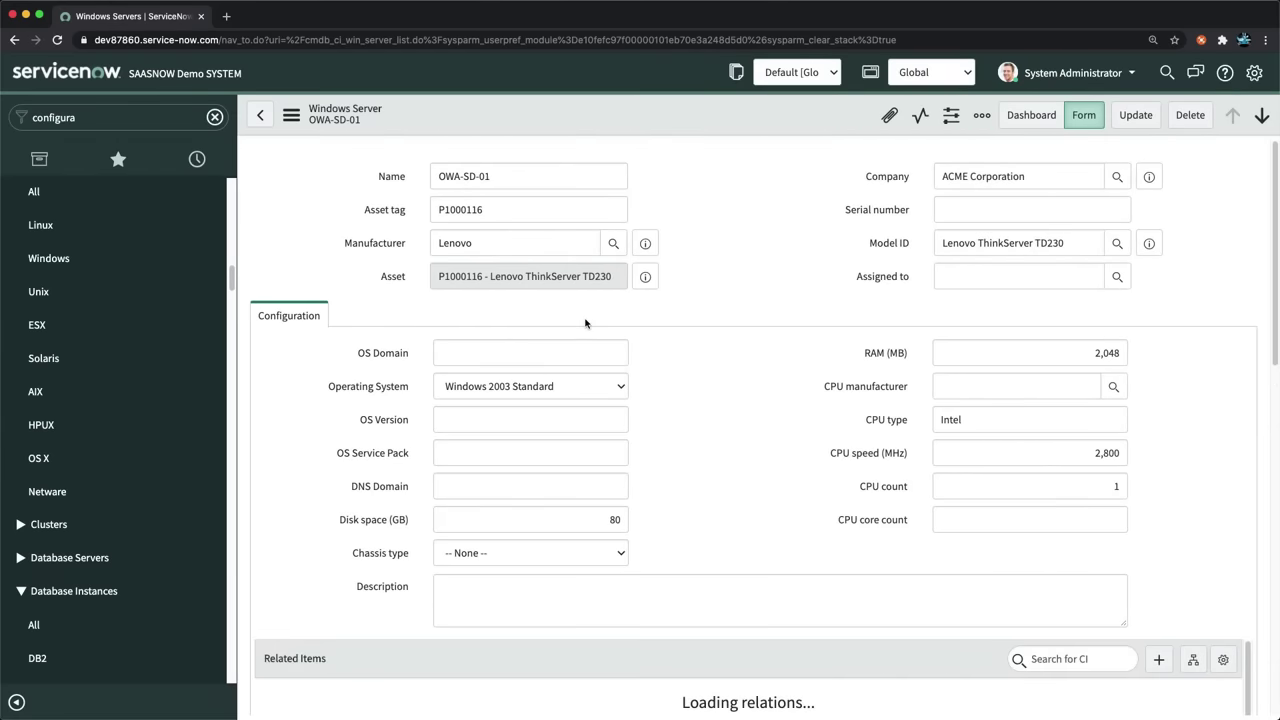
{"action": "scroll", "coordinate": [585, 319], "scroll_direction": "down", "scroll_amount": 3}
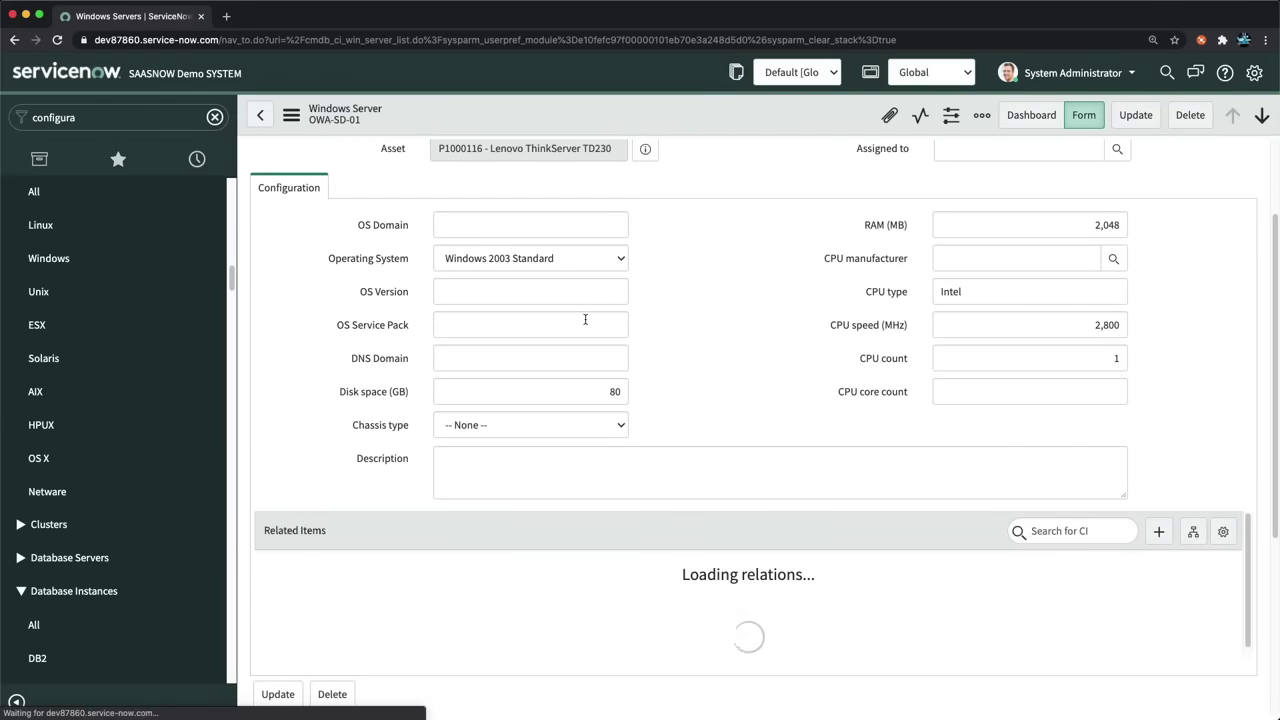
{"action": "scroll", "coordinate": [563, 394], "scroll_direction": "down", "scroll_amount": 5}
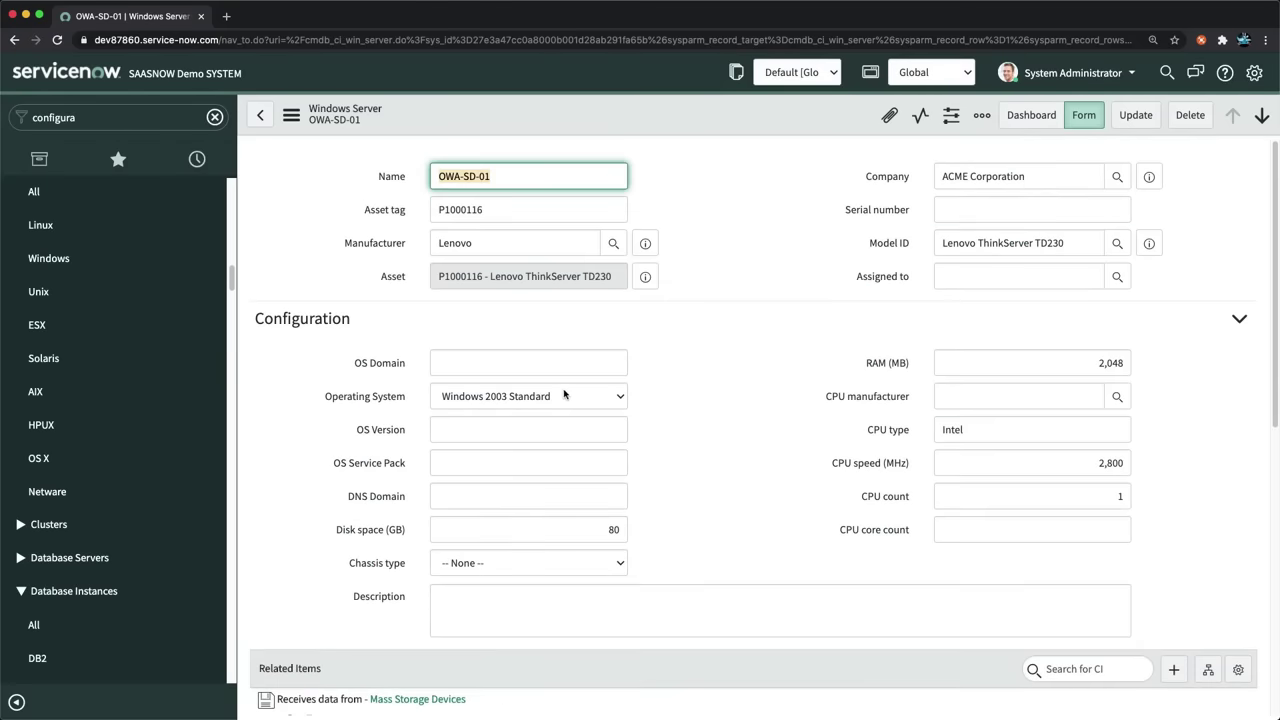
{"action": "left_click", "coordinate": [752, 217]}
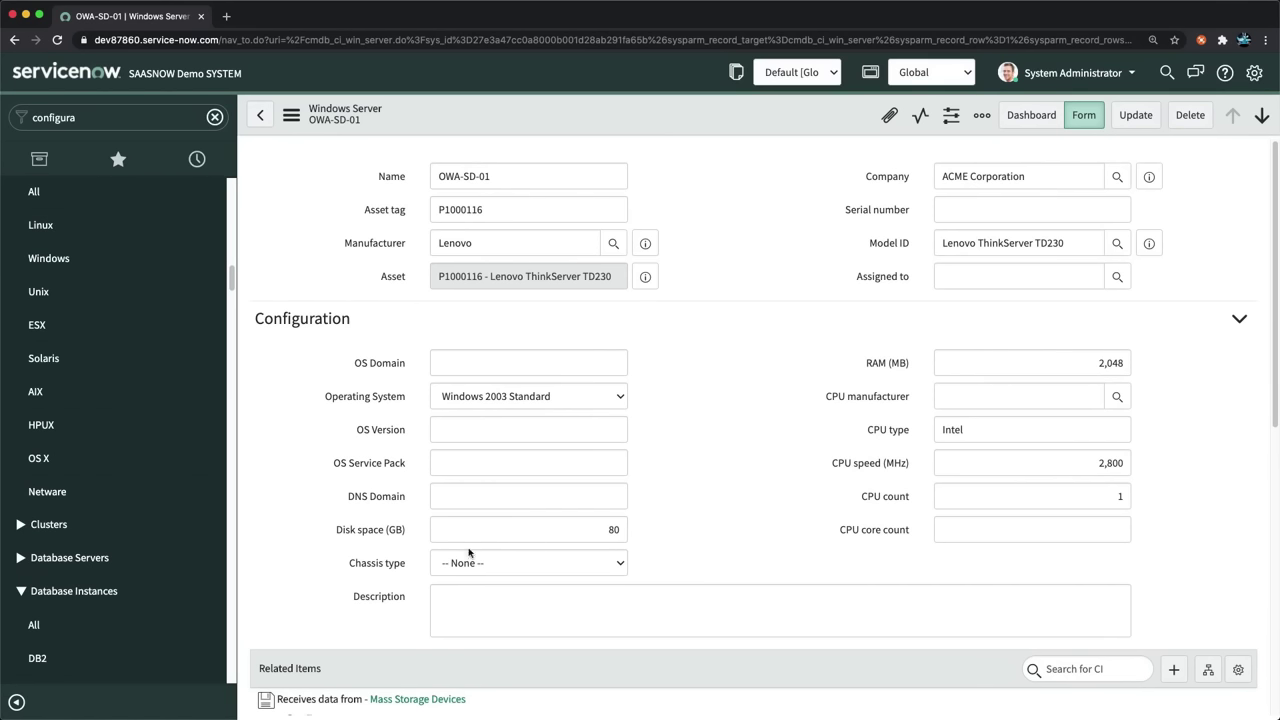
{"action": "scroll", "coordinate": [504, 413], "scroll_direction": "down", "scroll_amount": 5}
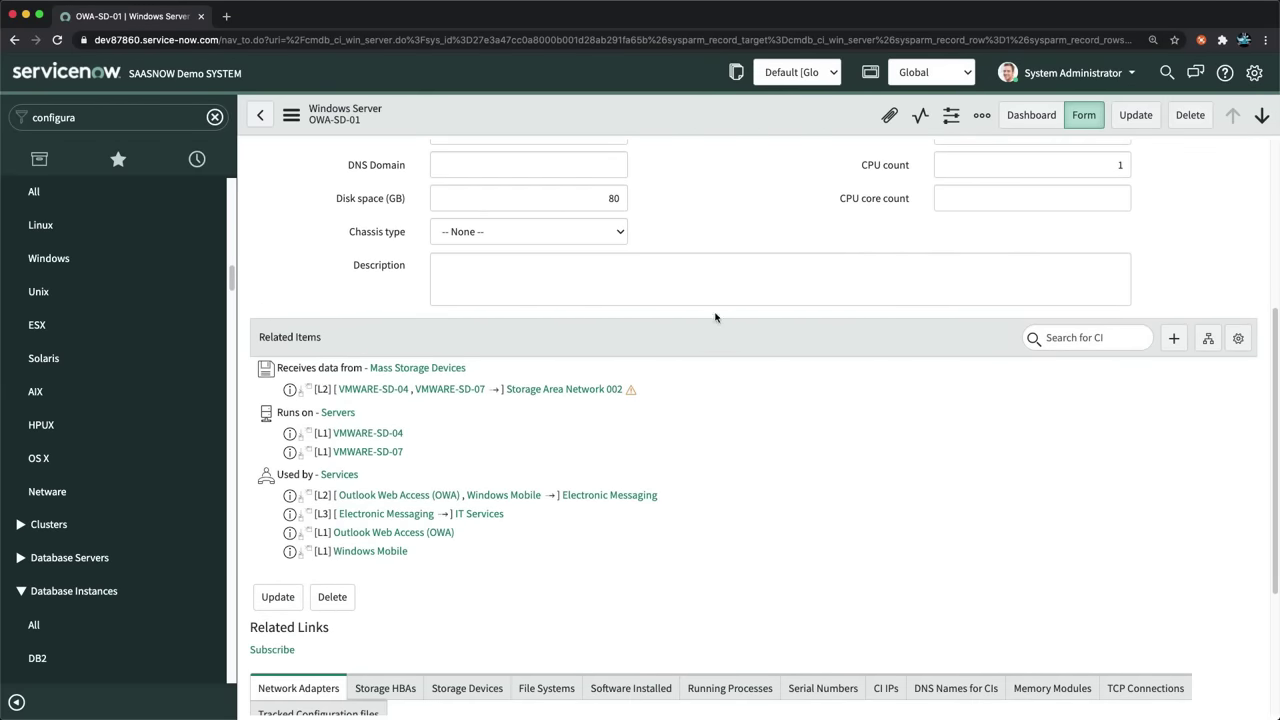
{"action": "scroll", "coordinate": [715, 317], "scroll_direction": "up", "scroll_amount": 5}
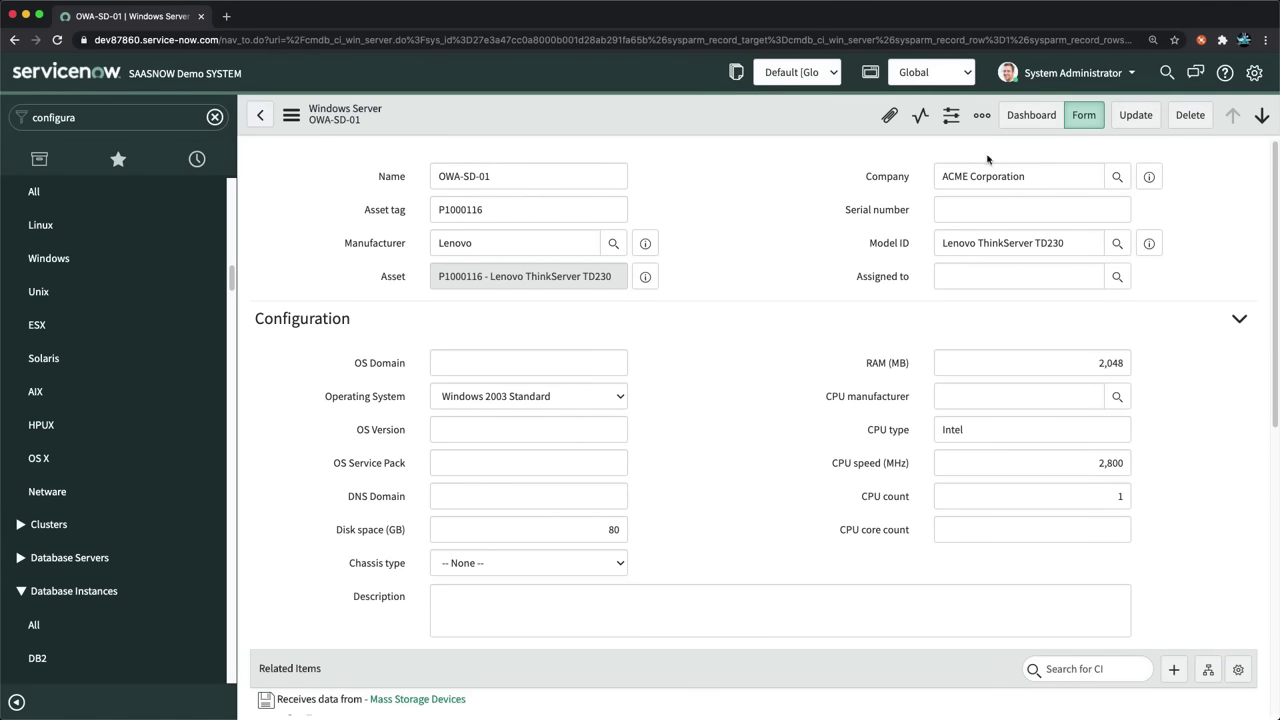
Review OWA-SD-01's dashboard incidents, tasks and changes, then return to the Windows Servers list
{"action": "left_click", "coordinate": [1030, 116]}
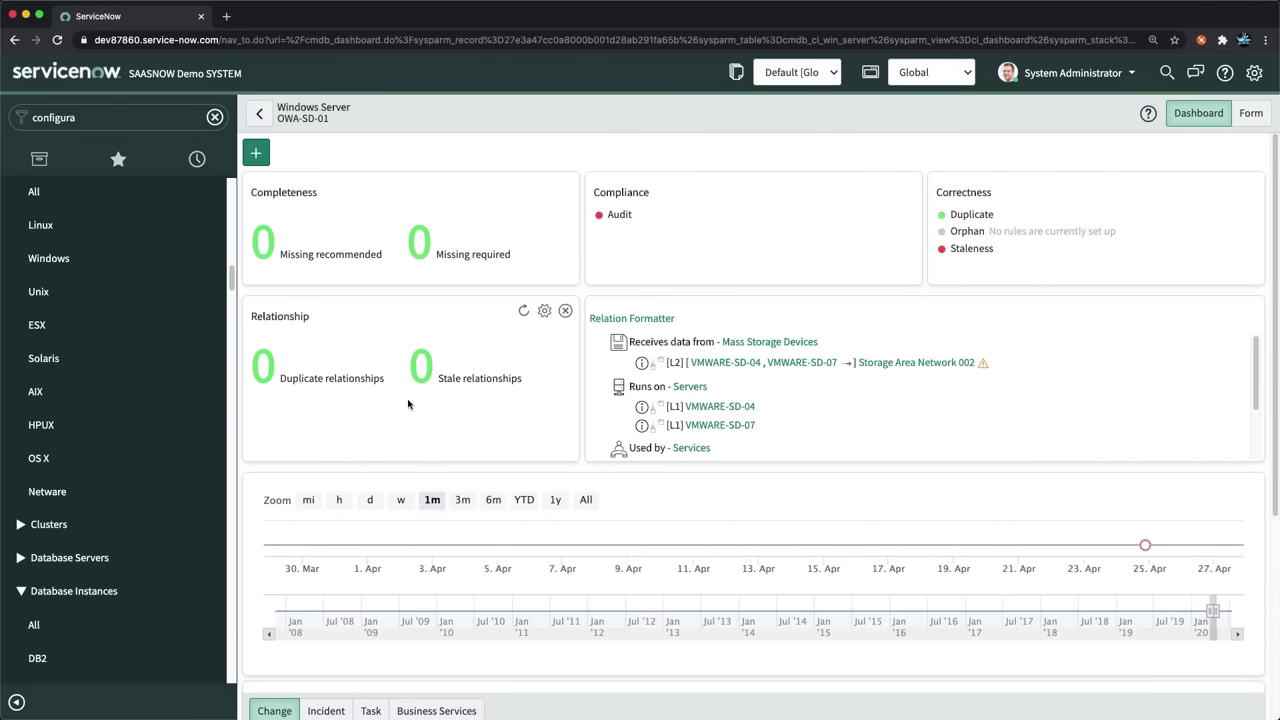
{"action": "scroll", "coordinate": [443, 423], "scroll_direction": "down", "scroll_amount": 5}
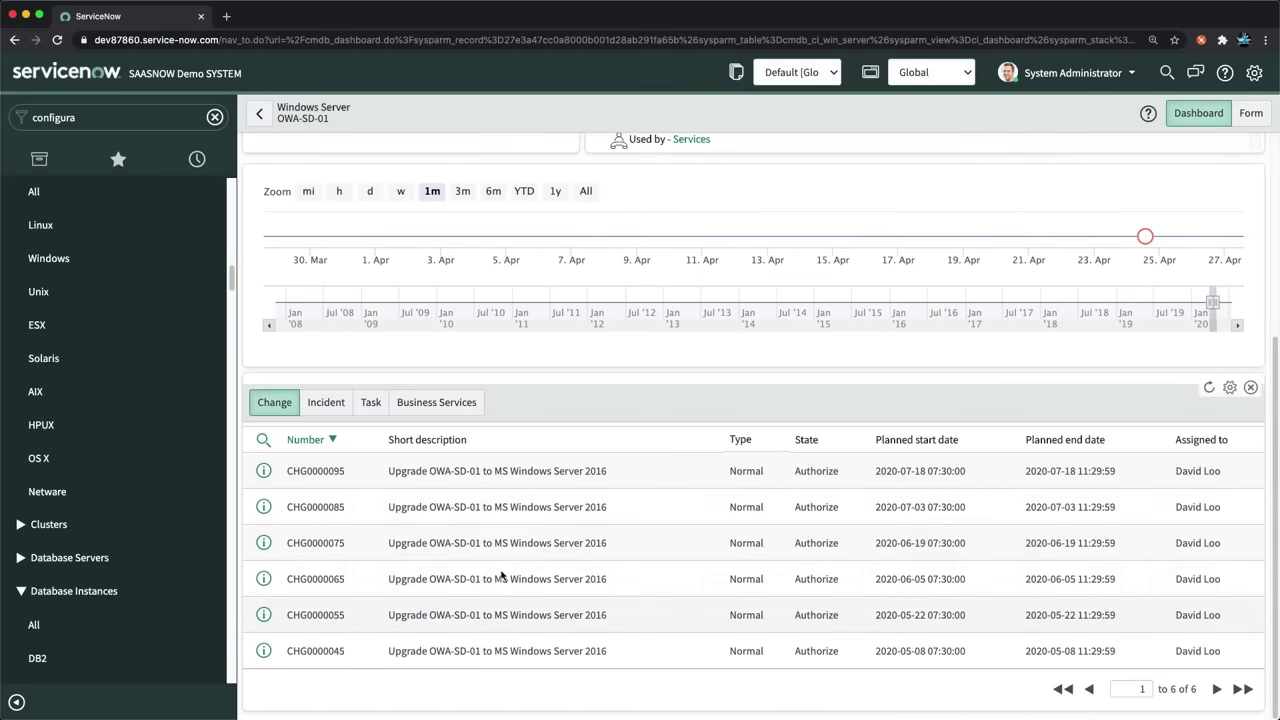
{"action": "left_click", "coordinate": [322, 402]}
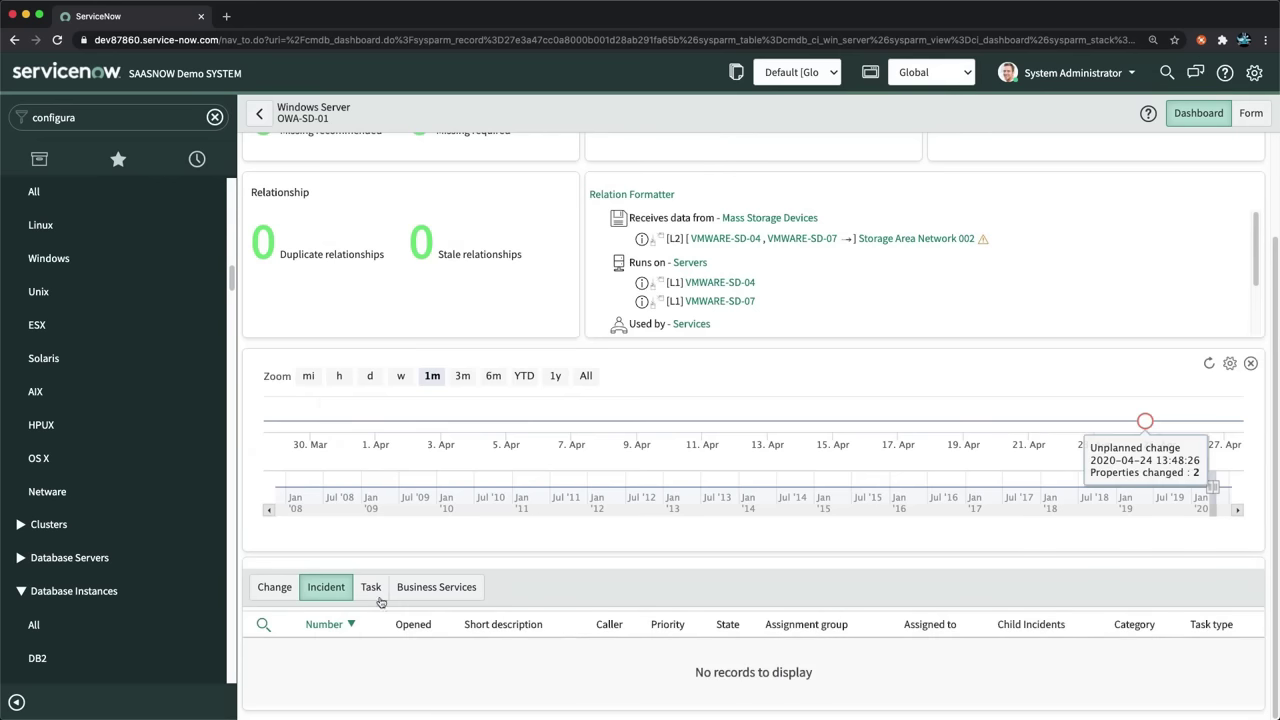
{"action": "left_click", "coordinate": [372, 590]}
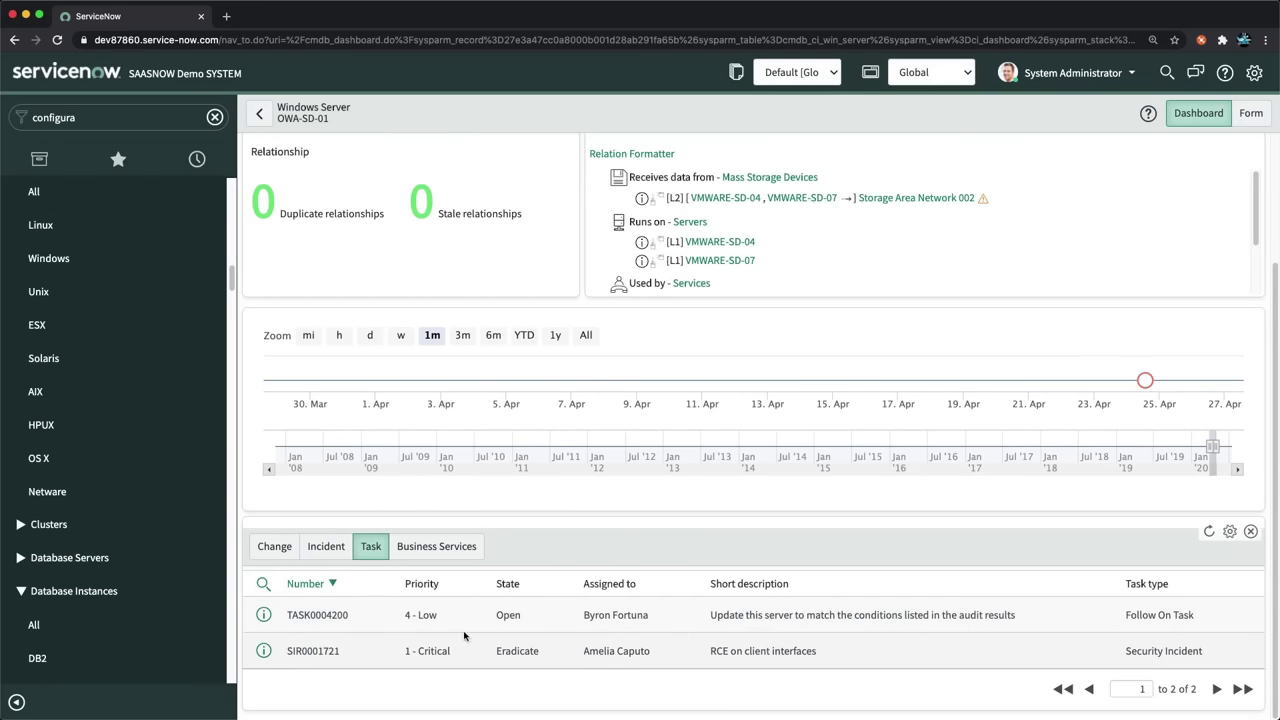
{"action": "left_click", "coordinate": [271, 558]}
{"action": "scroll", "coordinate": [270, 558], "scroll_direction": "down", "scroll_amount": 3}
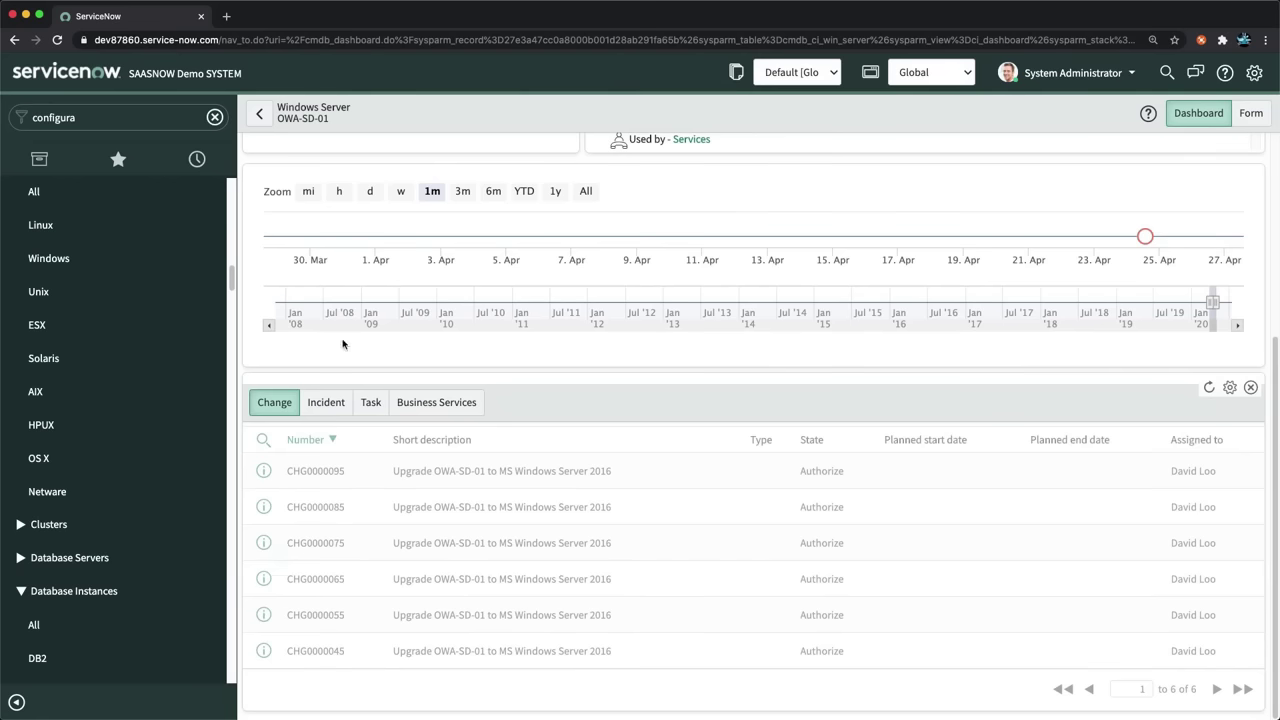
{"action": "left_click", "coordinate": [259, 115]}
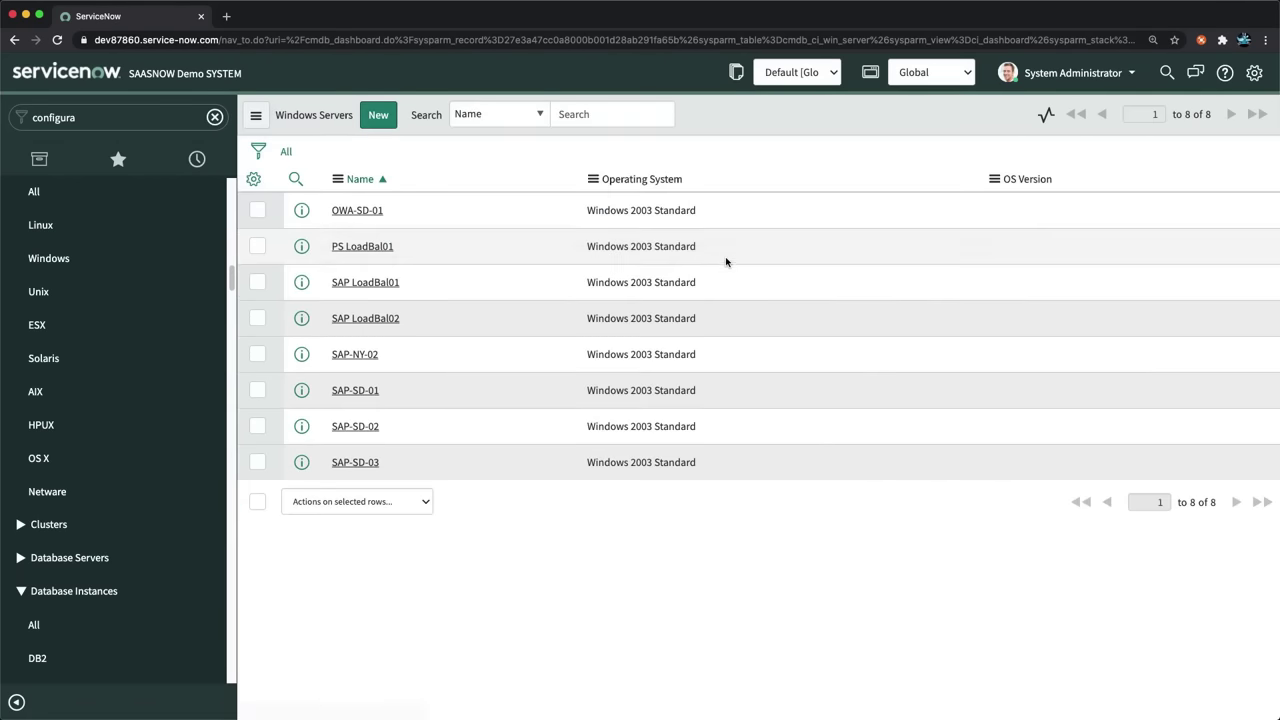
Open OWA-SD-01's related items, inspect VMWARE-SD-04 in a new tab, then return
{"action": "left_click", "coordinate": [362, 244]}
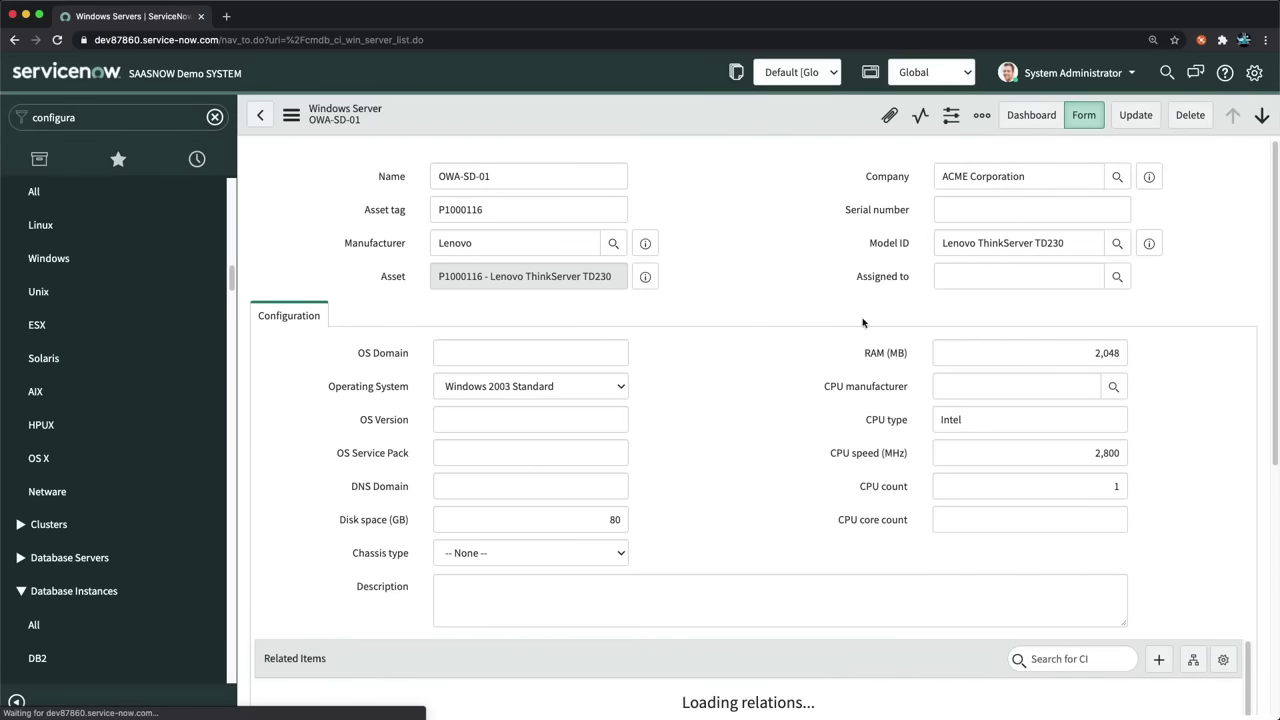
{"action": "scroll", "coordinate": [769, 355], "scroll_direction": "down", "scroll_amount": 5}
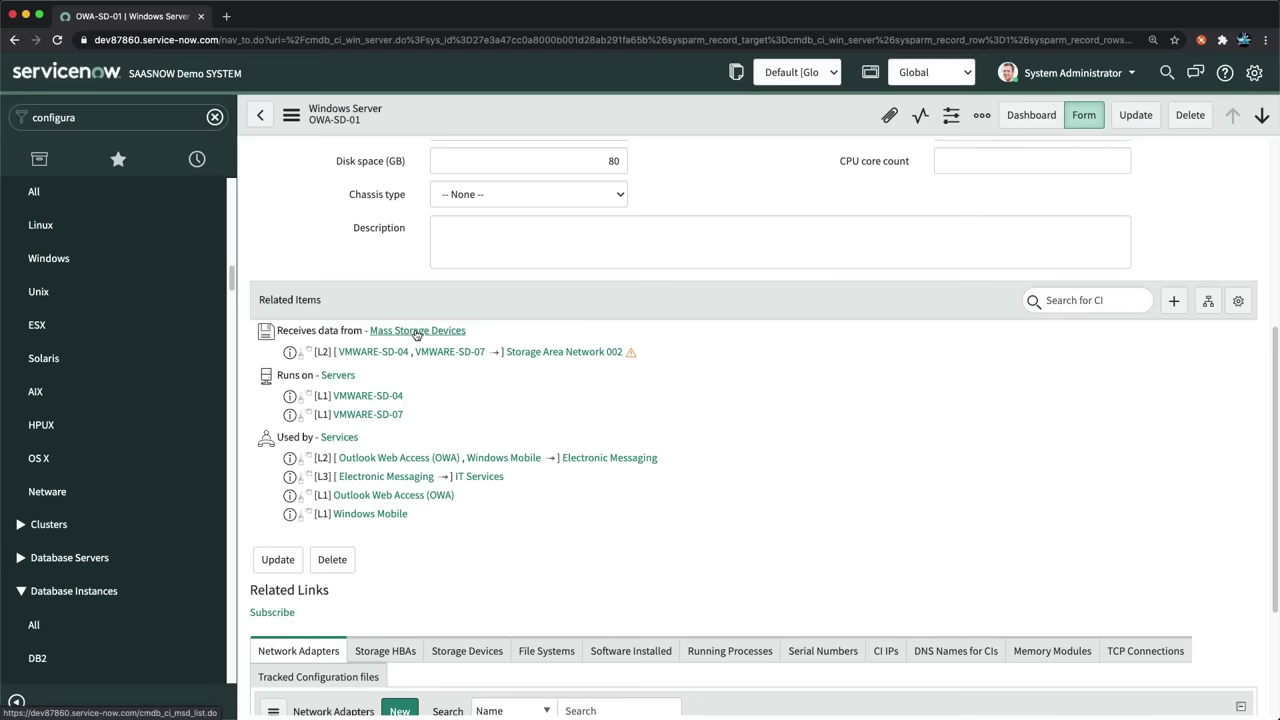
{"action": "left_click", "coordinate": [364, 356], "text": "super"}
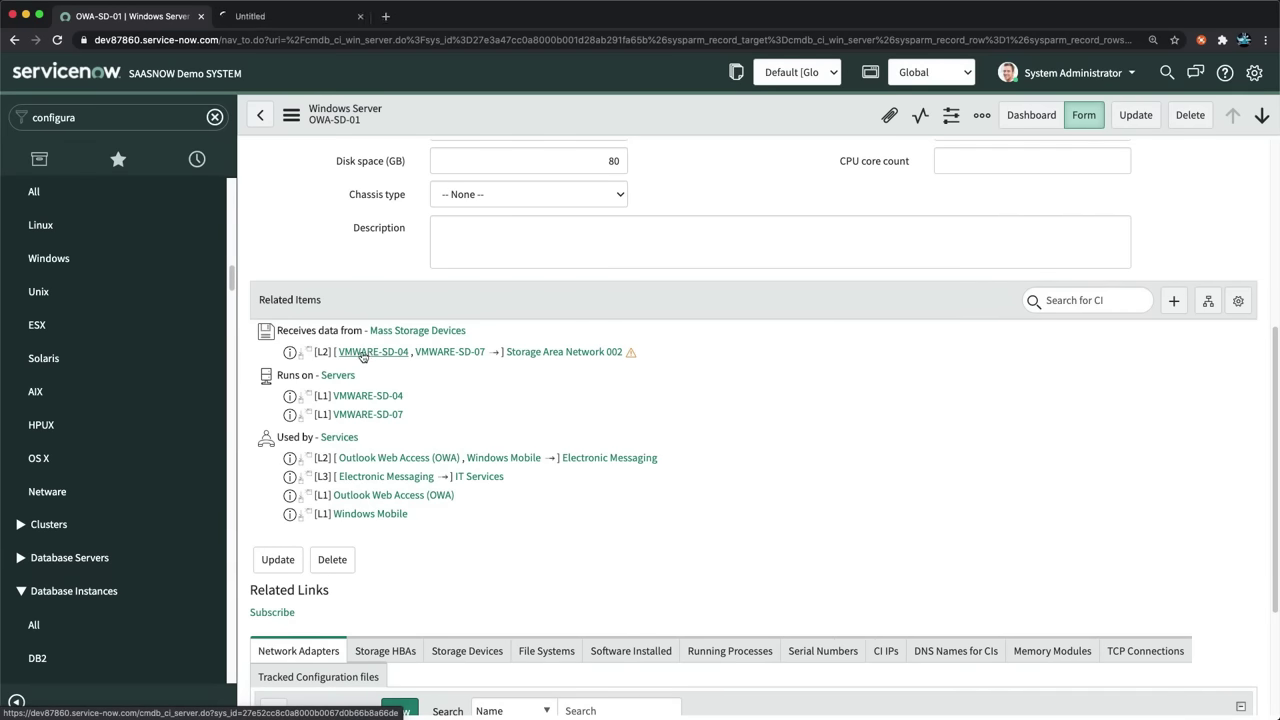
{"action": "left_click", "coordinate": [300, 22]}
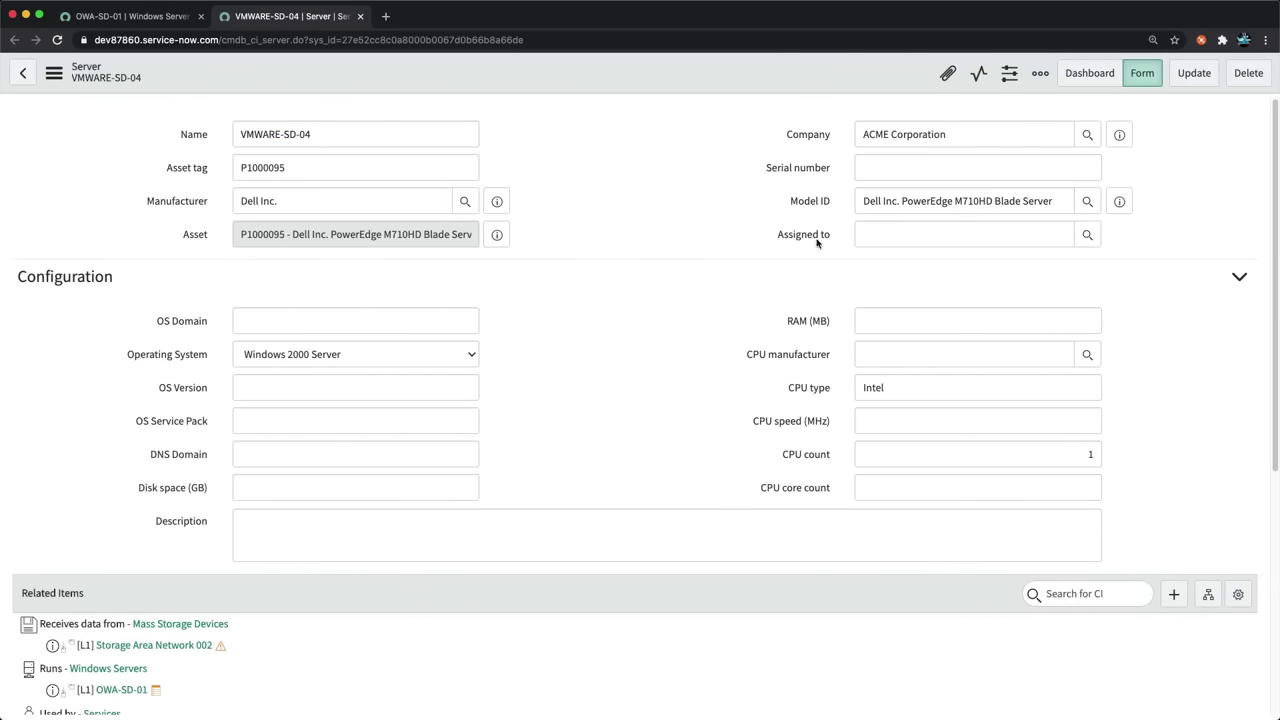
{"action": "scroll", "coordinate": [305, 257], "scroll_direction": "down", "scroll_amount": 1}
{"action": "scroll", "coordinate": [305, 257], "scroll_direction": "up", "scroll_amount": 1}
{"action": "scroll", "coordinate": [618, 348], "scroll_direction": "down", "scroll_amount": 1}
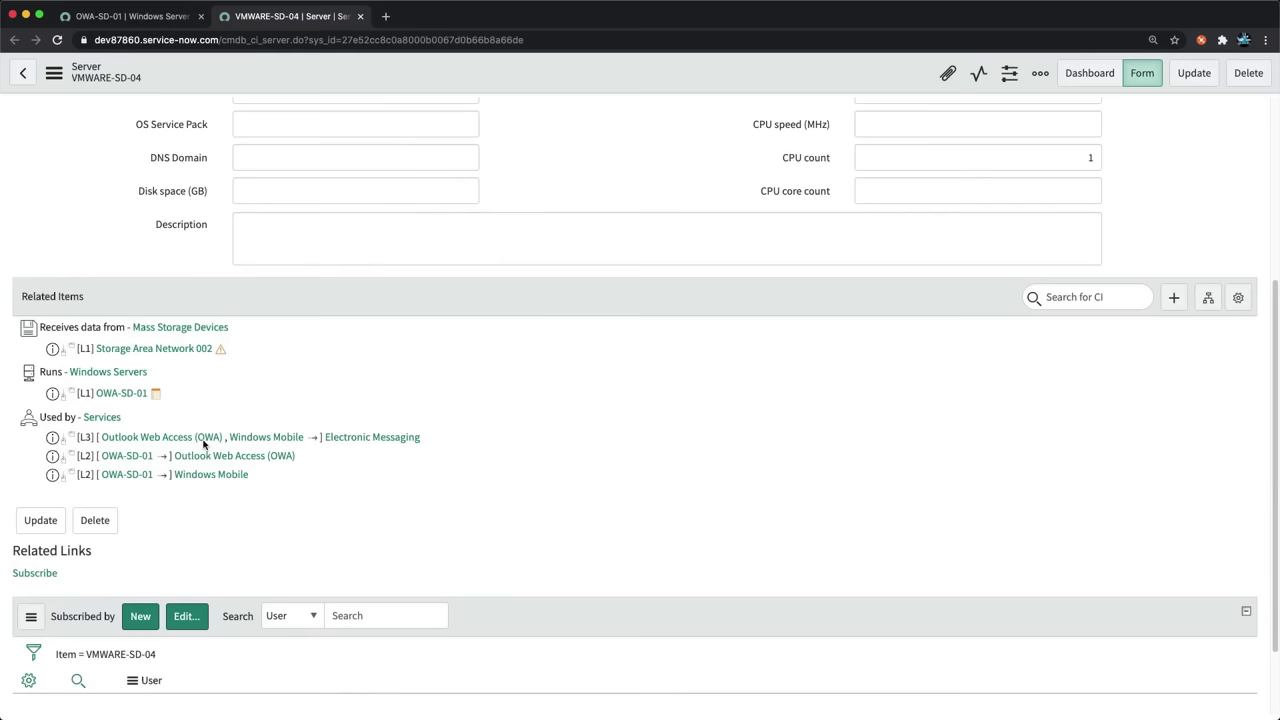
{"action": "scroll", "coordinate": [206, 445], "scroll_direction": "down", "scroll_amount": 5}
{"action": "left_click", "coordinate": [150, 28]}
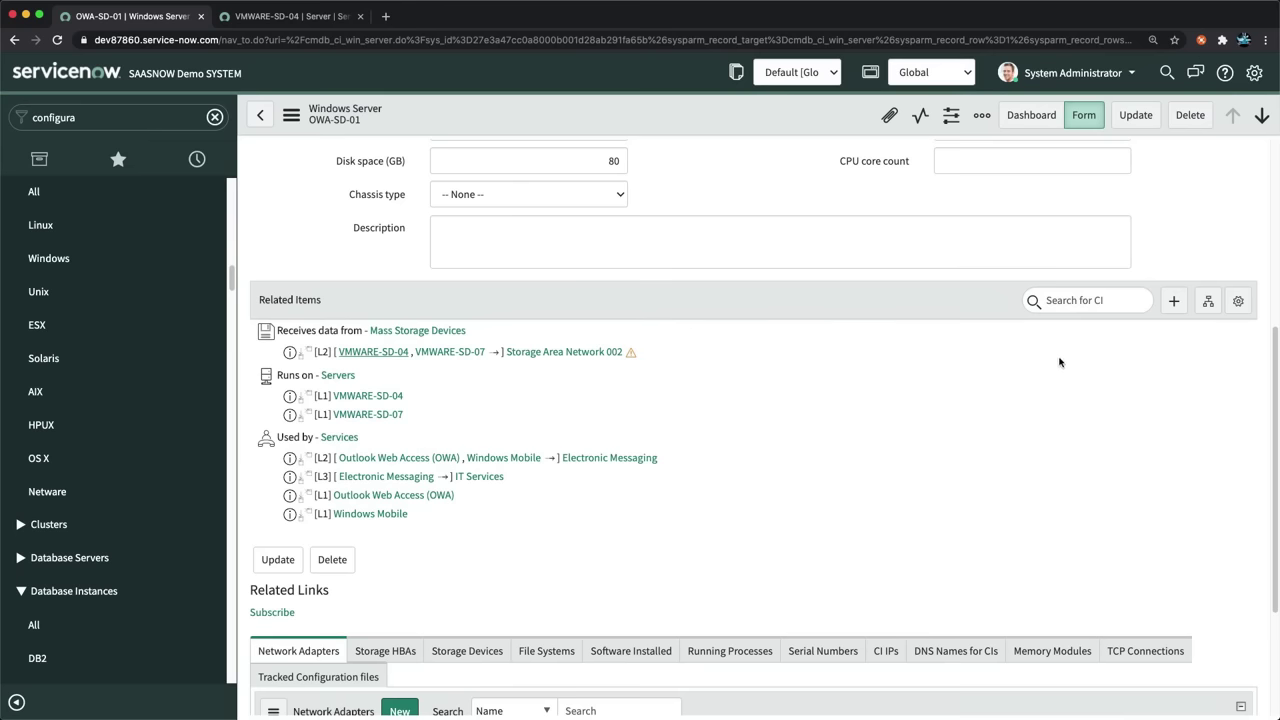
Start adding a CI relationship to OWA-SD-01 with type Used by (Child)
{"action": "left_click", "coordinate": [1173, 303]}
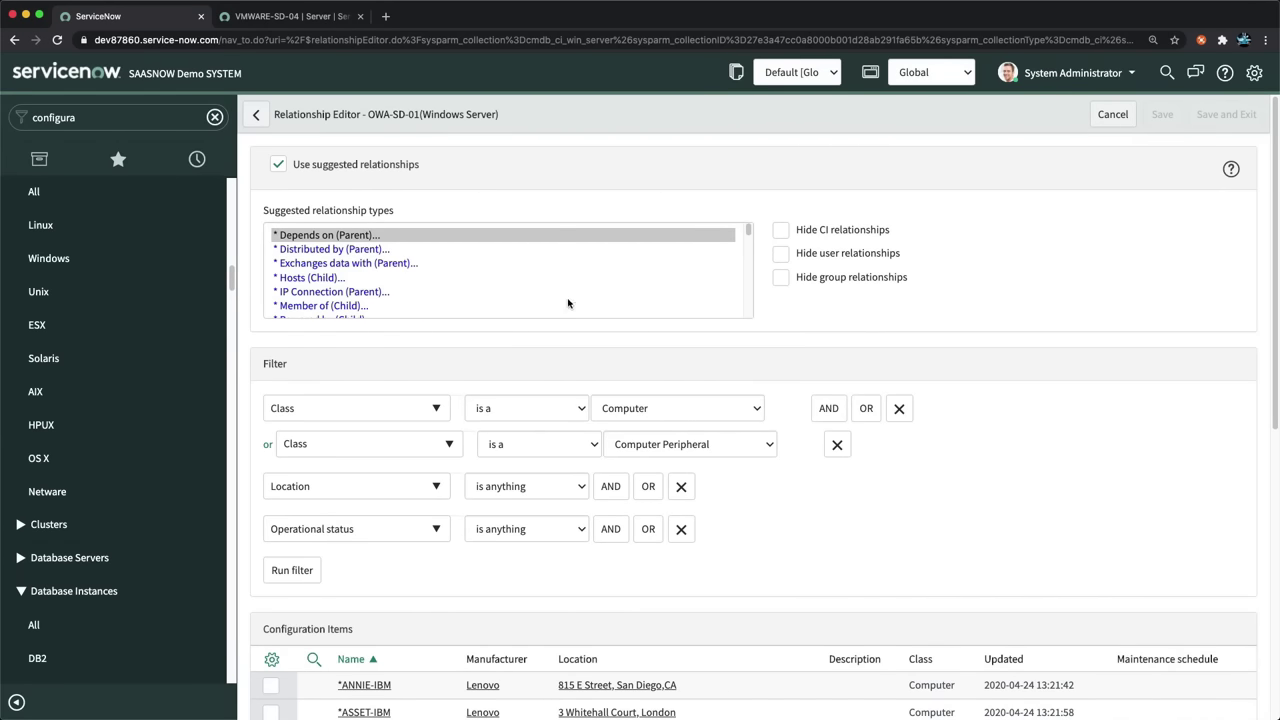
{"action": "scroll", "coordinate": [560, 309], "scroll_direction": "down", "scroll_amount": 3}
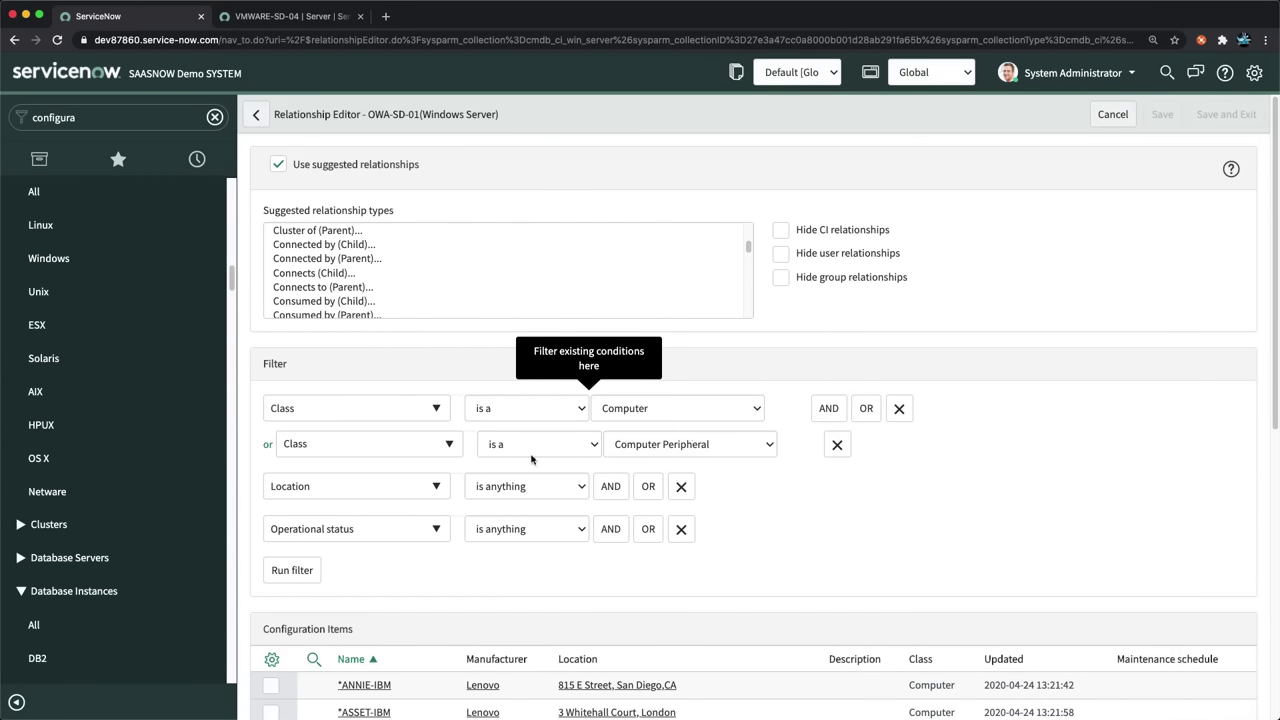
{"action": "scroll", "coordinate": [410, 280], "scroll_direction": "down", "scroll_amount": 5}
{"action": "scroll", "coordinate": [414, 289], "scroll_direction": "down", "scroll_amount": 2}
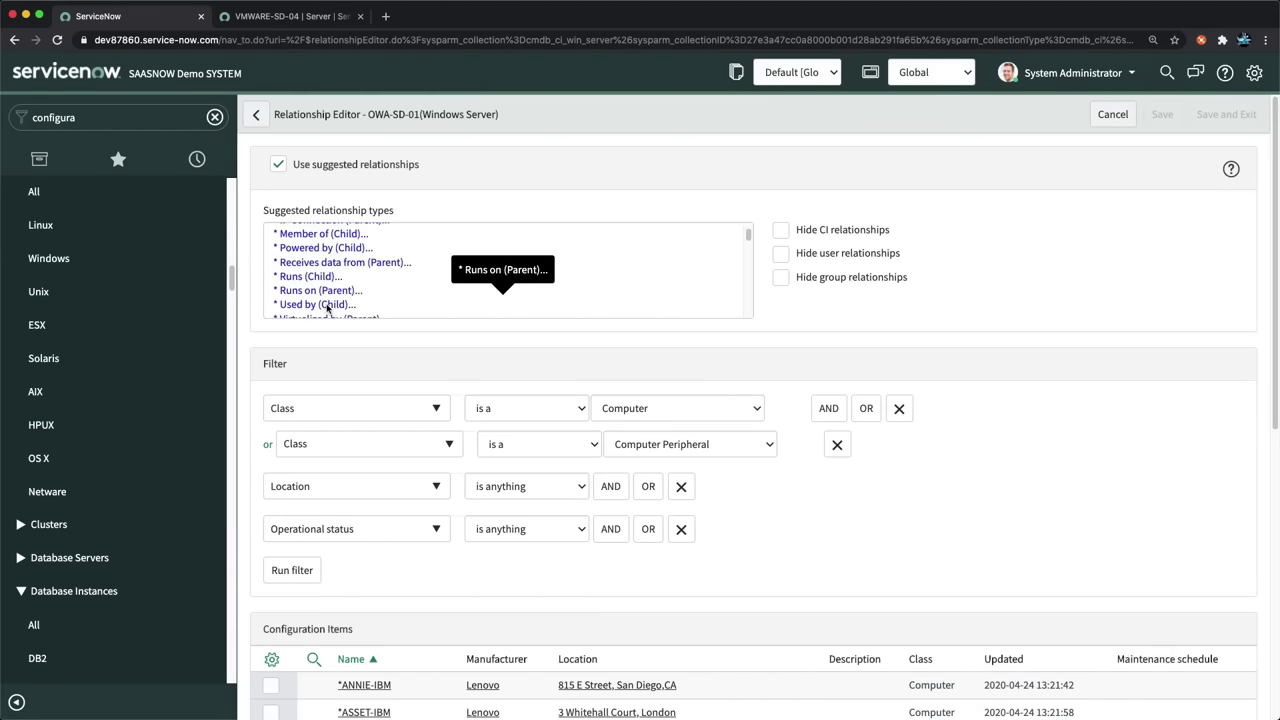
{"action": "left_click", "coordinate": [325, 305]}
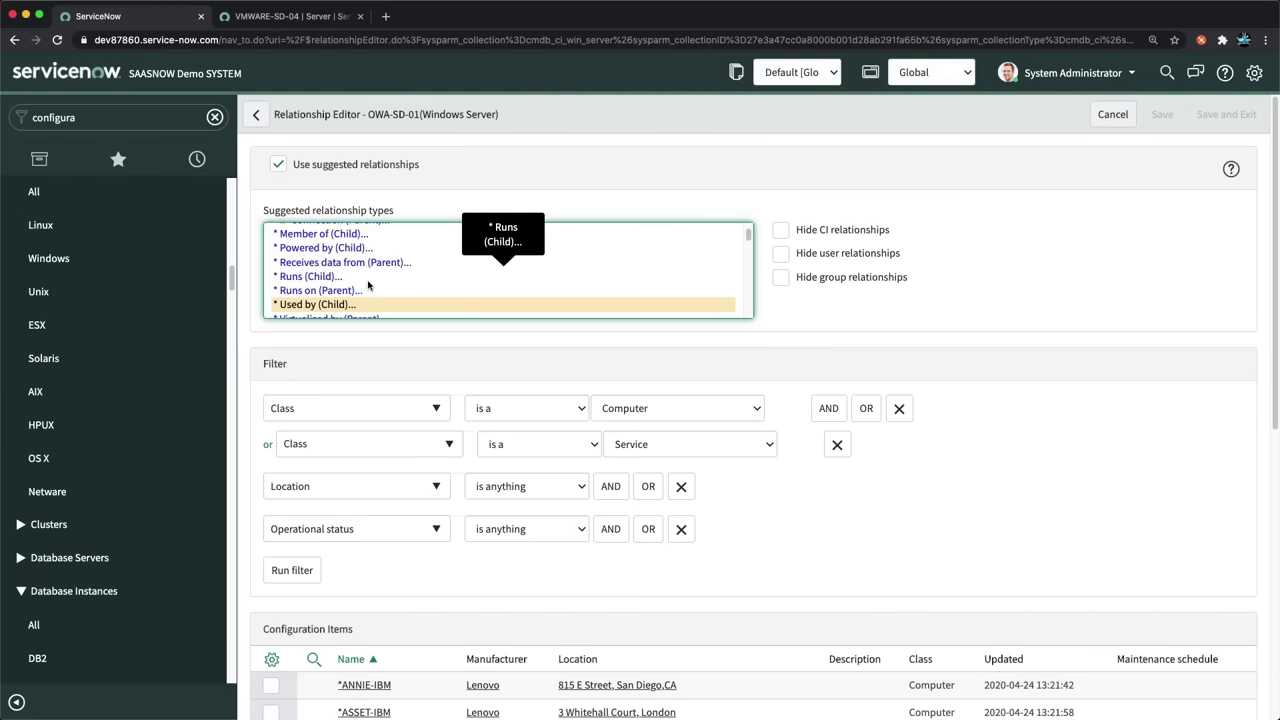
Add *ANNIE-IBM, *ASSET-IBM, *BETH-IBM, *BOW-IBM and *BUD-IBM as relationships
{"action": "scroll", "coordinate": [405, 372], "scroll_direction": "down", "scroll_amount": 3}
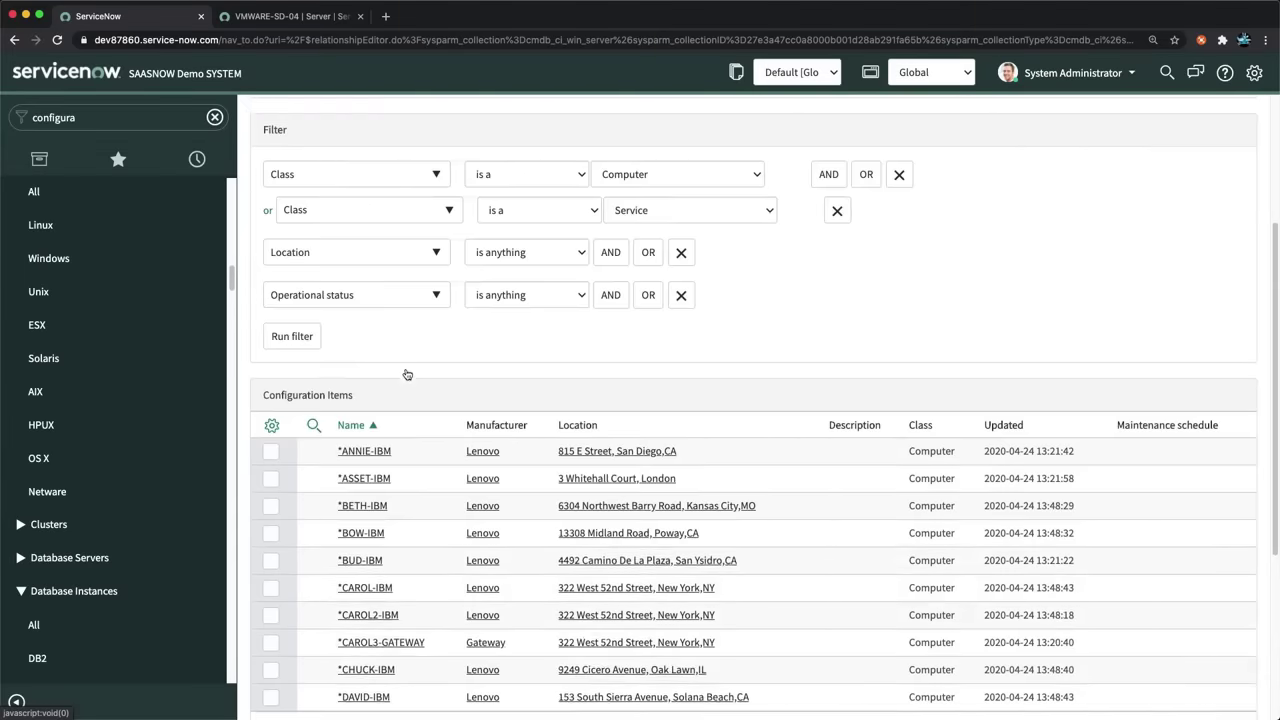
{"action": "scroll", "coordinate": [407, 374], "scroll_direction": "down", "scroll_amount": 2}
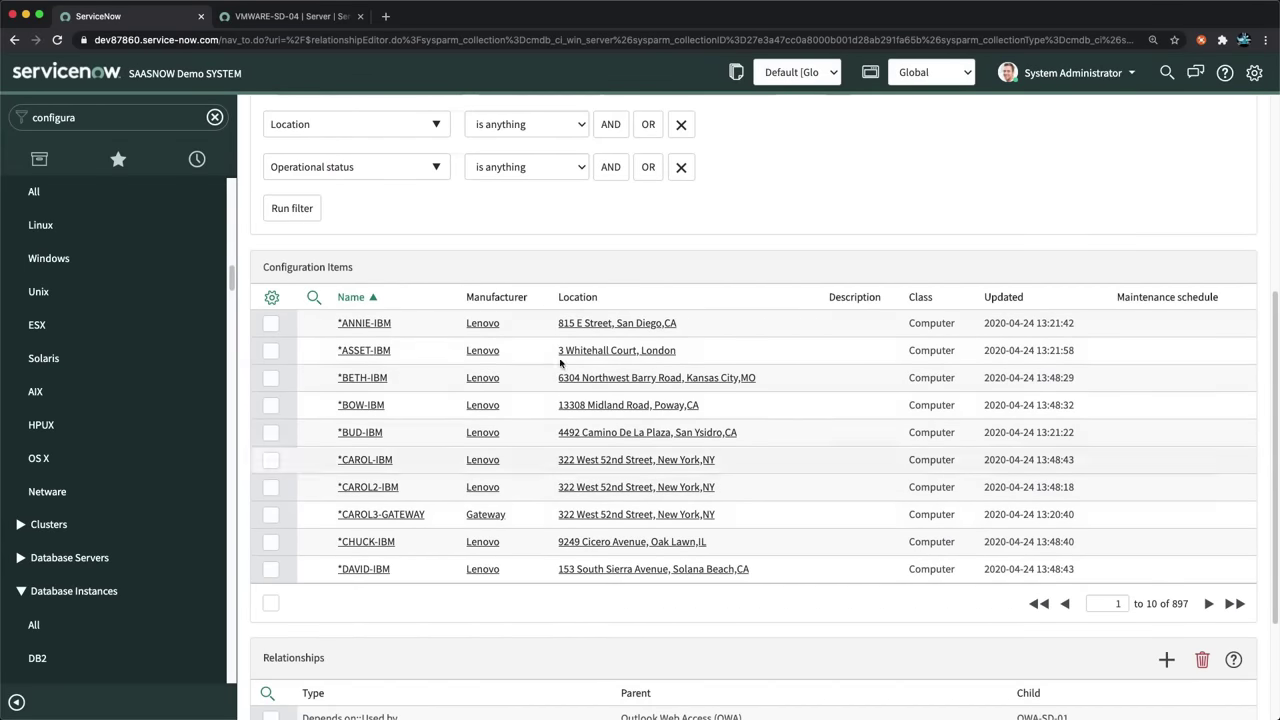
{"action": "scroll", "coordinate": [520, 360], "scroll_direction": "down", "scroll_amount": 3}
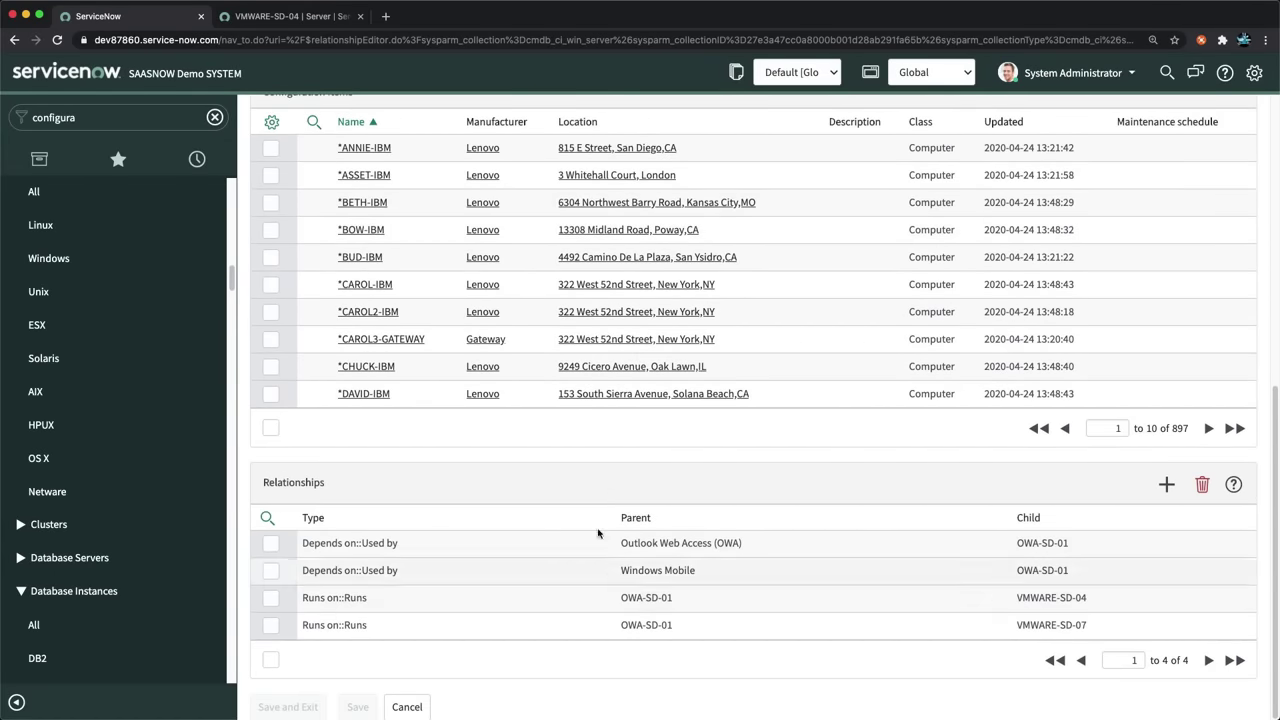
{"action": "scroll", "coordinate": [510, 553], "scroll_direction": "up", "scroll_amount": 3}
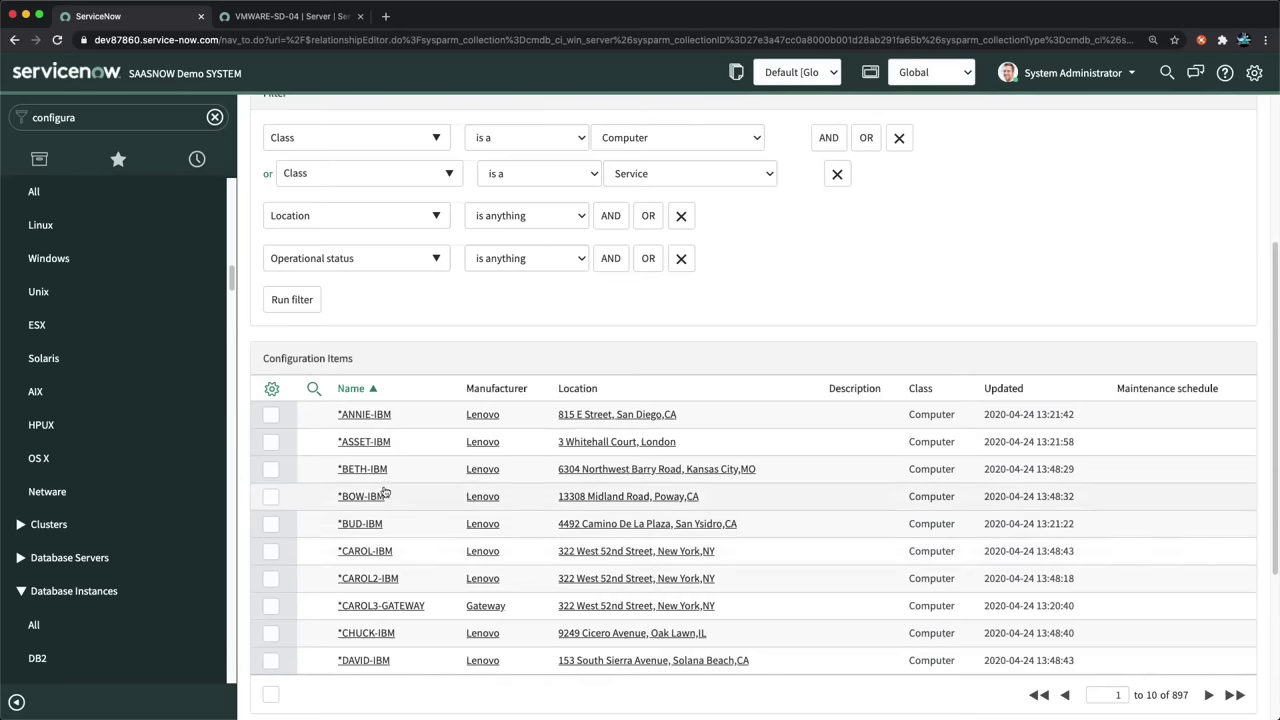
{"action": "scroll", "coordinate": [380, 494], "scroll_direction": "down", "scroll_amount": 1}
{"action": "left_click", "coordinate": [271, 305]}
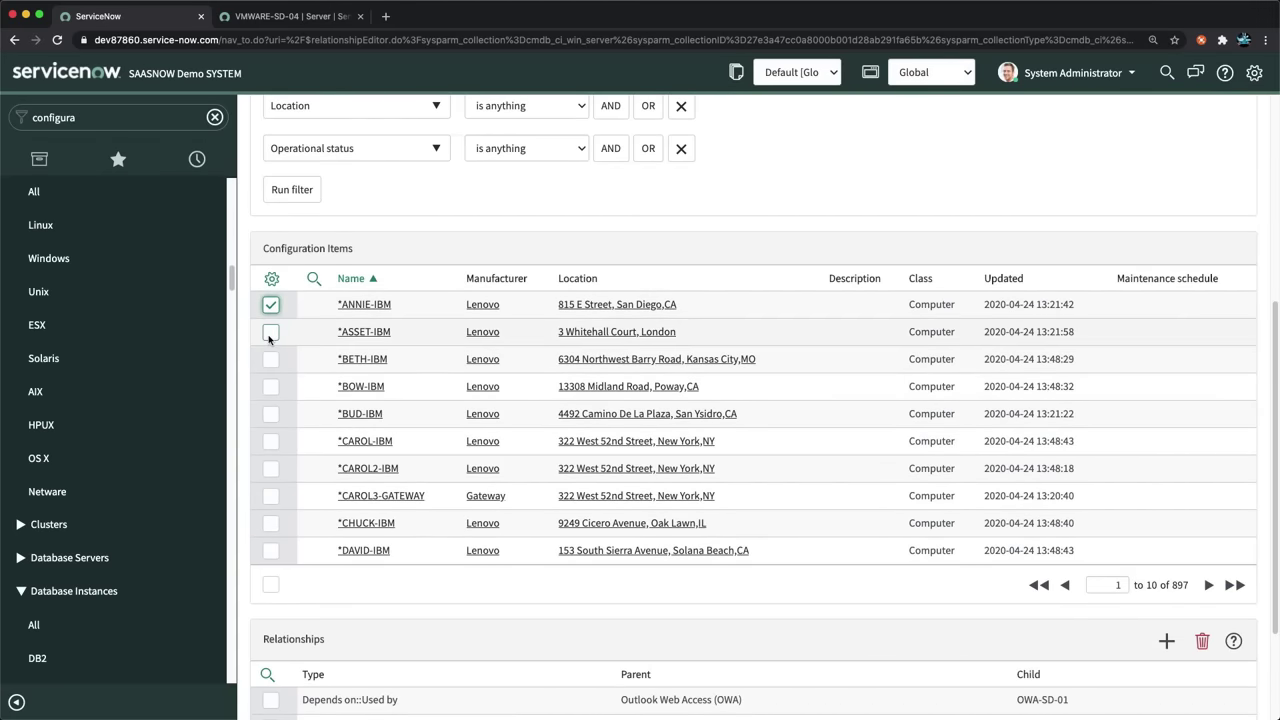
{"action": "left_click", "coordinate": [270, 333]}
{"action": "left_click", "coordinate": [270, 358]}
{"action": "left_click", "coordinate": [269, 387]}
{"action": "left_click", "coordinate": [270, 414]}
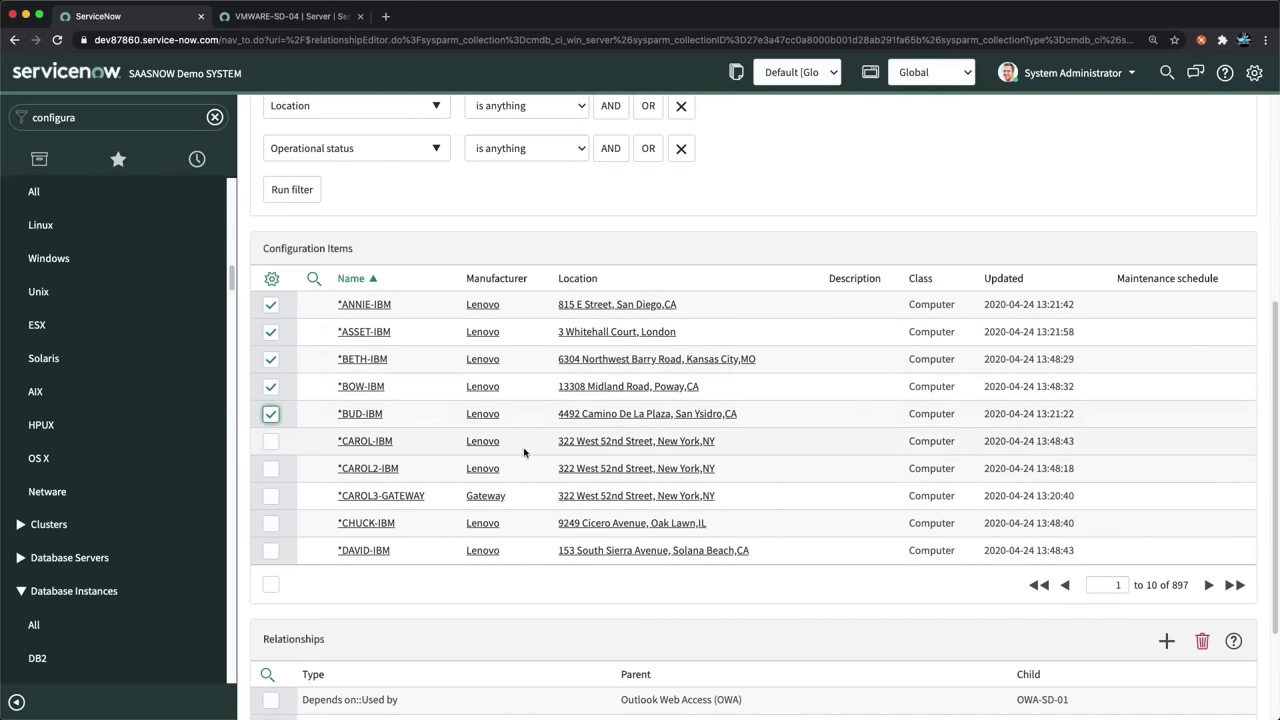
{"action": "scroll", "coordinate": [520, 455], "scroll_direction": "down", "scroll_amount": 2}
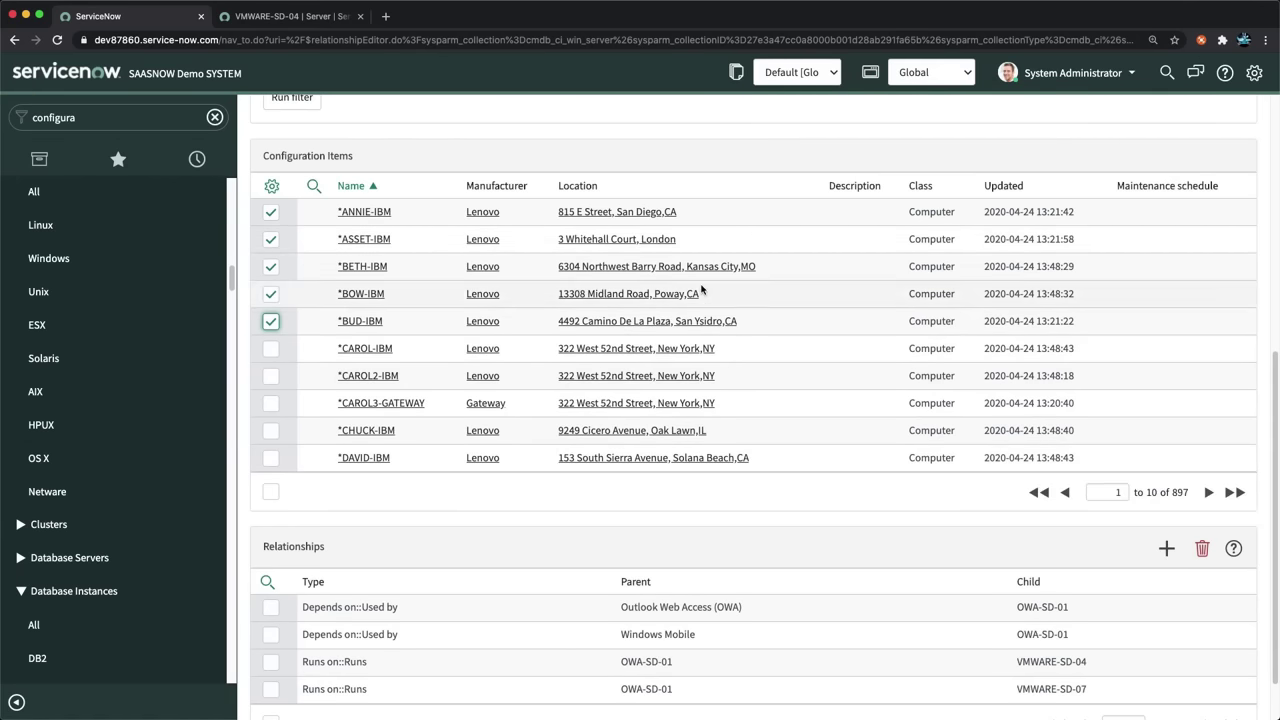
{"action": "left_click", "coordinate": [1166, 551]}
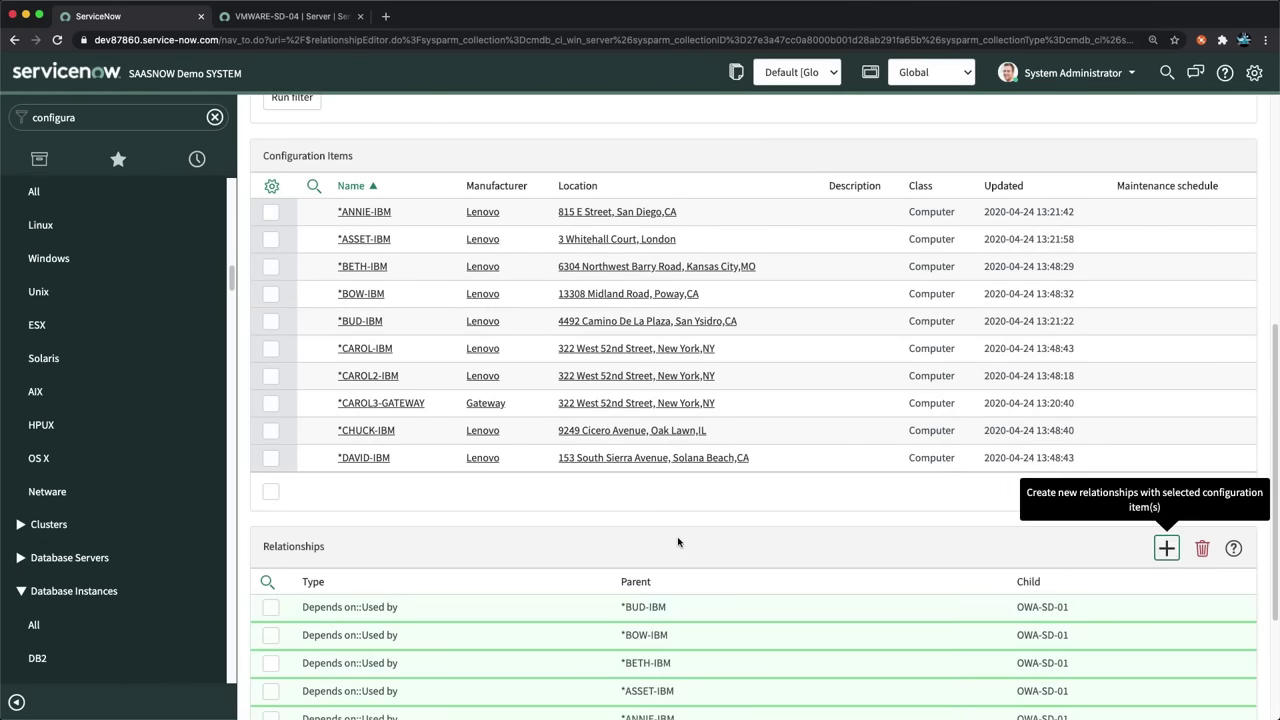
Save and exit the relationship editor, confirming the write to the CMDB
{"action": "scroll", "coordinate": [677, 543], "scroll_direction": "down", "scroll_amount": 1}
{"action": "scroll", "coordinate": [595, 499], "scroll_direction": "down", "scroll_amount": 2}
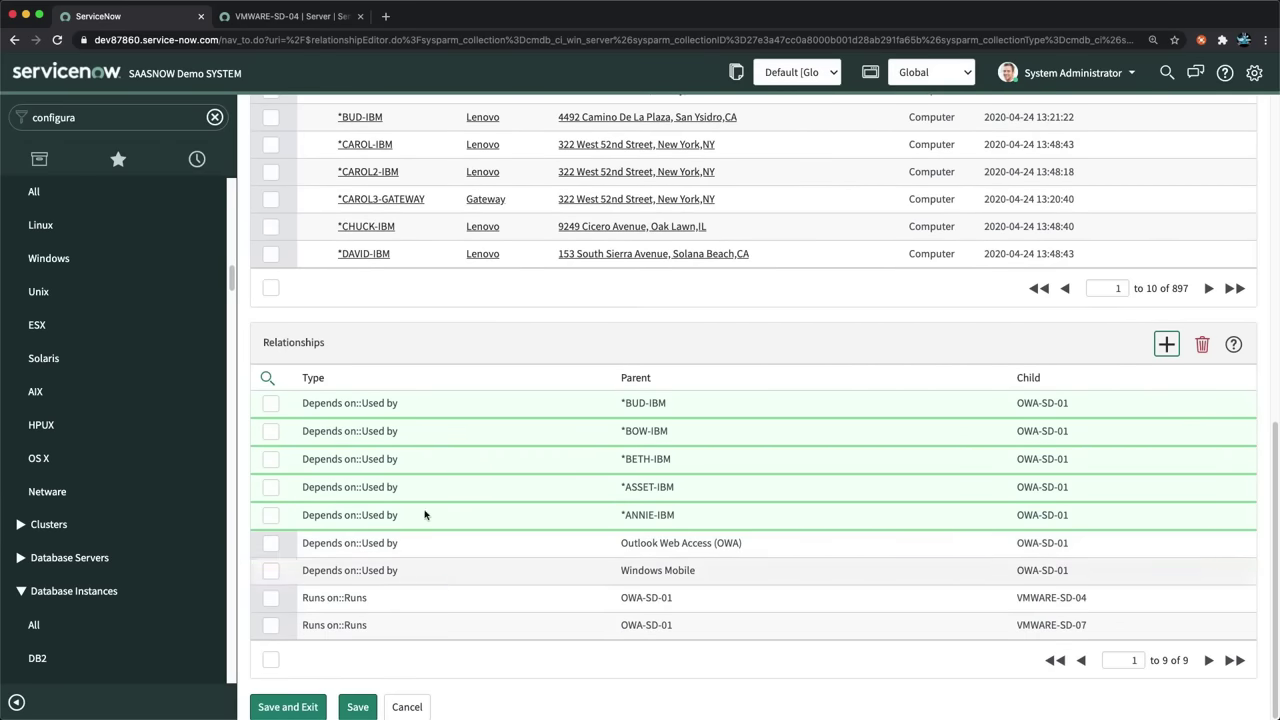
{"action": "scroll", "coordinate": [400, 300], "scroll_direction": "up", "scroll_amount": 11}
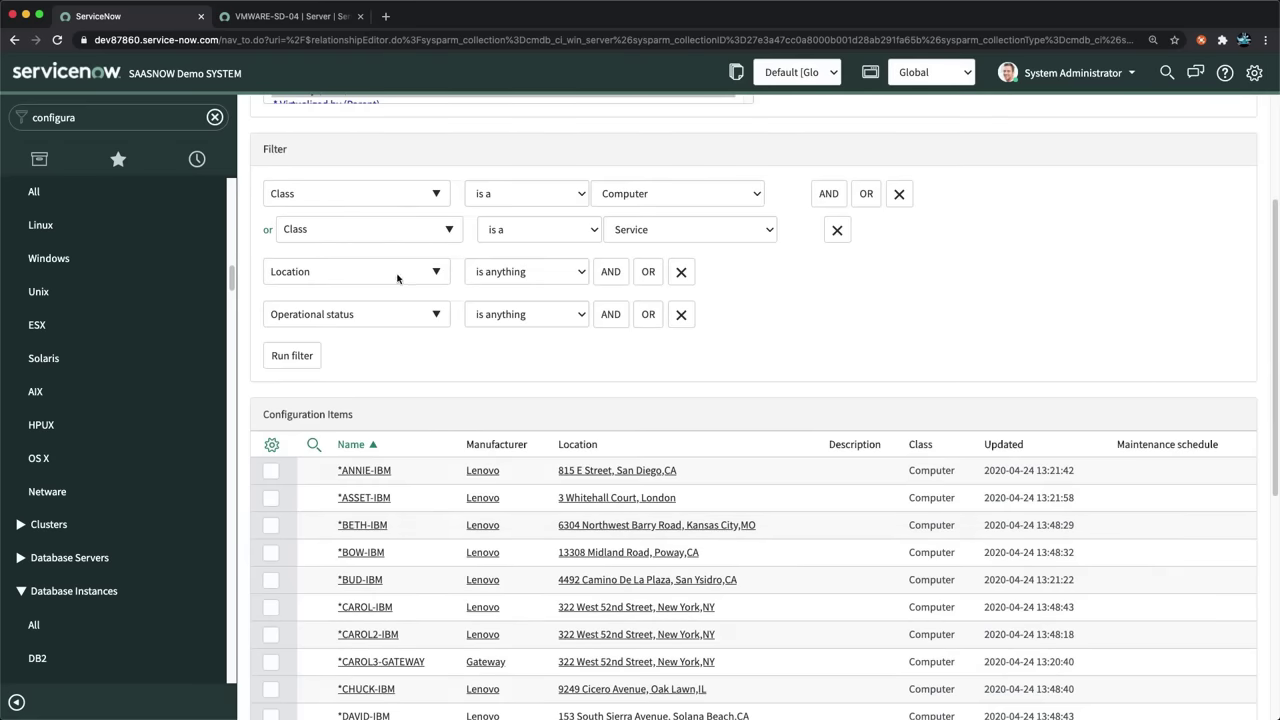
{"action": "scroll", "coordinate": [471, 369], "scroll_direction": "down", "scroll_amount": 8}
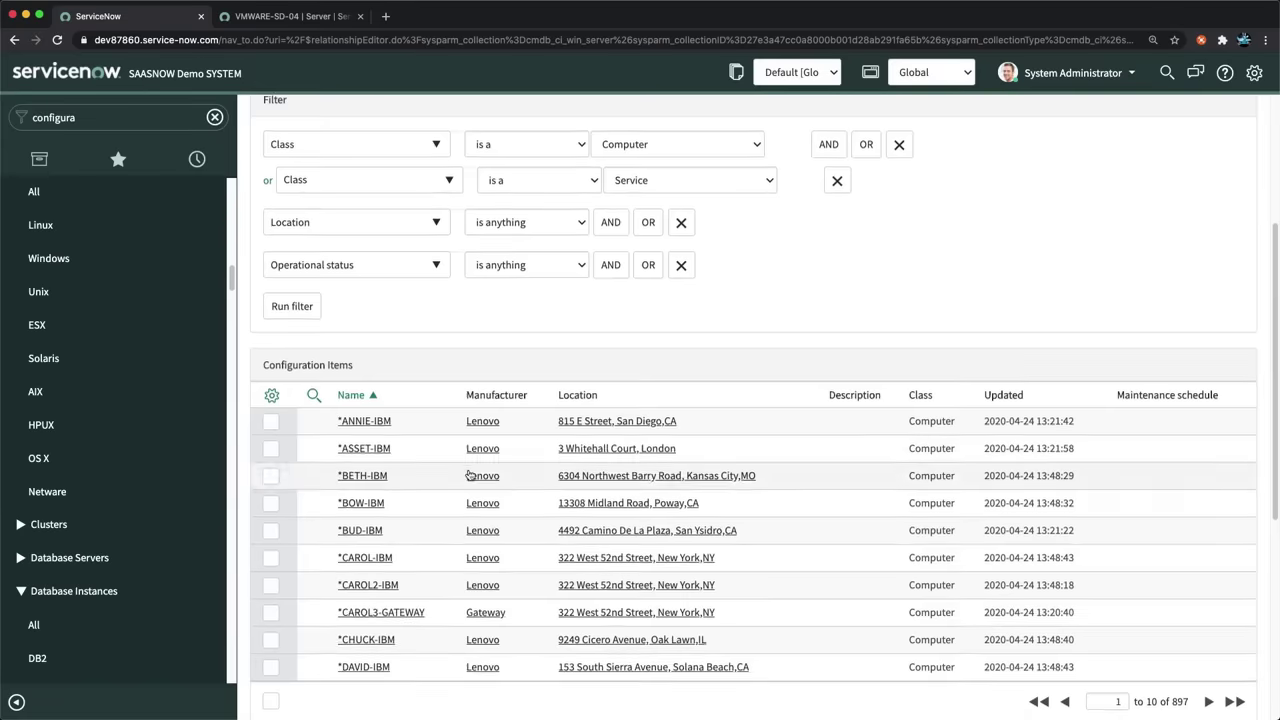
{"action": "scroll", "coordinate": [522, 599], "scroll_direction": "down", "scroll_amount": 3}
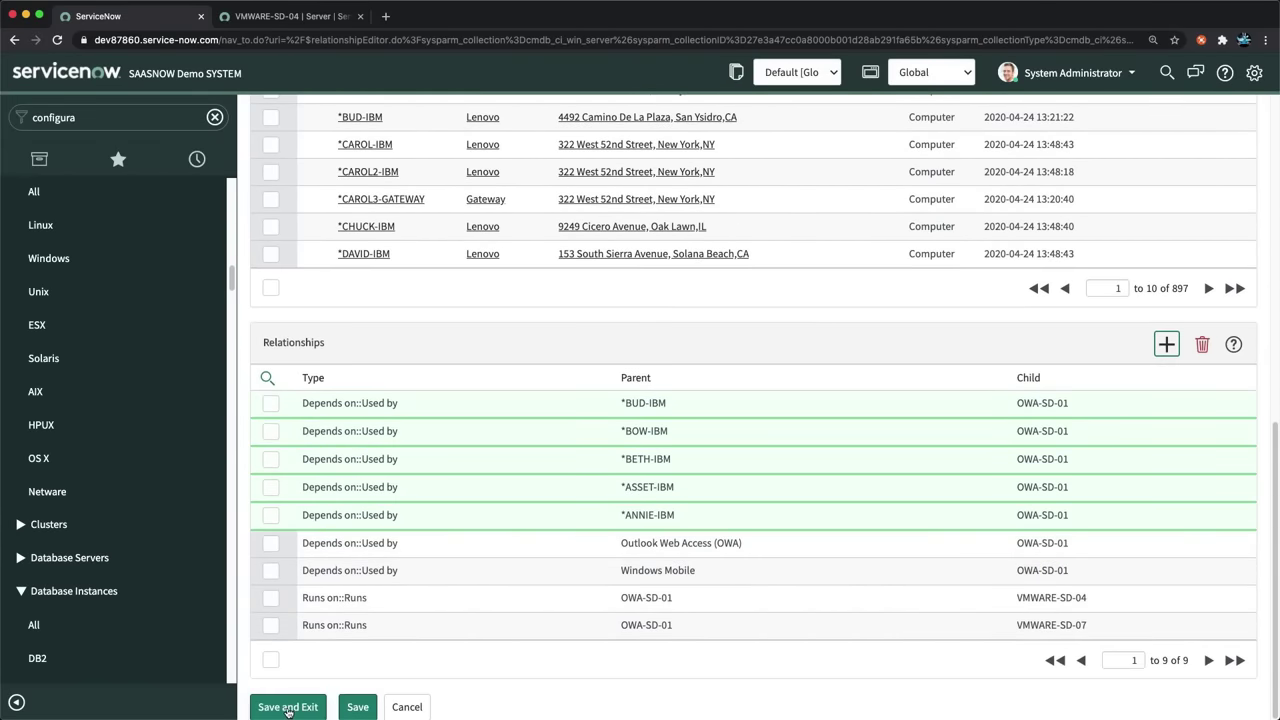
{"action": "left_click", "coordinate": [287, 708]}
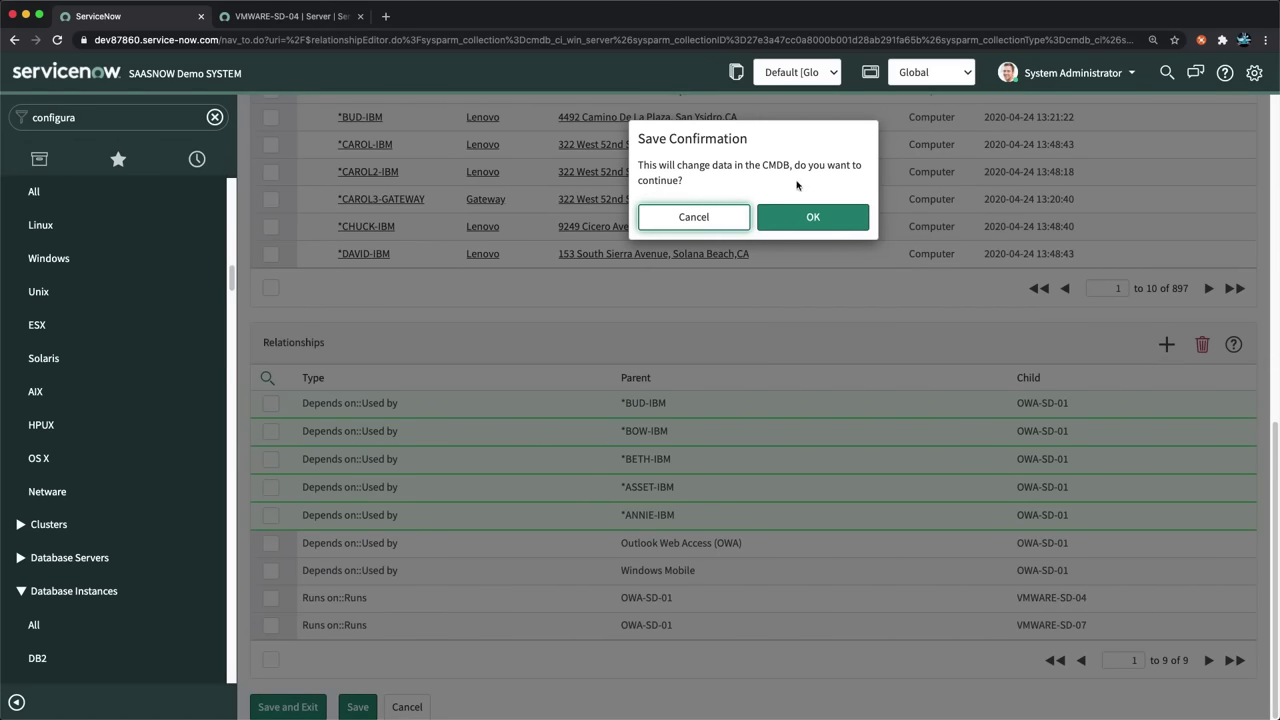
{"action": "left_click", "coordinate": [796, 218]}
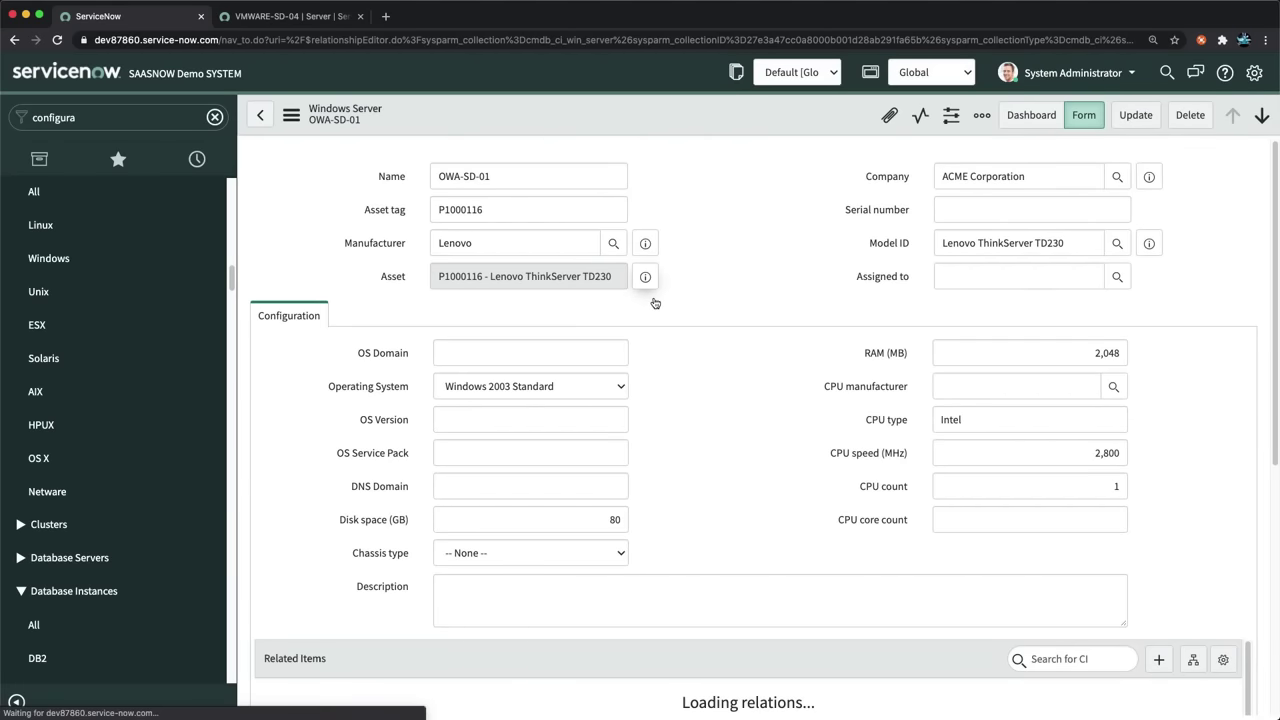
Scroll to Related Items to check the five Used by computers *ANNIE-IBM through *BUD-IBM
{"action": "scroll", "coordinate": [766, 294], "scroll_direction": "down", "scroll_amount": 5}
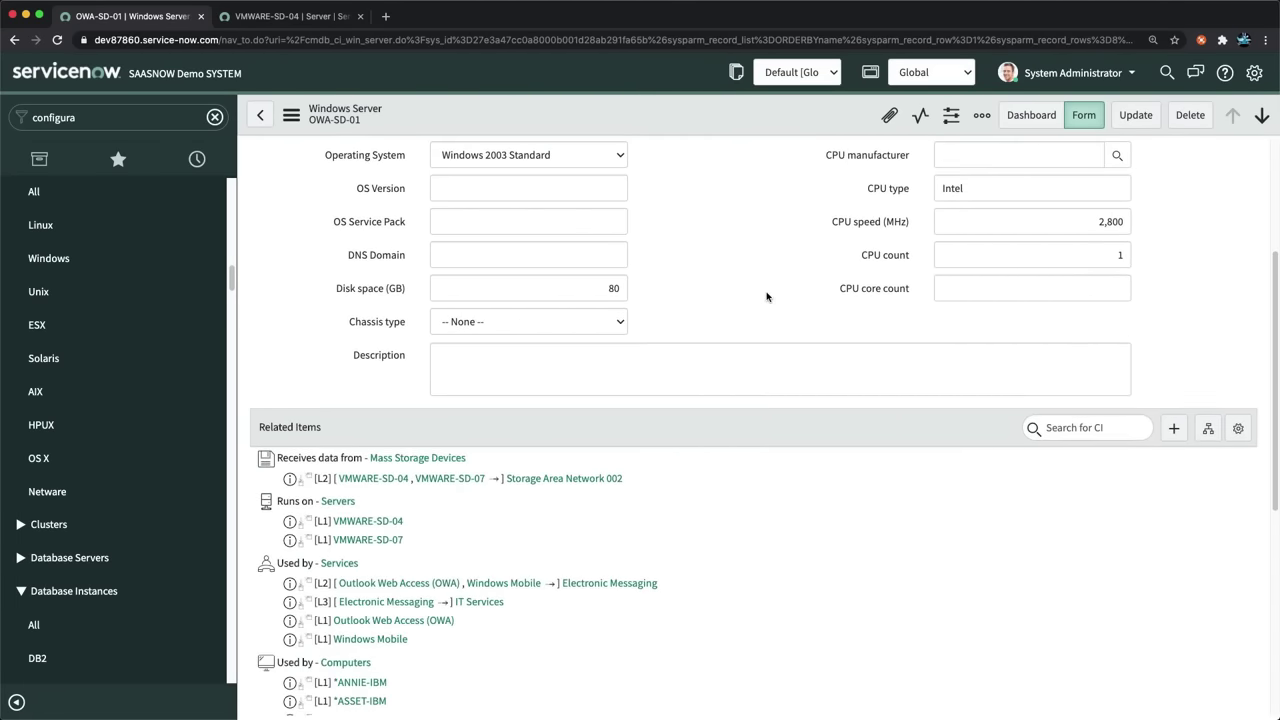
{"action": "scroll", "coordinate": [766, 294], "scroll_direction": "down", "scroll_amount": 5}
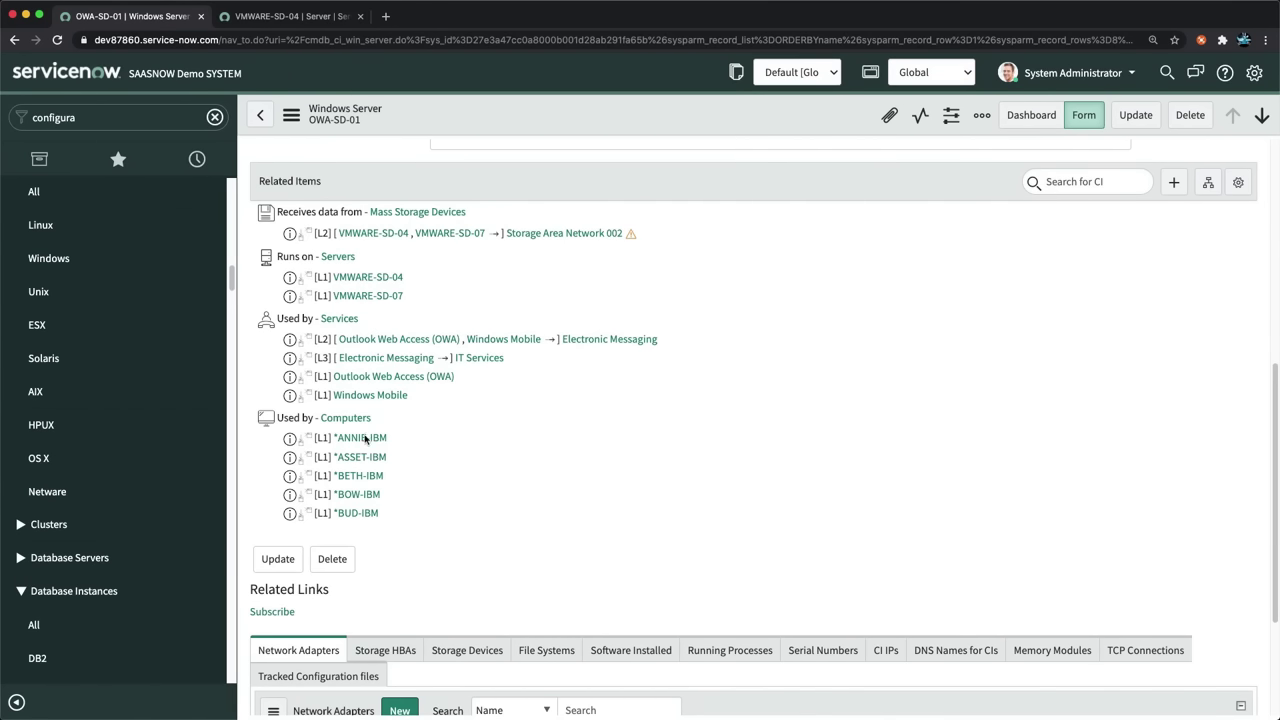
Filter the application navigator for 'configurat'
{"action": "left_click", "coordinate": [160, 117]}
{"action": "type", "text": "co"}
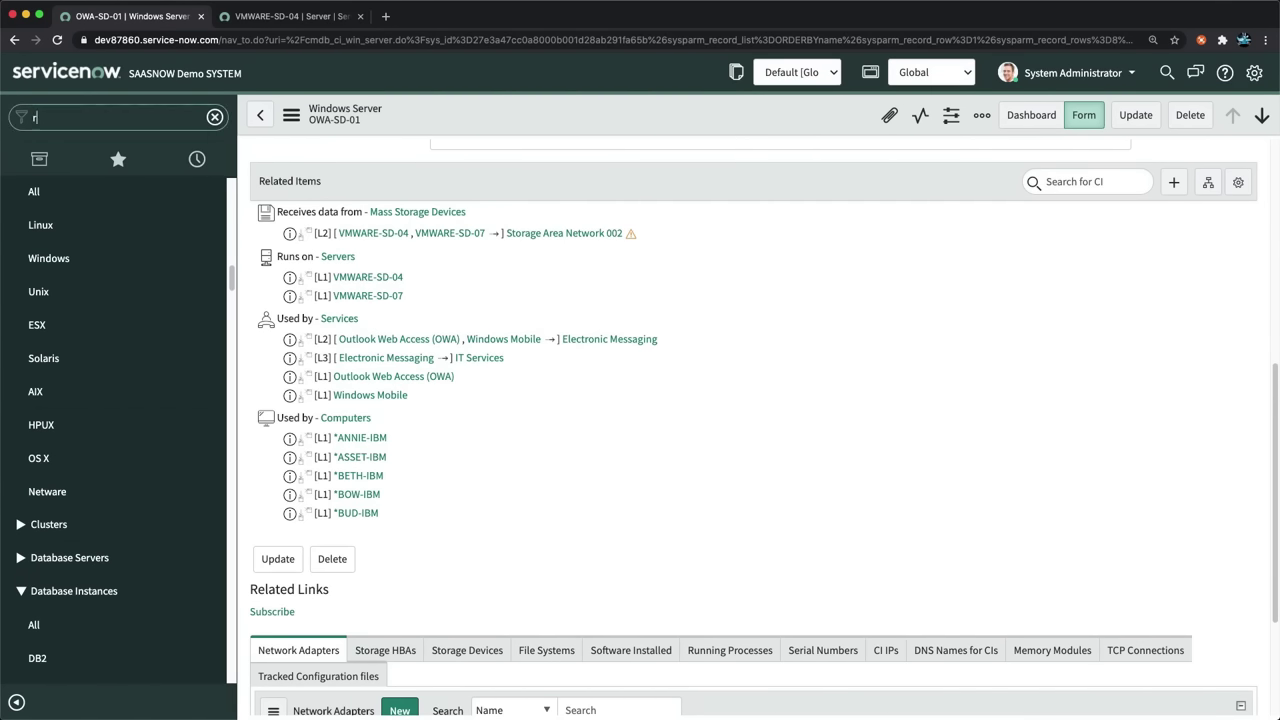
{"action": "key", "text": "BackSpace"}
{"action": "key", "text": "BackSpace"}
{"action": "type", "text": "configurat"}
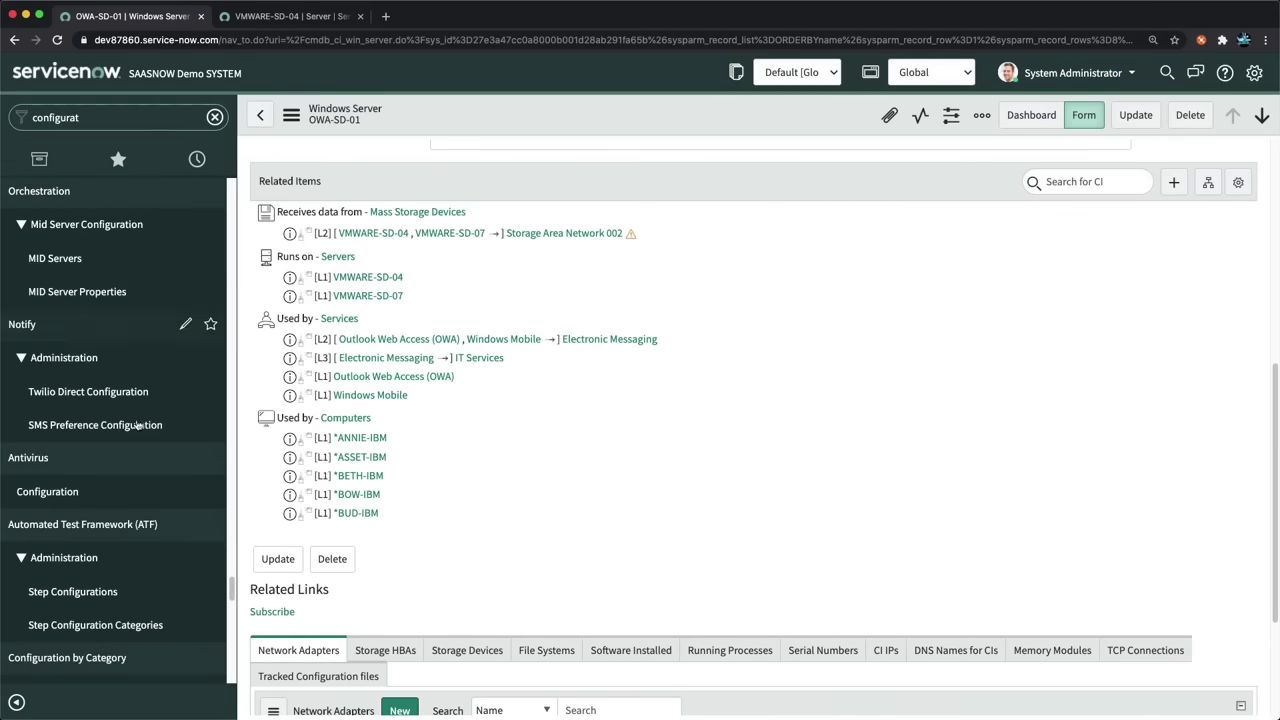
Open the Configuration > Relationships > Suggested Relationships list of 324 records
{"action": "scroll", "coordinate": [120, 420], "scroll_direction": "up", "scroll_amount": 5}
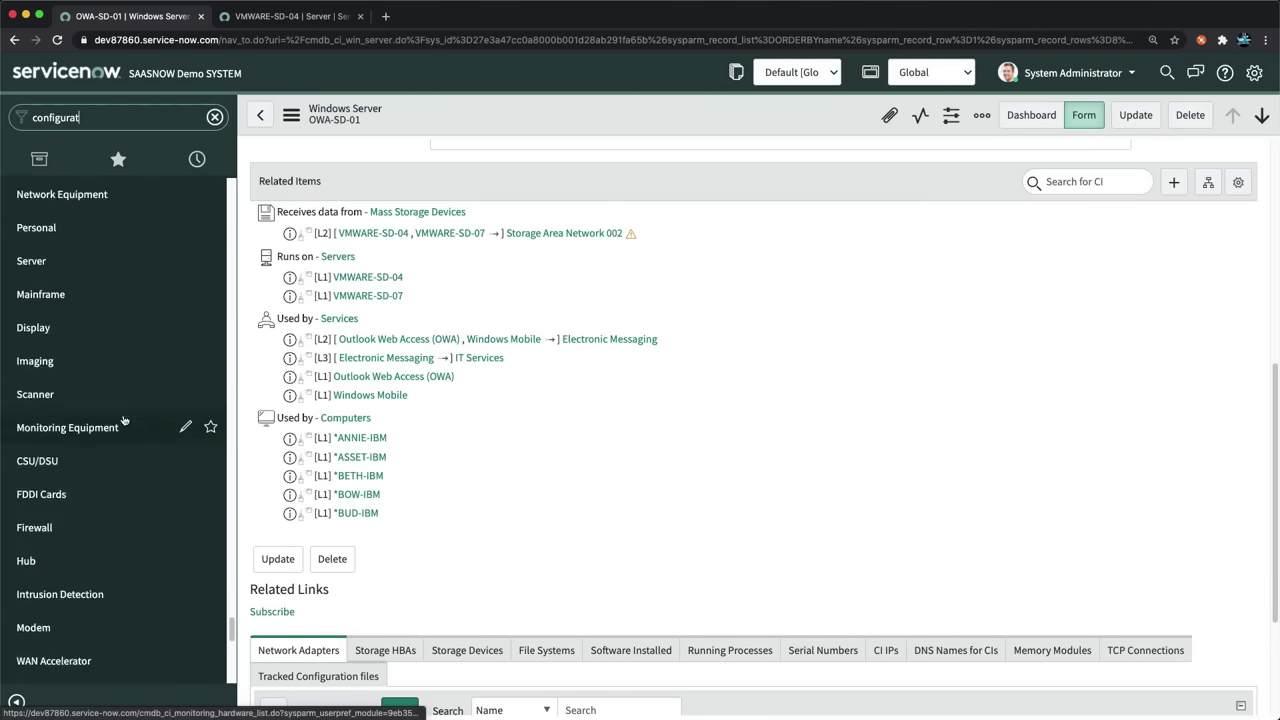
{"action": "scroll", "coordinate": [104, 413], "scroll_direction": "down", "scroll_amount": 15}
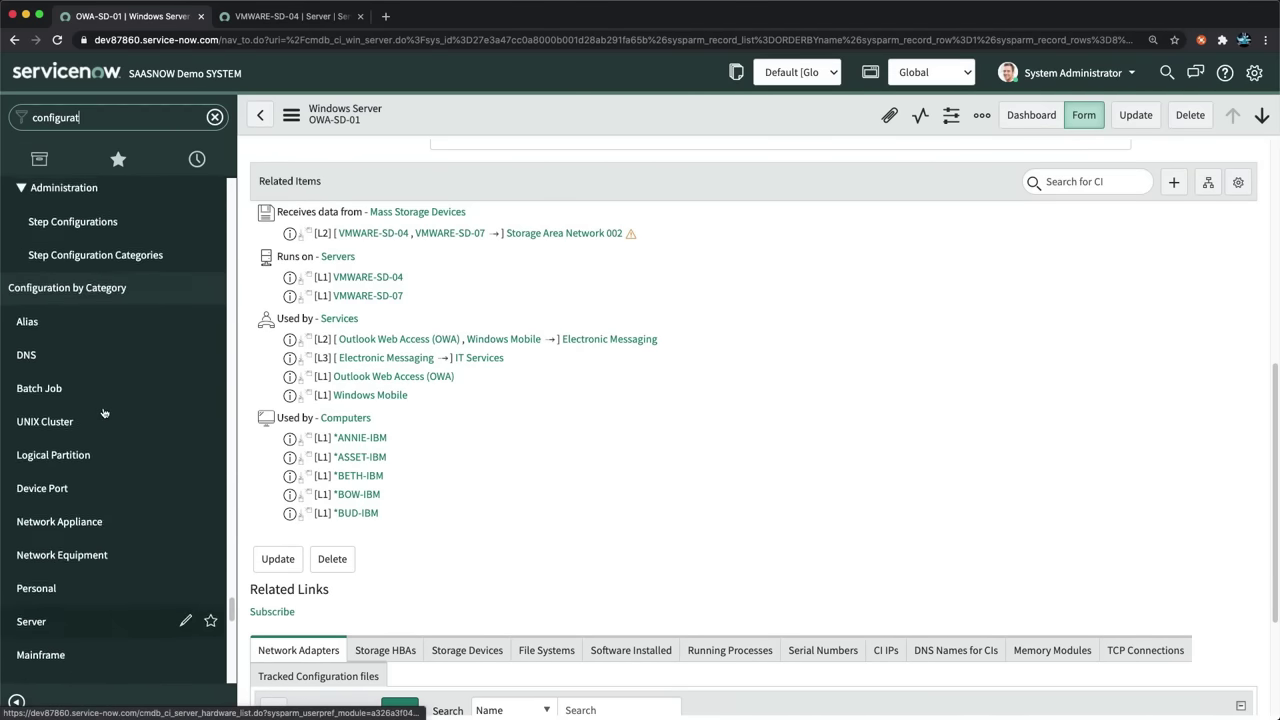
{"action": "scroll", "coordinate": [104, 413], "scroll_direction": "down", "scroll_amount": 3}
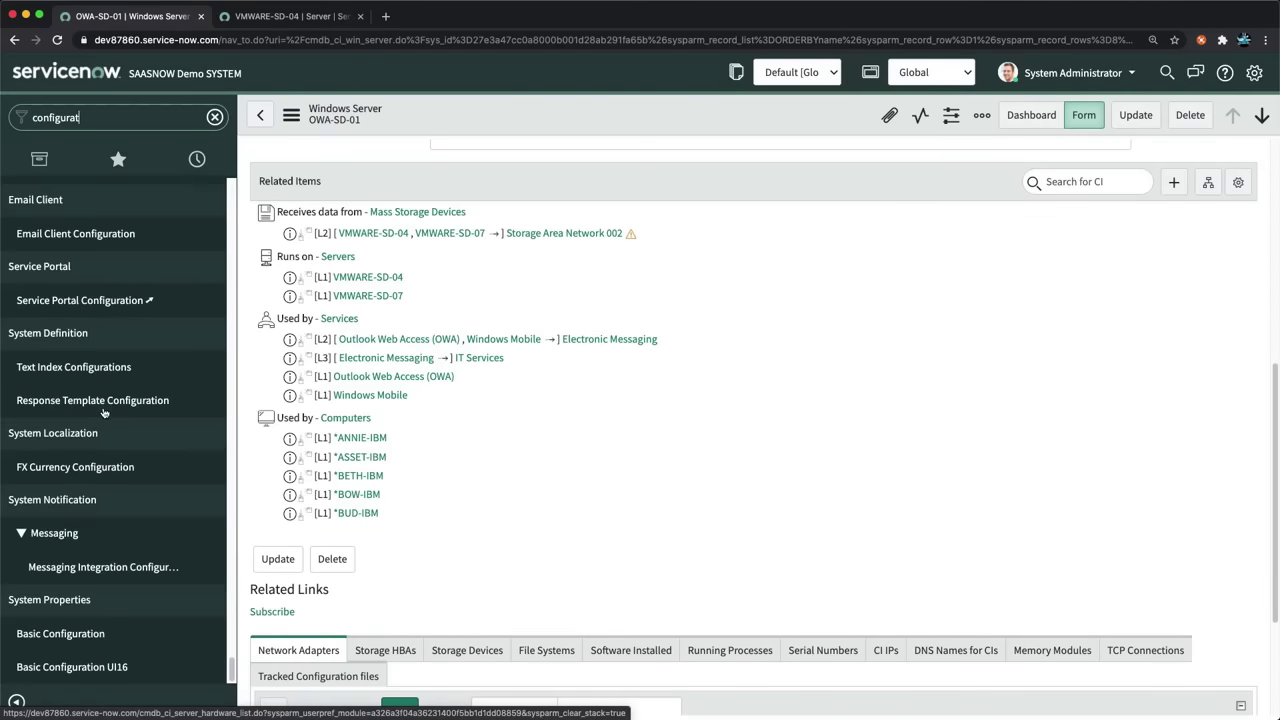
{"action": "scroll", "coordinate": [104, 413], "scroll_direction": "up", "scroll_amount": 10}
{"action": "scroll", "coordinate": [104, 413], "scroll_direction": "up", "scroll_amount": 8}
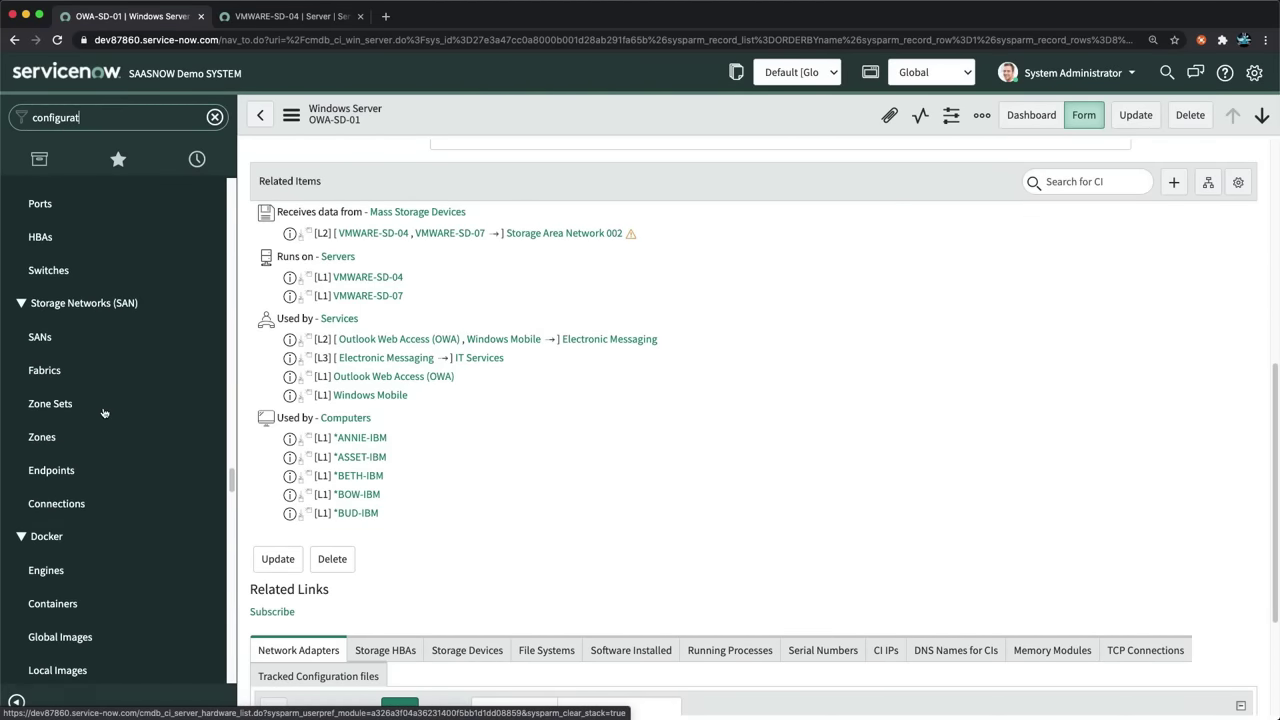
{"action": "scroll", "coordinate": [104, 413], "scroll_direction": "down", "scroll_amount": 10}
{"action": "scroll", "coordinate": [104, 413], "scroll_direction": "up", "scroll_amount": 5}
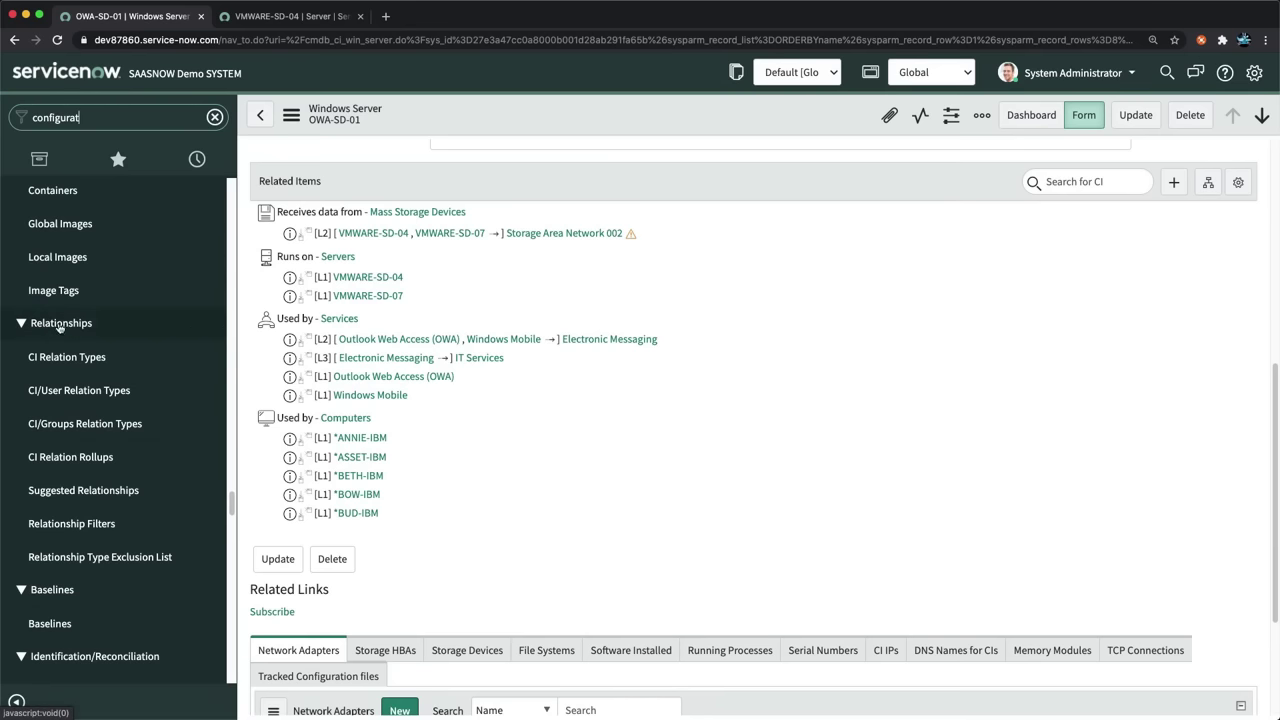
{"action": "left_click", "coordinate": [72, 492]}
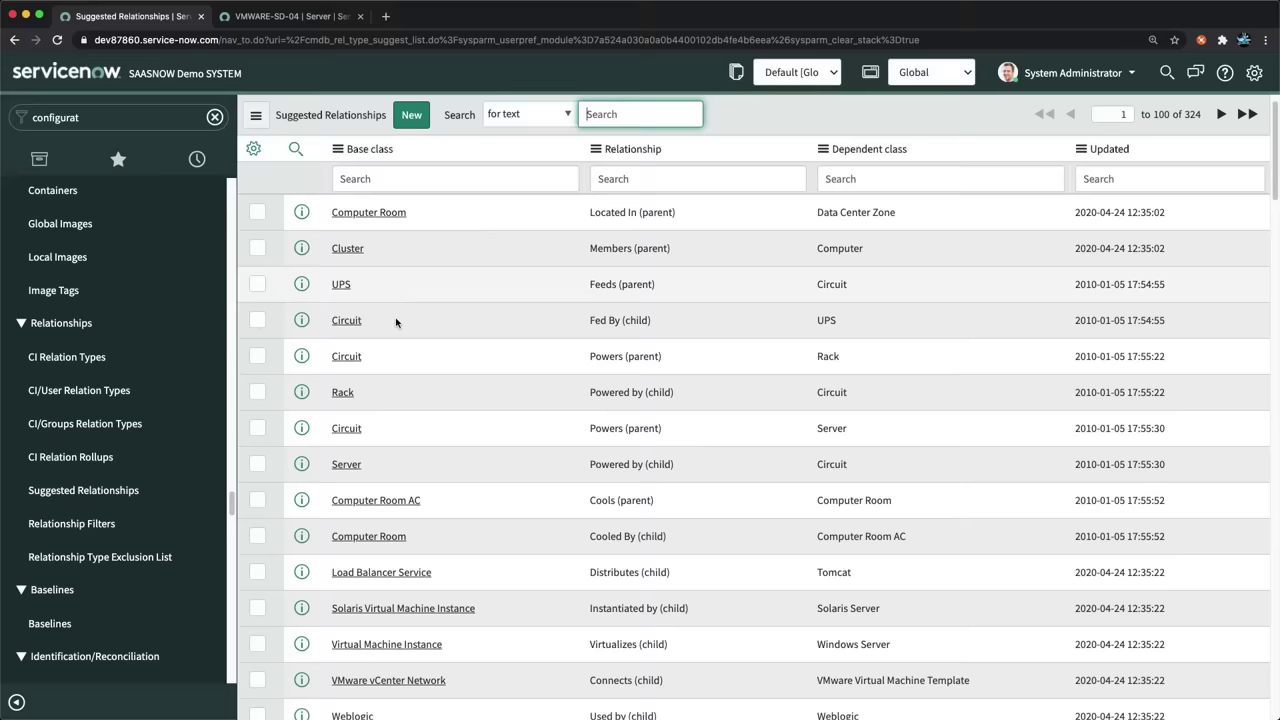
{"action": "scroll", "coordinate": [400, 323], "scroll_direction": "down", "scroll_amount": 2}
{"action": "left_click", "coordinate": [411, 115]}
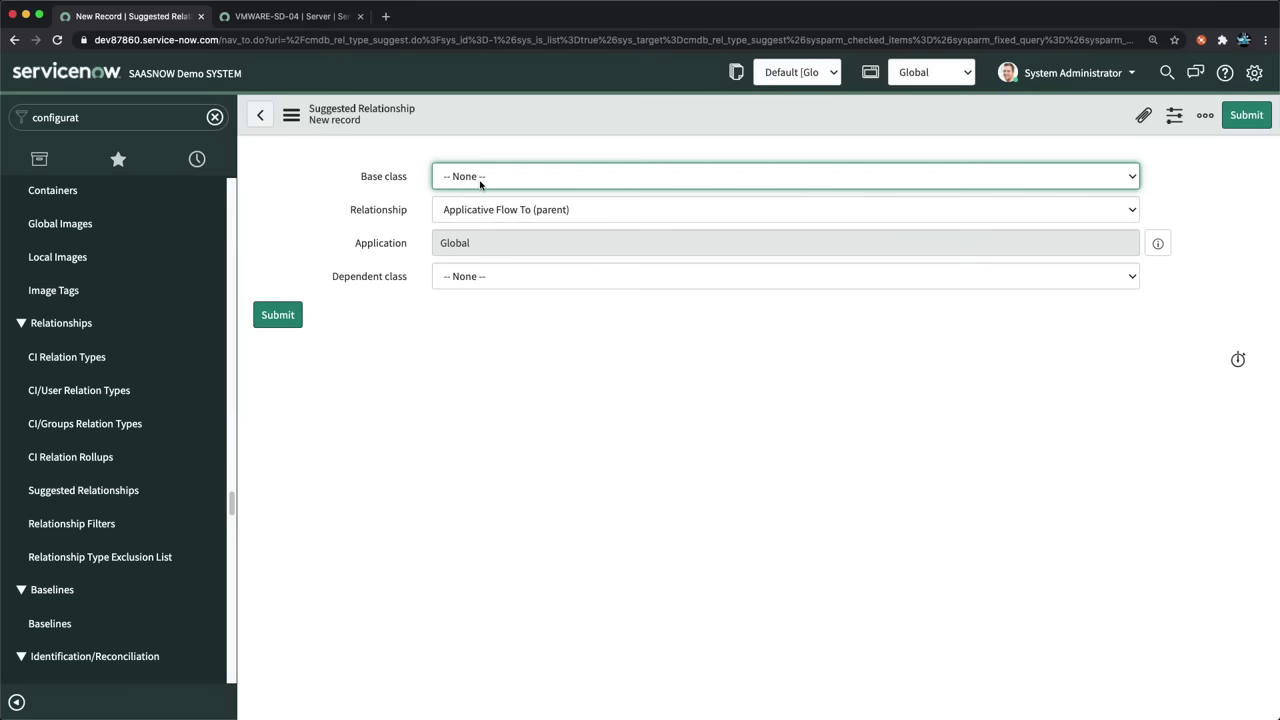
{"action": "scroll", "coordinate": [128, 392], "scroll_direction": "up", "scroll_amount": 5}
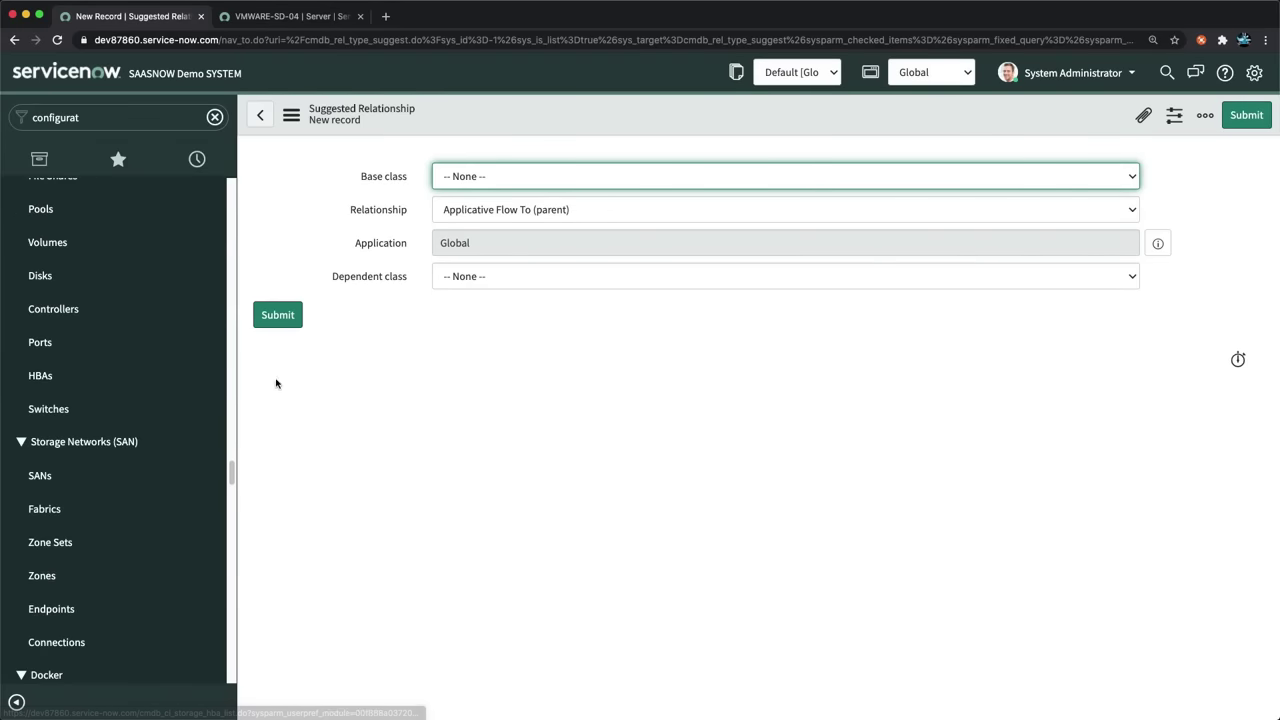
{"action": "scroll", "coordinate": [161, 388], "scroll_direction": "up", "scroll_amount": 5}
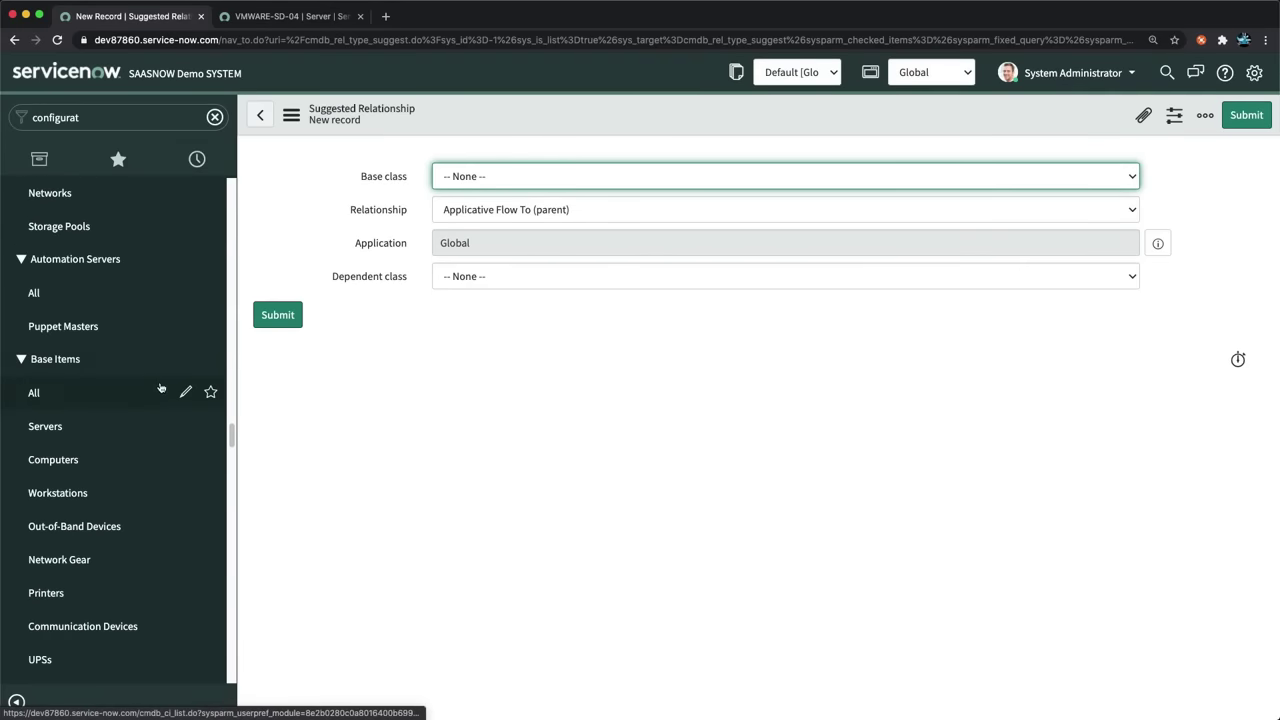
{"action": "left_click", "coordinate": [13, 41]}
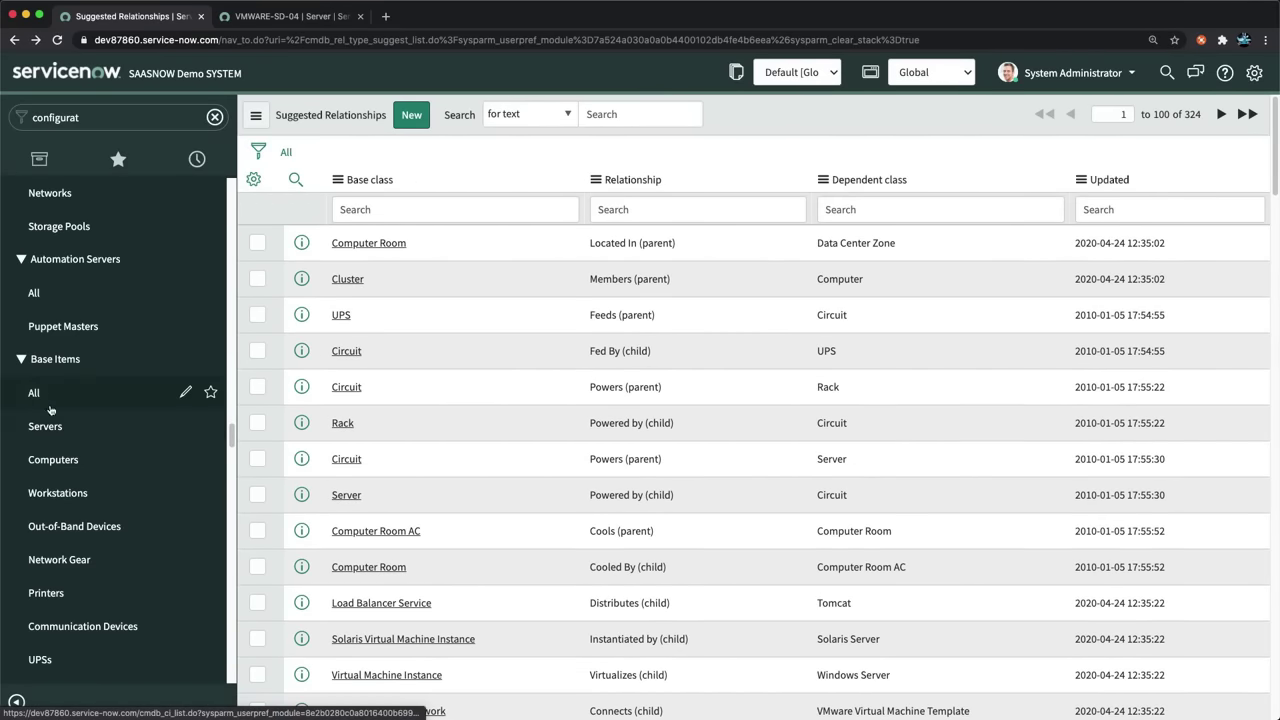
Open the ApplicationServerHelpdesk record from the Base Items > Servers list
{"action": "scroll", "coordinate": [30, 420], "scroll_direction": "up", "scroll_amount": 3}
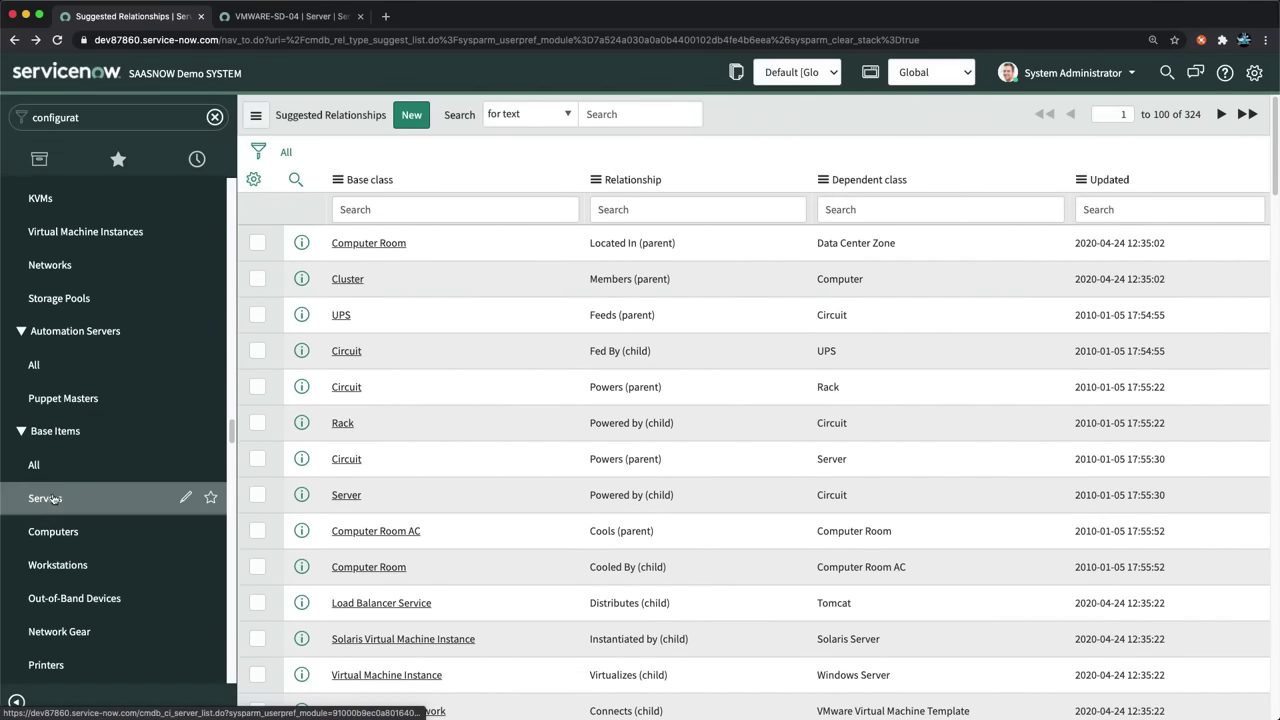
{"action": "left_click", "coordinate": [45, 498]}
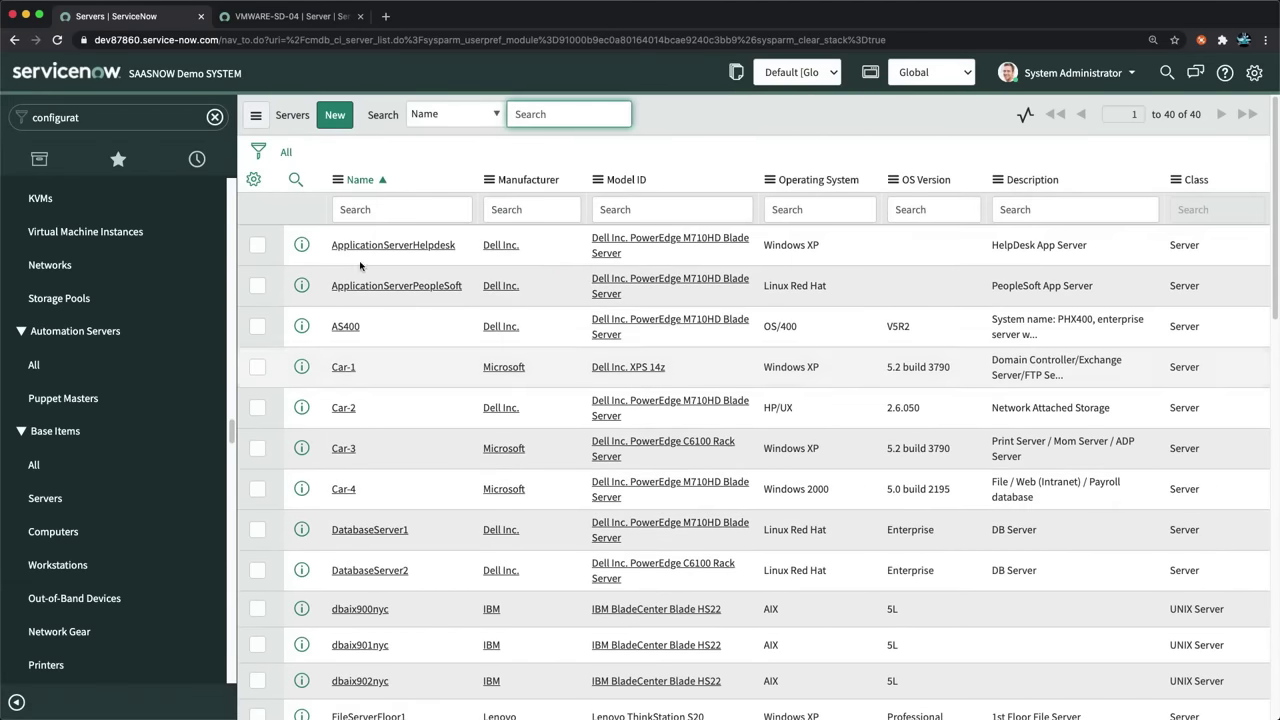
{"action": "left_click", "coordinate": [406, 248]}
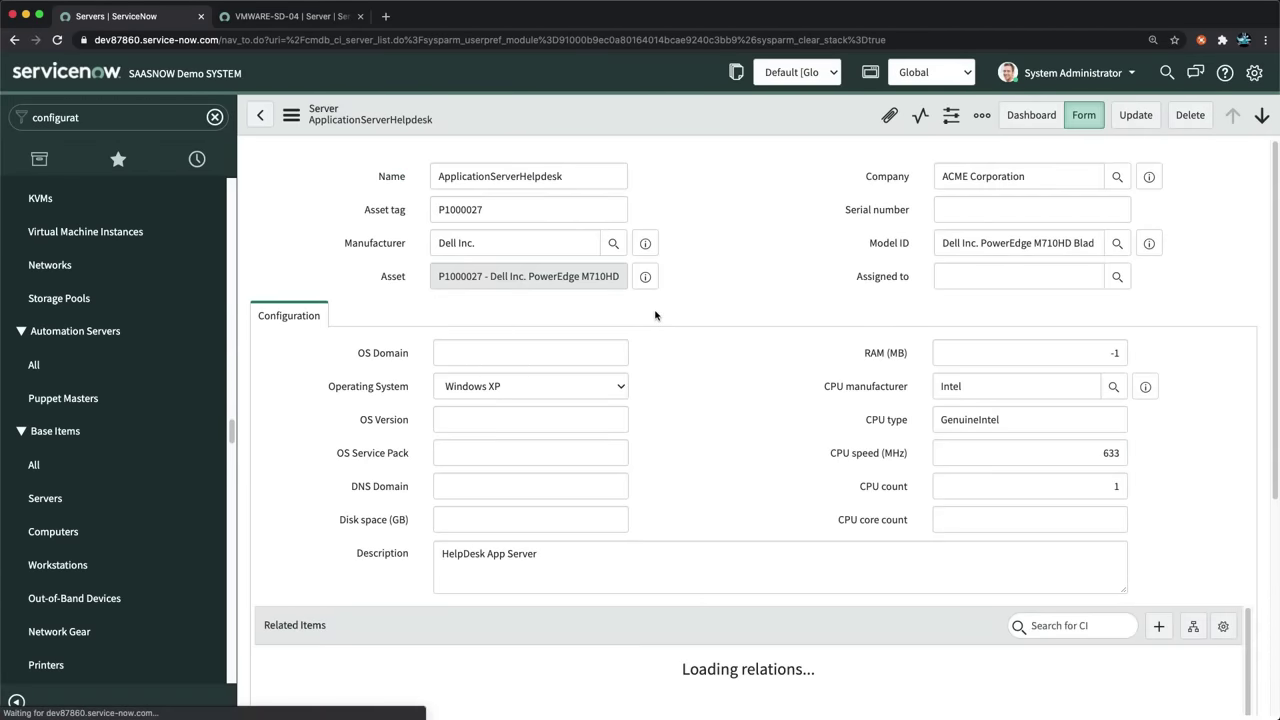
{"action": "scroll", "coordinate": [686, 337], "scroll_direction": "down", "scroll_amount": 5}
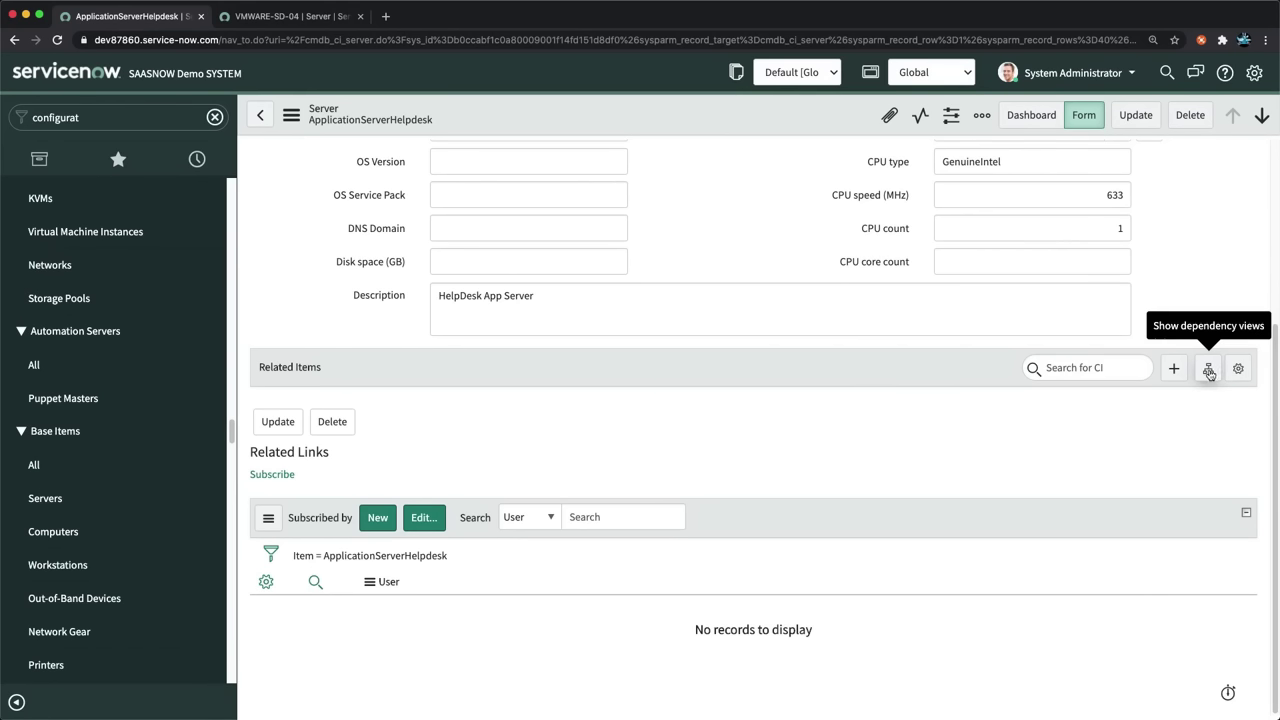
View ApplicationServerHelpdesk's dependency map and check the lone server node's actions
{"action": "left_click", "coordinate": [1209, 370]}
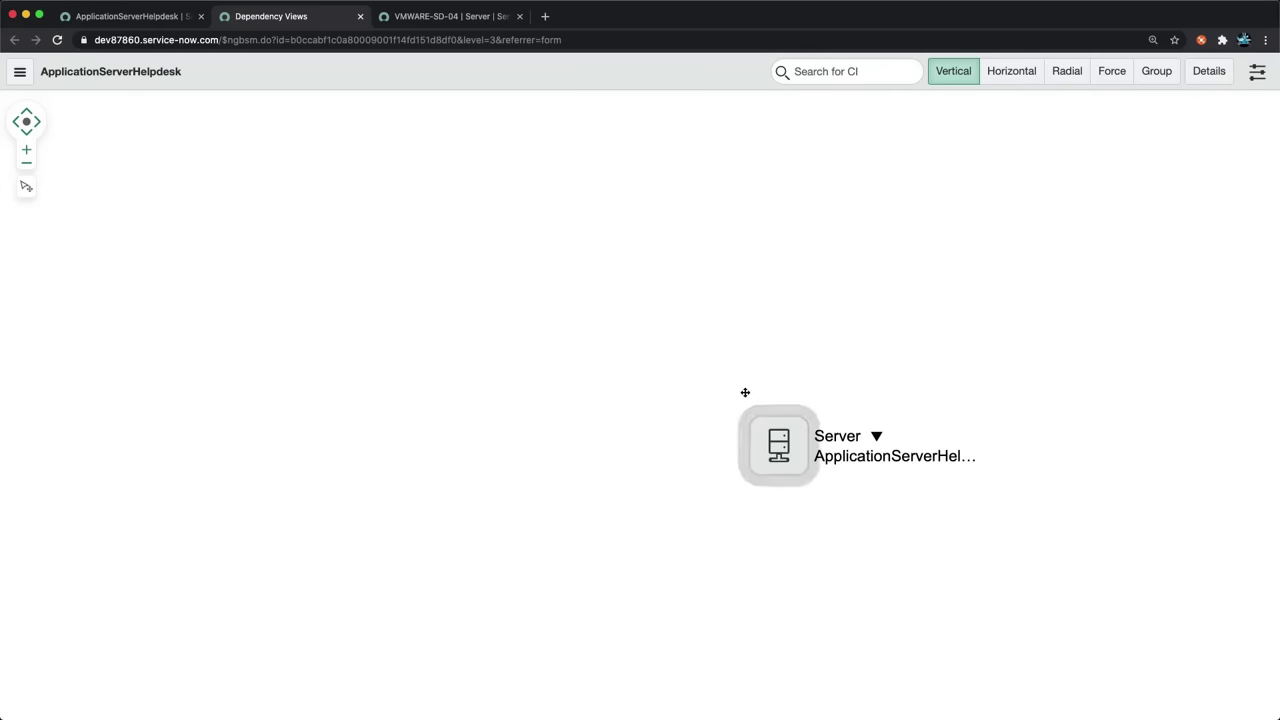
{"action": "right_click", "coordinate": [750, 436]}
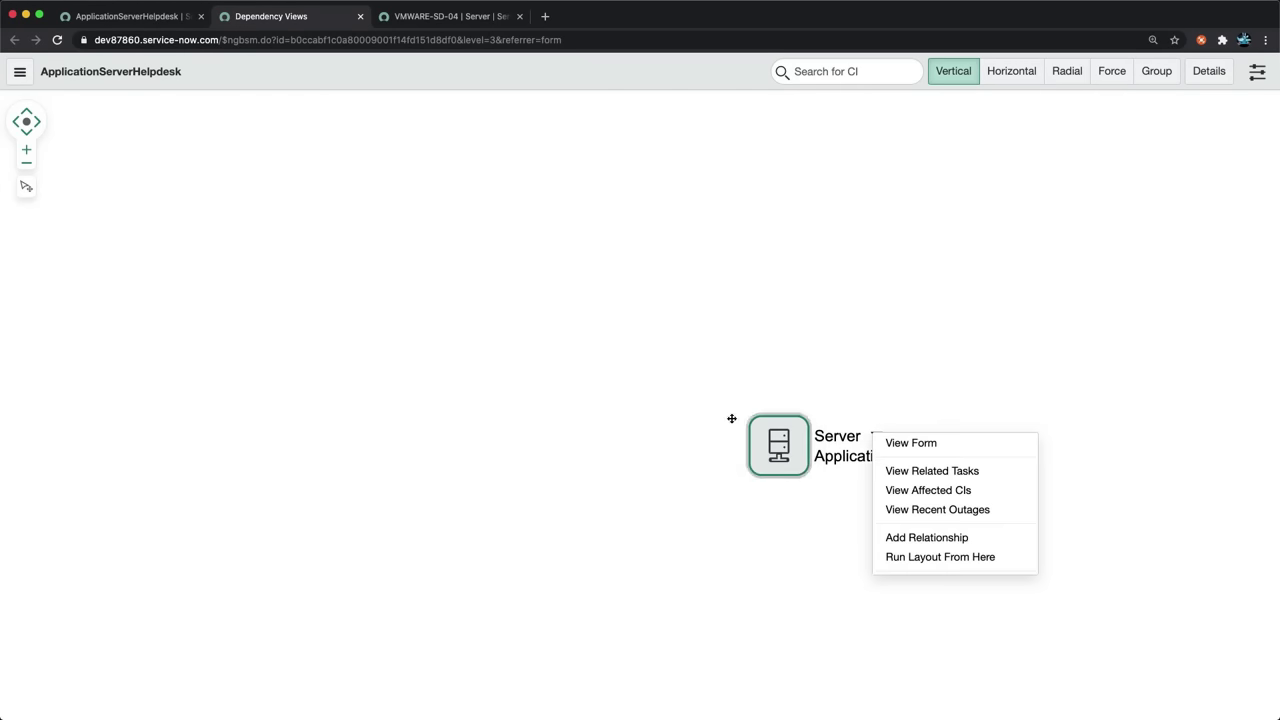
{"action": "left_click", "coordinate": [852, 402]}
Open the OWA-SD-01 record from the Servers > Windows list
{"action": "left_click", "coordinate": [133, 16]}
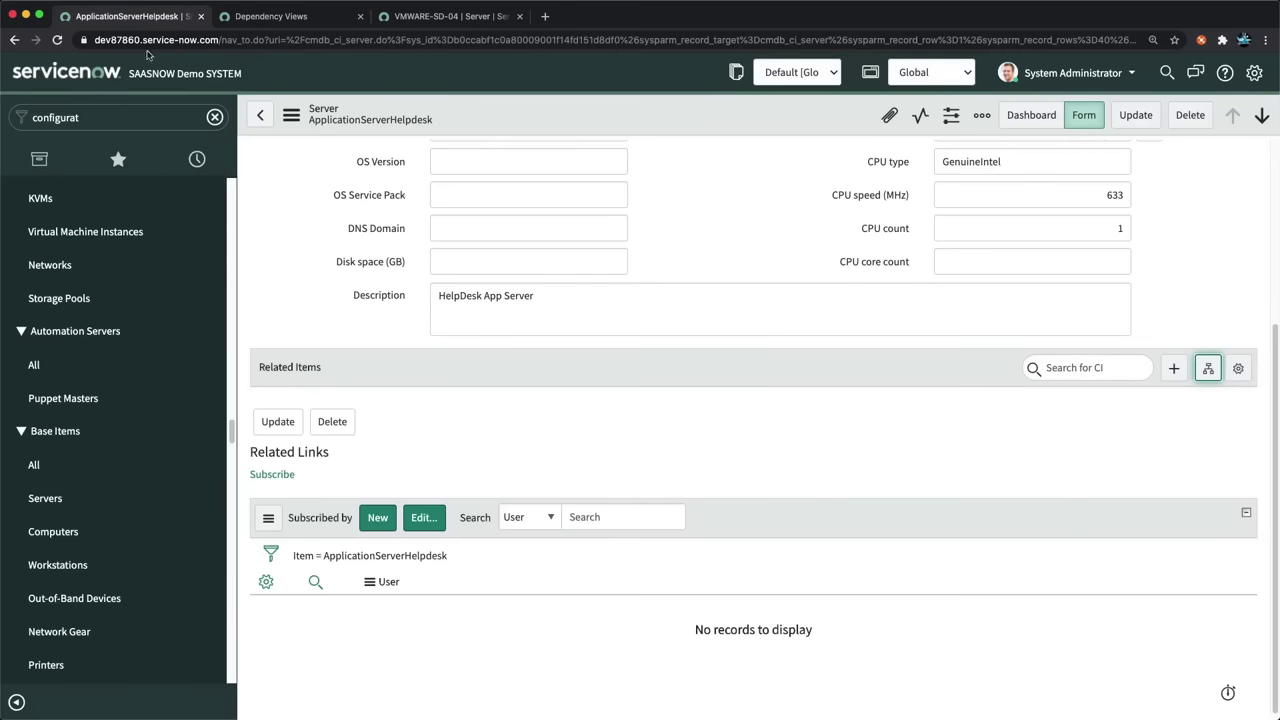
{"action": "scroll", "coordinate": [486, 431], "scroll_direction": "up", "scroll_amount": 3}
{"action": "scroll", "coordinate": [390, 537], "scroll_direction": "down", "scroll_amount": 2}
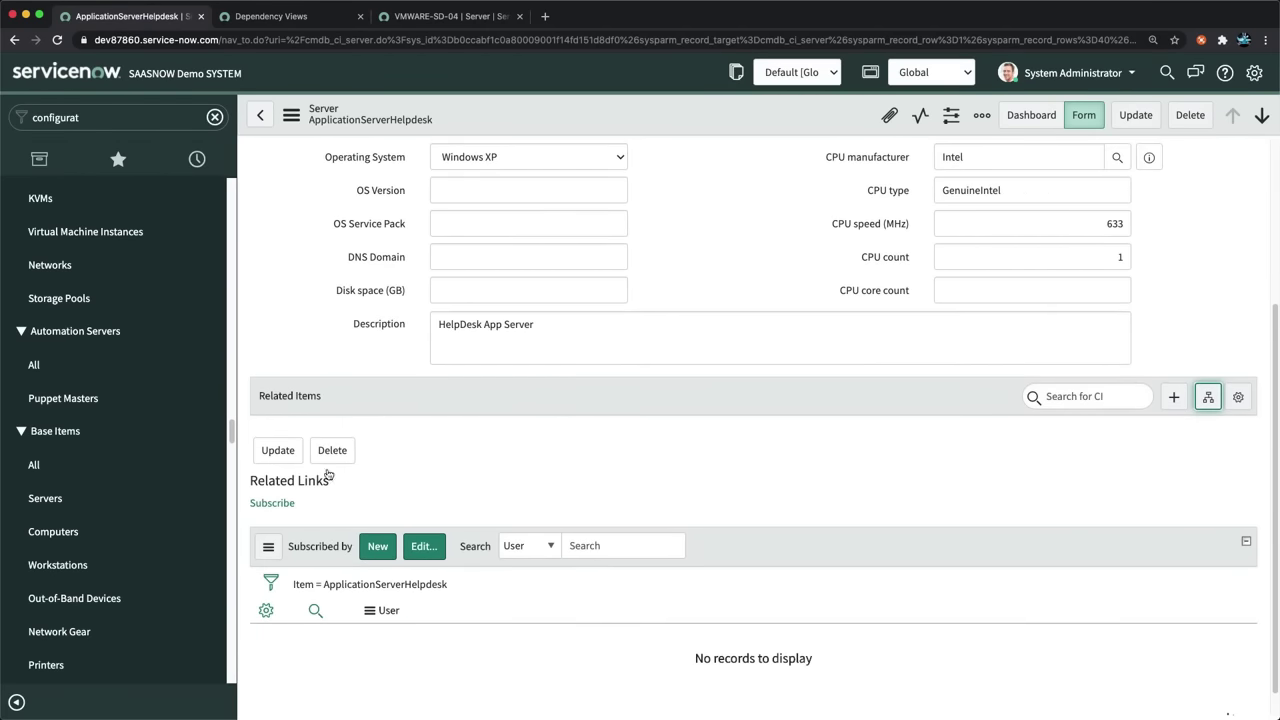
{"action": "scroll", "coordinate": [120, 470], "scroll_direction": "down", "scroll_amount": 2}
{"action": "scroll", "coordinate": [95, 400], "scroll_direction": "up", "scroll_amount": 15}
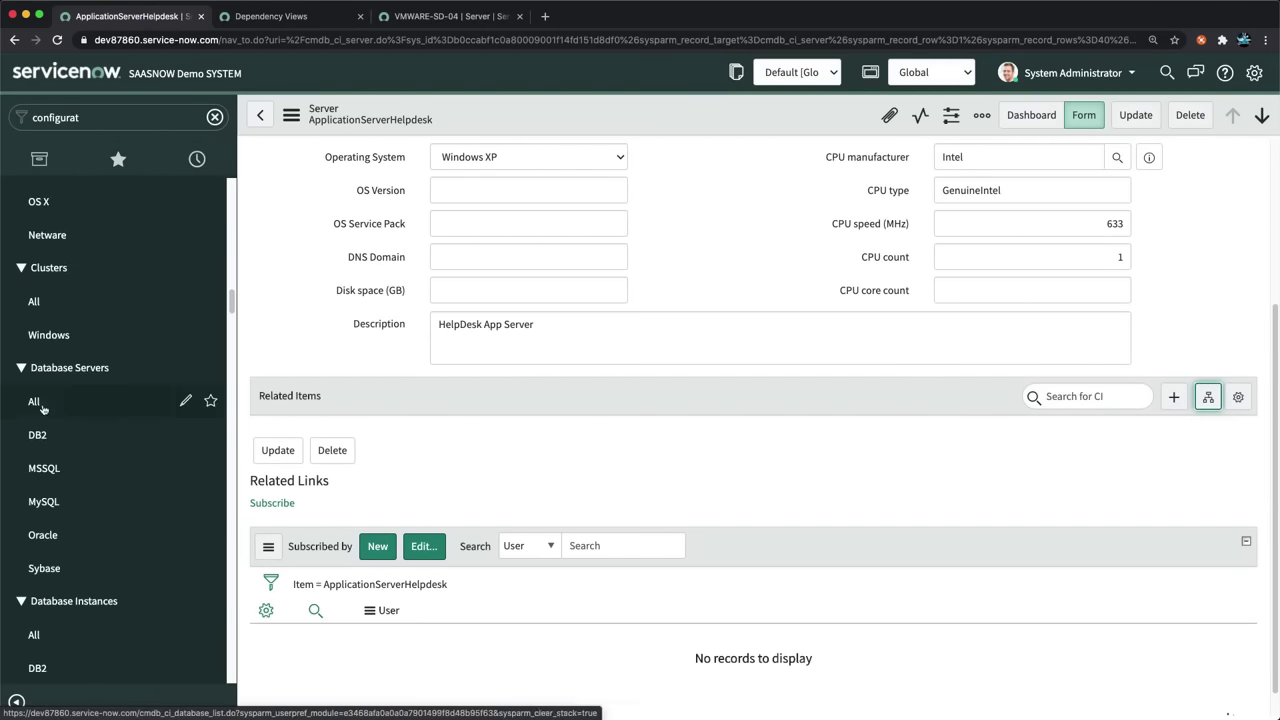
{"action": "scroll", "coordinate": [95, 405], "scroll_direction": "up", "scroll_amount": 10}
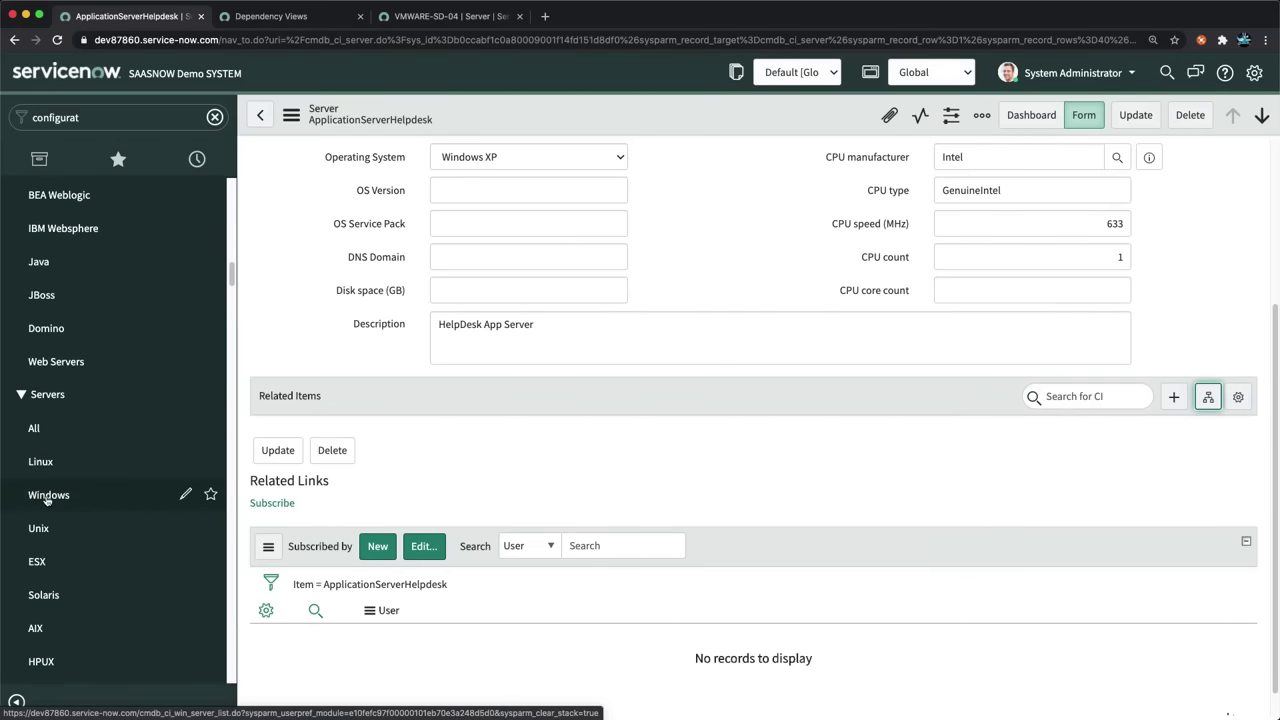
{"action": "left_click", "coordinate": [48, 492]}
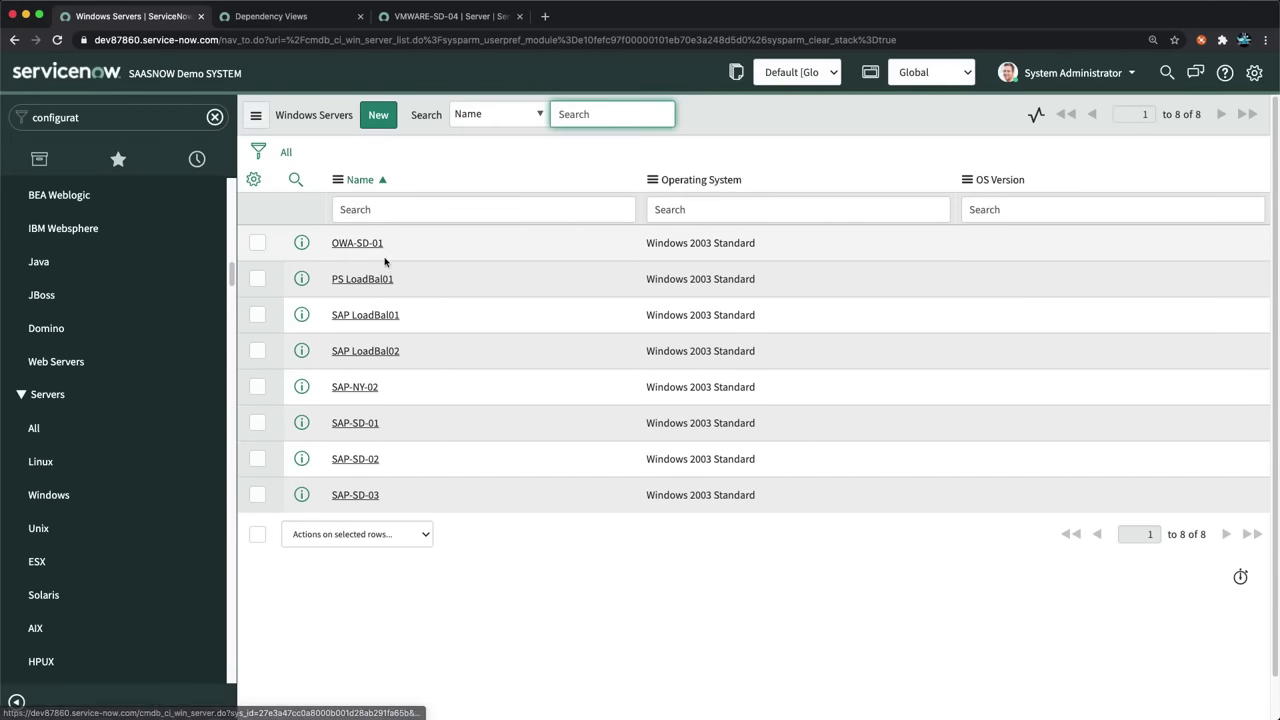
{"action": "left_click", "coordinate": [355, 246]}
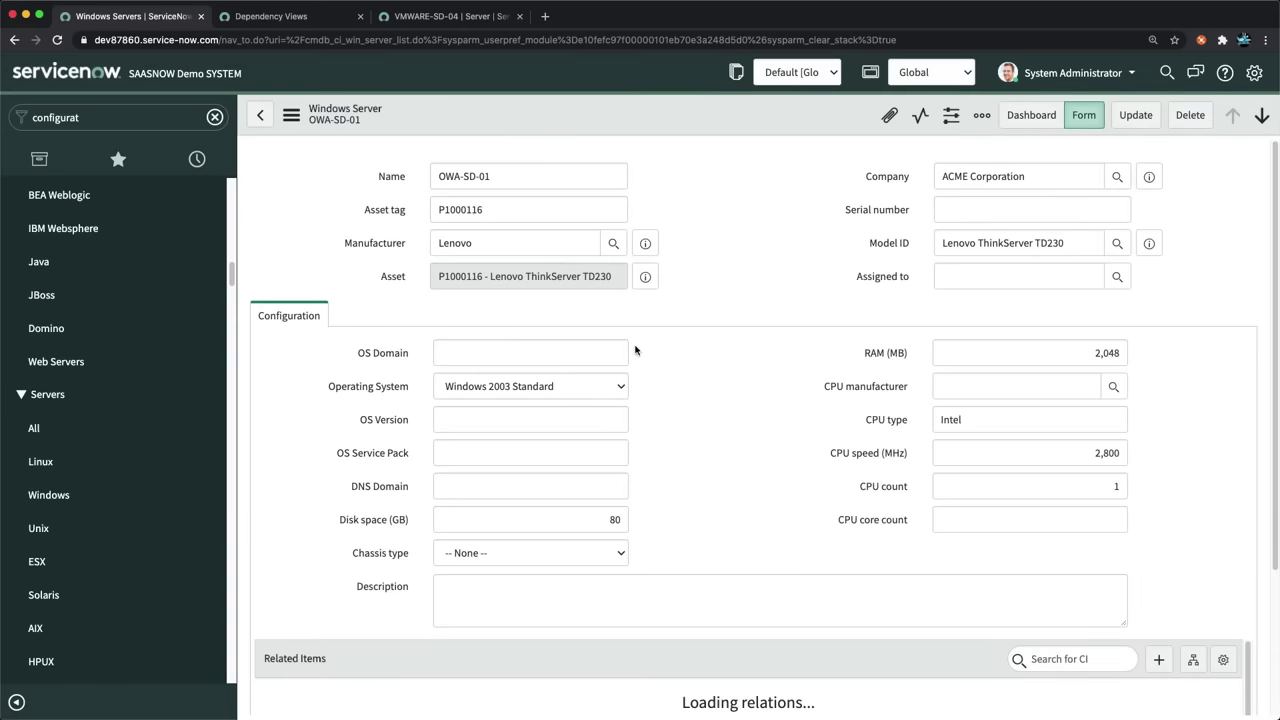
Show OWA-SD-01's dependency map and pan it to centre the server and its links
{"action": "scroll", "coordinate": [373, 530], "scroll_direction": "down", "scroll_amount": 5}
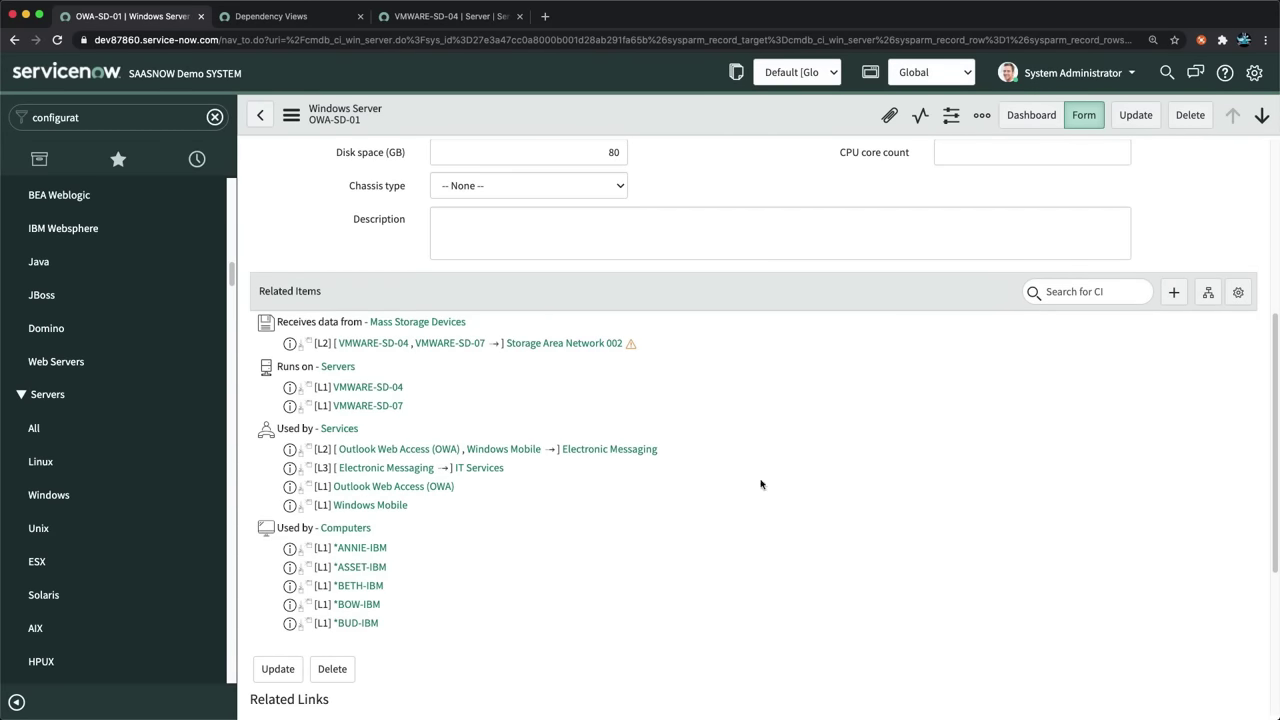
{"action": "left_click", "coordinate": [1208, 295]}
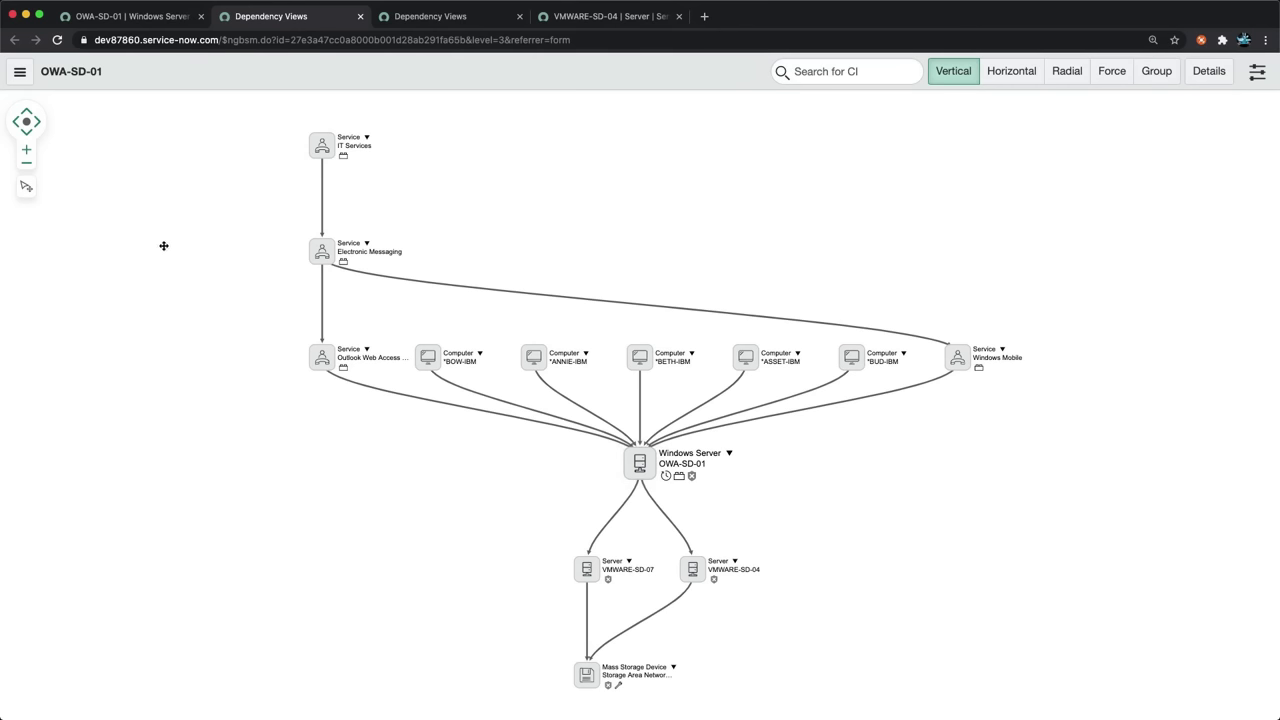
{"action": "mouse_move", "coordinate": [376, 277]}
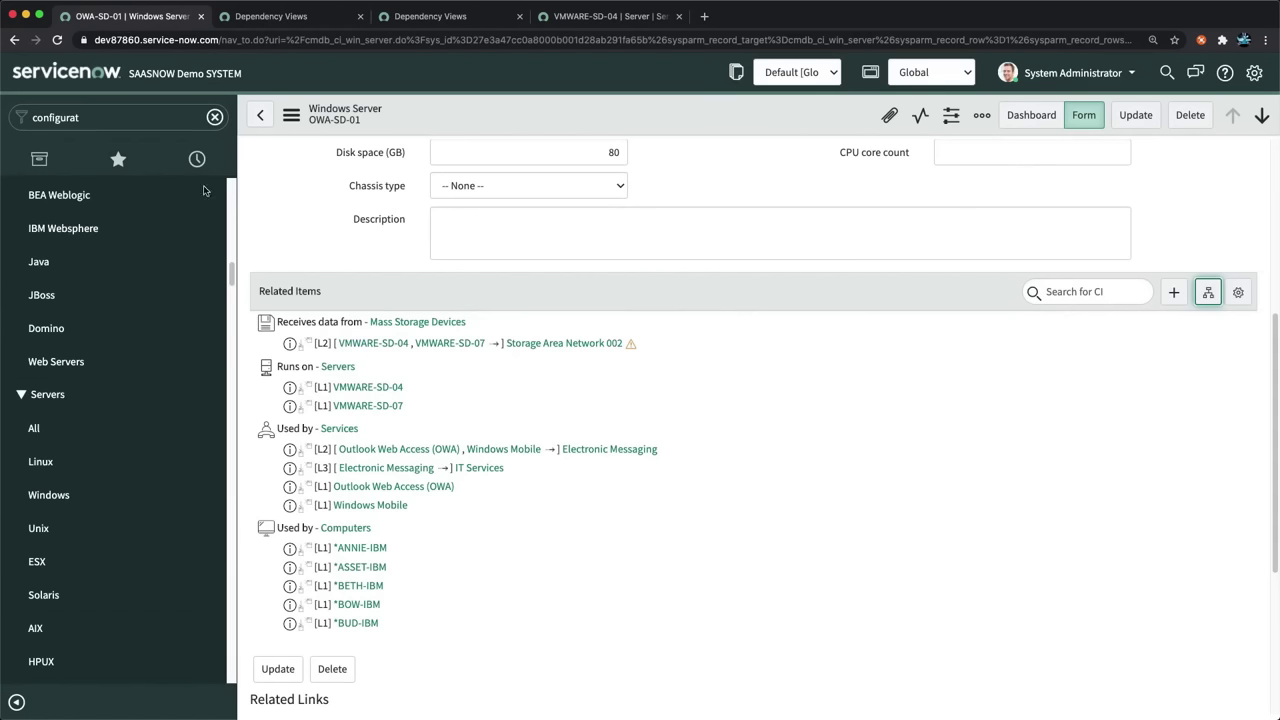
{"action": "left_click", "coordinate": [125, 17]}
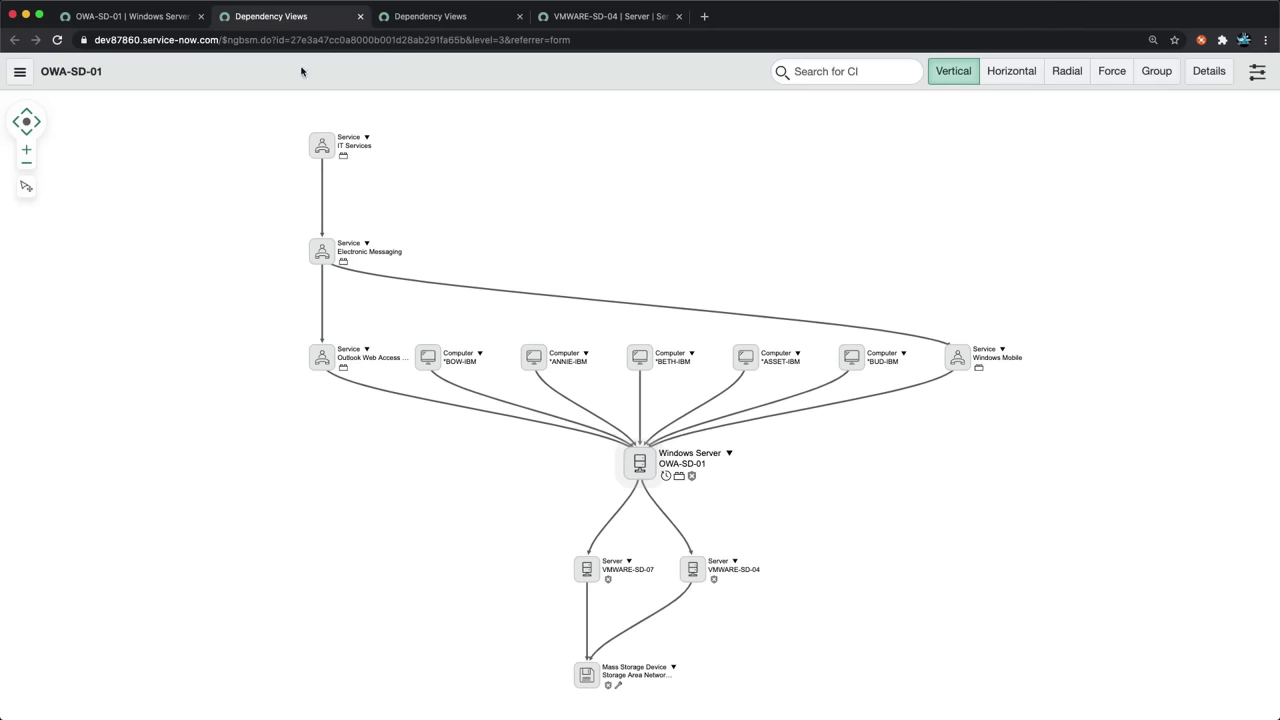
{"action": "left_click", "coordinate": [258, 18]}
{"action": "scroll", "coordinate": [600, 488], "scroll_direction": "down", "scroll_amount": 2}
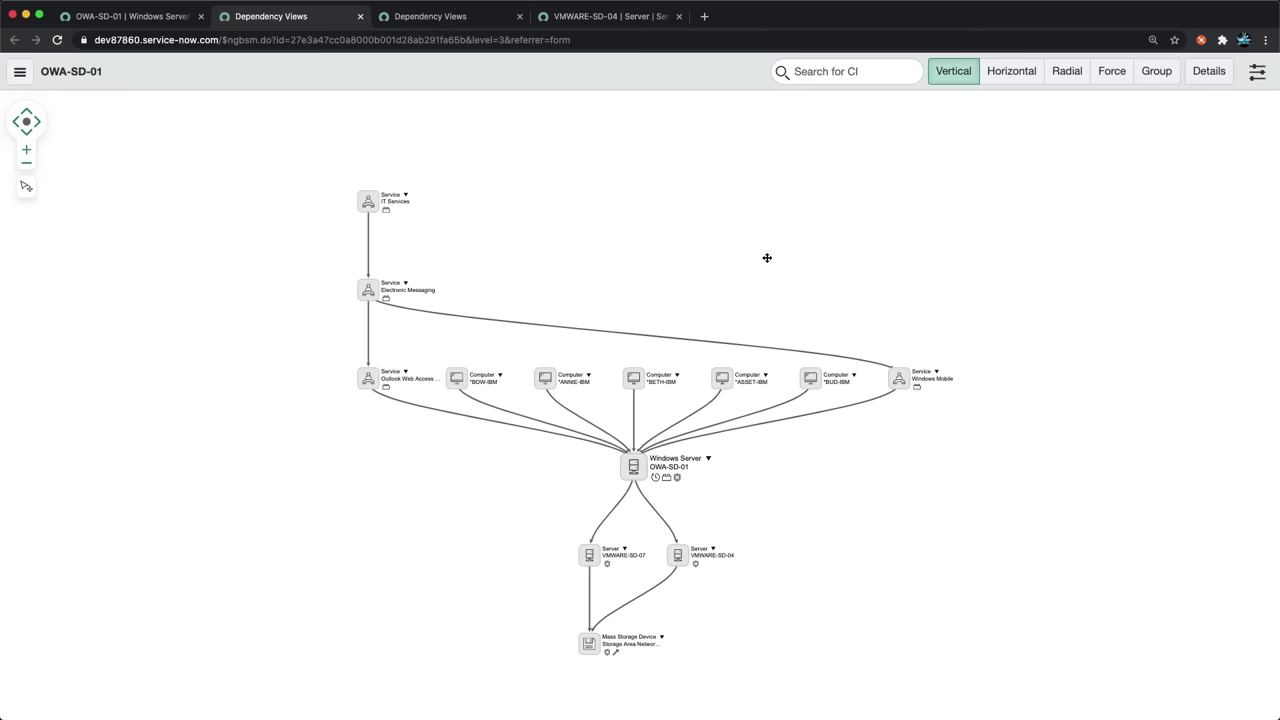
{"action": "scroll", "coordinate": [770, 327], "scroll_direction": "up", "scroll_amount": 3}
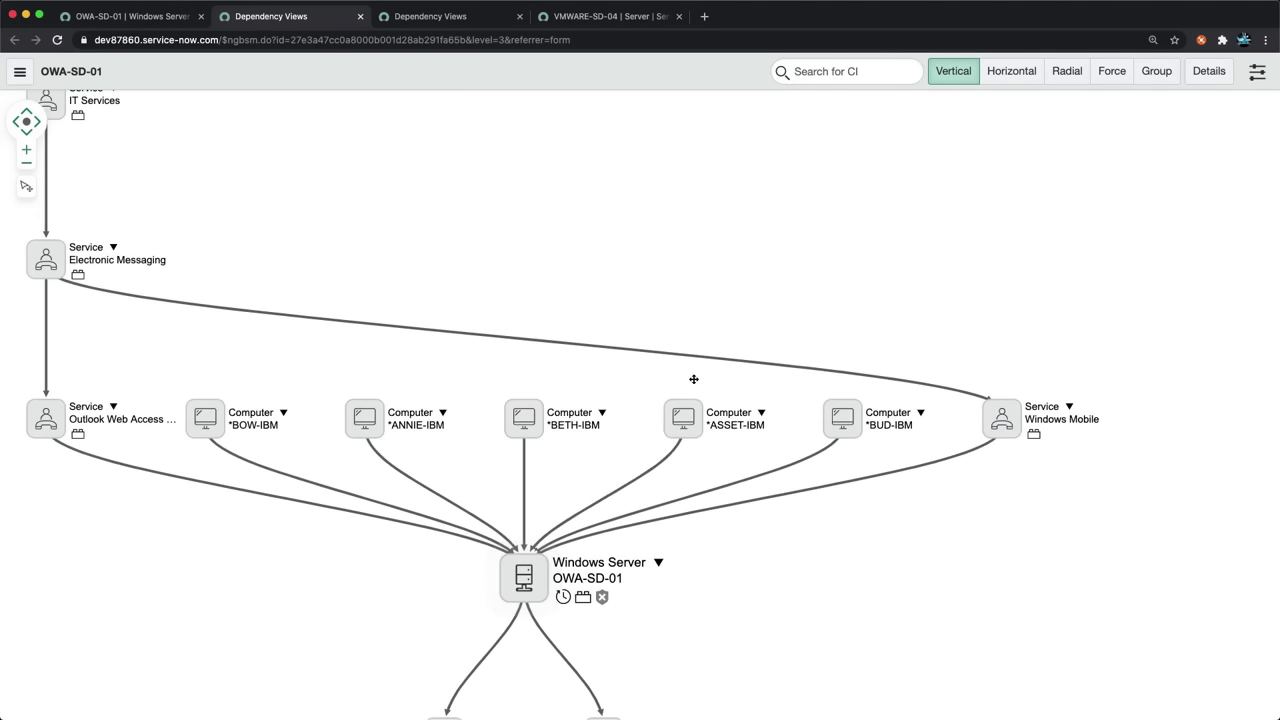
{"action": "left_click_drag", "start_coordinate": [654, 366], "coordinate": [720, 214]}
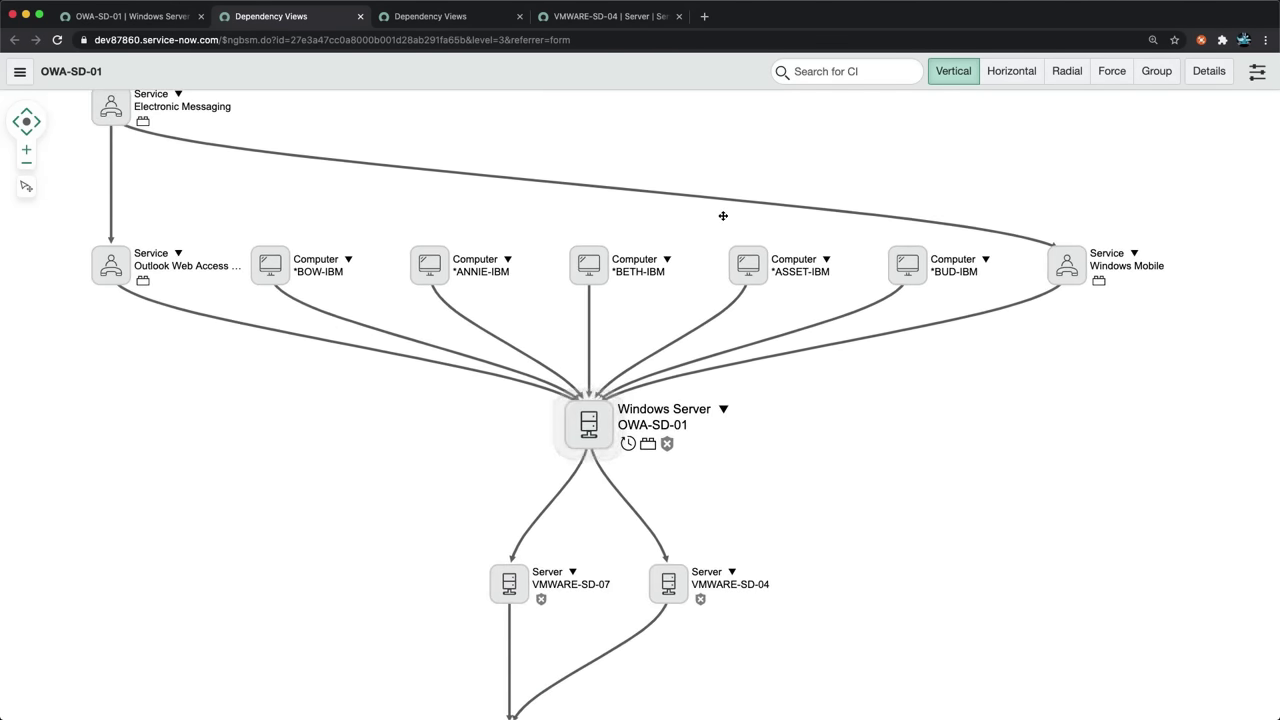